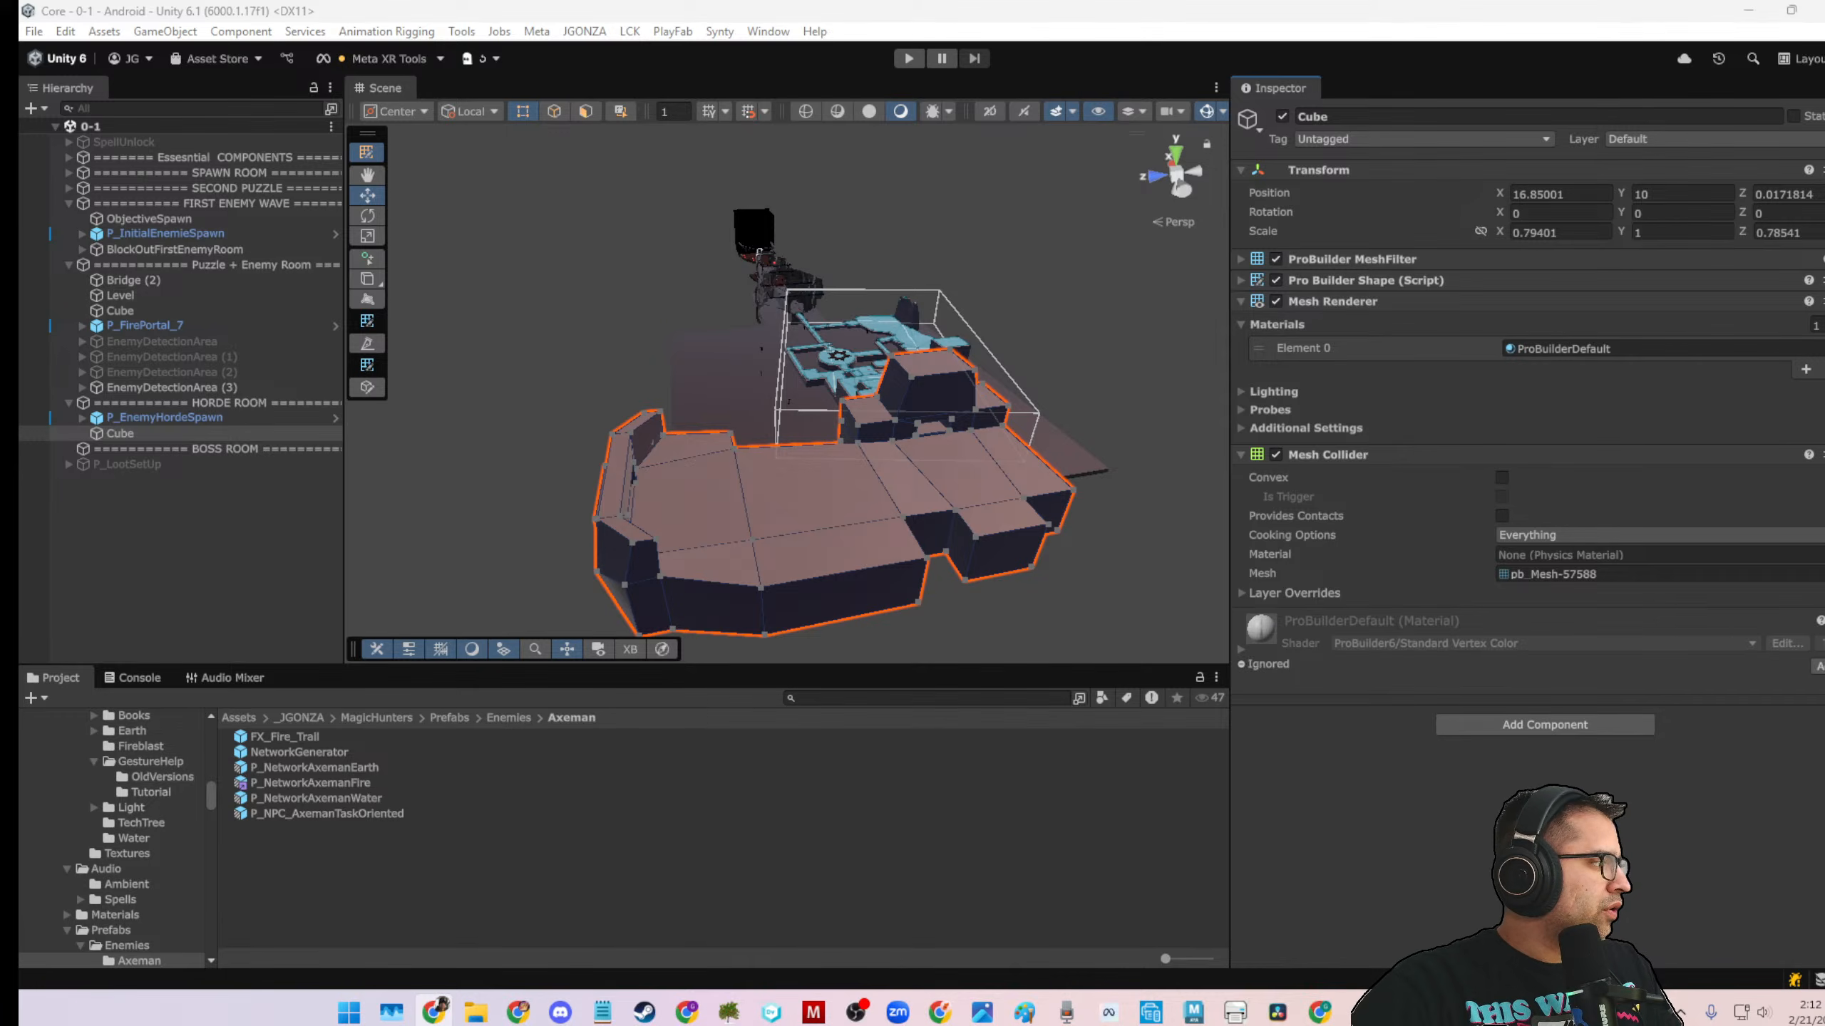
Look through the saved Pinterest boards, open the cave ideas board and view the pin of the fiery bridge lined with yellow lights
left_click_drag(1824, 10, 1024, 8)
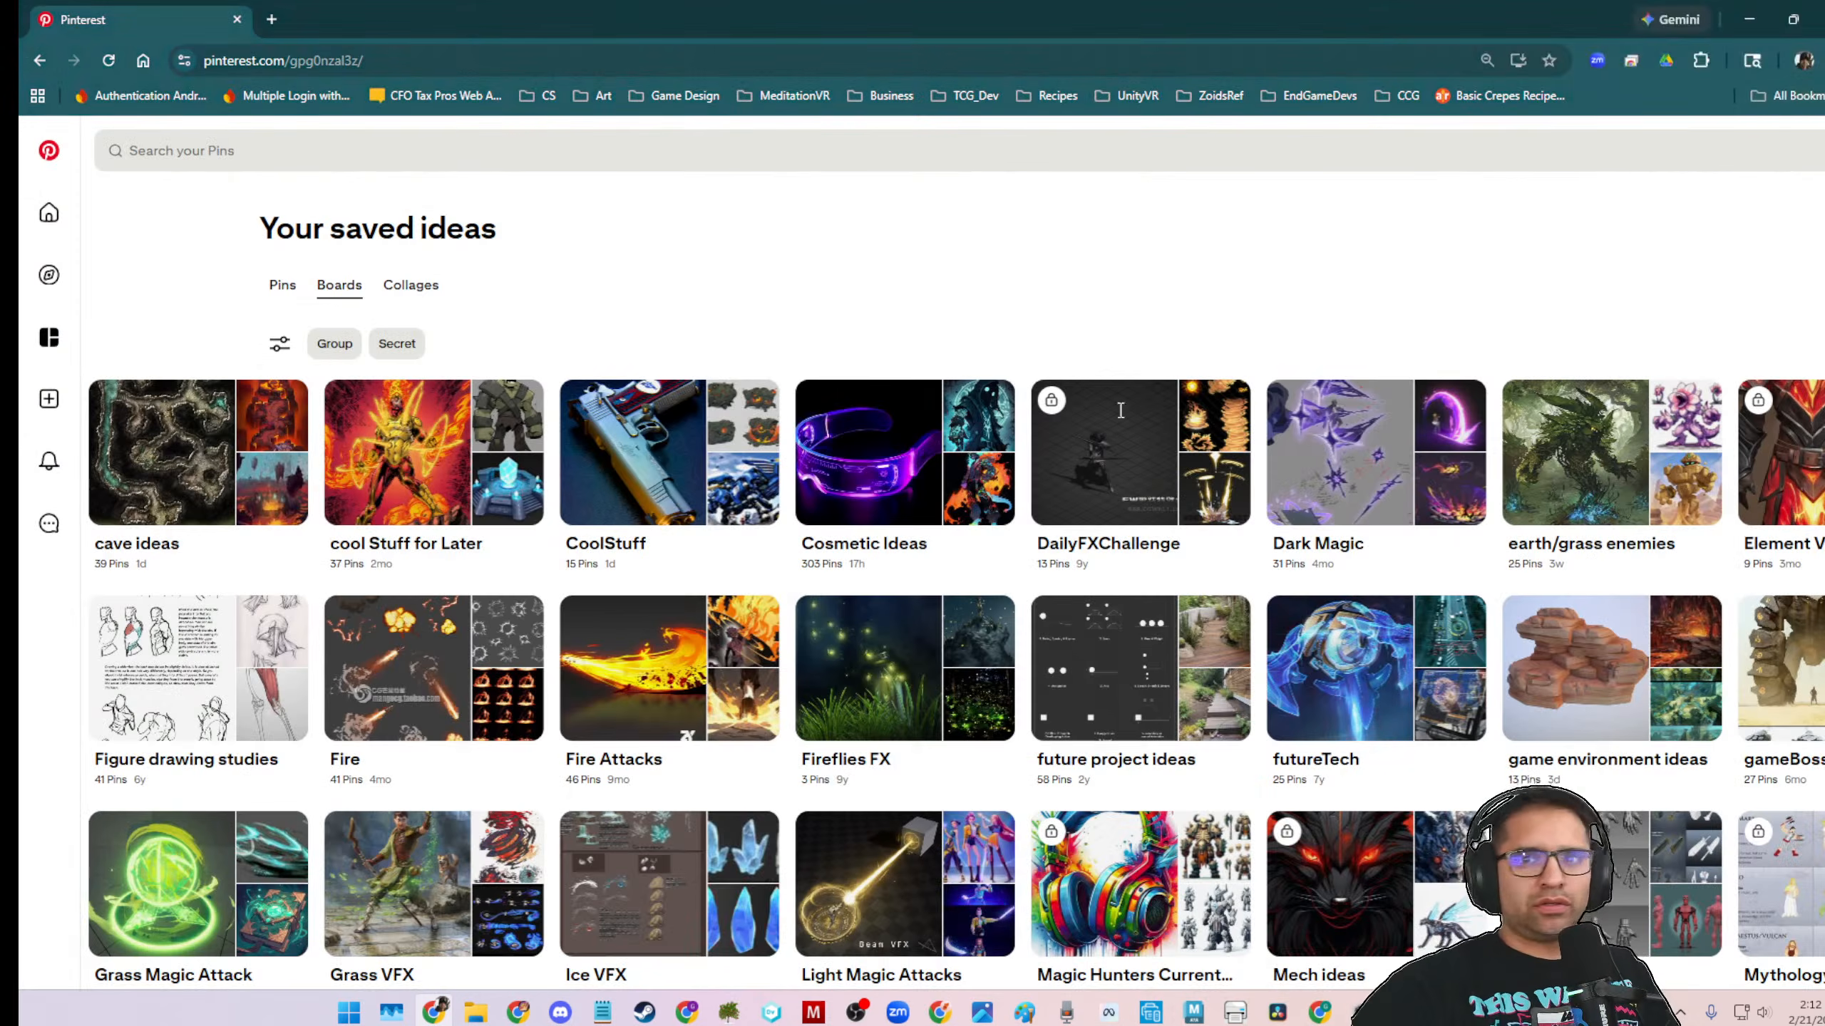
scroll(1042, 669, "down", 5)
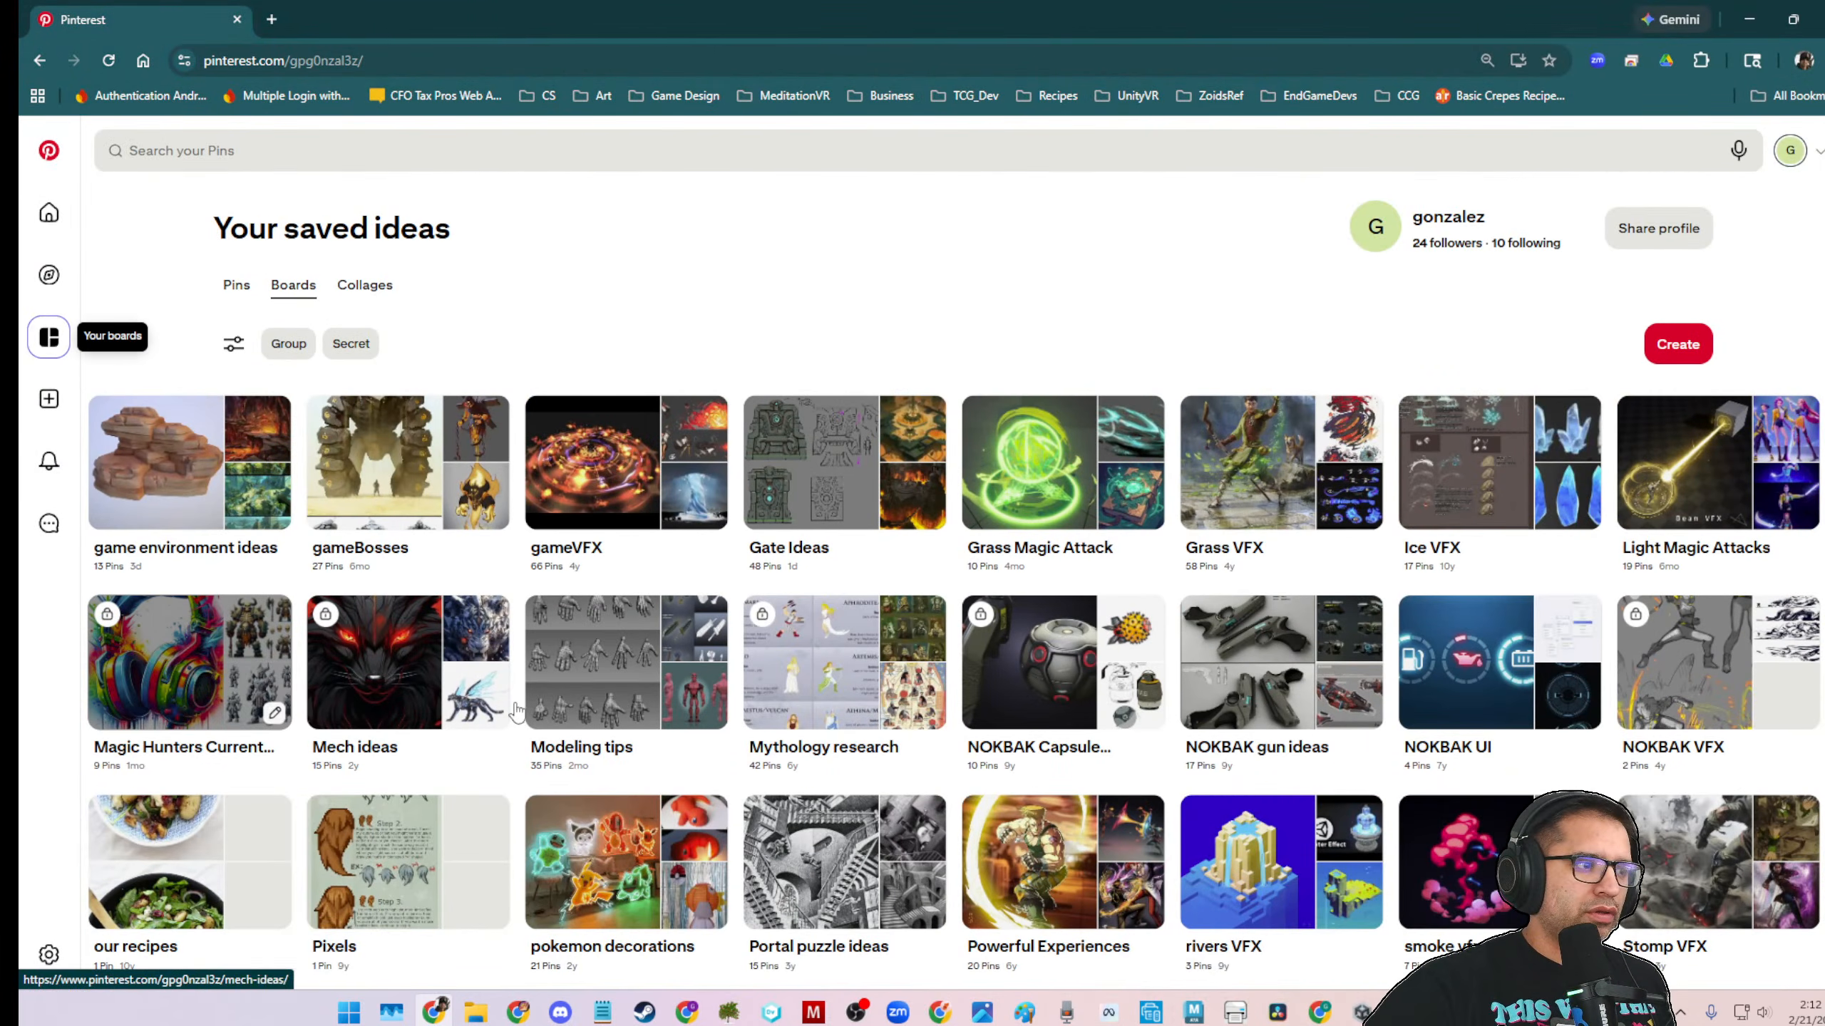
scroll(647, 715, "up", 5)
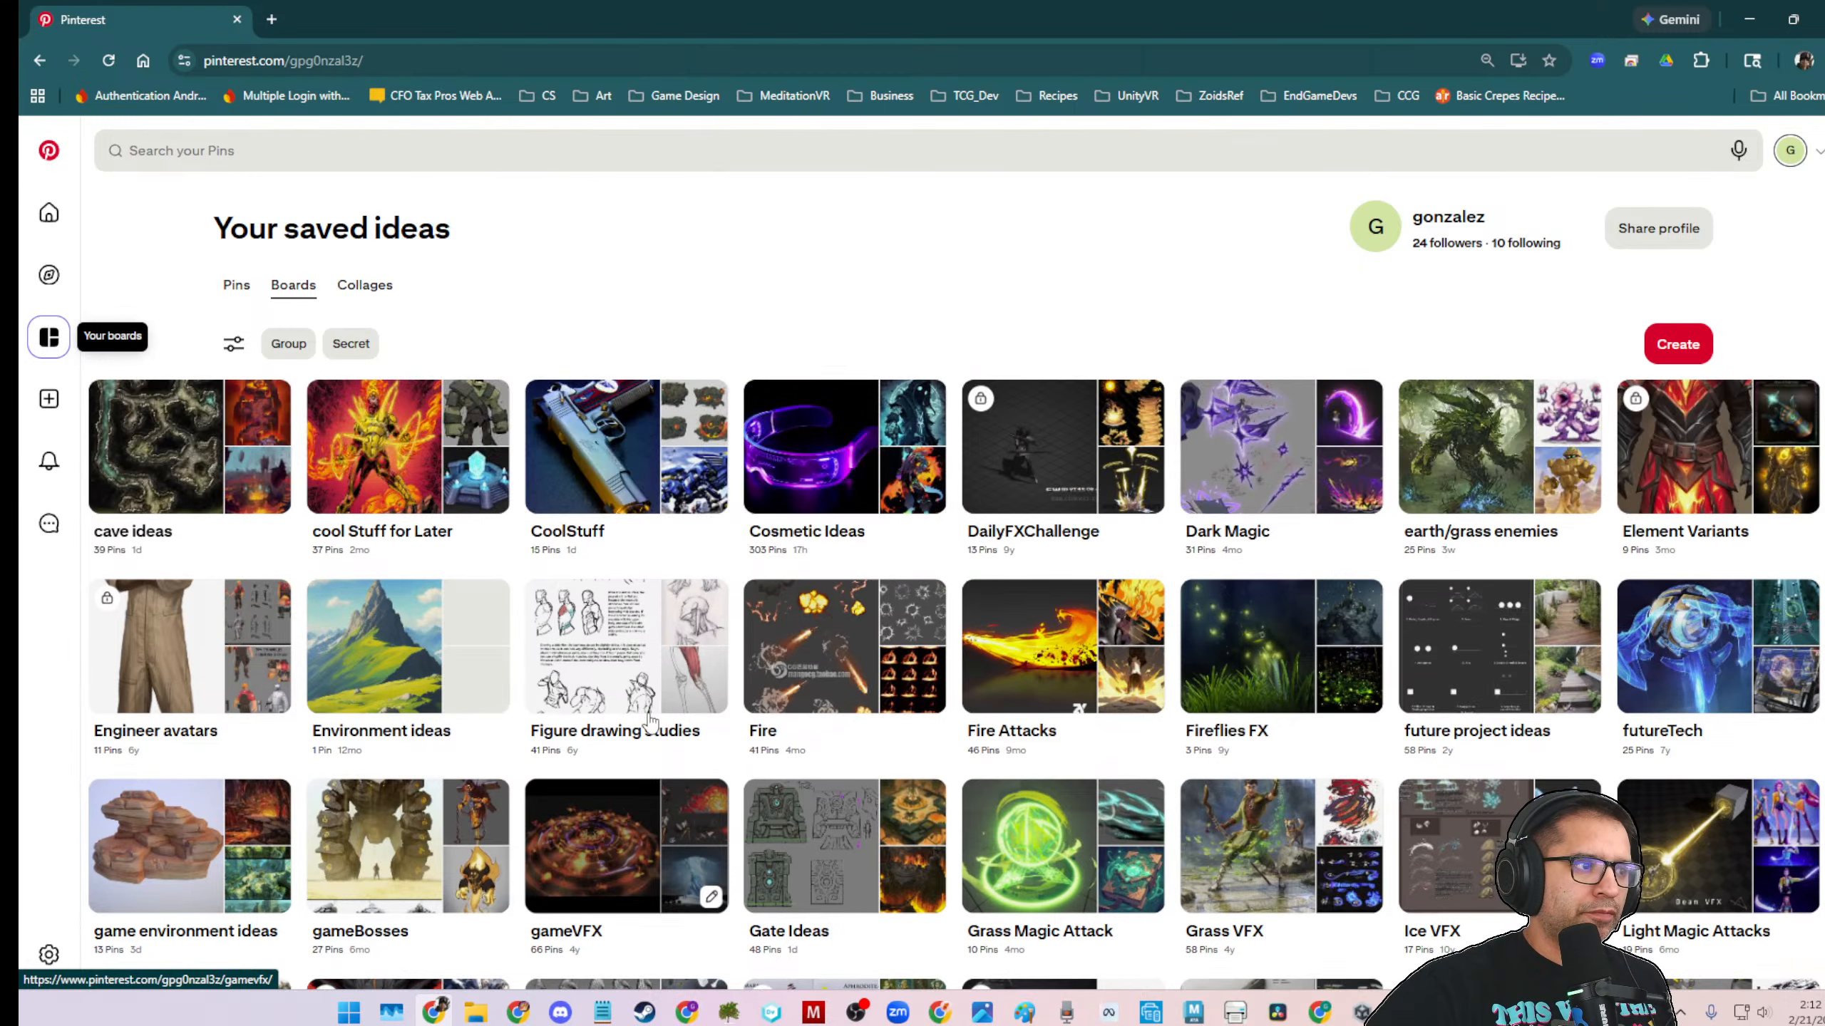
left_click(179, 493)
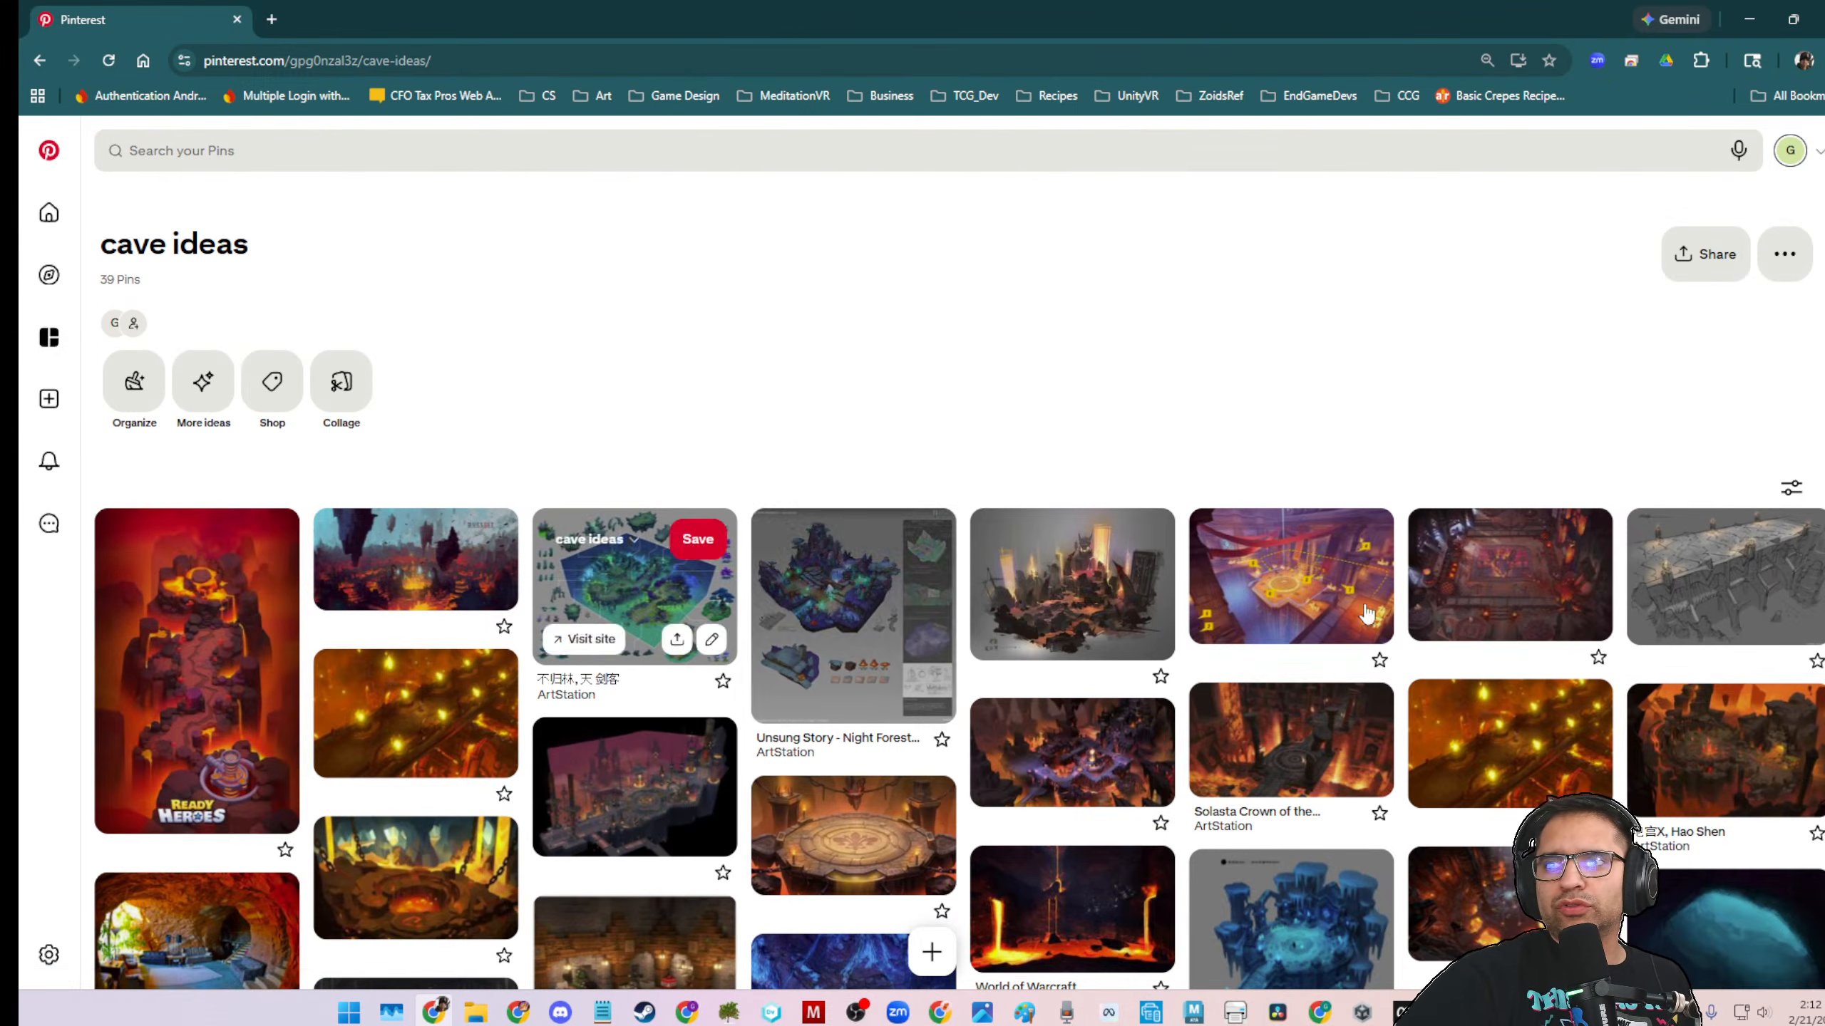
left_click(1496, 763)
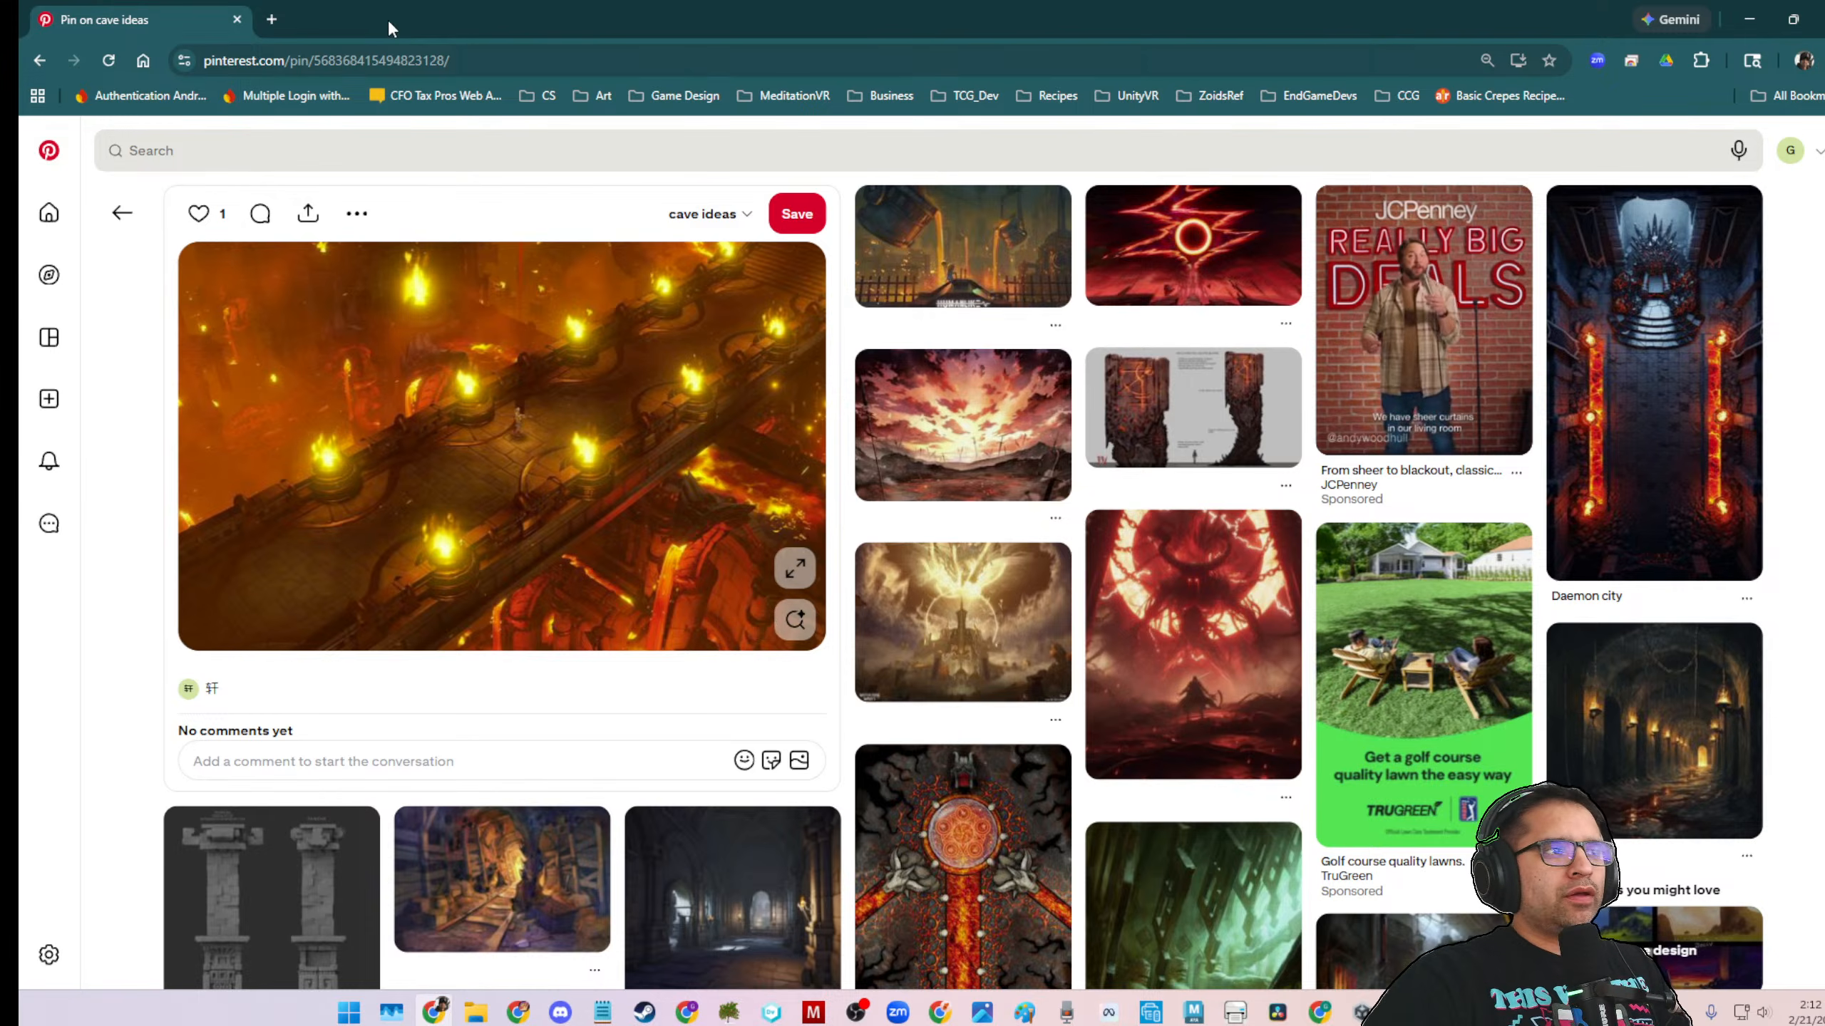
left_click_drag(352, 20, 19, 28)
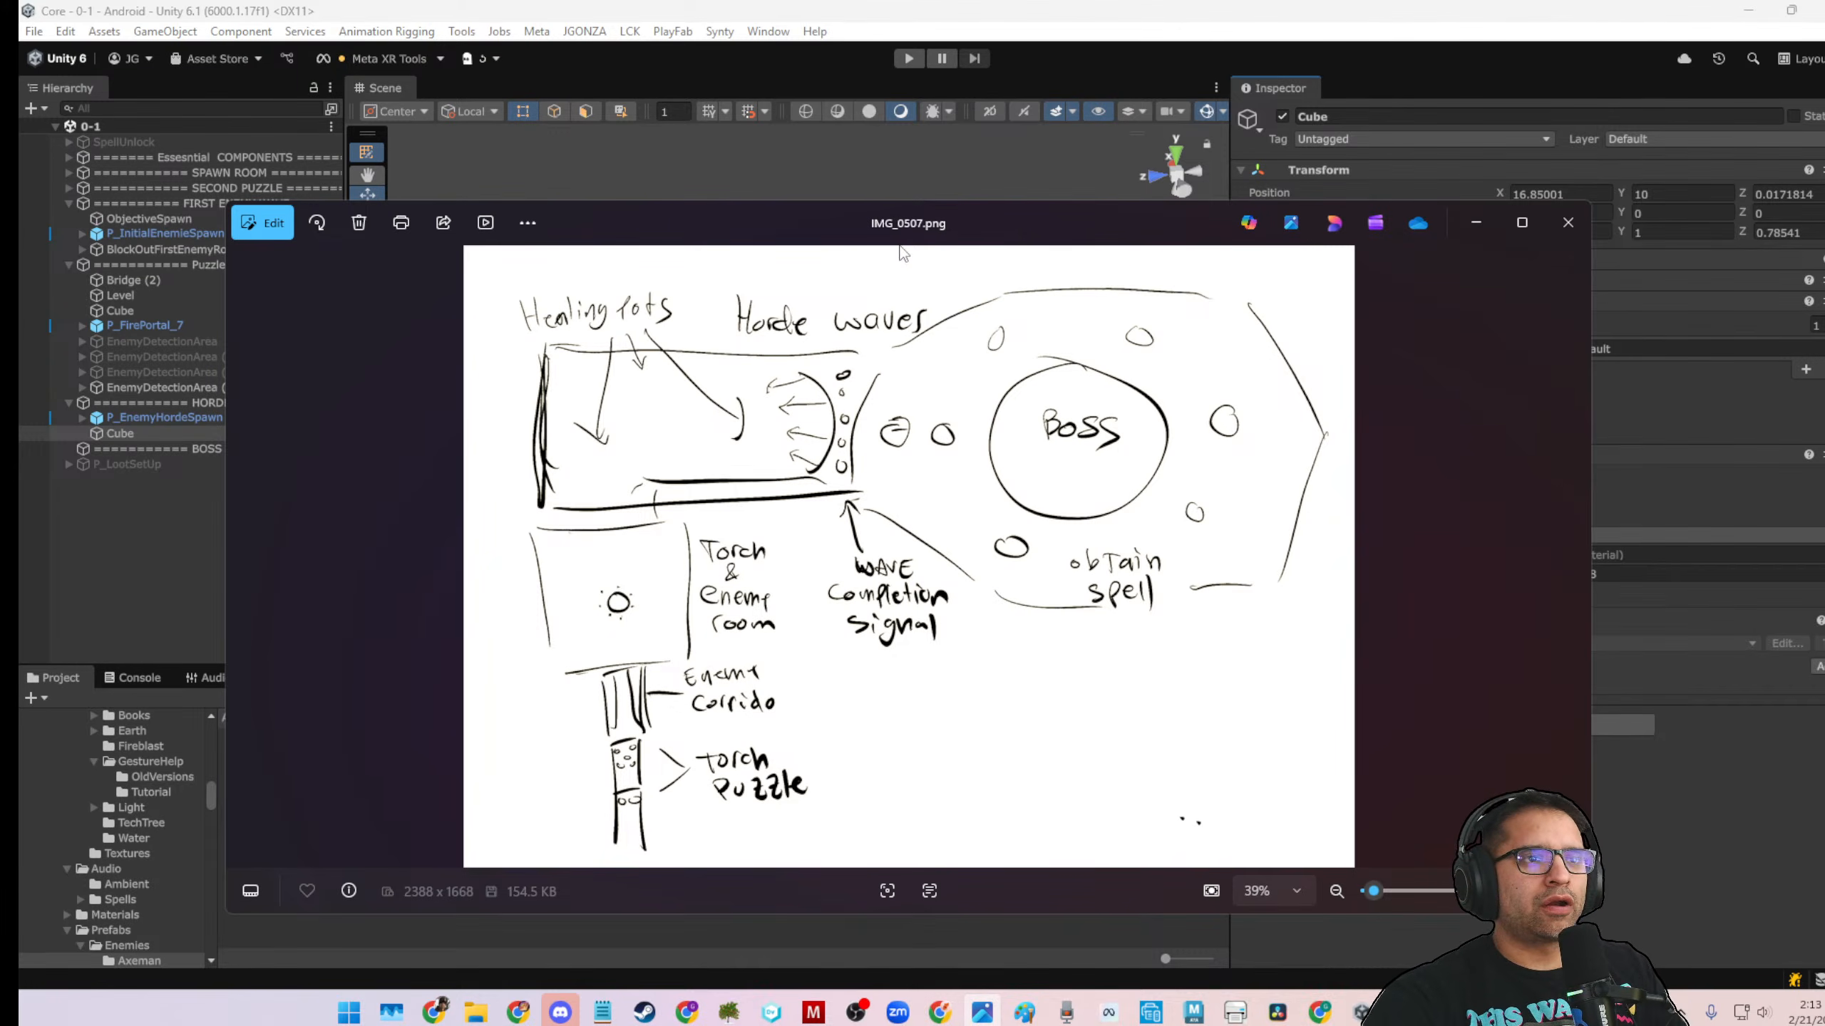
Move the IMG_0507.png level sketch aside and examine the cave tunnels leading to the puzzle room, briefly switching the scene shading mode
left_click_drag(1099, 232, 2, 324)
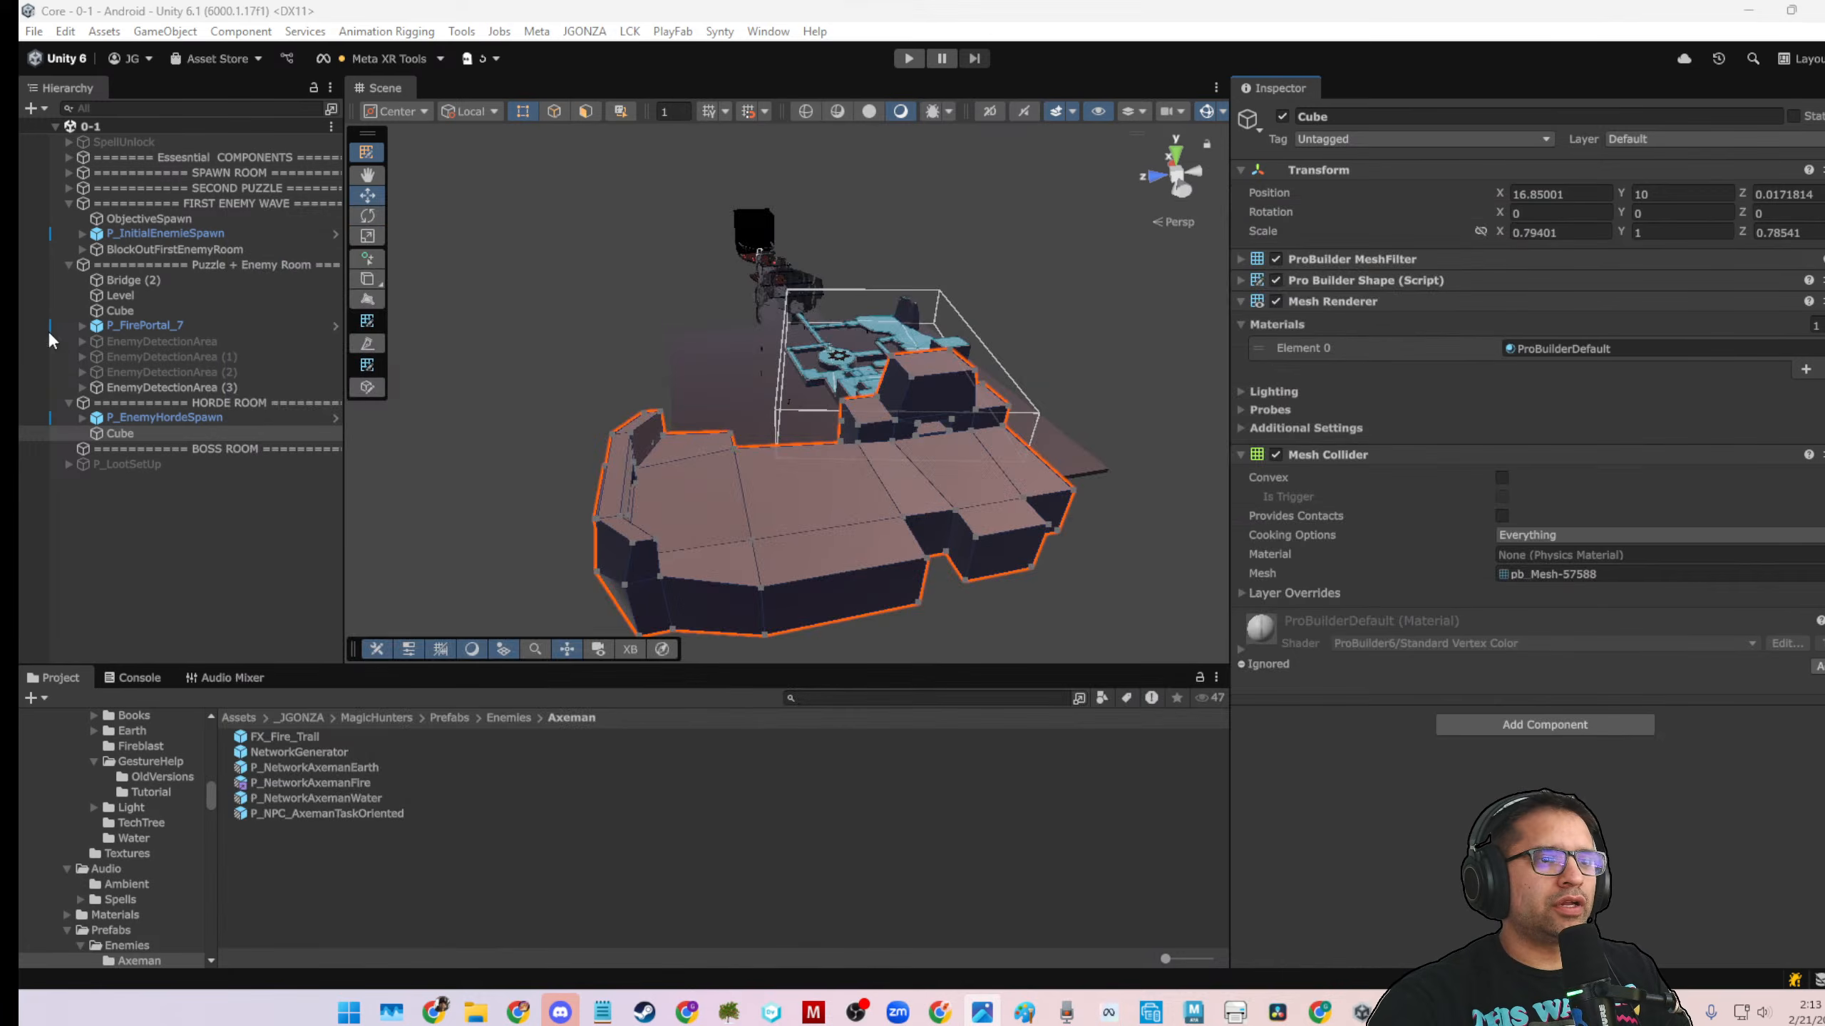
left_click_drag(793, 372, 1247, 471, "alt")
middle_click_drag(811, 424, 1136, 304)
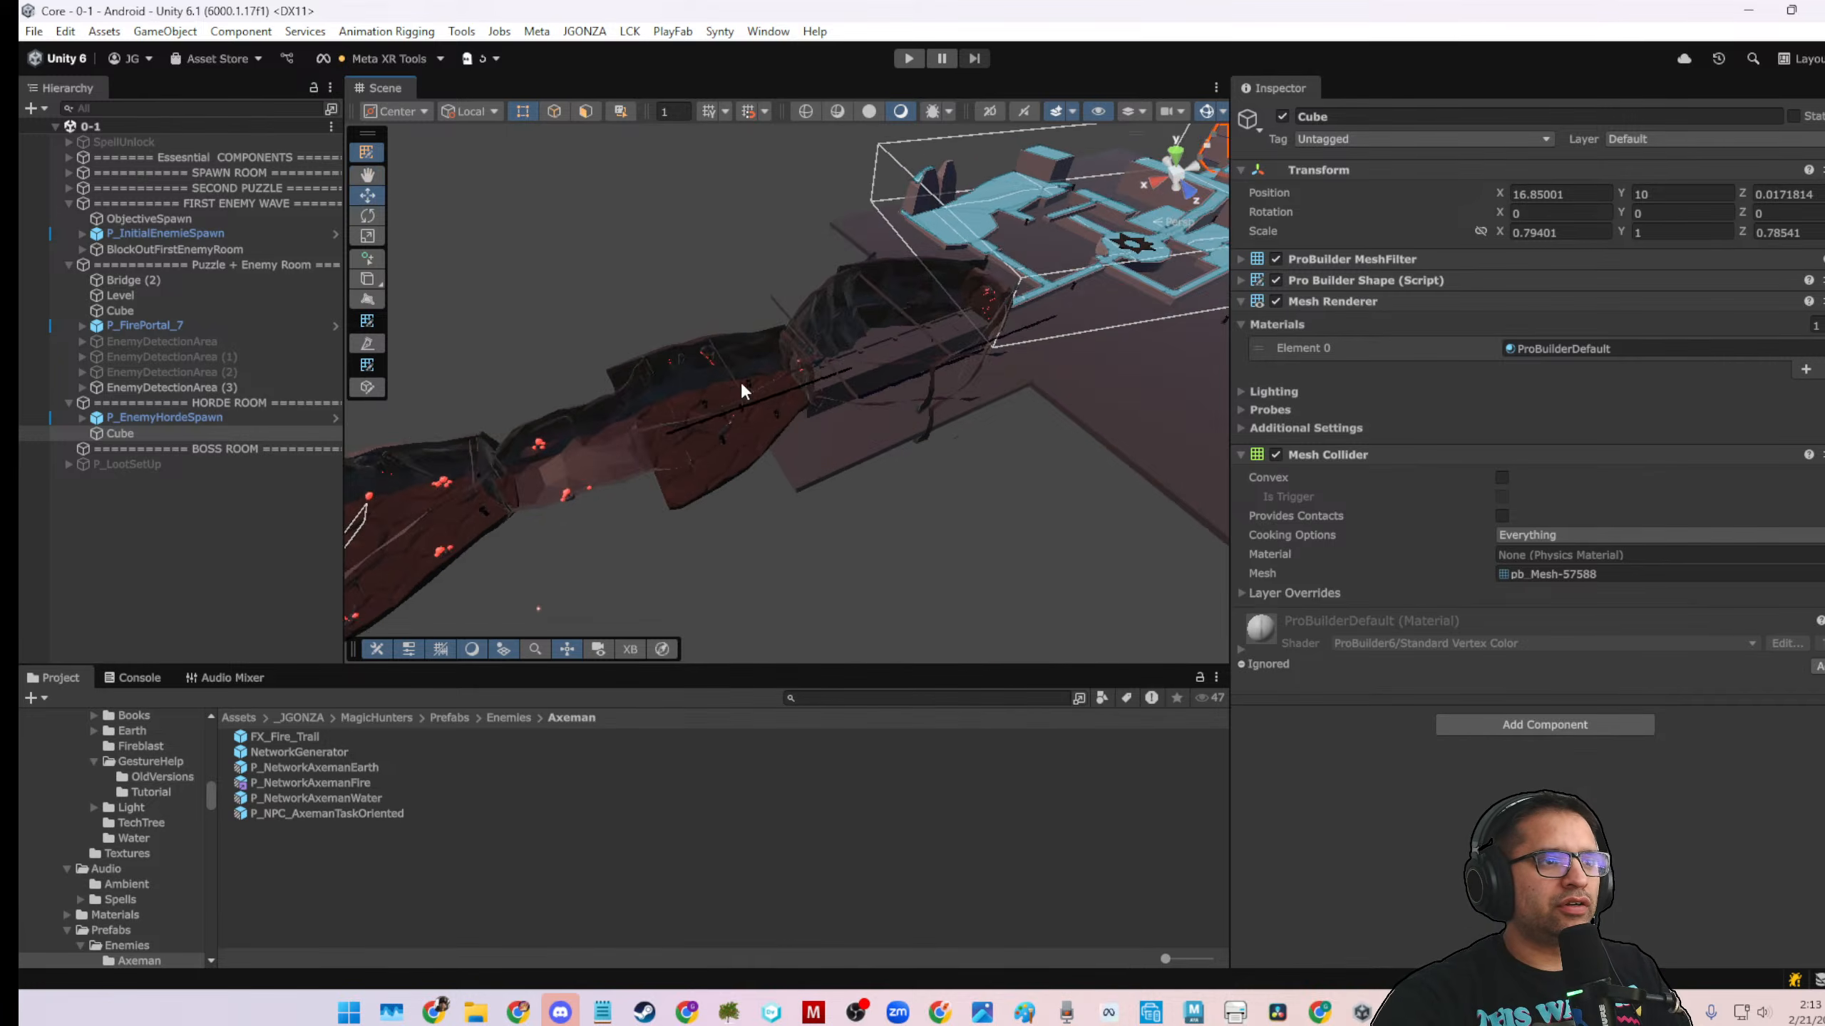
middle_click_drag(742, 383, 926, 346)
scroll(926, 346, "up", 3)
middle_click_drag(1143, 259, 856, 362)
scroll(856, 362, "up", 3)
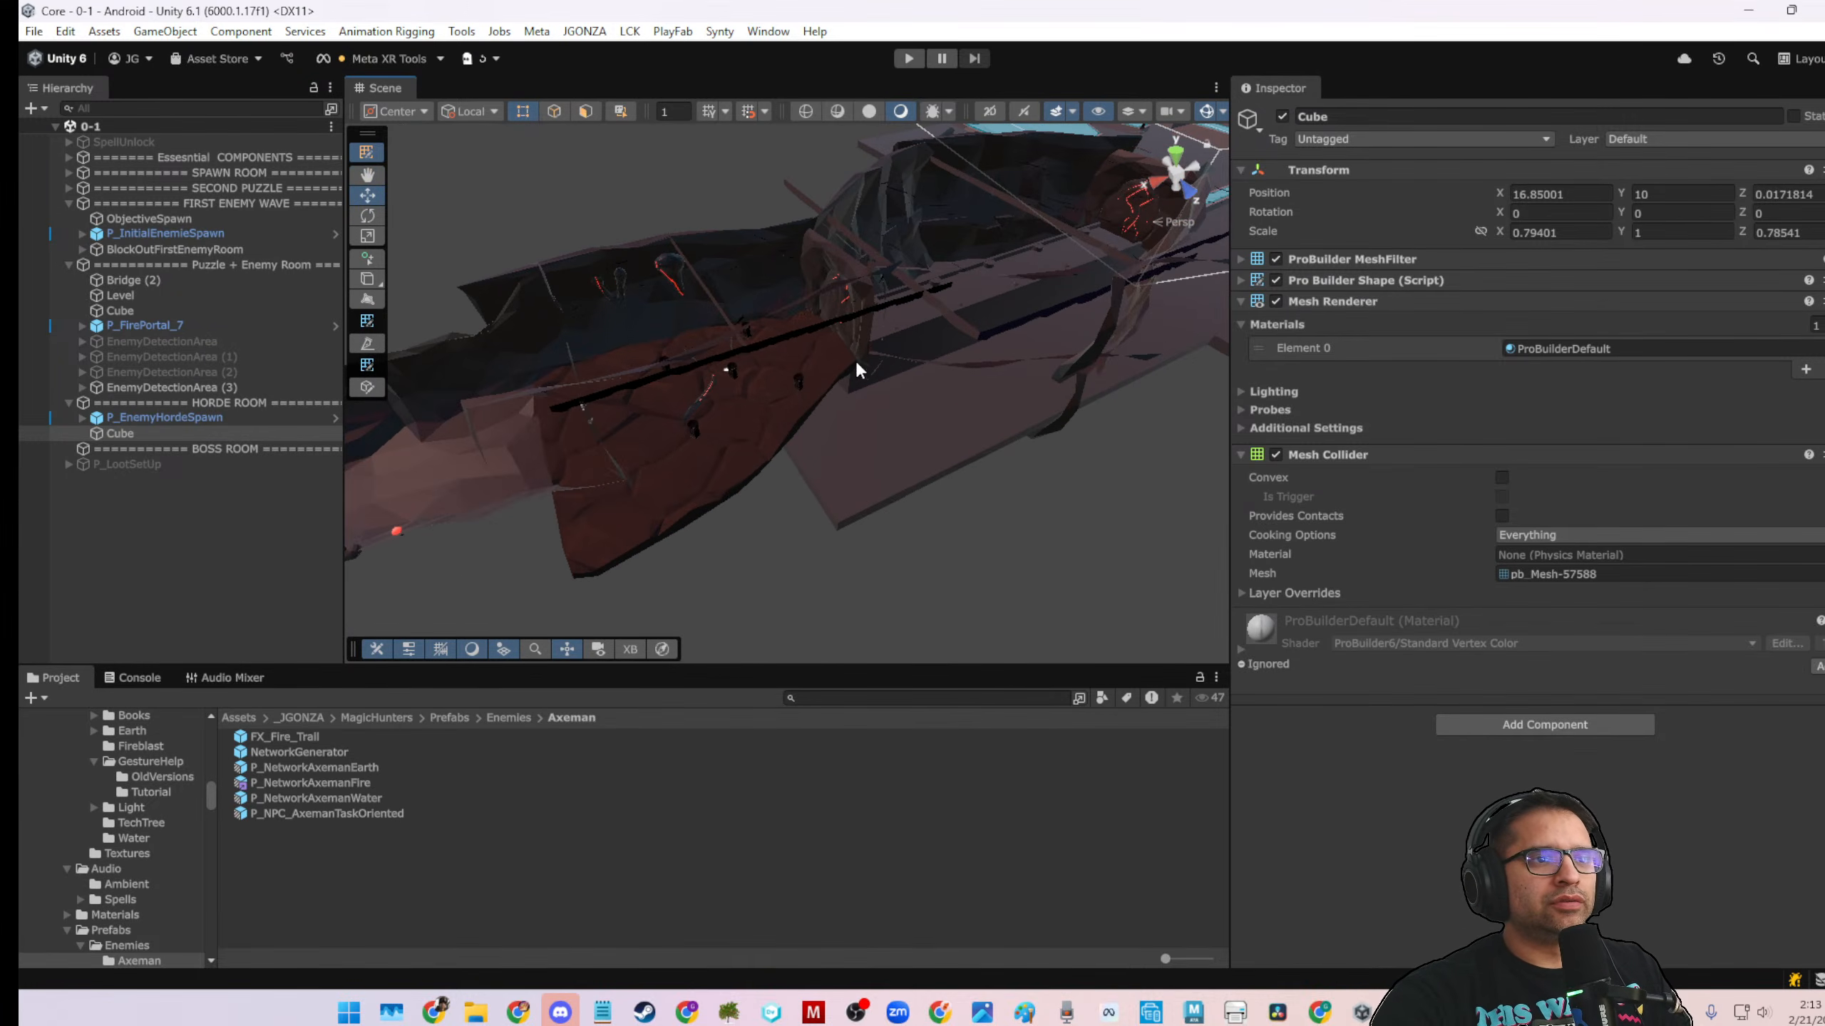
left_click(871, 113)
mouse_move(885, 144)
left_mouse_down("alt")
mouse_move(744, 289)
mouse_move(730, 394)
mouse_move(841, 191)
left_mouse_up("alt")
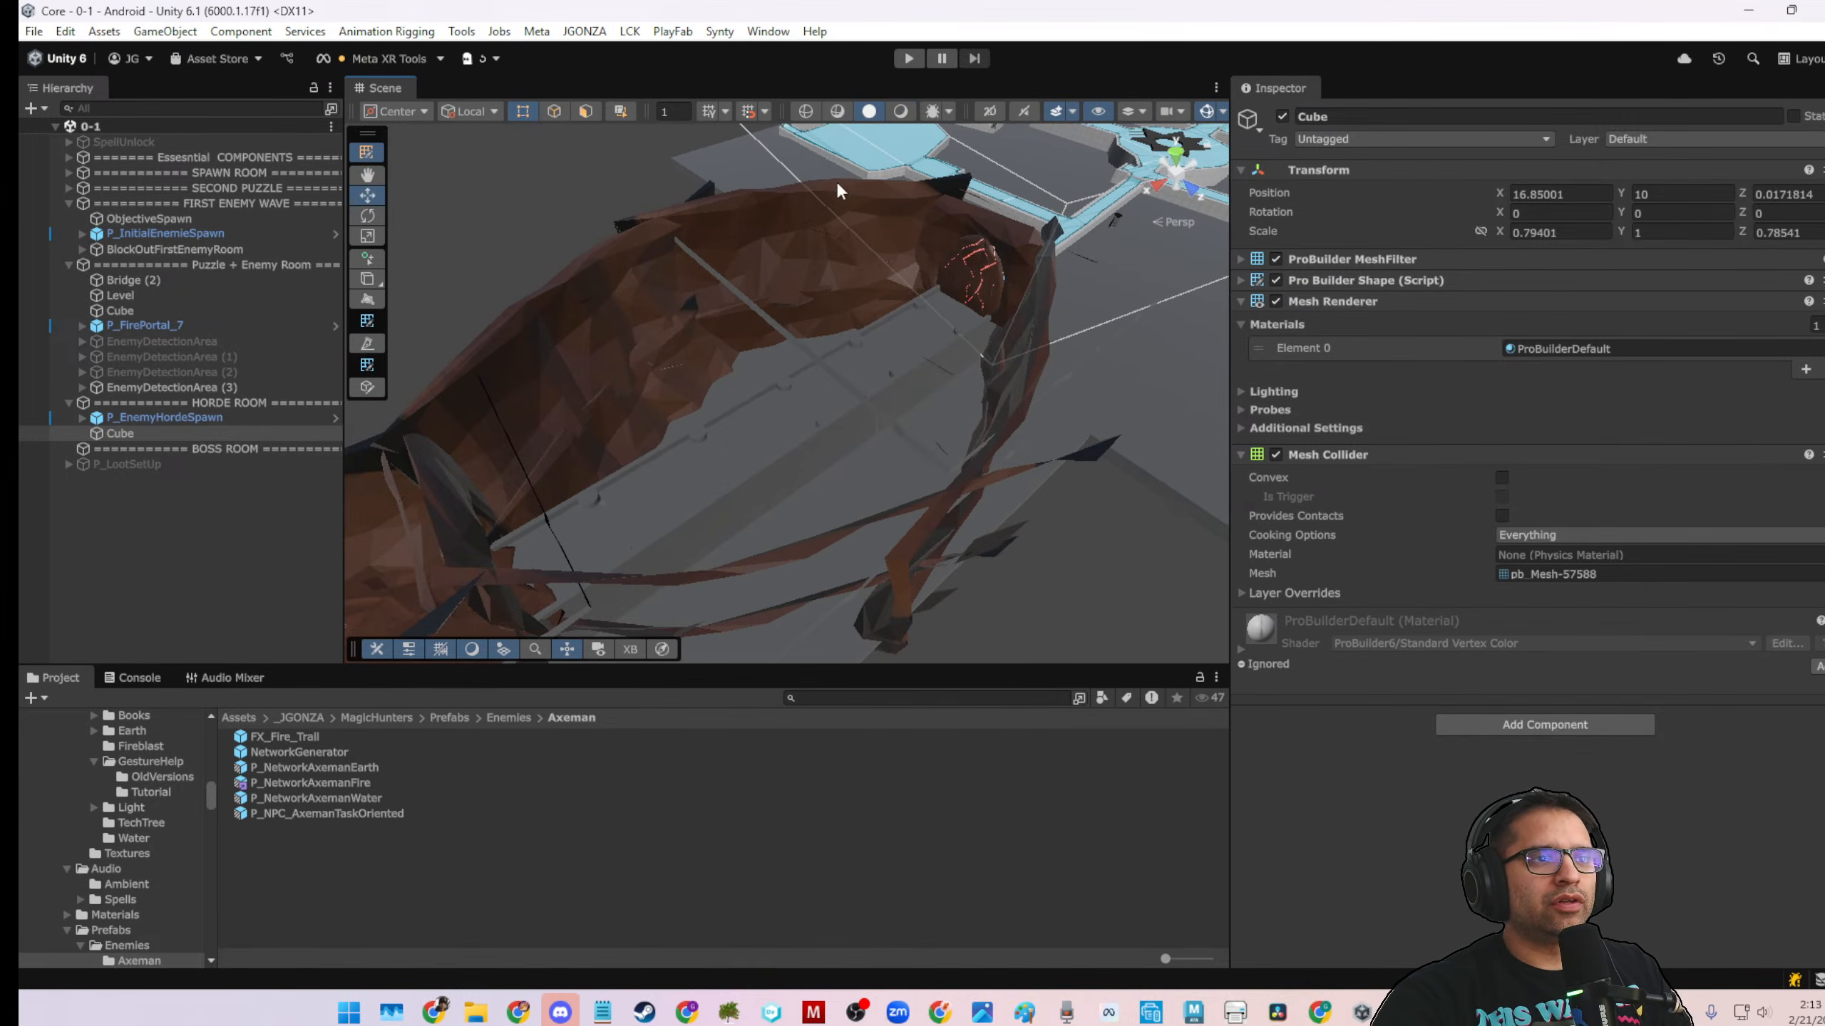
left_click(895, 115)
scroll(818, 407, "up", 4)
mouse_move(819, 407)
left_mouse_down("alt")
mouse_move(936, 318)
mouse_move(919, 329)
mouse_move(1014, 439)
mouse_move(937, 440)
mouse_move(924, 355)
mouse_move(697, 517)
left_mouse_up("alt")
scroll(704, 507, "up", 3)
left_click_drag(790, 452, 251, 565, "alt")
scroll(667, 492, "down", 5)
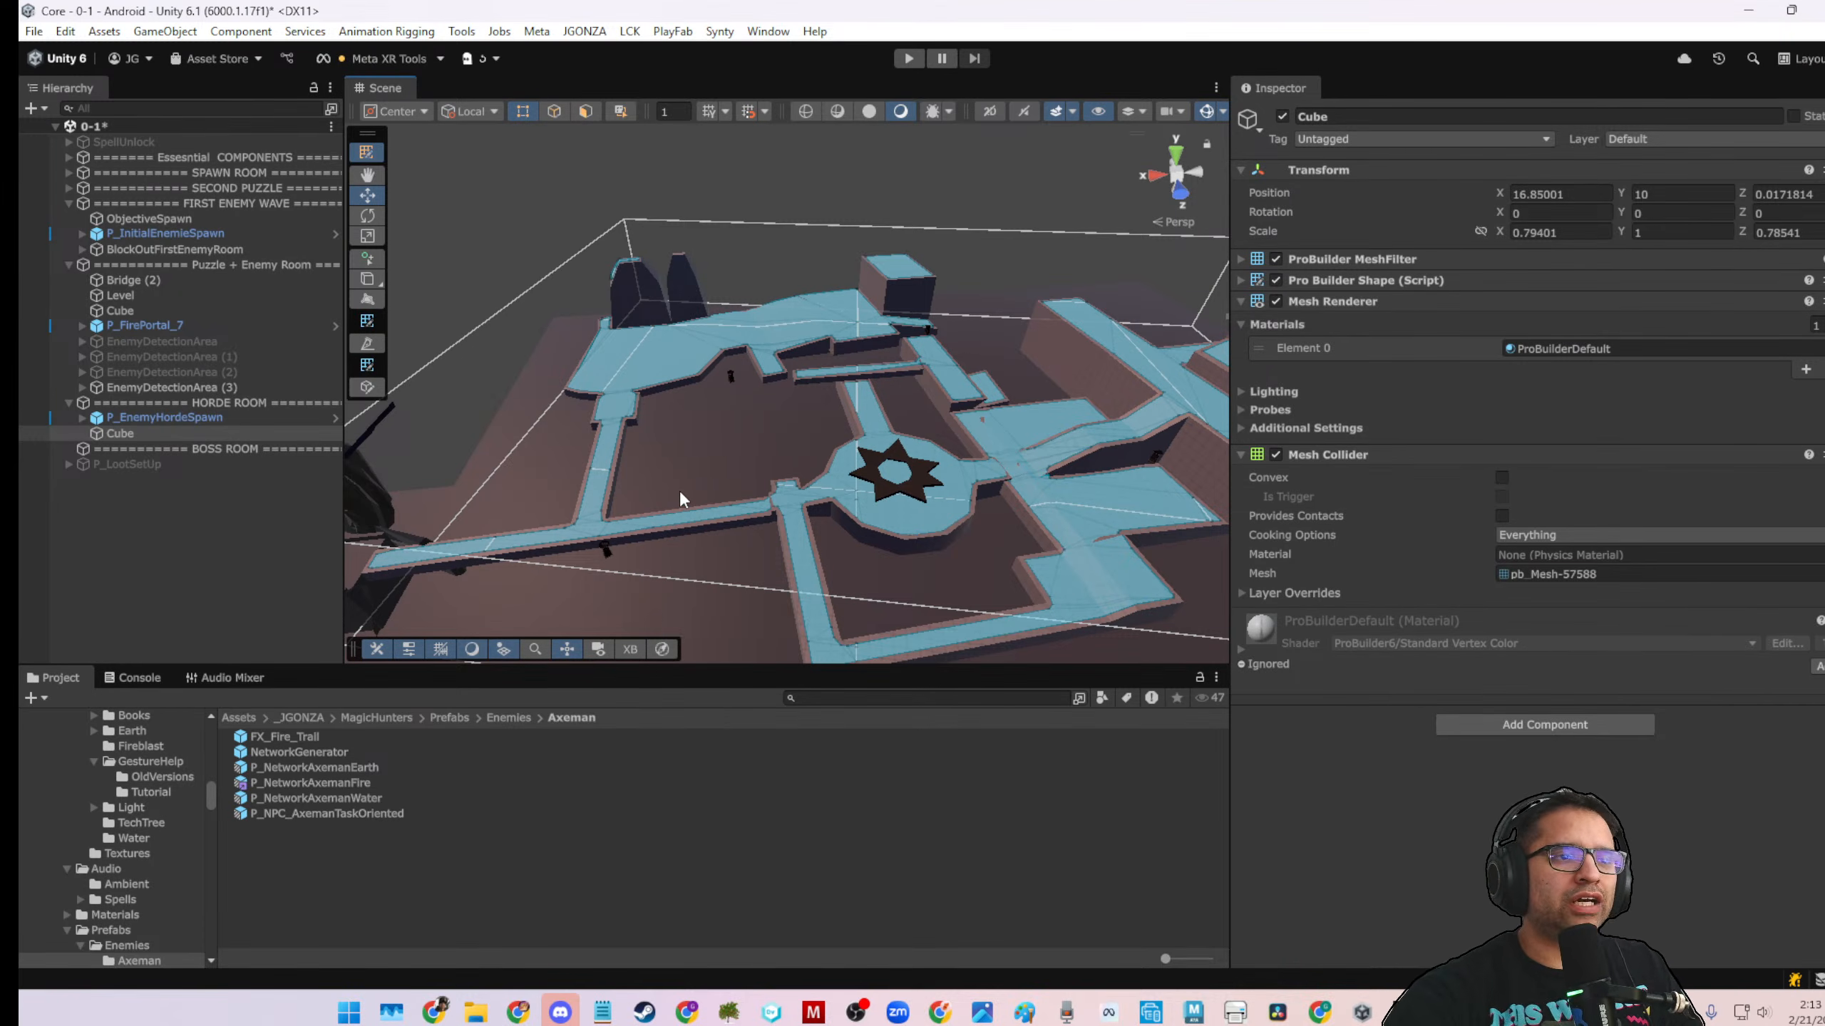
Examine the puzzle room's walkways around the star platform and the adjoining horde room blockout
scroll(827, 474, "up", 2)
middle_click_drag(827, 474, 726, 351)
scroll(737, 451, "up", 3)
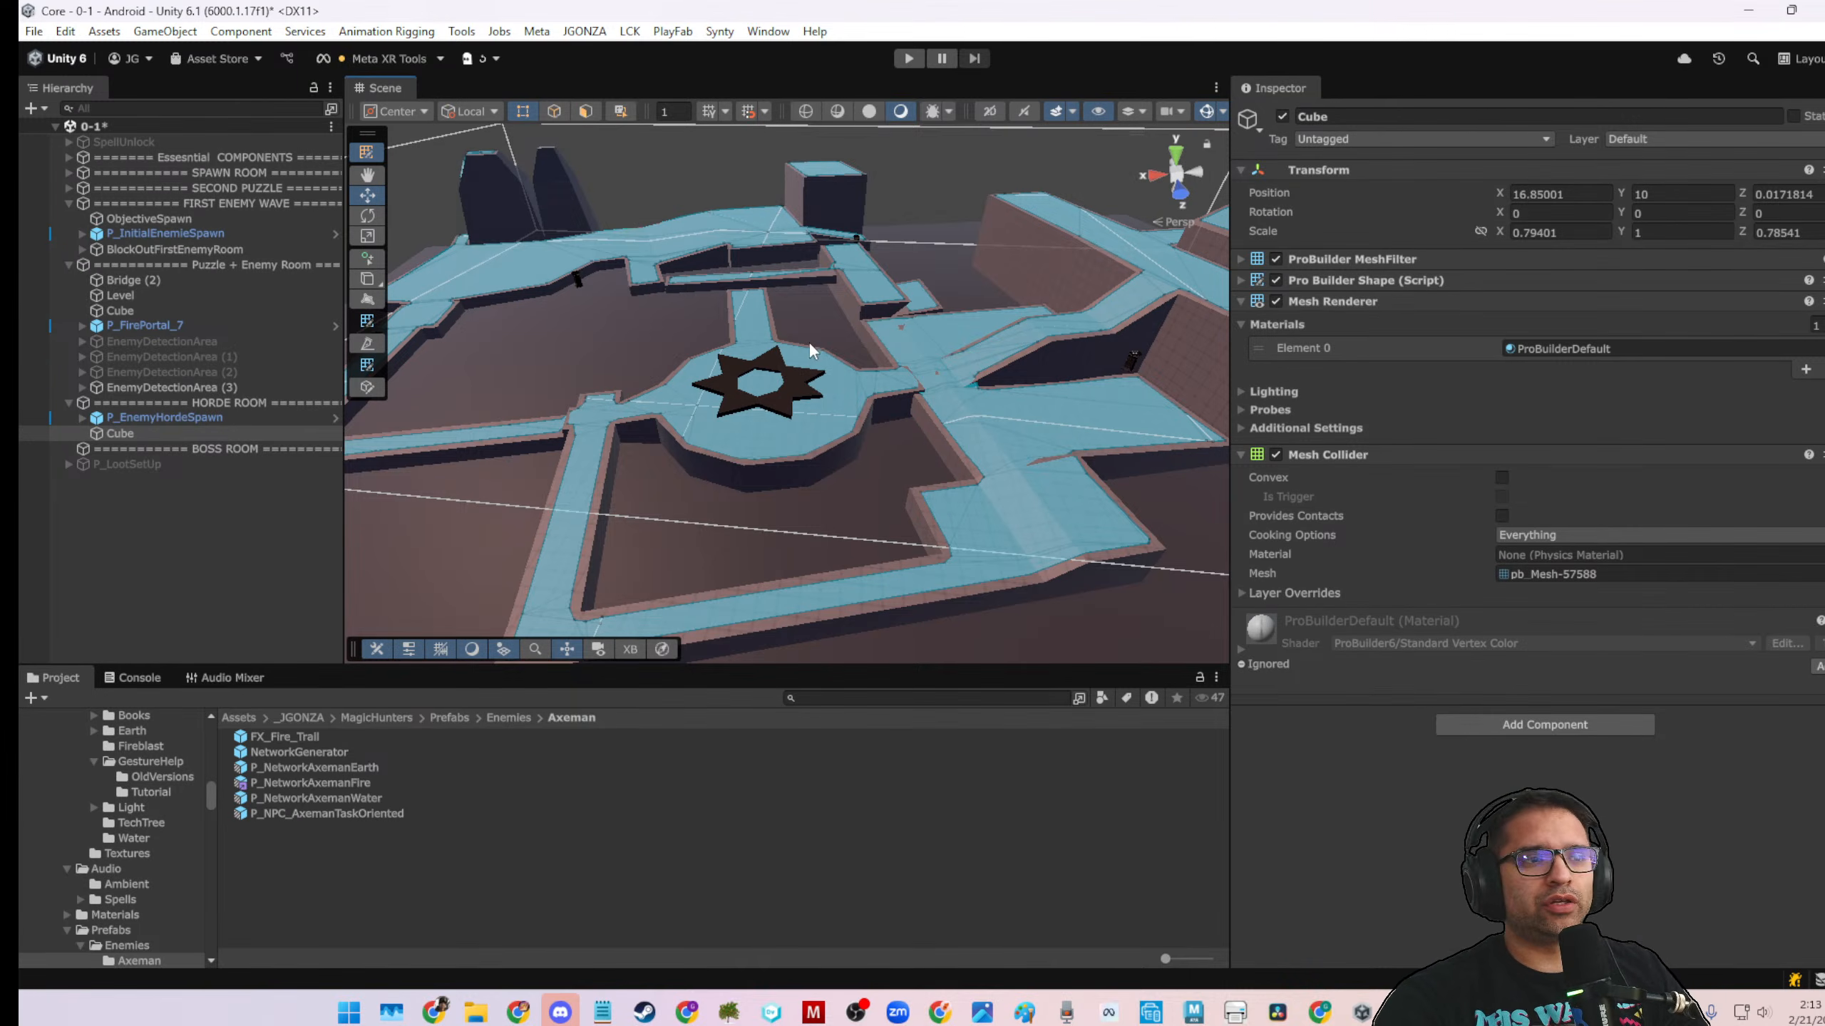
scroll(875, 382, "down", 3)
middle_click_drag(927, 365, 673, 366)
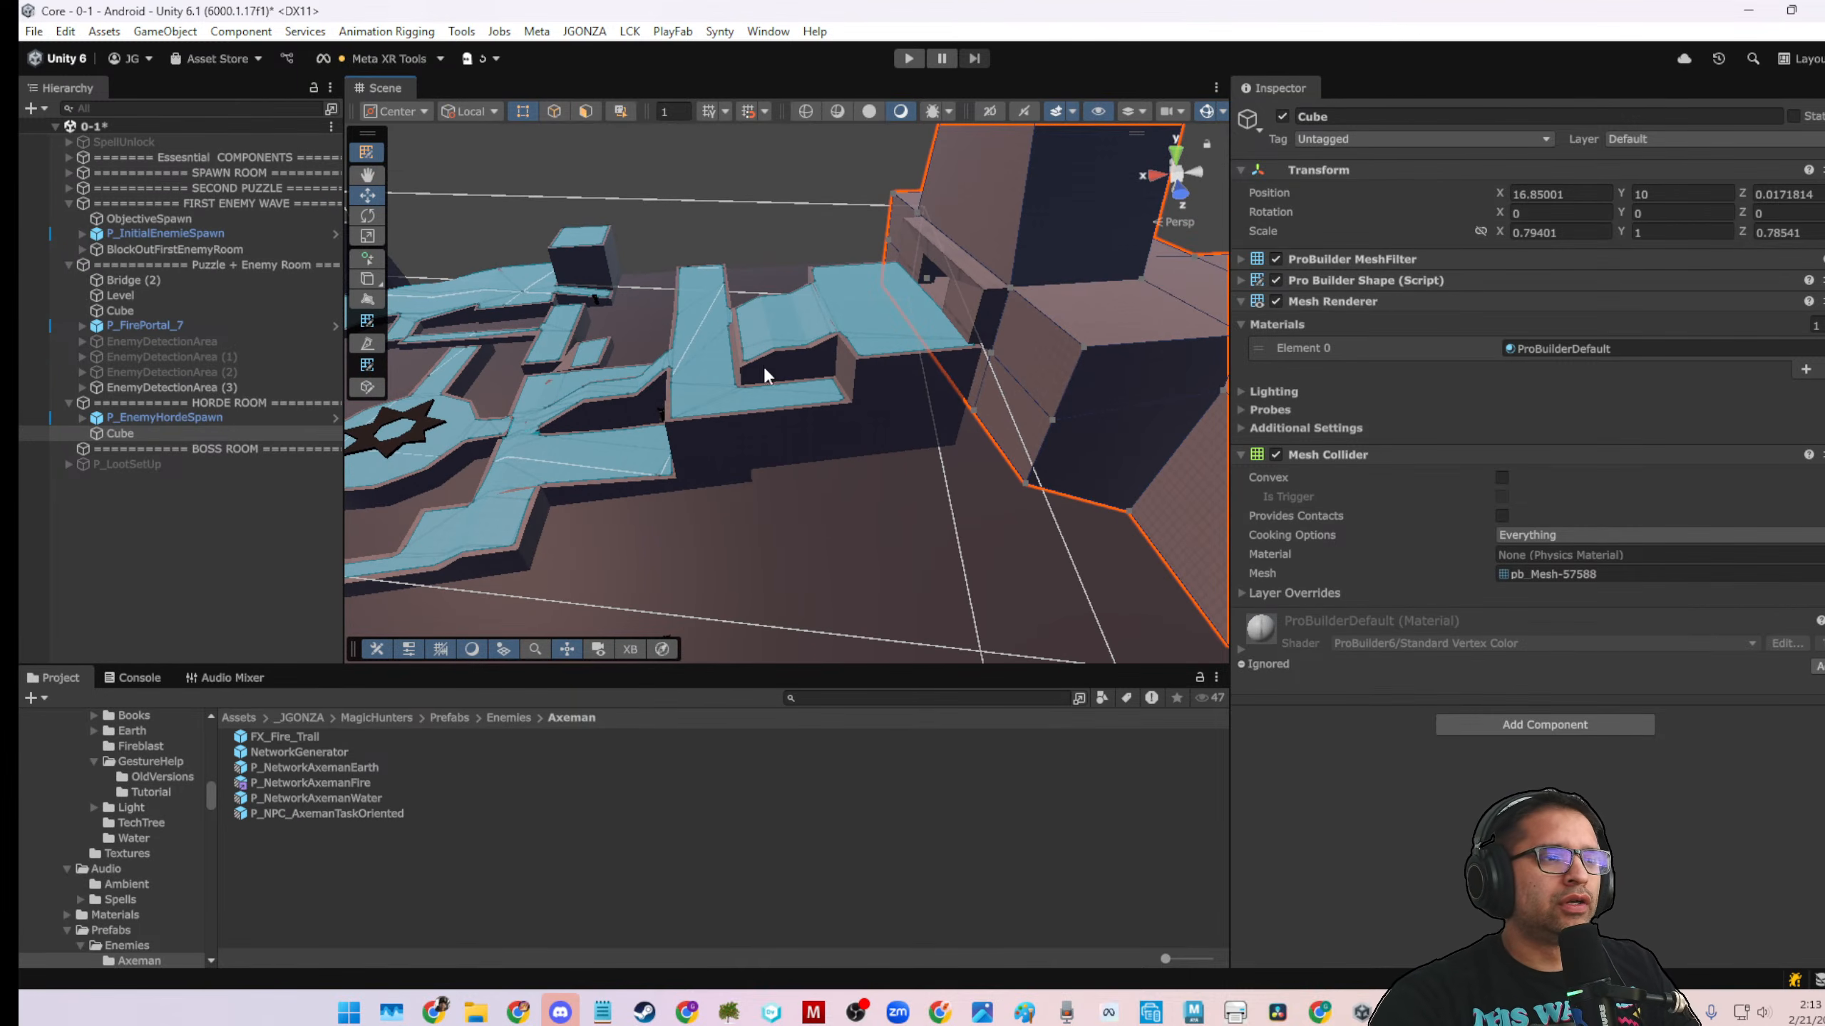
scroll(878, 352, "down", 3)
middle_click_drag(879, 351, 543, 290)
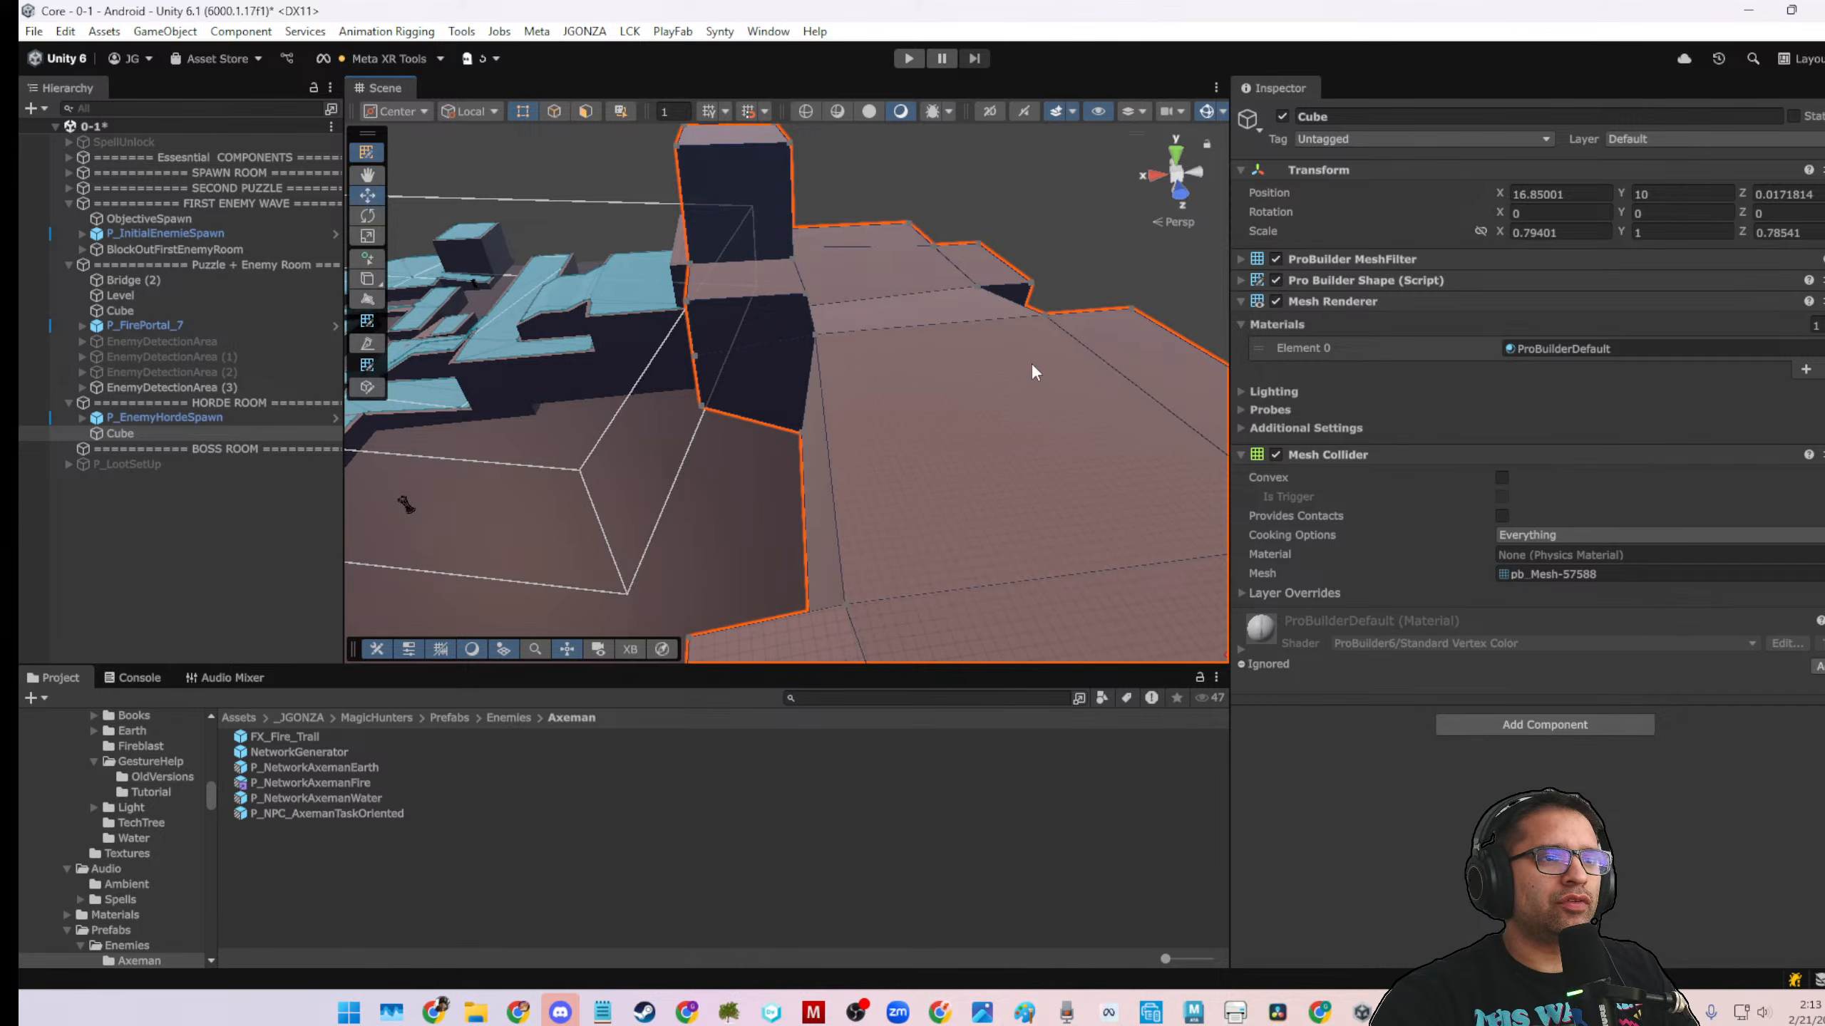
left_click_drag(1034, 371, 268, 454, "alt")
scroll(619, 397, "down", 3)
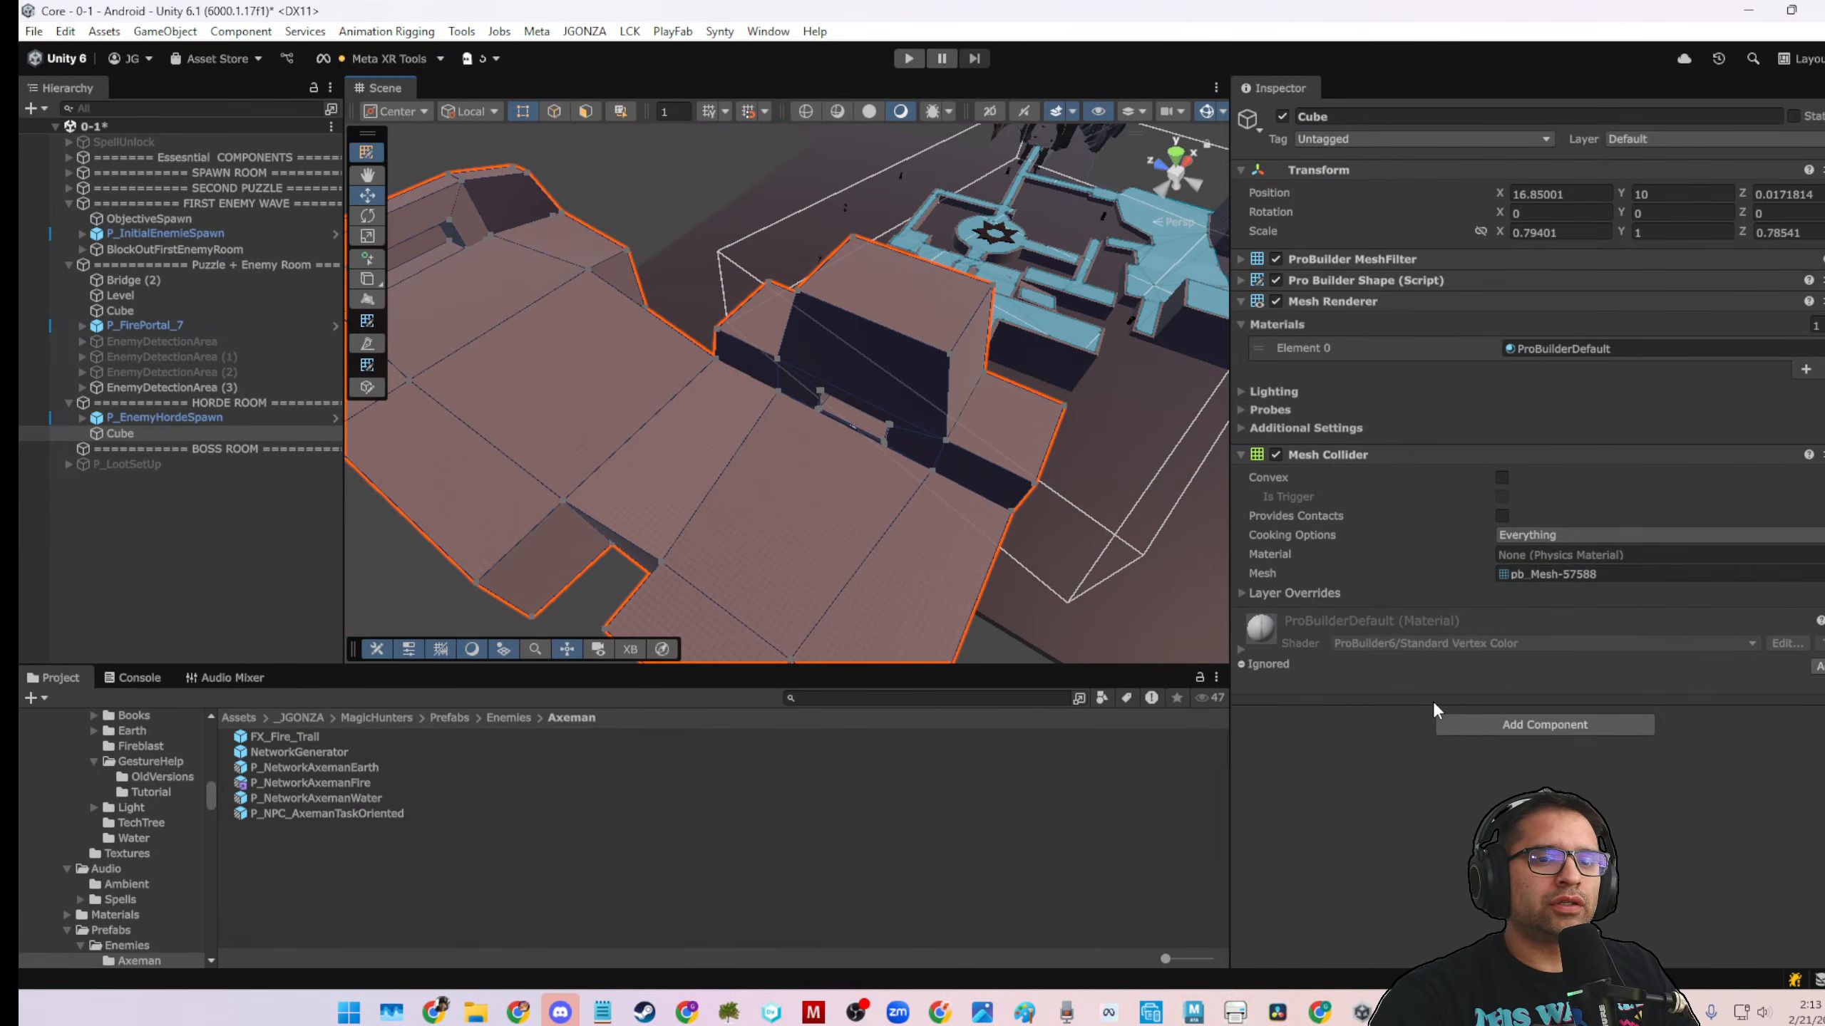
Add a NavMesh Surface component to the horde room Cube
left_click(1462, 724)
type("SURFA")
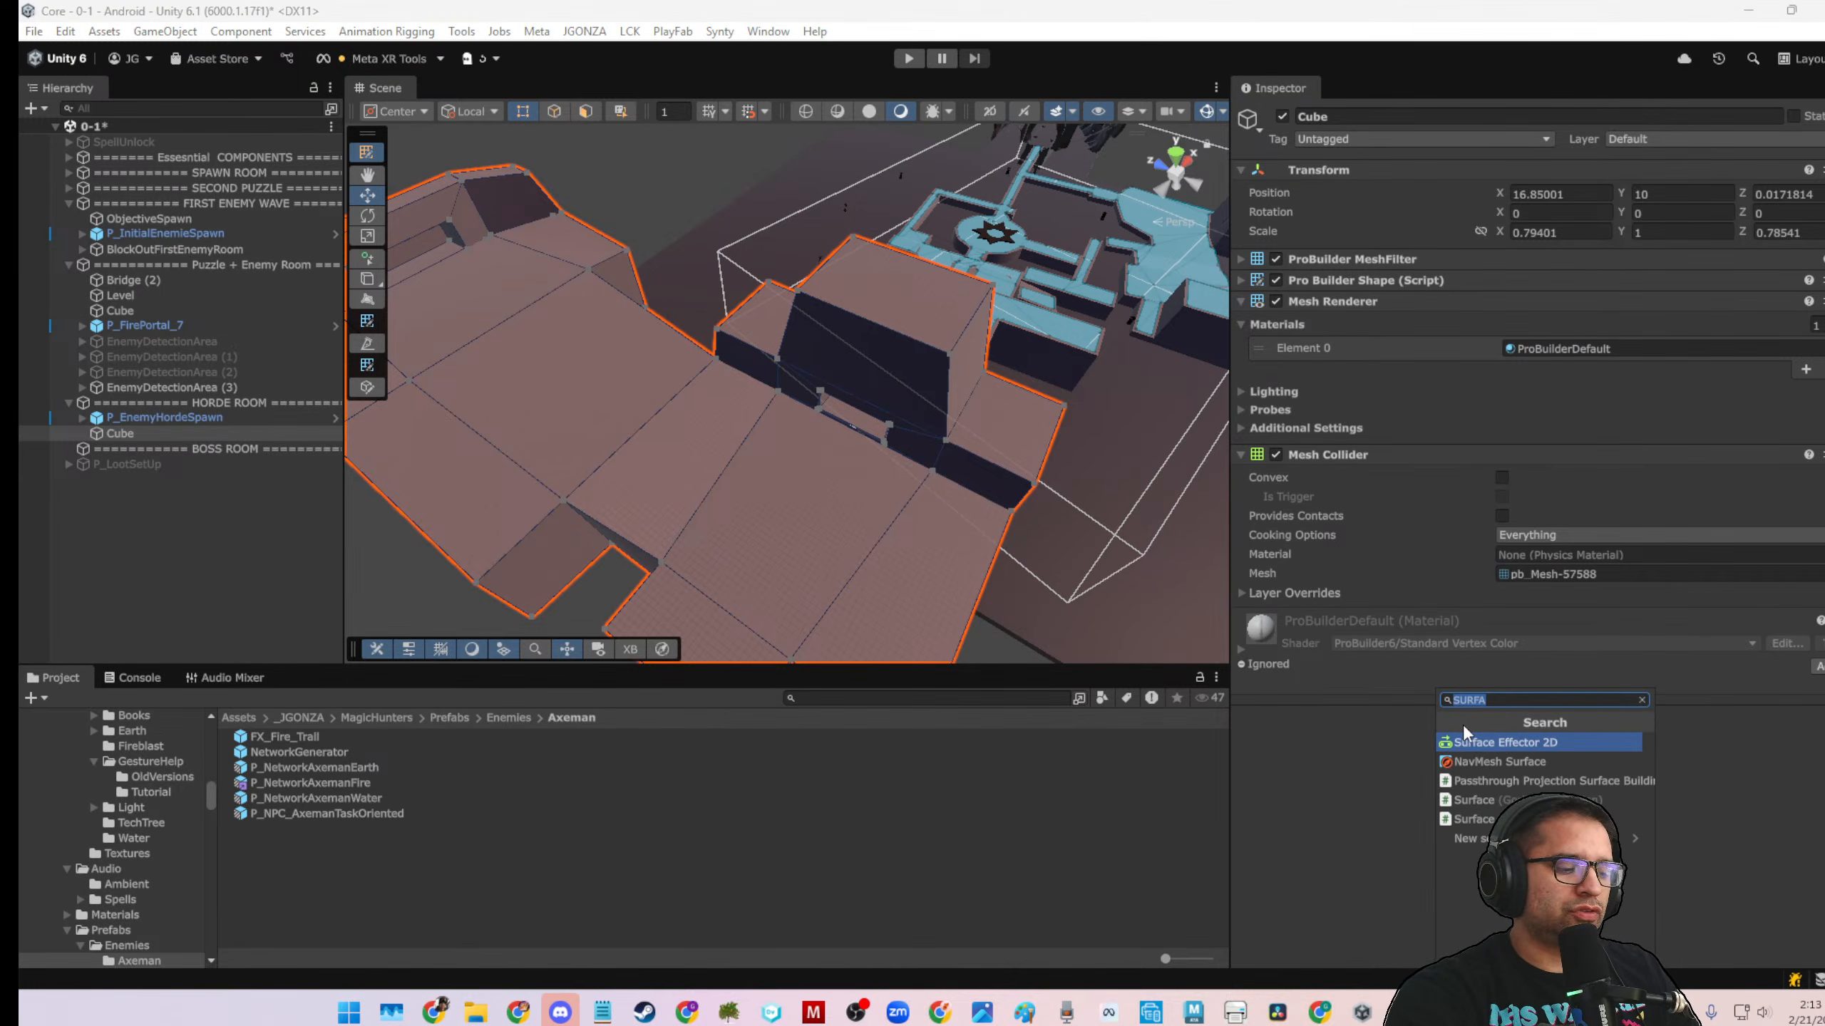
type("s")
key("BackSpace")
type("sru")
key("BackSpace")
key("BackSpace")
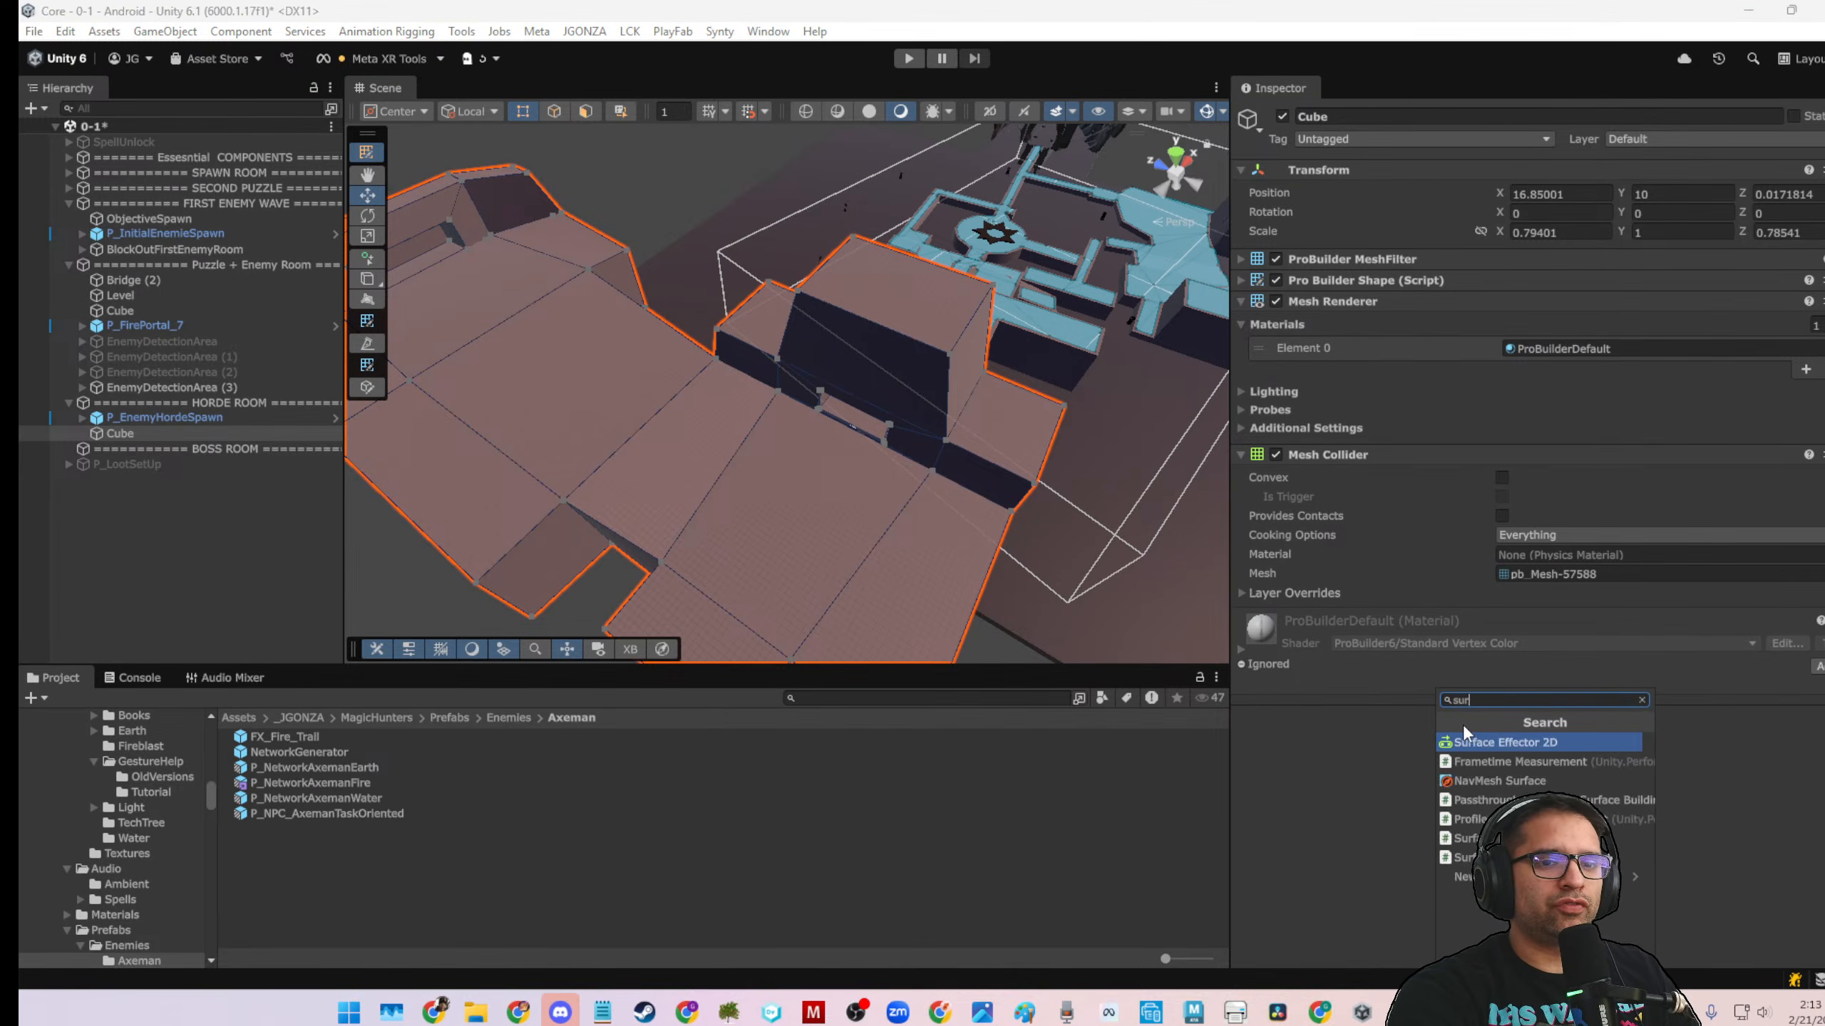
type("ufa")
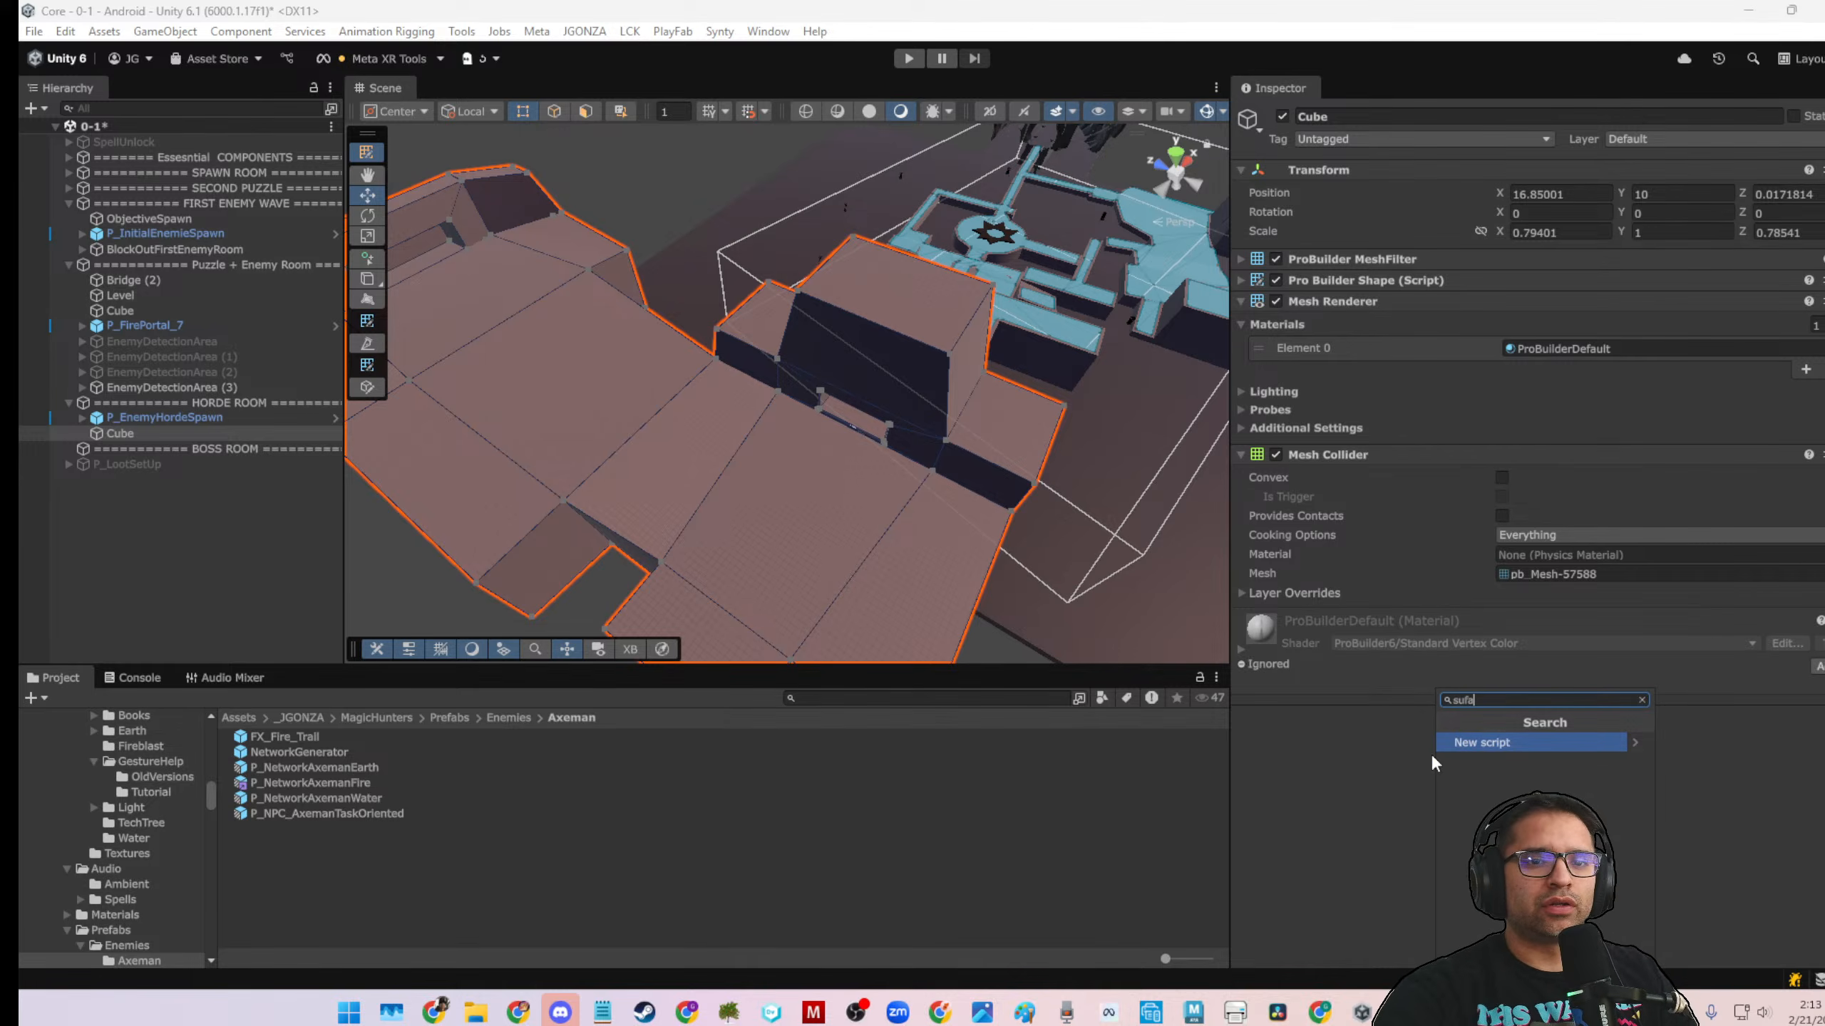
key("BackSpace")
type("rf")
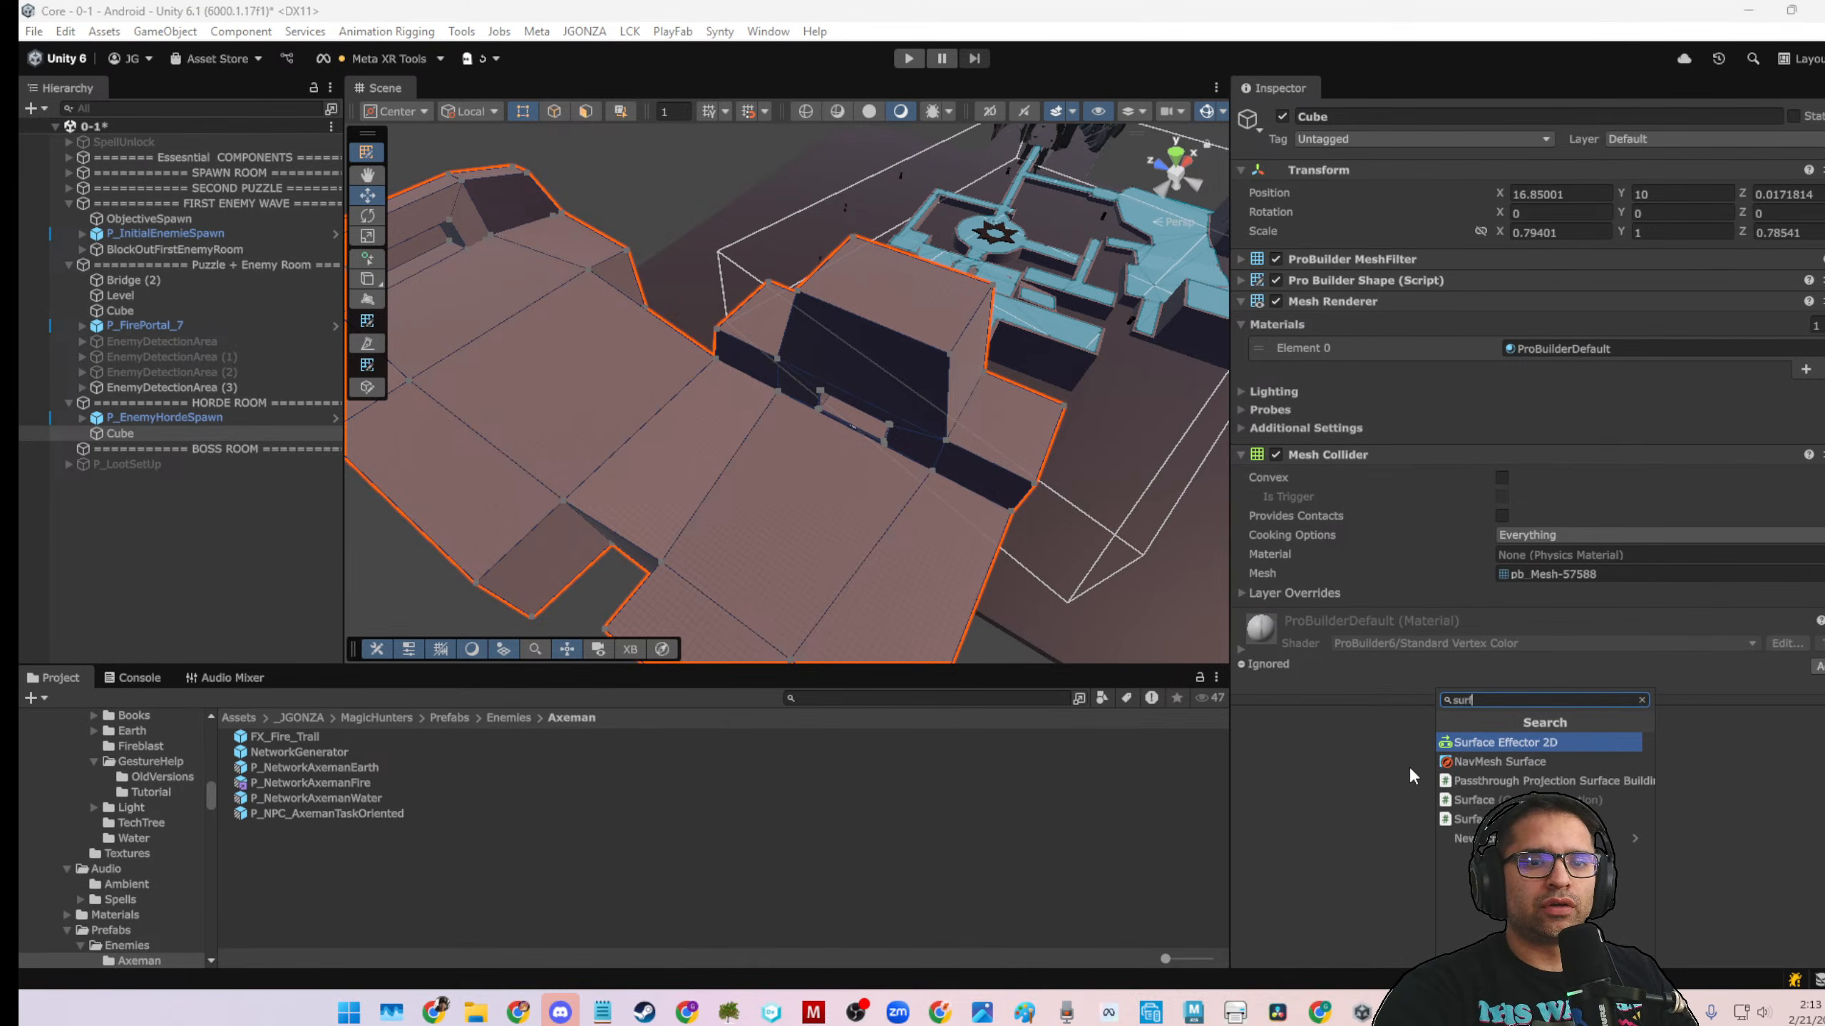
left_click(1480, 762)
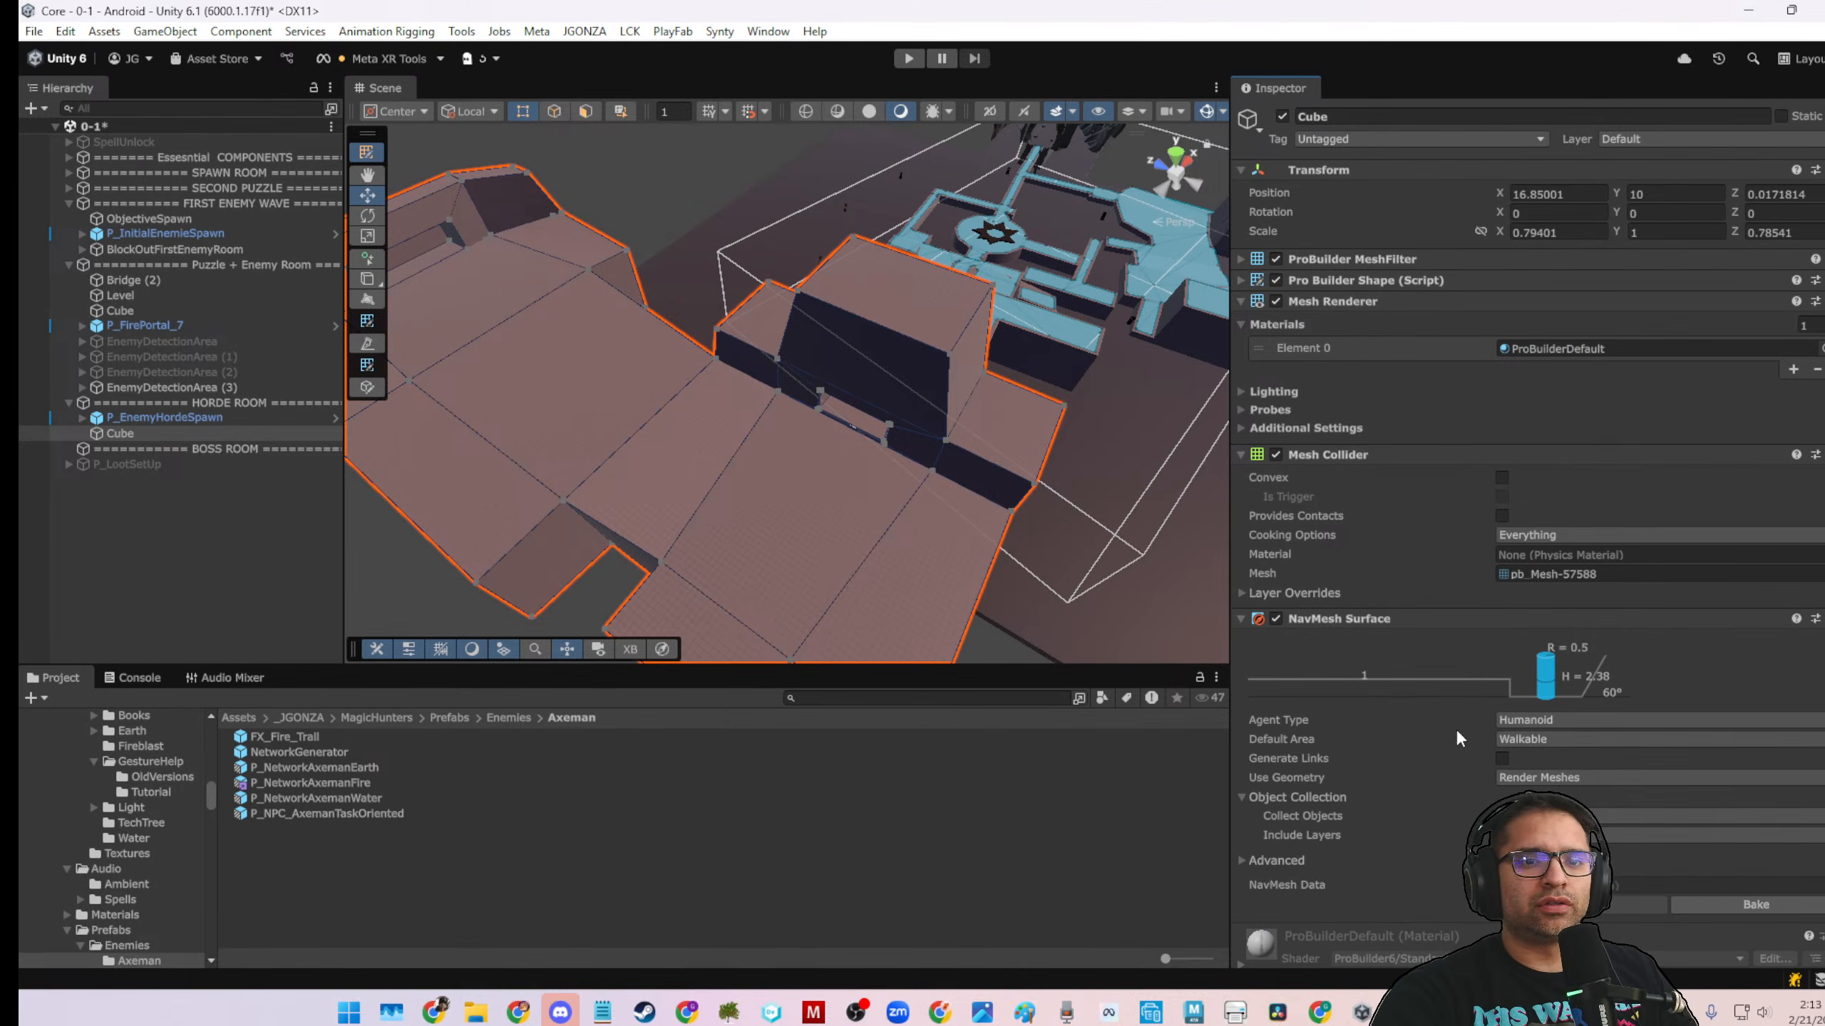
Bake the horde room Cube's NavMesh and check its coverage over the blockout
left_click(1699, 904)
scroll(995, 420, "down", 2)
left_click_drag(995, 421, 916, 341, "alt")
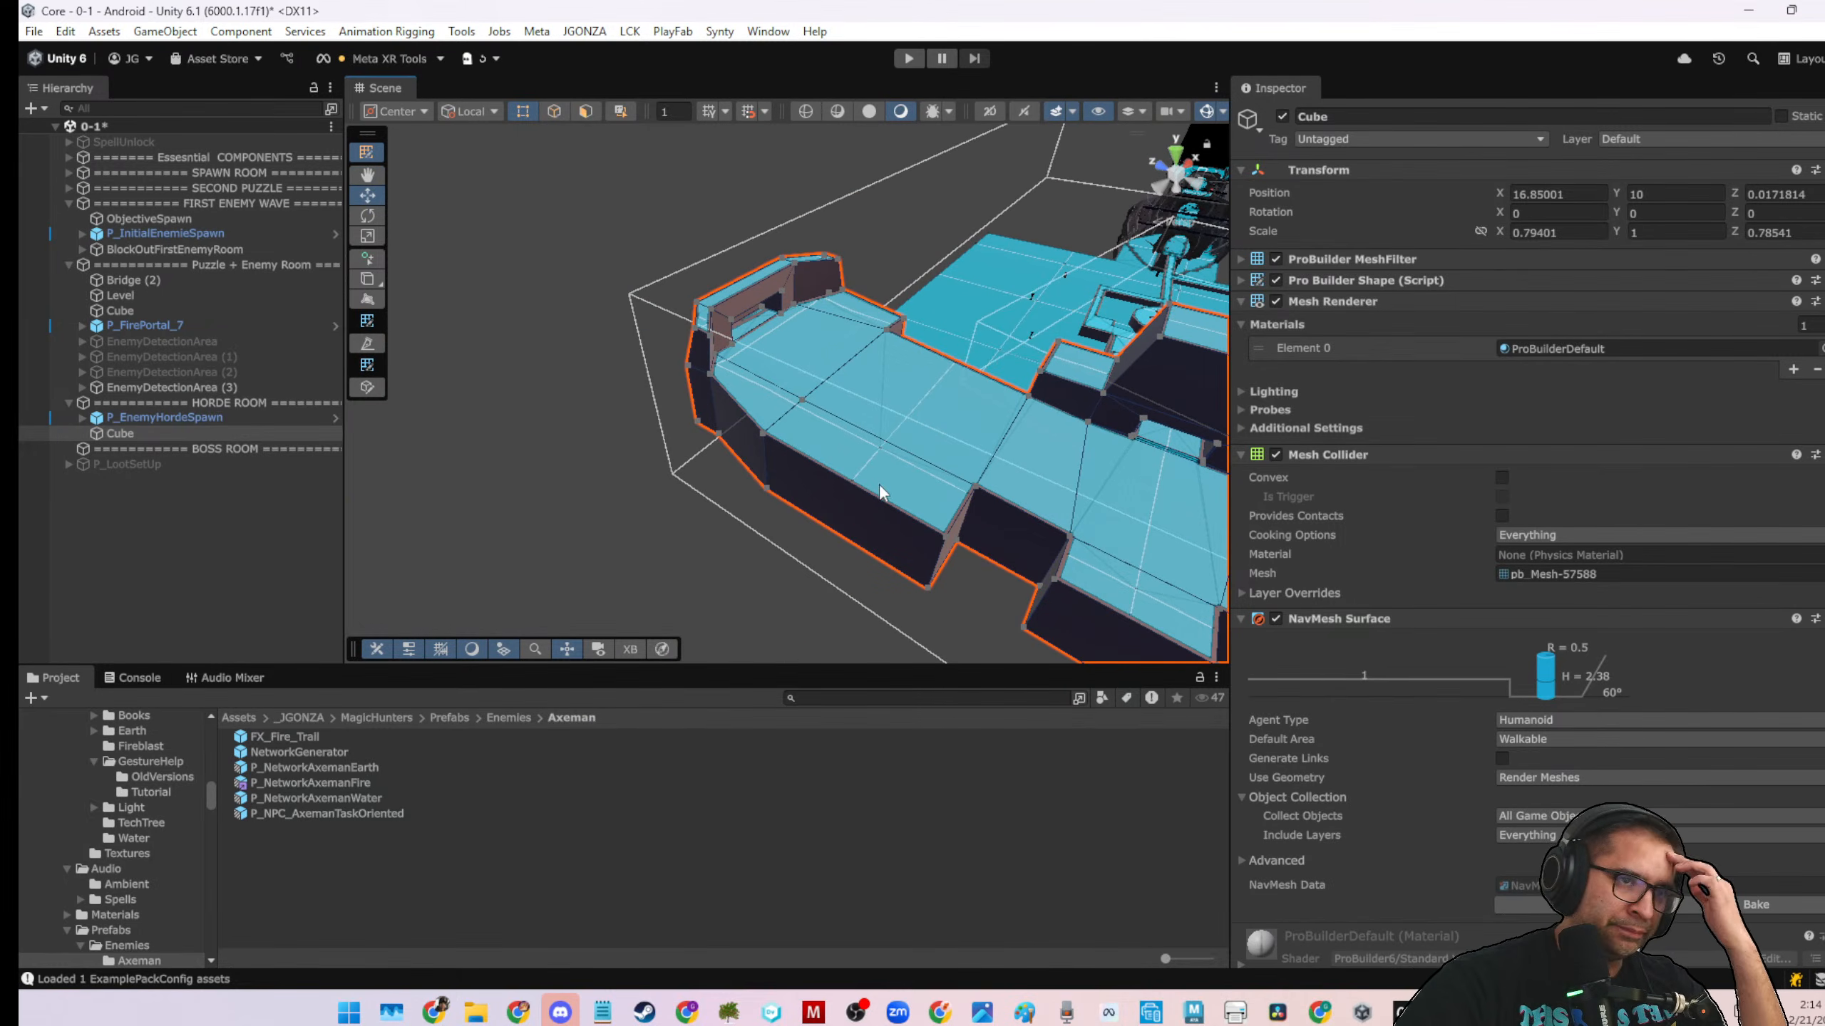
scroll(1077, 497, "up", 2)
left_click_drag(1065, 494, 927, 441, "alt")
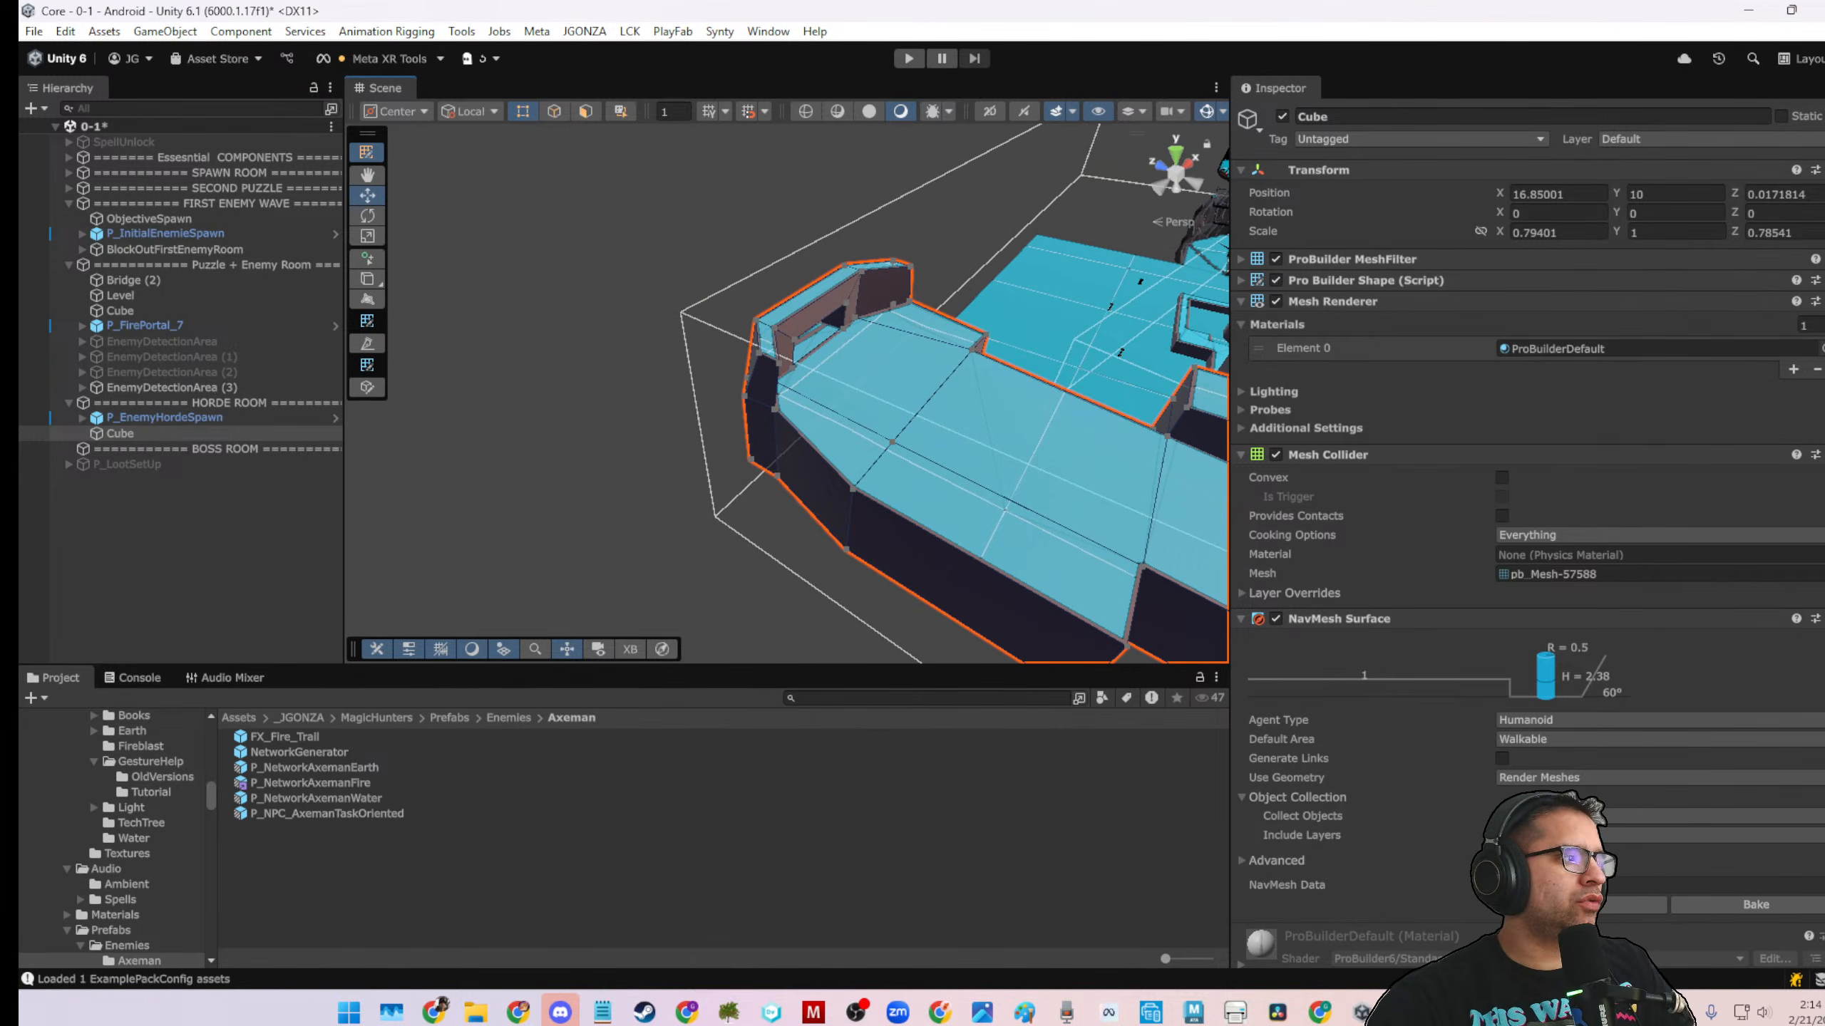
Consult the IMG_0507.png level sketch, move it aside and view the whole level layout from a distance
left_click(982, 1013)
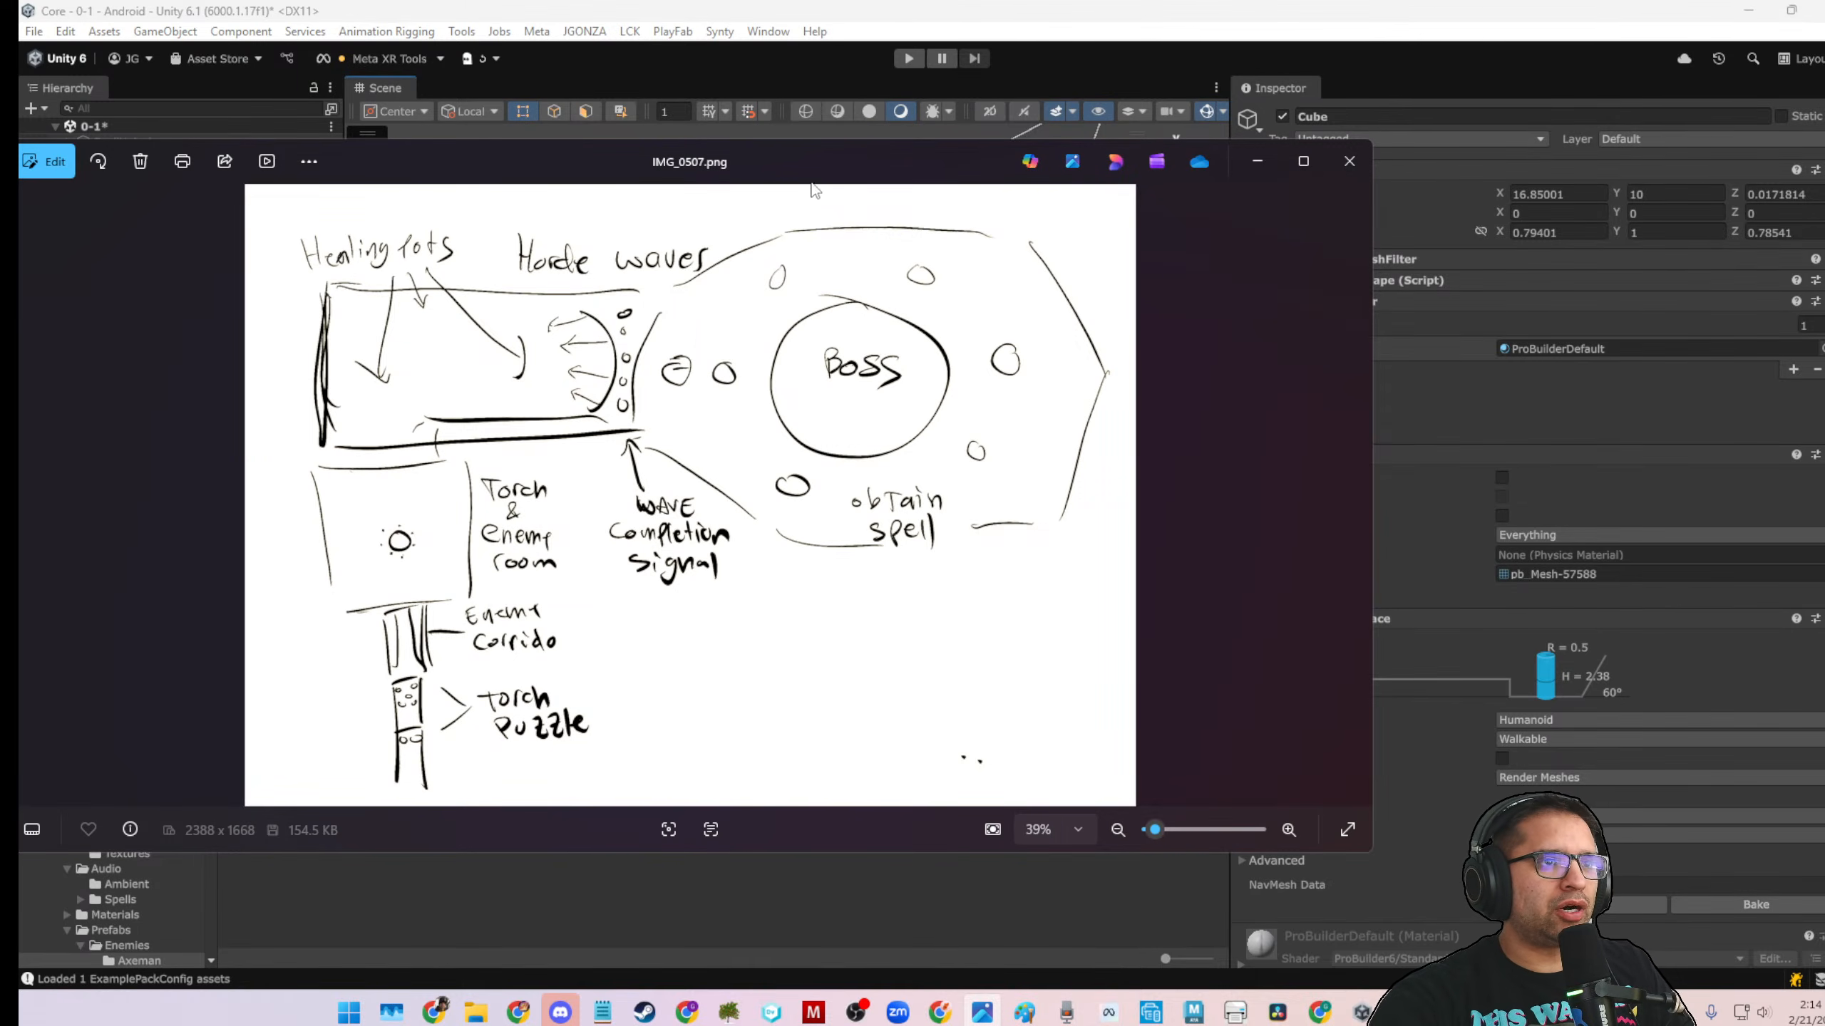
mouse_move(811, 161)
left_mouse_down()
mouse_move(375, 174)
mouse_move(2, 216)
left_mouse_up()
left_click_drag(687, 347, 1240, 327, "alt")
scroll(1083, 368, "down", 3)
scroll(762, 446, "down", 3)
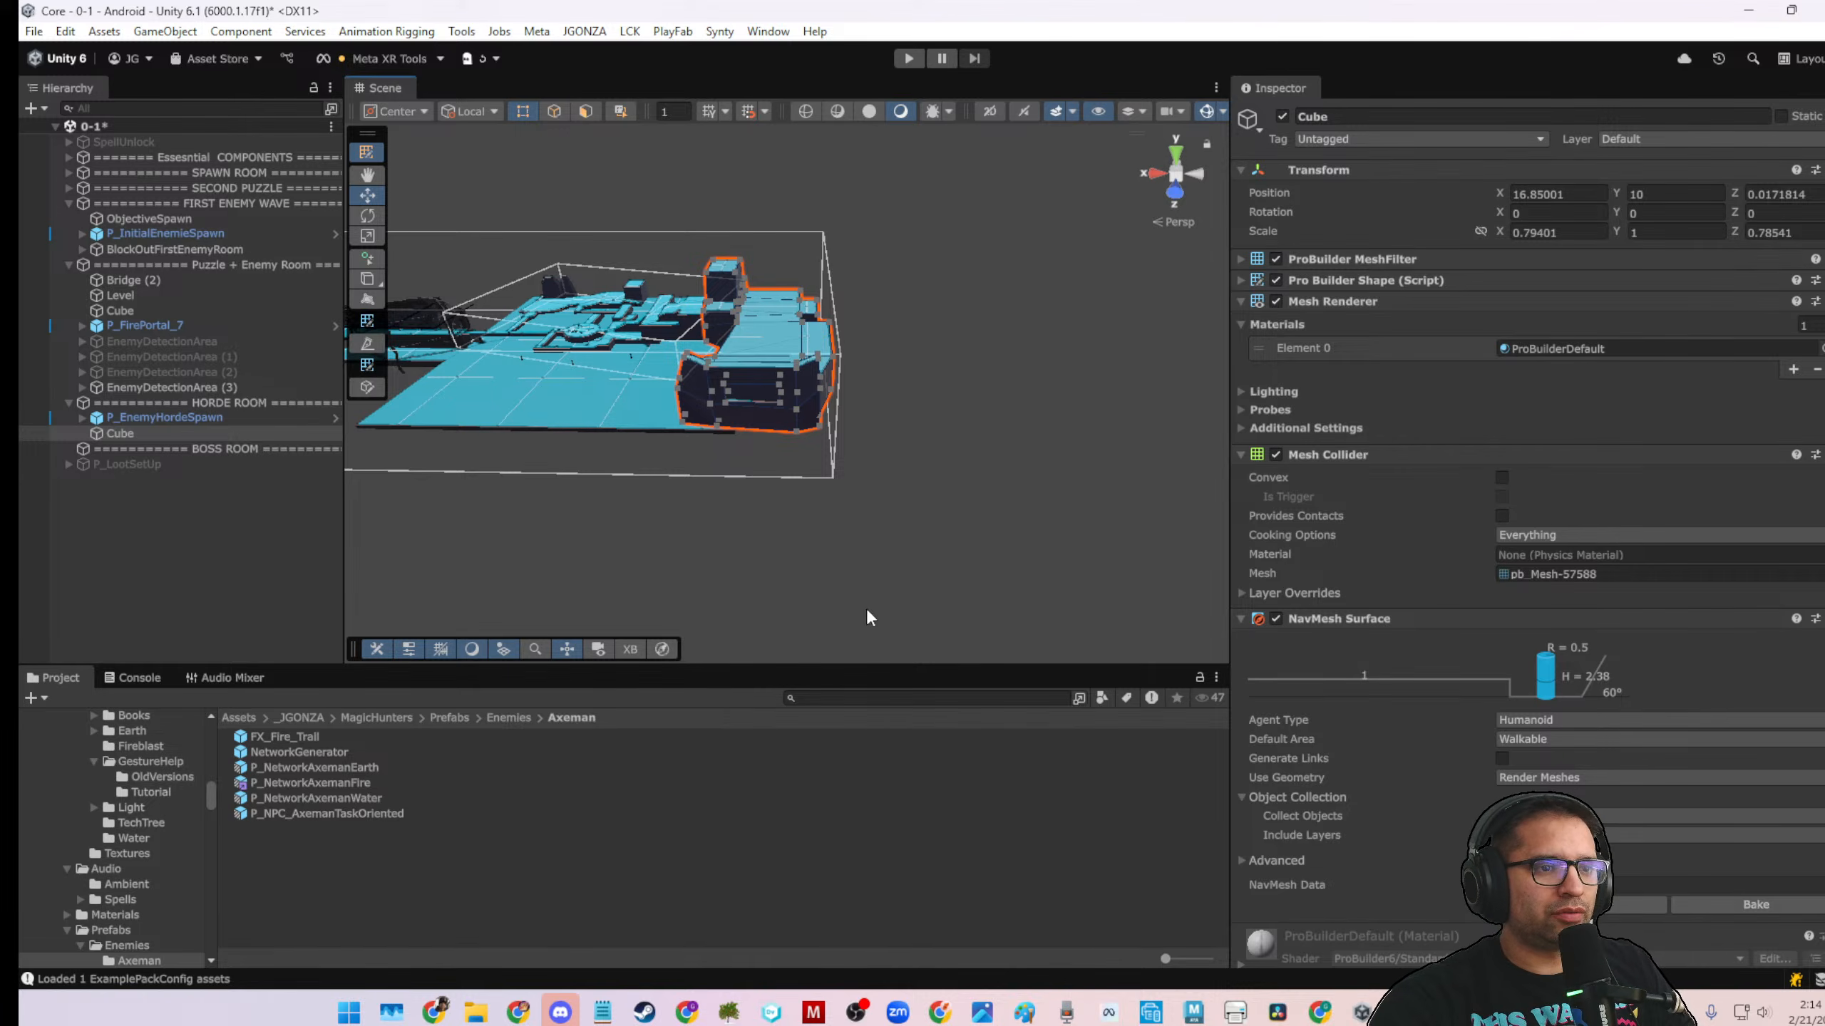
Search the project assets for "kaiju" and inspect the Kaiju_01_02_B material
left_click(879, 699)
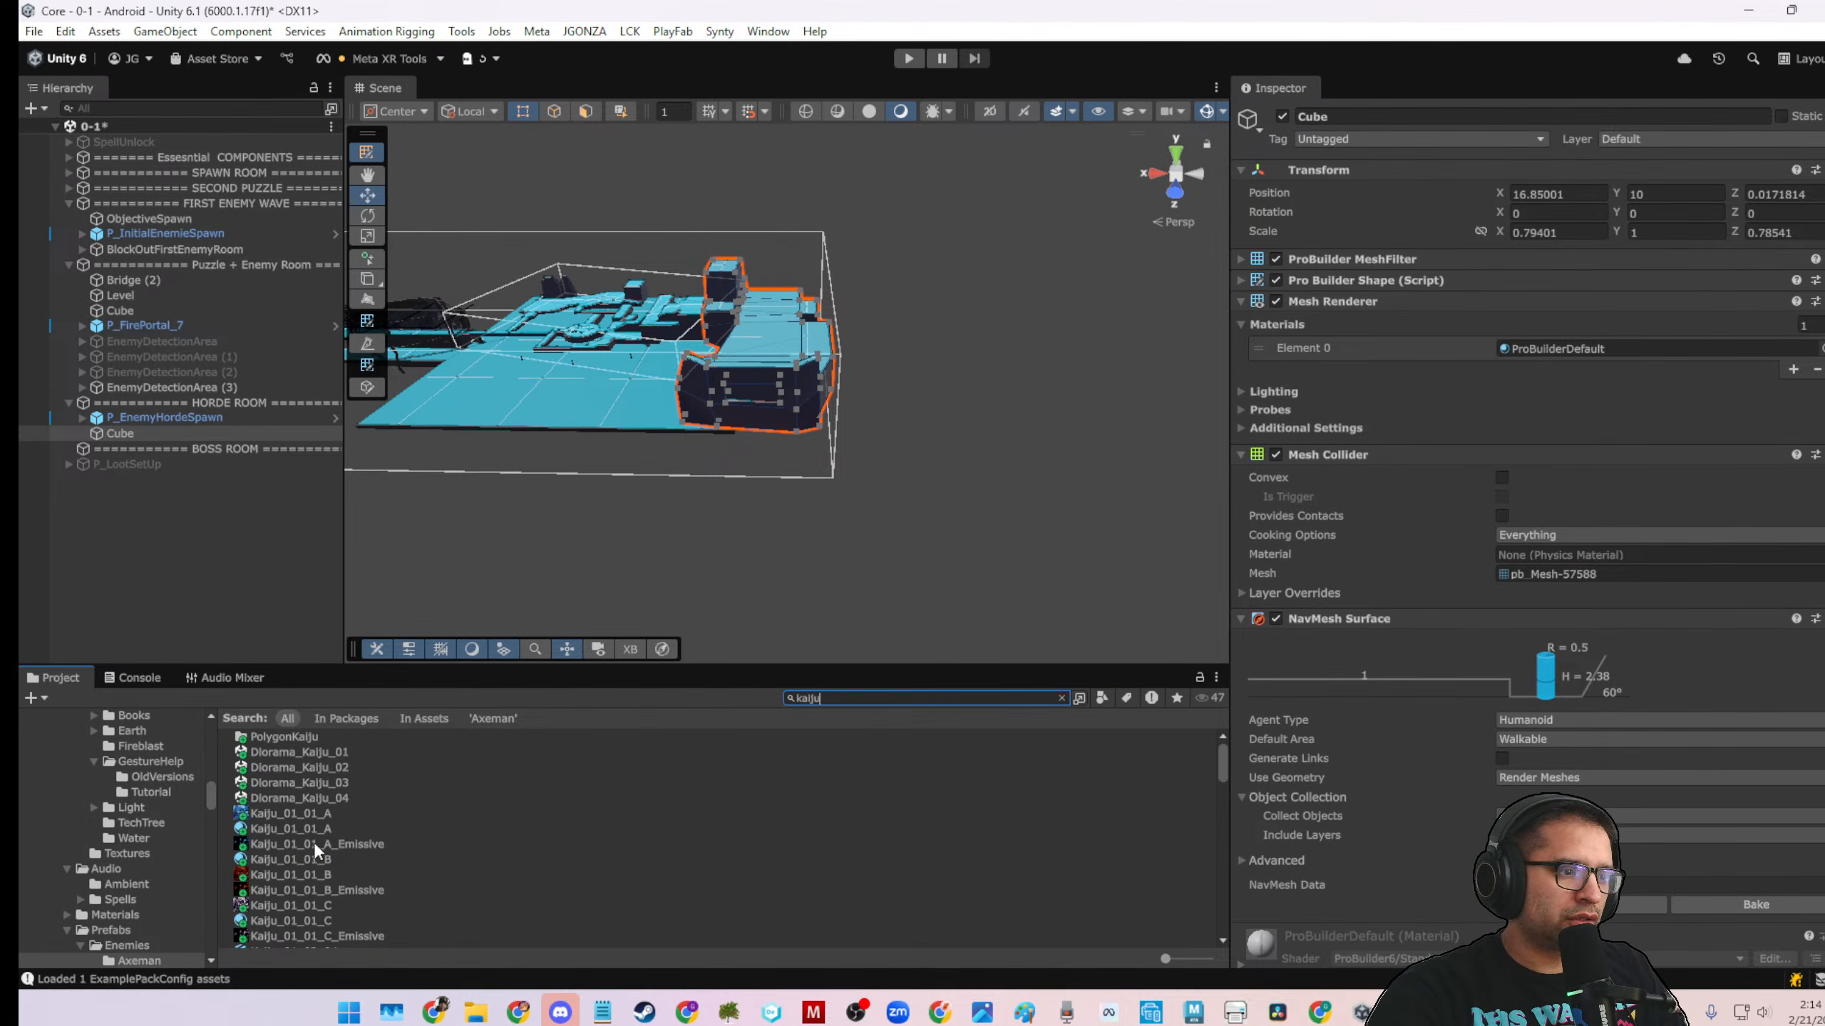
scroll(313, 841, "down", 5)
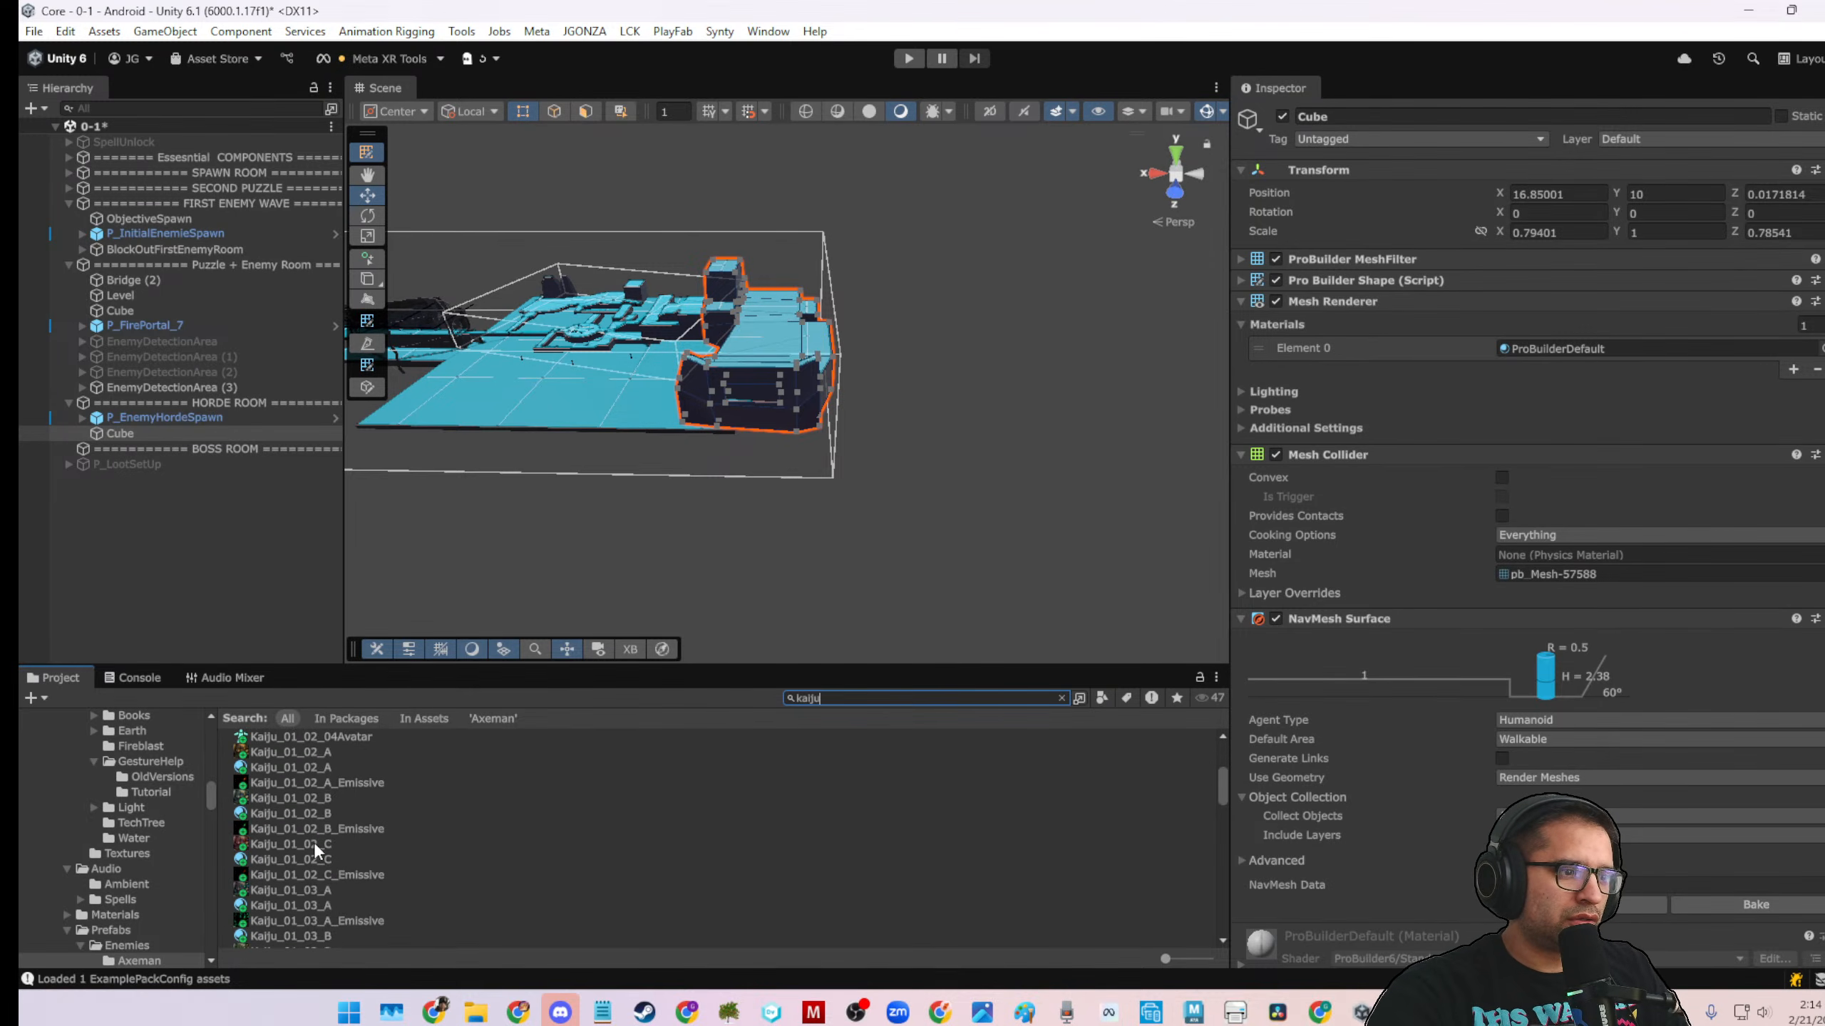
left_click(318, 813)
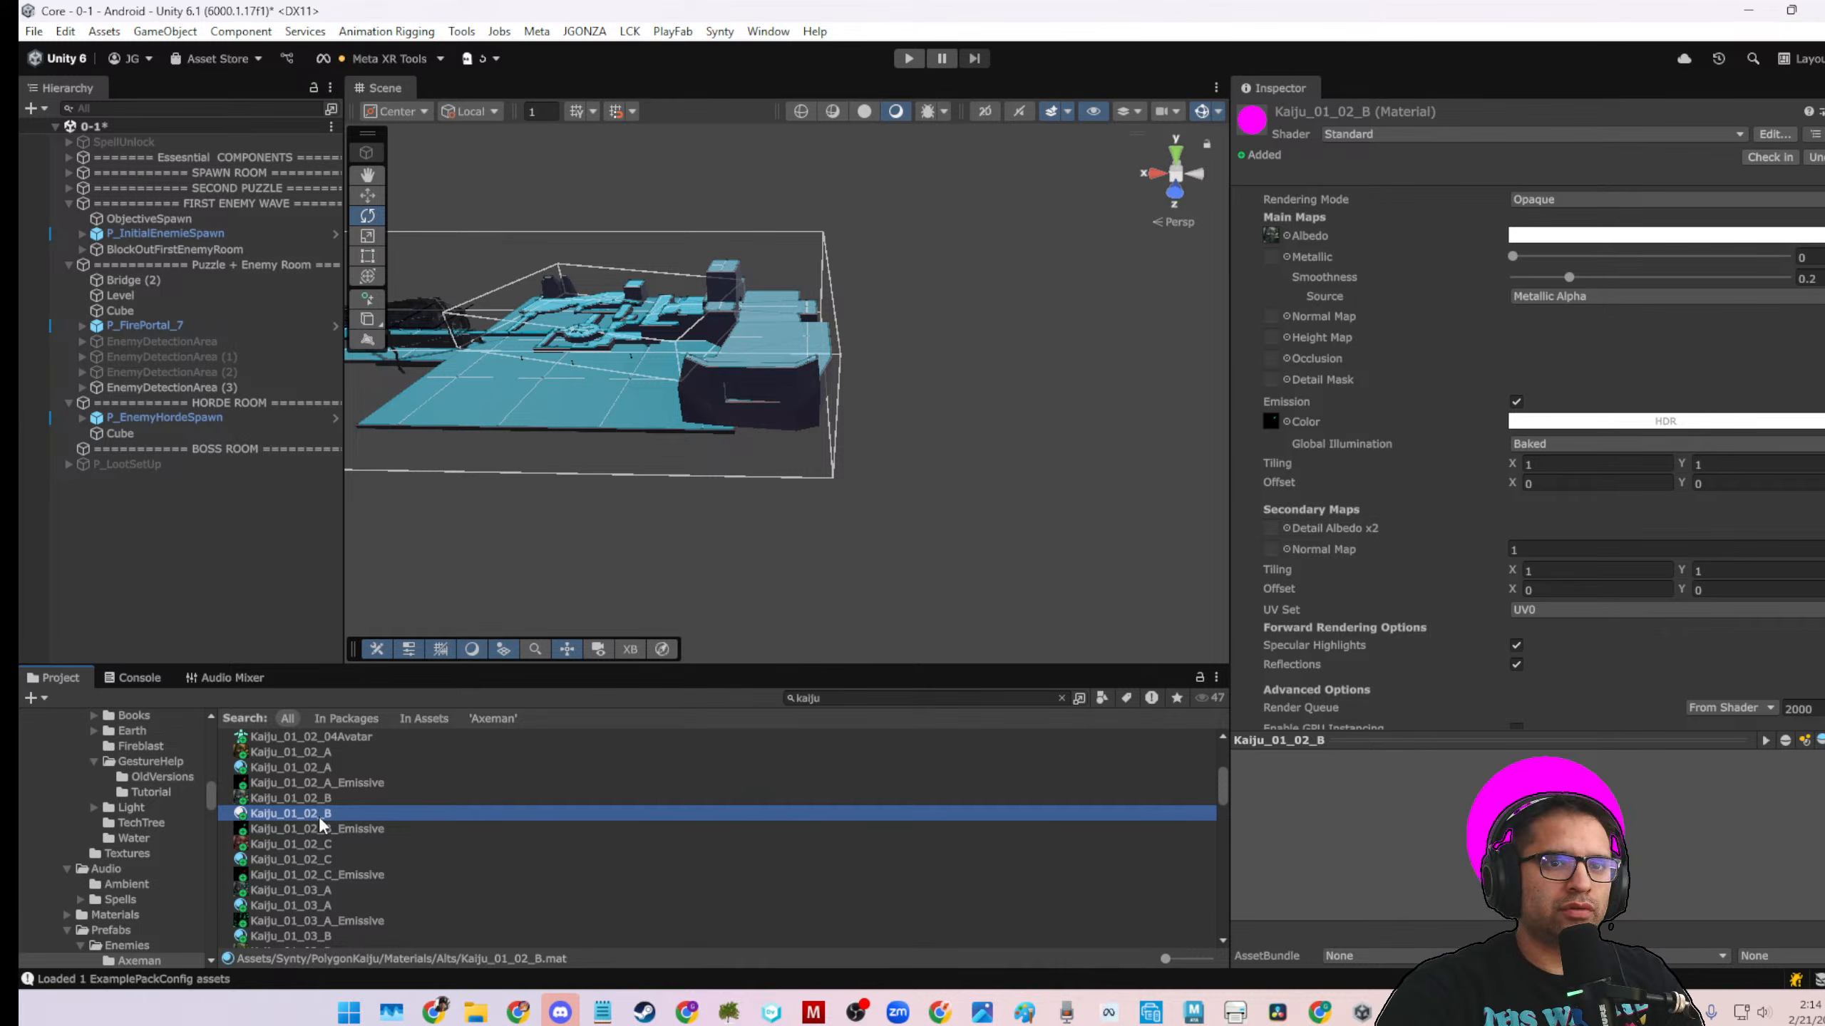
scroll(318, 816, "up", 5)
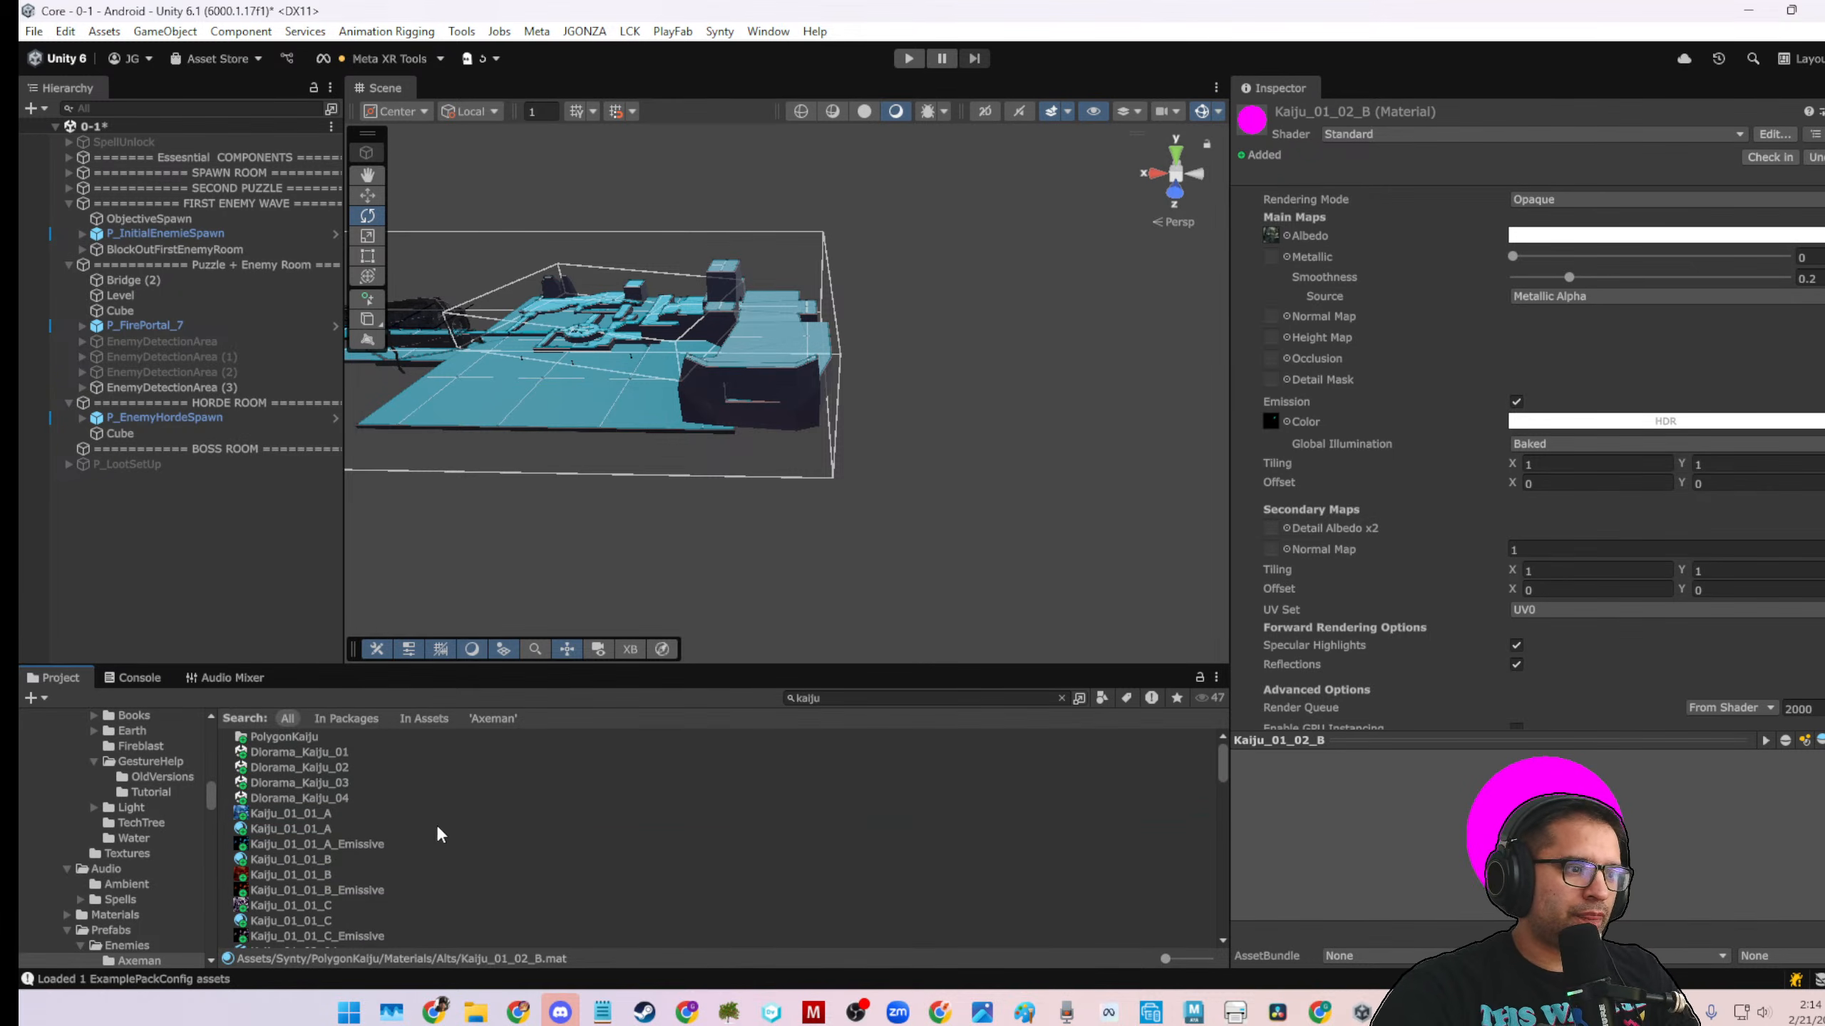
scroll(348, 765, "down", 4)
Preview the Kaiju_01_01_C, Kaiju_01_02_A, B and C, and Kaiju_01_03_C materials together, followed by Kaiju_01_03_B alone
left_click(311, 751)
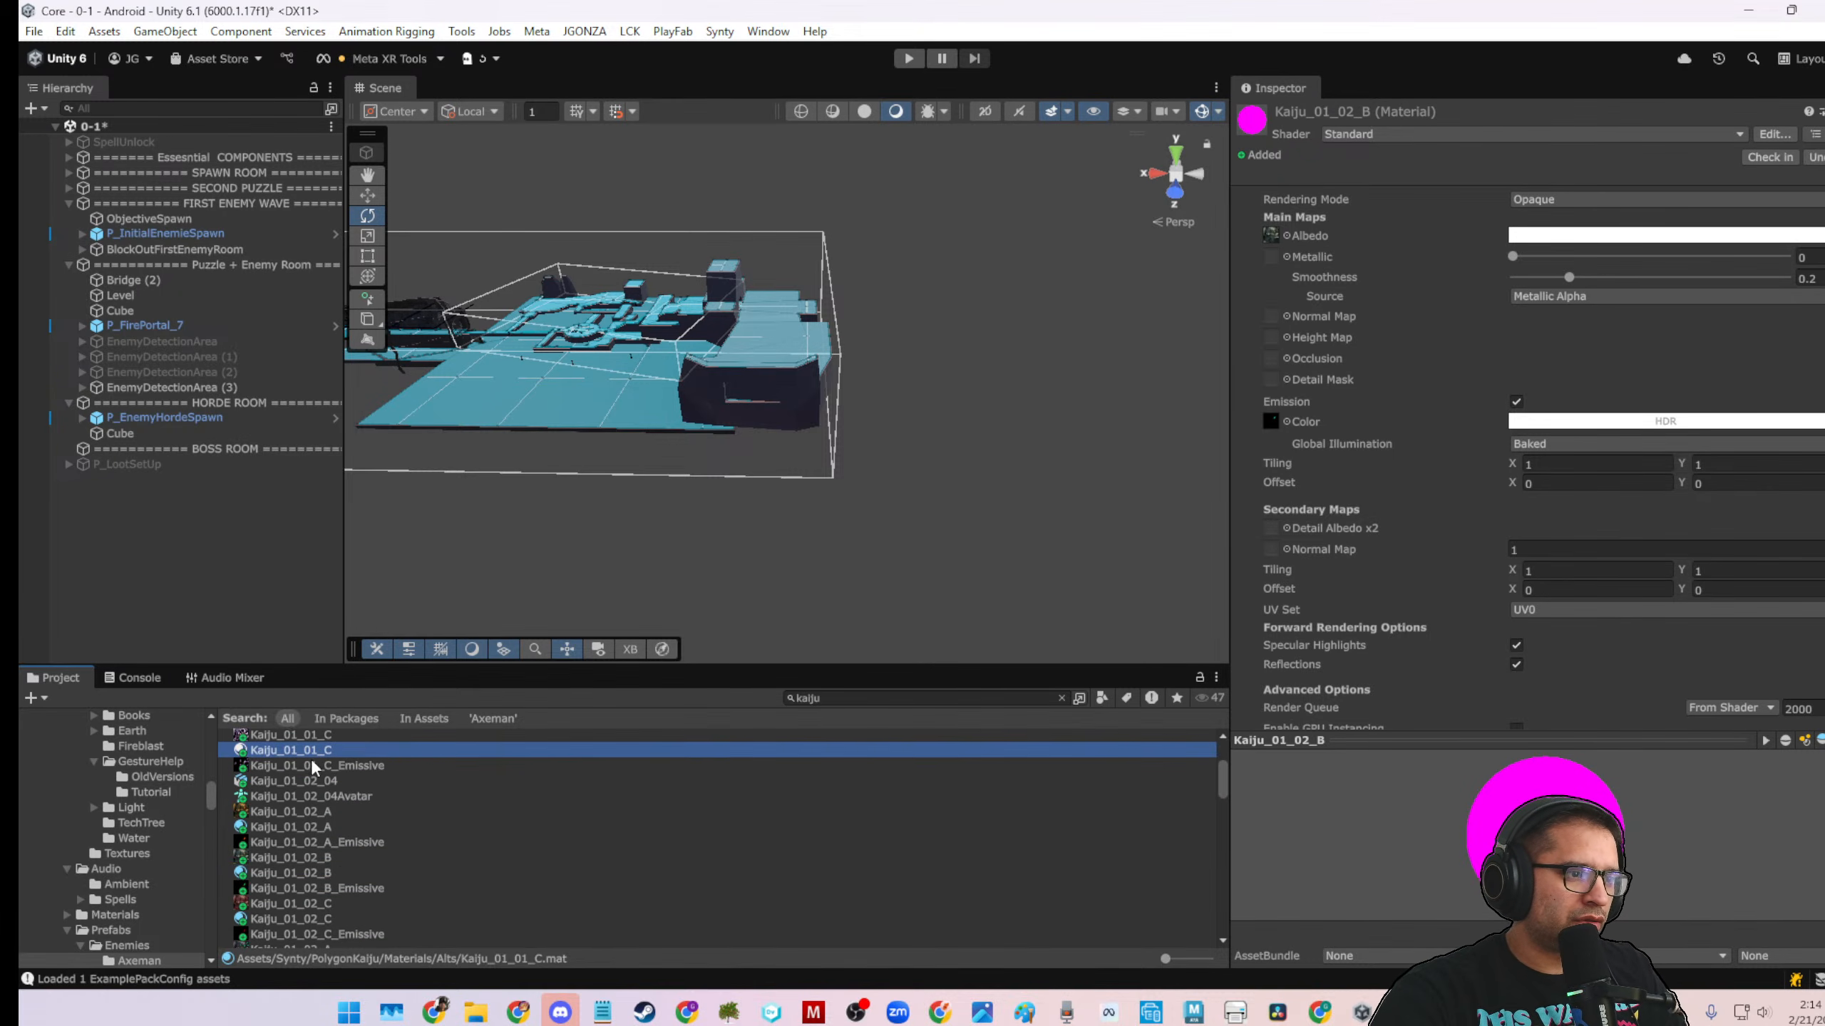
left_click(294, 826, "ctrl")
left_click(285, 873, "ctrl")
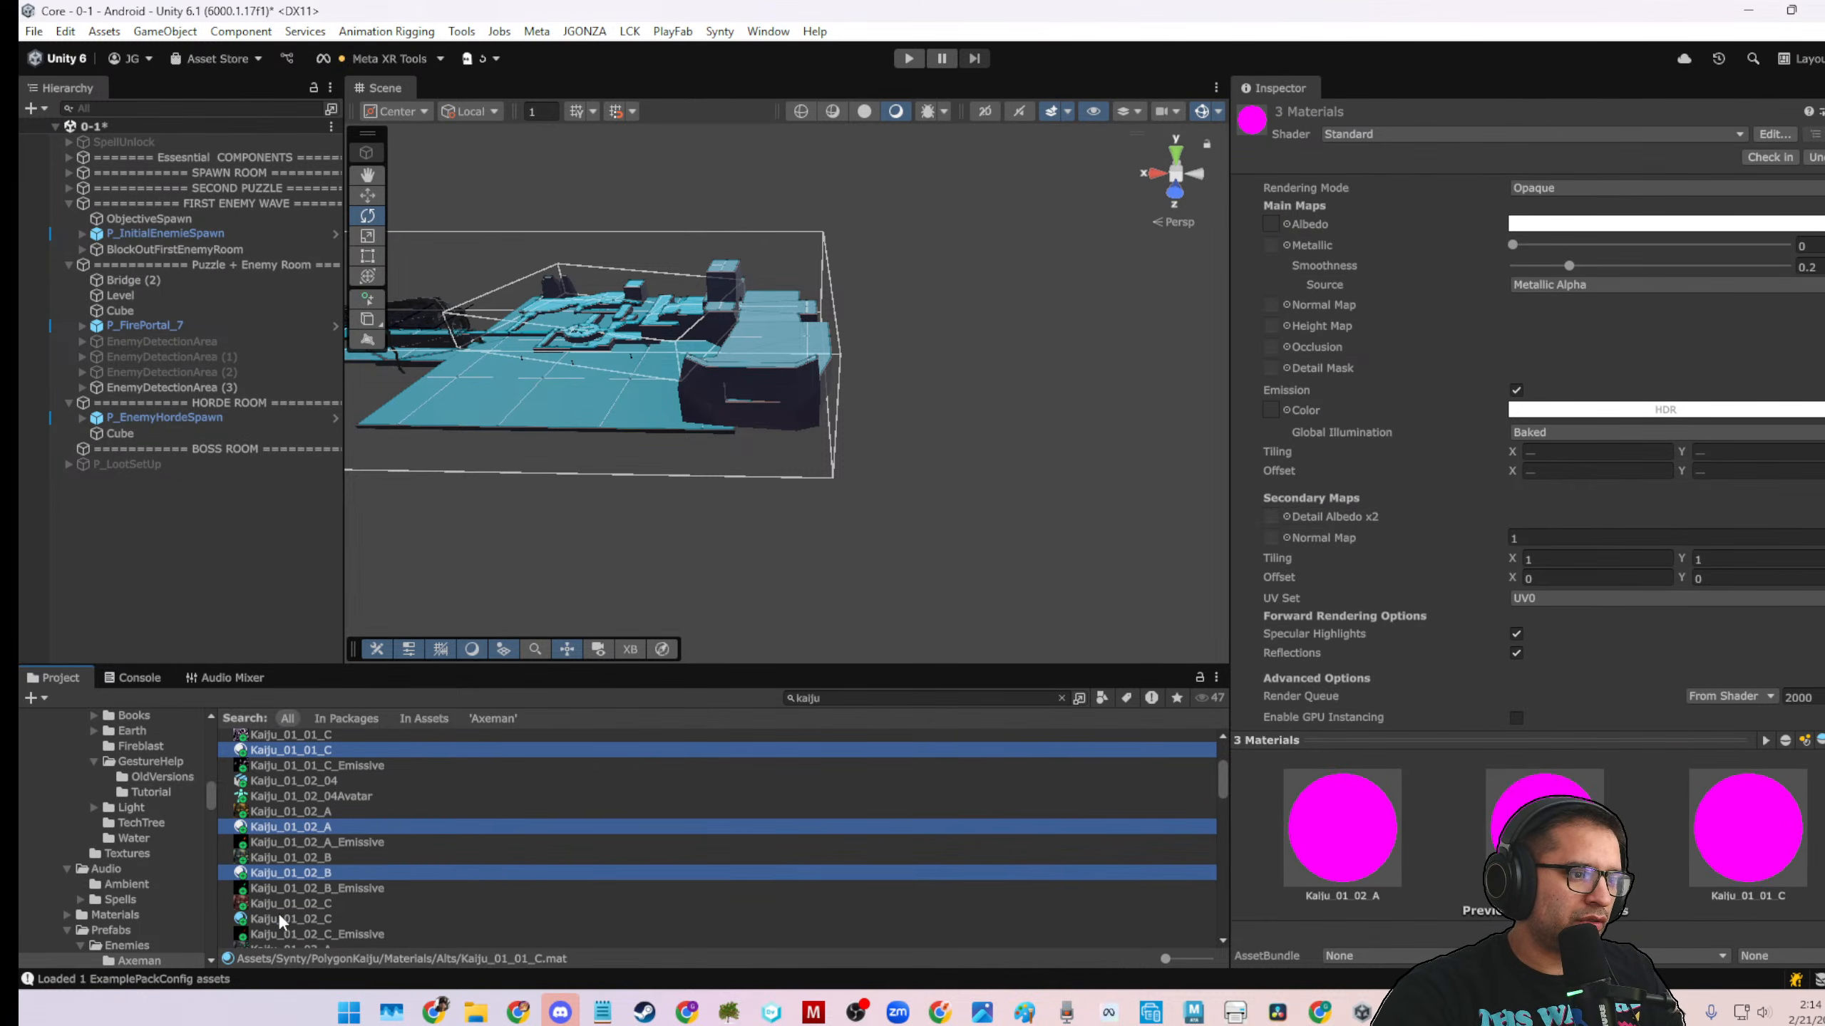
left_click(278, 918, "ctrl")
scroll(279, 916, "down", 4)
left_click(280, 867, "ctrl")
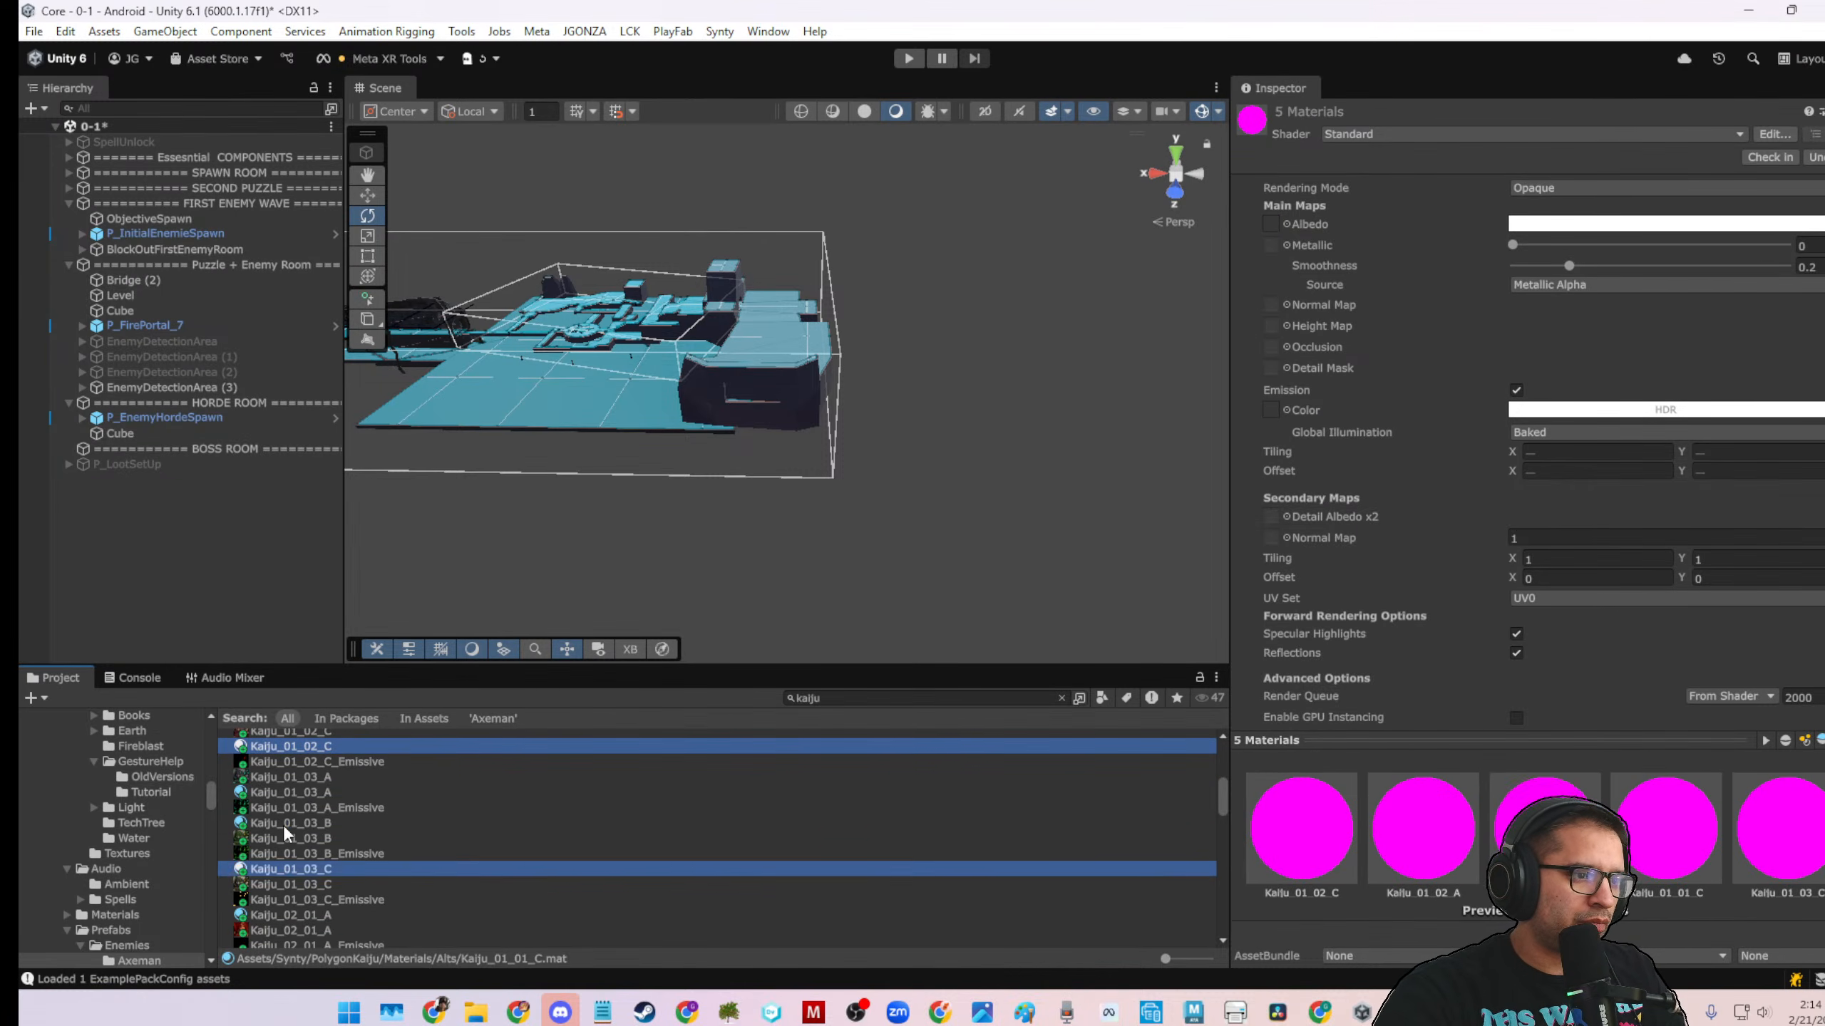
left_click(282, 825)
scroll(295, 827, "up", 7)
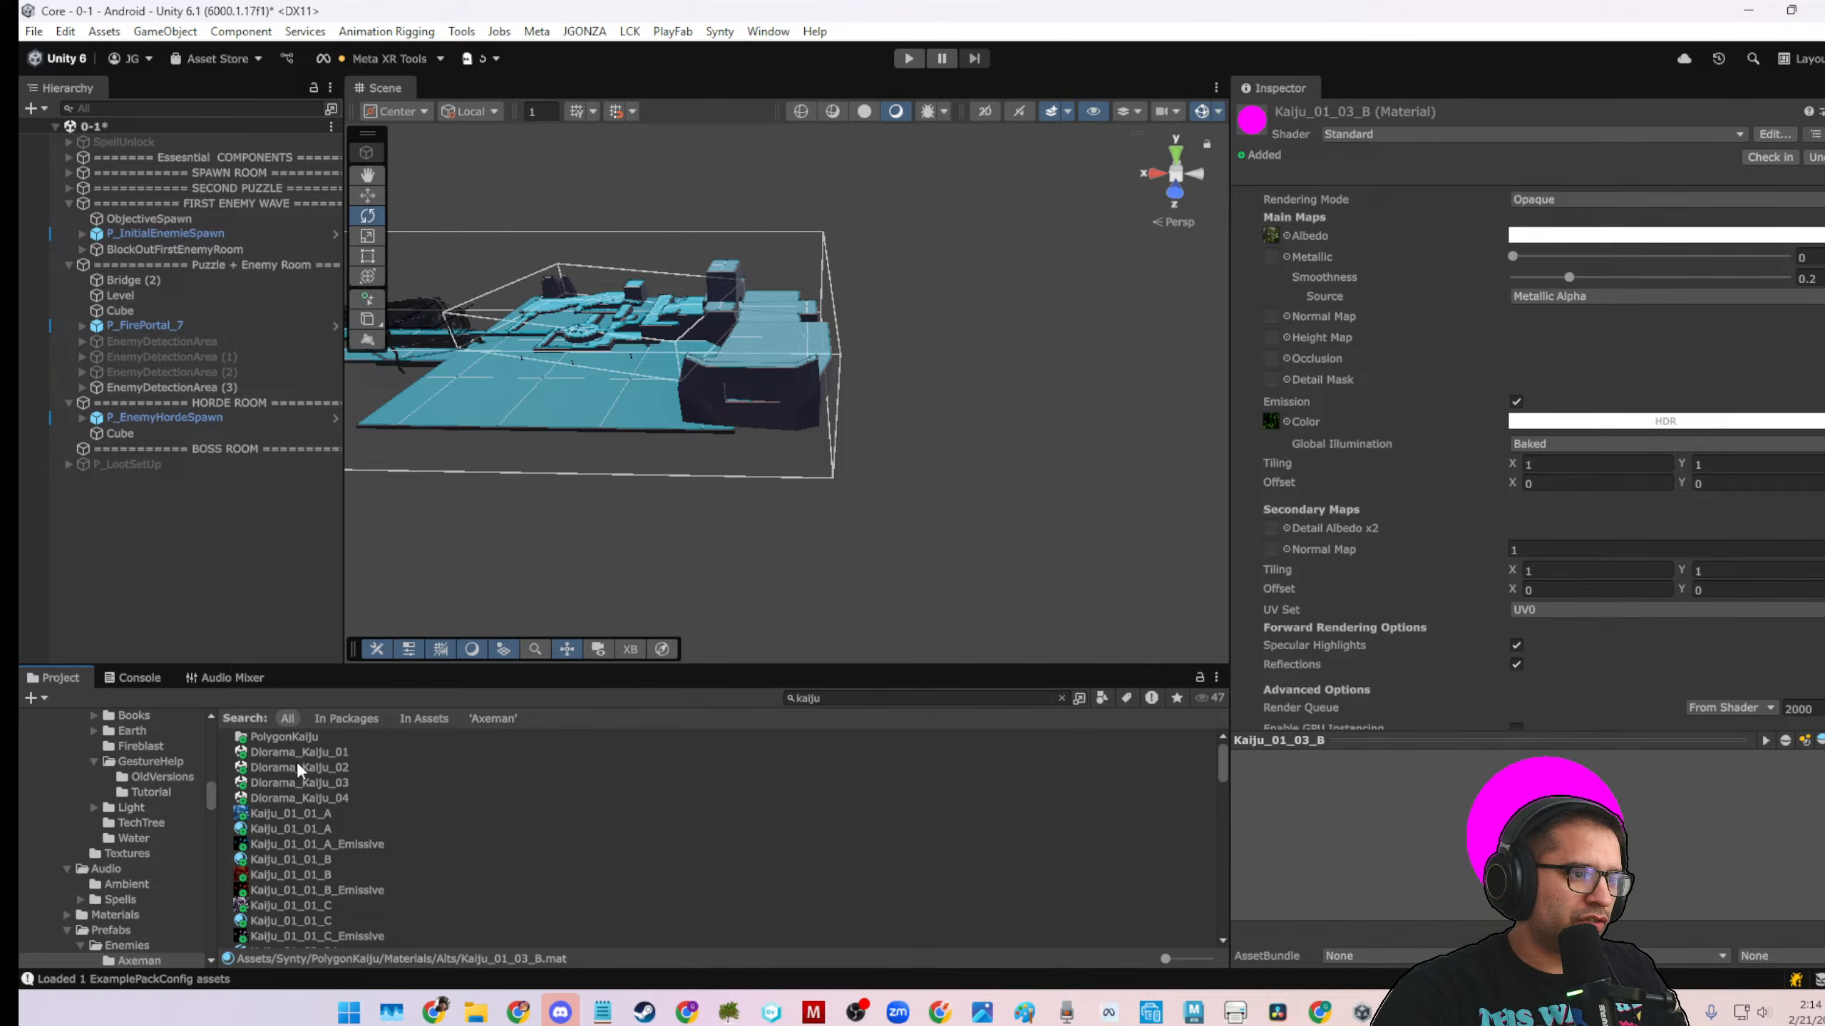
Load the Diorama_Kaiju_01 scene alongside the level, focus on Kaiju01_Diorama and select its SM_Chr_Kaiju_01 character
left_click_drag(308, 752, 233, 590)
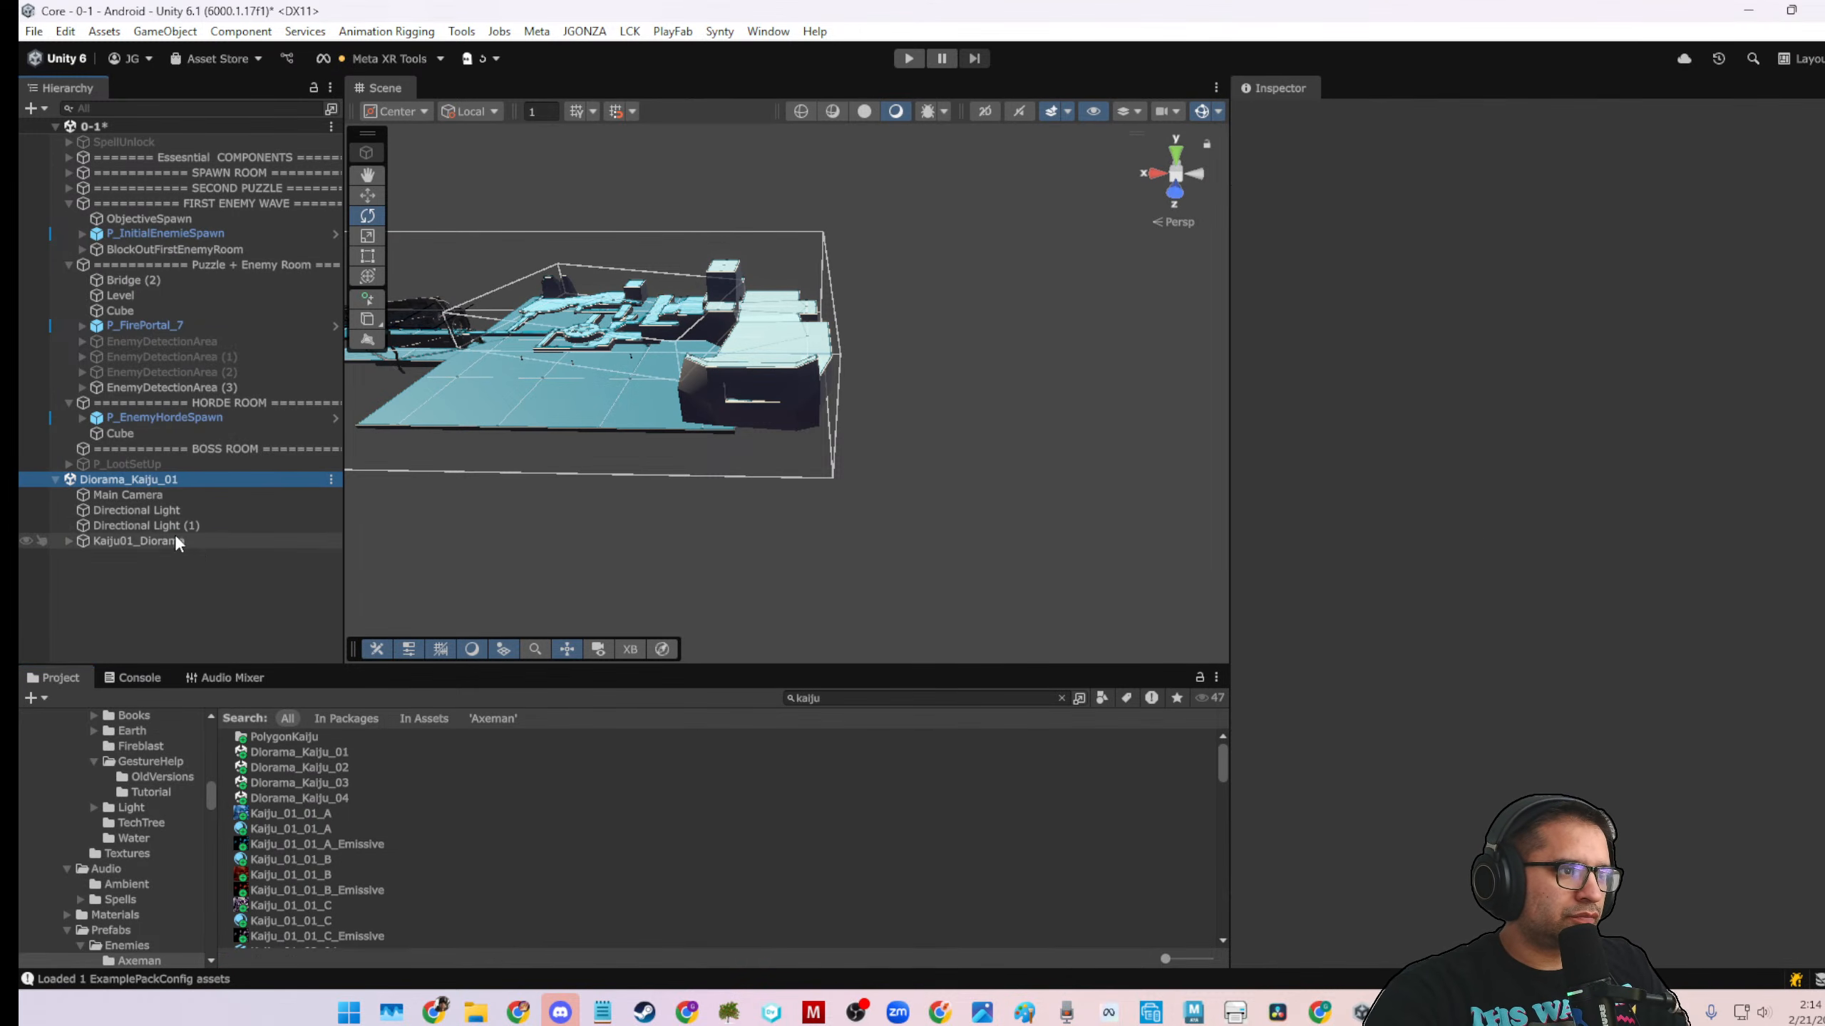
double_click(136, 541)
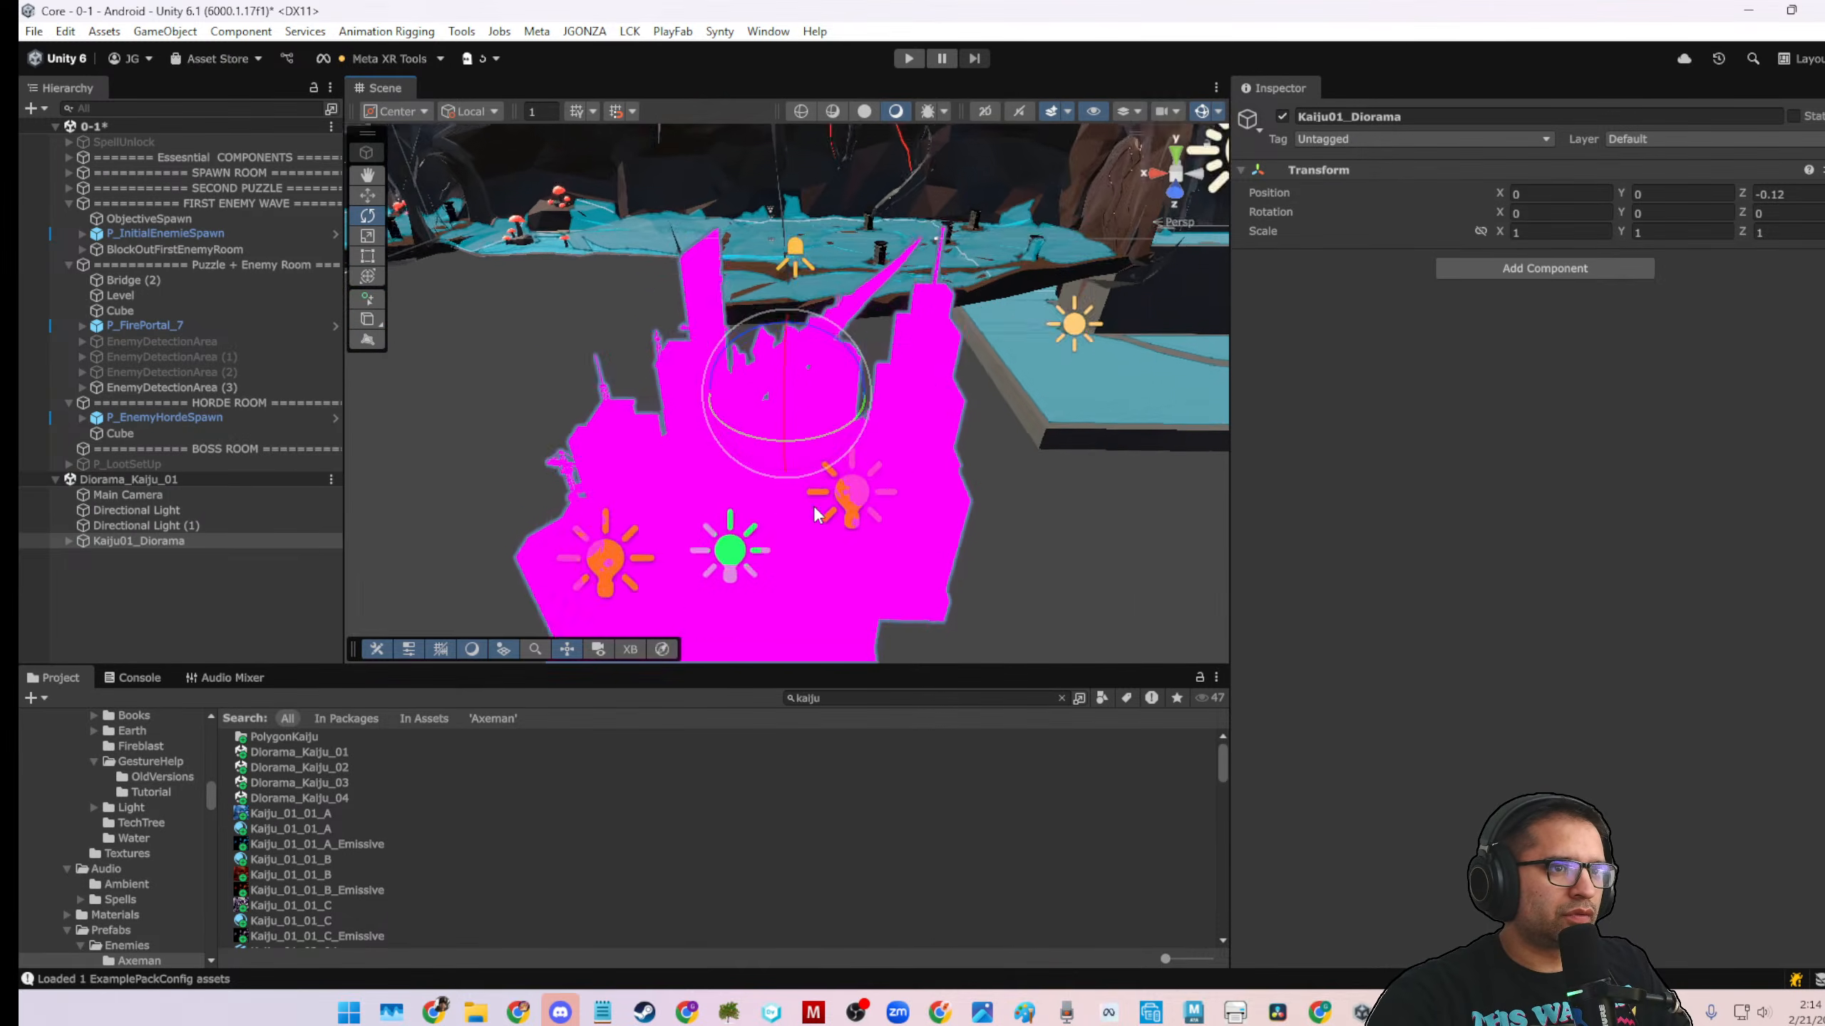
left_click_drag(816, 514, 710, 416, "alt")
left_click(710, 417)
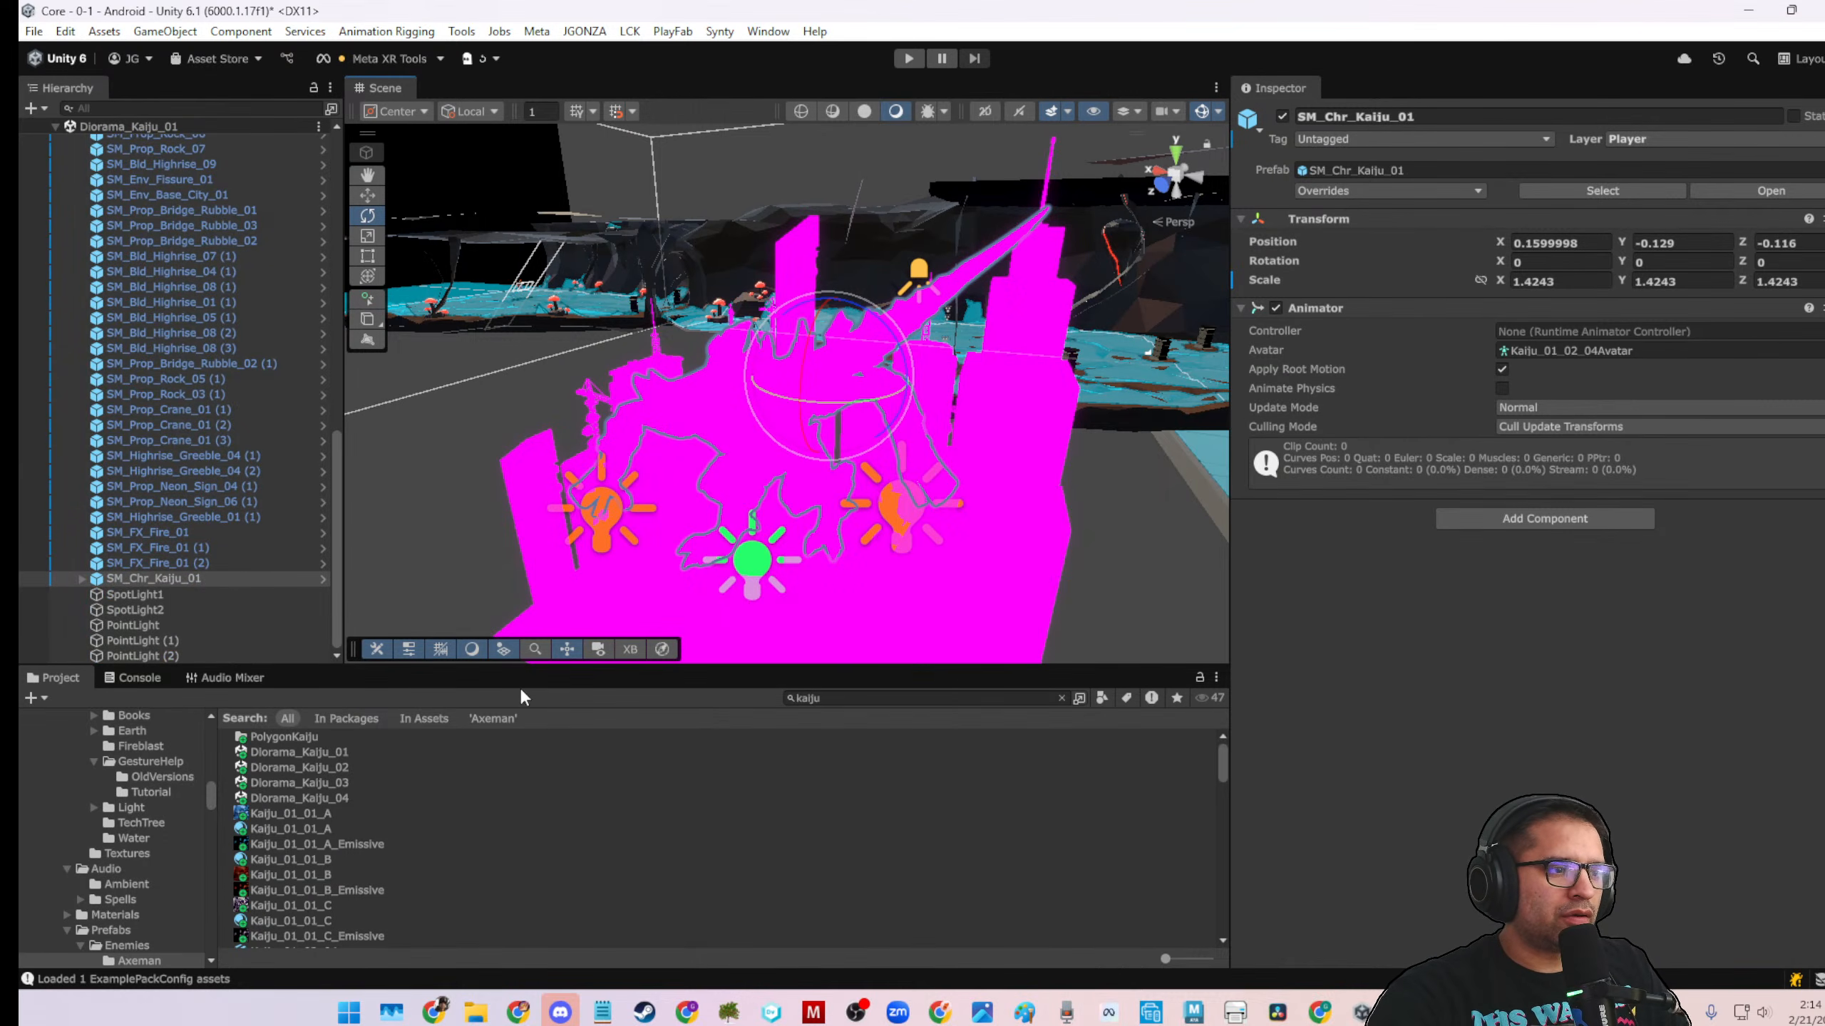
Locate the PolygonKaiju folder in the search results and remove the Diorama_Kaiju_01 scene from the hierarchy
left_click(284, 737)
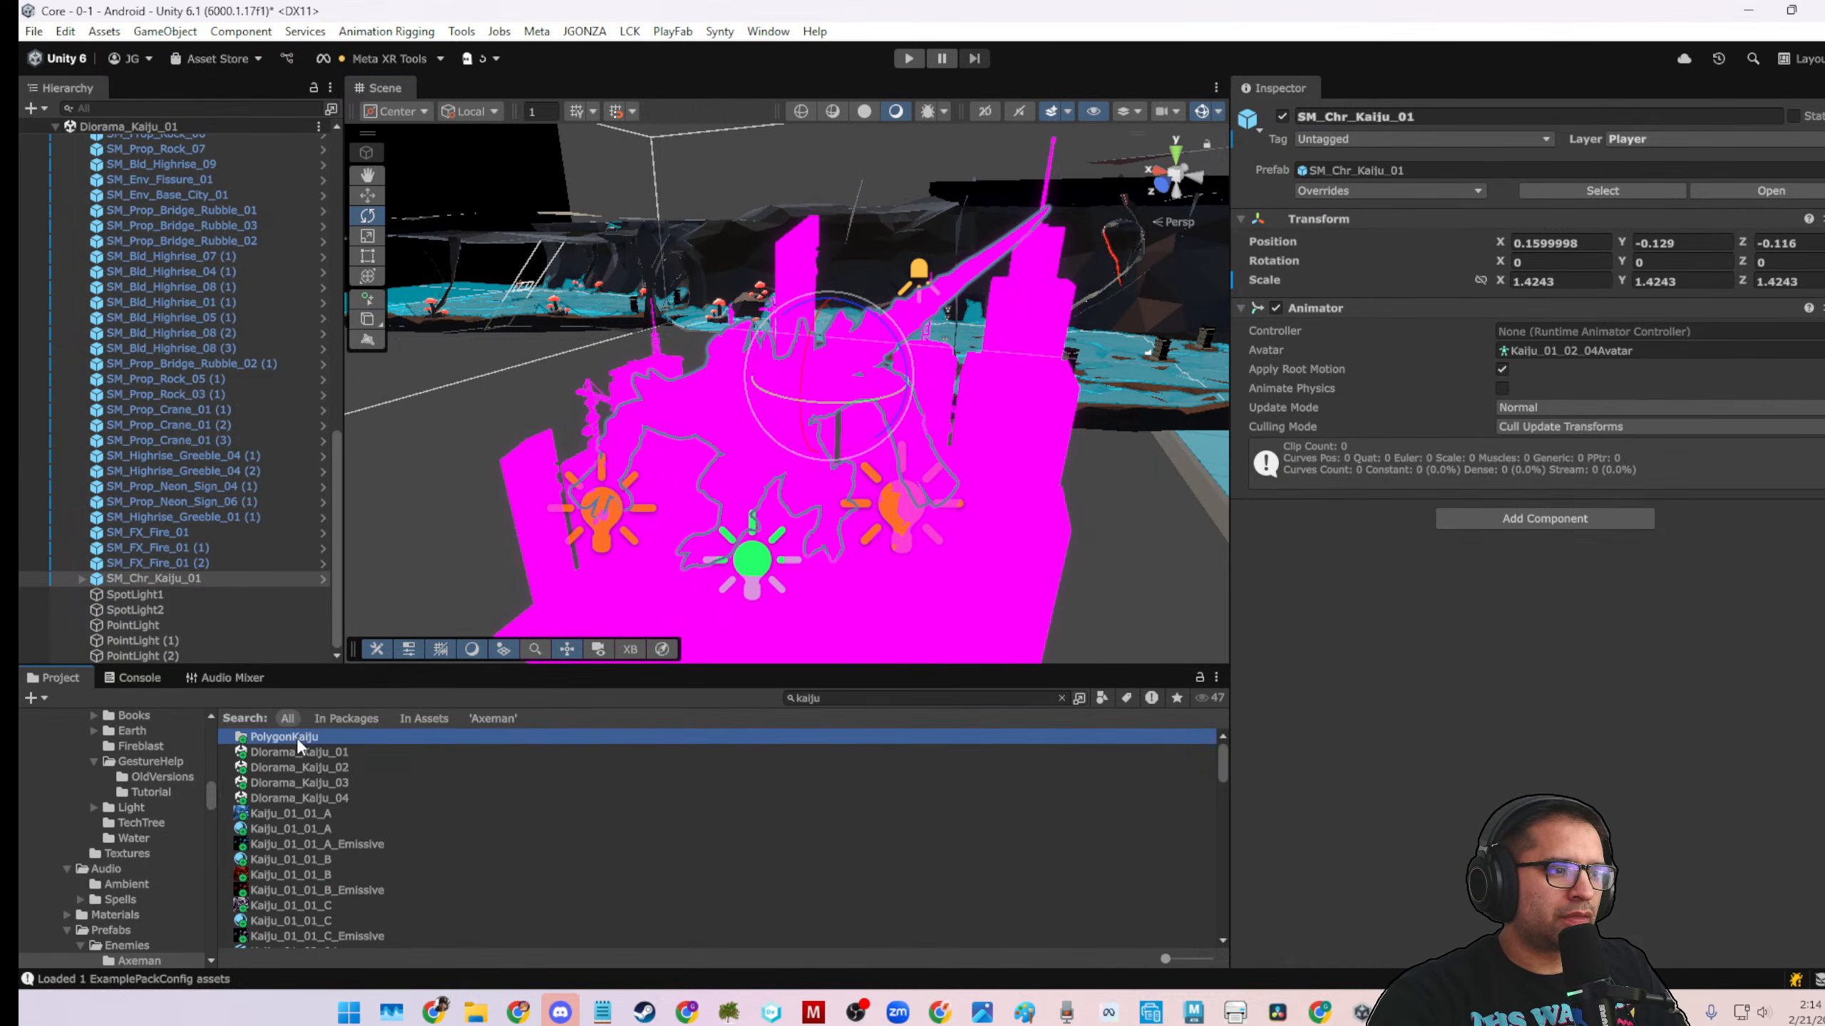
scroll(189, 296, "up", 10)
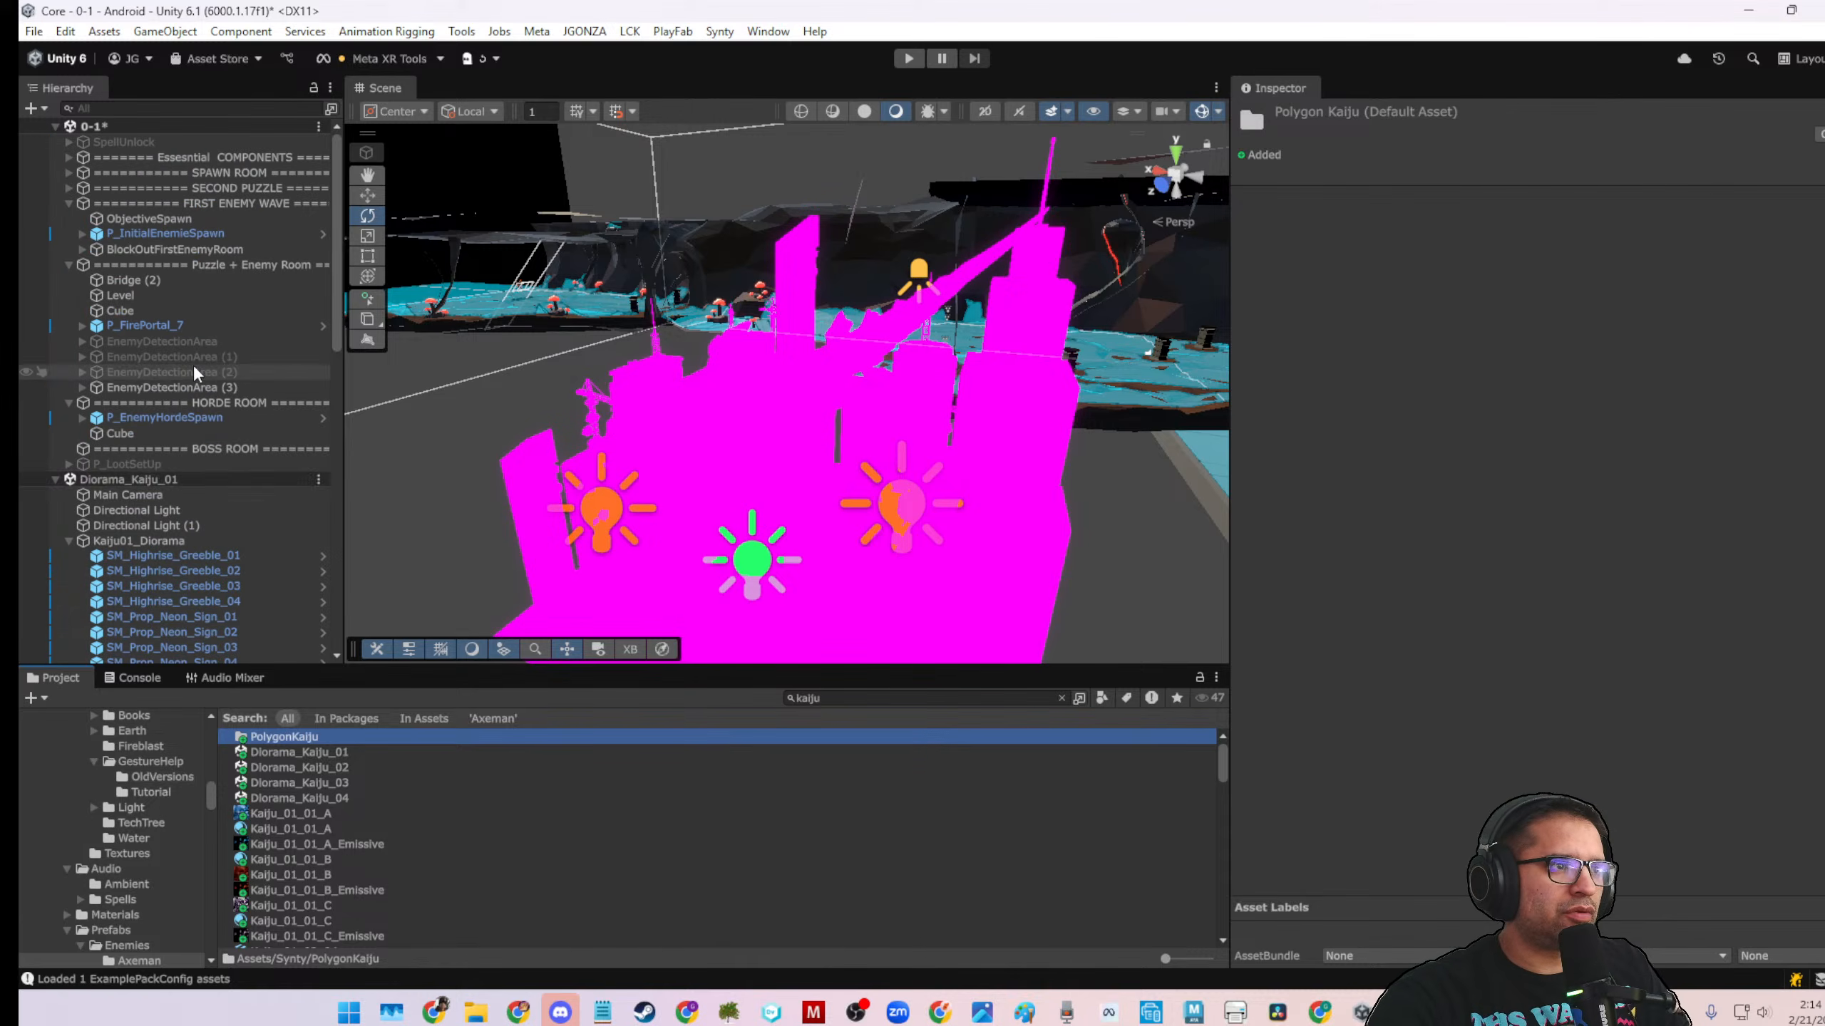
left_click(318, 479)
left_click(380, 613)
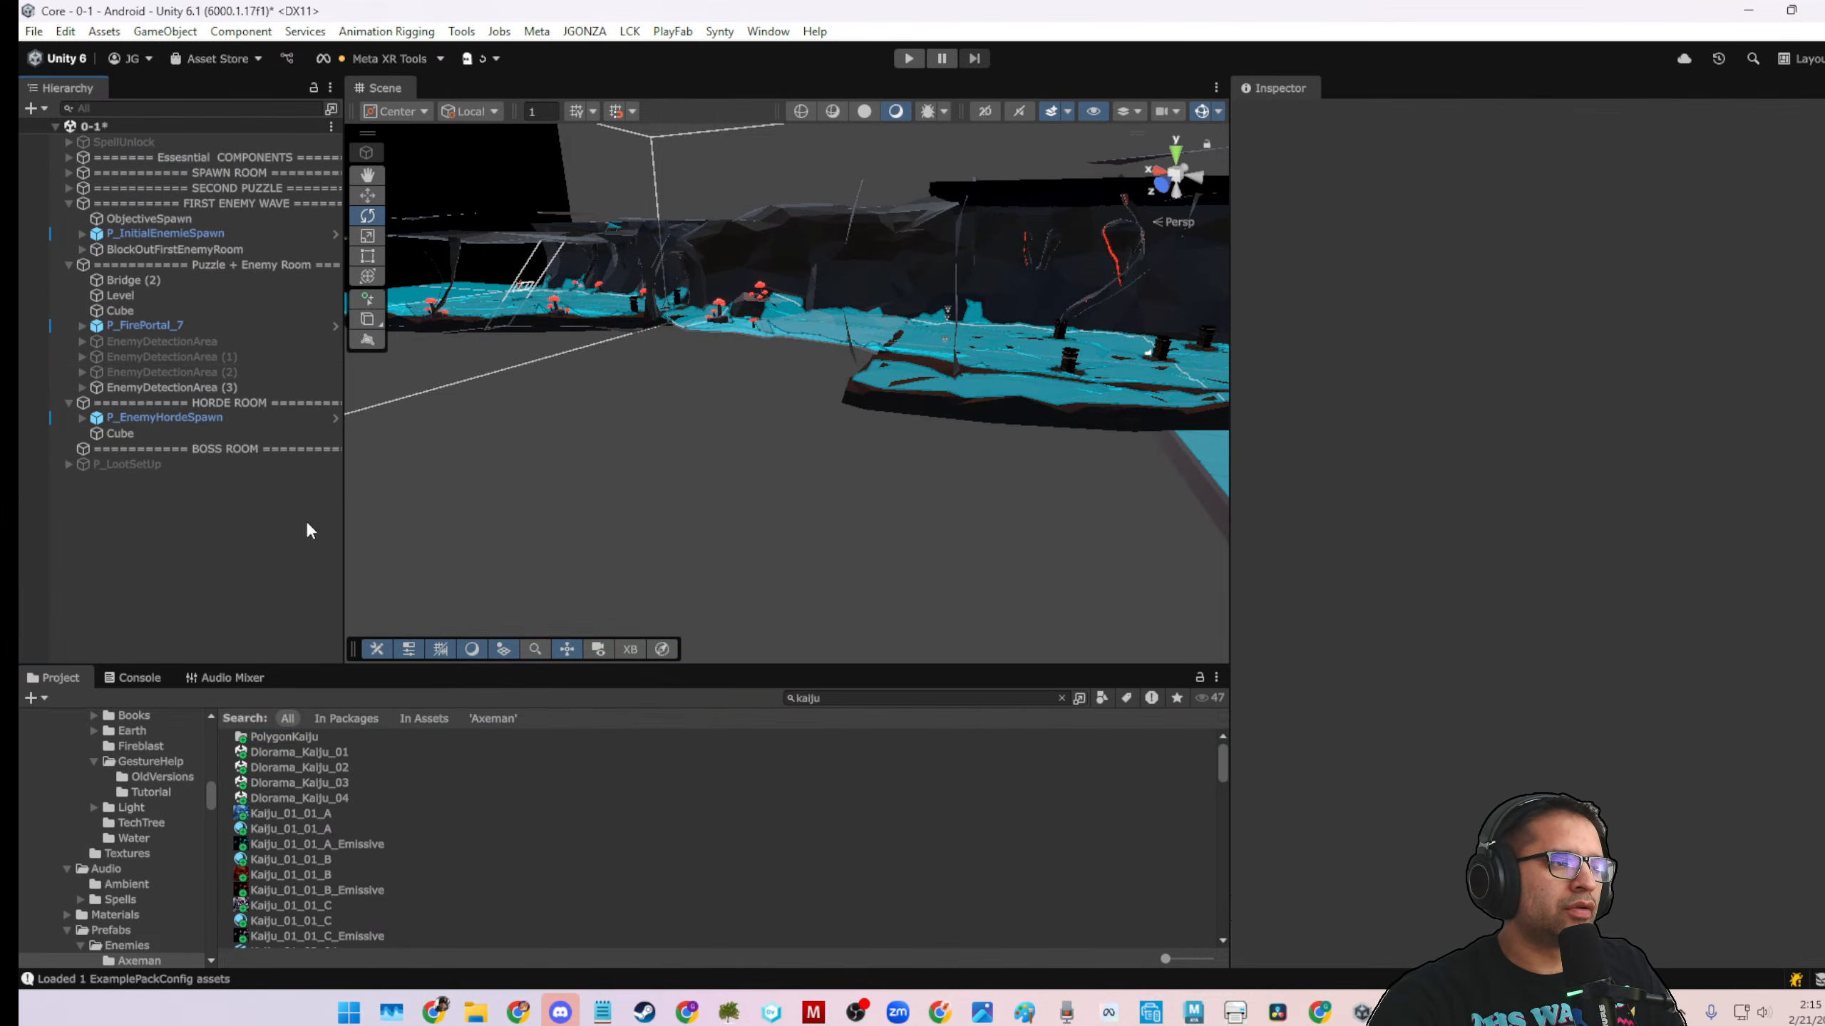
Clear the kaiju asset search, look into the SyntyPackageHelper folder, and open the Materials folder of Synty's PolygonKaiju package
left_click(489, 737)
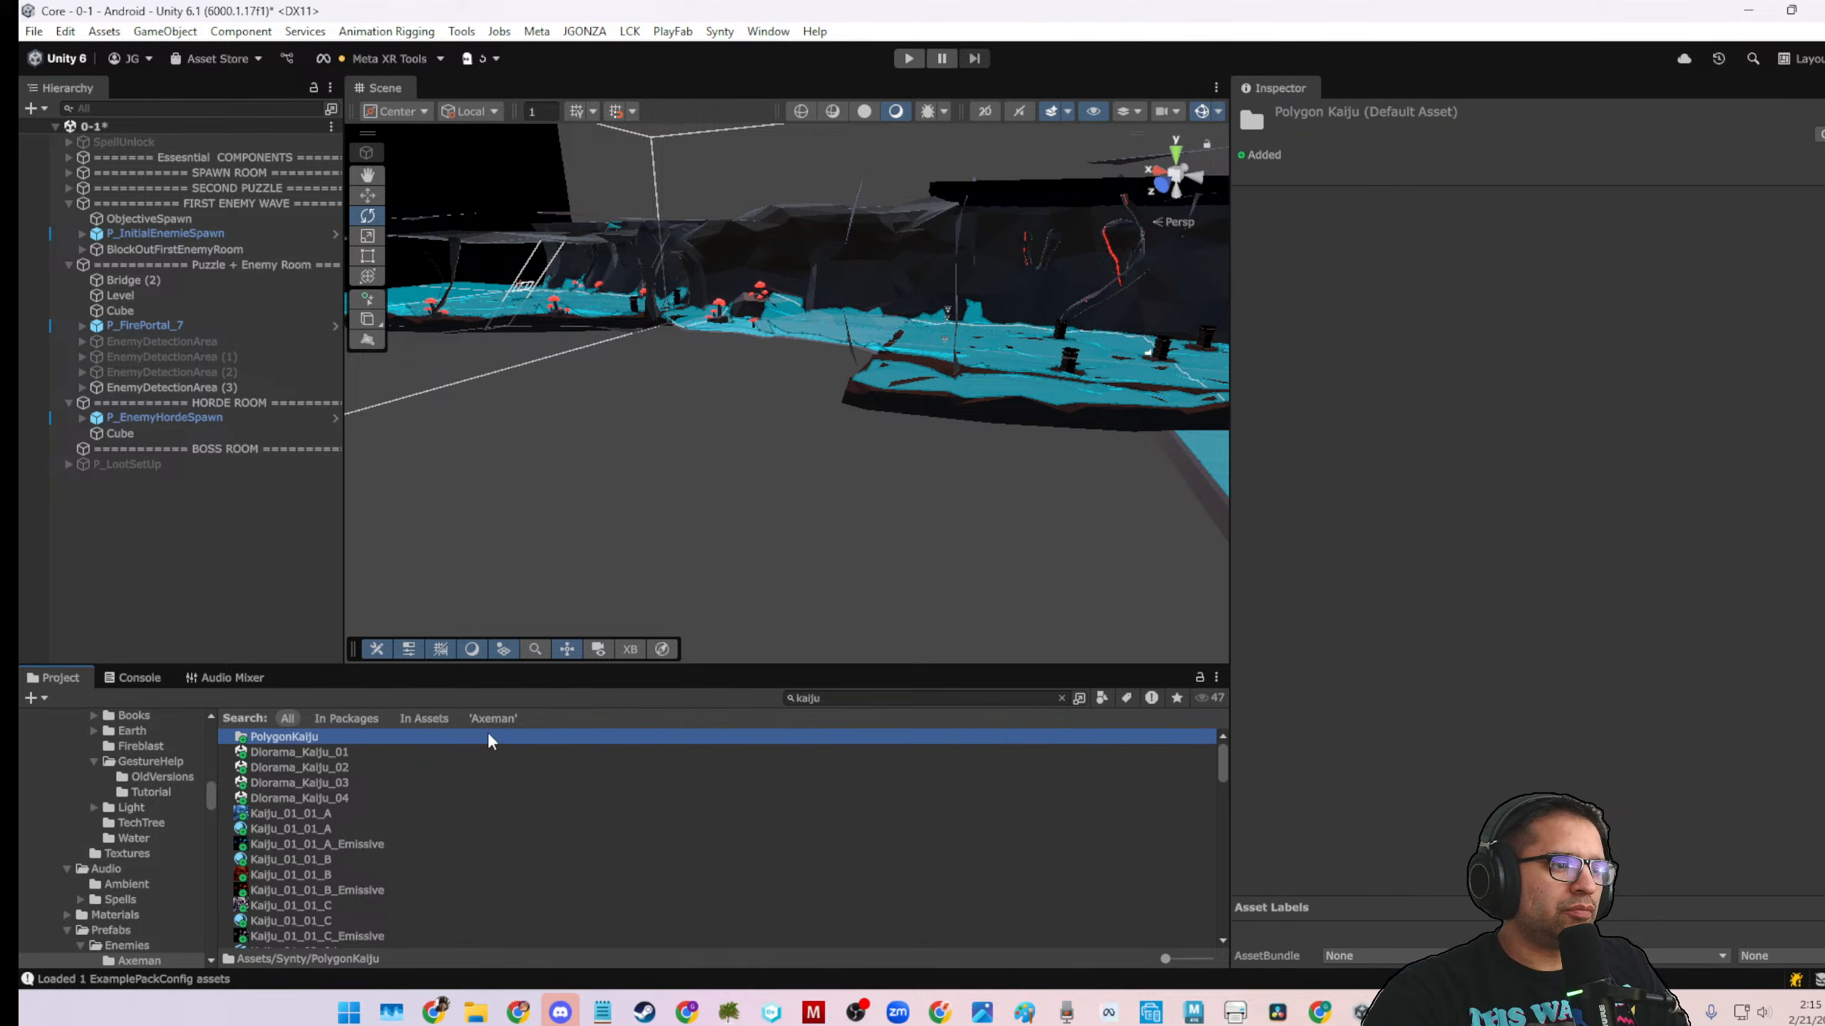
left_click(1061, 697)
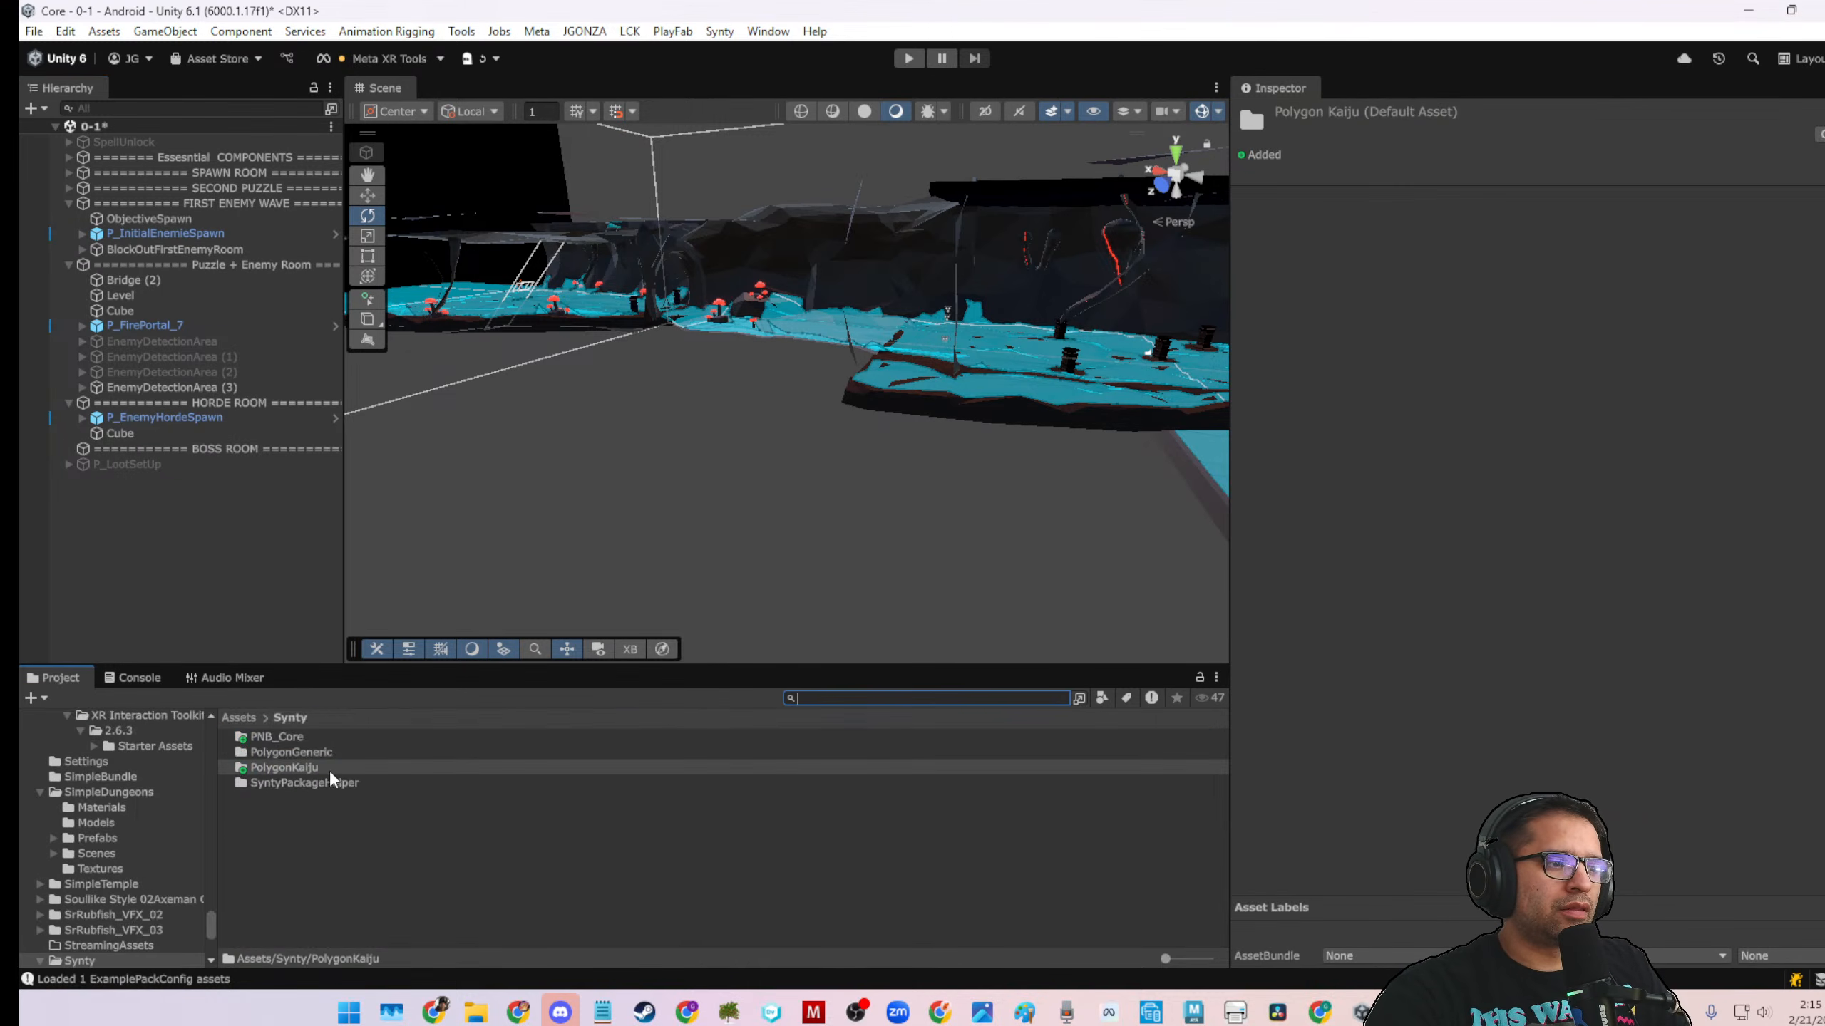
double_click(318, 769)
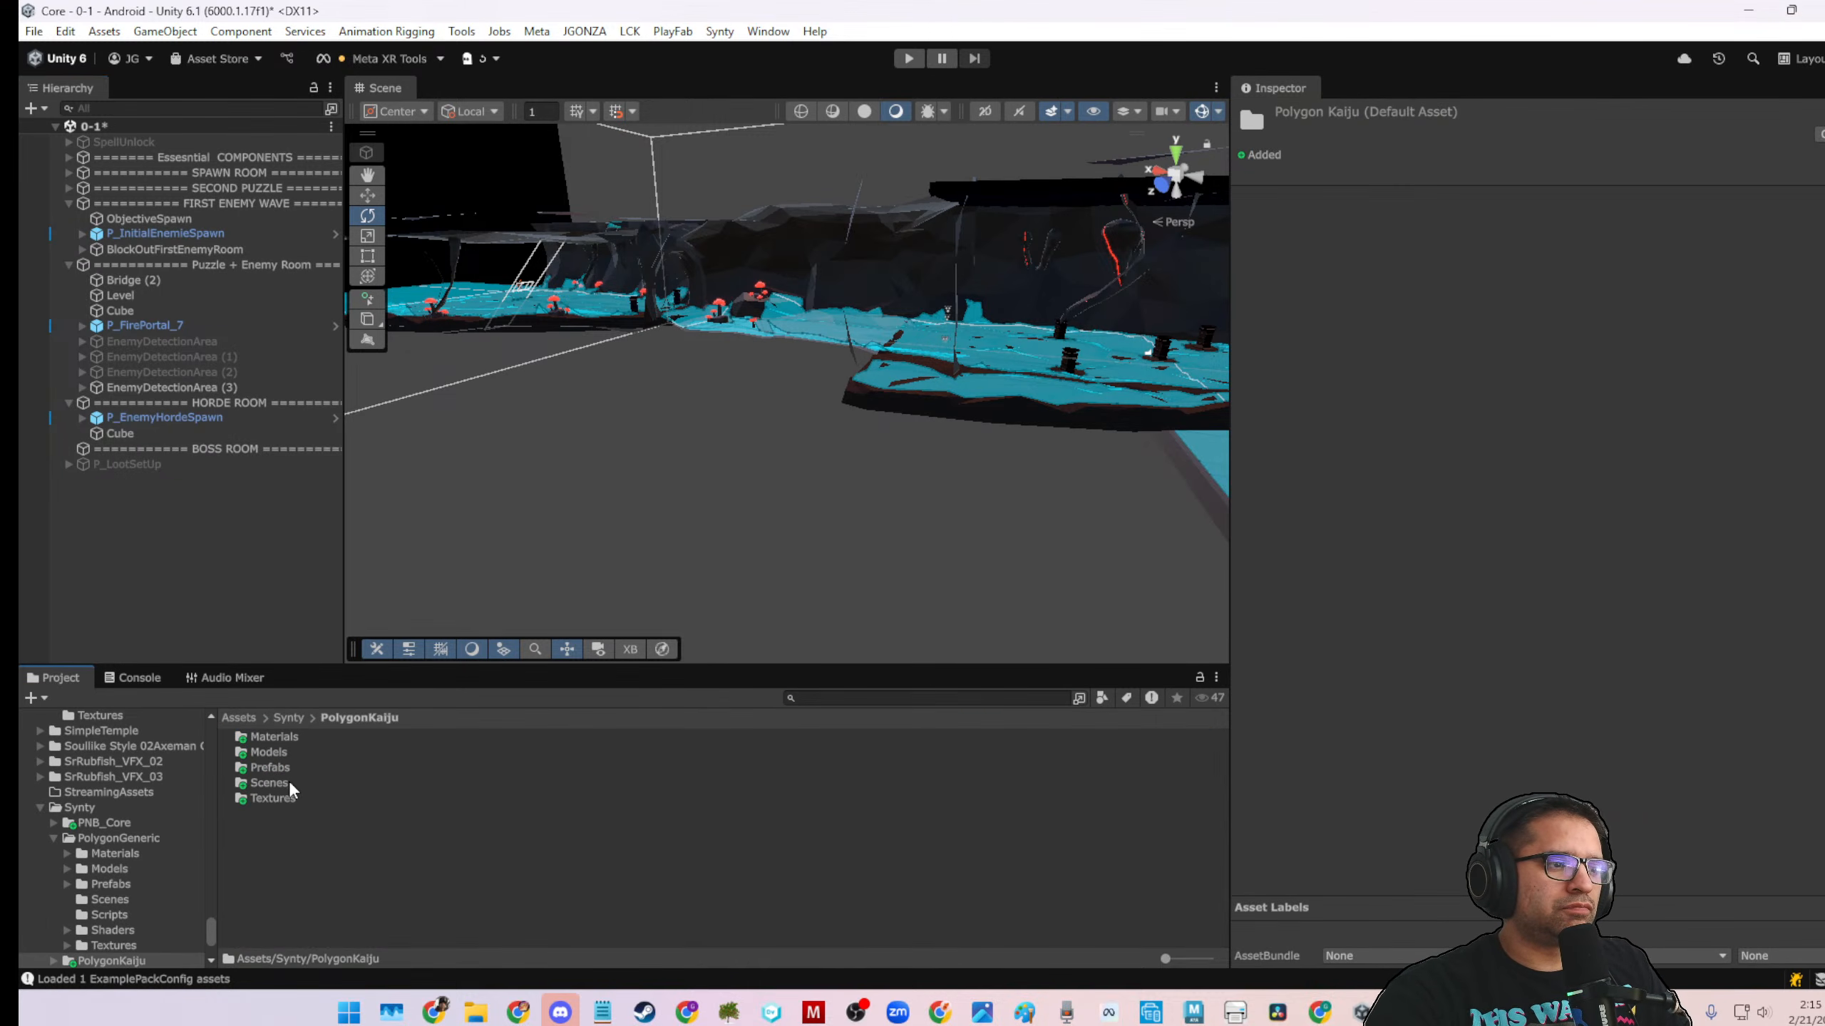
left_click(295, 717)
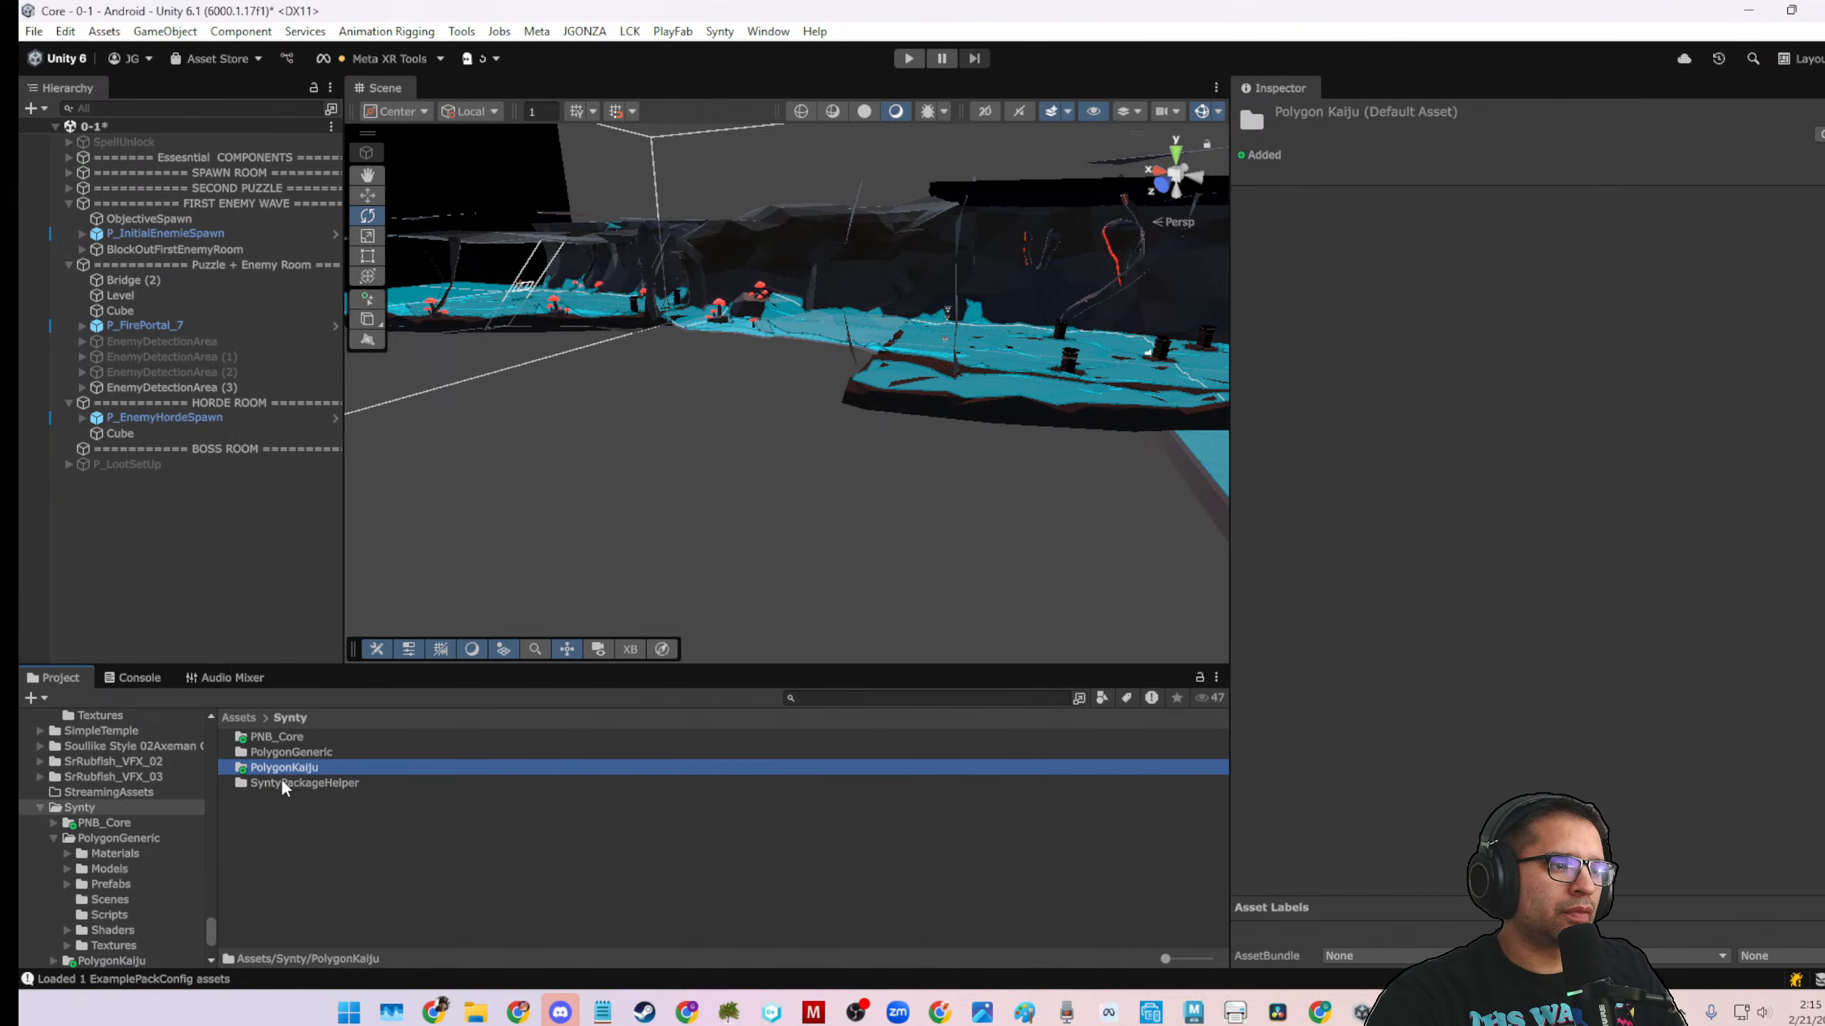
left_click(281, 778)
double_click(281, 778)
left_click(286, 717)
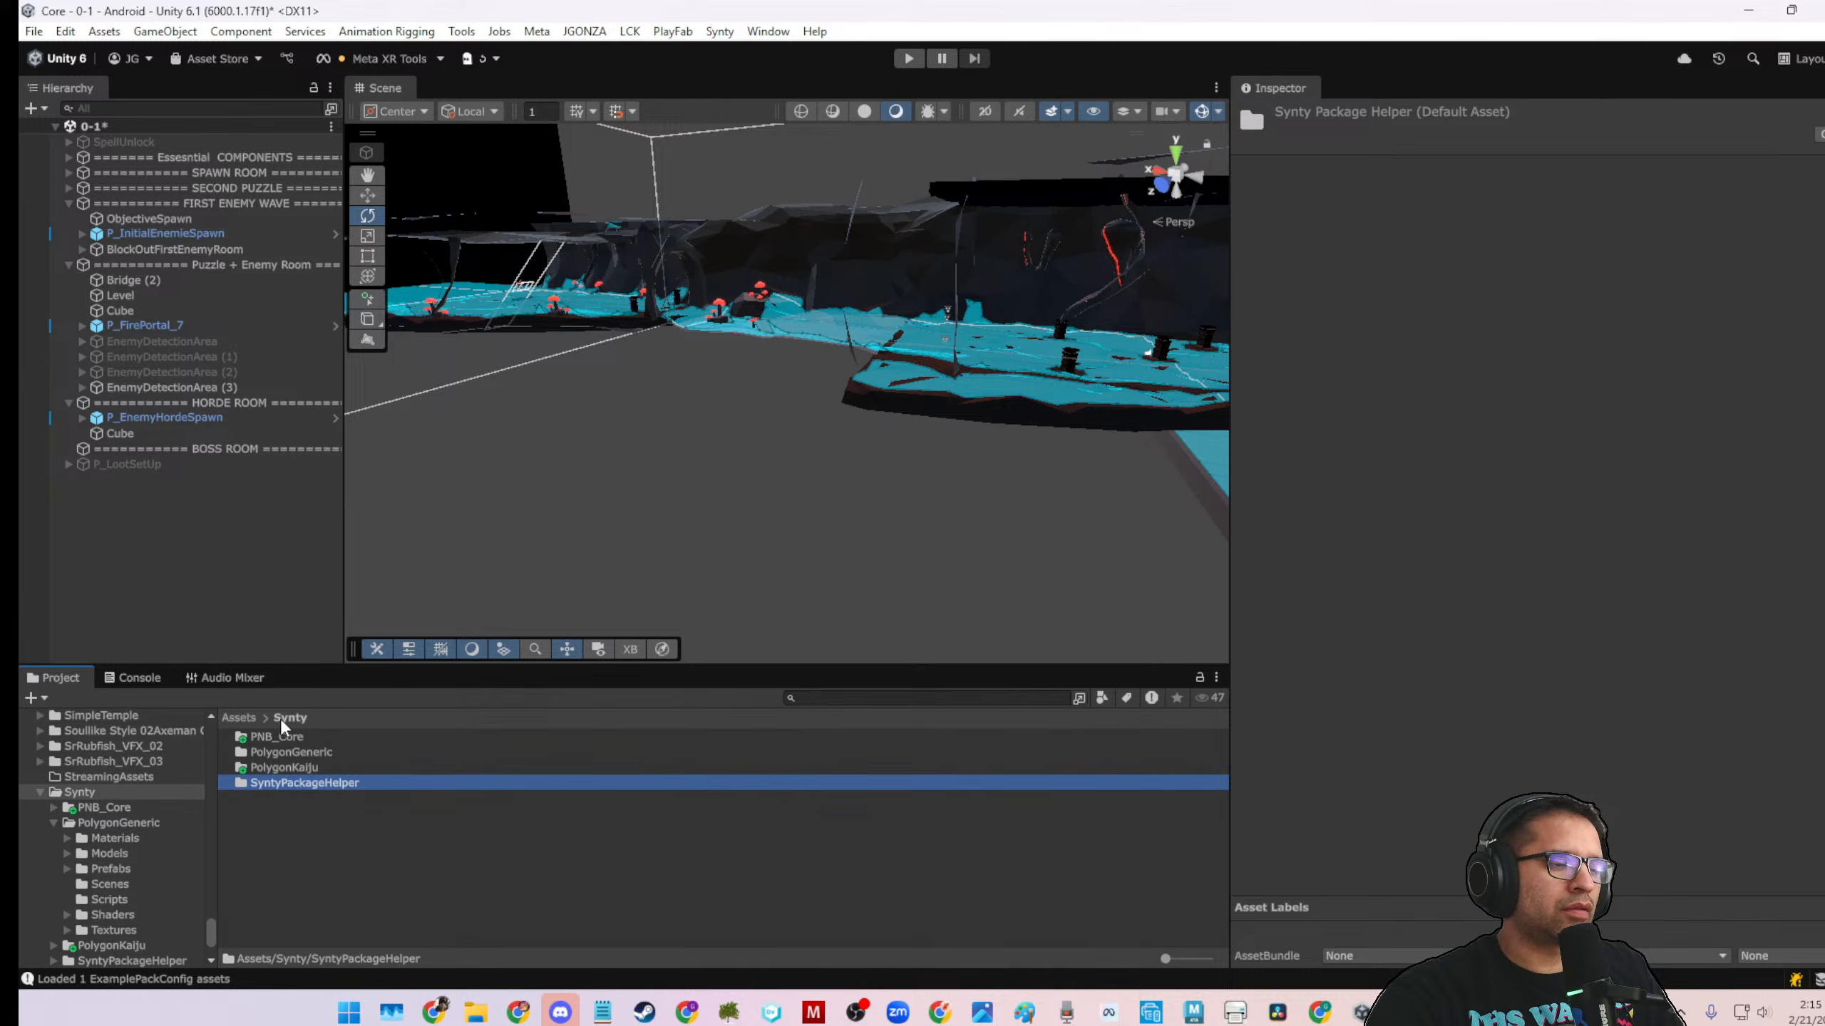
double_click(283, 767)
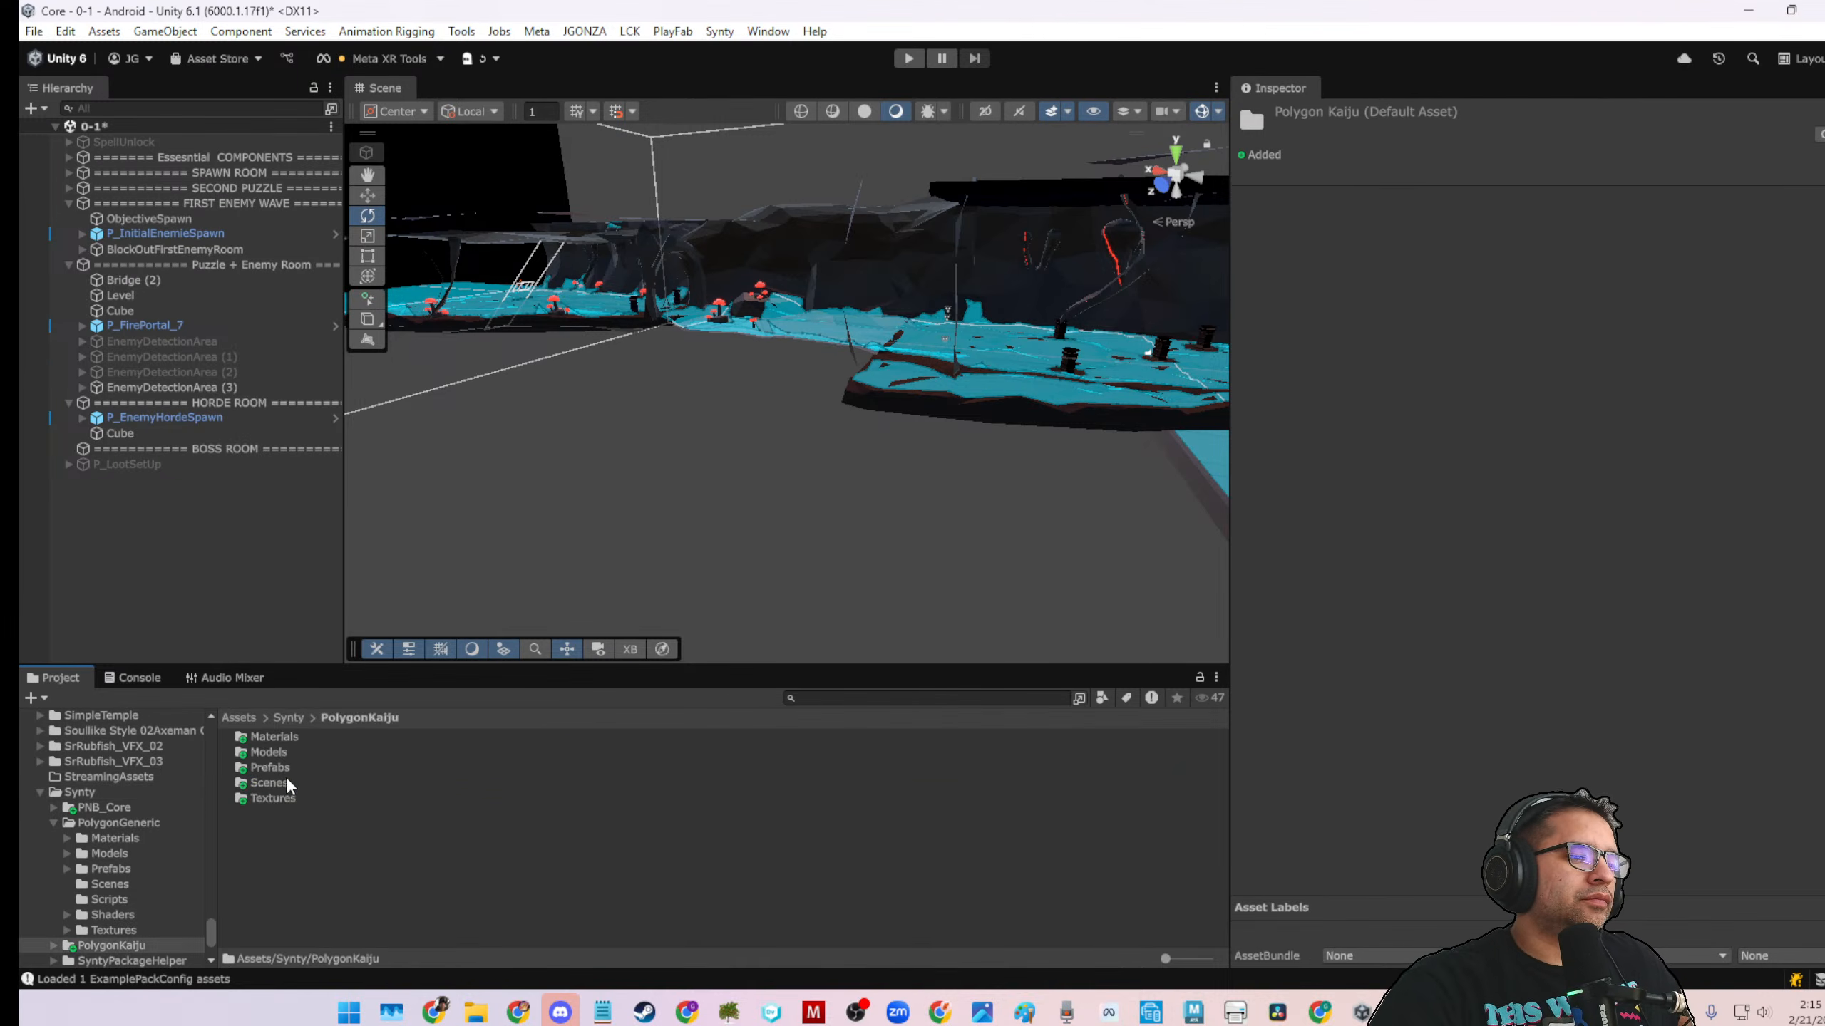
left_click(280, 737)
double_click(280, 737)
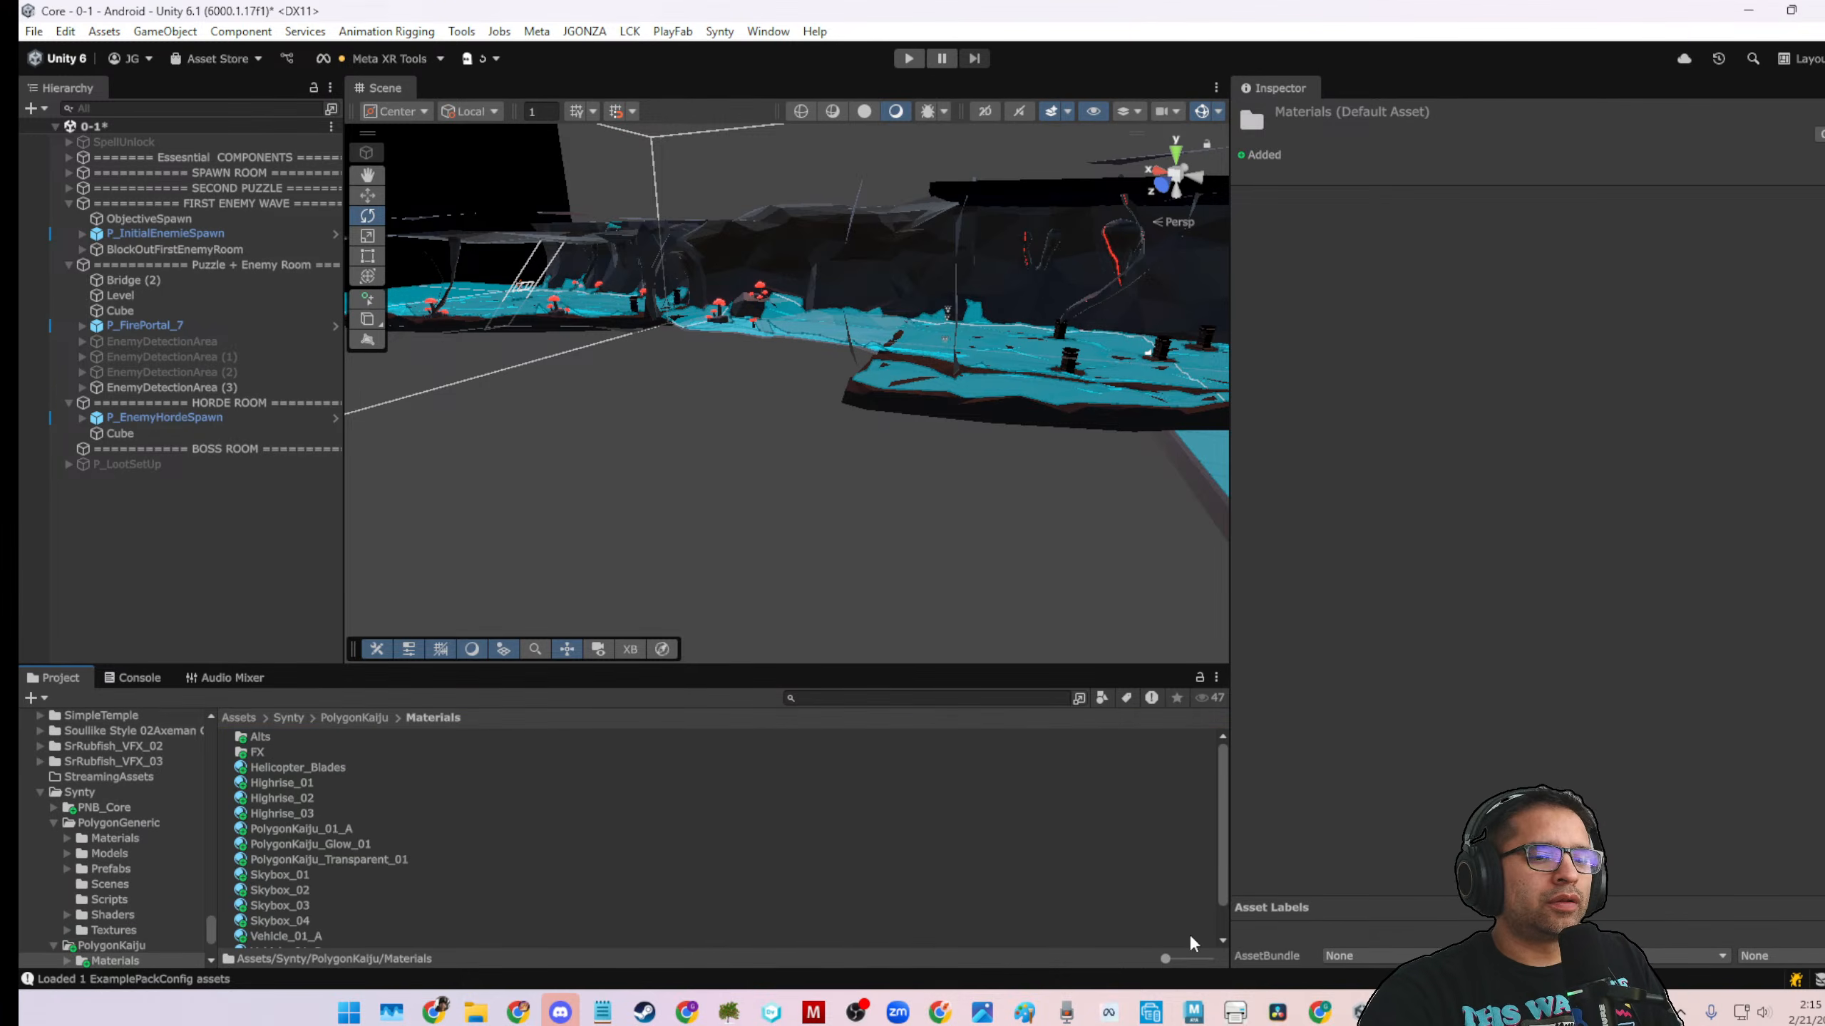
Upgrade the PolygonKaiju materials from Helicopter_Blades through Vehicle_02_A to the Universal Render Pipeline, accepting the overwrite
left_click(322, 767)
scroll(322, 862, "down", 1)
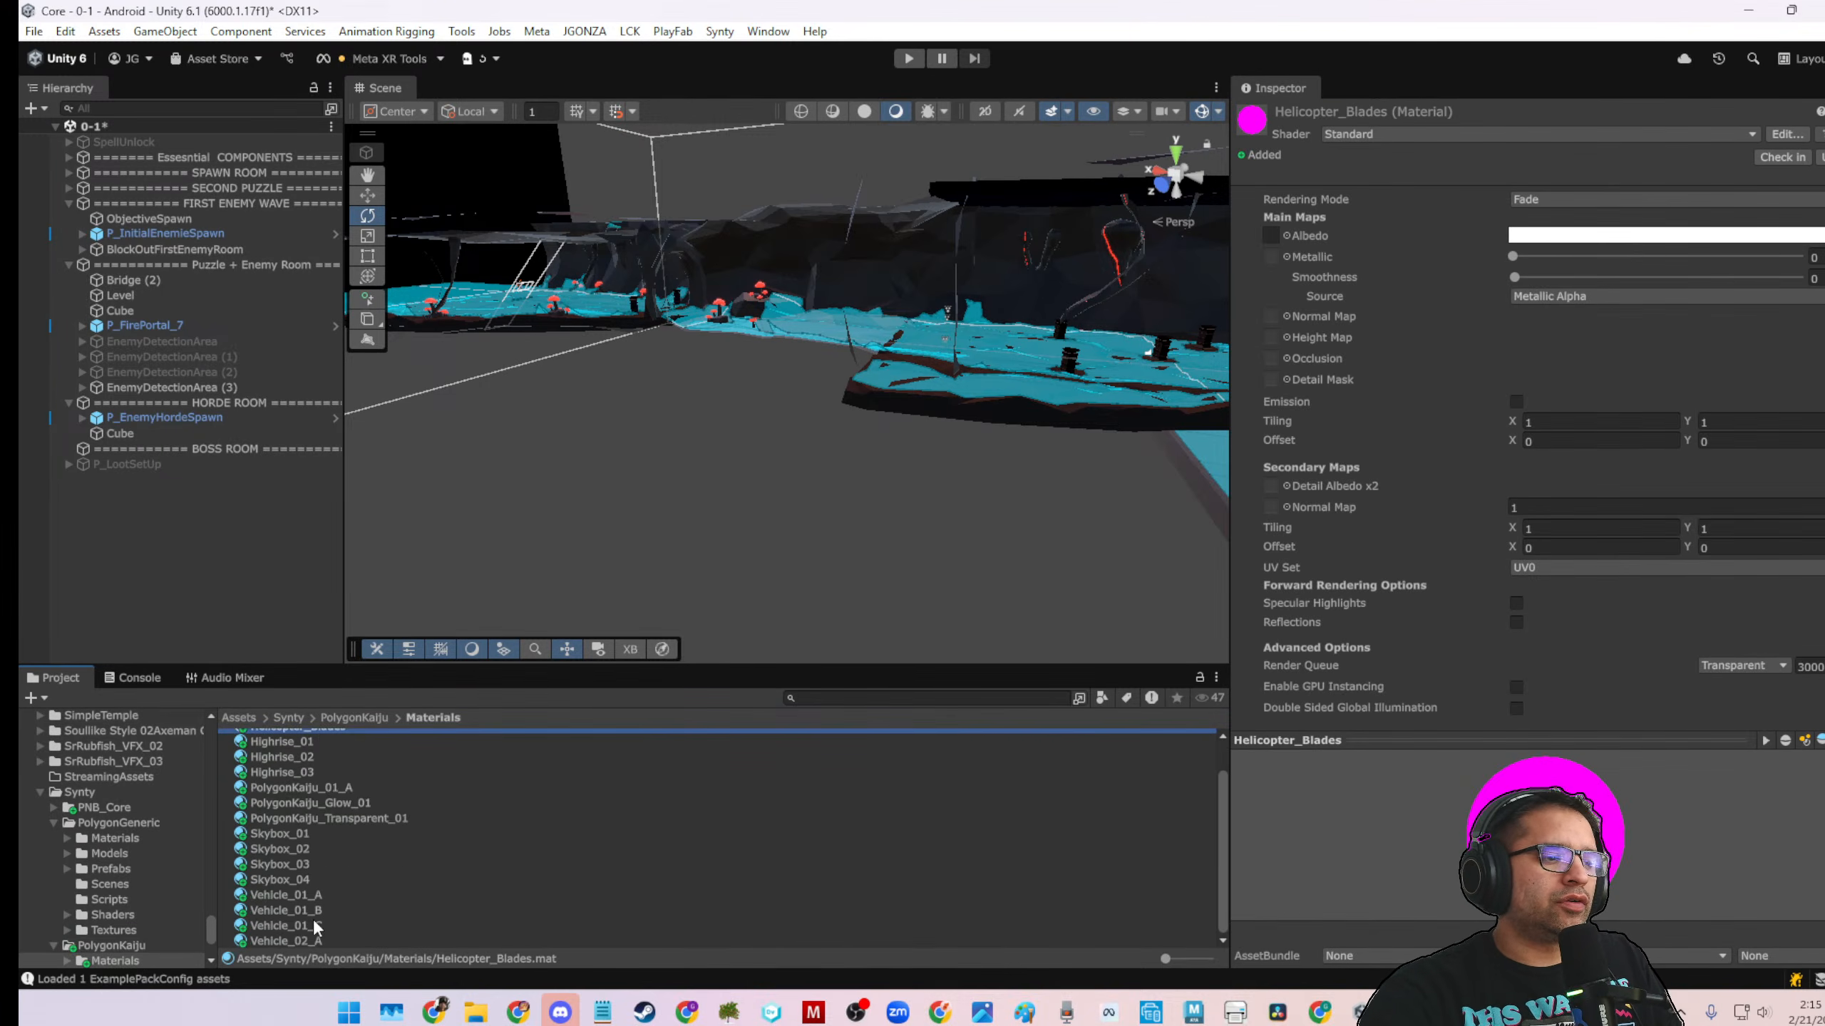
left_click(297, 937, "shift")
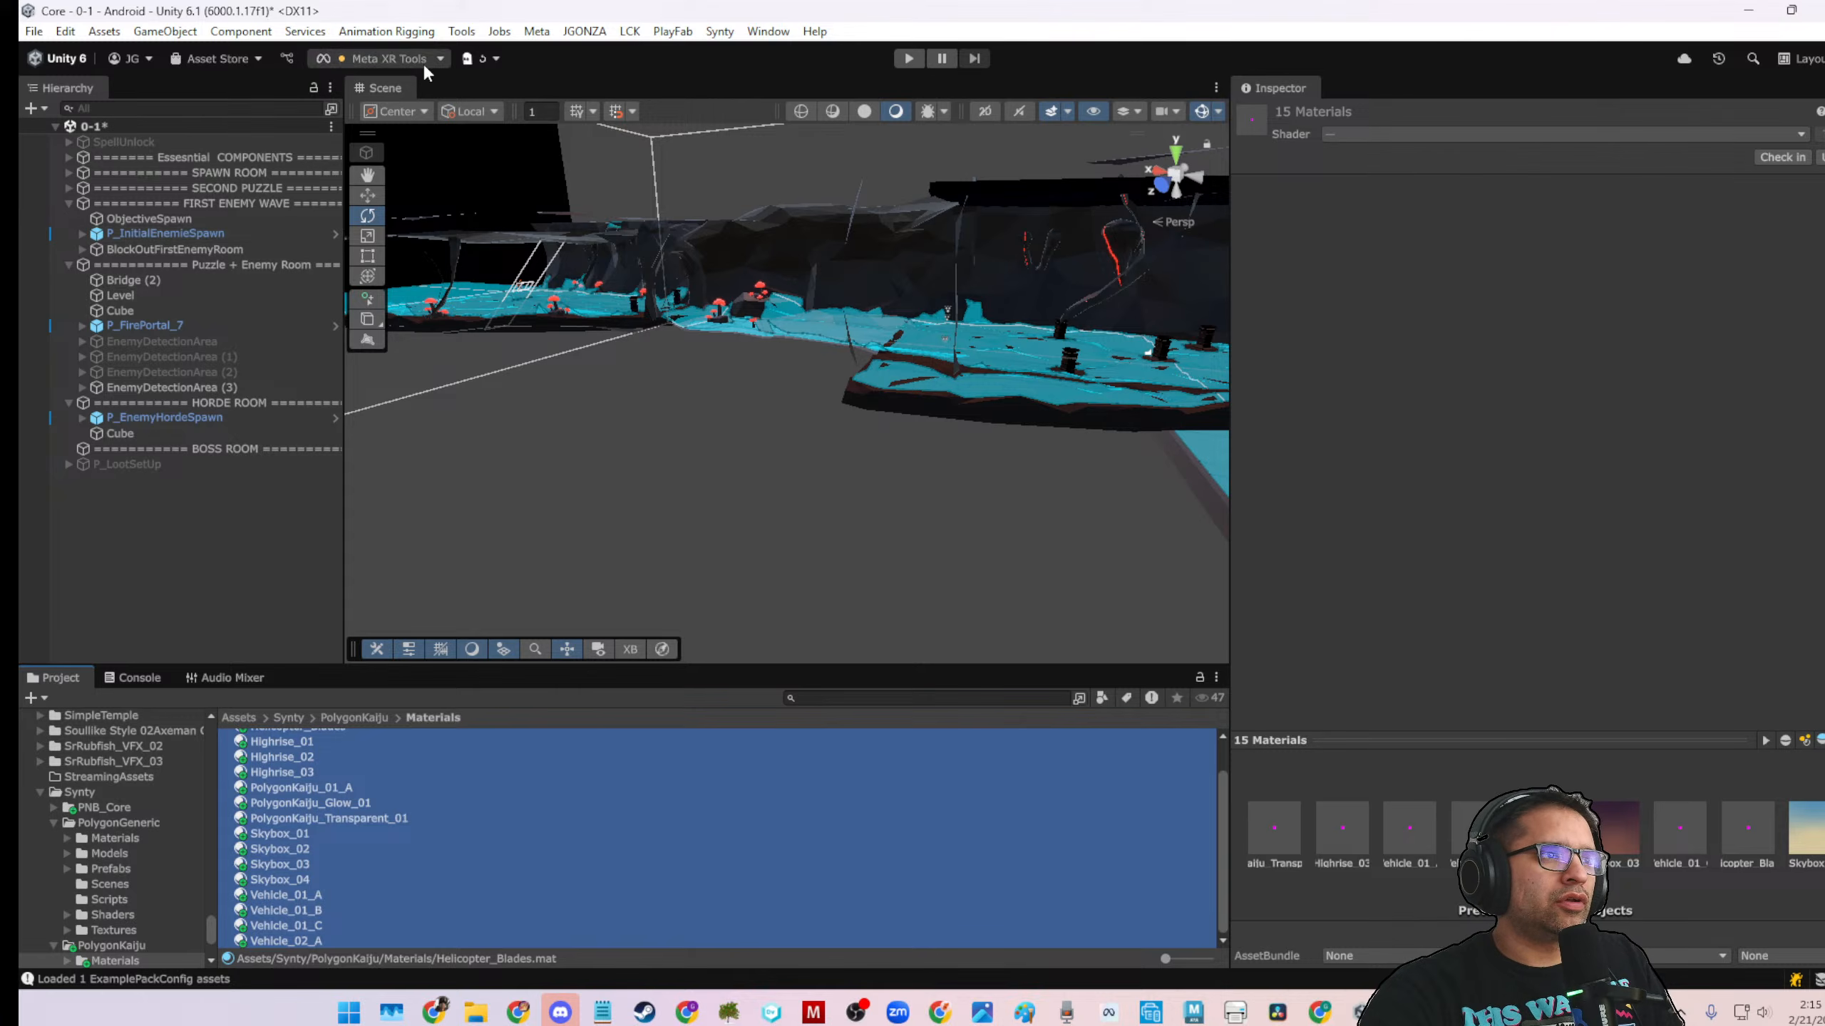
left_click(65, 31)
mouse_move(171, 552)
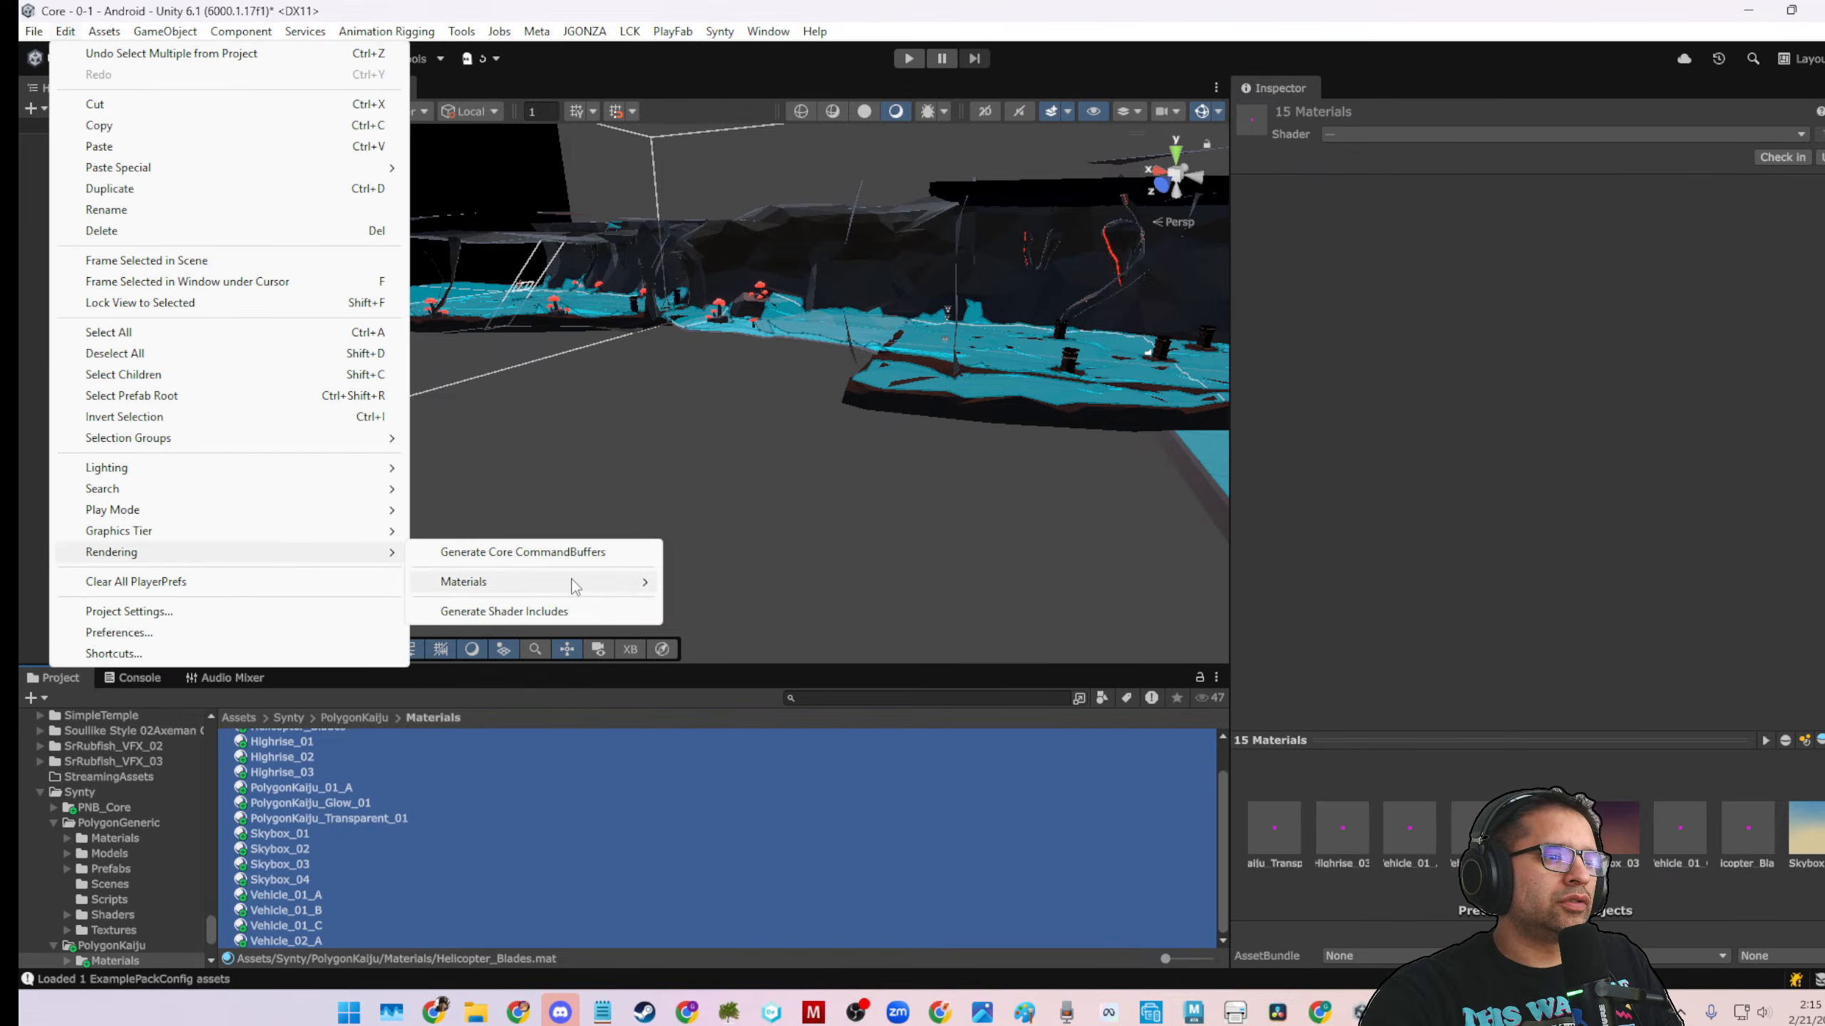
mouse_move(604, 585)
left_click(783, 583)
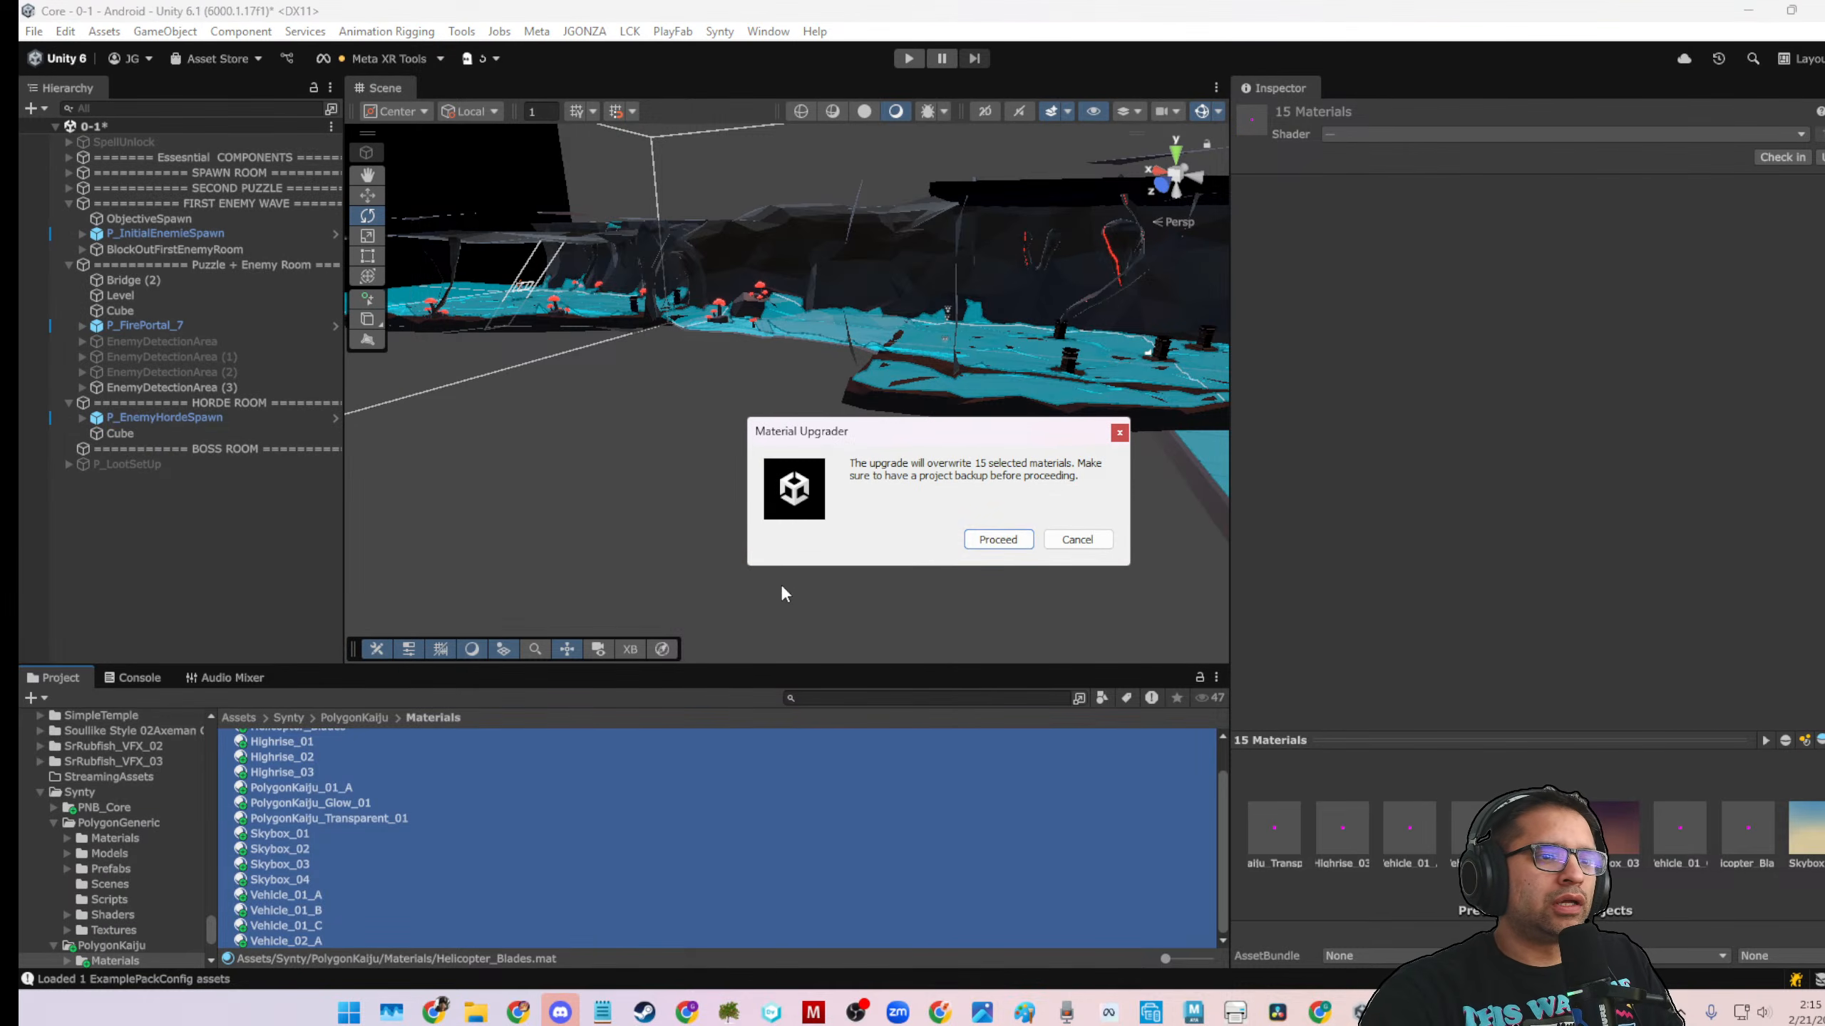
left_click(1010, 539)
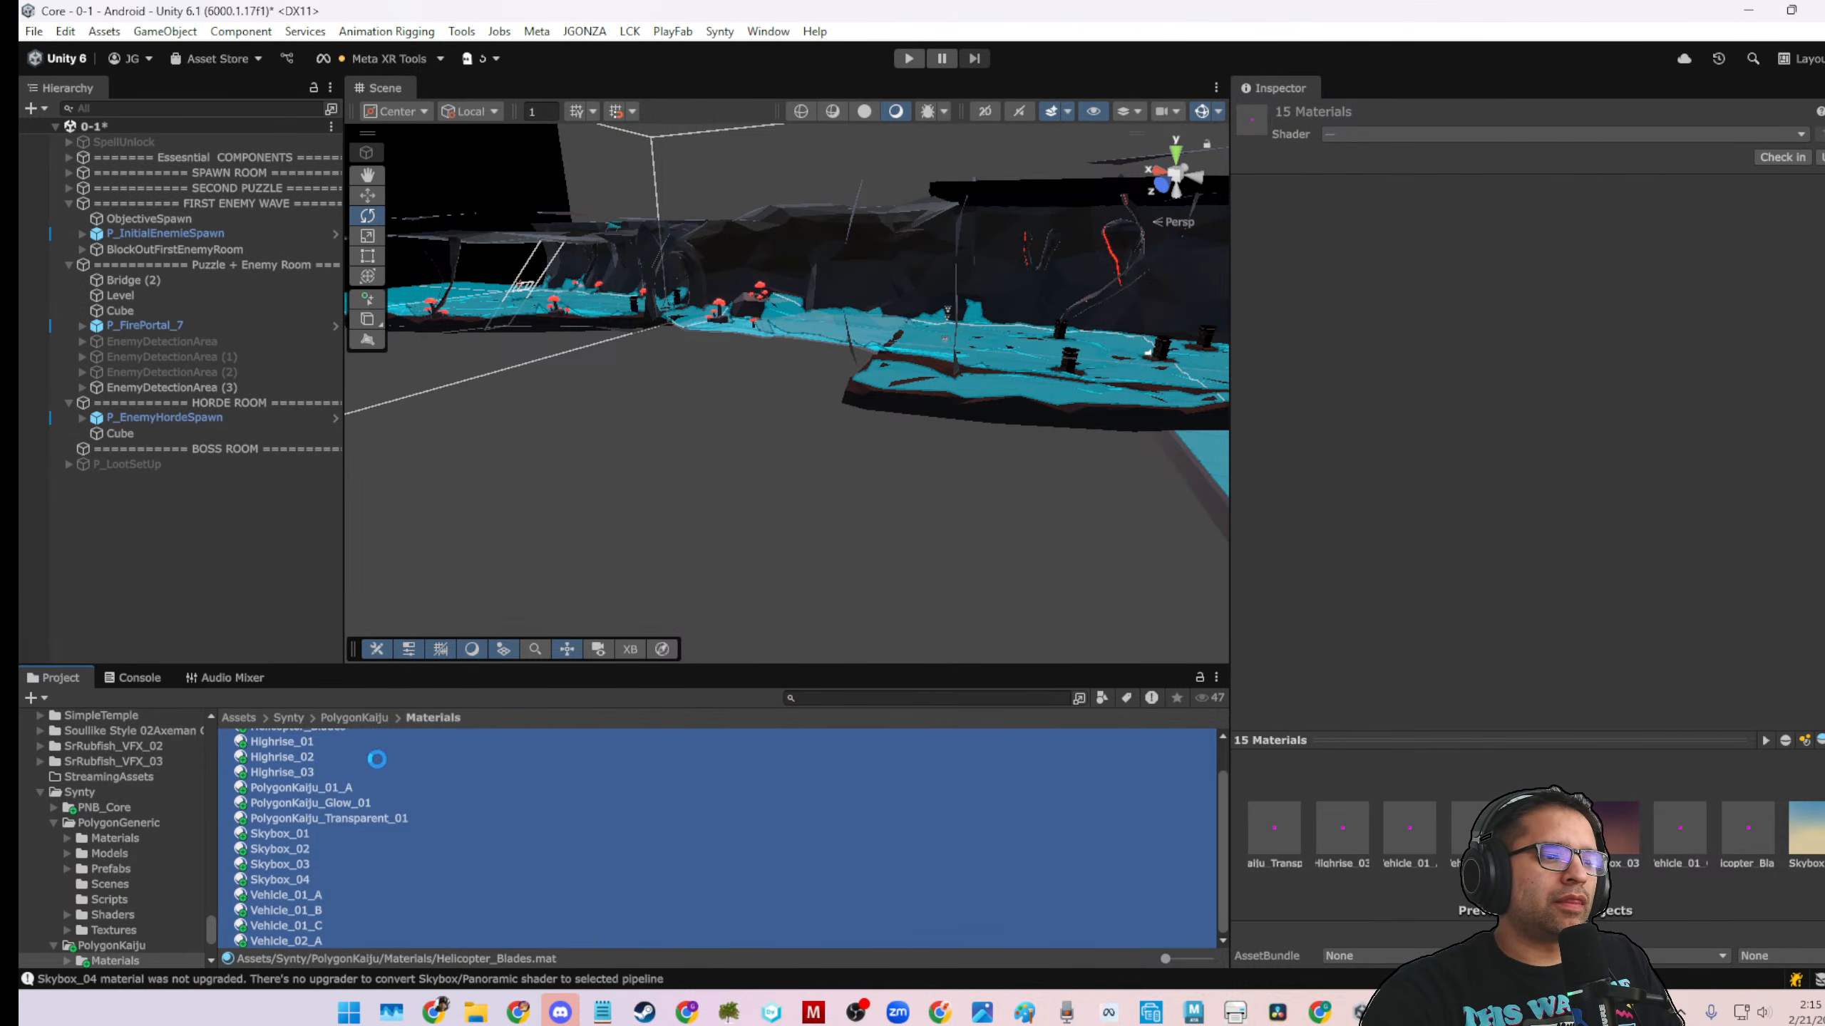
Upgrade all materials in the Alts folder, Kaiju_01_01_A through Kaiju_04_01_E, to the Universal Render Pipeline and check Kaiju_01_01_A and Kaiju_01_01_B
scroll(333, 794, "up", 2)
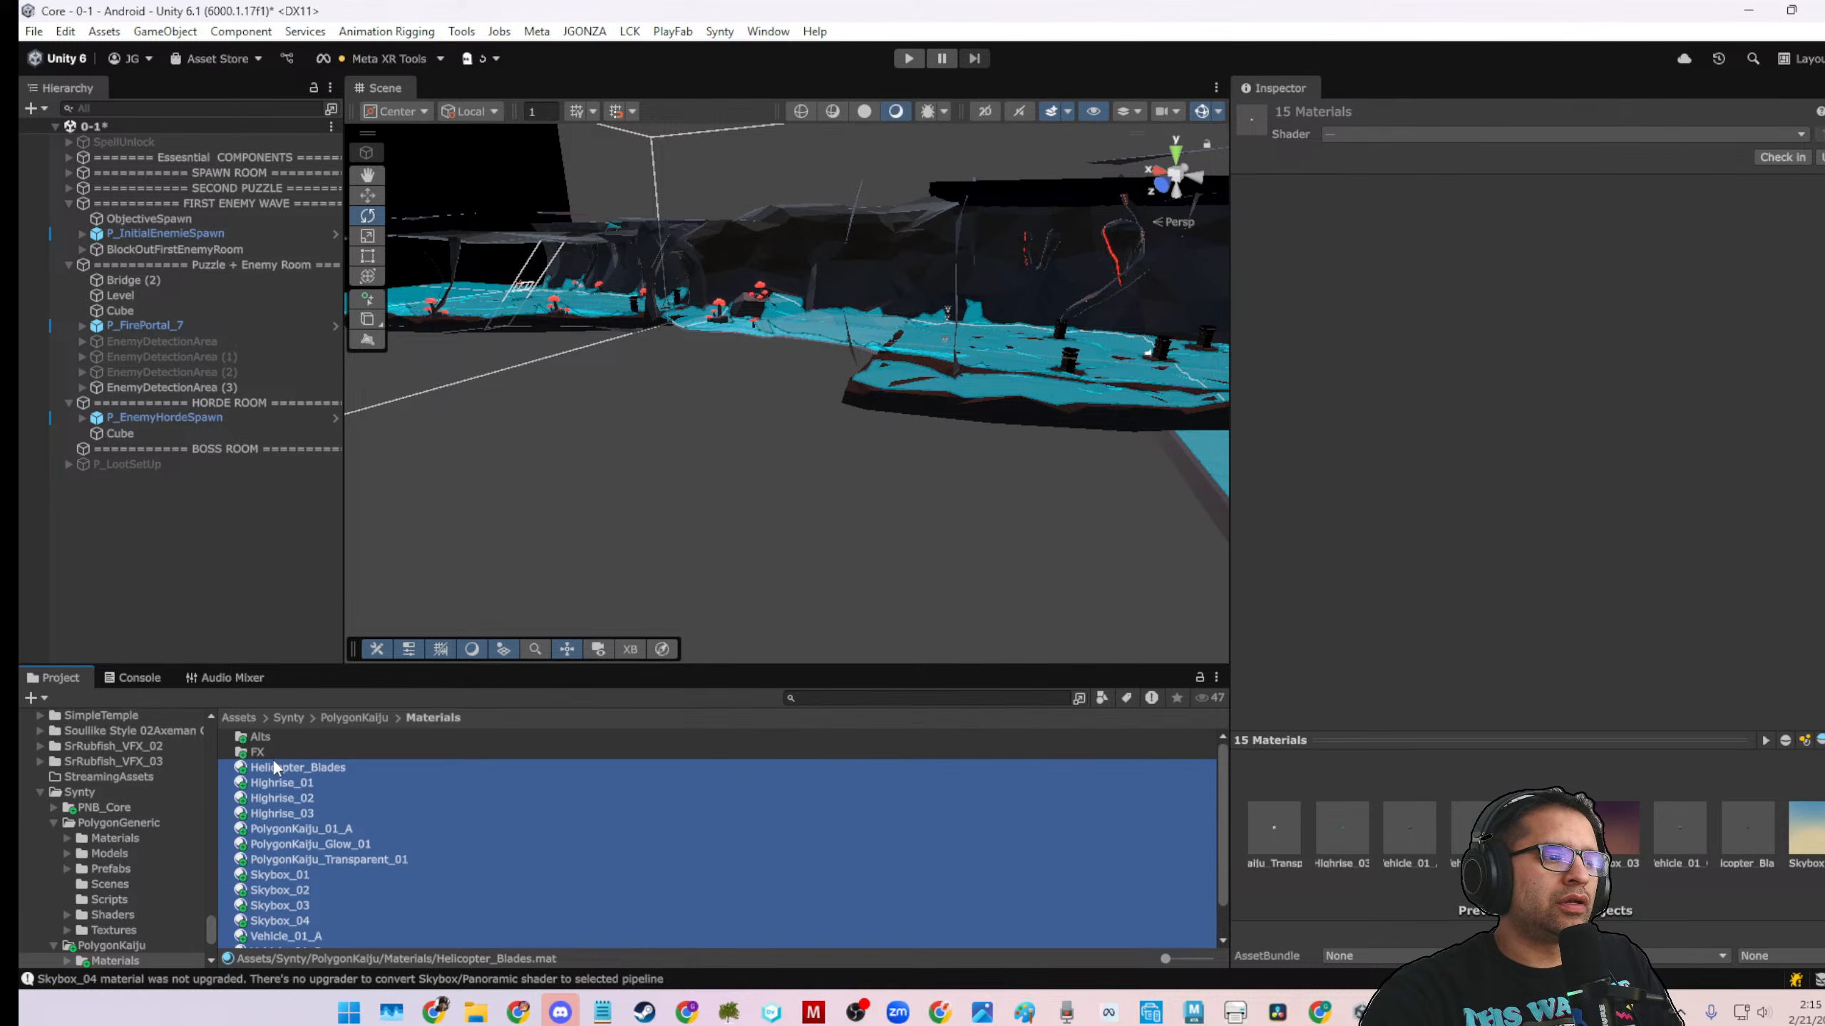
double_click(262, 737)
left_click(264, 736)
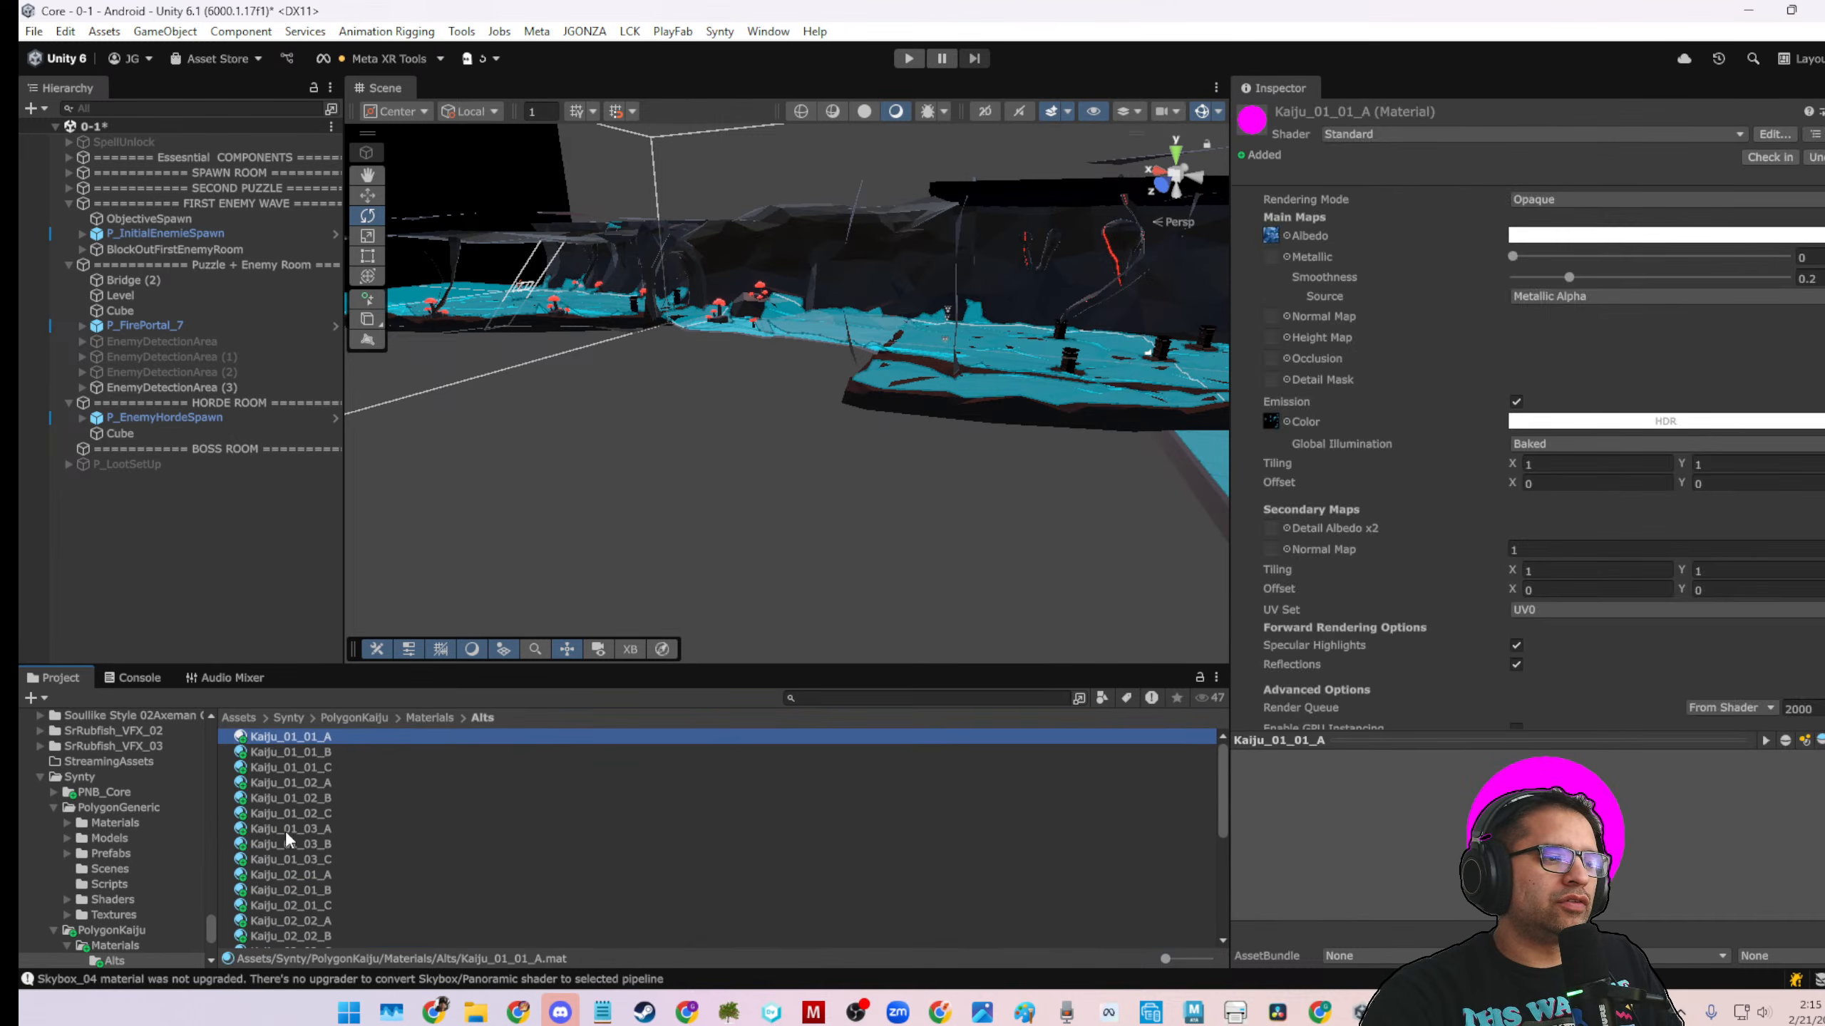
scroll(285, 831, "down", 5)
left_click(293, 937, "shift")
left_click(293, 937)
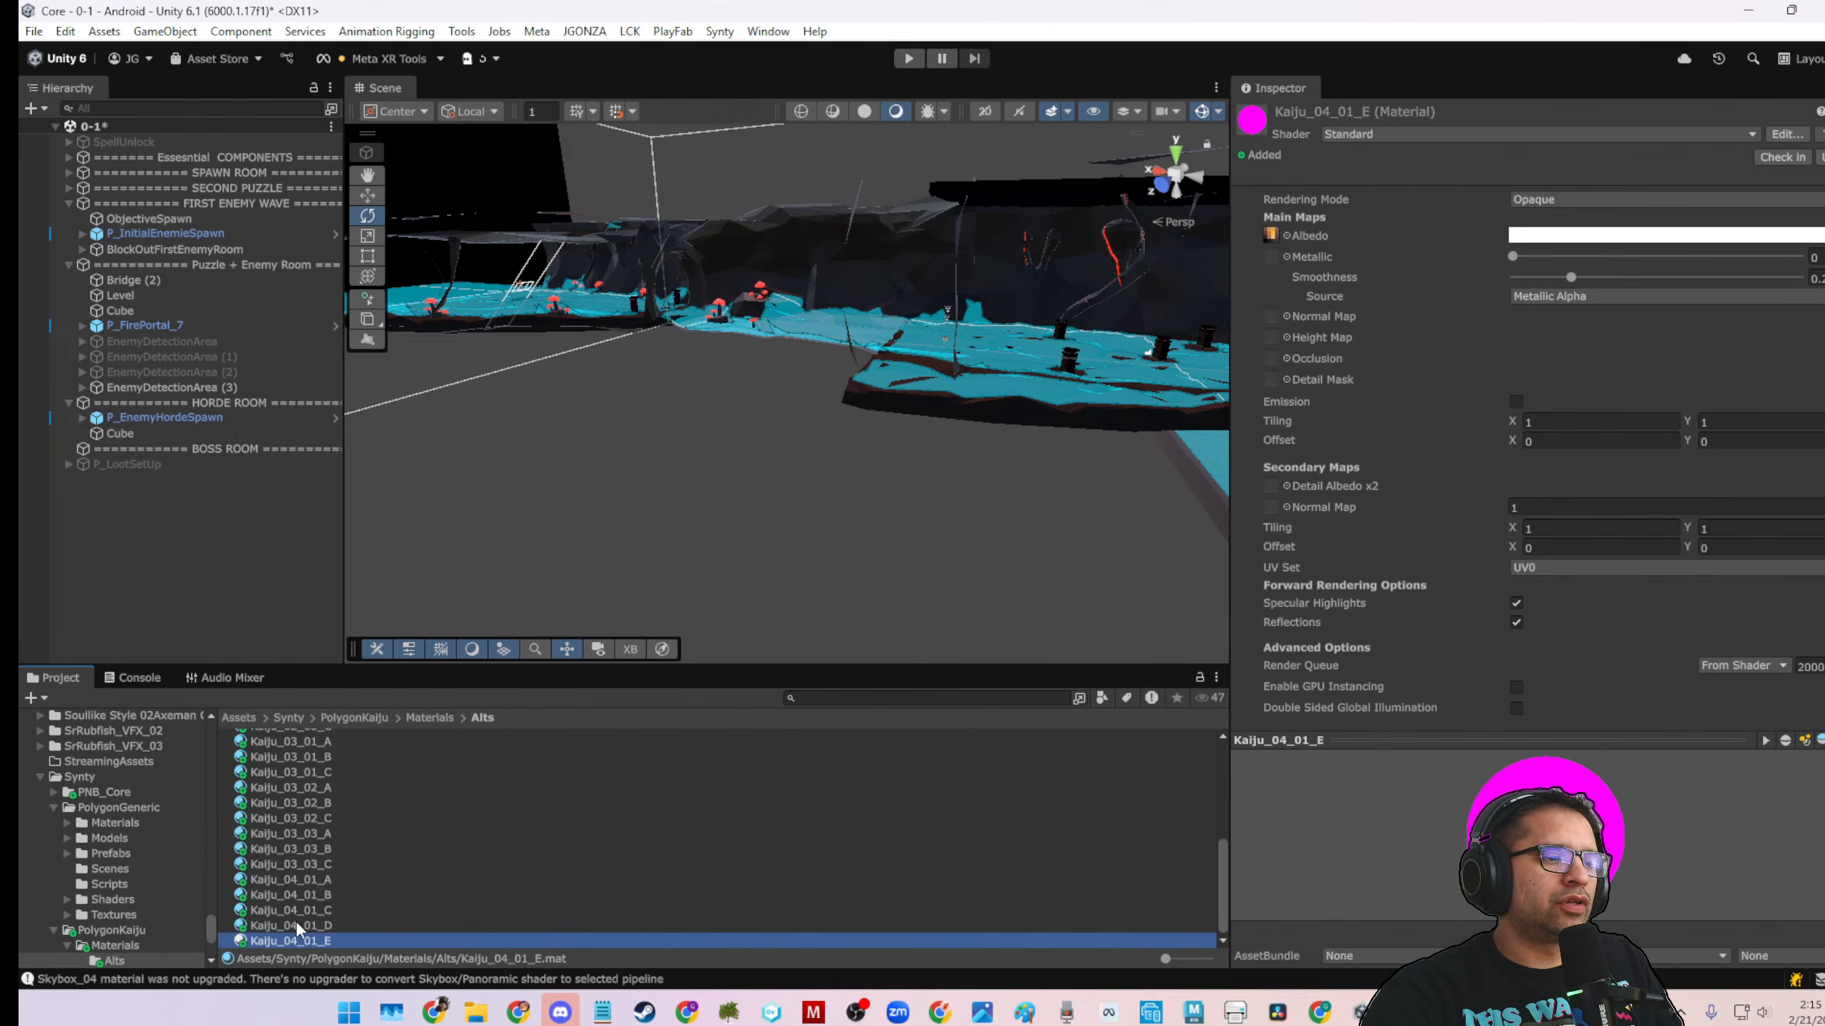
scroll(297, 913, "up", 6)
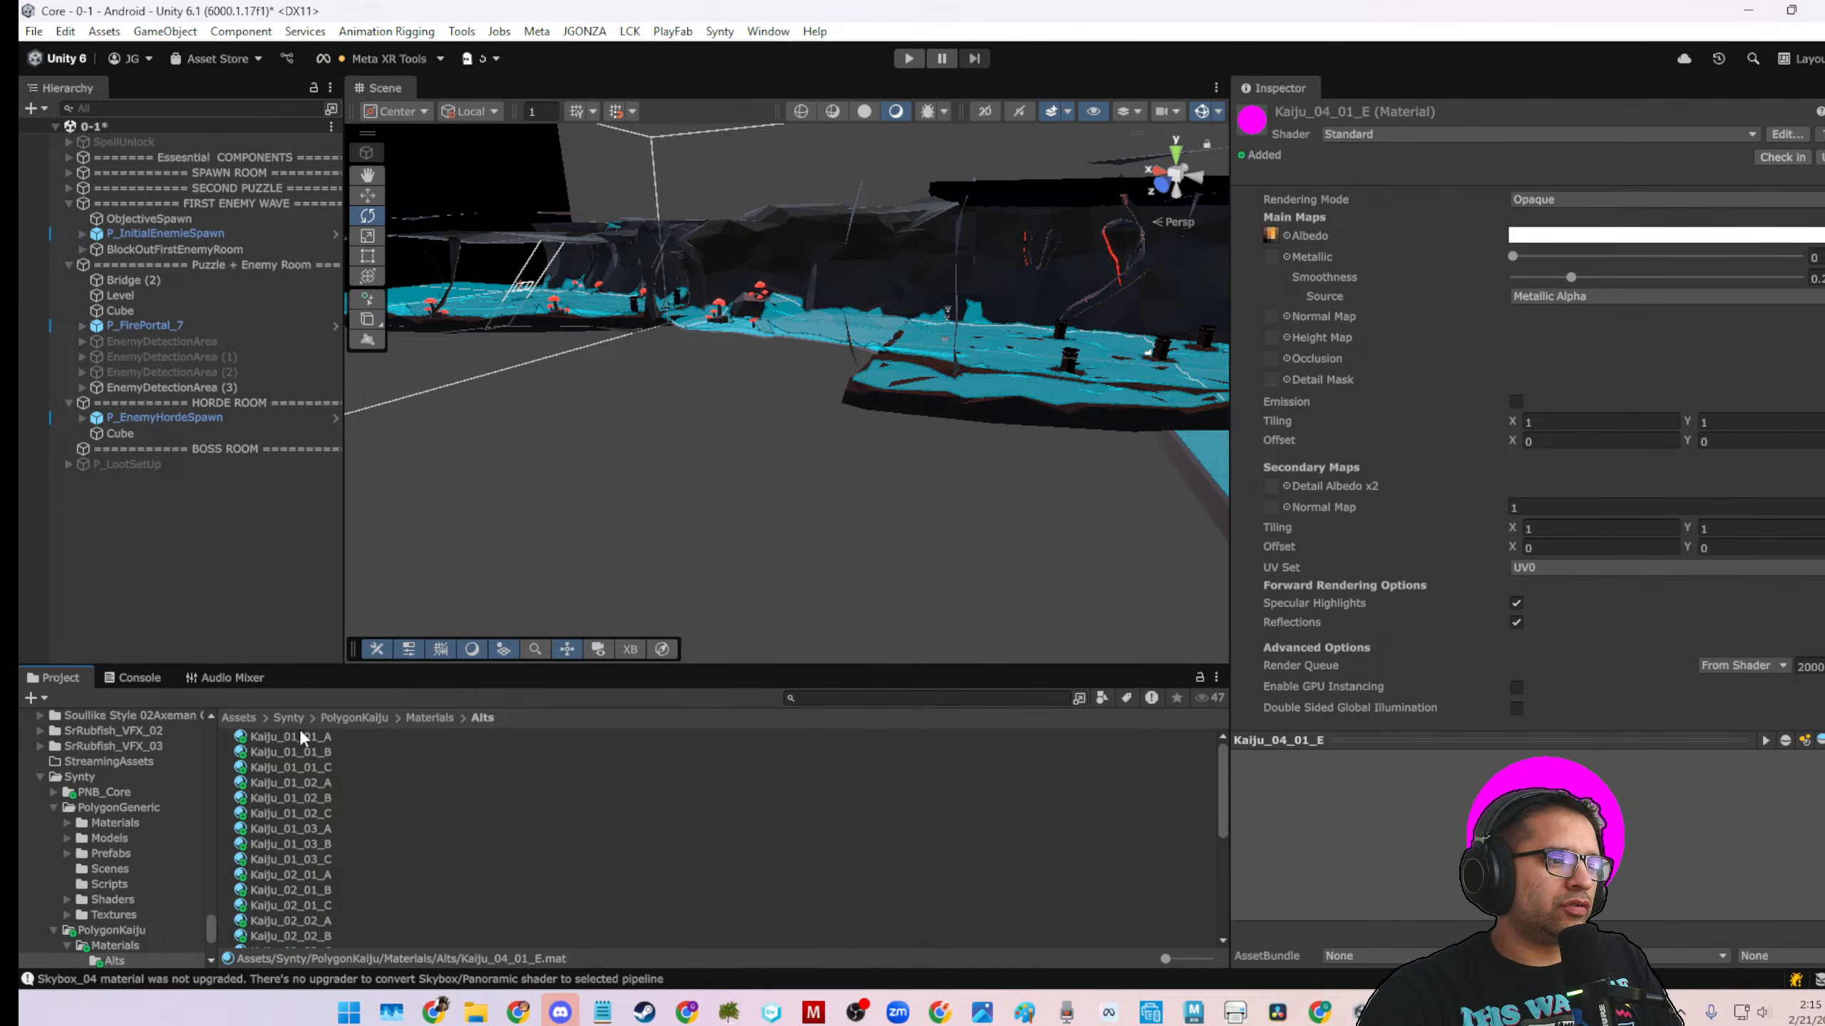
left_click(299, 736, "shift")
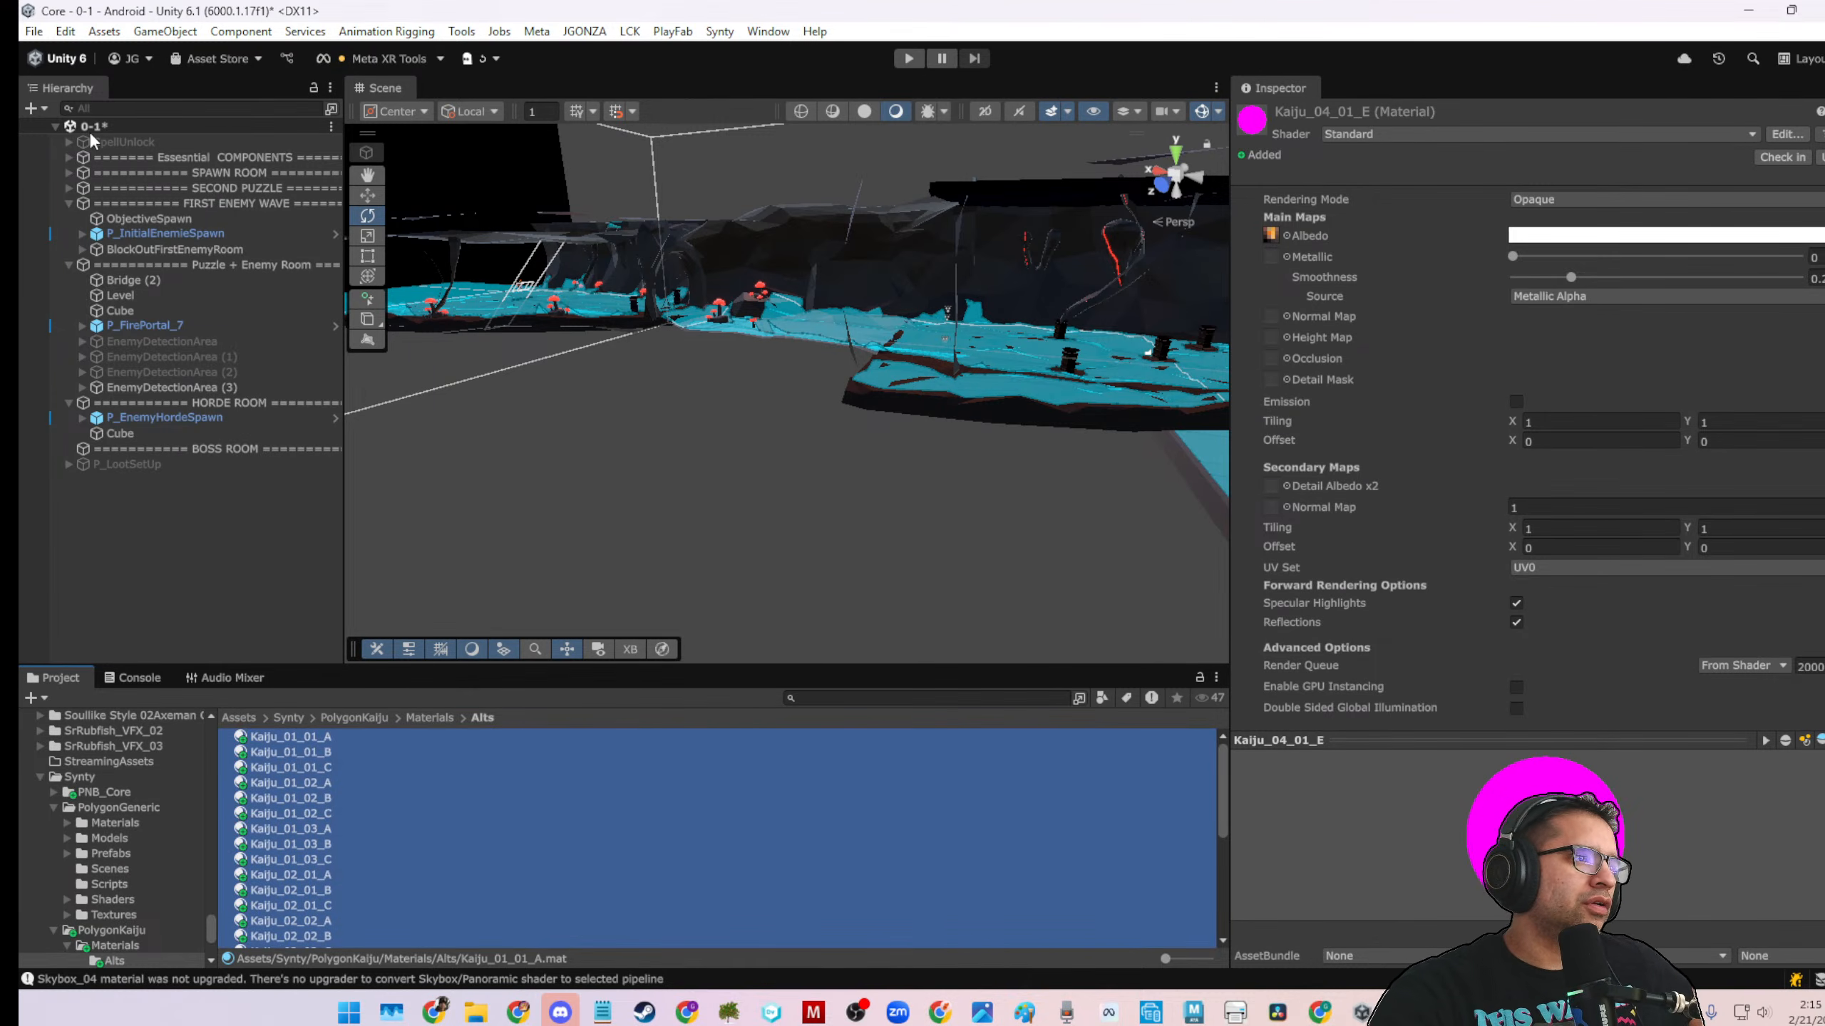
left_click(69, 35)
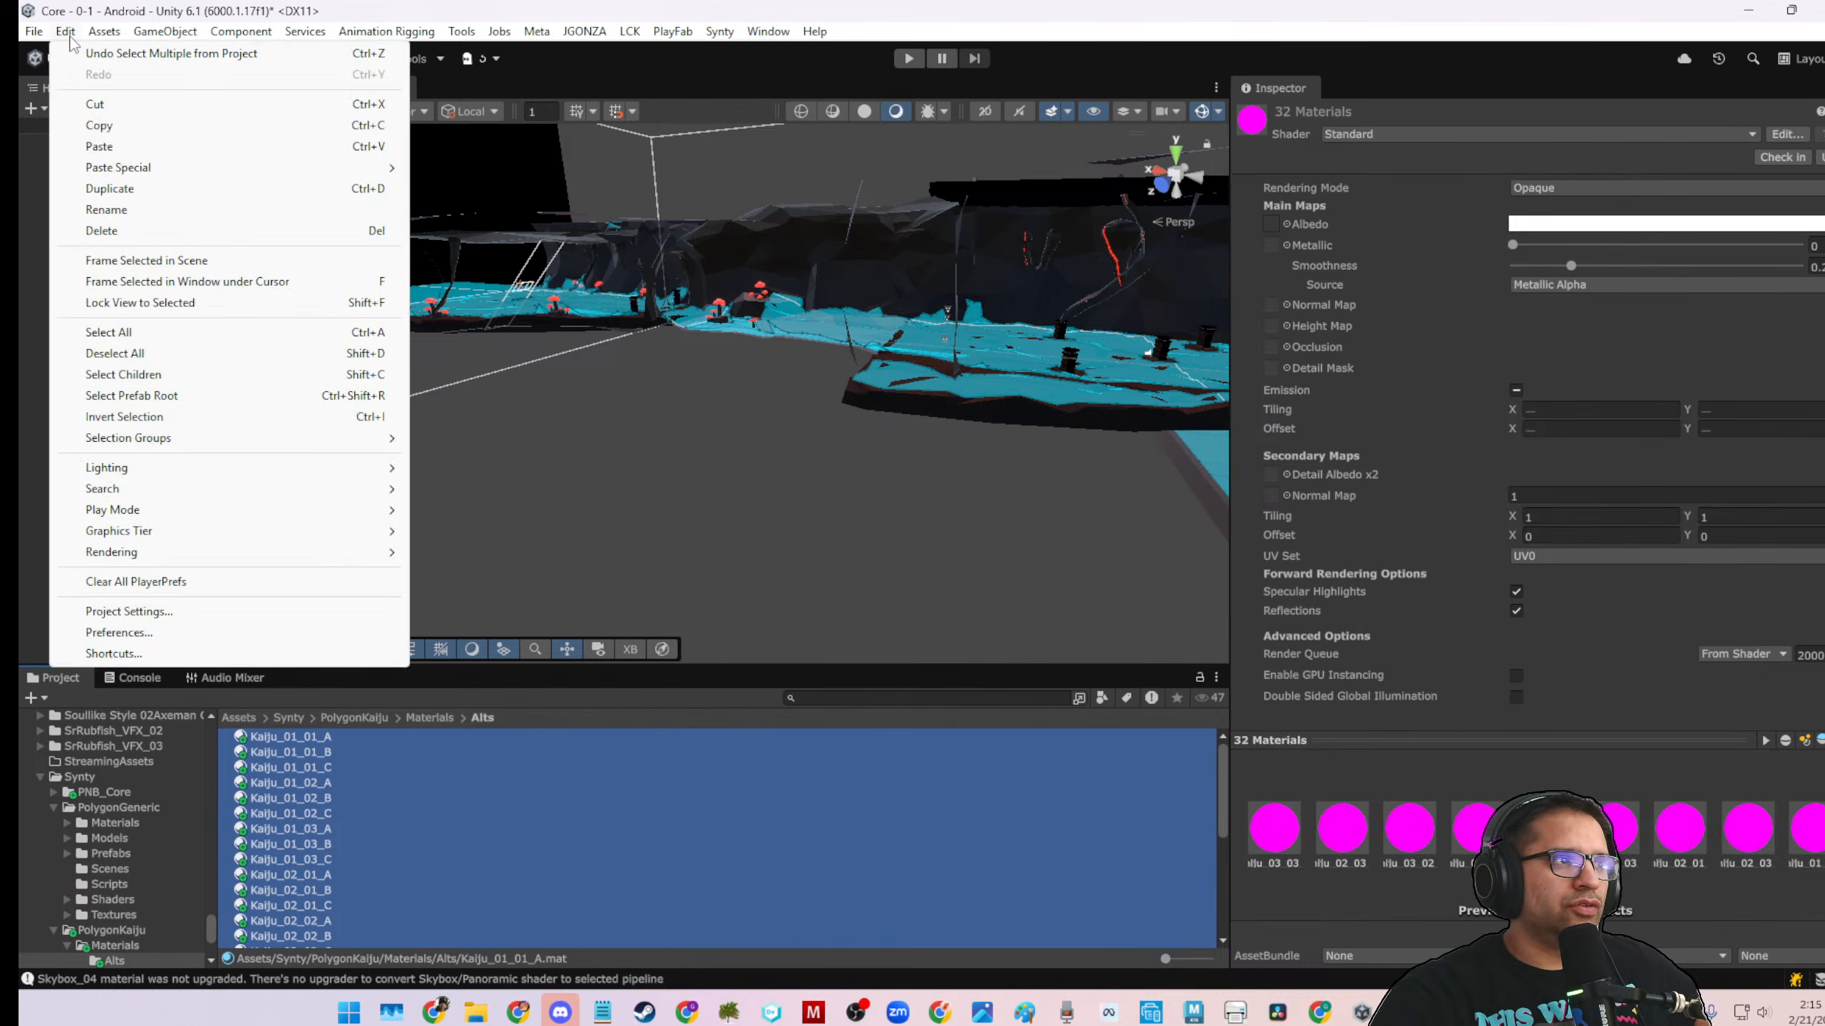
mouse_move(181, 558)
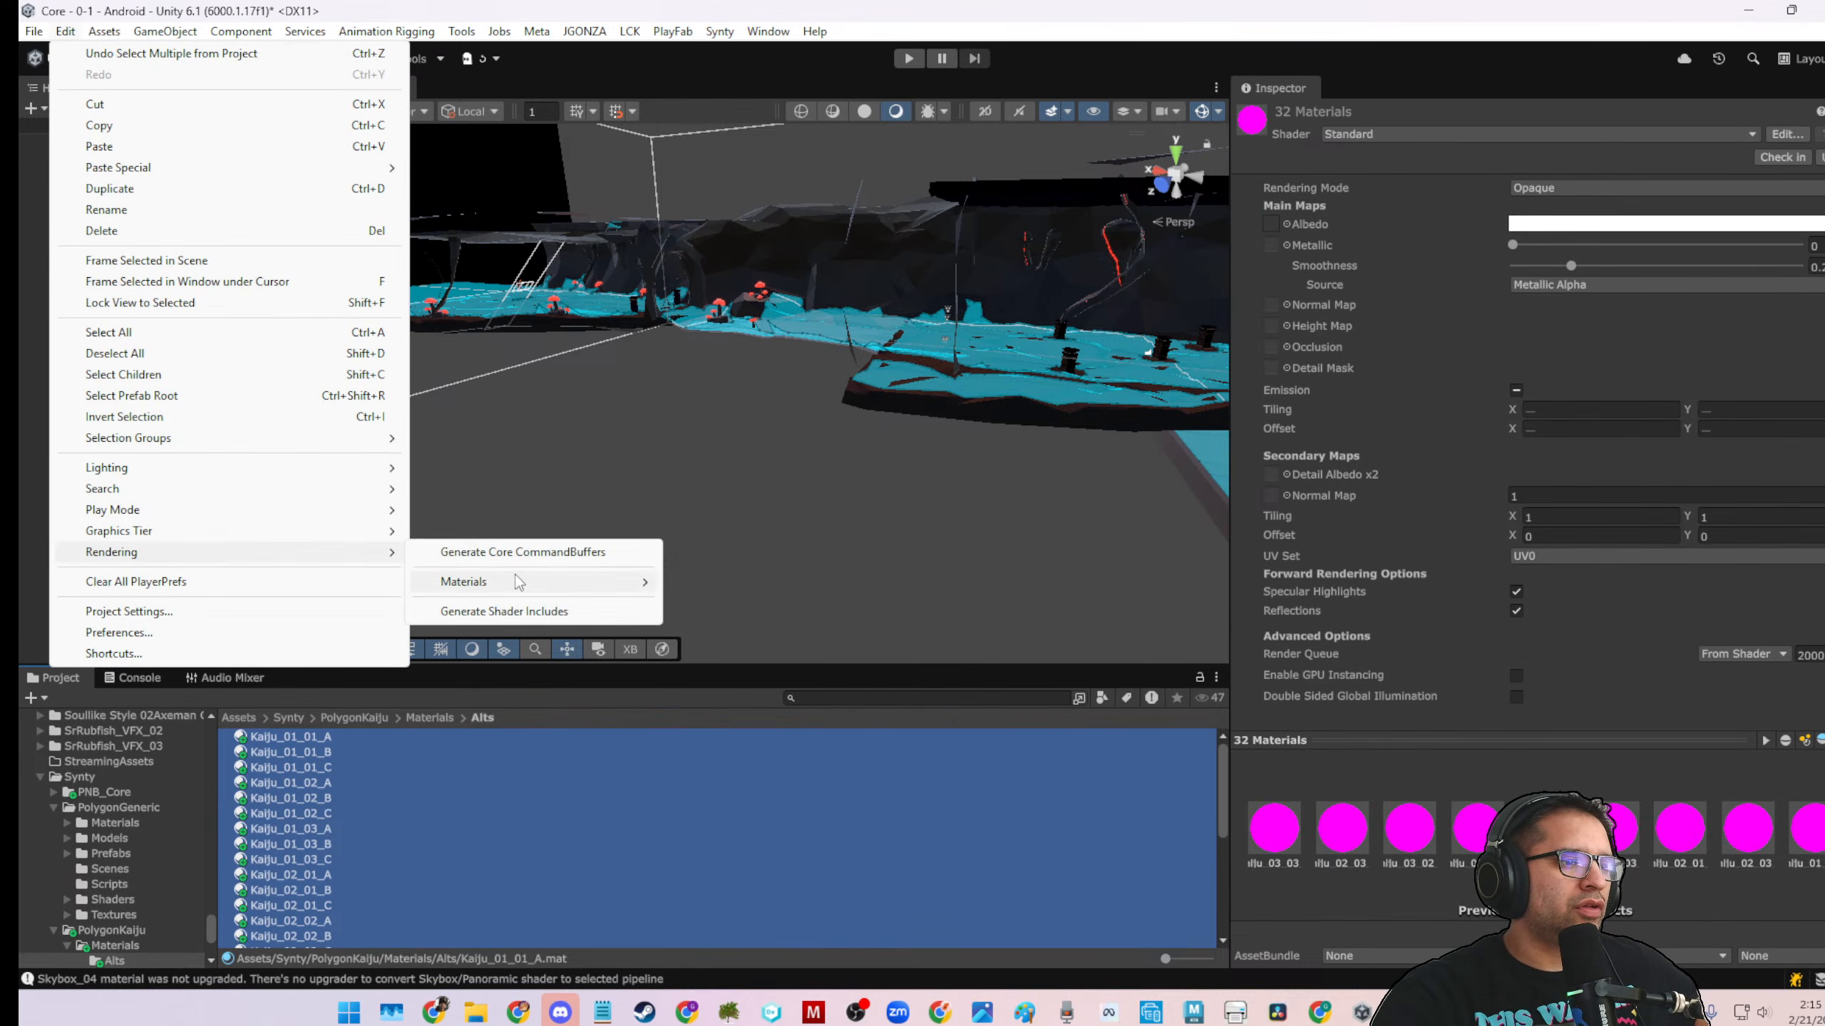
mouse_move(521, 582)
left_click(753, 585)
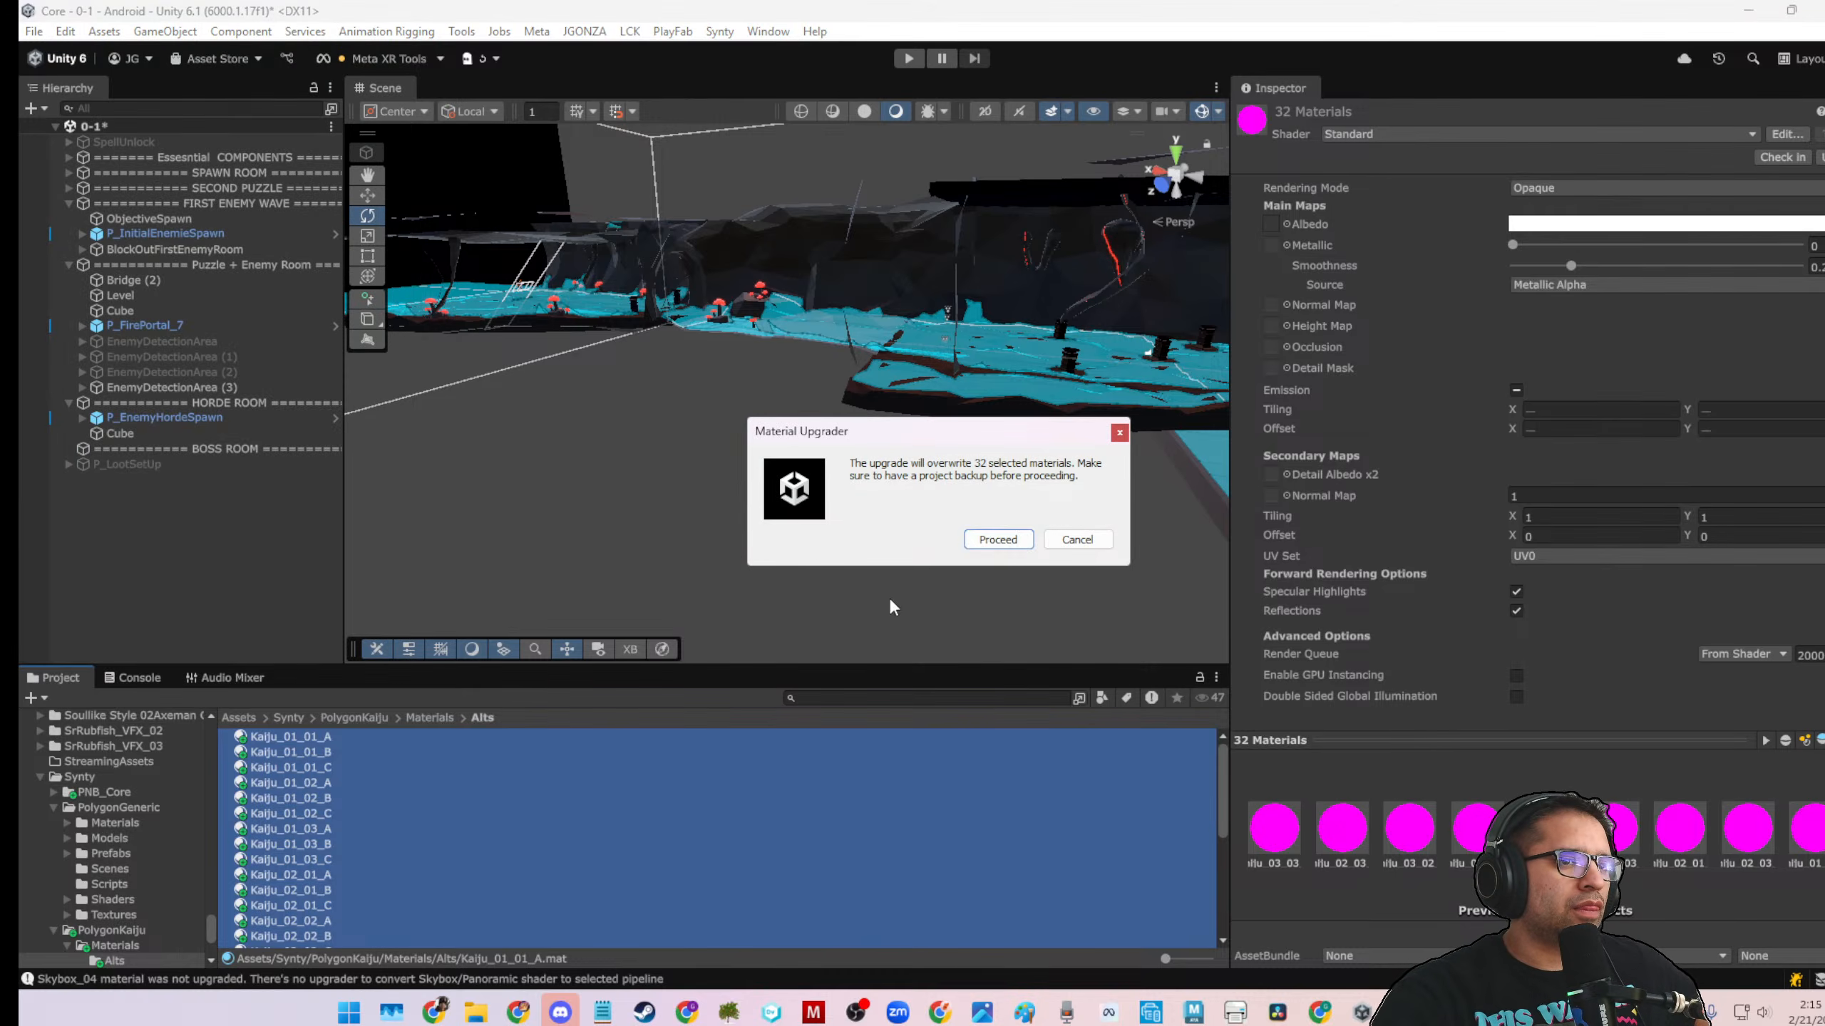
left_click(998, 539)
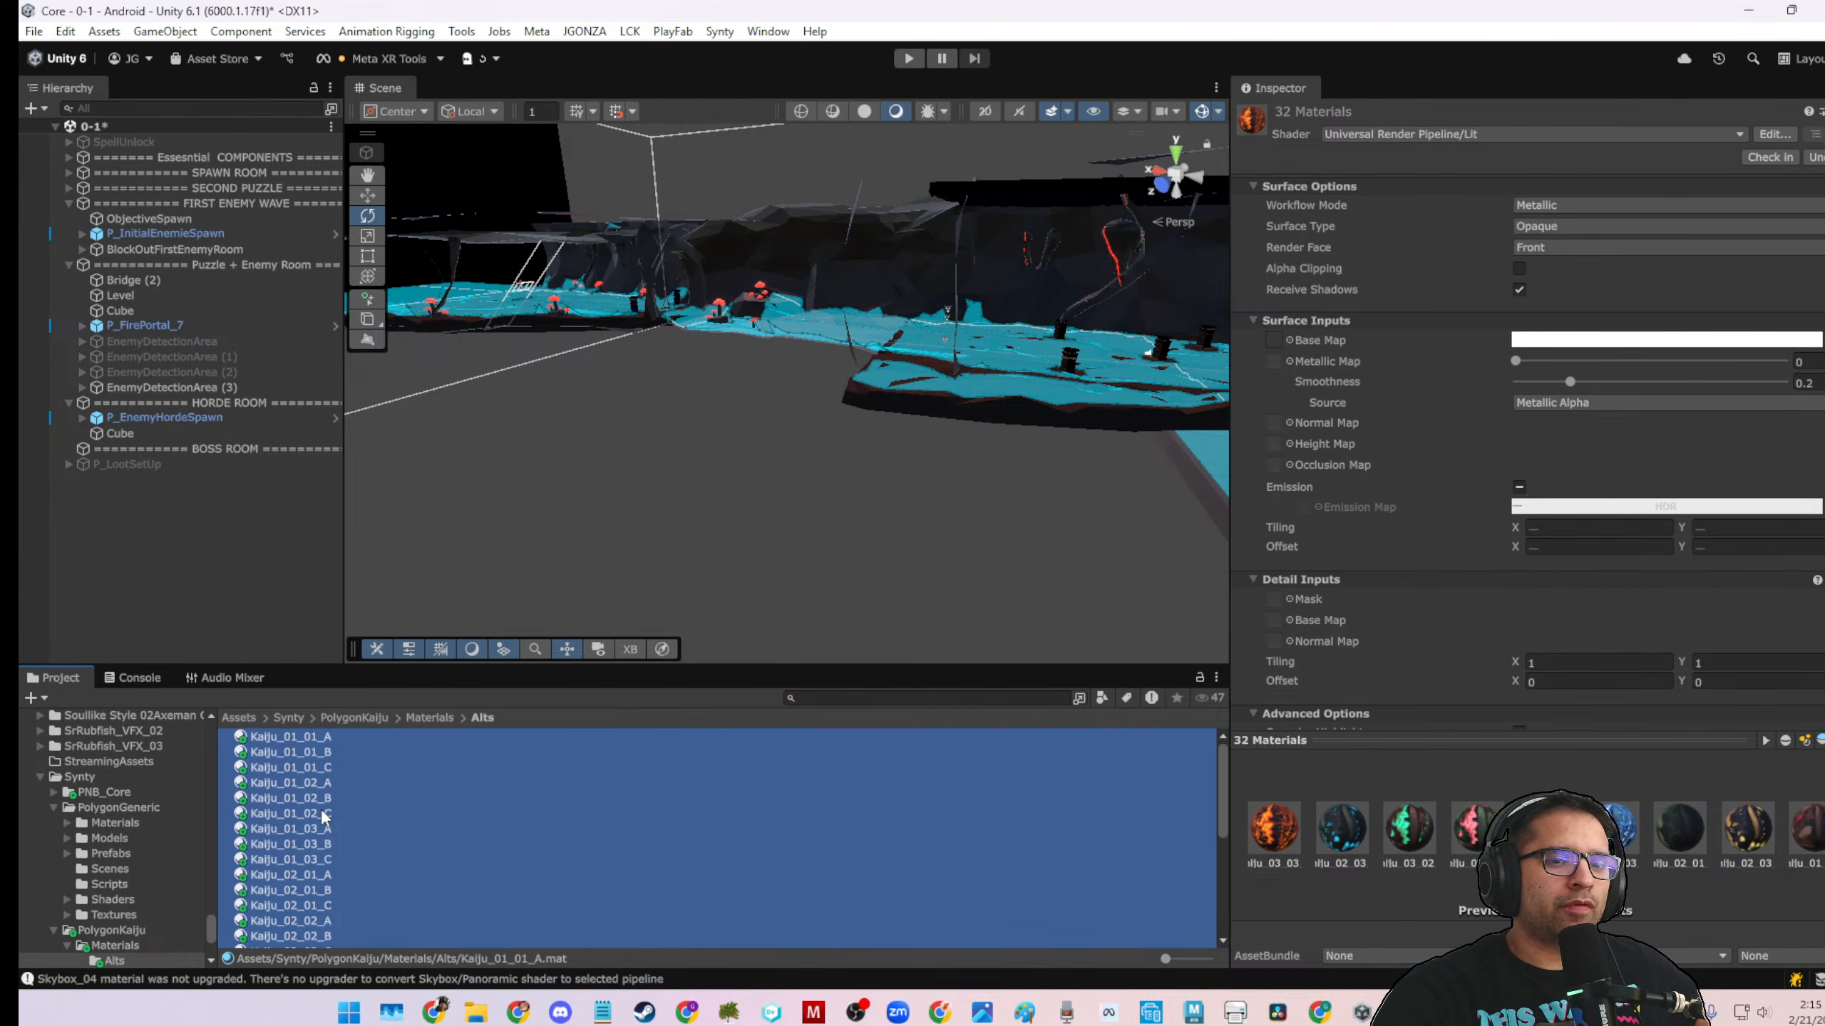
left_click(299, 738)
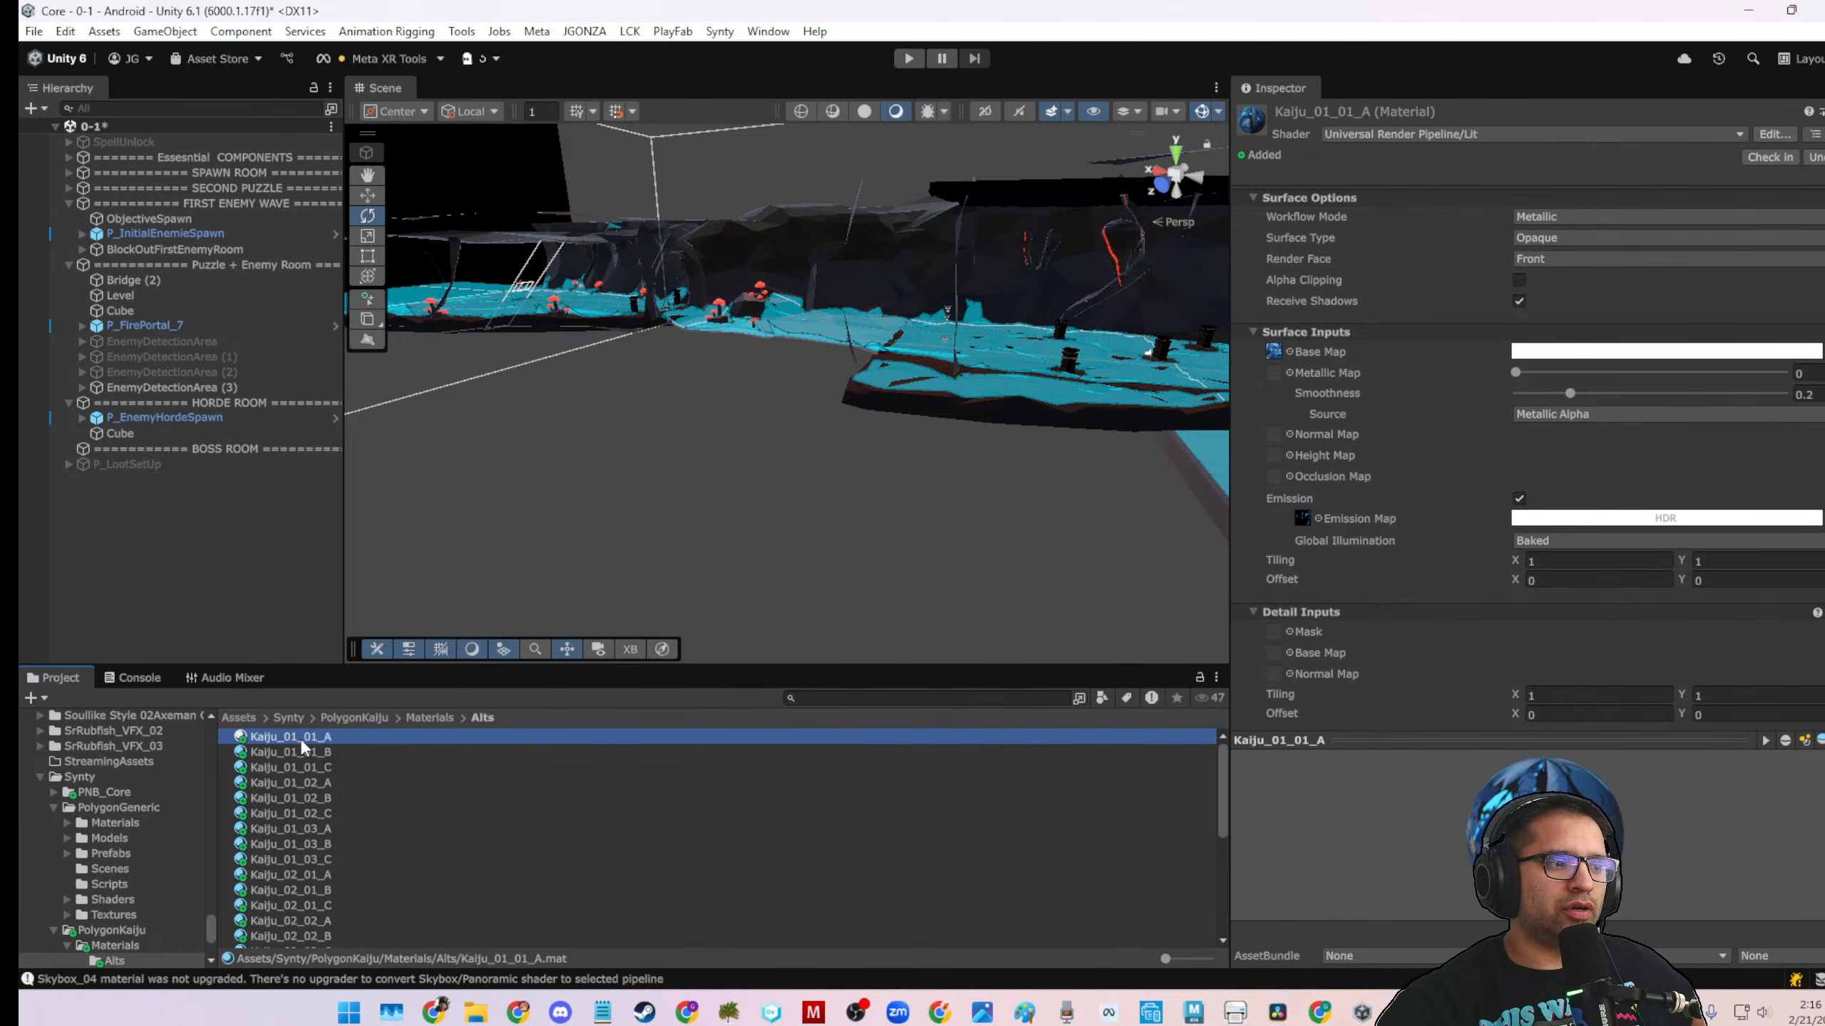
key("Down")
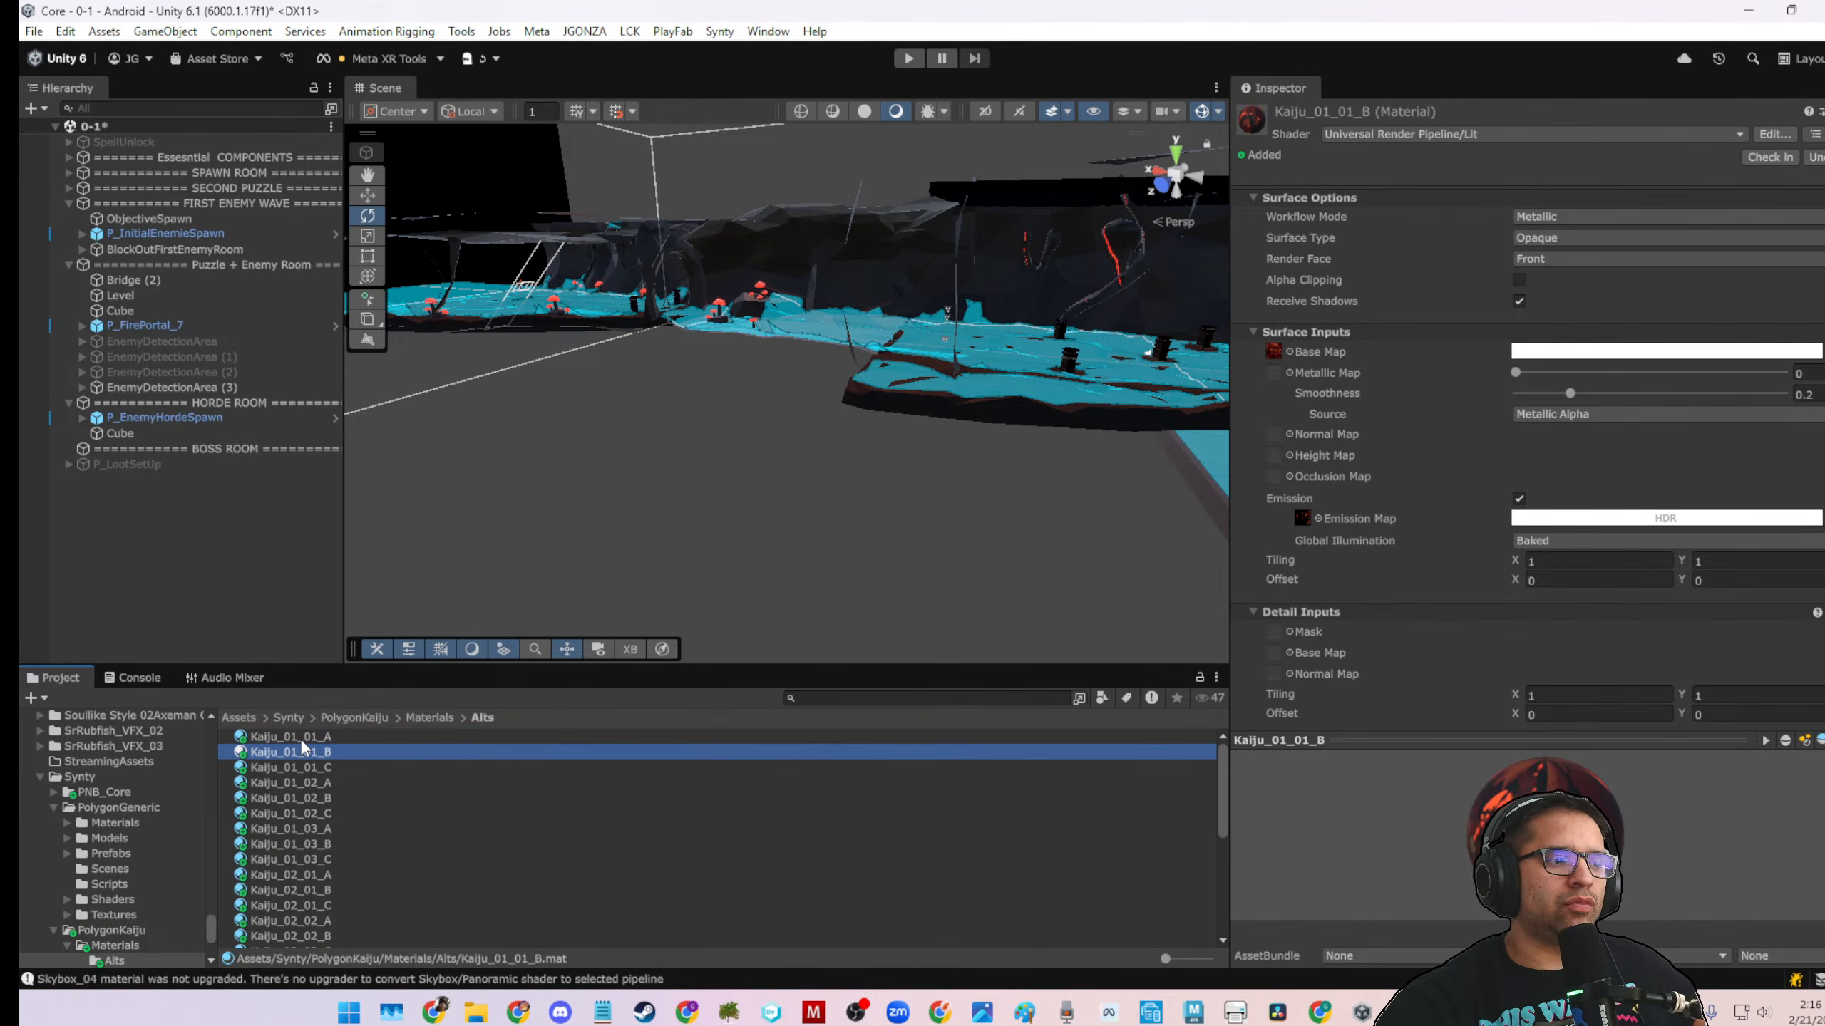
Browse the PolygonKaiju package's Prefabs folder and open its Characters subfolder
left_click(427, 719)
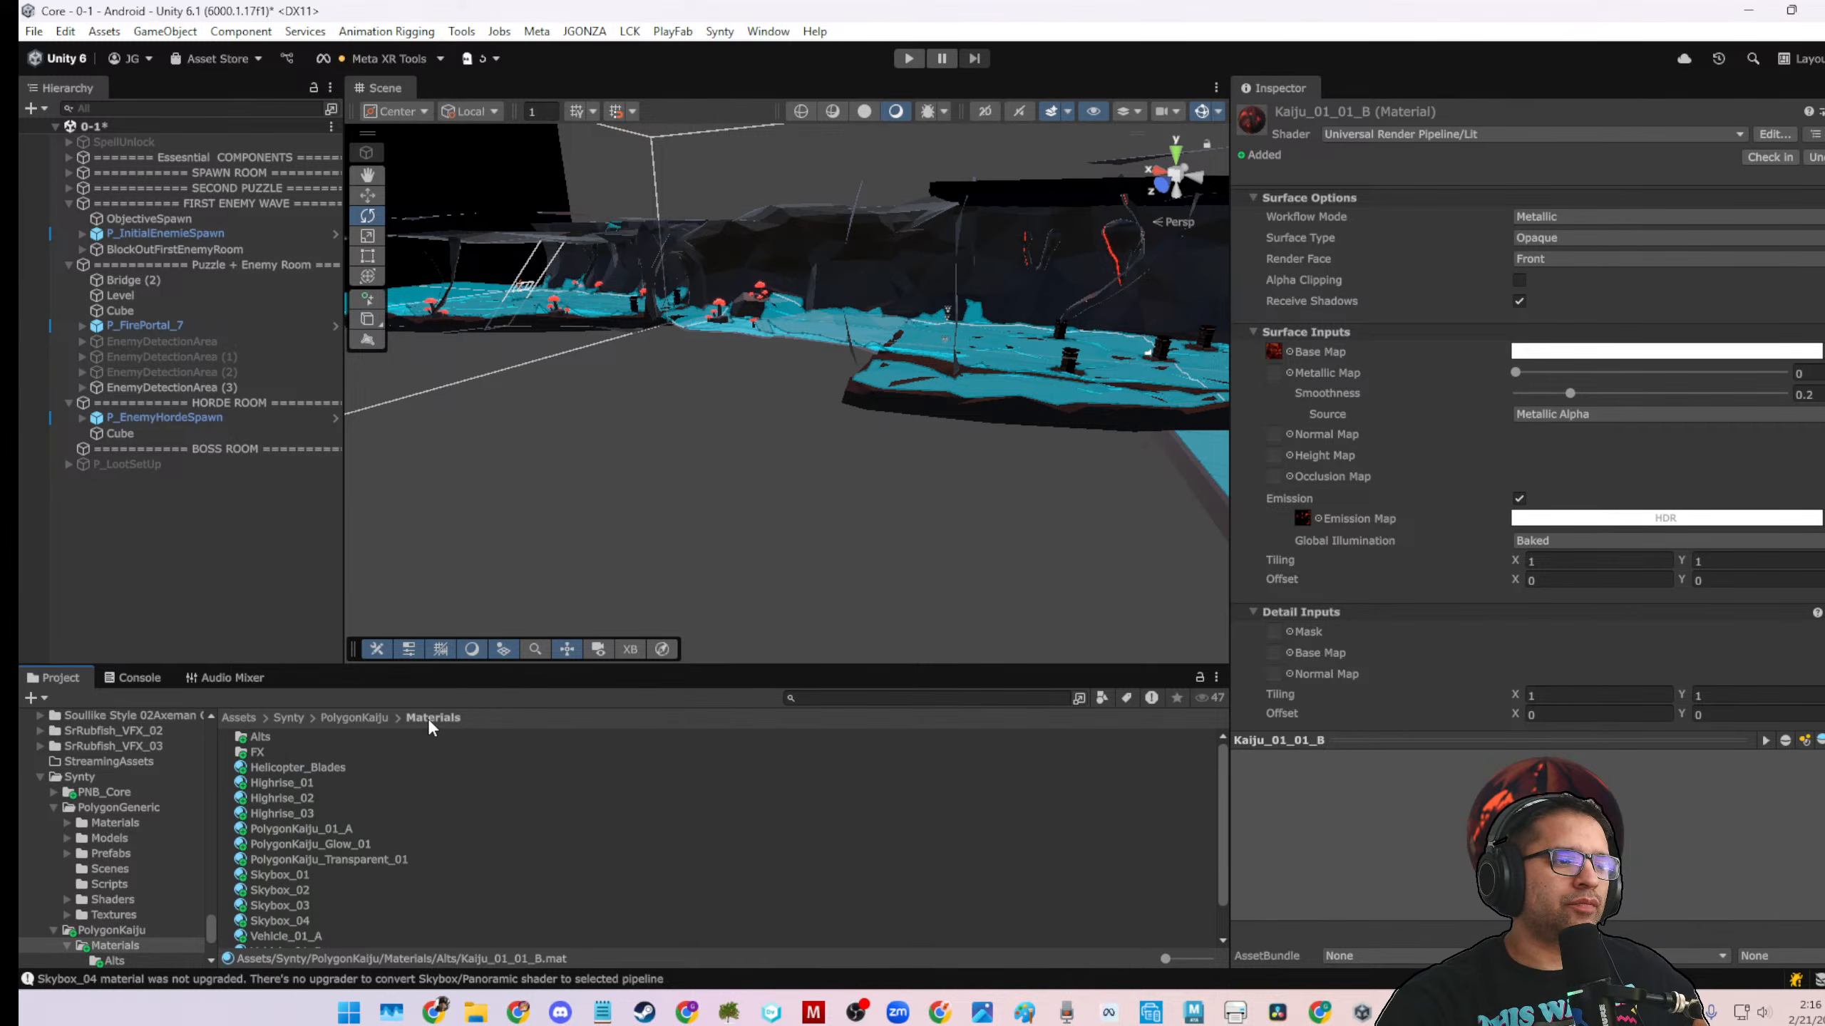
left_click(364, 716)
double_click(284, 764)
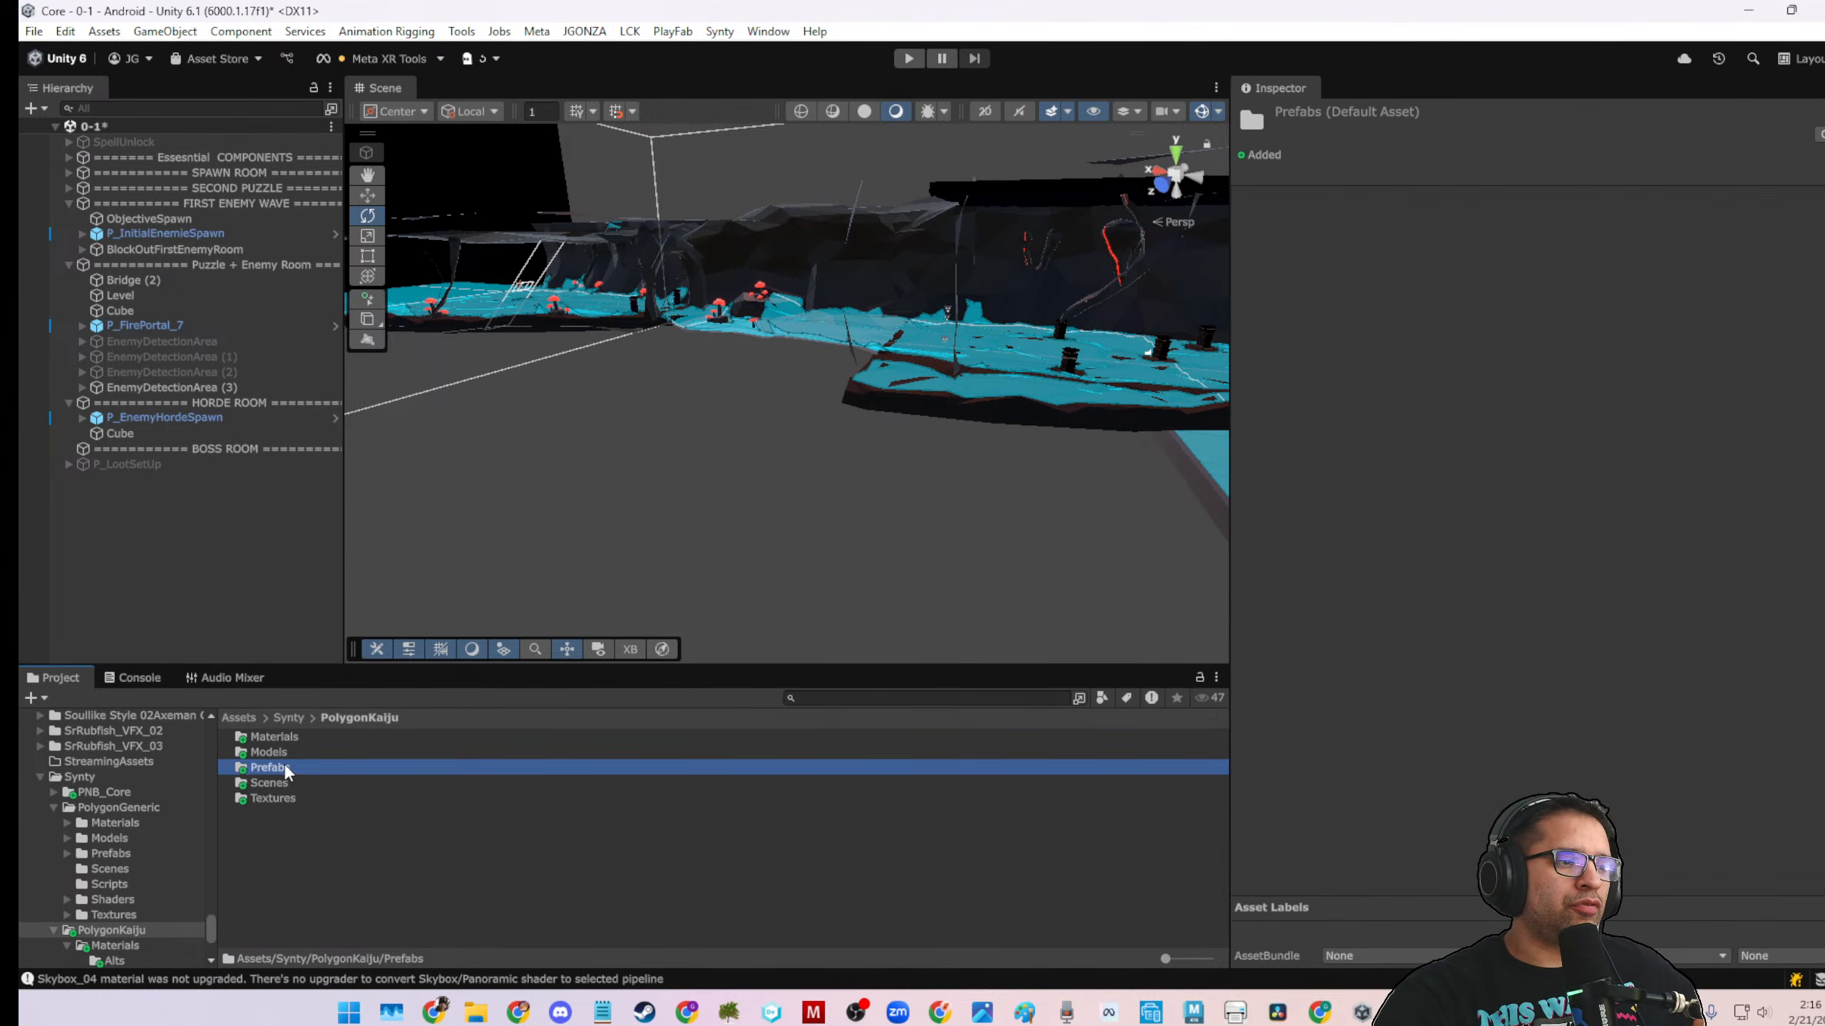
scroll(425, 836, "down", 2)
scroll(427, 840, "down", 15)
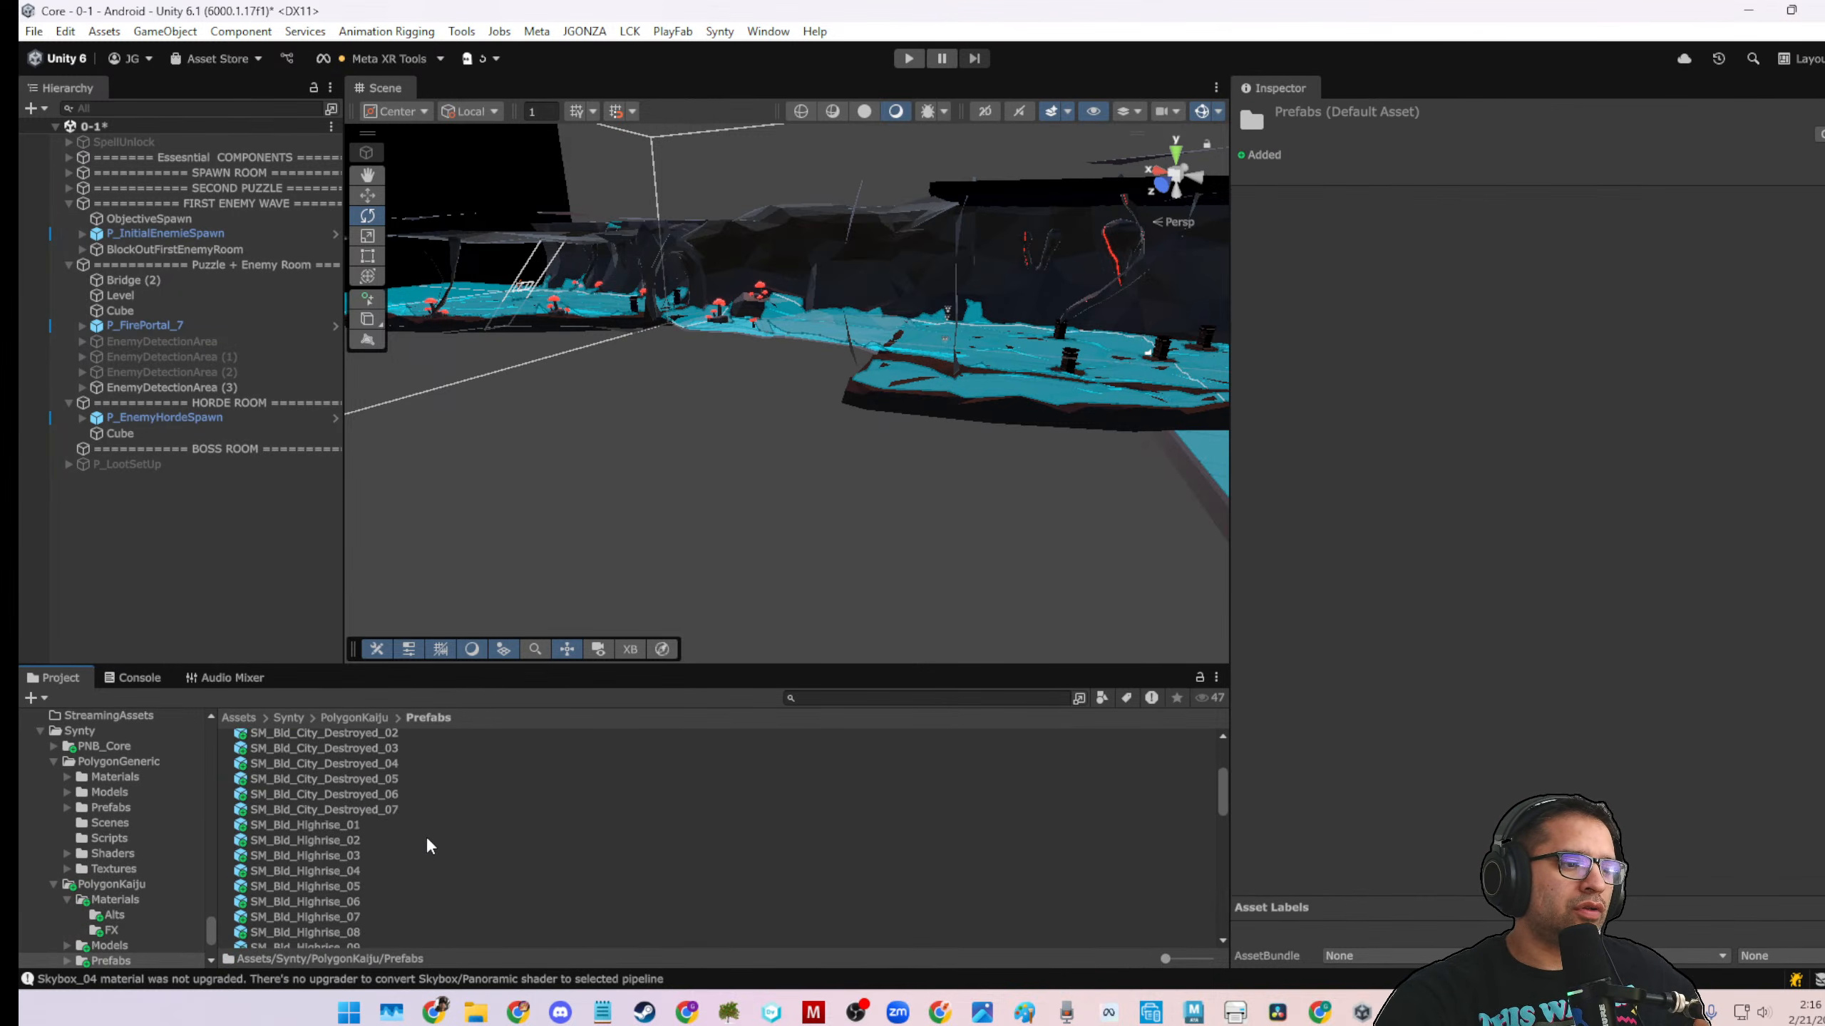
scroll(428, 844, "up", 15)
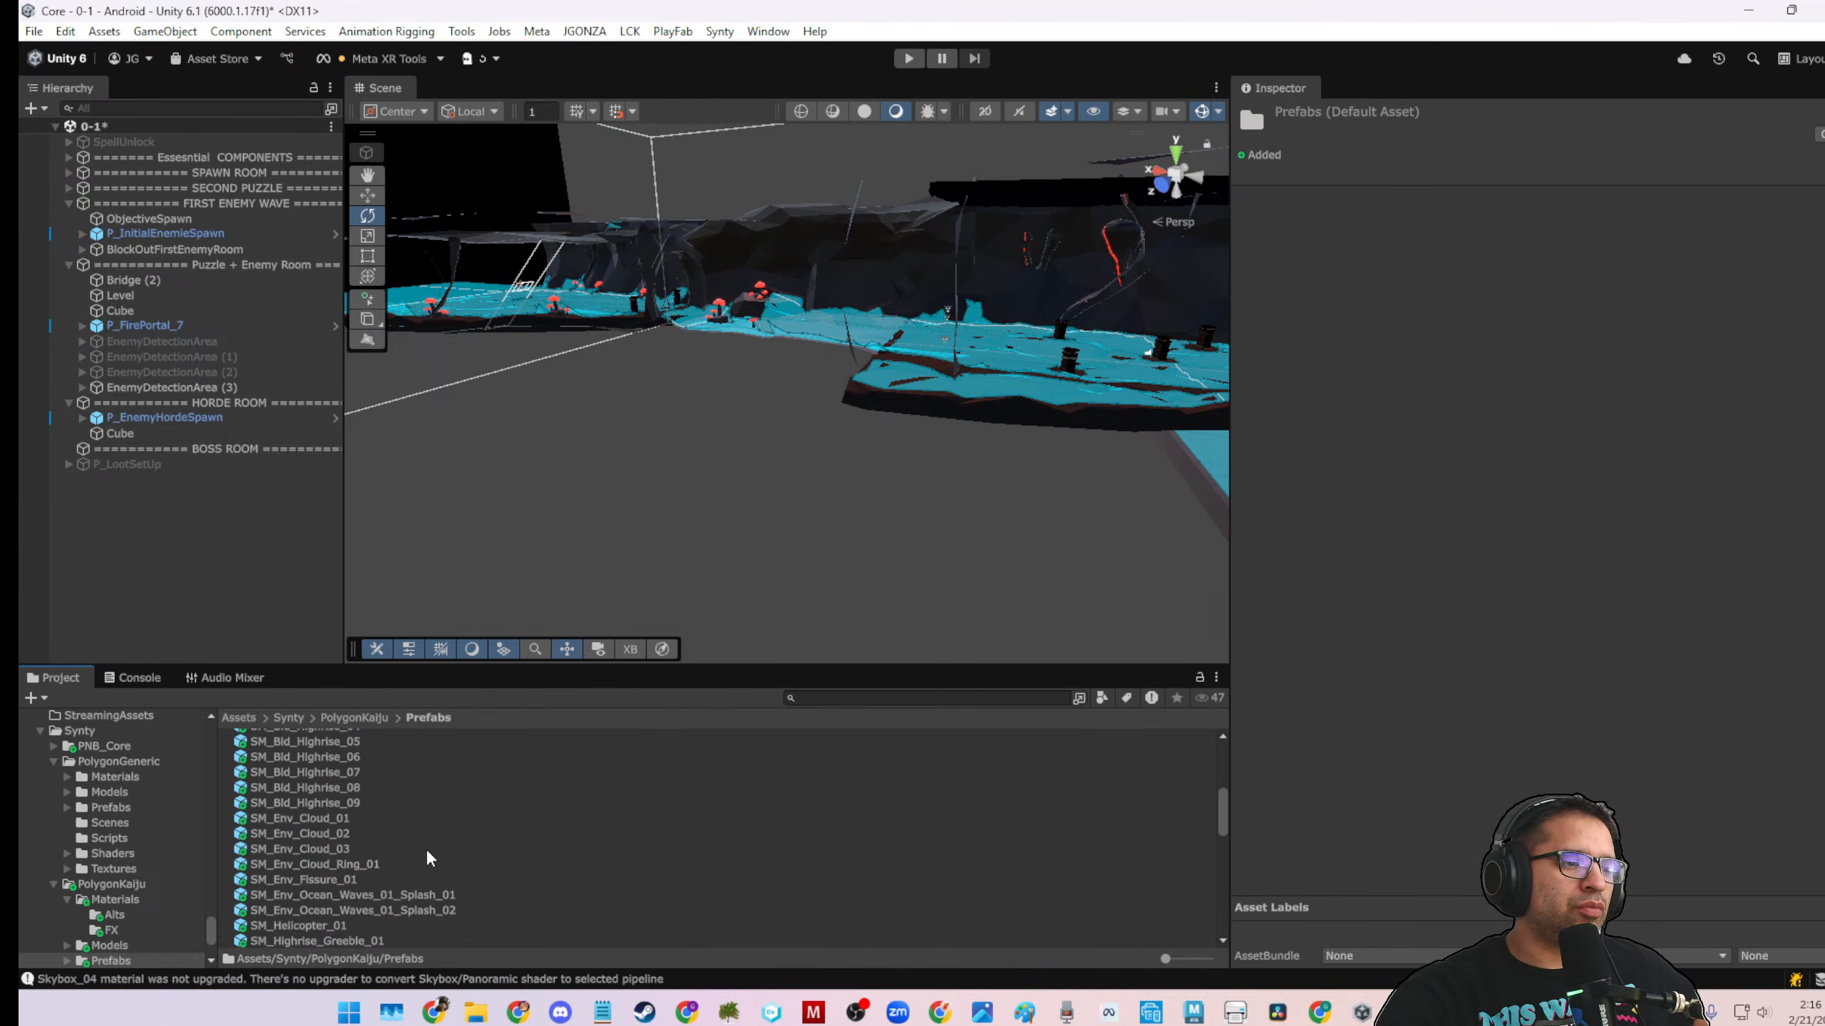
double_click(294, 739)
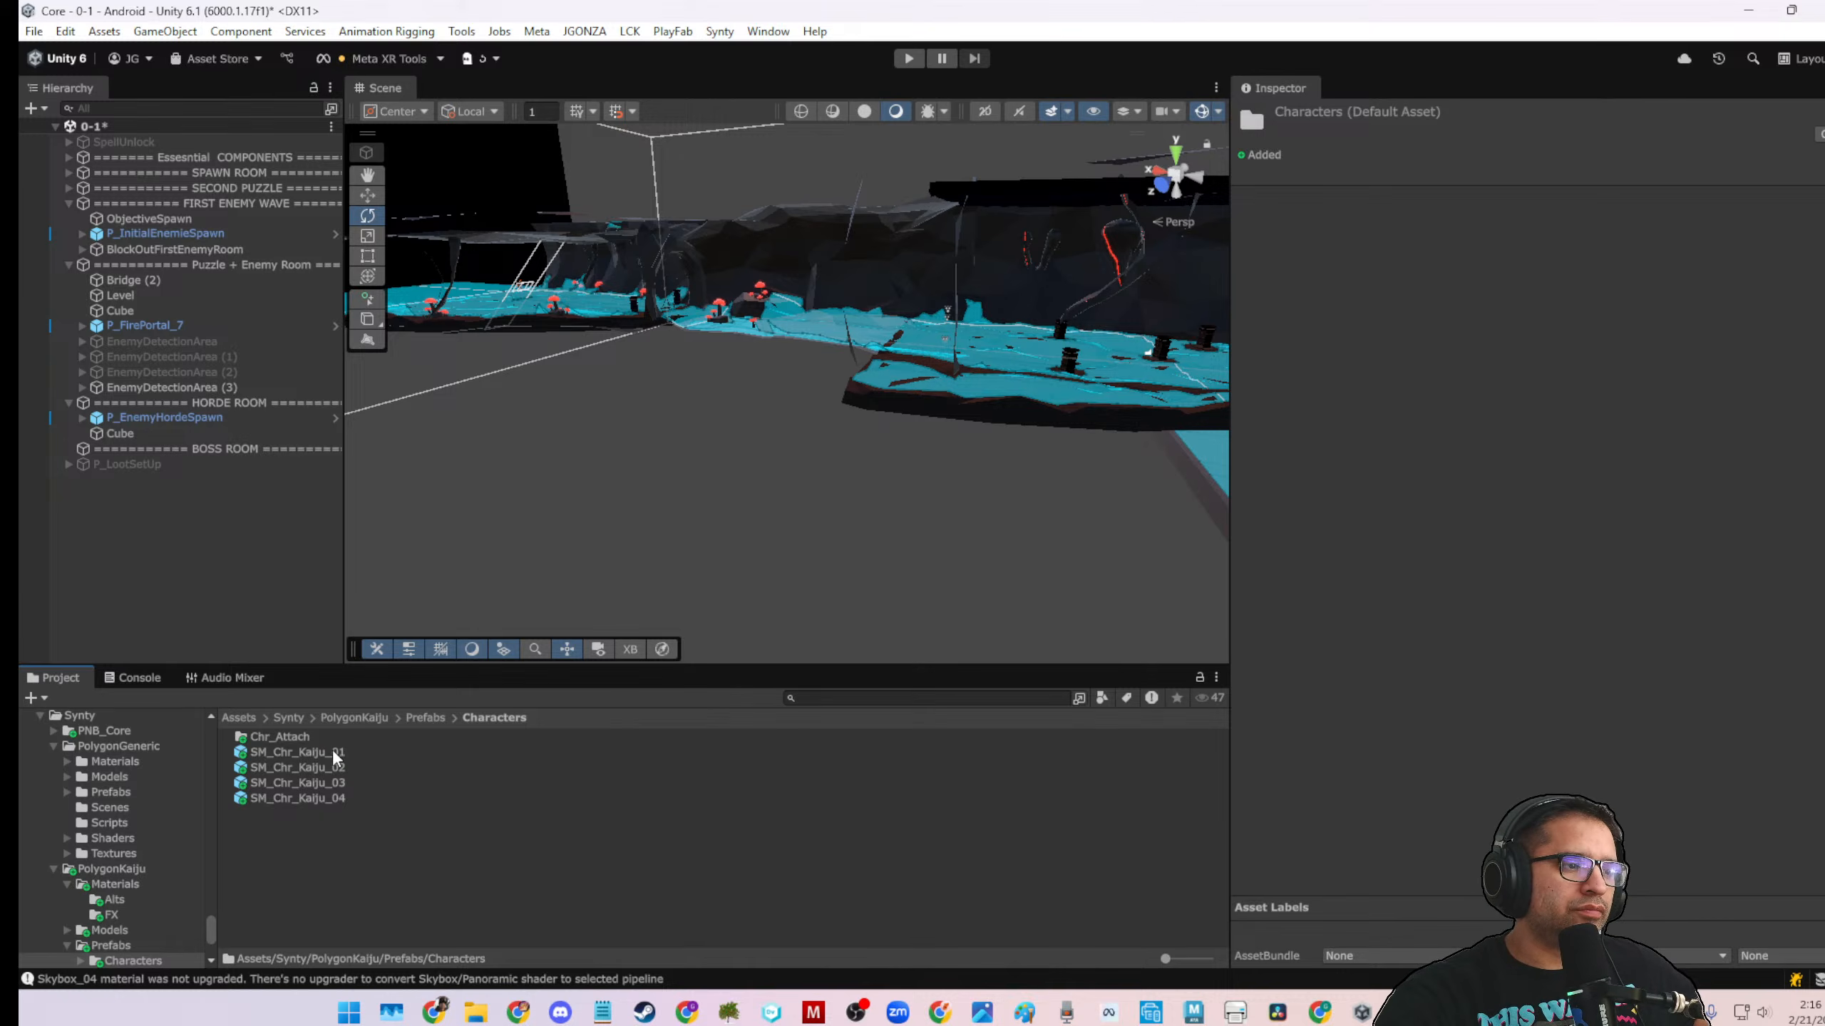
Add the SM_Chr_Kaiju_01, 02, 03 and 04 character prefabs to the 0-1 scene and zoom in on them
left_click_drag(332, 752, 260, 610)
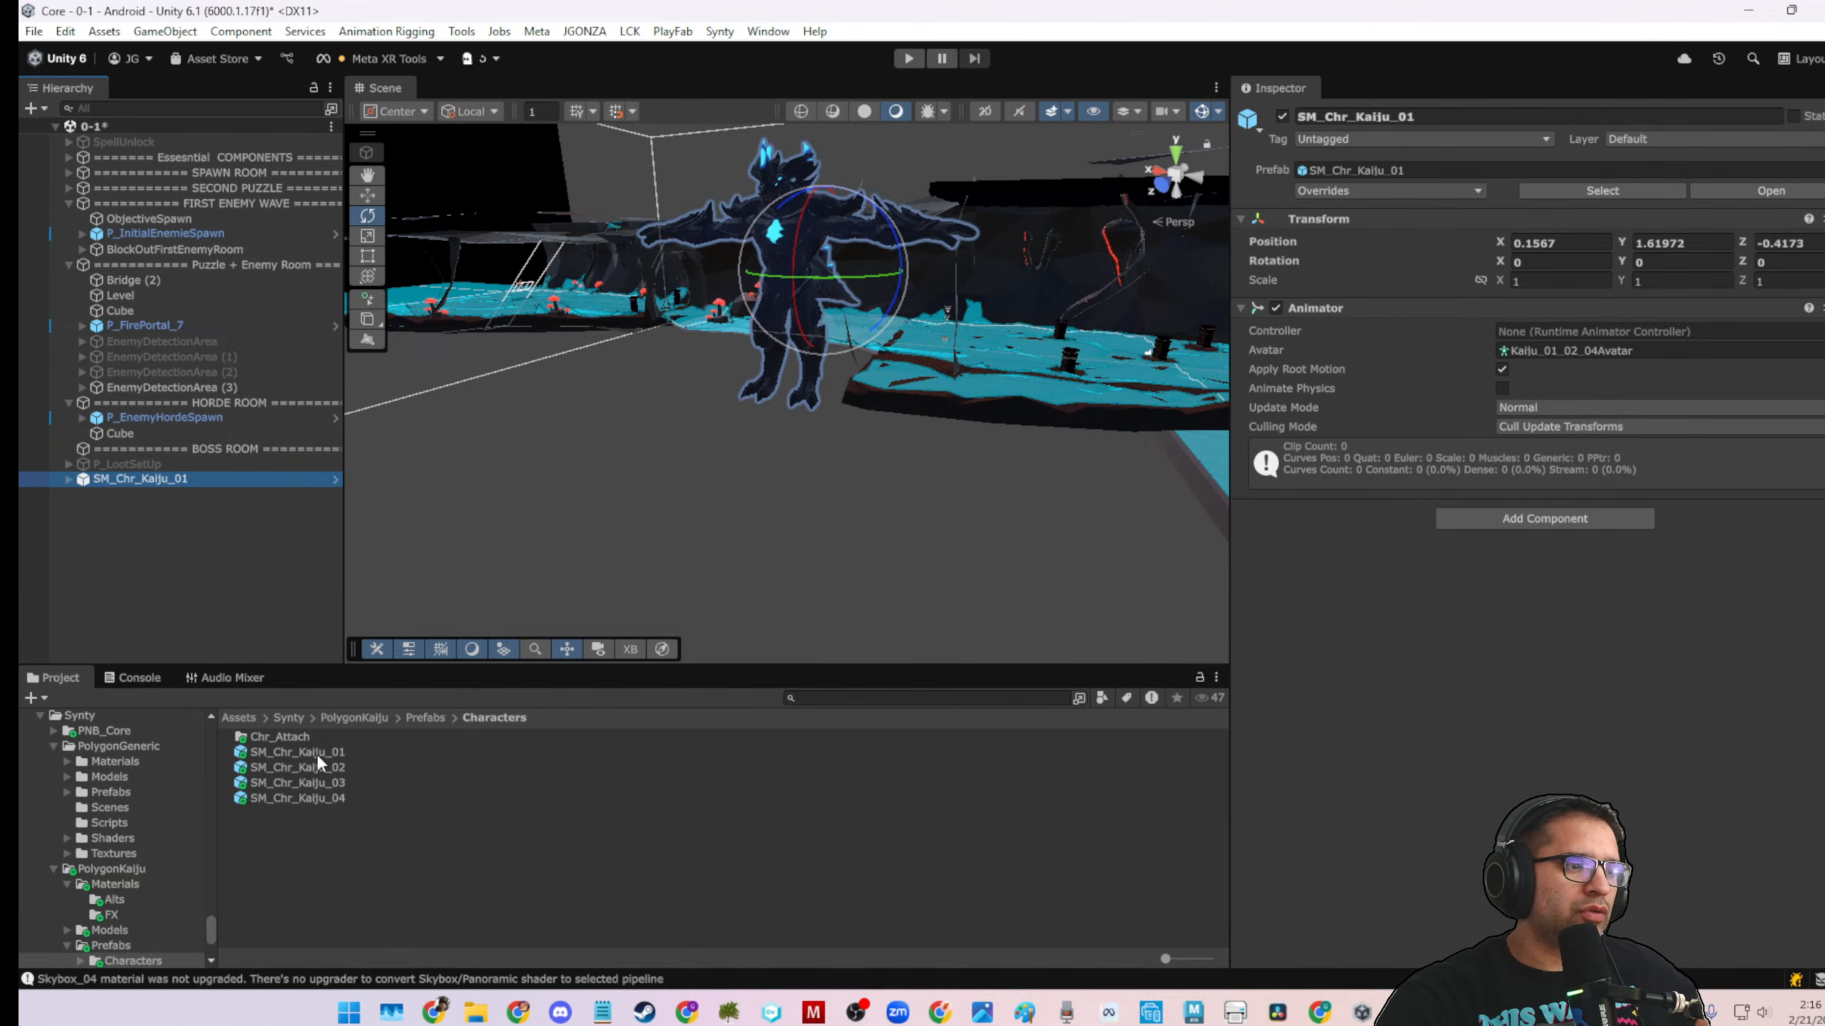
left_click_drag(314, 765, 285, 636)
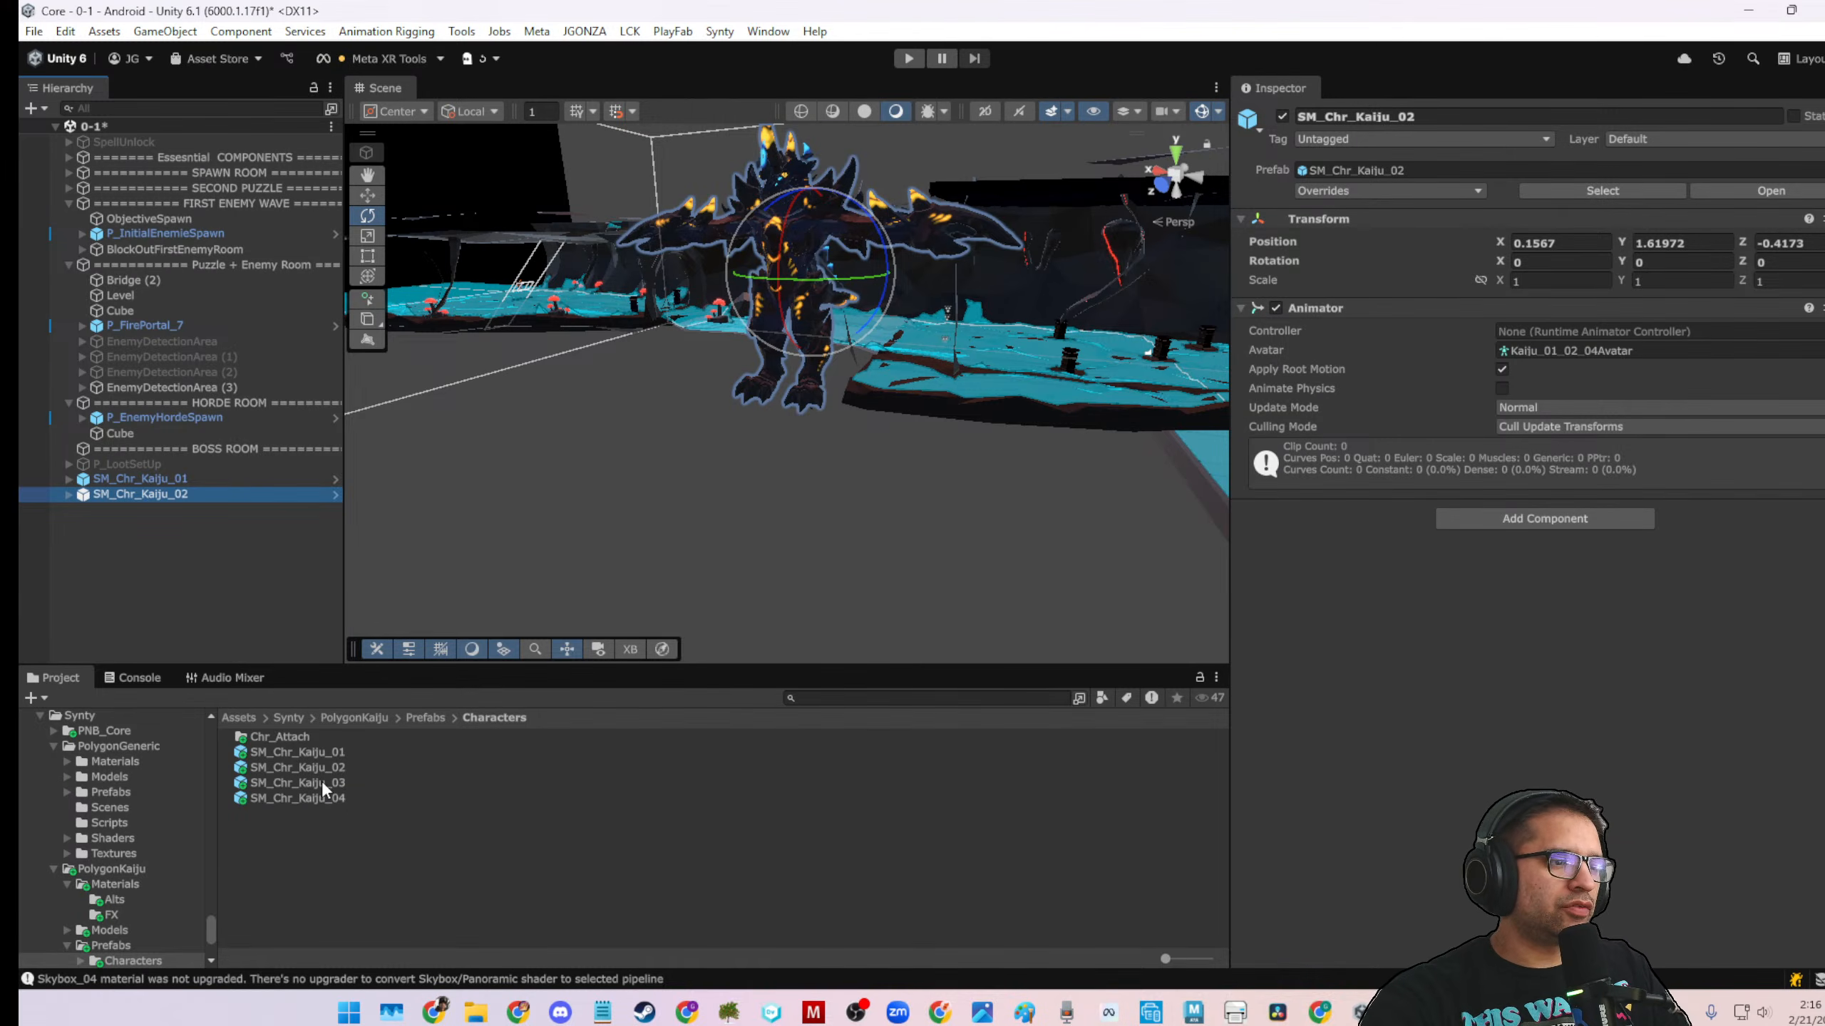
left_click_drag(322, 781, 280, 624)
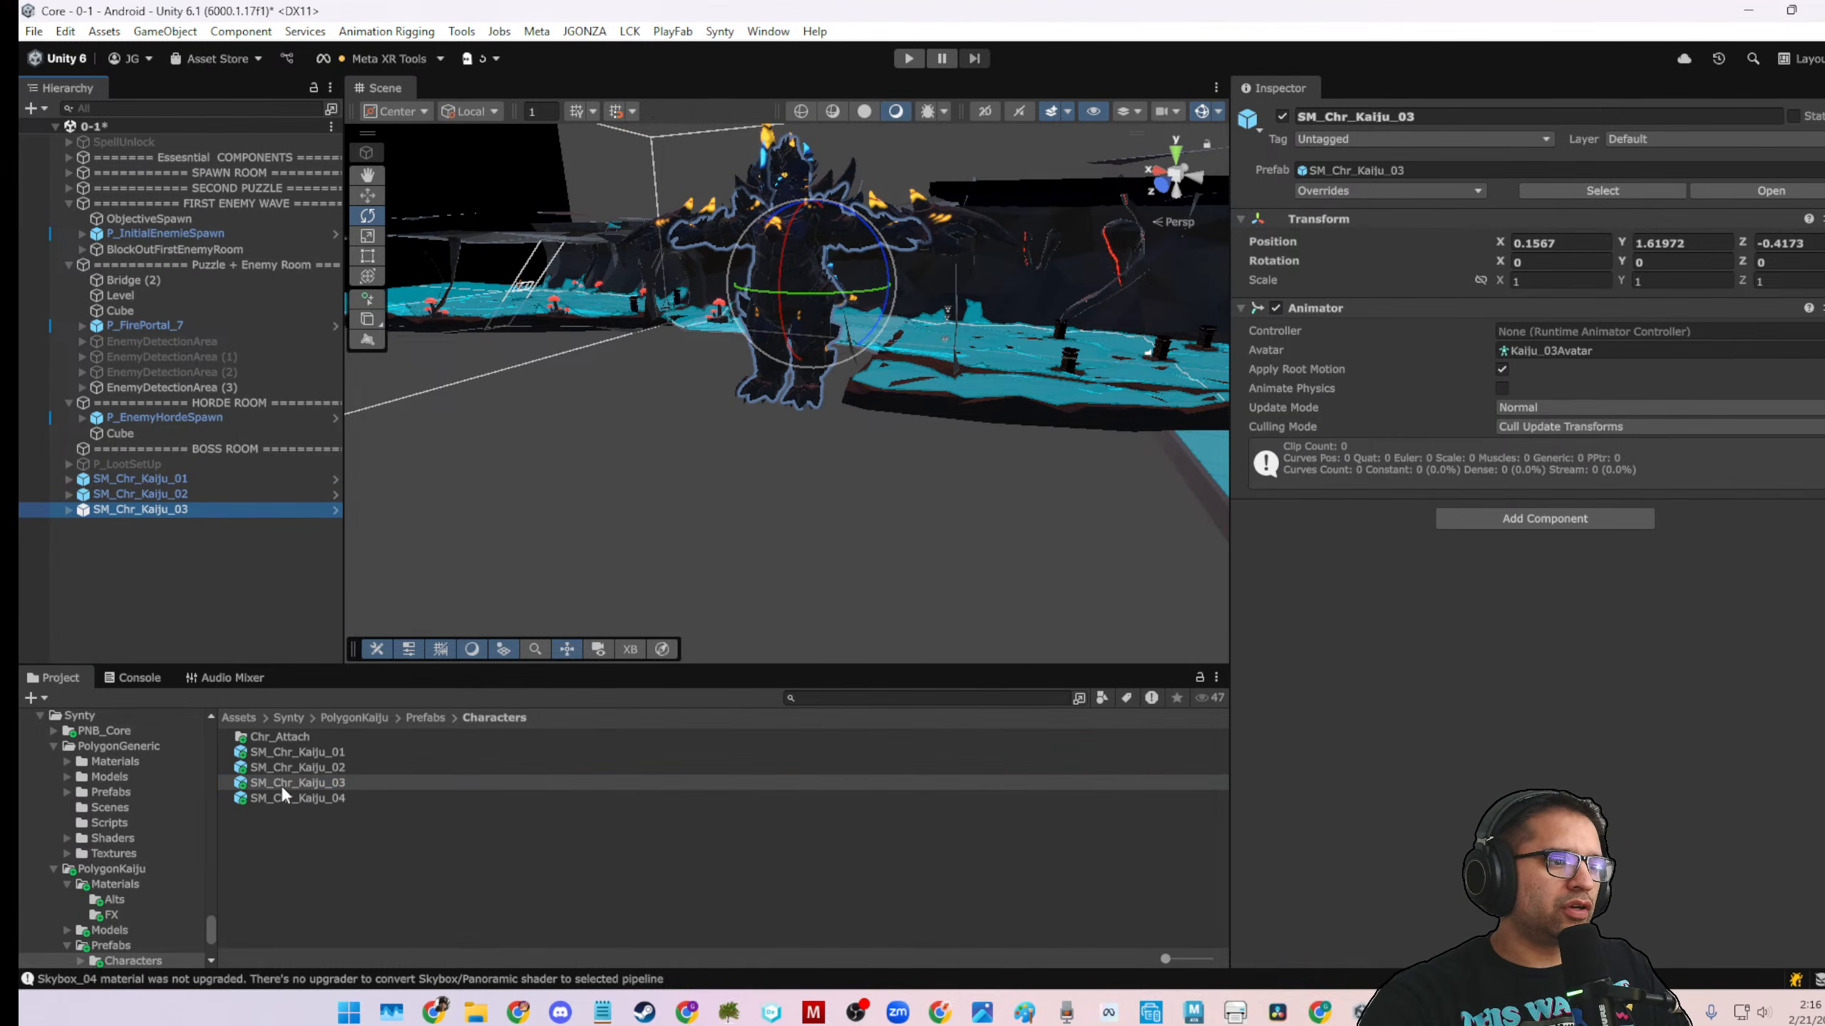
left_click_drag(295, 797, 271, 510)
scroll(803, 345, "up", 3)
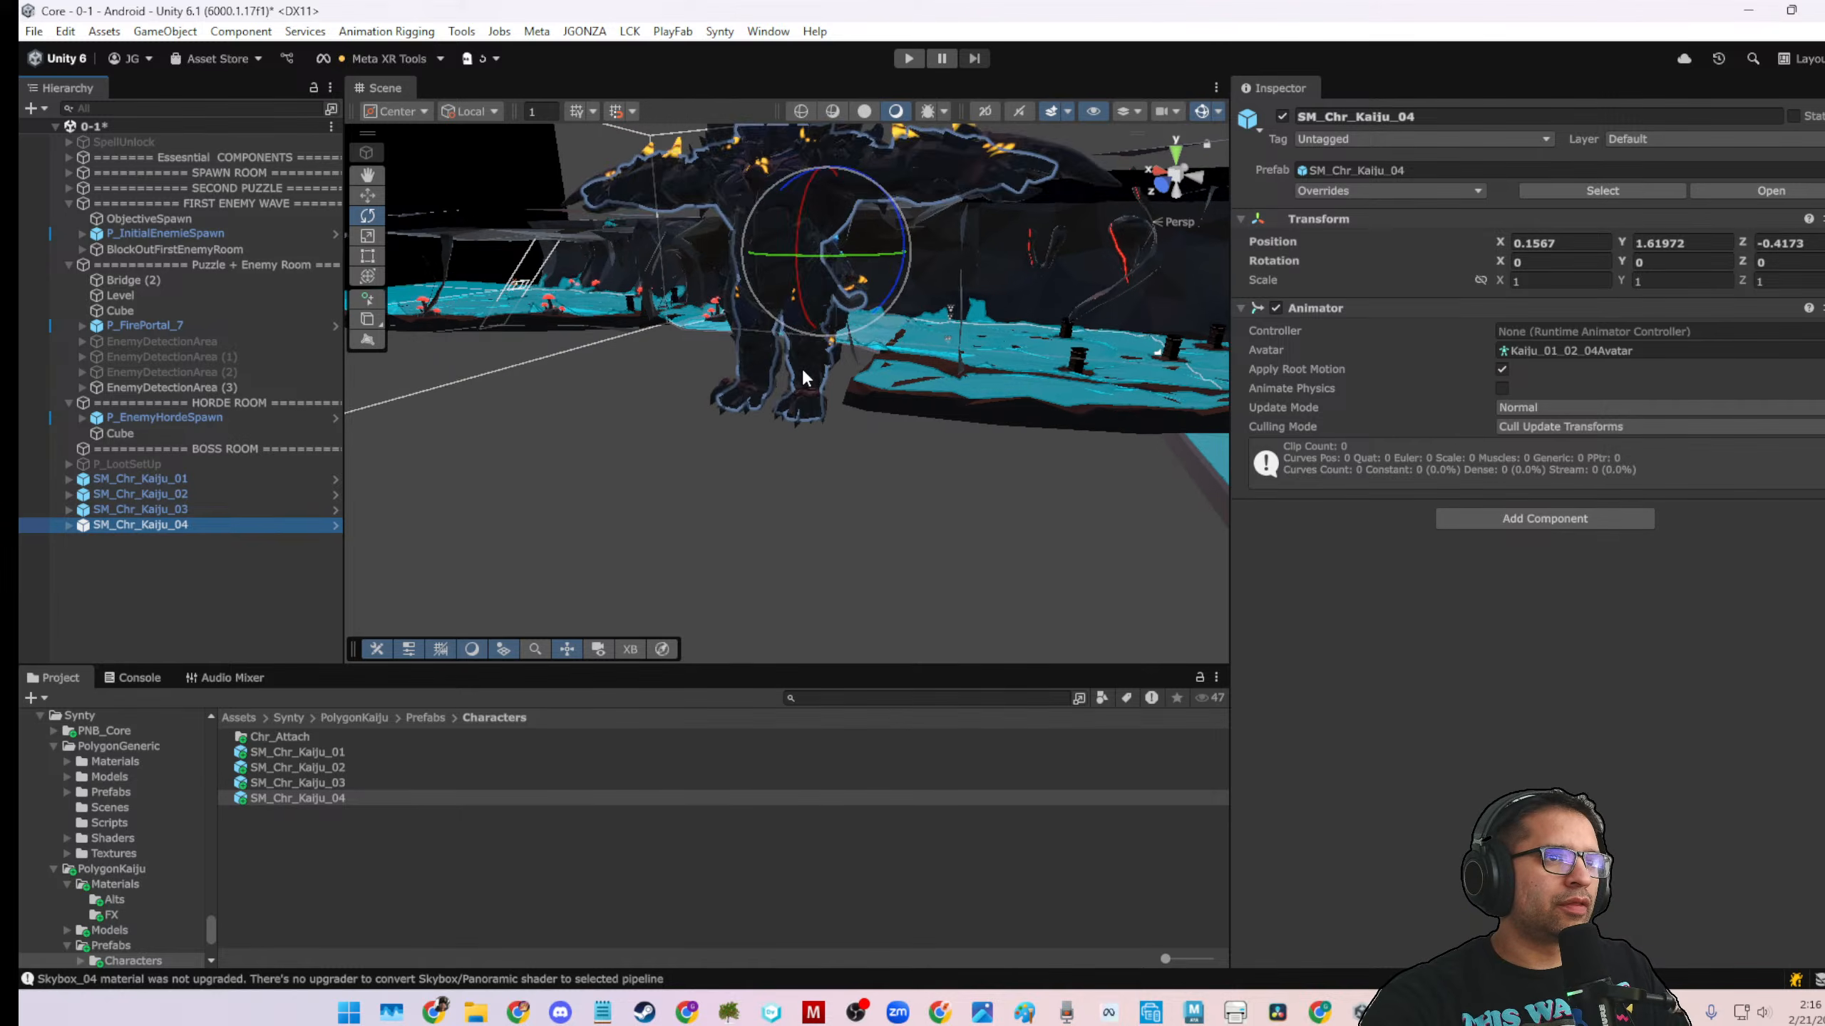
Move SM_Chr_Kaiju_04 along its Z axis to about Z 0.84, away from the overlapping kaiju
scroll(802, 367, "down", 3)
key("f")
key("alt+w")
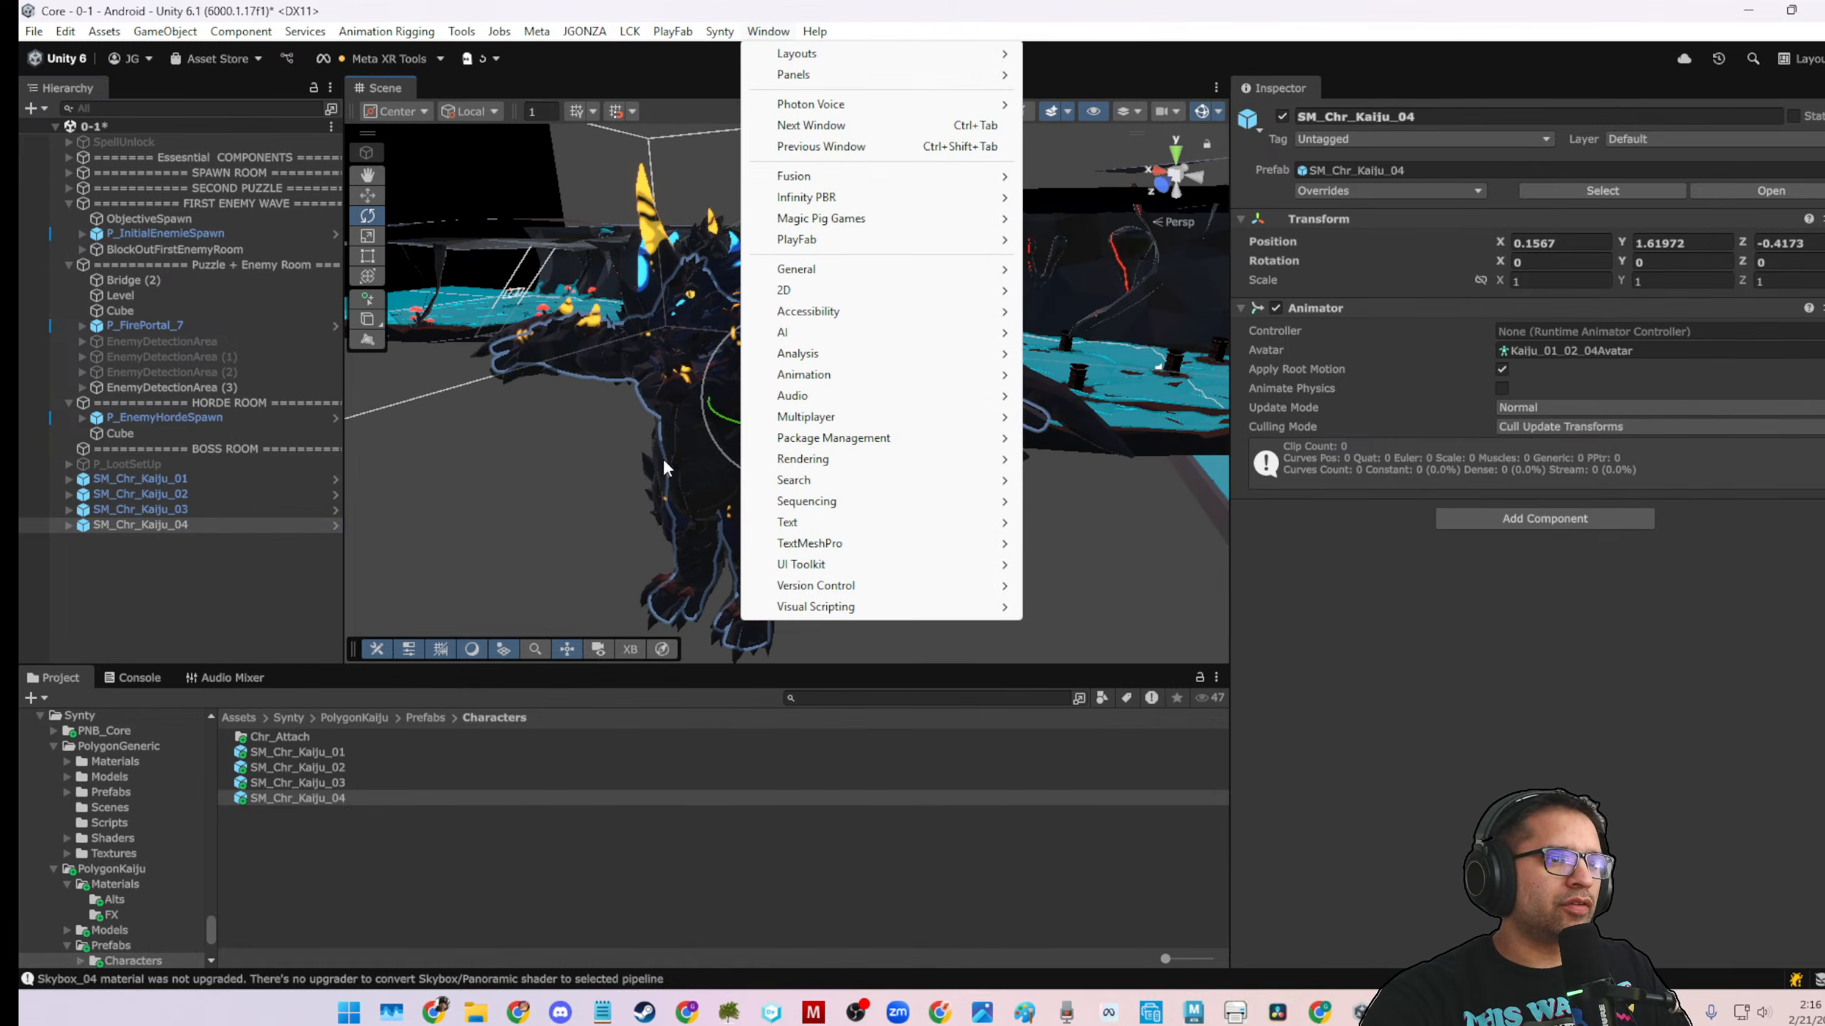
left_click(226, 553)
left_click(212, 522)
key("w")
left_click_drag(786, 418, 574, 496)
scroll(813, 419, "down", 5)
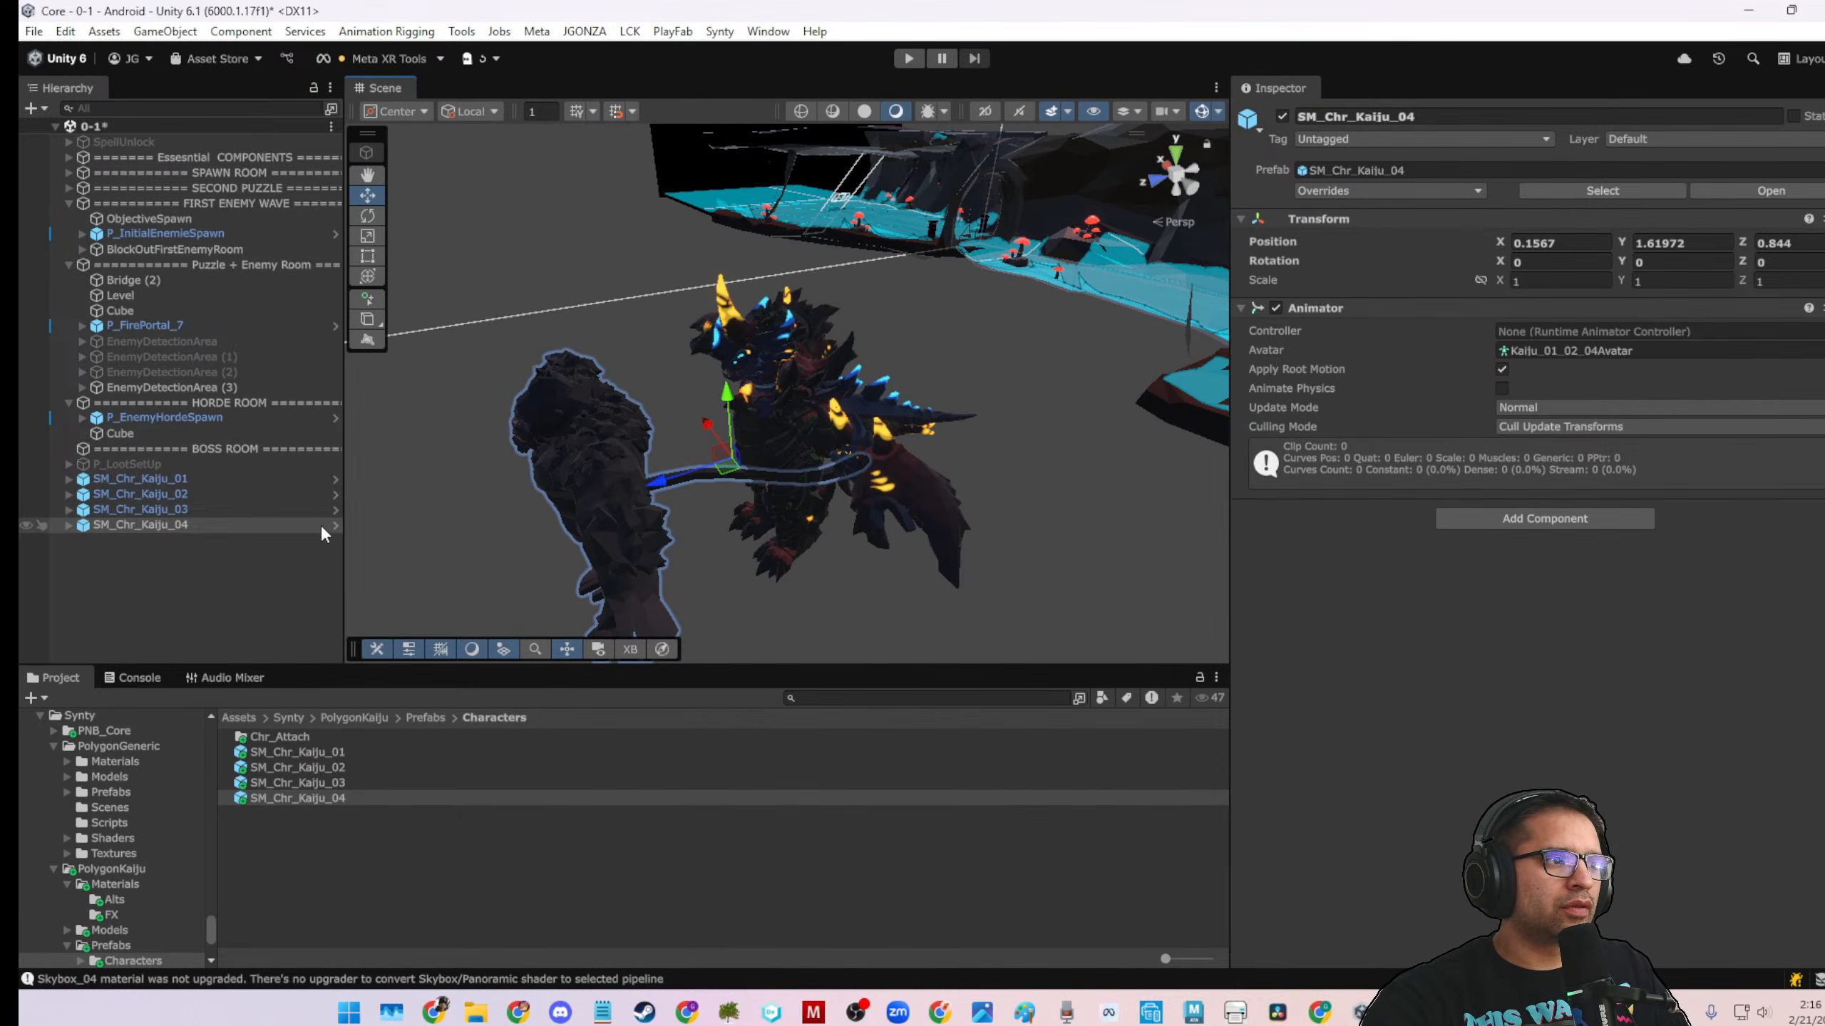
Spread out the remaining kaiju by moving SM_Chr_Kaiju_03 to about Z -2.3 and SM_Chr_Kaiju_02 to about Z 3.5
left_click(283, 509)
left_click_drag(772, 458, 955, 410)
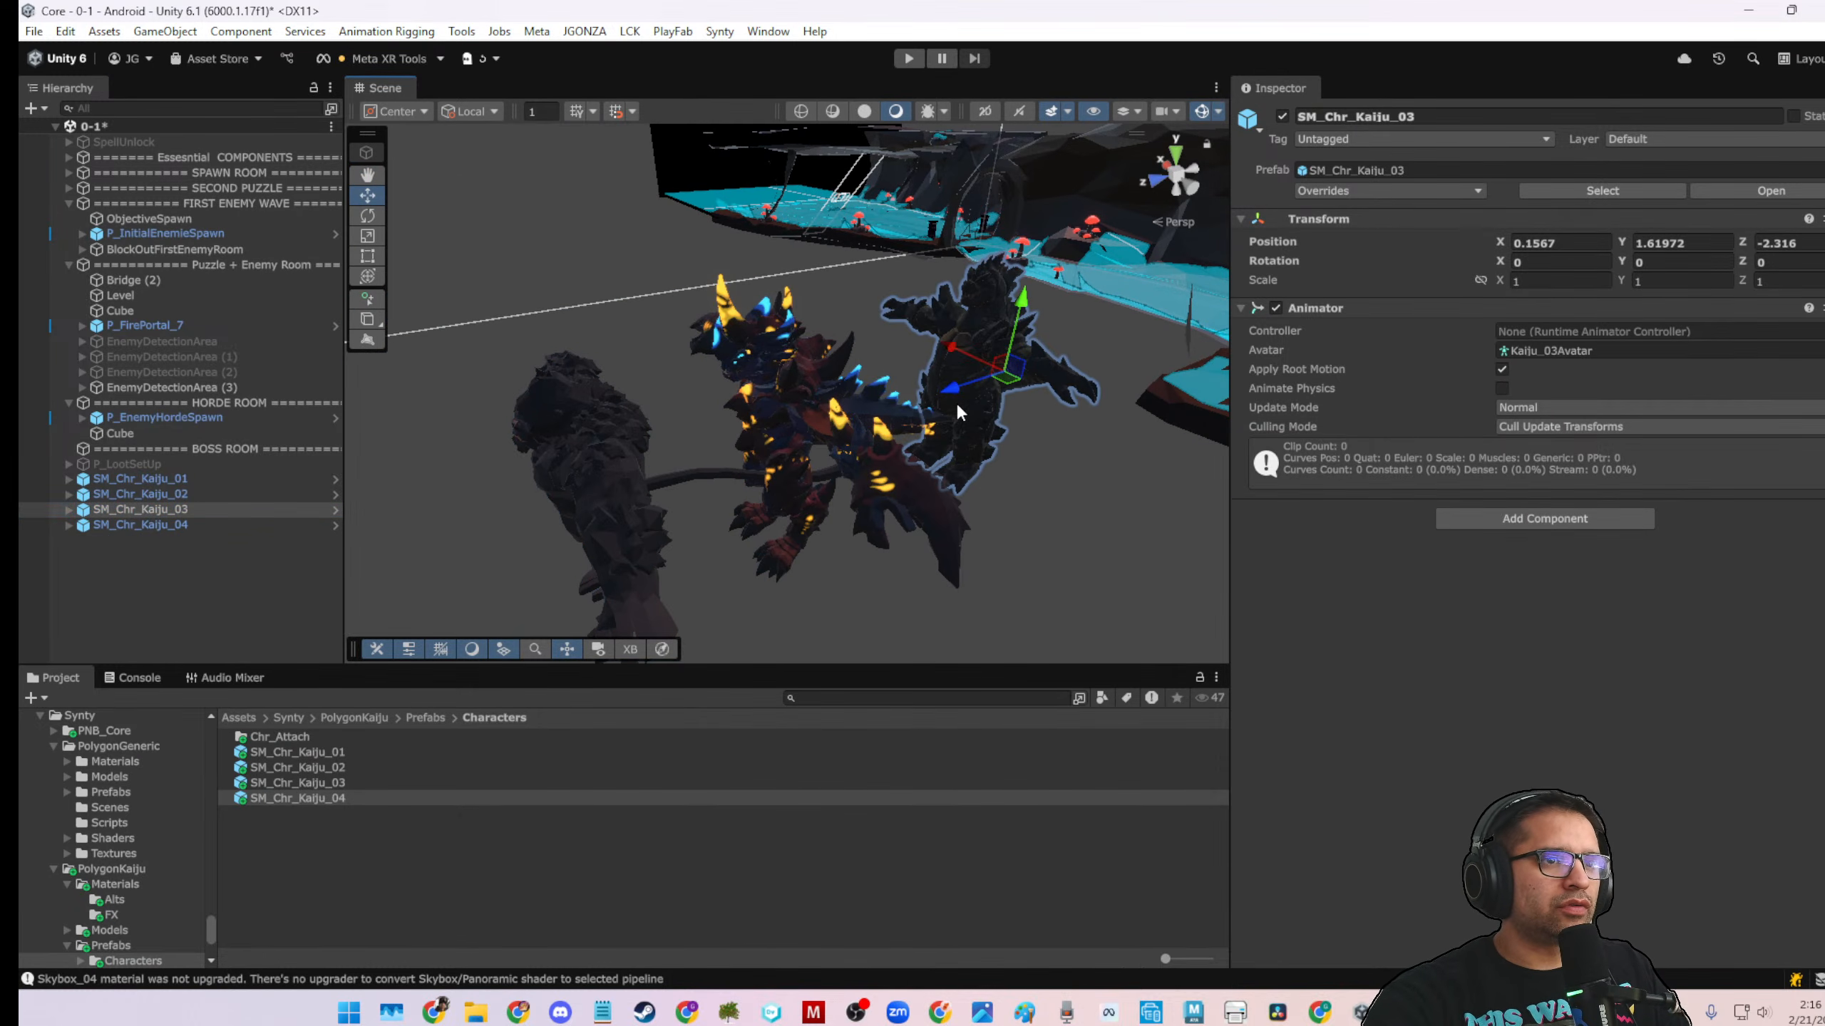
left_click(273, 494)
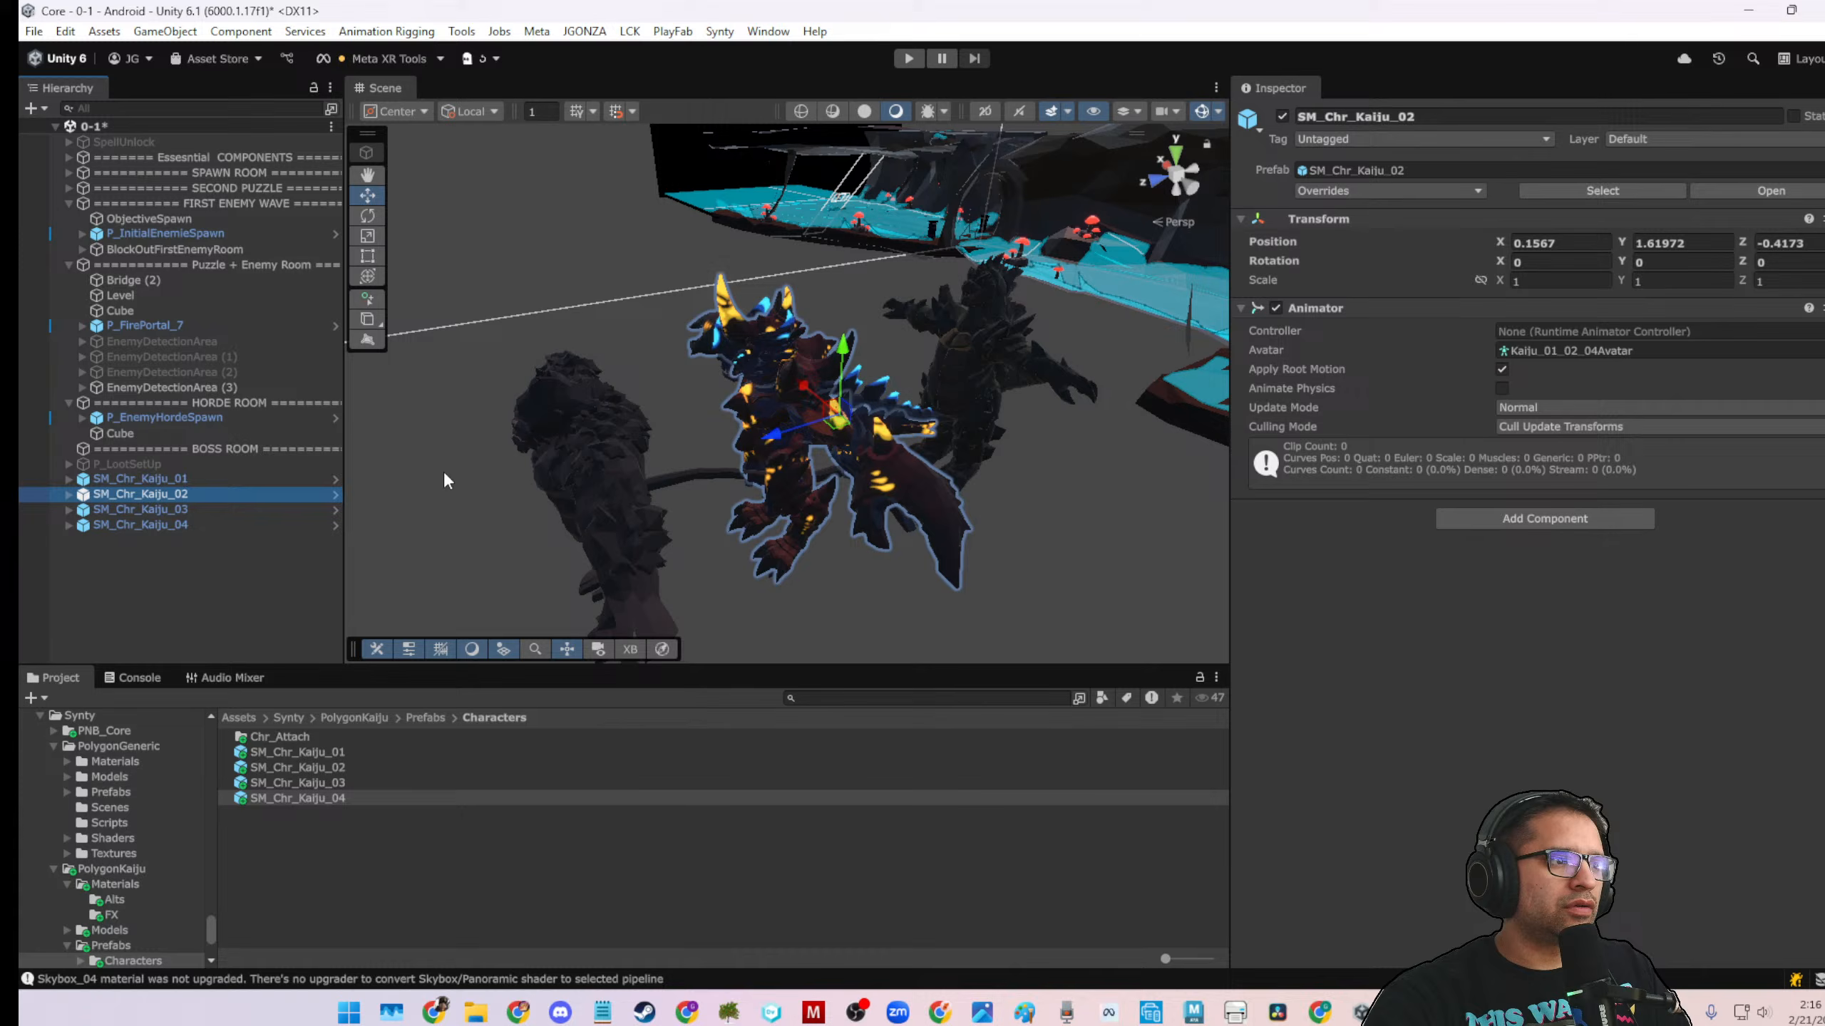
left_click(803, 427)
left_click_drag(787, 440, 609, 480)
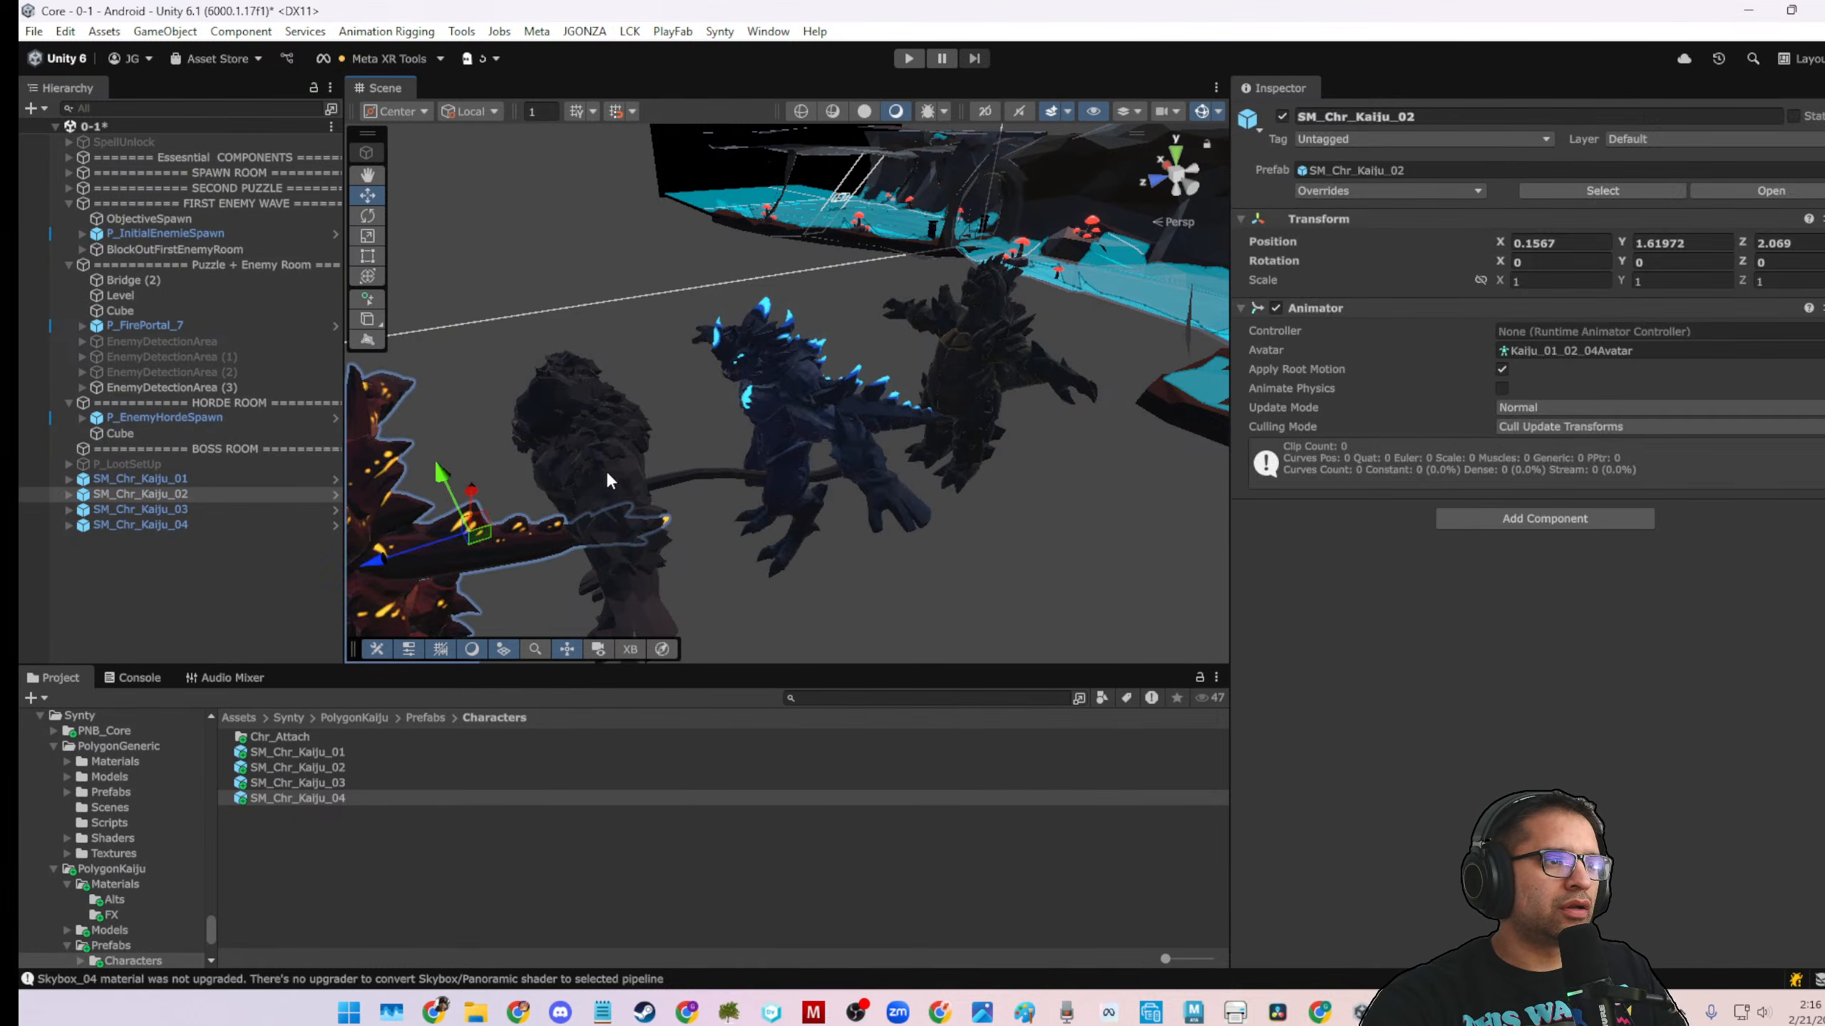
Compare the spread-out kaiju and examine the head and body of SM_Chr_Kaiju_01 up close
middle_click_drag(609, 480, 923, 306)
scroll(923, 305, "down", 1)
left_click_drag(926, 290, 719, 327)
middle_click_drag(884, 329, 646, 456)
scroll(609, 442, "up", 4)
left_click_drag(645, 456, 772, 417, "alt")
left_click(790, 425)
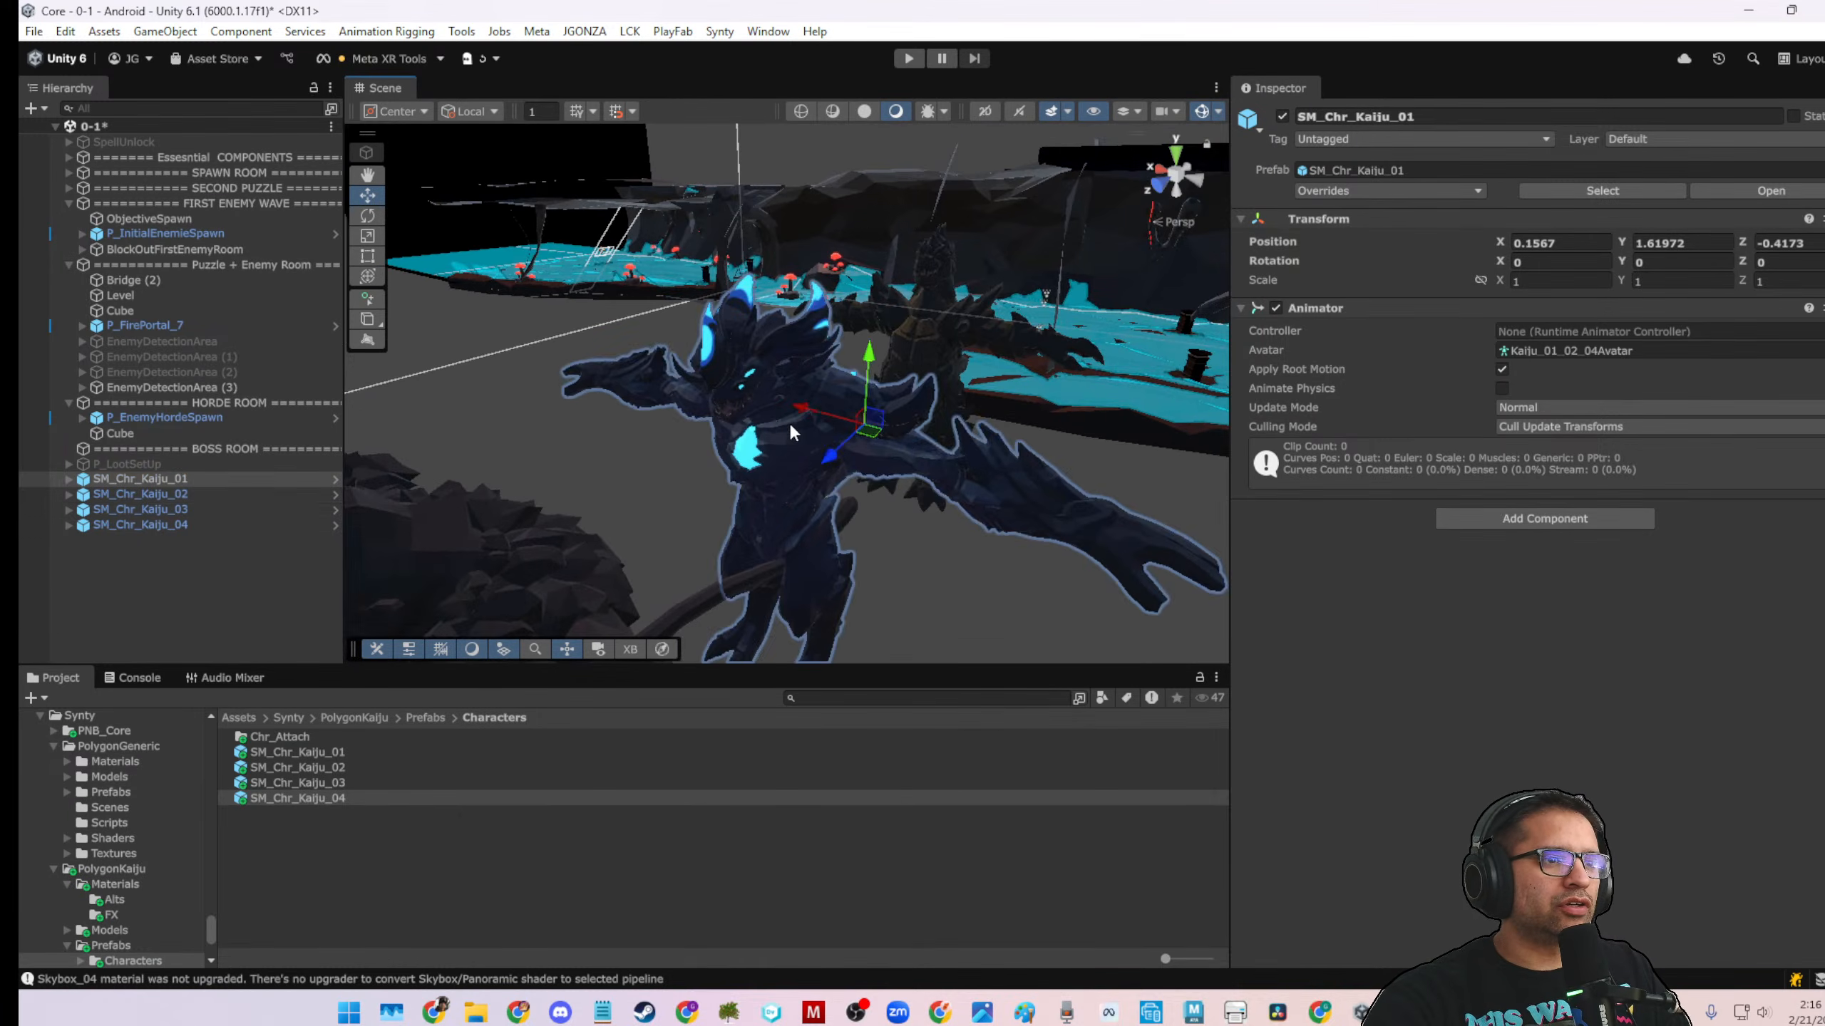
scroll(789, 431, "up", 2)
Assign the Kaiju_01_01_B material to the body mesh of SM_Chr_Kaiju_01 and check its separate tail mesh
left_click(69, 479)
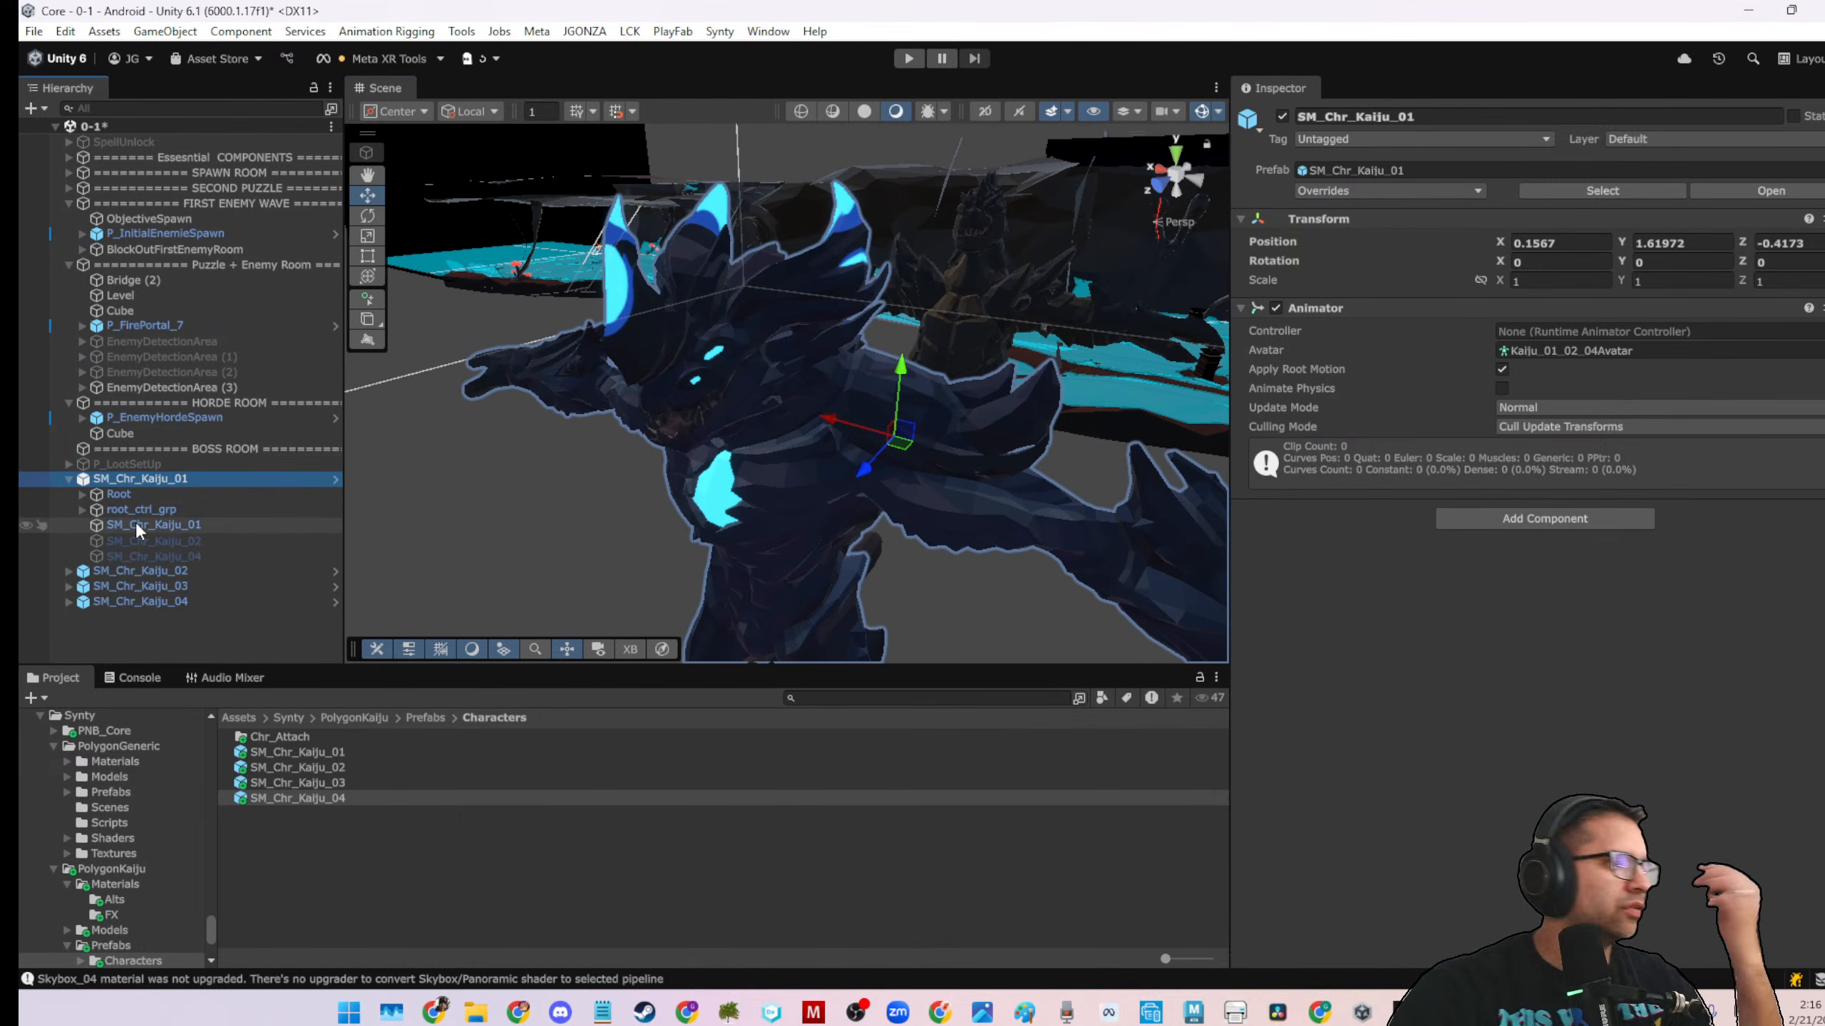
left_click(814, 461)
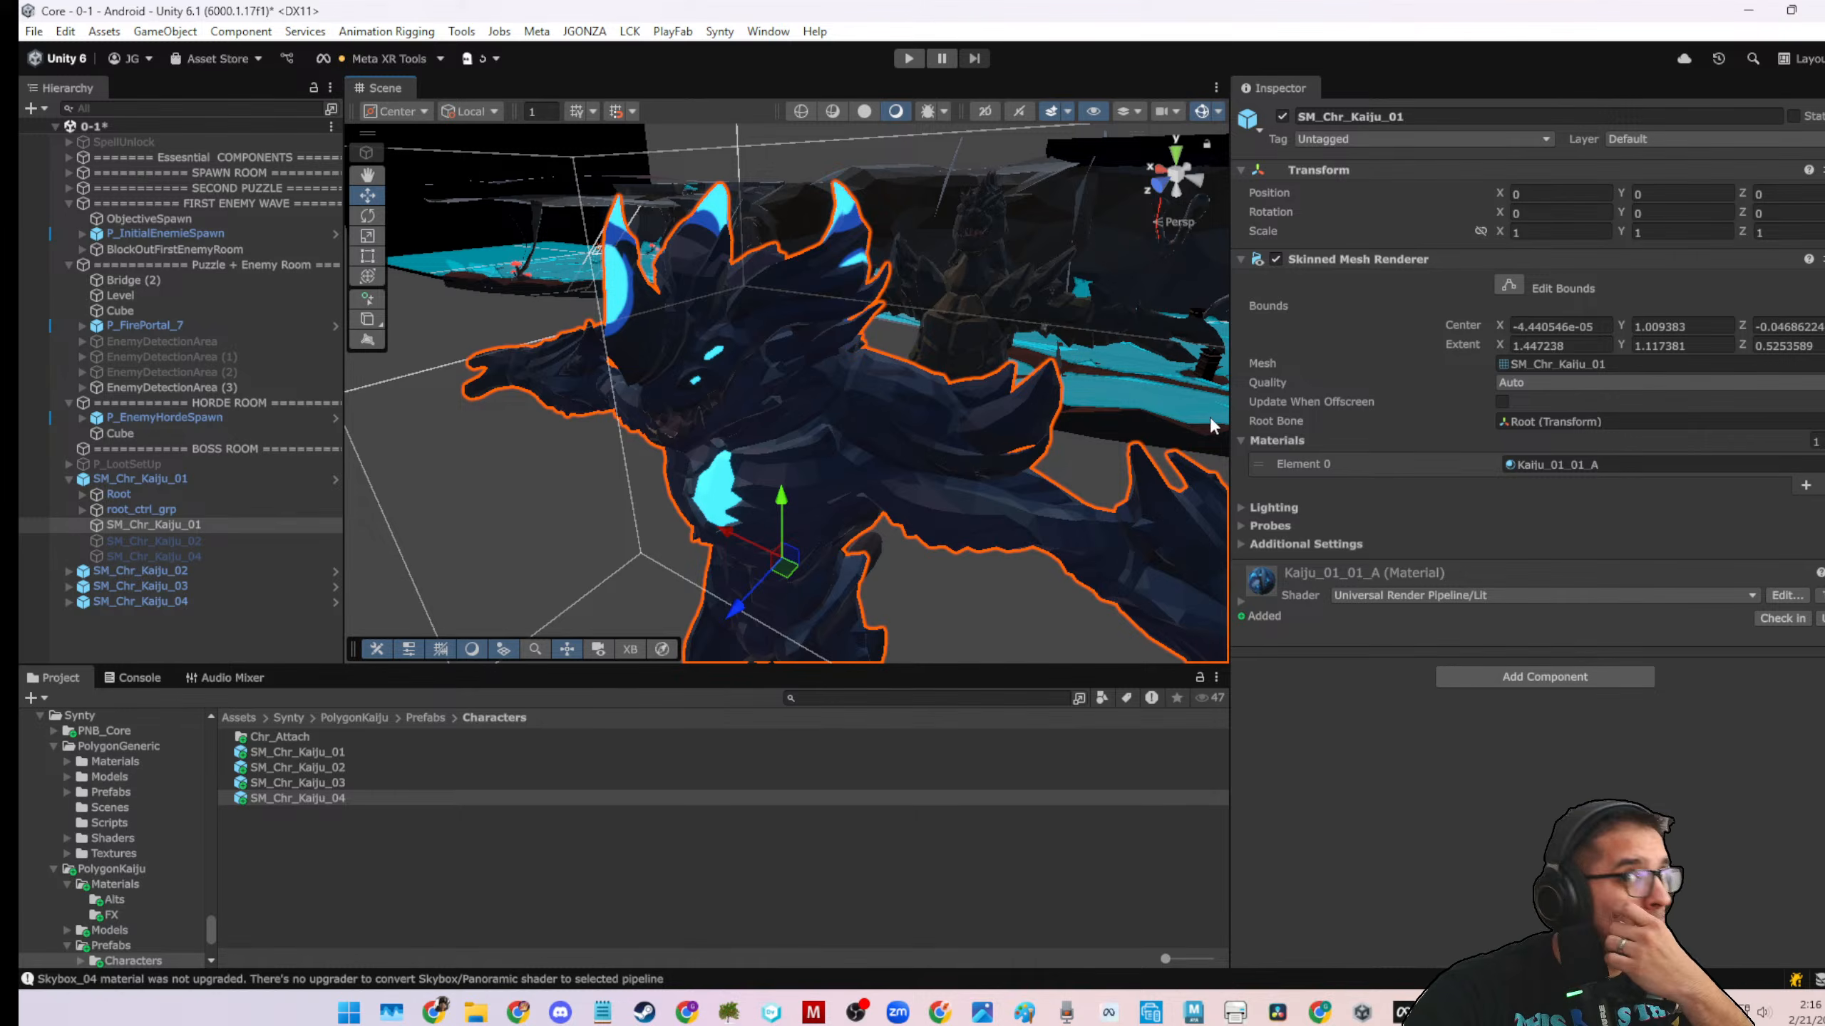
left_click(1557, 463)
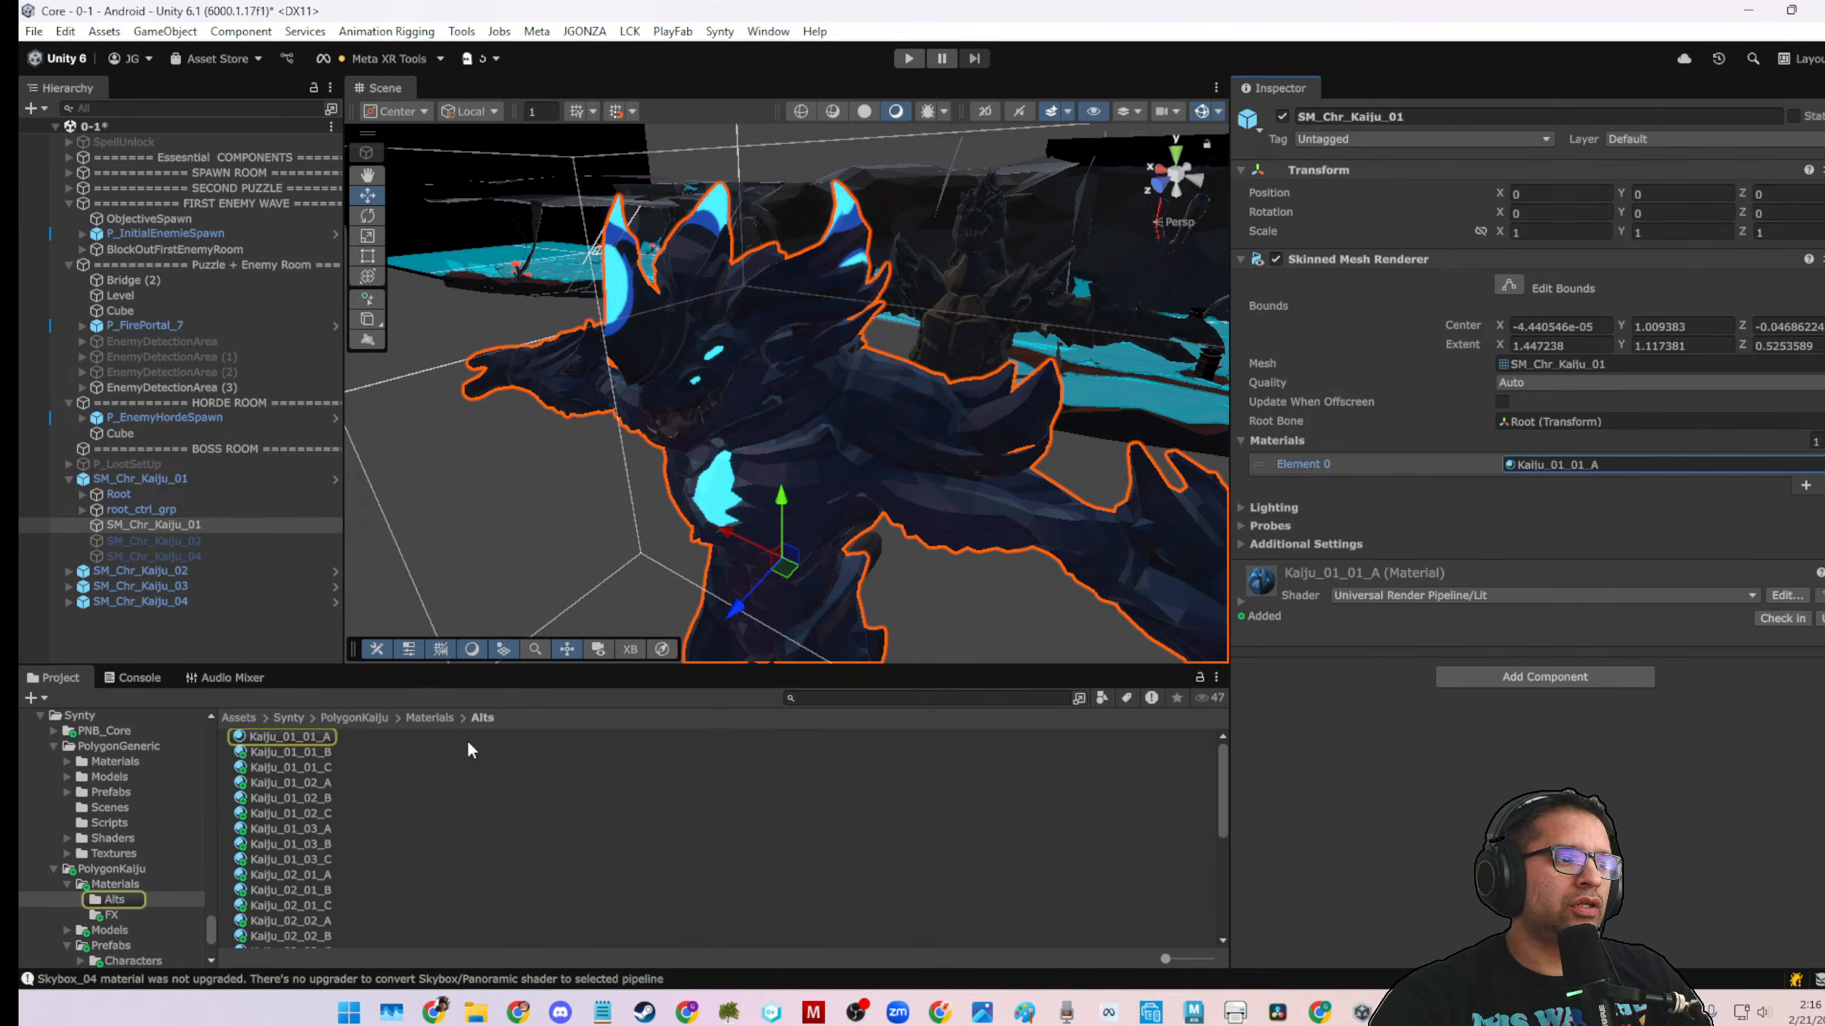
left_click_drag(314, 753, 1556, 468)
scroll(941, 389, "down", 5)
mouse_move(847, 433)
left_mouse_down("alt")
mouse_move(1006, 399)
mouse_move(1216, 425)
mouse_move(877, 452)
left_mouse_up("alt")
left_click(871, 457)
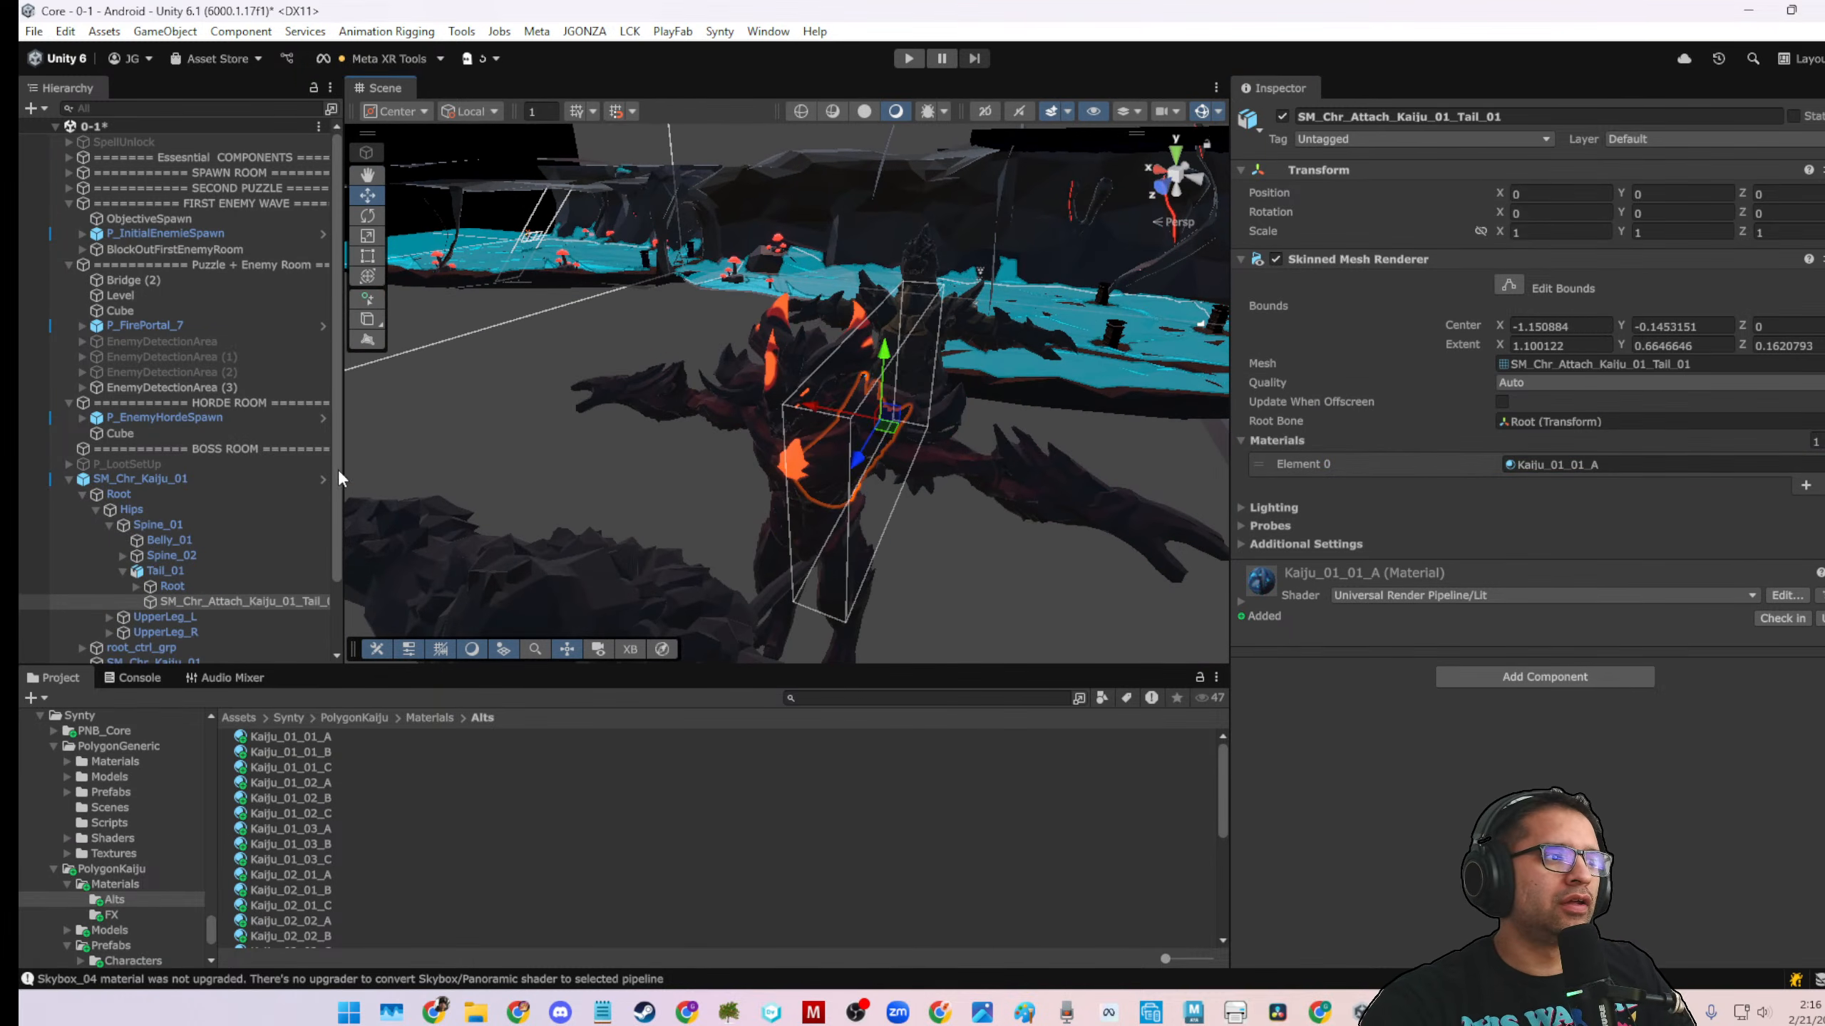
Move SM_Chr_Kaiju_01 beyond the far end of the horde room, to about X -255.8 and Z 78.2
left_click(237, 479)
scroll(804, 474, "down", 8)
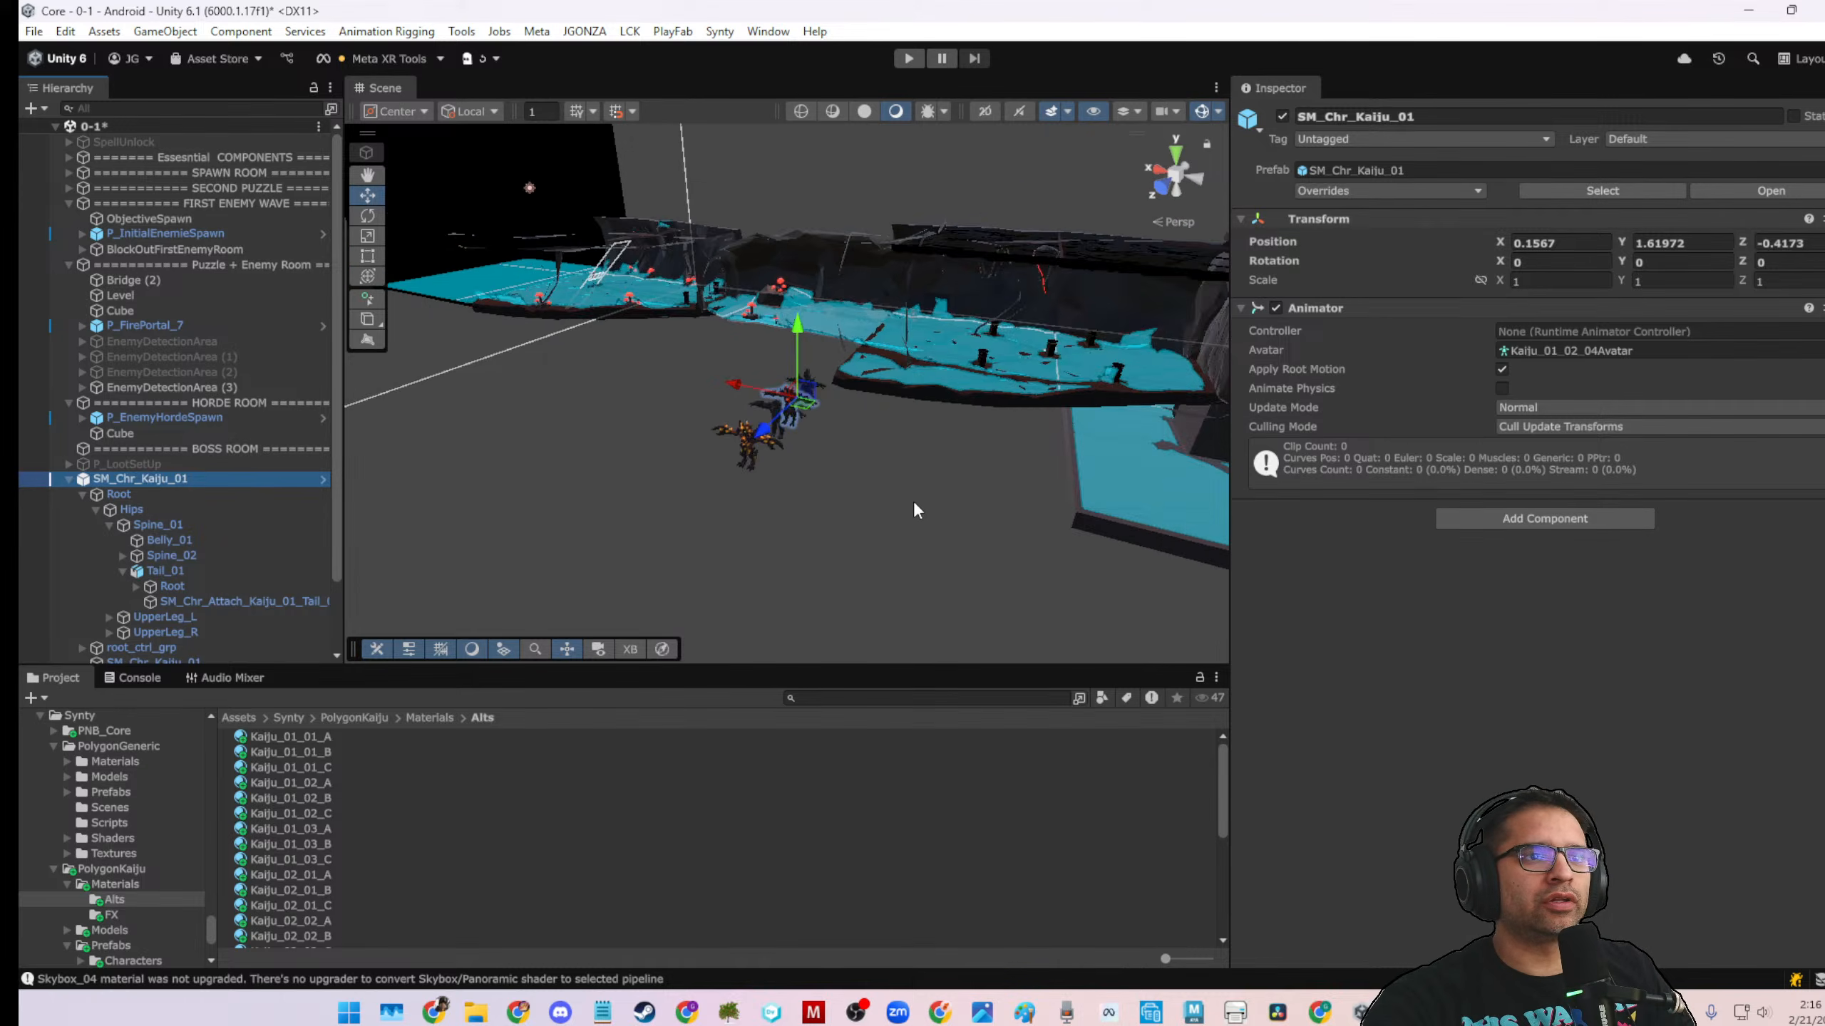
scroll(935, 496, "down", 10)
middle_click_drag(1023, 539, 725, 408)
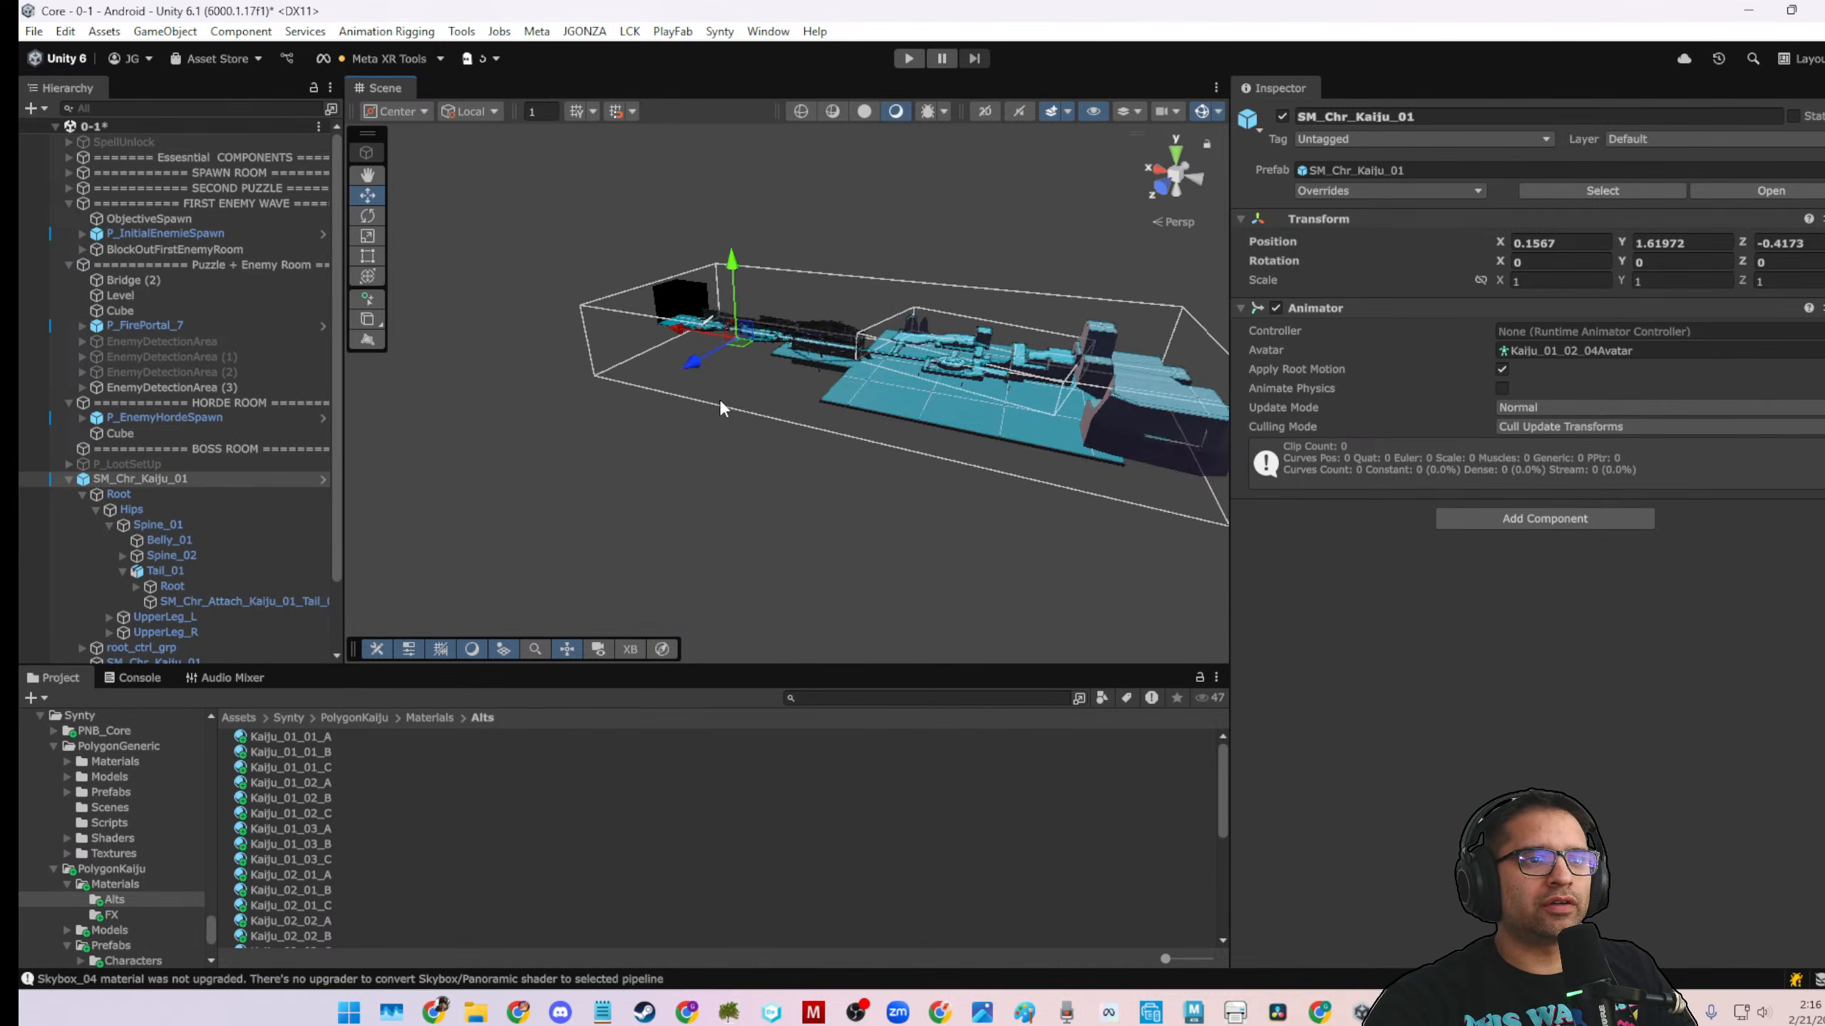
left_click_drag(721, 402, 957, 494, "alt")
left_click_drag(670, 388, 995, 345)
left_click_drag(1114, 343, 1191, 422)
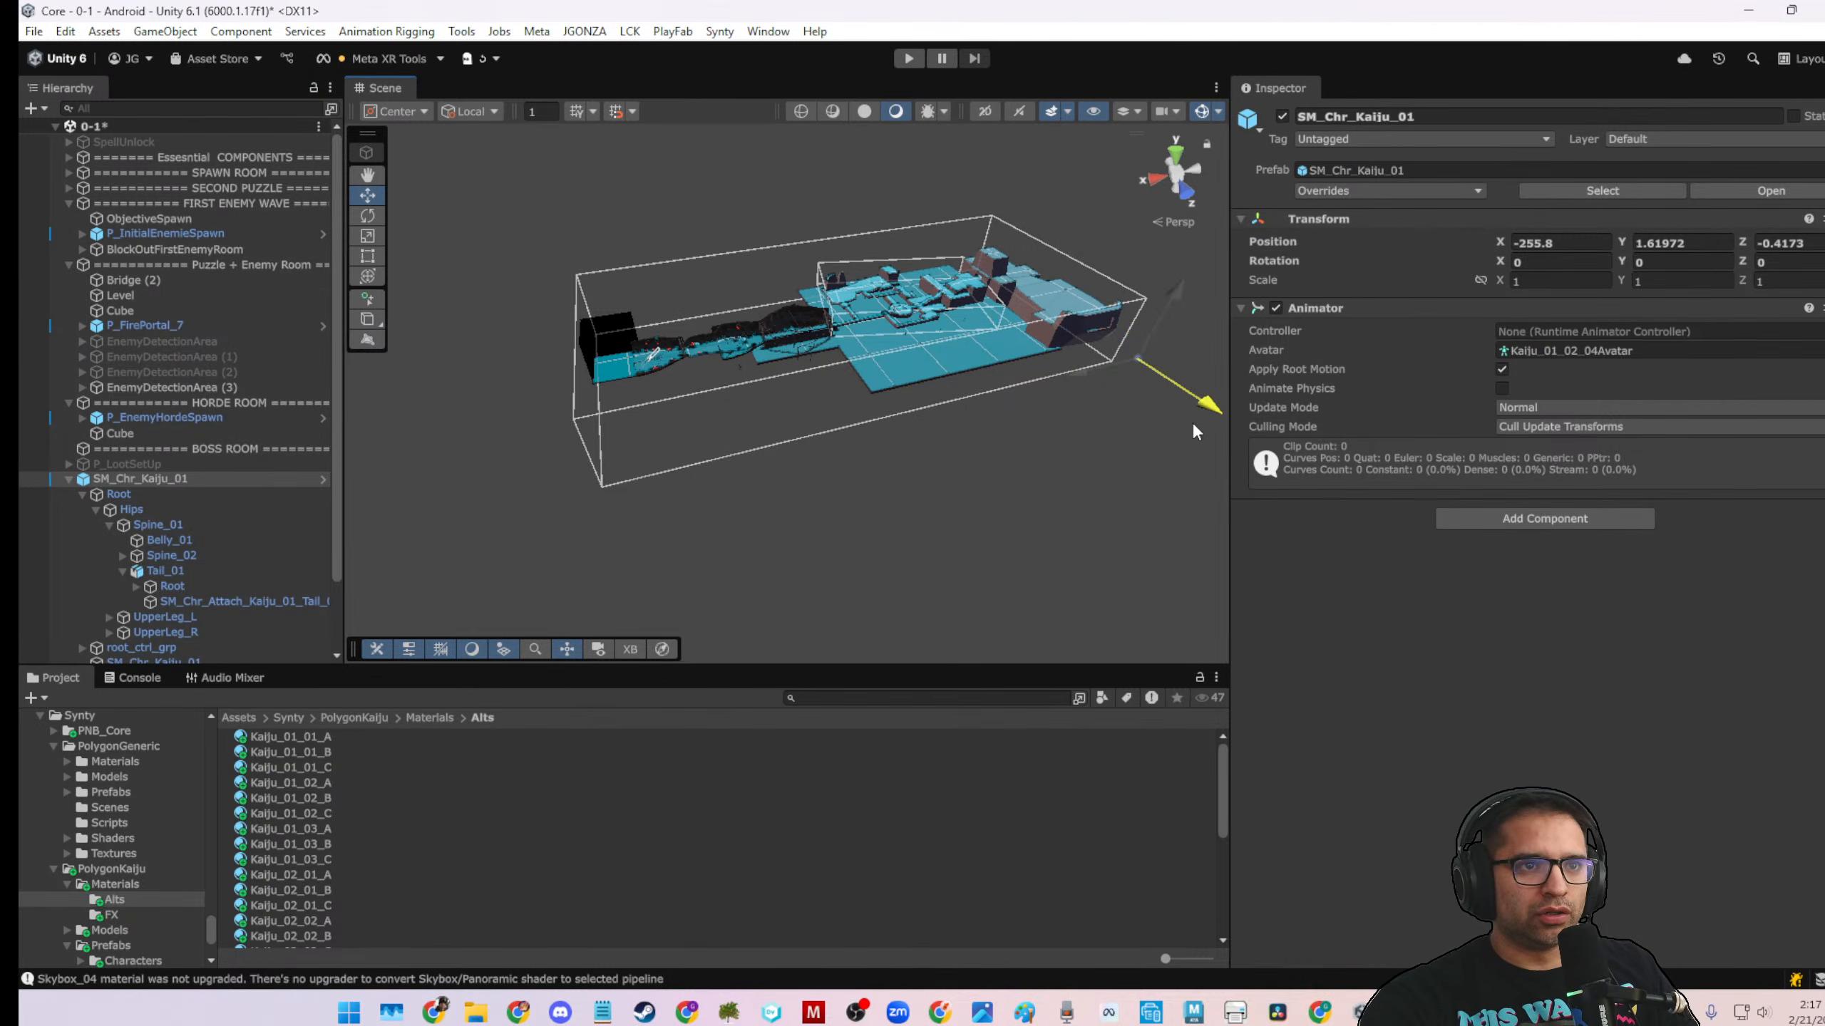
key("f")
left_click_drag(928, 445, 630, 350, "alt")
middle_click_drag(631, 350, 1053, 418)
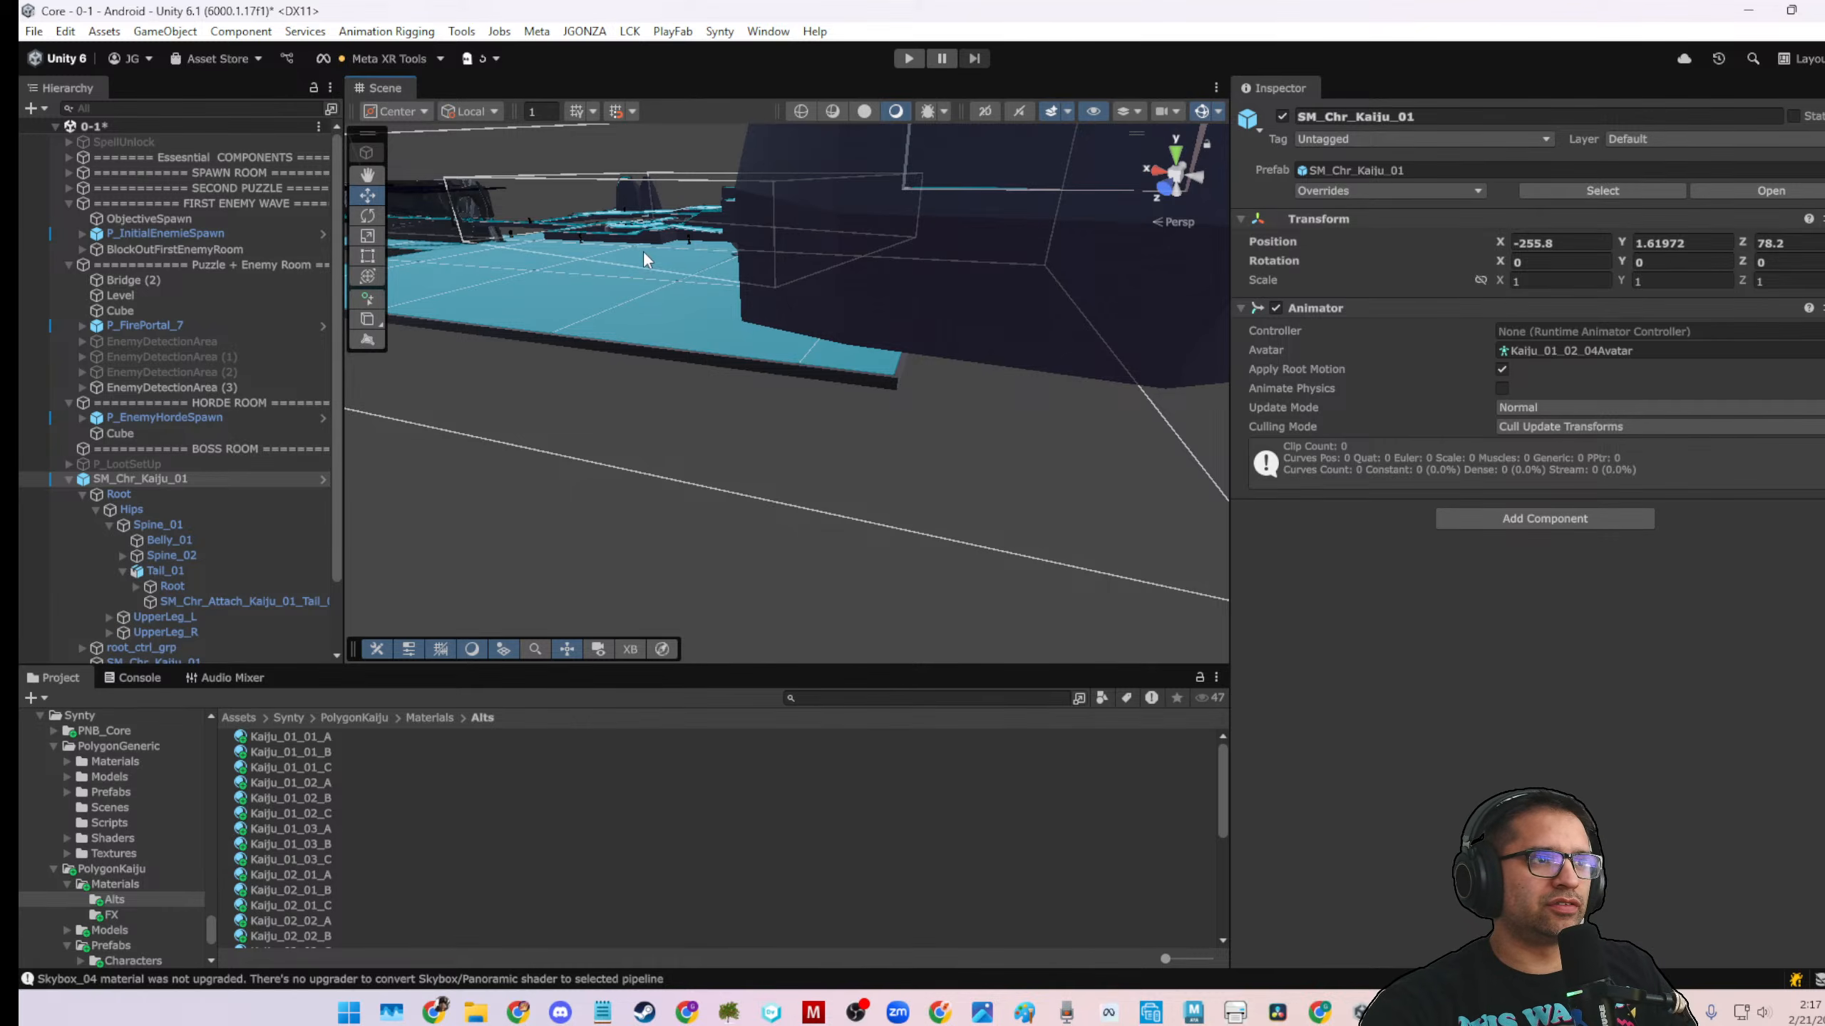
scroll(646, 382, "down", 10)
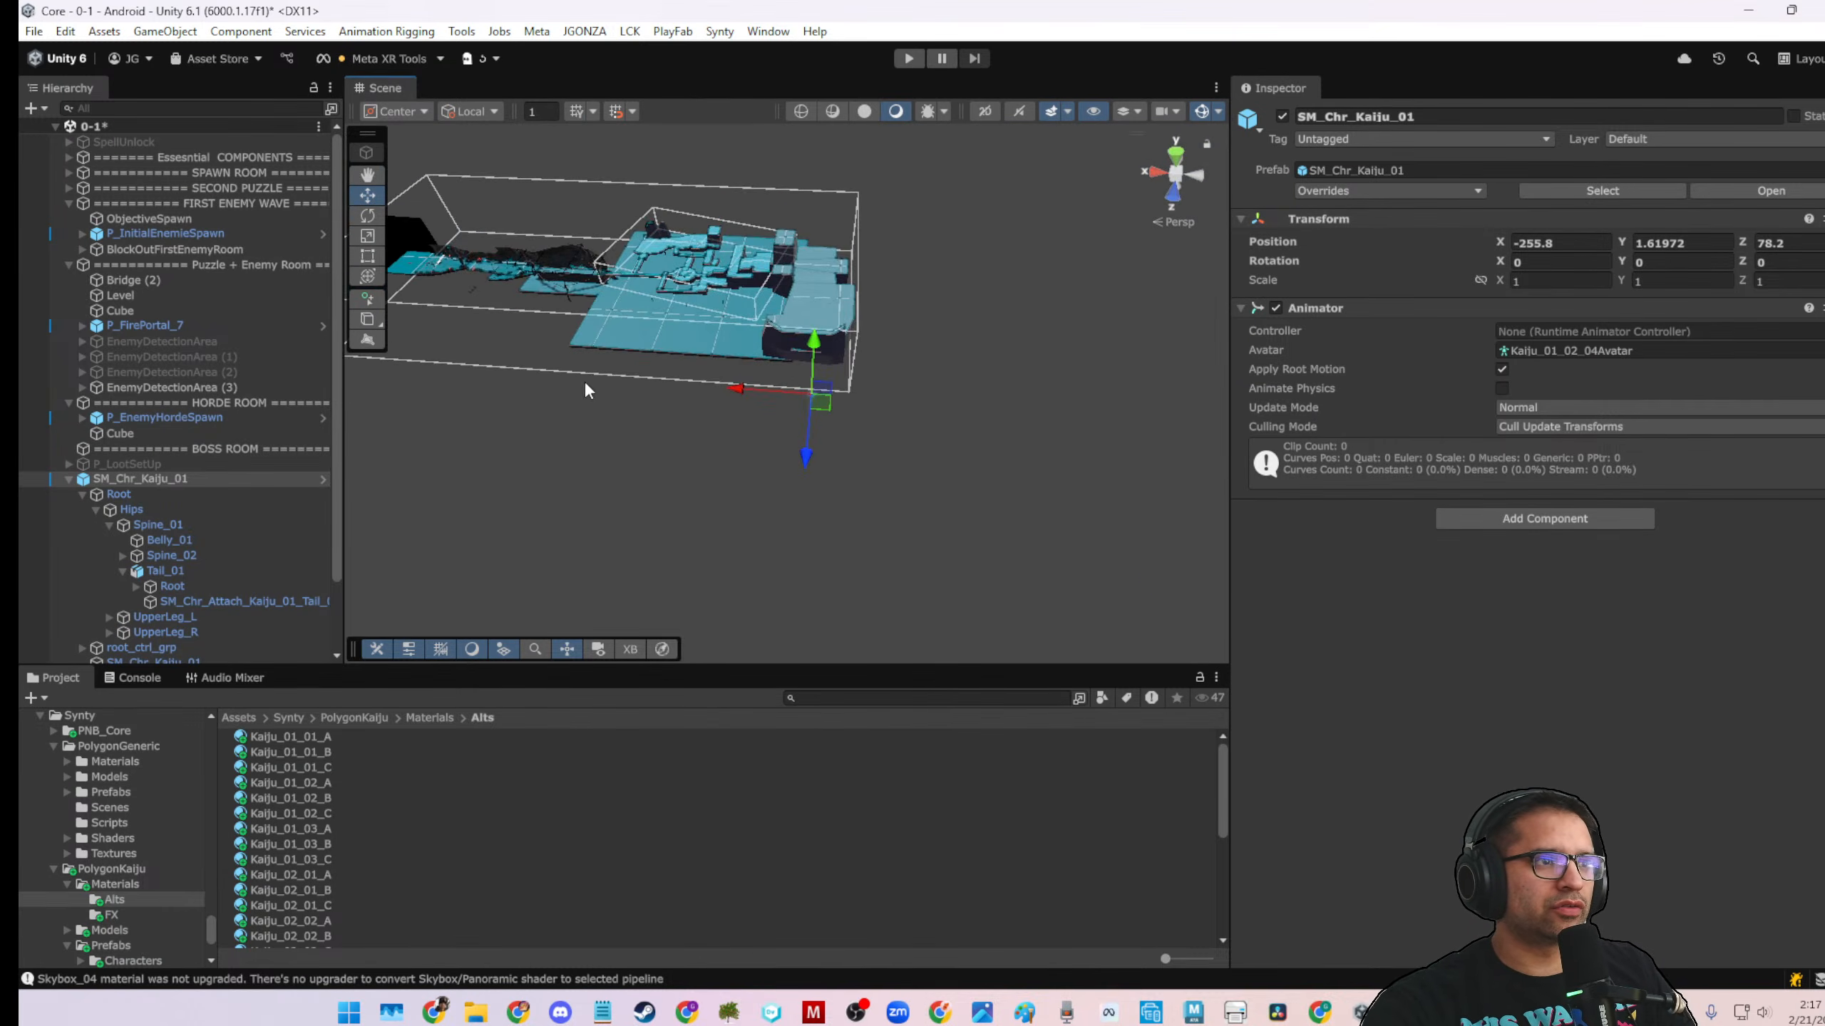
middle_click_drag(586, 389, 893, 512)
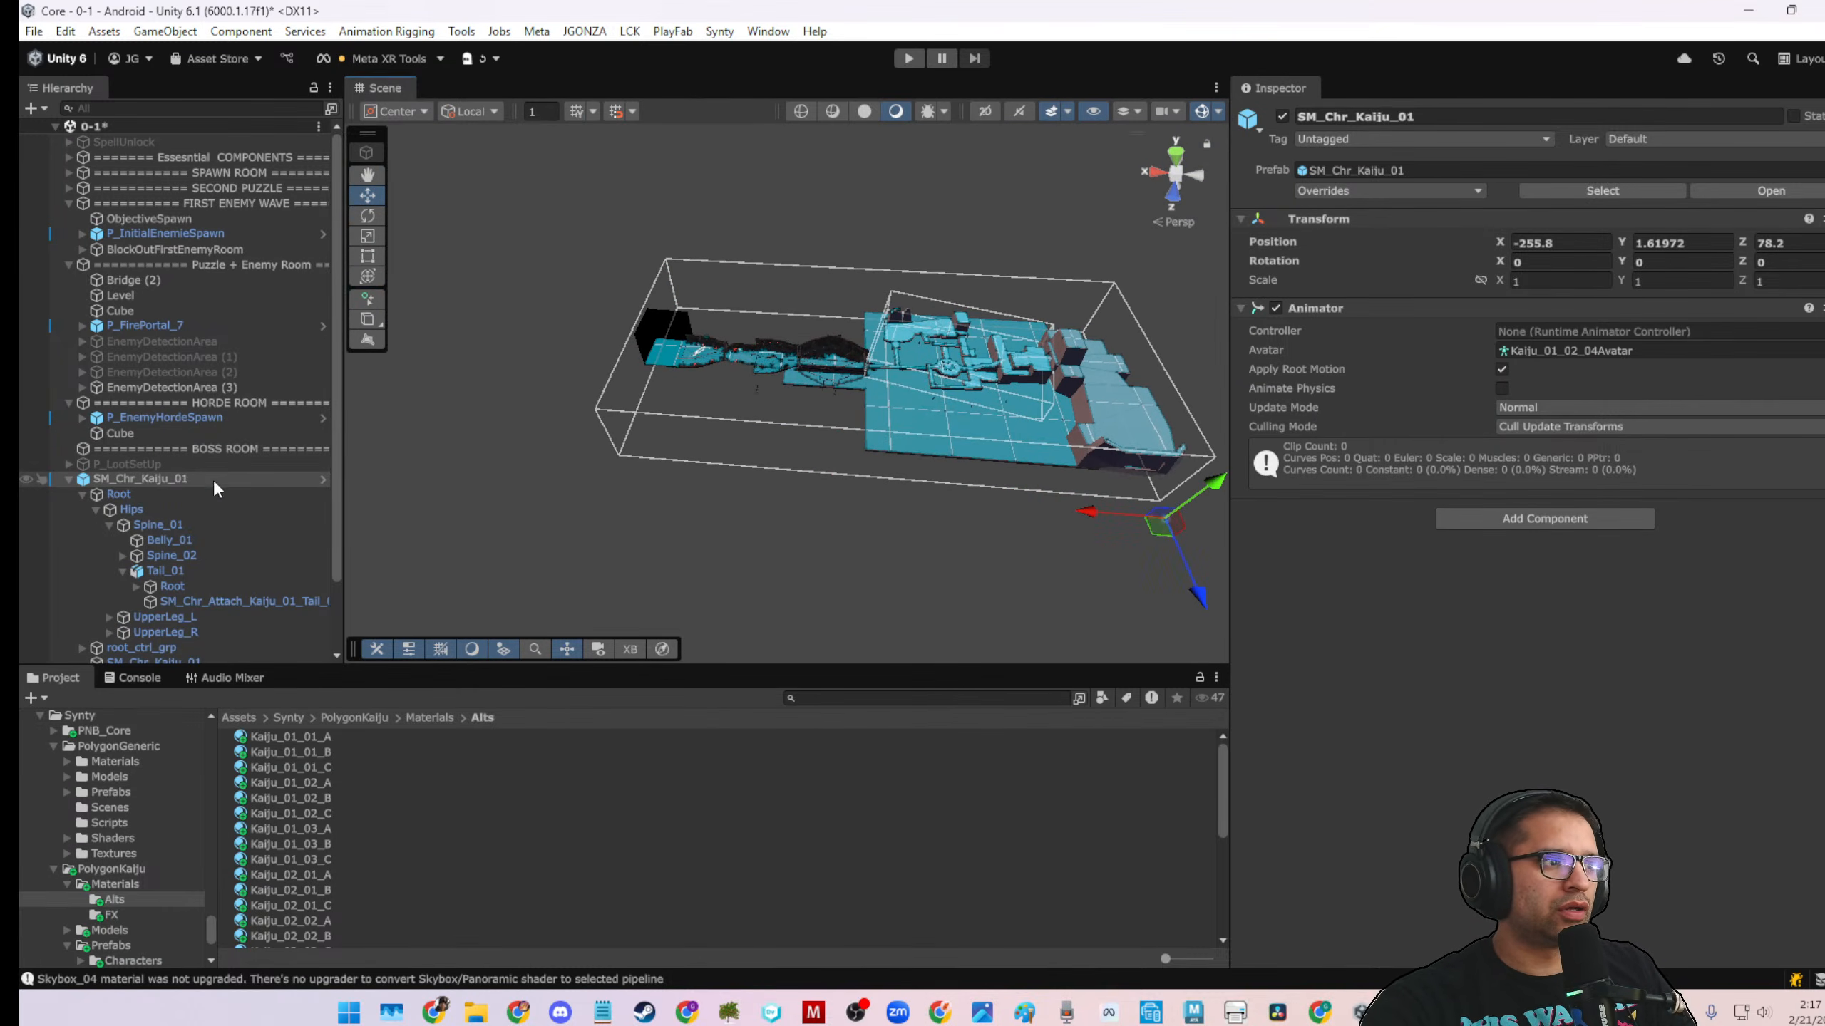
Delete SM_Chr_Kaiju_02, SM_Chr_Kaiju_03 and SM_Chr_Kaiju_04 from the scene
left_click(70, 479)
left_click(109, 495)
left_click(115, 520, "shift")
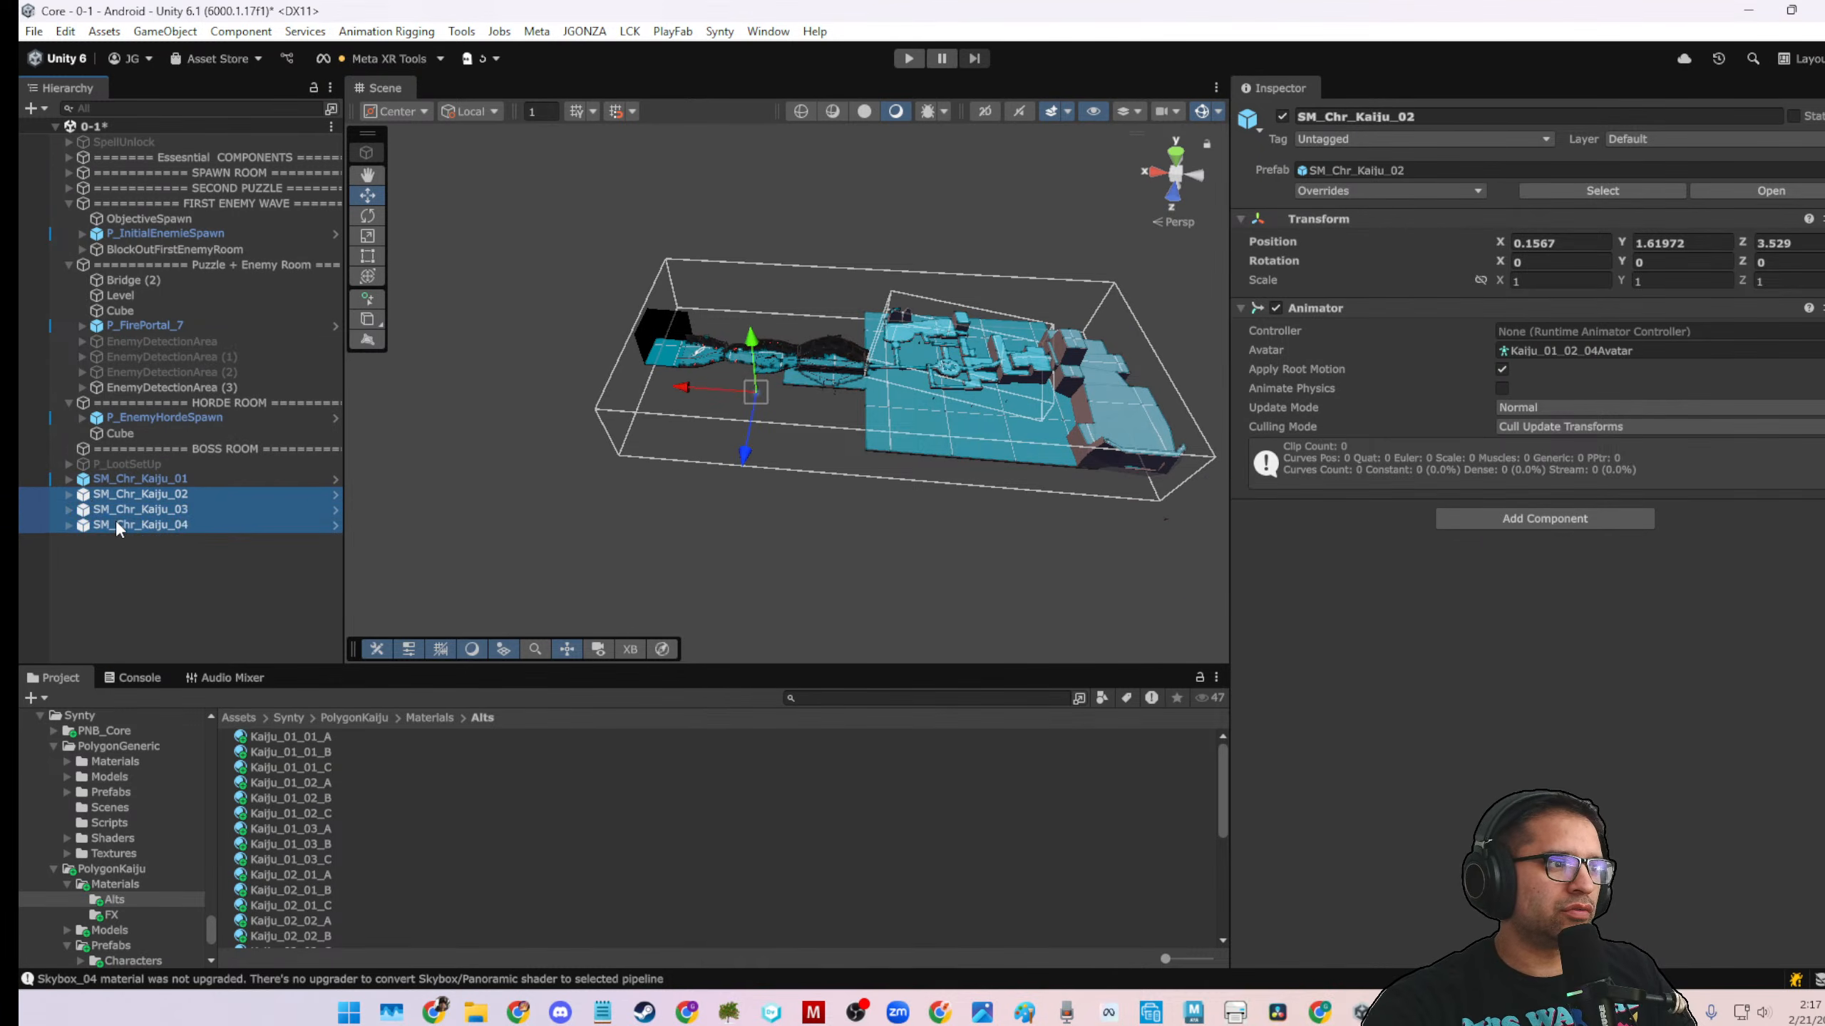
key("Delete")
Apply the body's Kaiju_01_01_B material to the blue tail of SM_Chr_Kaiju_01
double_click(148, 480)
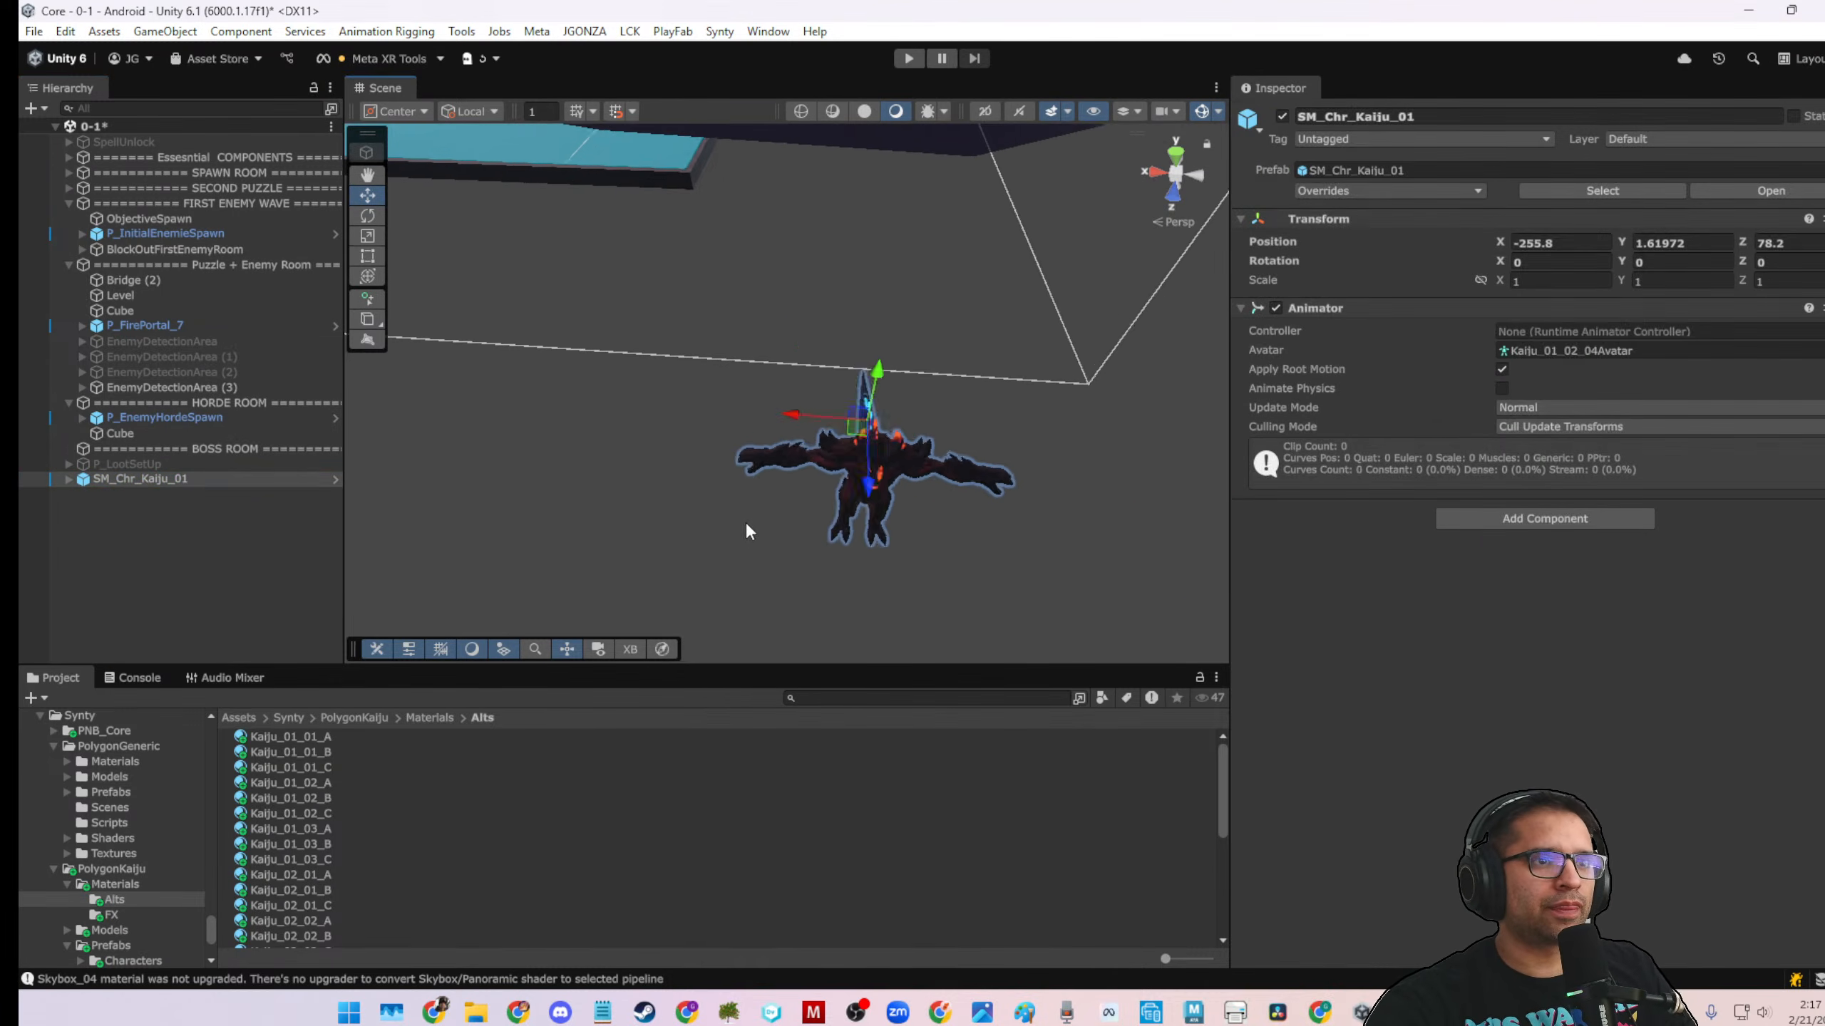
left_click_drag(782, 502, 1106, 445, "alt")
scroll(849, 387, "up", 7)
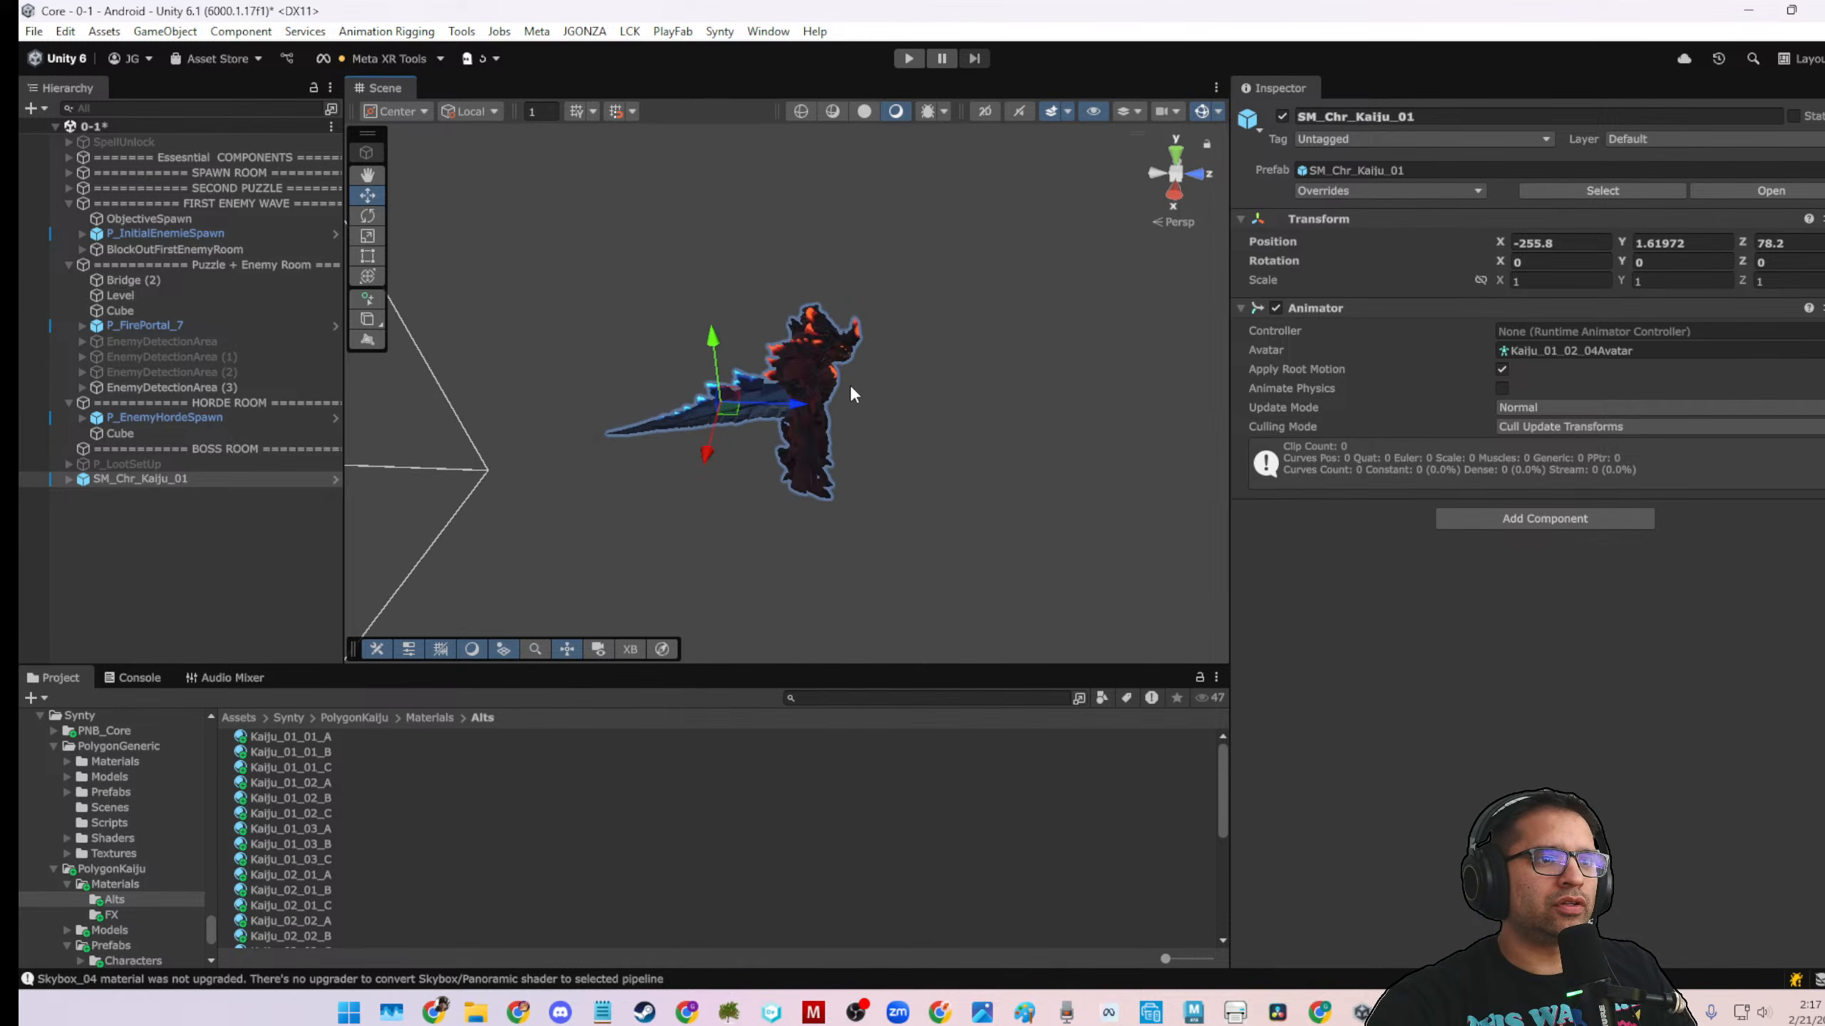
left_click_drag(814, 389, 747, 344, "alt")
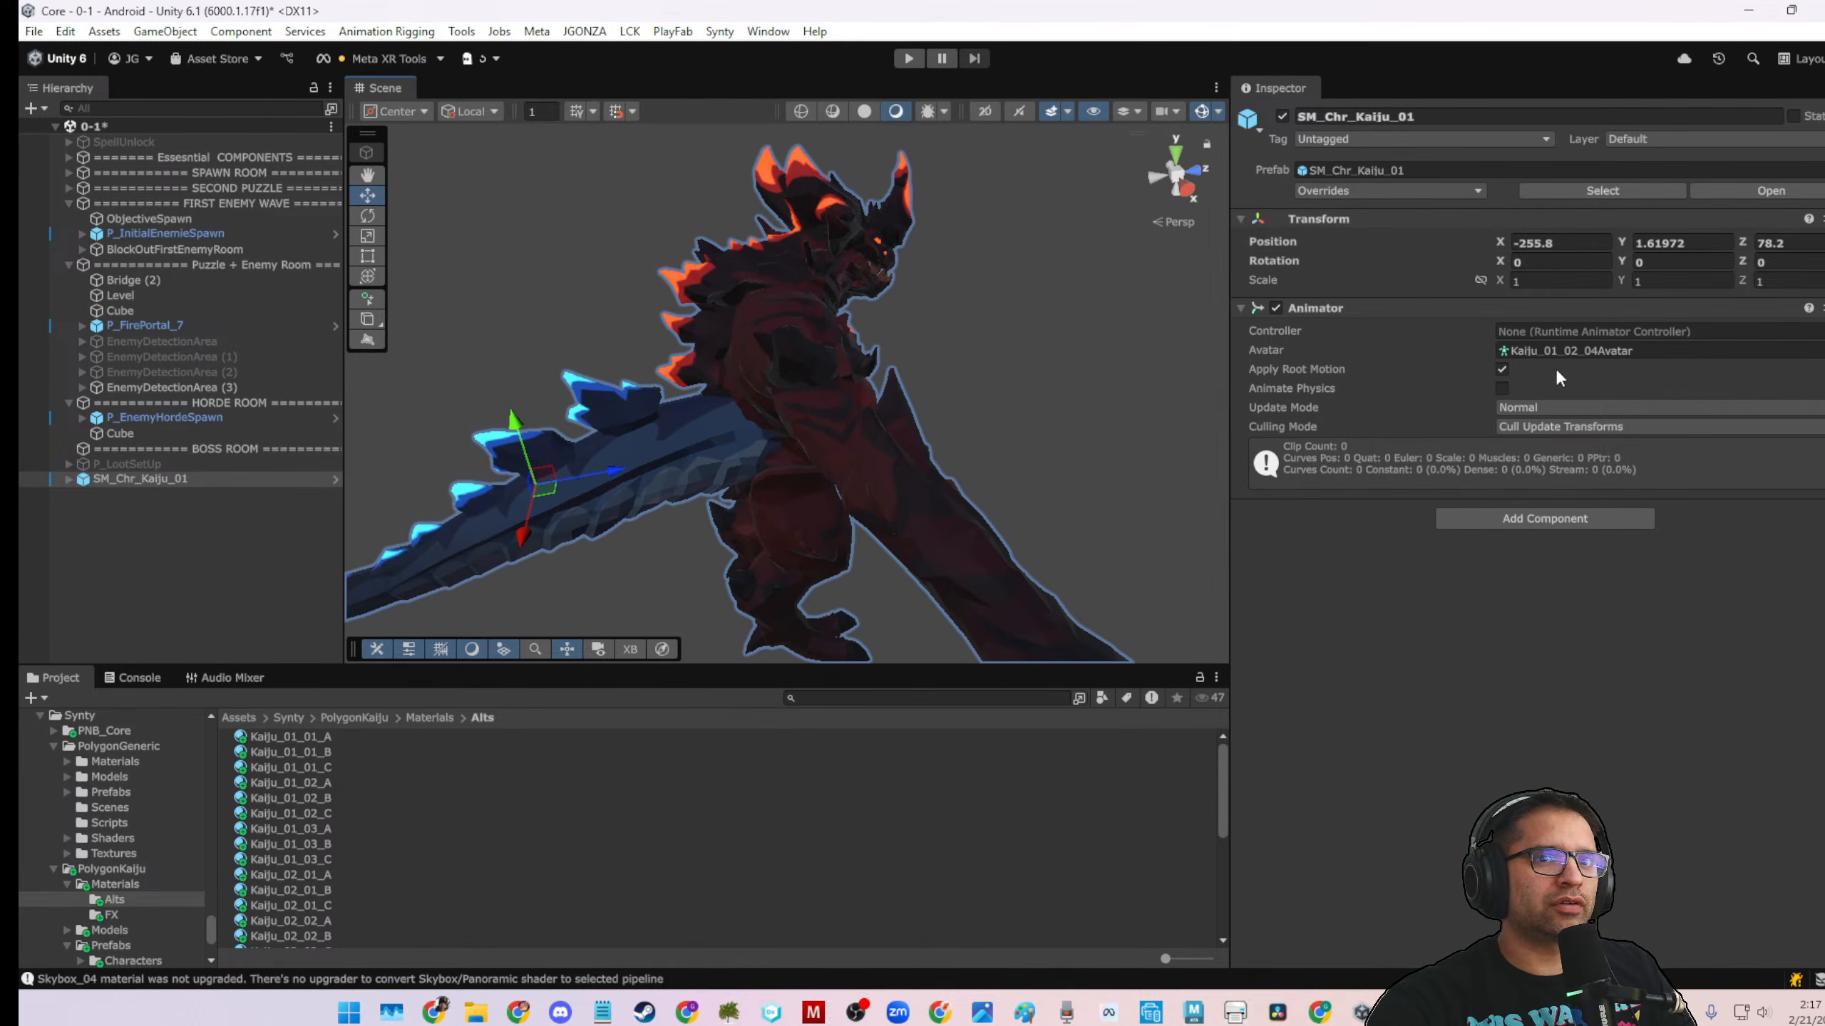
left_click(961, 330)
left_click(821, 317)
left_click(821, 317)
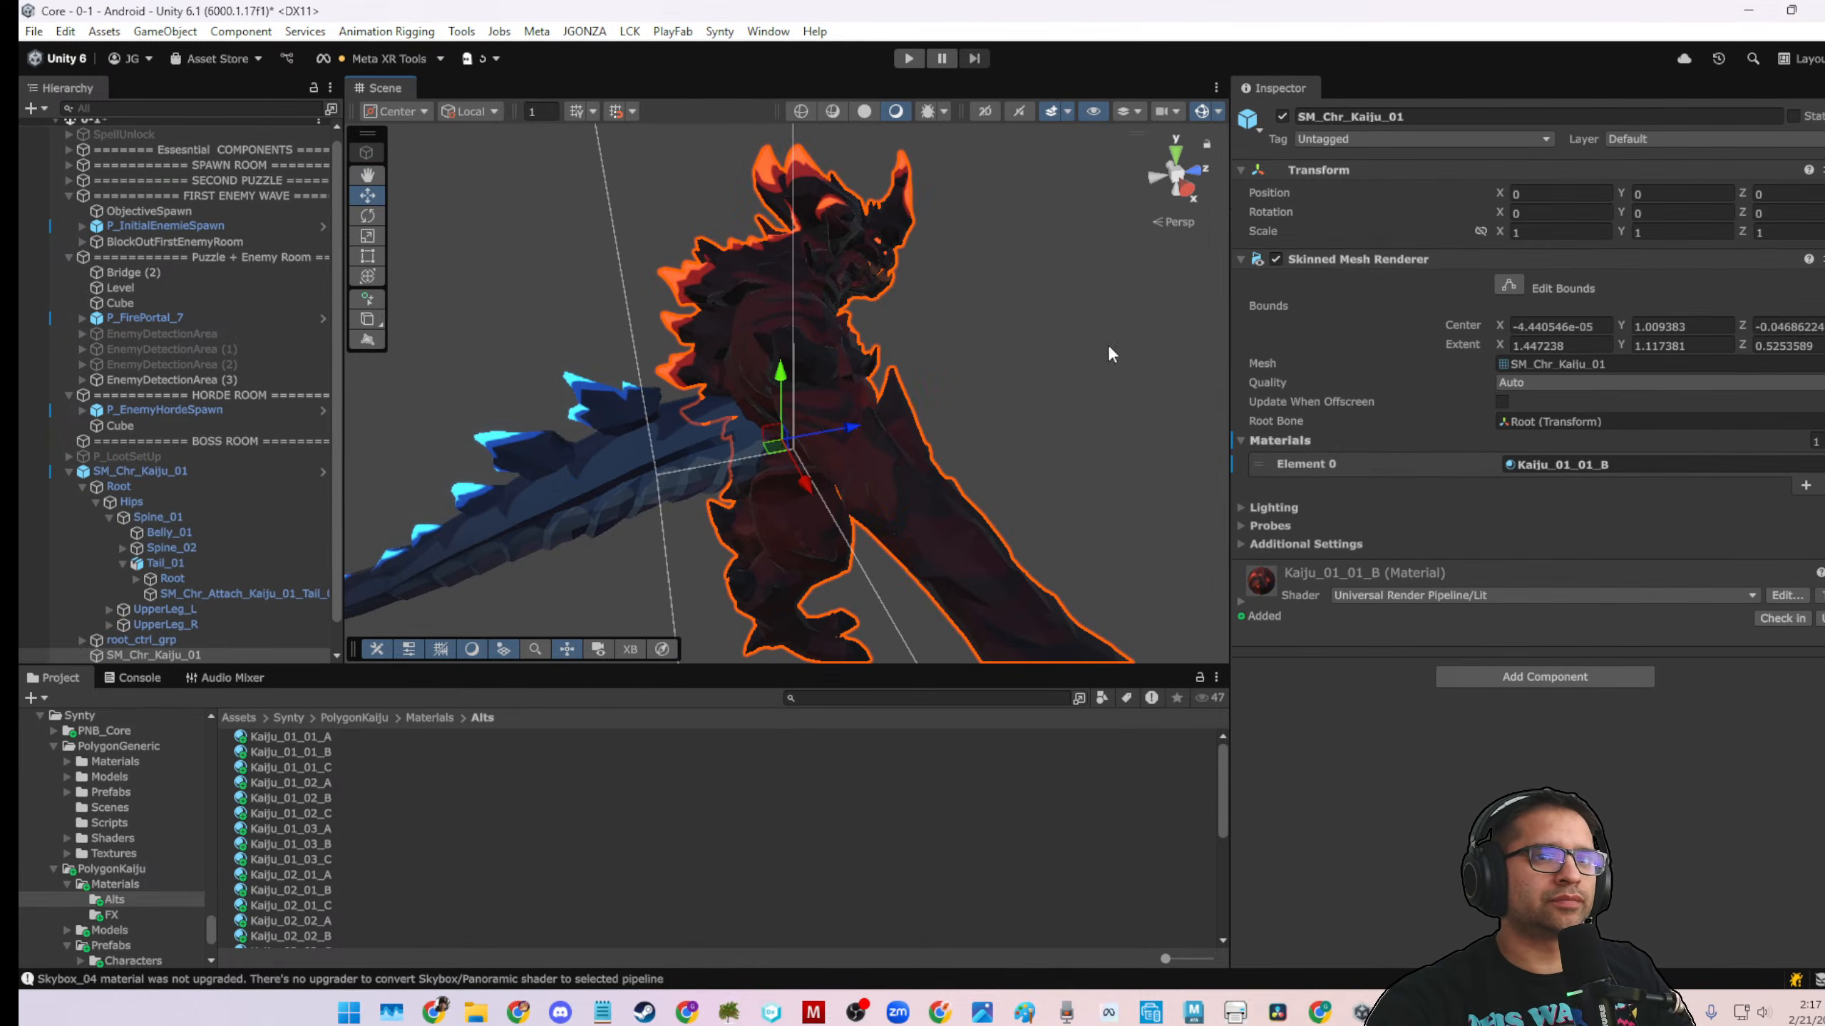
left_click(1582, 464)
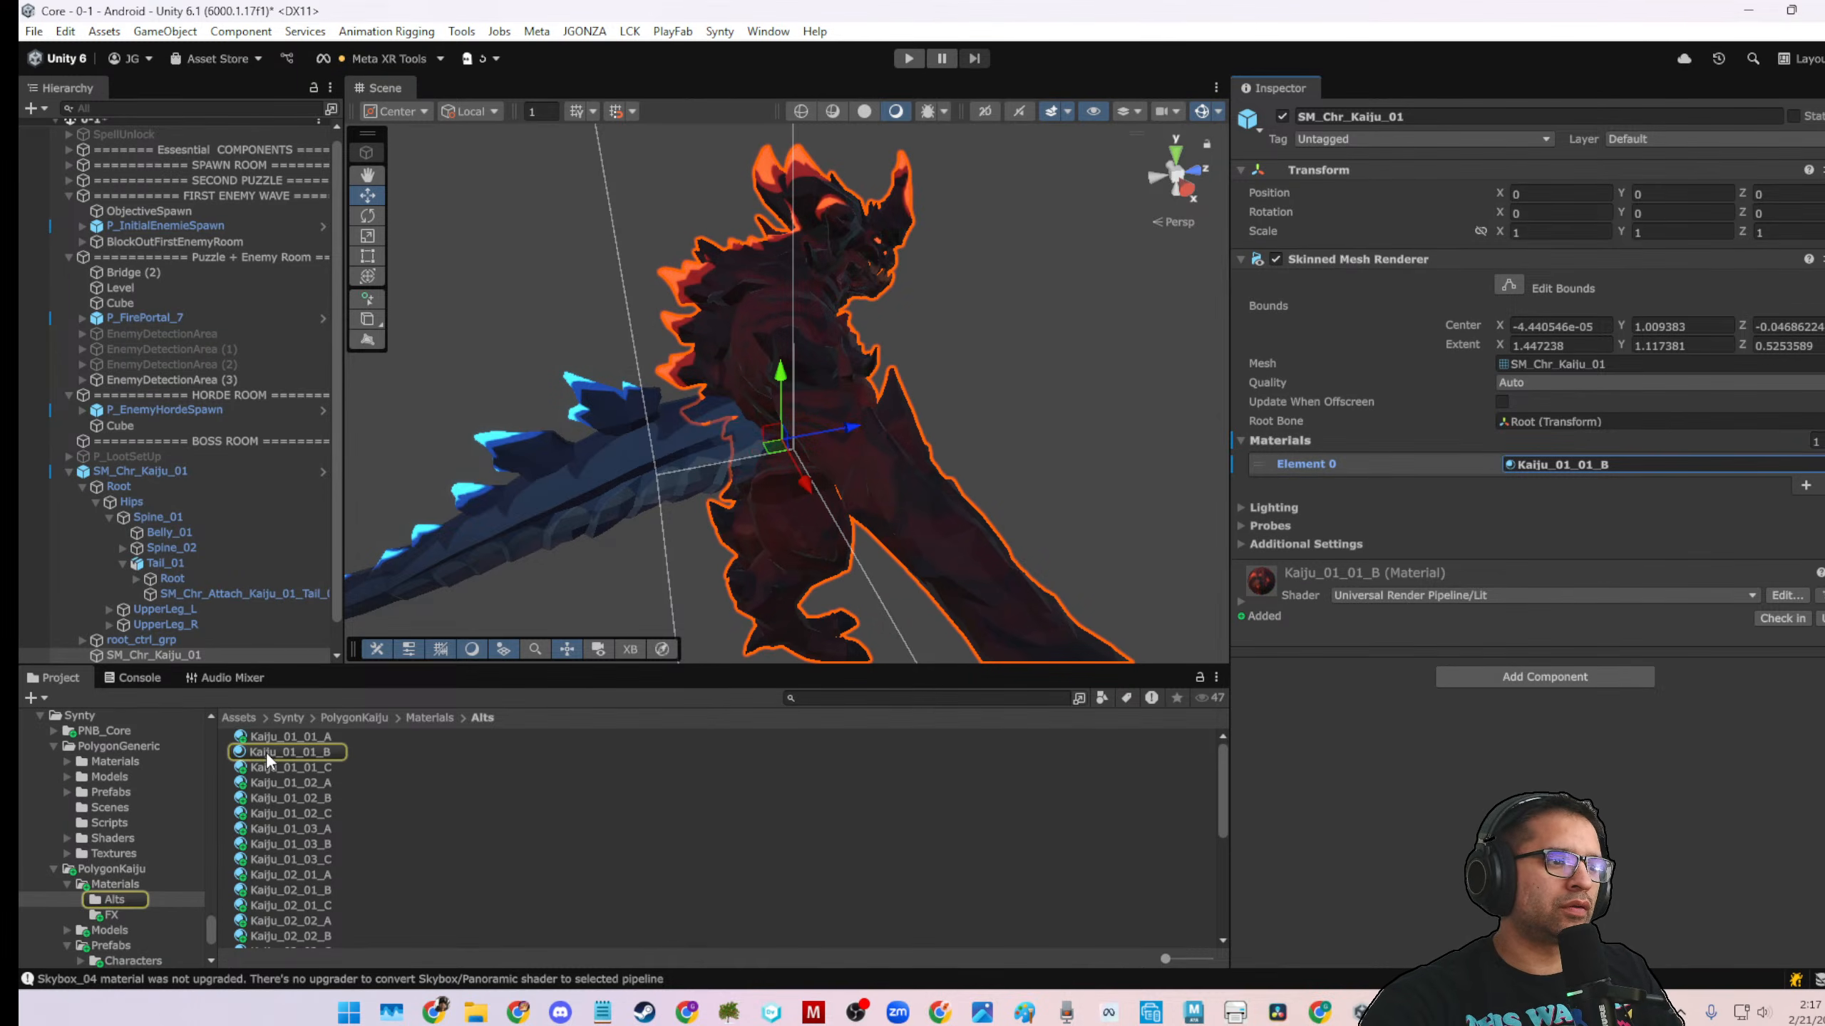
left_click_drag(267, 753, 517, 461)
scroll(764, 452, "down", 4)
Scale the whole SM_Chr_Kaiju_01 object uniformly to 2 with constrained proportions
left_click_drag(764, 454, 251, 333, "alt")
scroll(600, 382, "down", 3)
left_click(97, 487)
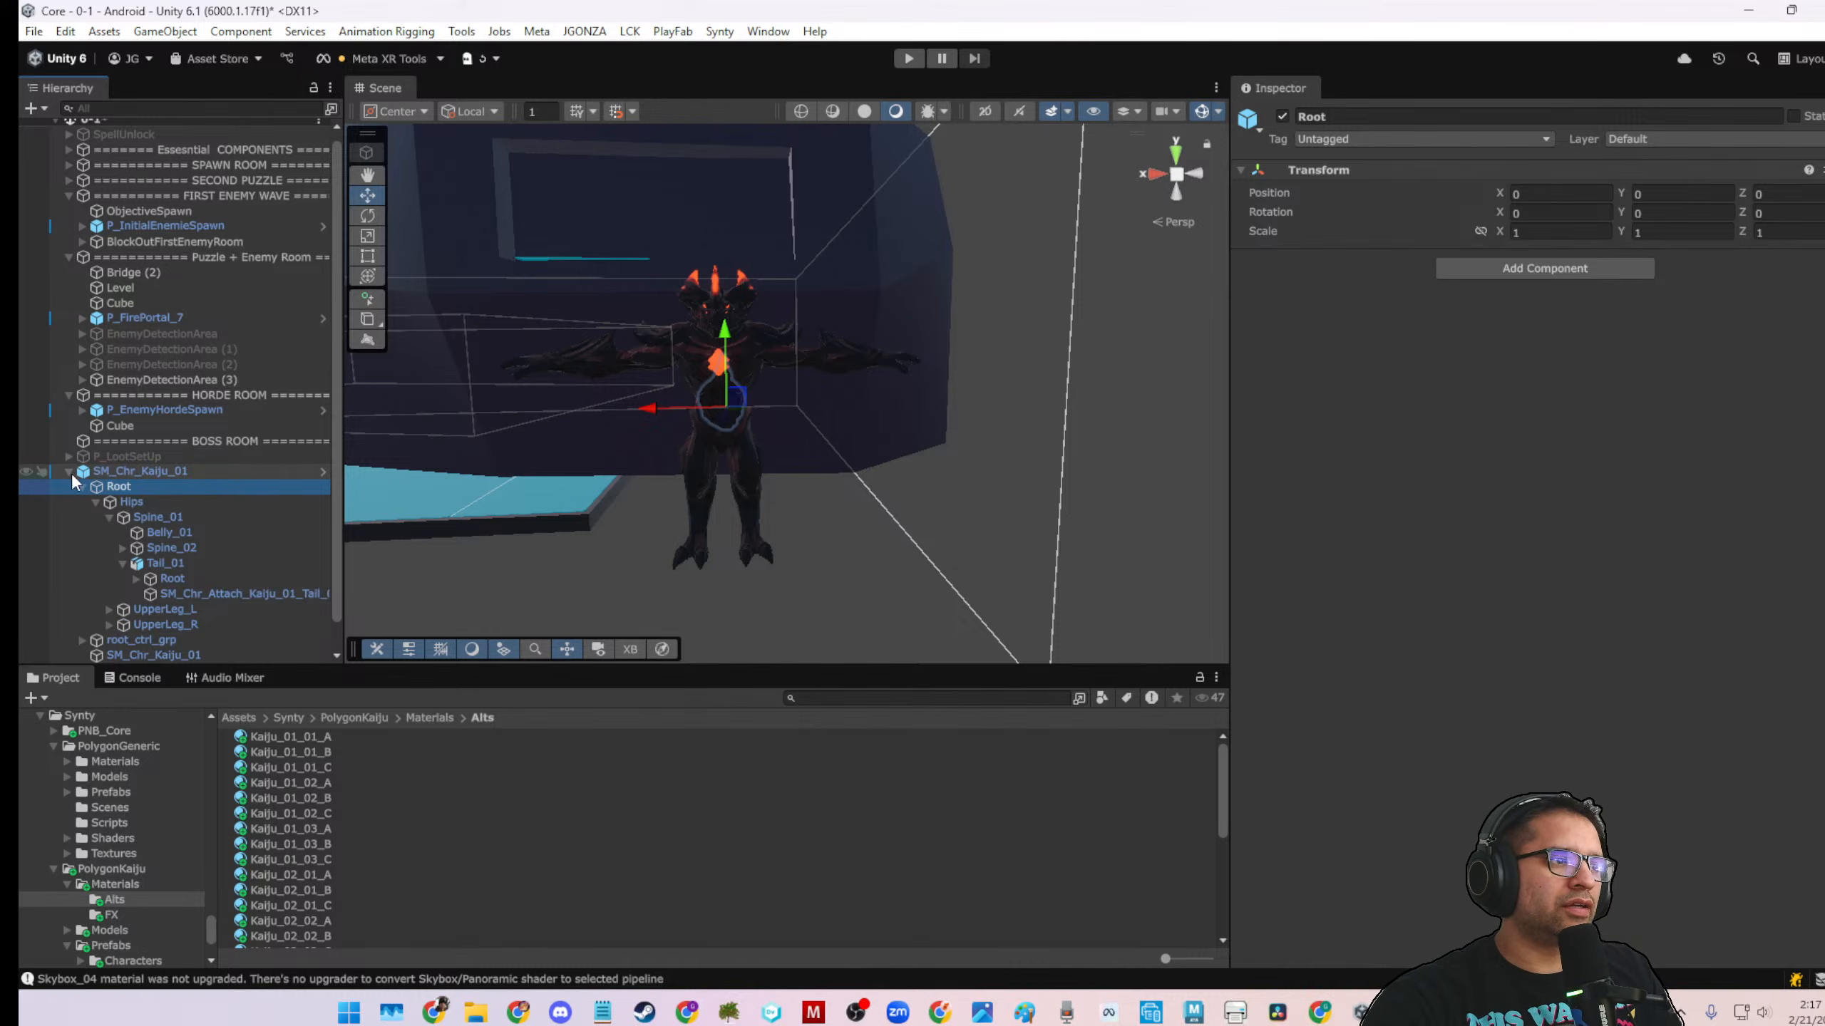
left_click(69, 471)
left_click(1529, 281)
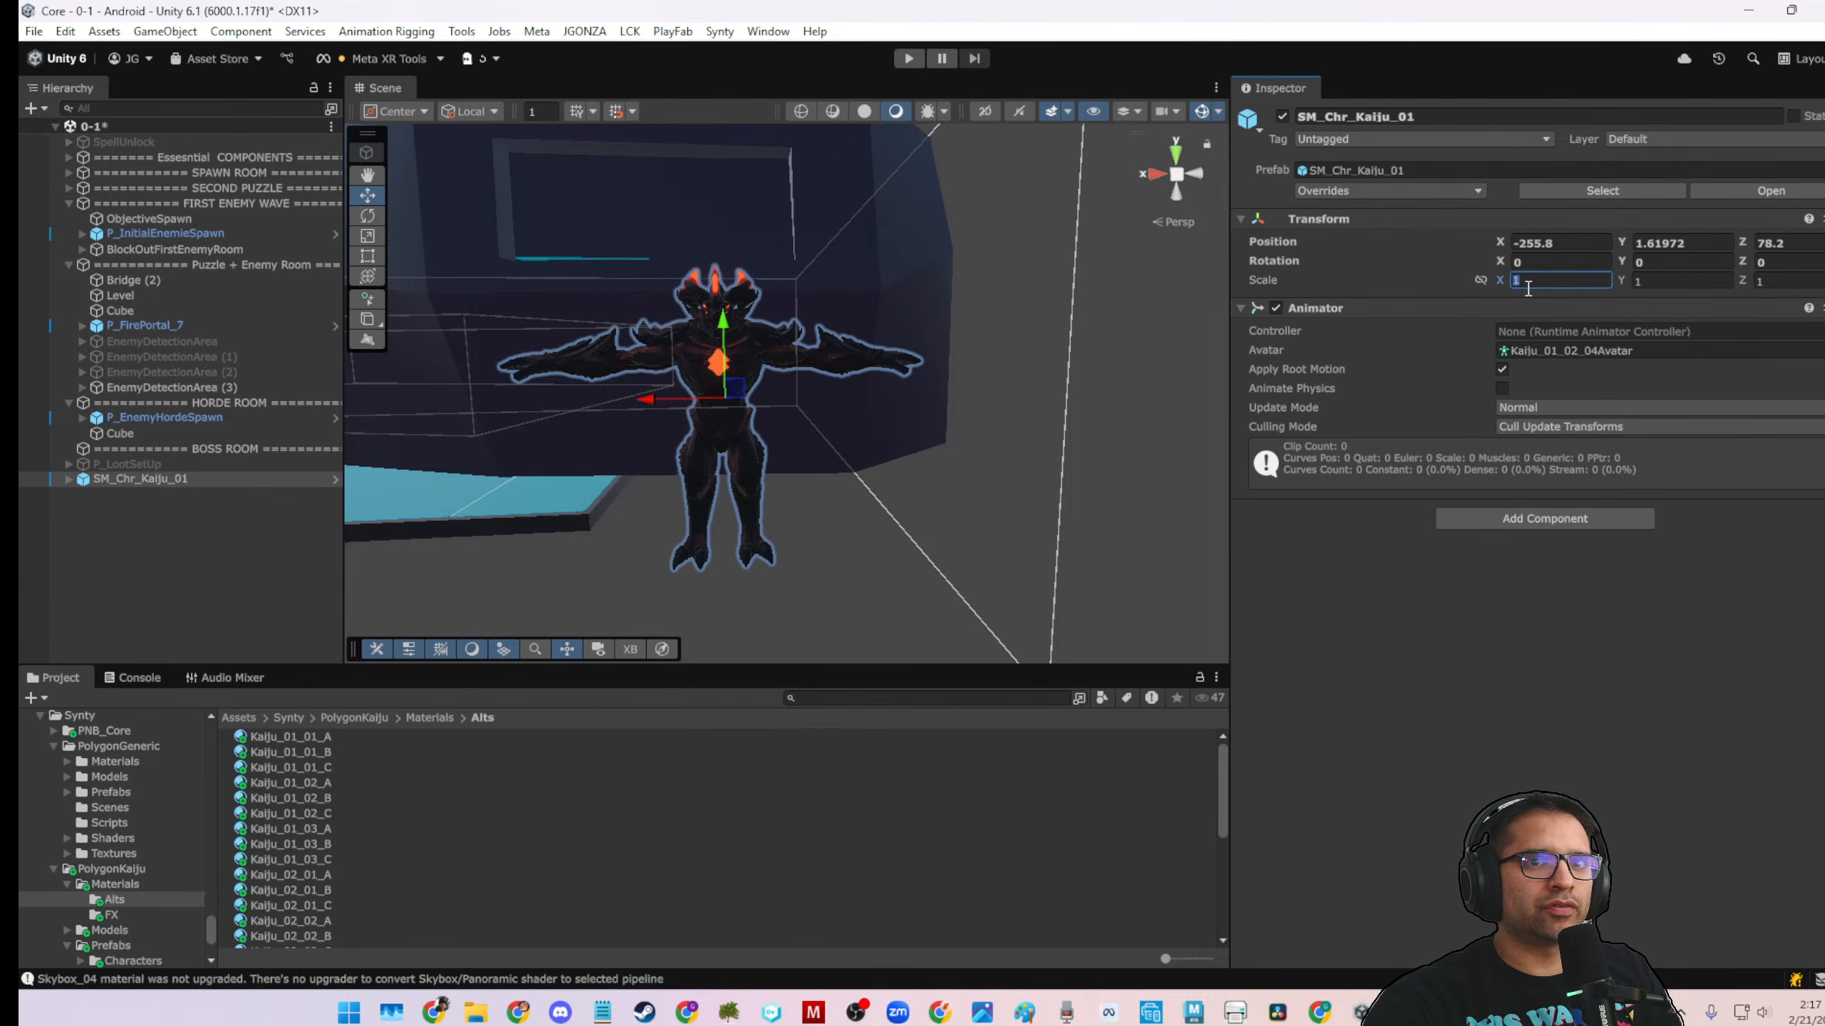
key("Return")
left_click(1520, 281)
type("2")
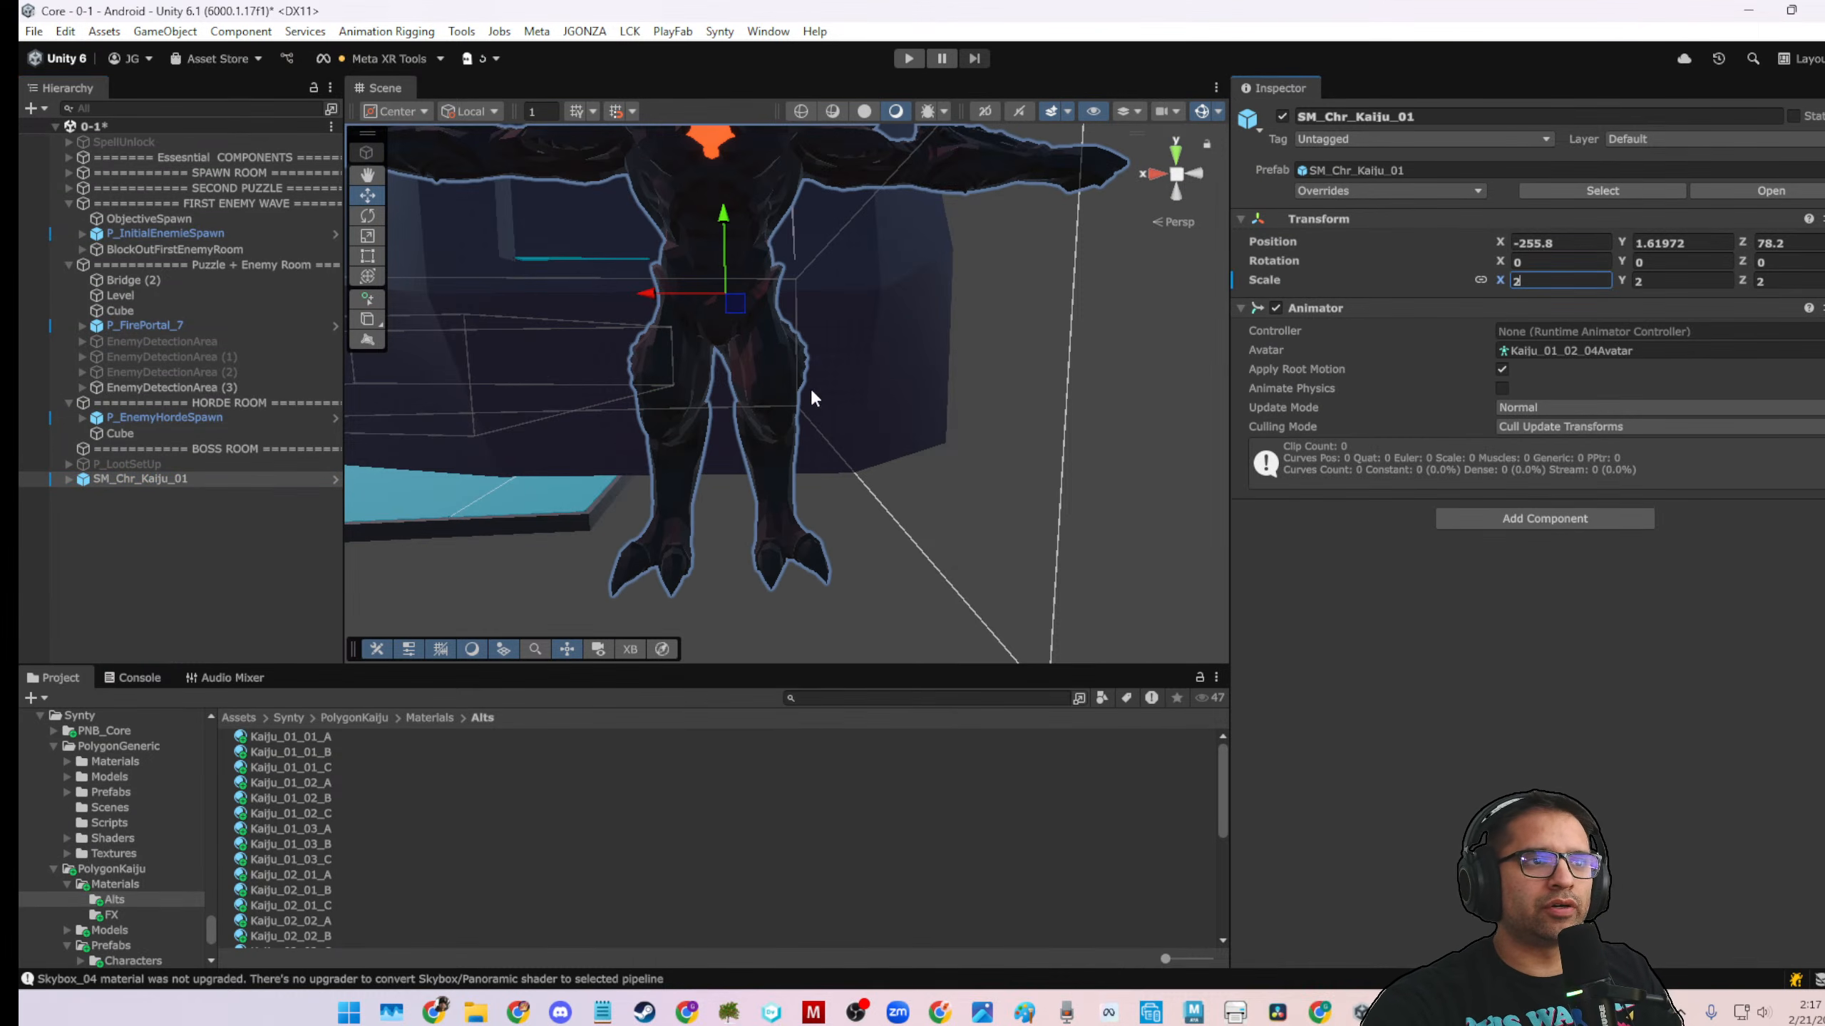
Rotate SM_Chr_Kaiju_01 to about 184.5 degrees around Y and move it to about Z 84.8
scroll(833, 395, "down", 8)
left_click_drag(854, 400, 744, 424, "alt")
scroll(791, 439, "down", 10)
key("e")
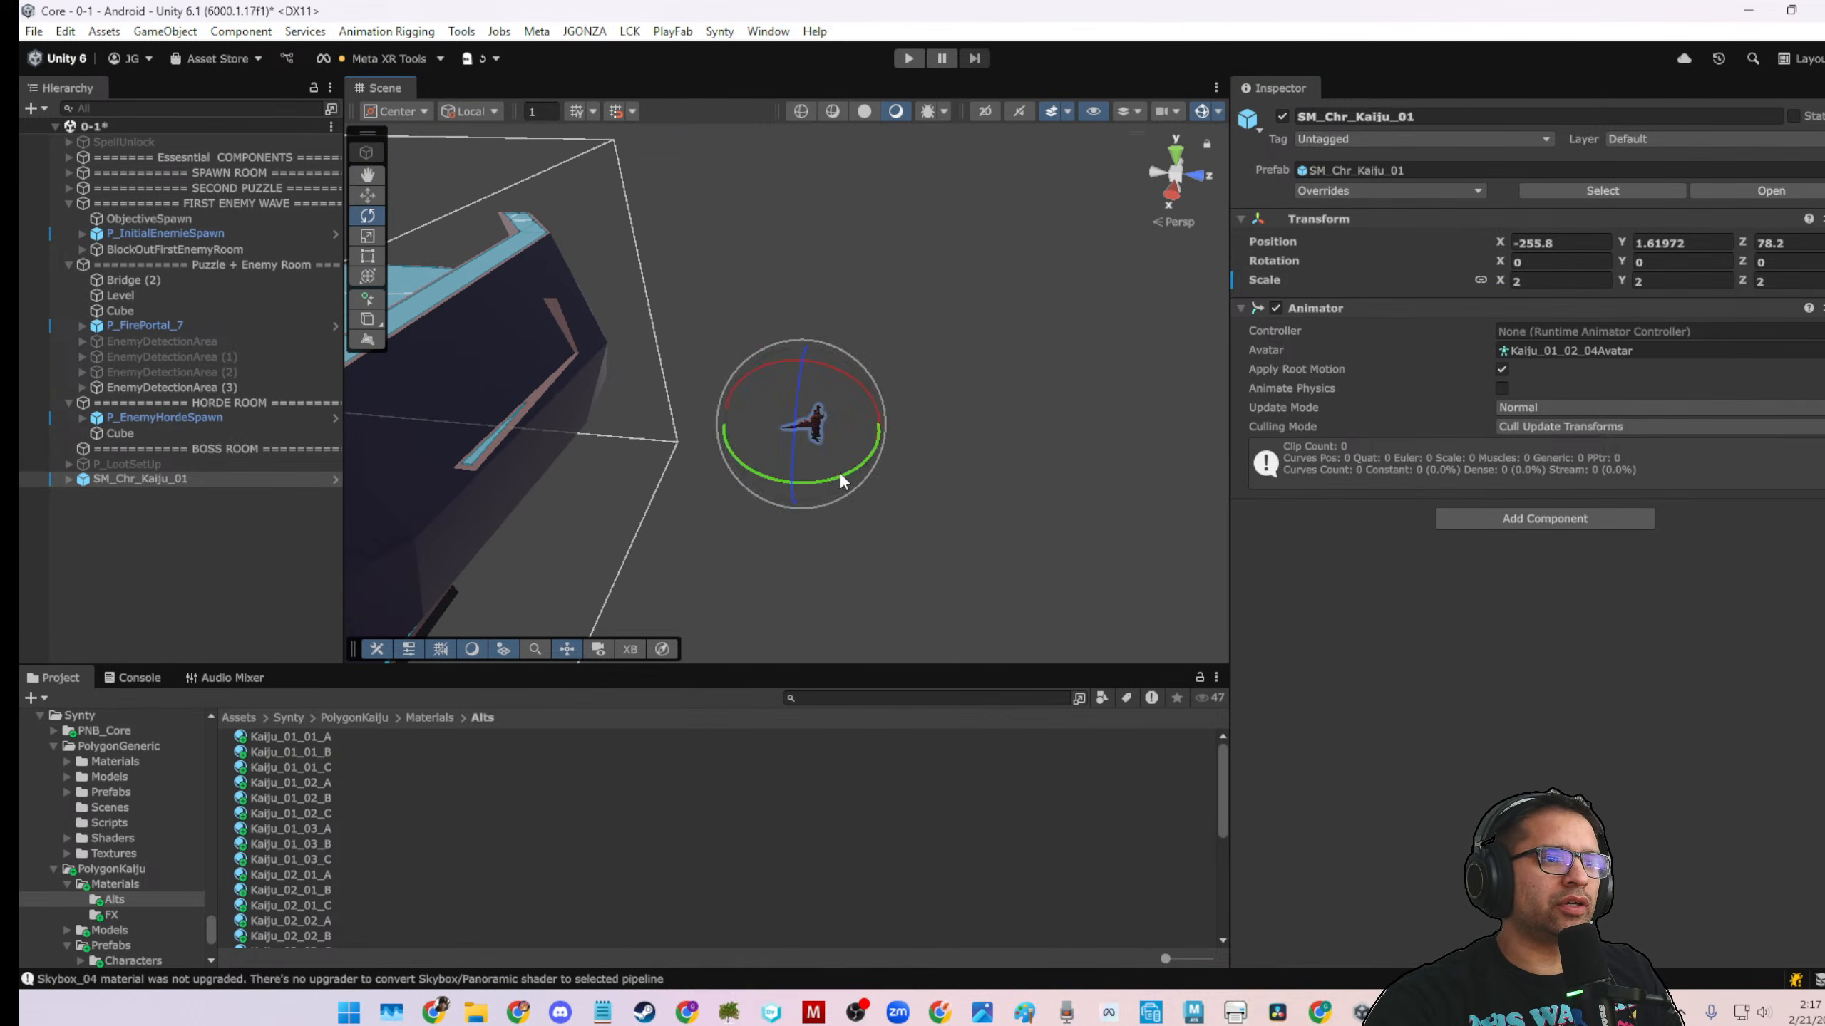
left_click_drag(838, 472, 802, 494)
key("w")
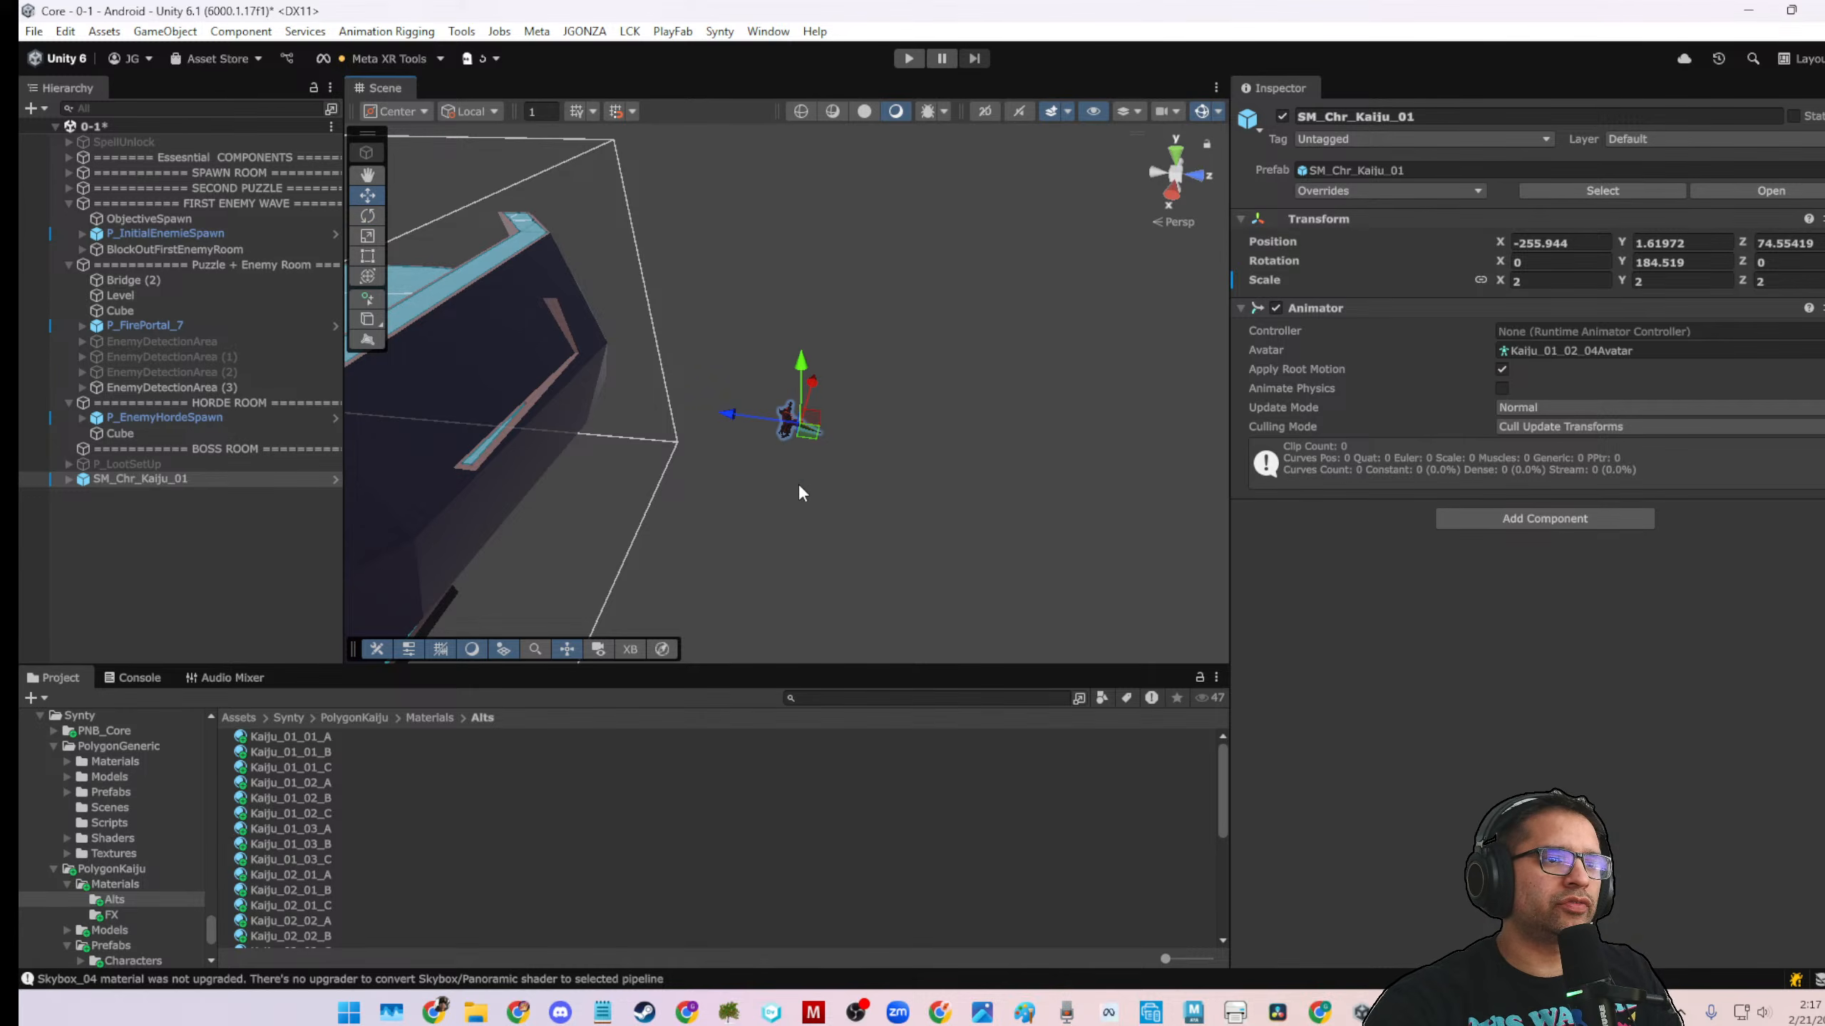
left_click_drag(725, 417, 815, 428)
Select the horde room Cube's outer wall face nearest the kaiju in ProBuilder face editing and shift it slightly outward
middle_click_drag(808, 404, 1010, 420)
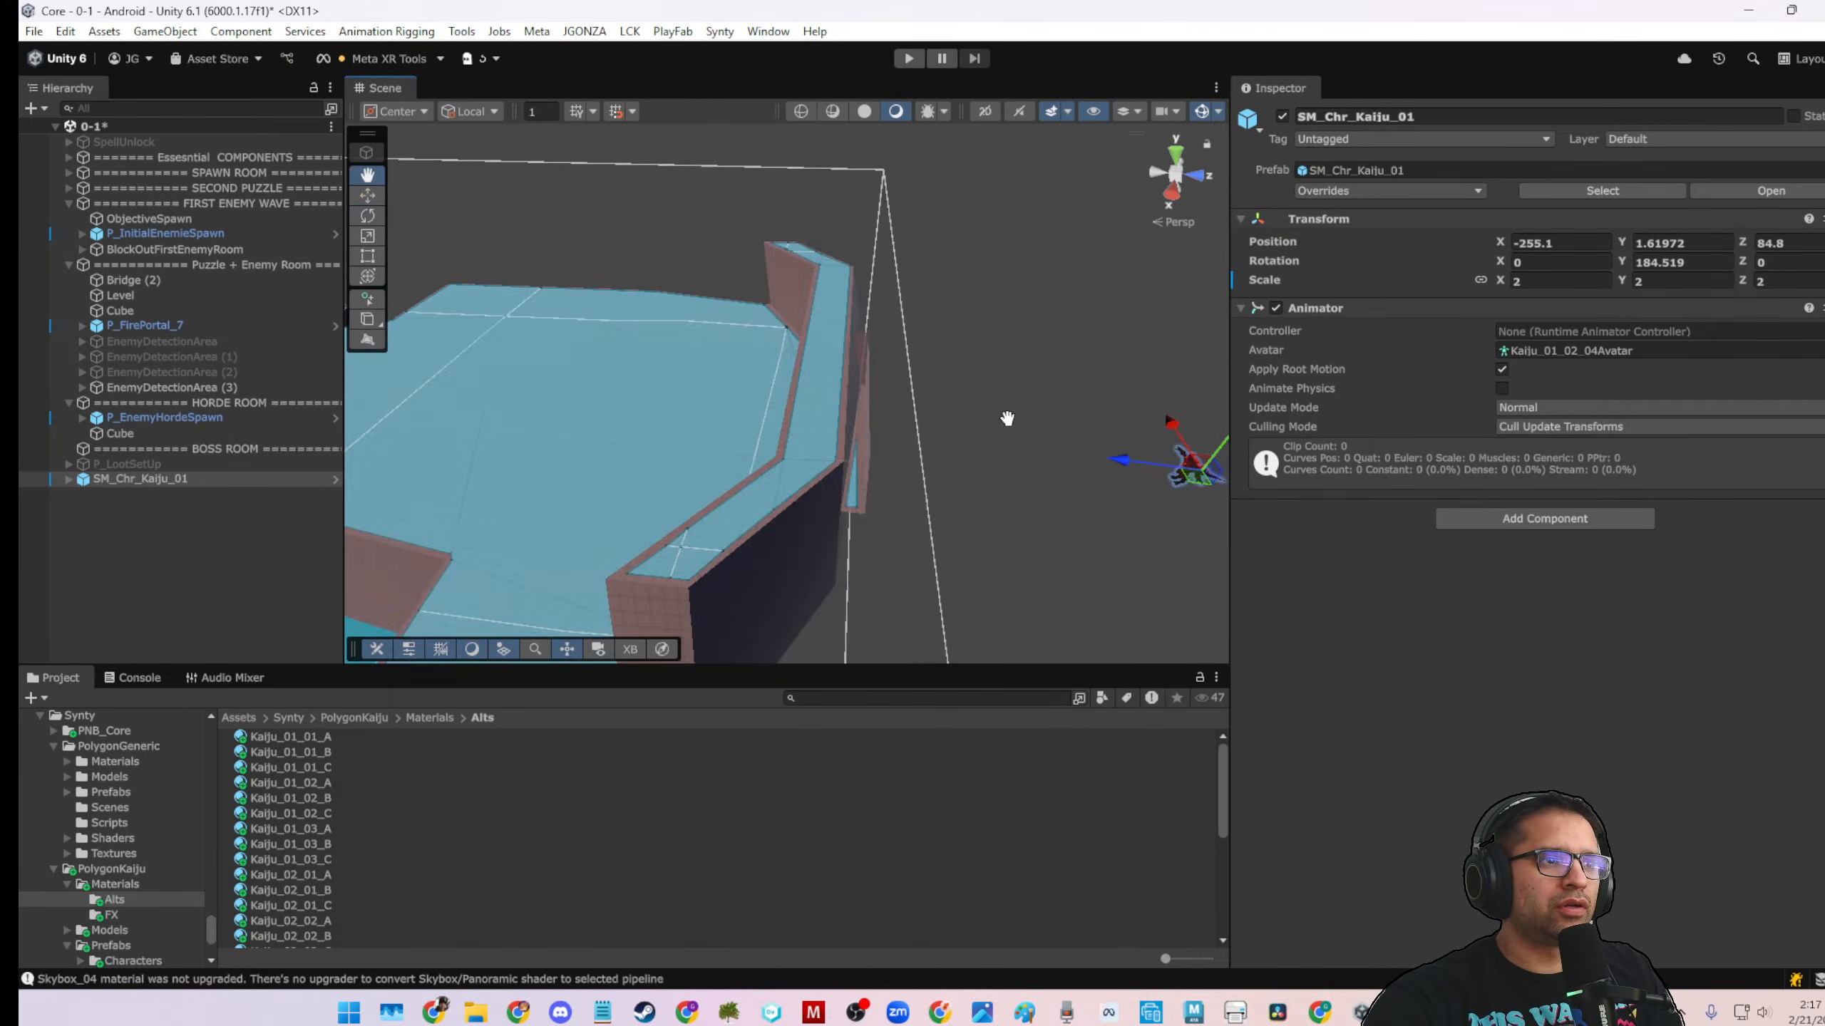
left_click_drag(1010, 420, 686, 364, "alt")
left_click(850, 423)
scroll(843, 419, "up", 4)
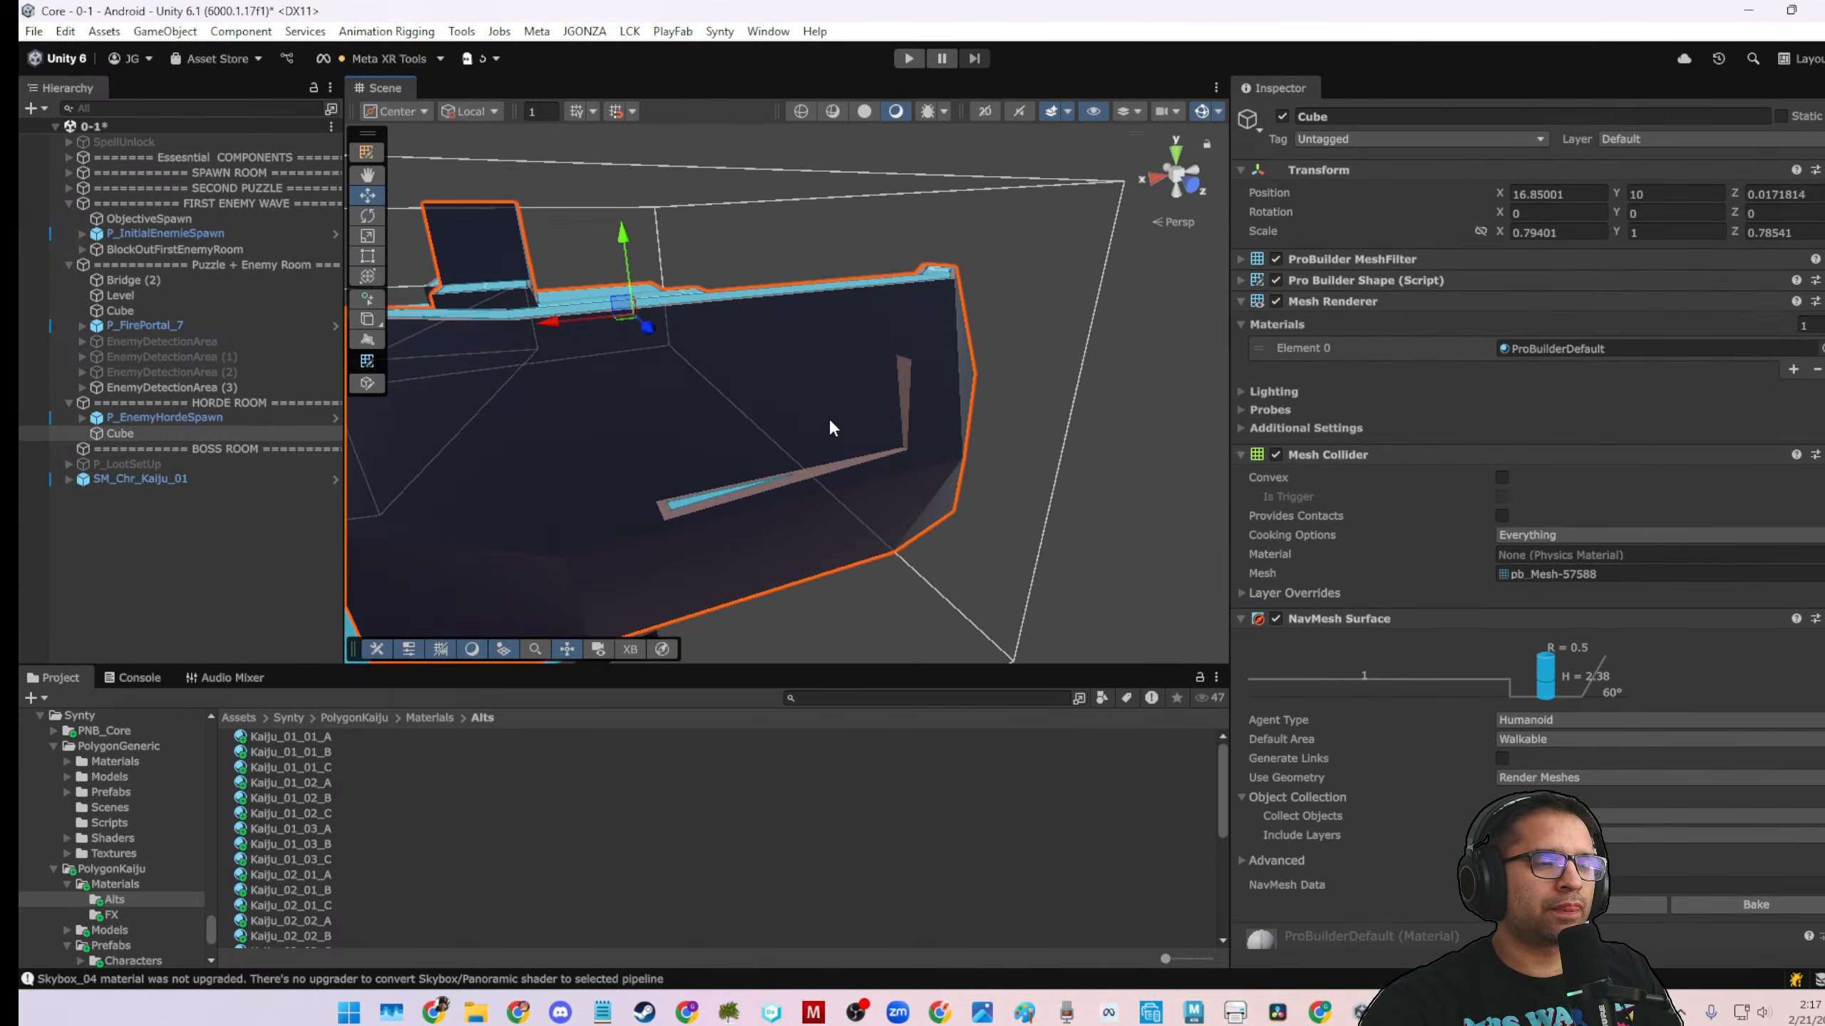
left_click(372, 155)
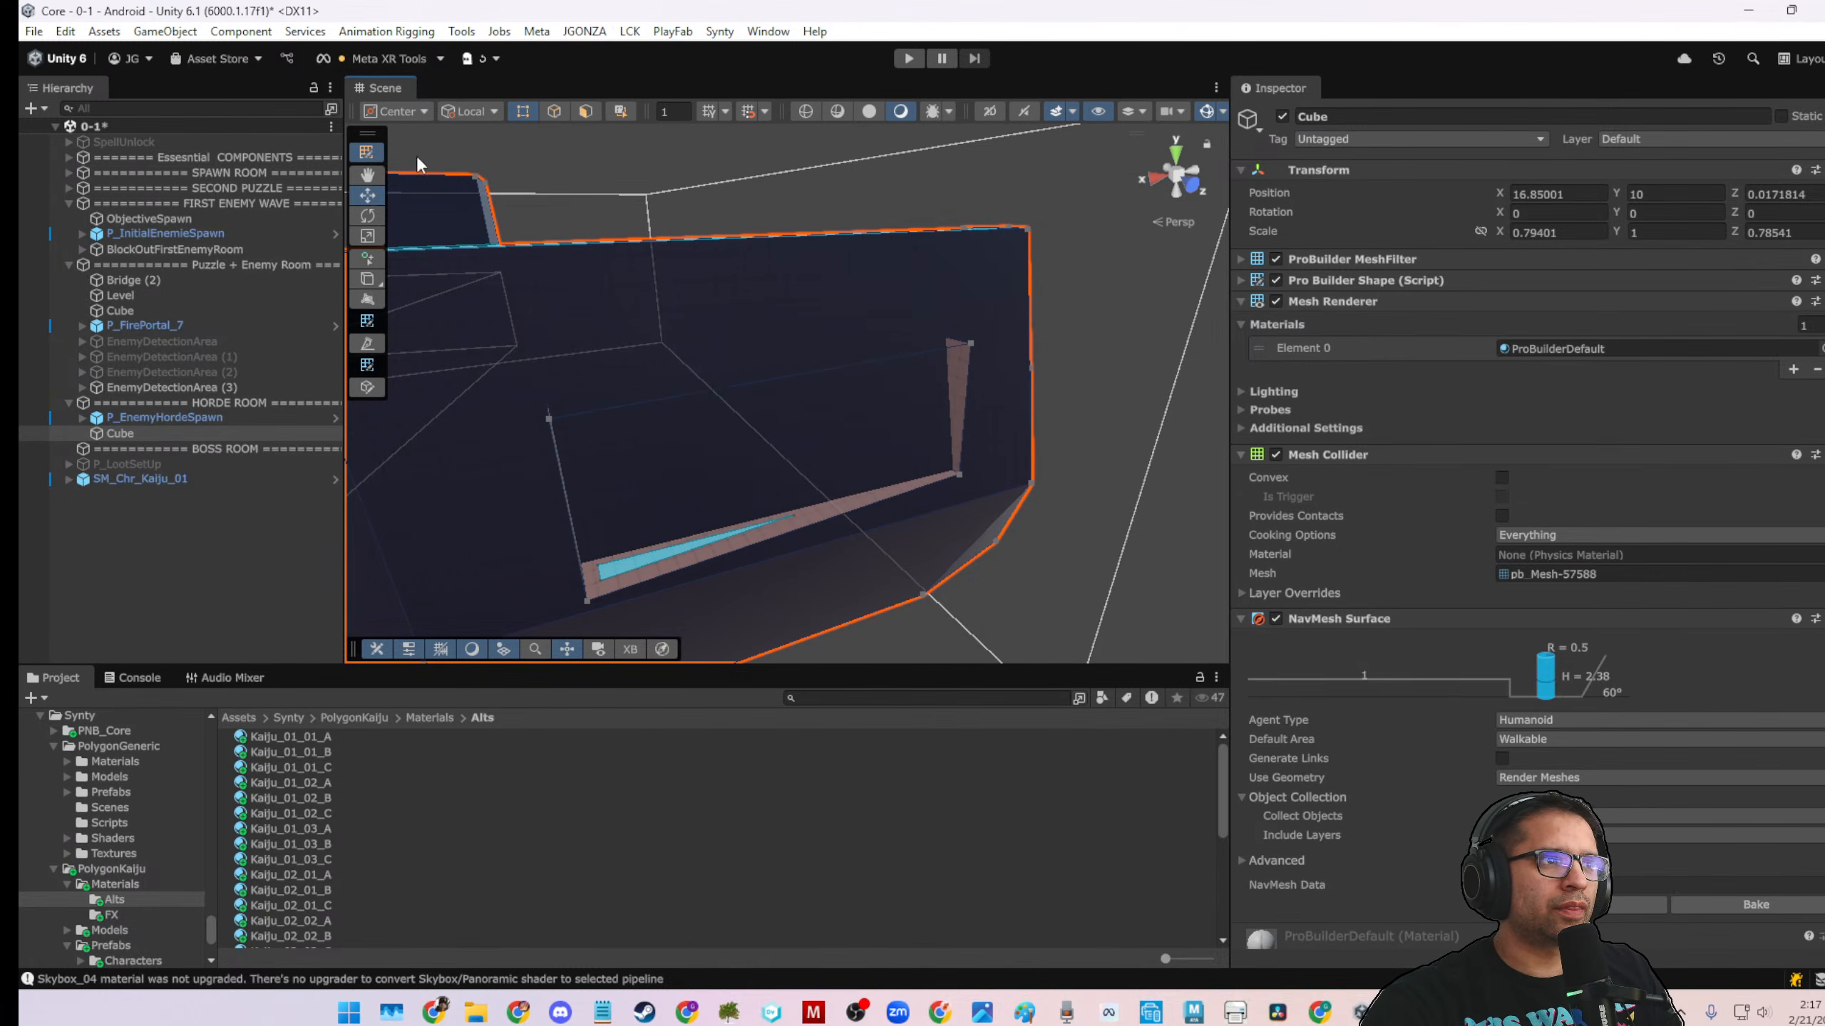
left_click(583, 111)
left_click(842, 434)
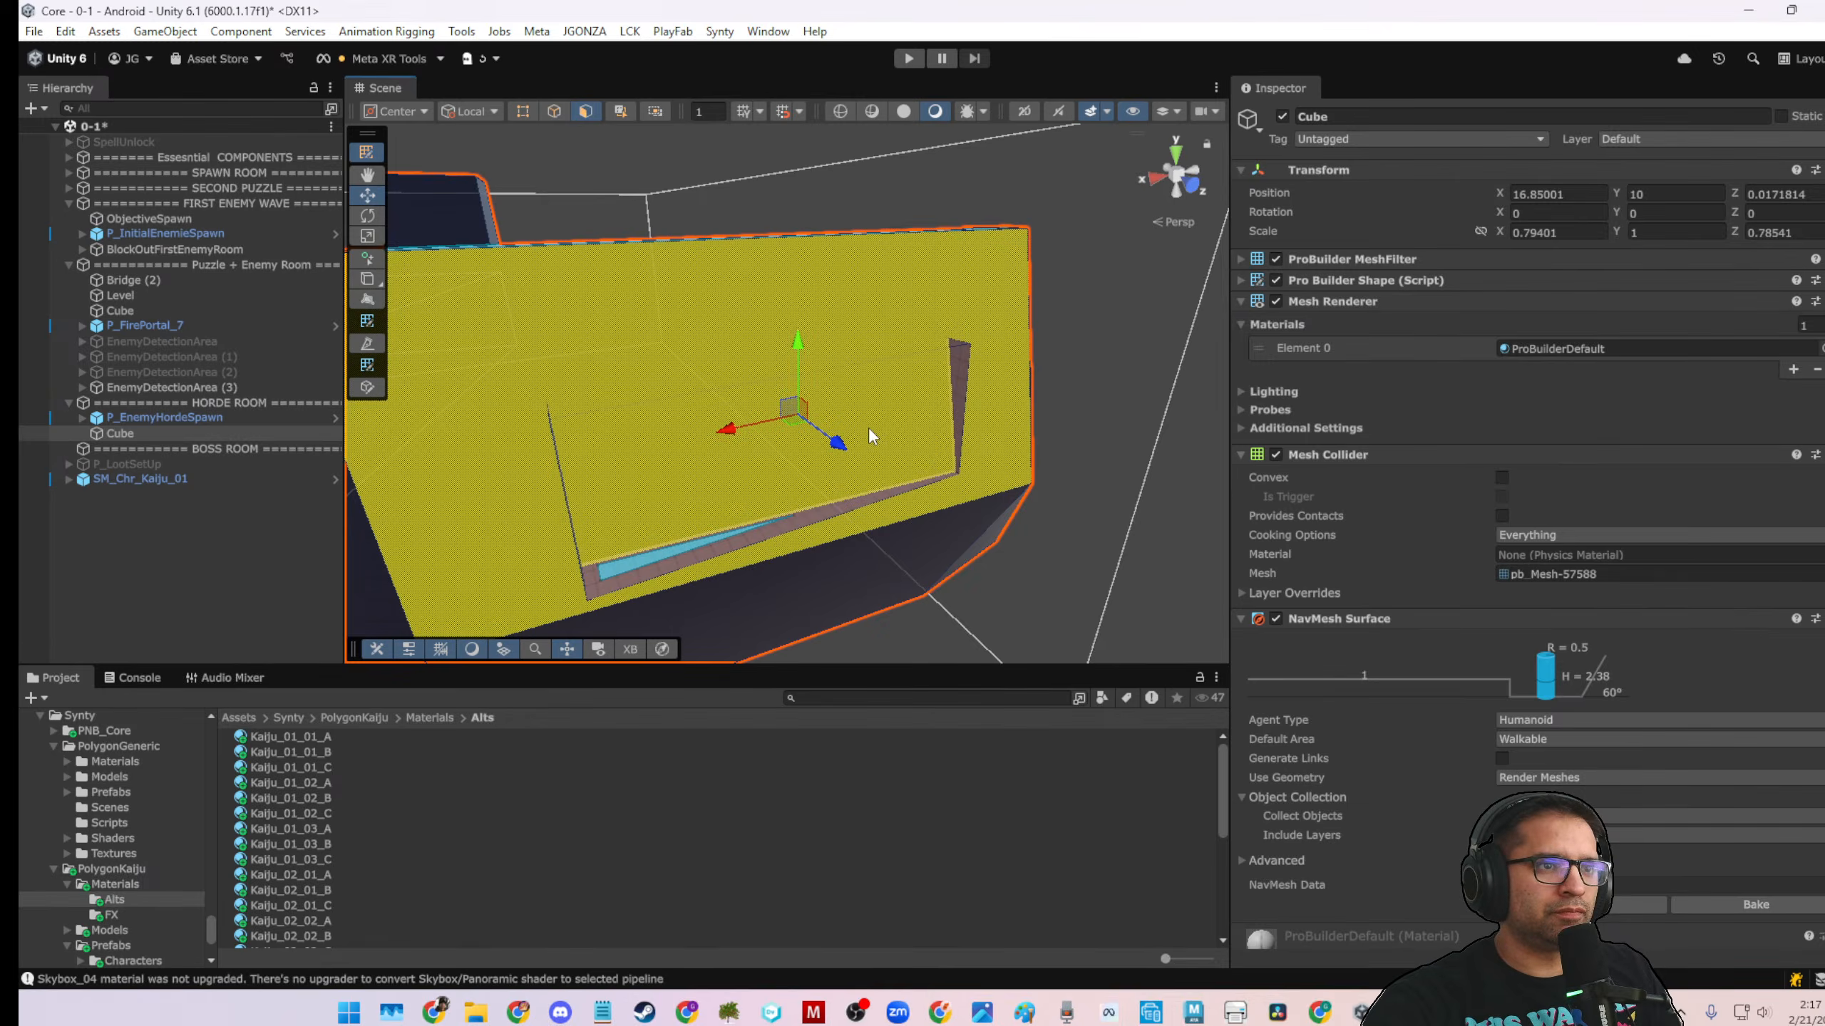
left_click_drag(838, 446, 790, 447)
Inset a smaller rectangle in the outer wall face, lower it toward the floor, and delete it to make an opening
key("ctrl+e")
key("e")
key("r")
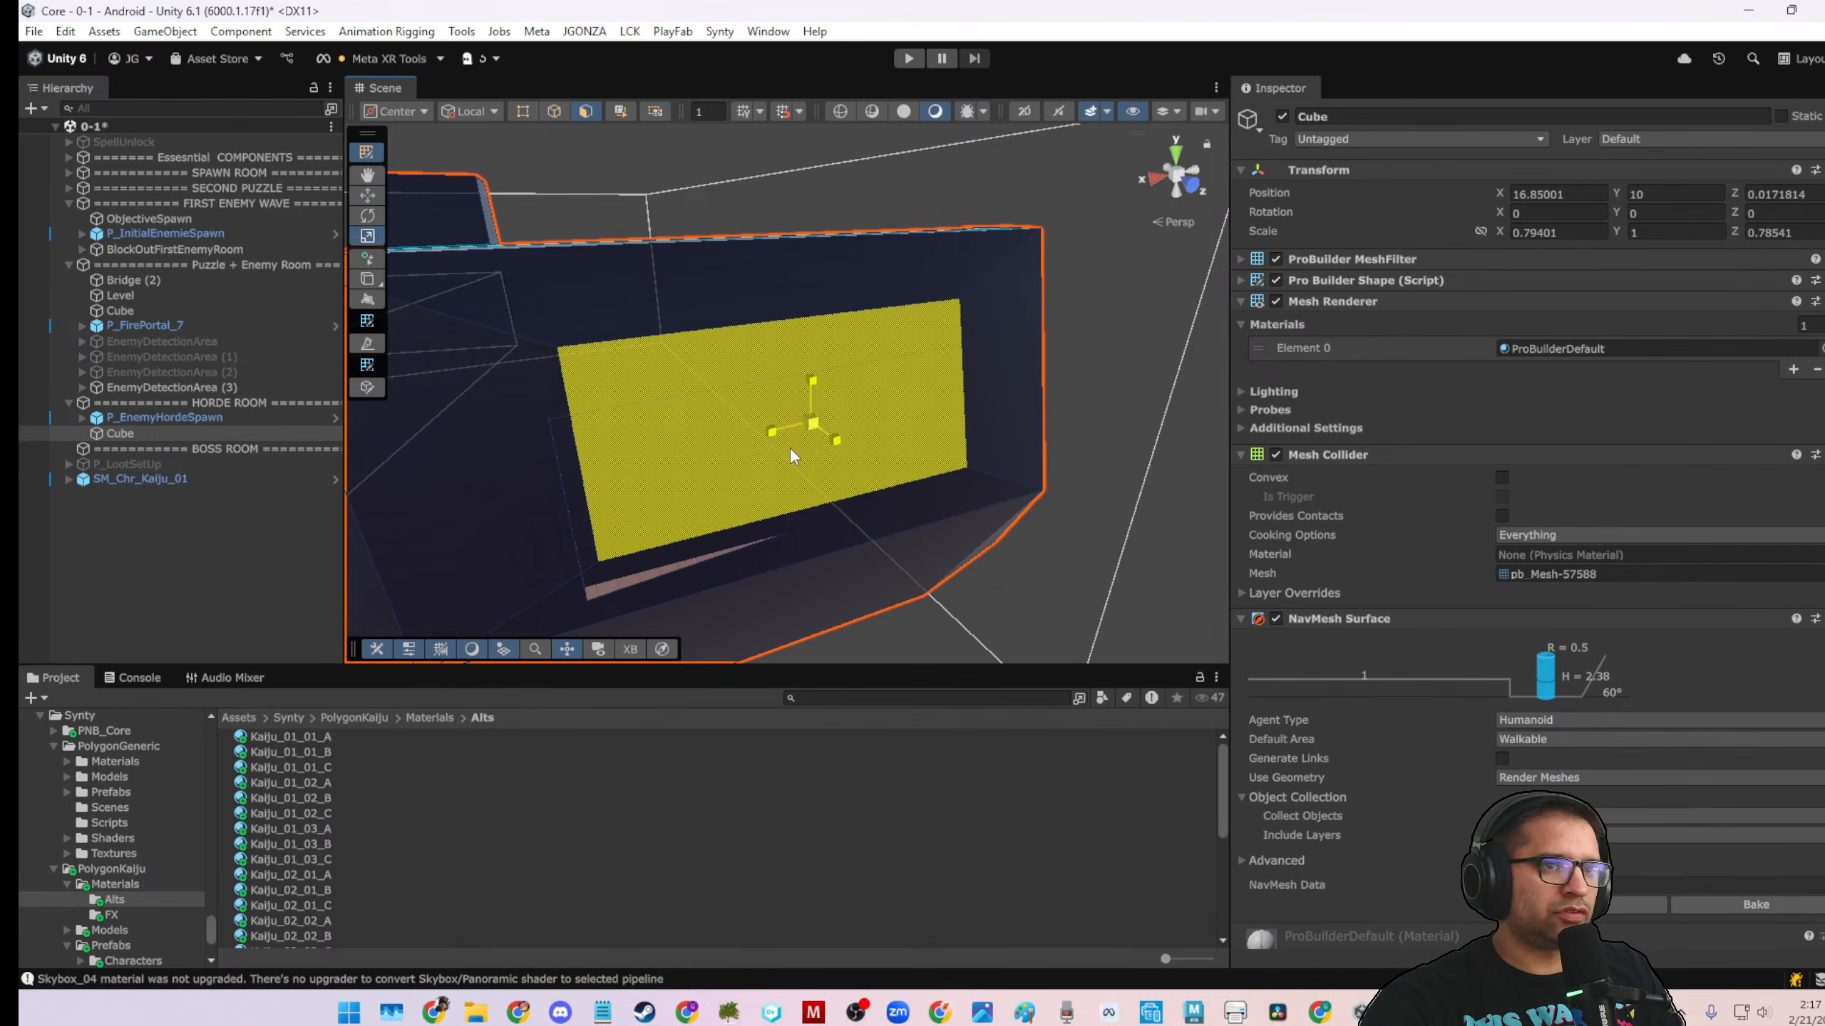
key("w")
left_click_drag(801, 362, 798, 403)
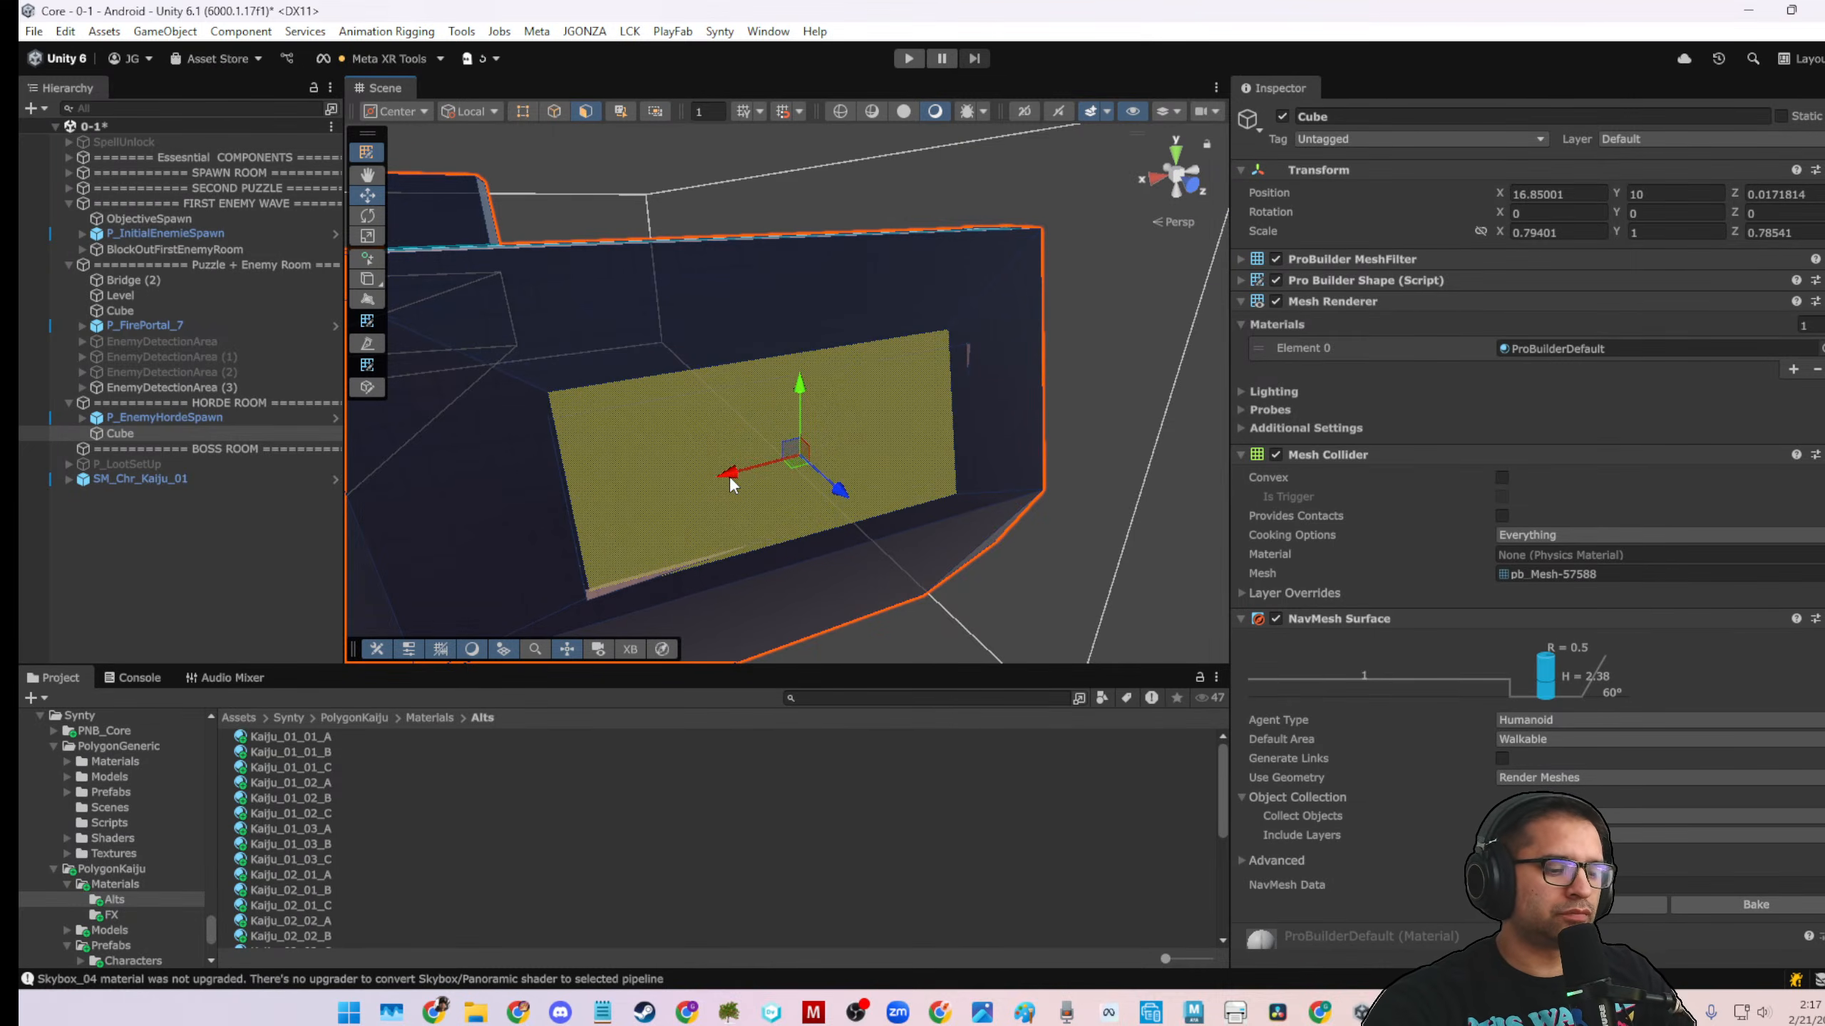
key("BackSpace")
Delete the horde room's inner wall face behind the new opening
scroll(805, 468, "up", 3)
left_click_drag(810, 468, 1680, 469, "alt")
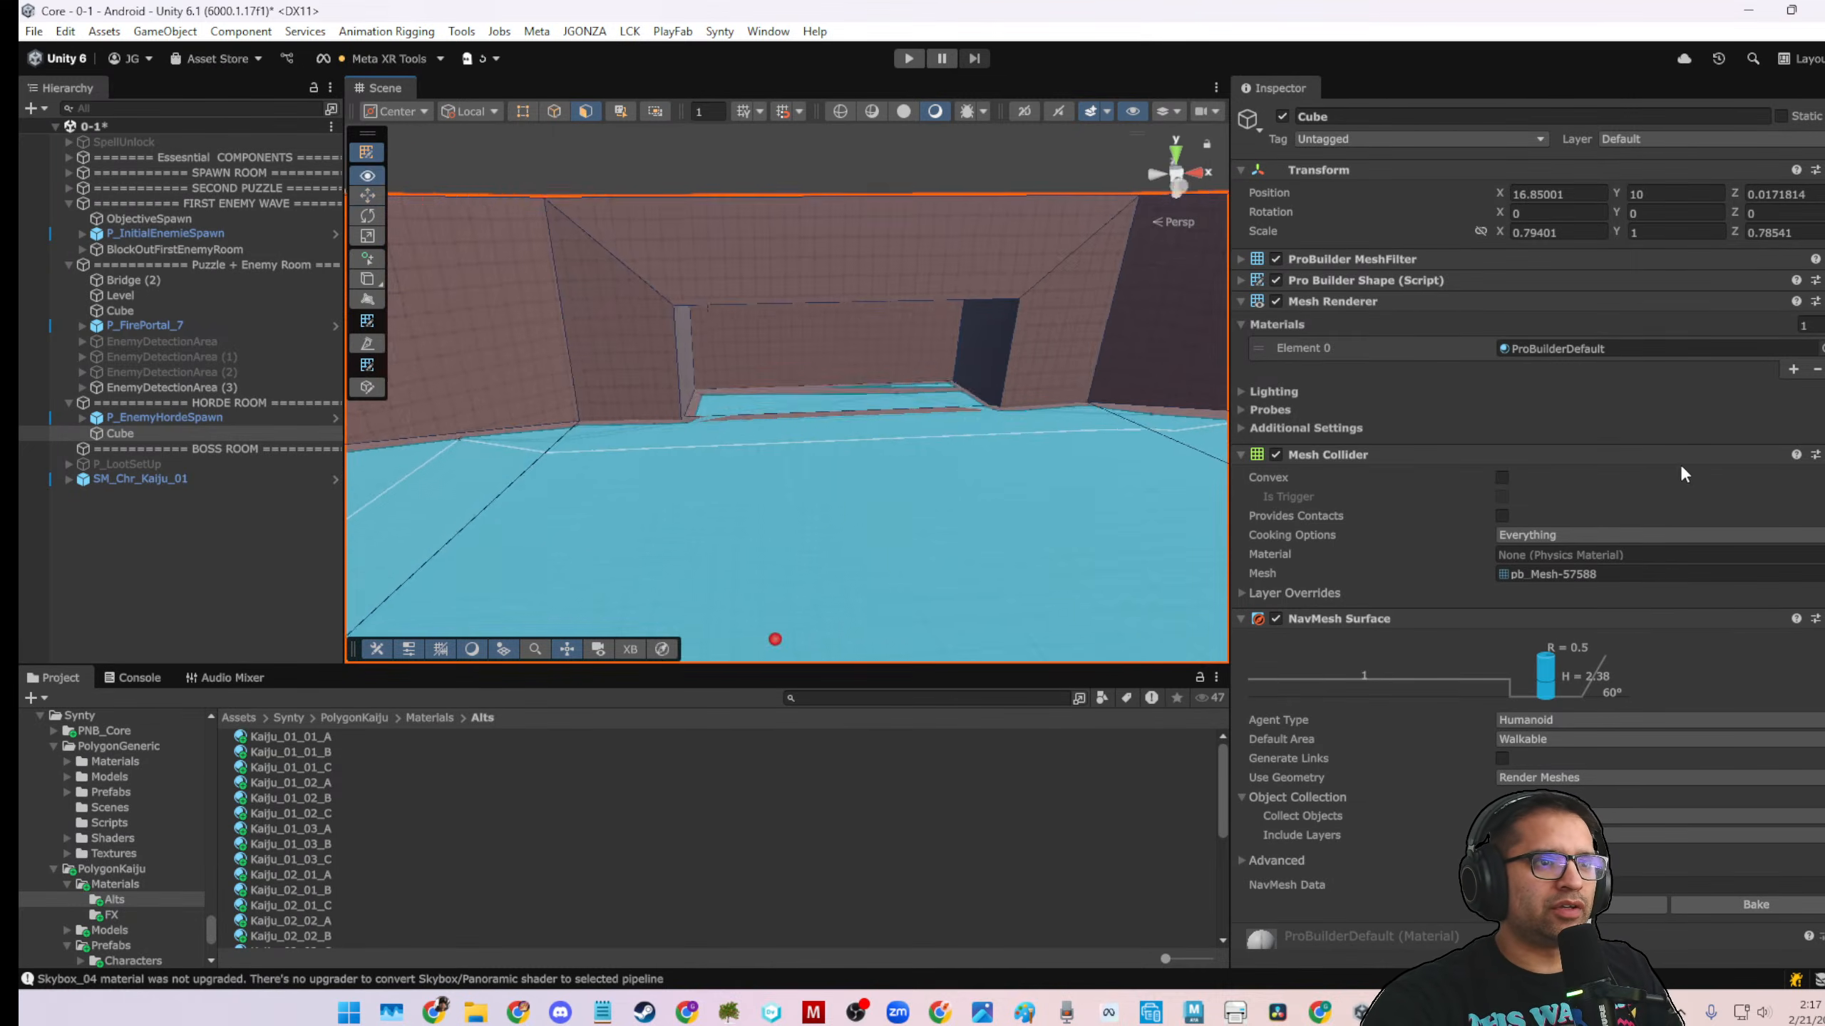
left_click(883, 352)
key("BackSpace")
mouse_move(881, 348)
left_mouse_down("alt")
mouse_move(907, 403)
mouse_move(1221, 417)
mouse_move(92, 453)
mouse_move(864, 365)
mouse_move(826, 405)
mouse_move(883, 339)
left_mouse_up("alt")
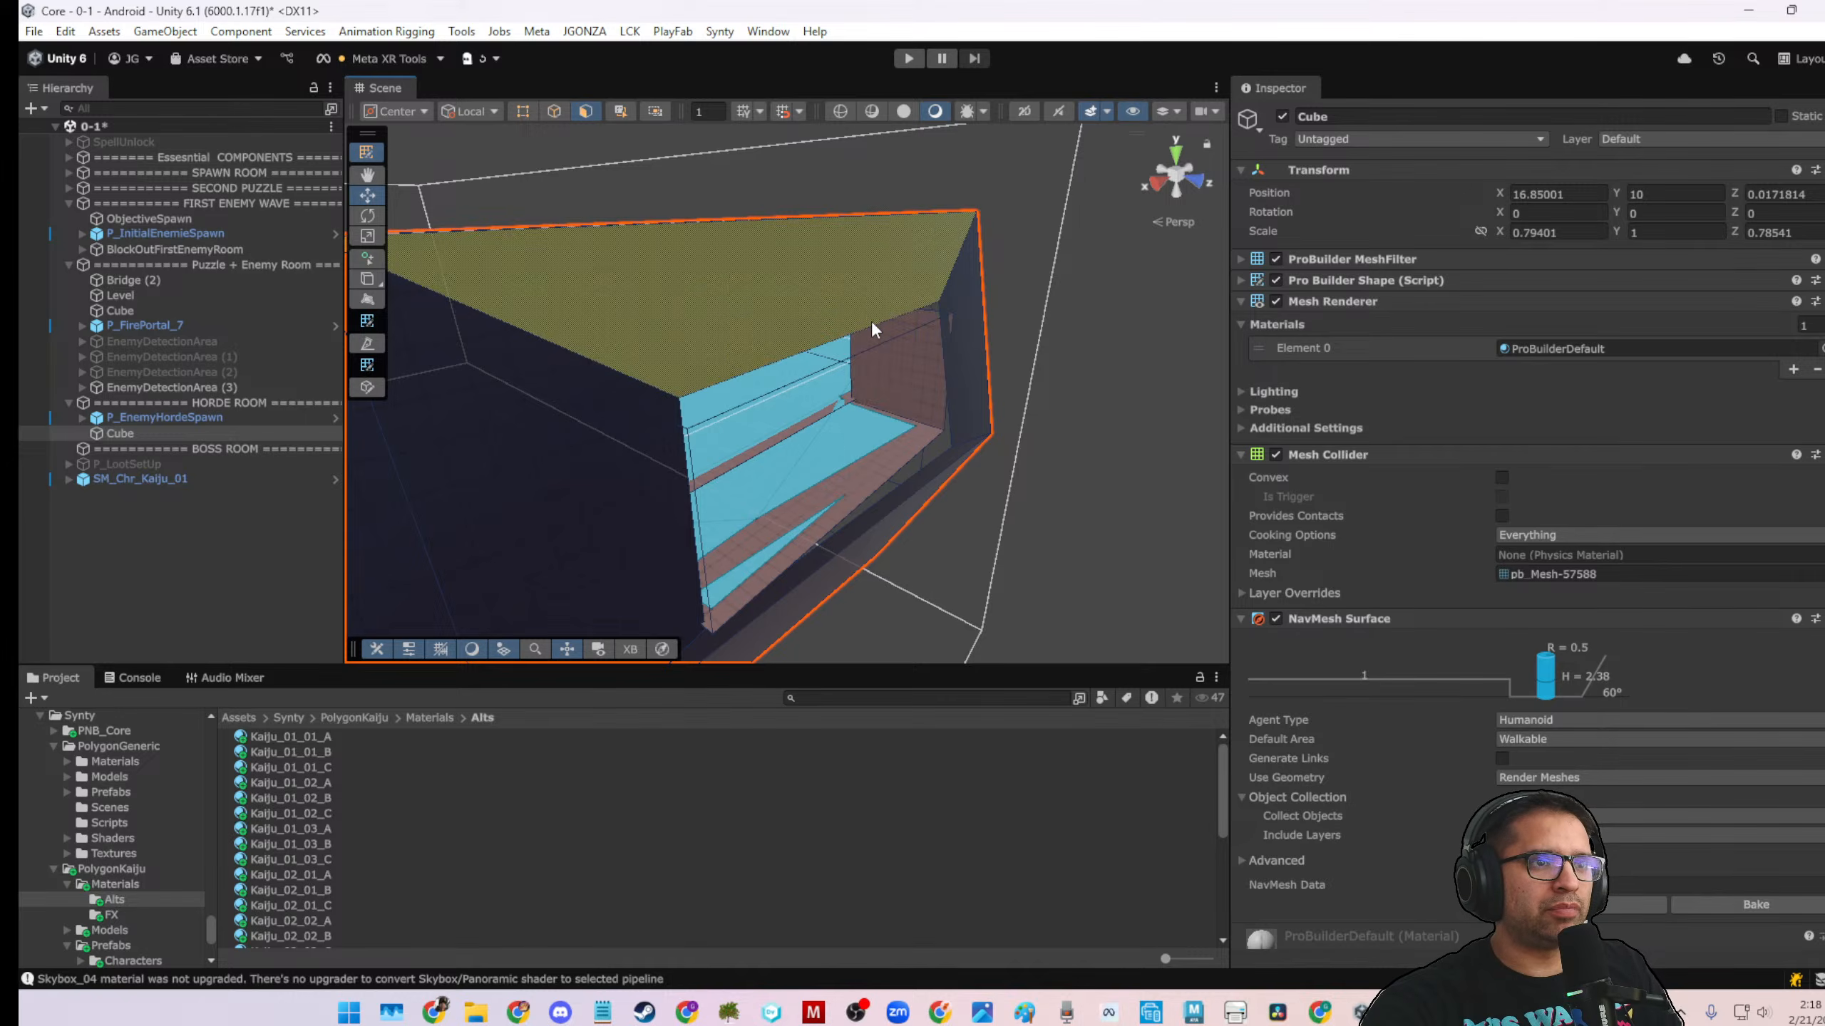
Select the face spanning the horde room's wall opening and scale it up wider and taller than the hole
left_click(872, 325)
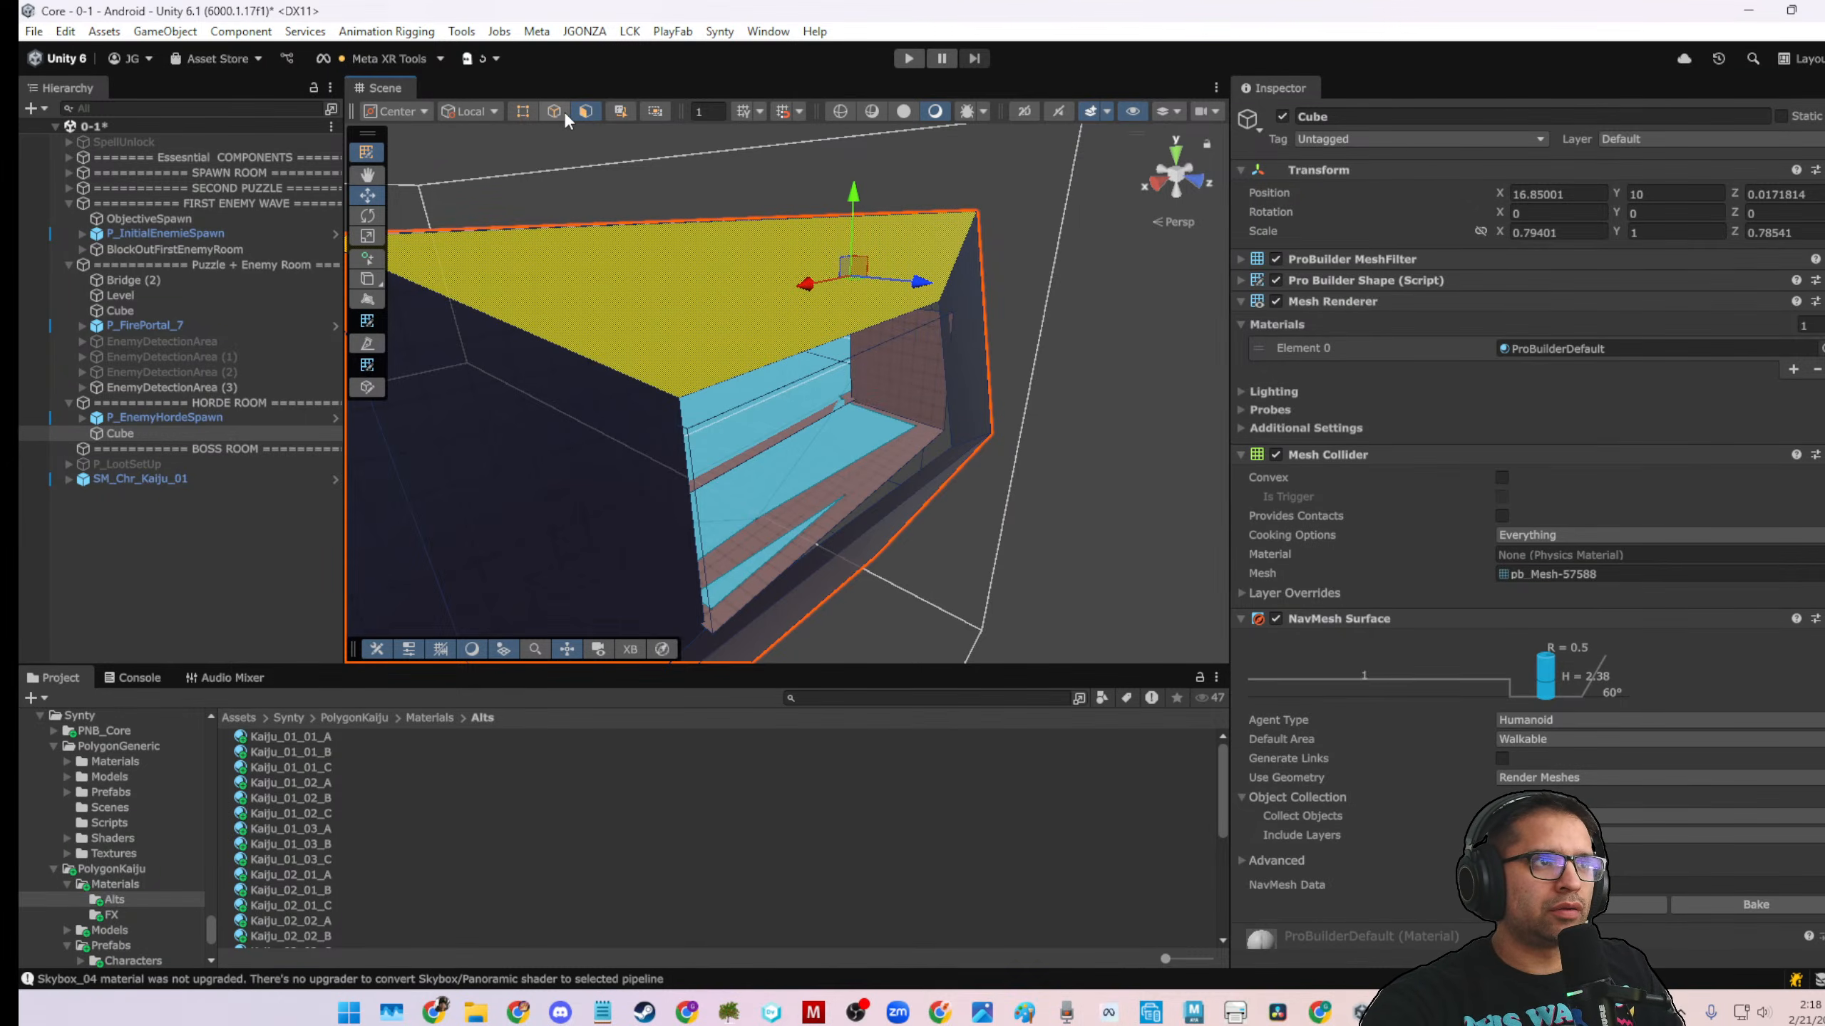
left_click_drag(646, 187, 760, 510, "alt")
left_click(760, 510)
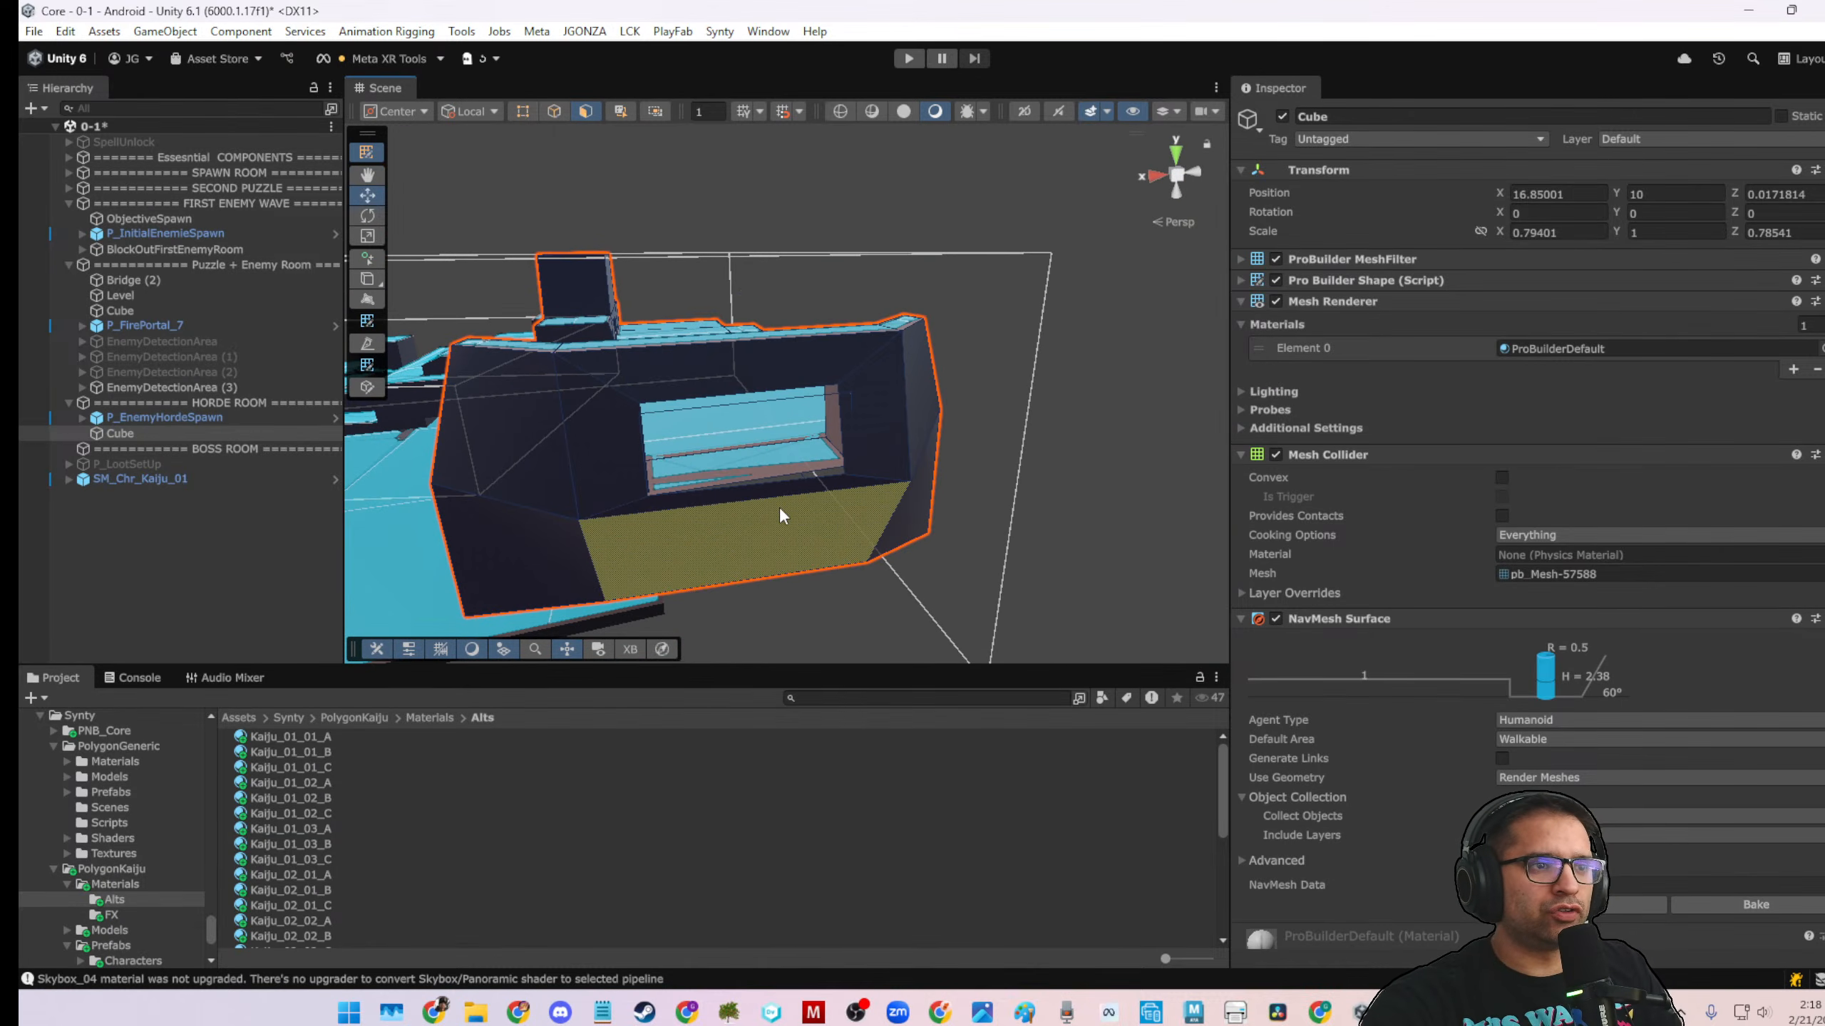
left_click(772, 493)
key("r")
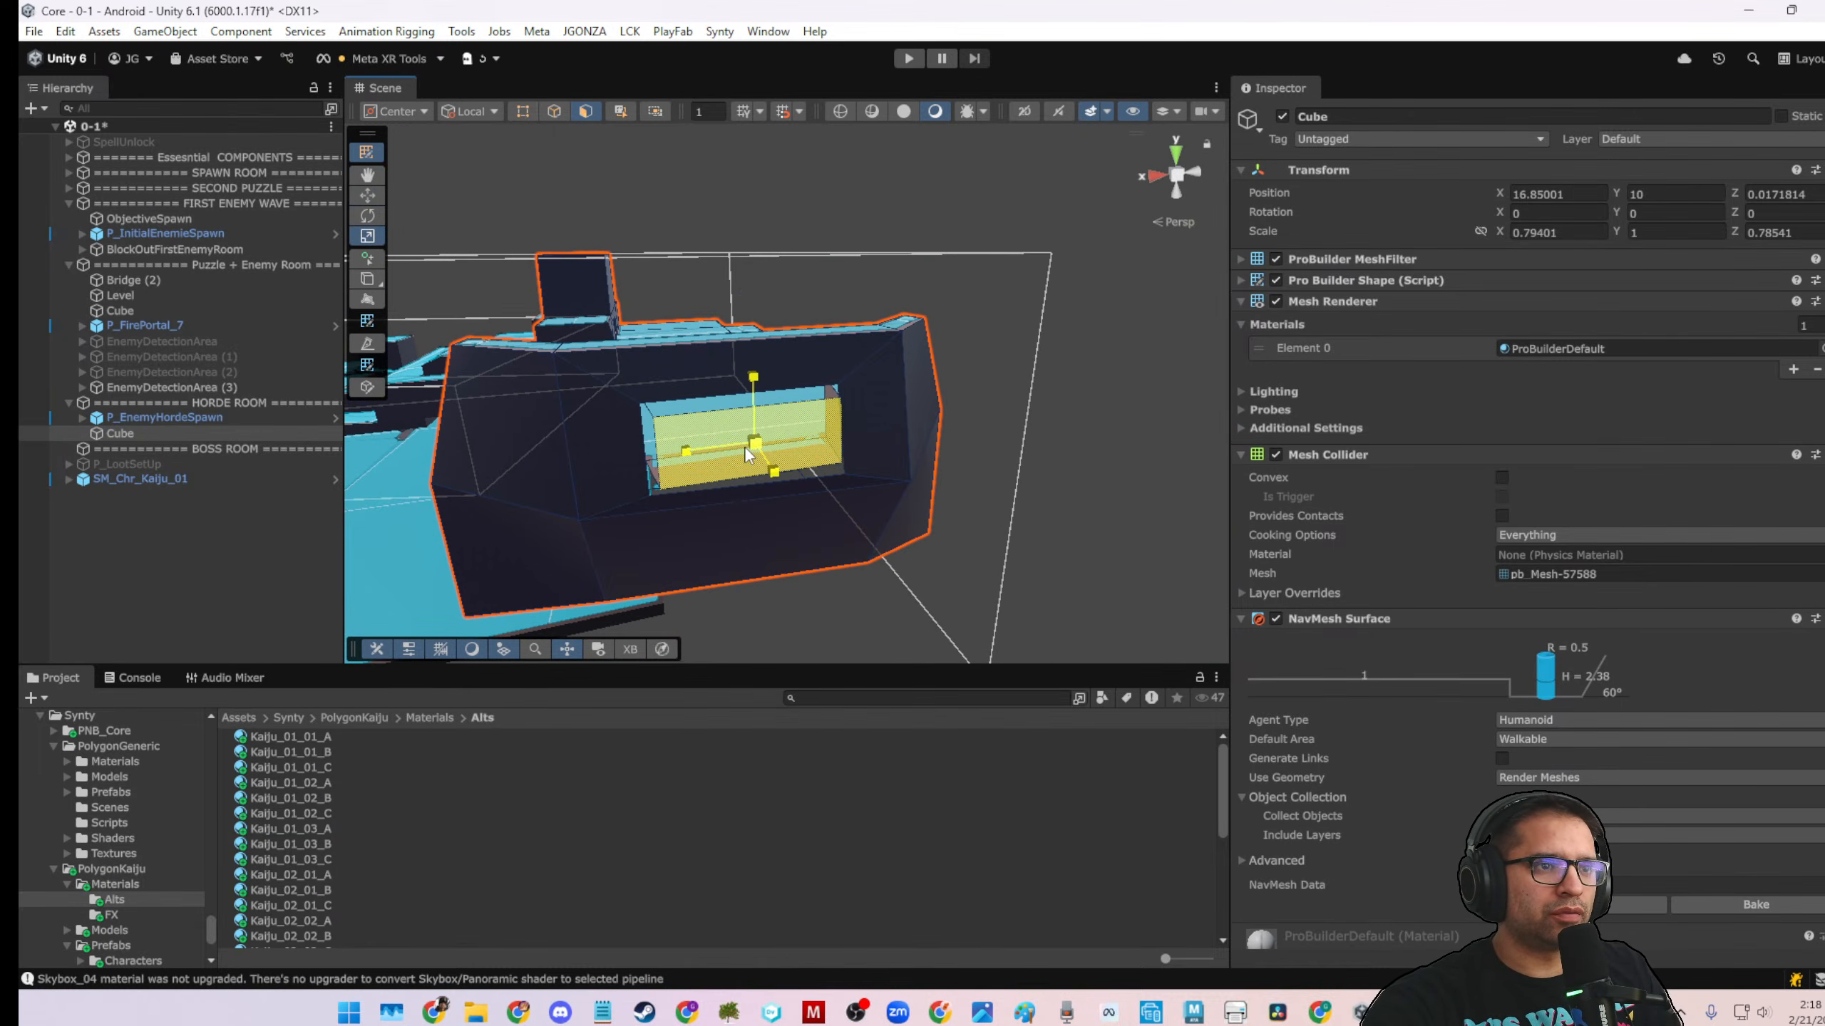
key("w")
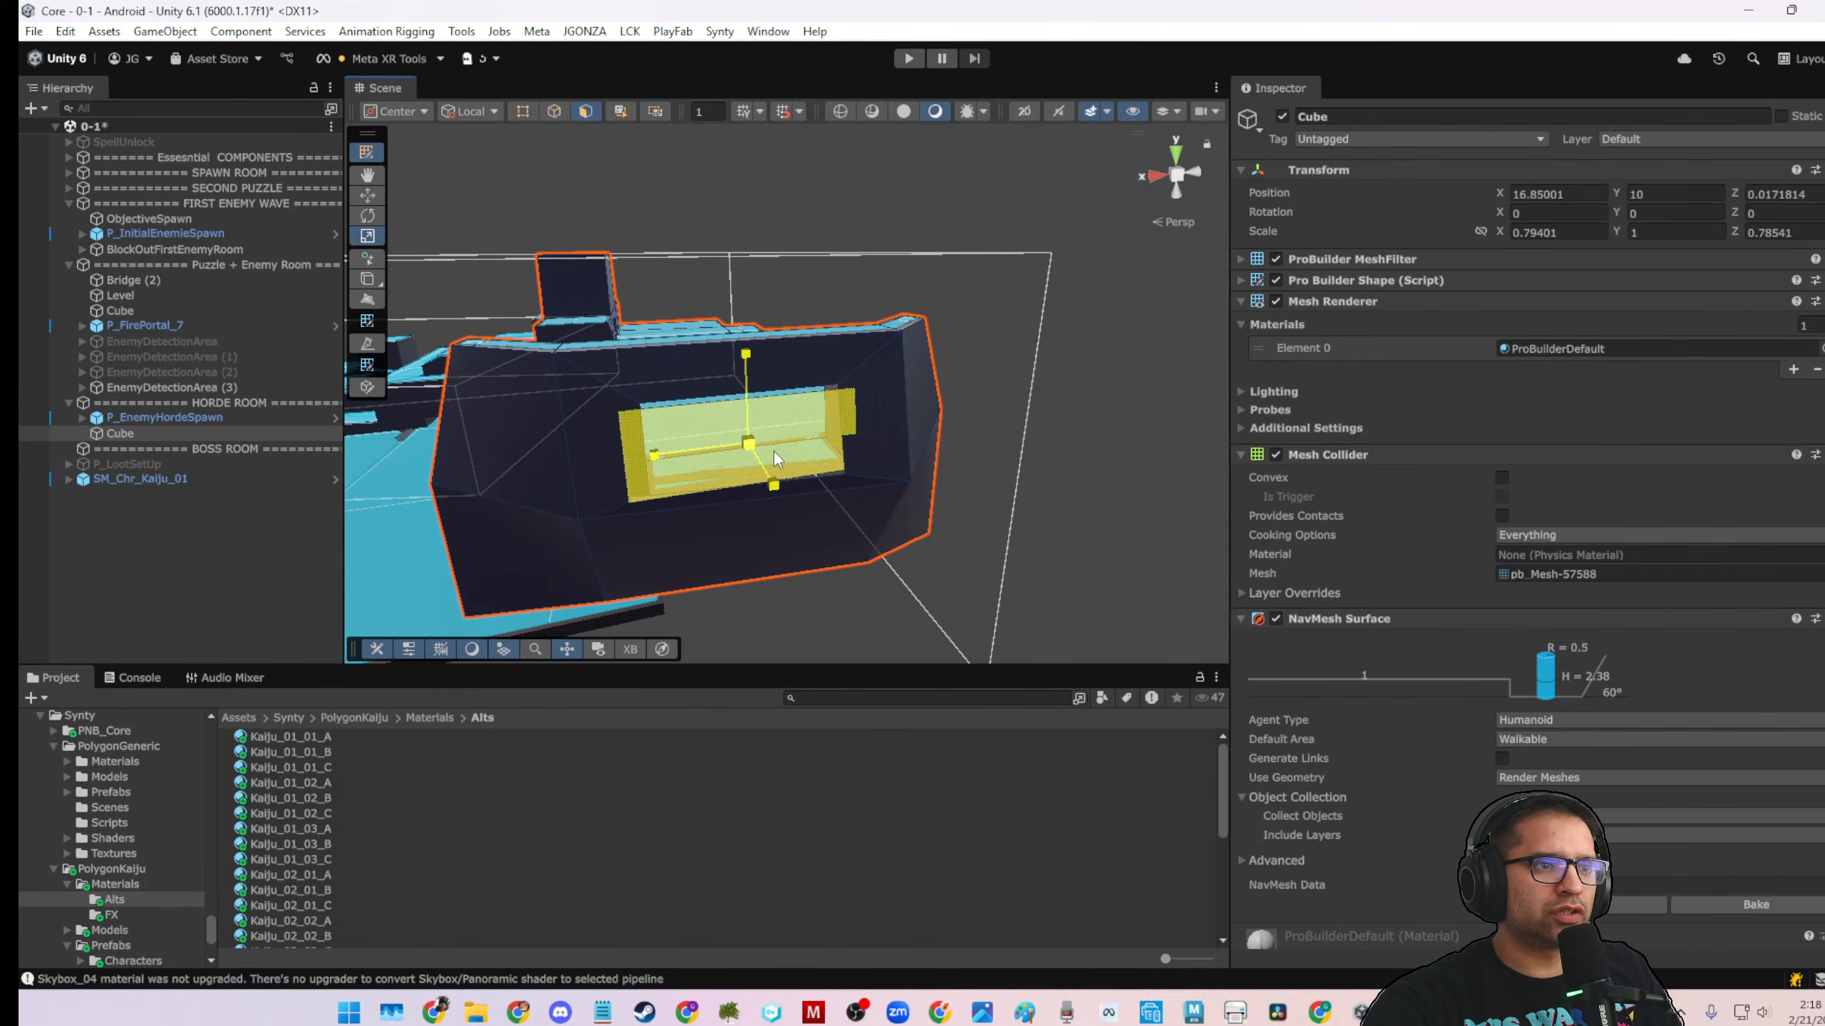
left_click_drag(773, 451, 887, 483, "alt")
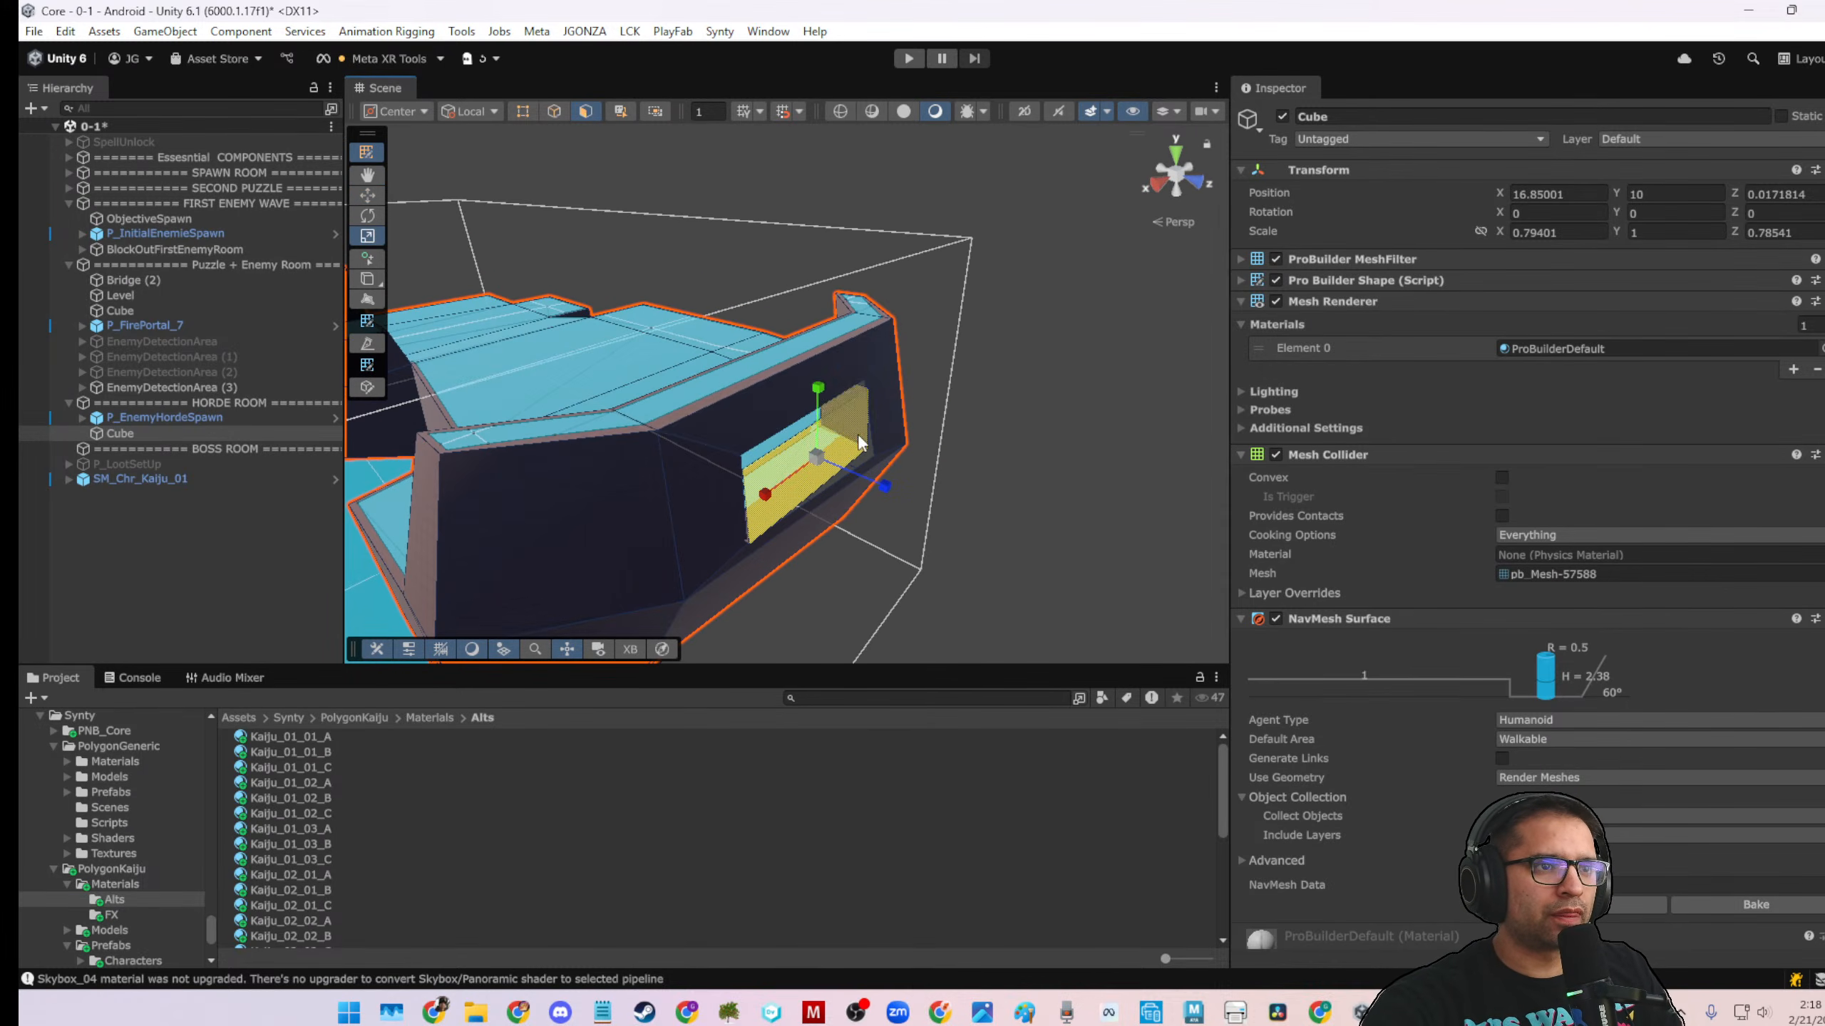
left_click_drag(822, 398, 824, 365)
key("e")
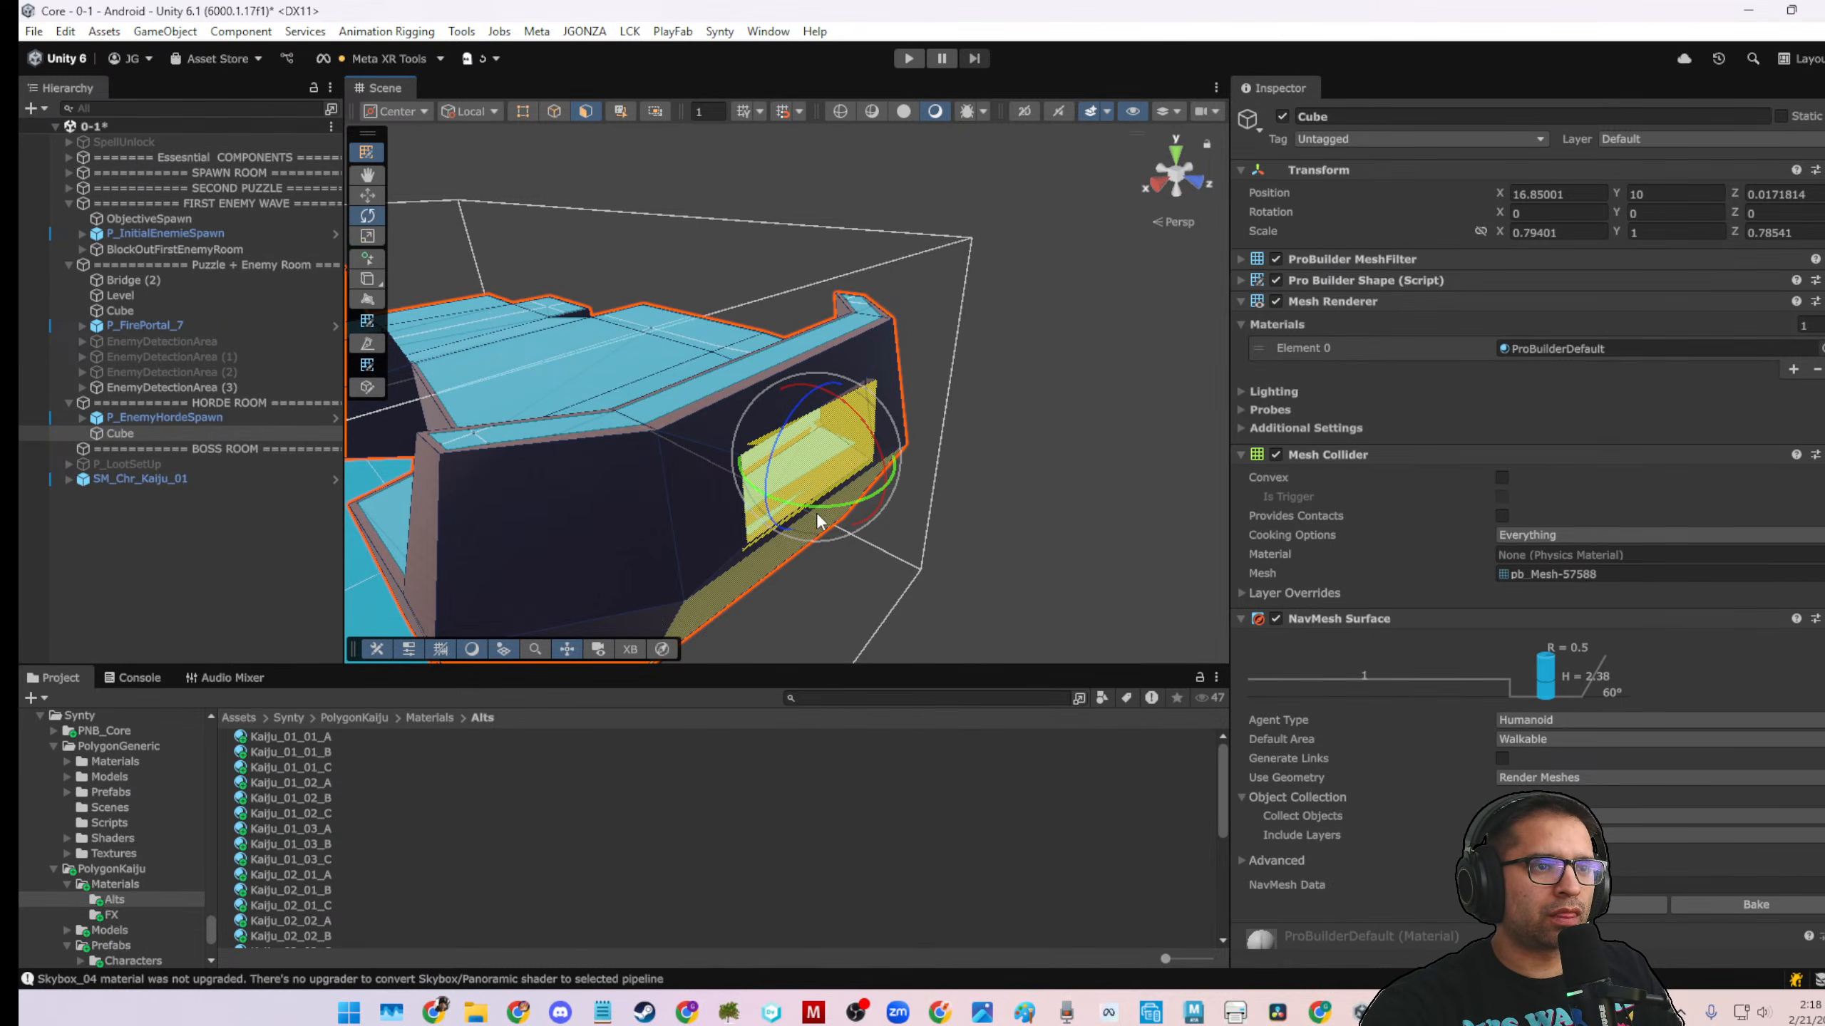
key("r")
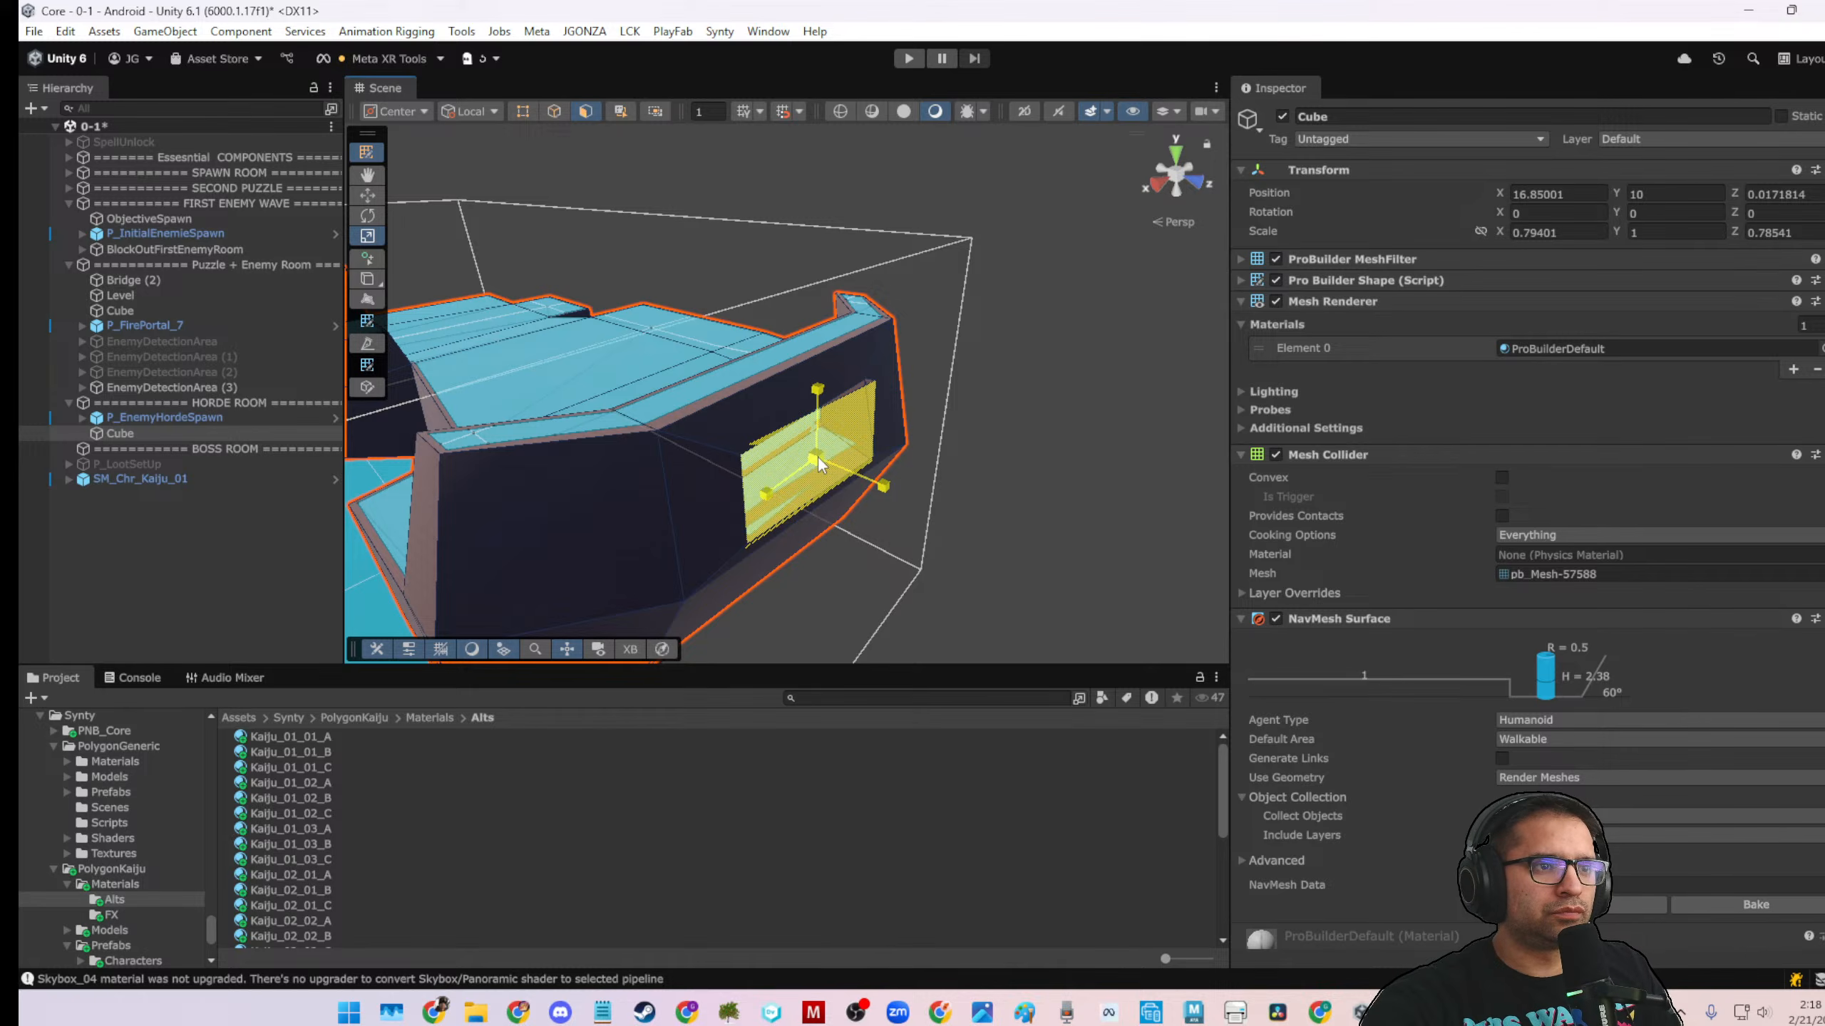
Shift the enlarged face in the wall opening slightly and delete it to clear the hole
left_click_drag(819, 456, 601, 382, "alt")
key("w")
left_click_drag(746, 348, 747, 354)
key("r")
key("w")
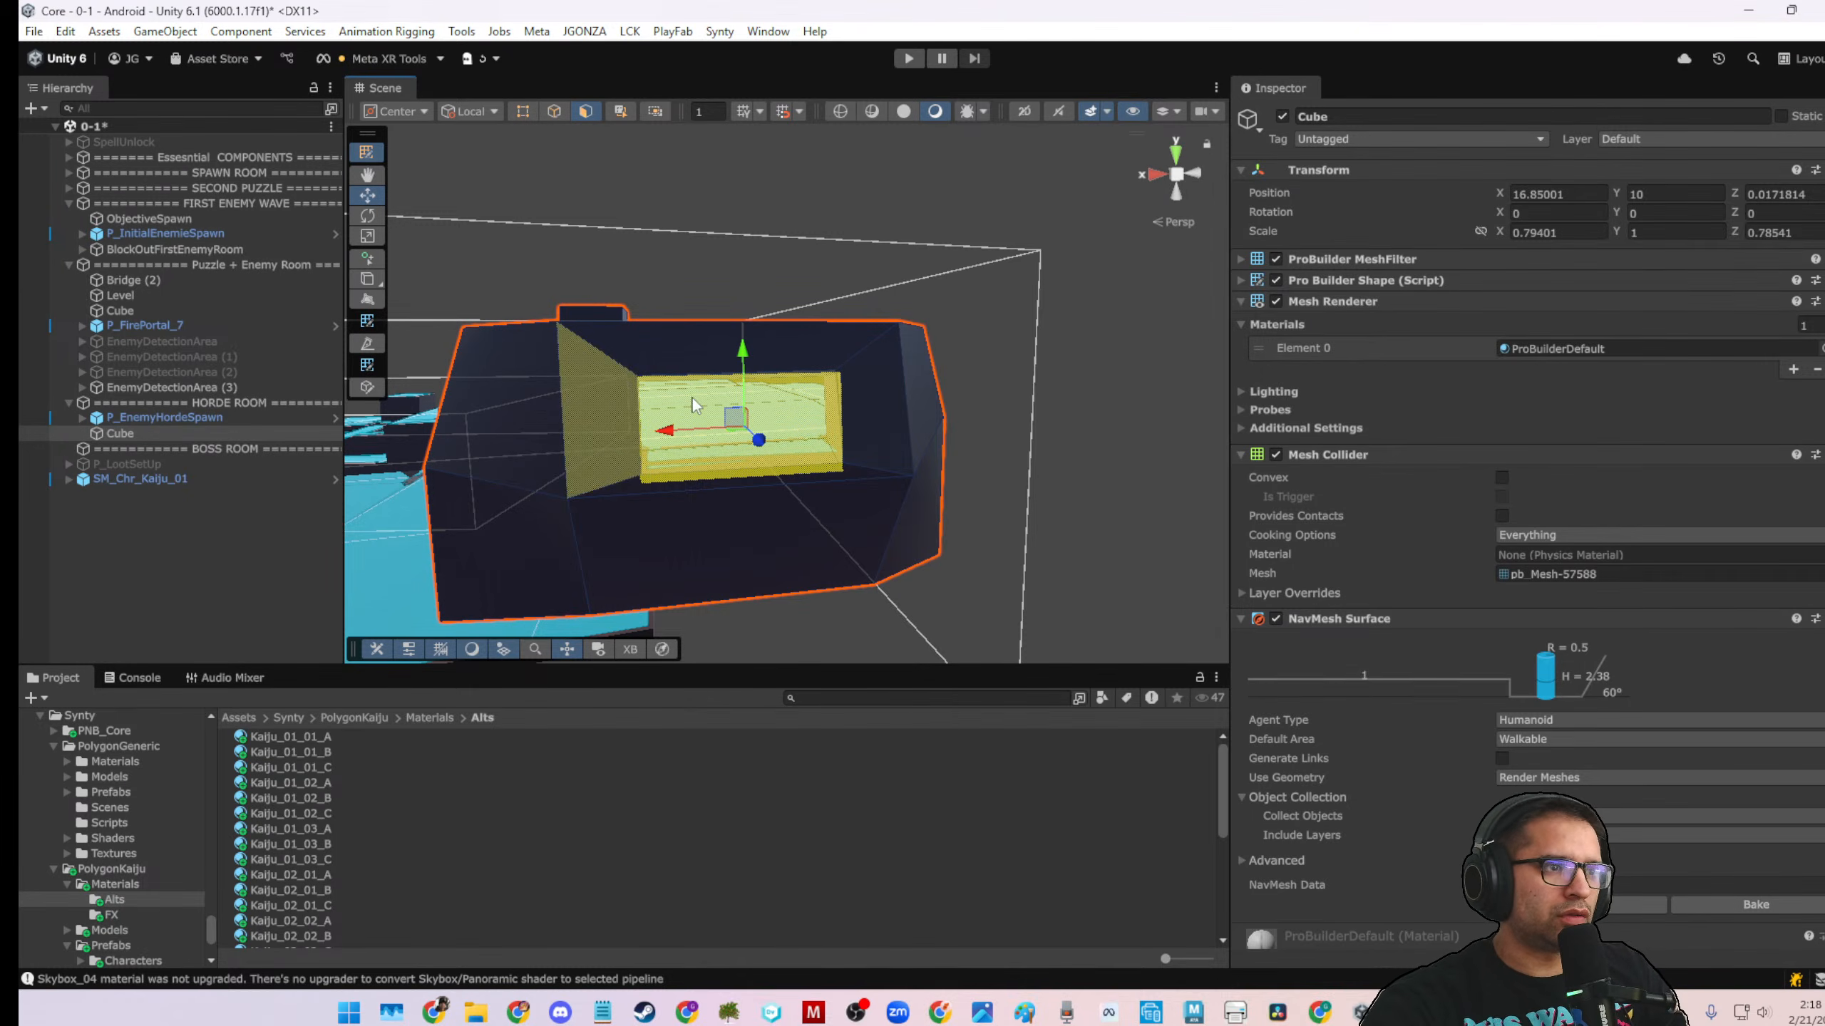
key("BackSpace")
left_click_drag(488, 389, 668, 484, "alt")
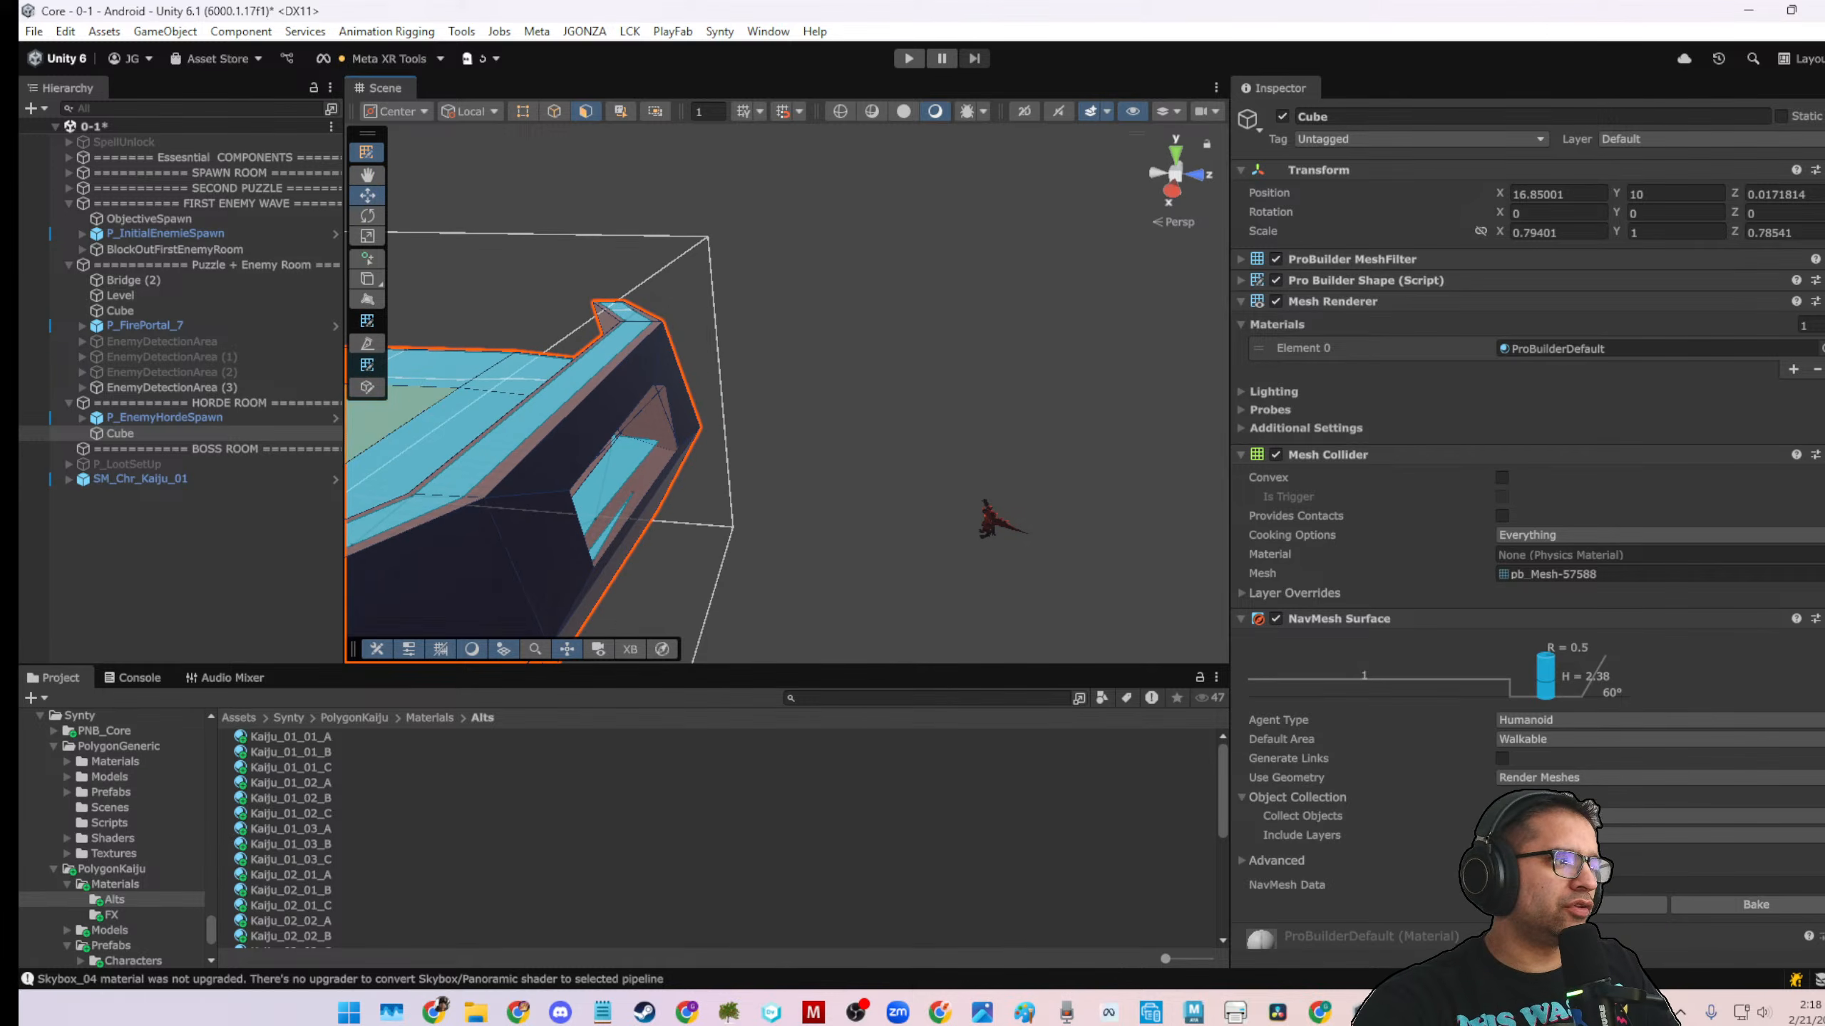
Examine the boss area and its connection to the horde room in the level sketch IMG_0507.png
left_click_drag(19, 245, 954, 138)
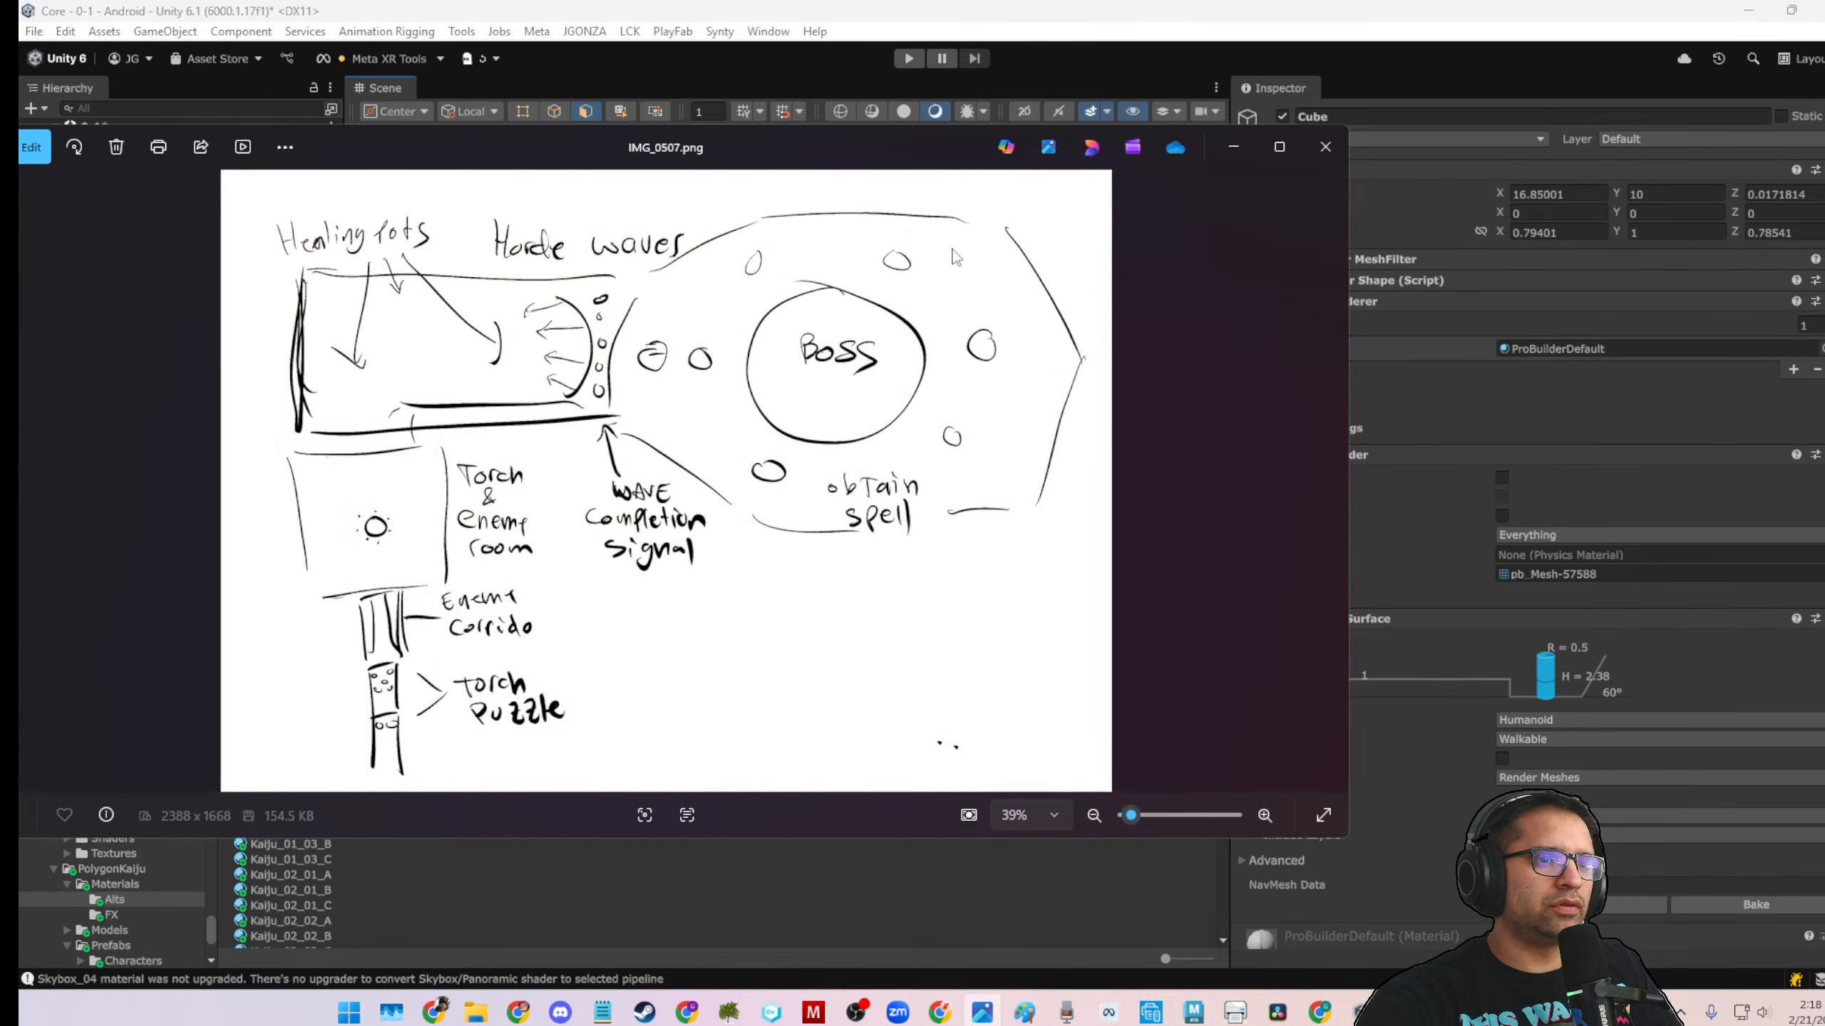
left_click_drag(845, 161, 0, 244)
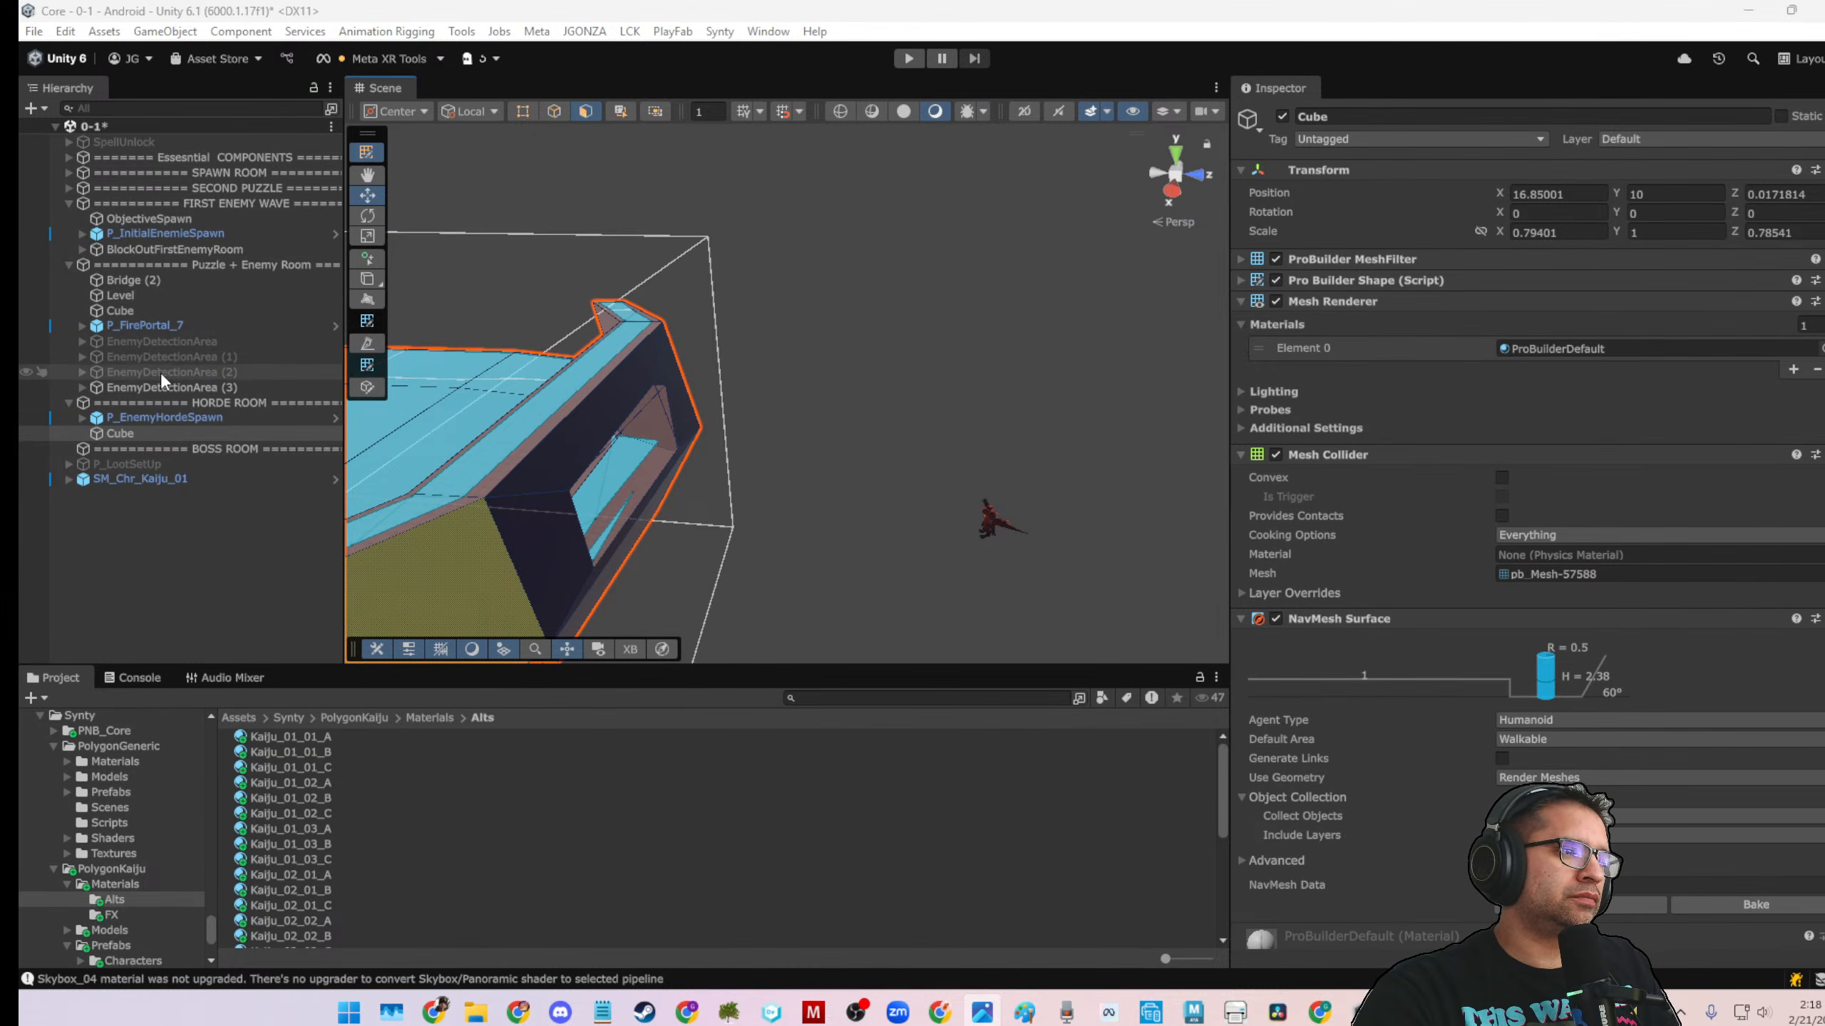
Deselect the horde room Cube and collapse the HORDE ROOM group in the scene hierarchy
scroll(460, 468, "down", 2)
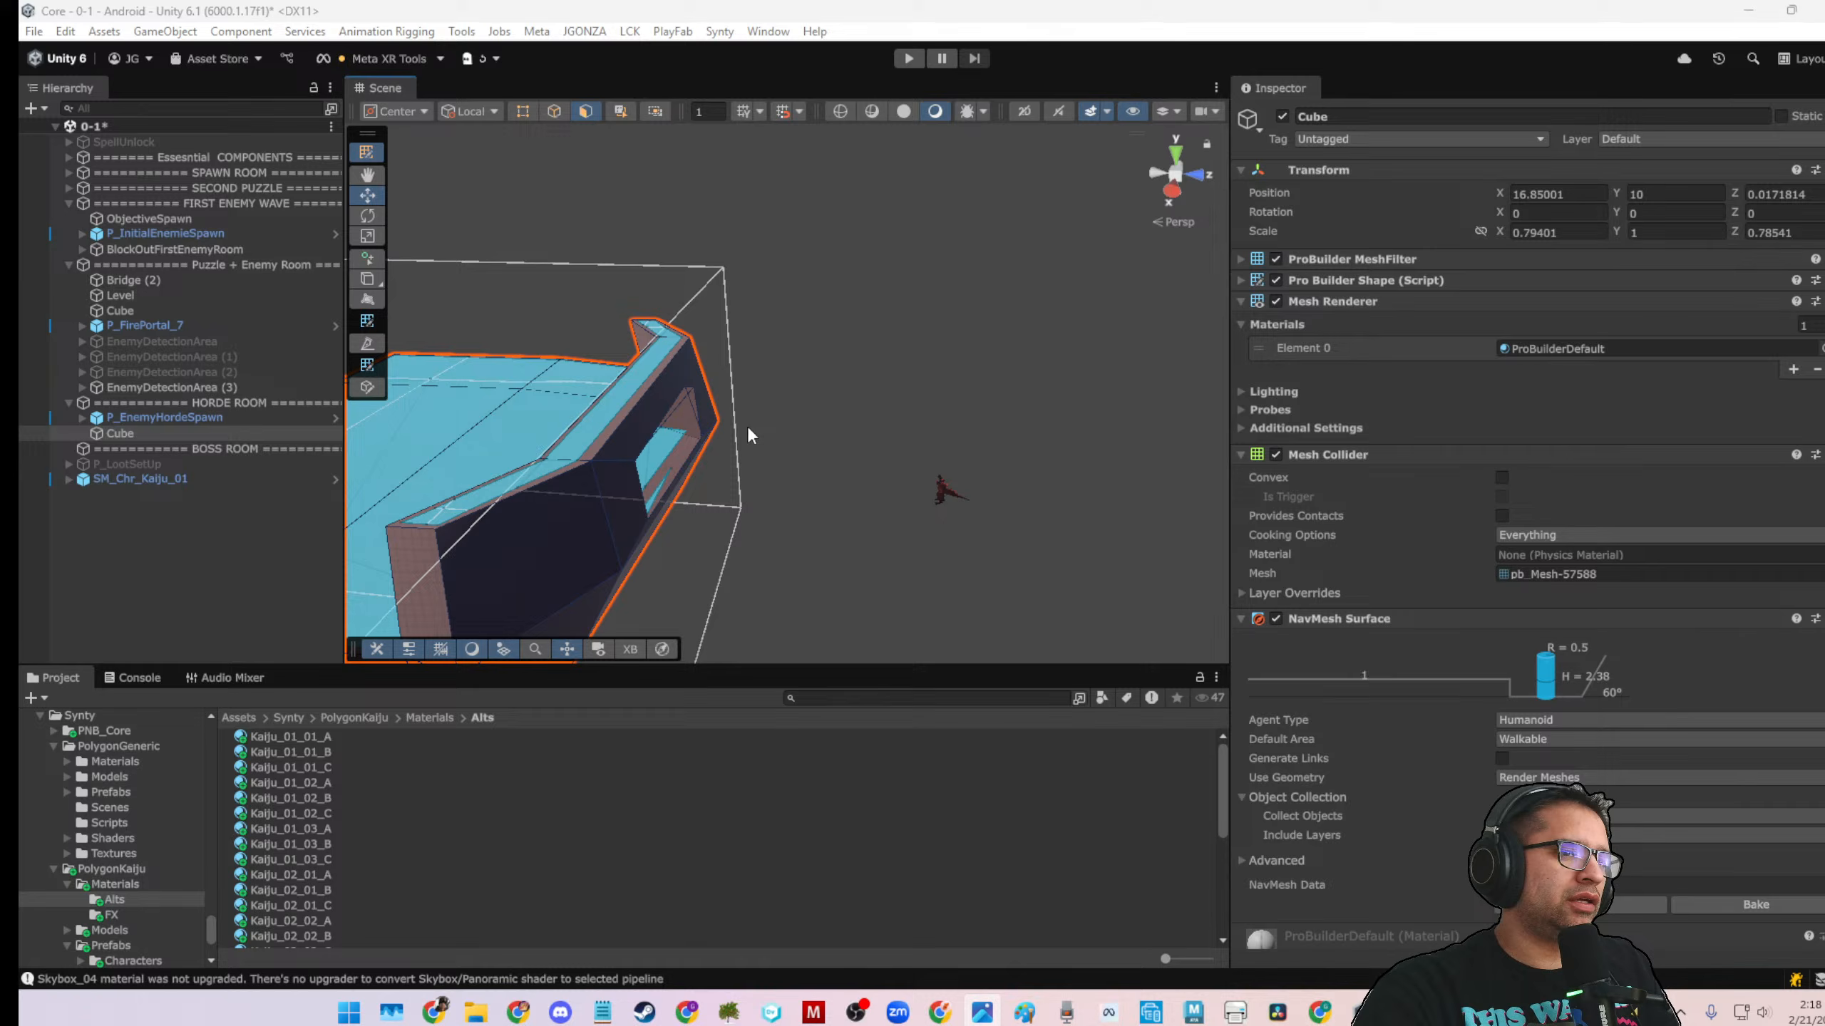
left_click(222, 604)
left_click(68, 403)
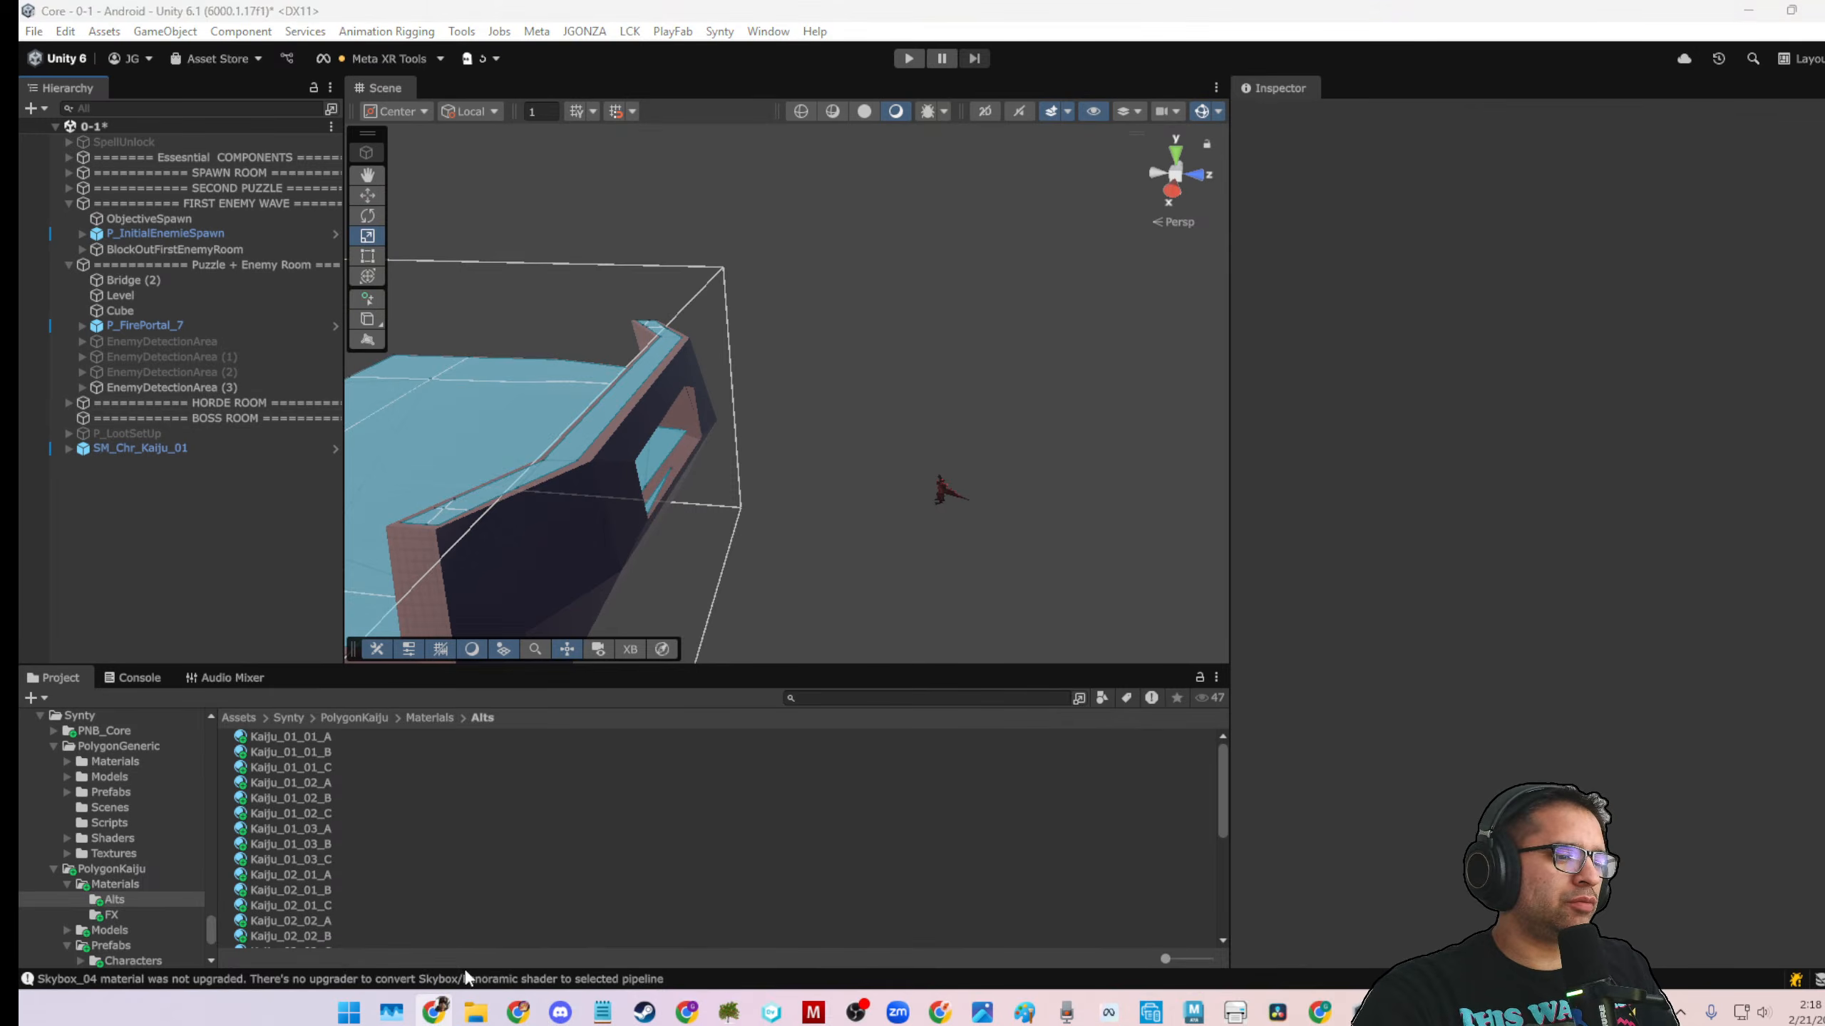
Switch to the browser and examine an enlarged round stone arena image from the Pinterest cave ideas board
left_click_drag(172, 1021, 468, 13)
left_click(124, 217)
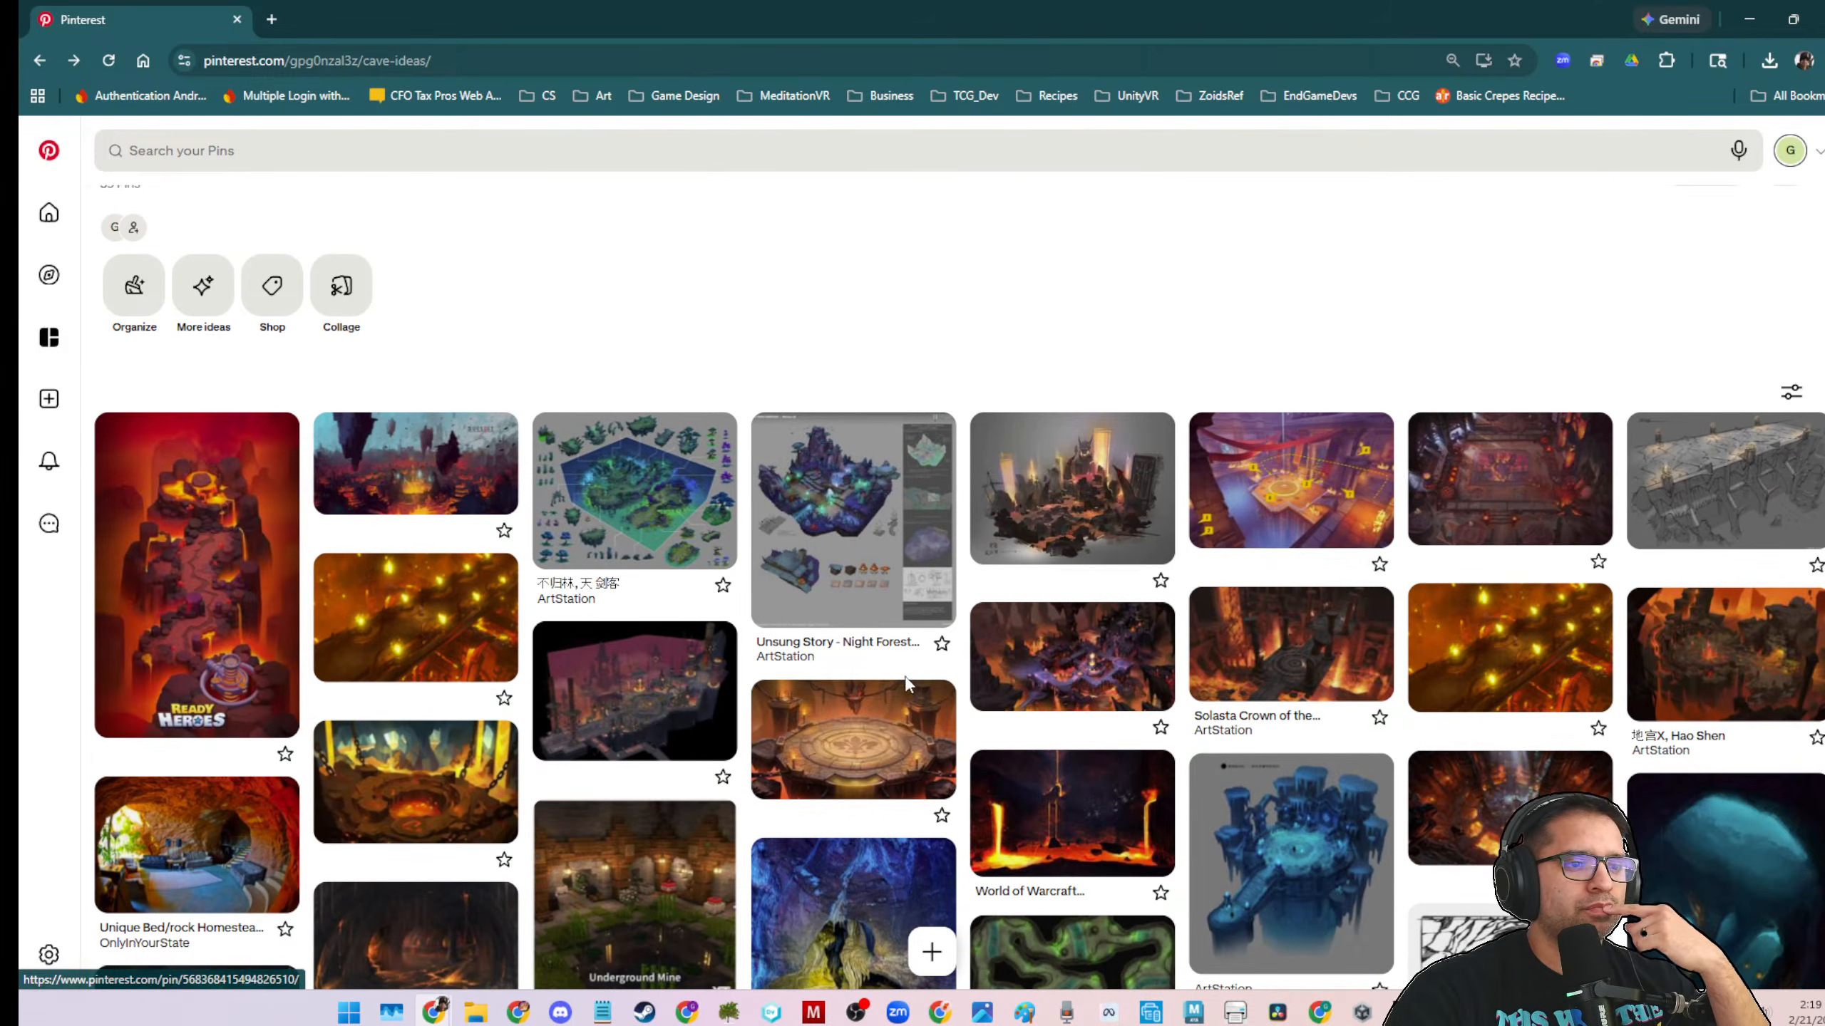
left_click(871, 787)
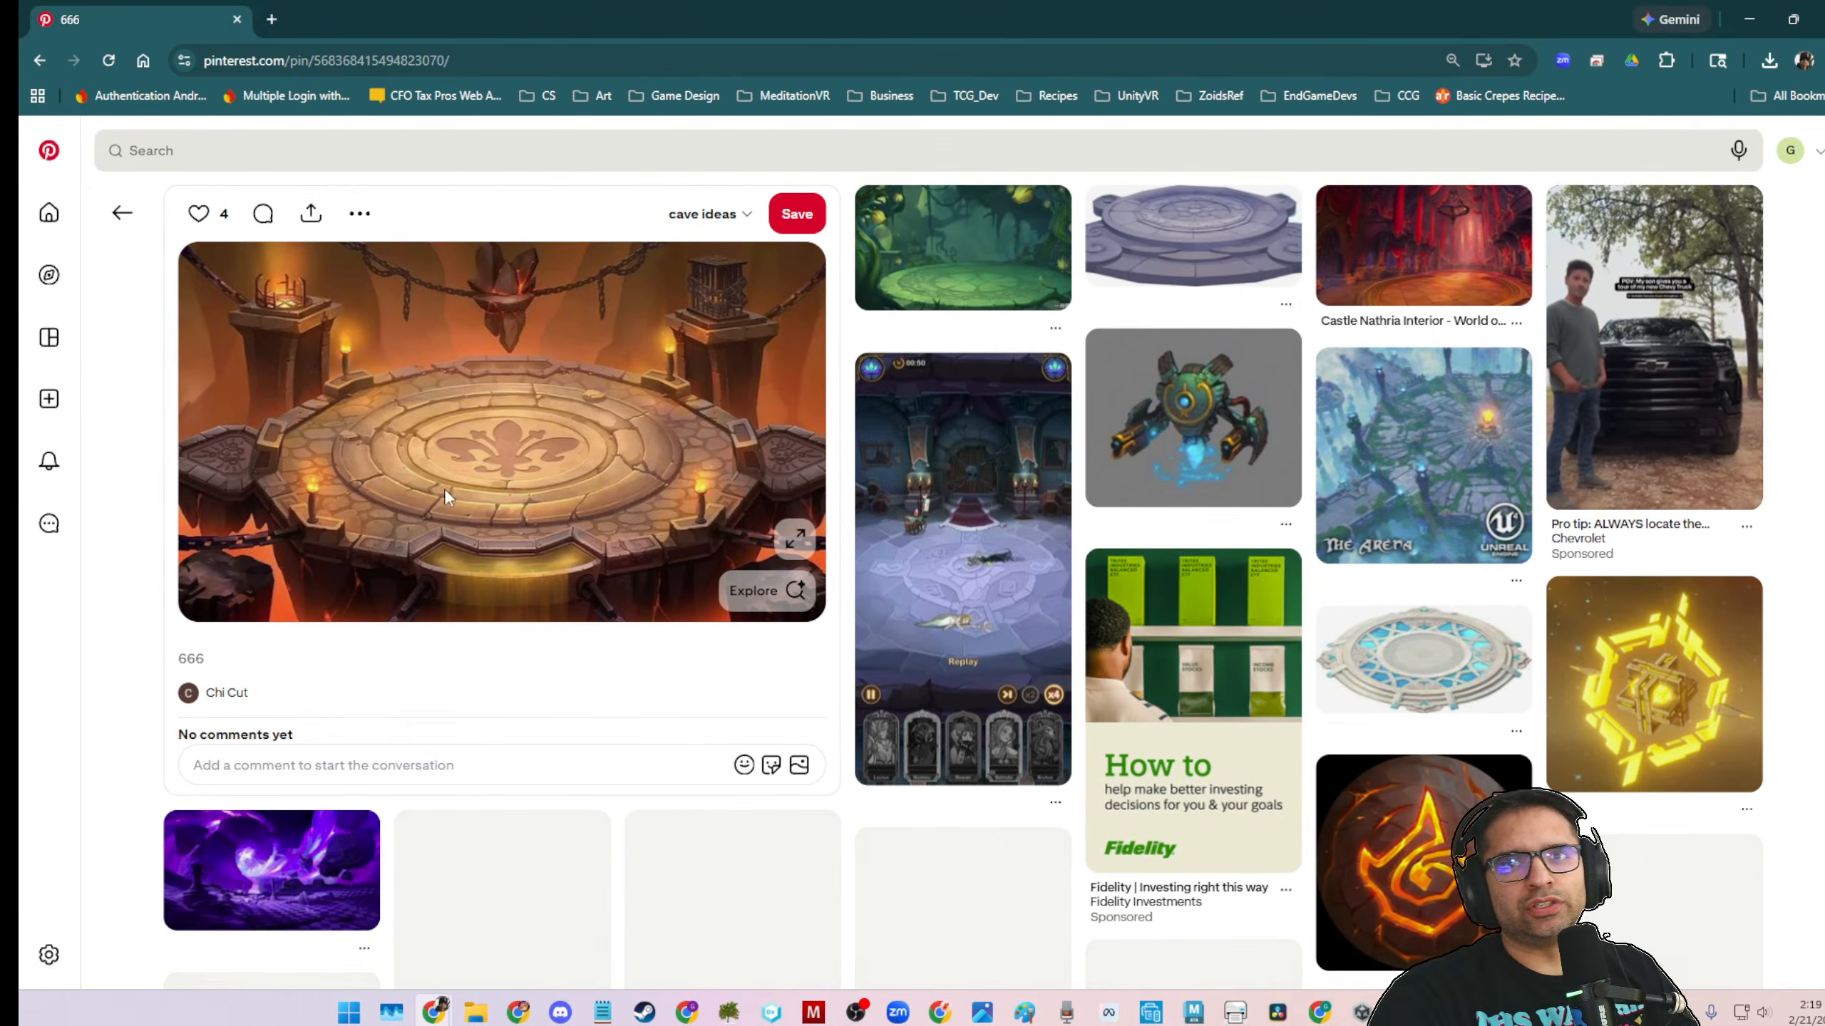
left_click(787, 540)
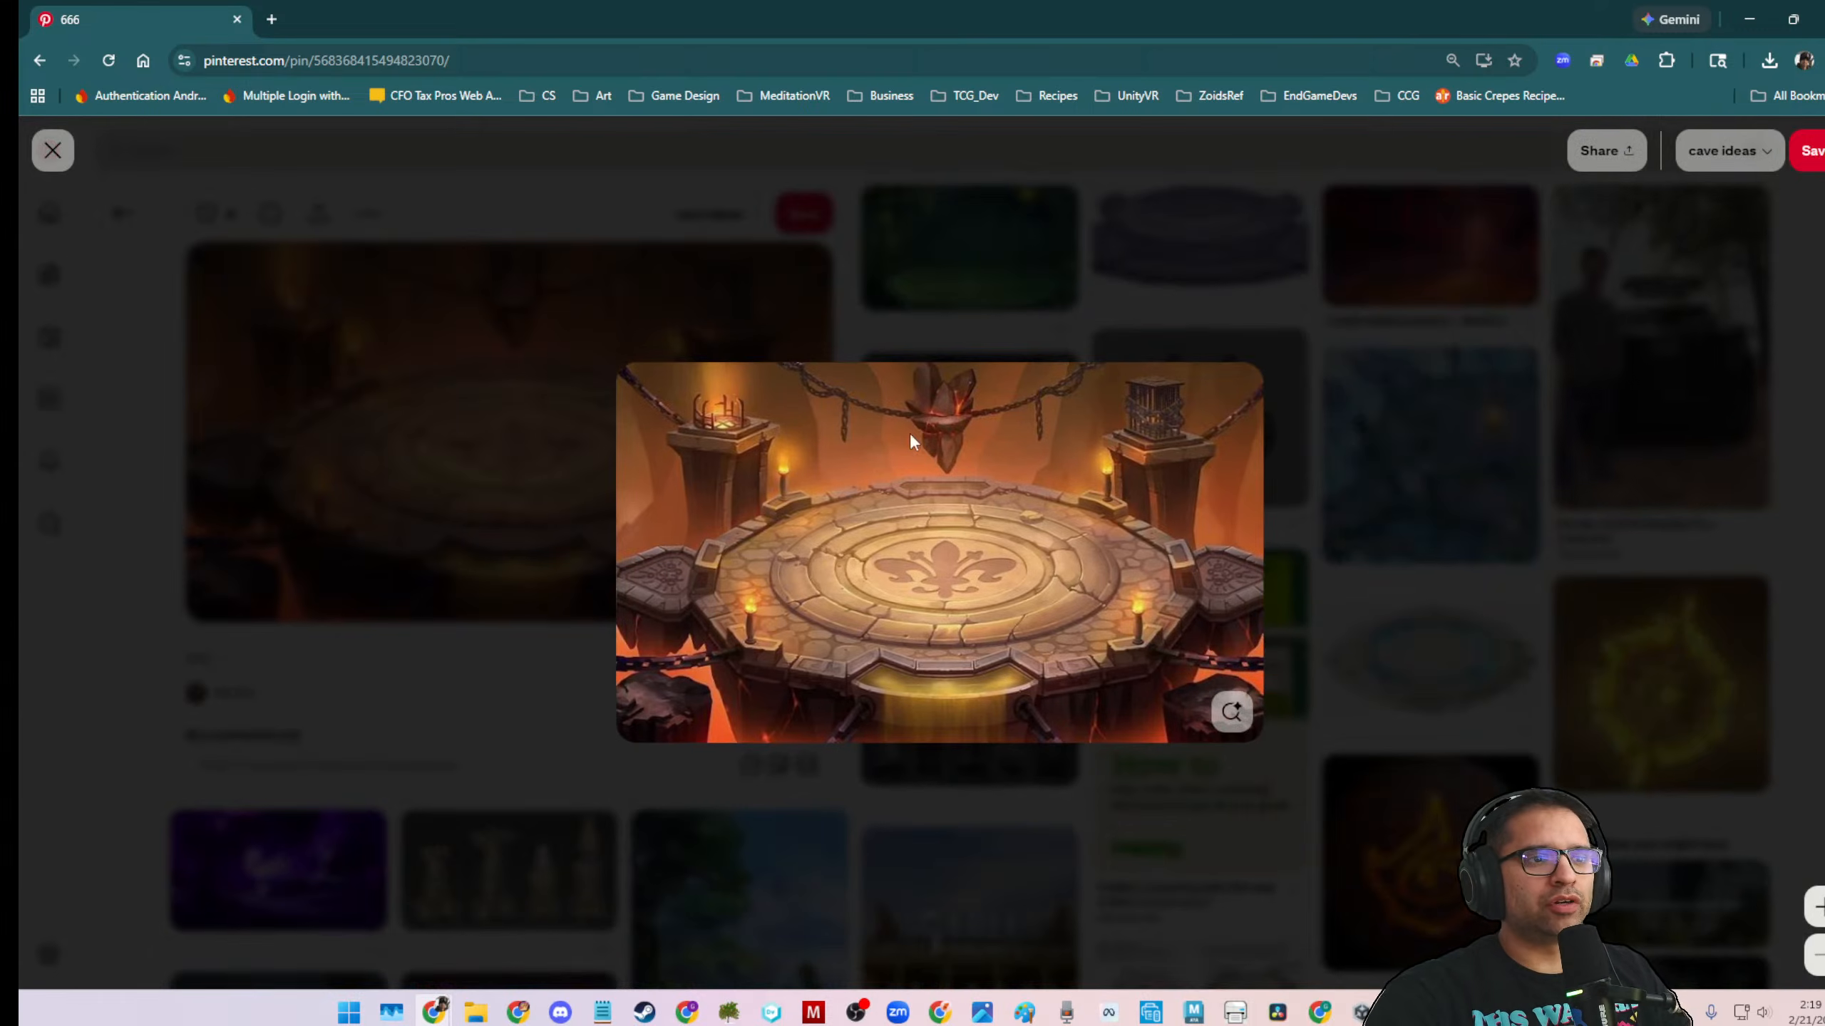
left_click_drag(969, 18, 19, 651)
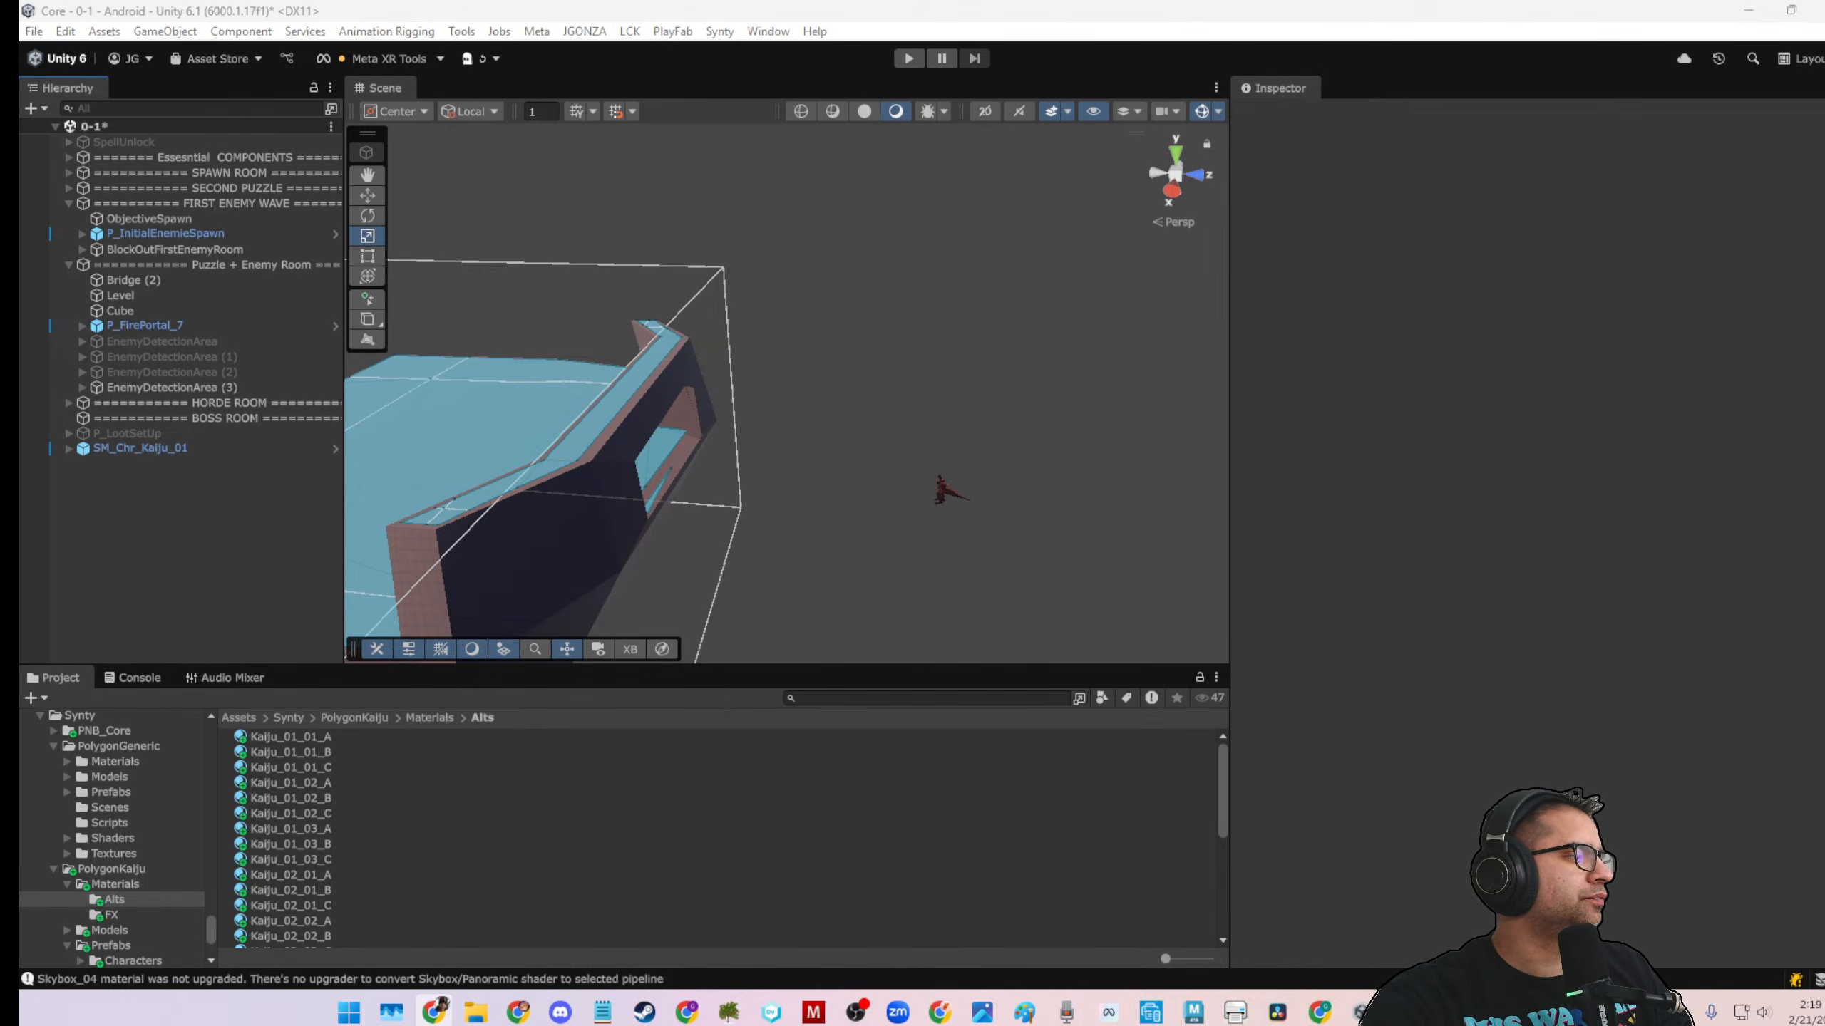
Draw a ProBuilder cylinder about 8.2 by 11.5 units and 1.5 high between the wall opening and the kaiju
left_click_drag(787, 482, 814, 508, "alt")
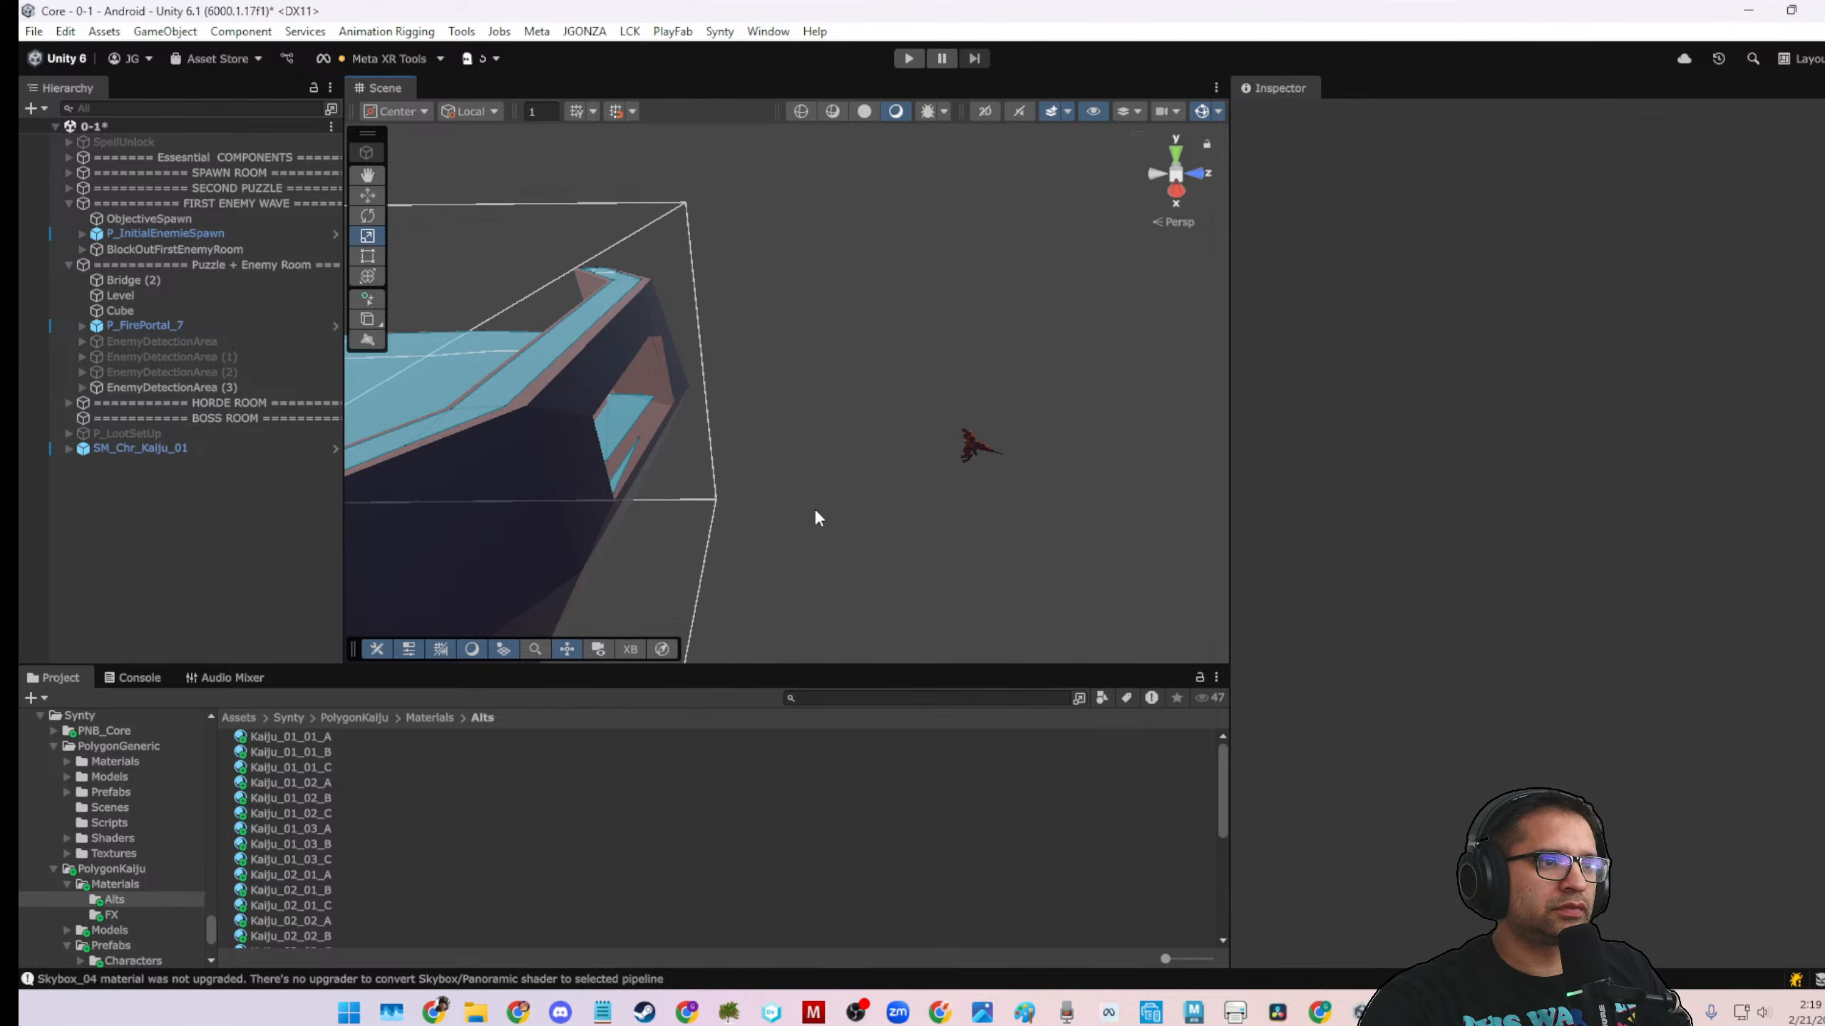
right_click(201, 531)
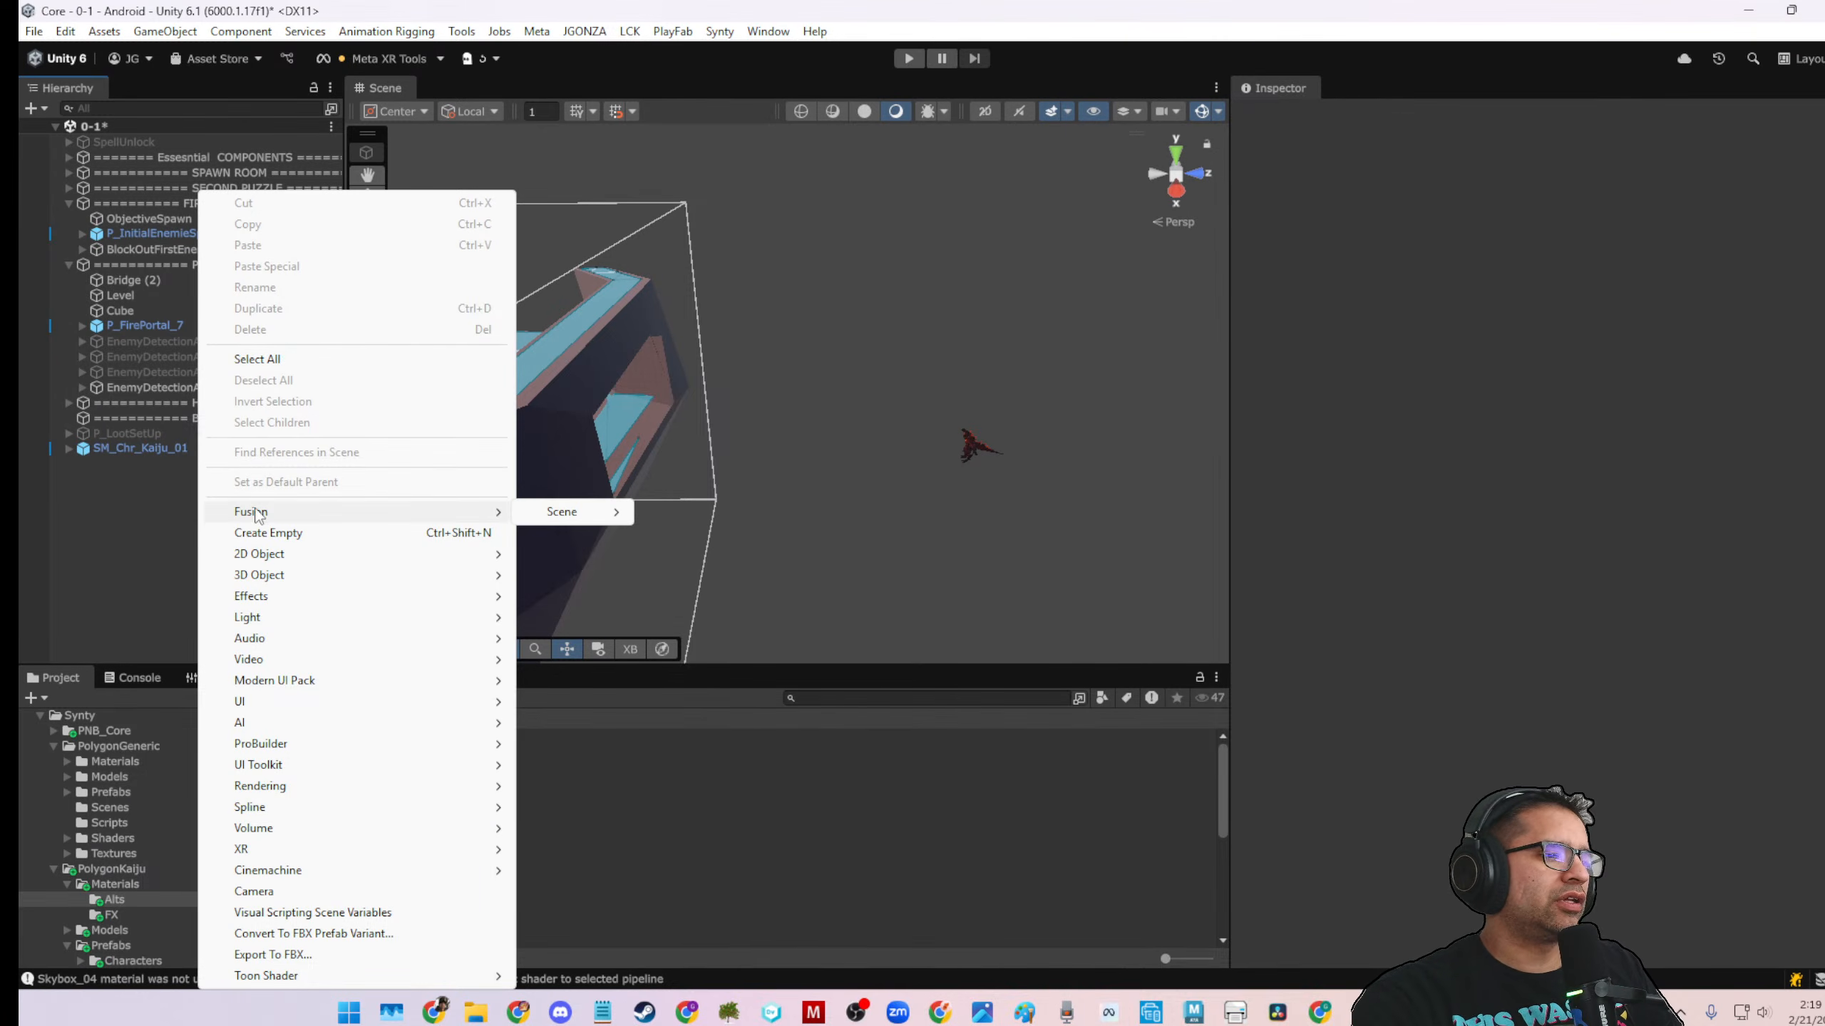
key("Escape")
left_click(378, 316)
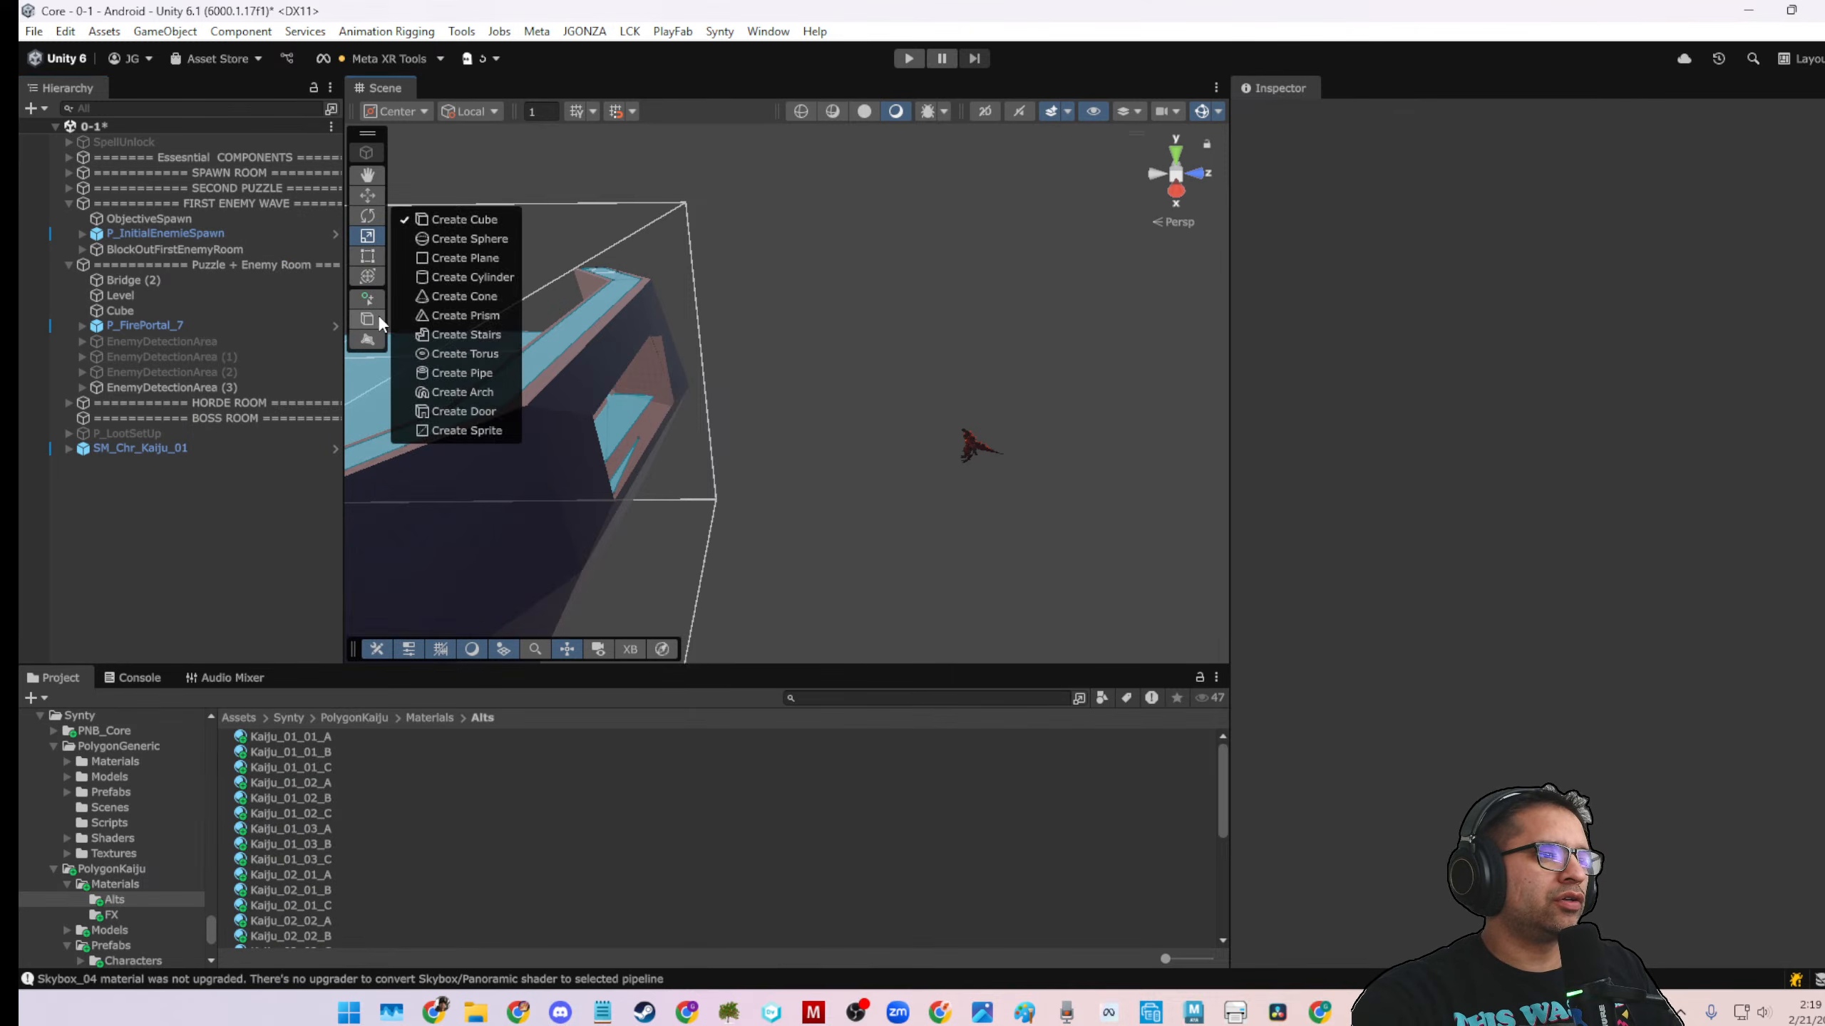
left_click(475, 276)
left_click_drag(816, 439, 967, 497)
left_click(961, 480)
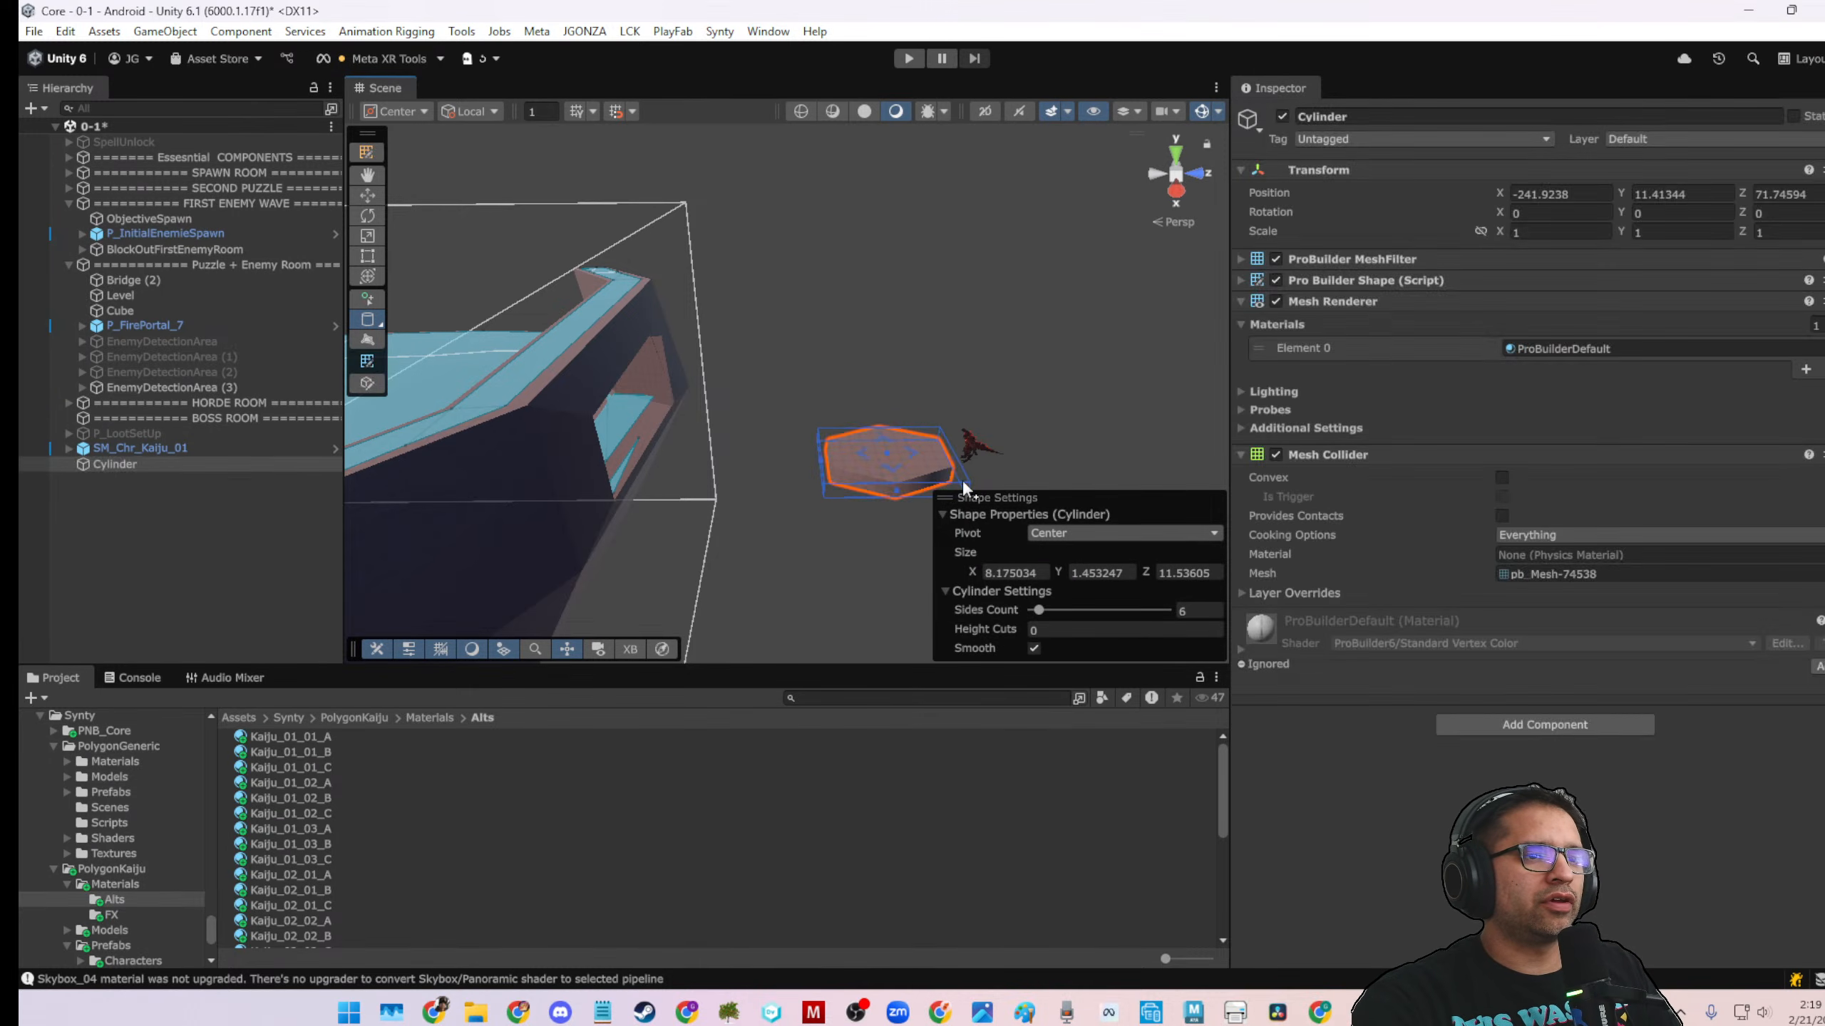
scroll(921, 435, "up", 3)
middle_click_drag(921, 435, 812, 399)
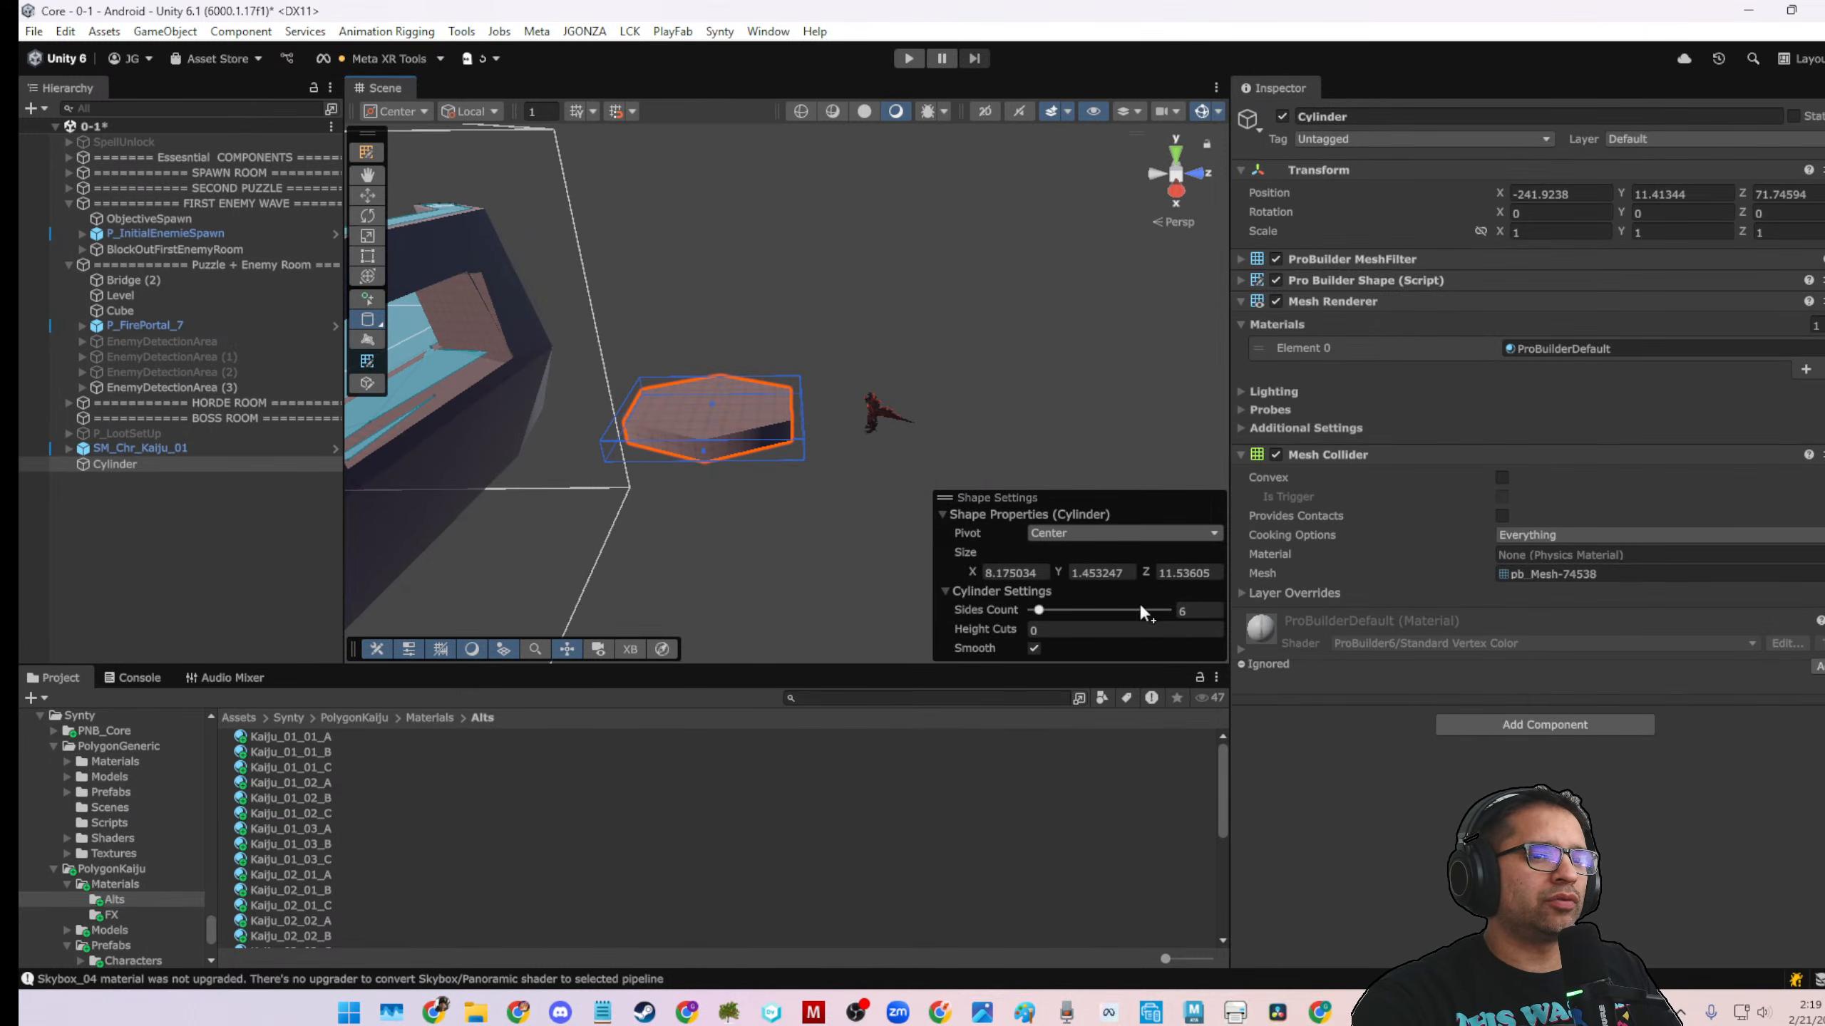
Set the cylinder shape's sides count to 16
left_click(1187, 610)
type("16")
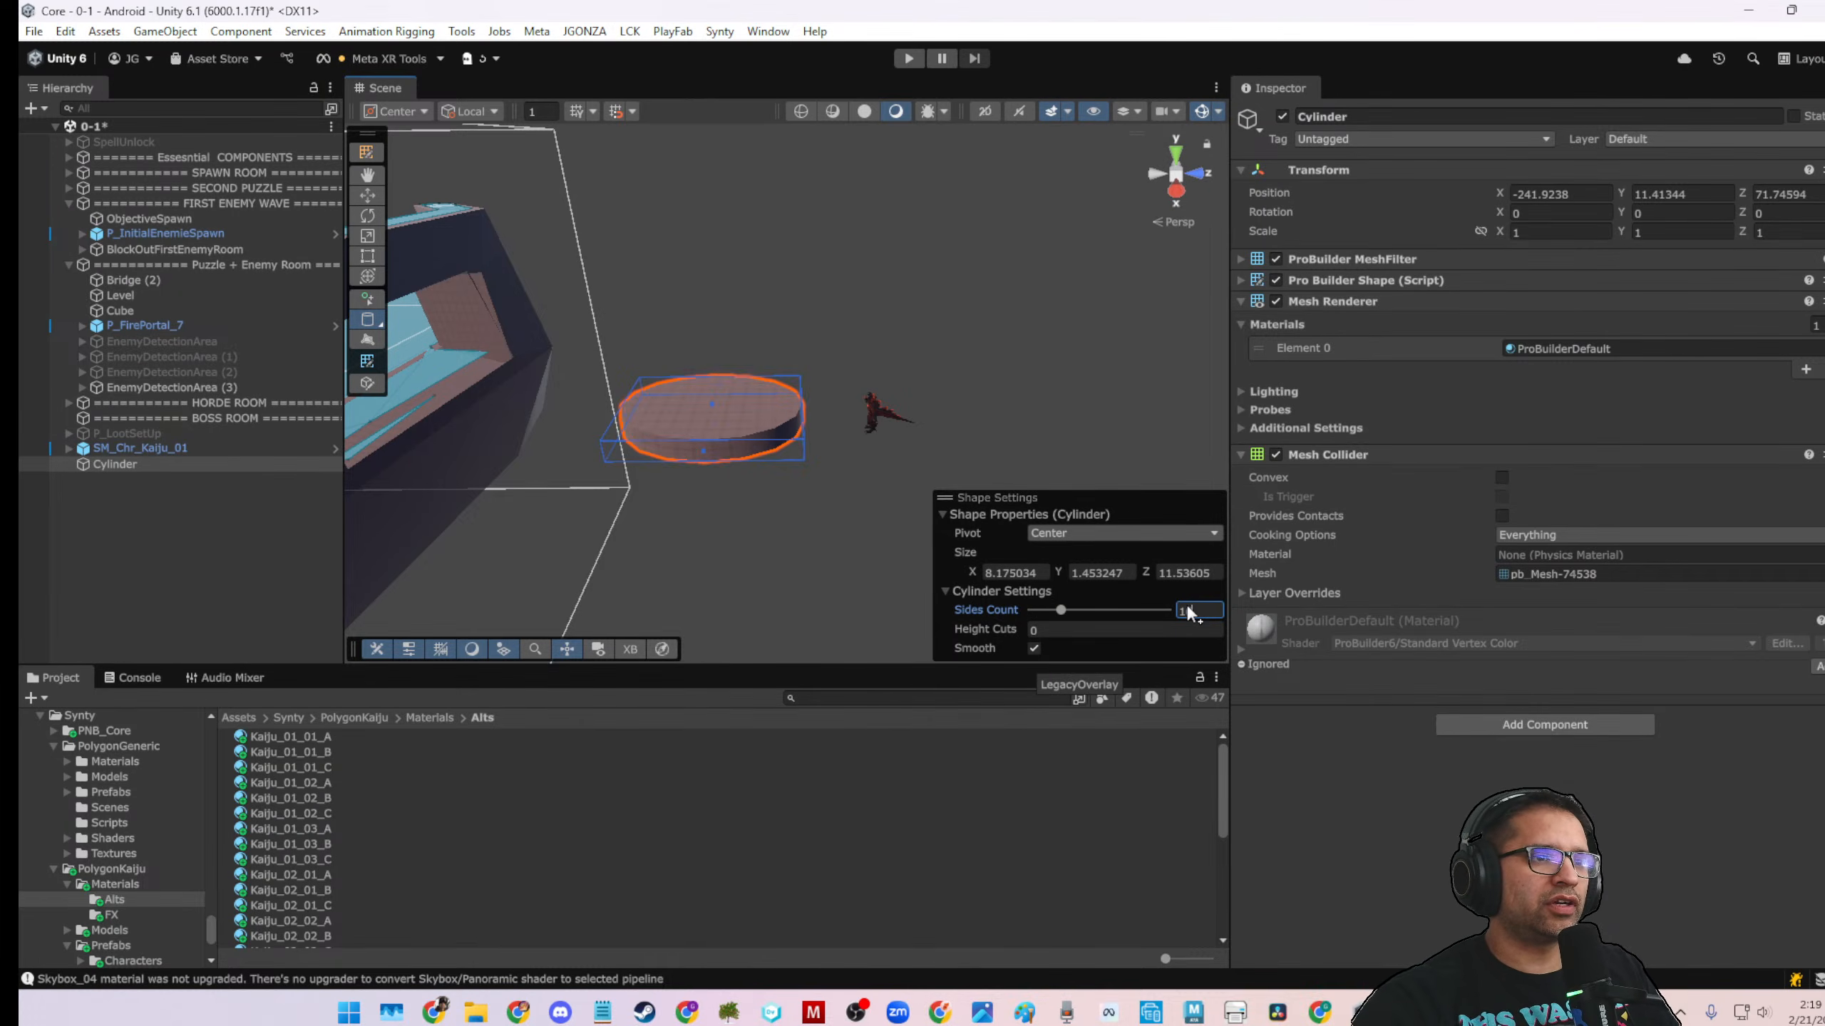
scroll(687, 515, "up", 3)
left_click_drag(724, 471, 776, 737, "alt")
scroll(746, 595, "up", 3)
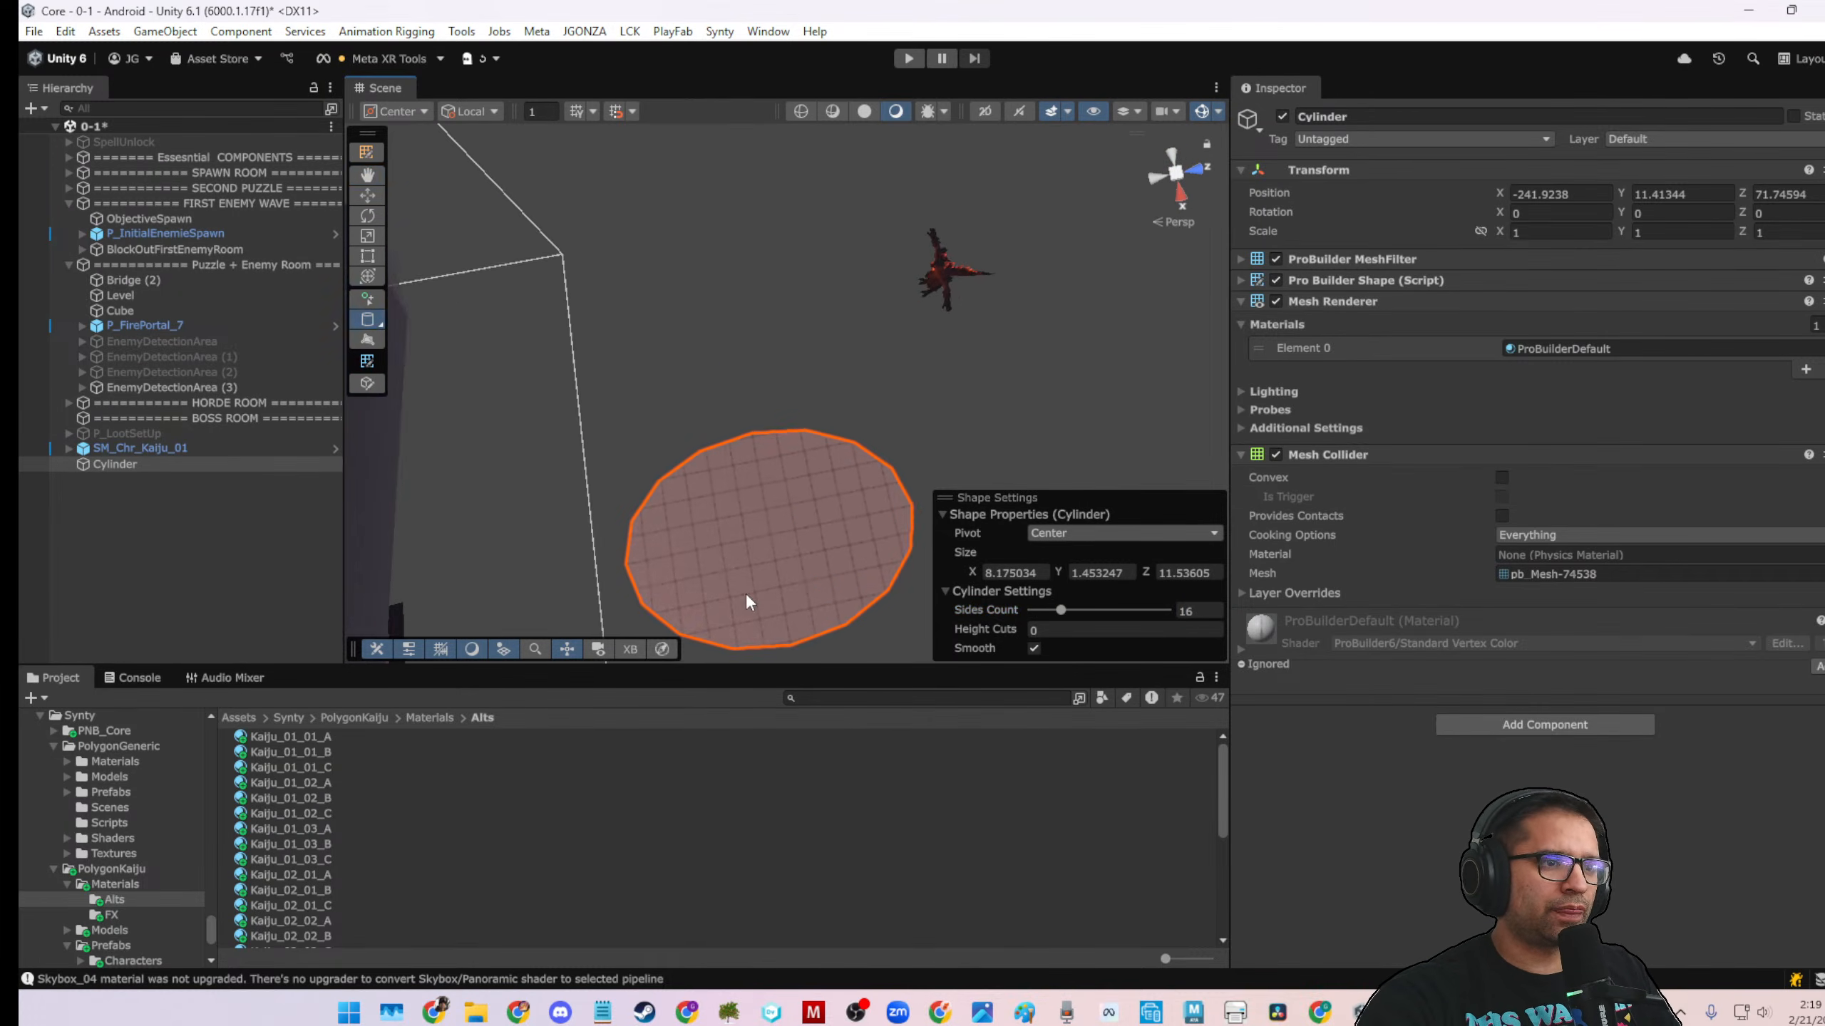
left_click_drag(747, 601, 766, 508, "alt")
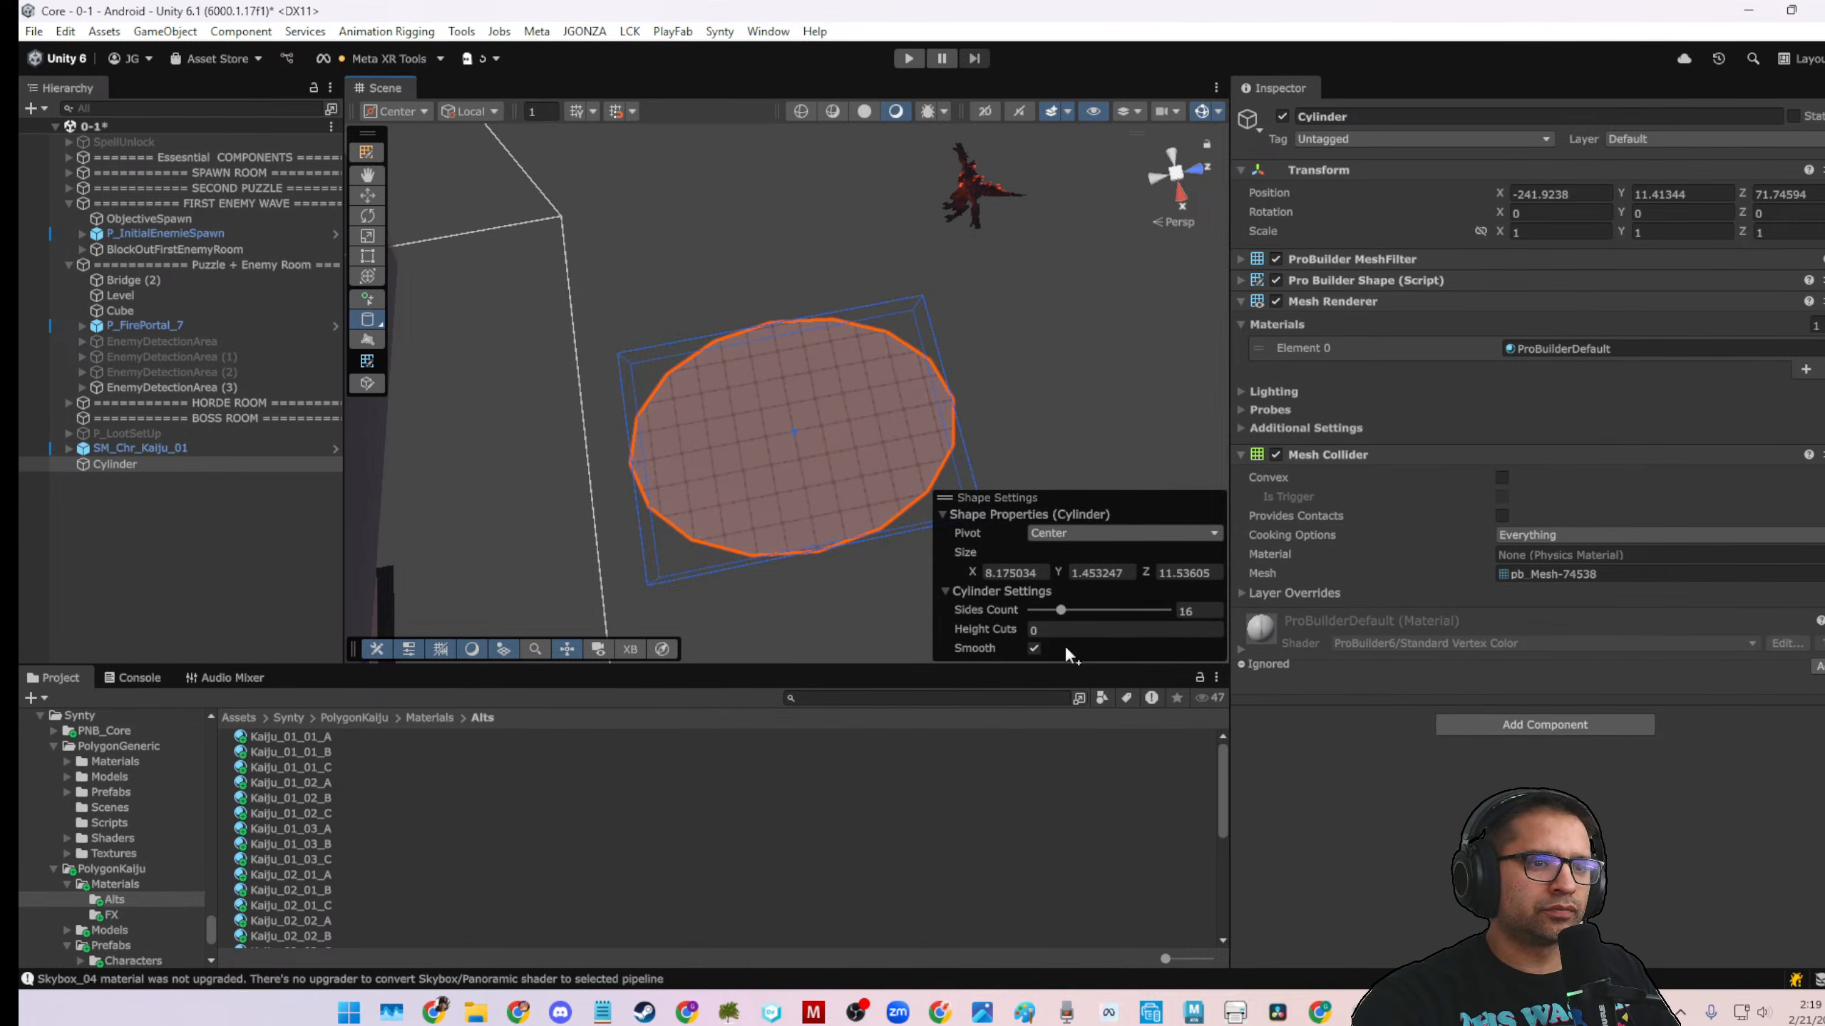
left_click_drag(855, 498, 711, 303, "alt")
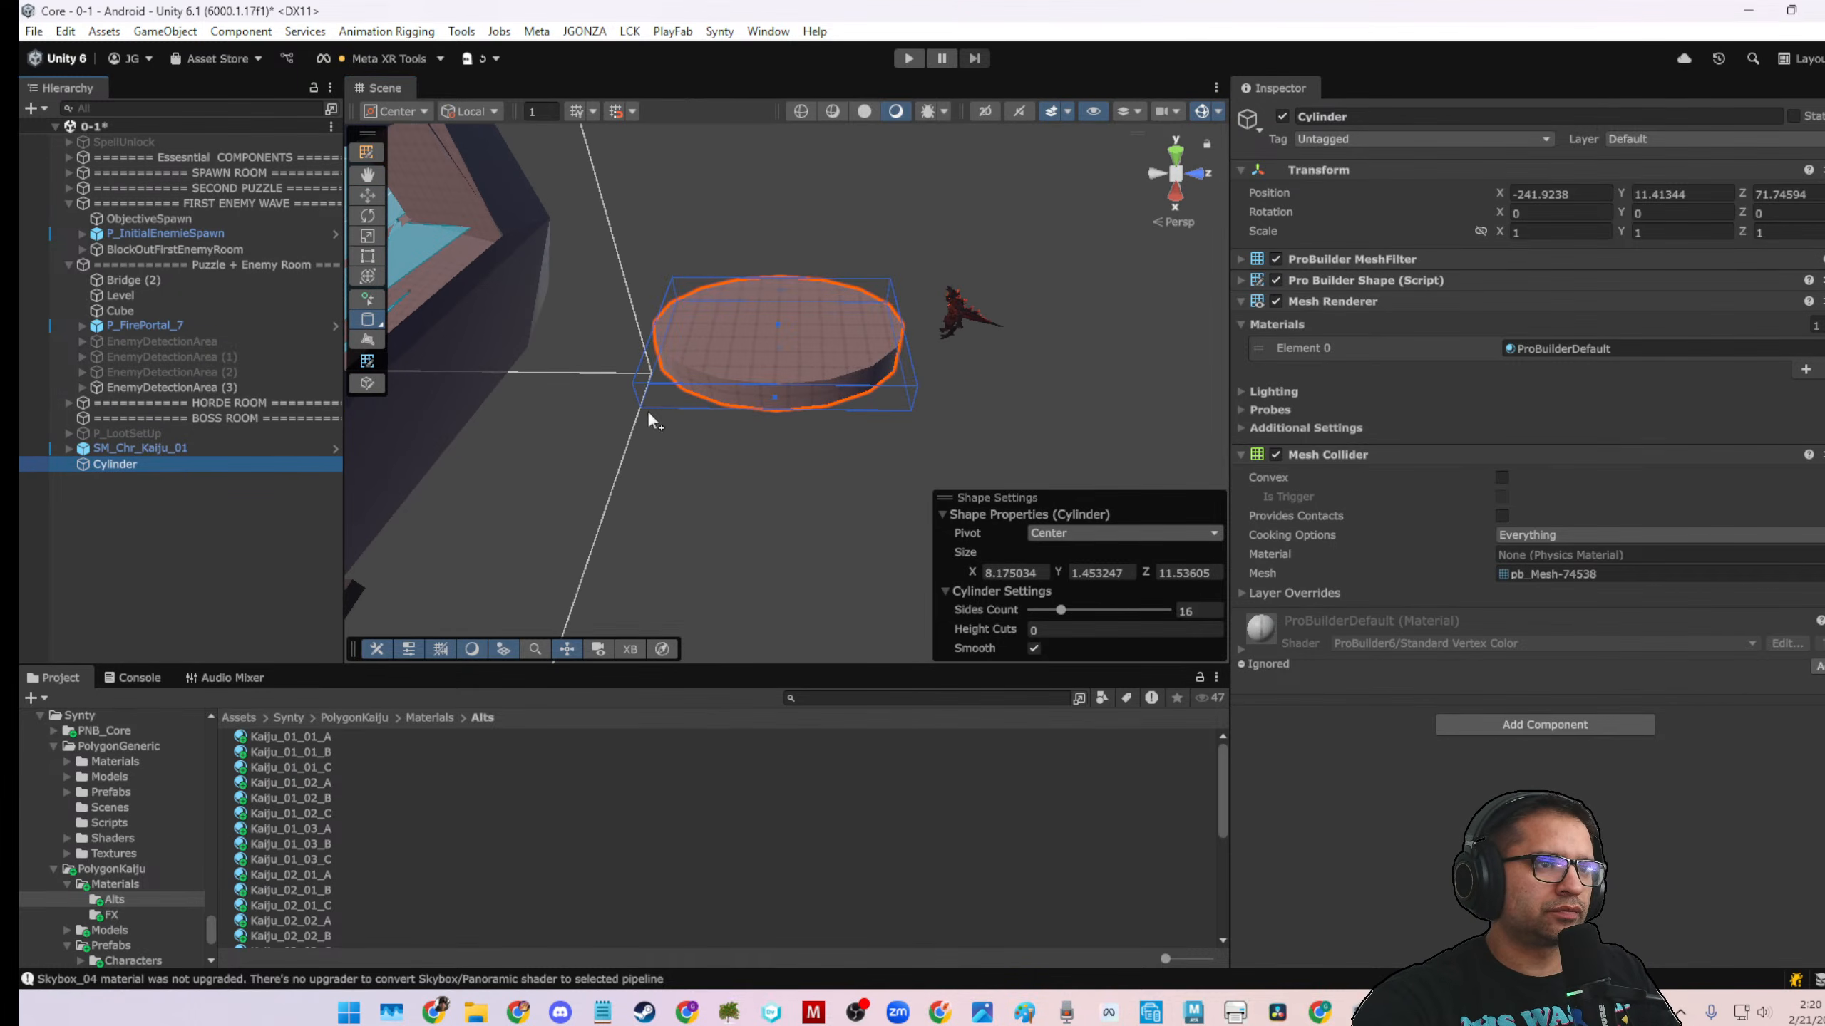
Scale the cylinder to about 1.83, 0.75, 1.41 and lower it to Y 1.85
key("r")
scroll(805, 345, "up", 1)
left_click_drag(804, 339, 562, 486)
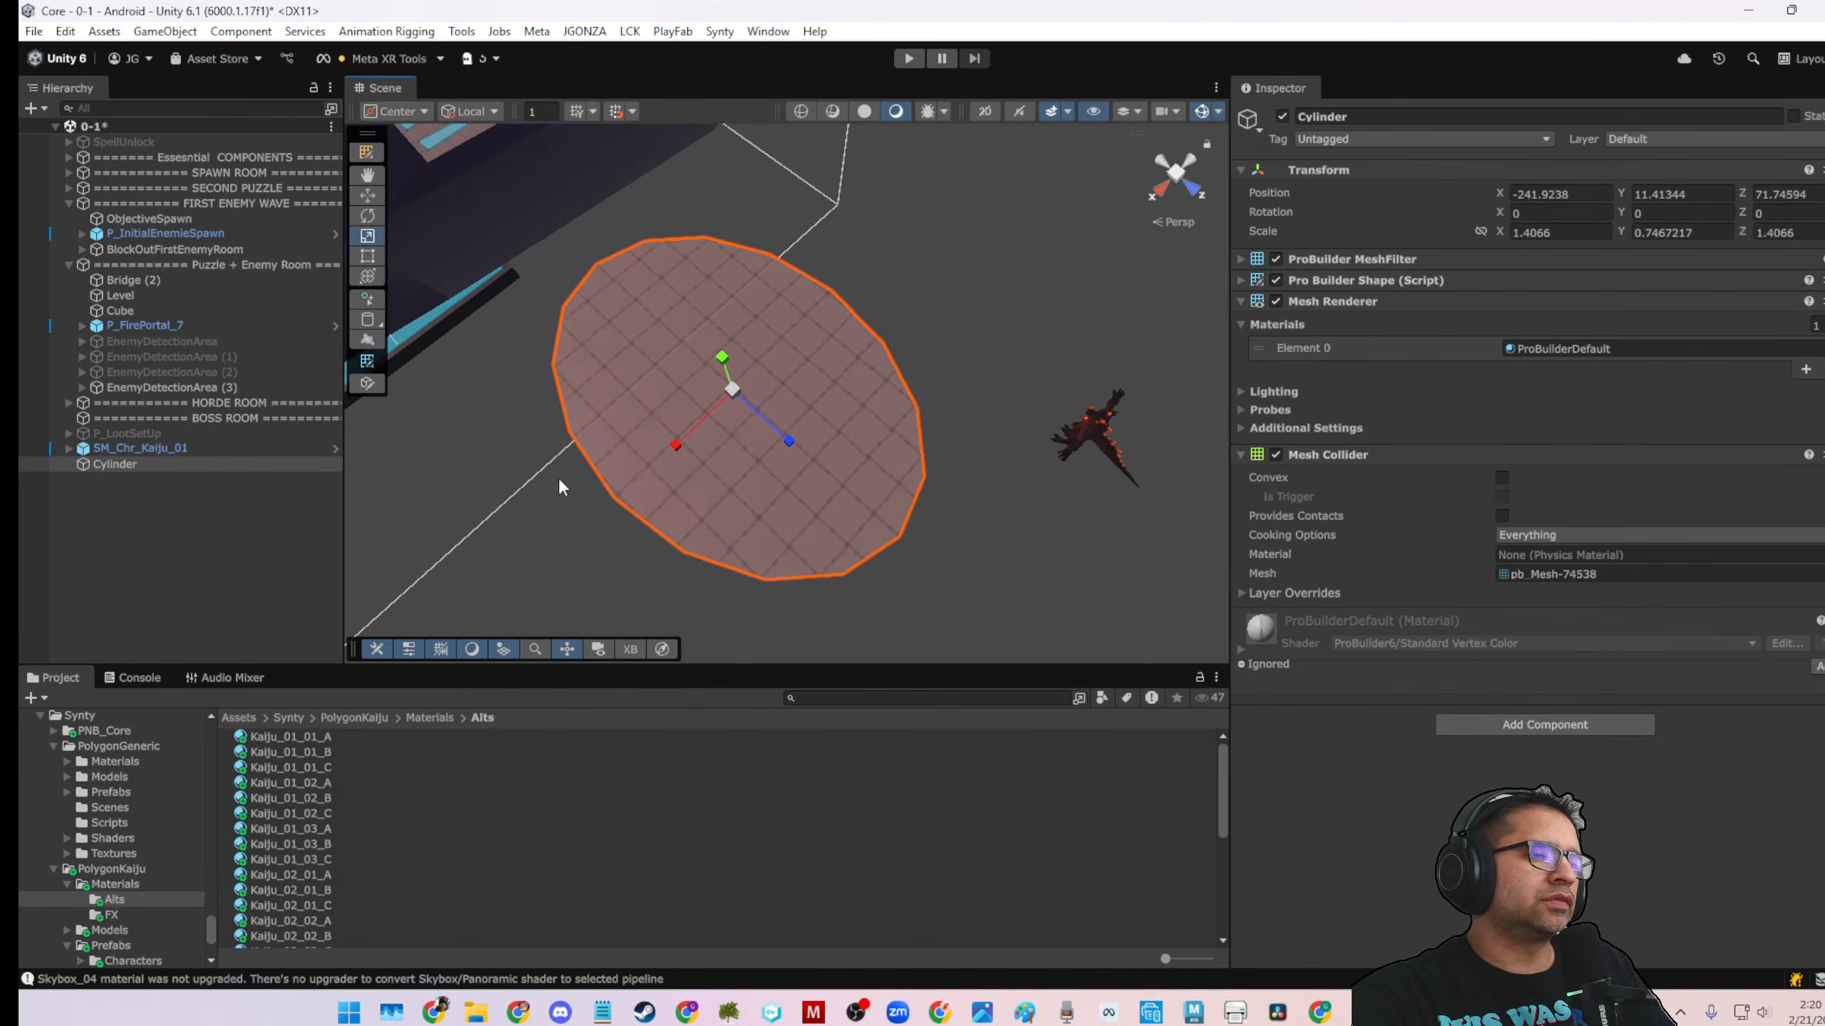
left_click_drag(668, 450, 641, 329)
key("w")
left_click_drag(743, 247, 752, 414)
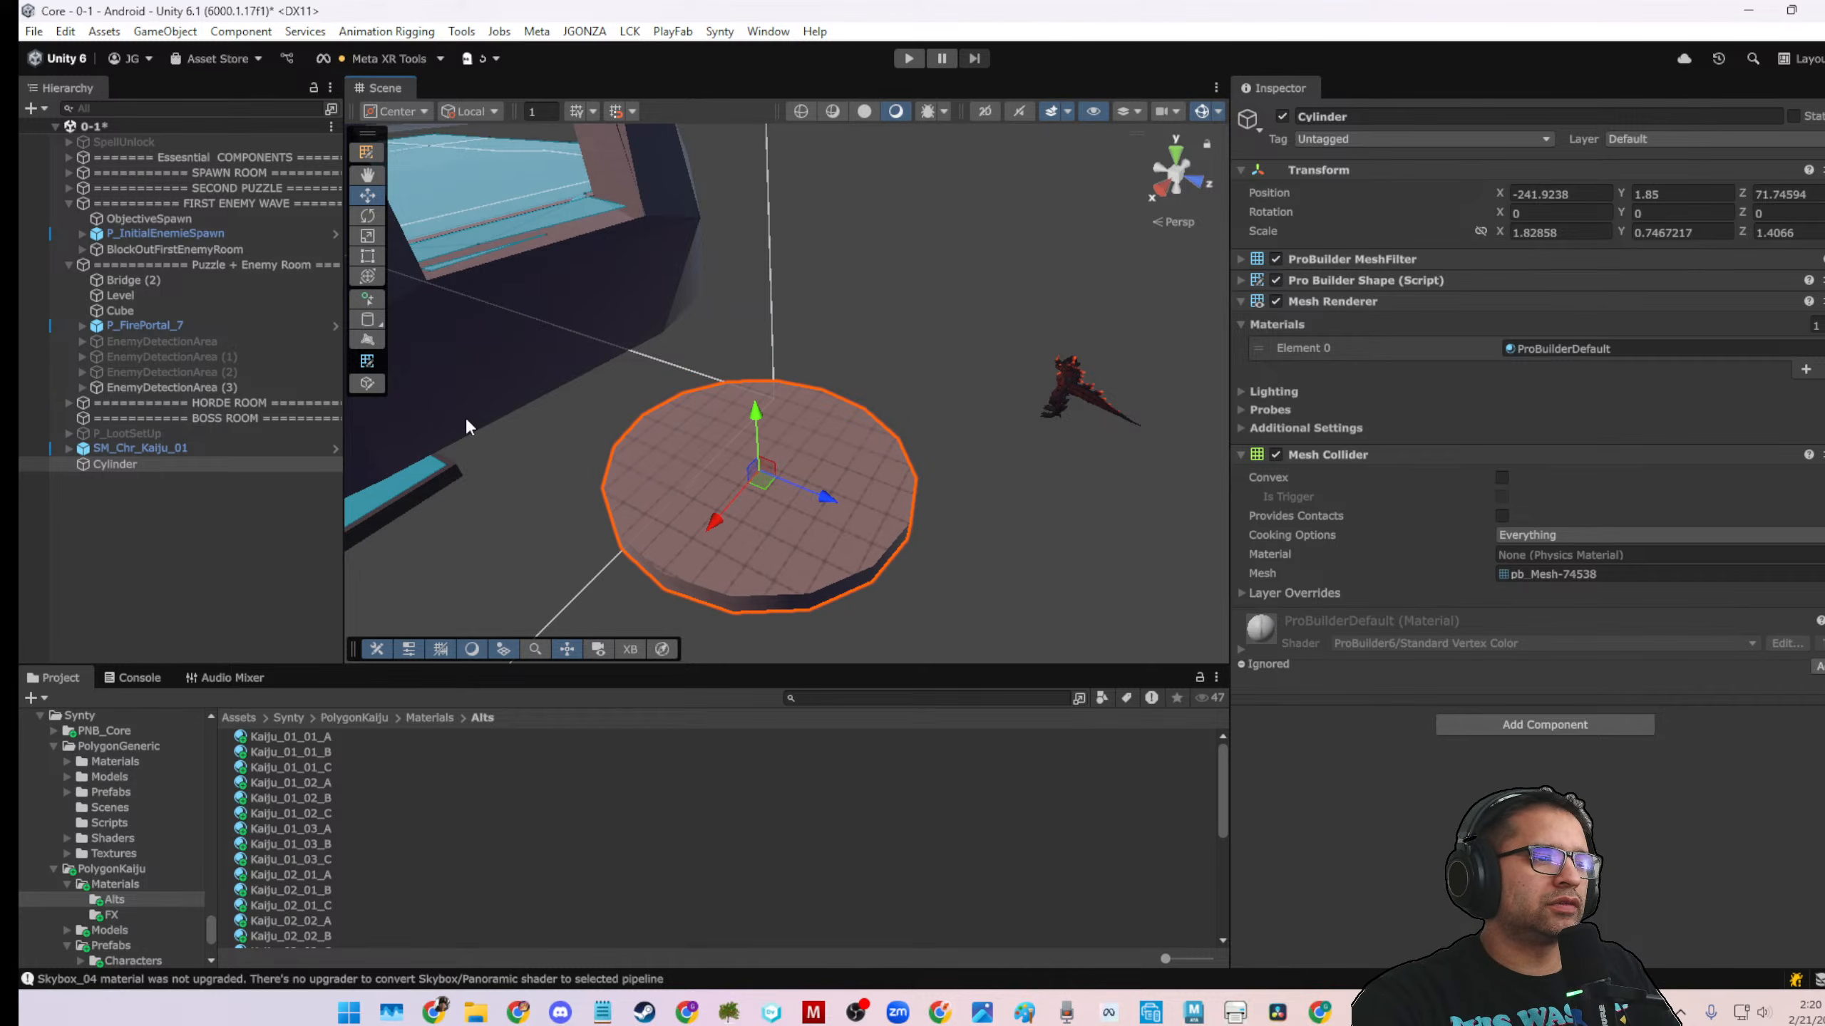
Undo the cylinder's move, scaling and creation
key("ctrl+z")
key("ctrl+z")
key("ctrl+z")
key("ctrl+z")
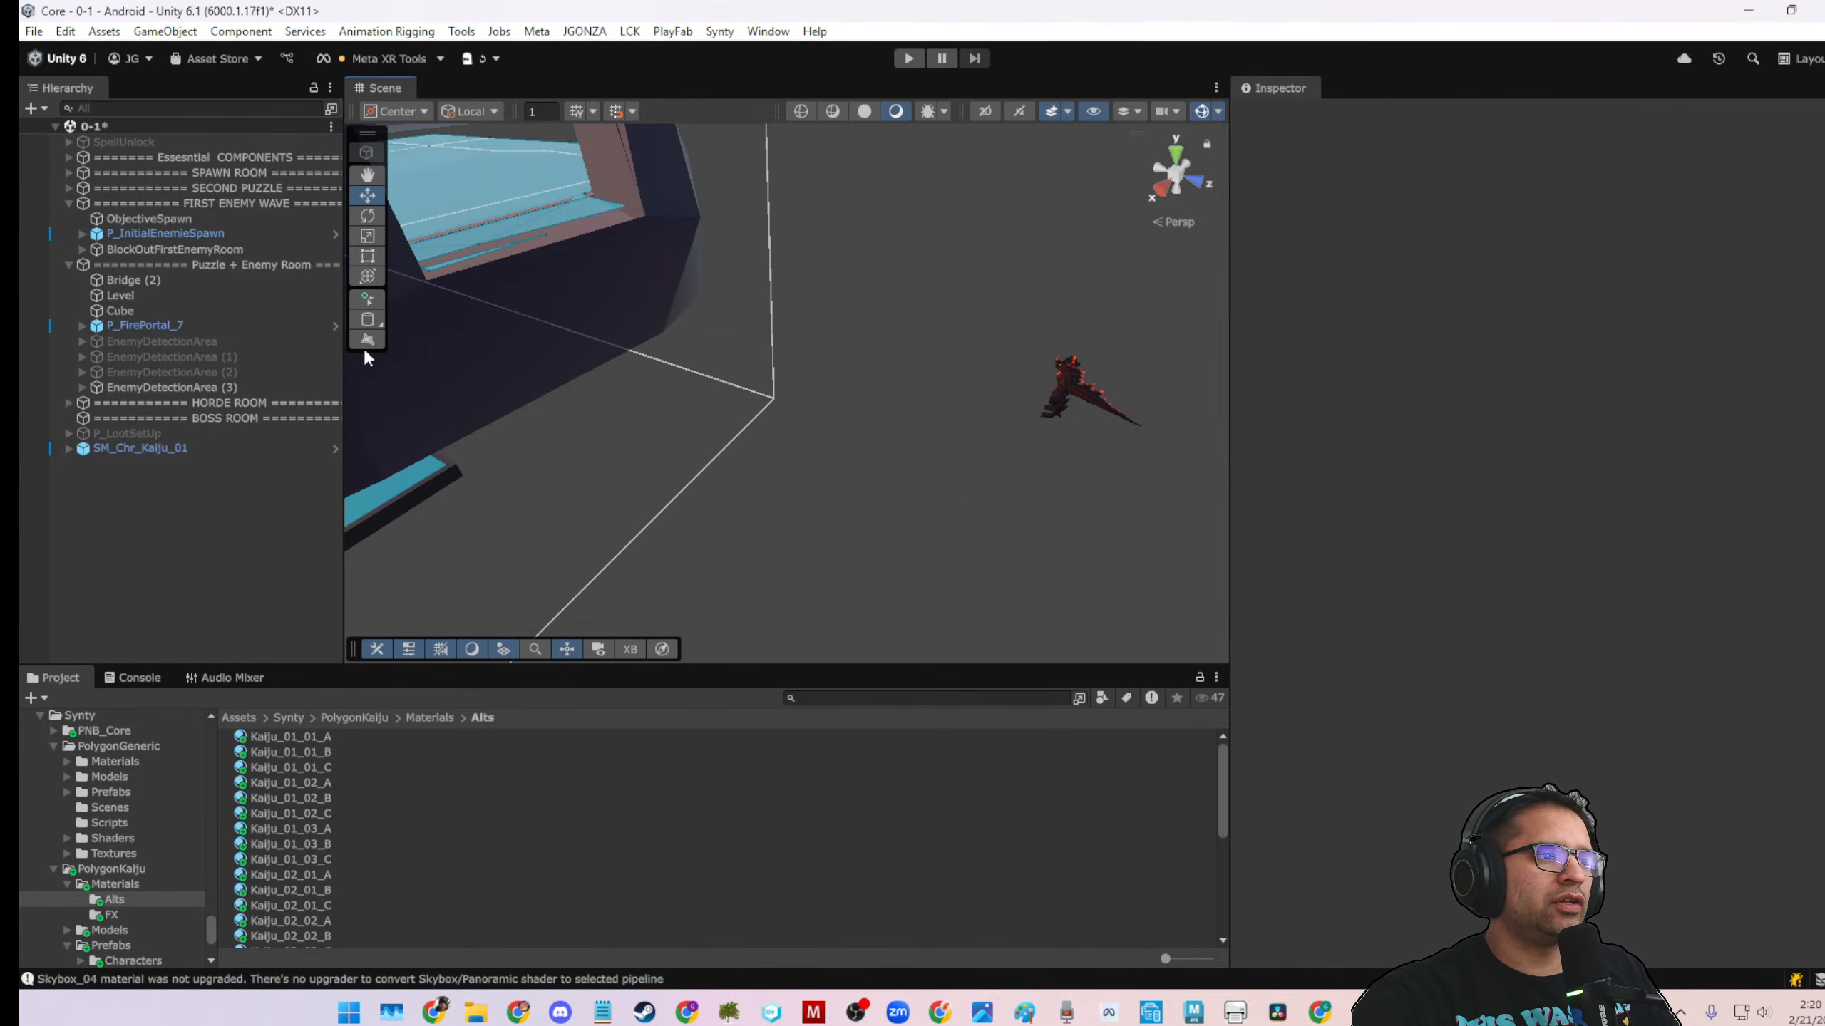
Draw a new flat cylinder about 6.4 by 7.1 units and 0.63 high below the opening, facing the kaiju
left_click(367, 319)
left_click_drag(785, 455, 861, 621)
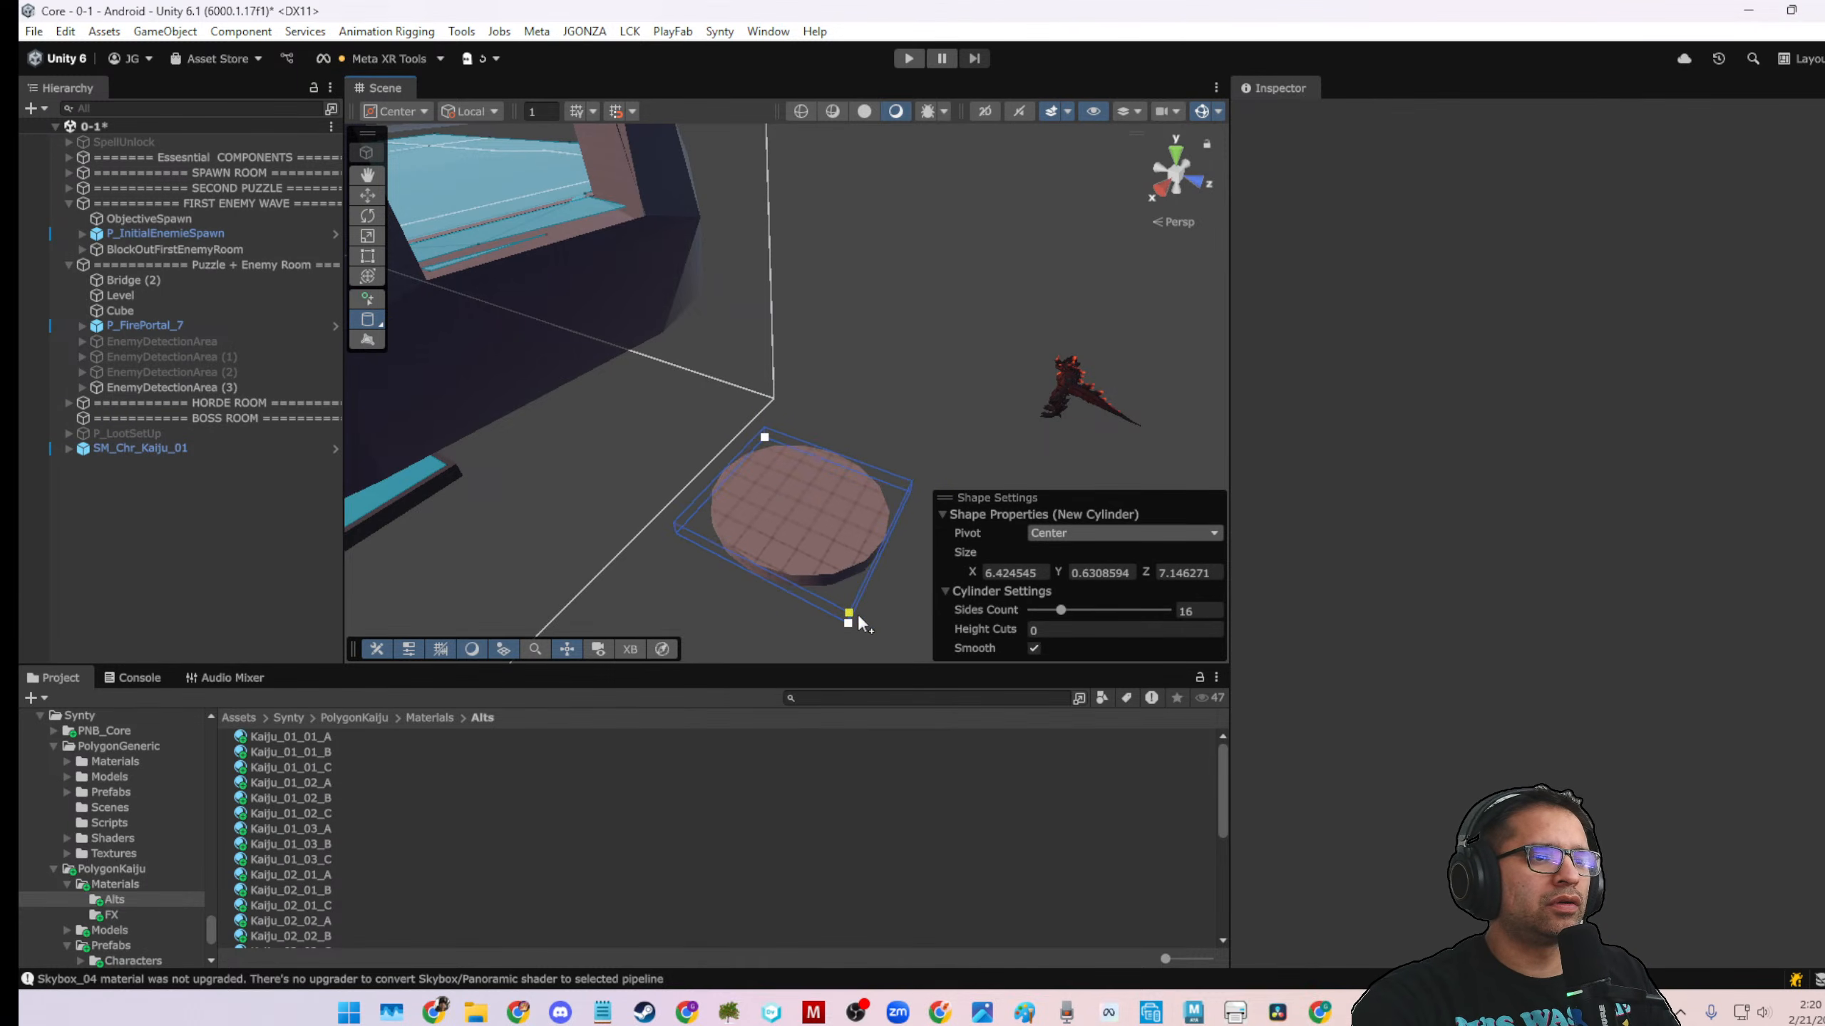
left_click(860, 622)
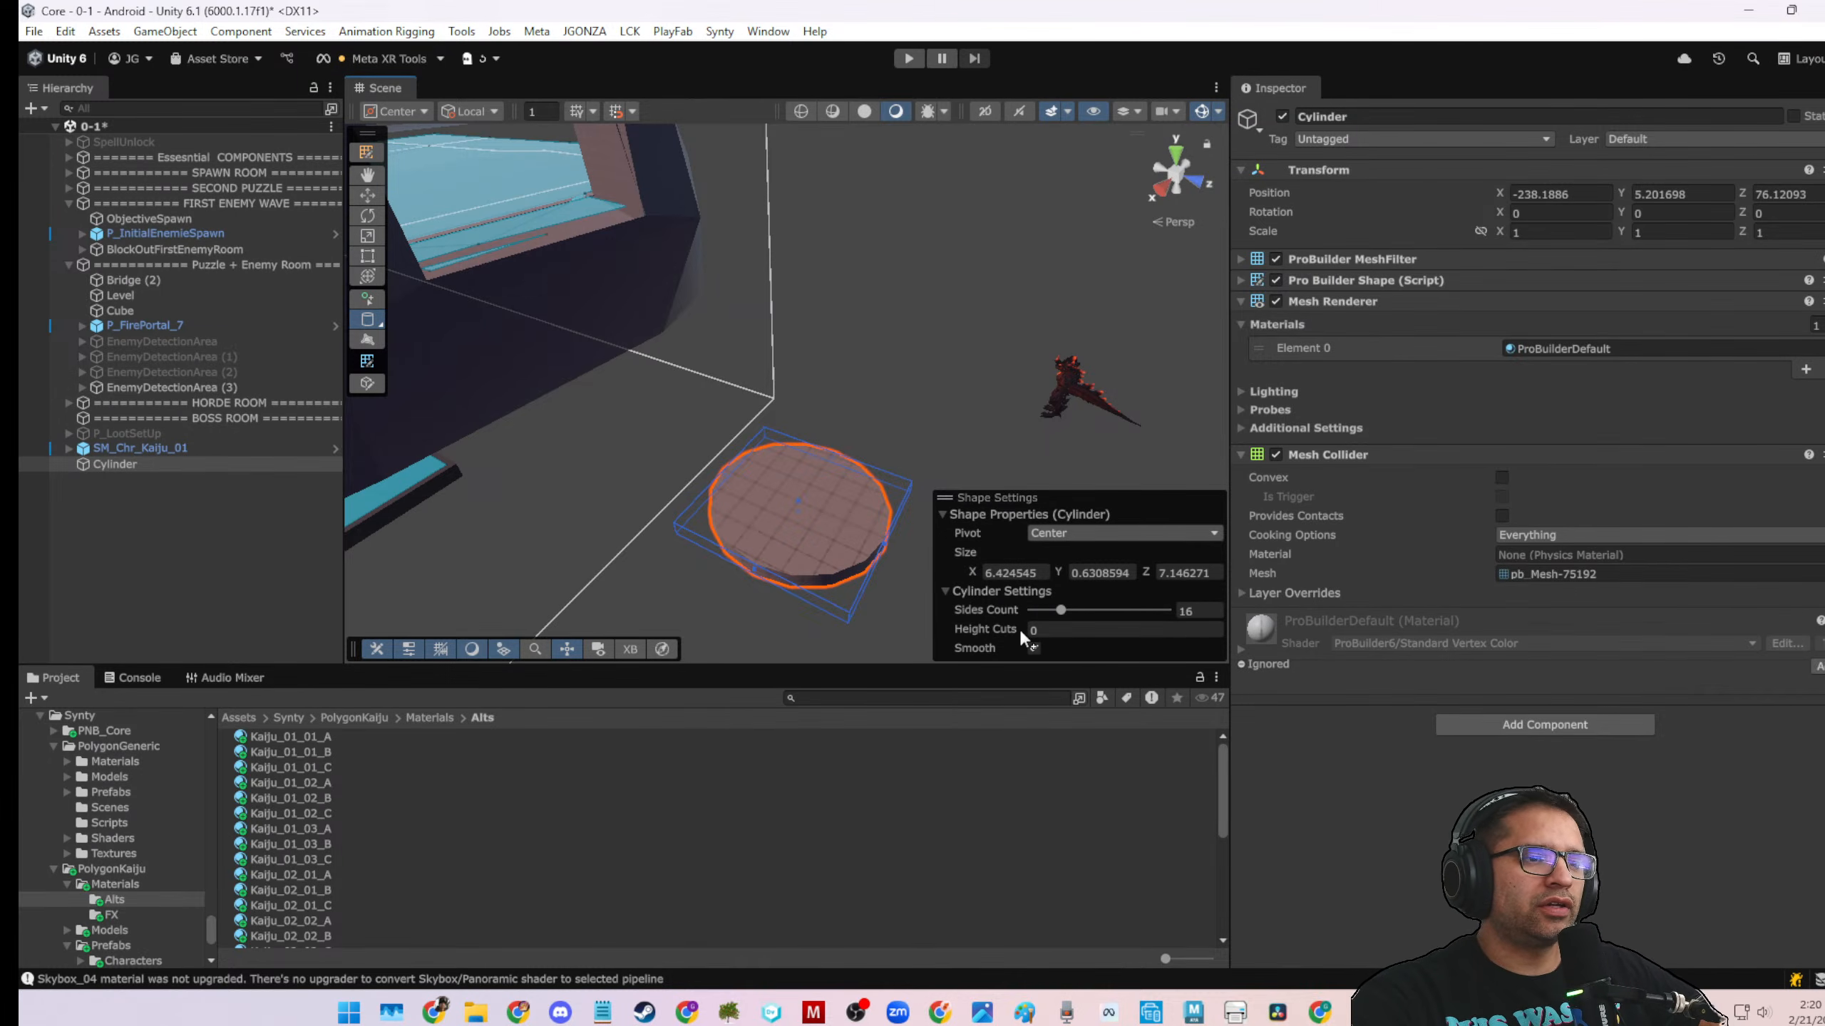
scroll(771, 516, "up", 3)
left_click_drag(754, 512, 881, 420, "alt")
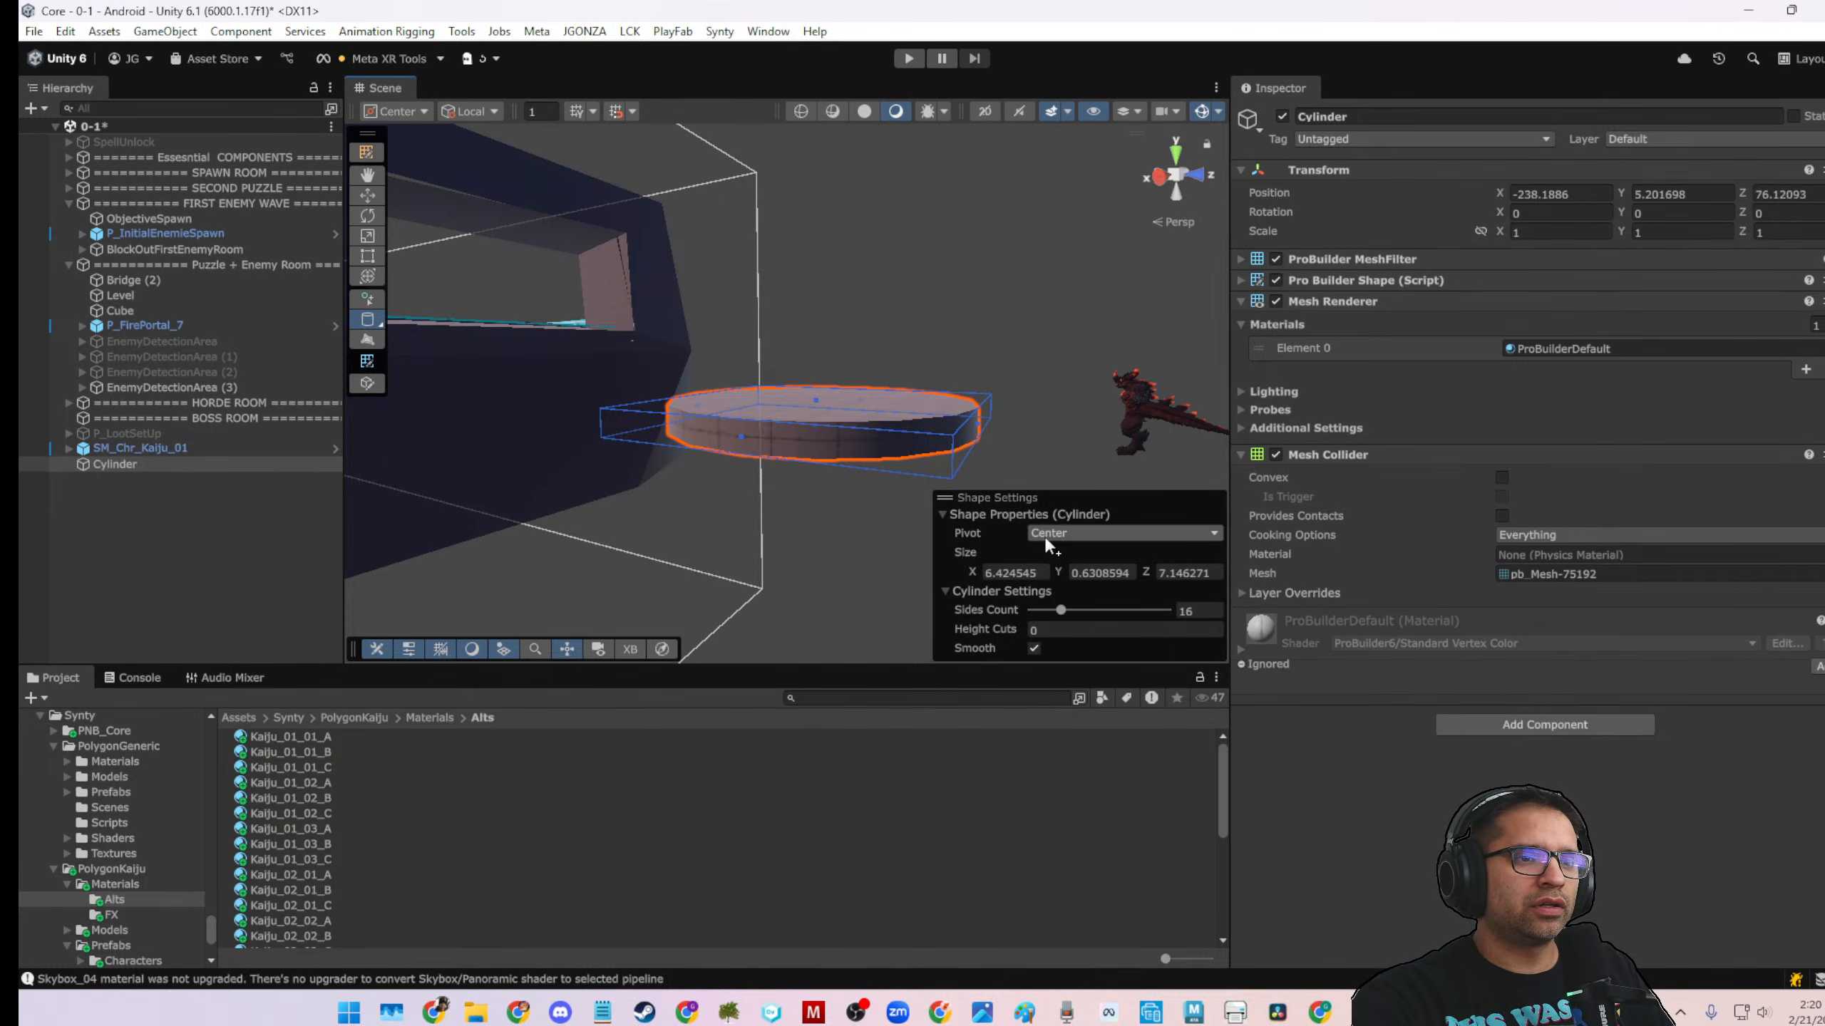
Keep the new cylinder's pivot at Center and turn off its Smooth option
left_click(1067, 539)
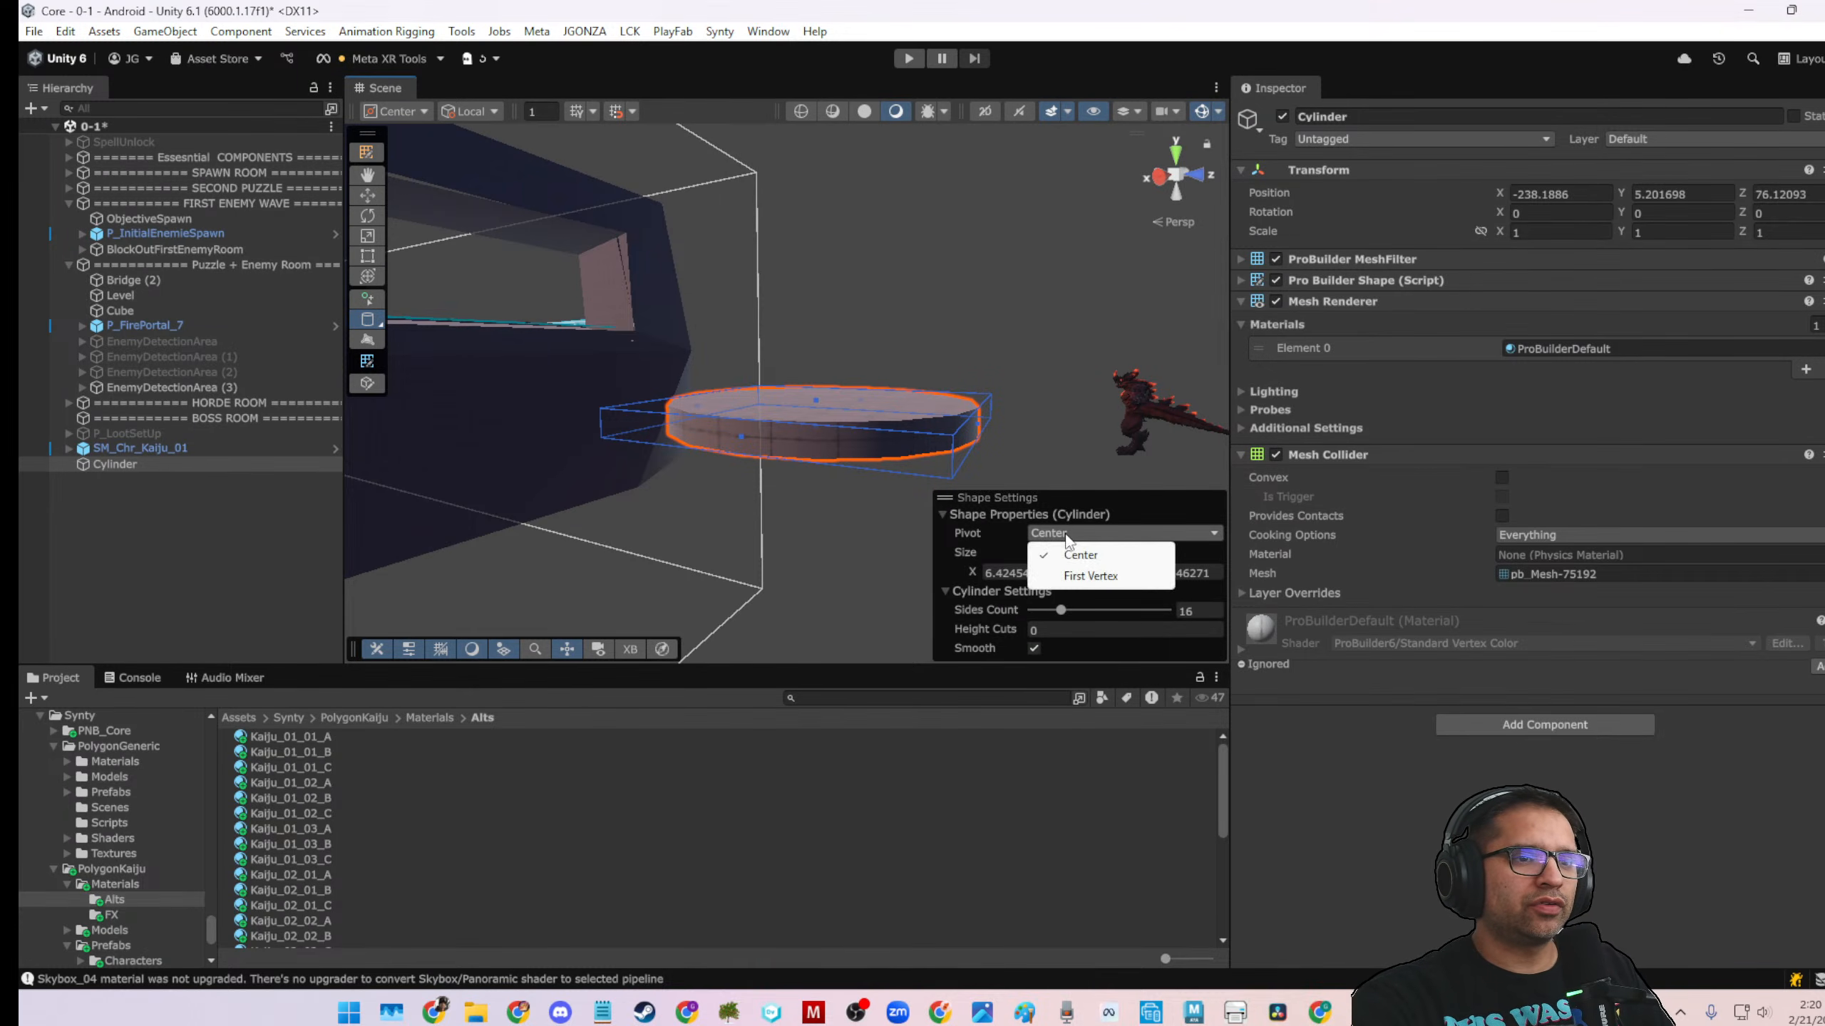
left_click(1005, 547)
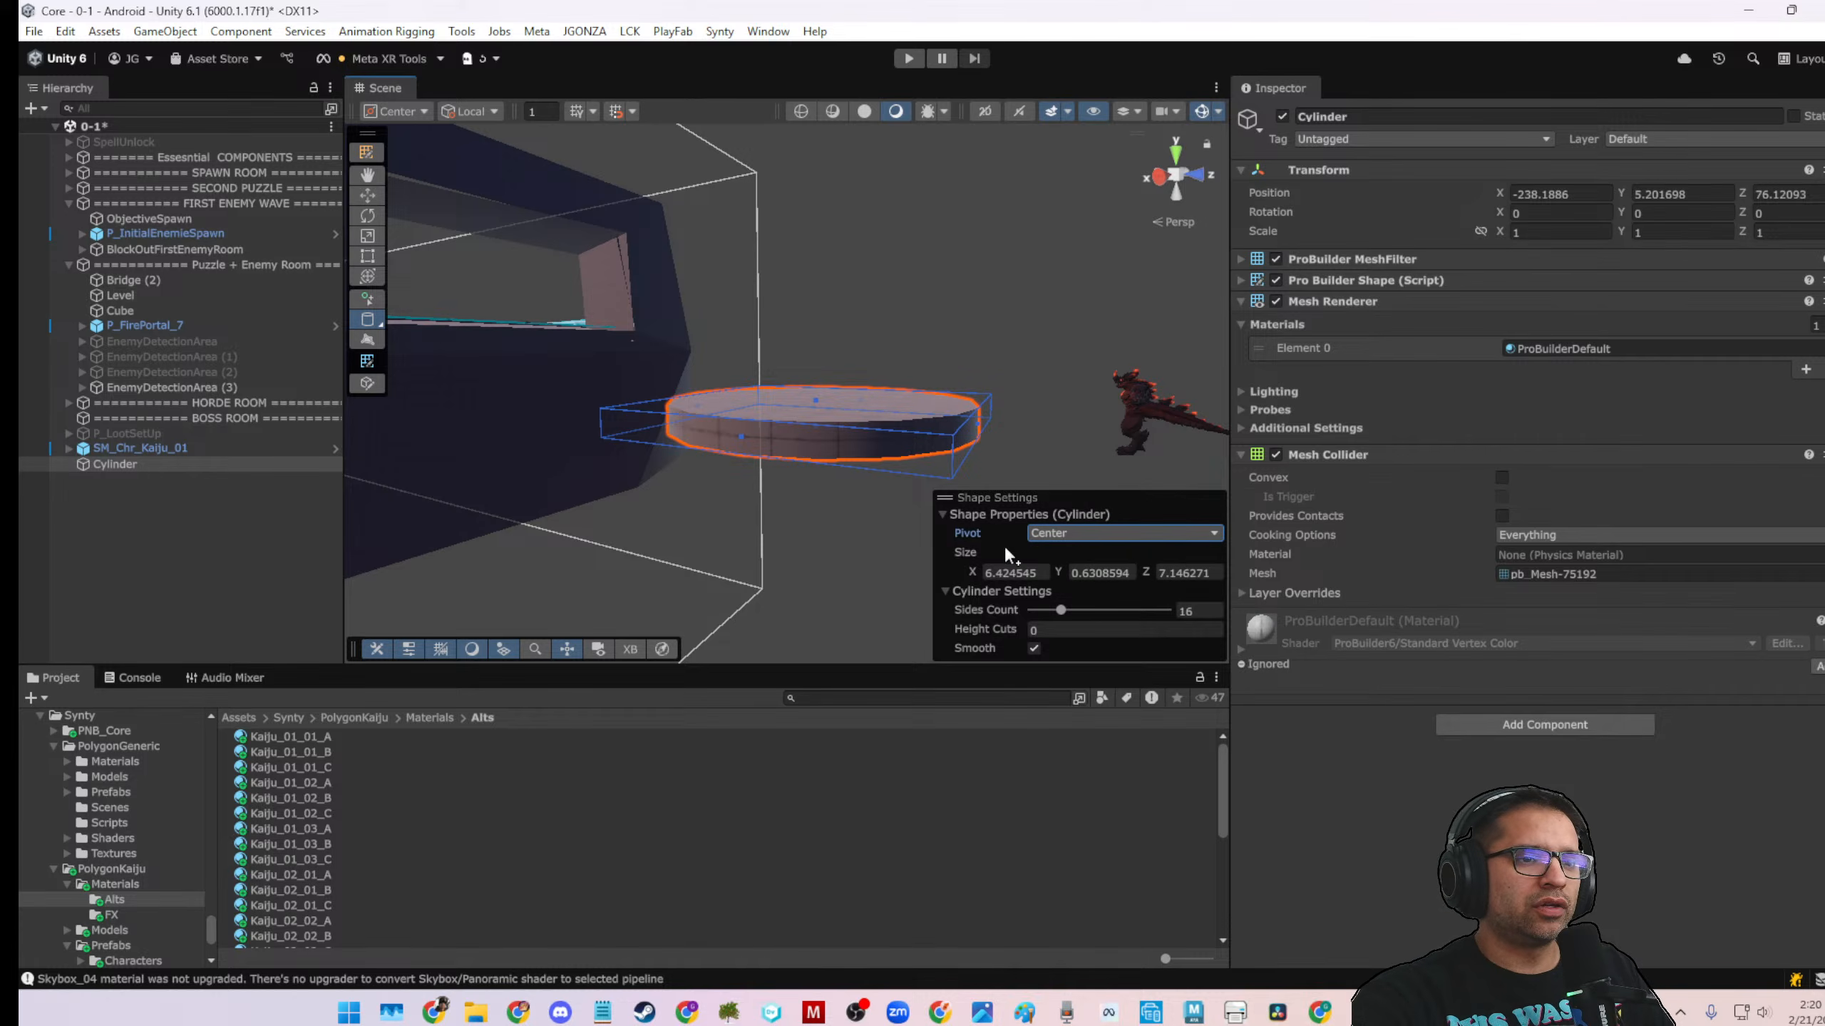
left_click(1030, 651)
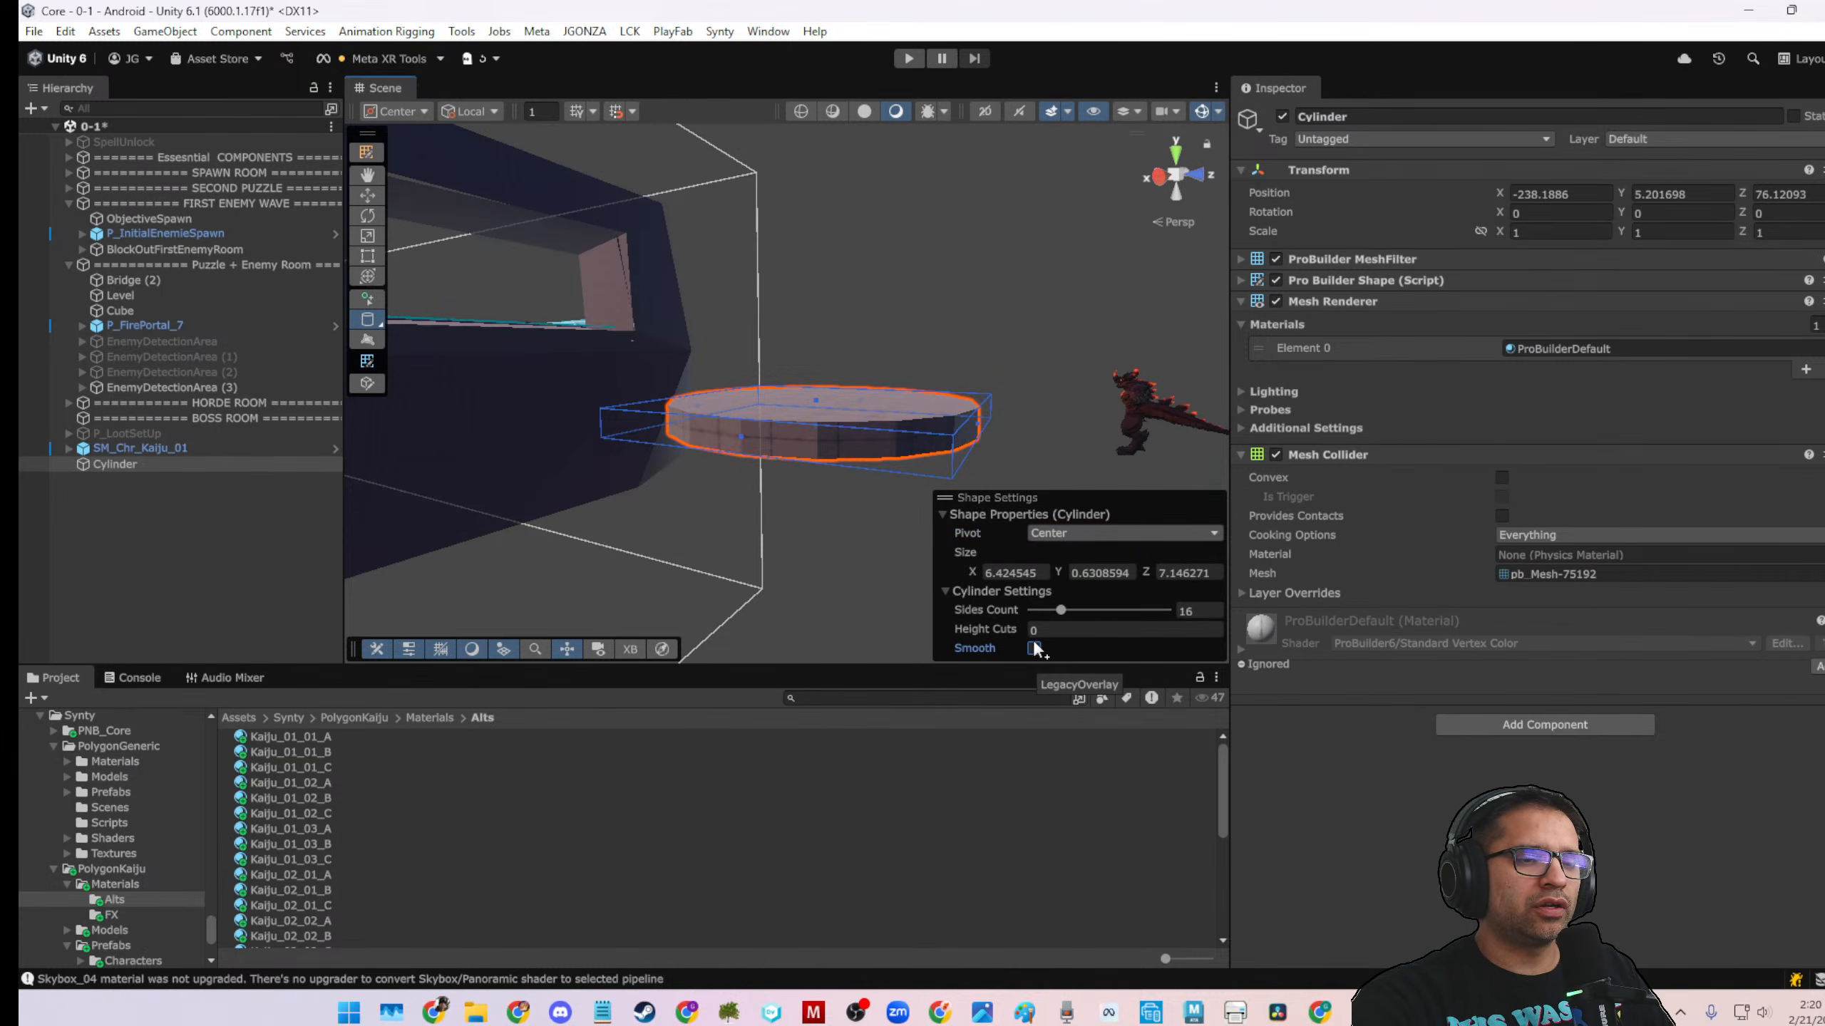
Select the side faces around the near half of the flat cylinder in face editing mode
left_click_drag(890, 478, 932, 635, "alt")
middle_click_drag(779, 489, 745, 481)
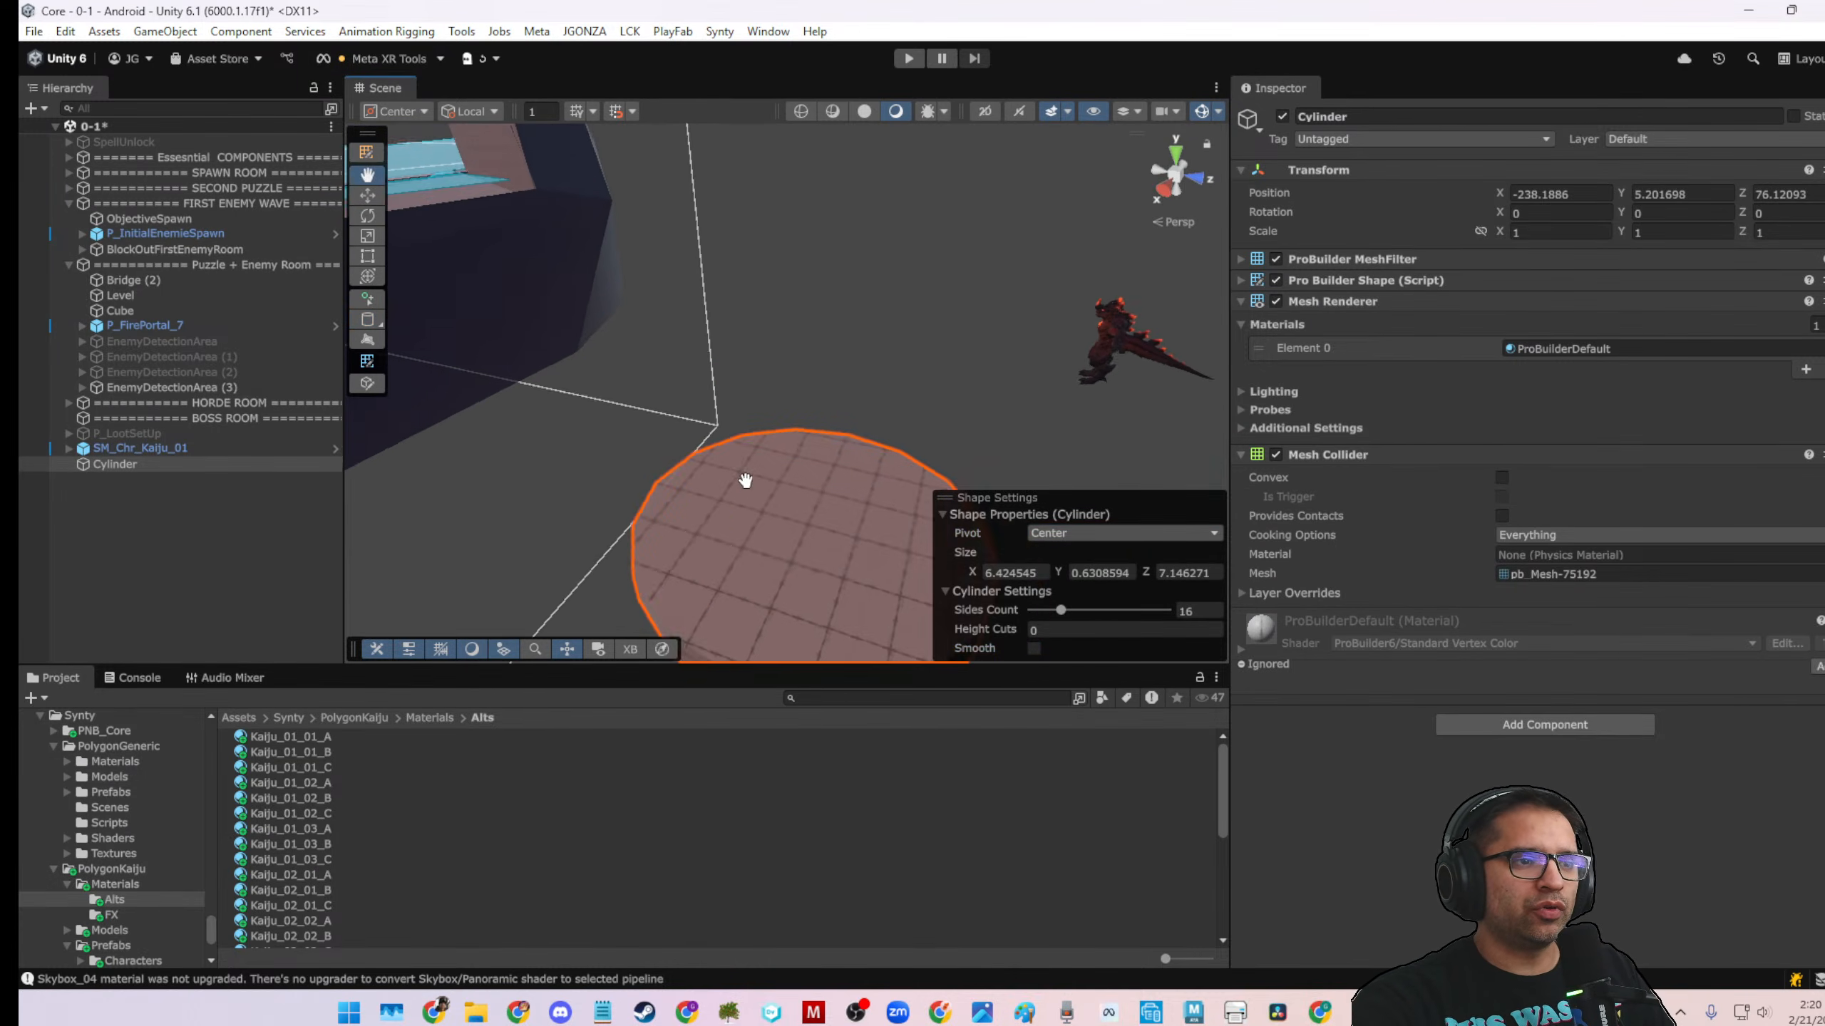
left_click_drag(746, 480, 753, 413, "alt")
scroll(752, 413, "down", 3)
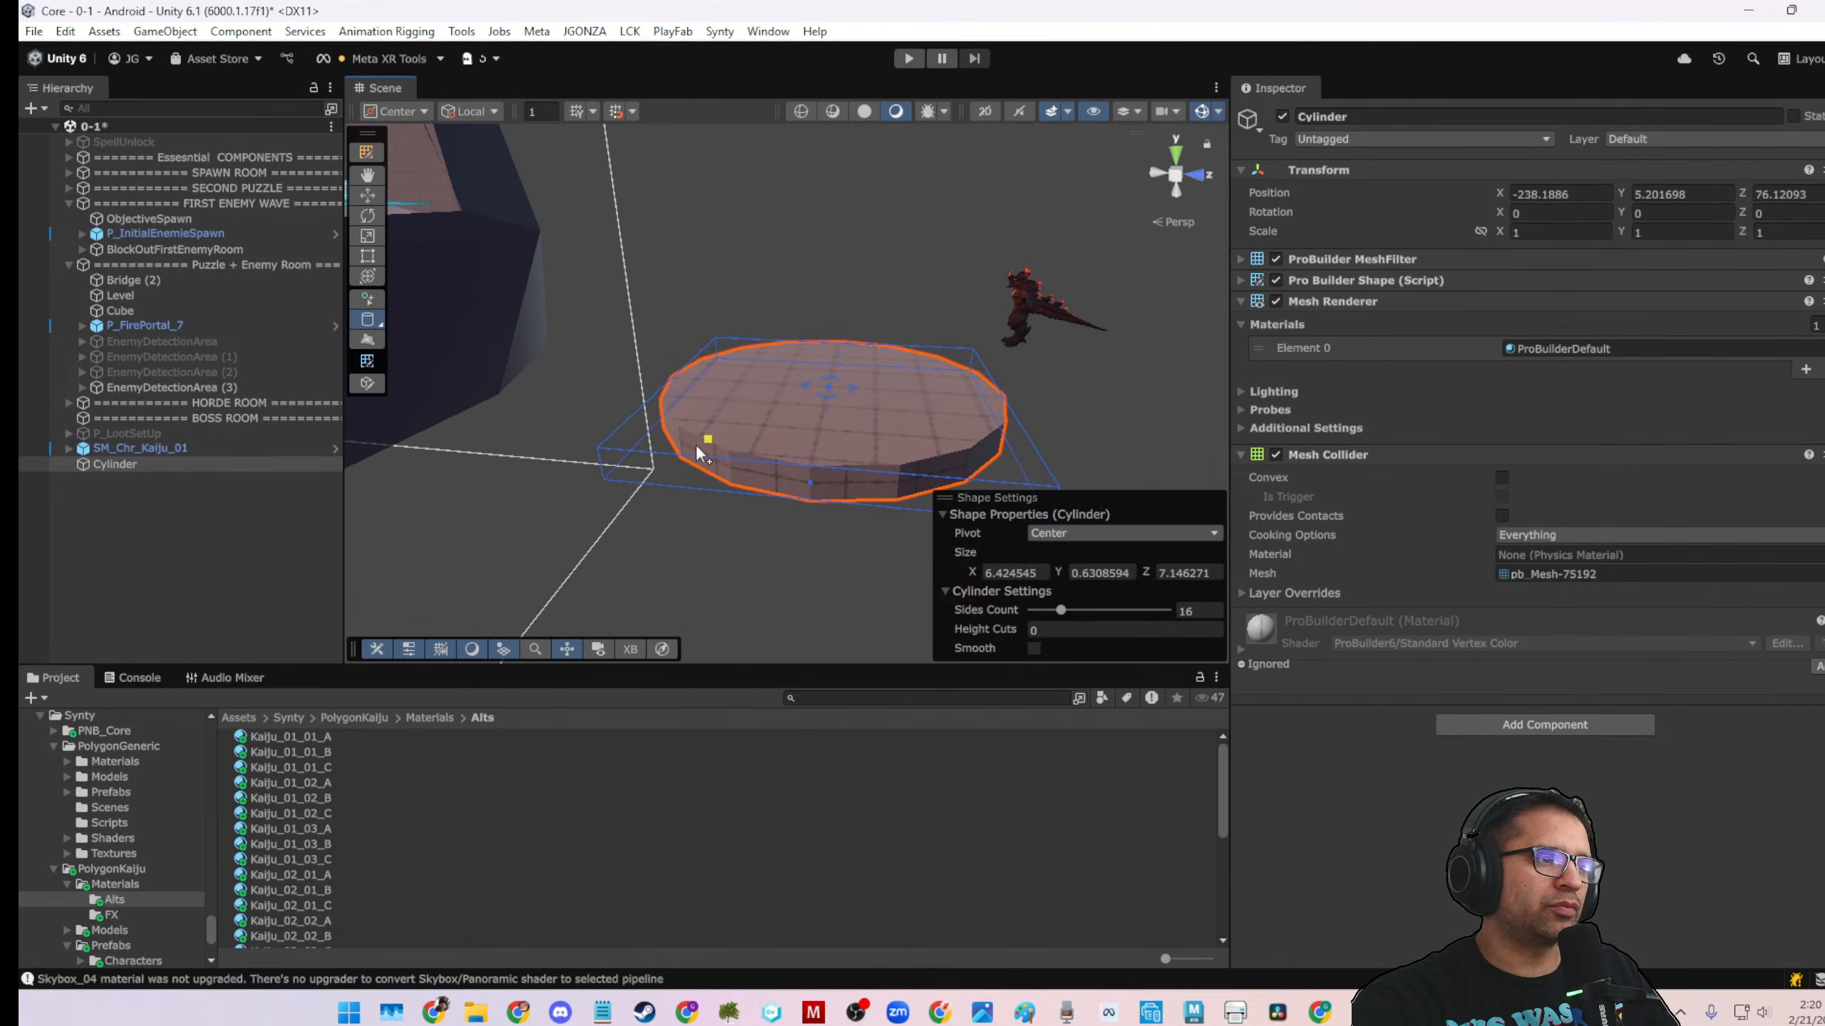
key("w")
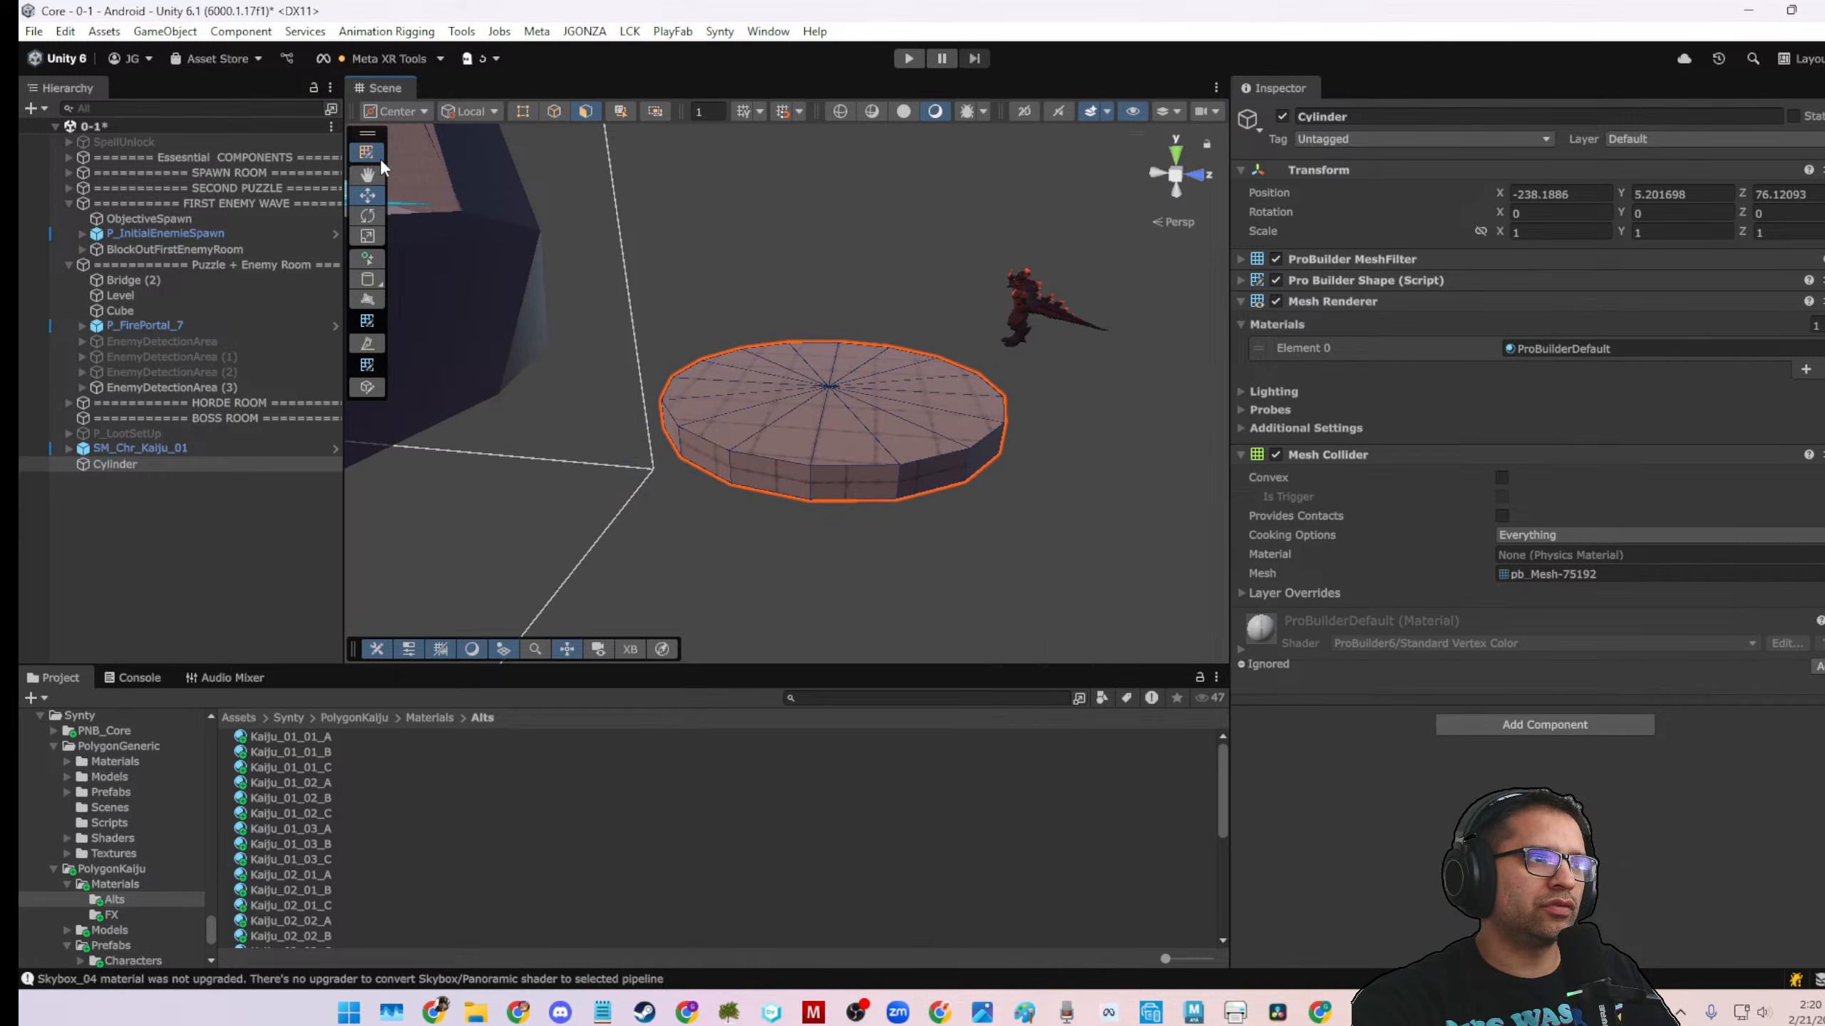
left_click(769, 473)
left_click_drag(770, 473, 644, 419, "alt")
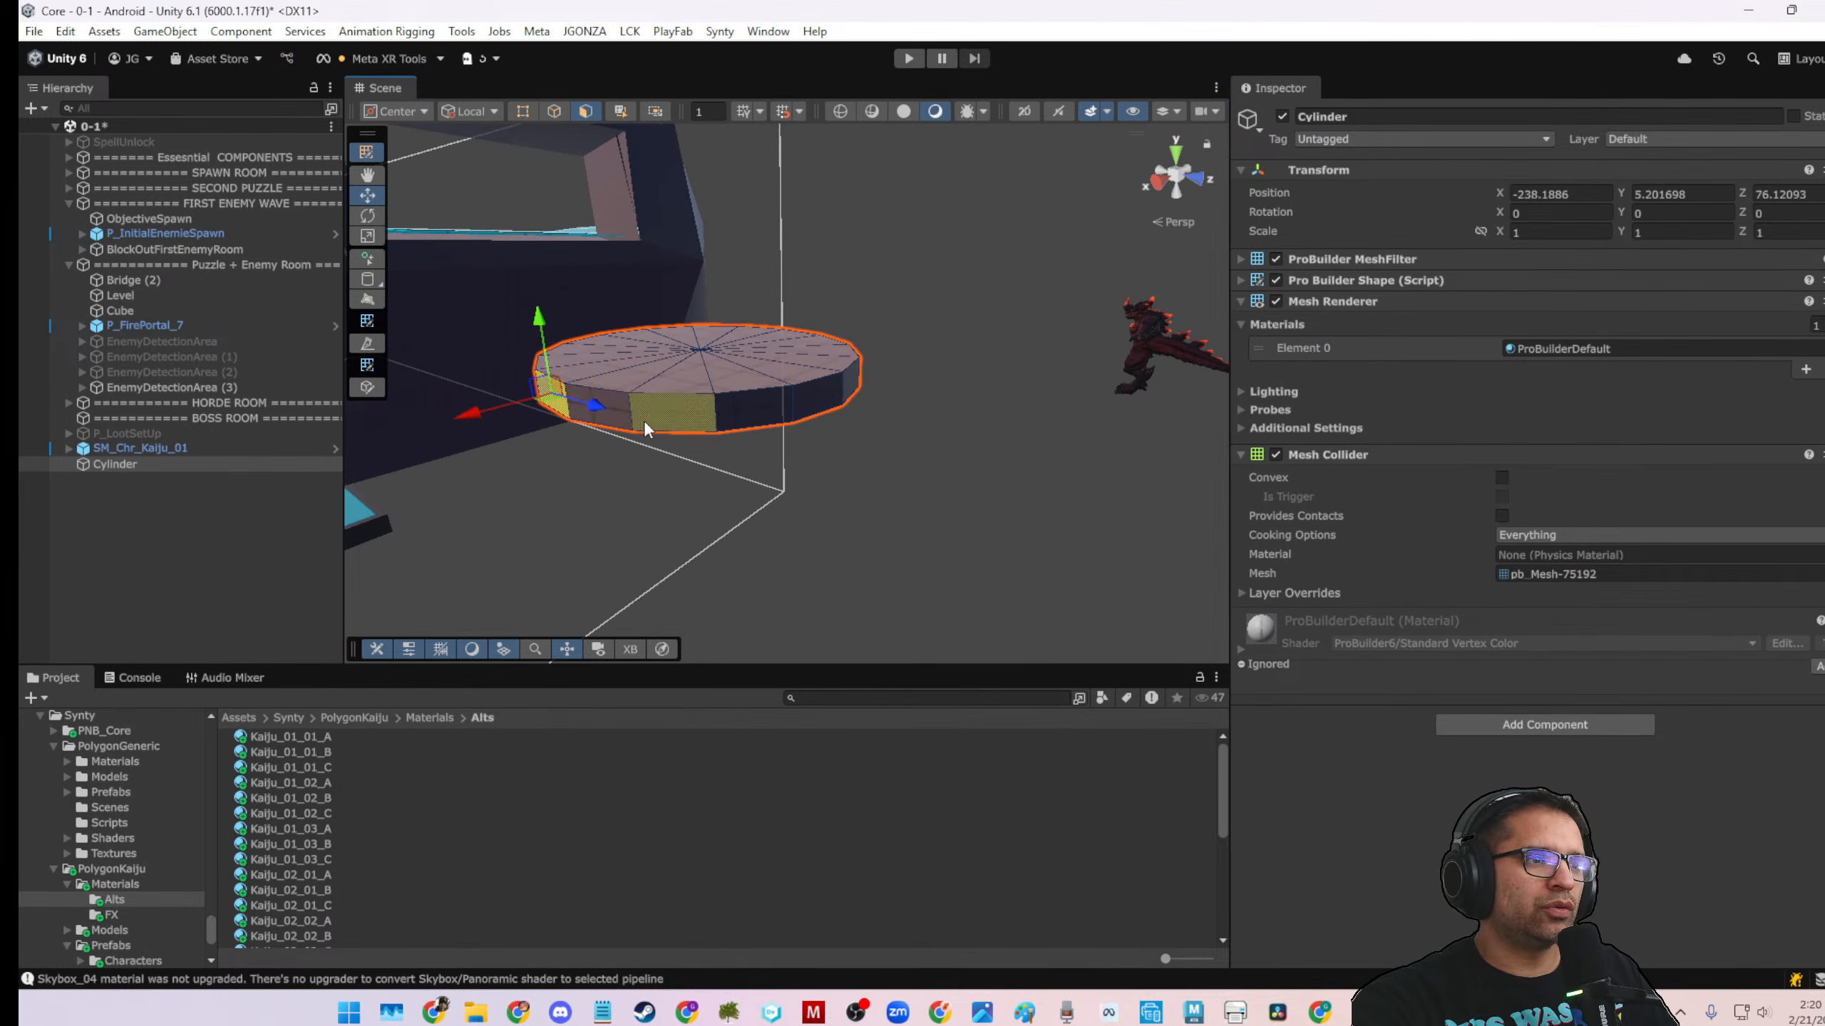
left_click(624, 405, "shift")
left_click(666, 406, "shift")
left_click(707, 407, "shift")
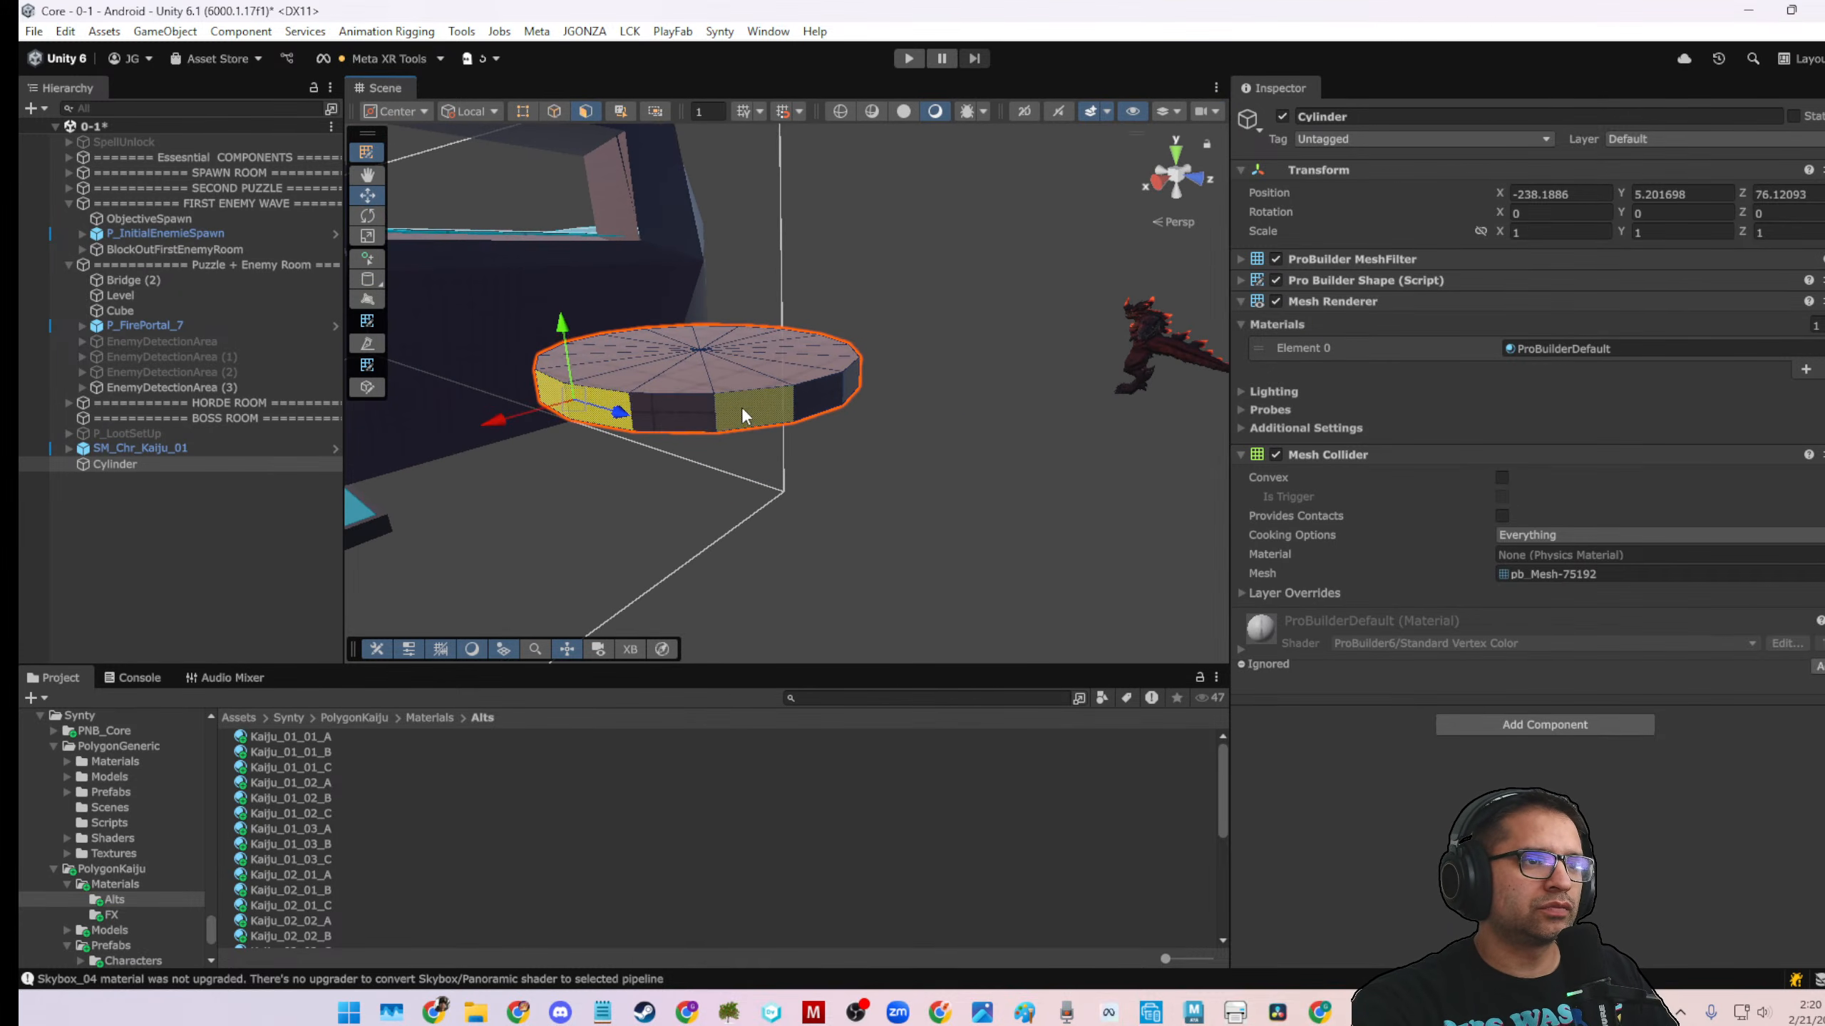
left_click(744, 407, "shift")
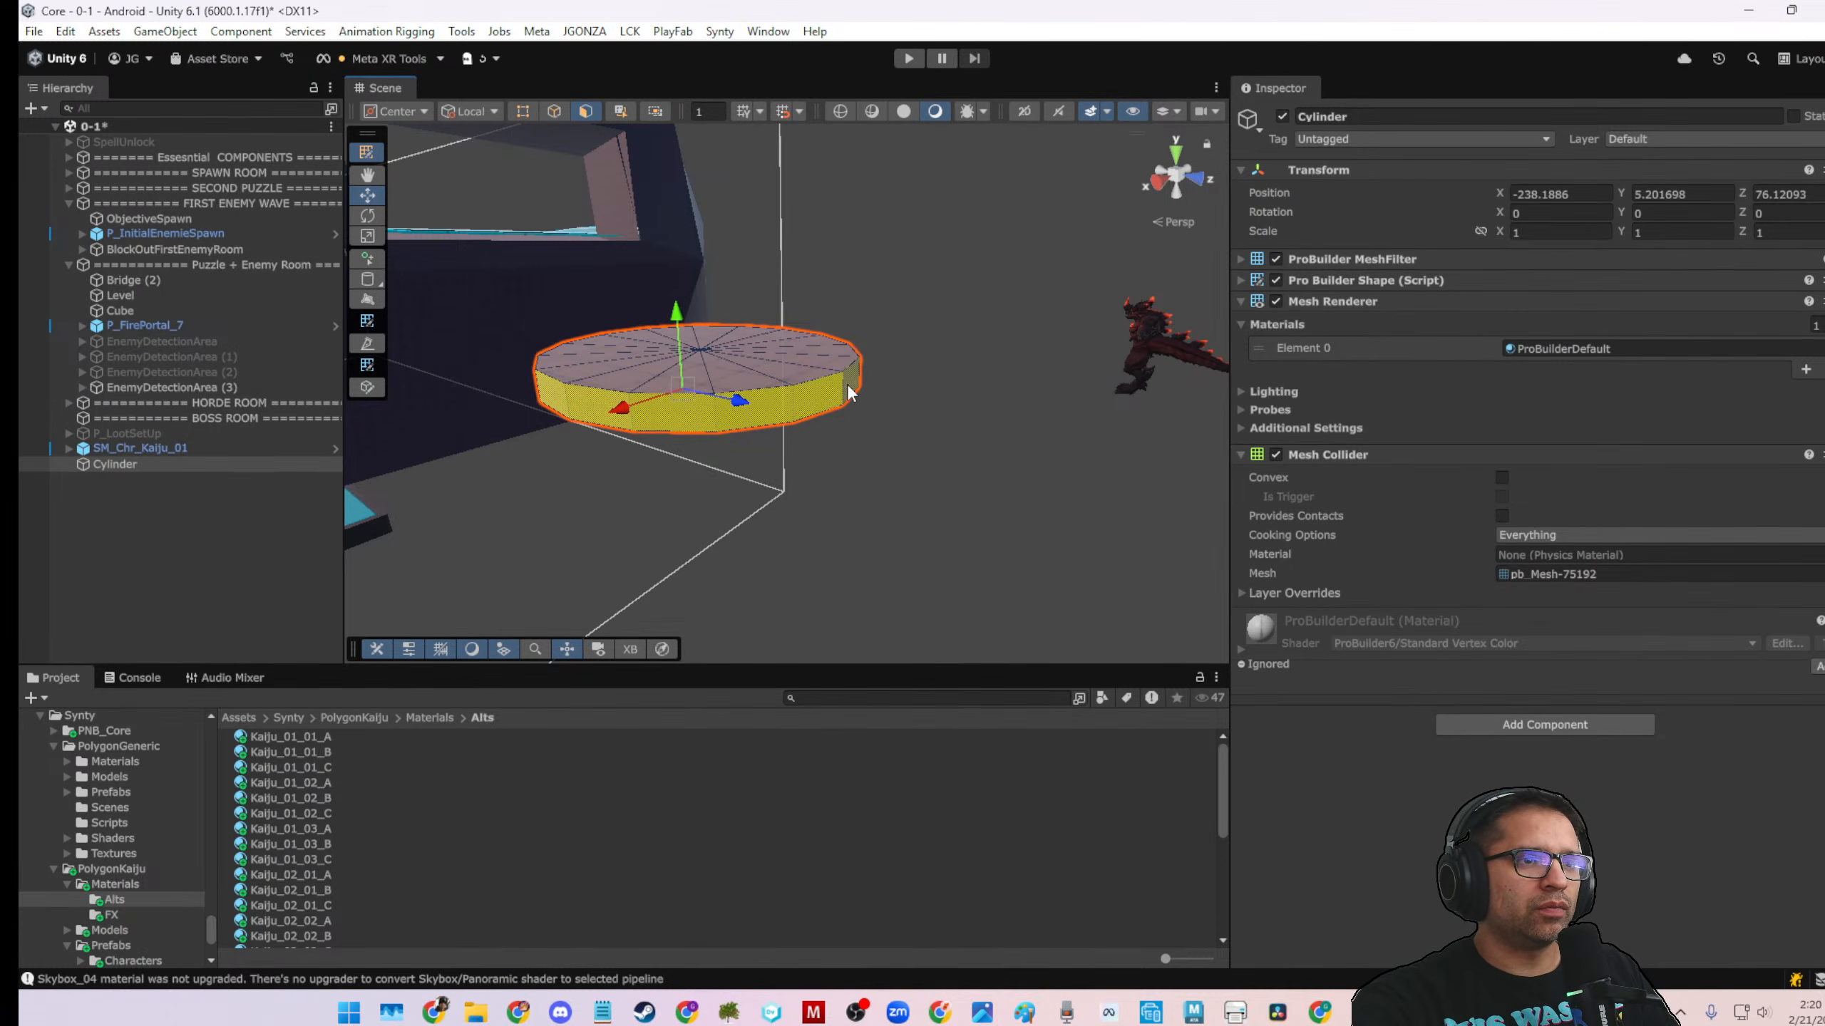
Add the remaining side faces around the cylinder's rim to the face selection
left_click_drag(847, 382, 1189, 415, "alt")
left_click(598, 355, "shift")
left_click(634, 346, "shift")
left_click(664, 334, "shift")
left_click(680, 329, "shift")
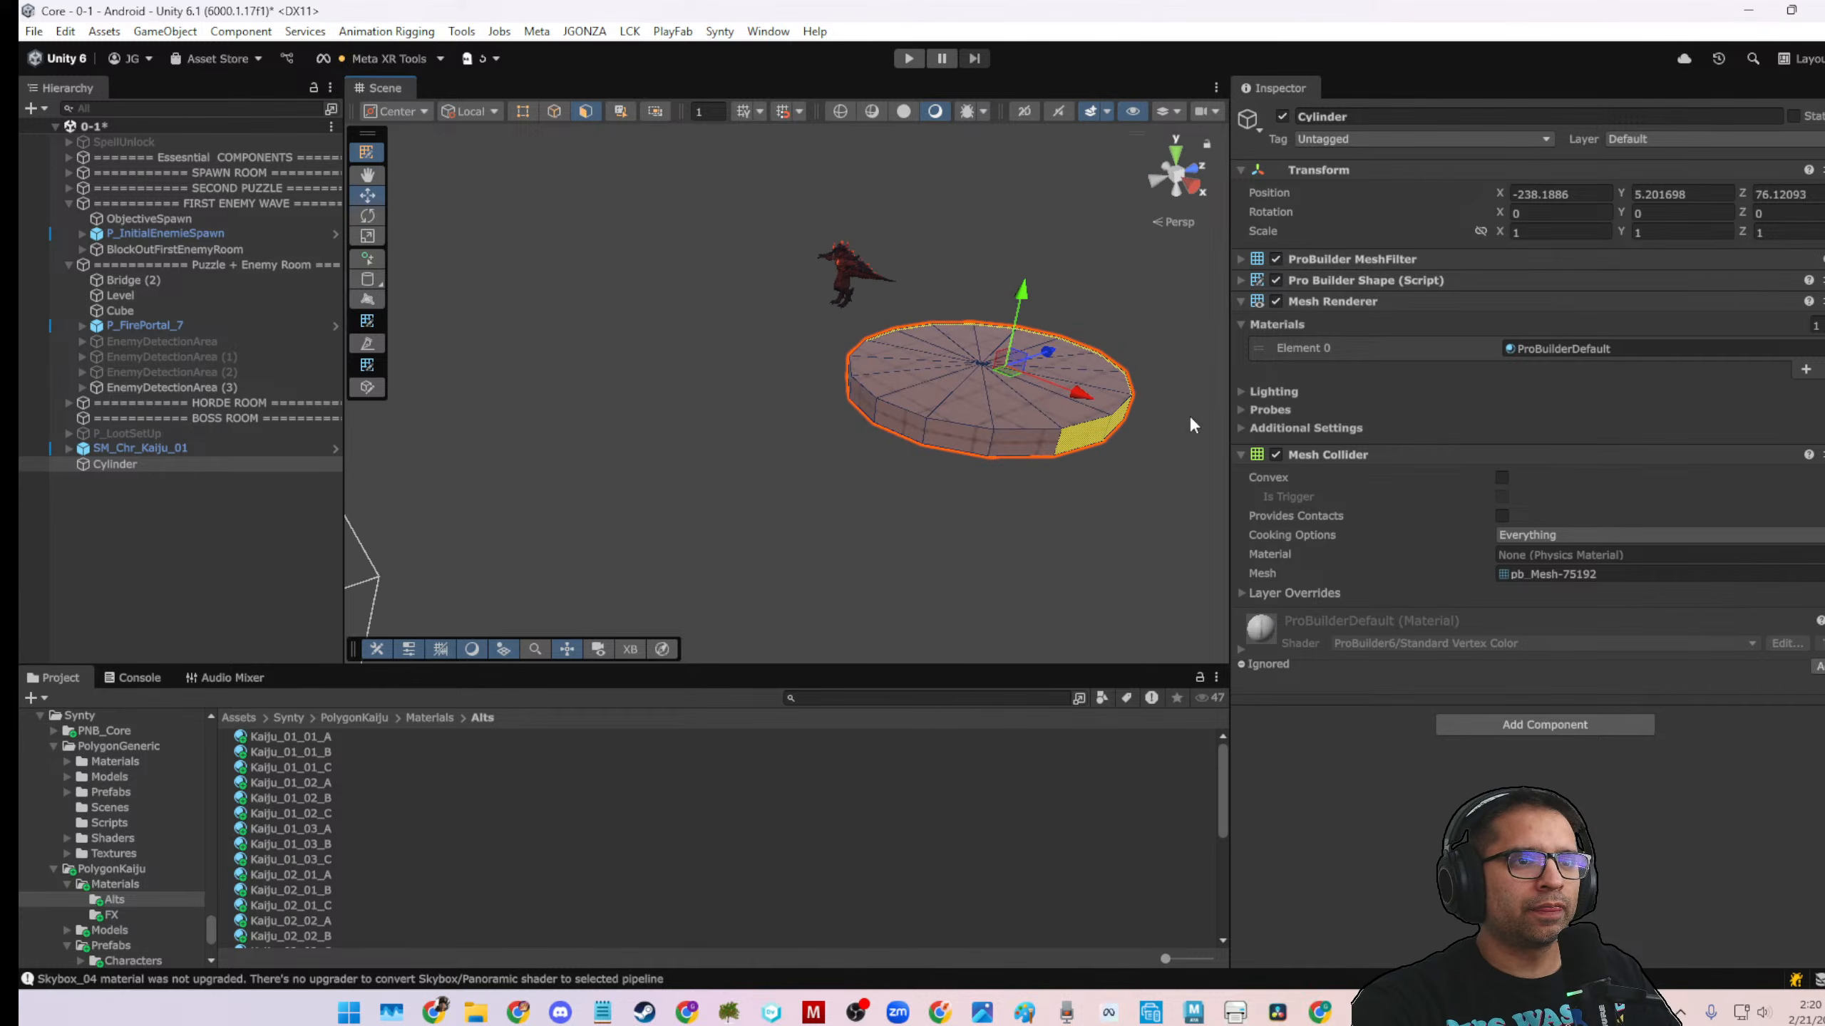
left_click(1038, 435, "shift")
left_click(959, 437, "shift")
left_click(900, 424, "shift")
left_click(861, 406, "shift")
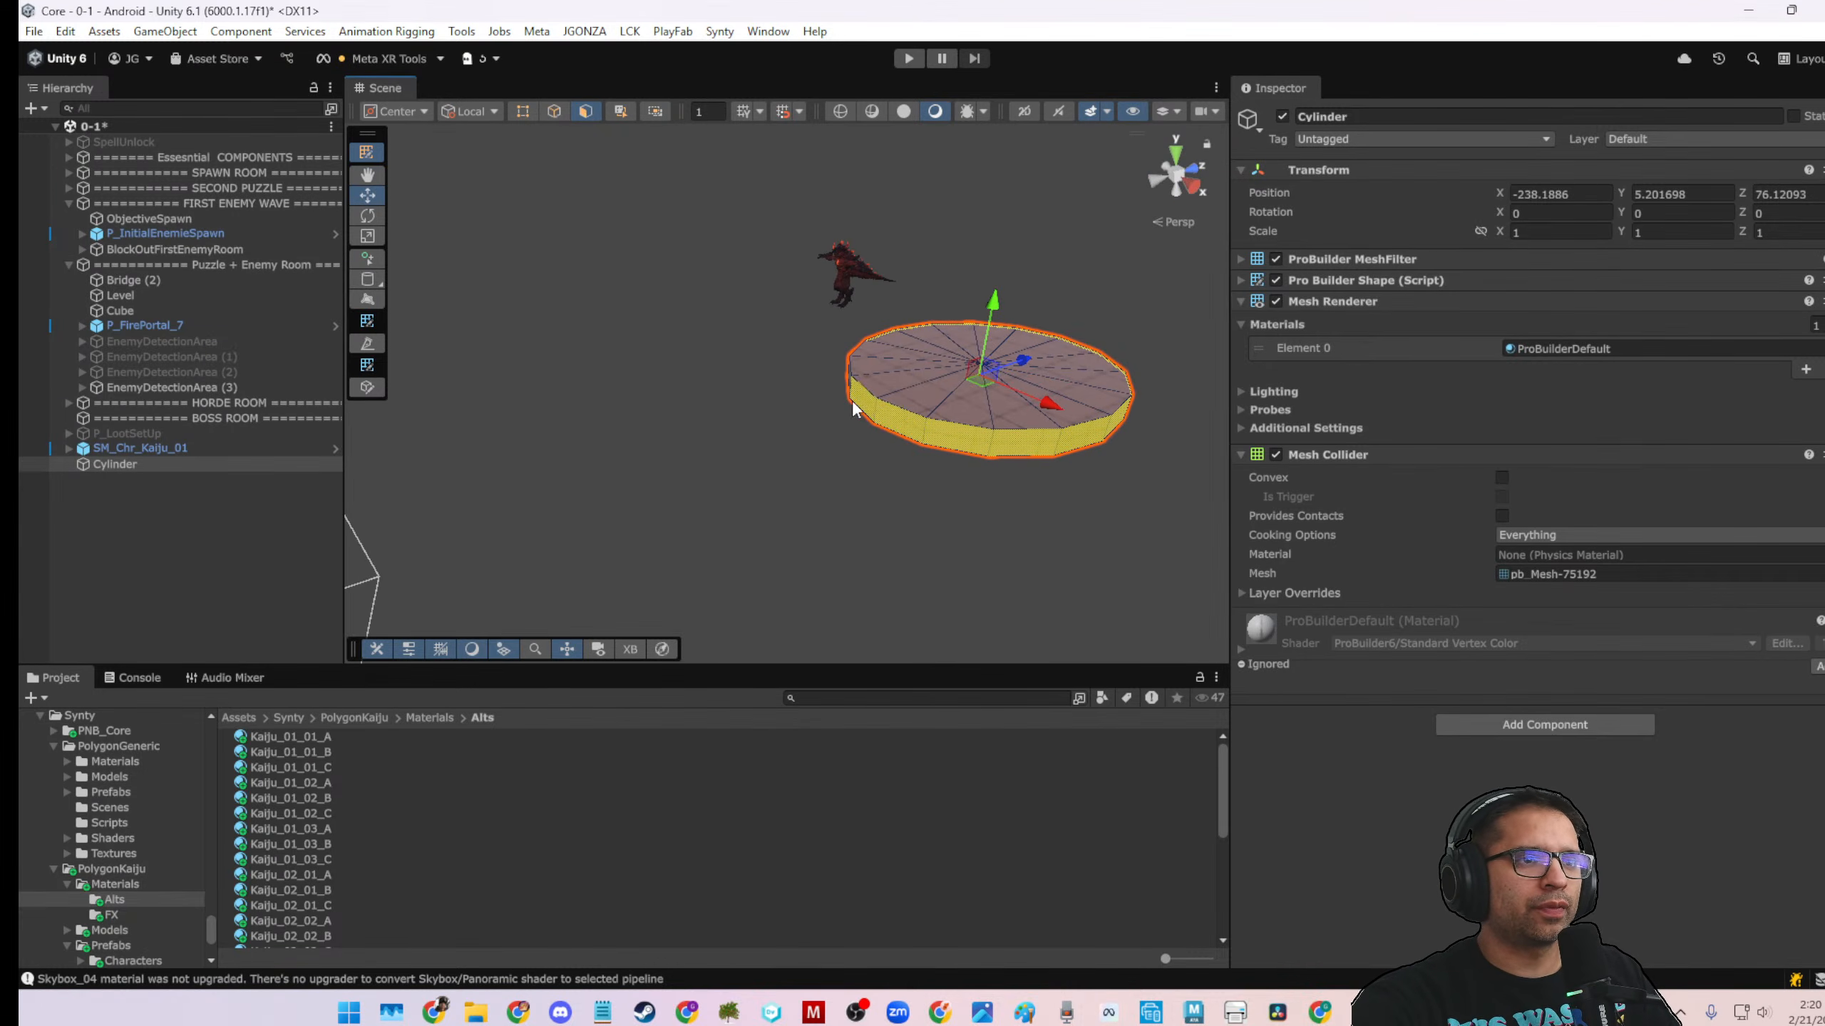
left_click_drag(853, 400, 1099, 400, "alt")
left_click(902, 331, "shift")
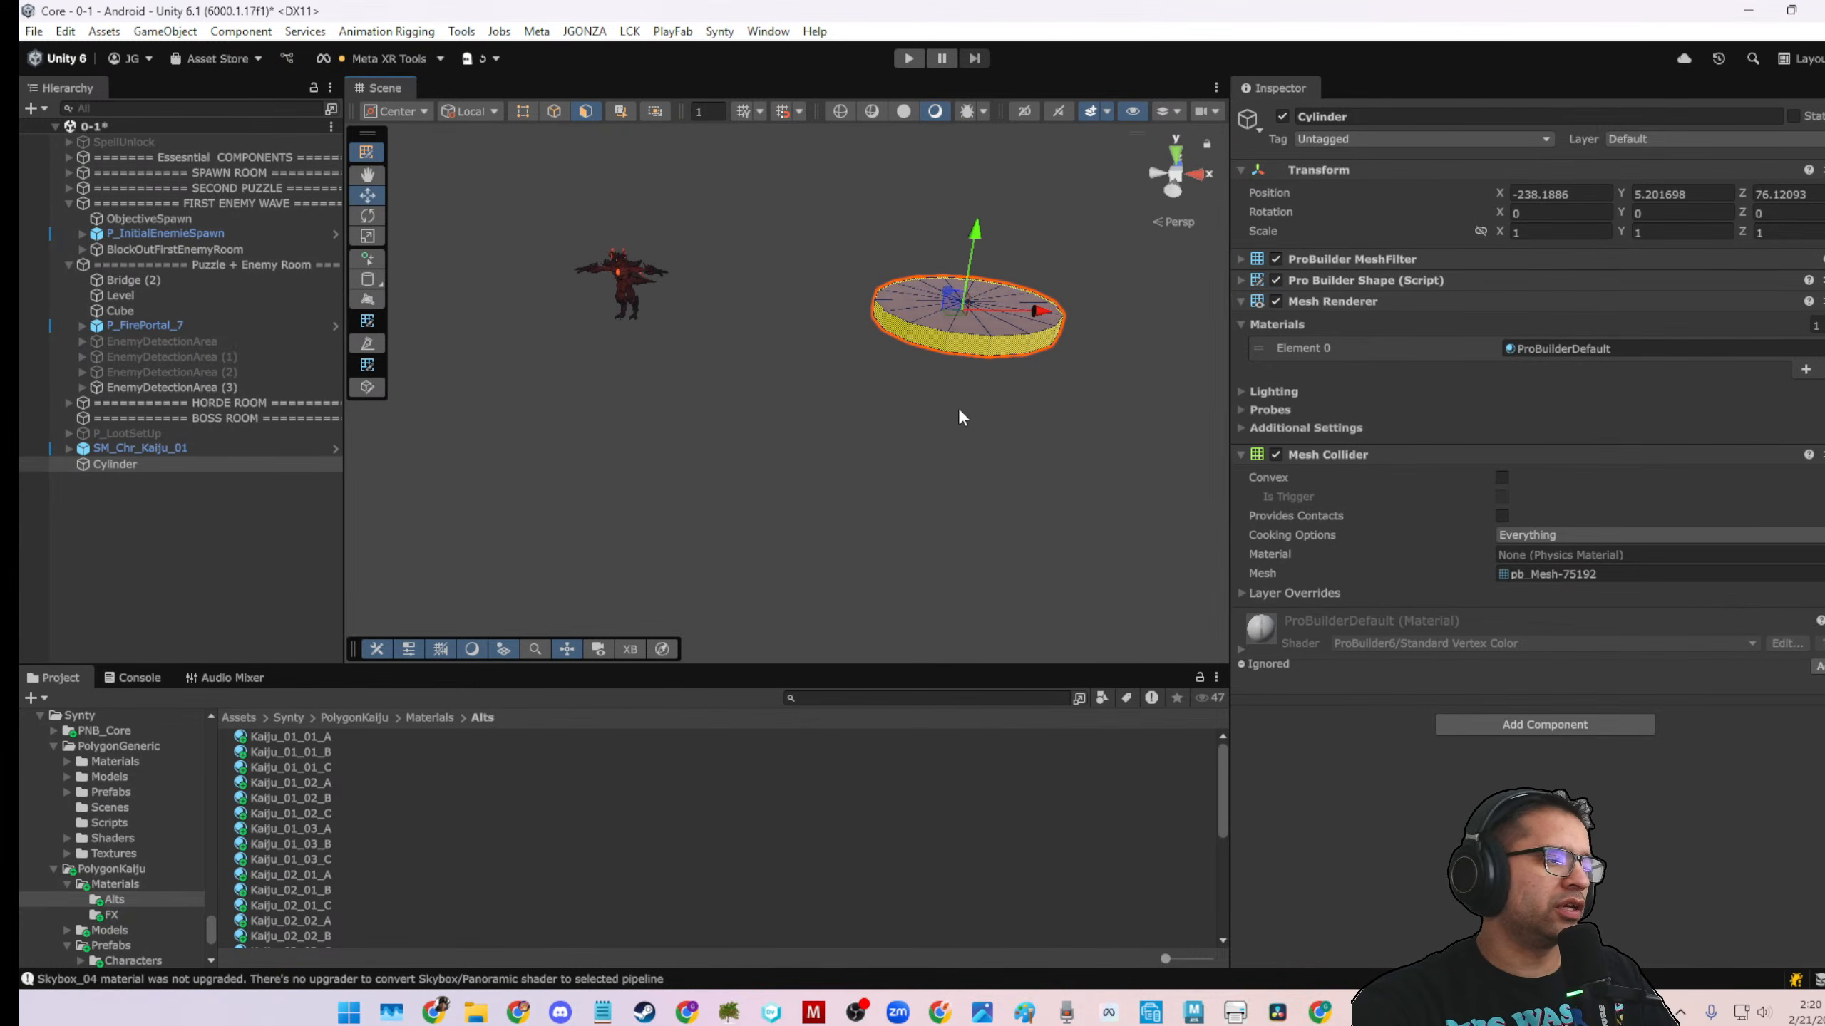
Extrude the cylinder's selected rim faces outward along their face normals with a distance of 0.5
left_click_drag(956, 407, 589, 444, "alt")
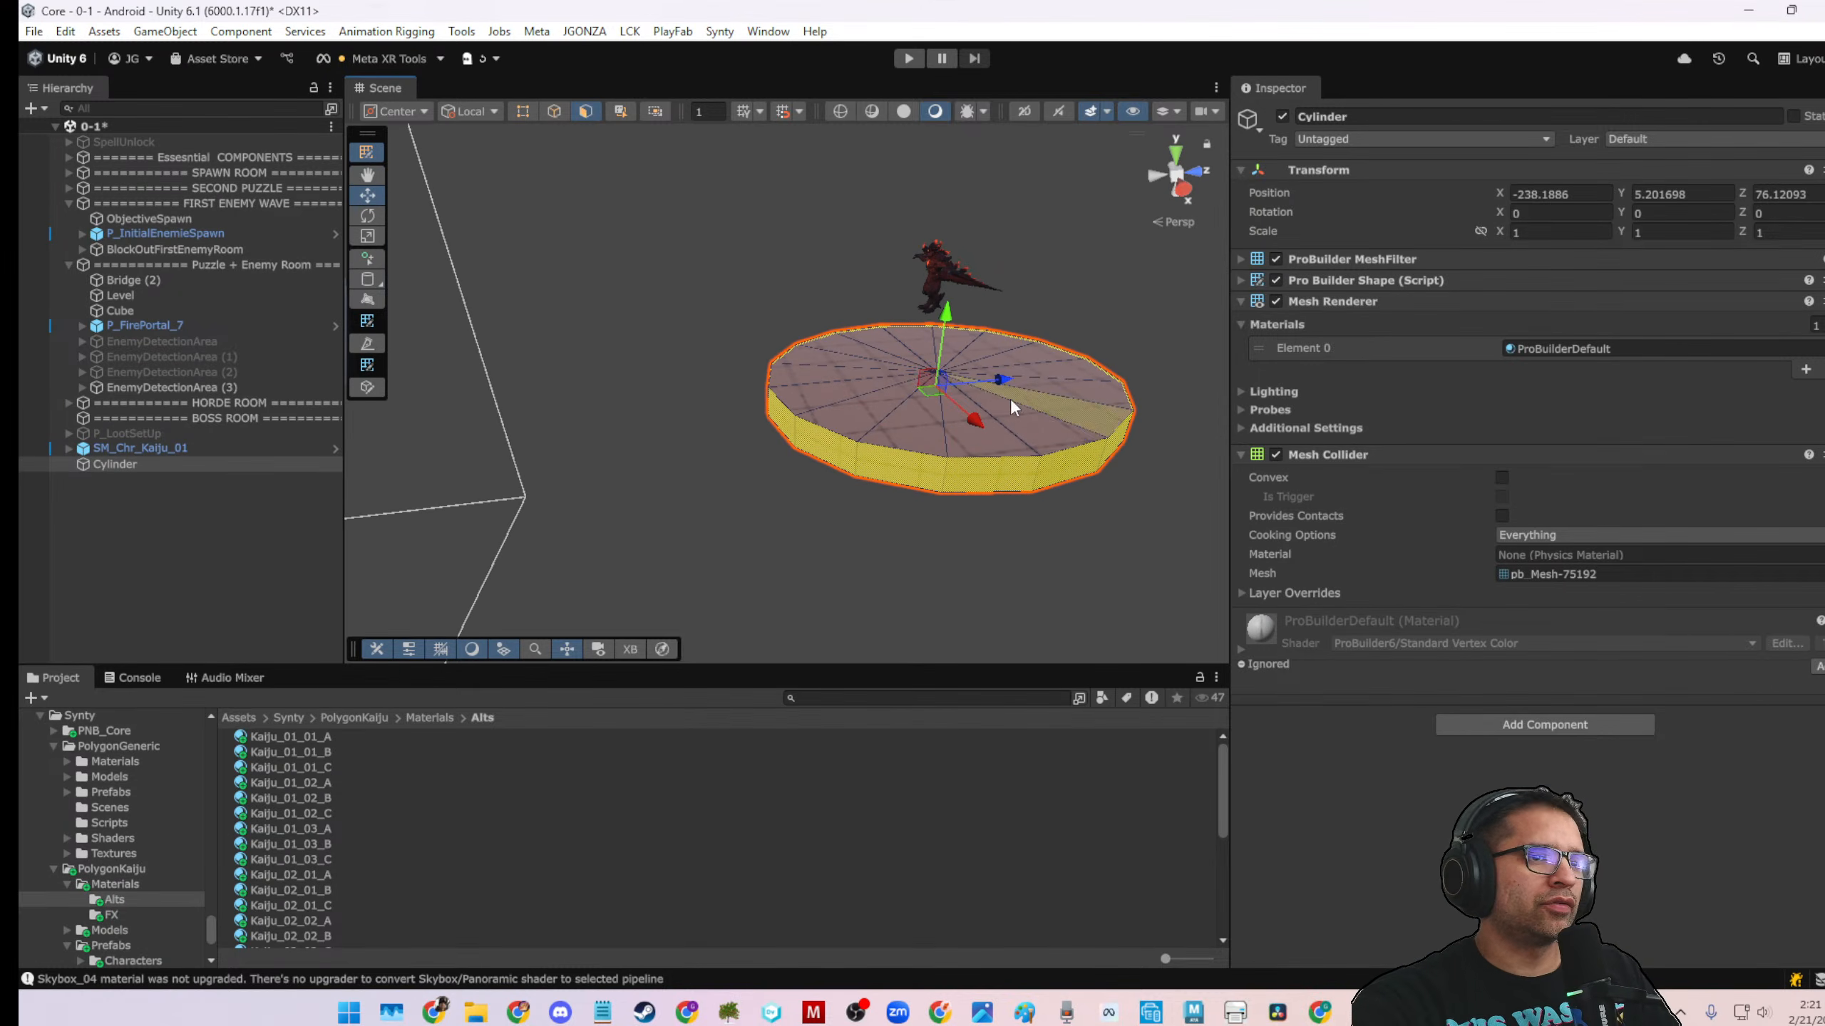
key("ctrl+e")
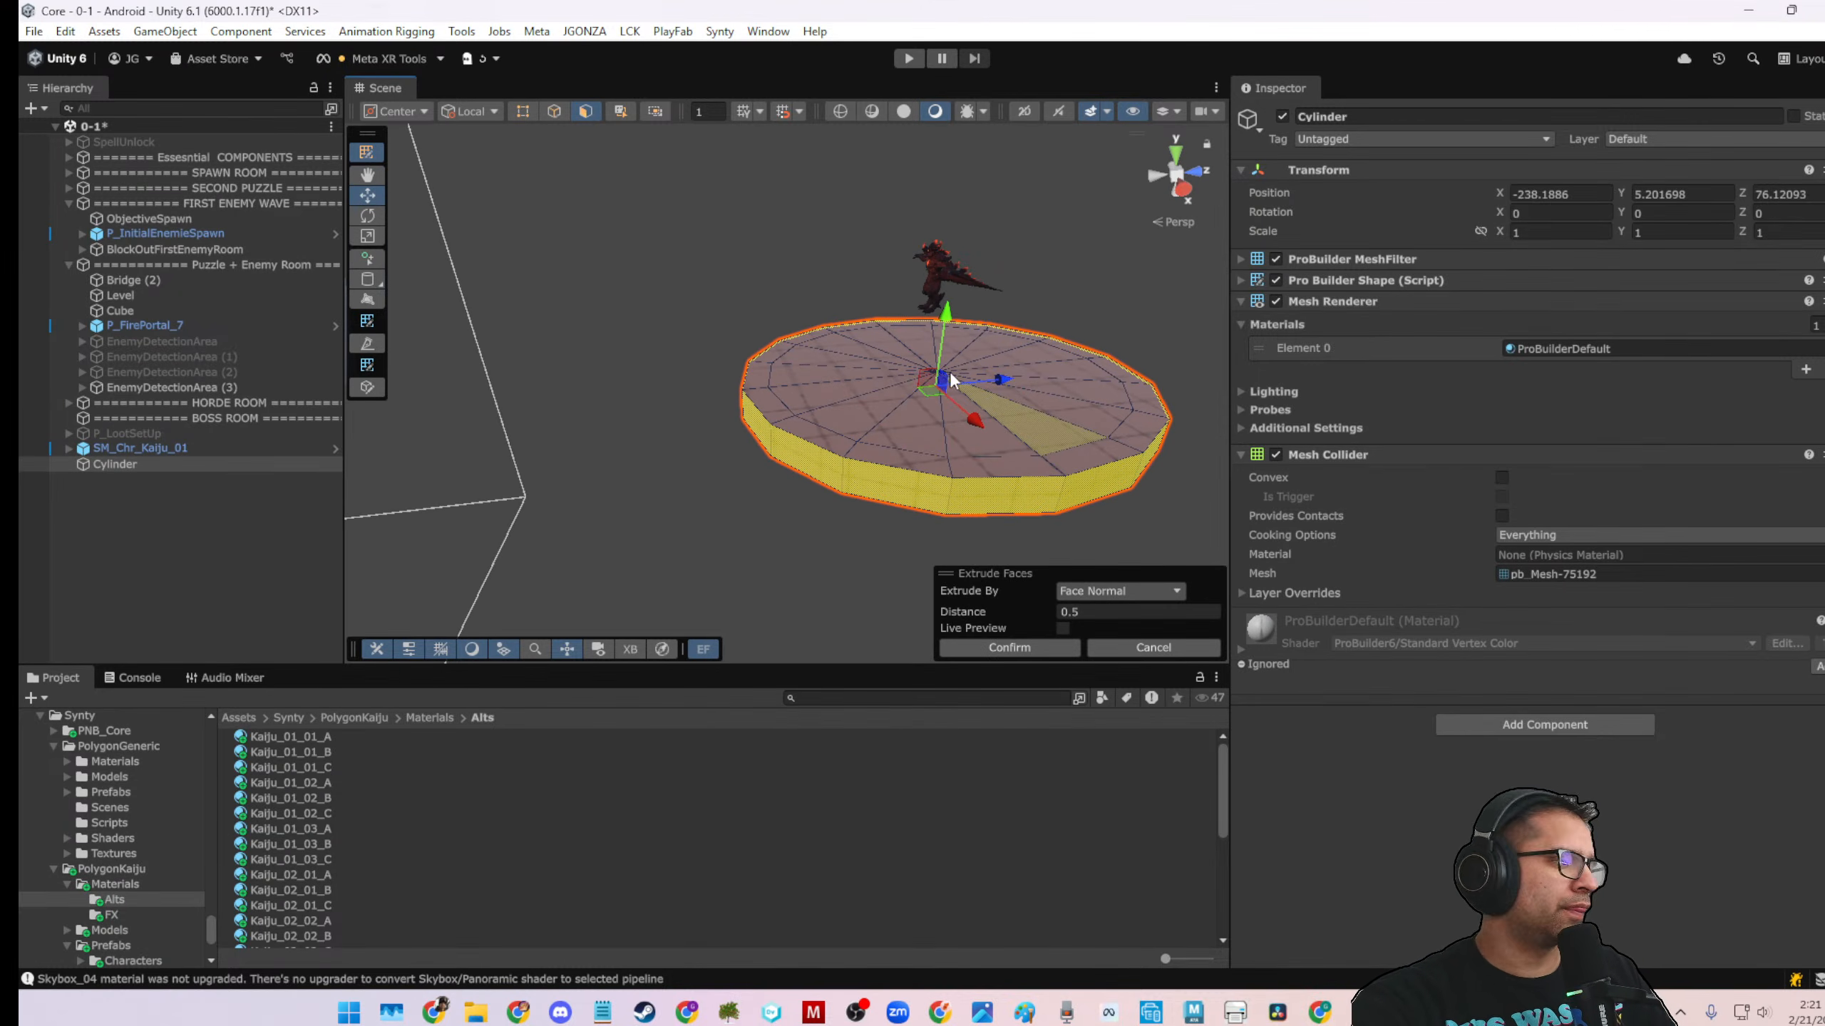
key("r")
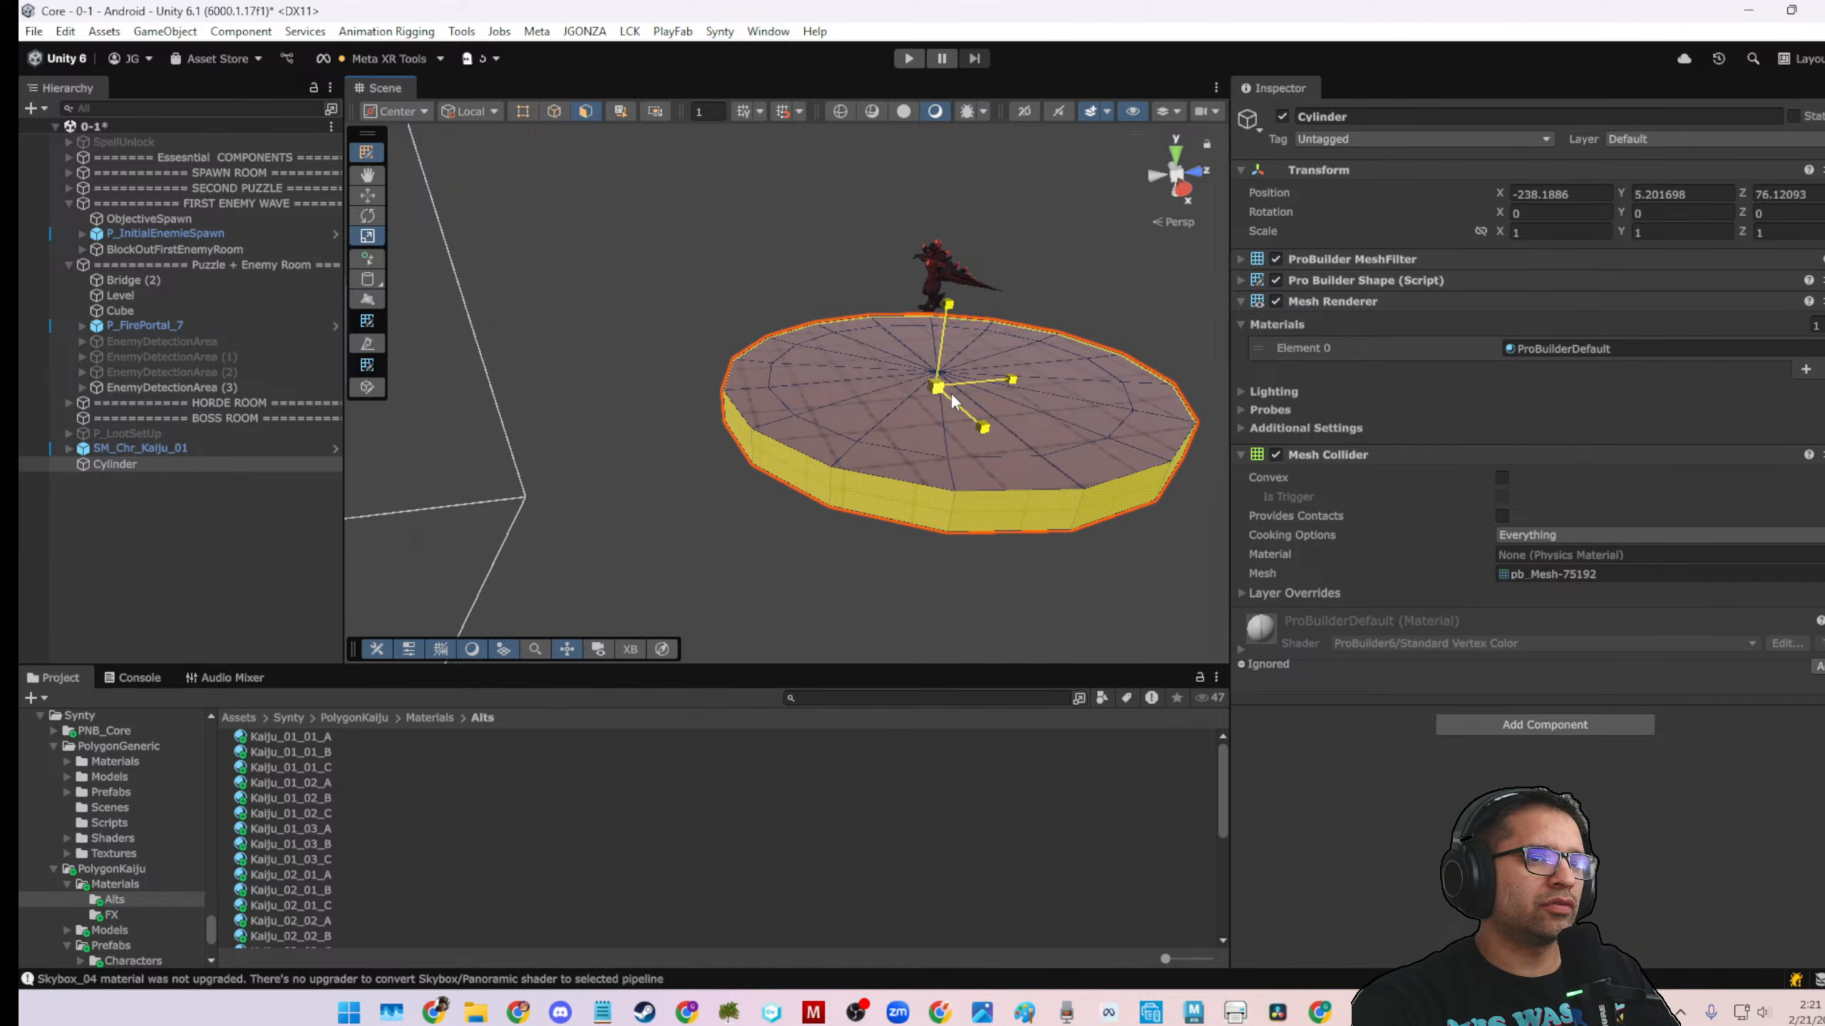
left_click_drag(939, 397, 754, 395, "alt")
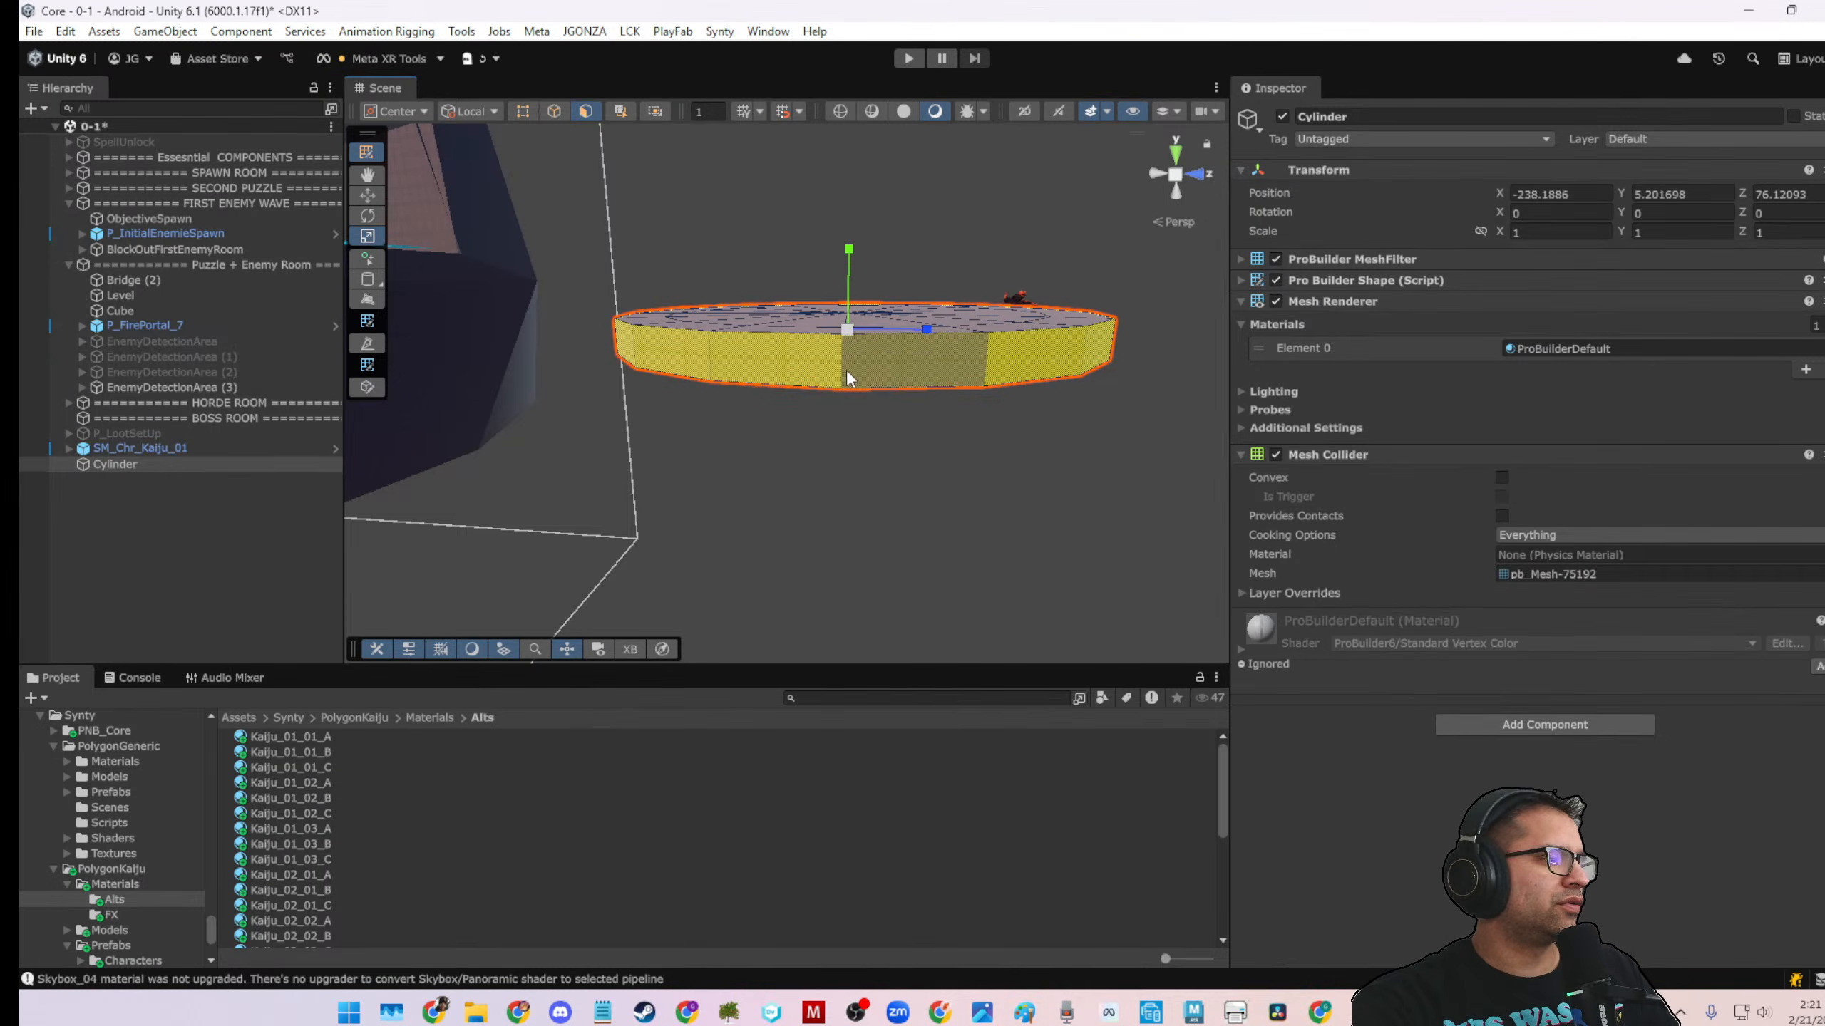
scroll(851, 369, "down", 2)
left_click_drag(860, 374, 653, 482, "alt")
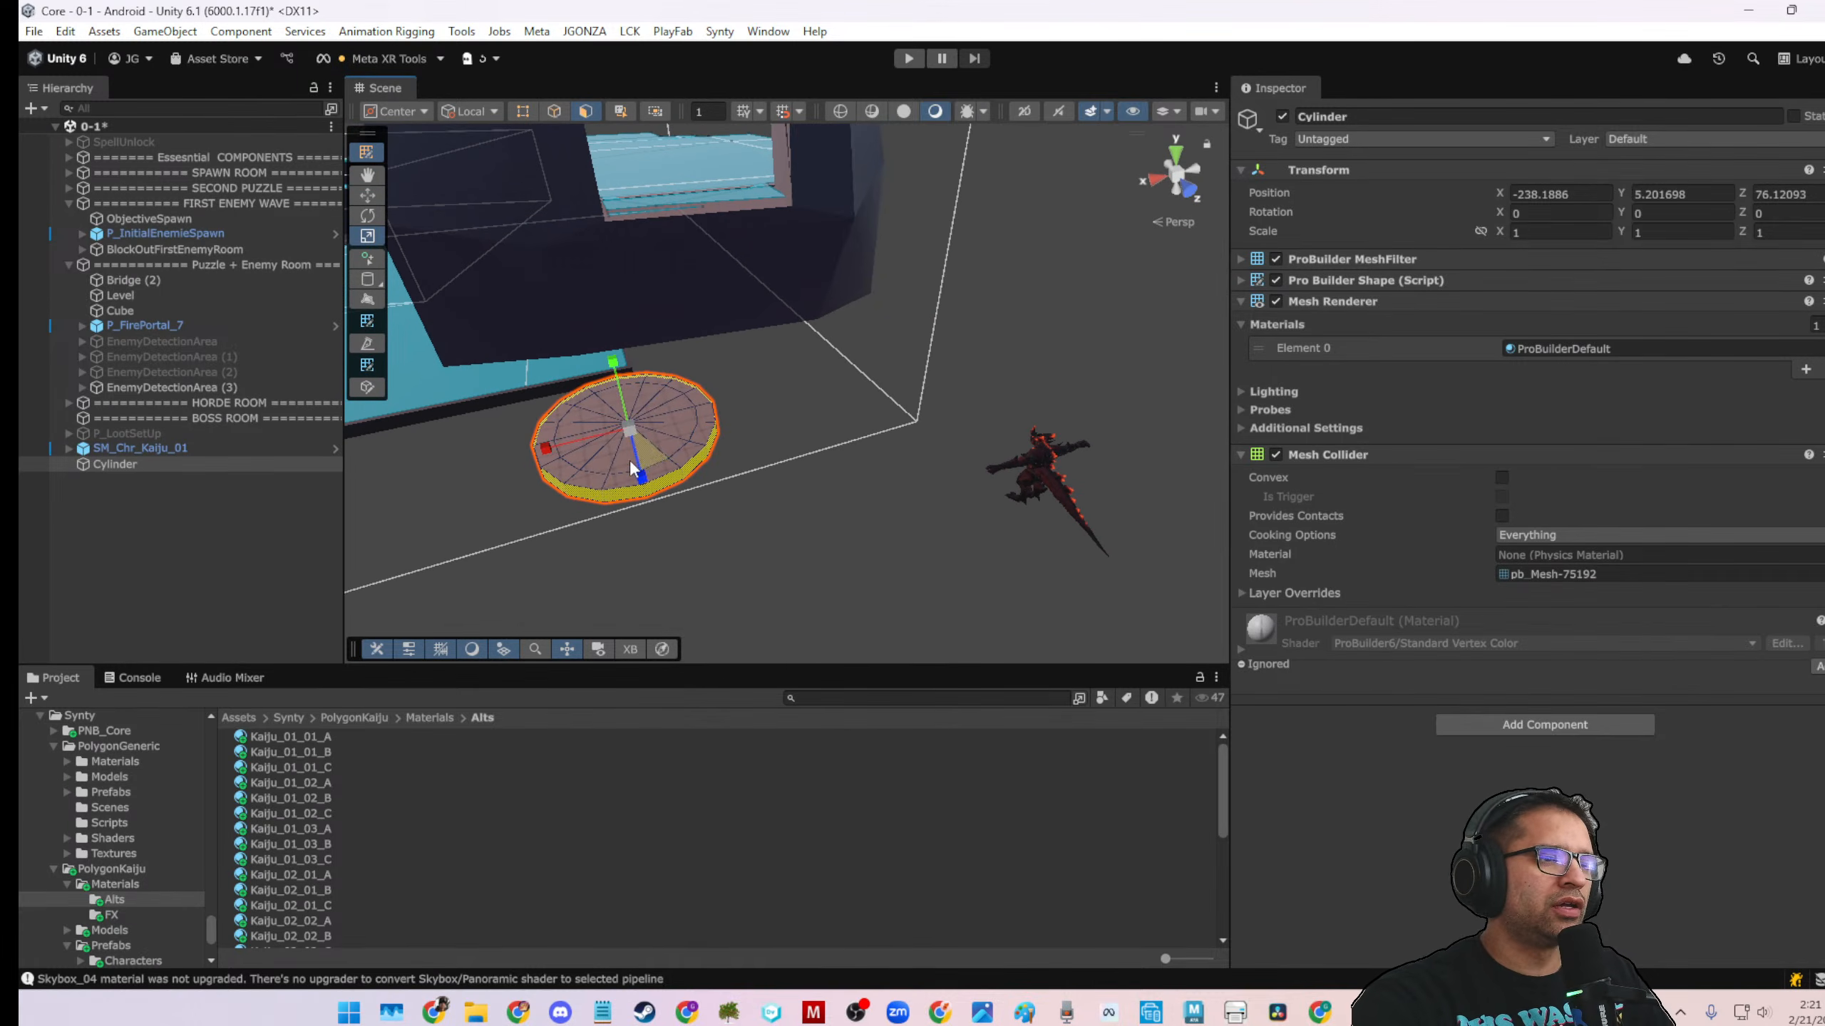
Select the whole cylinder, scale it uniformly to about 2.9 and move it to X -251.44
left_click(192, 497)
left_click(180, 466)
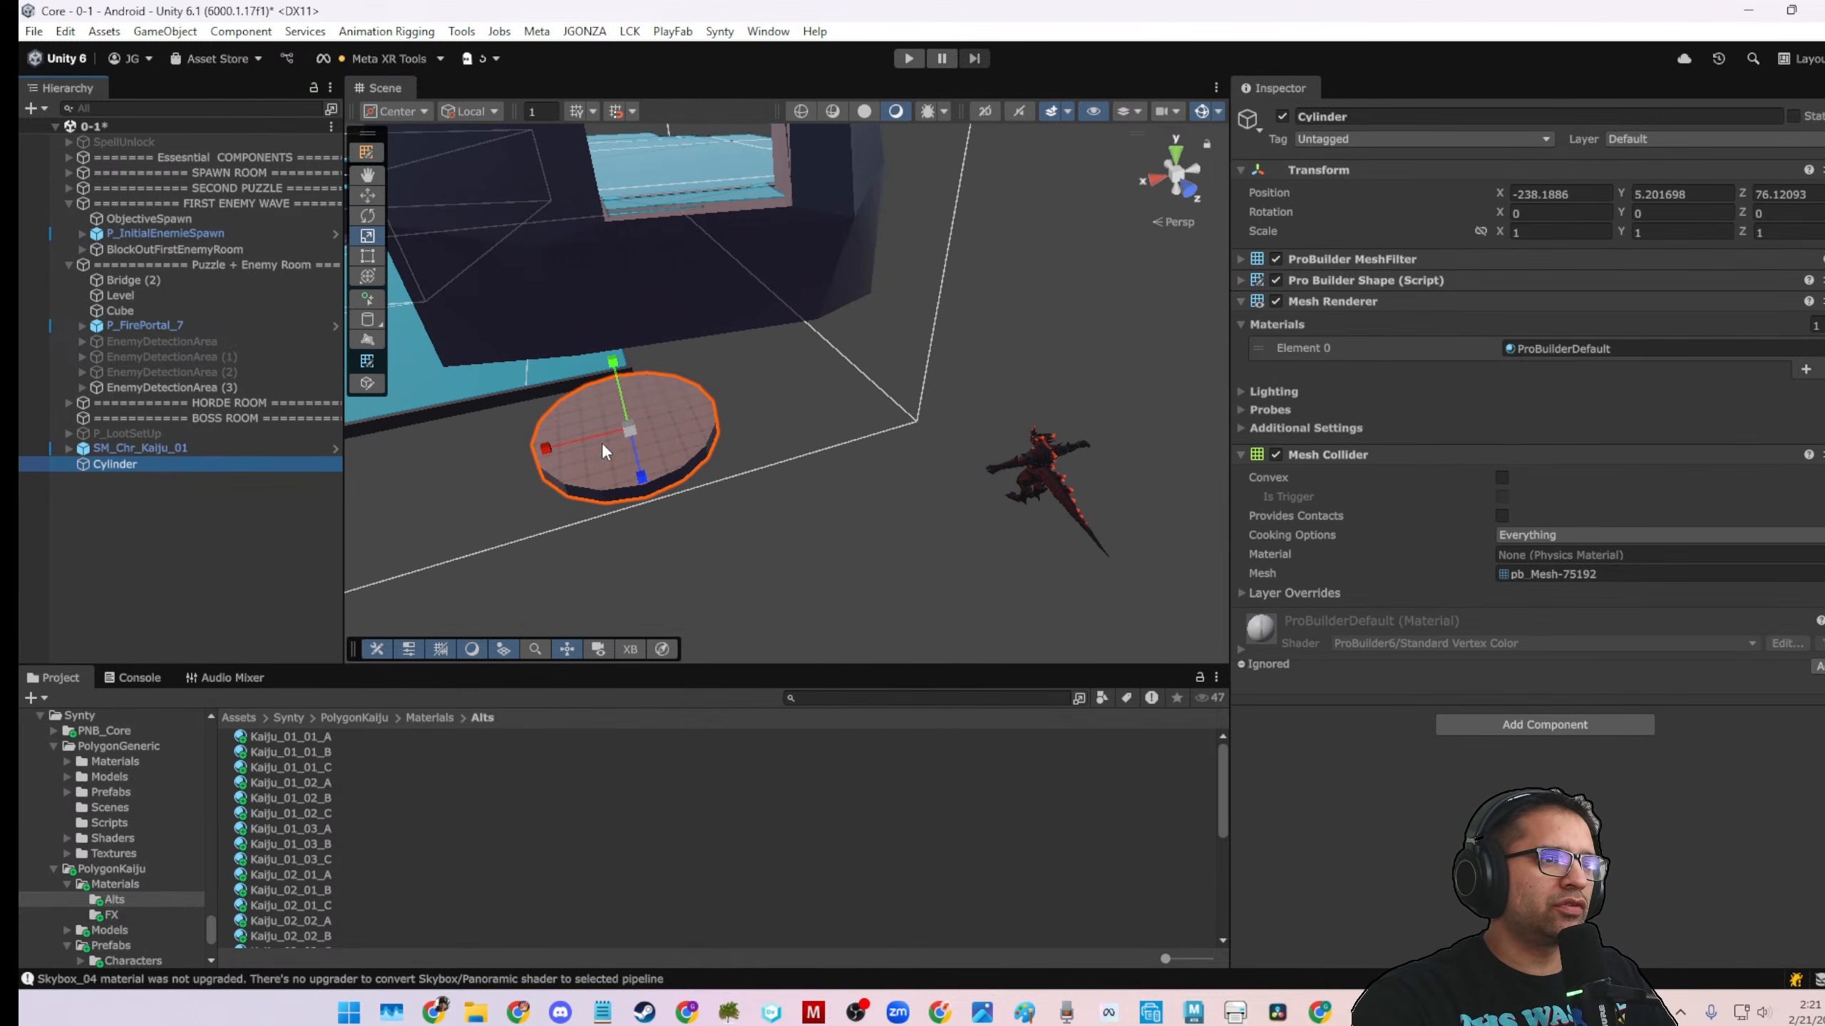
left_click(628, 435)
left_click_drag(629, 439, 702, 432)
key("w")
left_click_drag(536, 472, 949, 350)
key("r")
key("w")
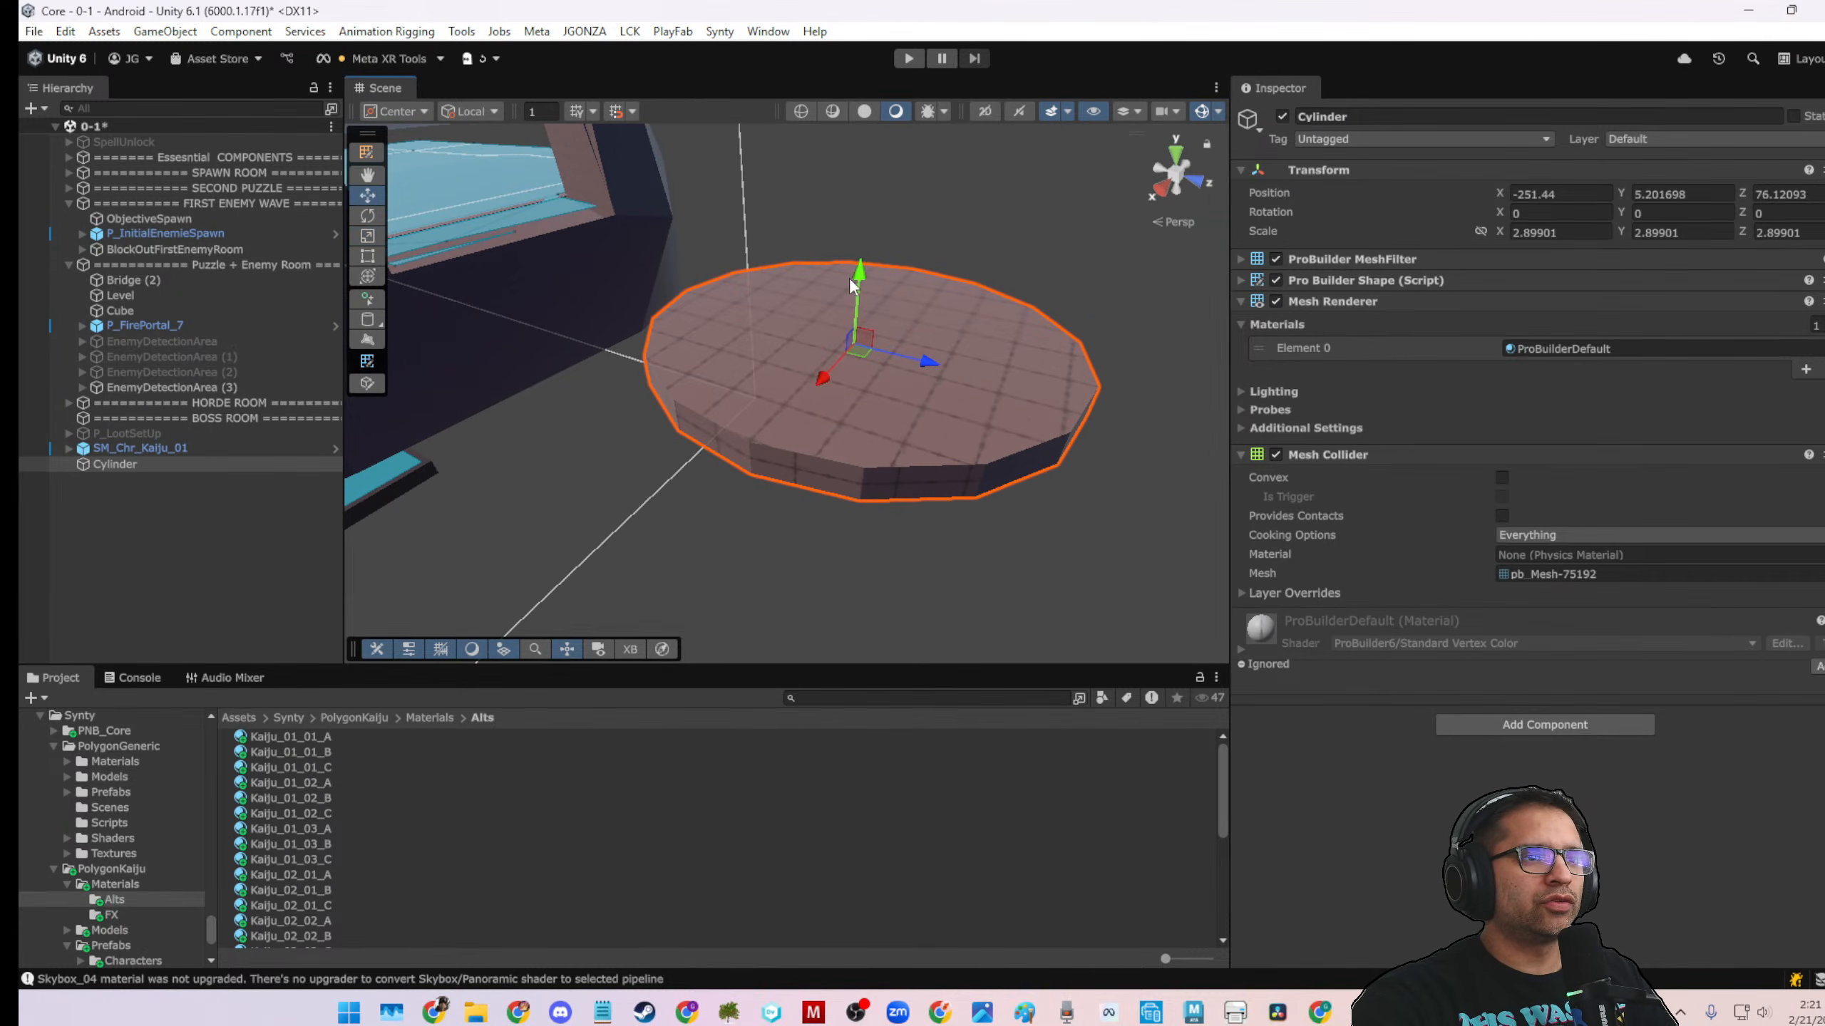
Move the cylinder to about X -247.83, Y 8.15, Z 82.98 in front of the horde room opening
left_click_drag(859, 288, 706, 441)
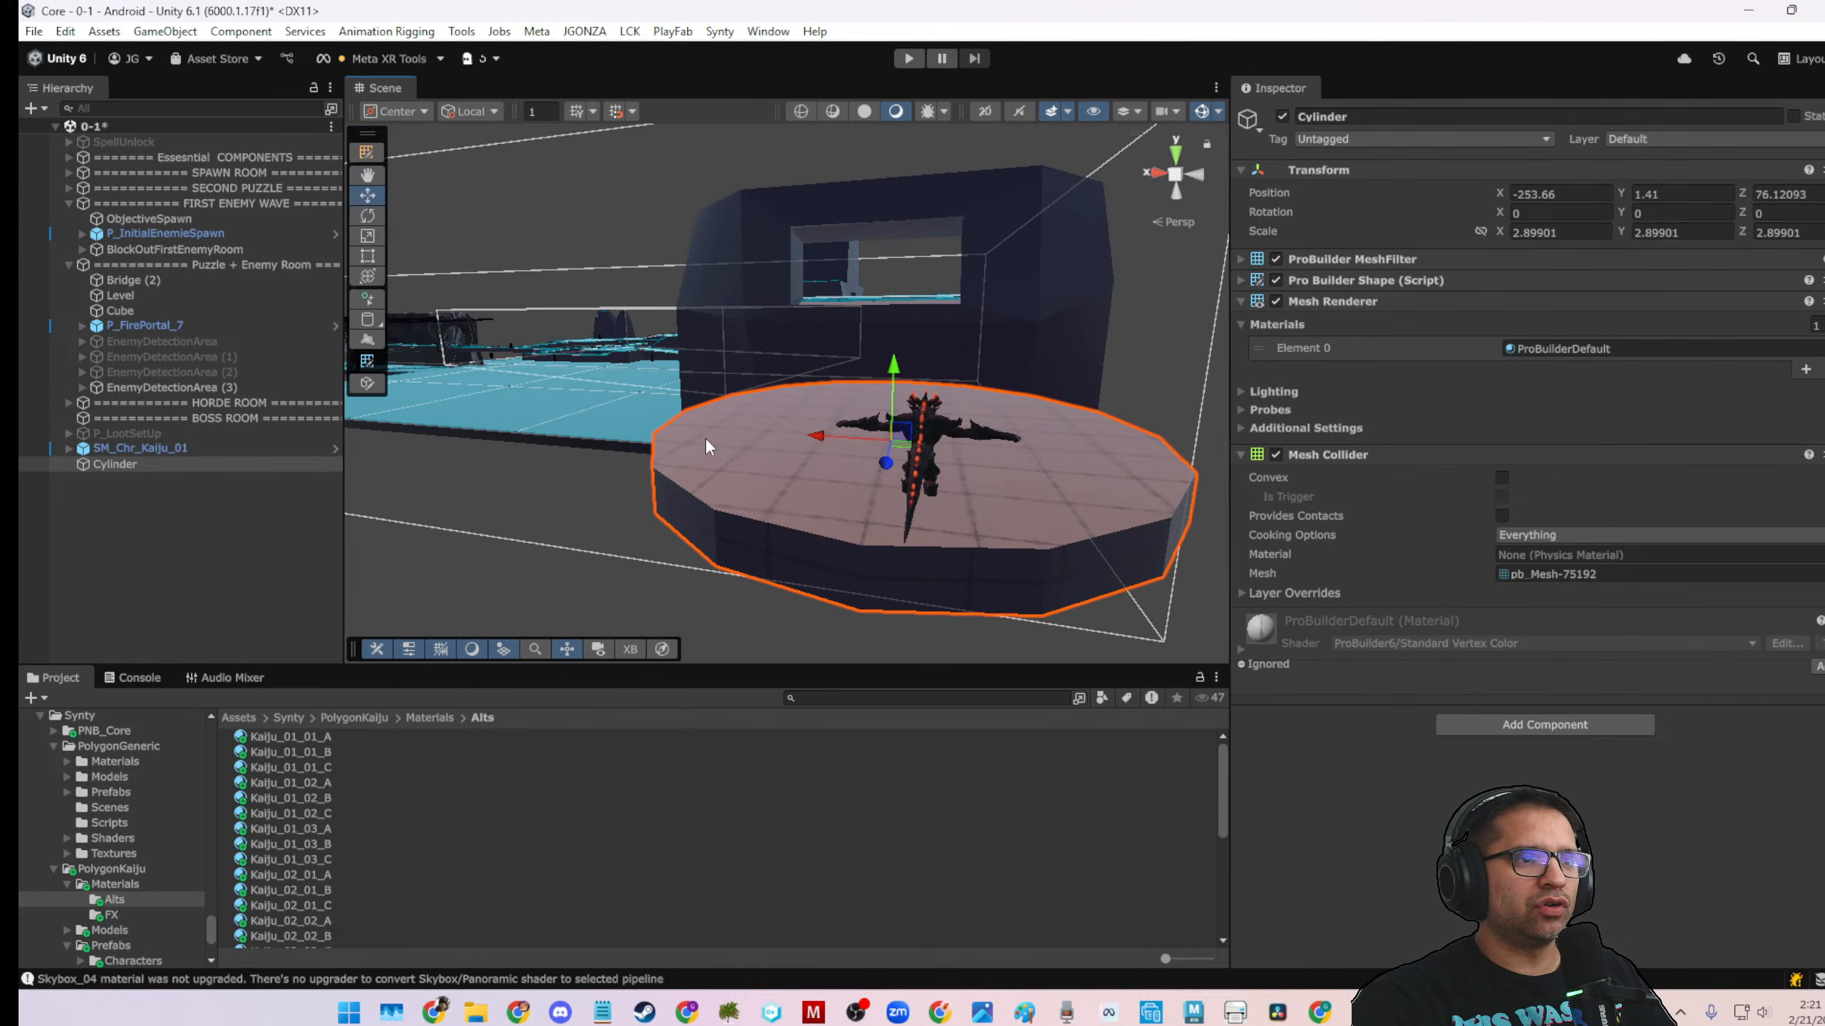
left_click_drag(820, 438, 811, 474)
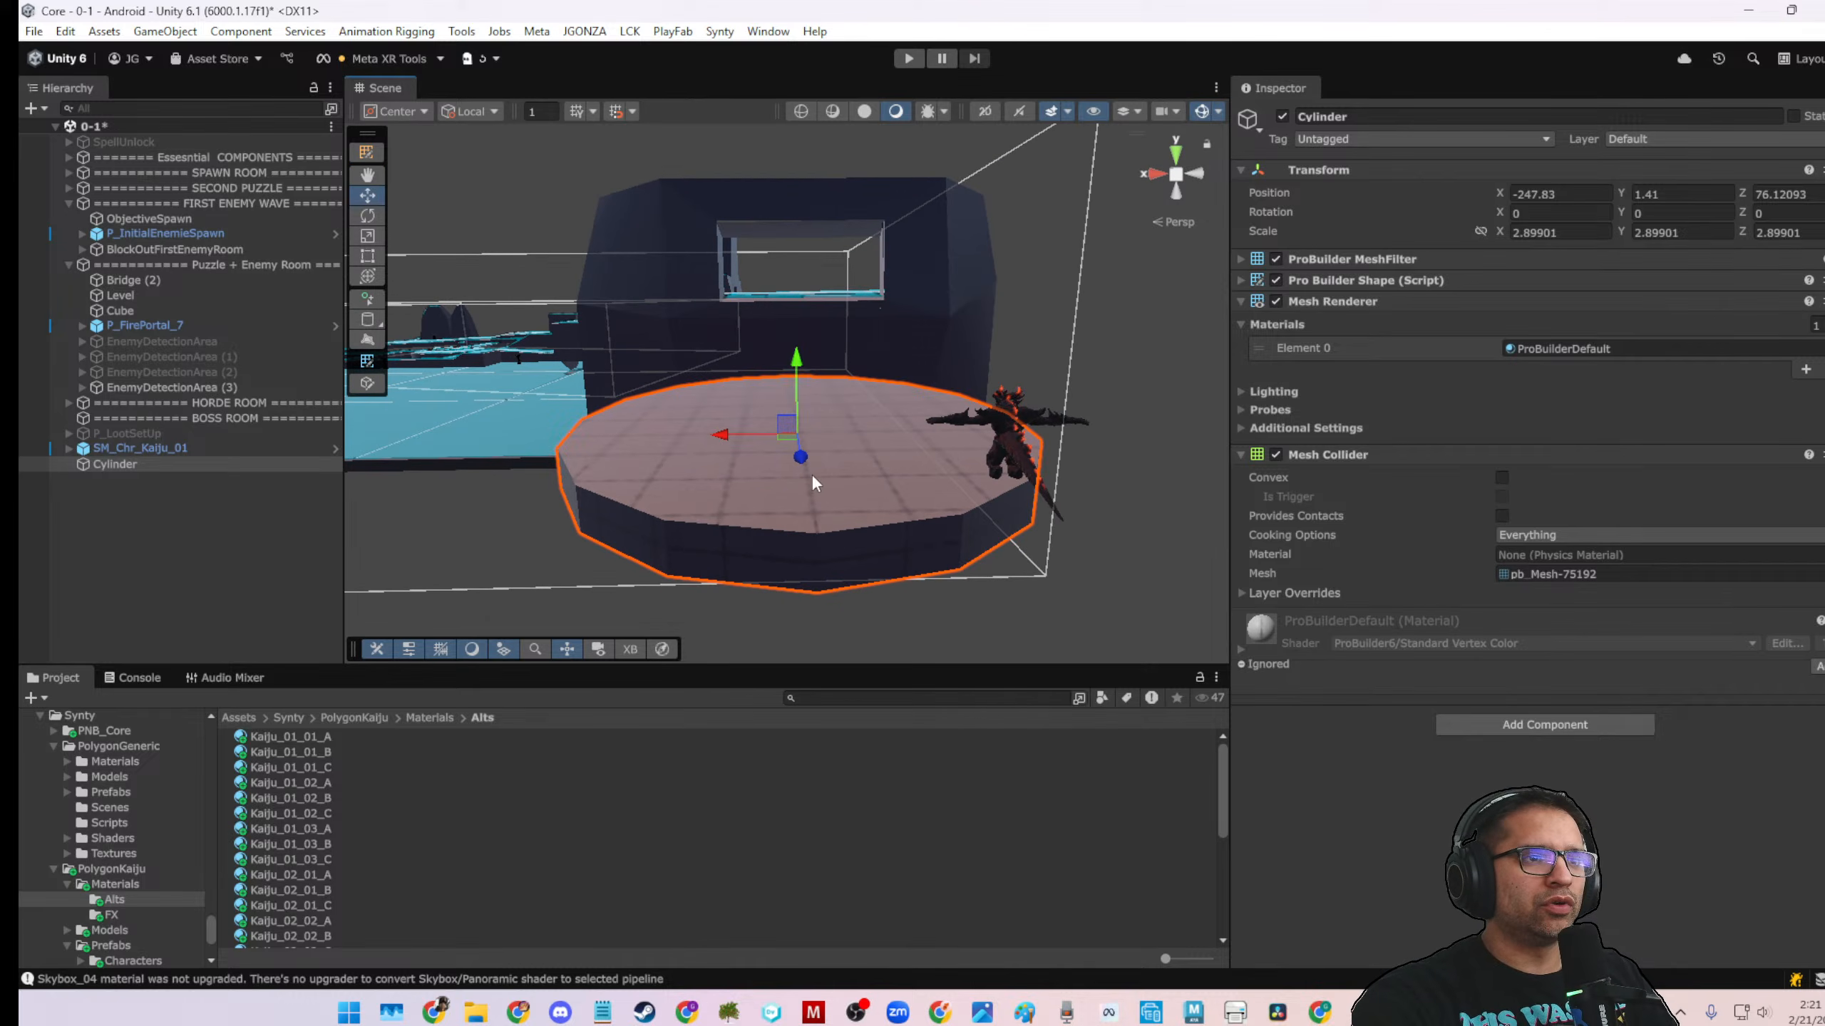
left_click_drag(798, 374, 867, 410)
scroll(998, 391, "up", 3)
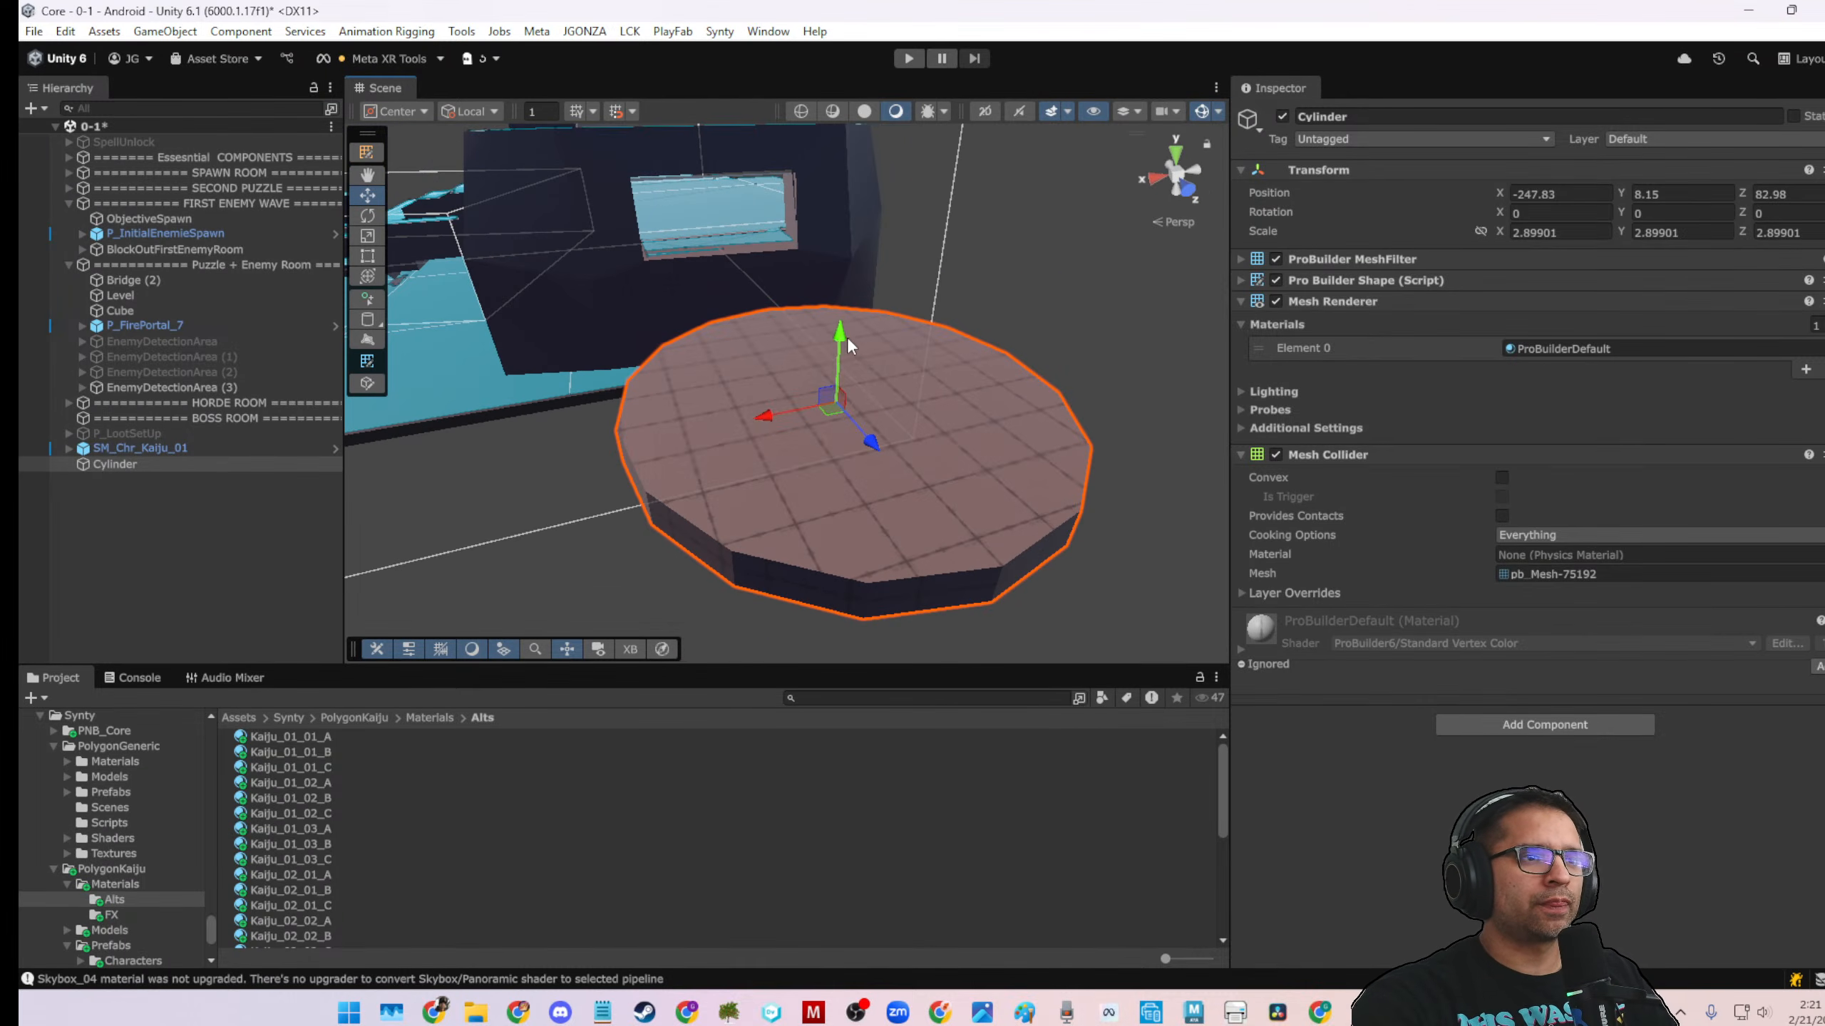
Raise the cylinder to Y 11.77, shift it to X -249.03 and scale it uniformly to about 2.26
left_click_drag(841, 338, 850, 291)
scroll(849, 291, "down", 3)
left_click_drag(733, 400, 980, 143, "alt")
key("r")
scroll(827, 404, "up", 3)
key("w")
Move the kaiju onto the round platform, at about X -248.98 and Z 86.14
left_click(918, 440)
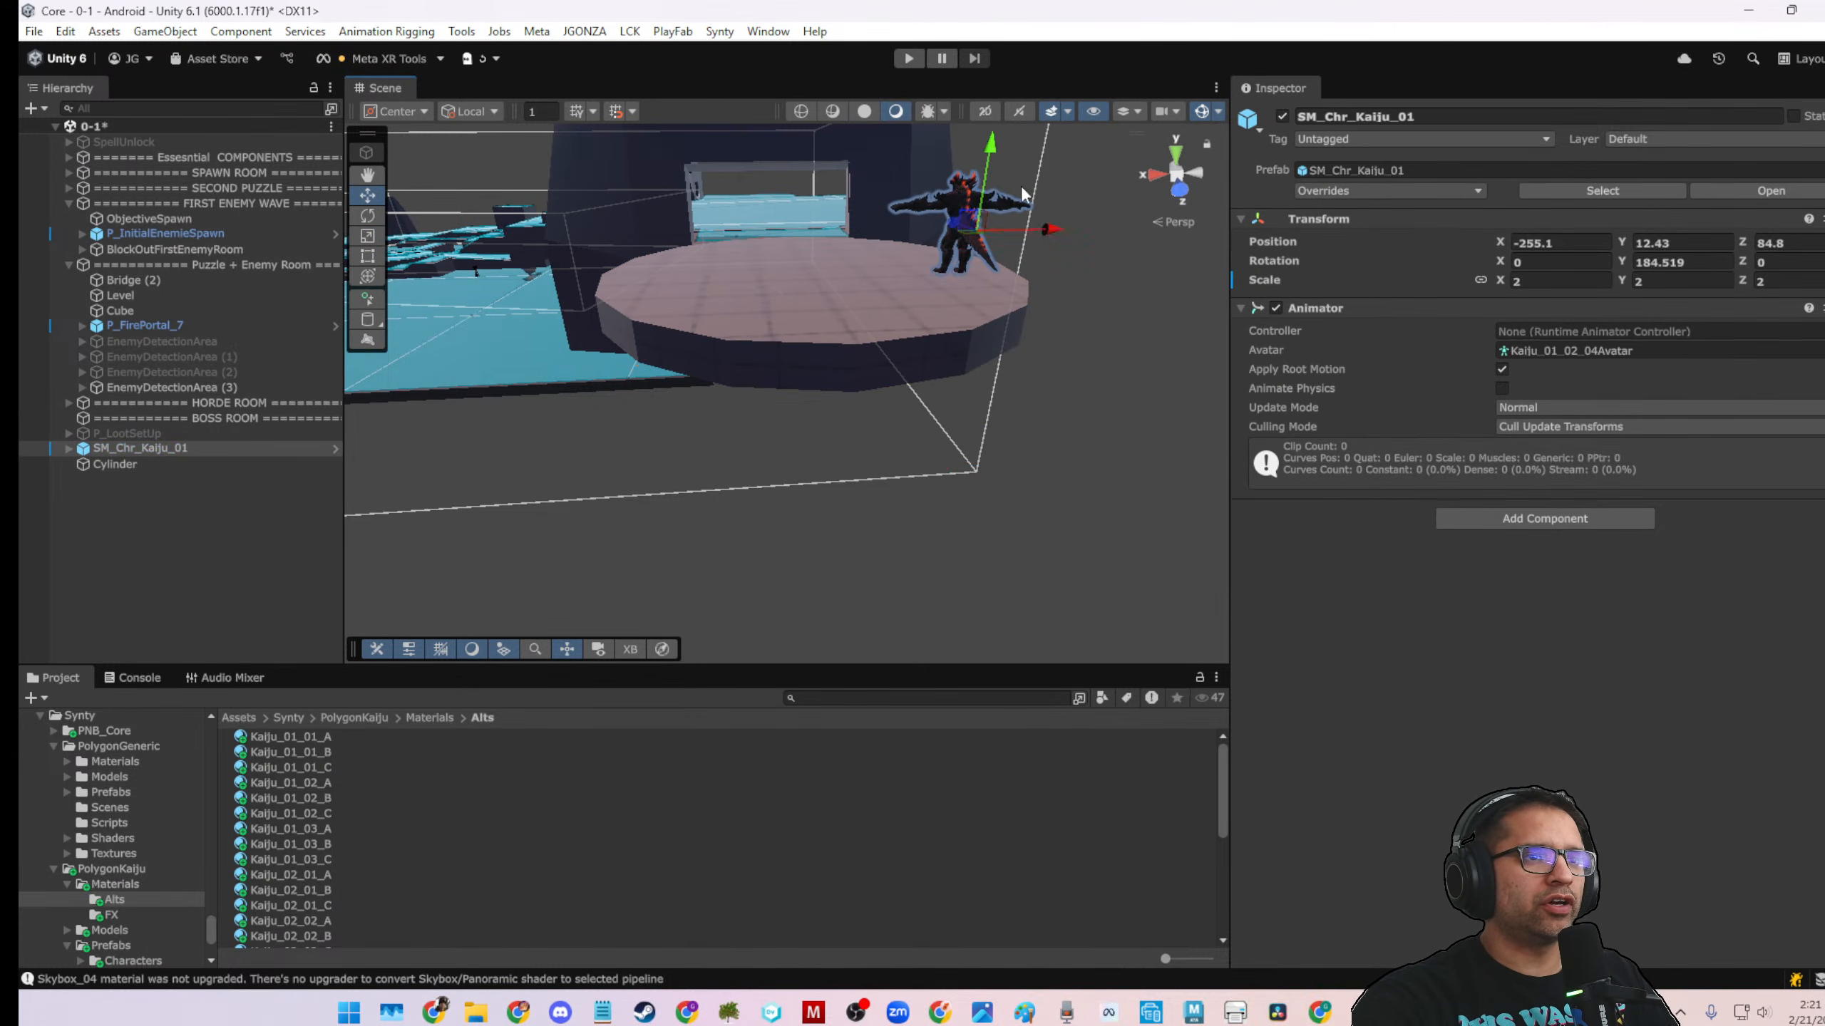
left_click_drag(1048, 231, 887, 266)
key("f")
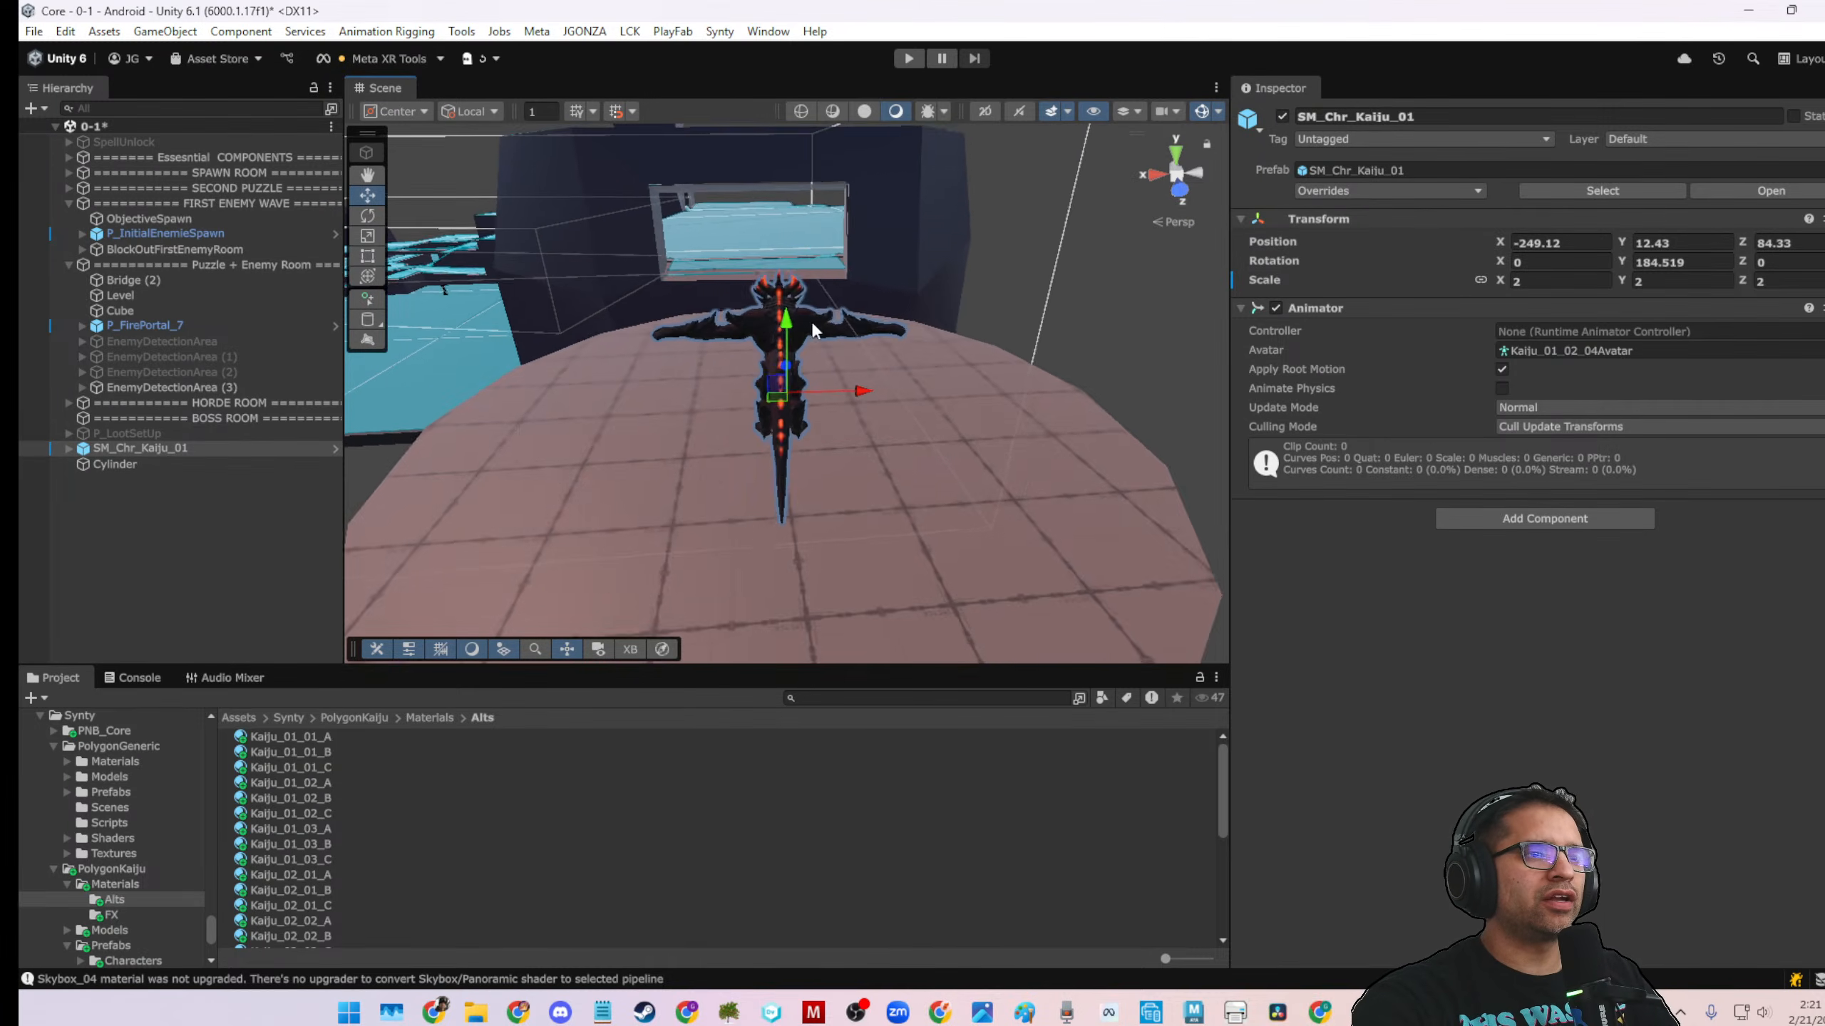
left_click_drag(611, 414, 1137, 330, "alt")
left_click_drag(709, 411, 946, 426)
scroll(1038, 294, "up", 3)
left_click_drag(1038, 294, 747, 447, "alt")
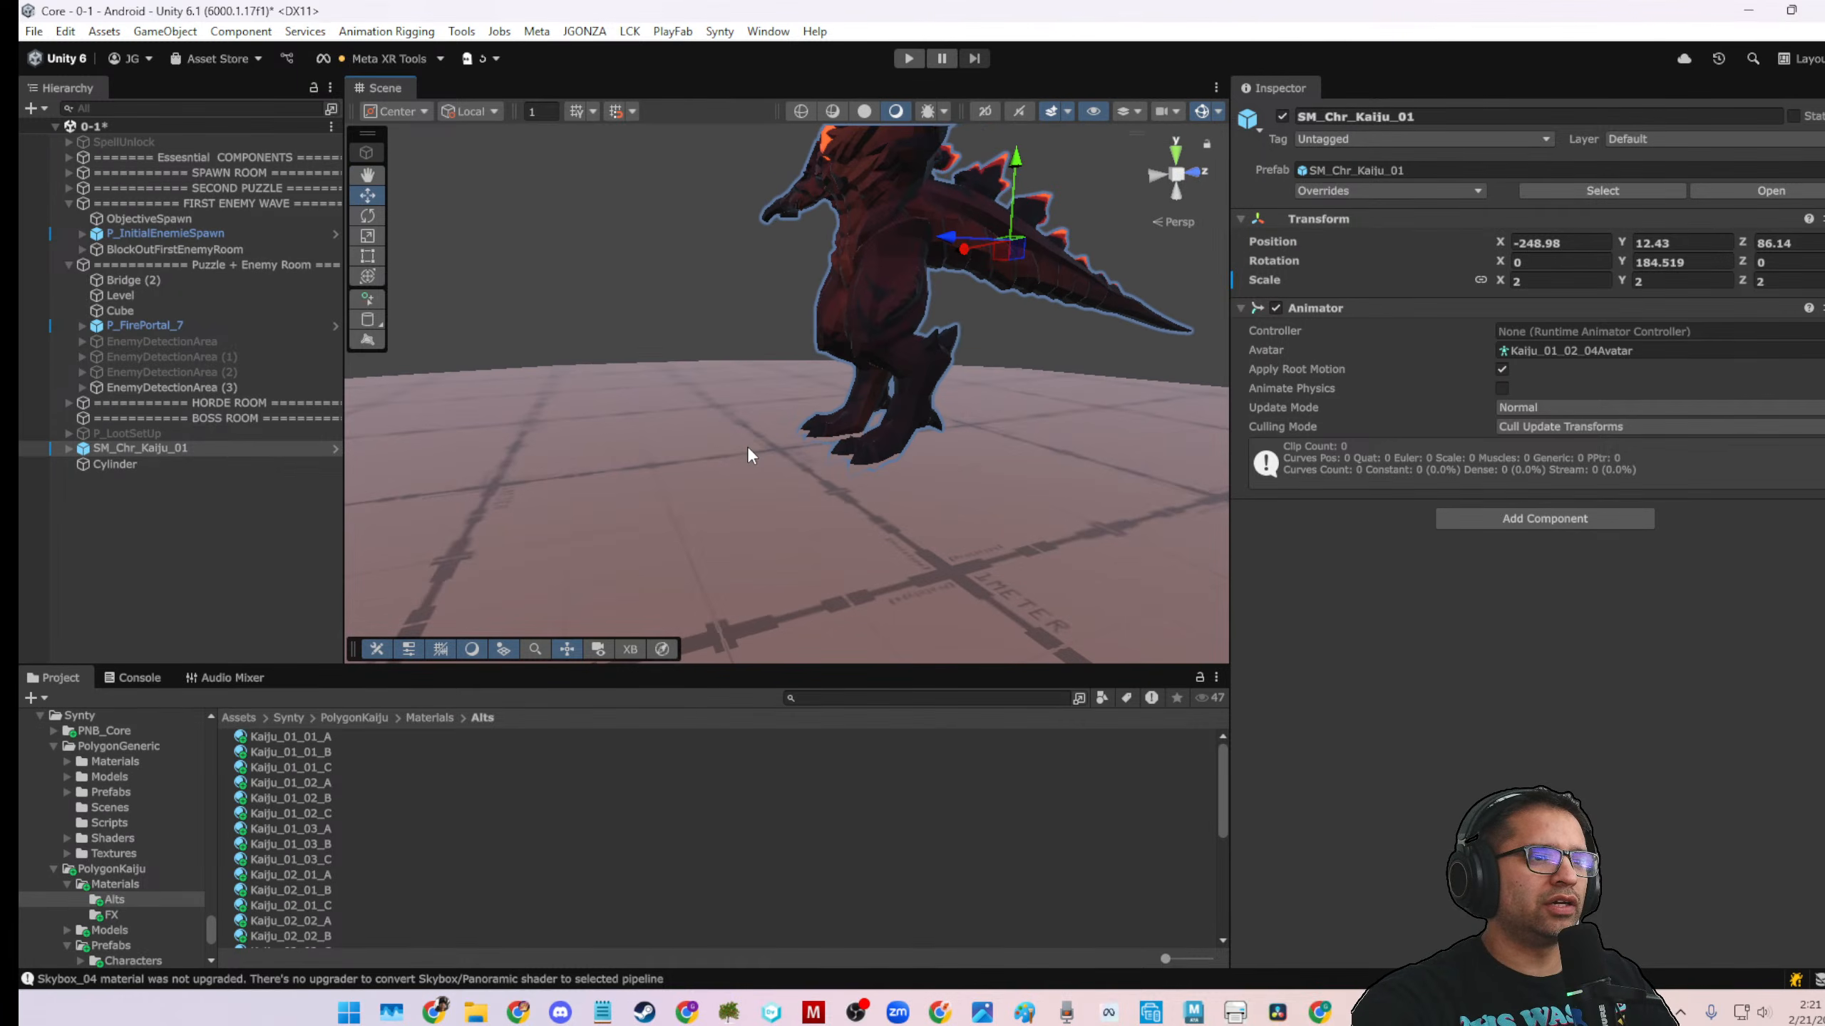
Set the kaiju's scale to 1 on all axes and check its size against the platform and opening
left_click(1593, 279)
type("1")
scroll(794, 408, "up", 3)
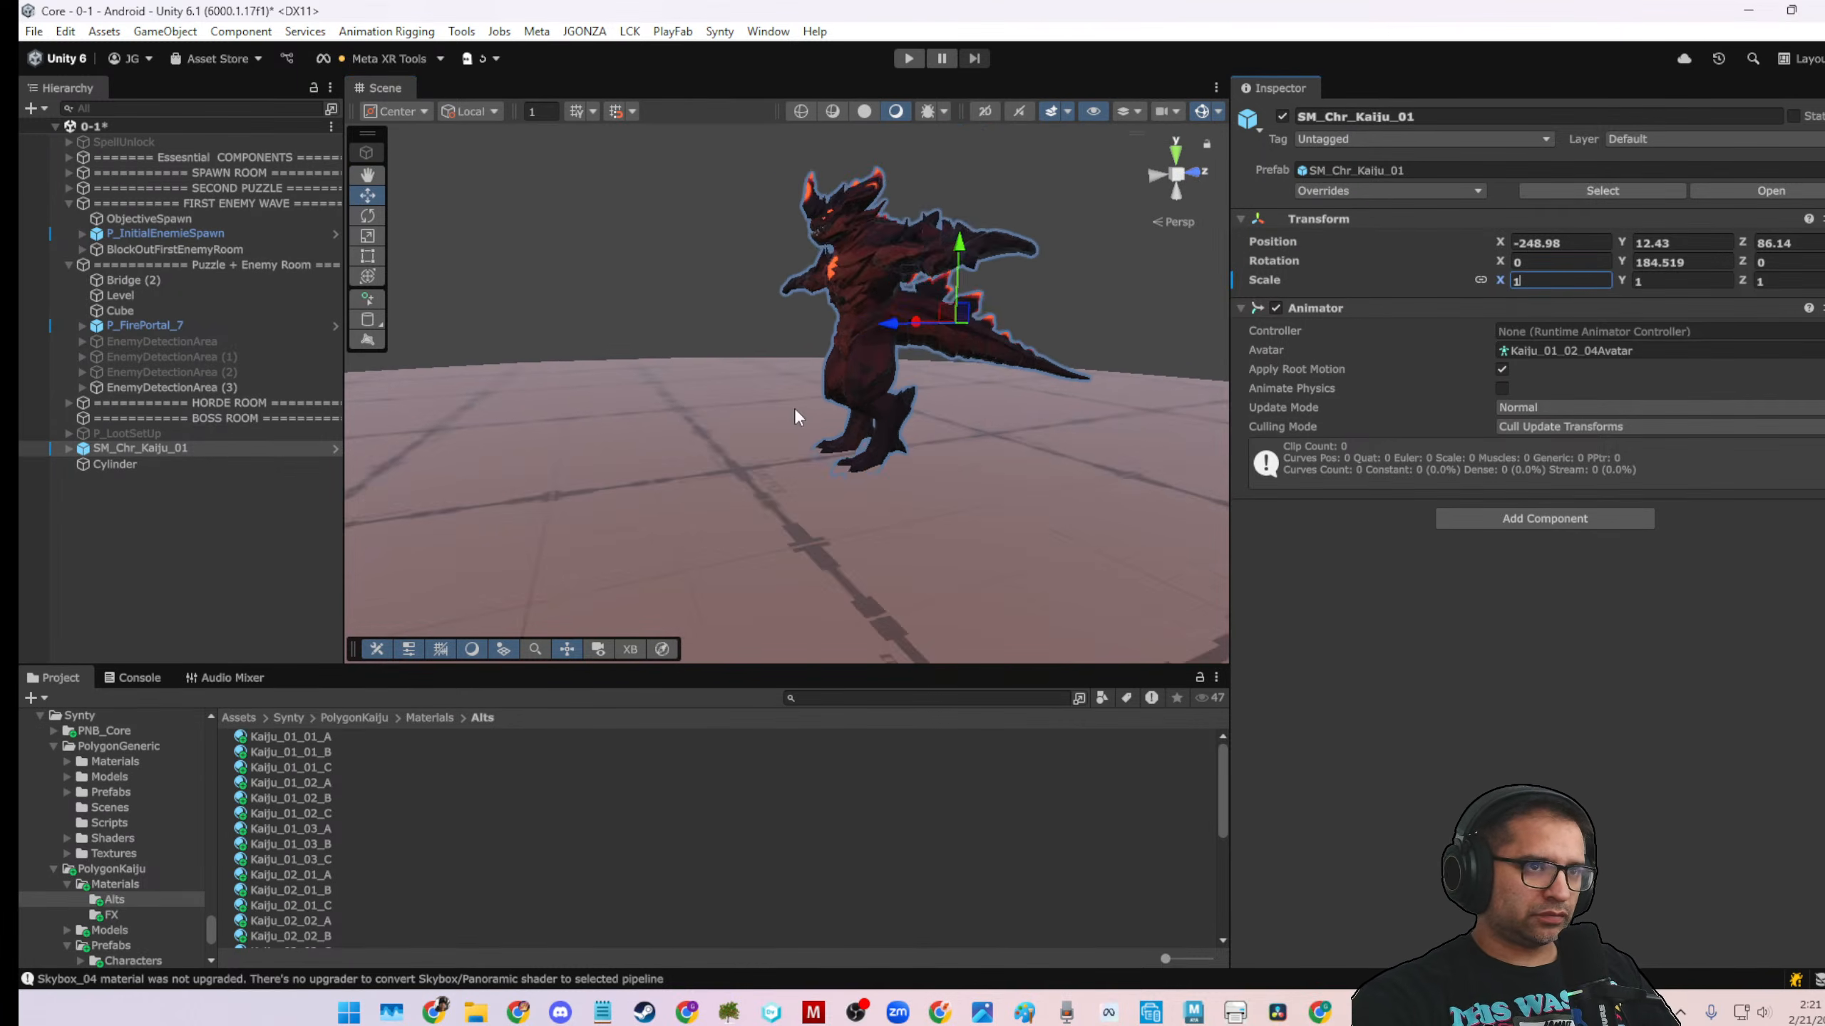
left_click_drag(794, 409, 621, 453, "alt")
scroll(619, 464, "down", 5)
middle_click_drag(618, 466, 1032, 430)
left_click_drag(1027, 438, 683, 437, "alt")
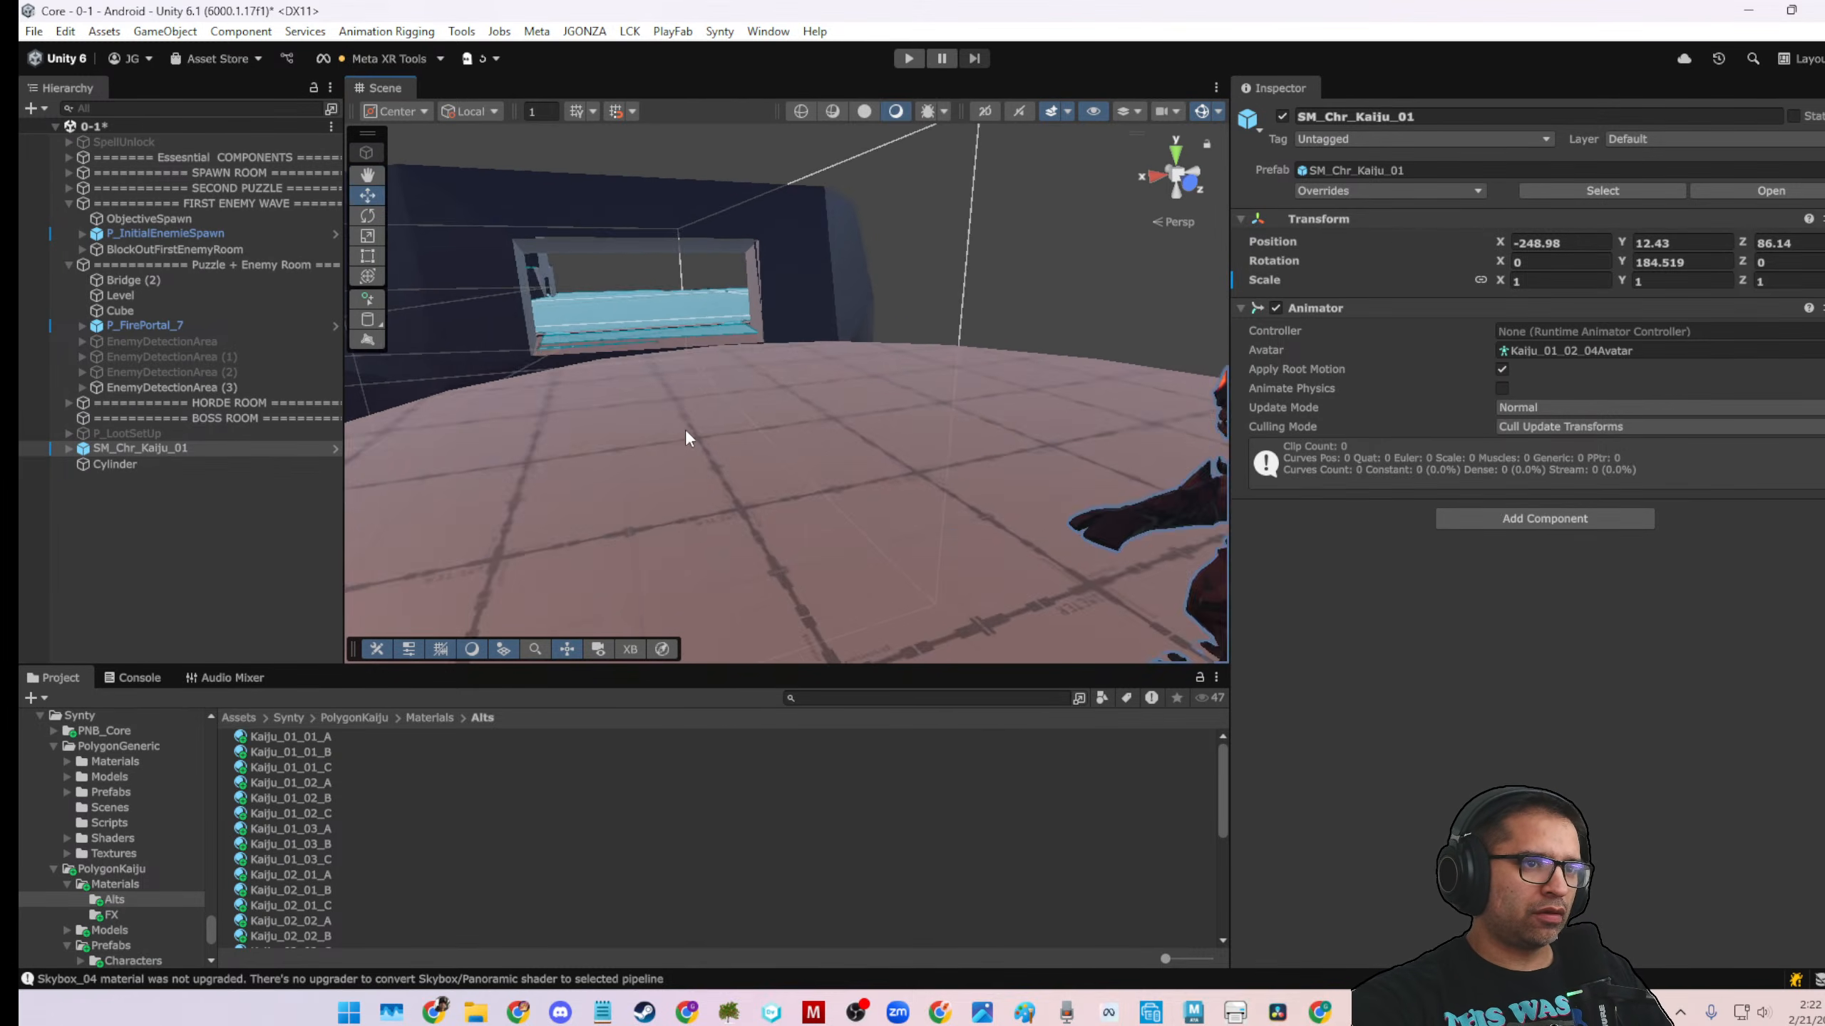
Set the cylinder platform's scale to 2 on all axes
scroll(753, 460, "down", 3)
left_click(747, 502)
scroll(740, 507, "down", 2)
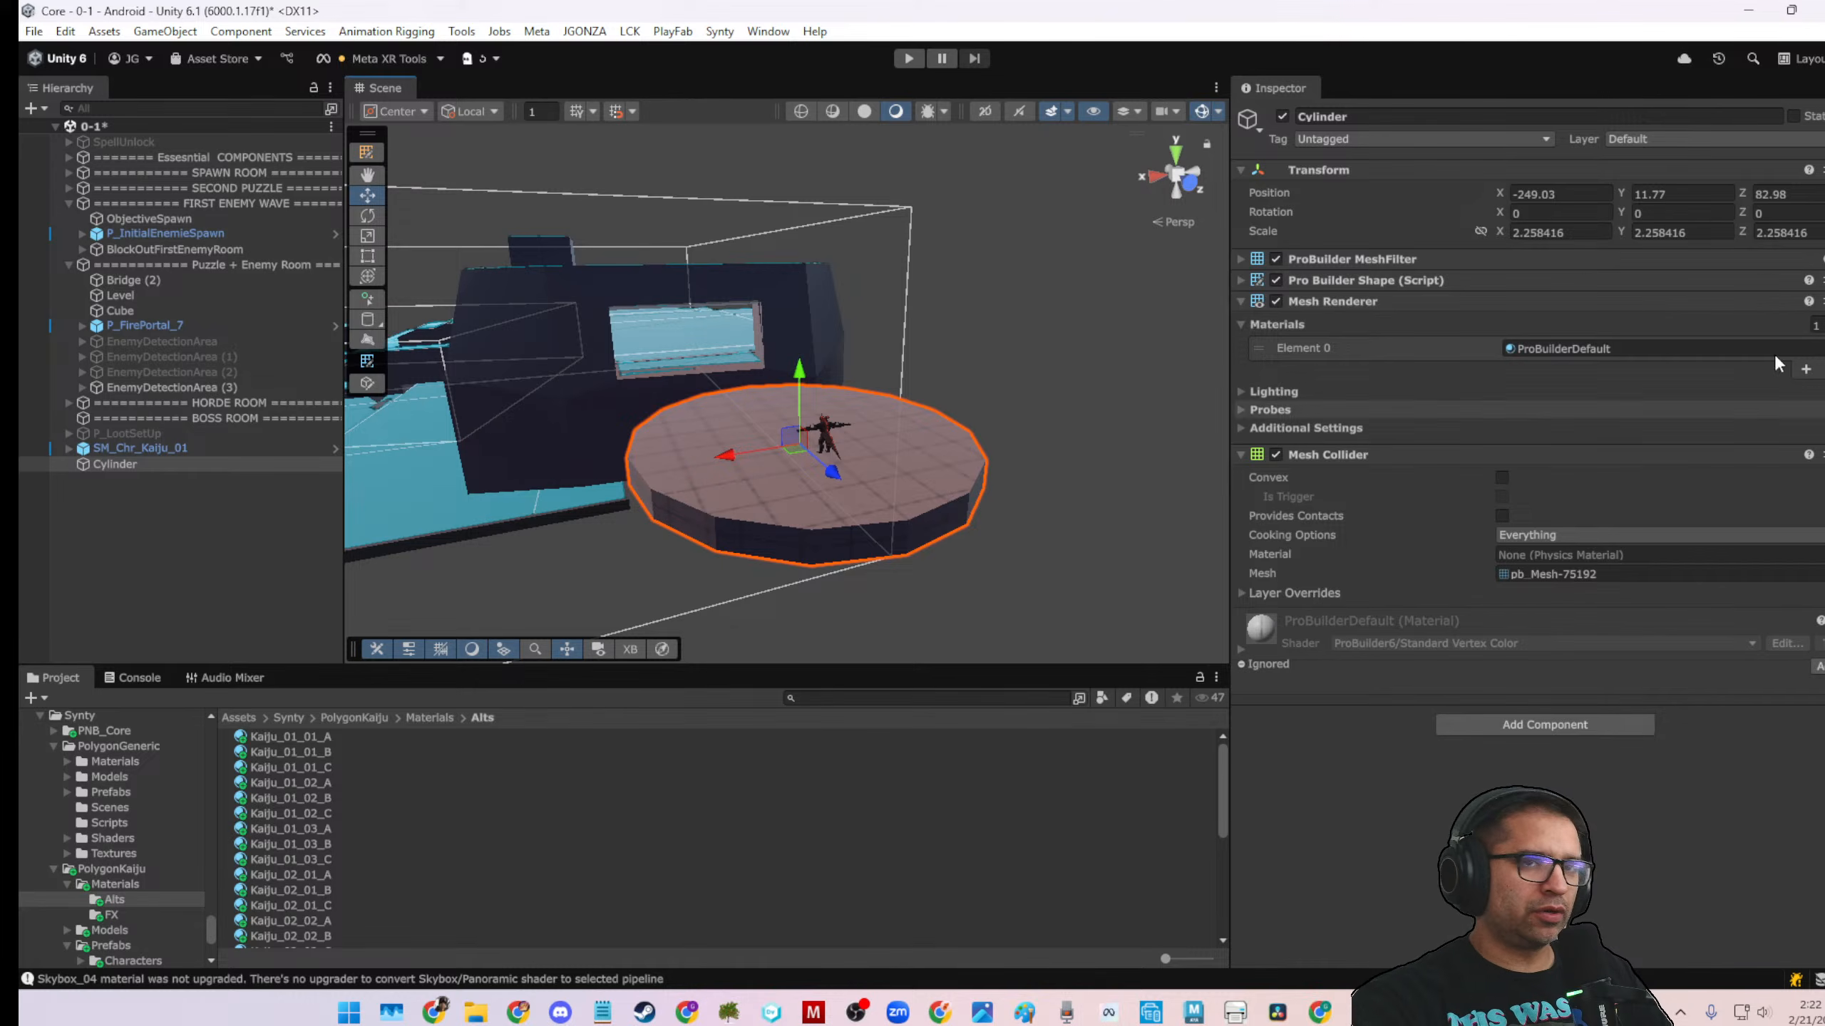
left_click(1559, 232)
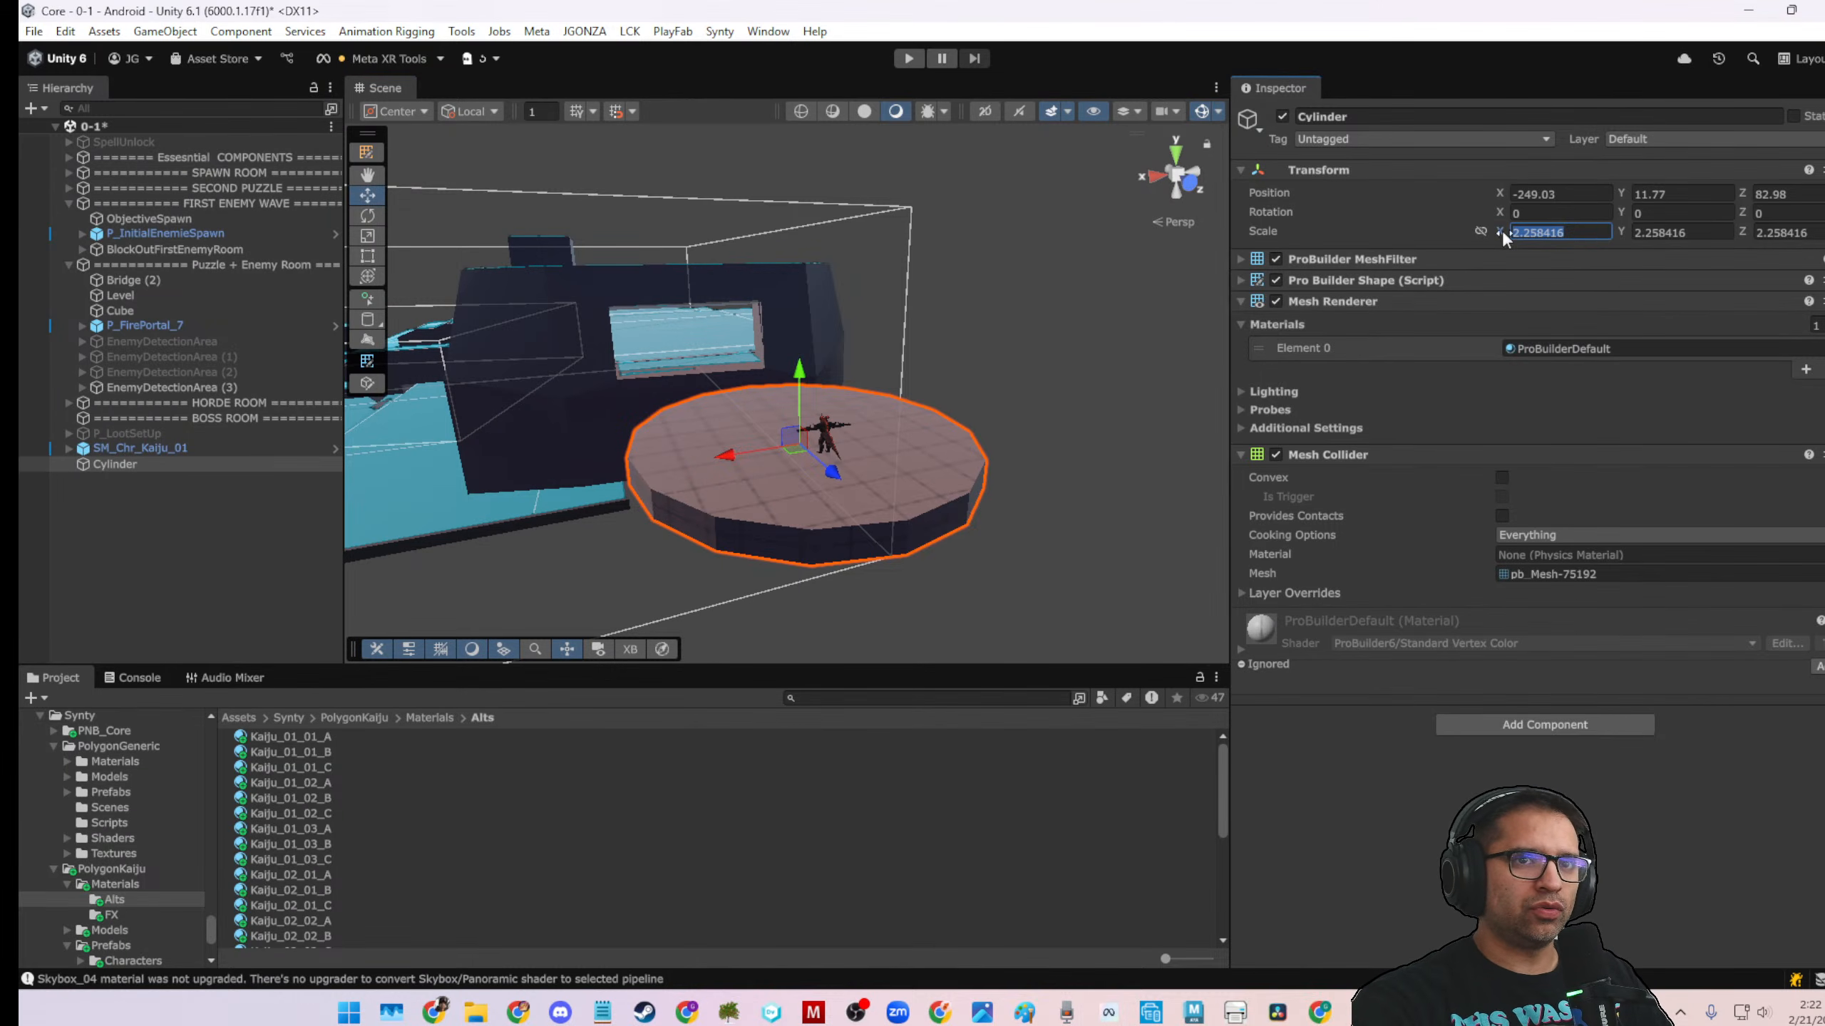
type("2")
scroll(719, 431, "up", 3)
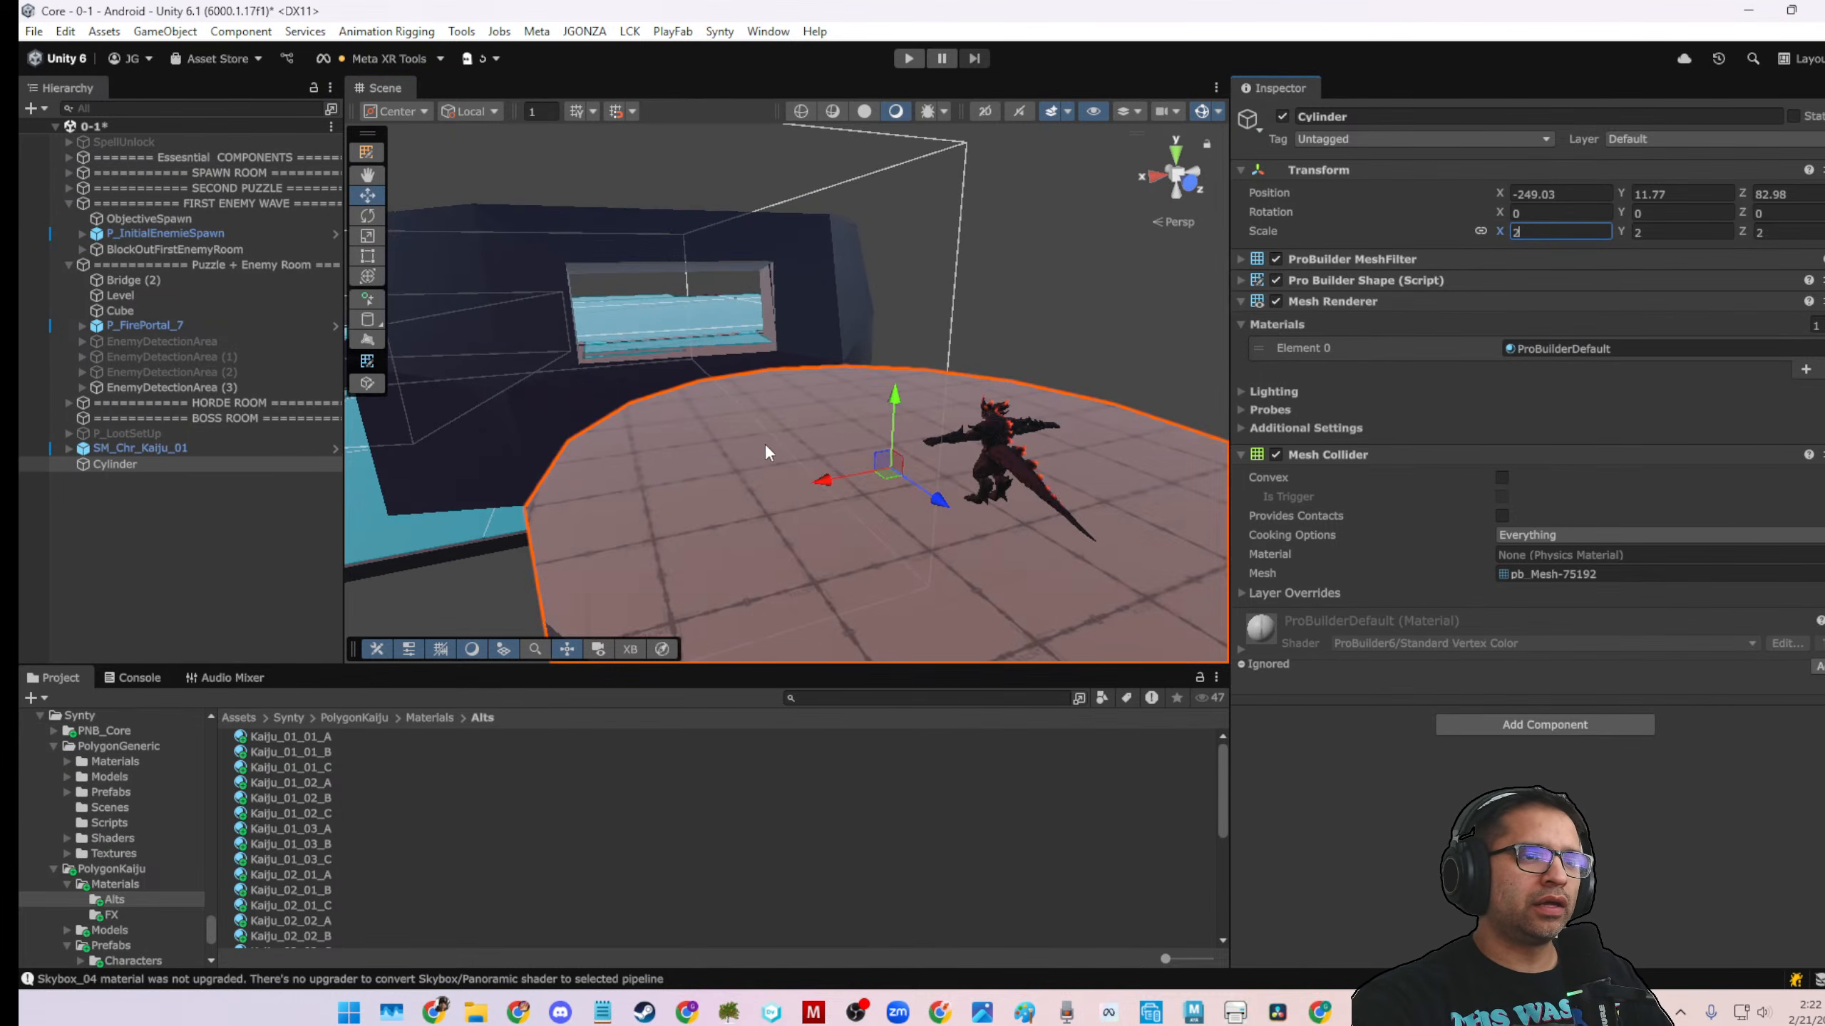
left_click(736, 444)
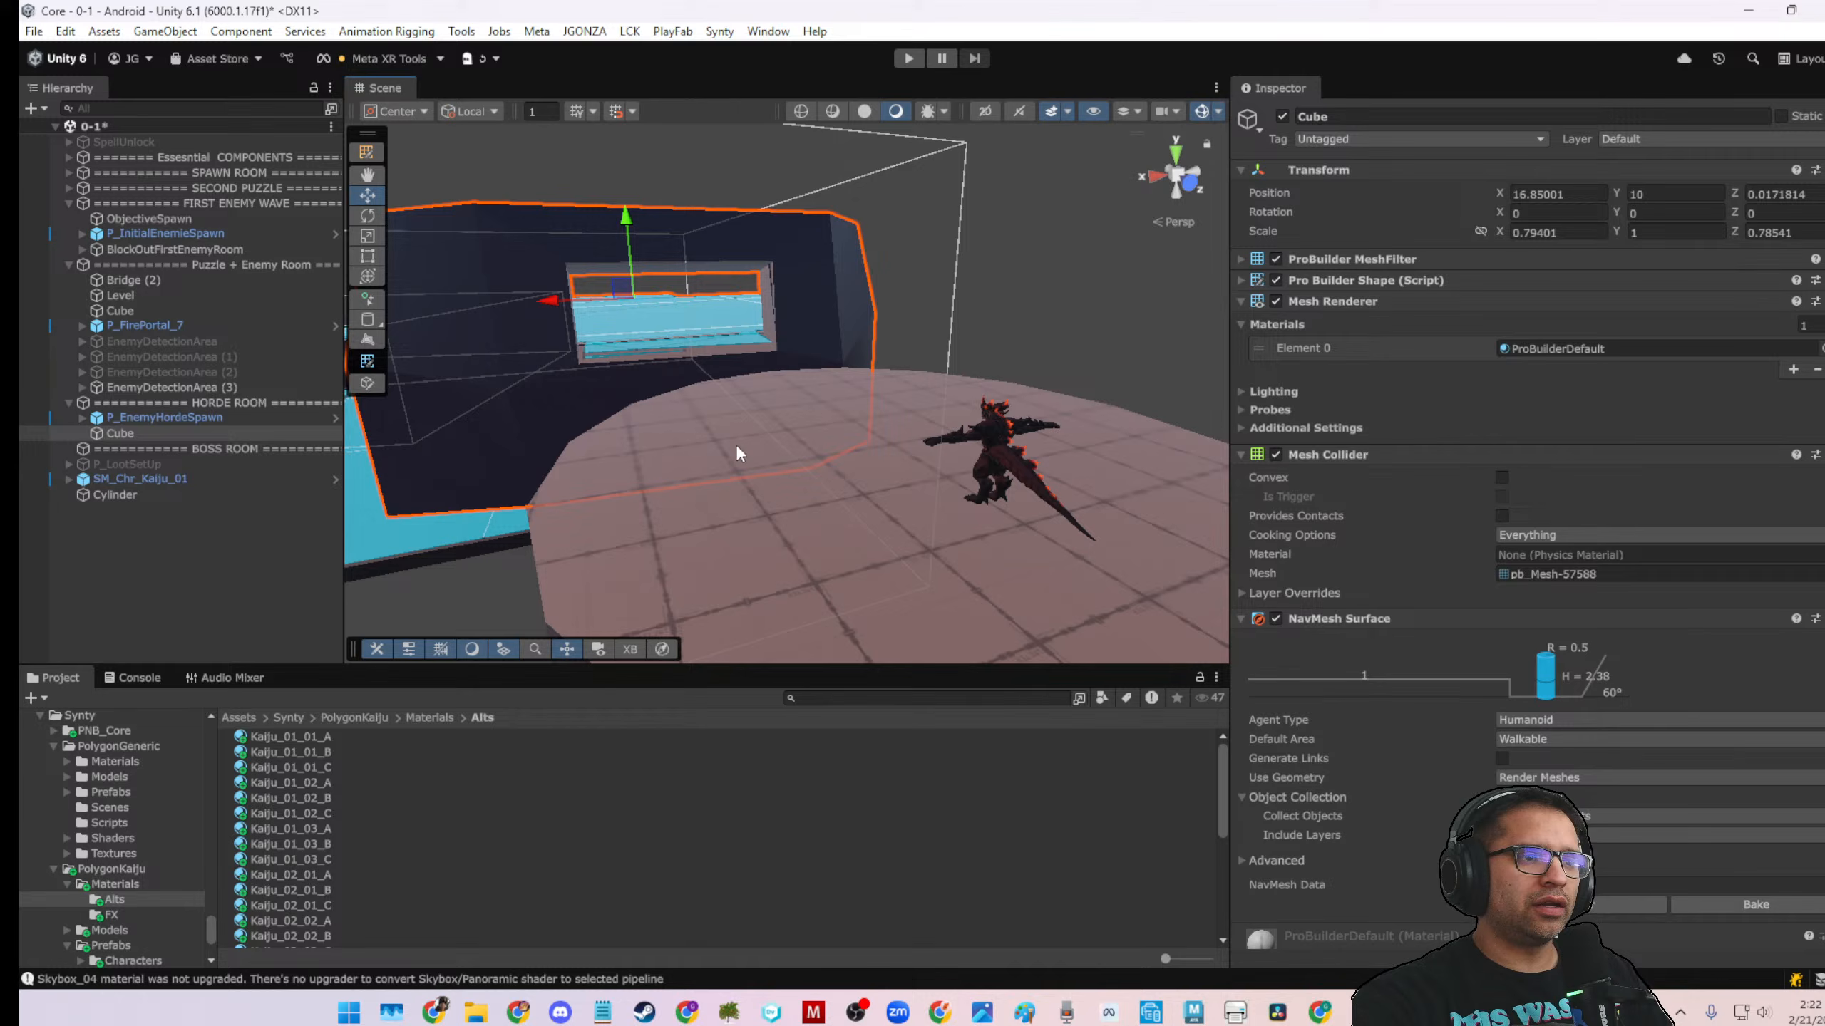
left_click(368, 160)
left_click(676, 431)
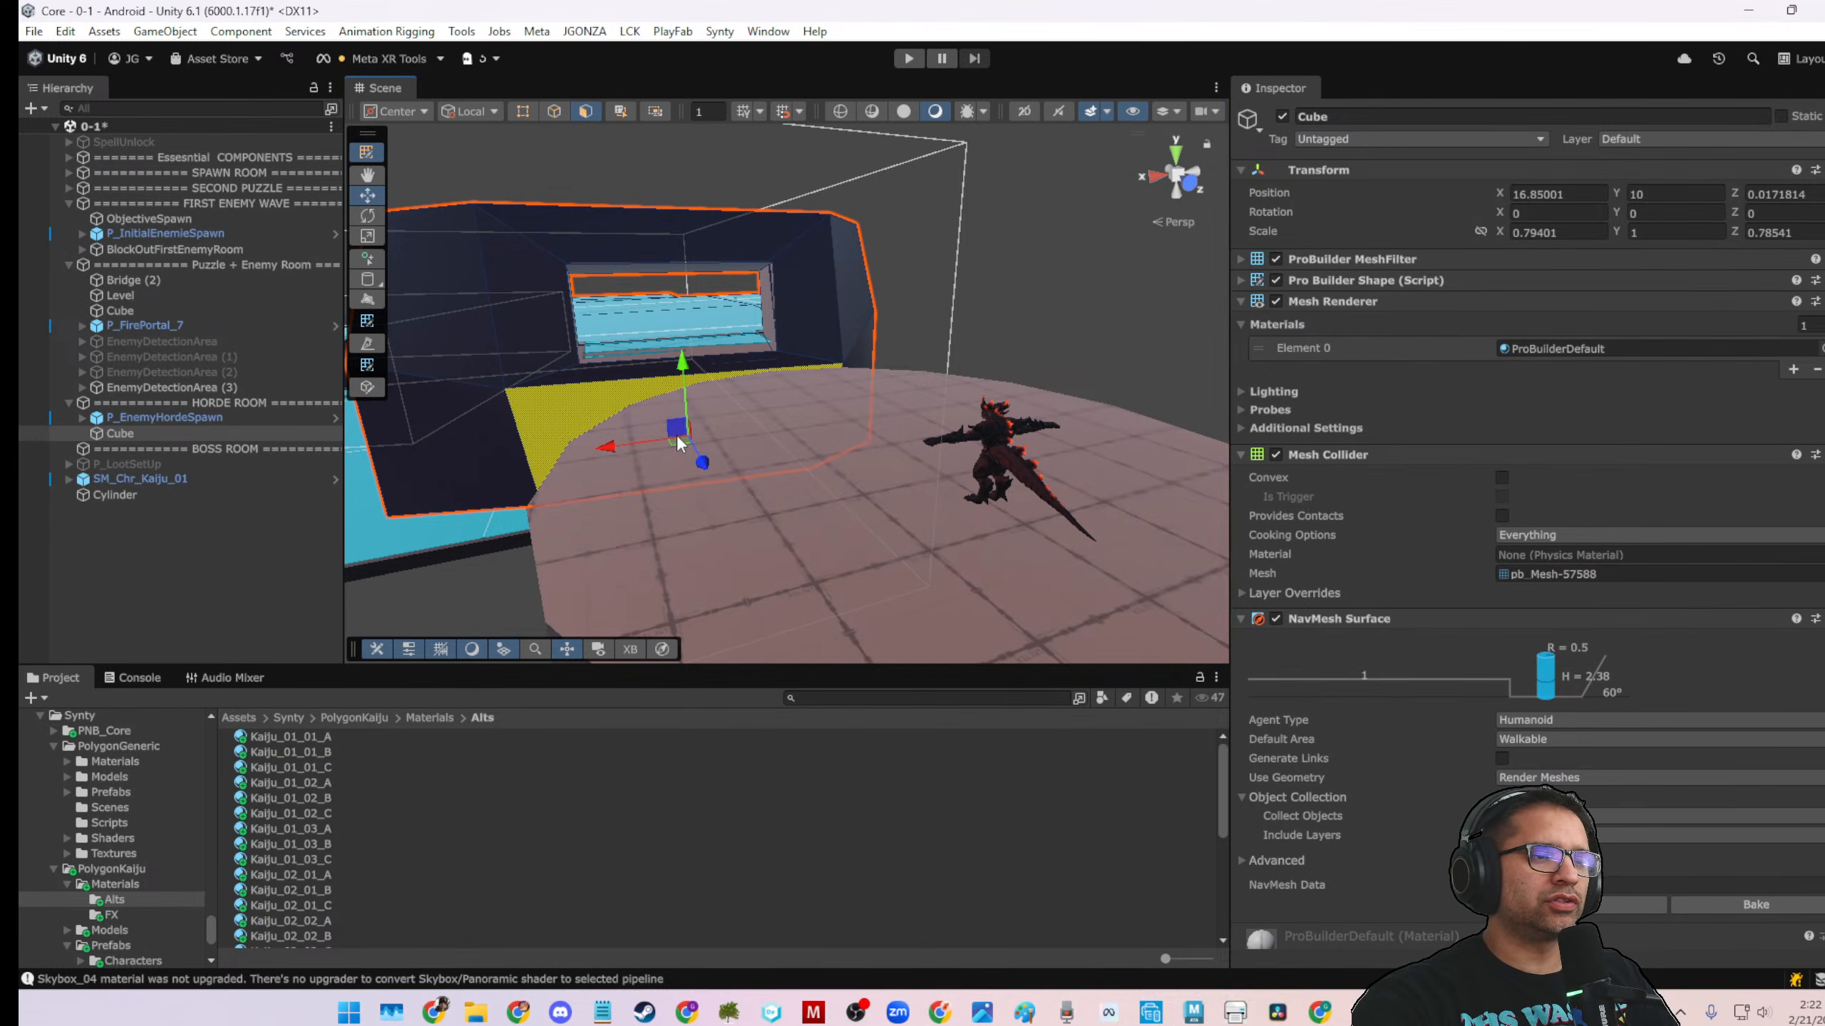
left_click(961, 571)
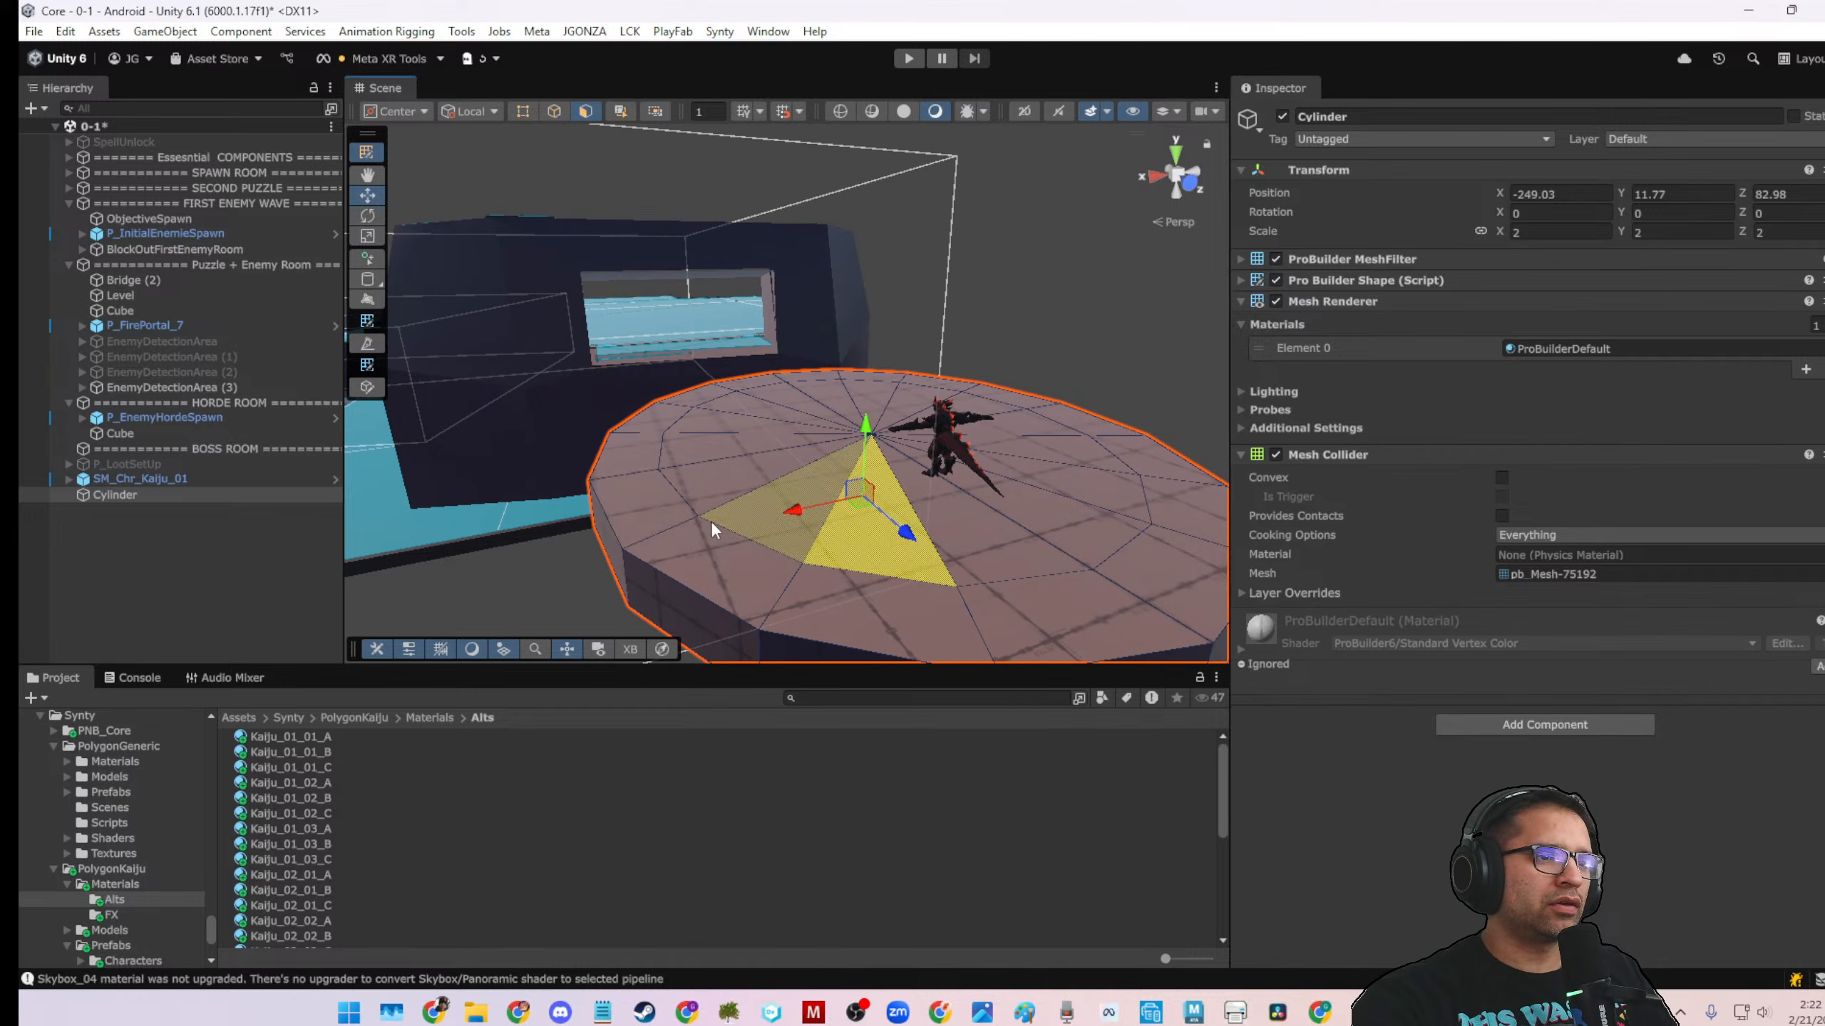
left_click(662, 502)
left_click(693, 553, "shift")
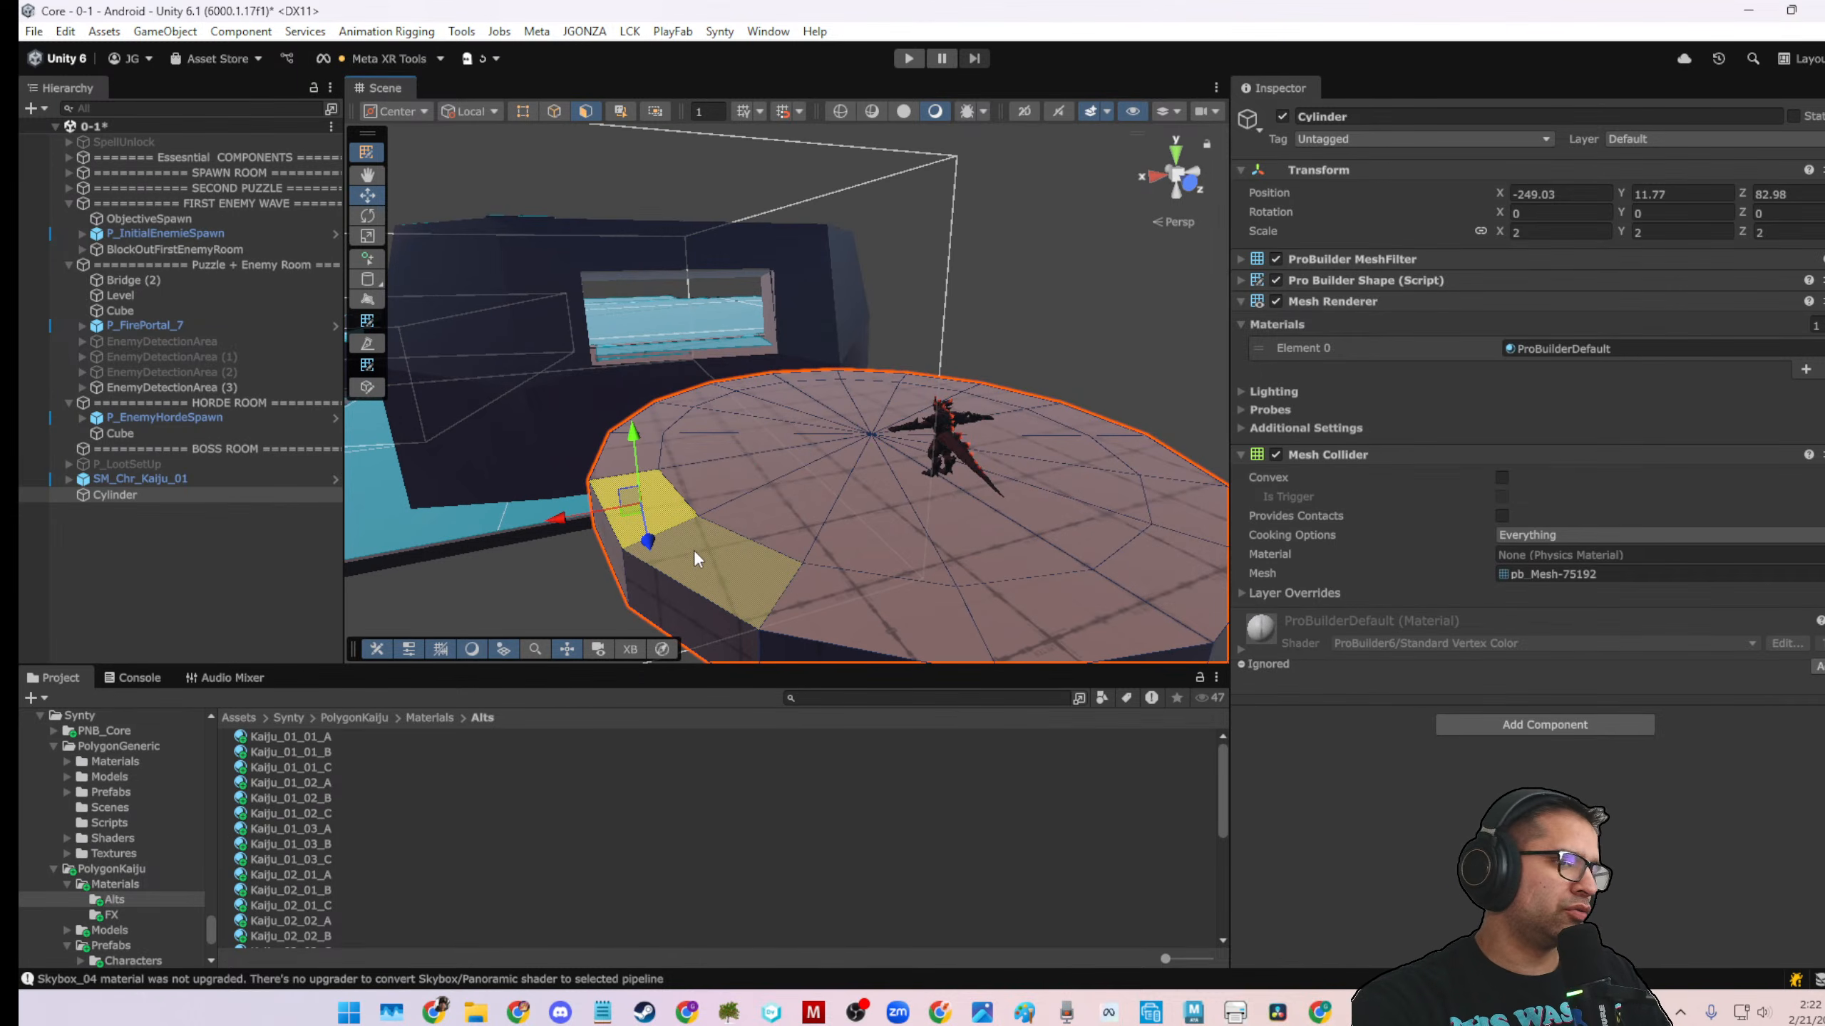
left_click_drag(762, 469, 1215, 672, "alt")
Reselect the whole cylinder, set its Y rotation to 15, and return to ProBuilder element editing
right_click(244, 582)
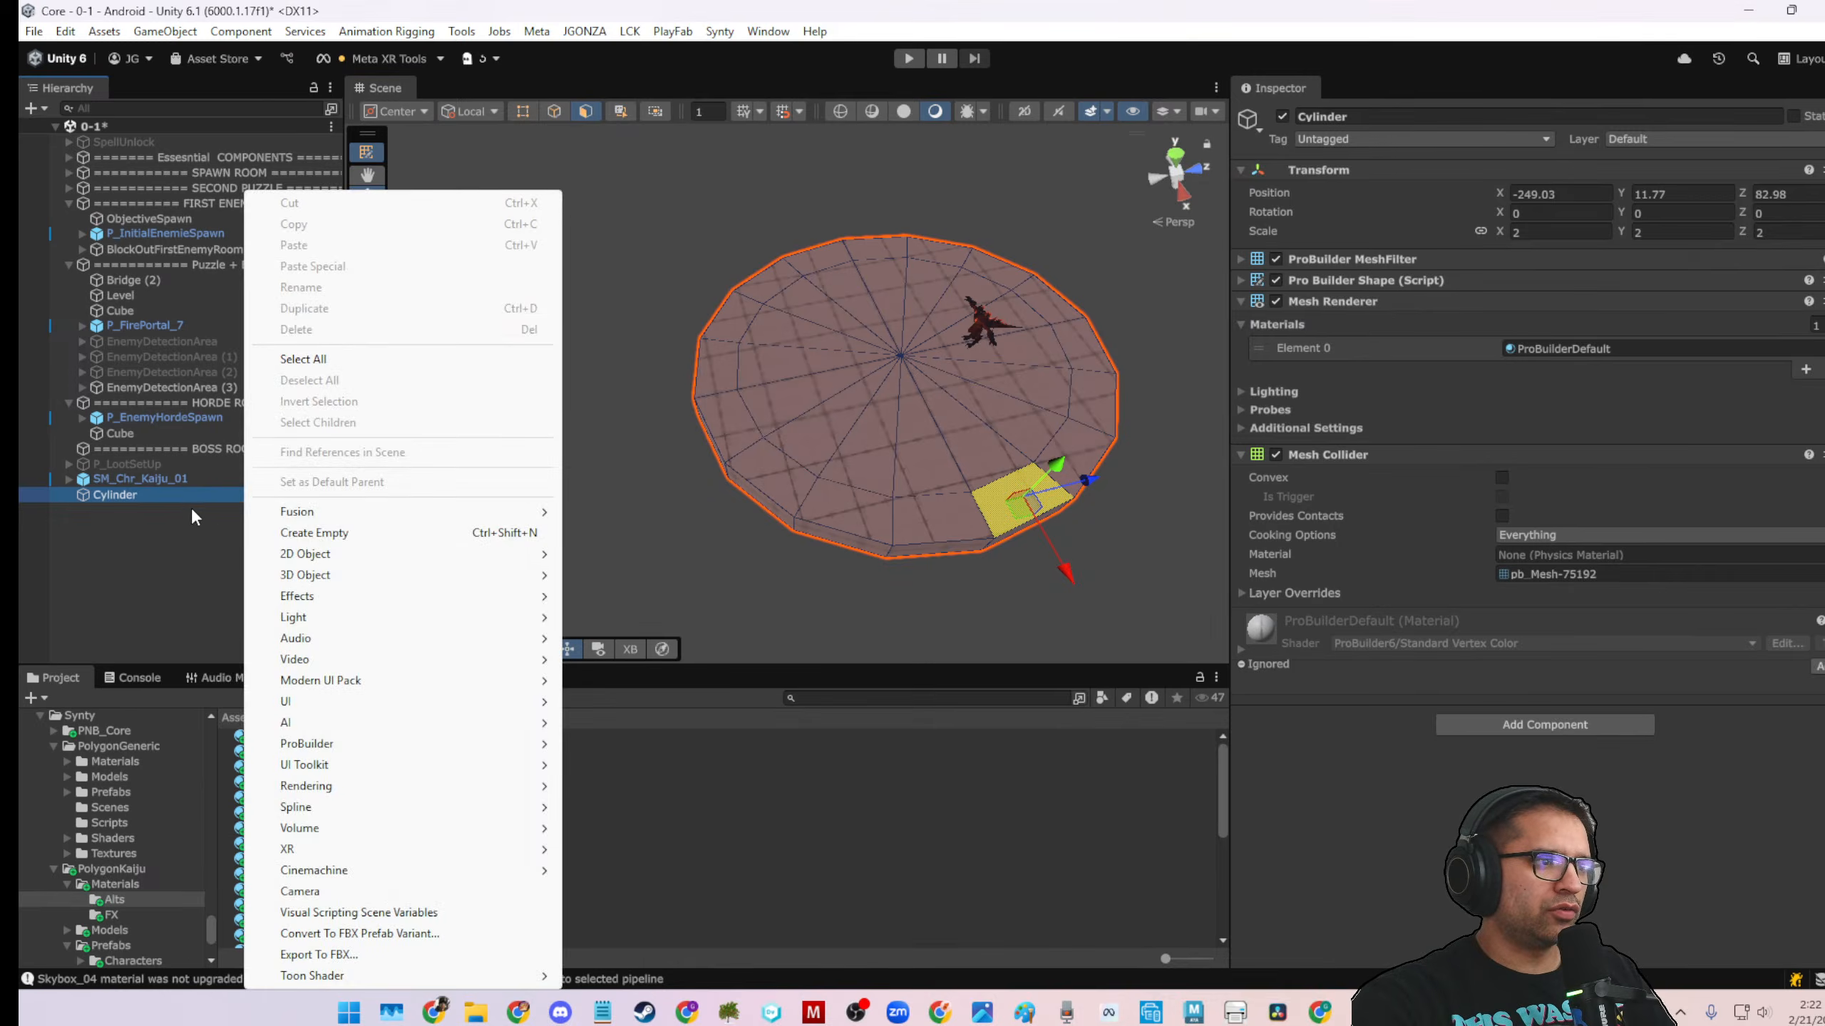
left_click(186, 494)
left_click(587, 350)
left_click(785, 396)
key("e")
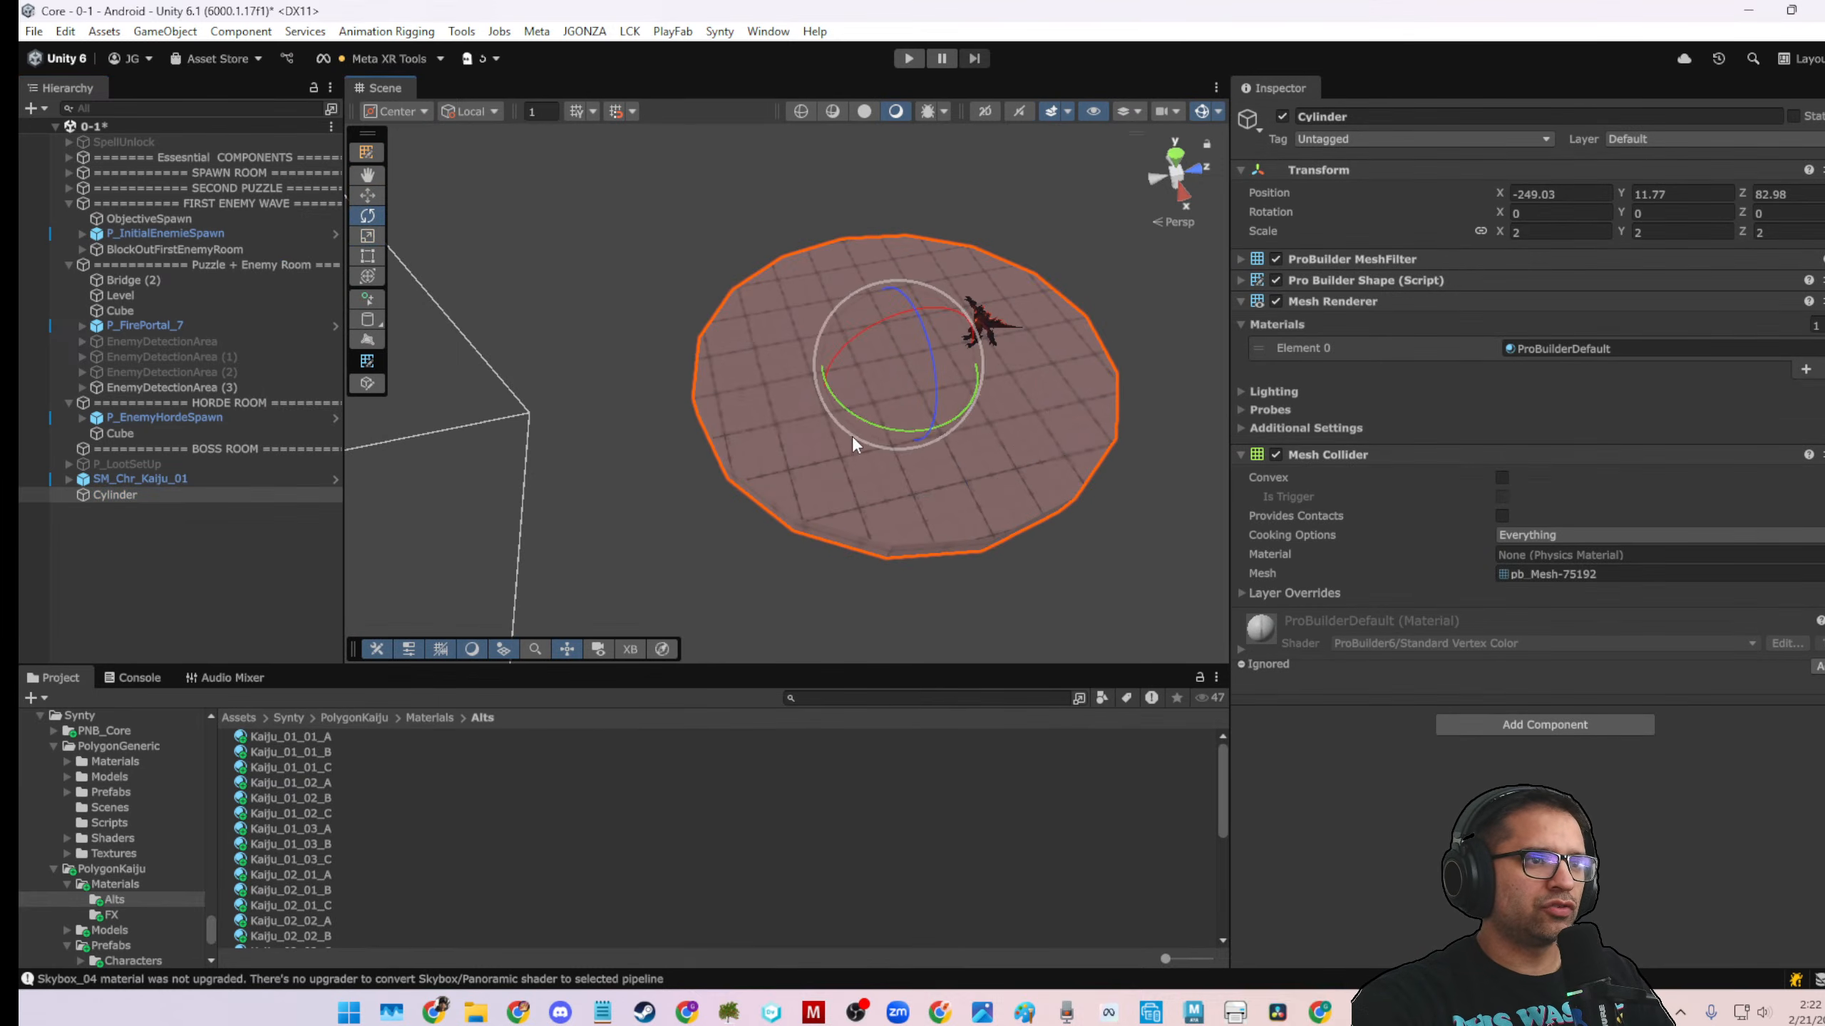
left_click_drag(891, 427, 503, 348)
scroll(847, 433, "up", 3)
left_click(1638, 213)
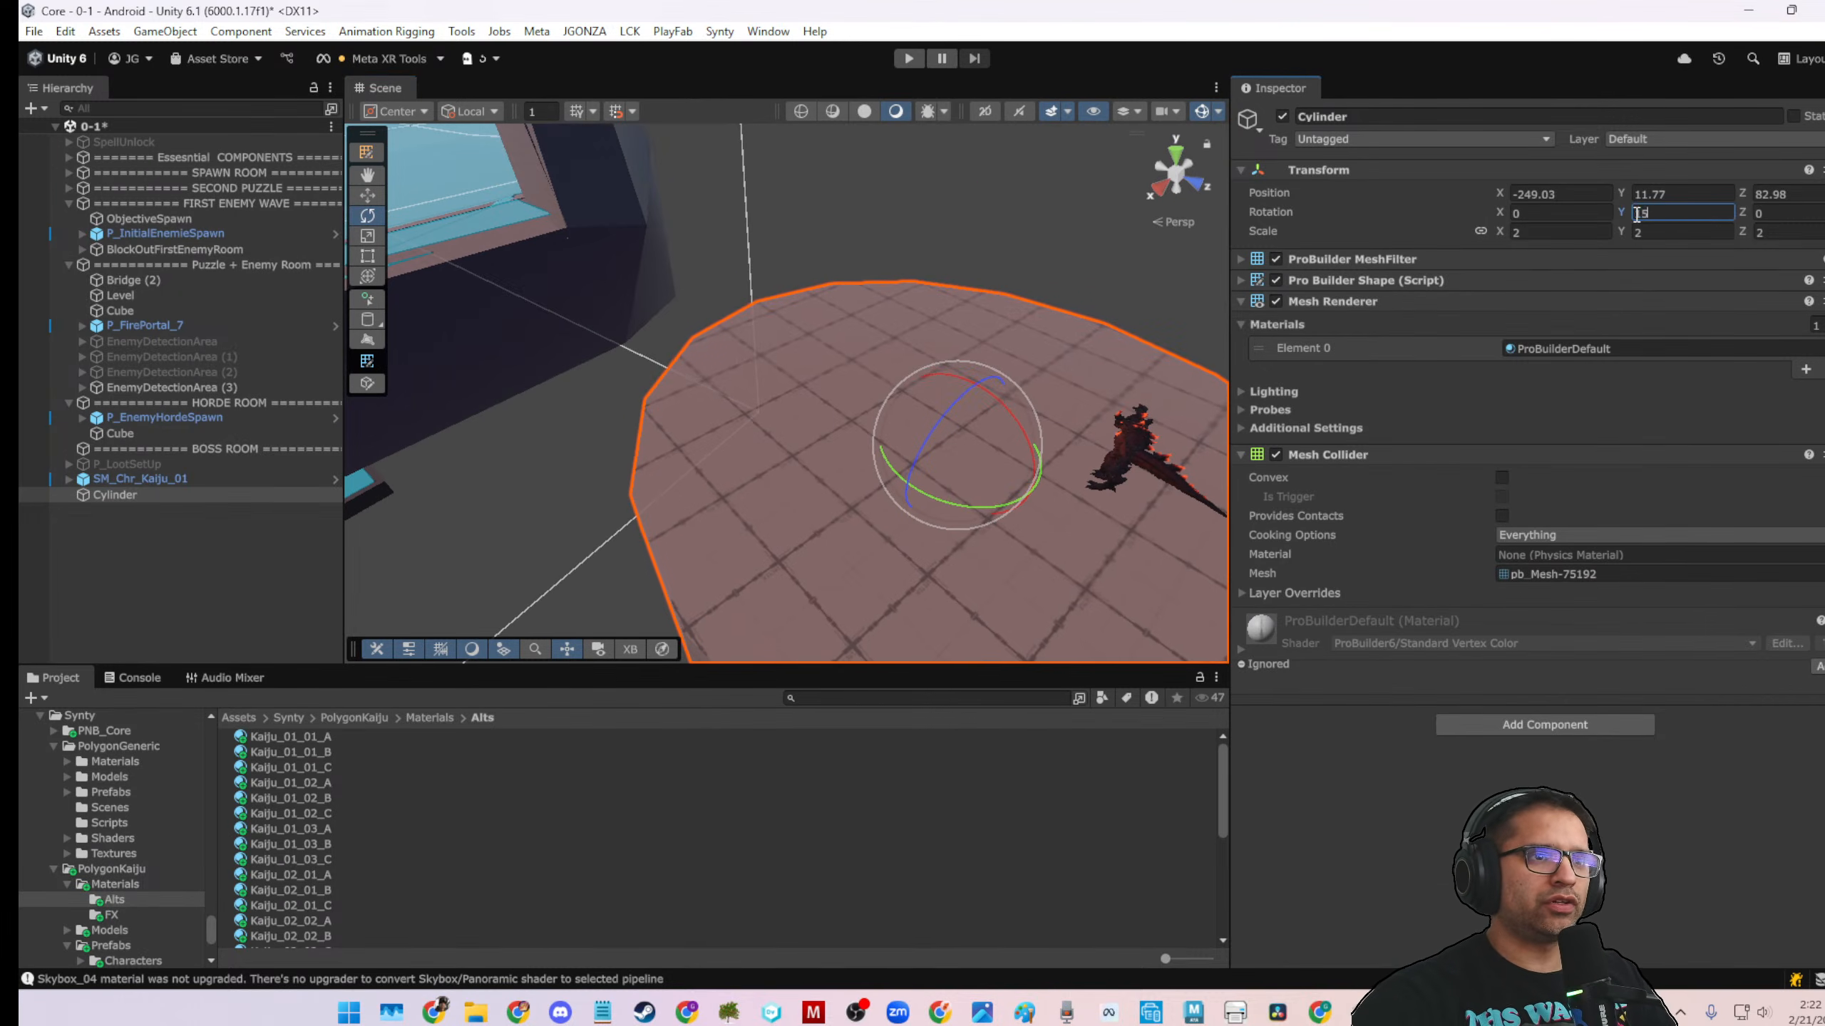
type("15")
left_click(362, 155)
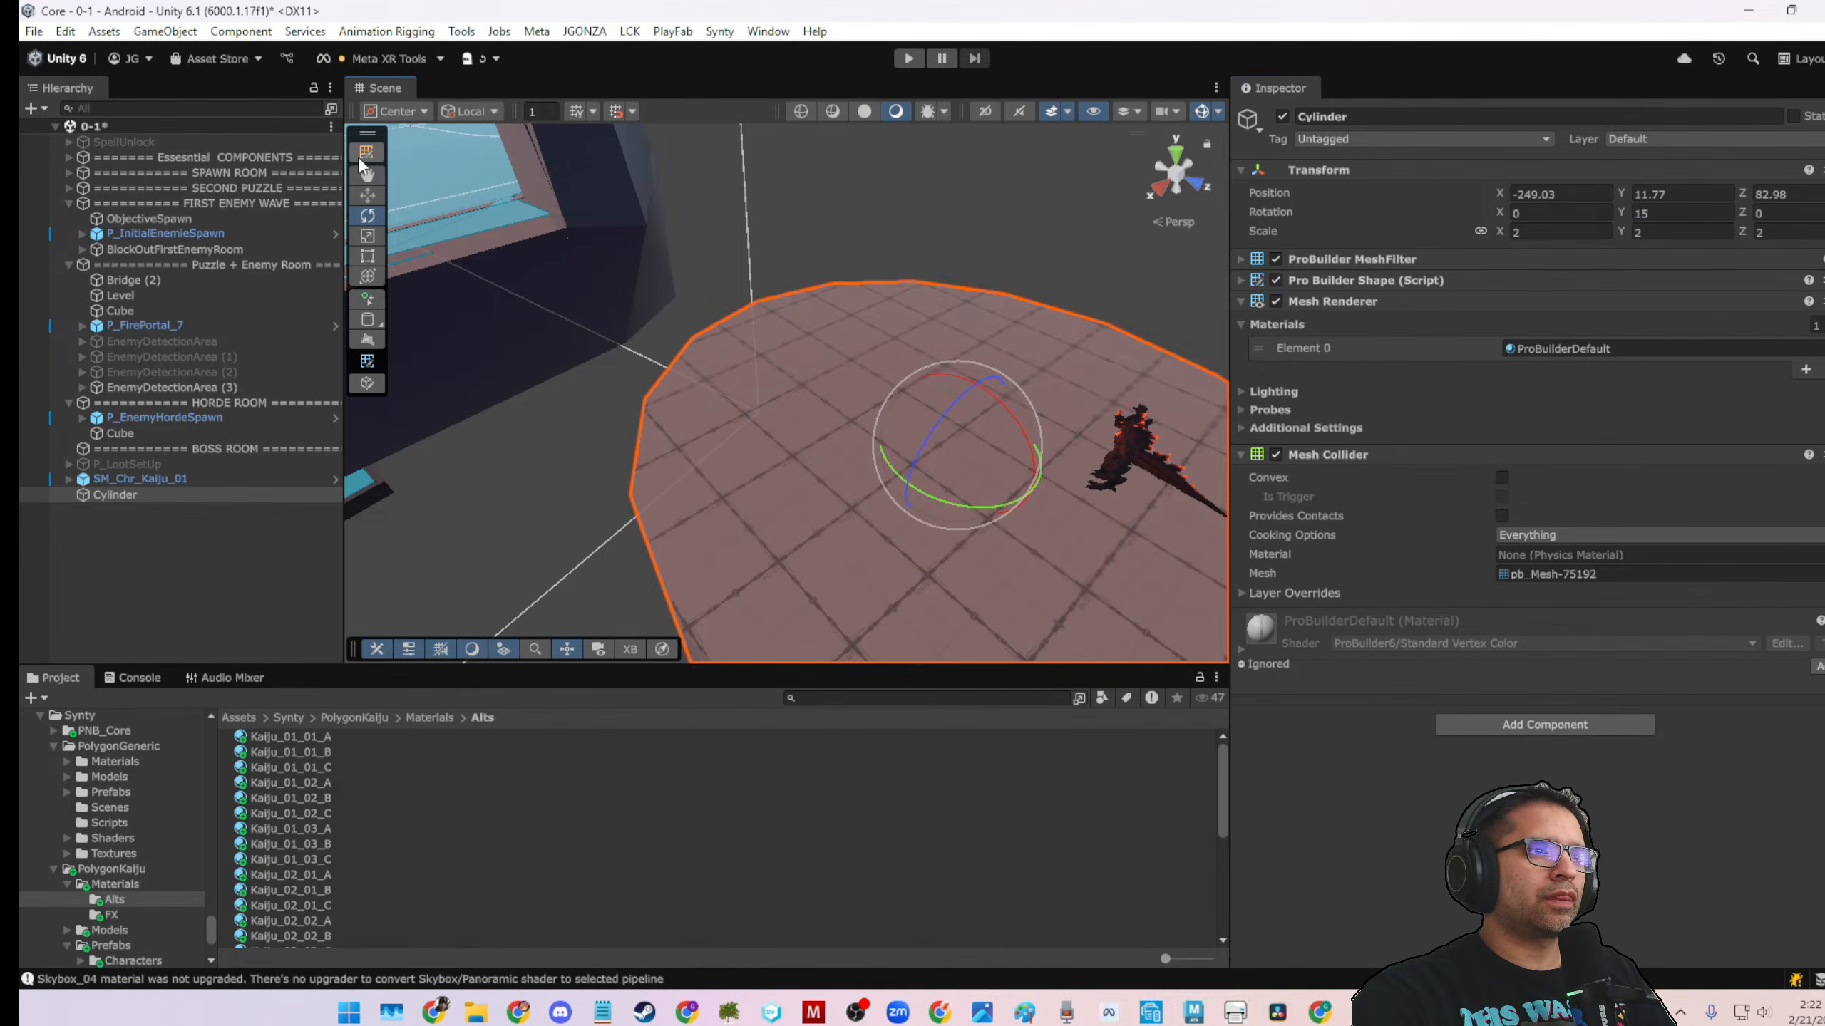
Select the six outer-ring top faces spaced around the cylinder platform and extrude them by face normal with a distance of 0.5
left_click(730, 328)
left_click_drag(701, 417, 953, 636, "alt")
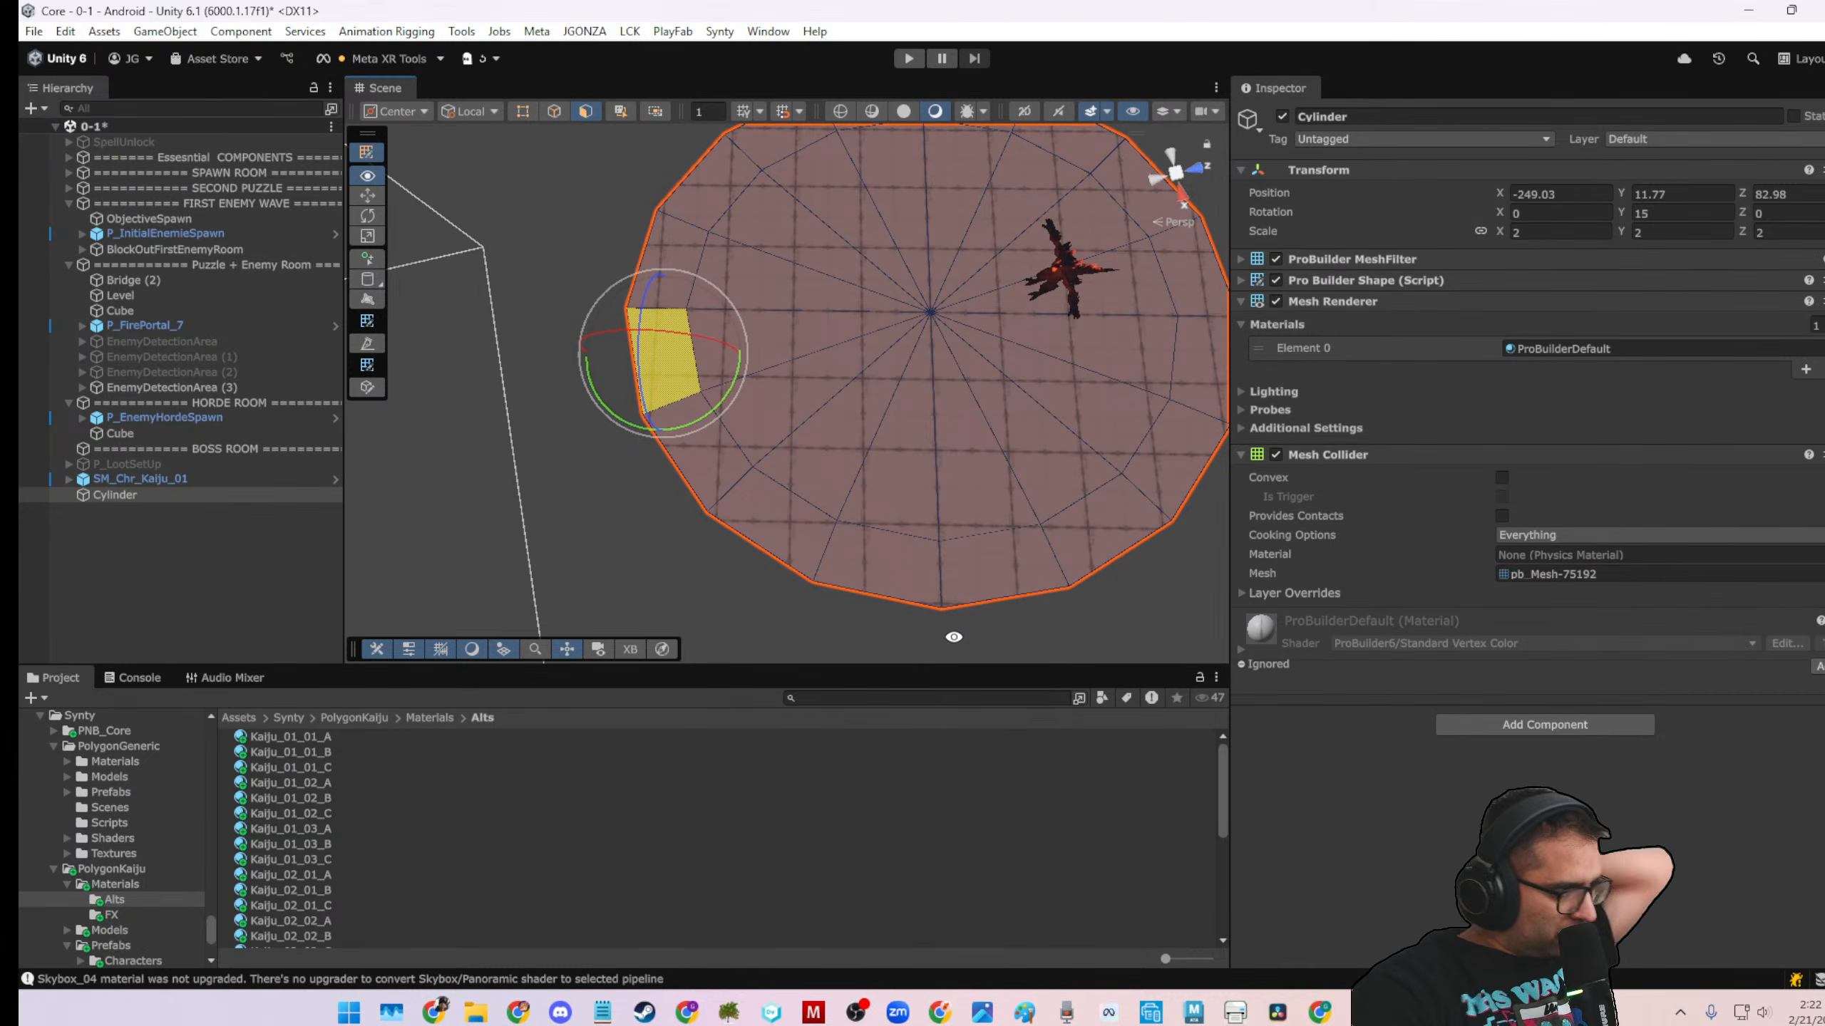
left_click_drag(953, 636, 835, 477, "alt")
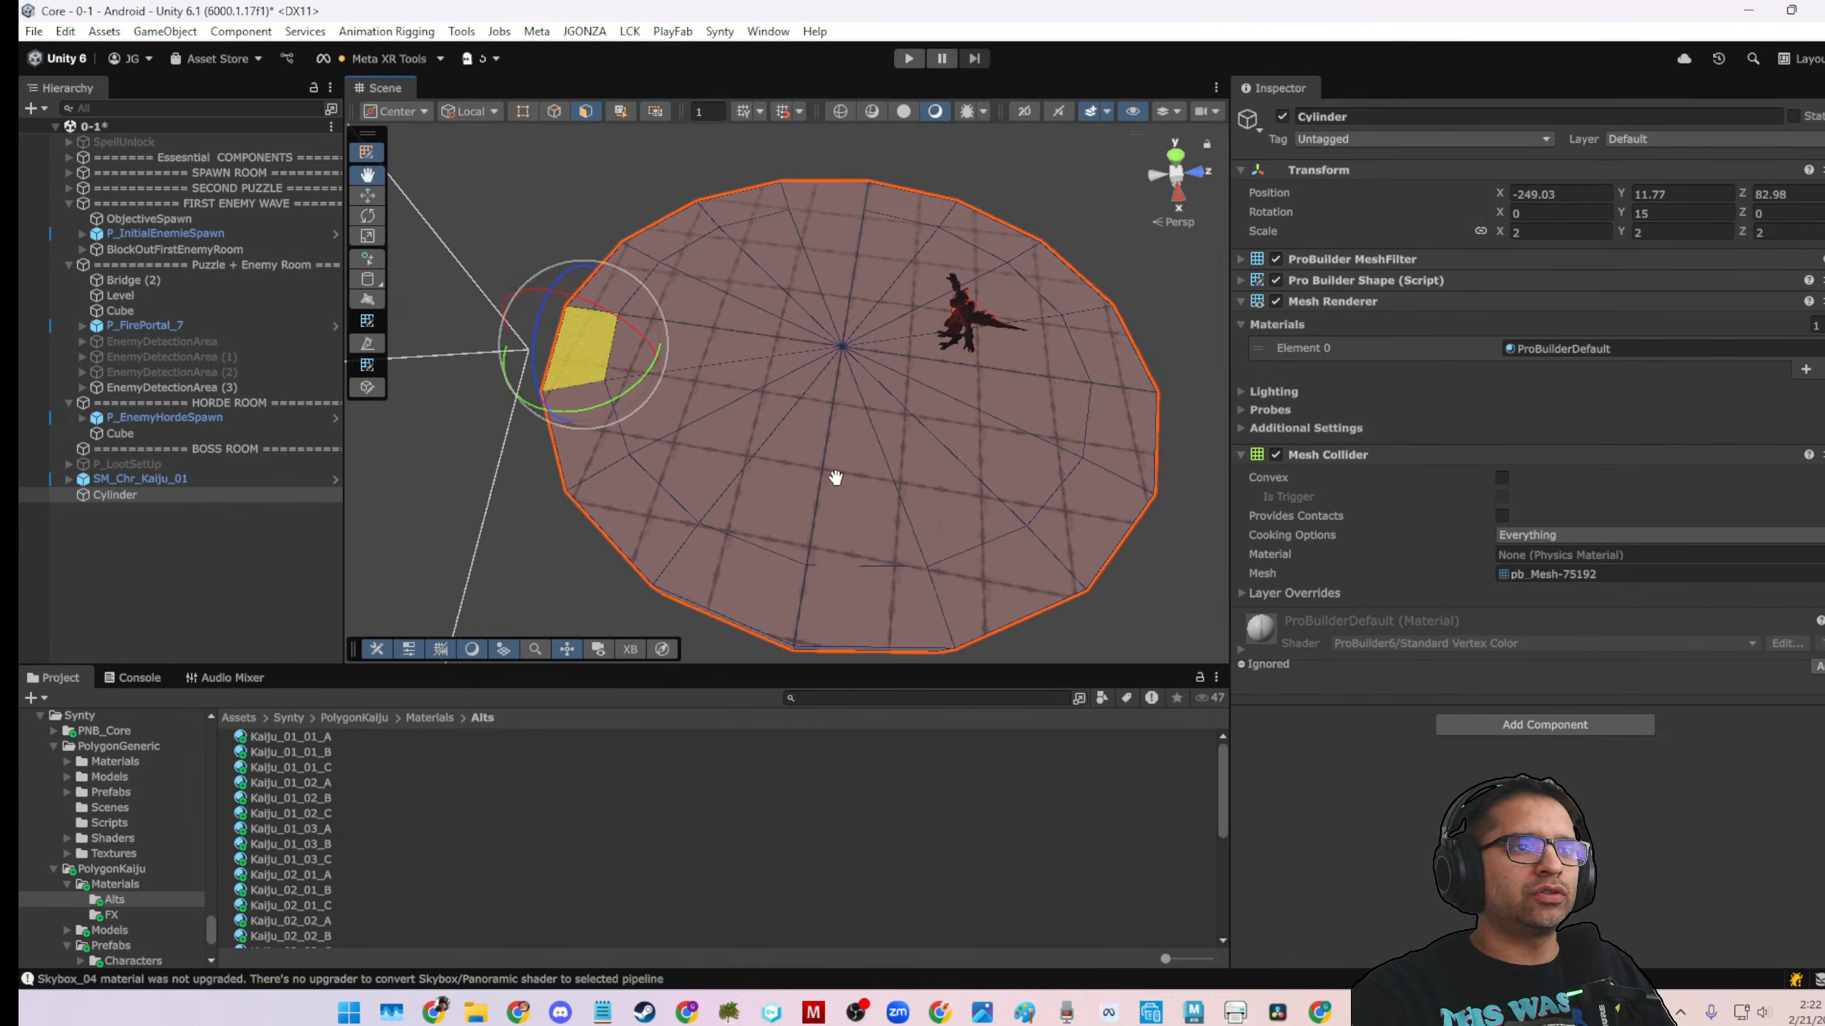
left_click(1127, 390, "shift")
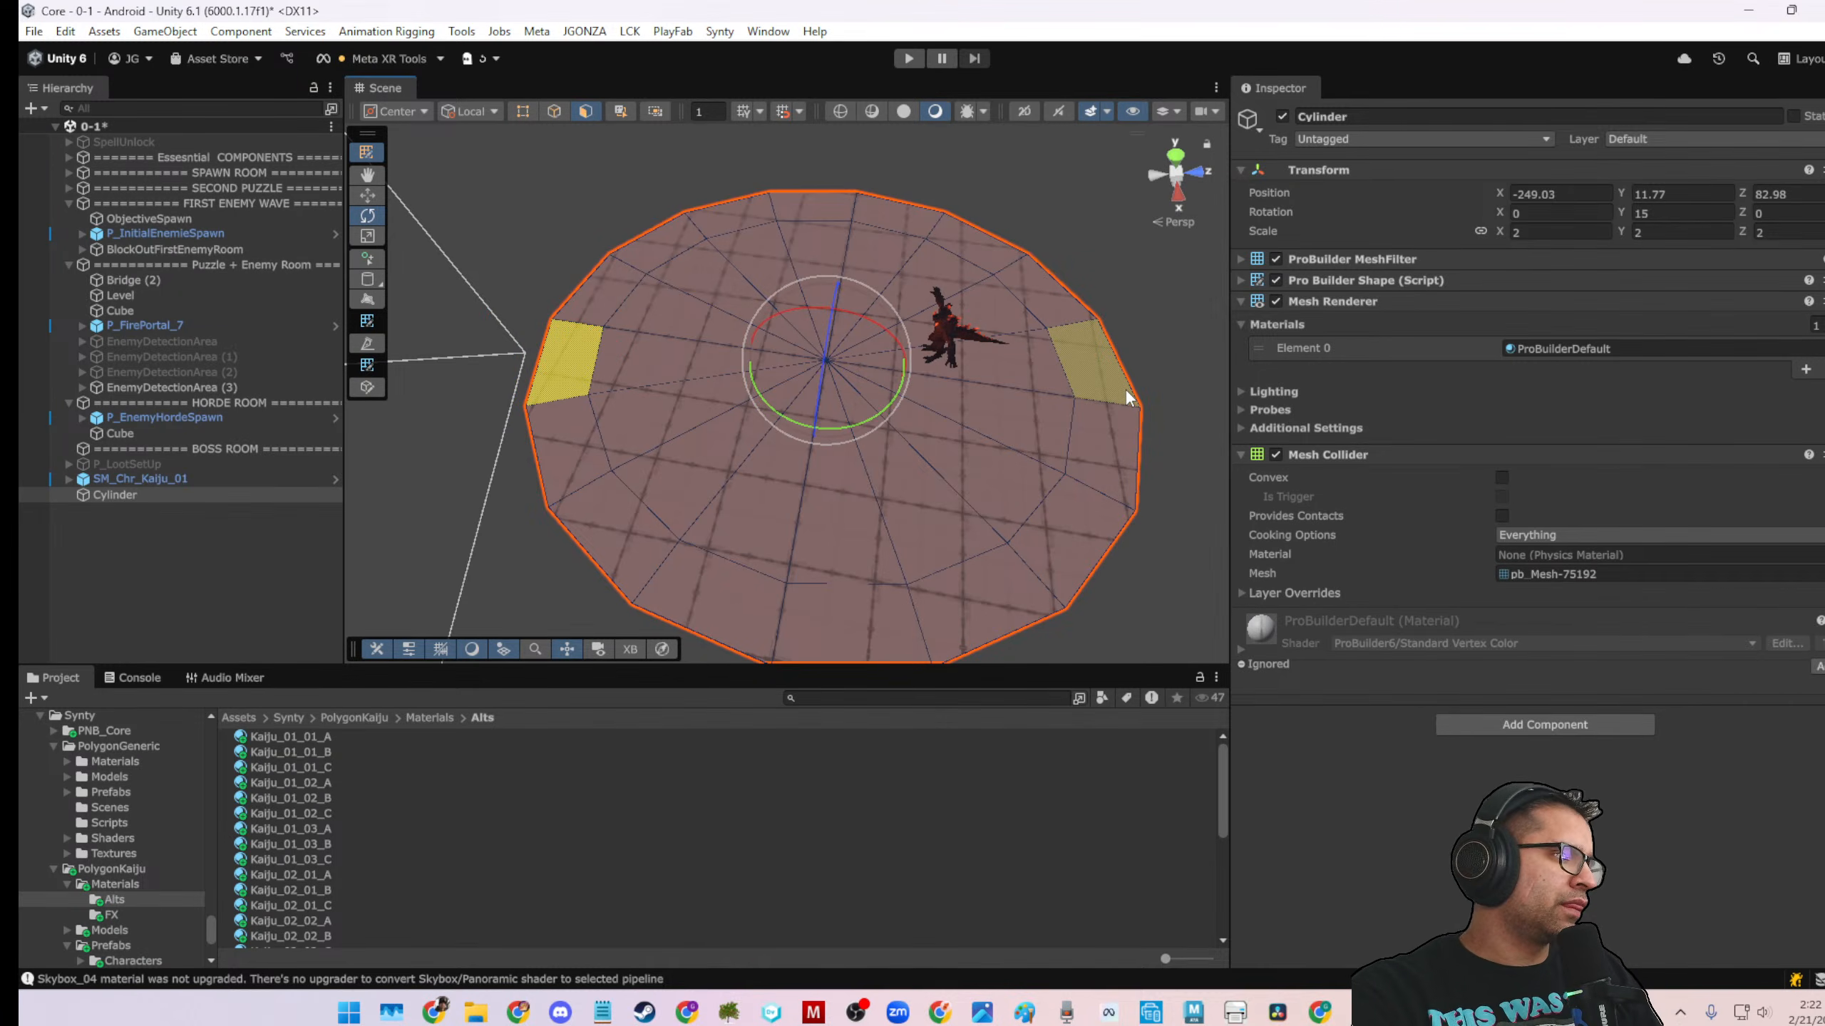
left_click(672, 248, "shift")
left_click(978, 243, "shift")
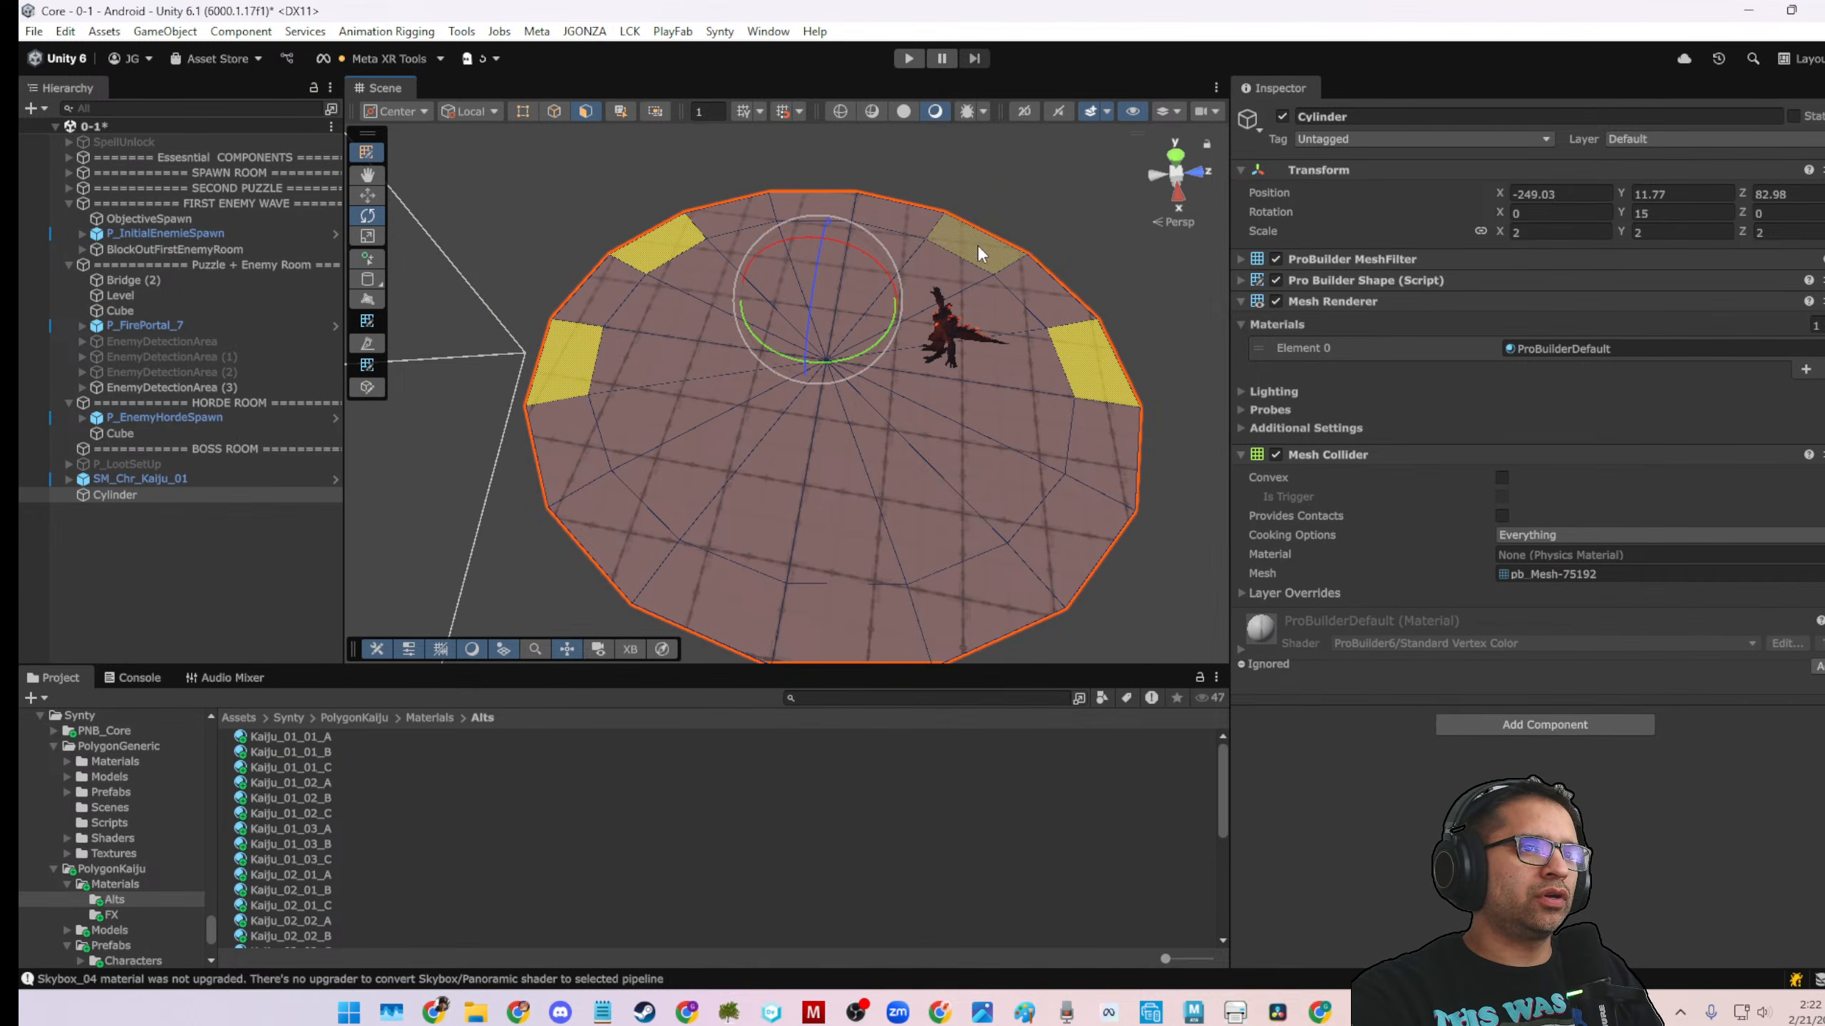
left_click(638, 557, "shift")
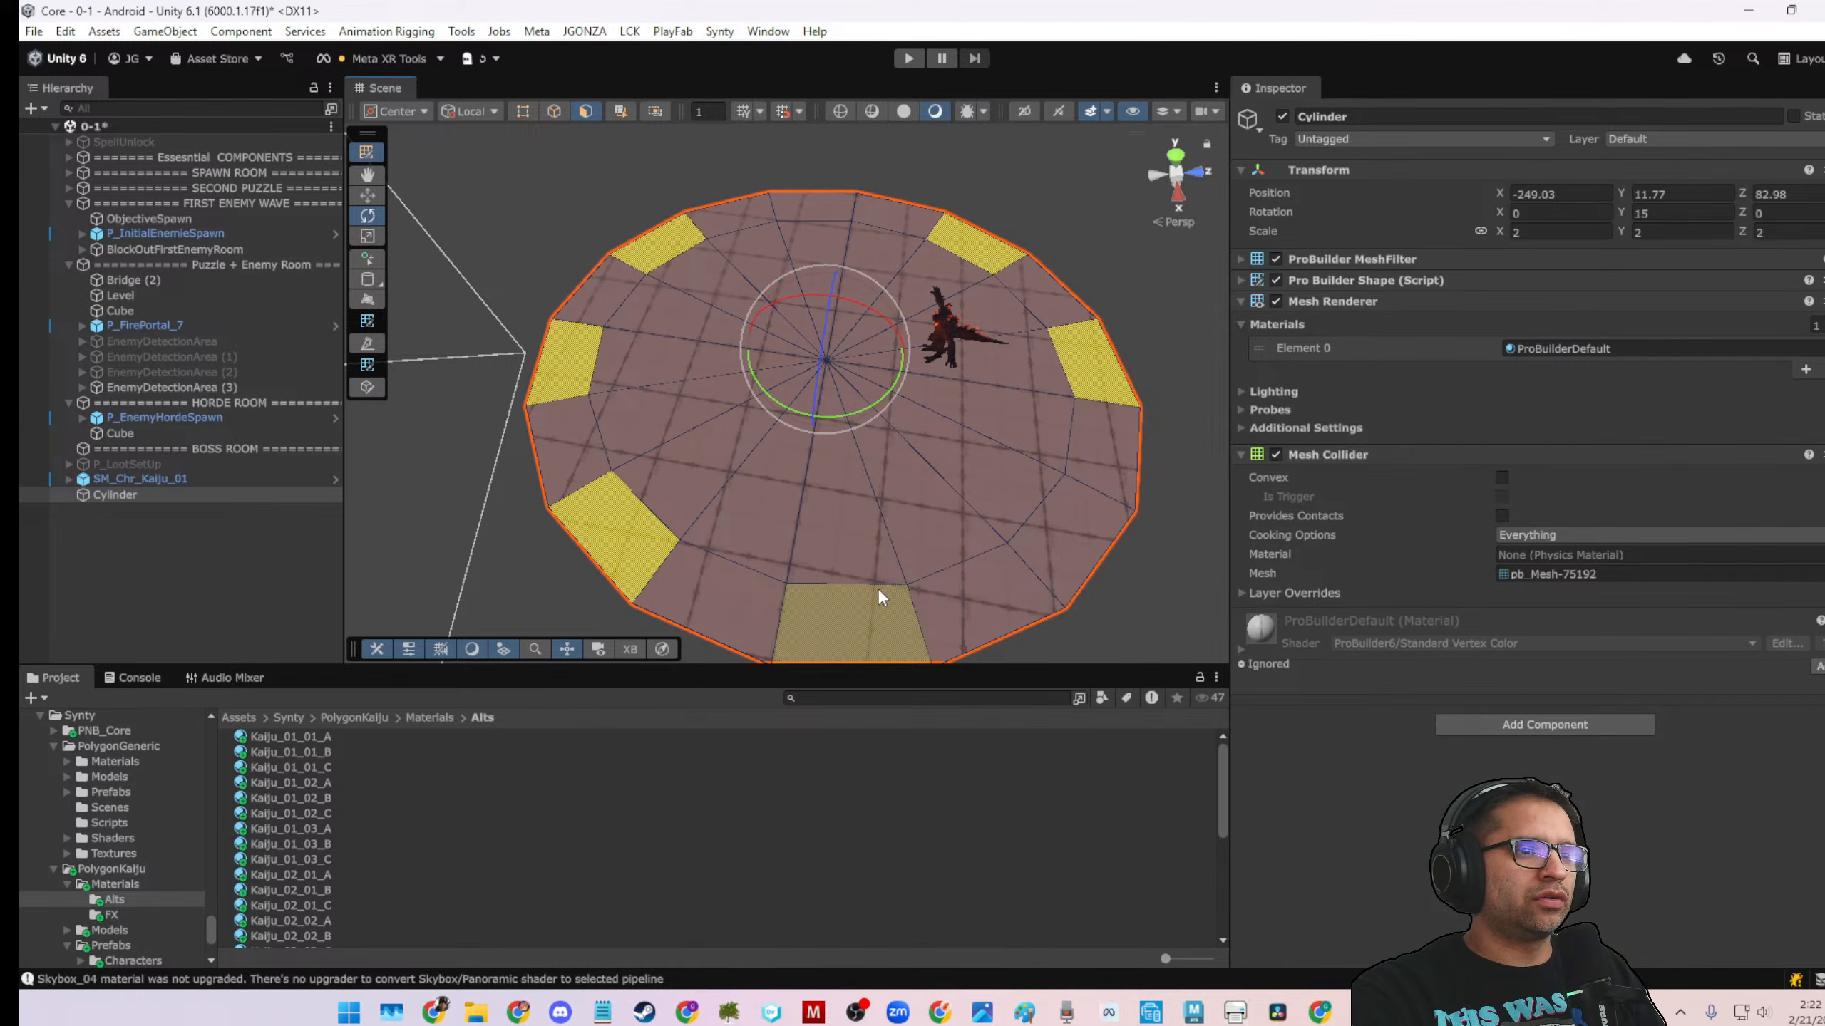
left_click(1041, 546, "shift")
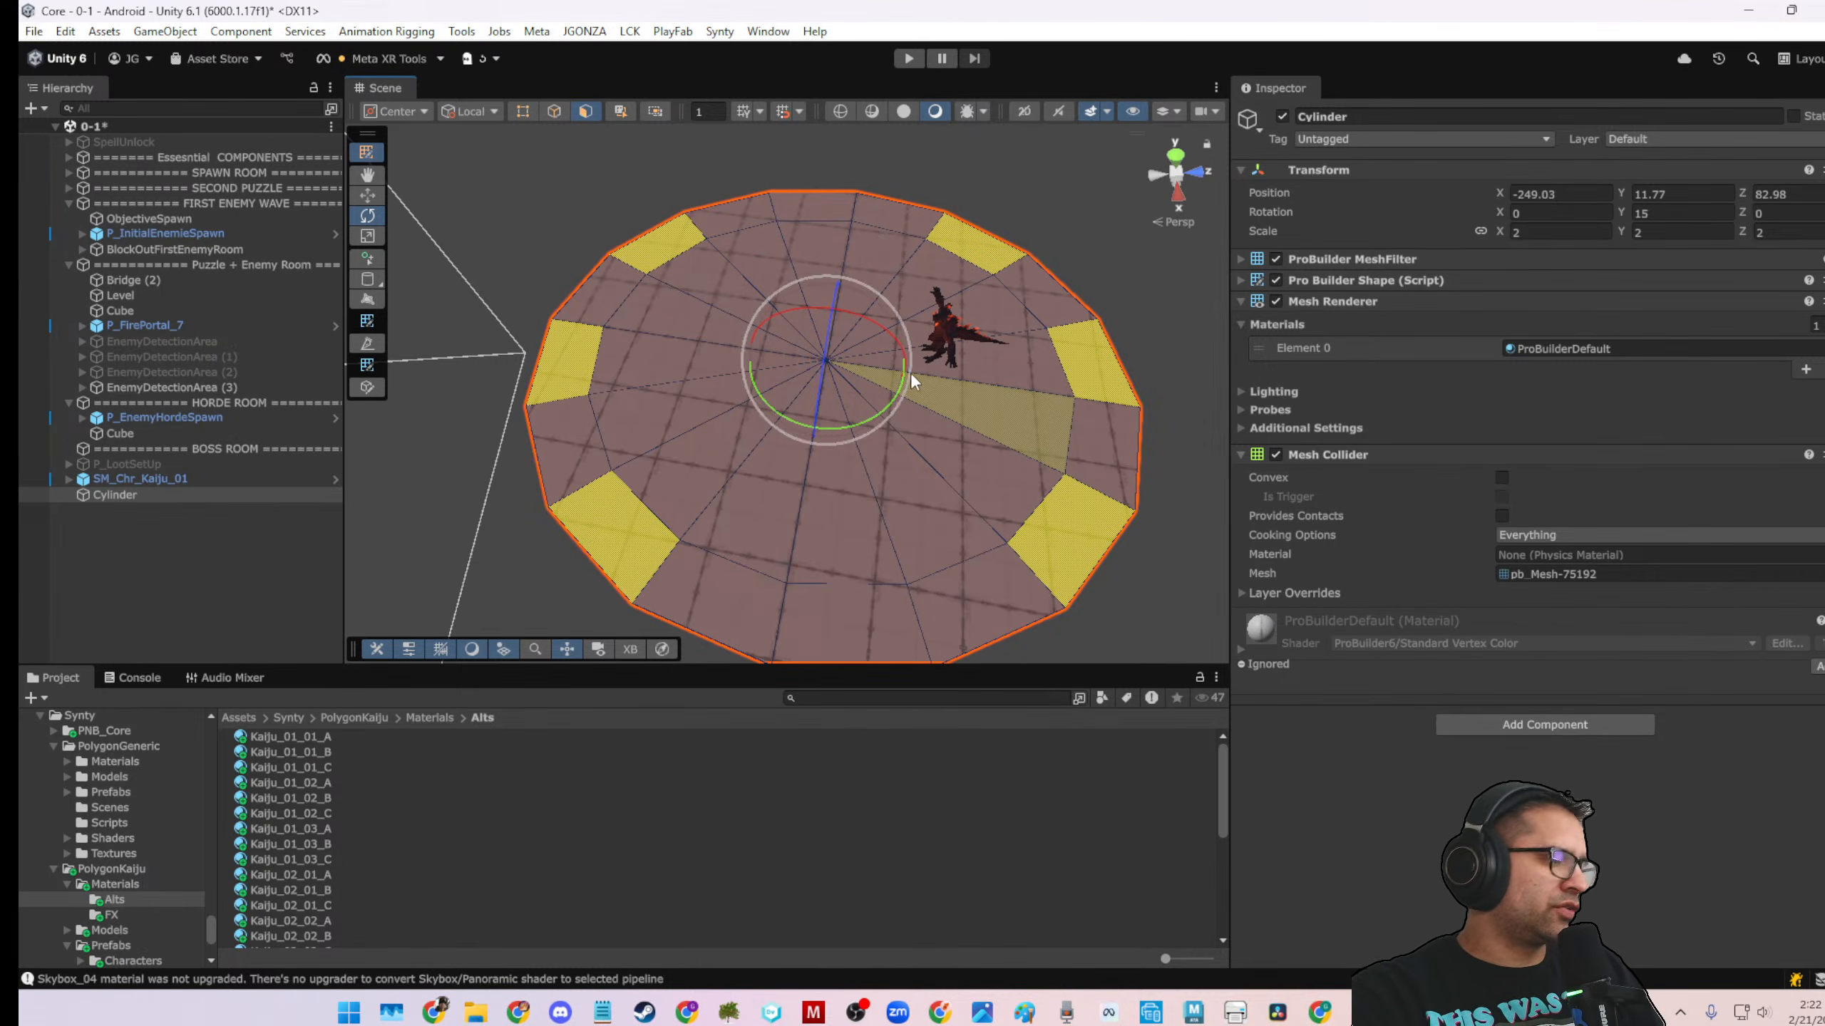
key("ctrl+e")
left_click_drag(818, 390, 834, 290, "alt")
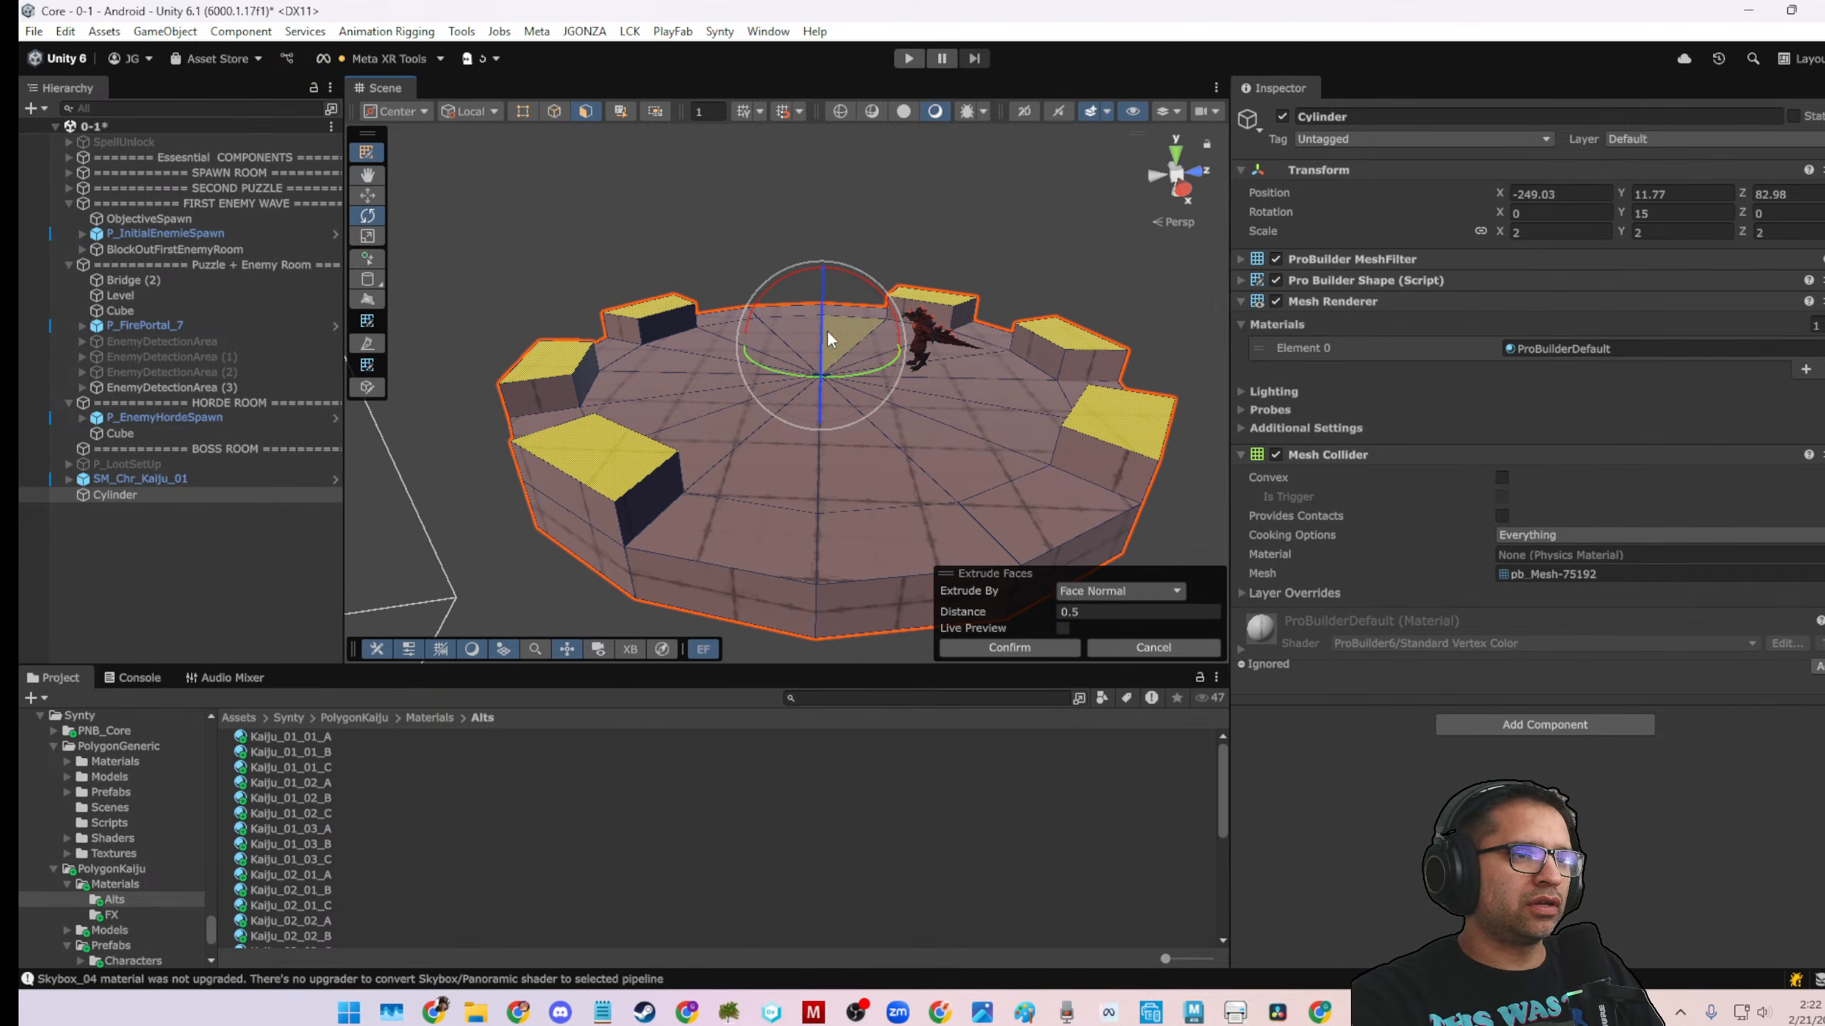
Set the ProBuilder handle orientation to Element for the six raised block faces
key("r")
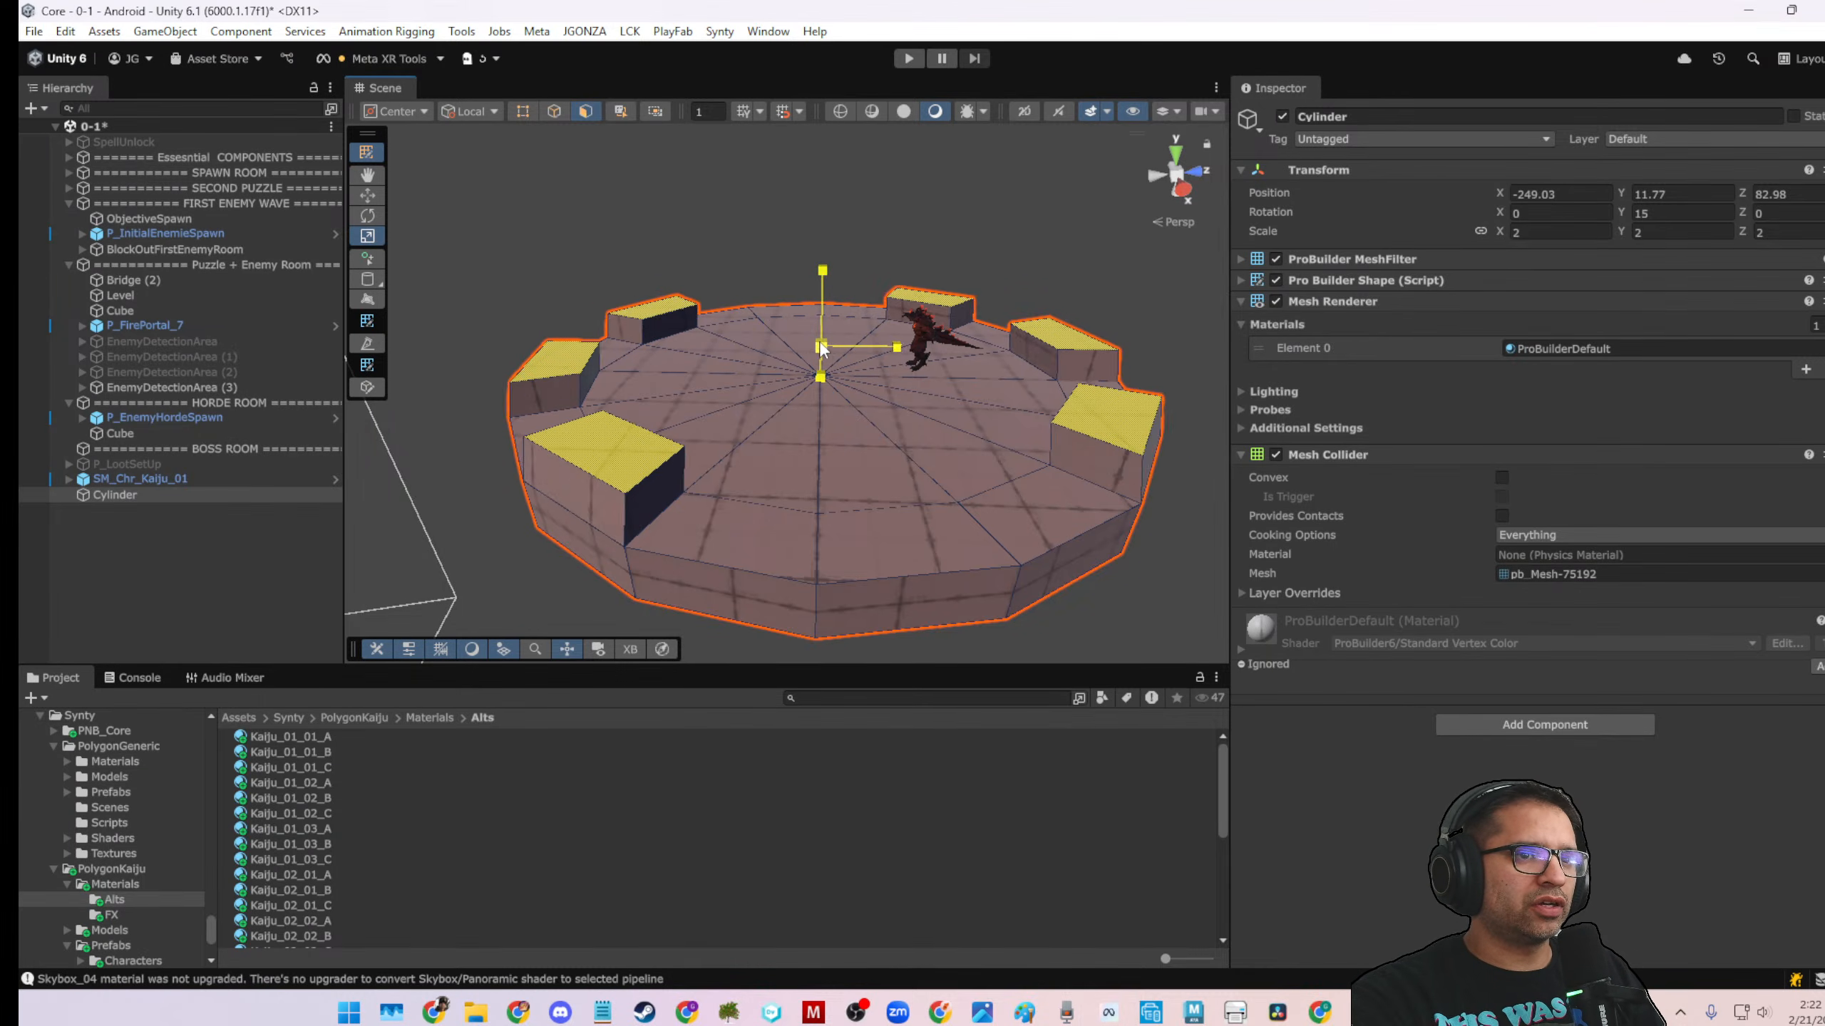
key("w")
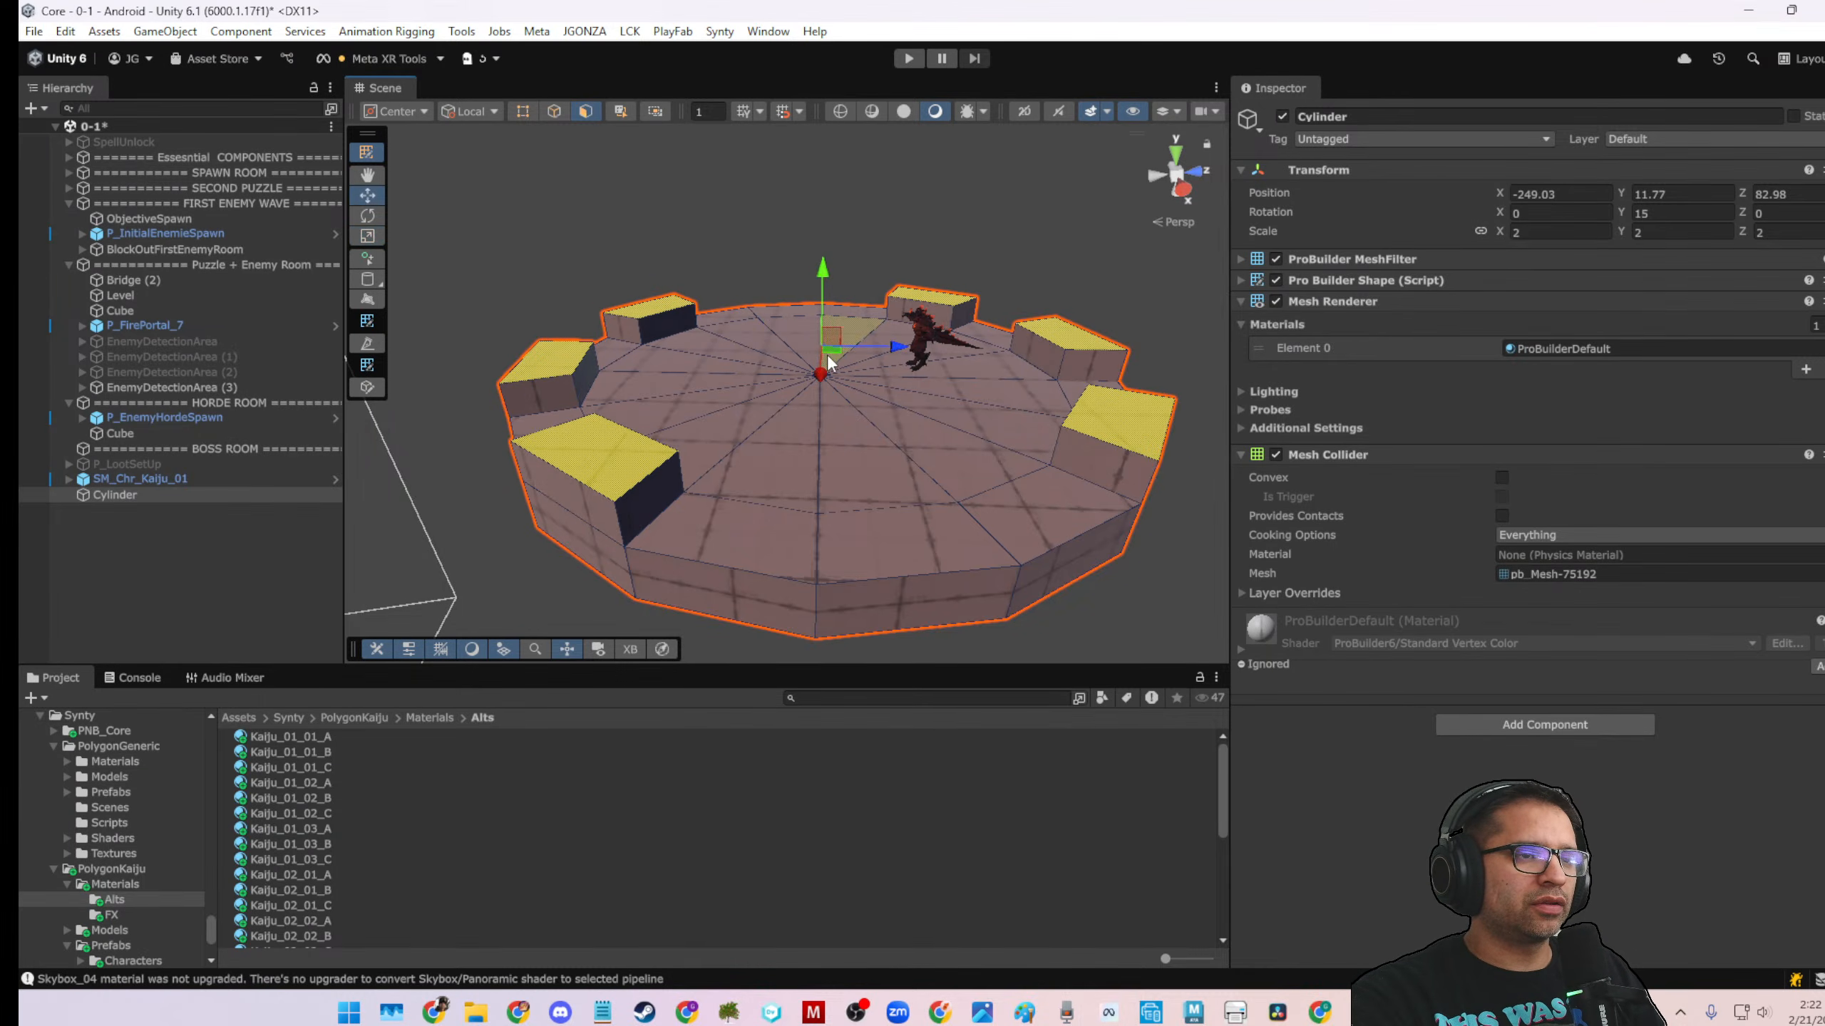
left_click(471, 113)
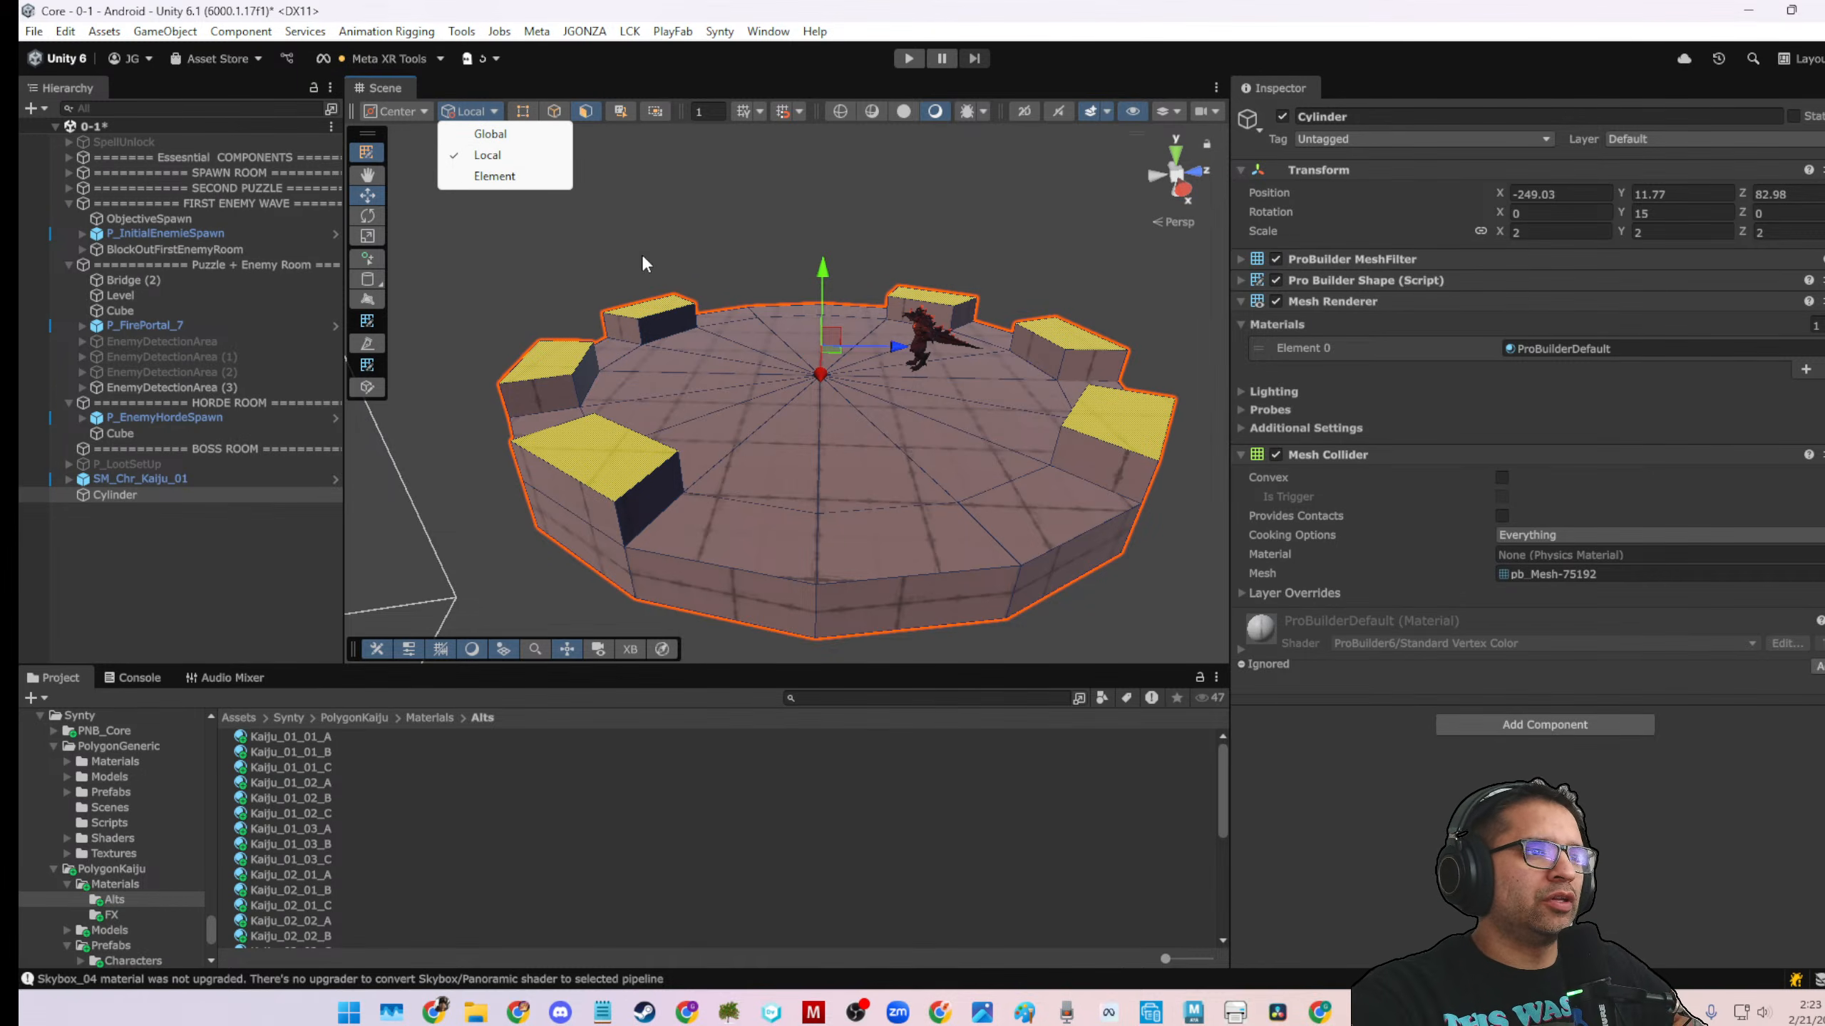
left_click(506, 164)
left_click(483, 112)
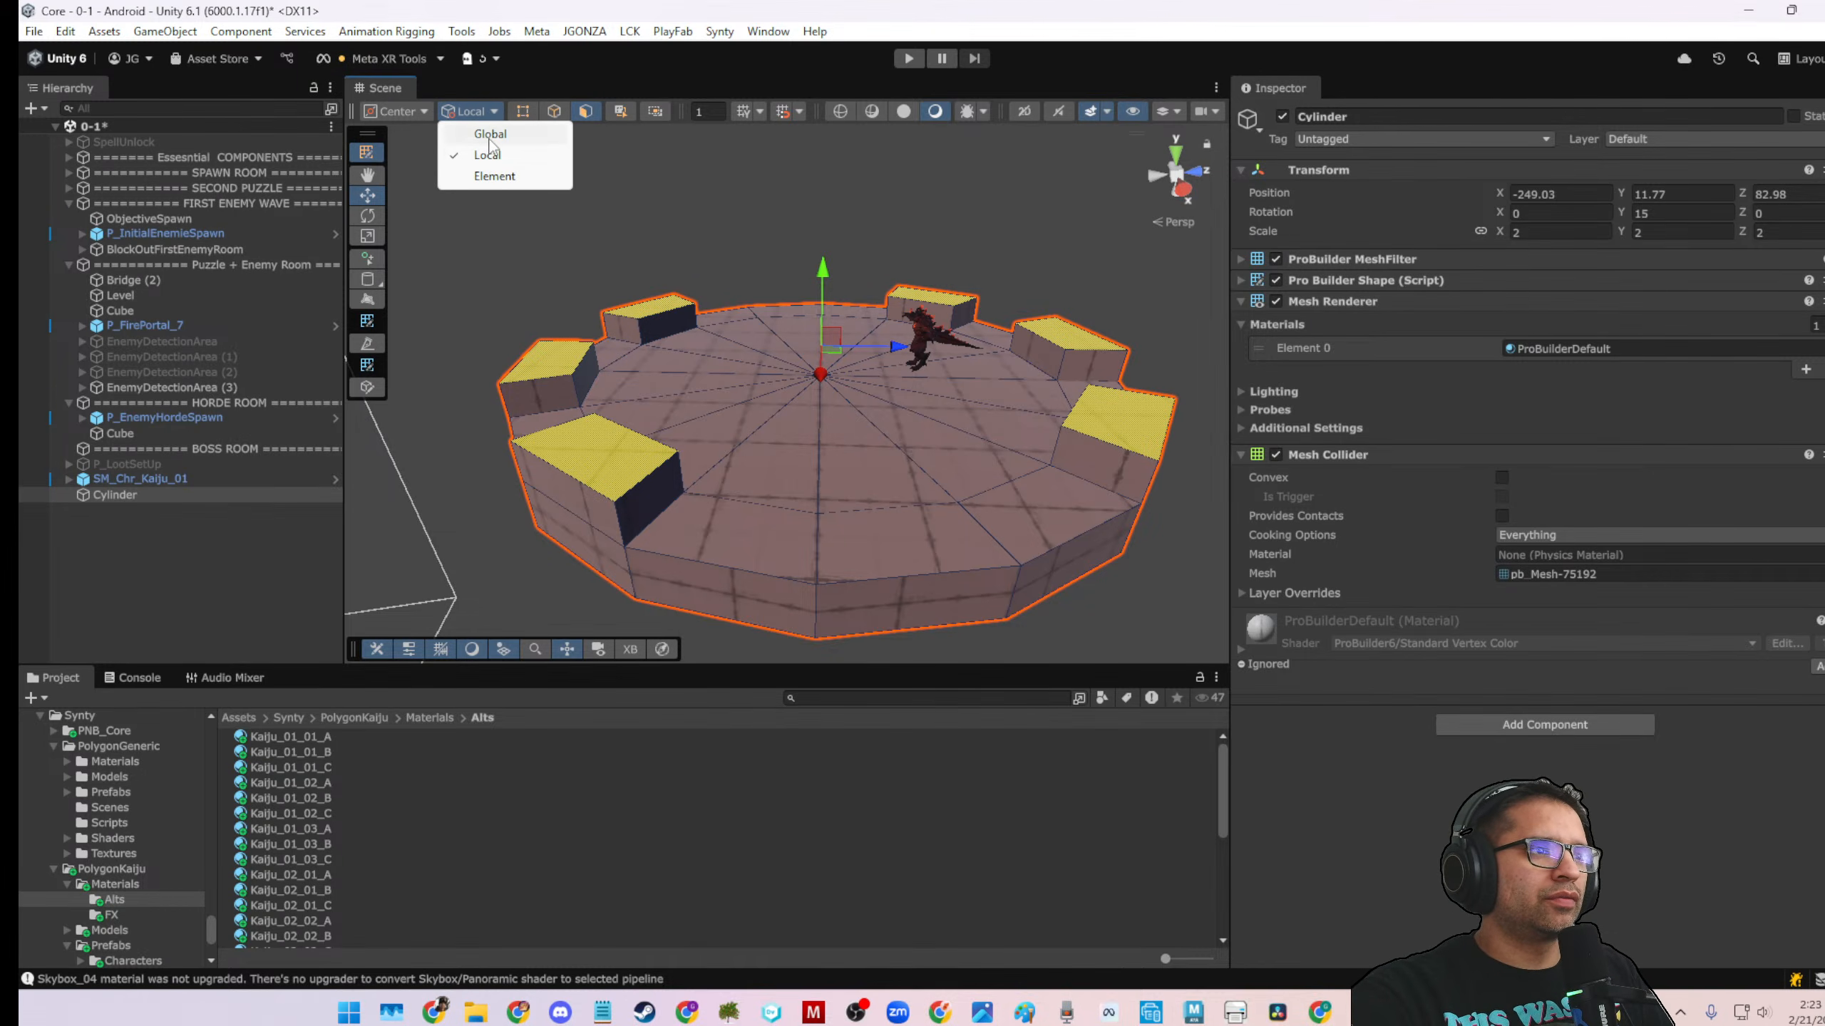
left_click(488, 177)
Try to scale the tops of the six raised blocks inward together, and undo it
key("r")
left_click_drag(819, 345, 807, 347)
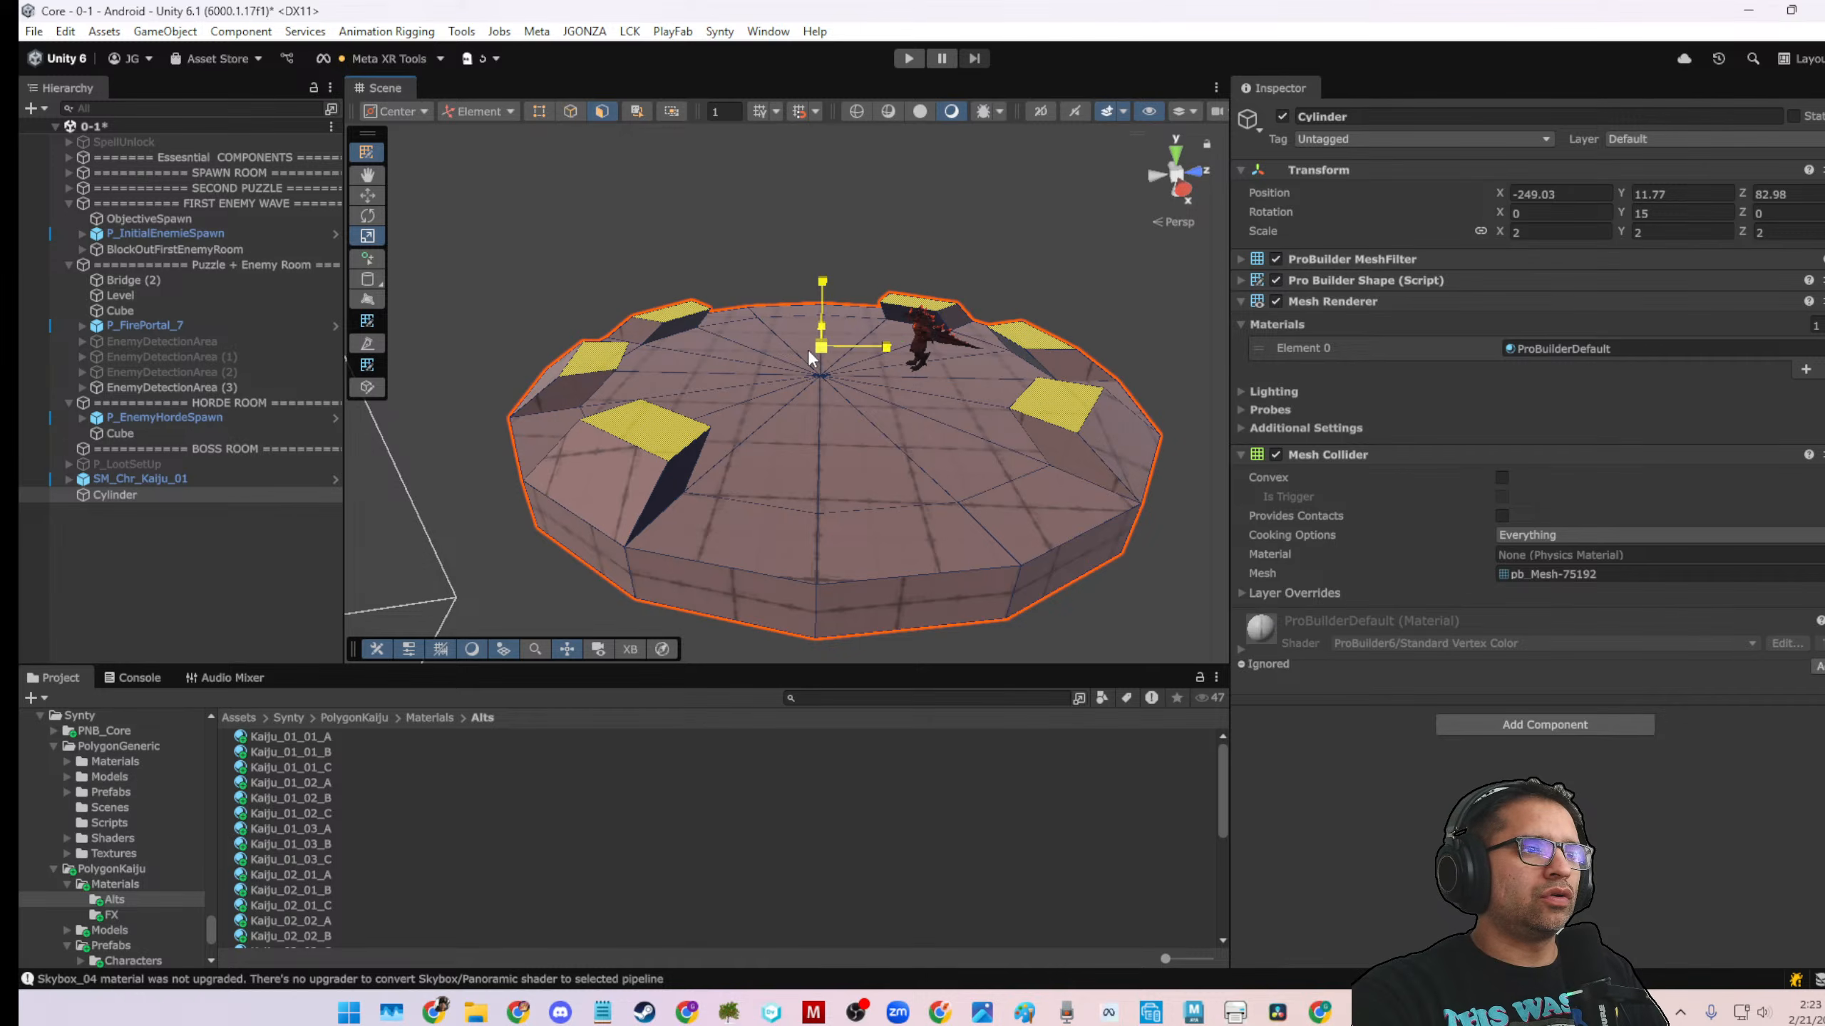
key("ctrl+z")
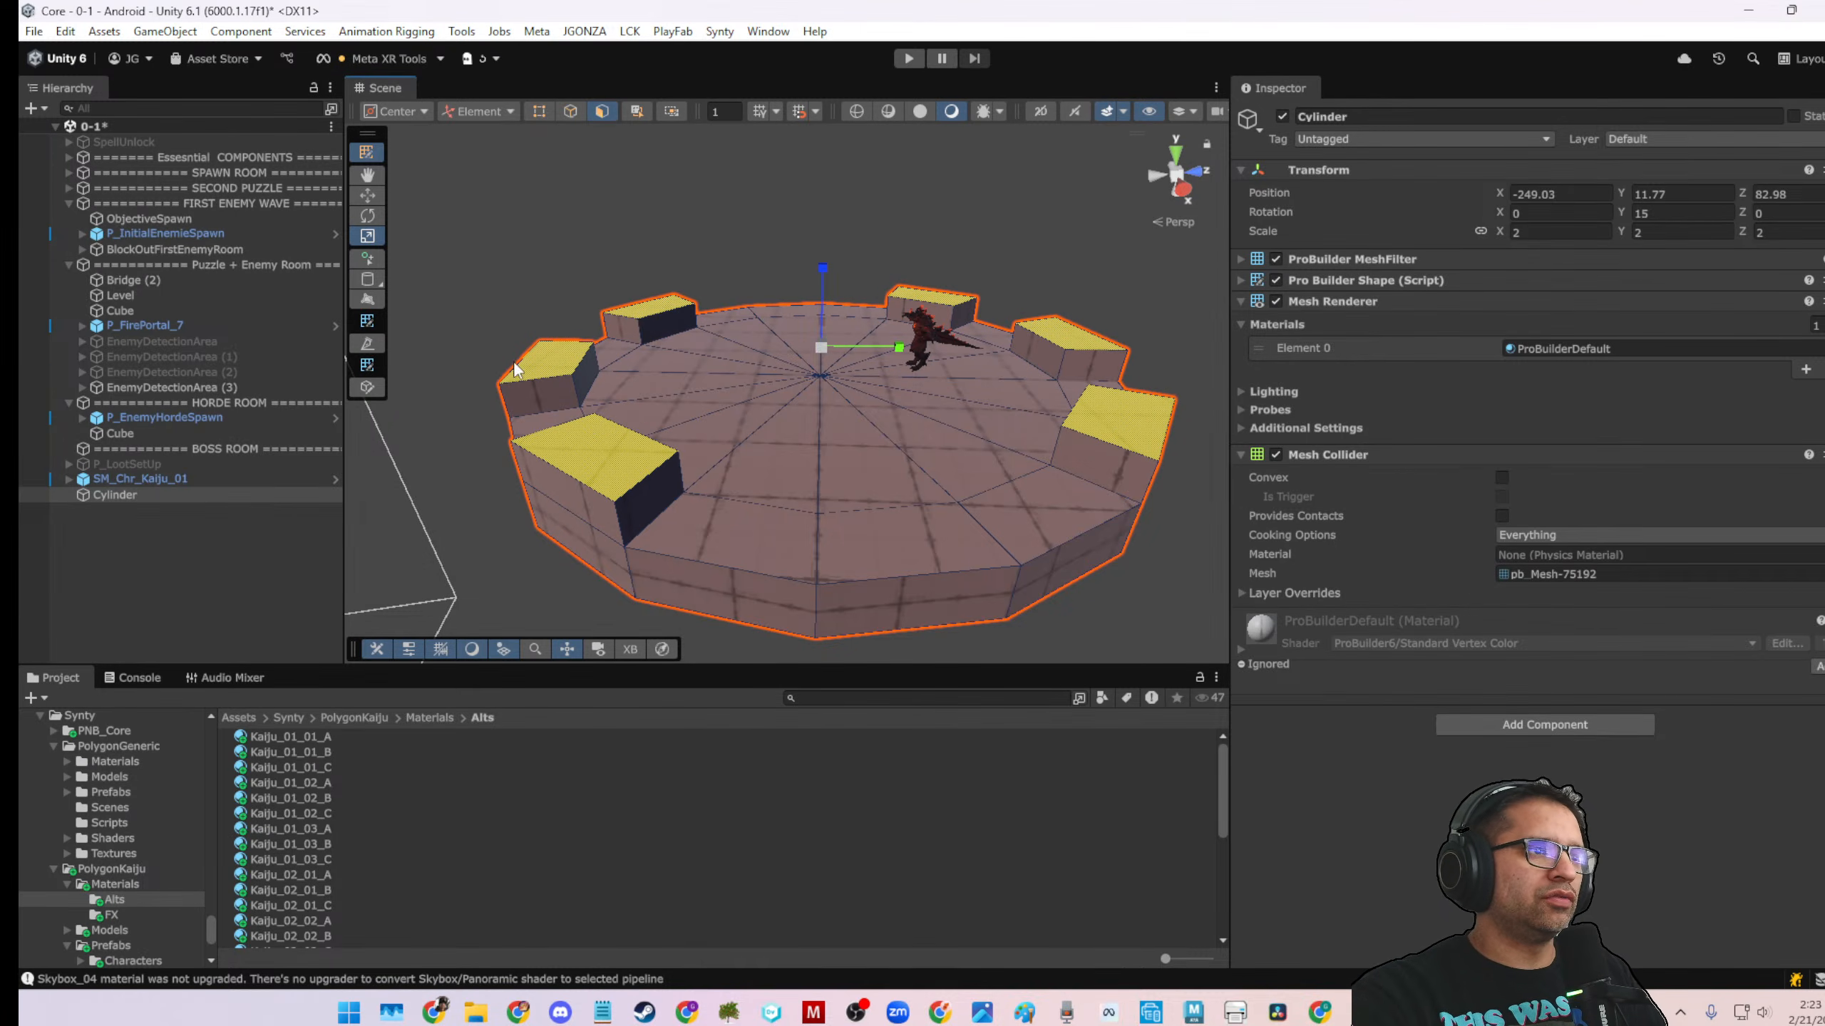
Examine the raised blocks and the open rim segment between two of them, using face and edge selection
left_click(616, 471)
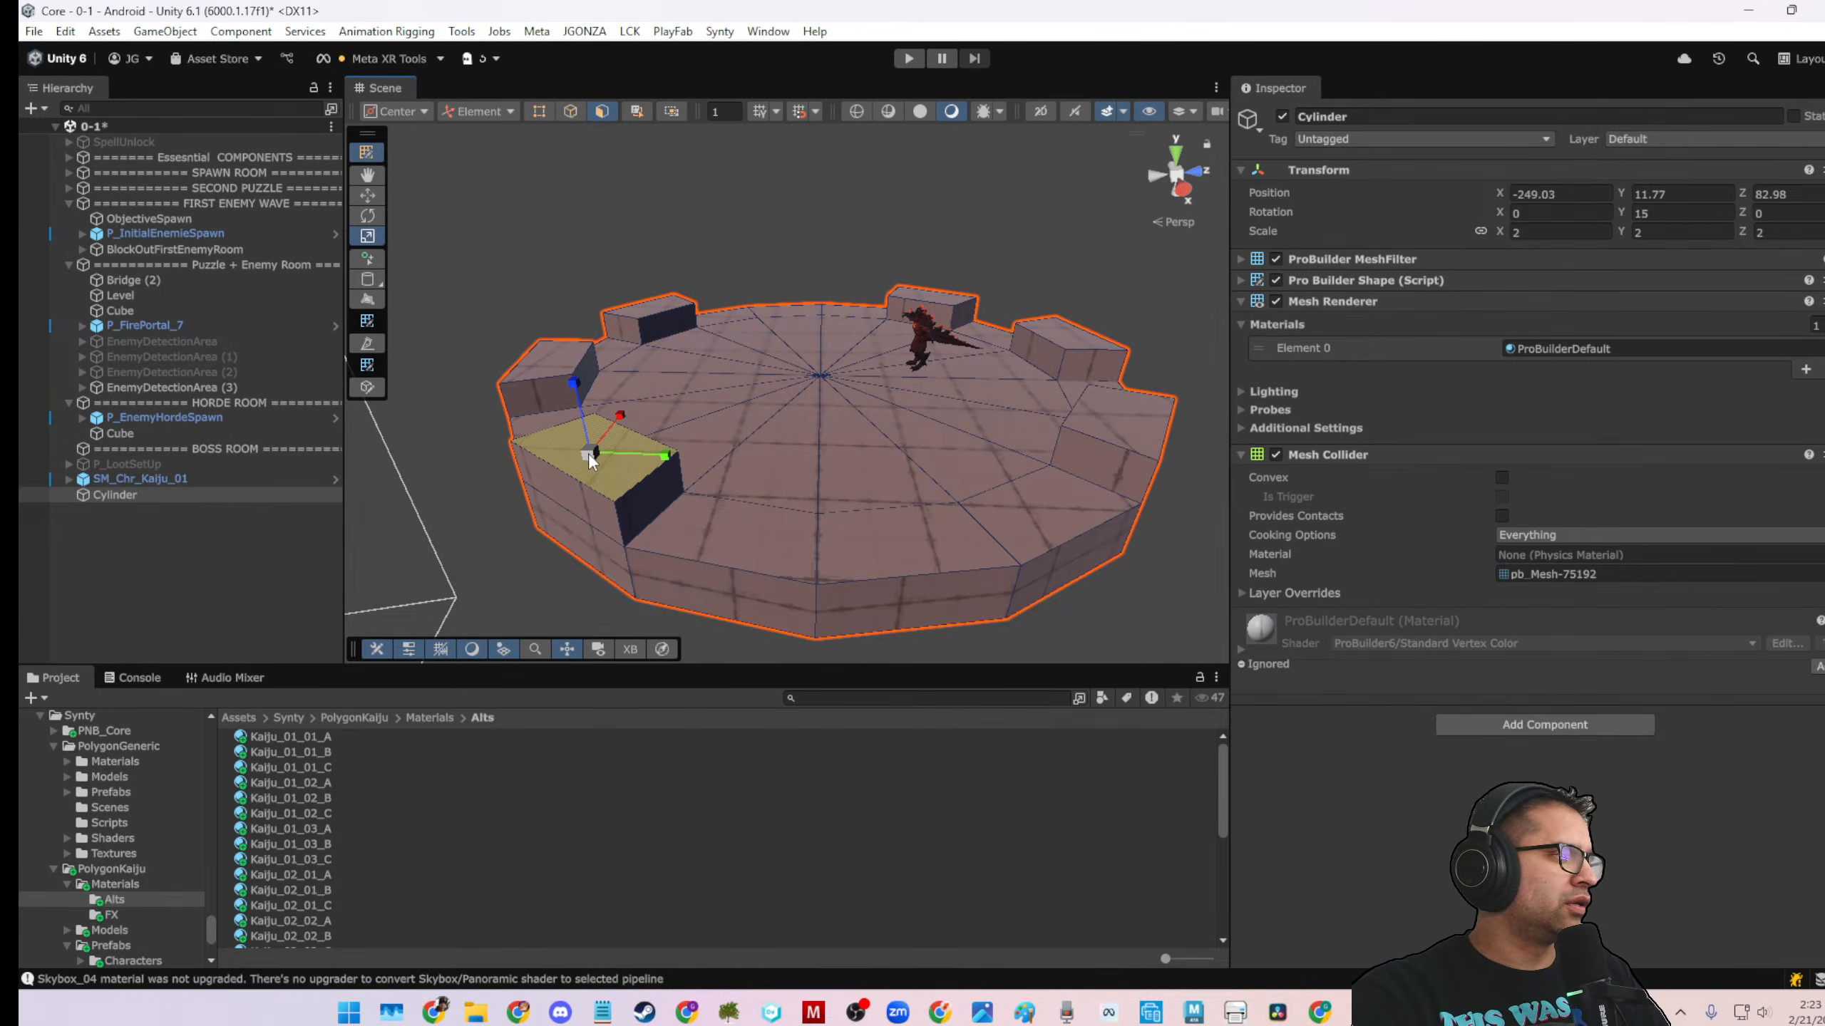
left_click_drag(616, 457, 621, 528, "alt")
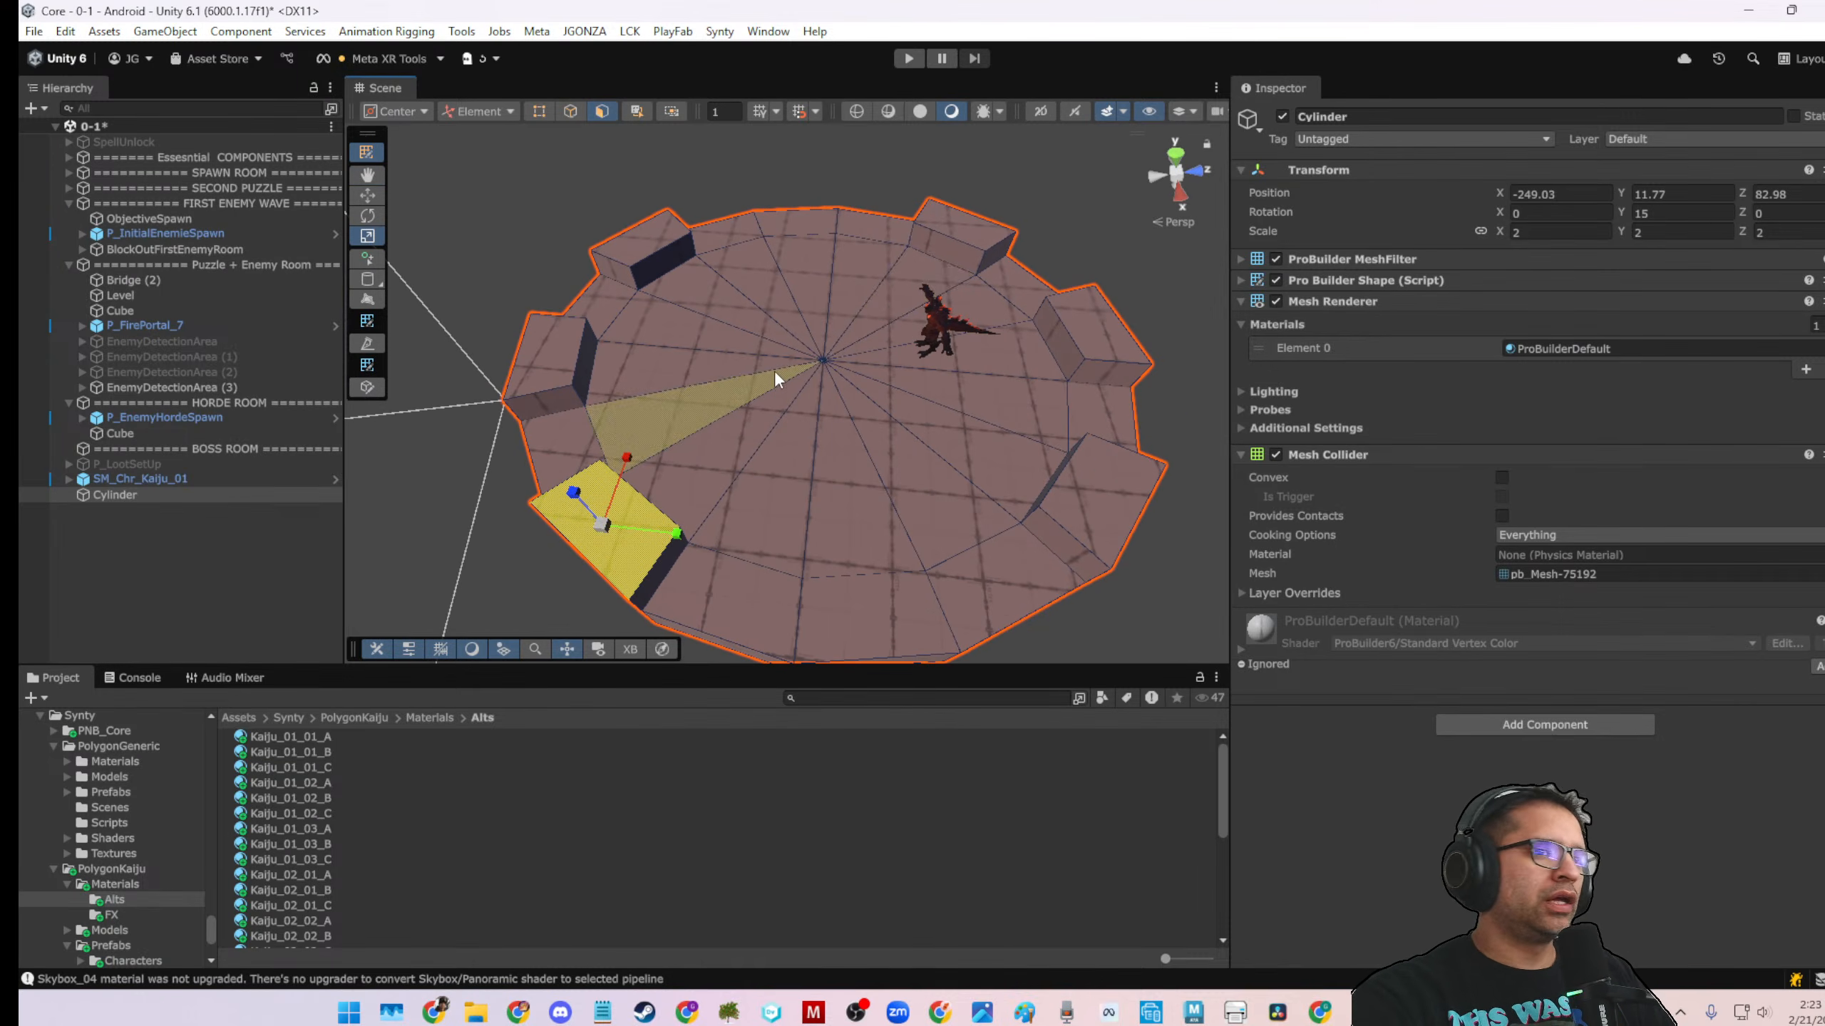
left_click_drag(775, 370, 898, 231, "alt")
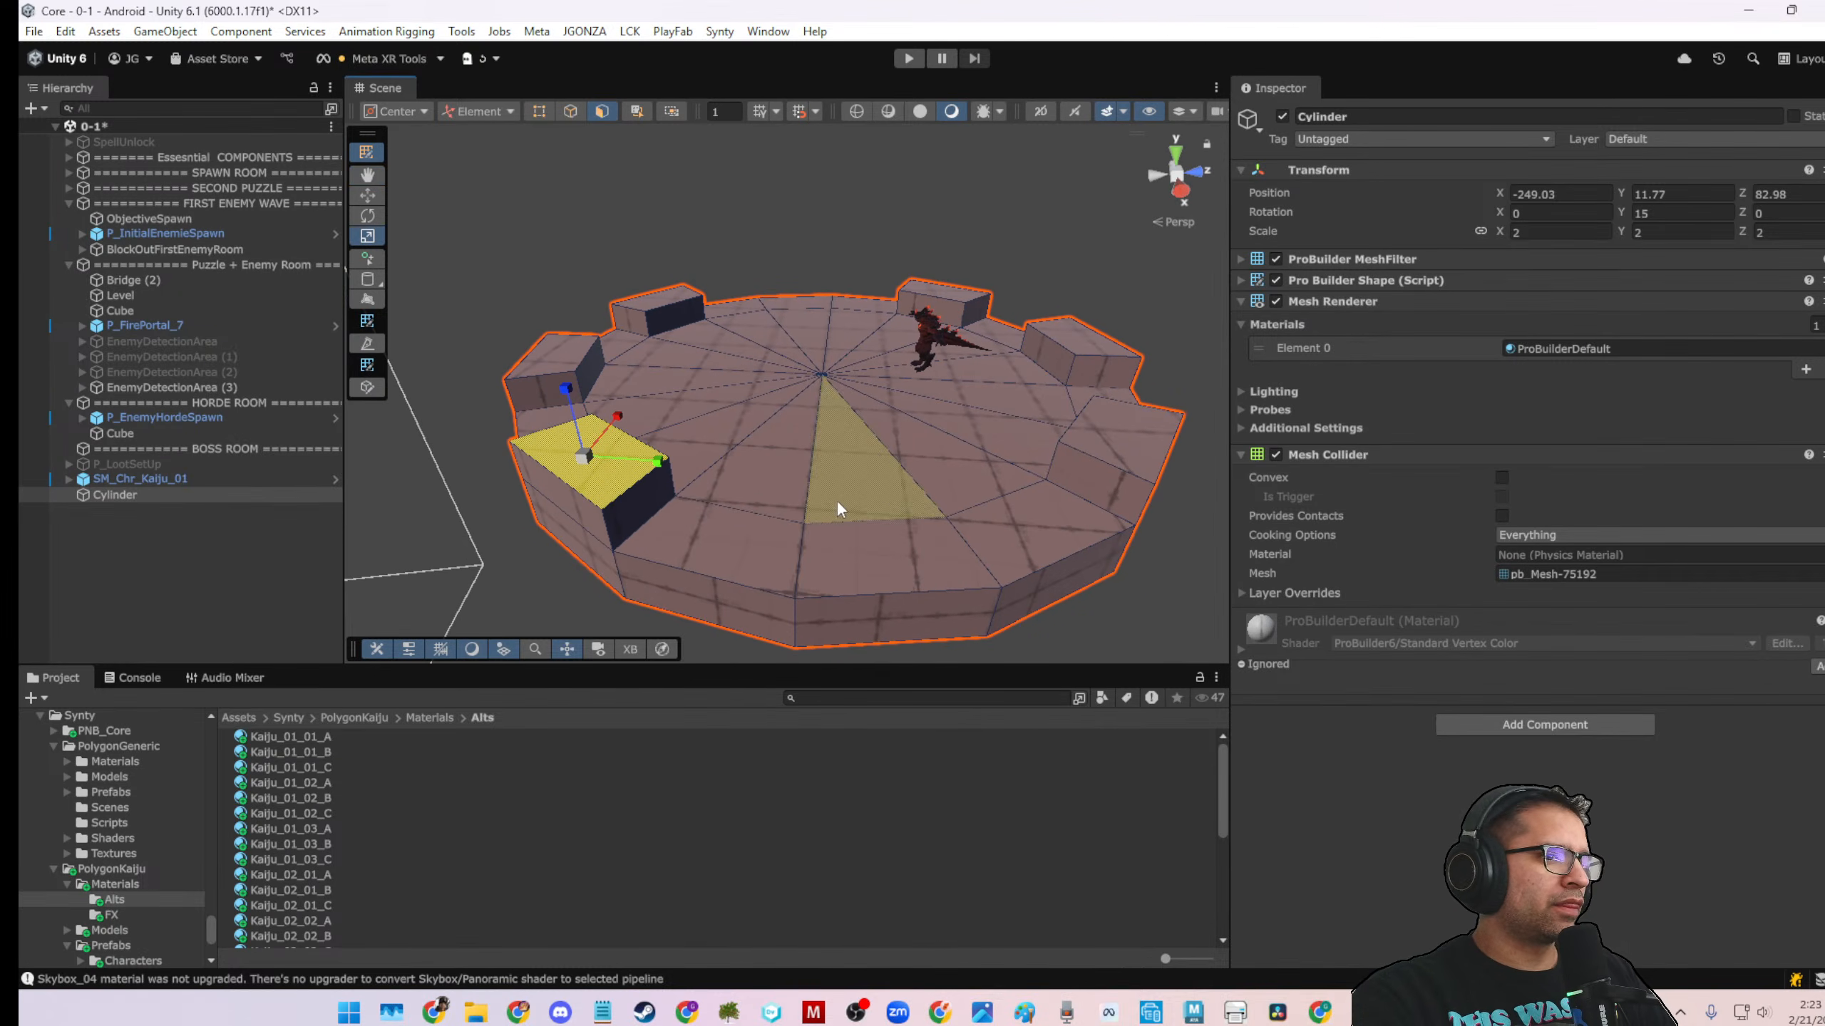
left_click(769, 584)
left_click(836, 568)
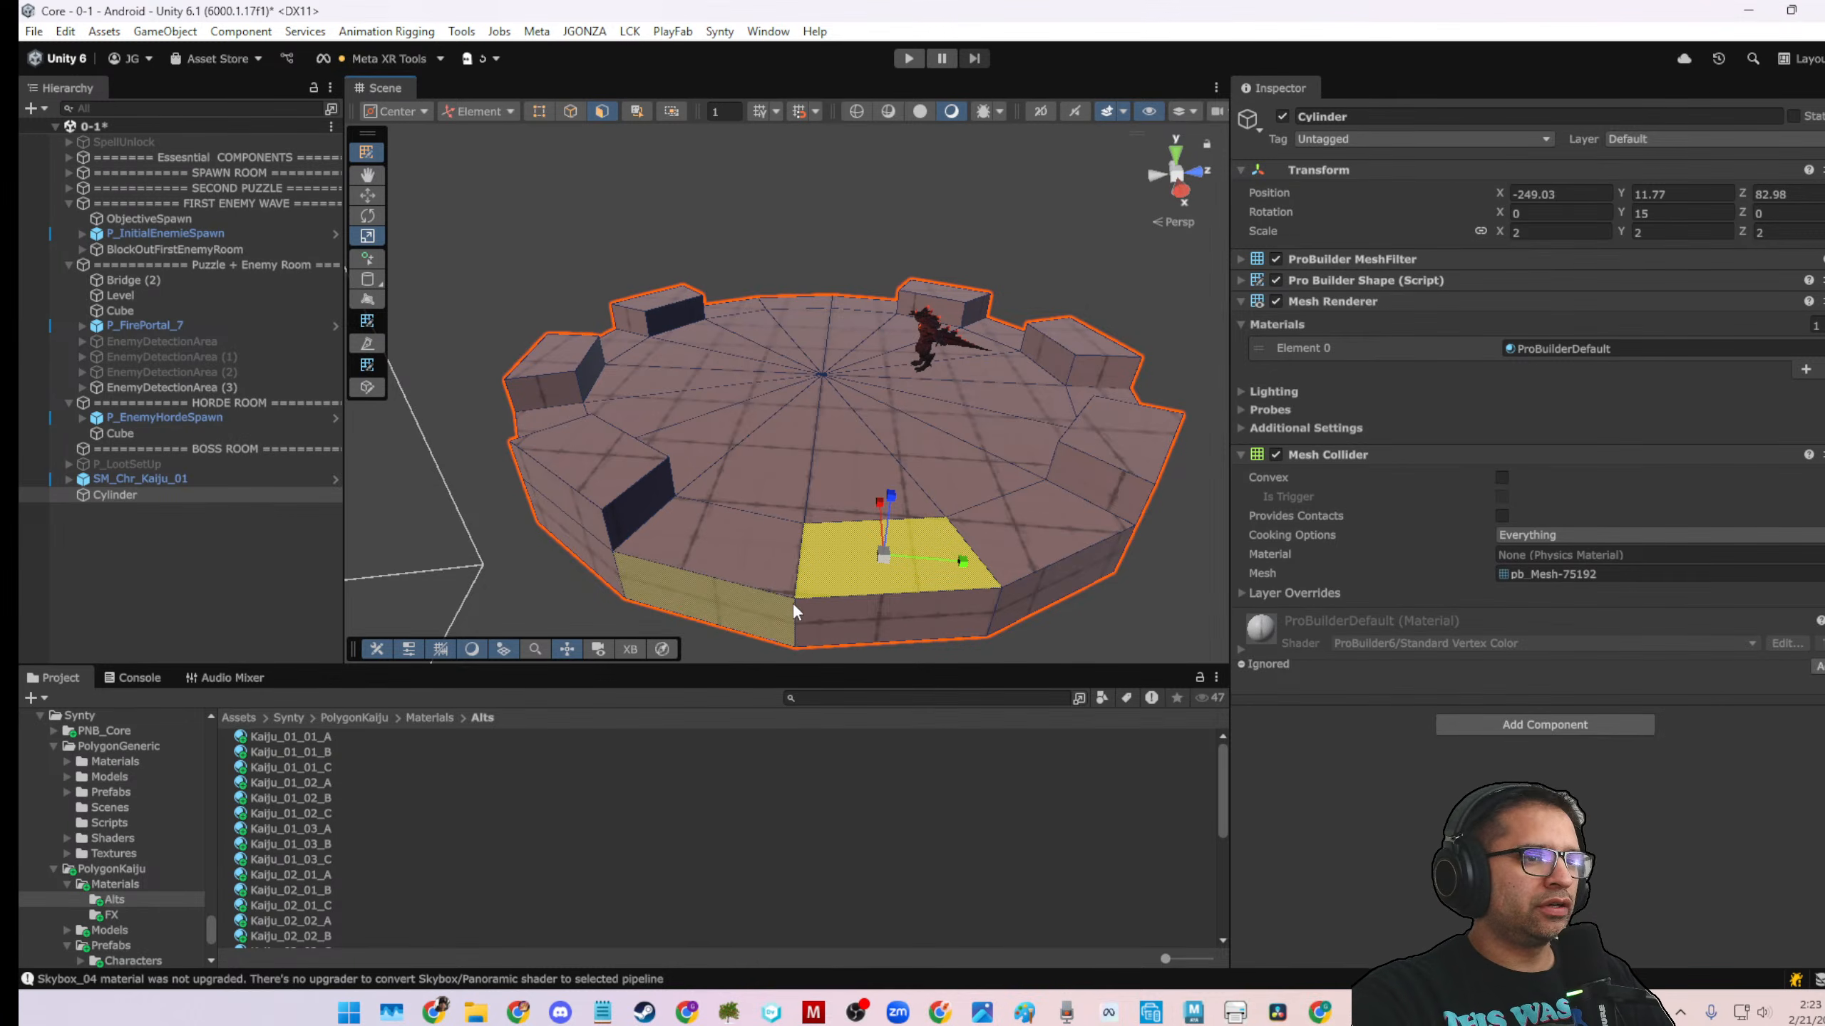
left_click(570, 110)
left_click(810, 608)
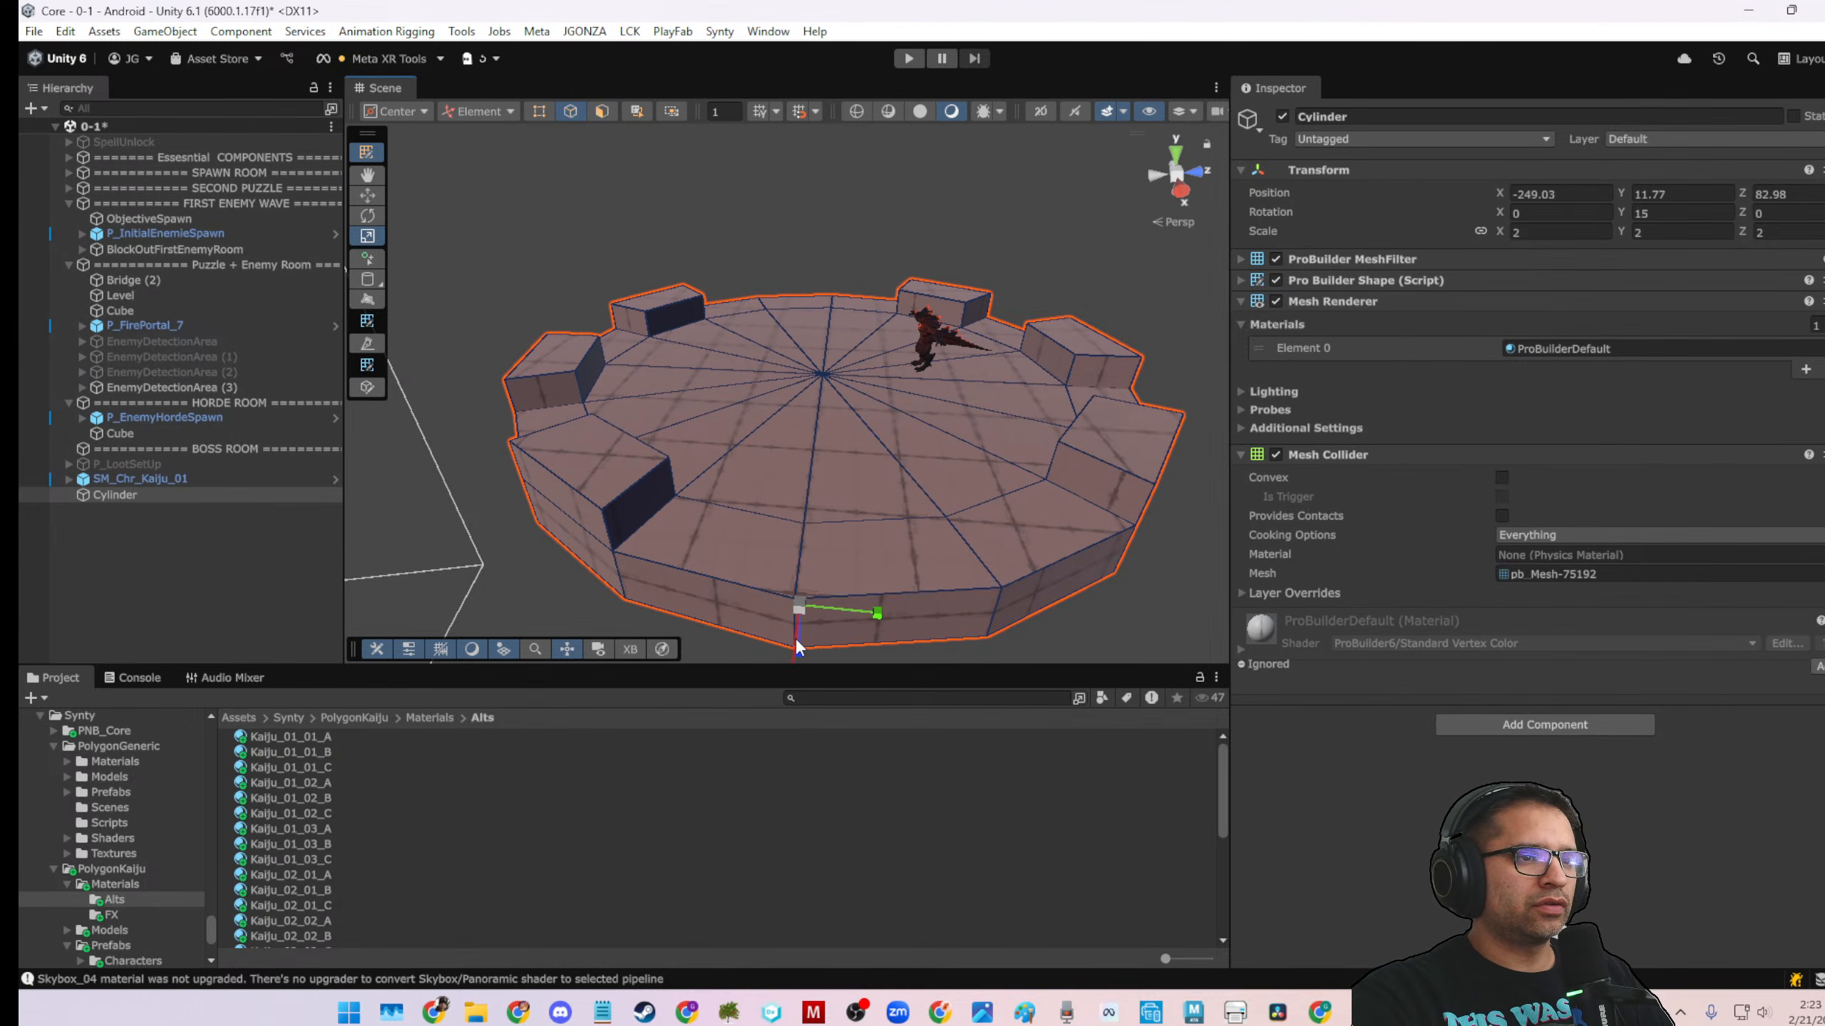
left_click_drag(810, 609, 787, 513, "alt")
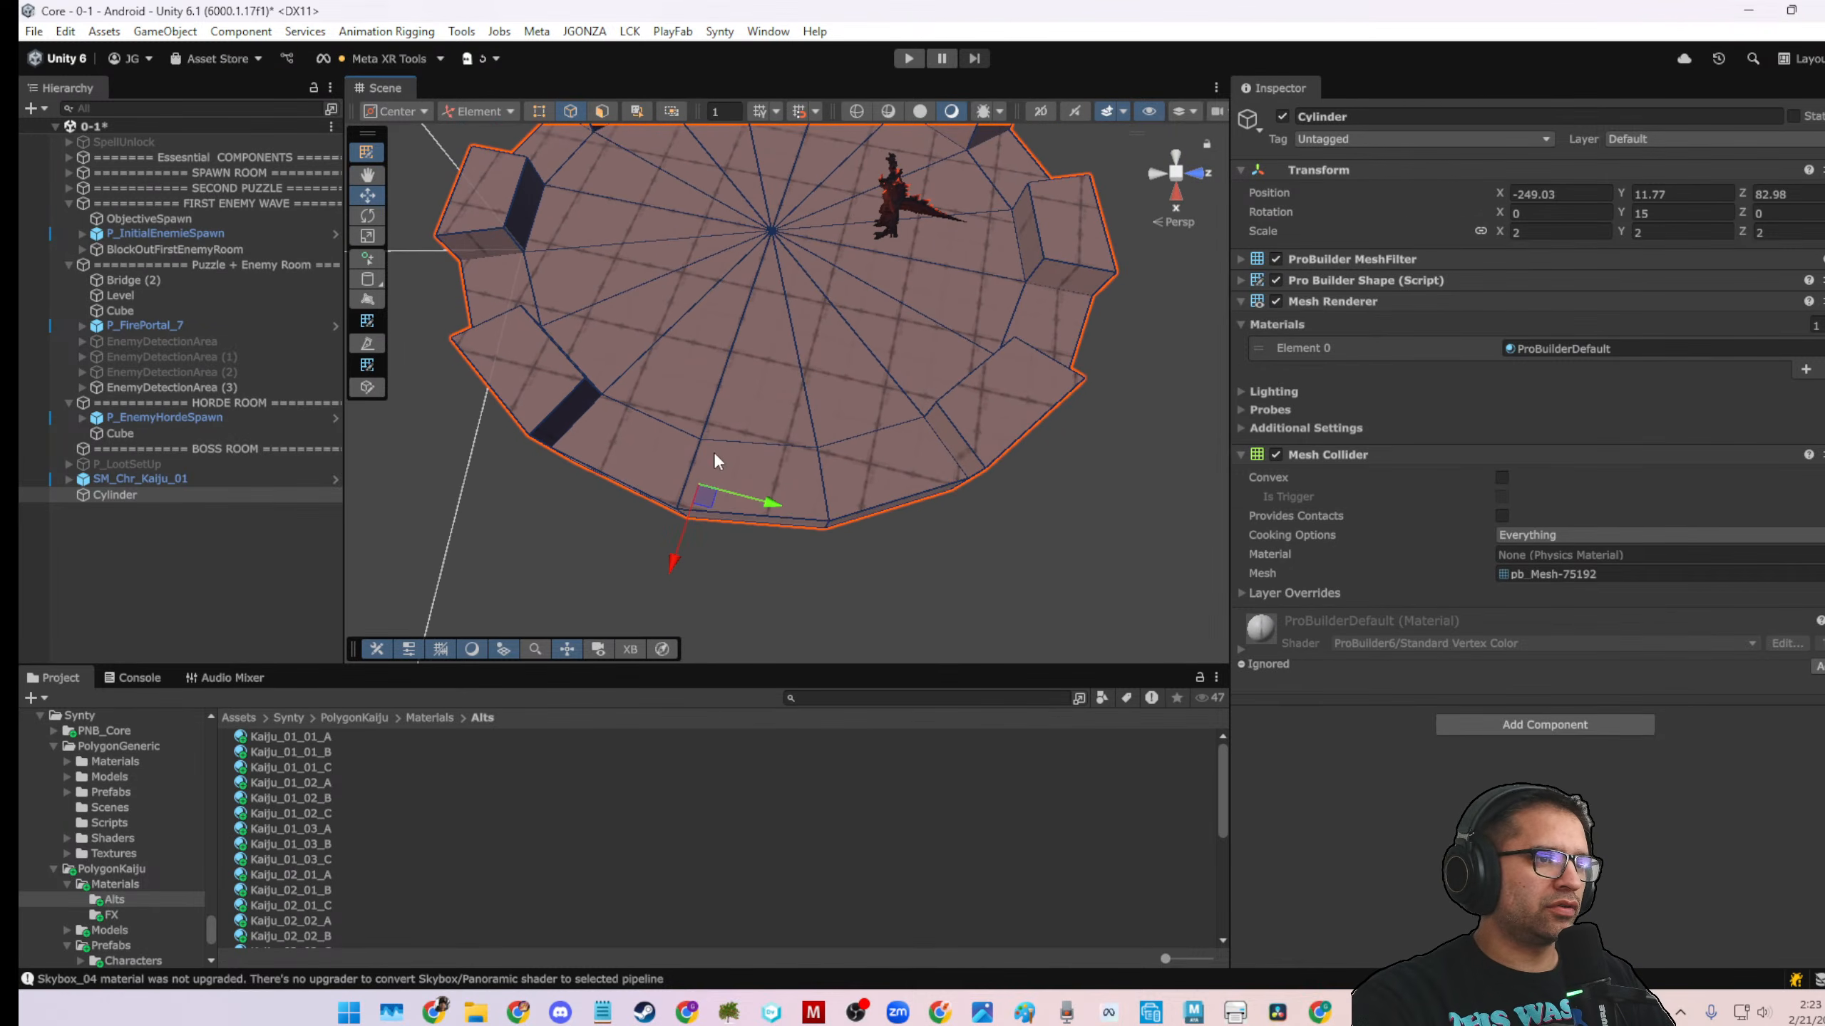
left_click(603, 110)
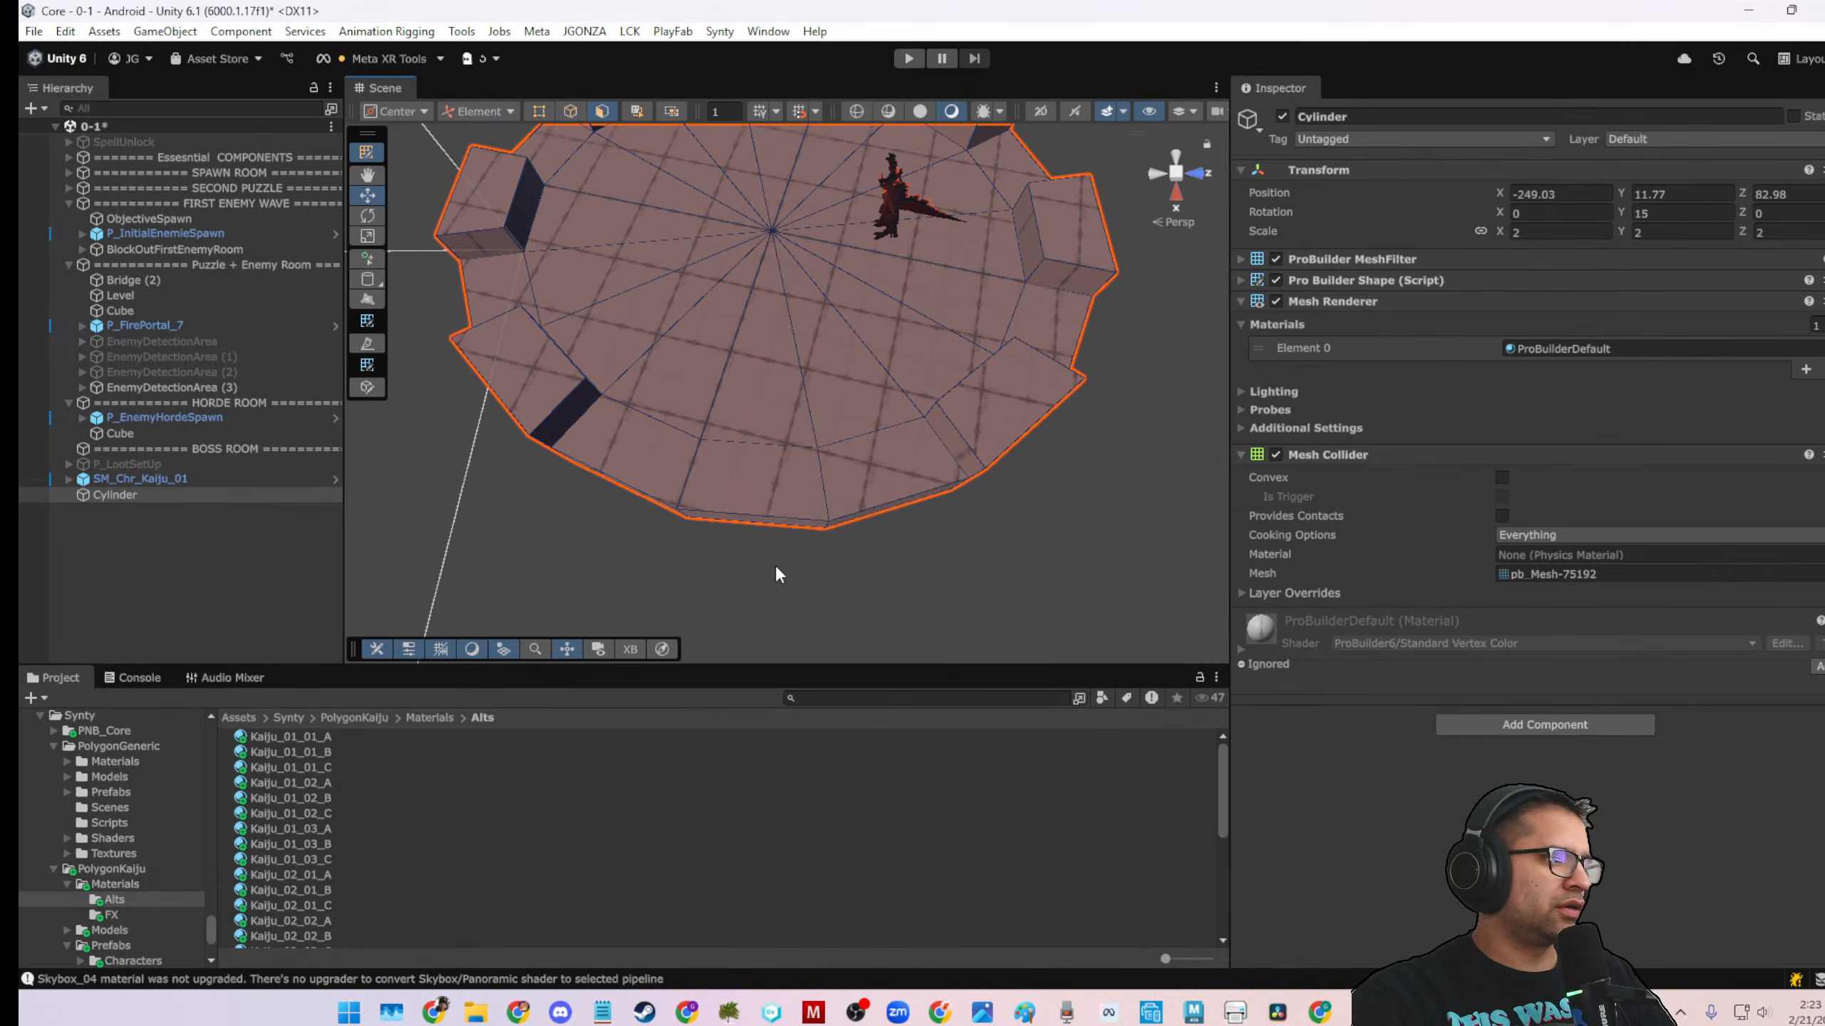
Try to reshape the open rim segment by moving and rotating its outer side faces, and undo the changes
mouse_move(767, 532)
left_mouse_down("alt")
mouse_move(769, 456)
mouse_move(757, 597)
mouse_move(758, 551)
left_mouse_up("alt")
left_click(779, 479)
left_click(652, 460)
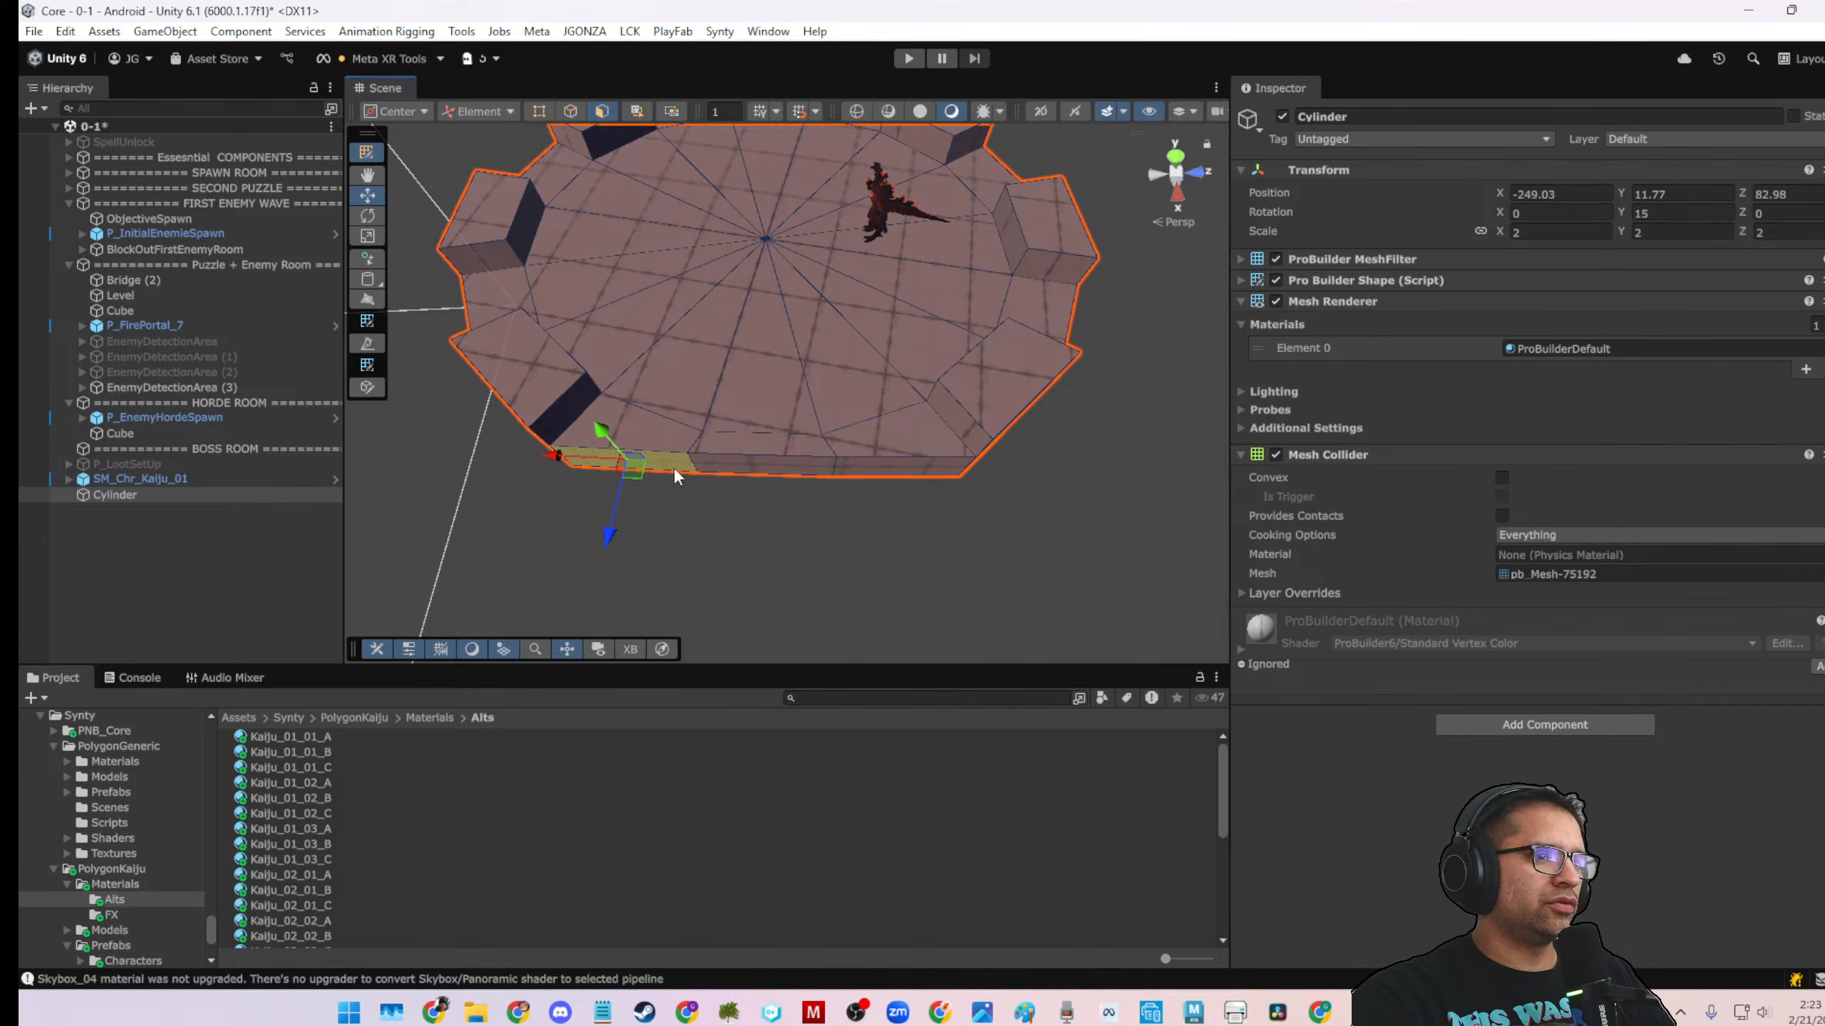
key("e")
left_click_drag(660, 512, 571, 552)
key("w")
left_click(847, 490)
left_click(867, 464)
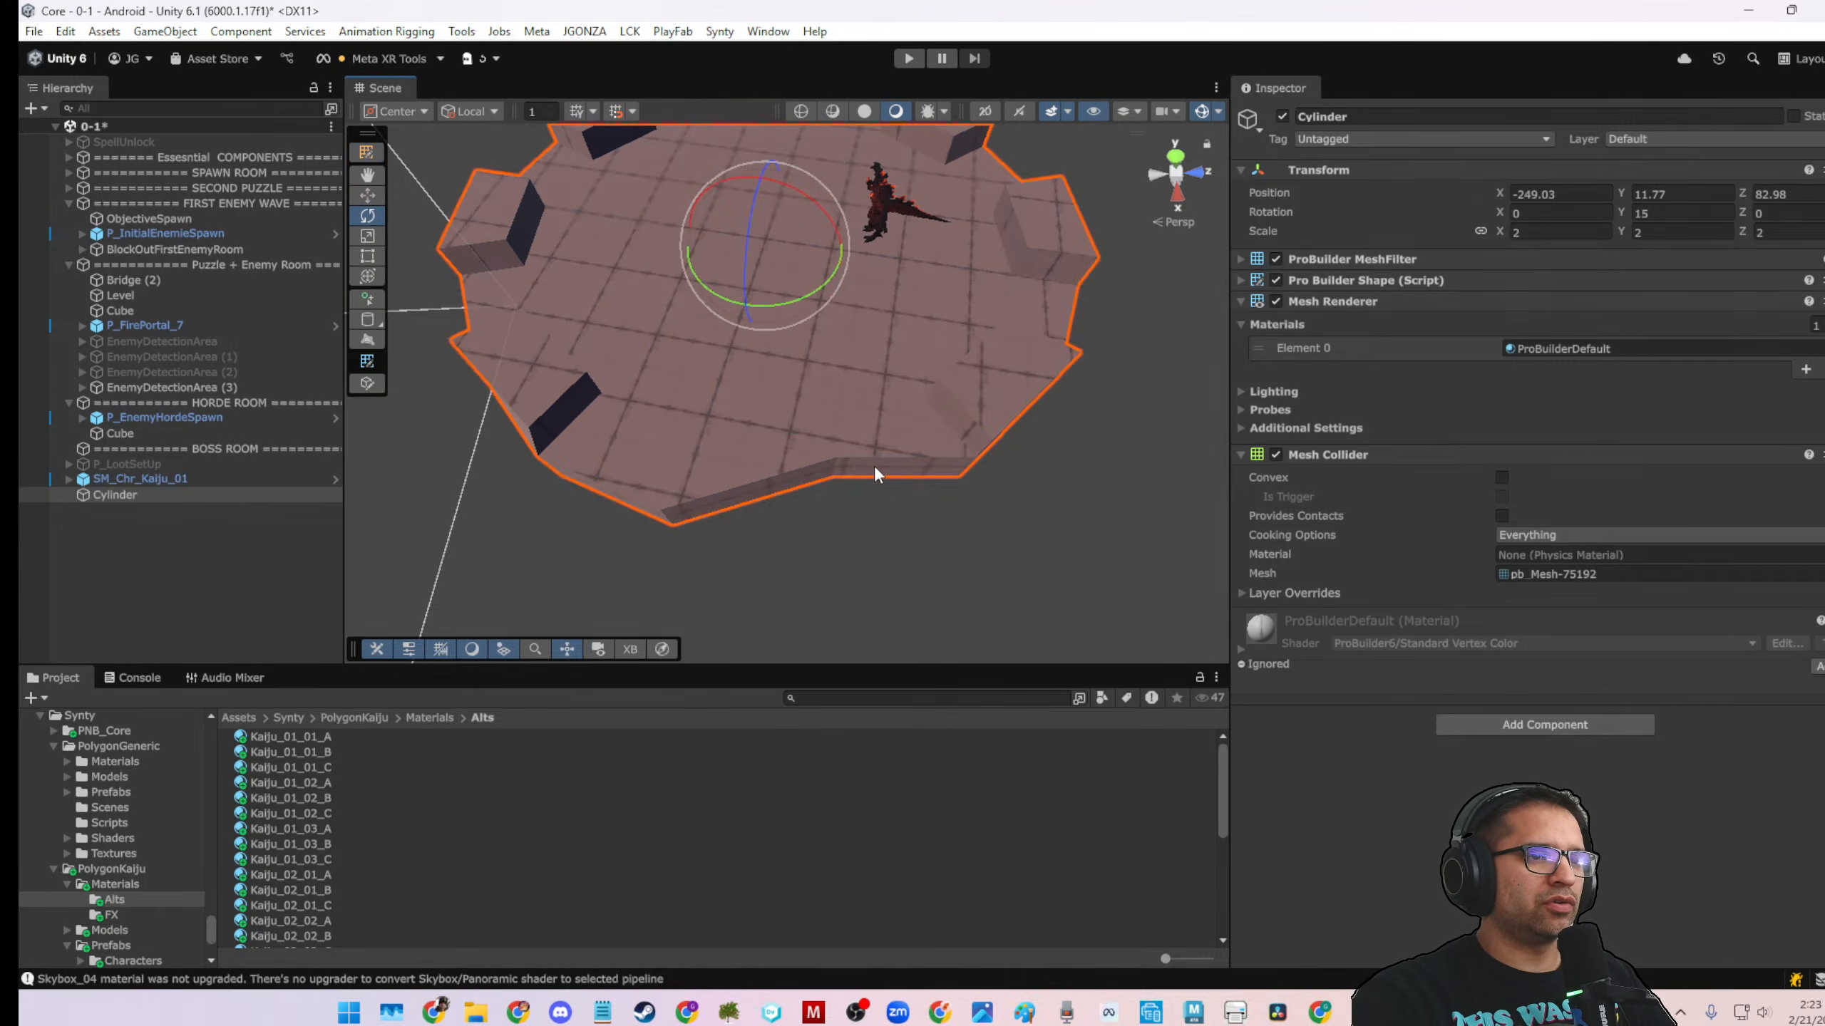
key("ctrl+z")
key("ctrl+z")
key("ctrl+z")
key("ctrl+z")
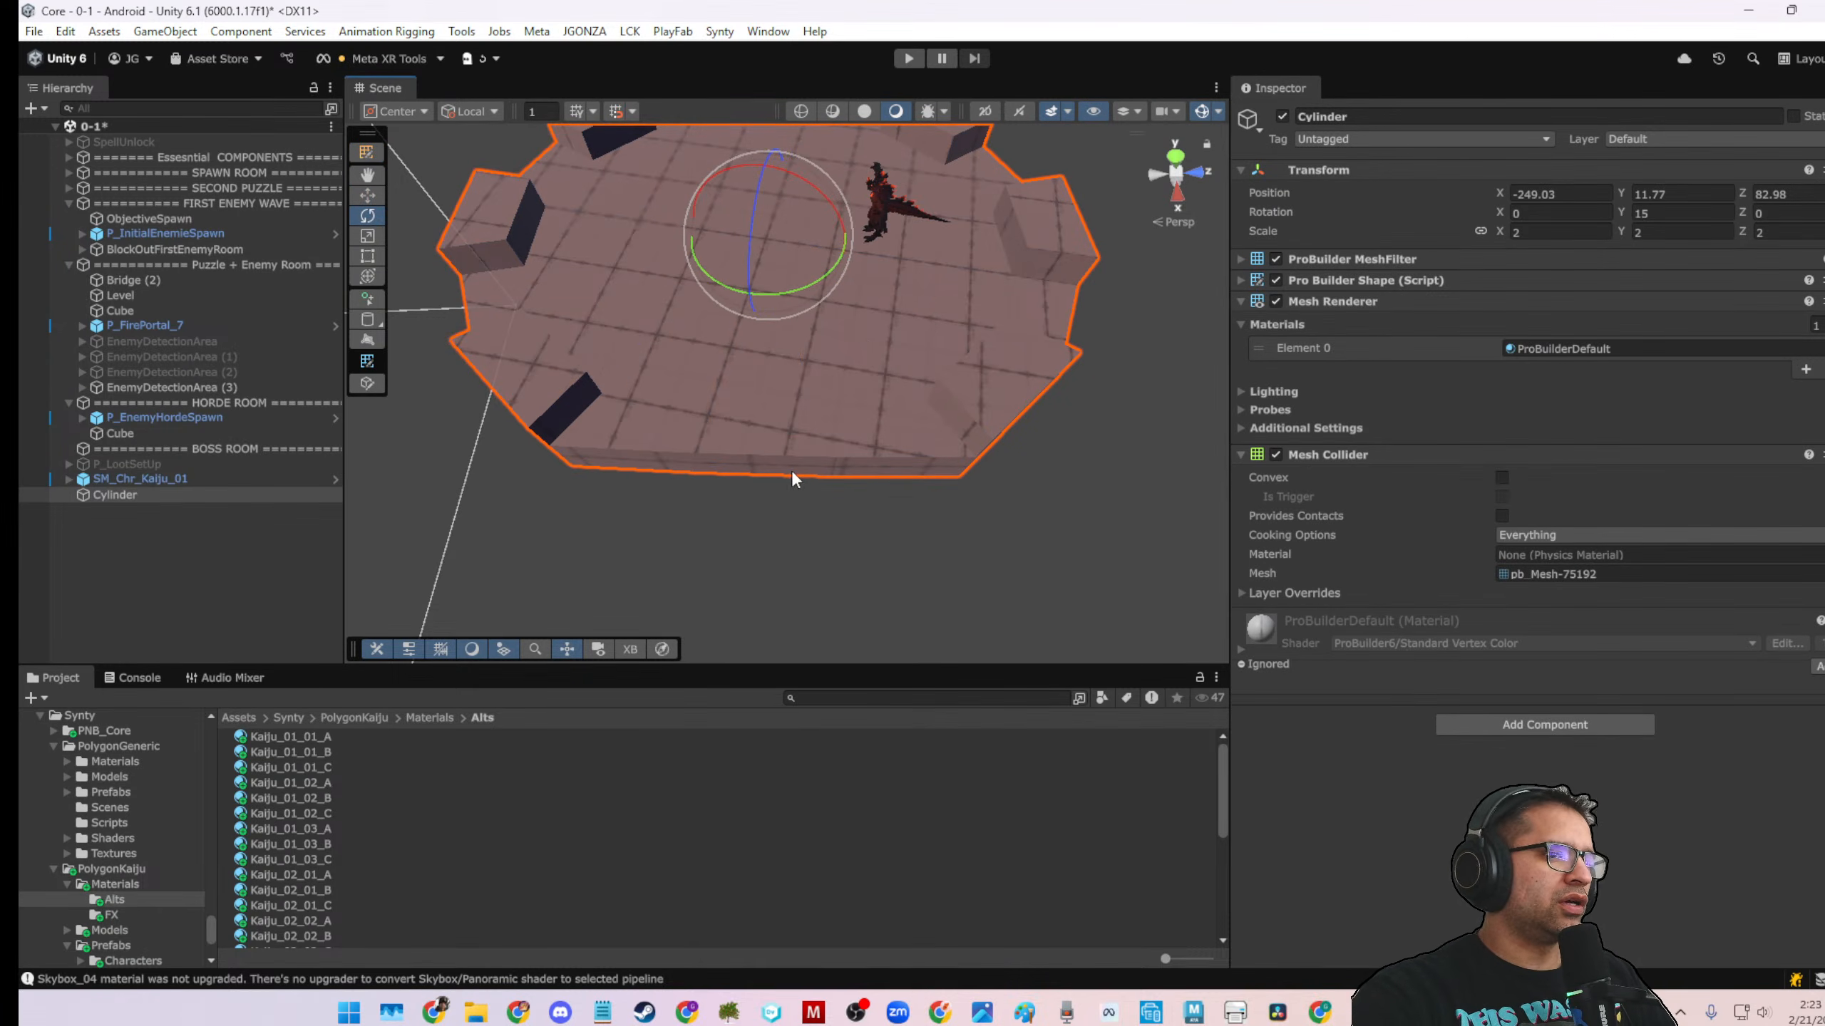
key("ctrl+z")
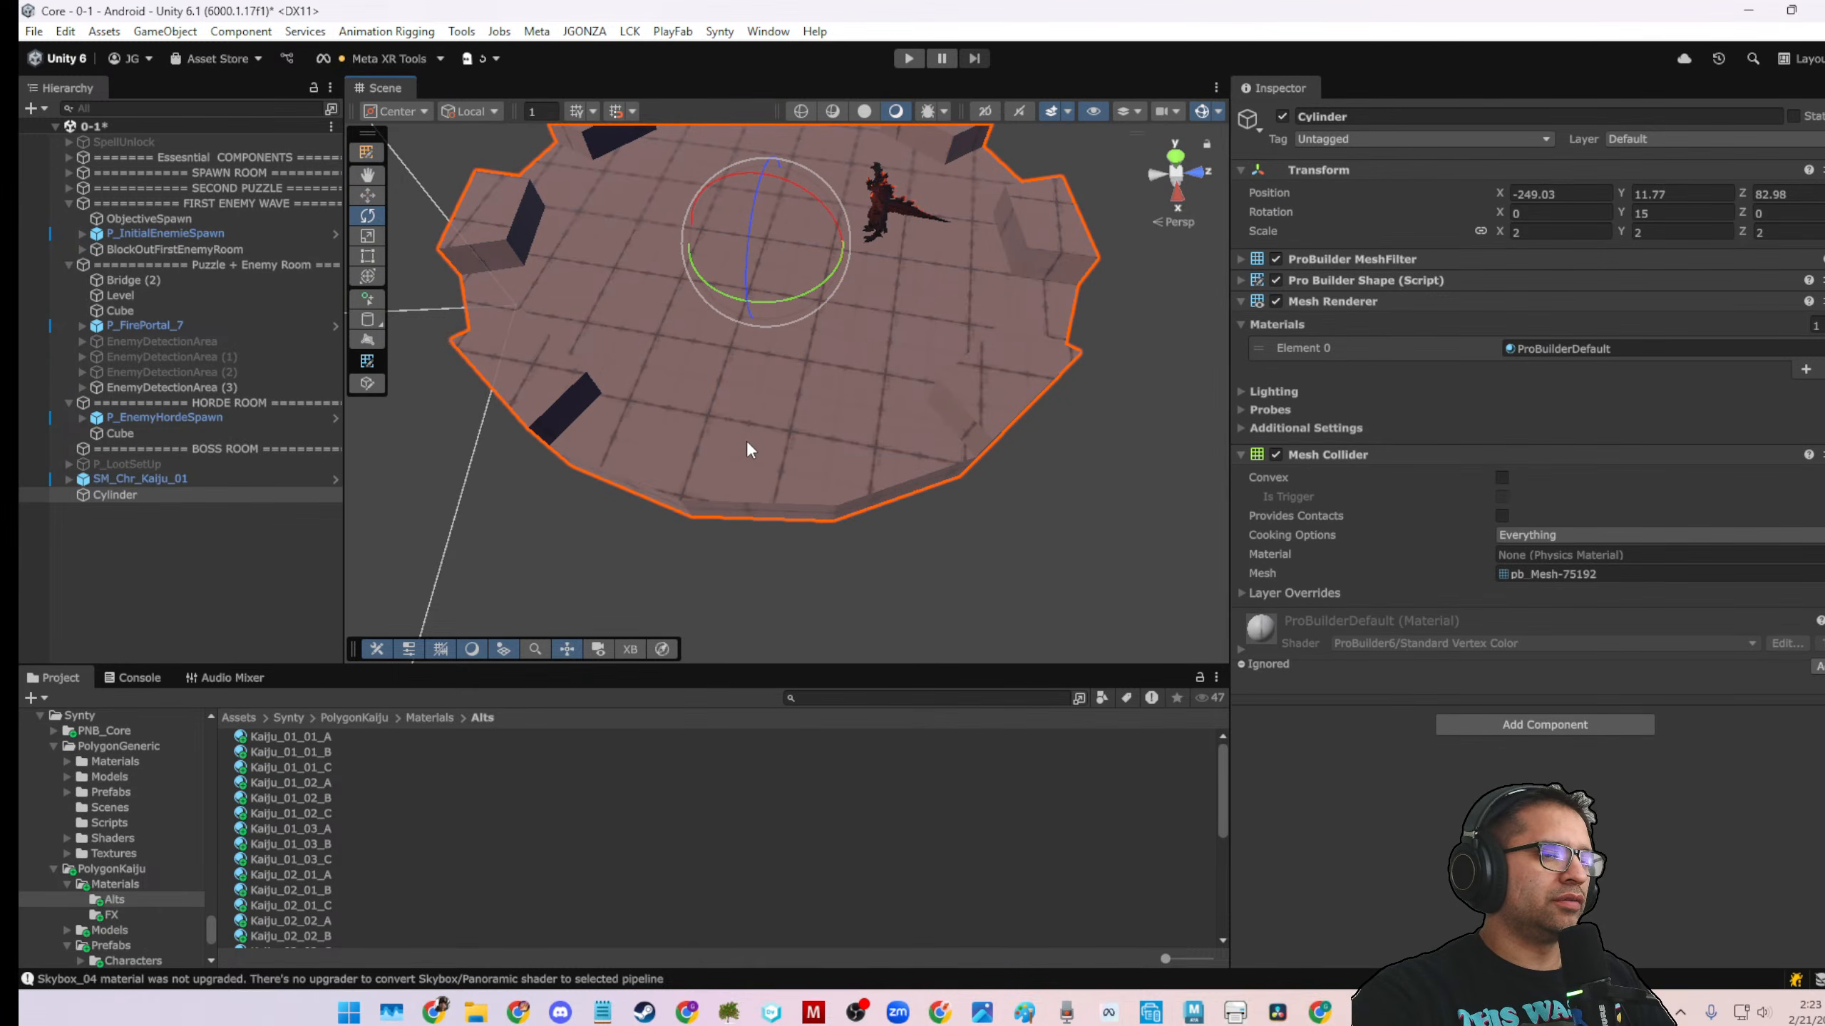
Return to ProBuilder element editing and try to extrude the open rim segment's outer side face by 0.5
left_click(365, 156)
left_click_drag(776, 493, 773, 414, "alt")
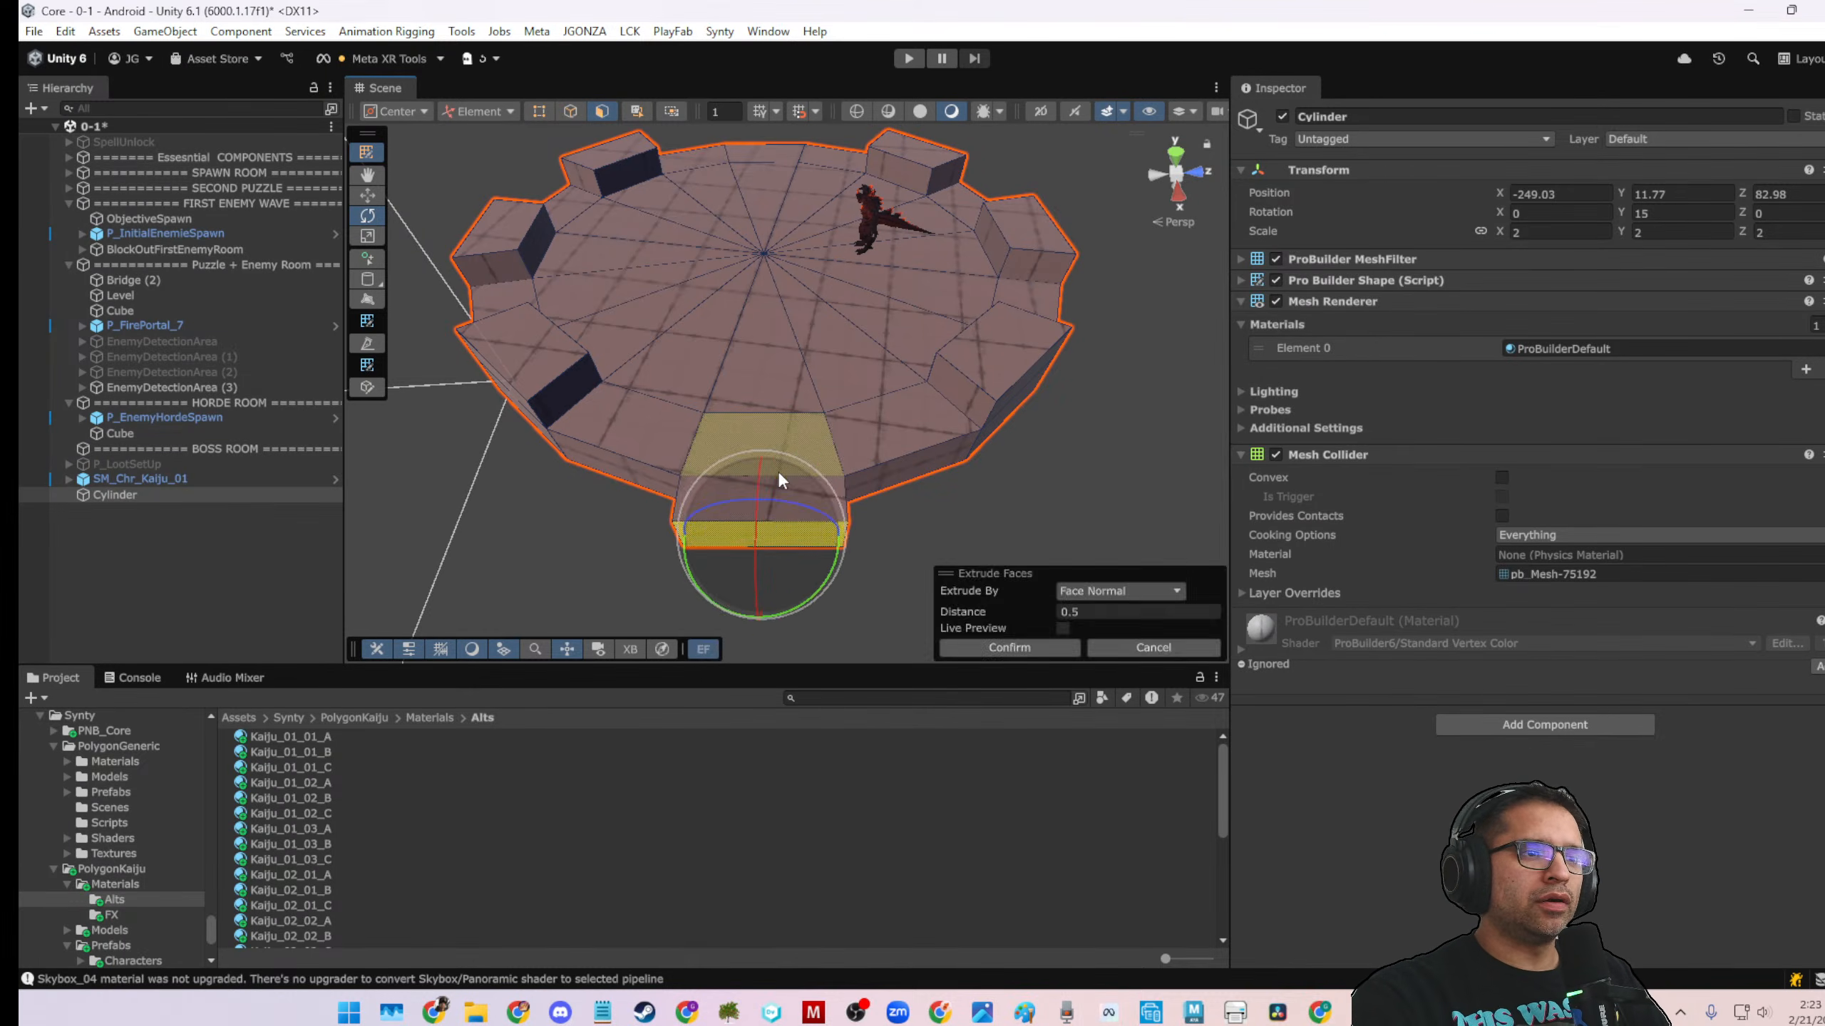
key("w")
left_click_drag(774, 488, 747, 226, "shift")
key("r")
Select the open rim segment's top and outer side faces and inset them to a smaller pair of faces
left_click(919, 373)
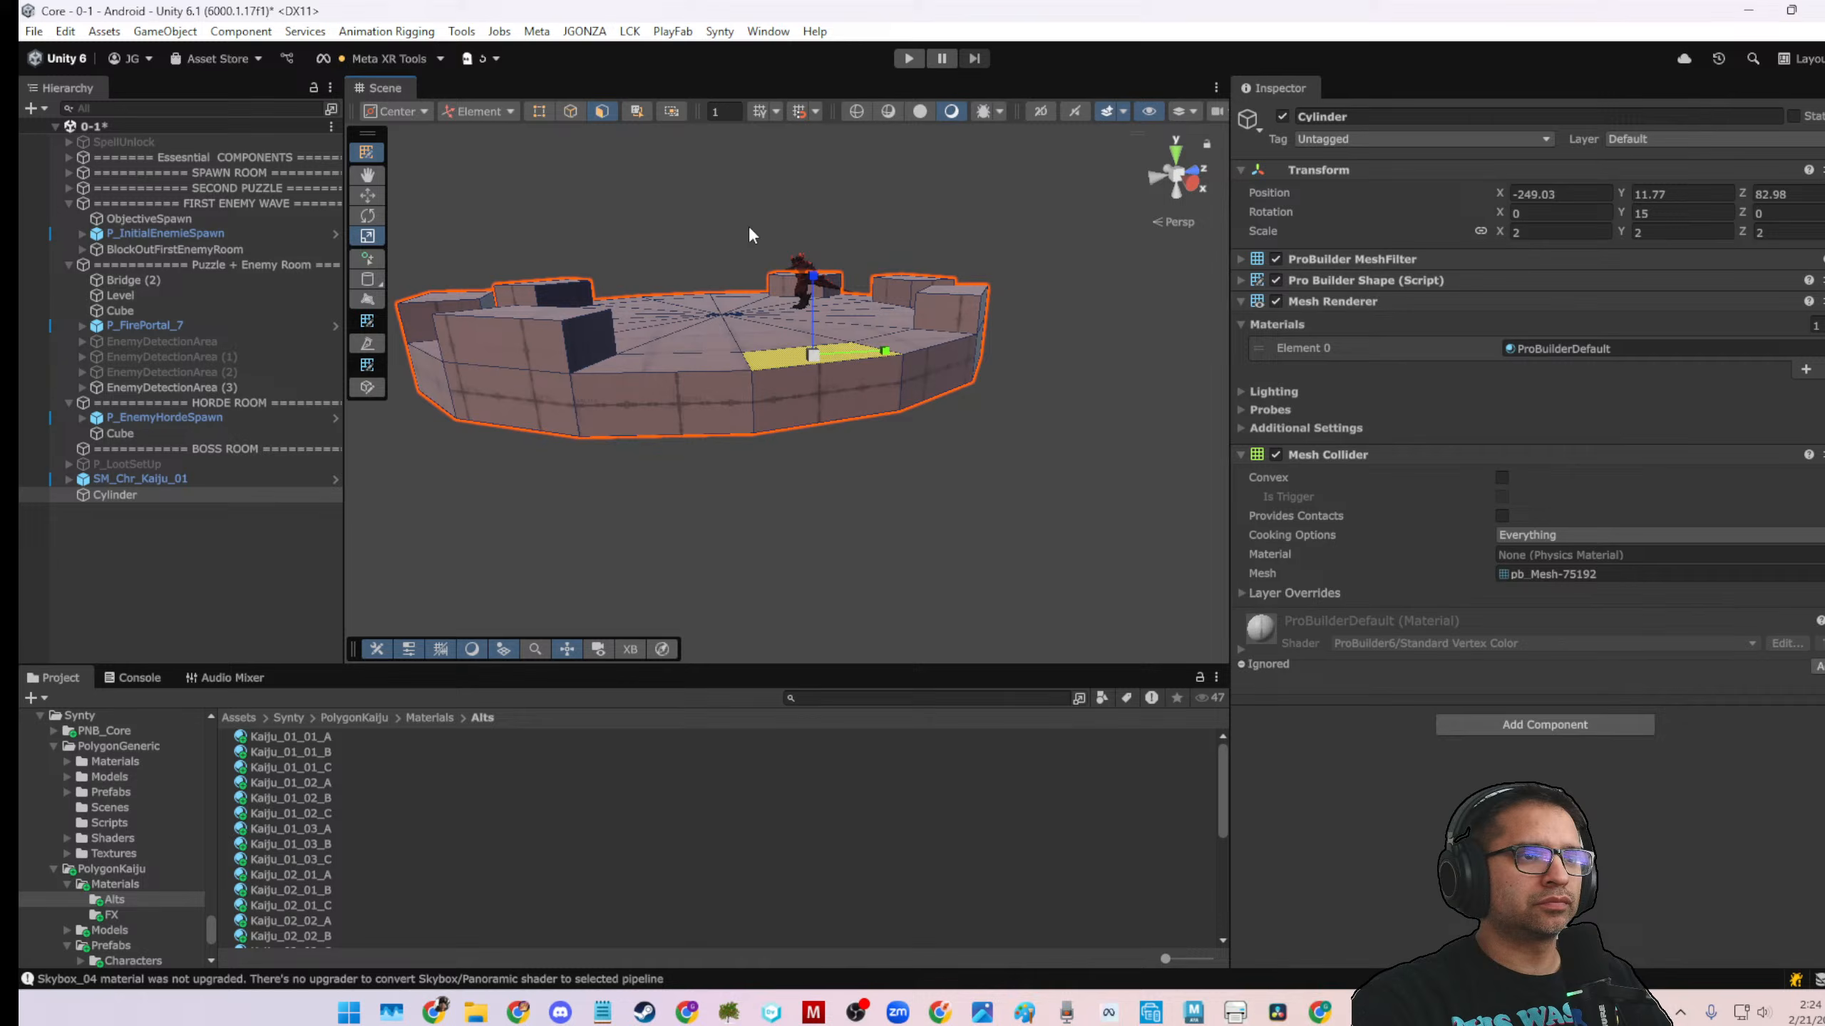
left_click(813, 390)
left_click_drag(813, 390, 835, 543, "alt")
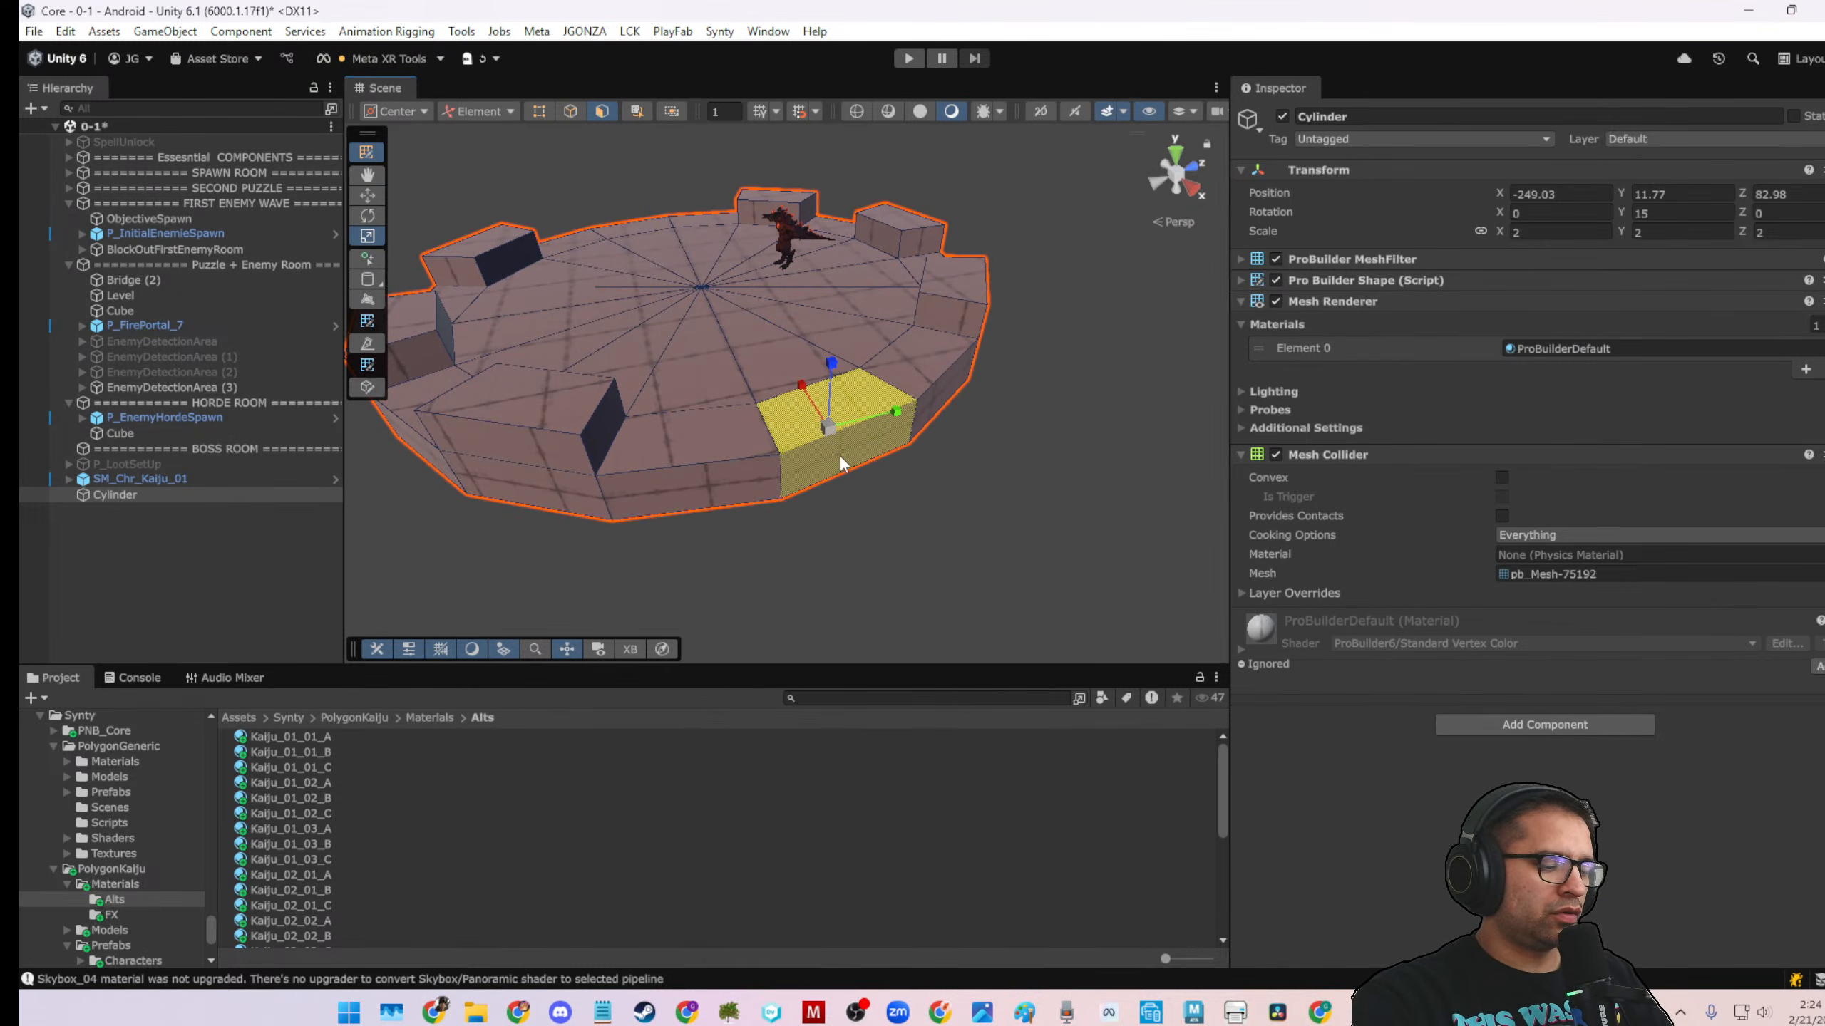
key("ctrl+e")
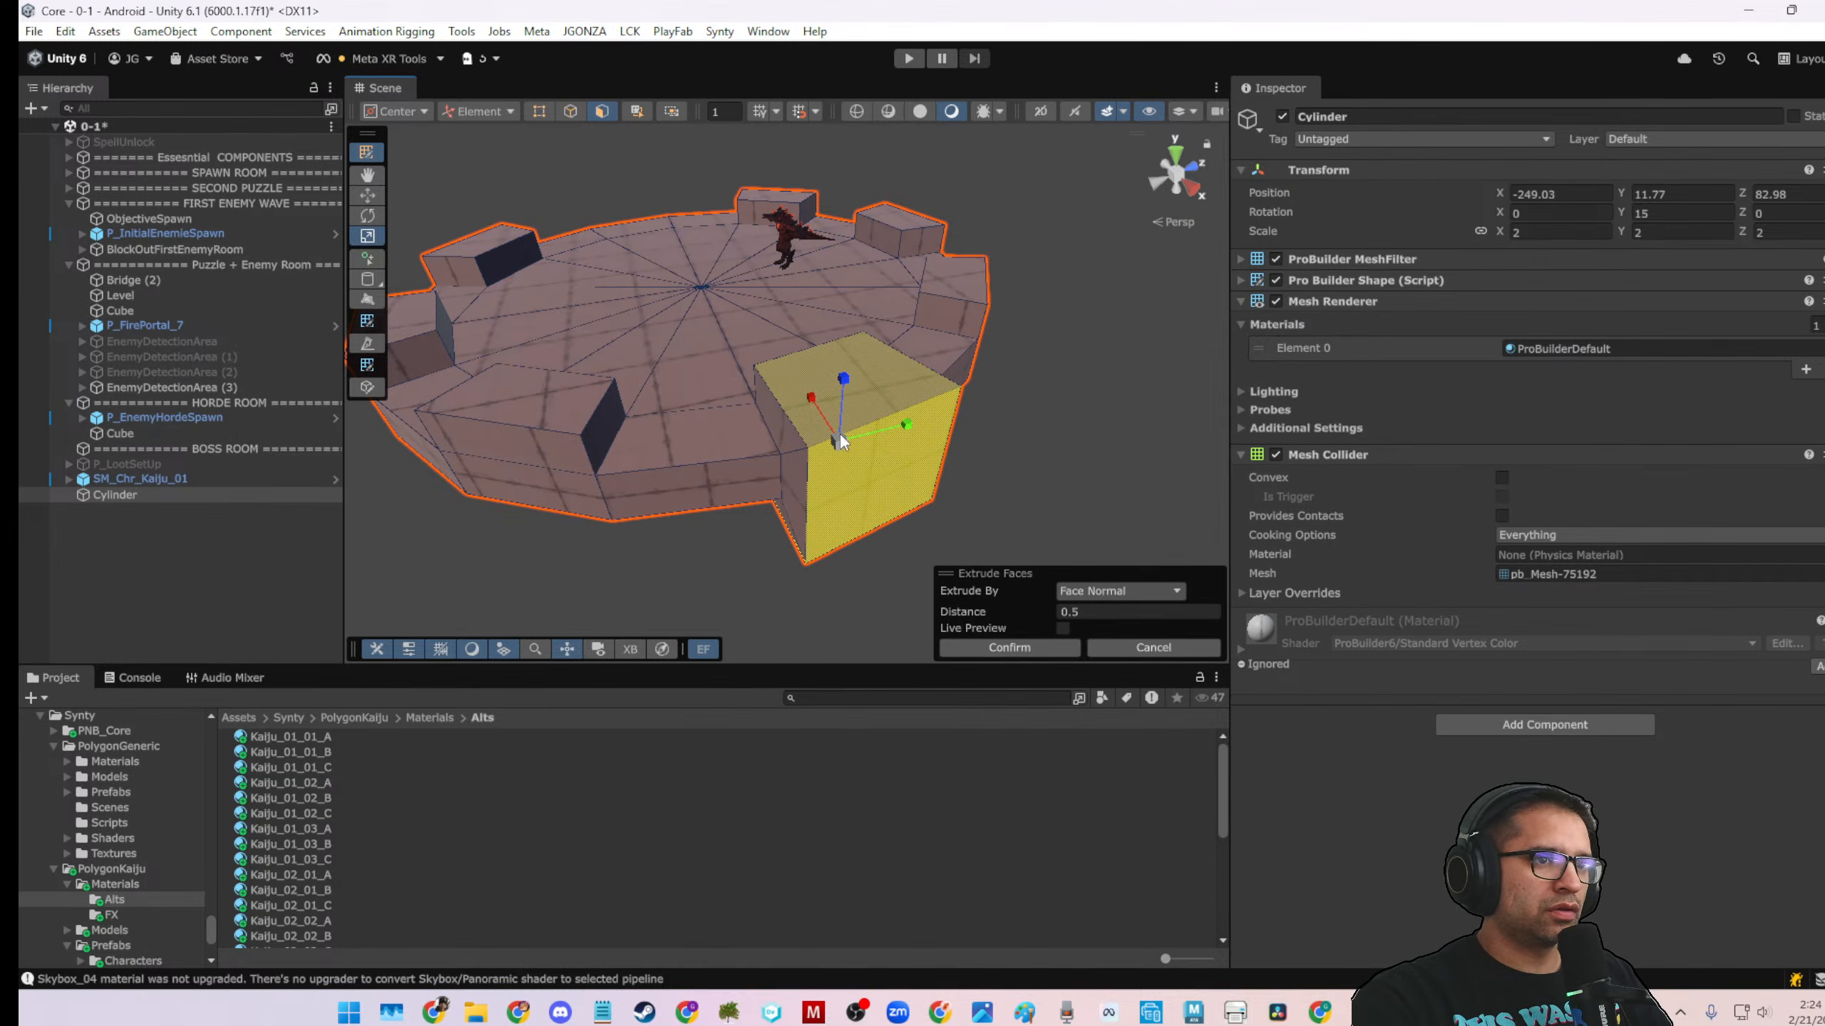
left_click_drag(836, 438, 783, 454)
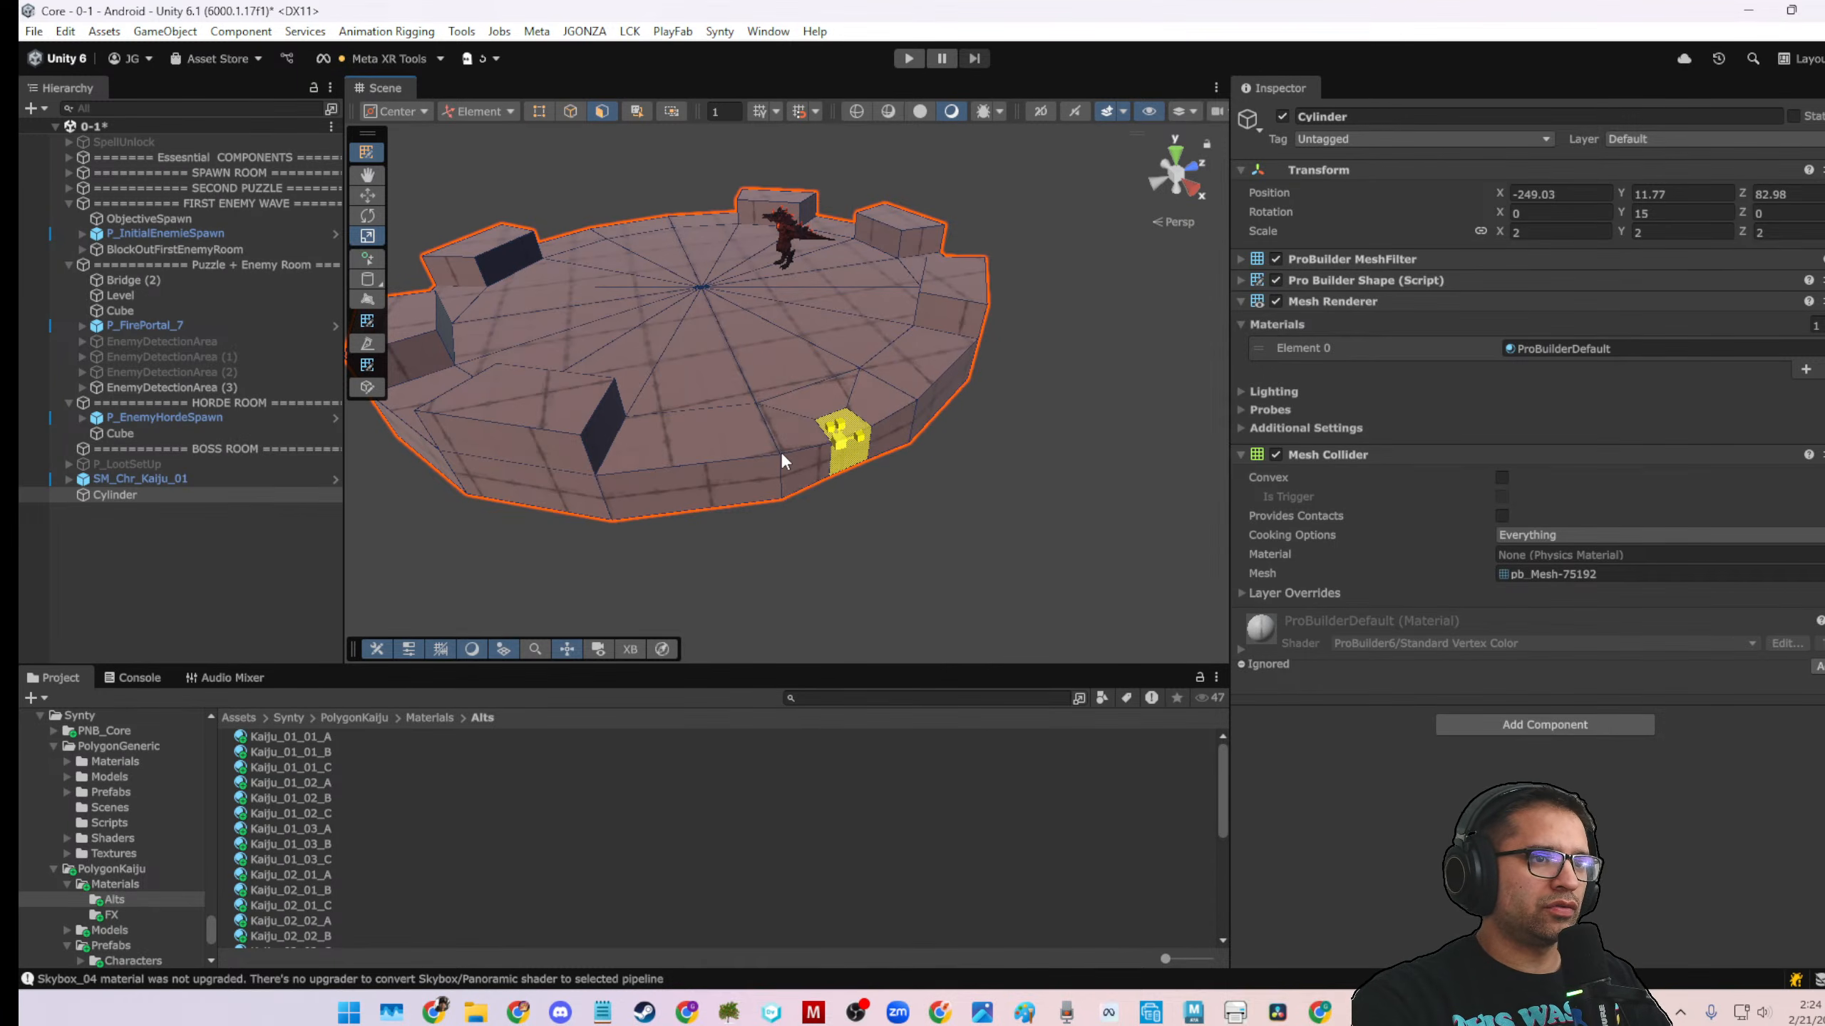
left_click_drag(897, 426, 825, 539)
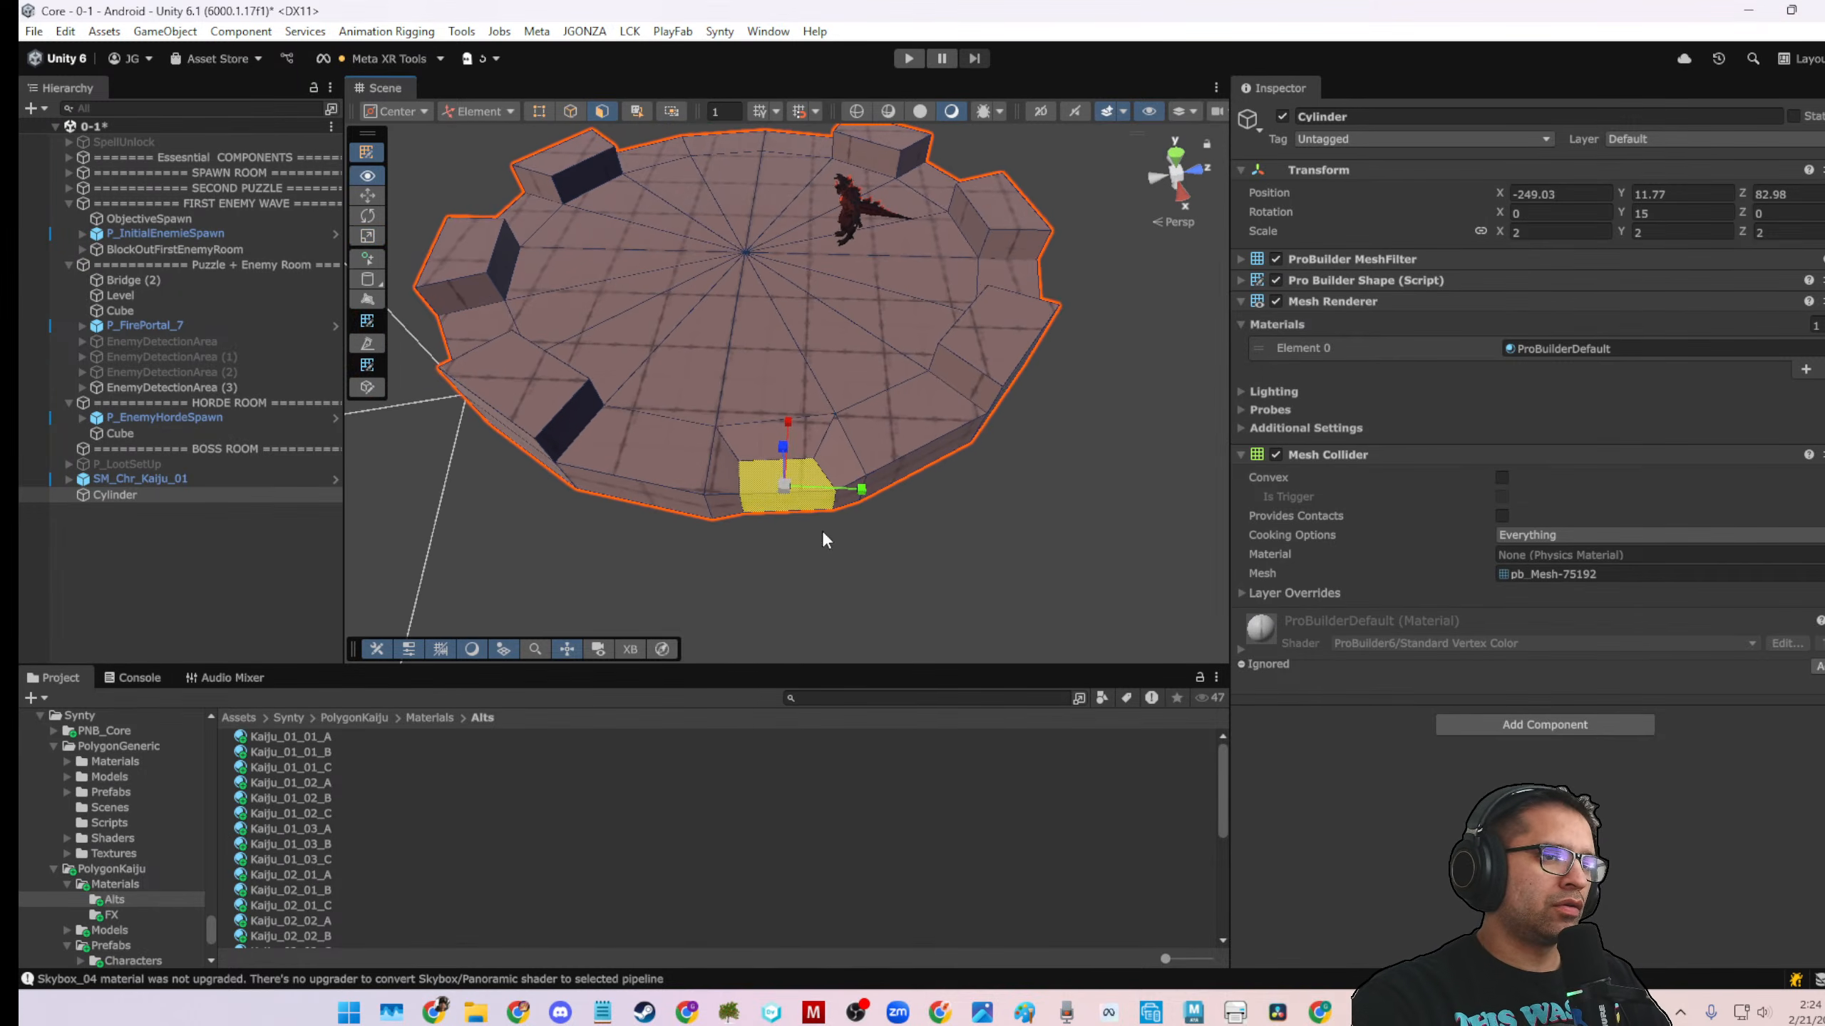
Compare the Local and Global handle orientations on the inset faces, returning to Element
left_click(499, 117)
left_click(501, 152)
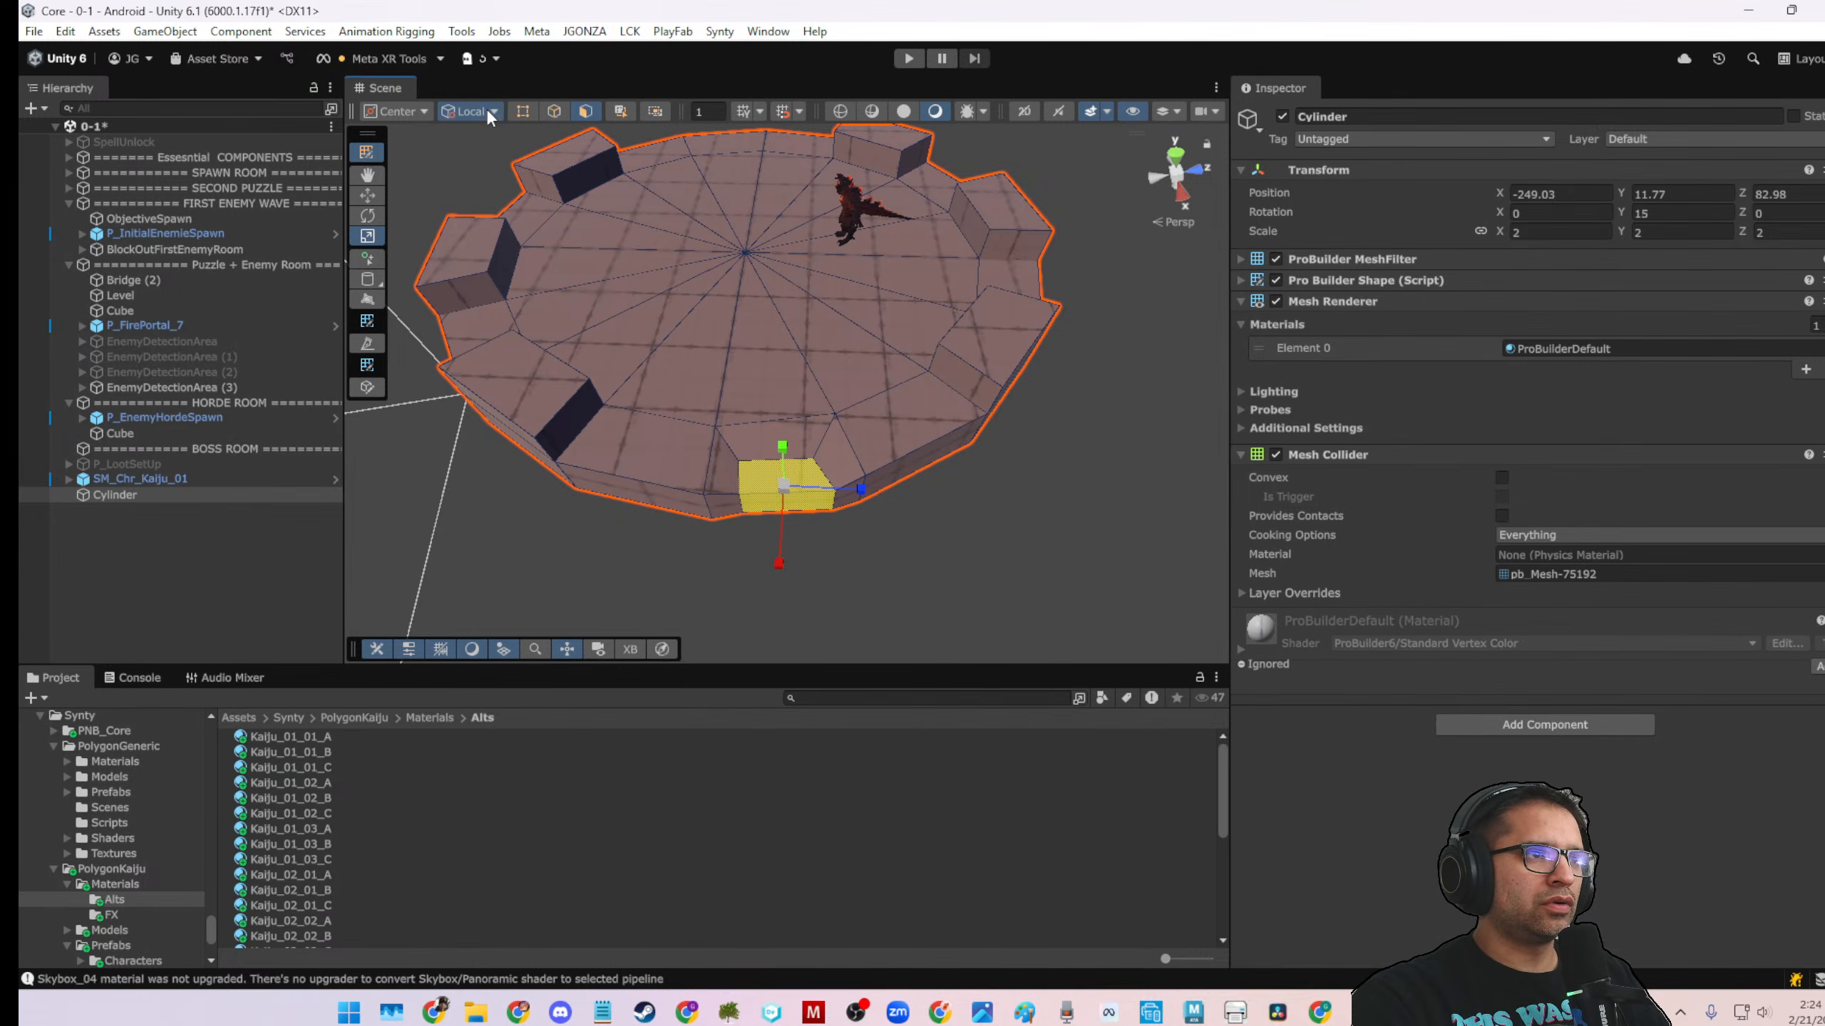
left_click(486, 114)
left_click(492, 134)
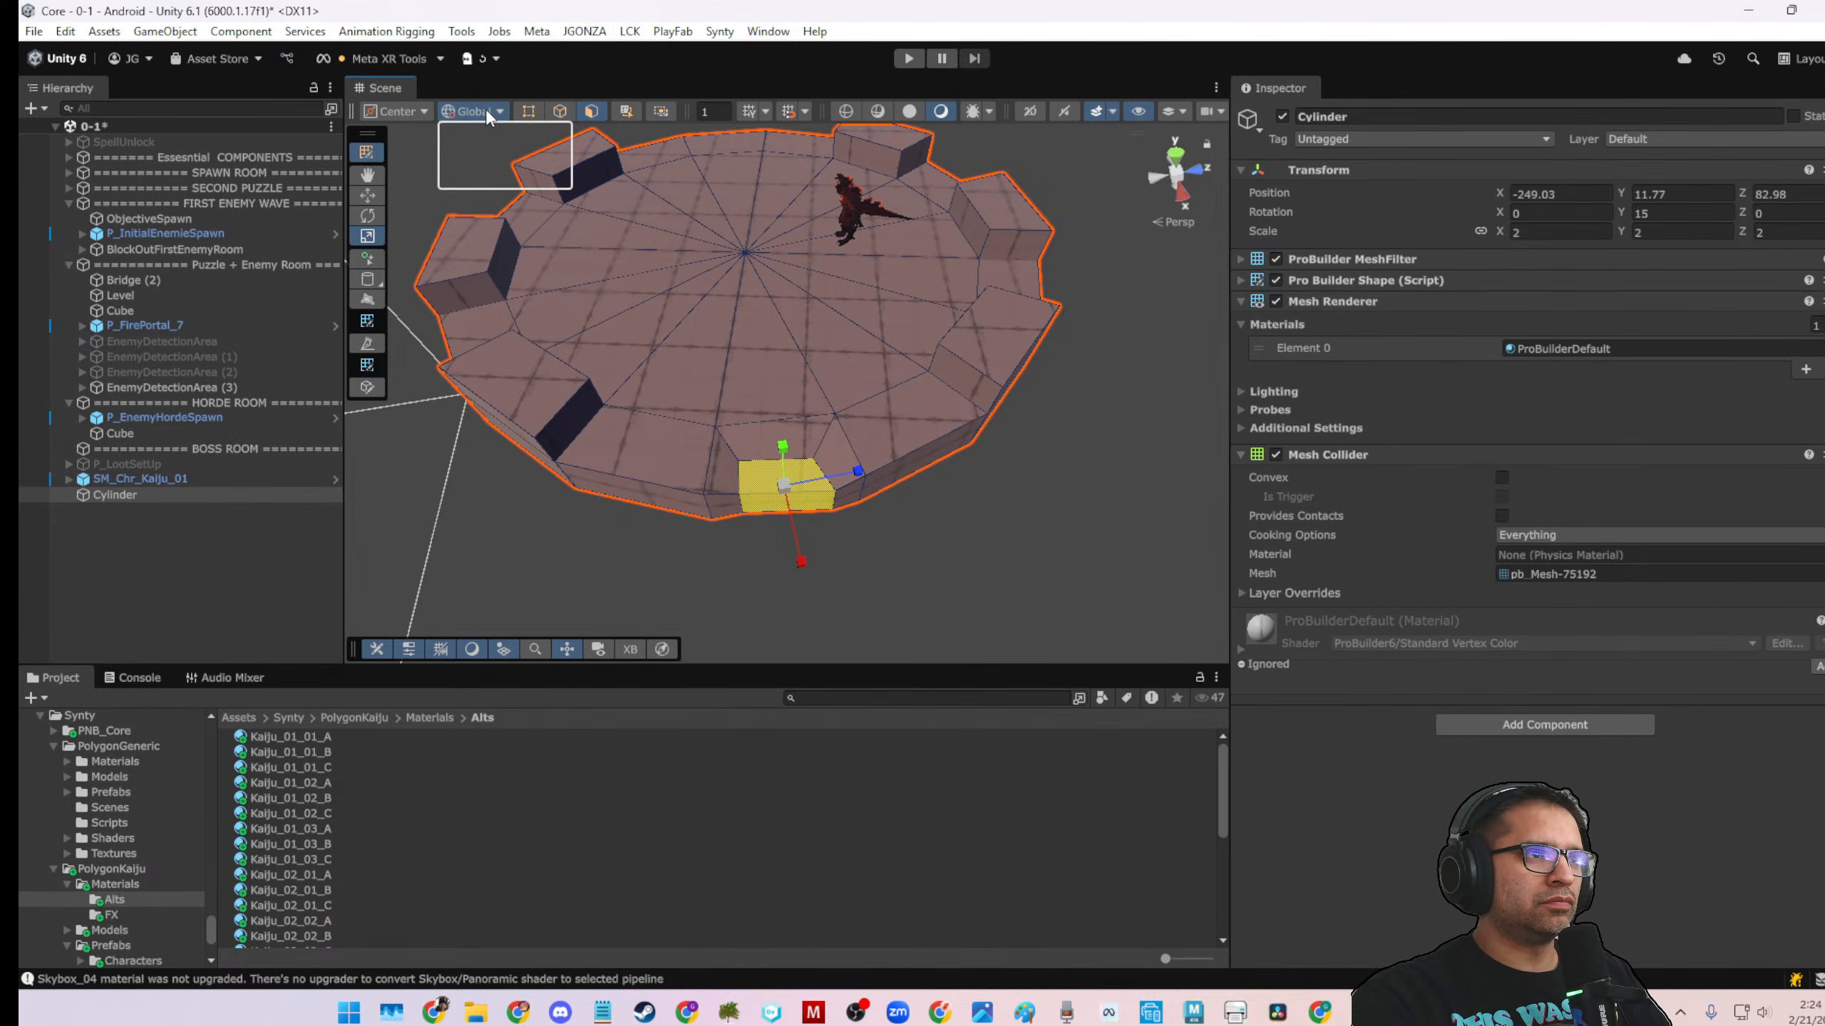
left_click(494, 168)
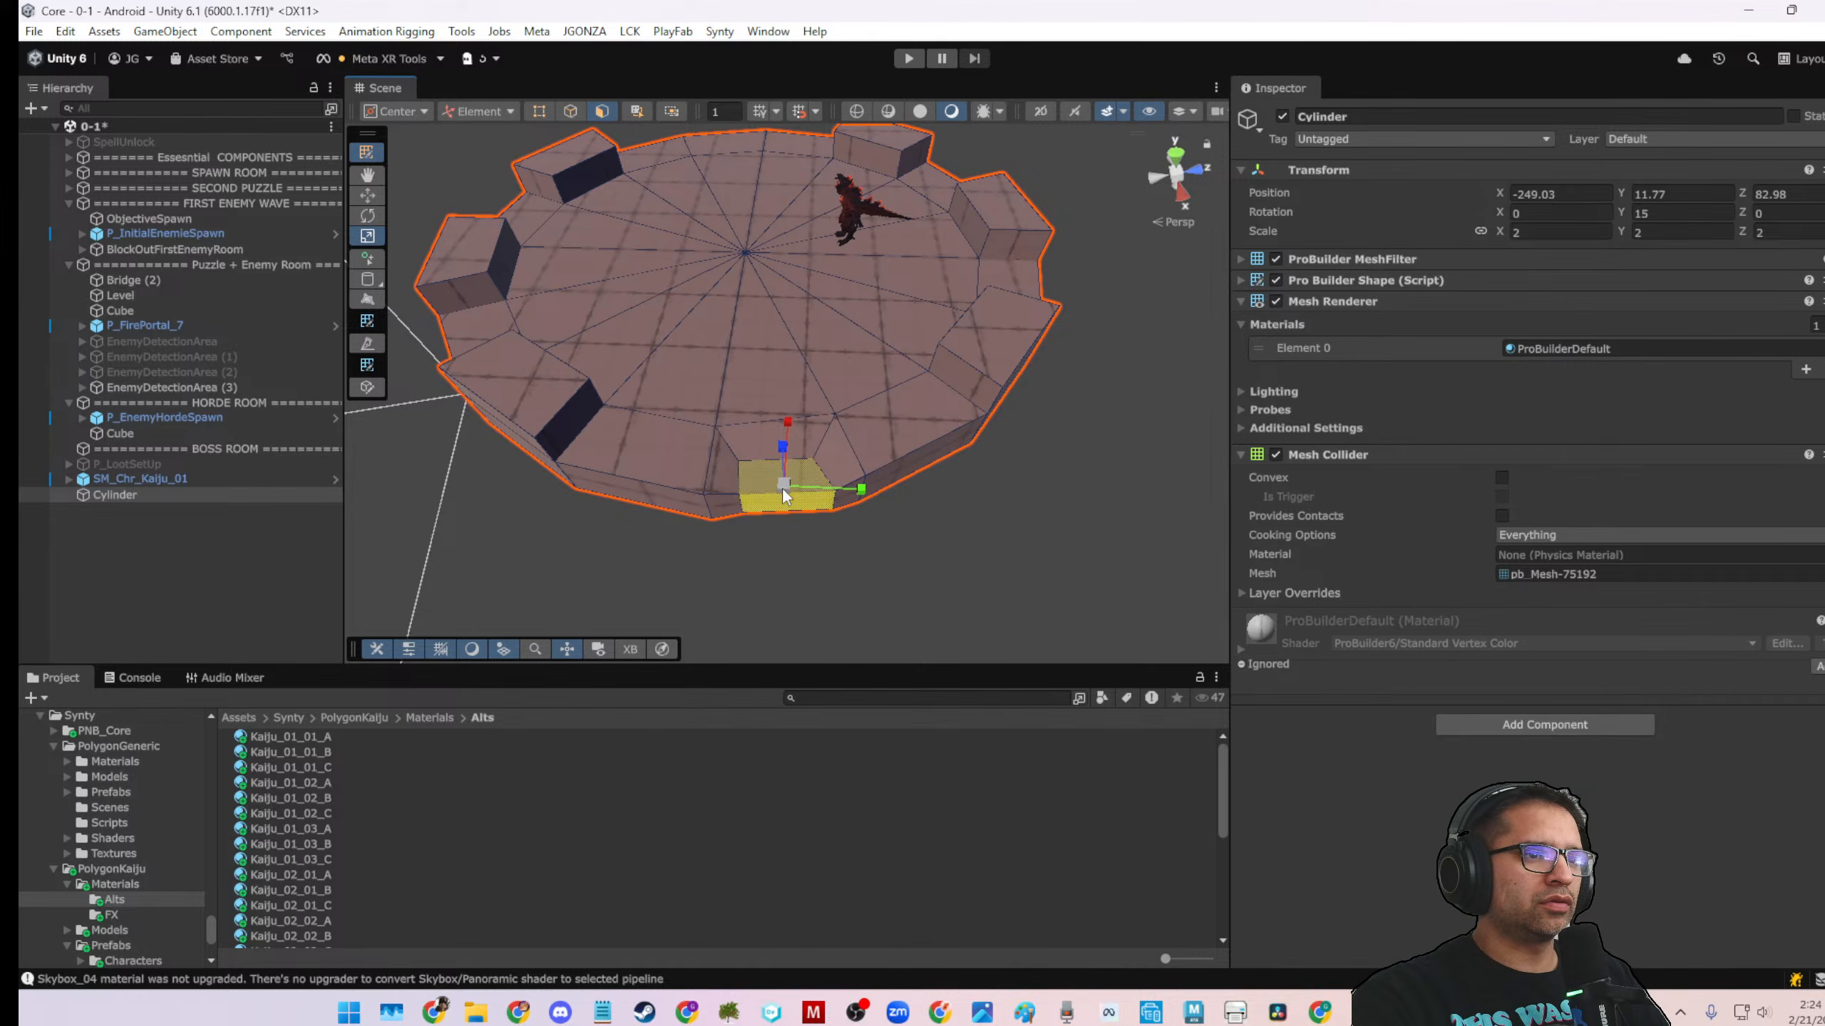
Push the inset faces of the open rim segment inward to form a notch in the platform's edge
left_click_drag(798, 507, 865, 534, "alt")
key("r")
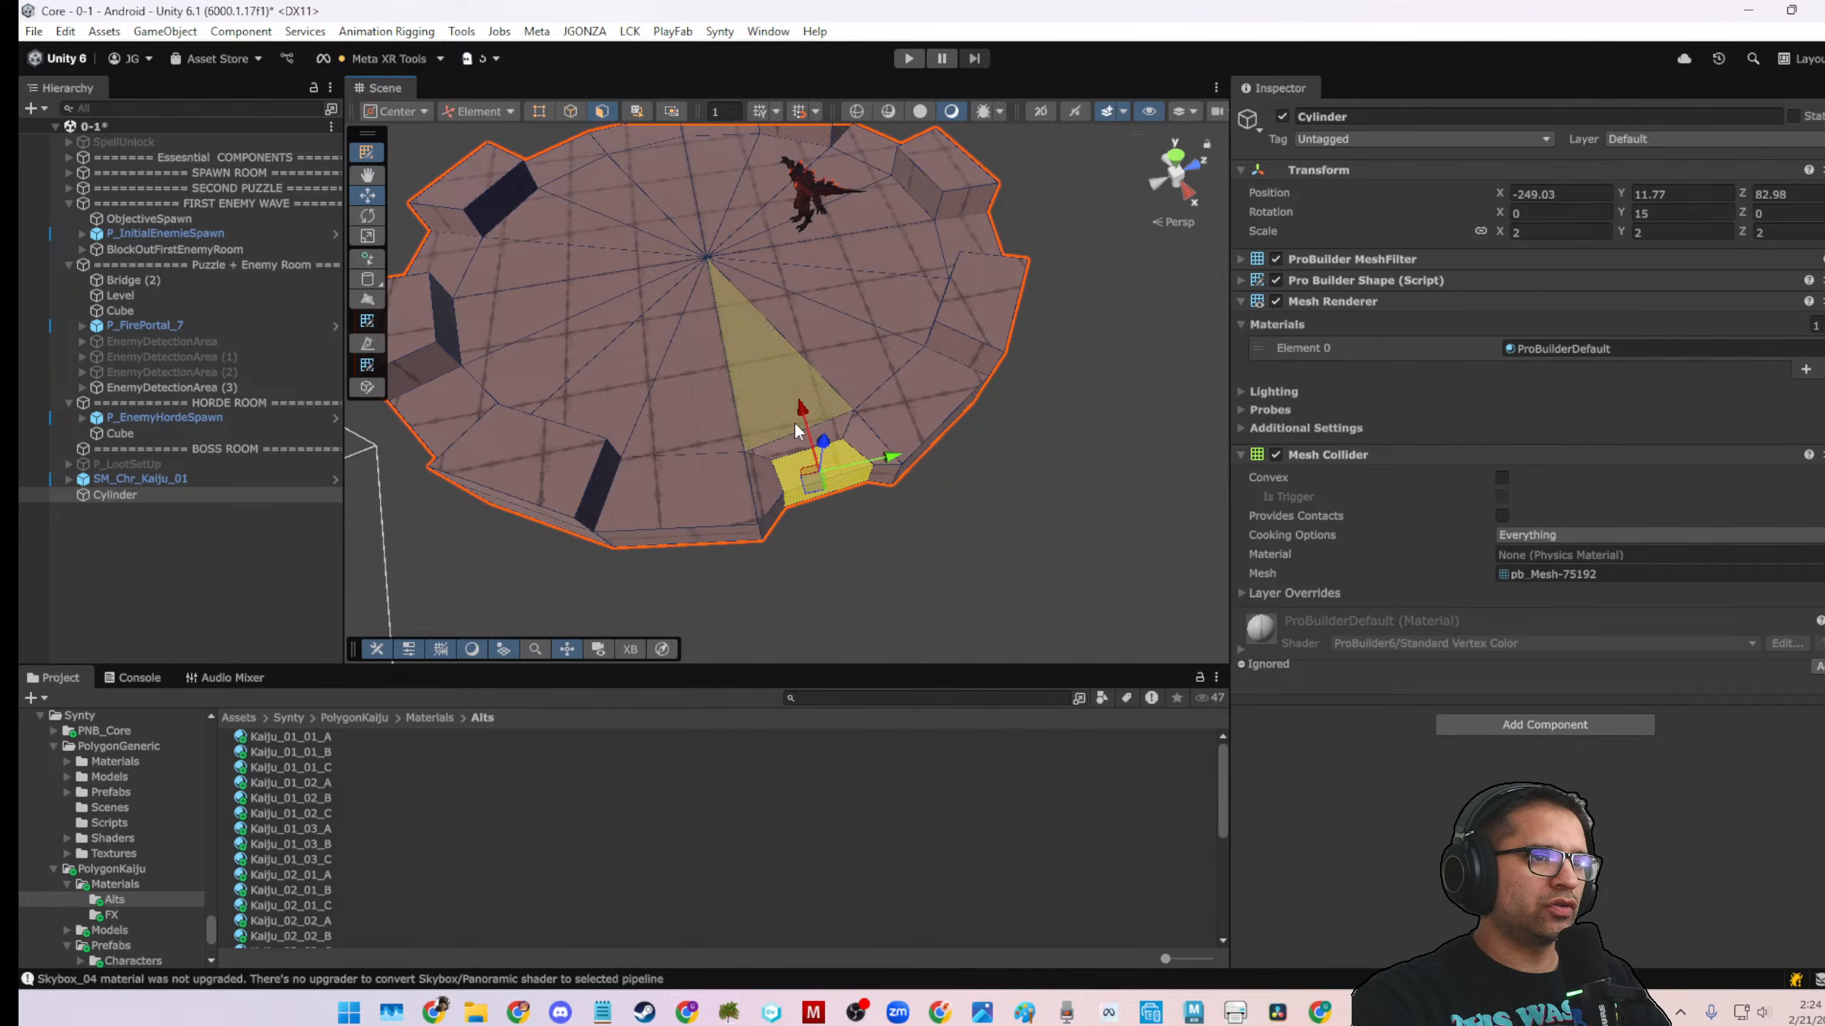
left_click_drag(796, 430, 754, 433, "alt")
Examine the entrance notch by selecting its two side faces and its inner edge face in turn
left_click(669, 434)
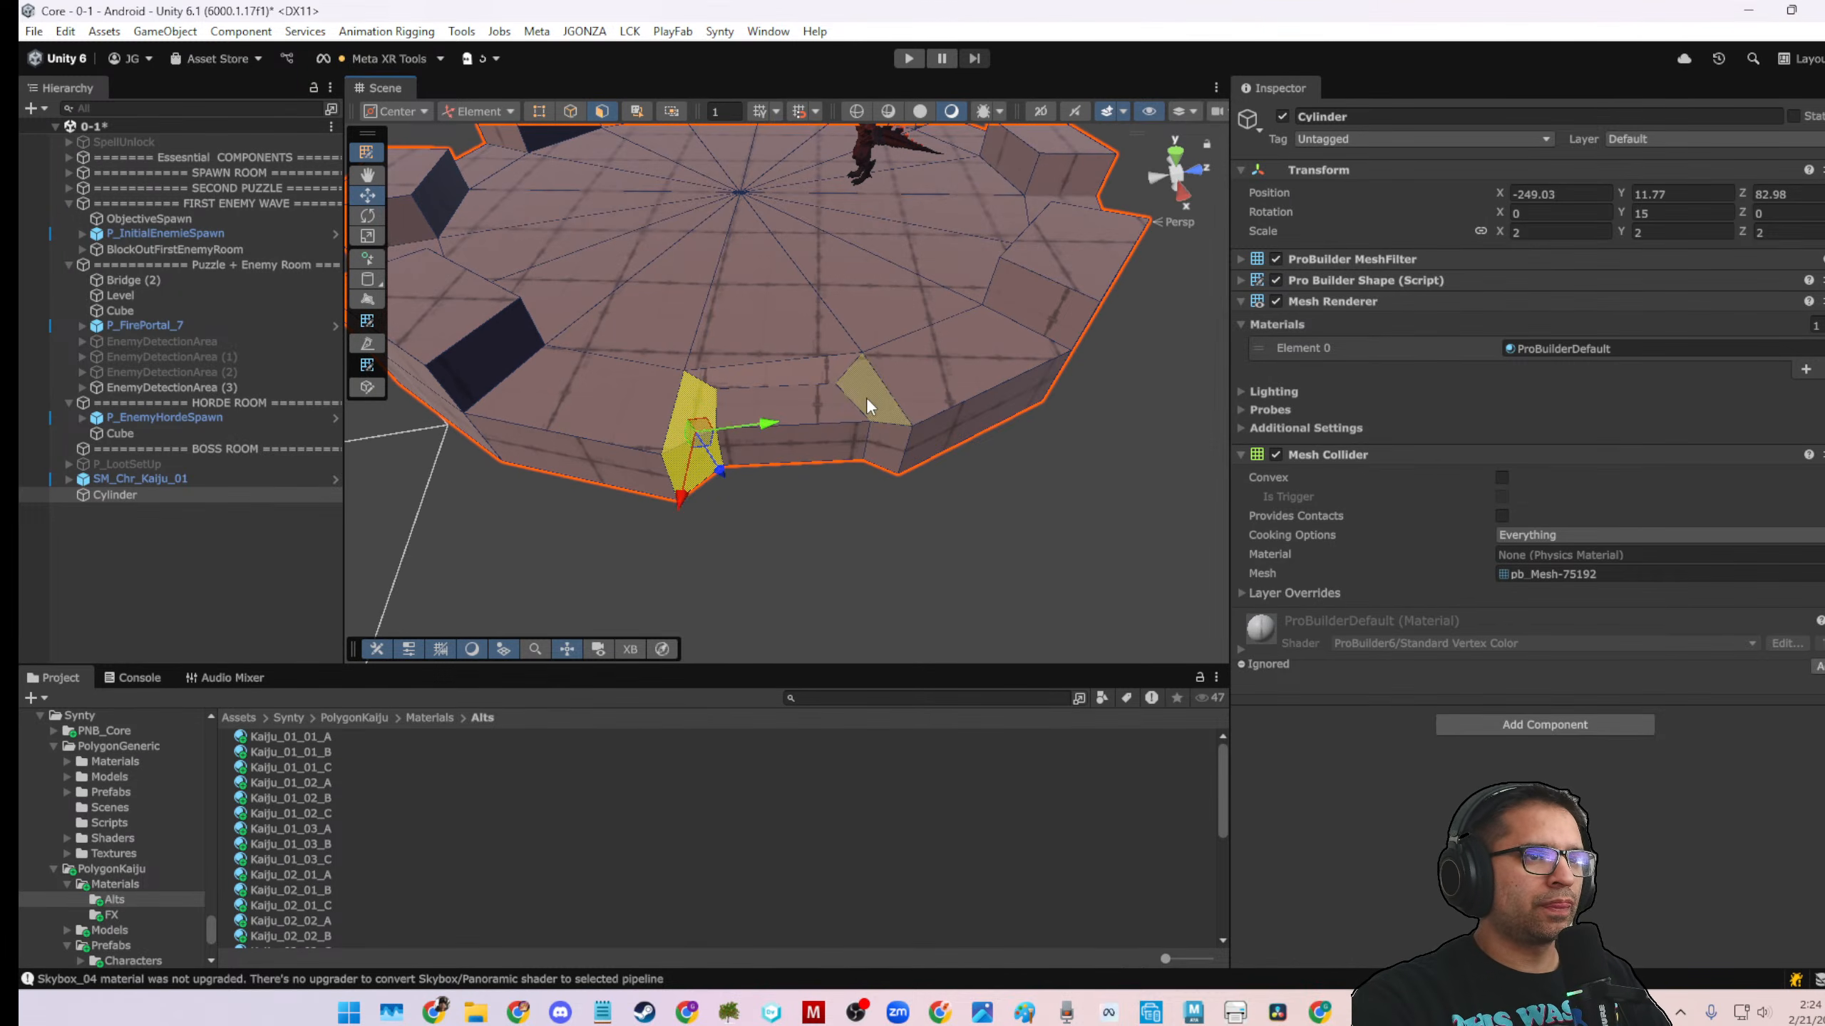
left_click(841, 412)
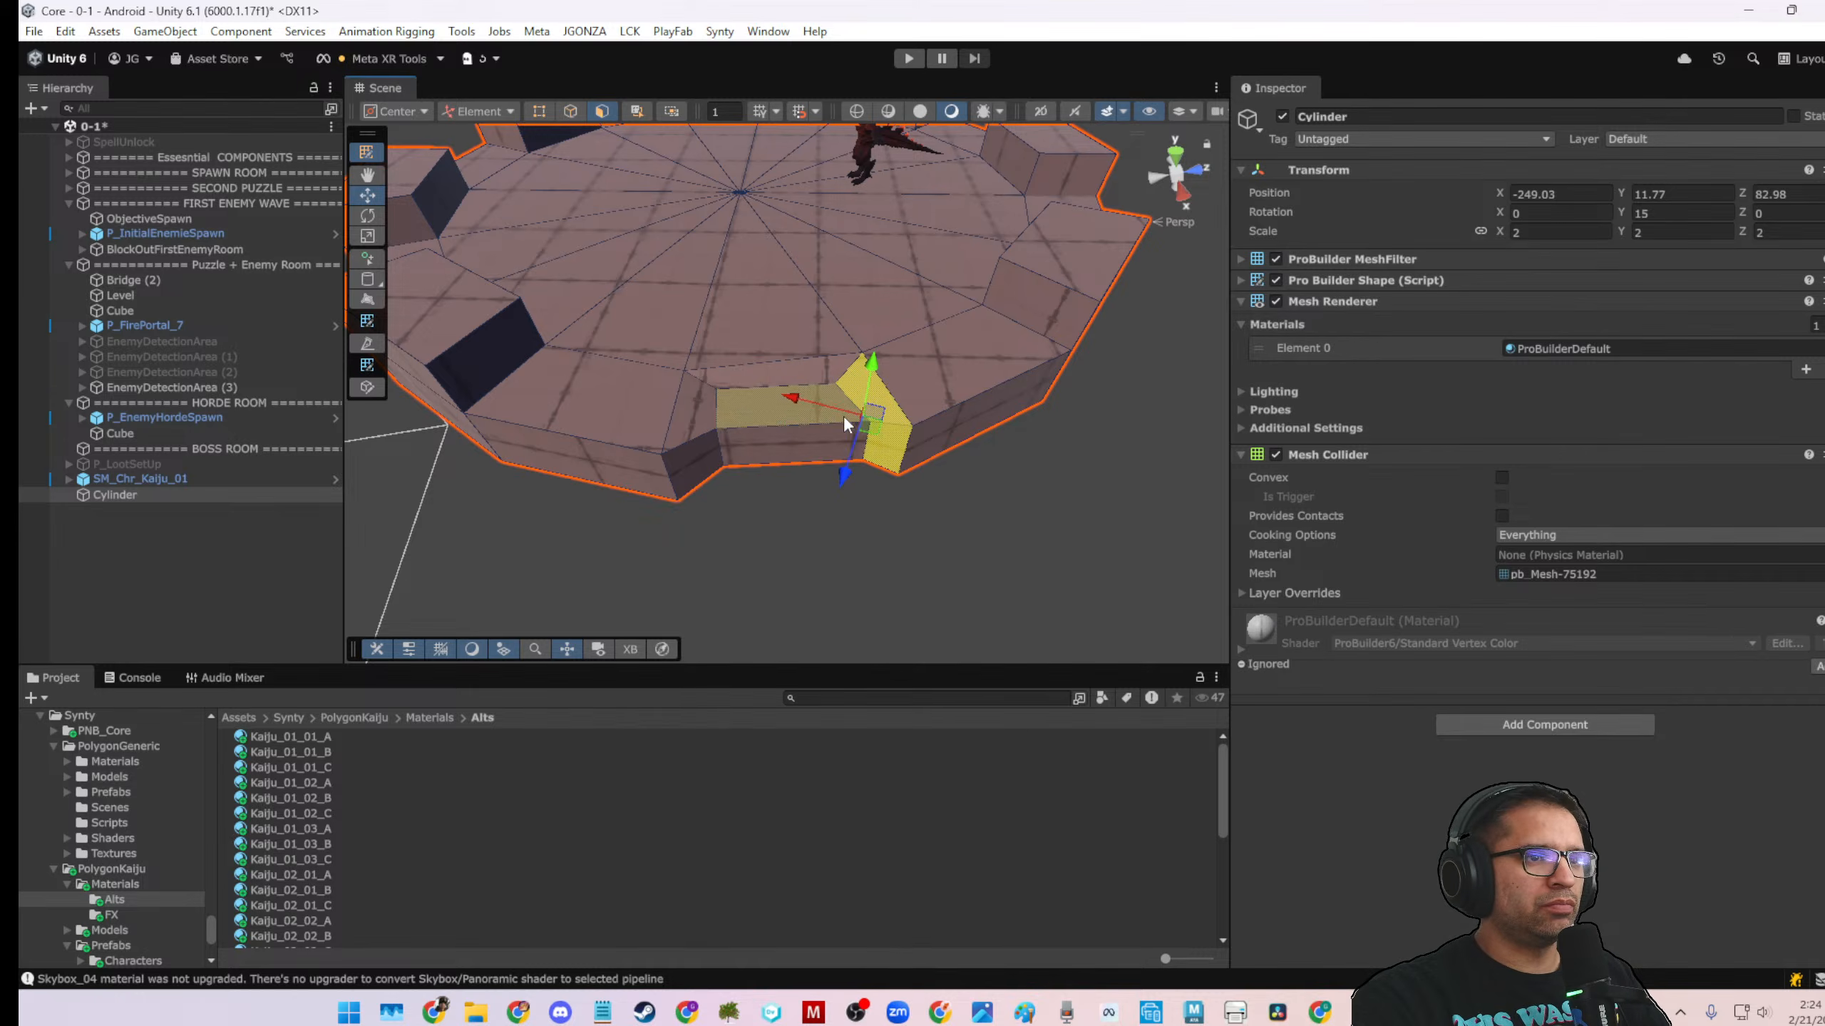
left_click(872, 429)
left_click(720, 417, "shift")
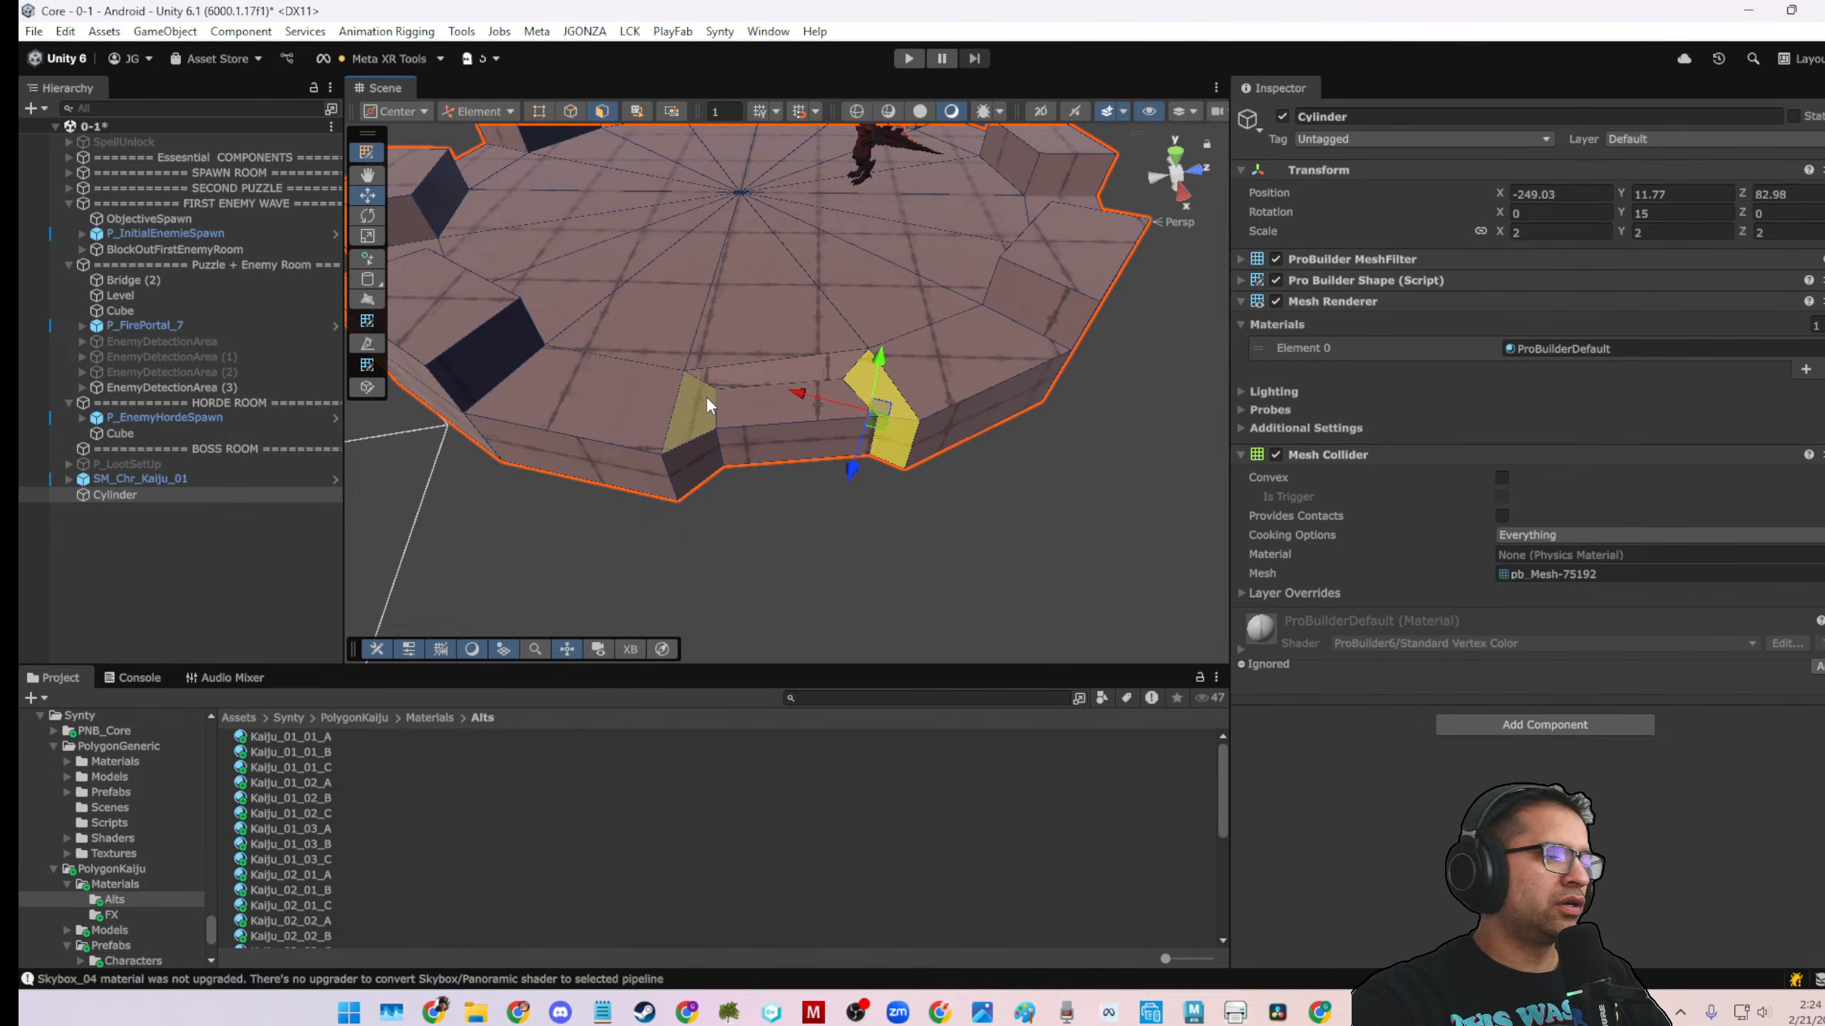
left_click(719, 379)
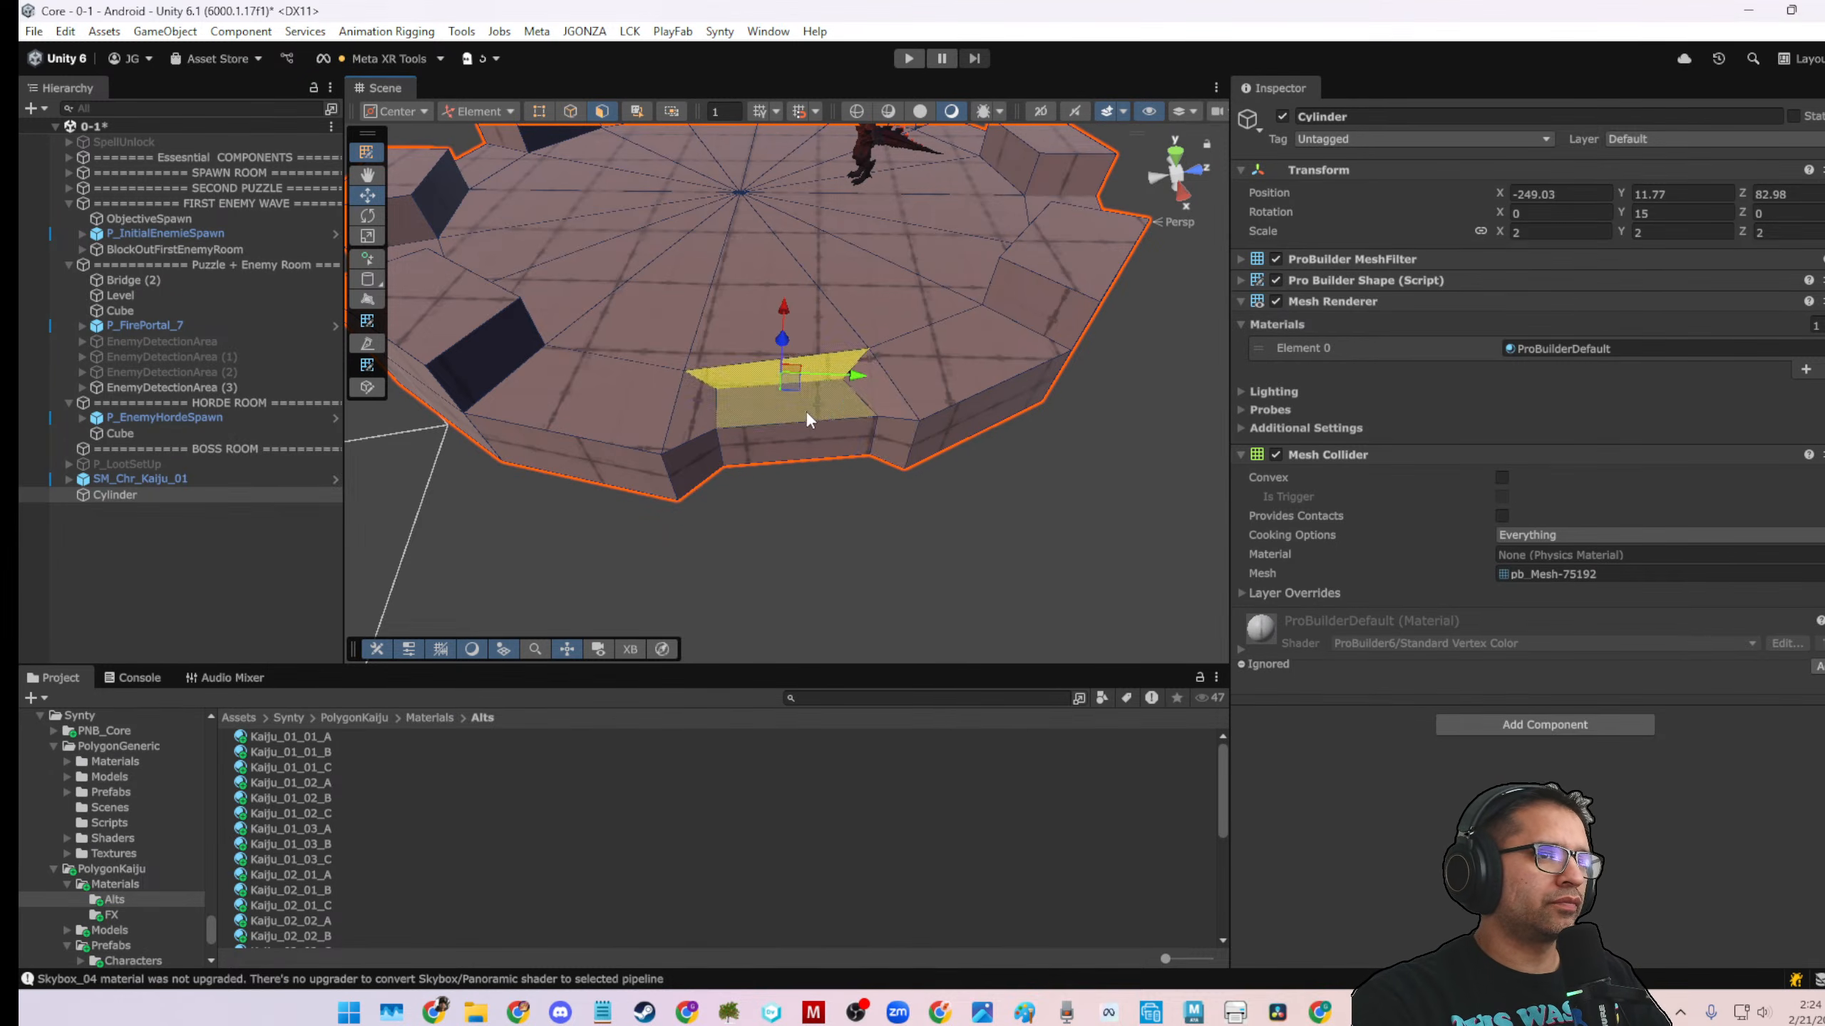
left_click_drag(806, 411, 948, 403, "alt")
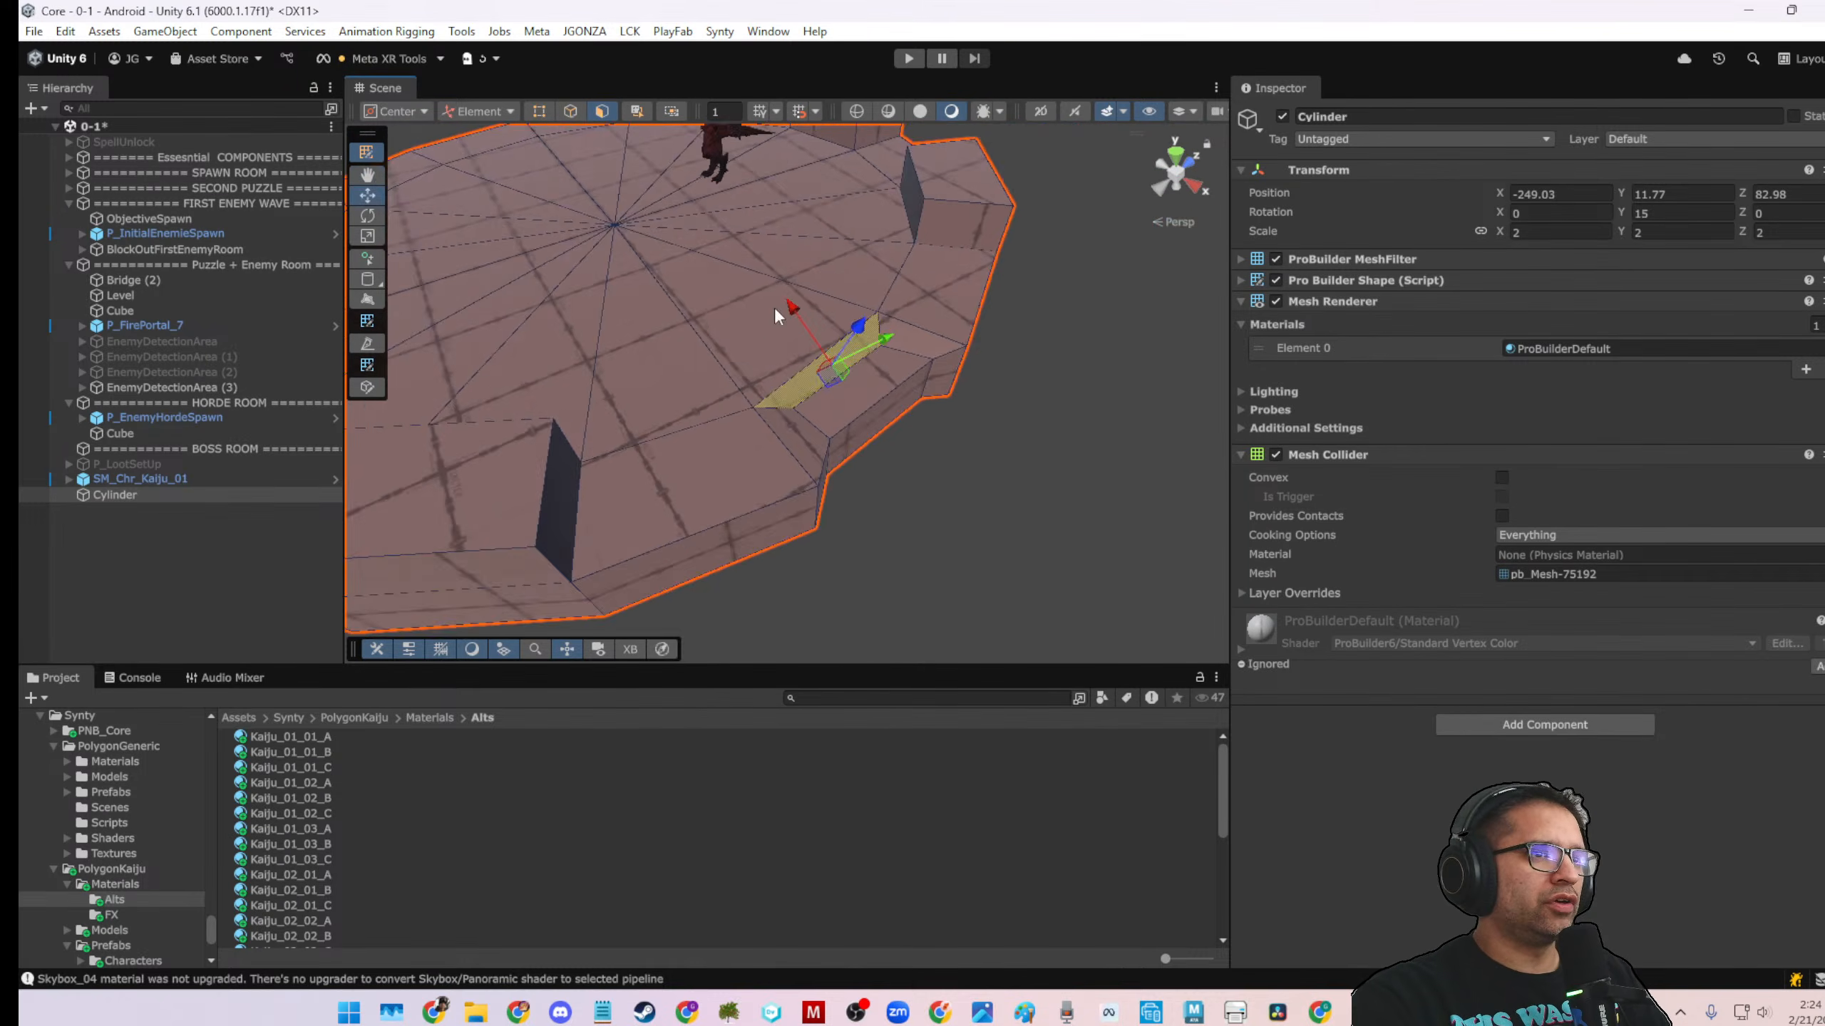
Select all the wedge faces of the arena floor inside the rim
middle_click_drag(722, 302, 871, 405)
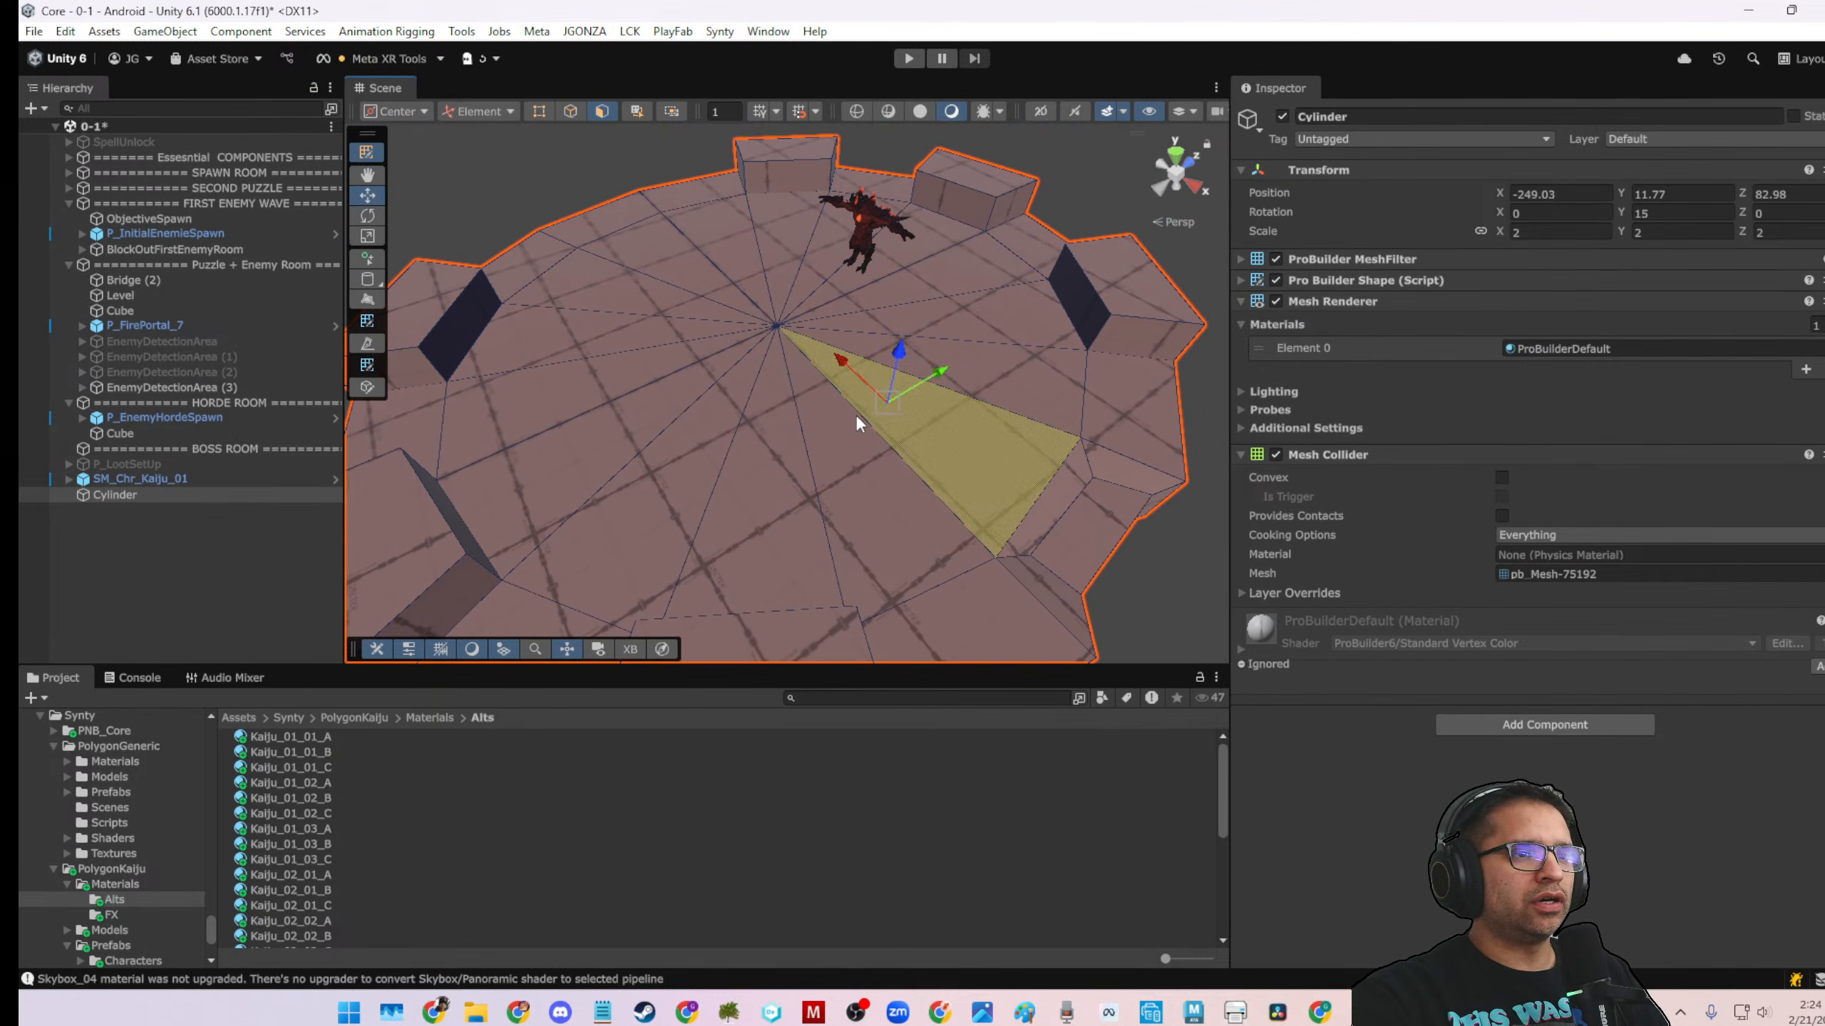
left_click(851, 417, "shift")
left_click(796, 431, "shift")
left_click(725, 421, "shift")
left_click(686, 402, "shift")
left_click(669, 396, "shift")
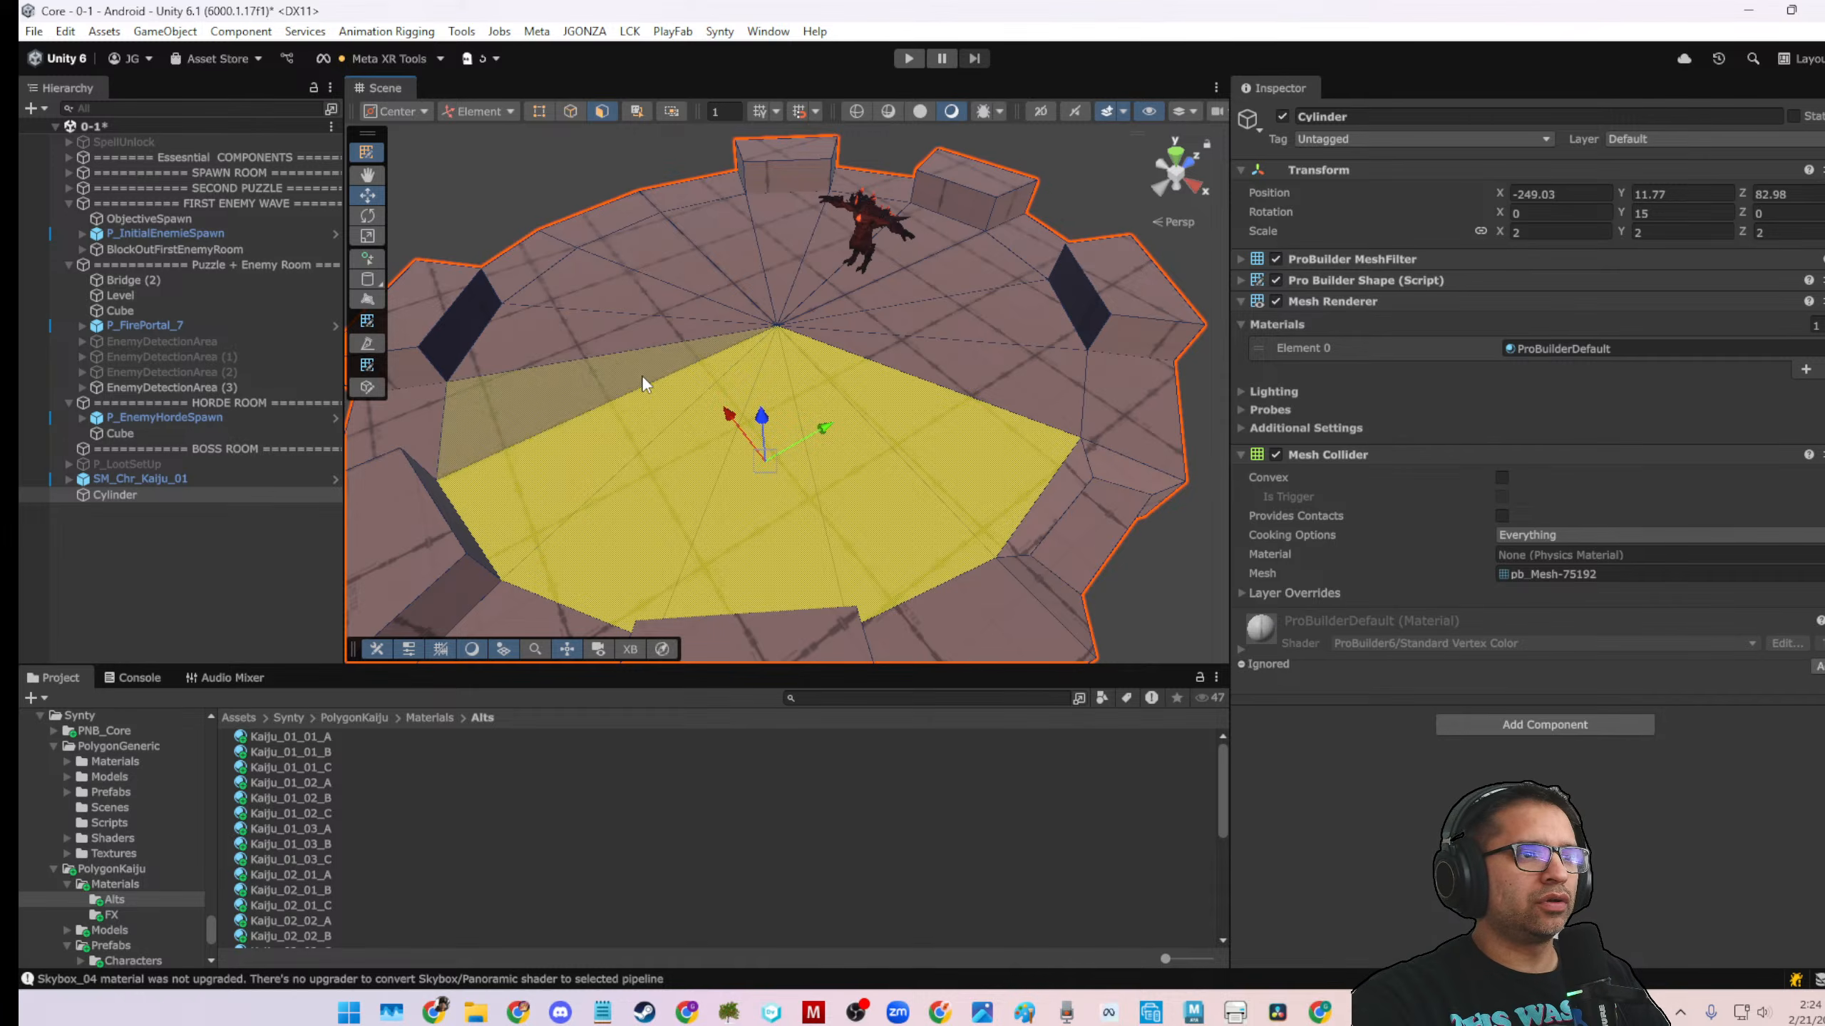
left_click(642, 374, "shift")
left_click(630, 335, "shift")
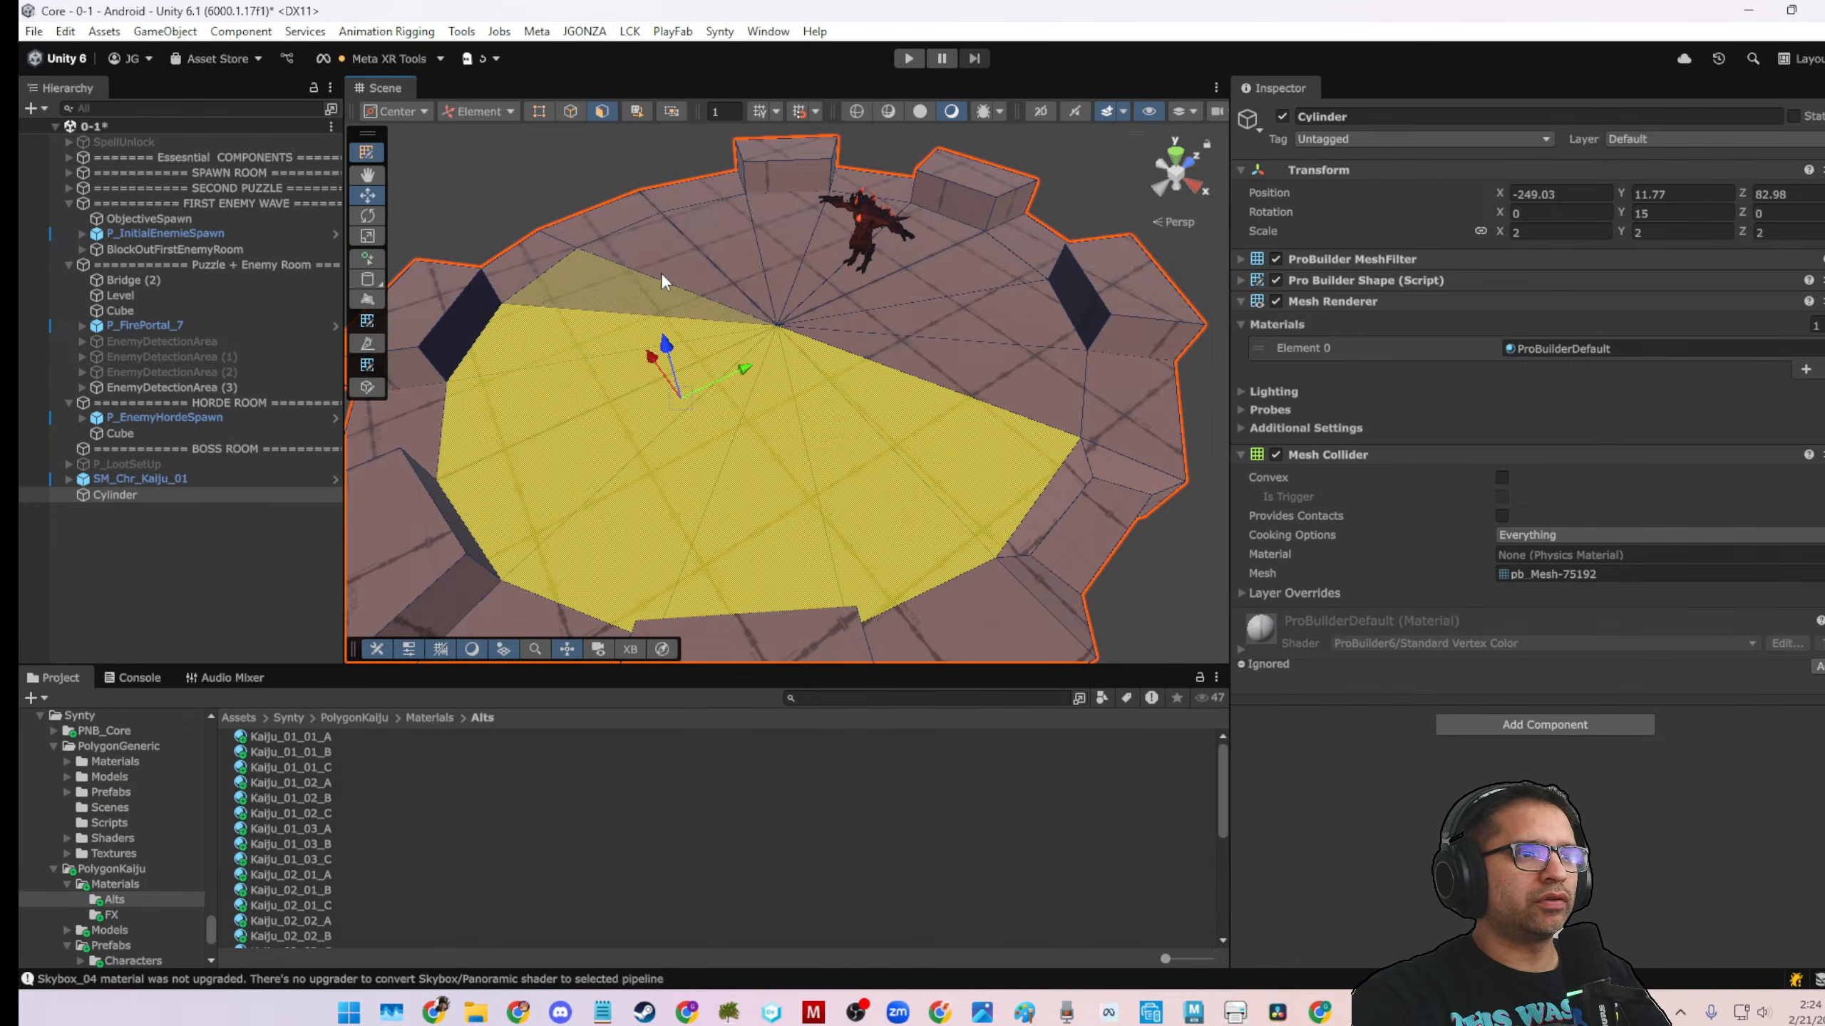
left_click(792, 220, "shift")
left_click(832, 231, "shift")
left_click(929, 250, "shift")
left_click(955, 271, "shift")
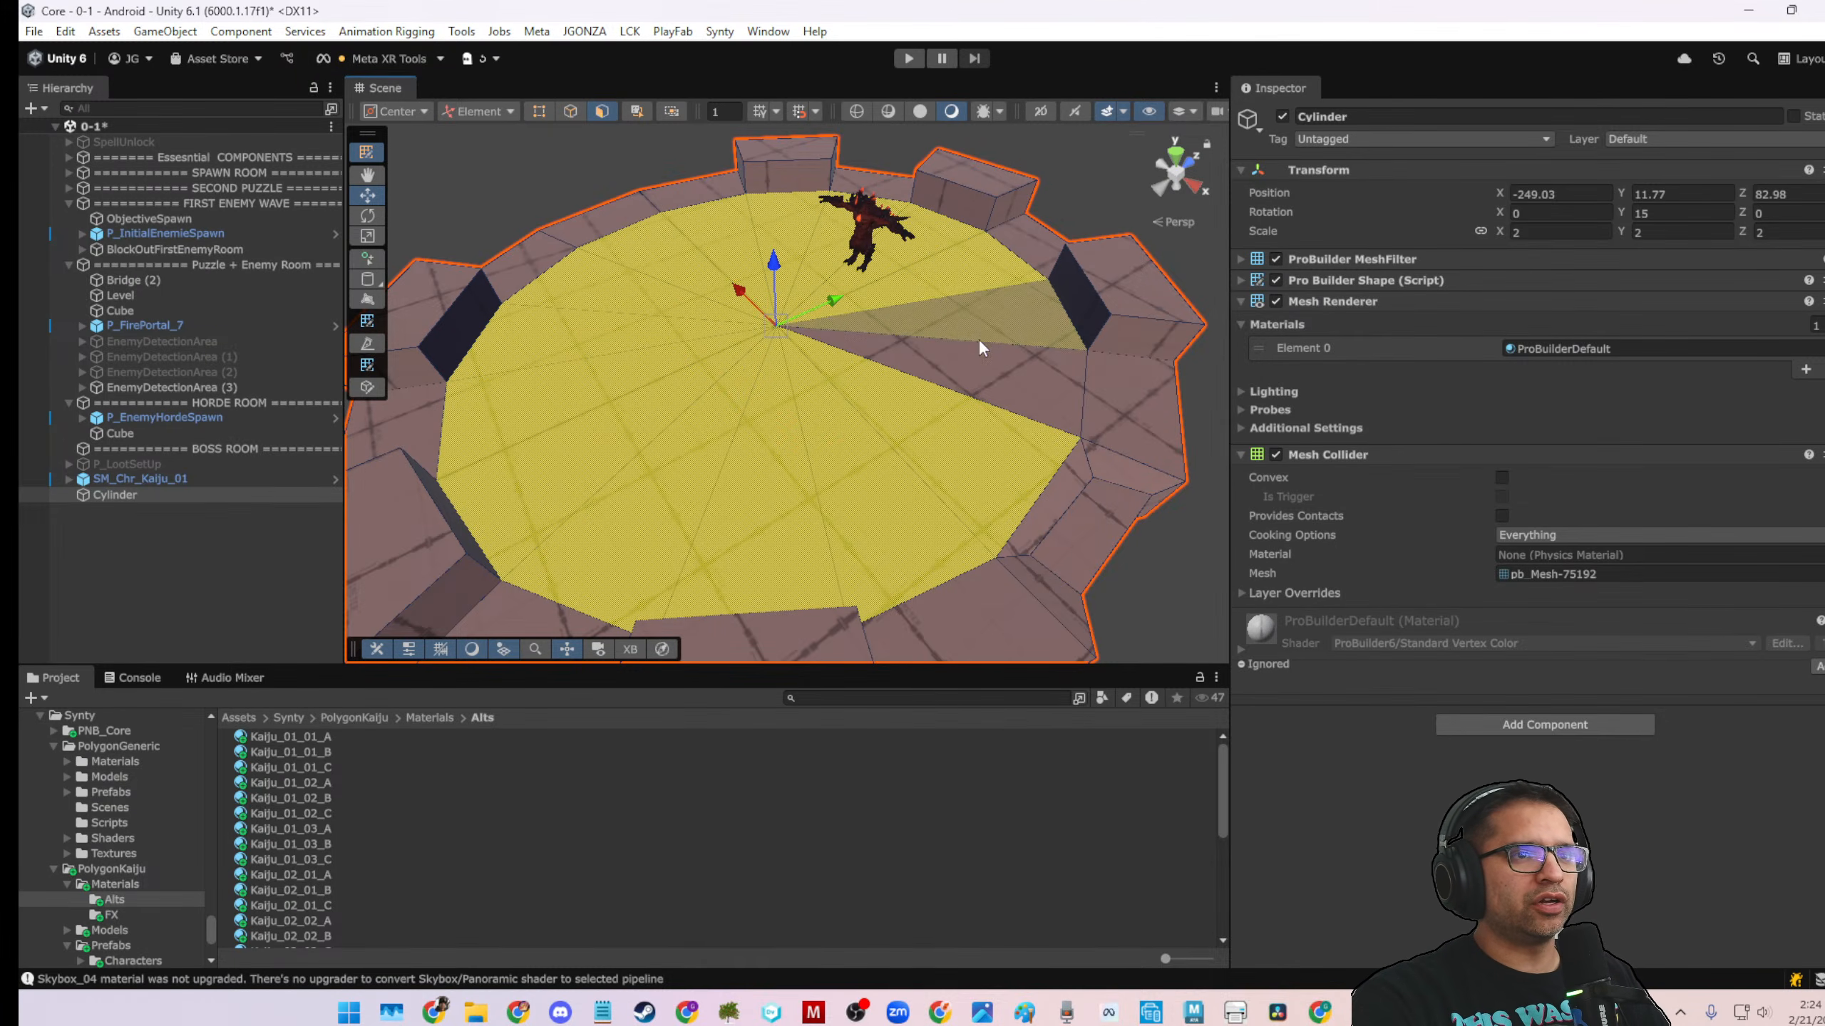
left_click(979, 342, "shift")
left_click(968, 360, "shift")
Try to extrude the selected floor faces by 0.5 and resize them, and undo the changes
key("ctrl+e")
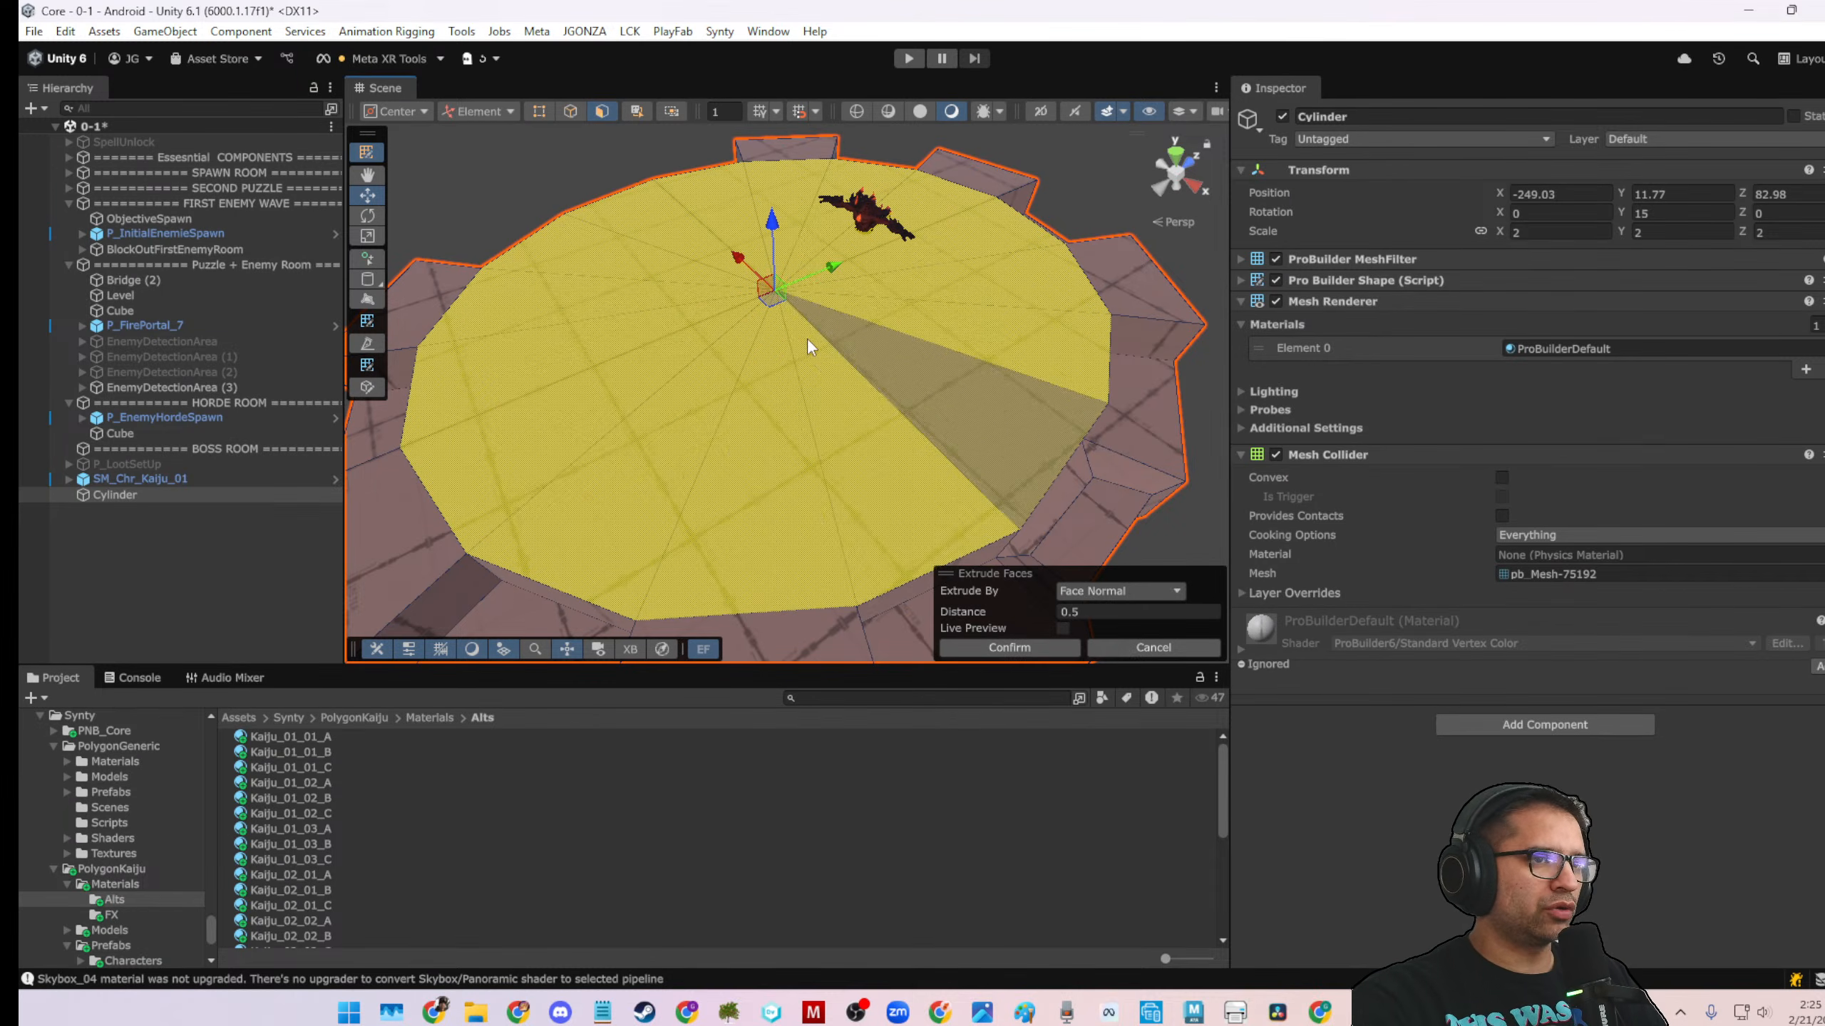
key("r")
left_click_drag(782, 296, 767, 469)
key("w")
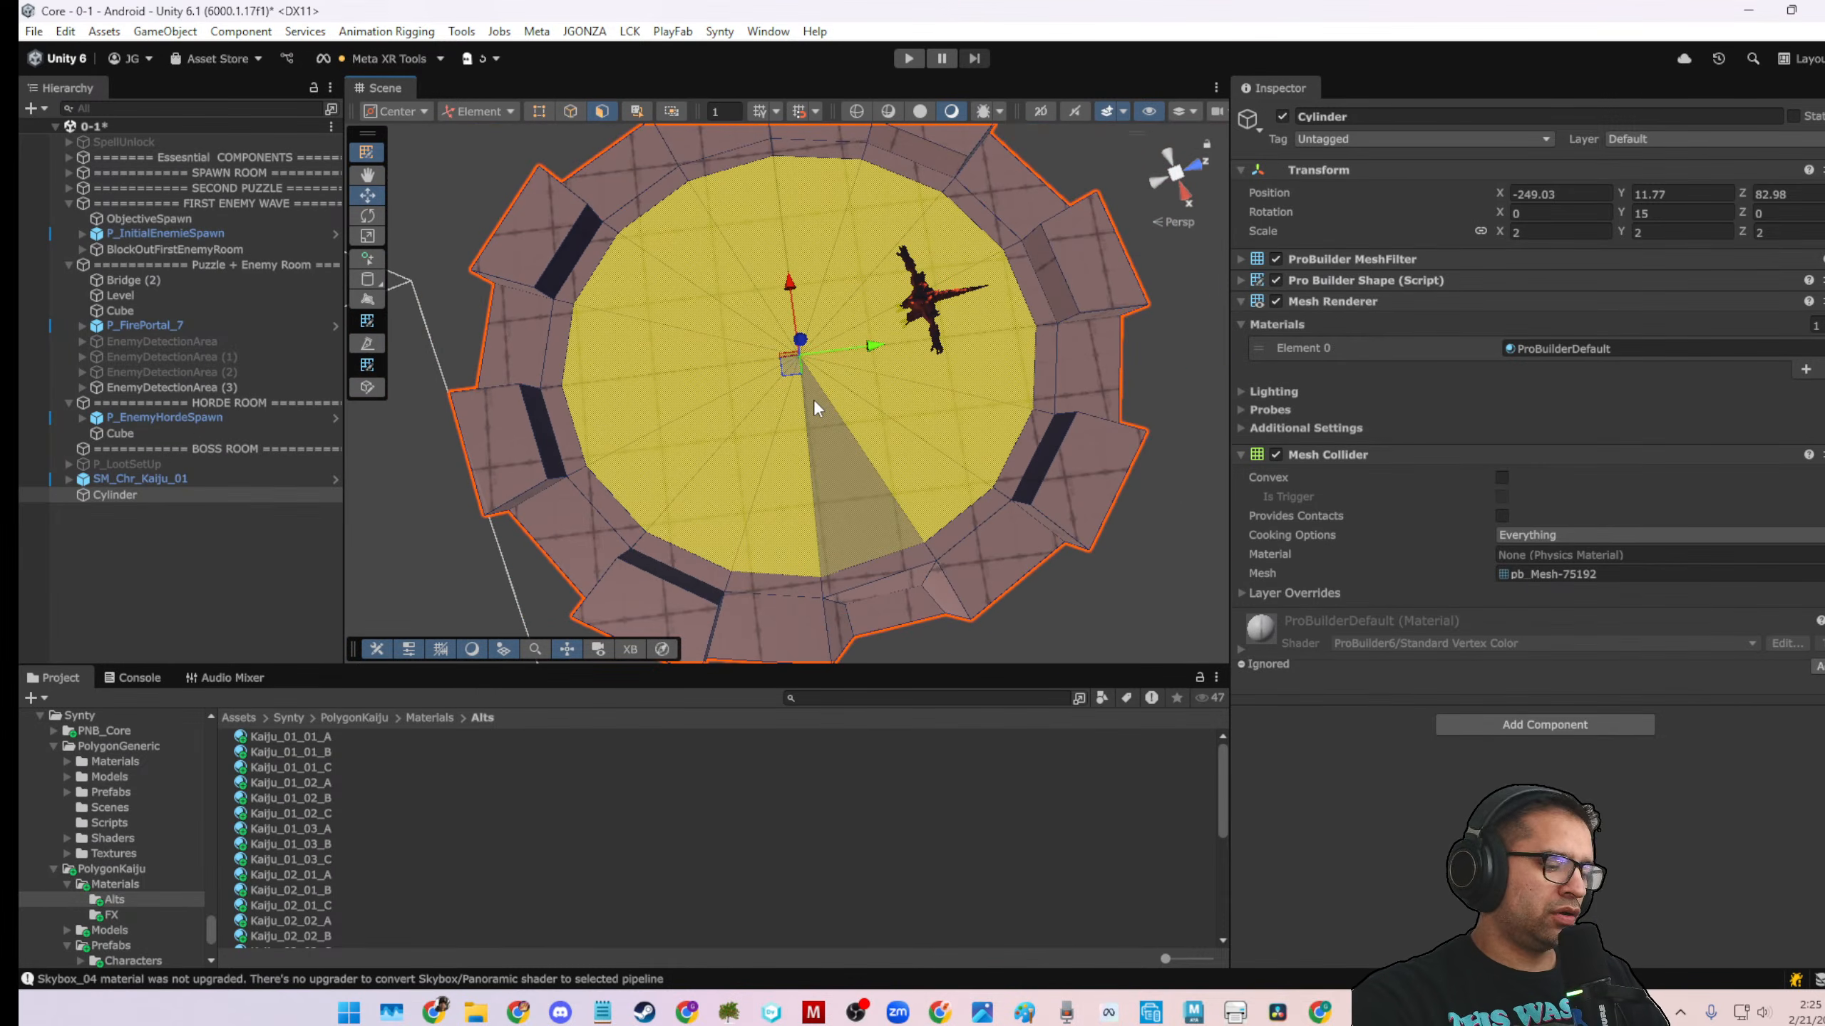
key("ctrl+e")
left_click_drag(778, 424, 848, 212, "alt")
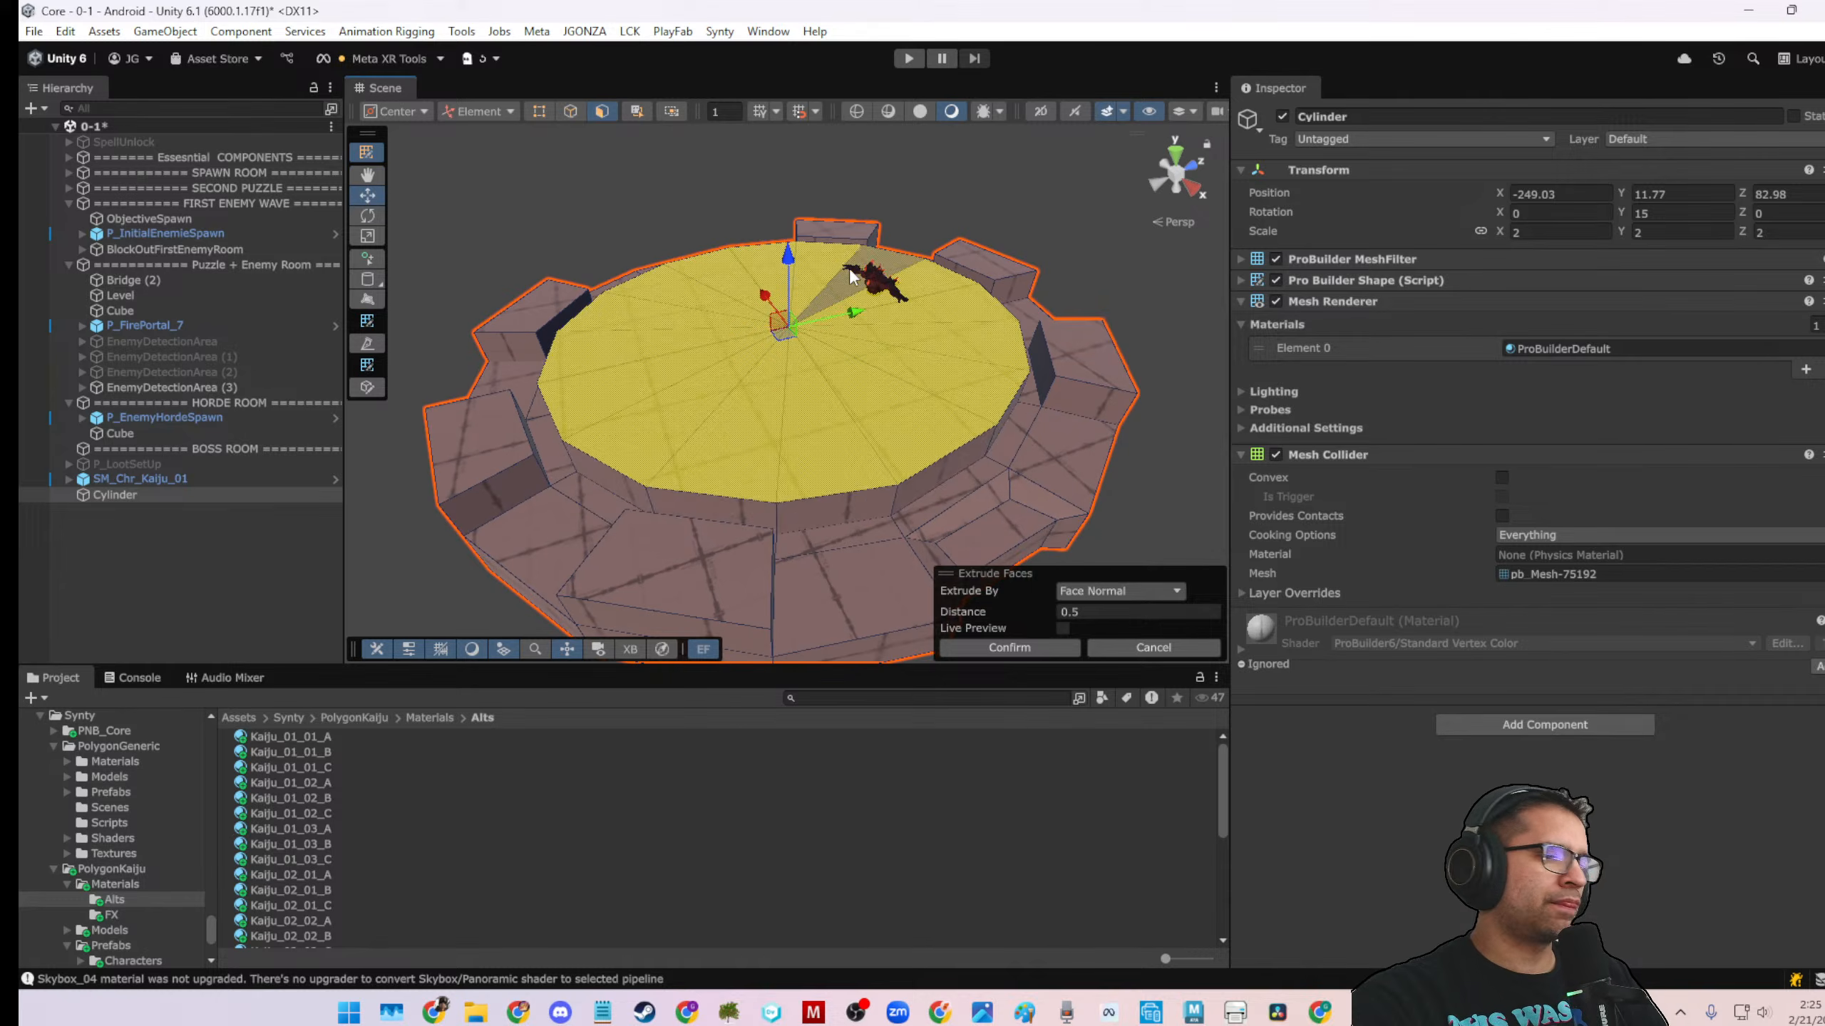
key("ctrl+z")
key("ctrl+z")
Scale the floor faces into a smaller central disc and extrude it into a shallow step above the floor
key("r")
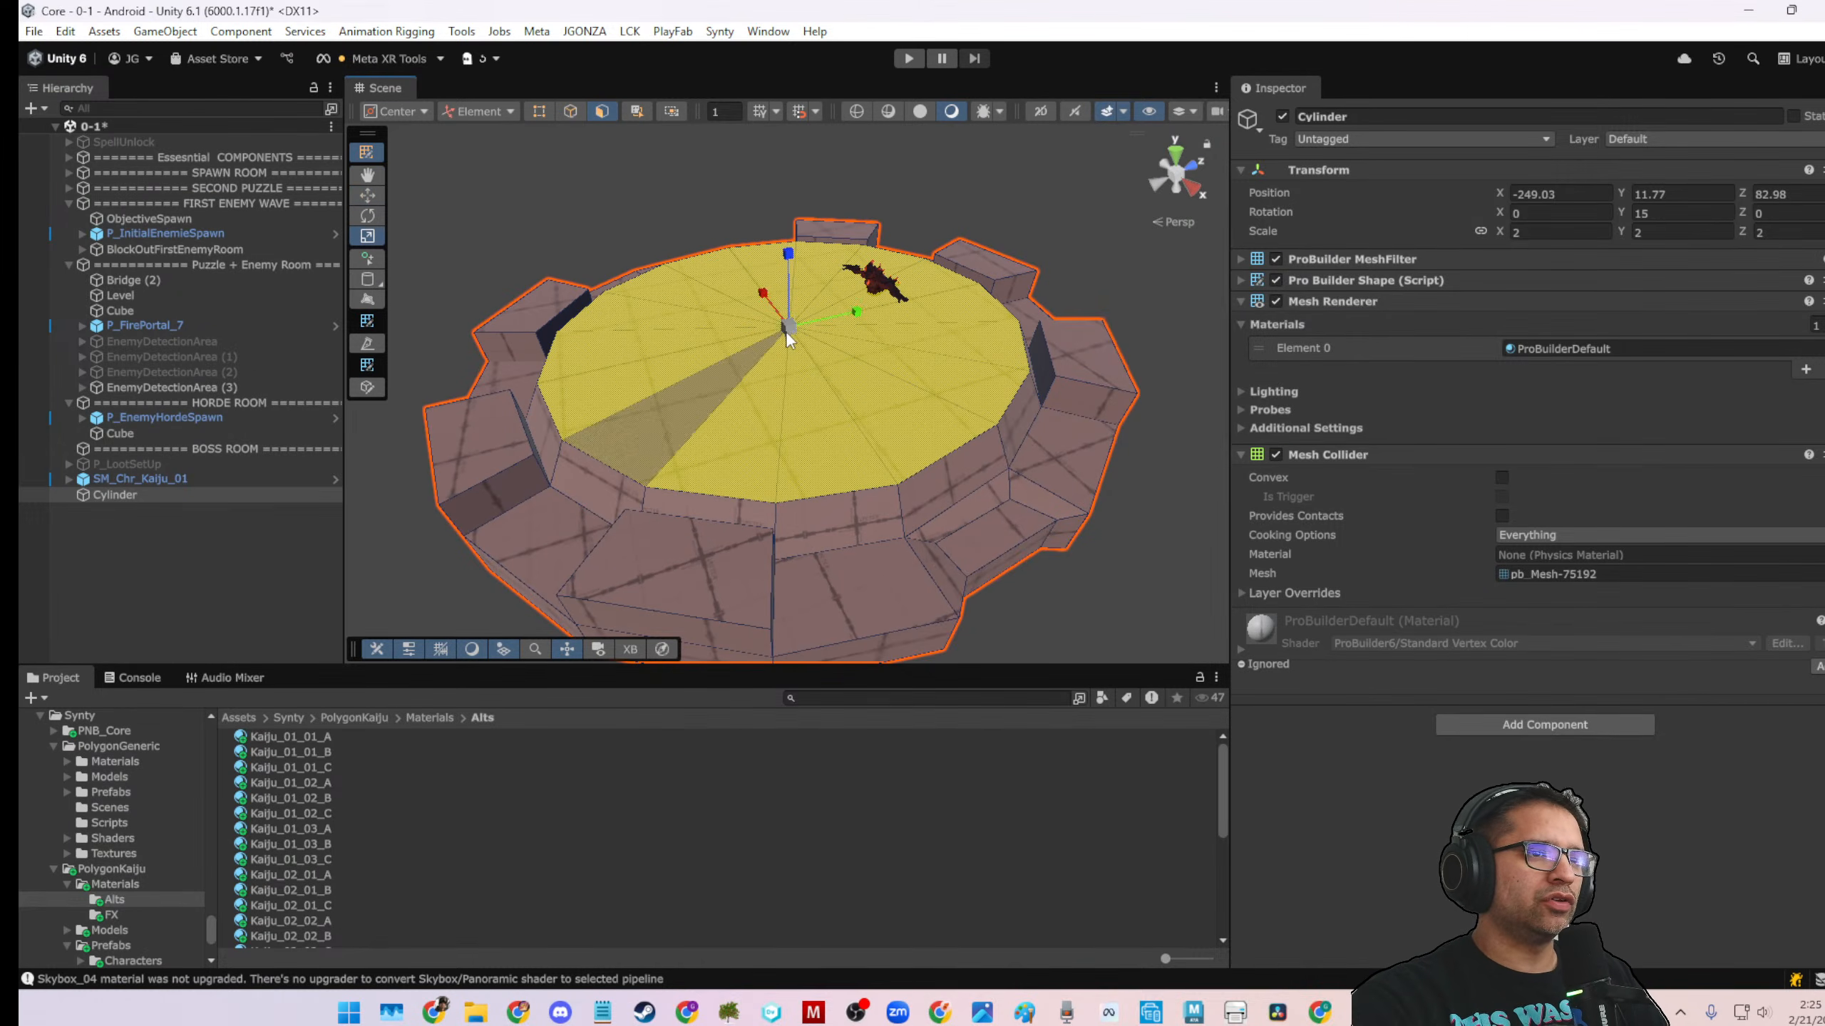
left_click_drag(786, 330, 1128, 342)
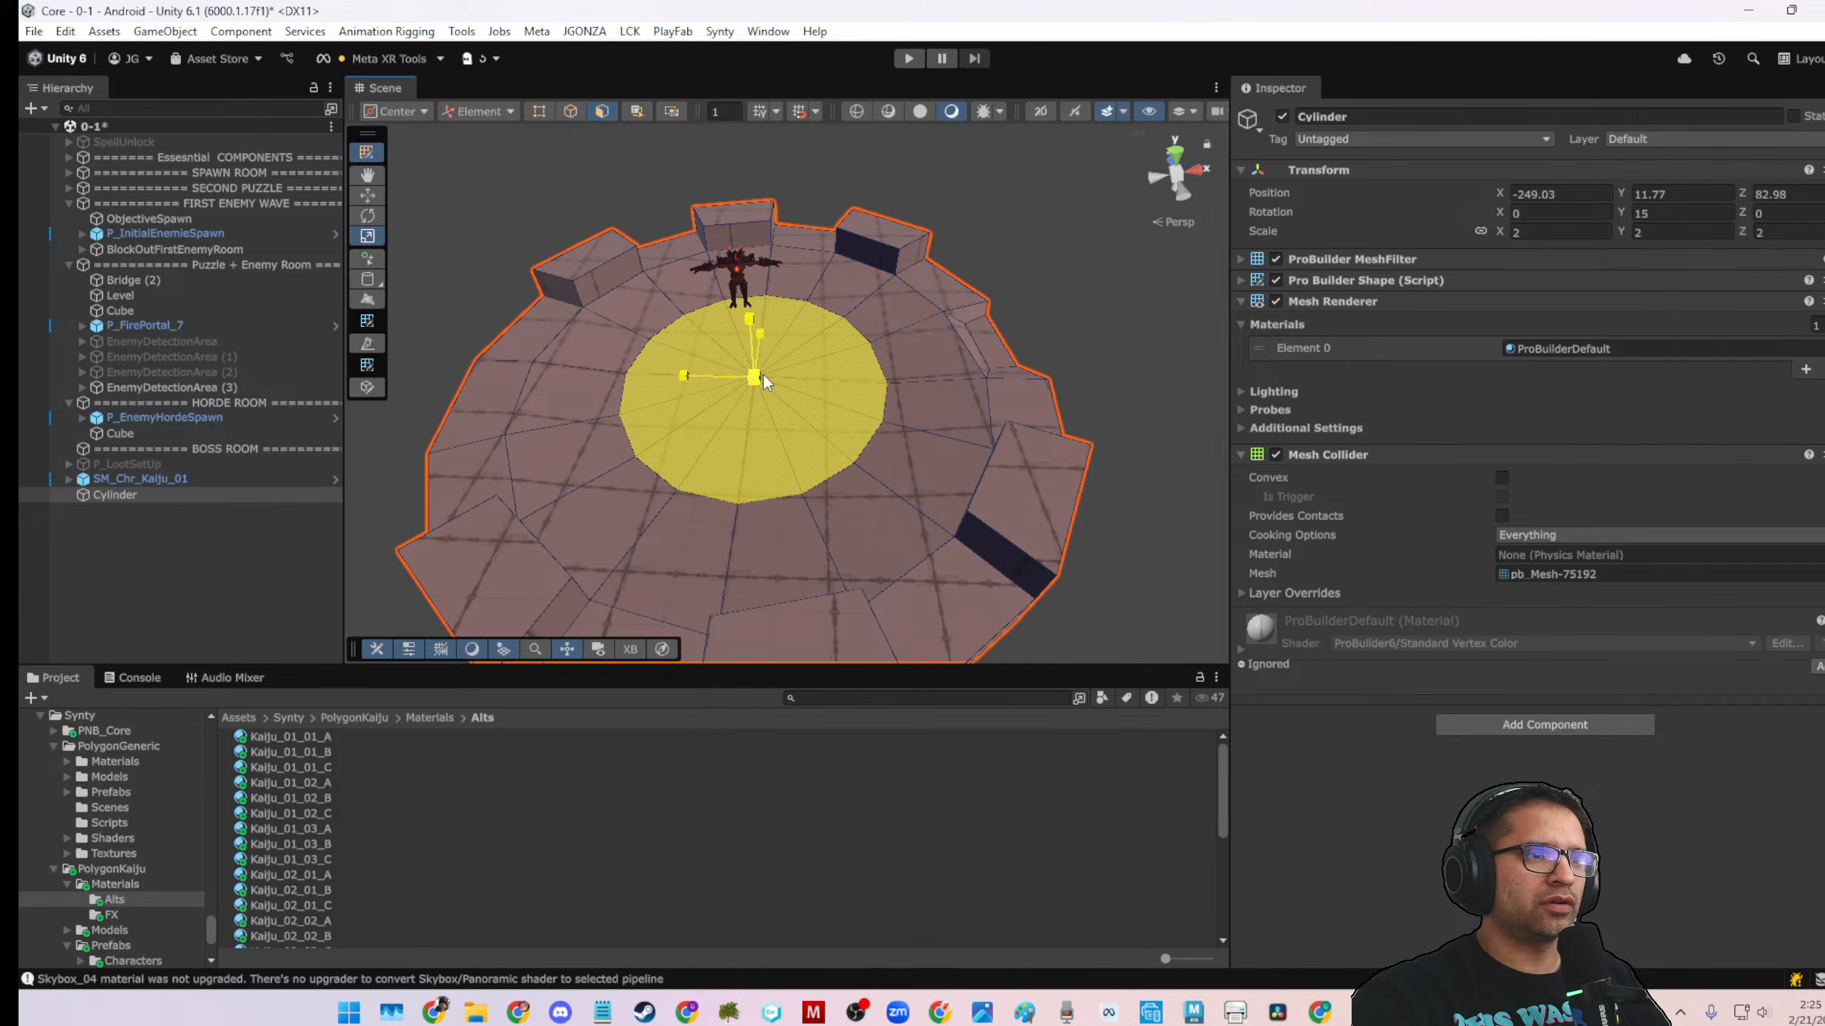
scroll(739, 376, "up", 3)
left_click_drag(738, 426, 808, 247, "alt")
left_click_drag(752, 317, 760, 357)
key("ctrl+e")
left_click_drag(760, 259, 763, 296)
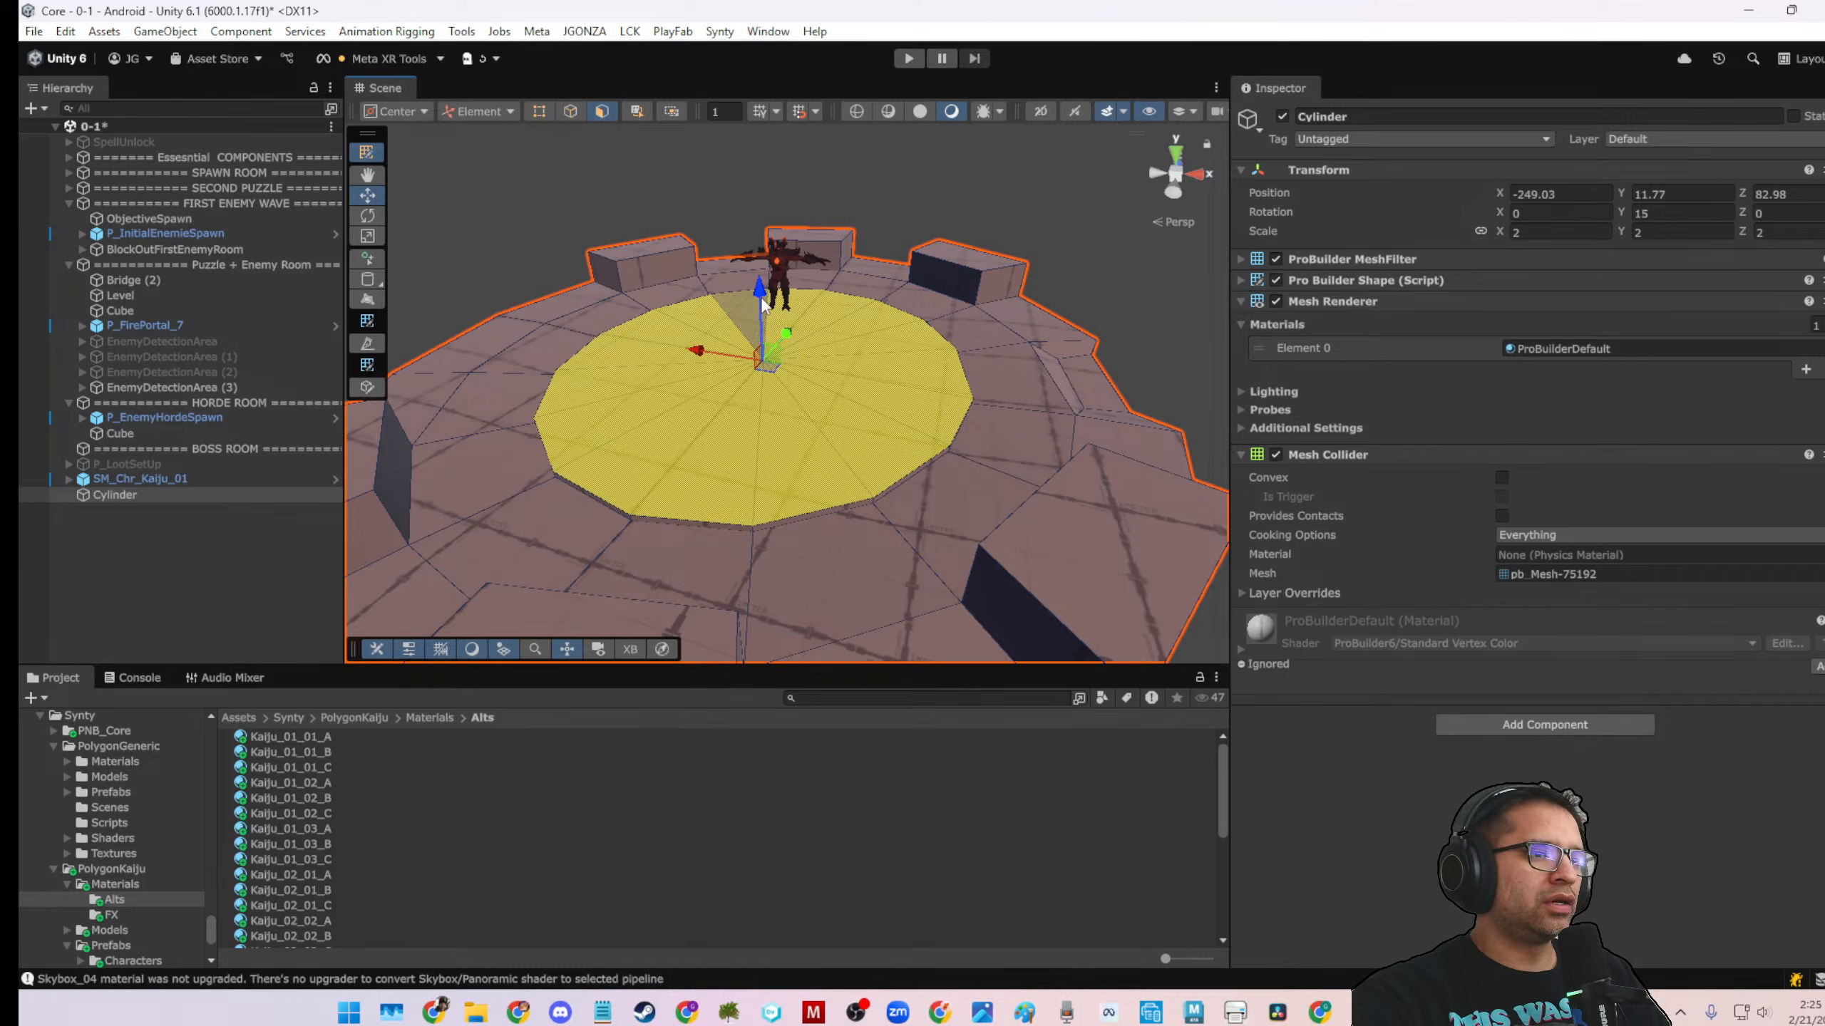
Extrude the central disc's faces again and shrink them into a smaller inner disc
key("ctrl+e")
key("r")
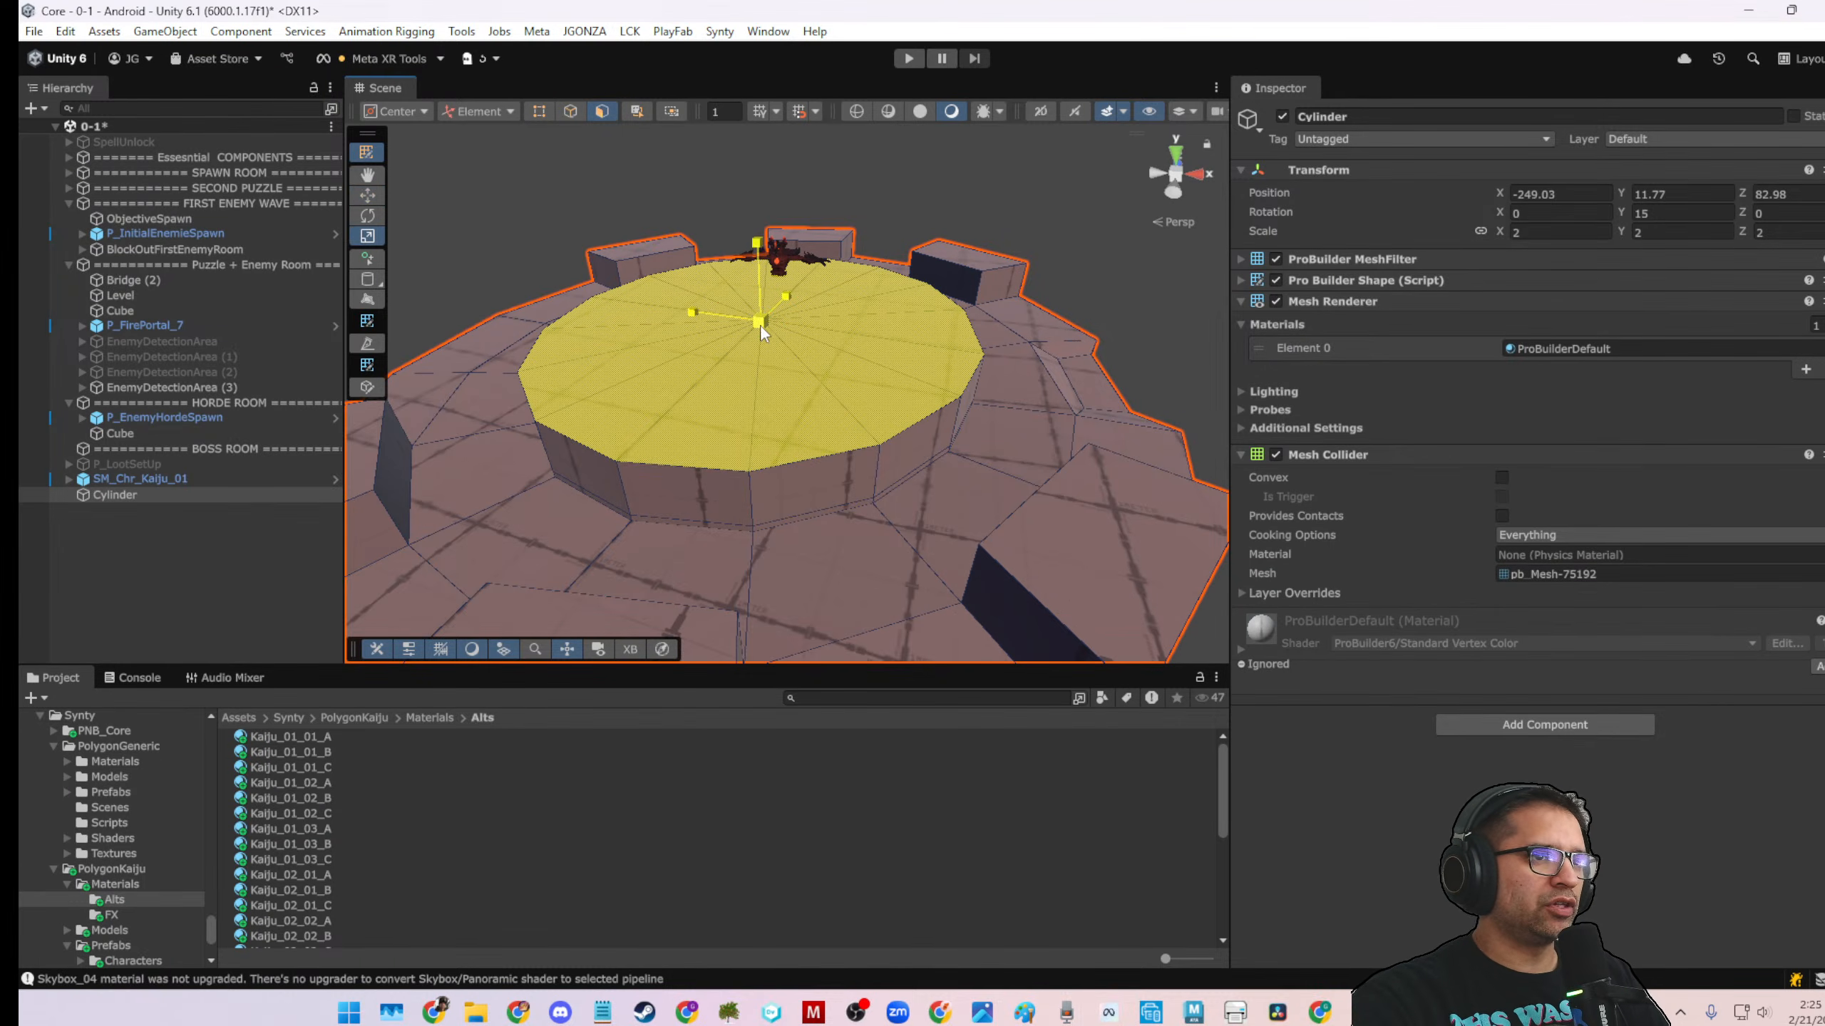
left_click_drag(671, 382, 619, 451)
key("w")
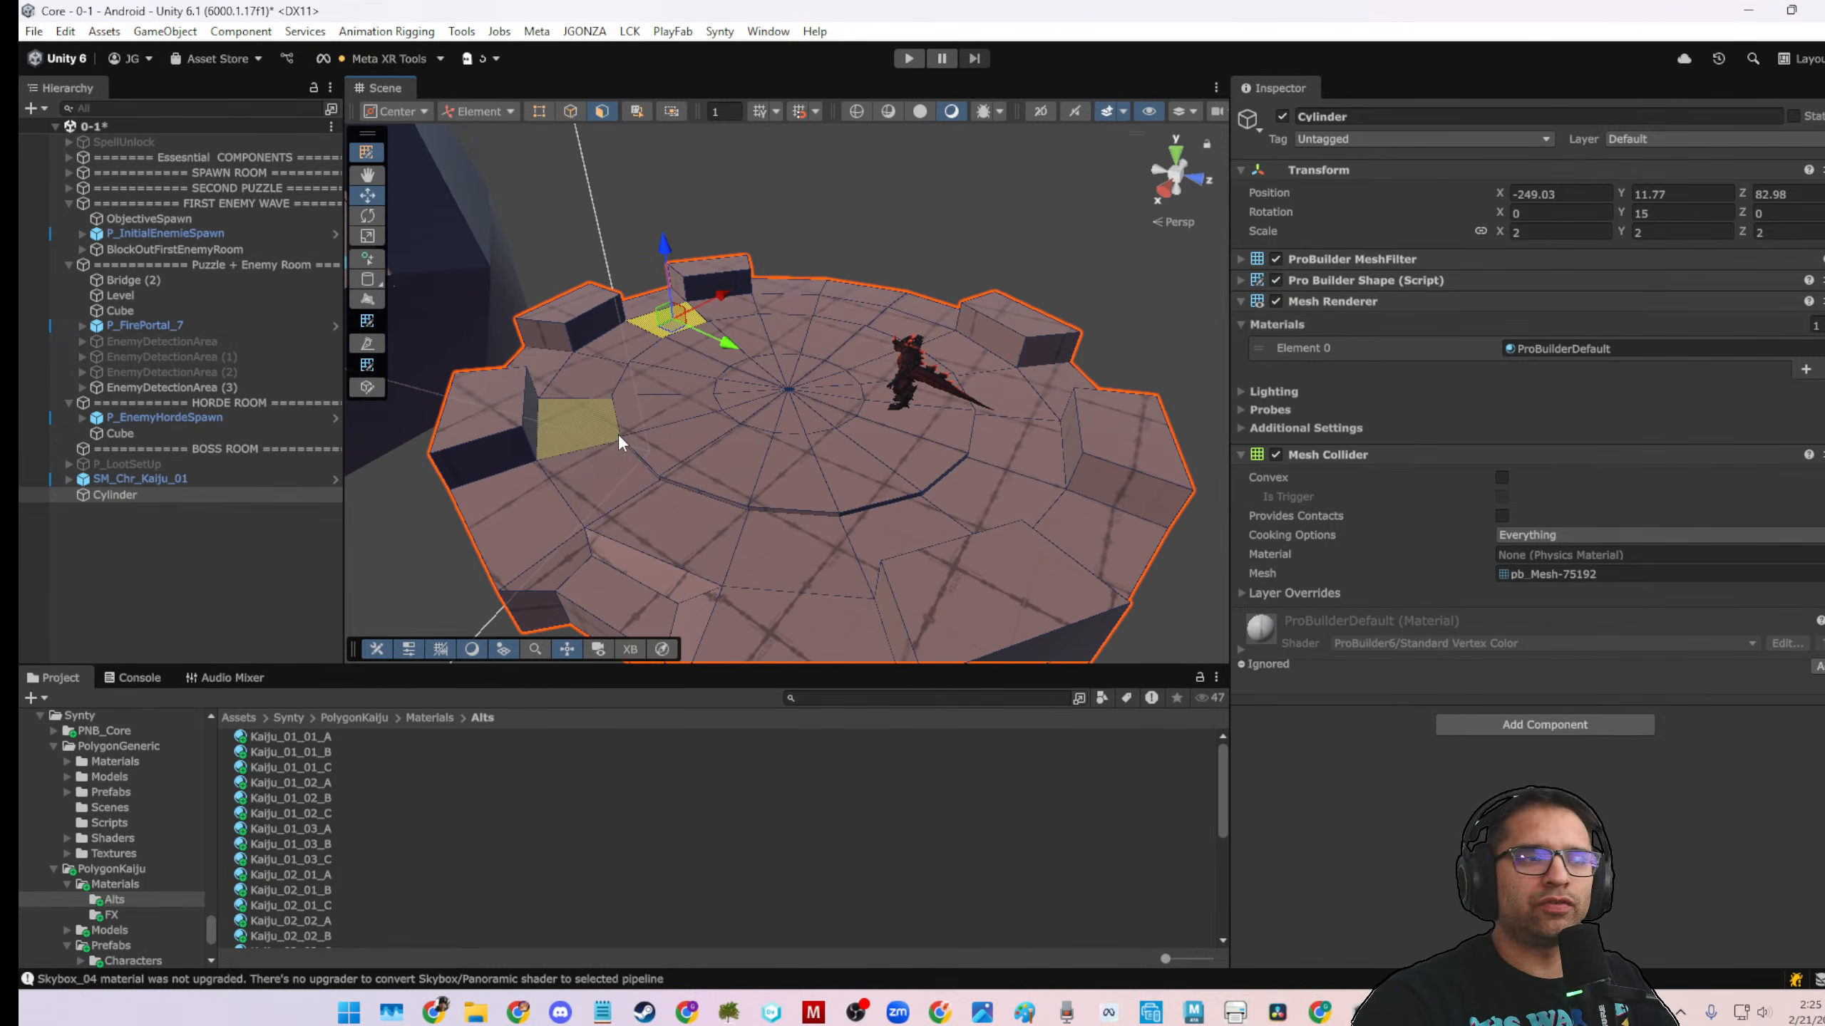
Select all the triangular faces on the underside of the arena platform
scroll(722, 418, "up", 4)
scroll(892, 438, "down", 6)
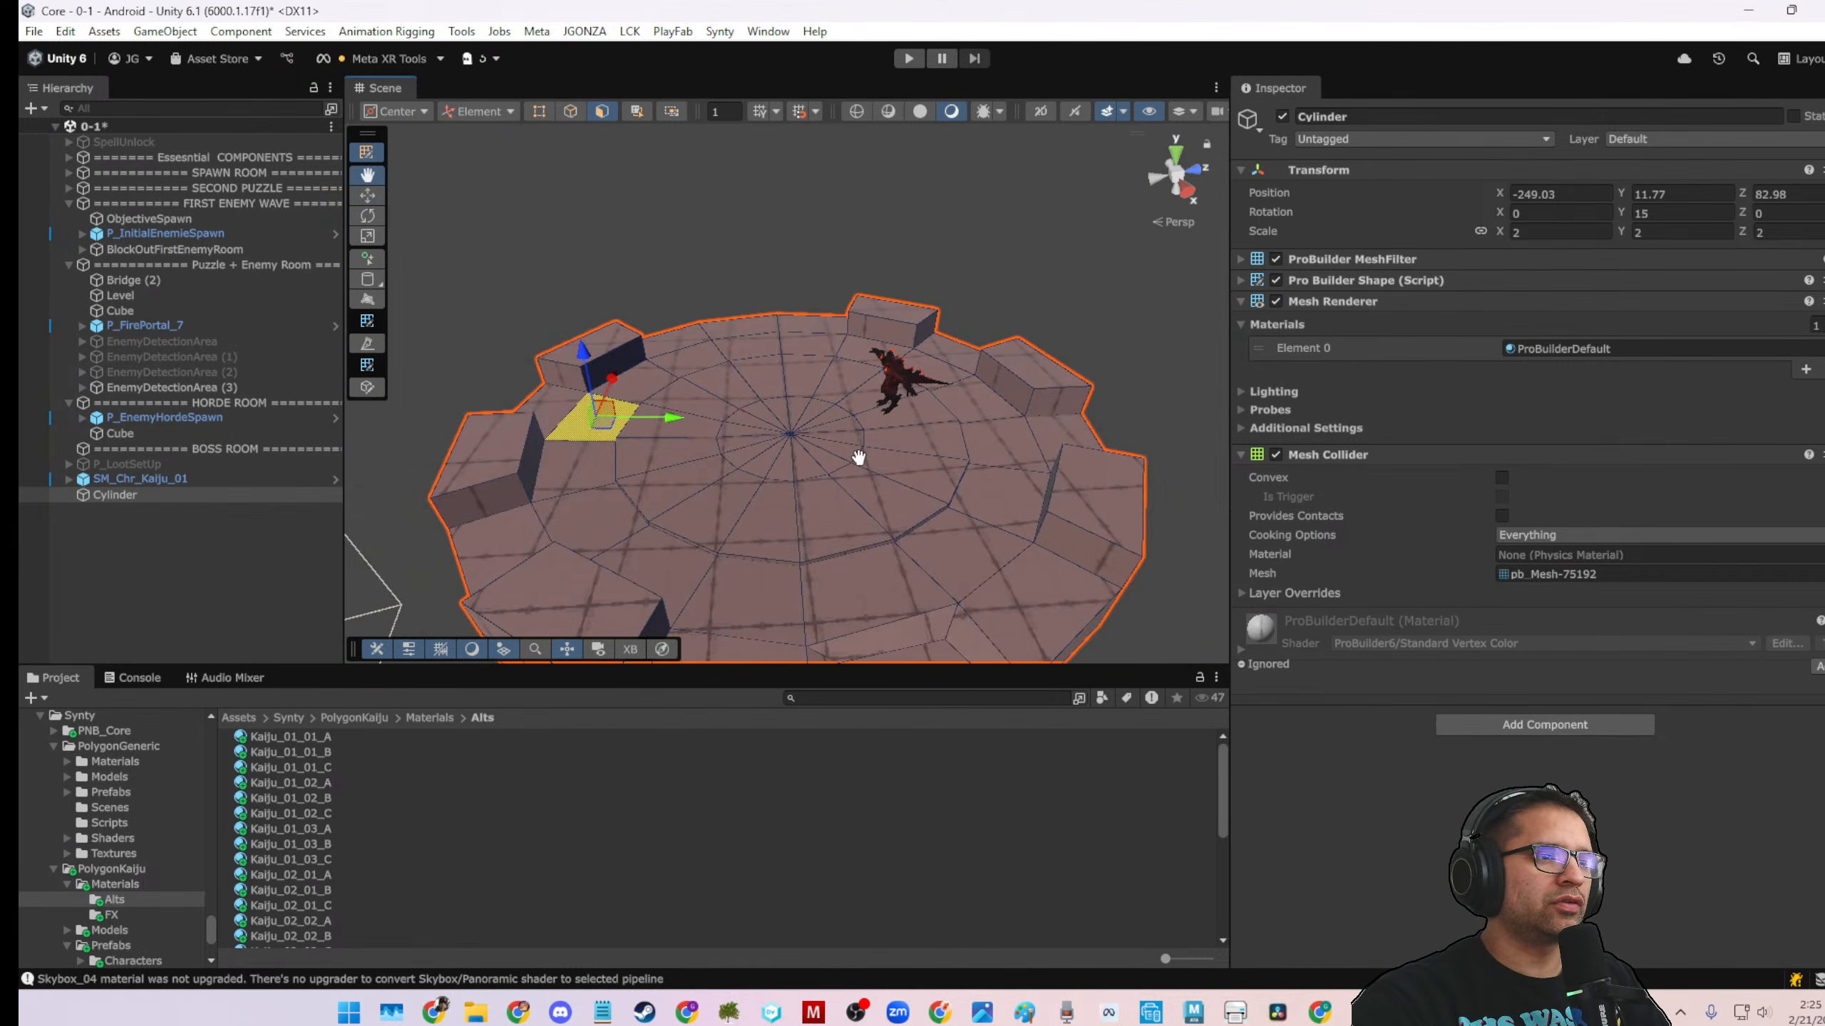
middle_click_drag(858, 458, 938, 404)
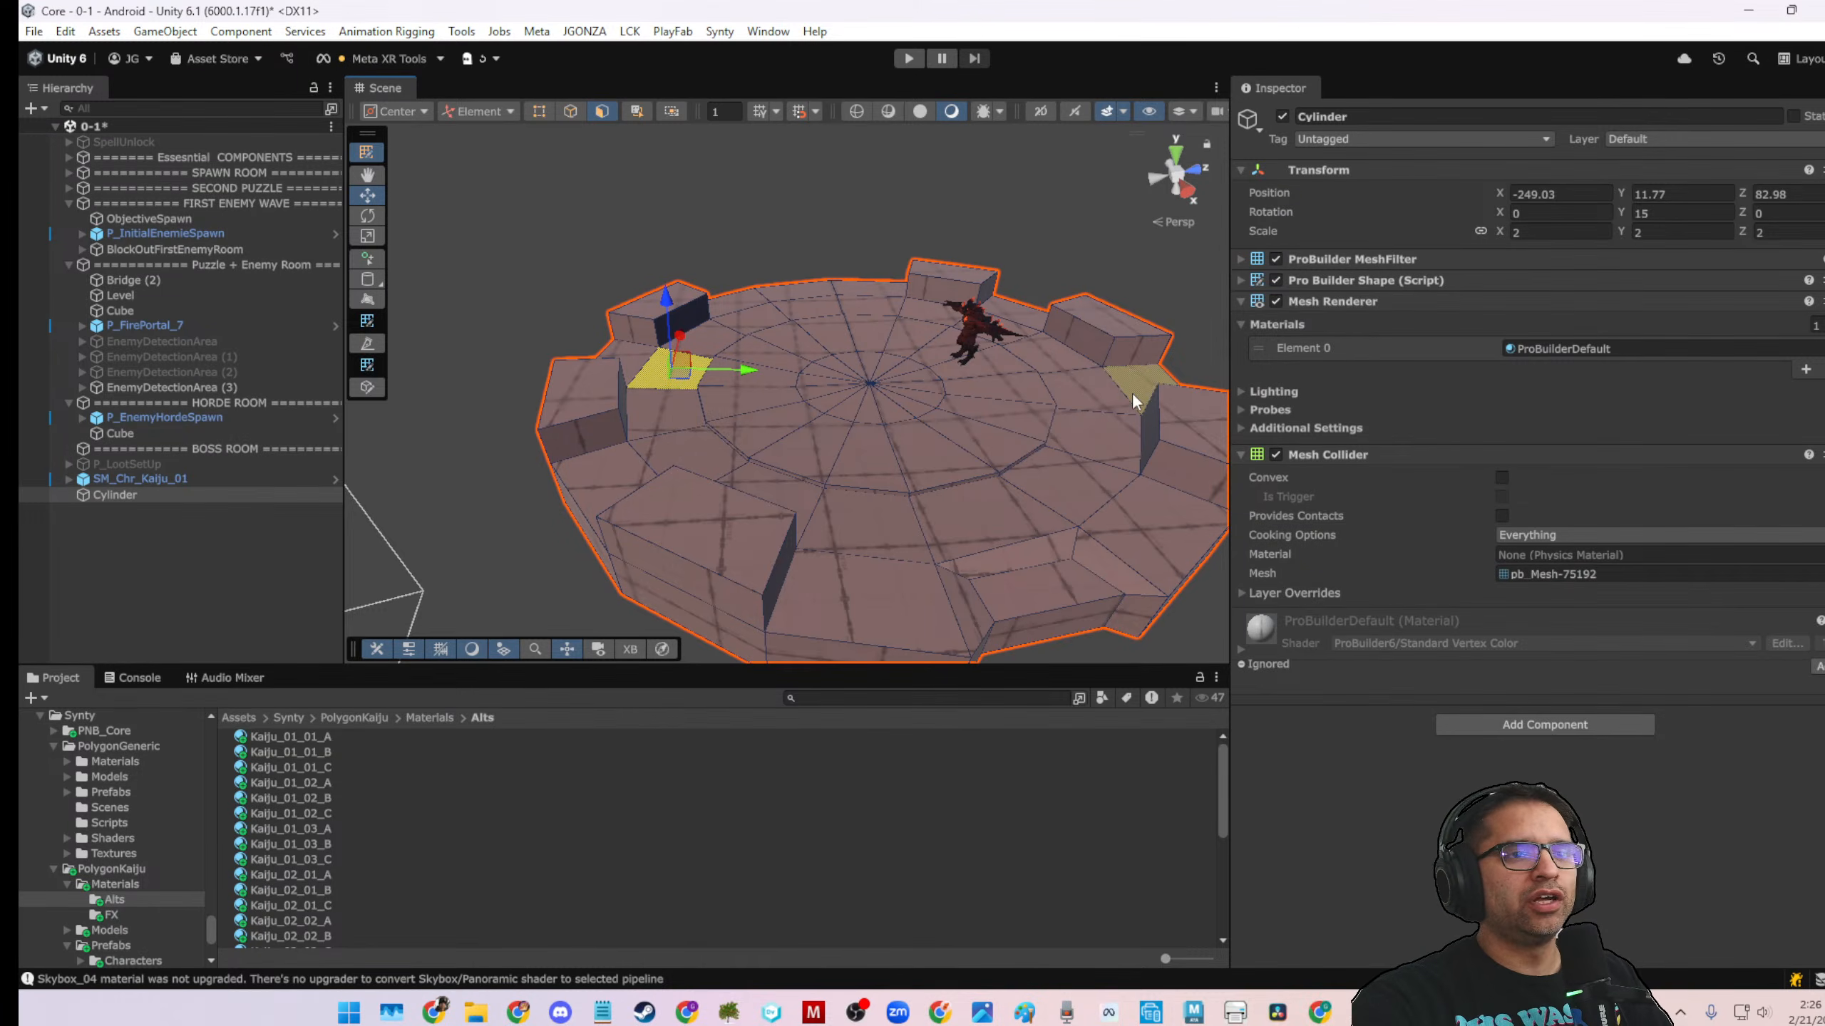
left_click_drag(1122, 386, 795, 280, "alt")
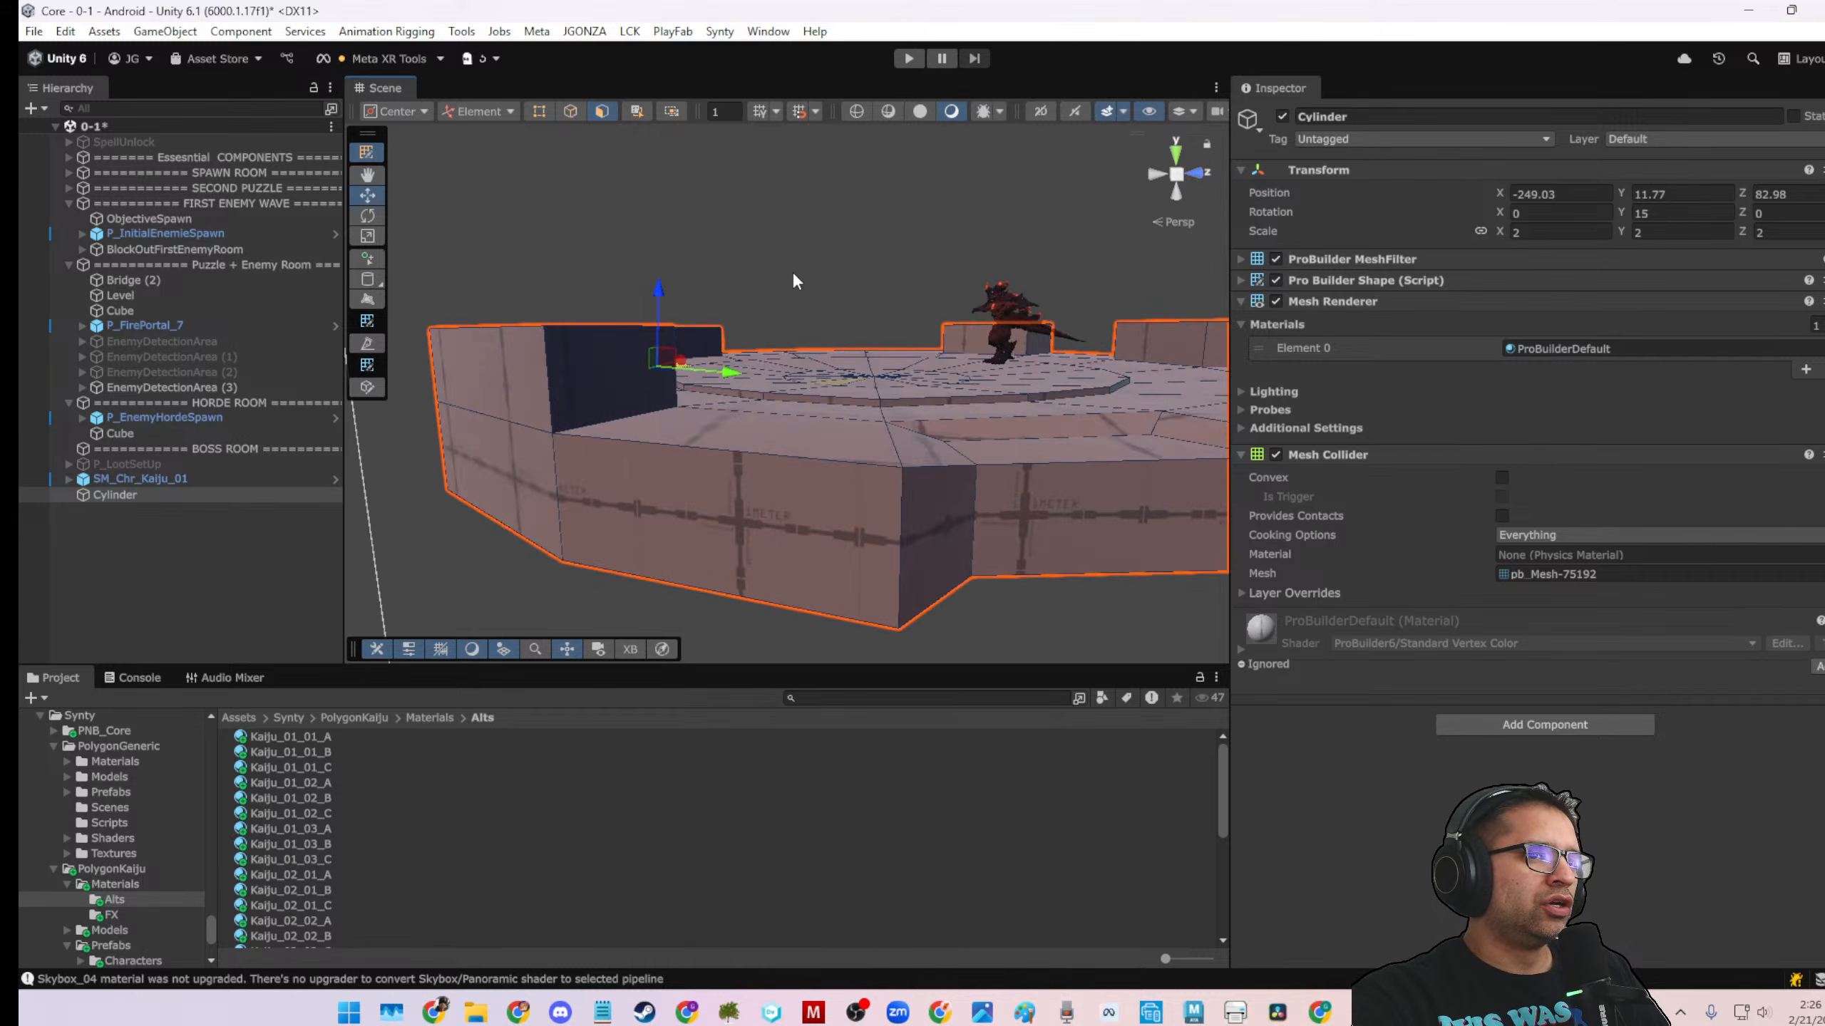
scroll(904, 440, "down", 6)
left_click_drag(906, 414, 886, 375, "alt")
scroll(911, 436, "up", 8)
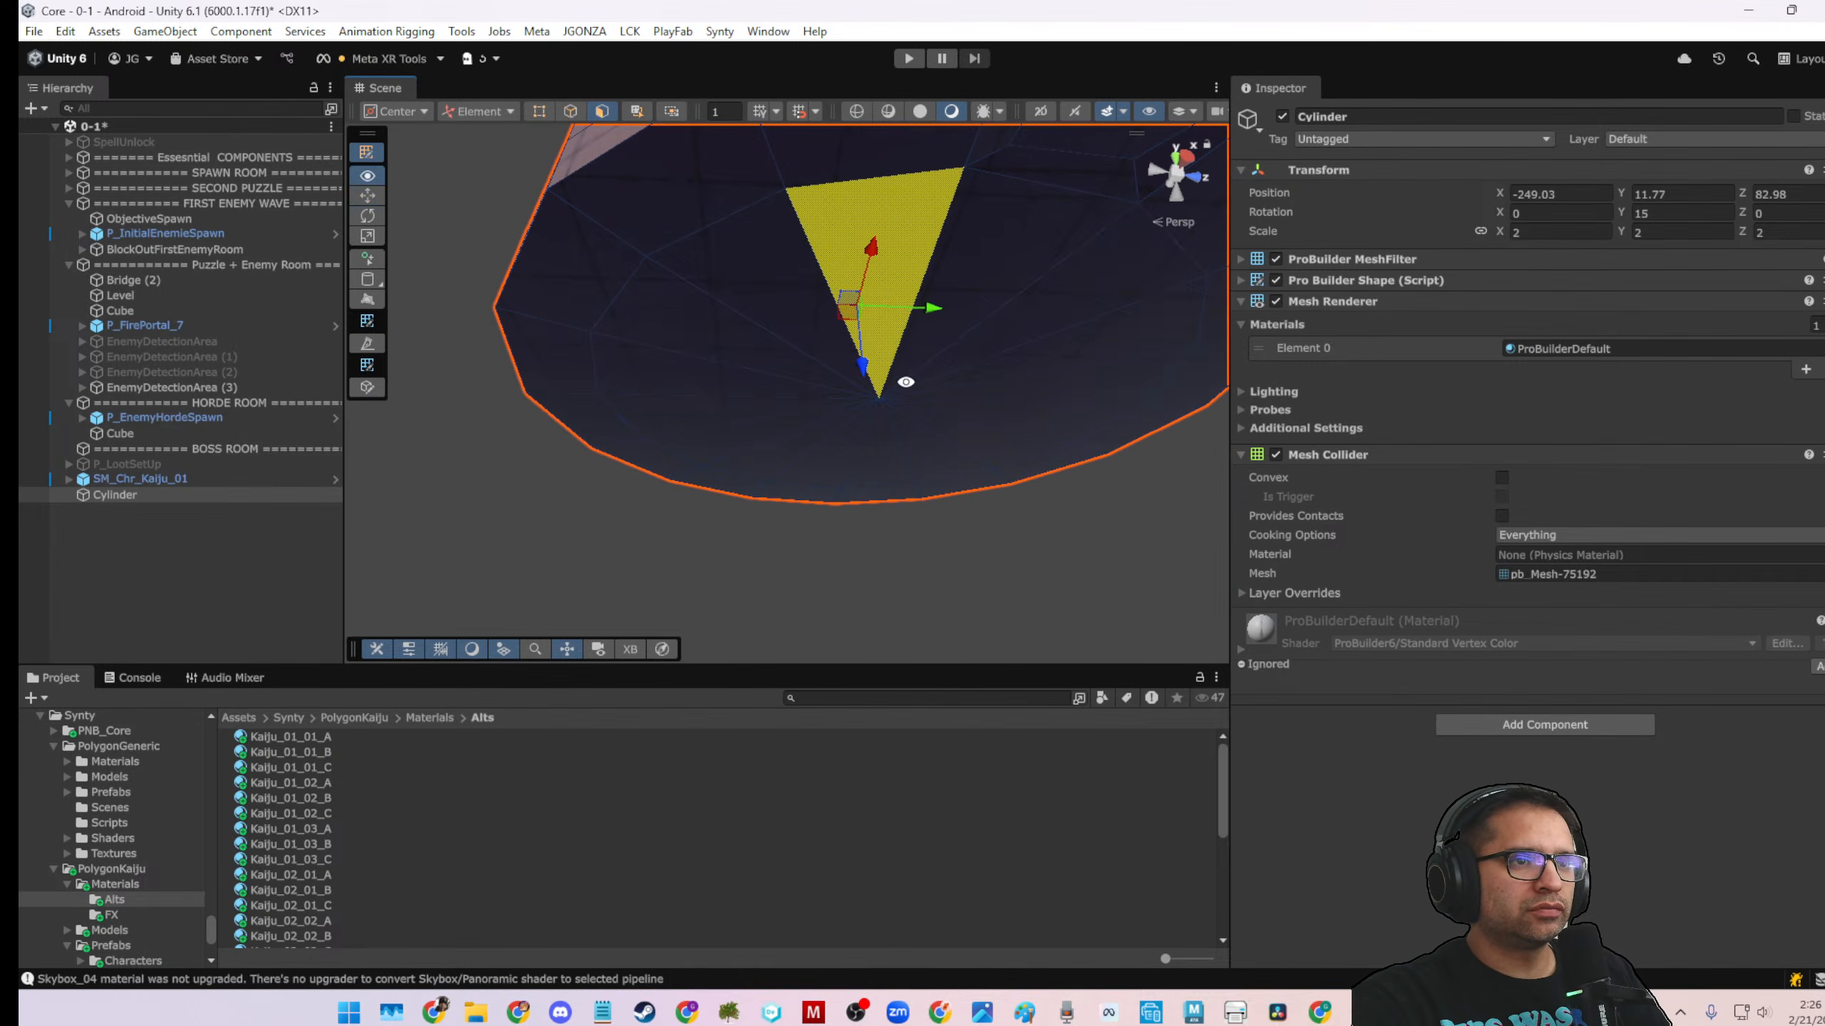
left_click(1010, 324, "shift")
left_click(1029, 366, "shift")
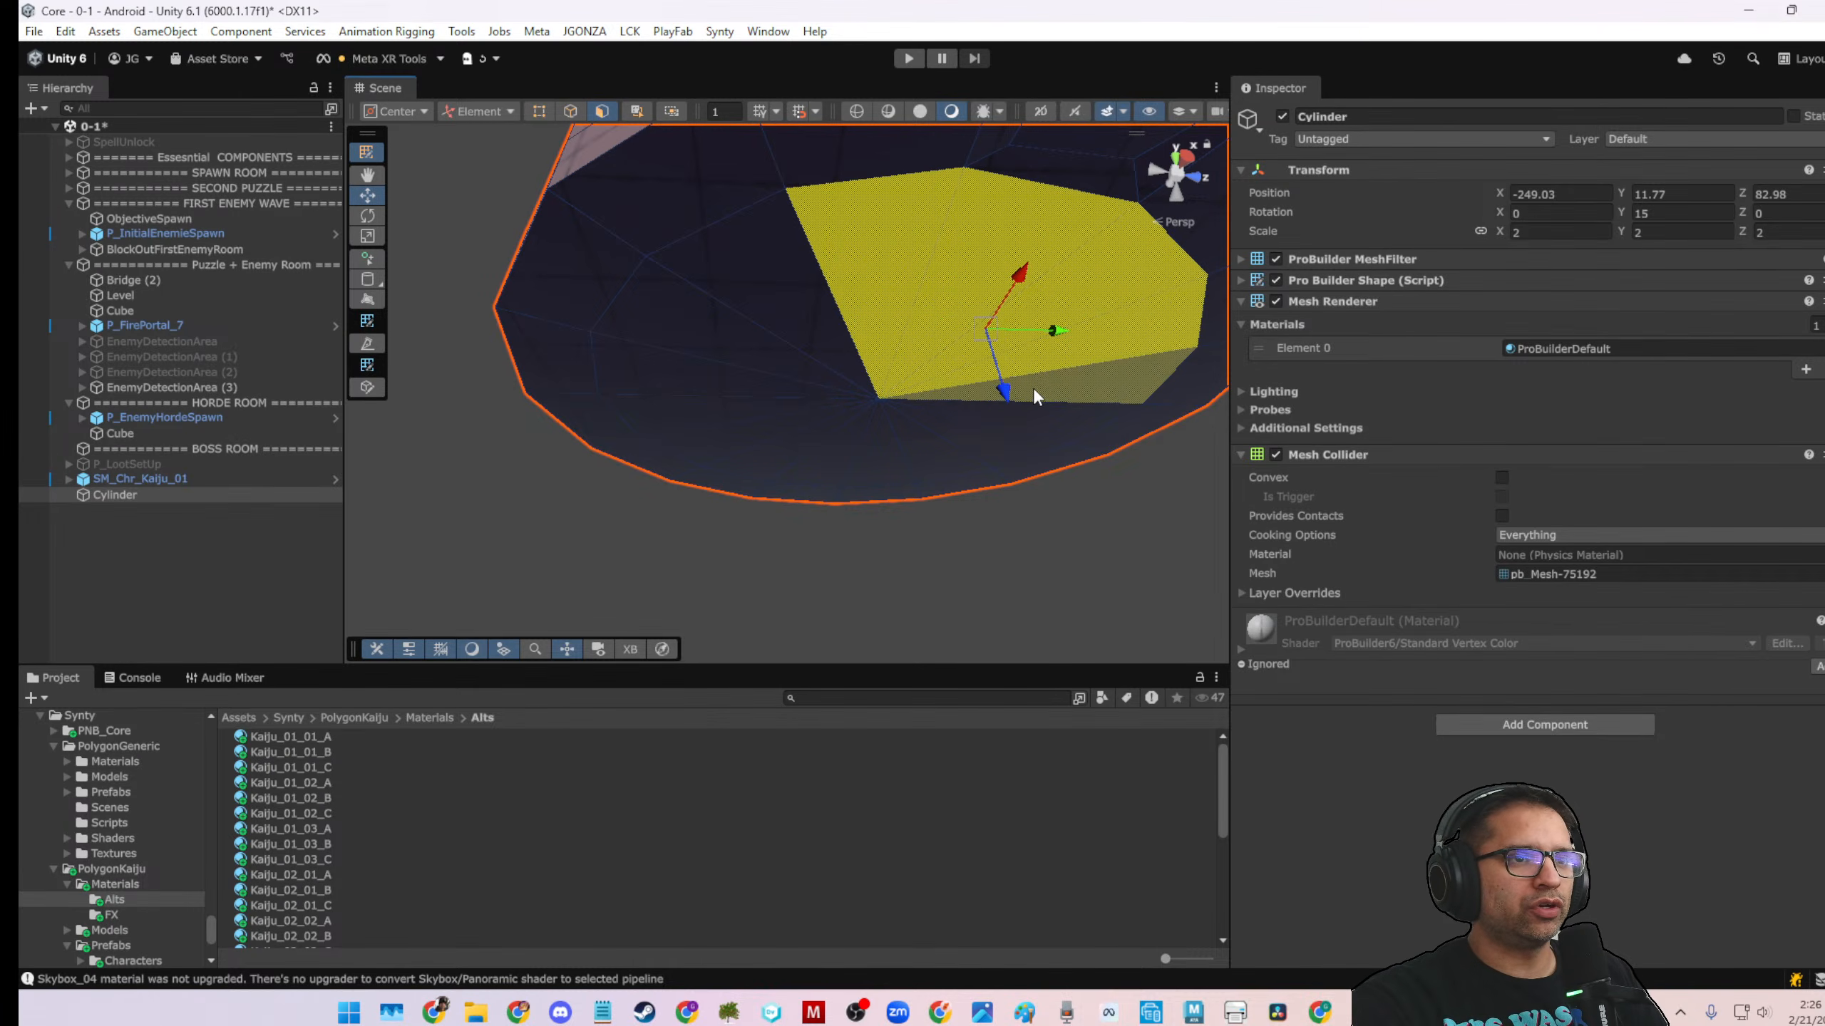
left_click(1028, 403, "shift")
left_click(1010, 424, "shift")
left_click(992, 430, "shift")
left_click(933, 447, "shift")
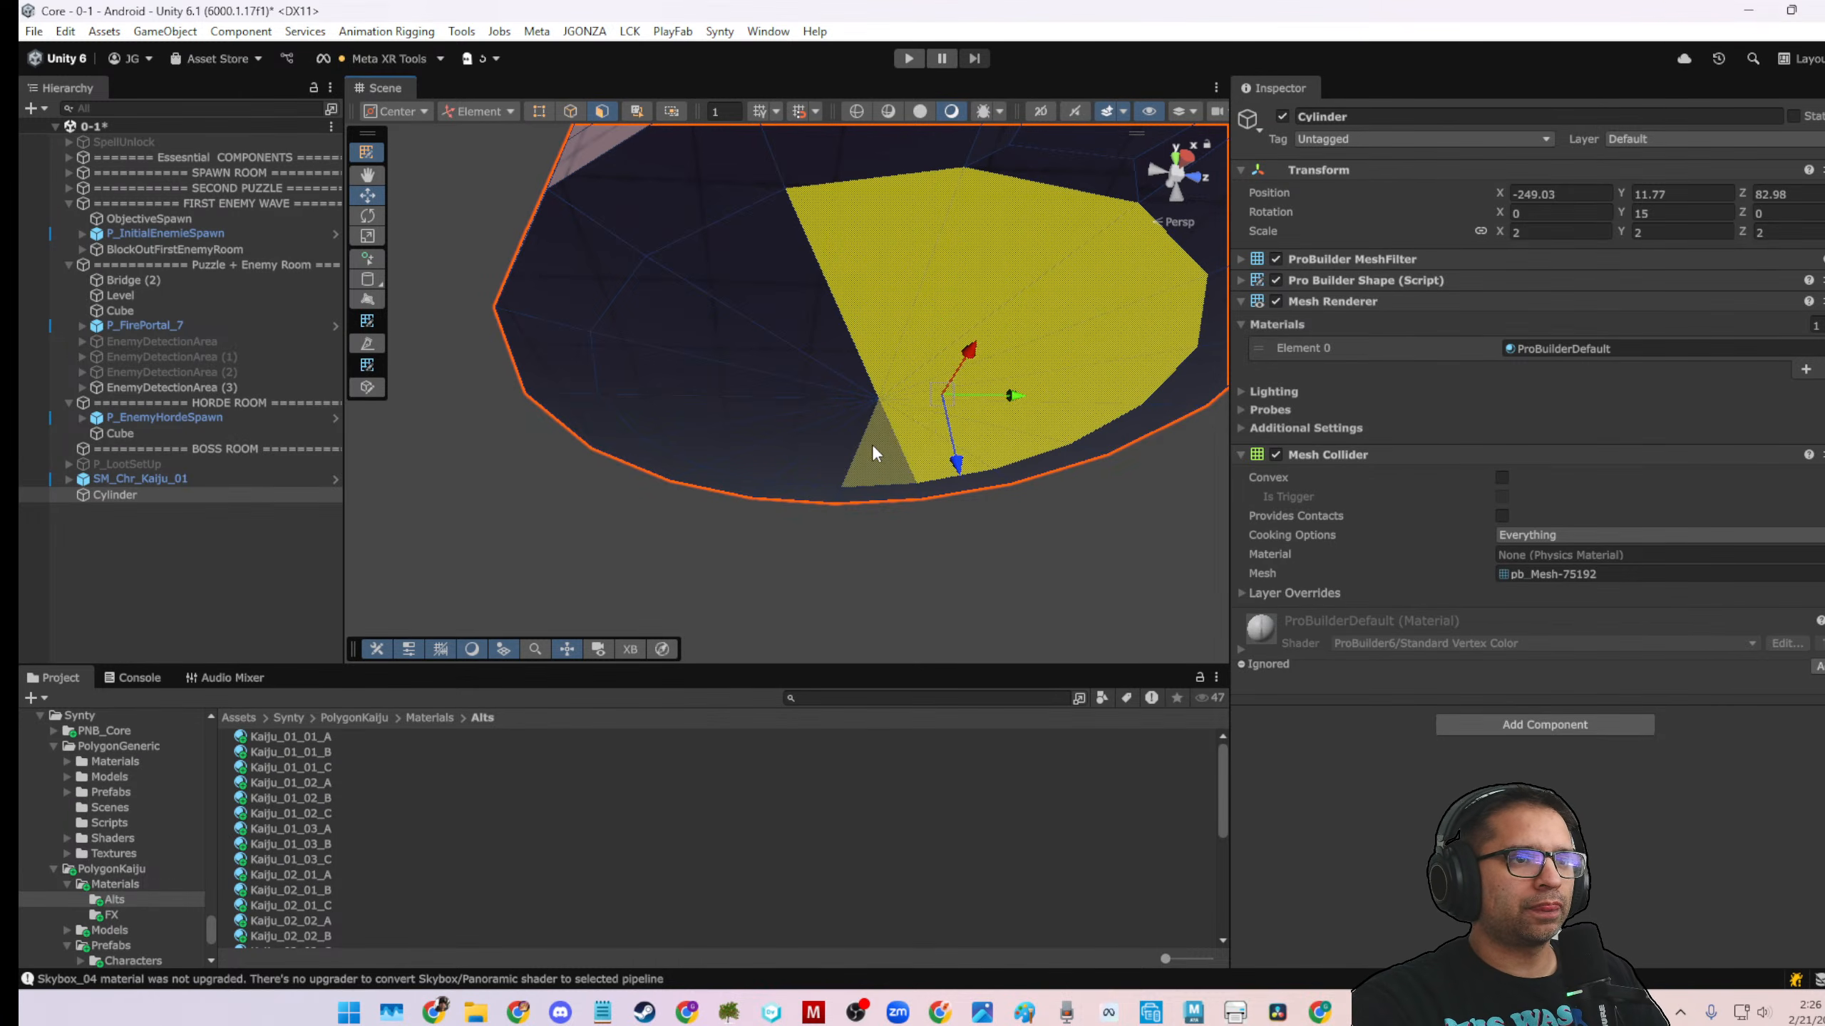
left_click(872, 444, "shift")
left_click(842, 445, "shift")
left_click(803, 441, "shift")
left_click(763, 427, "shift")
left_click(733, 403, "shift")
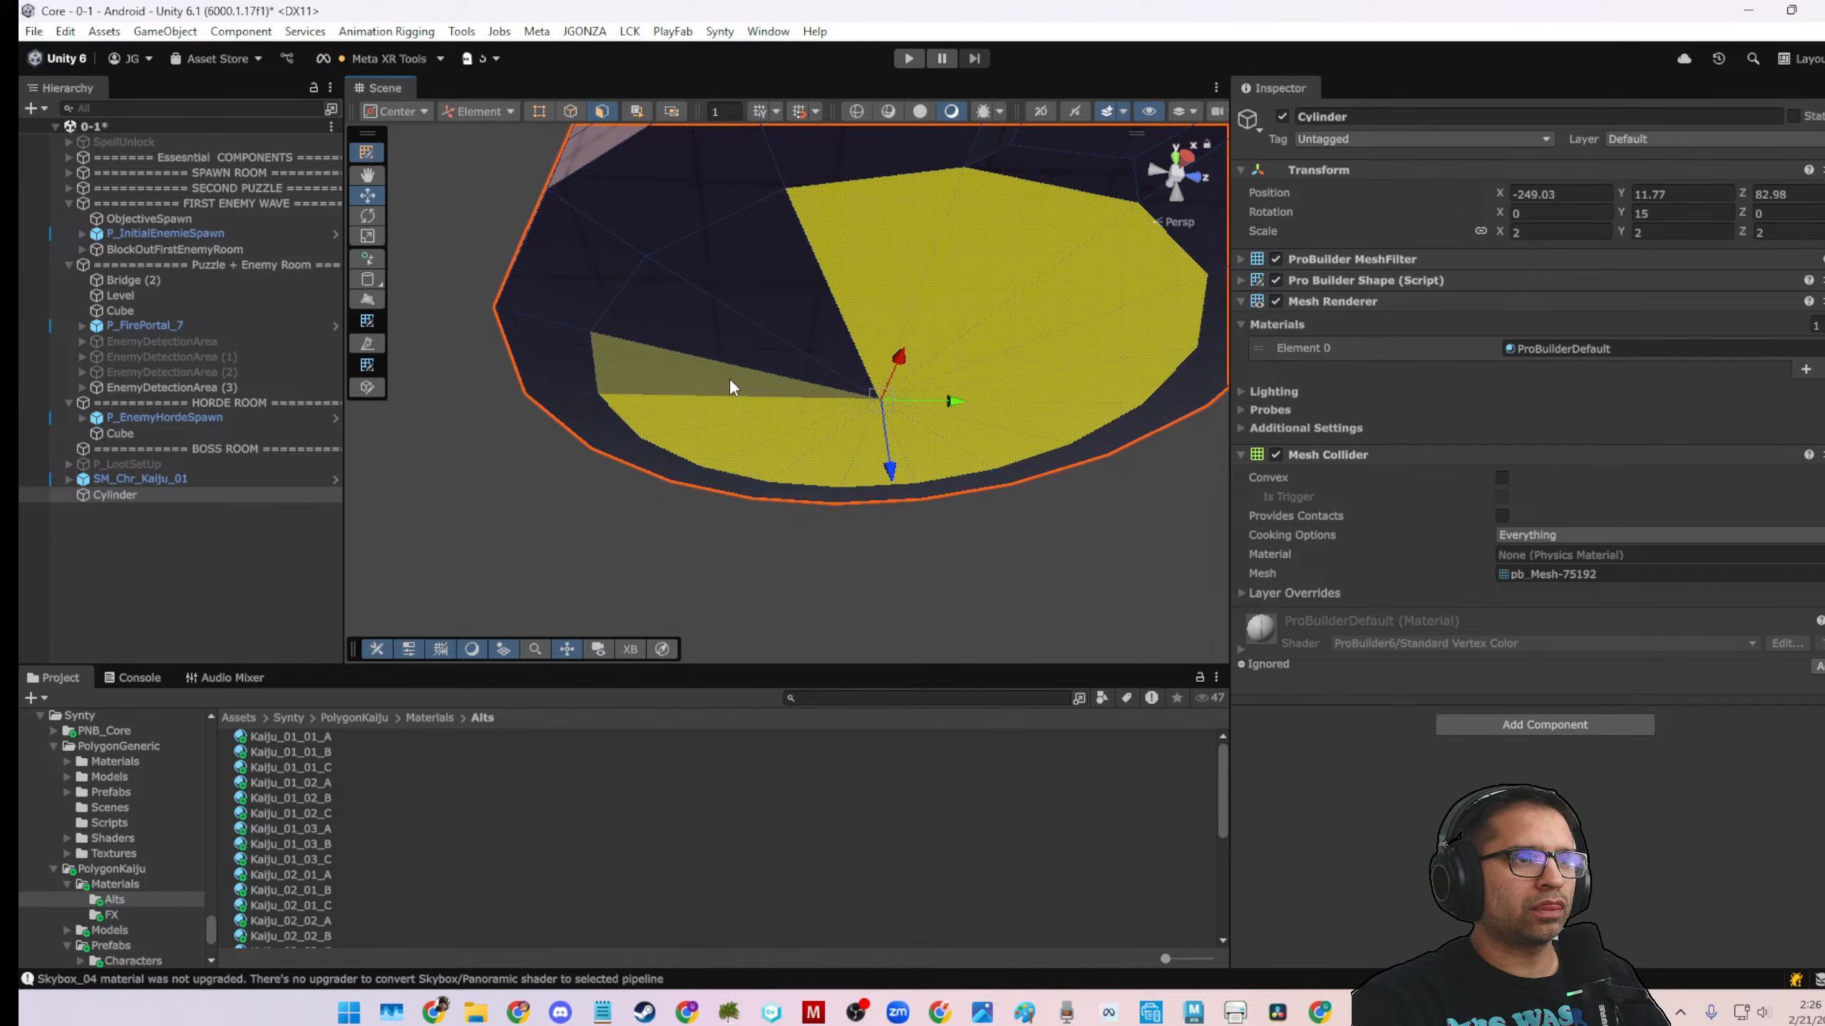
left_click(730, 376, "shift")
left_click(734, 314, "shift")
left_click(794, 304, "shift")
Extrude the underside faces far downward and scale them smaller to give the platform a tapered base
scroll(885, 381, "down", 3)
left_click_drag(886, 384, 881, 442, "alt")
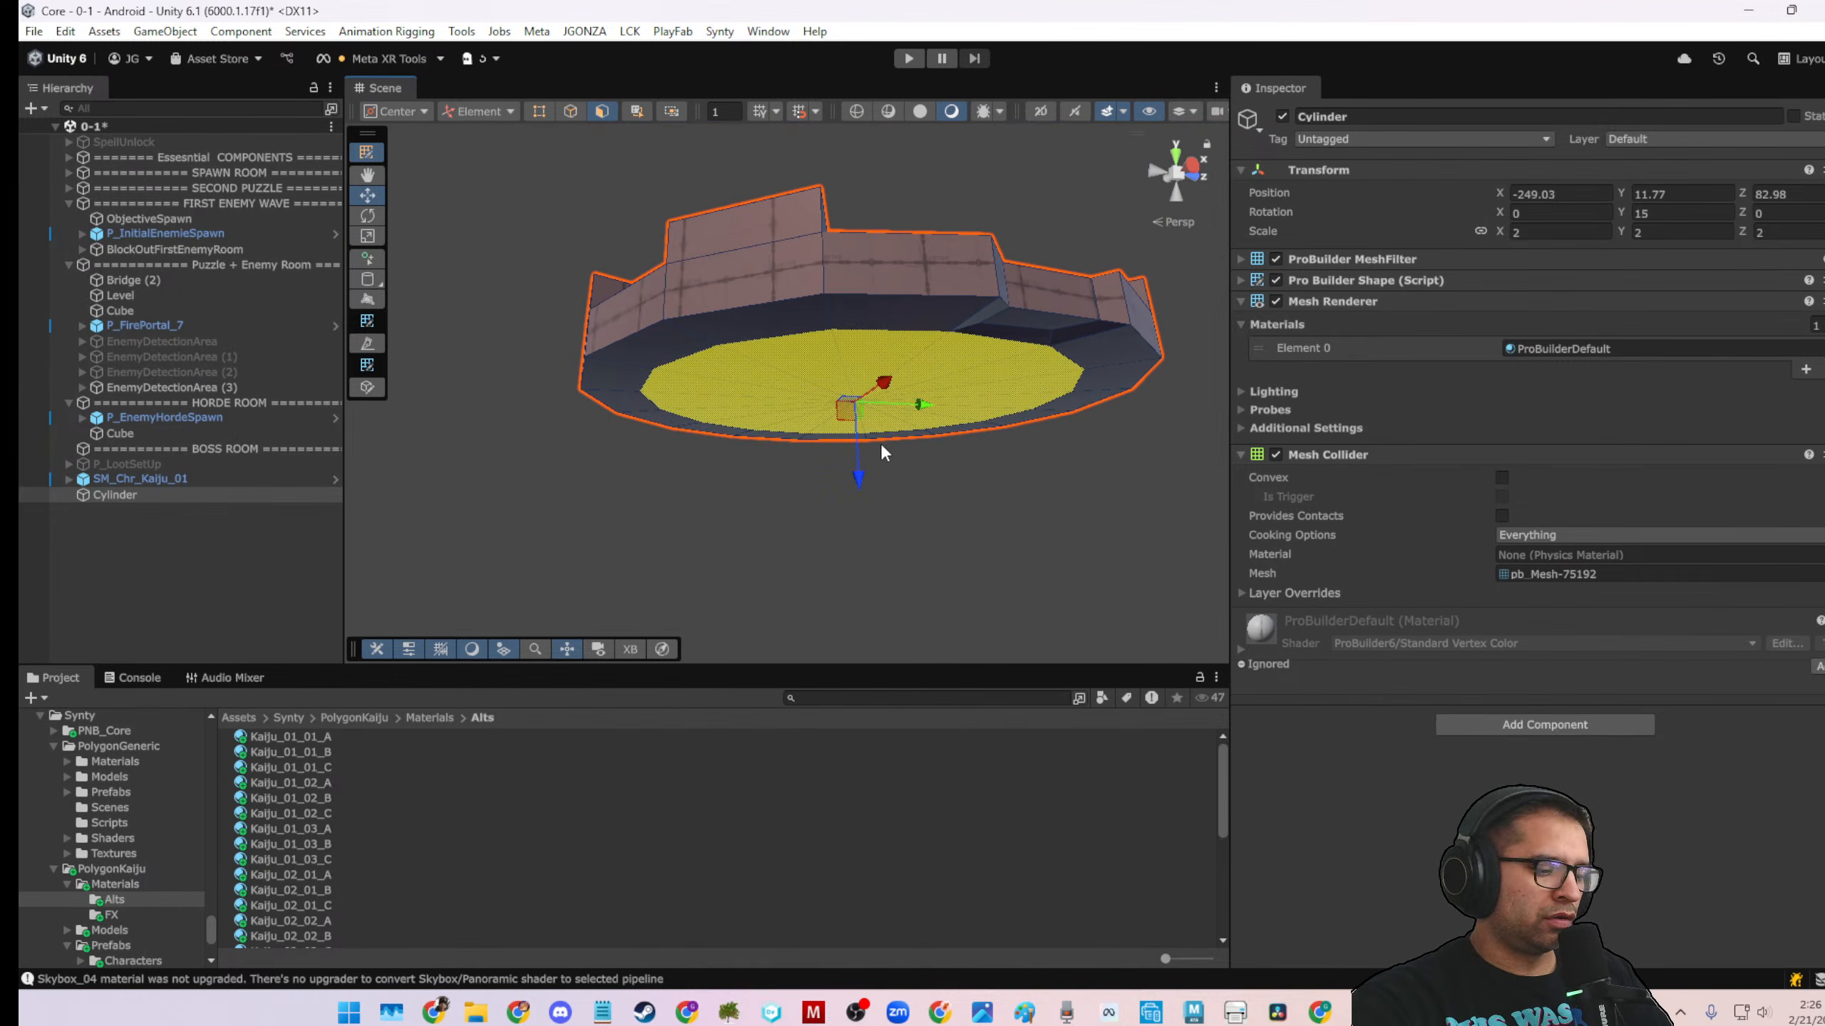
key("ctrl+e")
left_click_drag(859, 507, 858, 654)
left_click_drag(852, 542, 697, 600, "alt")
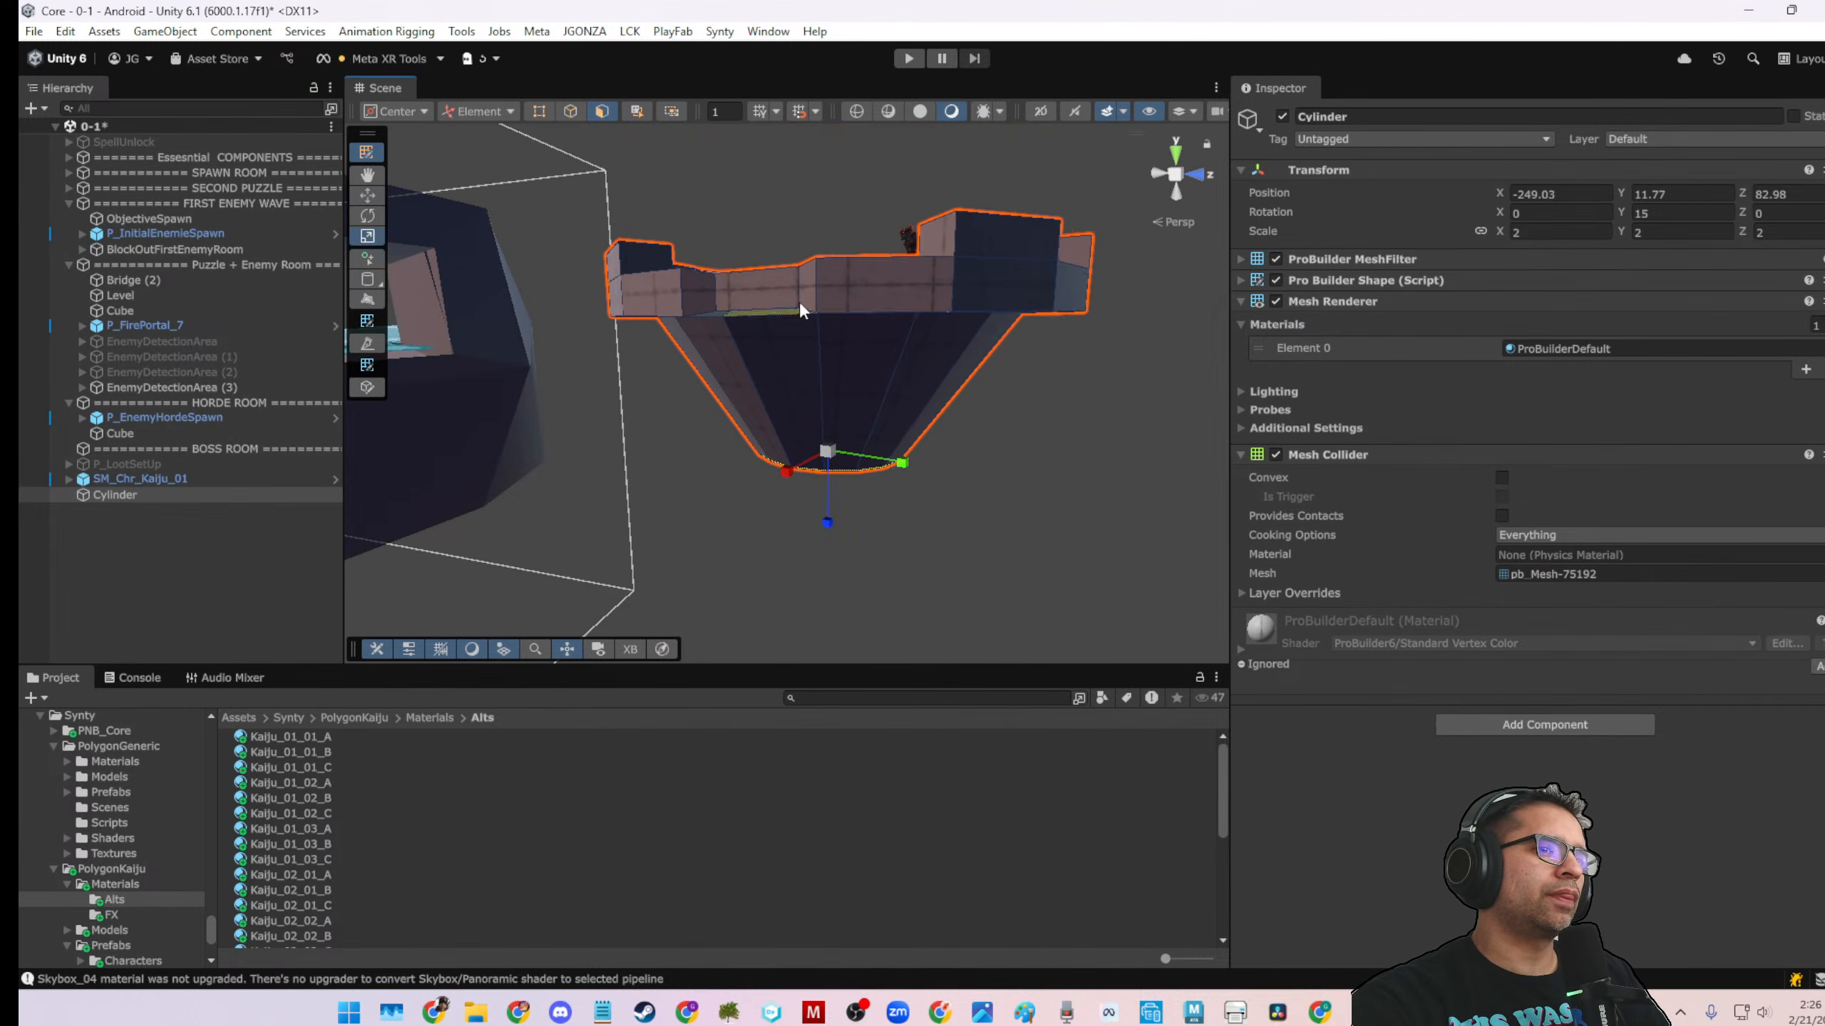
left_click_drag(799, 303, 1006, 345, "alt")
scroll(762, 466, "up", 3)
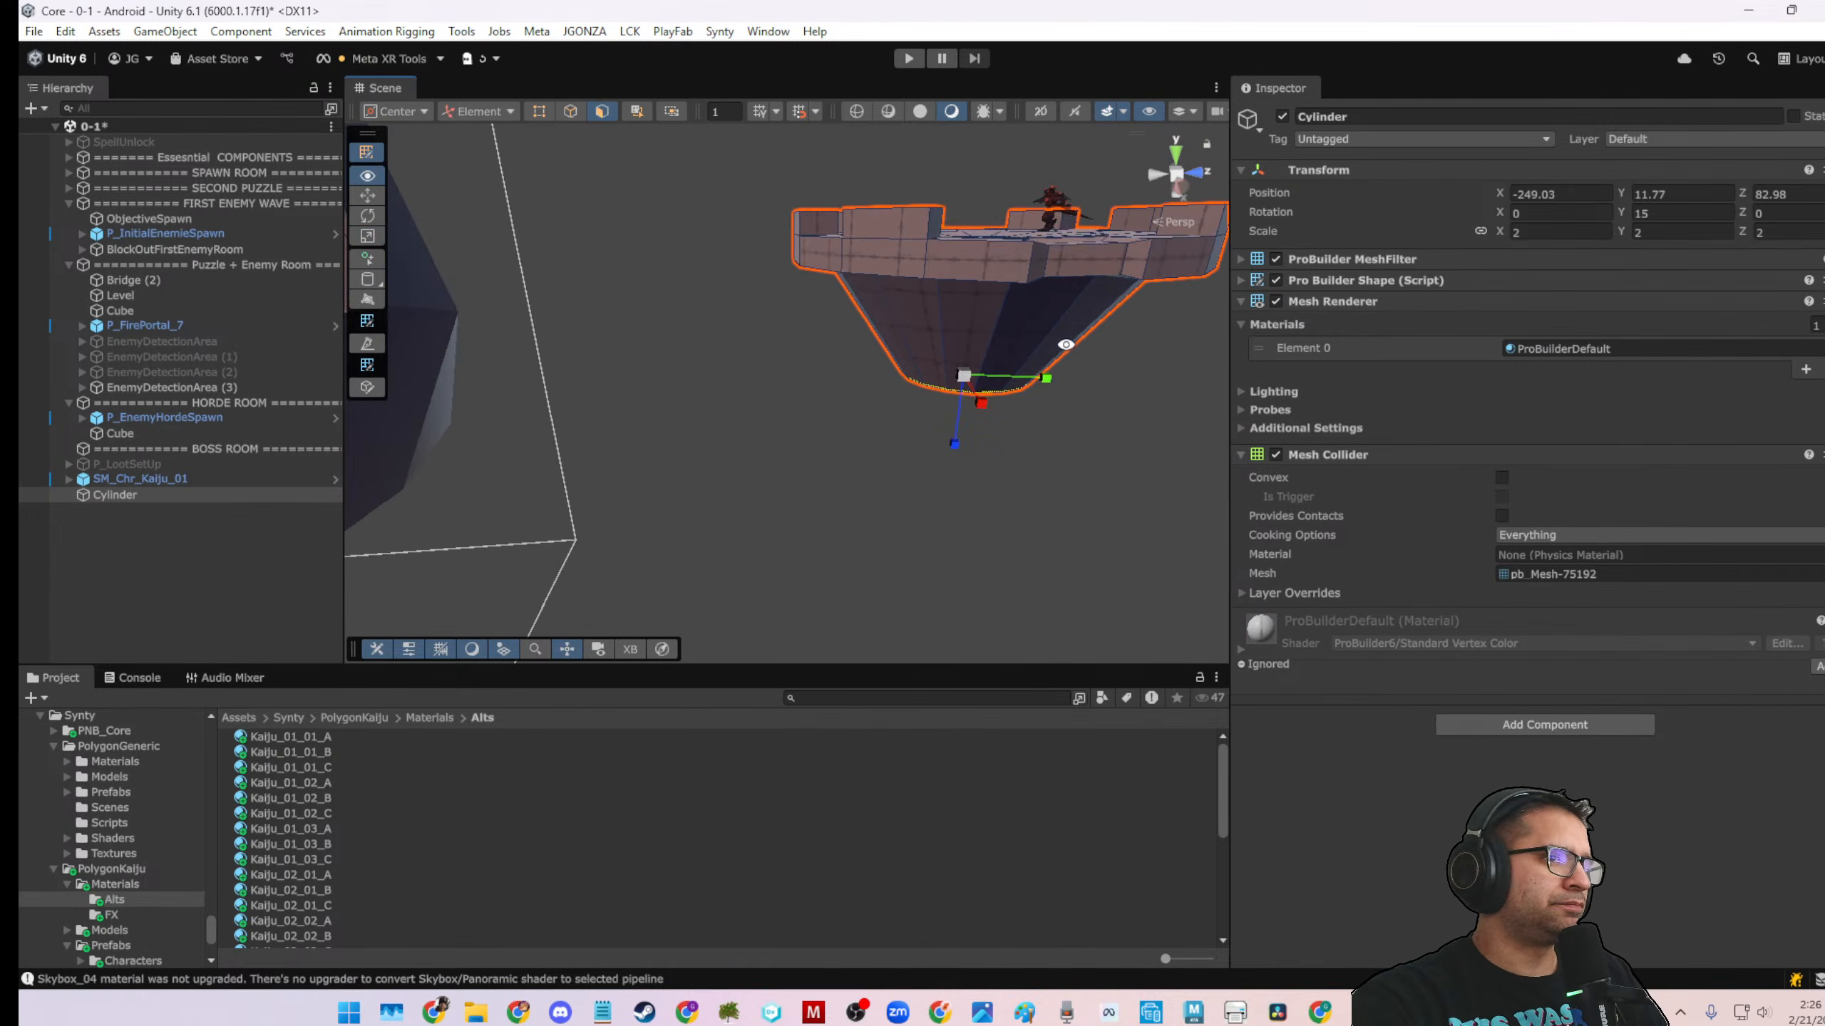
scroll(850, 403, "down", 2)
Extrude the top and outer side faces of another open rim segment and shrink them into an inset pair
left_click_drag(849, 273, 878, 512, "alt")
left_click(744, 544)
left_click(734, 564, "shift")
key("ctrl+e")
key("f")
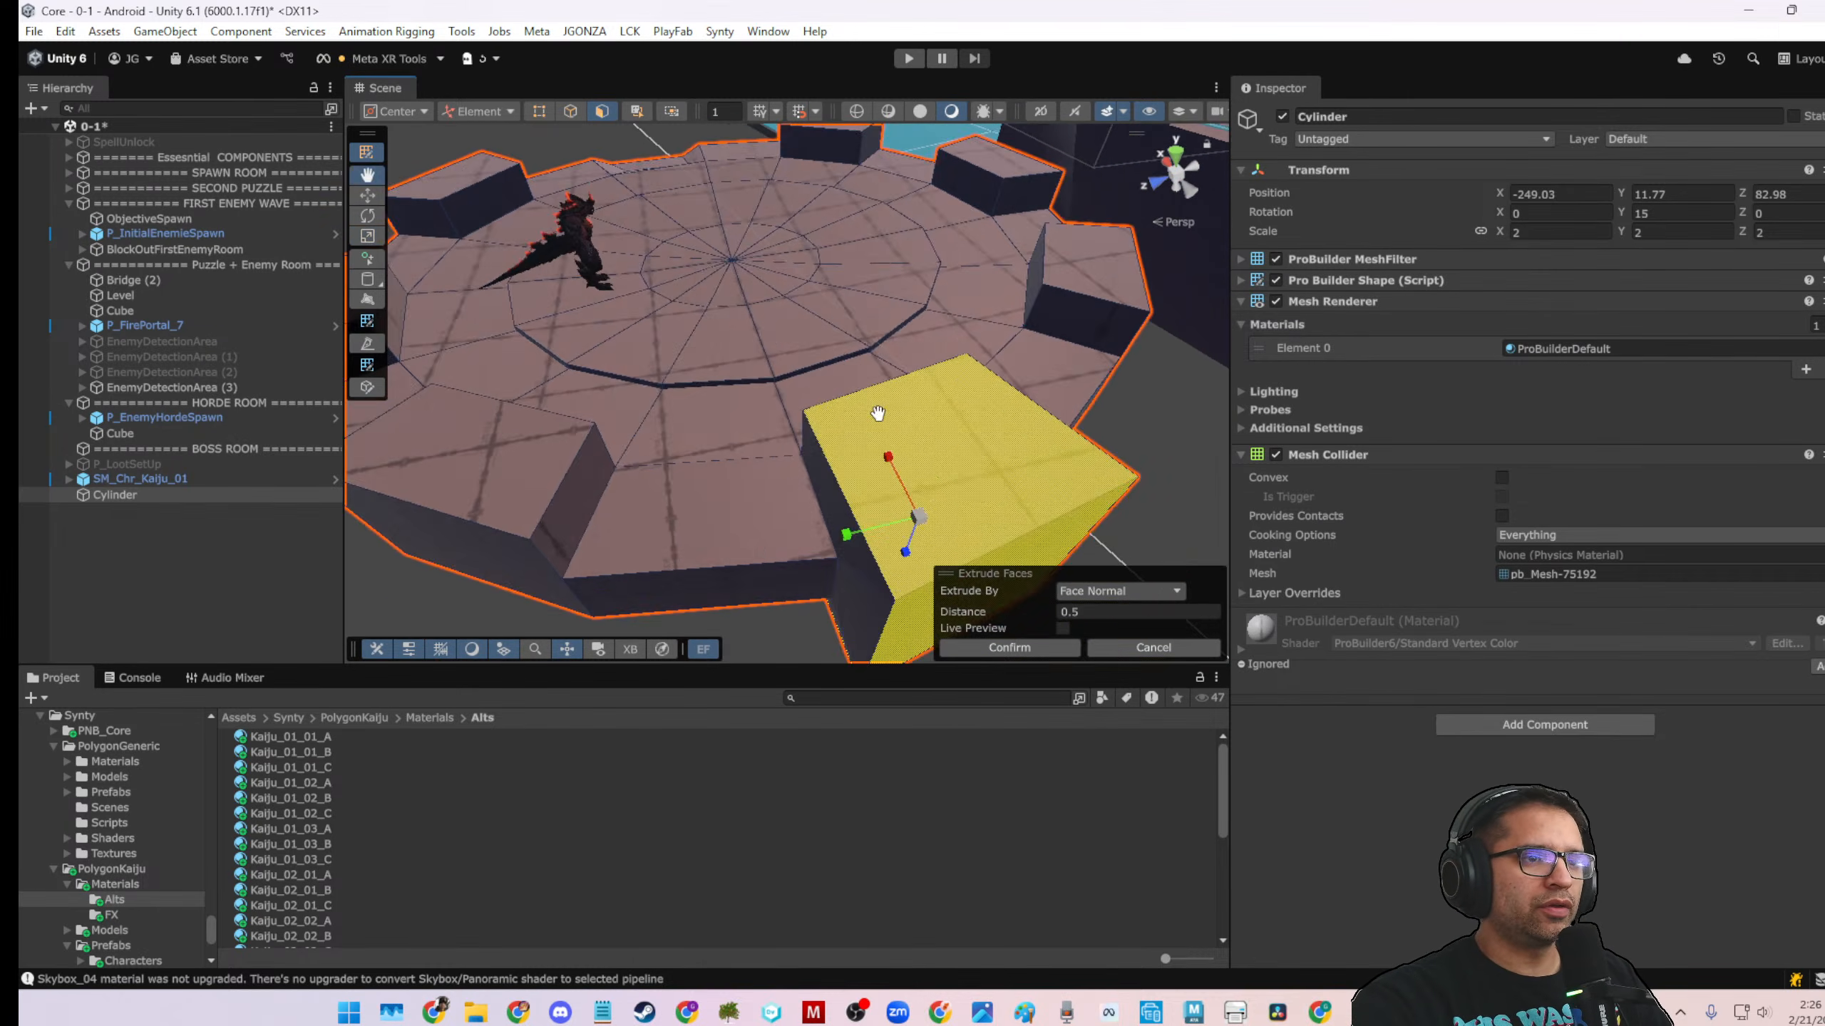
left_click_drag(861, 423, 753, 616, "alt")
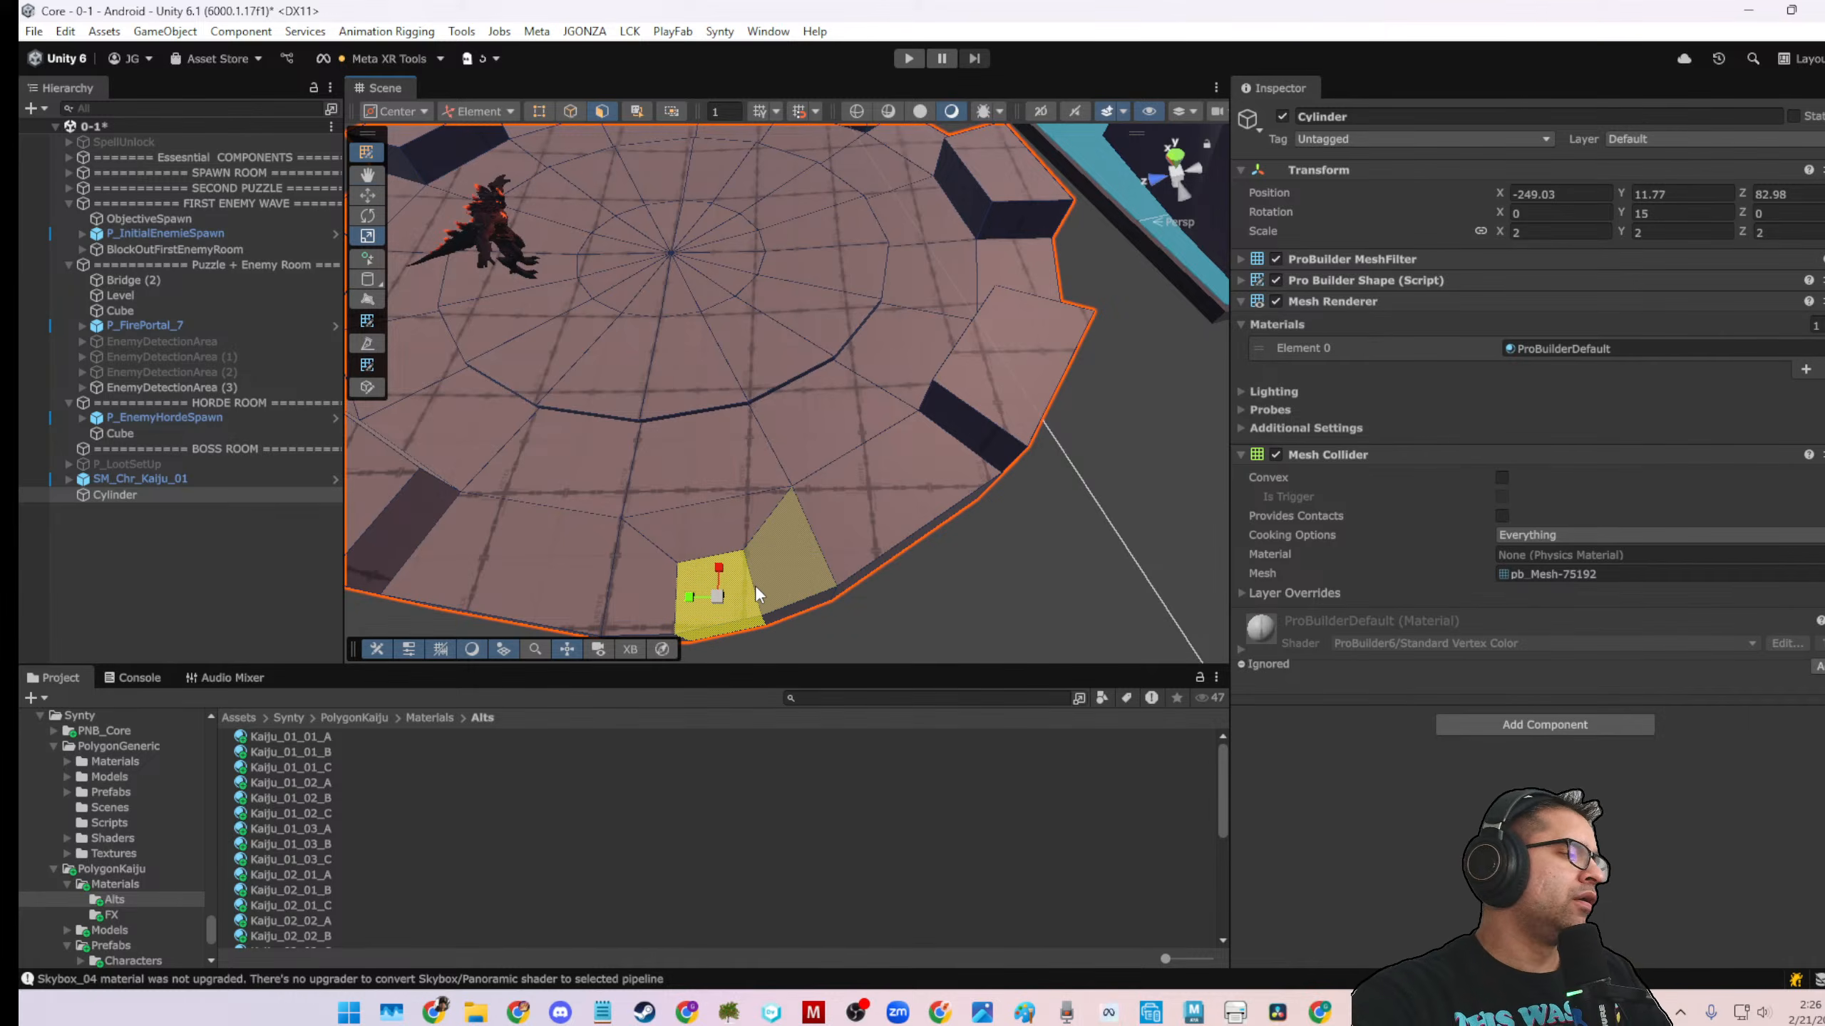
Set the handle orientation to Global and widen the selected inset faces of the entrance notch along the Z axis
left_click(454, 113)
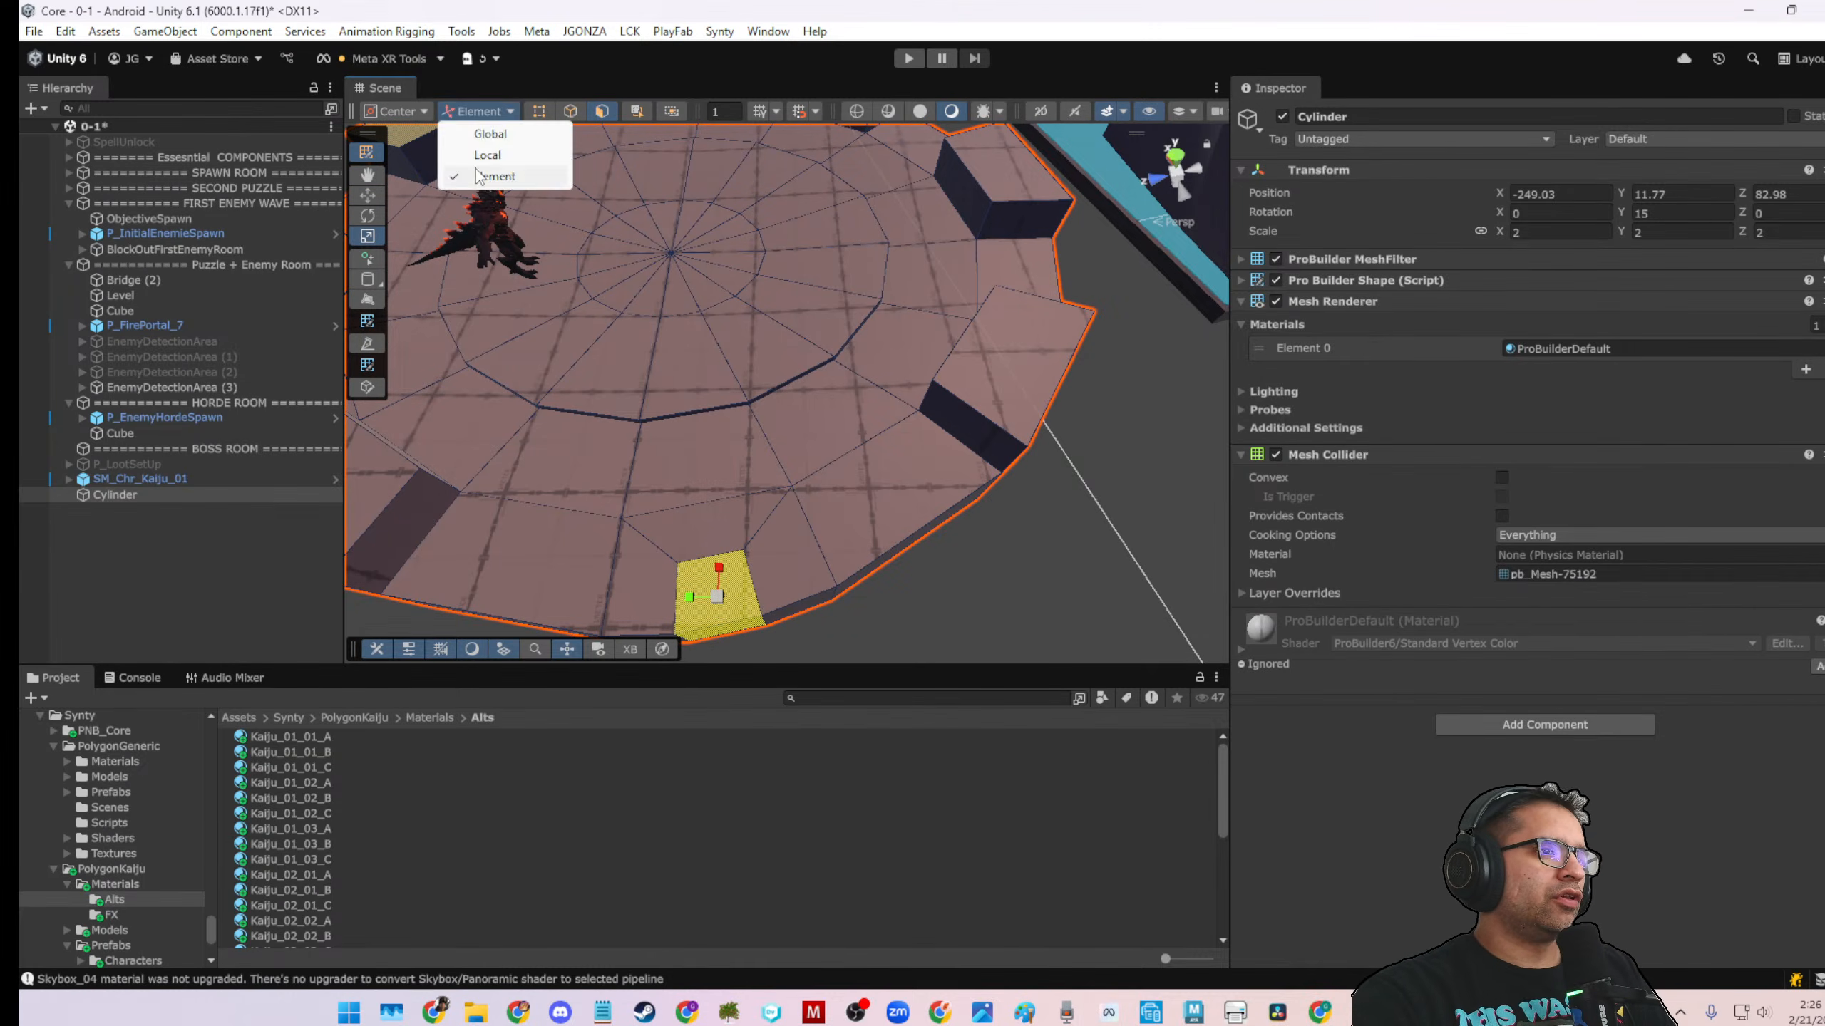
left_click(479, 156)
left_click(474, 112)
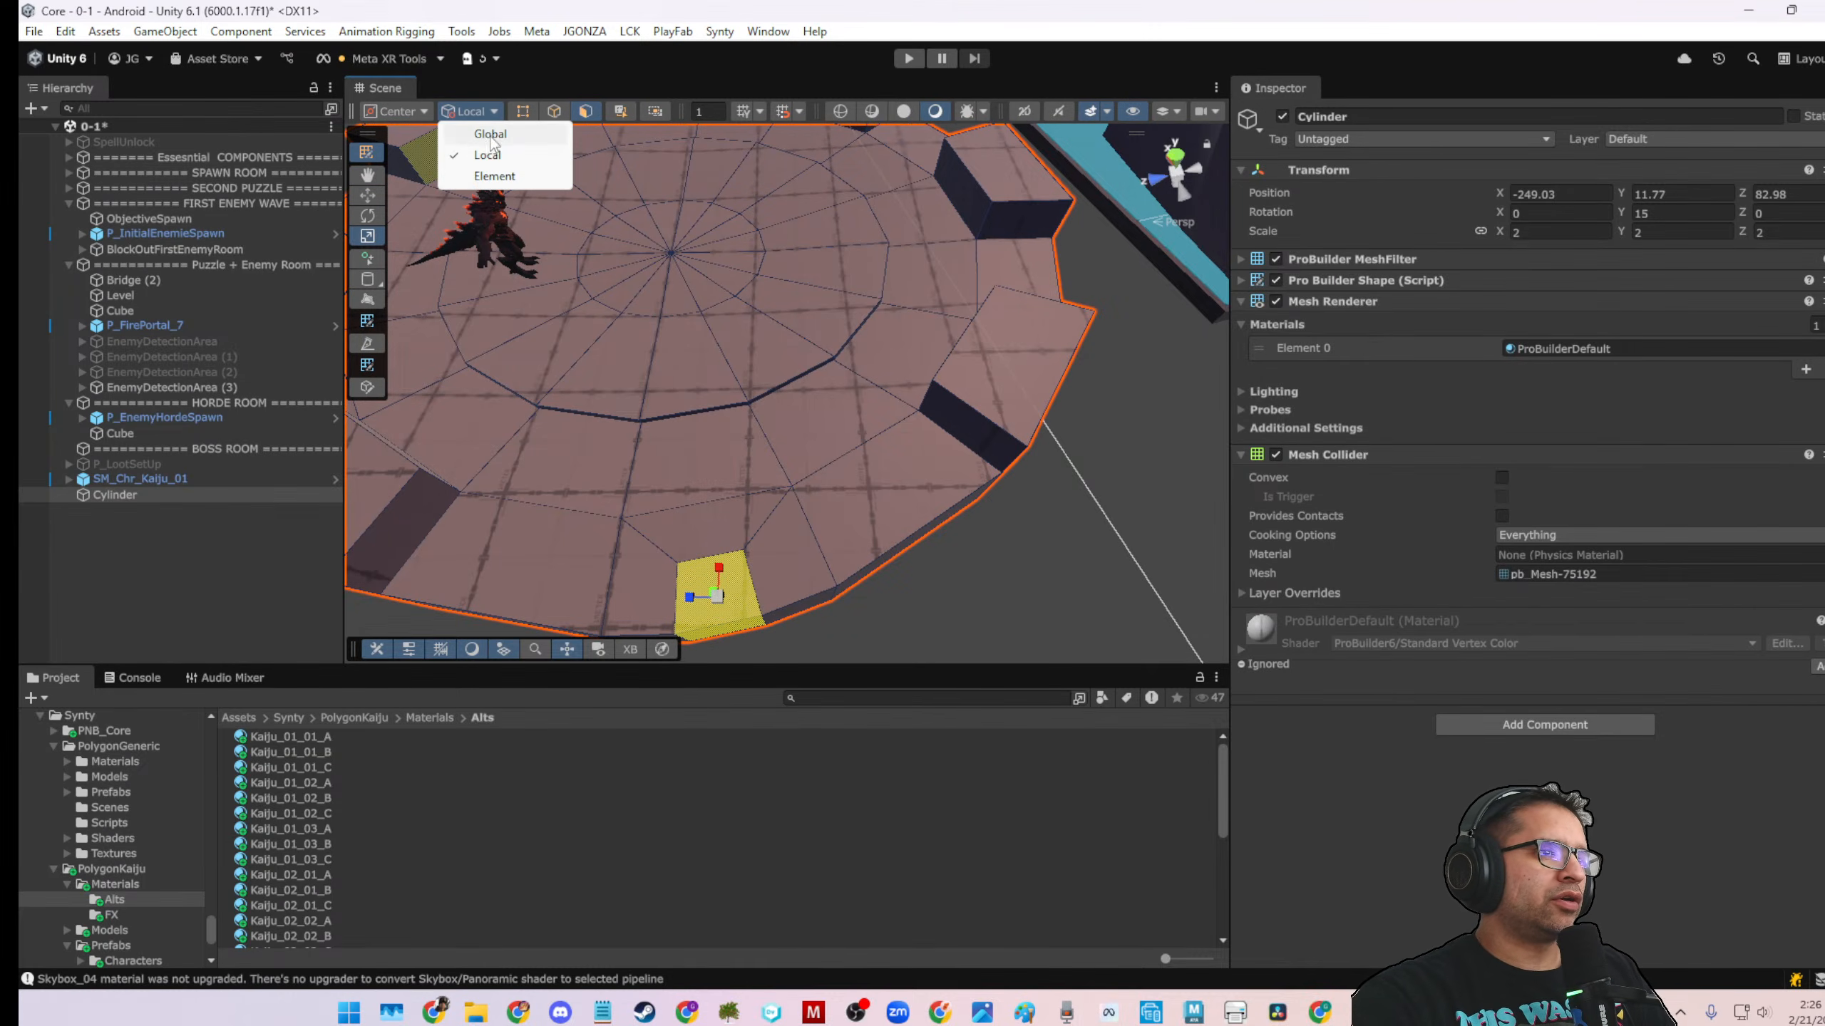
left_click(491, 137)
left_click_drag(782, 428, 804, 372, "alt")
scroll(870, 318, "up", 3)
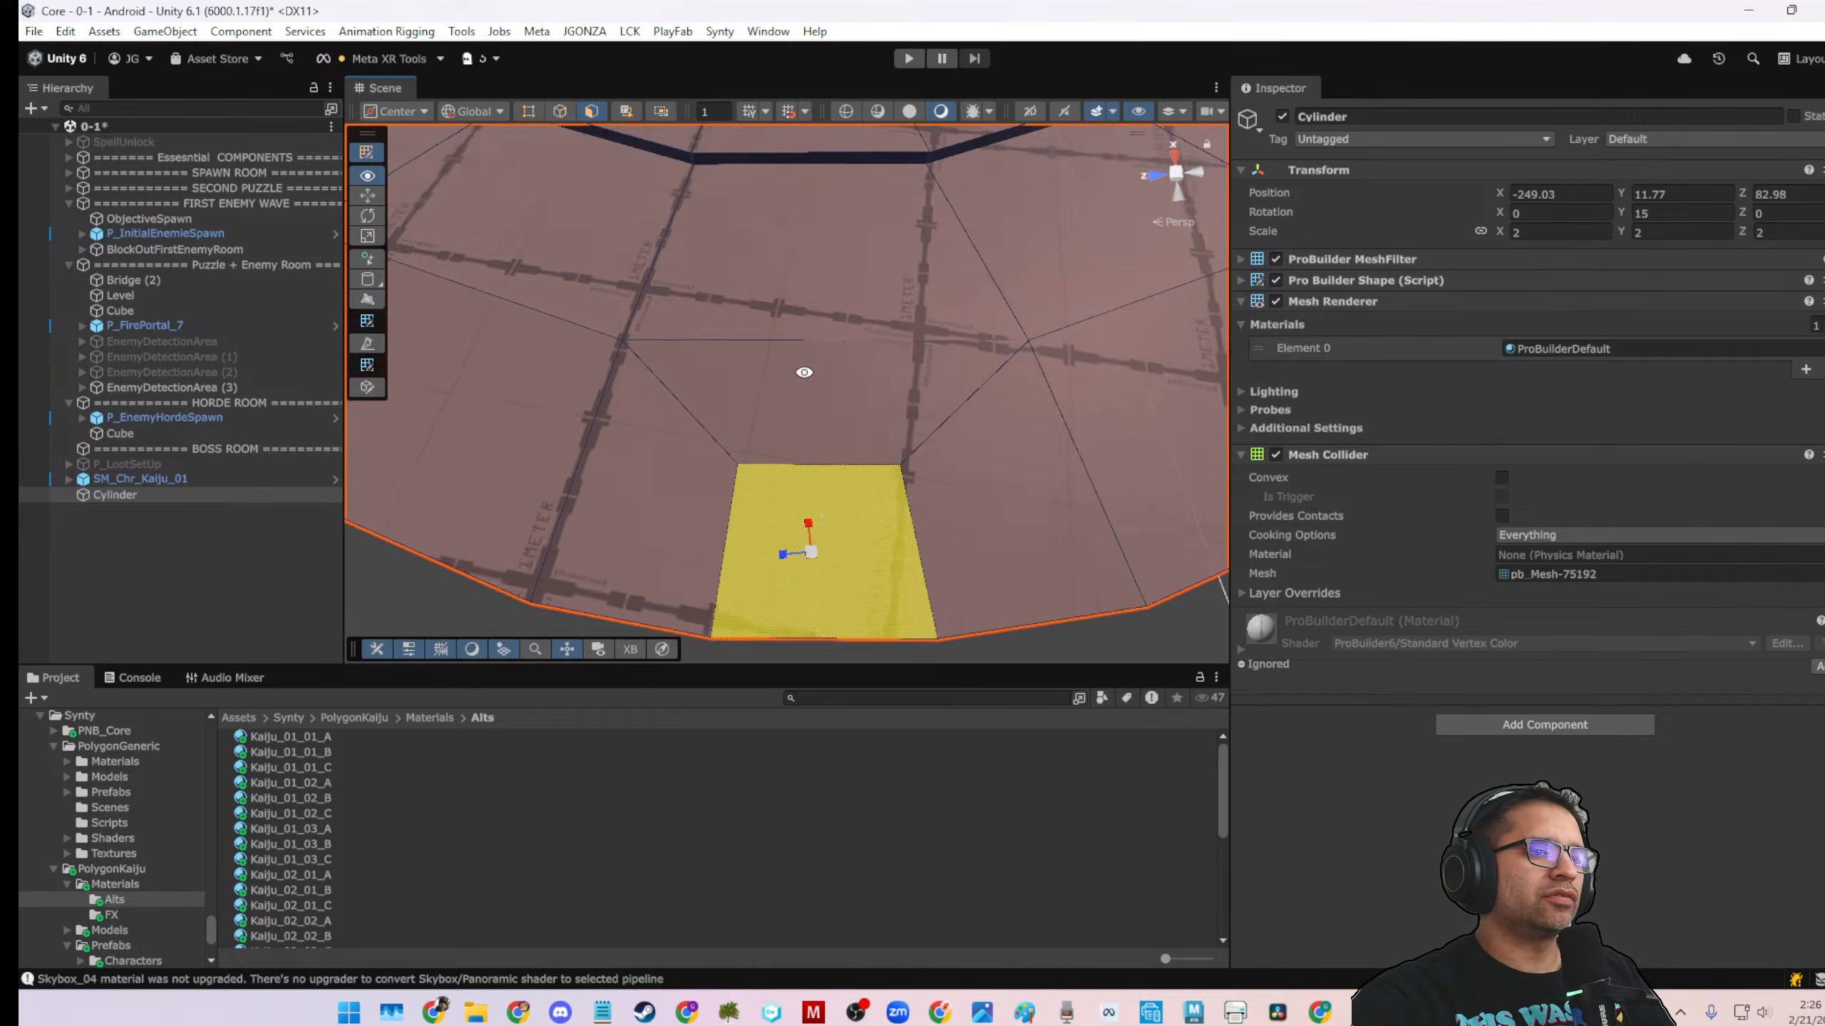
scroll(804, 372, "down", 4)
left_click_drag(790, 454, 726, 450)
Examine the widened entrance notch and the whole arena platform from below, above and the neighbouring room's side
left_click_drag(726, 449, 799, 273, "alt")
key("w")
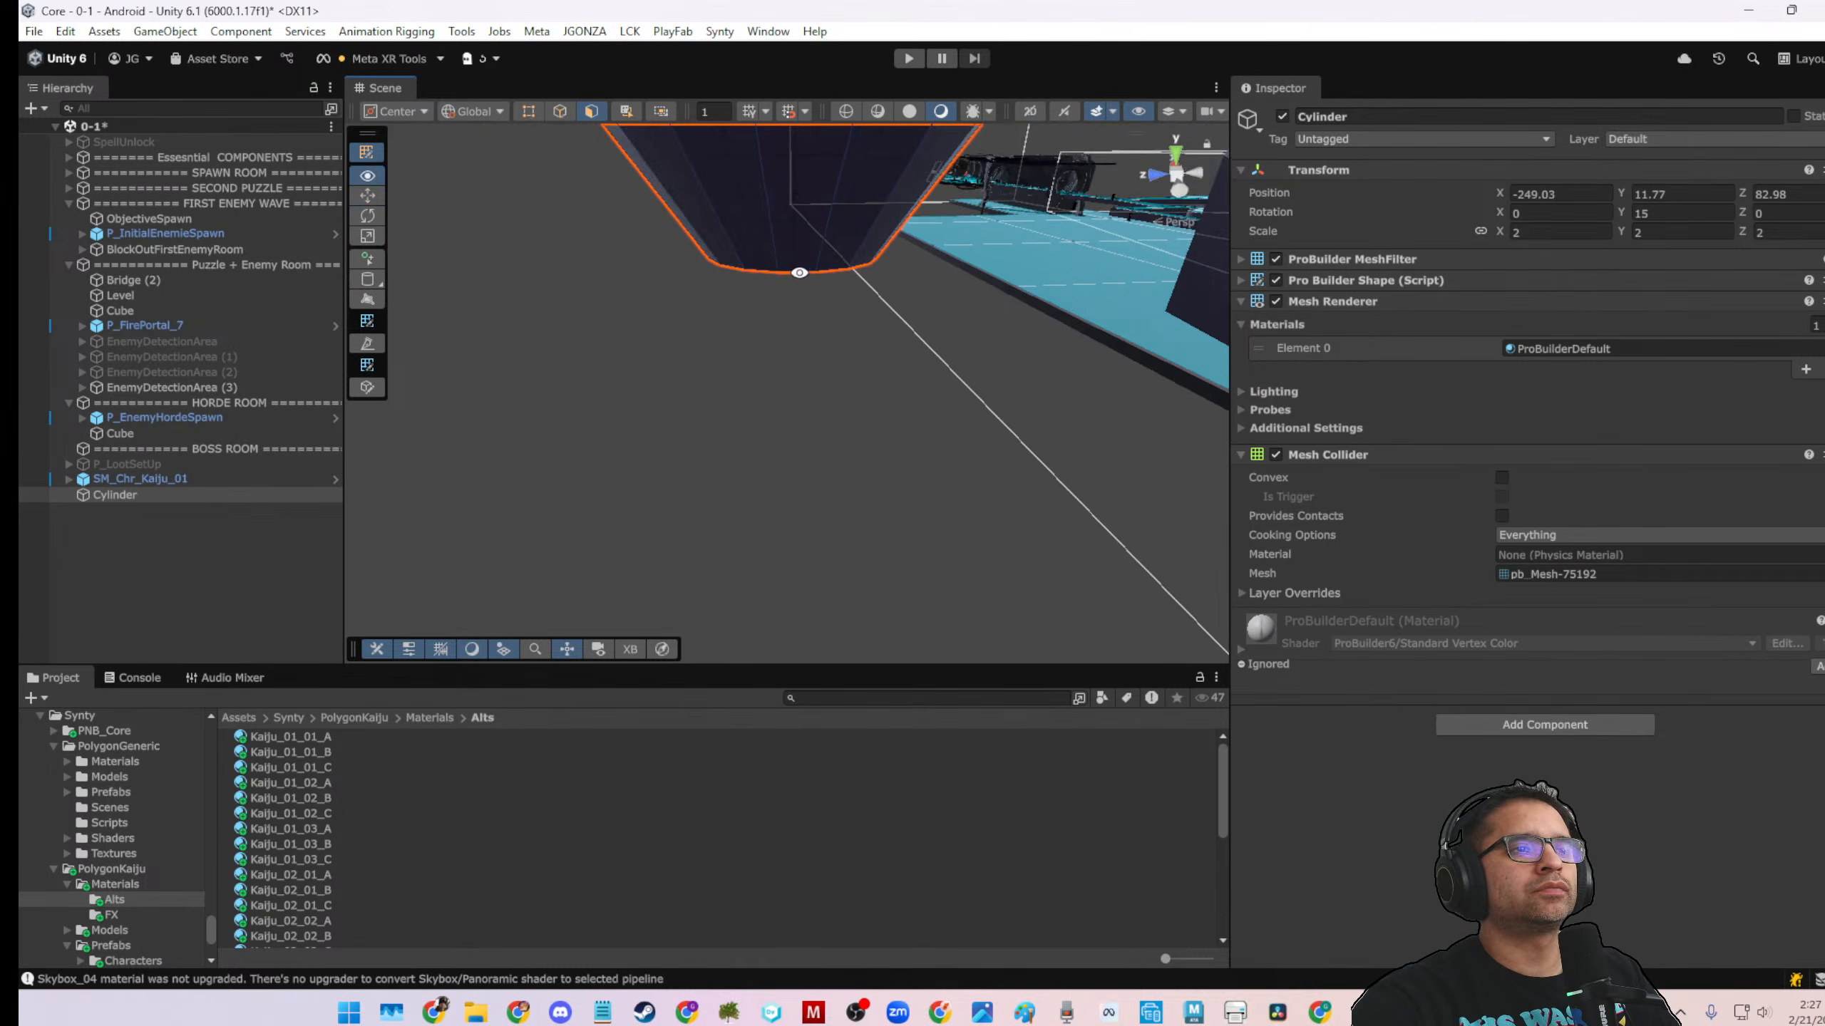
key("f")
key("r")
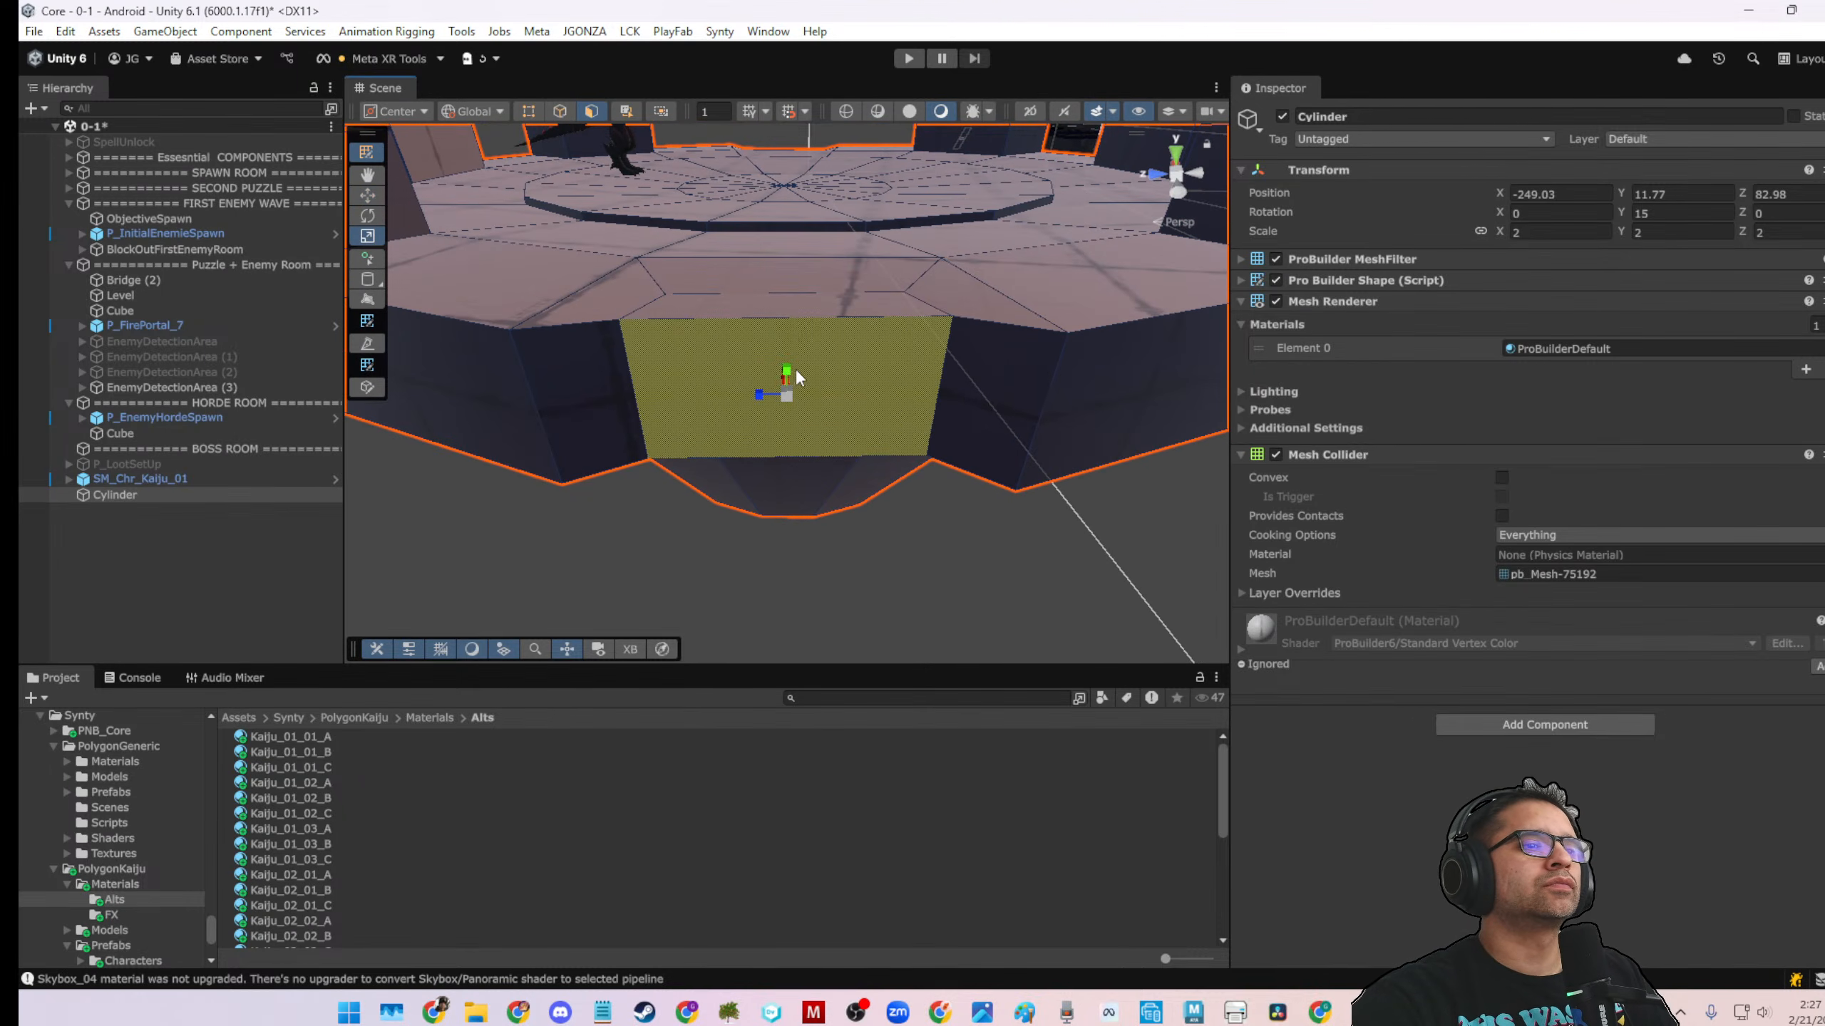
left_click_drag(796, 368, 703, 418, "alt")
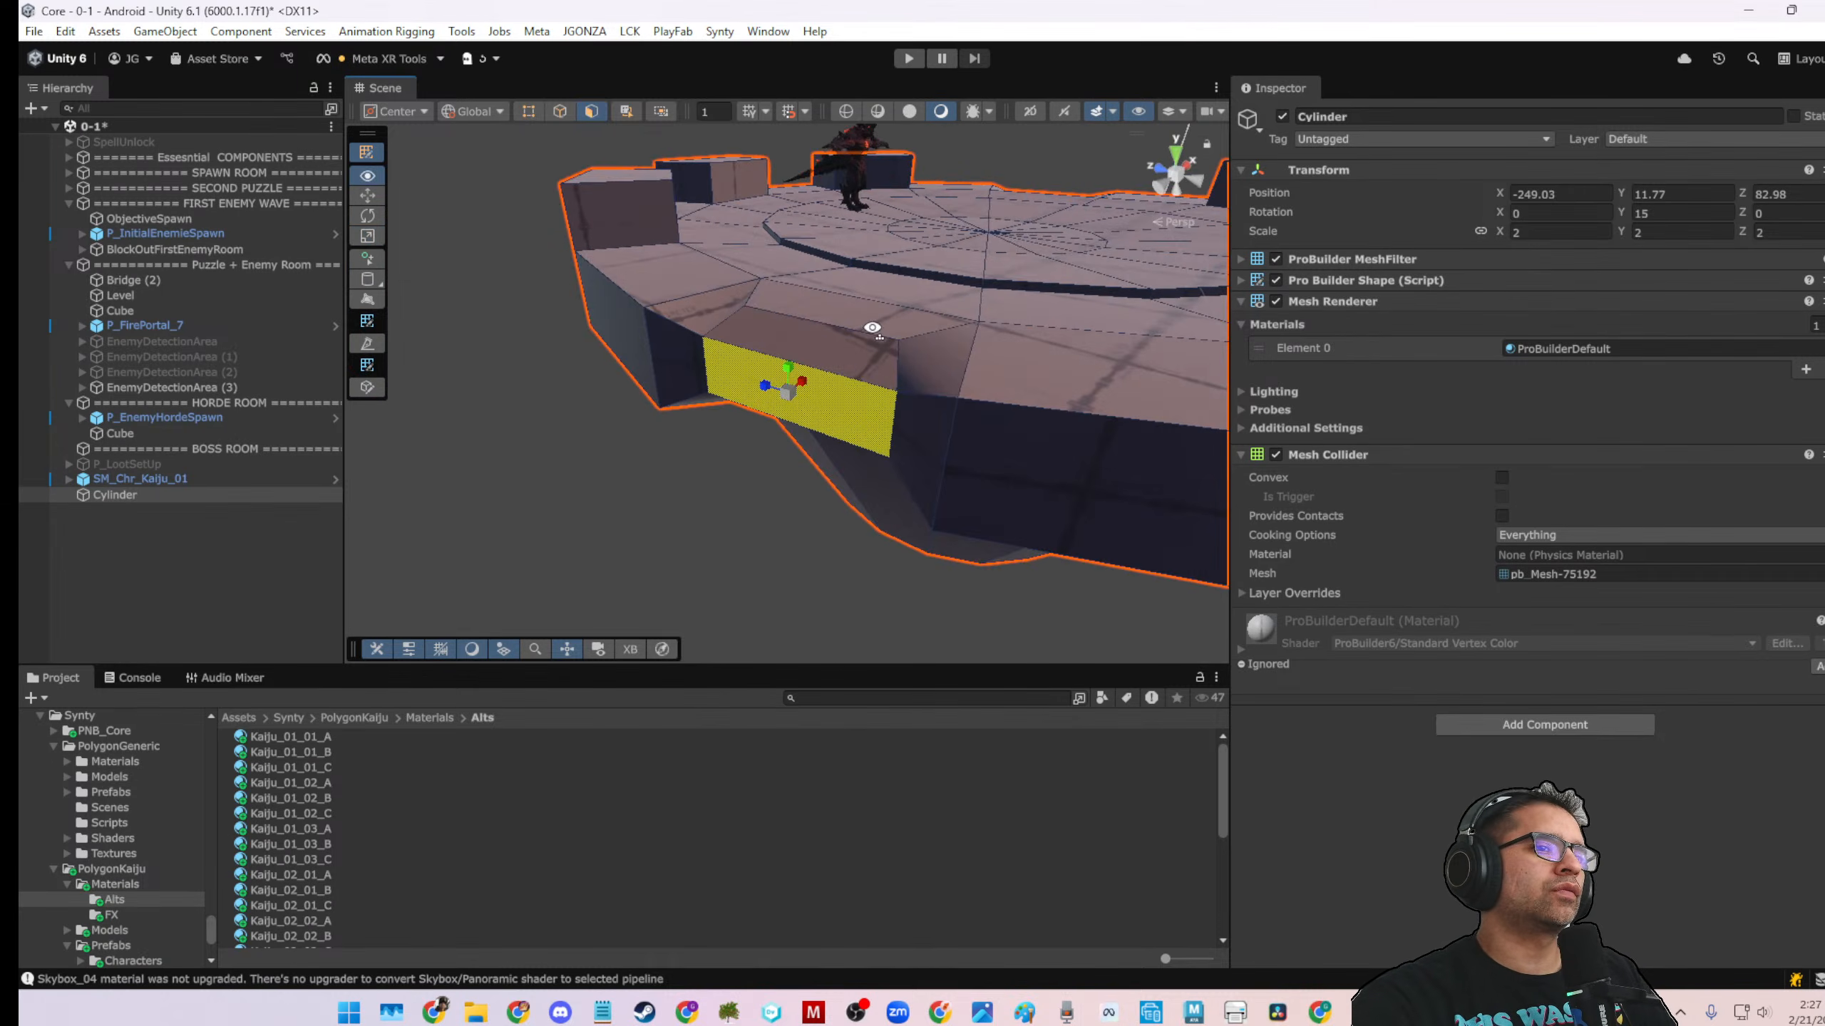
left_click_drag(872, 328, 943, 324, "alt")
right_click(945, 319)
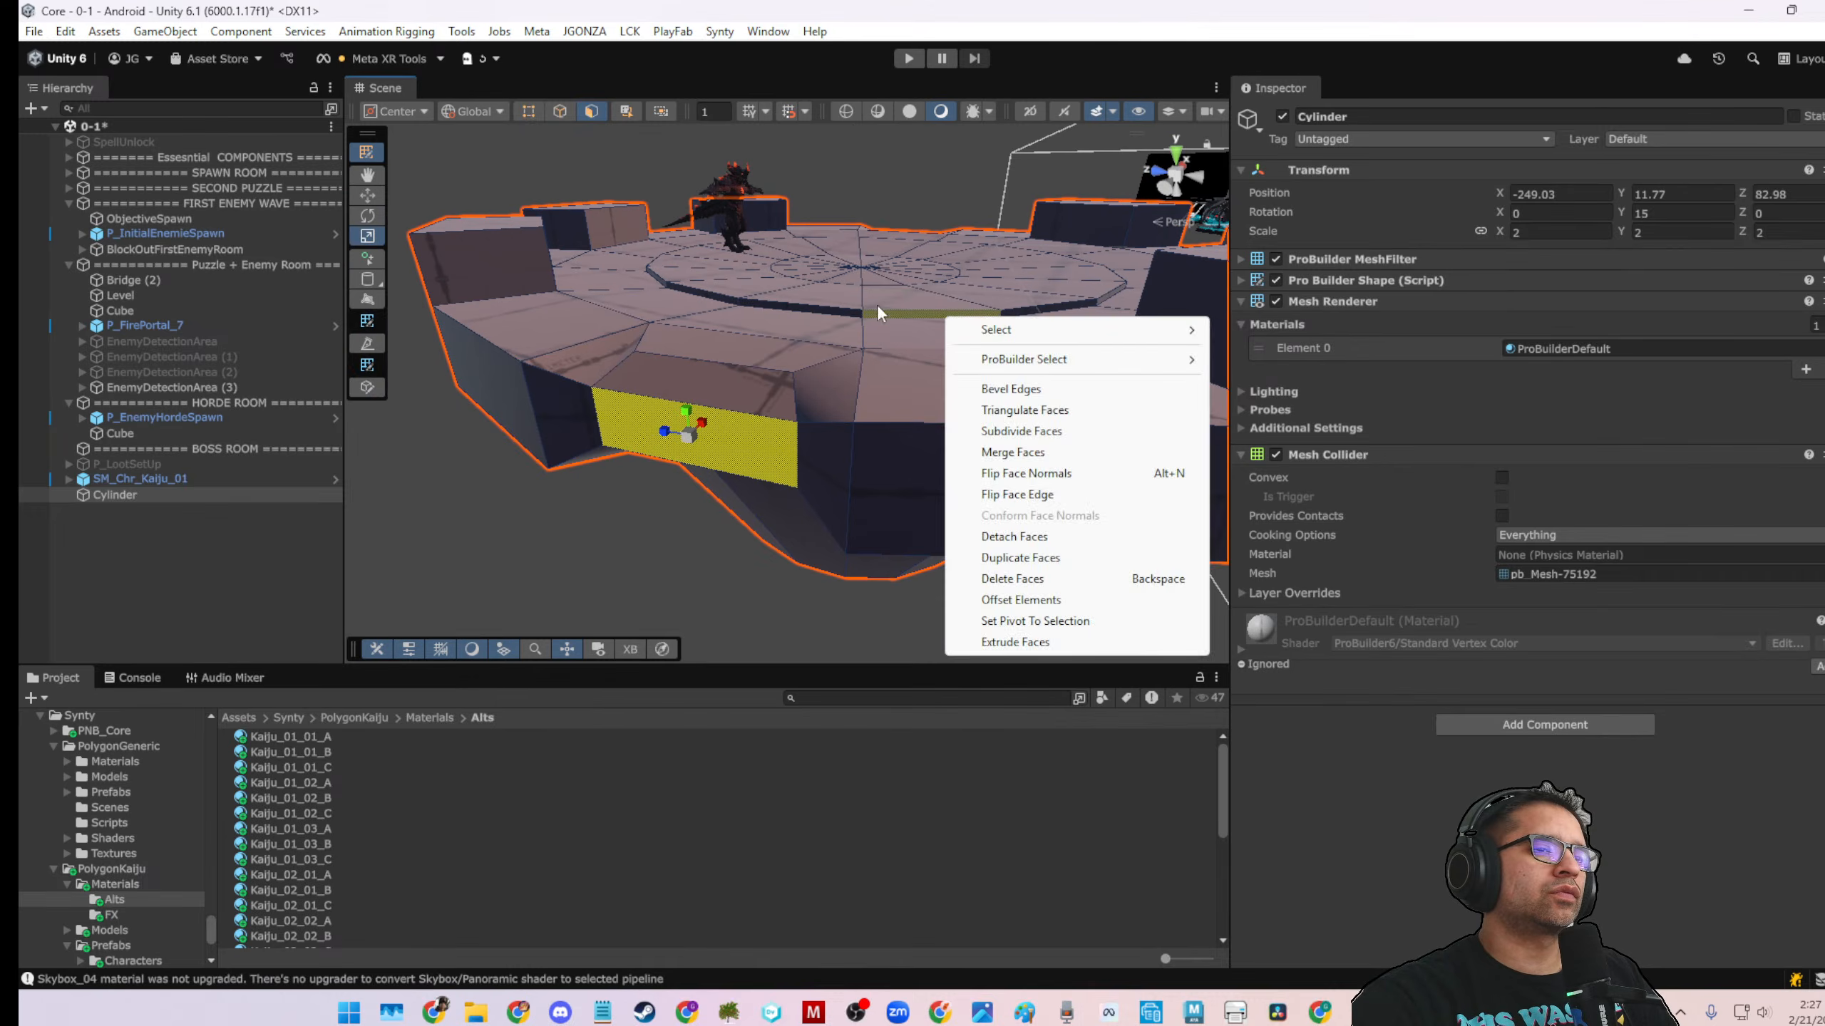
left_click(199, 520)
scroll(730, 428, "down", 3)
left_click_drag(730, 428, 853, 495, "alt")
scroll(819, 472, "down", 4)
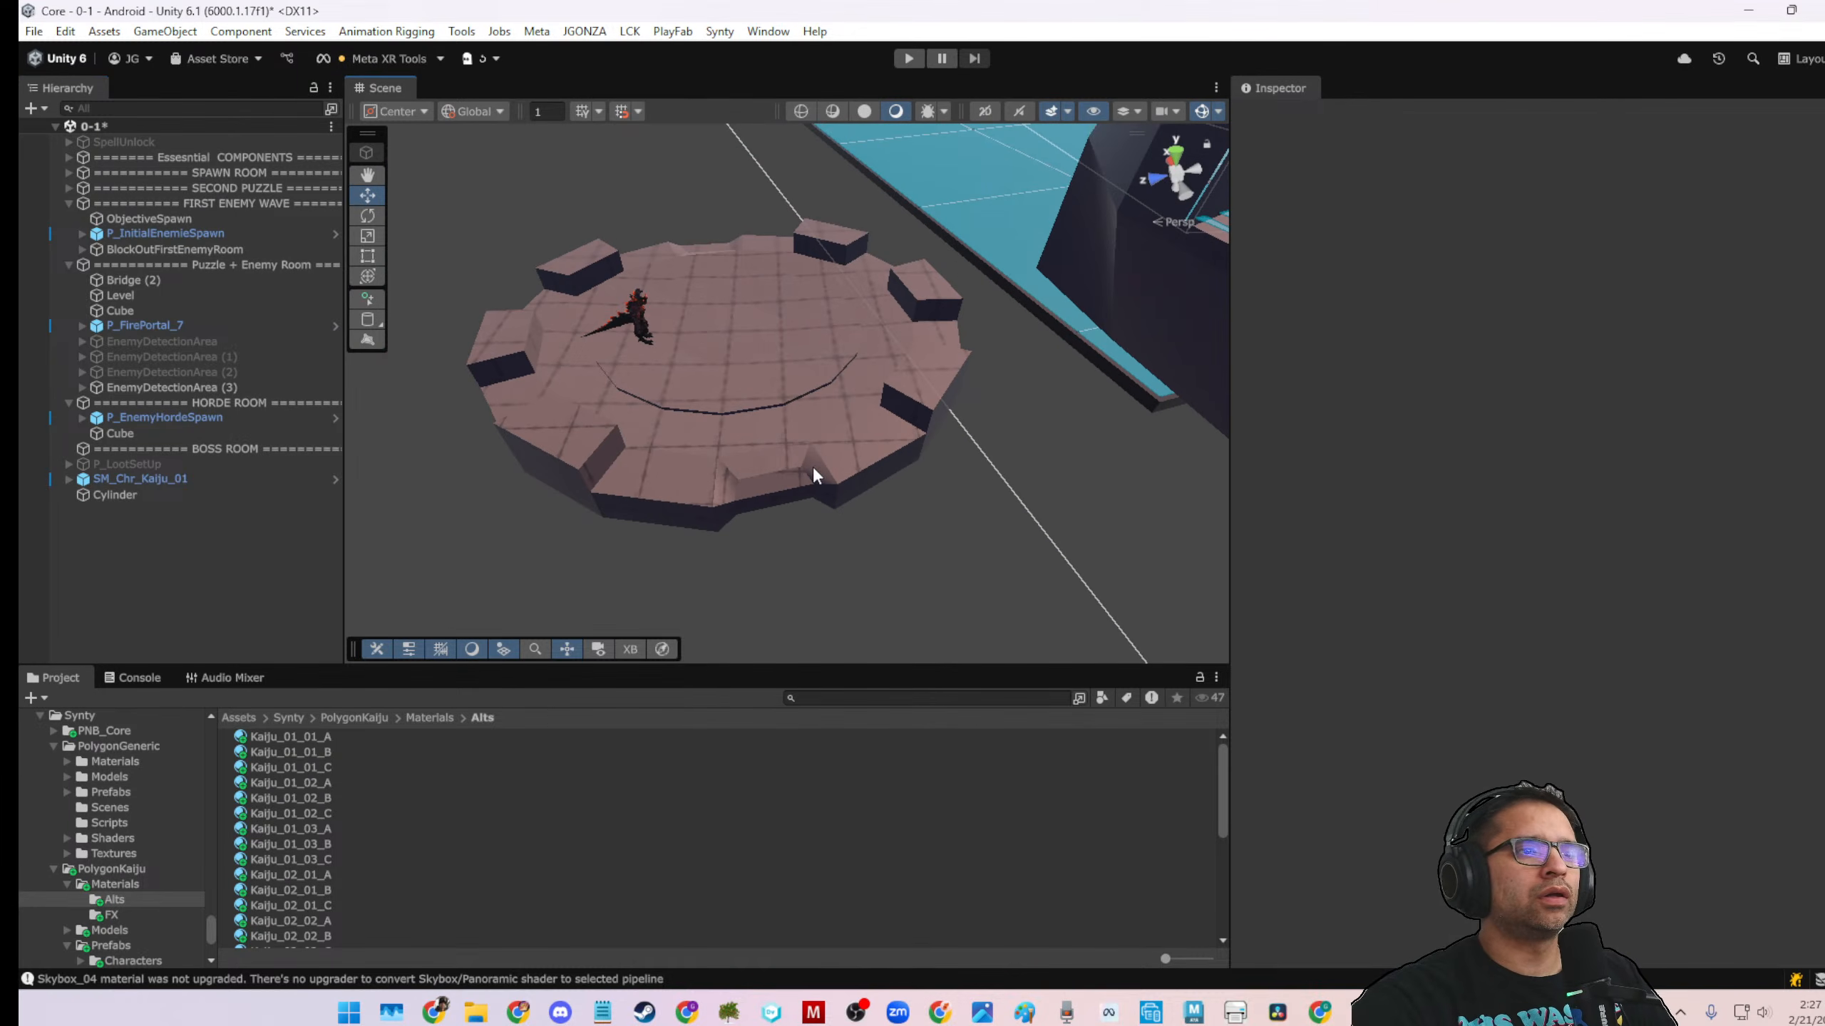
left_click(747, 456)
left_click_drag(733, 445, 480, 446, "alt")
scroll(790, 507, "up", 3)
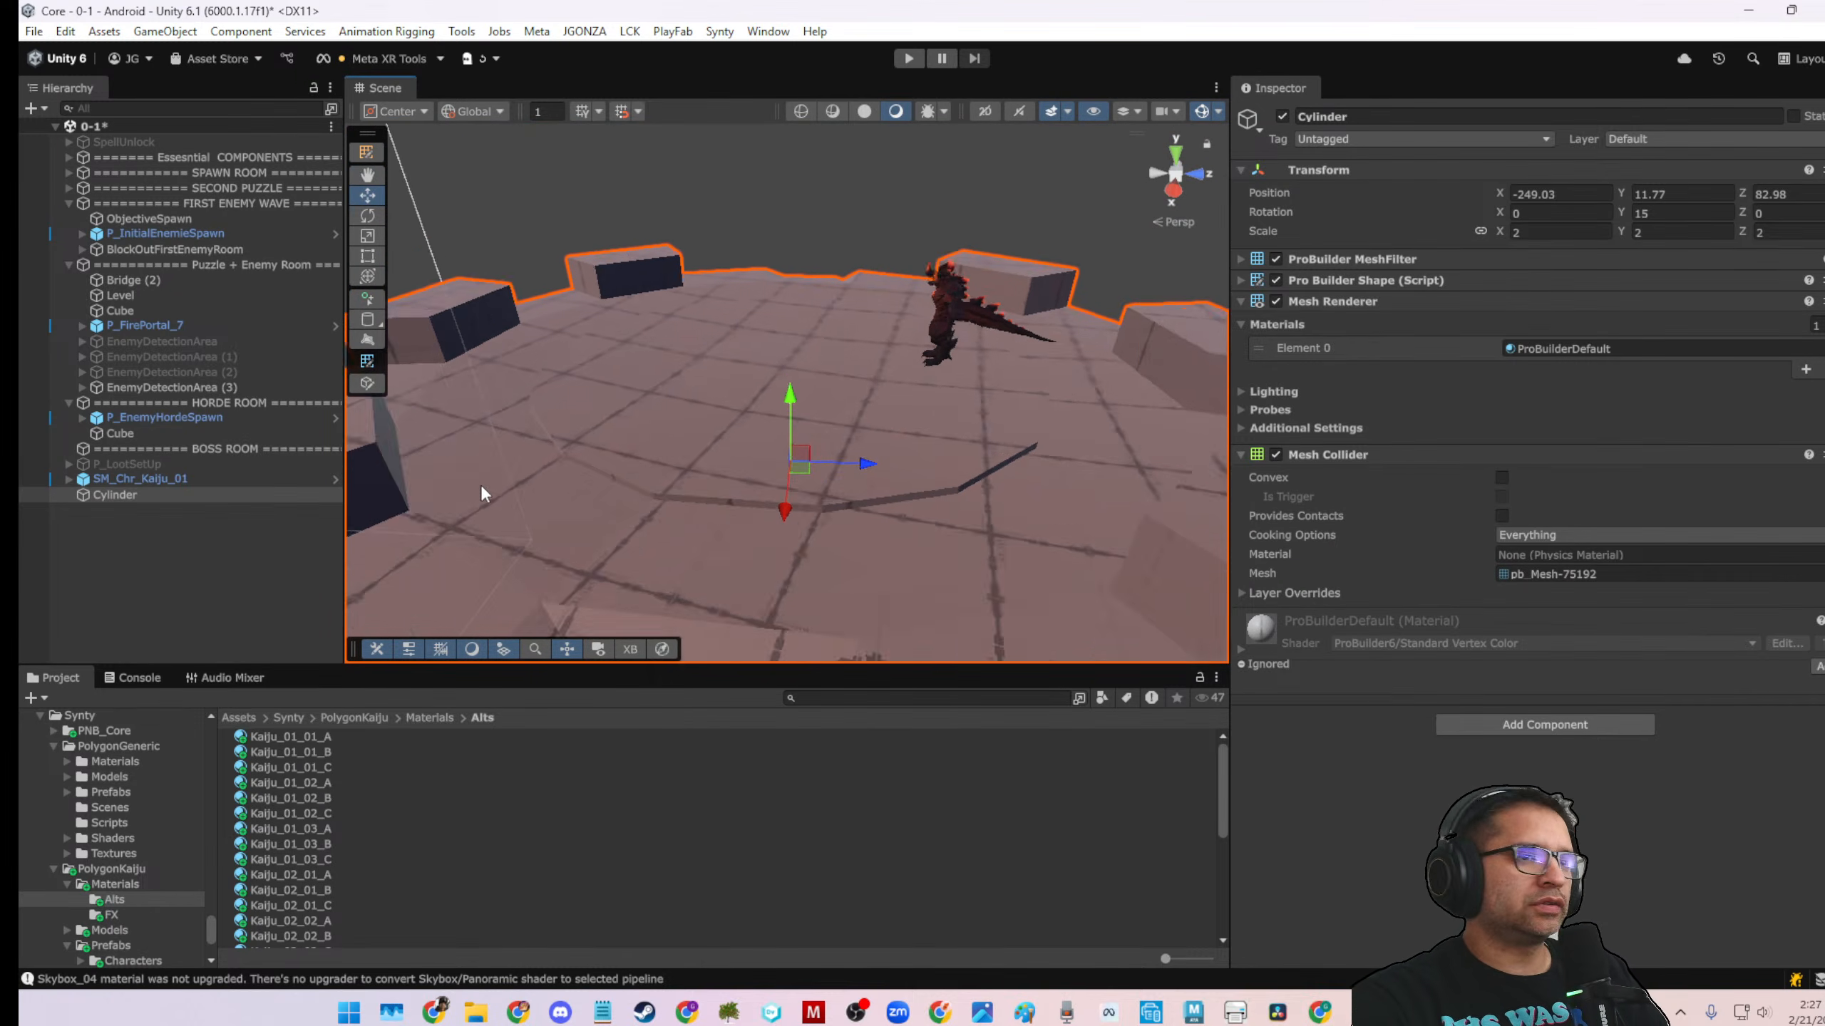
scroll(485, 497, "down", 10, "alt")
left_click_drag(603, 479, 1236, 273, "alt")
left_click(125, 564)
left_click(115, 496)
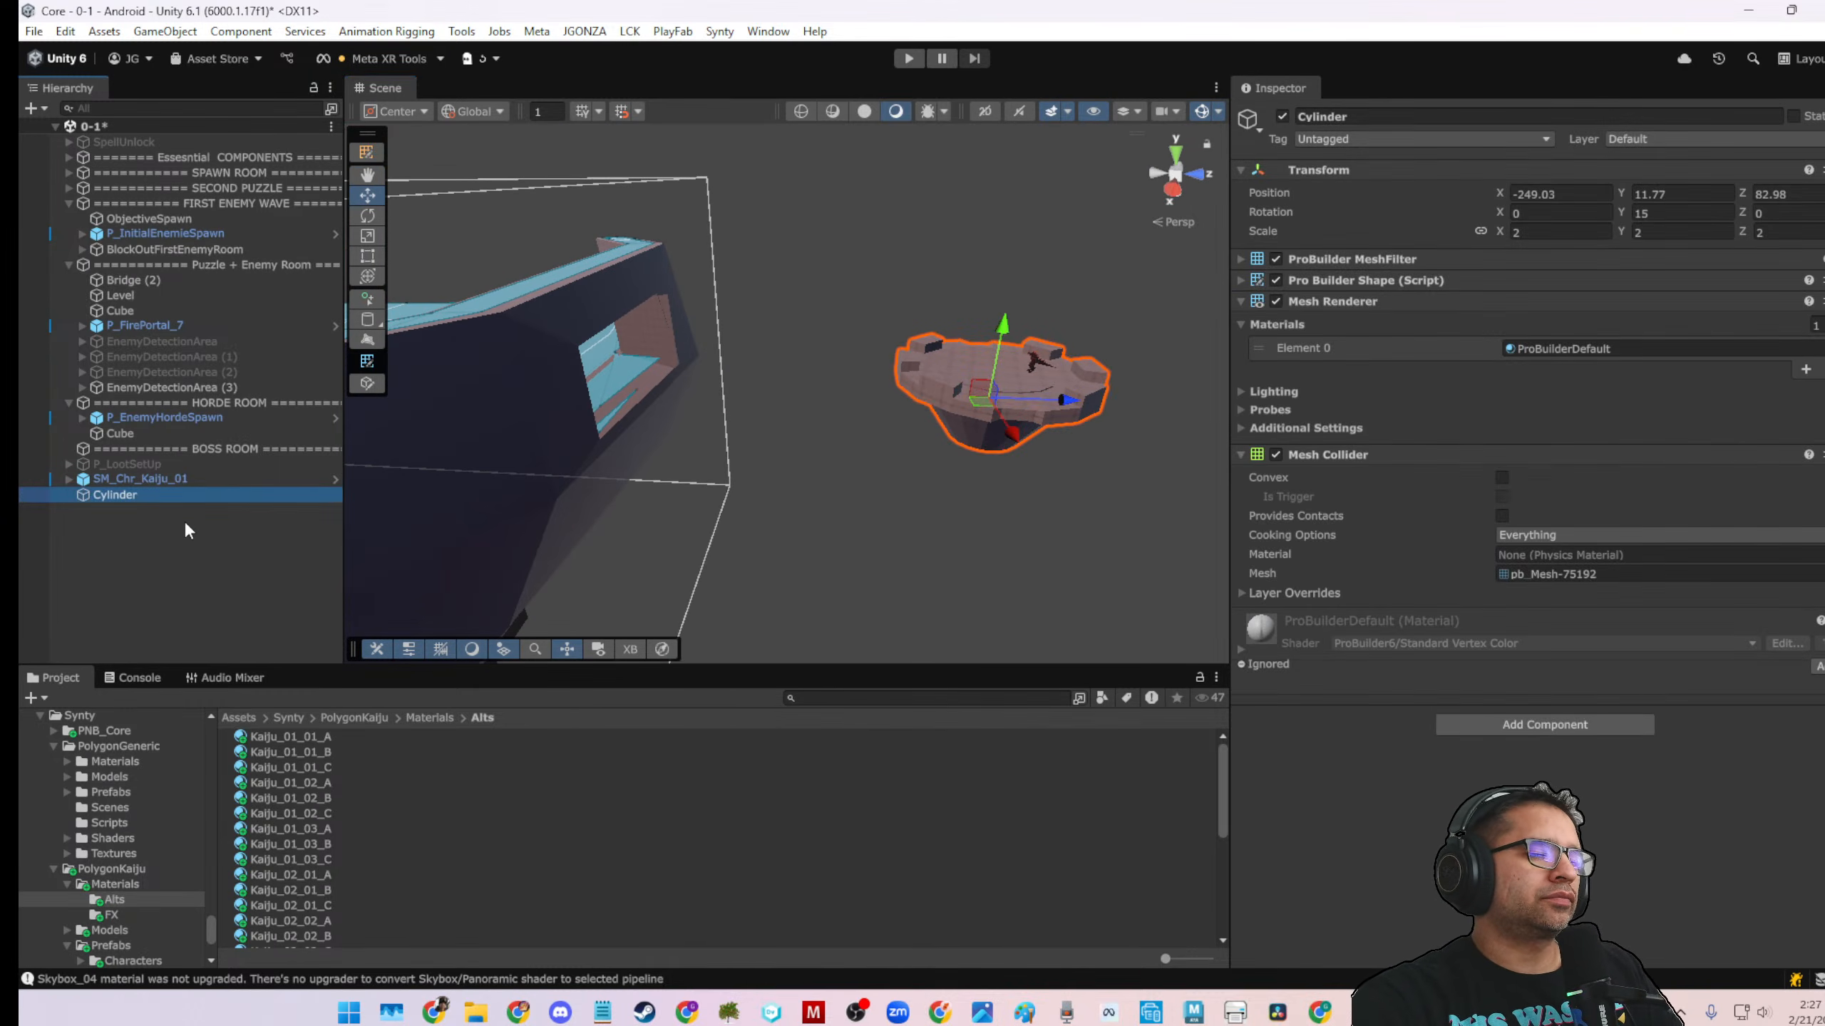
right_click(179, 550)
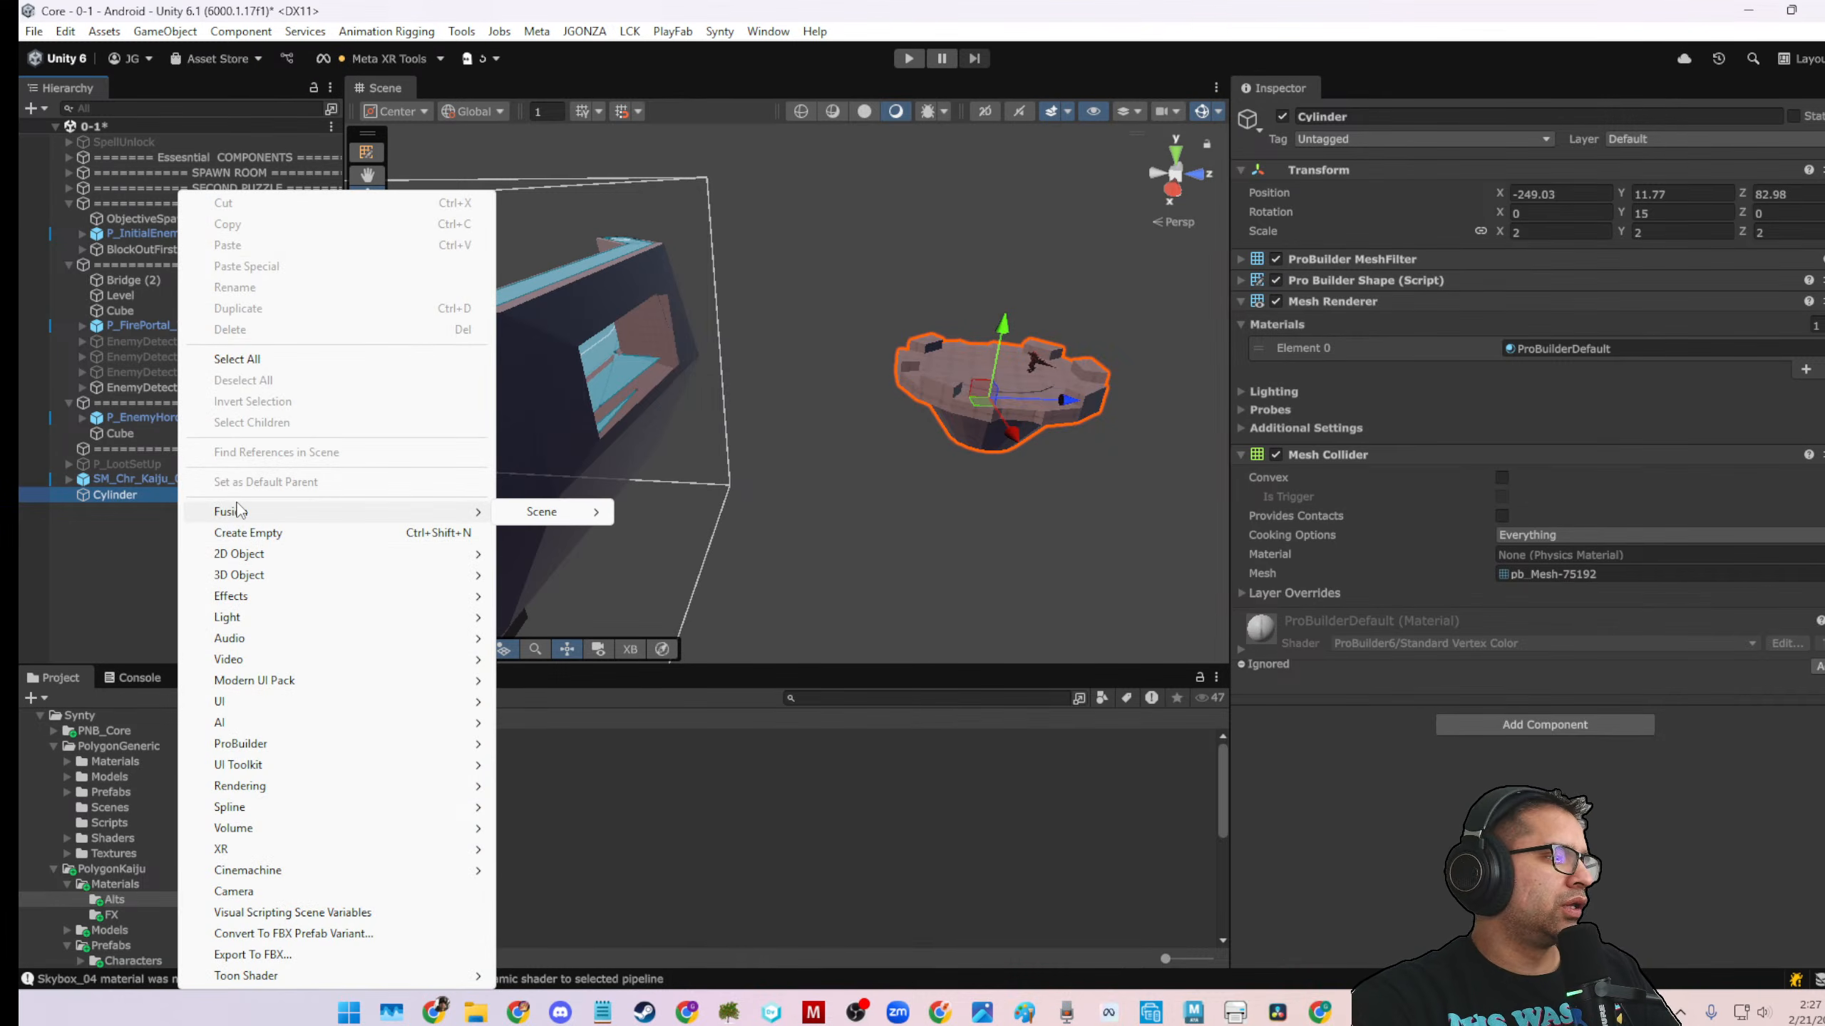
left_click(150, 528)
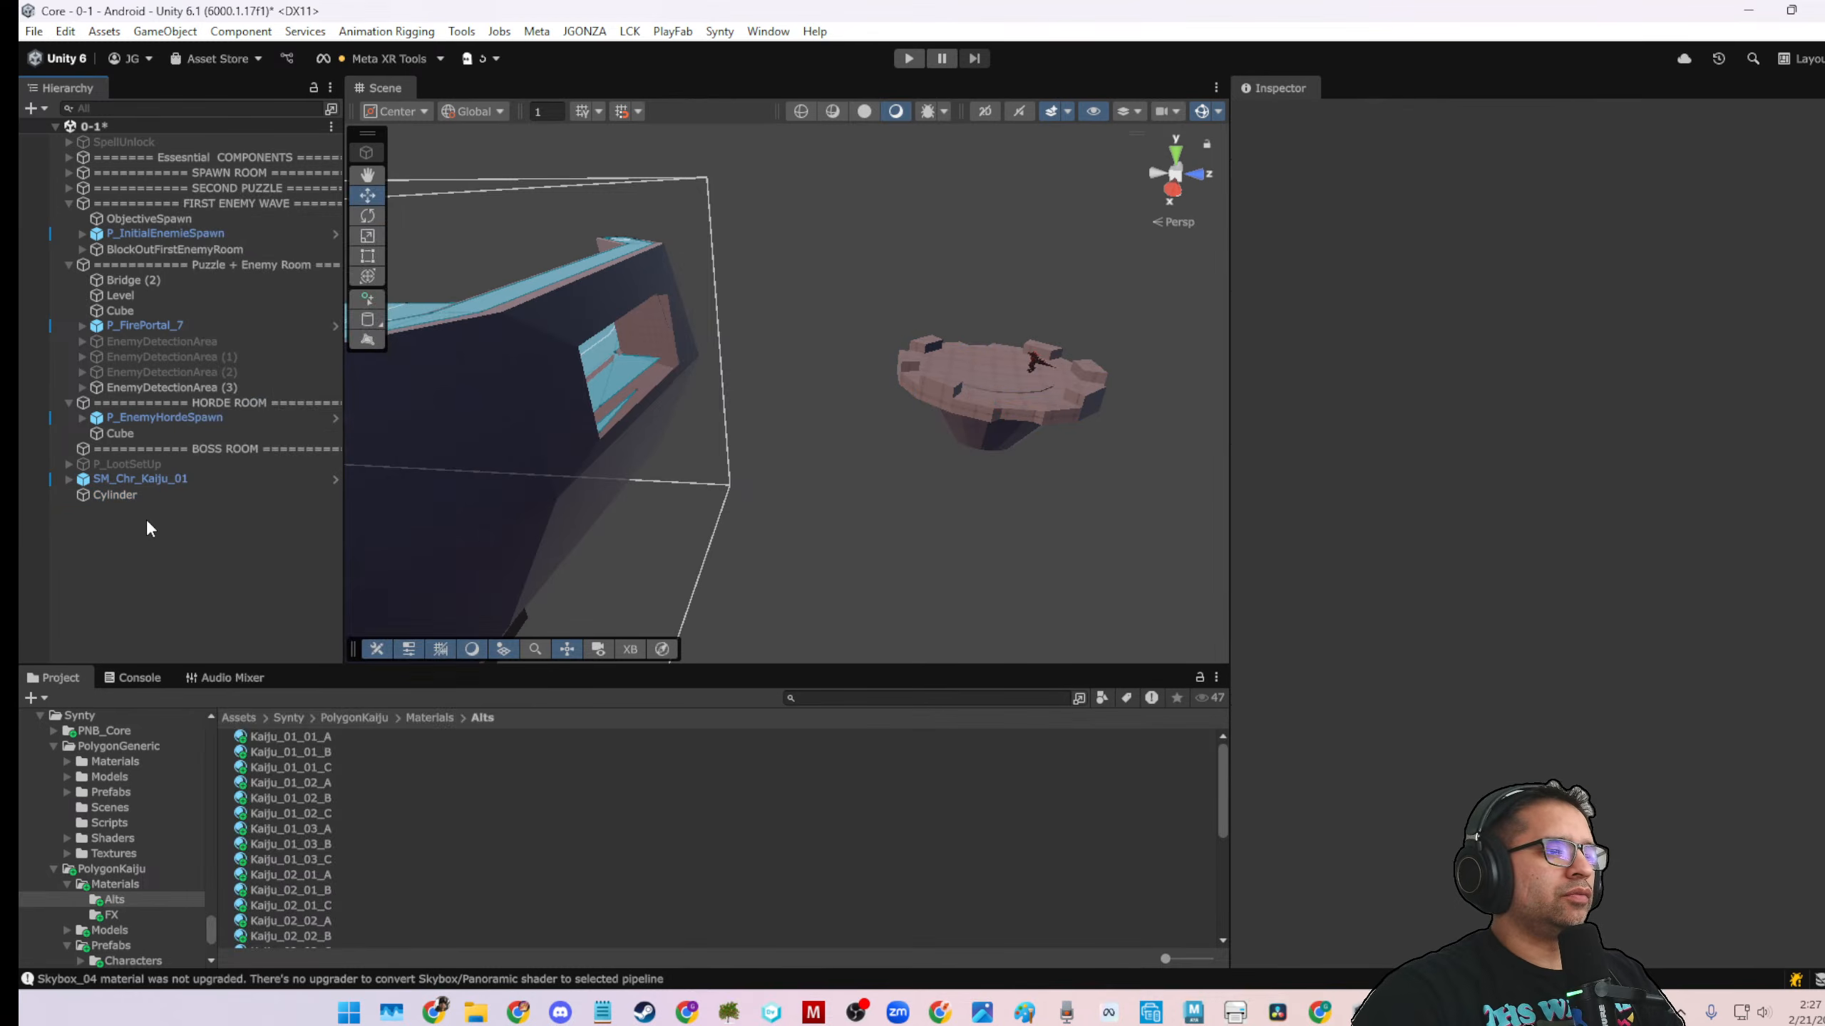
Draw a ProBuilder prism between the room opening and the arena and resize it to about 5.25 × 5.17 × 1.12
left_click(367, 320)
left_click(369, 333)
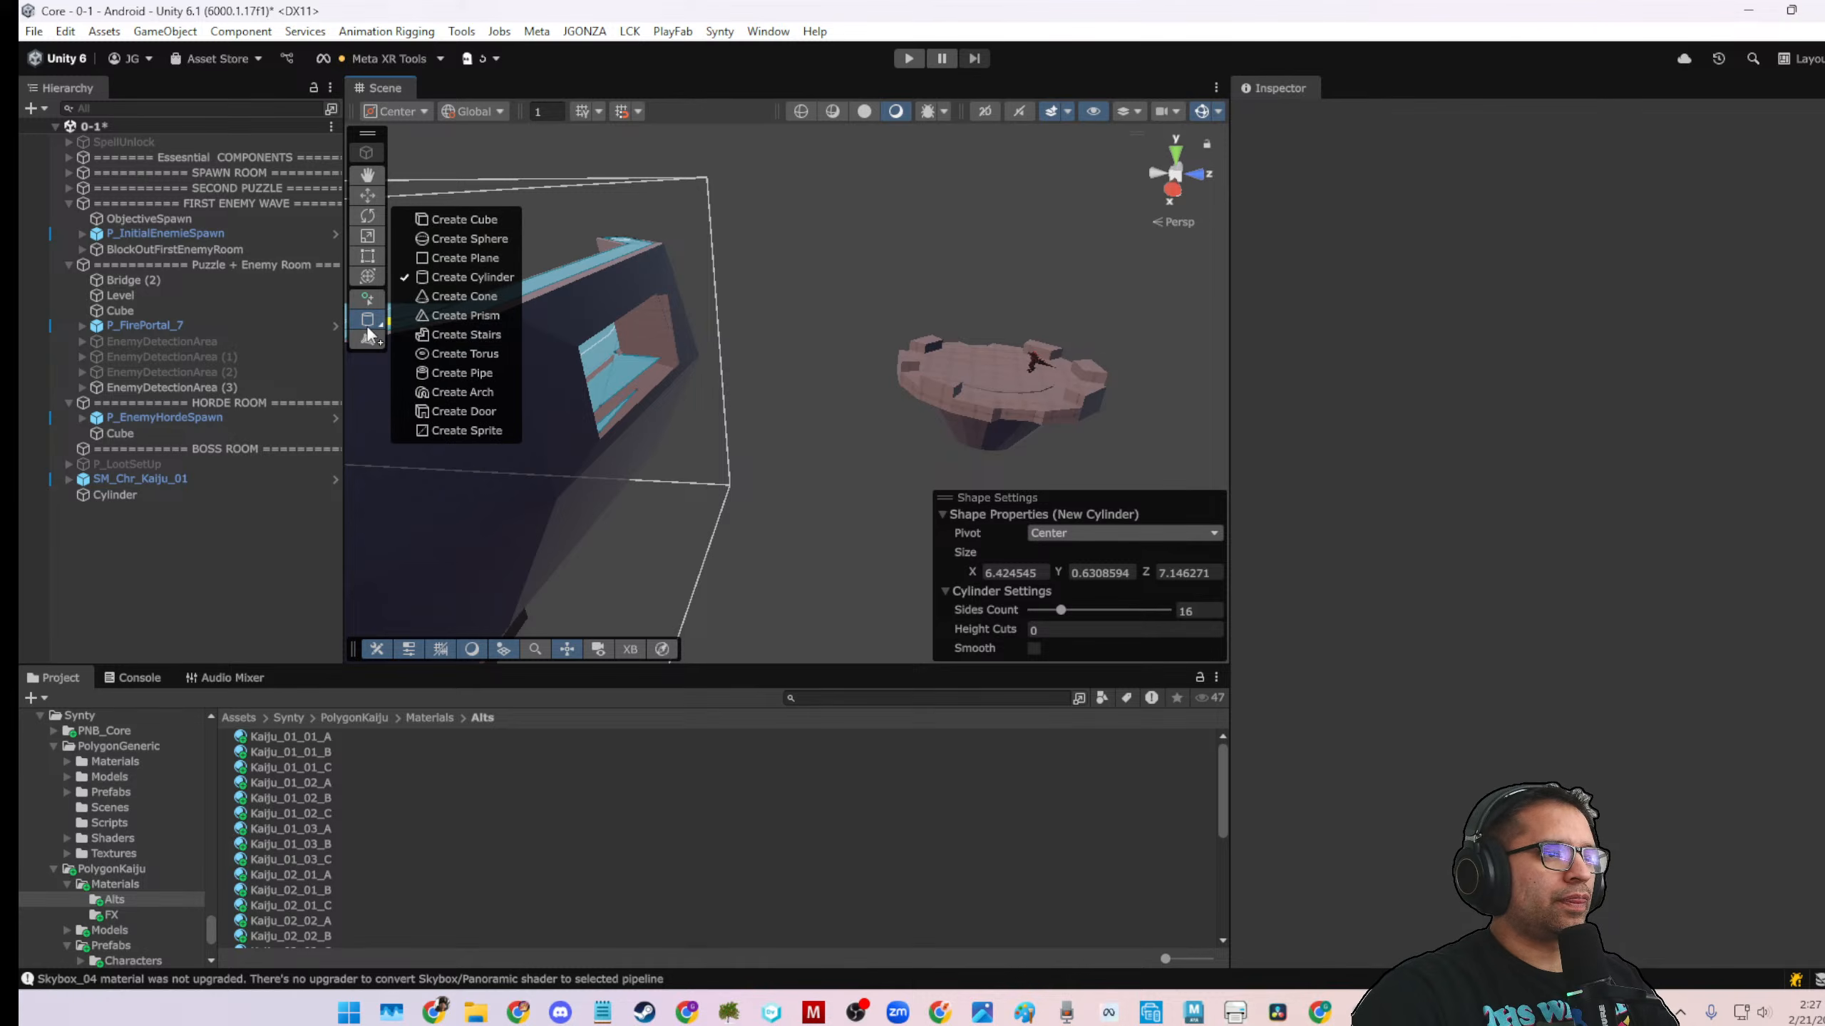
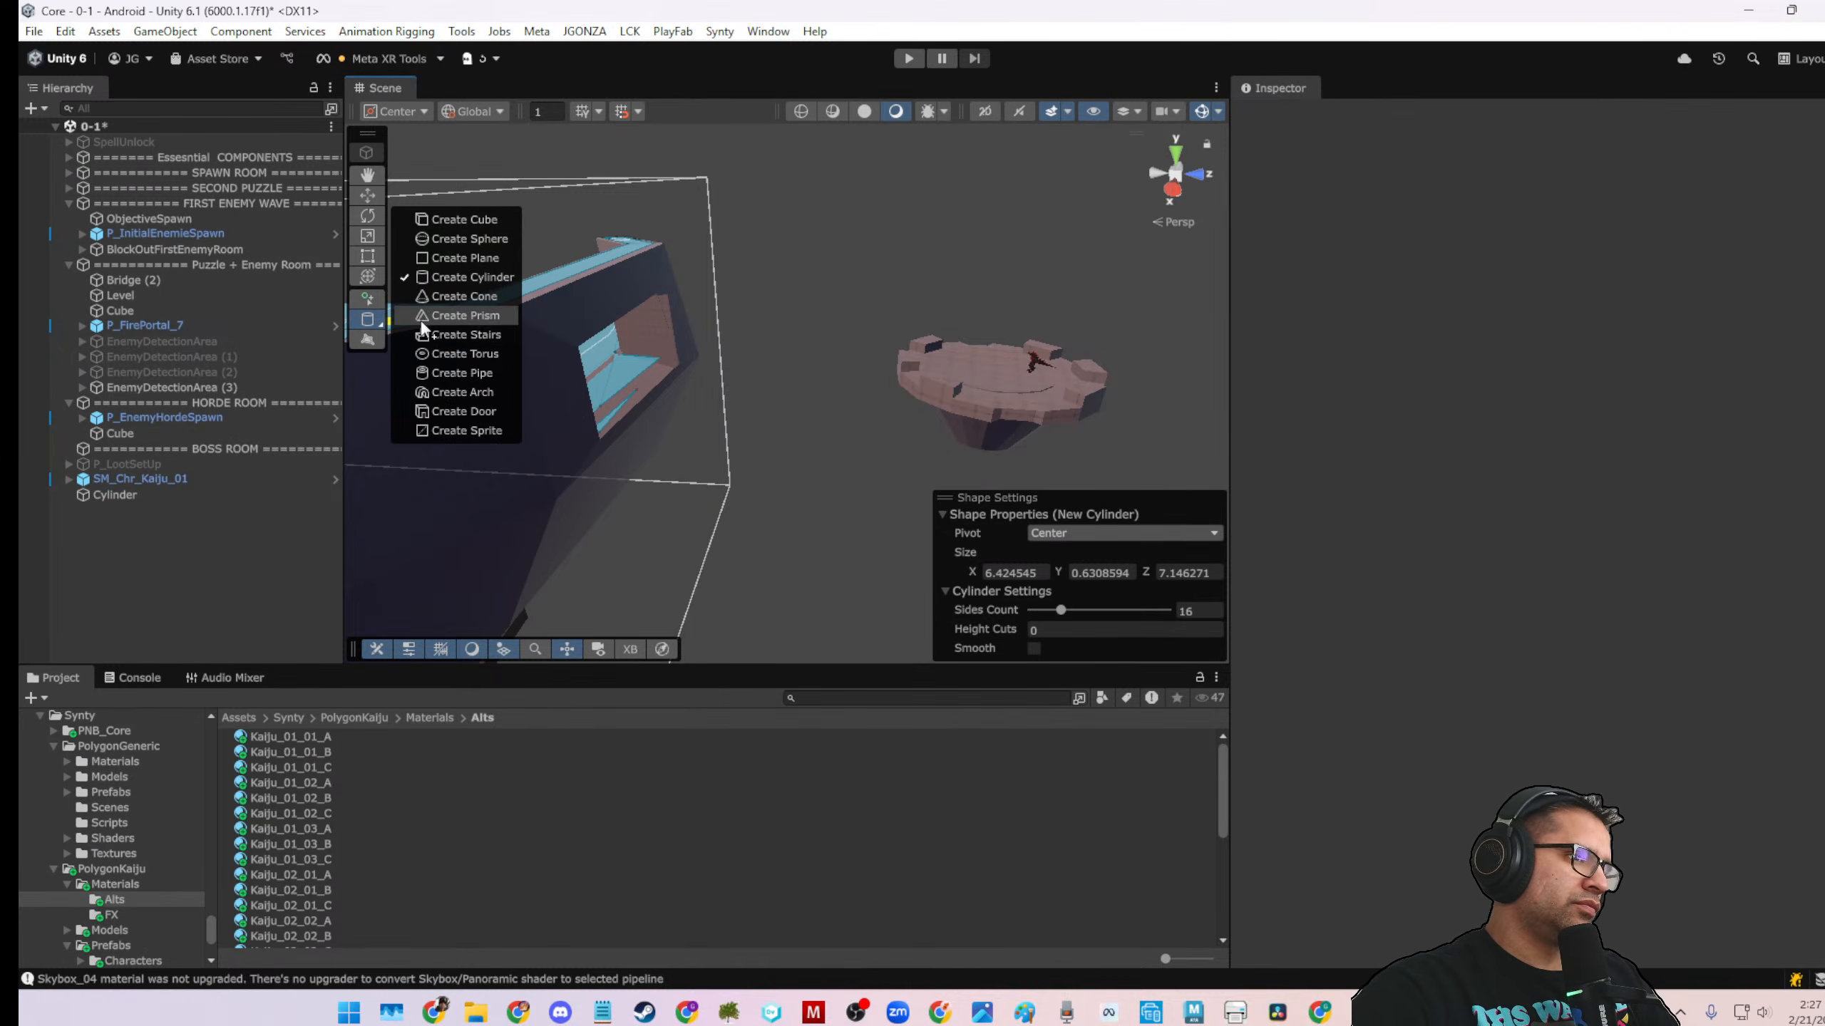
left_click(460, 316)
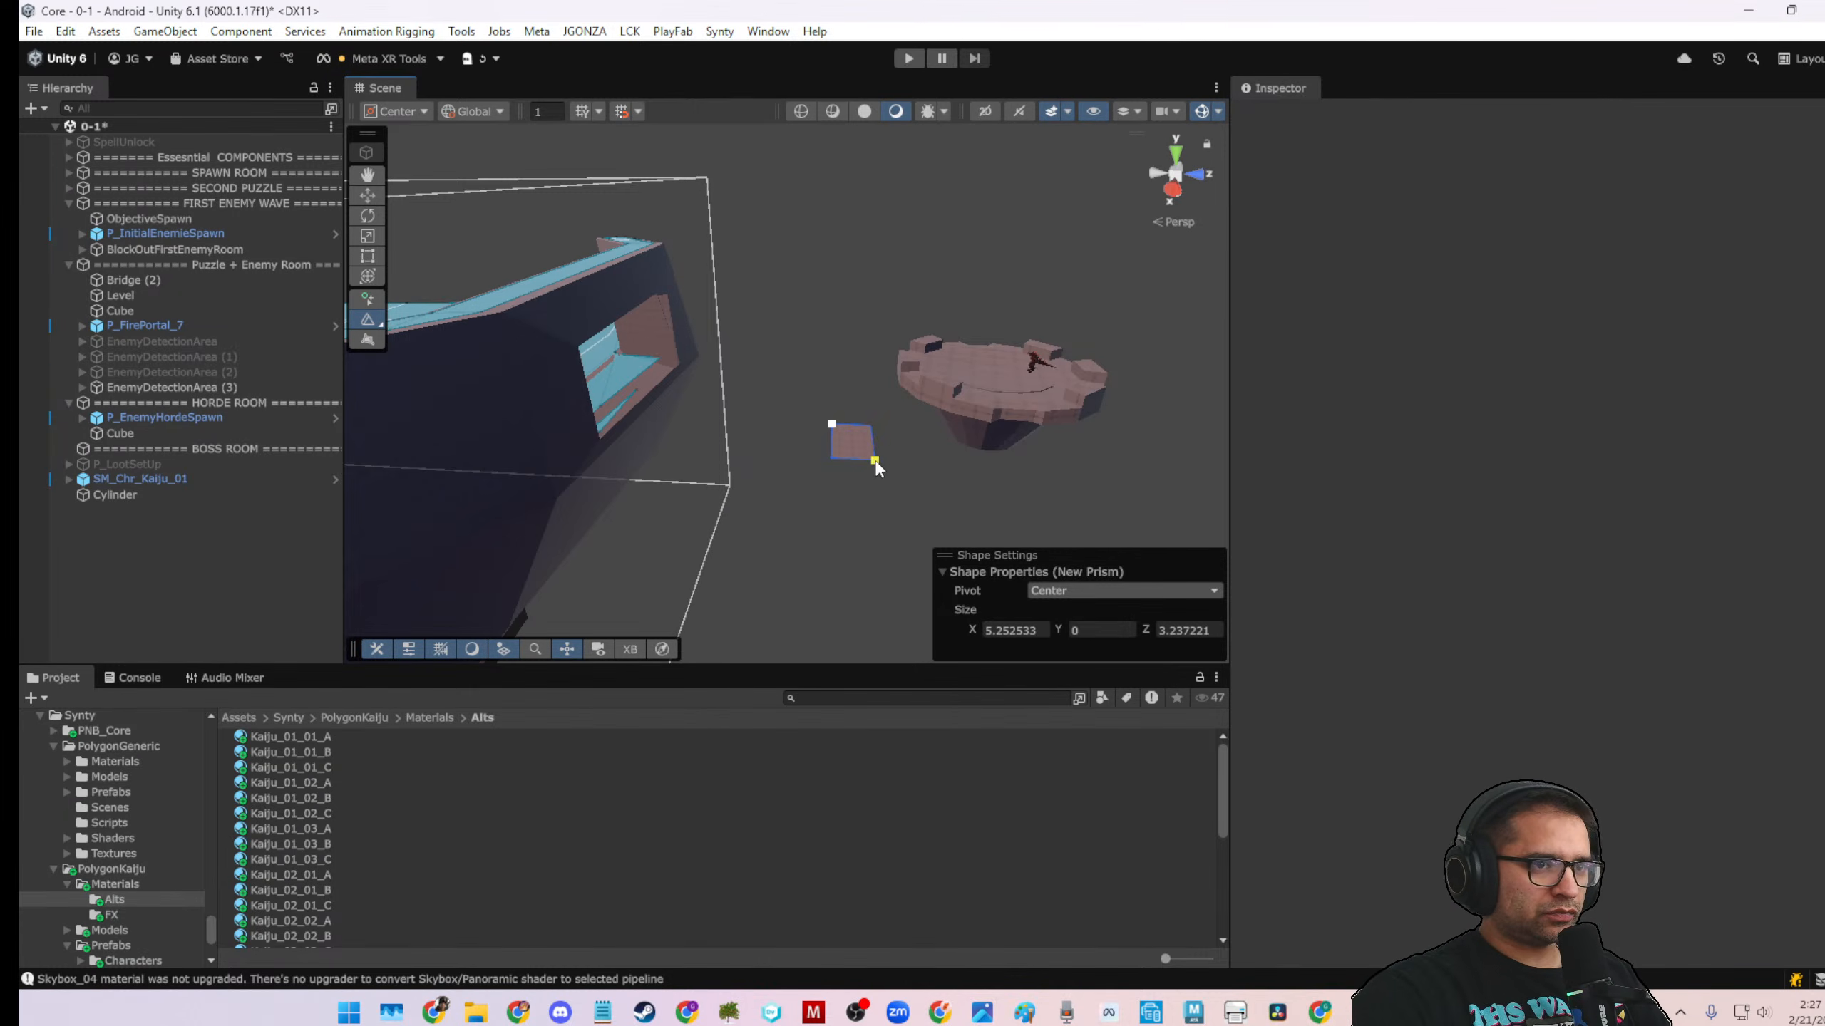
left_click(873, 441)
key("w")
right_click_drag(888, 438, 717, 400)
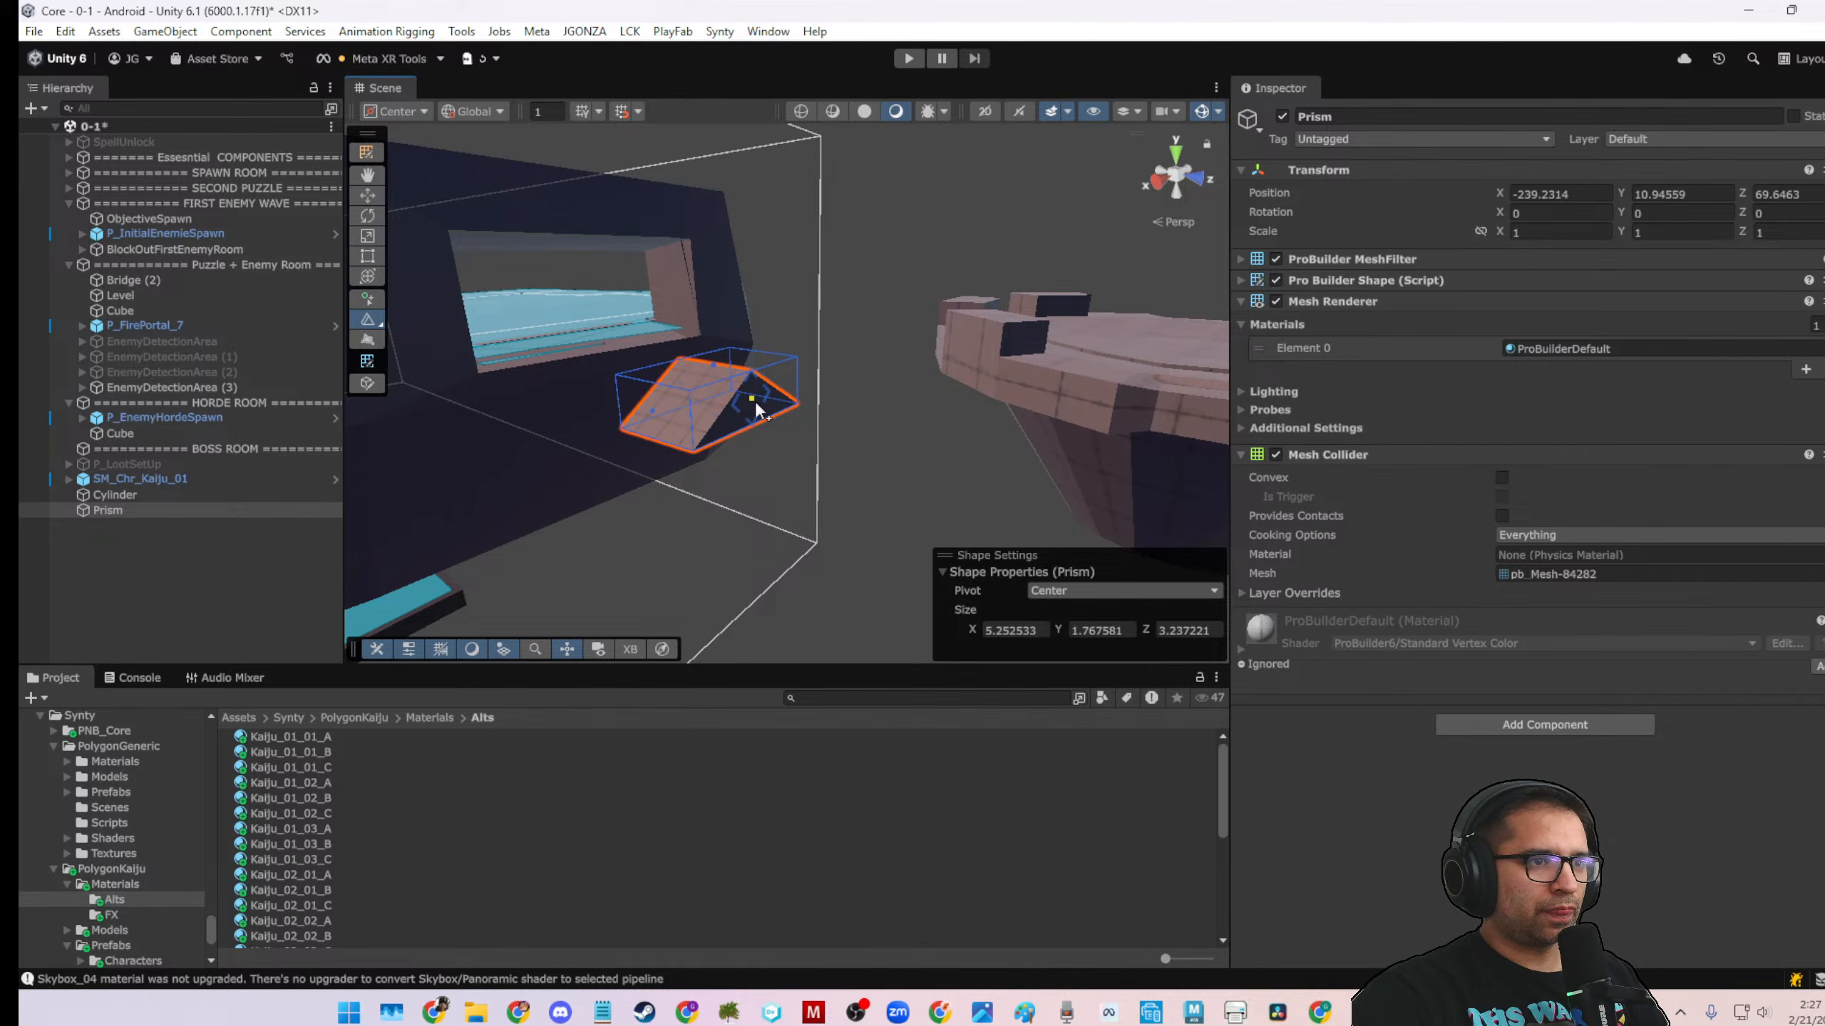
left_click_drag(727, 396, 690, 277)
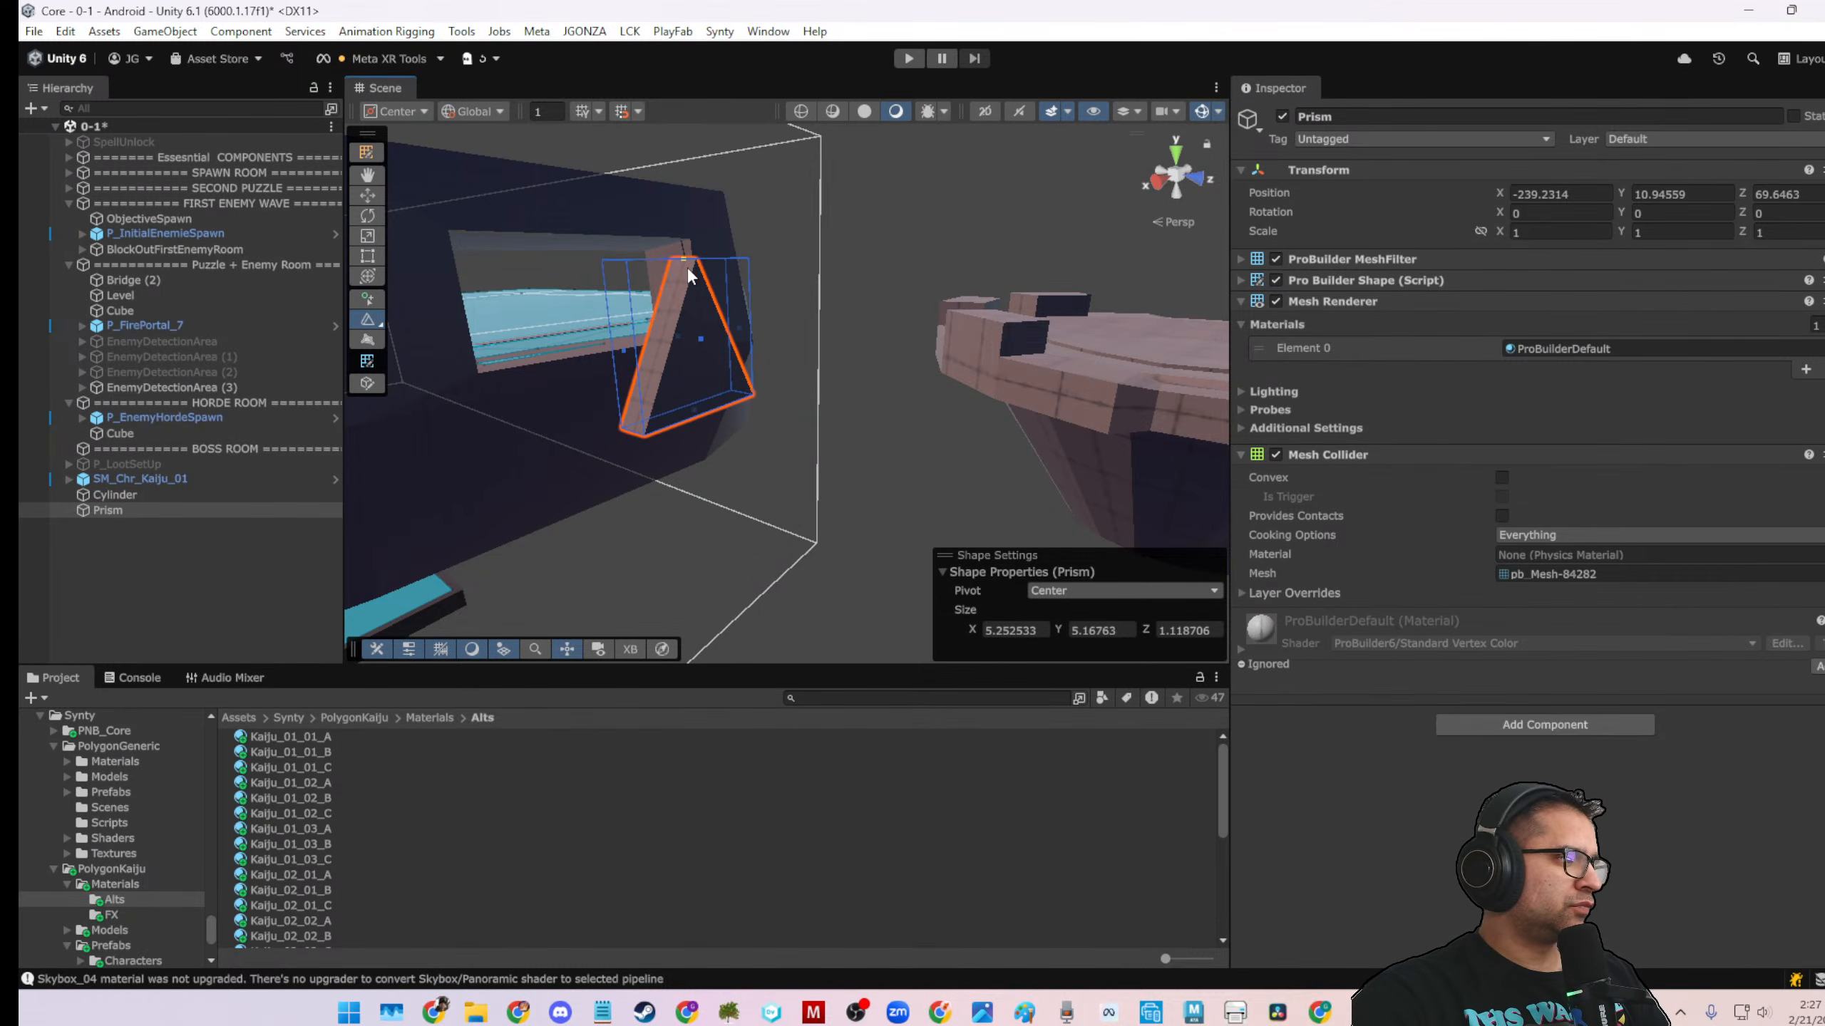
Draw a flat ProBuilder cube of about 3.53 × 0.91 × 3.53 in the gap before the arena
left_click(381, 331)
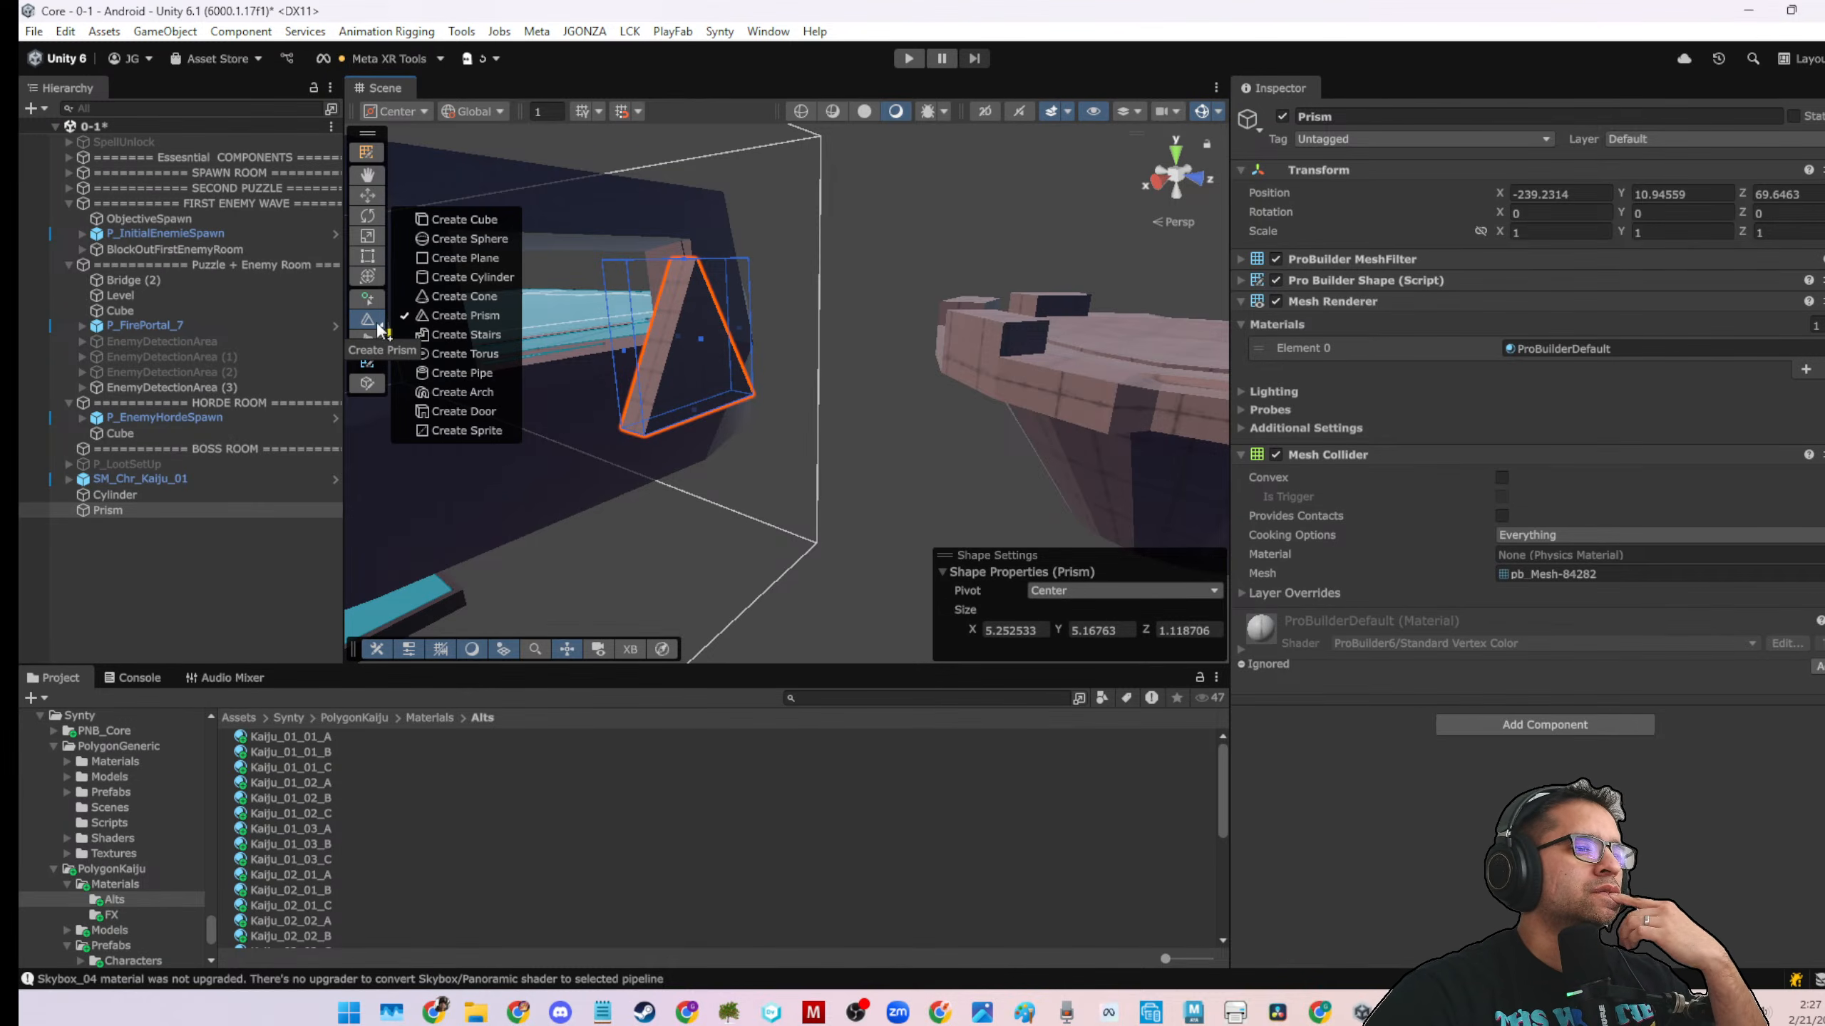
left_click(482, 223)
left_click_drag(738, 497, 758, 620)
left_click(752, 534)
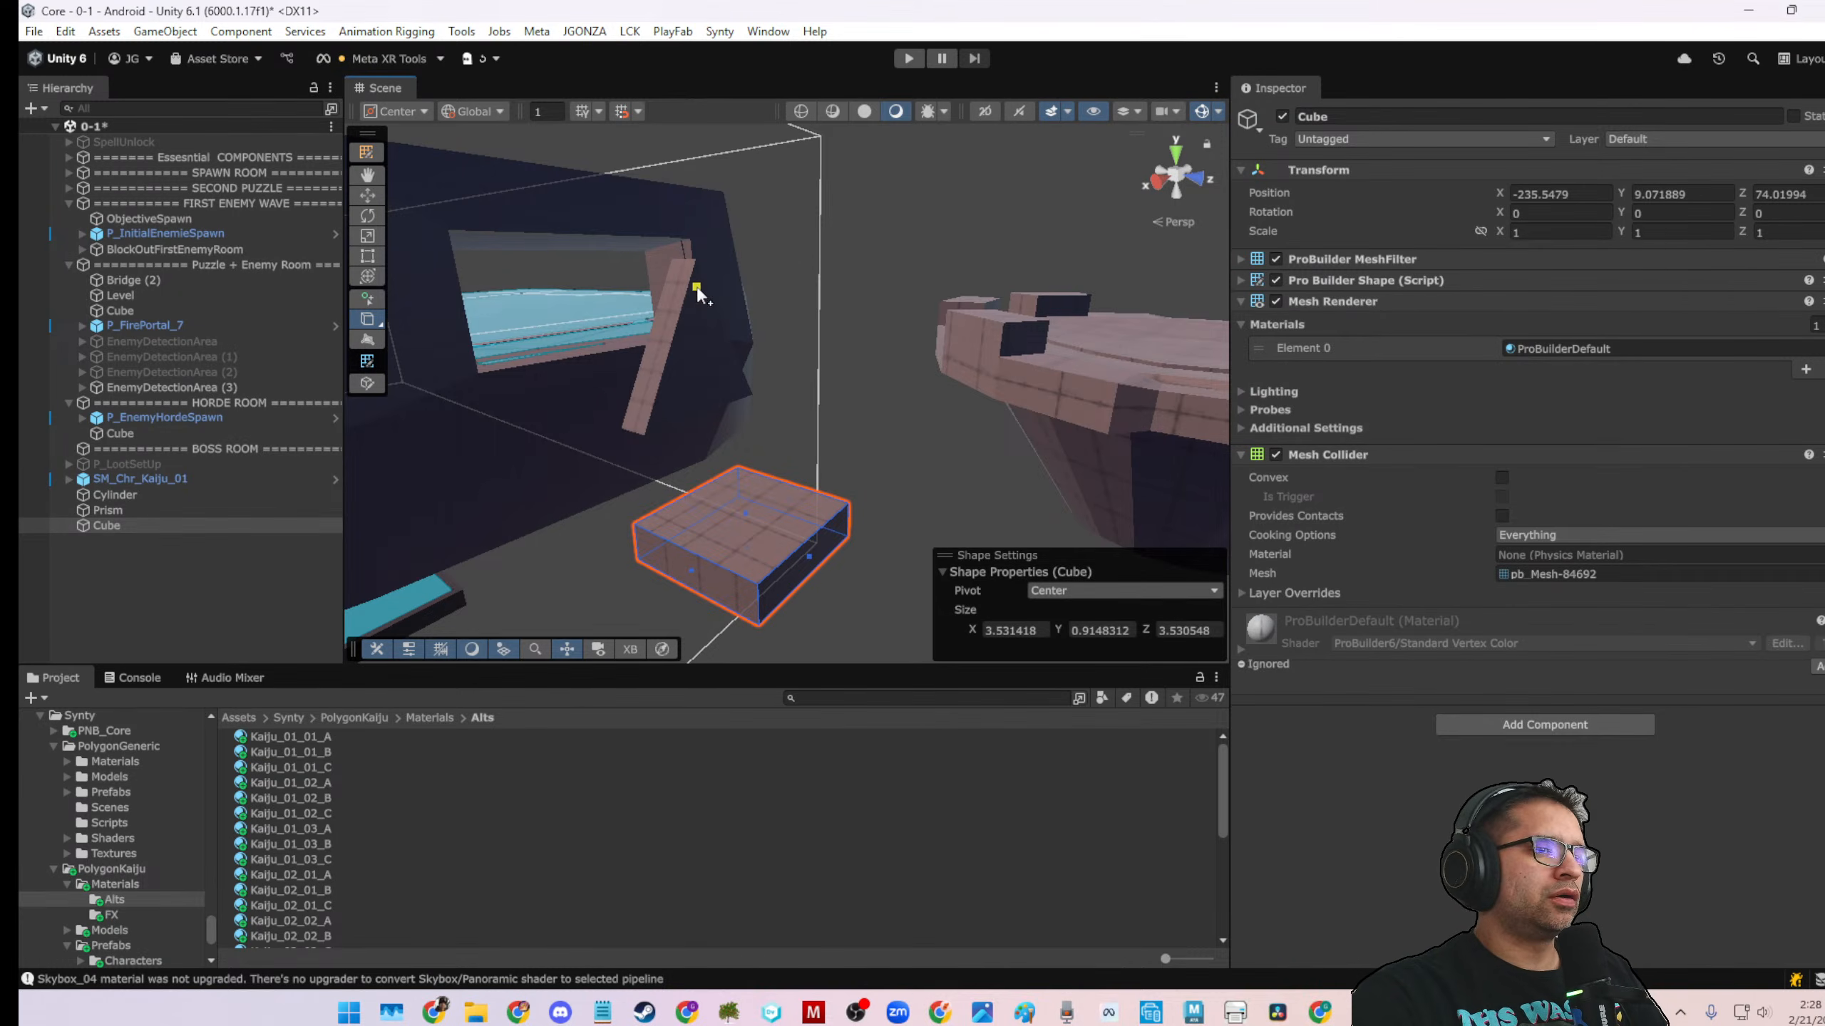
left_click_drag(773, 580, 795, 576, "alt")
key("w")
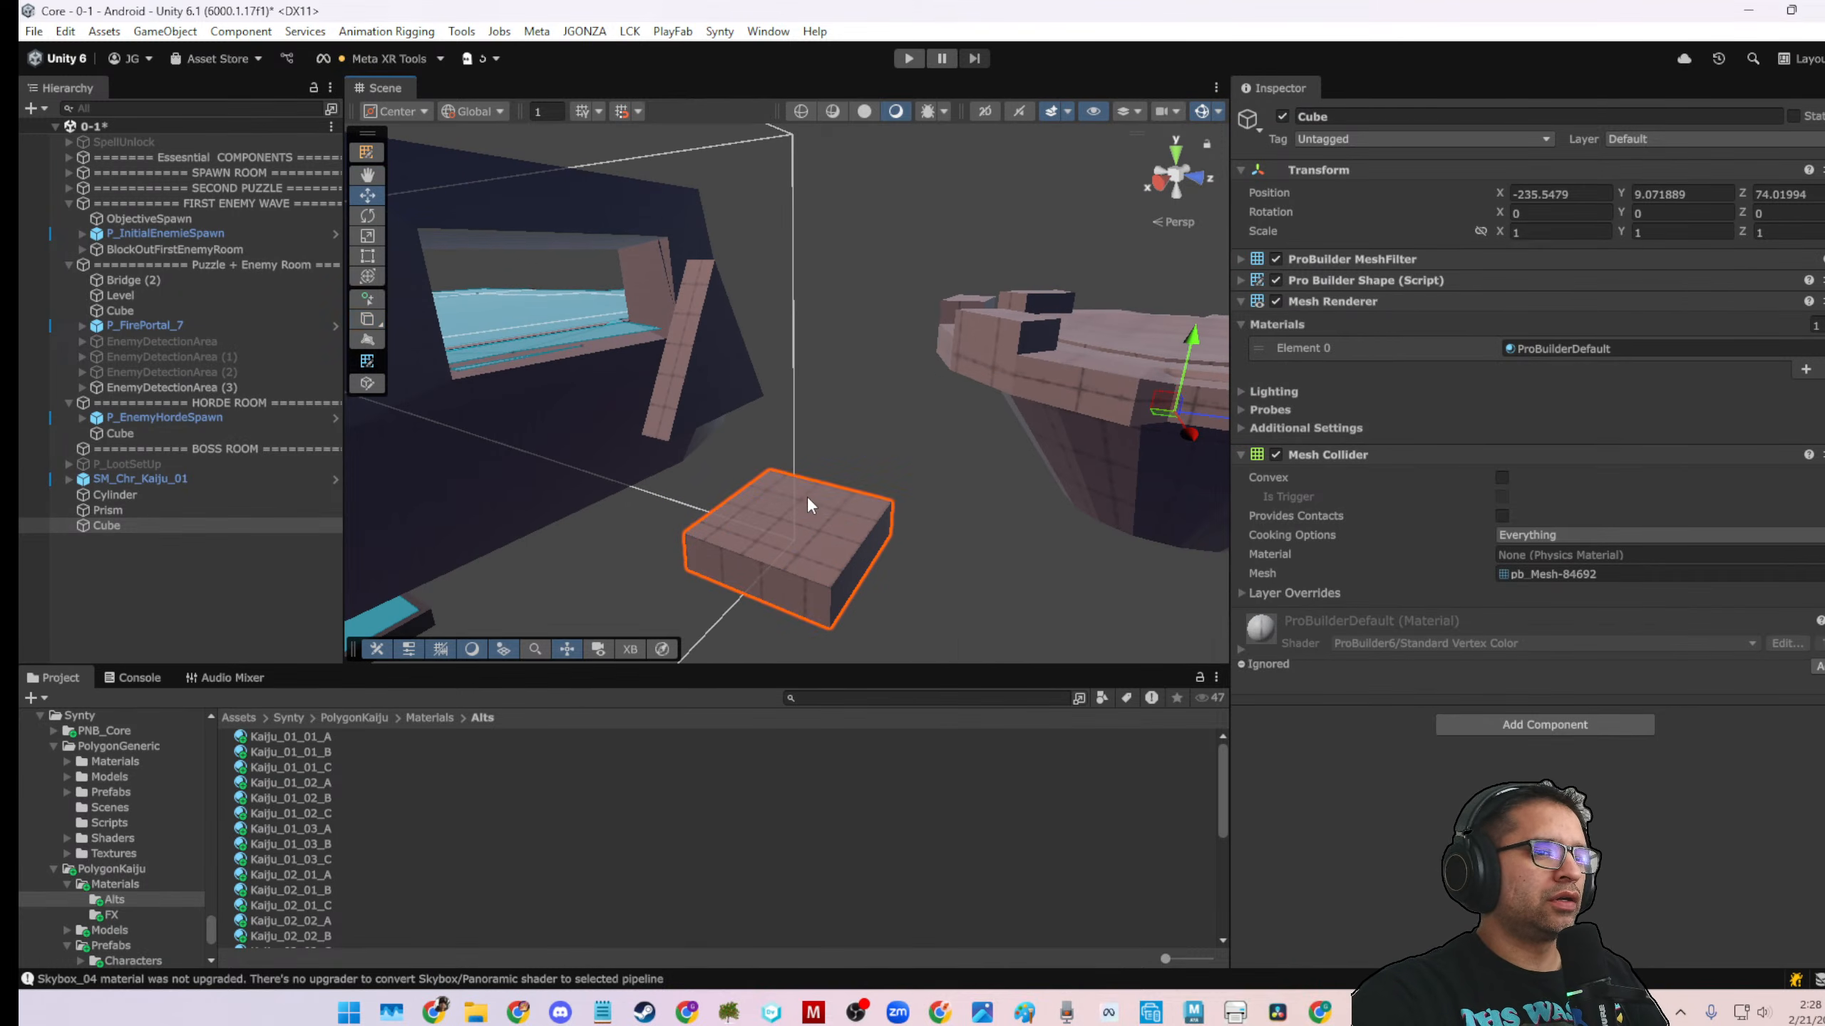
Delete the prism beside the room opening and select the flat cube
left_click(713, 365)
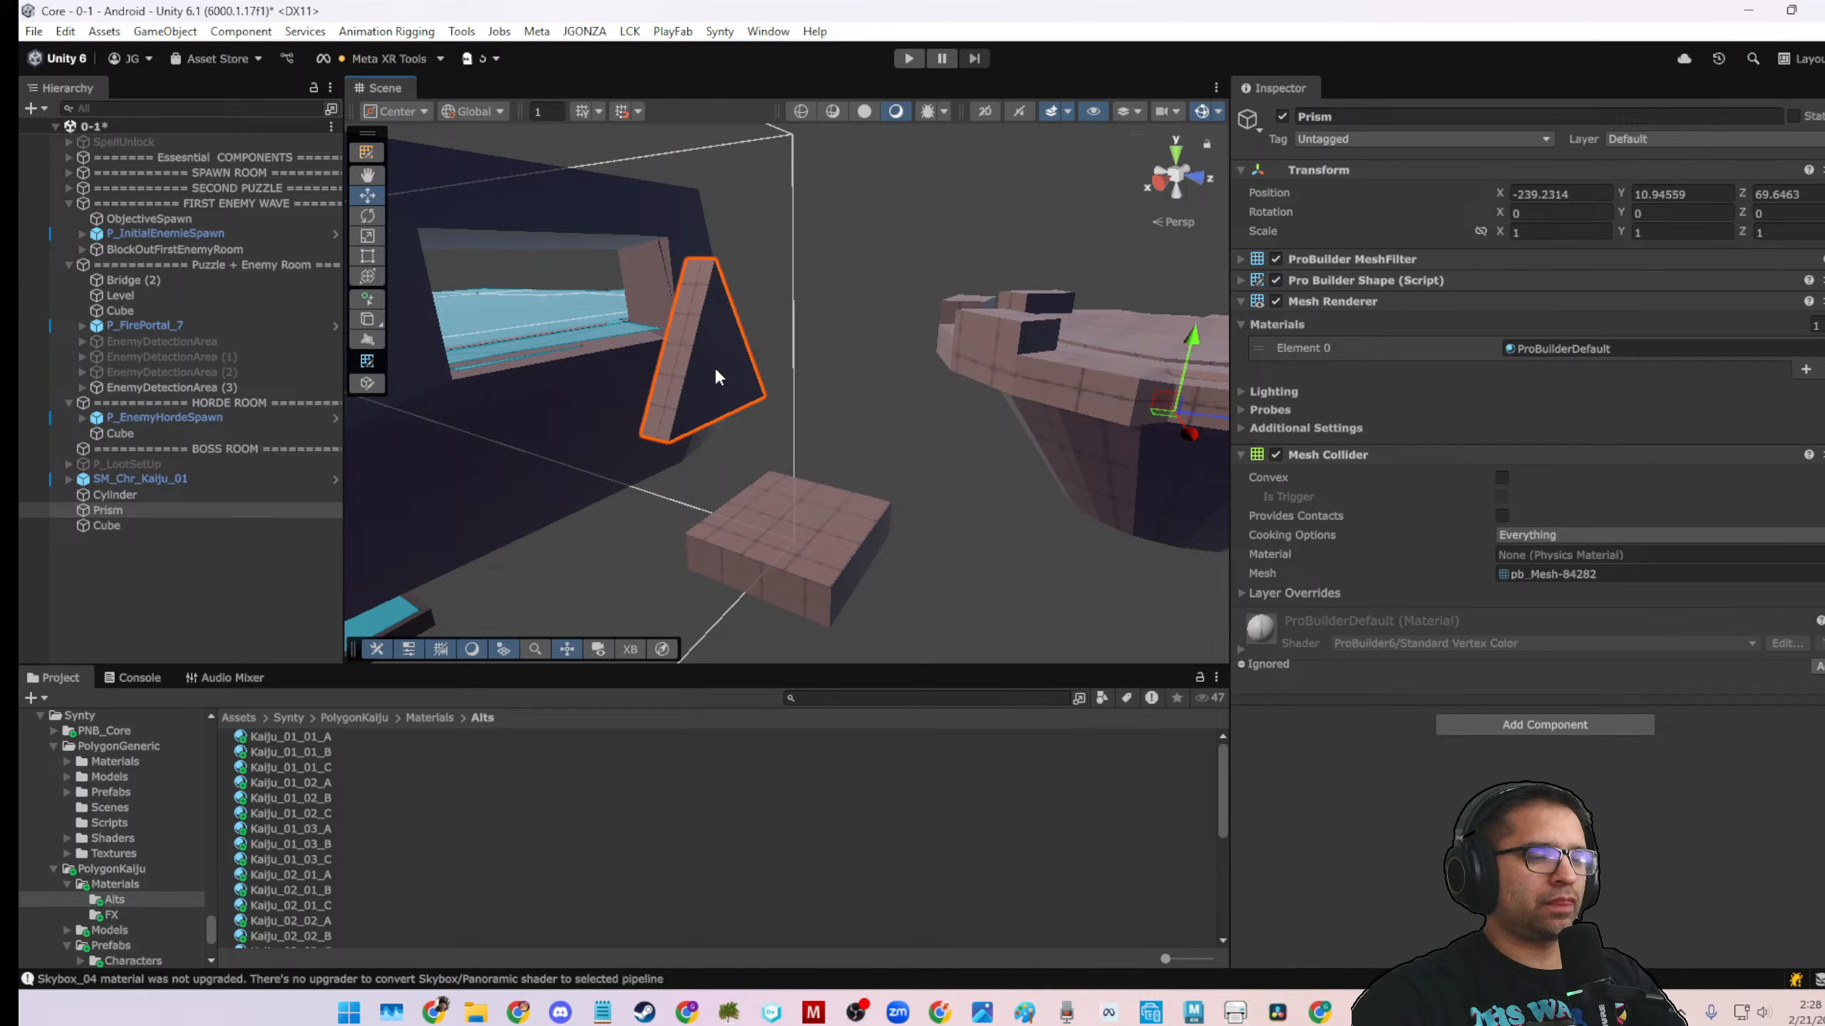
key("Delete")
left_click(810, 582)
left_click_drag(809, 582, 337, 526, "alt")
left_click(312, 513)
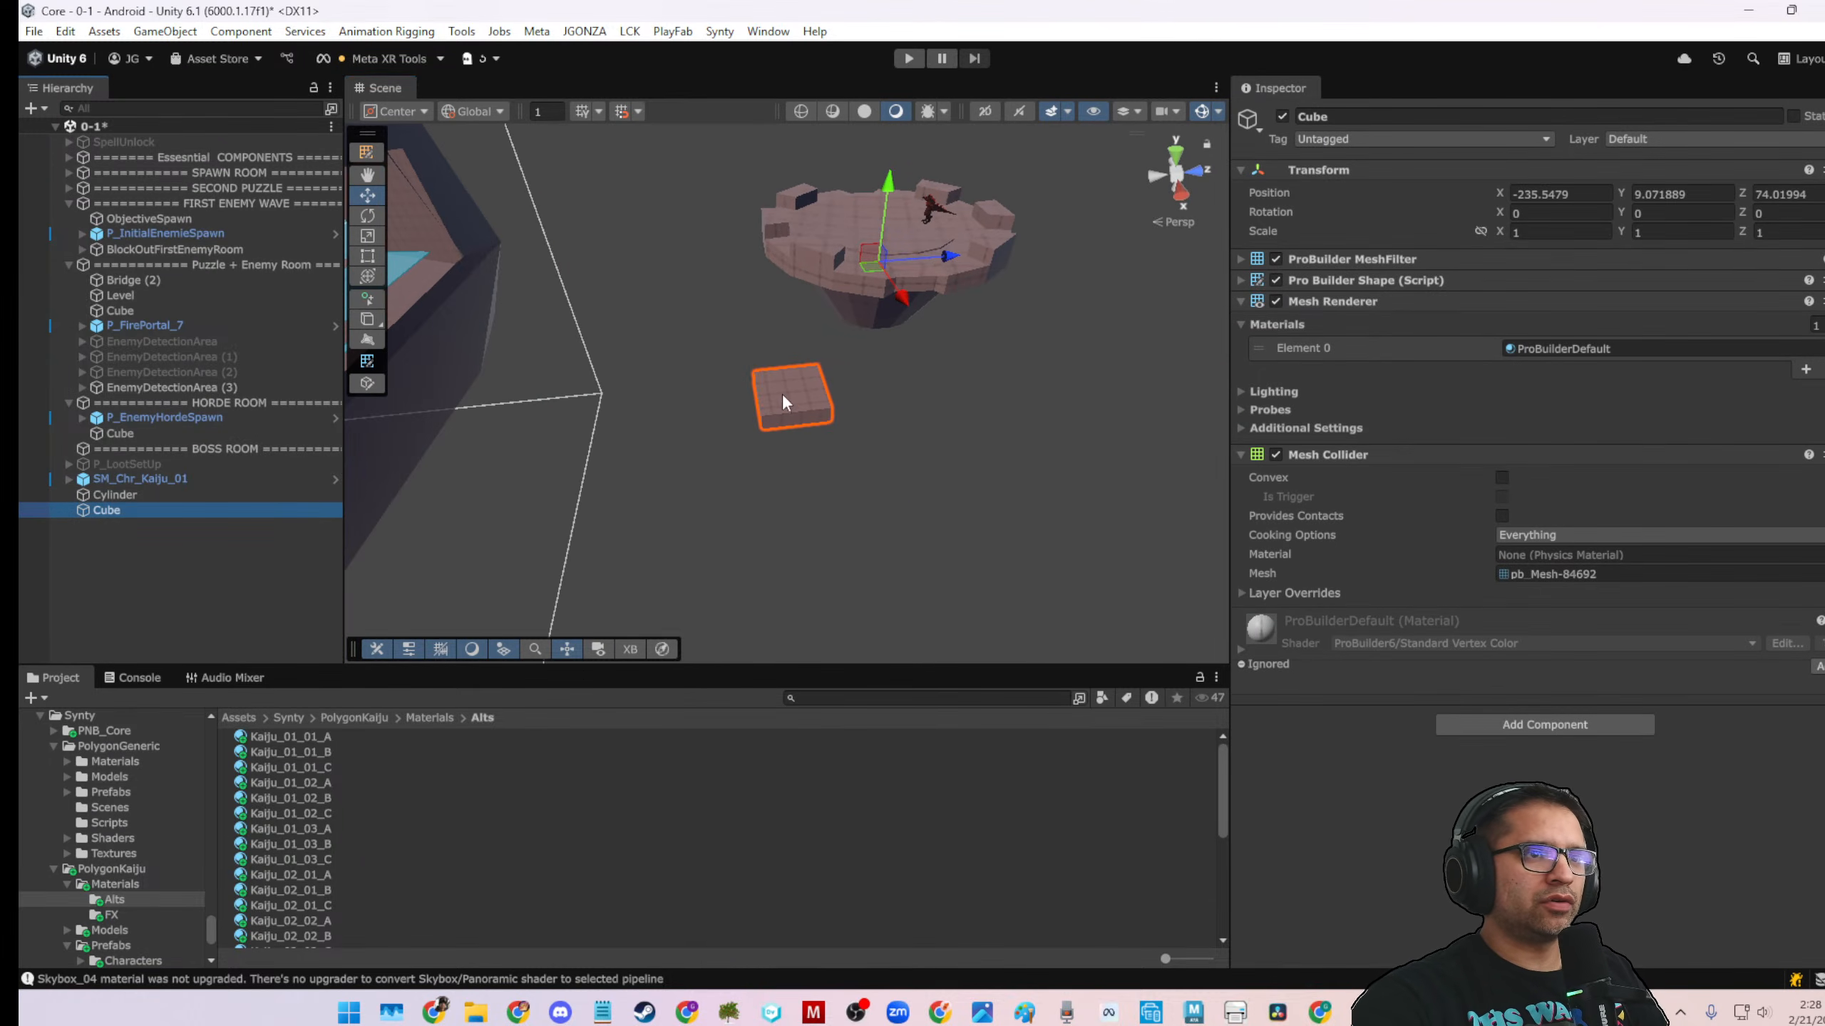
Set the transform handle position to Pivot and its orientation to Local
left_click_drag(785, 402, 642, 378, "alt")
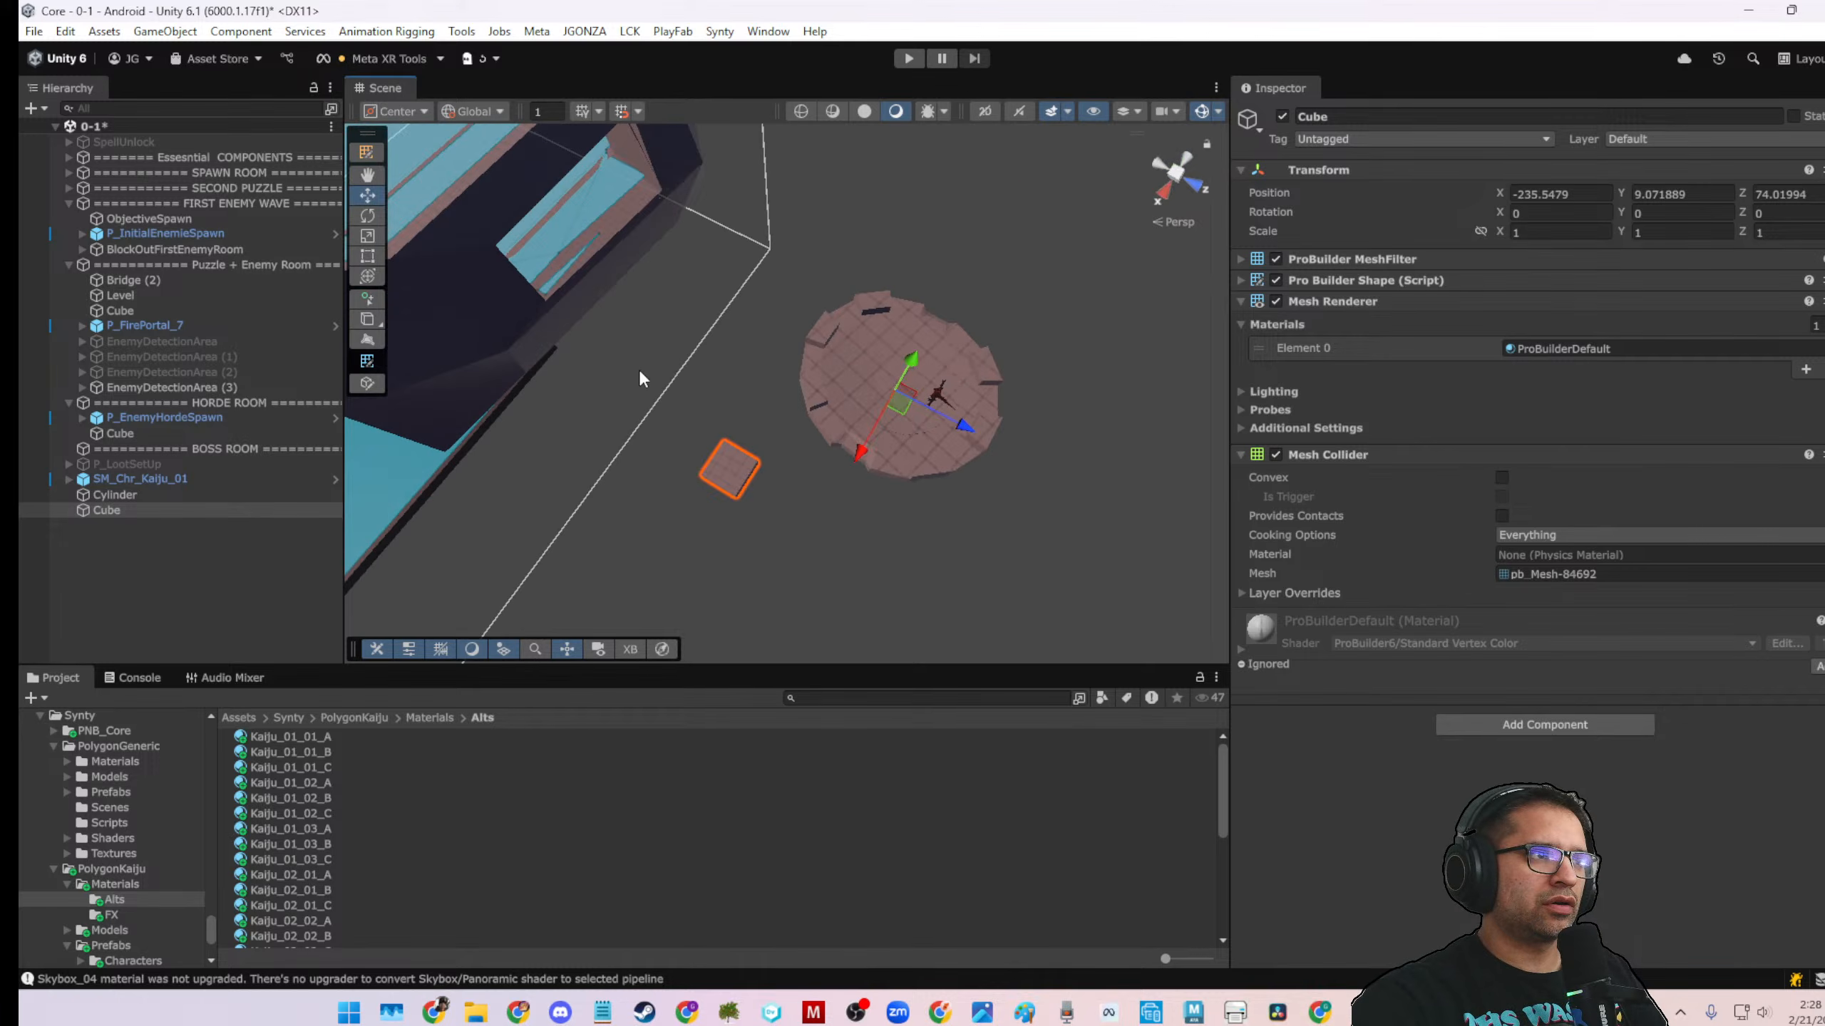
left_click(399, 111)
left_click(416, 148)
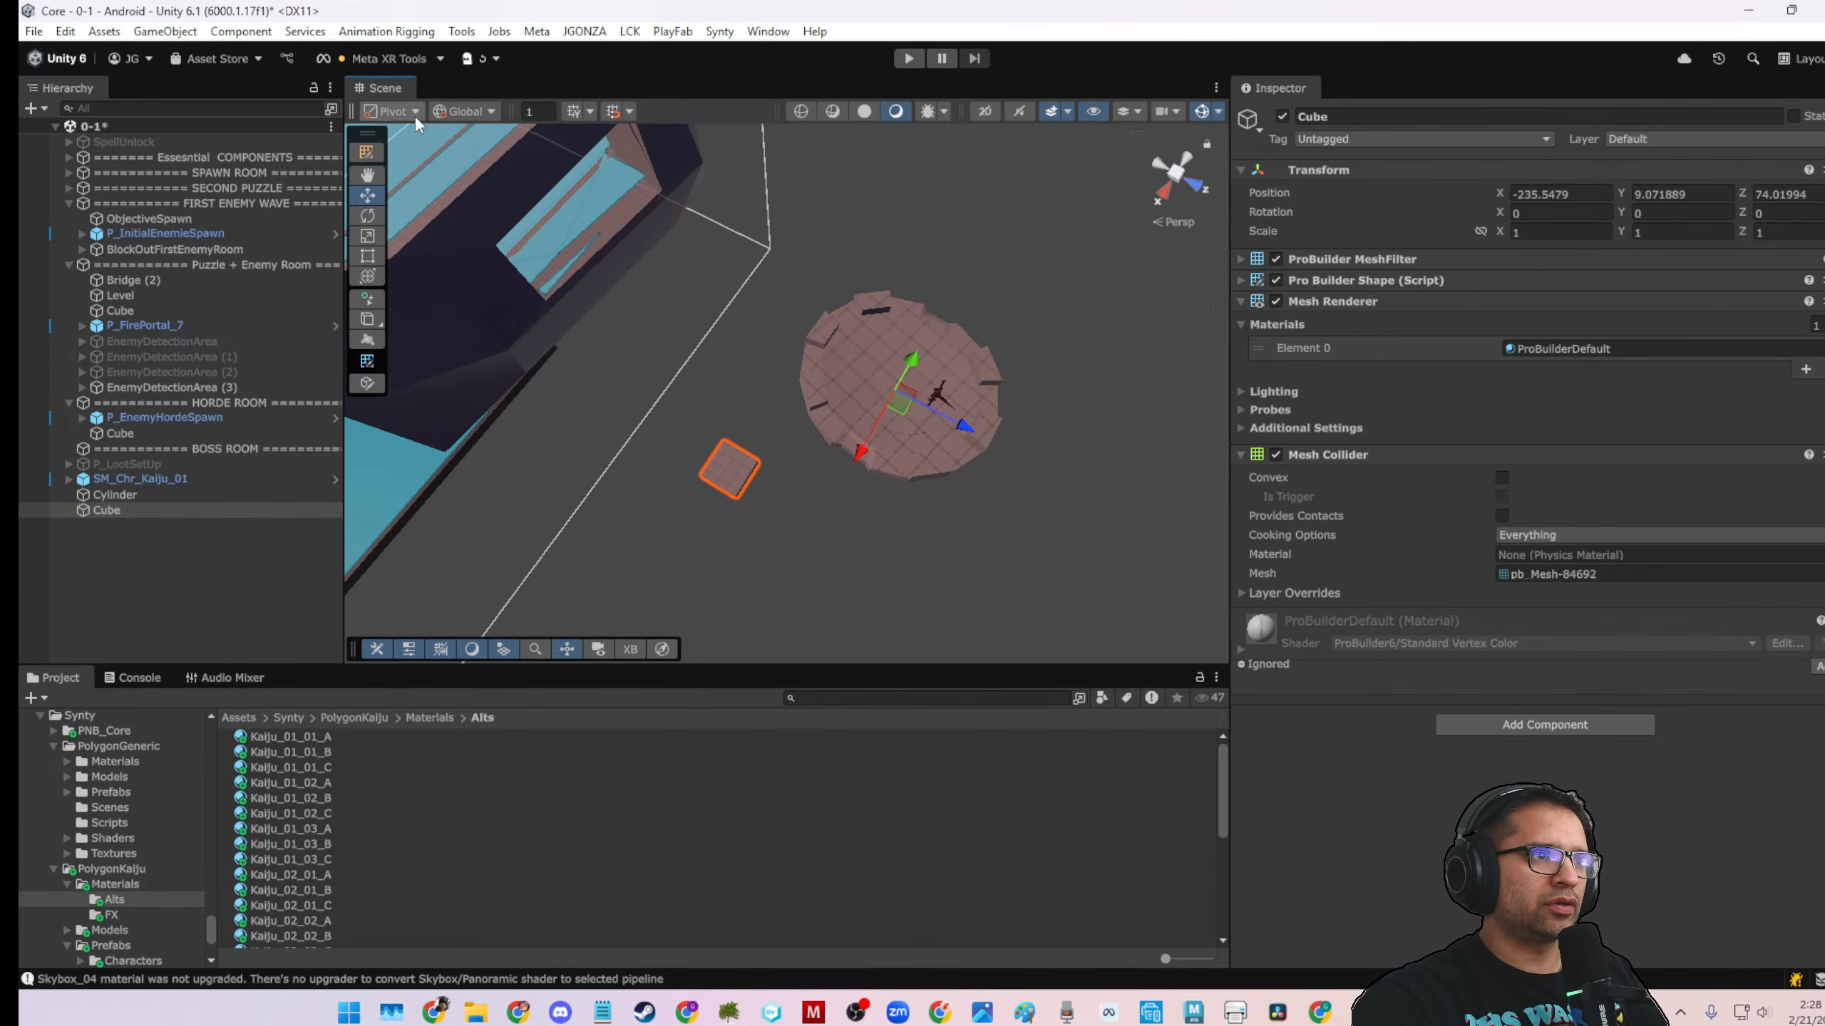
left_click(474, 111)
left_click(480, 156)
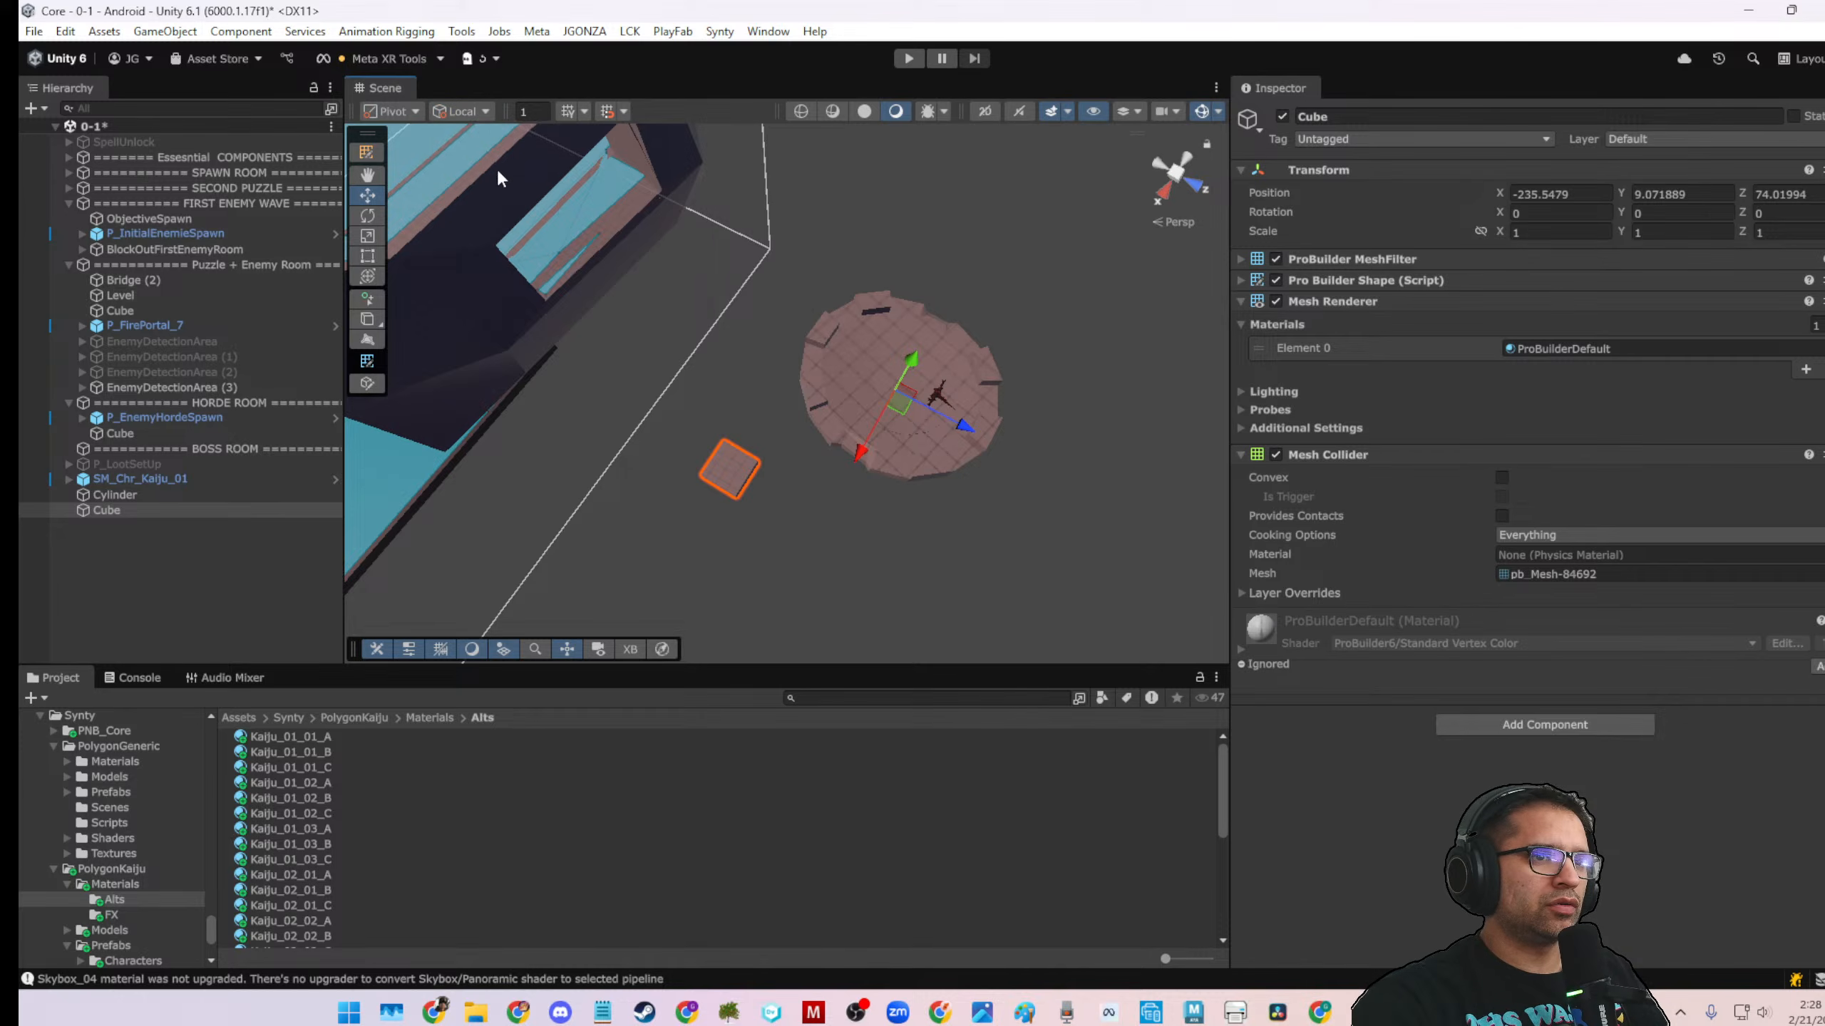
left_click_drag(500, 178, 402, 303, "alt")
left_click(145, 522)
left_click(140, 509)
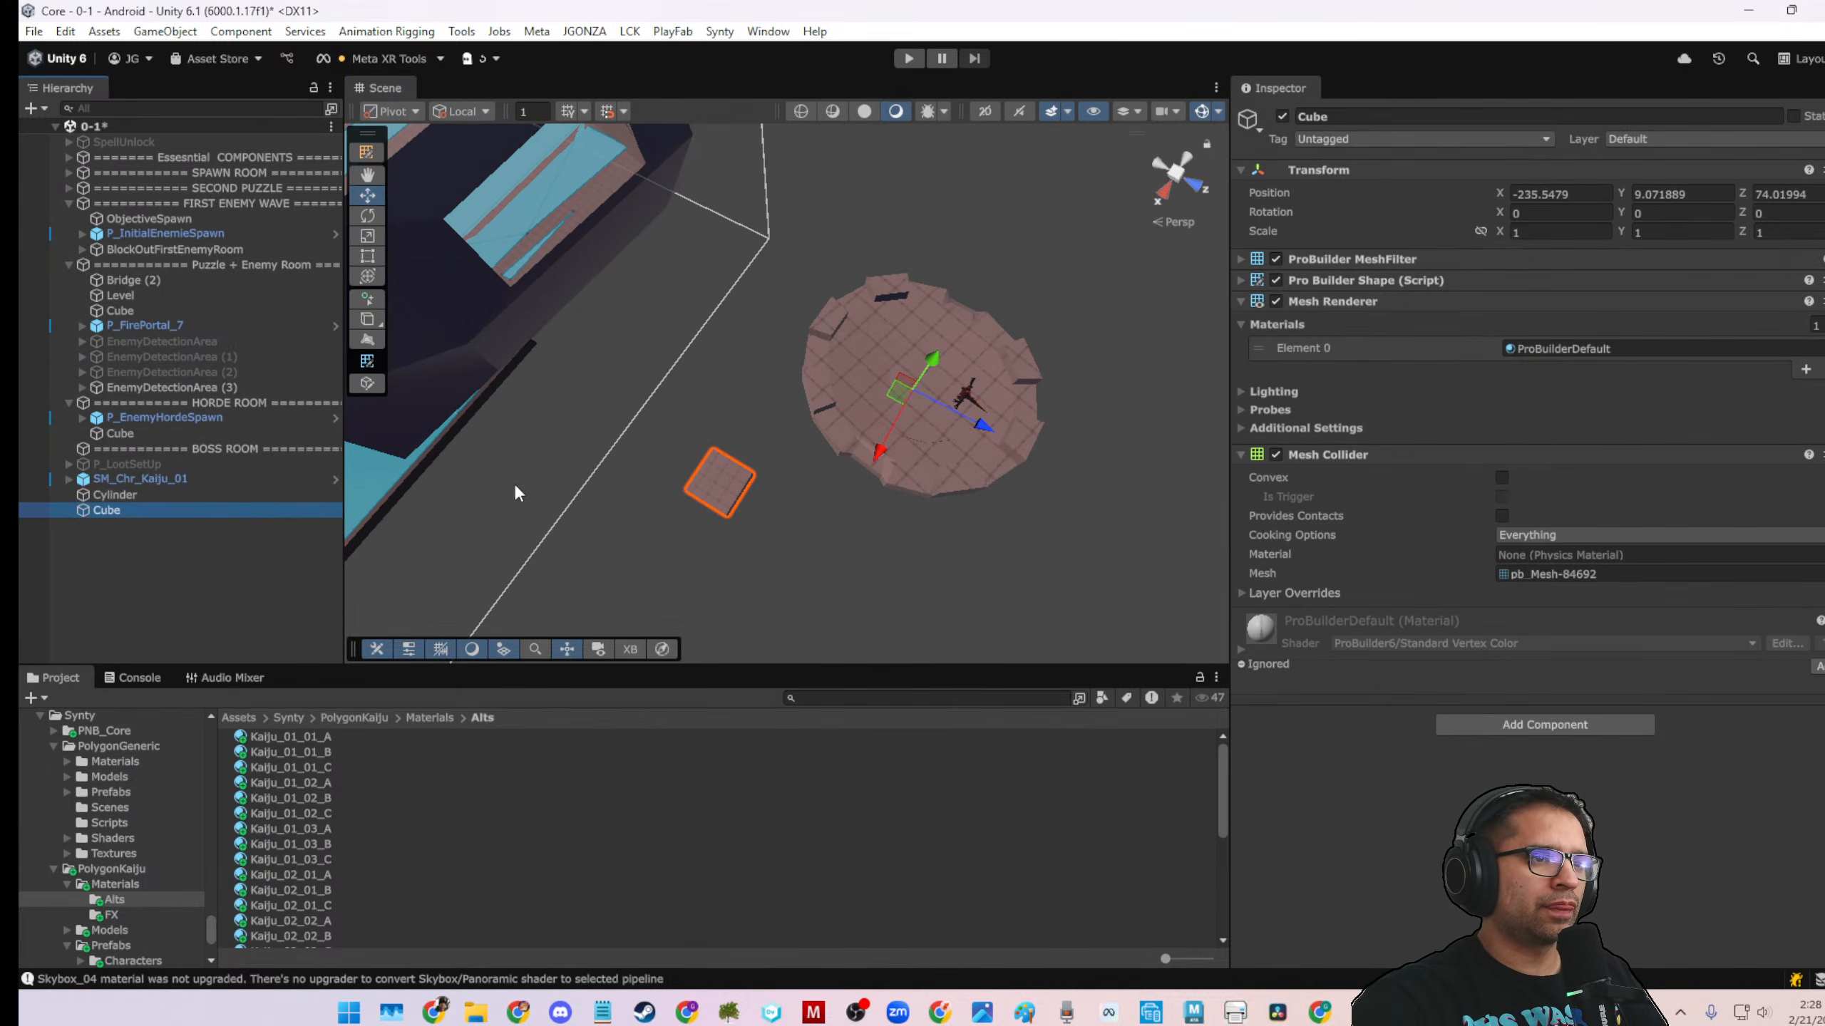
left_click(367, 151)
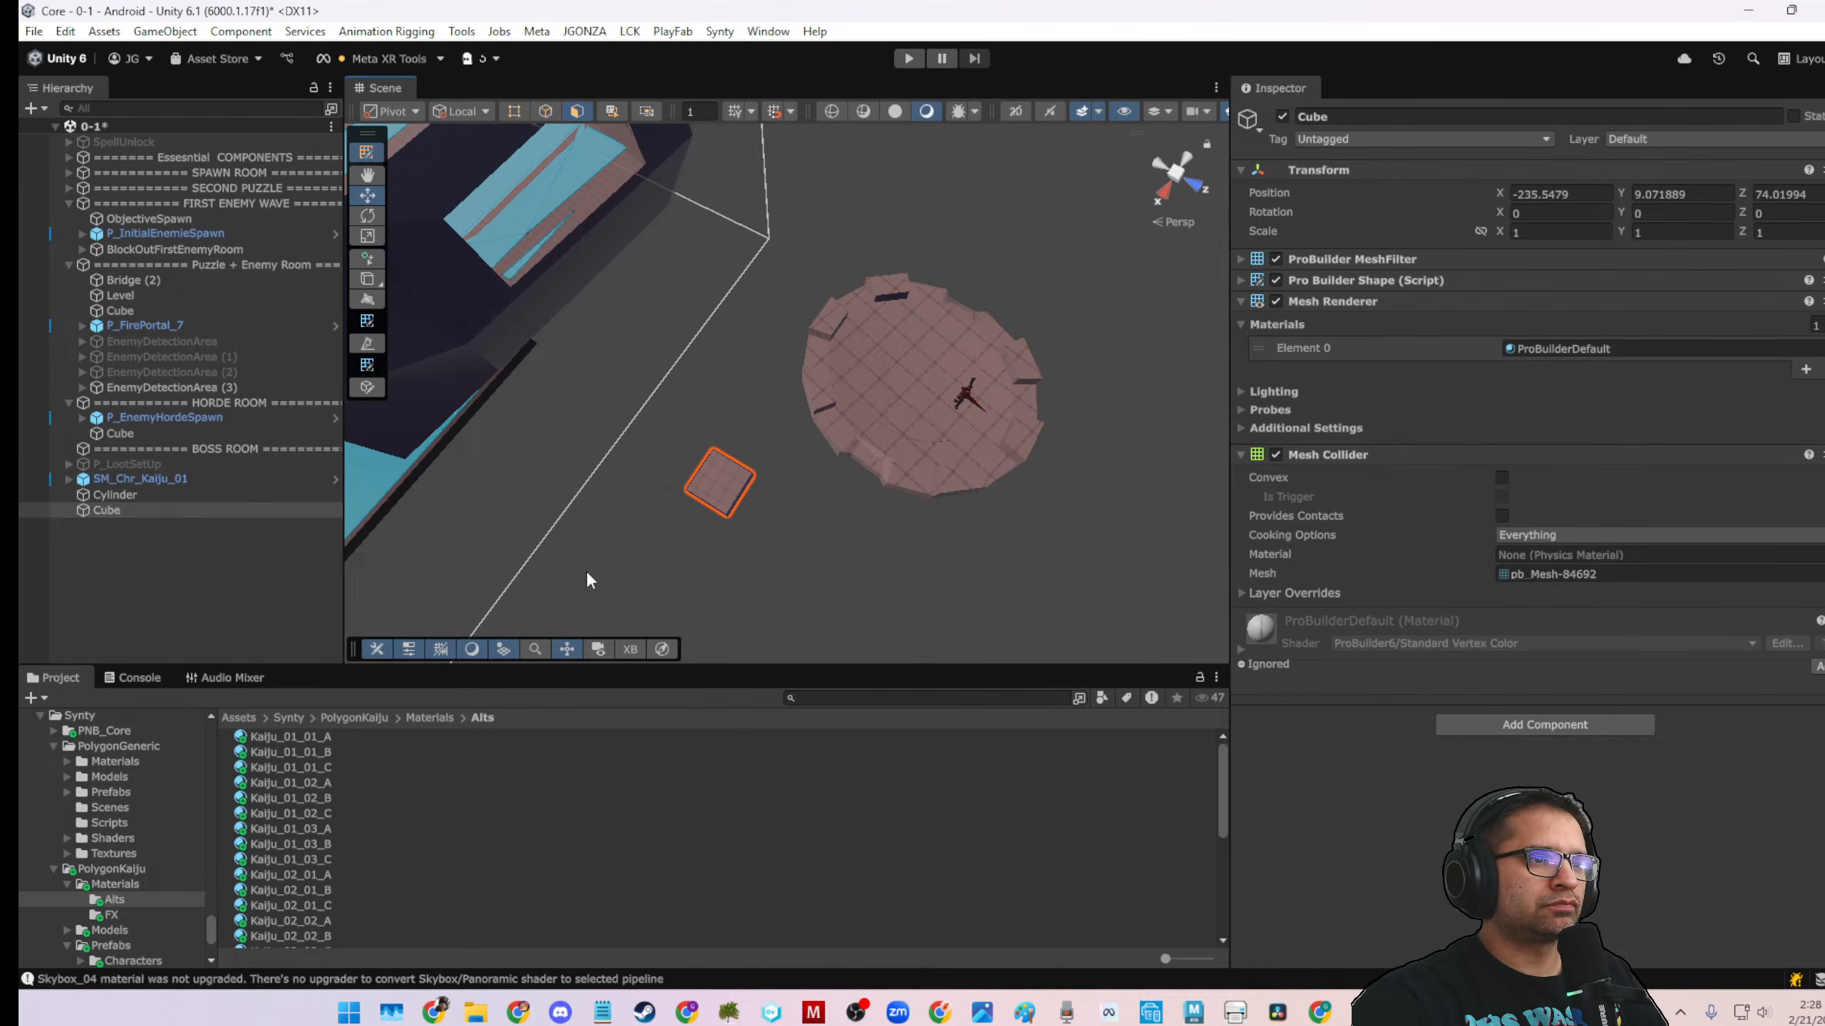
left_click_drag(653, 467, 631, 621, "alt")
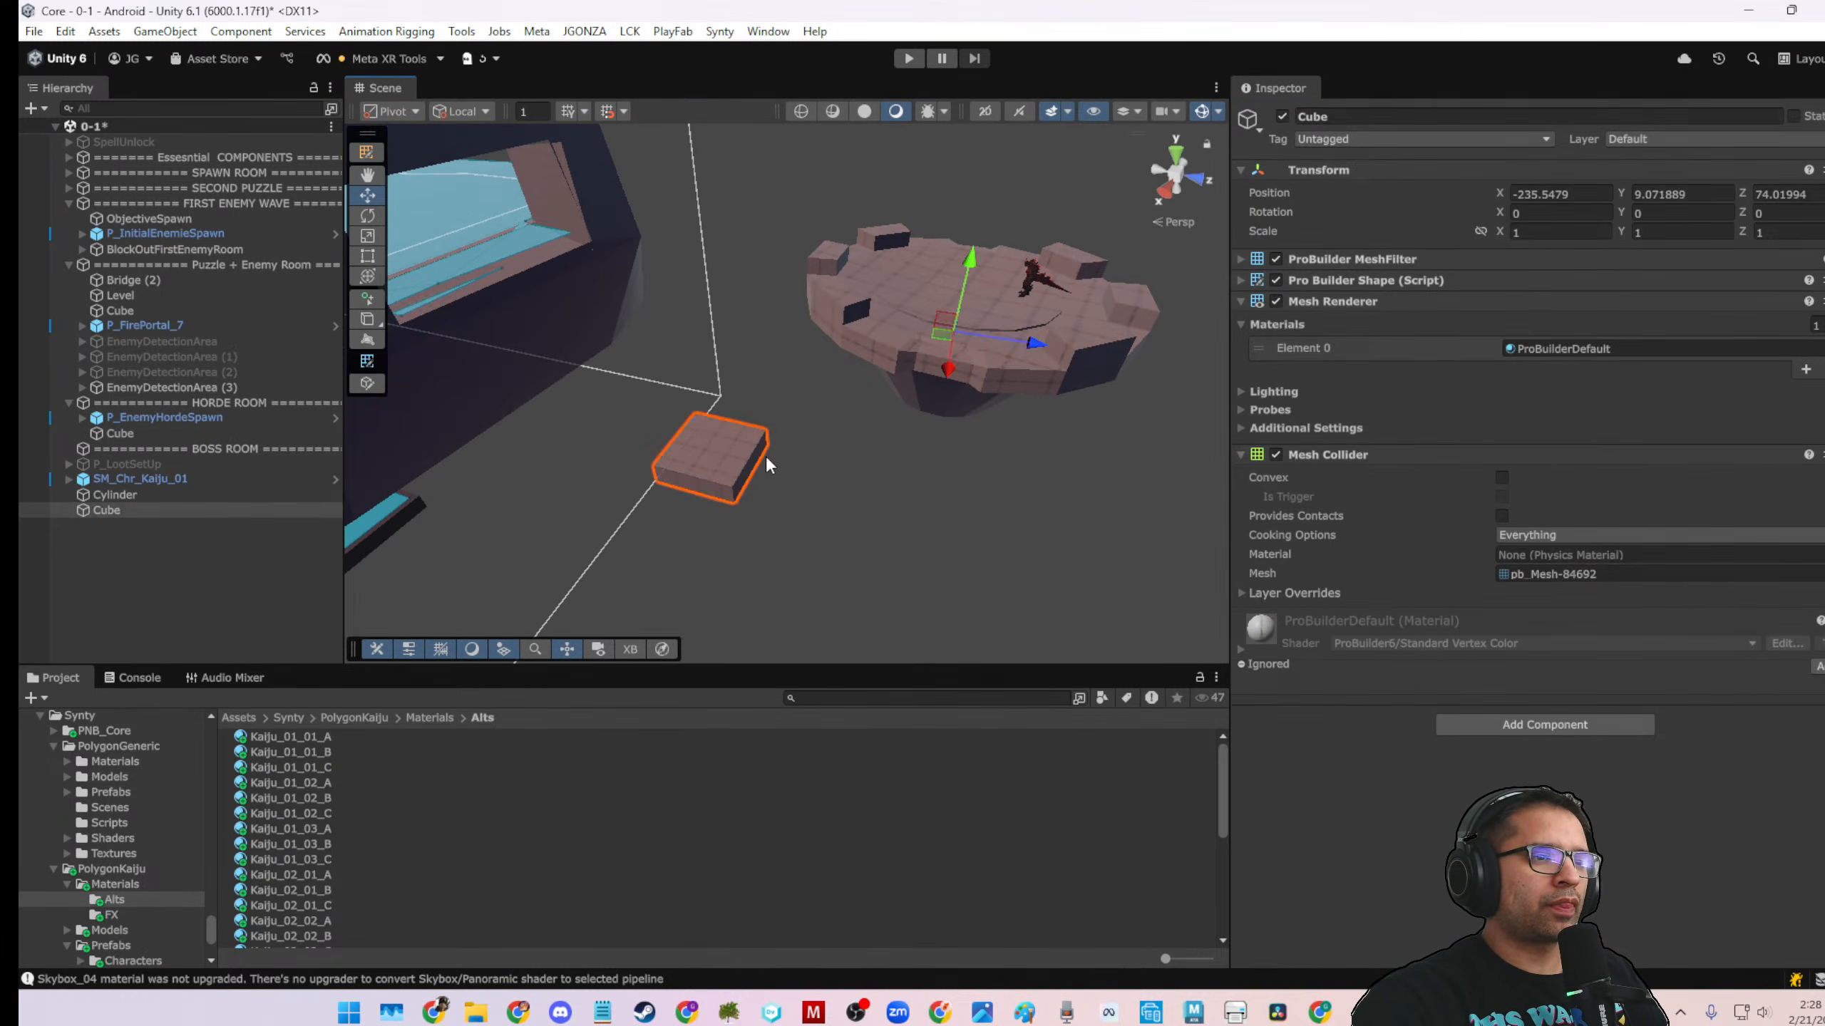
Undo the prism's deletion, and delete both the prism and the flat cube from the scene
left_click(787, 439)
key("ctrl+z")
key("ctrl+z")
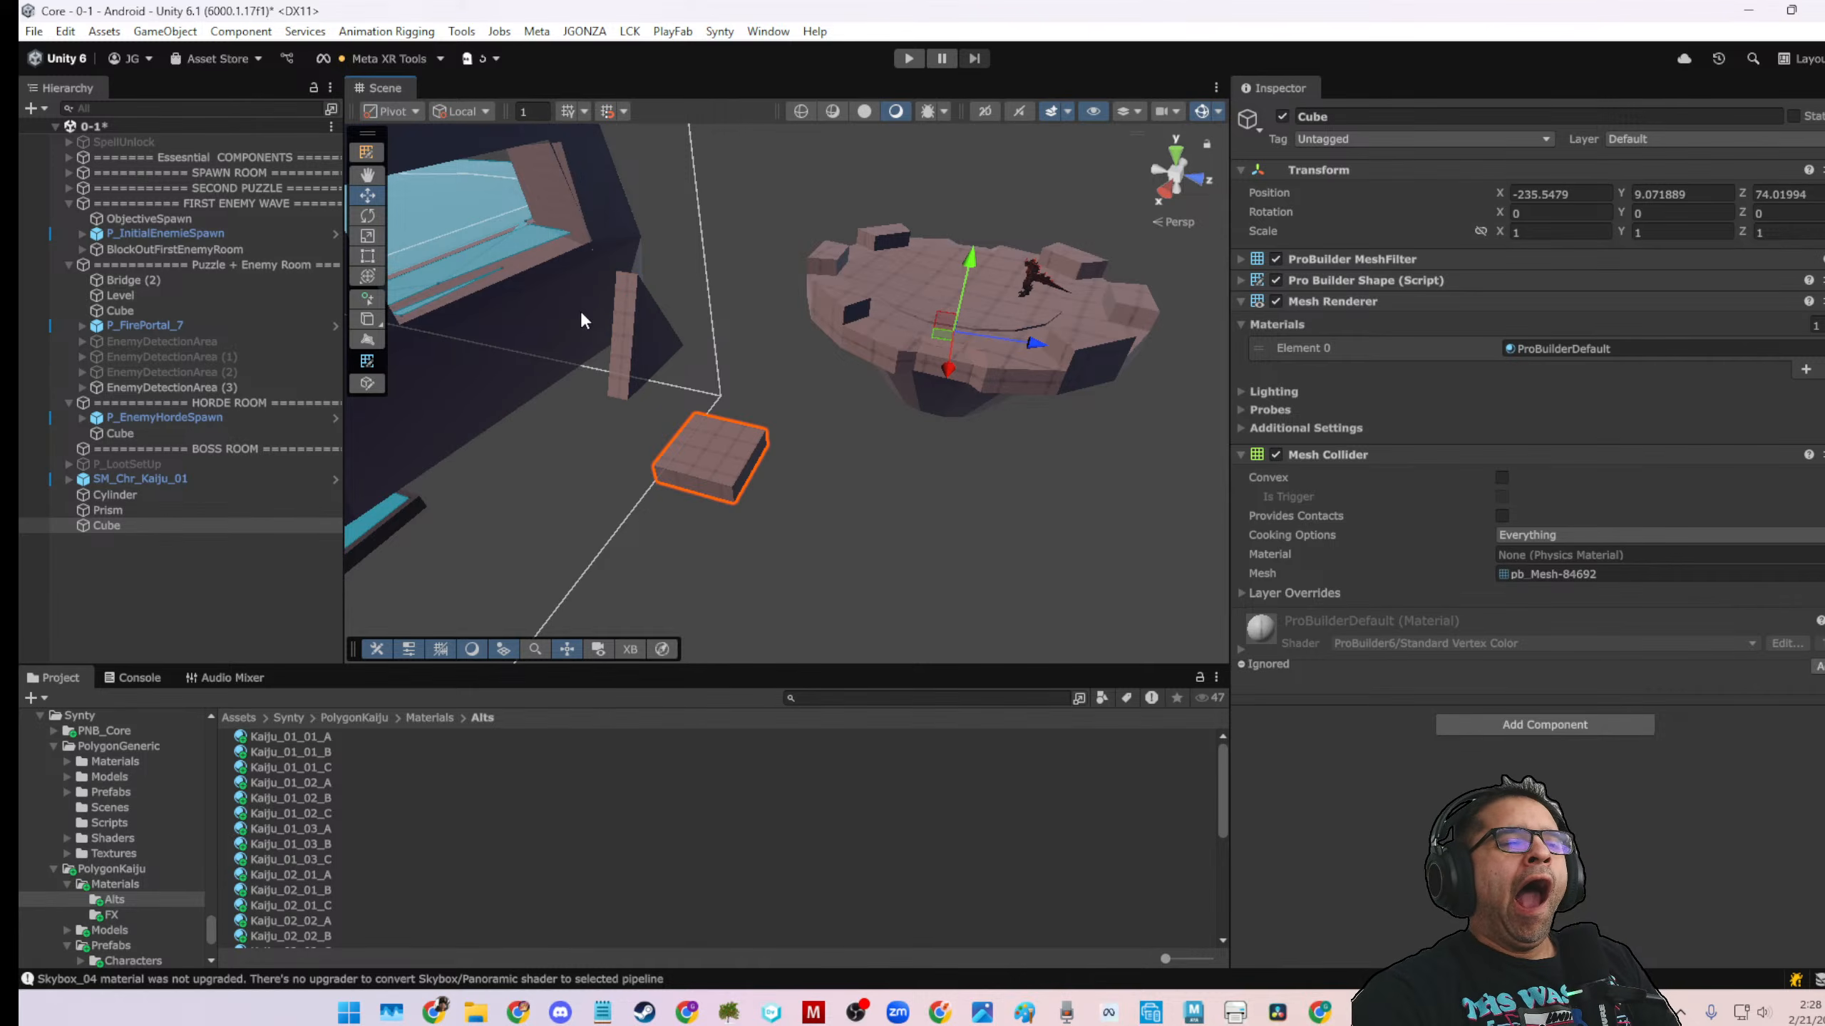
left_click(636, 330)
key("Delete")
left_click(676, 451)
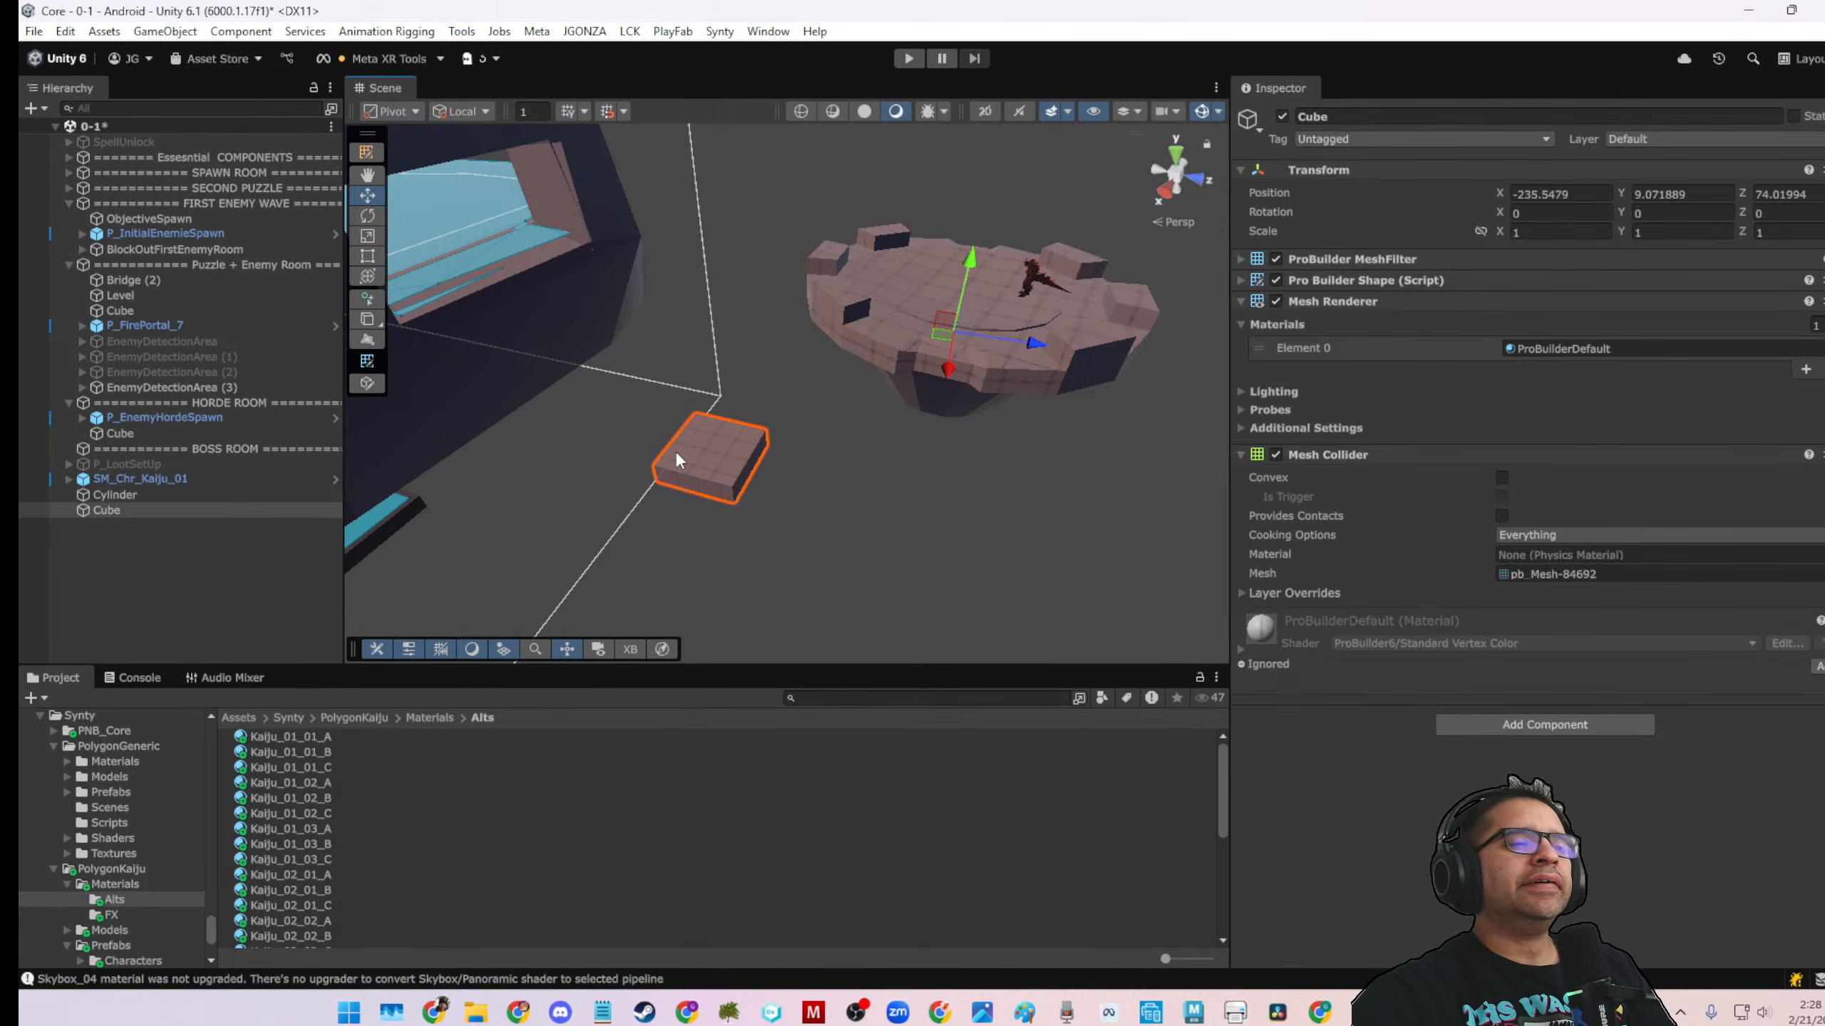
key("Delete")
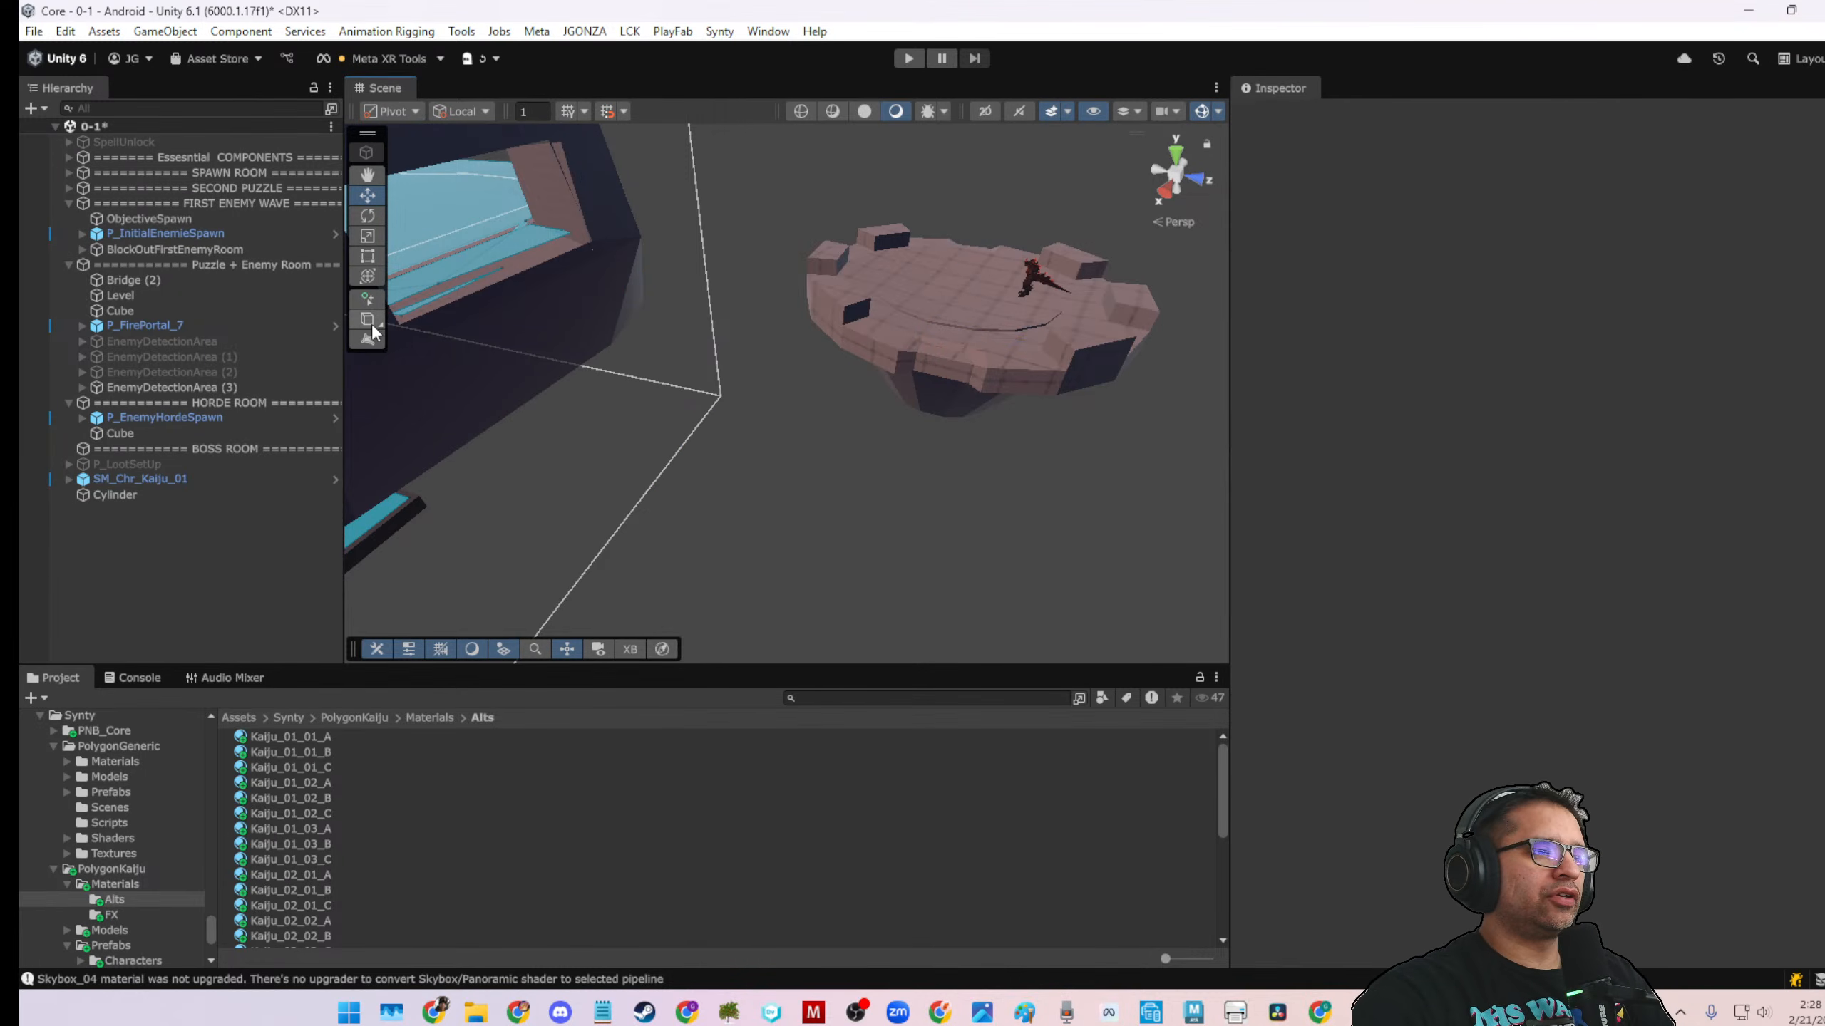
Draw a new flat cube of about 4.68 × 0.92 × 5.24 between the room and the arena and select its top face
left_click(372, 322)
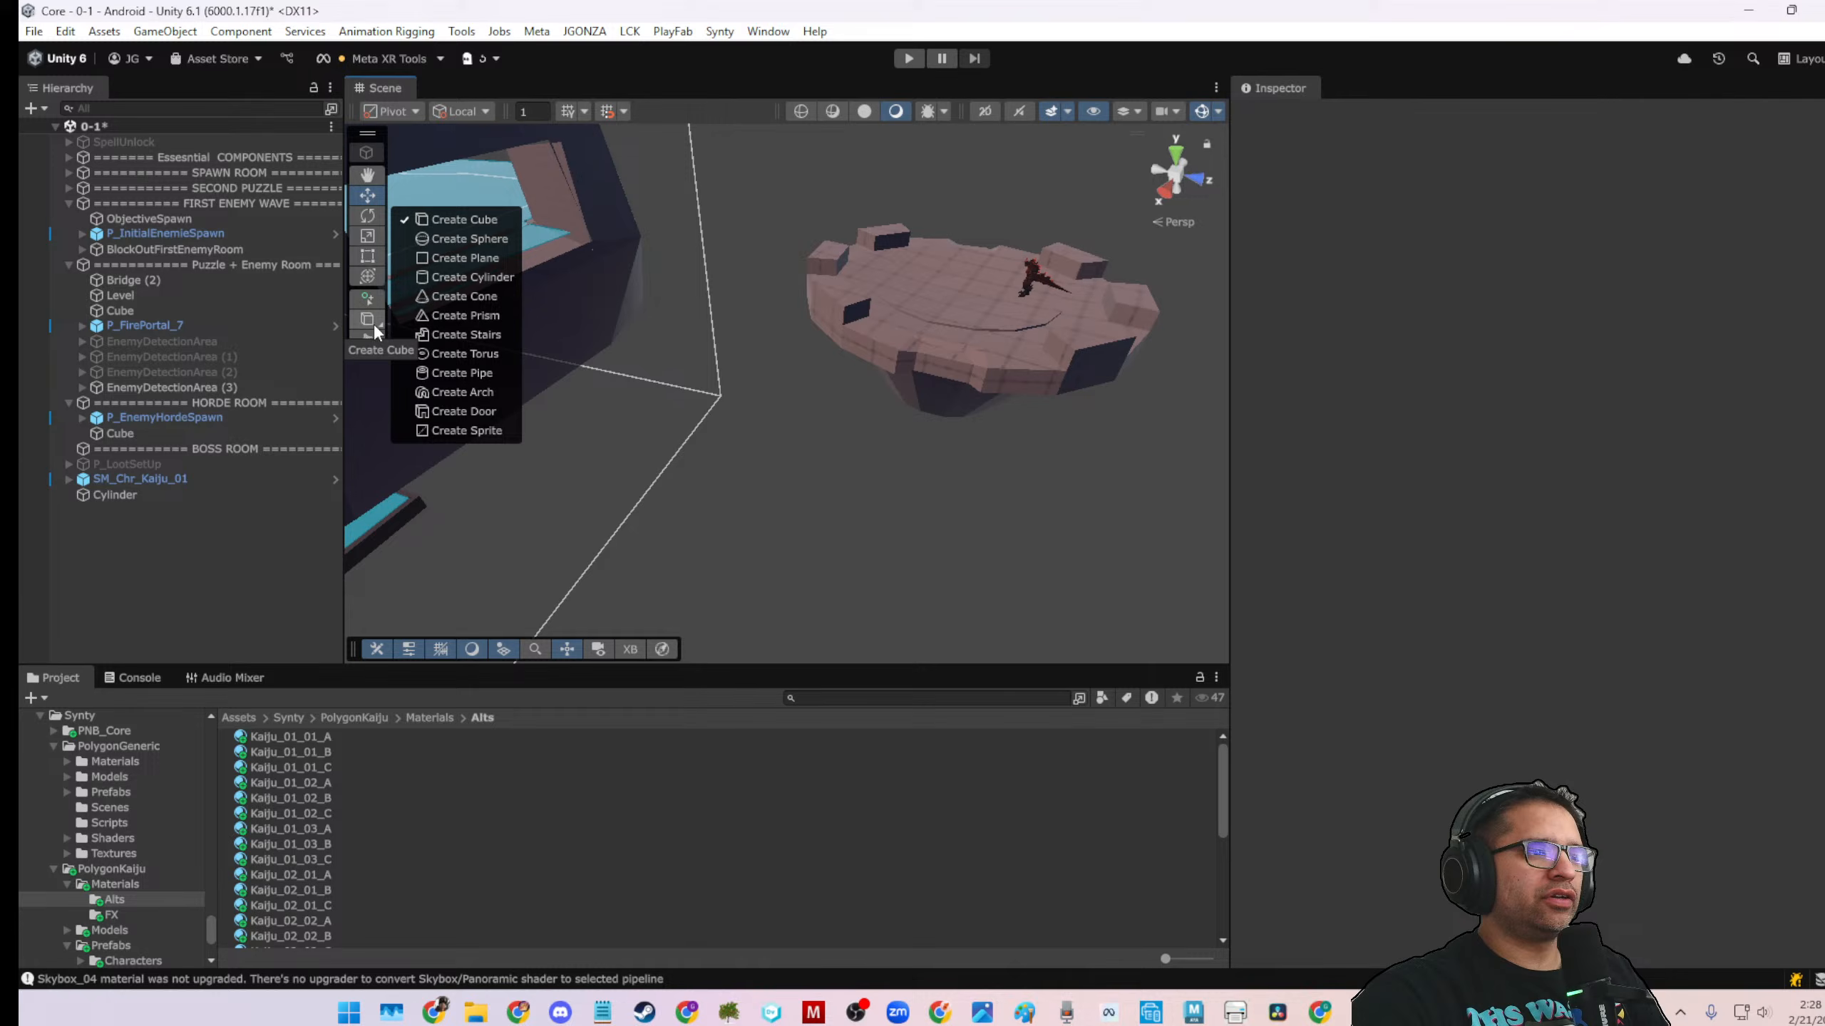
left_click(461, 220)
left_click_drag(683, 466, 739, 575)
left_click(737, 568)
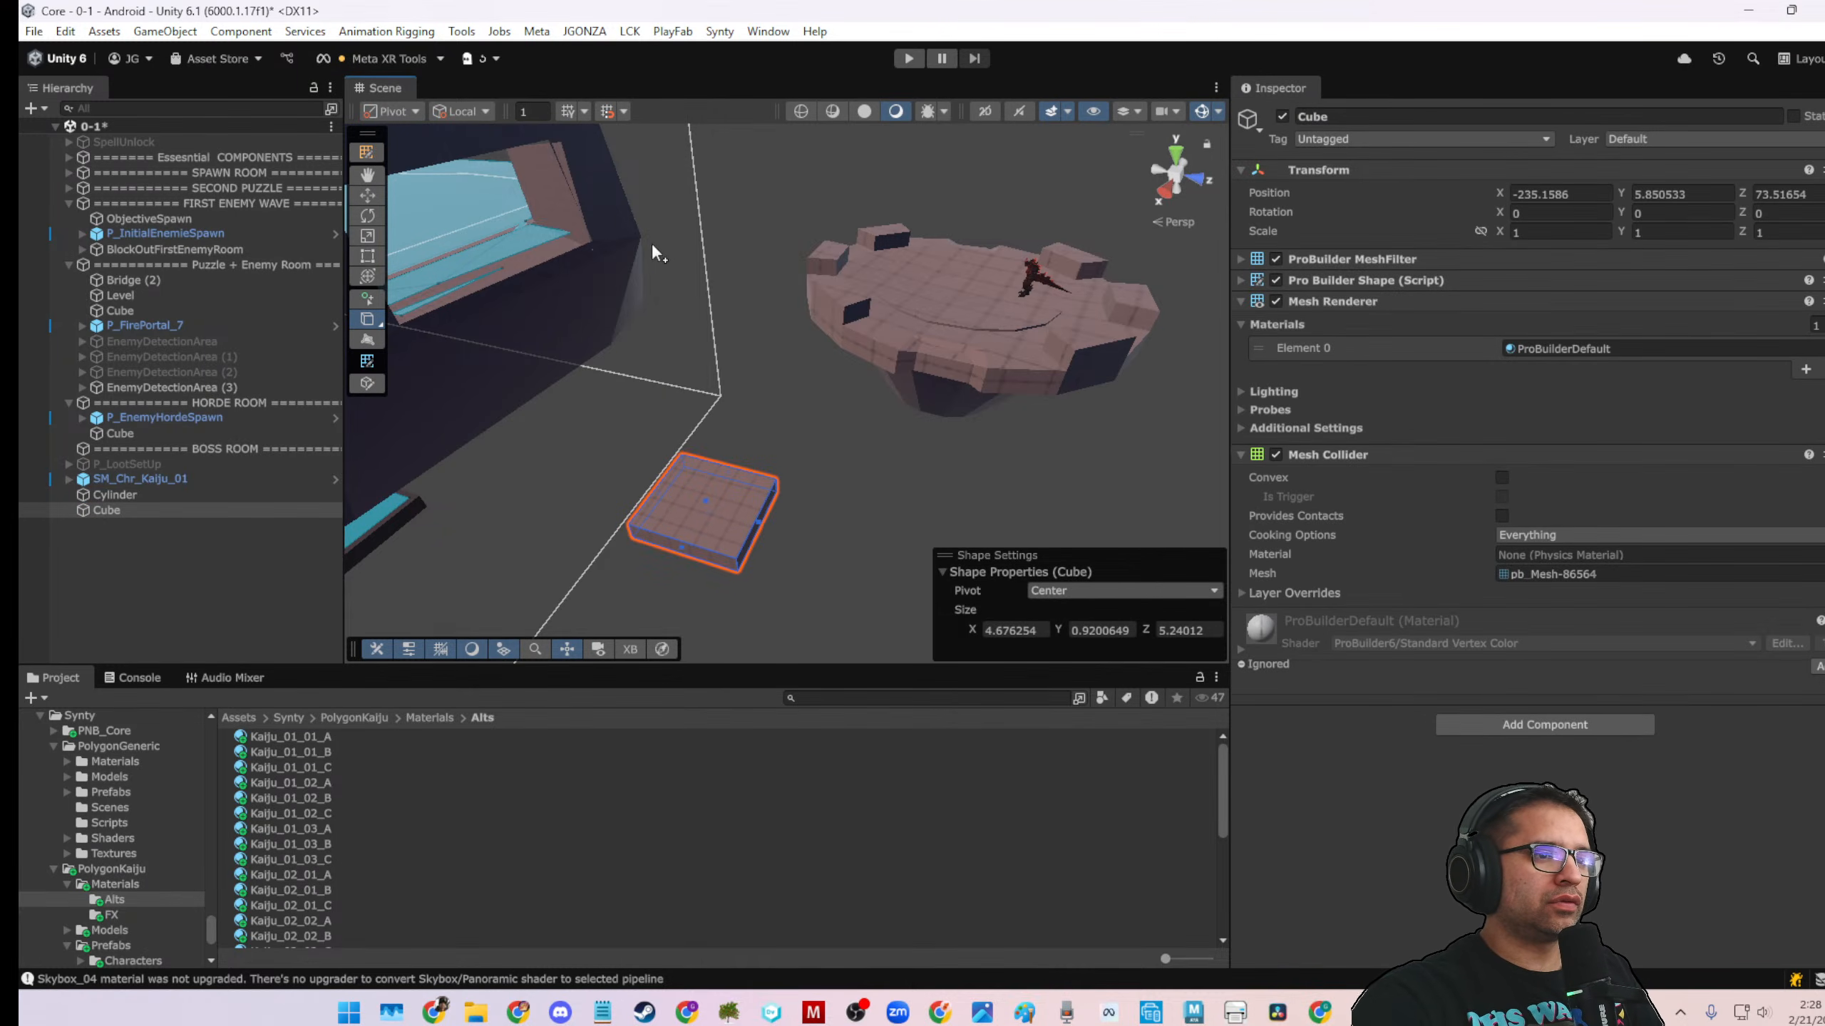
left_click(364, 164)
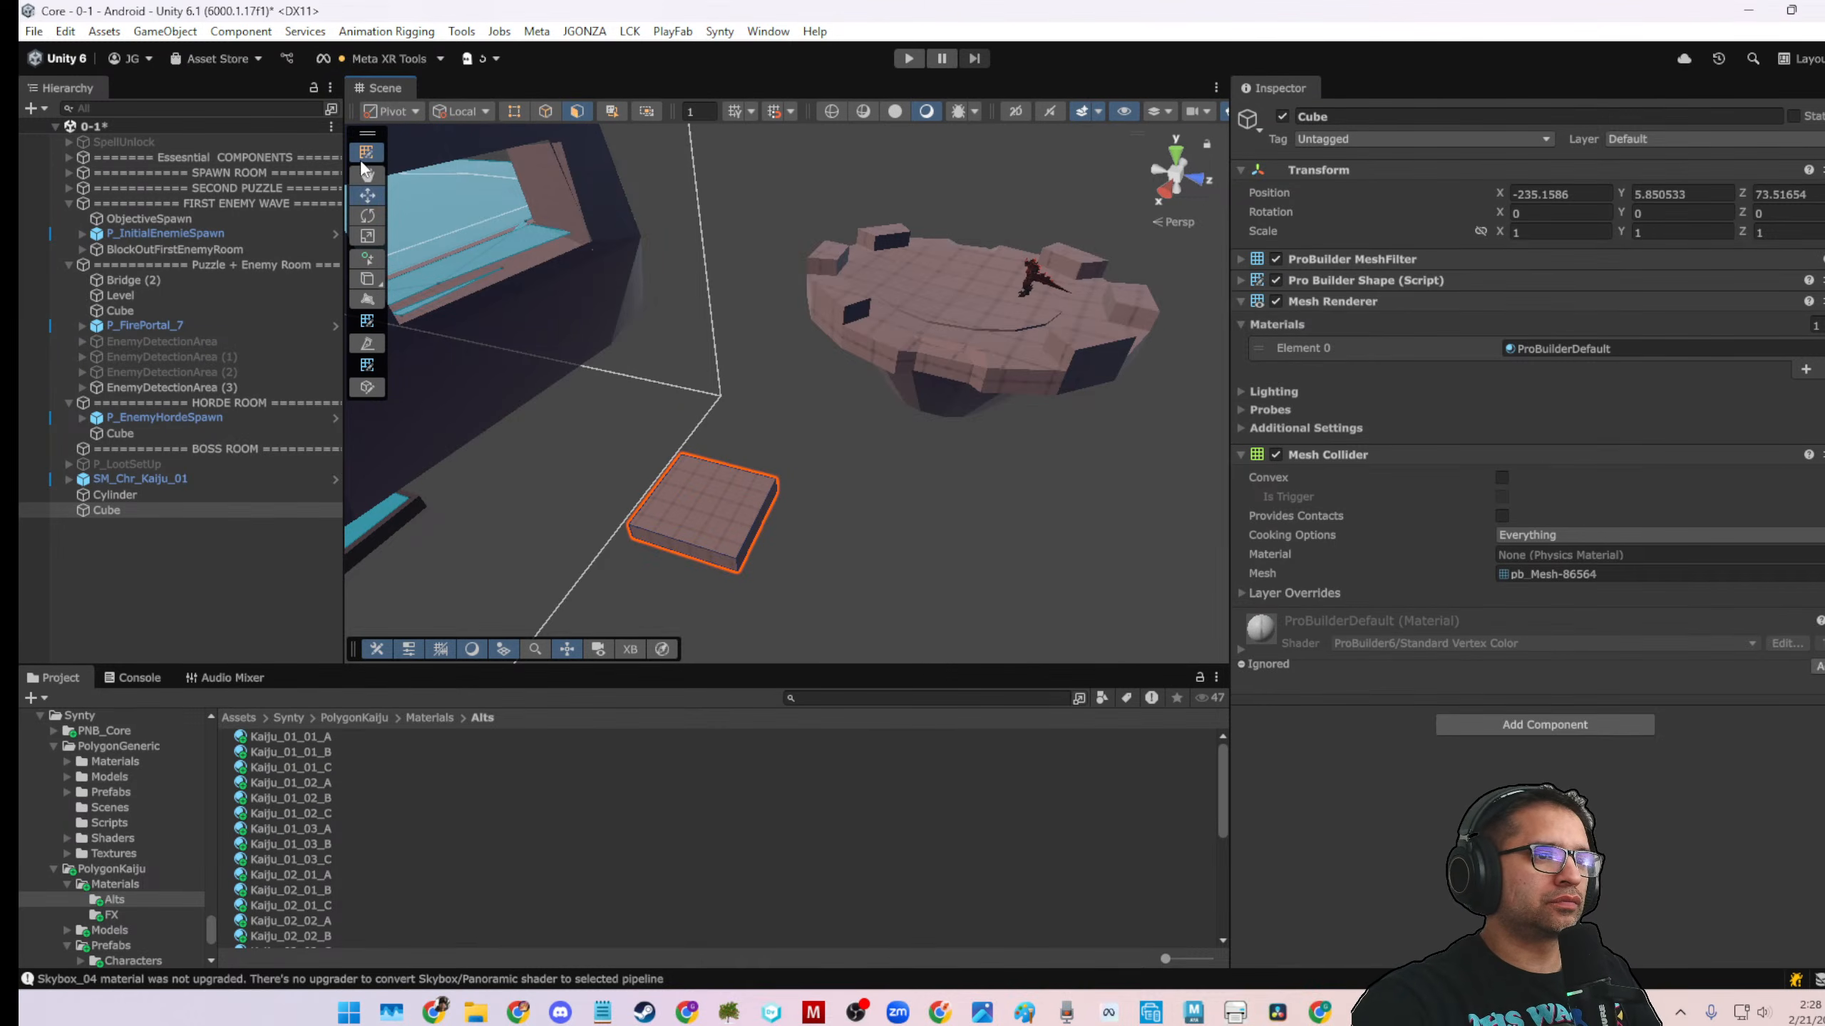
left_click(744, 530)
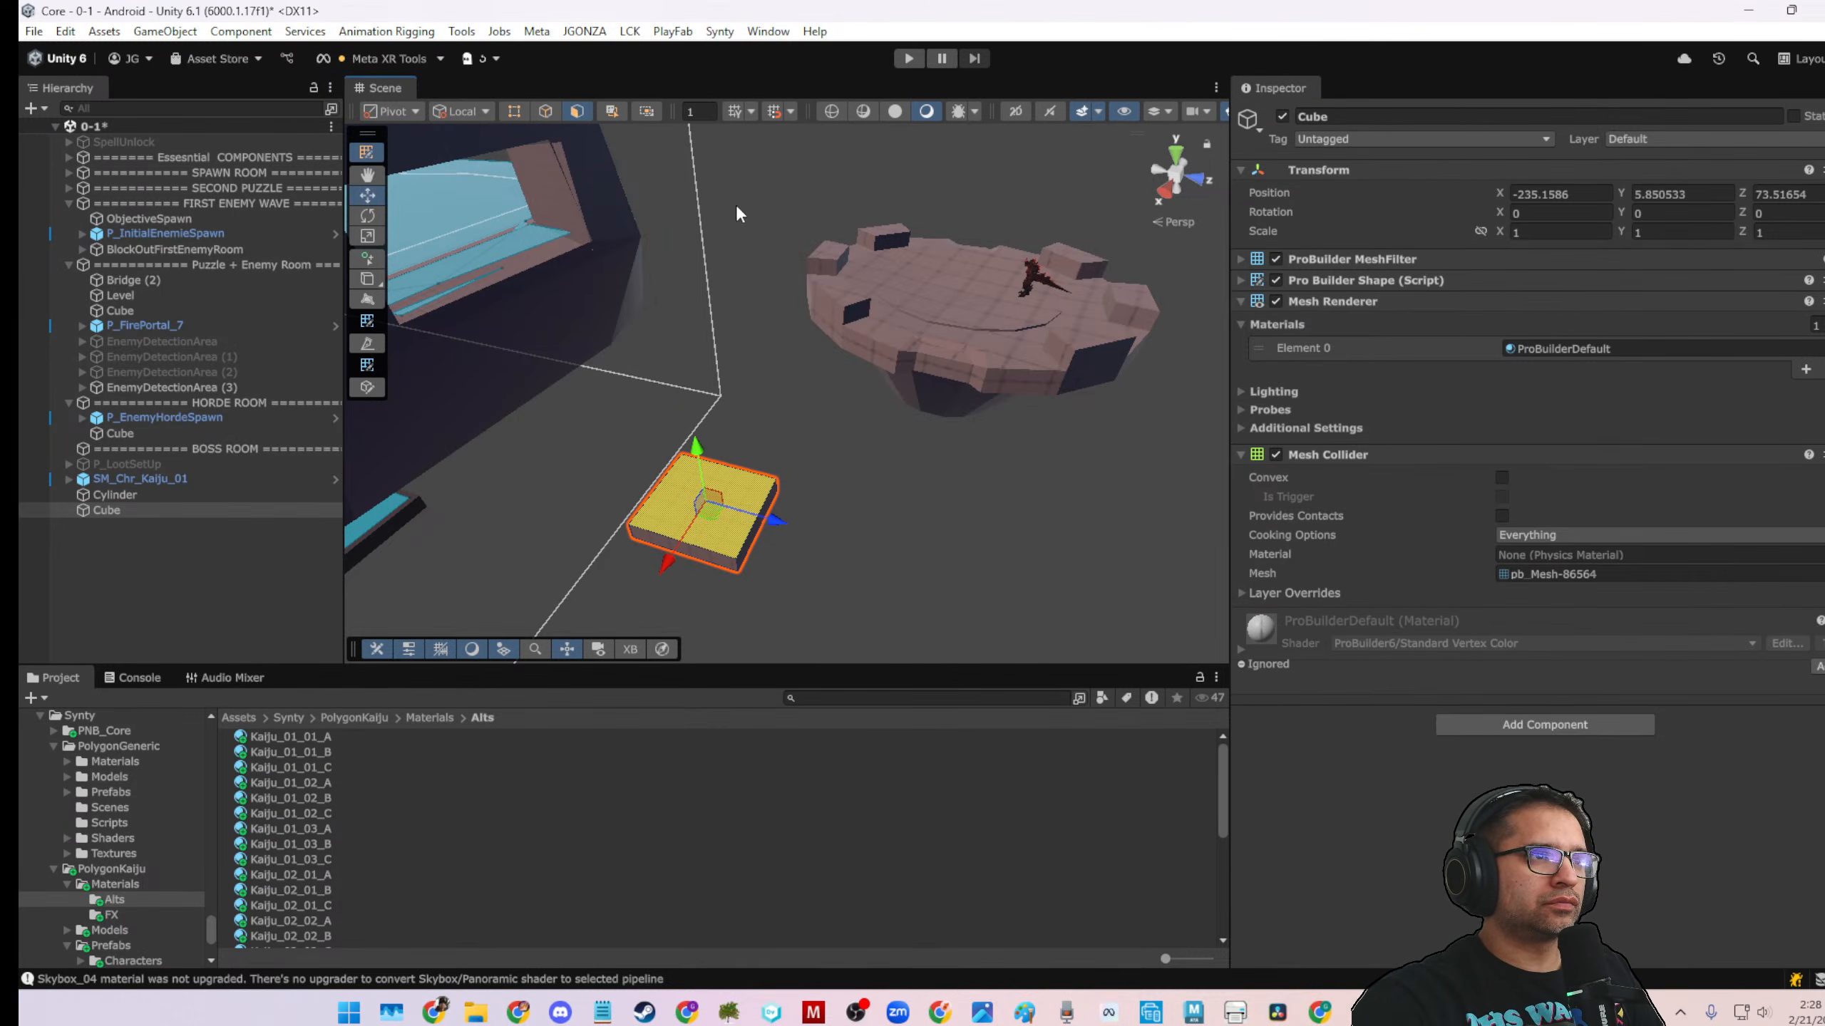
Leave face editing on the new flat cube and select it as a whole object
left_click(744, 289)
left_click(708, 542)
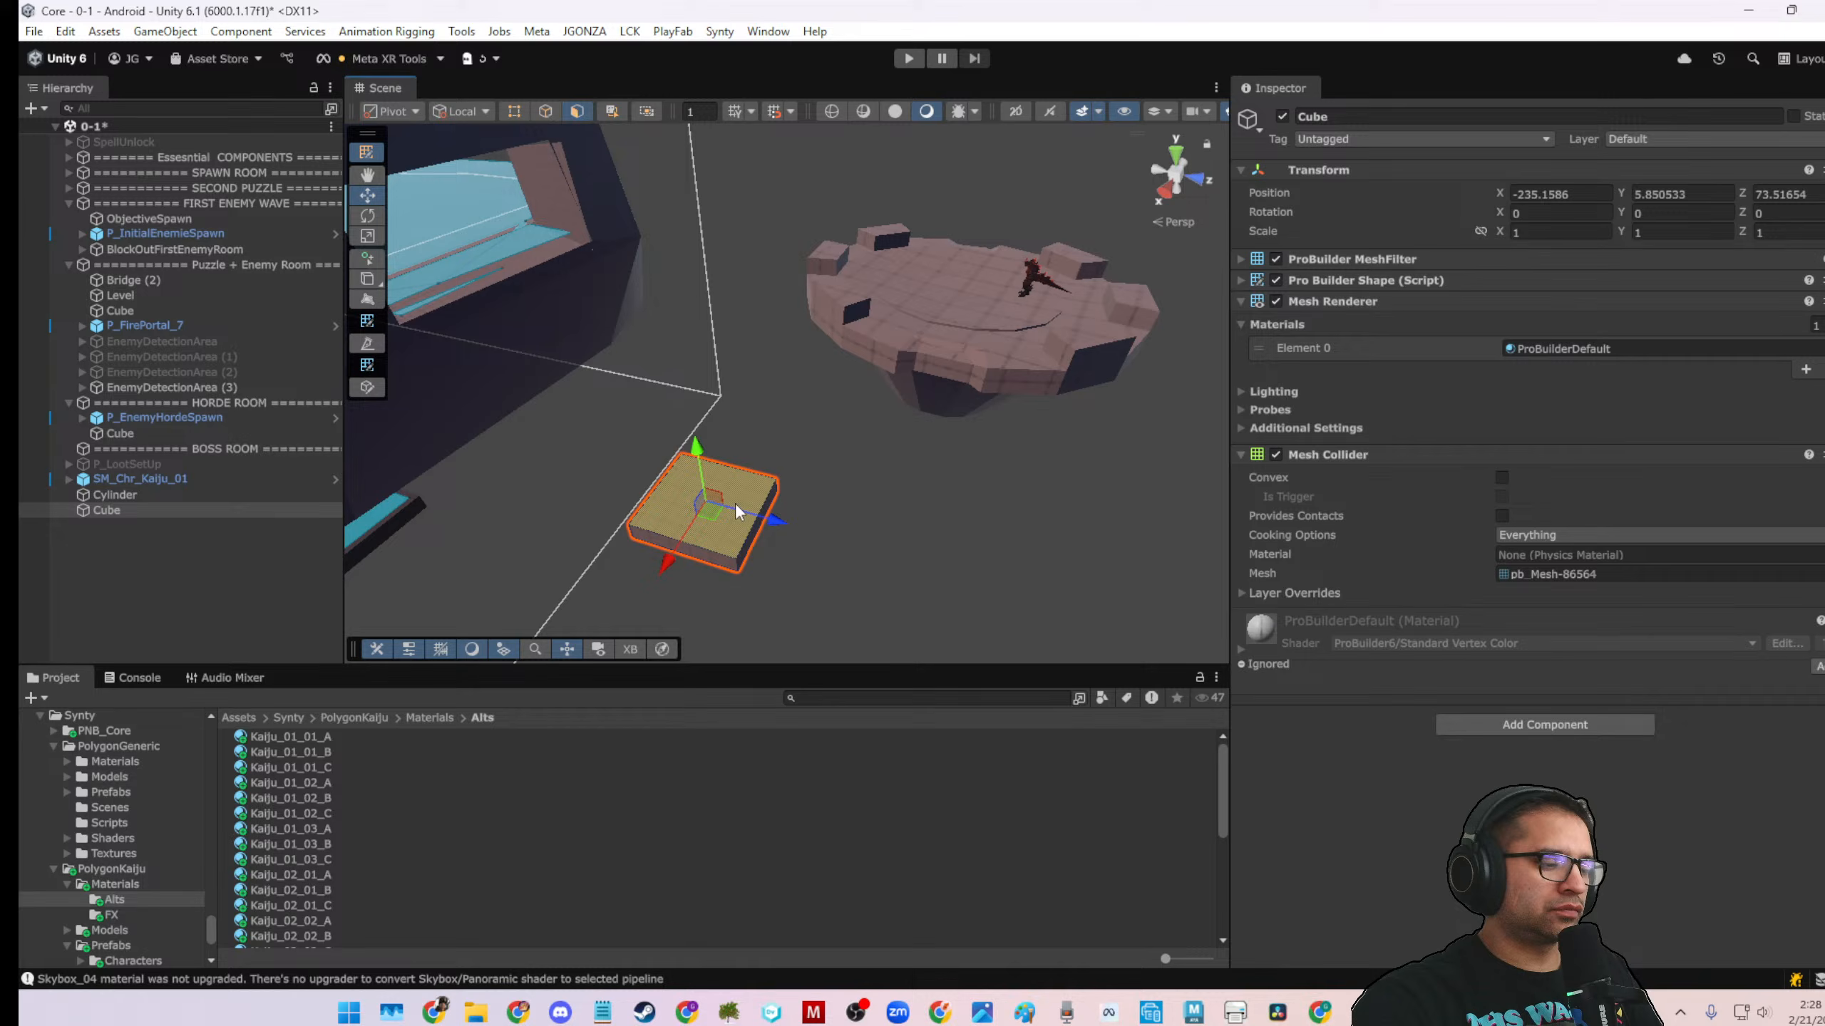
left_click(875, 466)
right_click_drag(857, 441, 871, 412)
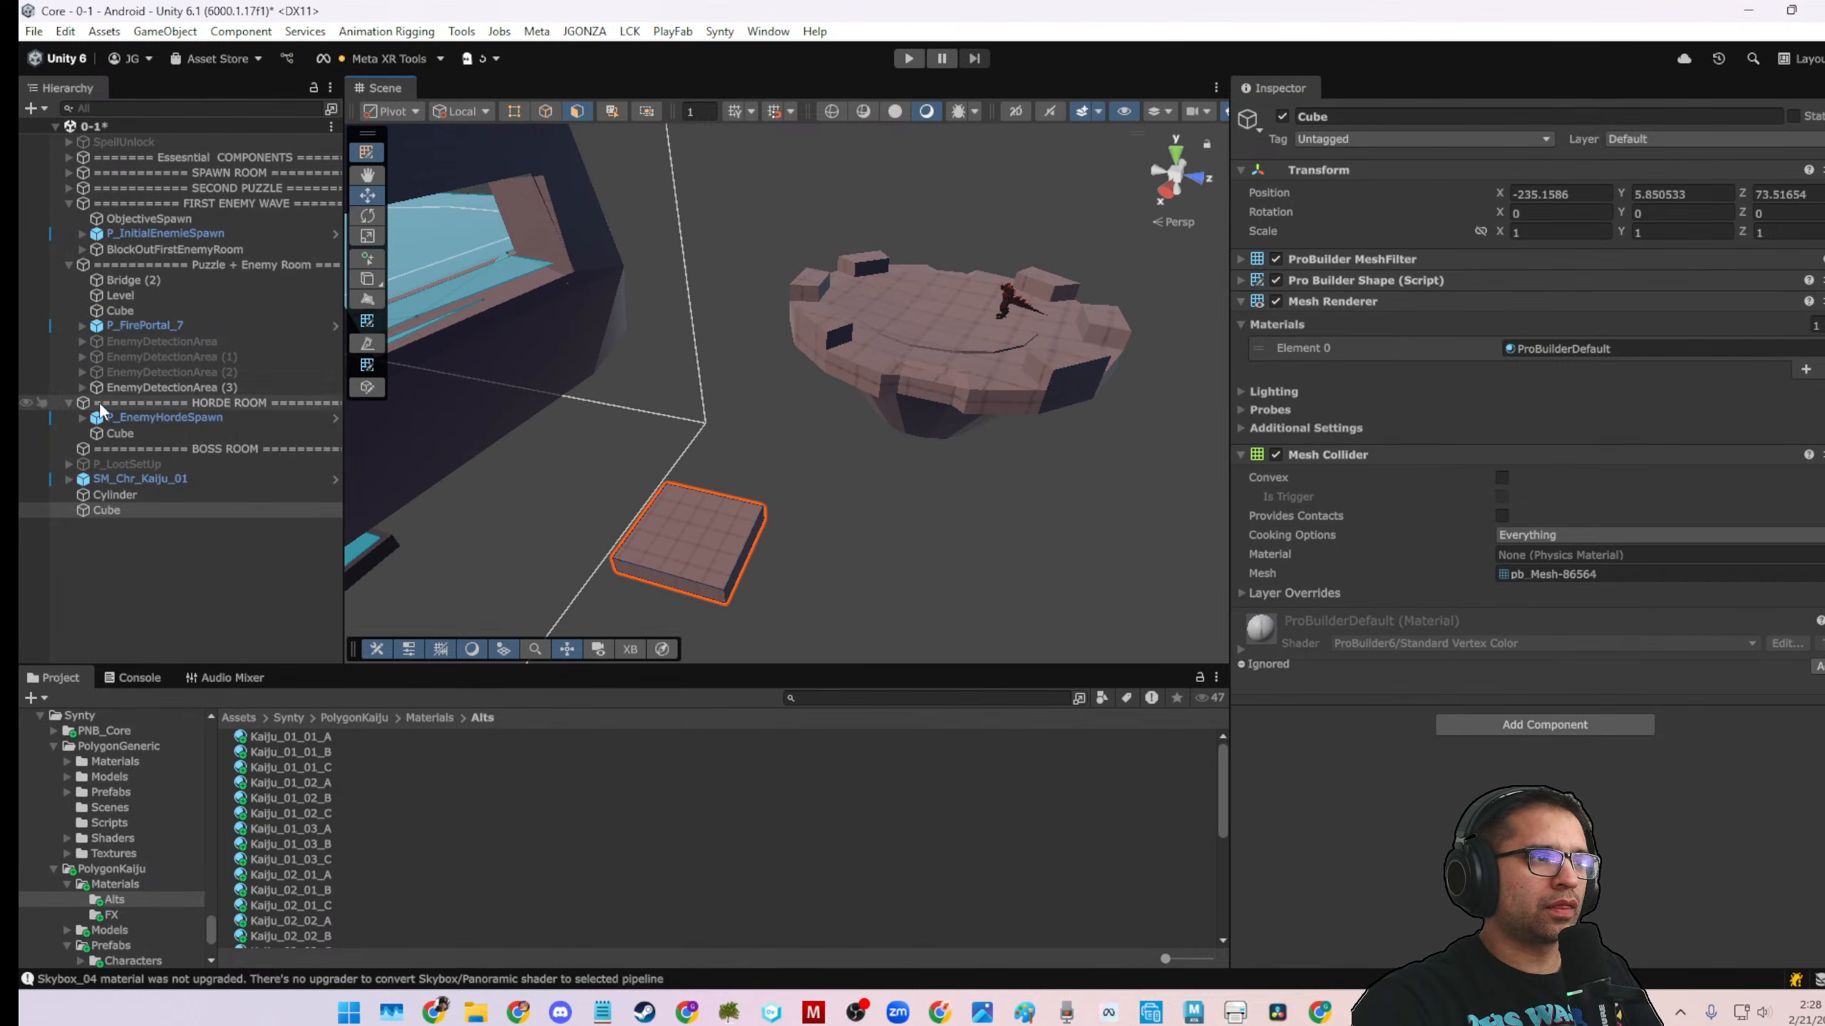
left_click(111, 389)
left_click(123, 515)
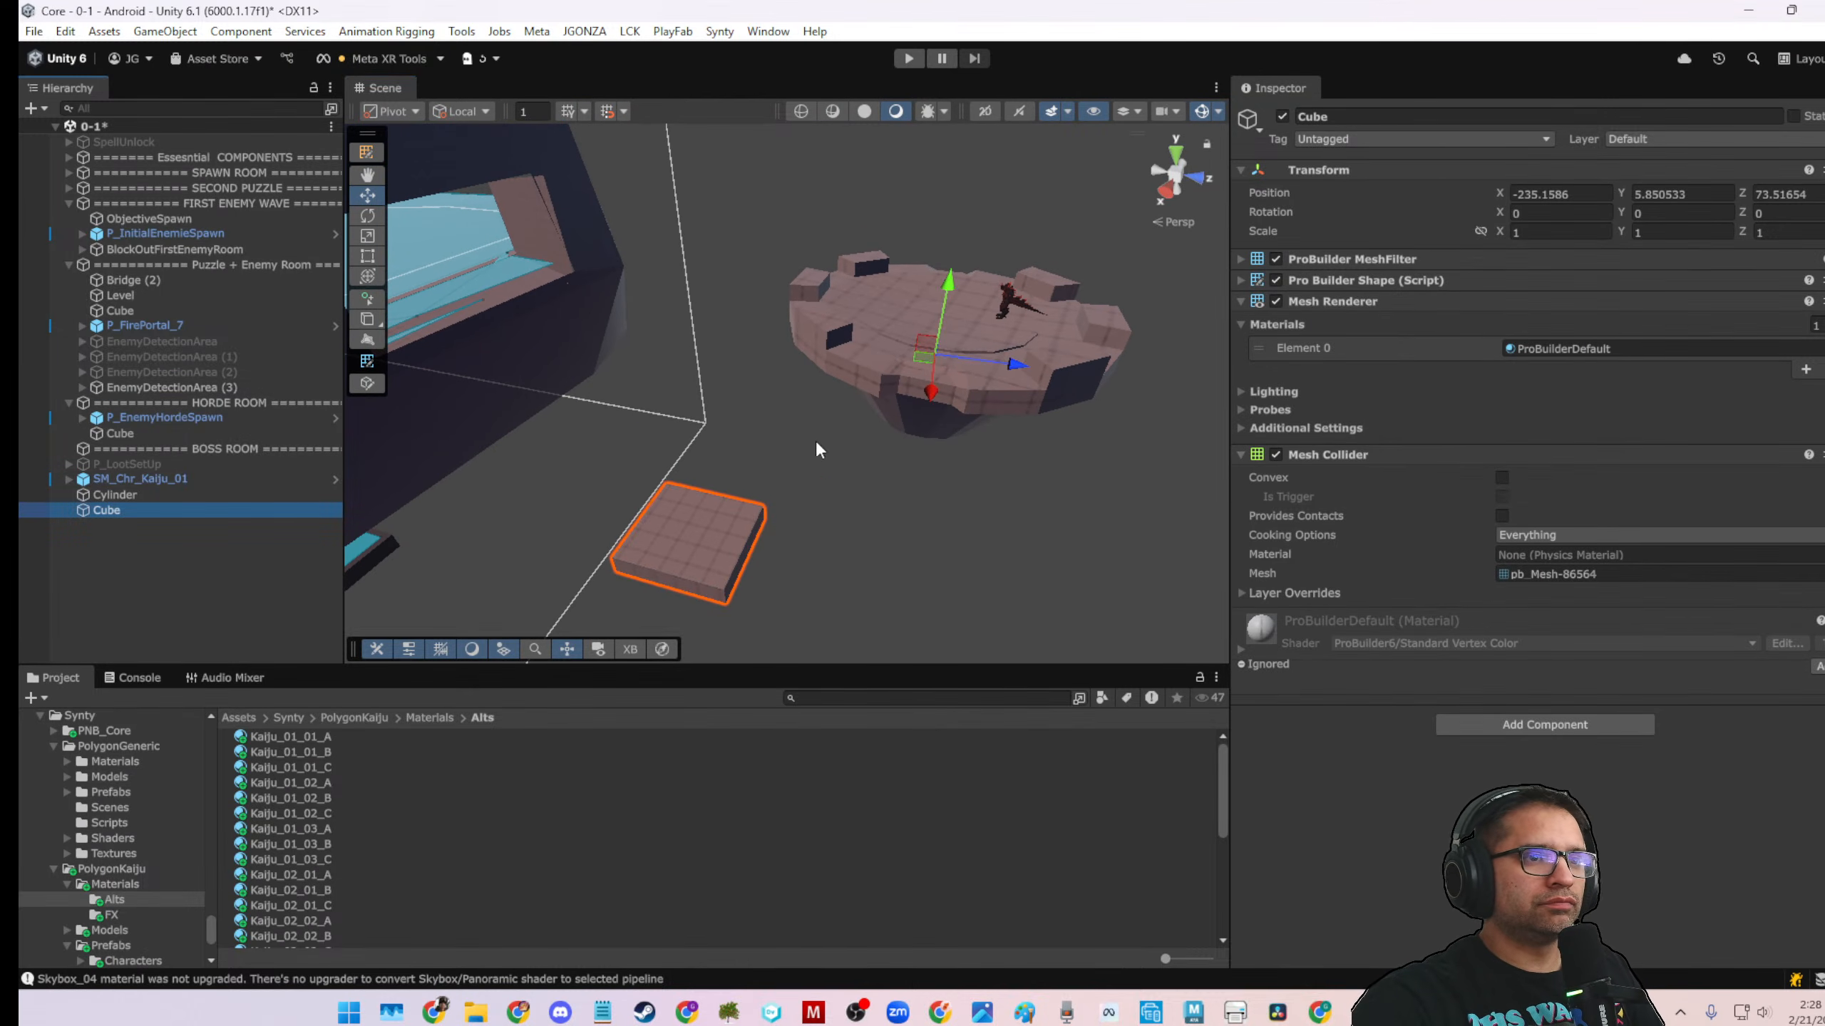
Switch the transform handle position to Center and back to Pivot
left_click(461, 112)
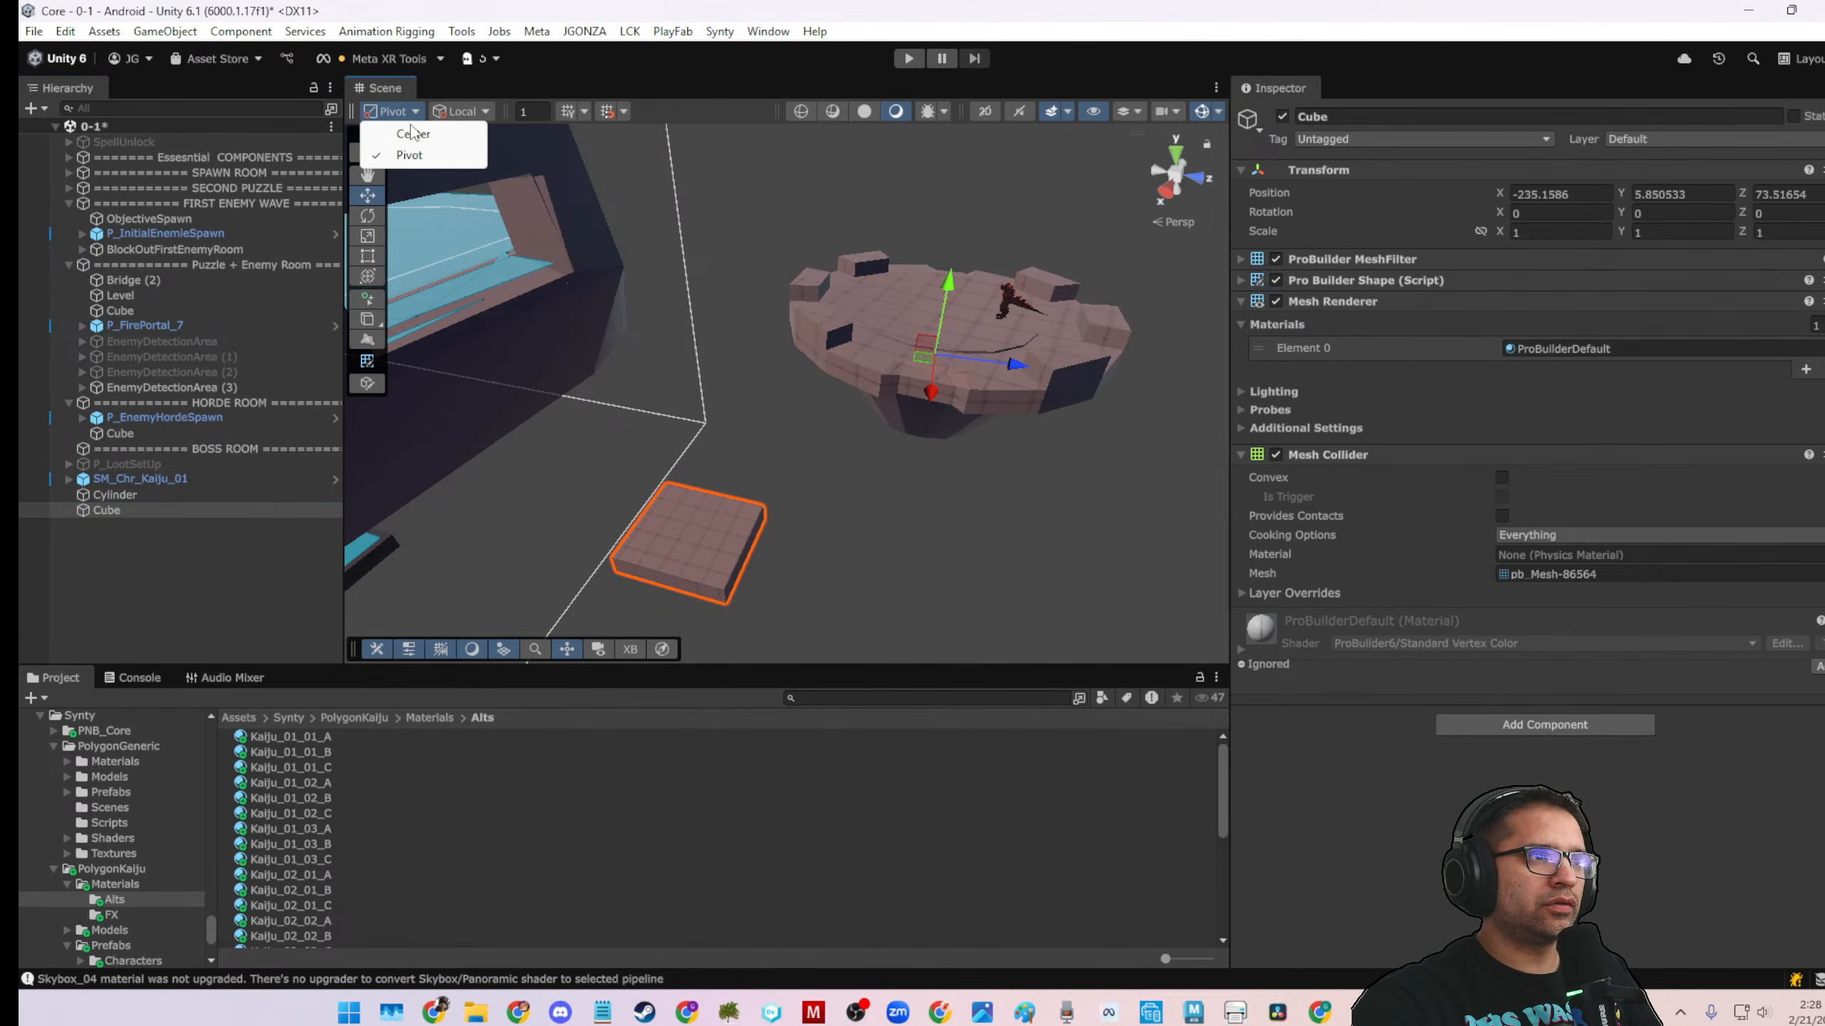
left_click(388, 111)
left_click(391, 111)
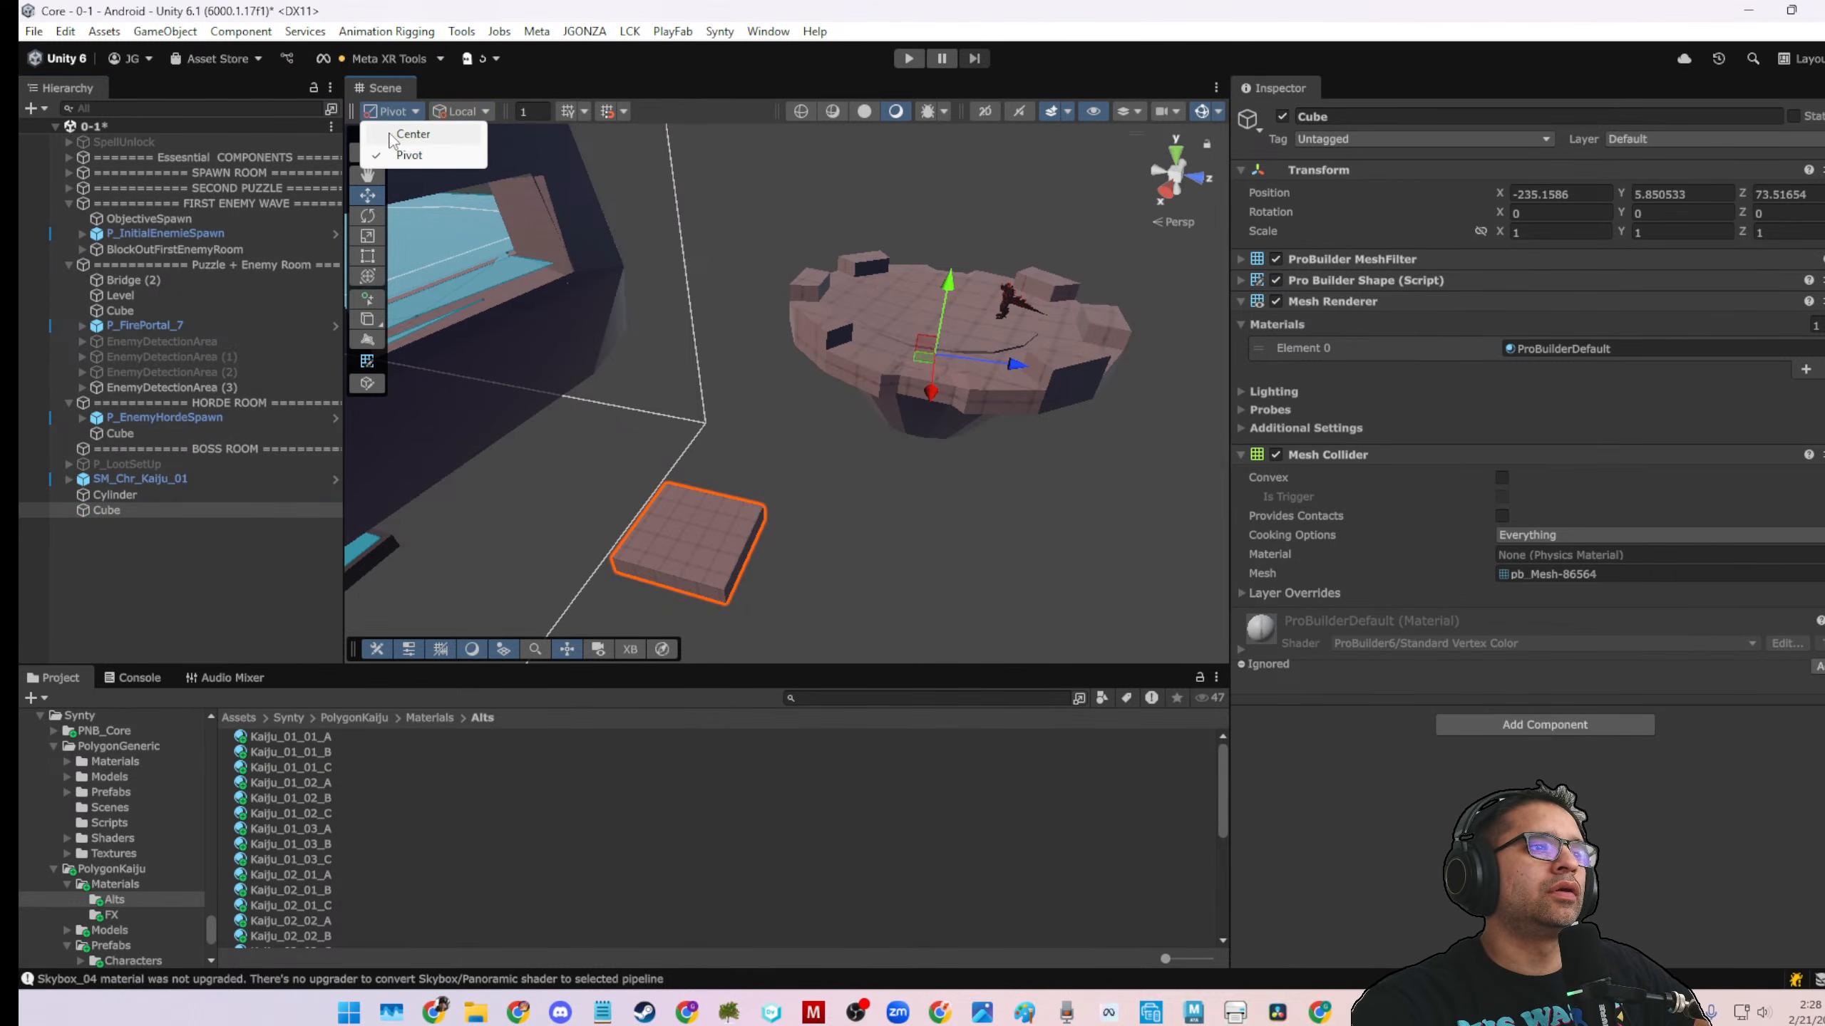
left_click(395, 133)
left_click(391, 111)
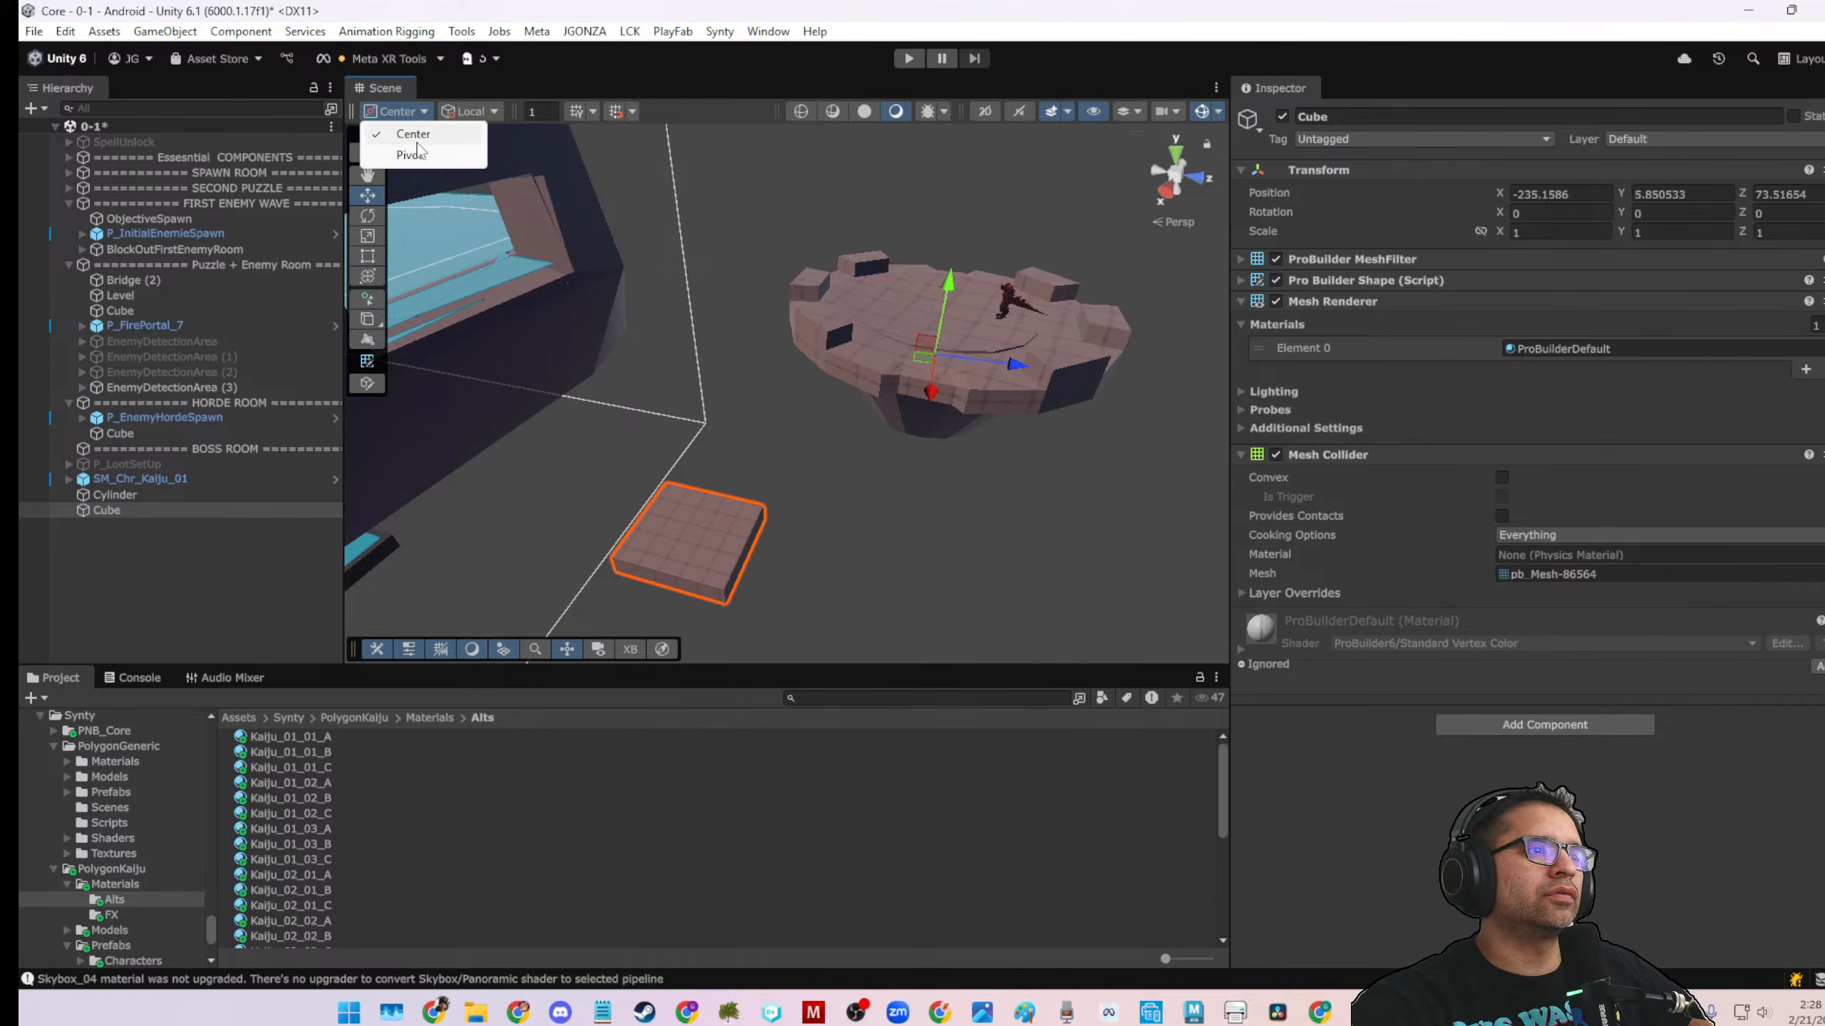
left_click(398, 152)
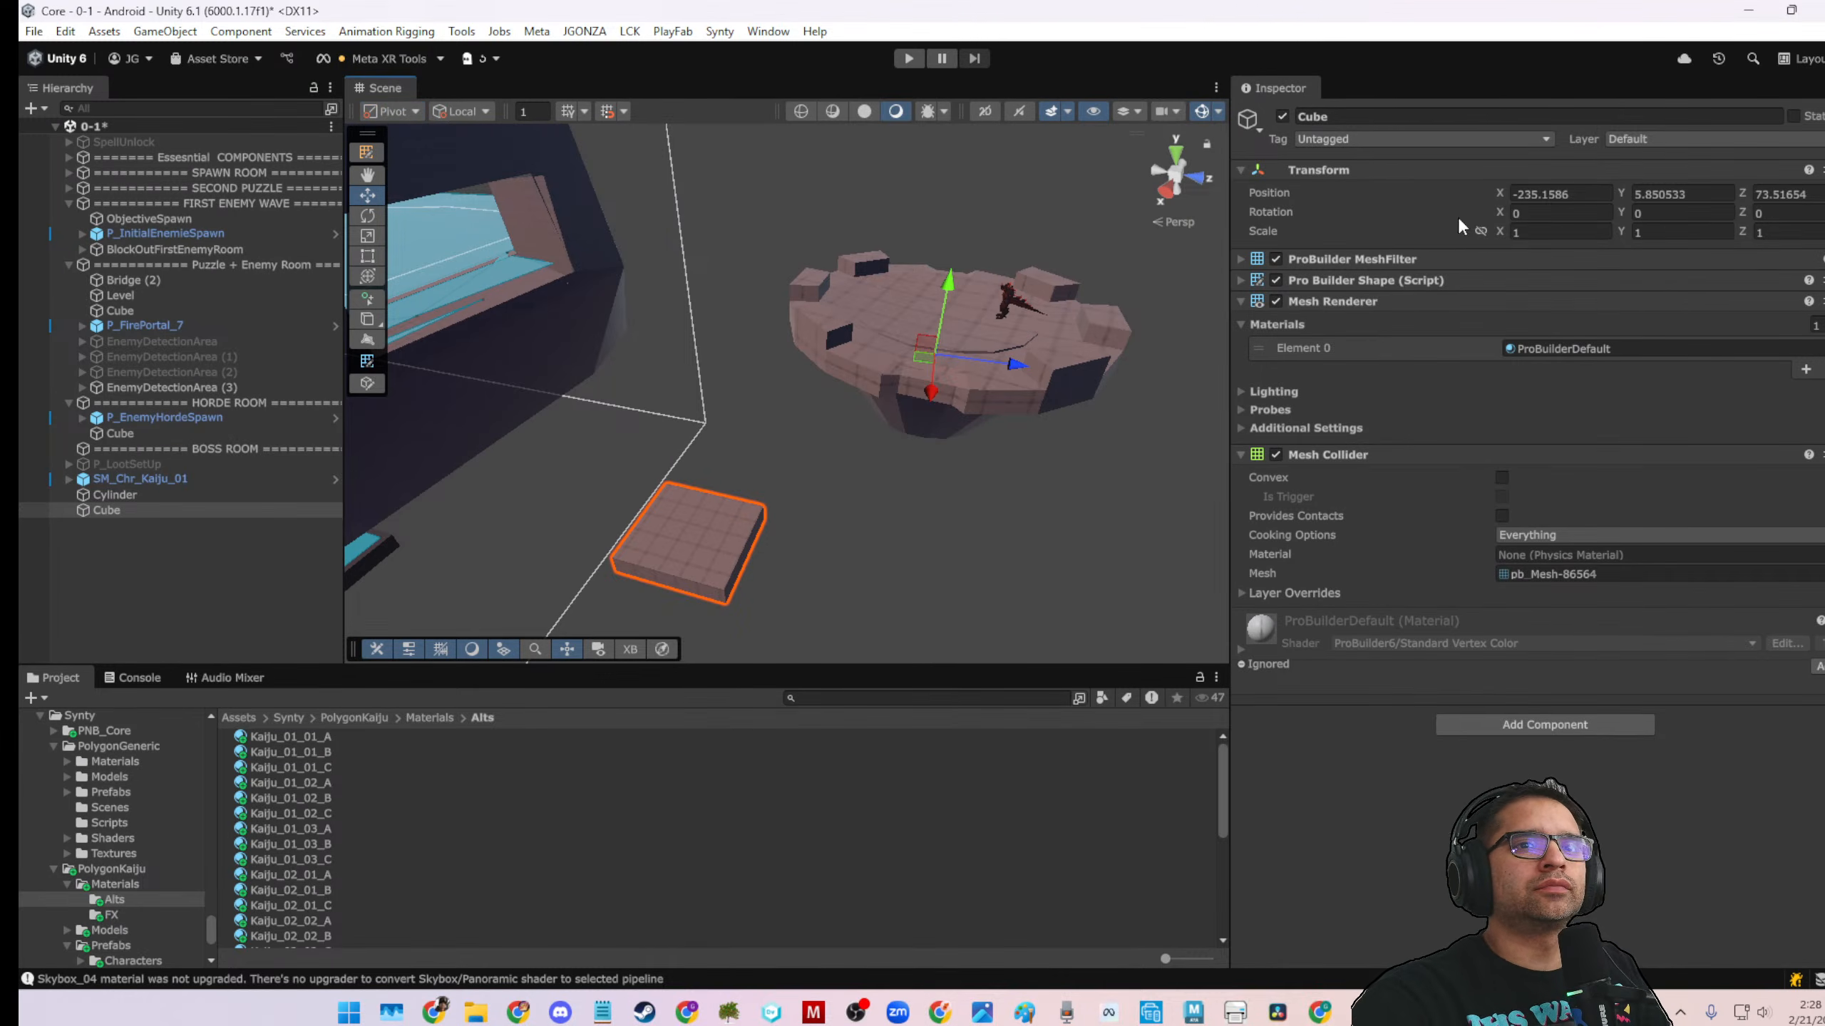
Set the flat cube's position to 0 on X, Y and Z
left_click(1527, 193)
type("0")
key("Tab")
type("0")
key("Tab")
type("0")
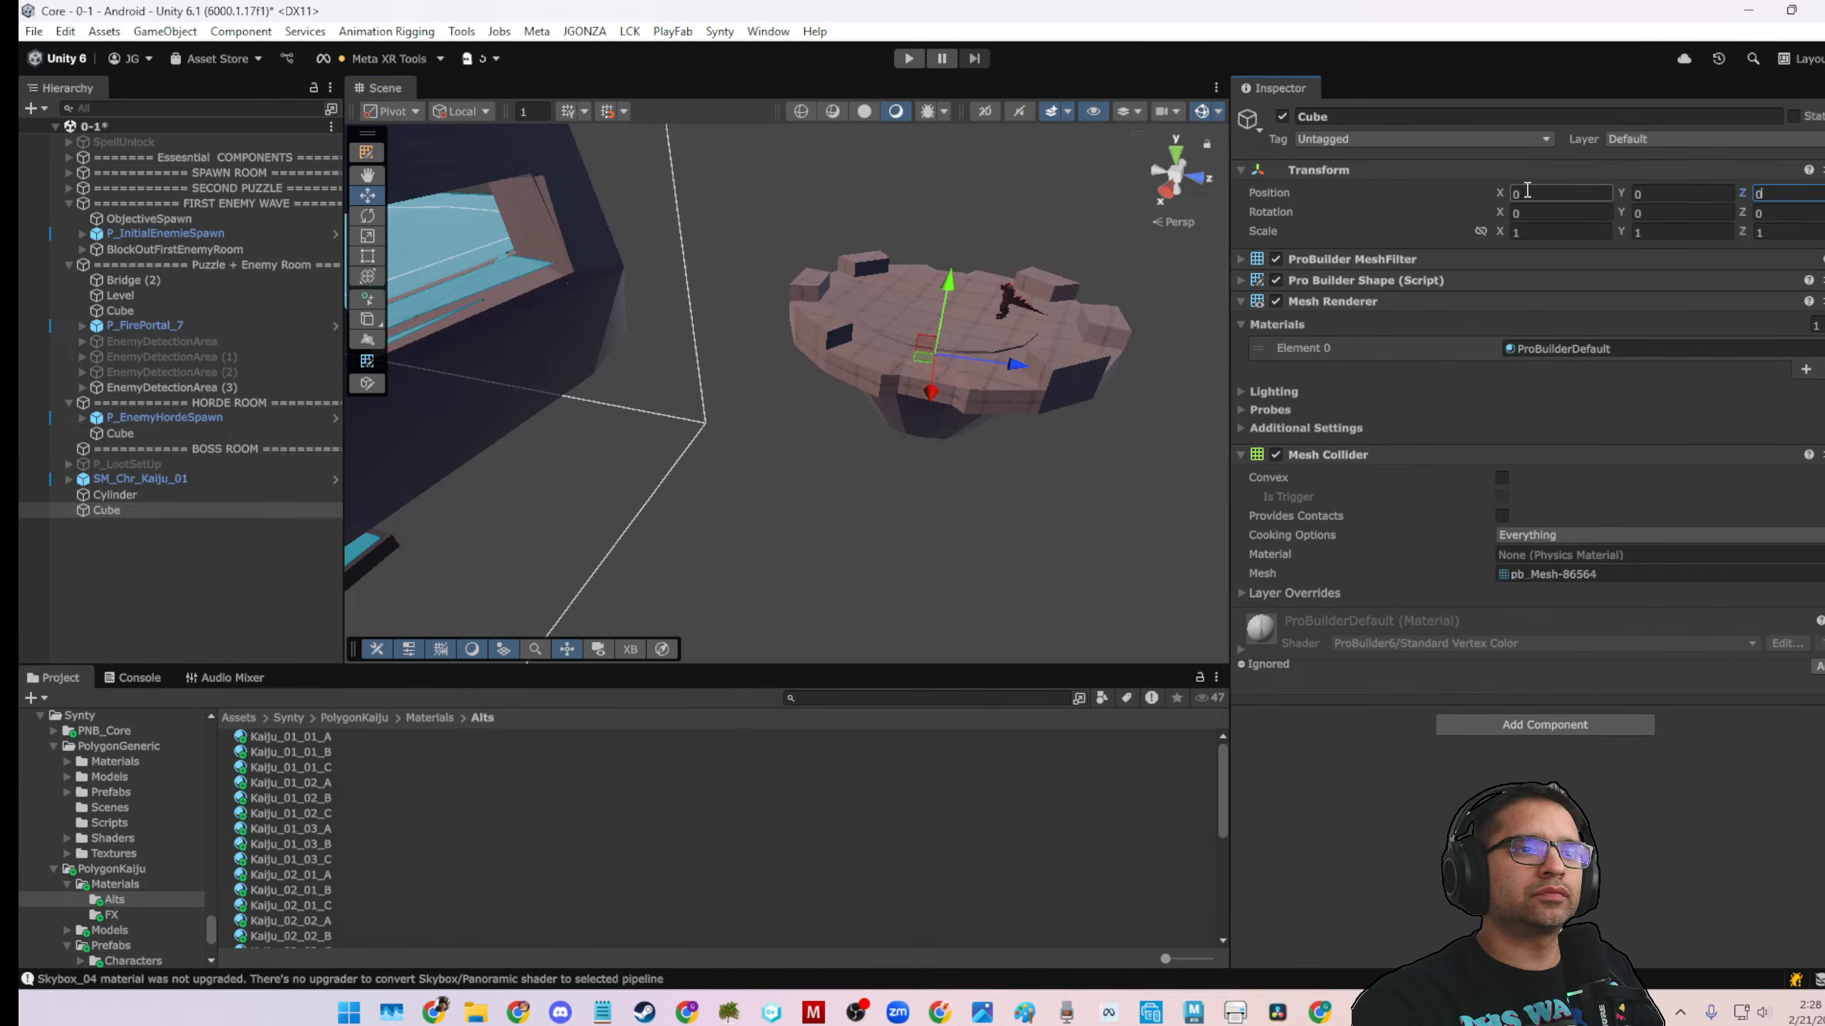
double_click(108, 511)
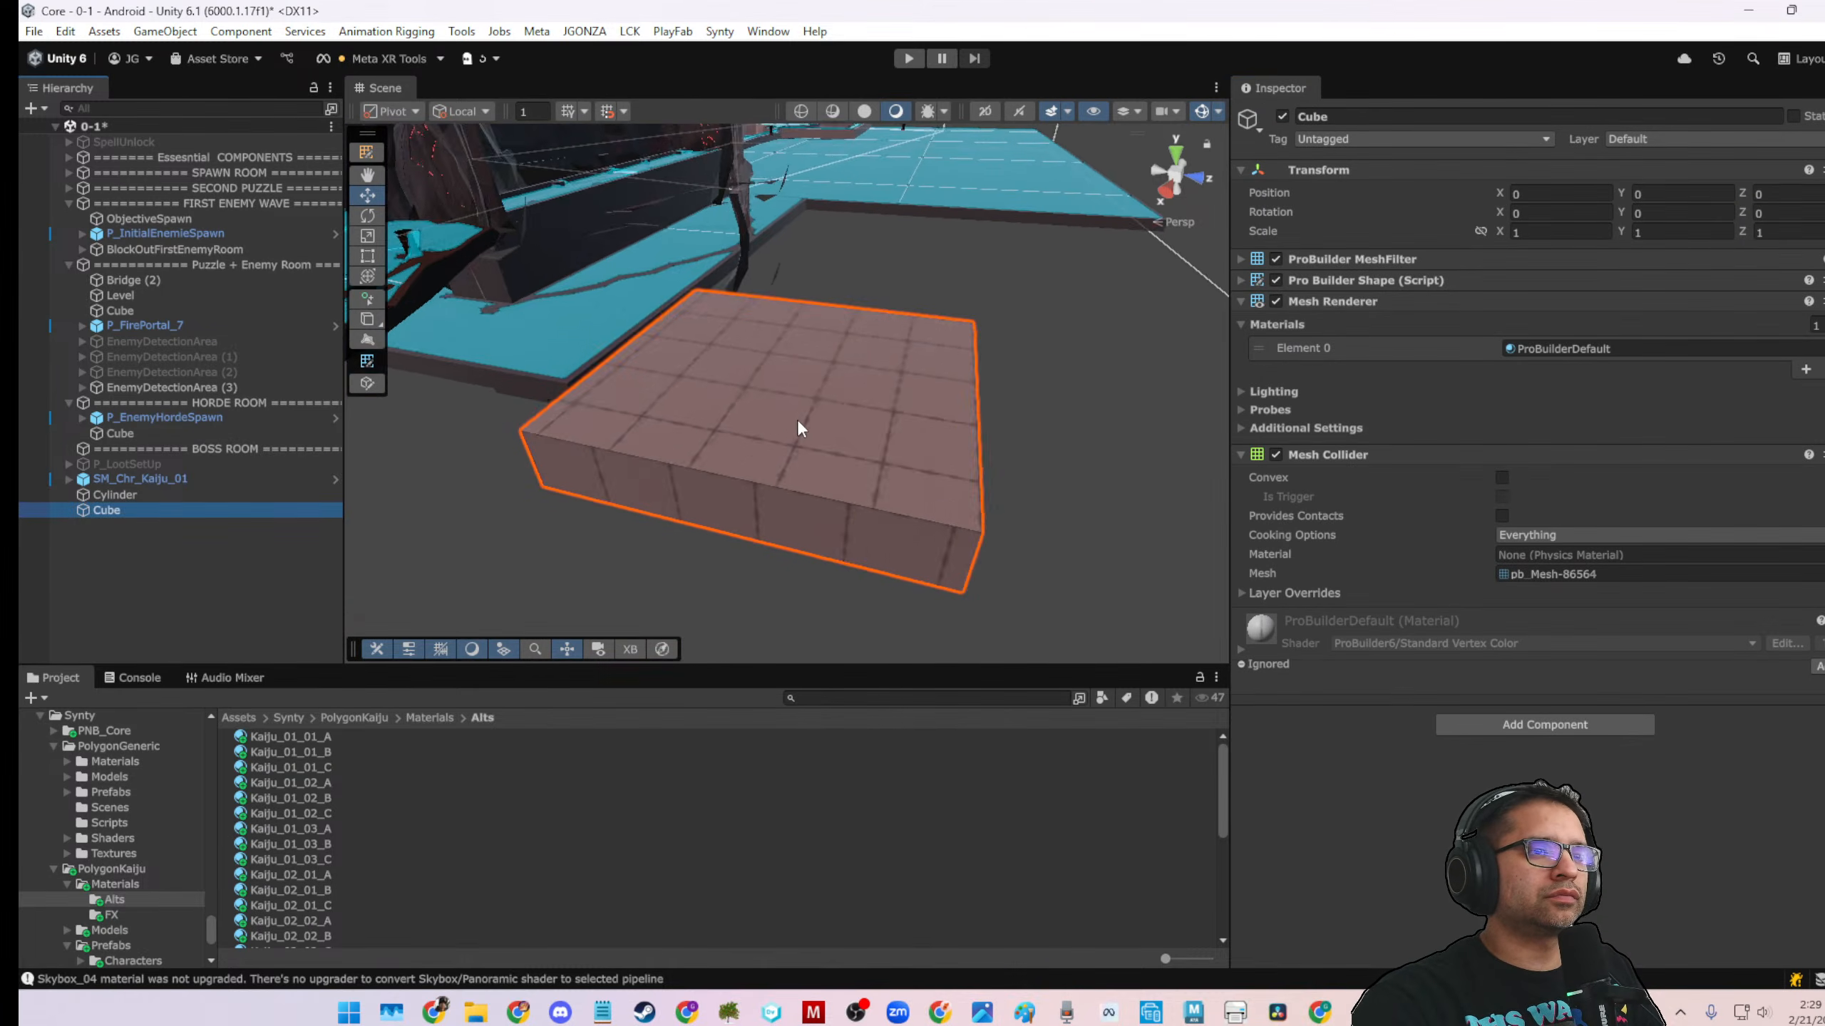
scroll(799, 428, "down", 6)
left_click_drag(830, 450, 956, 397, "alt")
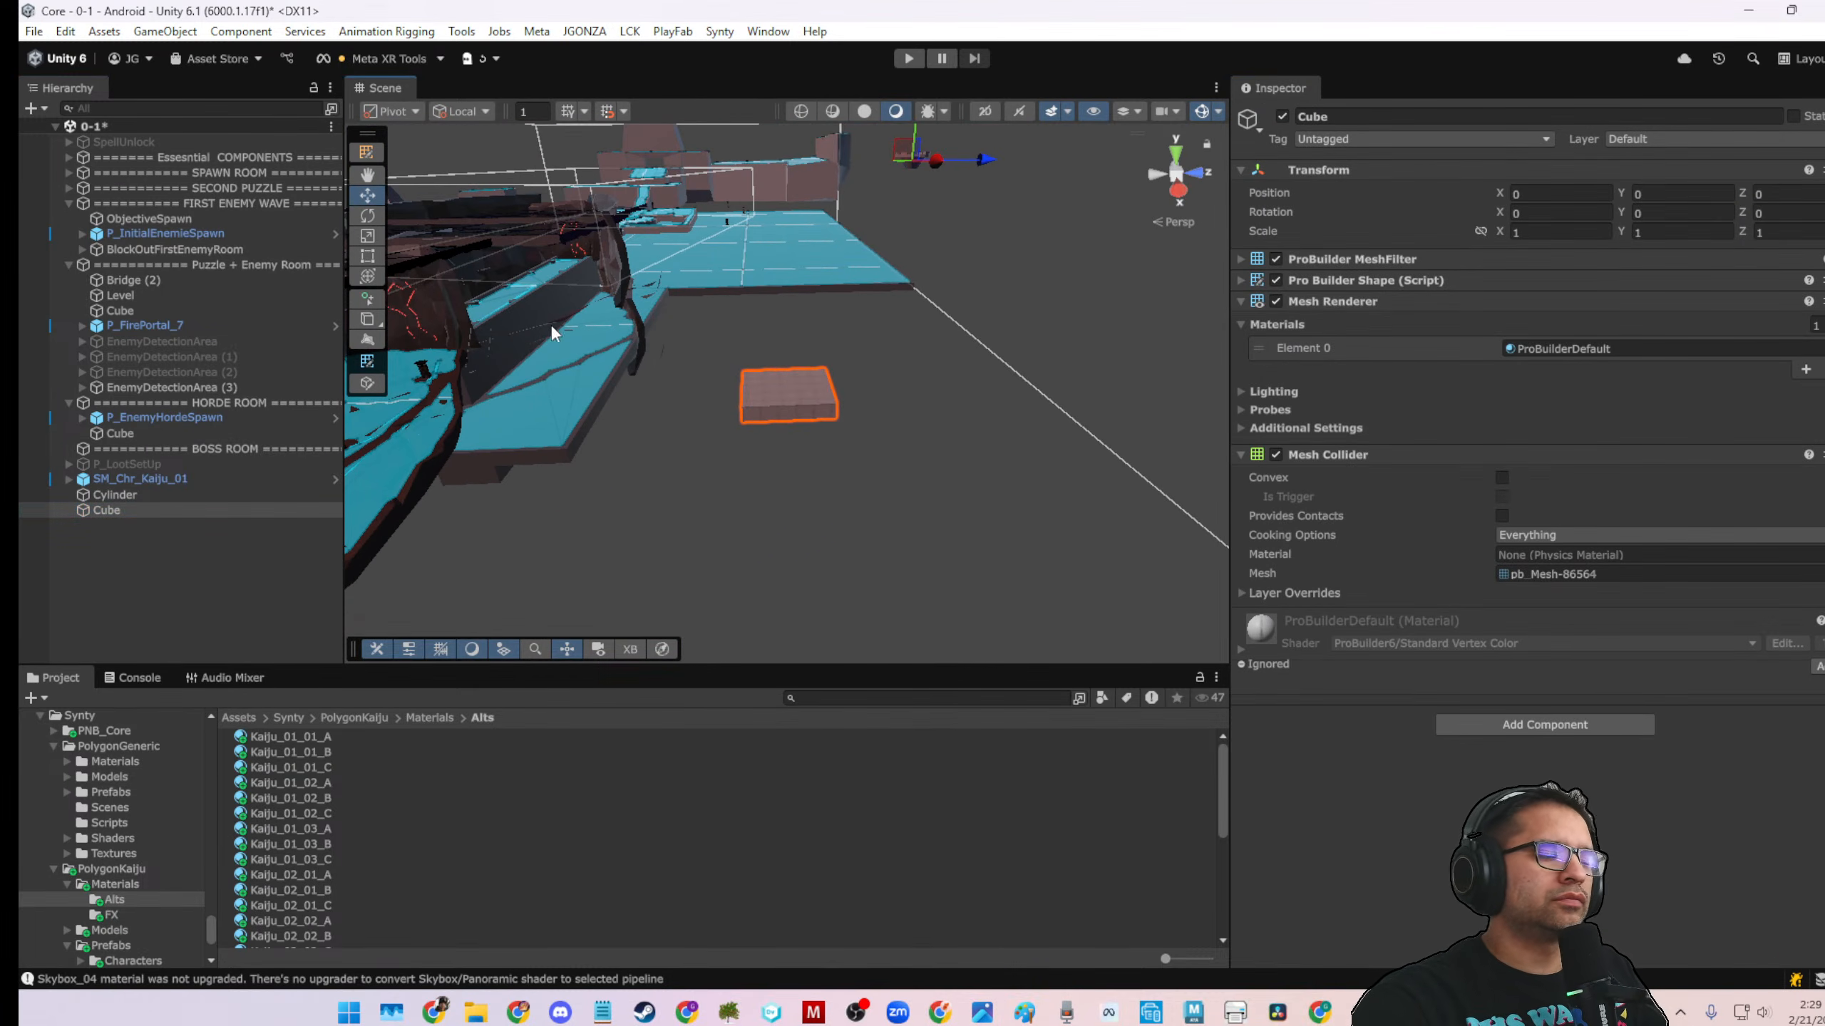
Enter ProBuilder editing on the flat cube and select its faces
left_click(194, 507)
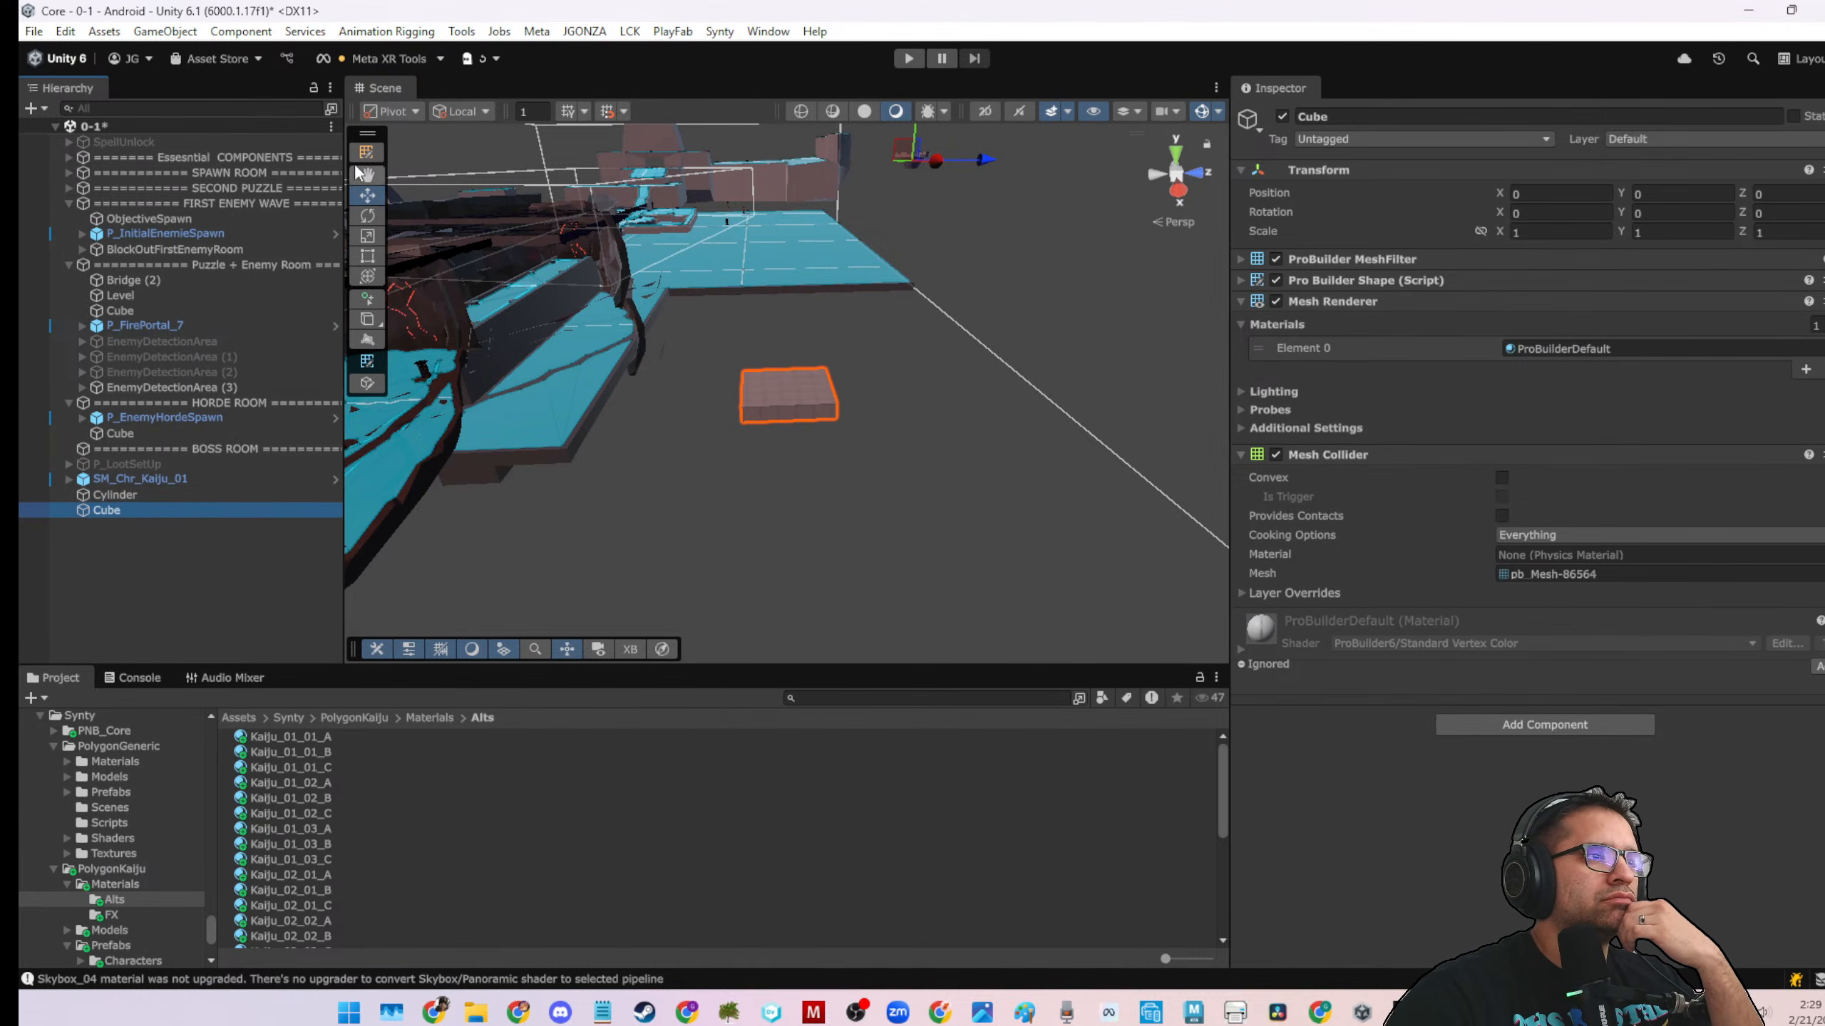
left_click(366, 200)
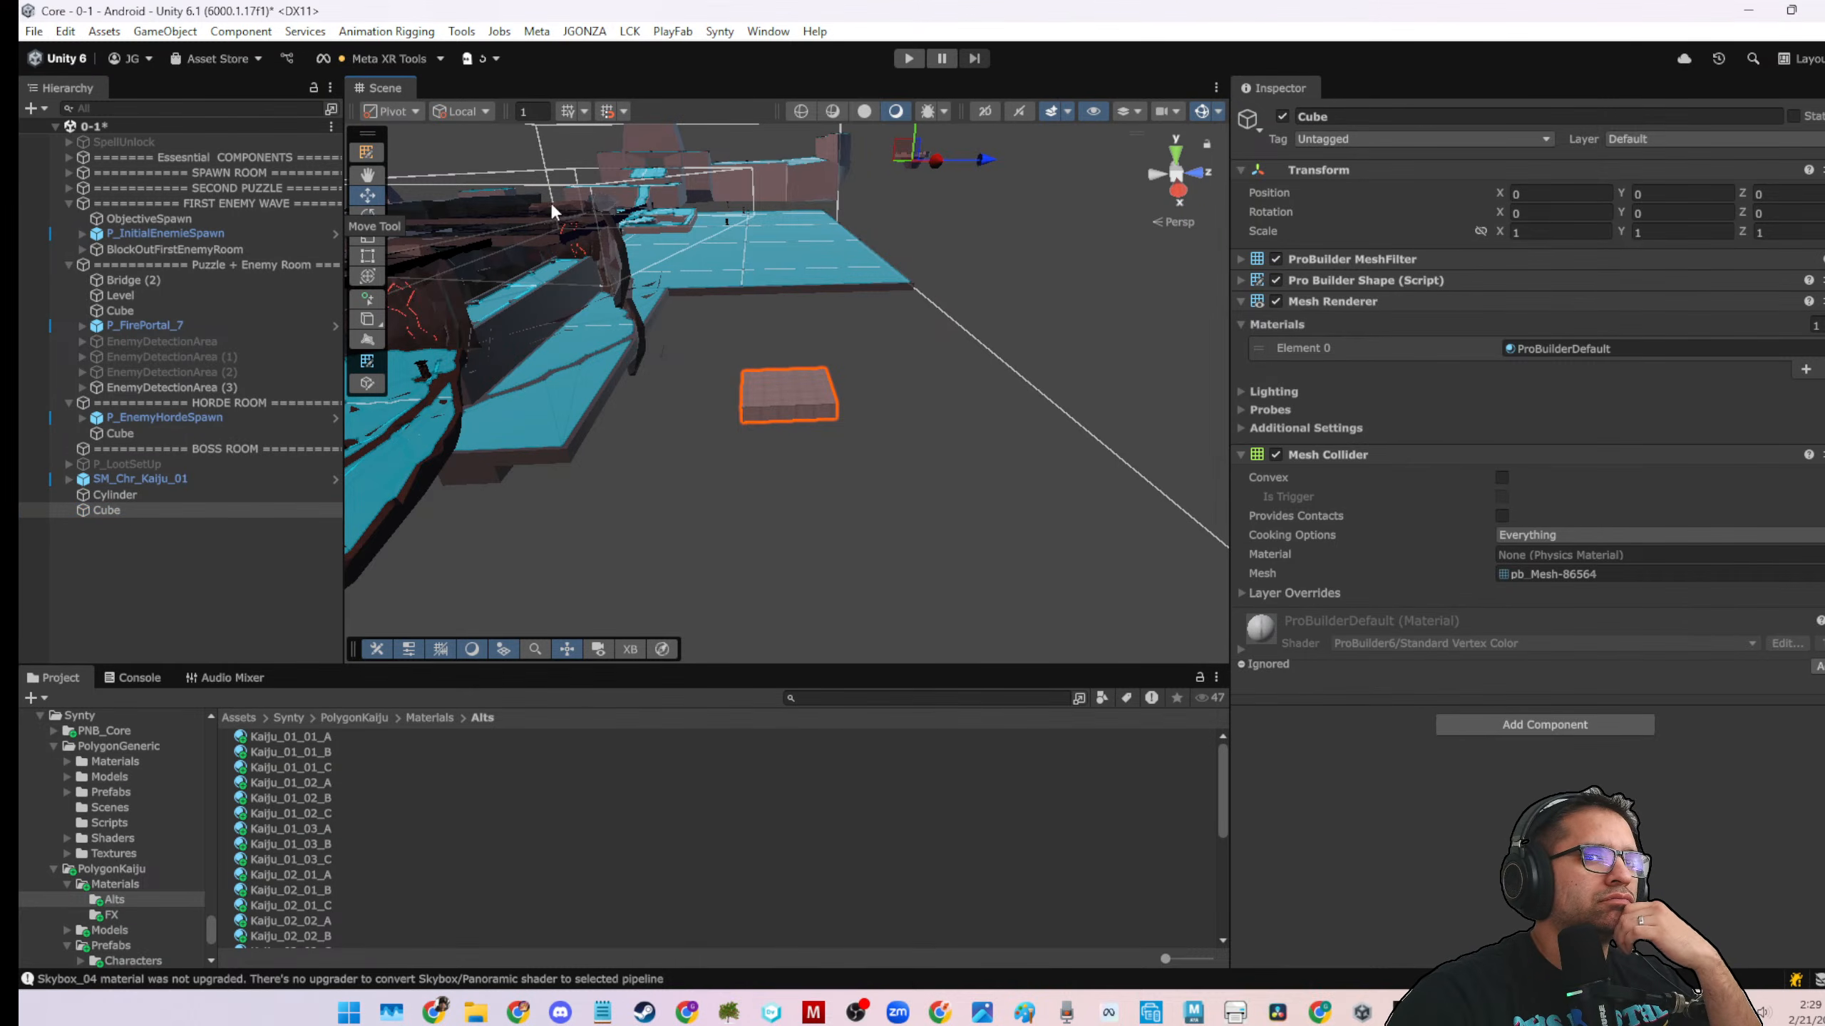
left_click(234, 513)
left_click(810, 400)
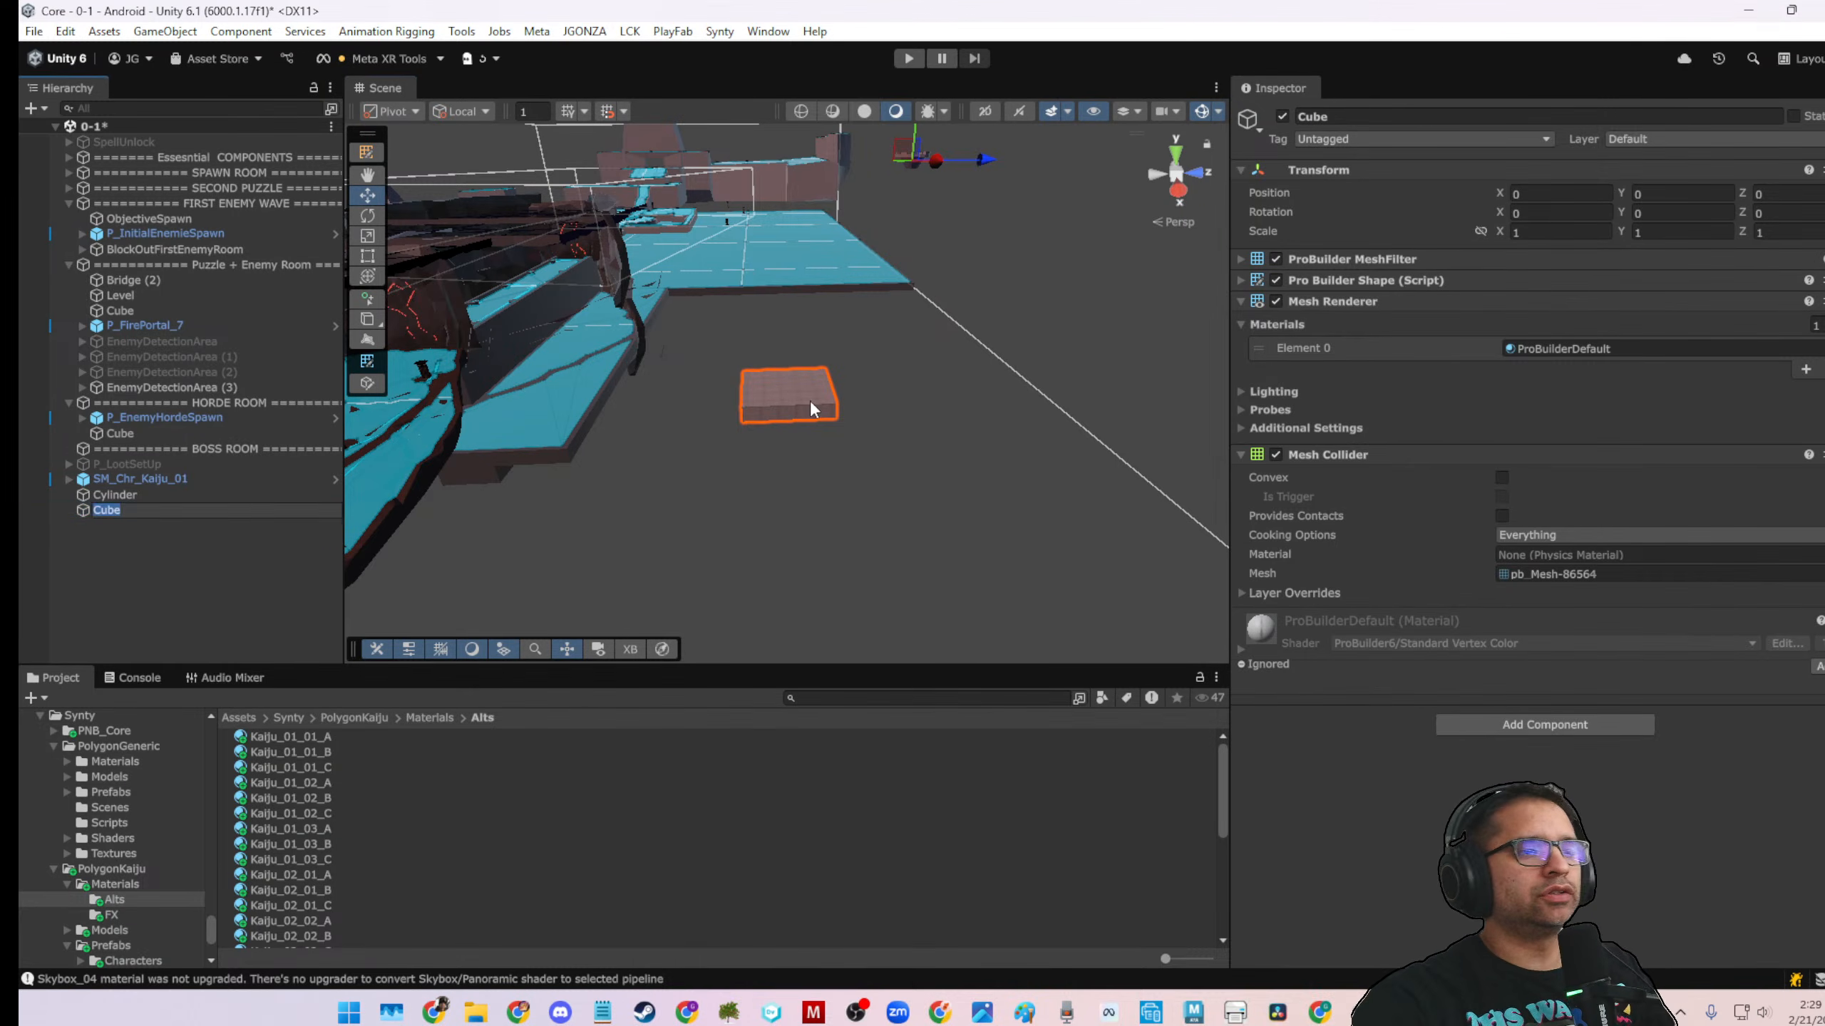
left_click(374, 150)
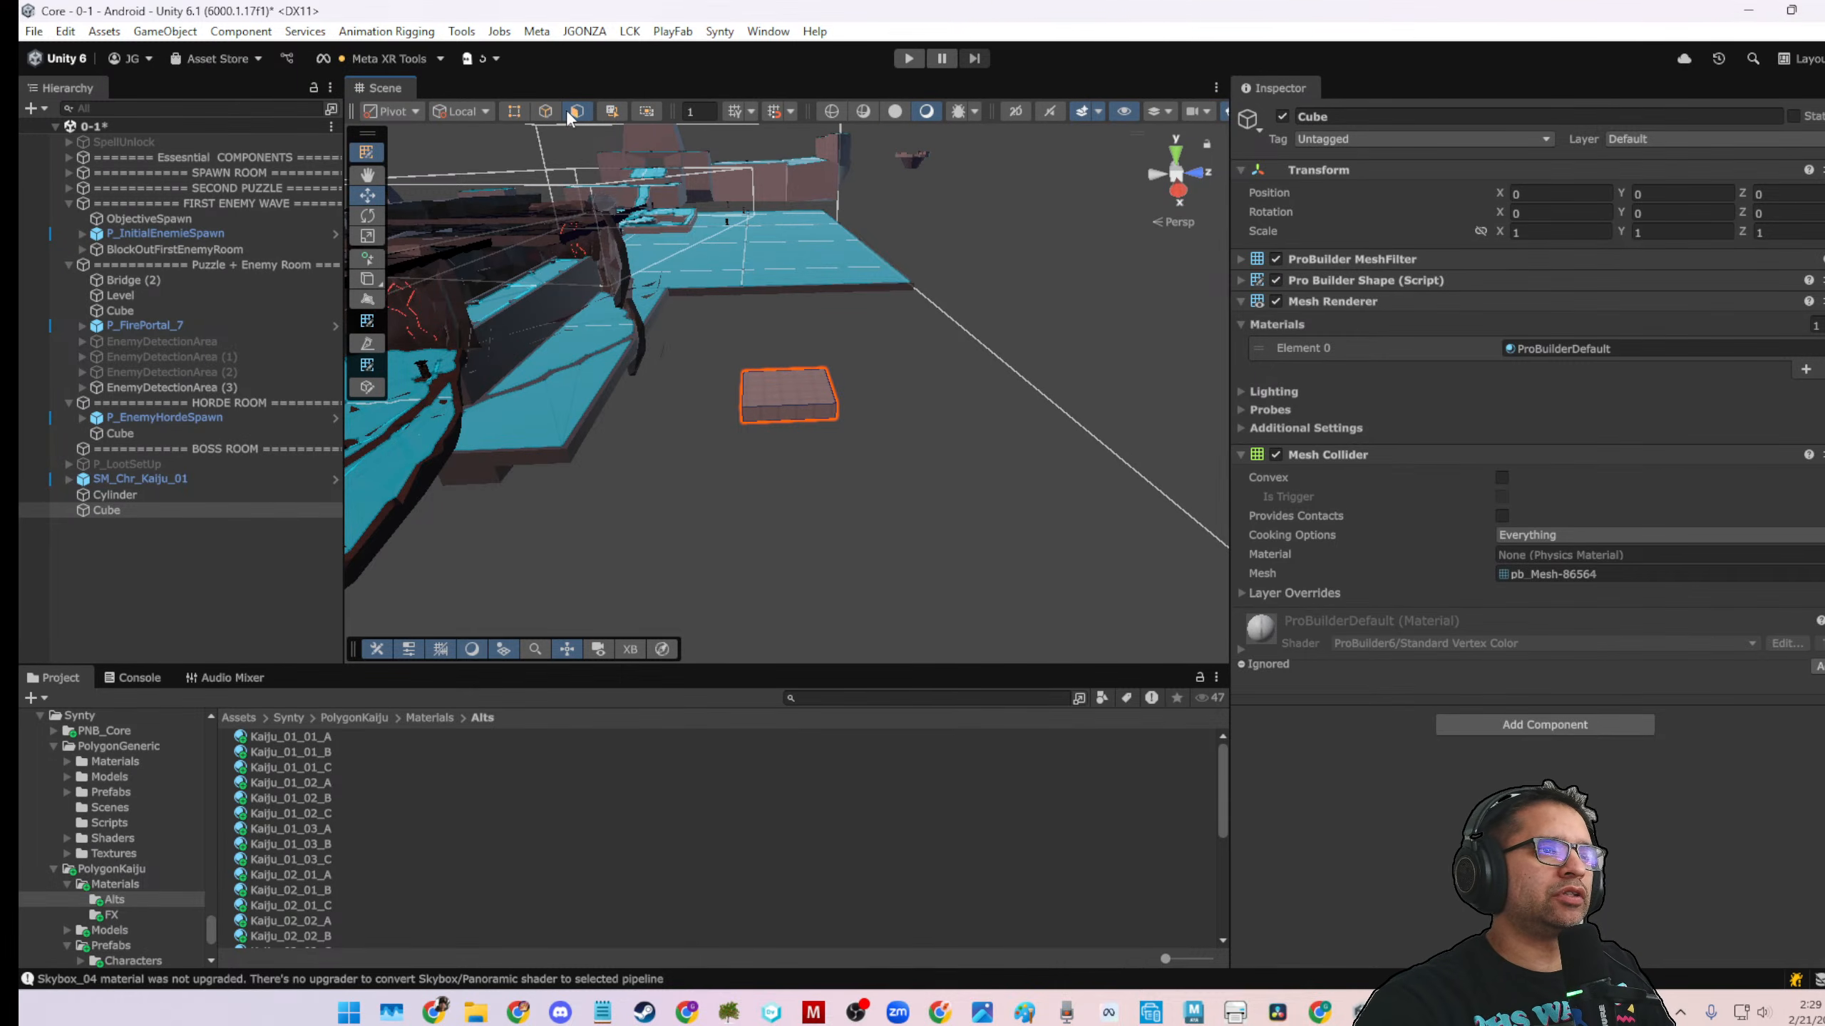
left_click(755, 402)
left_click(758, 400)
scroll(817, 420, "up", 8)
left_click_drag(813, 446, 892, 244, "alt")
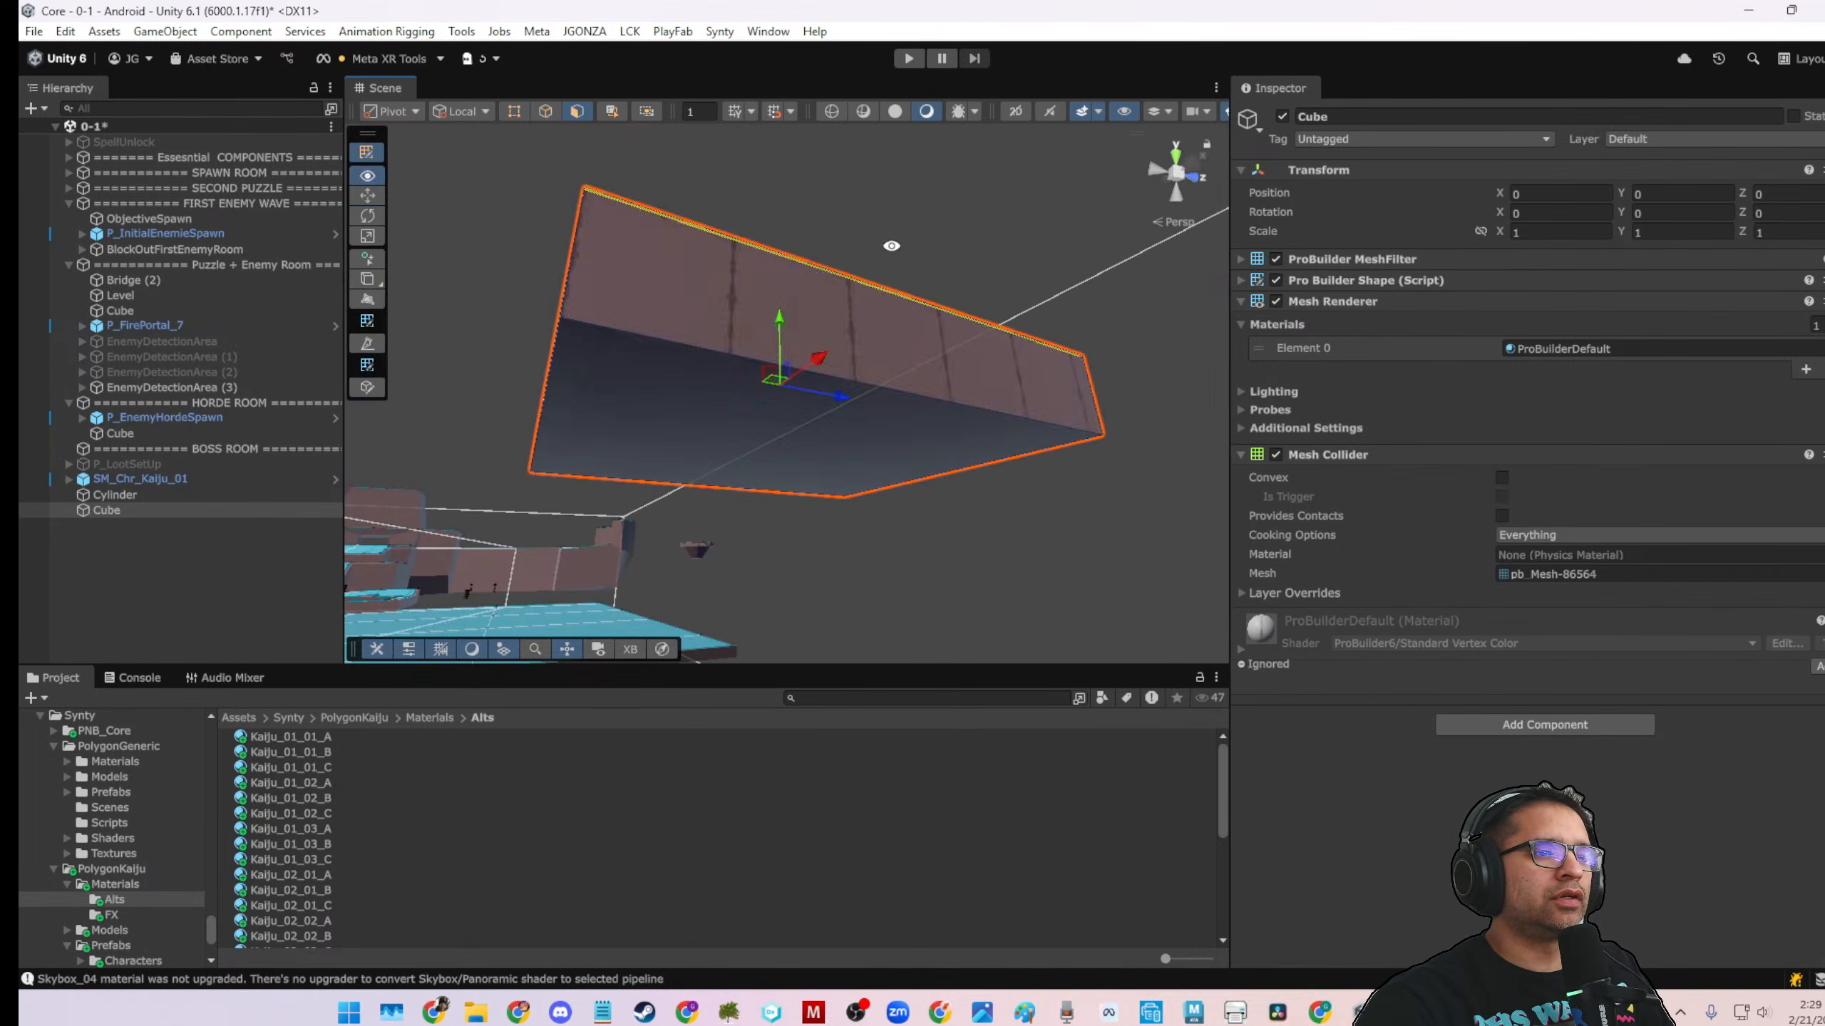
left_click_drag(711, 428, 681, 487, "alt")
scroll(722, 584, "down", 12)
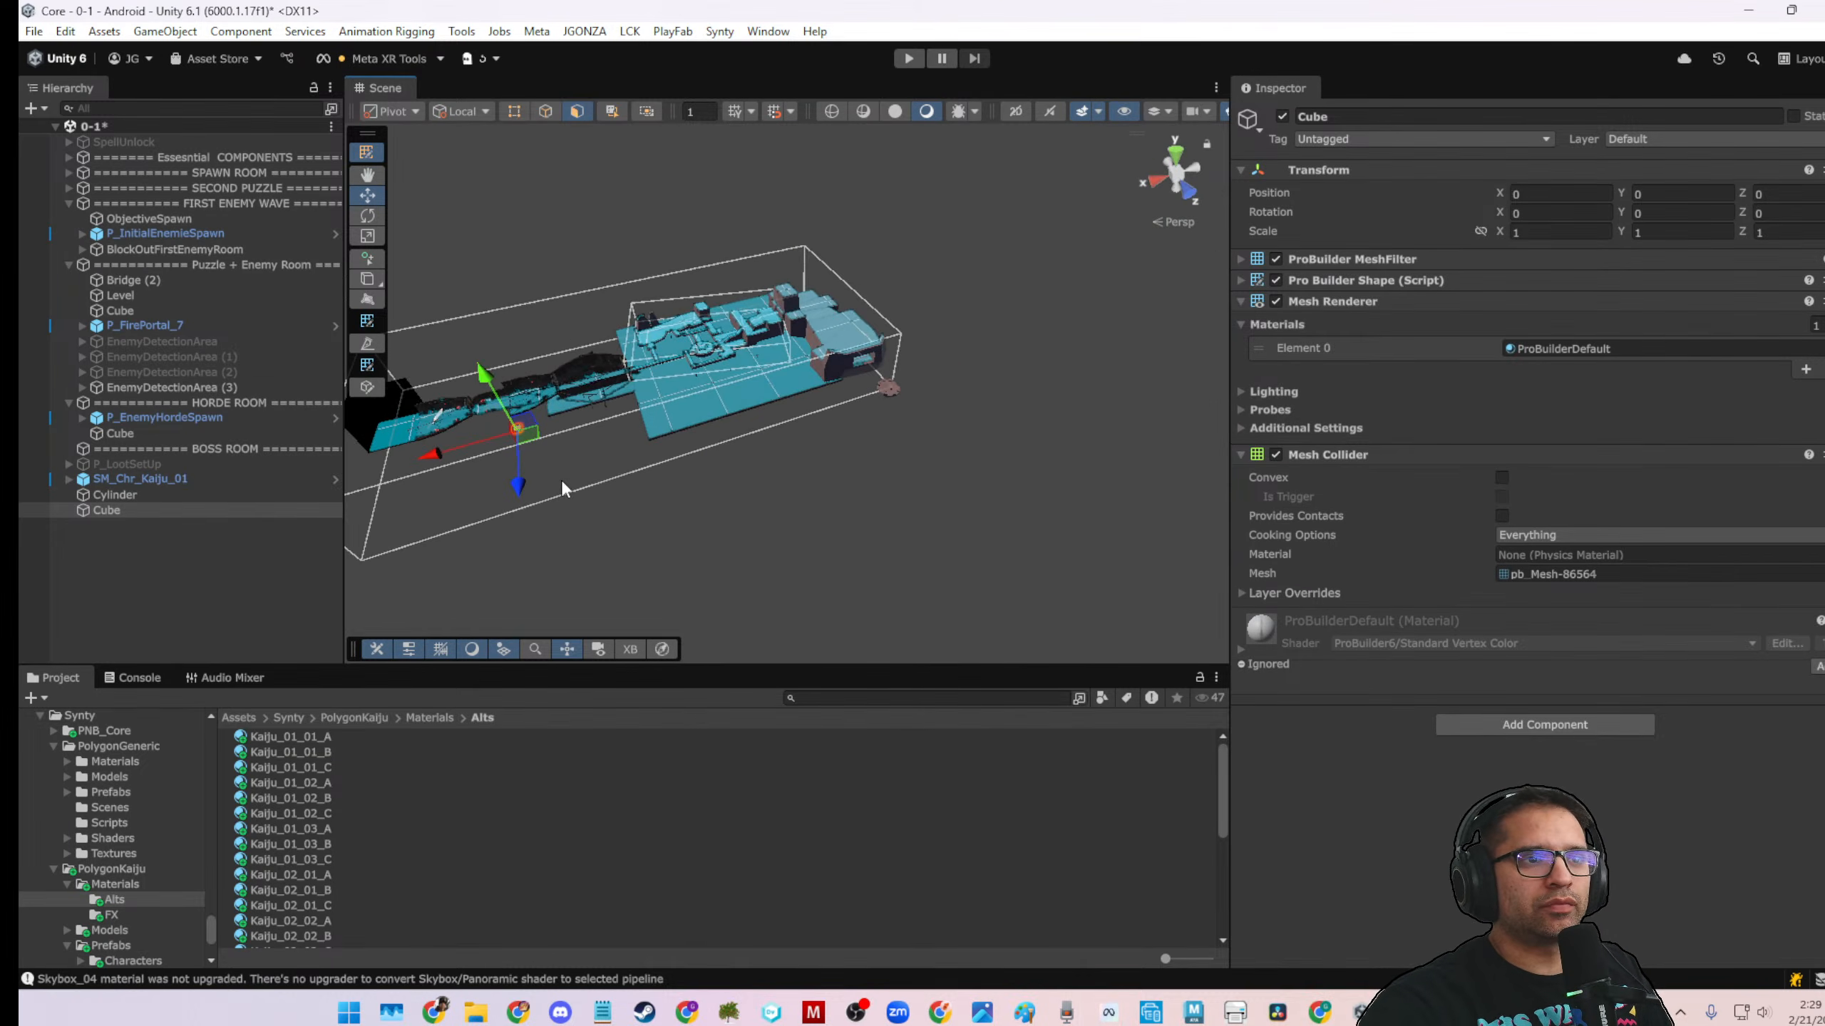
Move the flat cube's selected faces along the level to the boss arena and place them above its round floor
left_click_drag(450, 465, 547, 444)
left_click_drag(802, 406, 936, 386)
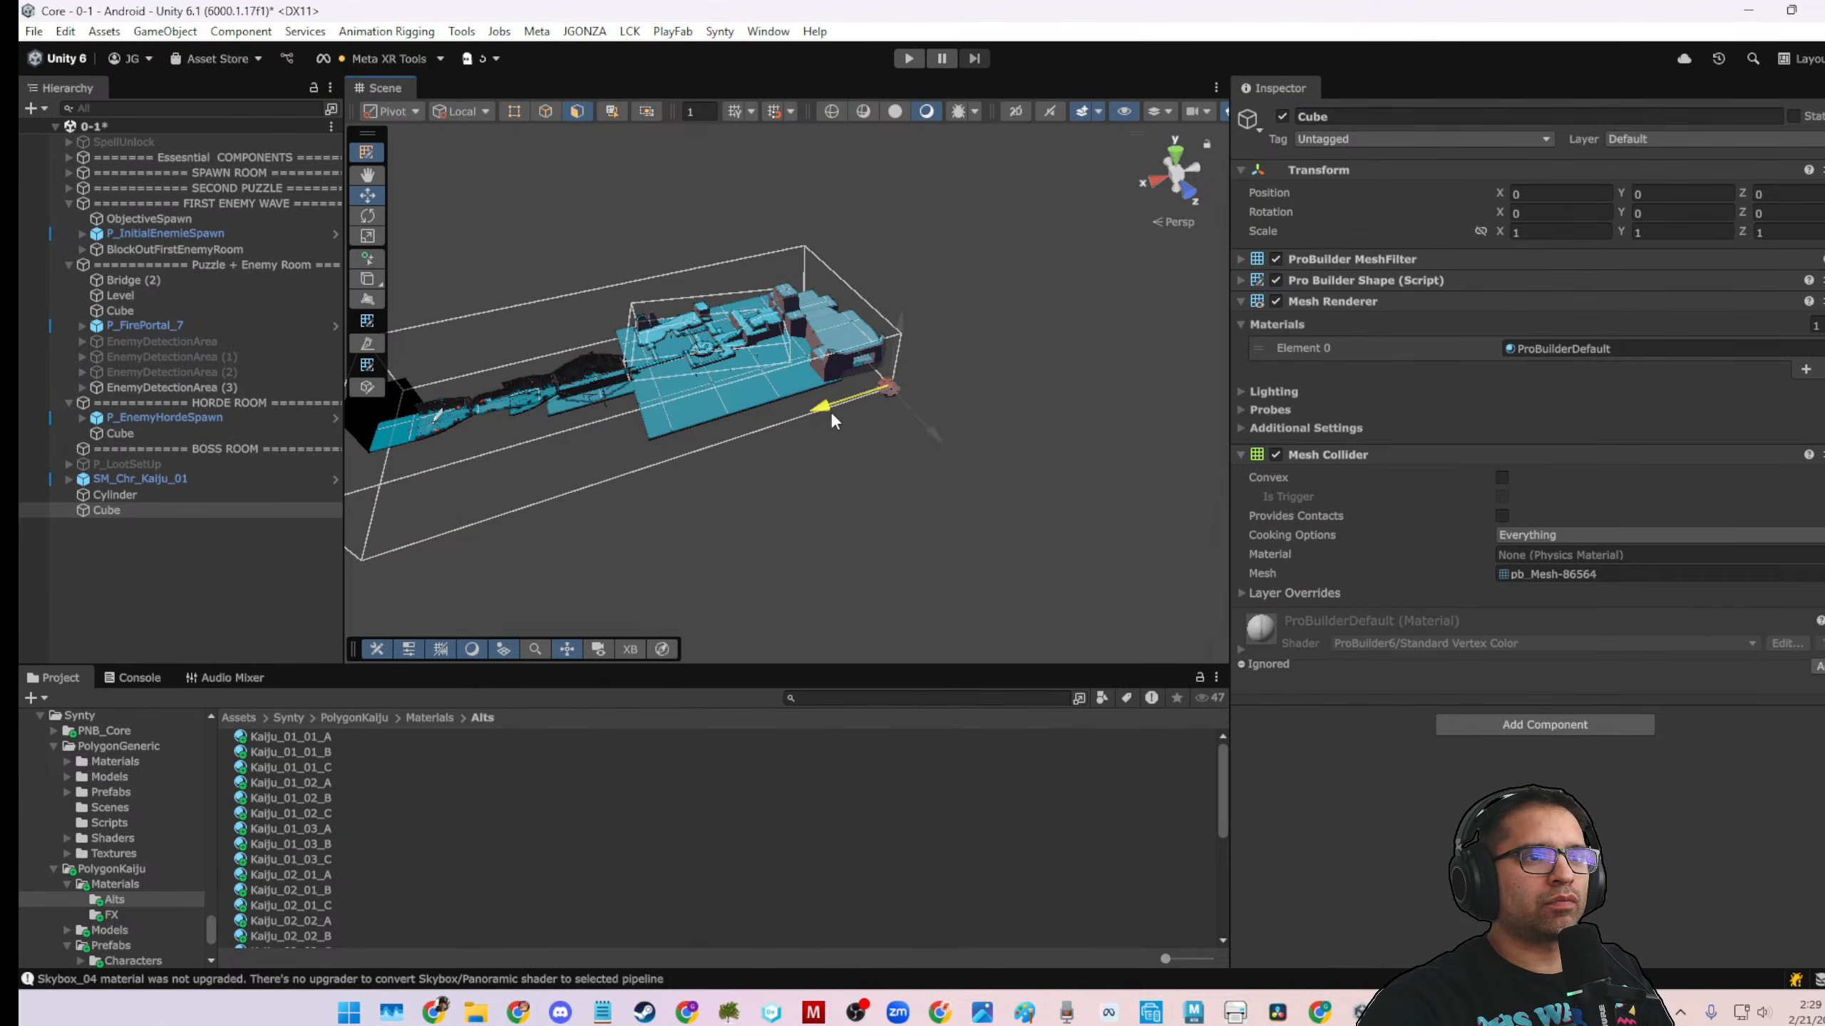
key("f")
scroll(816, 512, "down", 5)
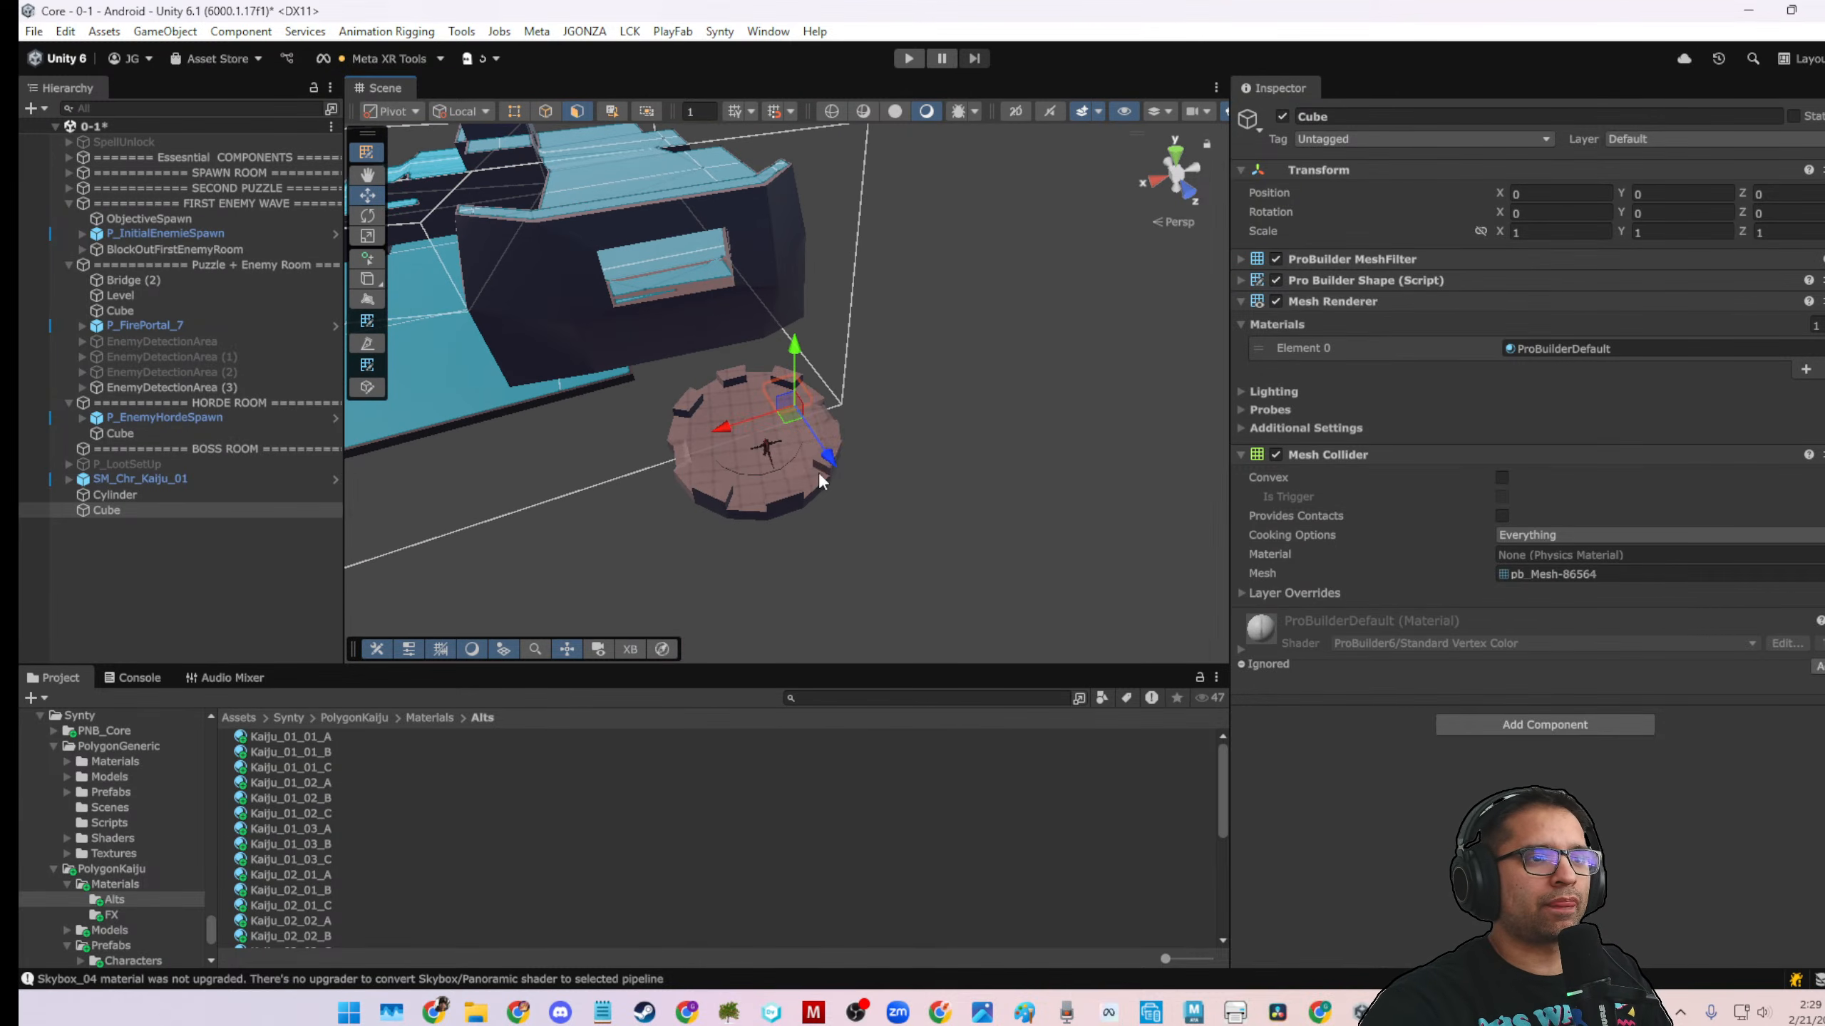
left_click_drag(834, 464, 702, 499)
left_click_drag(767, 416, 767, 354)
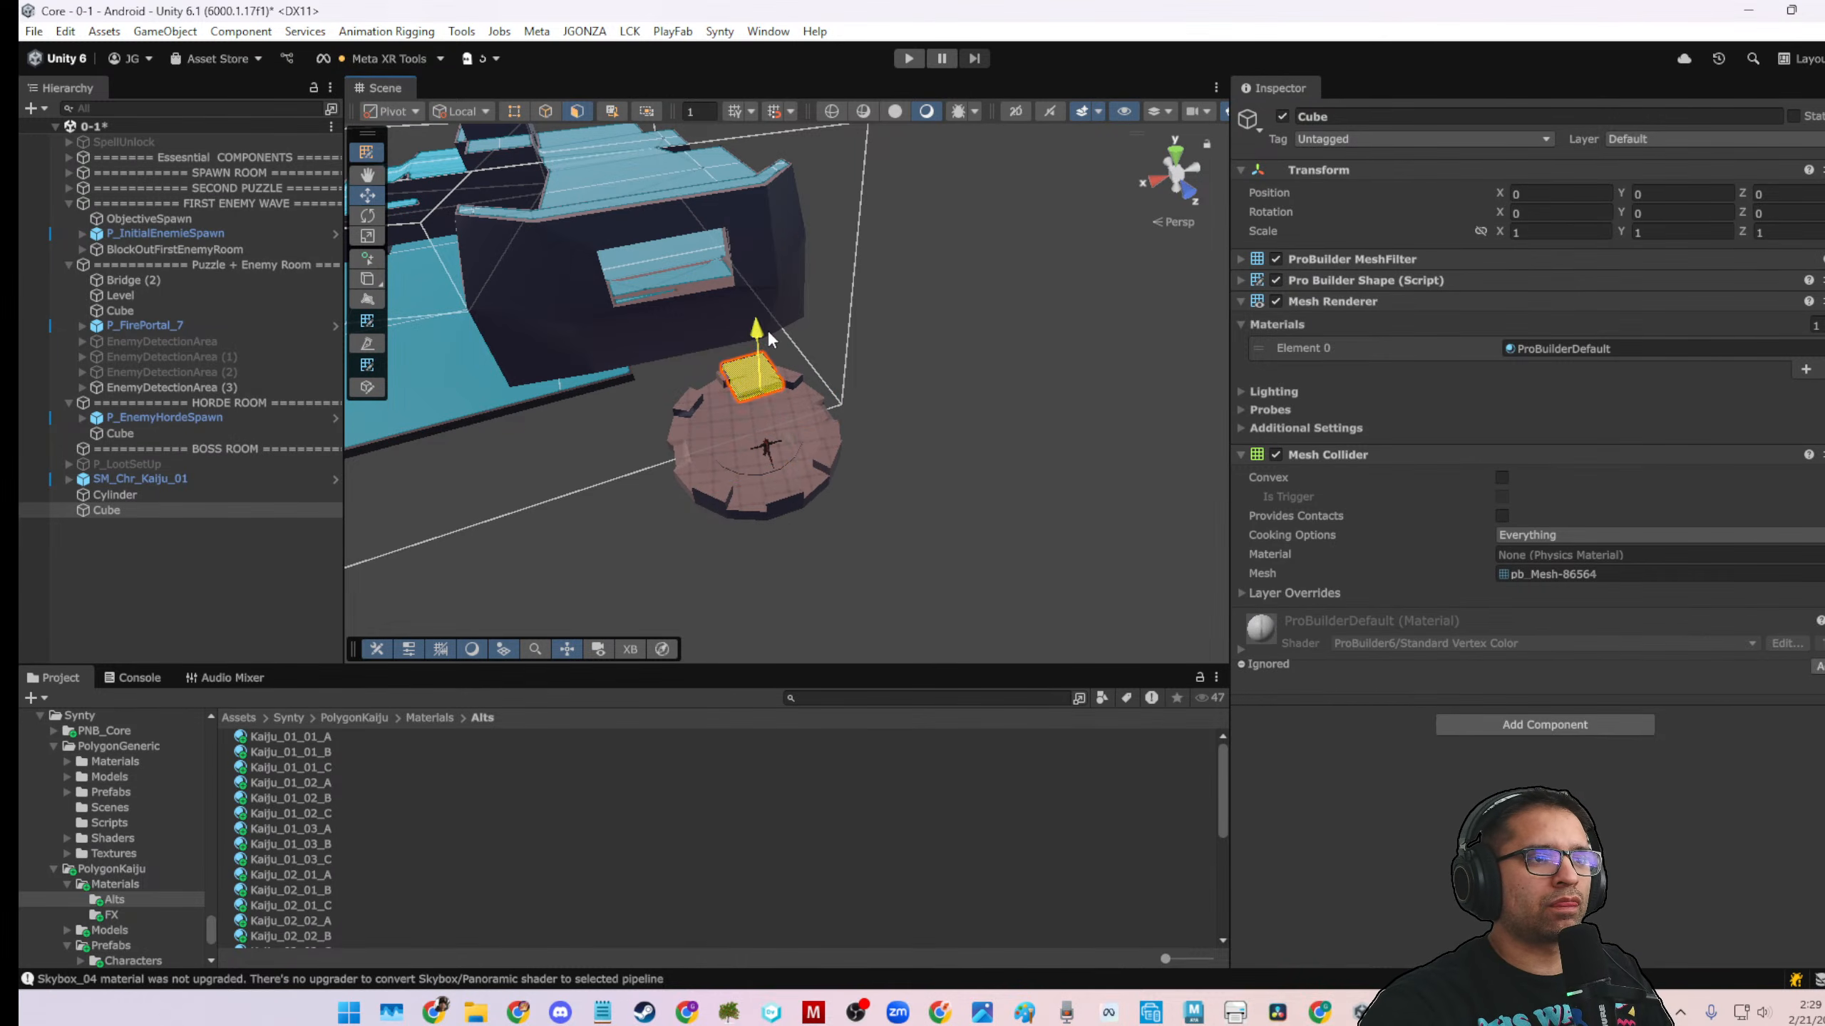
left_click_drag(786, 426, 702, 480)
Leave face editing and select the moved flat cube as a whole object
left_click(291, 582)
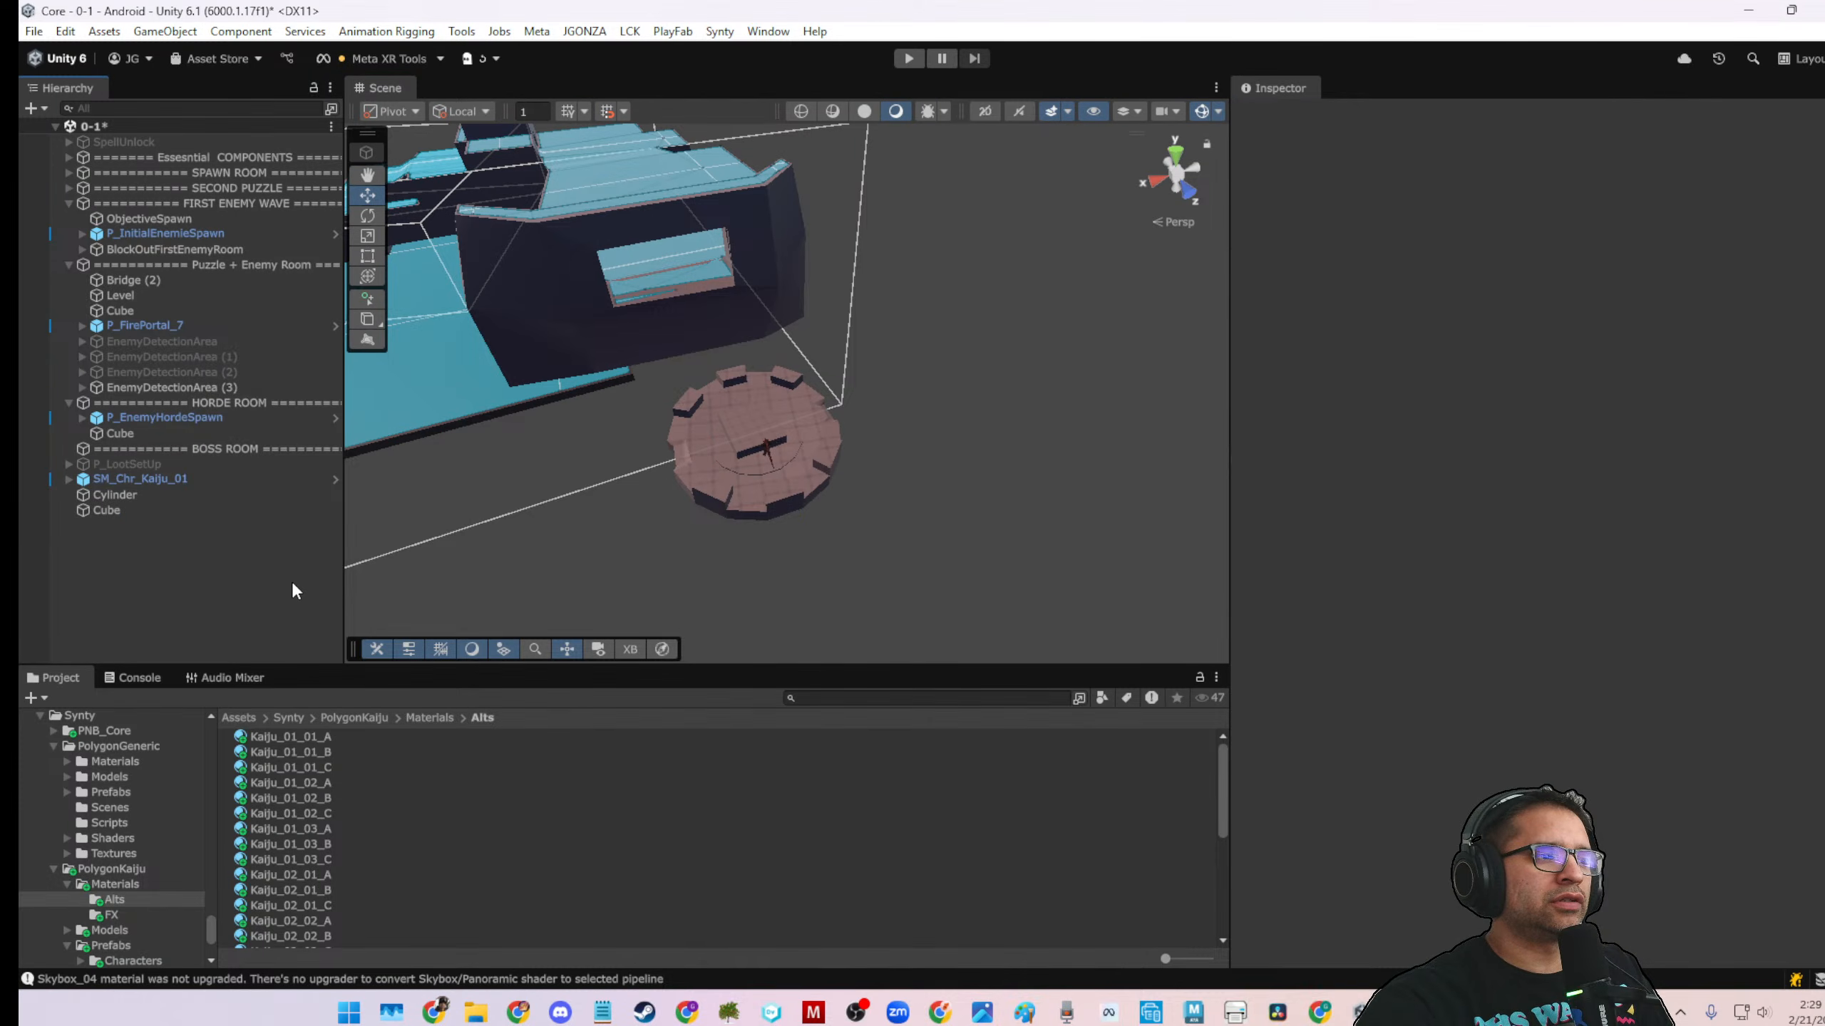
left_click(183, 510)
key("f")
mouse_move(844, 480)
left_mouse_down("alt")
mouse_move(795, 450)
mouse_move(845, 460)
left_mouse_up("alt")
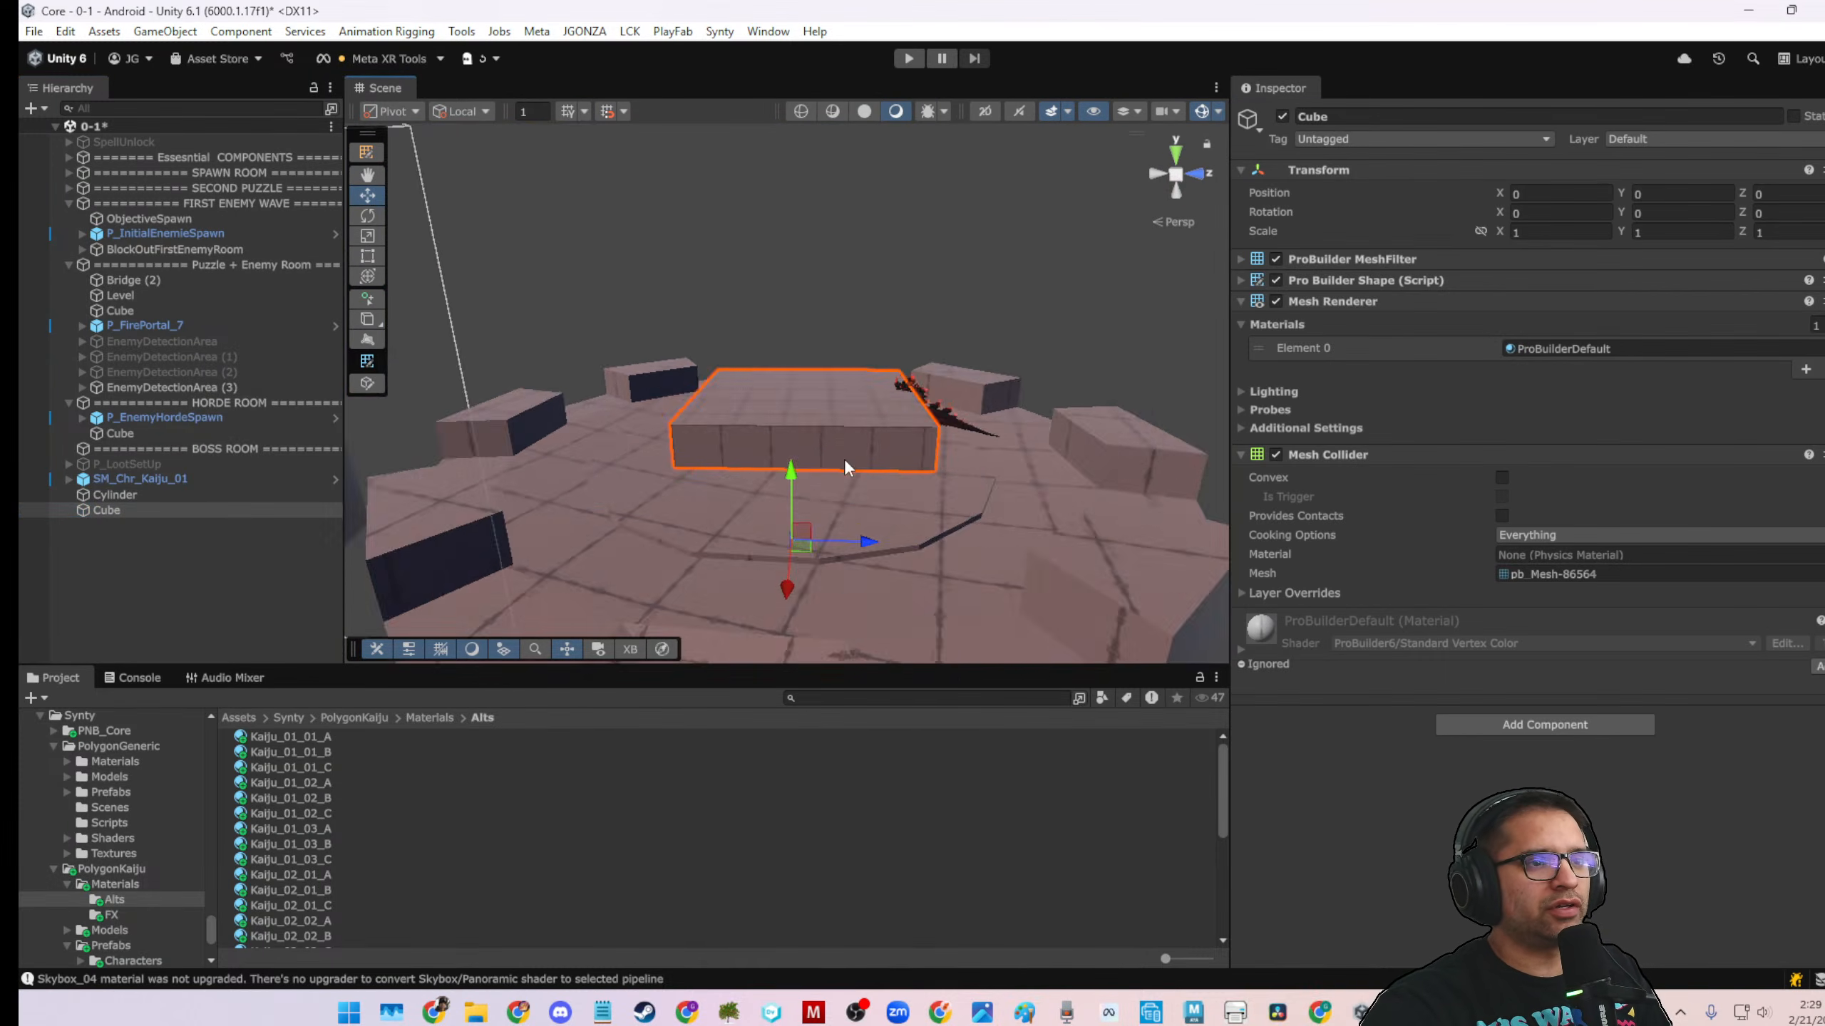
Try moving the flat cube along Z toward the room opening to -16.91, and undo the move
scroll(869, 512, "down", 10)
left_click_drag(933, 540, 771, 422, "alt")
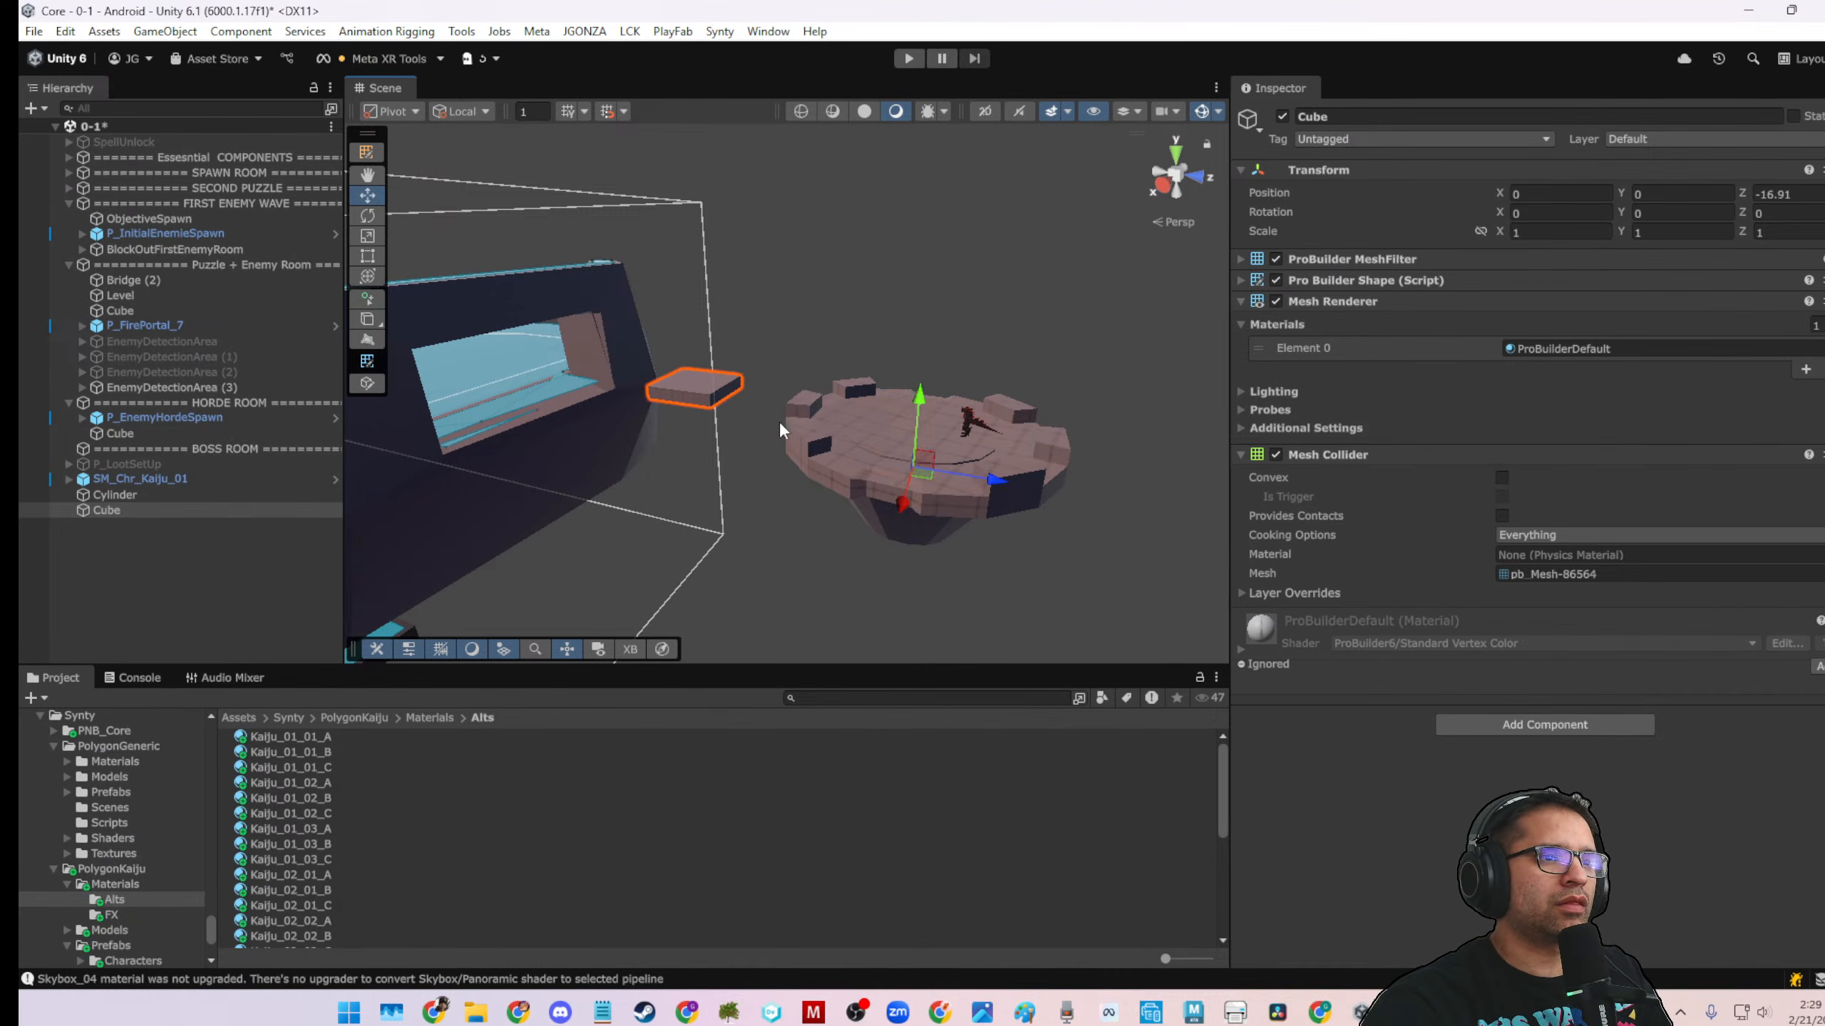
key("ctrl+z")
Select the flat cube on the arena and move it along Z toward the room to -13.48
left_click(776, 248)
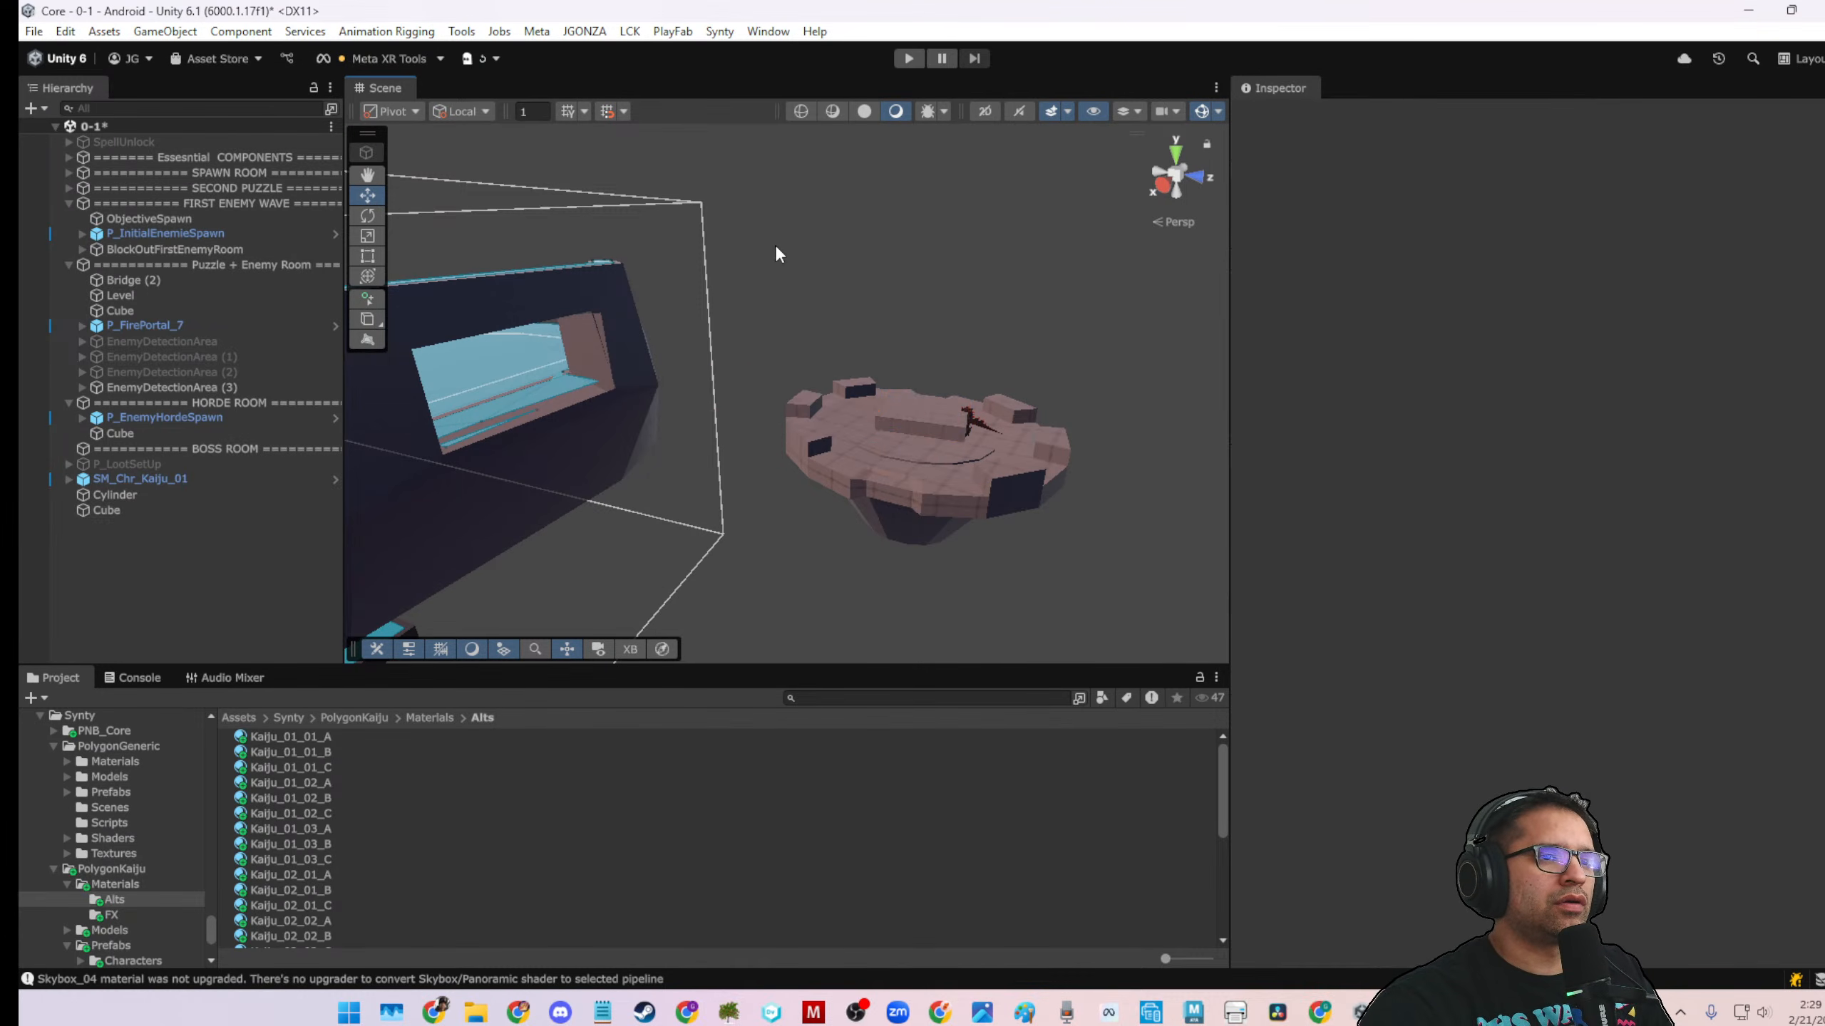
left_click(898, 429)
left_click(1014, 484)
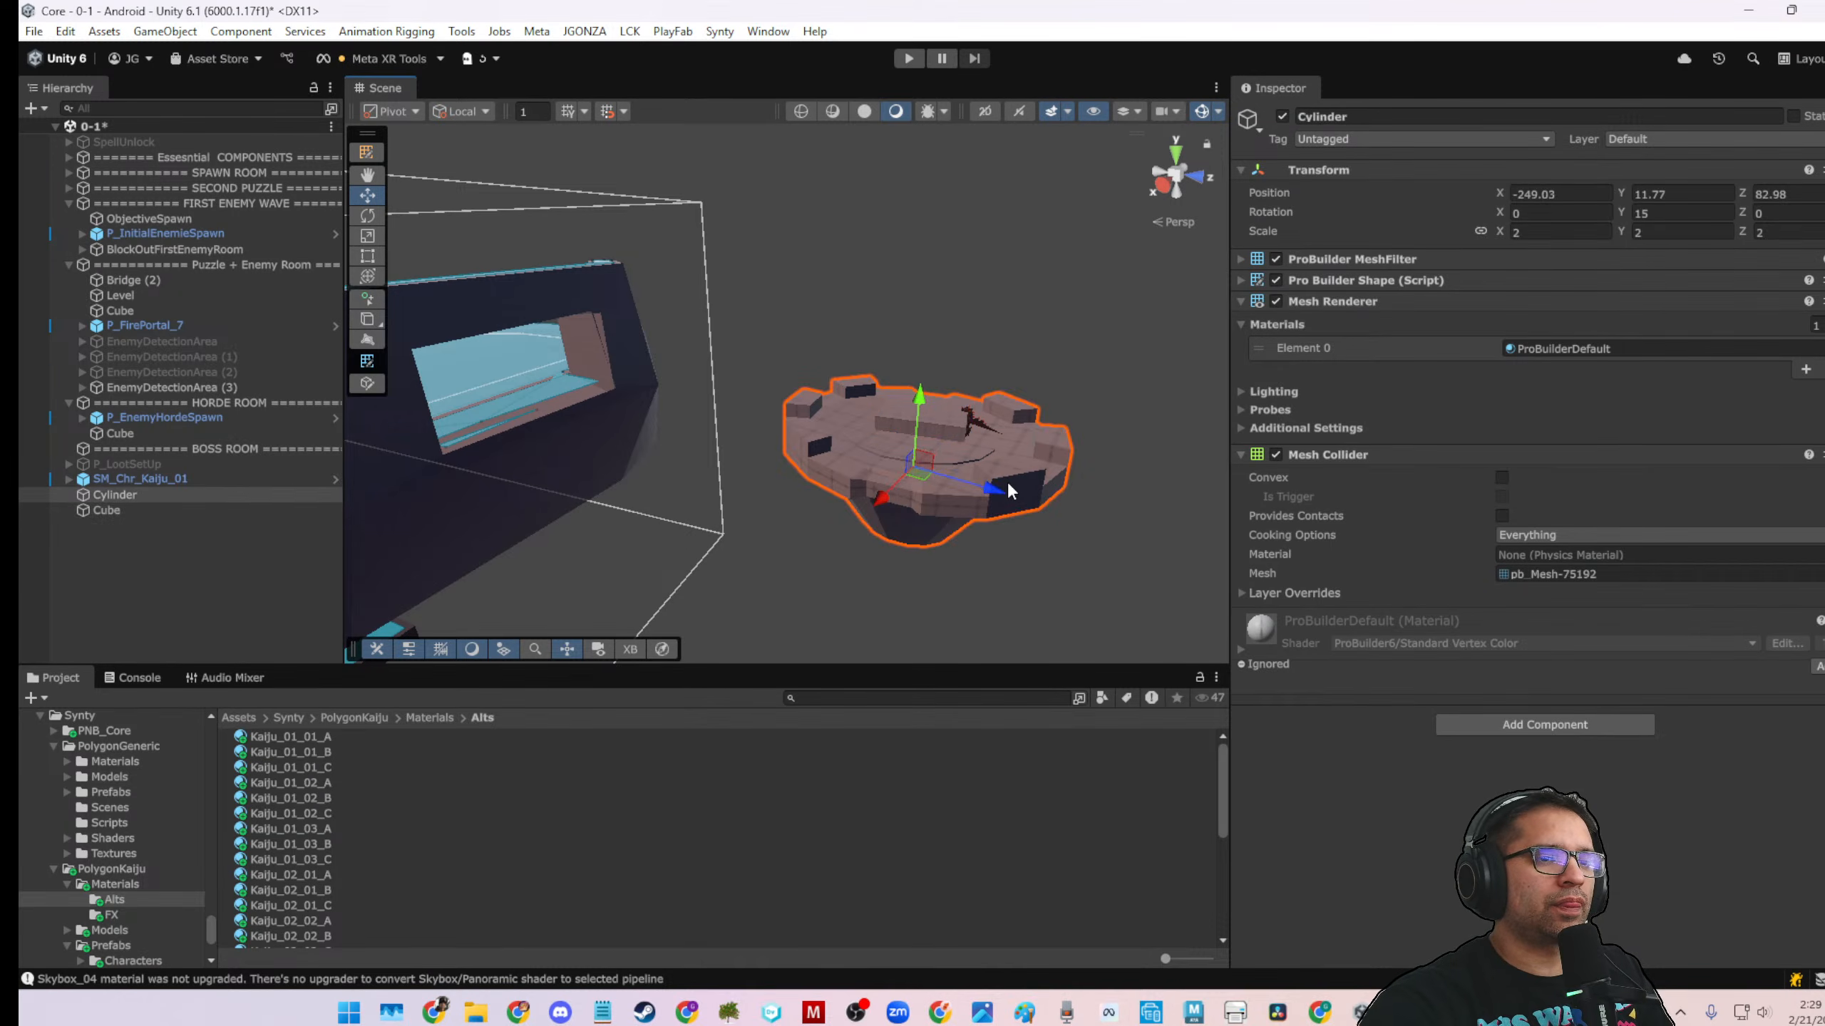
left_click(1009, 489)
left_click_drag(1004, 481, 819, 467)
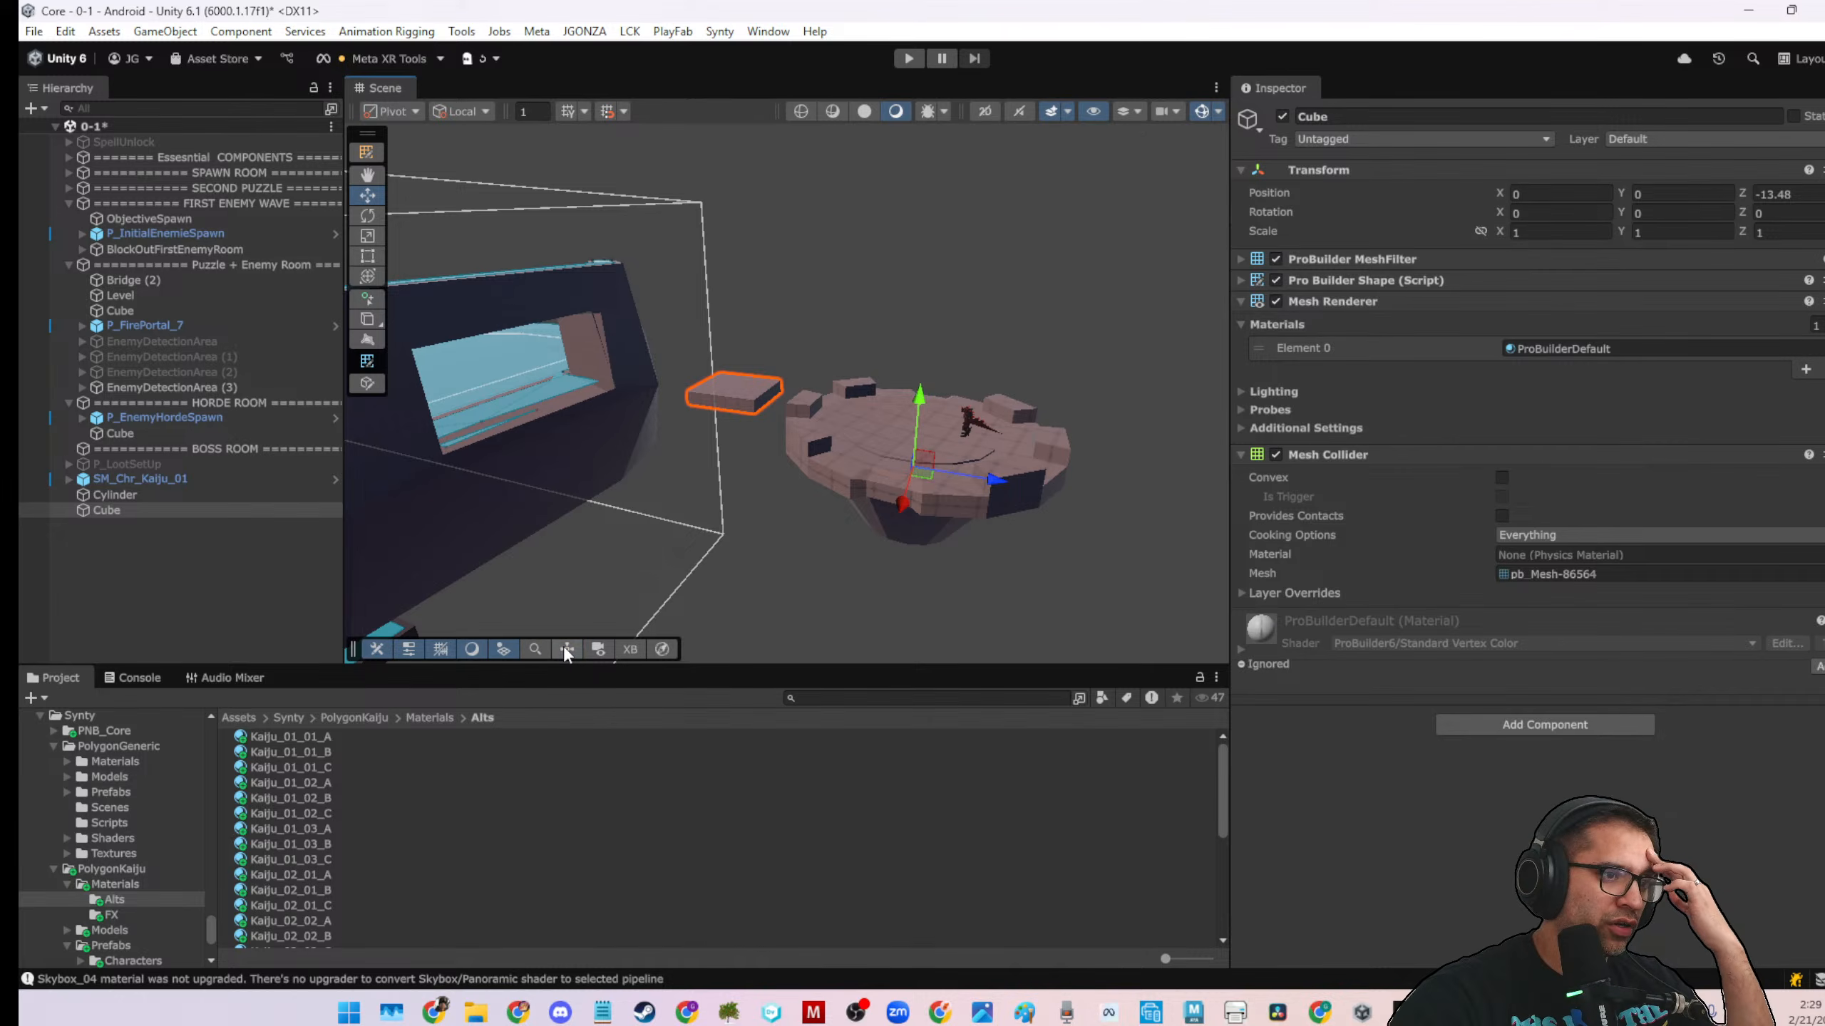
Try the flat cube at -16.56 on Z, undo that move, and turn the scene's Tools overlay off and on
left_click_drag(991, 481, 943, 477)
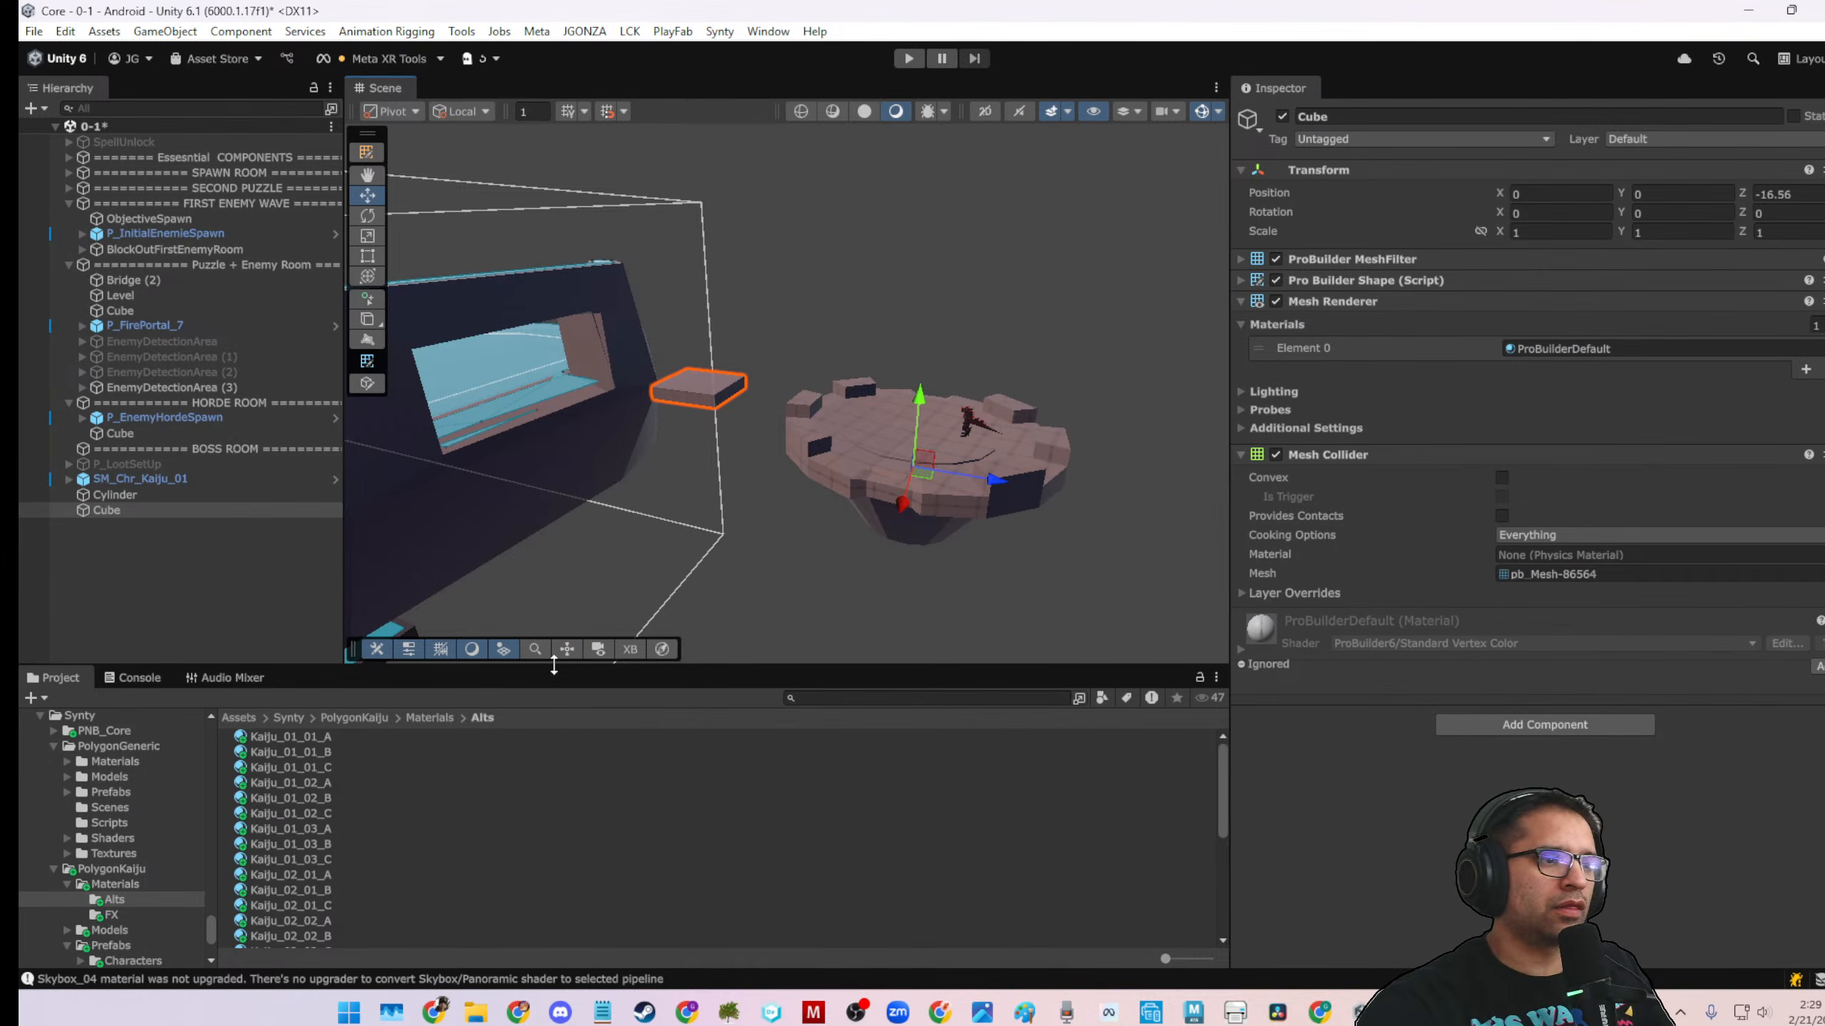
key("ctrl+z")
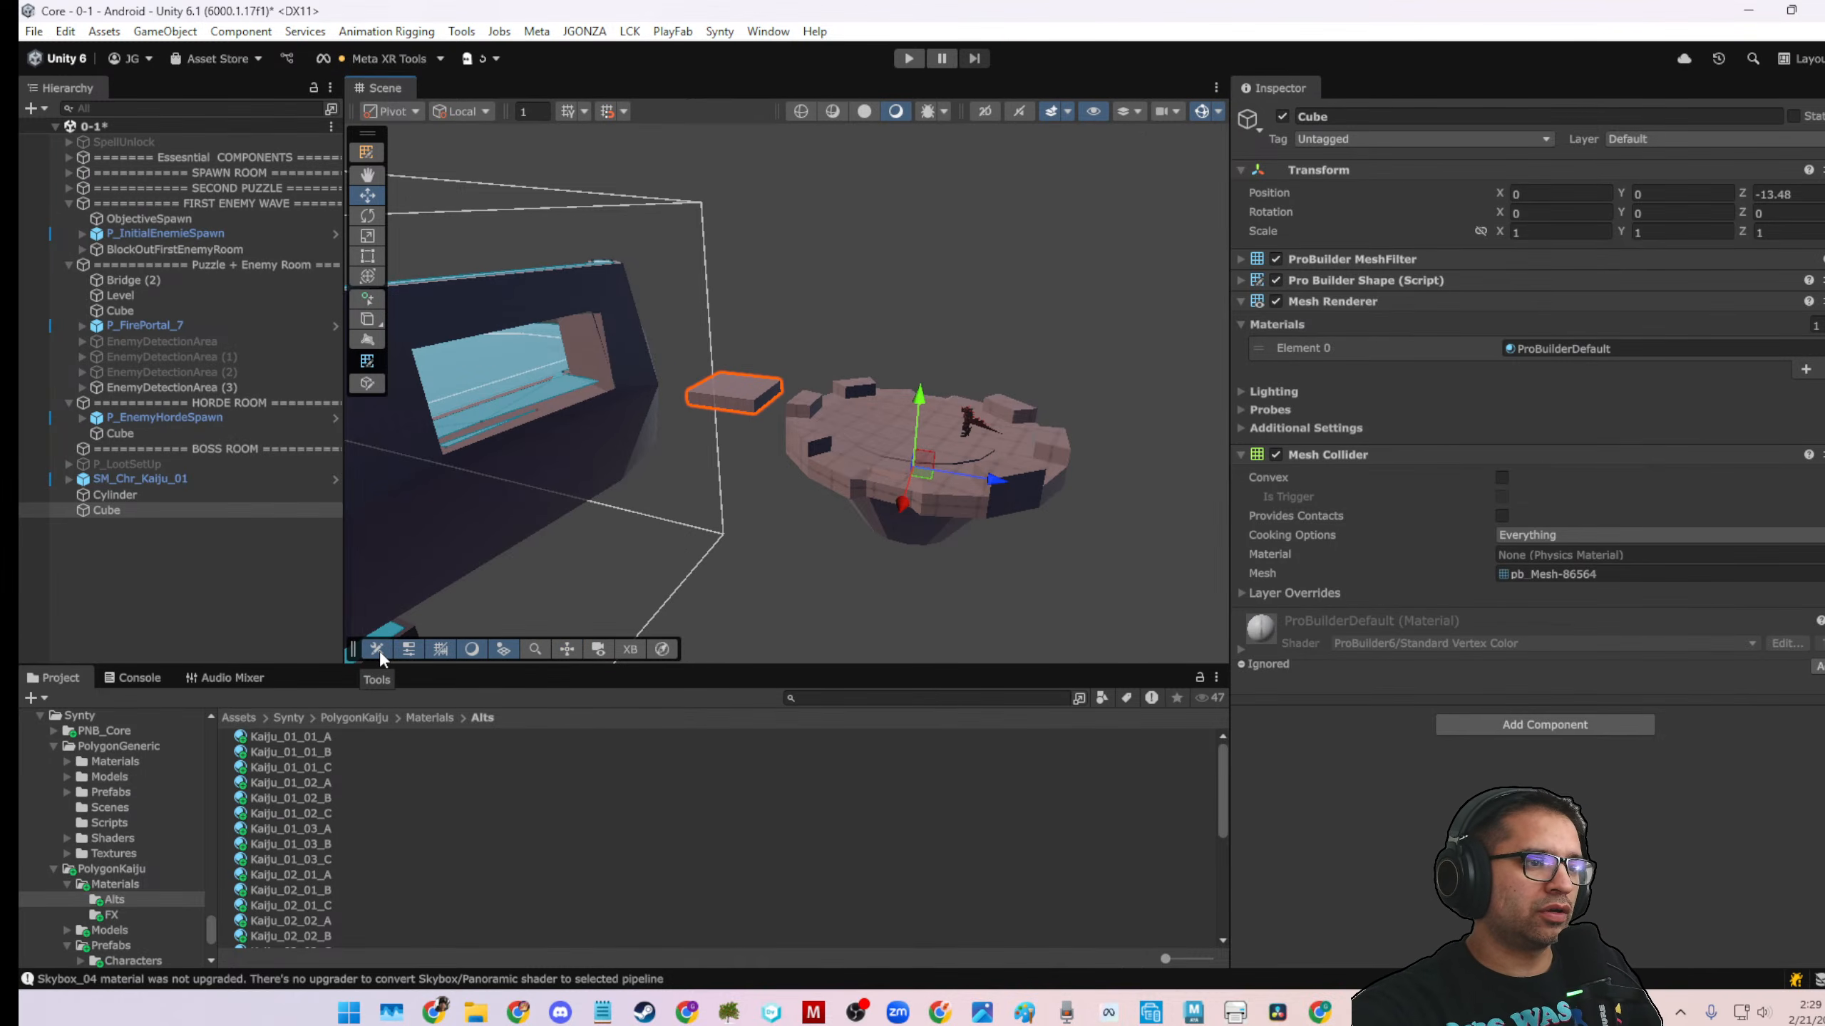
left_click(378, 650)
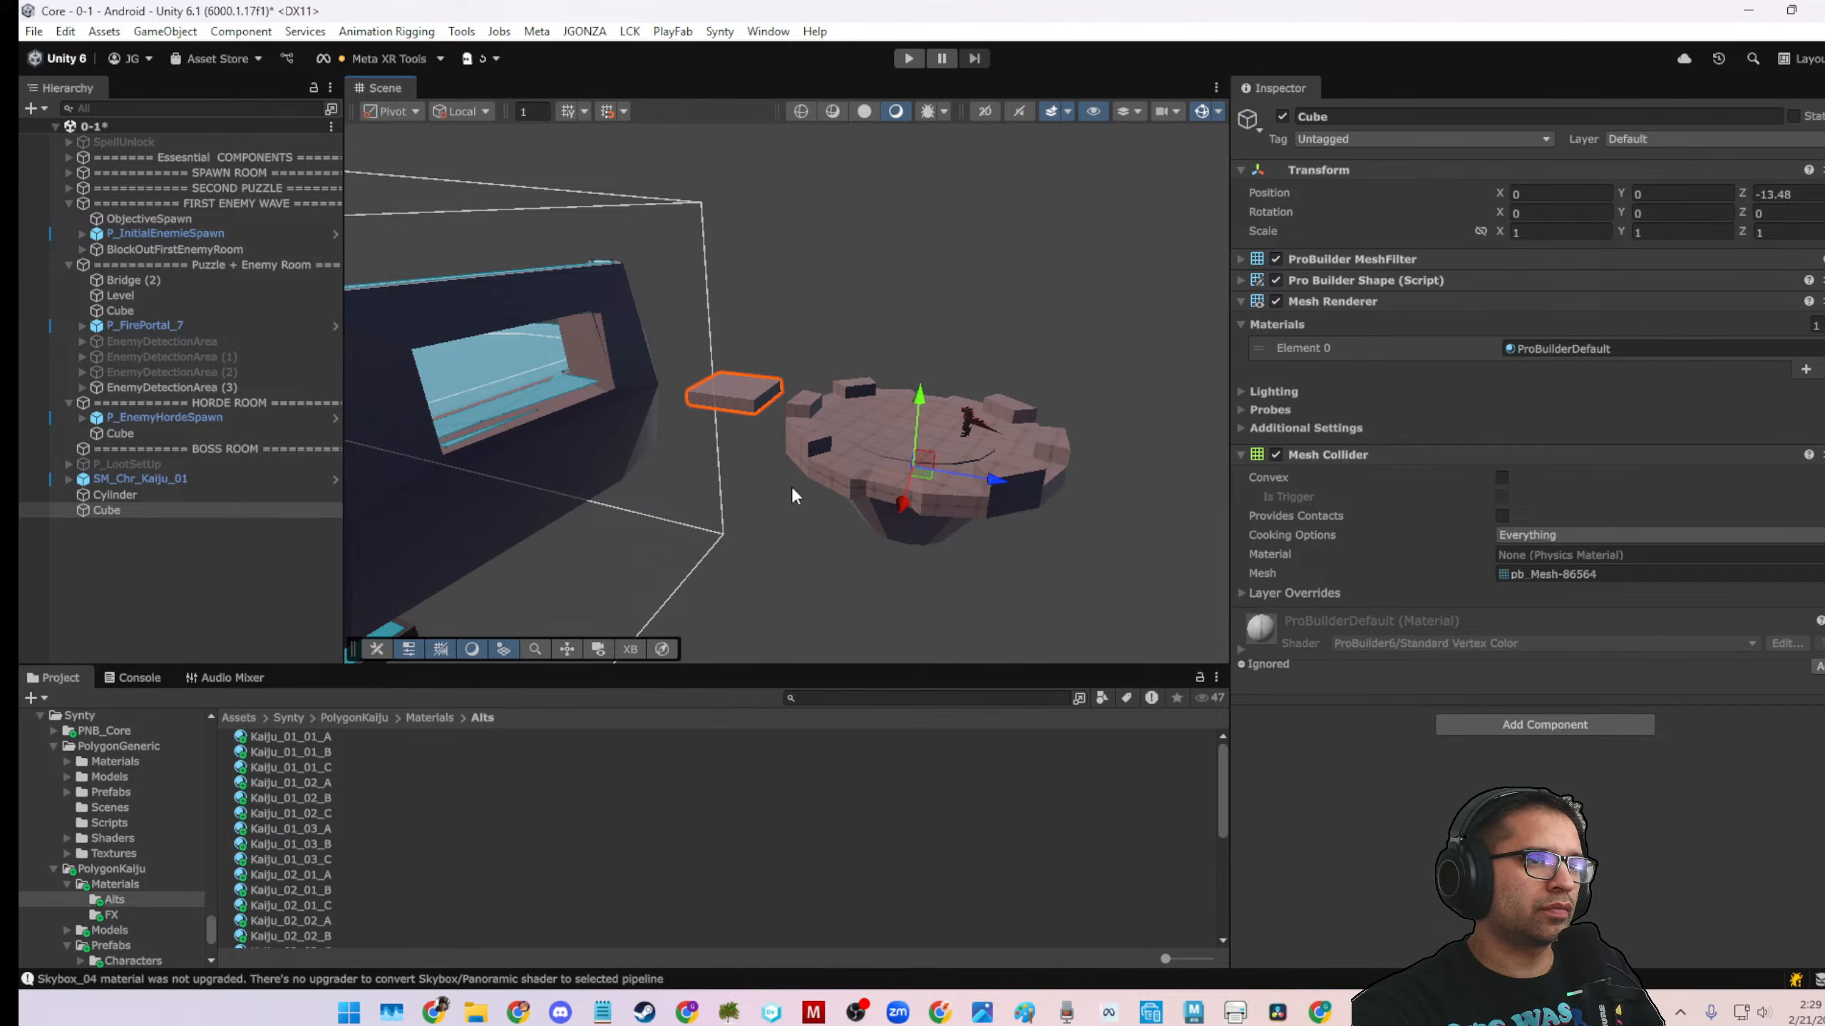
left_click(377, 650)
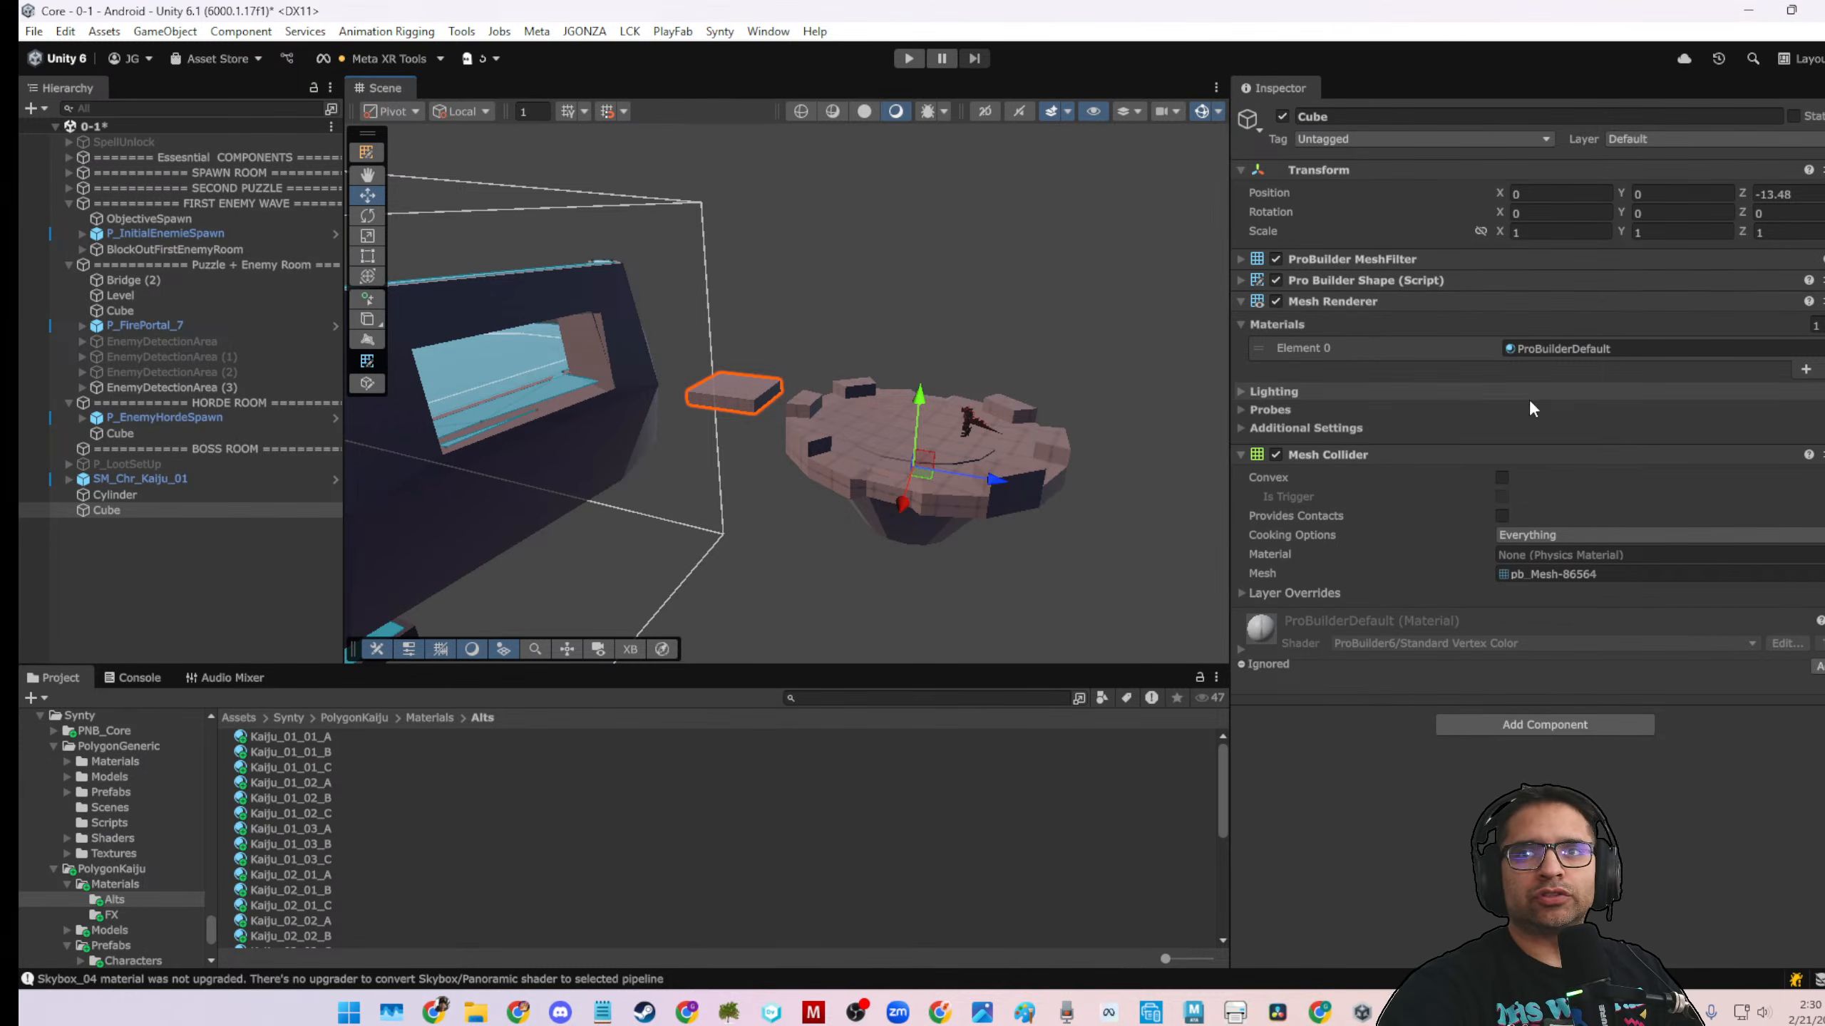
Move the flat cube to -16.24 on Z, try rotating it around the arena about Y, and undo the rotation
left_click_drag(995, 484, 1142, 483)
left_click_drag(911, 430, 1051, 721, "alt")
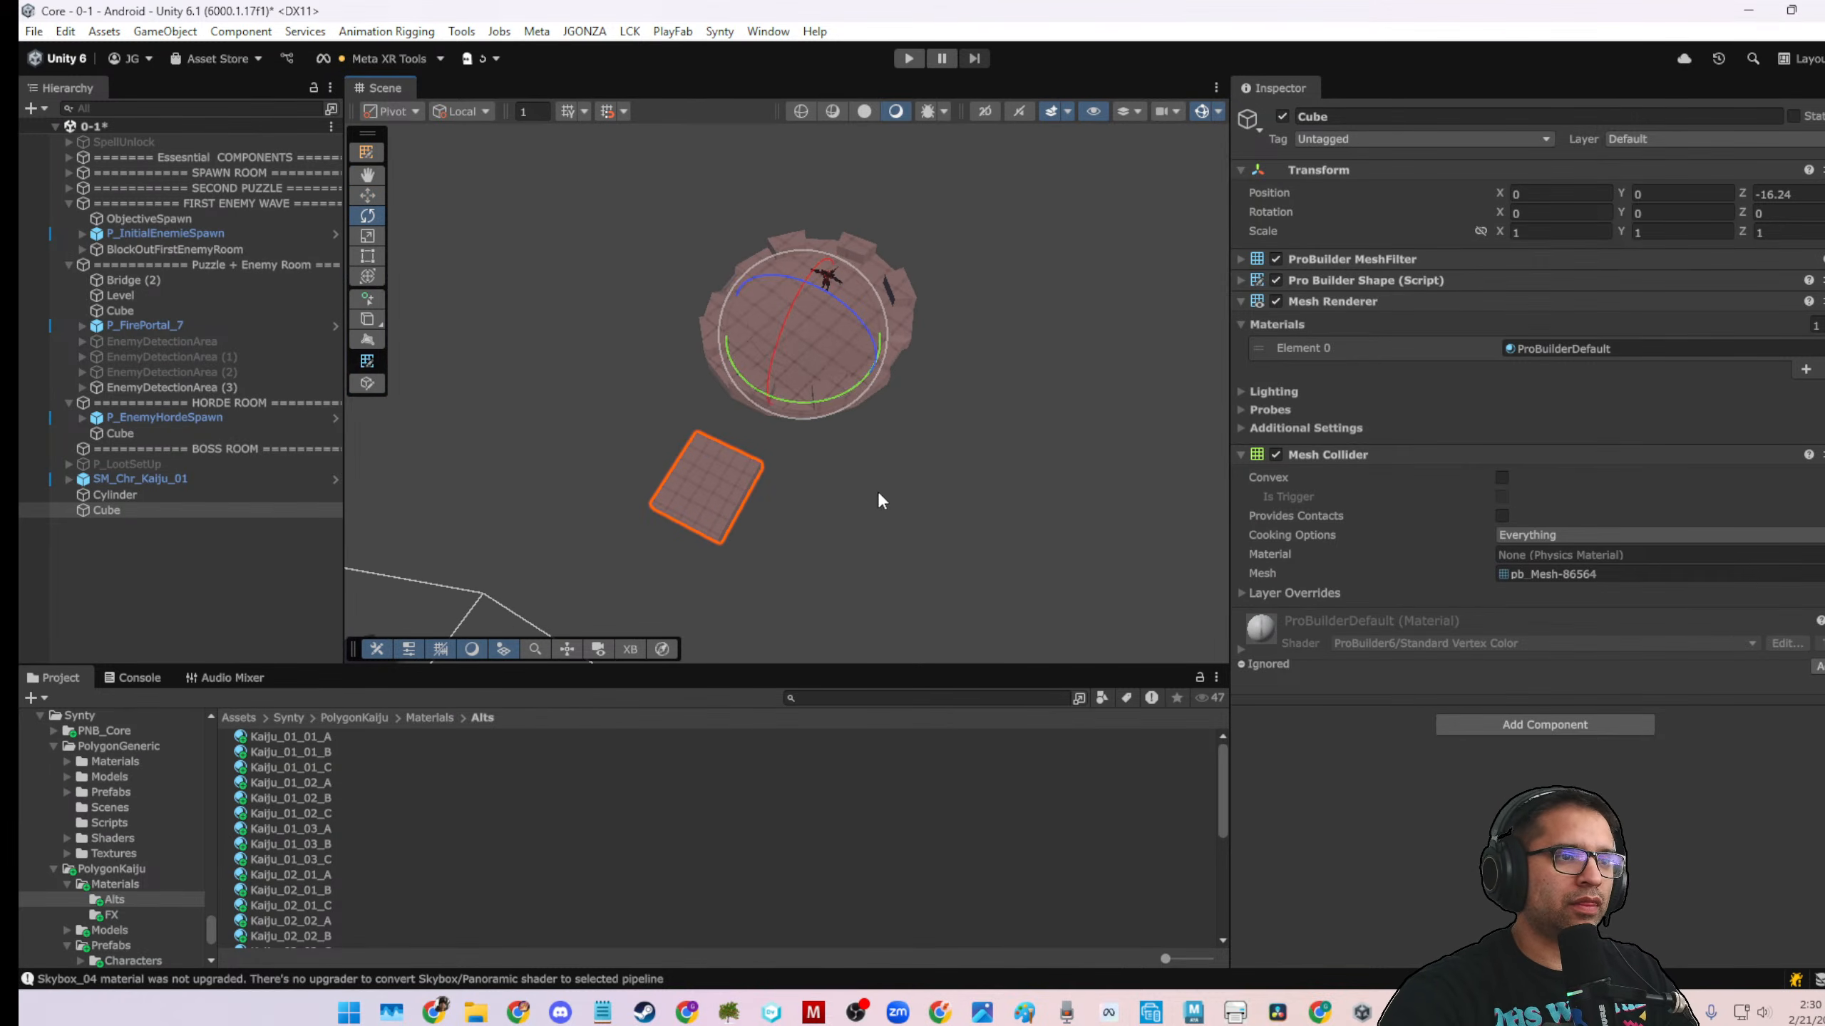
key("e")
left_click_drag(841, 393, 808, 425)
key("ctrl+z")
scroll(839, 471, "down", 6)
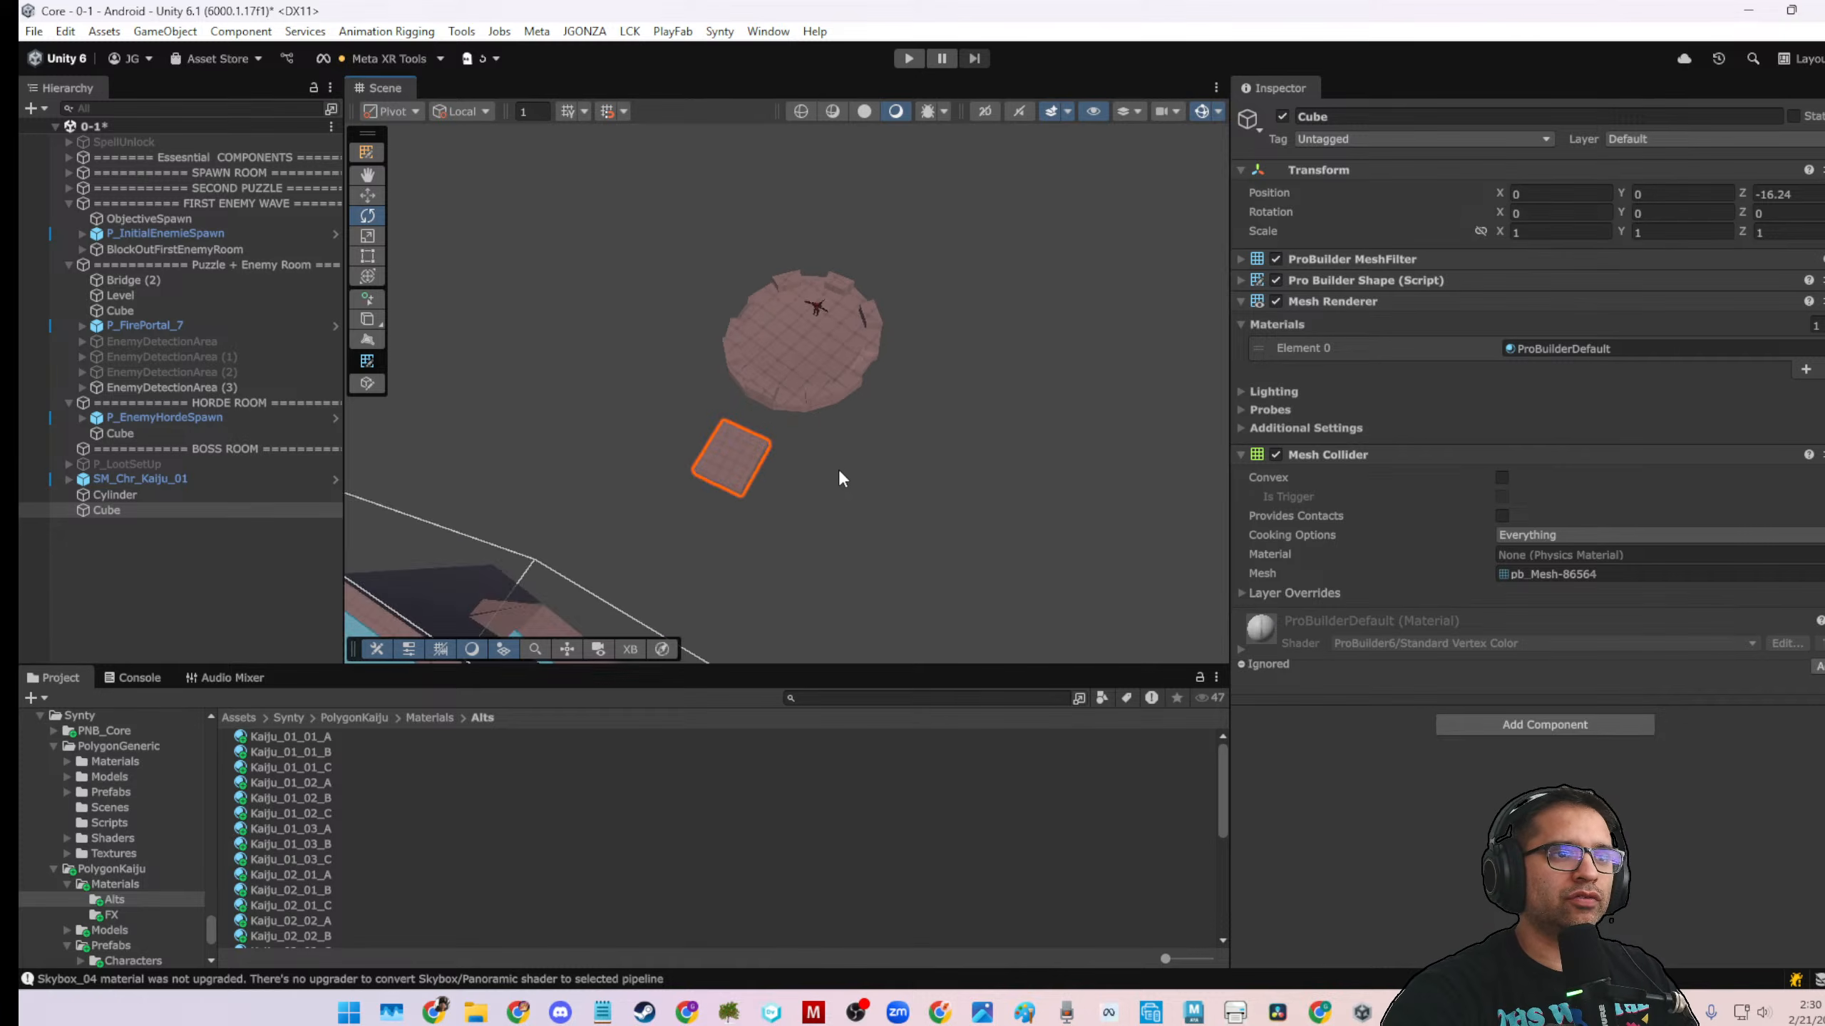
Undo the flat cube's moves along Z and reselect it in the scene hierarchy
key("ctrl+z")
key("ctrl+z")
key("ctrl+z")
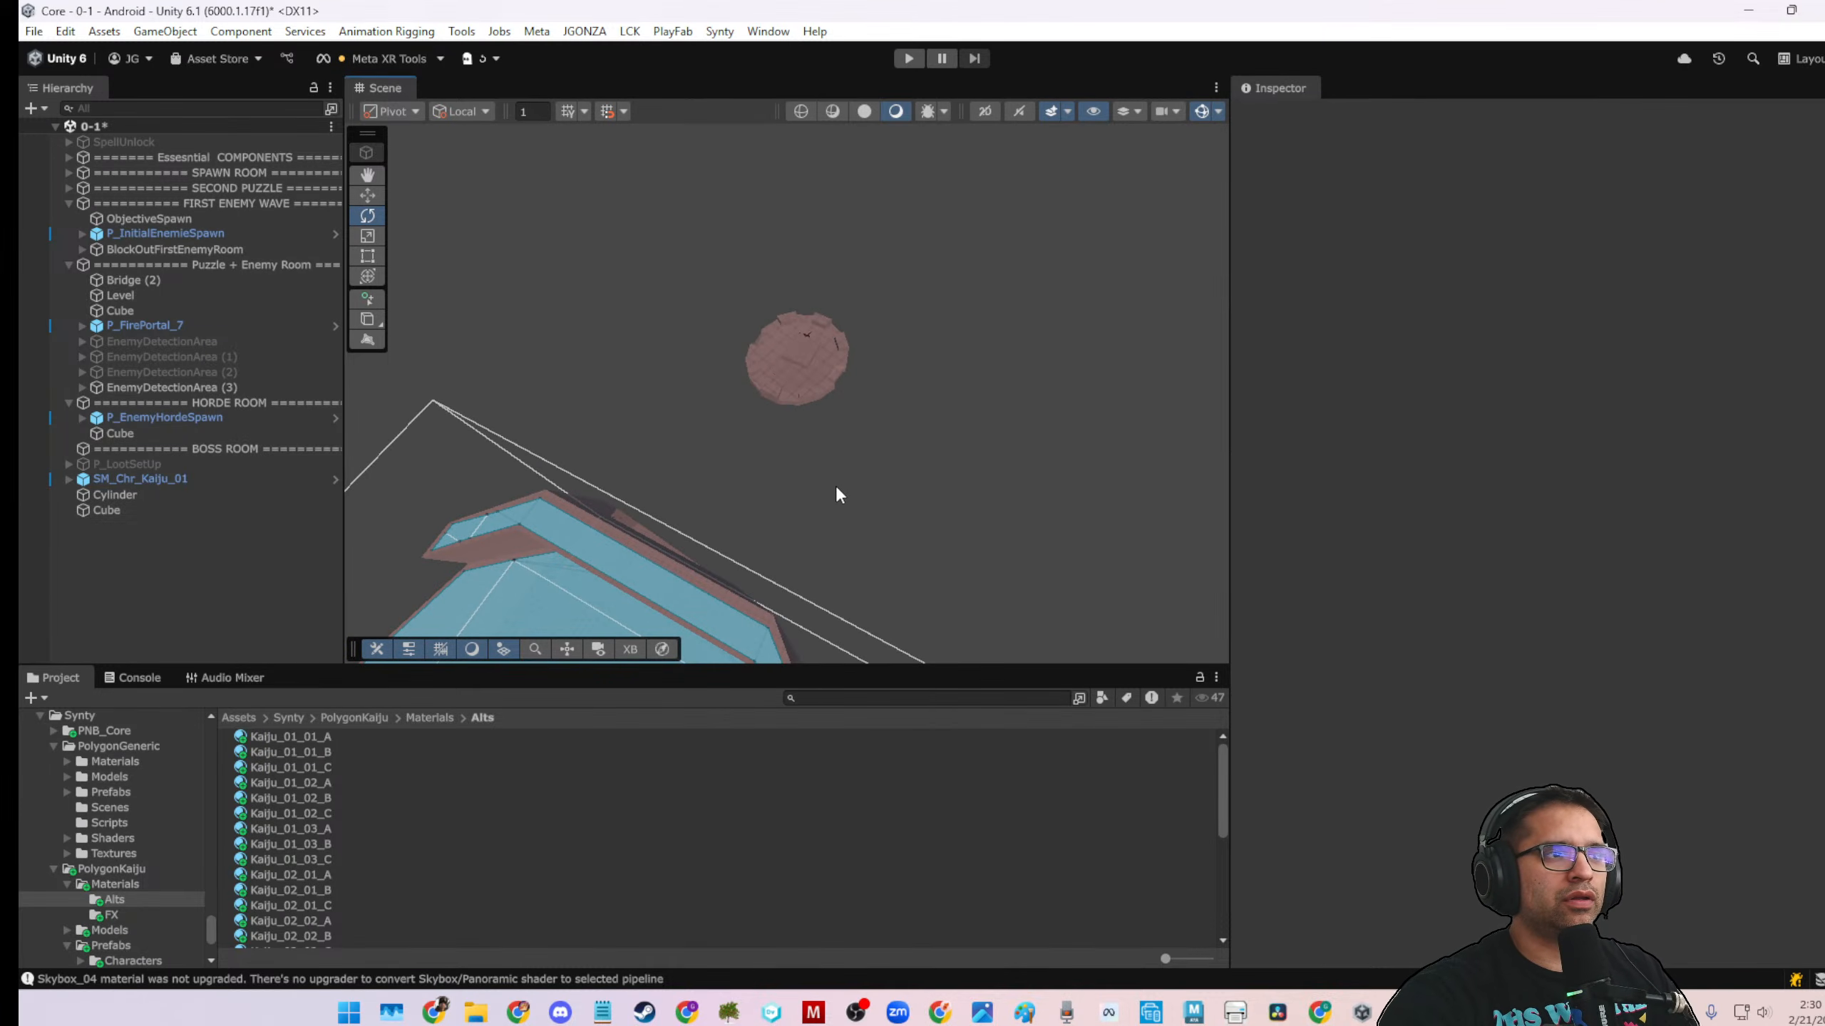
key("ctrl+z")
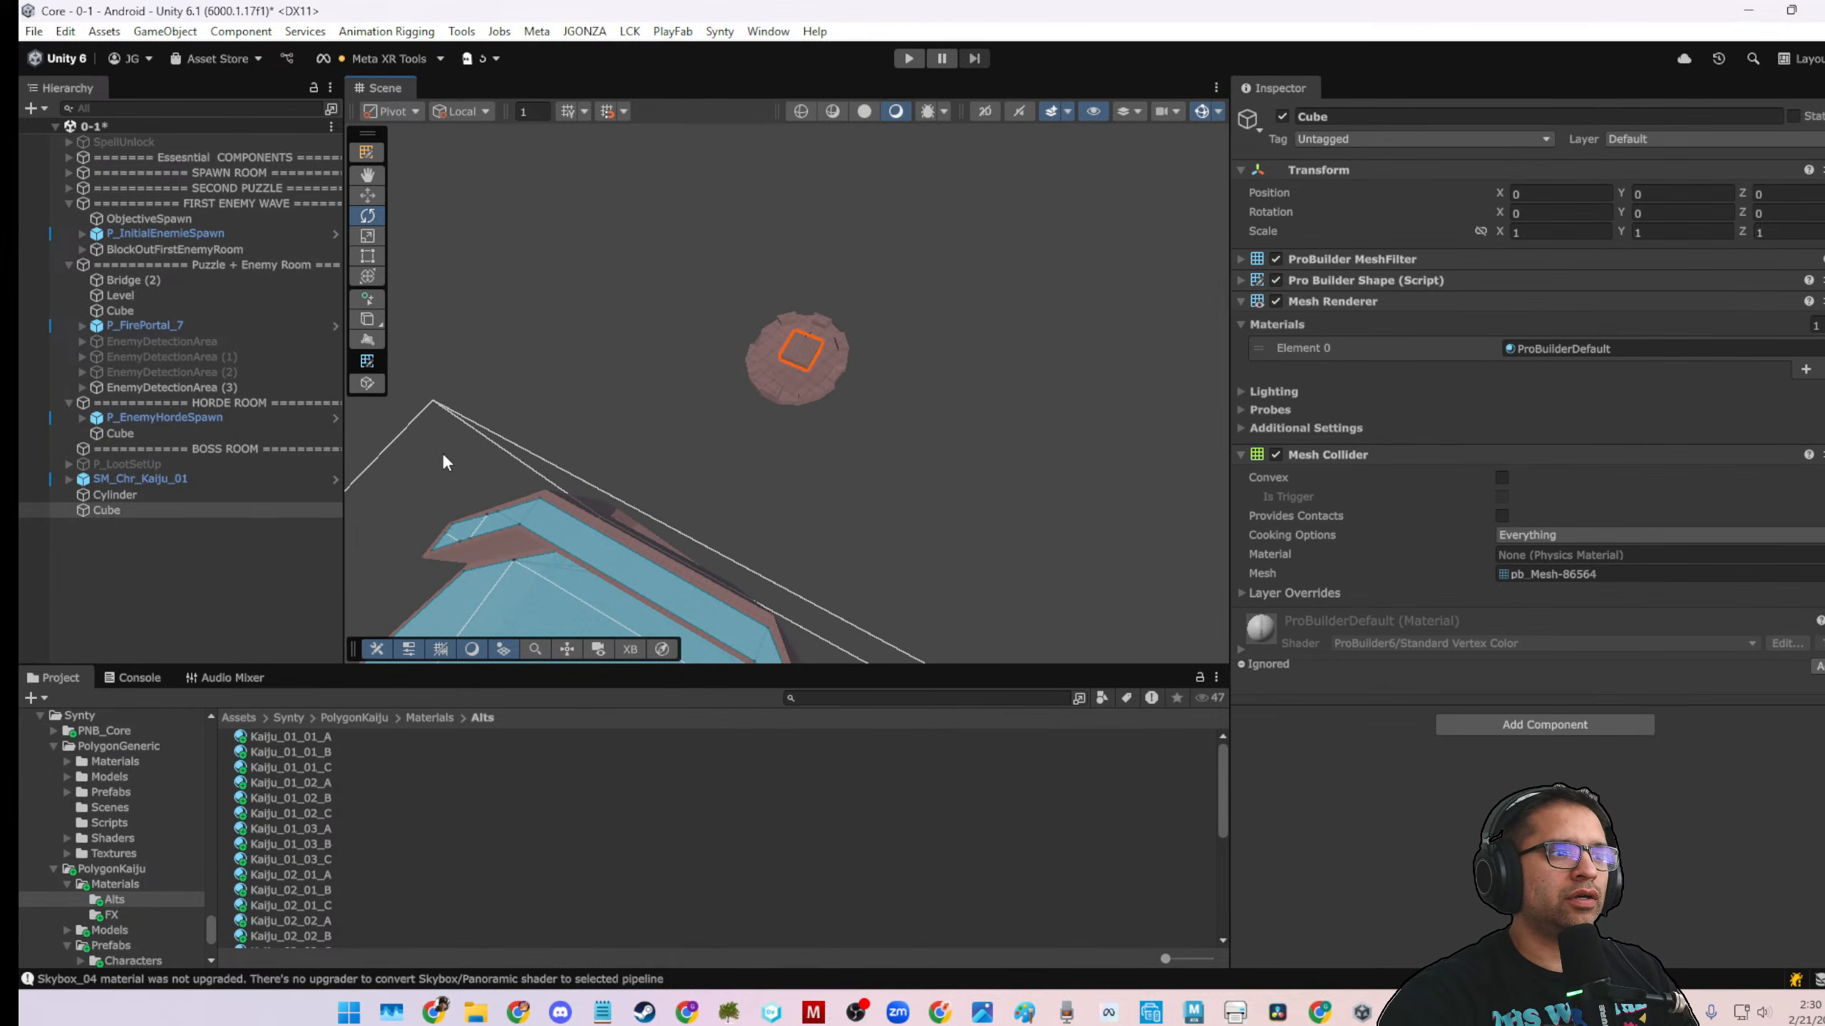
left_click(205, 524)
left_click(177, 509)
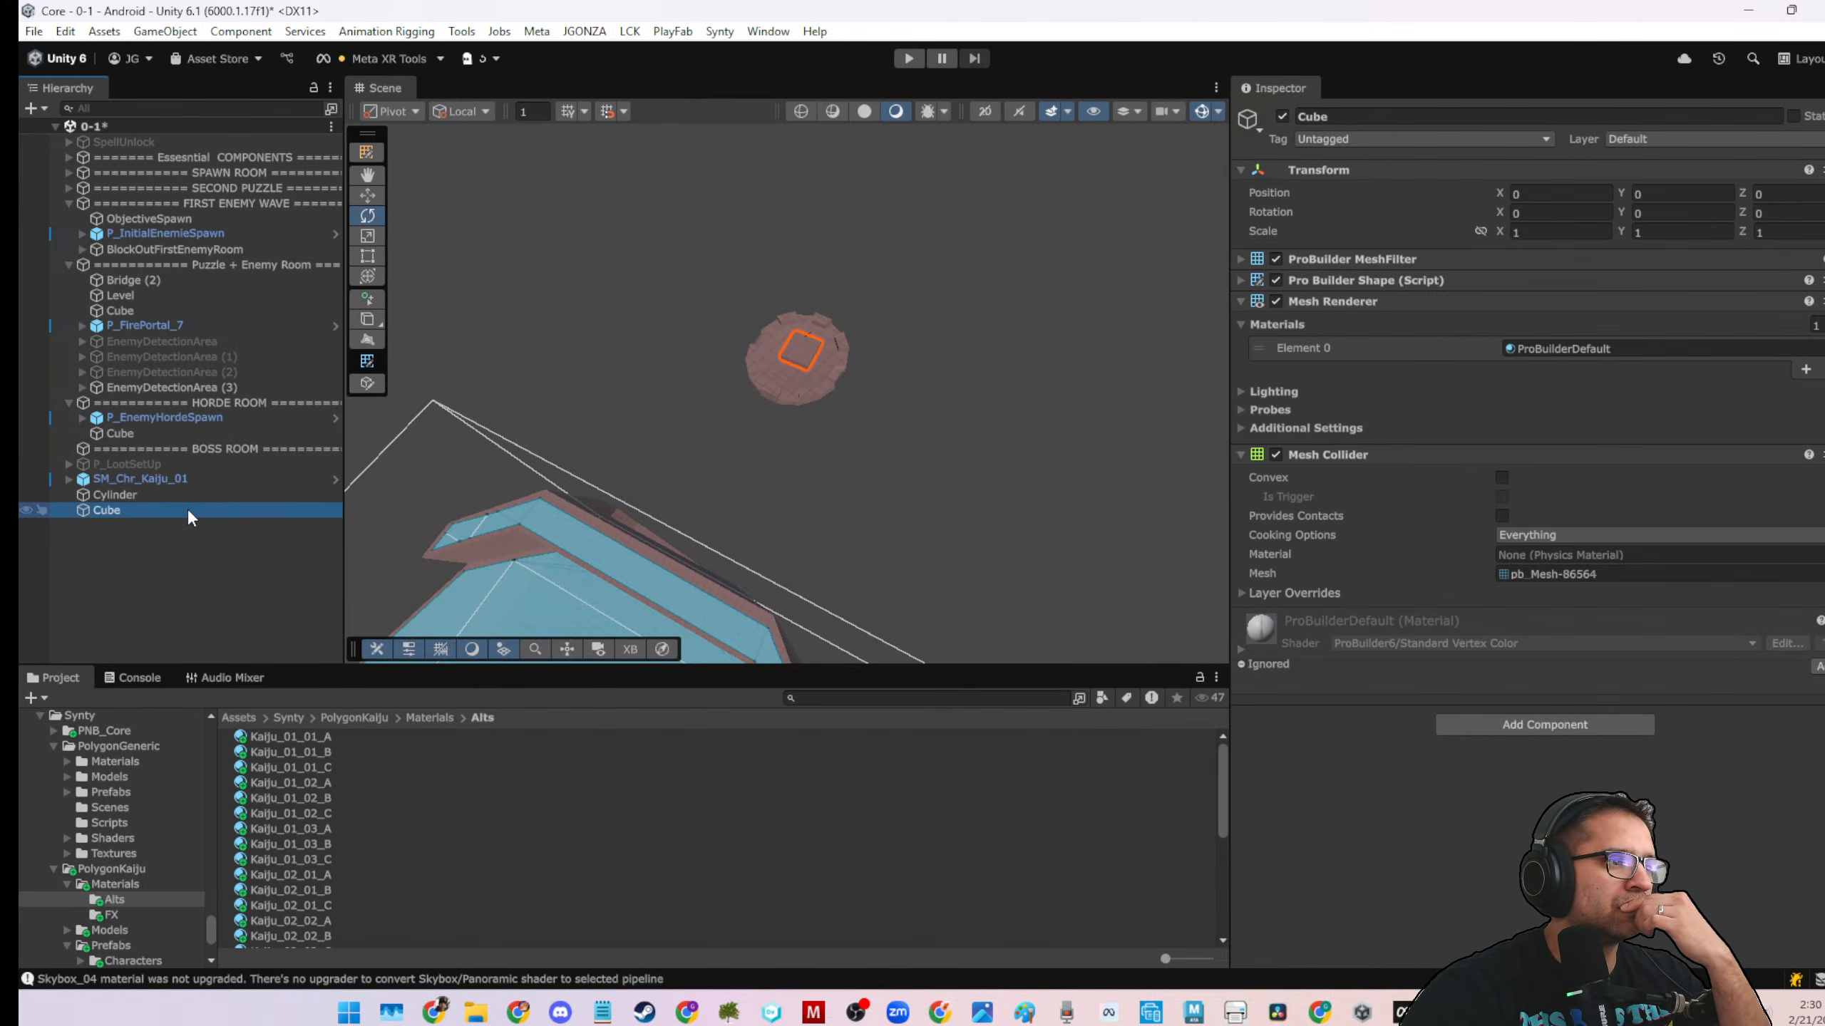
left_click(193, 534)
left_click(118, 511)
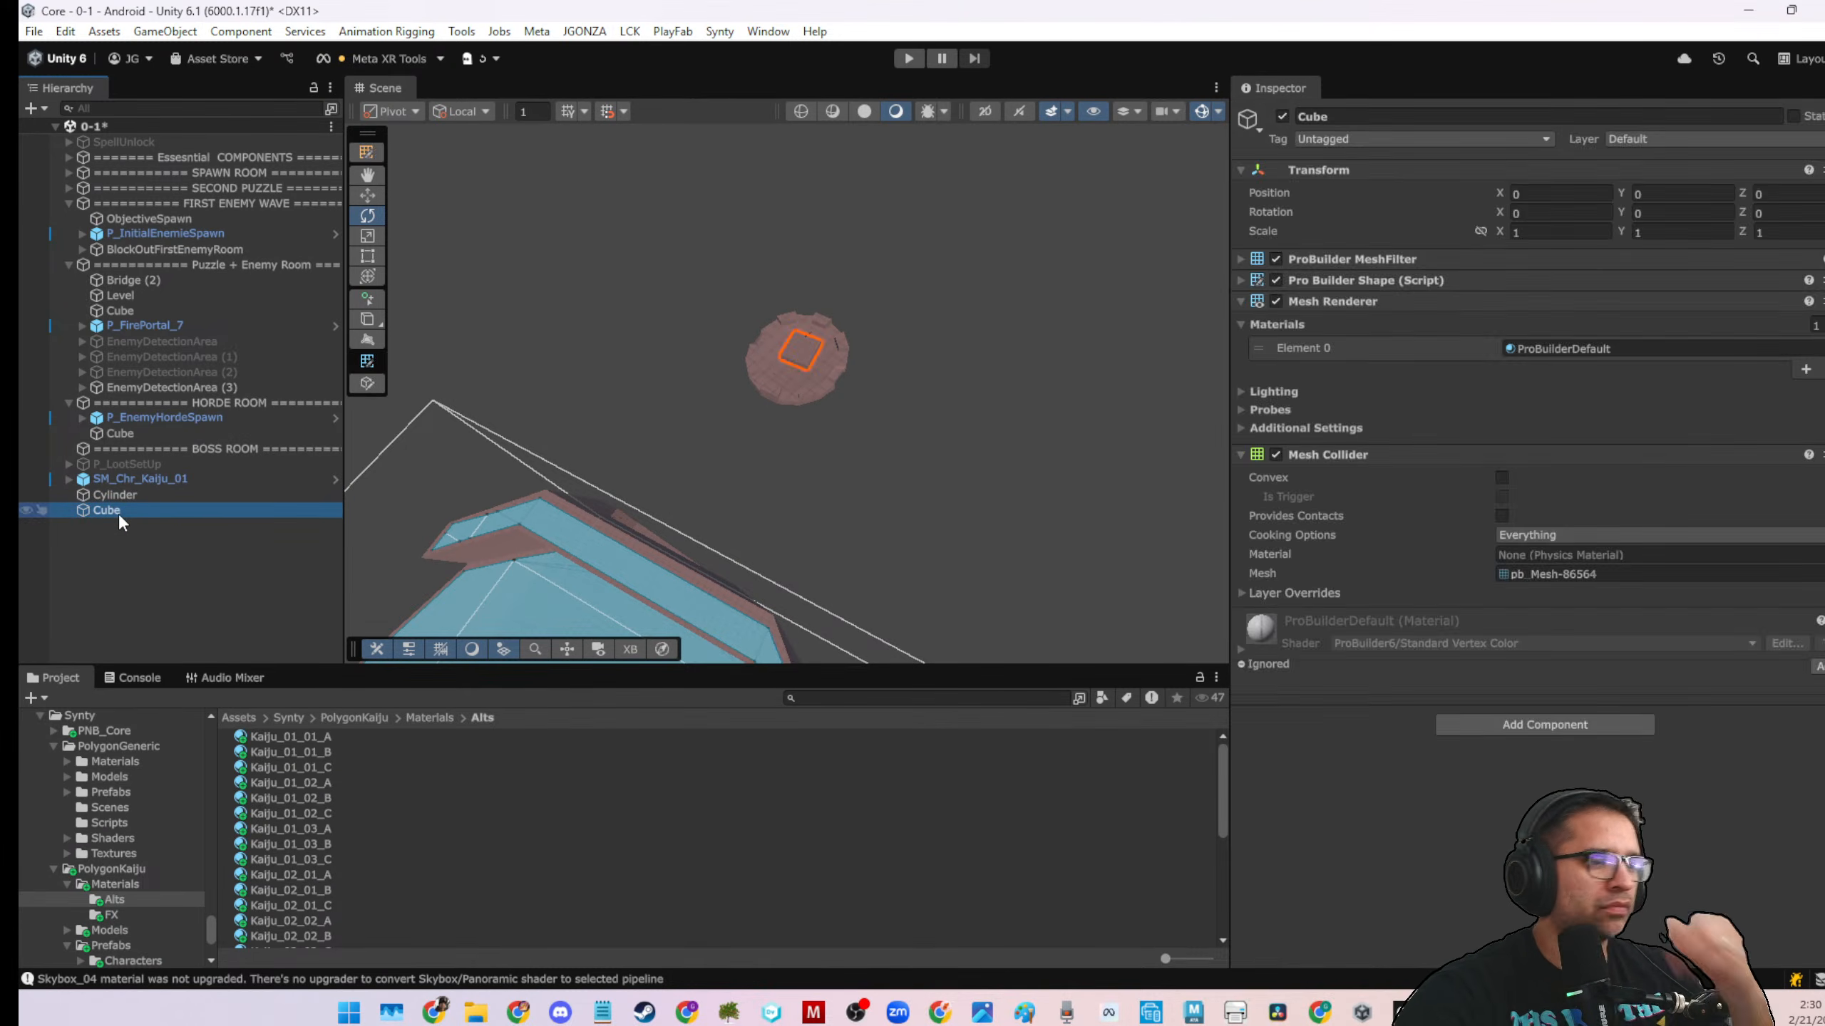
Delete the old flat cube and draw a new ProBuilder cube about 7.9 × 3.5 × 7.2 between the room and arena, with Center pivot
key("Delete")
left_click(368, 321)
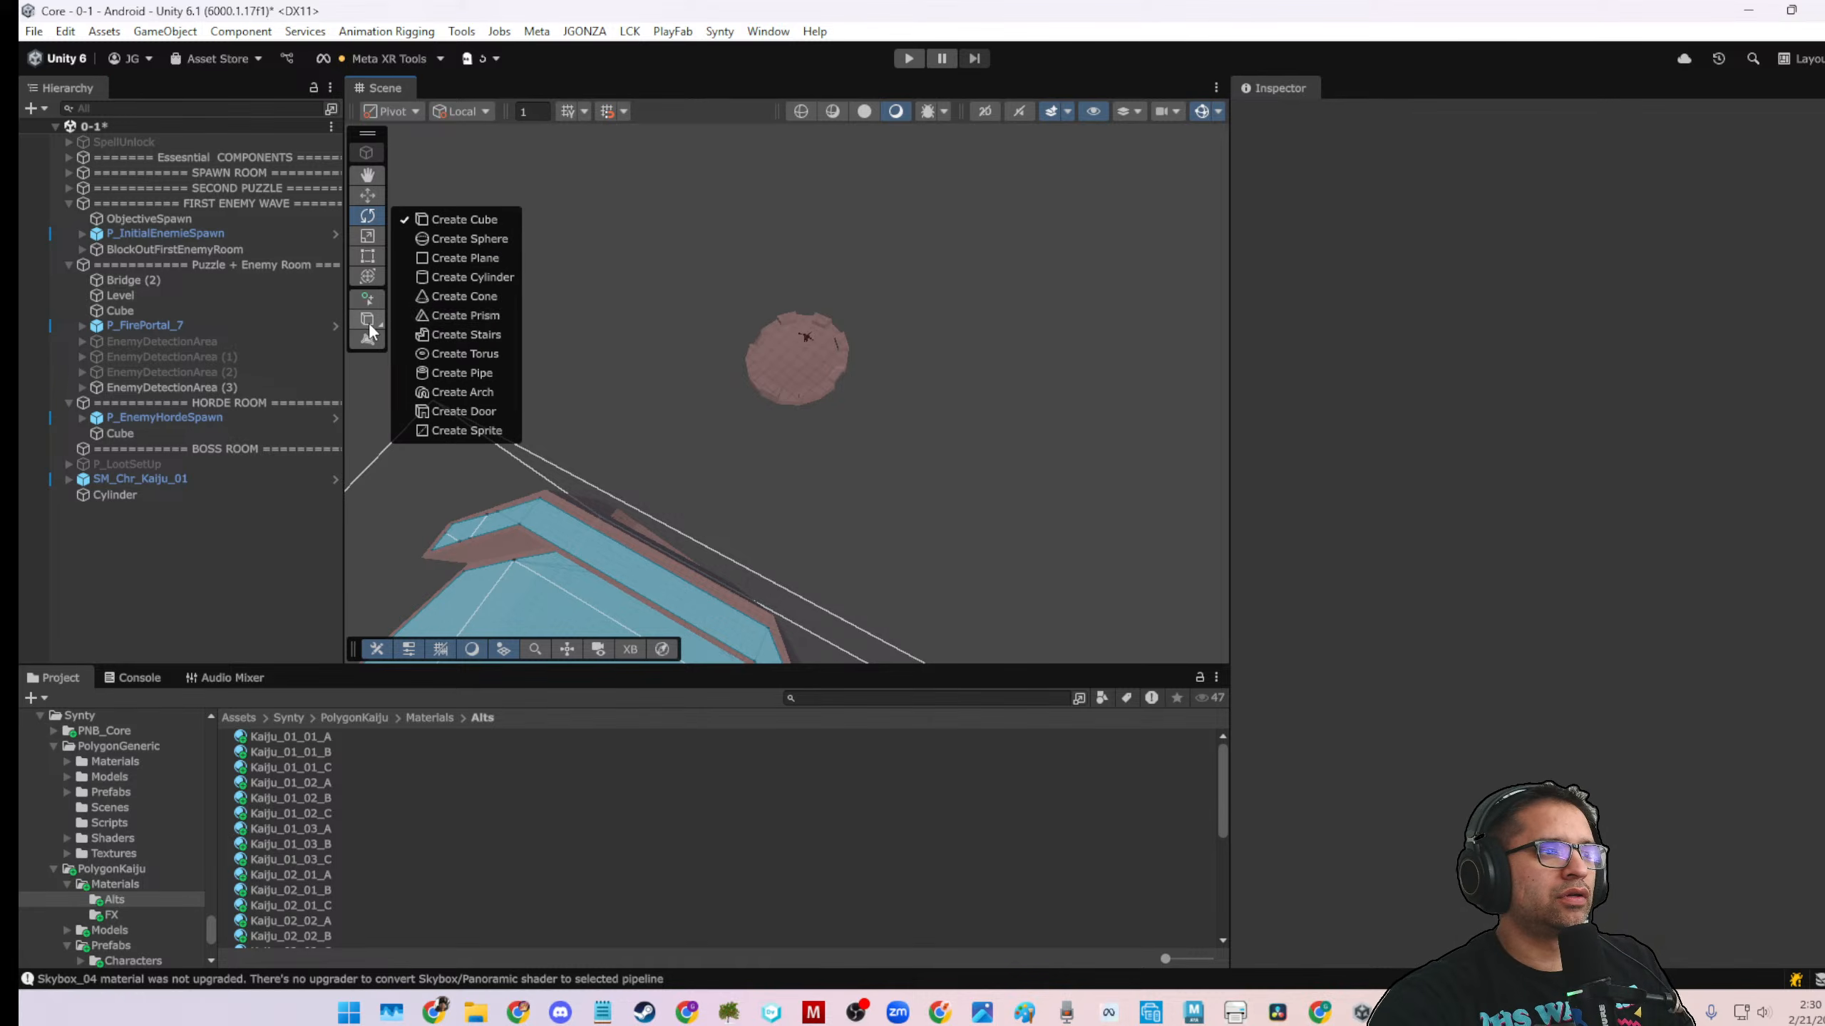
left_click(269, 563)
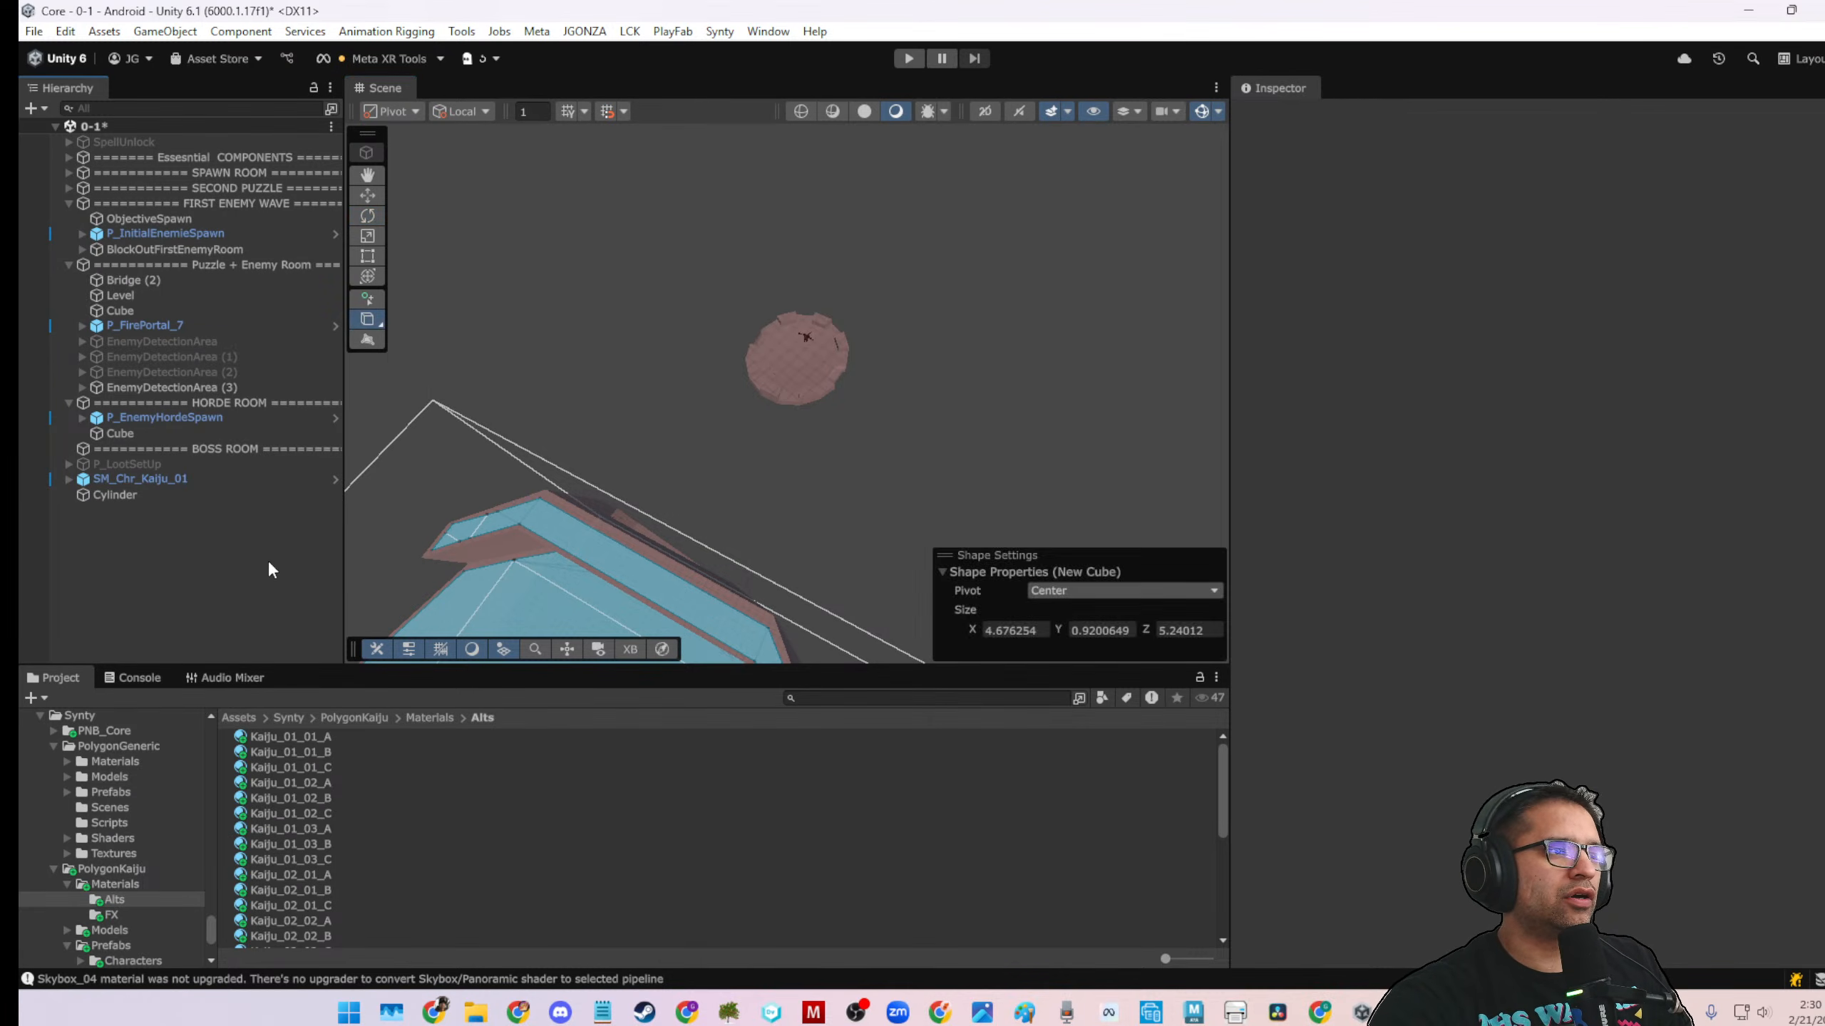
left_click(368, 320)
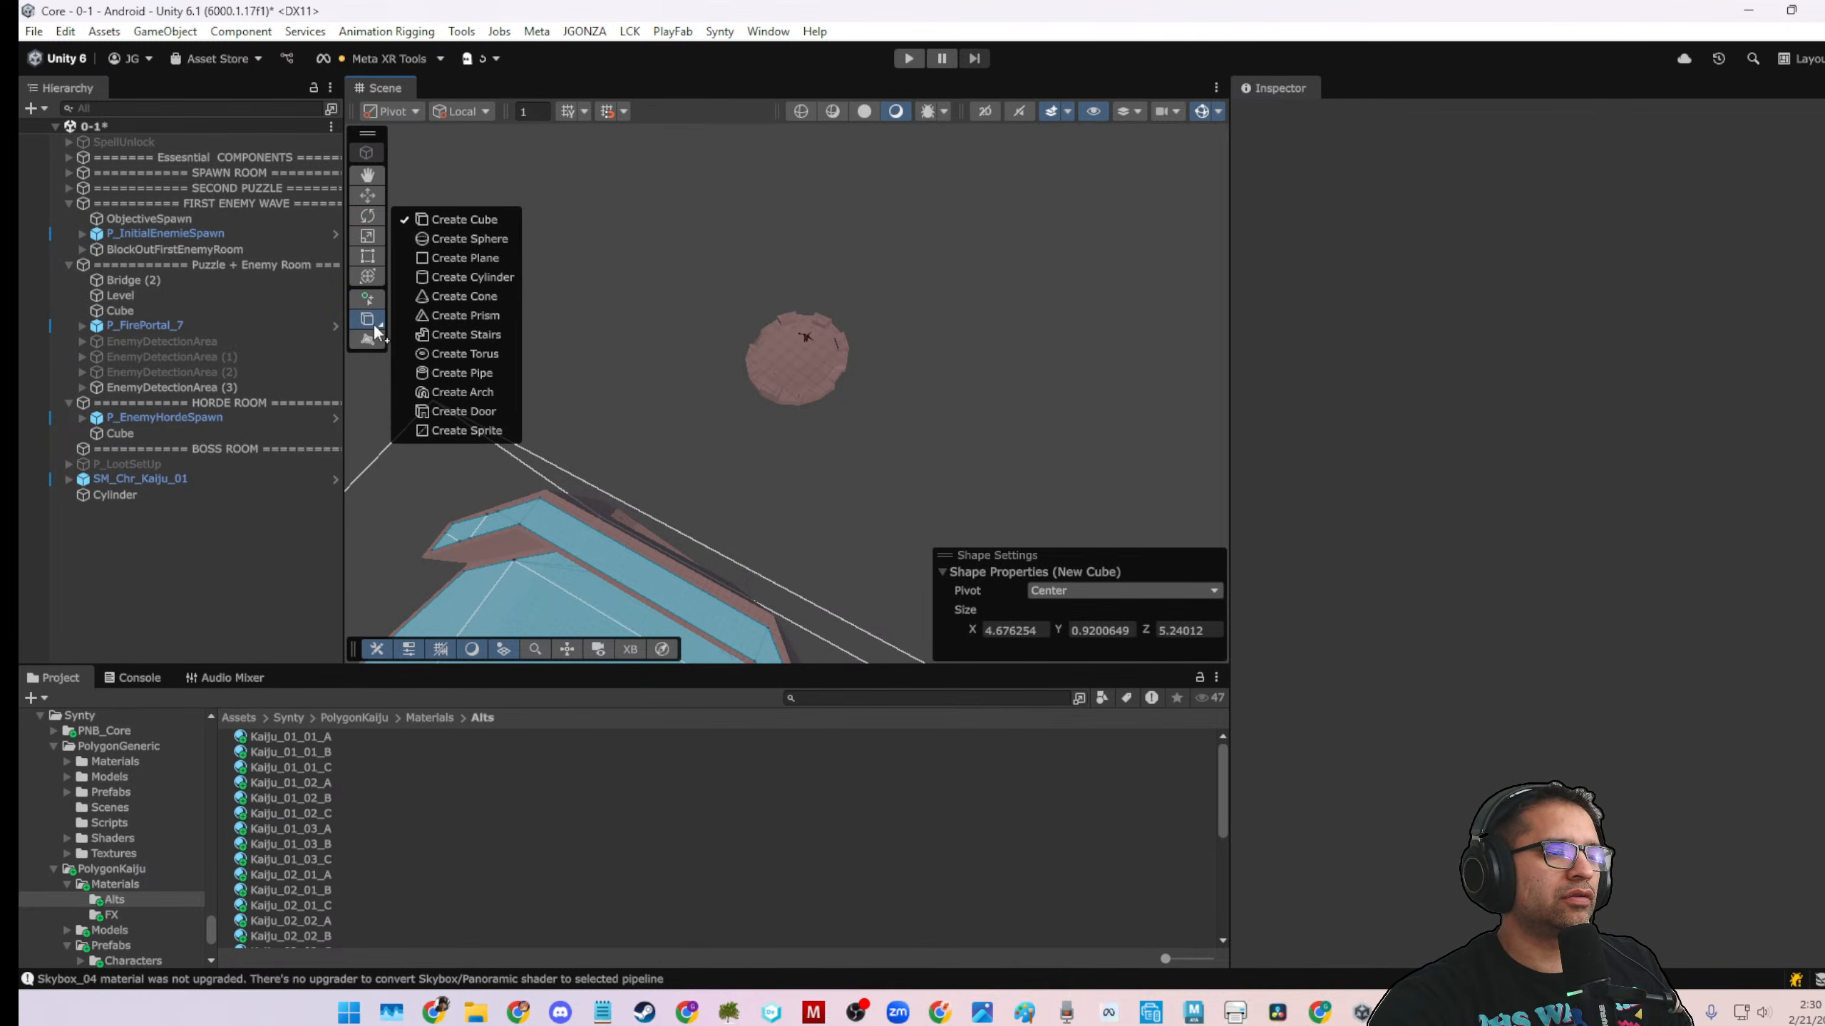
left_click(463, 218)
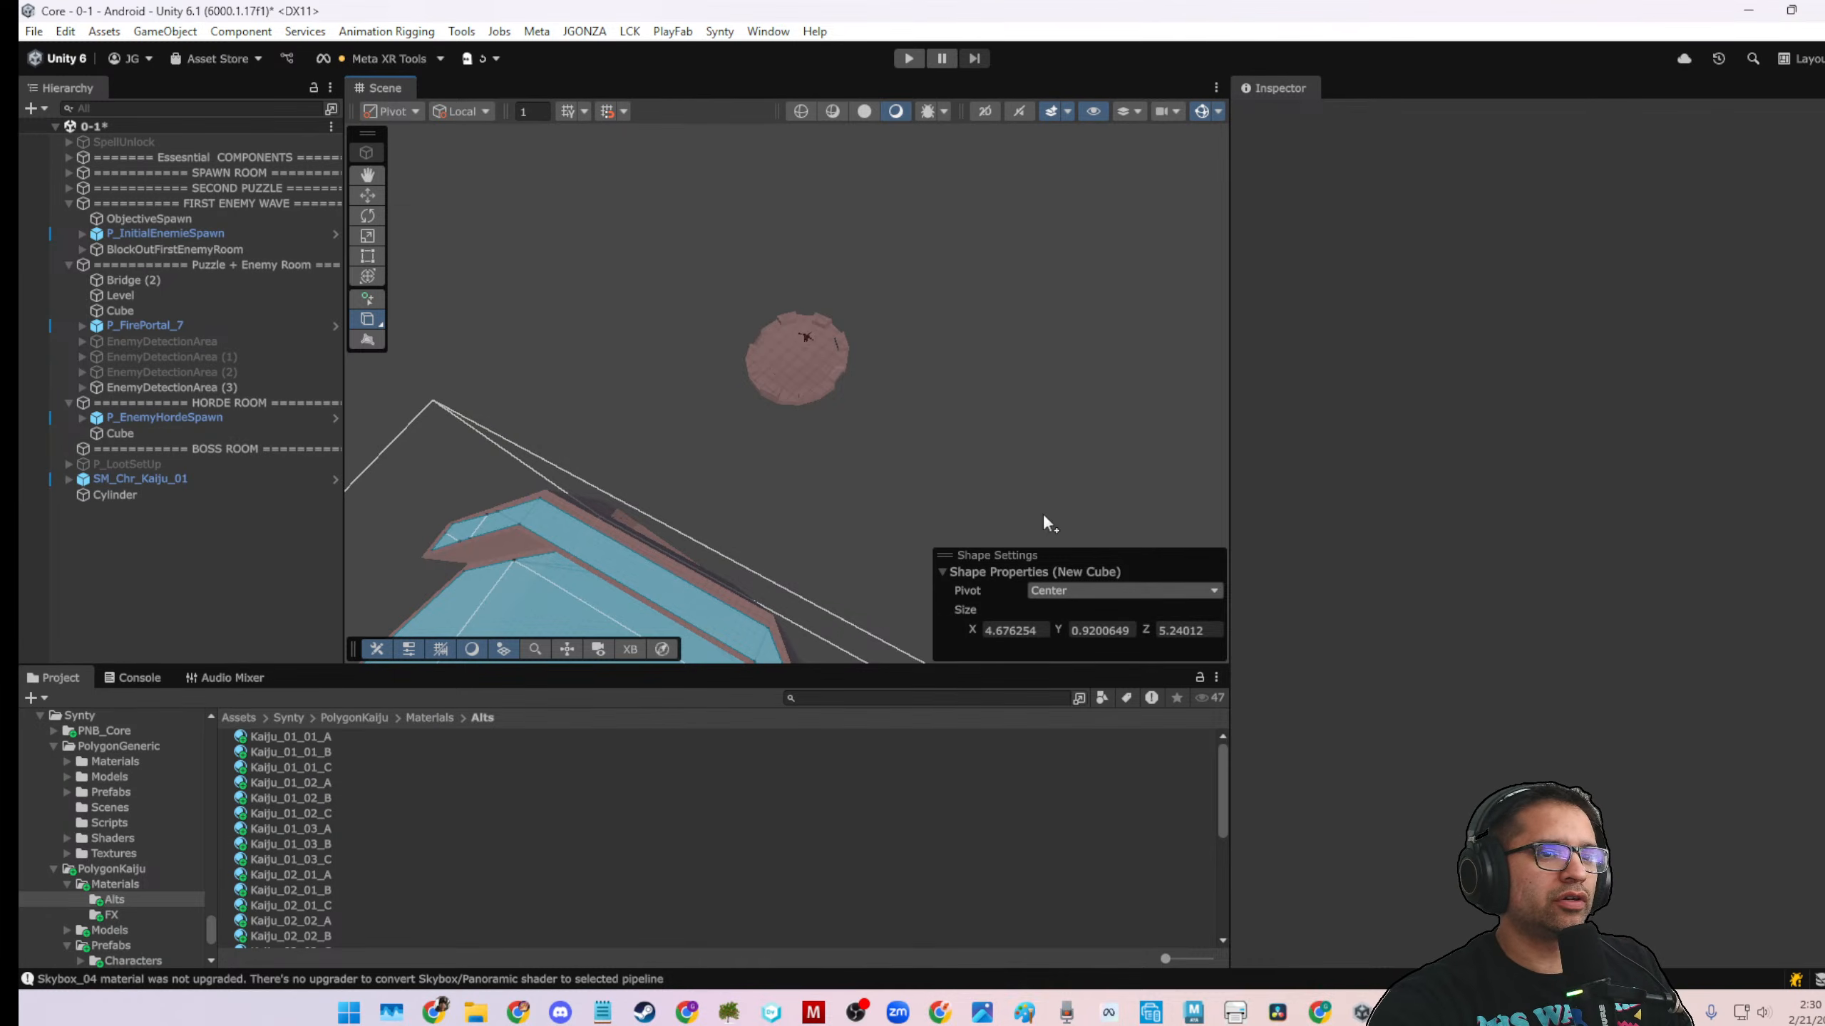
left_click_drag(684, 444, 705, 507)
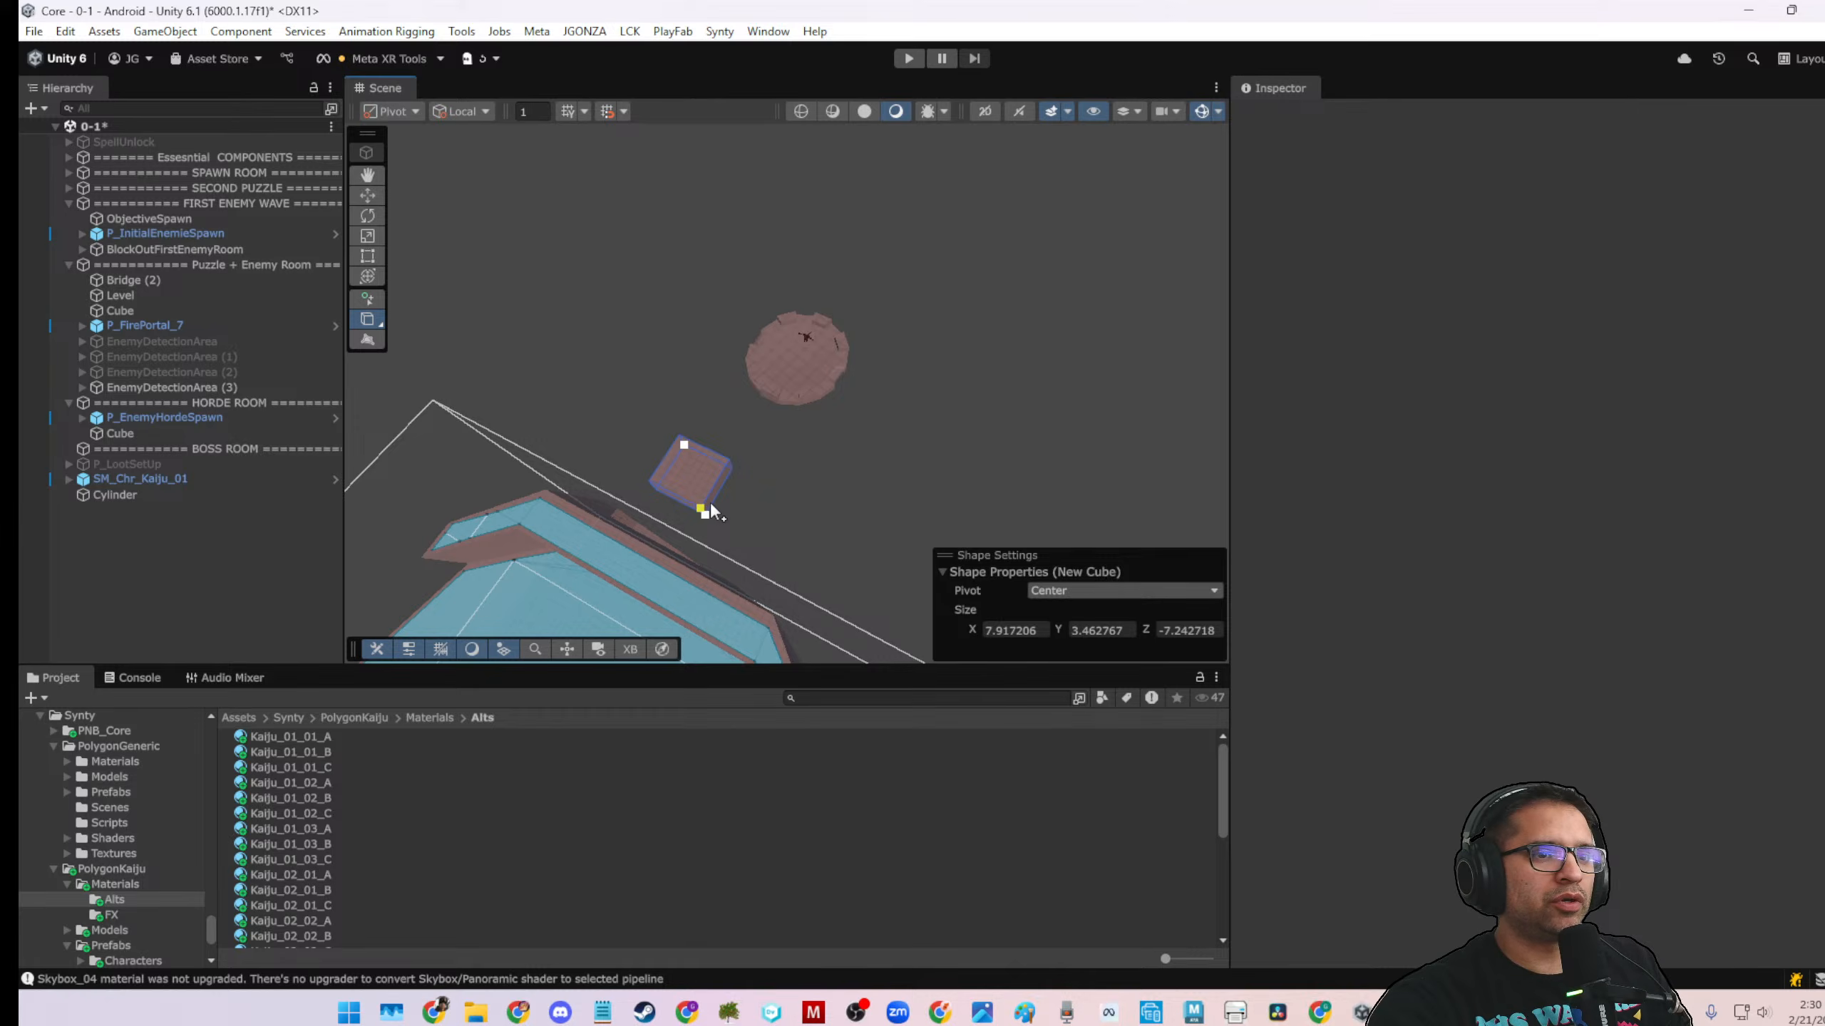
left_click(701, 509)
left_click(1033, 590)
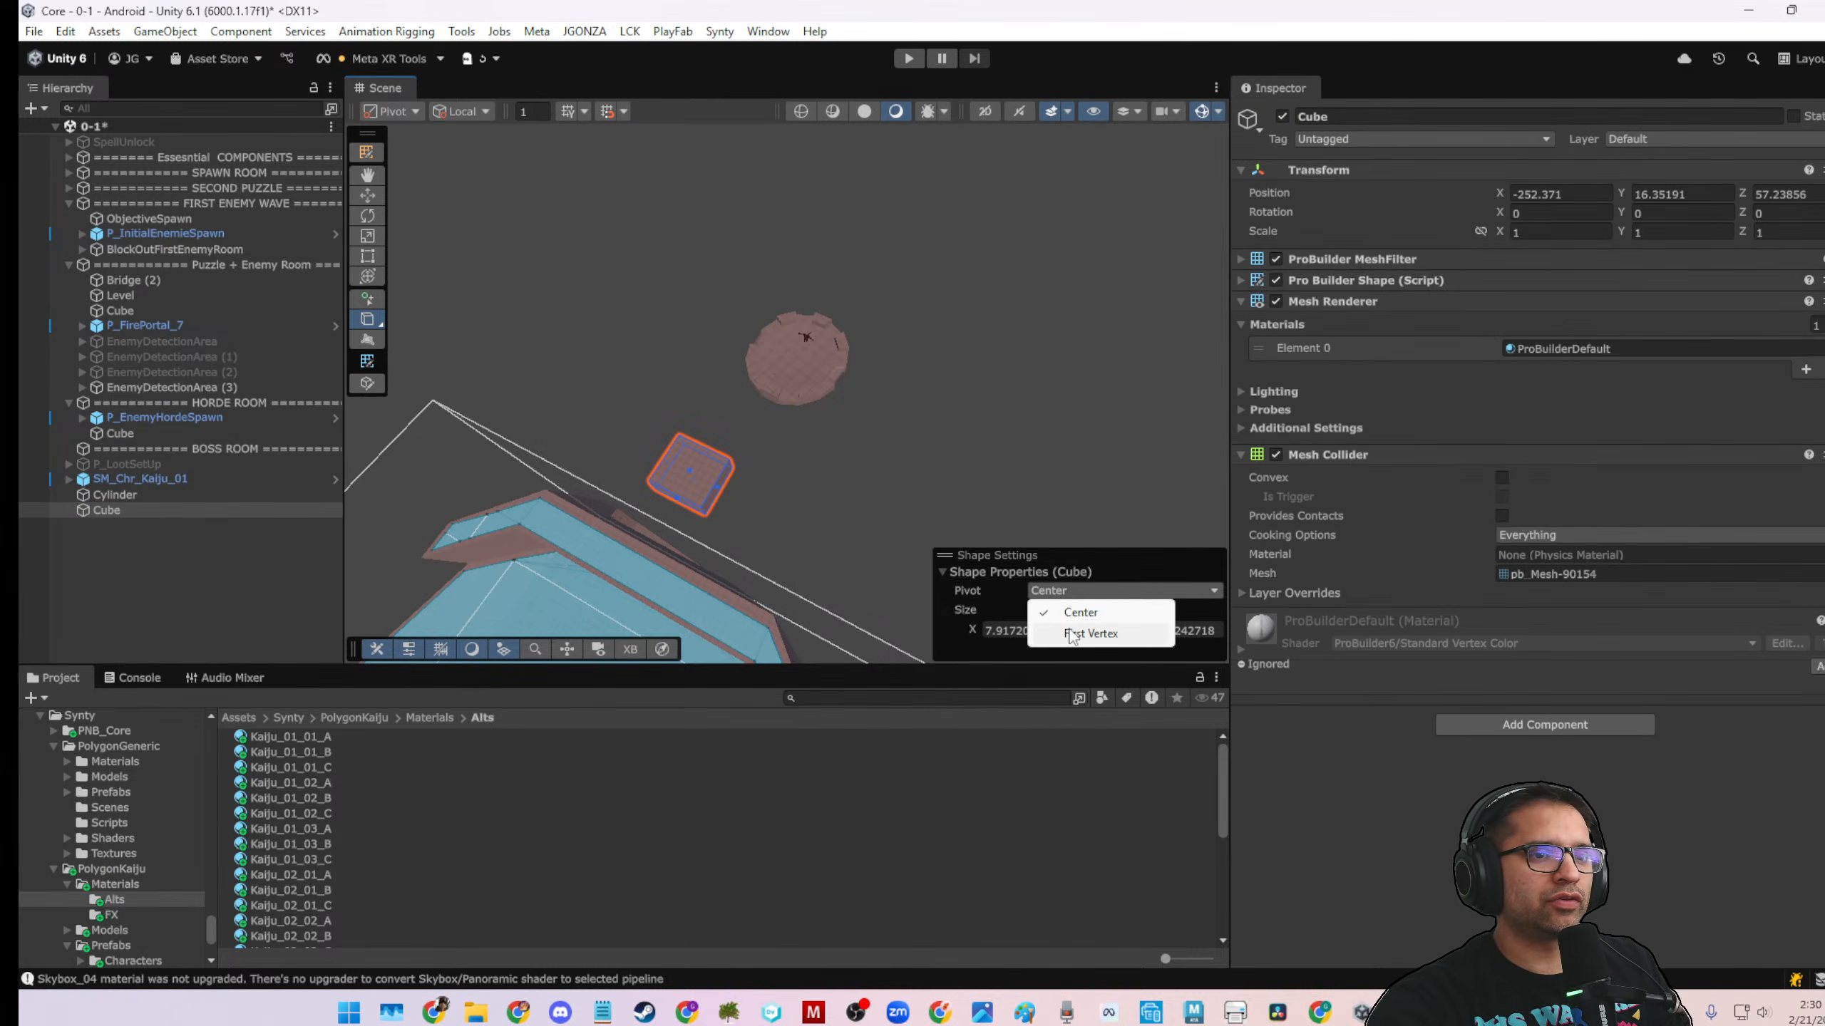
left_click(1020, 615)
Flatten the new cube to a height of about 1.39 by raising its underside
scroll(732, 511, "up", 2)
left_click_drag(664, 523, 1220, 281, "alt")
scroll(920, 456, "up", 4)
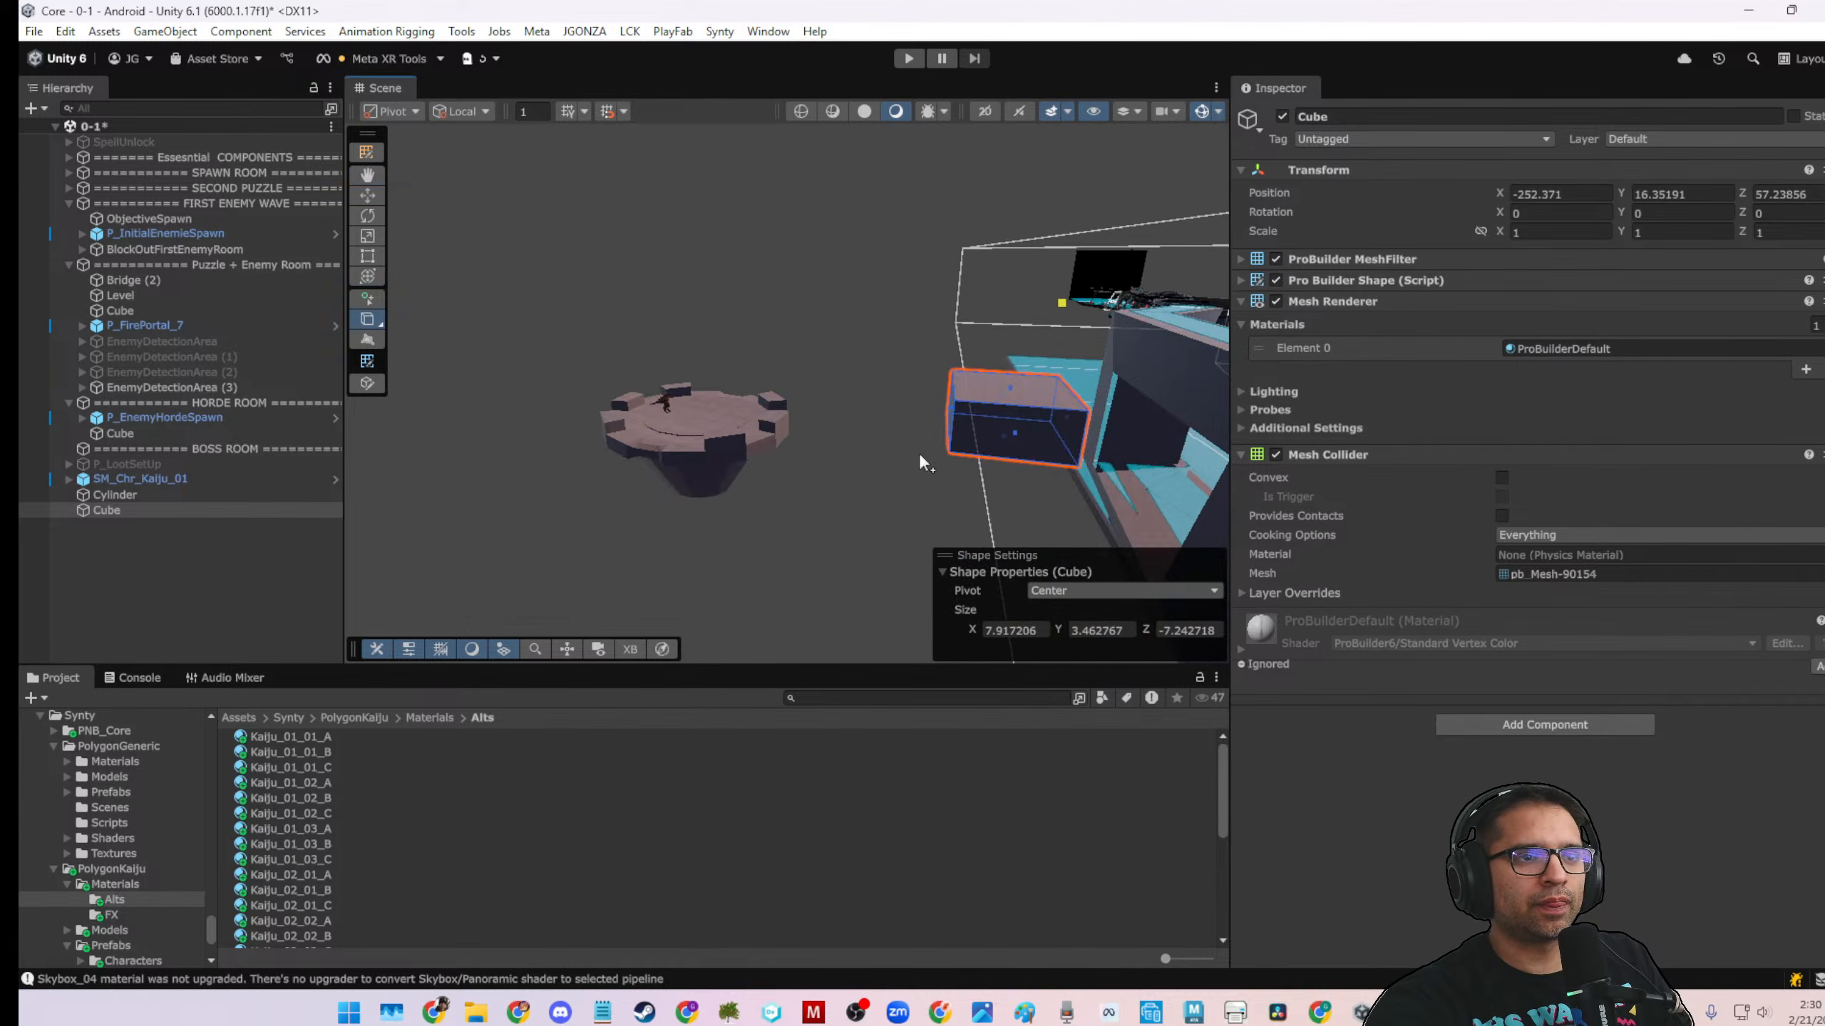
left_click_drag(920, 456, 798, 321, "alt")
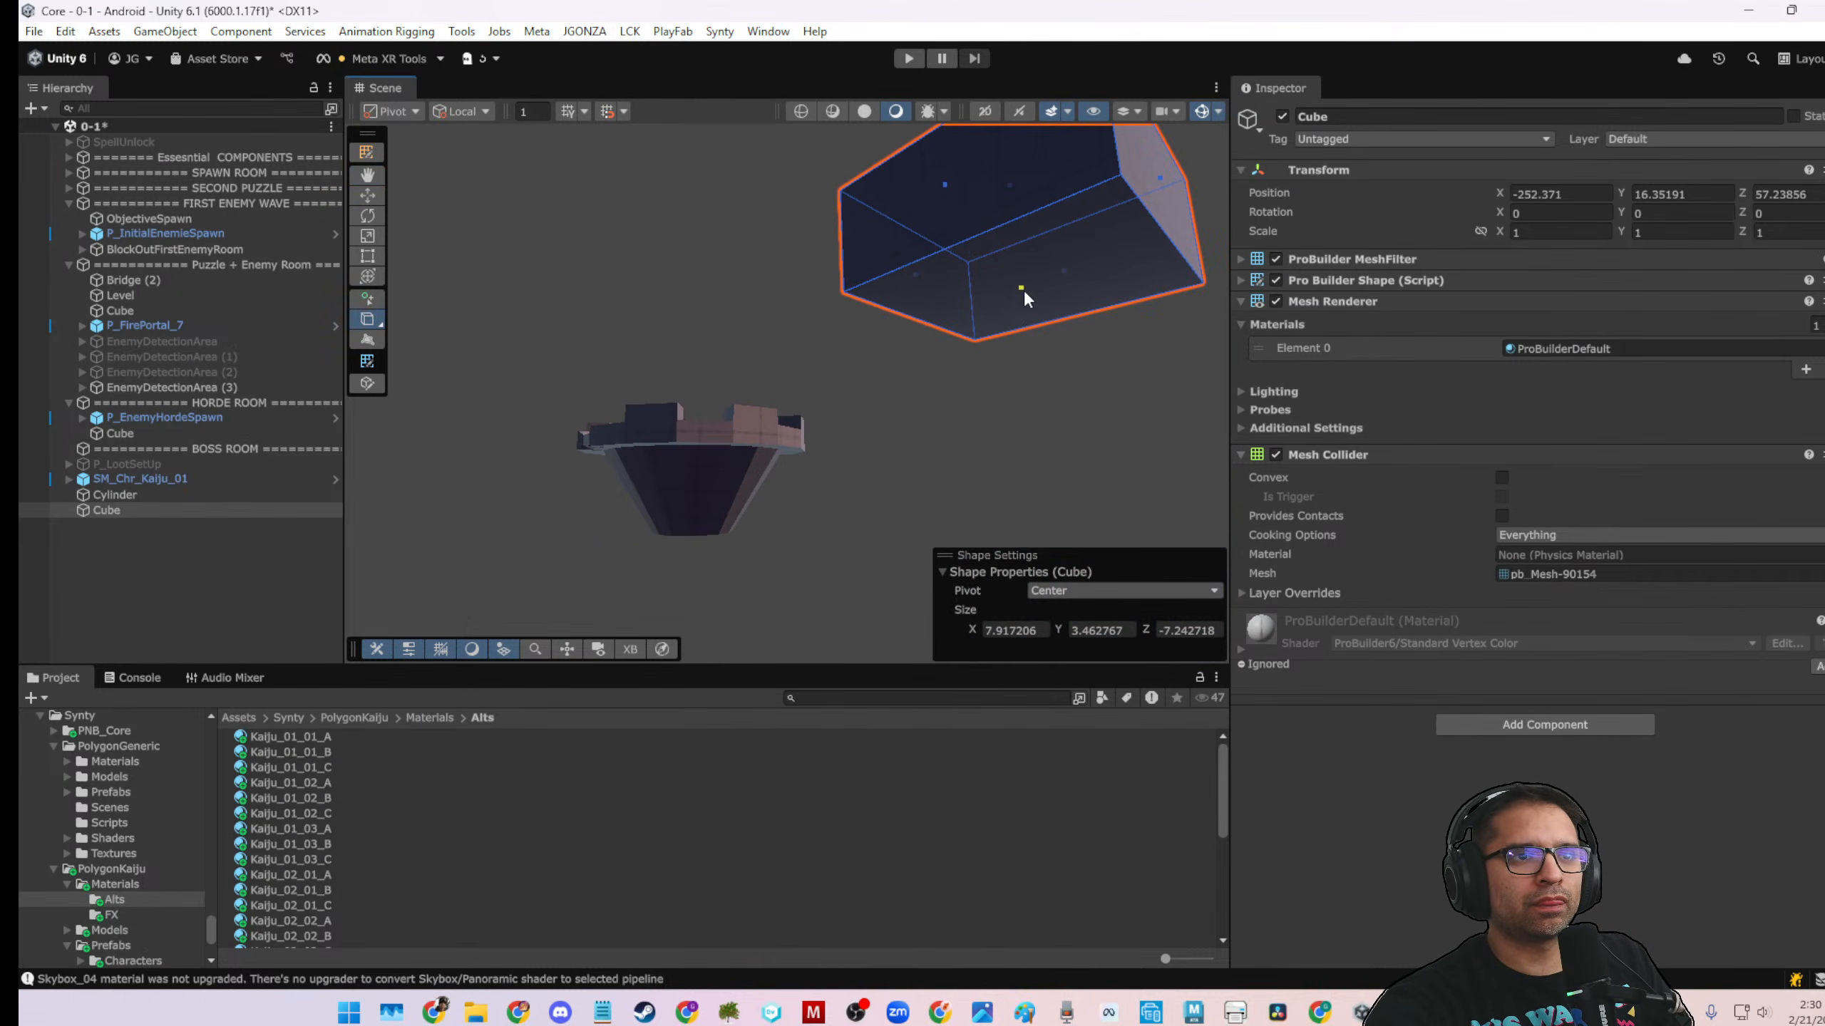
left_click_drag(1024, 290, 1023, 248)
left_click_drag(1019, 313, 913, 430, "alt")
Rotate the flat cube about Y to 10.325
key("e")
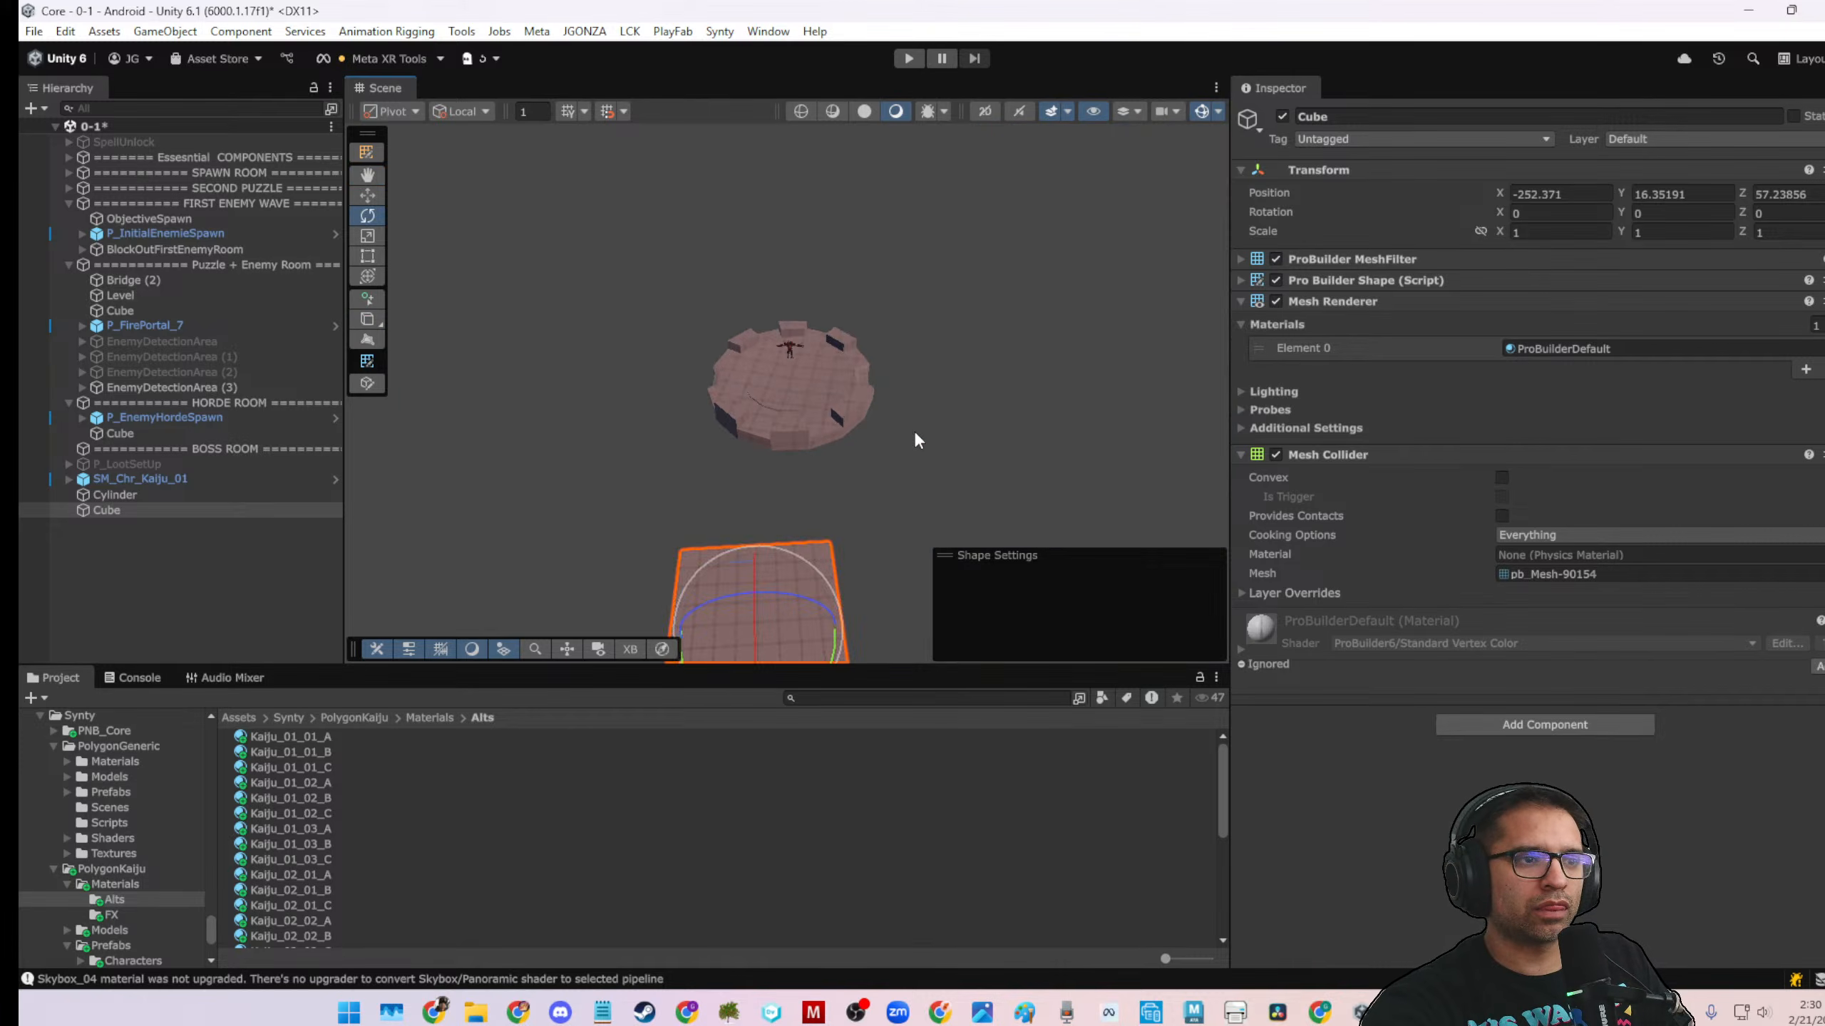
scroll(914, 431, "down", 3)
left_click_drag(846, 565, 595, 444)
key("w")
scroll(826, 509, "up", 4)
middle_click_drag(594, 445, 660, 379)
scroll(660, 380, "down", 2)
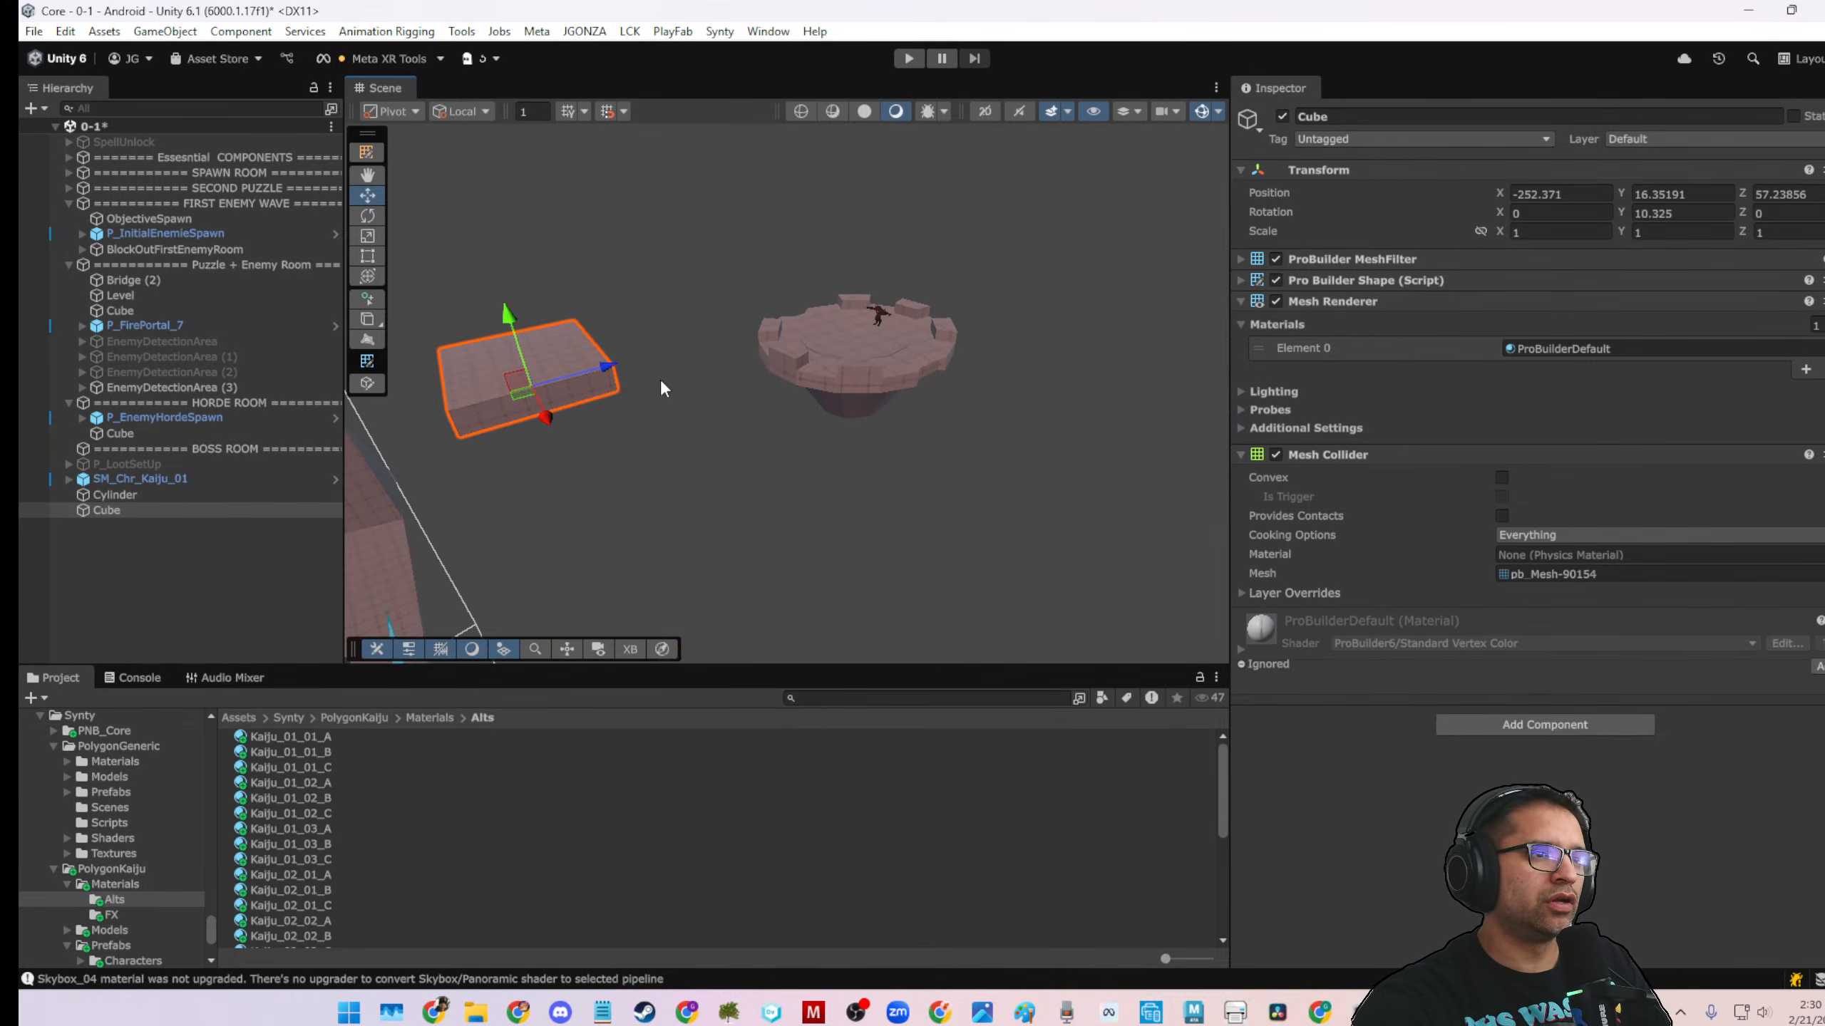
Place the flat cube at -250.51, 6.48, 67.44 with Y rotation 64.557 and a uniform scale of 0.64644
left_click_drag(608, 375, 688, 402)
key("e")
left_click_drag(690, 519, 408, 316)
key("r")
scroll(793, 496, "up", 3)
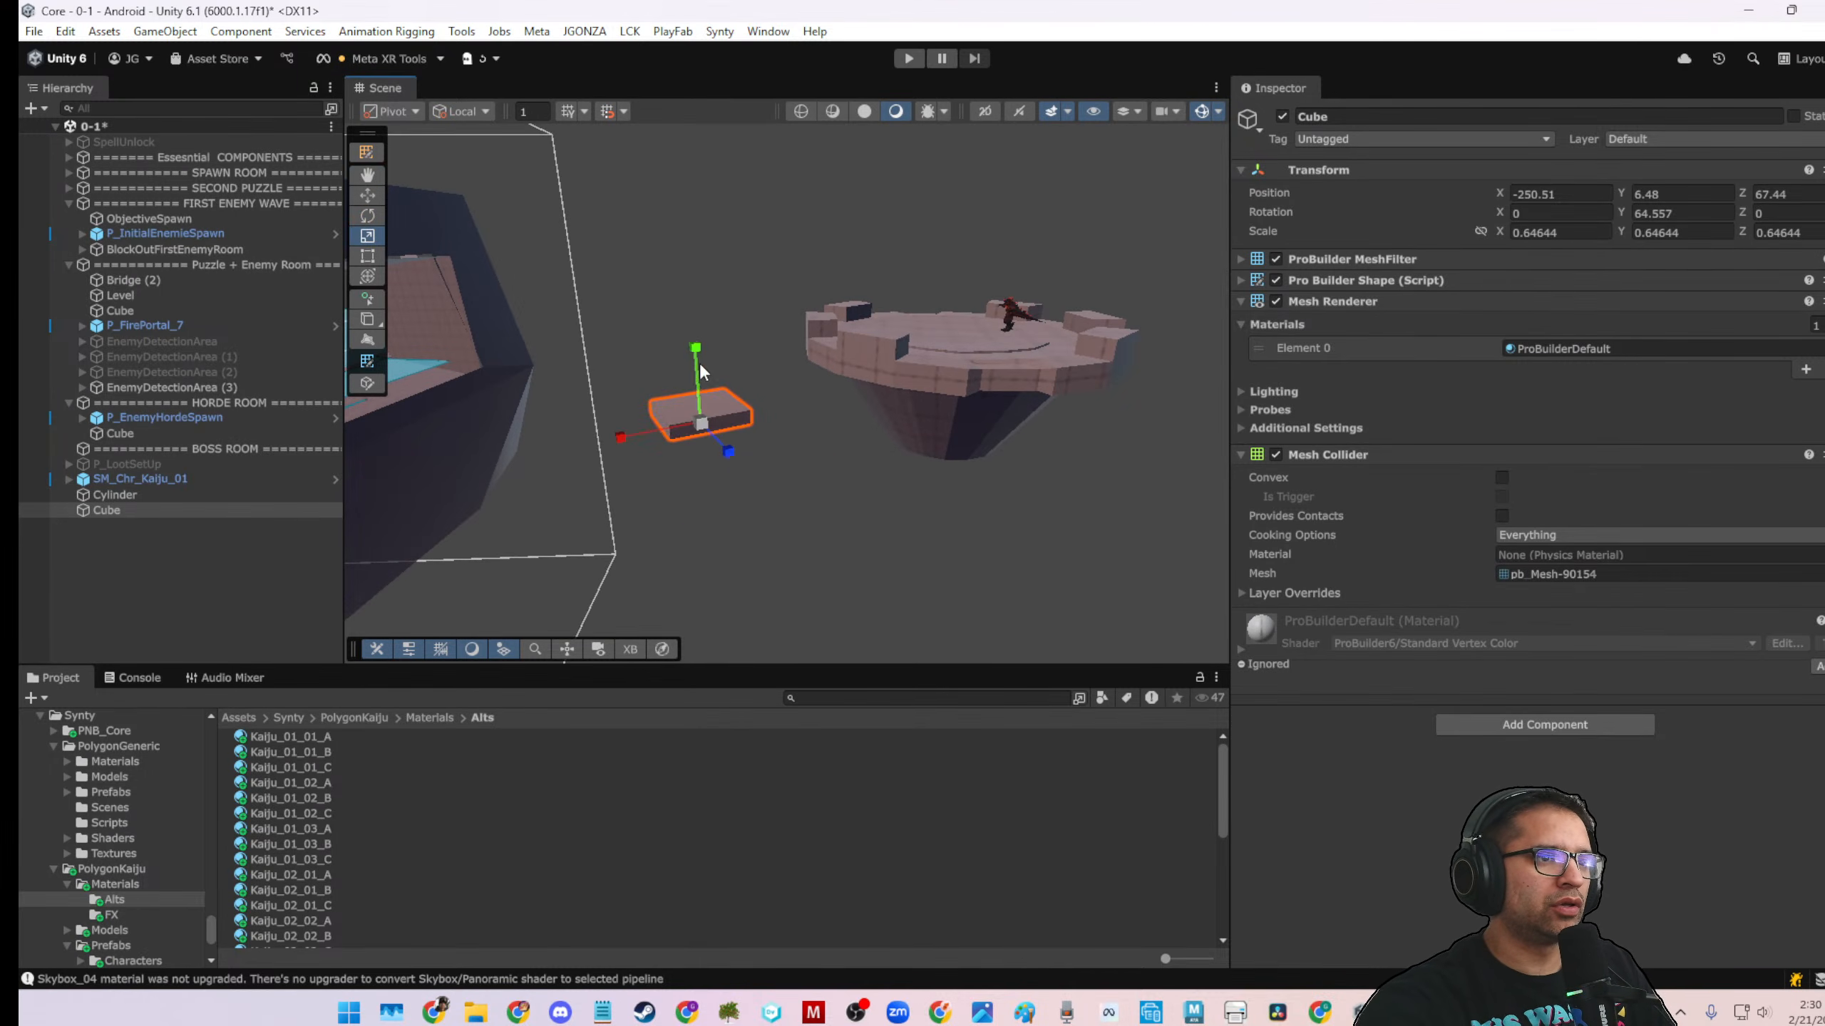
Move the flat cube beside the round arena to X -261.73, Y 9.7, Z 80.18
key("w")
left_click_drag(701, 369, 814, 498)
left_click(737, 502)
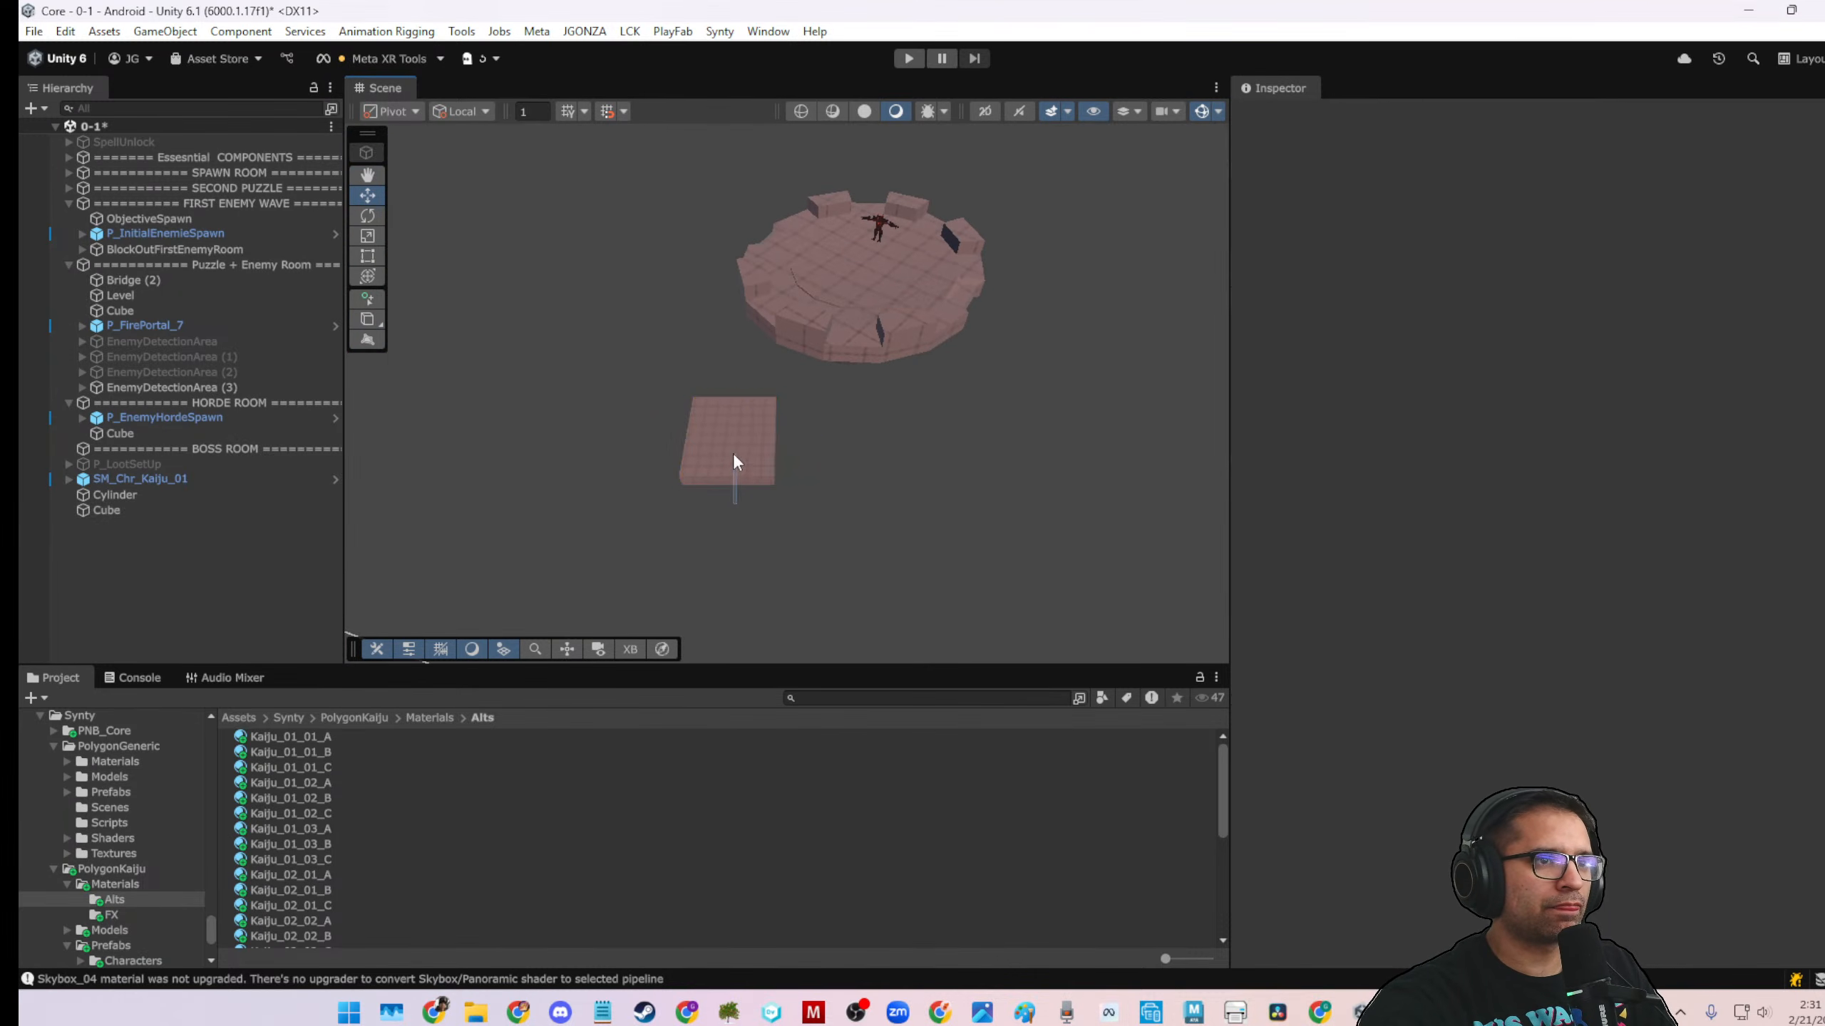
left_click(733, 452)
left_click_drag(725, 348, 725, 345)
left_click_drag(726, 345, 1143, 323, "alt")
scroll(722, 394, "down", 3)
left_click_drag(756, 410, 708, 414)
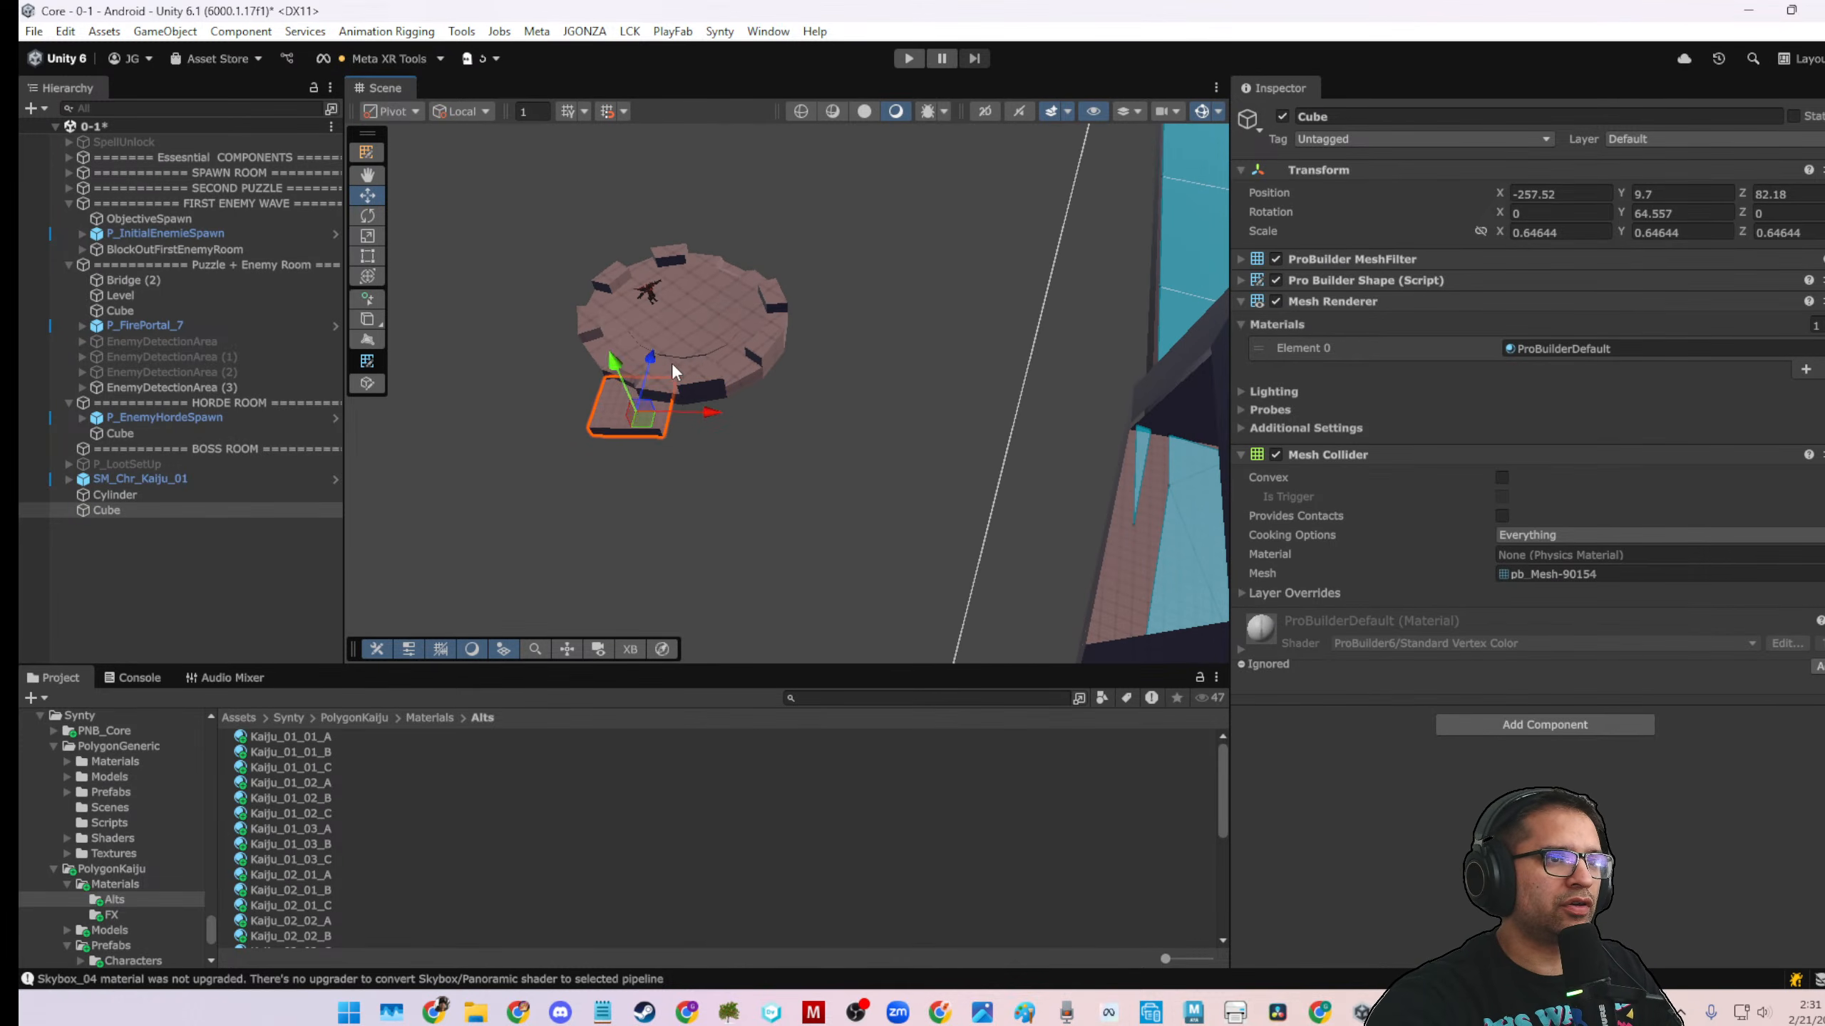
left_click_drag(657, 354, 636, 404)
Try a duplicate of the flat cube nearer the room at -256.59, 7.73, 69.37, rotated to 72.541 about Y
key("ctrl+d")
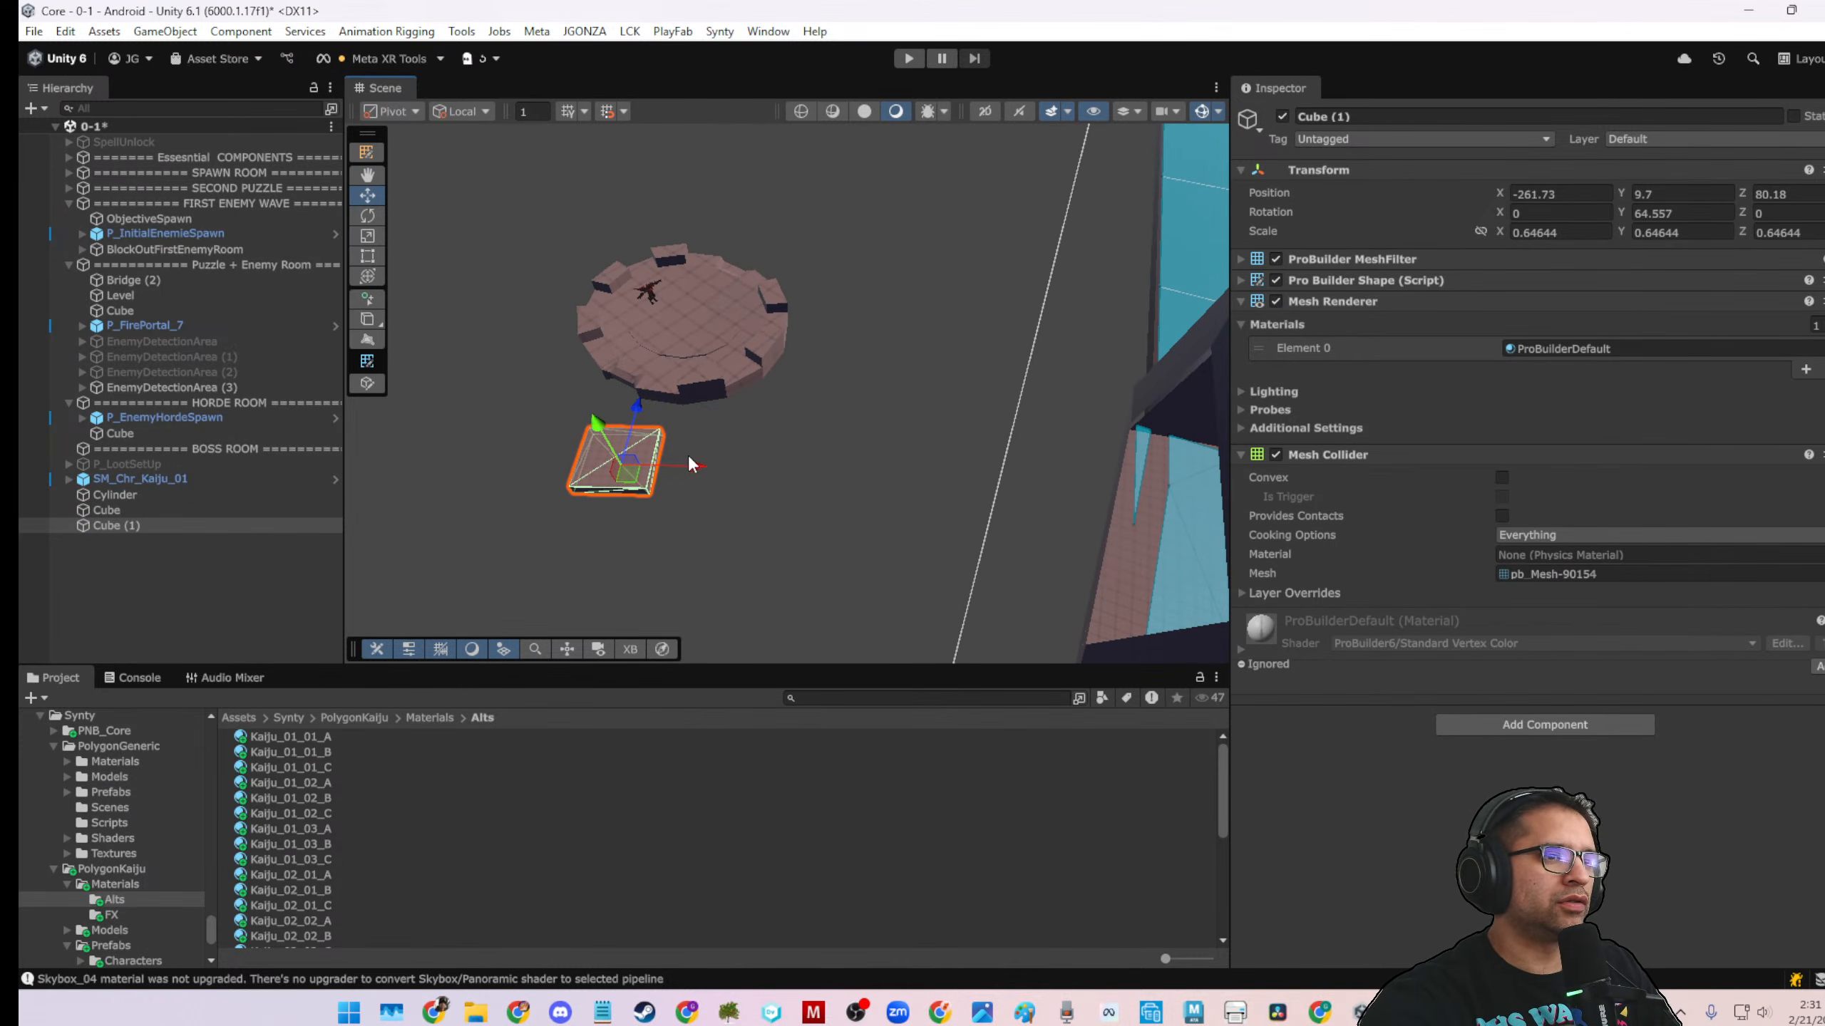
left_click_drag(689, 462, 882, 493)
key("e")
left_click_drag(769, 442, 874, 618, "alt")
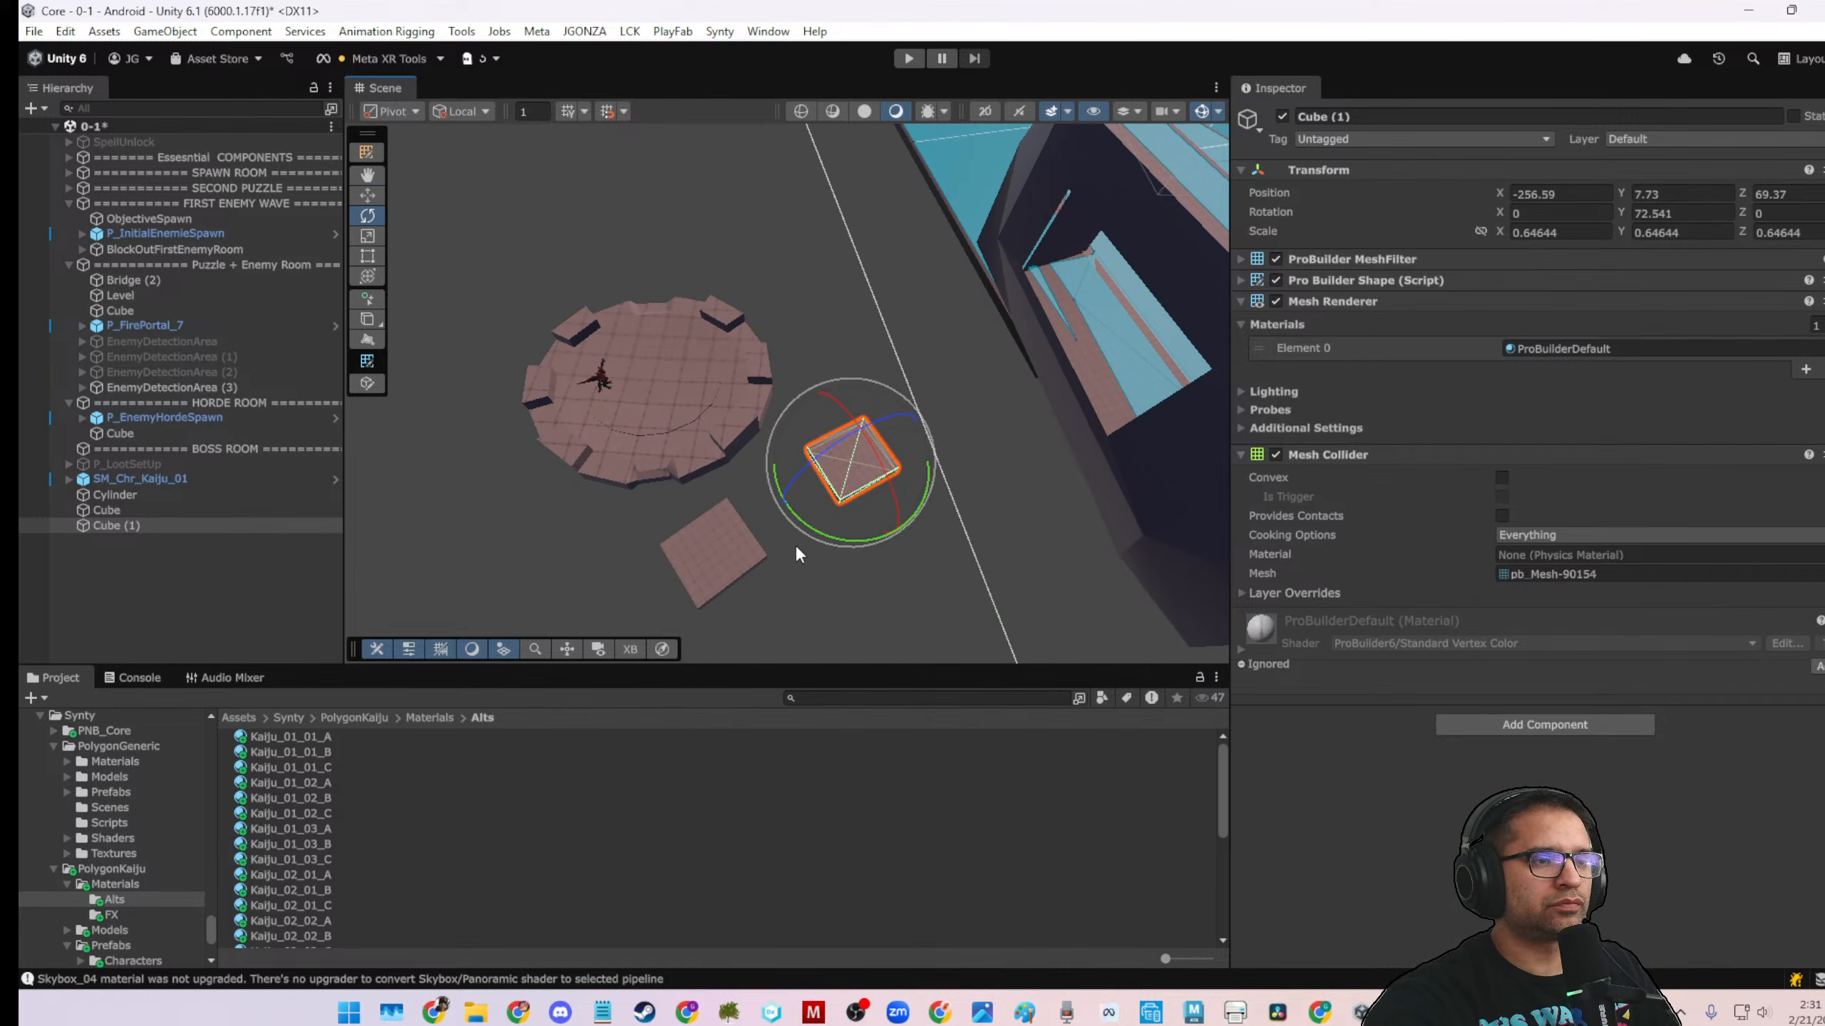
Open the original flat cube for ProBuilder face editing and select its top face
left_click(760, 540)
scroll(735, 544, "up", 2)
left_click_drag(733, 542, 580, 445, "alt")
scroll(600, 439, "up", 3)
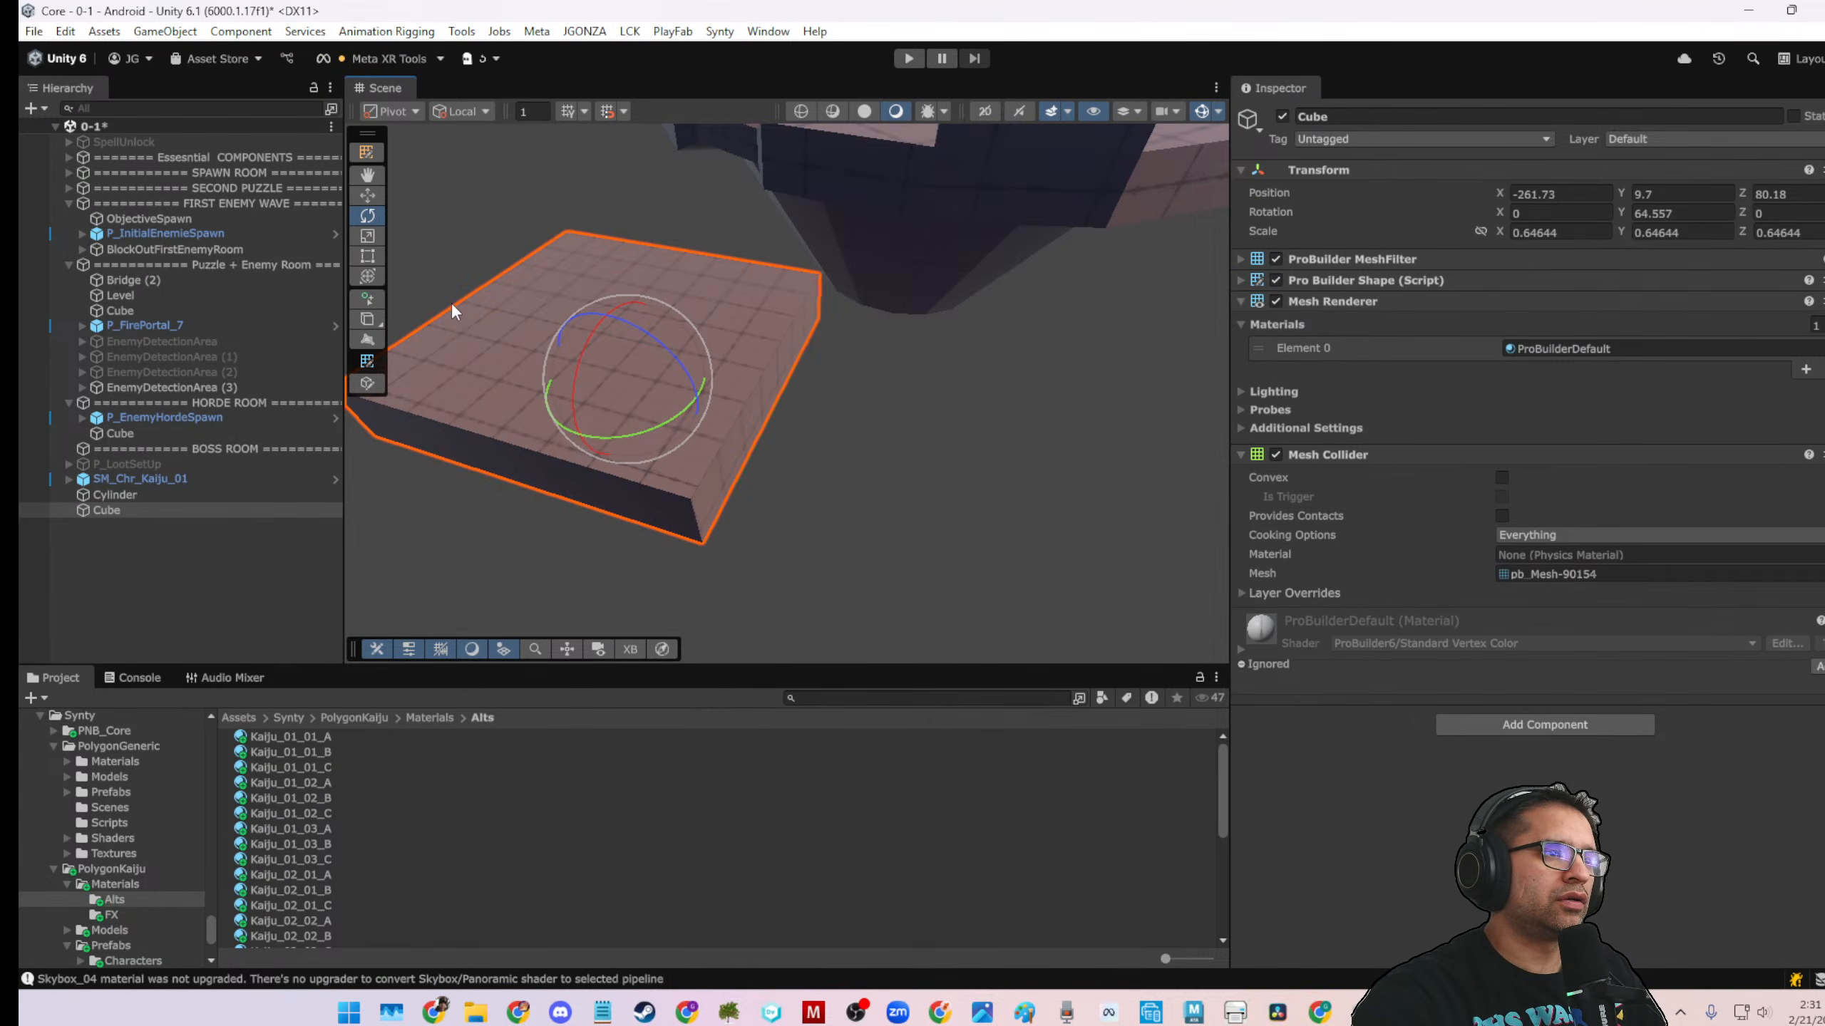
left_click(371, 317)
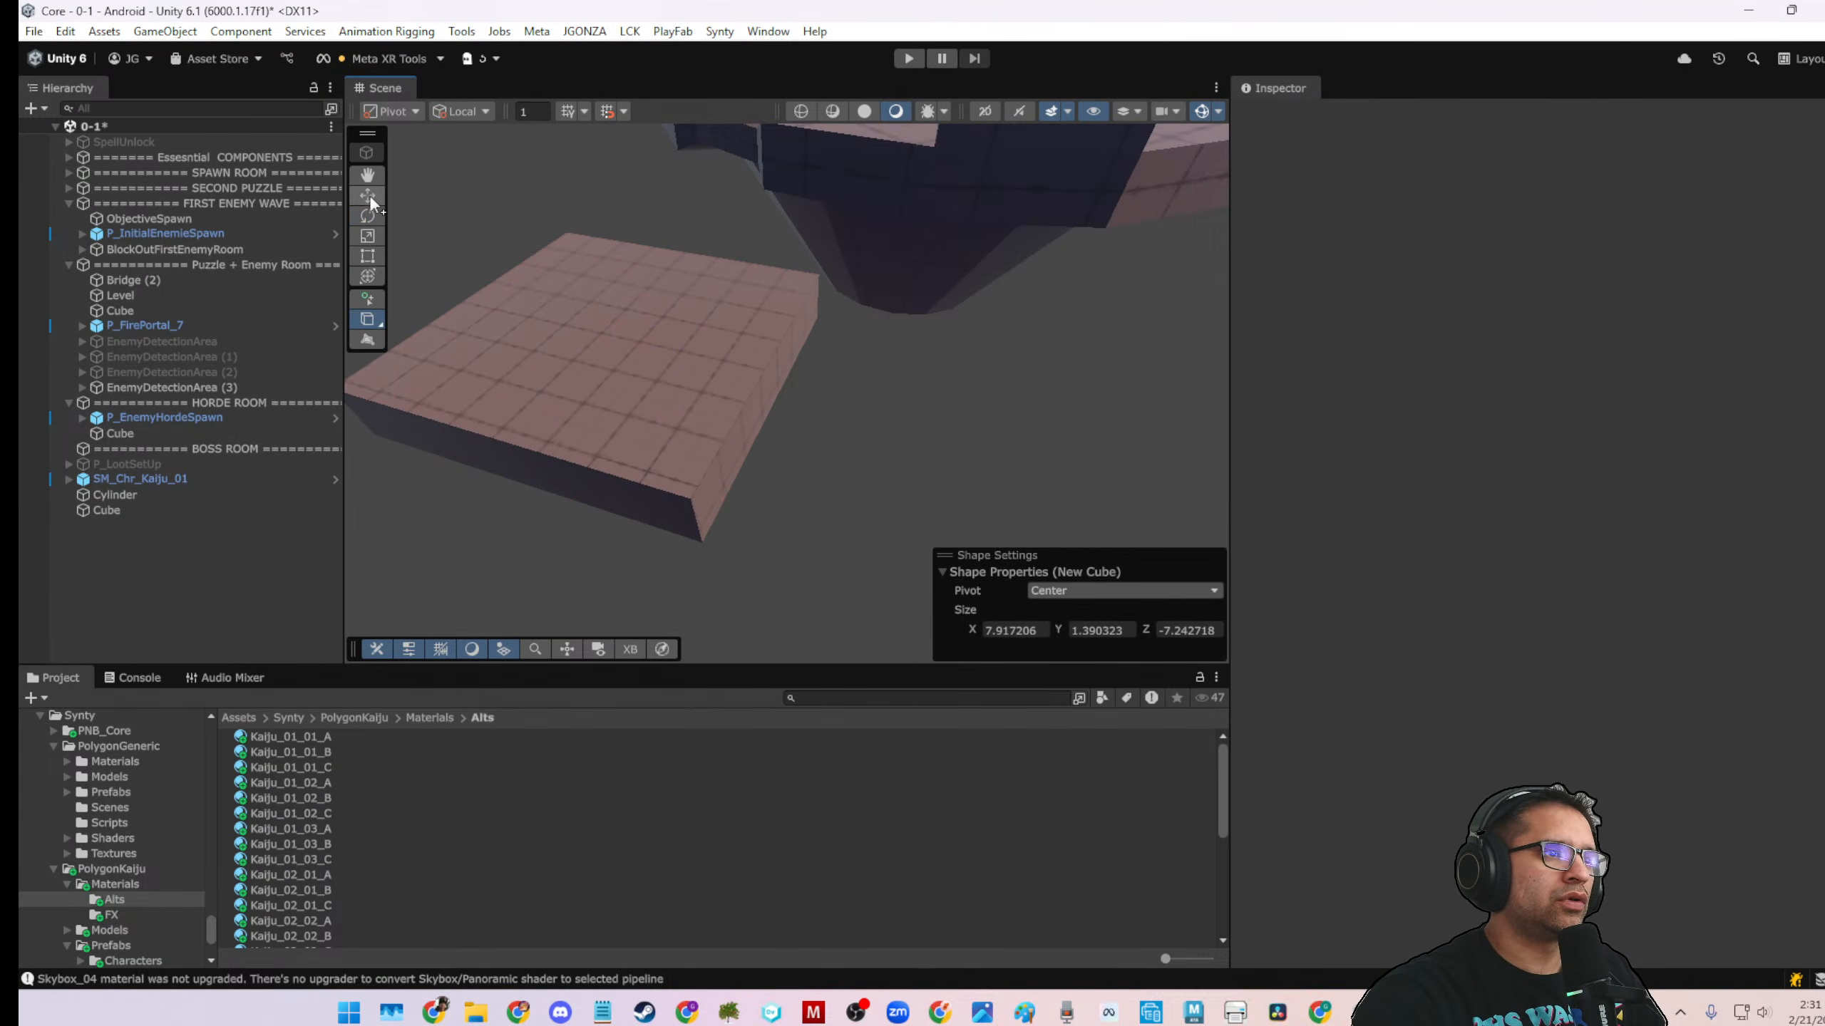
key("Escape")
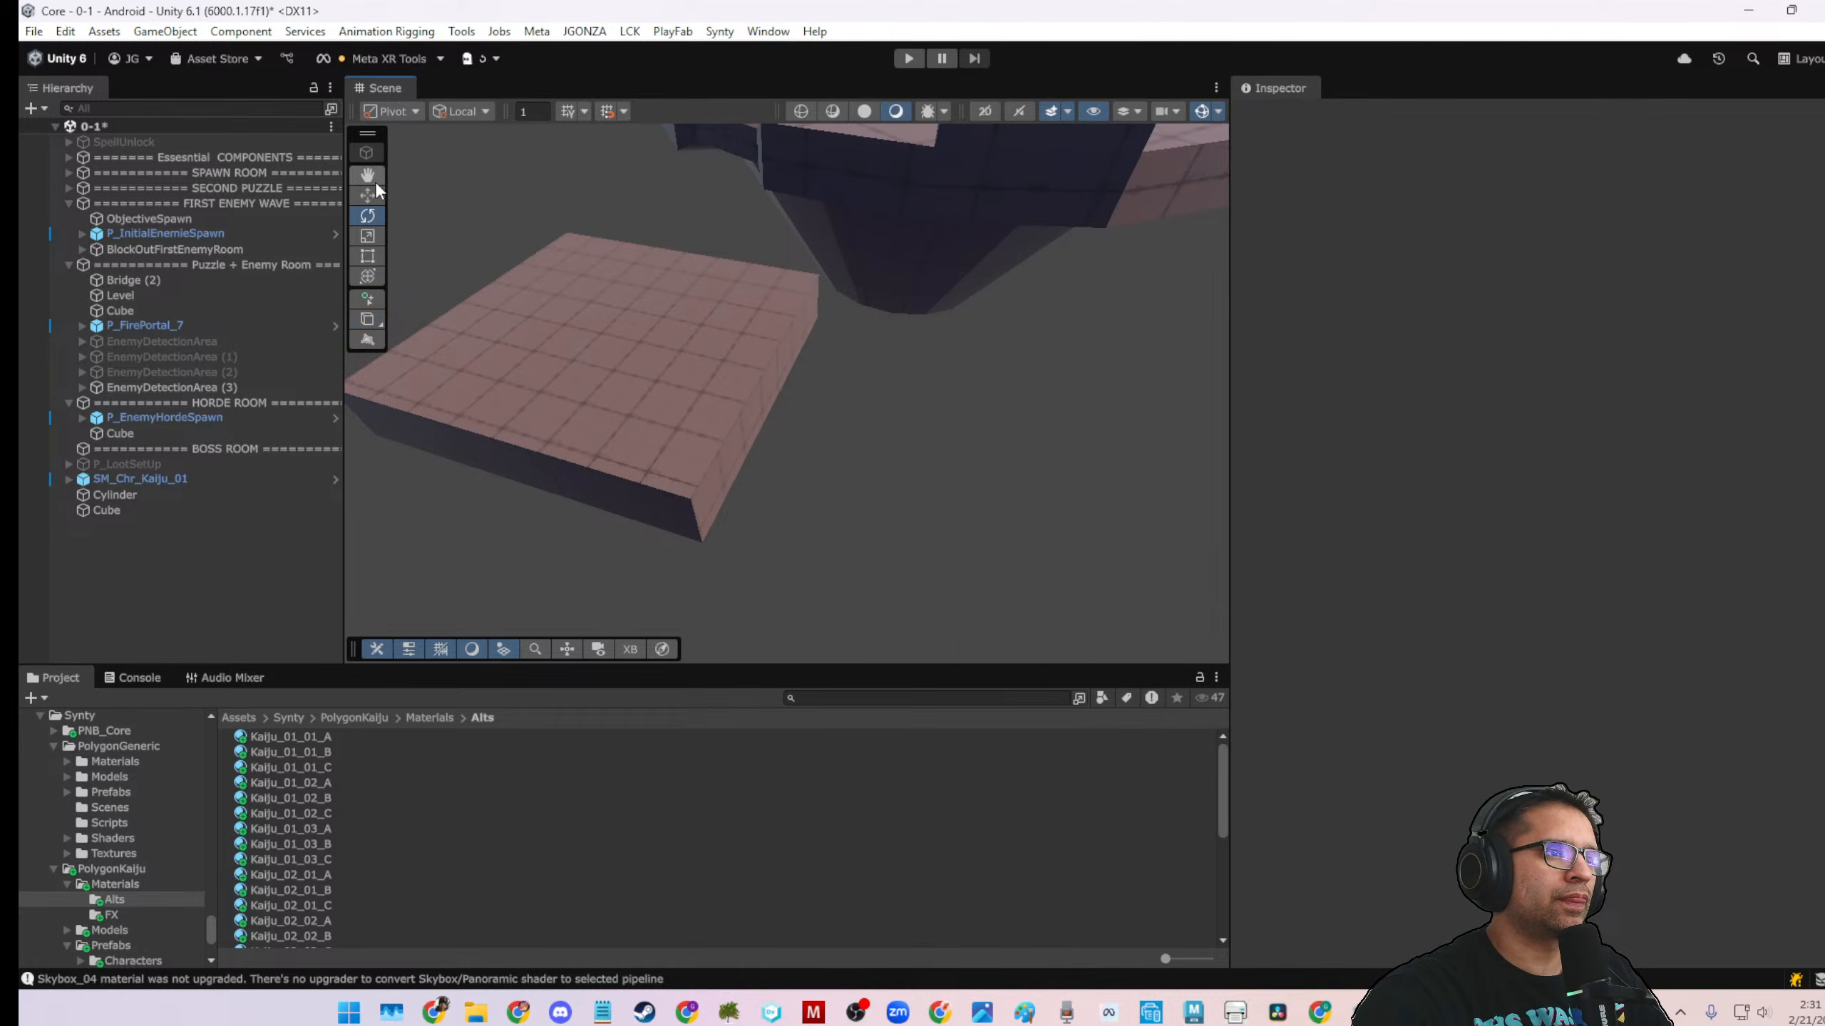
left_click(530, 289)
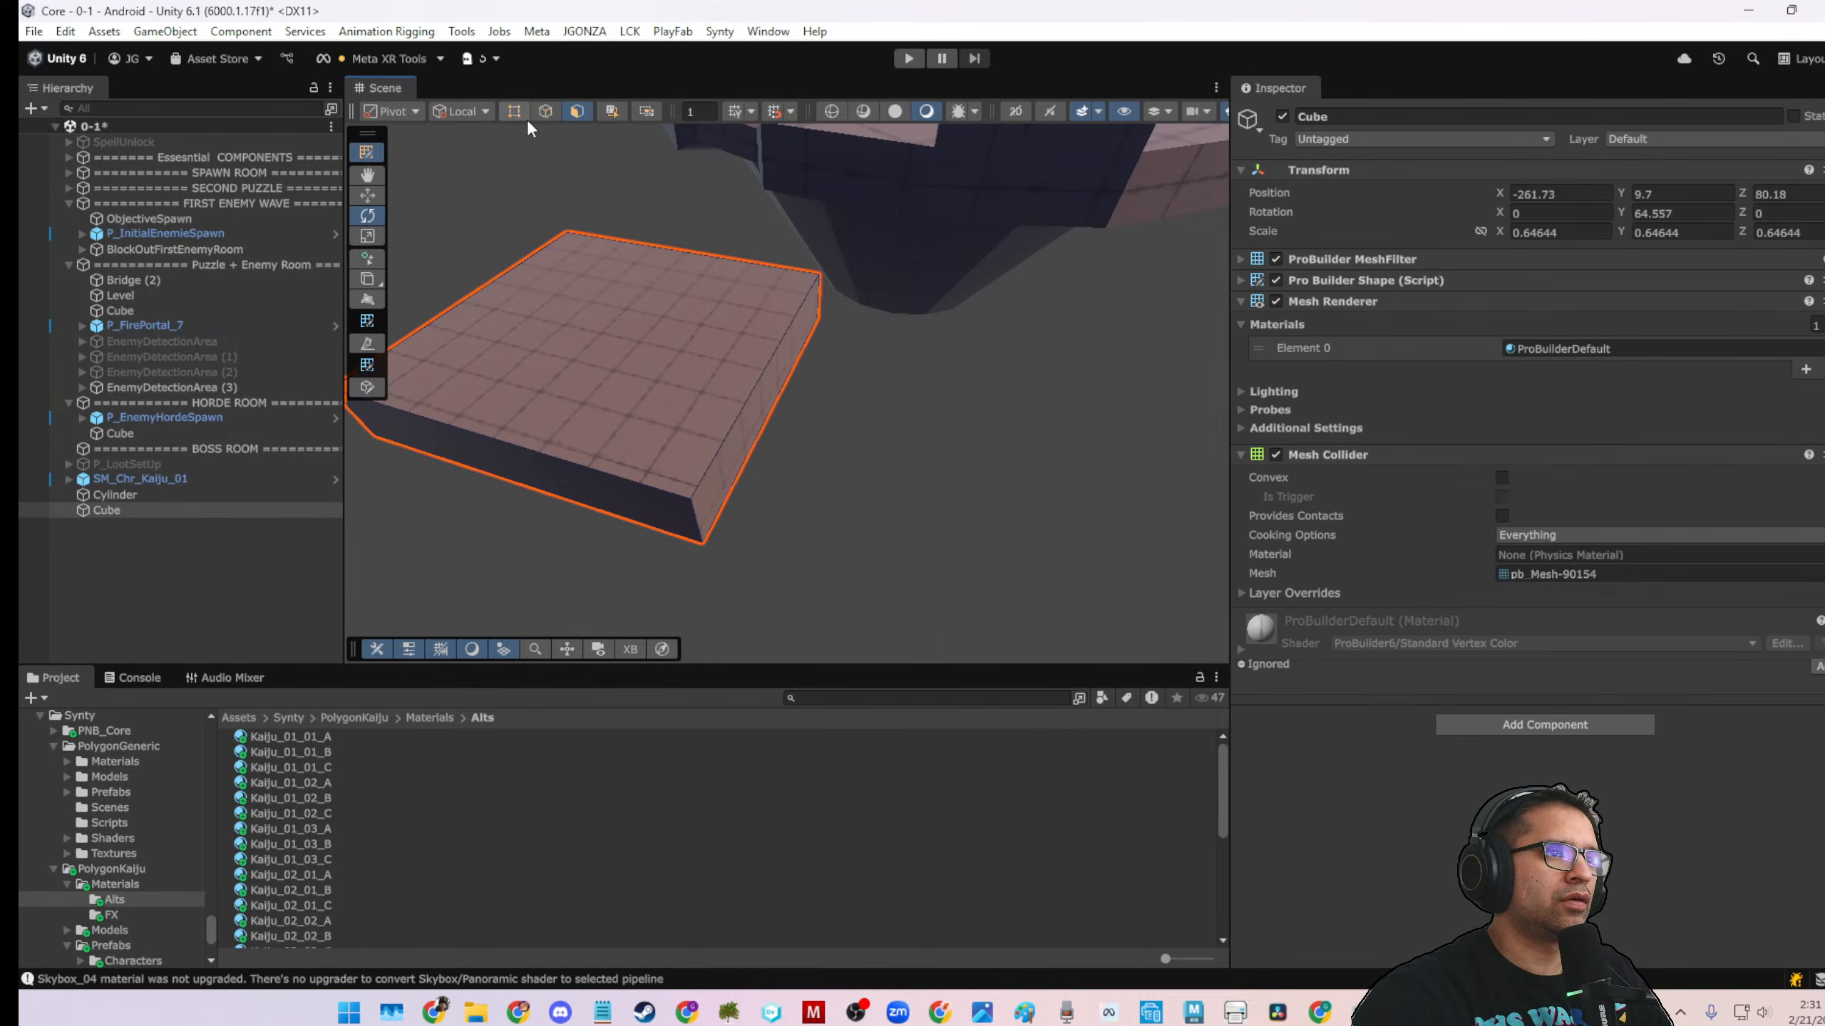
left_click(655, 367)
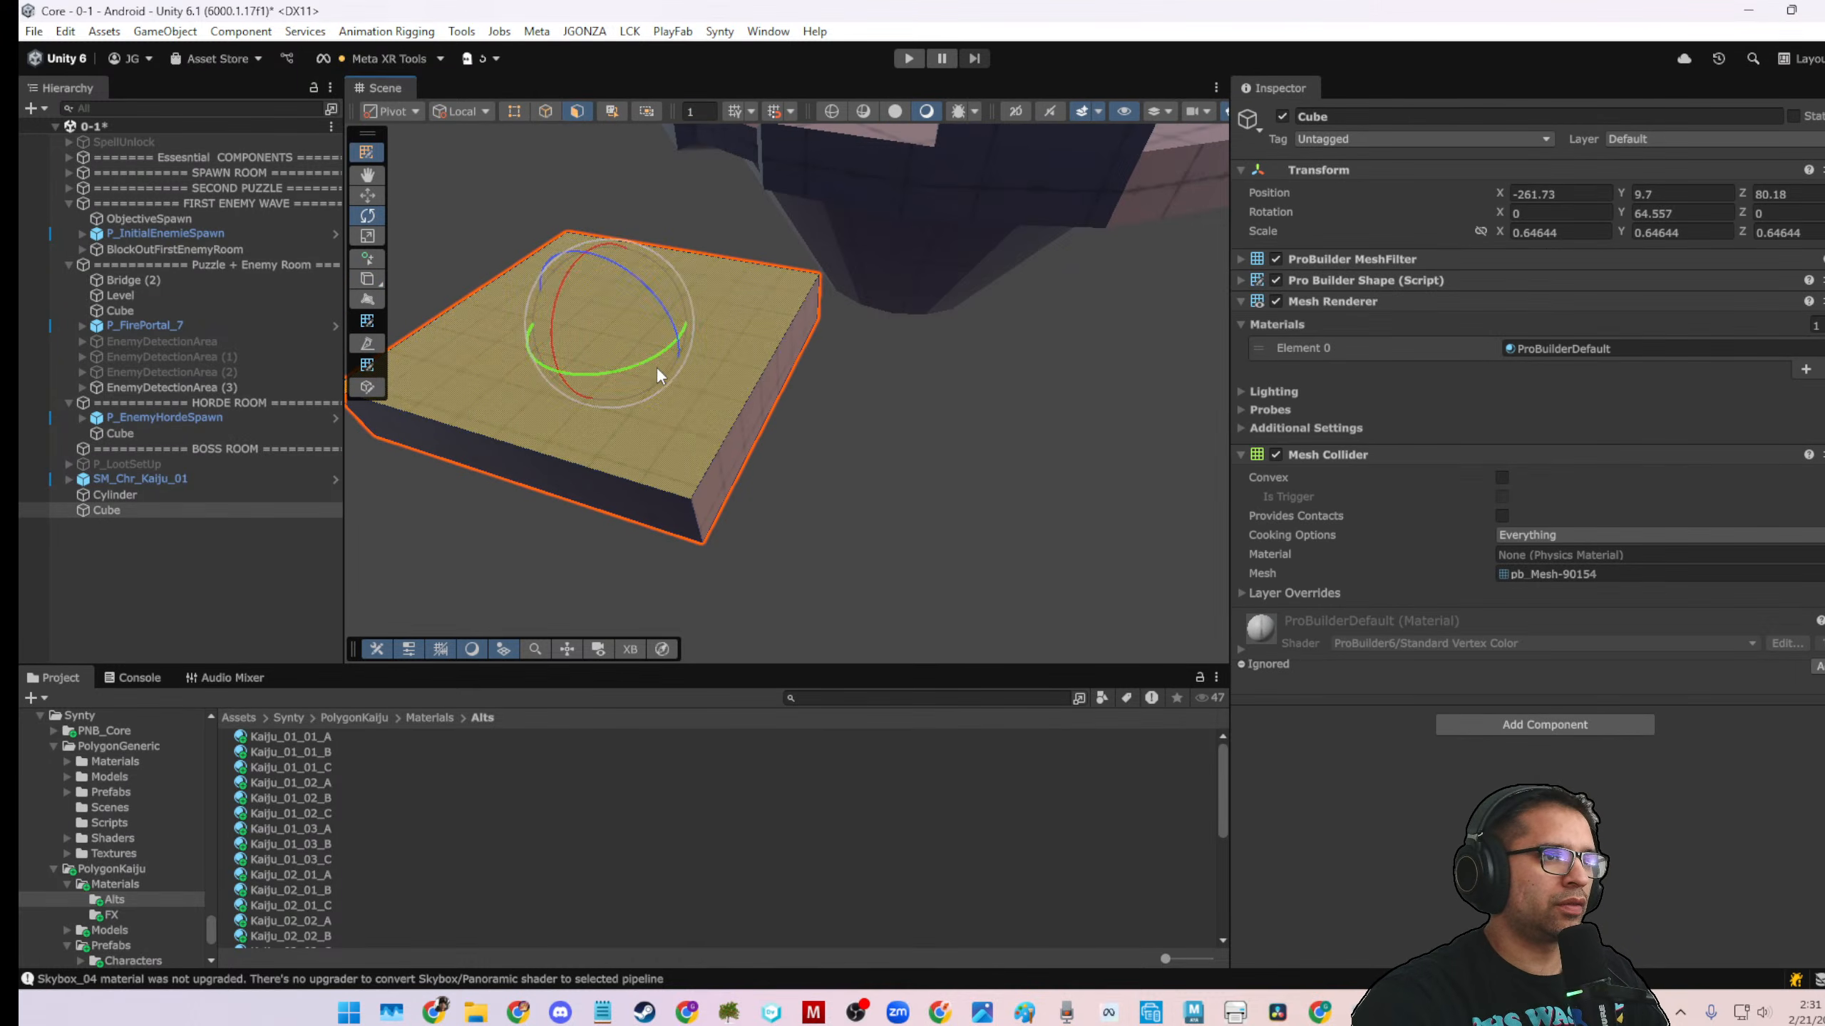
Inset the cube's top face to leave a narrow border of faces around its edge
key("r")
left_click_drag(635, 346, 595, 278)
key("ctrl+e")
key("w")
left_click_drag(597, 279, 814, 212, "alt")
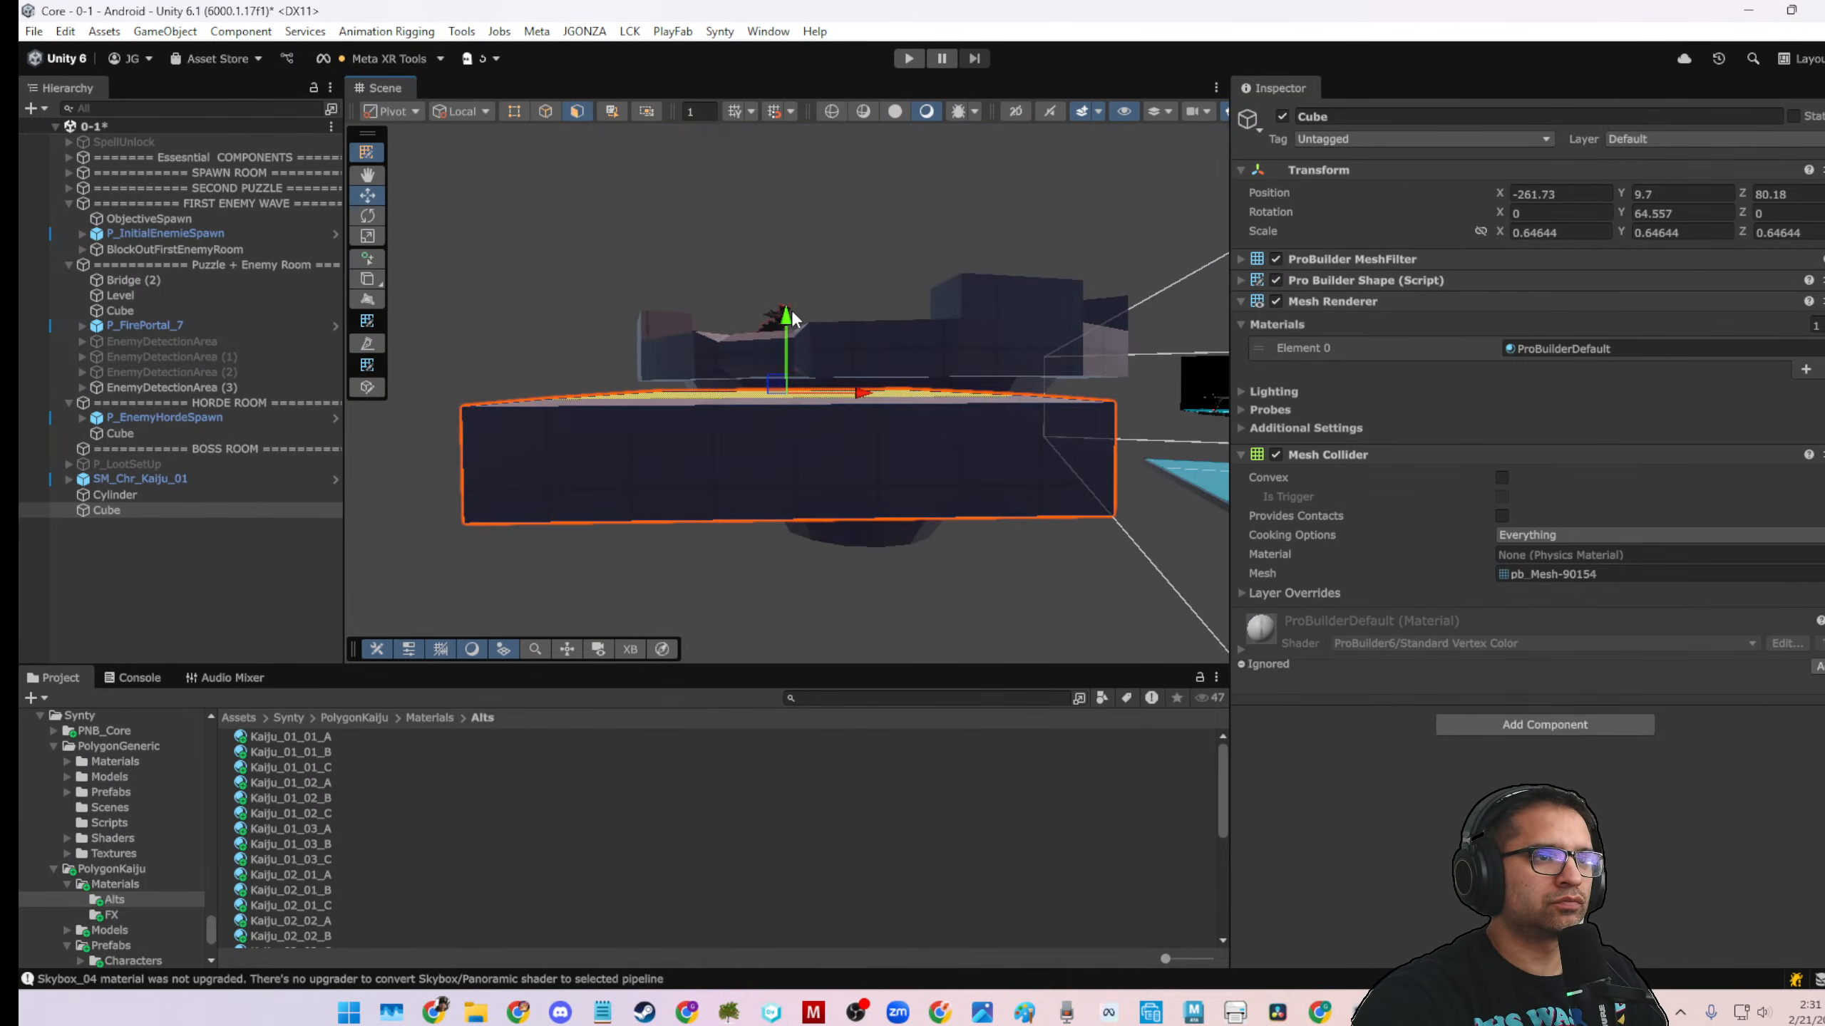
left_click_drag(926, 388, 793, 452, "alt")
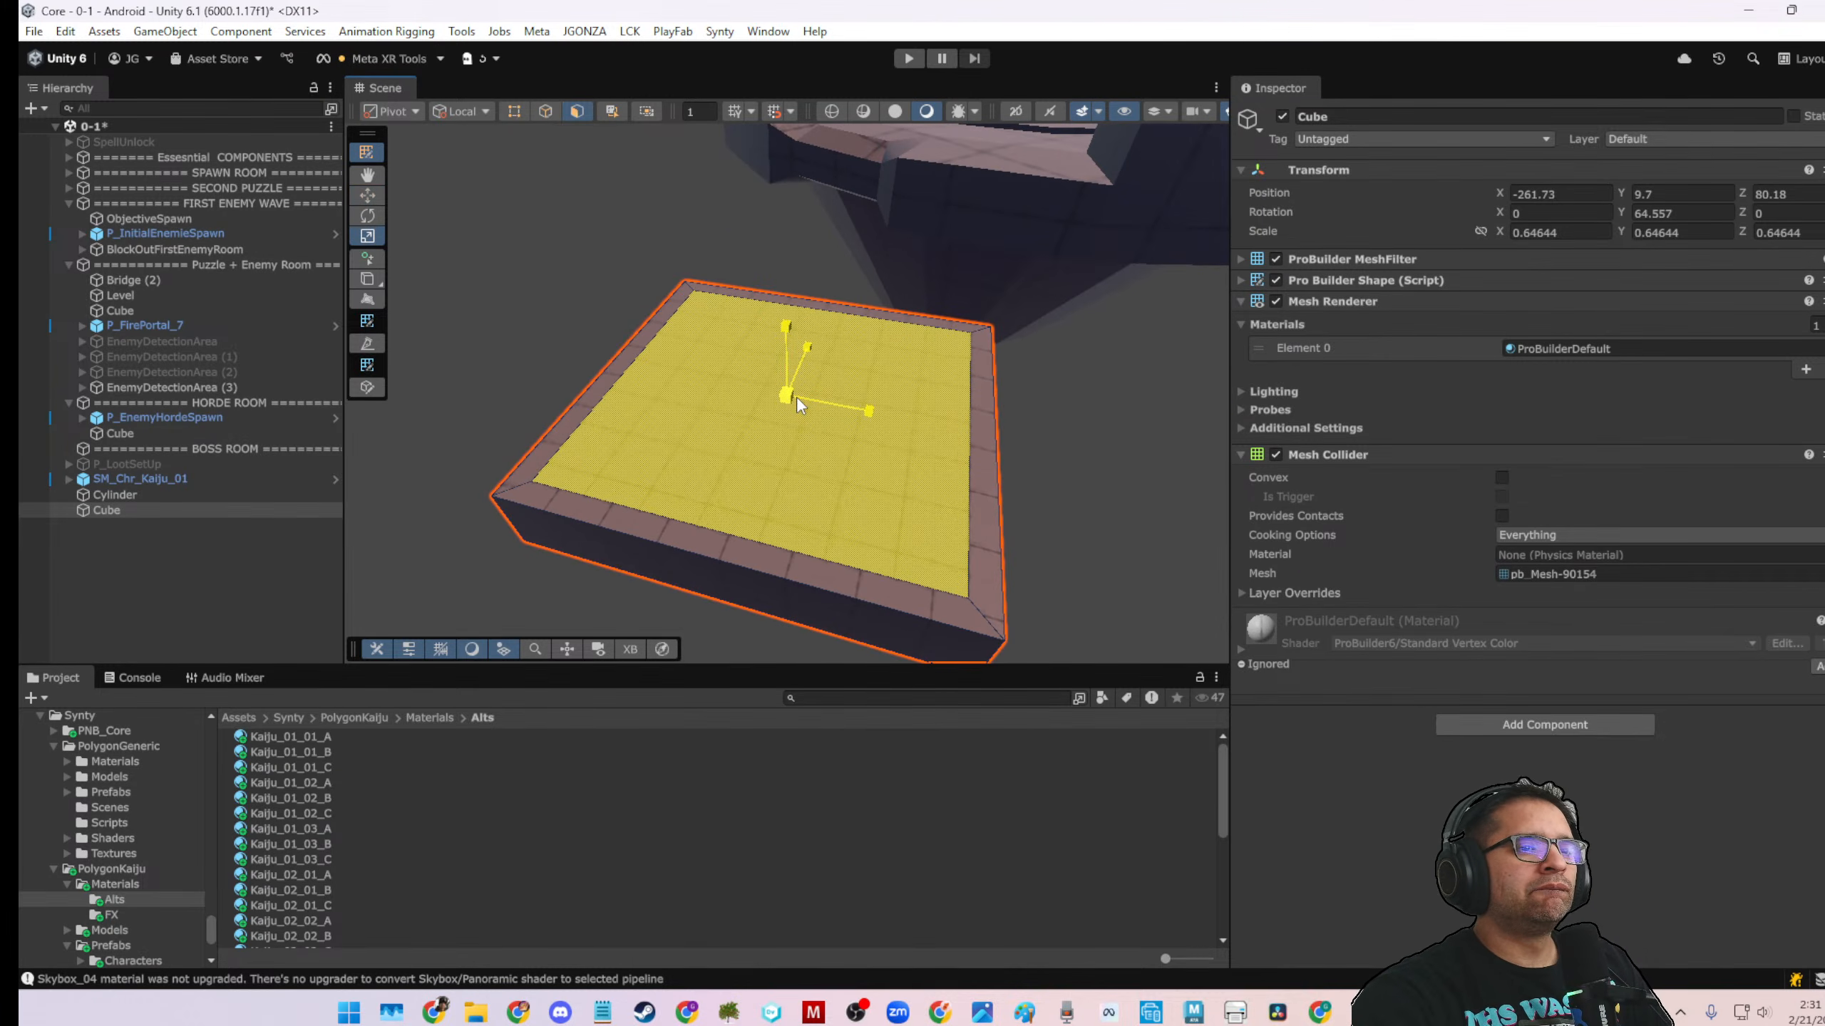
Select the four border faces on the cube's top and extrude them upward into a raised rim
left_click(978, 466)
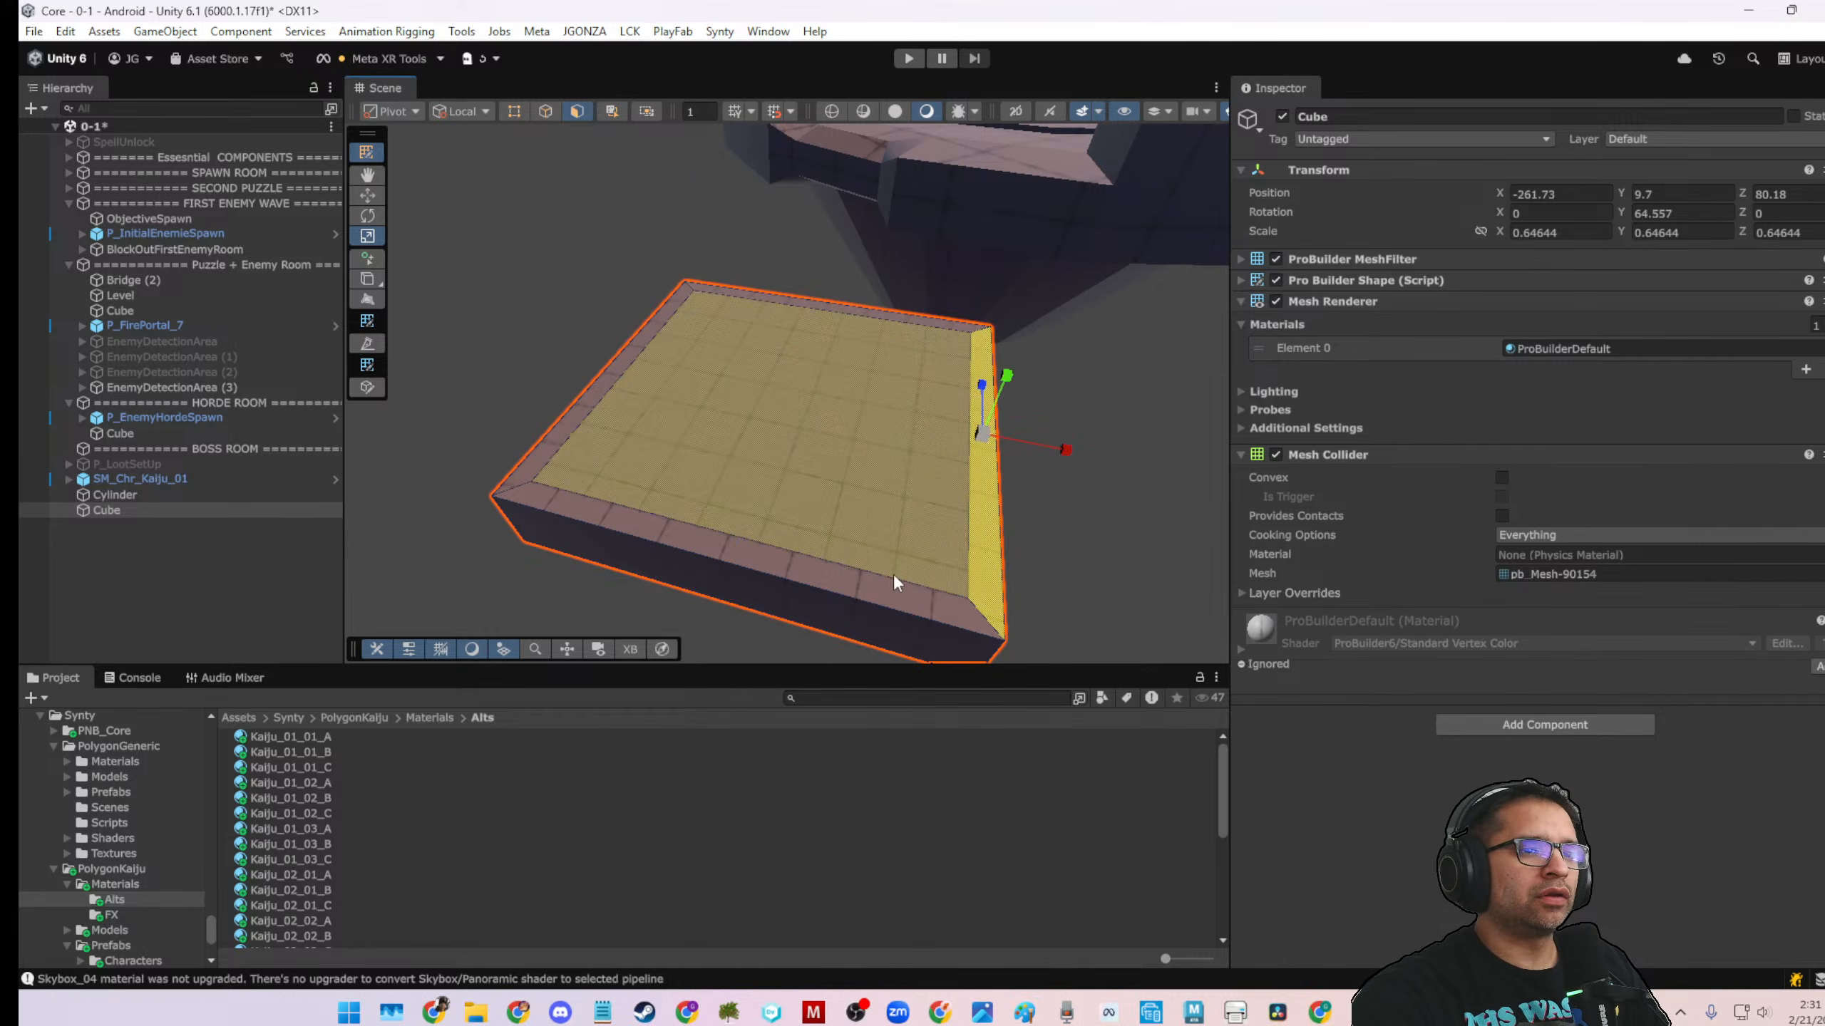
left_click(816, 578, "shift")
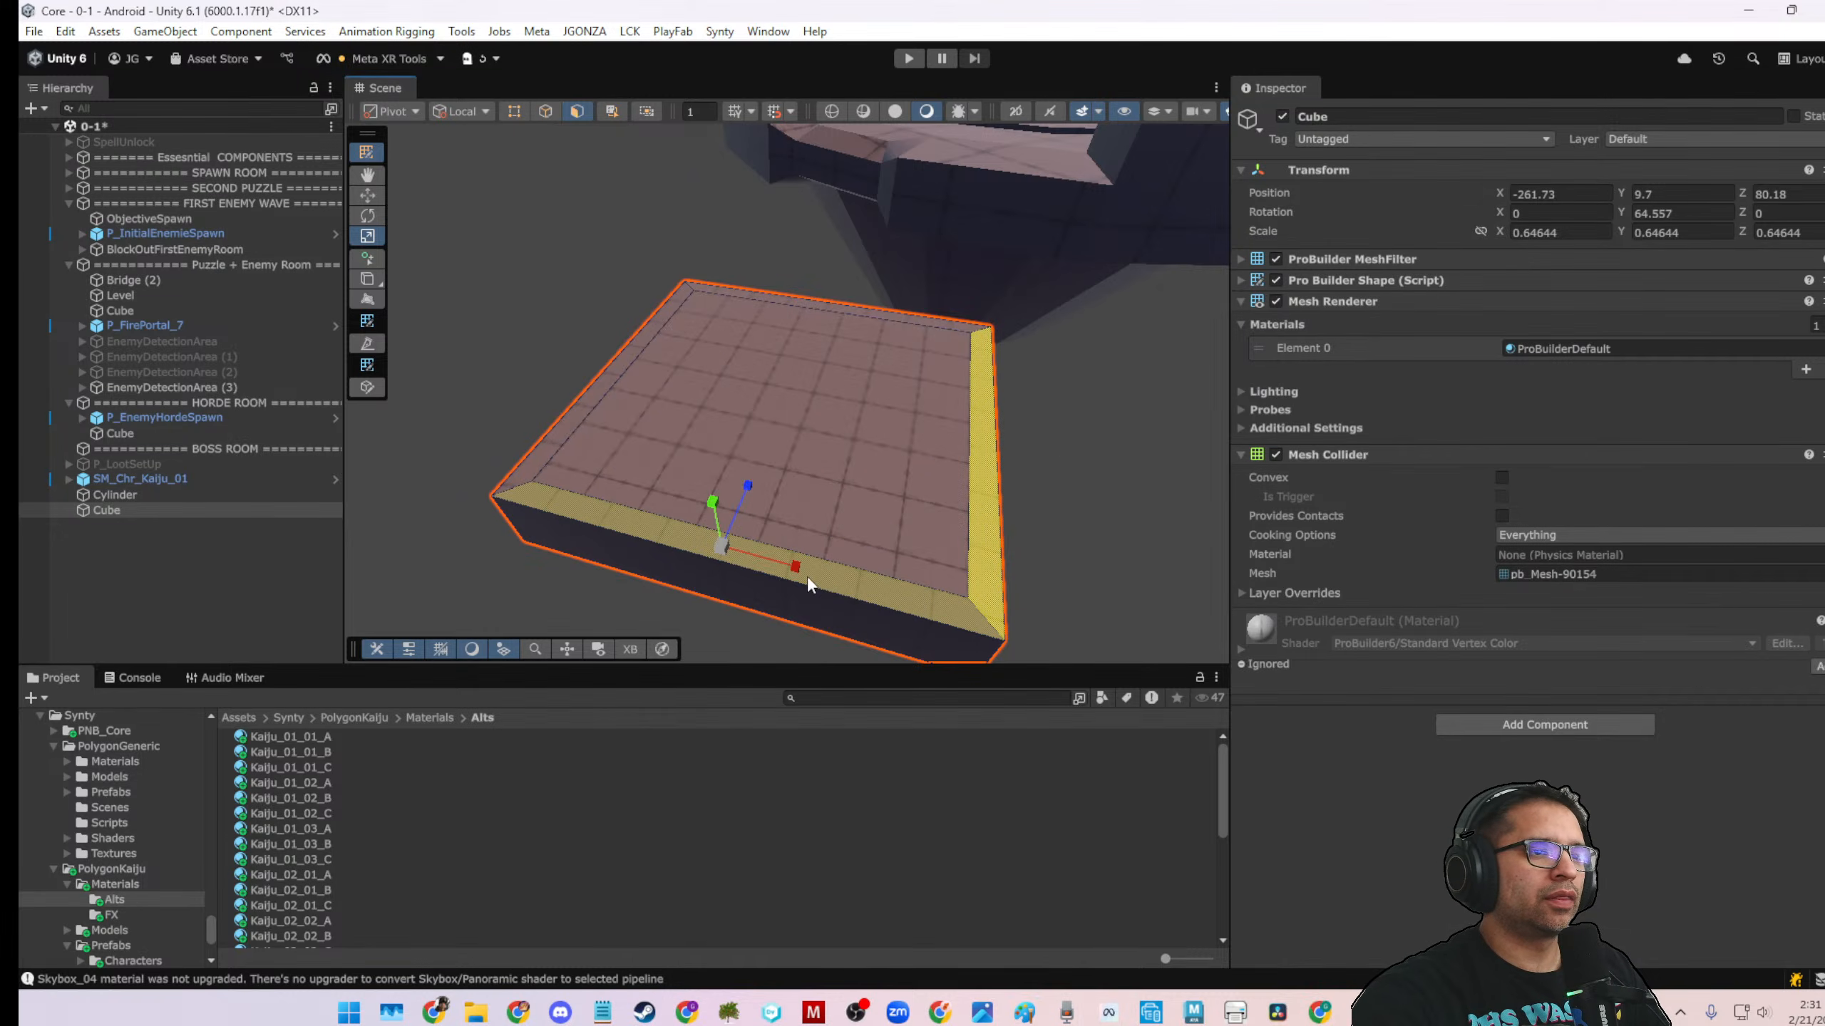
left_click(572, 425, "shift")
left_click(764, 298, "shift")
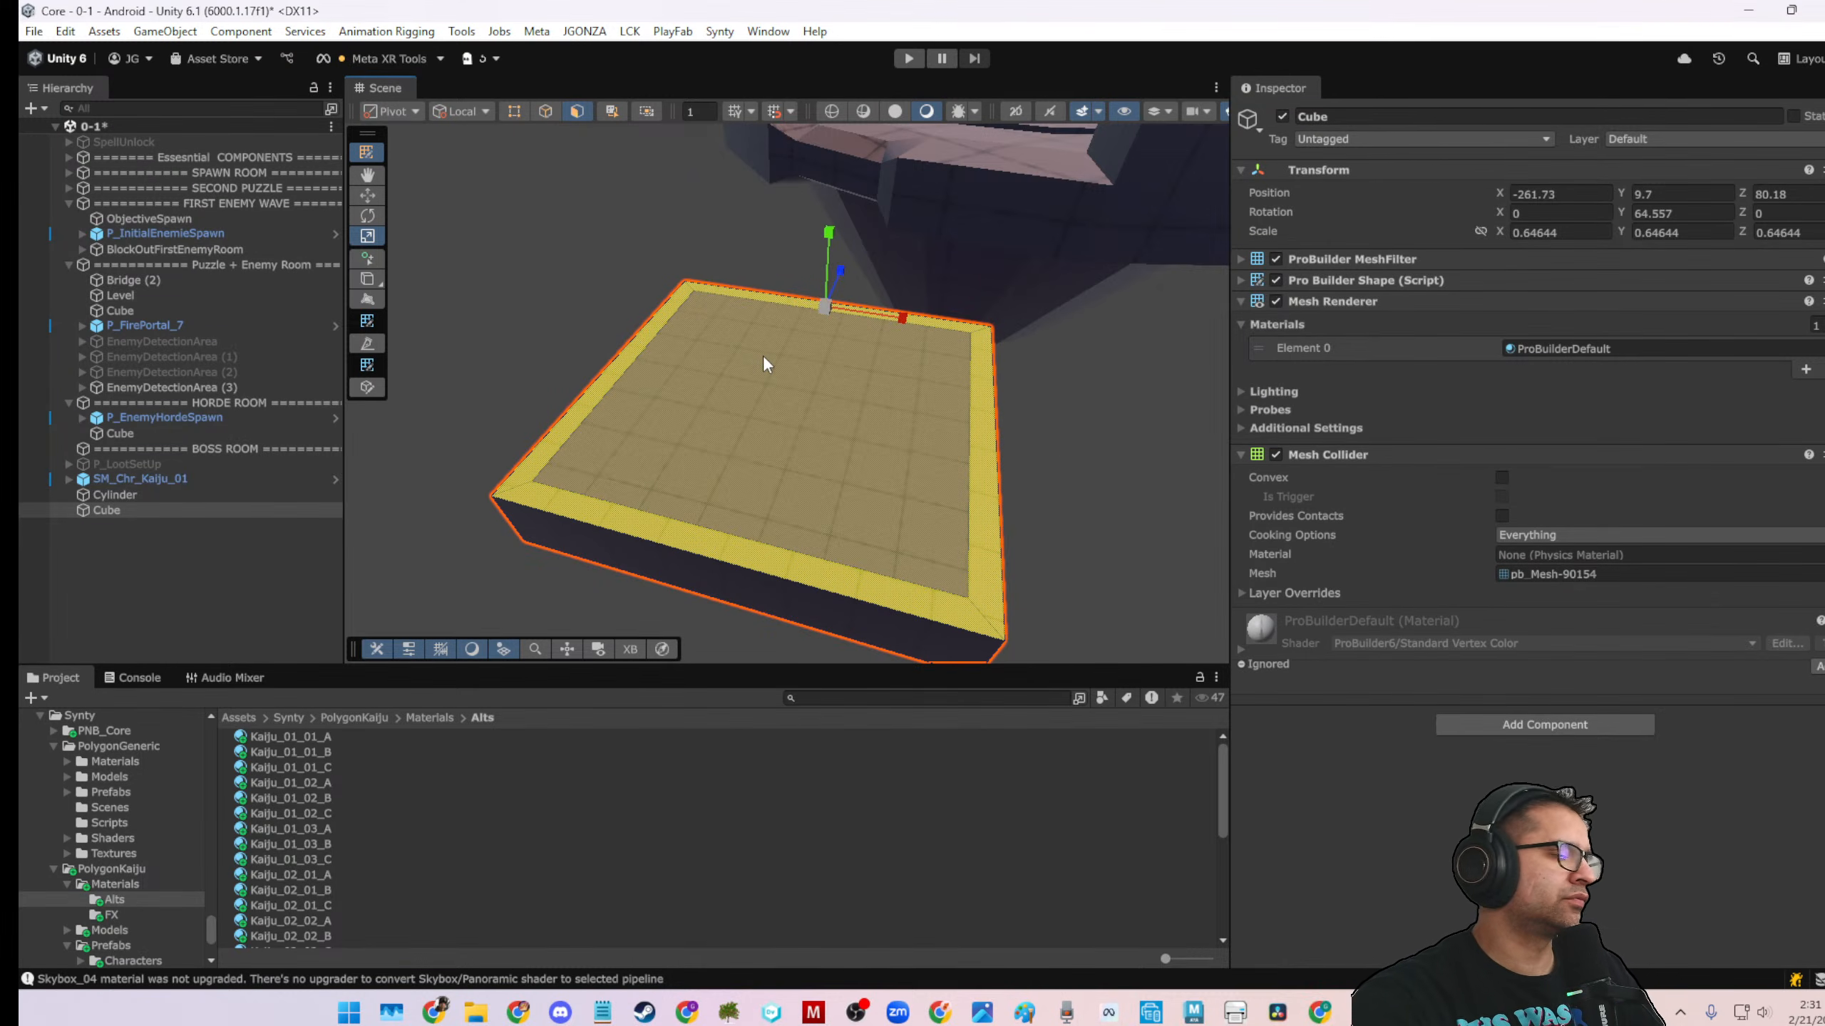
key("w")
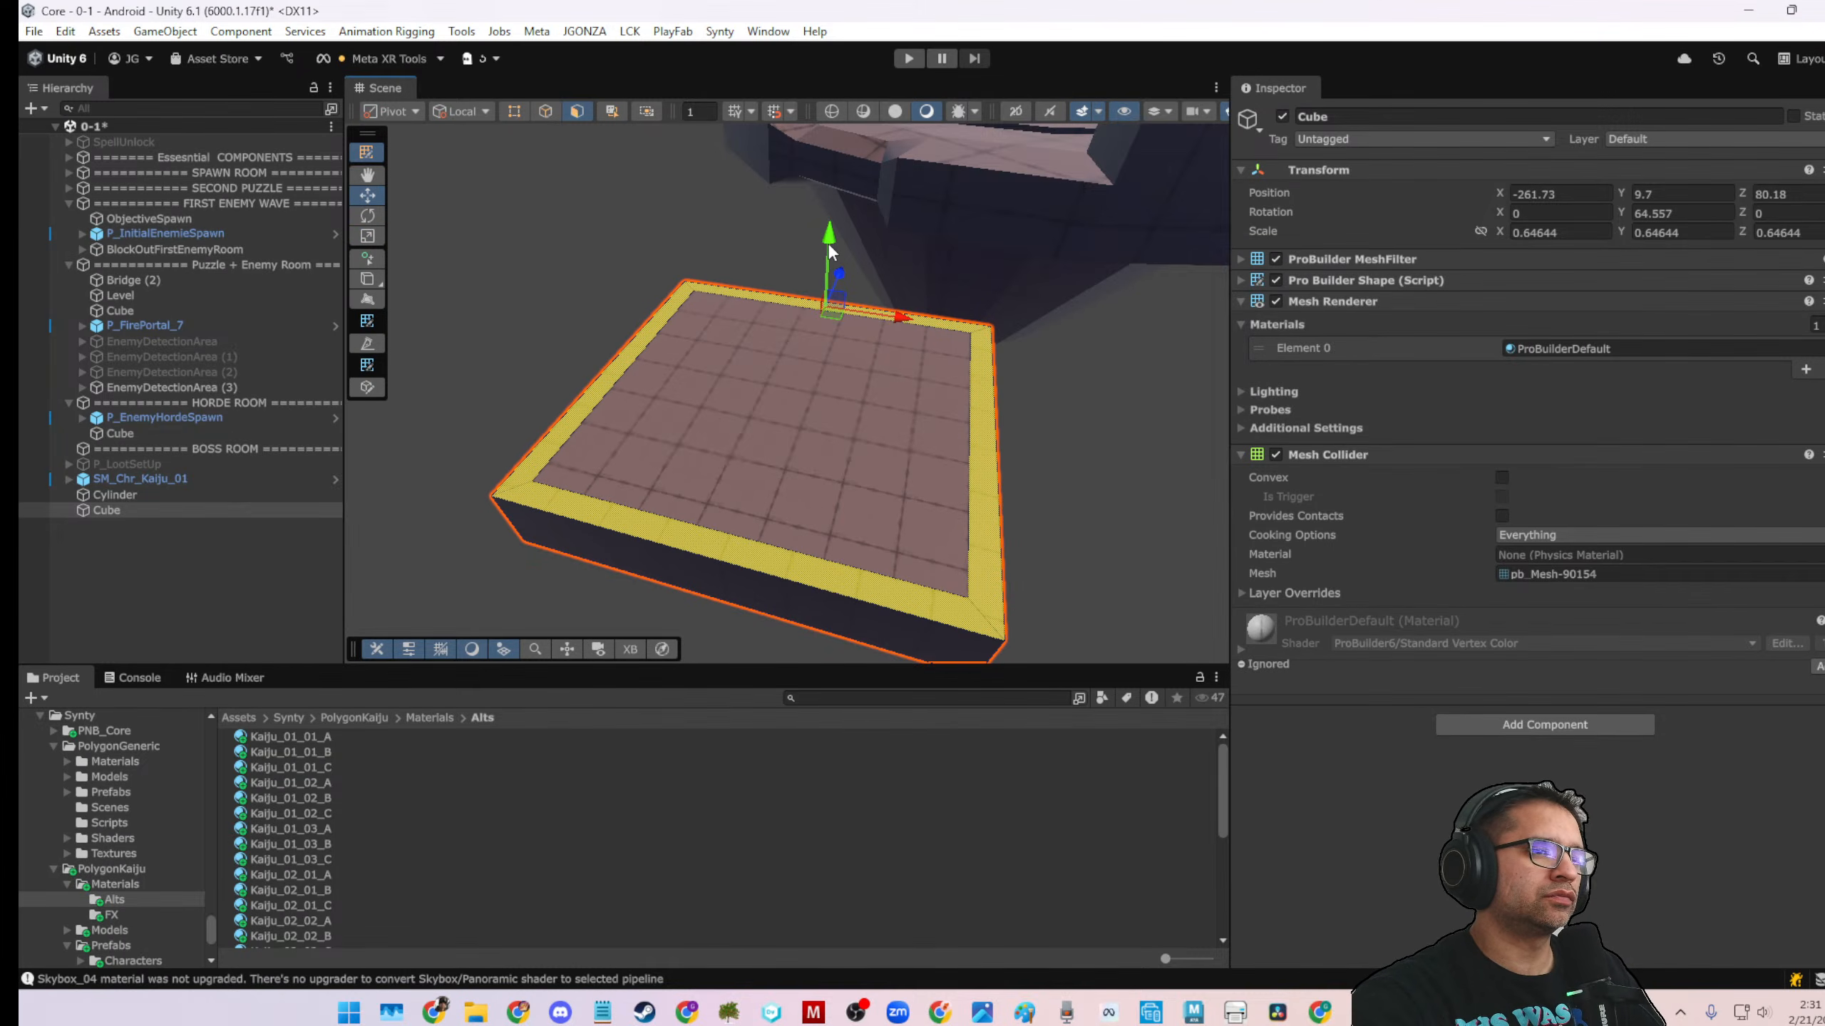
key("ctrl+e")
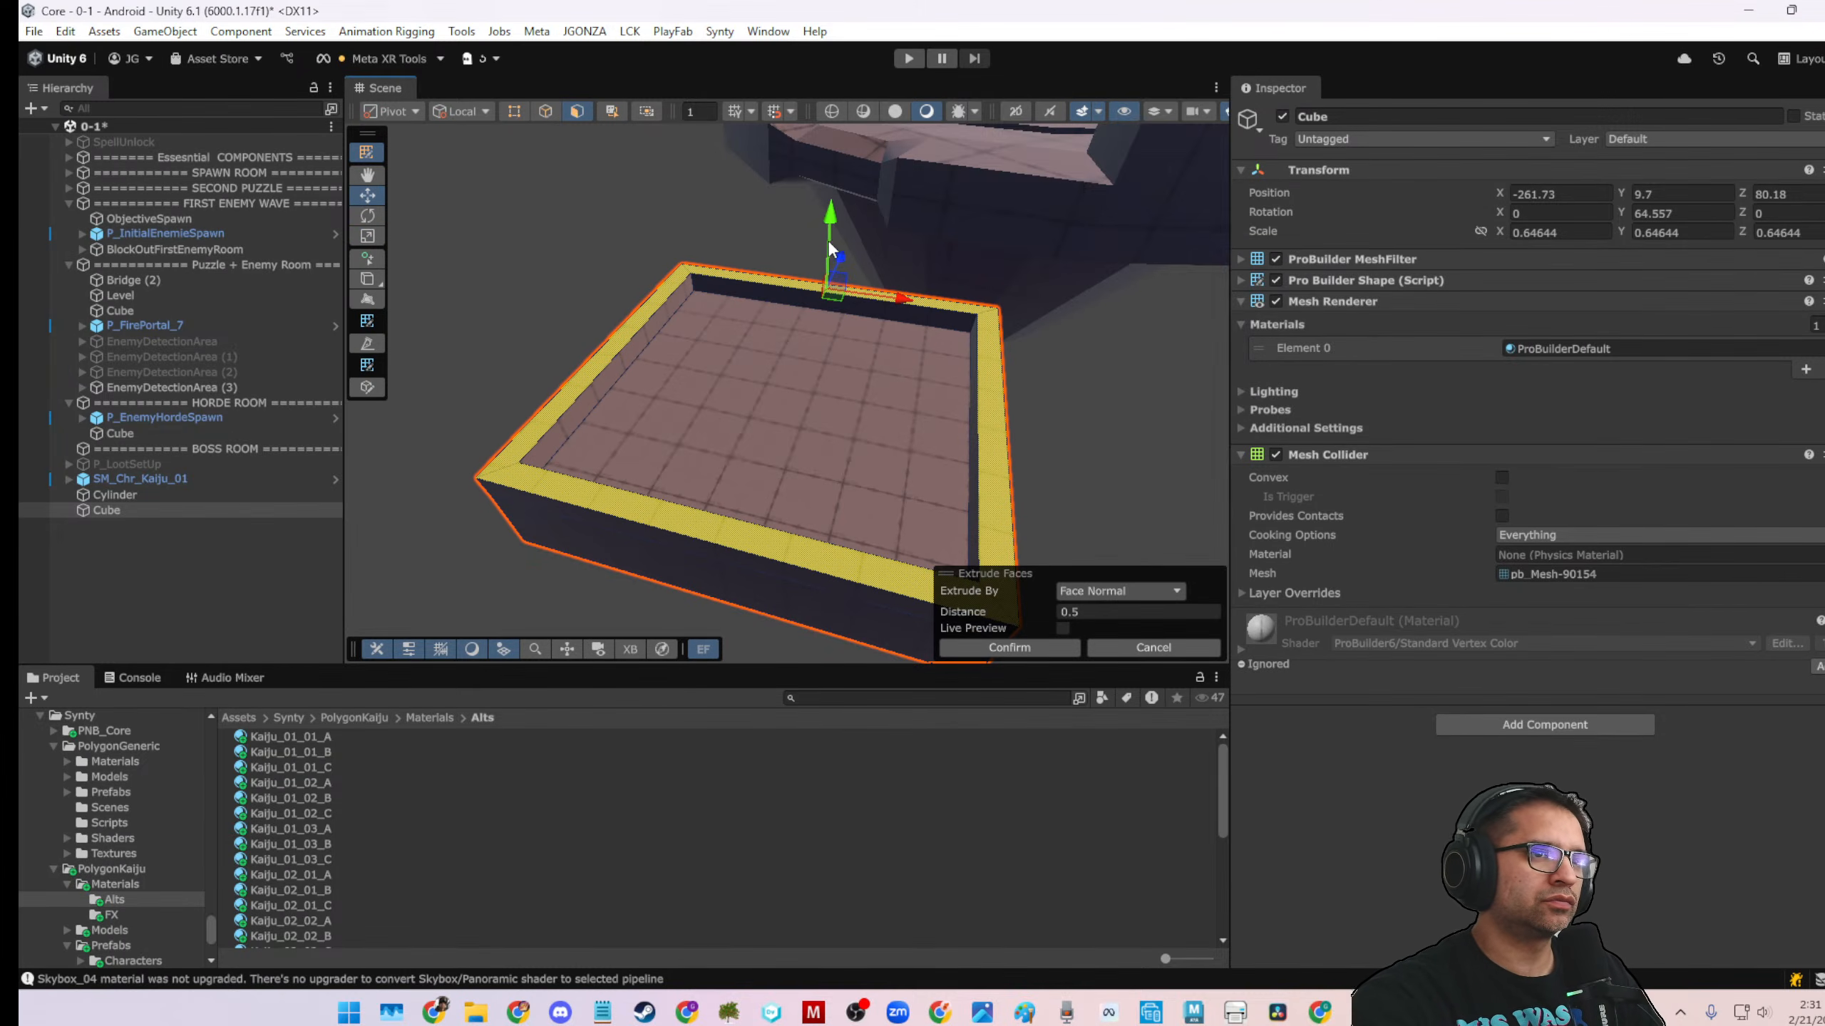
left_click_drag(825, 227, 752, 533)
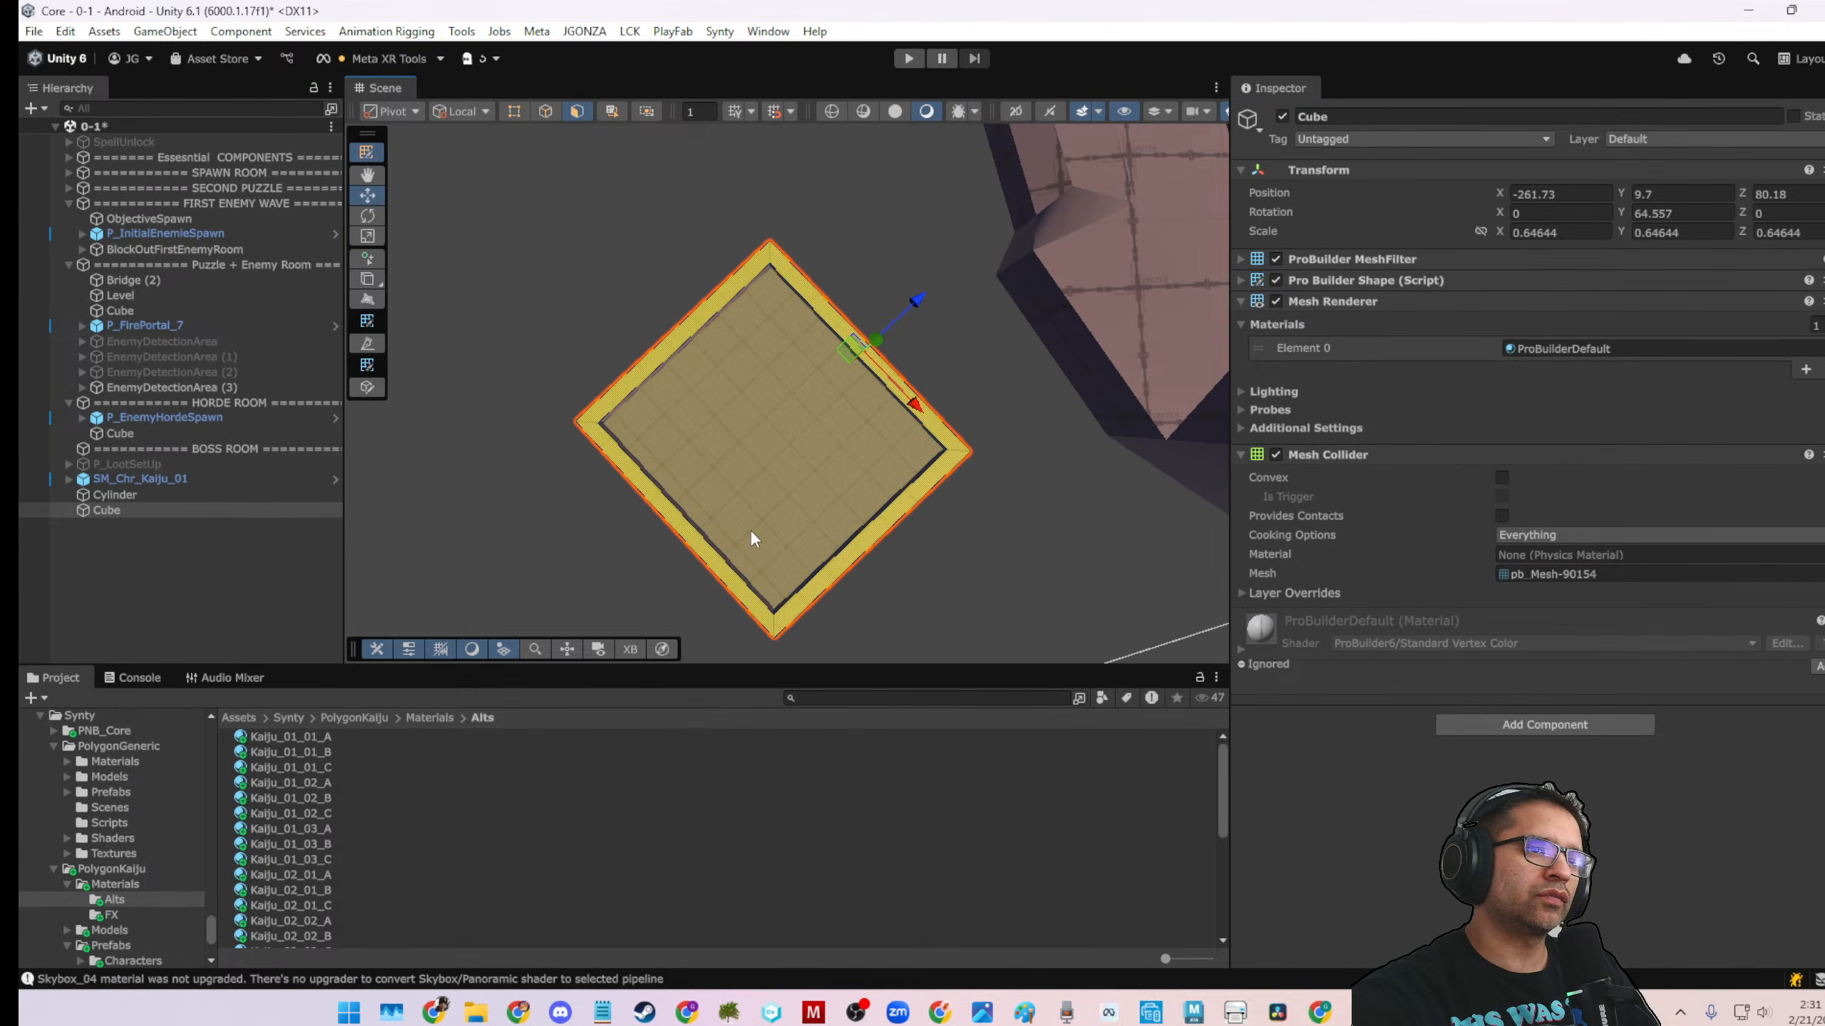
Select the vertices at two opposite corners of the rimmed platform and try scaling them
left_click(517, 115)
left_click_drag(800, 301, 725, 528)
left_click(623, 420)
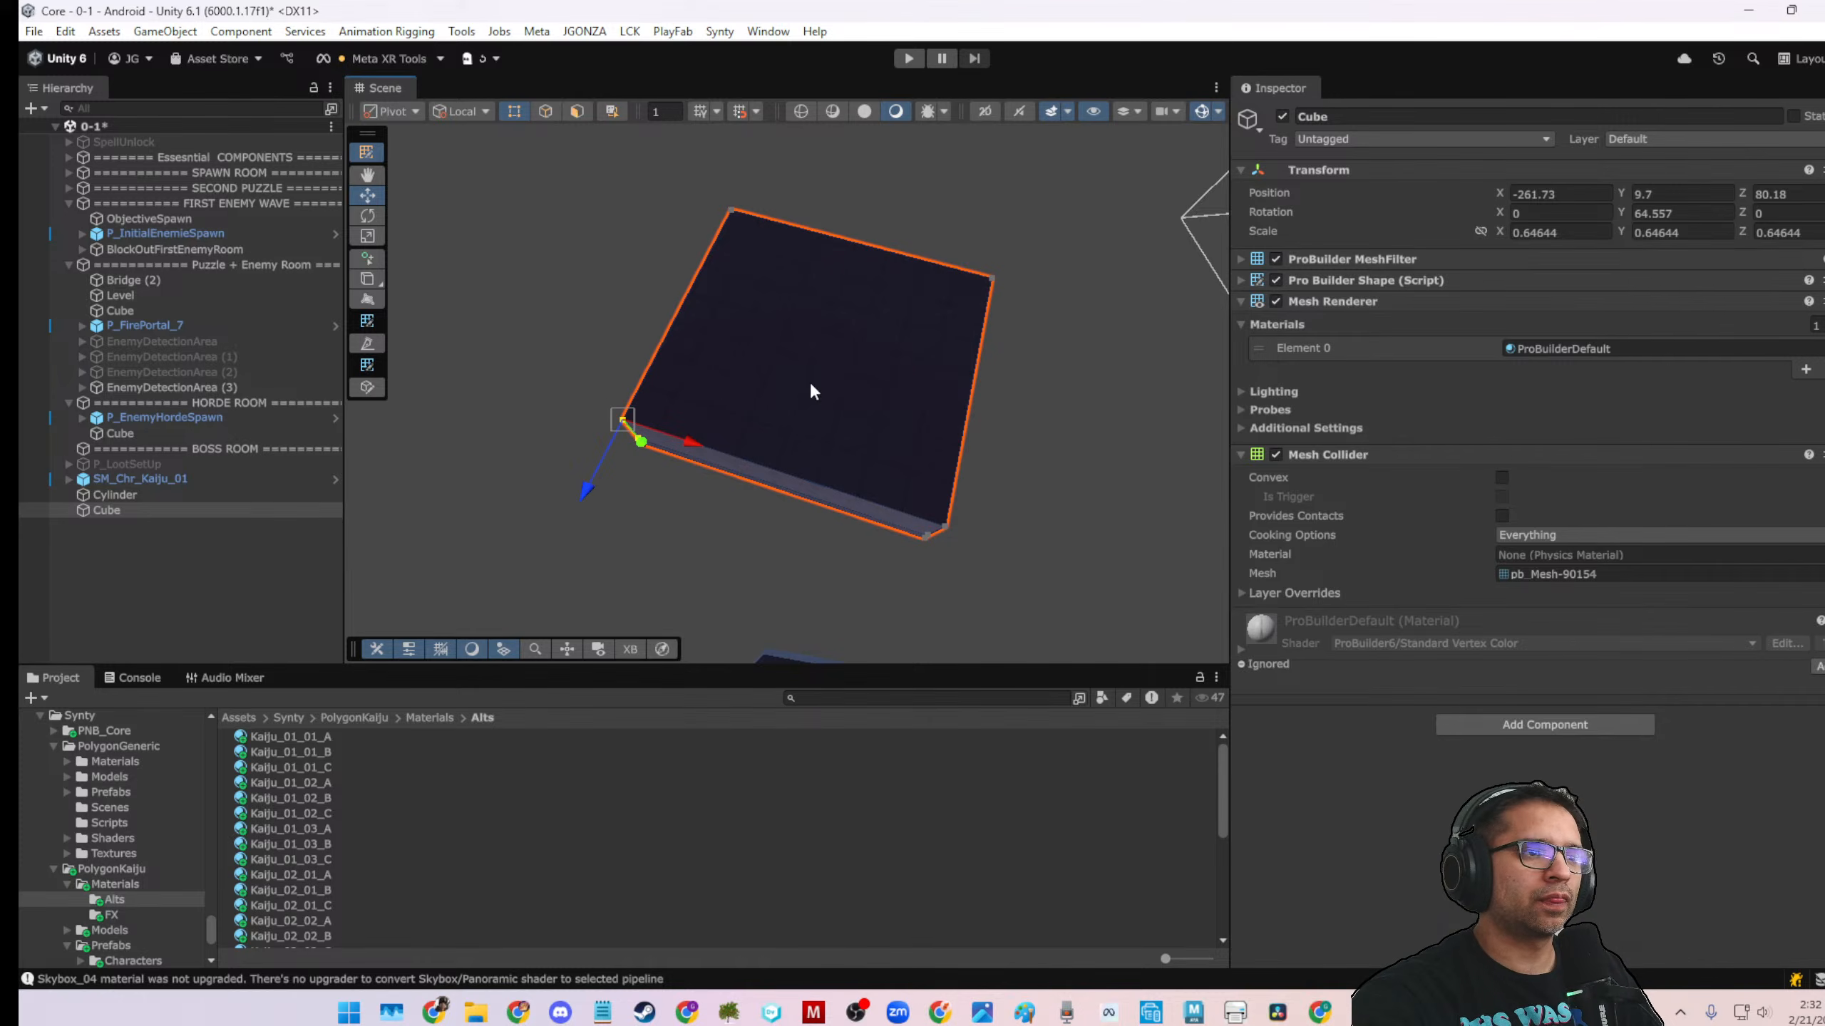
left_click_drag(973, 339, 774, 310, "alt")
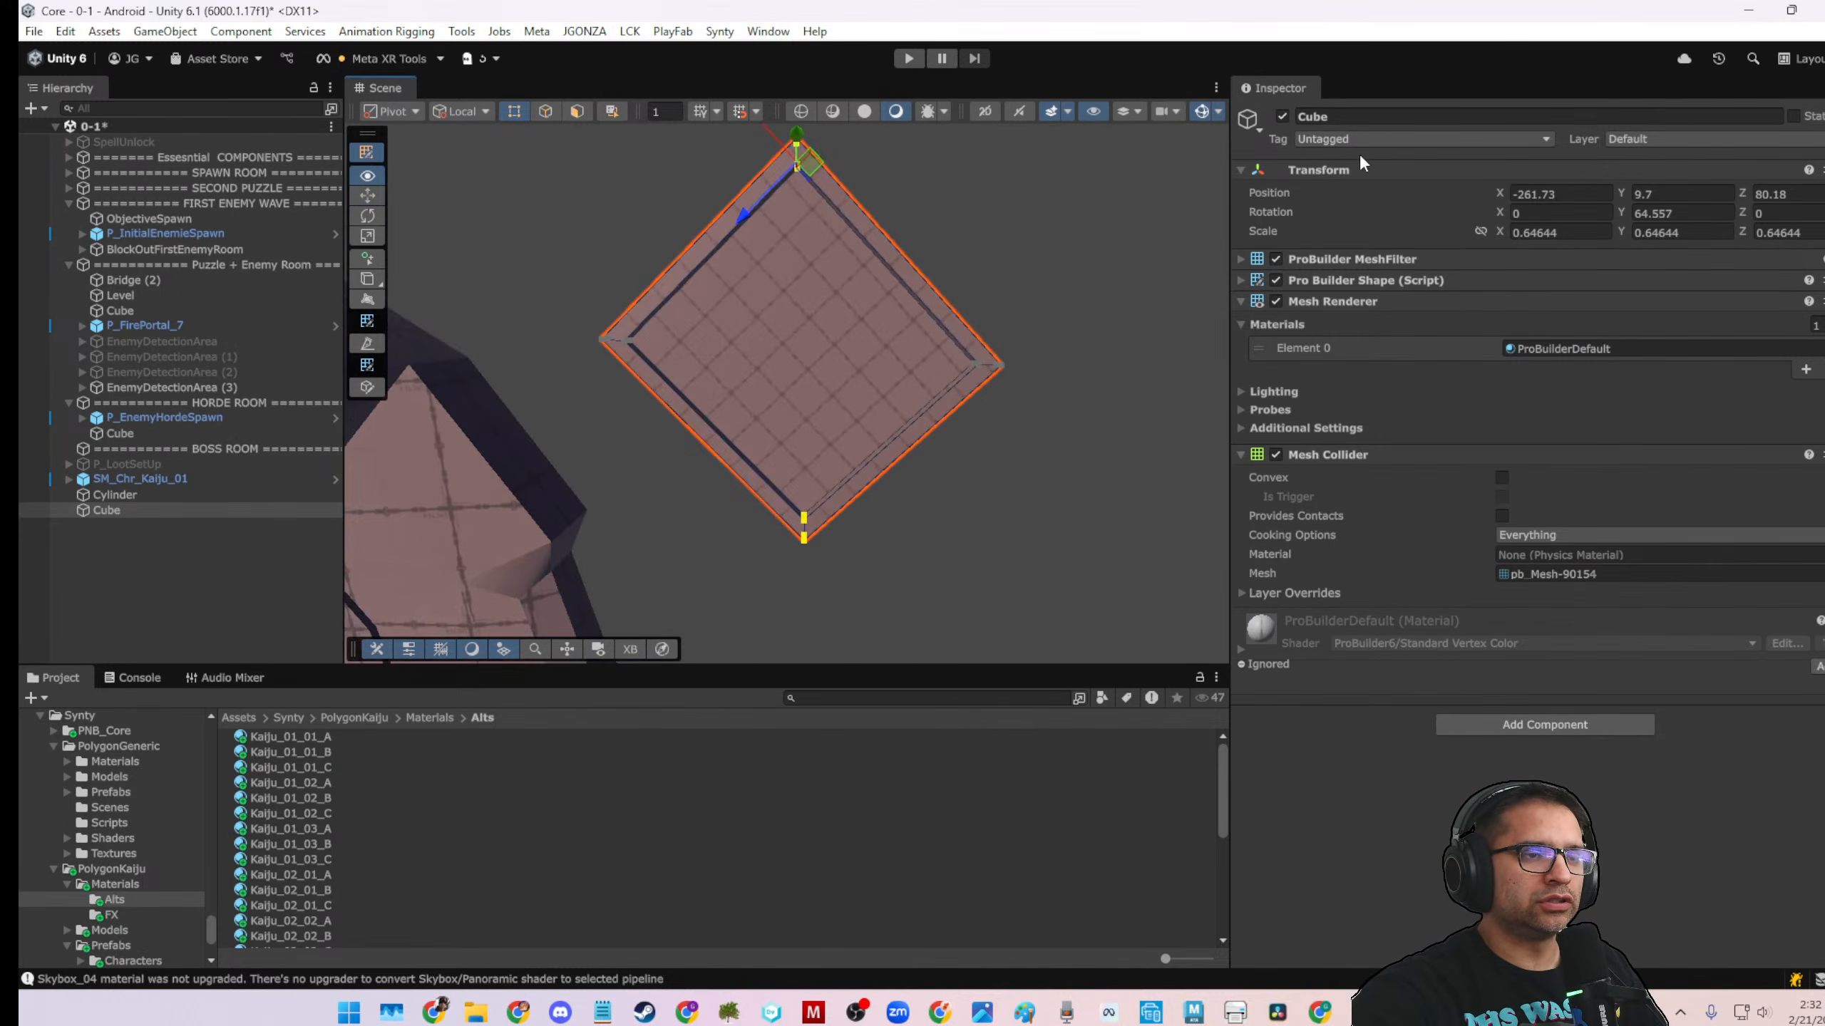
key("r")
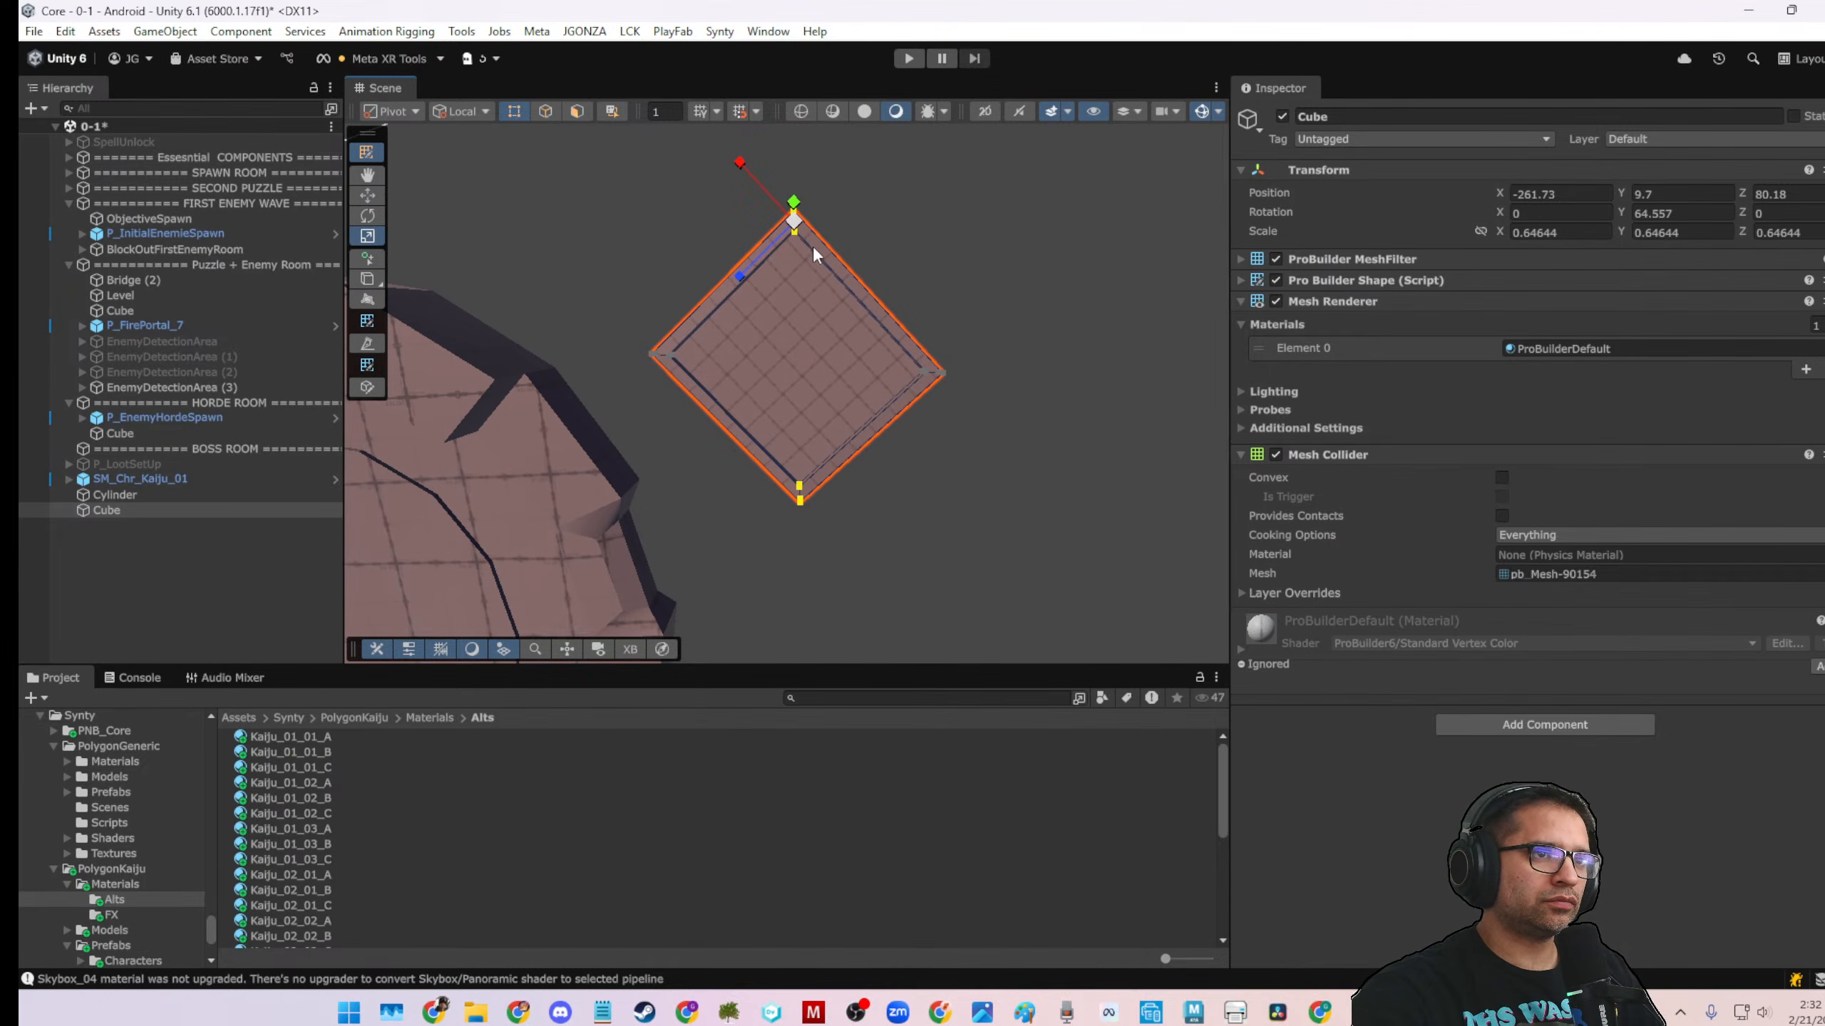
left_click_drag(795, 225, 808, 210)
Set the handle position to Center and scale the selected corner vertices about their common center
left_click(393, 112)
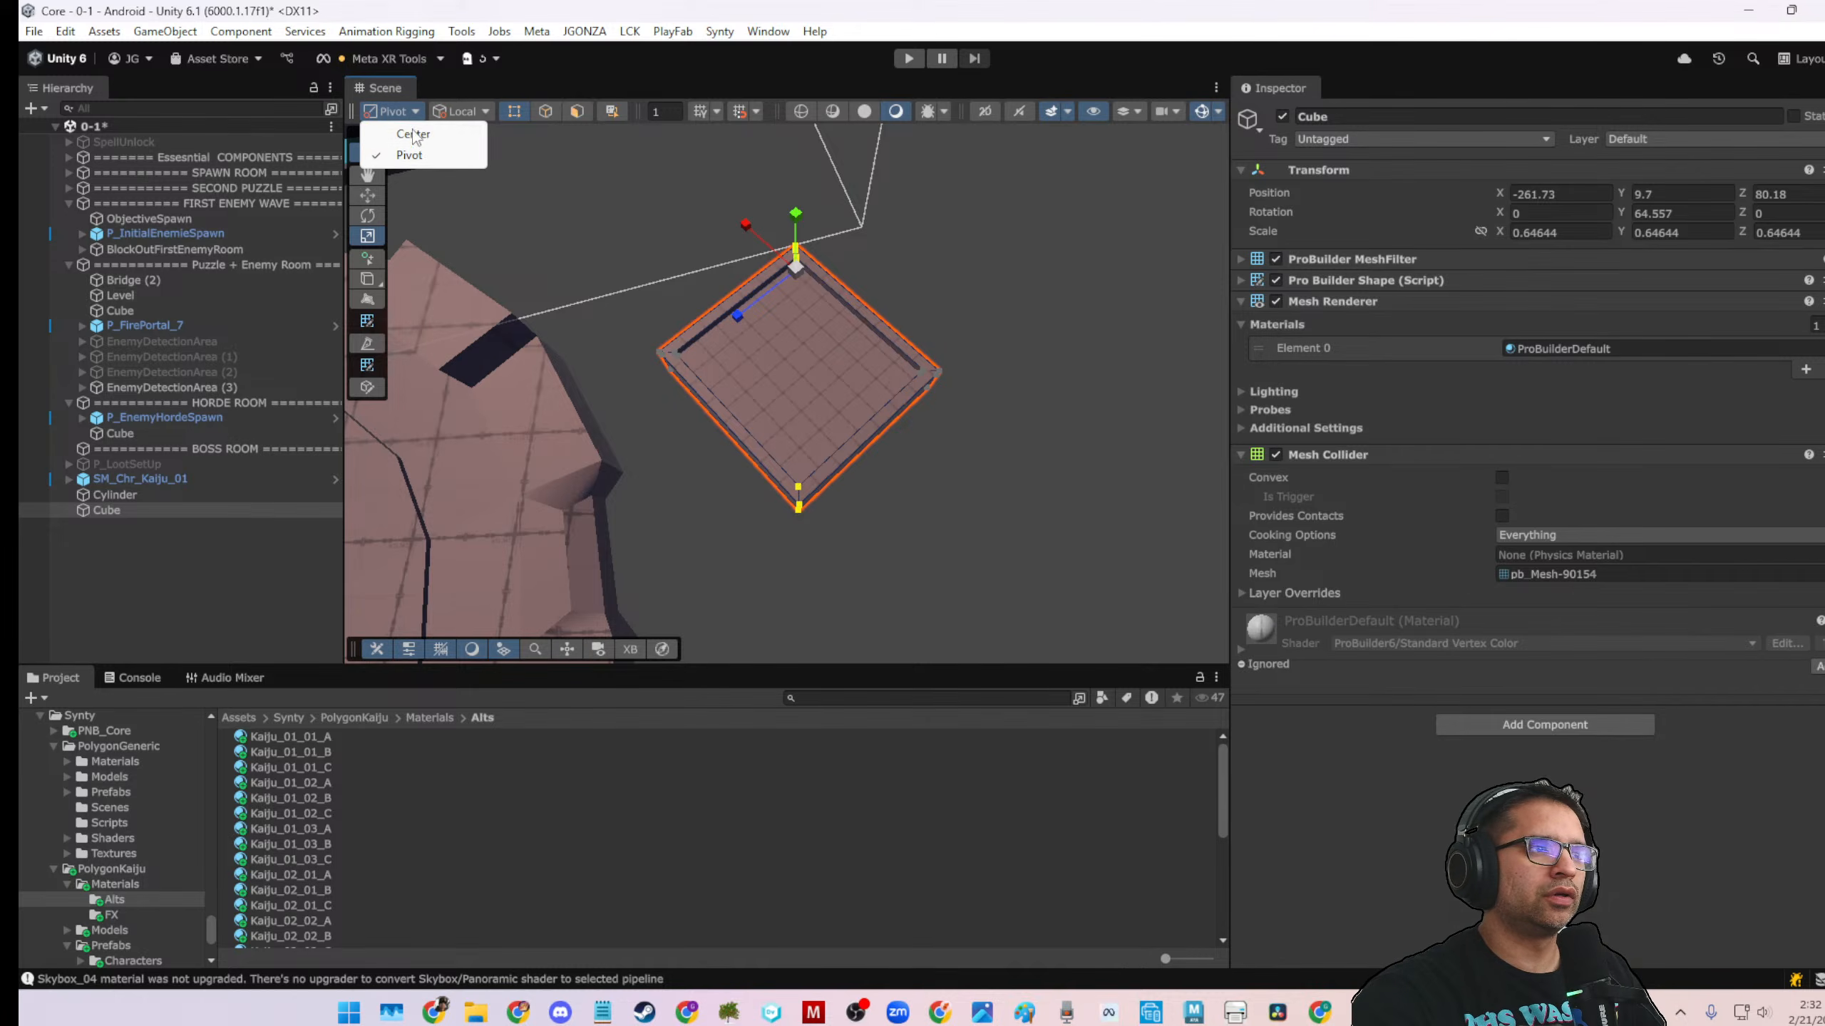
left_click(417, 139)
left_click_drag(800, 372, 472, 279, "alt")
left_click_drag(827, 402, 810, 410)
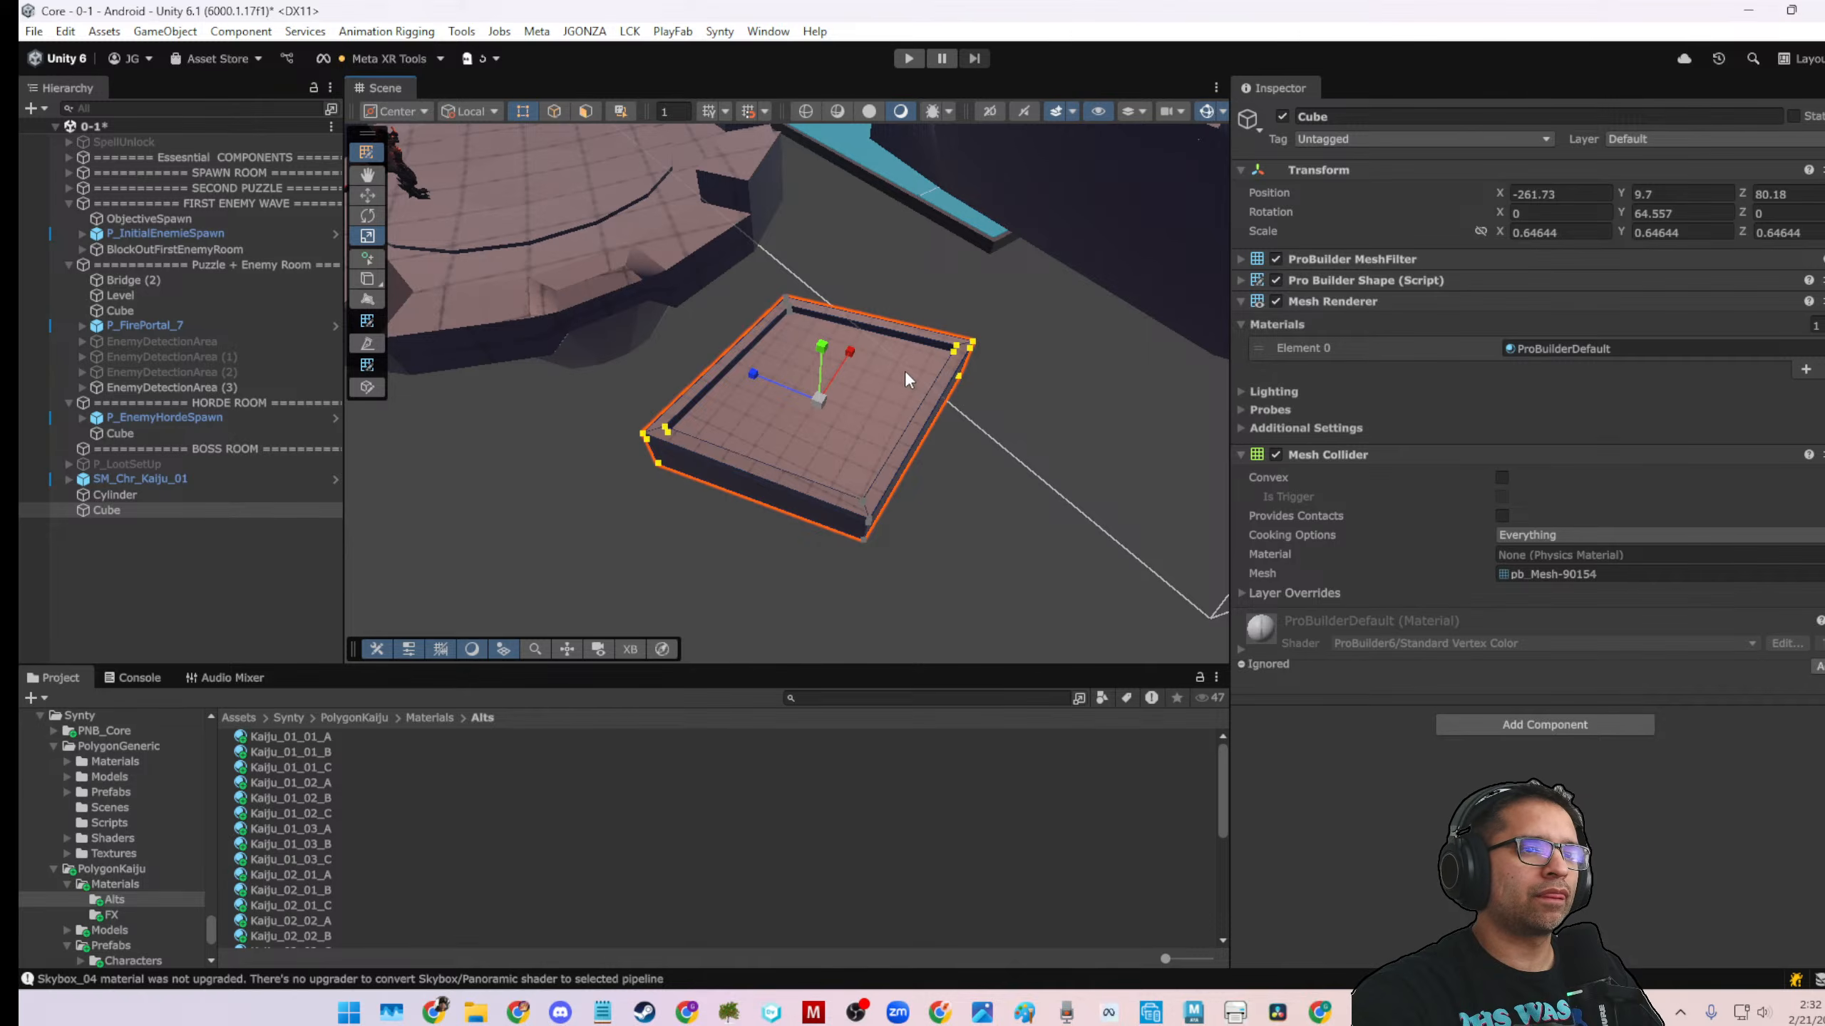
Clear the vertex selection, leave ProBuilder mesh editing and deselect the platform
right_click(905, 371)
left_click(751, 333)
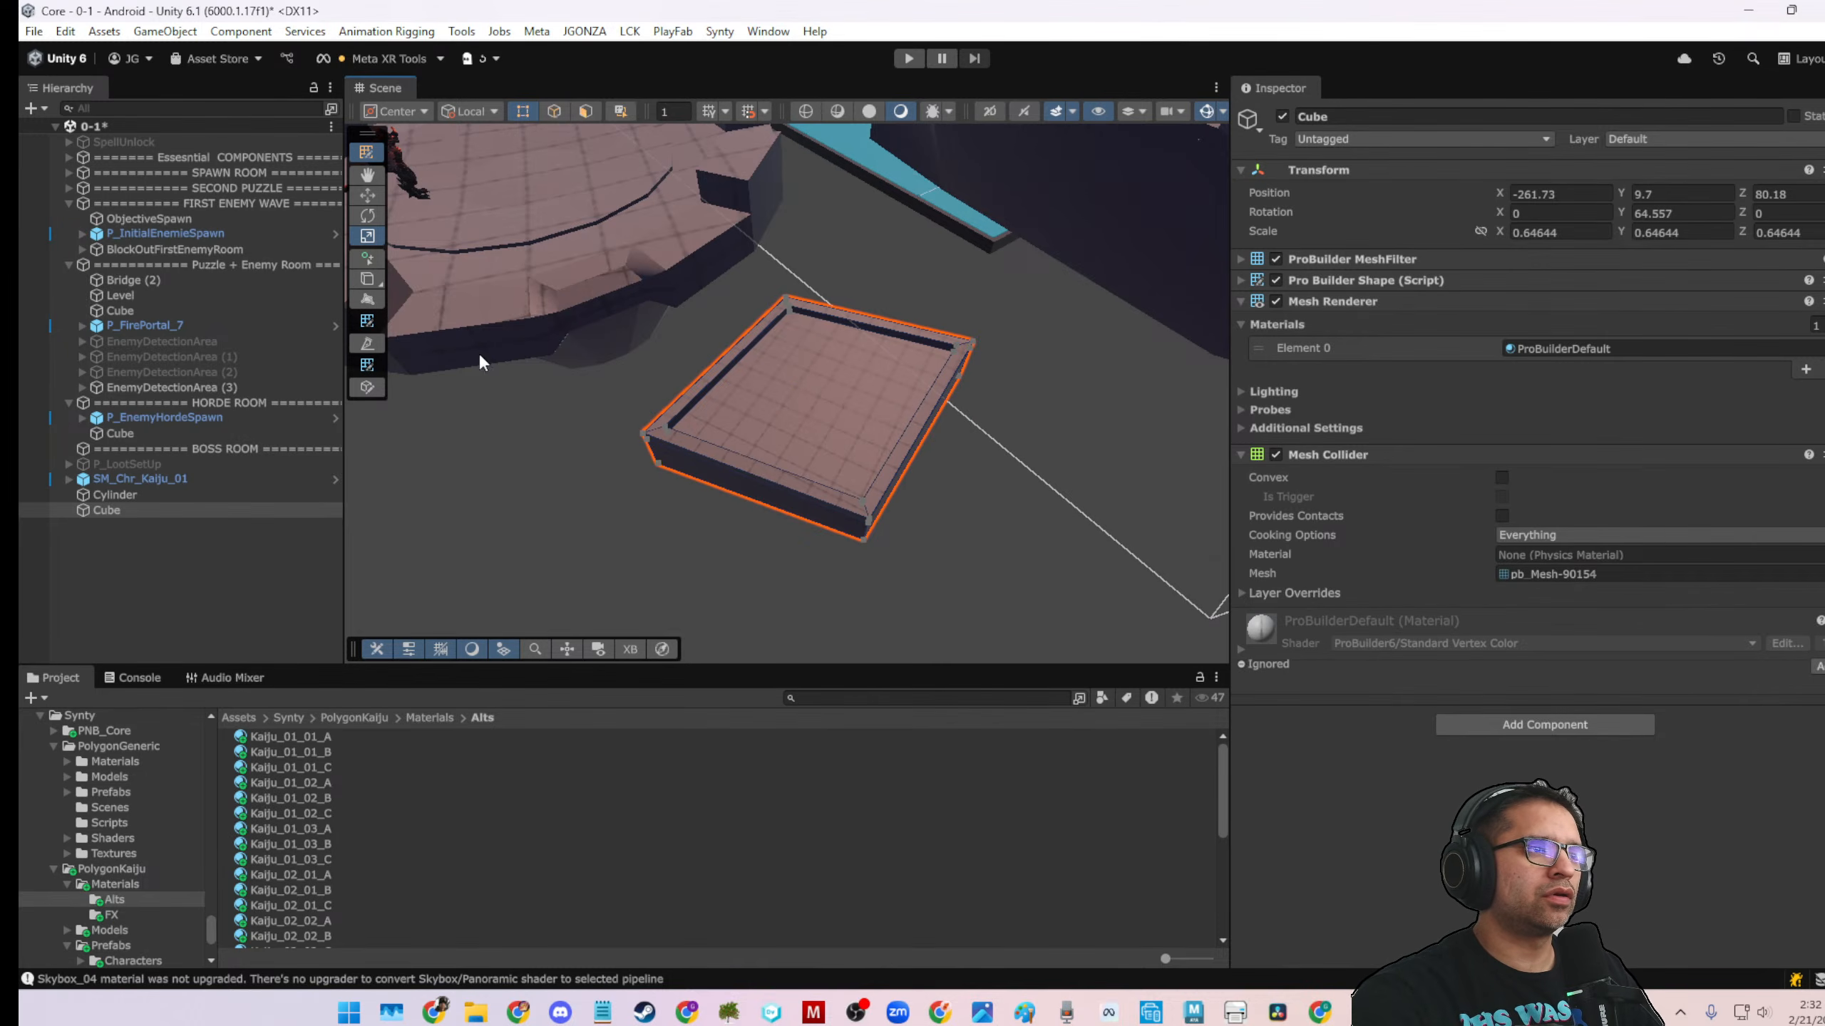
left_click(374, 151)
left_click(642, 375)
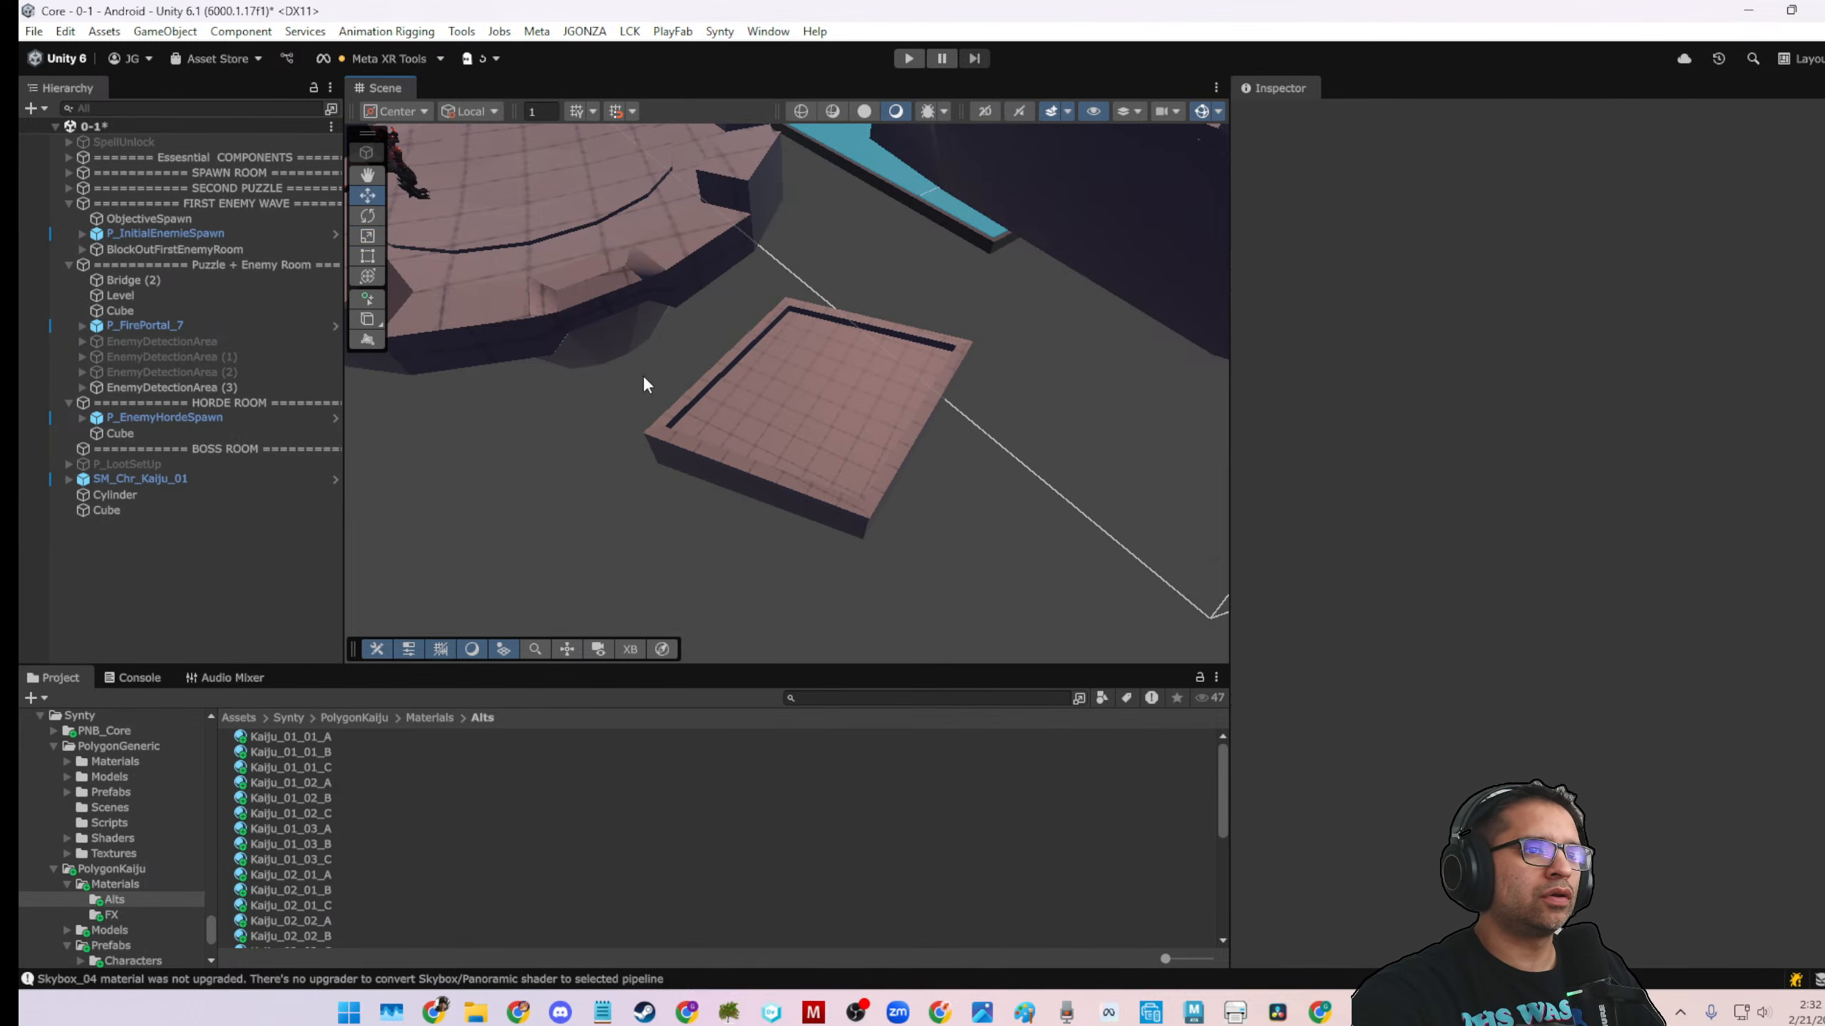
Select the rimmed platform and move it into the gap between the round arena's edge and the room opening
left_click(761, 418)
scroll(858, 471, "down", 3)
left_click_drag(861, 474, 603, 348, "alt")
middle_click_drag(920, 331, 708, 270)
left_click_drag(707, 287, 701, 371, "alt")
scroll(701, 371, "down", 3)
middle_click_drag(747, 364, 805, 351)
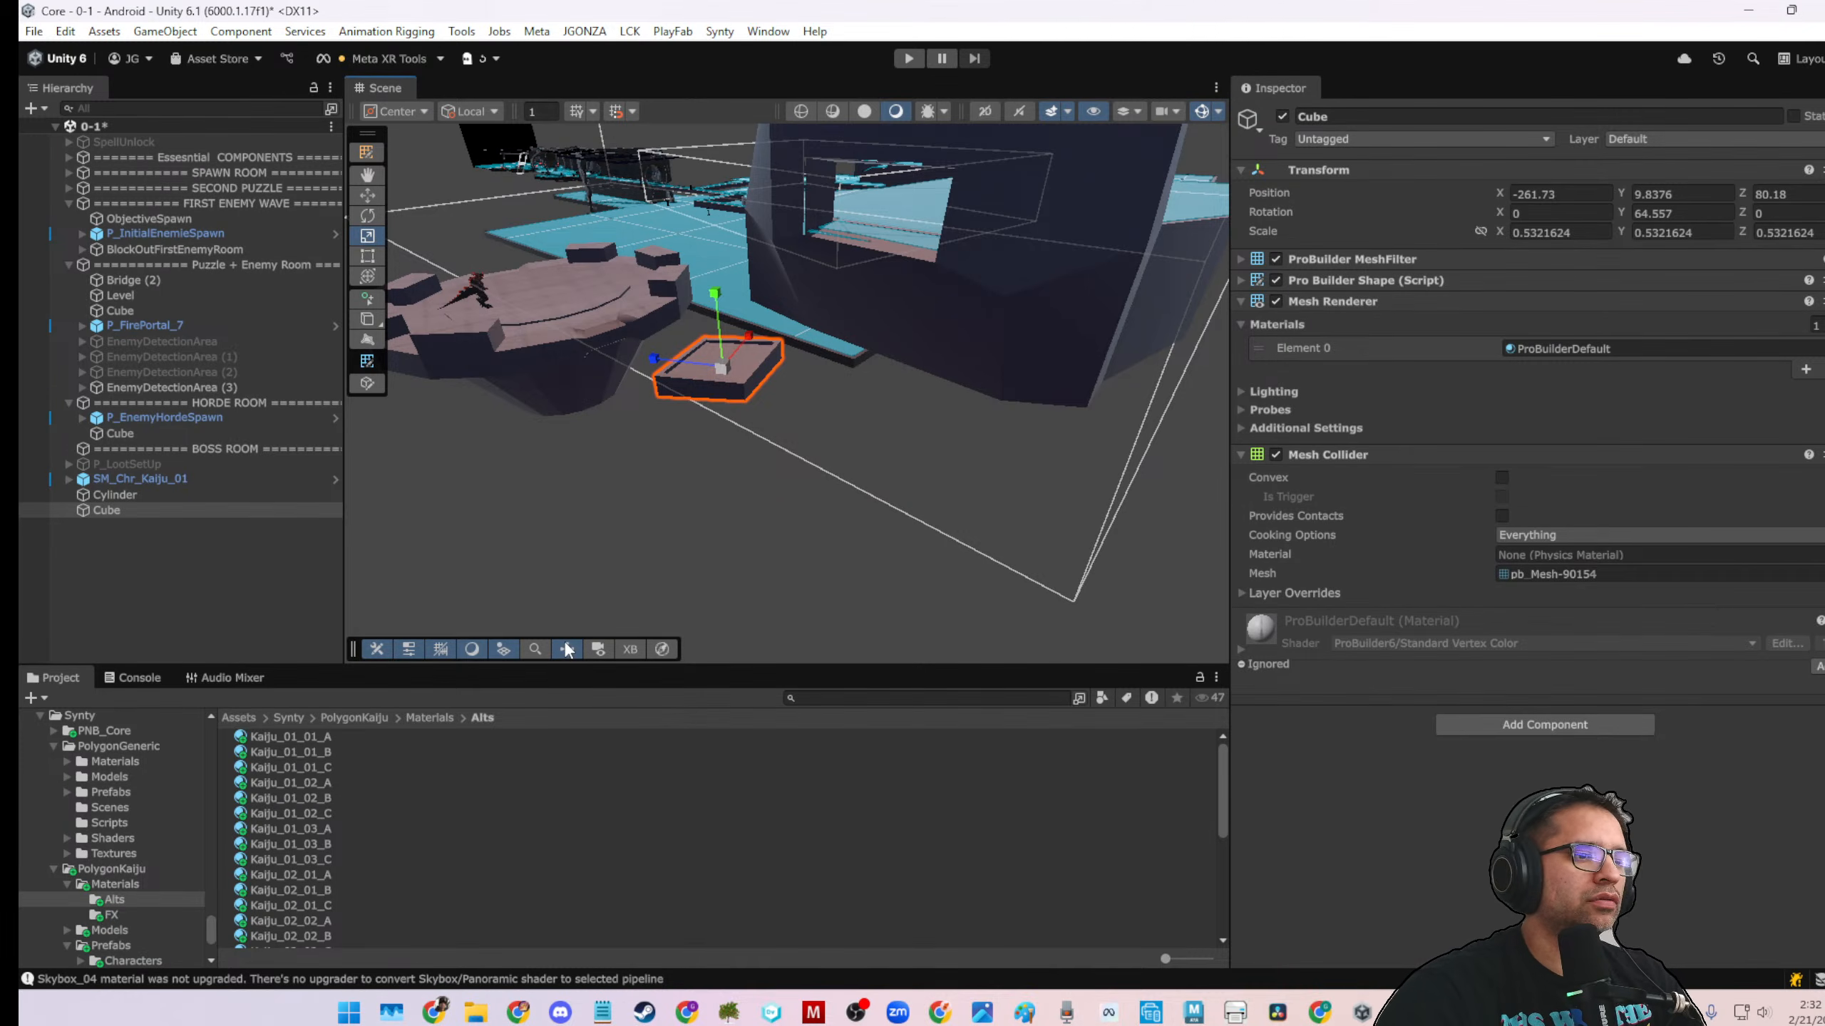
mouse_move(1198, 137)
left_click(1178, 221)
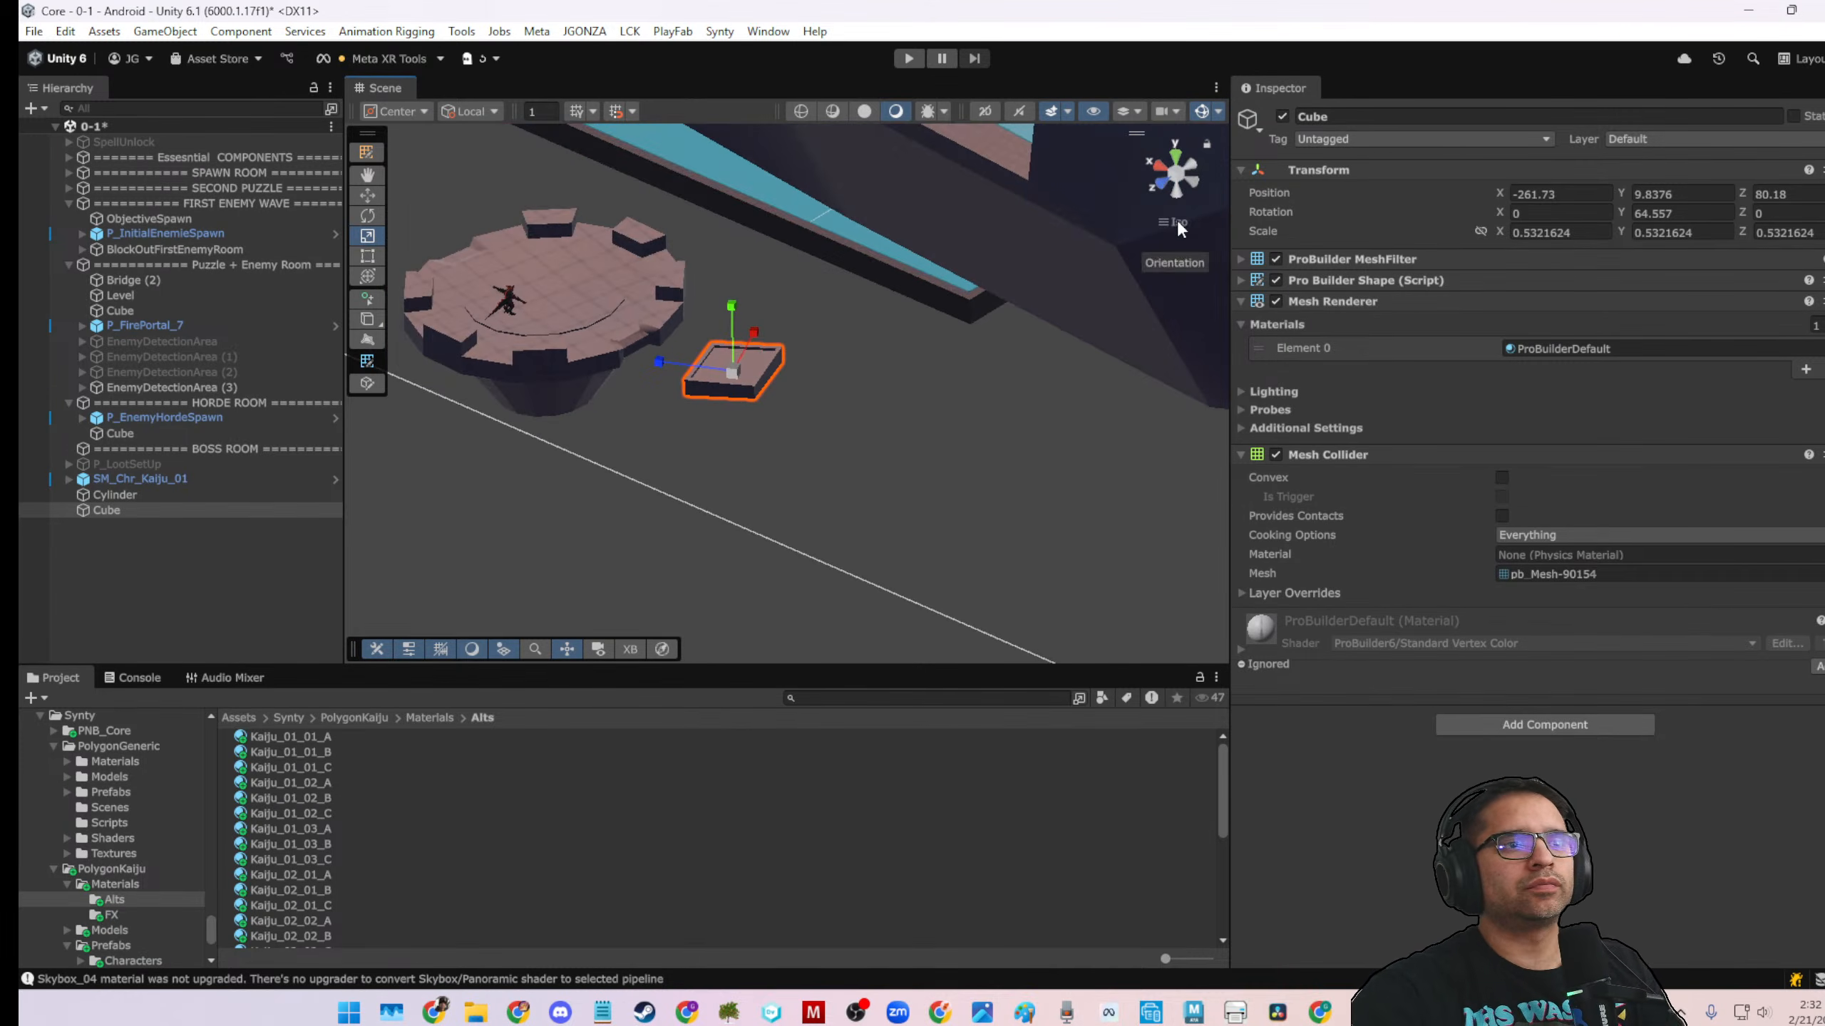
left_click(1172, 222)
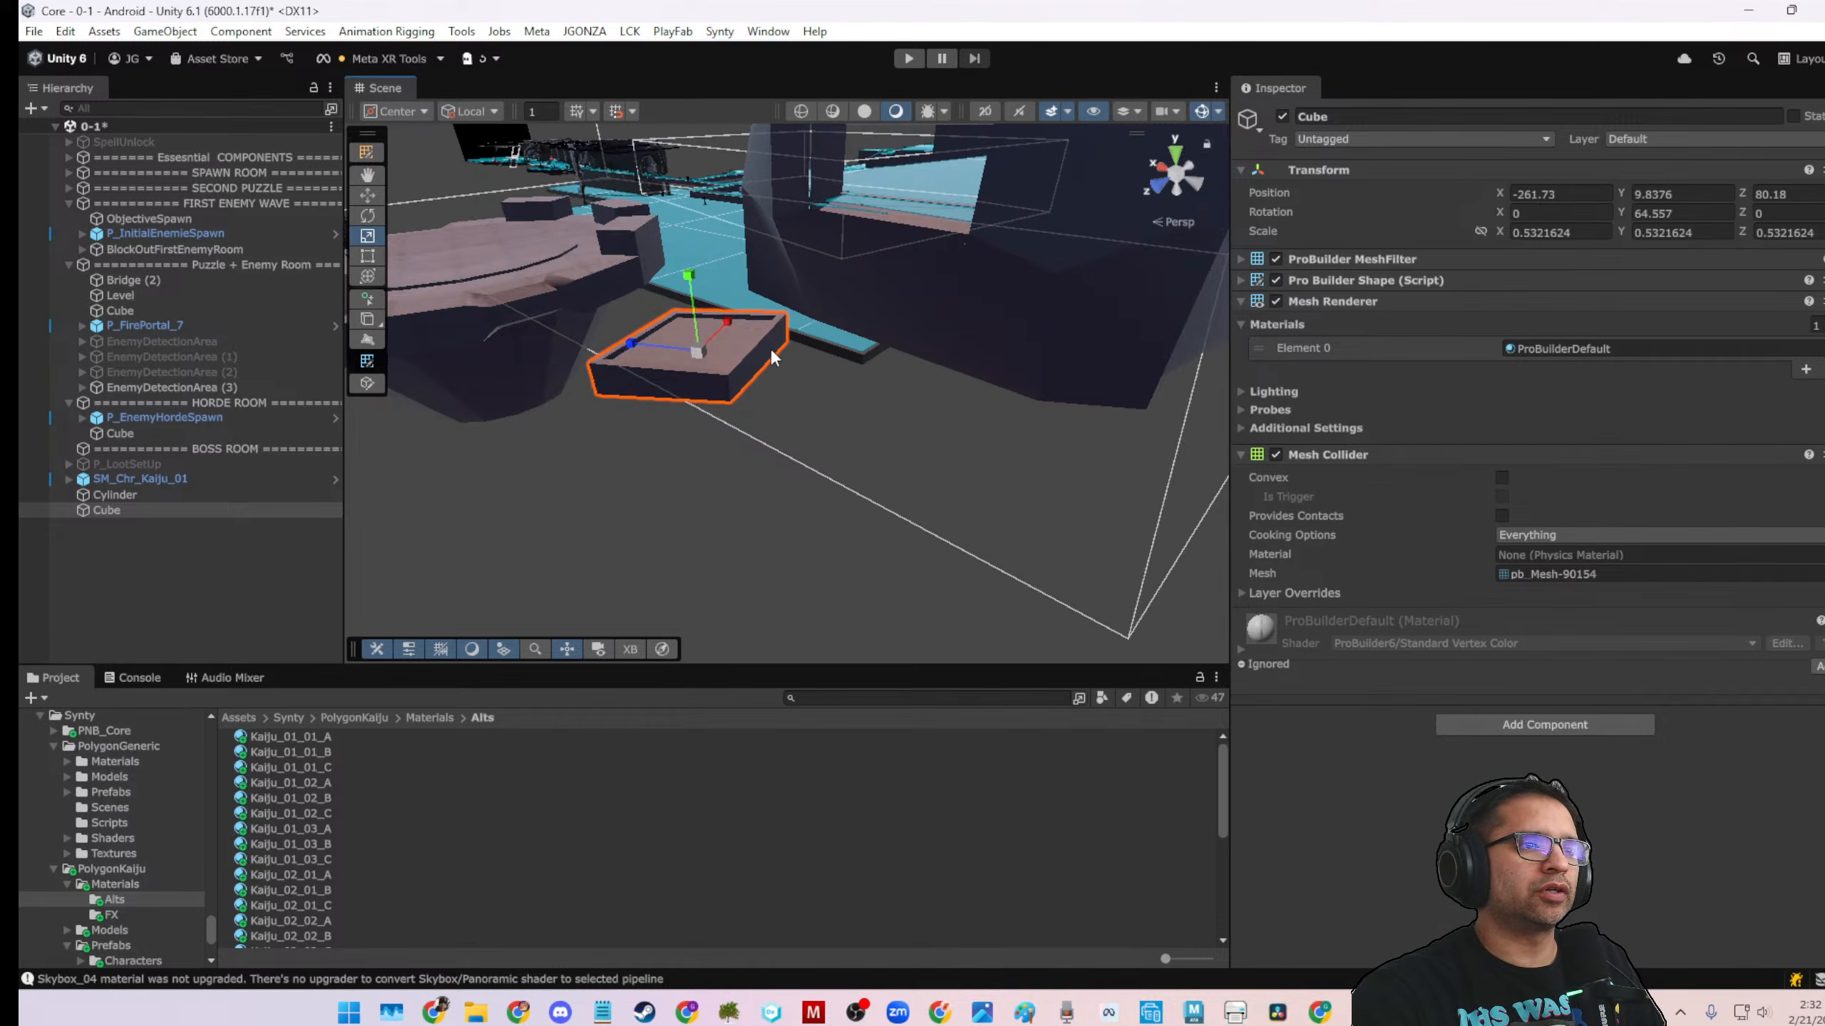
key("w")
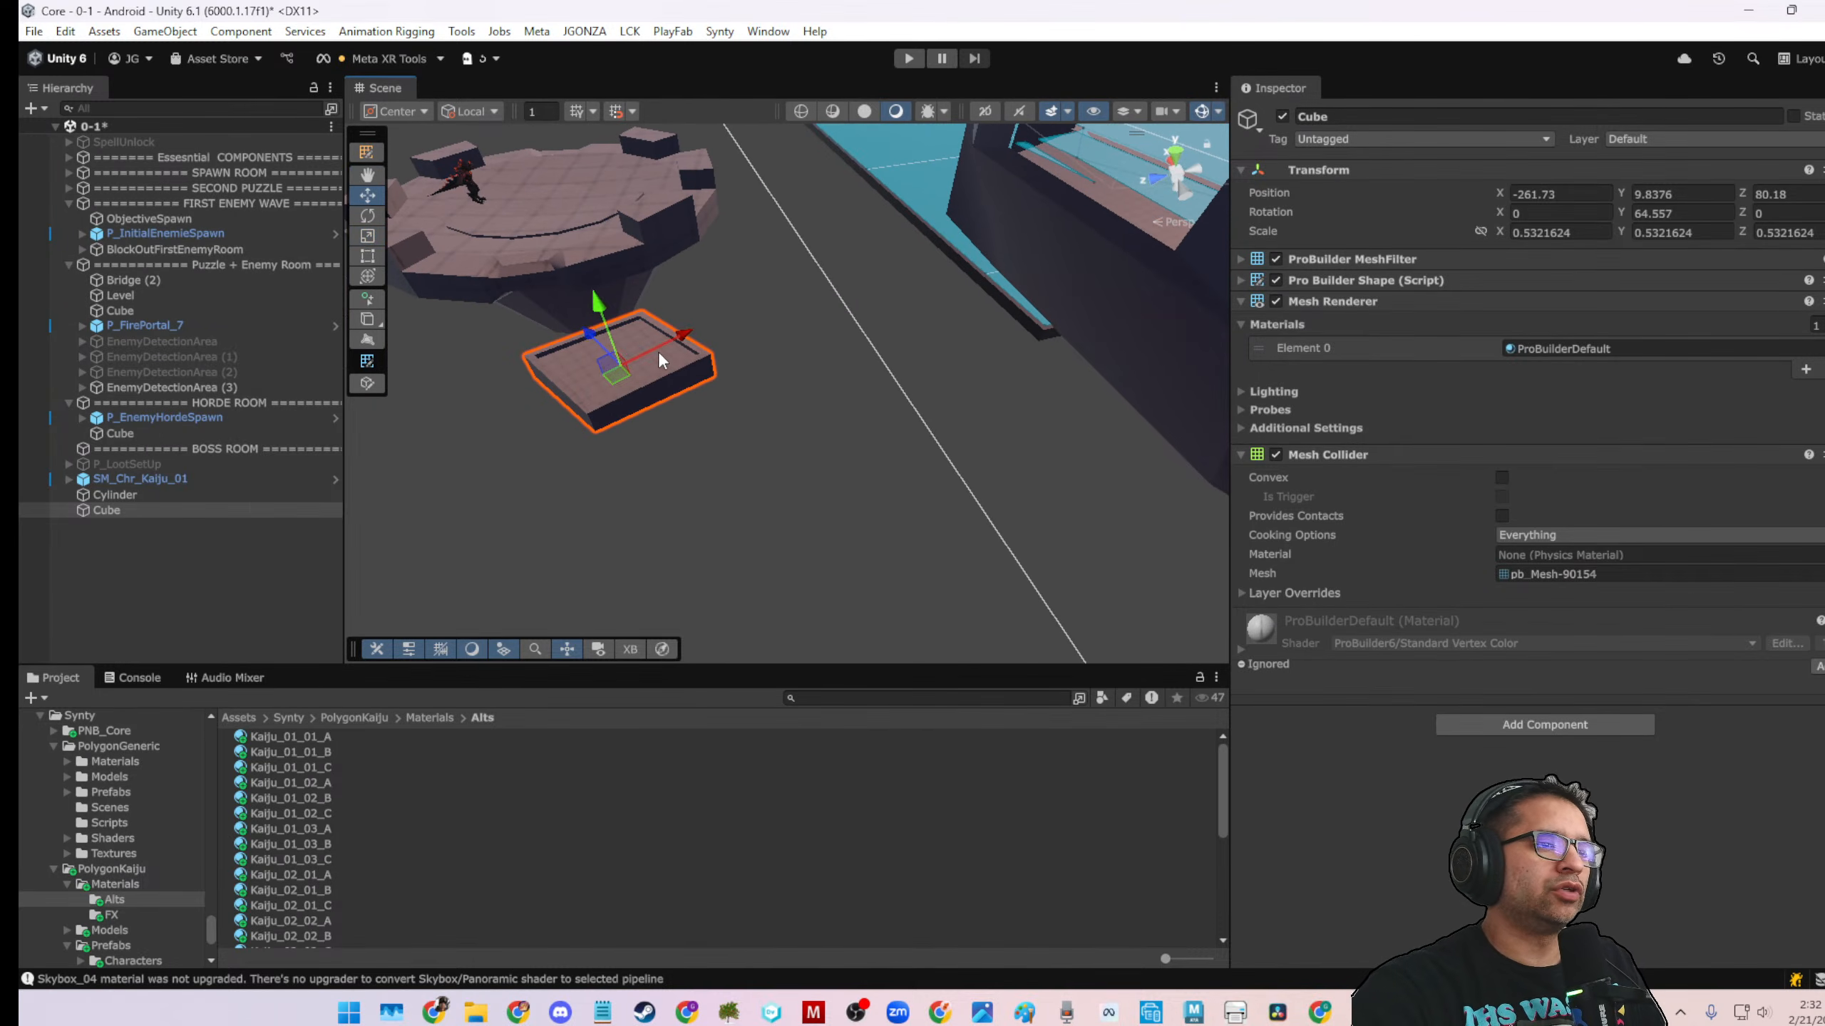
left_click_drag(659, 351, 981, 333)
left_click_drag(724, 337, 677, 362)
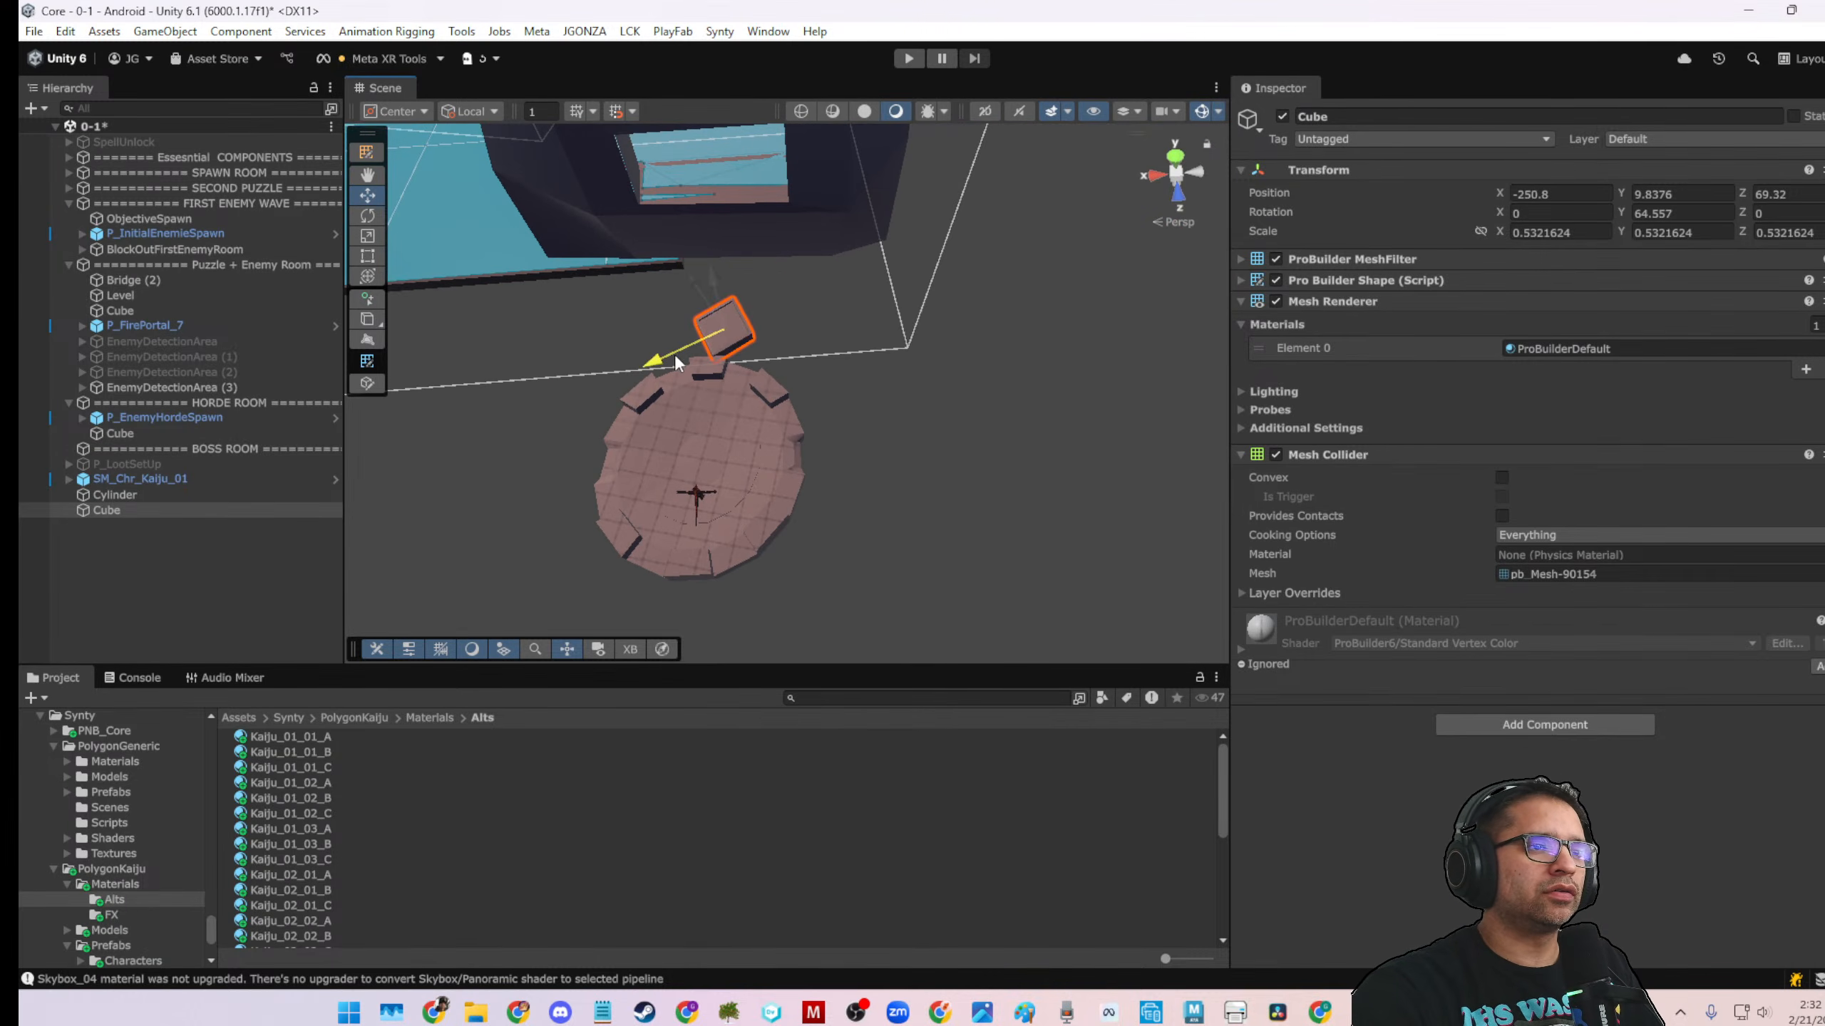
Duplicate the platform three times, placing one copy at each side of the round arena and one closer to the room
key("ctrl+d")
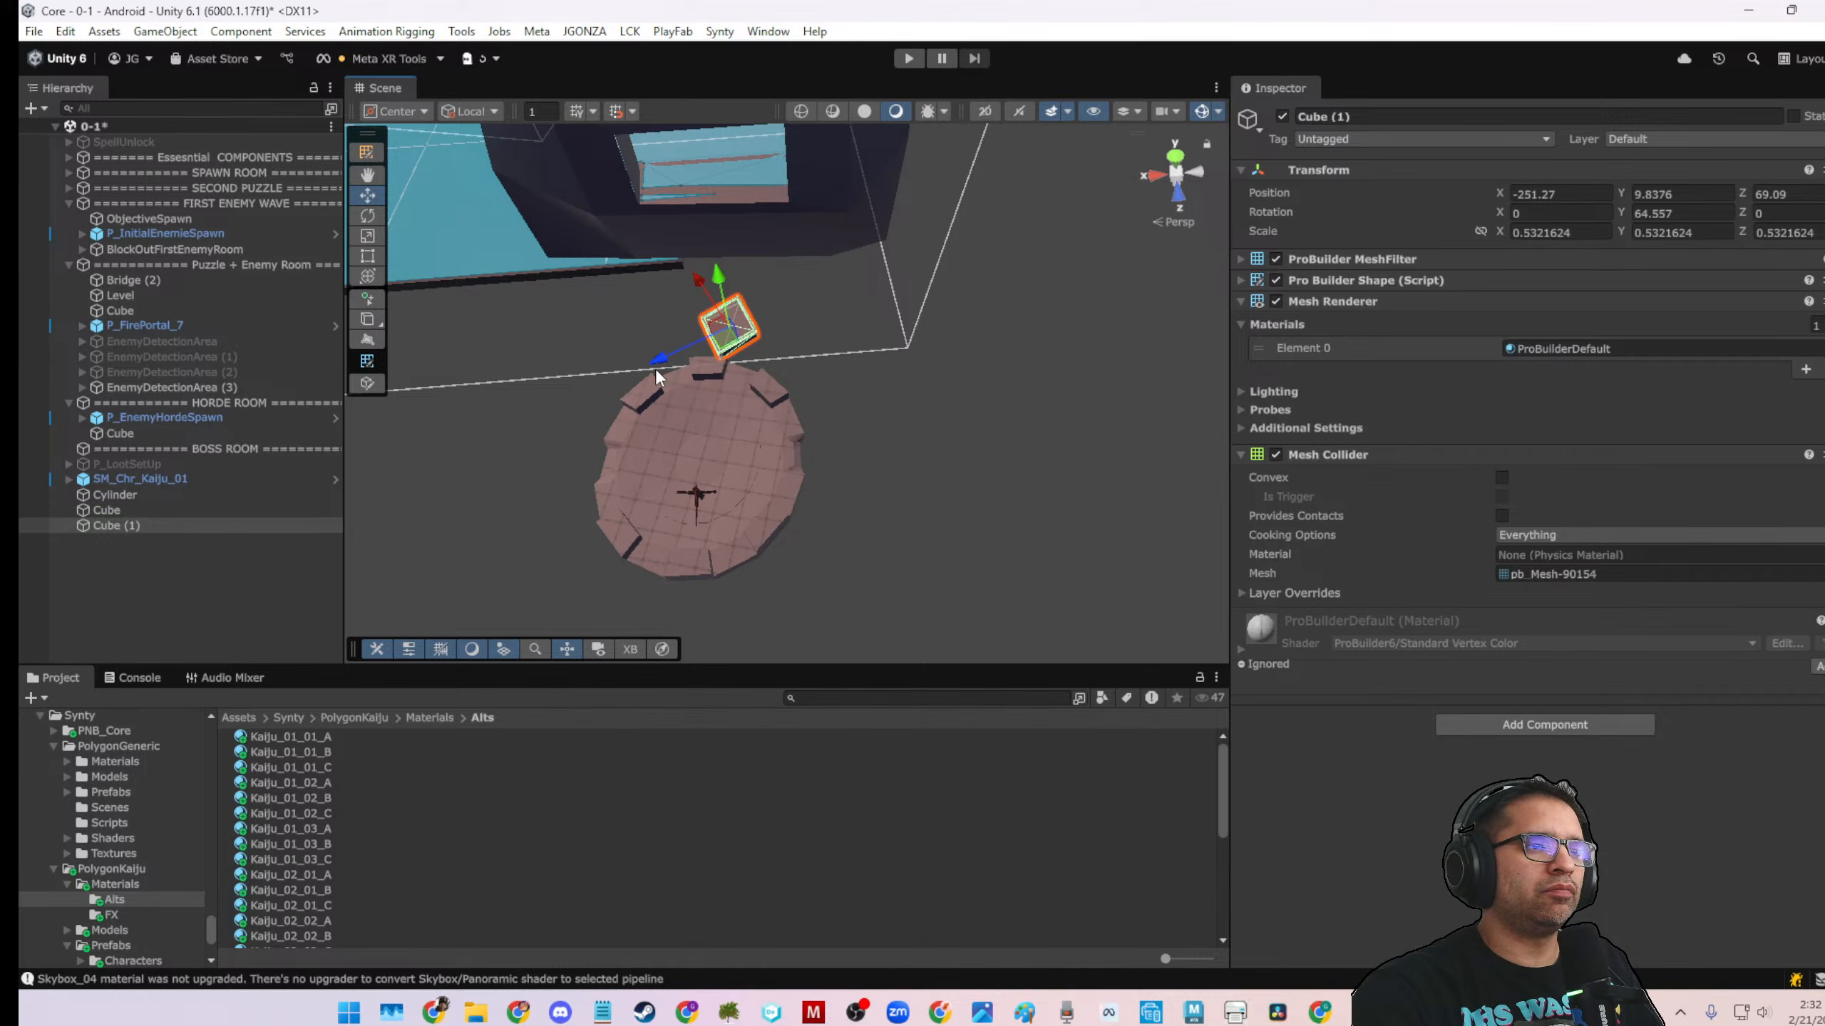
left_click_drag(701, 294, 632, 282)
key("ctrl+d")
key("ctrl+d")
left_click(182, 530)
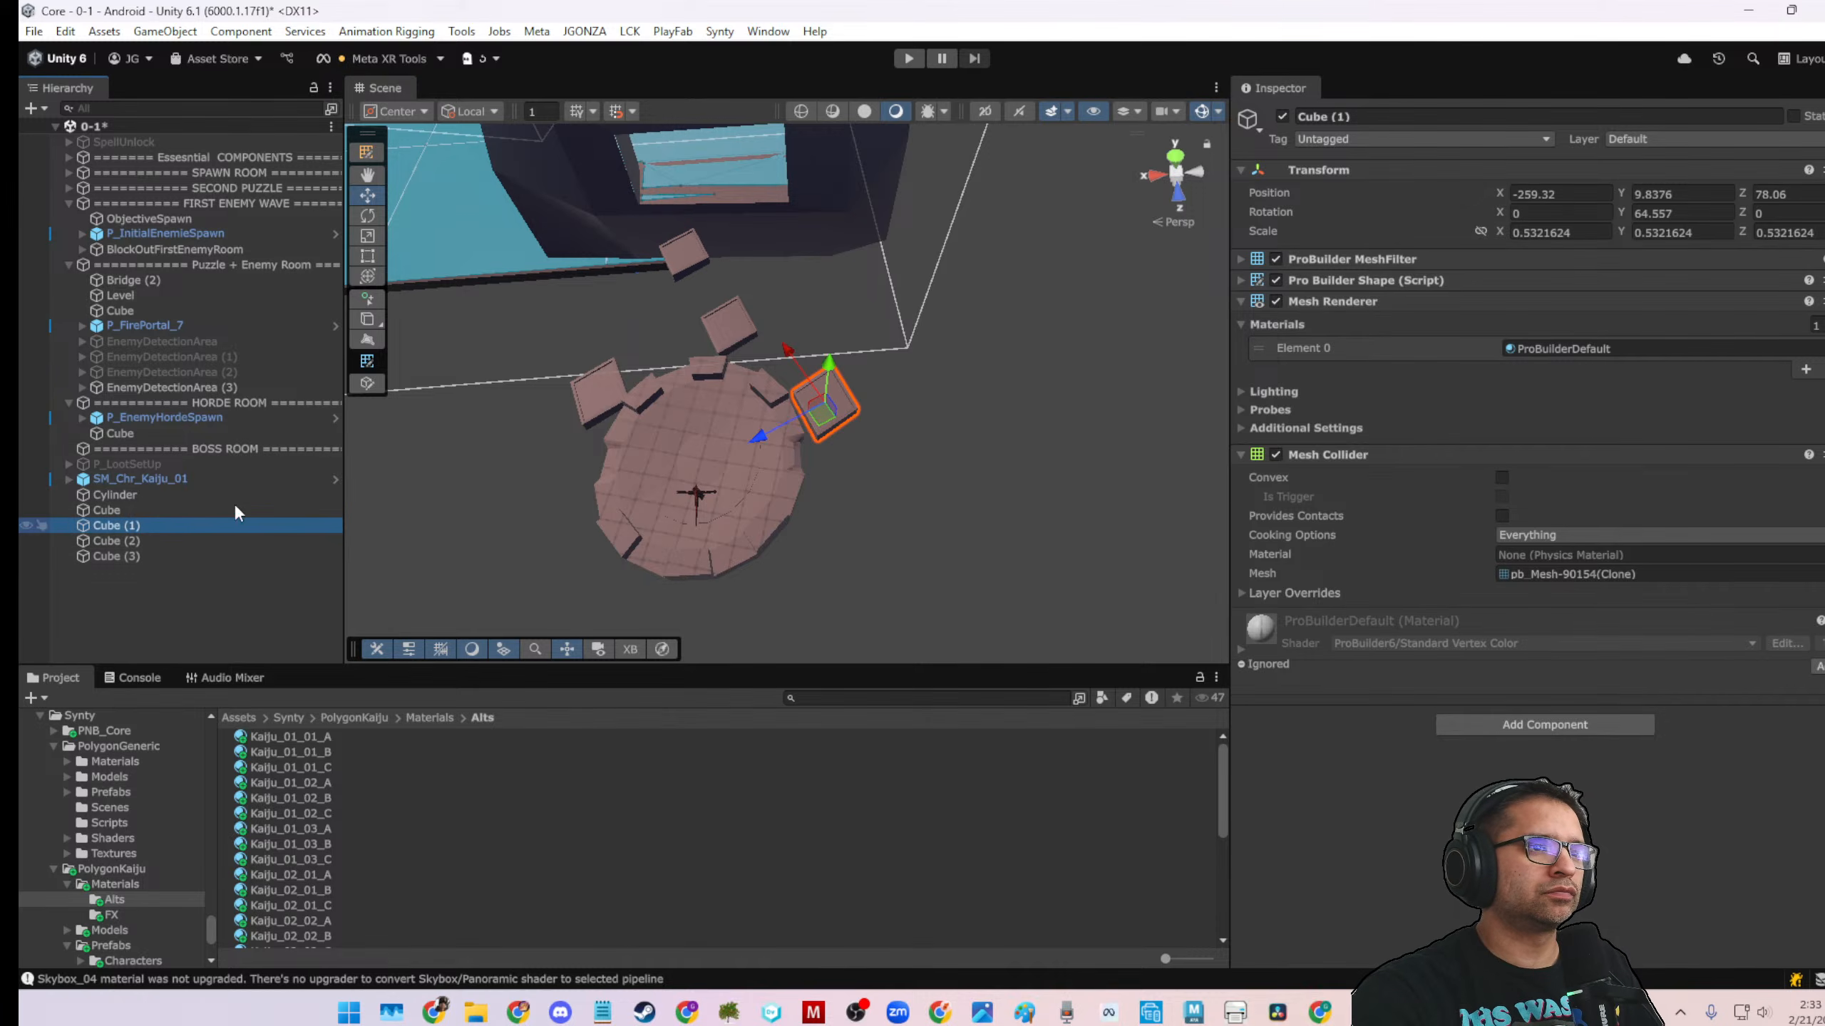
Shift the middle platform sideways and duplicate it twice, placing one copy opposite it and the other beside the platform nearest the room
left_click(722, 329)
left_click_drag(721, 322, 713, 358)
key("ctrl+d")
key("ctrl+d")
left_click(743, 263)
key("ctrl+z")
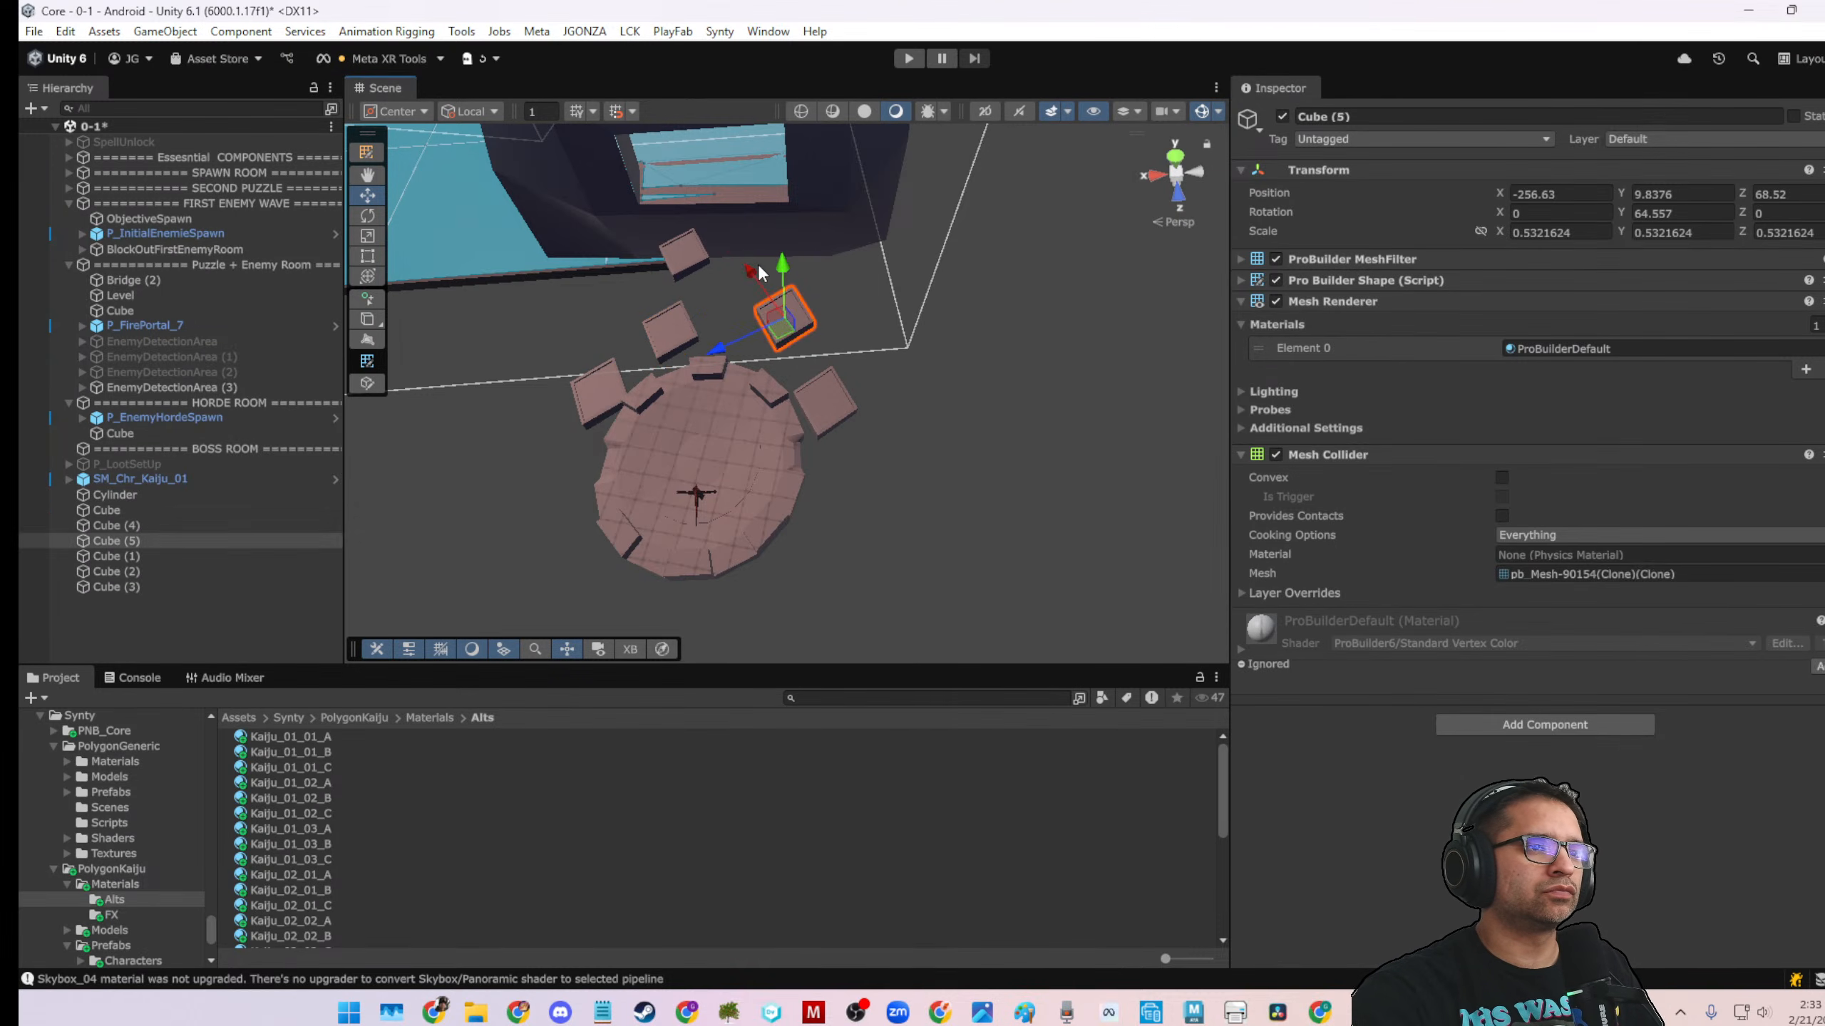
left_click(760, 264)
key("ctrl+z")
left_click_drag(754, 275, 699, 220)
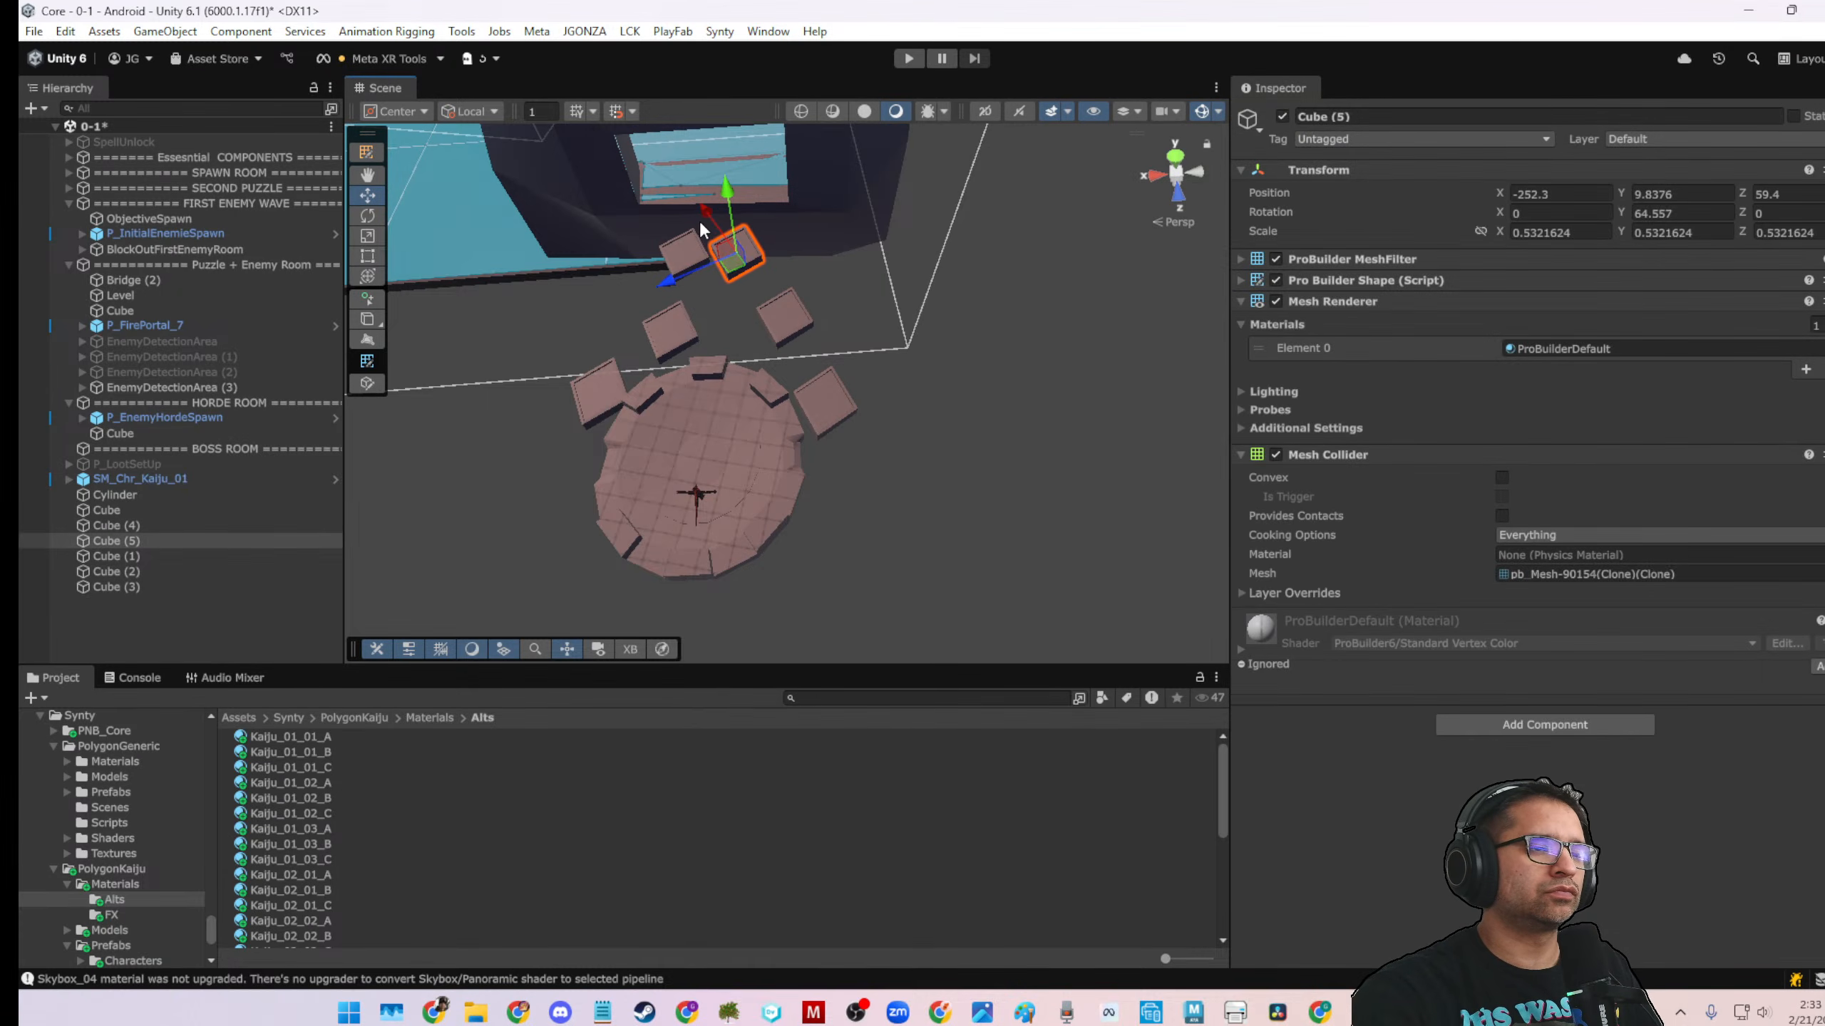
Delete the older of the two adjacent platforms nearest the room and move the remaining one toward the center of the path
left_click(689, 262)
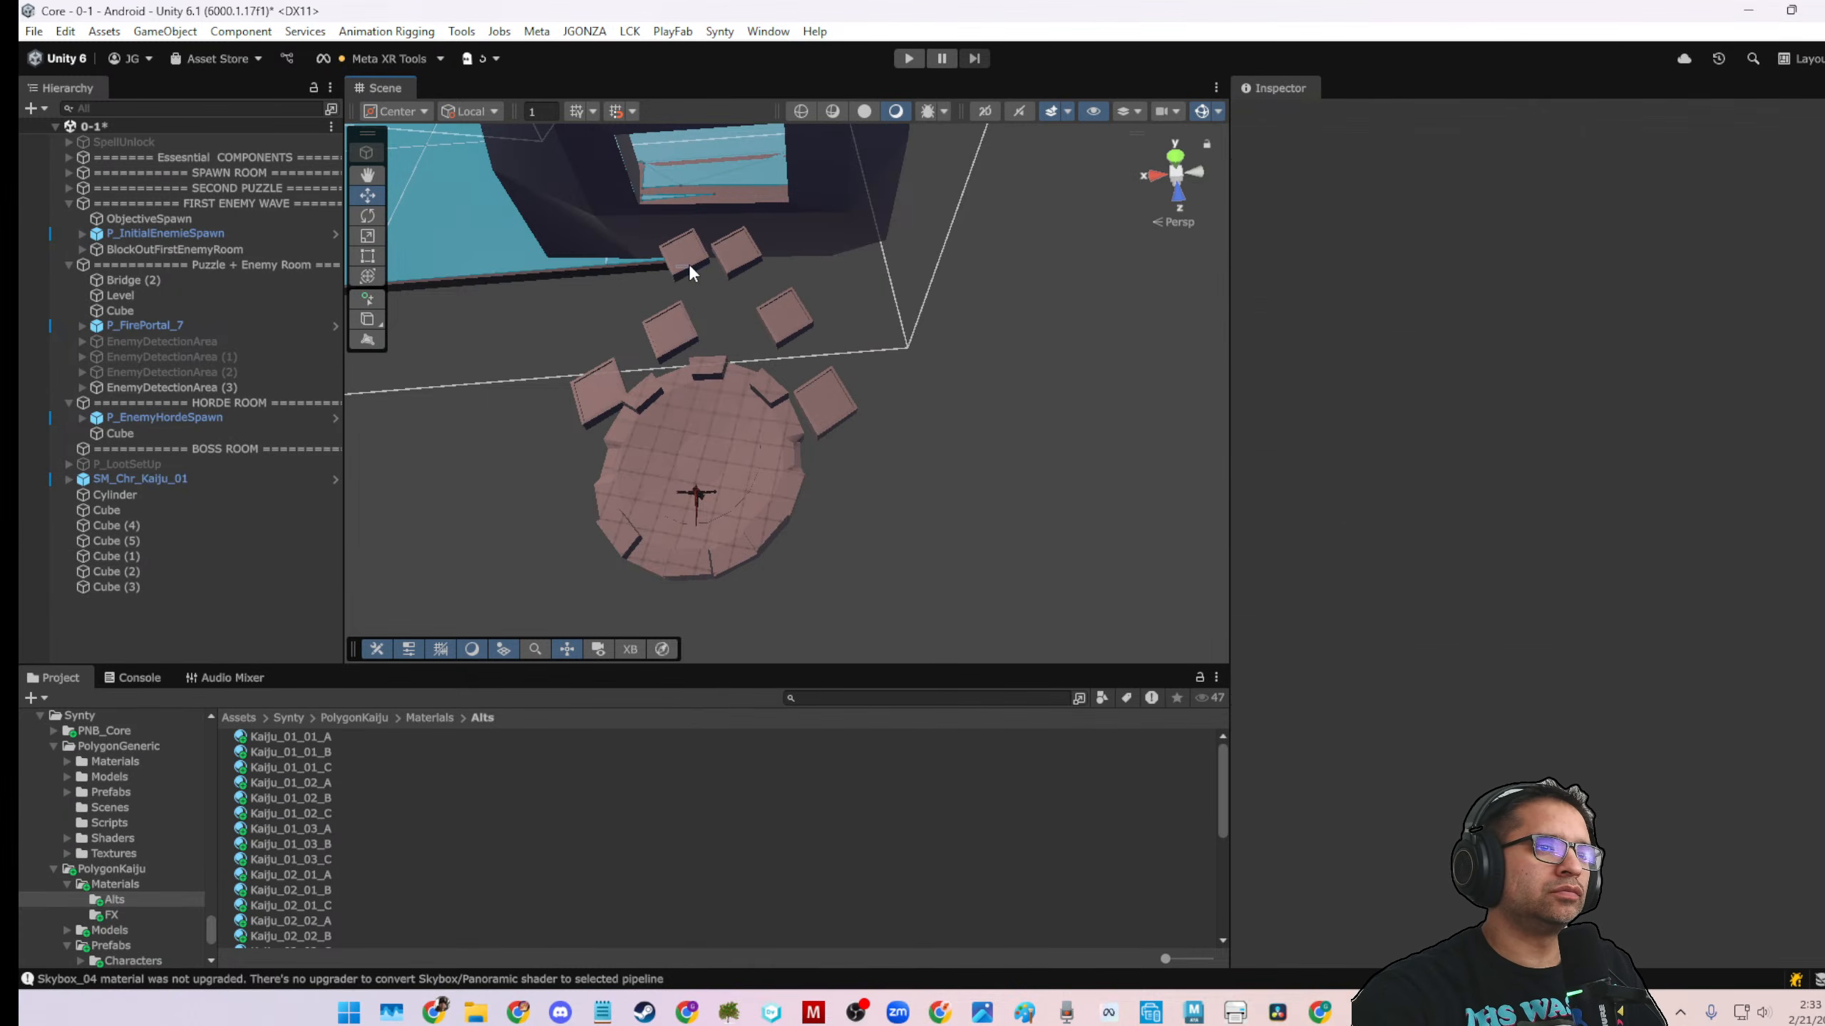
left_click(712, 258)
left_click_drag(708, 270, 696, 280)
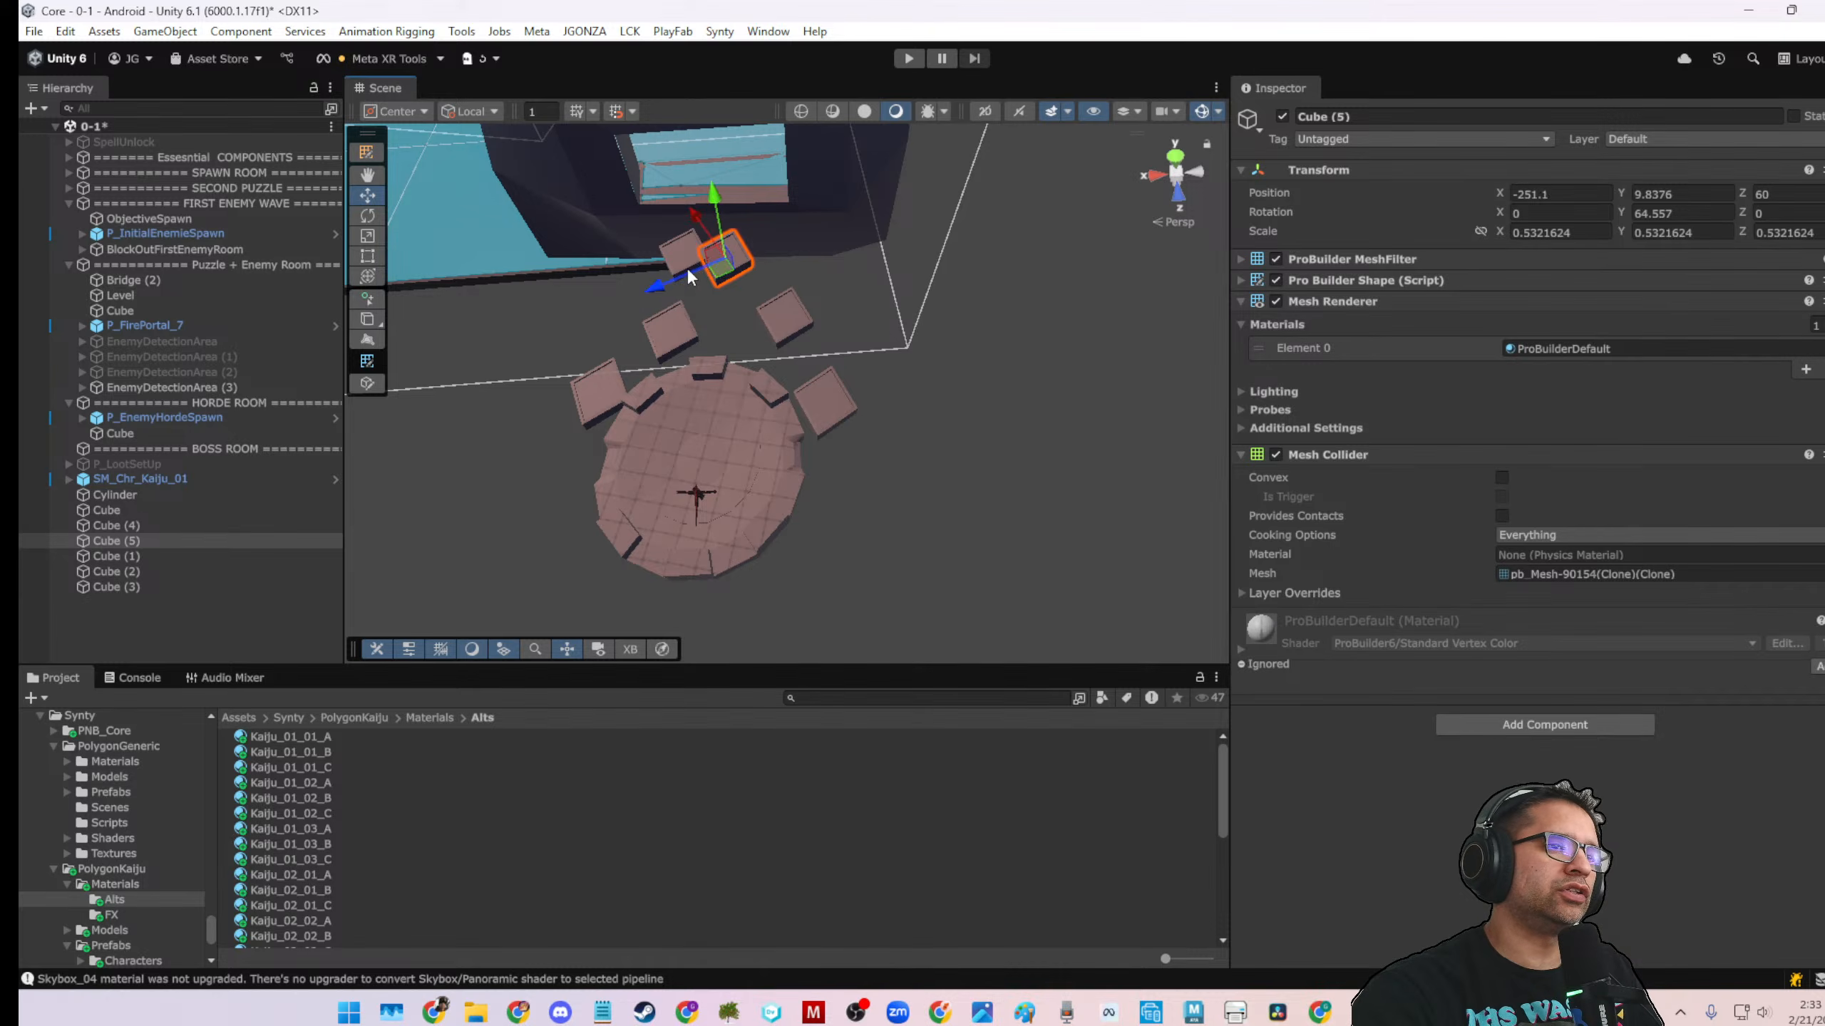
left_click(682, 265)
key("Delete")
left_click(710, 263)
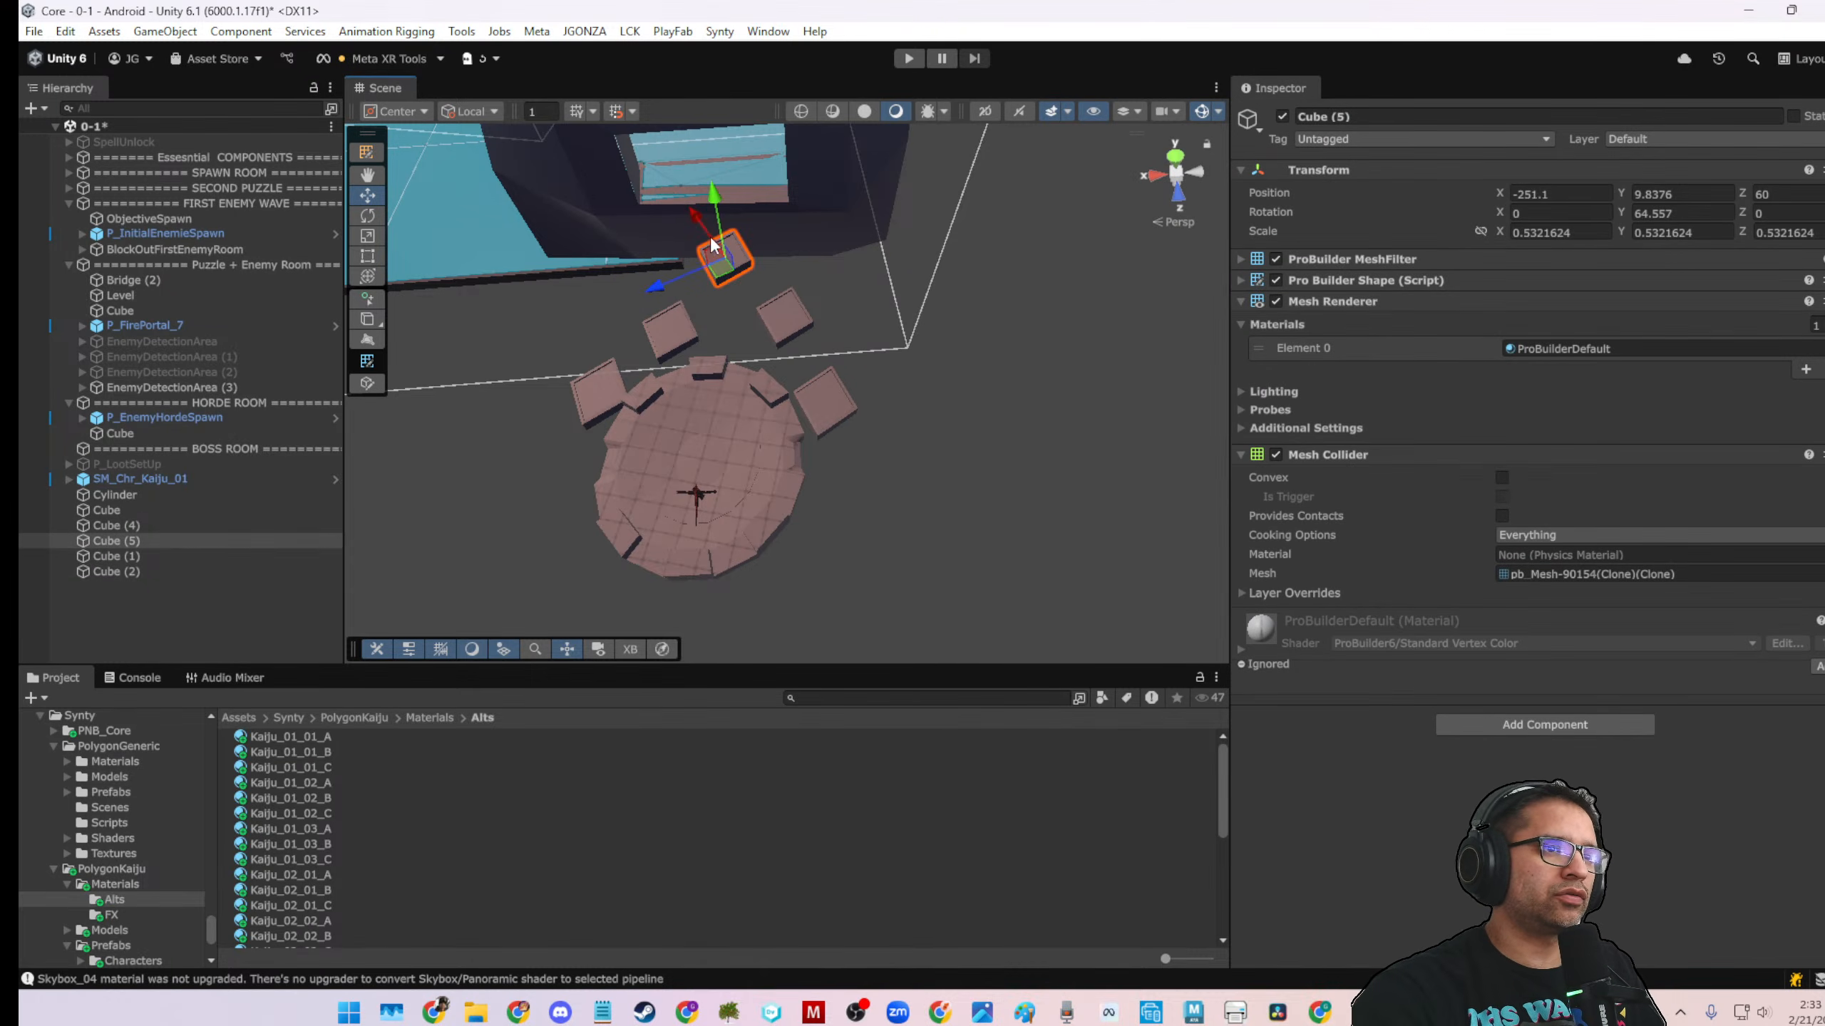
left_click_drag(697, 226, 706, 240)
Select the round arena together with the kaiju character and raise both above the platforms
left_click_drag(670, 307, 466, 208)
scroll(826, 362, "up", 3)
left_click_drag(827, 362, 703, 373, "alt")
middle_click_drag(711, 341, 646, 431)
middle_click_drag(961, 365, 787, 320)
left_click(755, 313)
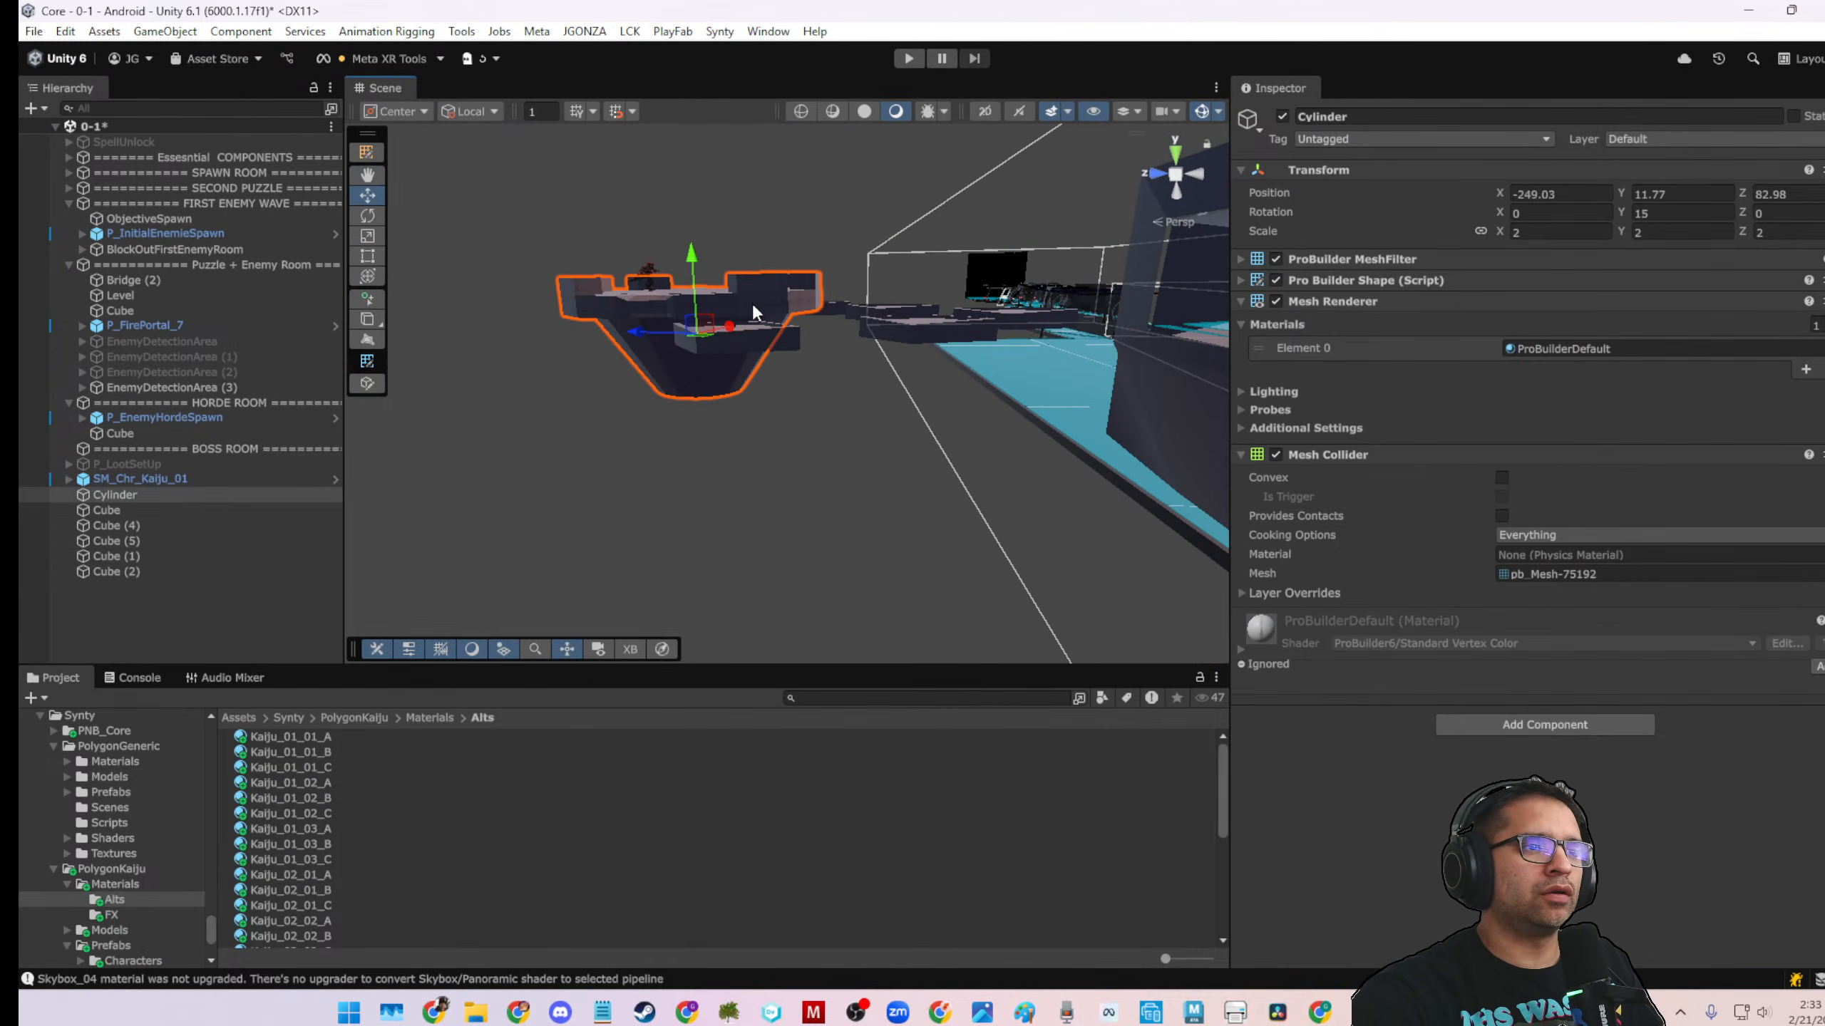
left_click(650, 276, "shift")
left_click_drag(691, 251, 693, 209)
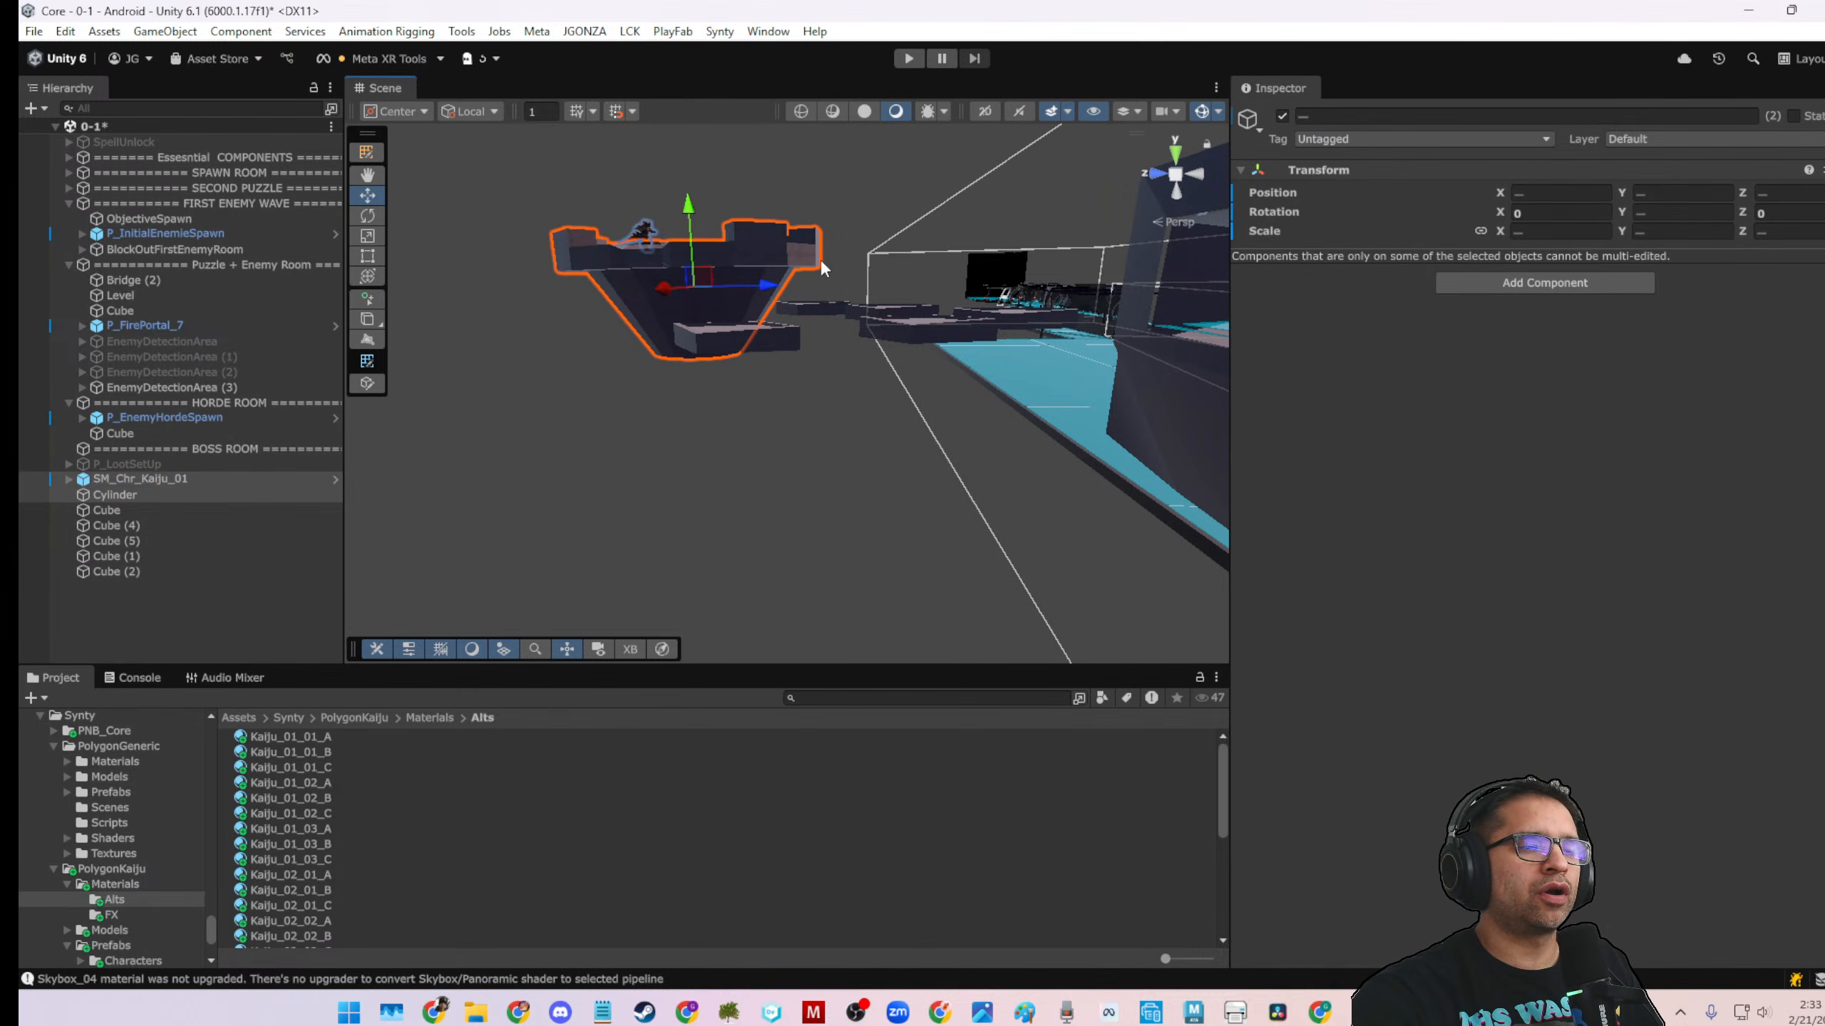
Select the two platforms flanking the arena, raise them to Y 12.14 and shift them together along their local X axis
left_click_drag(821, 264, 624, 515, "alt")
left_click(690, 366)
left_click_drag(699, 449, 1009, 408, "alt")
left_click(961, 270, "shift")
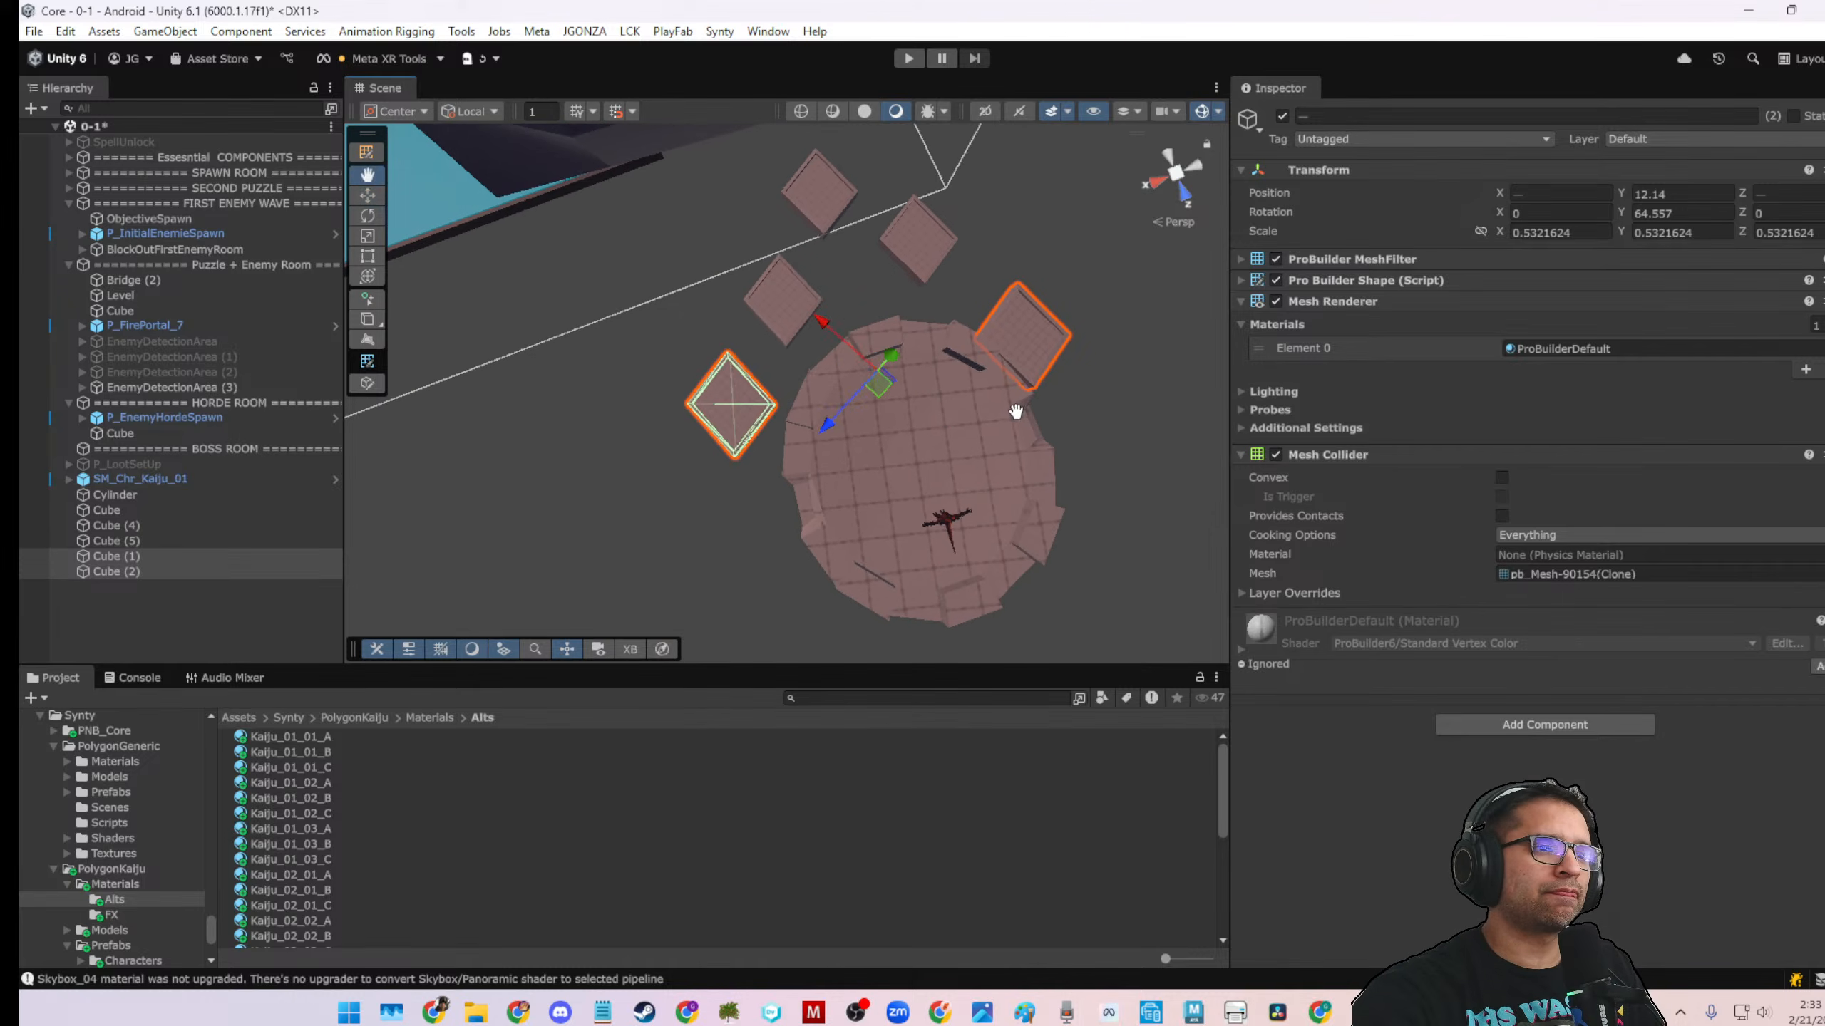
left_click(855, 440)
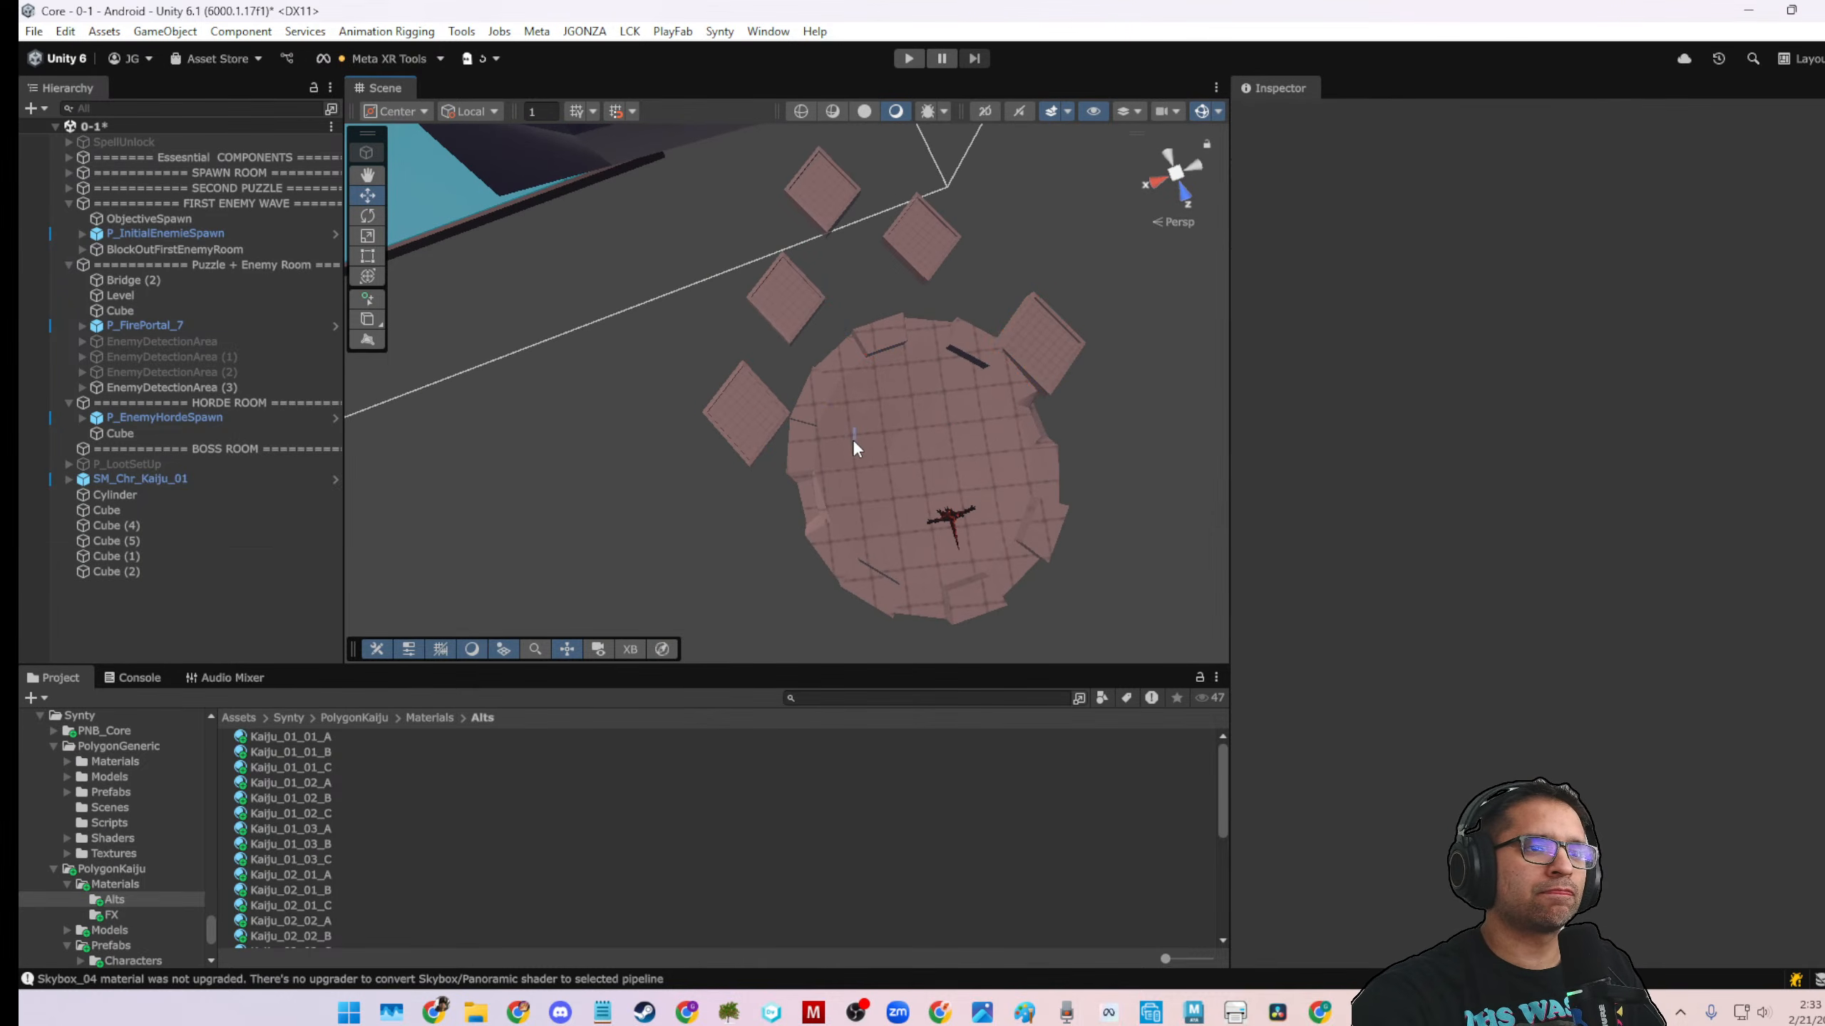
key("ctrl+z")
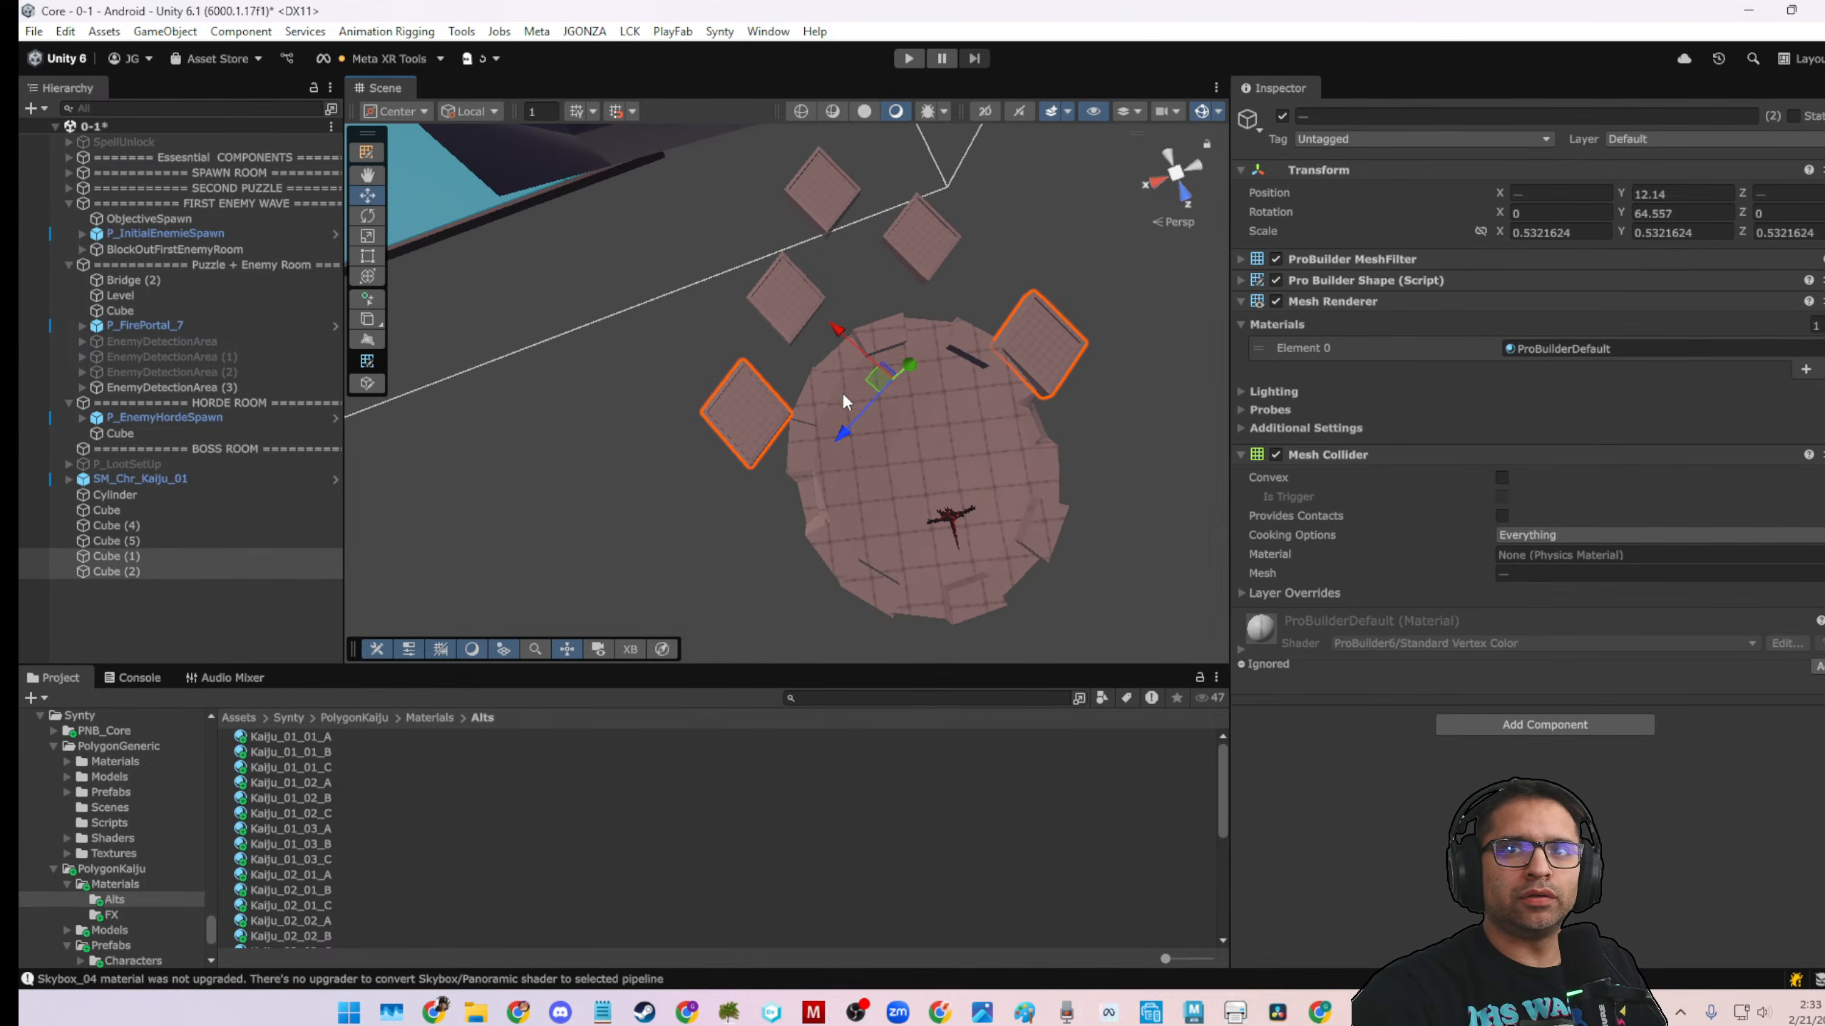
left_click_drag(844, 335, 866, 360)
Select the two middle platforms in front of the arena and adjust their positions
left_click_drag(915, 443, 850, 407, "alt")
left_click_drag(850, 407, 335, 287, "alt")
left_click(819, 475)
left_click(845, 388, "shift")
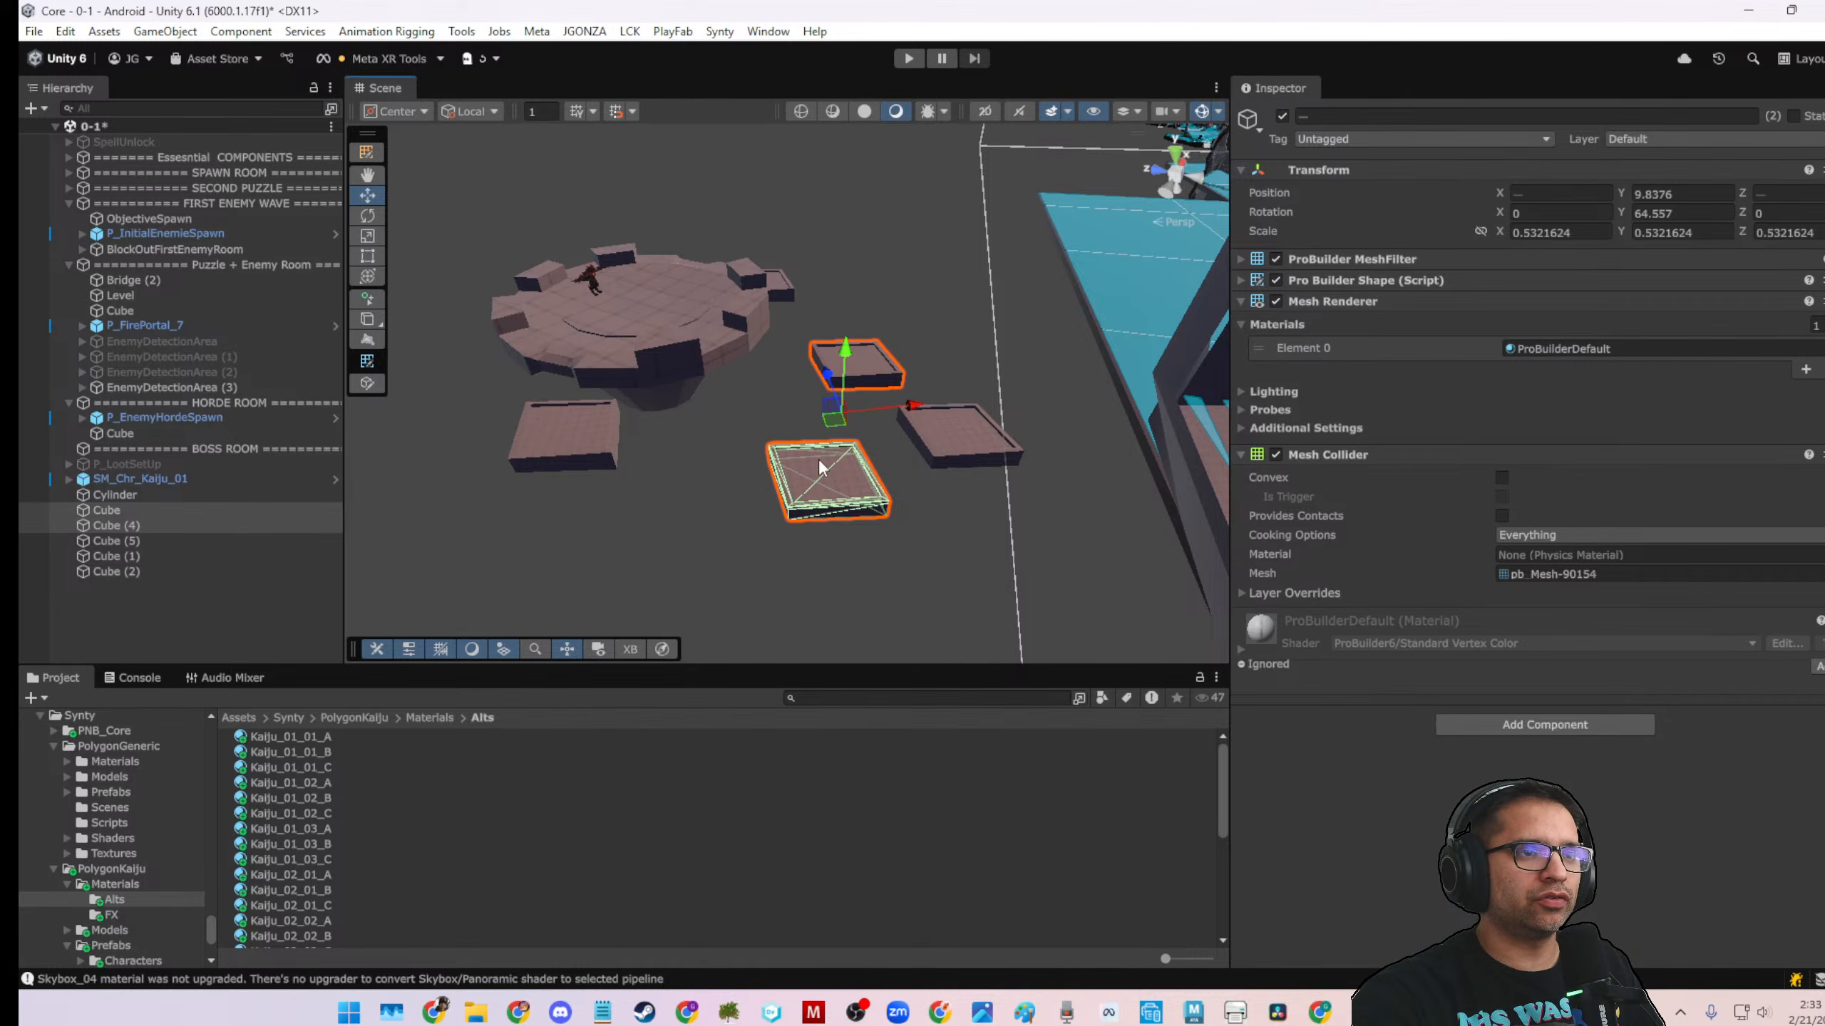
left_click_drag(913, 406, 715, 494, "alt")
left_click_drag(730, 409, 851, 414)
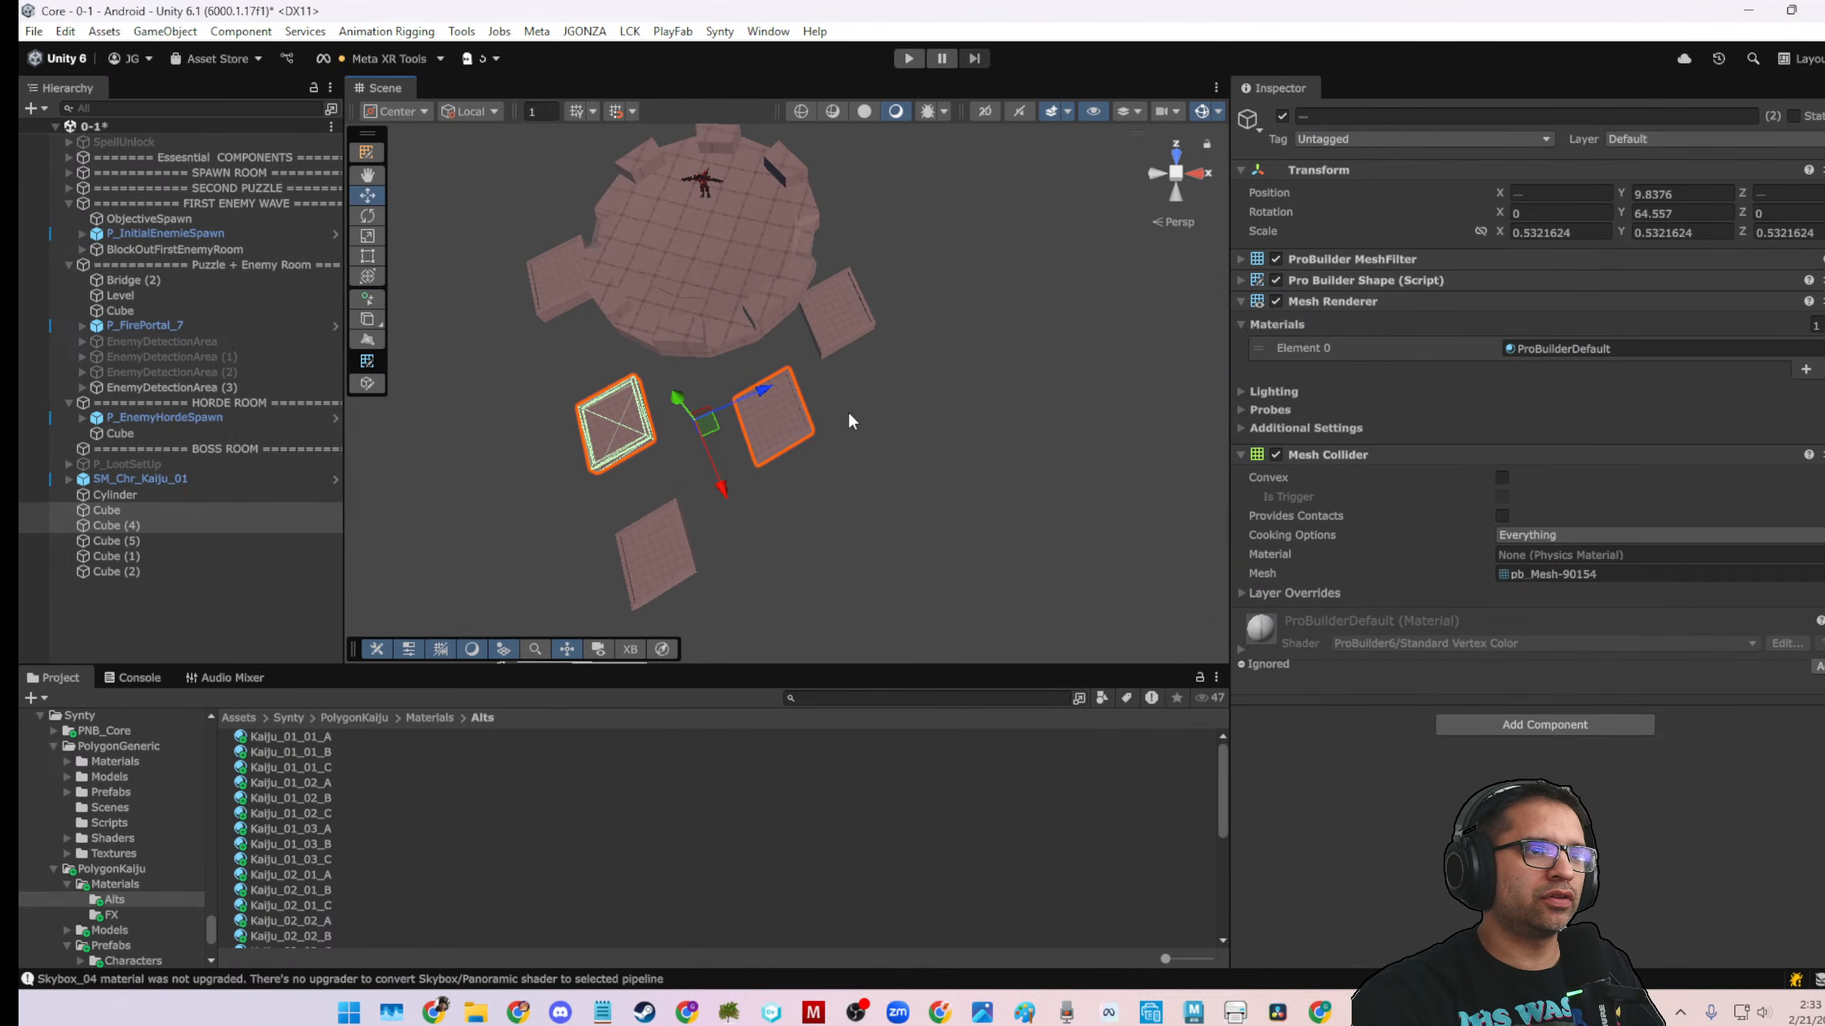
left_click(790, 442)
left_click(633, 428)
left_click_drag(633, 428, 731, 472, "alt")
left_click(778, 466)
key("ctrl+z")
Move the single platform nearest the room toward the arena to Z 67.3 and raise it to about Y 11.25
left_click_drag(731, 472, 991, 538, "alt")
left_click(893, 404)
left_click(920, 400)
left_click_drag(1023, 392, 902, 417)
left_click_drag(902, 417, 815, 216, "alt")
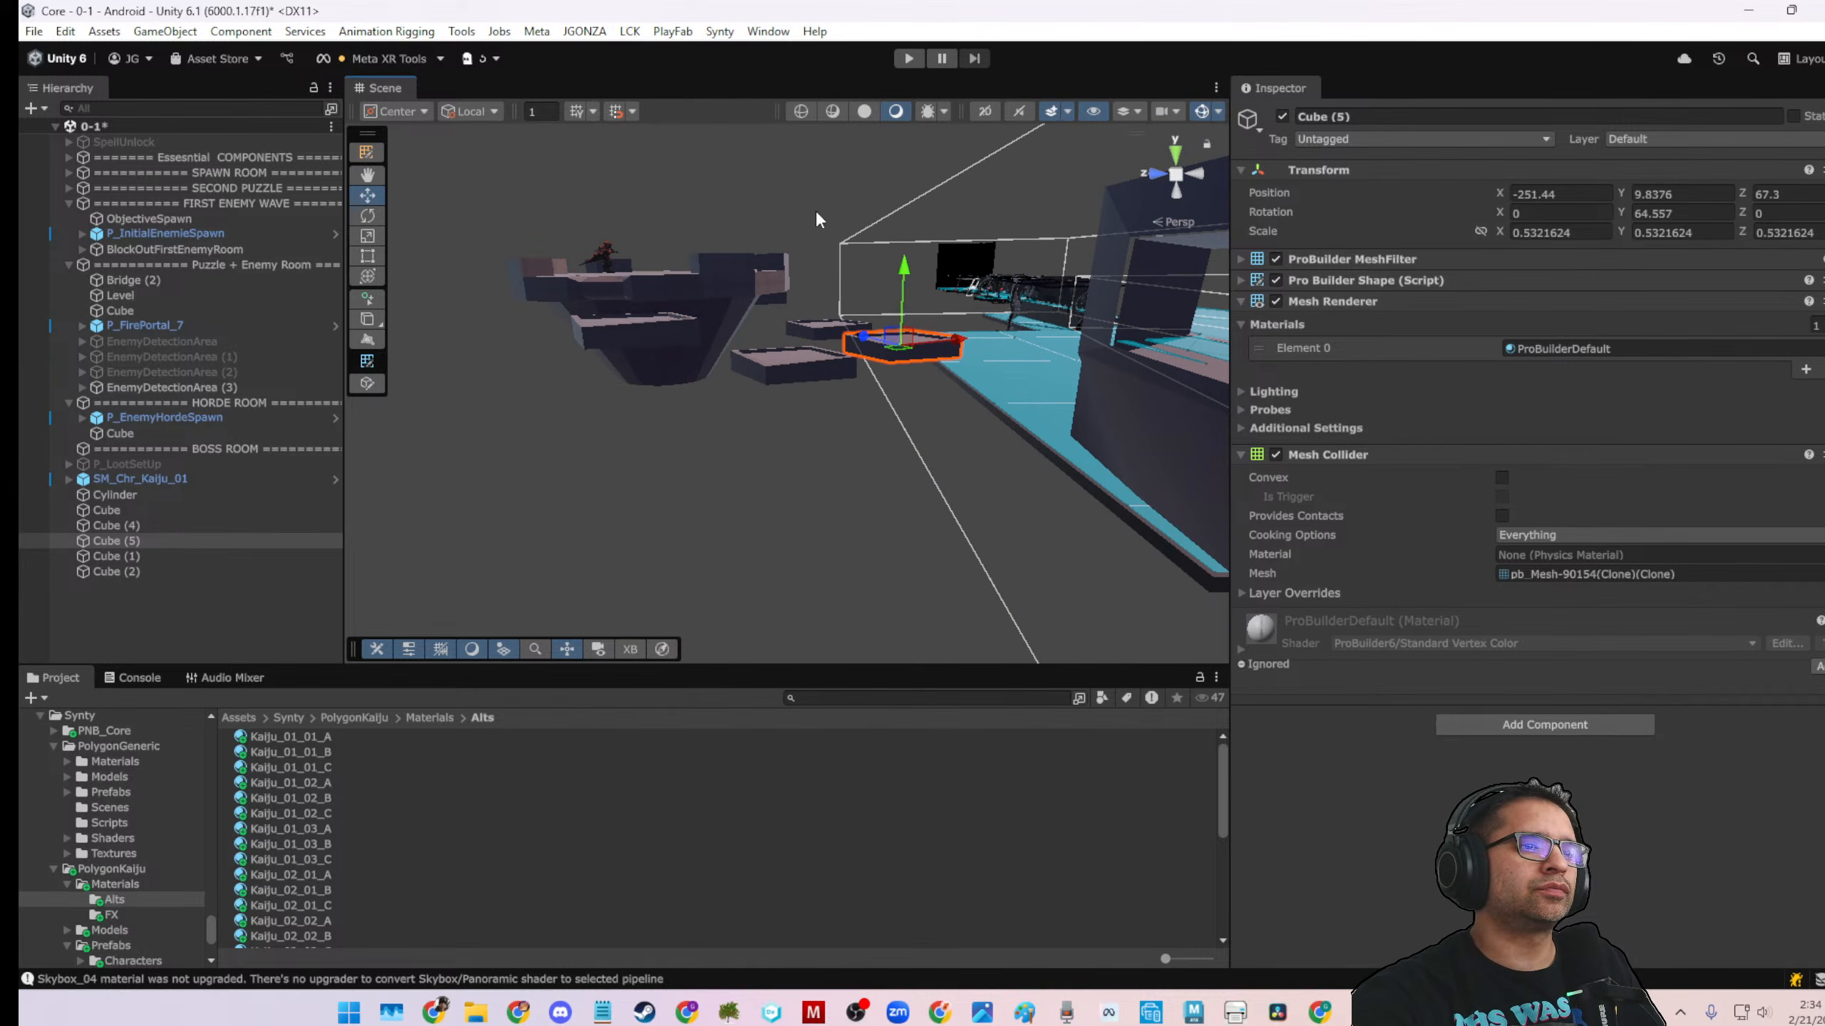
left_click_drag(900, 280, 903, 255)
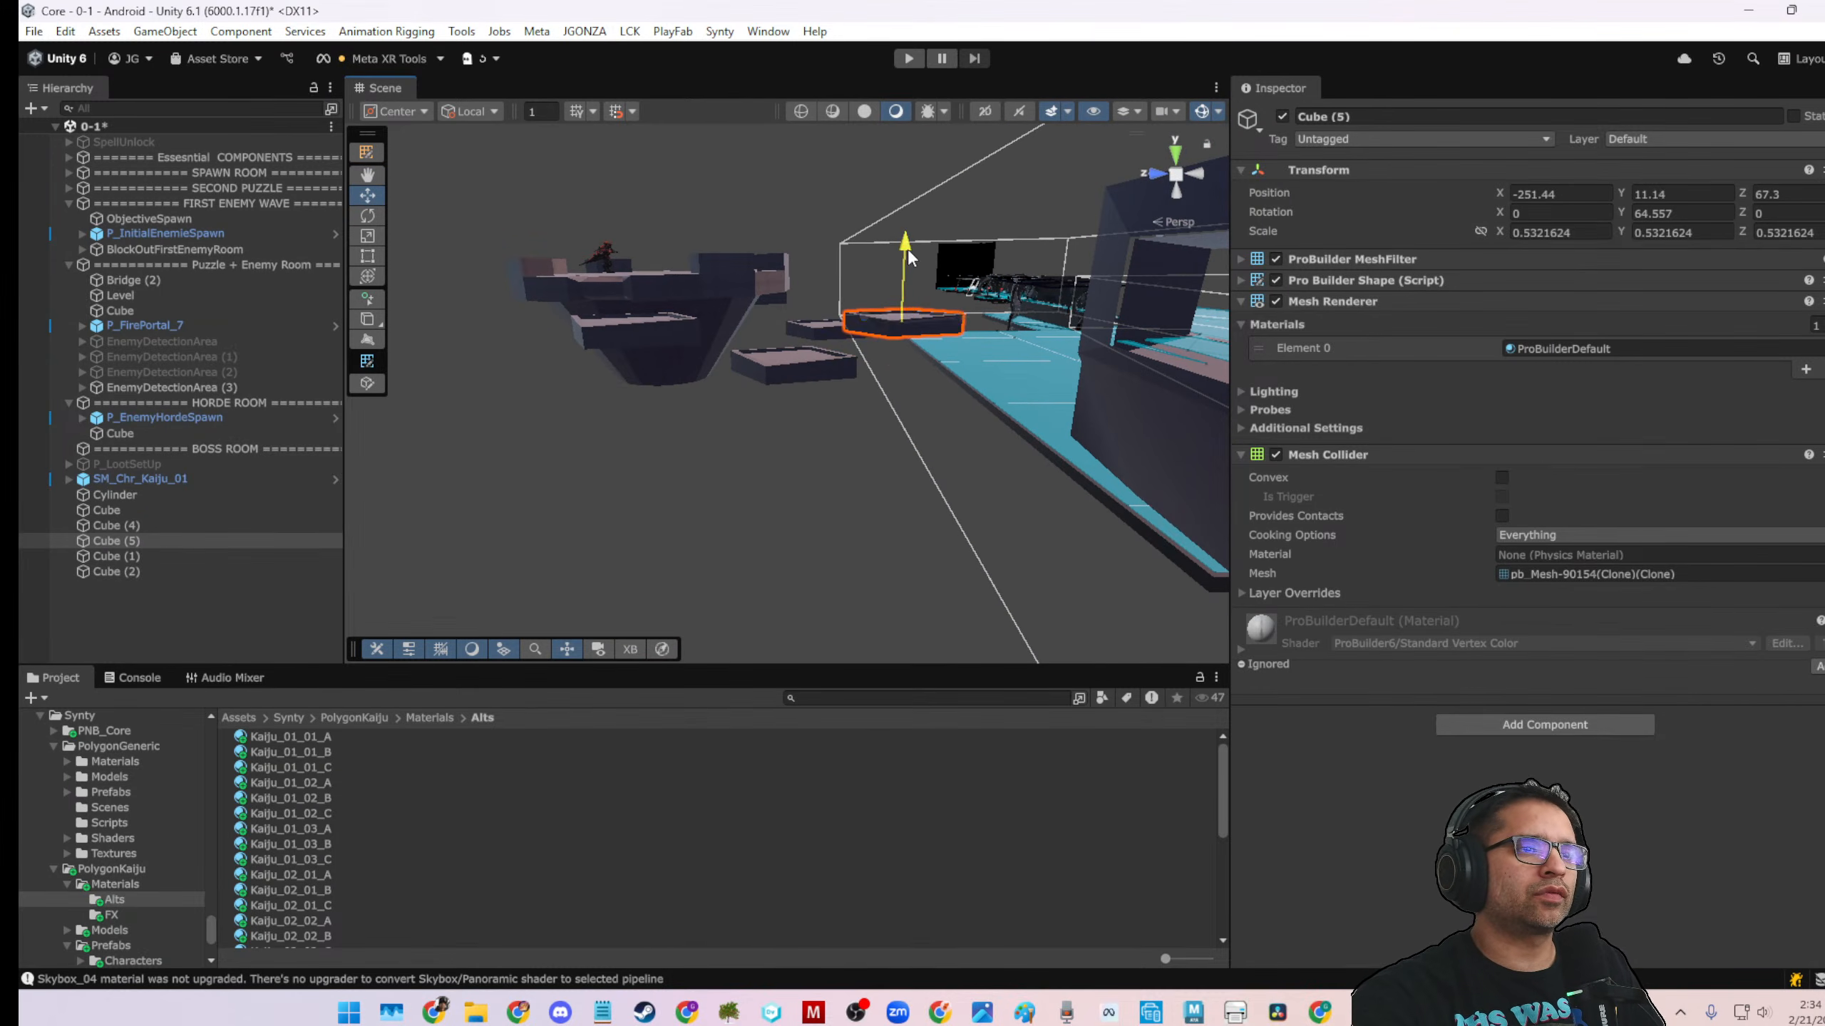
Select the original middle platform and nudge it to X -243.57, Z 71.05
left_click(805, 370)
left_click_drag(801, 381, 721, 474, "alt")
left_click(833, 370)
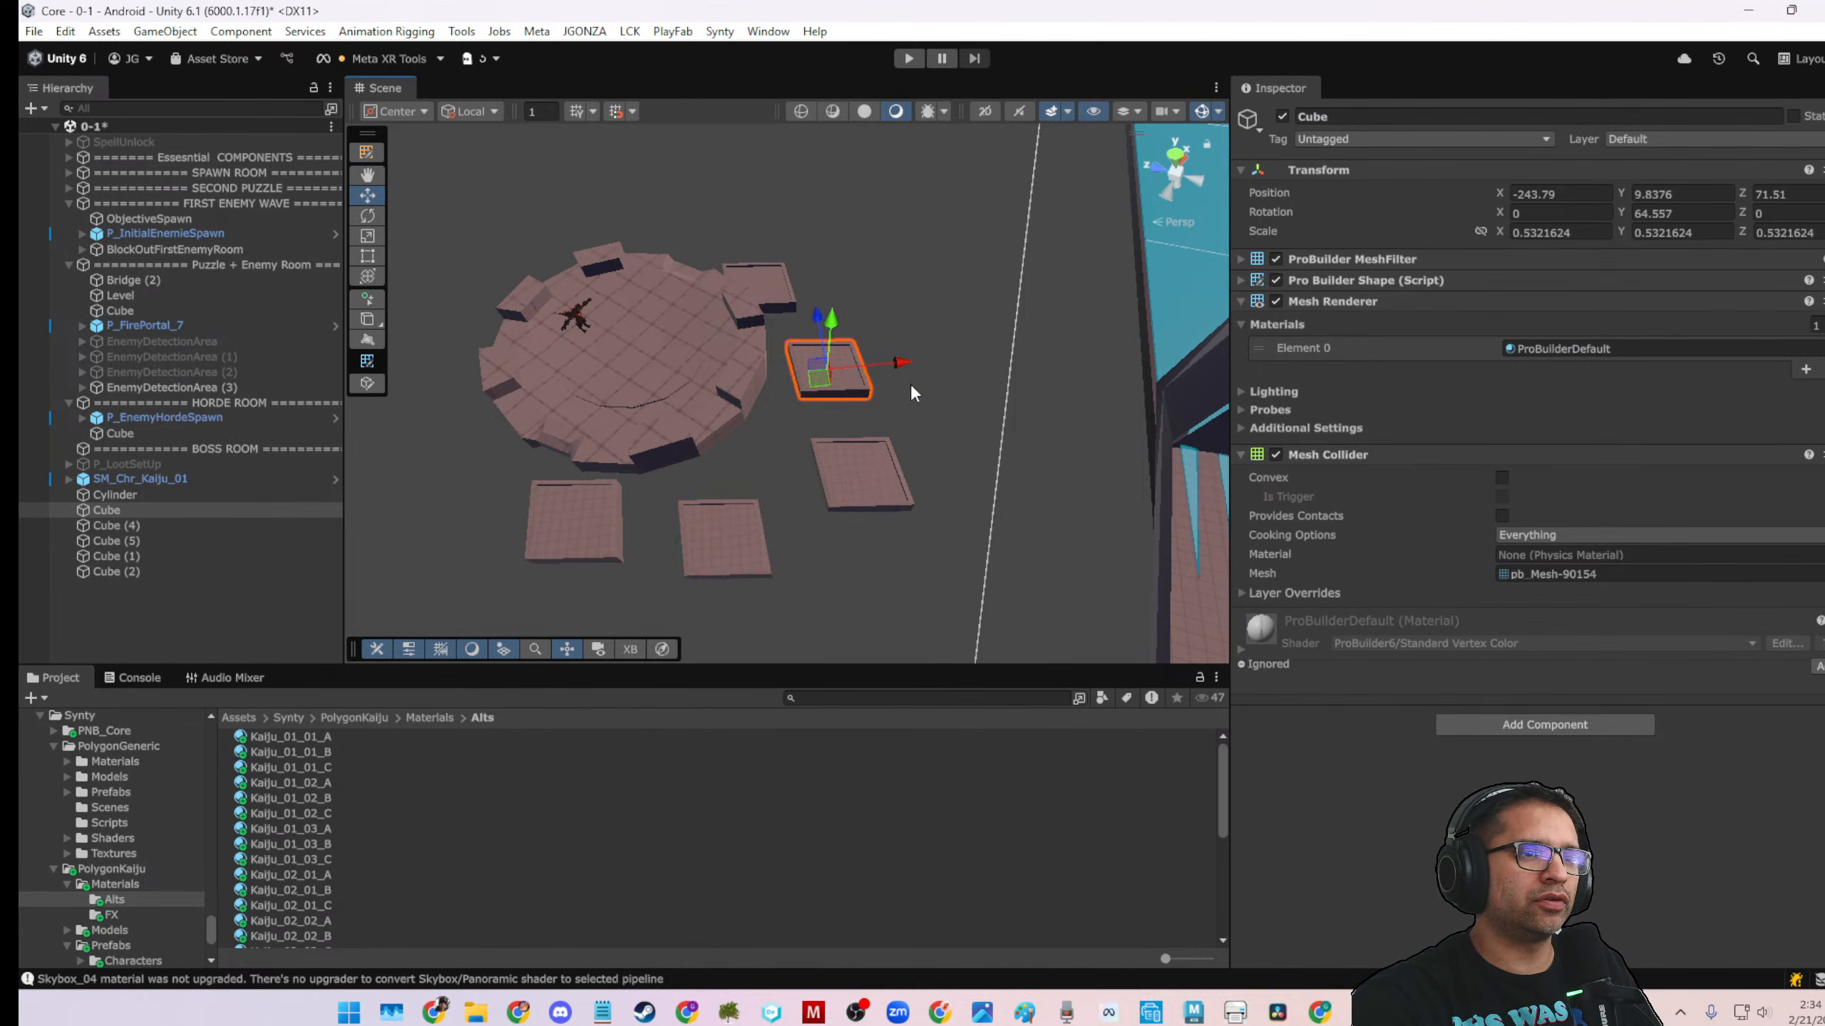
left_click_drag(909, 384, 596, 492, "alt")
left_click_drag(836, 474, 1132, 280)
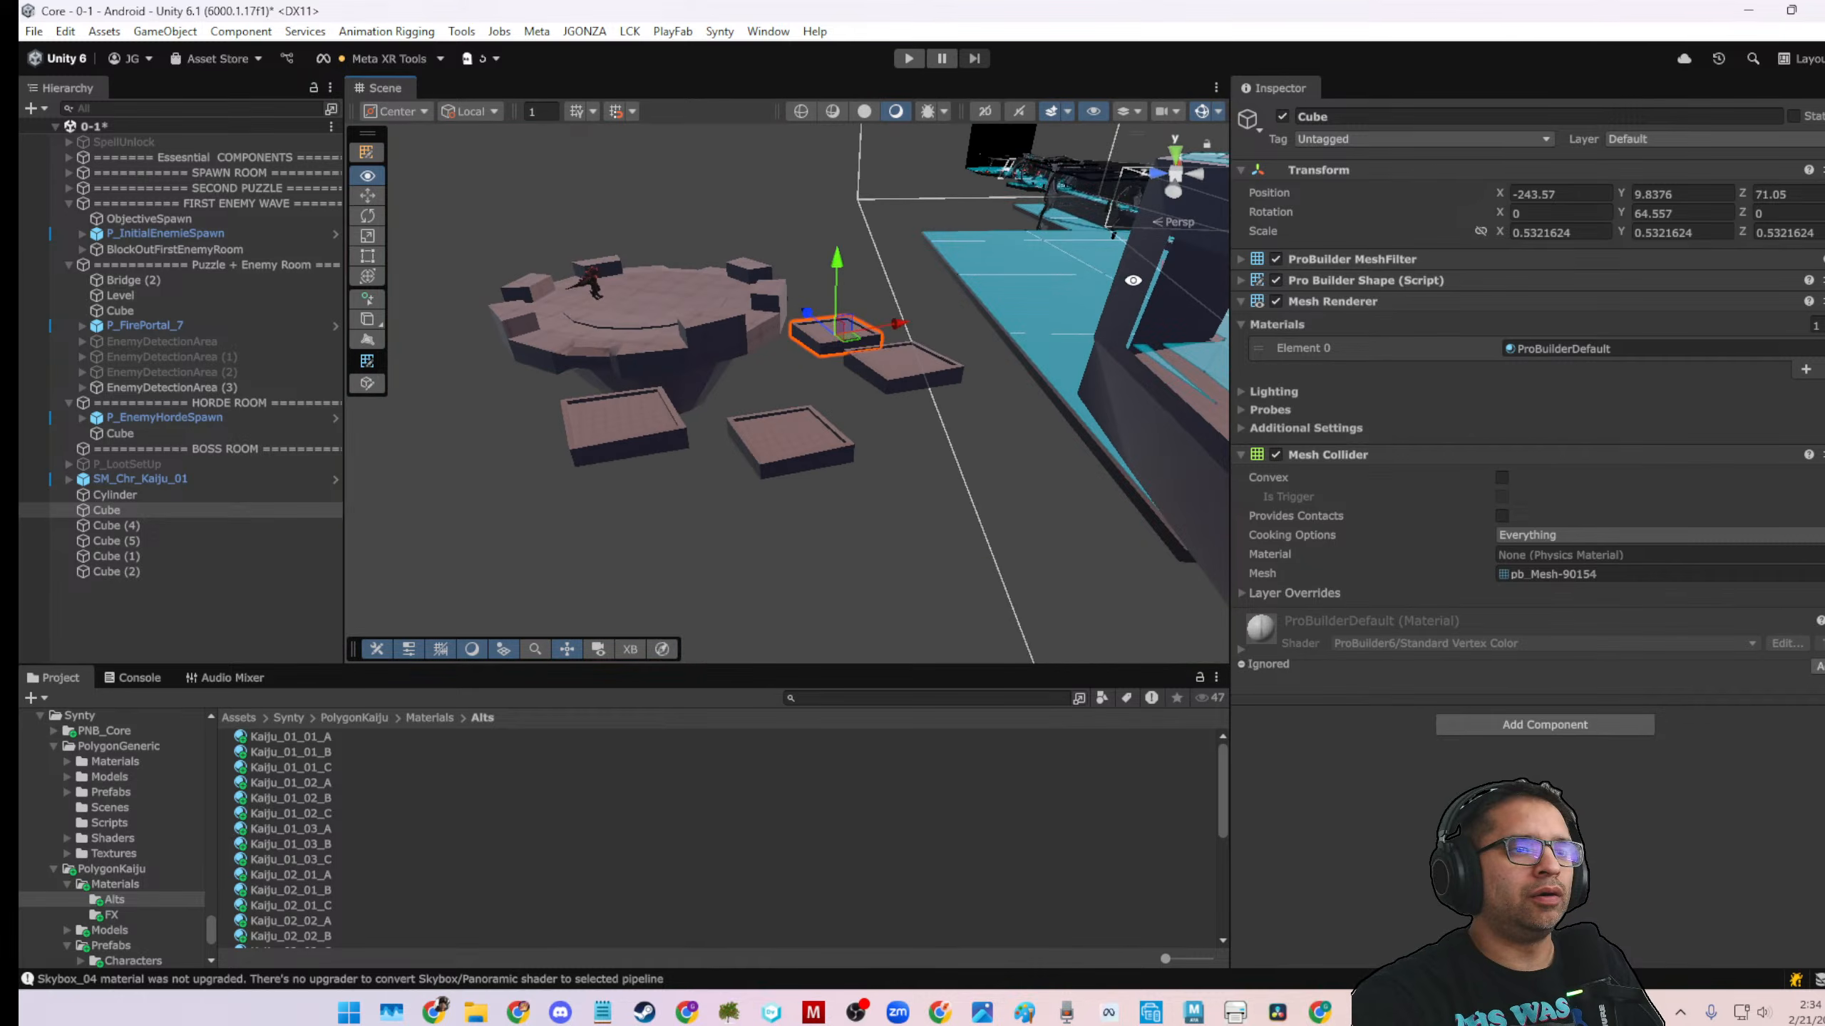
Set the handle orientation to Global and place three lower duplicates of the front platform toward the room, raising the last to Y 9.22
left_click(941, 380)
left_click_drag(941, 380, 861, 338, "alt")
key("ctrl+d")
left_click_drag(906, 471, 916, 496, "alt")
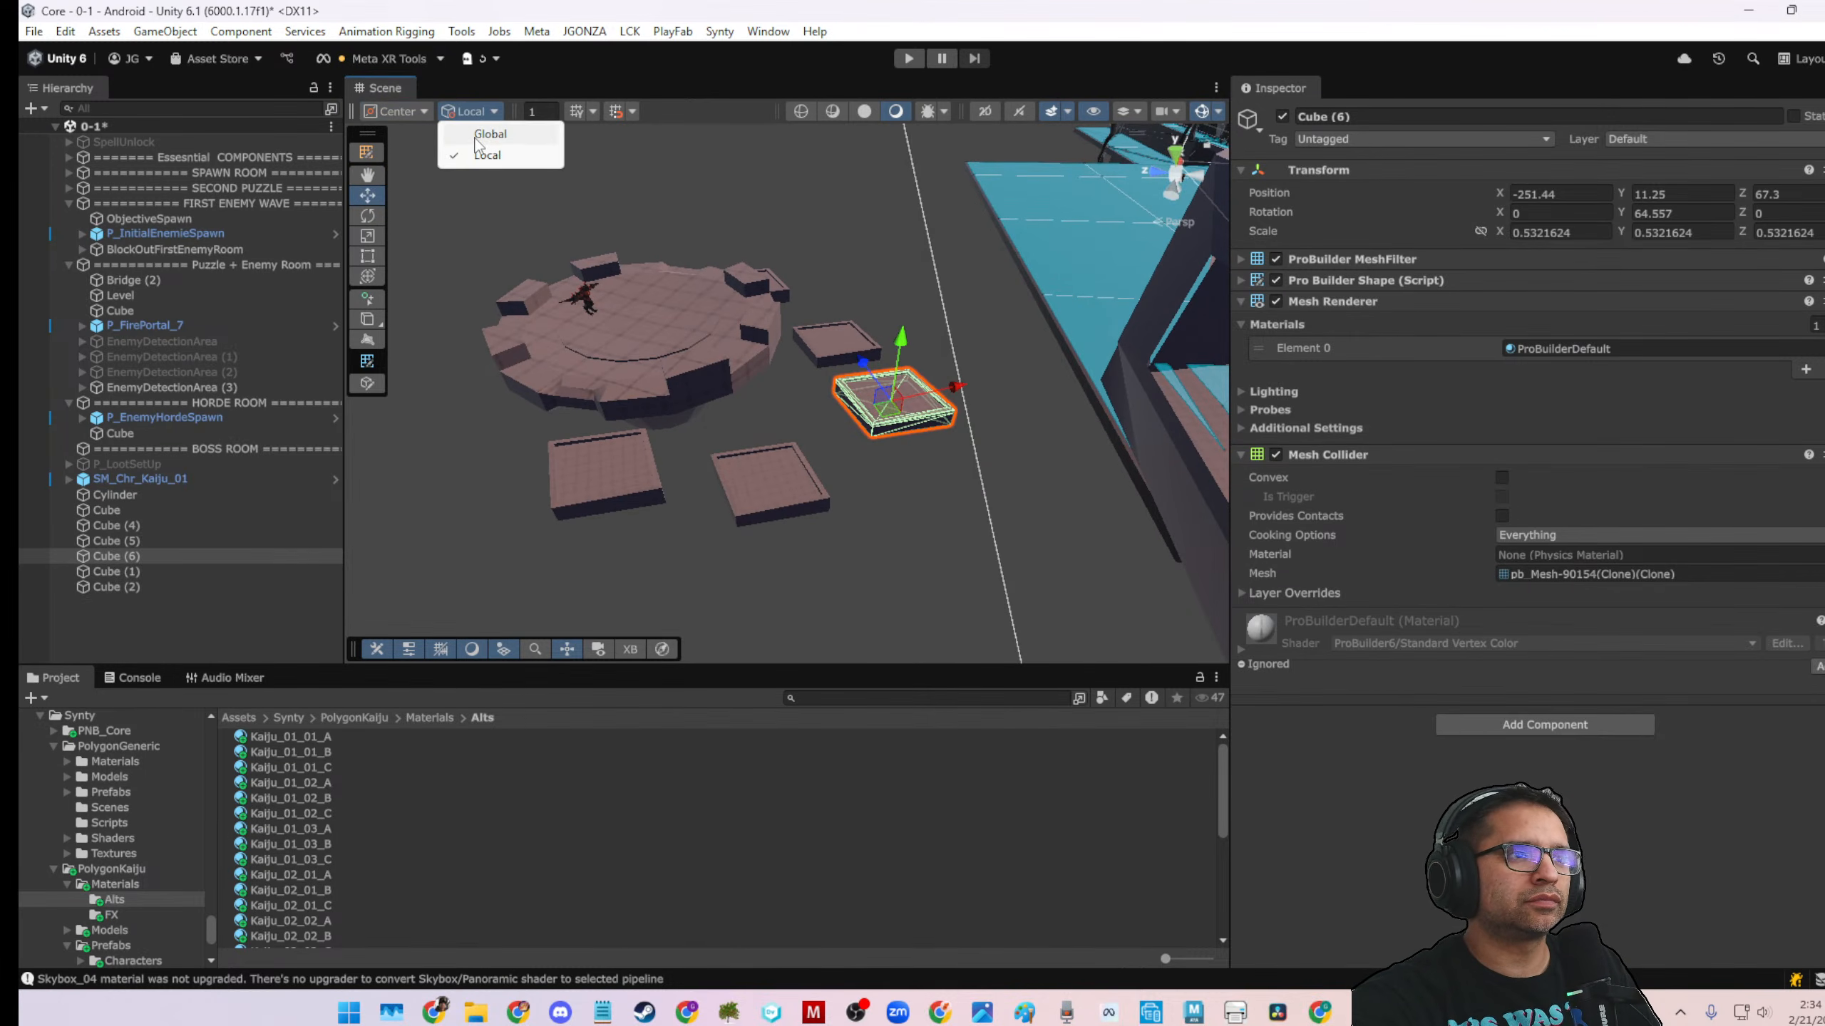
left_click_drag(813, 394, 957, 419)
left_click_drag(1038, 373, 872, 427)
key("ctrl+d")
key("ctrl+d")
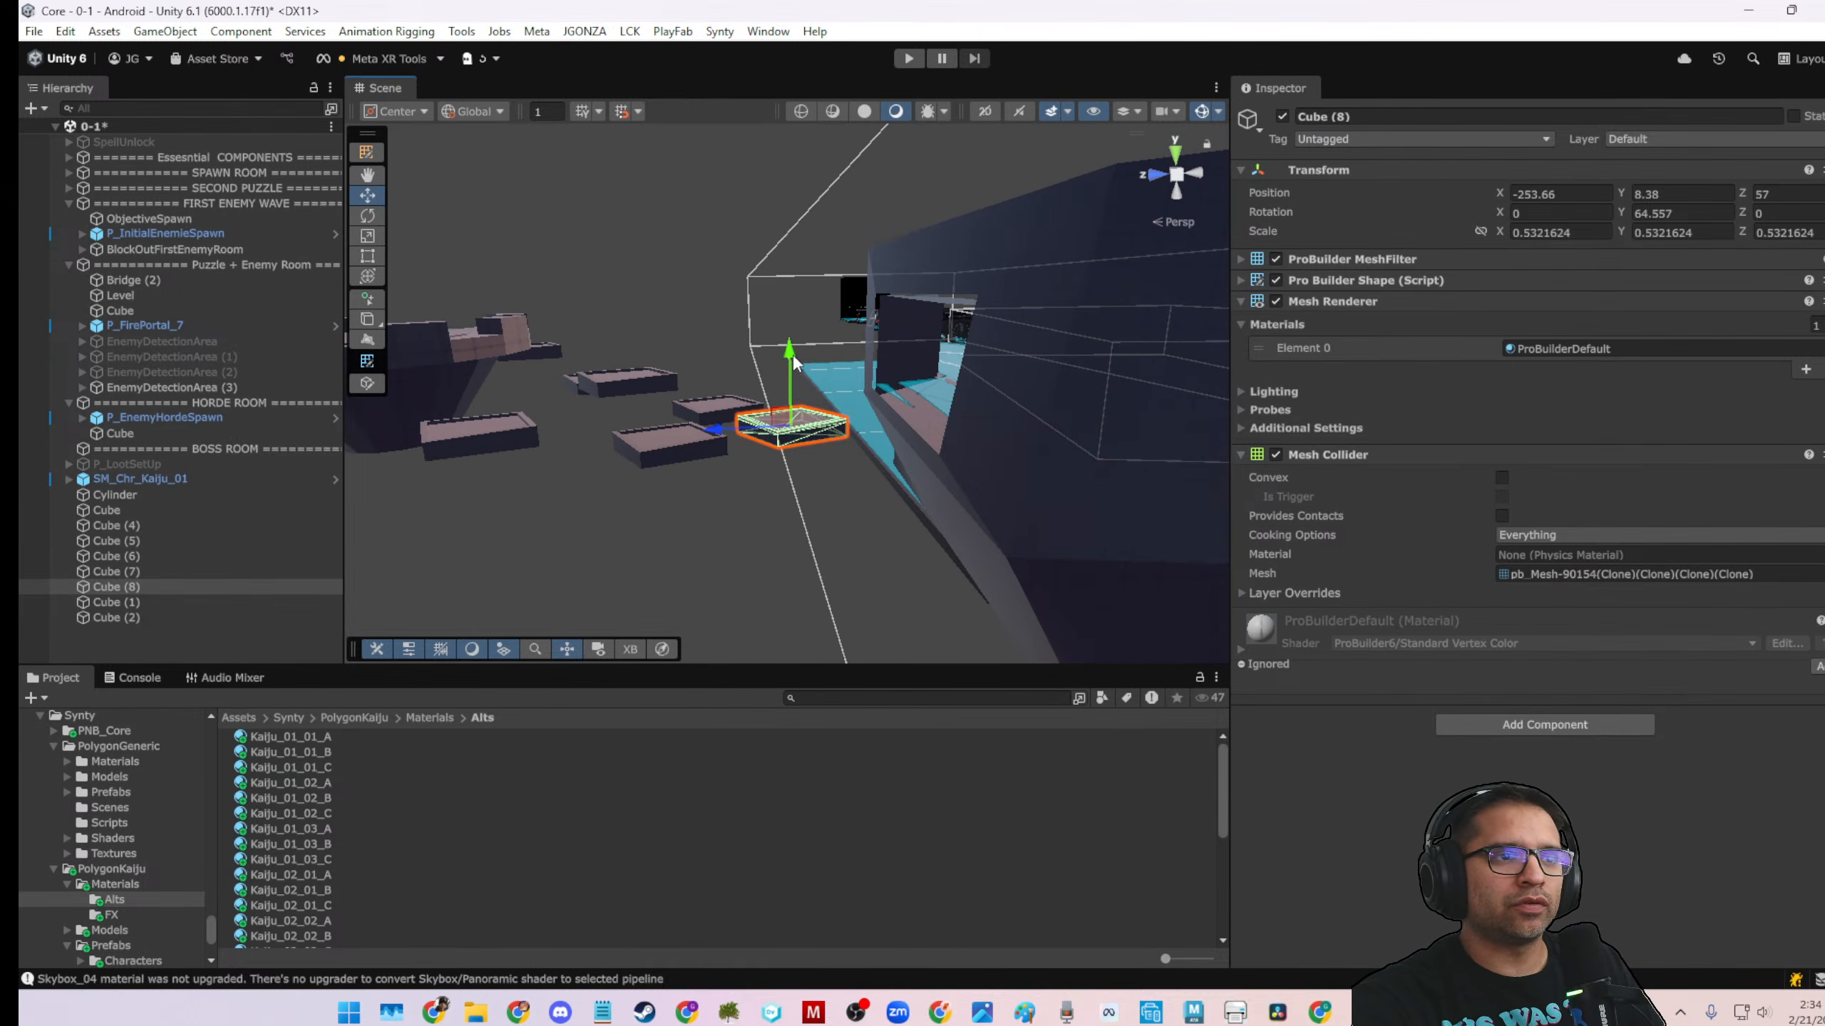
left_click_drag(794, 357, 799, 345)
Select the arena, kaiju and all platforms, then shift and rotate them together around the vertical axis to align with the room opening
left_click_drag(736, 421, 956, 550, "alt")
left_click(941, 543)
left_click_drag(1020, 621, 744, 320)
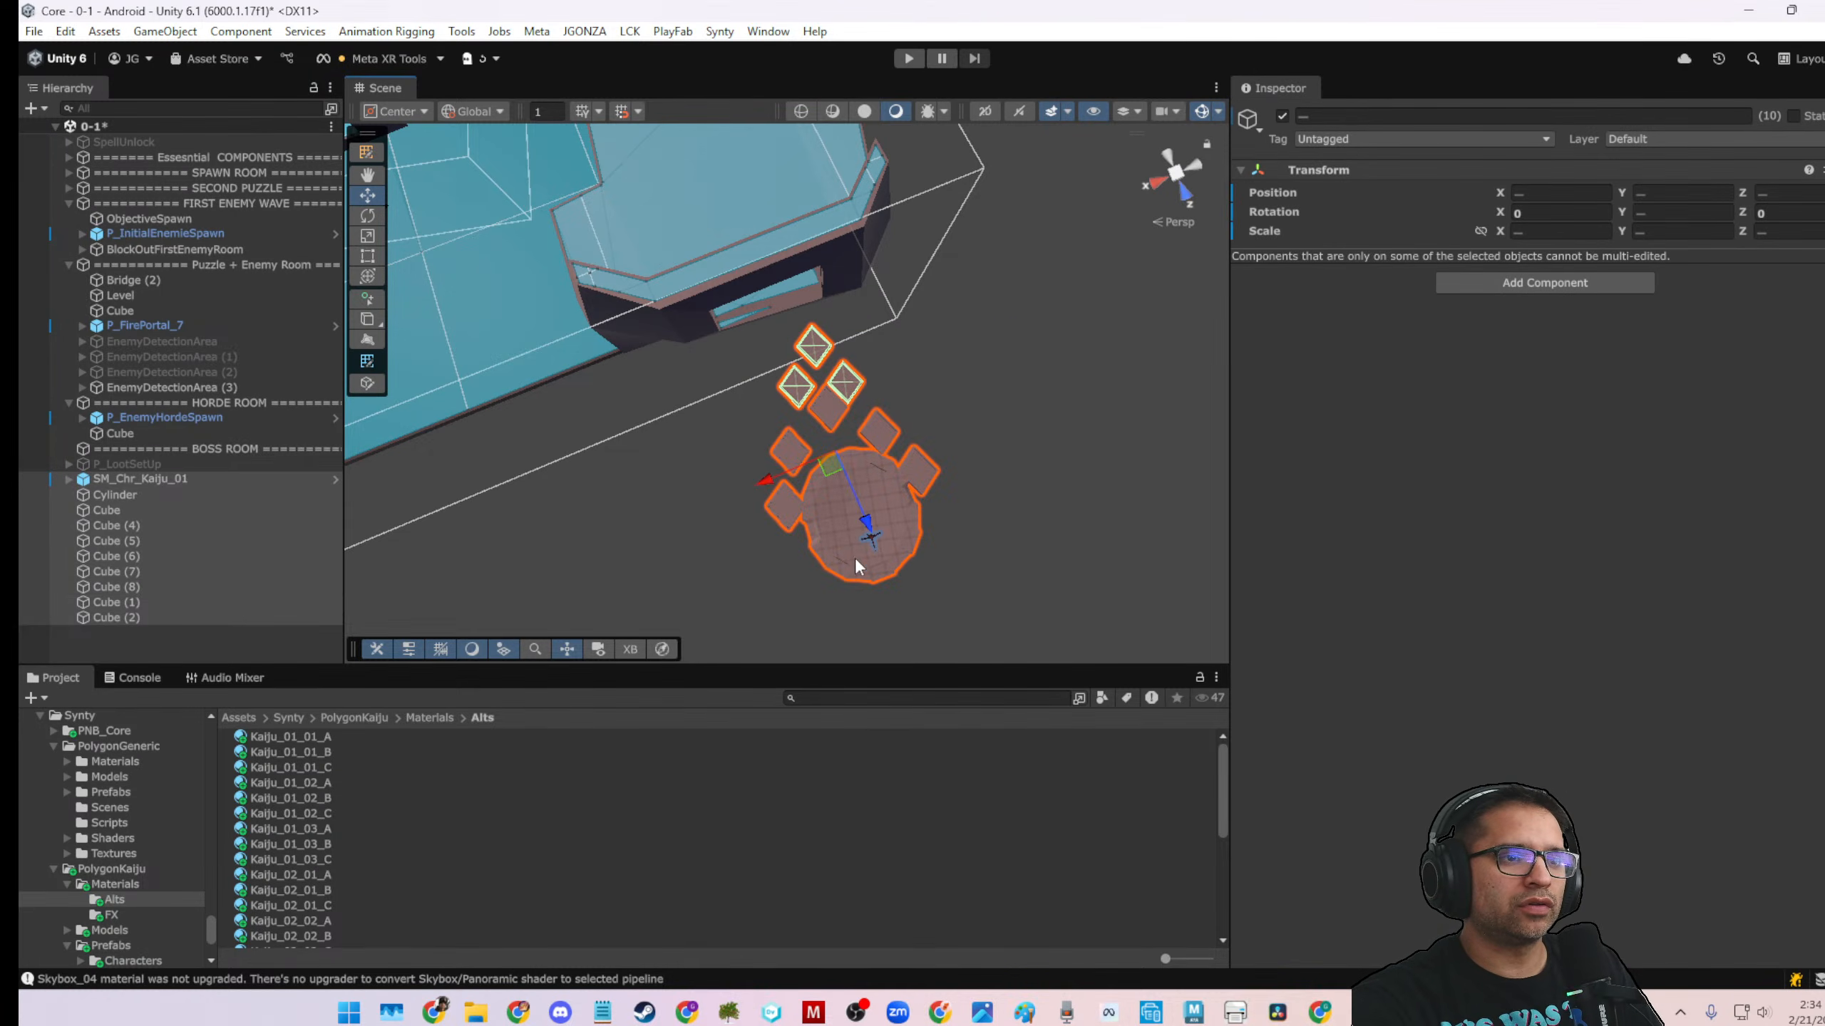
left_click_drag(870, 536, 785, 526)
key("e")
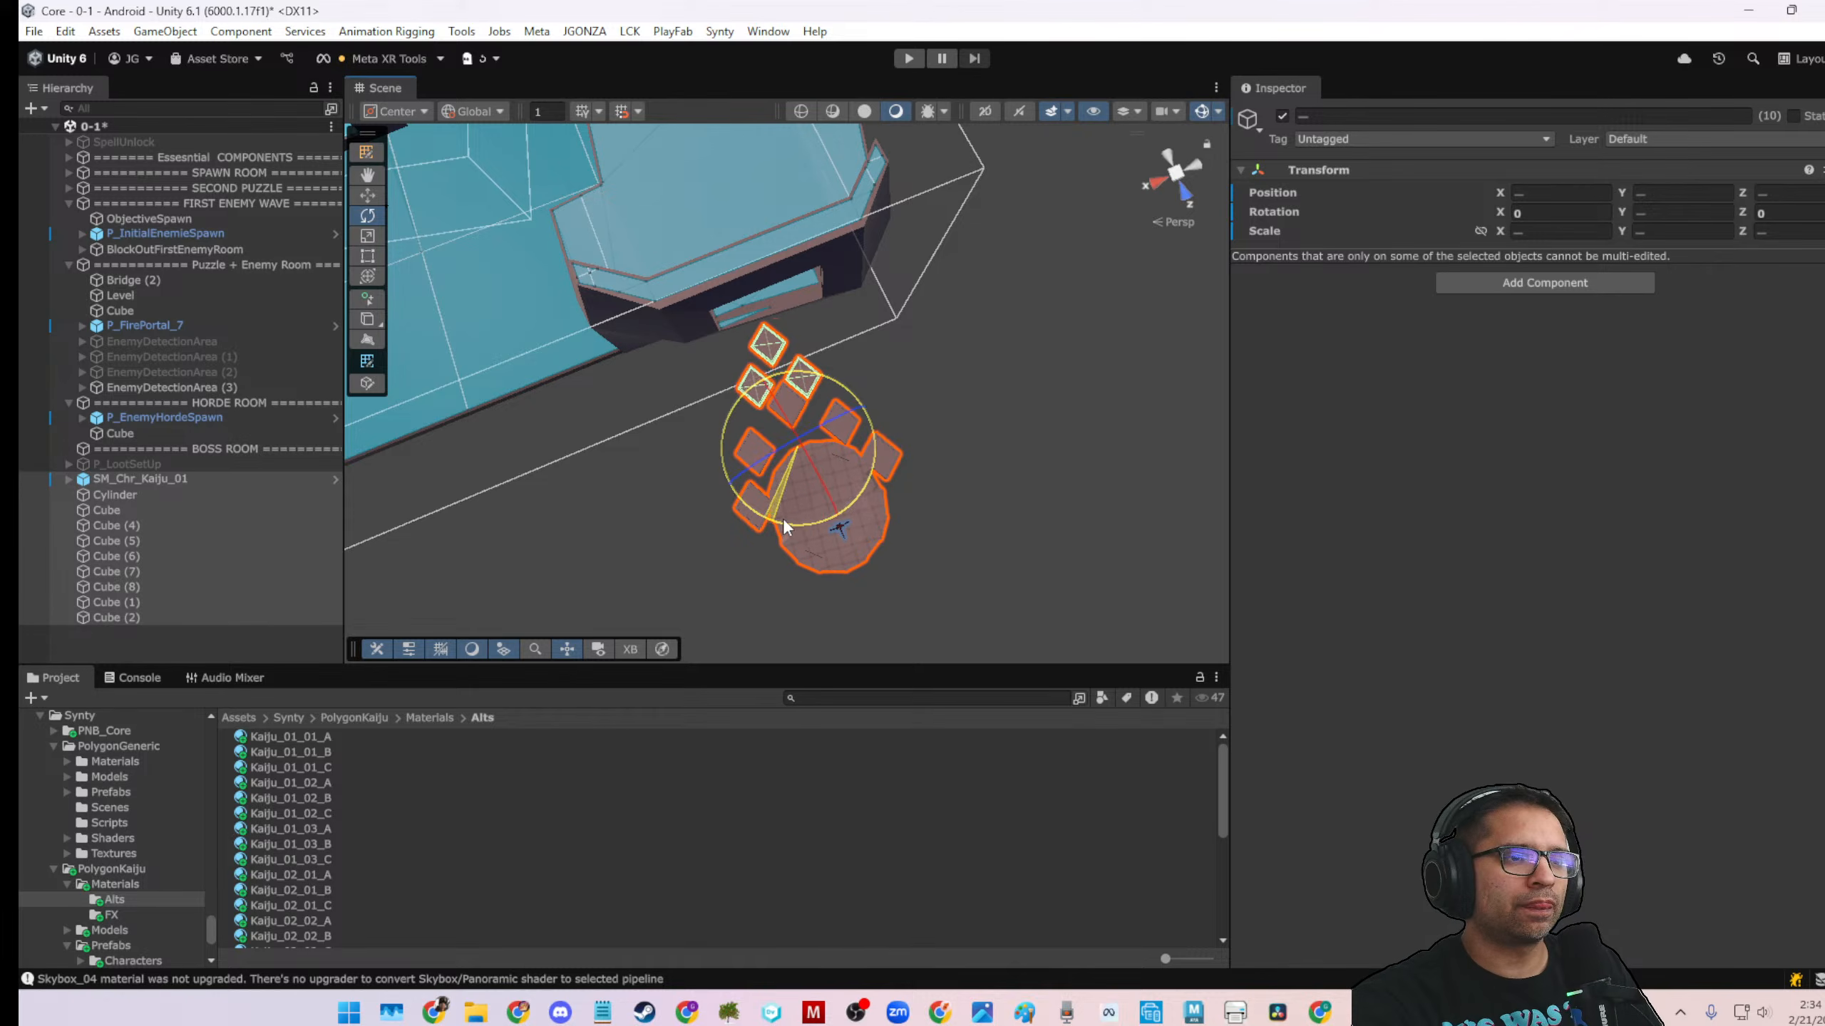
left_click_drag(620, 583, 903, 319, "alt")
Select the pair of low platforms second from the room and raise them to Y 9.77
left_click(956, 311)
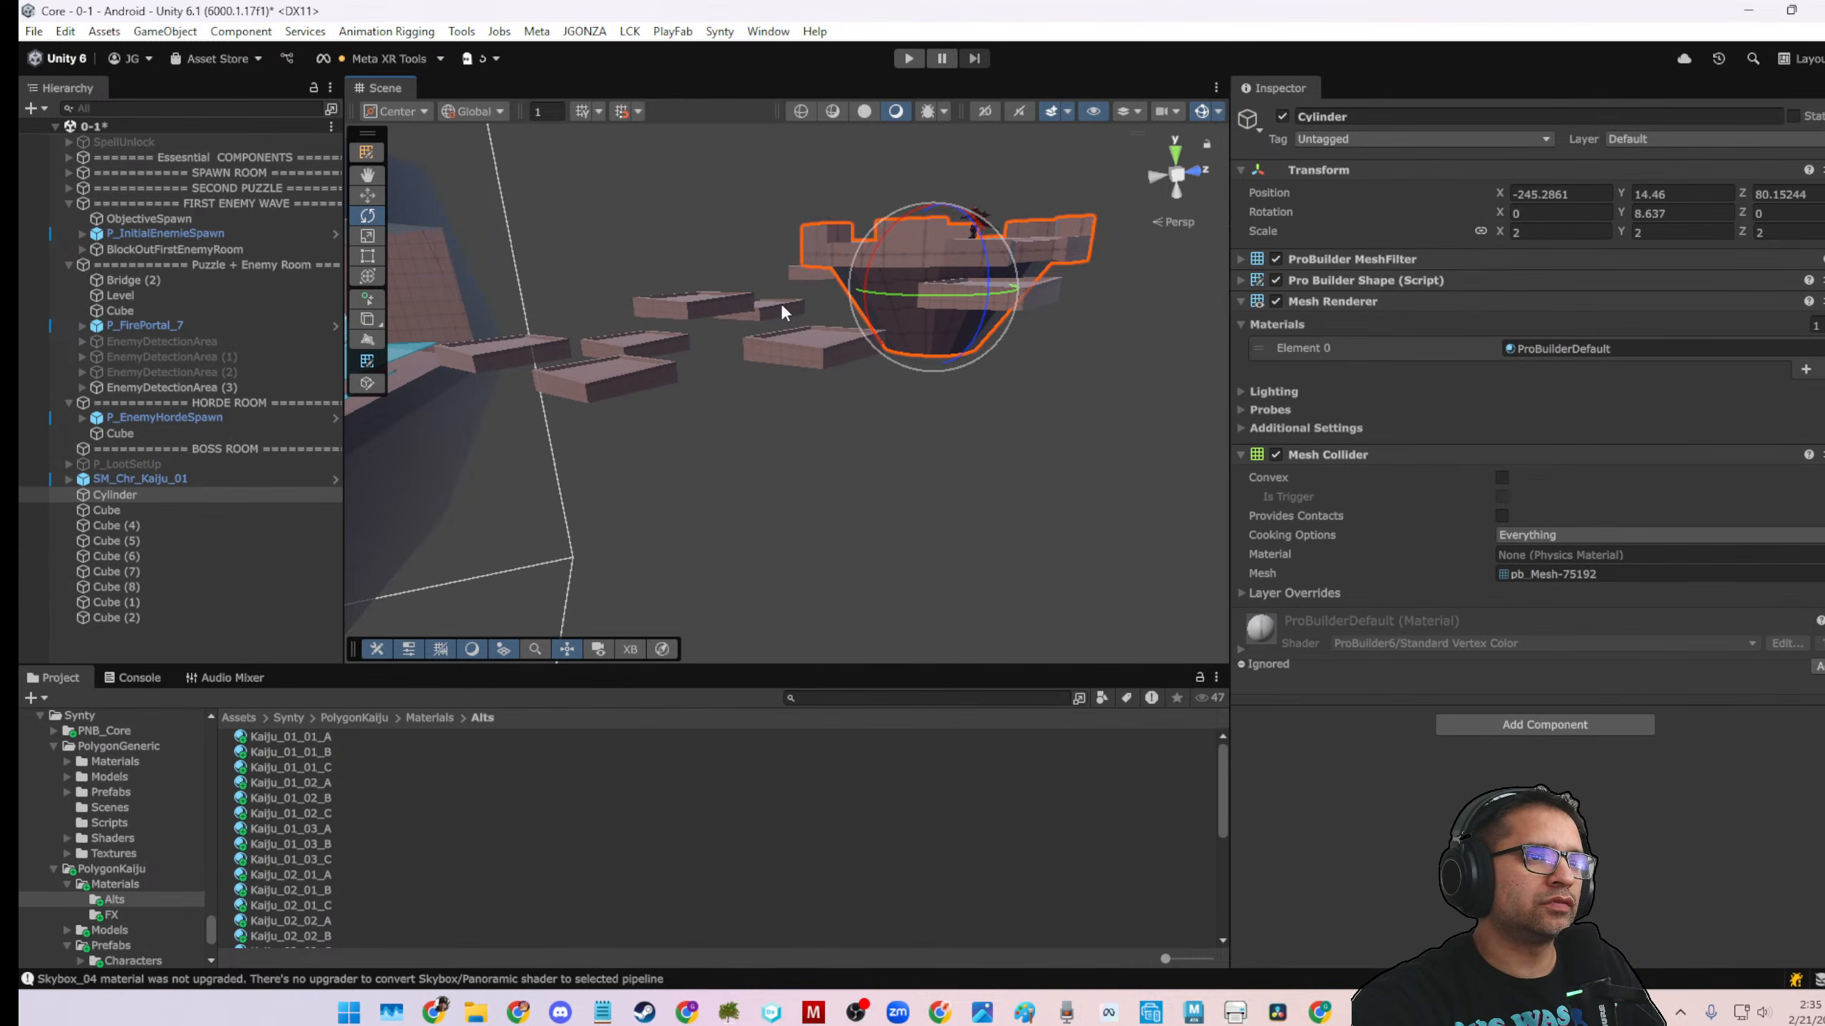
left_click_drag(516, 333, 539, 380, "alt")
left_click(584, 318)
key("w")
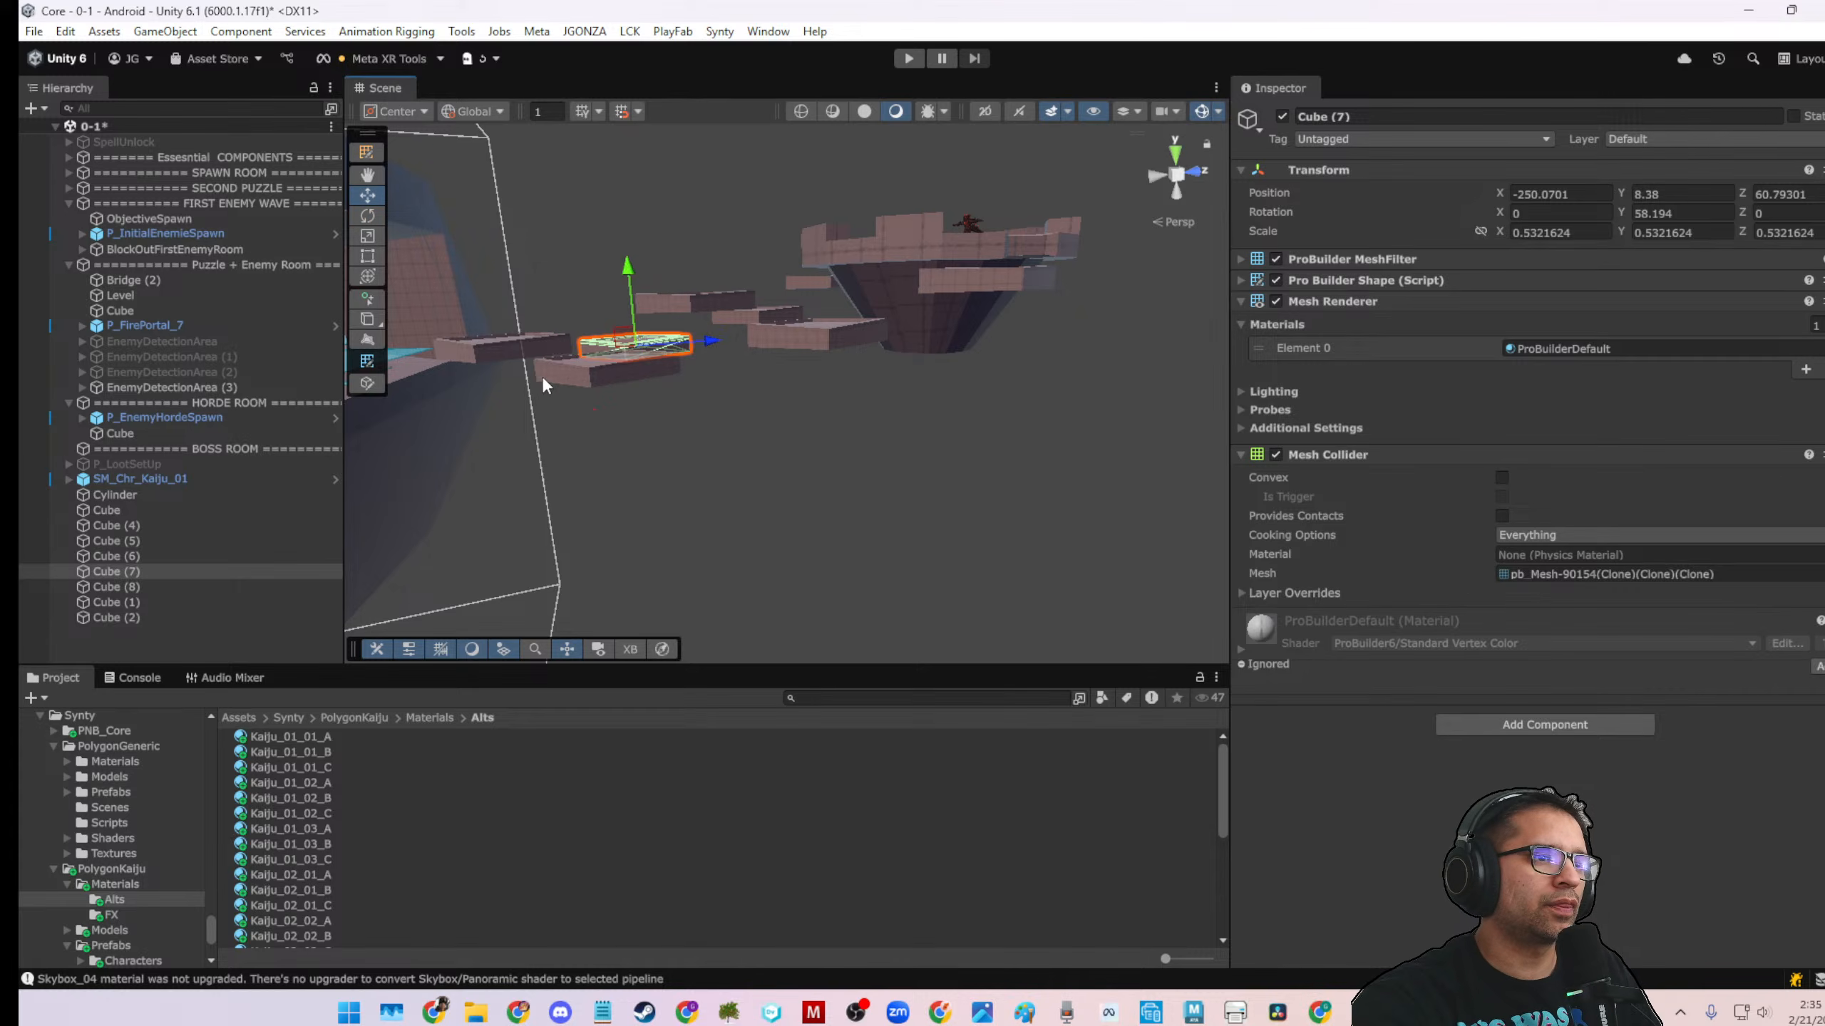
left_click_drag(616, 291, 613, 265)
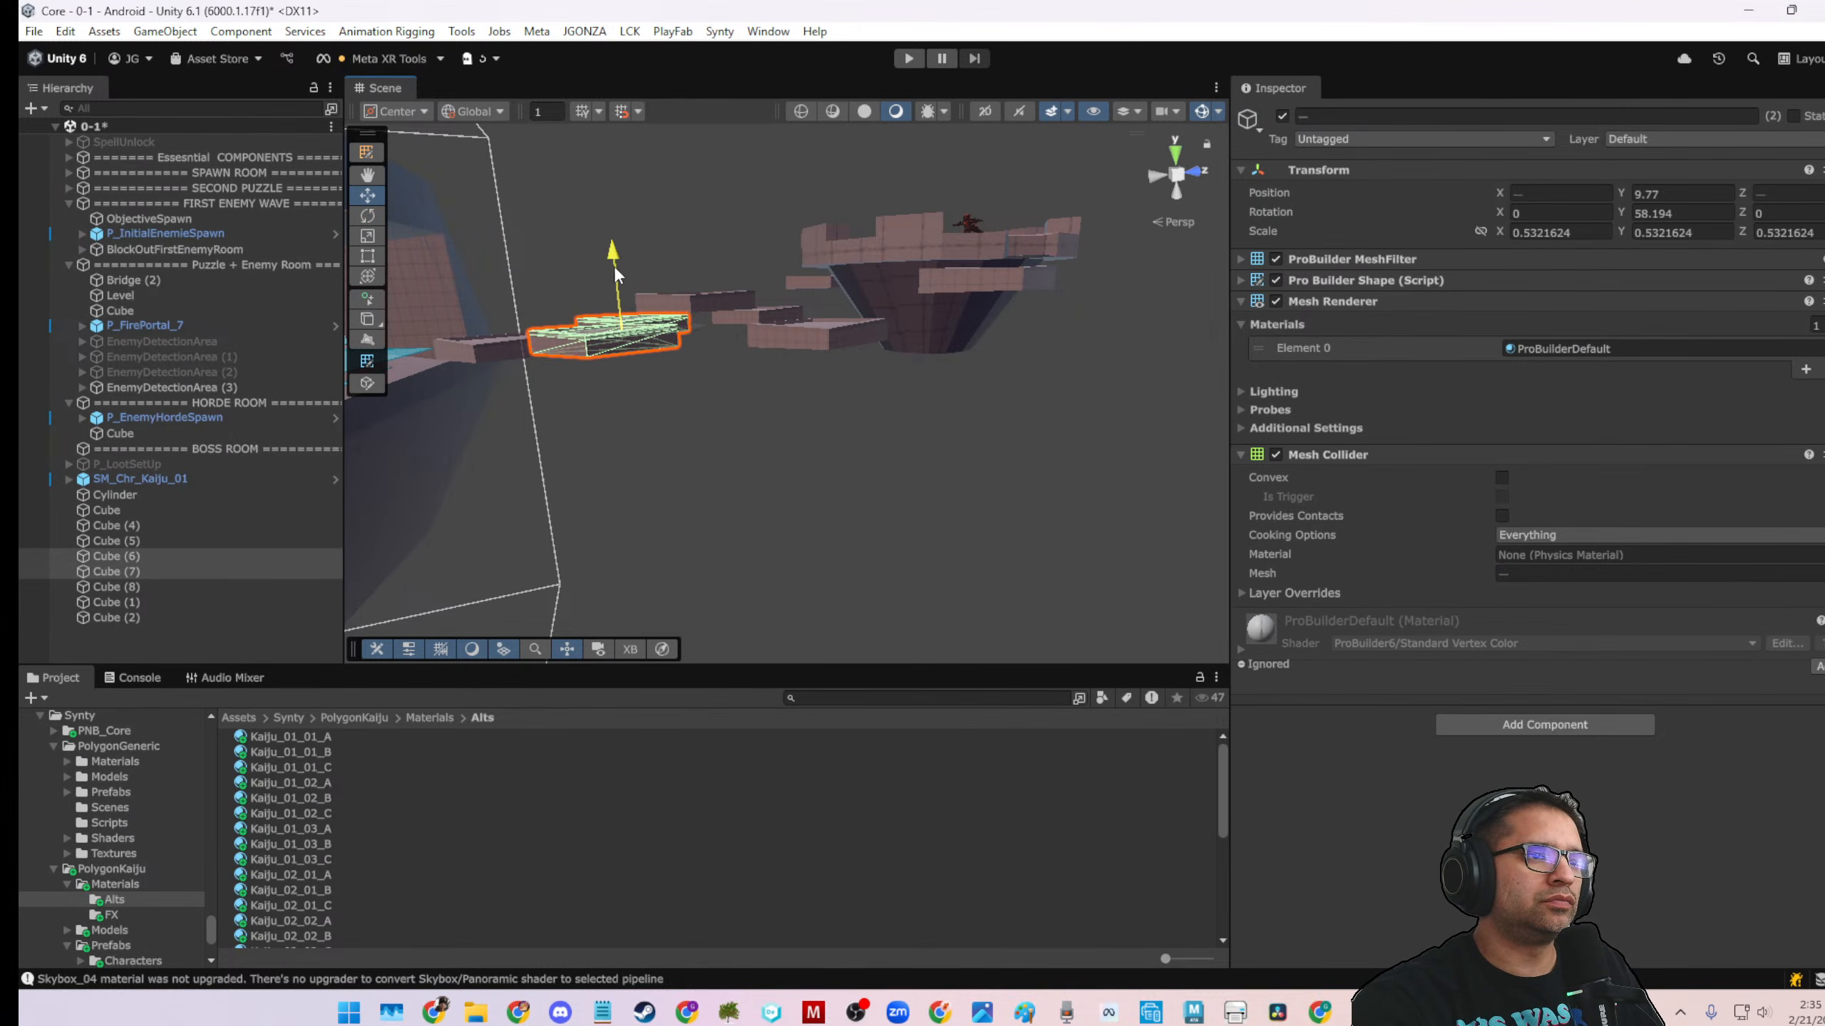
Select the two middle platforms in front of the arena and raise them to Y 12.43
left_click(753, 315)
left_click(811, 332, "shift")
left_click_drag(780, 272, 781, 229)
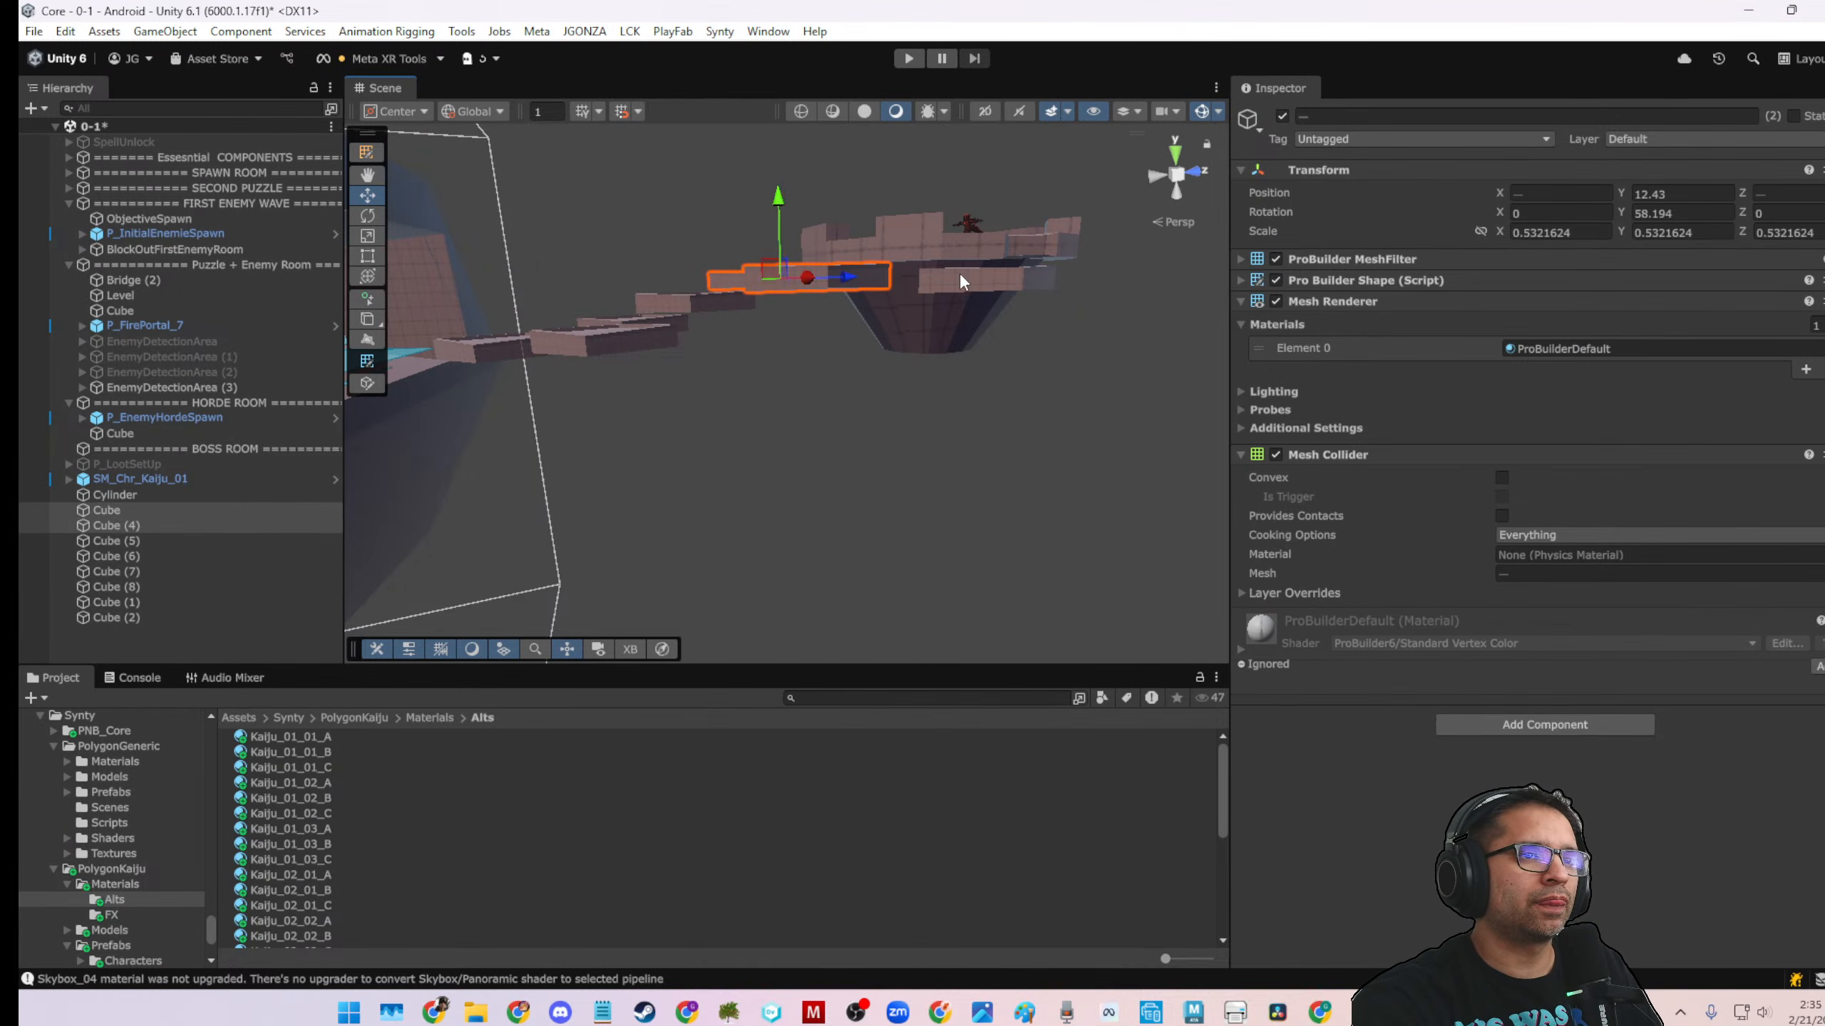
Select the two platforms flanking the arena and raise them to Y 12.72
left_click(958, 270)
left_click_drag(958, 273, 805, 362, "alt")
left_click(761, 245, "shift")
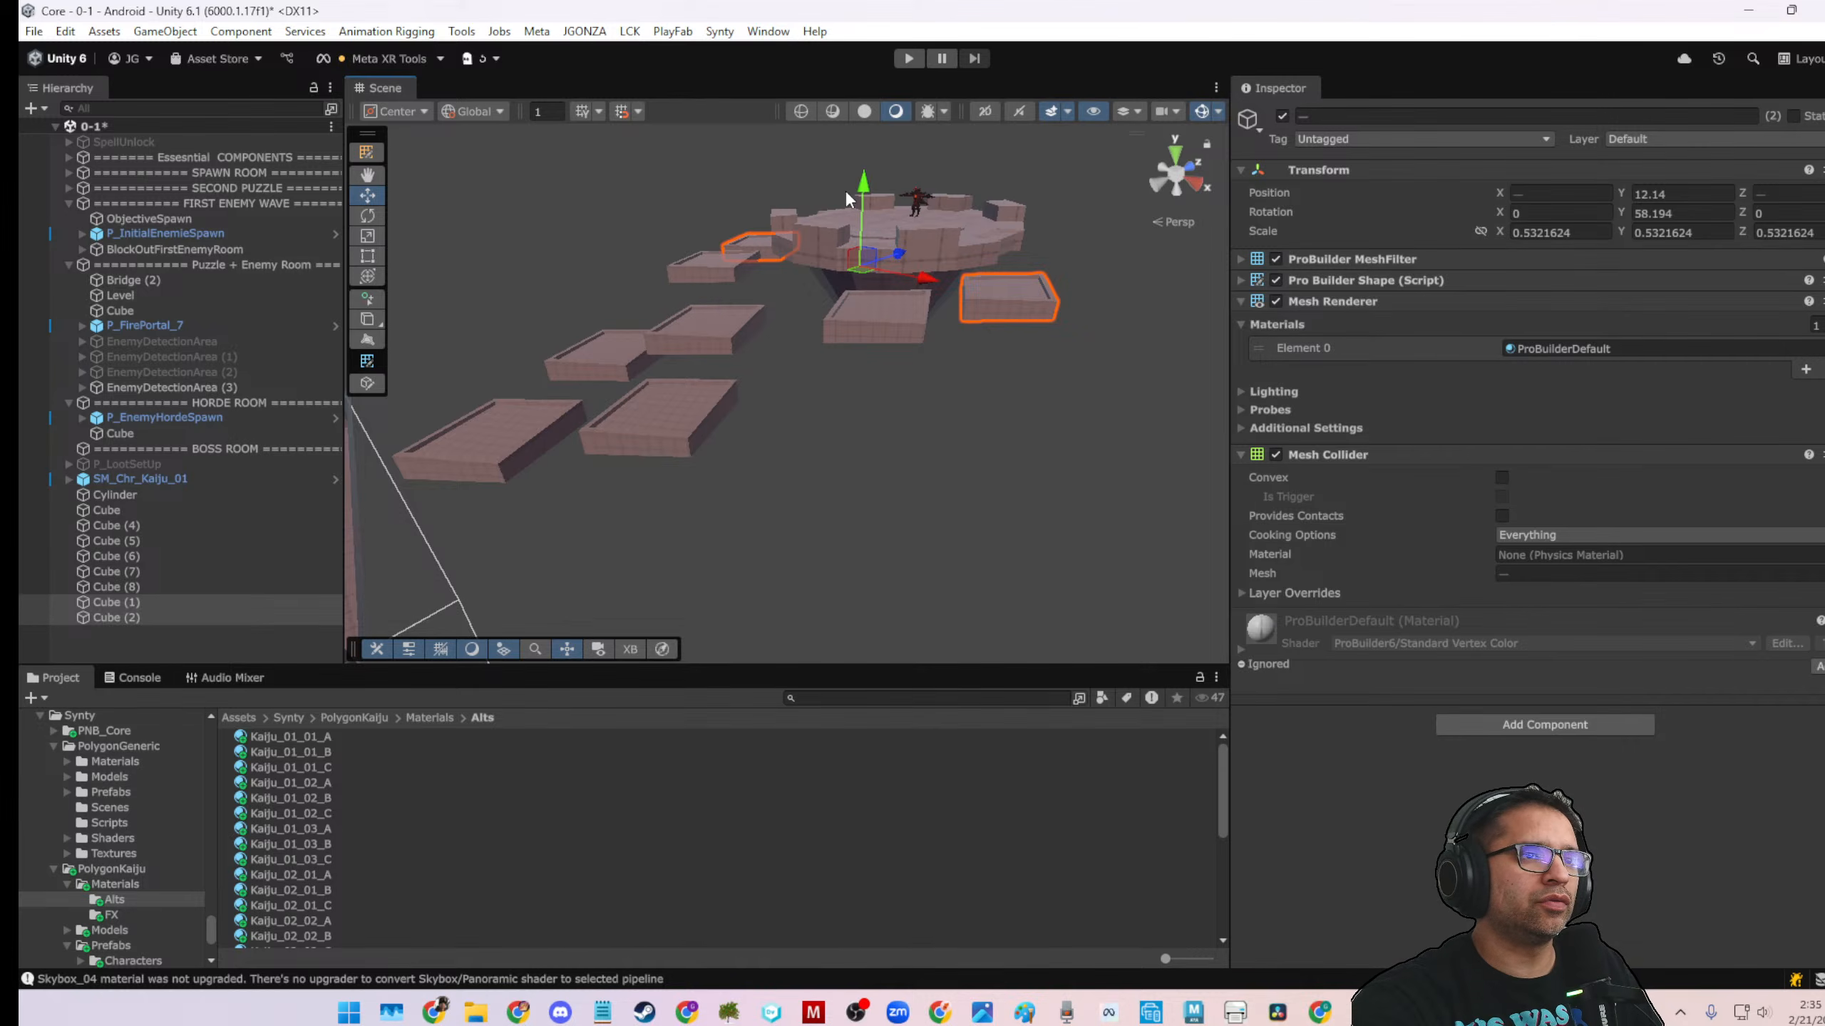
left_click_drag(864, 197, 869, 186)
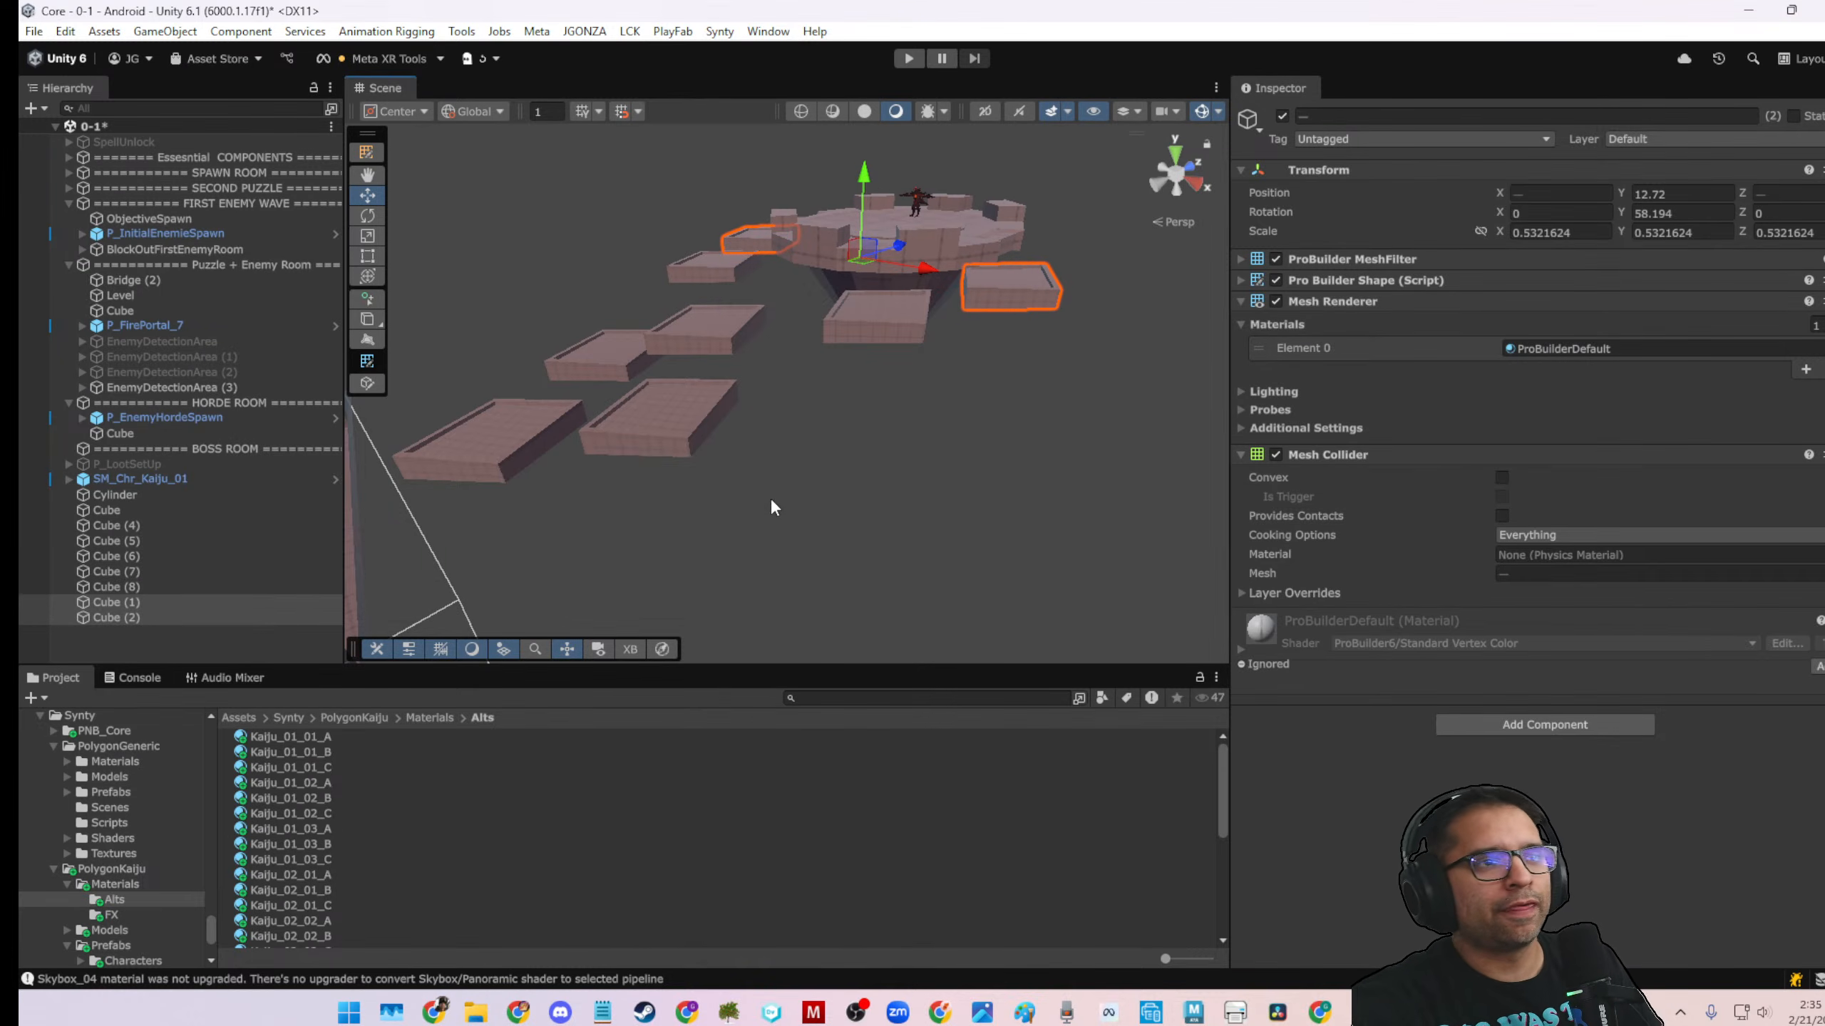
Select the platform closest to the room opening
left_click_drag(773, 502, 825, 345, "alt")
left_click(821, 362)
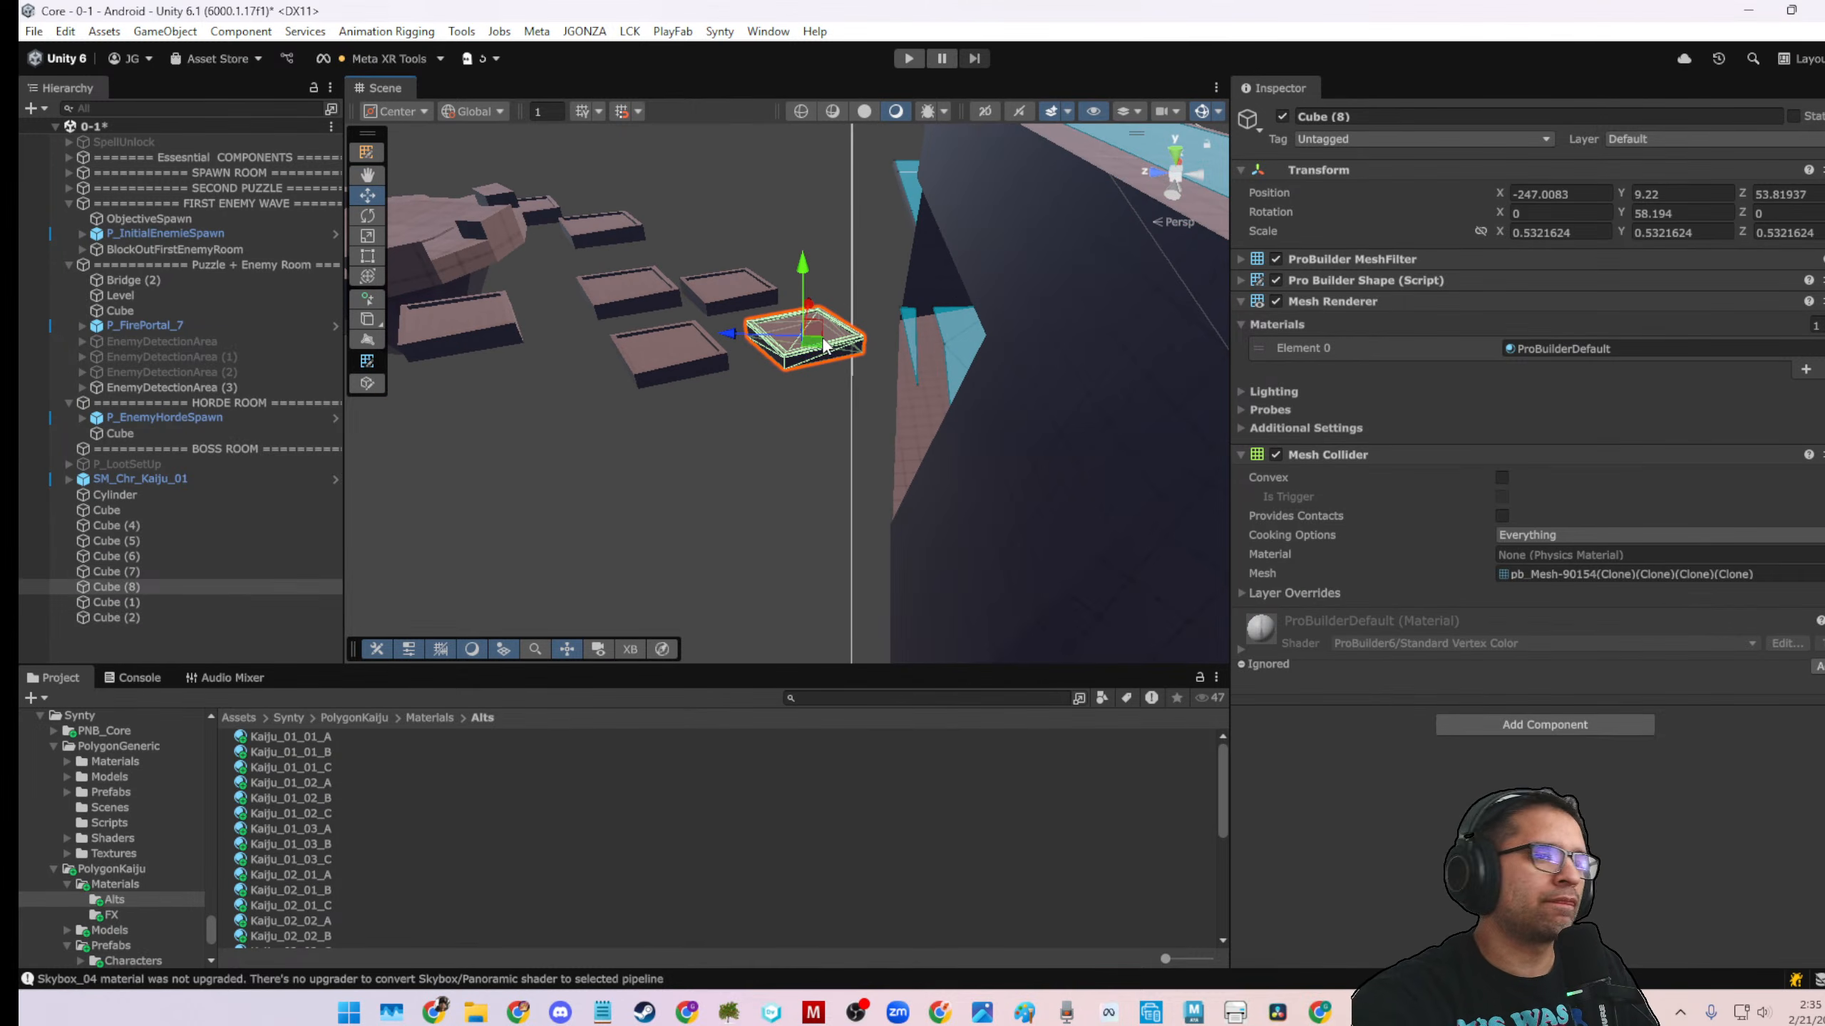
Move the Cylinder platform and the SM_Chr_Kaiju_01 model together along Z, closer to the stepping tiles
left_click_drag(619, 373, 928, 454, "alt")
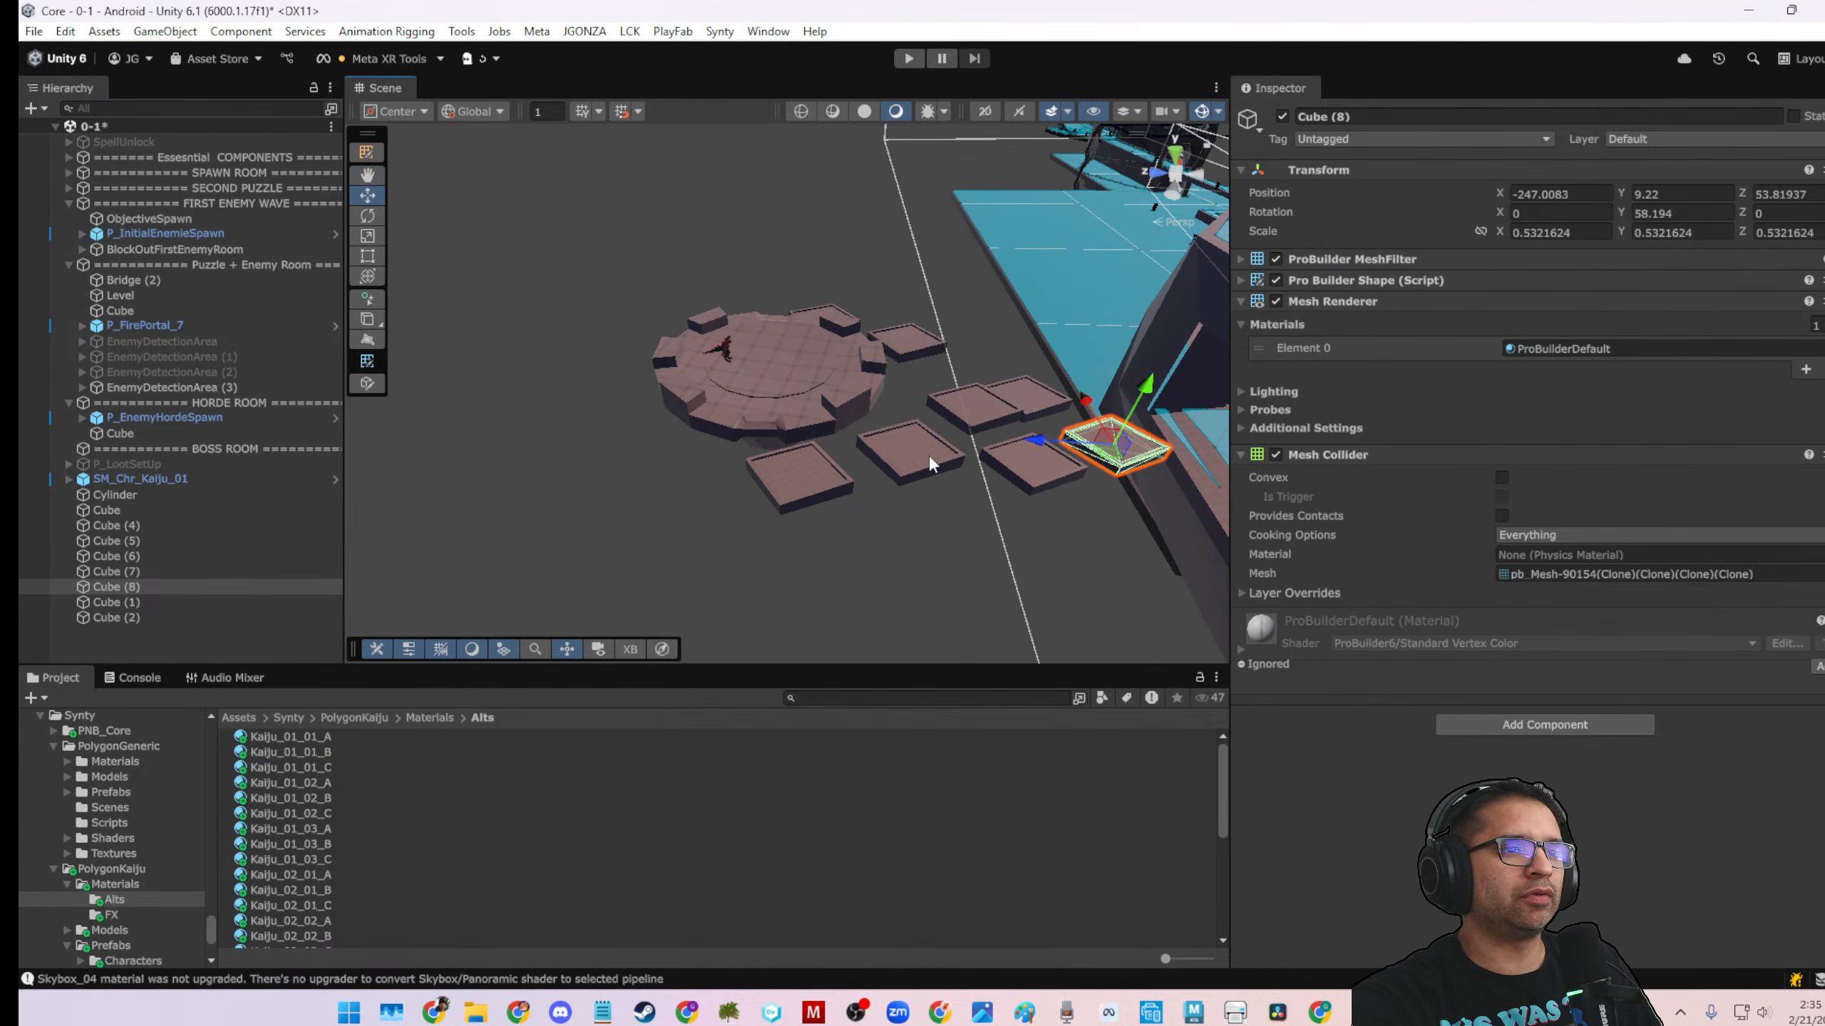
left_click(874, 403)
left_click(719, 361, "shift")
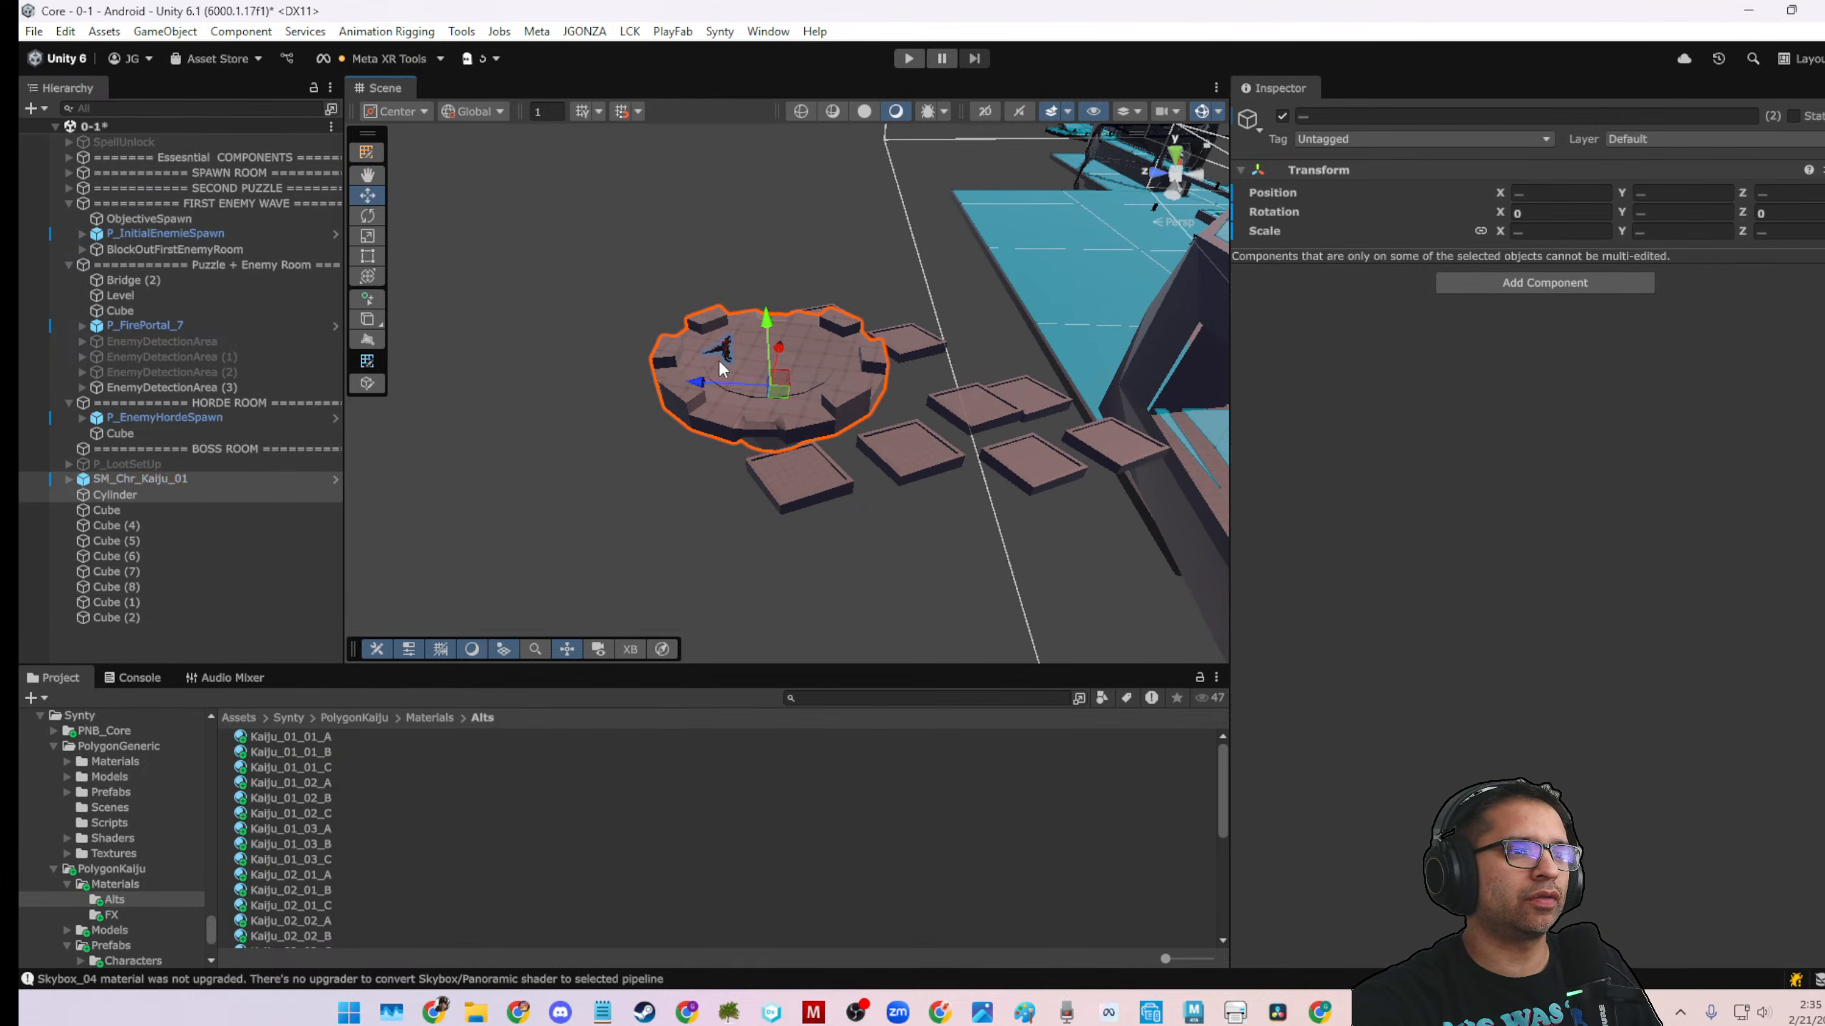
left_click_drag(707, 377, 770, 382)
left_click_drag(866, 448, 828, 315, "alt")
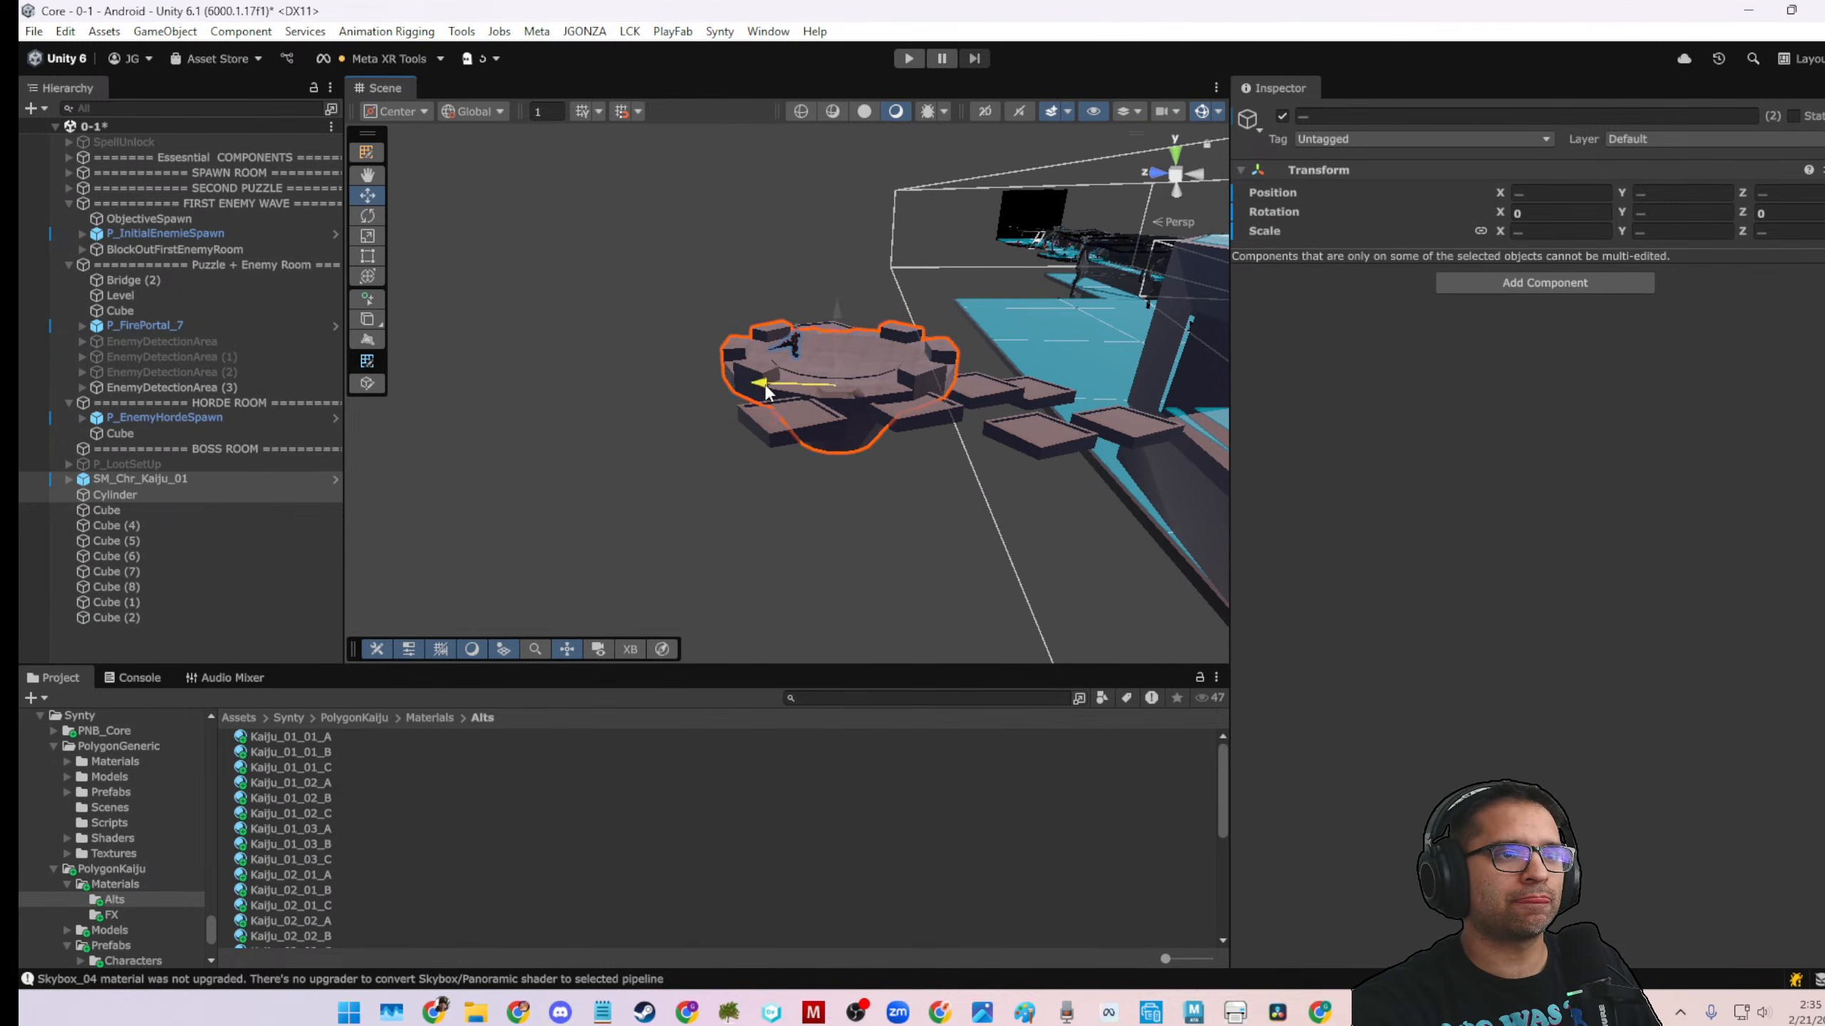
Try to move the Cube (4) tile outward from the platform to X -255.4
left_click_drag(764, 382, 881, 591, "alt")
left_click(911, 532)
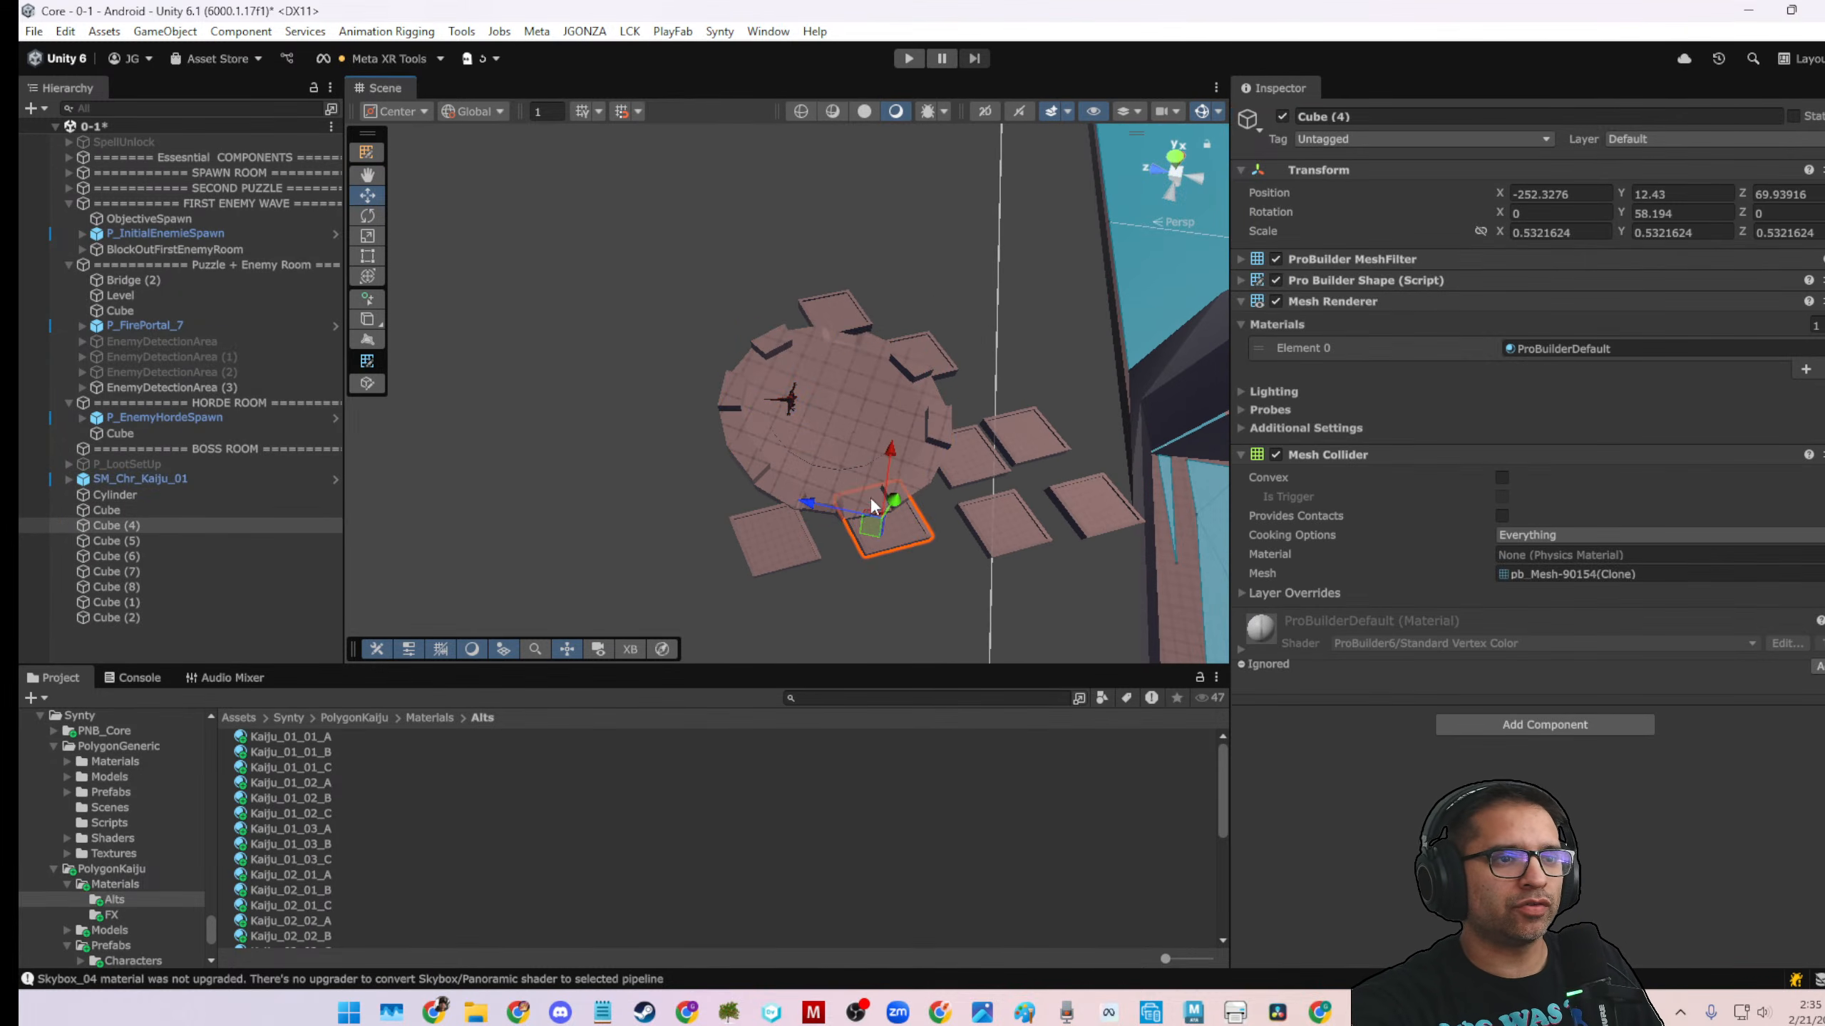
left_click_drag(889, 457, 886, 506)
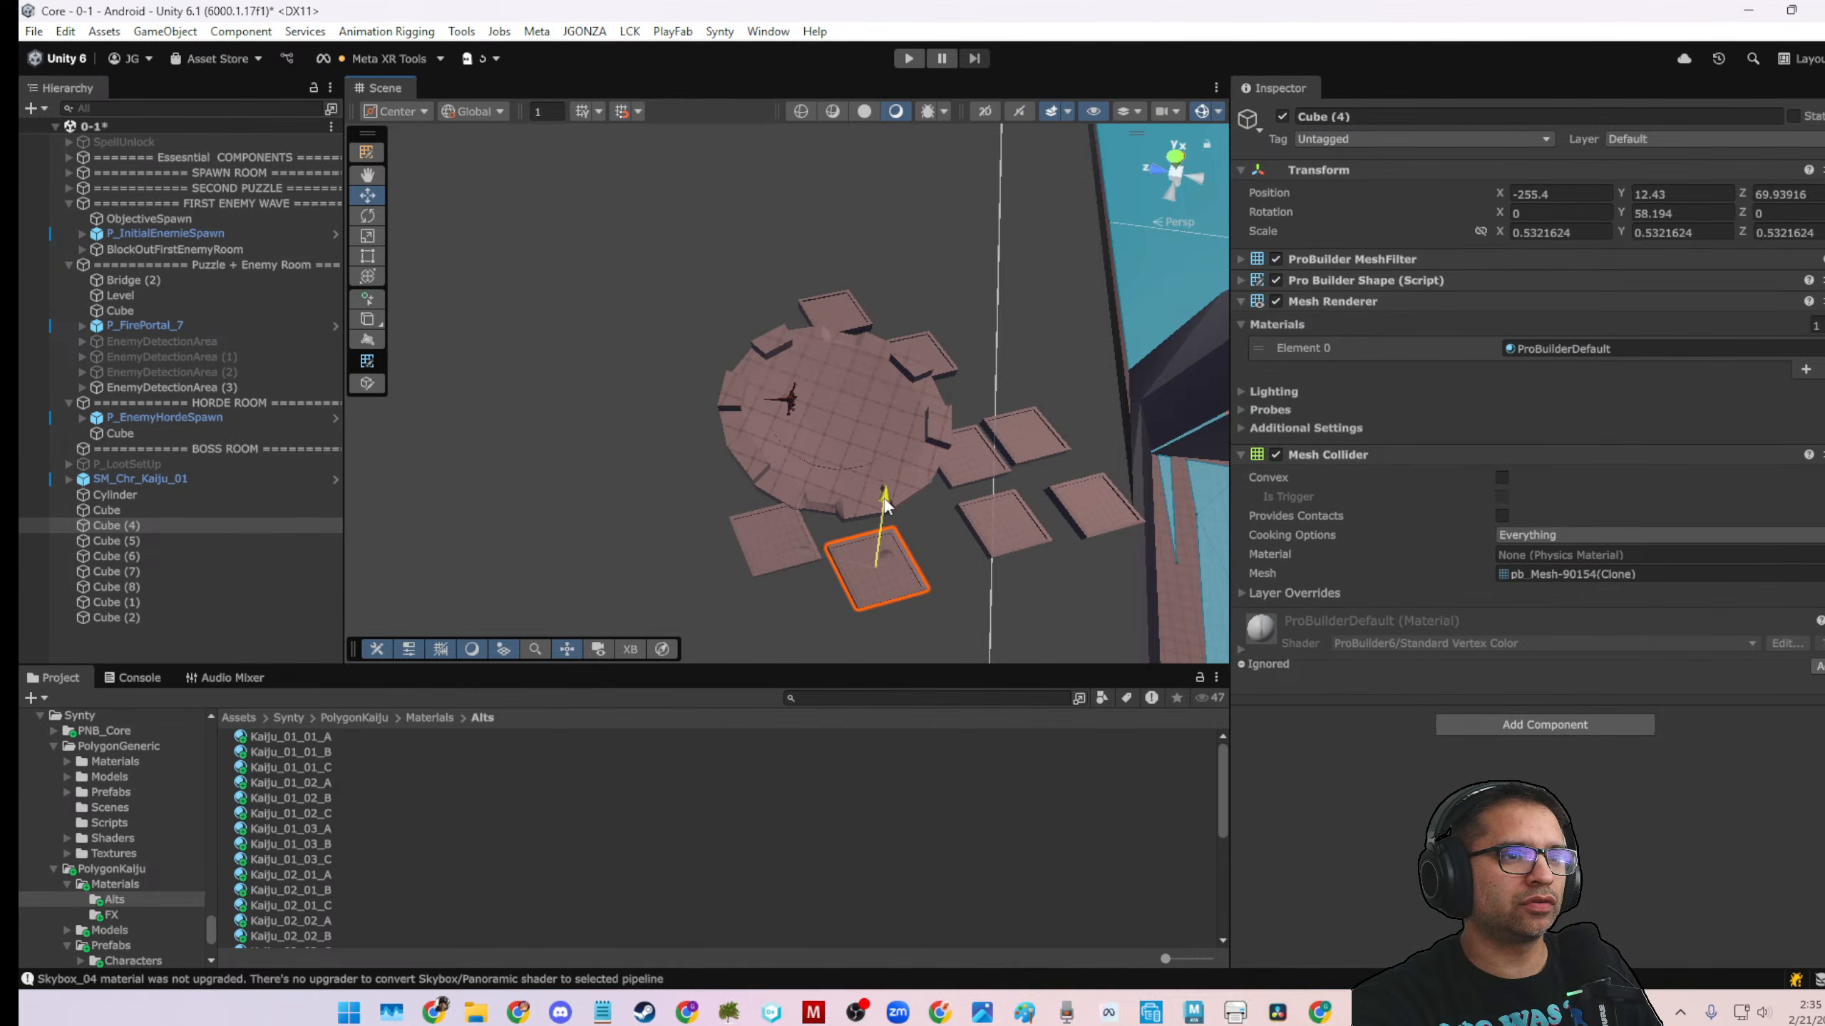
left_click(933, 351)
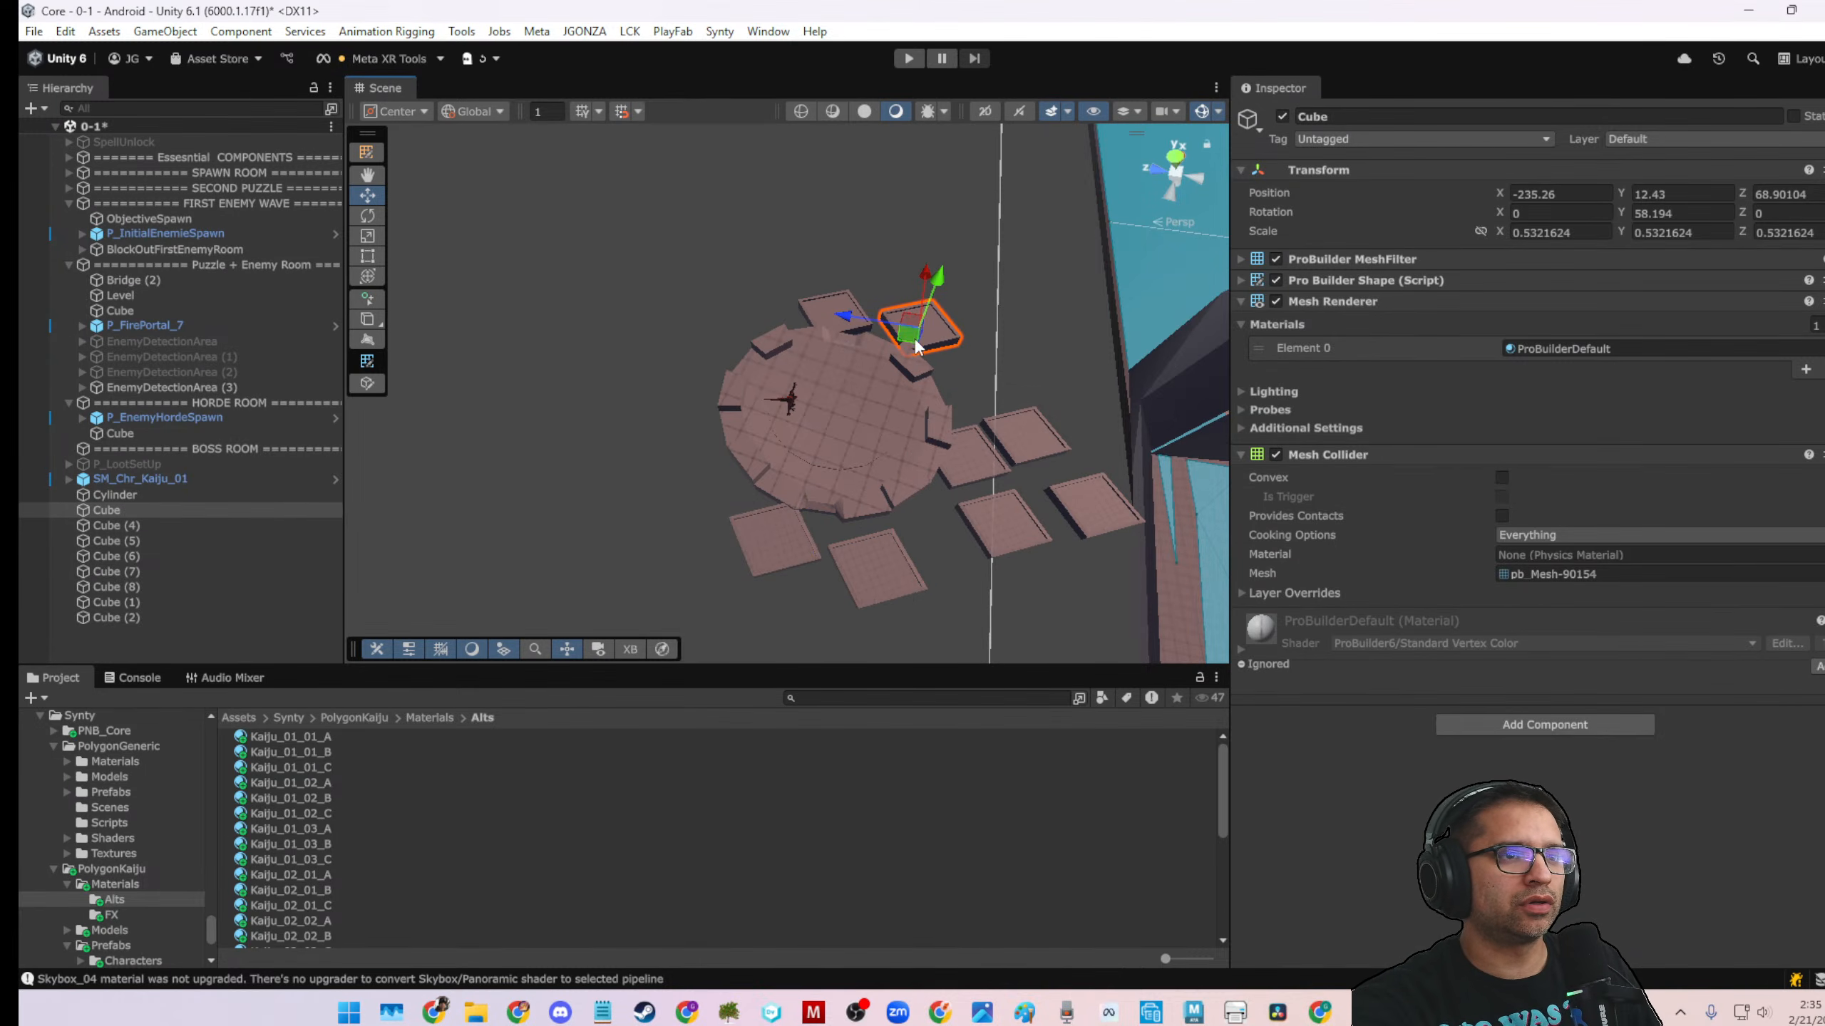
left_click(873, 577)
key("ctrl+z")
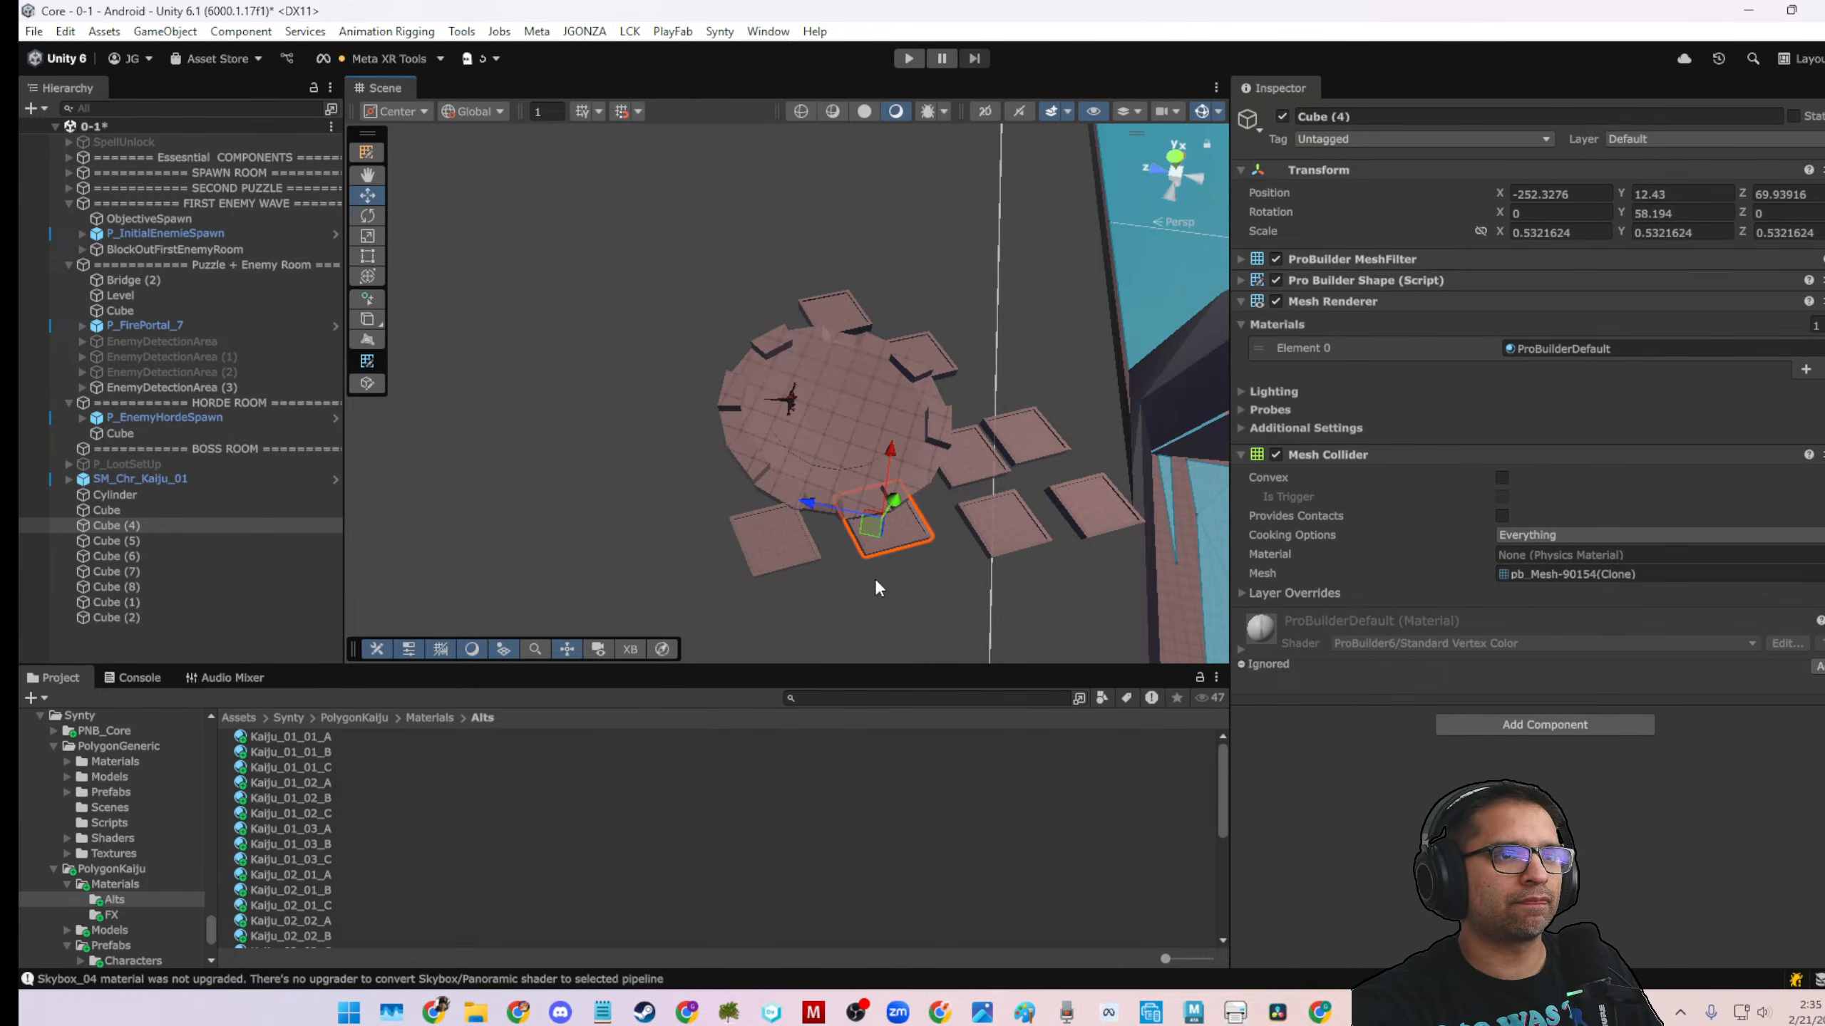
Shift the tile pairs Cube with Cube (4), and Cube (1) with Cube (2), along Z away from the relocated platform
left_click(935, 357, "shift")
left_click_drag(847, 528, 819, 435, "alt")
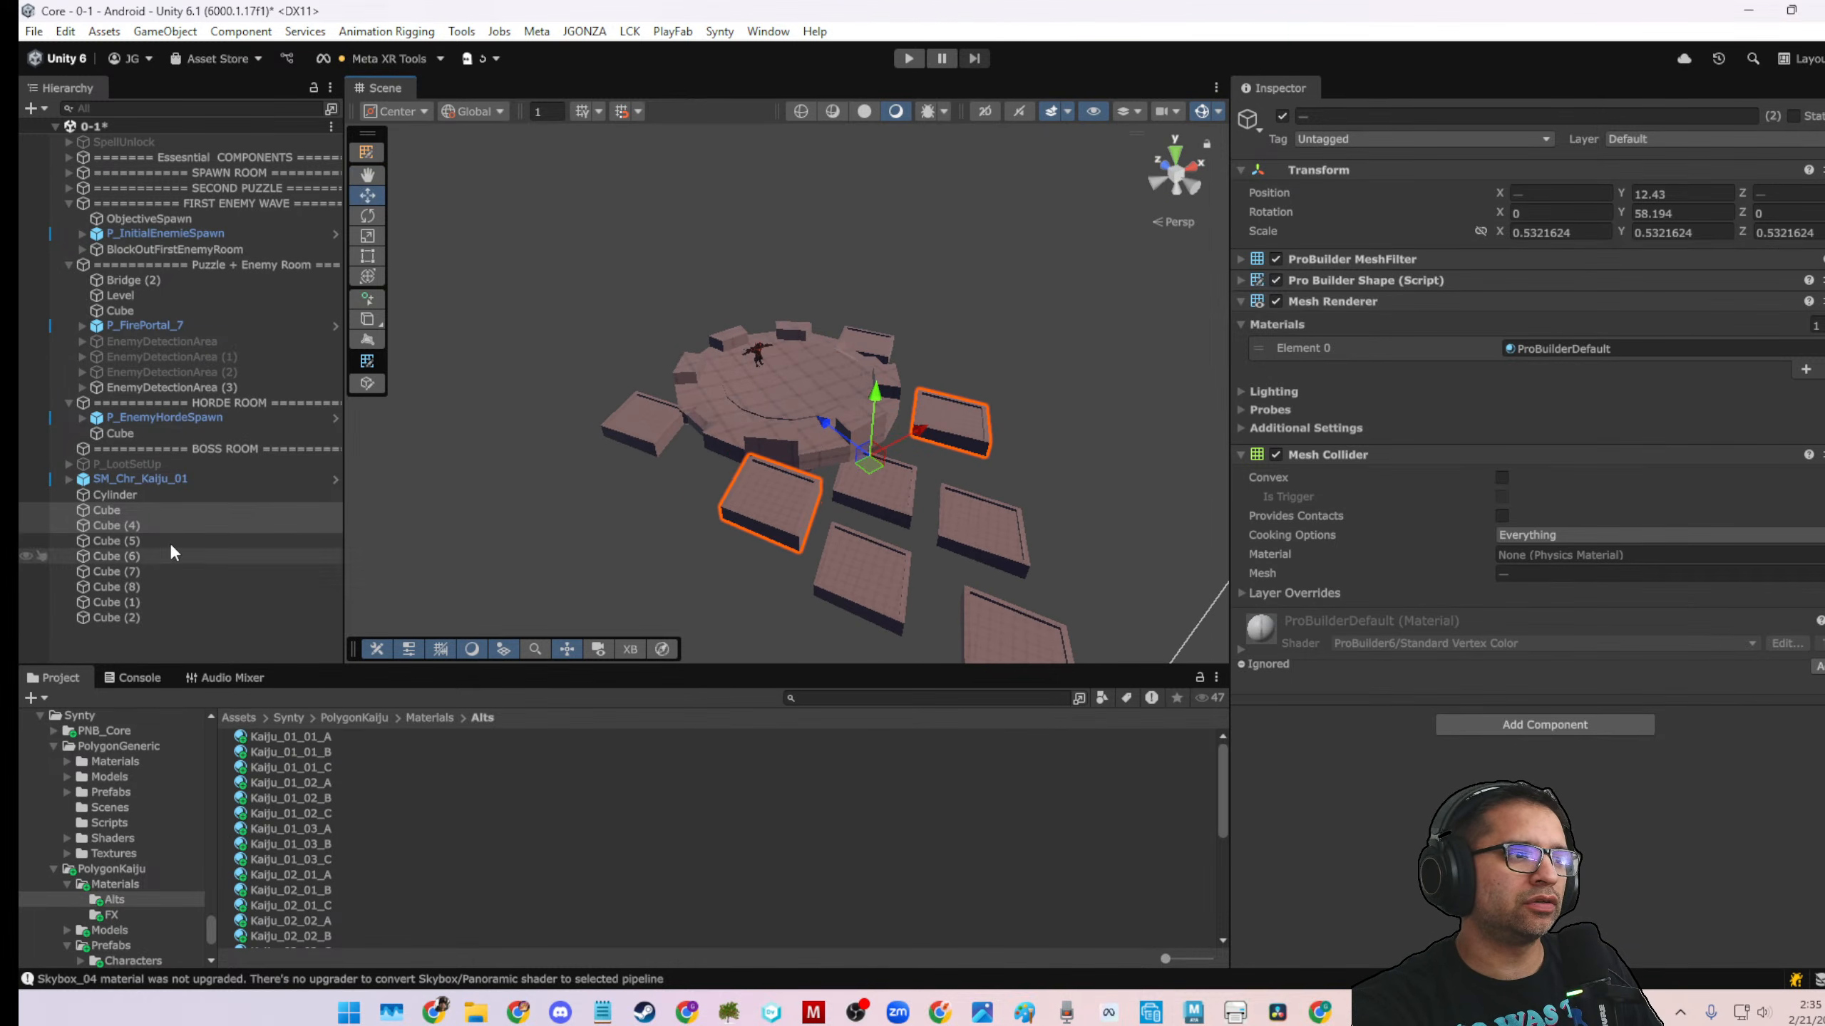
left_click(641, 432)
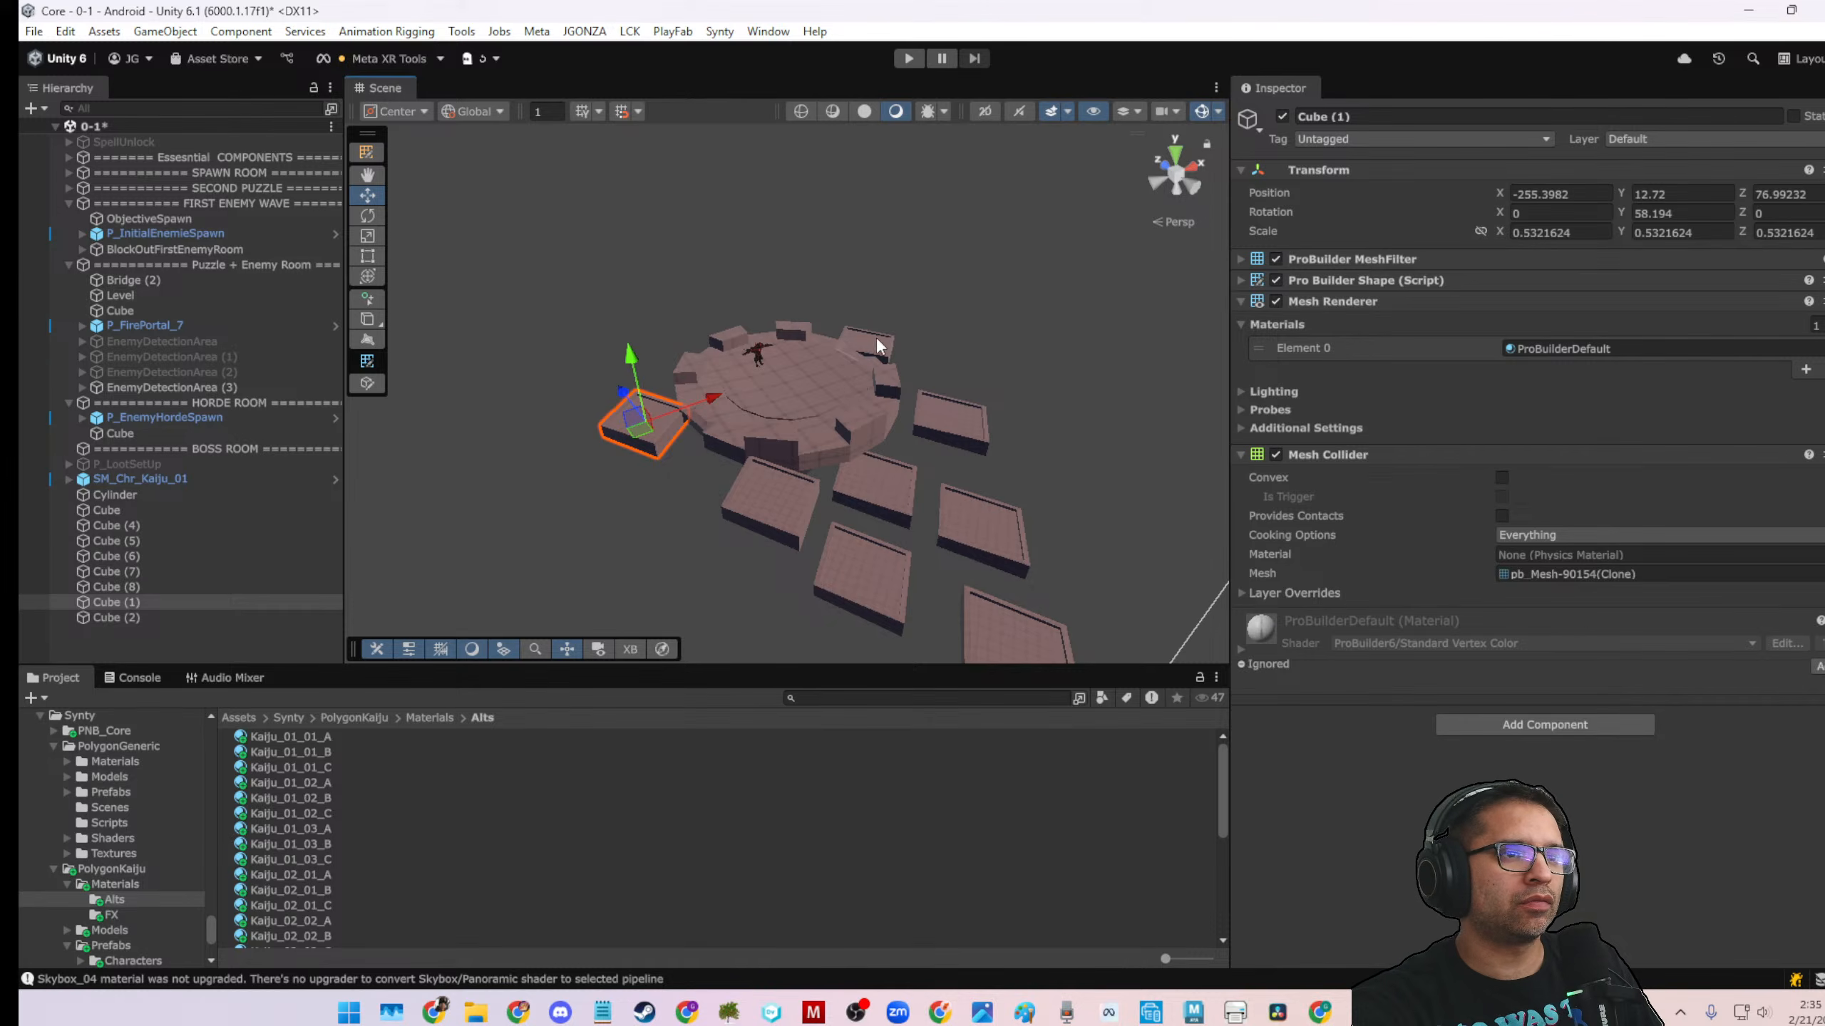
left_click(880, 348, "shift")
left_click_drag(711, 418, 886, 426, "alt")
left_click_drag(882, 323, 557, 449)
left_click(494, 827)
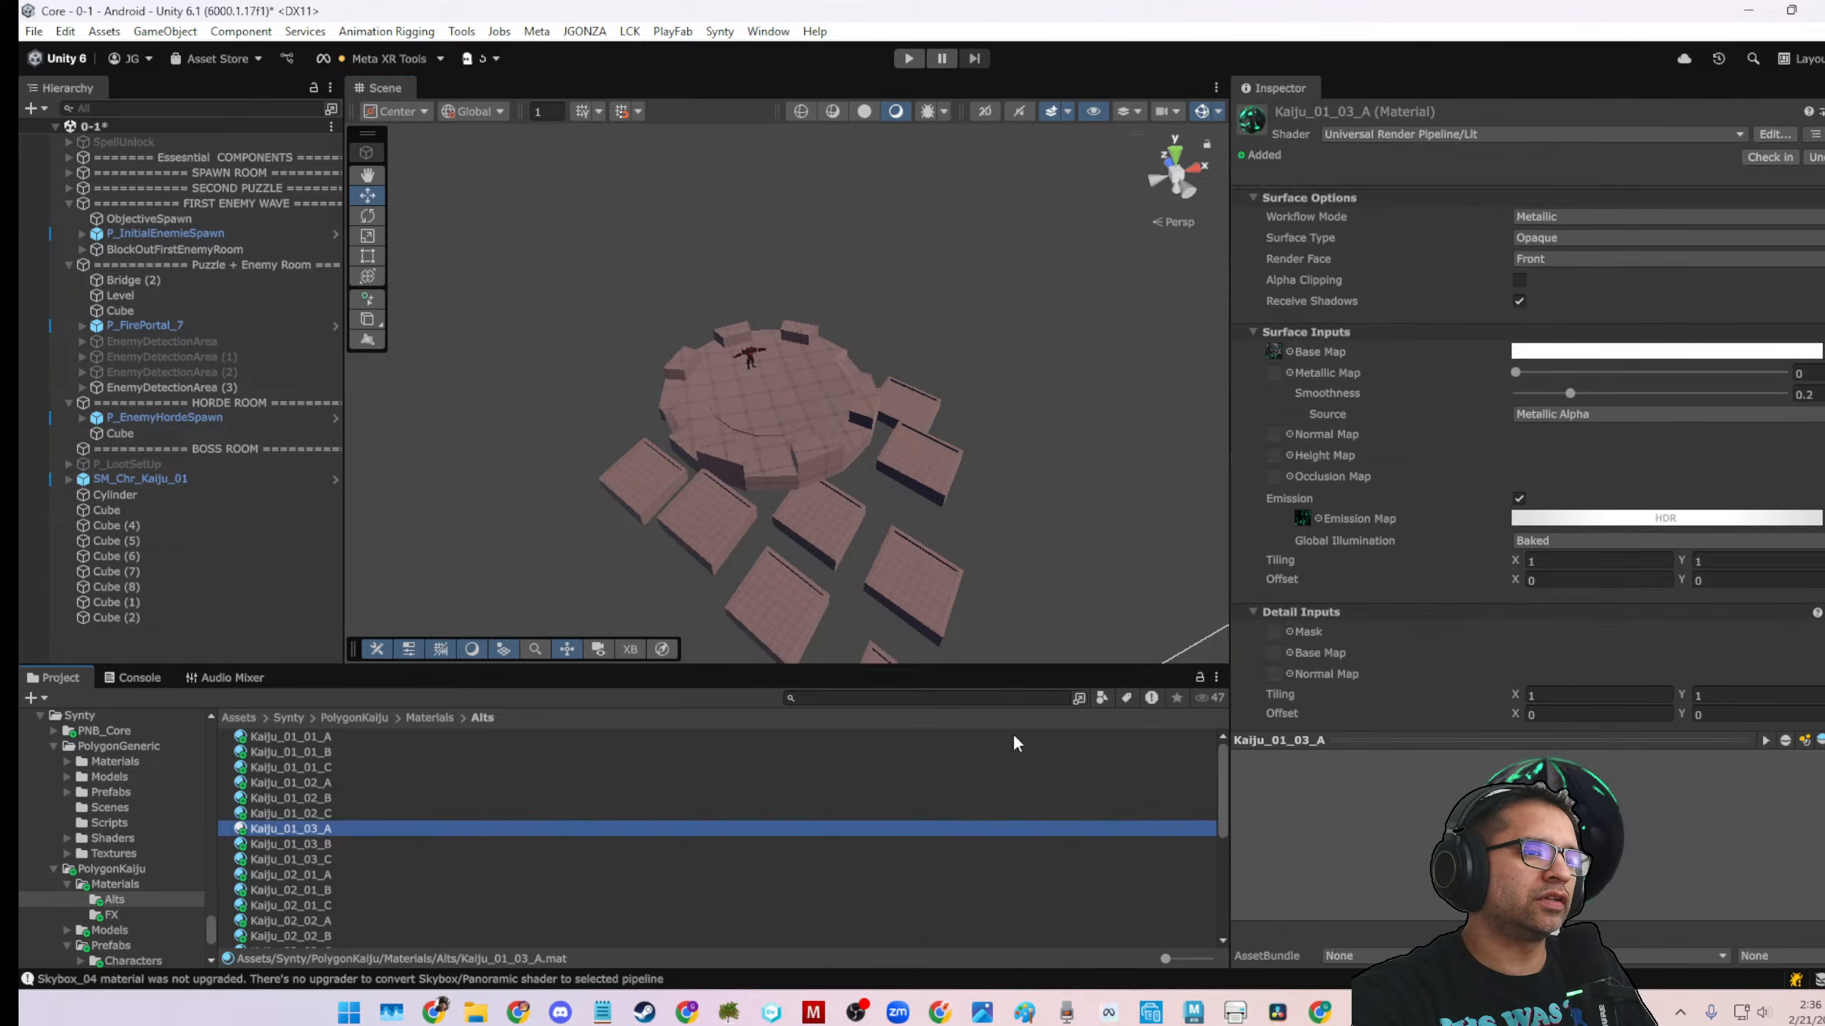
Examine the boss platform and tiles from several angles, and how they sit relative to the whole level
left_click_drag(960, 482, 655, 383, "alt")
scroll(682, 402, "up", 6)
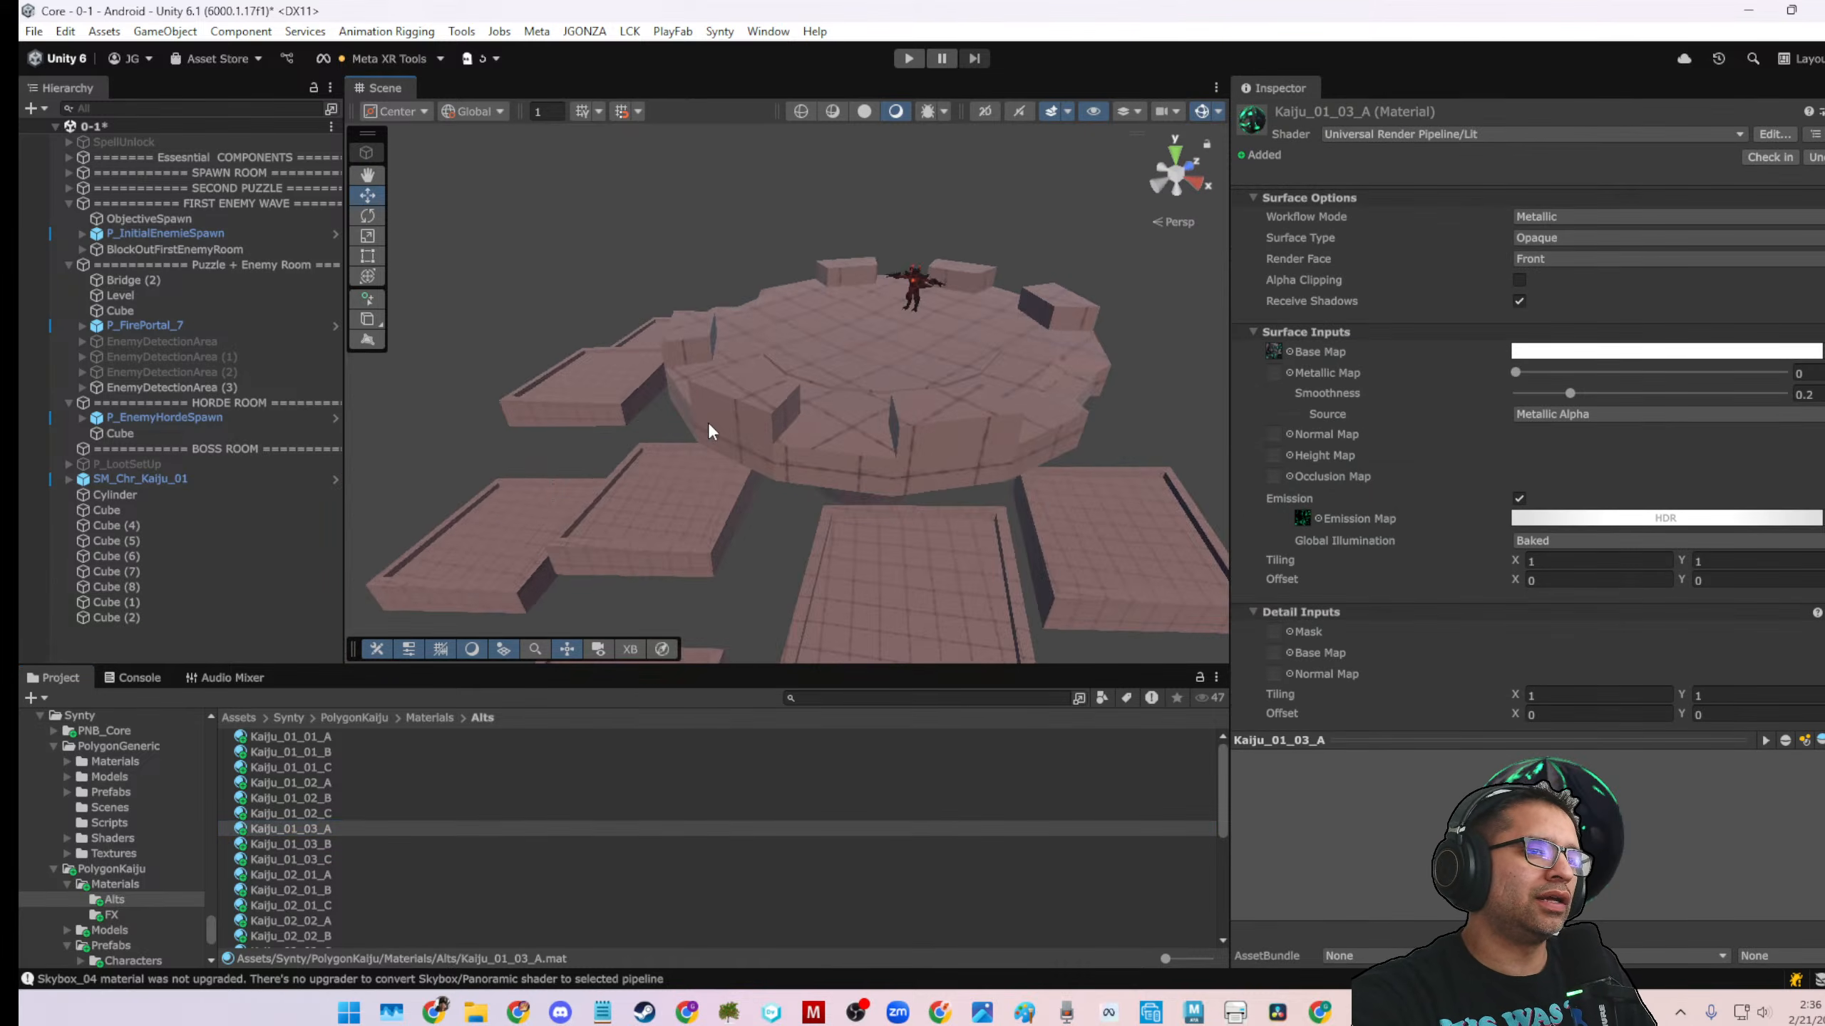
left_click_drag(769, 417, 409, 398, "alt")
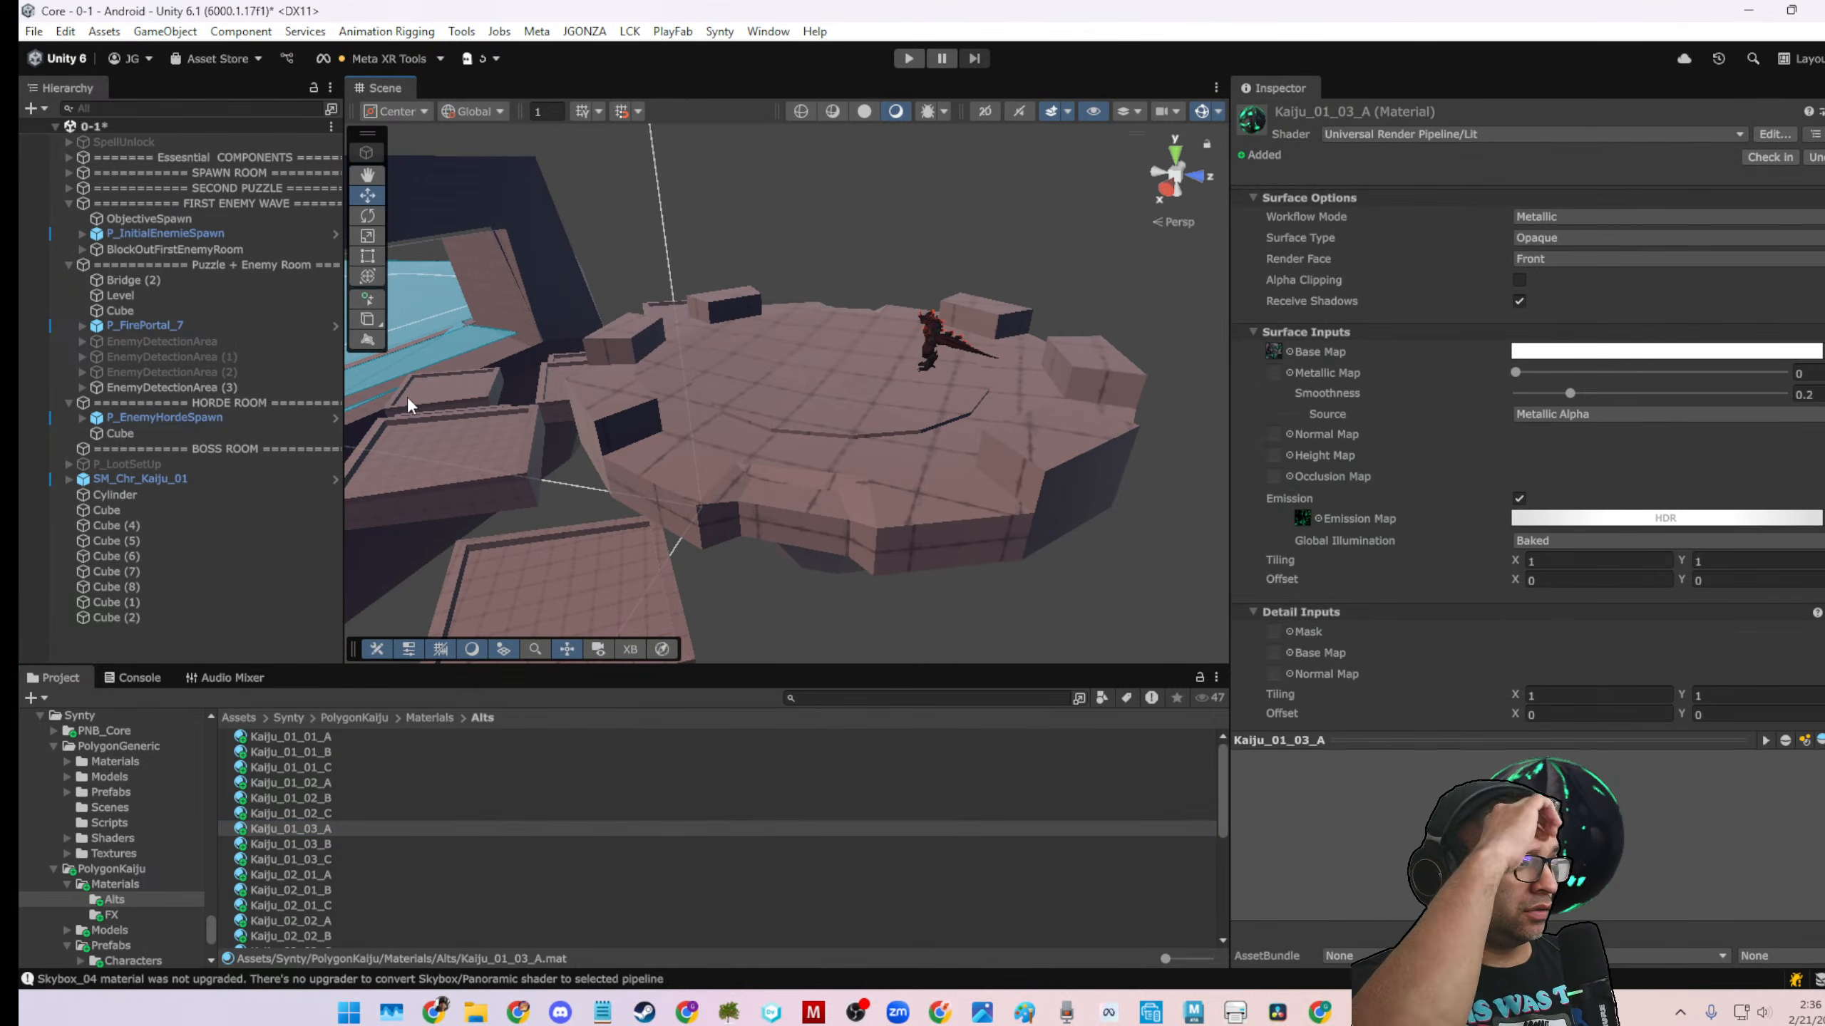
scroll(444, 394, "down", 5)
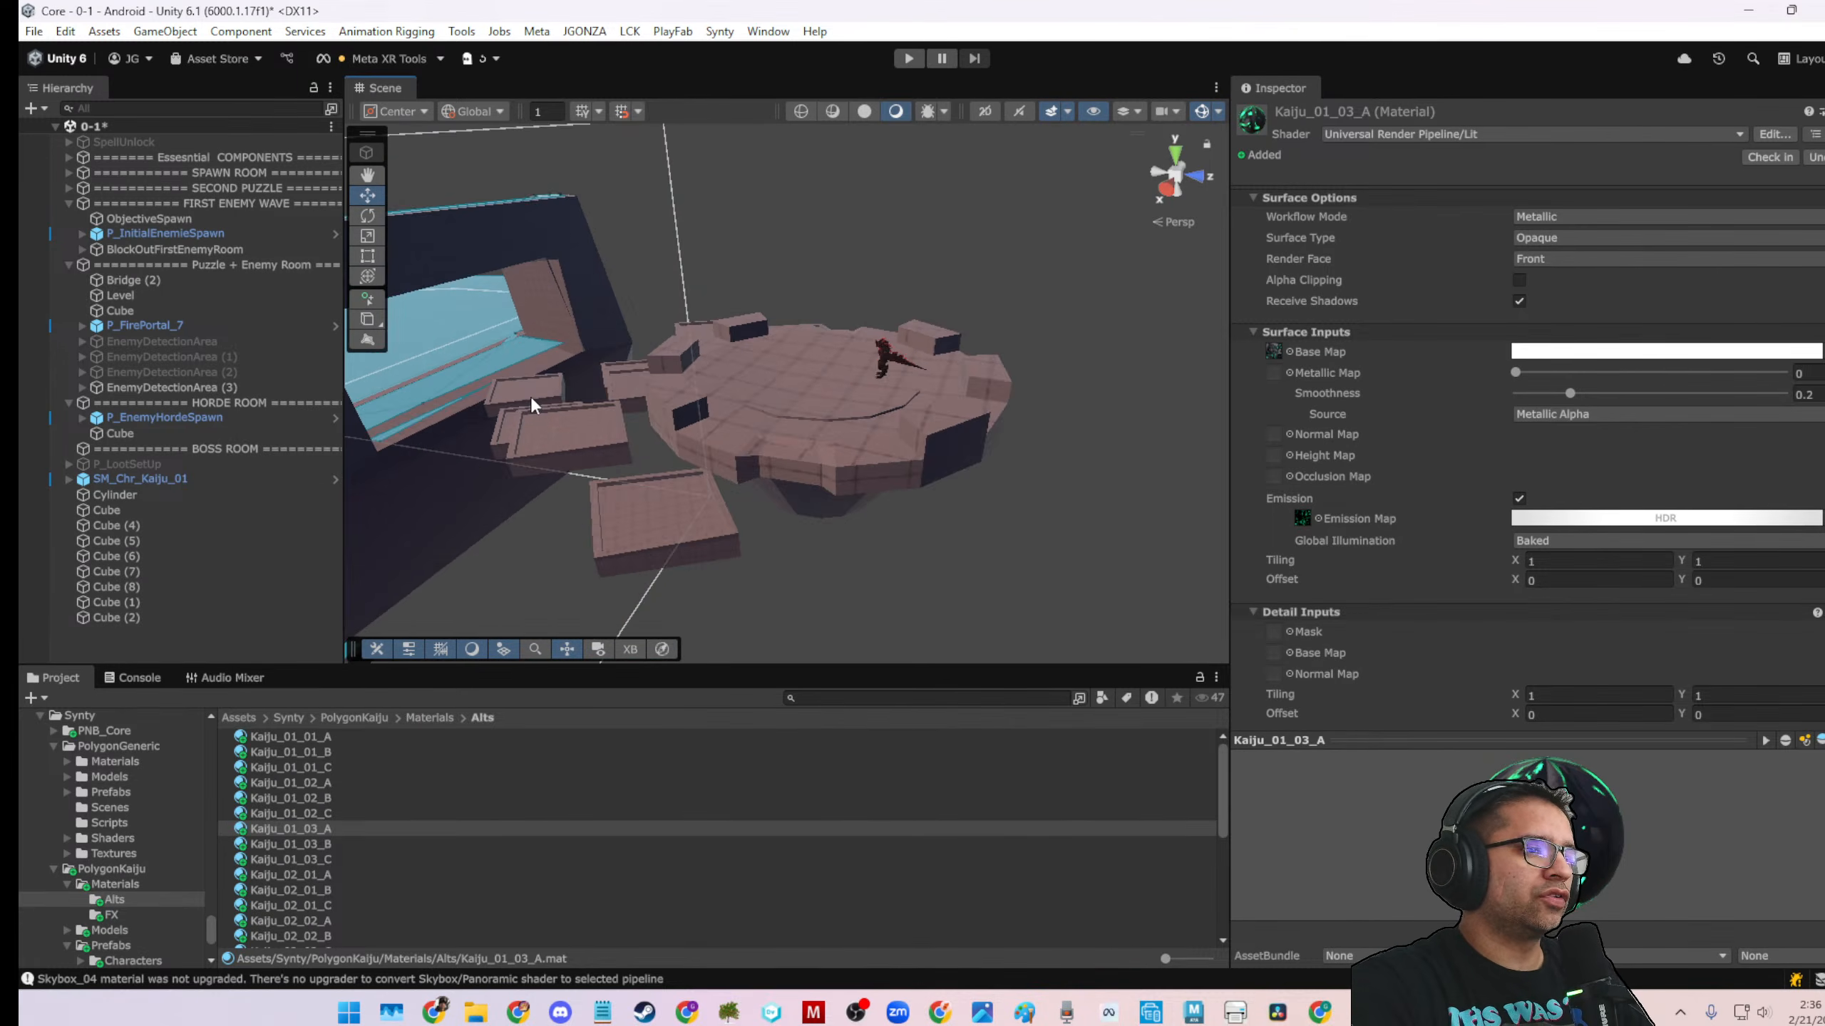
left_click_drag(530, 397, 699, 438, "alt")
scroll(701, 442, "down", 5)
middle_click_drag(701, 442, 880, 354)
left_click_drag(879, 354, 596, 411, "alt")
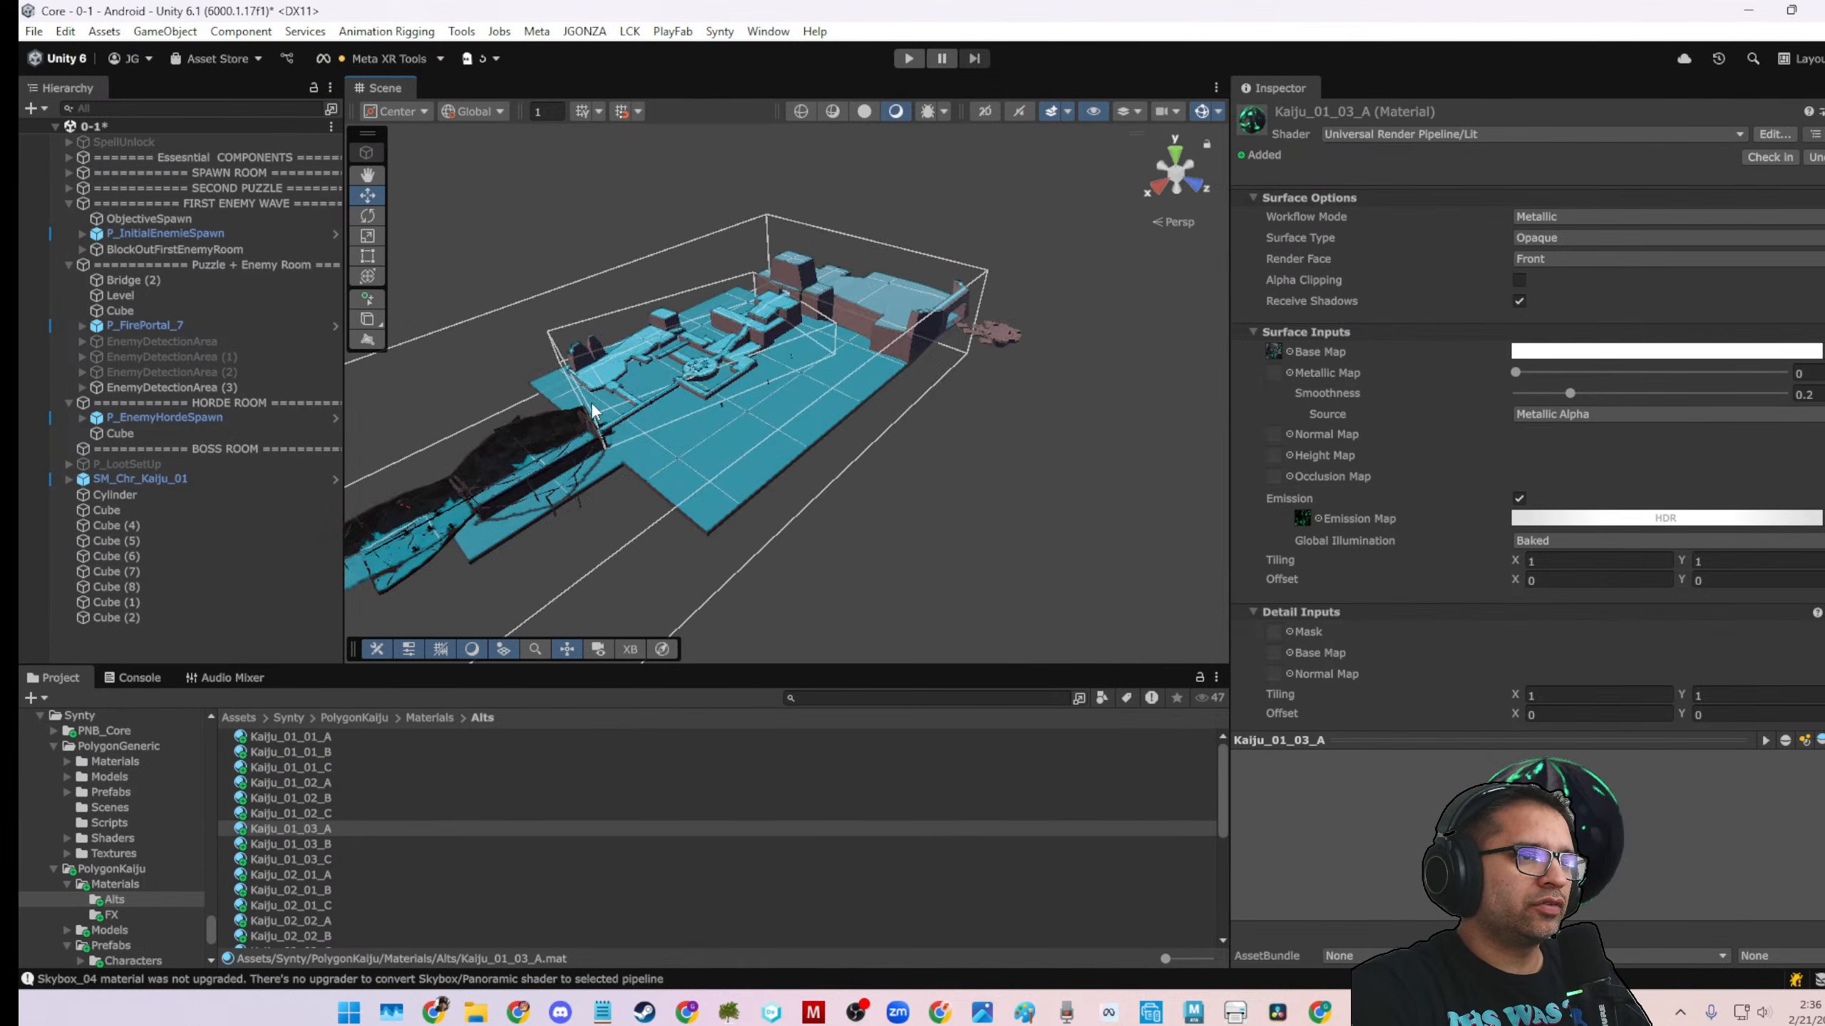
middle_click_drag(707, 366, 900, 294)
scroll(931, 332, "up", 5)
left_click_drag(931, 332, 749, 257, "alt")
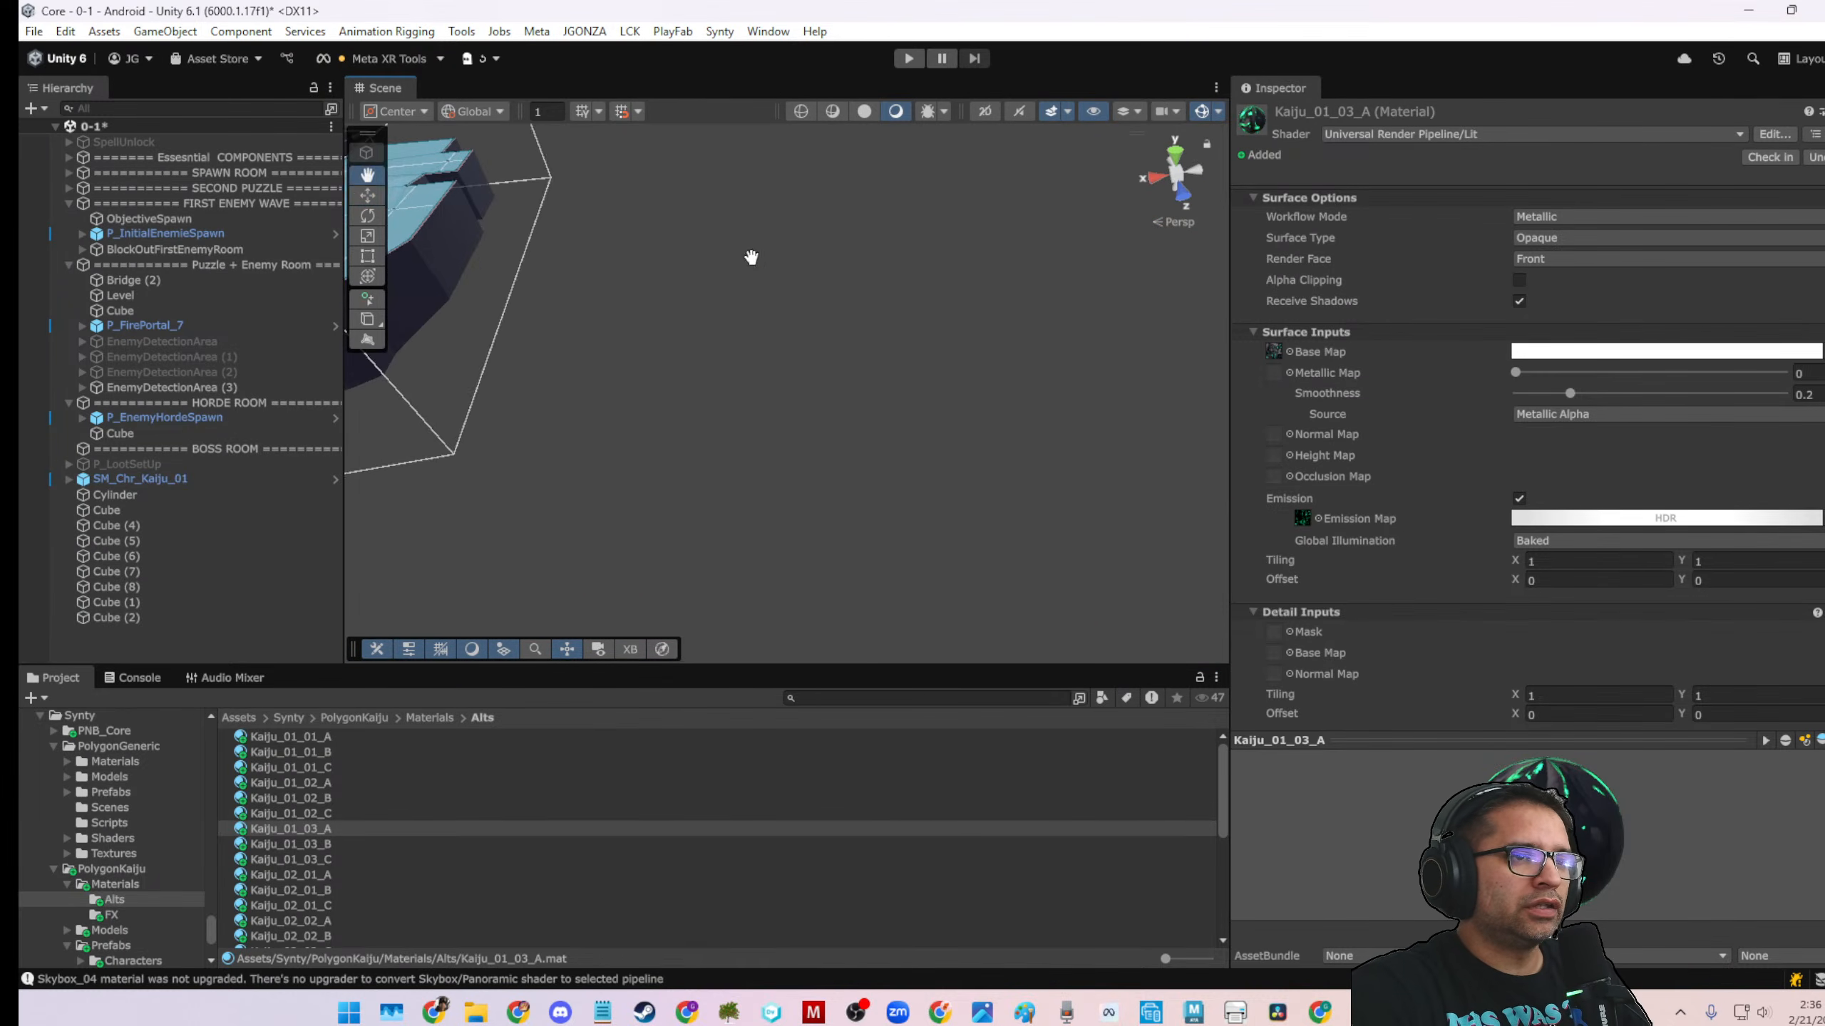
middle_click_drag(749, 256, 947, 280)
scroll(830, 391, "up", 4)
left_click_drag(947, 280, 876, 368, "alt")
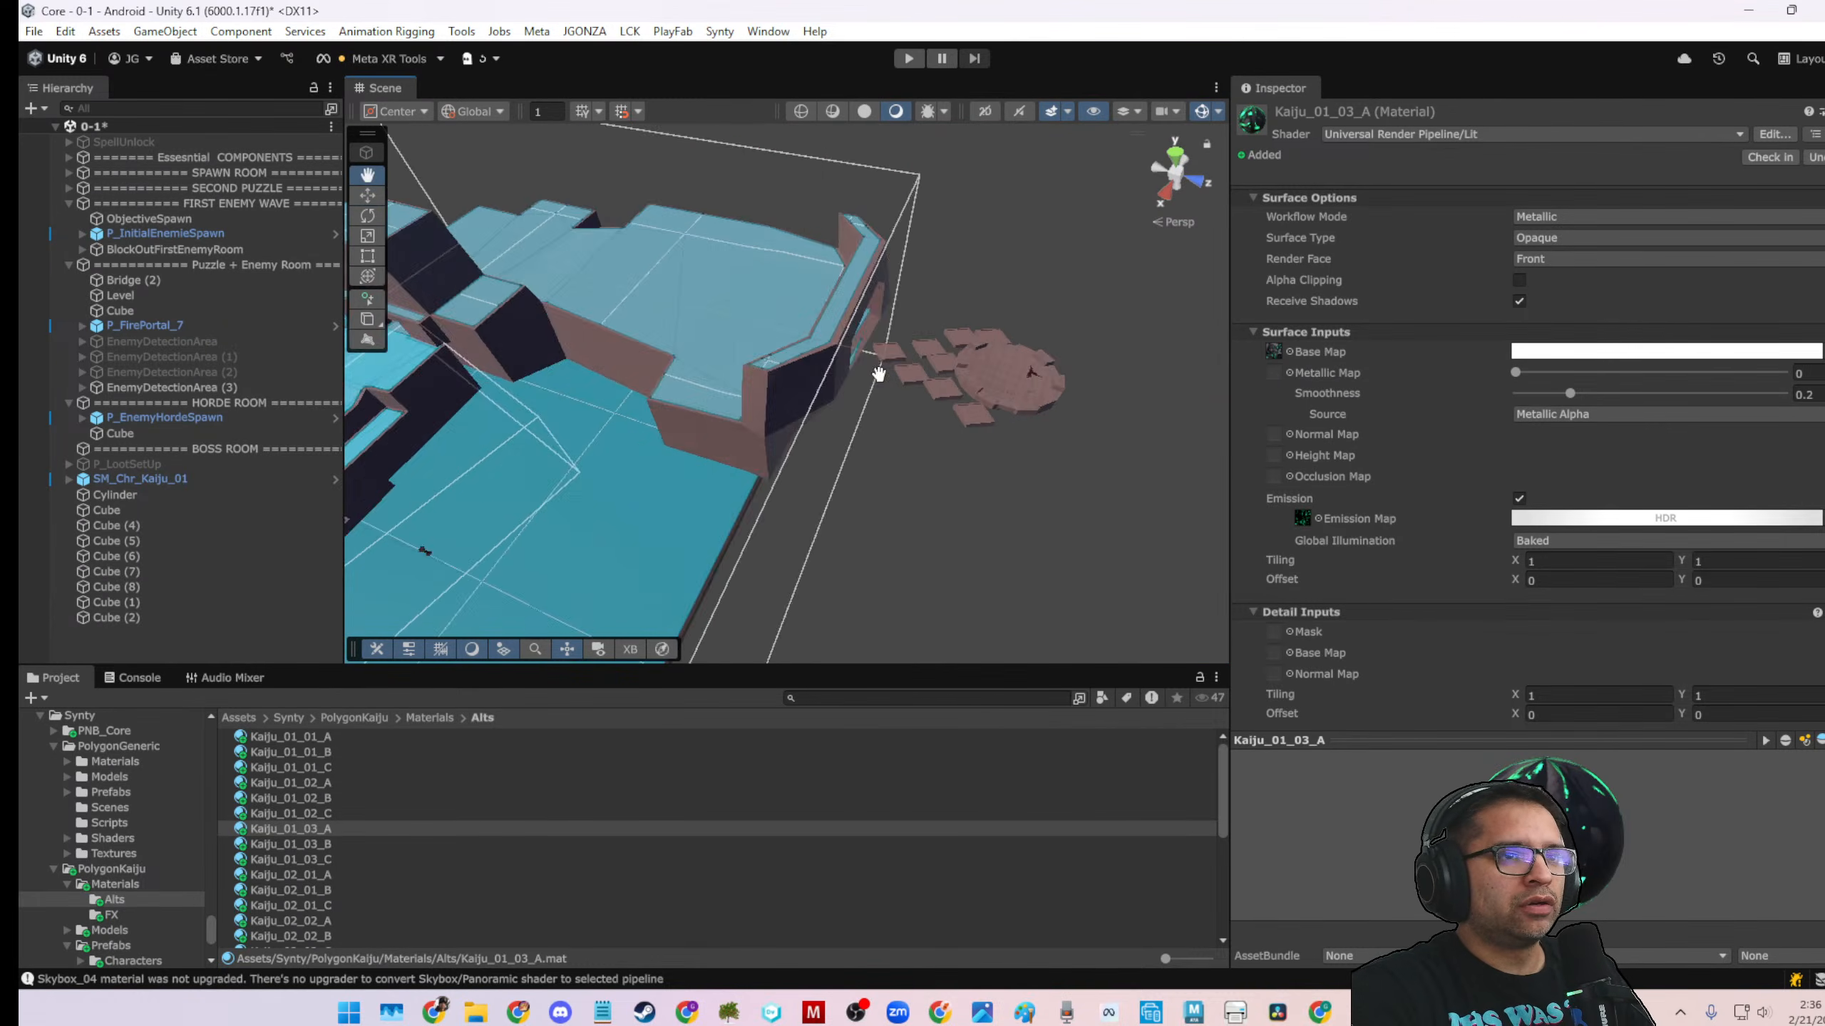
scroll(860, 373, "up", 4)
Select the SM_Chr_Kaiju_01 boss on the platform, frame it and examine its size and front
left_click(985, 370)
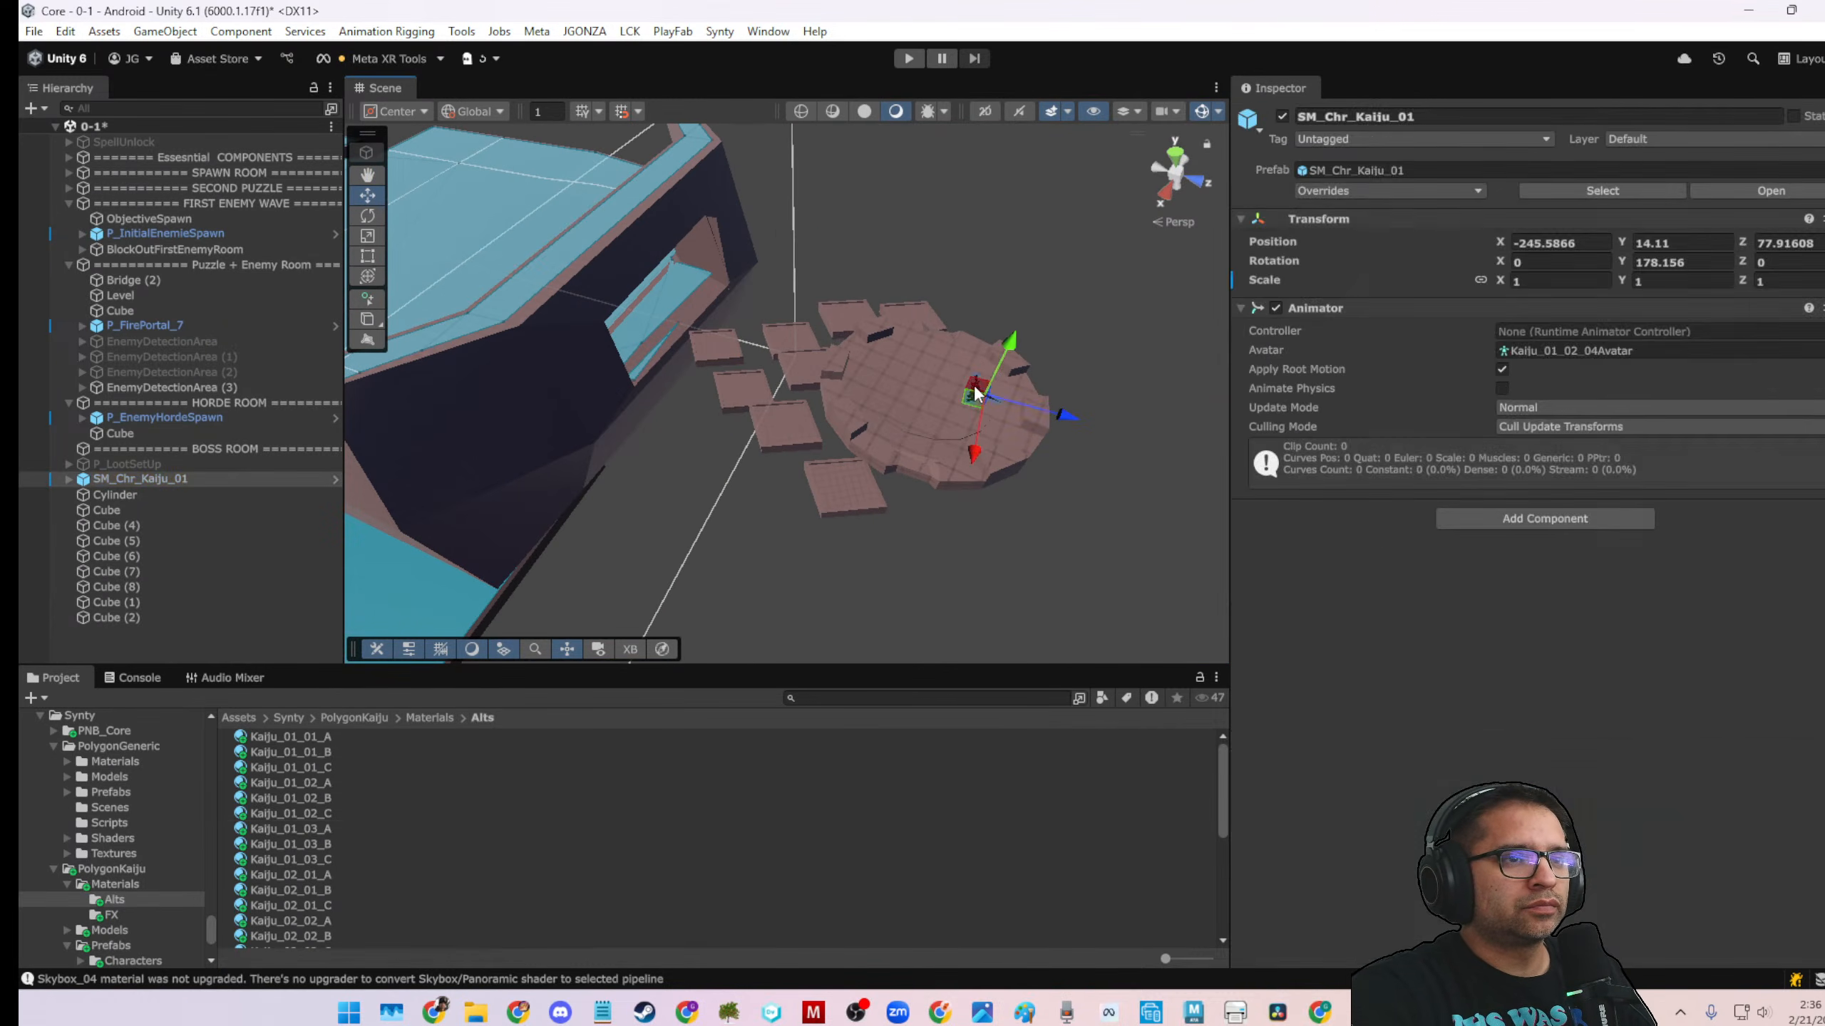
scroll(978, 392, "up", 5)
scroll(978, 393, "up", 3)
scroll(847, 435, "down", 5)
left_click_drag(639, 509, 970, 371, "alt")
scroll(946, 397, "down", 3)
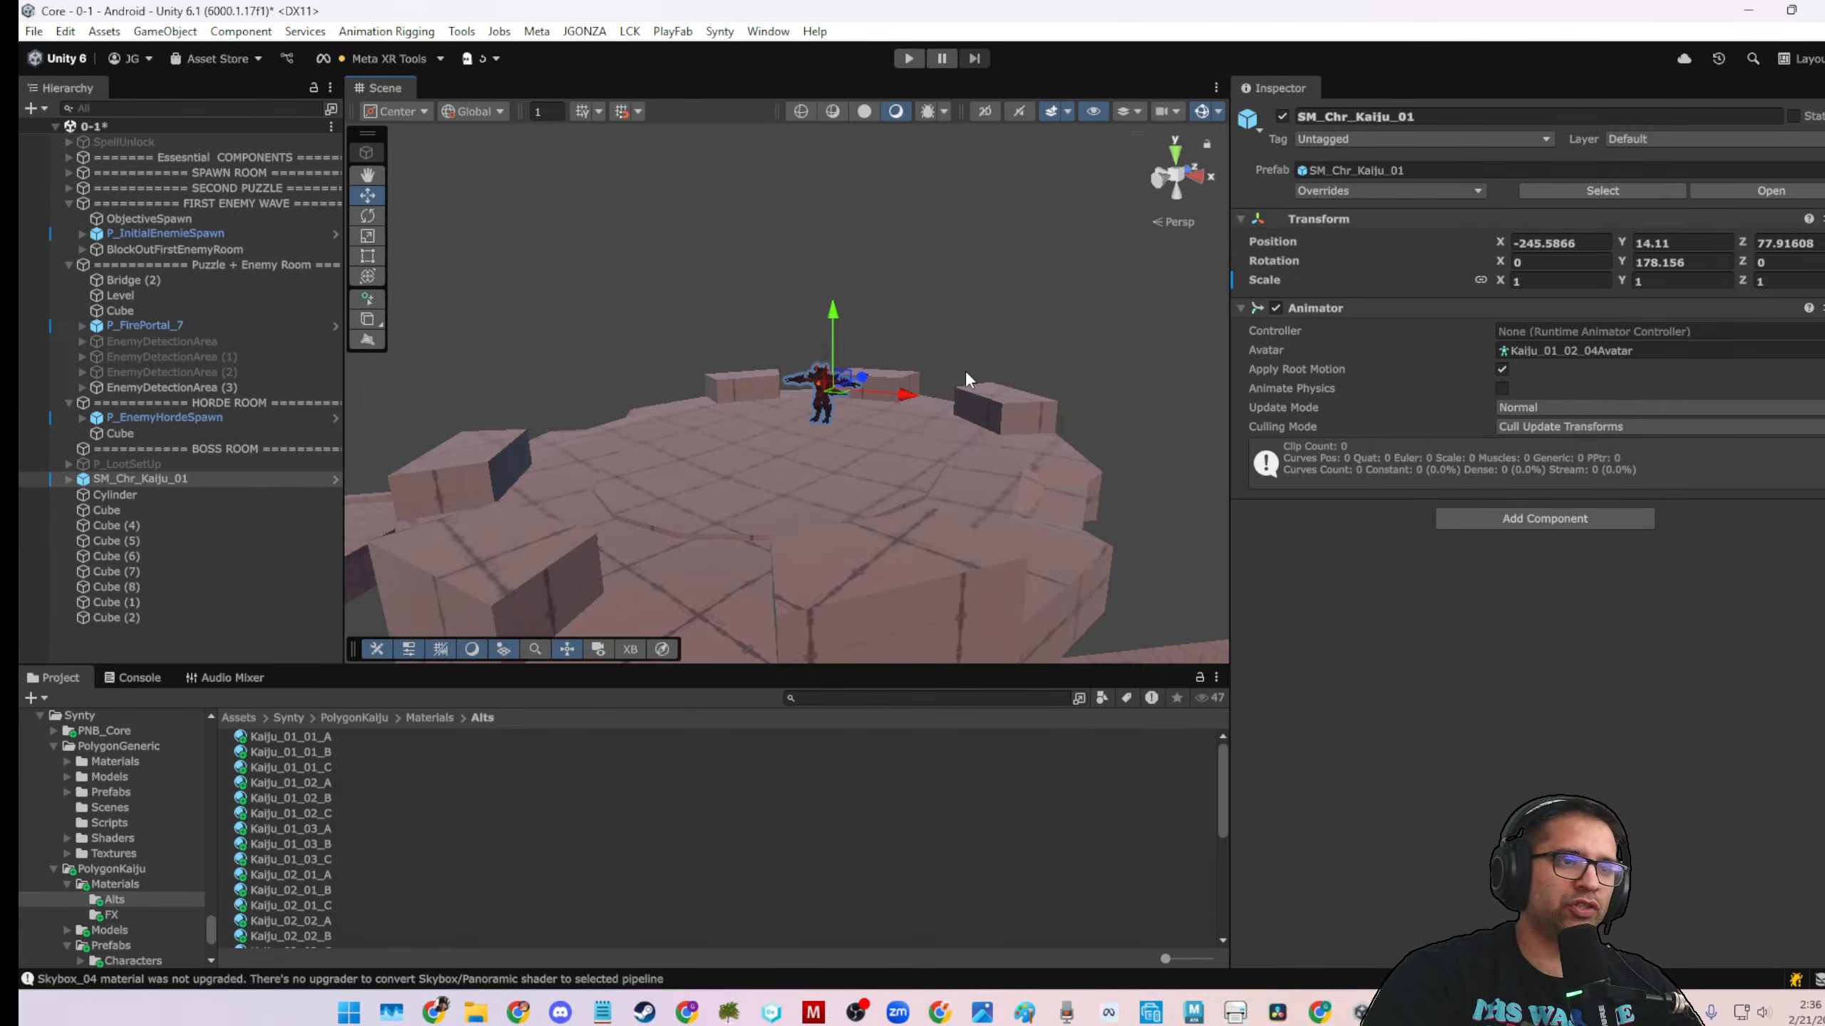
key("f")
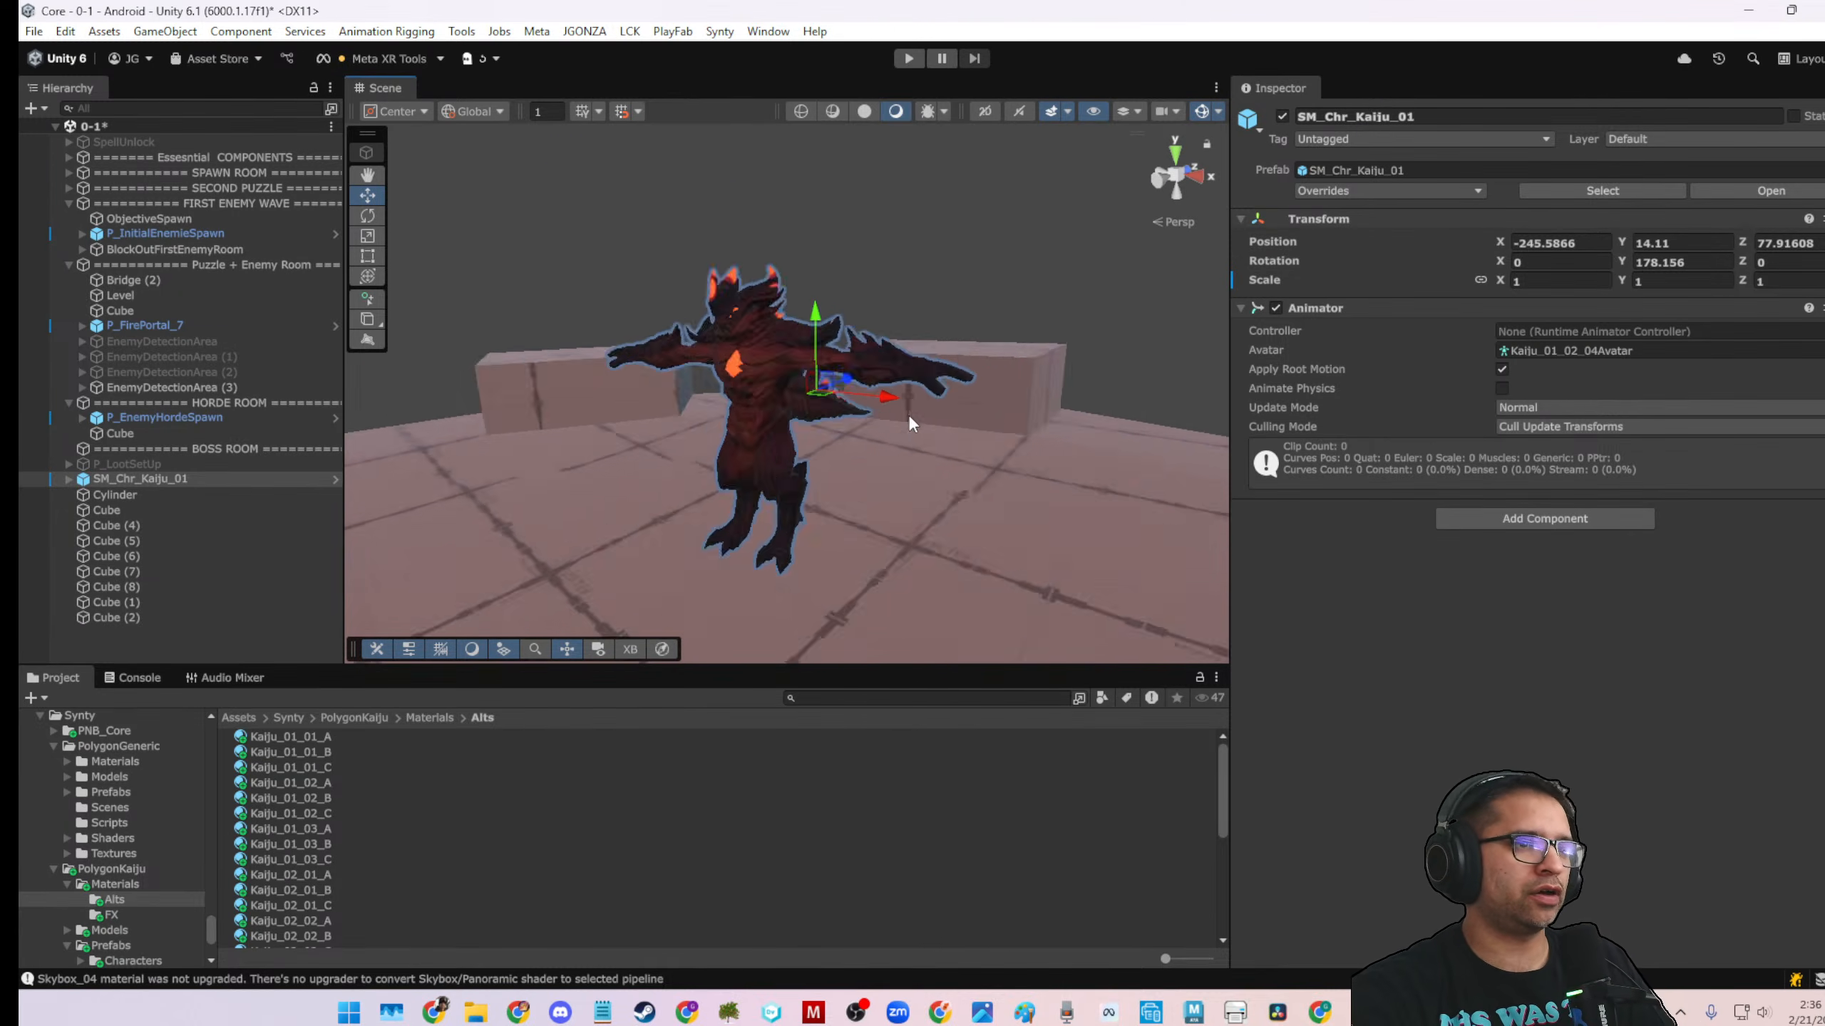
left_click_drag(724, 420, 813, 281, "alt")
scroll(813, 281, "up", 8)
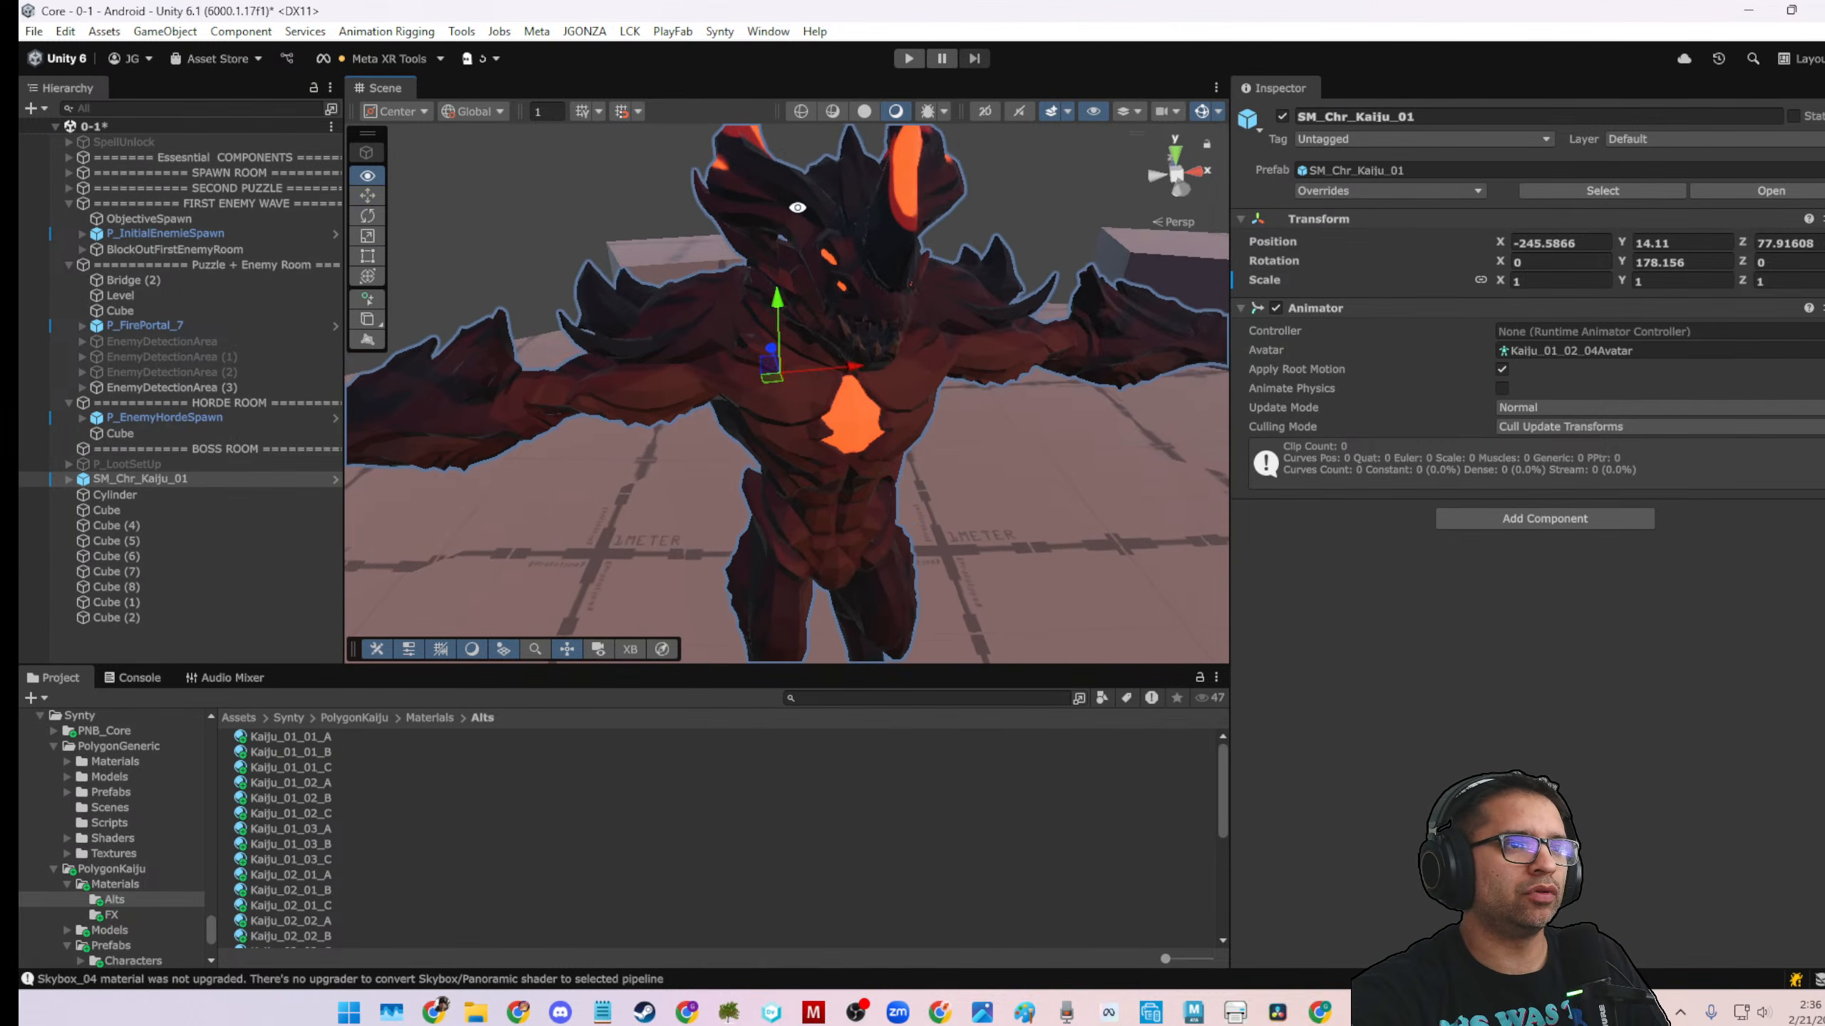
scroll(817, 227, "down", 2)
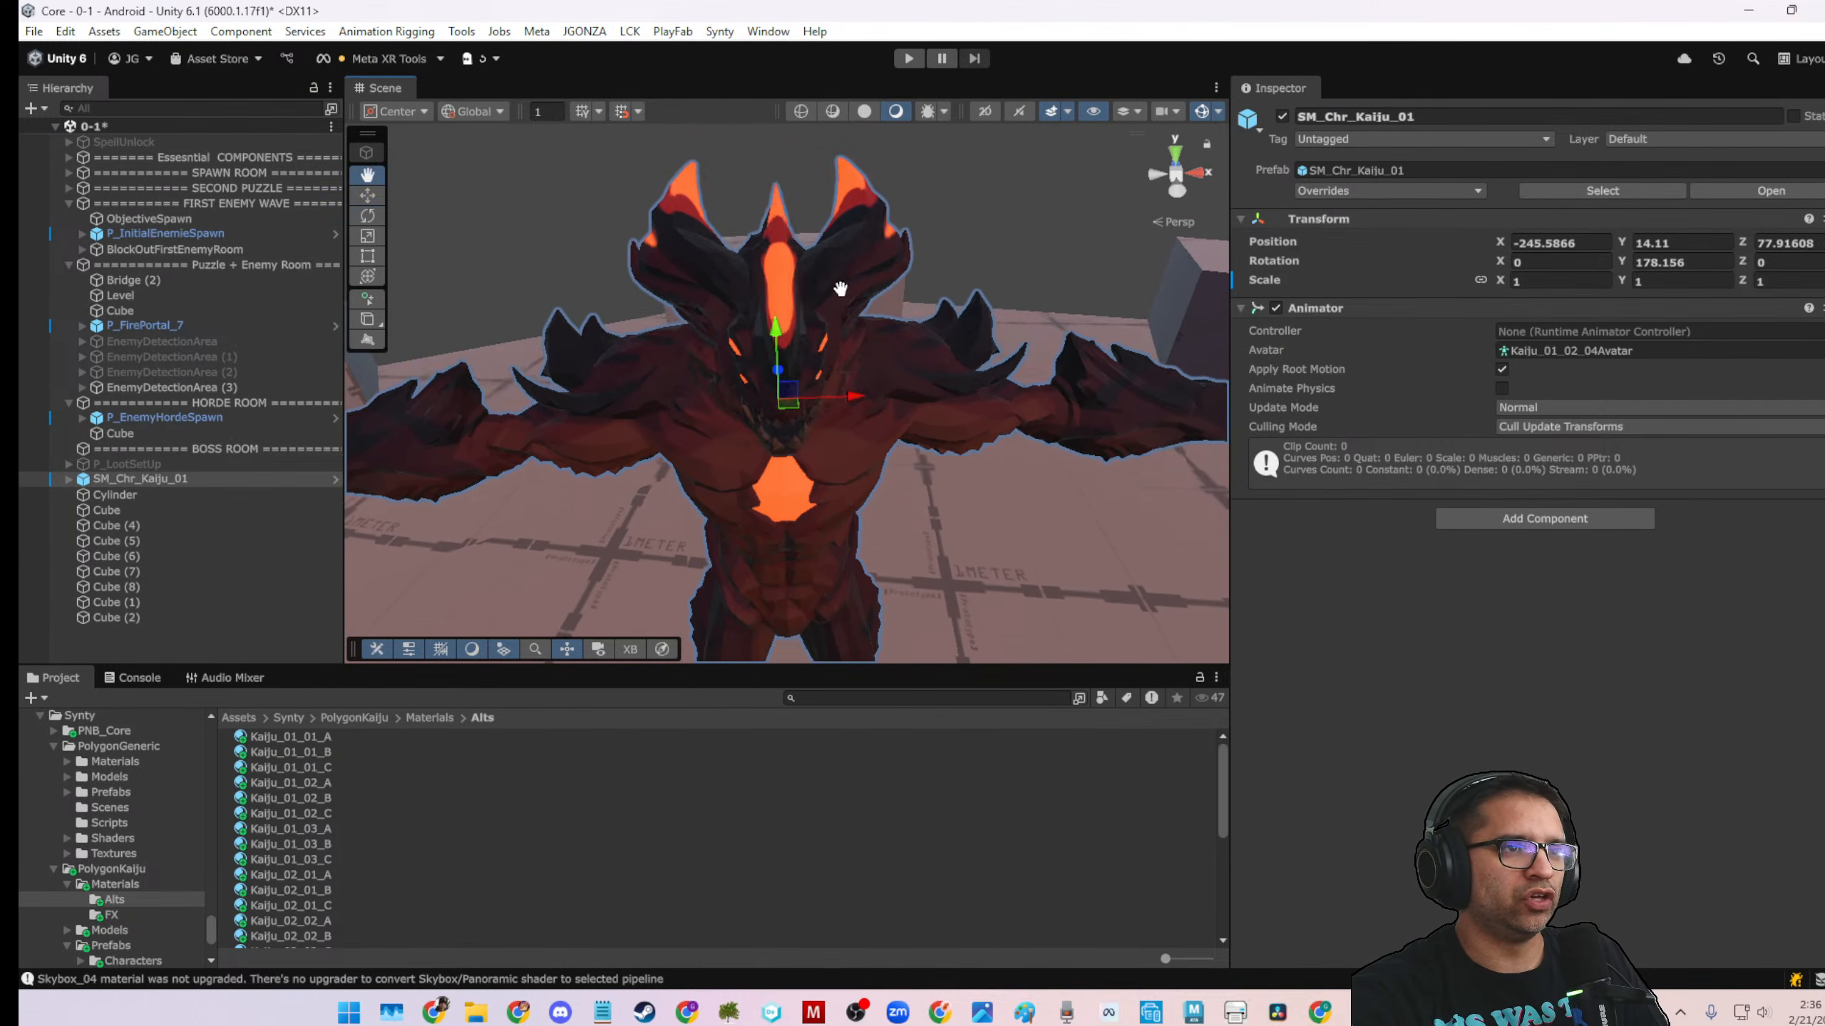
Examine the kaiju model's head, tail, back and chest up close
left_click(768, 280)
left_click(687, 214)
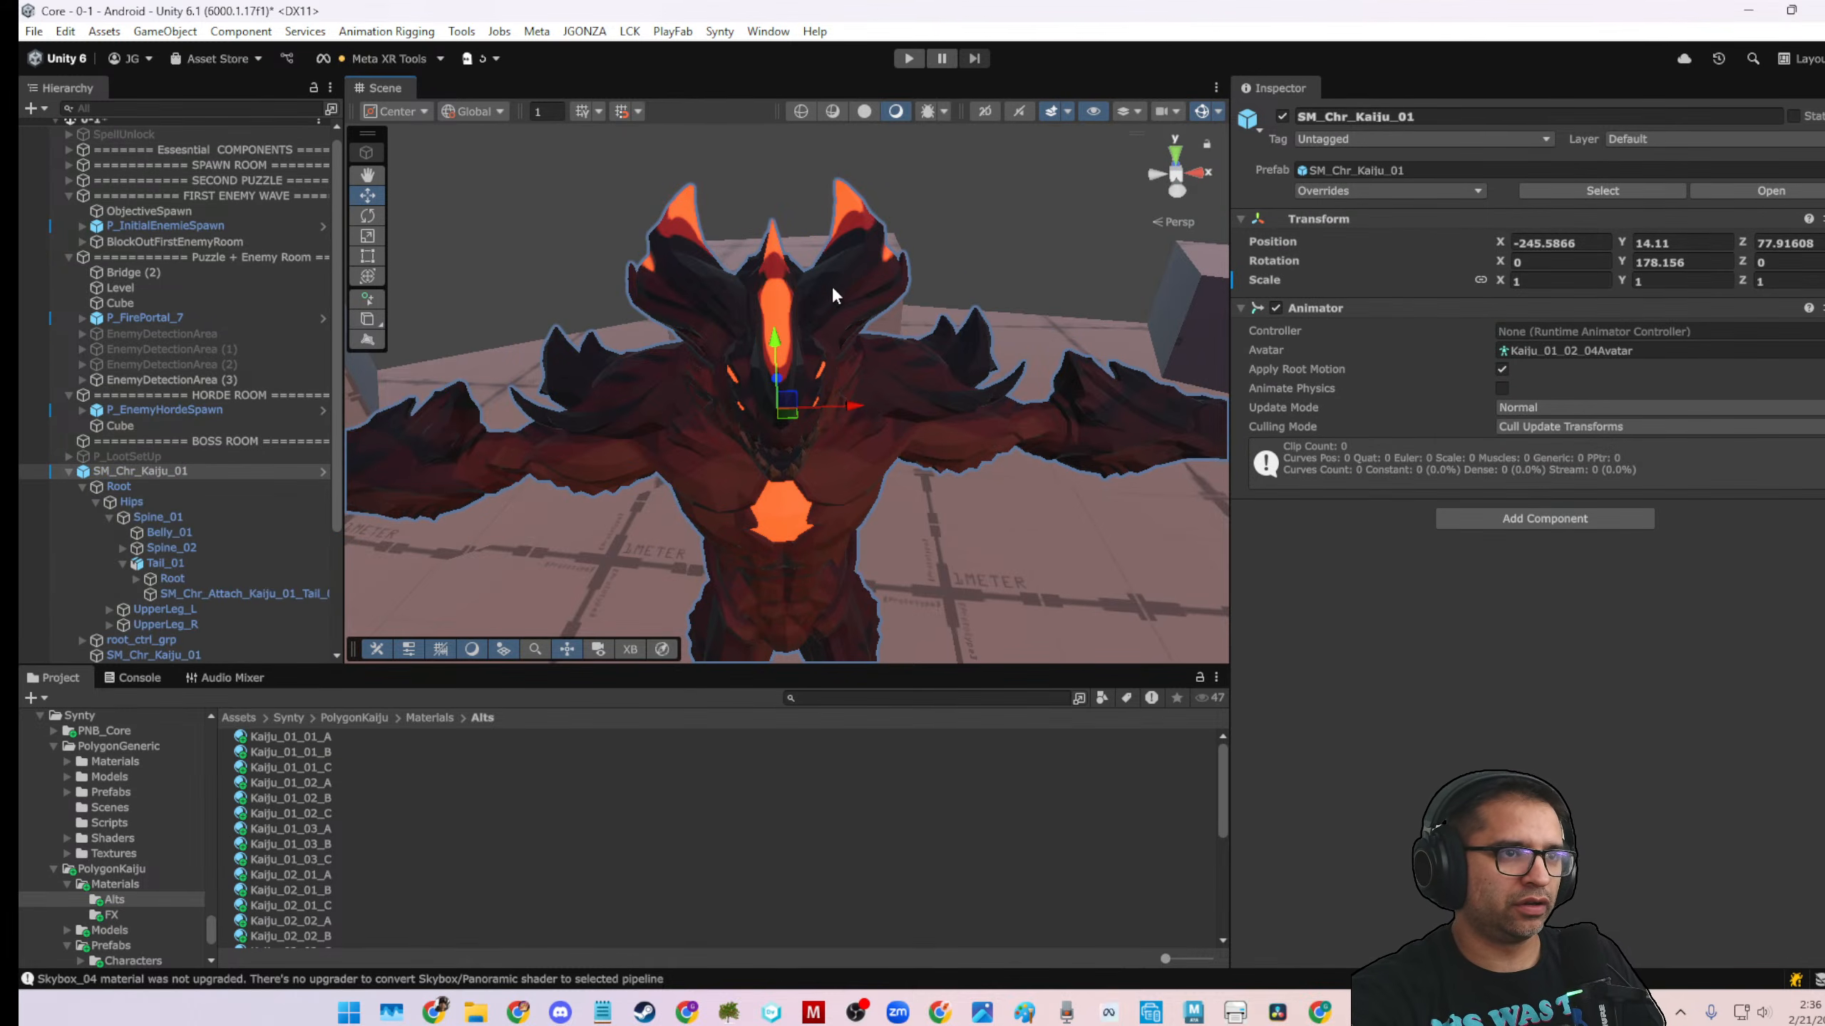
left_click_drag(821, 255, 901, 450, "alt")
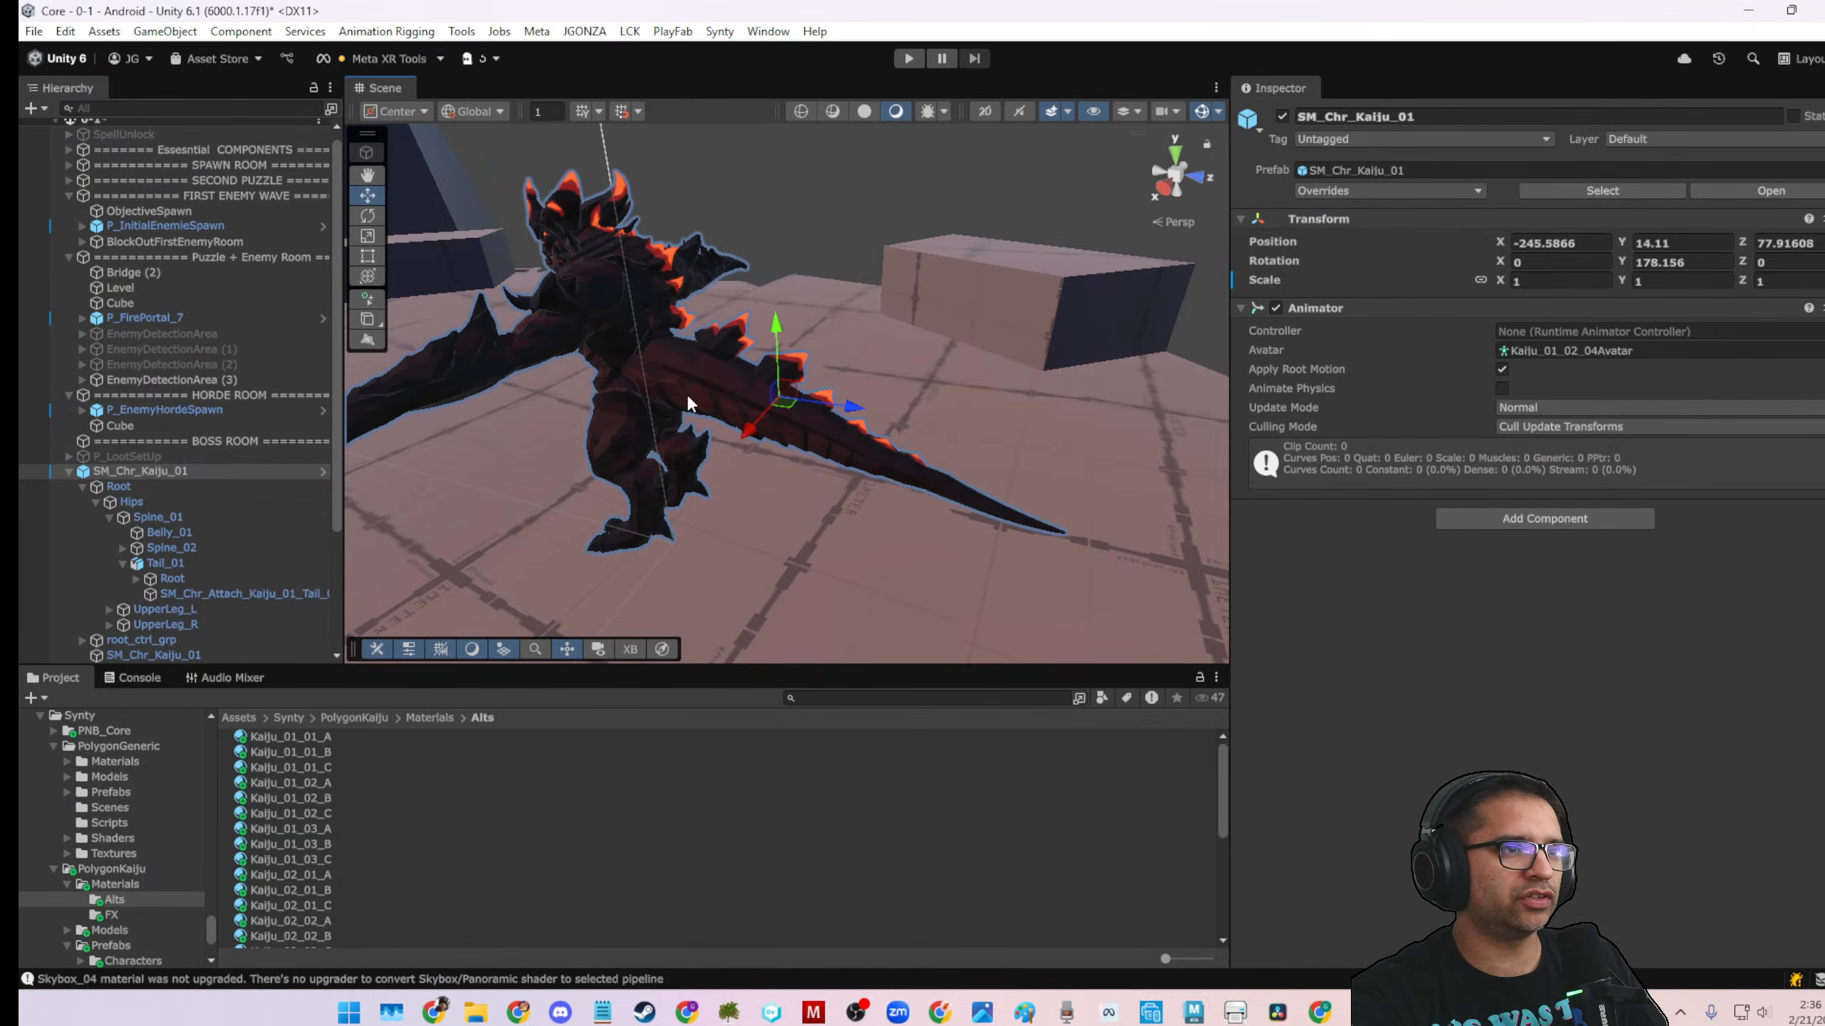
left_click_drag(688, 394, 774, 477, "alt")
middle_click_drag(645, 409, 737, 361)
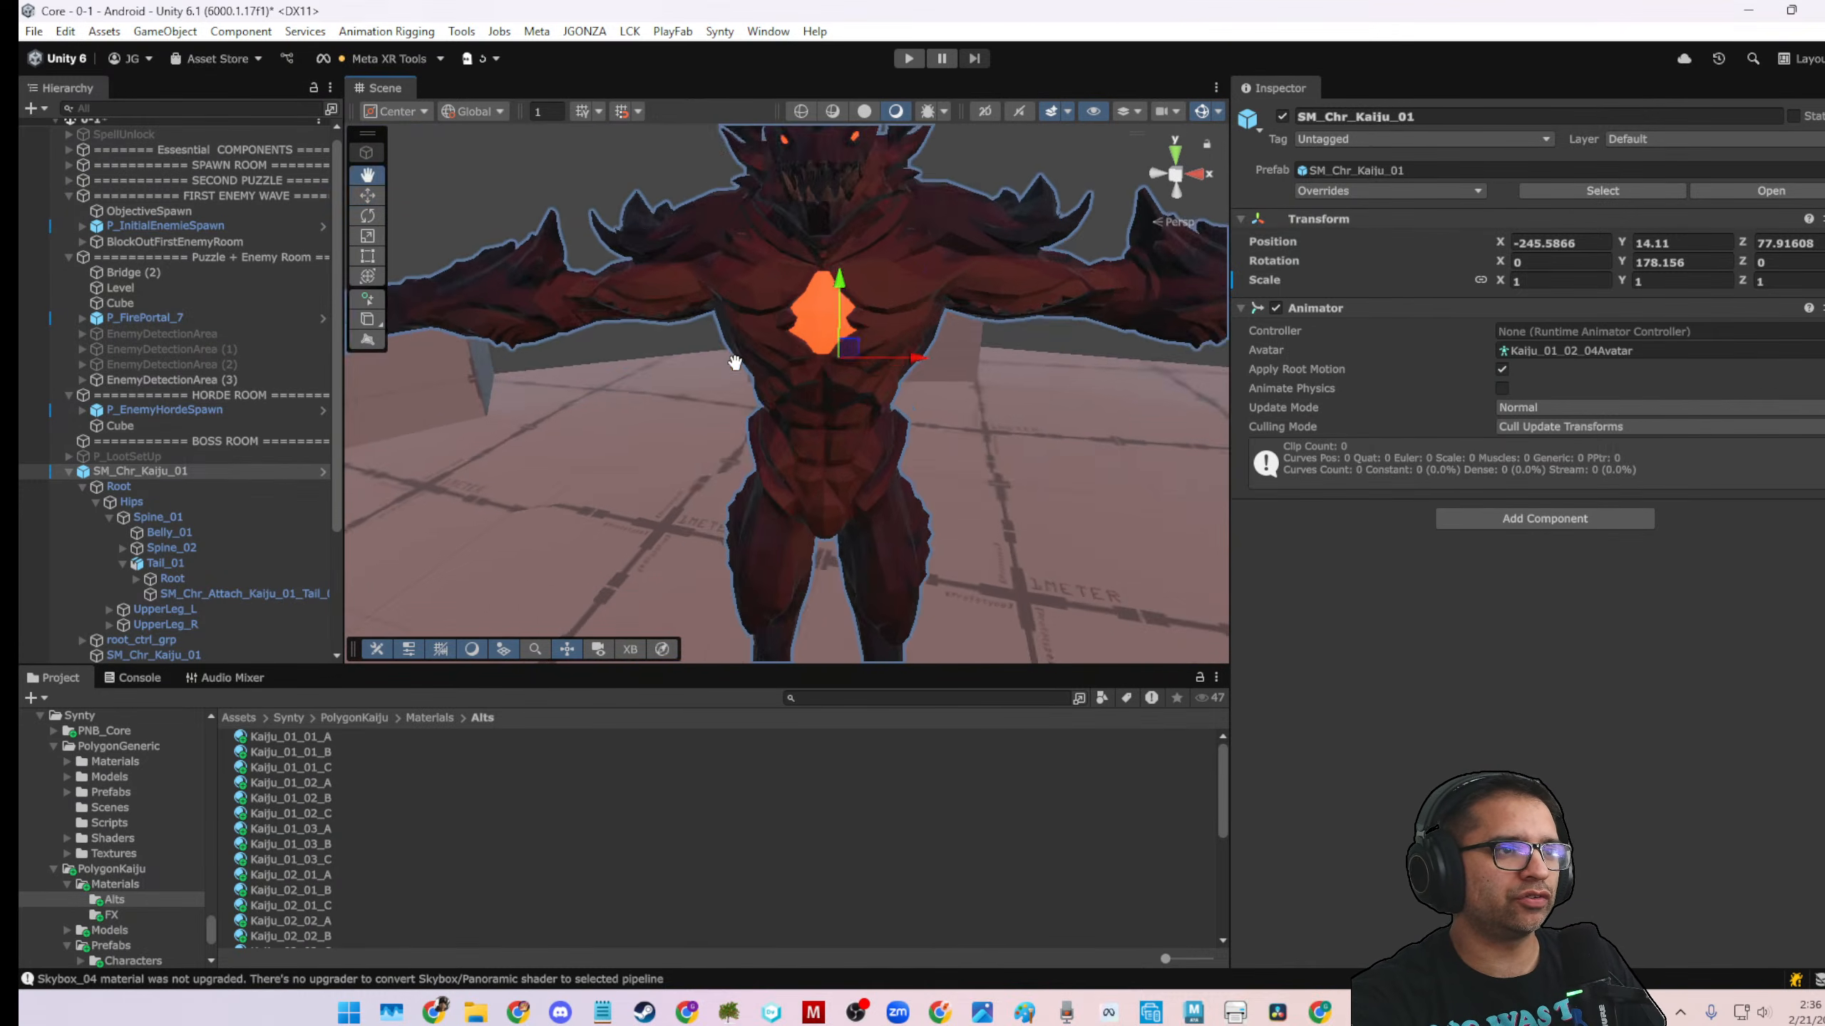
scroll(748, 371, "down", 3)
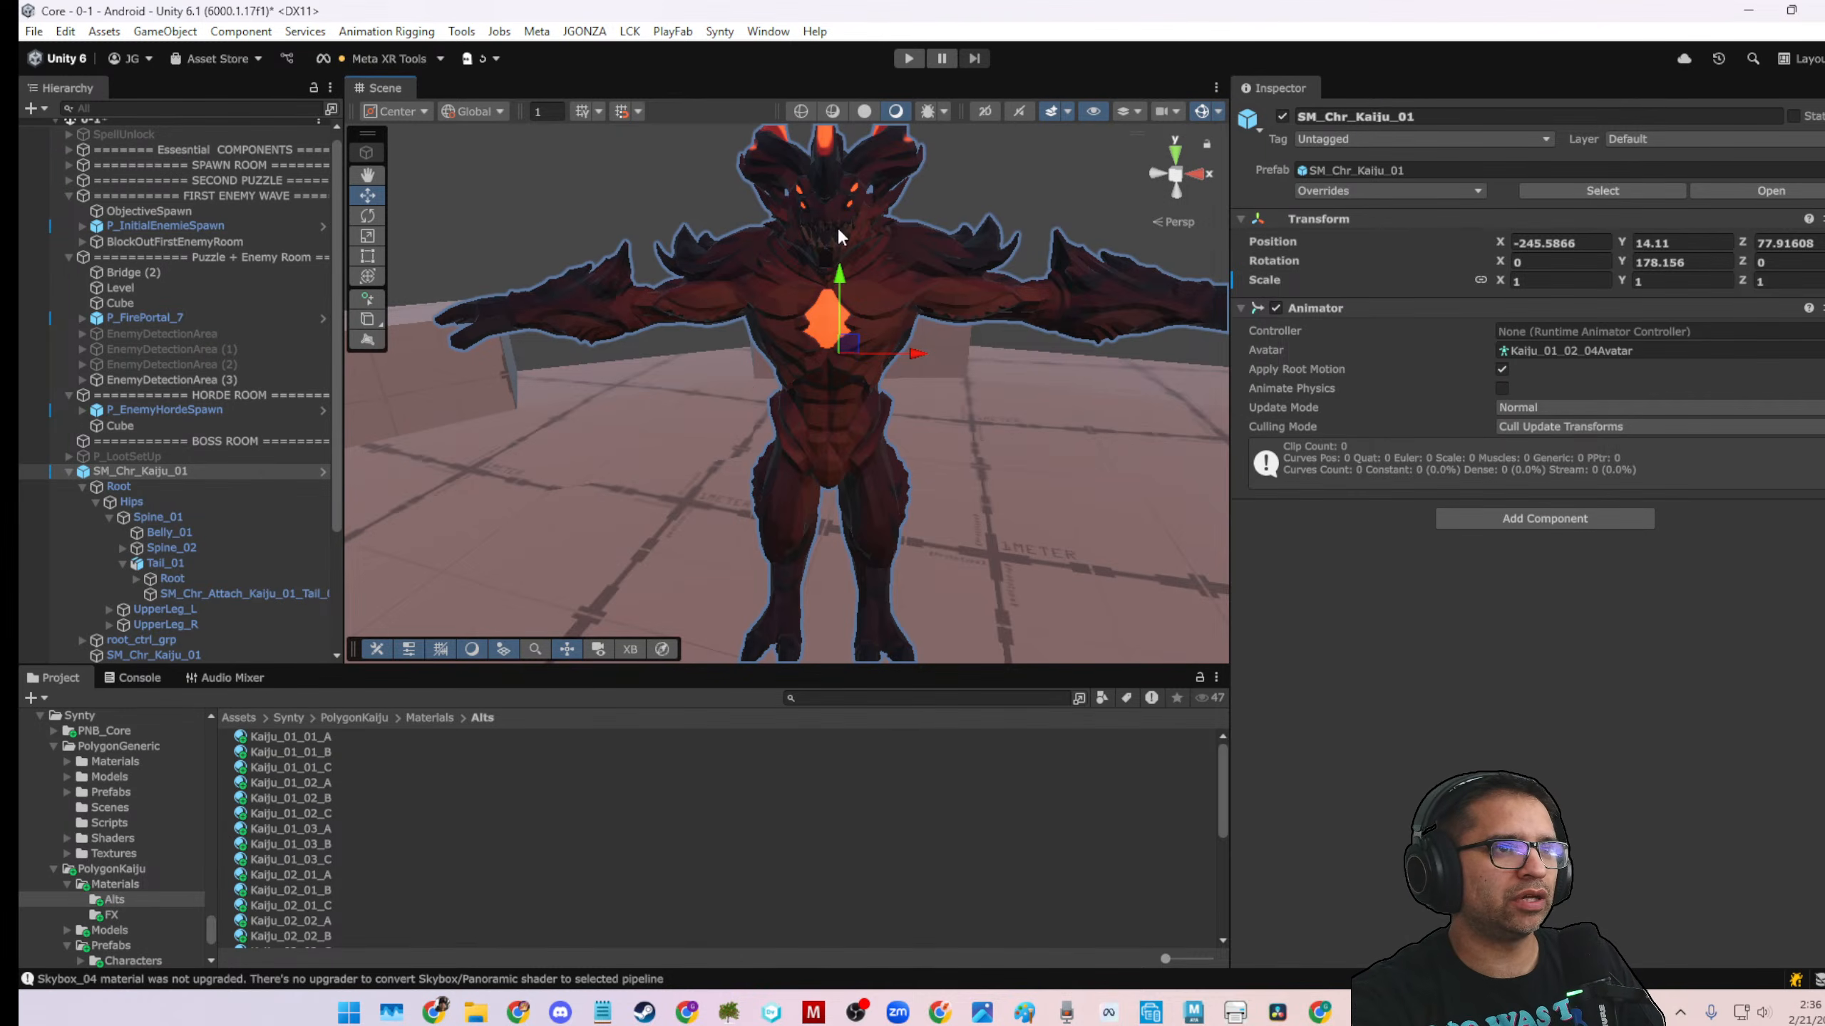
left_click_drag(784, 371, 786, 442, "alt")
scroll(662, 405, "up", 4)
Select the kaiju's SM_Chr_Kaiju_01 body mesh and inspect its glowing chest and its material
left_click(836, 402)
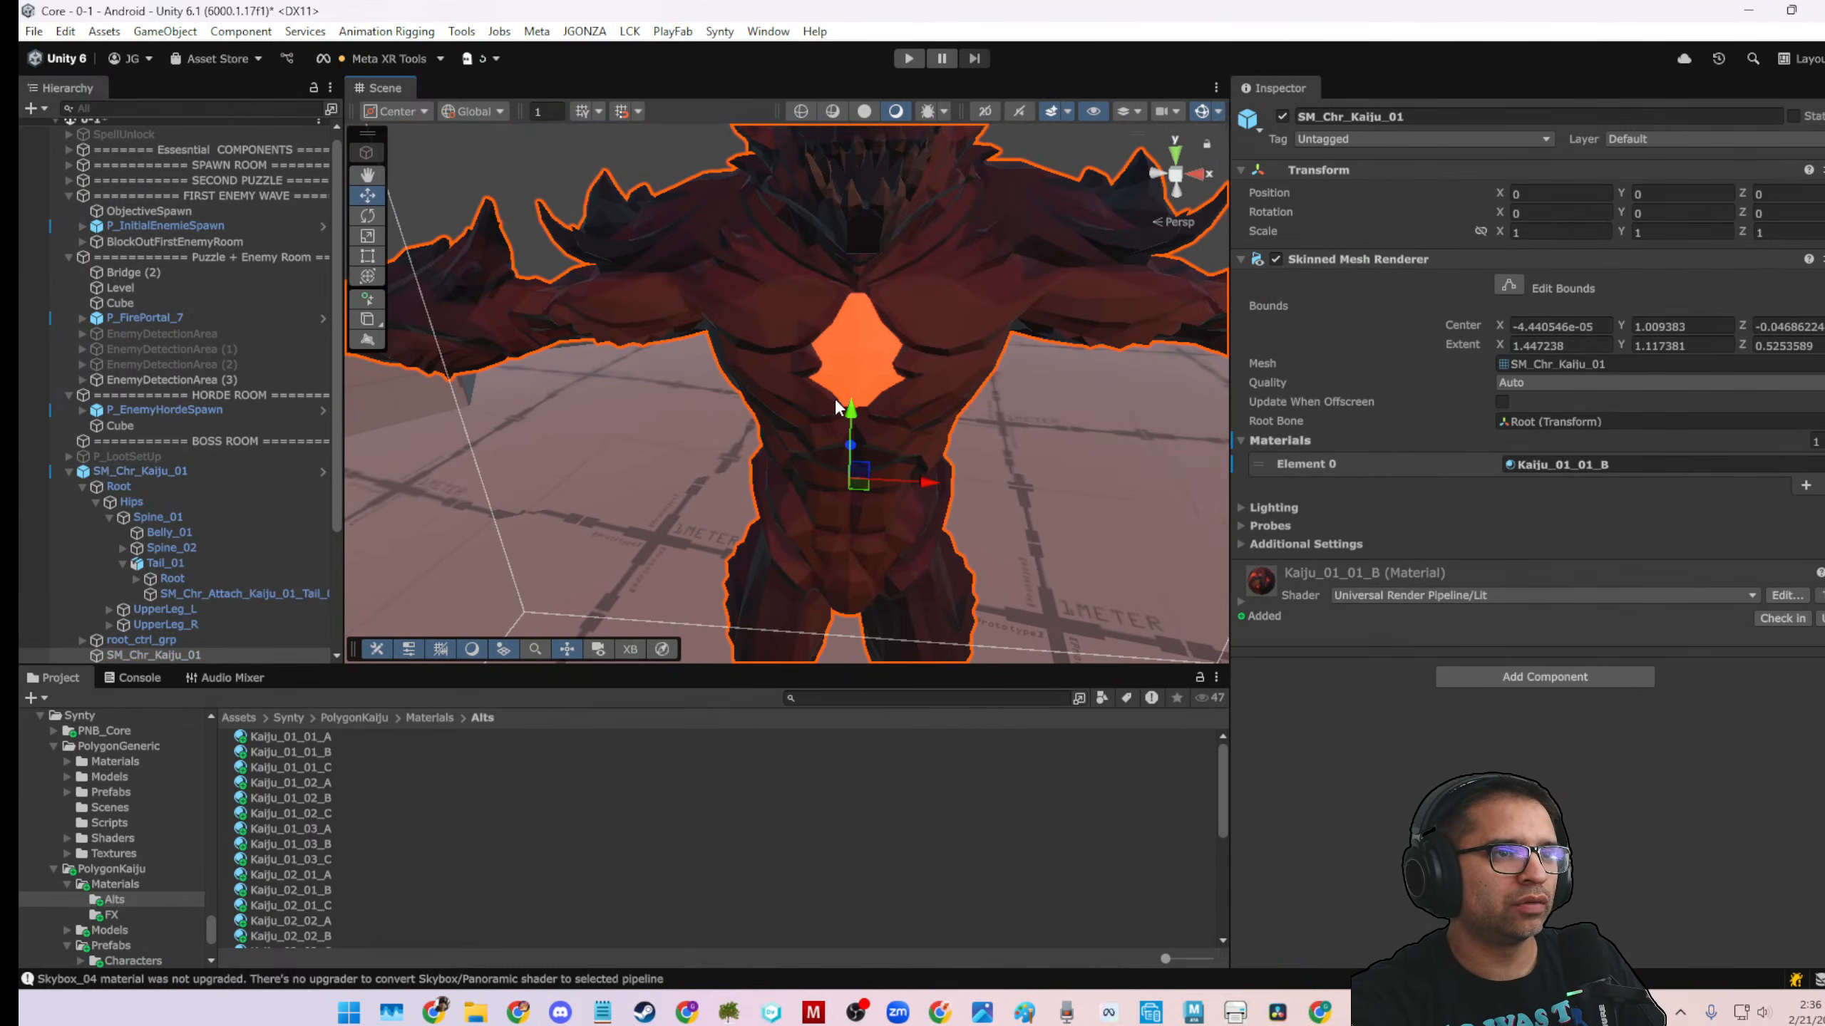
left_click(831, 367)
scroll(831, 366, "down", 5)
left_click_drag(831, 366, 668, 350, "alt")
left_click(646, 353)
left_click(646, 353)
scroll(604, 280, "up", 1)
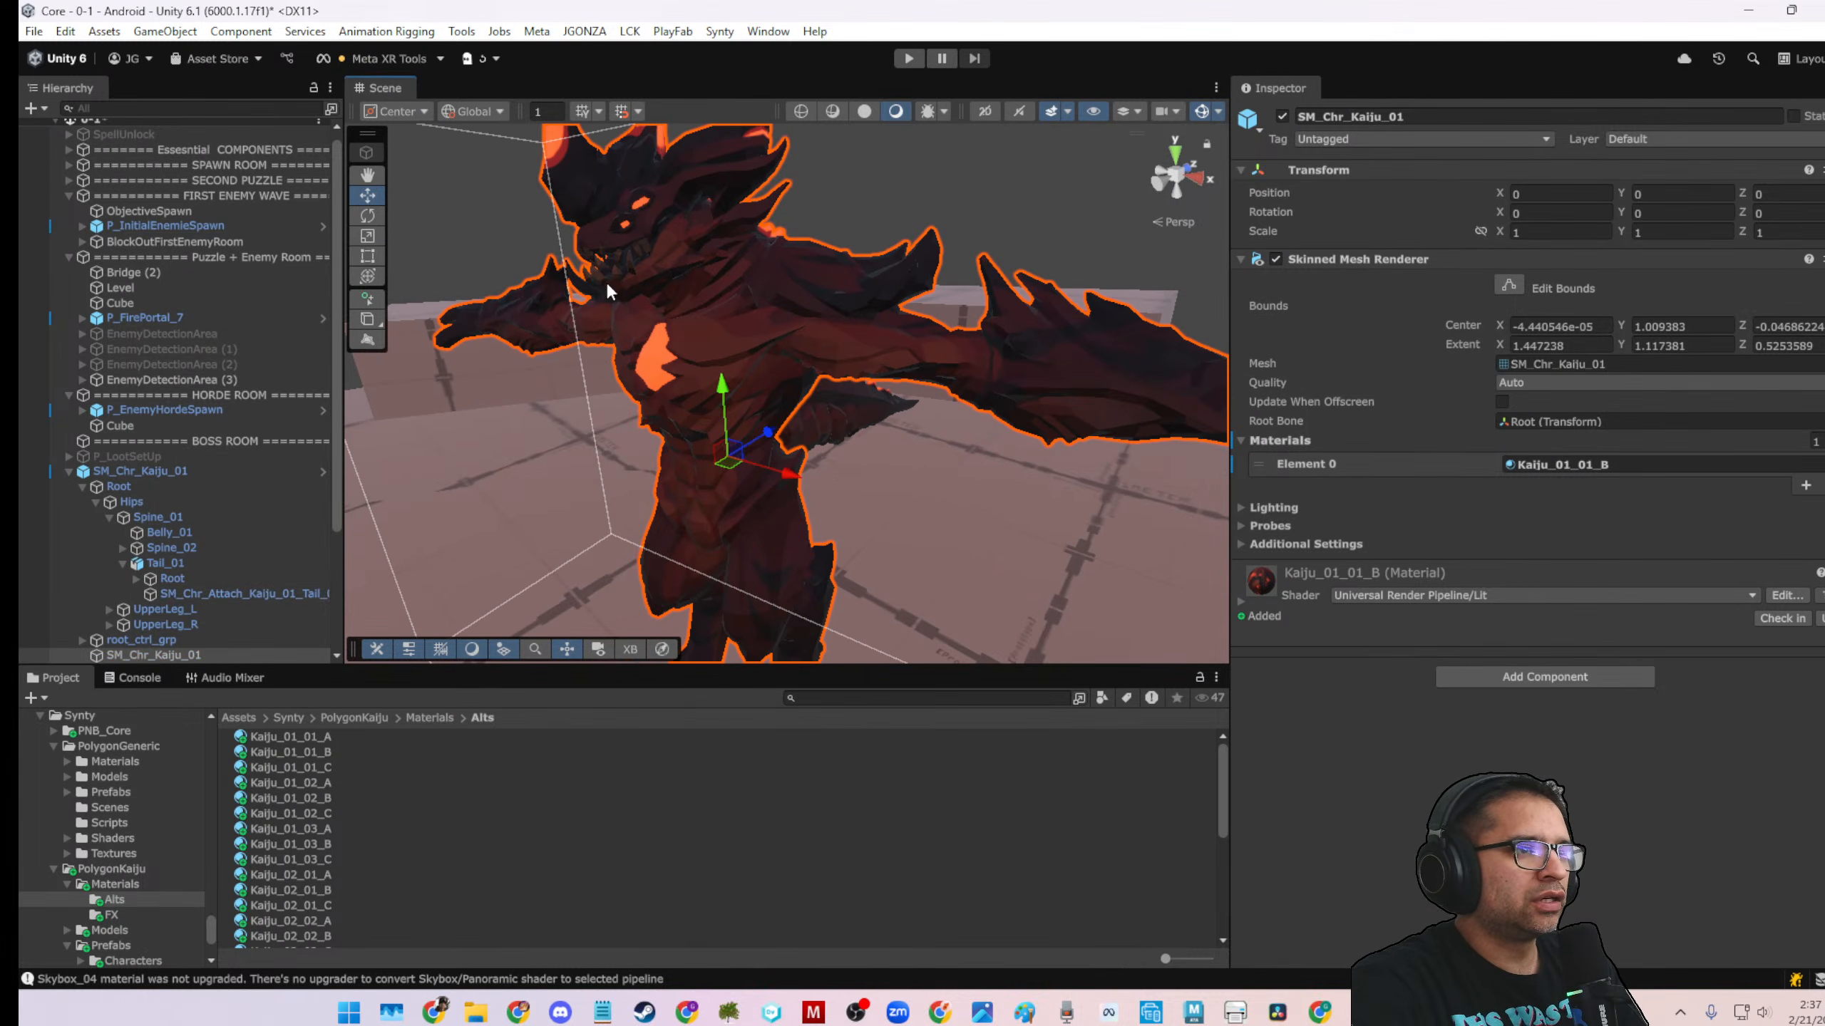
scroll(250, 472, "down", 3)
Preview the SM_Chr_Kaiju_02 mesh variant by toggling it on and off, leaving it disabled
left_click(151, 501)
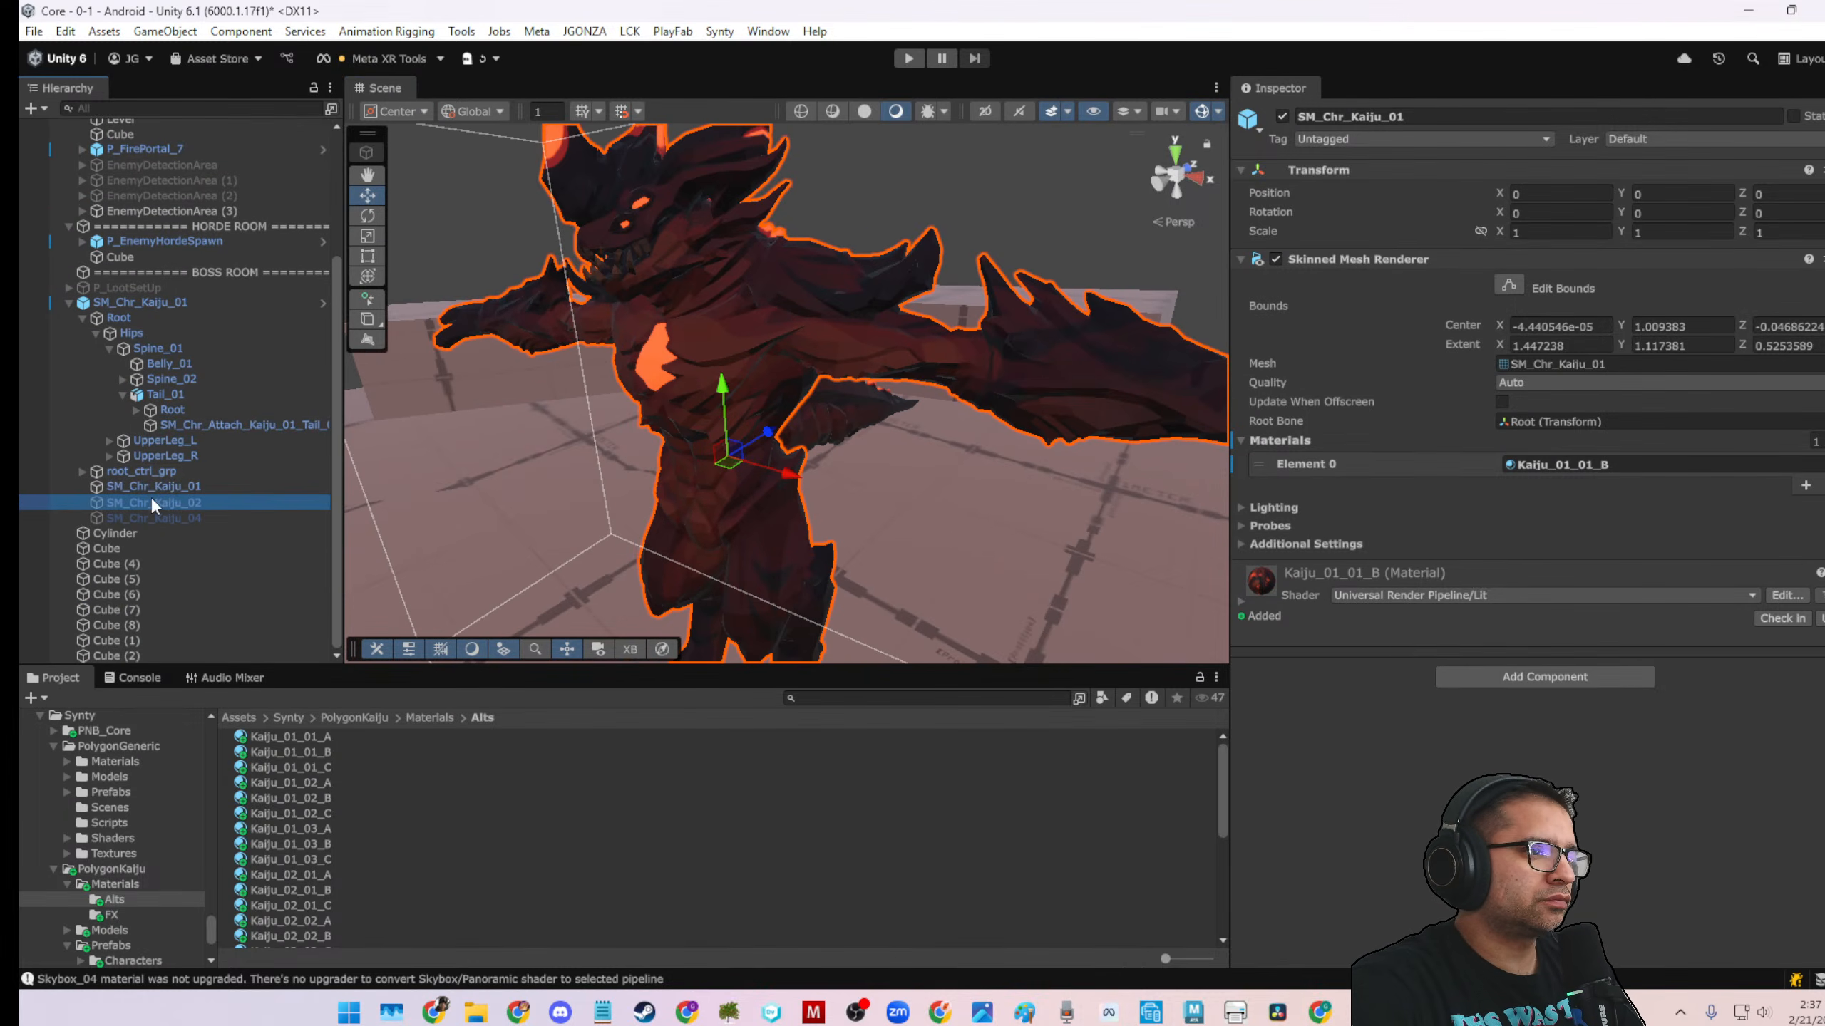
left_click(1283, 115)
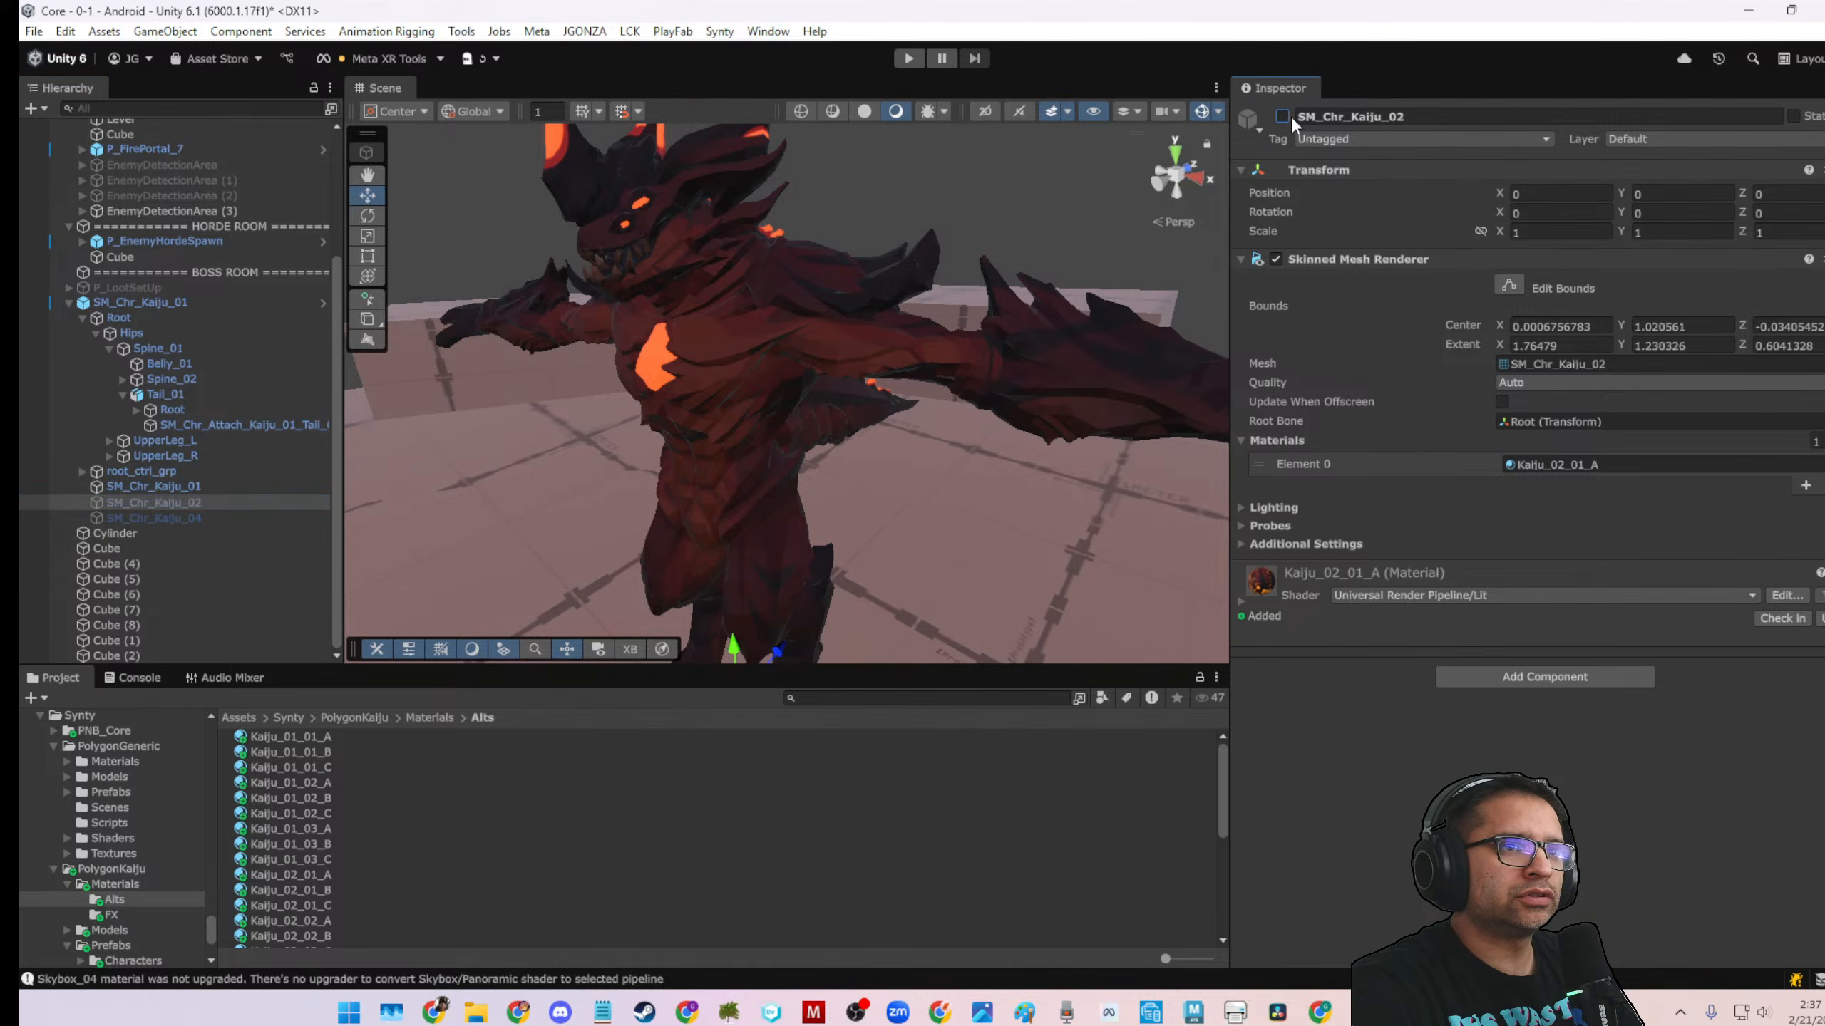
left_click(1283, 115)
left_click(1283, 115)
left_click(1283, 115)
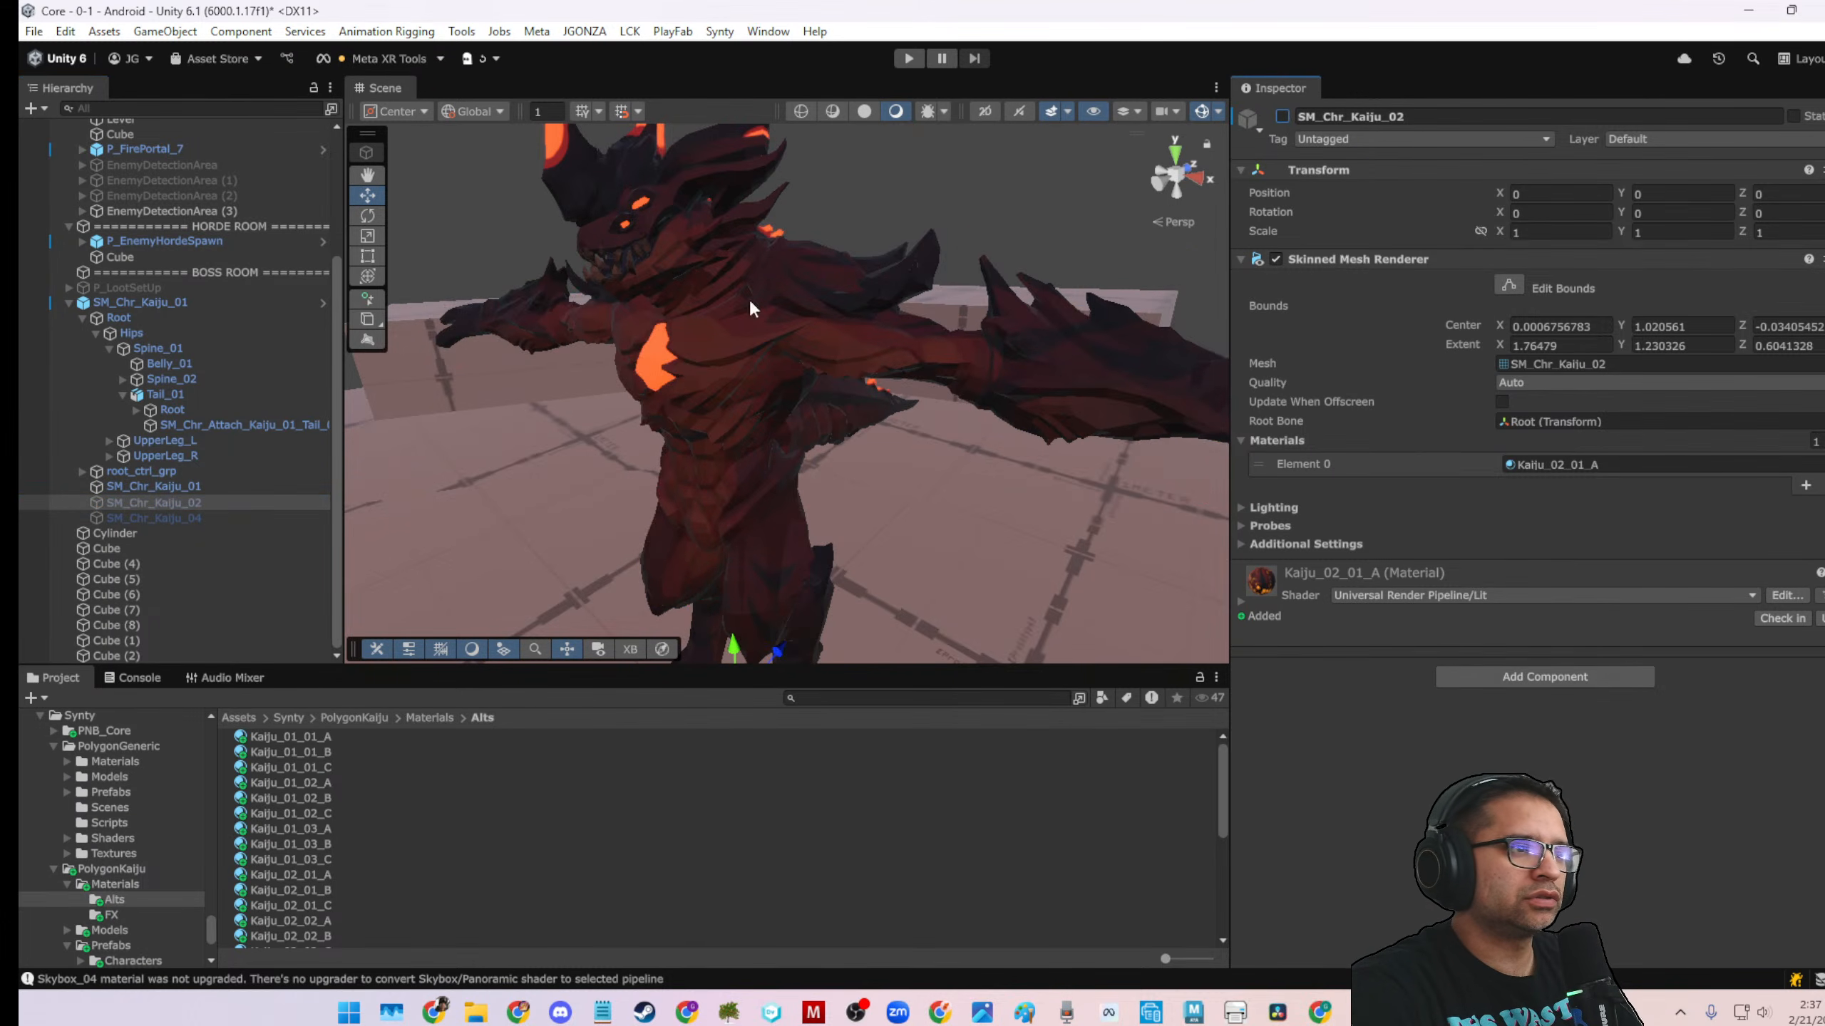
Preview the SM_Chr_Kaiju_04 mesh variant by enabling it, then disable it again
left_click(154, 518)
left_click(1282, 116)
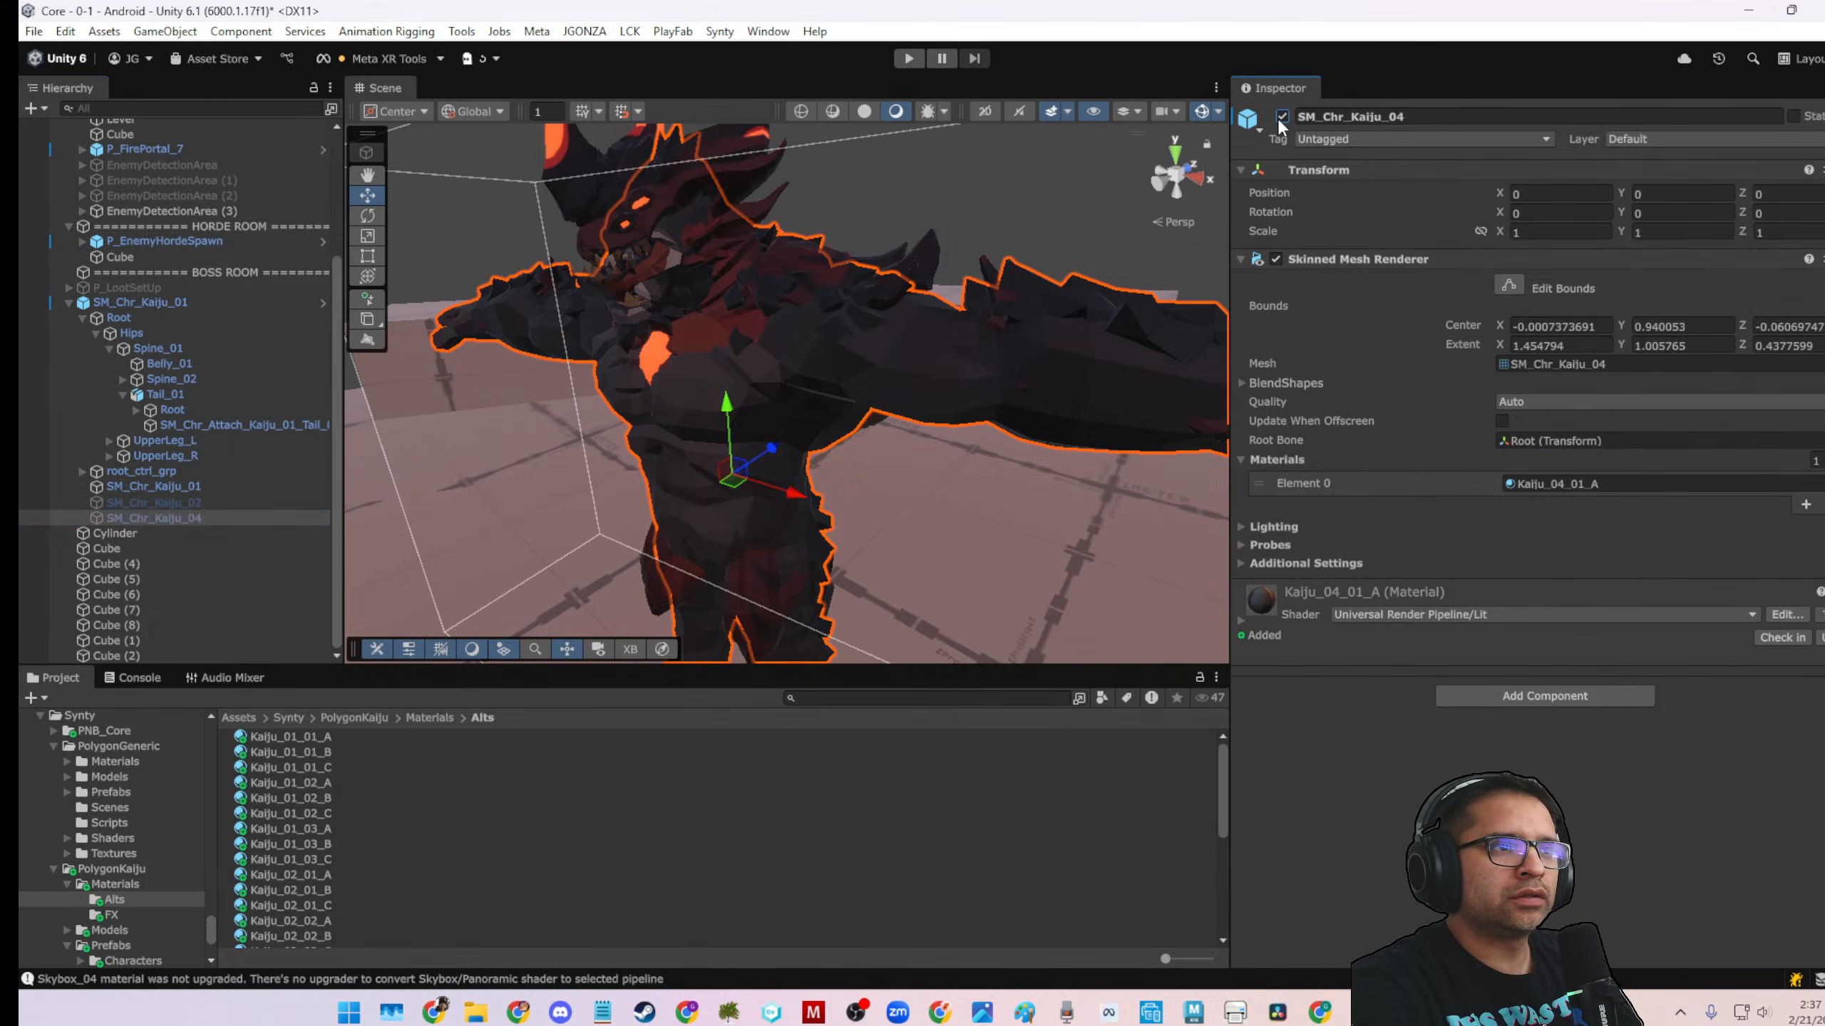
left_click(1281, 116)
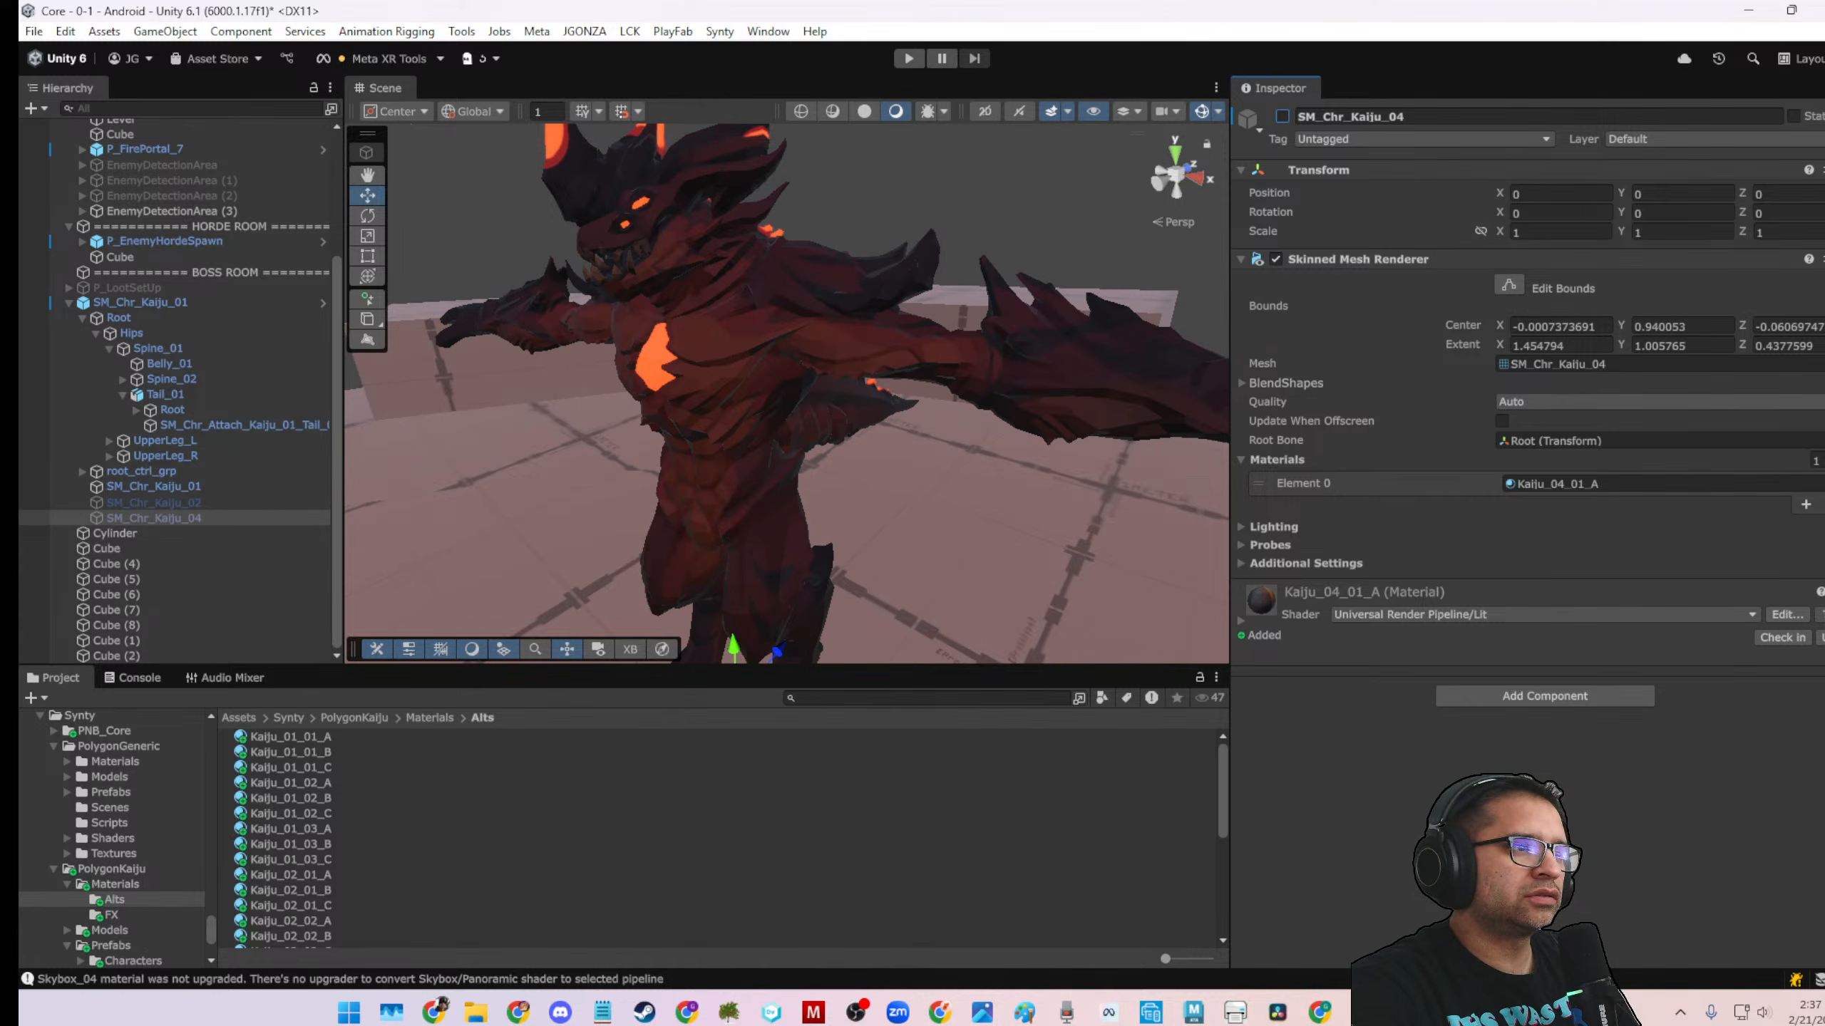
Select root_ctrl_grp under SM_Chr_Kaiju_01, frame it and view it against the platform
left_click(126, 473)
key("f")
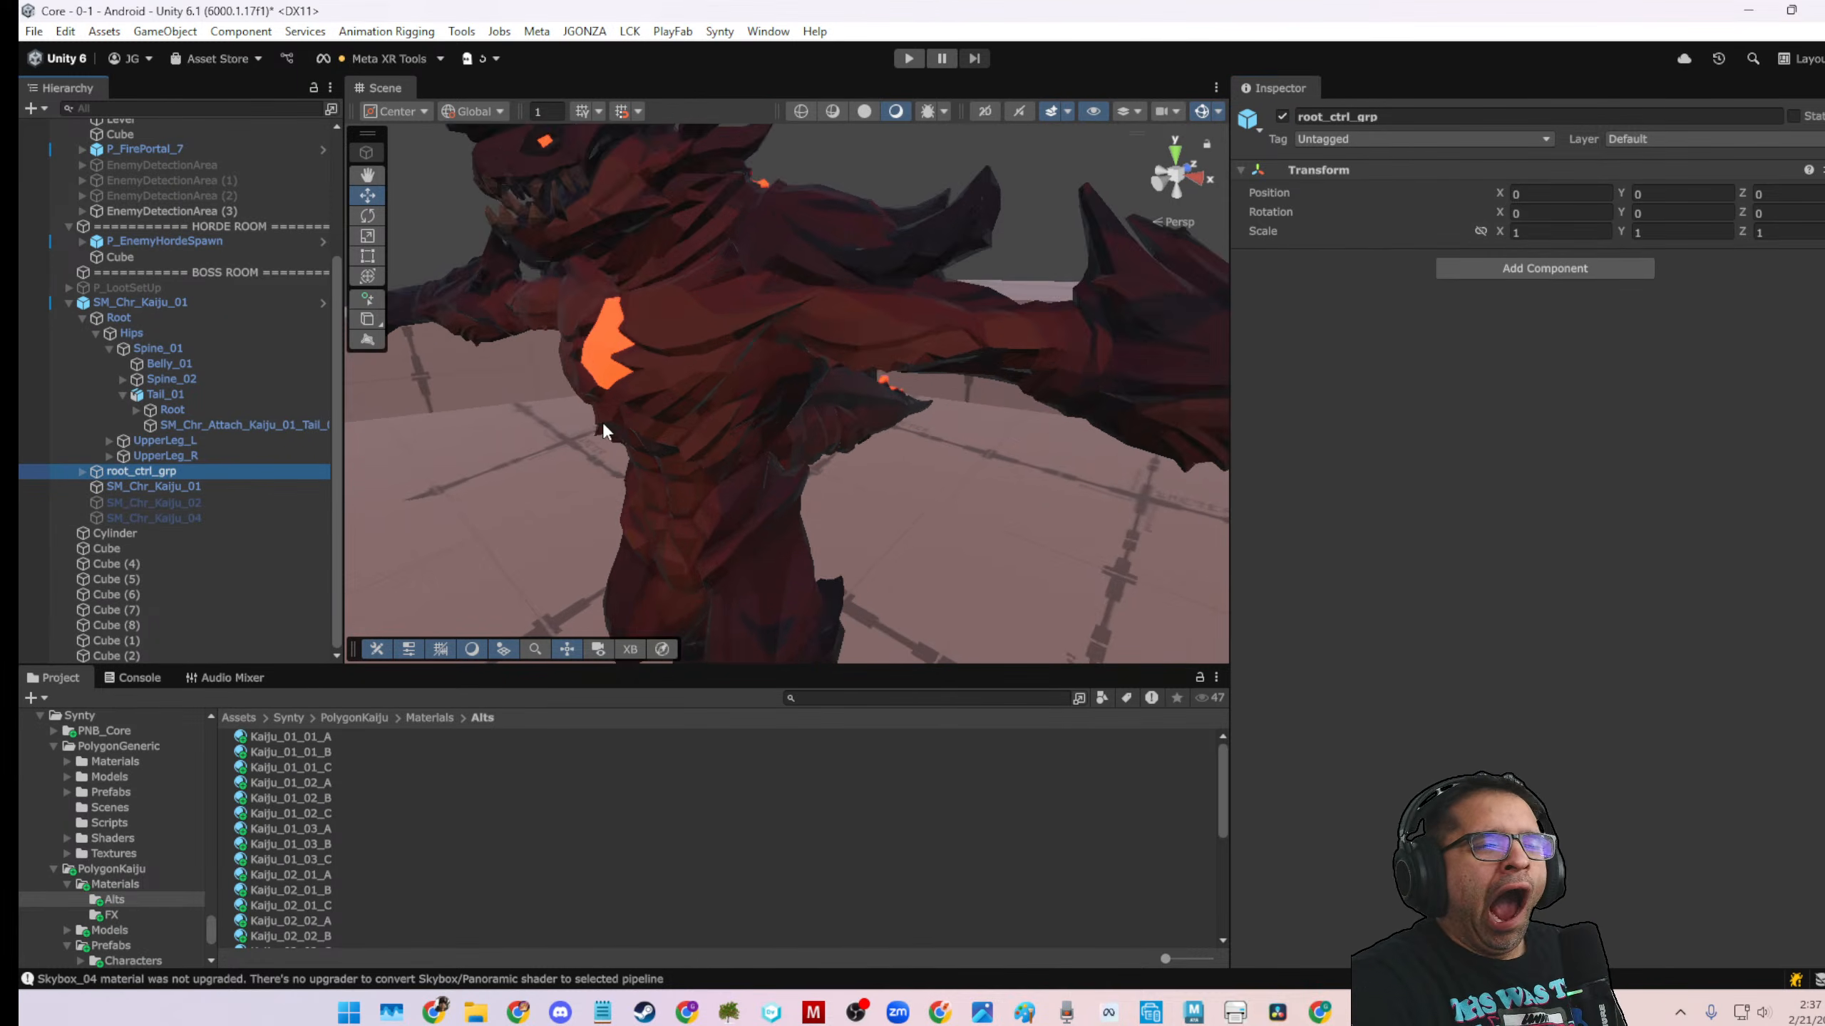
scroll(711, 435, "down", 4)
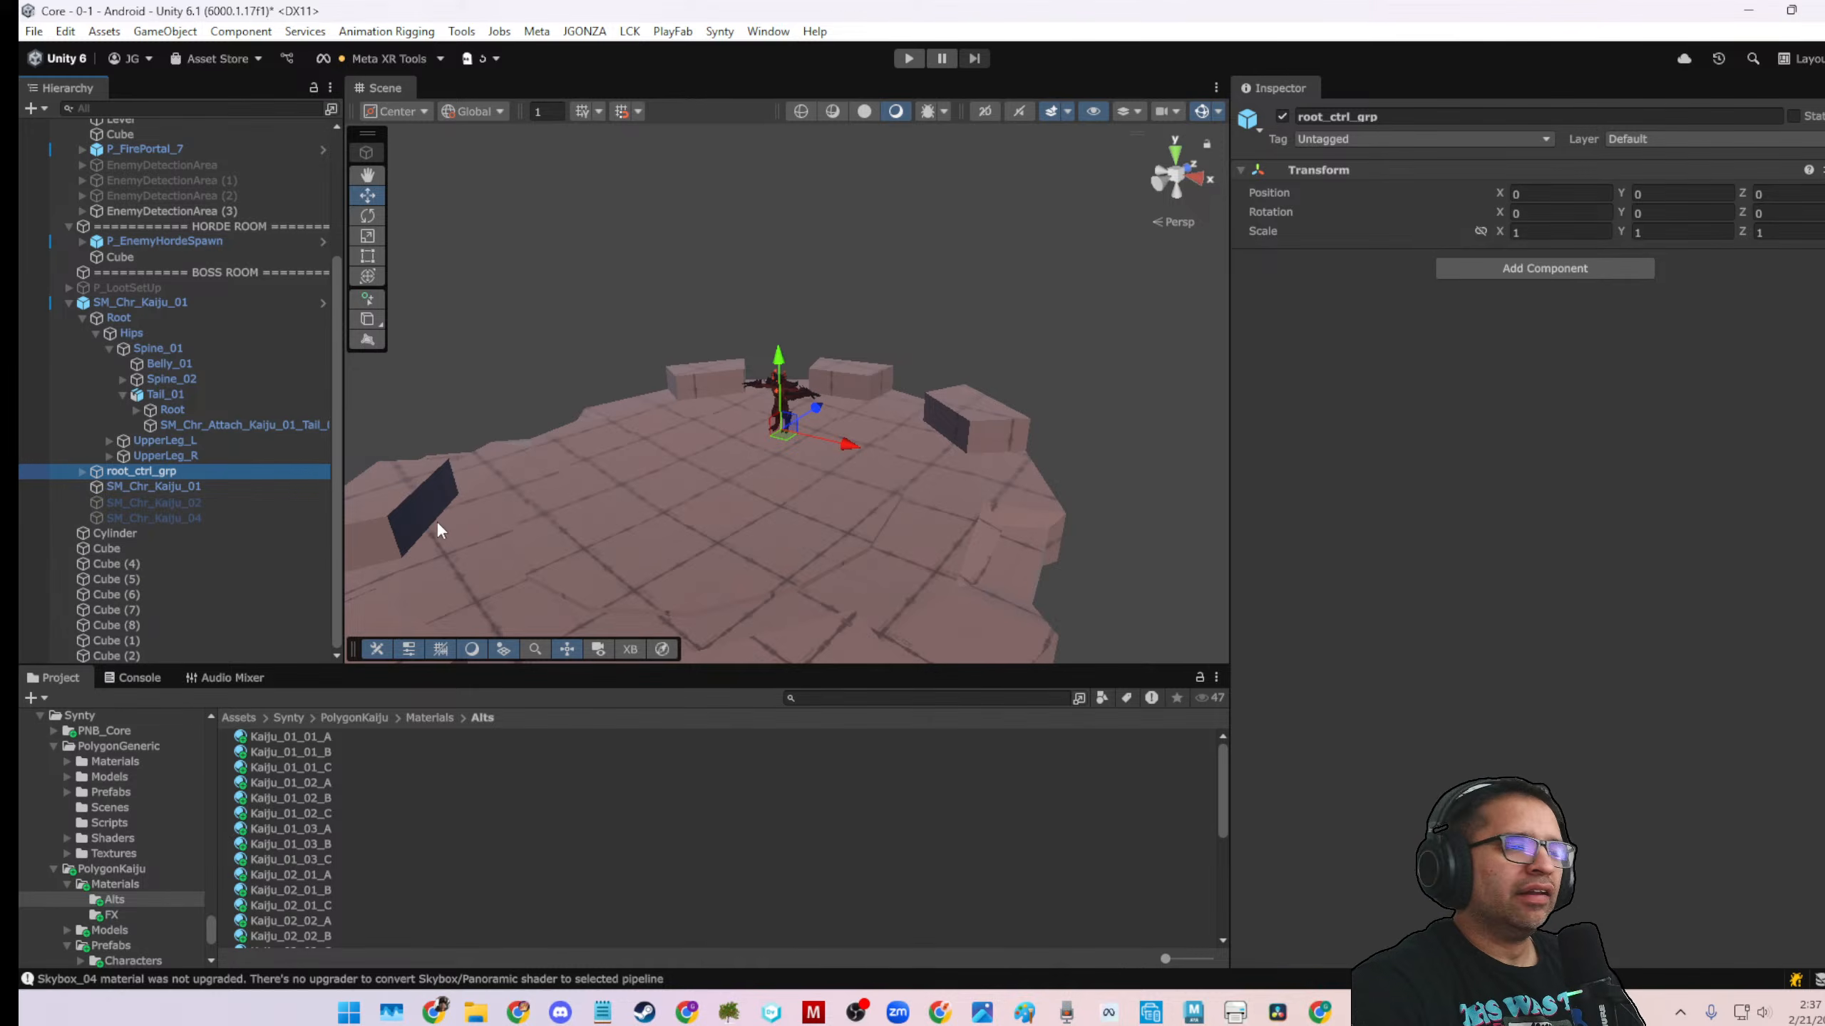
Locate the PhotonAppSettings asset through Fusion's Realtime Settings
left_click(470, 34)
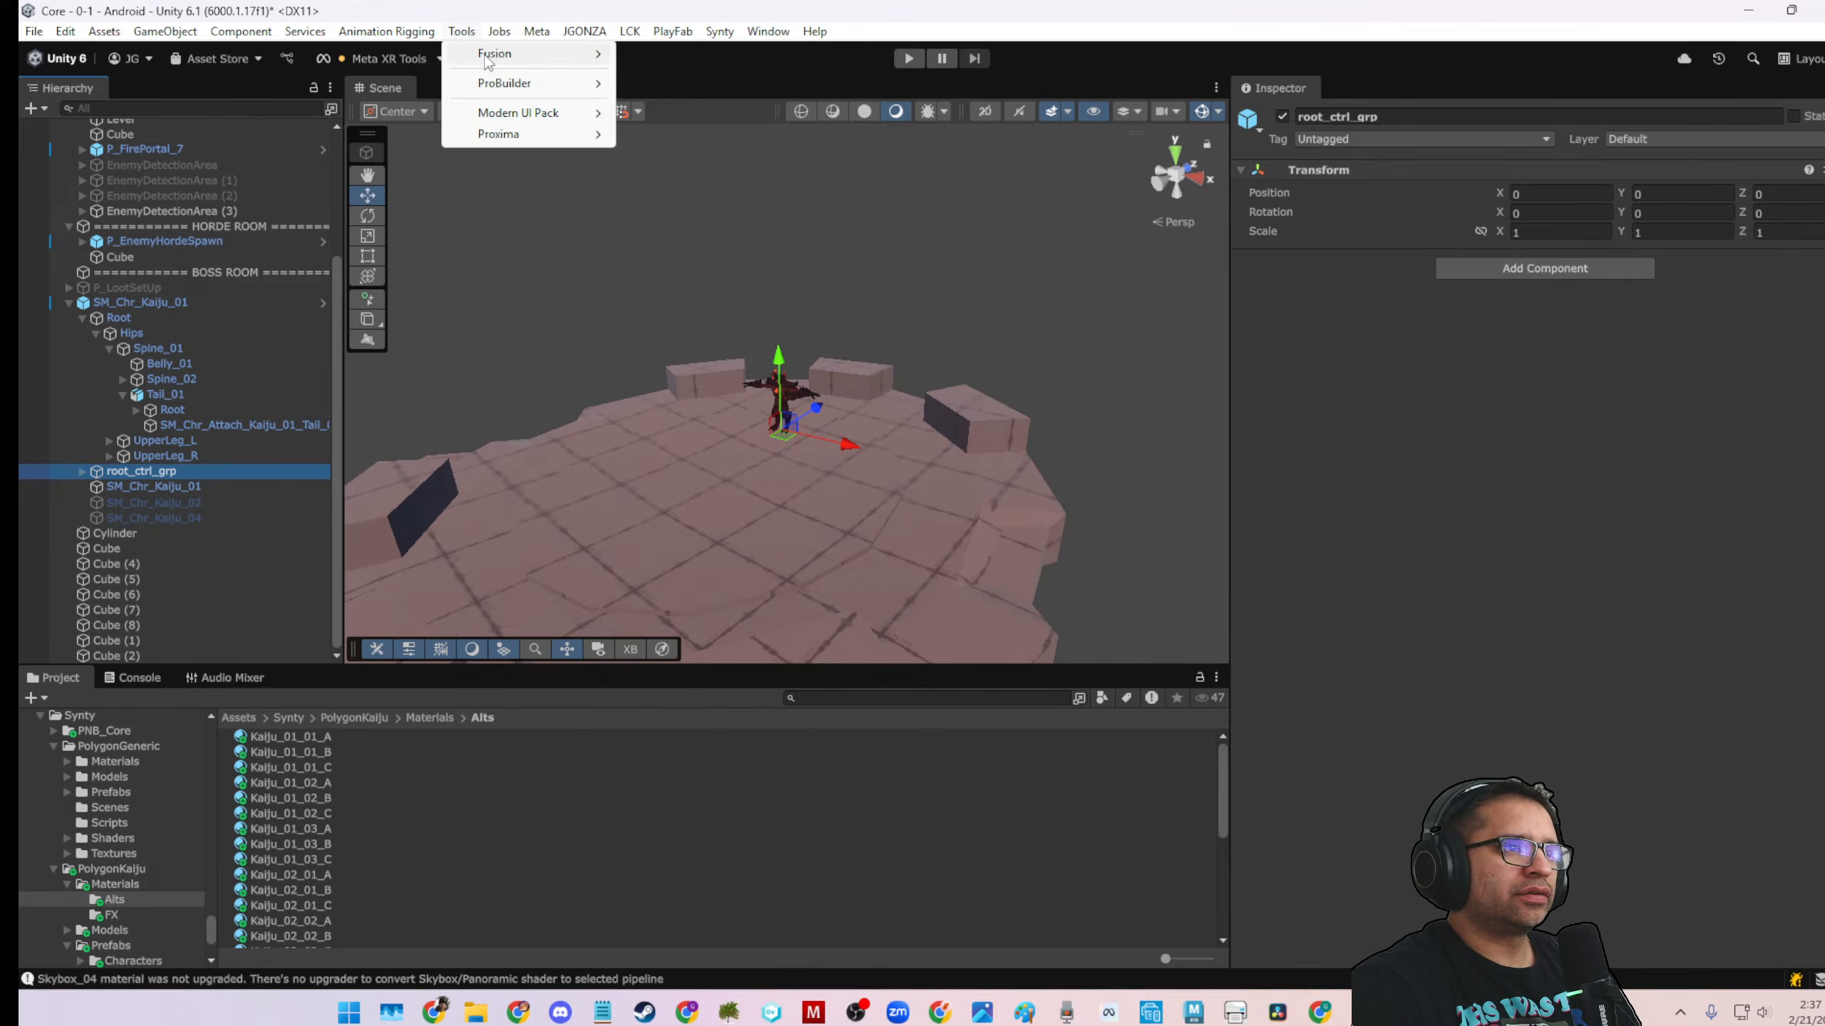
mouse_move(485, 54)
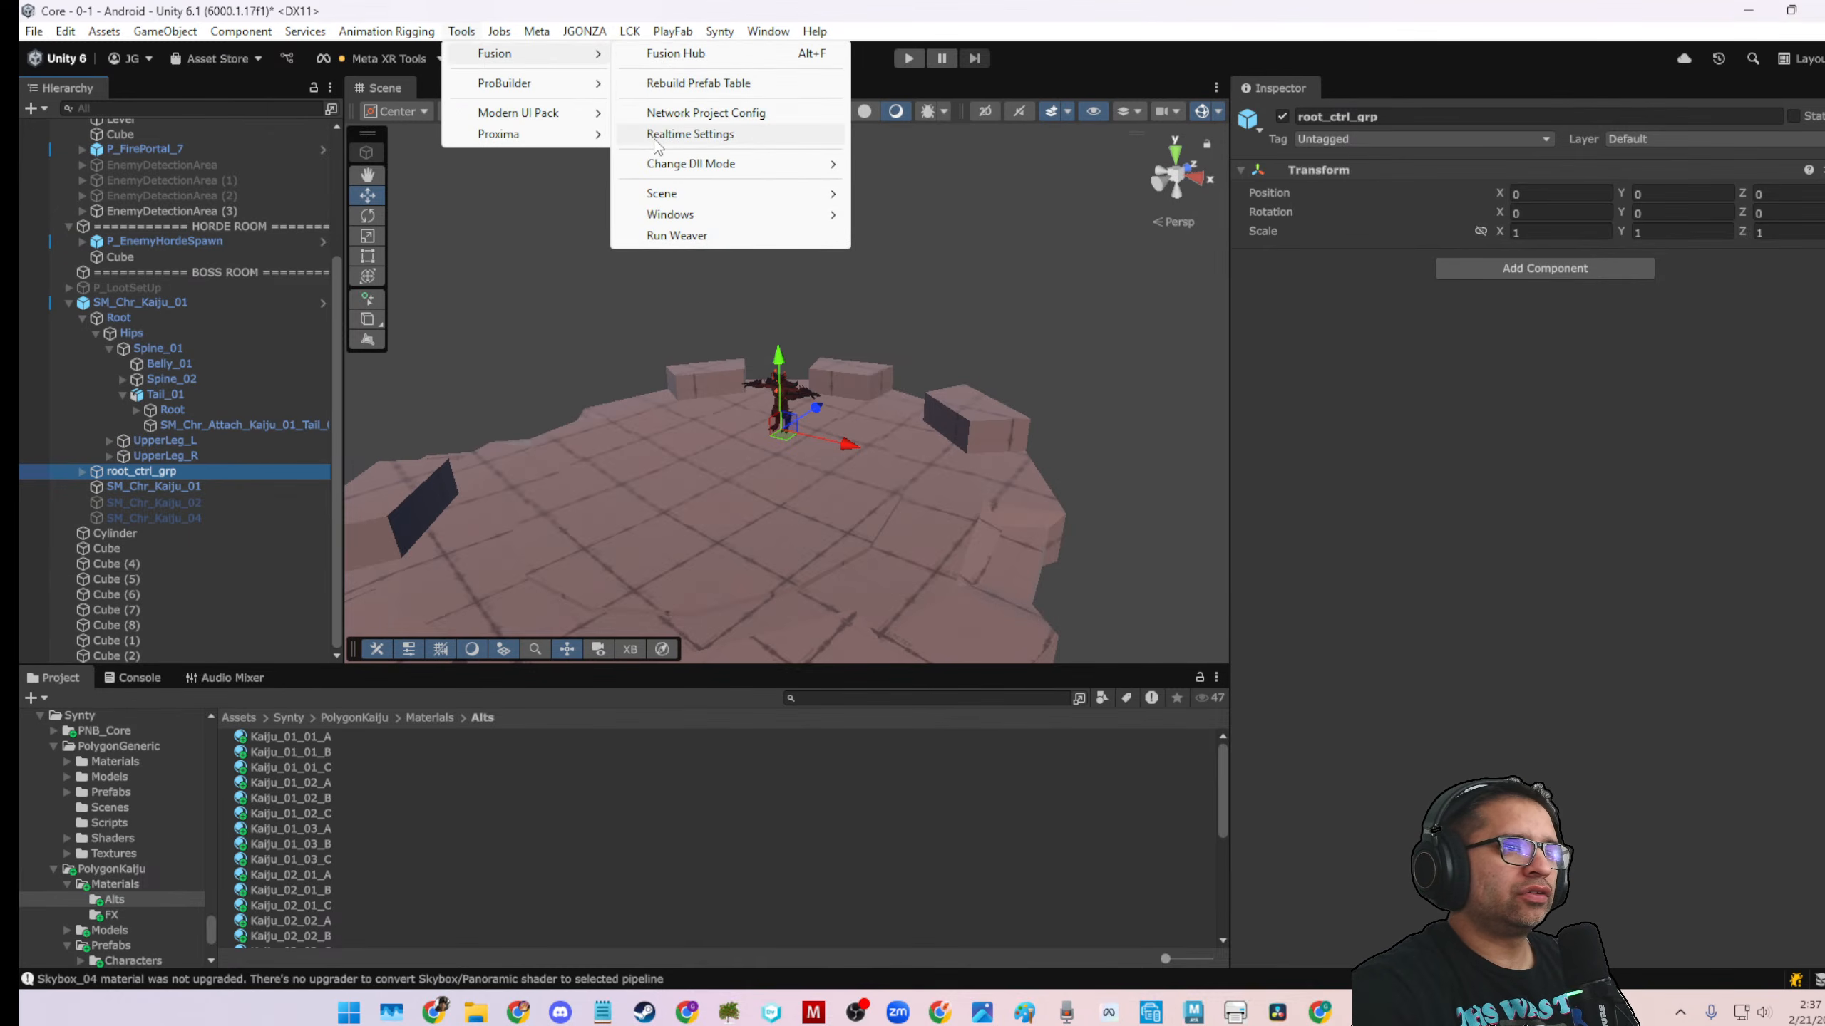
left_click(690, 134)
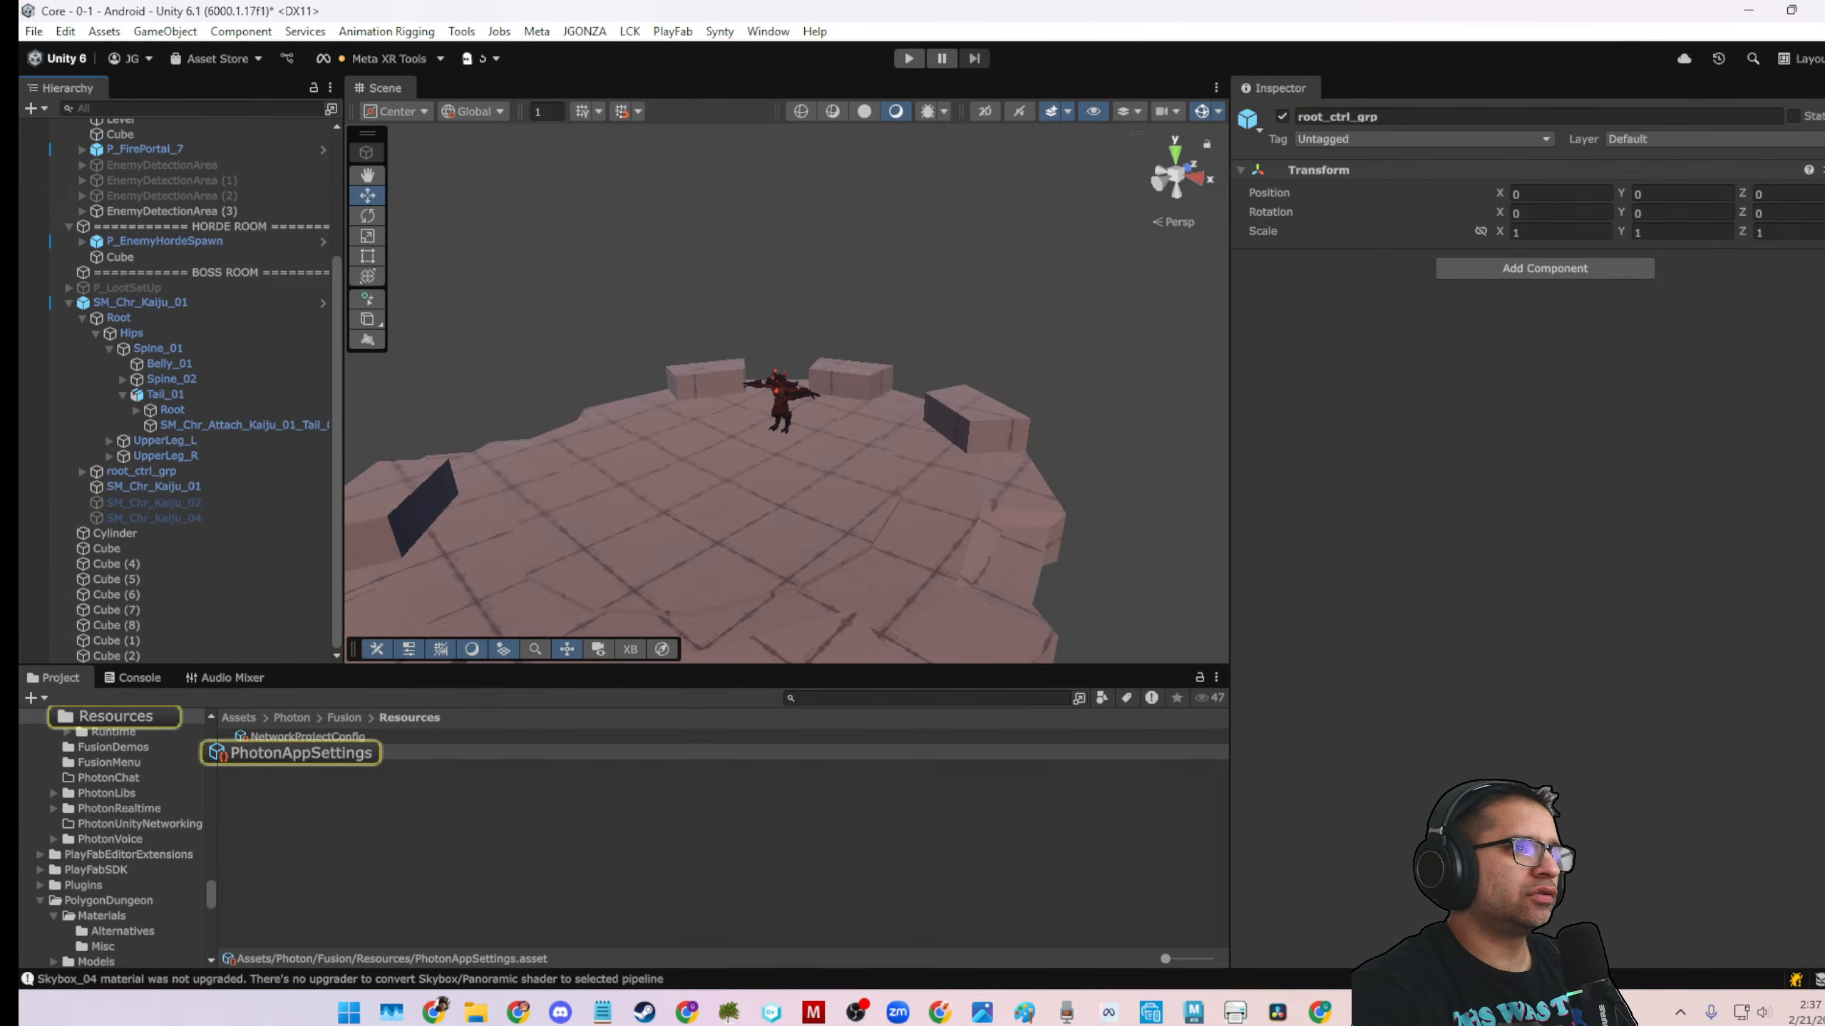
Switch to the browser and view the Pinterest reference image of the round lava arena, then return to Unity
left_click_drag(1321, 3, 1824, 474)
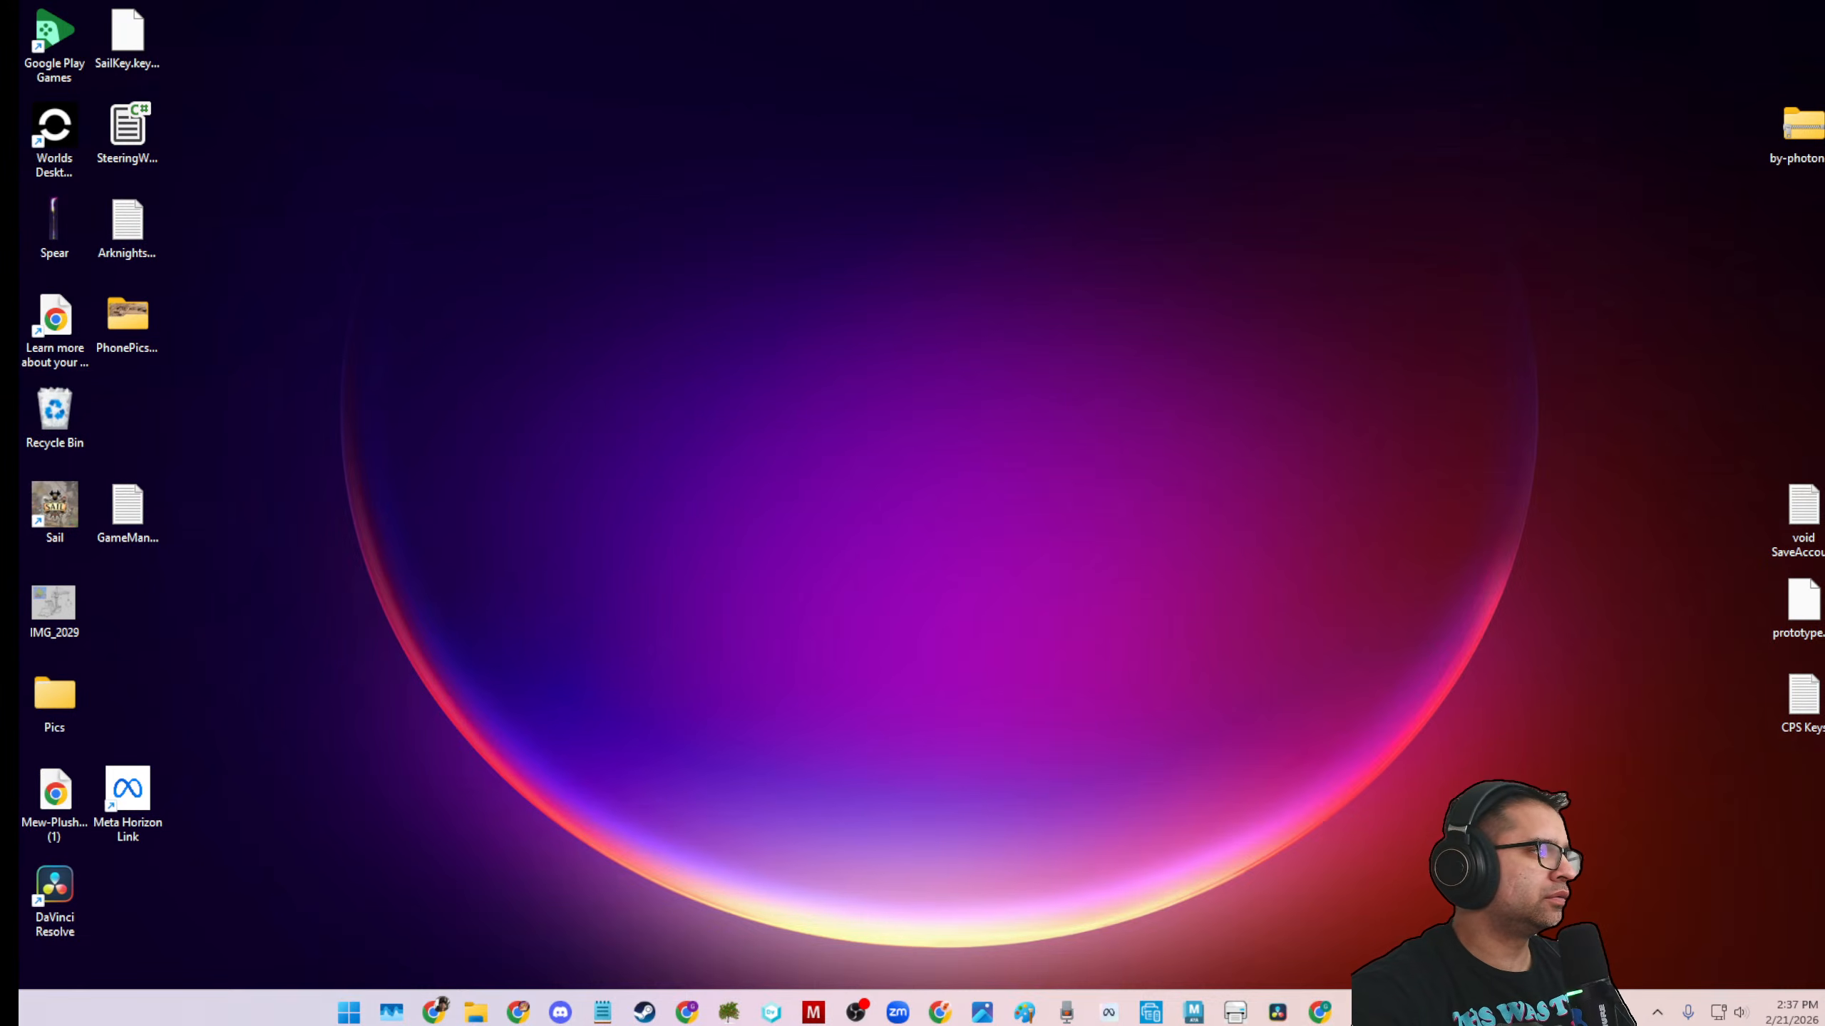
left_click_drag(1824, 22, 1796, 7)
double_click(1540, 12)
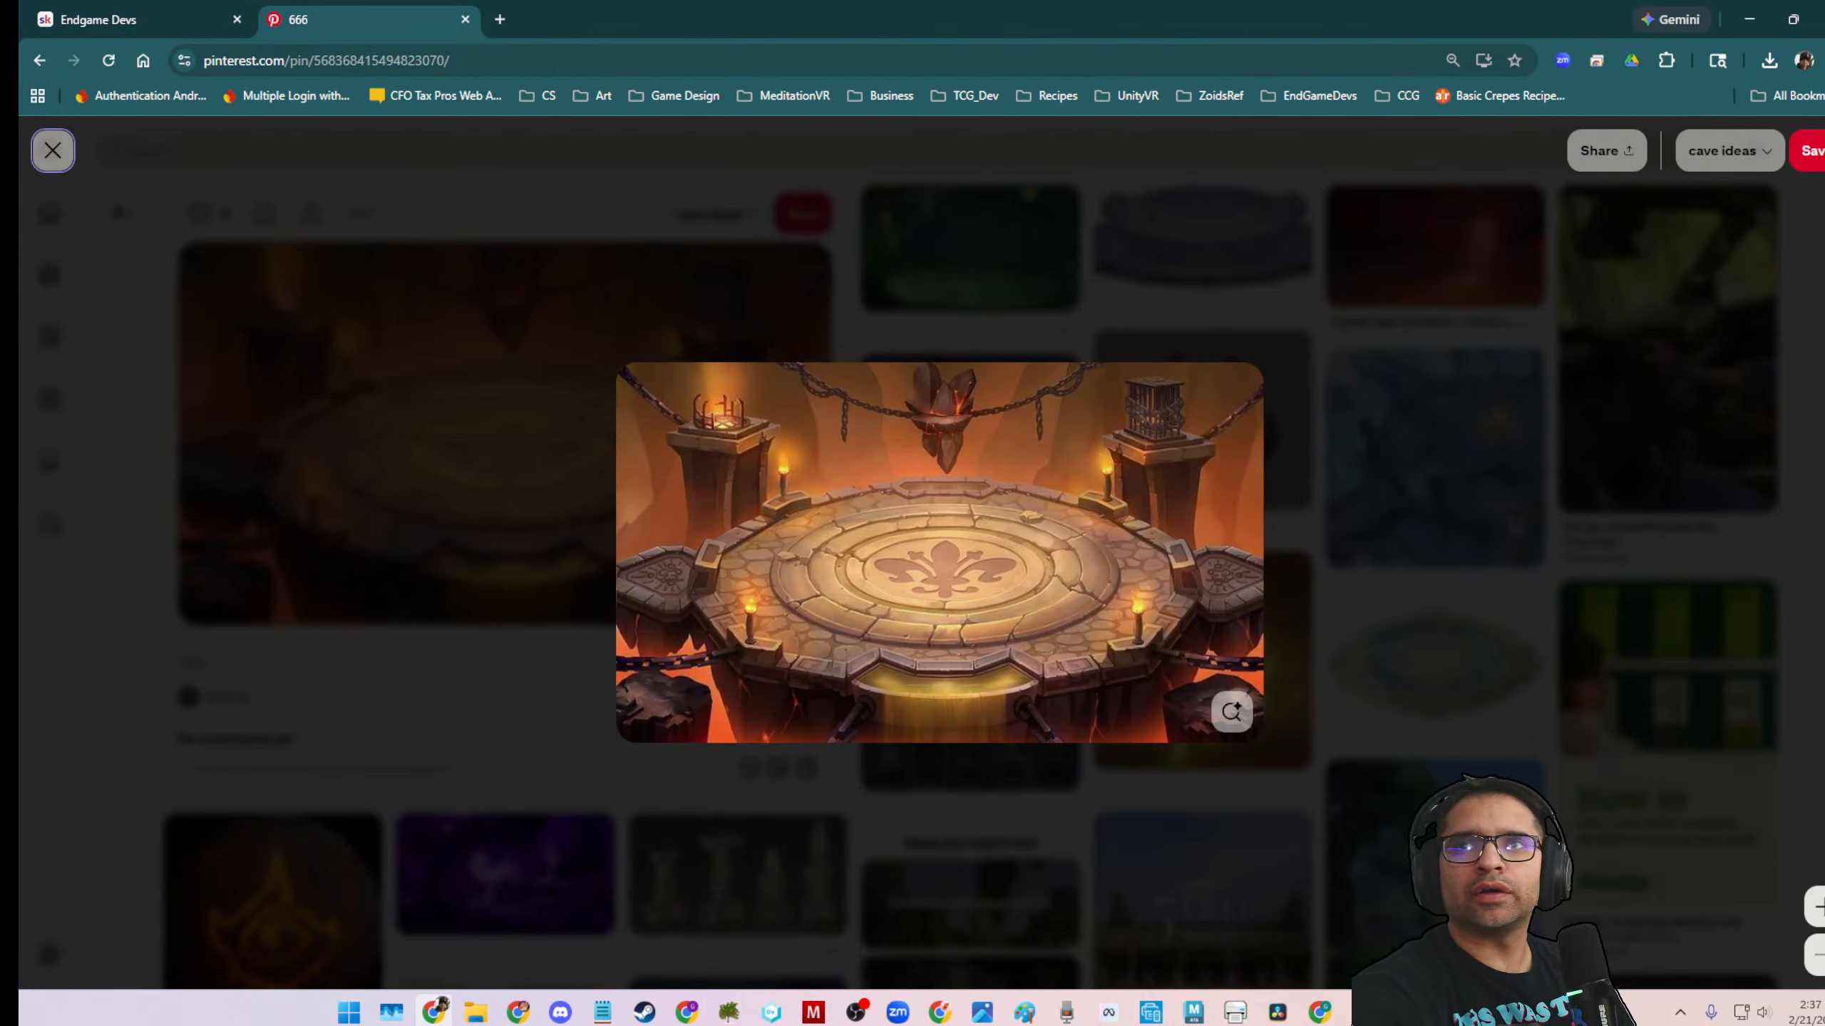
key("super+shift+s")
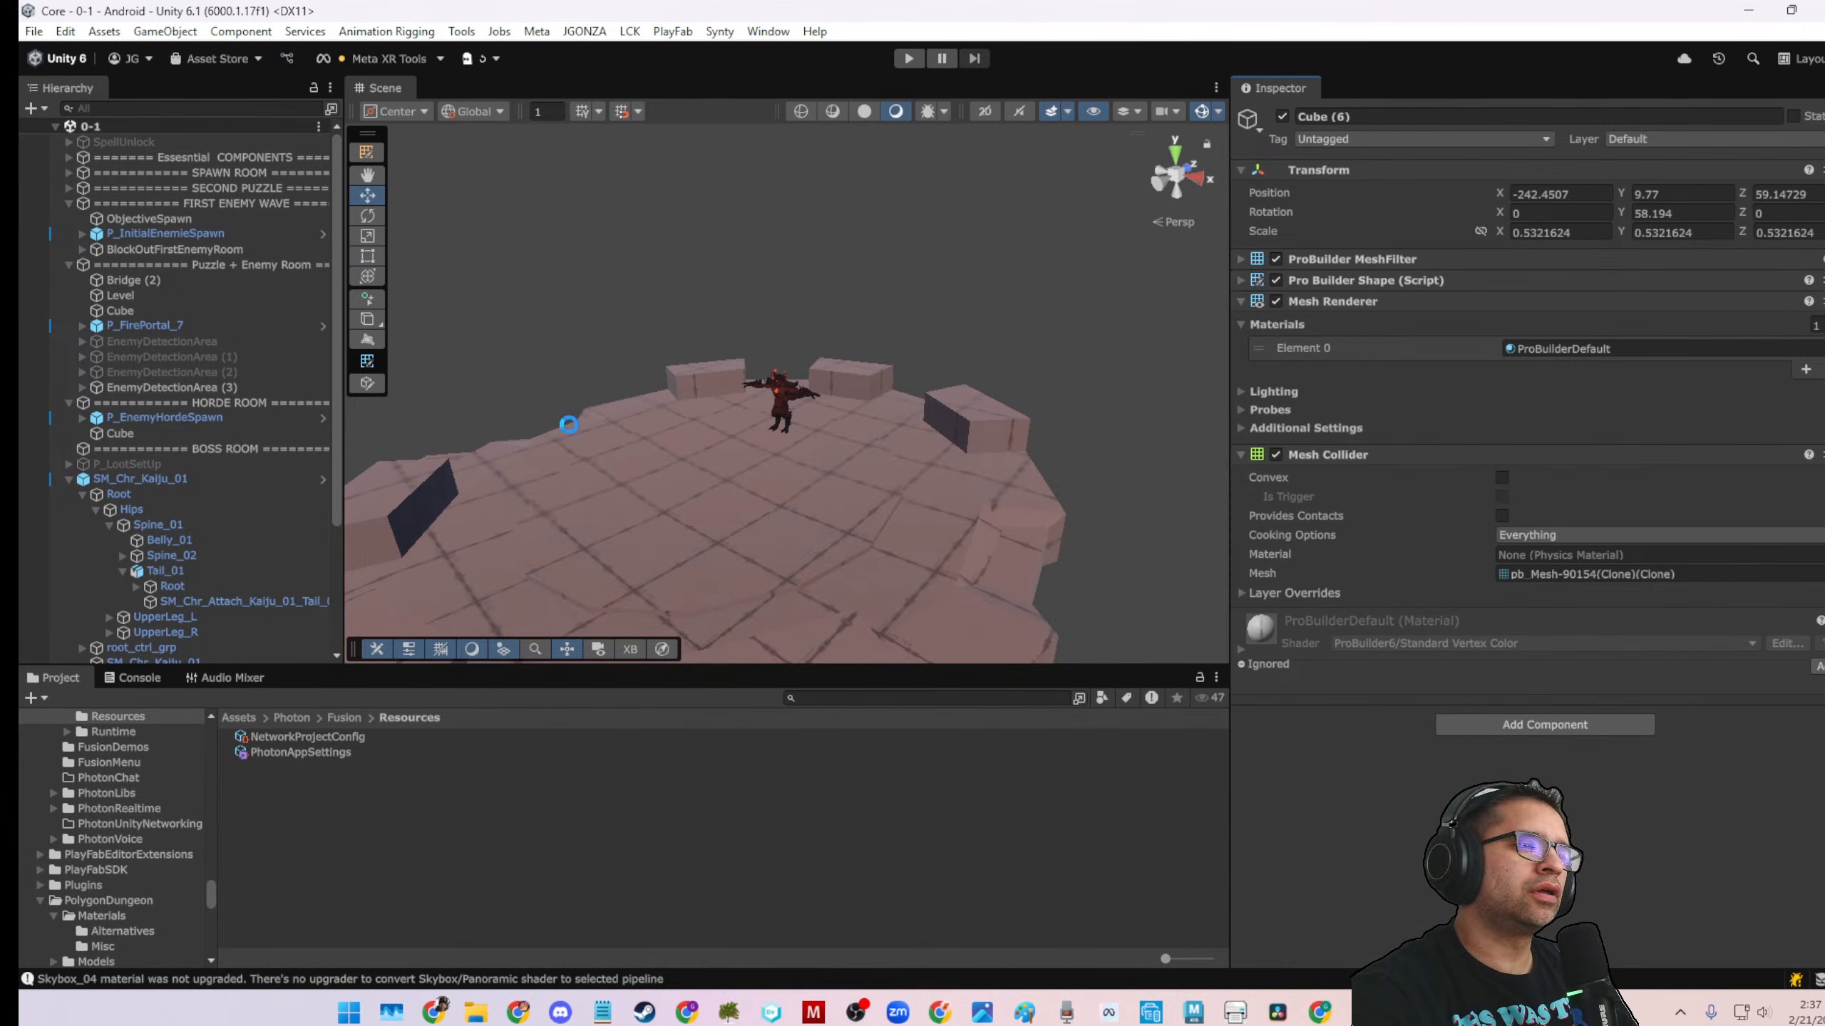
Collapse the expanded room groups and the SM_Chr_Kaiju_01 model in the scene hierarchy
left_click(69, 204)
left_click(68, 234)
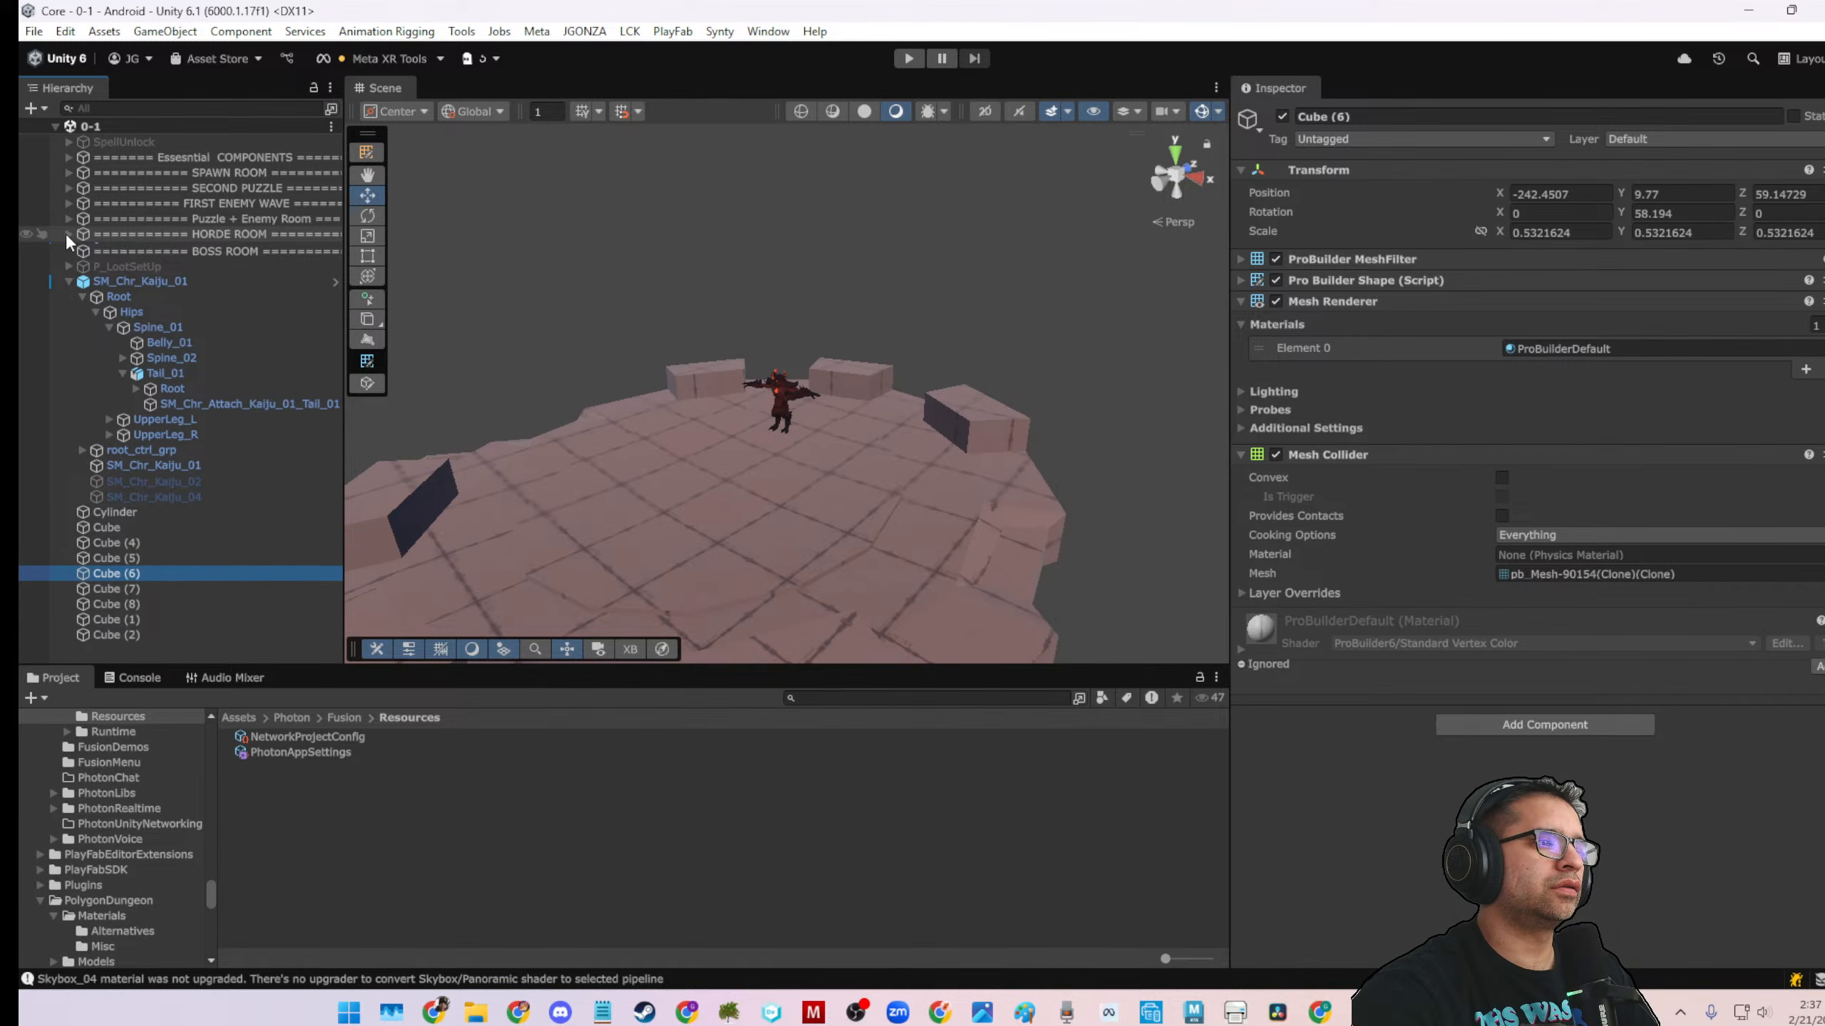
left_click(68, 279)
Examine the full level layout, from the boss room blockout back through the corridors to the decorated cave area
scroll(533, 561, "down", 2)
right_click_drag(534, 553, 901, 454)
scroll(901, 460, "down", 3)
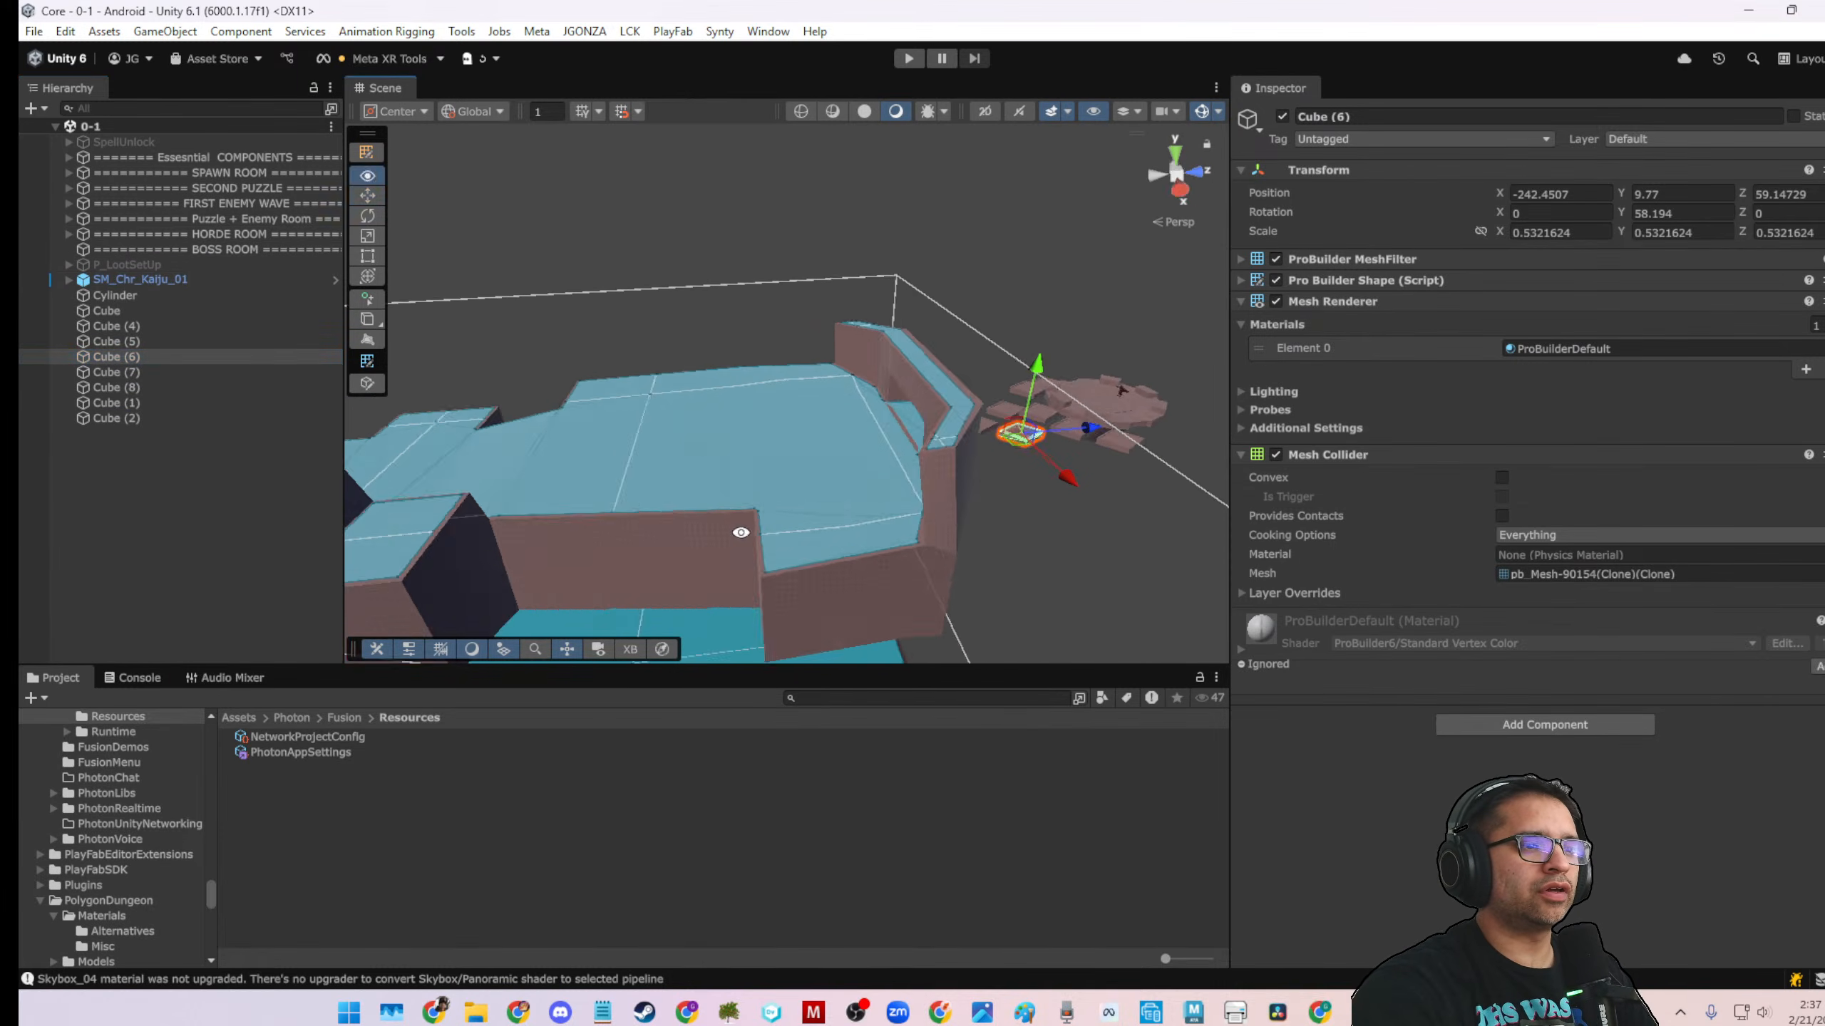
middle_click_drag(742, 529, 859, 404)
scroll(819, 471, "down", 3)
middle_click_drag(819, 471, 889, 405)
scroll(891, 402, "down", 5)
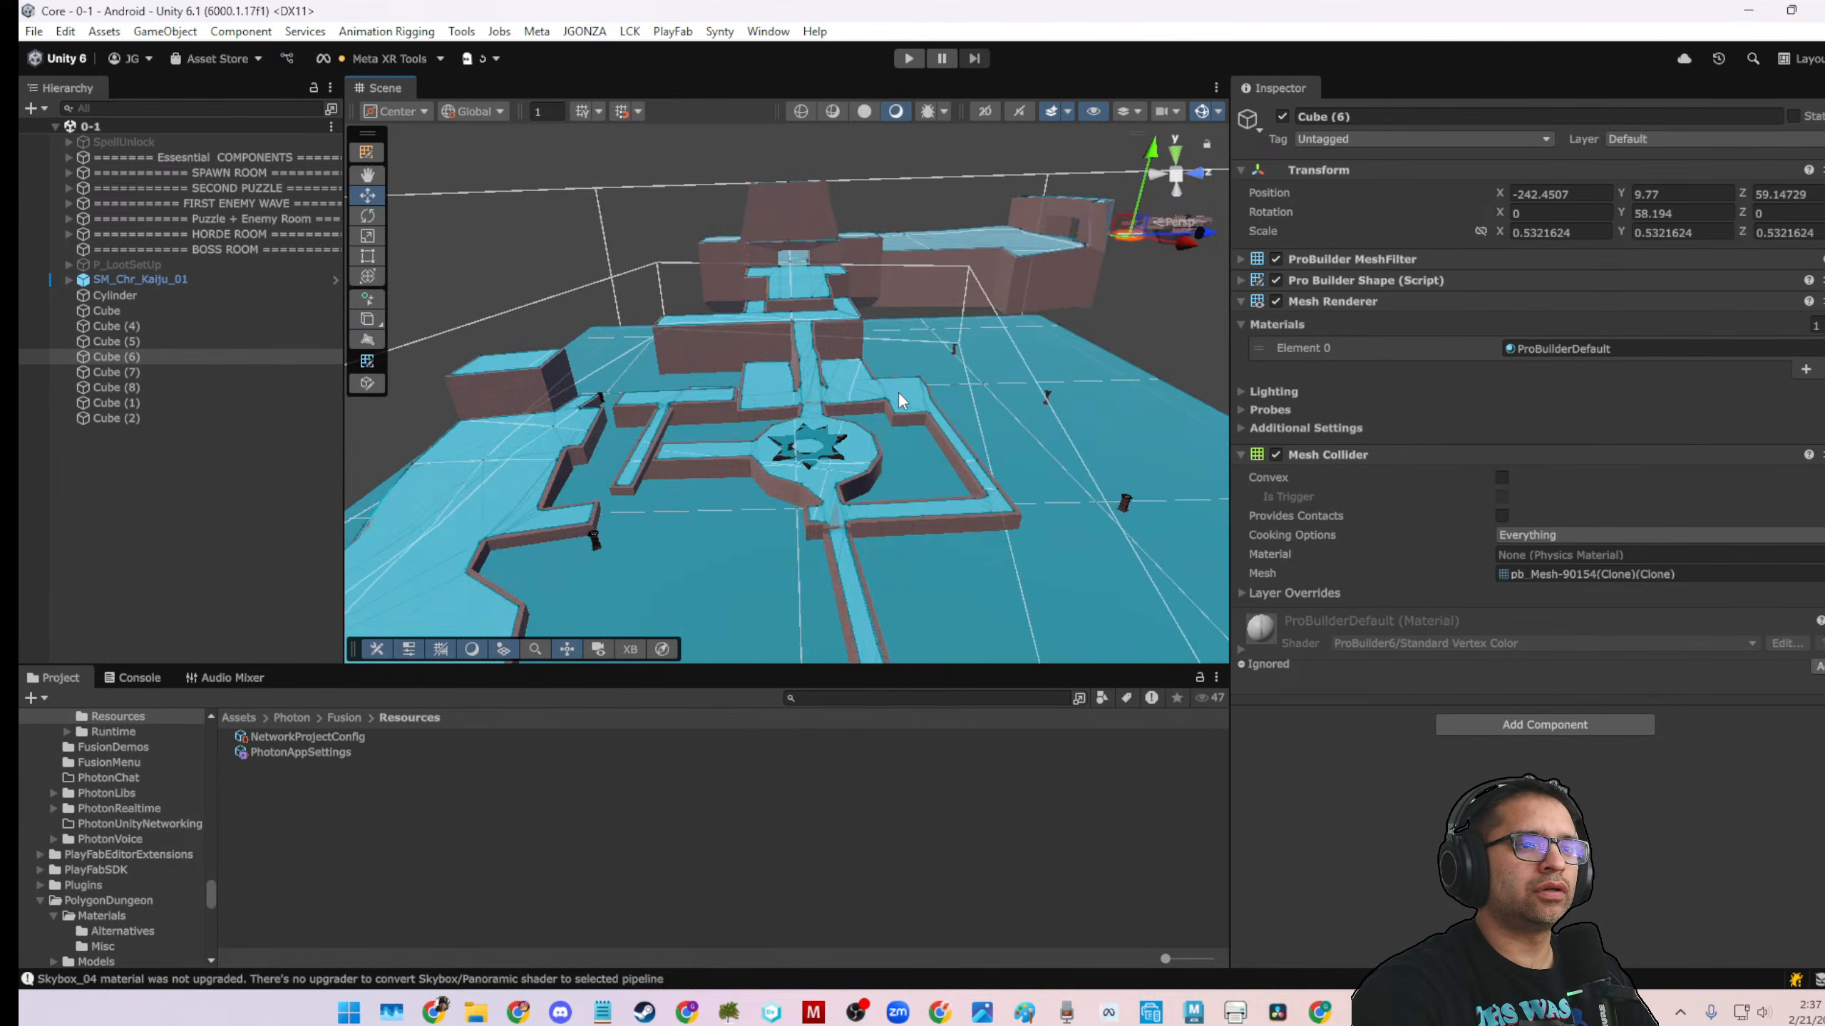
left_click_drag(899, 396, 610, 402, "alt")
middle_click_drag(610, 403, 1114, 296)
scroll(1005, 366, "up", 3)
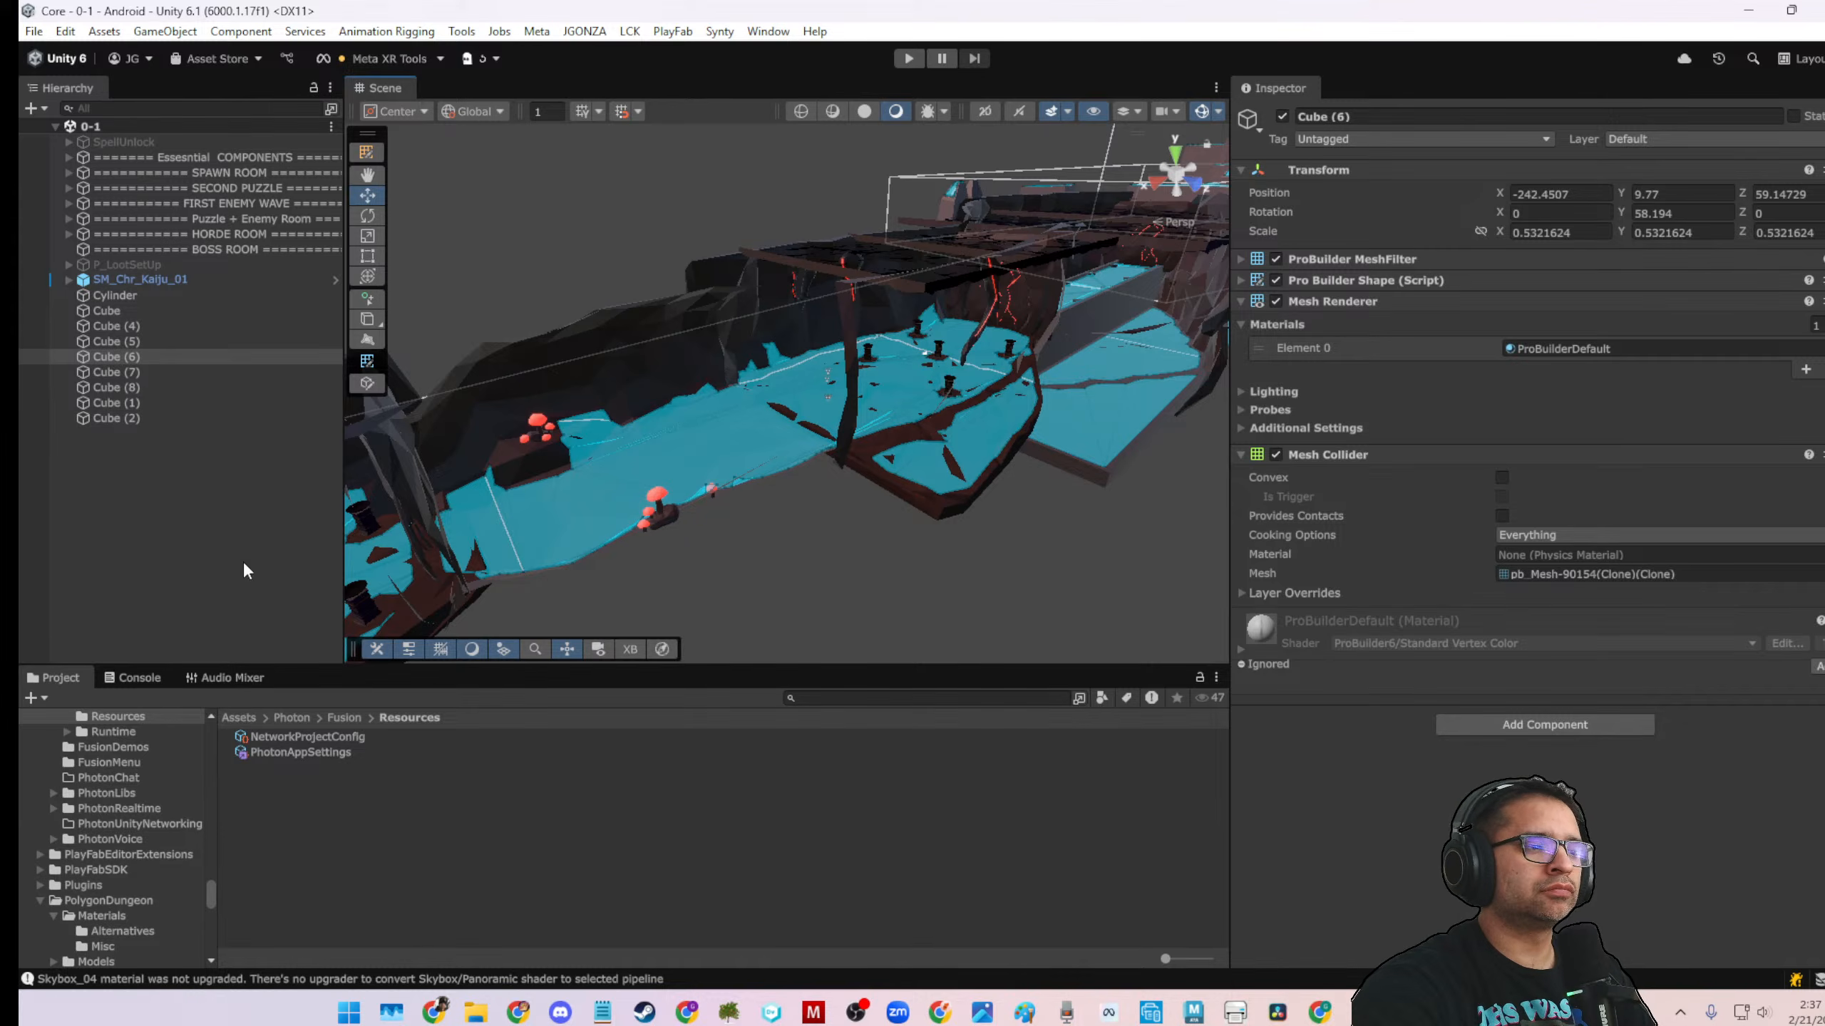
Search the project for "centralr", open the 0_CentralRoom scene and view the whole room
left_click(256, 584)
left_click(933, 699)
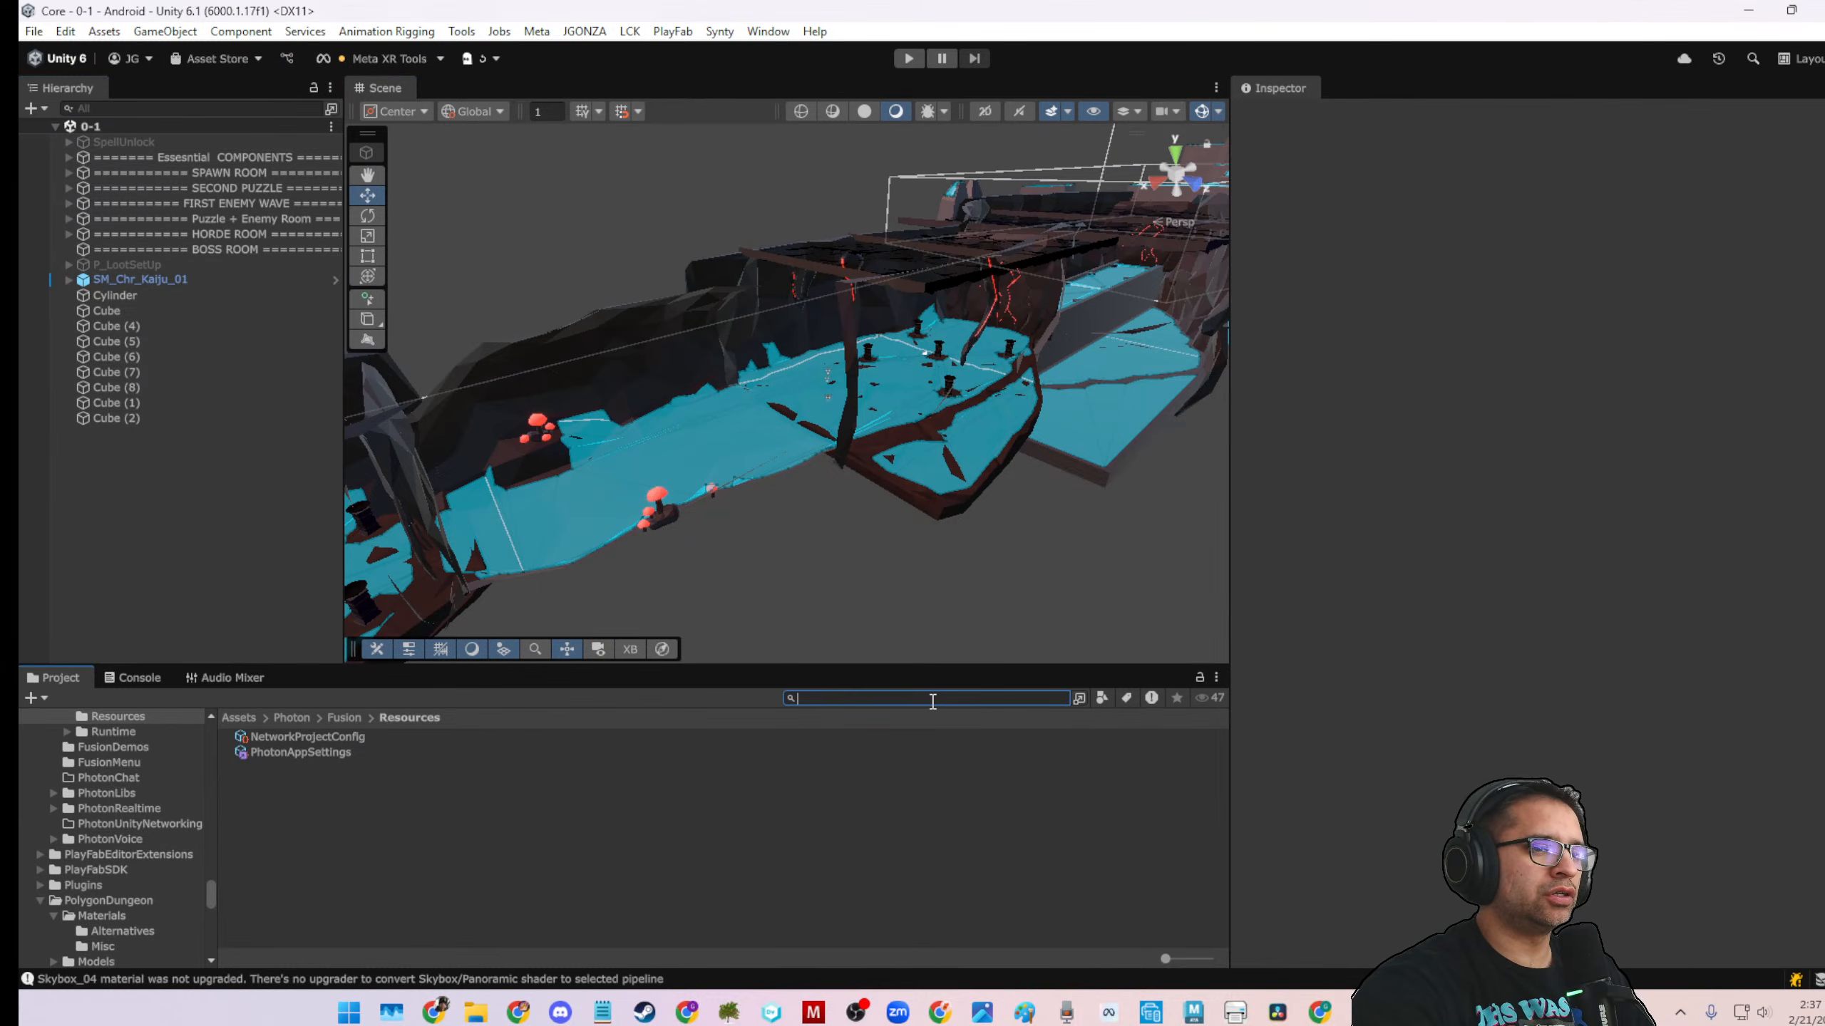
type("centralr")
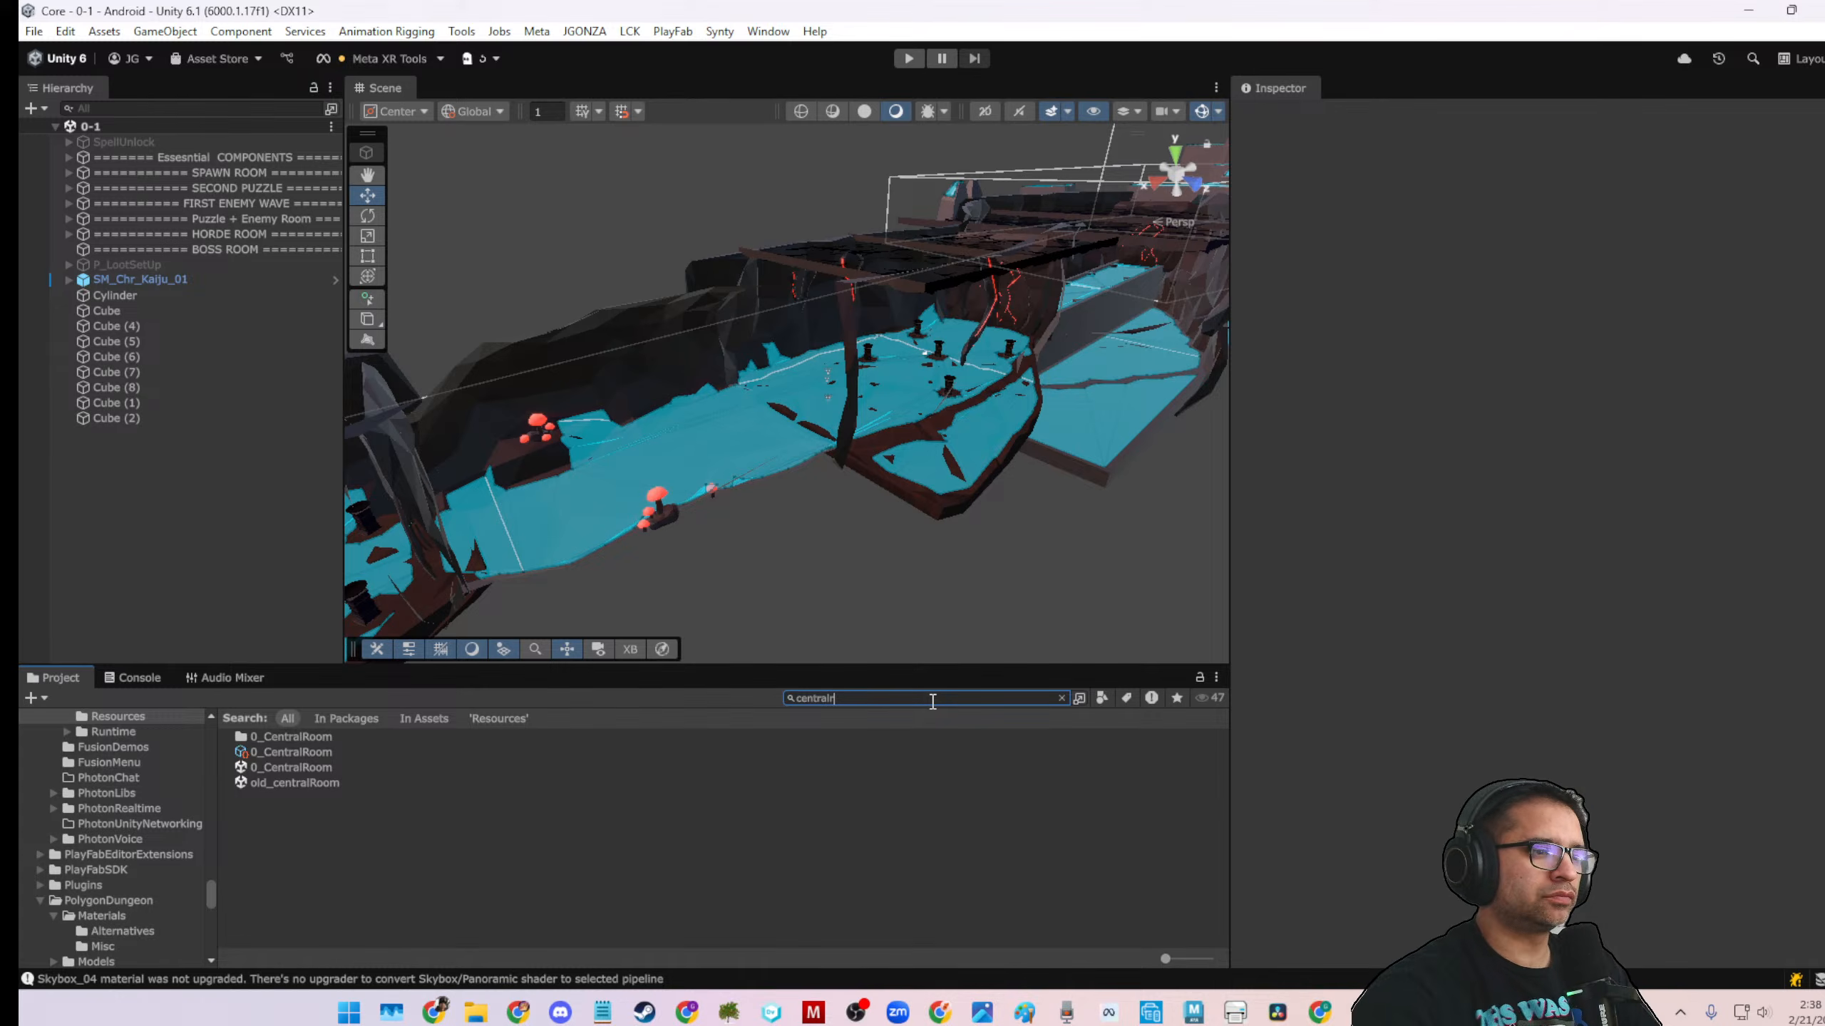
left_click(334, 767)
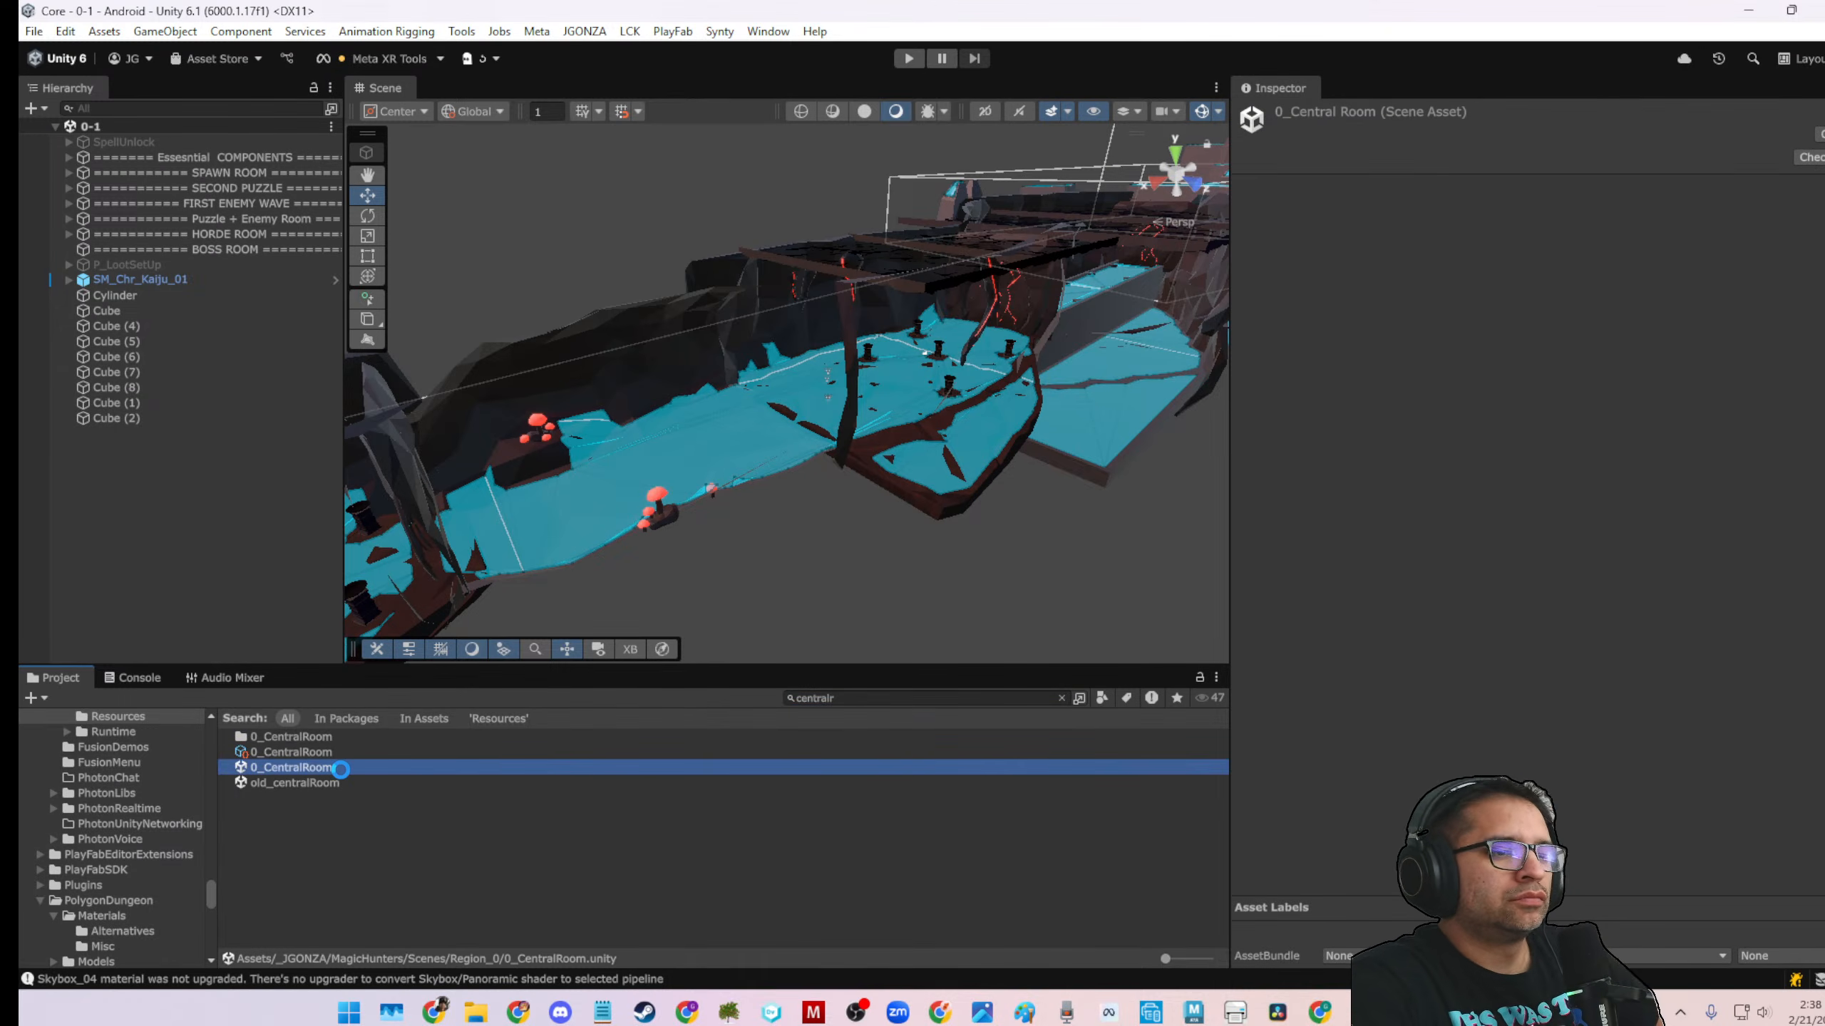
double_click(341, 768)
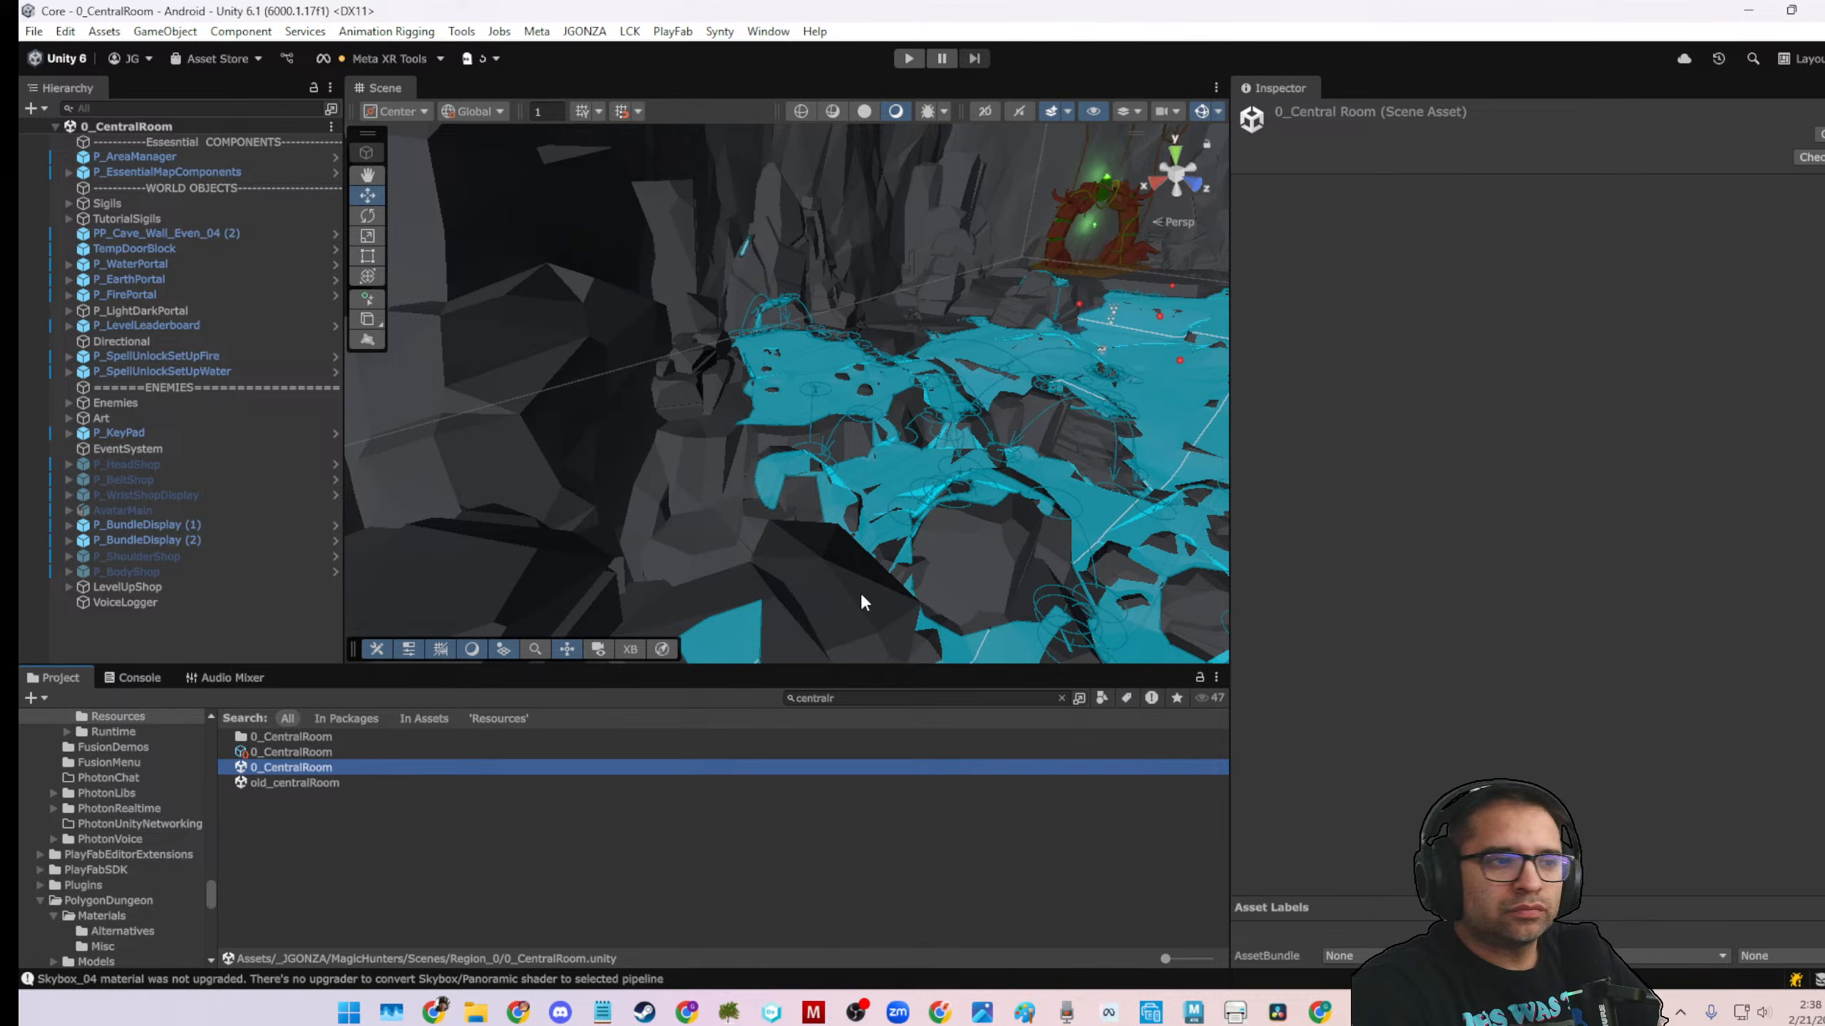
scroll(806, 423, "down", 12)
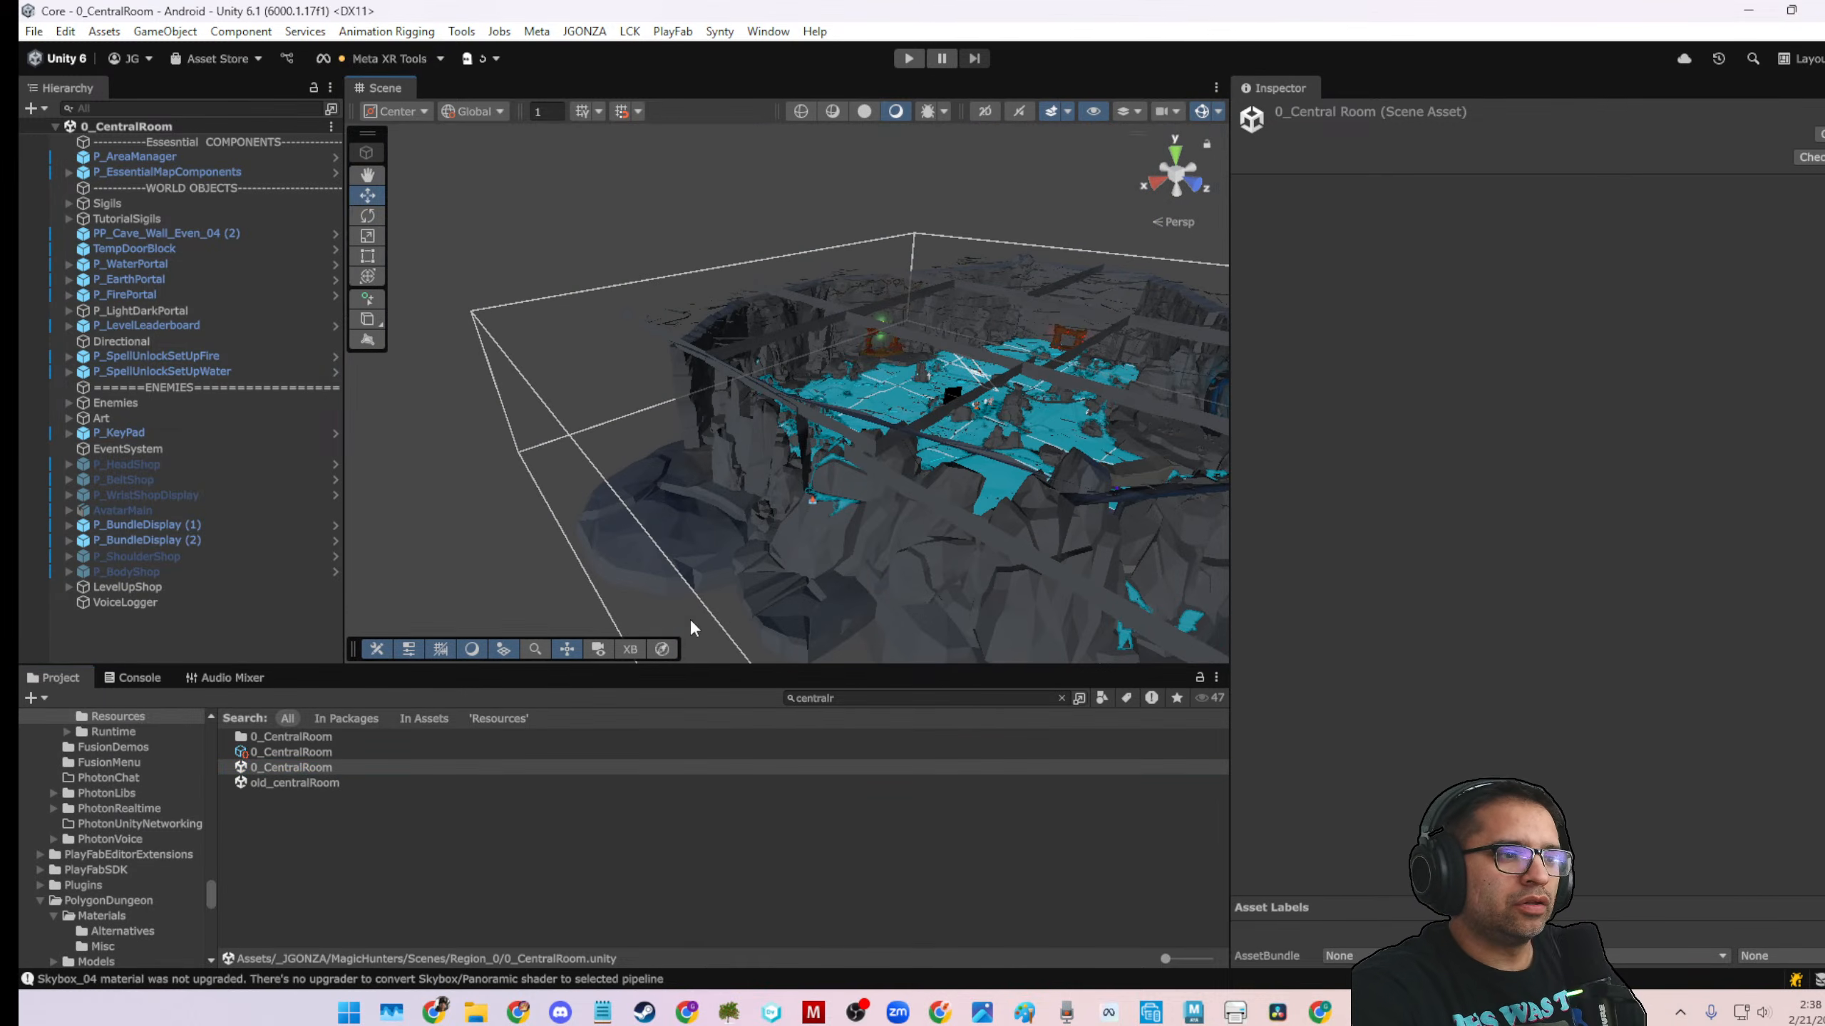
Search the project for "loading", open the Loading scene and inspect its Initializer object
left_click(859, 698)
type("loading")
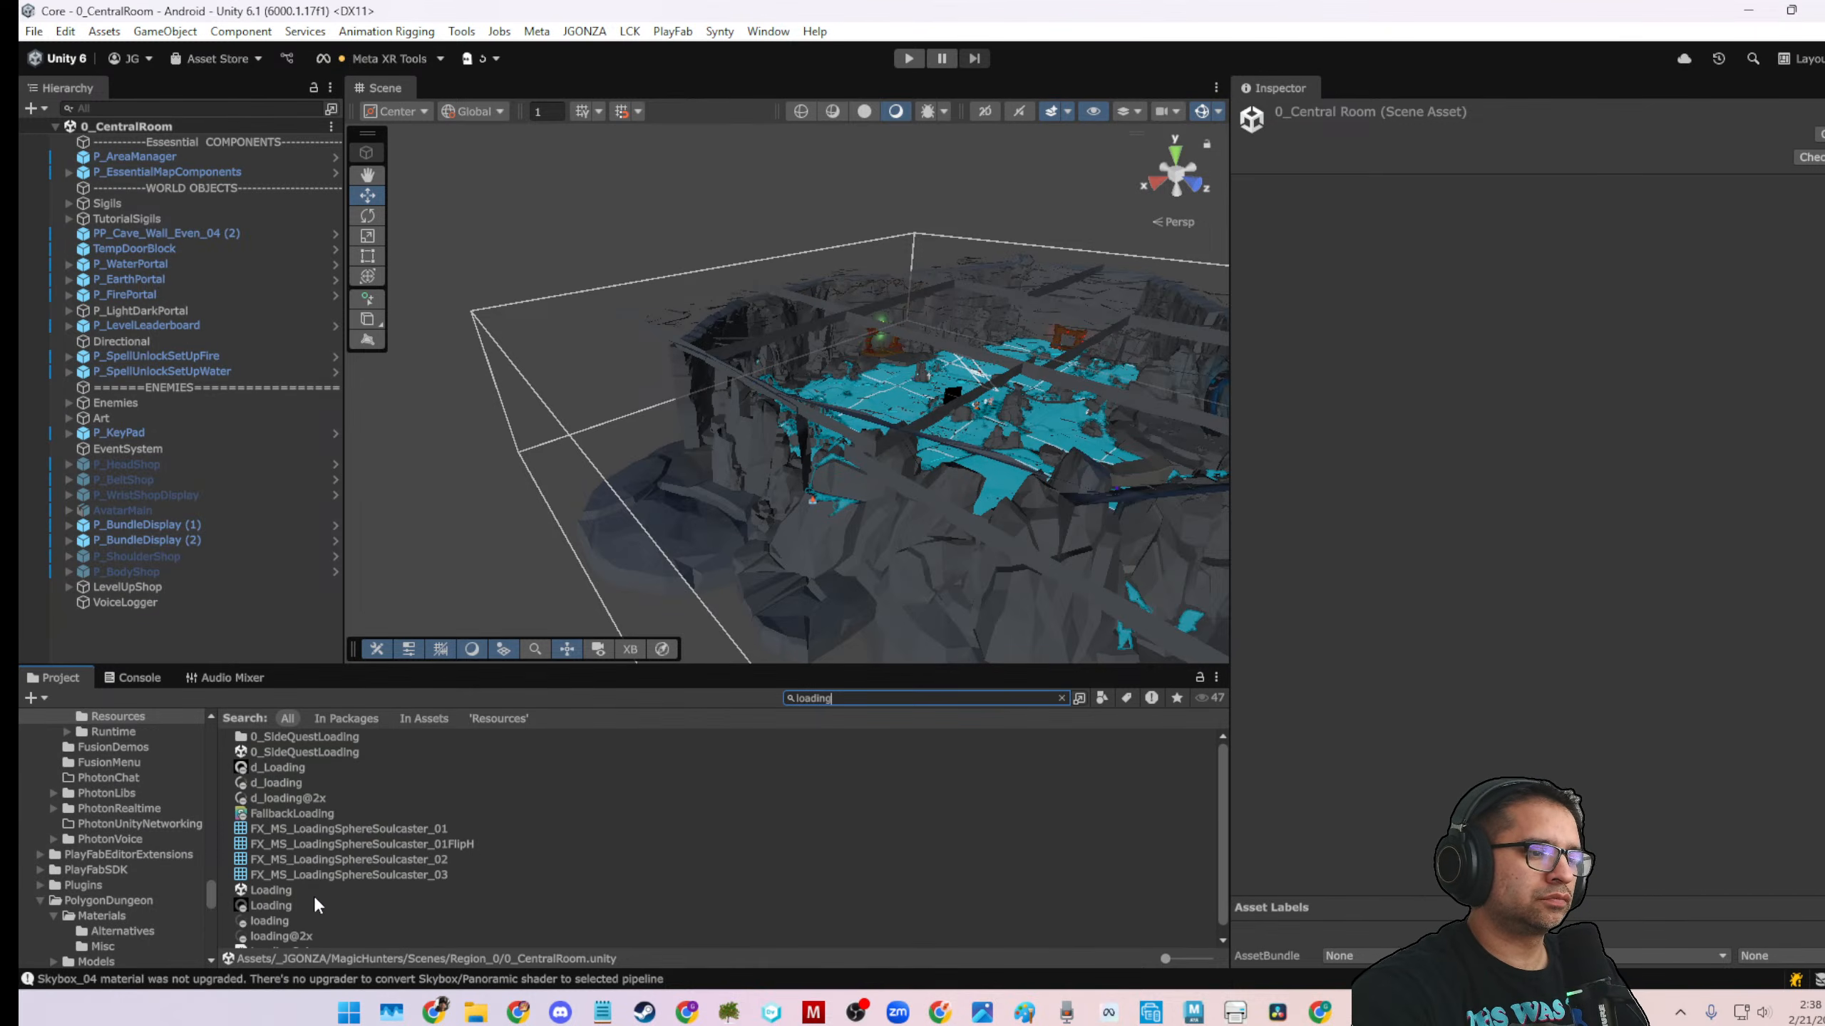
double_click(313, 891)
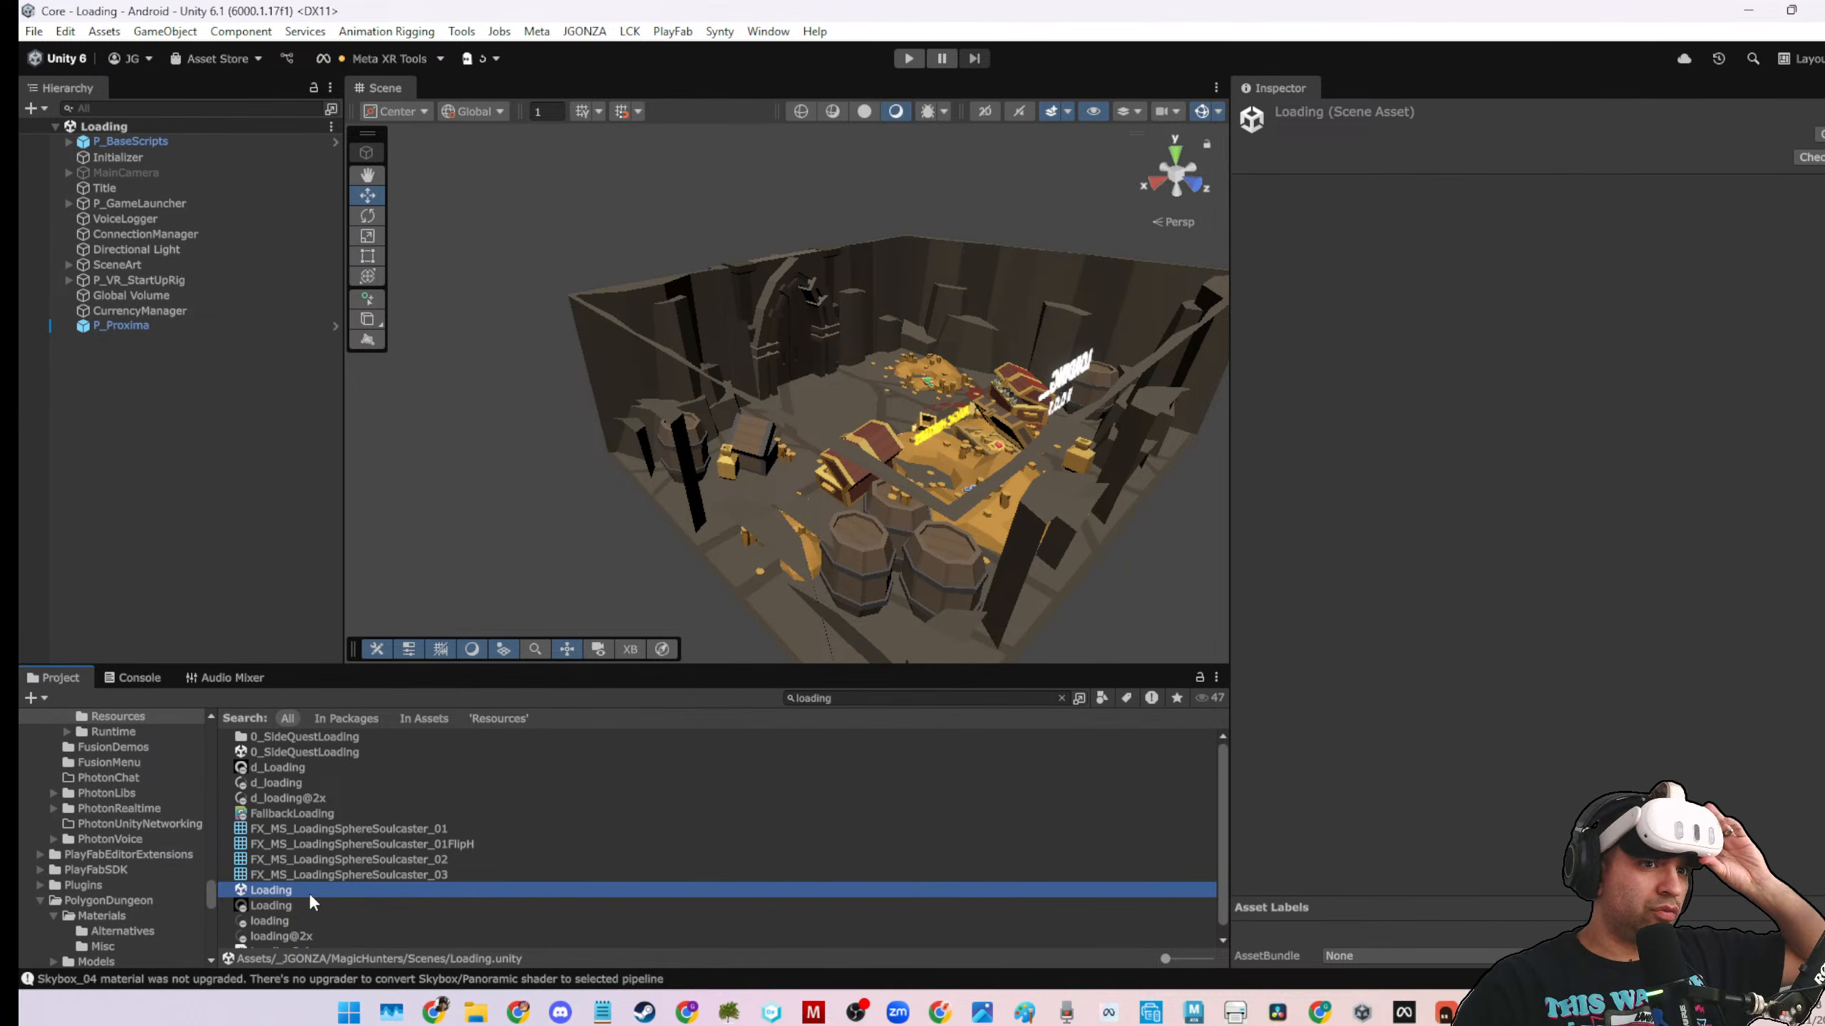
left_click(232, 159)
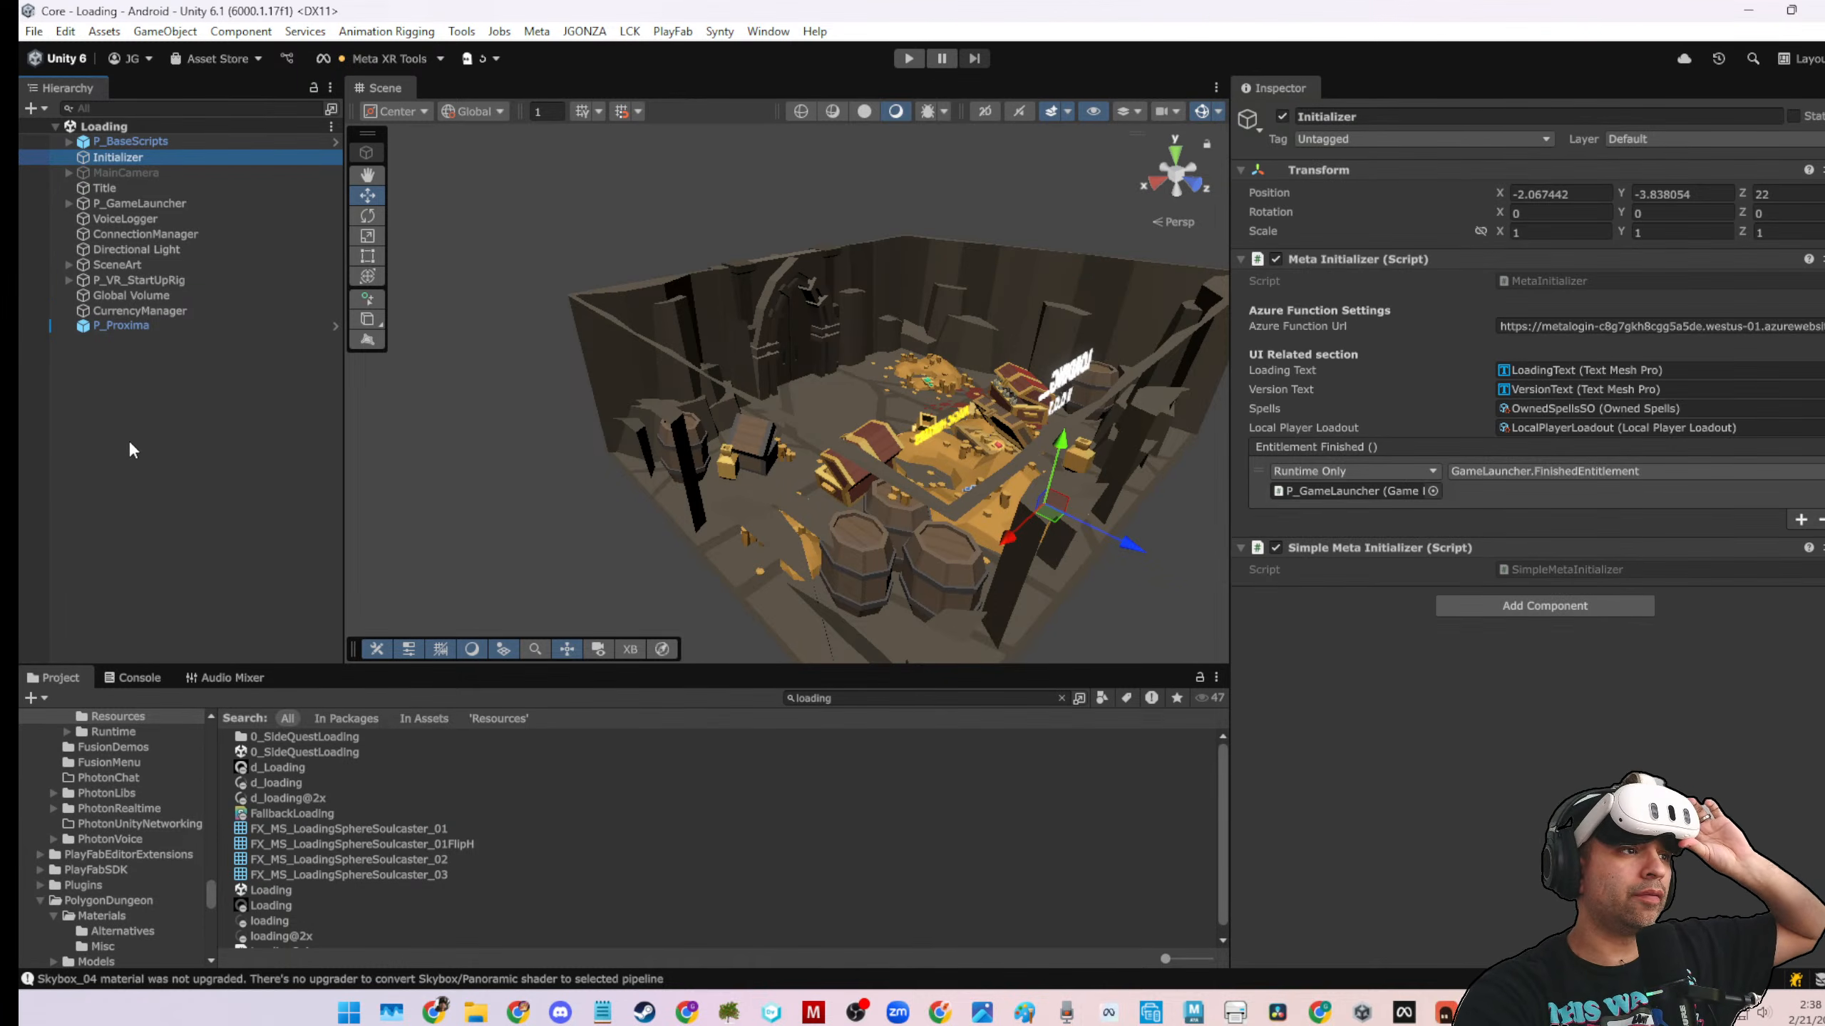
left_click(144, 389)
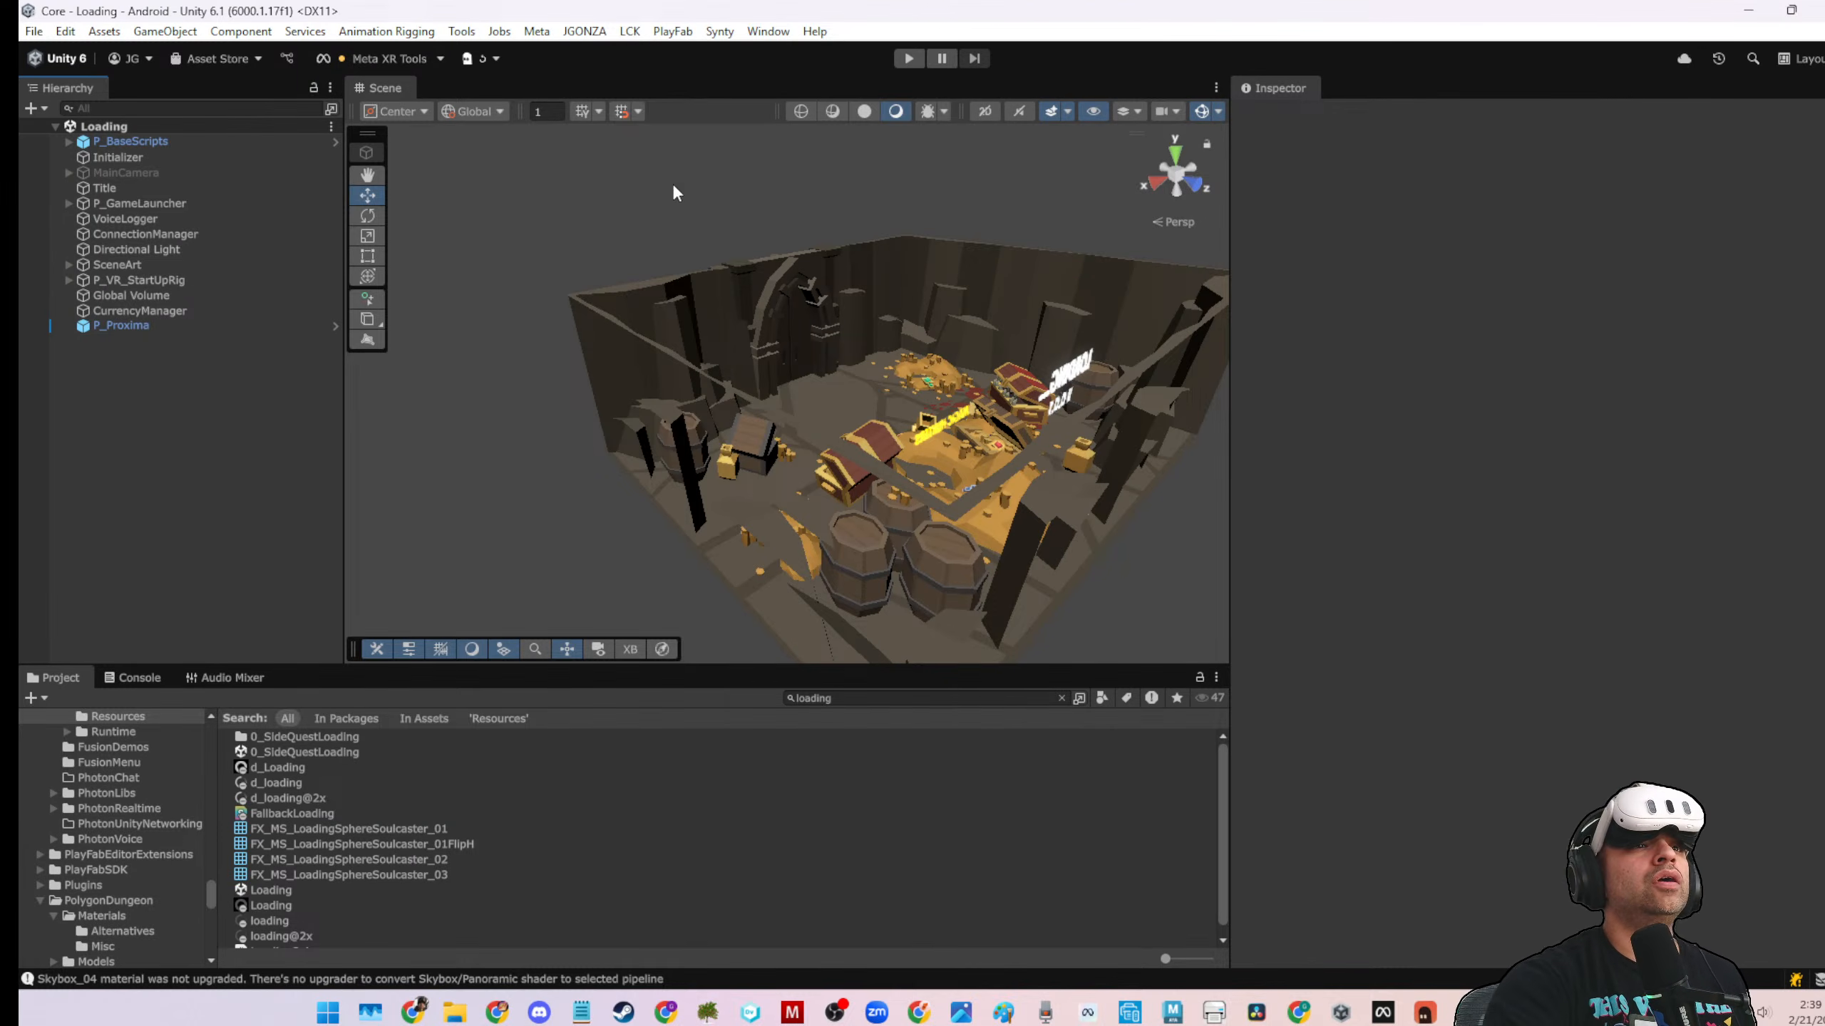
Run the game from the Loading scene, stop the run, and start play mode again
left_click(907, 59)
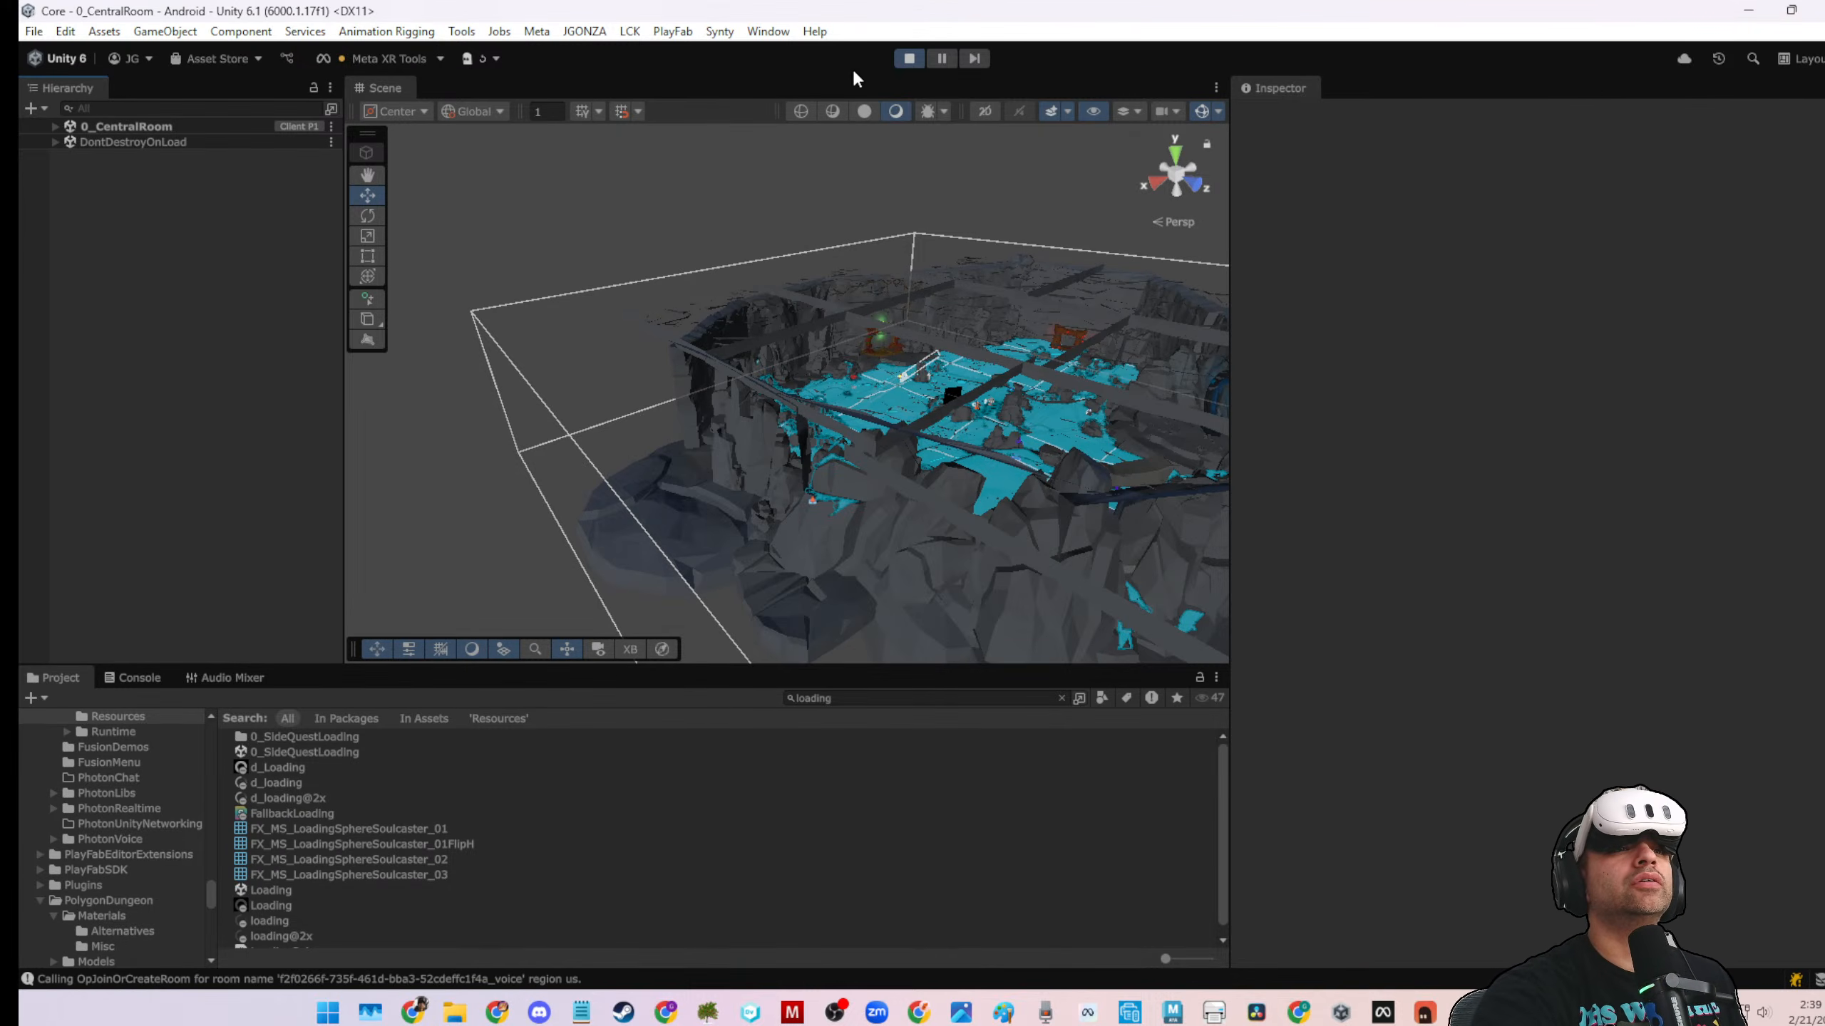
left_click(918, 61)
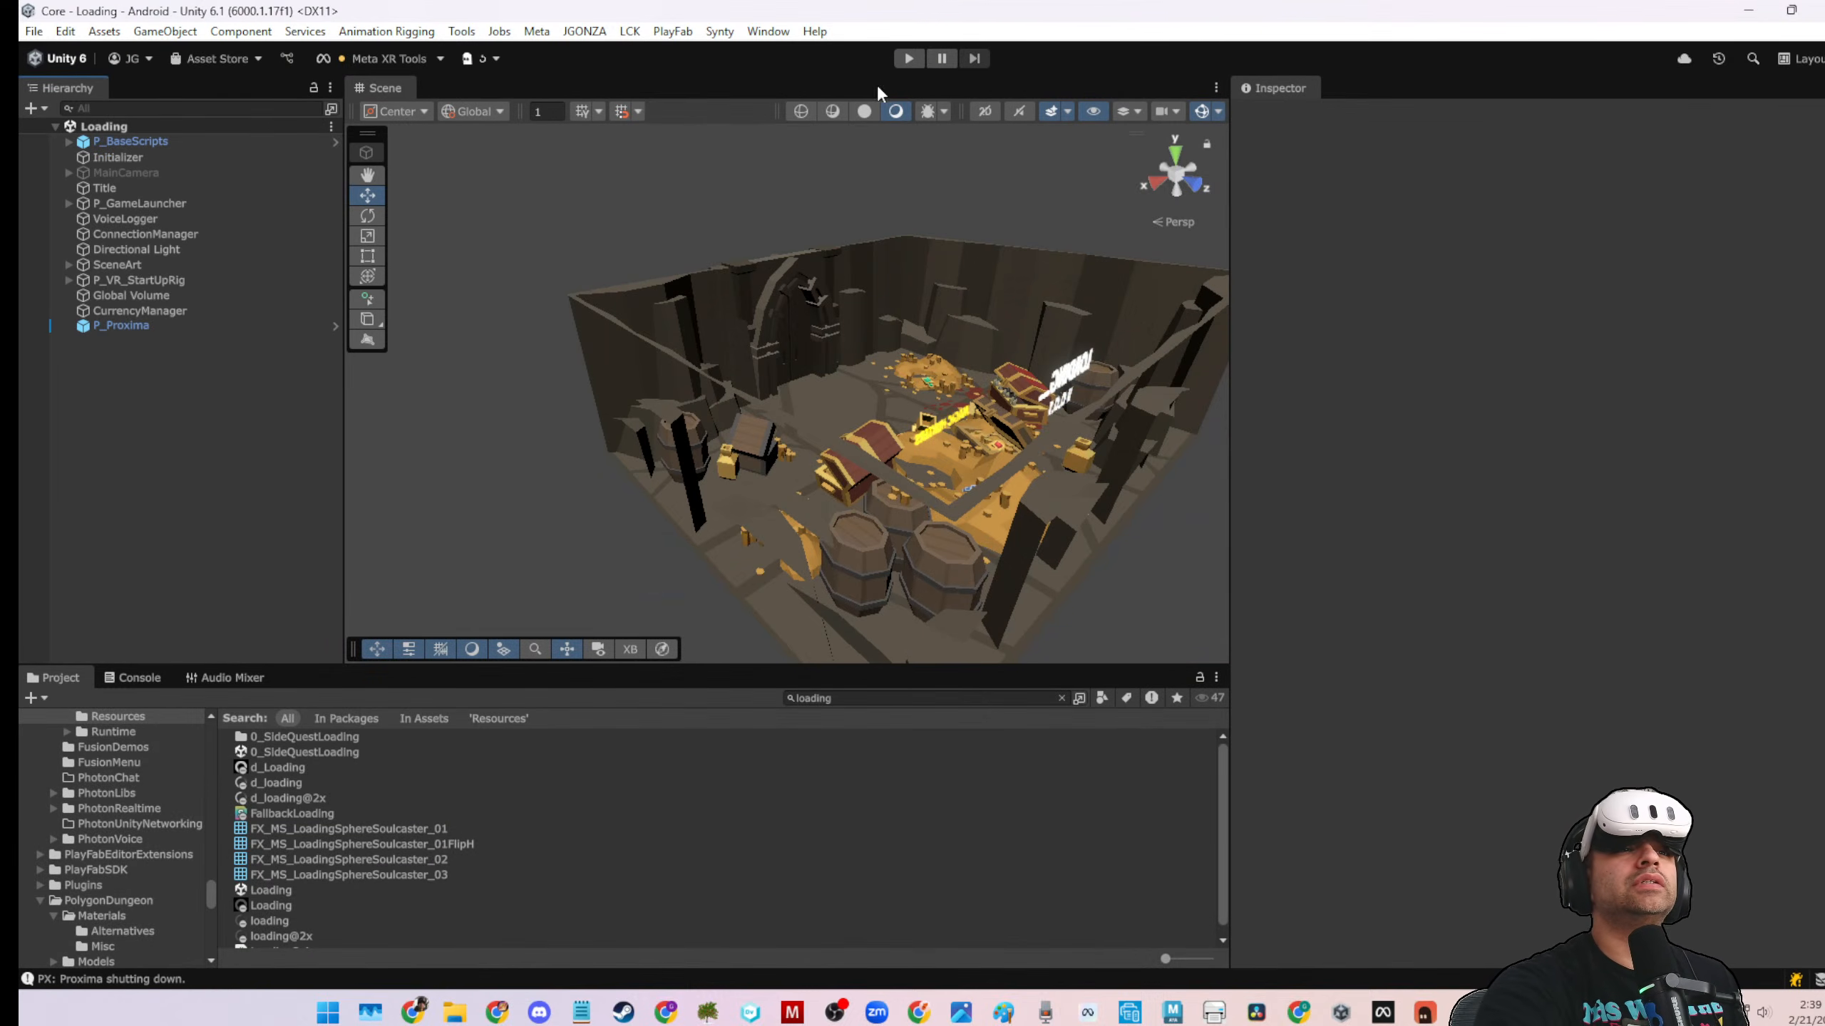
left_click(897, 62)
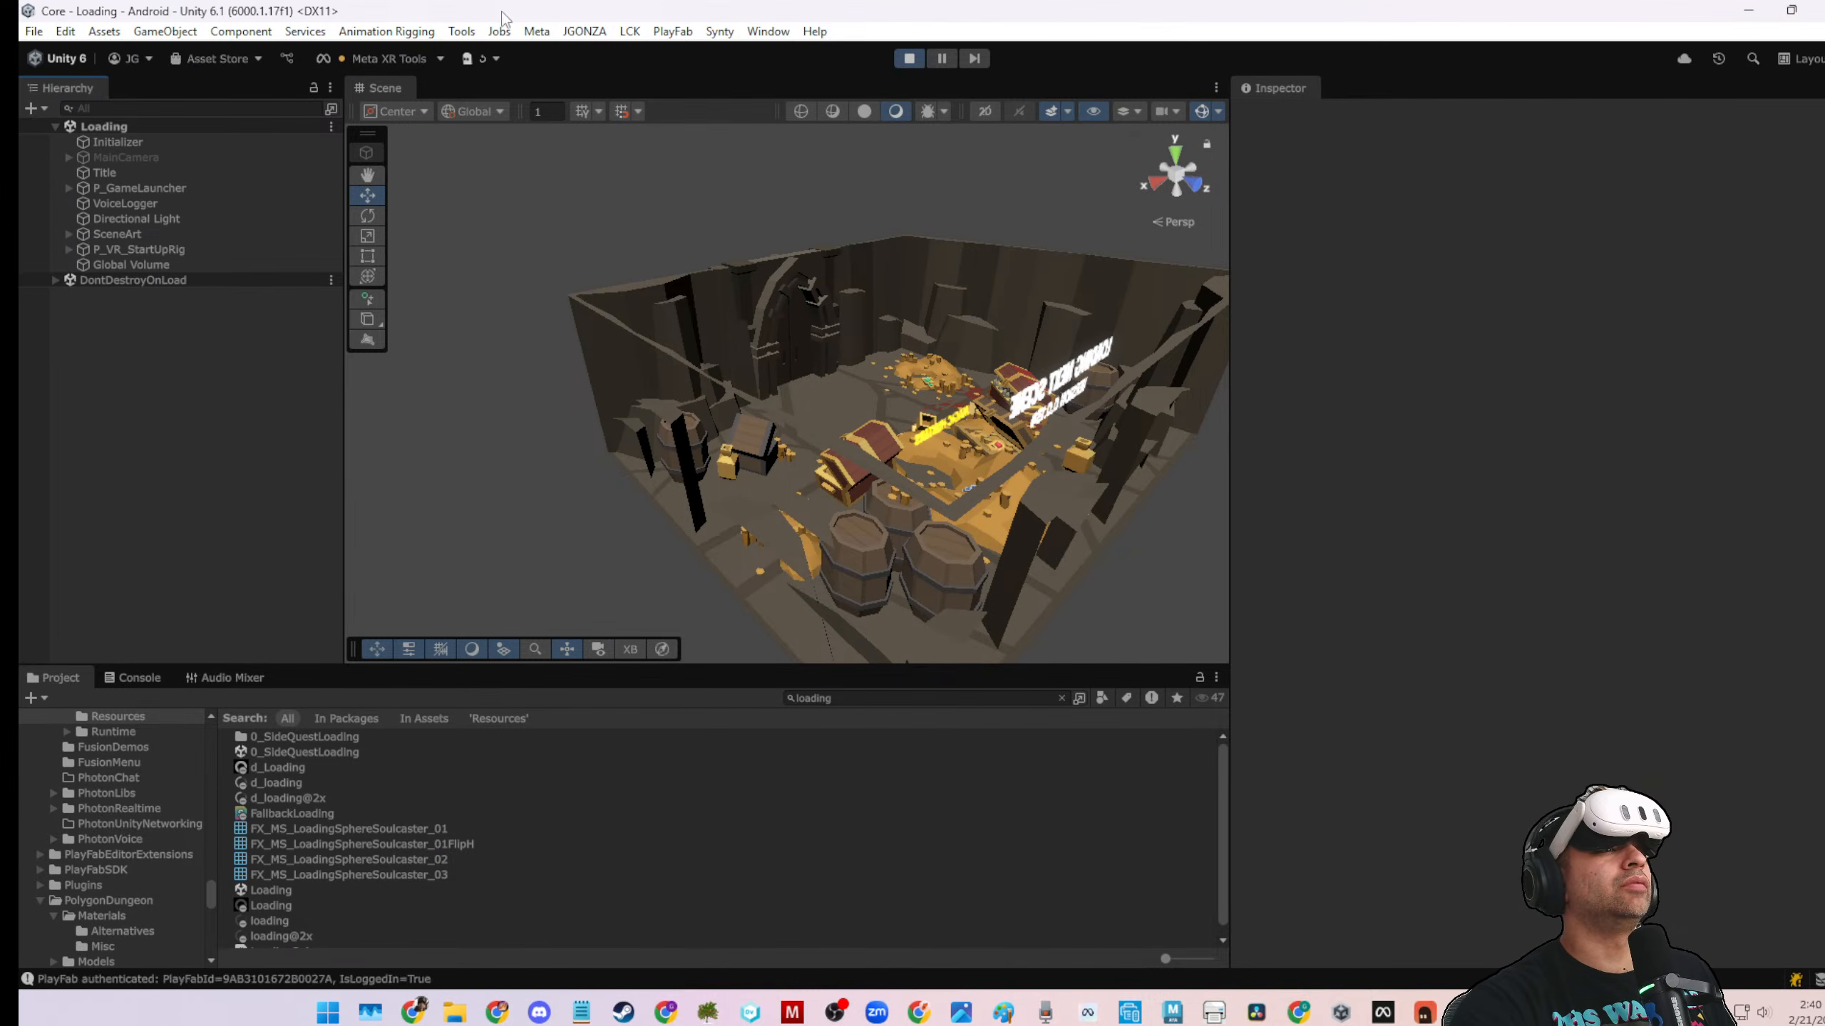
Open the Game view and dock it side by side with the Scene view
left_click(767, 31)
mouse_move(795, 272)
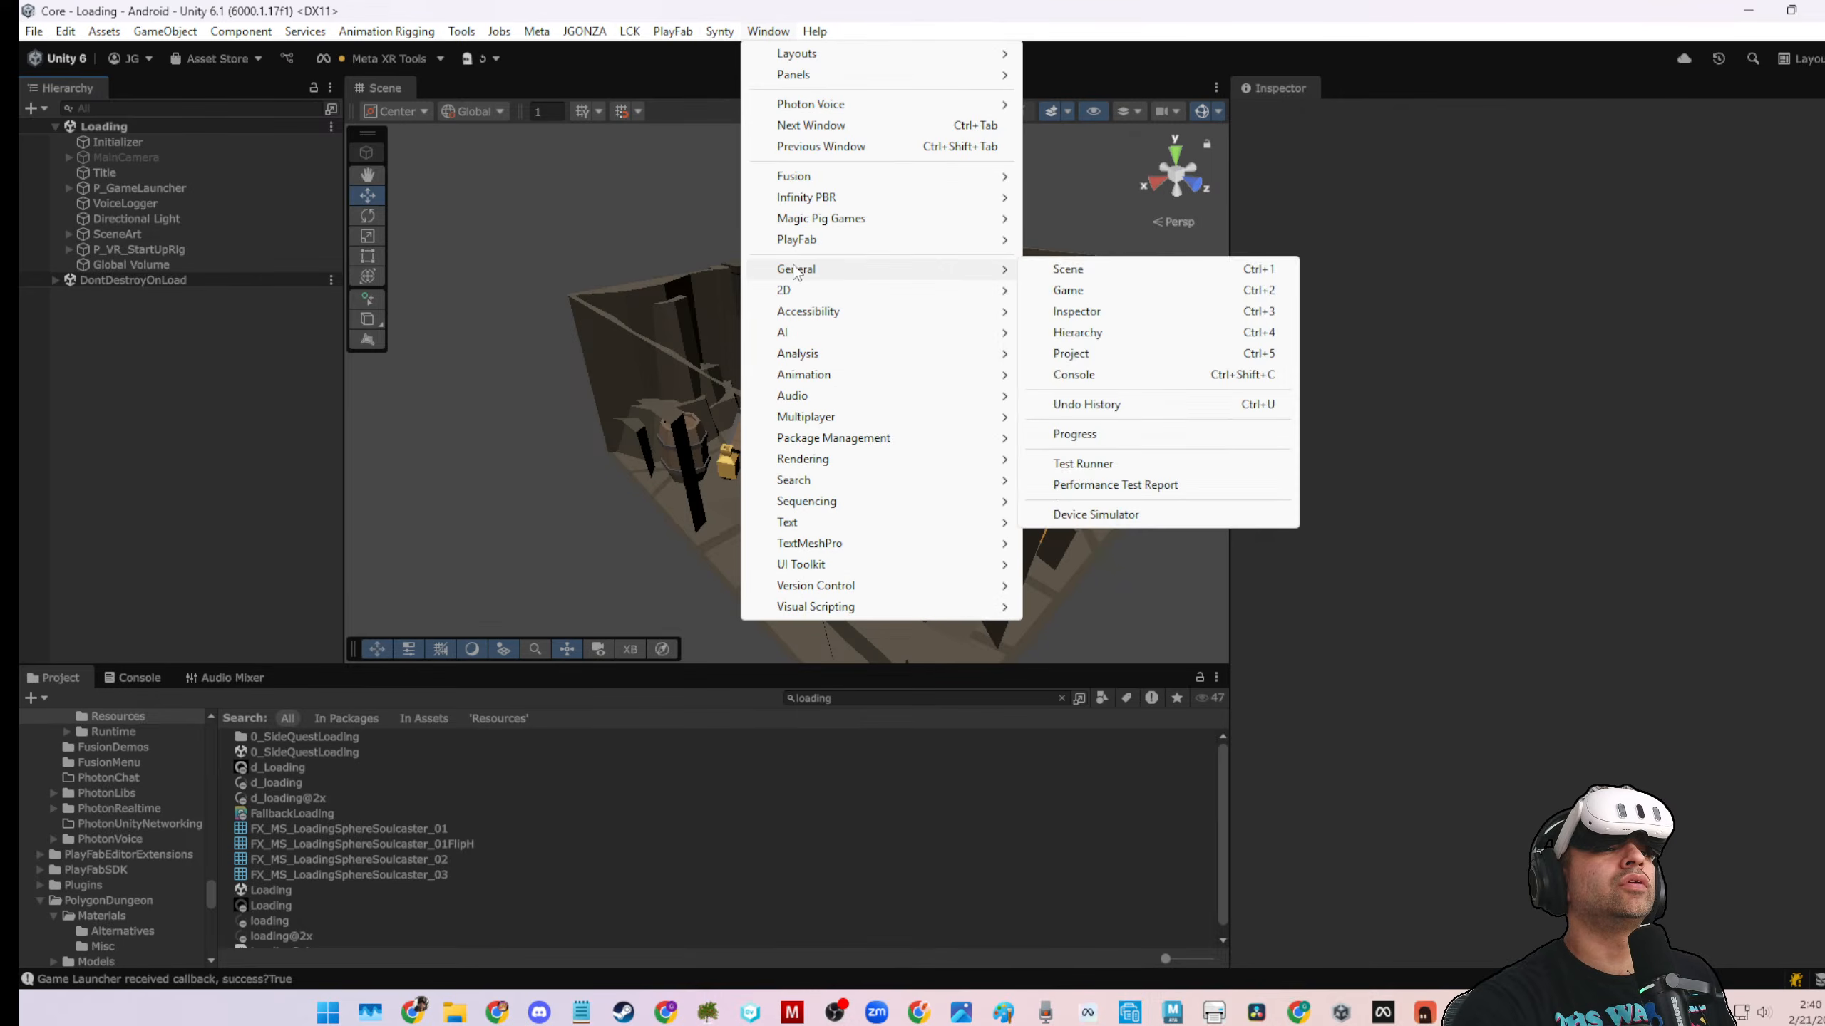
left_click(1098, 290)
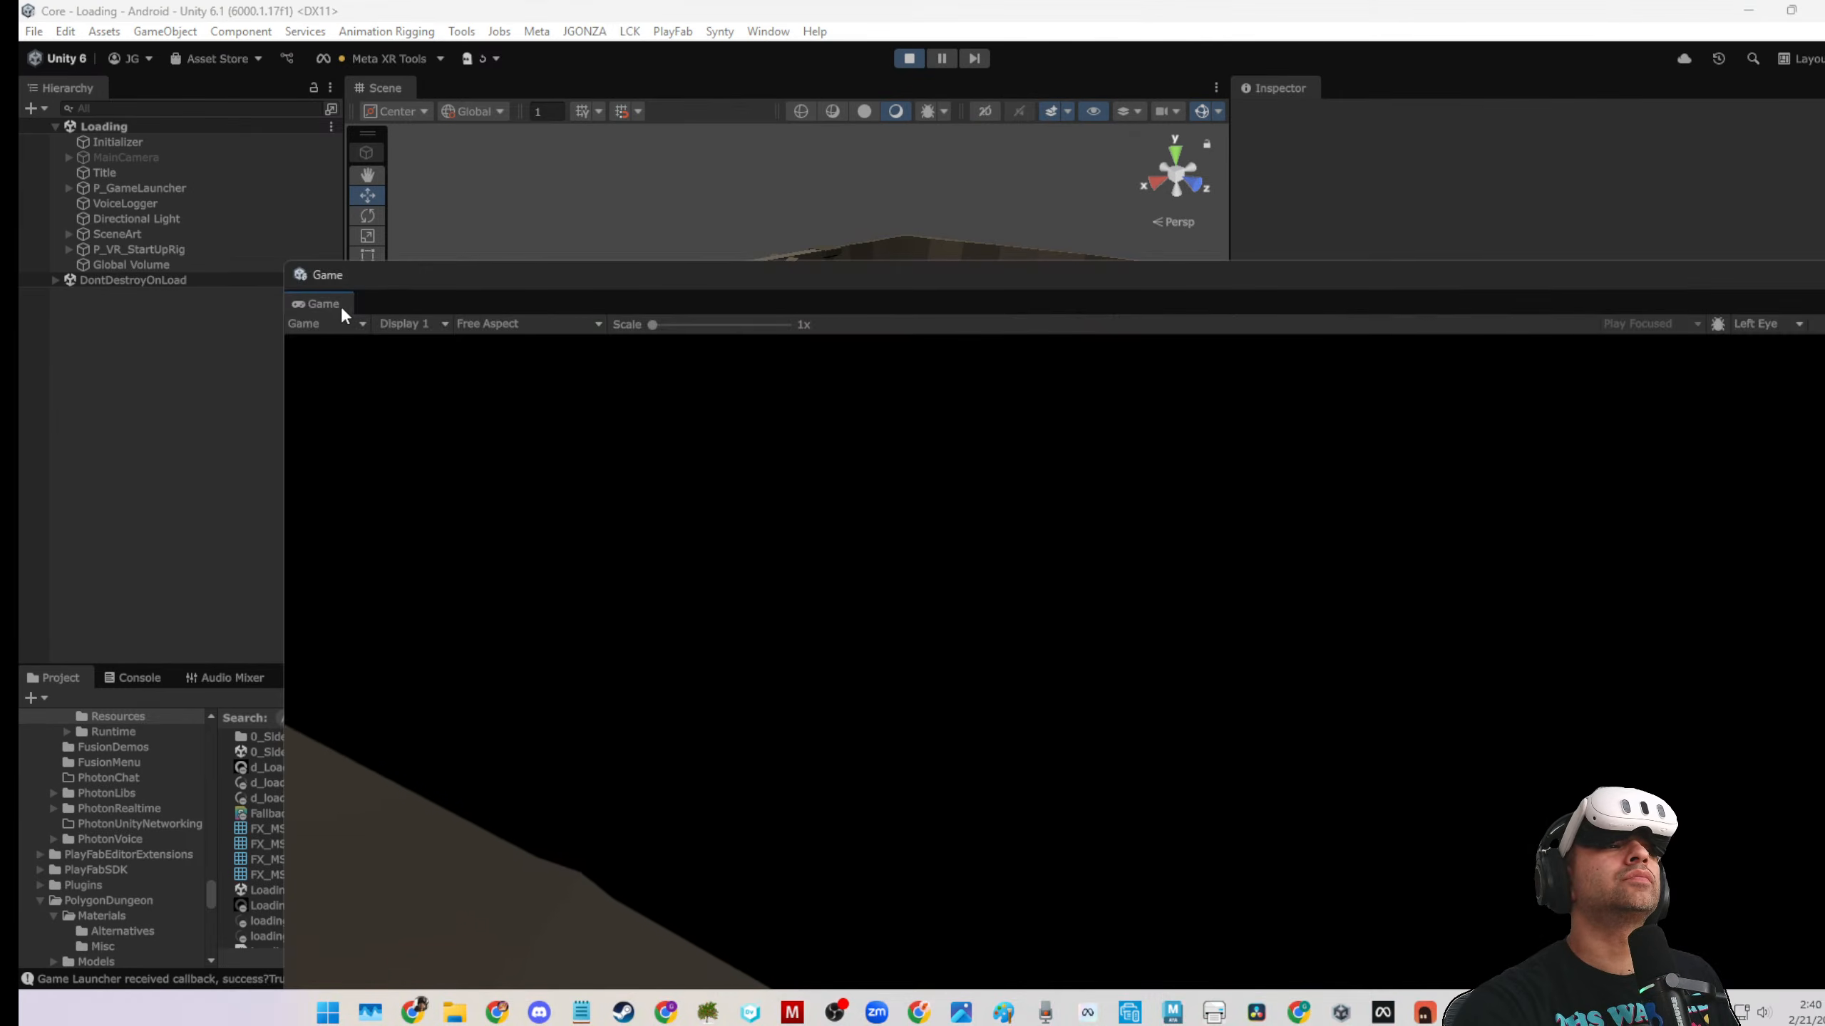
left_click_drag(341, 306, 562, 87)
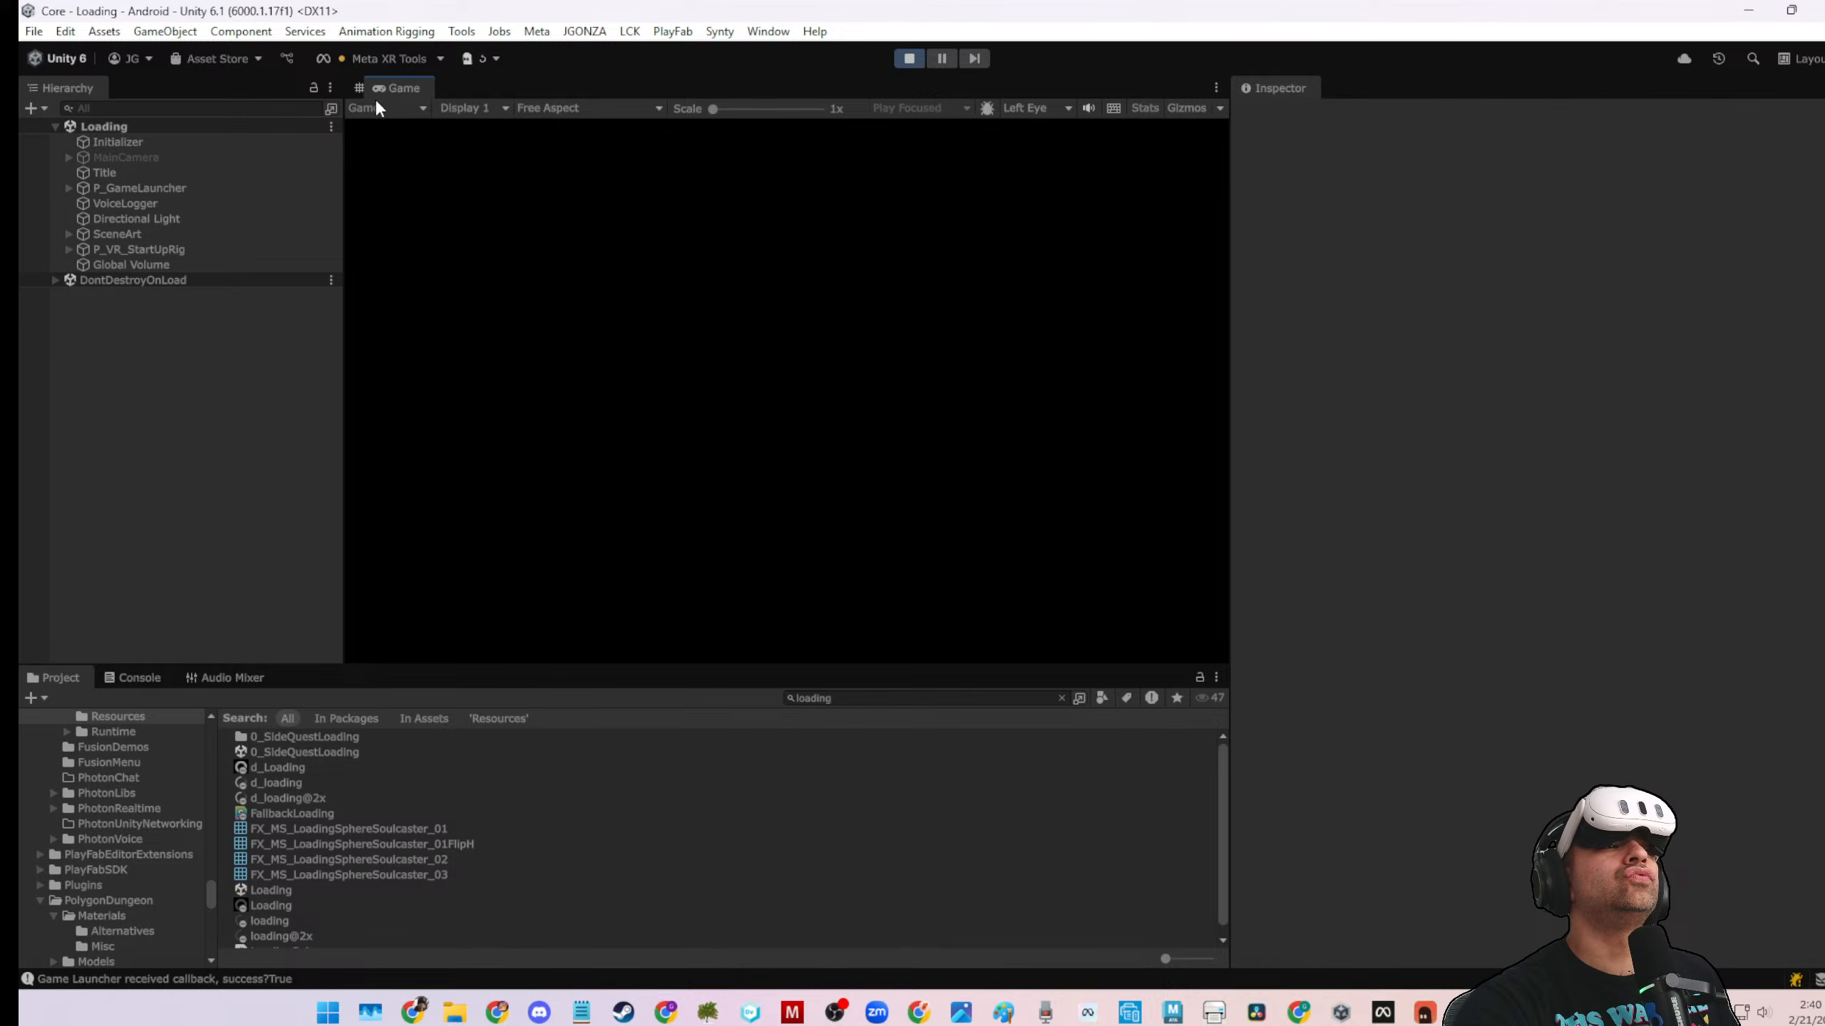
left_click_drag(386, 92, 1156, 363)
Widen the Game view by narrowing the Hierarchy, Inspector and Scene areas around it
left_click_drag(930, 218, 851, 219)
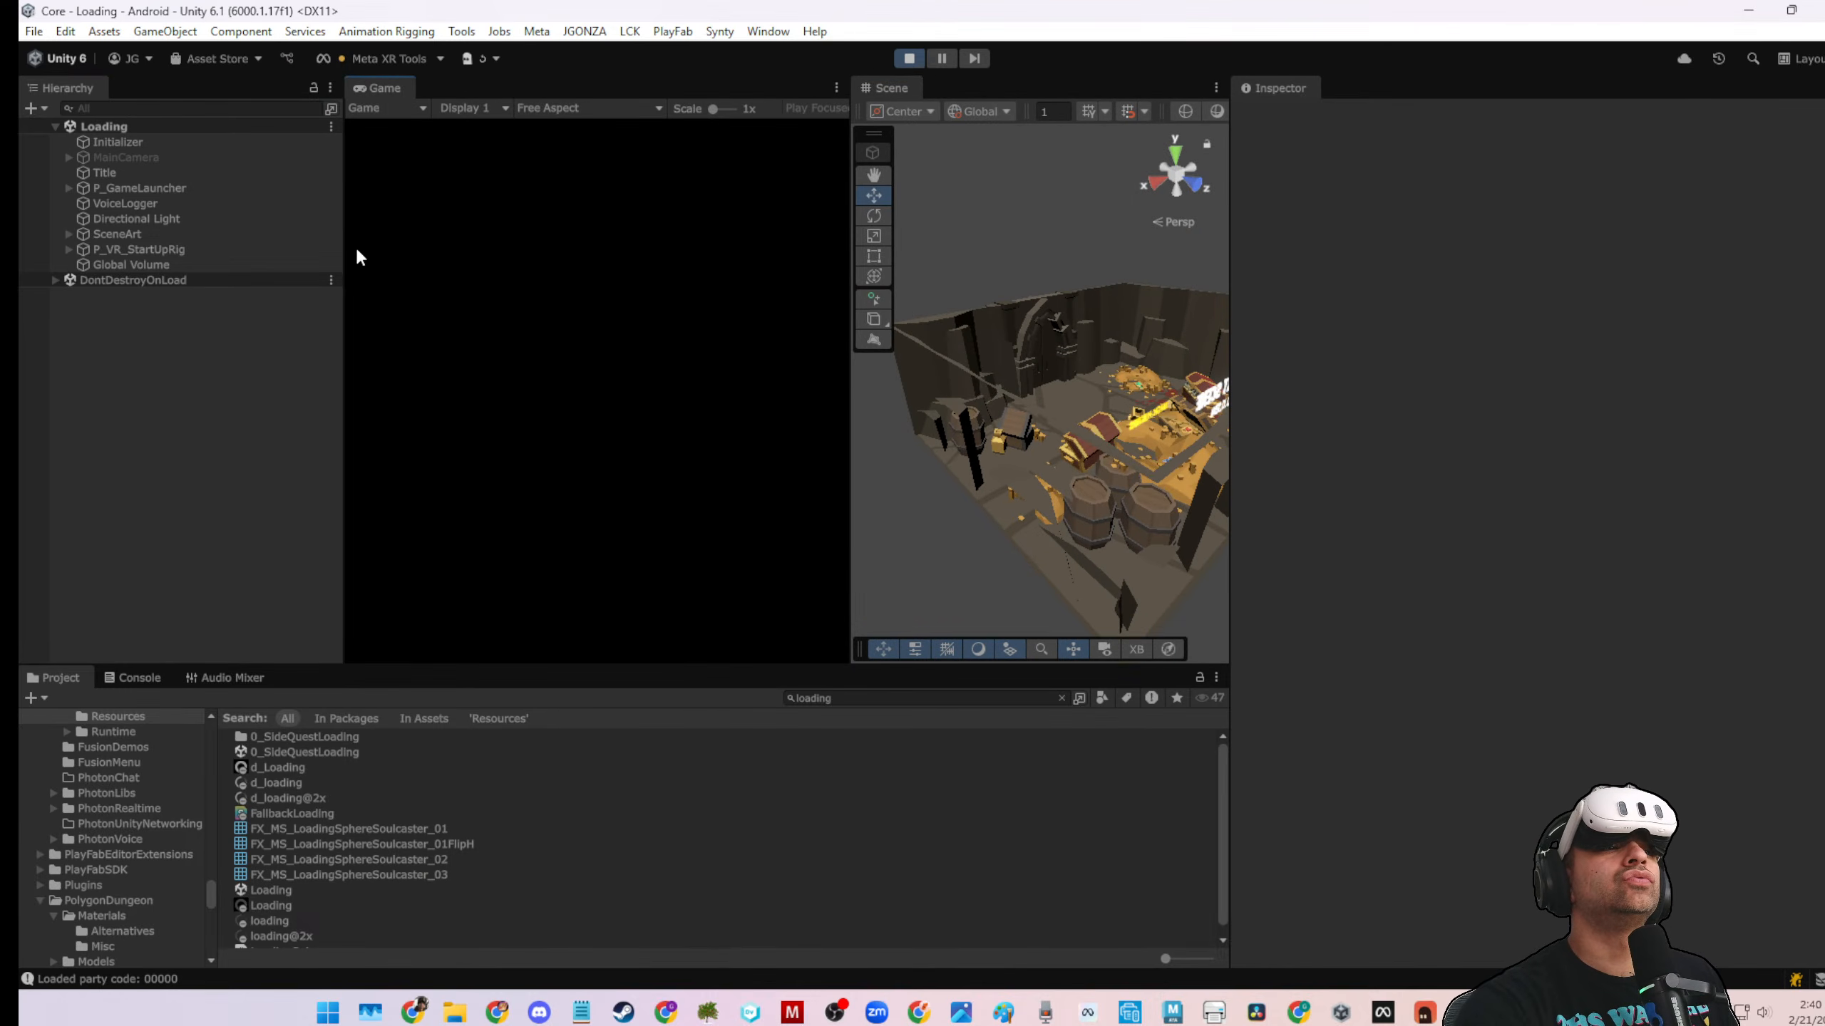
left_click_drag(340, 230, 176, 230)
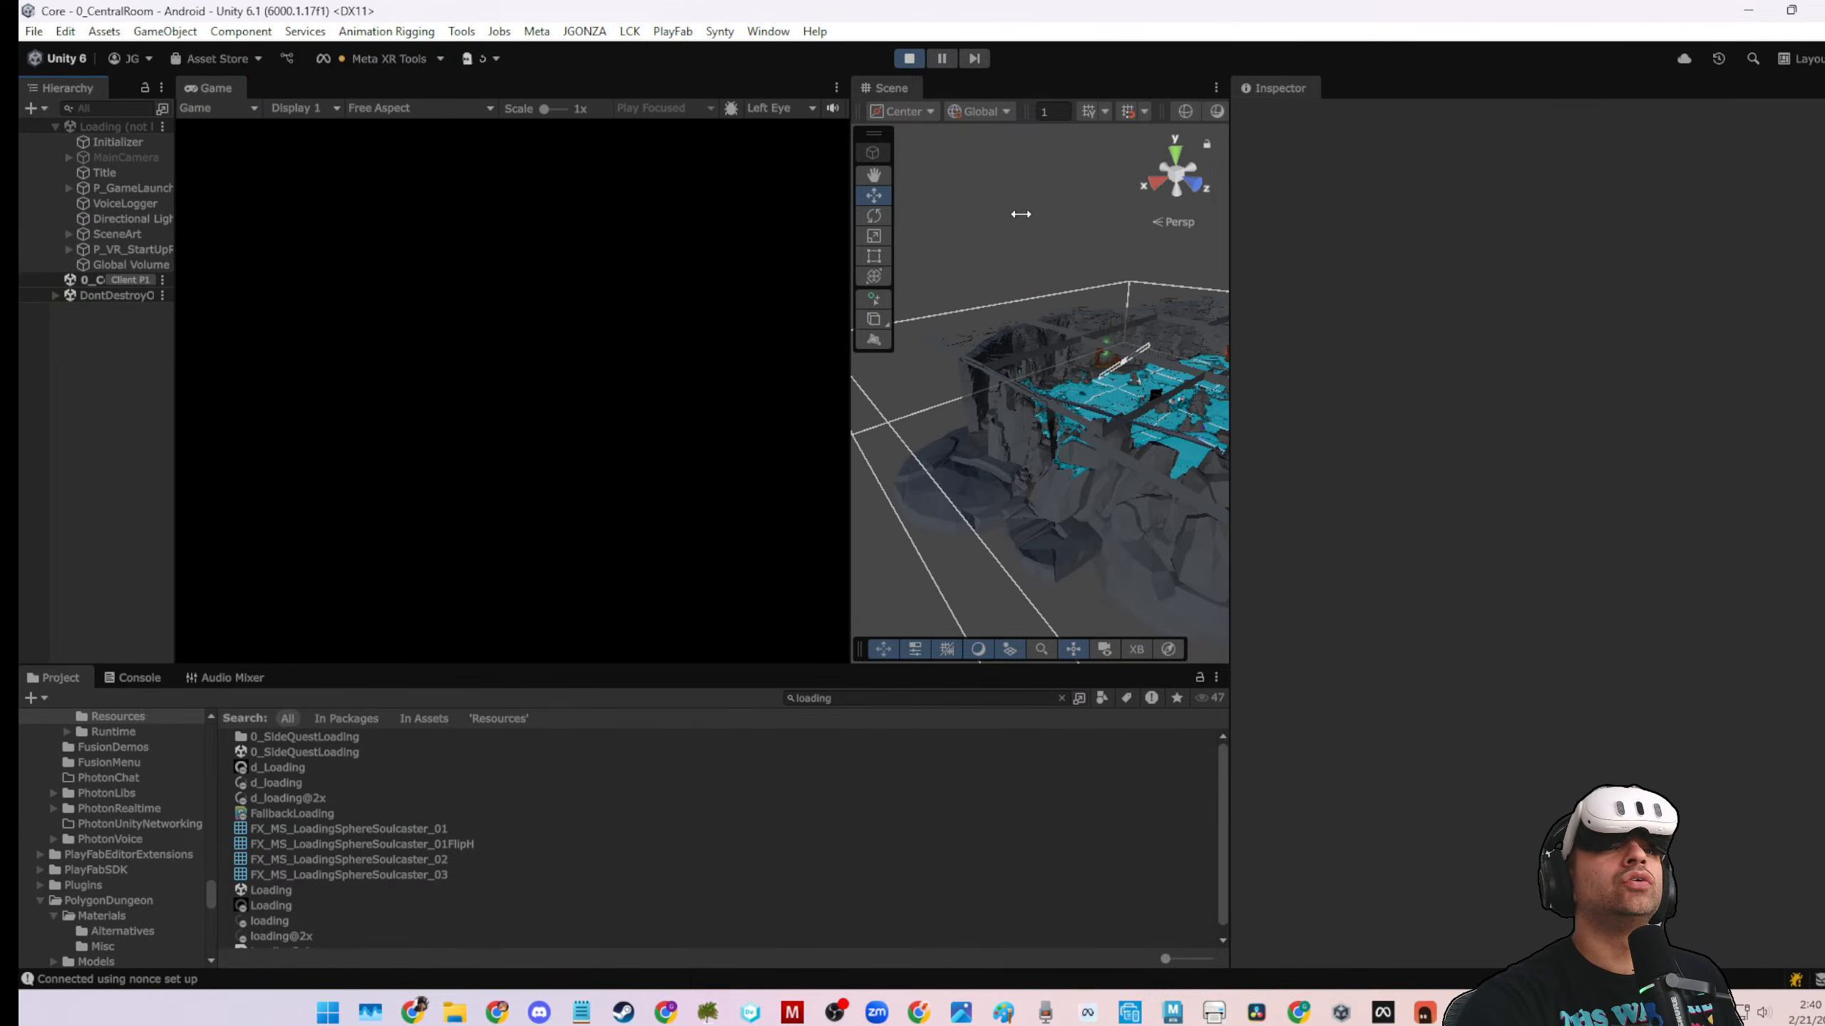
left_click_drag(1234, 252, 1532, 273)
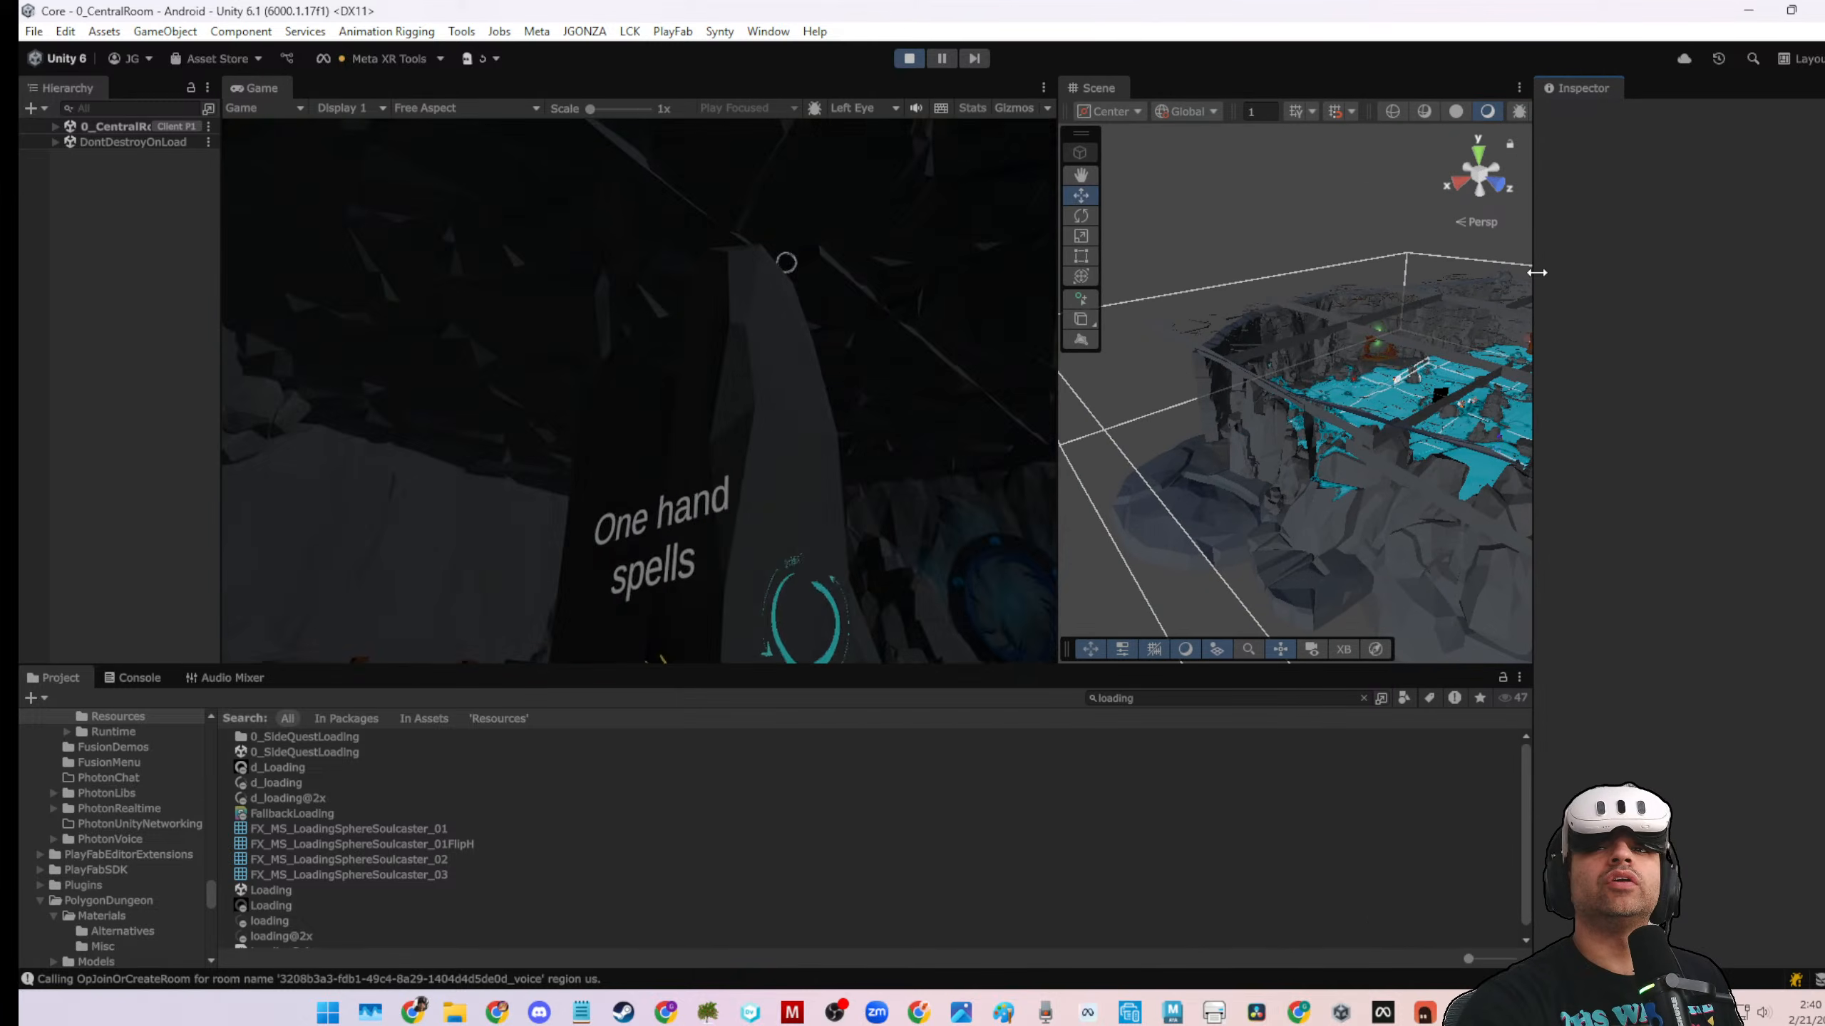
left_click_drag(1058, 394, 1148, 407)
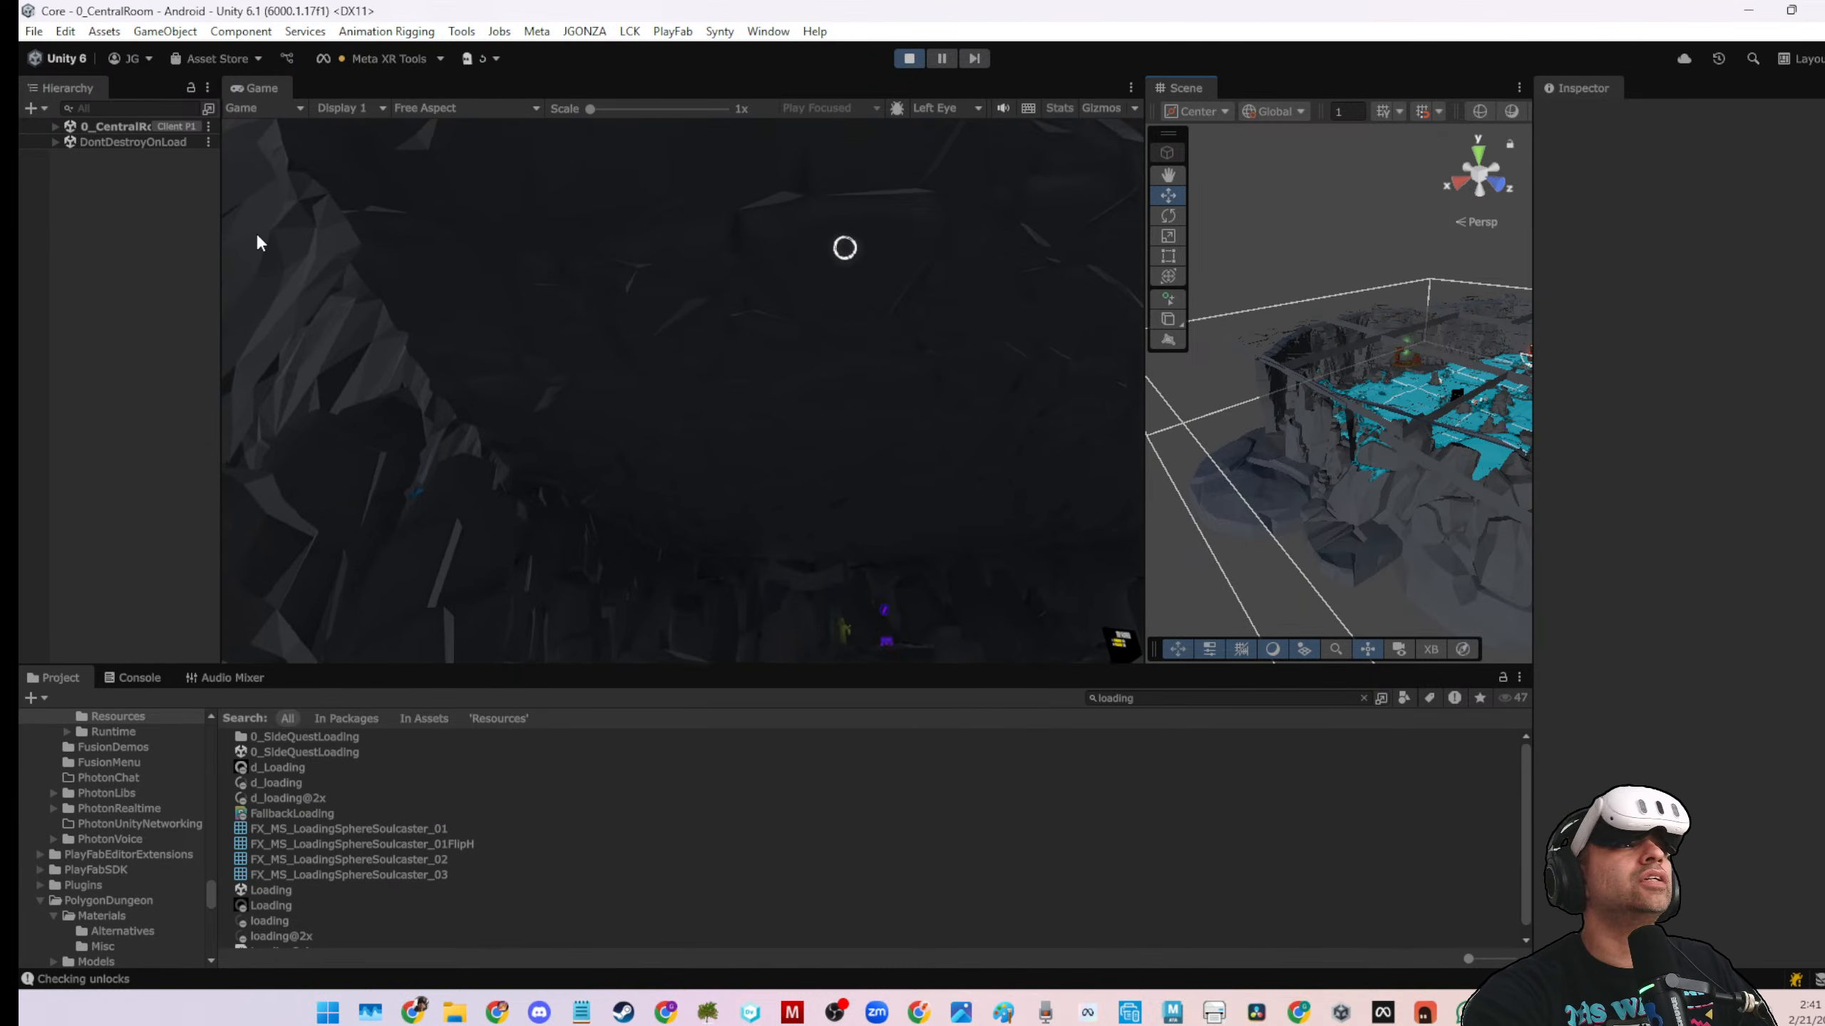
Expand the running 0_CentralRoom scene's hierarchy and enlarge the Hierarchy and Scene areas to inspect the flaming portal
left_click(55, 126)
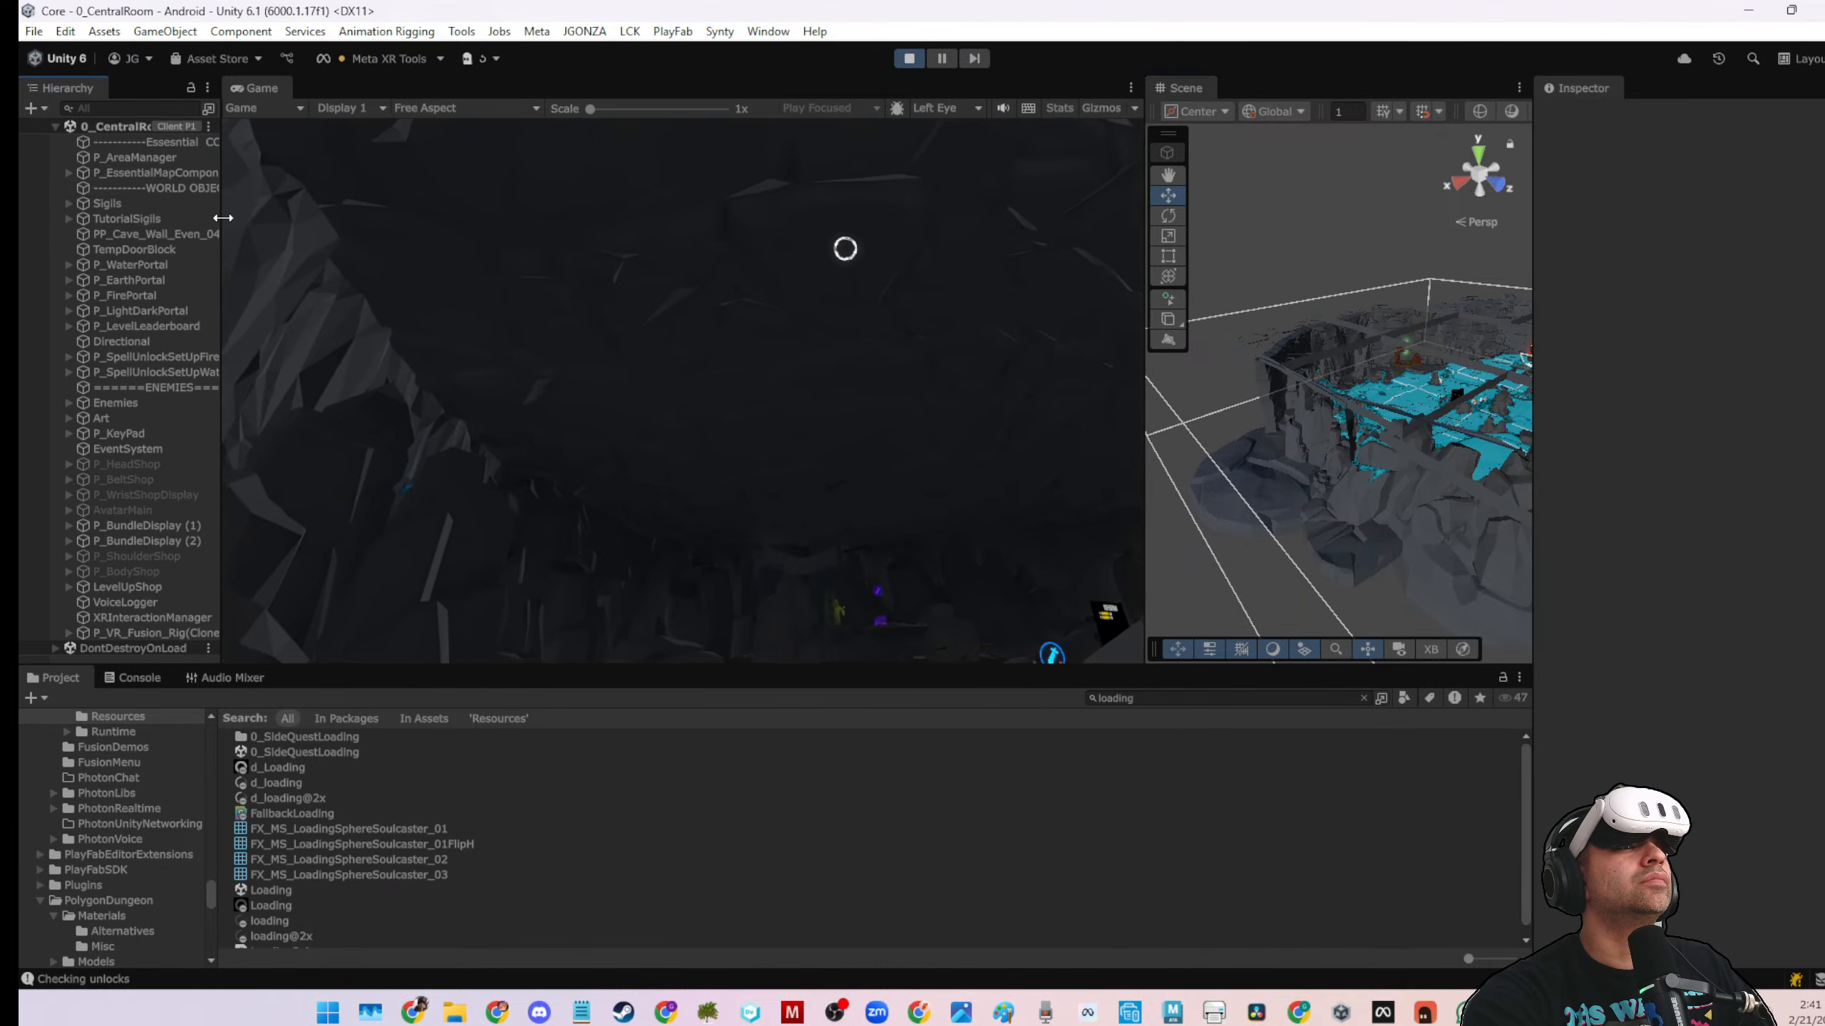
left_click_drag(221, 216, 313, 216)
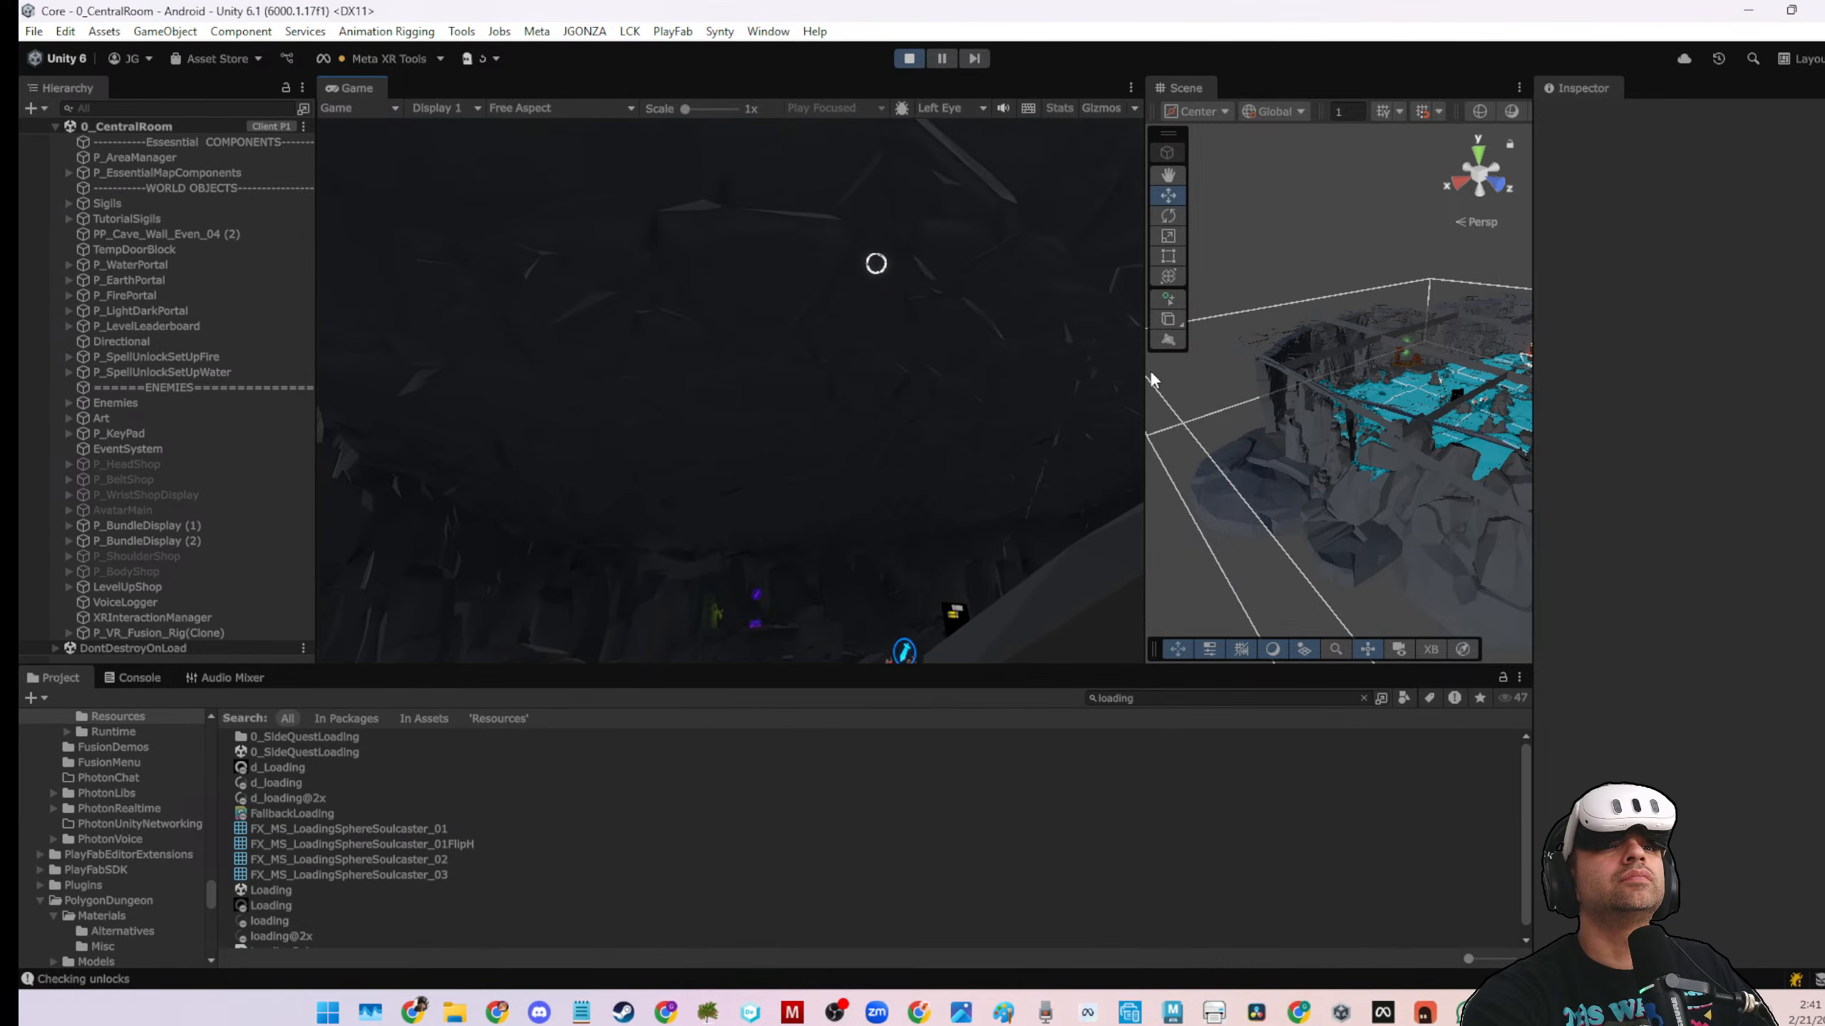
left_click_drag(833, 387, 852, 362)
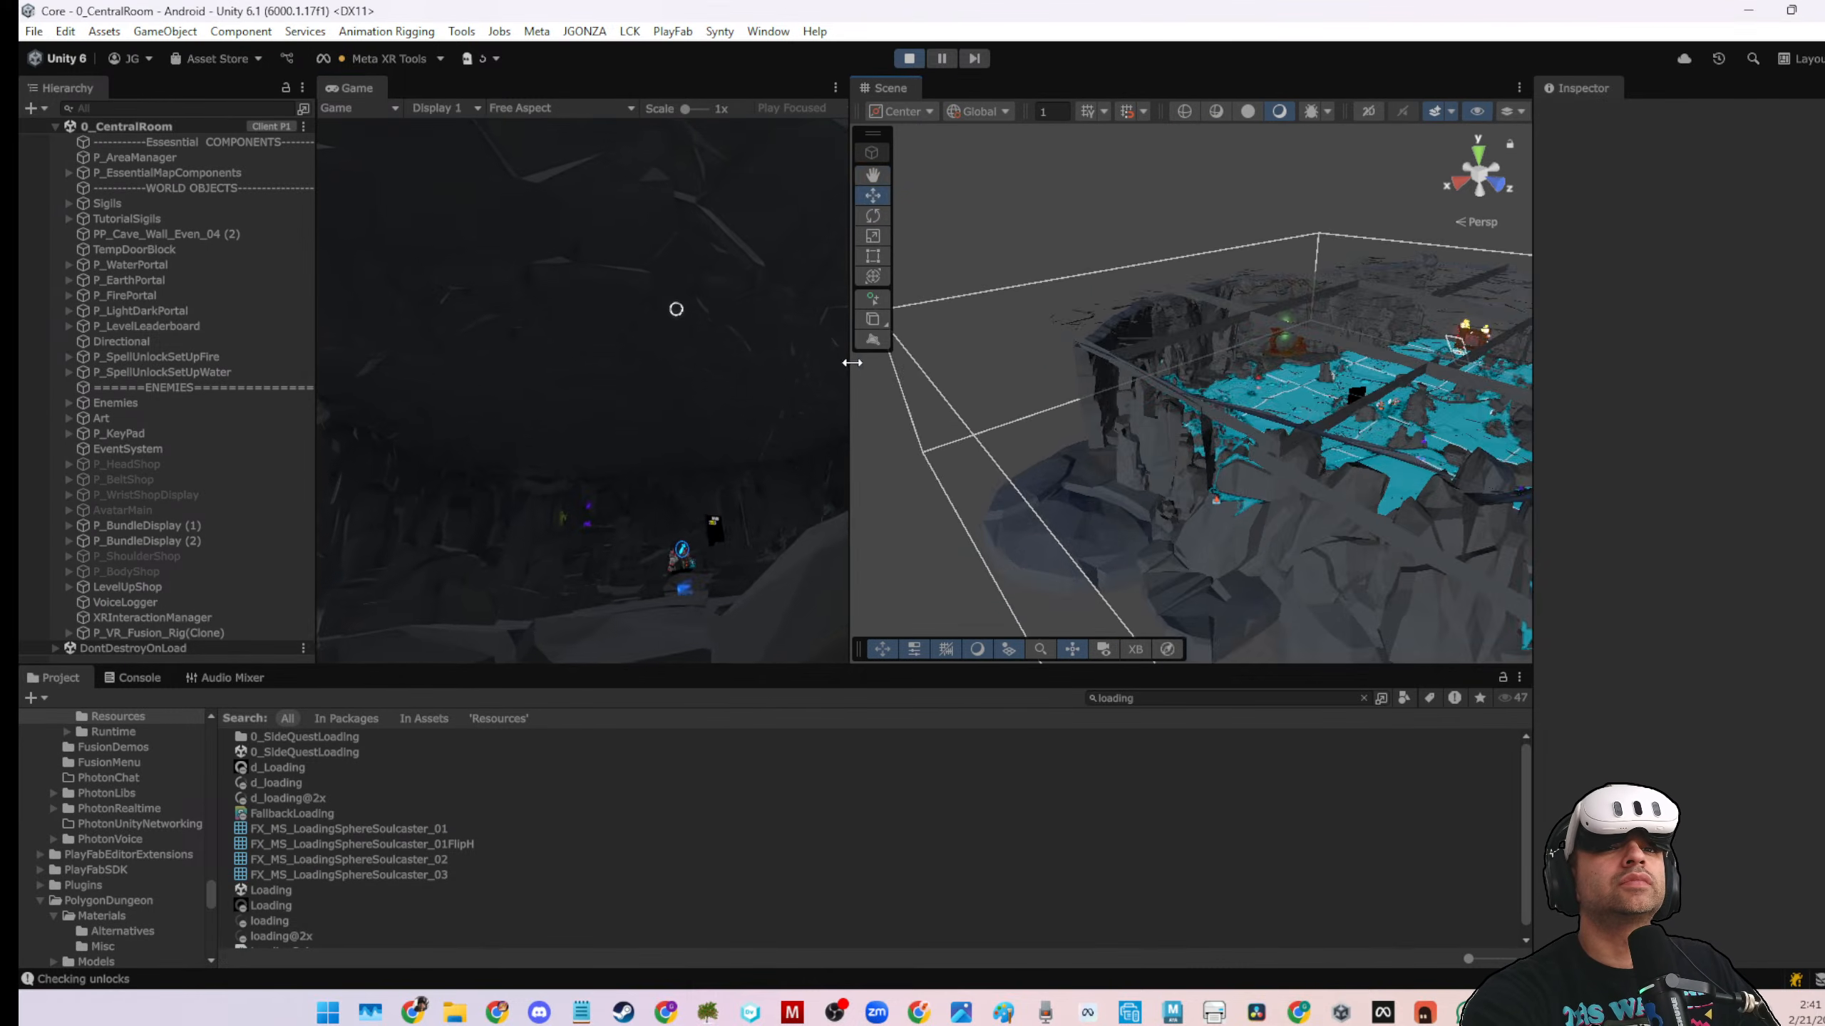
middle_click_drag(1246, 370, 1214, 433)
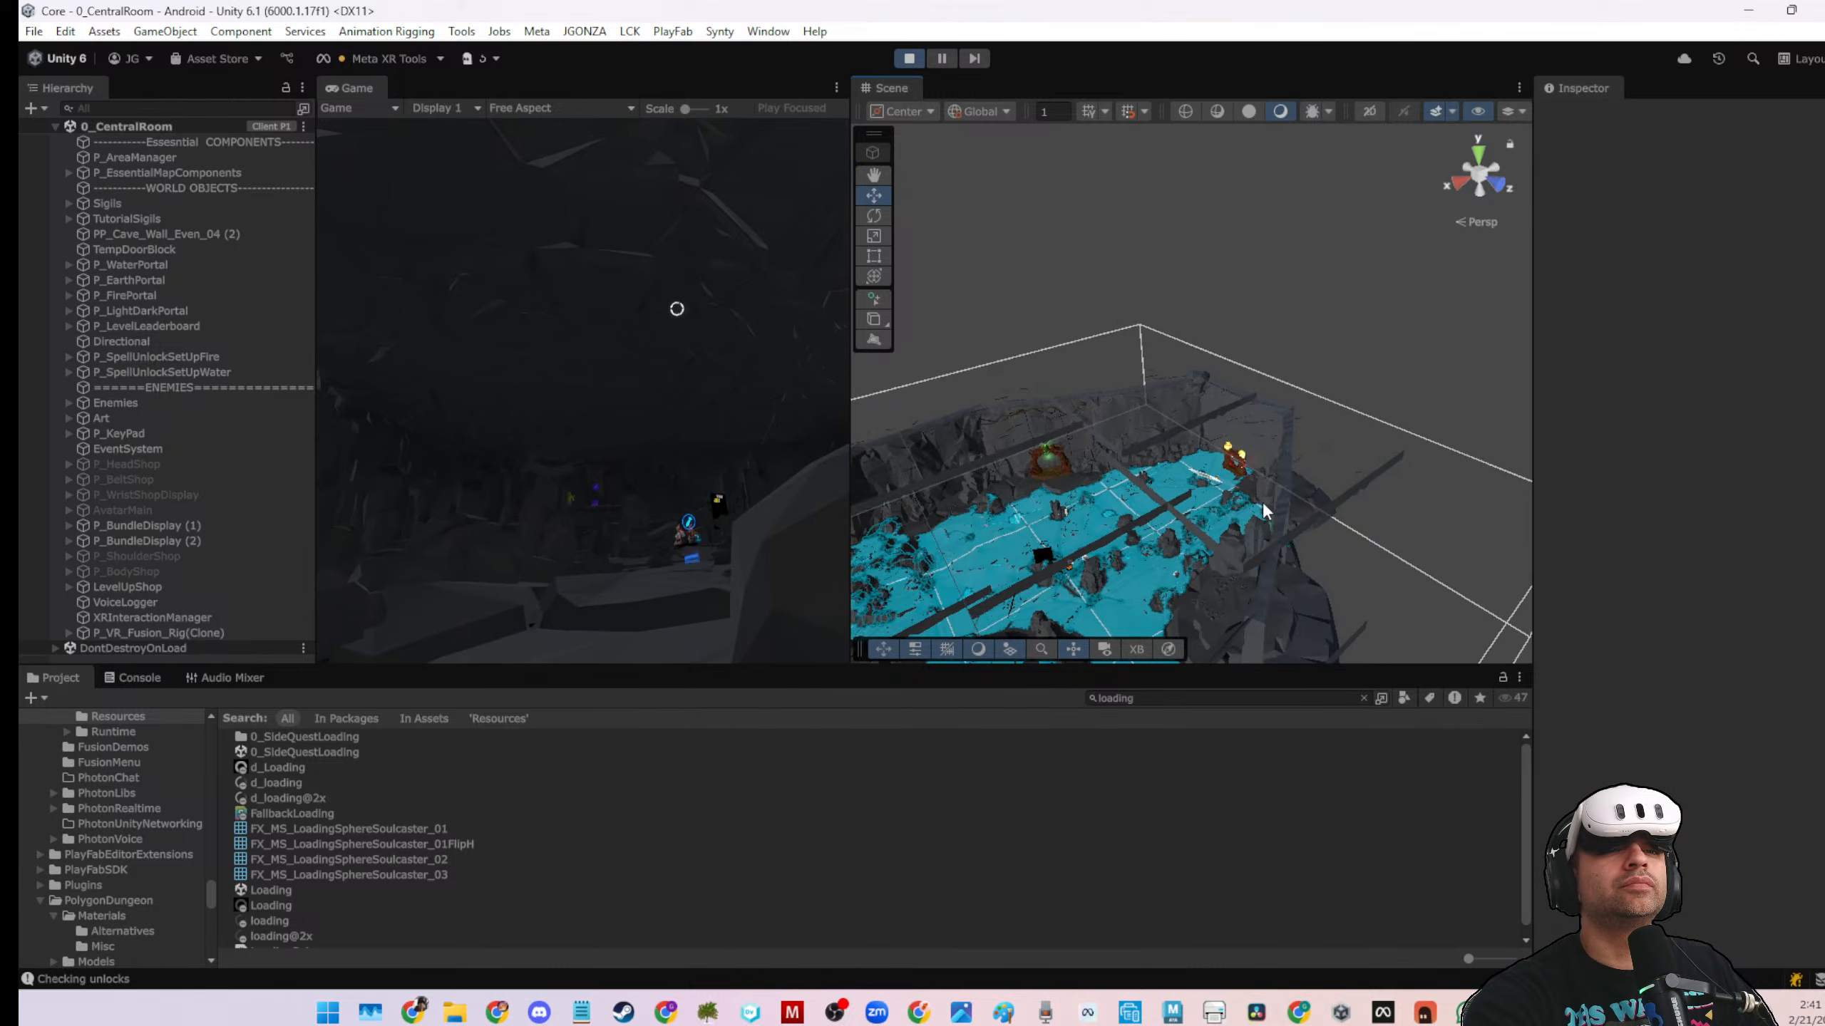
scroll(1214, 432, "up", 5)
Show the Console and clear all its logged messages
left_click(139, 677)
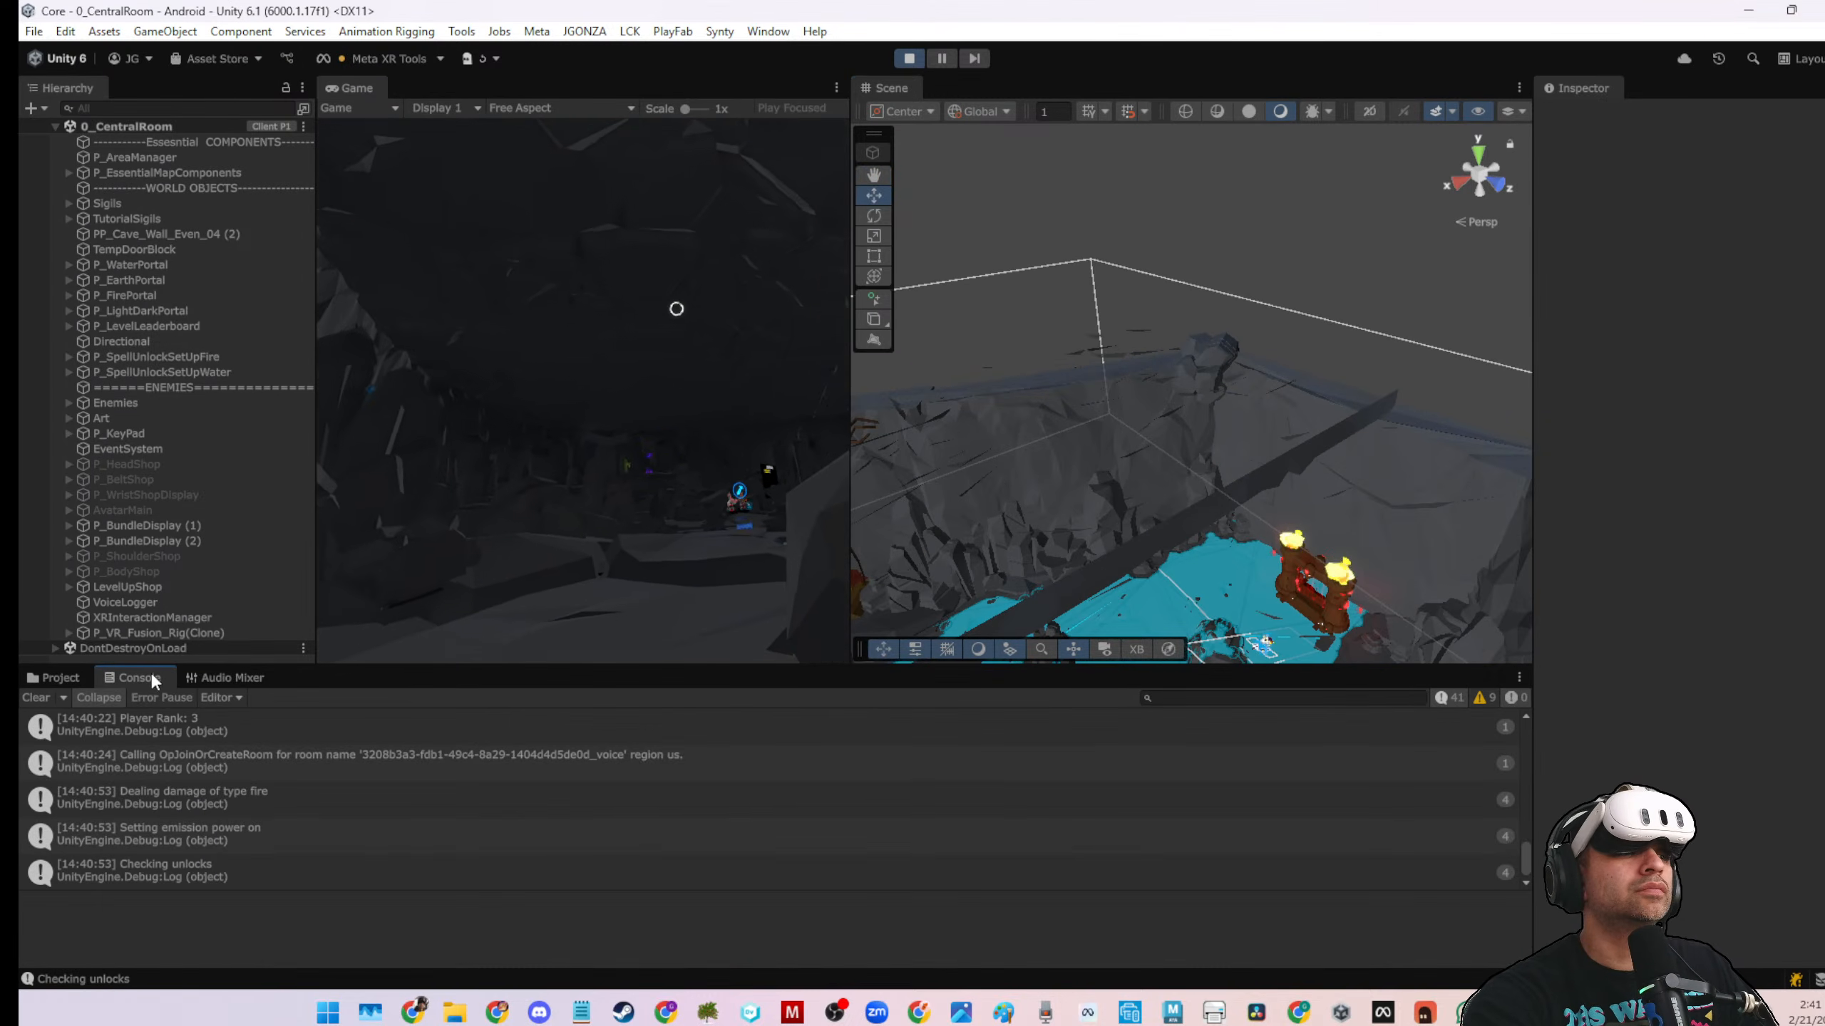
left_click(35, 697)
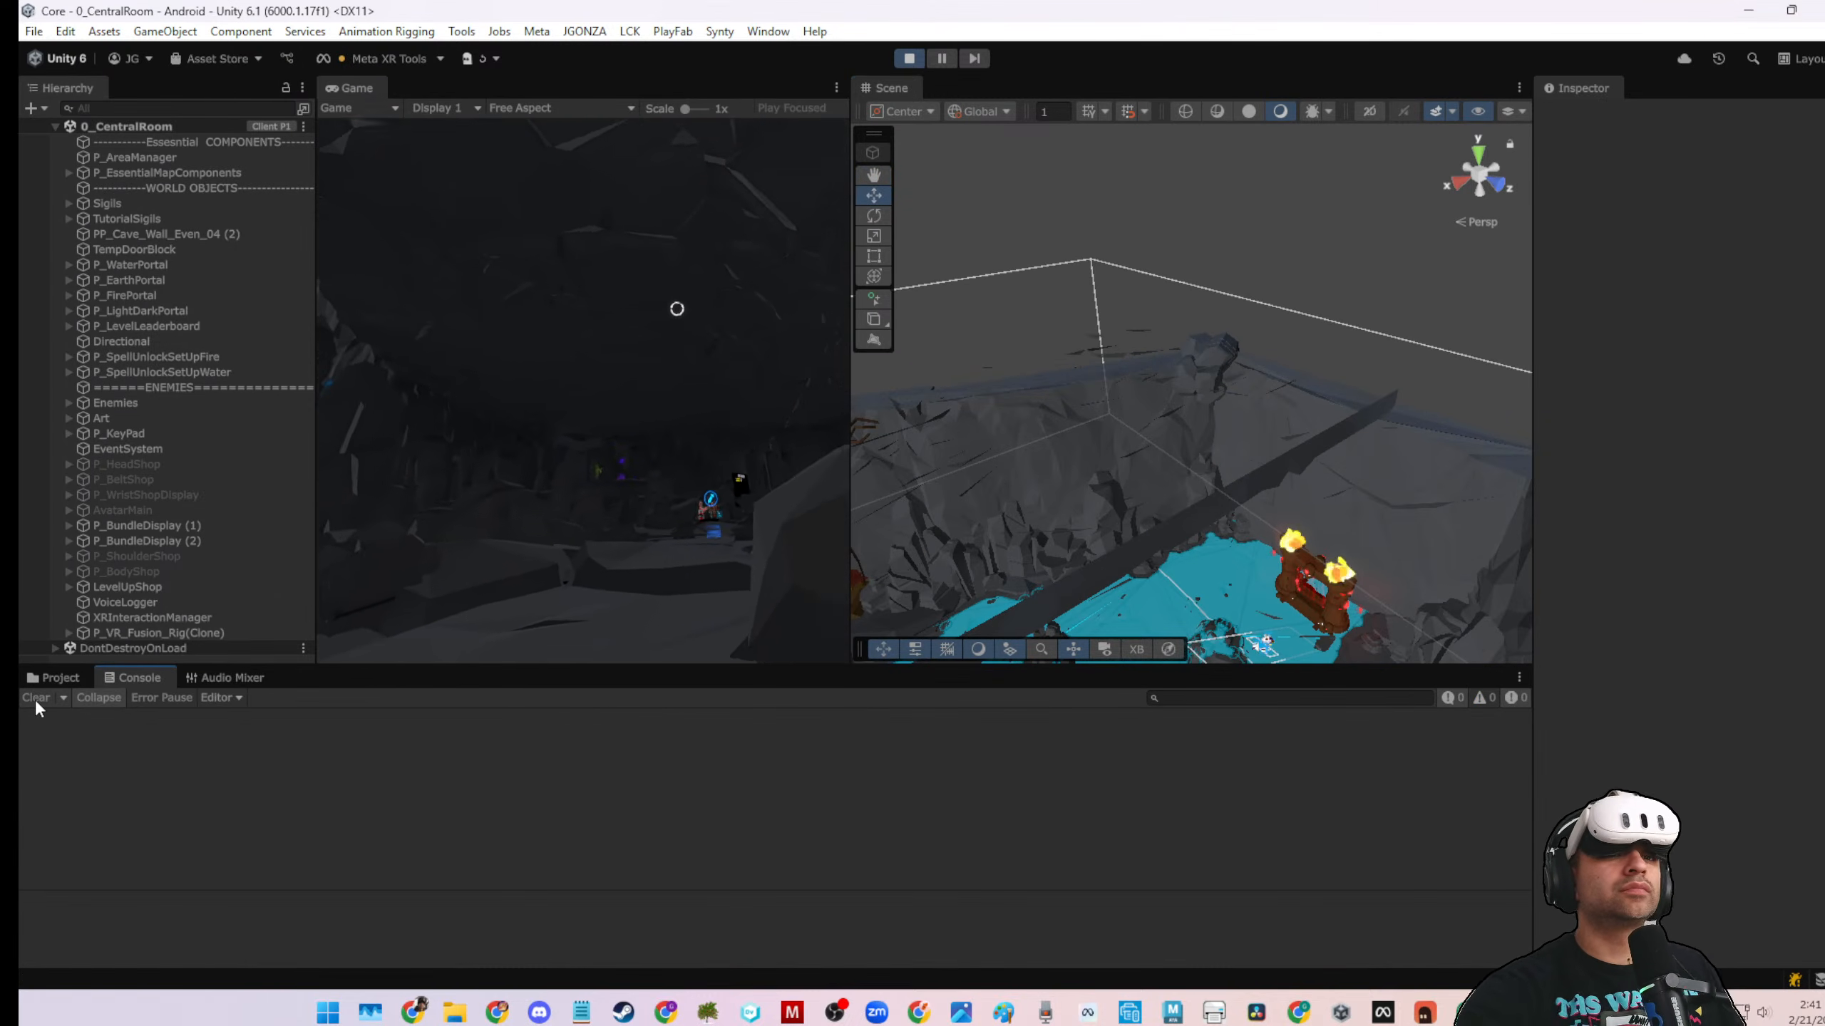
Frame Fire_Archway in the Scene view, widen the Hierarchy, and inspect the Archway_Fire_GemSplit and Portal objects
left_click(1345, 609)
left_click(1345, 609)
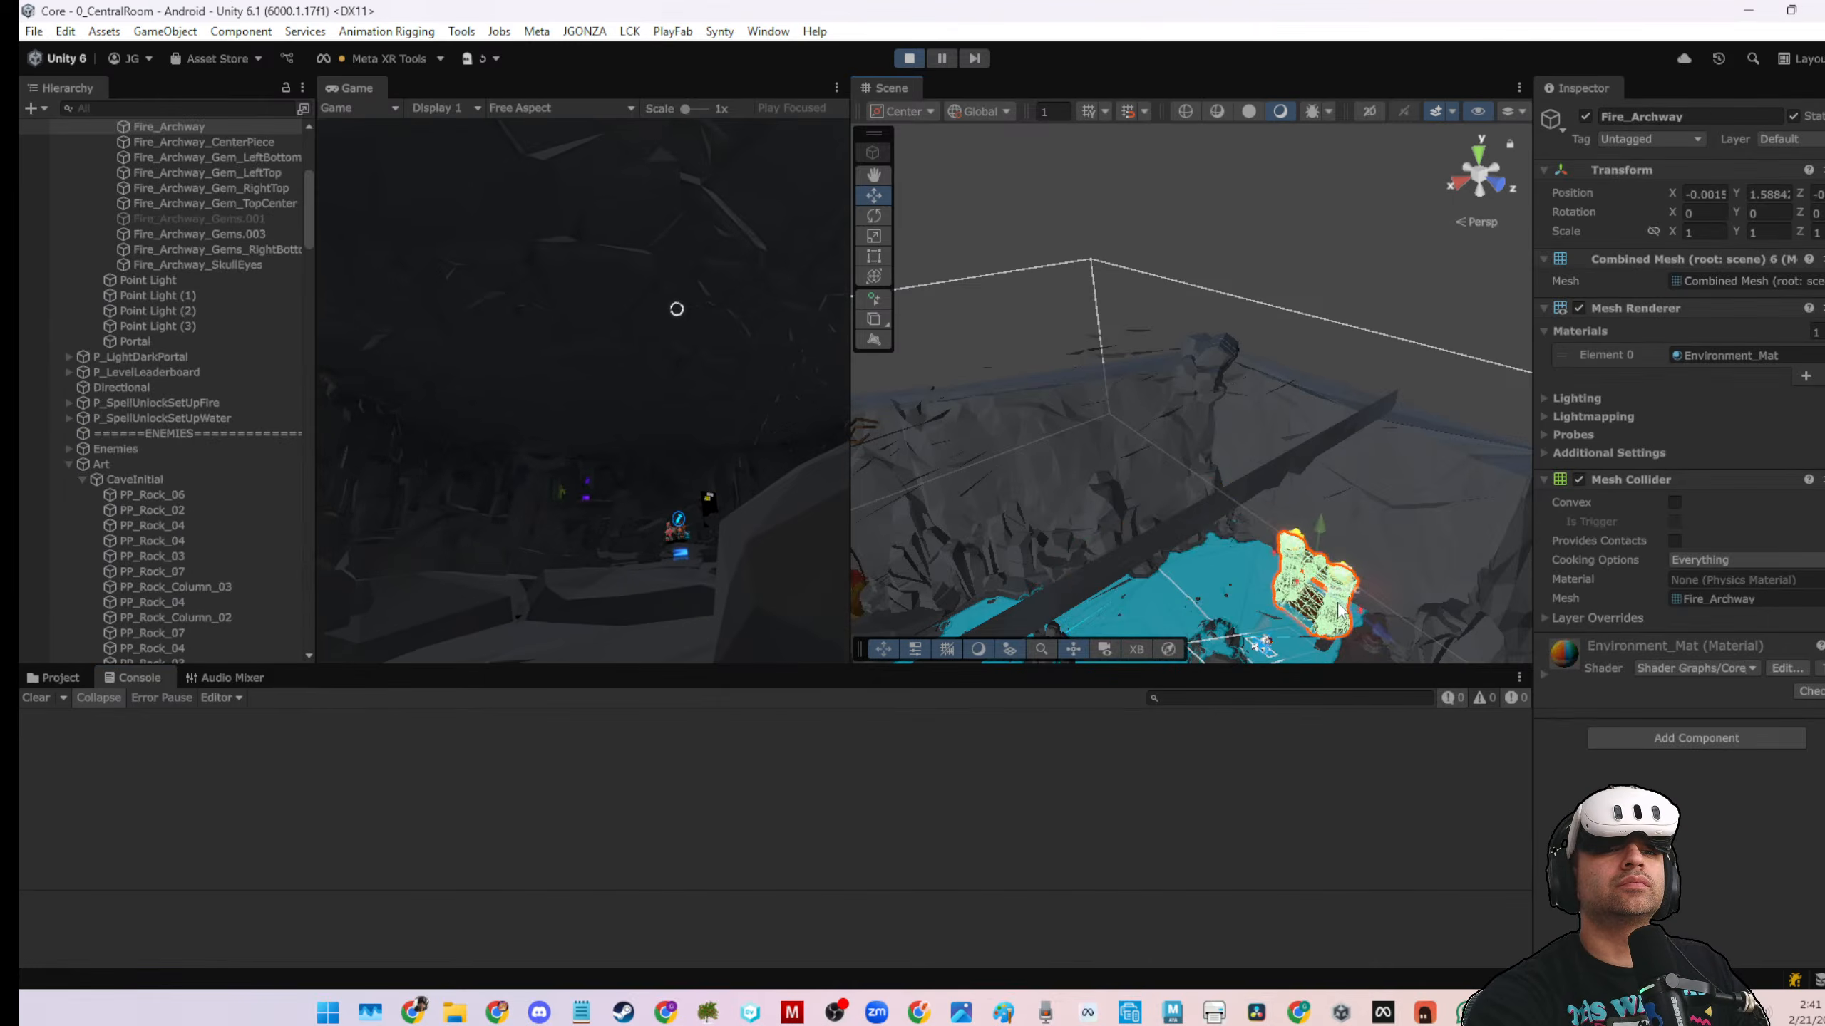
key("f")
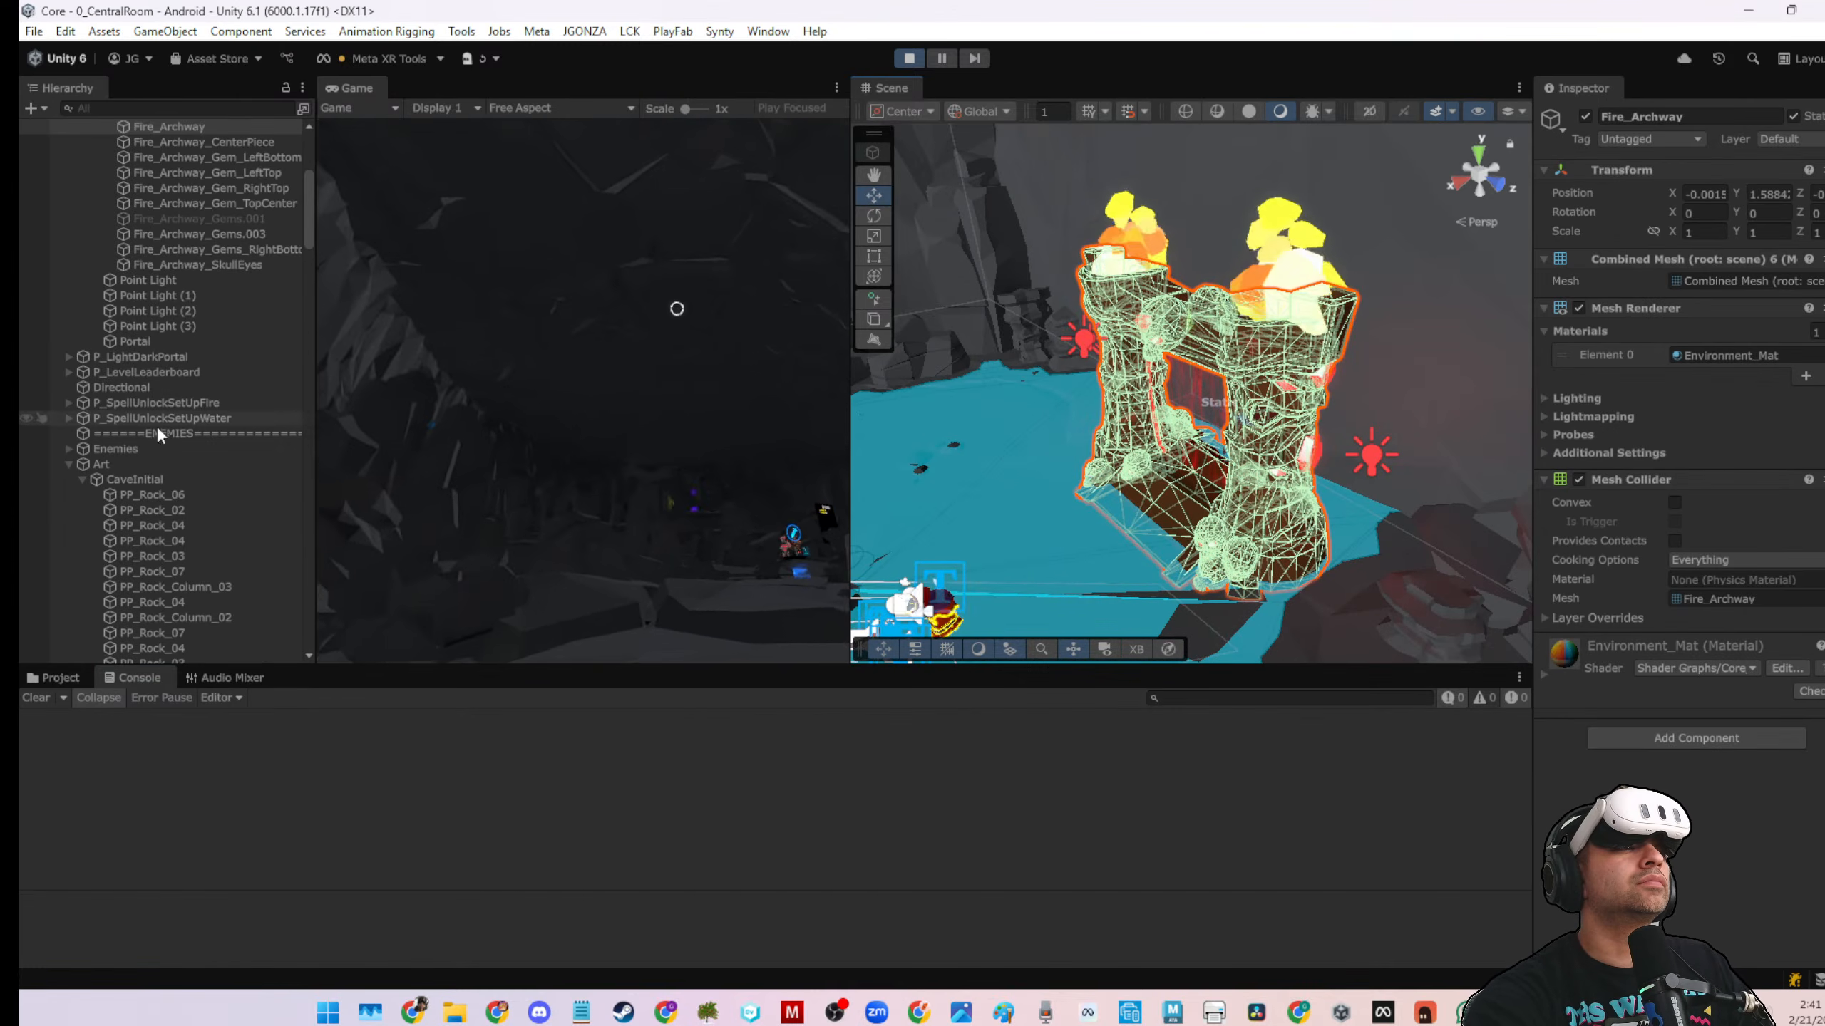
scroll(161, 431, "up", 5)
left_click_drag(314, 446, 430, 442)
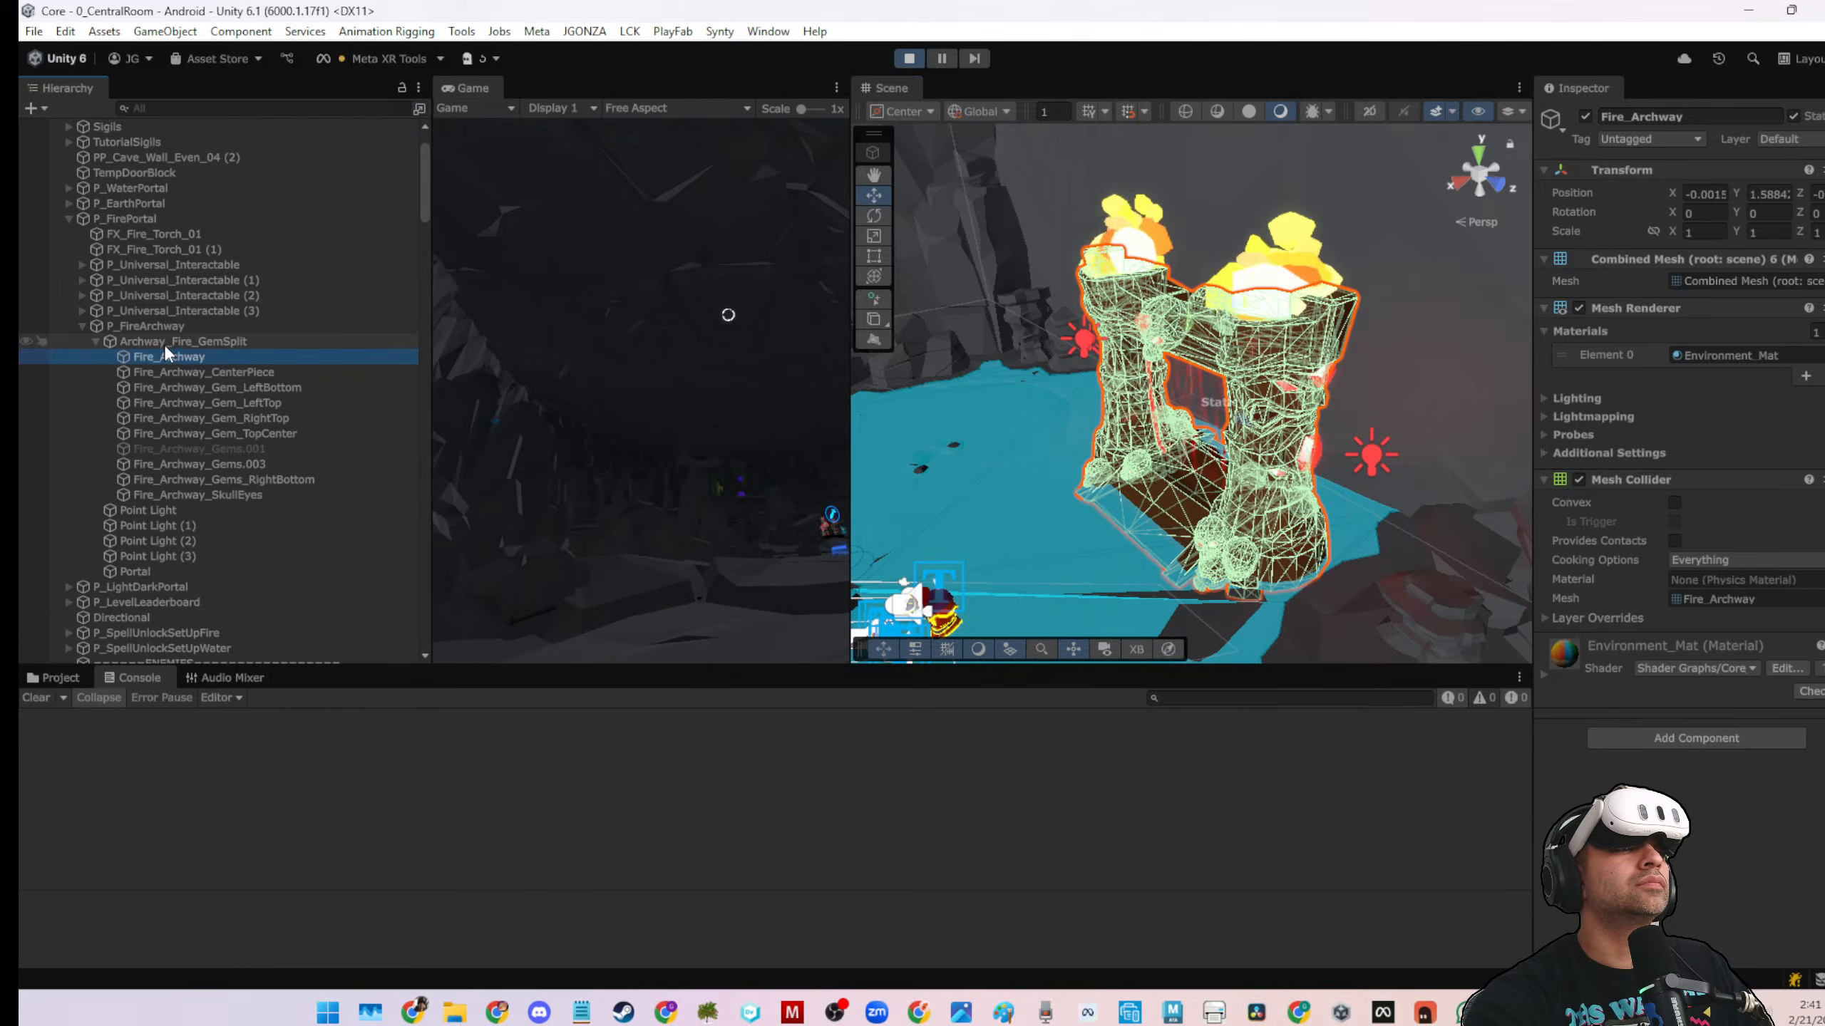
left_click(164, 344)
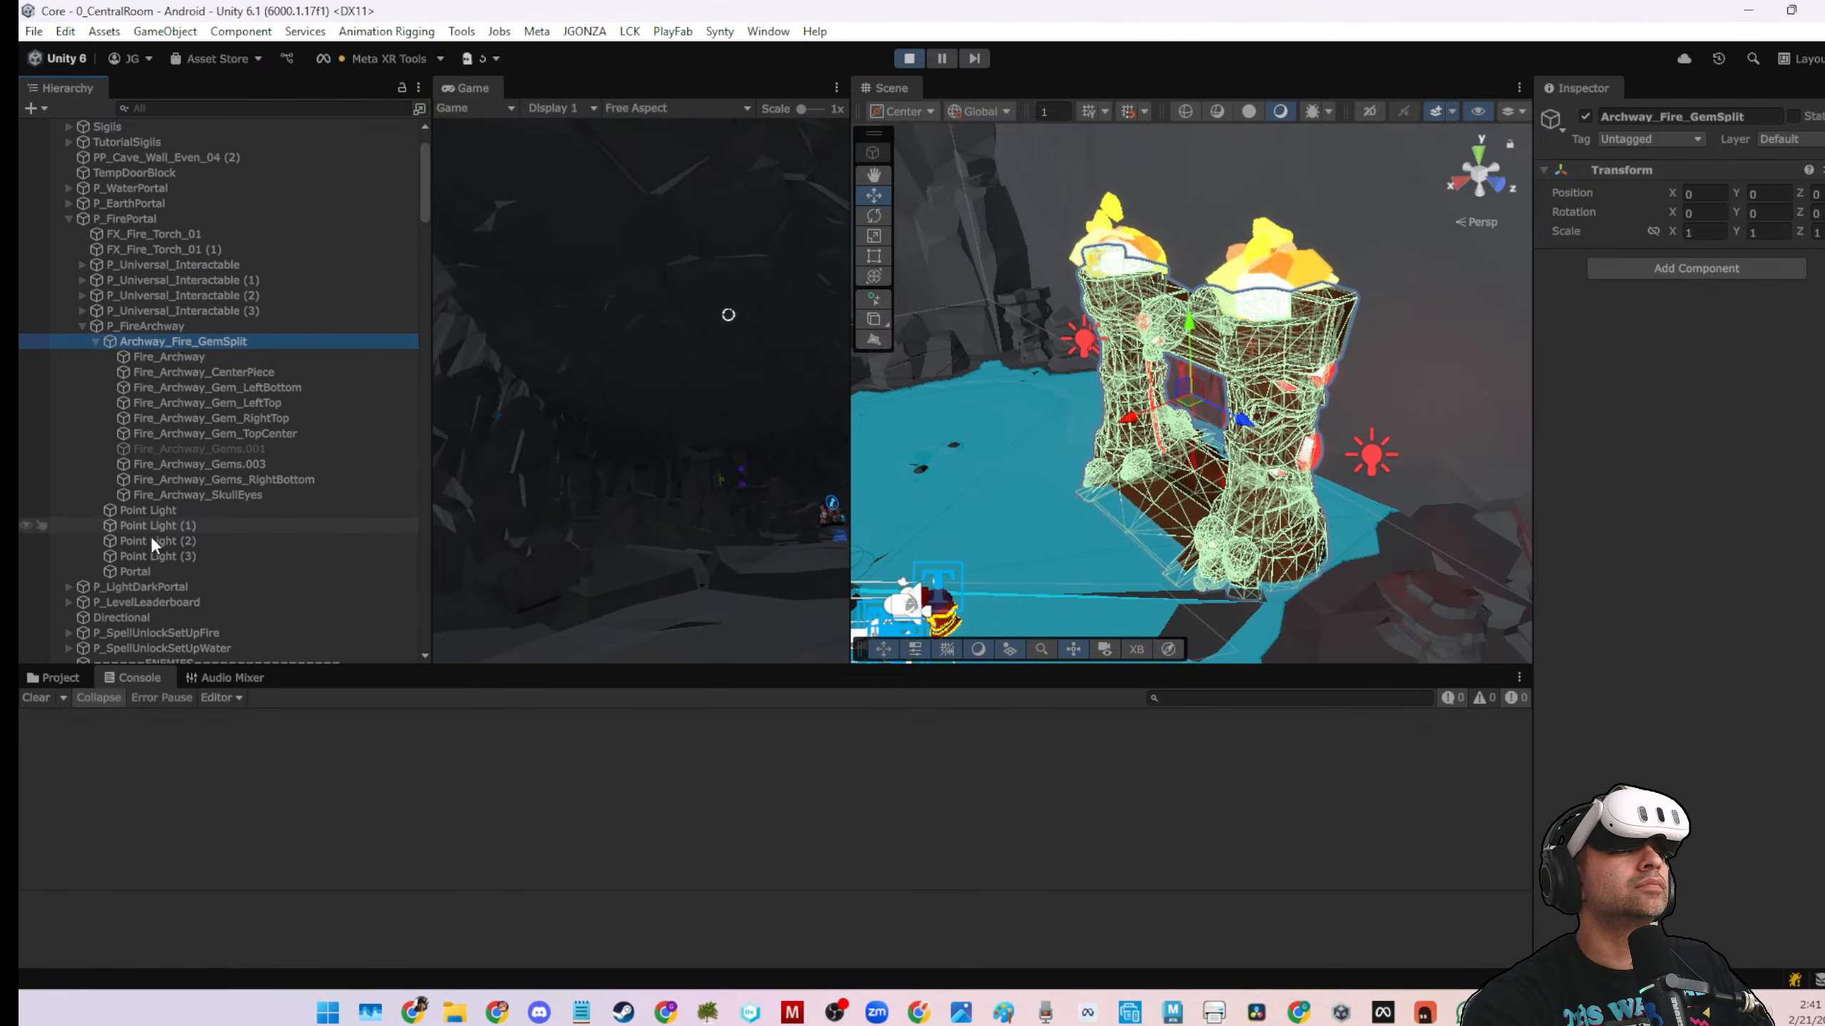
left_click(136, 573)
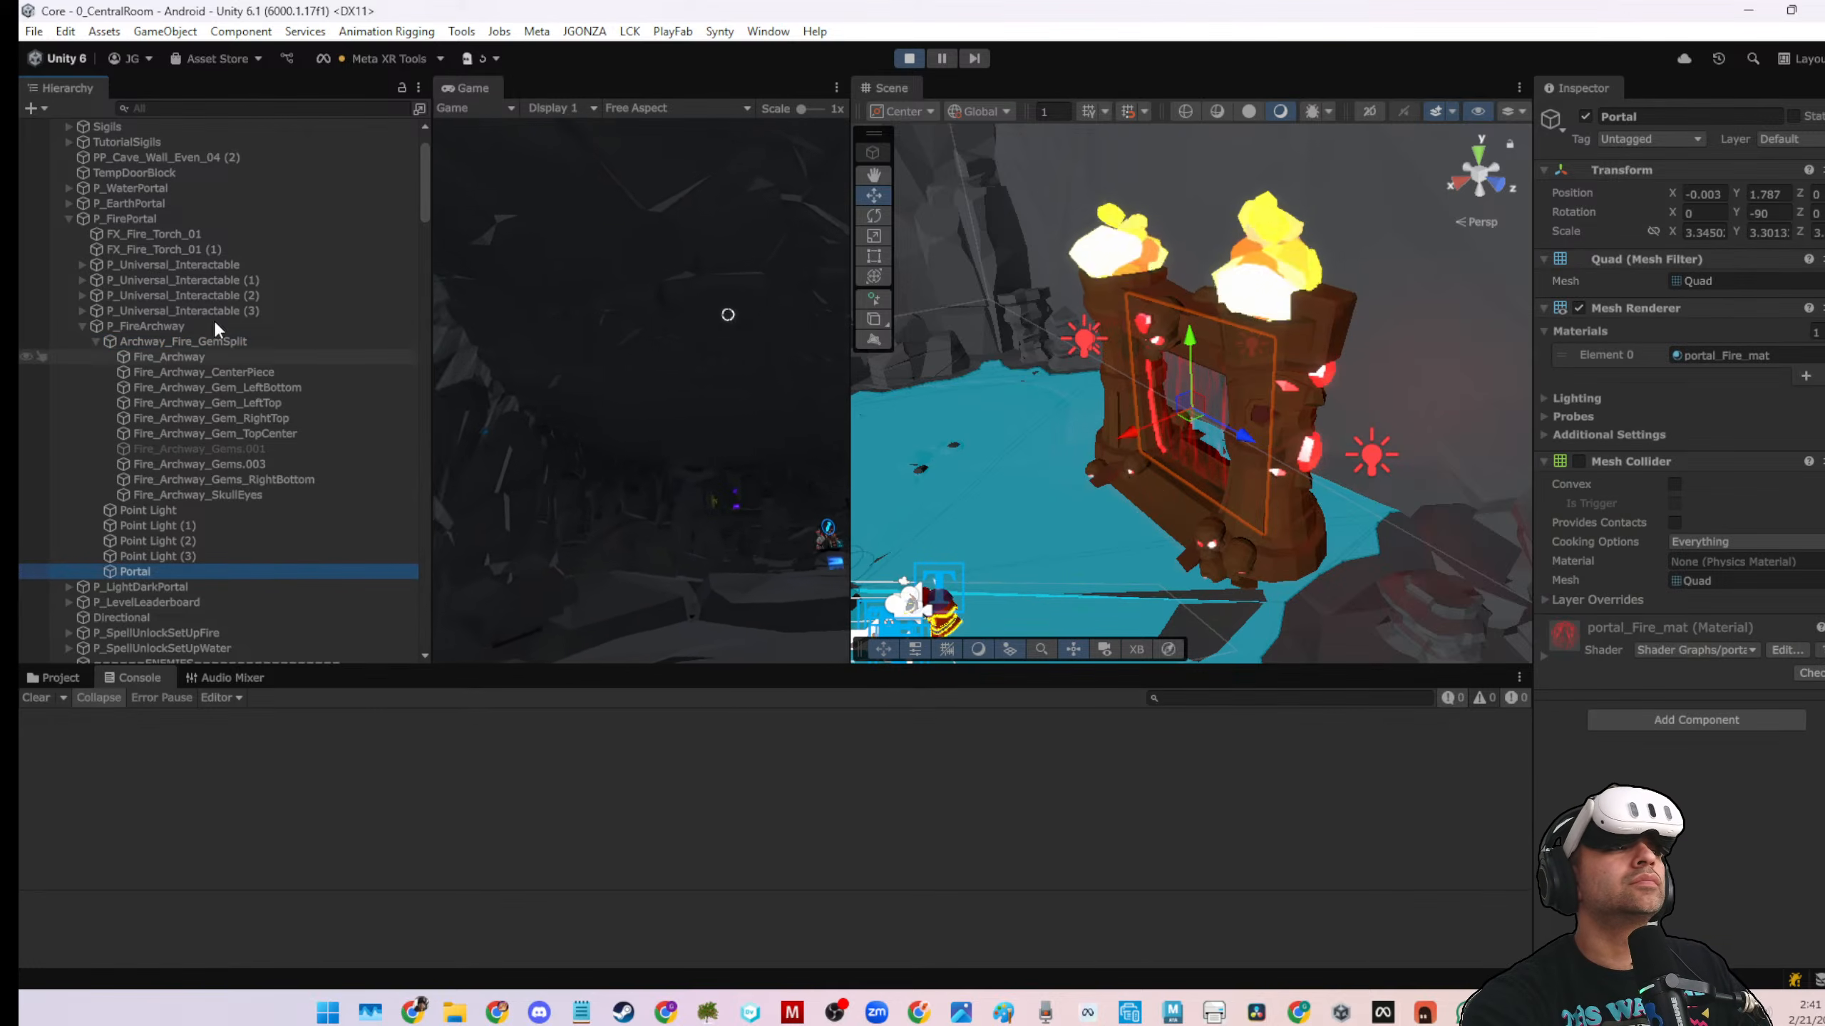
Examine P_FirePortal's Portal Controller in a wider Inspector and trace its turned-on events to the Portal and P_DoorTo0-1 objects
left_click(160, 219)
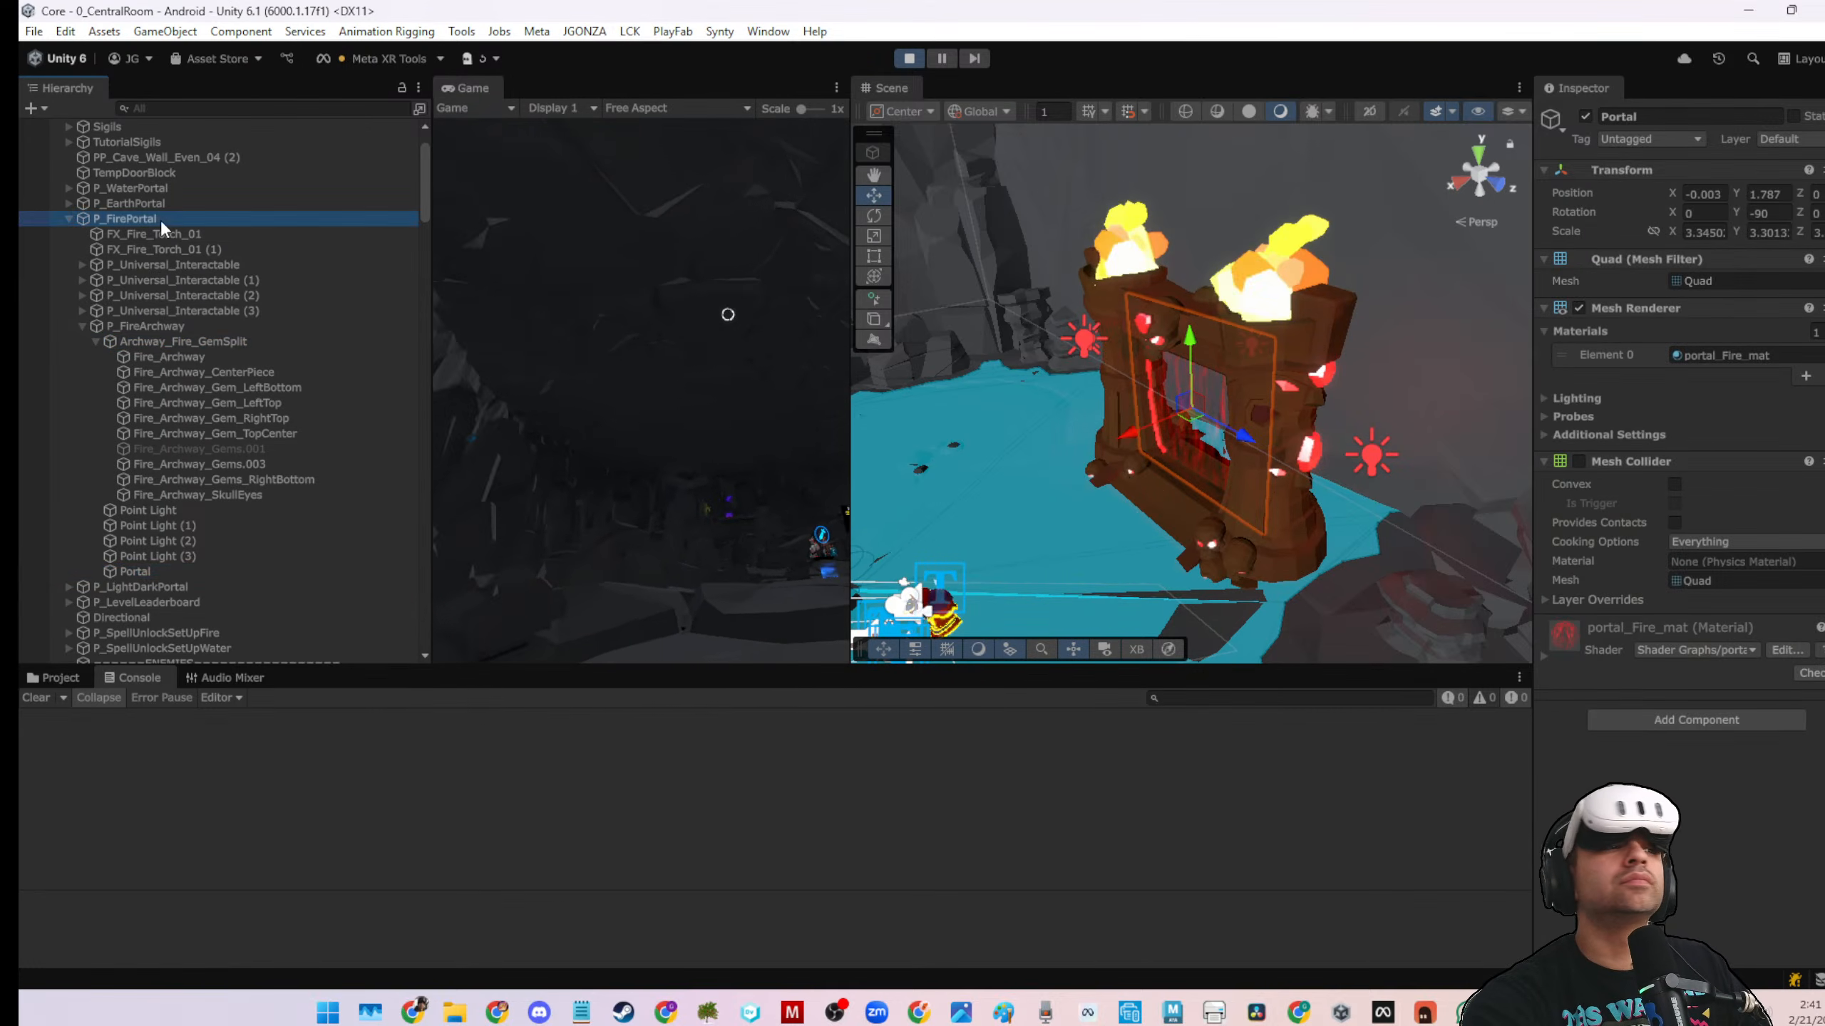
left_click(170, 232)
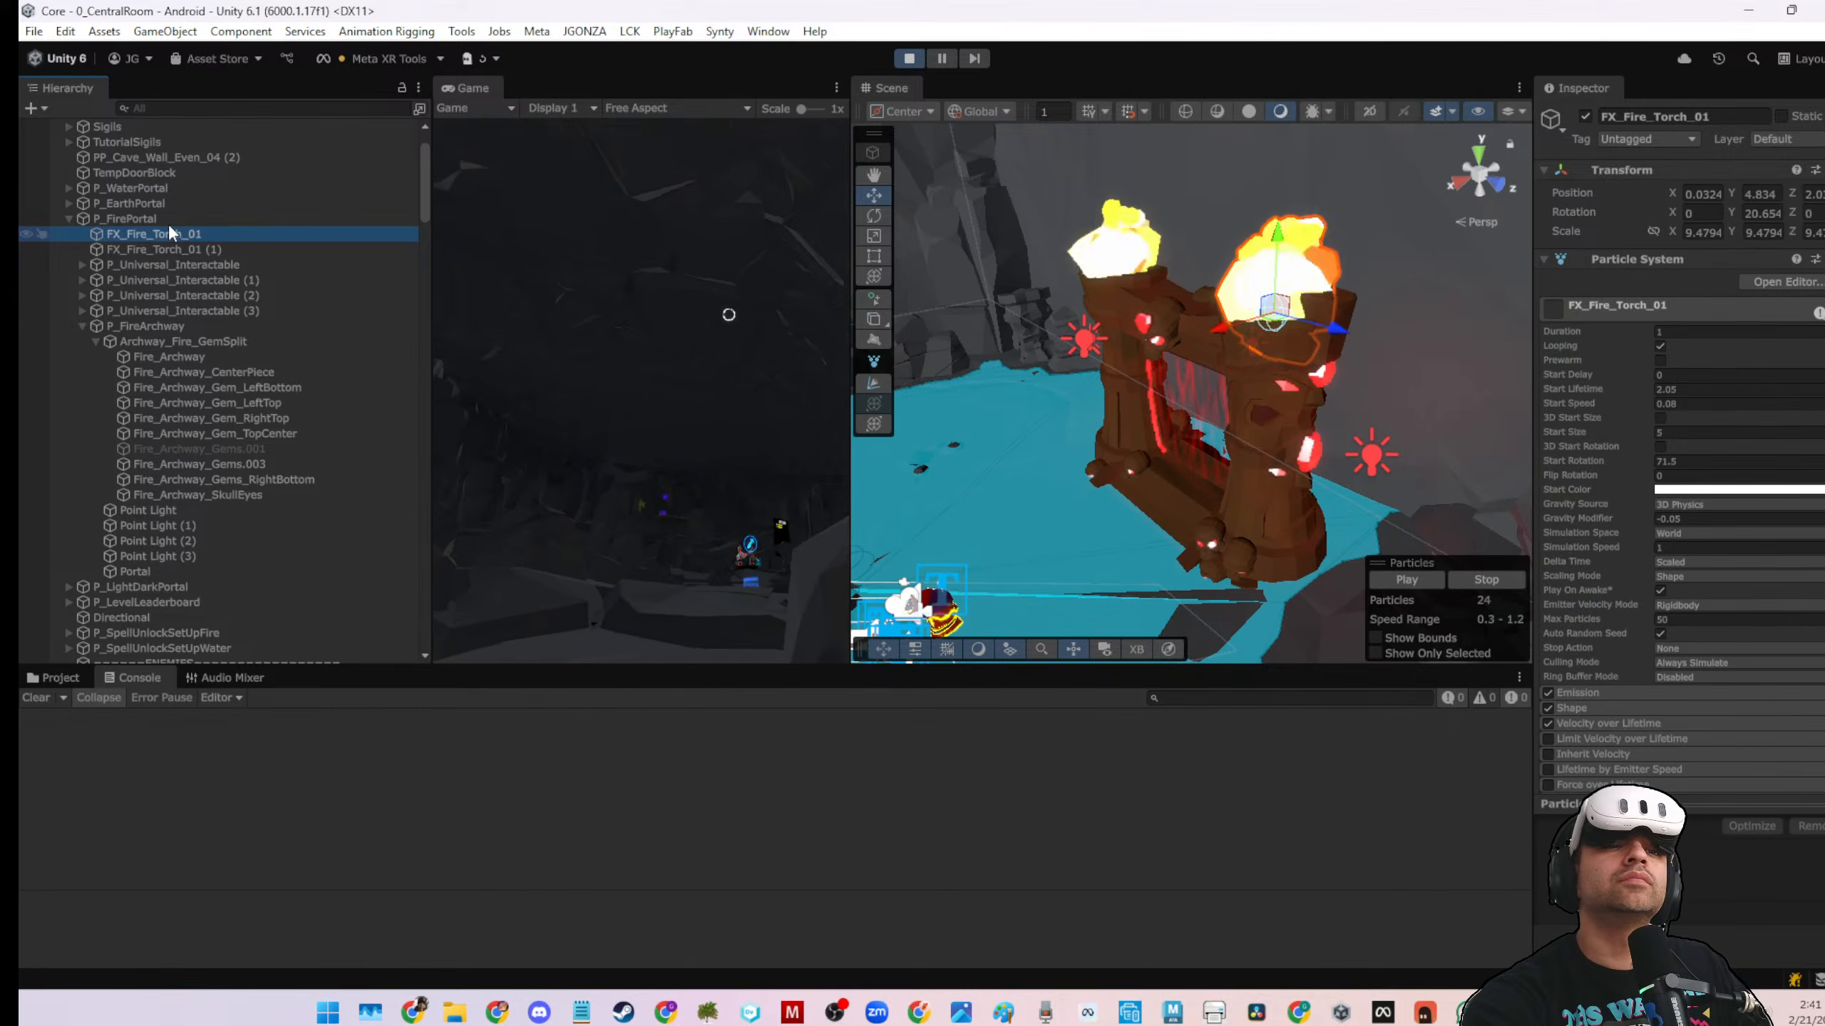
left_click(167, 220)
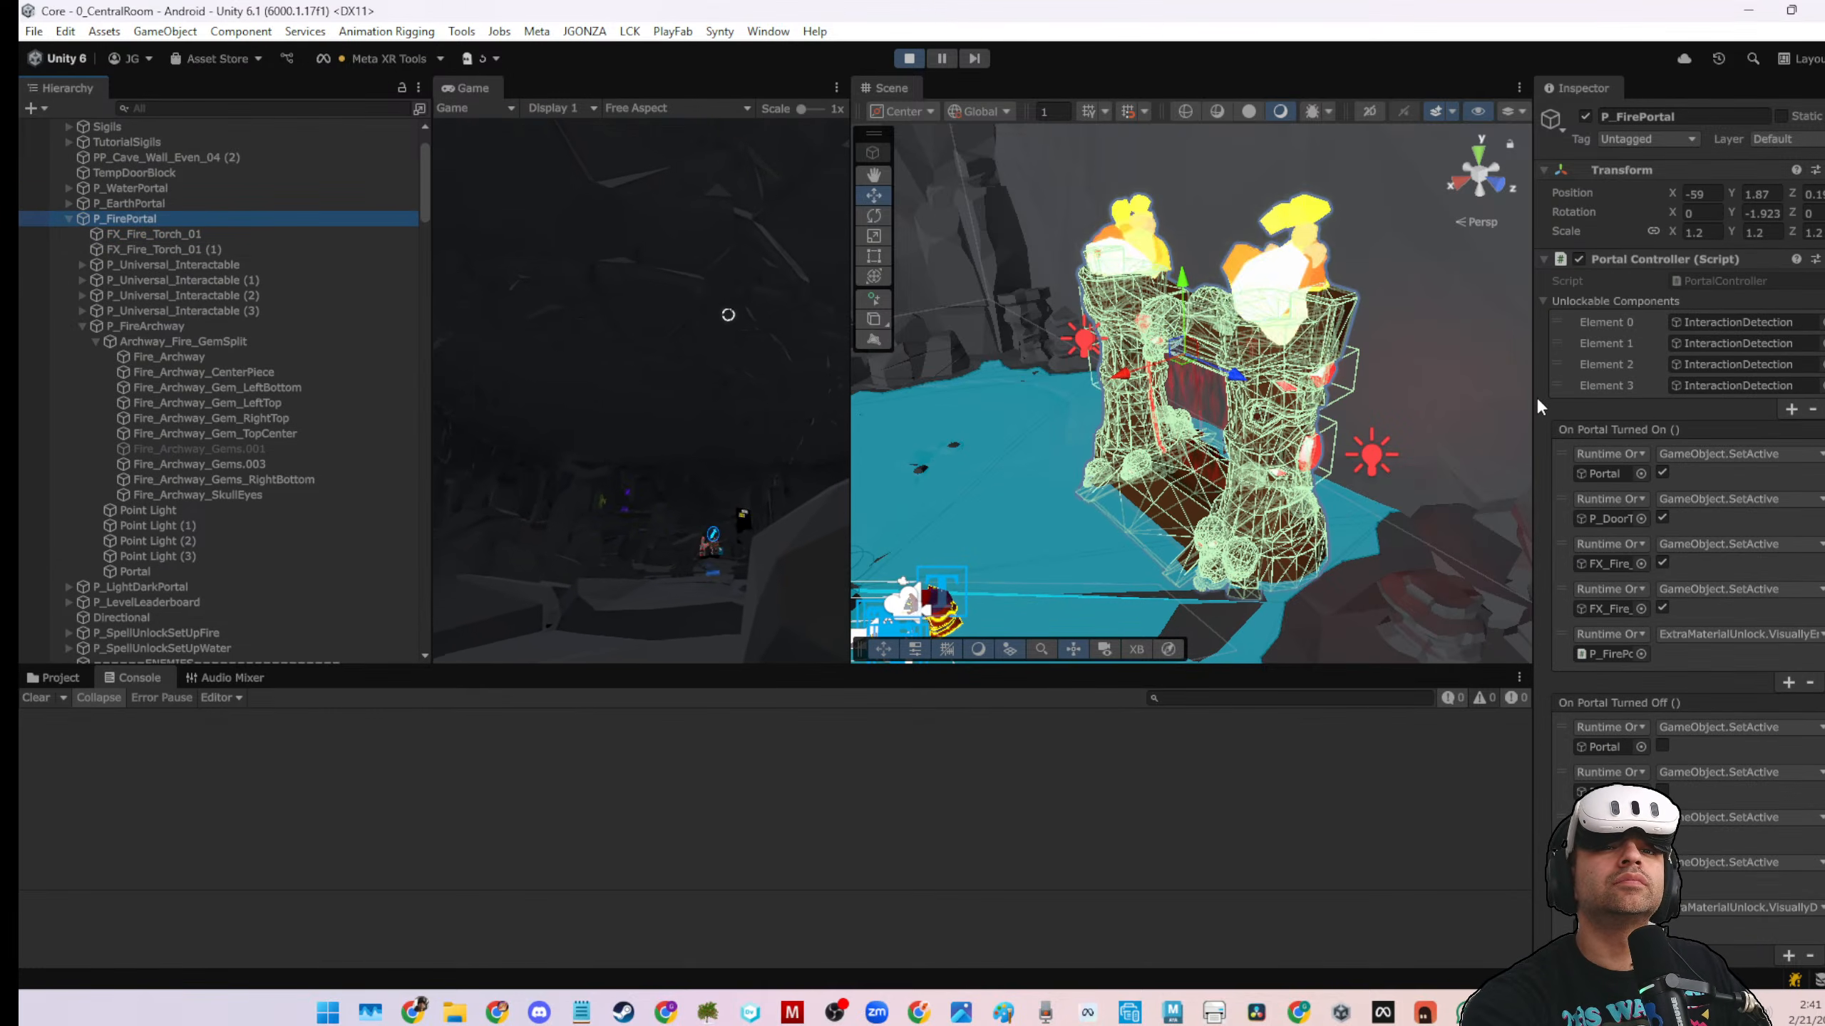
left_click_drag(1491, 396, 1368, 397)
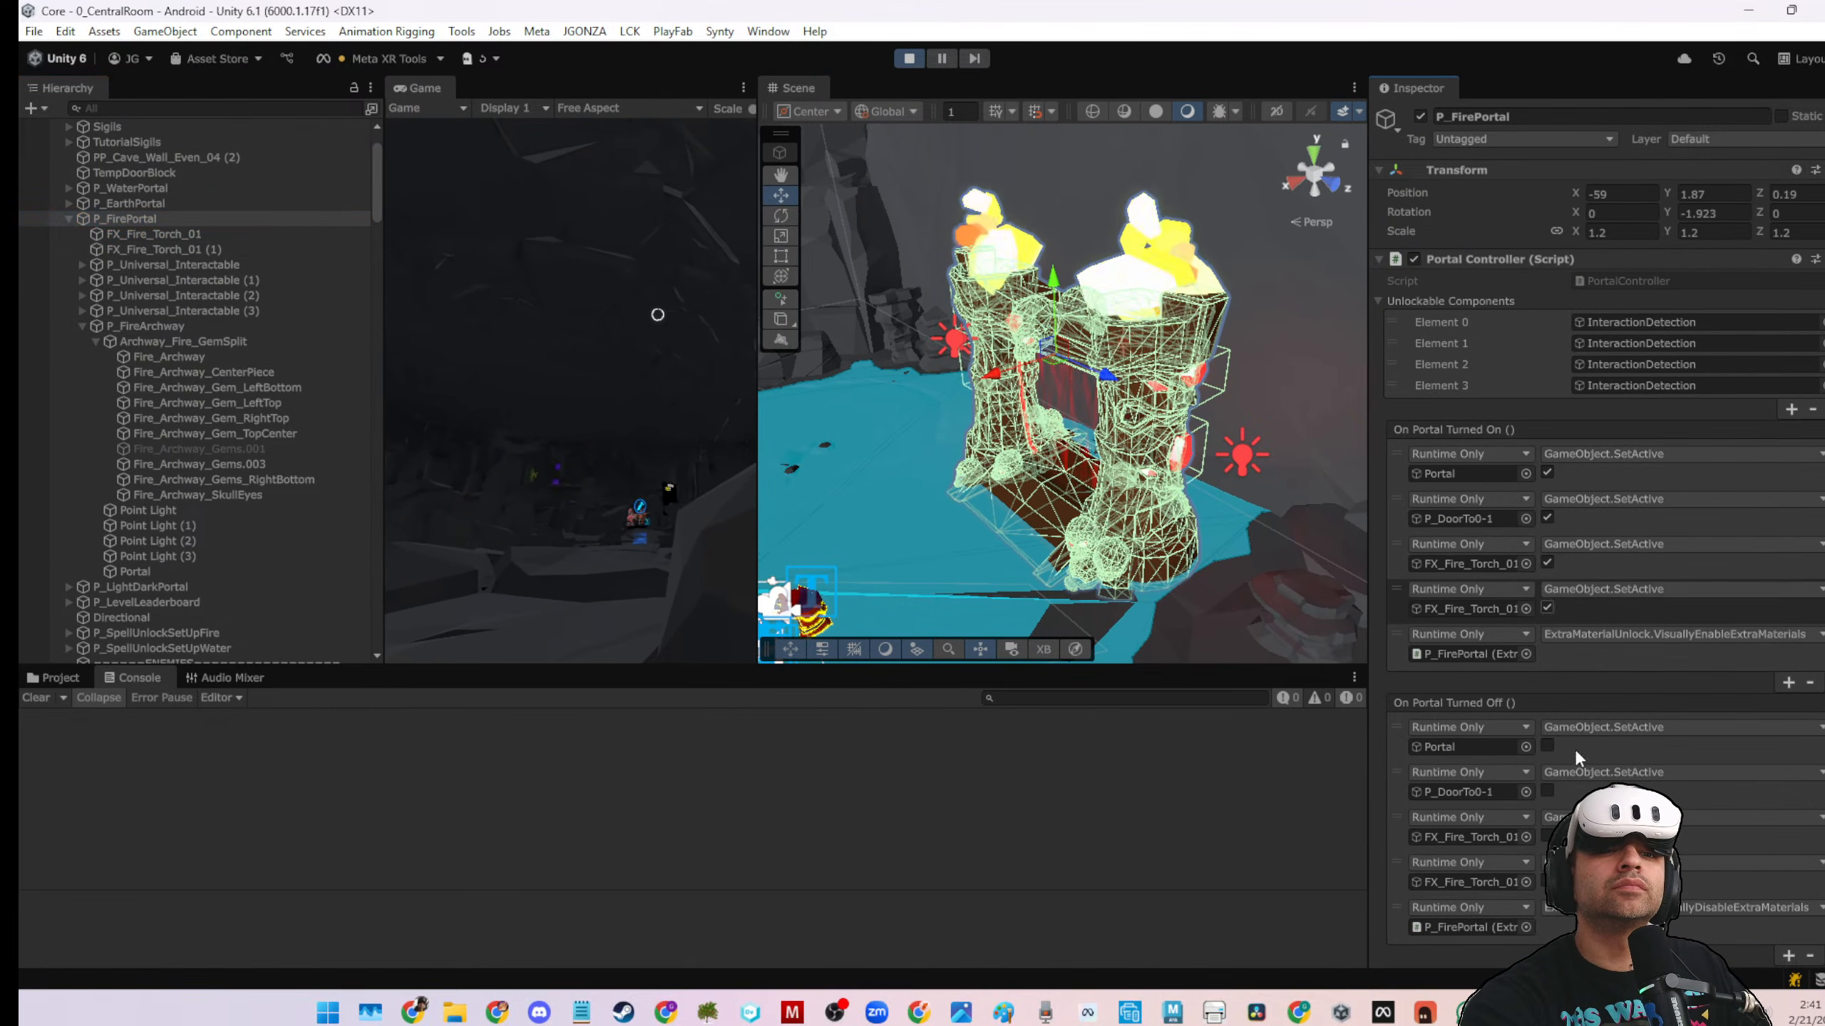
left_click(1469, 474)
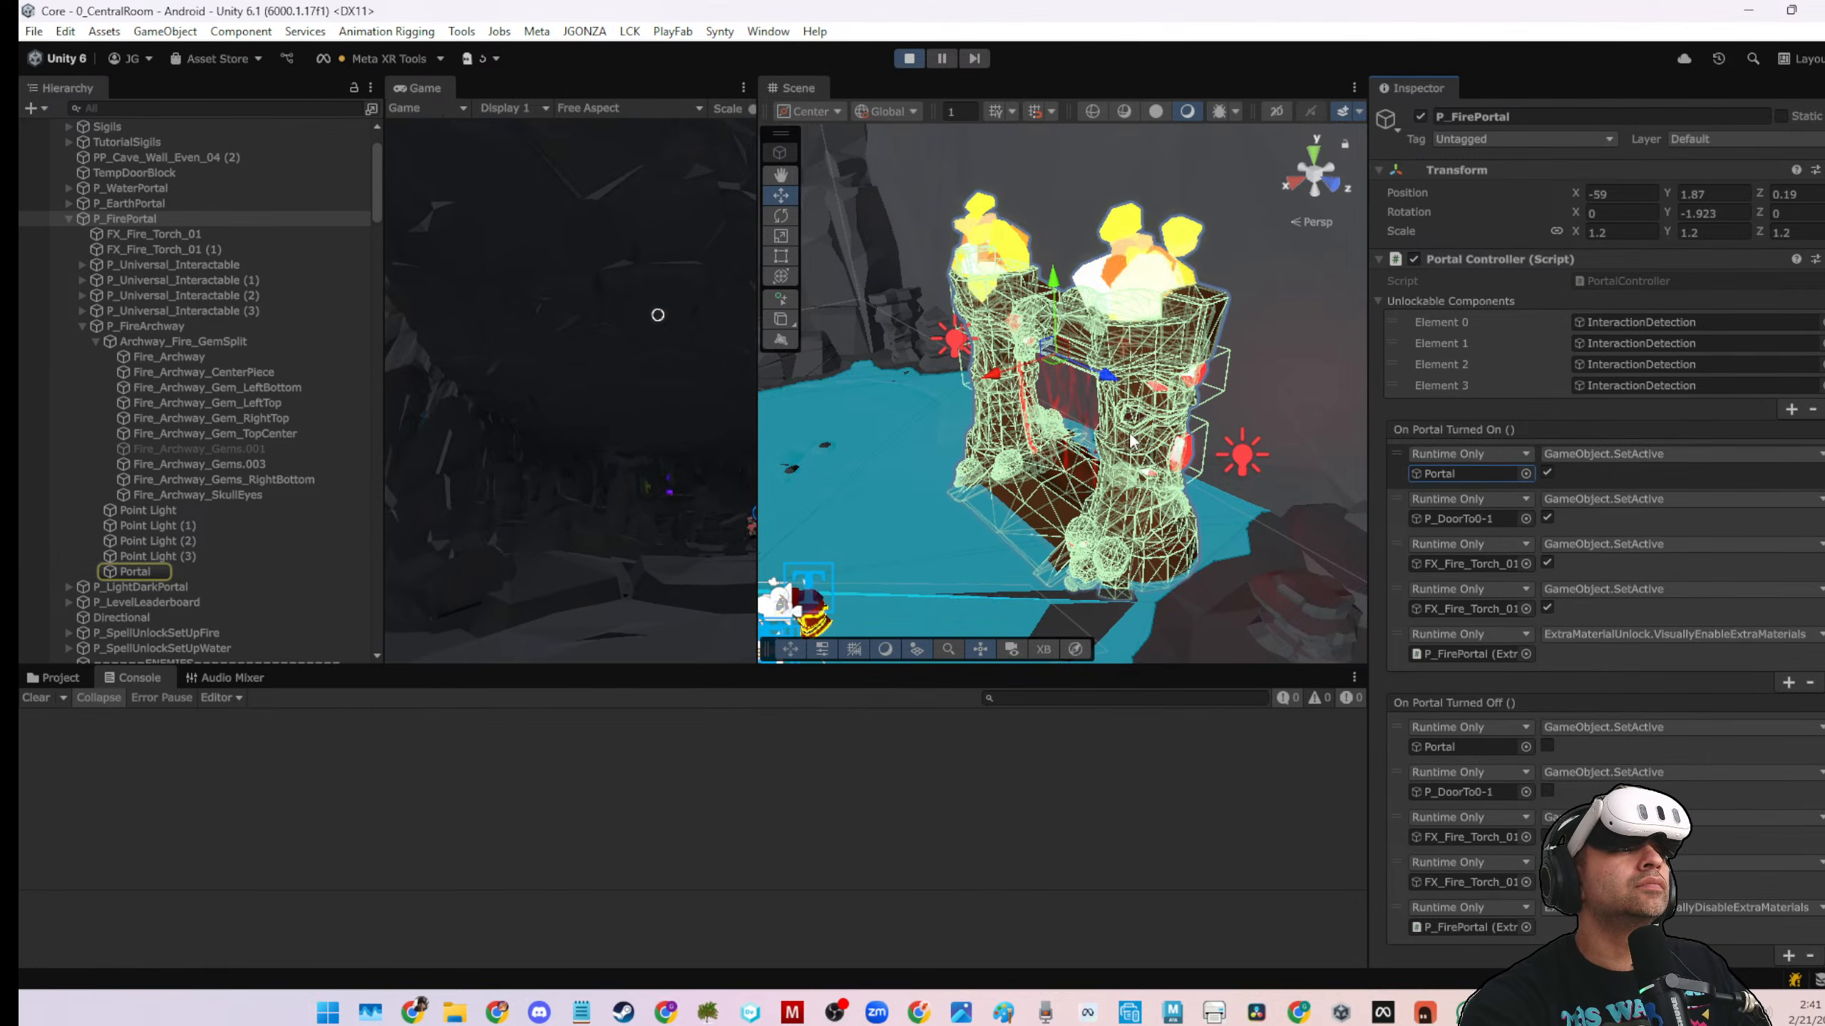
double_click(1456, 521)
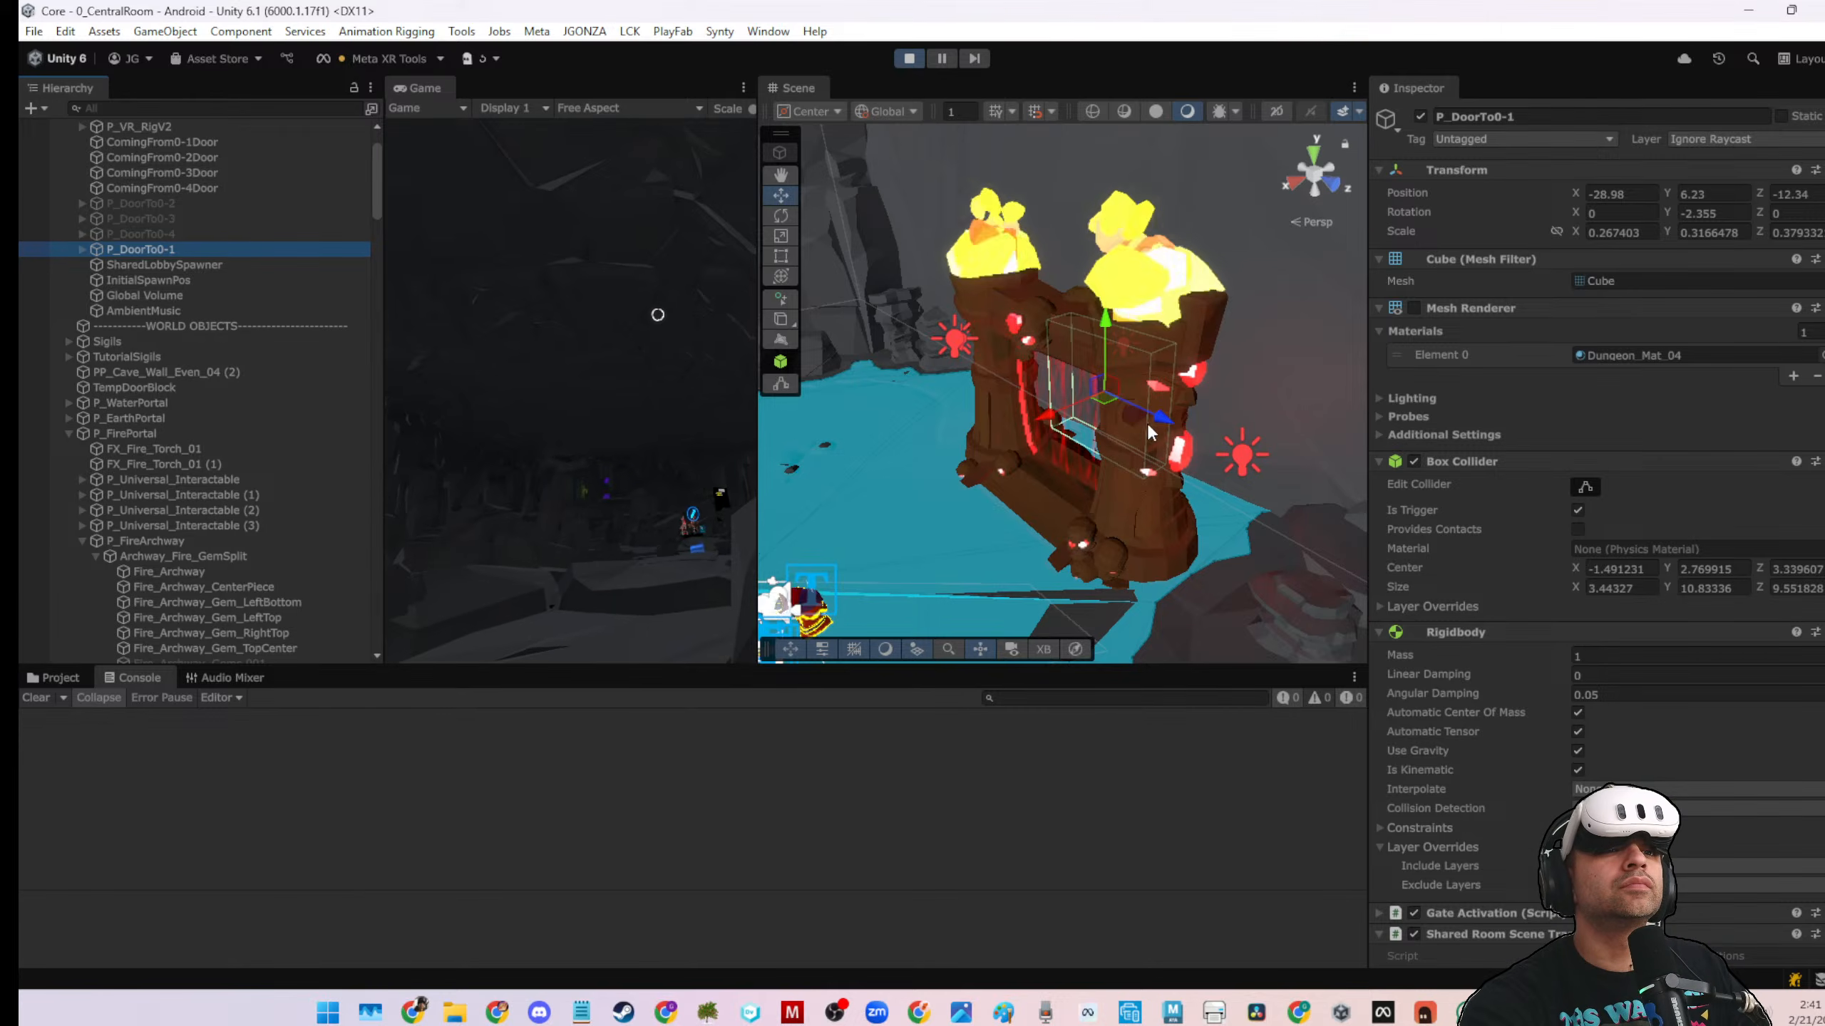
right_click_drag(1146, 422, 916, 415)
right_click_drag(1069, 337, 1353, 392)
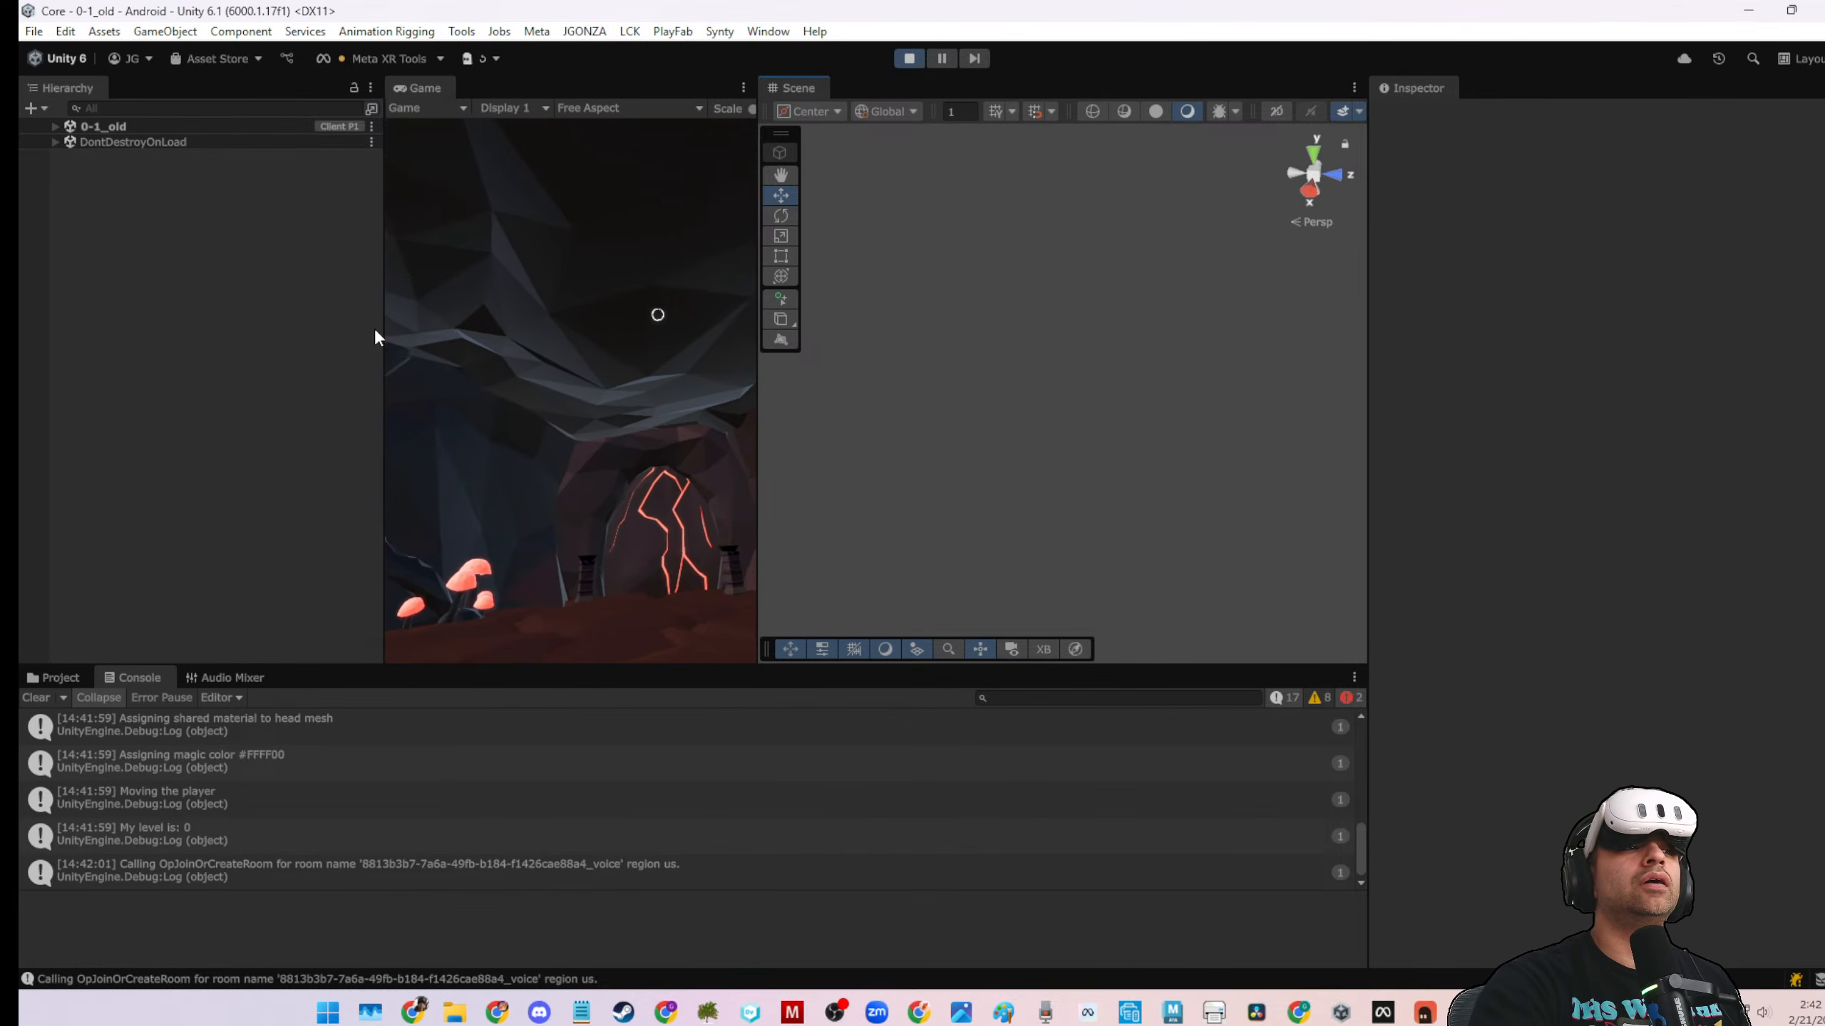
Widen the Game view by narrowing the Hierarchy and Inspector and shifting the Scene view aside
left_click_drag(380, 329, 217, 346)
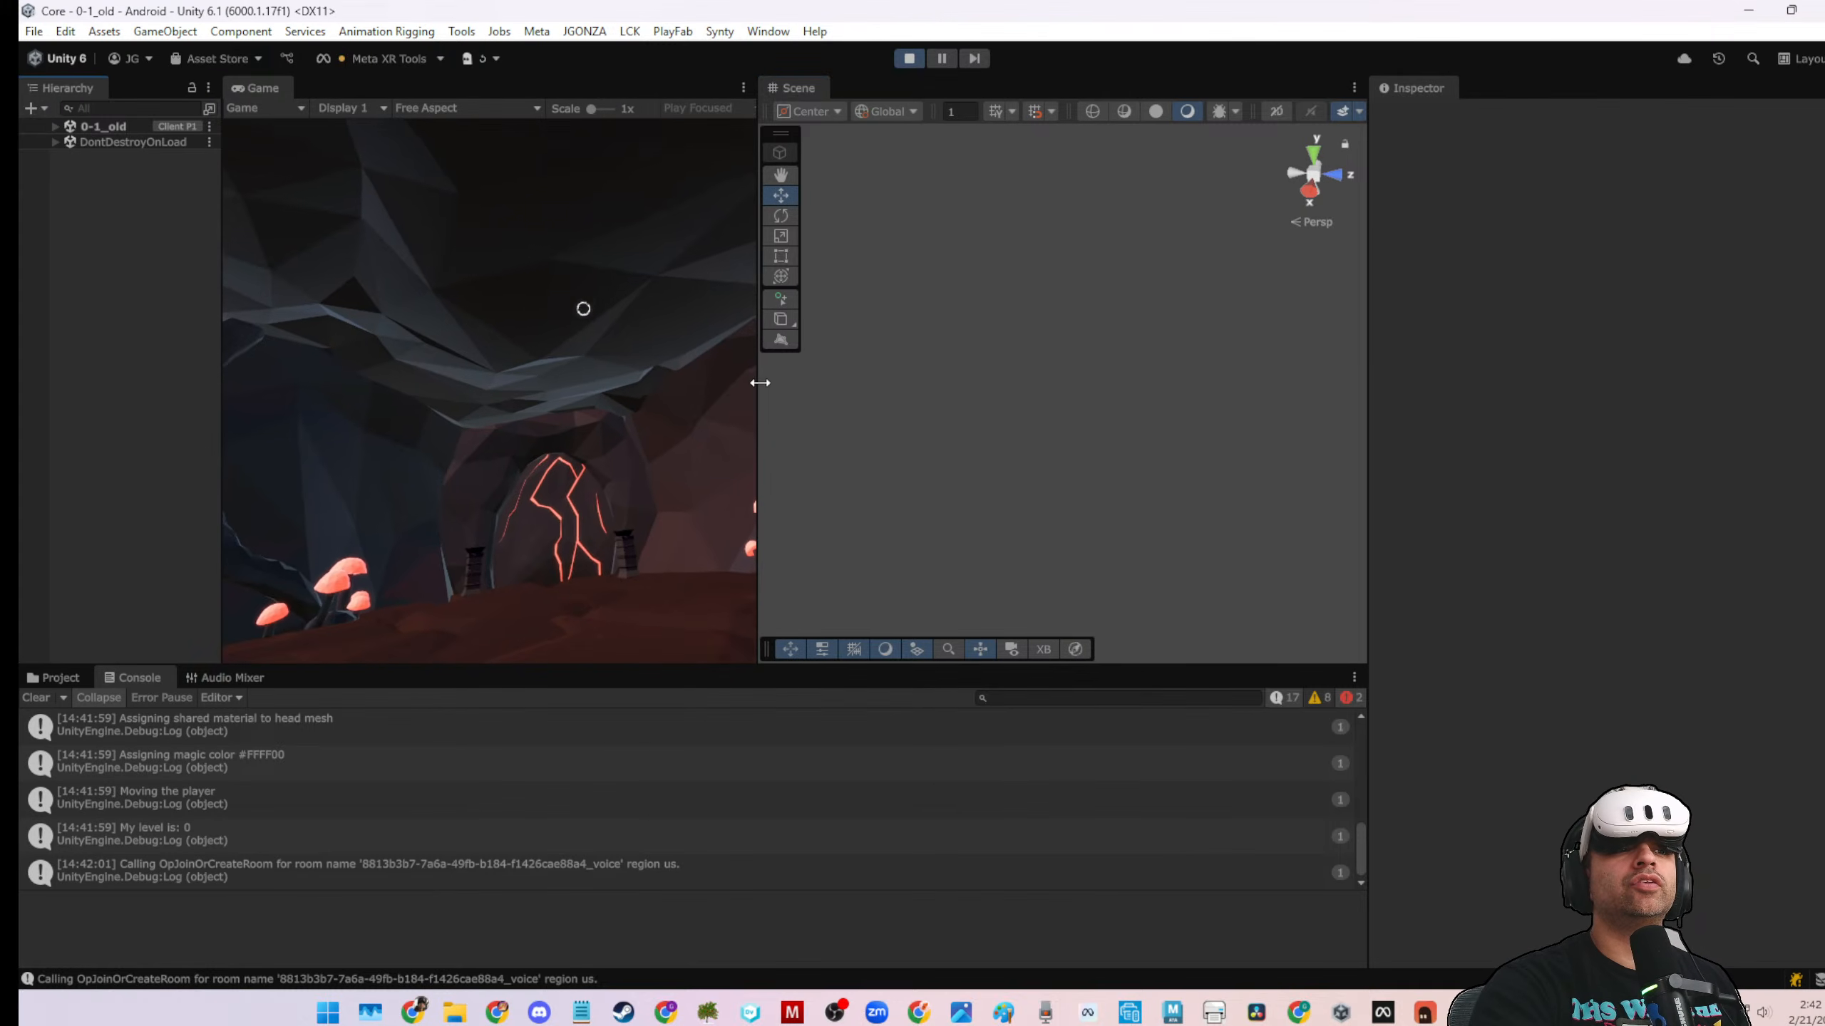
left_click_drag(757, 379, 919, 400)
left_click_drag(1365, 392, 1524, 391)
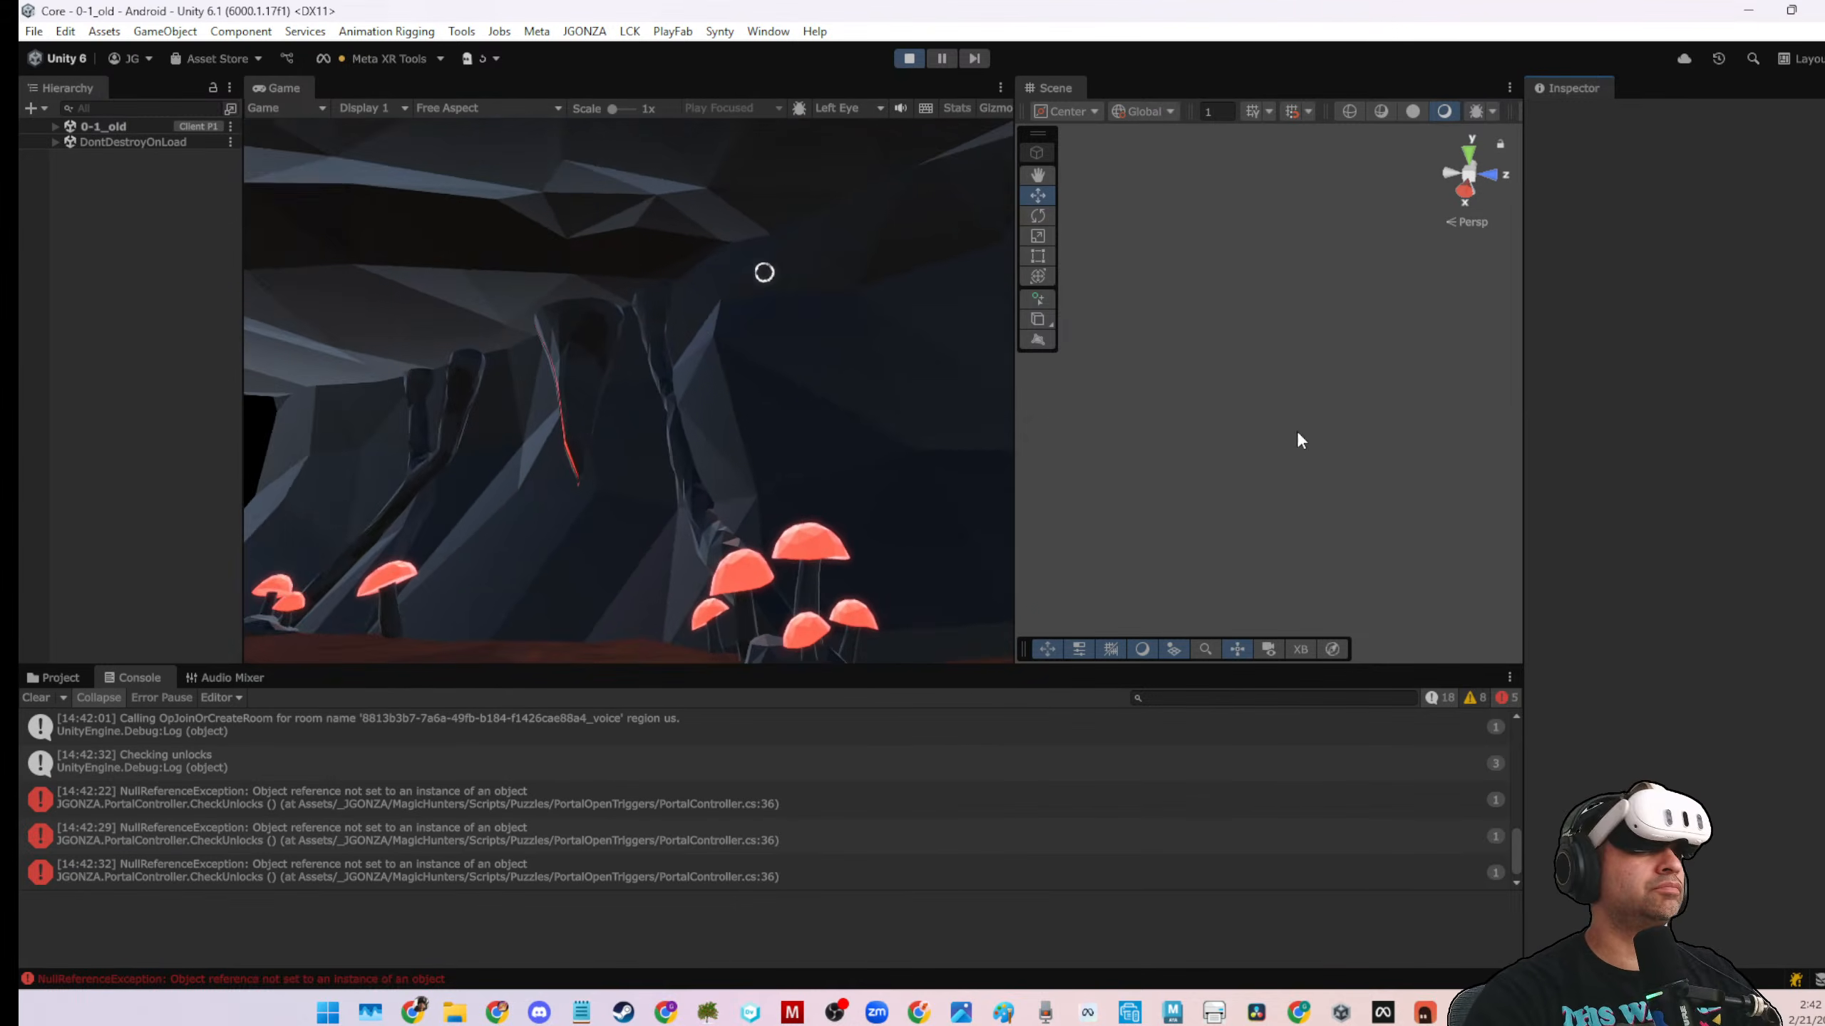
Examine the PortalController CheckUnlocks NullReferenceException and the running 0-1_old scene's hierarchy, and stop the playtest
left_click(402, 804)
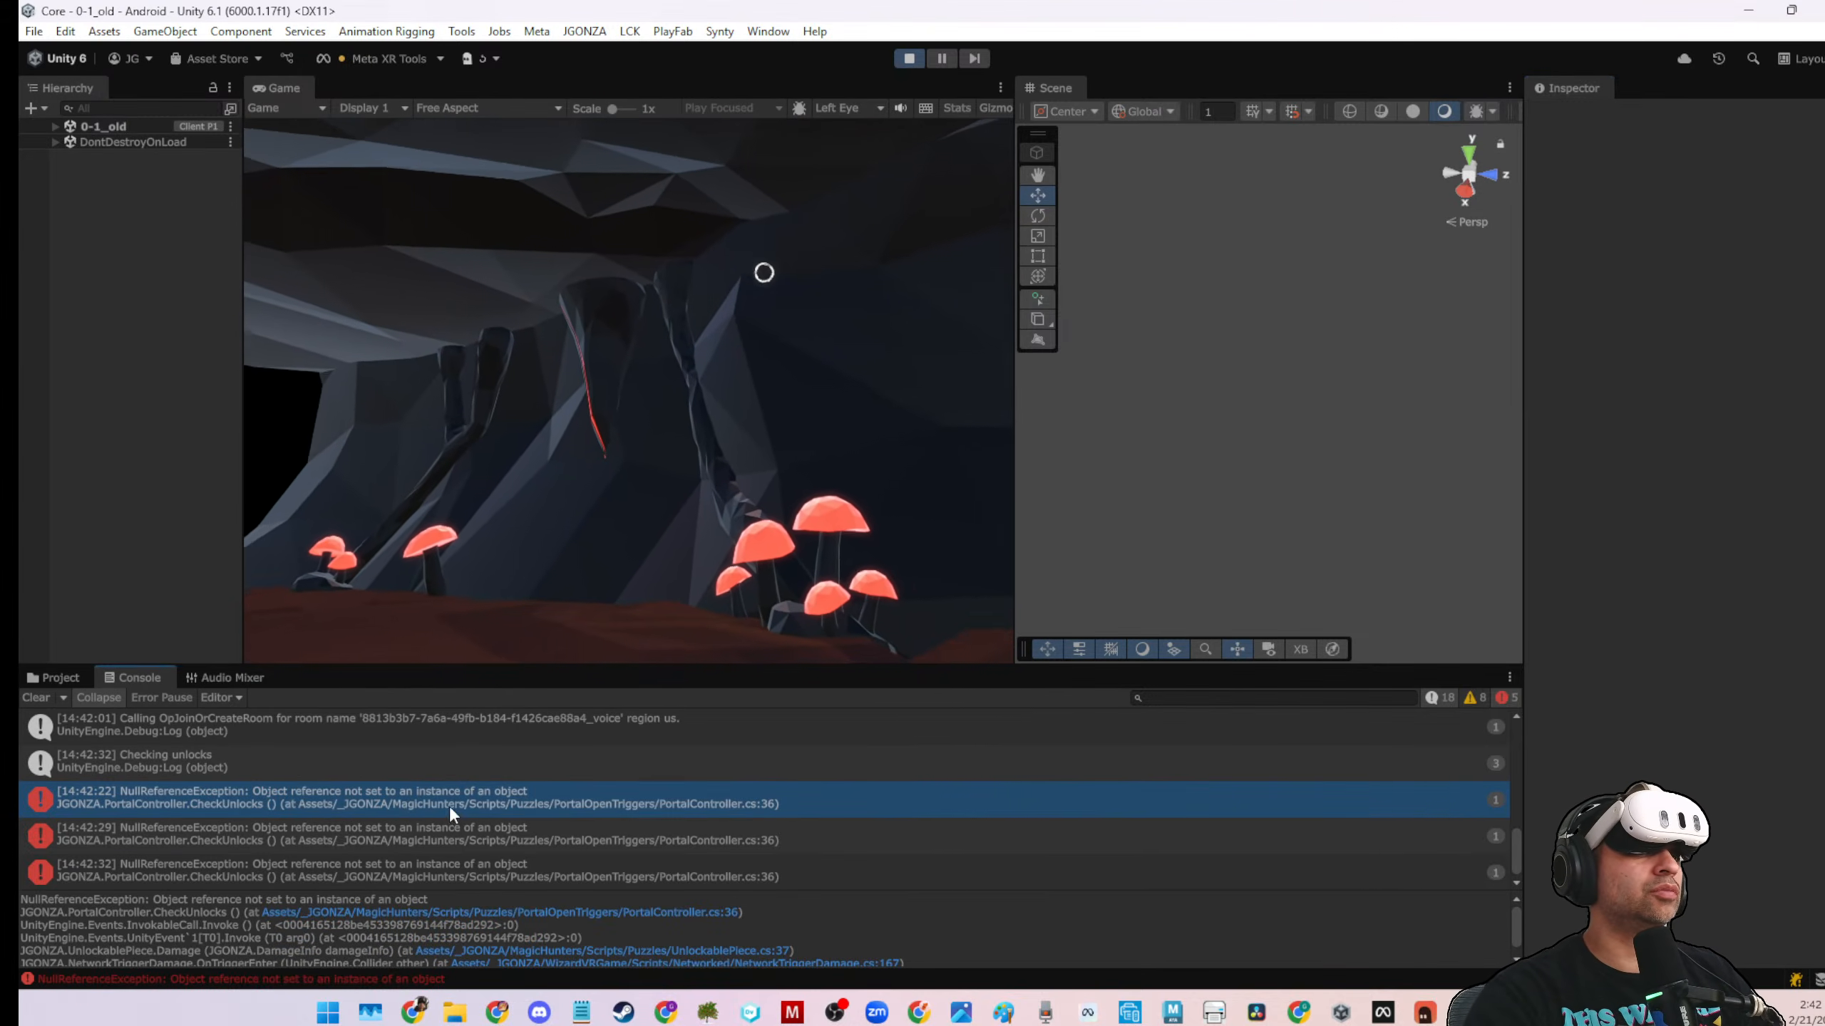
double_click(683, 812)
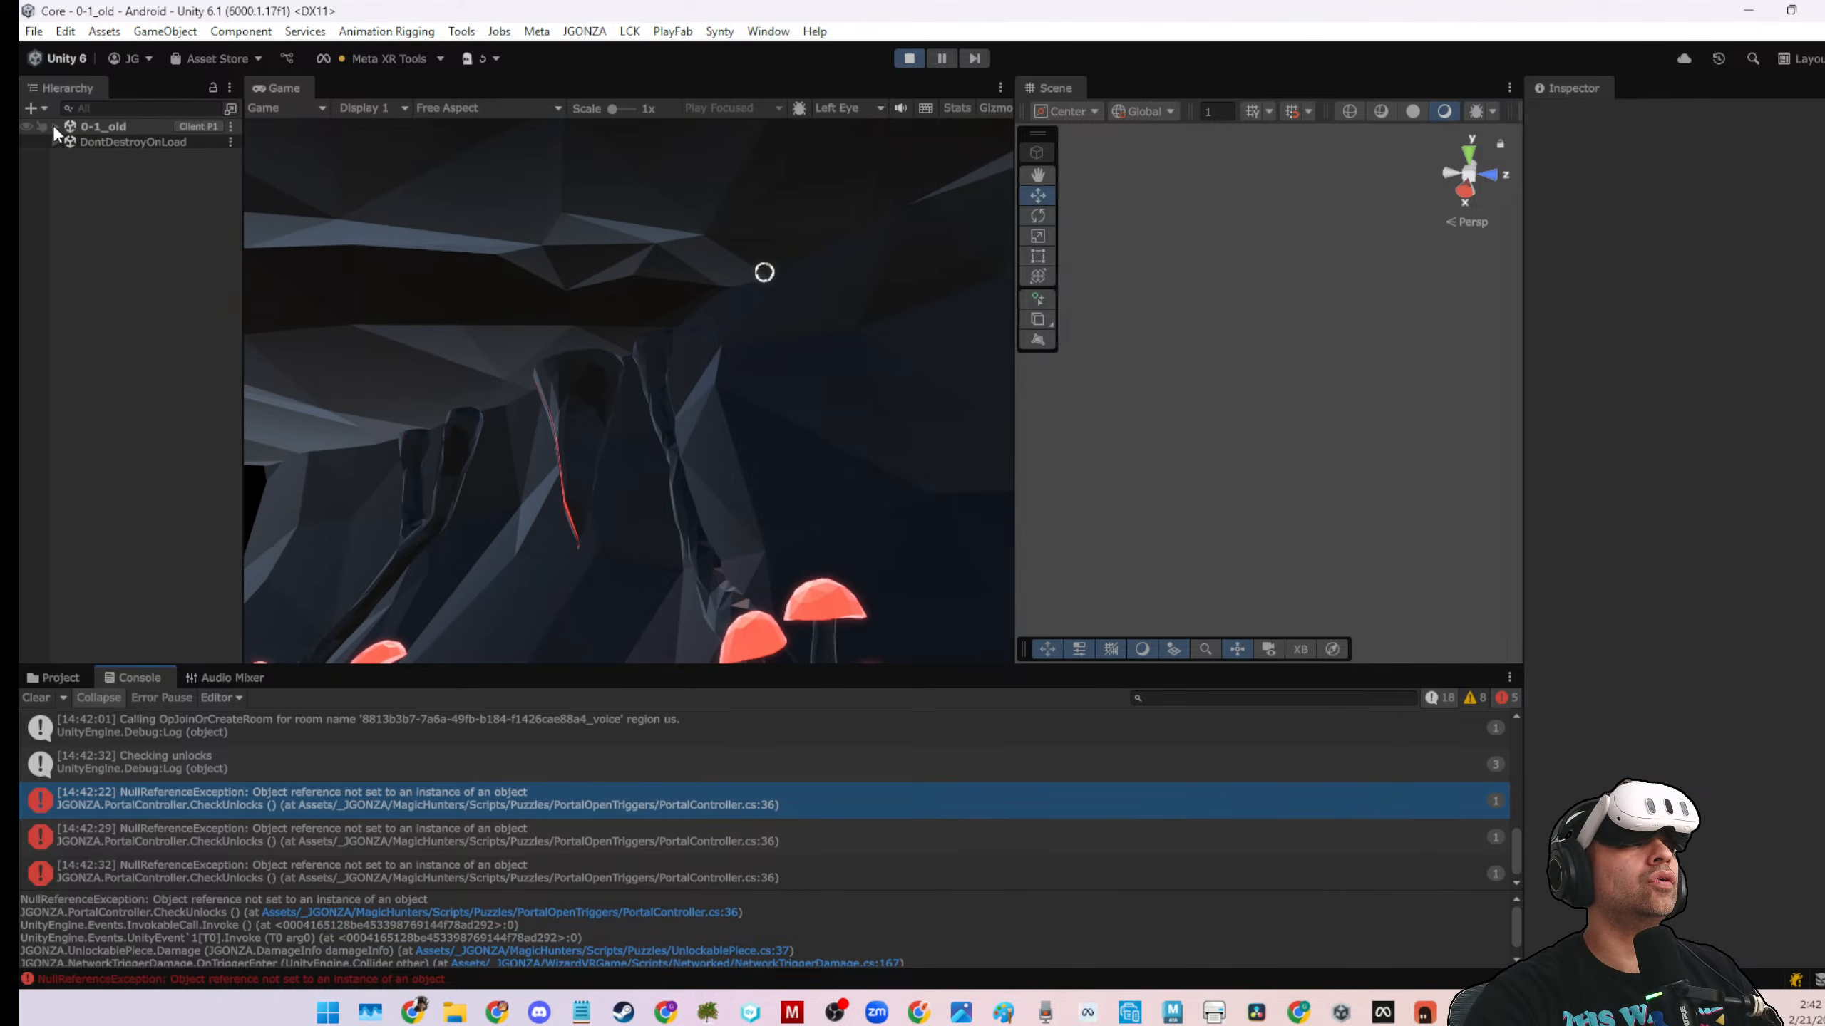
left_click(54, 126)
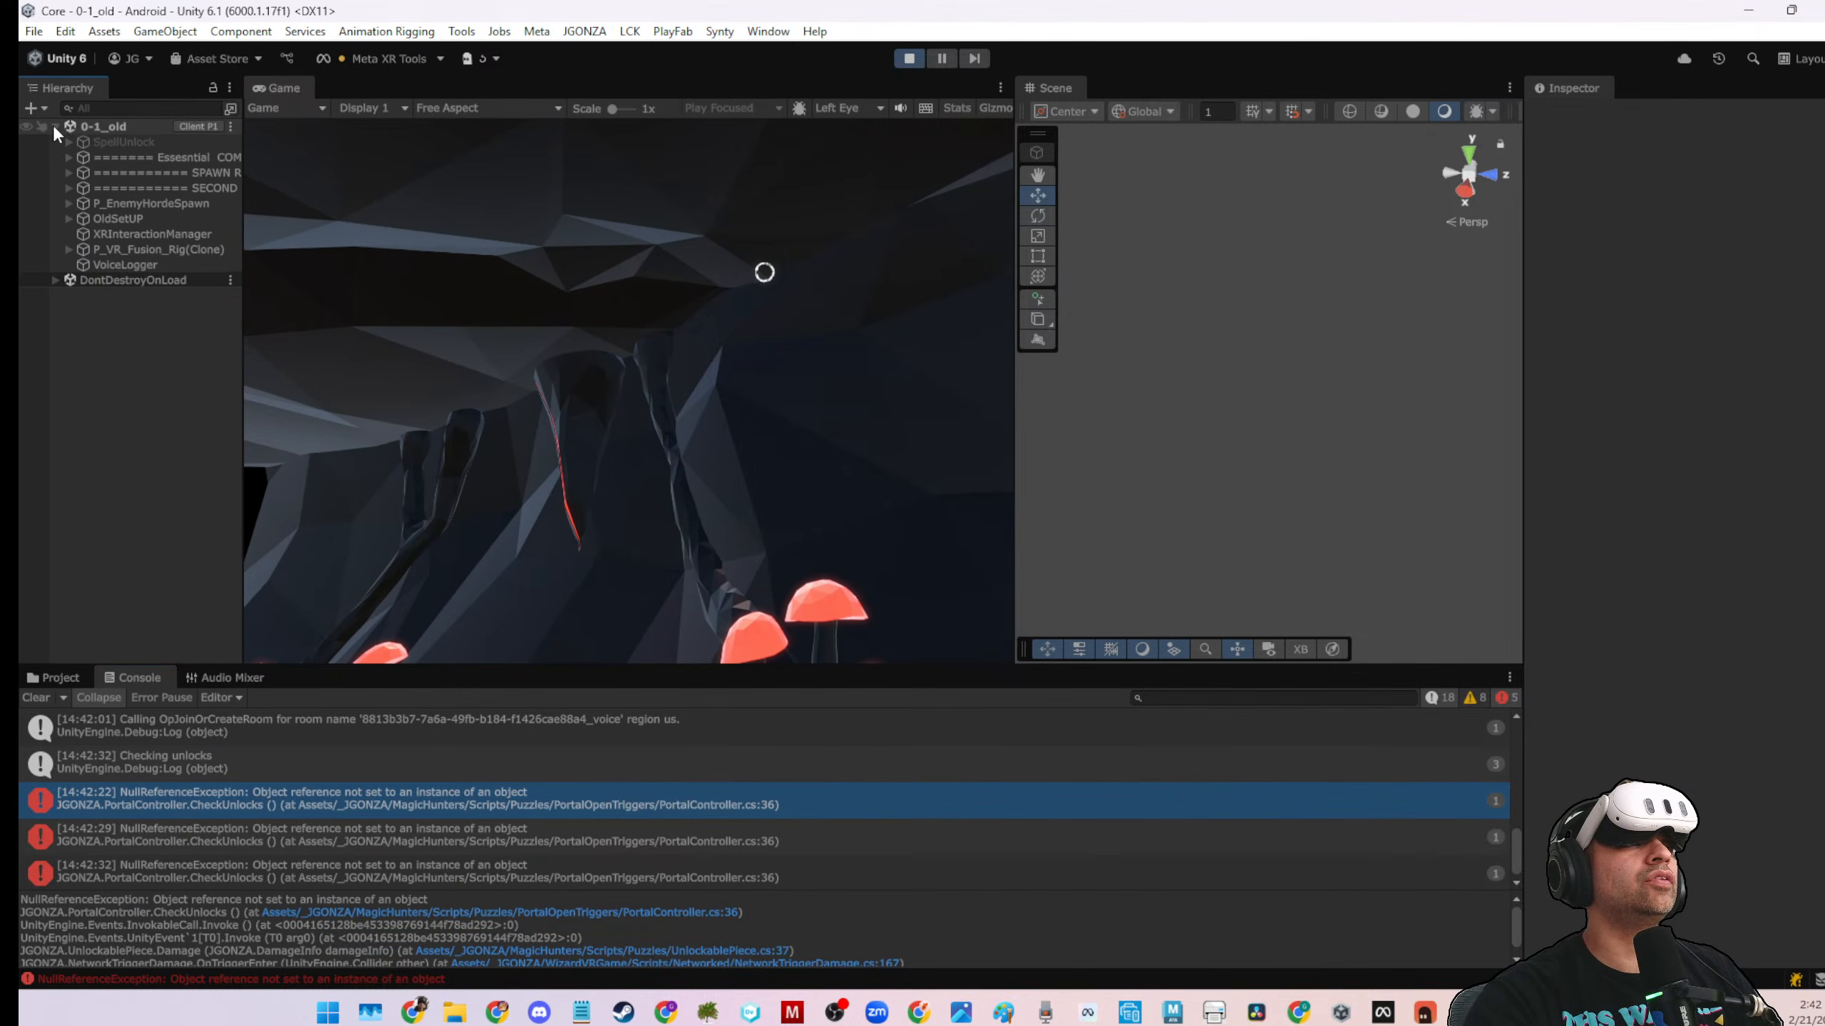
left_click(912, 62)
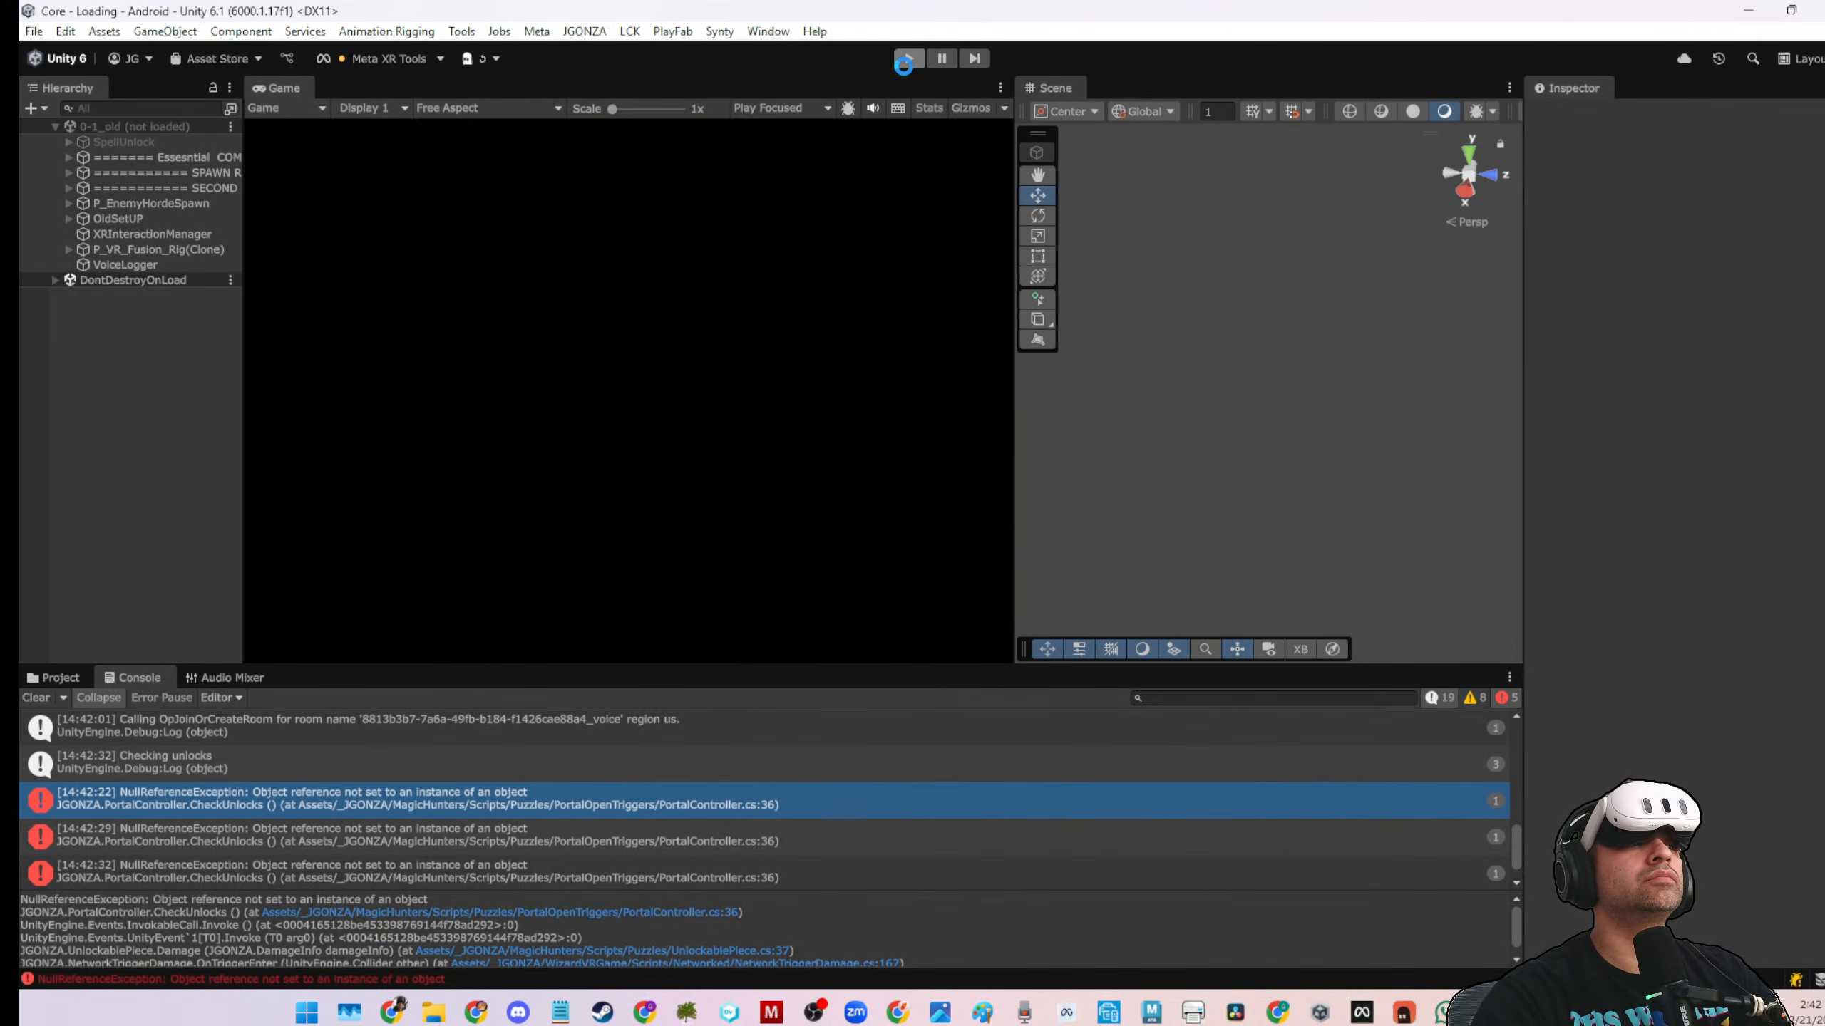
Open the build profiles, search the project for 0-1, and add the 0-1 scene to the build's scene list
left_click(60, 677)
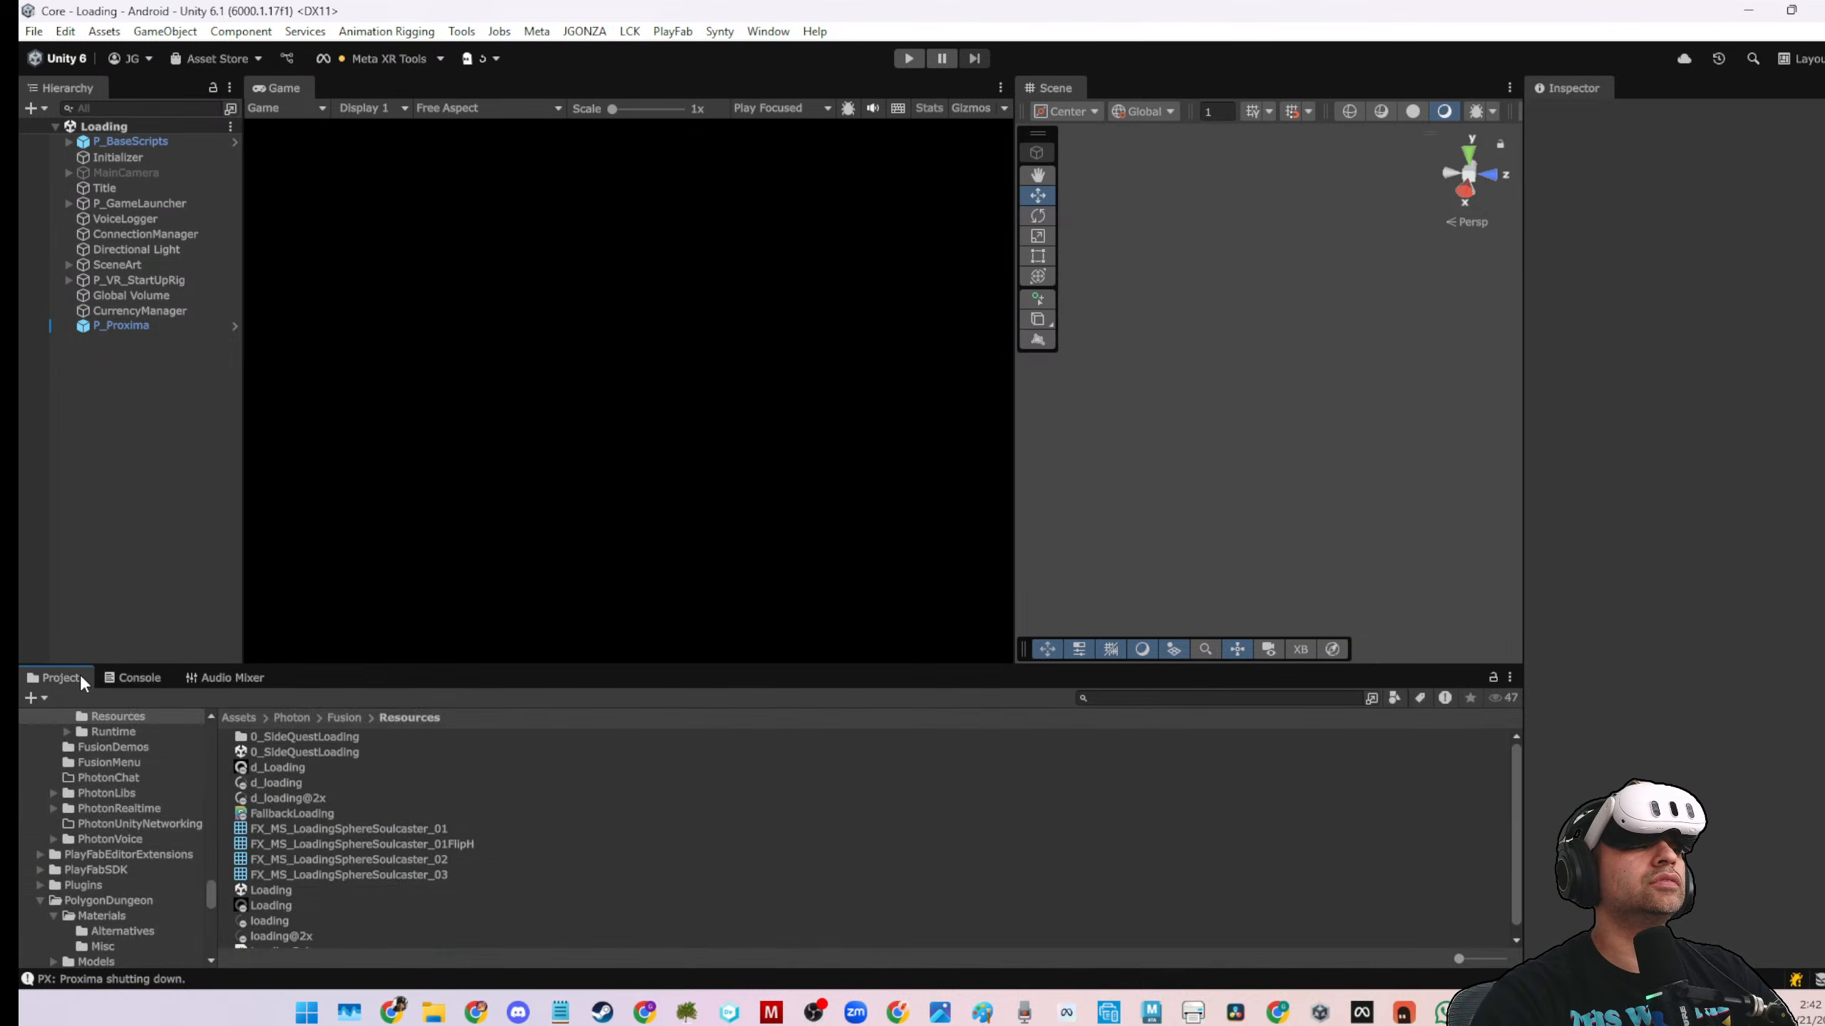
left_click(42, 33)
left_click(116, 263)
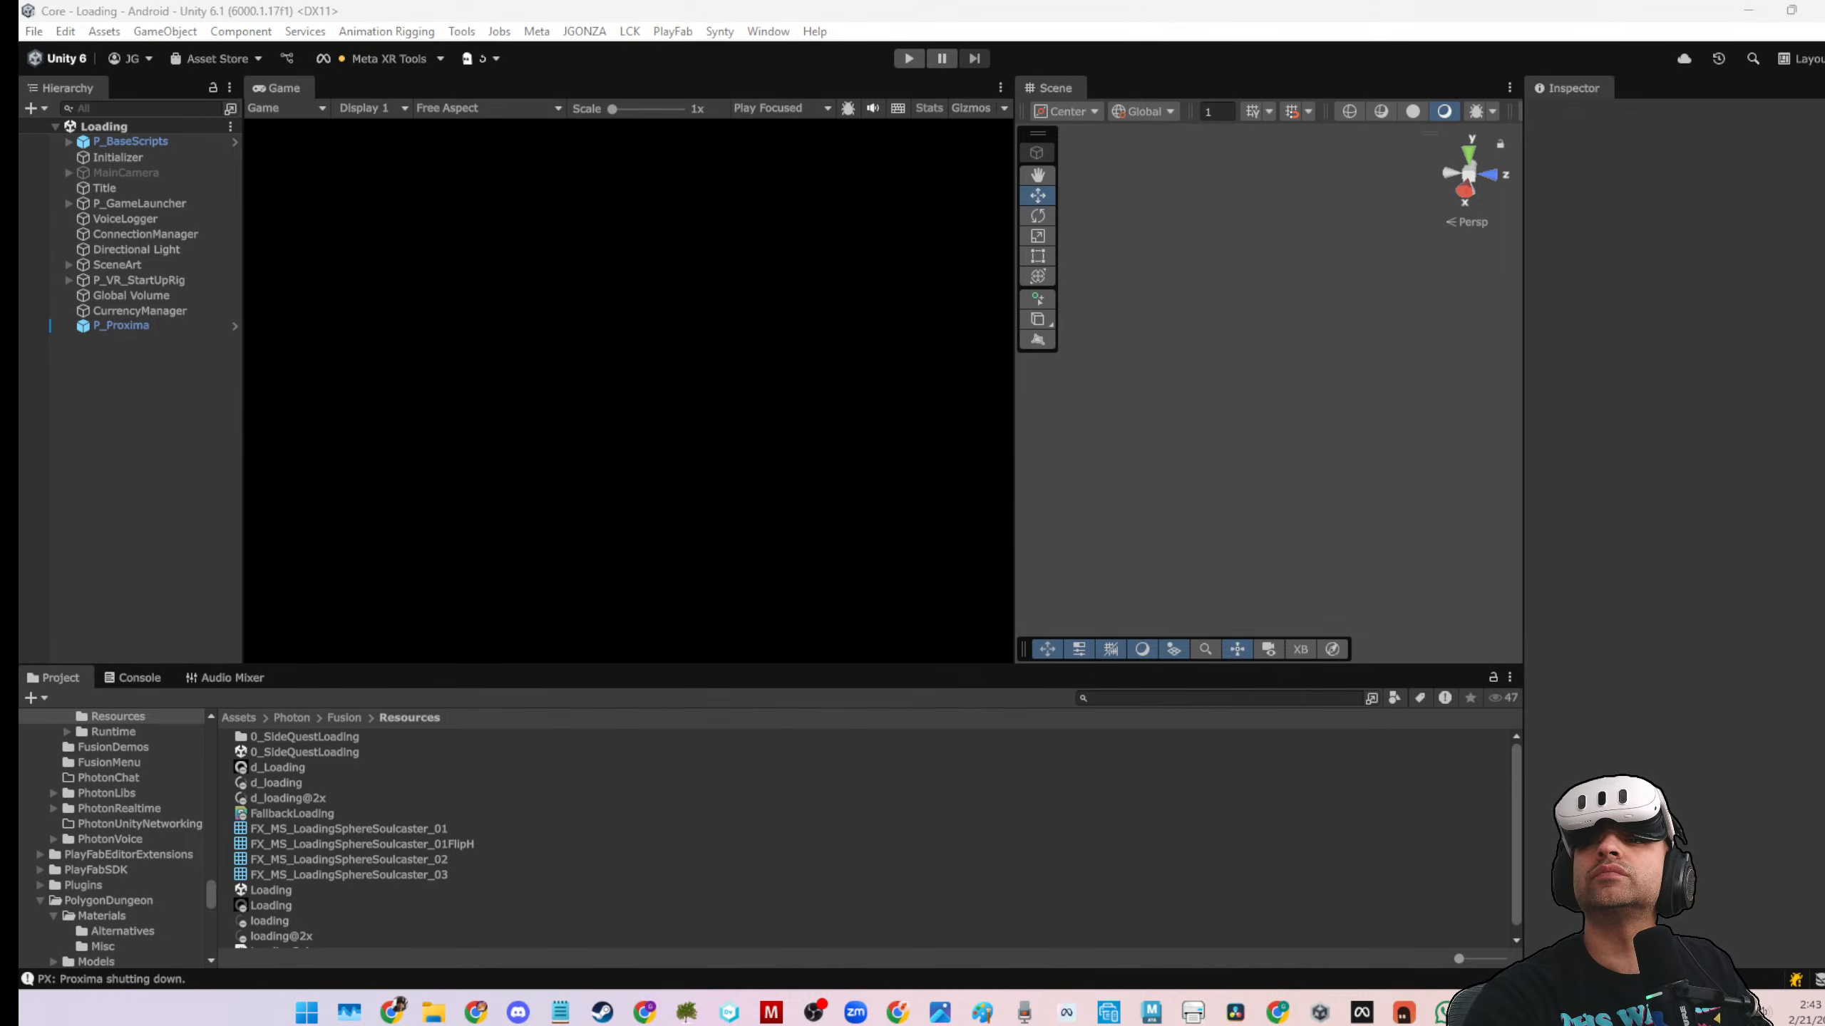
scroll(291, 895, "down", 1)
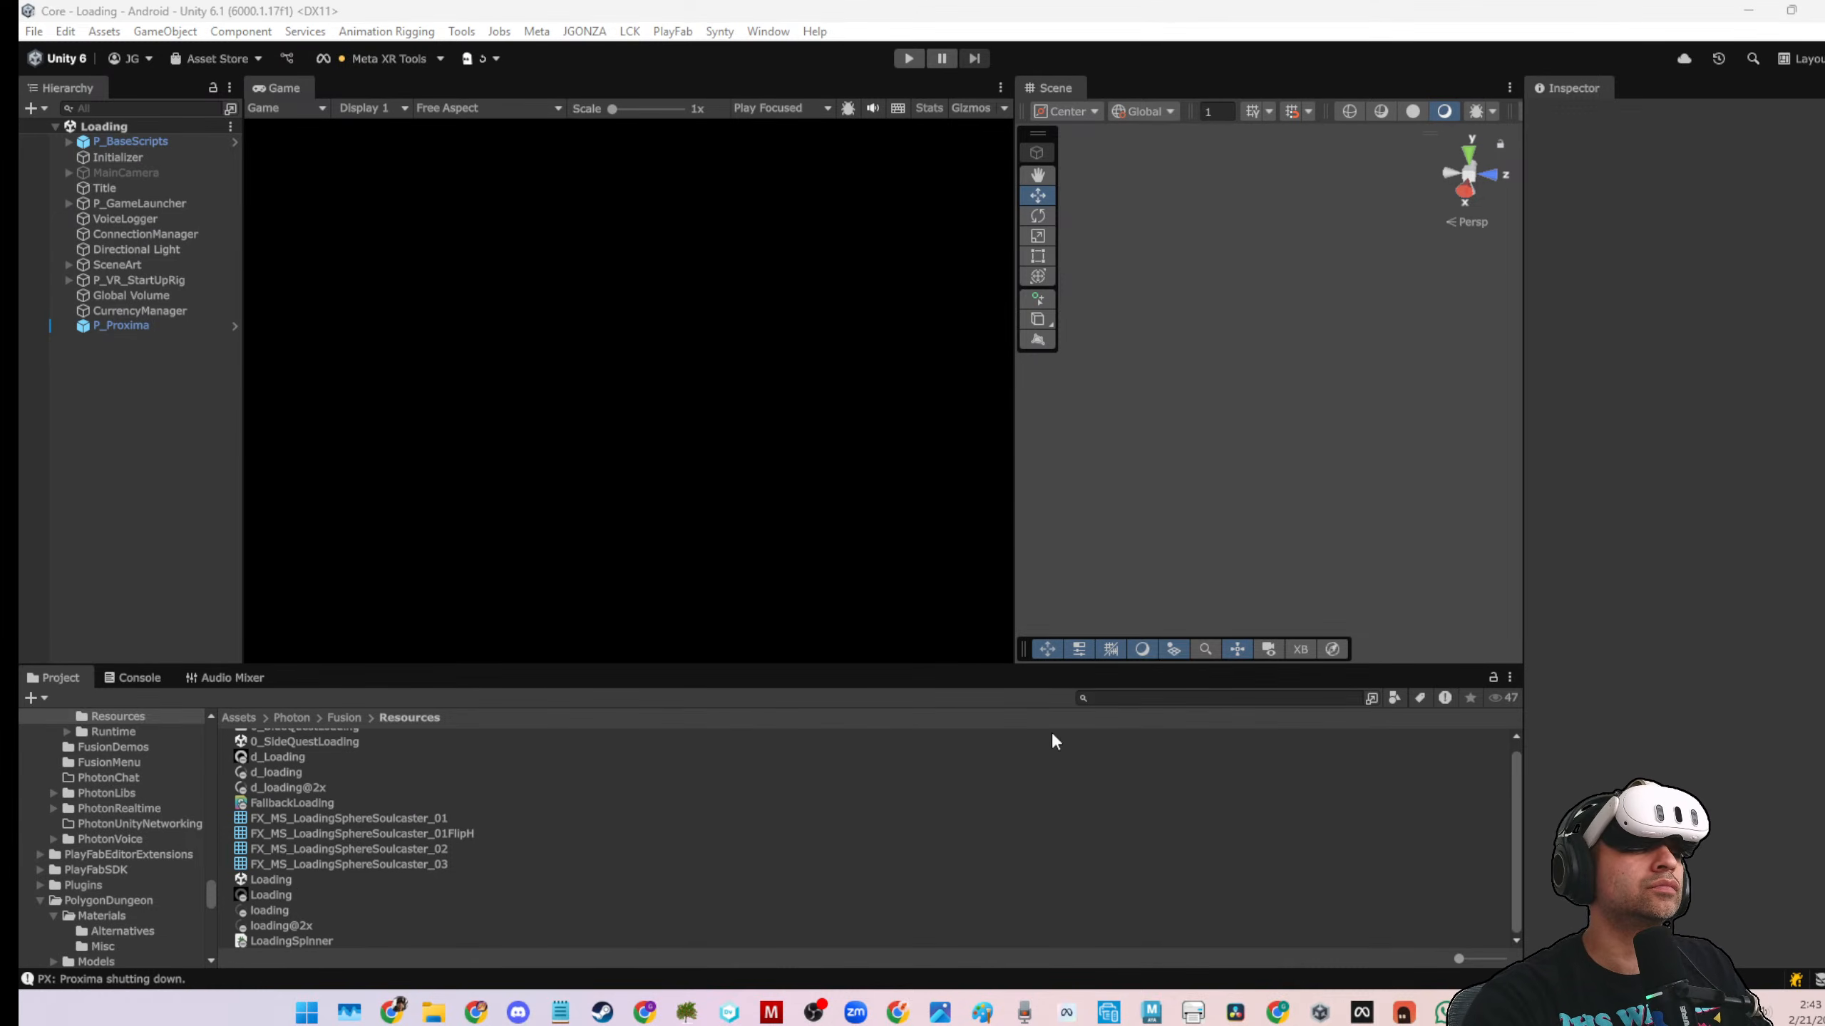
type("o")
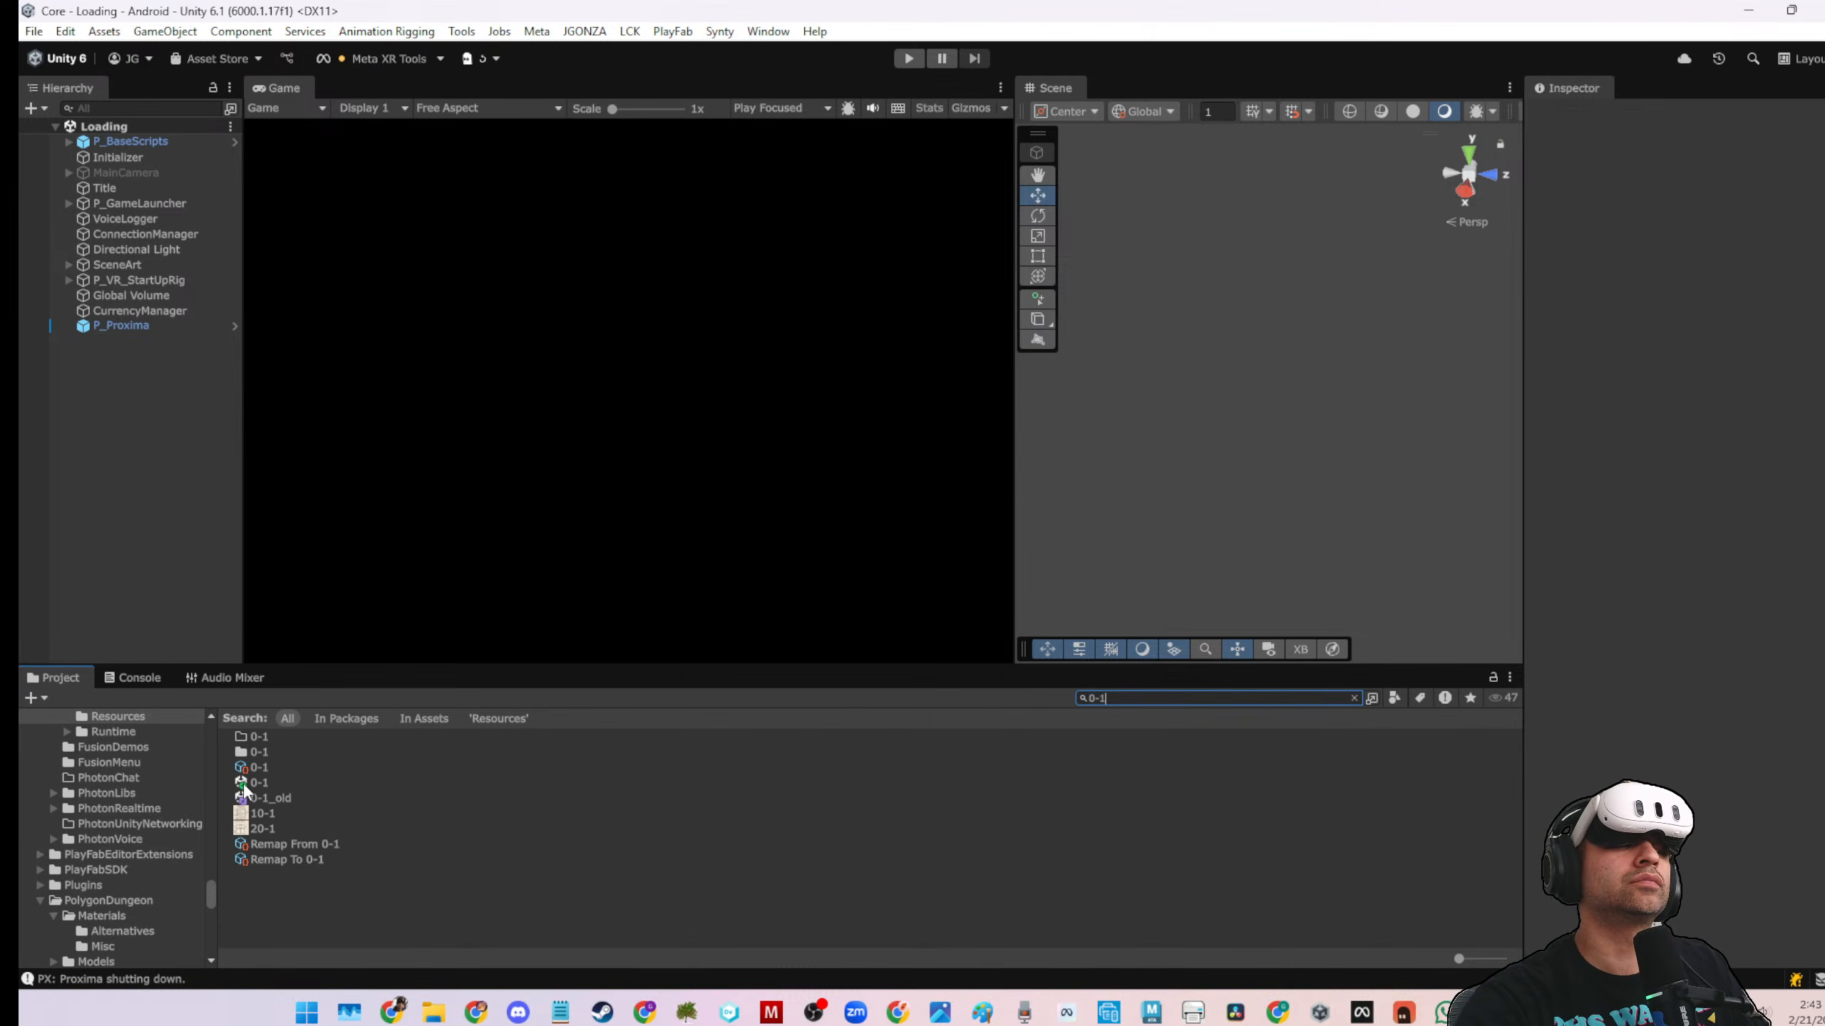
left_click_drag(250, 795, 1639, 563)
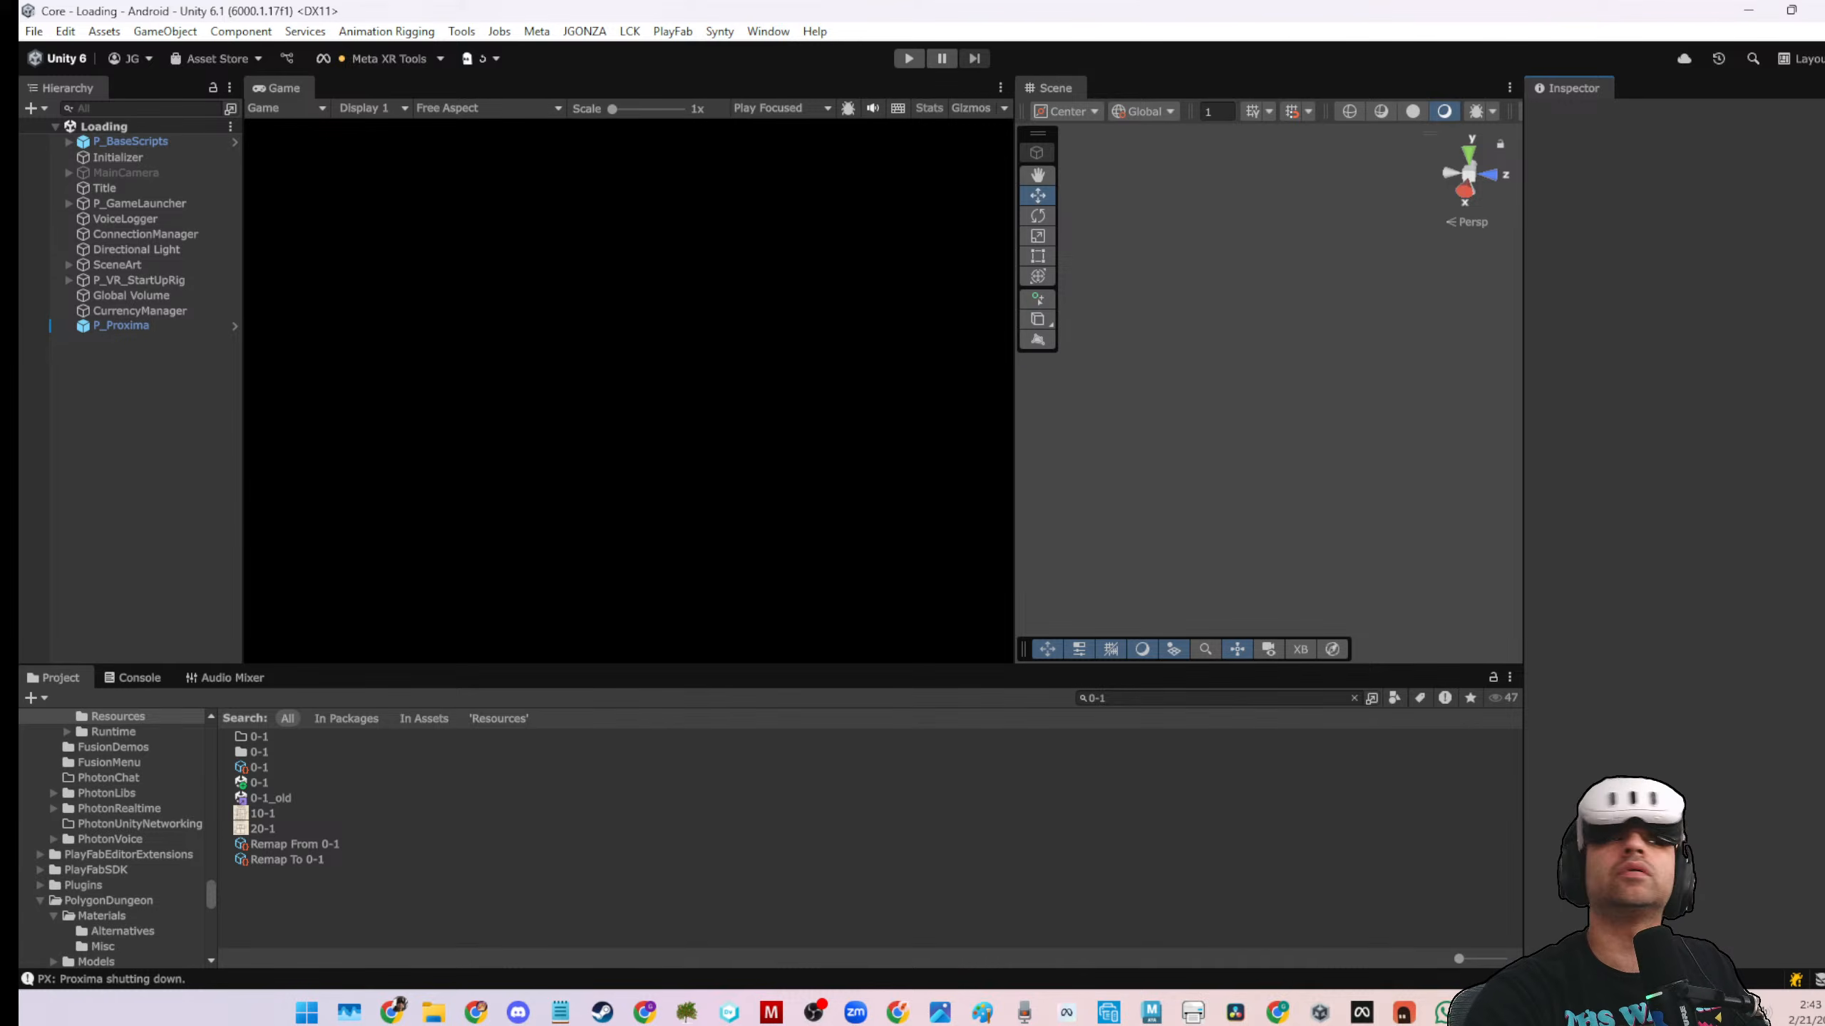
Playtest from the Loading scene into 0-1 and examine the PortalController NullReferenceException in the cleared Console
left_click(908, 59)
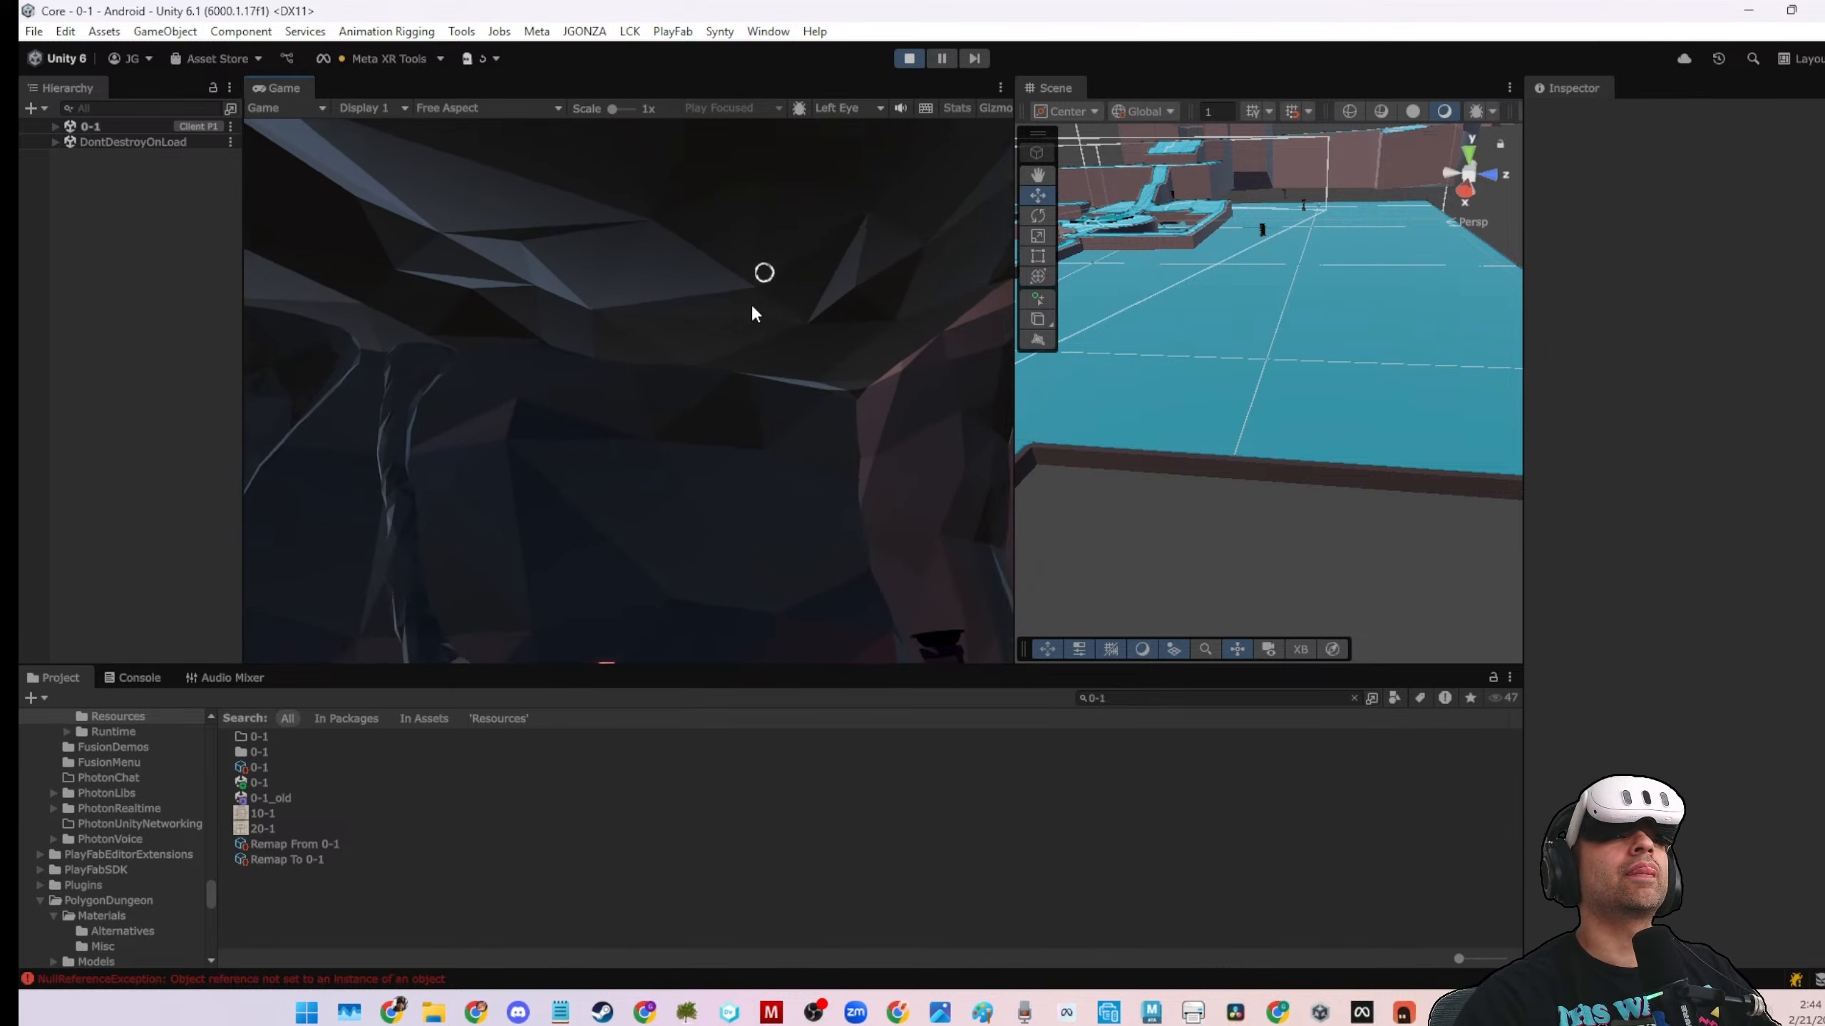
scroll(1175, 435, "down", 10)
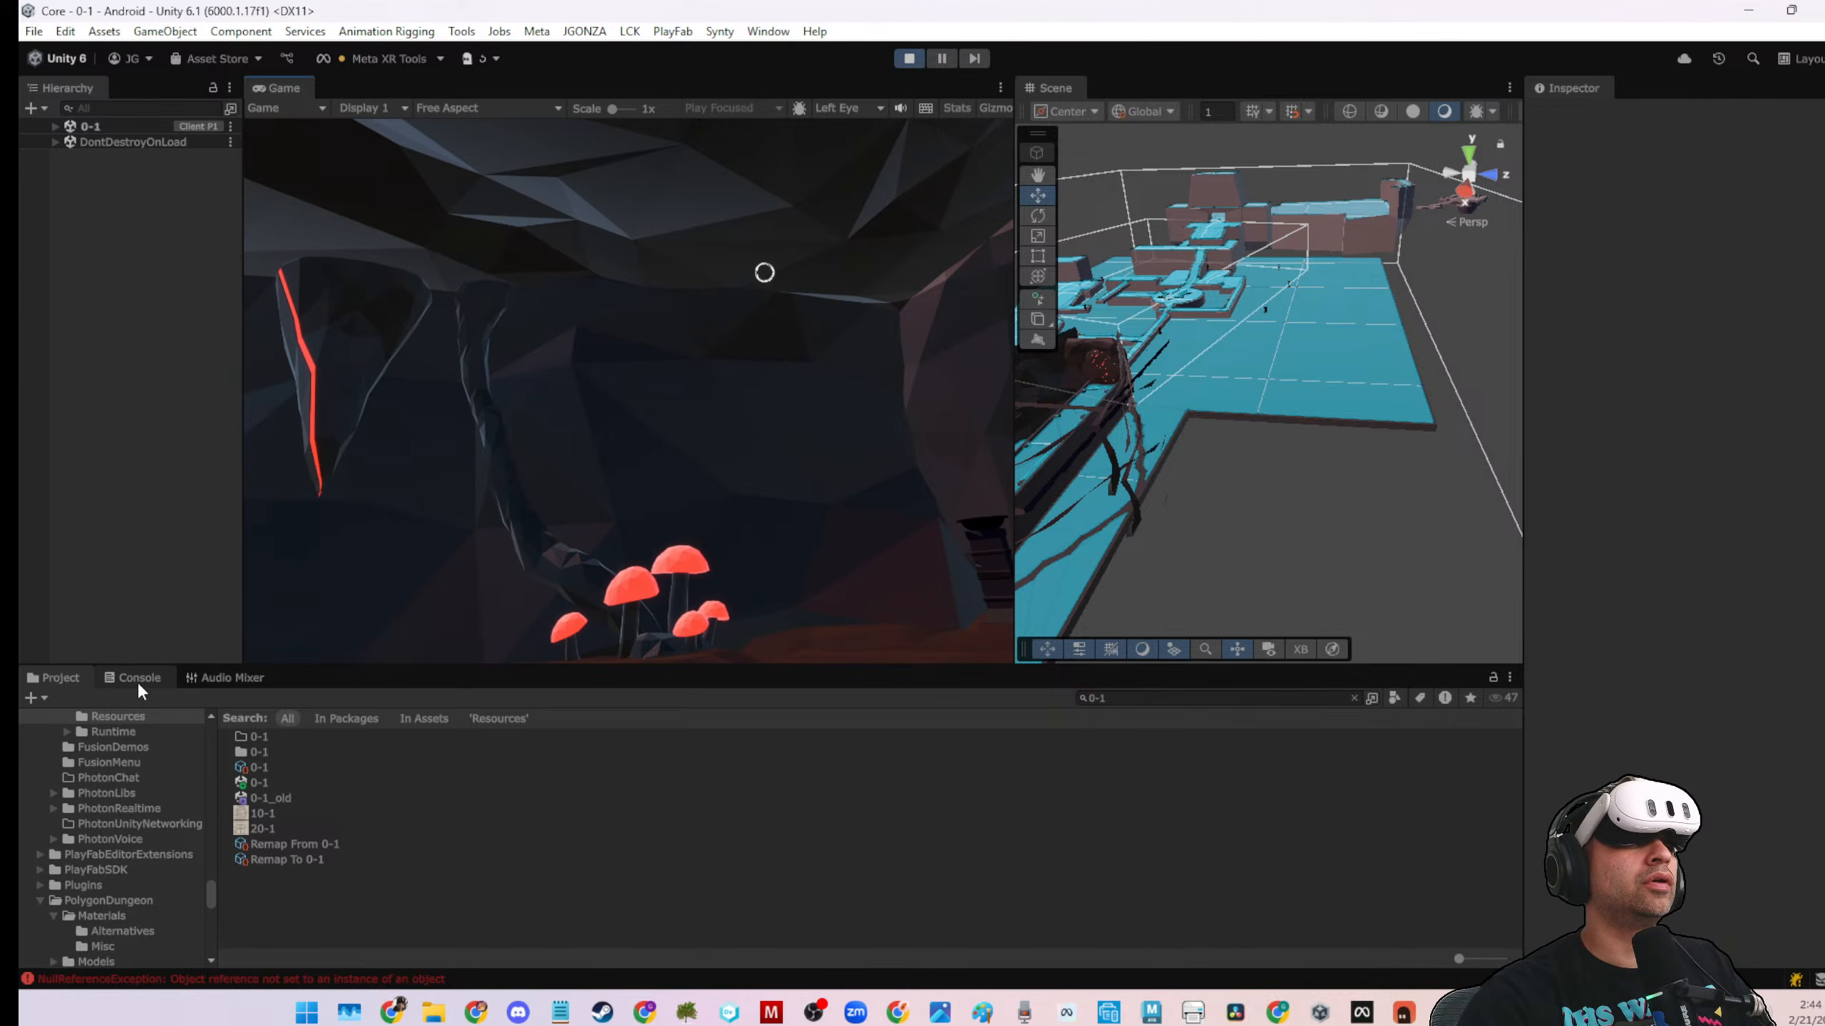
left_click(137, 689)
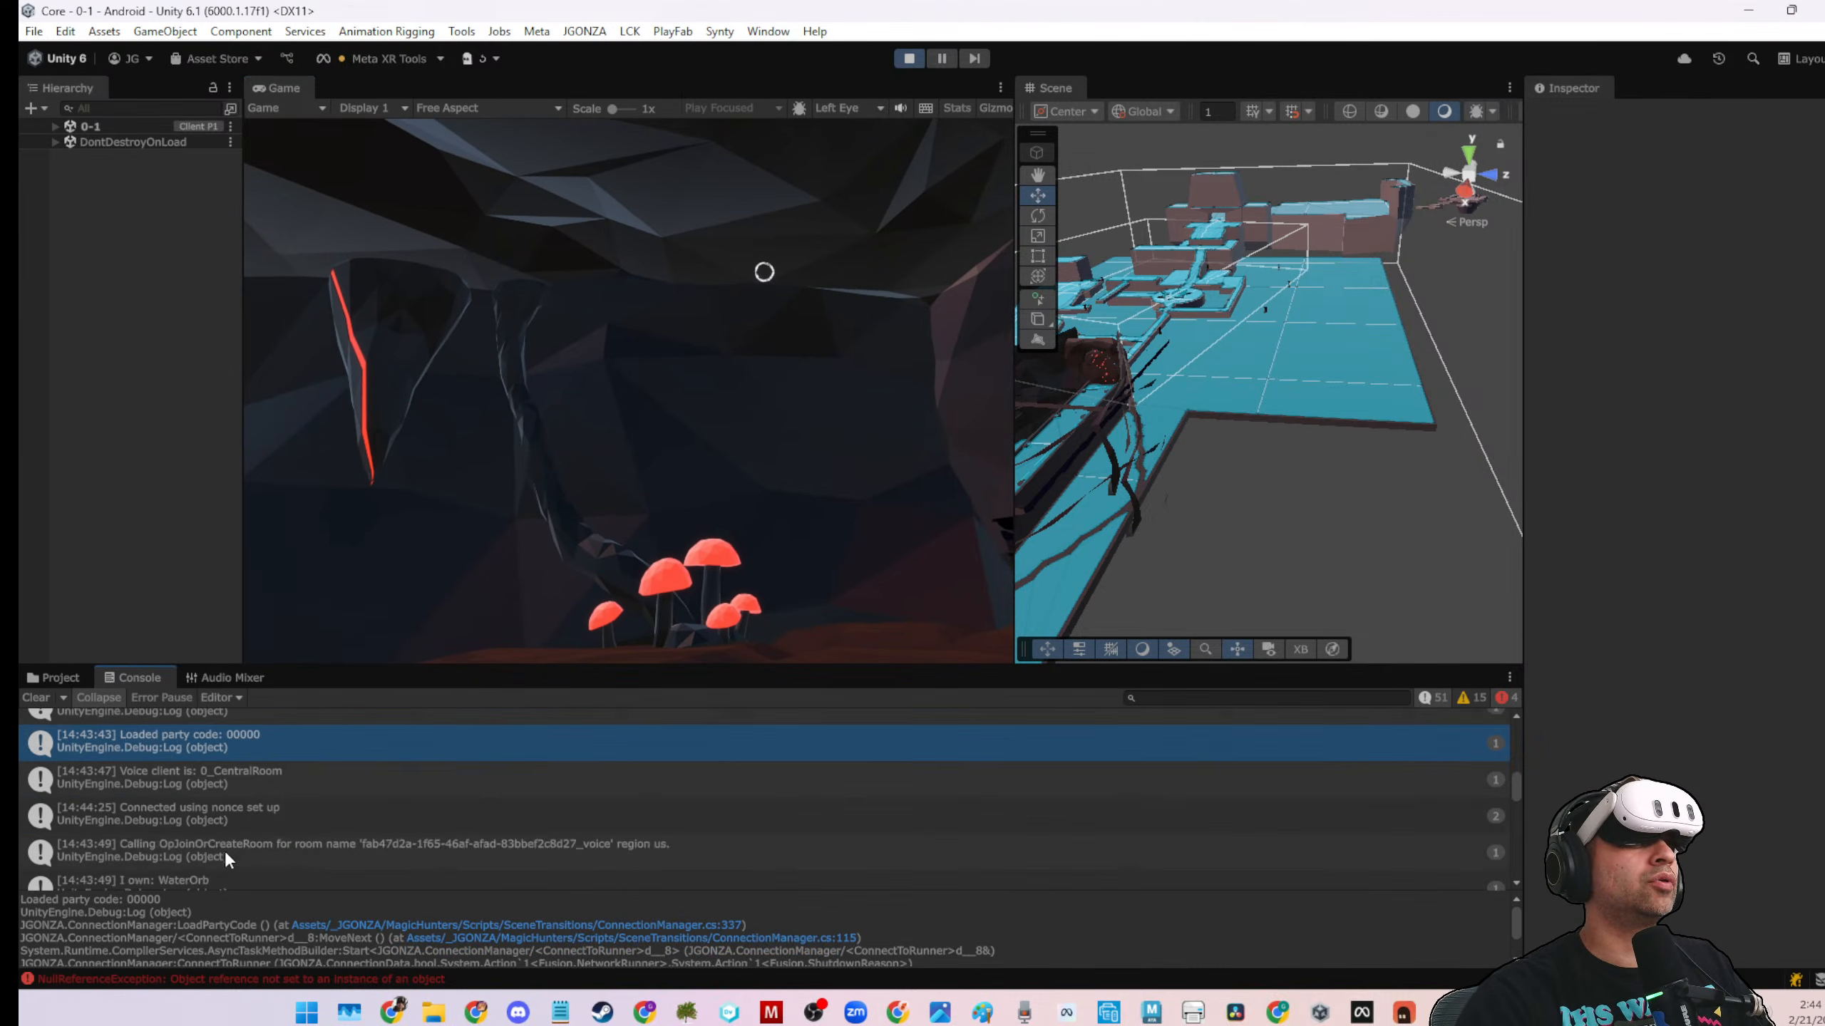
left_click(33, 697)
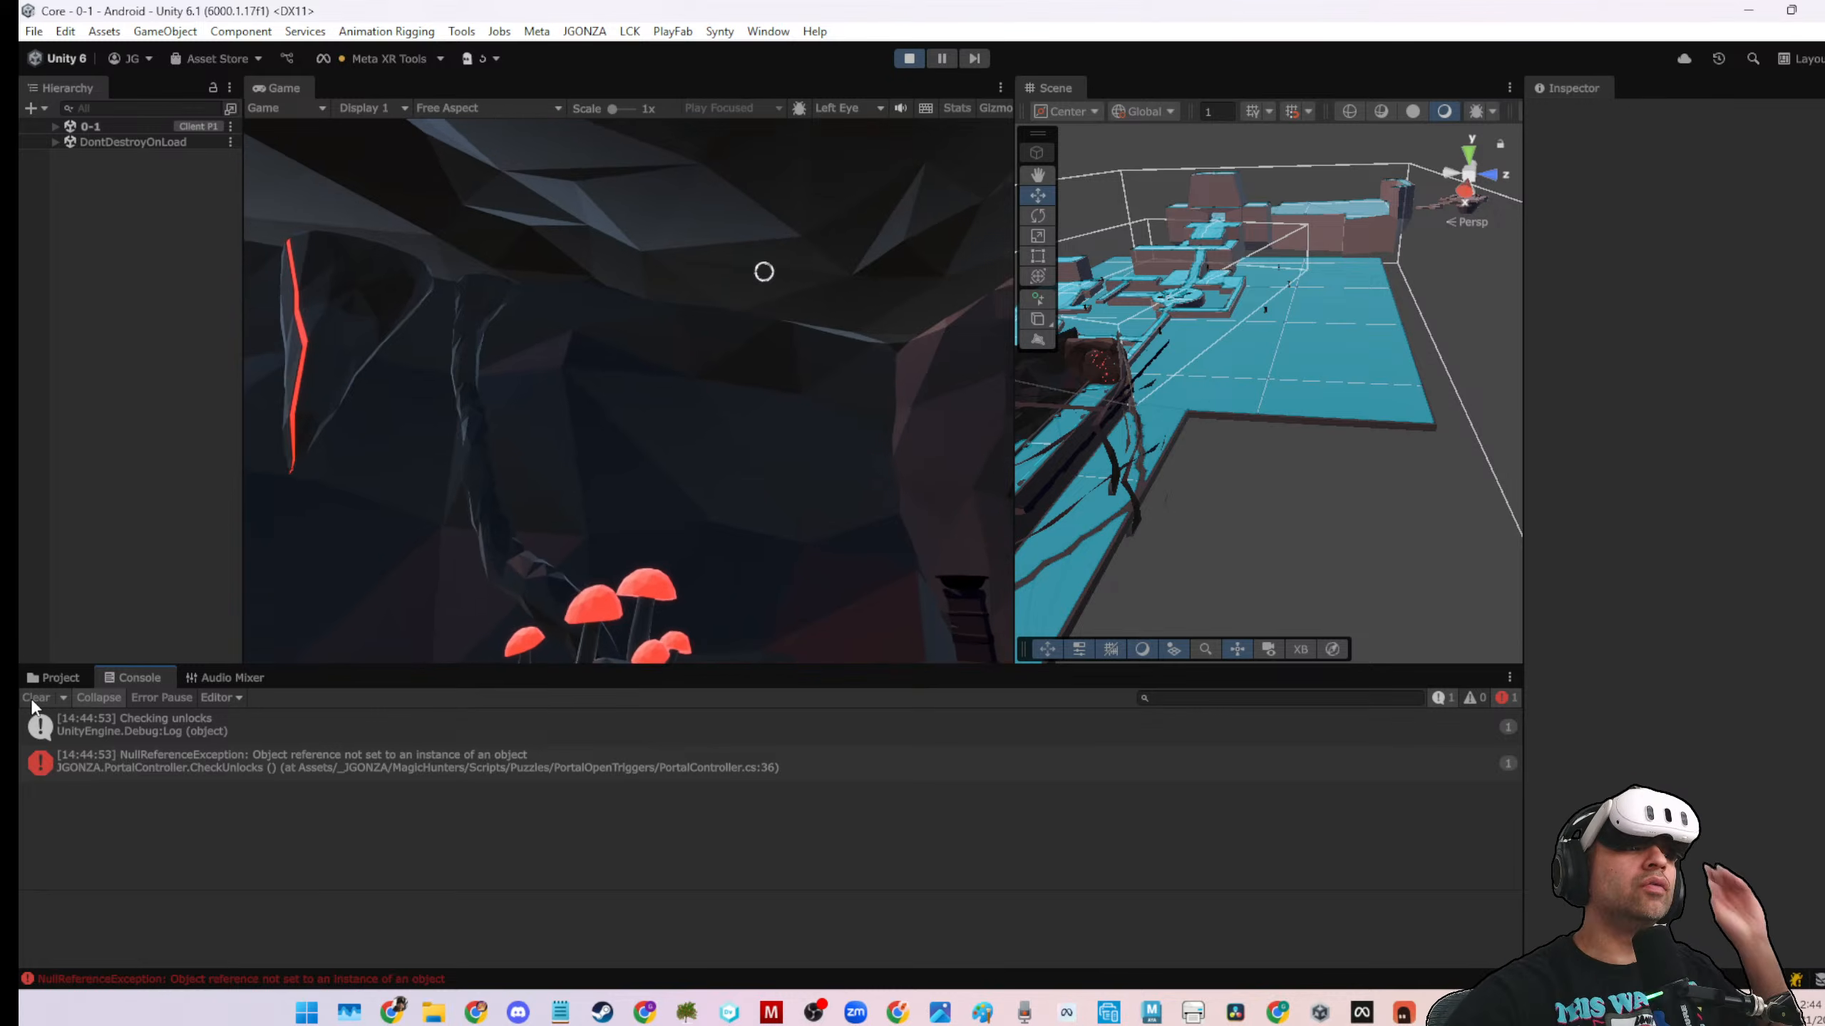
left_click(406, 775)
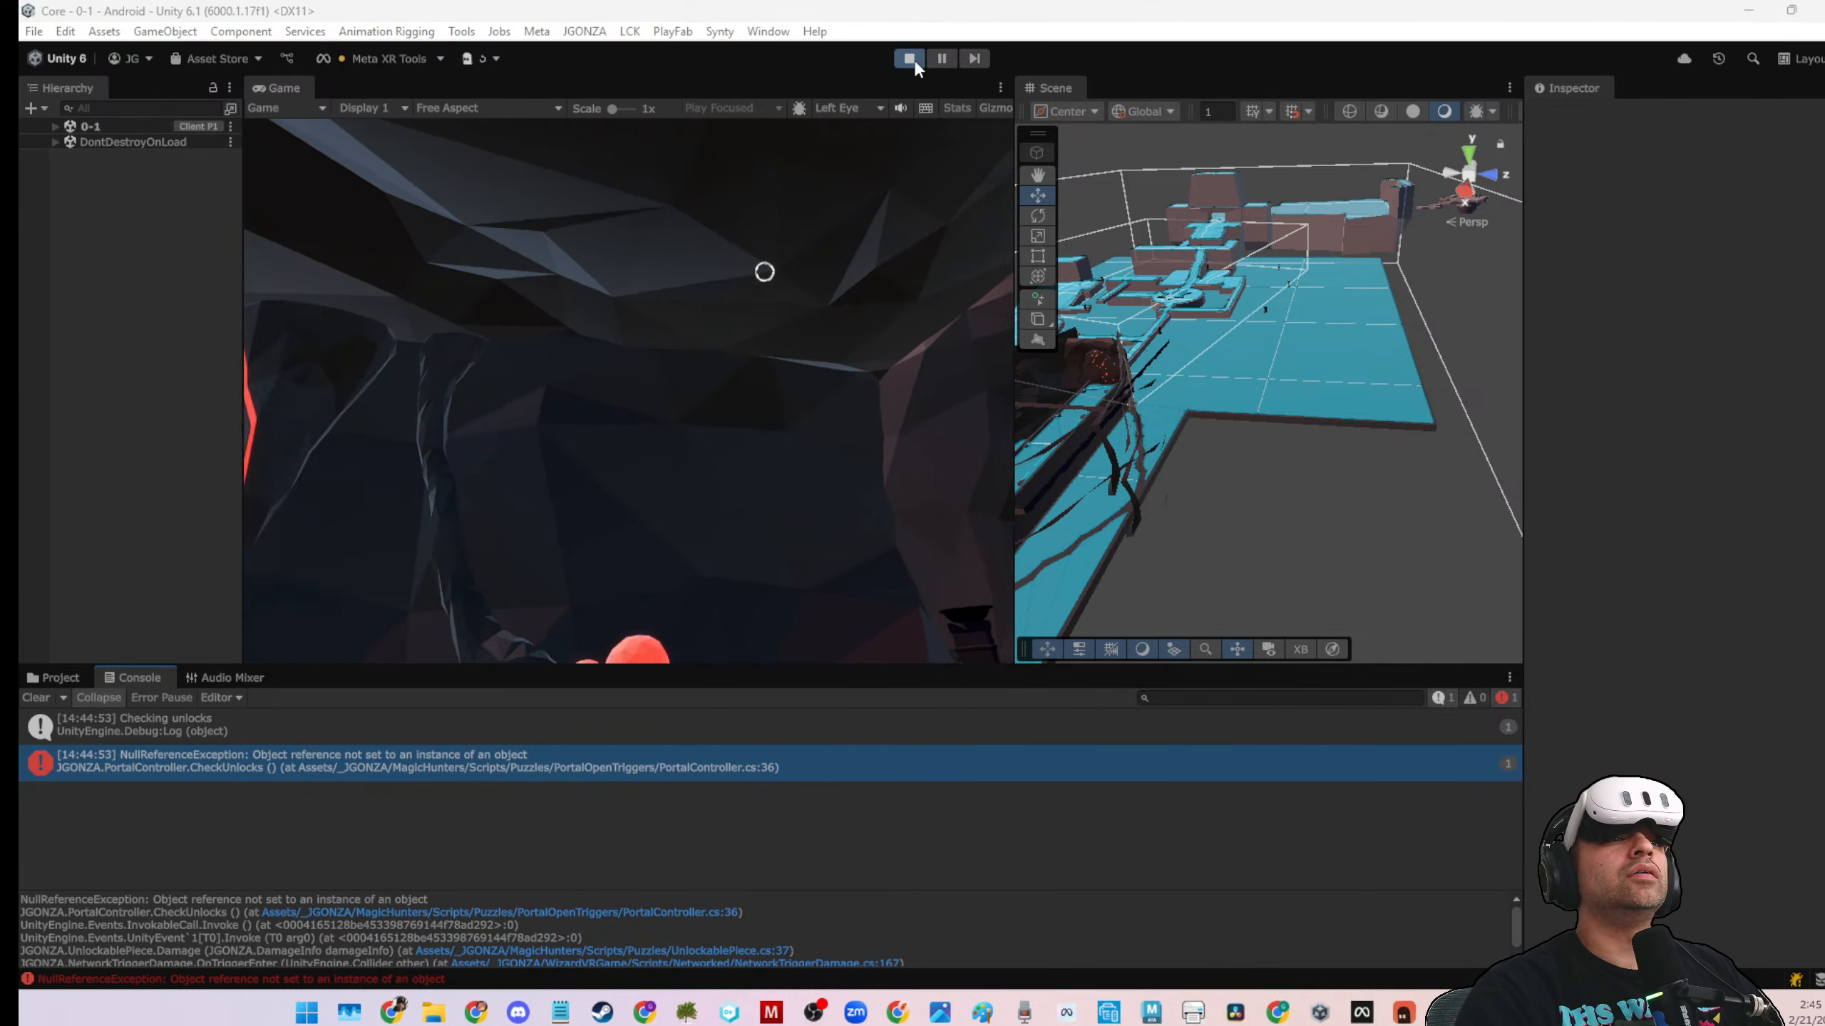
left_click(909, 58)
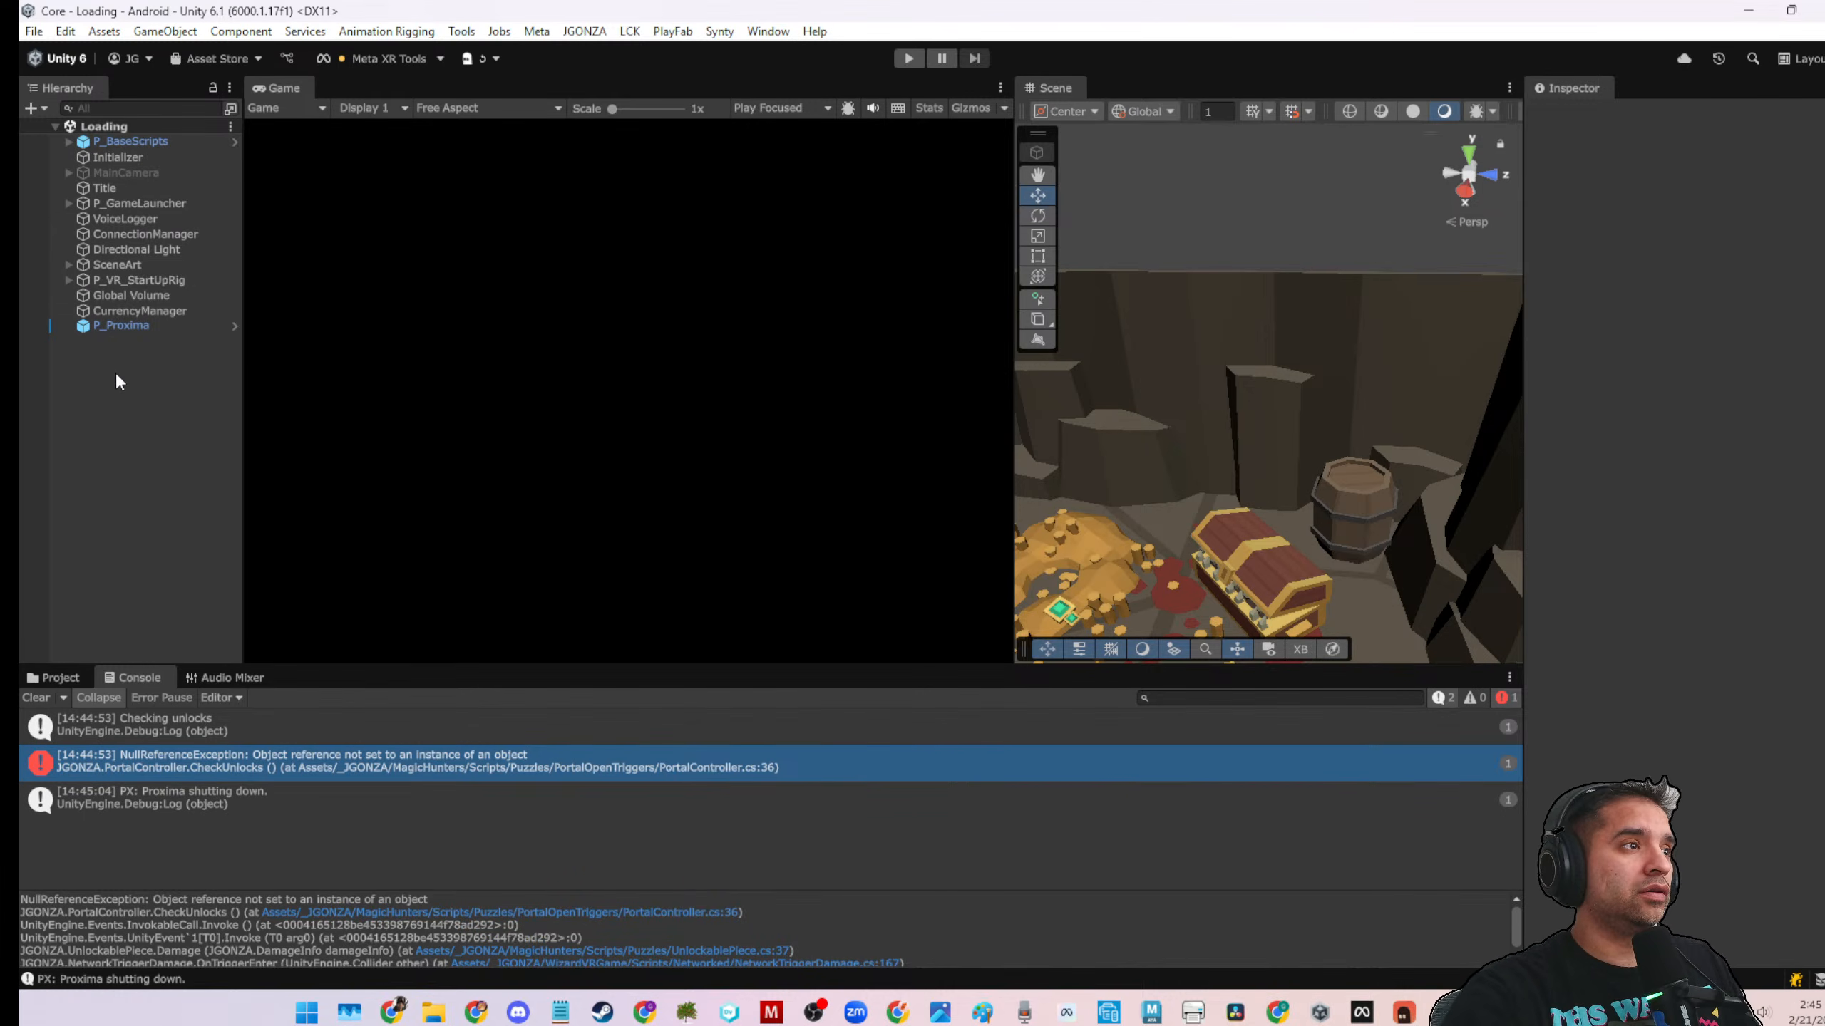
Open the 0-1 scene from the project assets and enlarge the Scene view
left_click(59, 678)
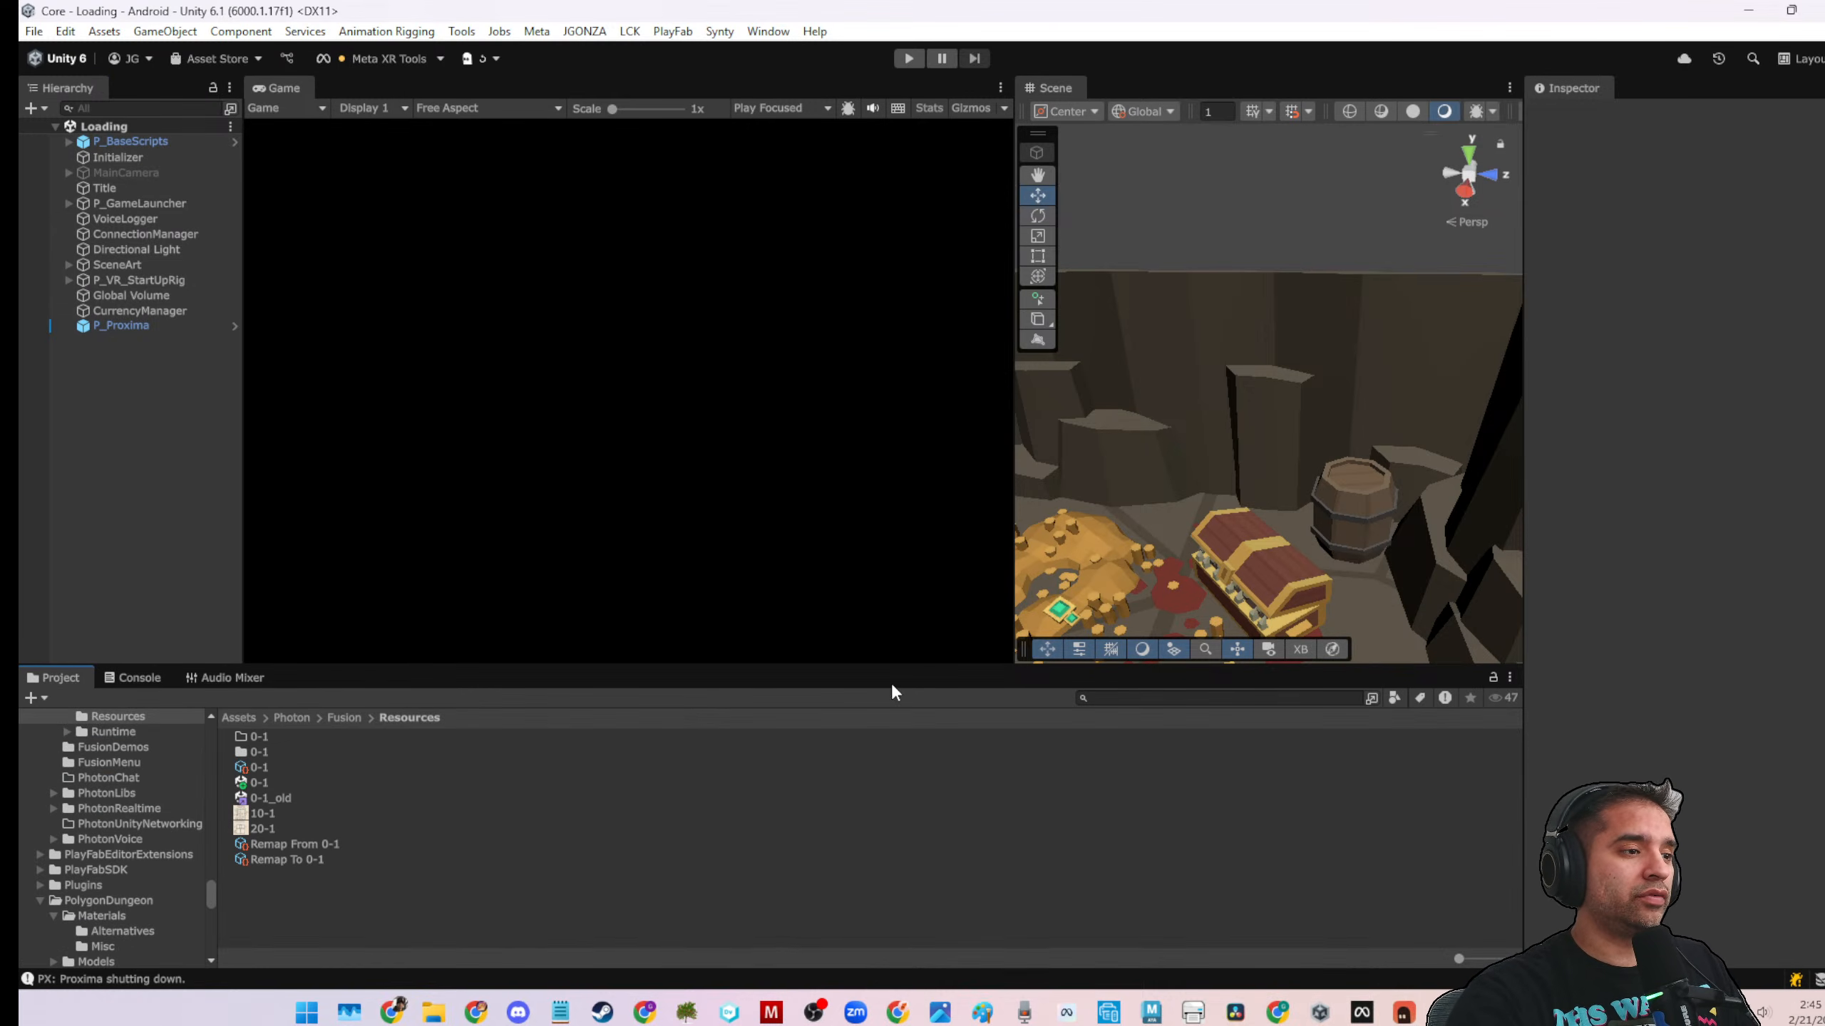
left_click(257, 783)
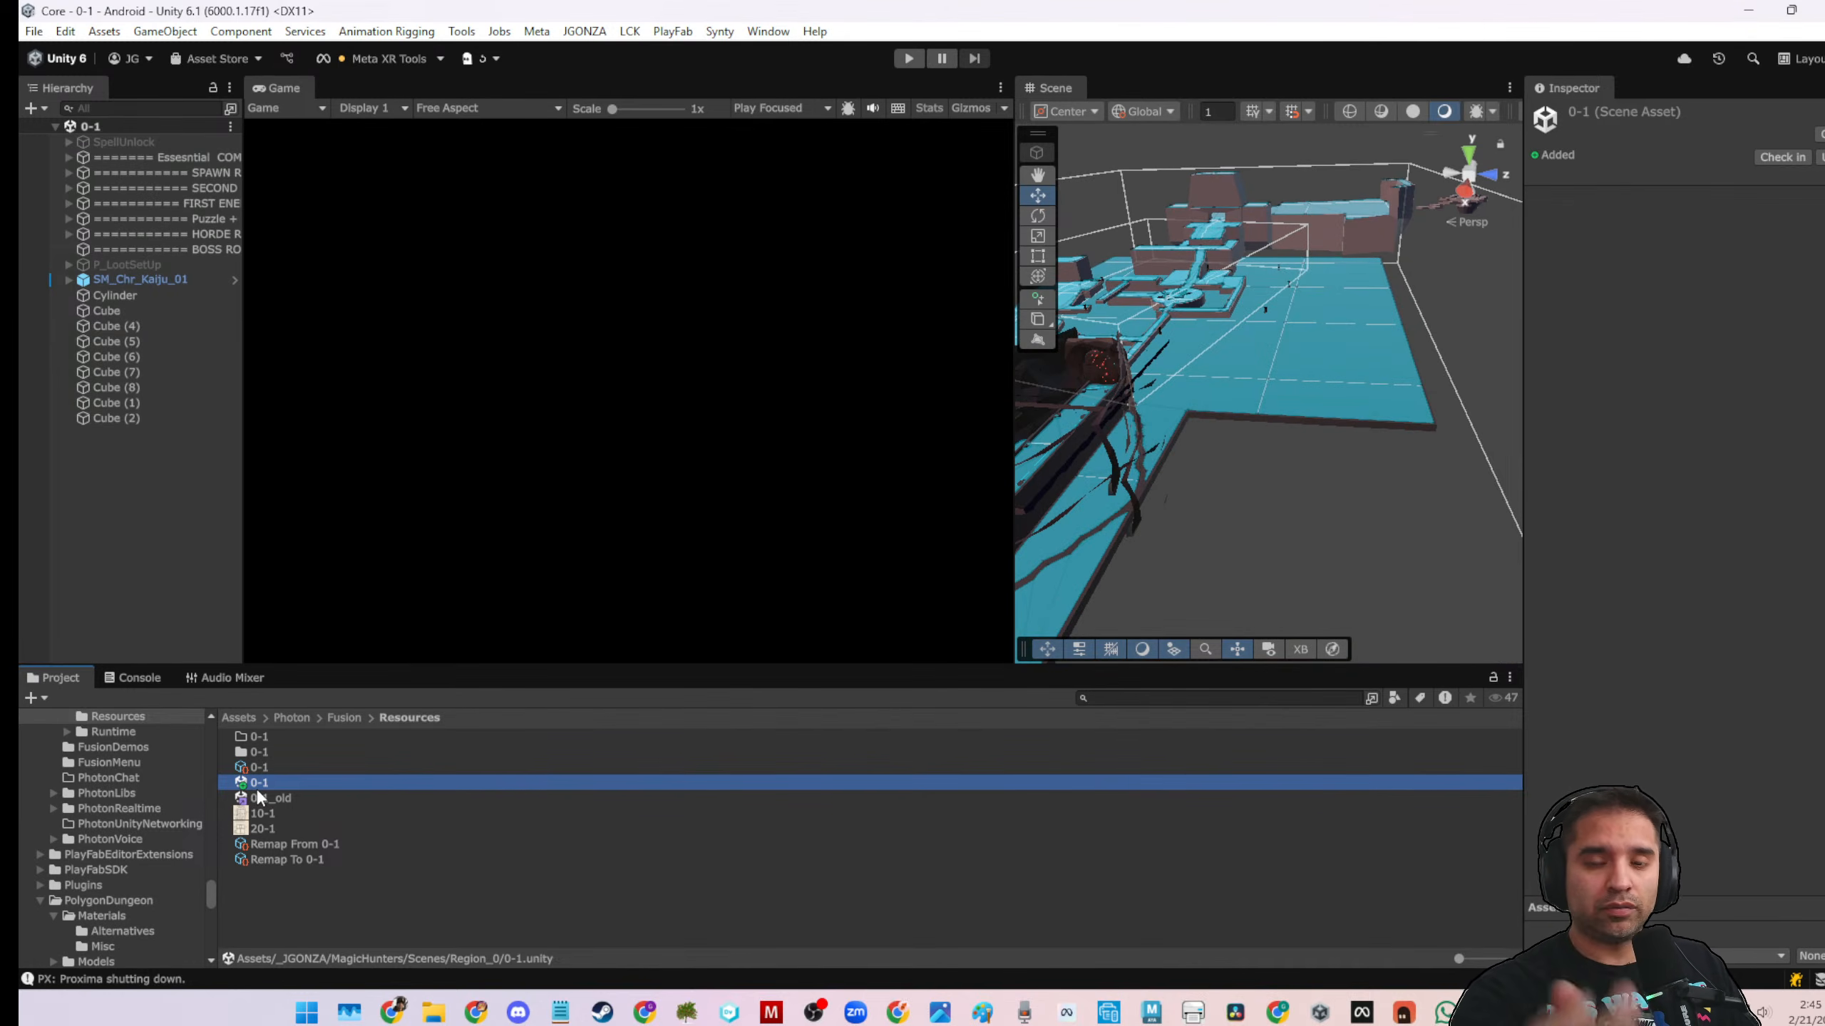
left_click_drag(1009, 358, 810, 373)
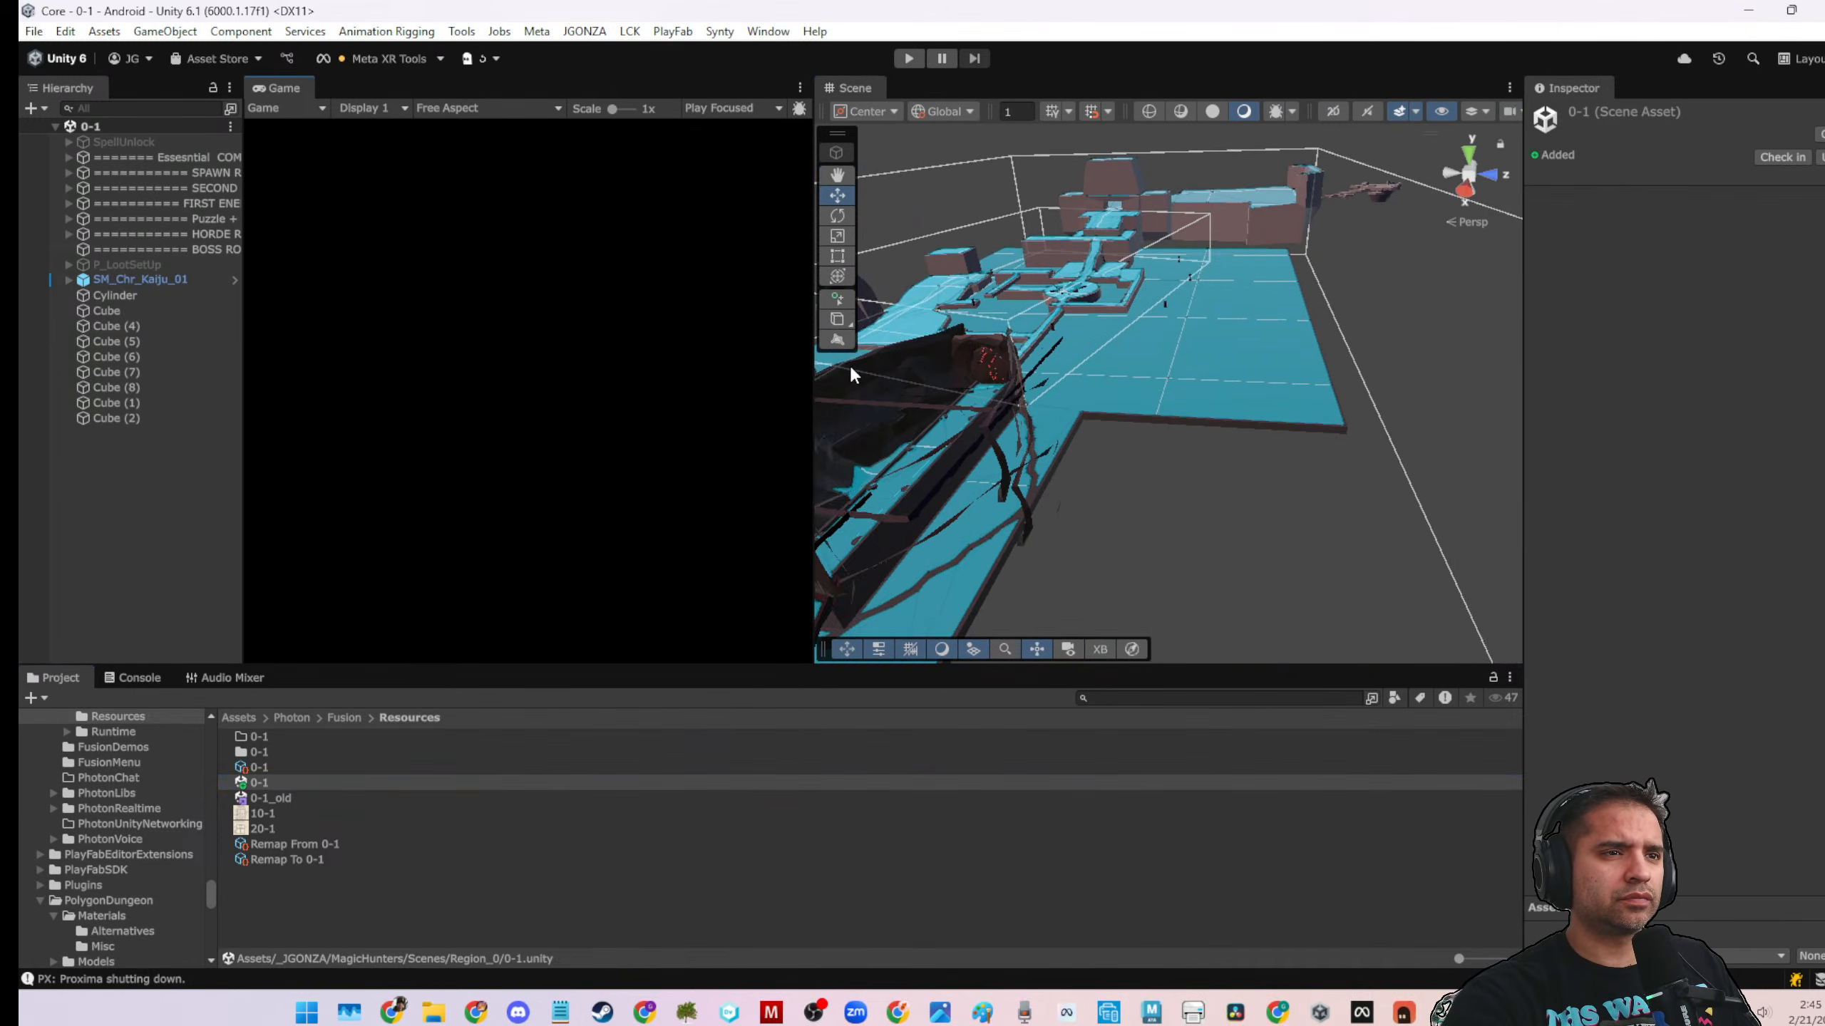
Select the torch P_Torch_UnlockablePiece2 beside the spawn room's glowing hidden door, and widen the Inspector and Hierarchy to inspect it
middle_click_drag(971, 374, 1173, 339)
scroll(1163, 430, "down", 3)
middle_click_drag(1128, 471, 1165, 264)
middle_click_drag(1079, 547, 1243, 419)
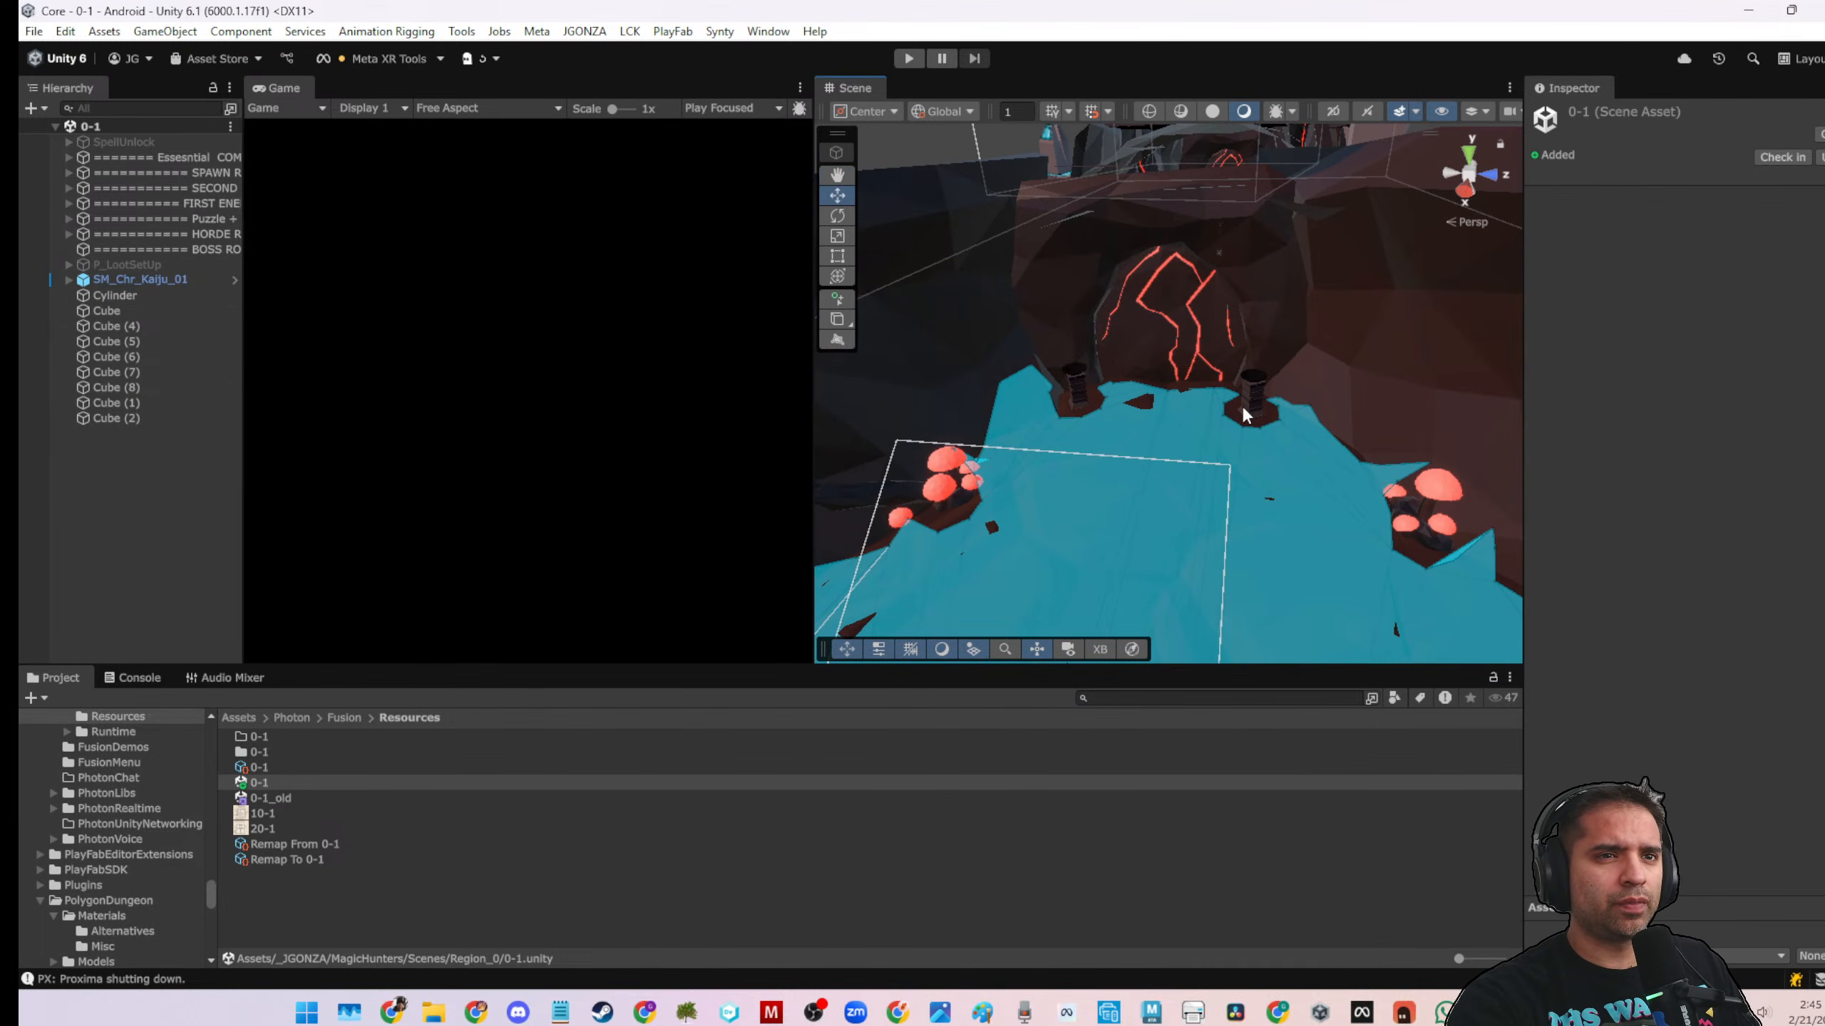
left_click(1241, 406)
left_click_drag(1521, 253, 1300, 259)
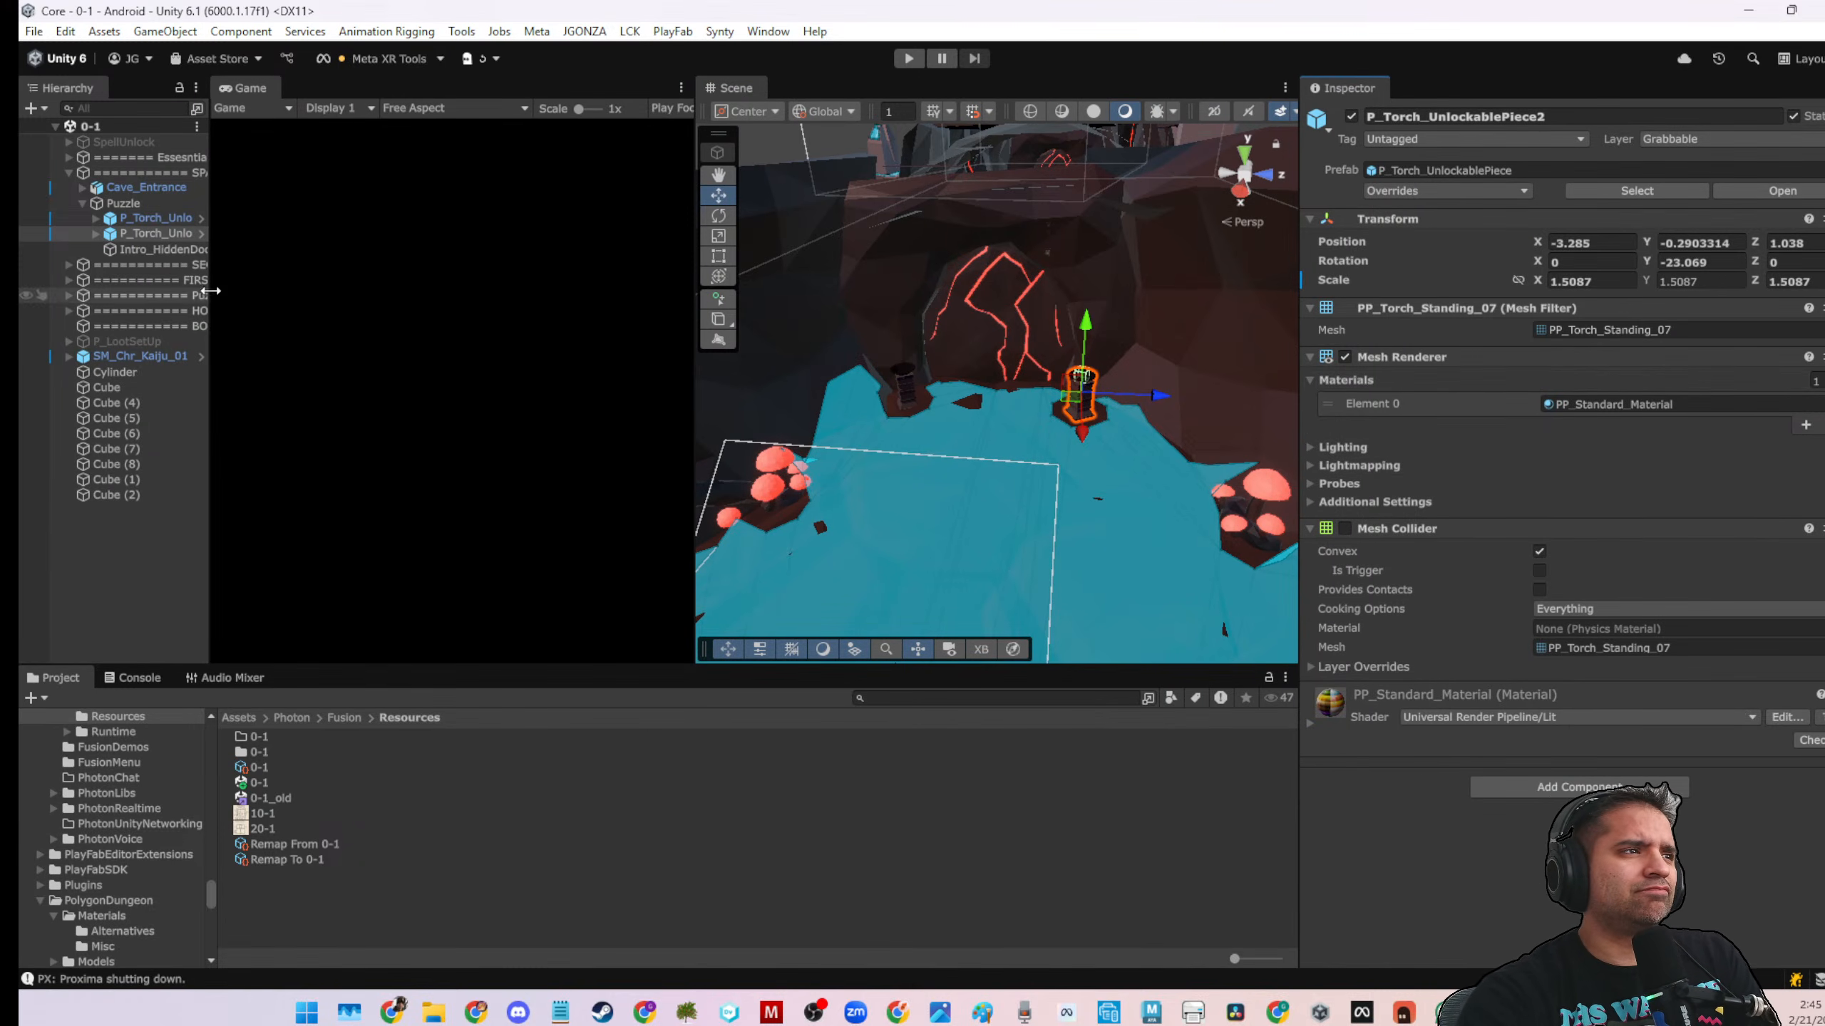
left_click_drag(211, 286, 394, 286)
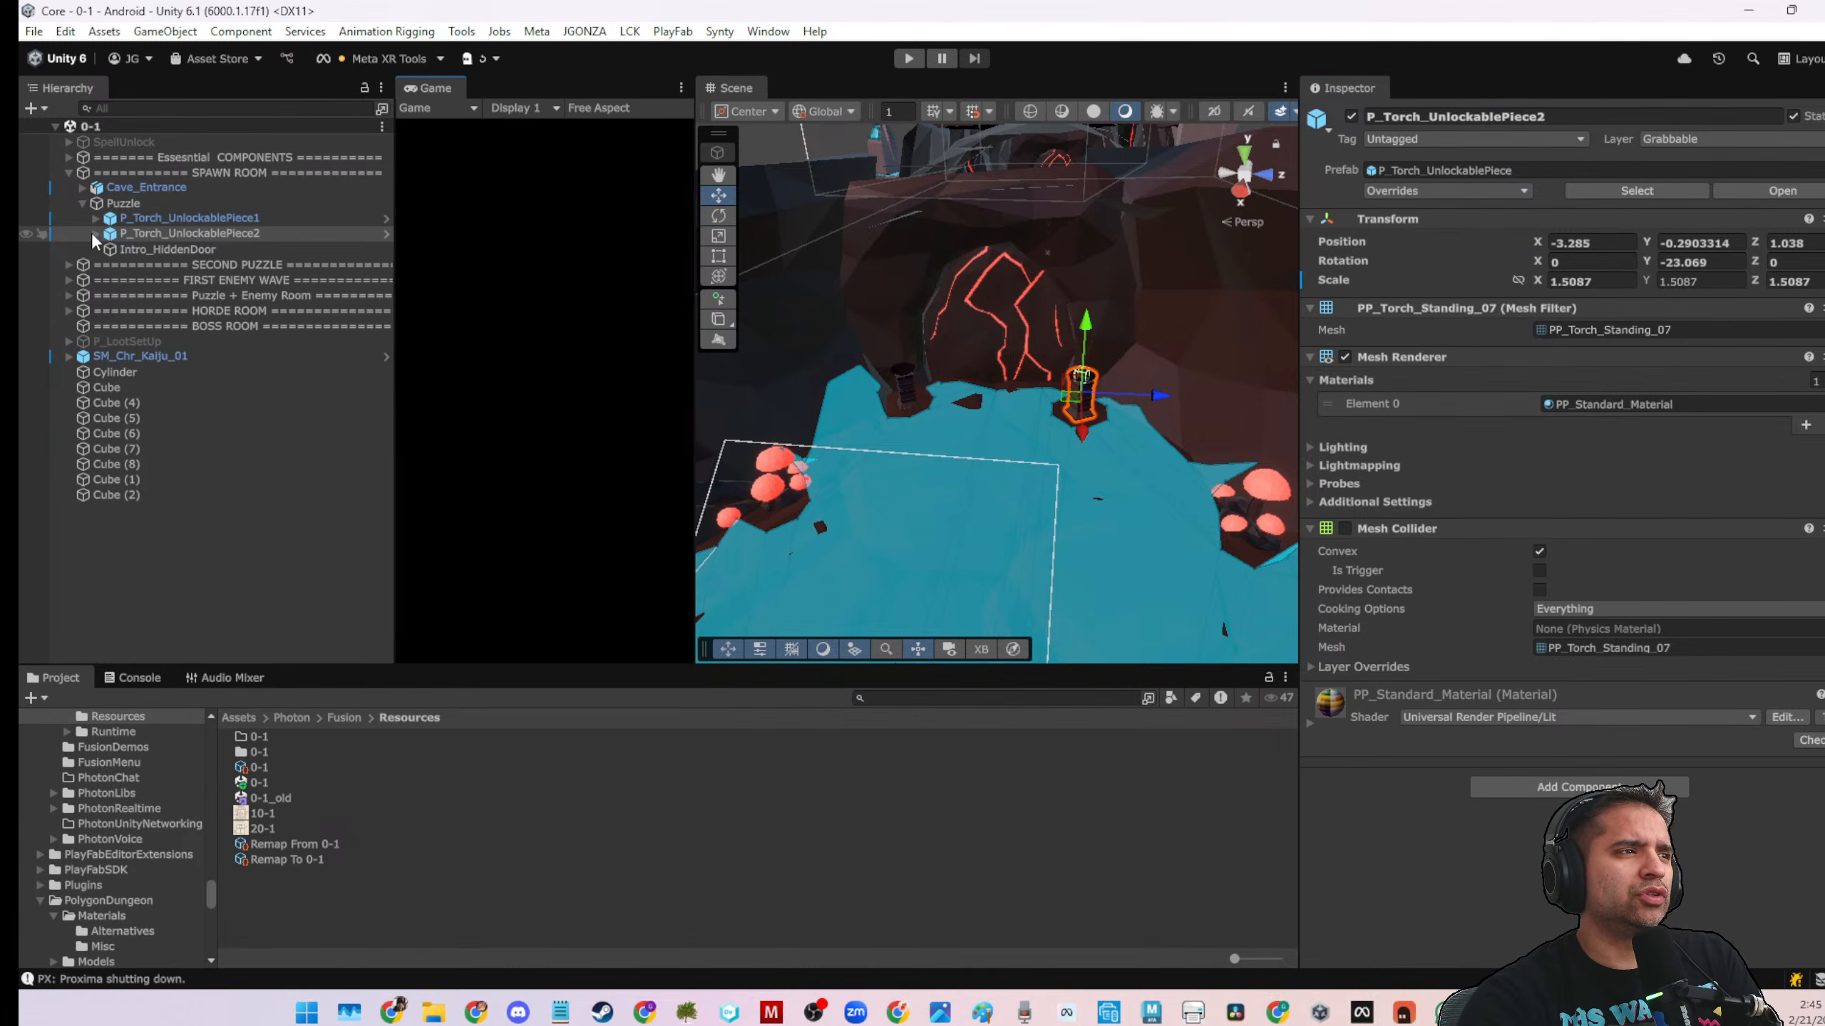
Inspect the second torch's InteractionDetection (4) object and locate the PortalController object referenced by its On Unlock event
left_click(95, 234)
left_click(132, 249)
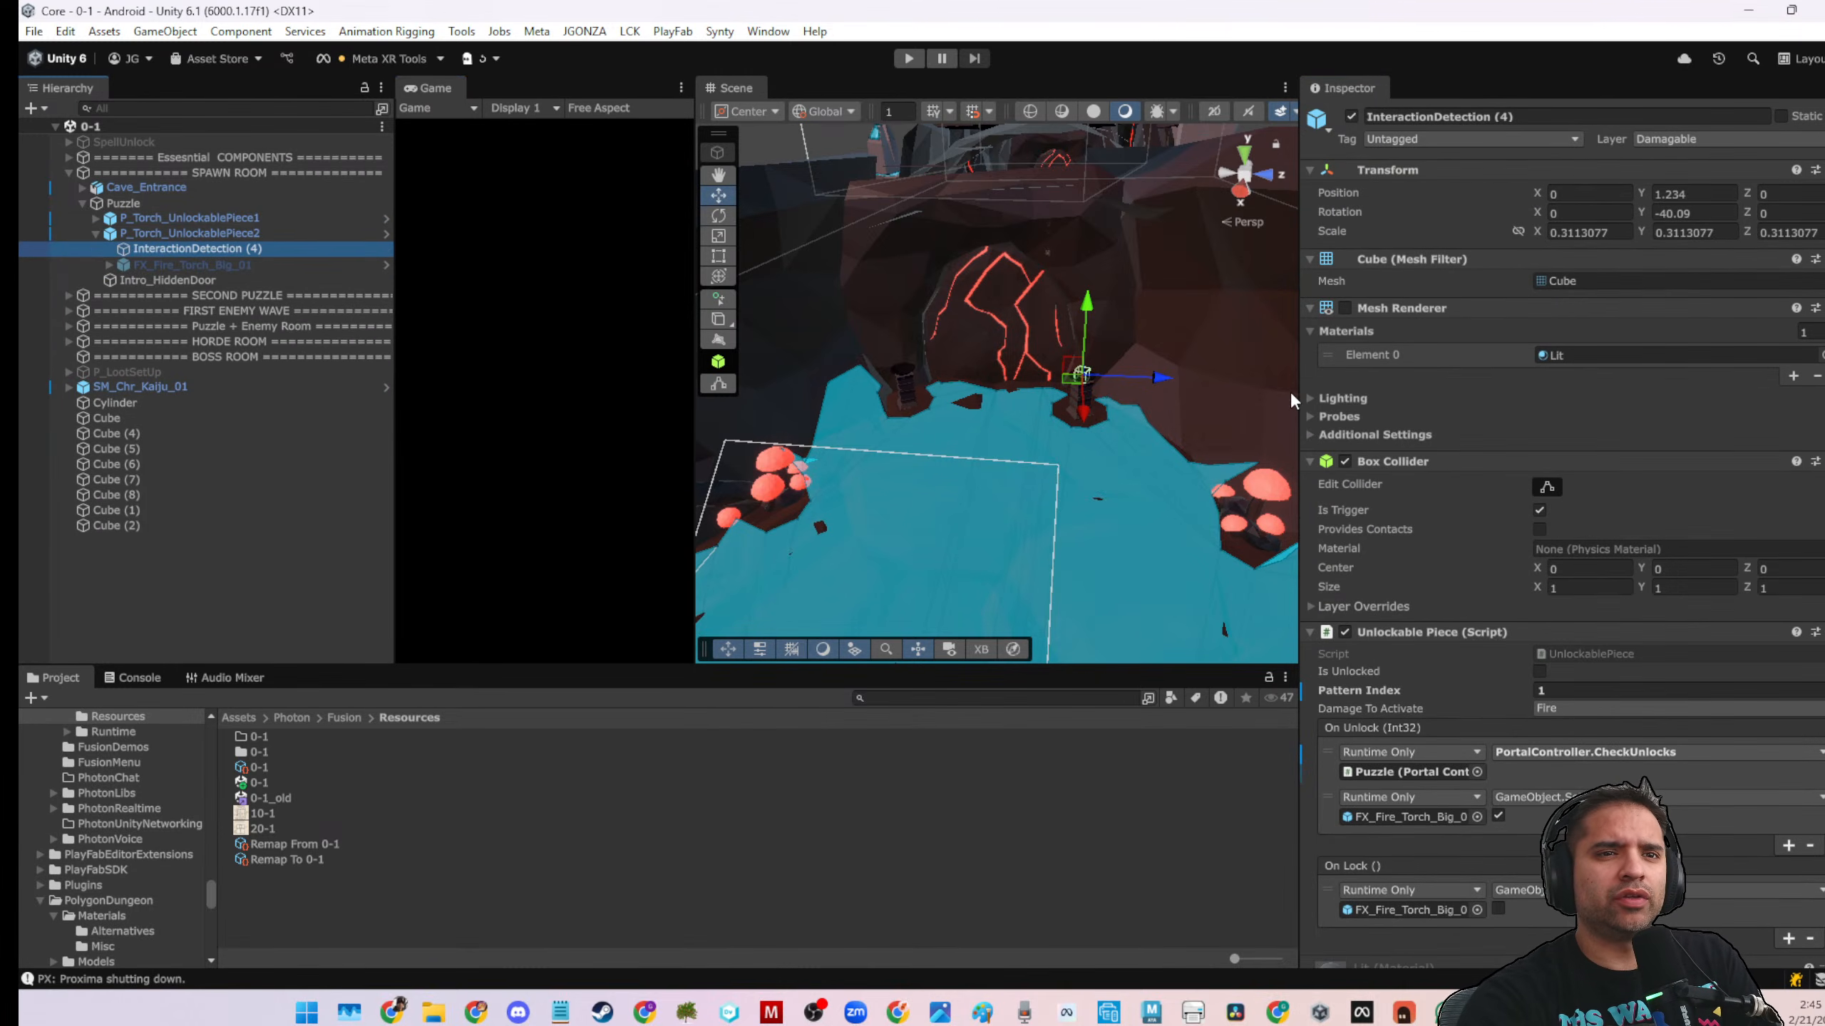
left_click_drag(1298, 382, 1131, 382)
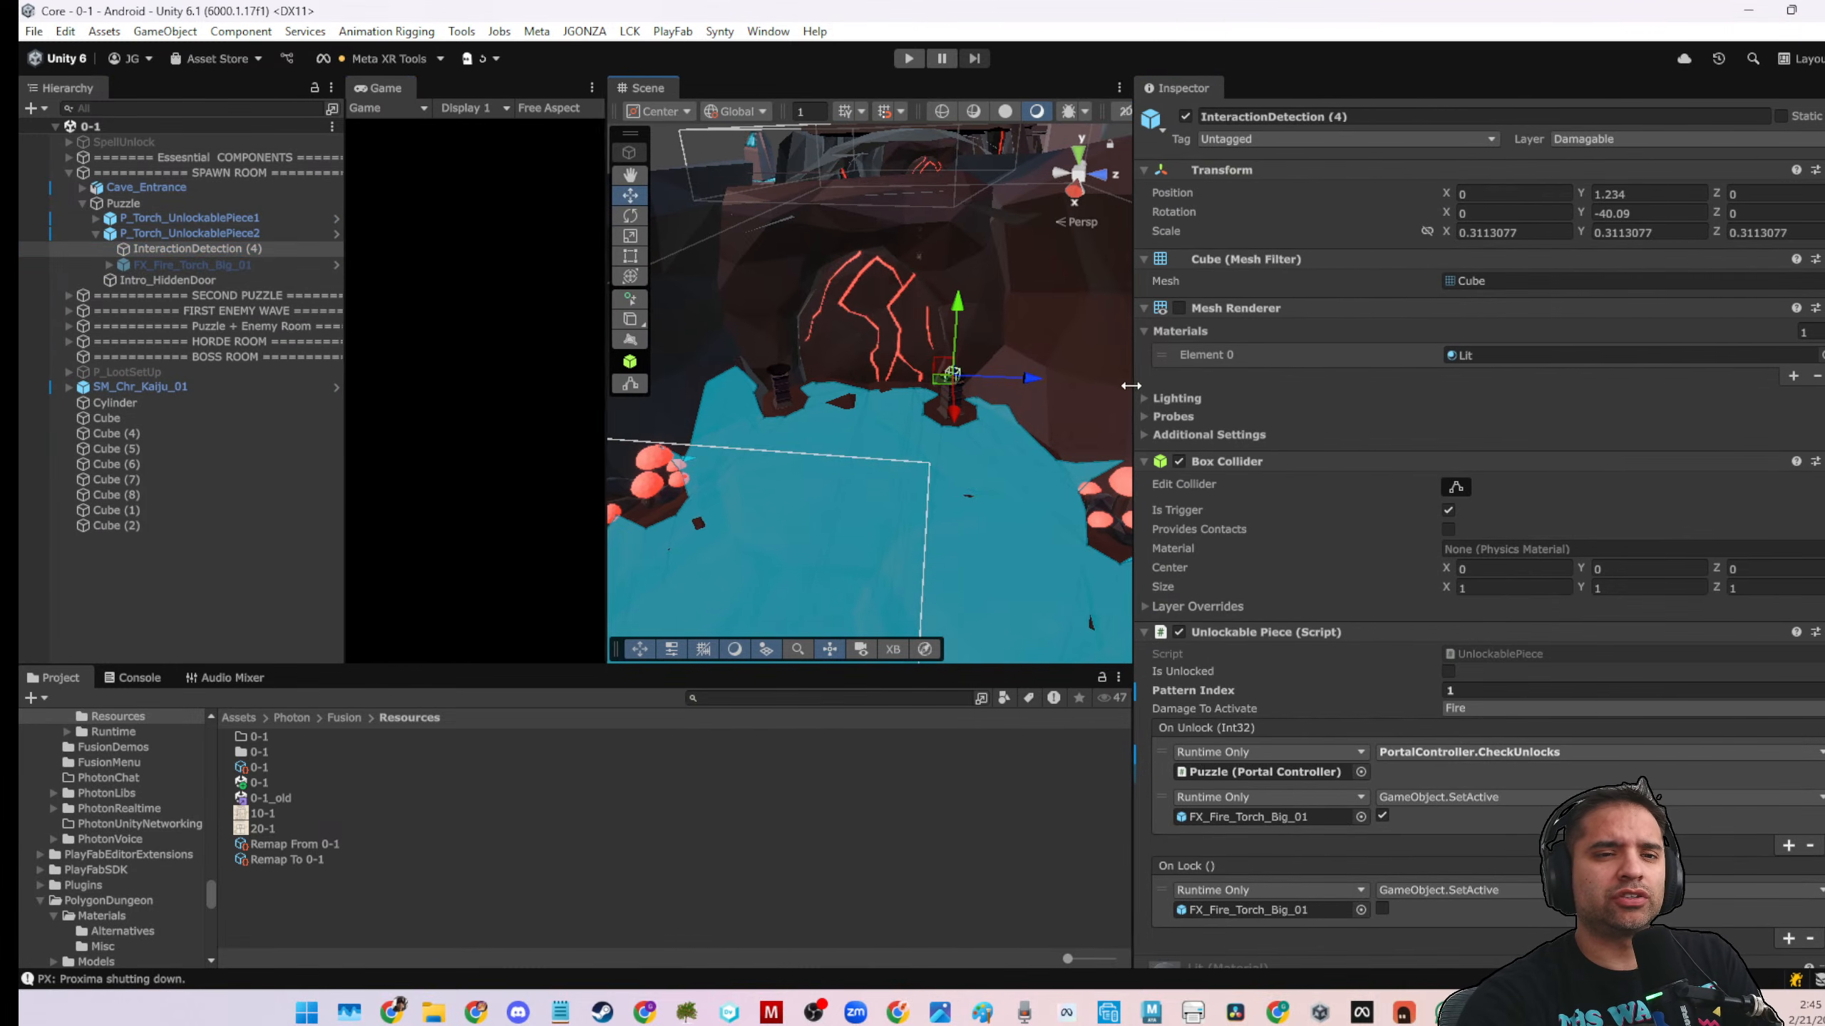
left_click(1307, 771)
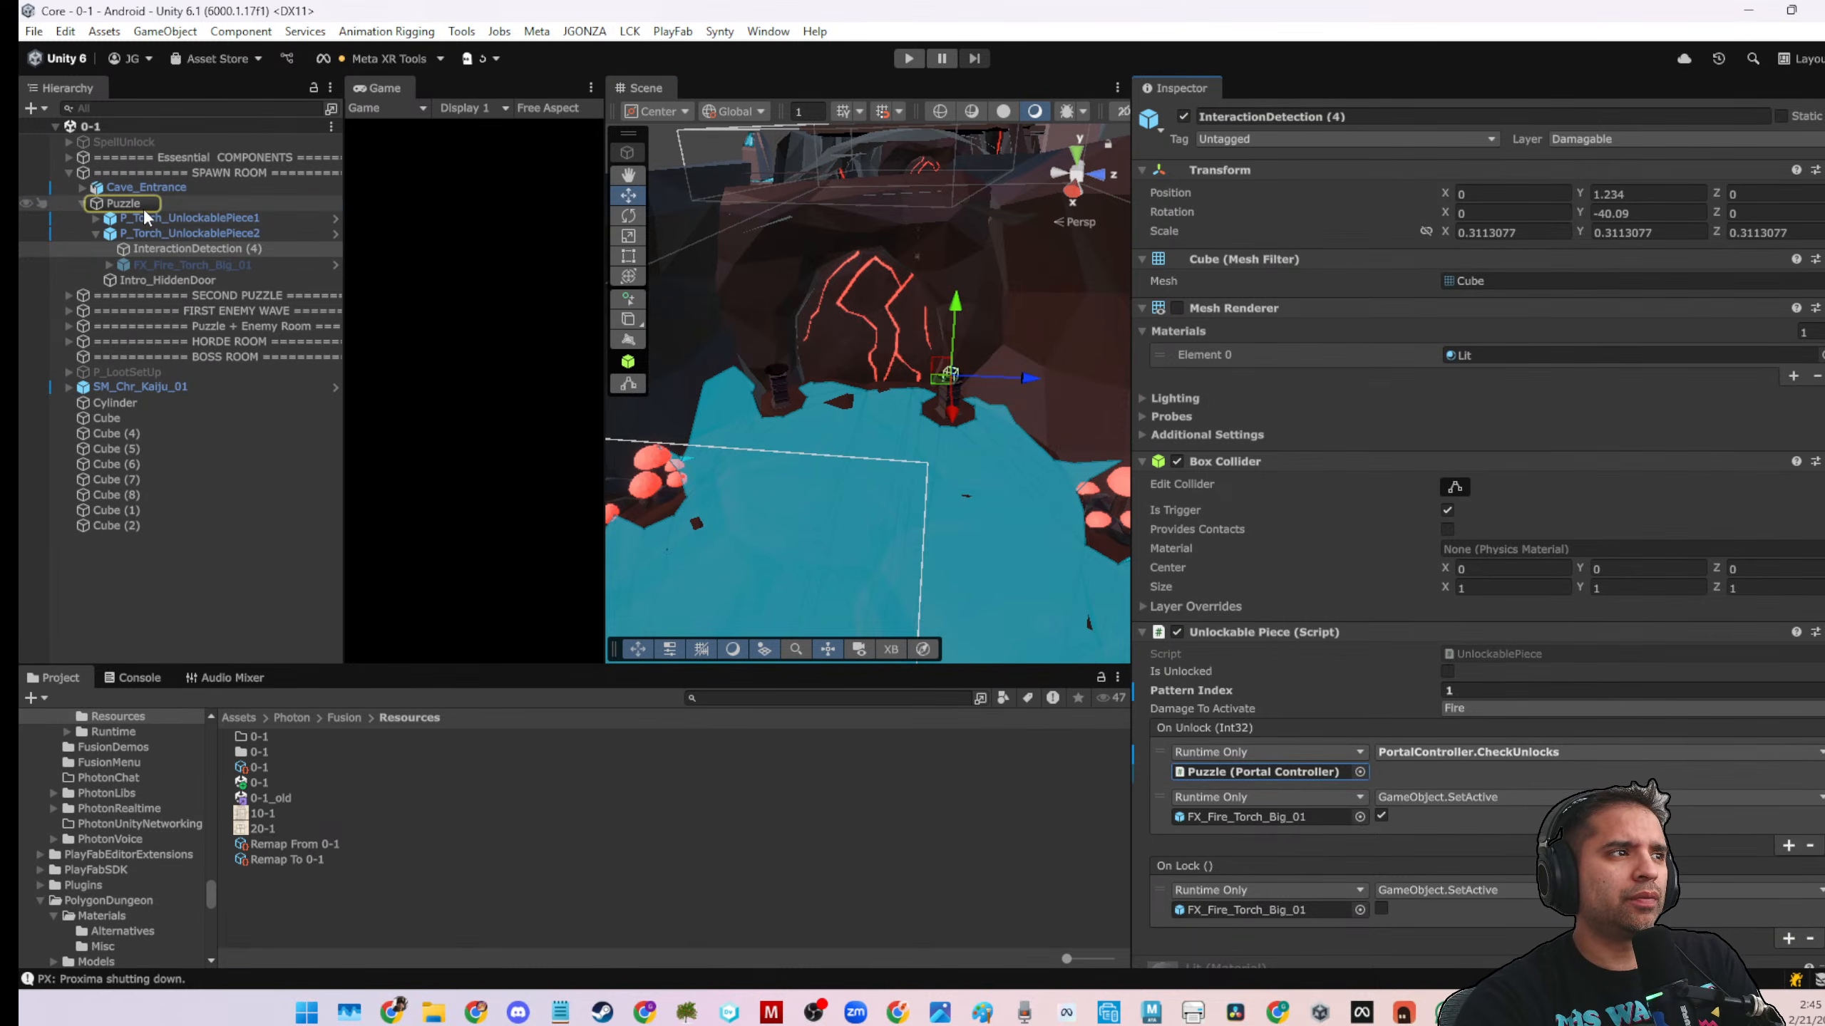
Set the Puzzle's Unlockable Components Element 0 and Element 1 to the InteractionDetection (4) children of the first and second torches
left_click(147, 207)
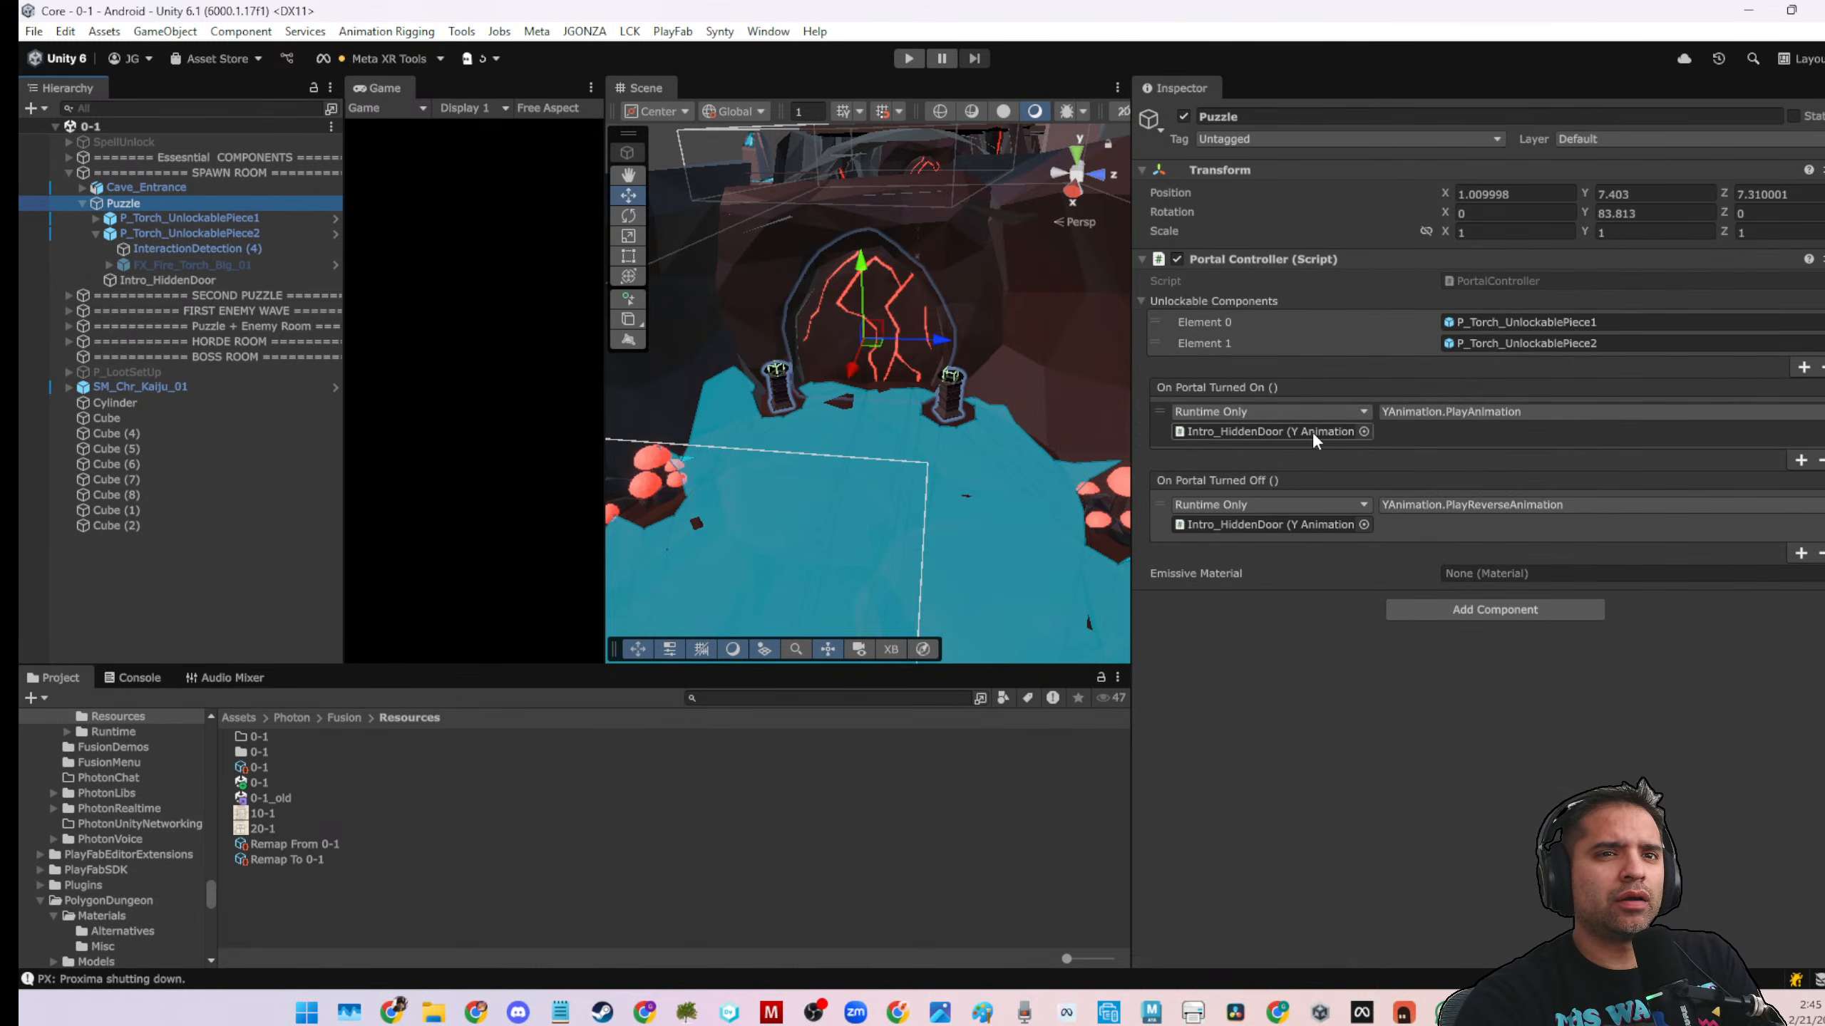
left_click(1474, 322)
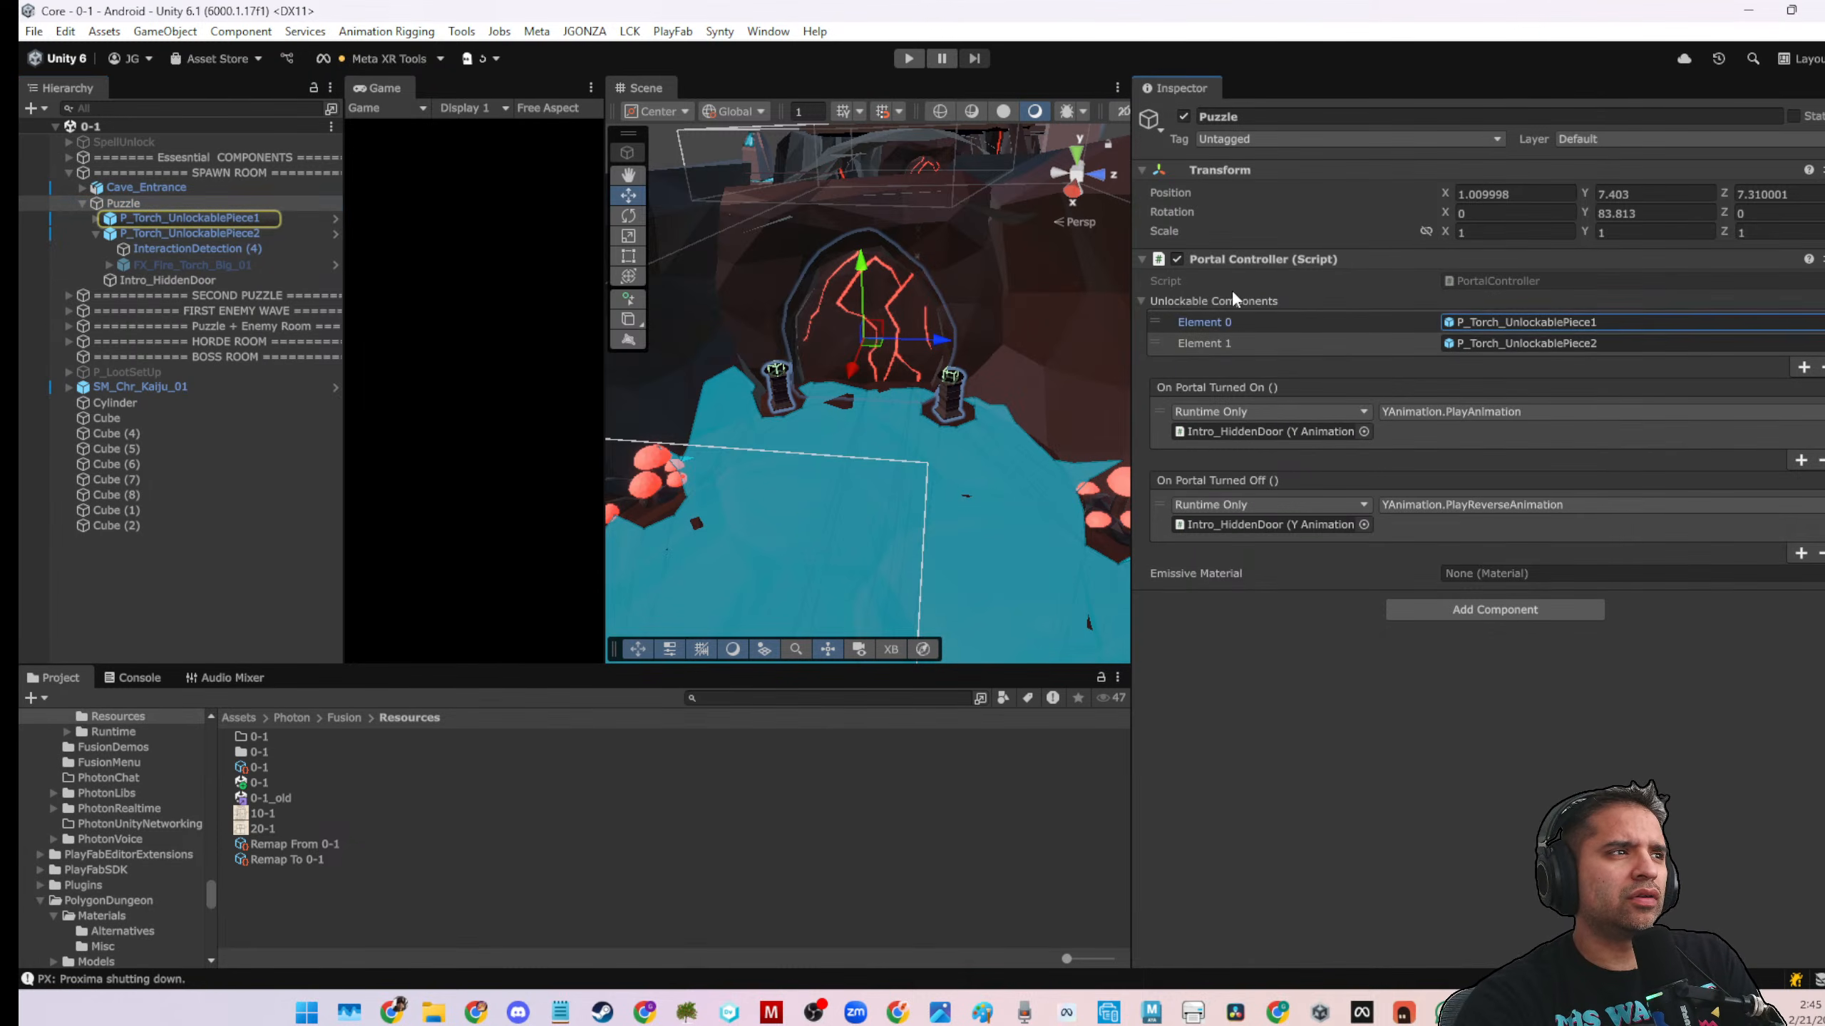
left_click(96, 218)
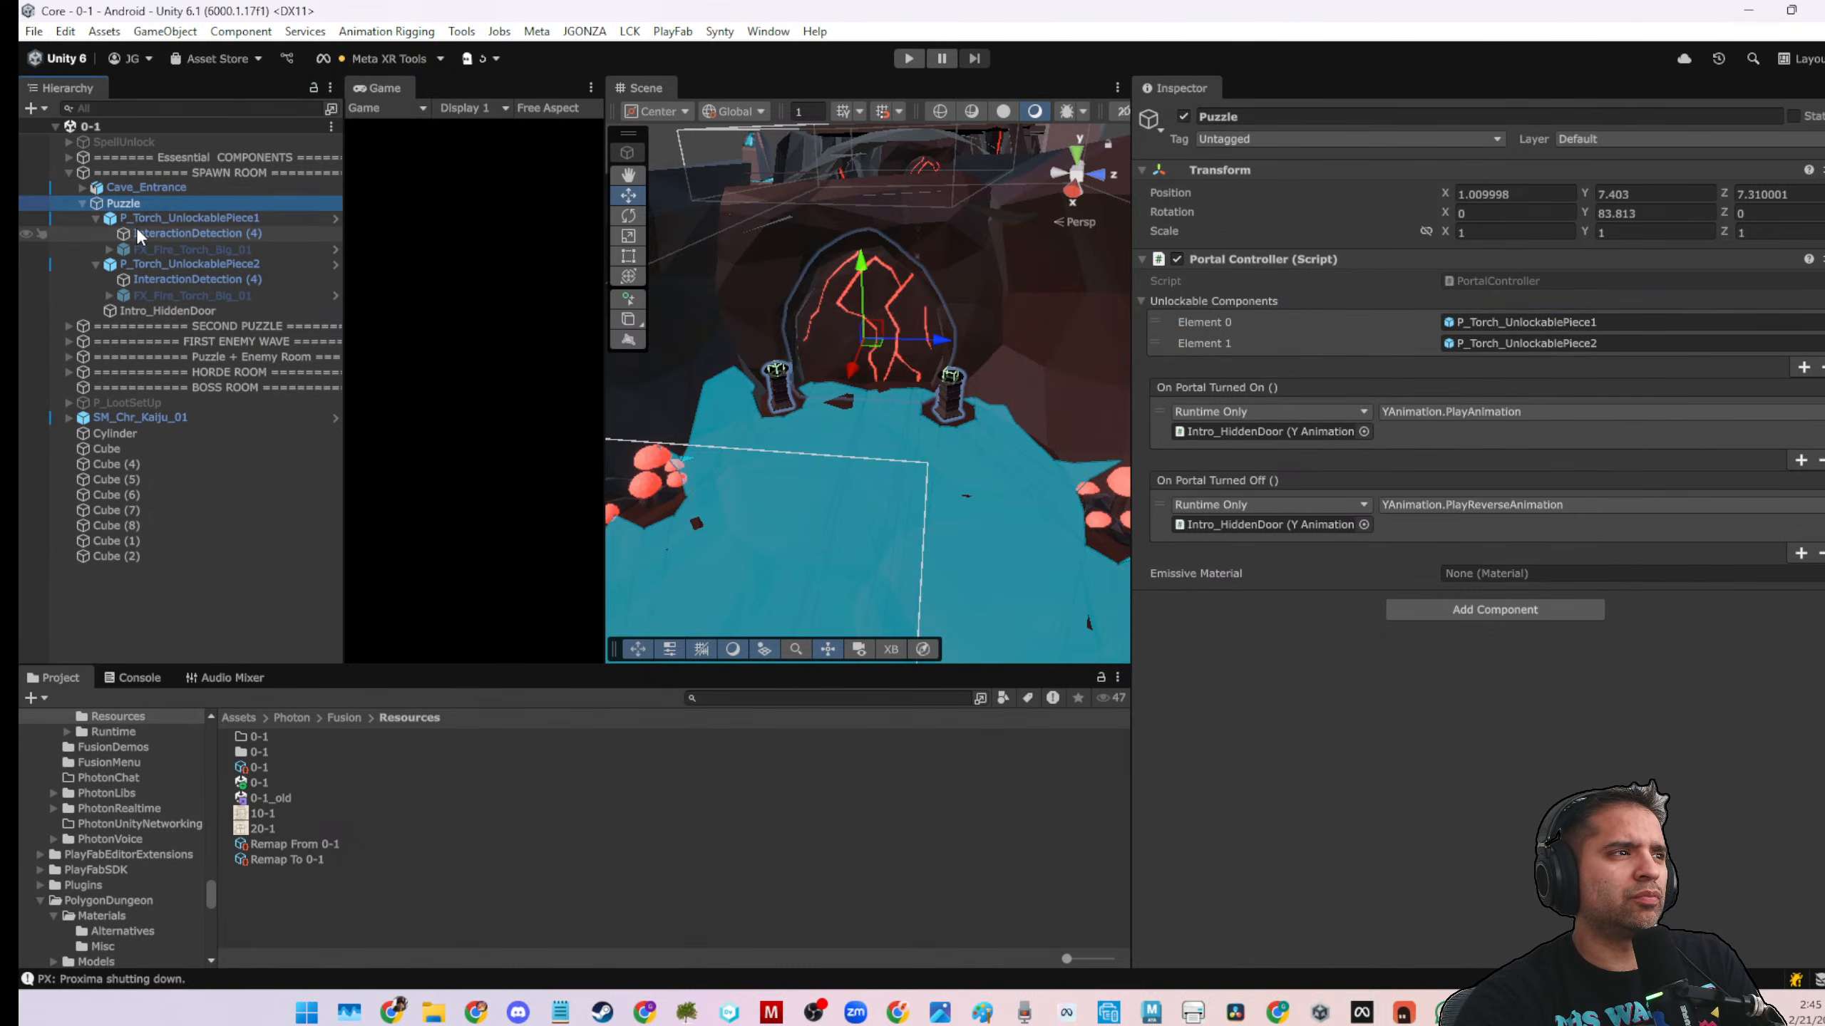
left_click_drag(188, 233, 1517, 322)
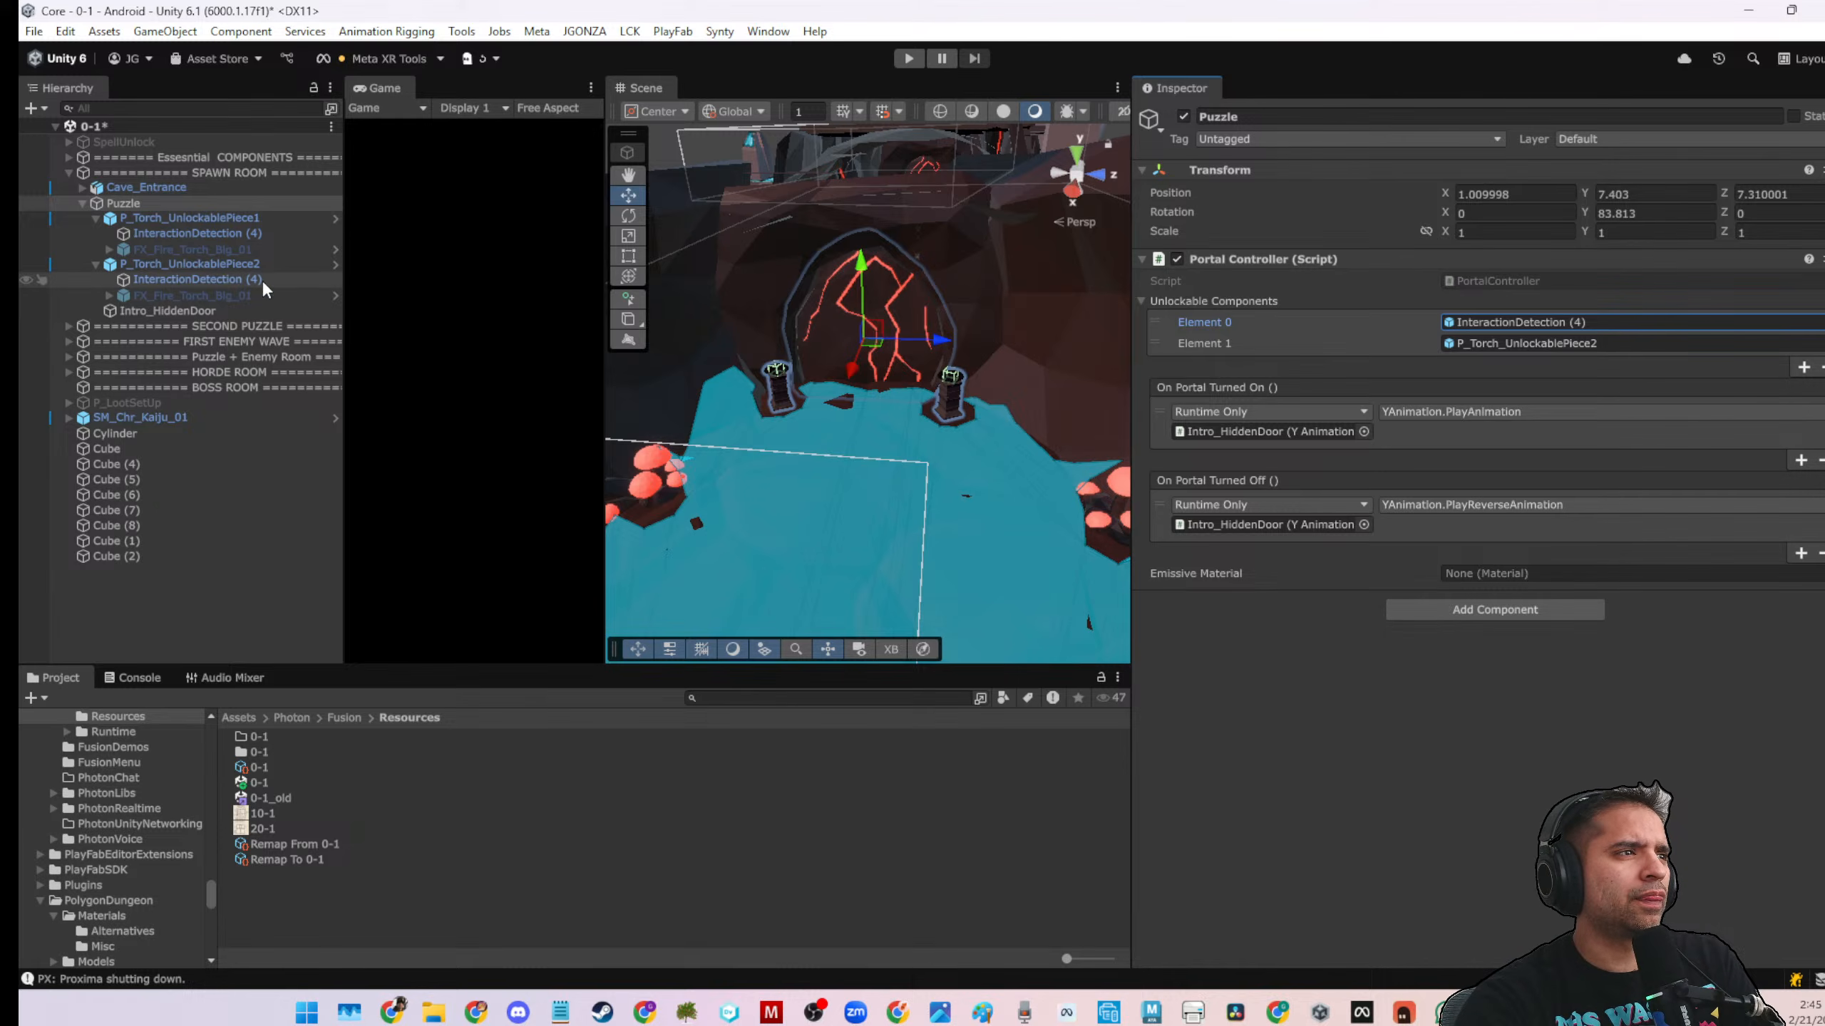
left_click_drag(238, 284, 1516, 344)
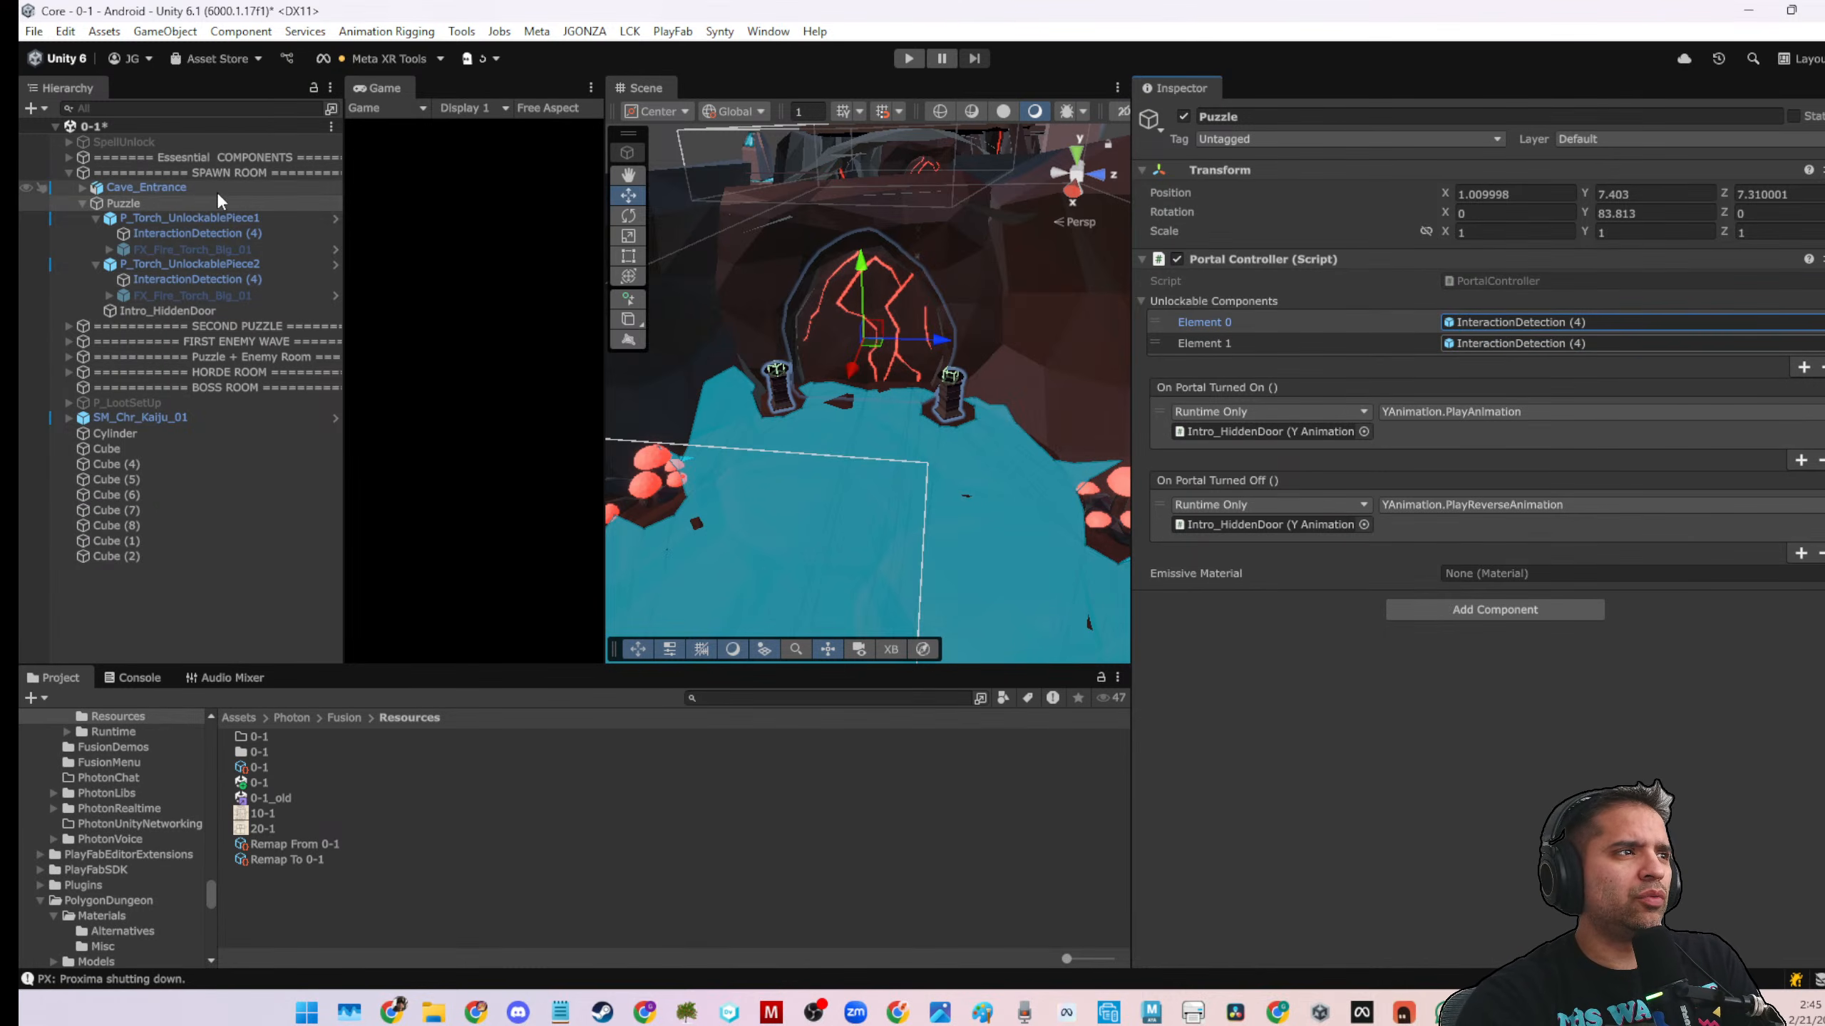
Reorder both torches' On Unlock events so the FX_Fire_Torch_Big_01 SetActive call precedes PortalController.CheckUnlocks, and save the scene
left_click(176, 234)
left_click(174, 219)
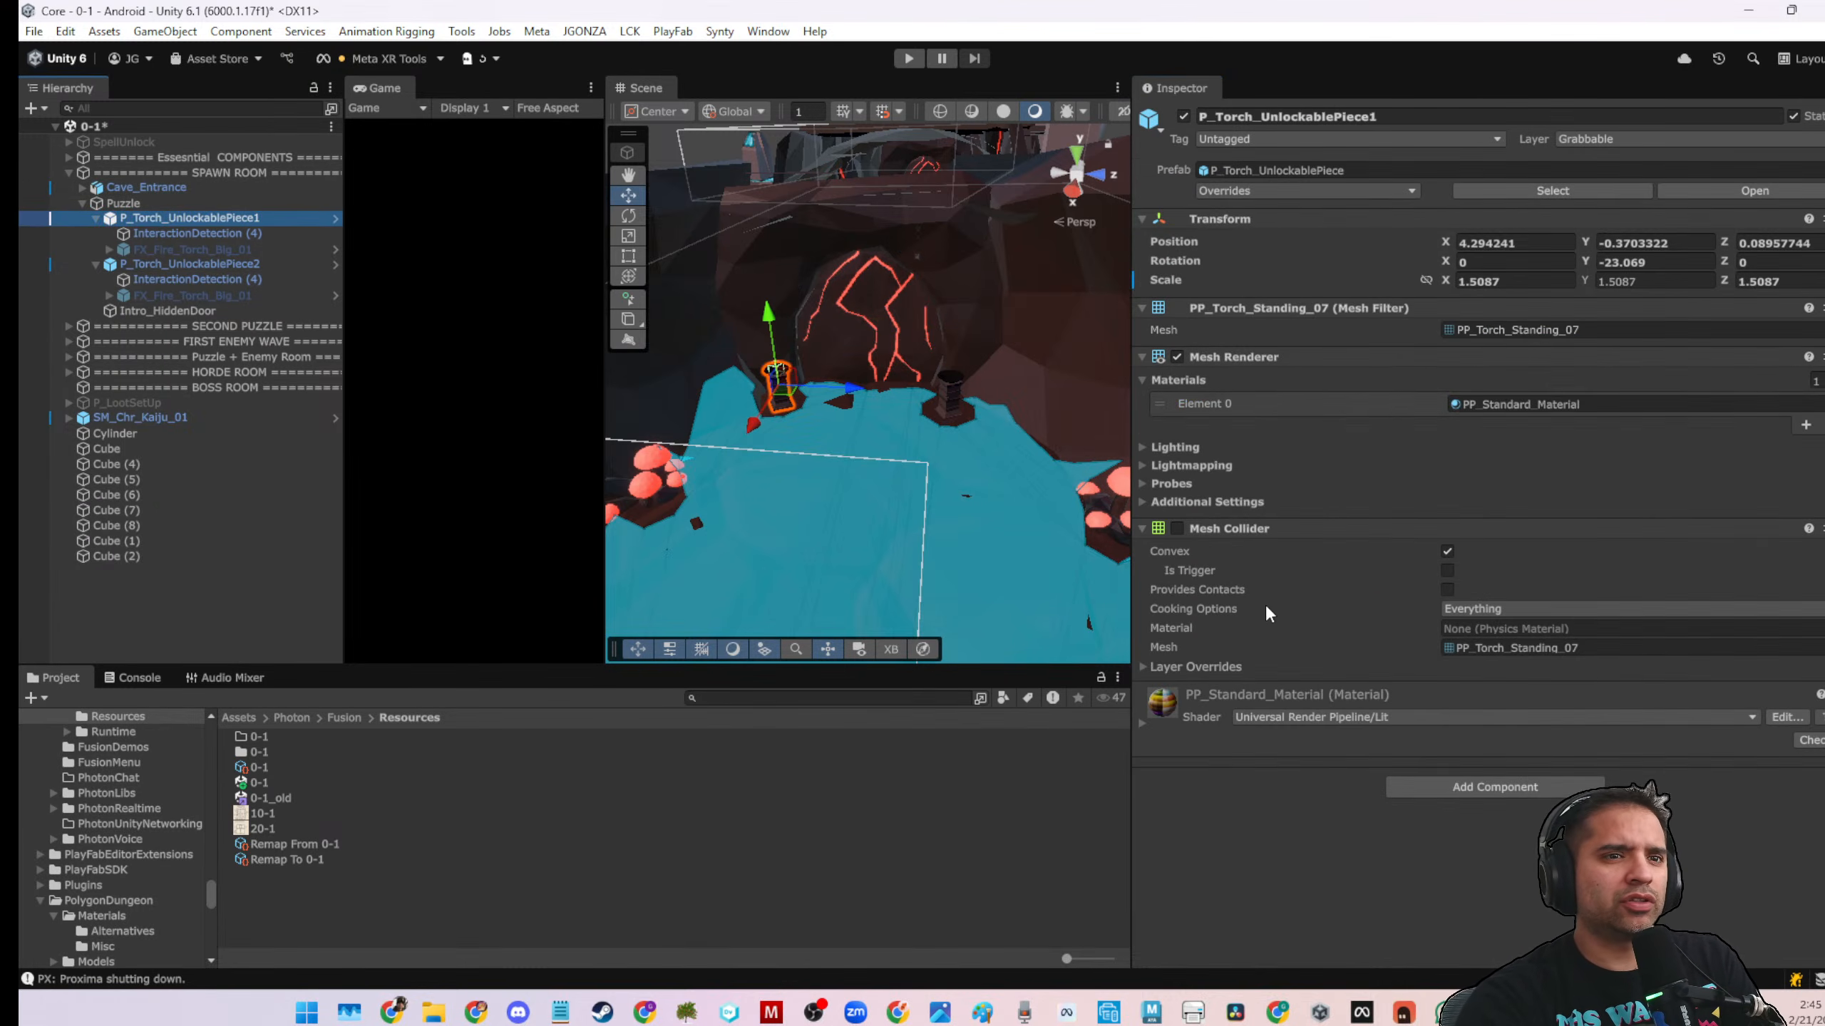
left_click(188, 234)
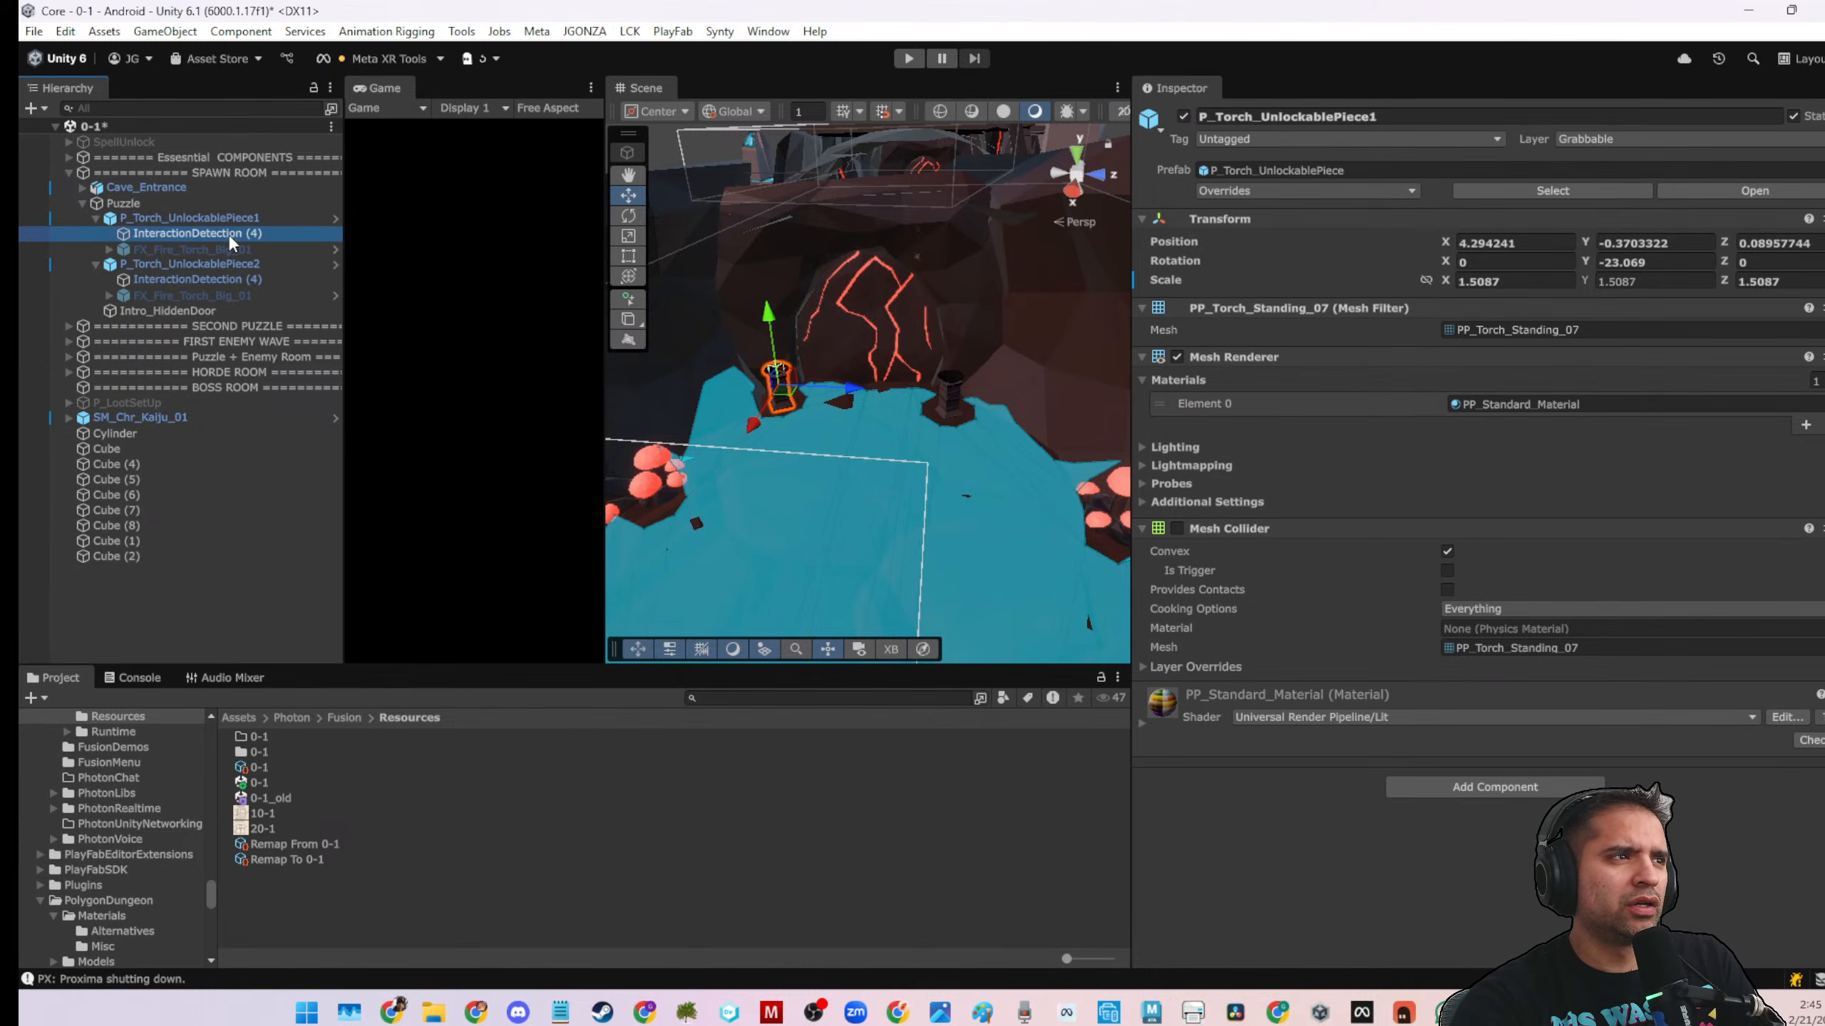
scroll(1437, 553, "down", 3)
left_click_drag(1161, 680, 1166, 621)
left_click(197, 278)
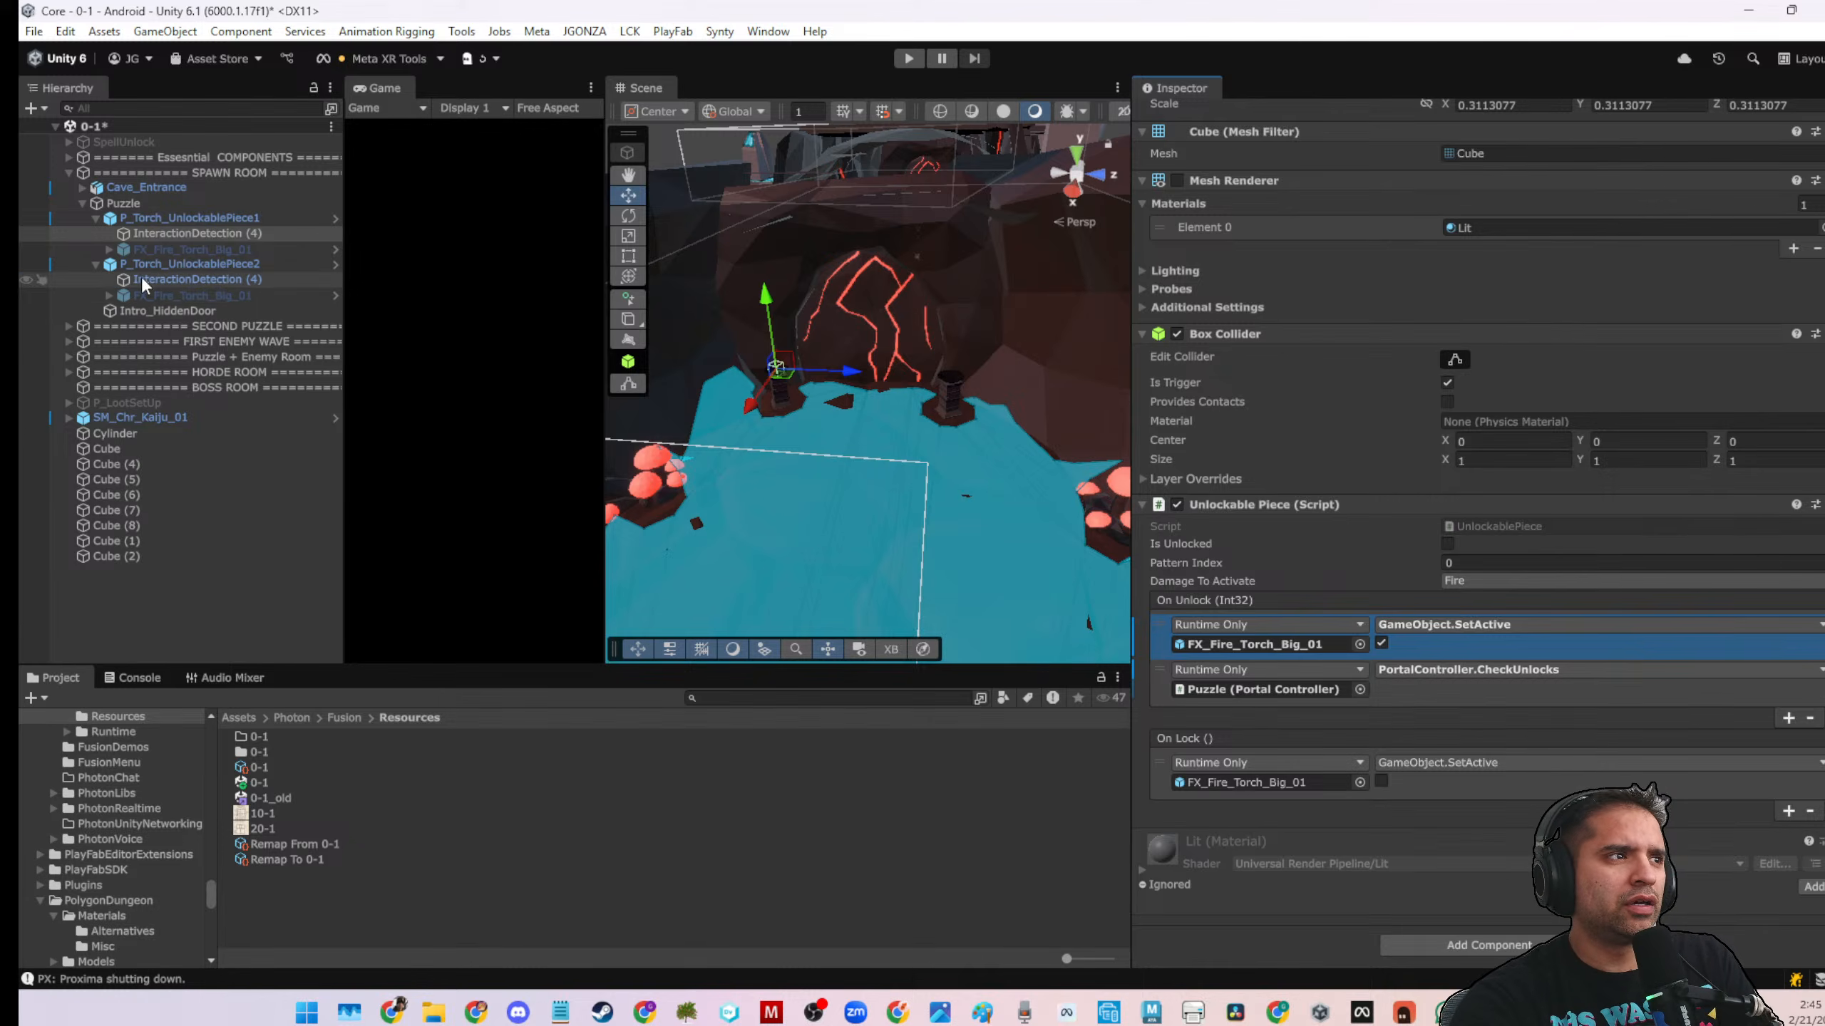
left_click_drag(1147, 693, 1158, 634)
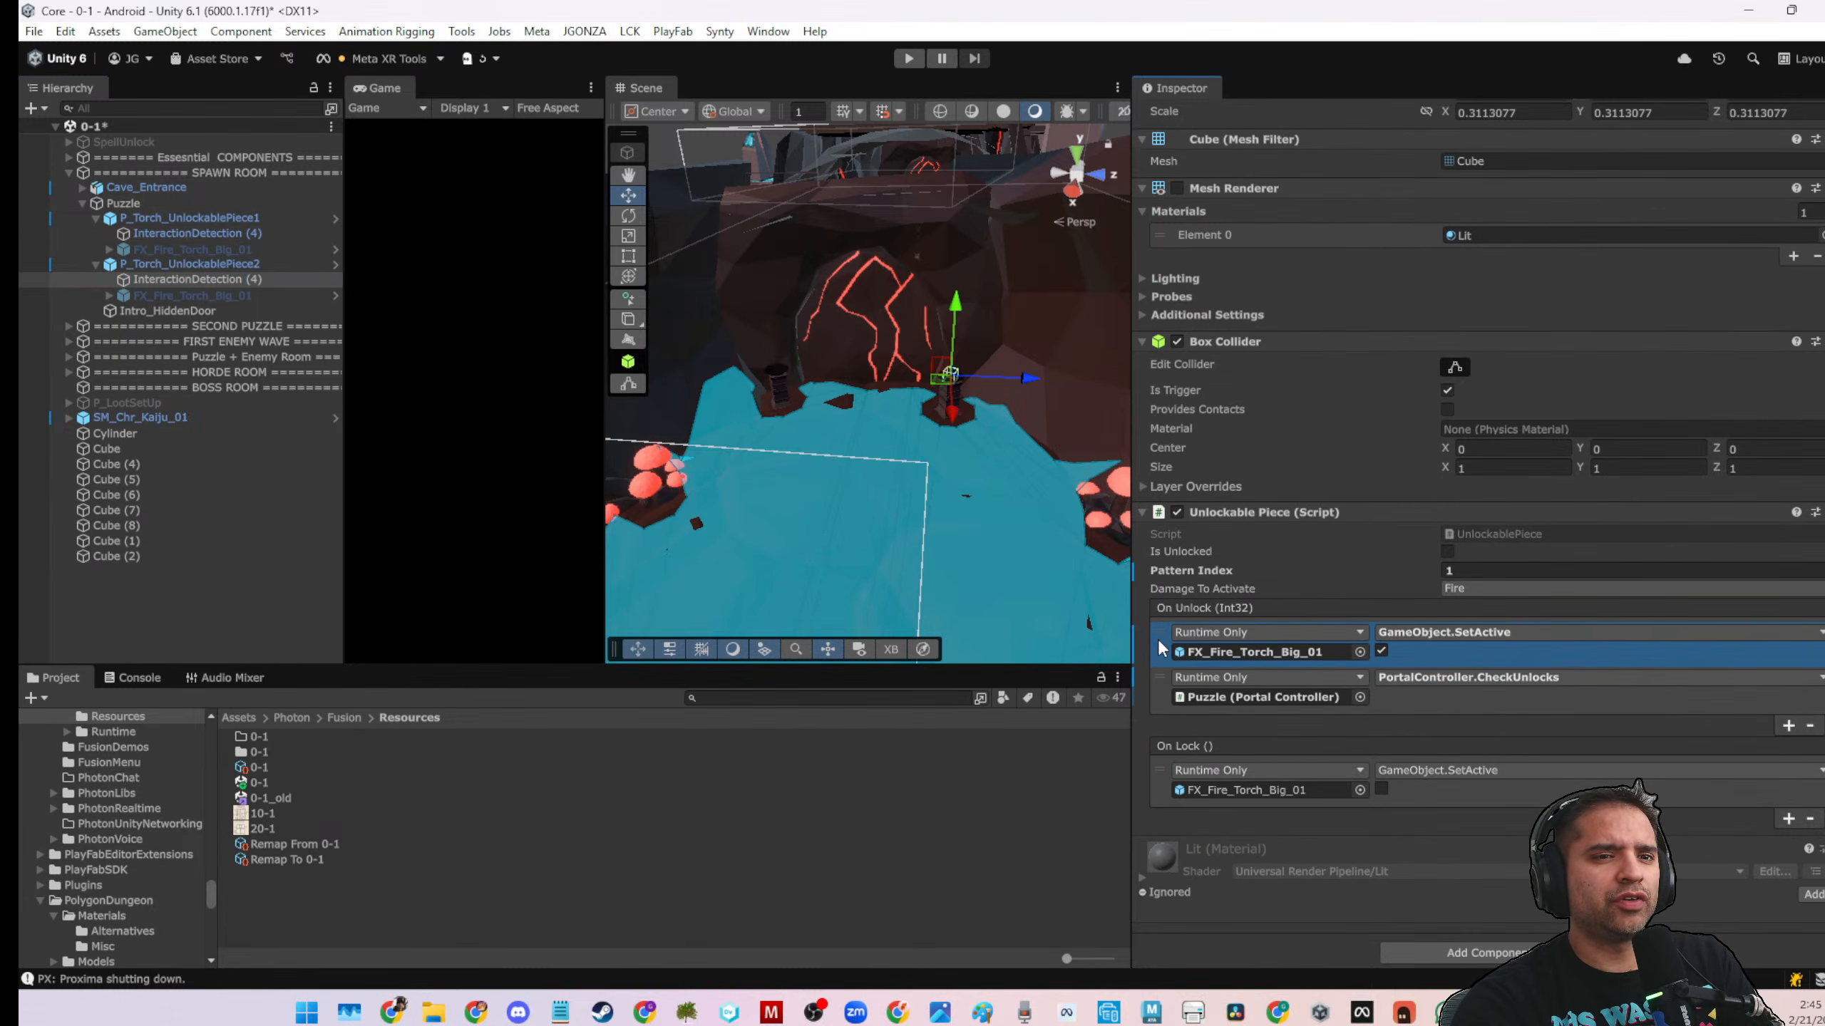
left_click(175, 613)
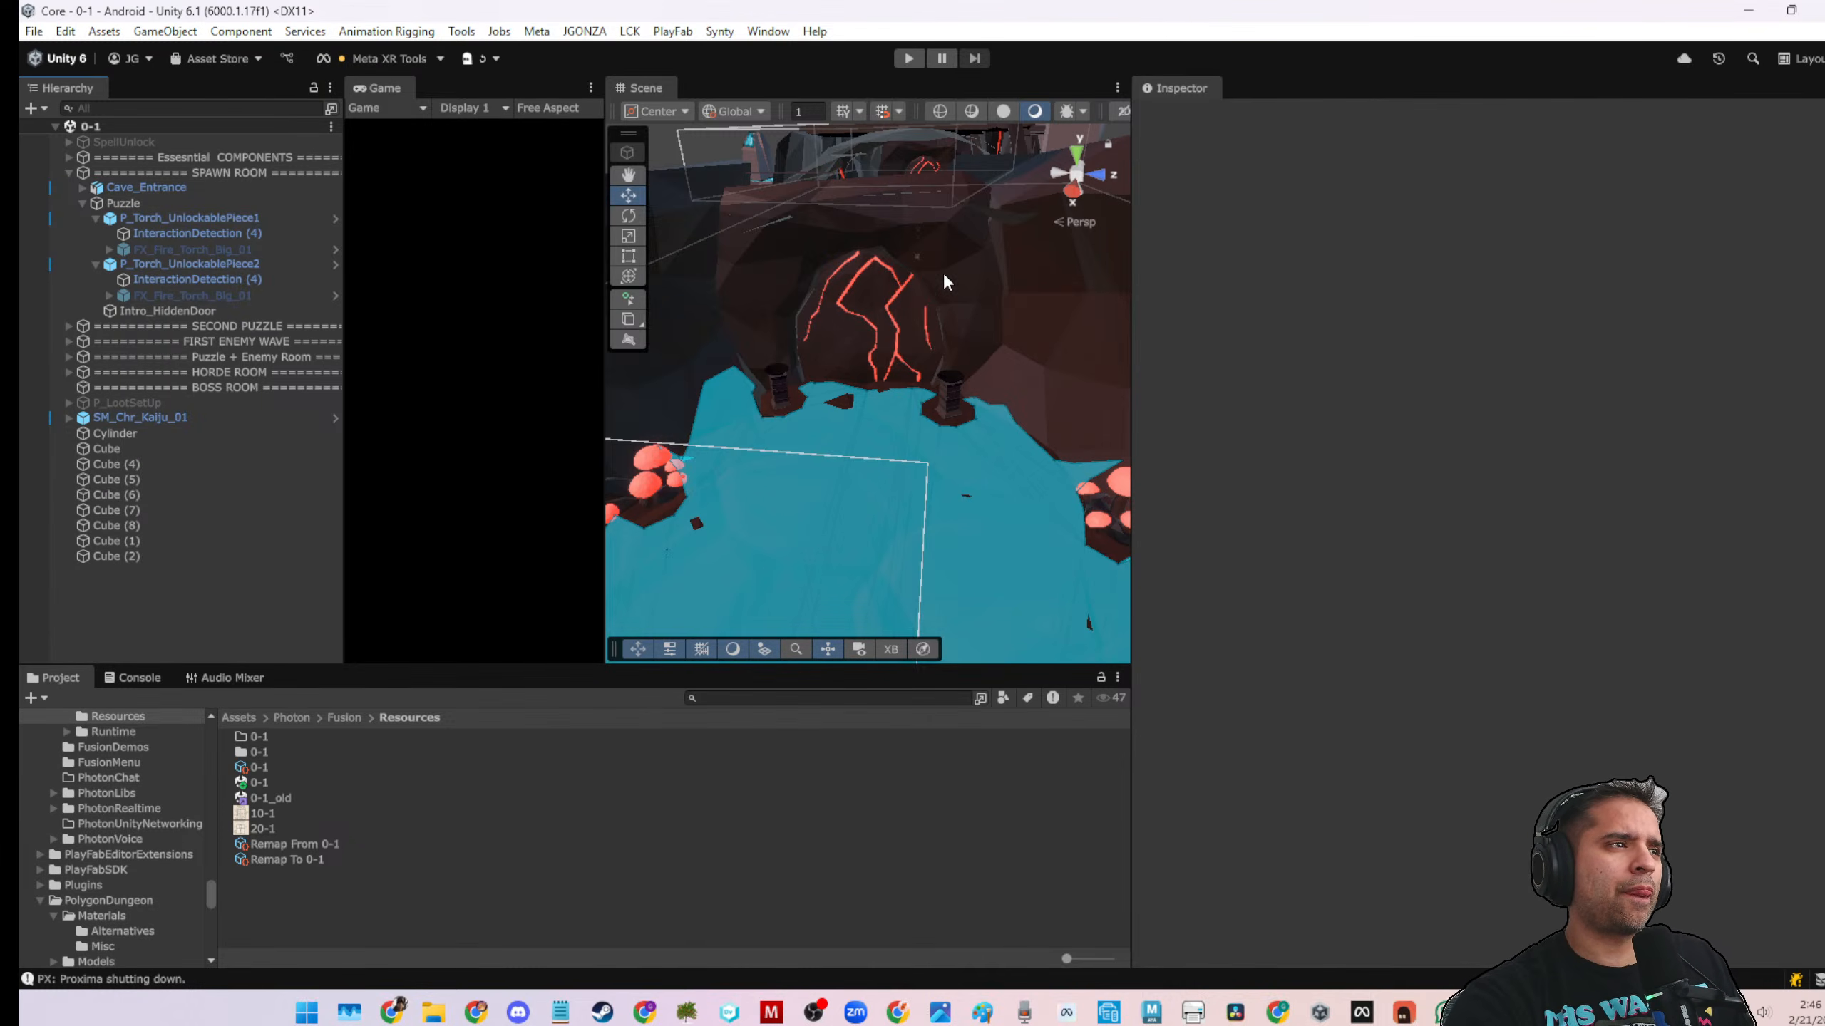
Collapse the Puzzle group, and minimize the browser and Meta Horizon Link windows before returning to Unity
scroll(942, 271, "down", 6)
scroll(922, 442, "up", 6)
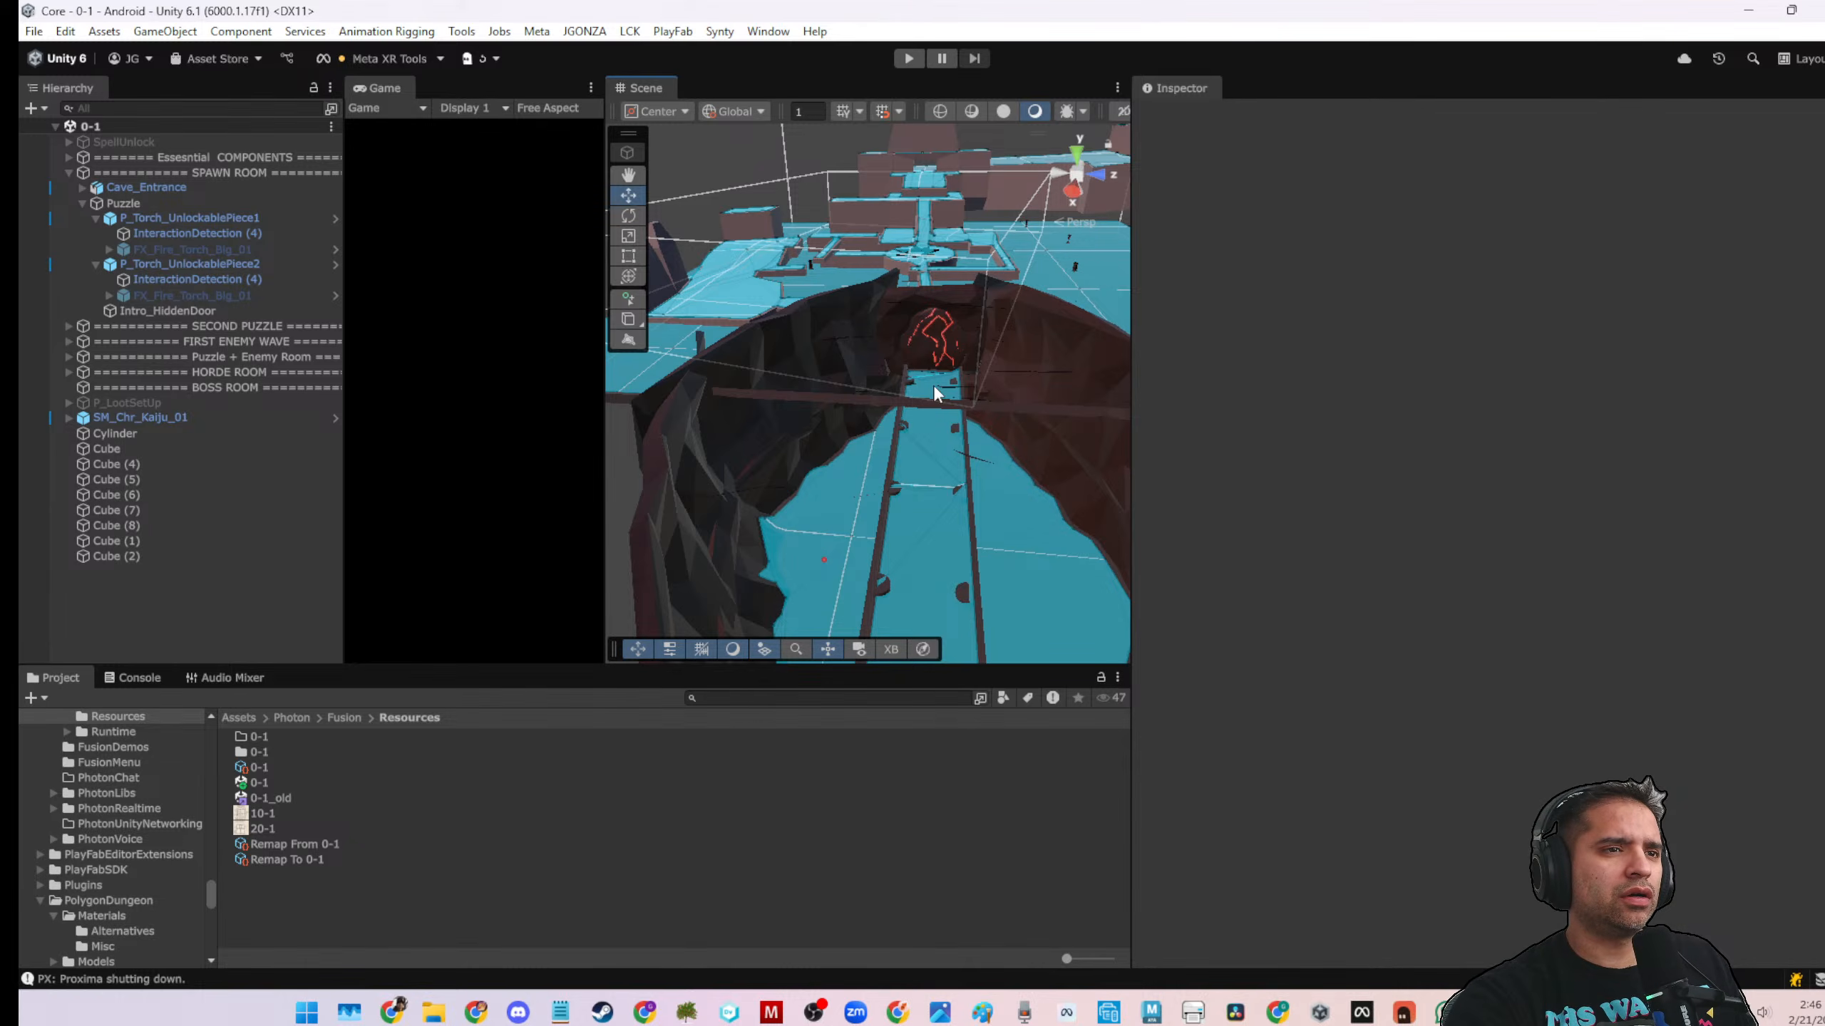
left_click(82, 204)
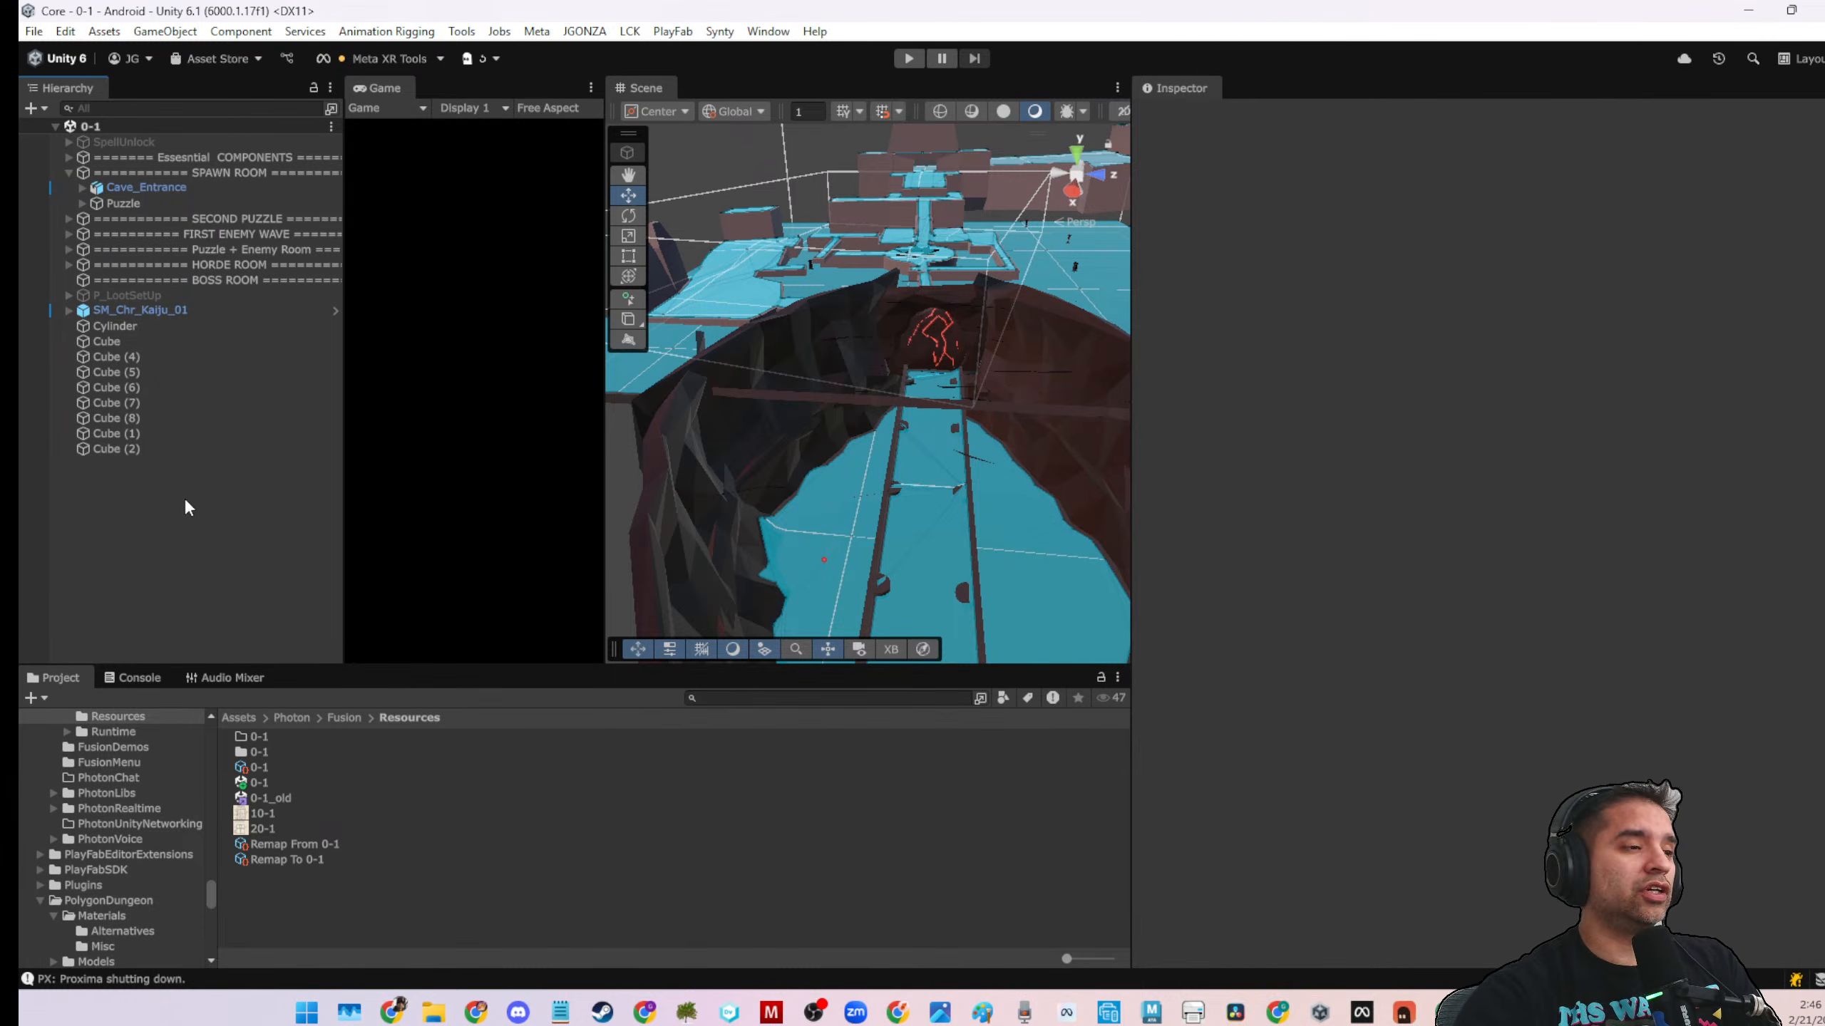
left_click(1747, 9)
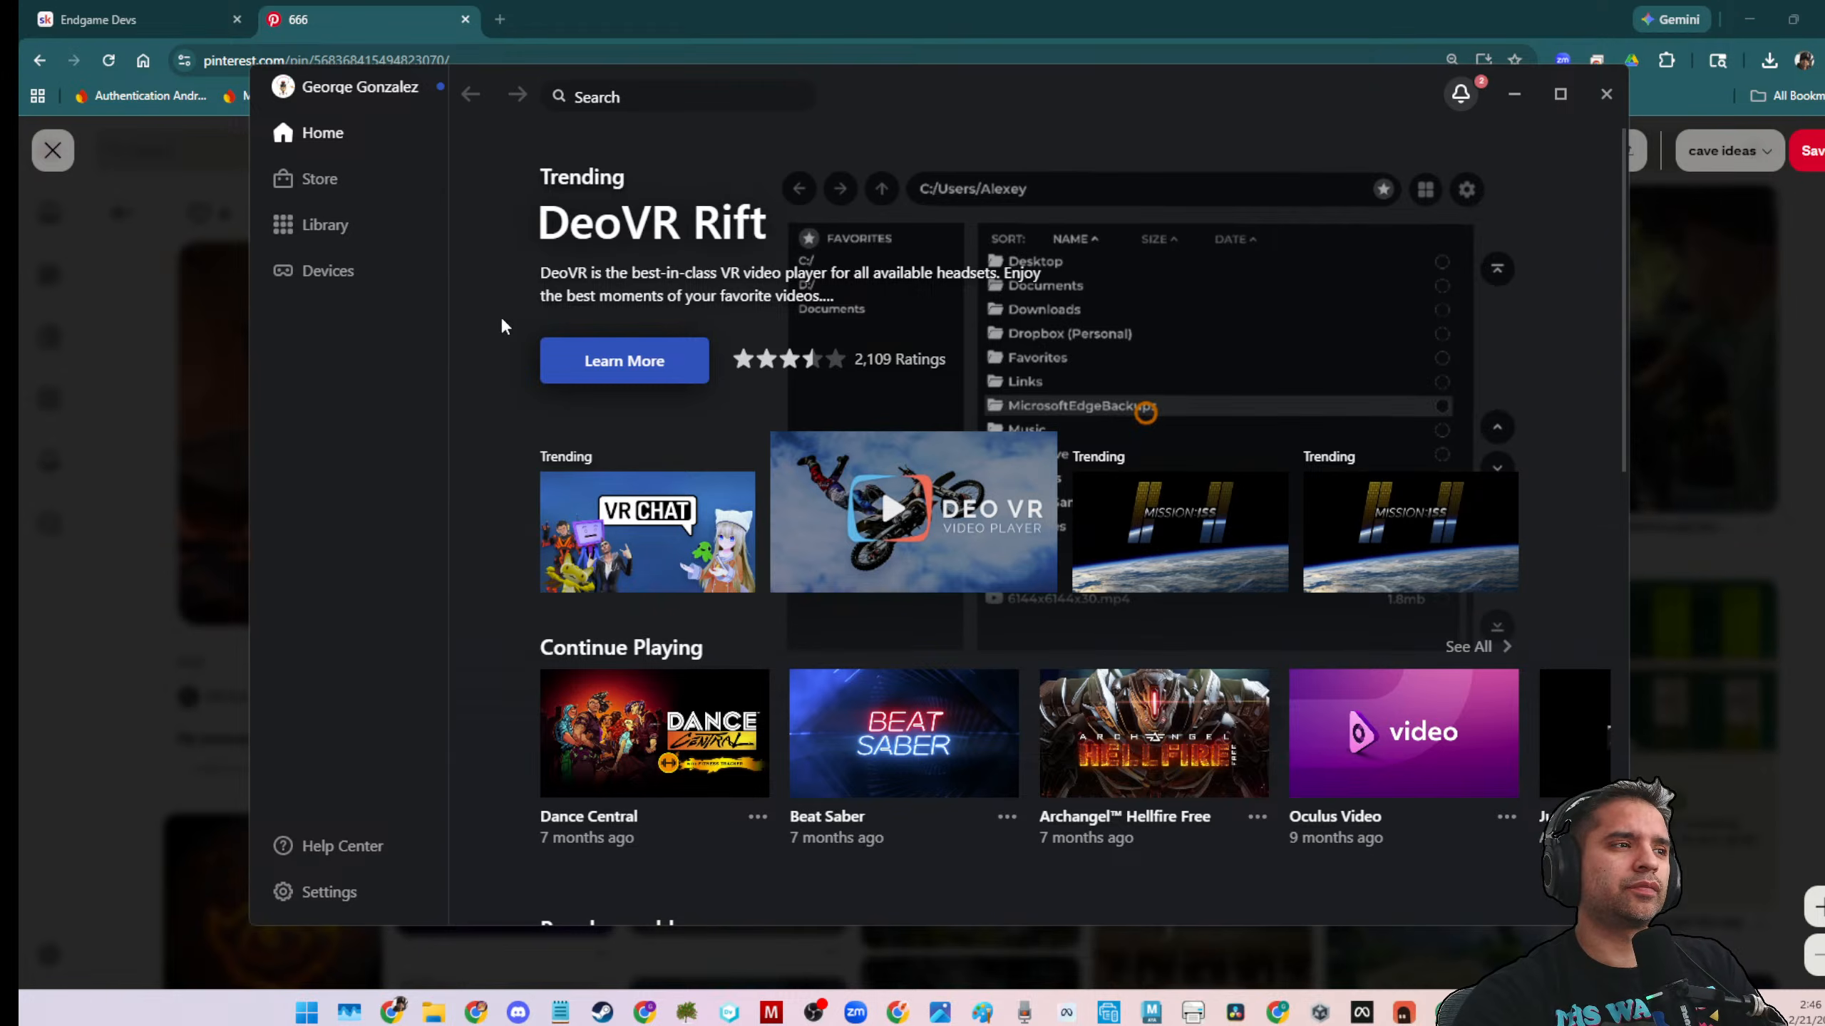
left_click(1760, 4)
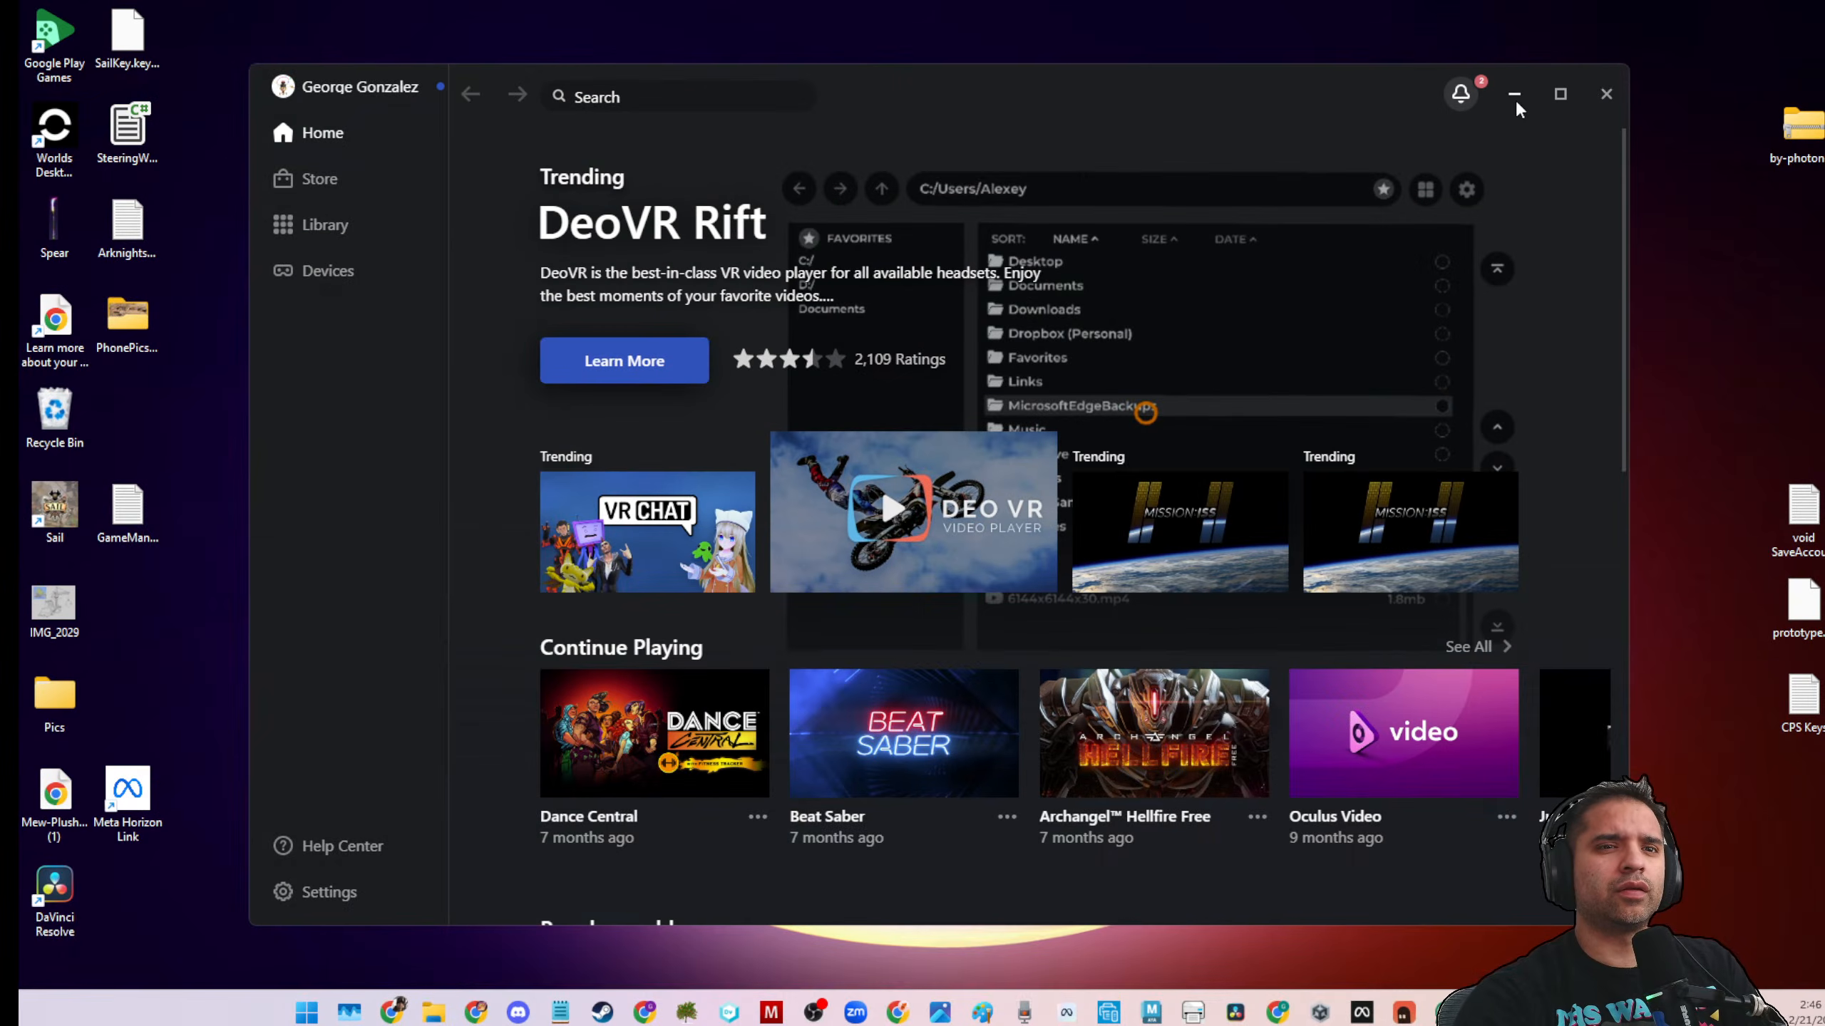
left_click(1514, 94)
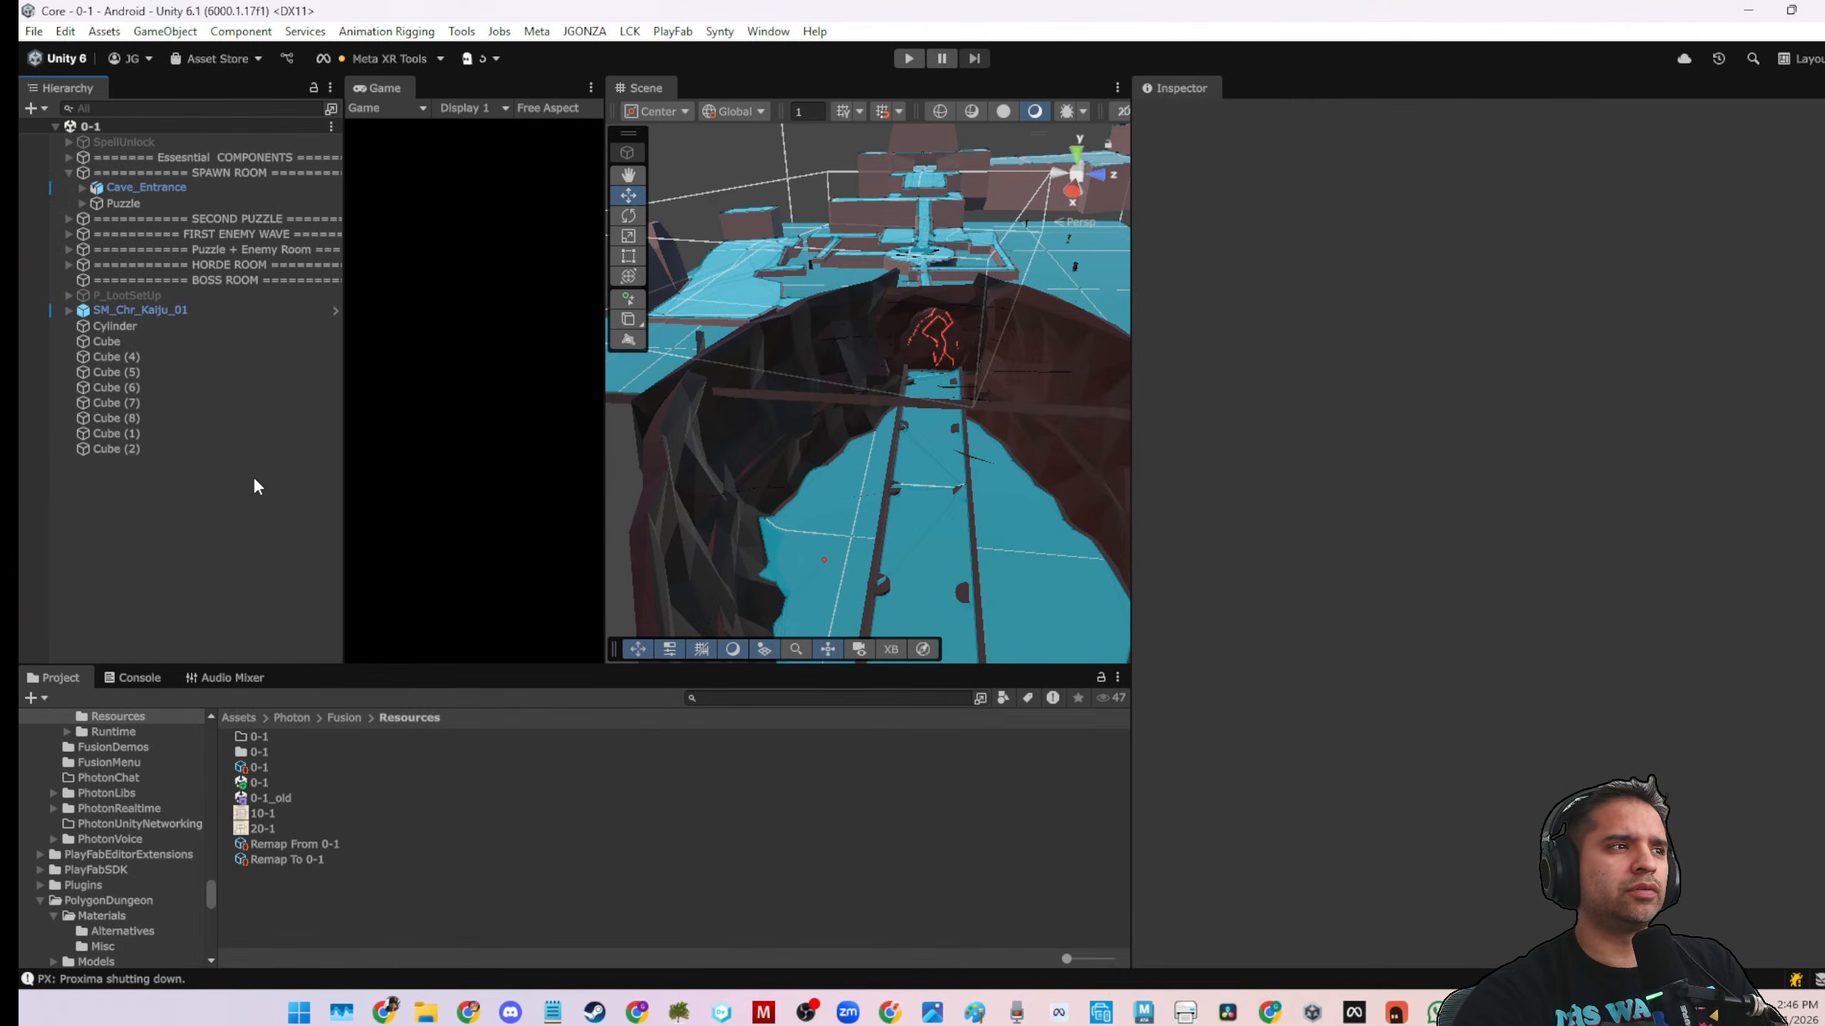
left_click(268, 784)
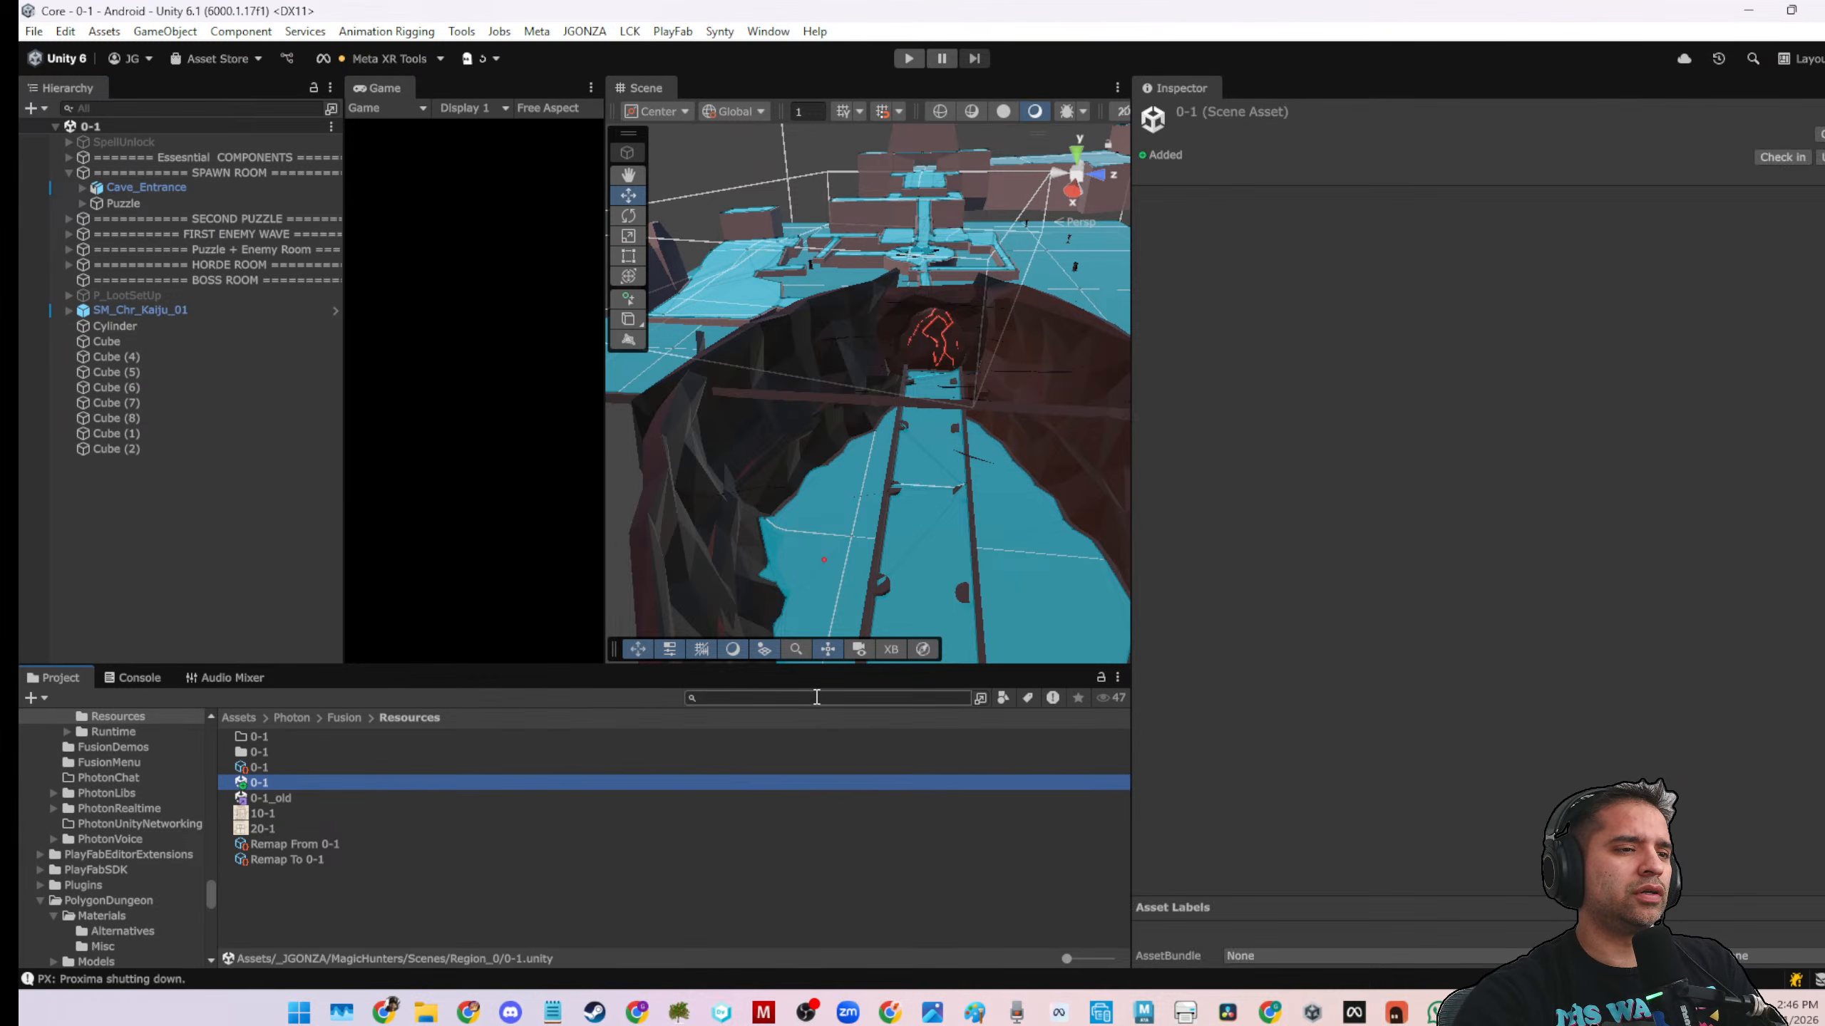
left_click(921, 698)
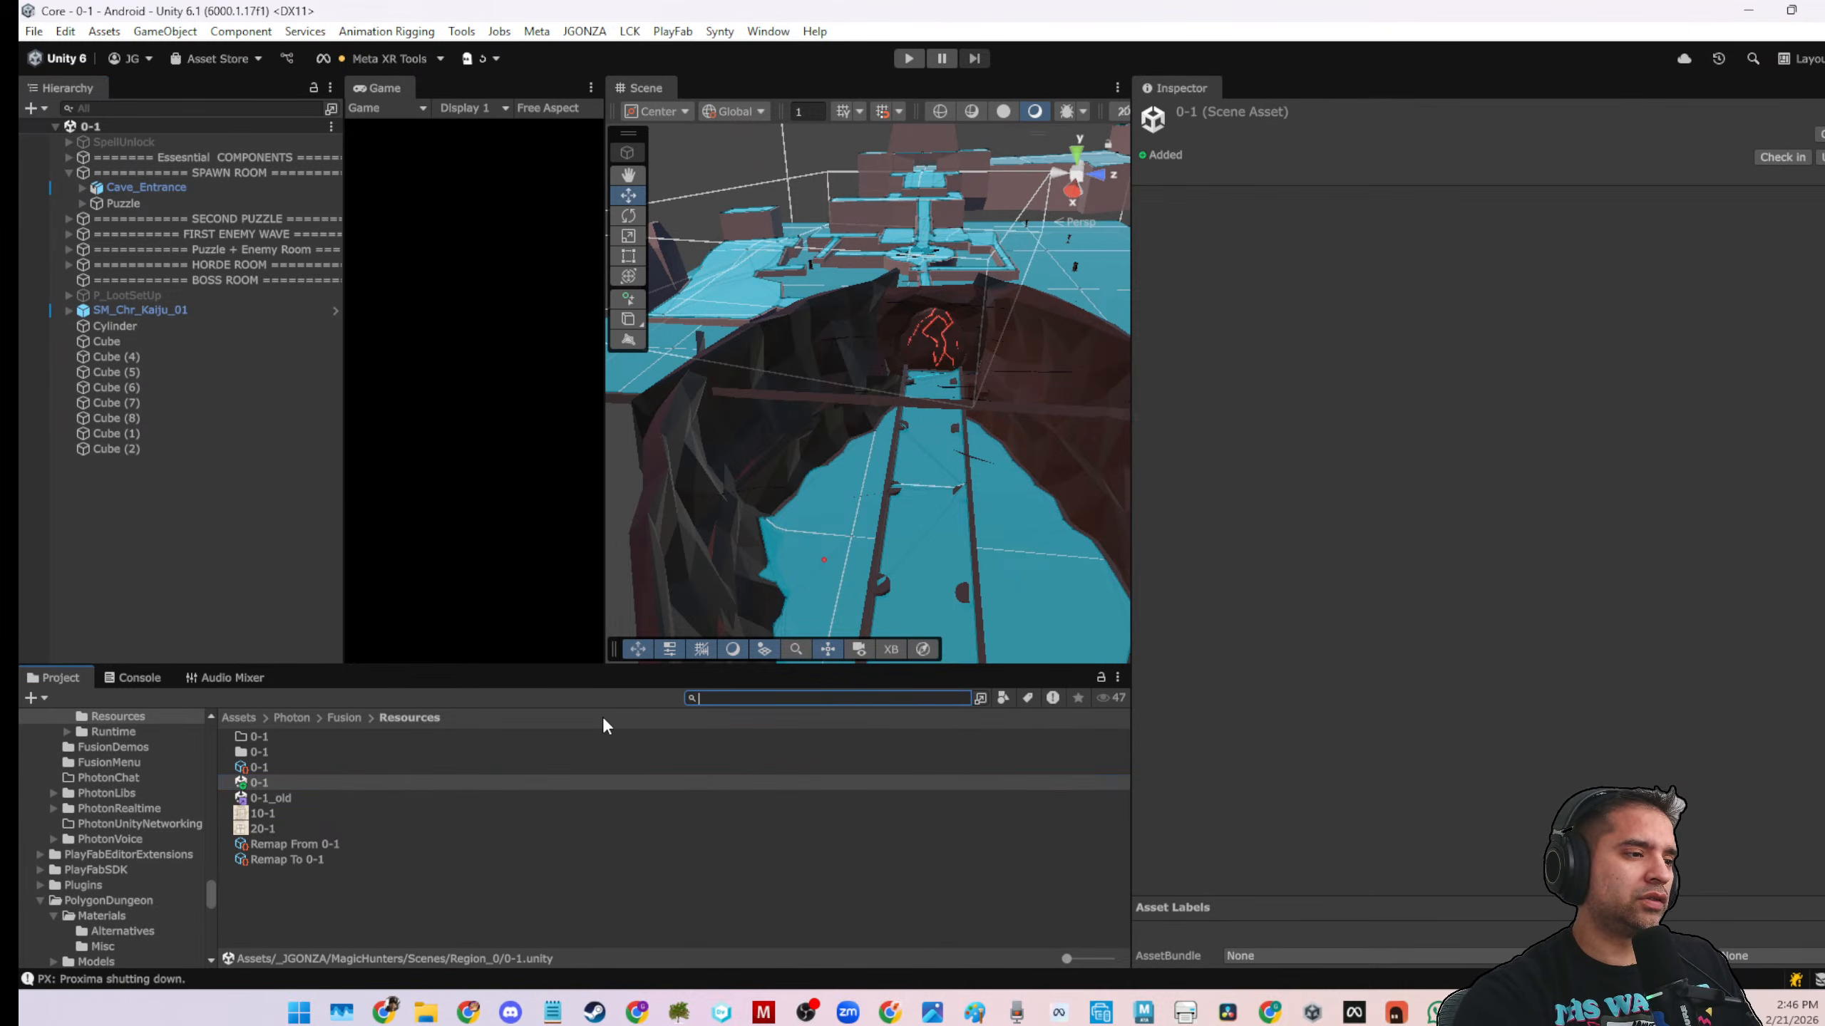
double_click(364, 785)
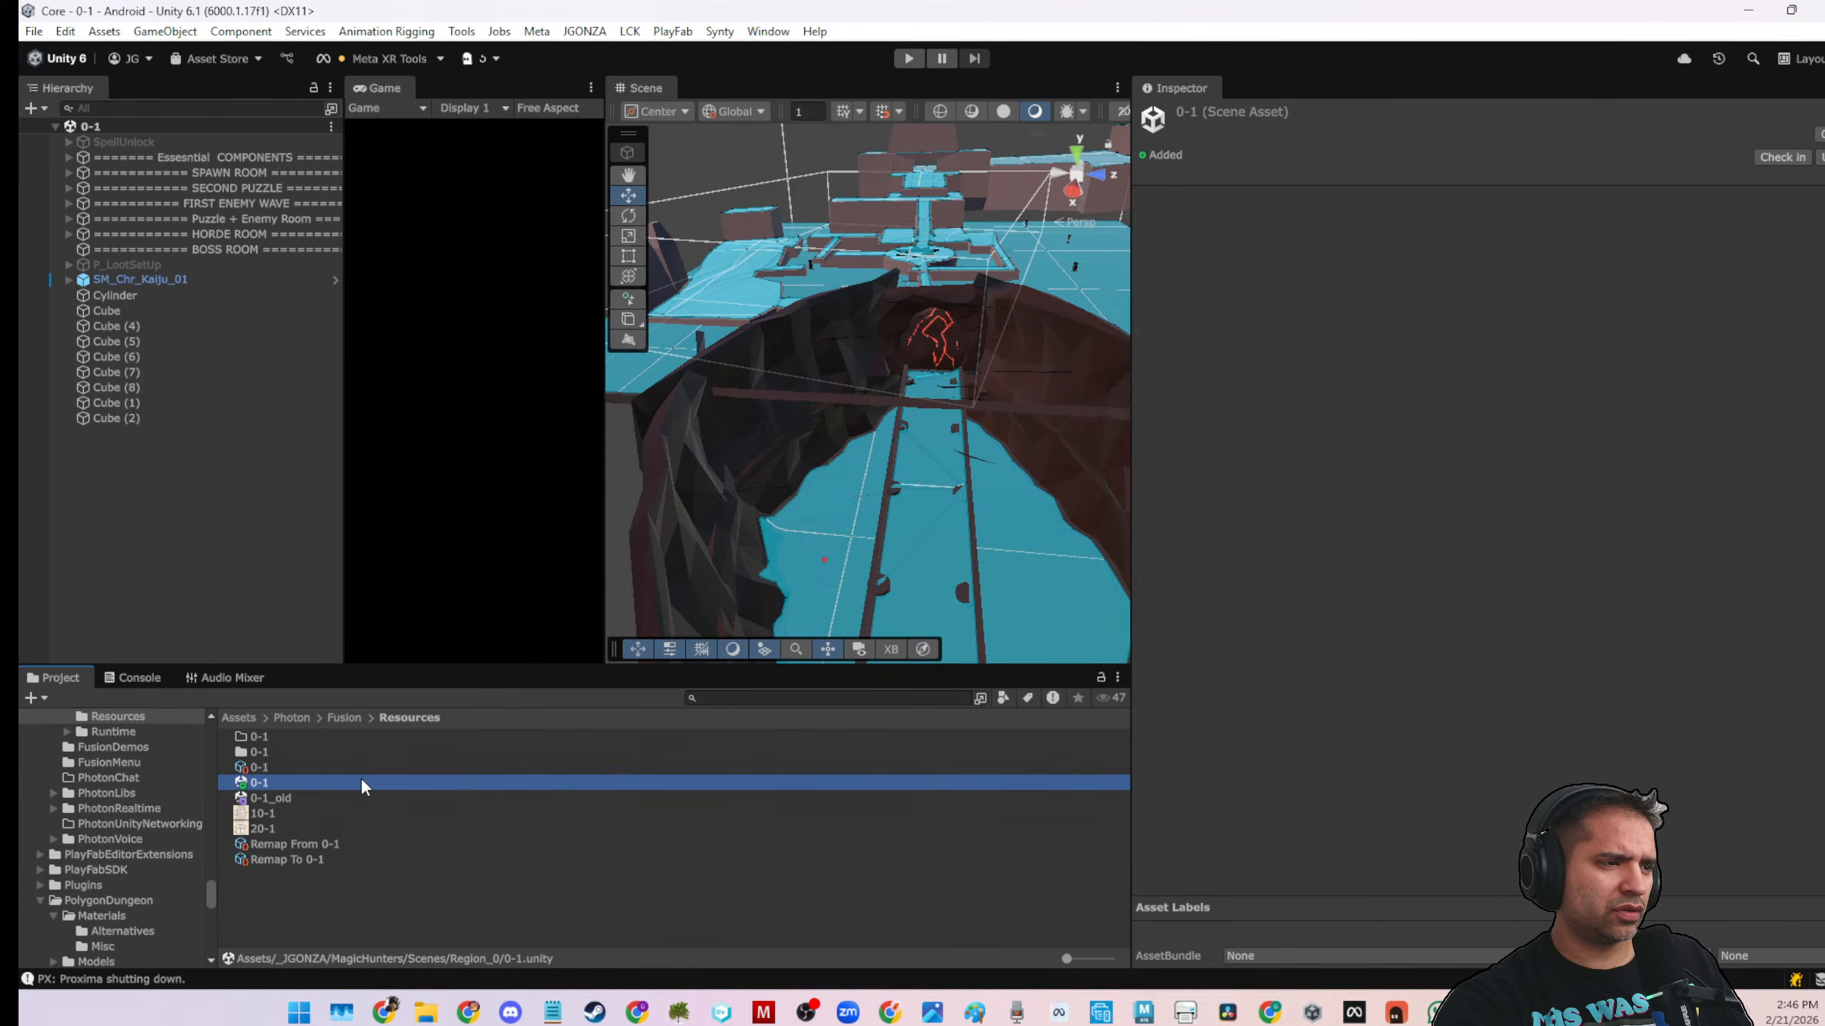
Open the Loading scene from the project's Assets/_JGONZA/MagicHunters/Scenes folder
left_click(347, 717)
left_click(306, 716)
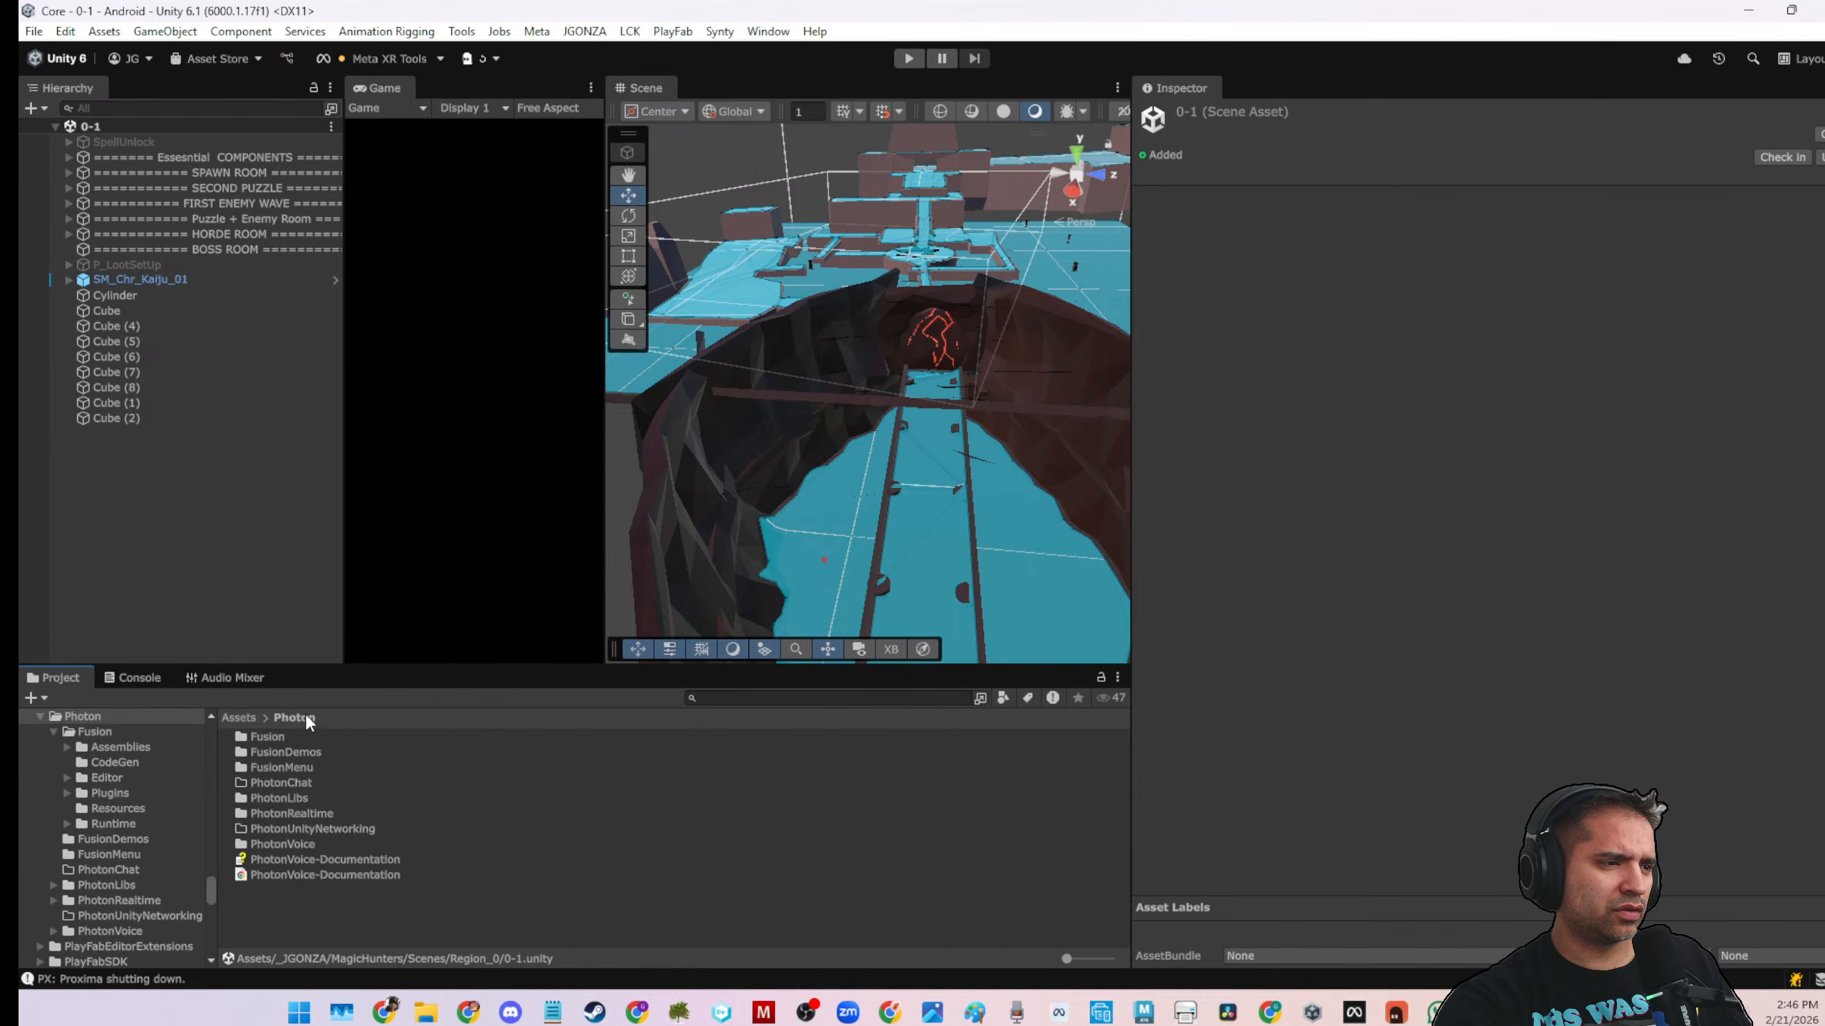
left_click(251, 715)
double_click(259, 737)
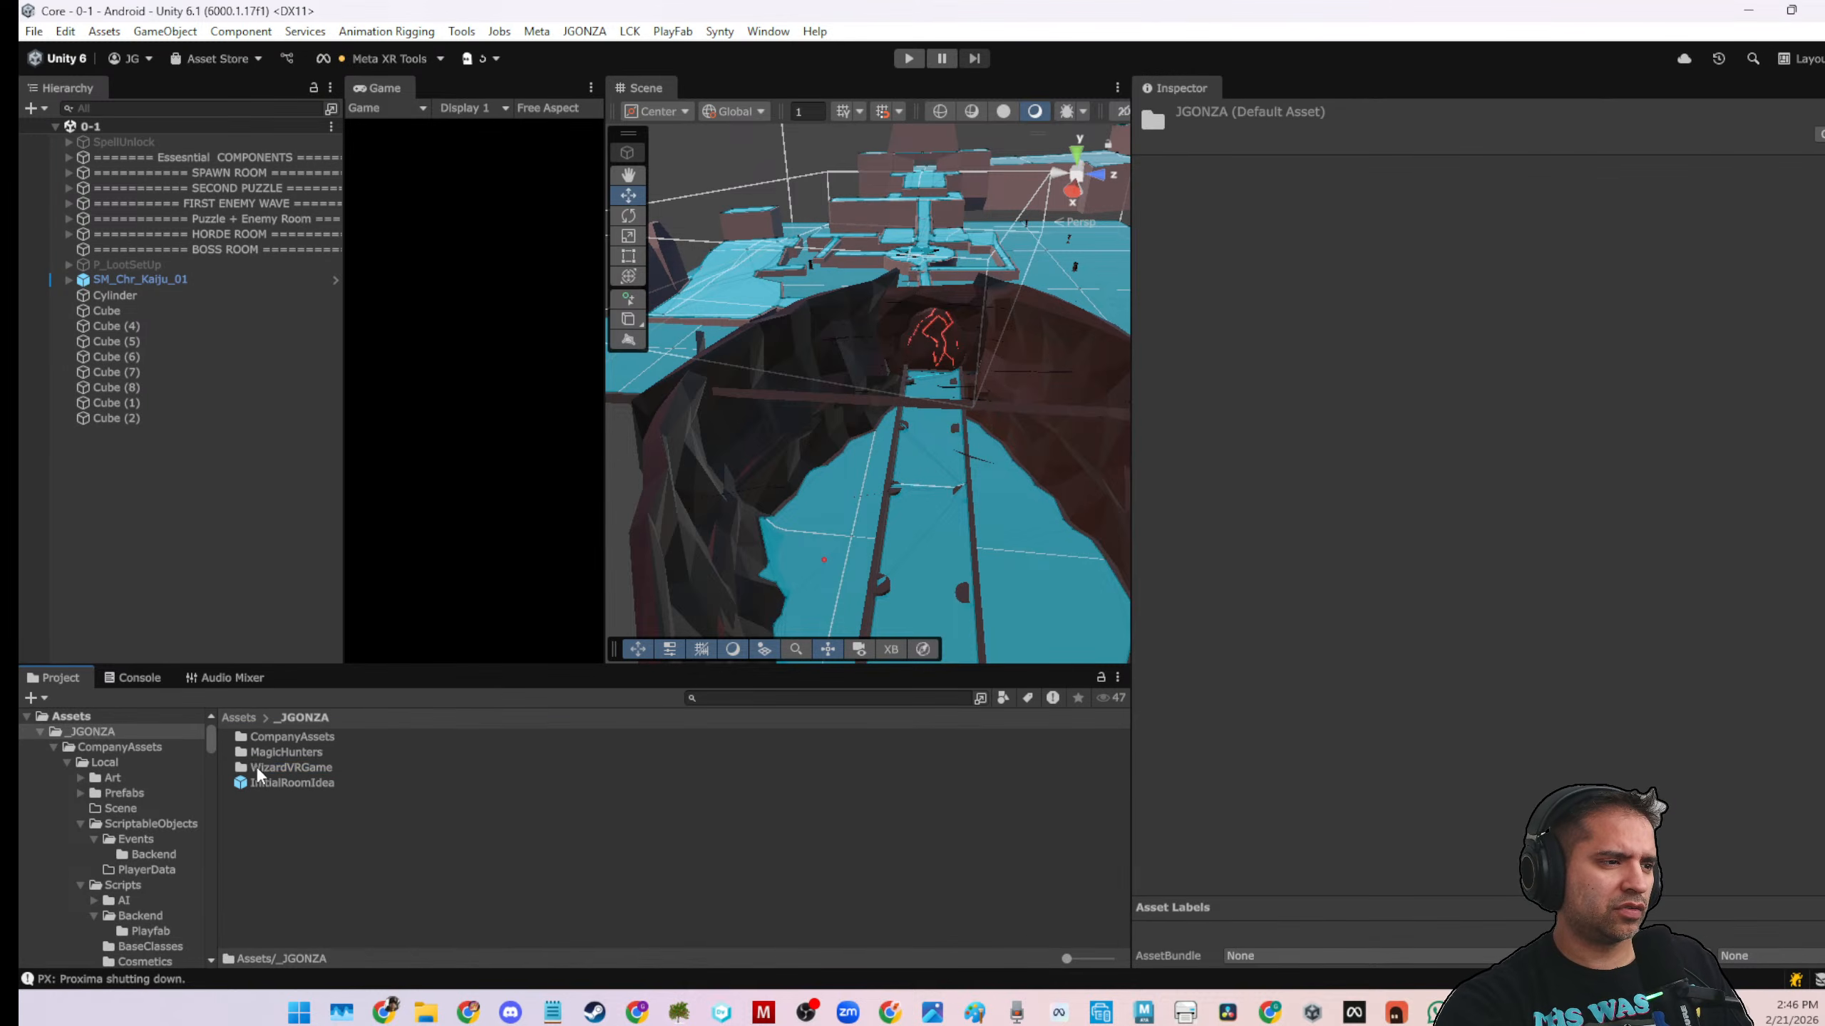
double_click(256, 767)
left_click(251, 781)
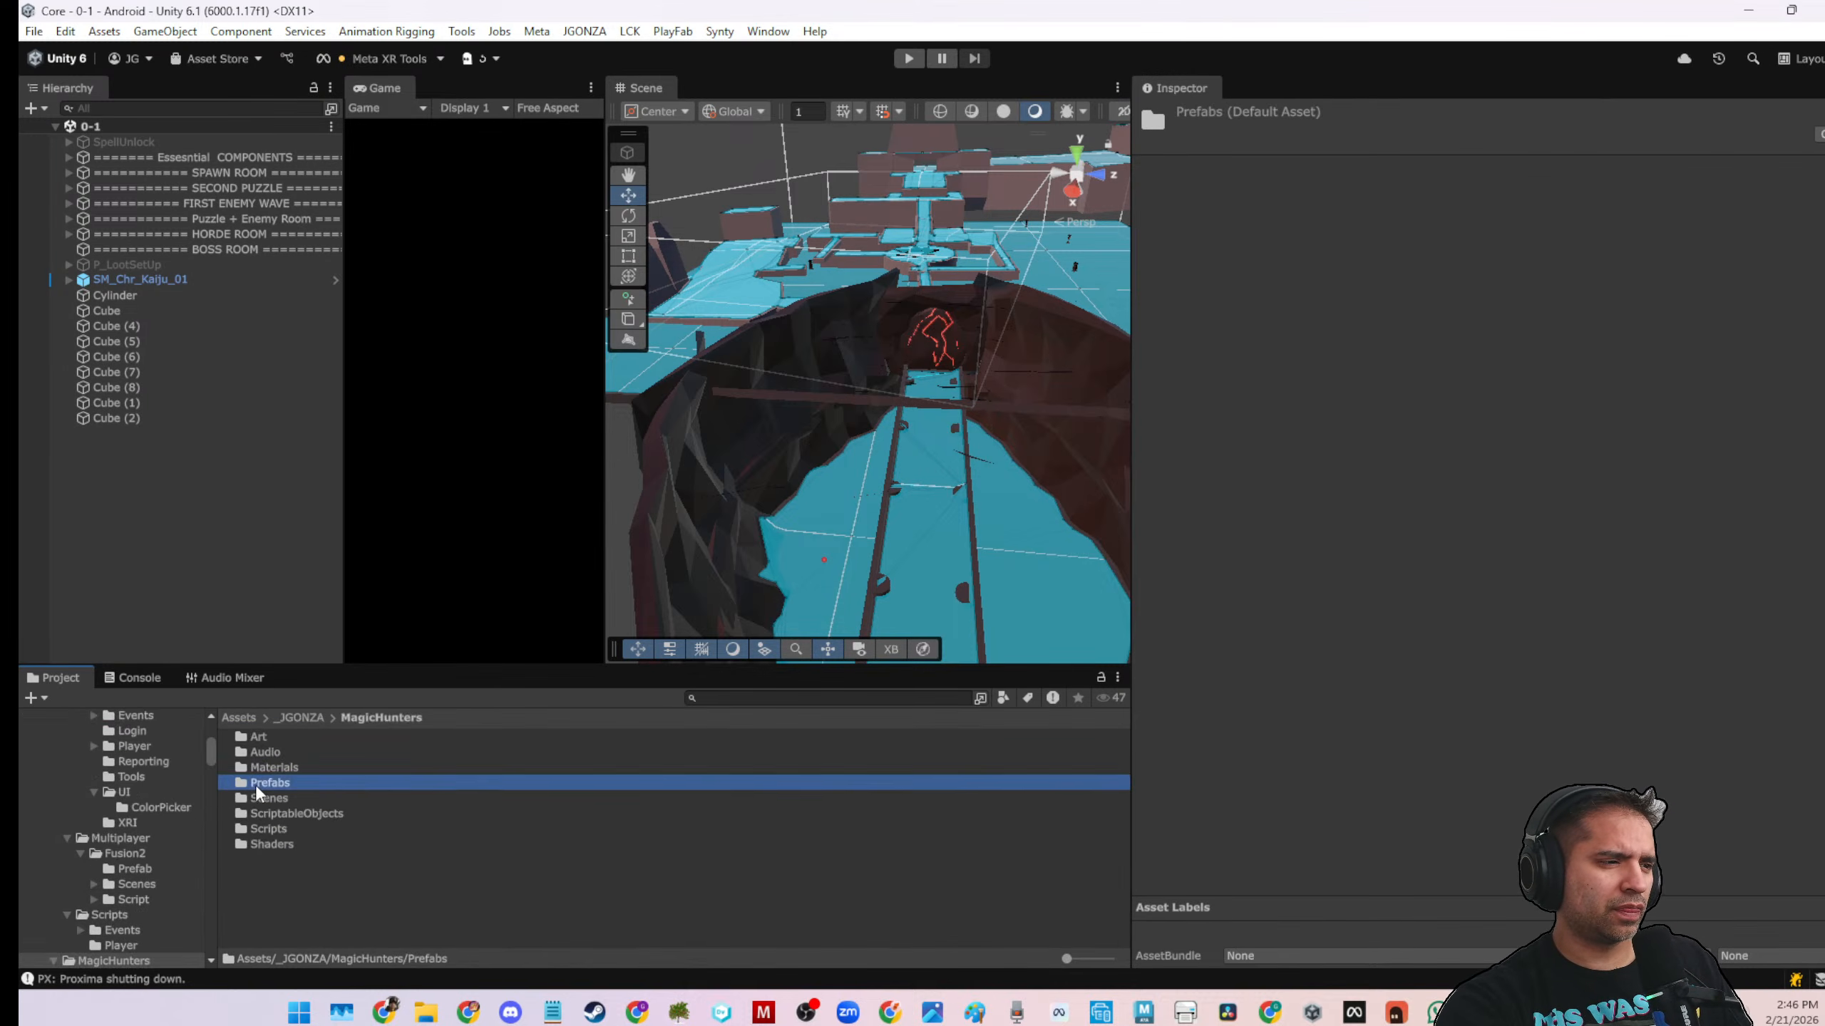
double_click(265, 795)
left_click(289, 756)
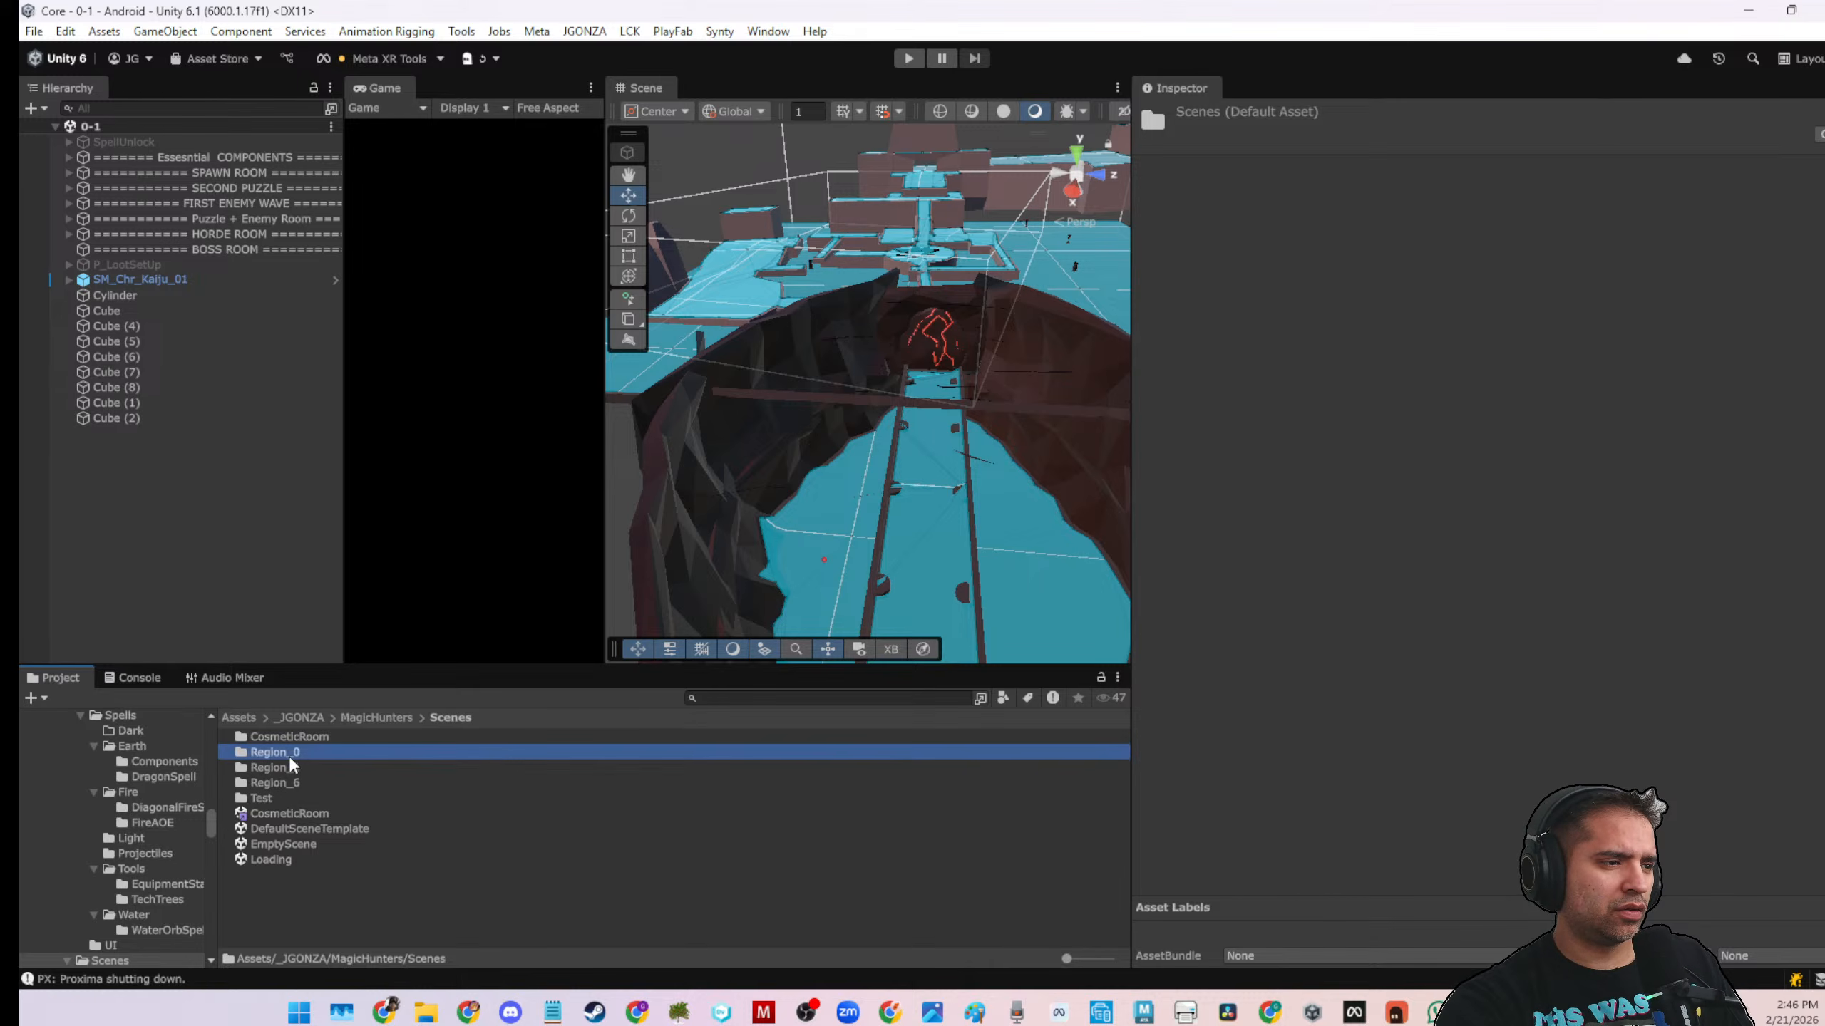
double_click(286, 859)
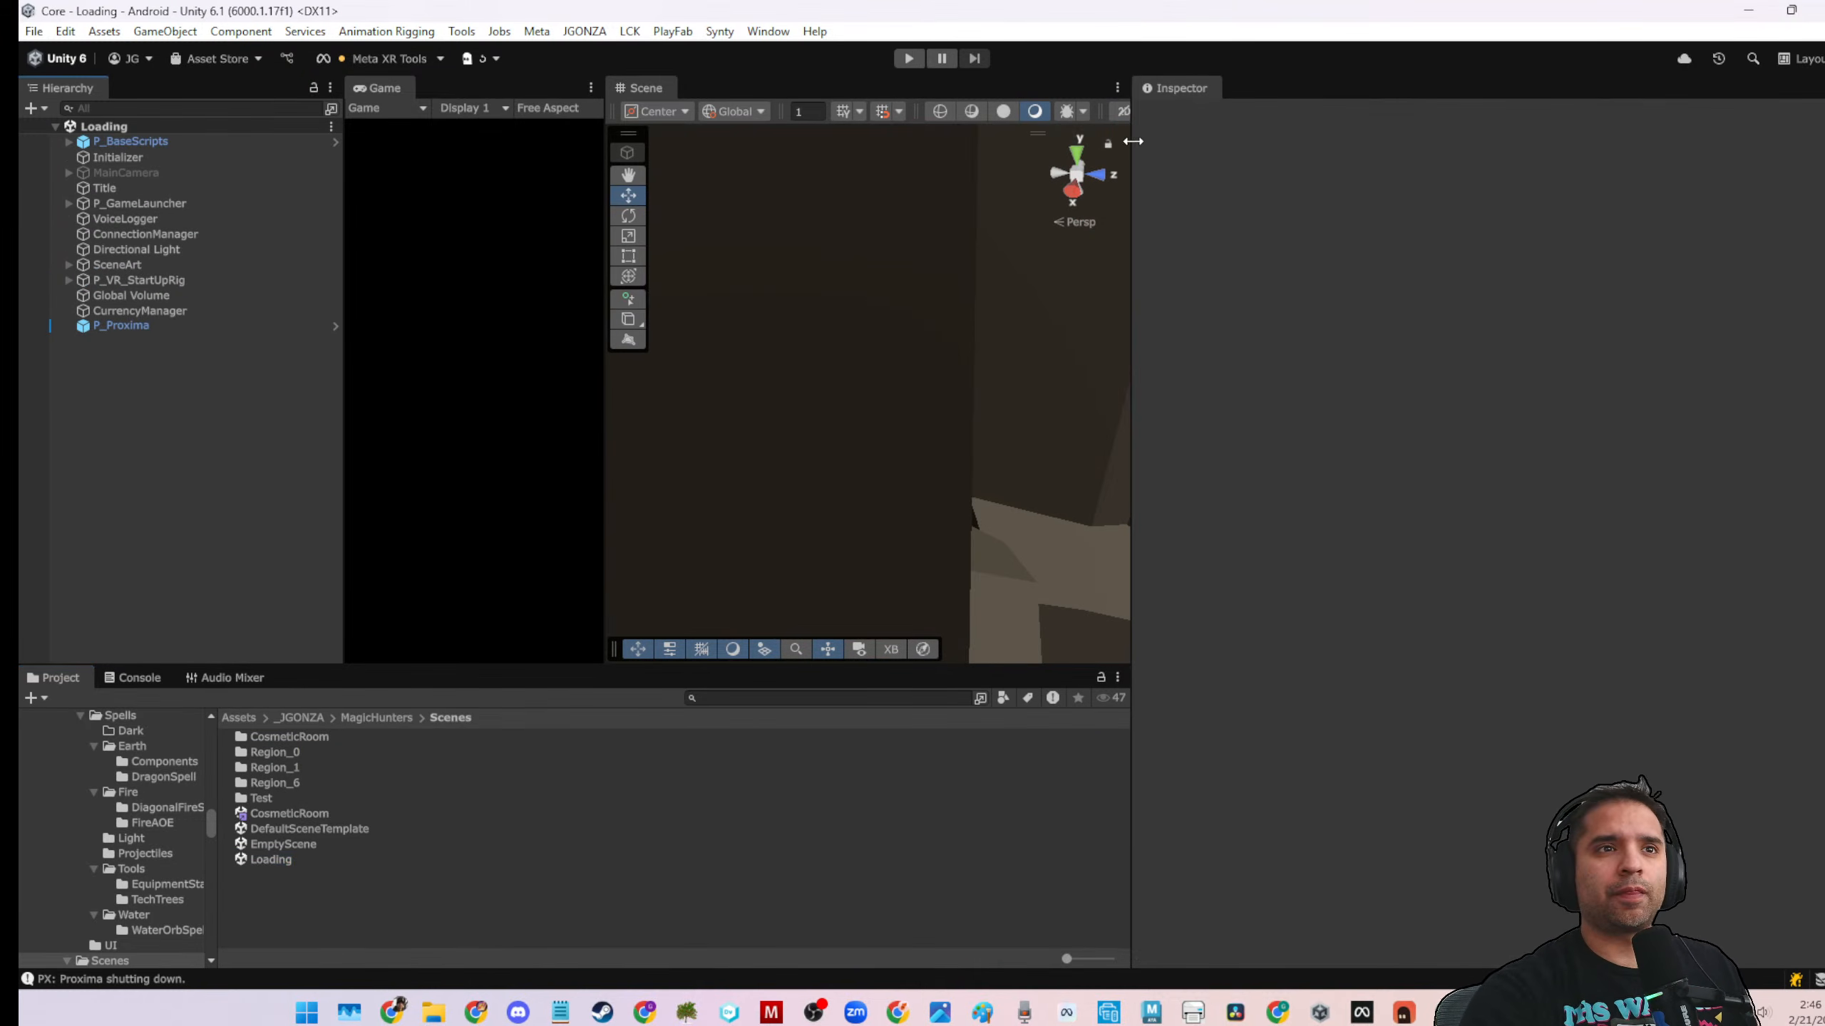
Enlarge the Game and Scene views, then playtest from Loading into 0-1, lighting both spawn room torches and viewing the hidden door
left_click_drag(1132, 158, 1700, 172)
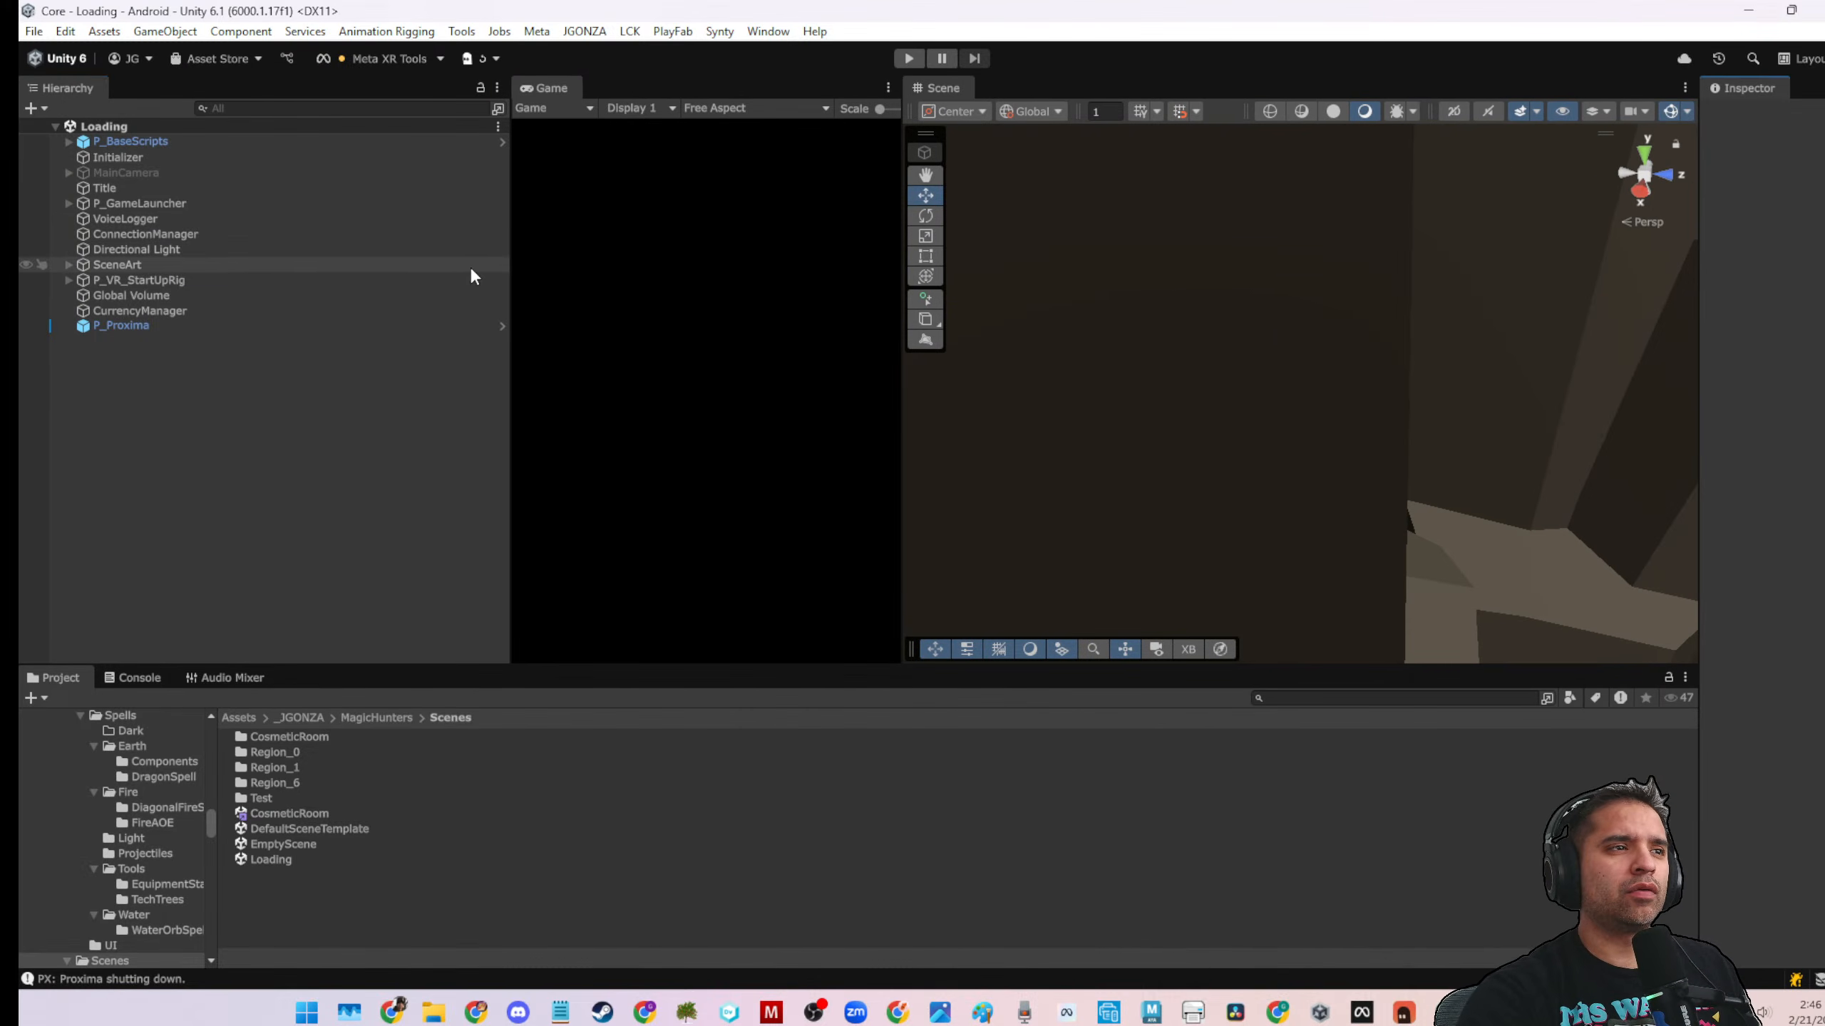
left_click_drag(507, 239, 314, 259)
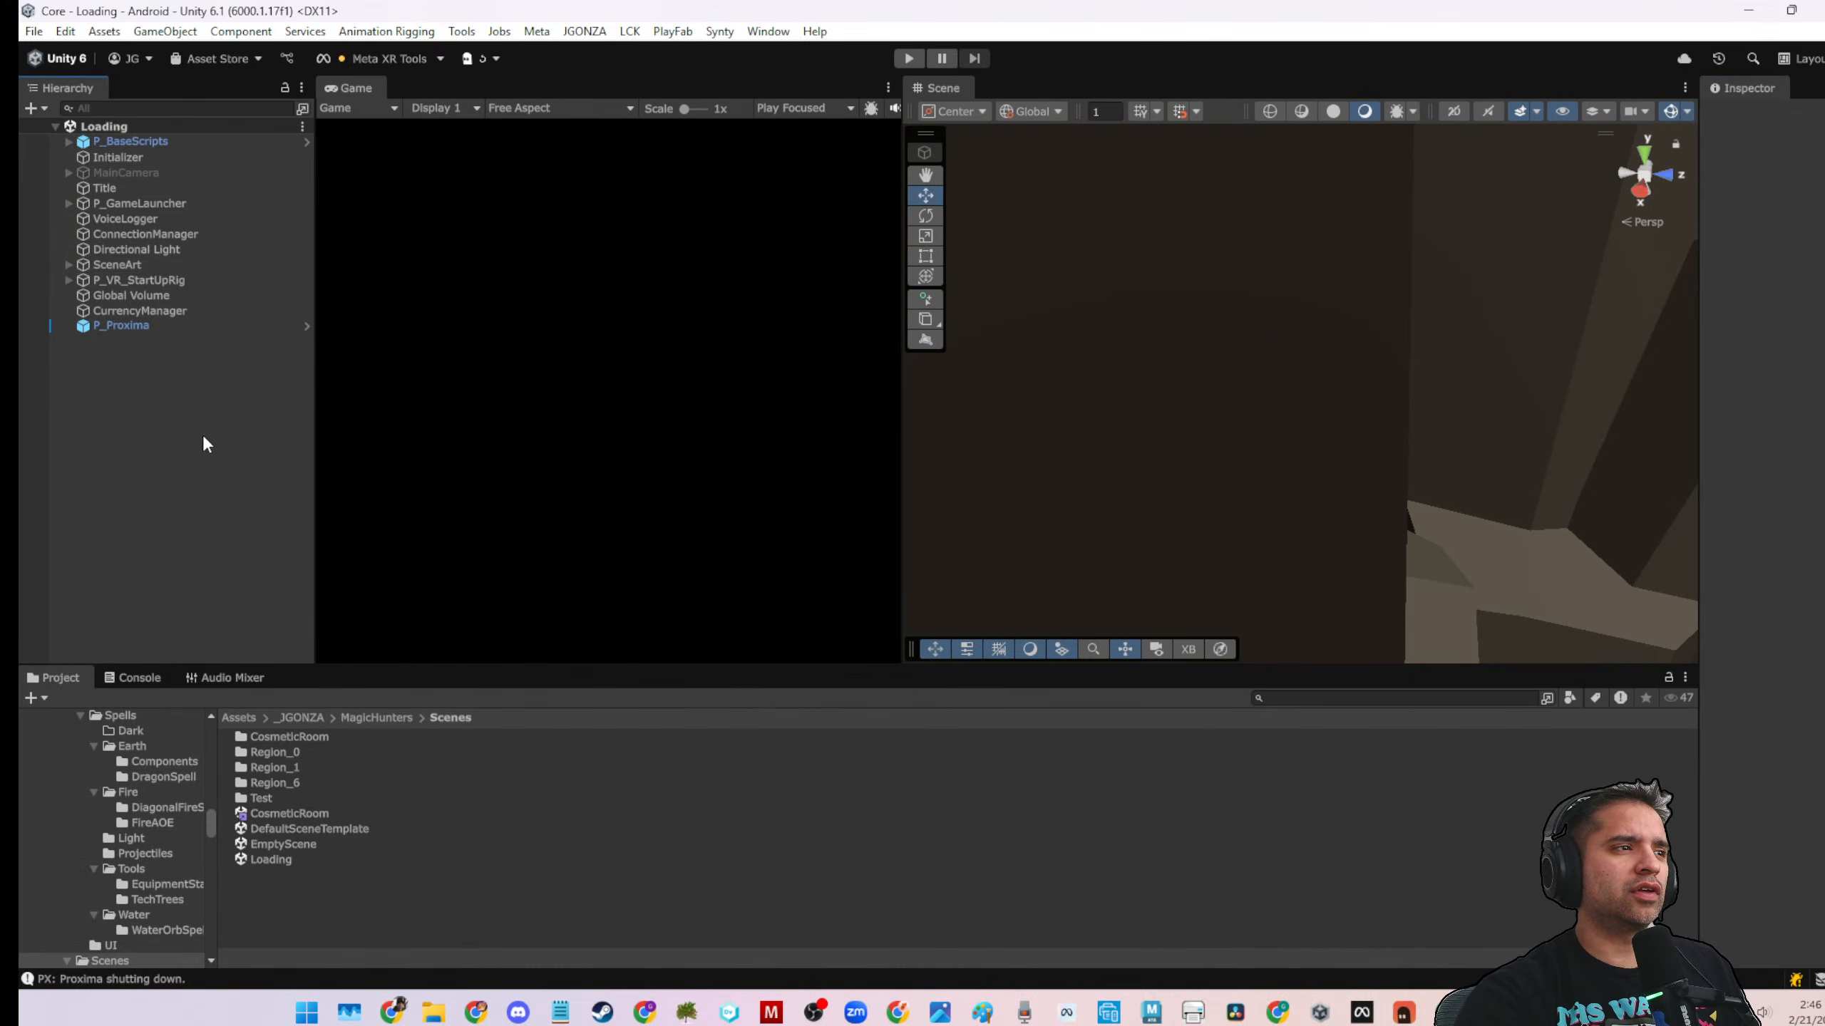
left_click(909, 58)
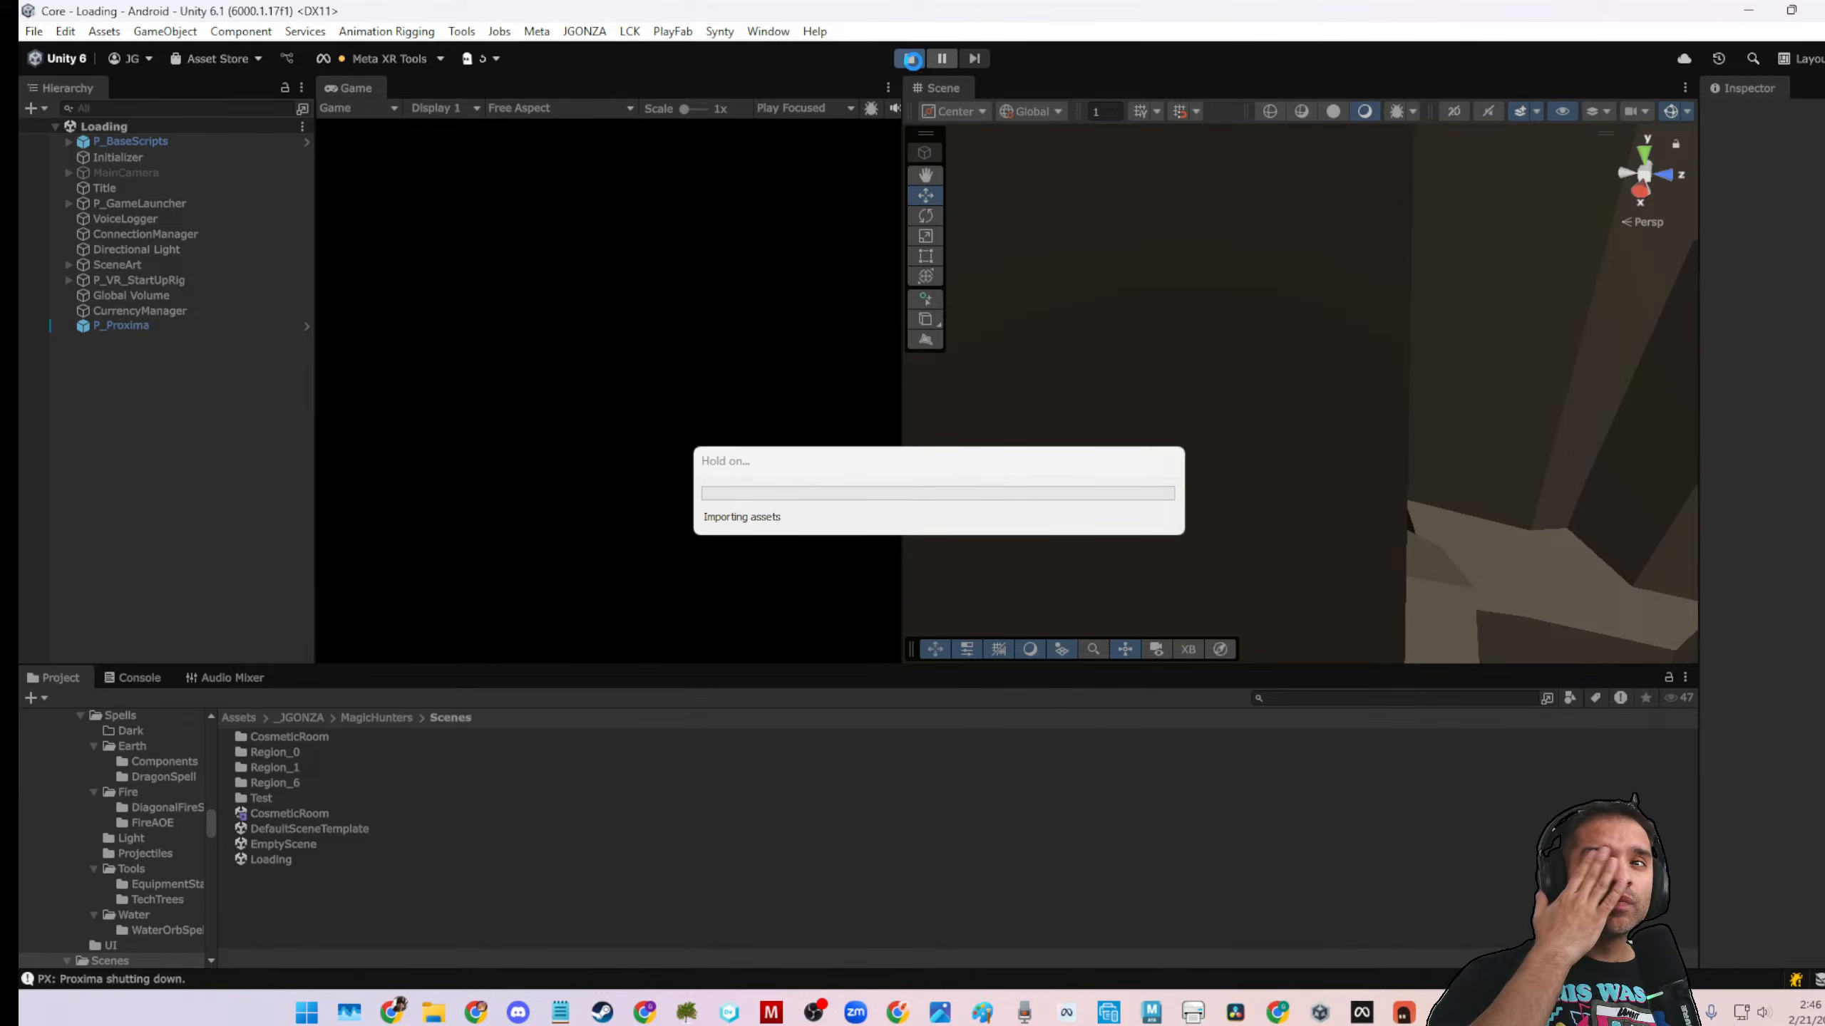
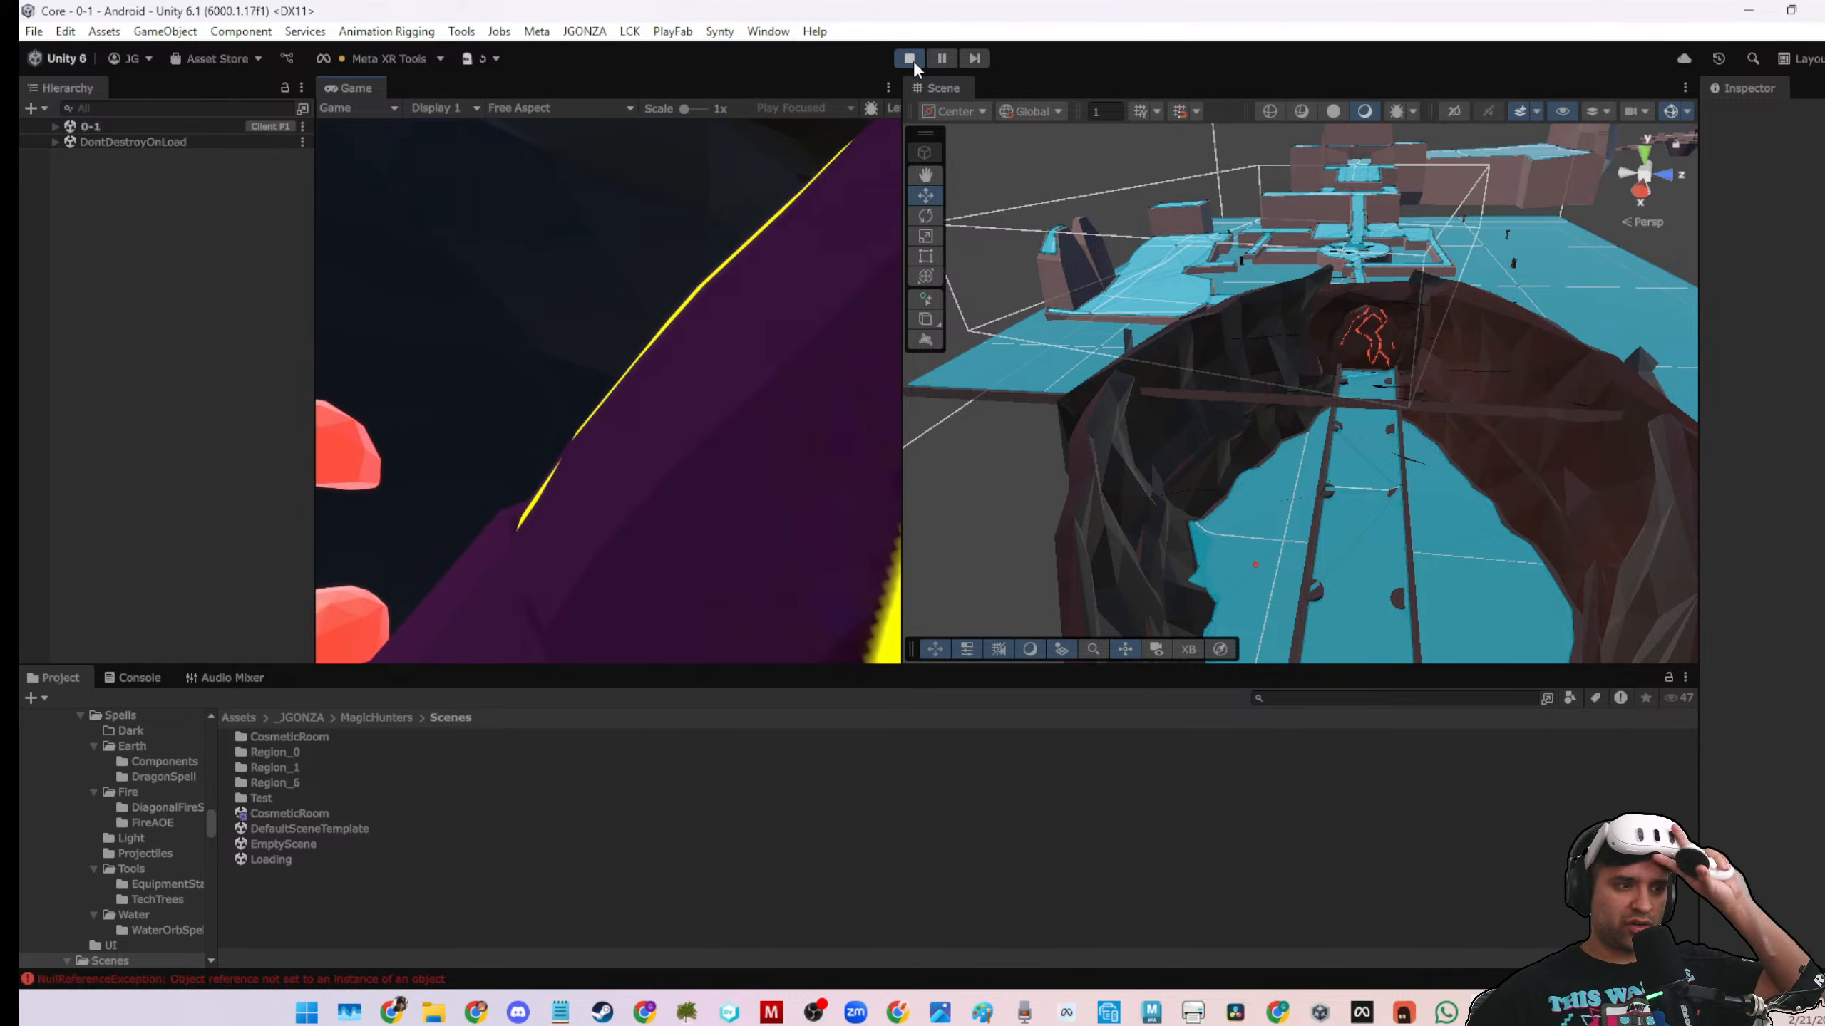
scroll(969, 383, "down", 5)
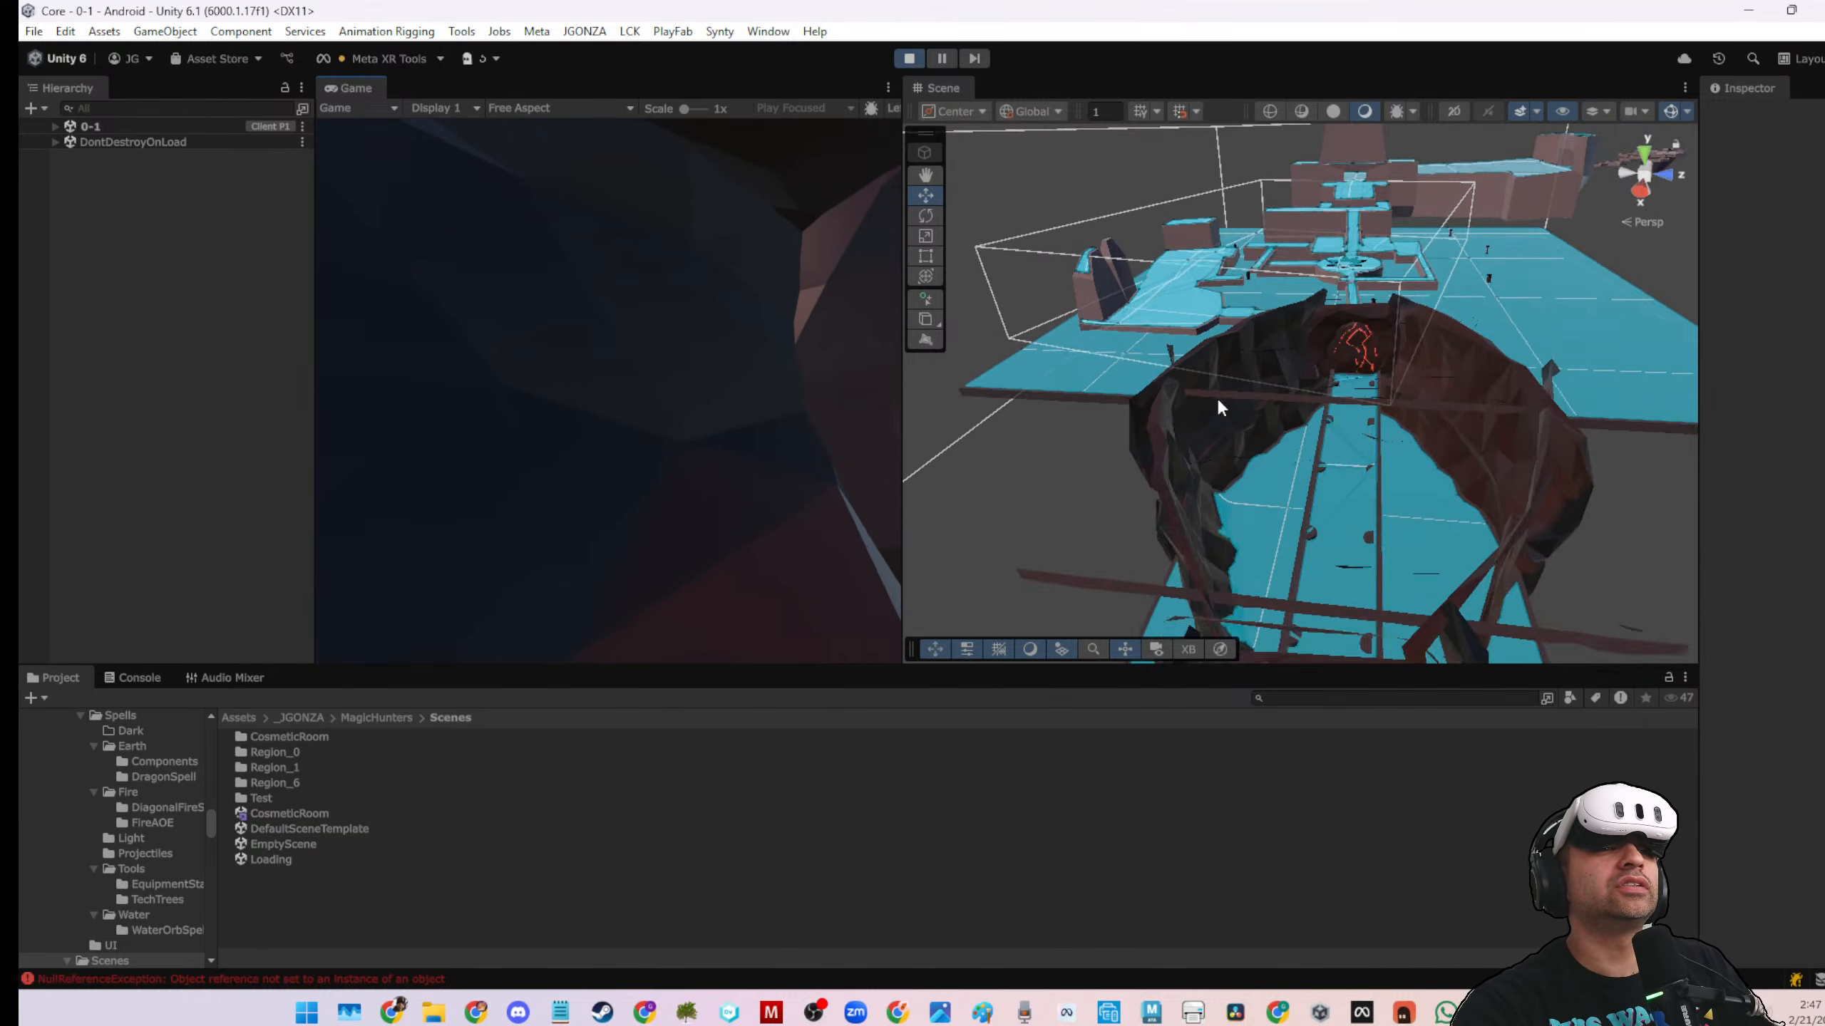
scroll(1334, 358, "up", 10)
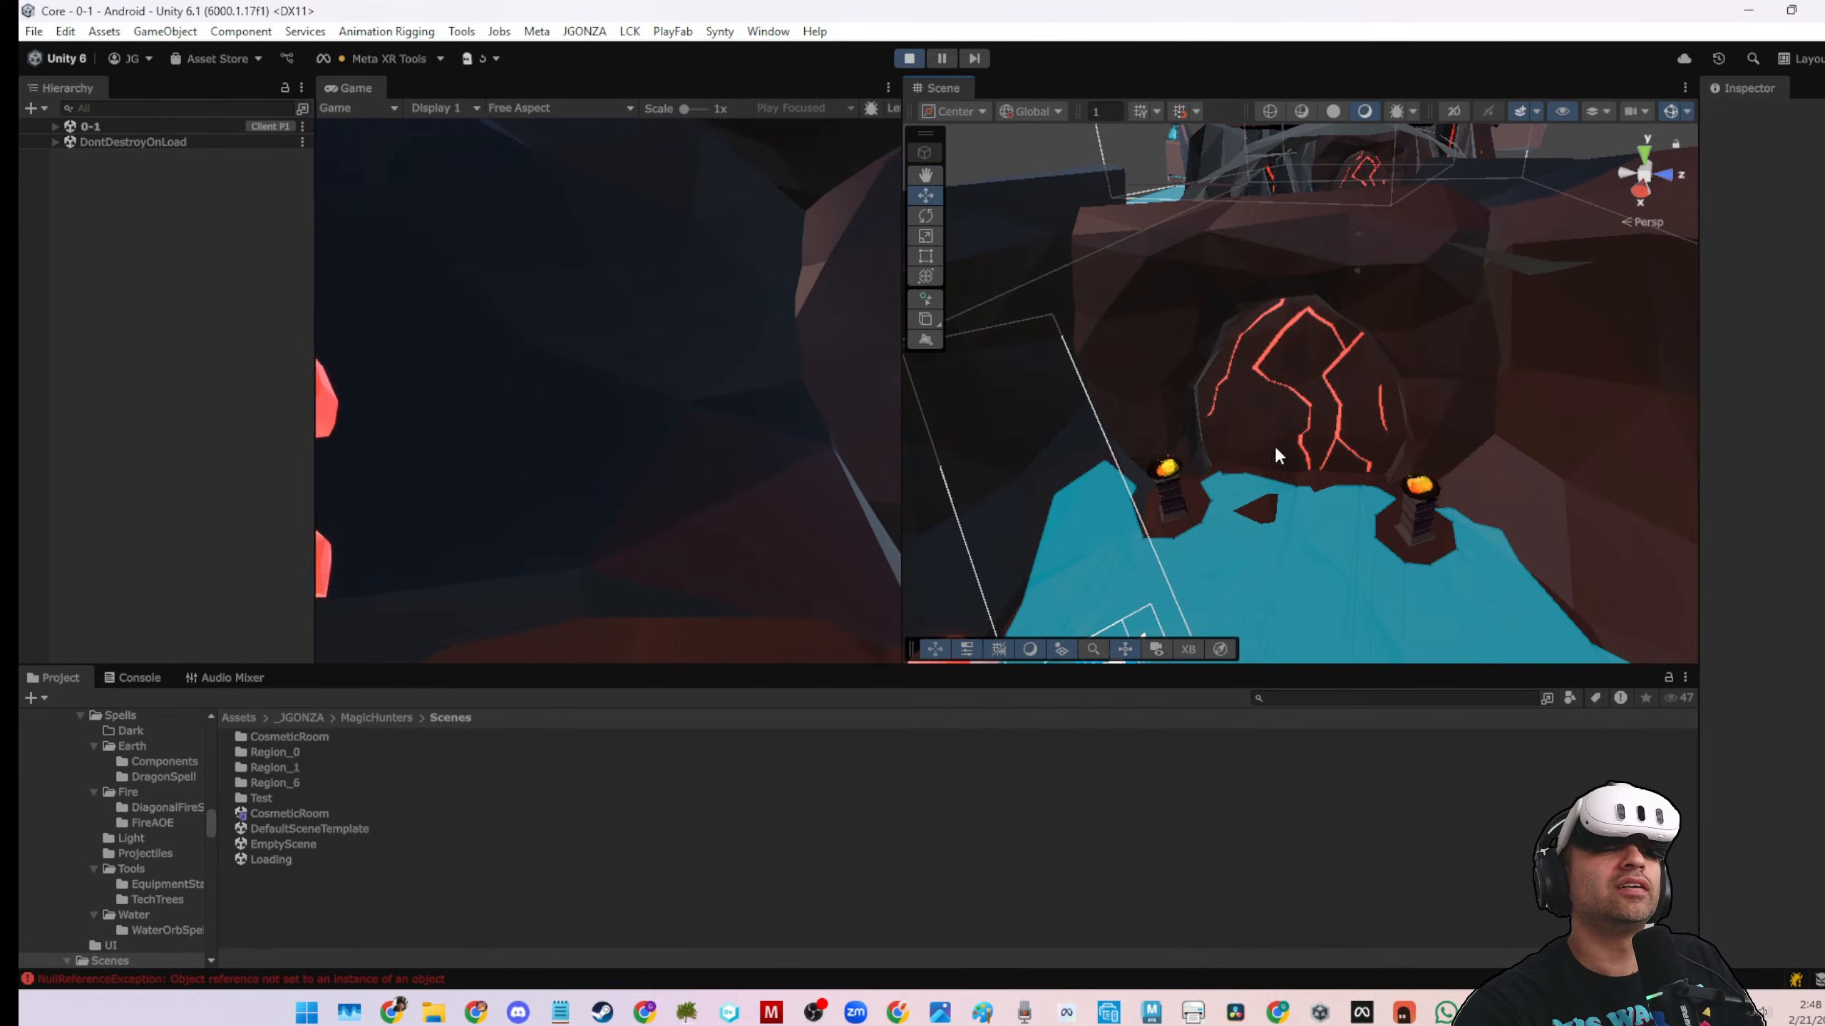
Examine the Console's two NullReferenceException entries for PortalController.CheckUnlocks, and expand the running 0-1 scene's hierarchy
left_click(138, 677)
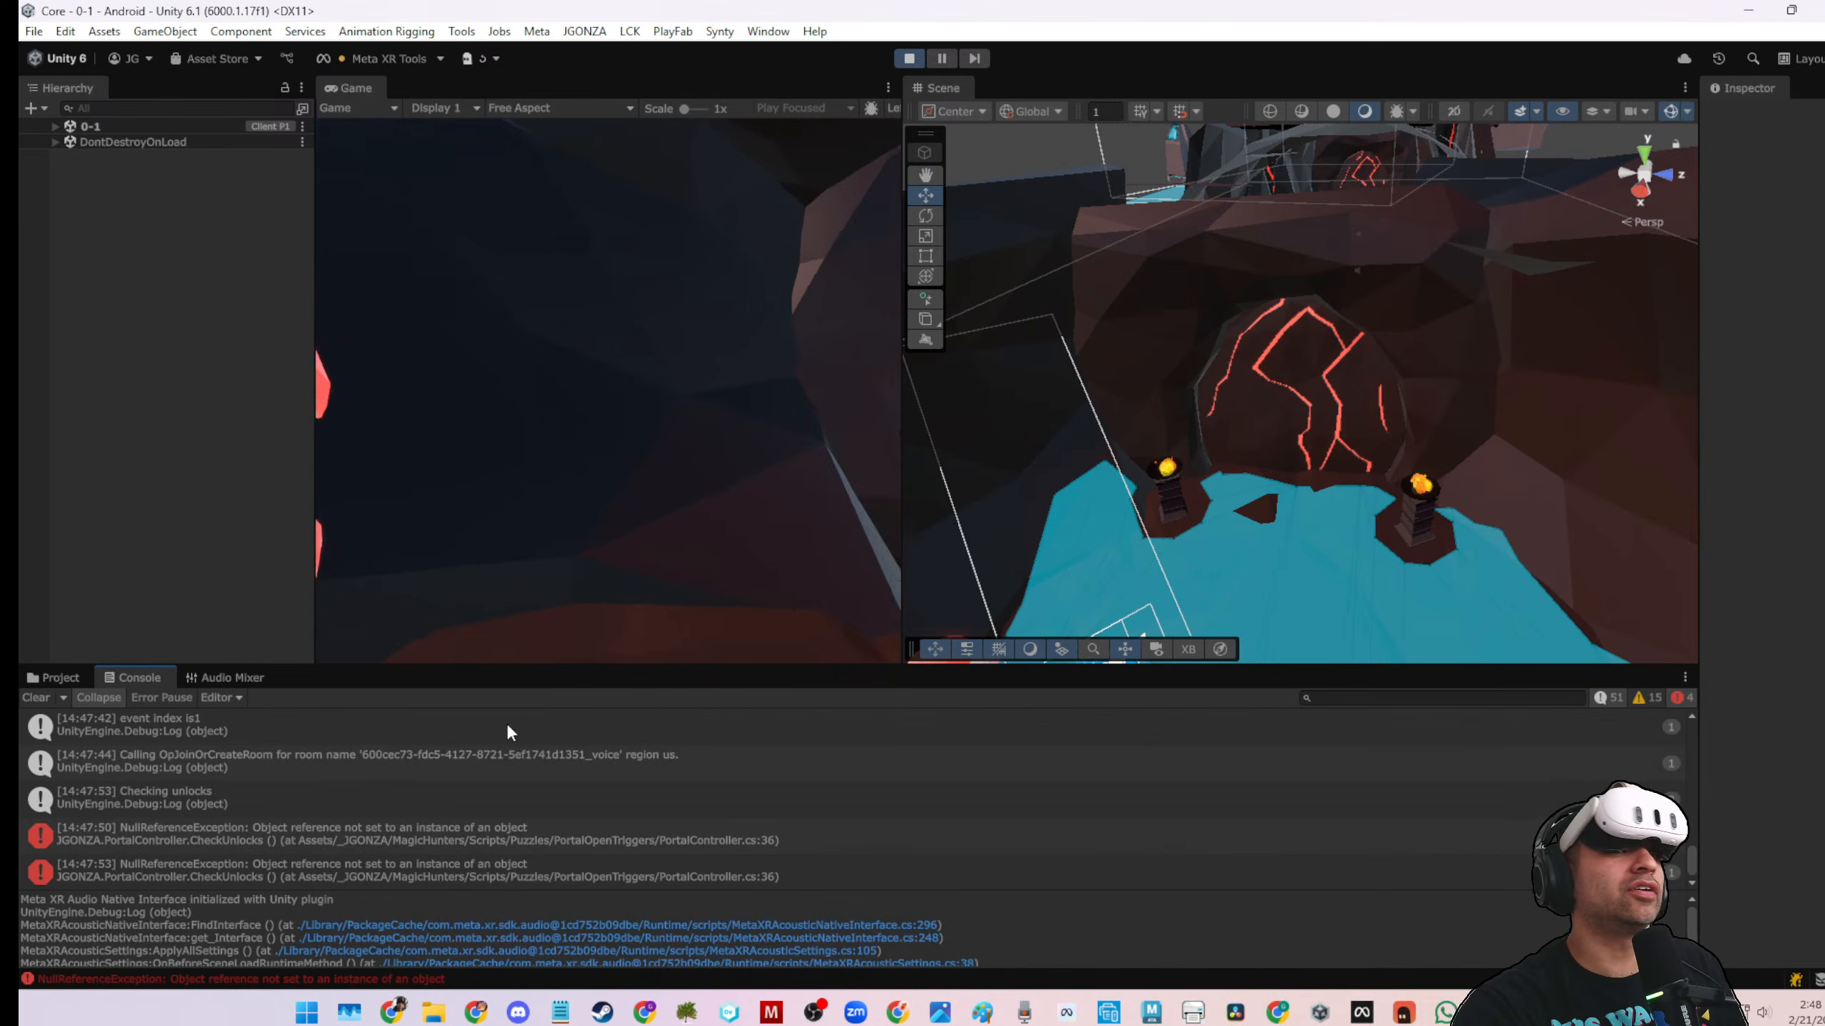
left_click(194, 831)
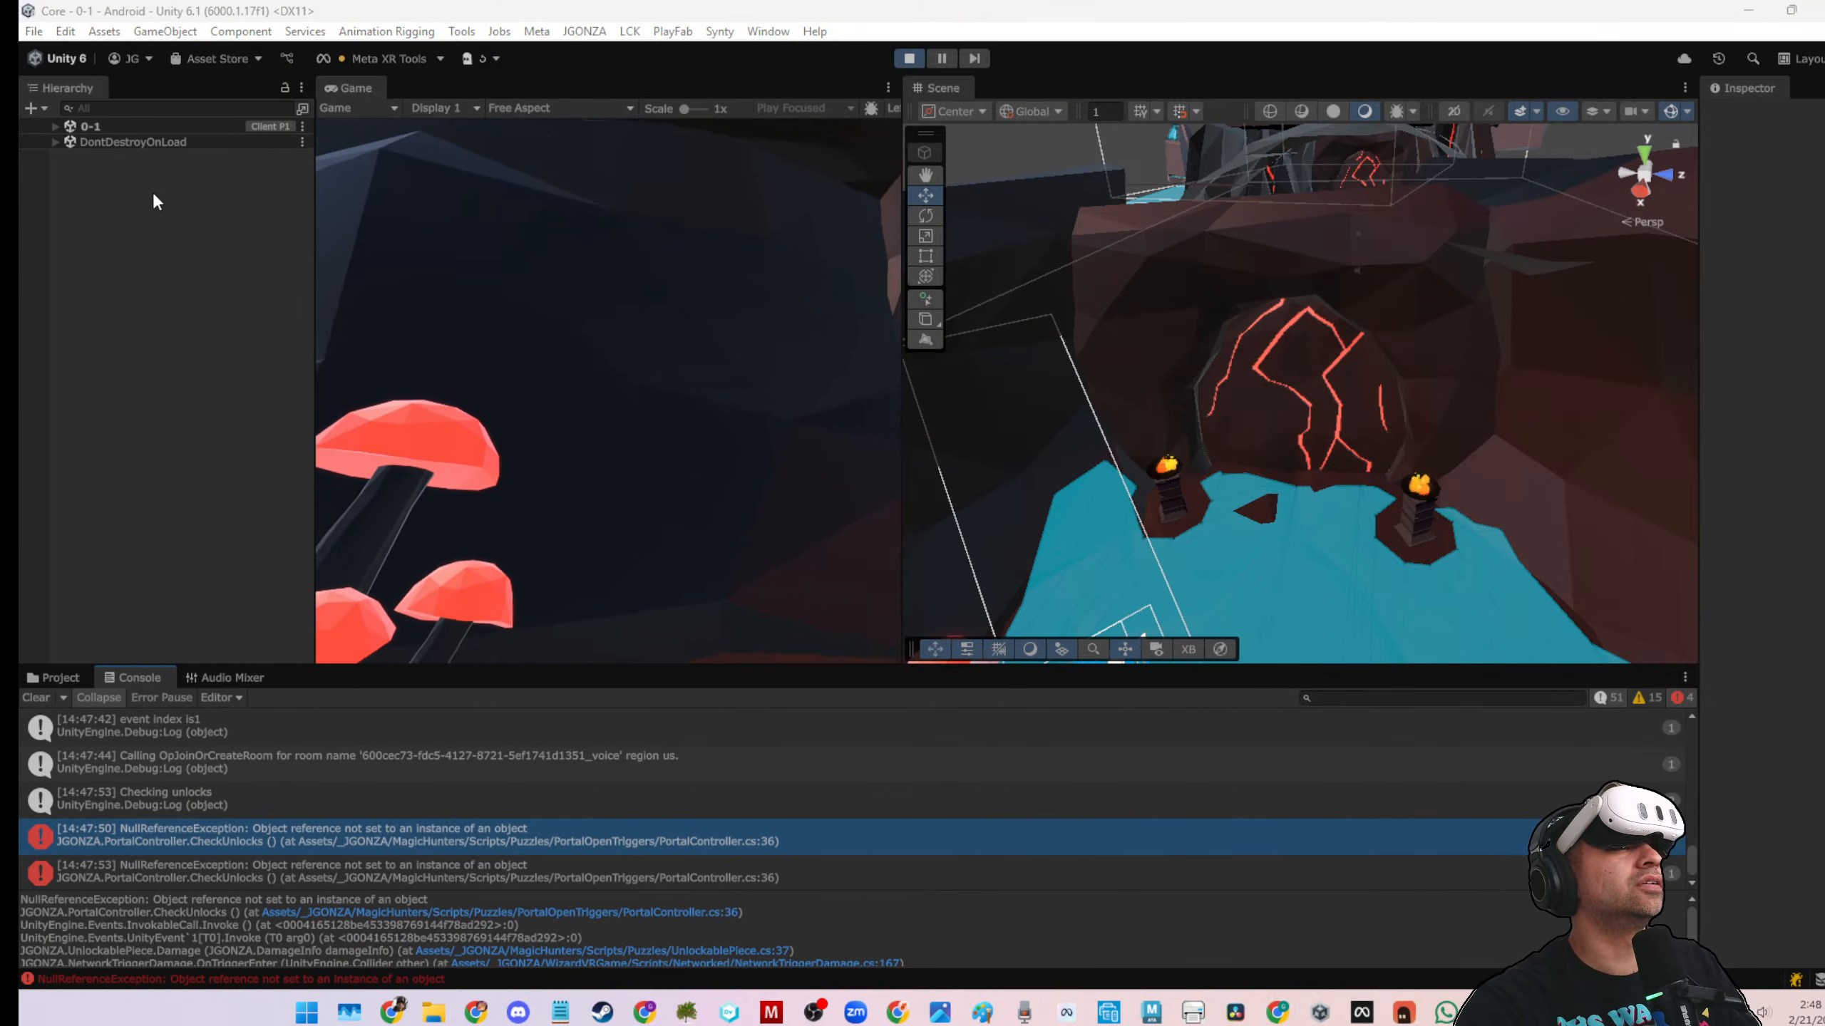
left_click(55, 126)
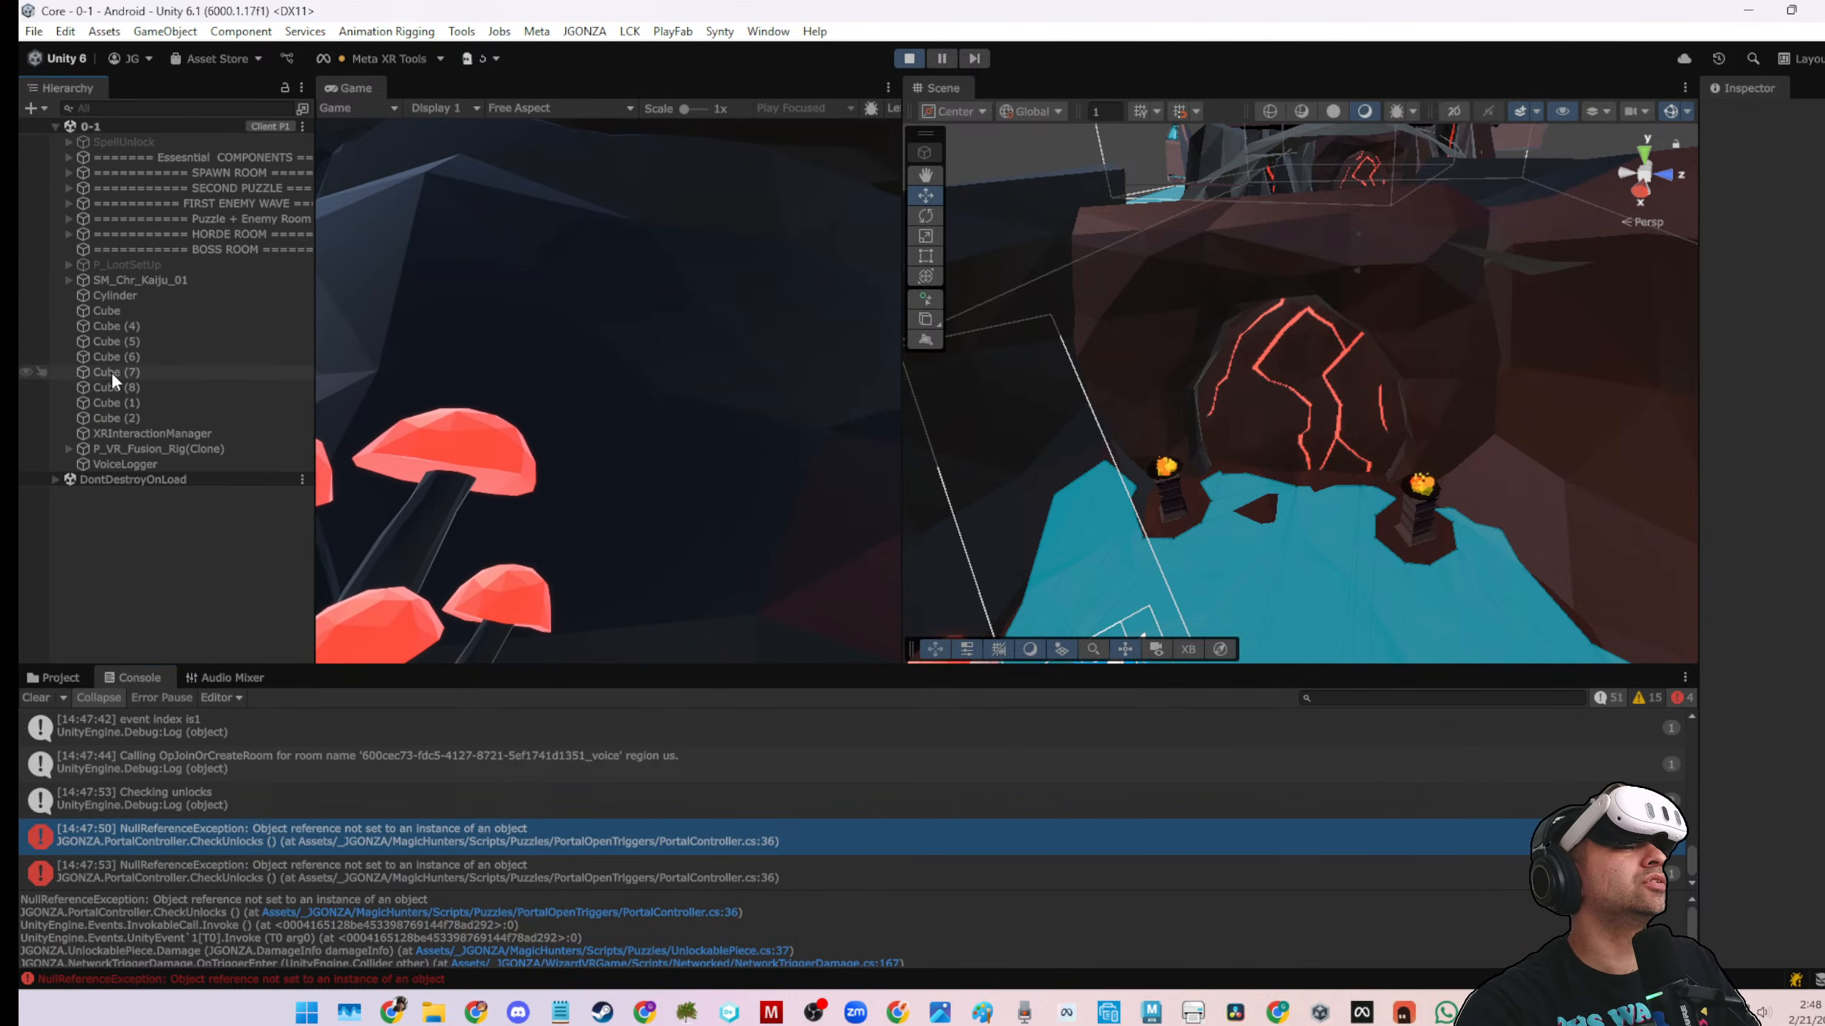
left_click(70, 445)
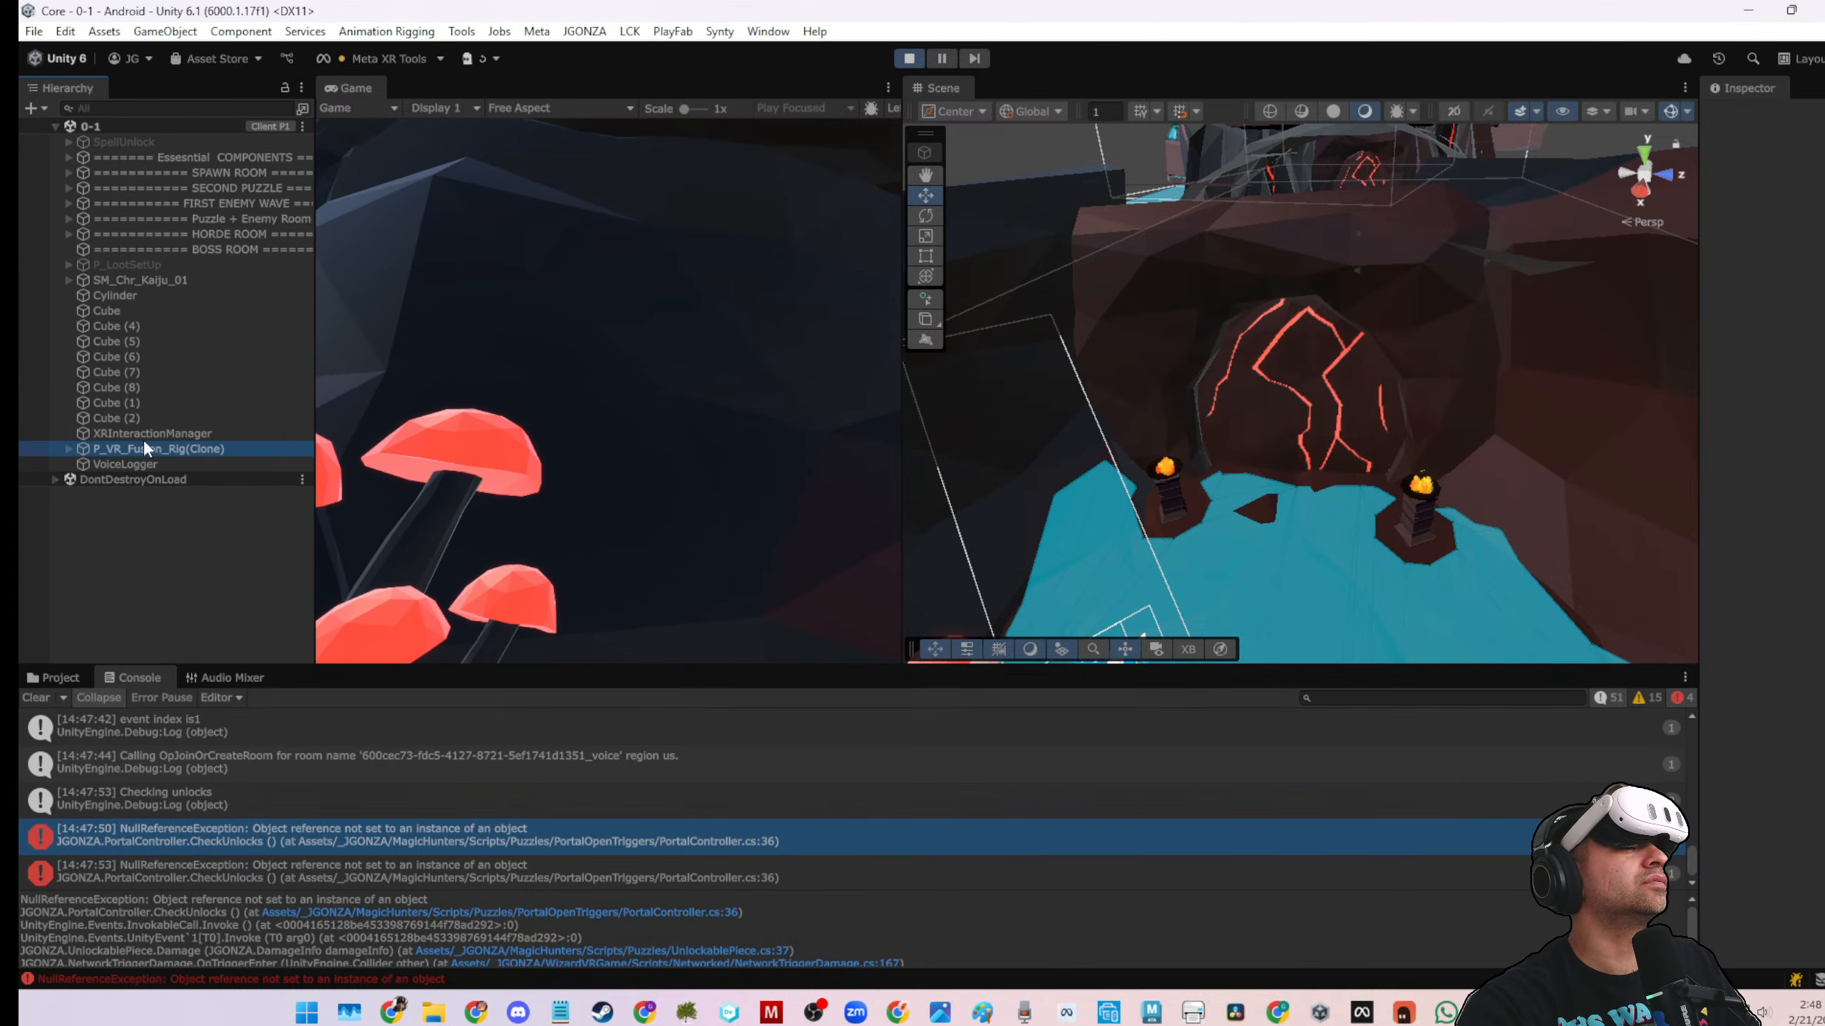
left_click(197, 804)
left_click(224, 861)
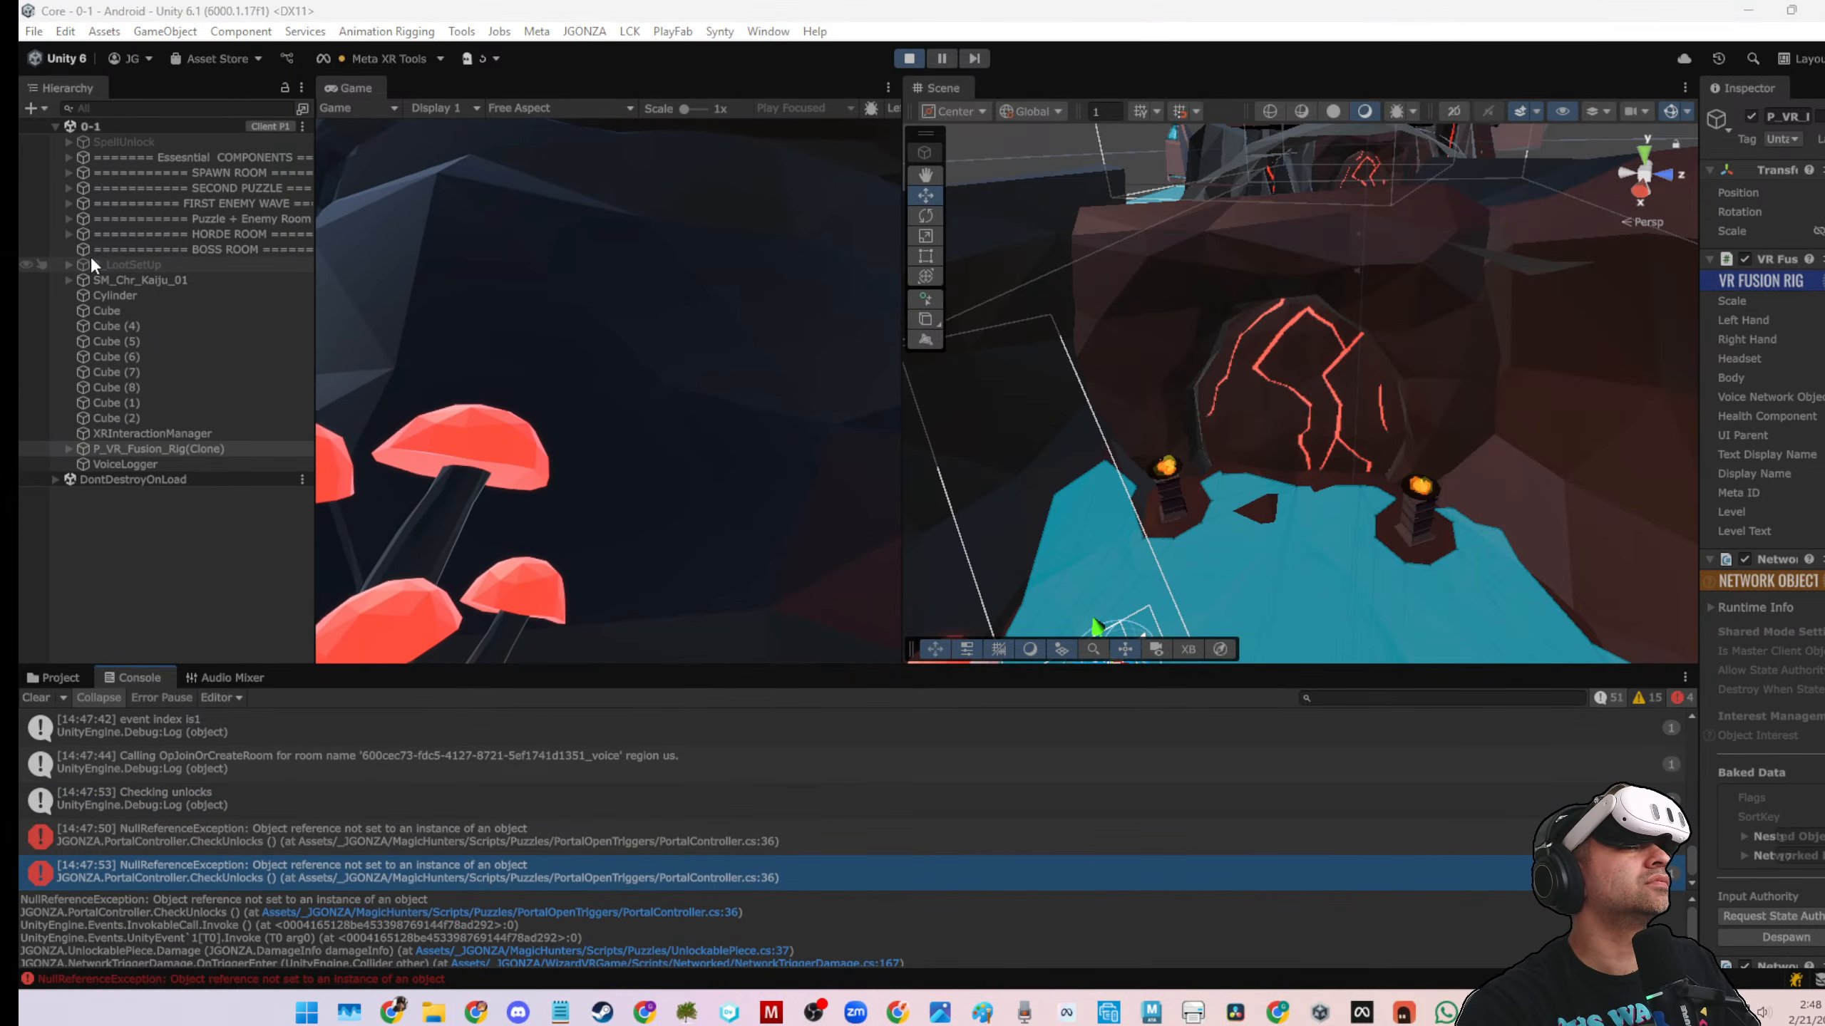
Widen the Hierarchy, expand the SPAWN ROOM and Puzzle groups, and select the Puzzle object
left_click(69, 157)
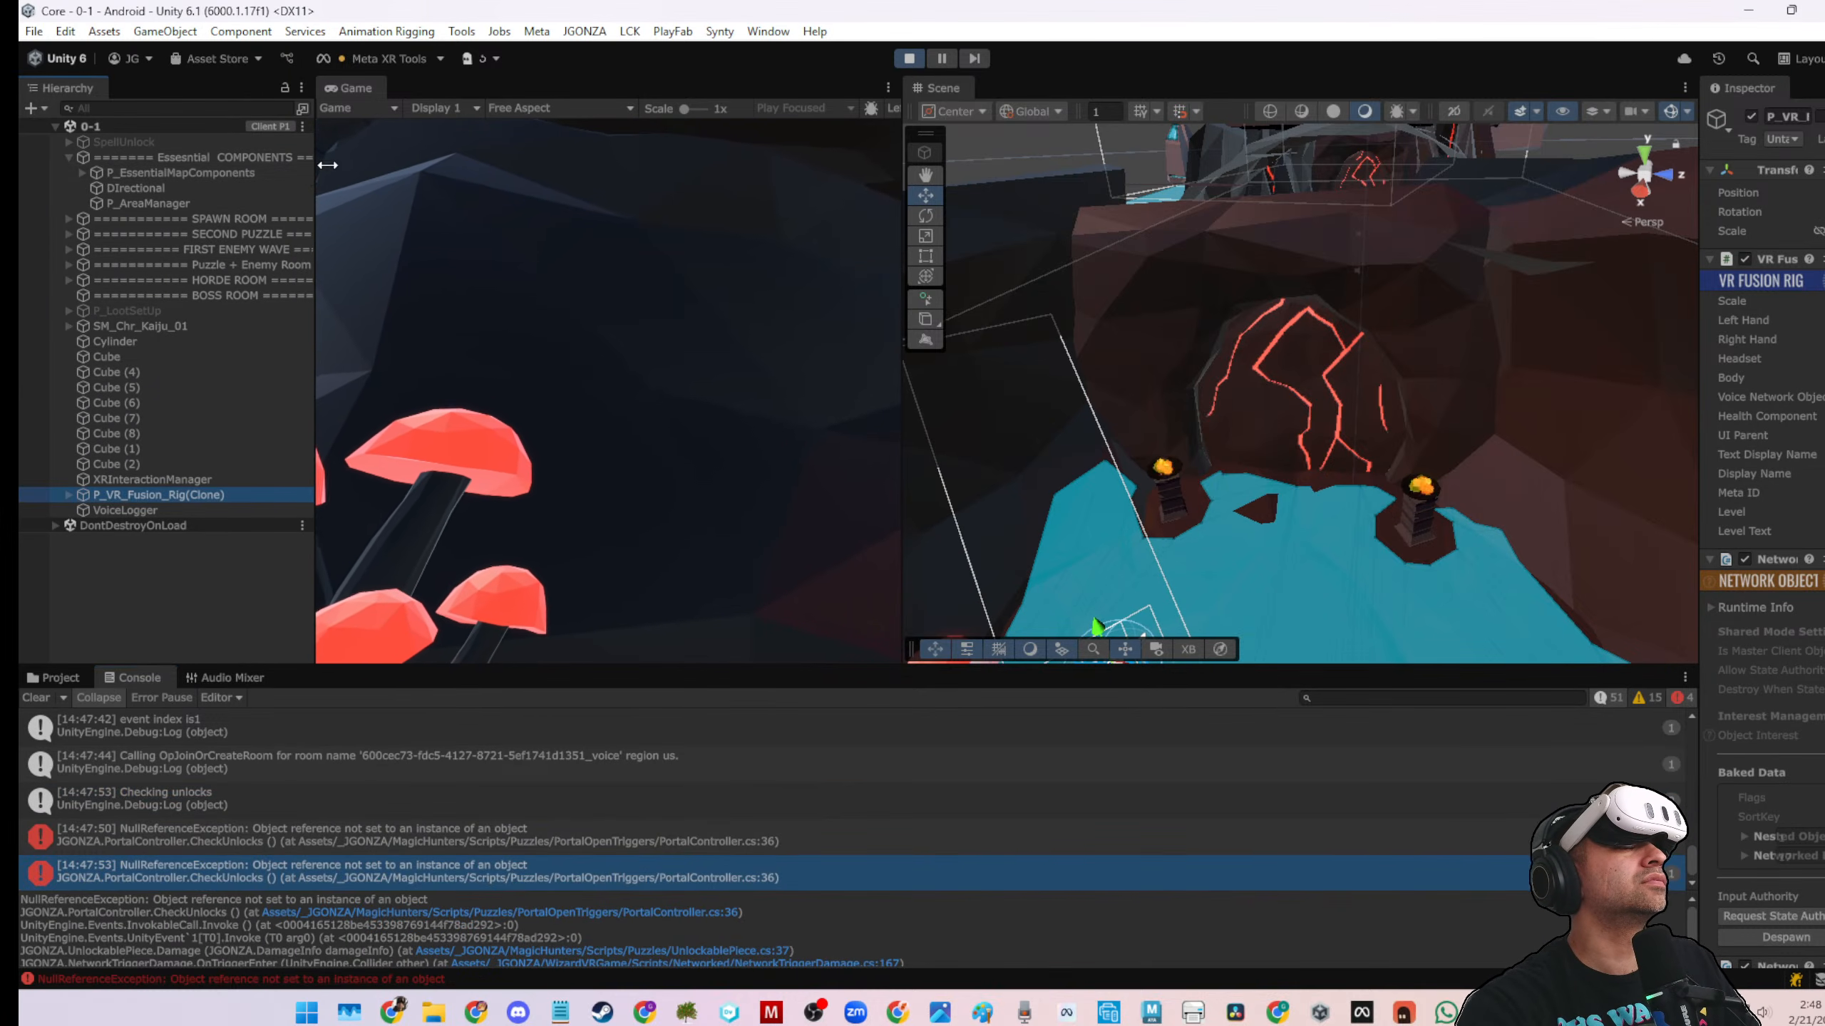
left_click_drag(315, 172, 579, 187)
left_click(68, 219)
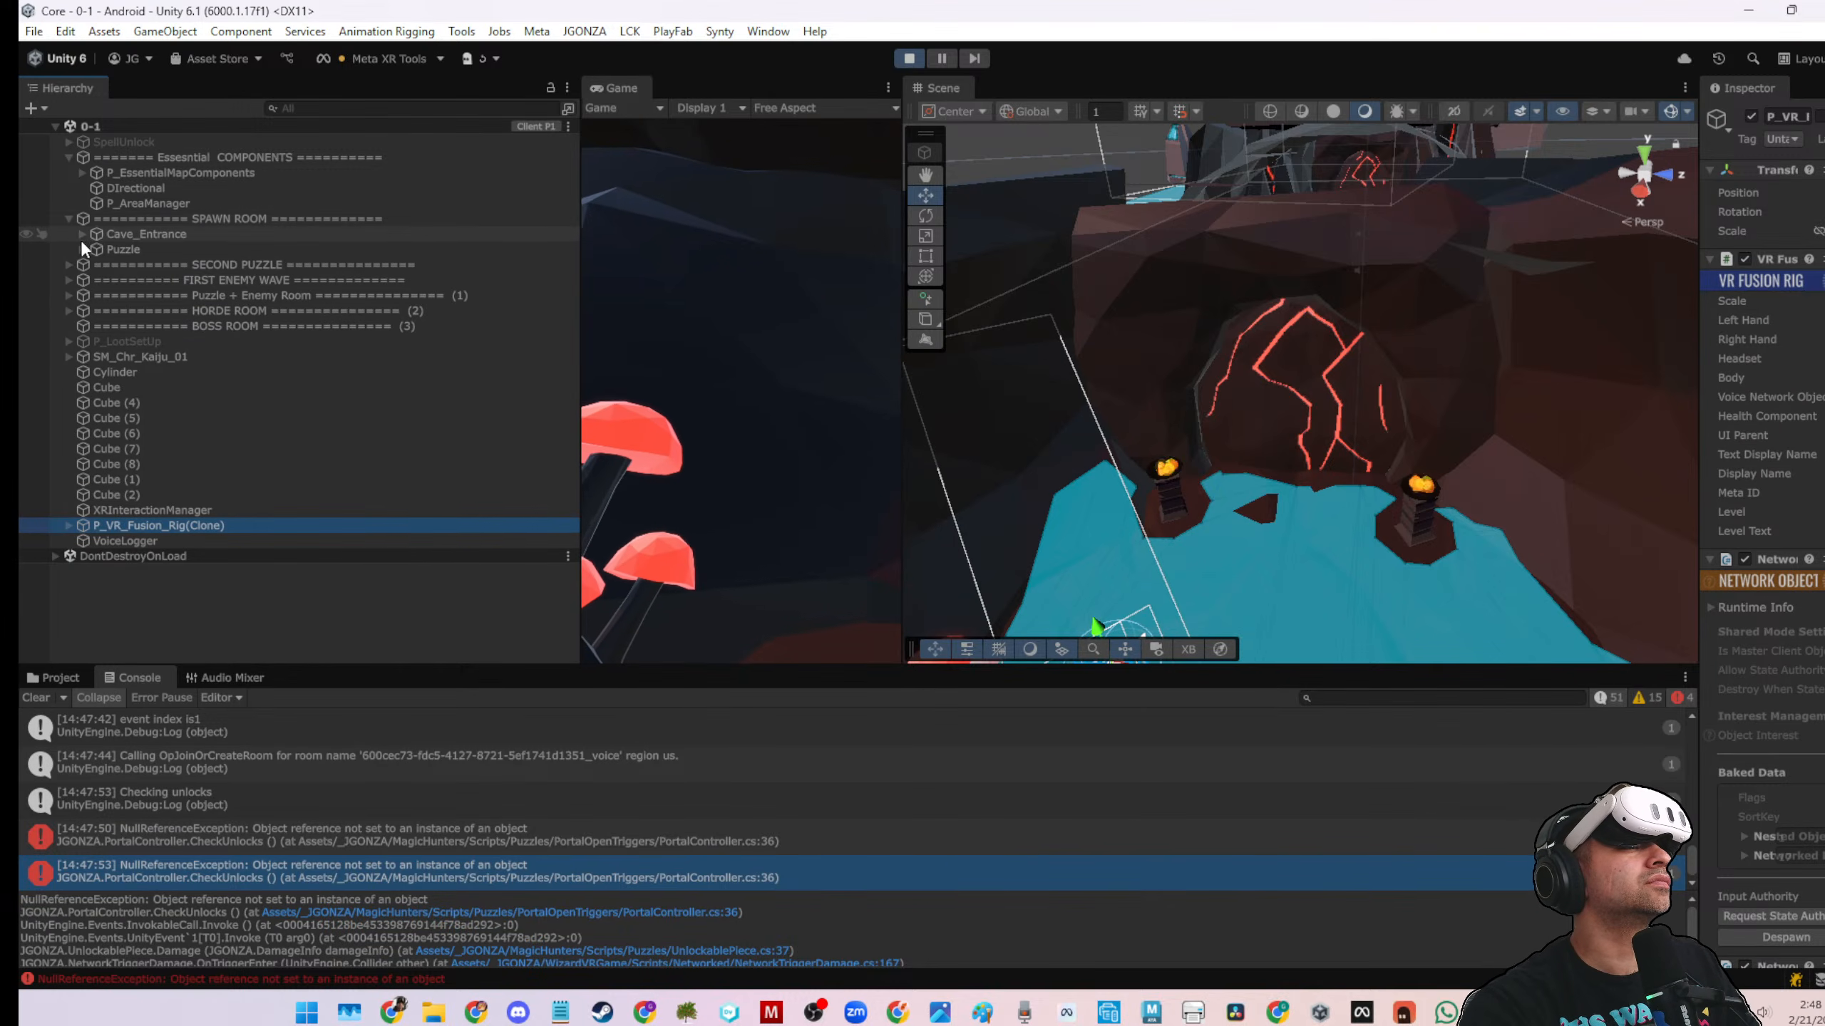
left_click(83, 248)
left_click(104, 263)
left_click(109, 249)
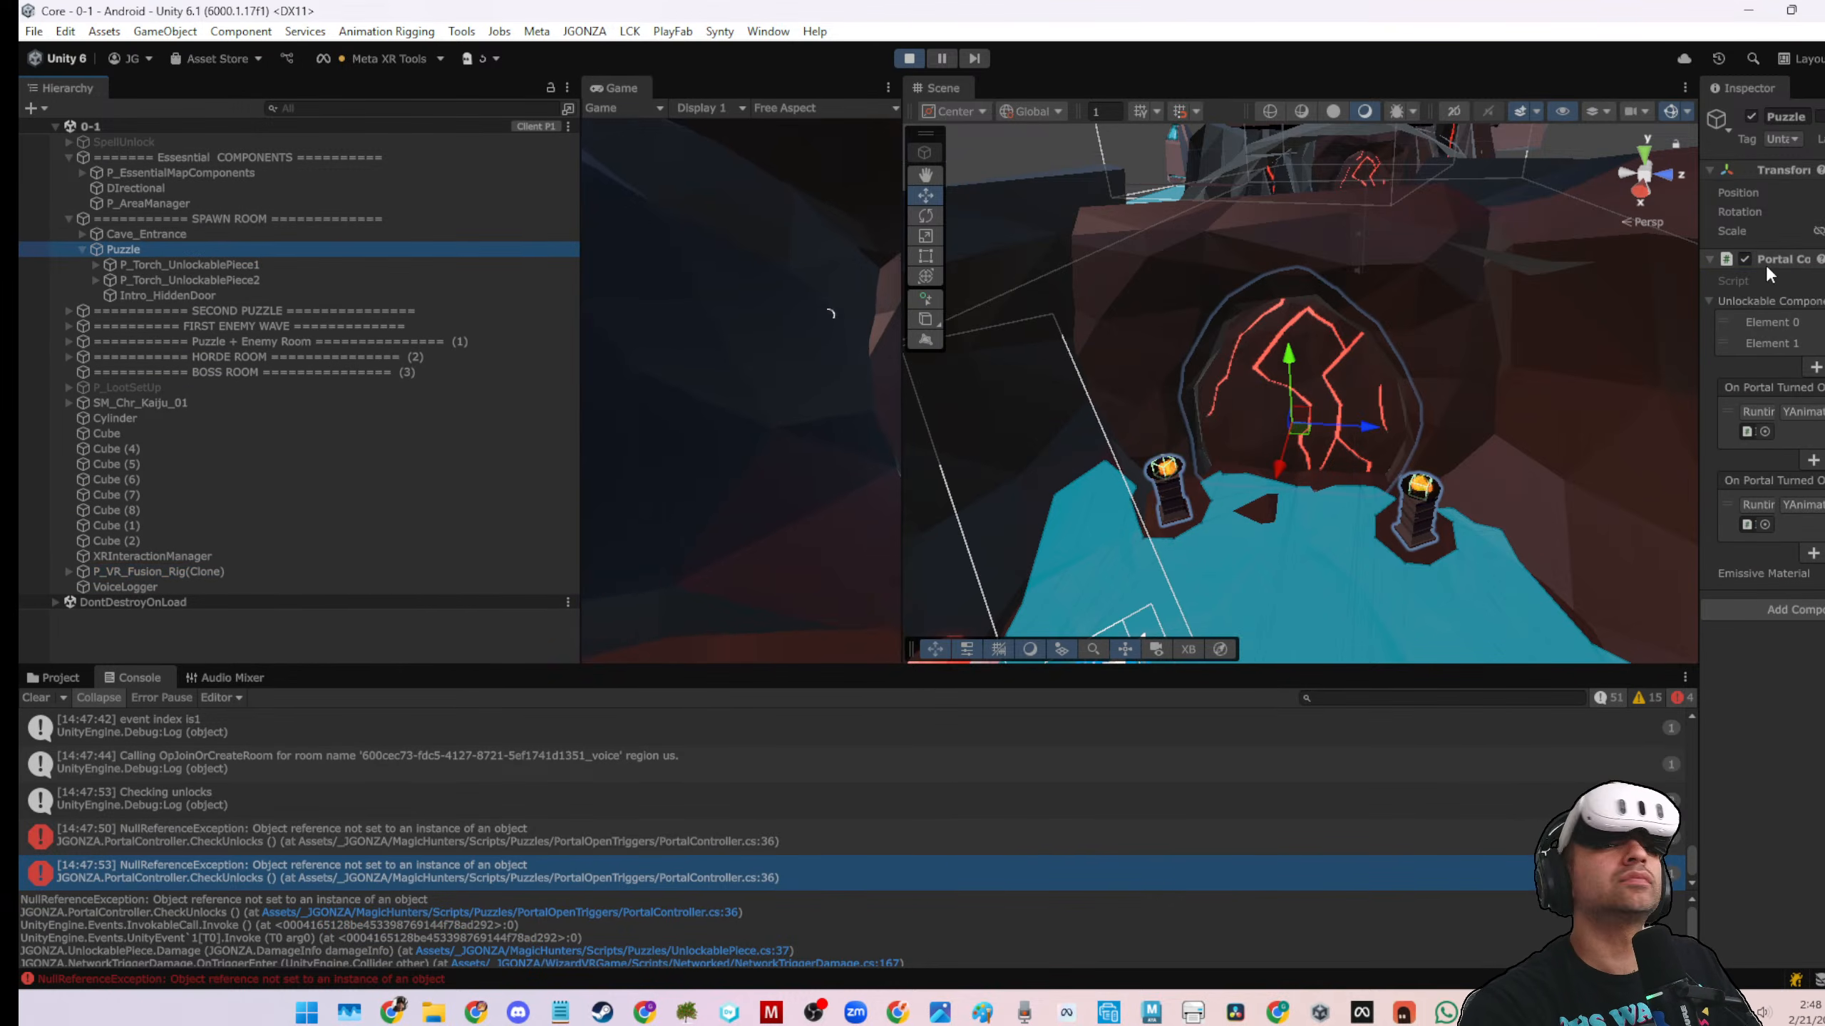
Trace Puzzle's two Unlockable Components references and examine the On Unlock events of InteractionDetection (4) under P_Torch_UnlockablePiece1
left_click_drag(1701, 219, 1254, 219)
left_click(1547, 321)
left_click(1551, 339)
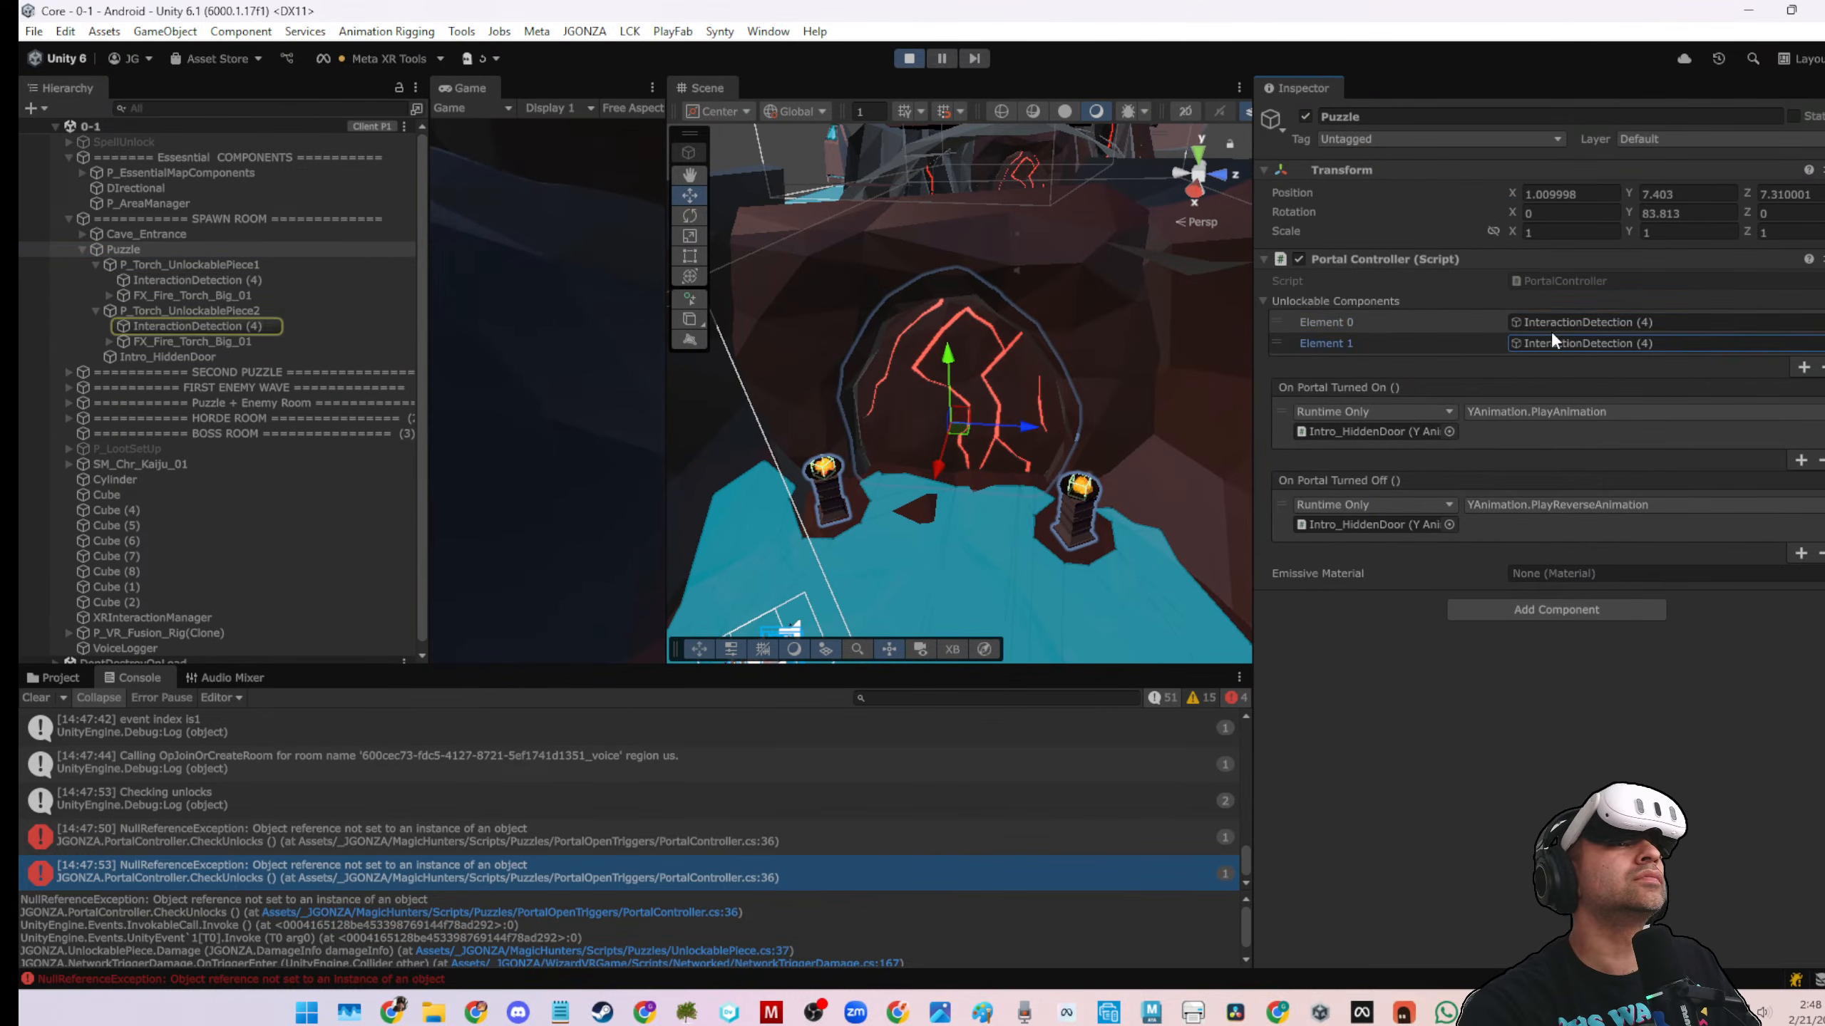
left_click(1551, 325)
left_click(214, 279)
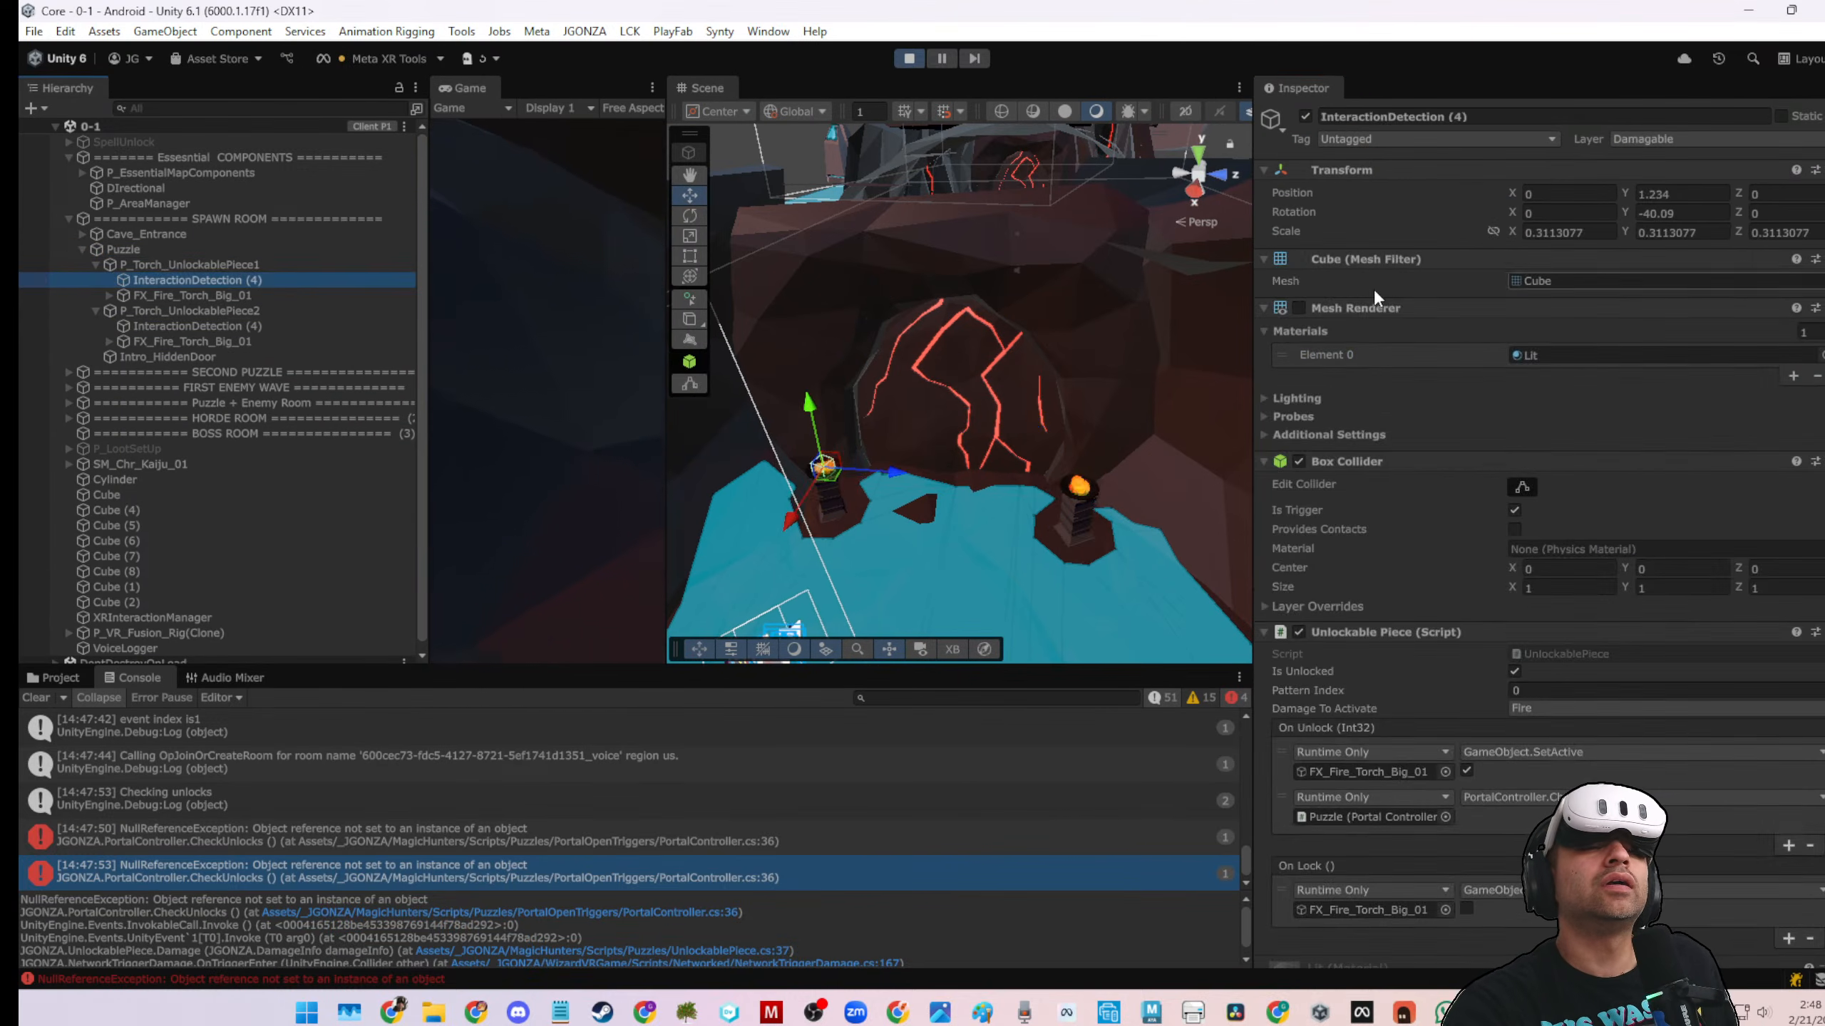
scroll(1465, 528, "down", 2)
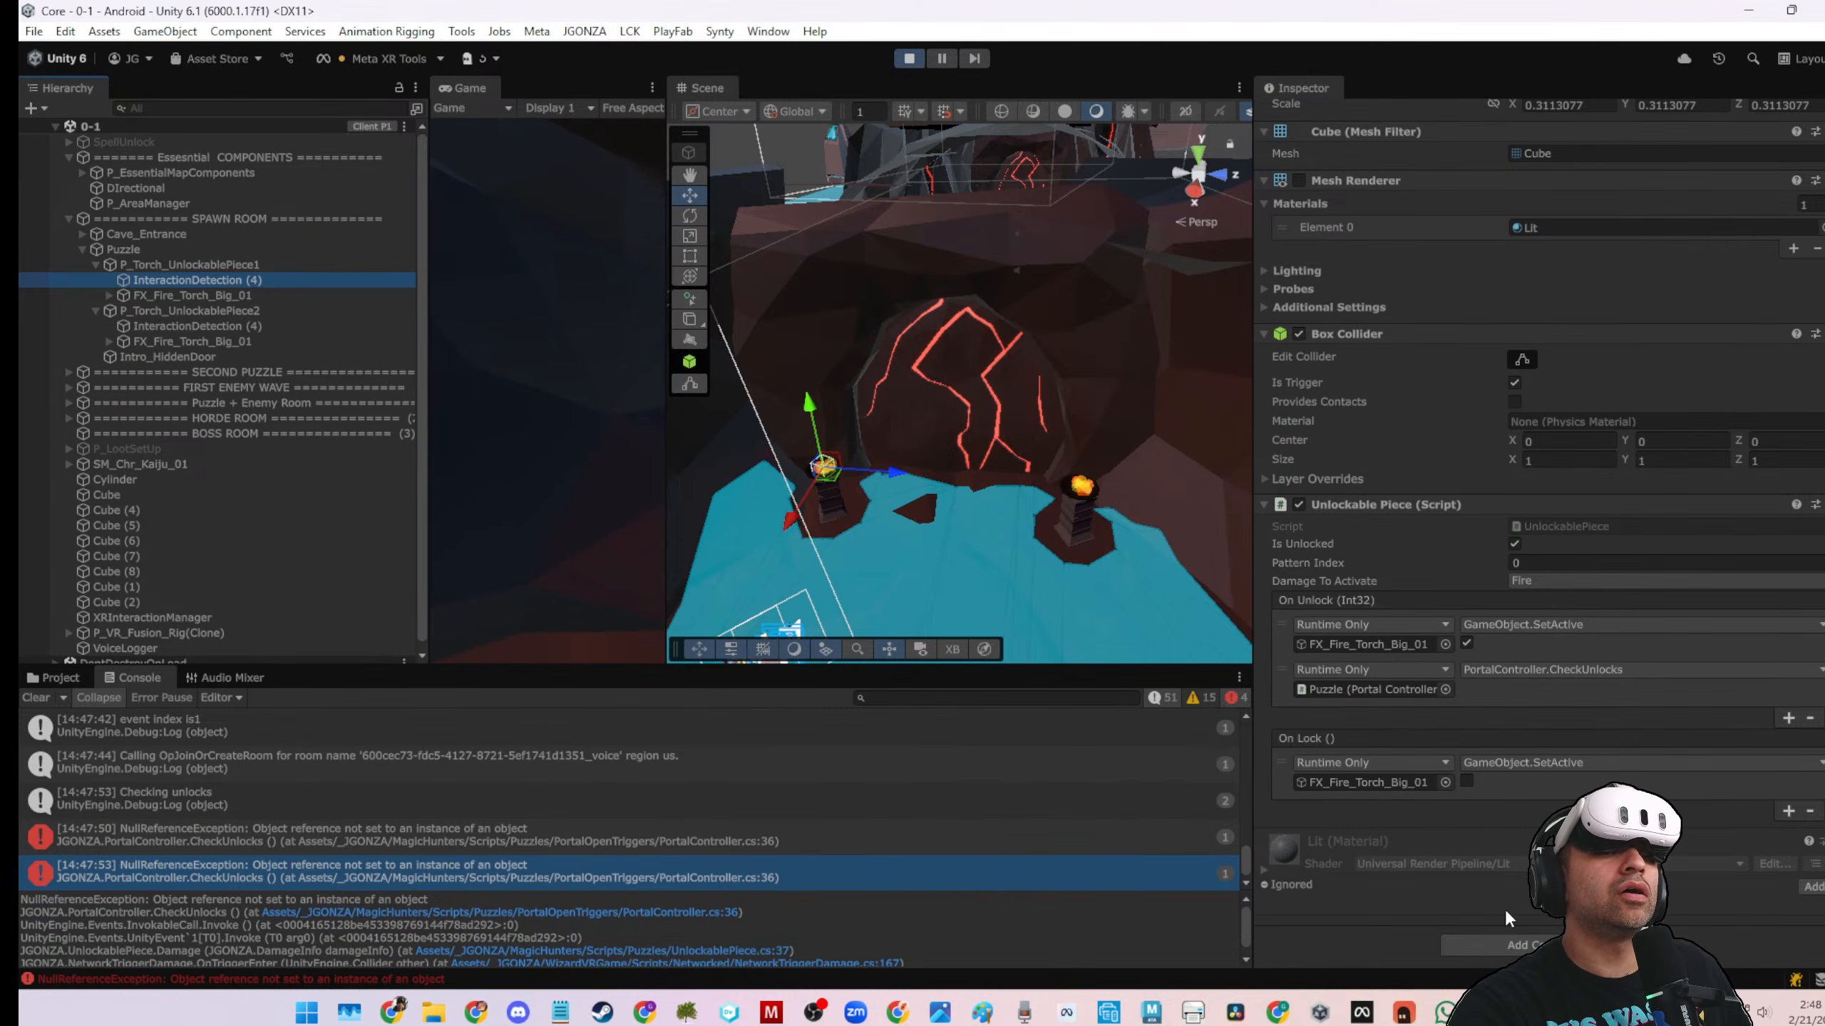
Stop the playtest and open the 0-1 scene from the project's Scenes/Region_0 folder
left_click(907, 59)
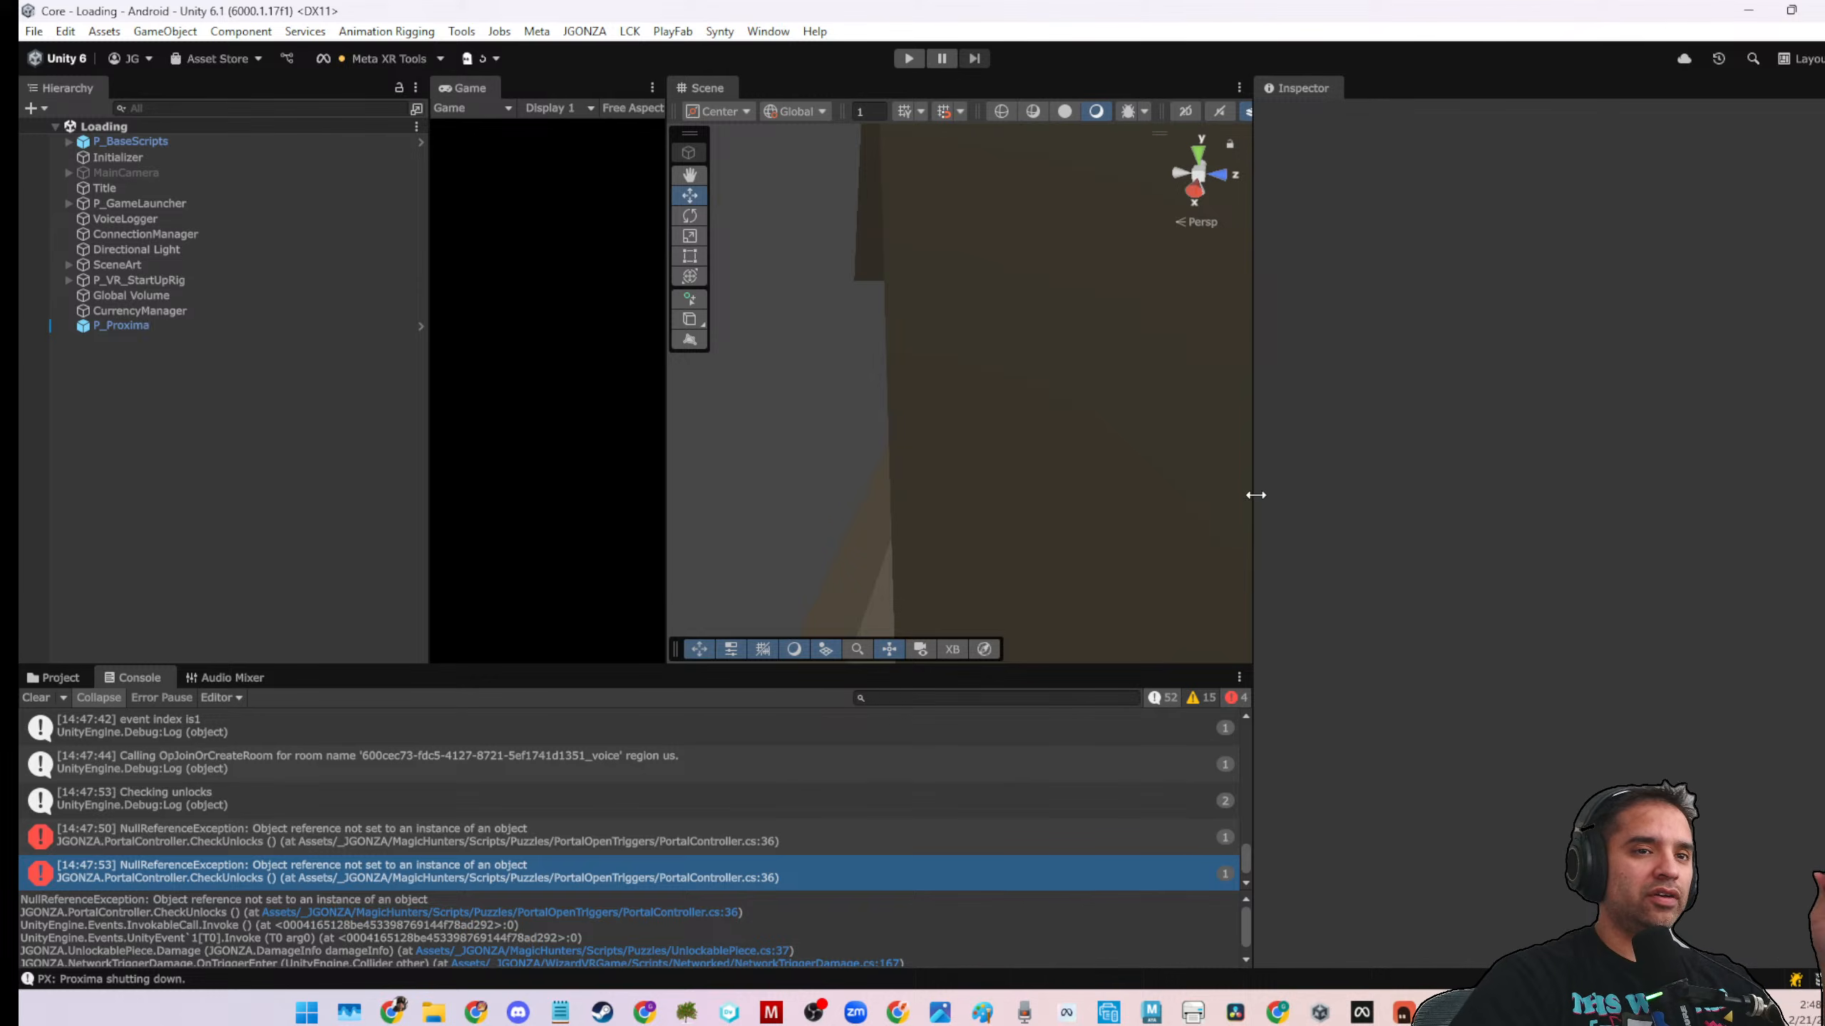
left_click_drag(1256, 495, 1413, 495)
left_click(58, 677)
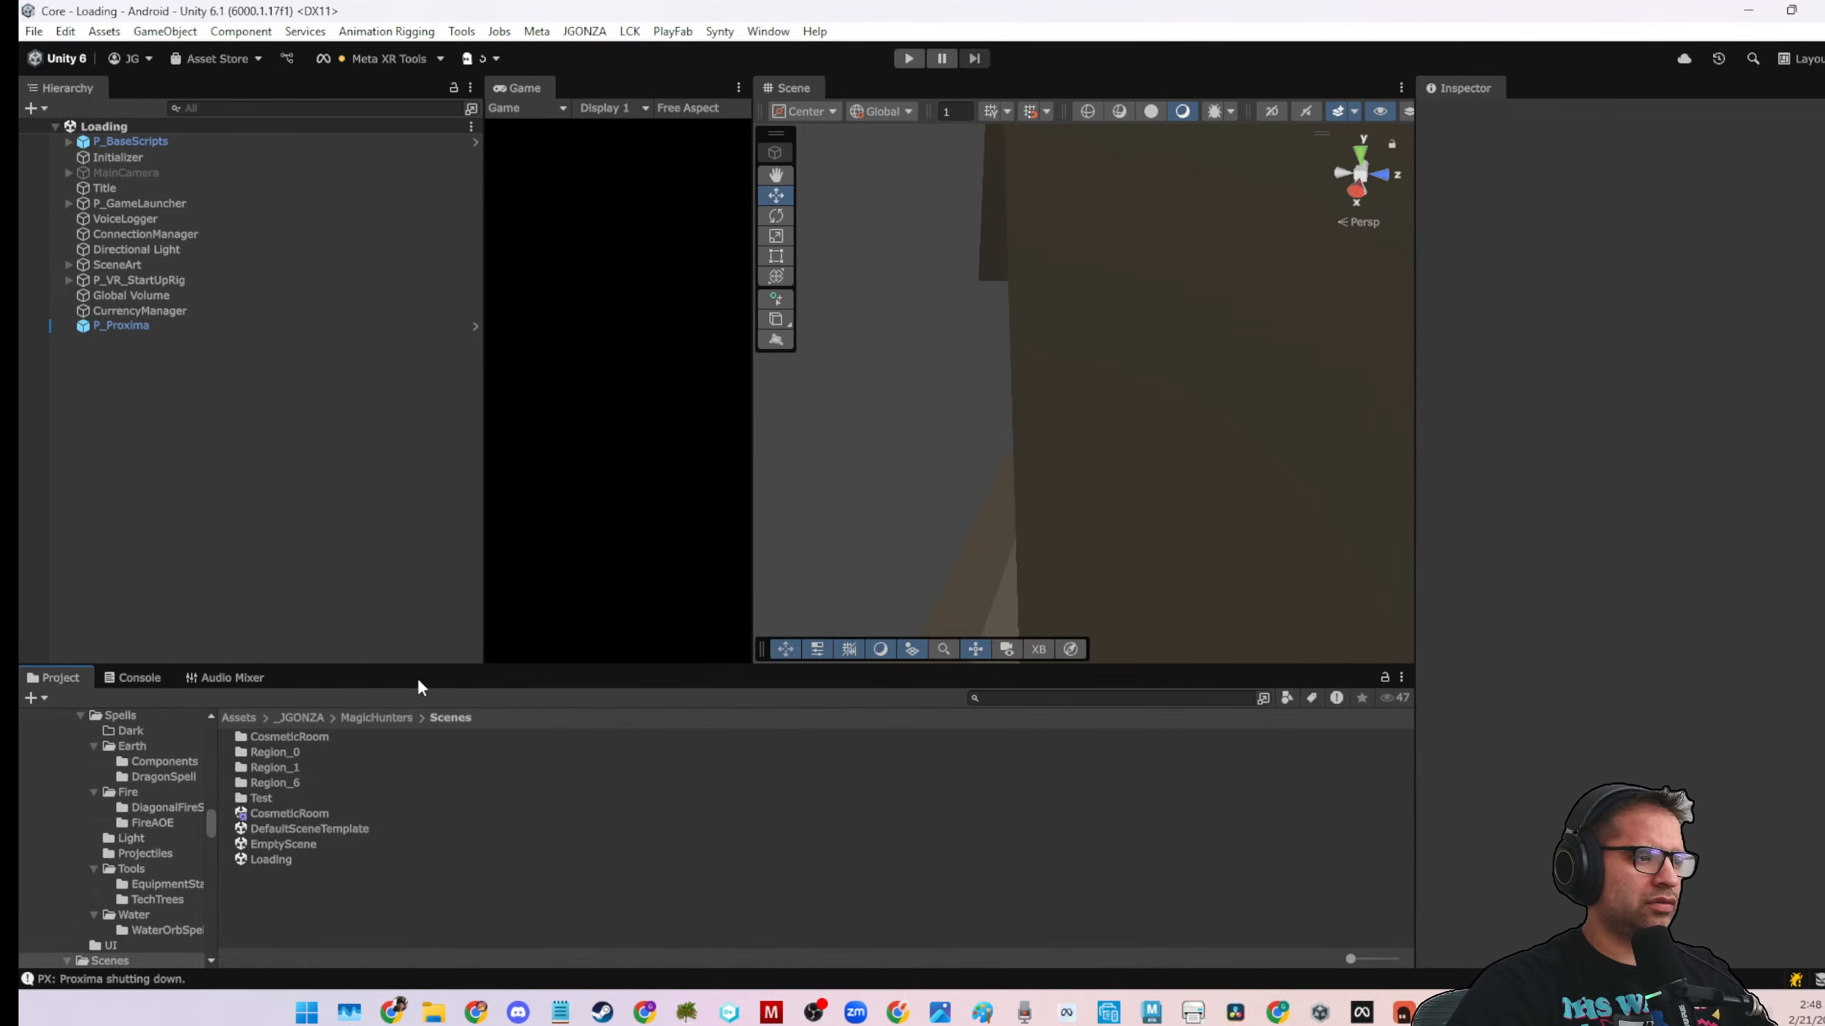
double_click(286, 752)
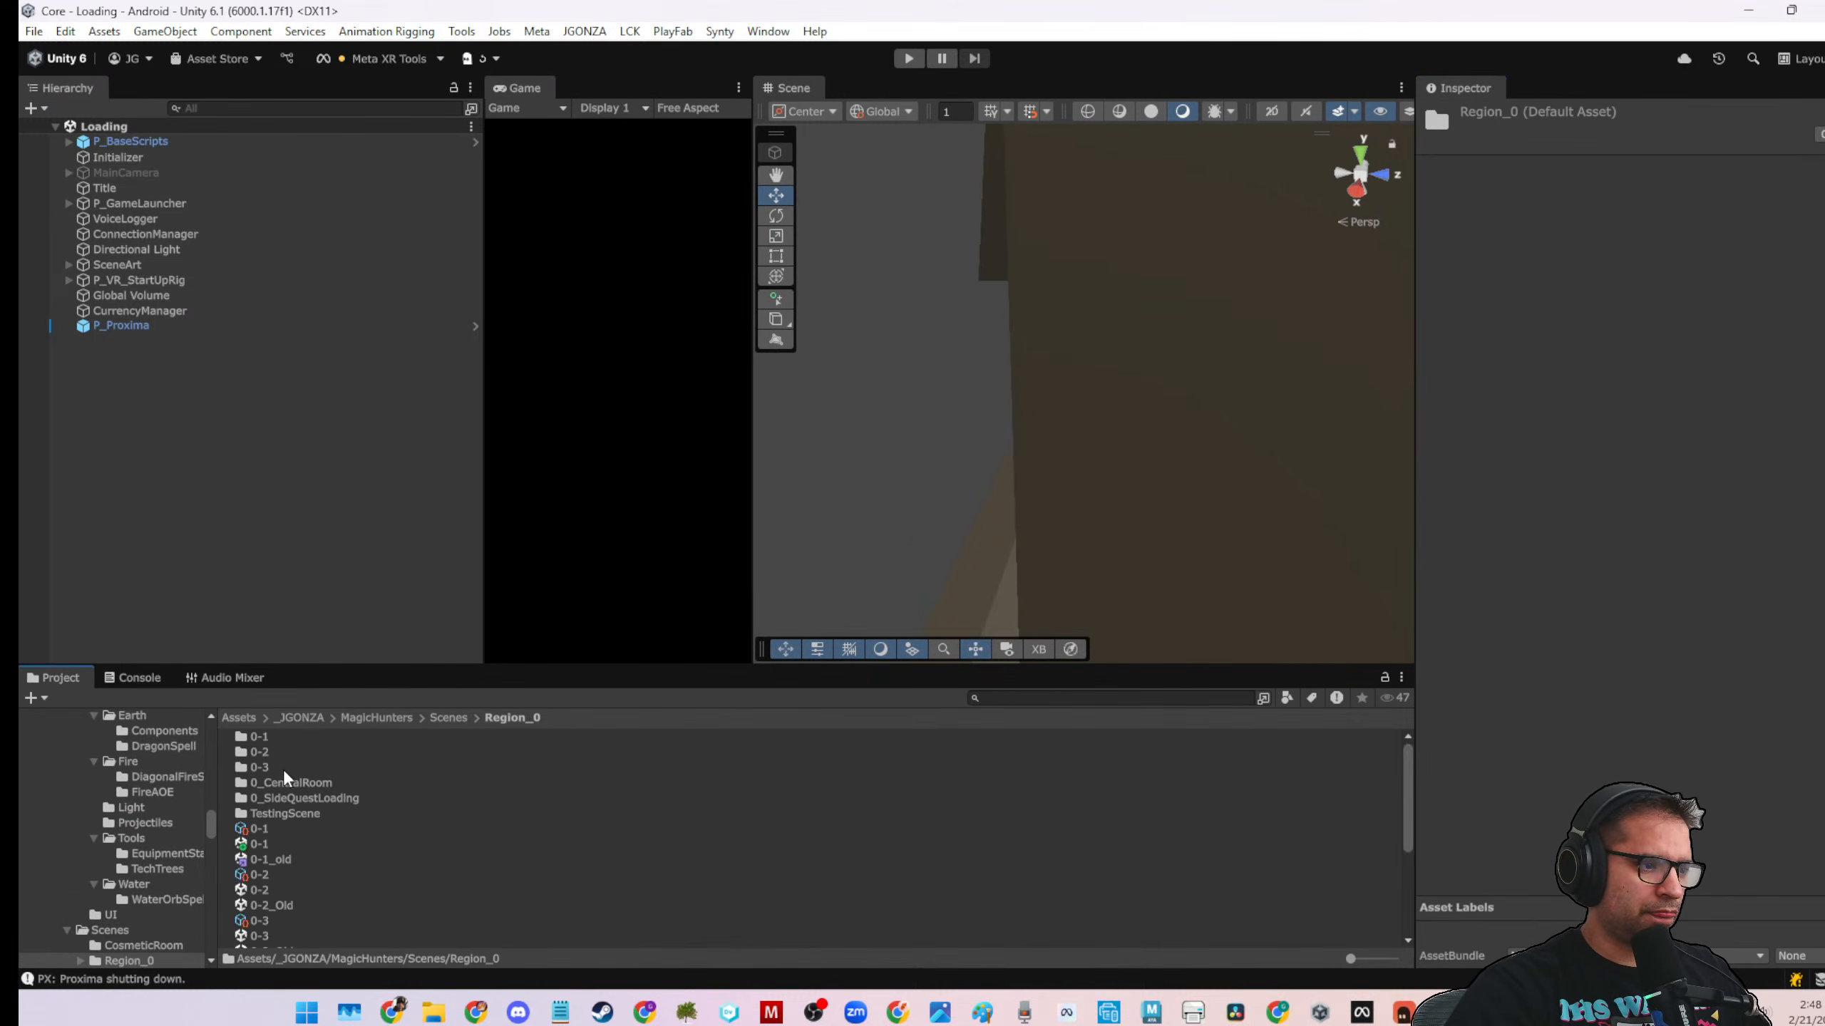
left_click(260, 844)
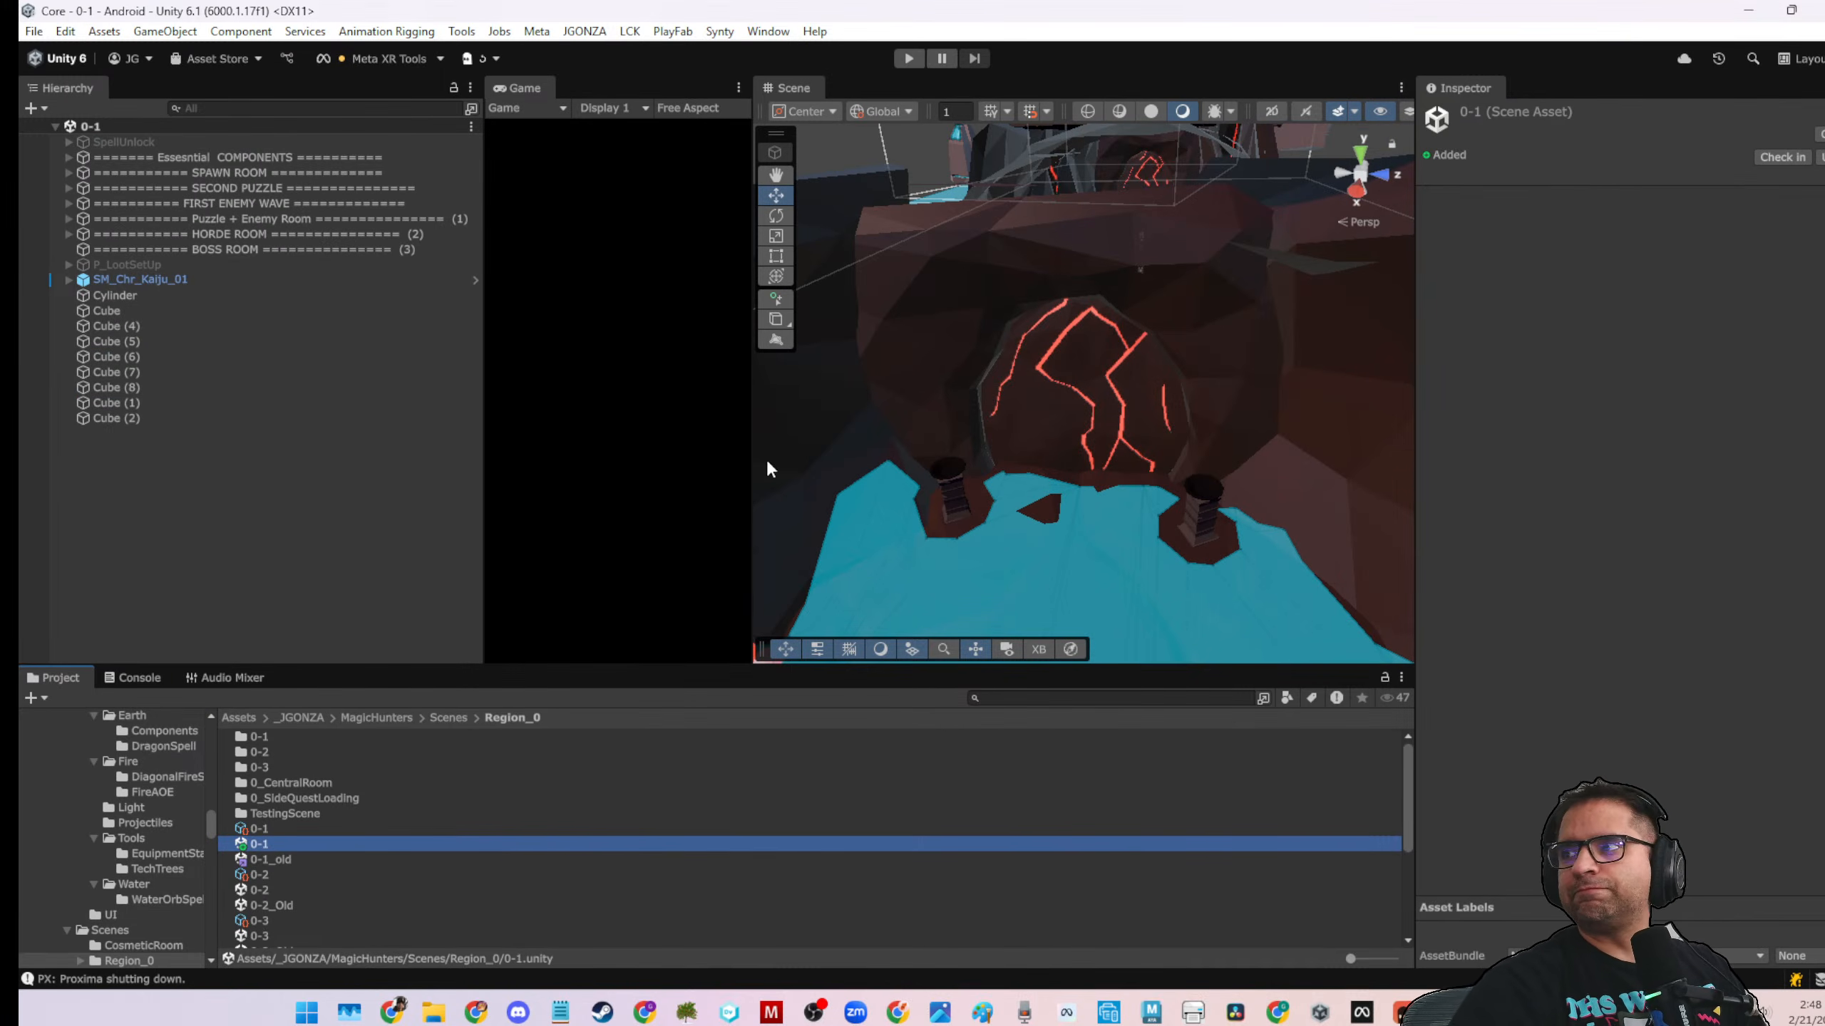
Narrow the Hierarchy, select the spawn room torch P_Torch_UnlockablePiece1 in the scene, and locate it under Puzzle
left_click_drag(481, 370, 285, 403)
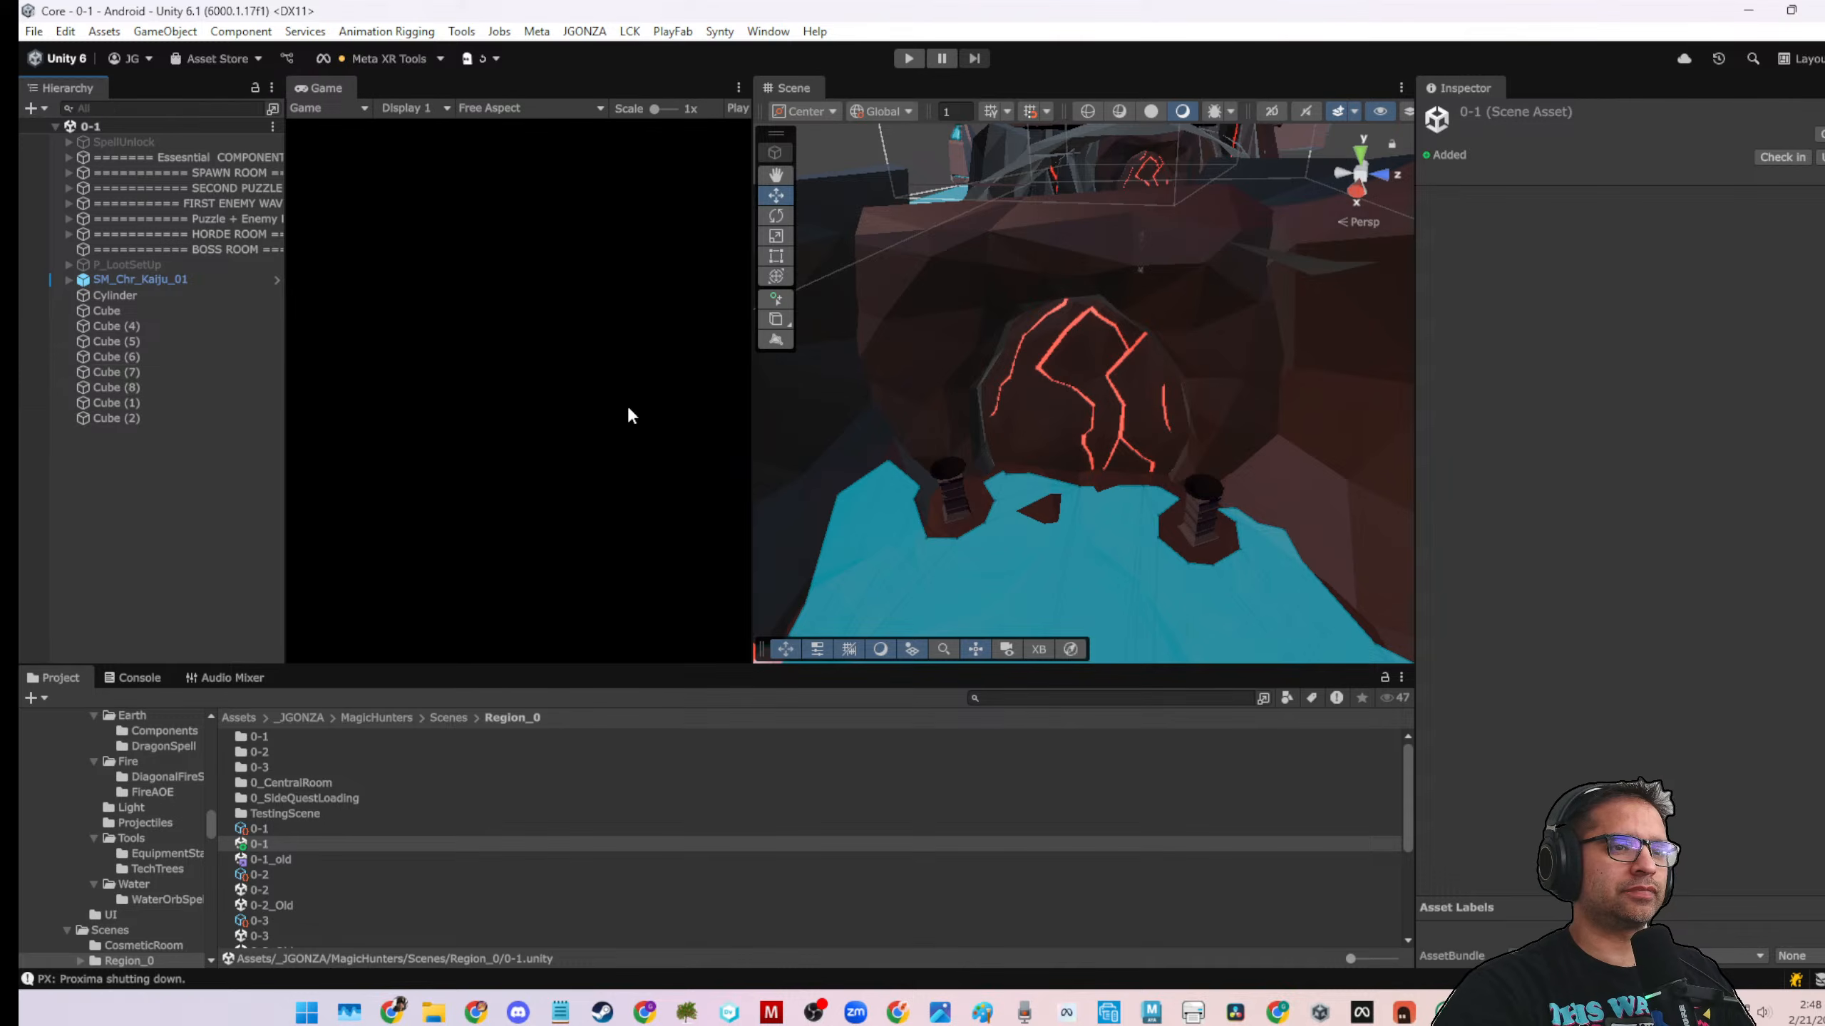
scroll(1109, 374, "down", 5)
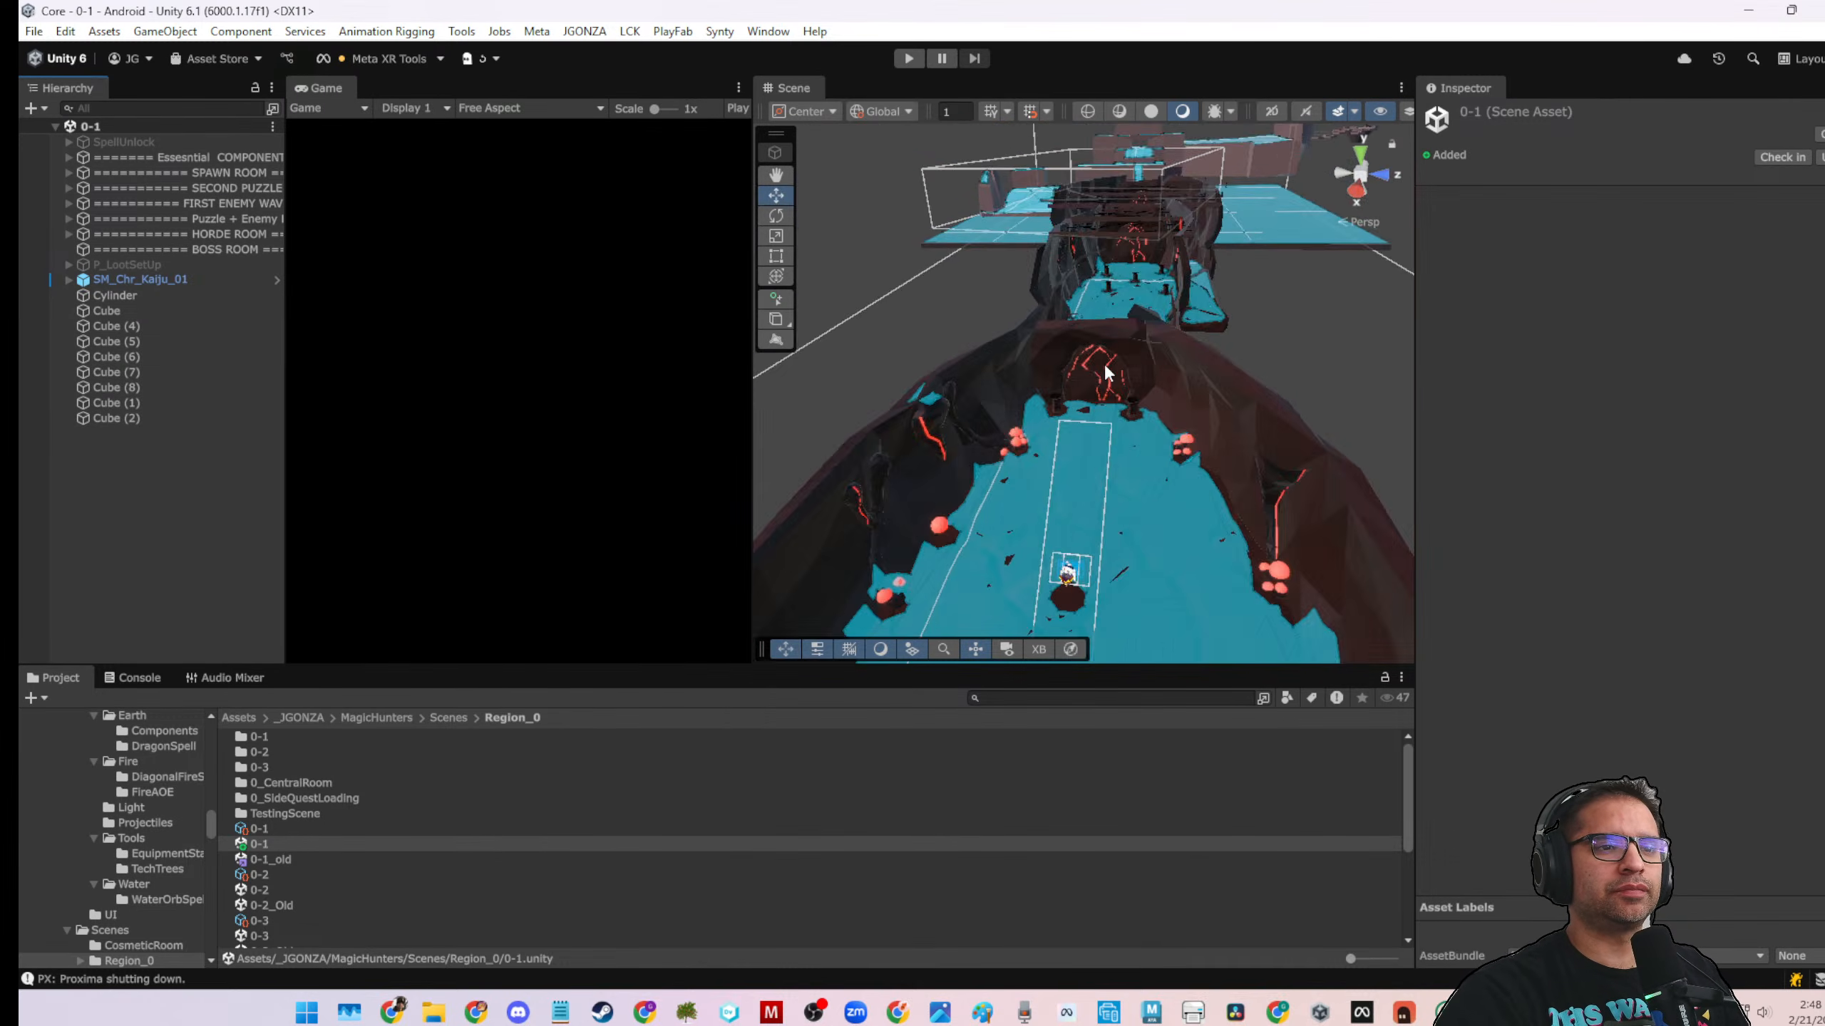
scroll(1085, 419, "up", 5)
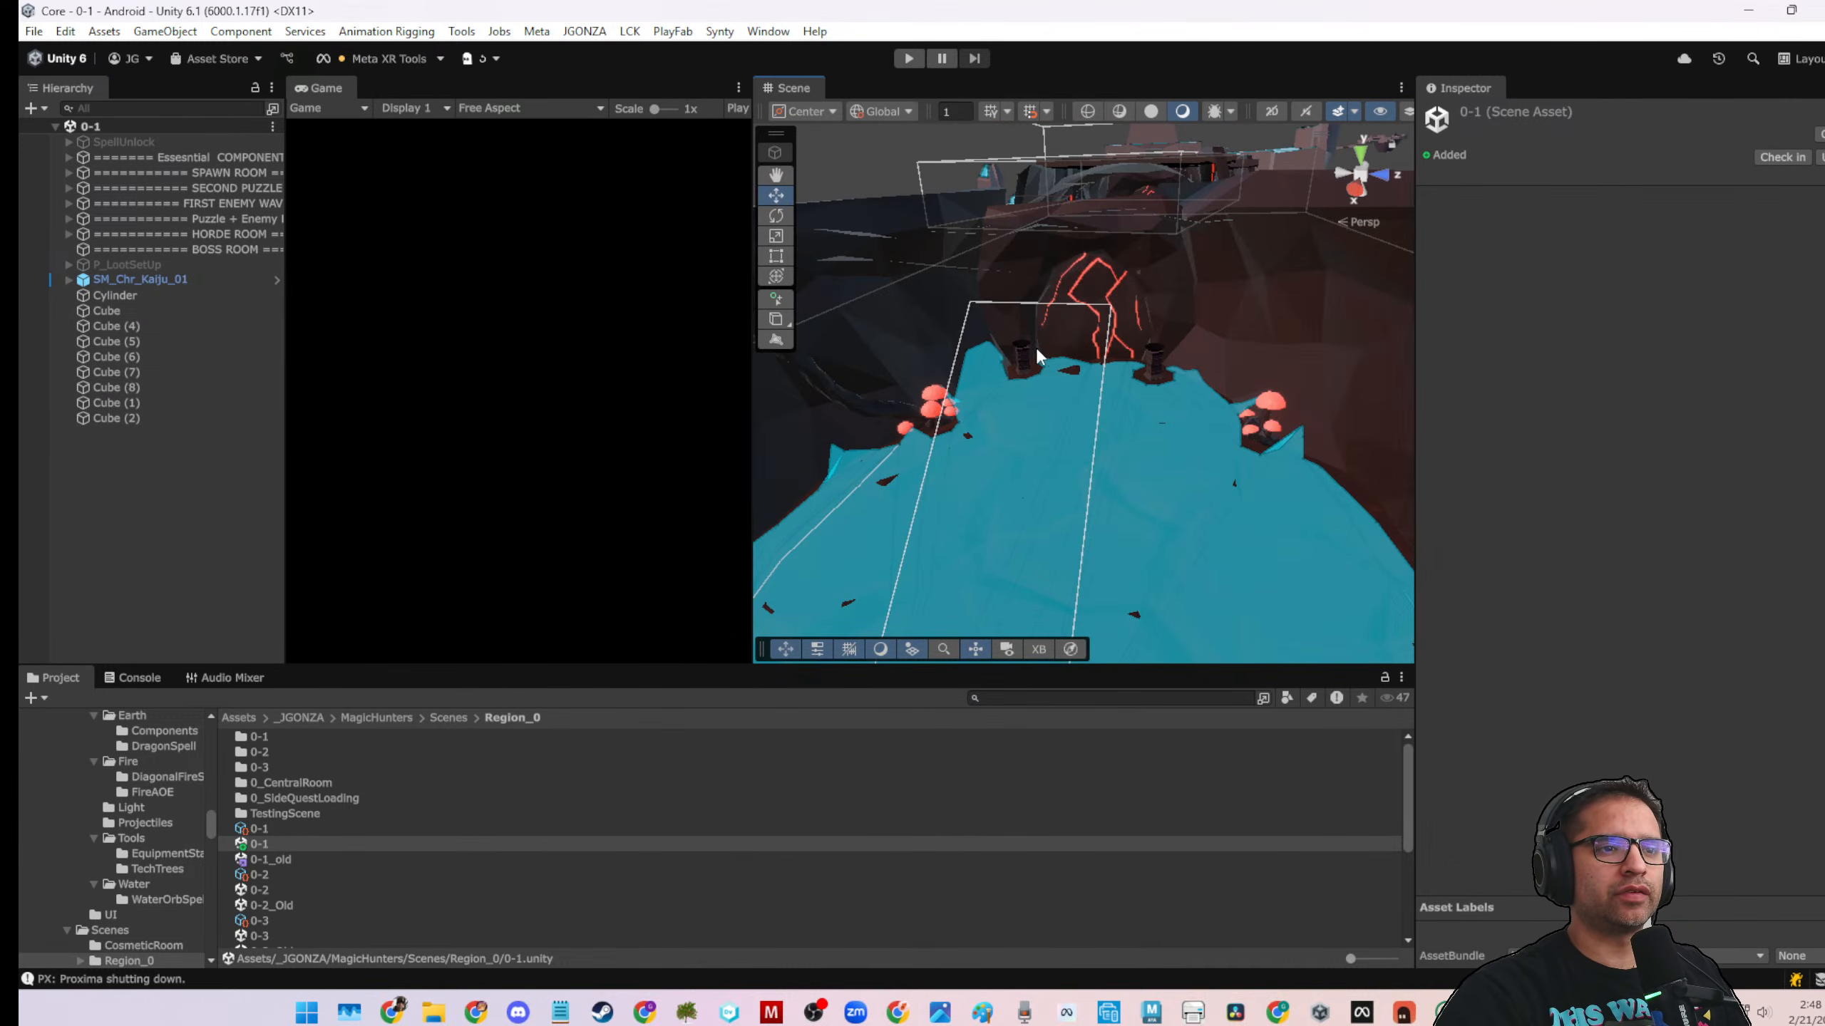
left_click(1016, 358)
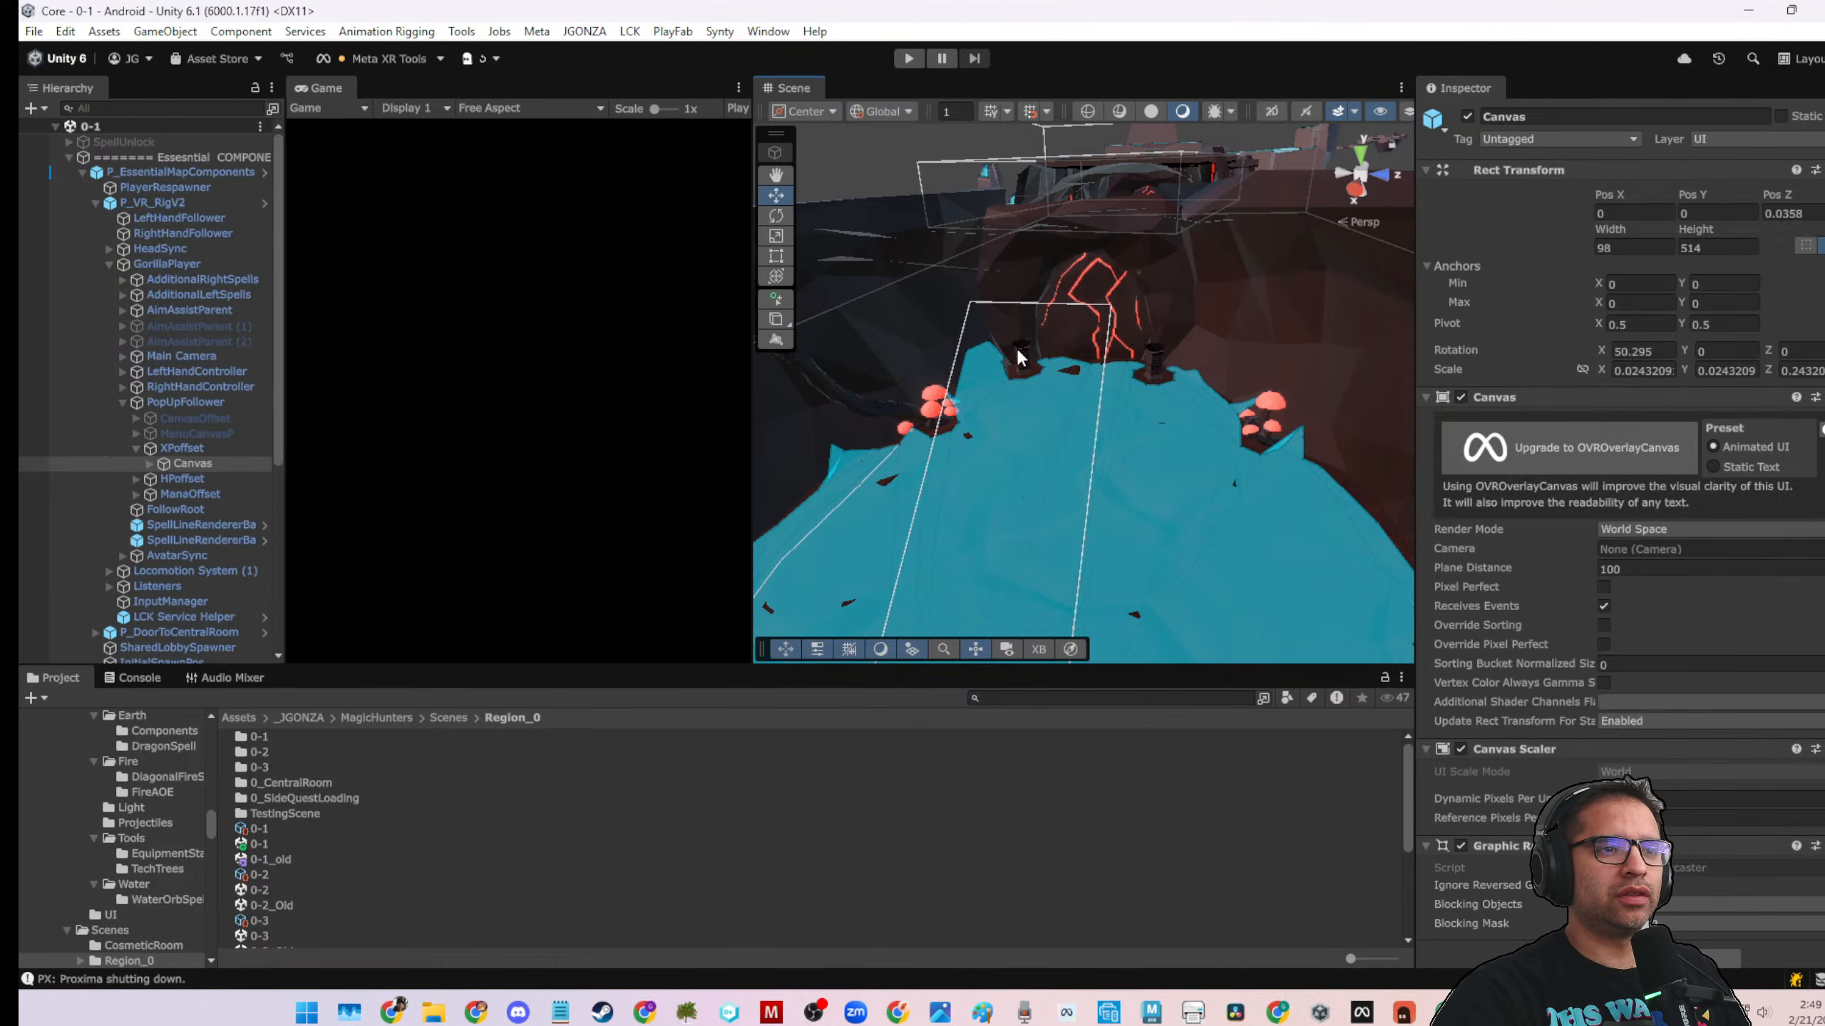
left_click(1020, 358)
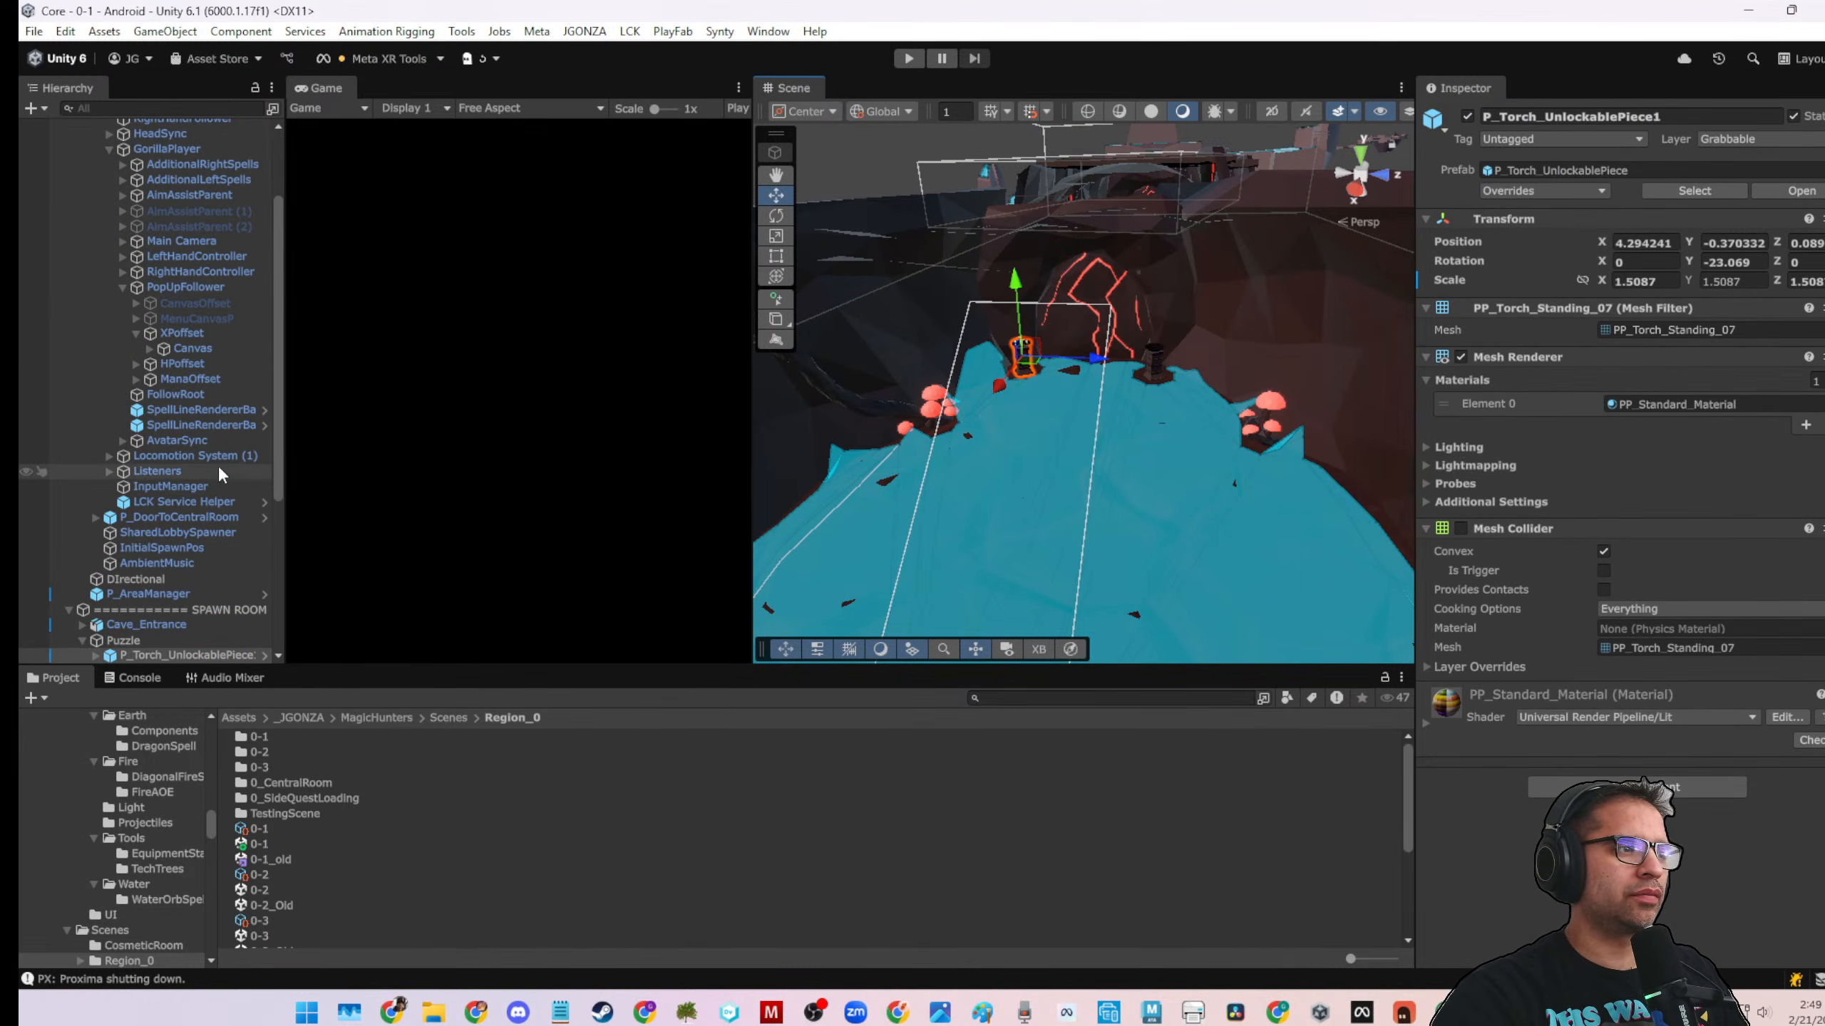
scroll(215, 467, "down", 5)
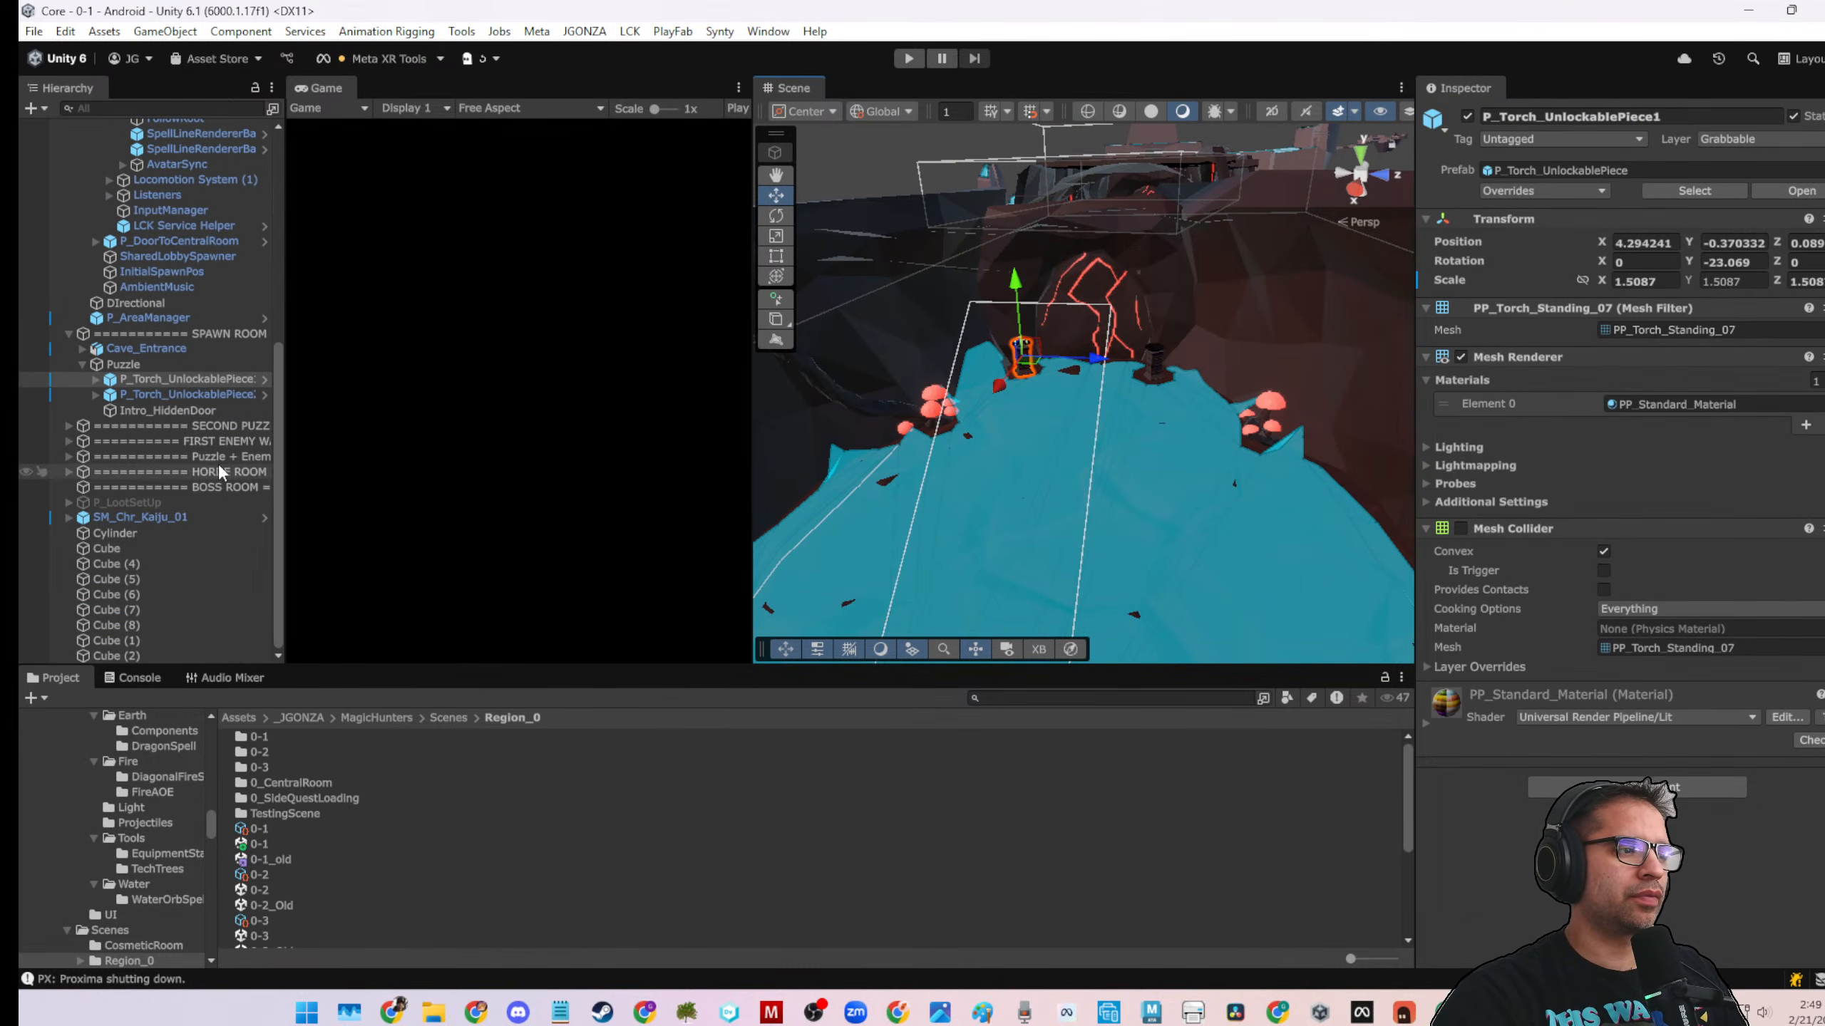
Expand P_Torch_UnlockablePiece1 and examine the Unlockable Piece settings and events on its InteractionDetection (4) child
left_click(108, 379)
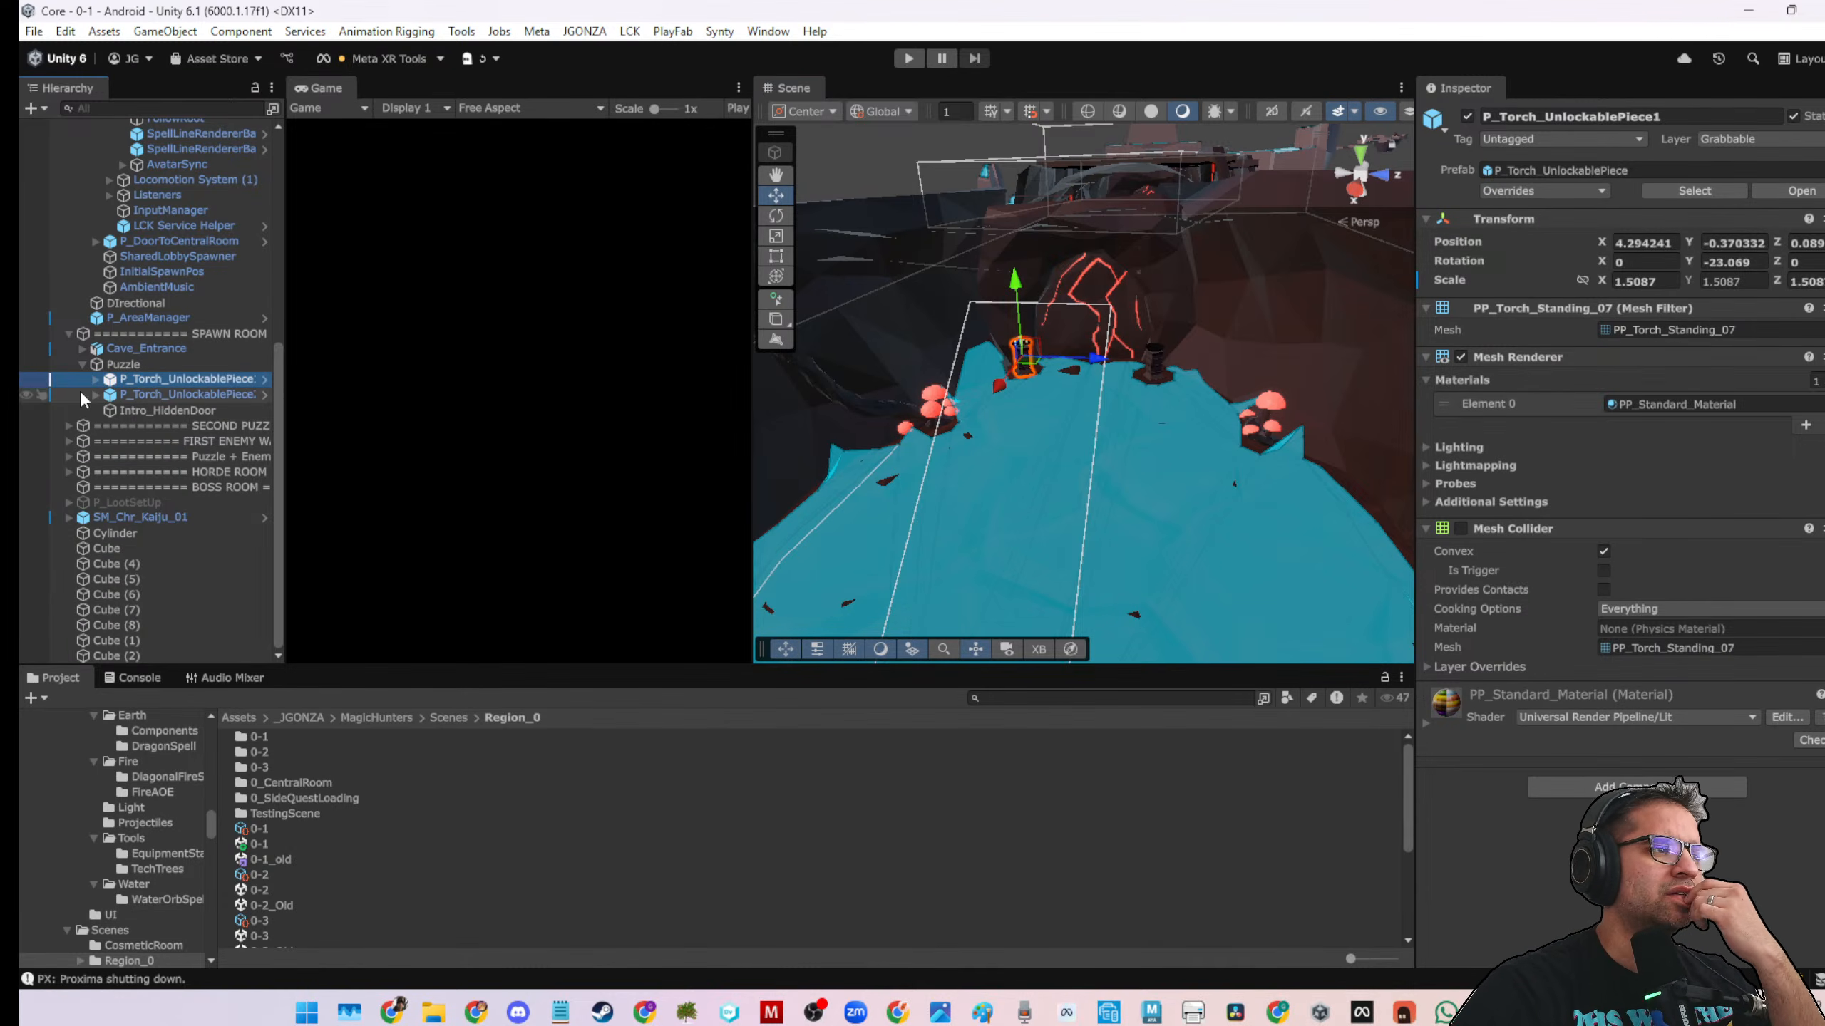
key("Right")
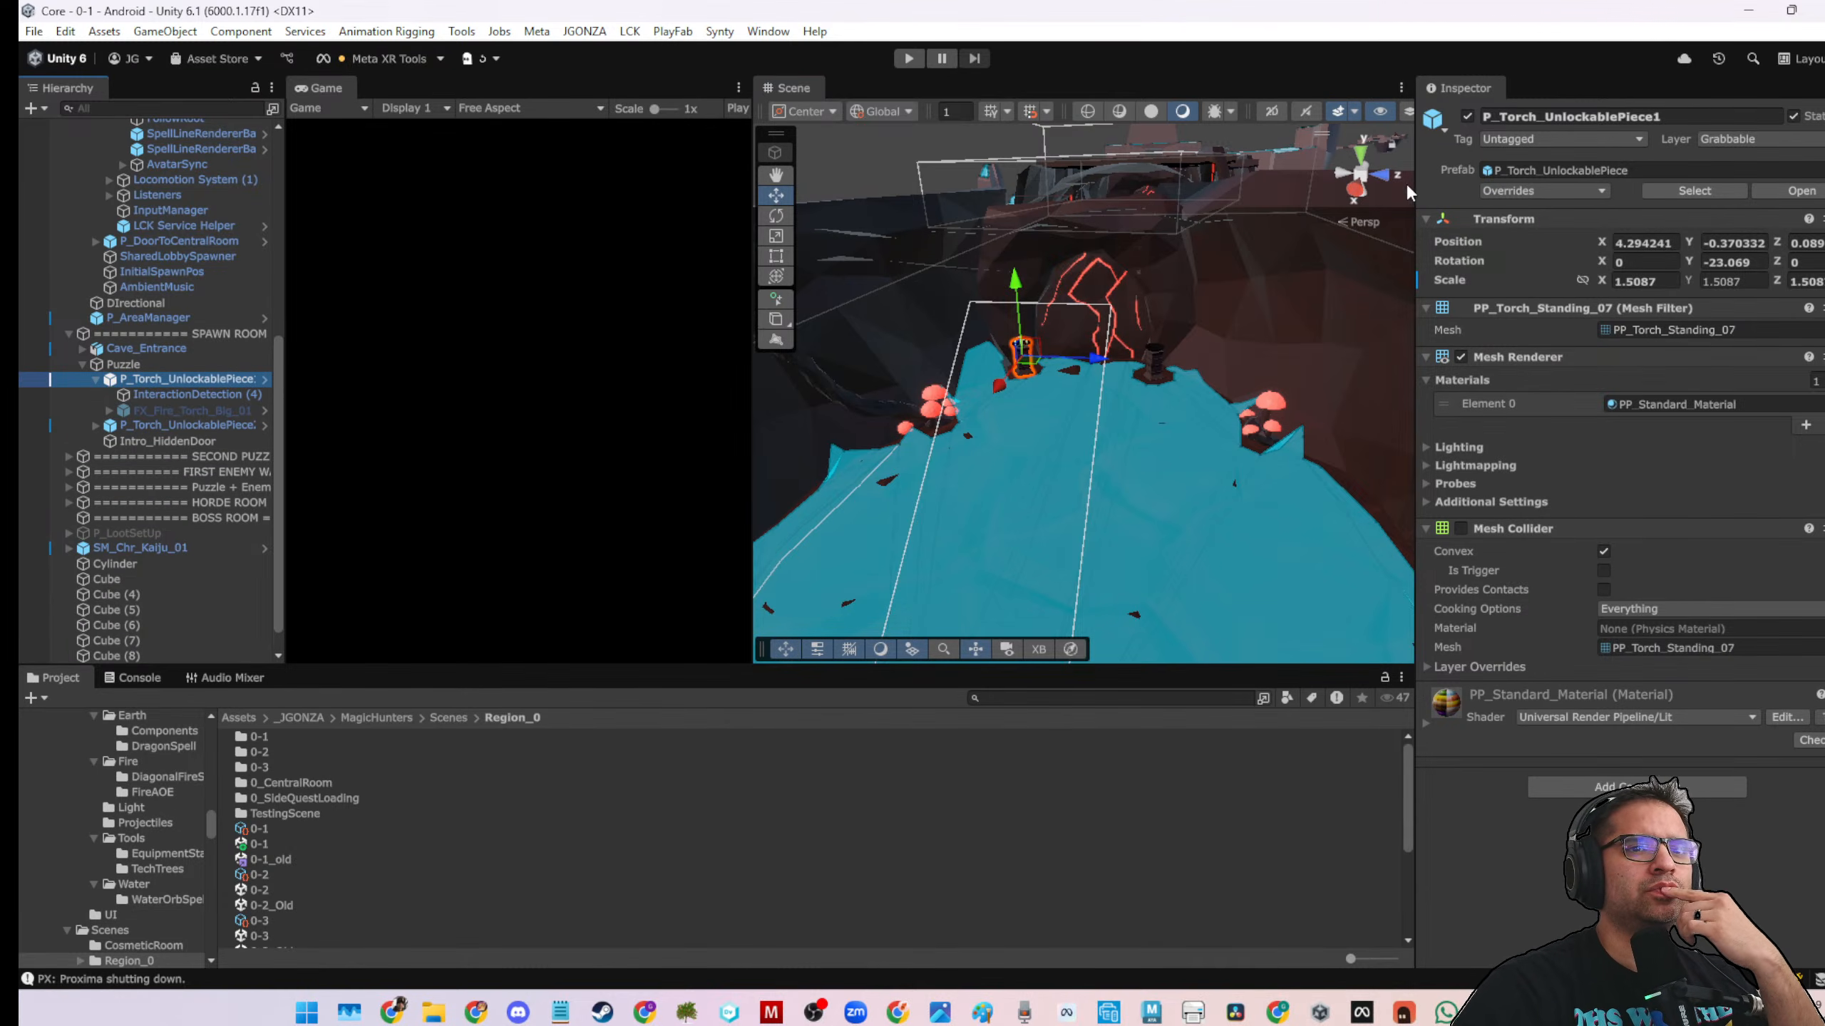
key("Down")
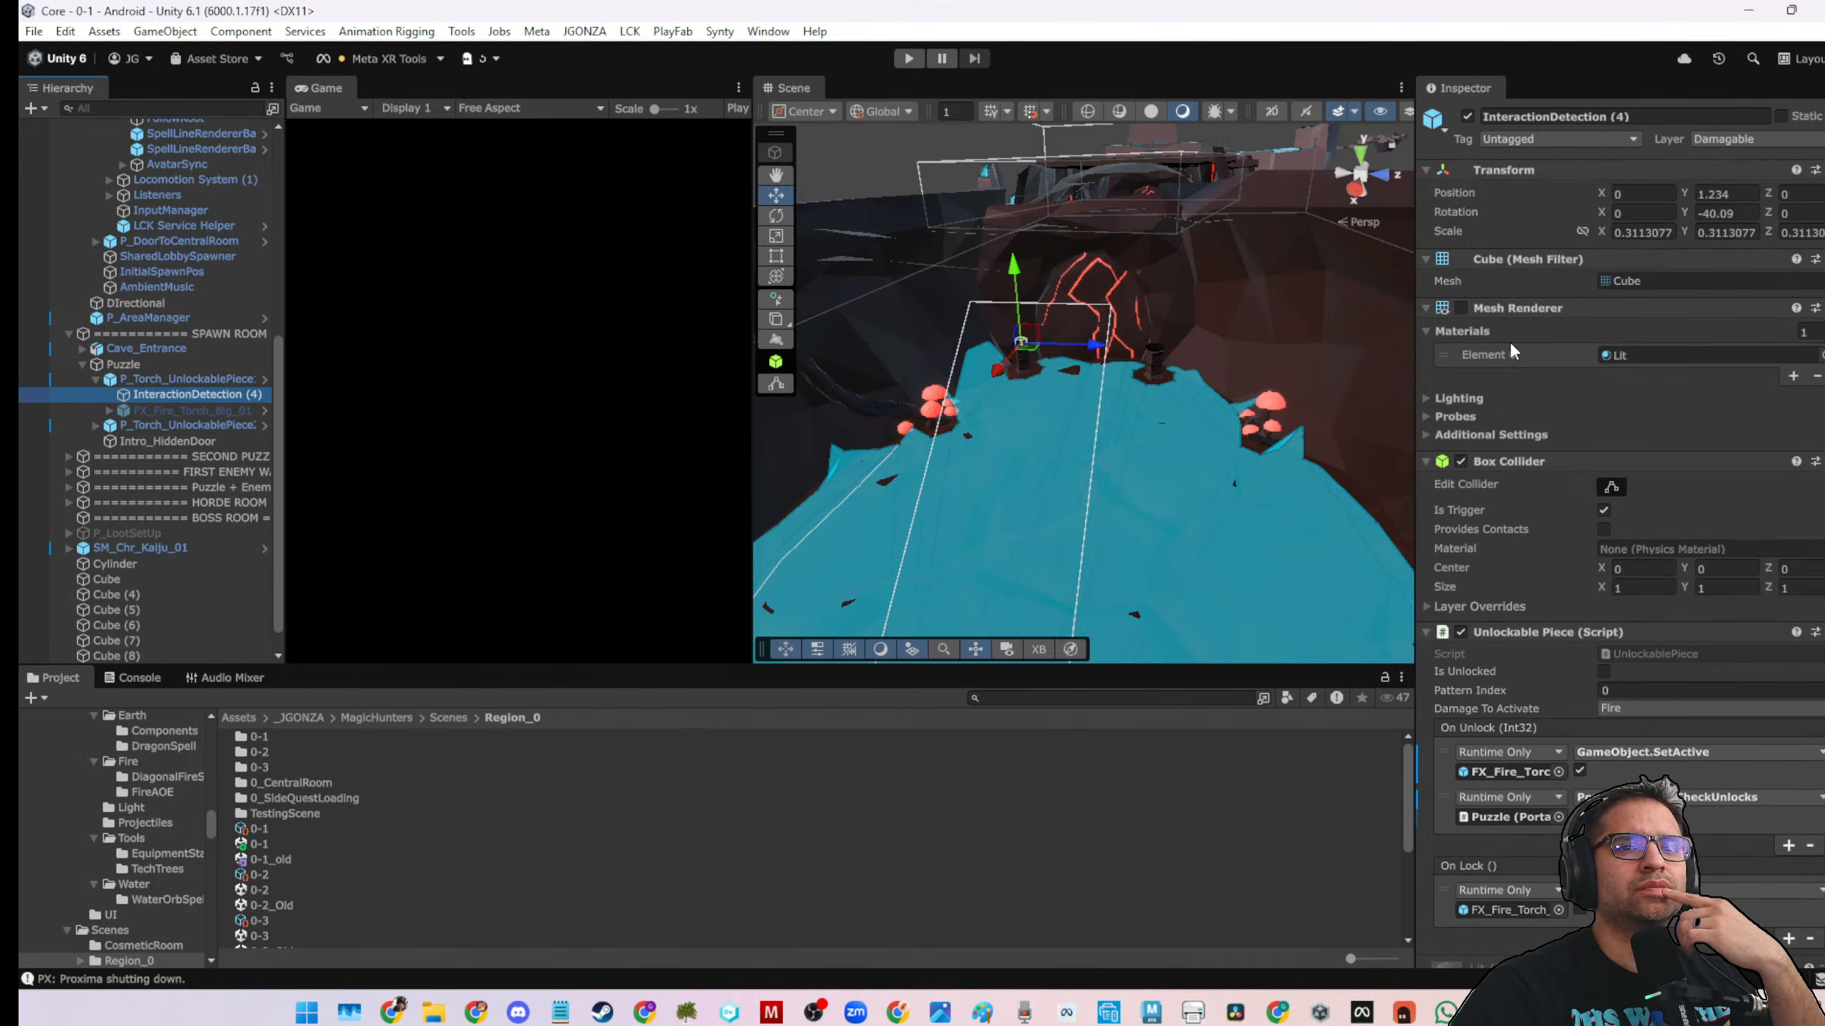
scroll(1480, 522, "down", 3)
scroll(1494, 521, "down", 2)
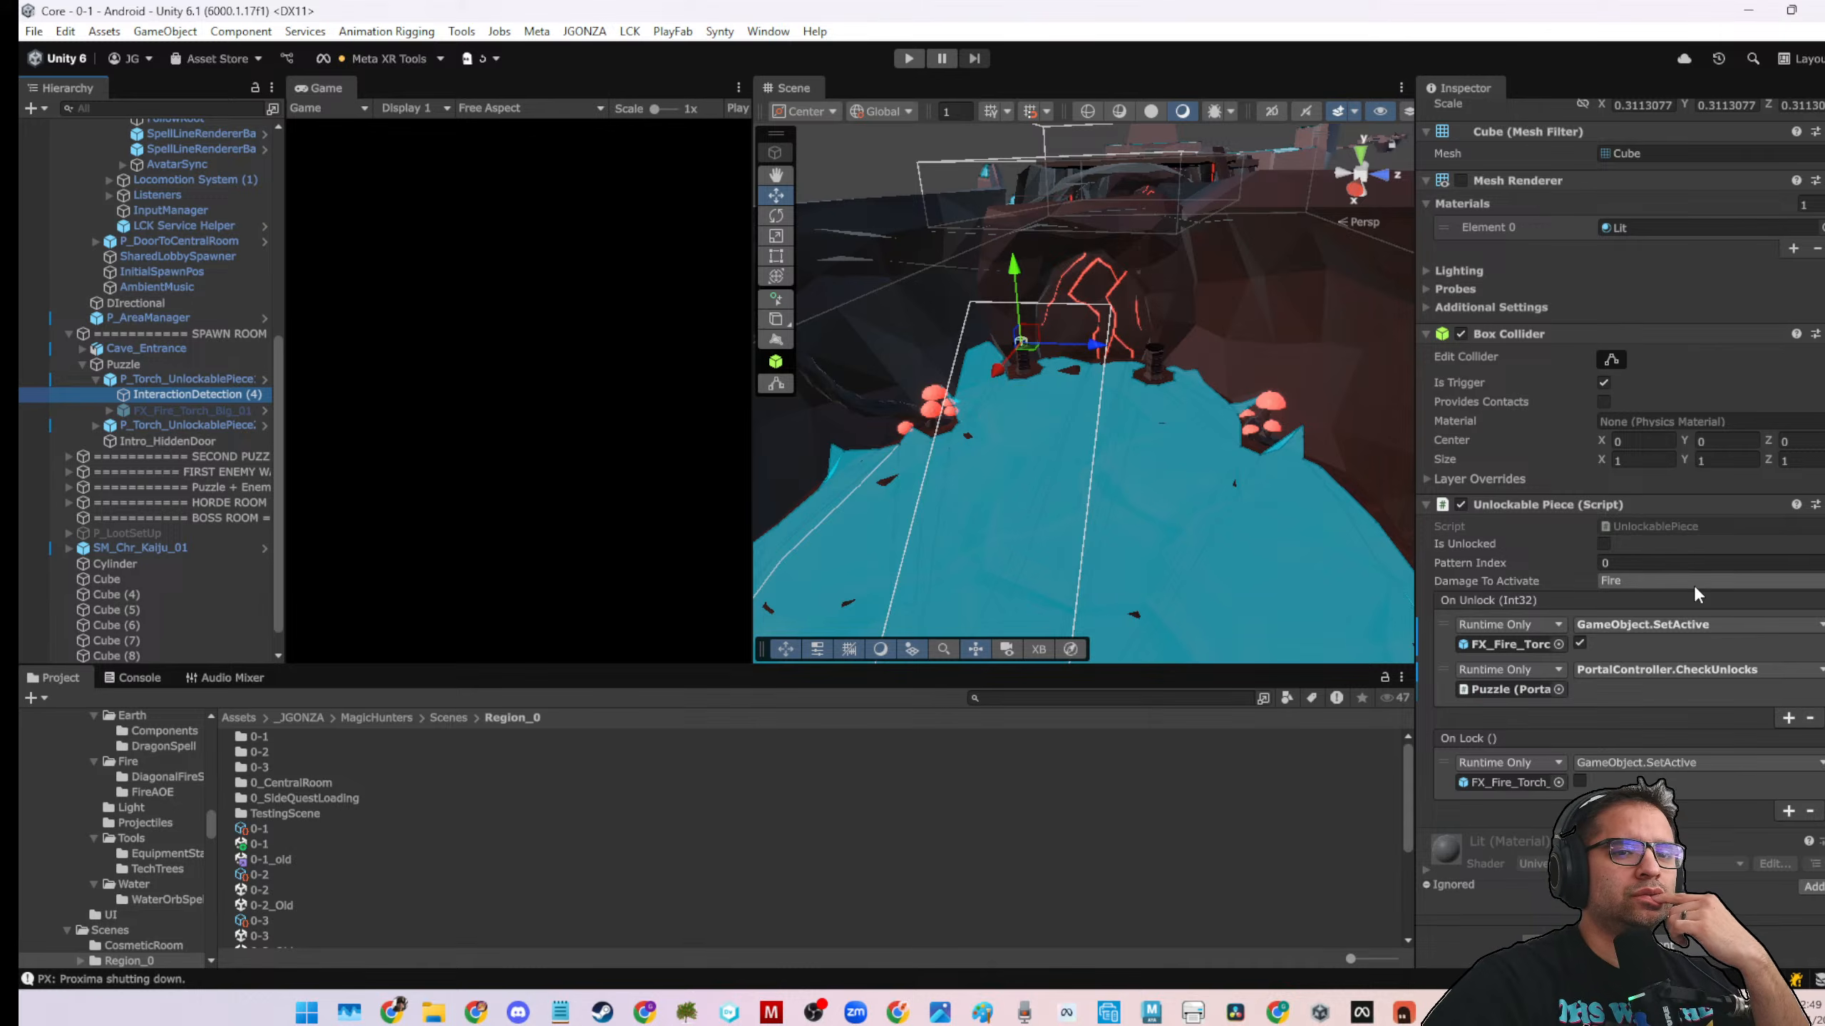
Open the UnlockablePiece script for editing and highlight its class declaration to check its base class and interface
left_click(1580, 510)
right_click(1580, 511)
left_click(1630, 844)
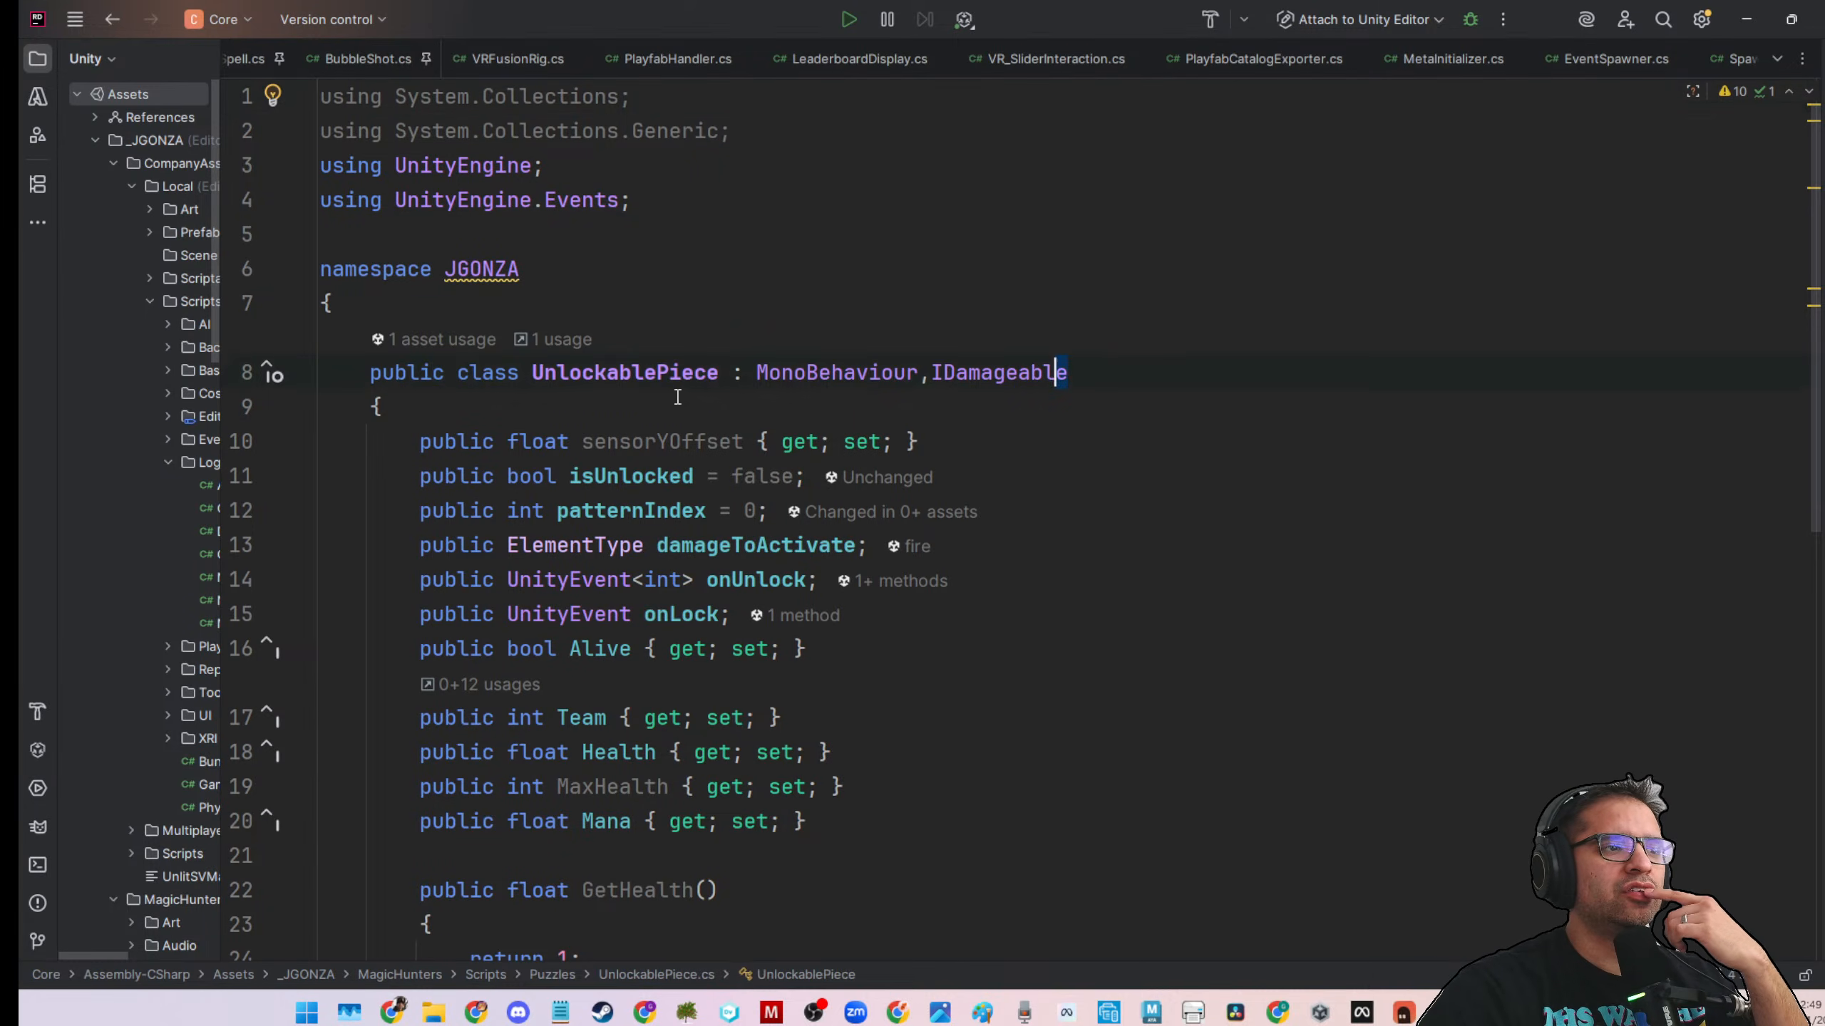
left_click_drag(1068, 372, 406, 373)
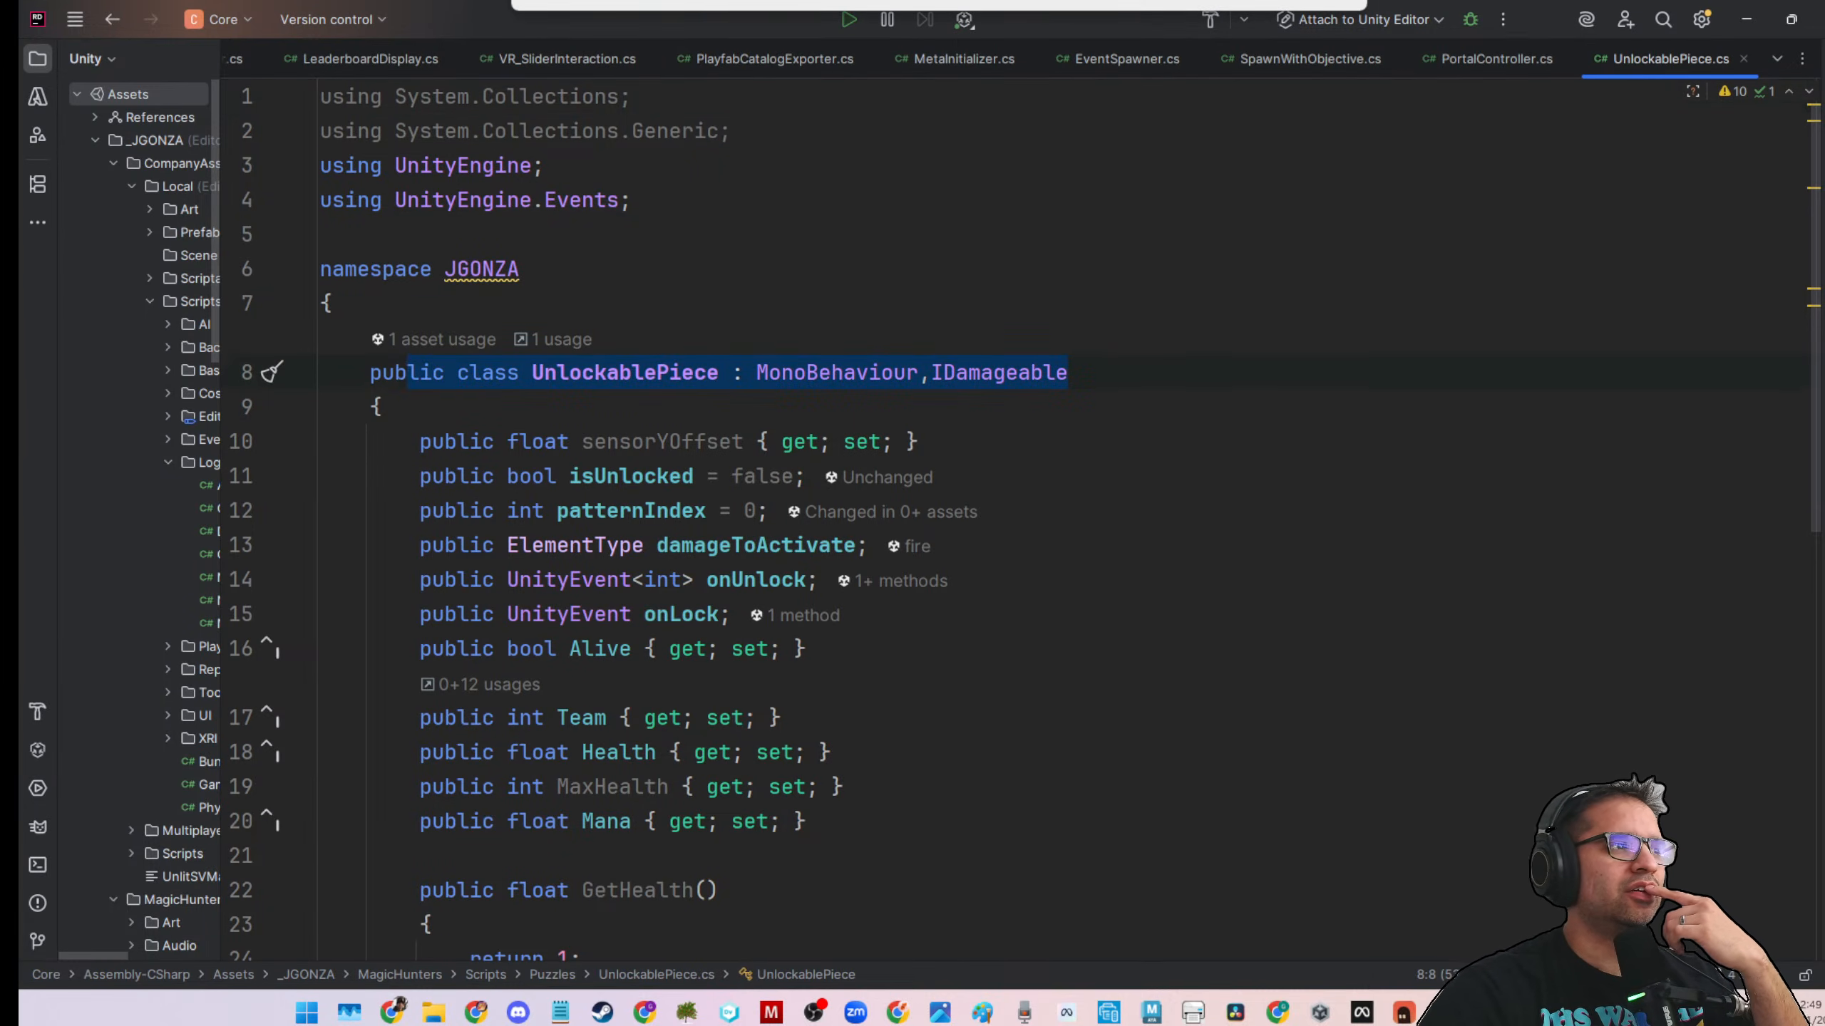
Back in Unity, search for "unlock" components to add to InteractionDetection (4) in the P_Torch_UnlockablePiece prefab, then exit the prefab
key("alt+Tab")
left_click(161, 382)
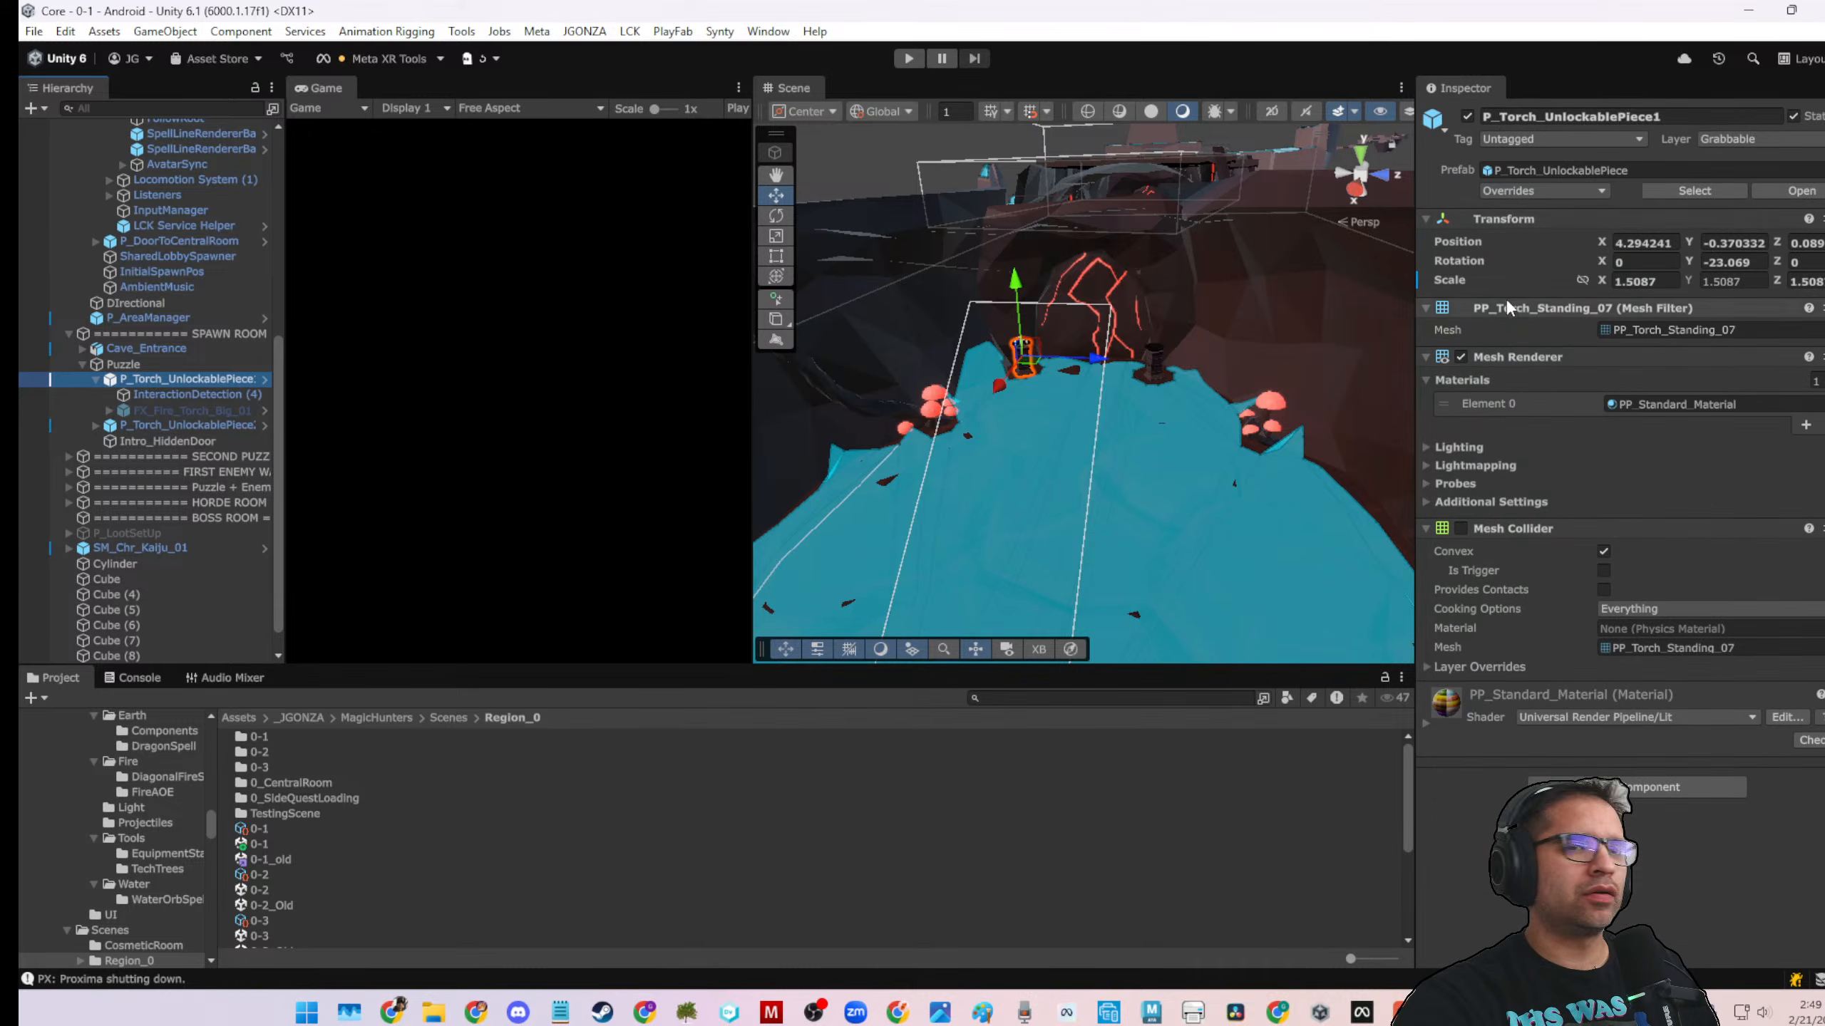
left_click(1773, 188)
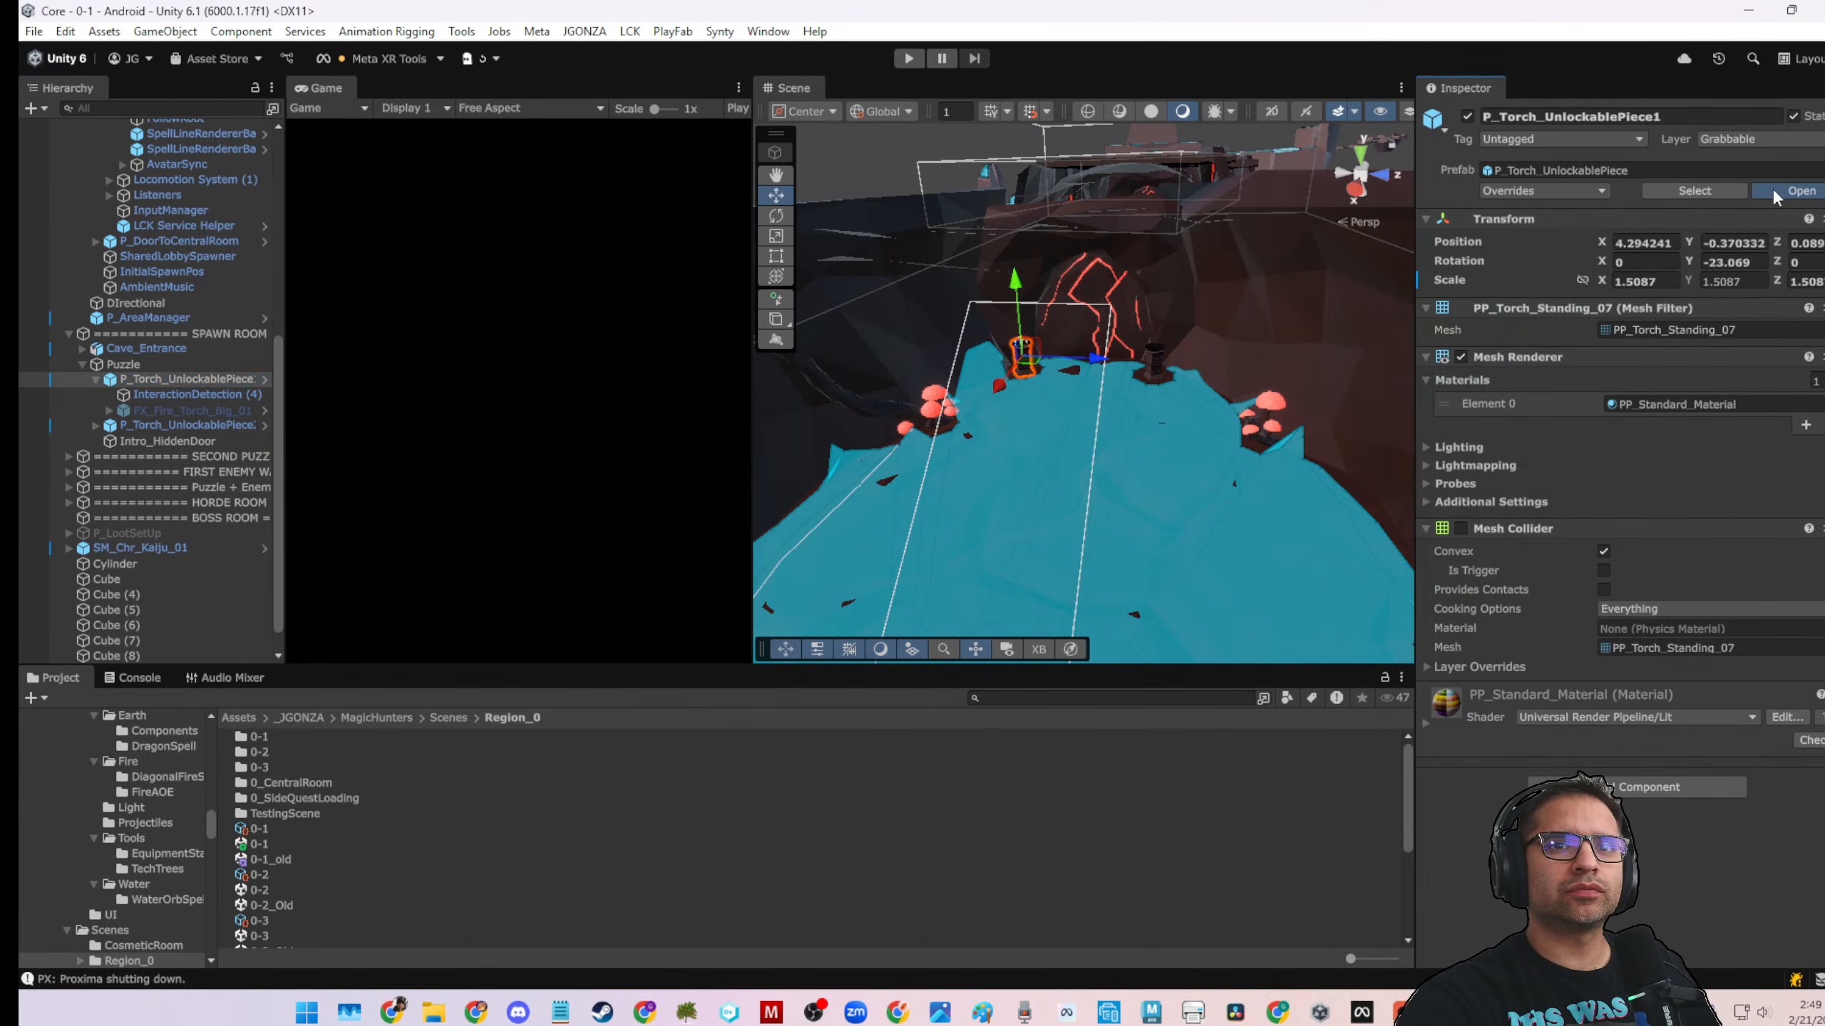
left_click(144, 183)
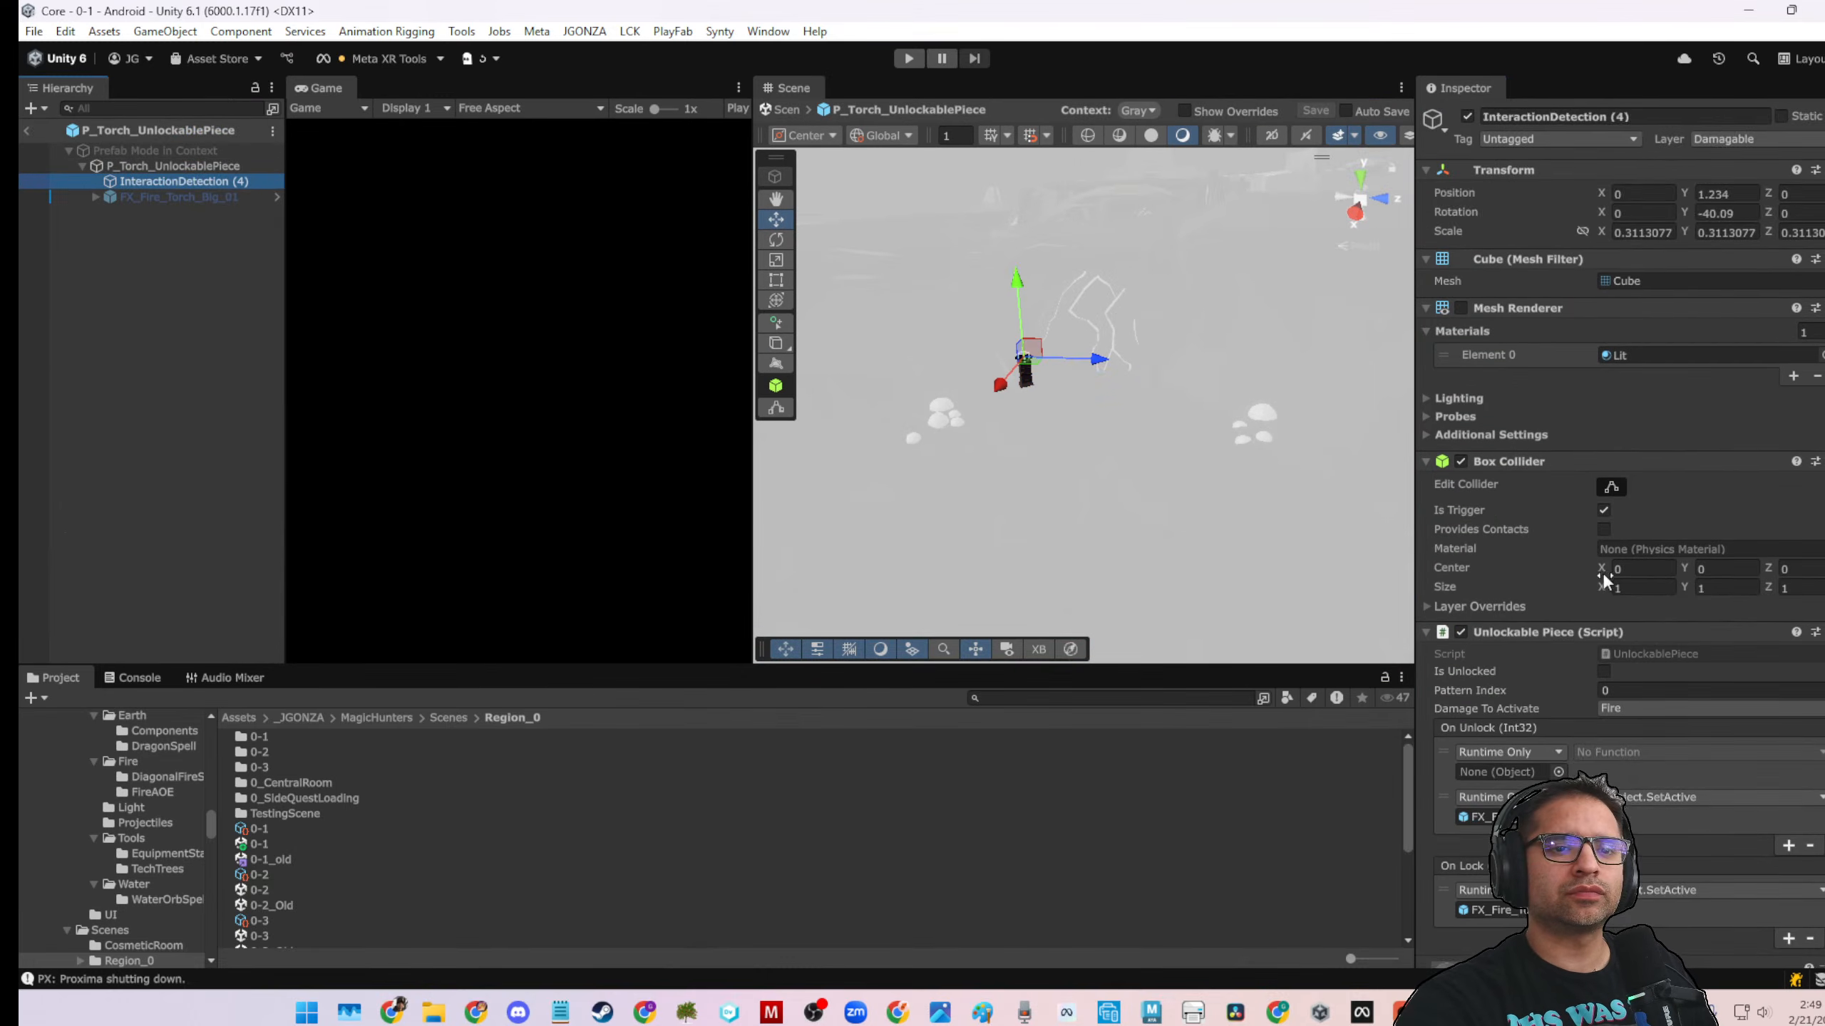
scroll(1602, 573, "down", 3)
left_click(1631, 946)
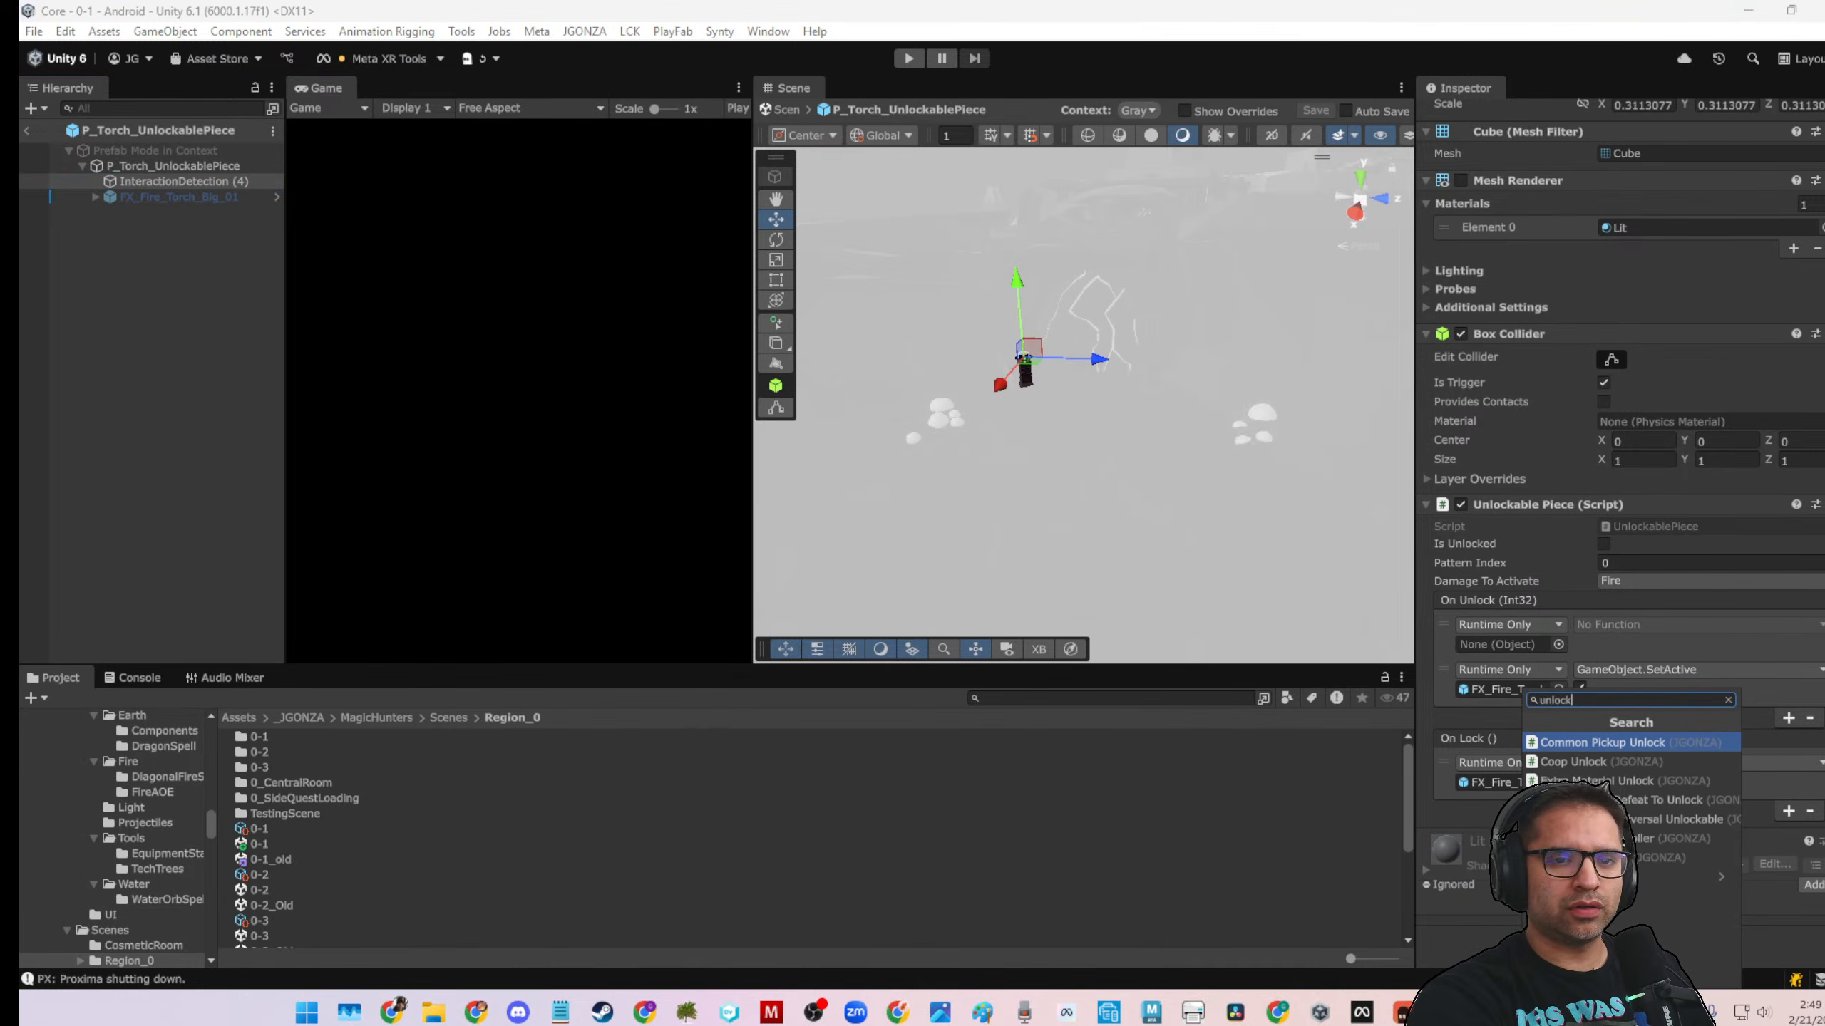
left_click(32, 126)
left_click(28, 127)
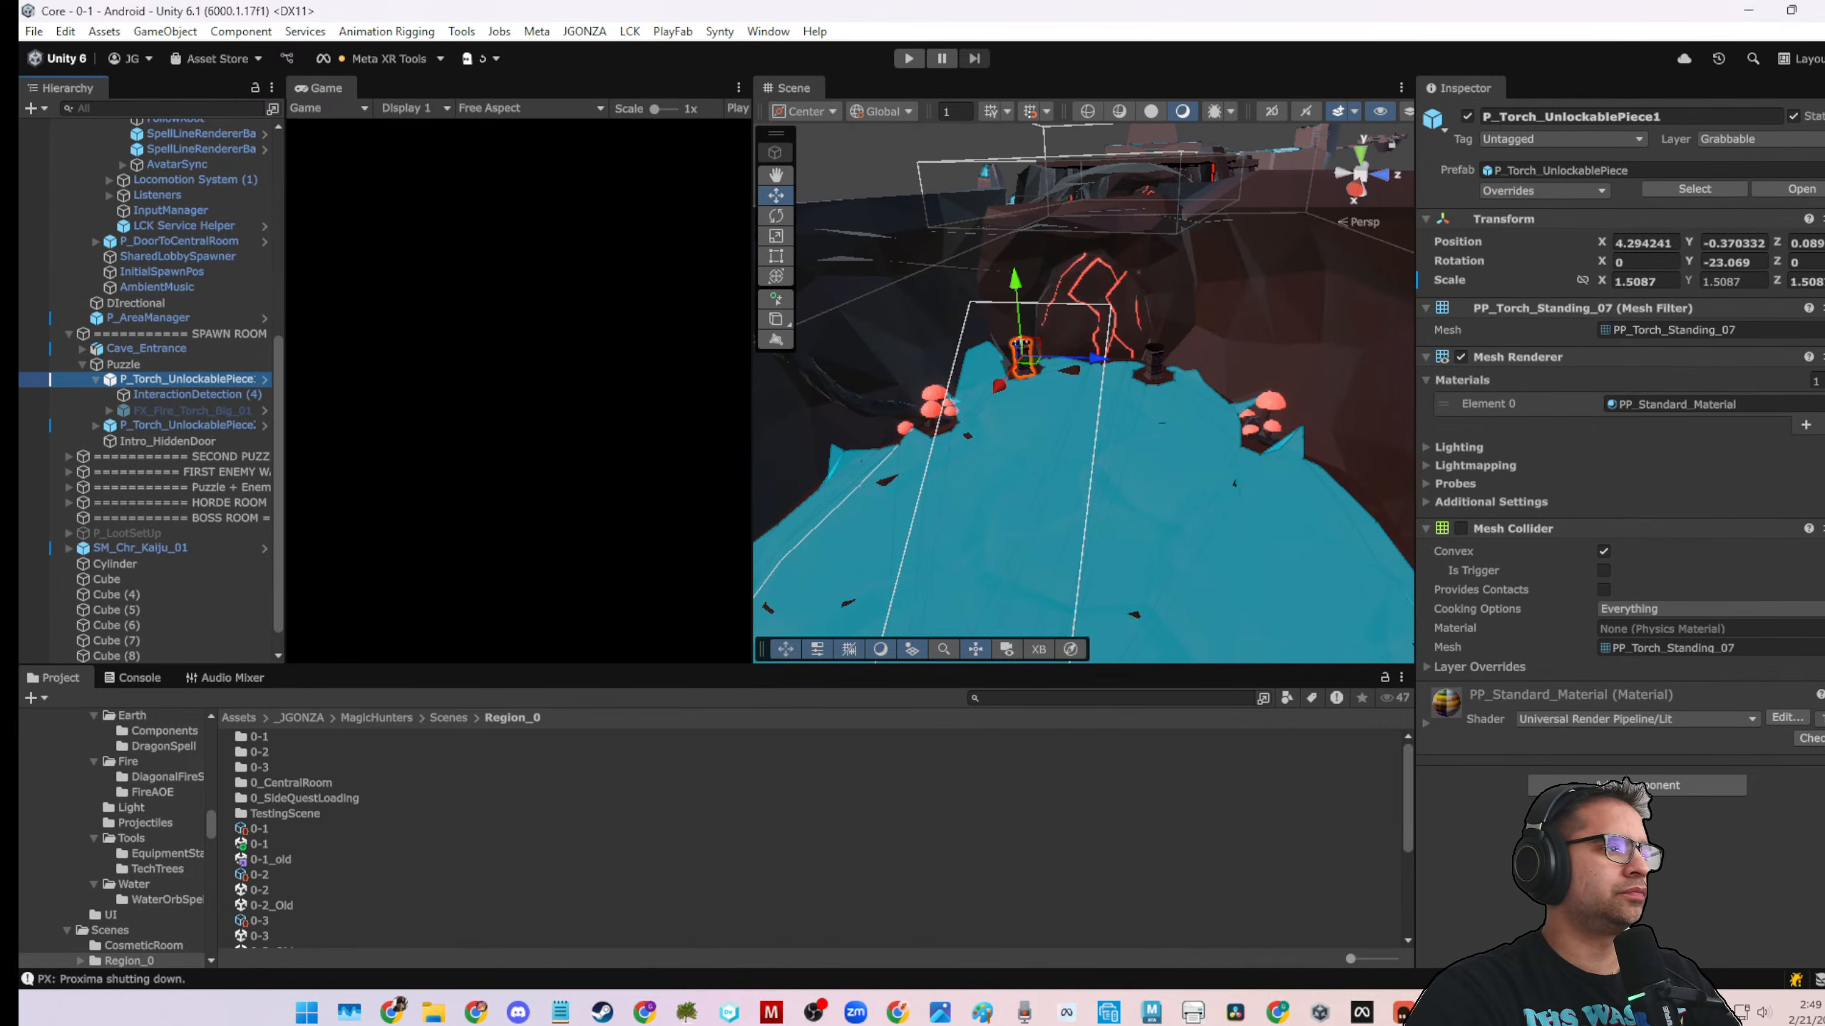
Open Puzzle's PortalController script and examine the IUnlockable lookups in its CheckUnlocks method
left_click(124, 364)
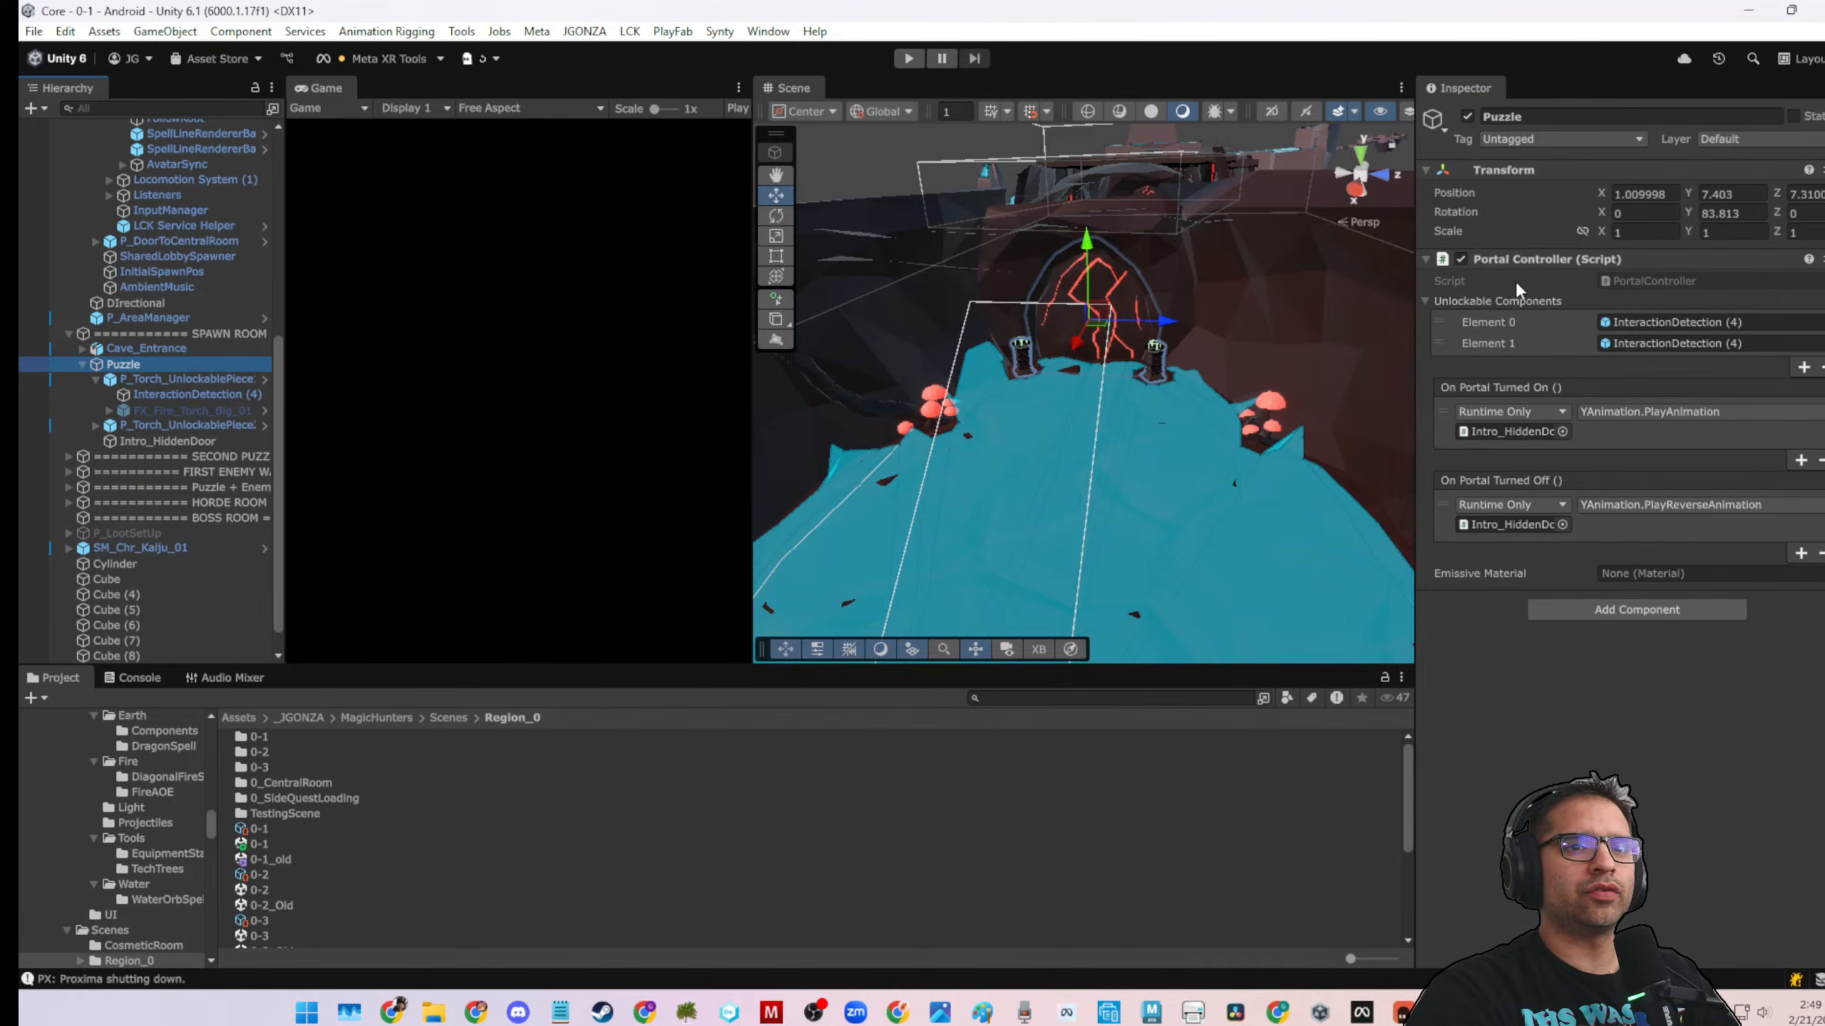
right_click(1518, 261)
key("Escape")
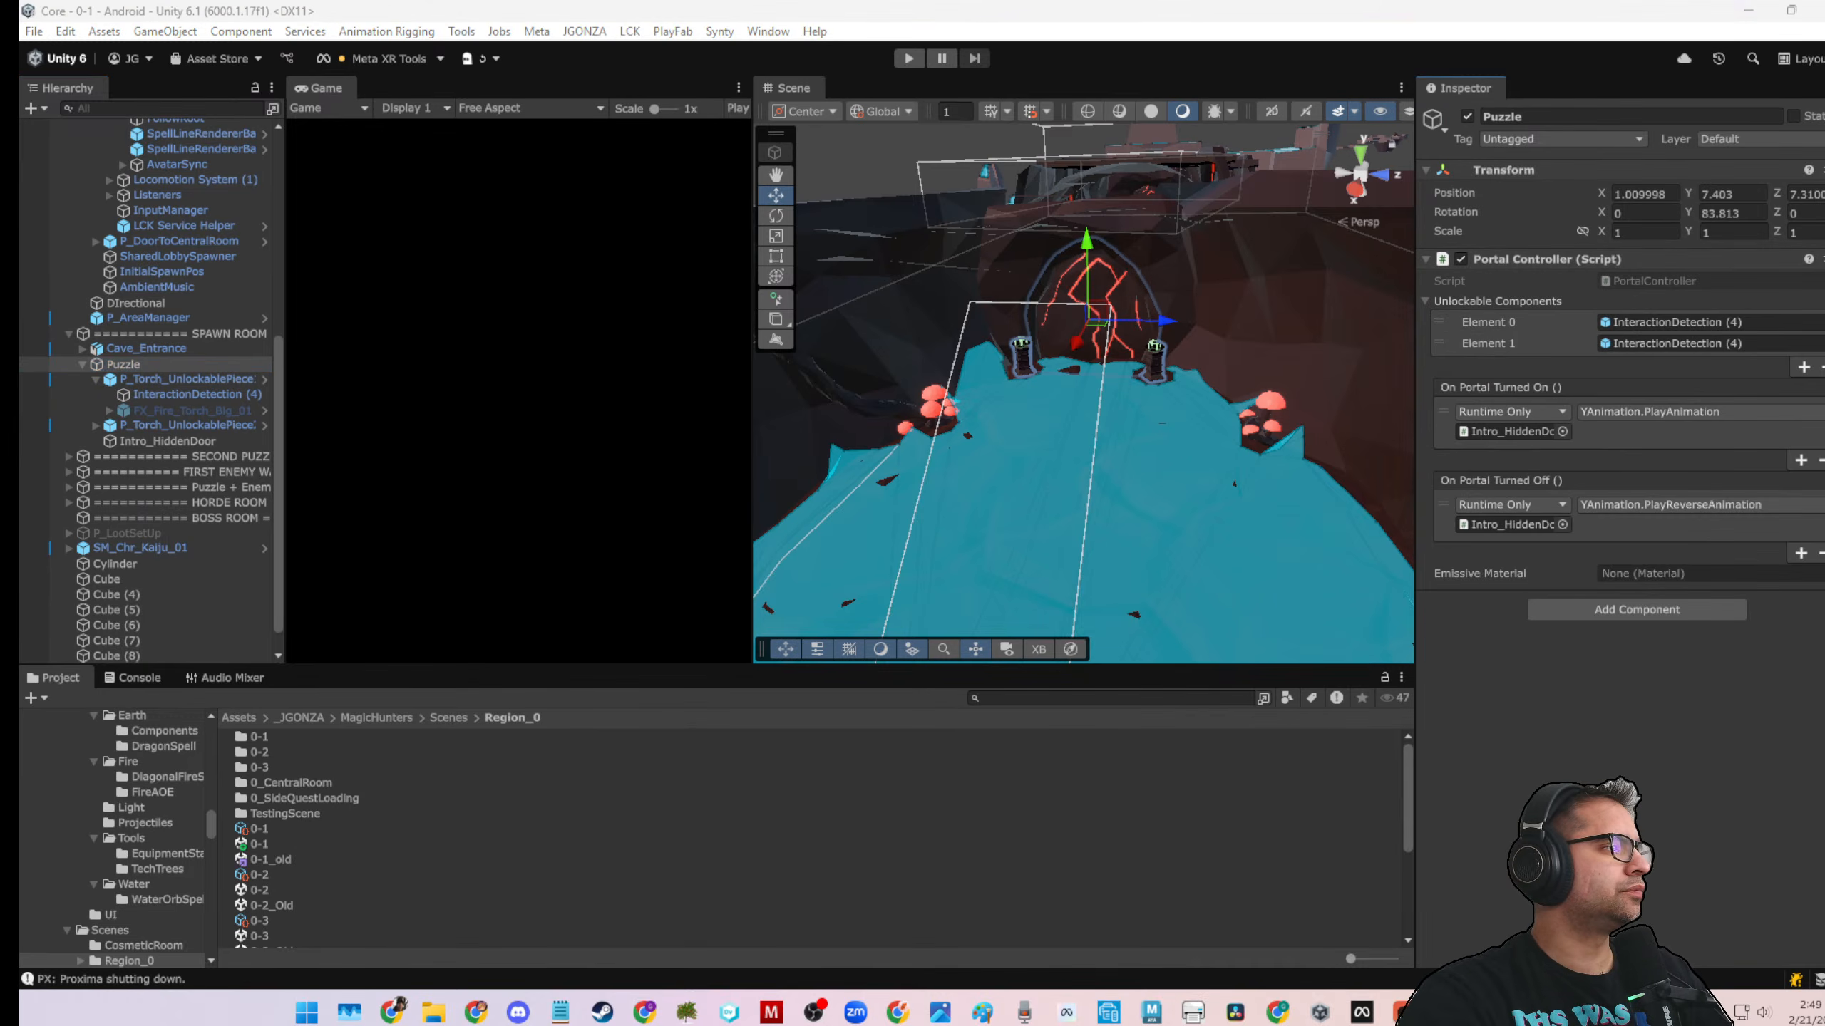
scroll(670, 372, "down", 5)
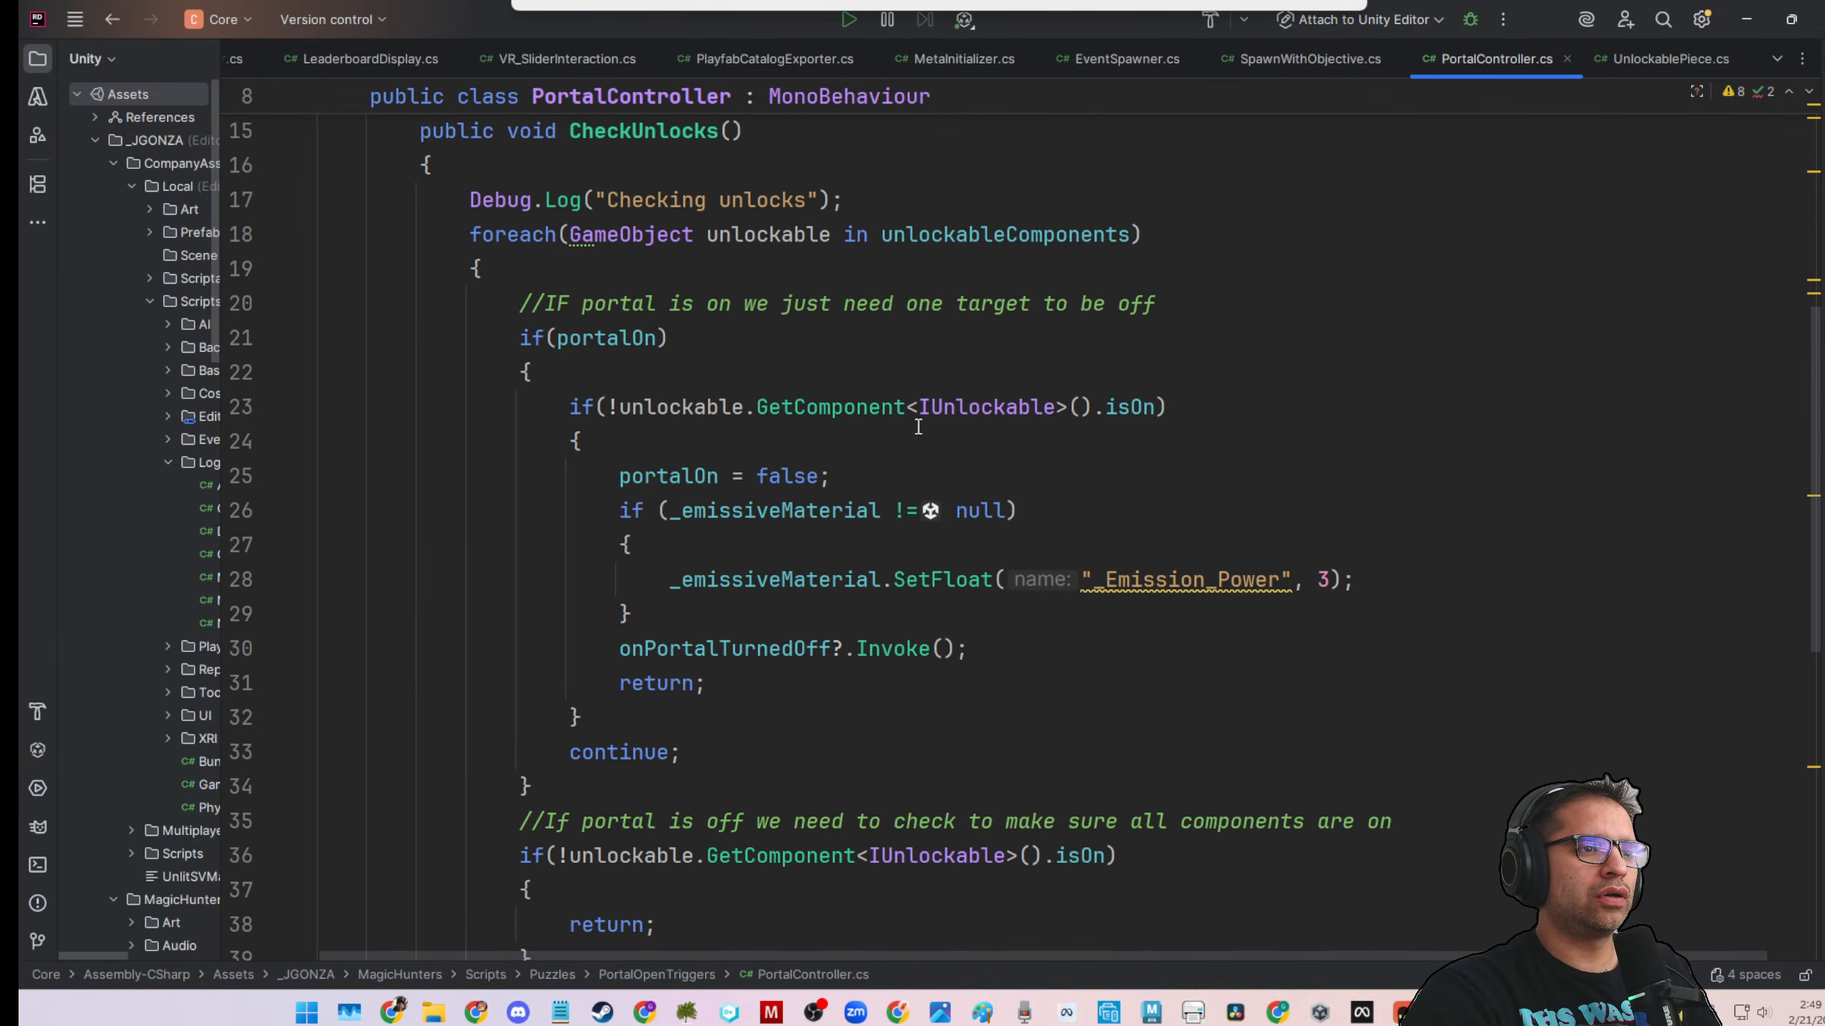
Look up the usages of IUnlockable, examine how UniversalDamagable implements it, and return to CheckUnlocks in PortalController
left_click(974, 408, "ctrl")
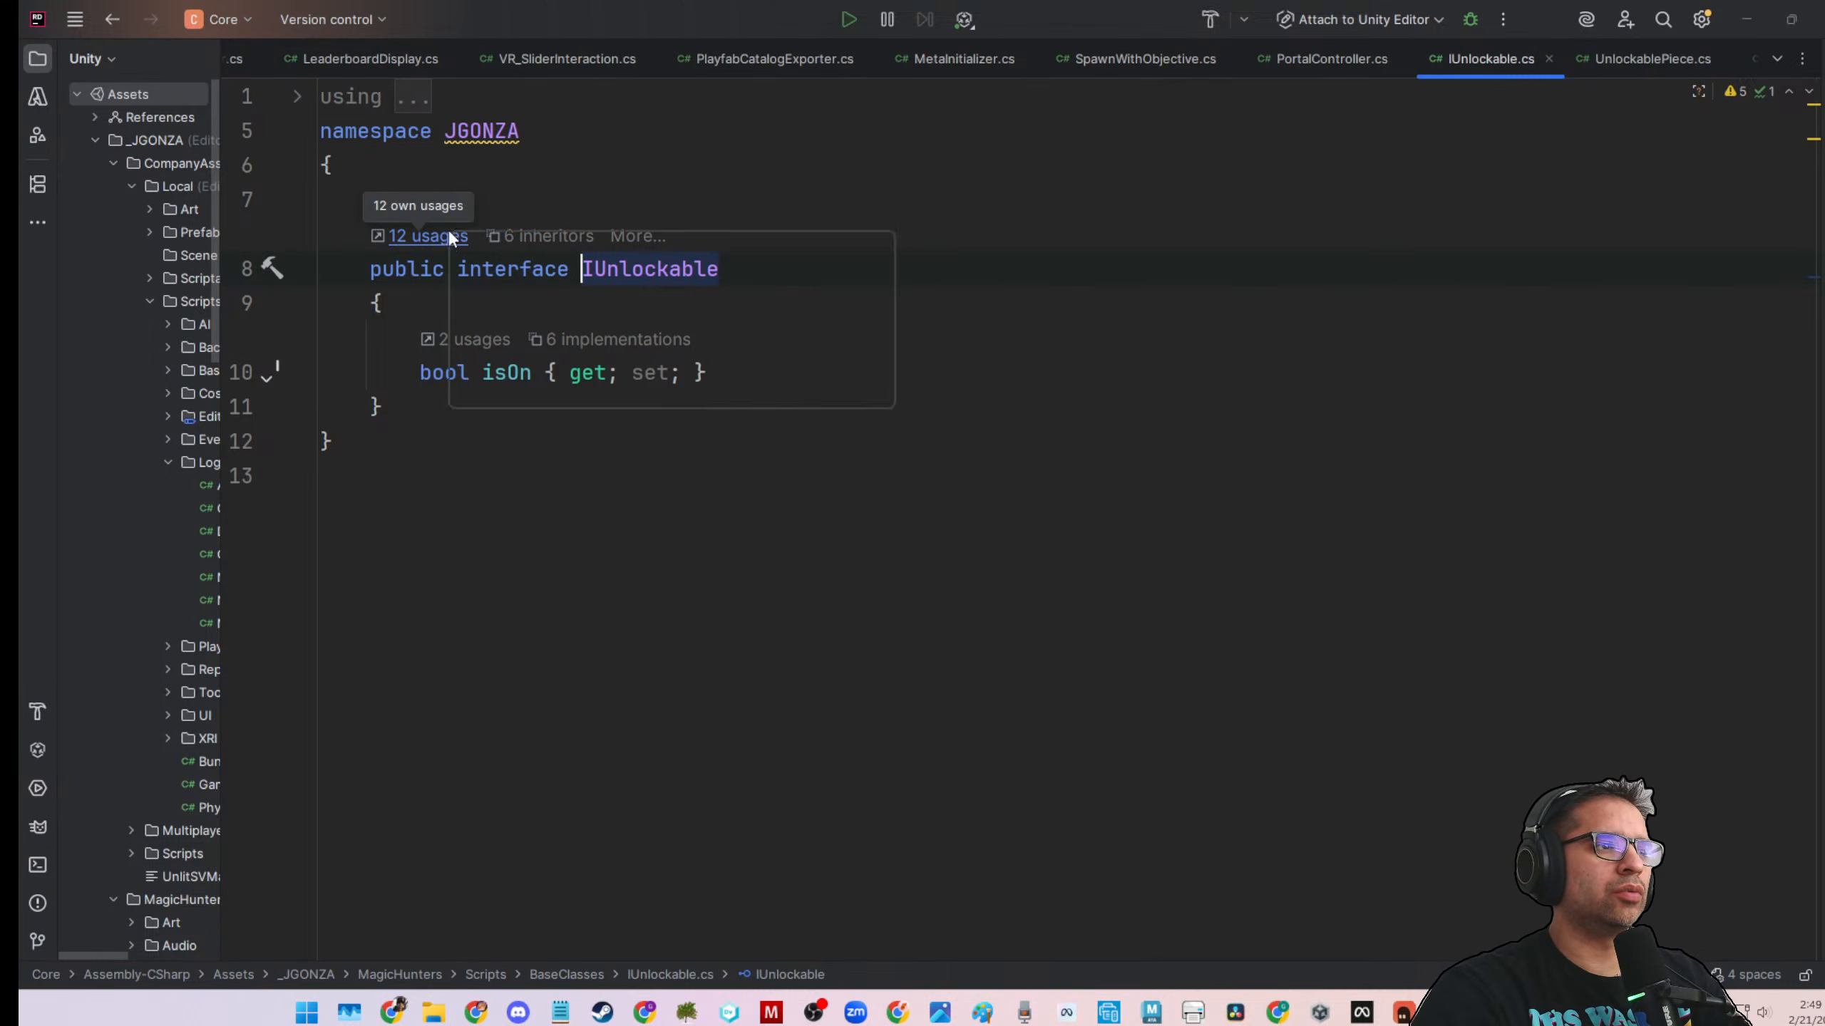
left_click(447, 236)
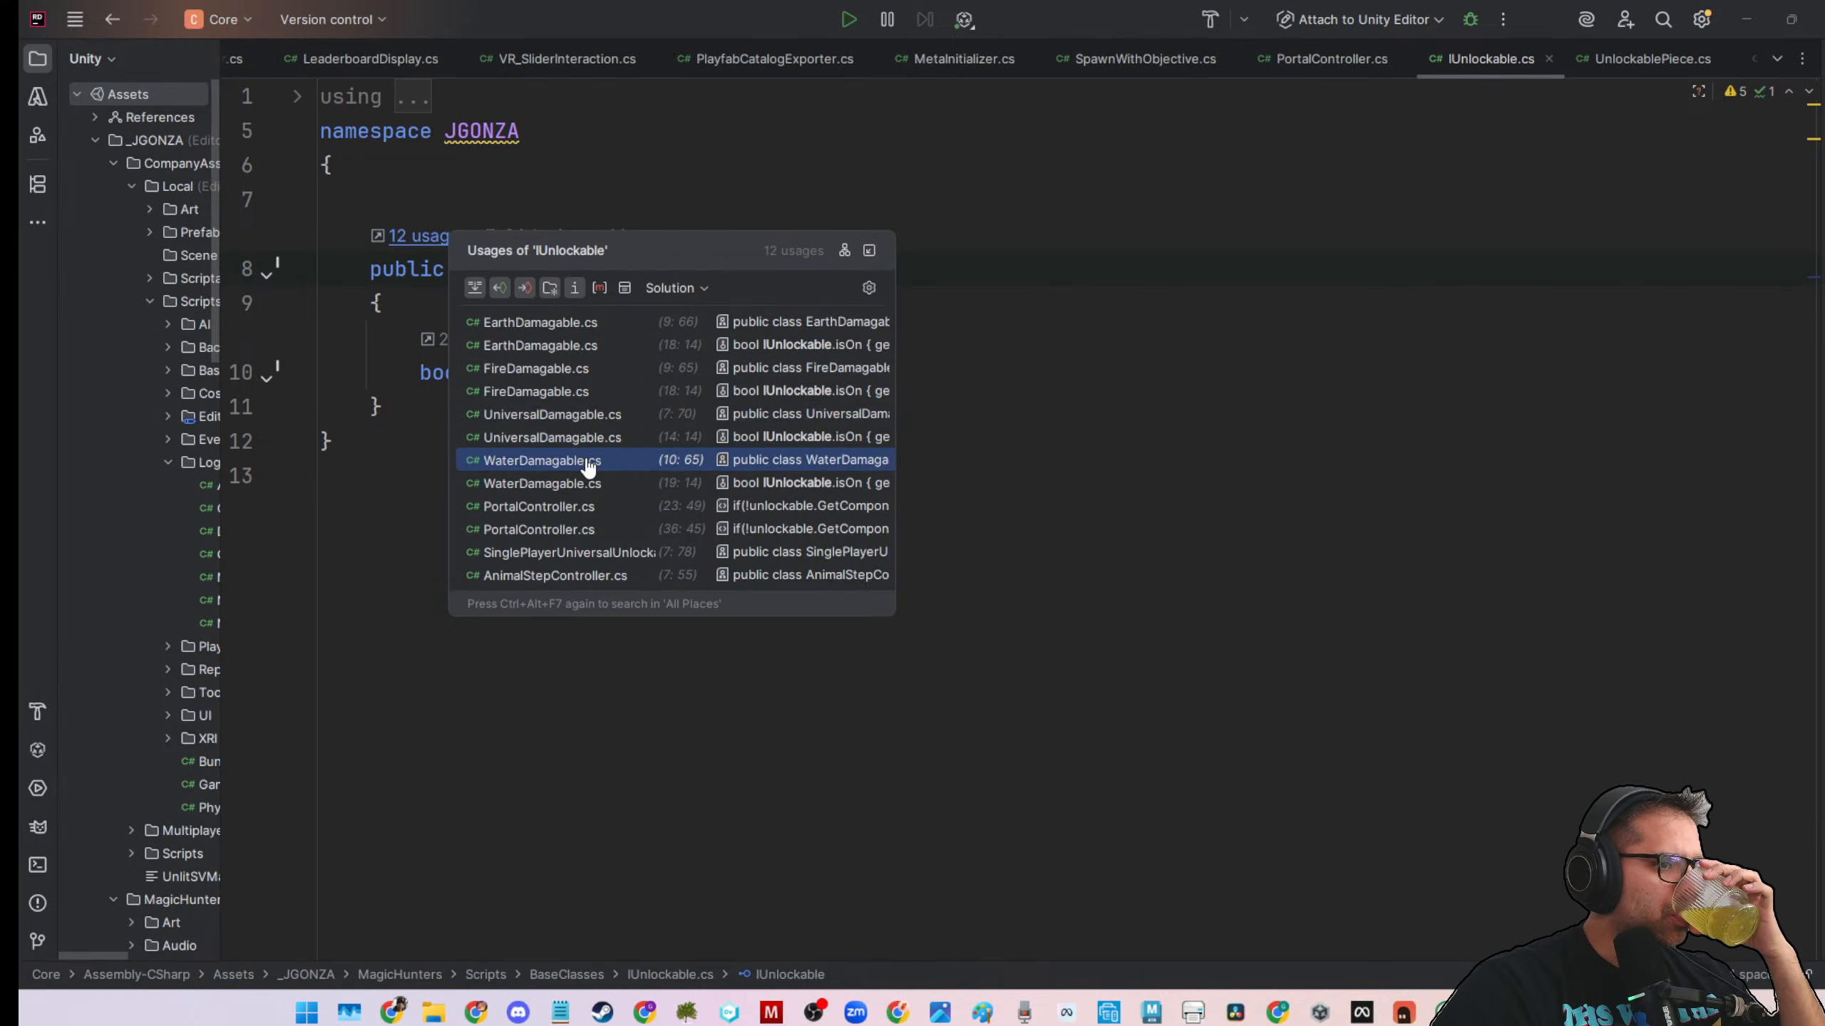
left_click(577, 421)
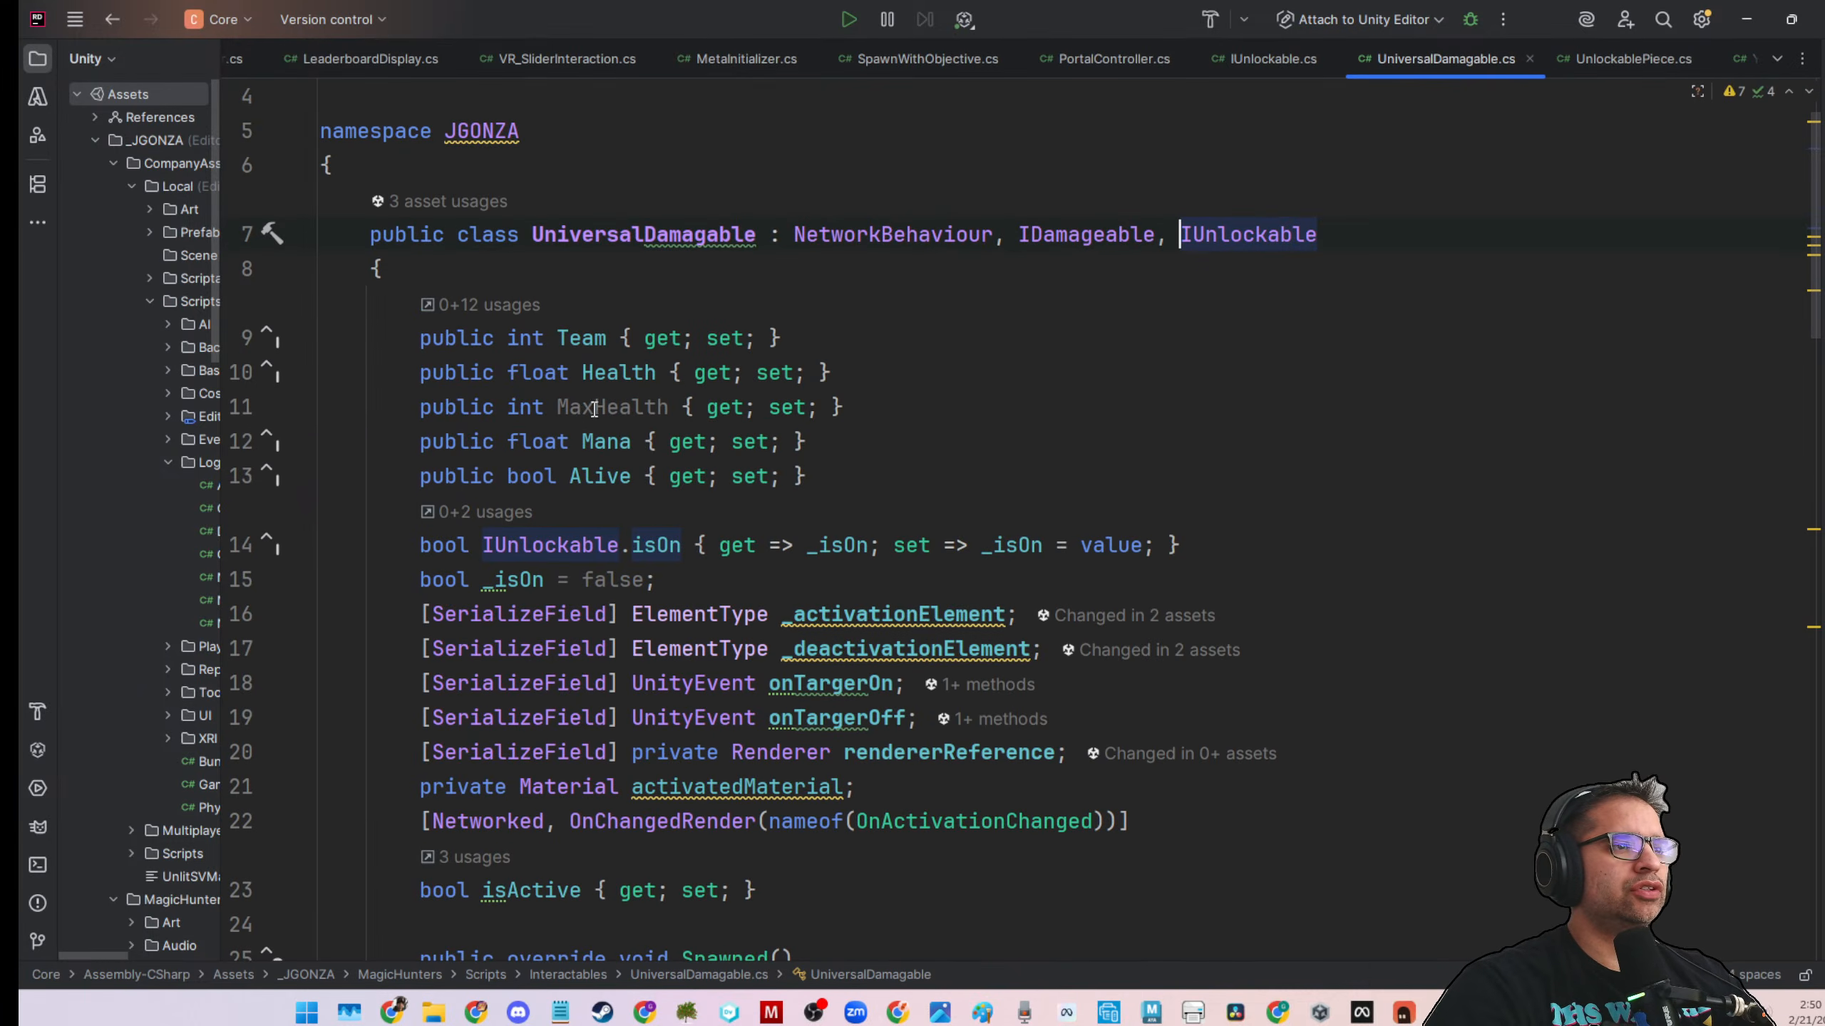
scroll(891, 457, "down", 2)
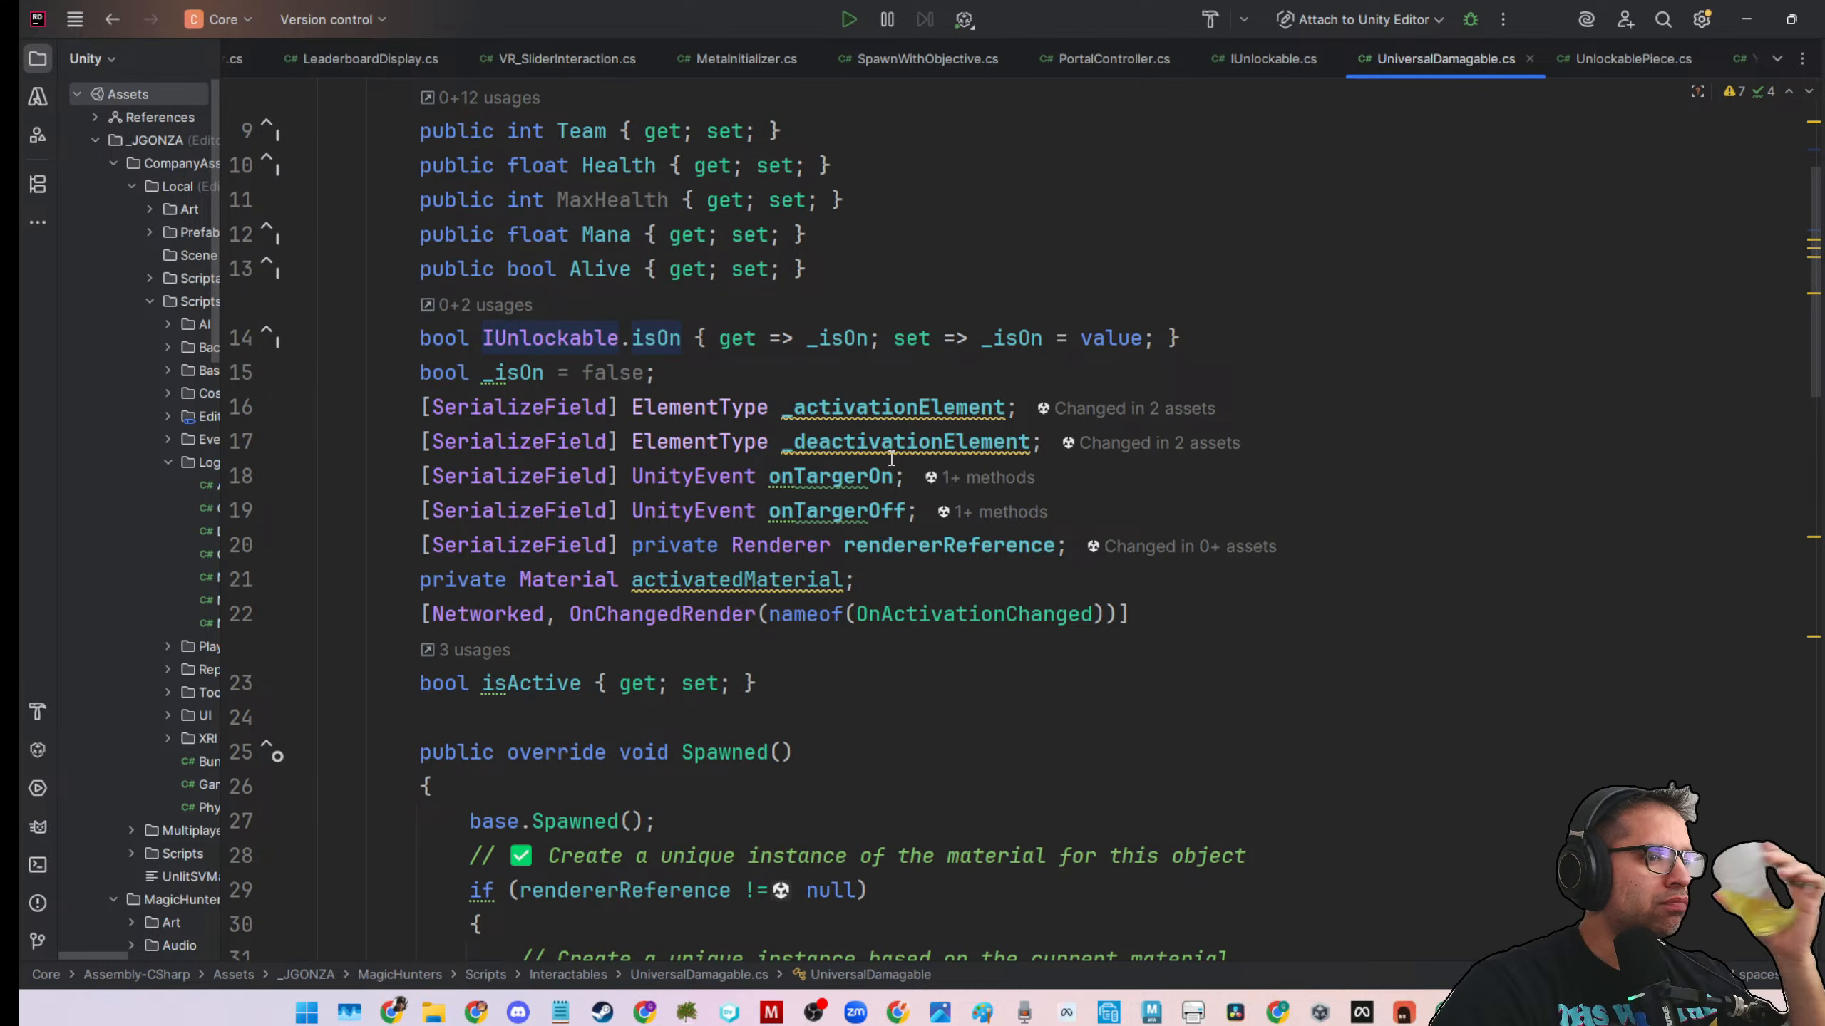
scroll(935, 431, "up", 3)
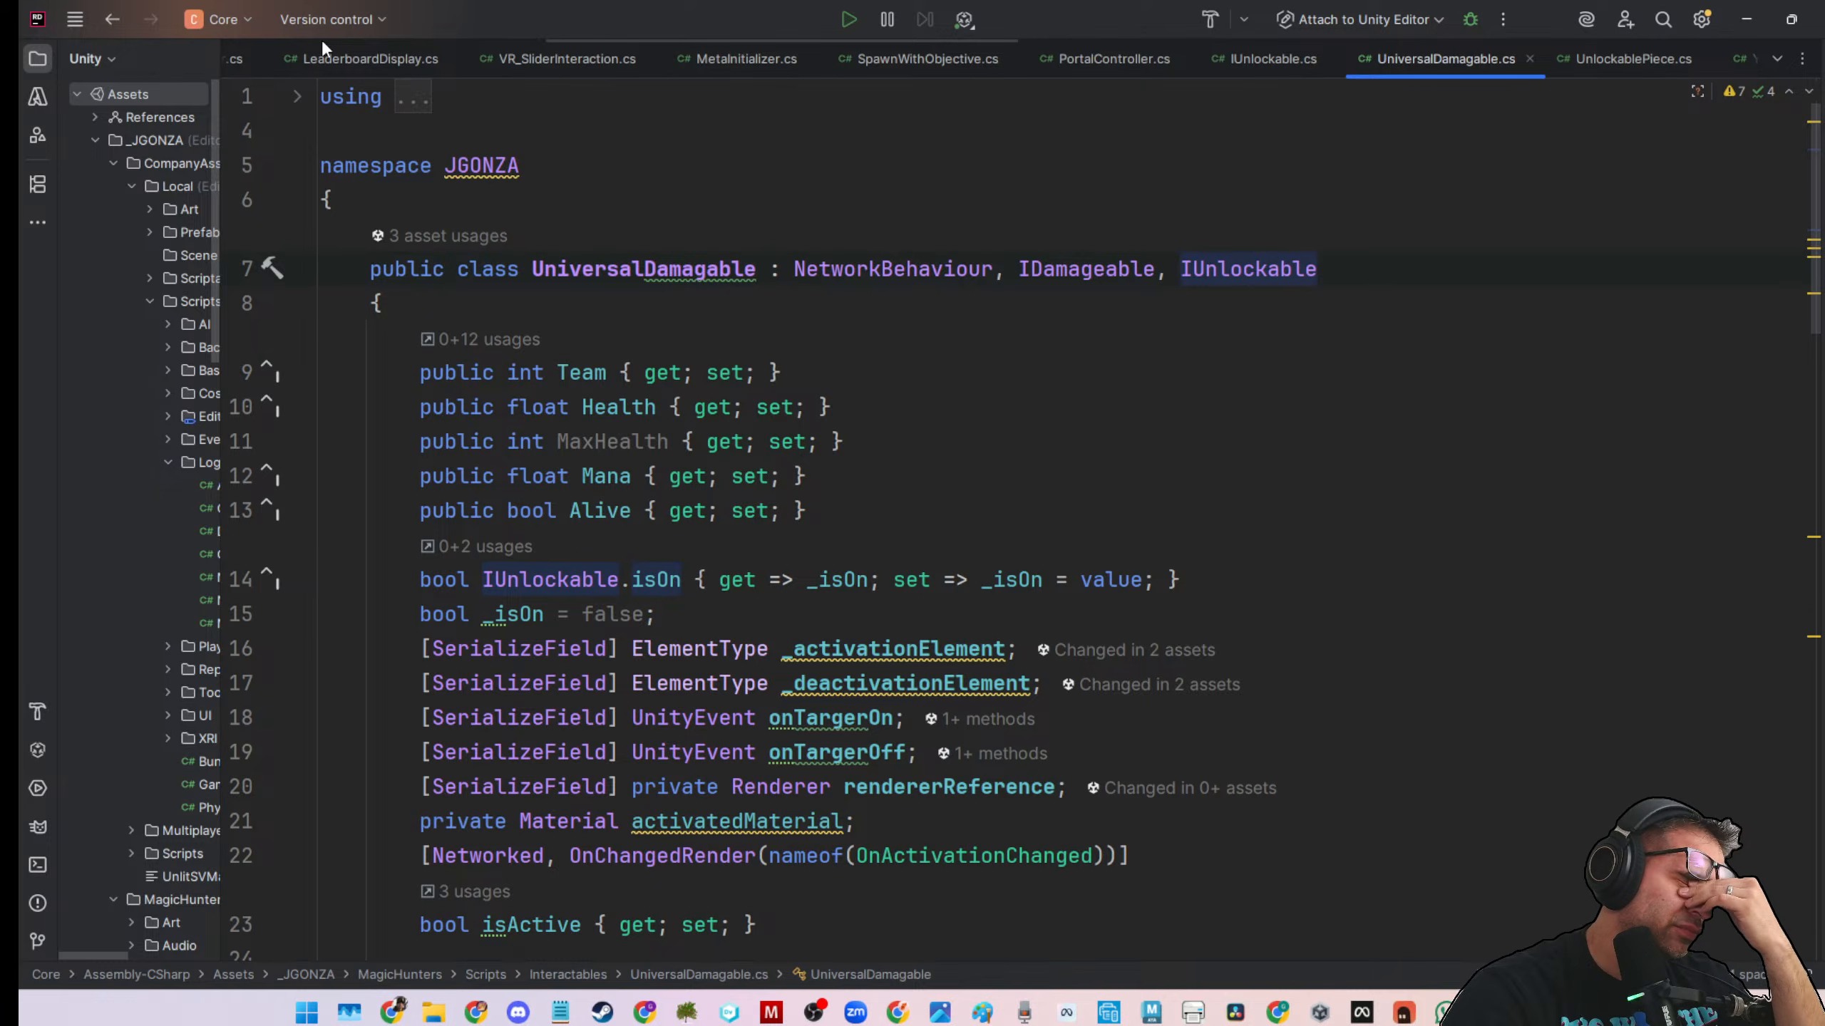
left_click(112, 23)
left_click(112, 23)
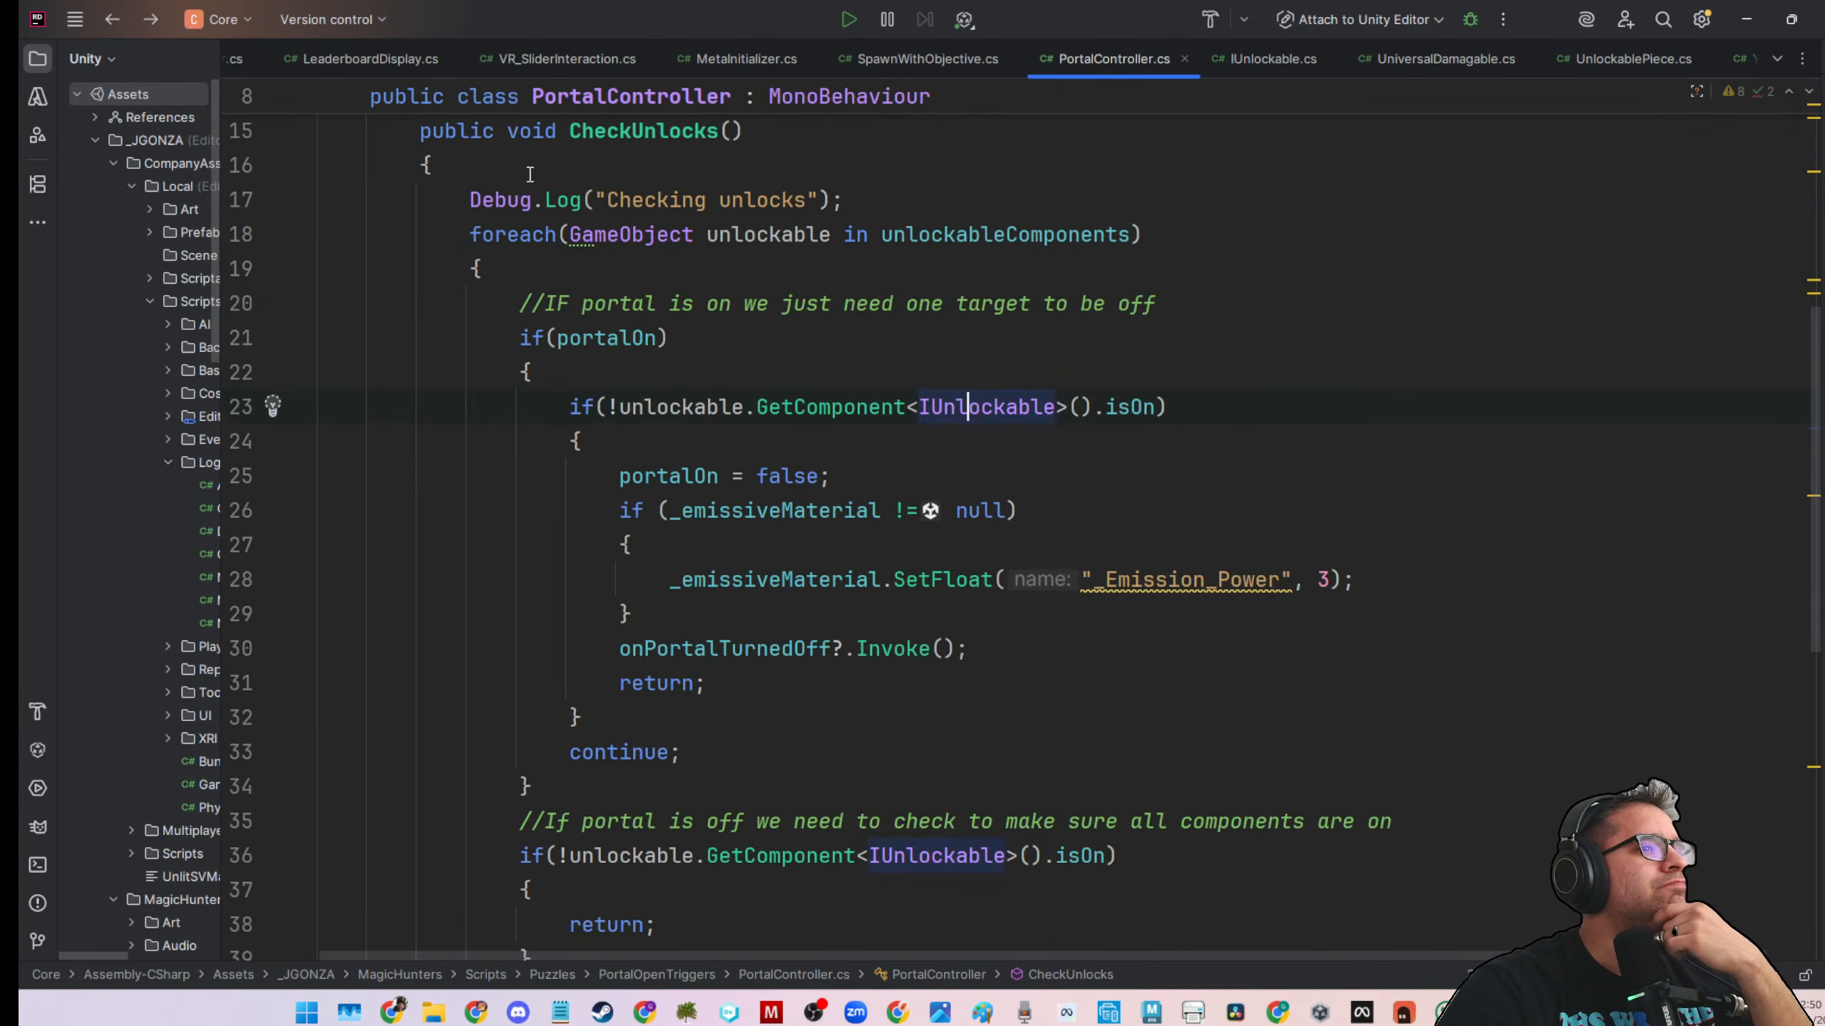
Review PortalController's fields and CheckUnlocks lookup, and check FireDamagable's implementation of IUnlockable before returning to the interface
scroll(835, 478, "up", 4)
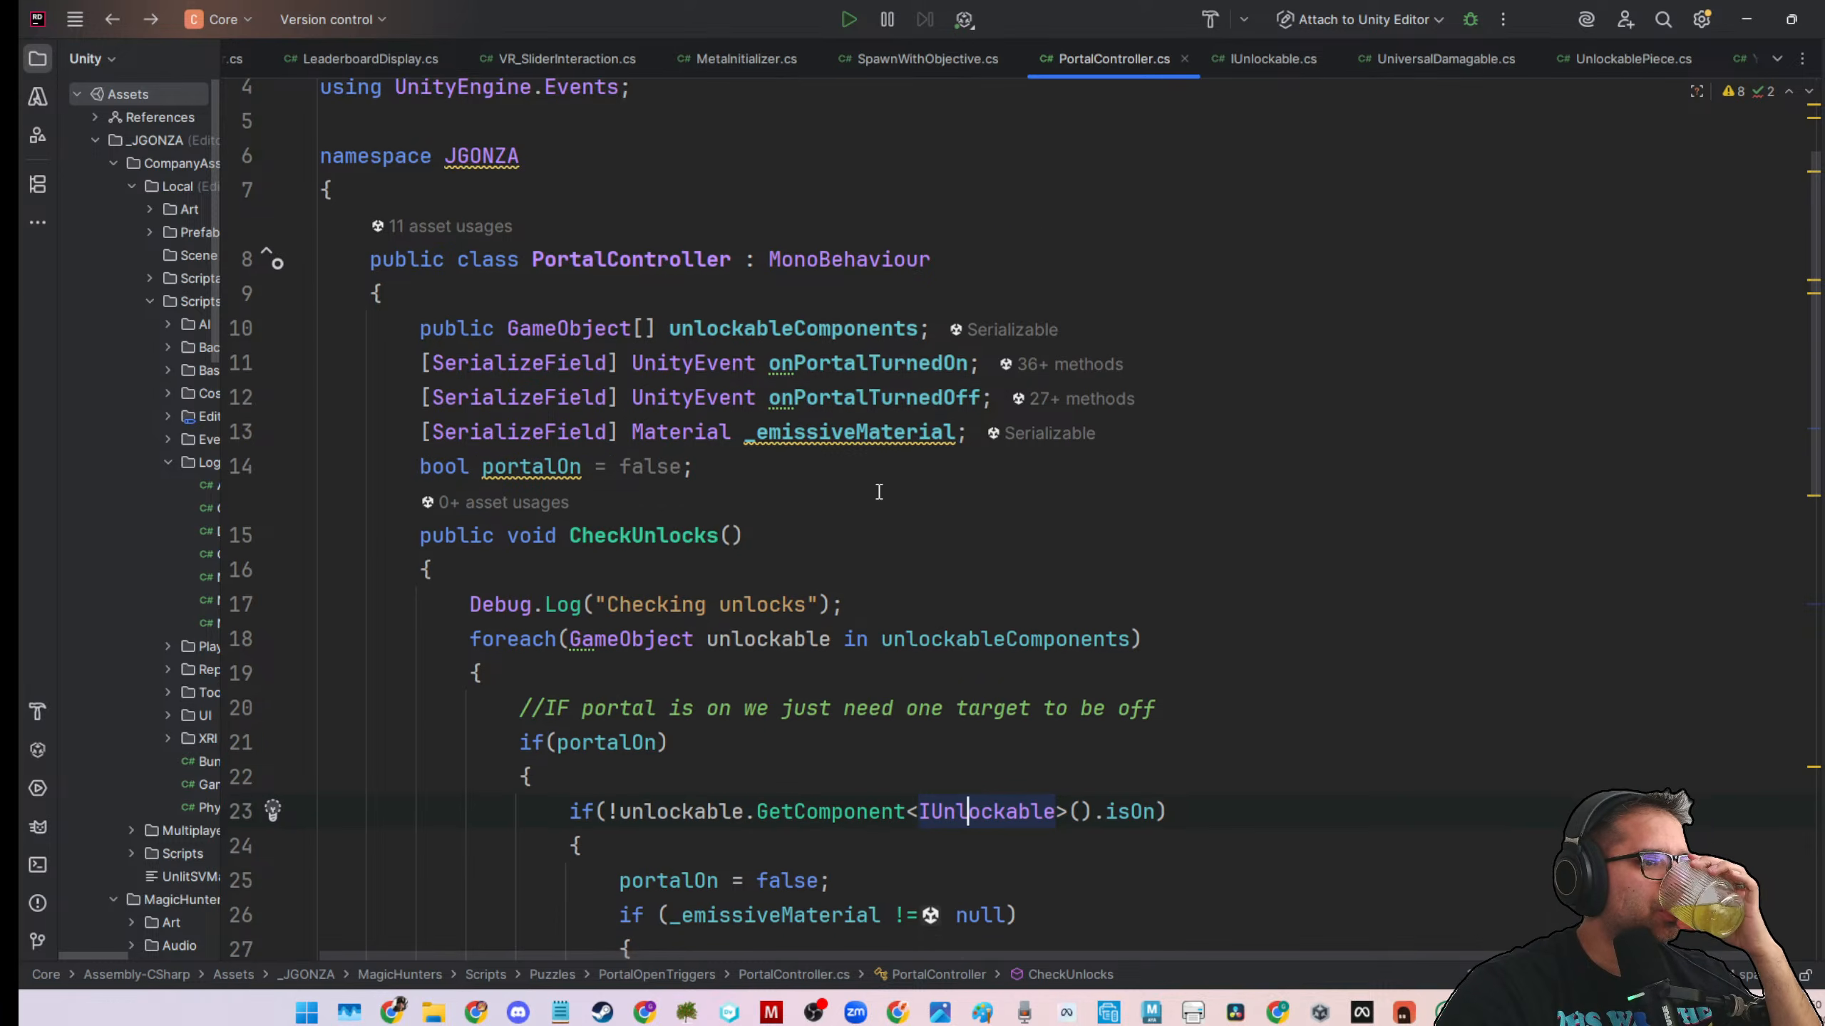
scroll(879, 492, "down", 1)
scroll(879, 492, "down", 1)
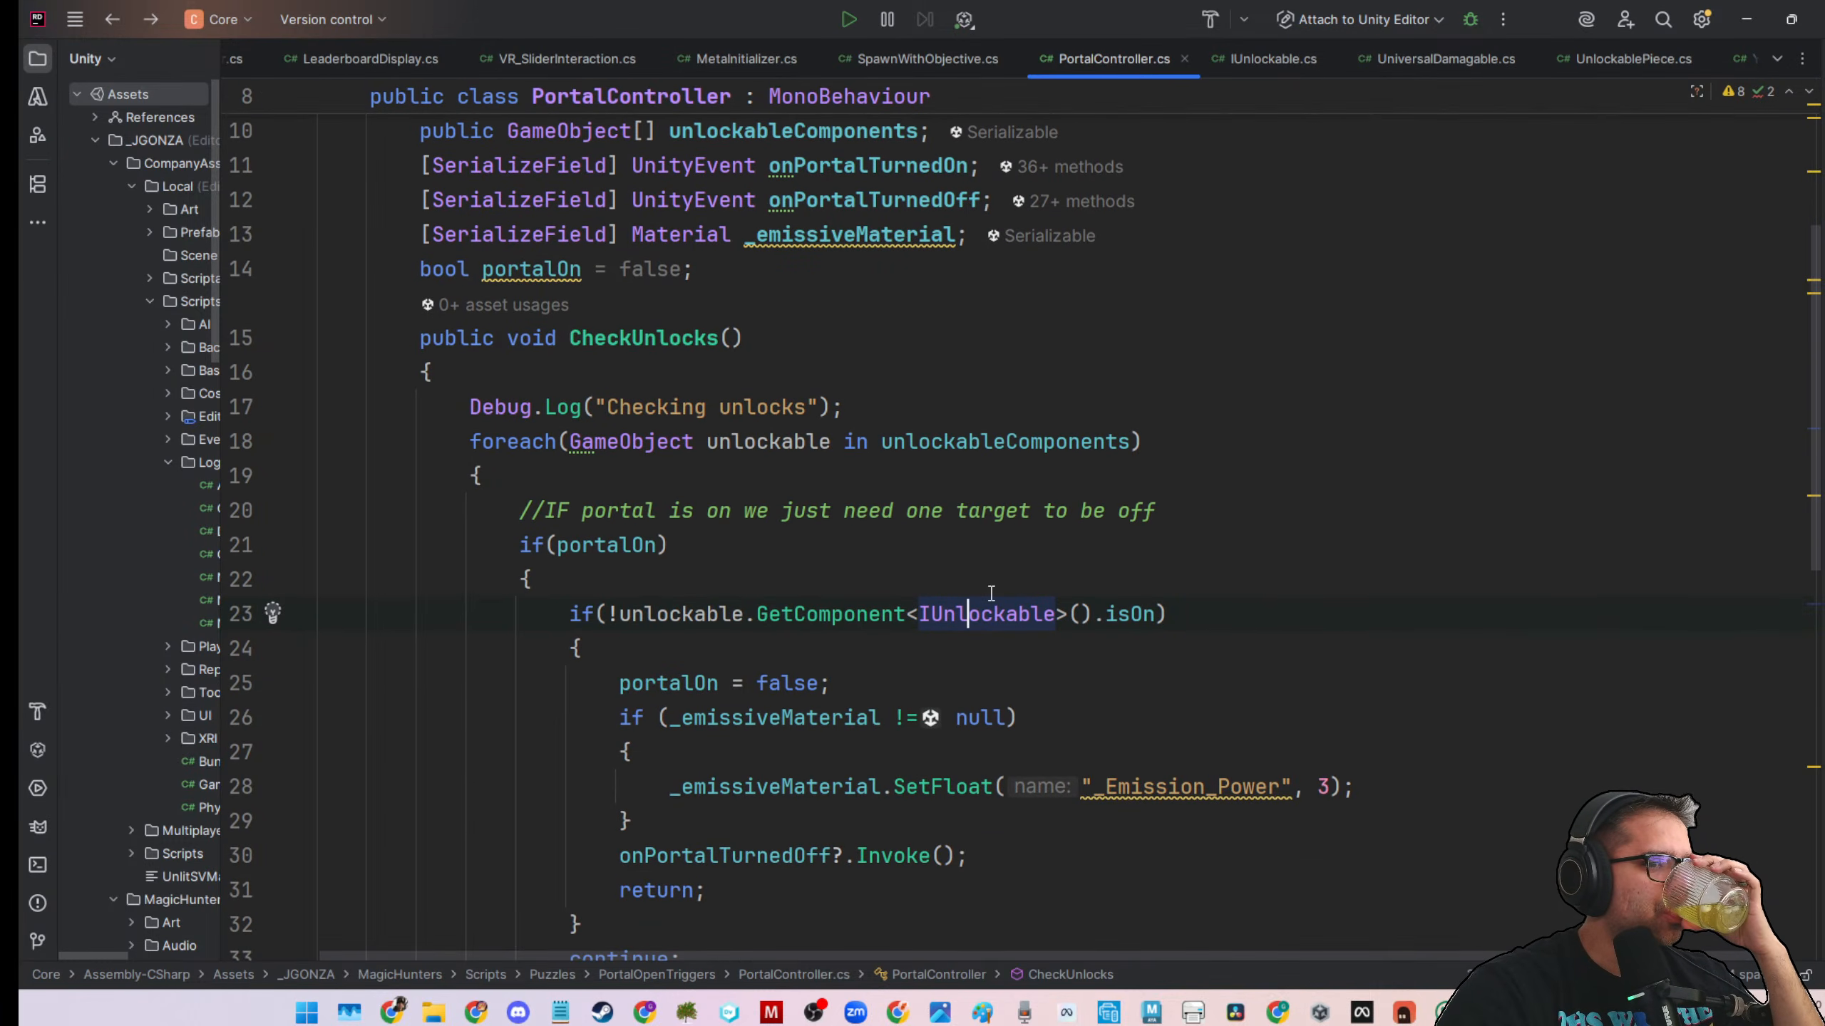
mouse_move(994, 610)
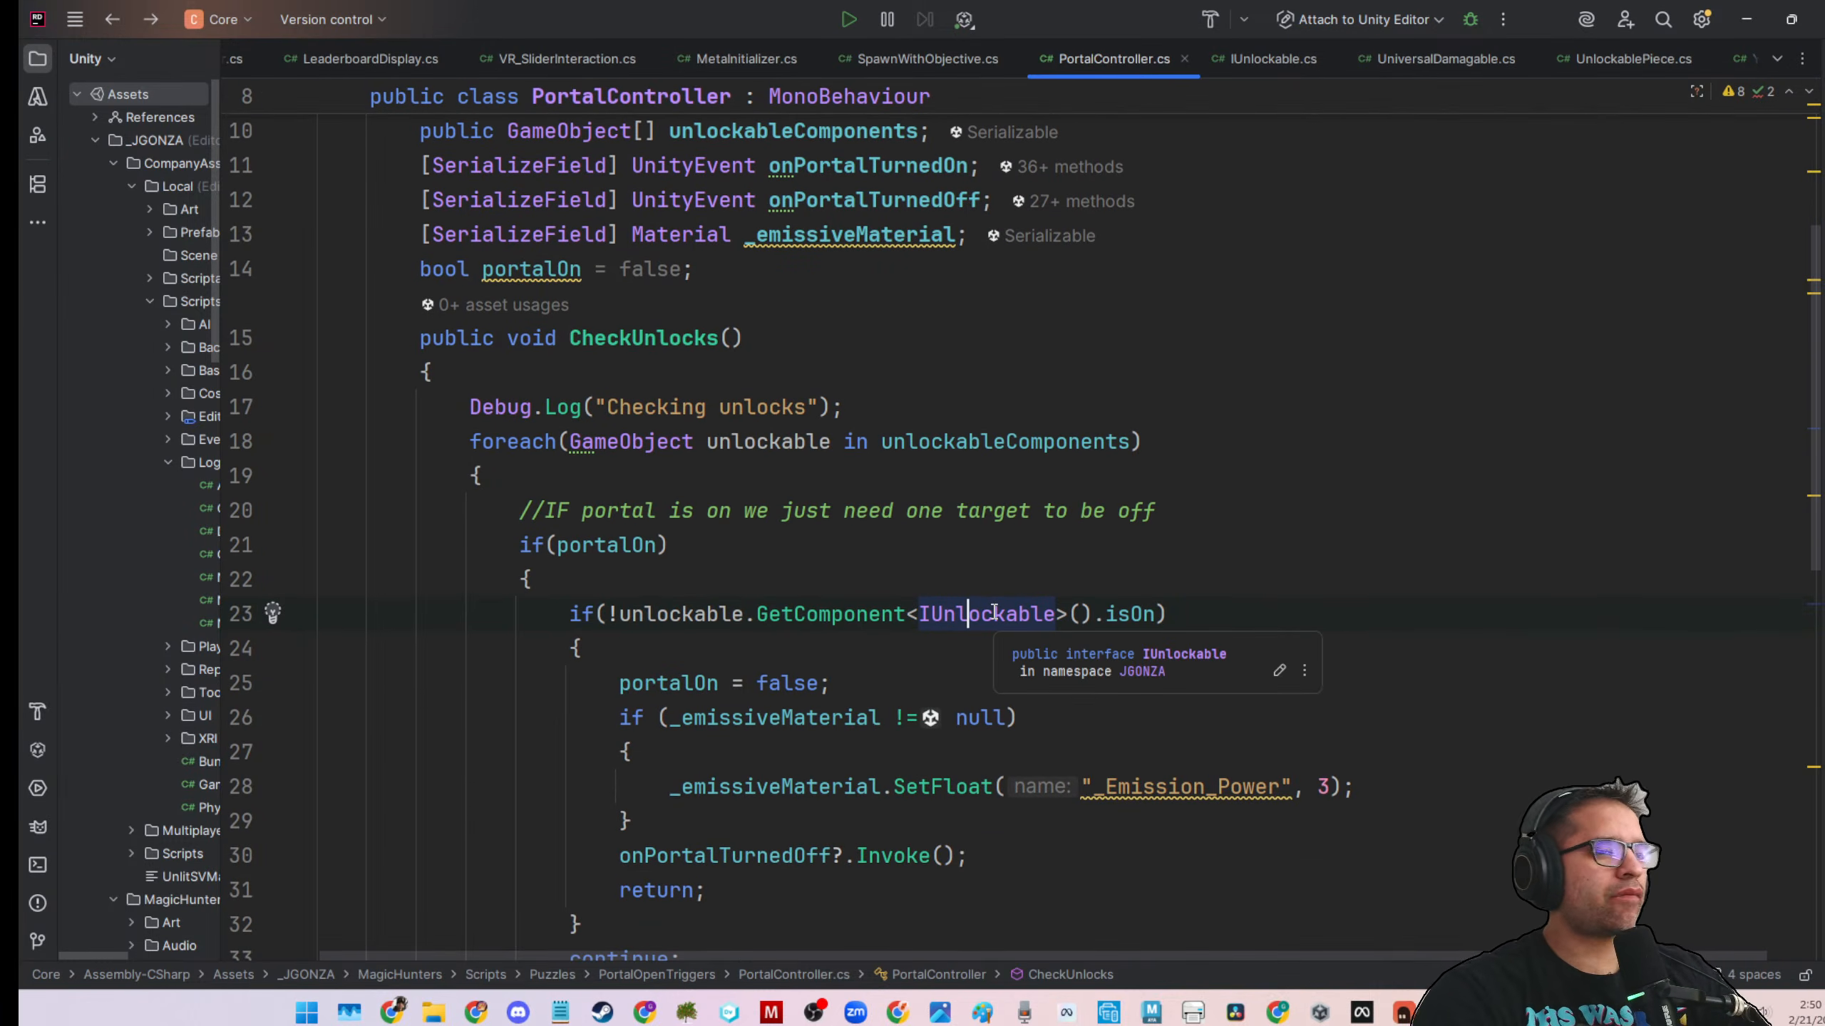
left_click(994, 610, "ctrl")
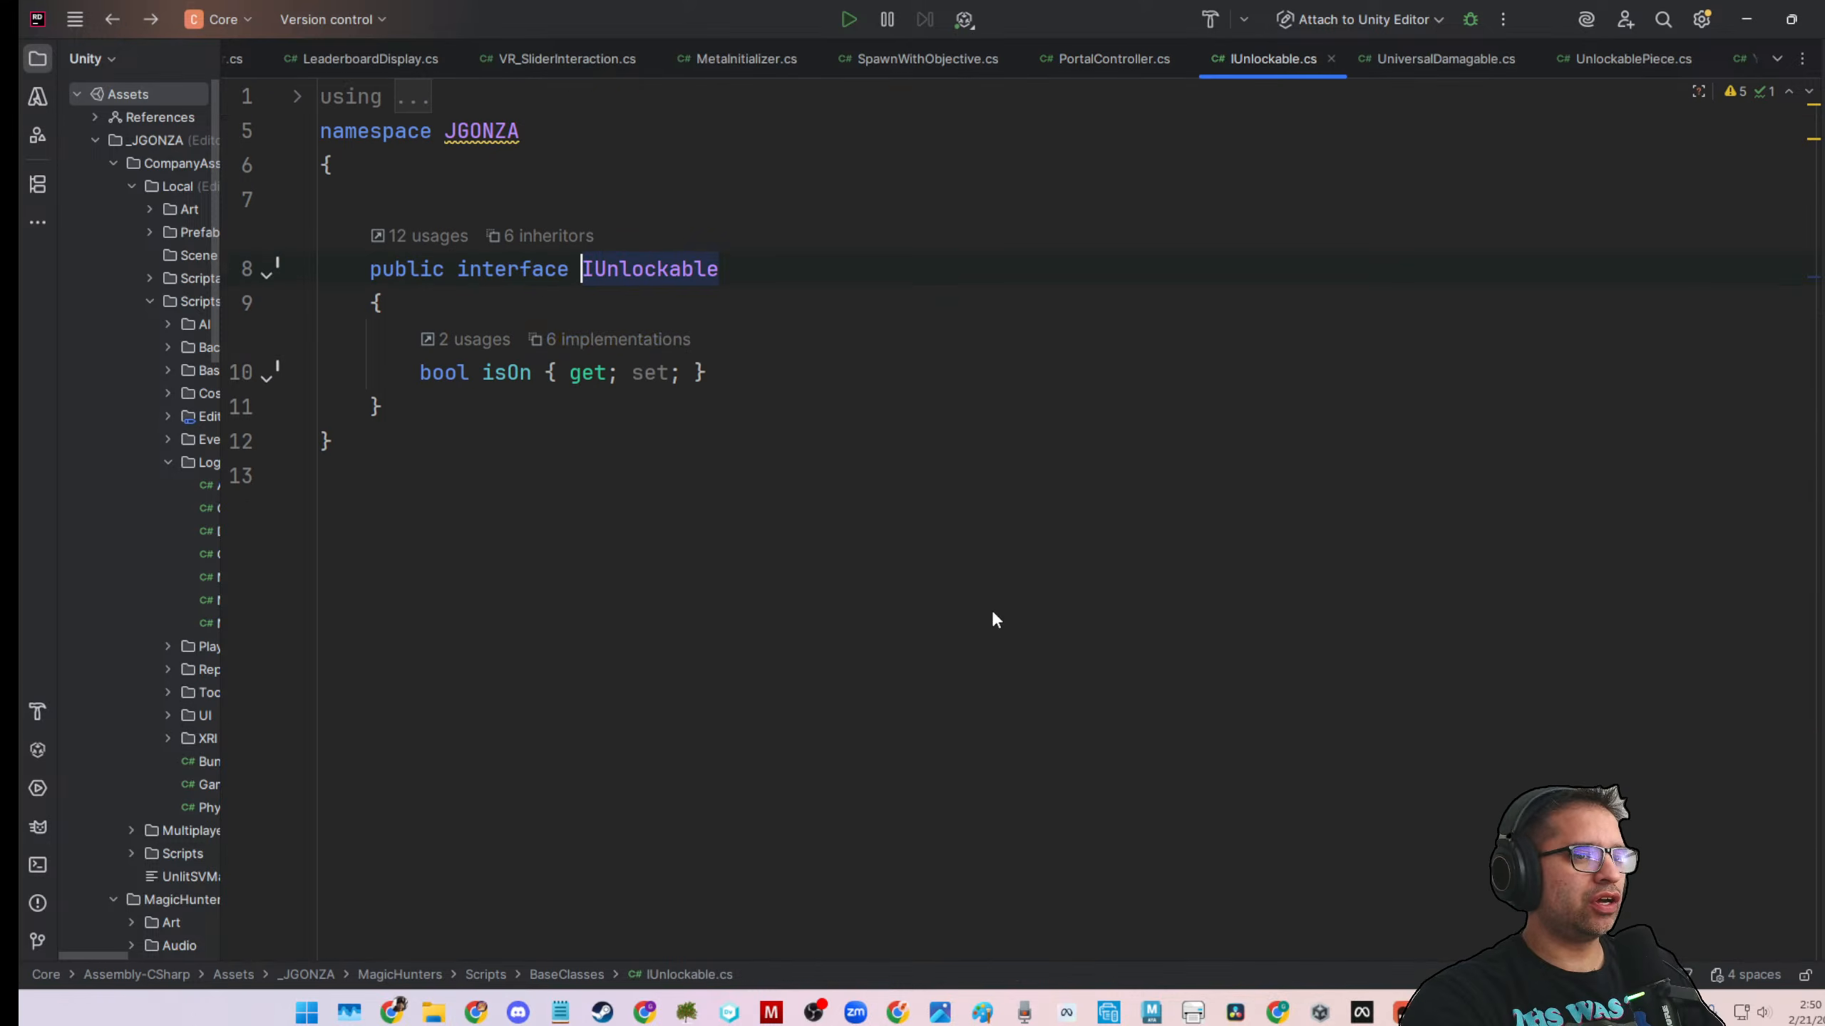
left_click(452, 248)
left_click(525, 375)
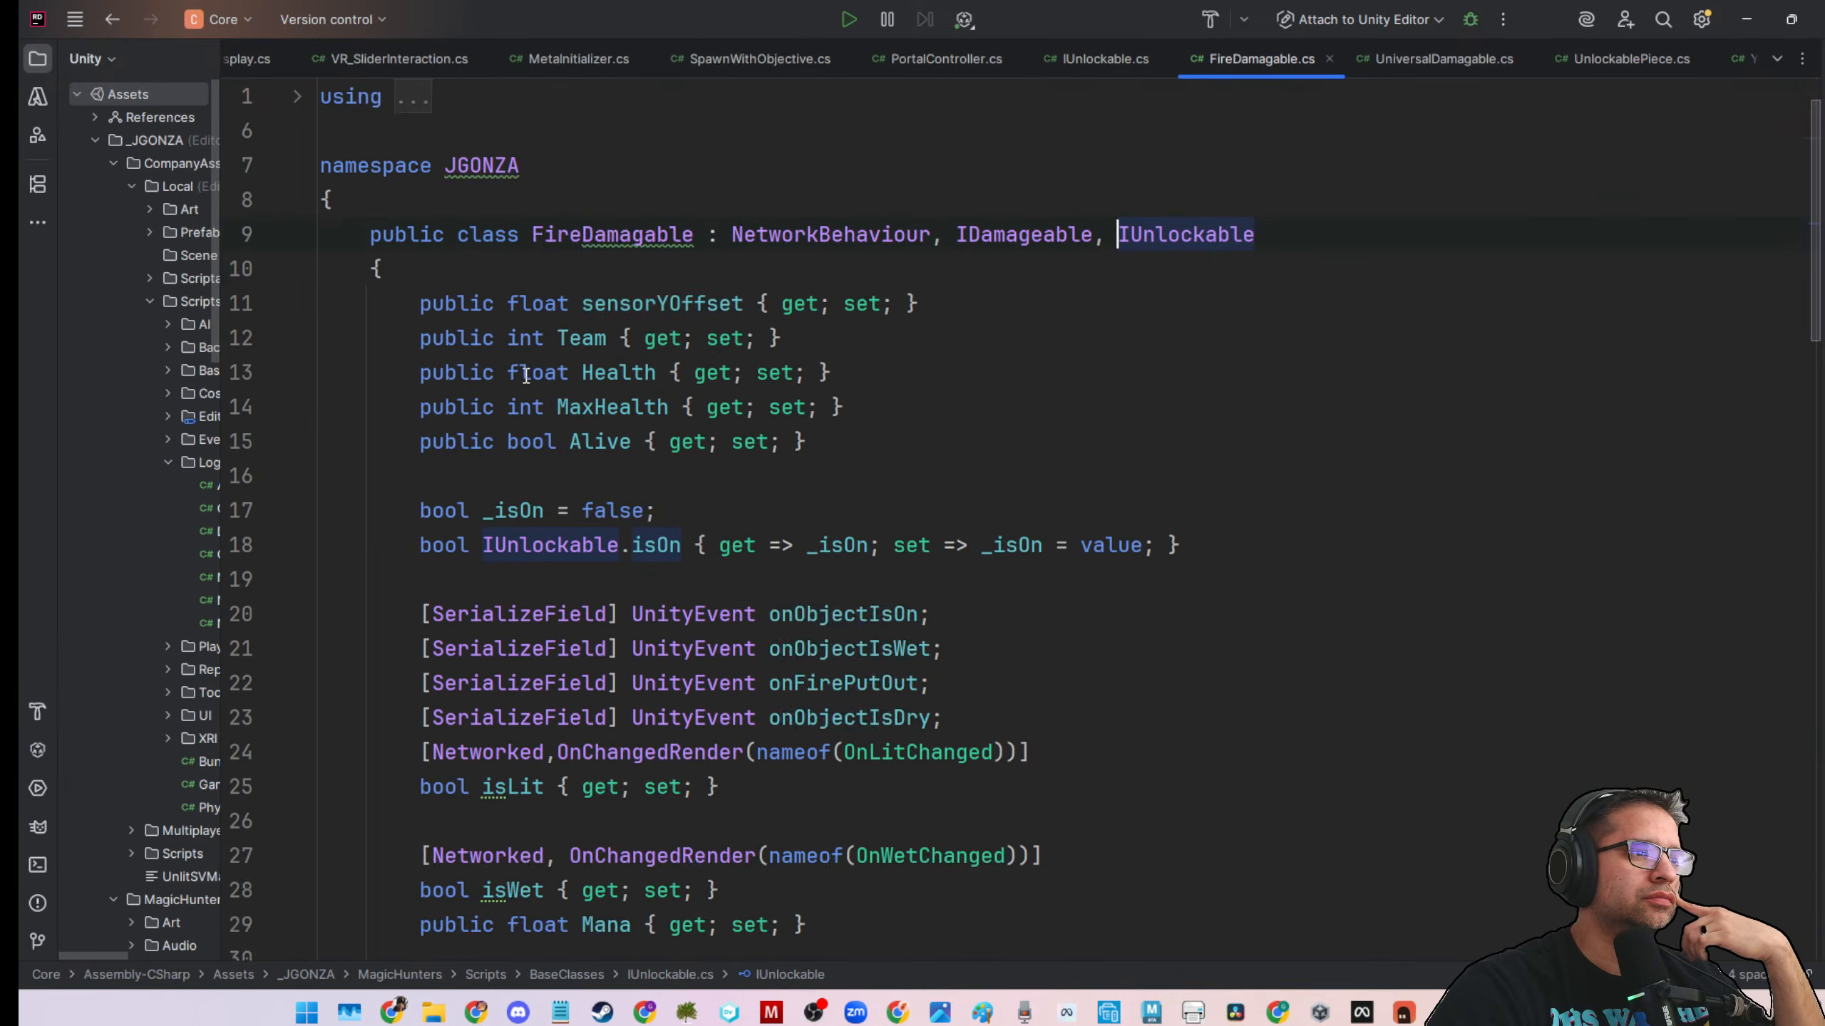
left_click(124, 20)
List IUnlockable's usages with their full declarations readable and open the SinglePlayerUniversalUnlockable class
left_click(435, 234)
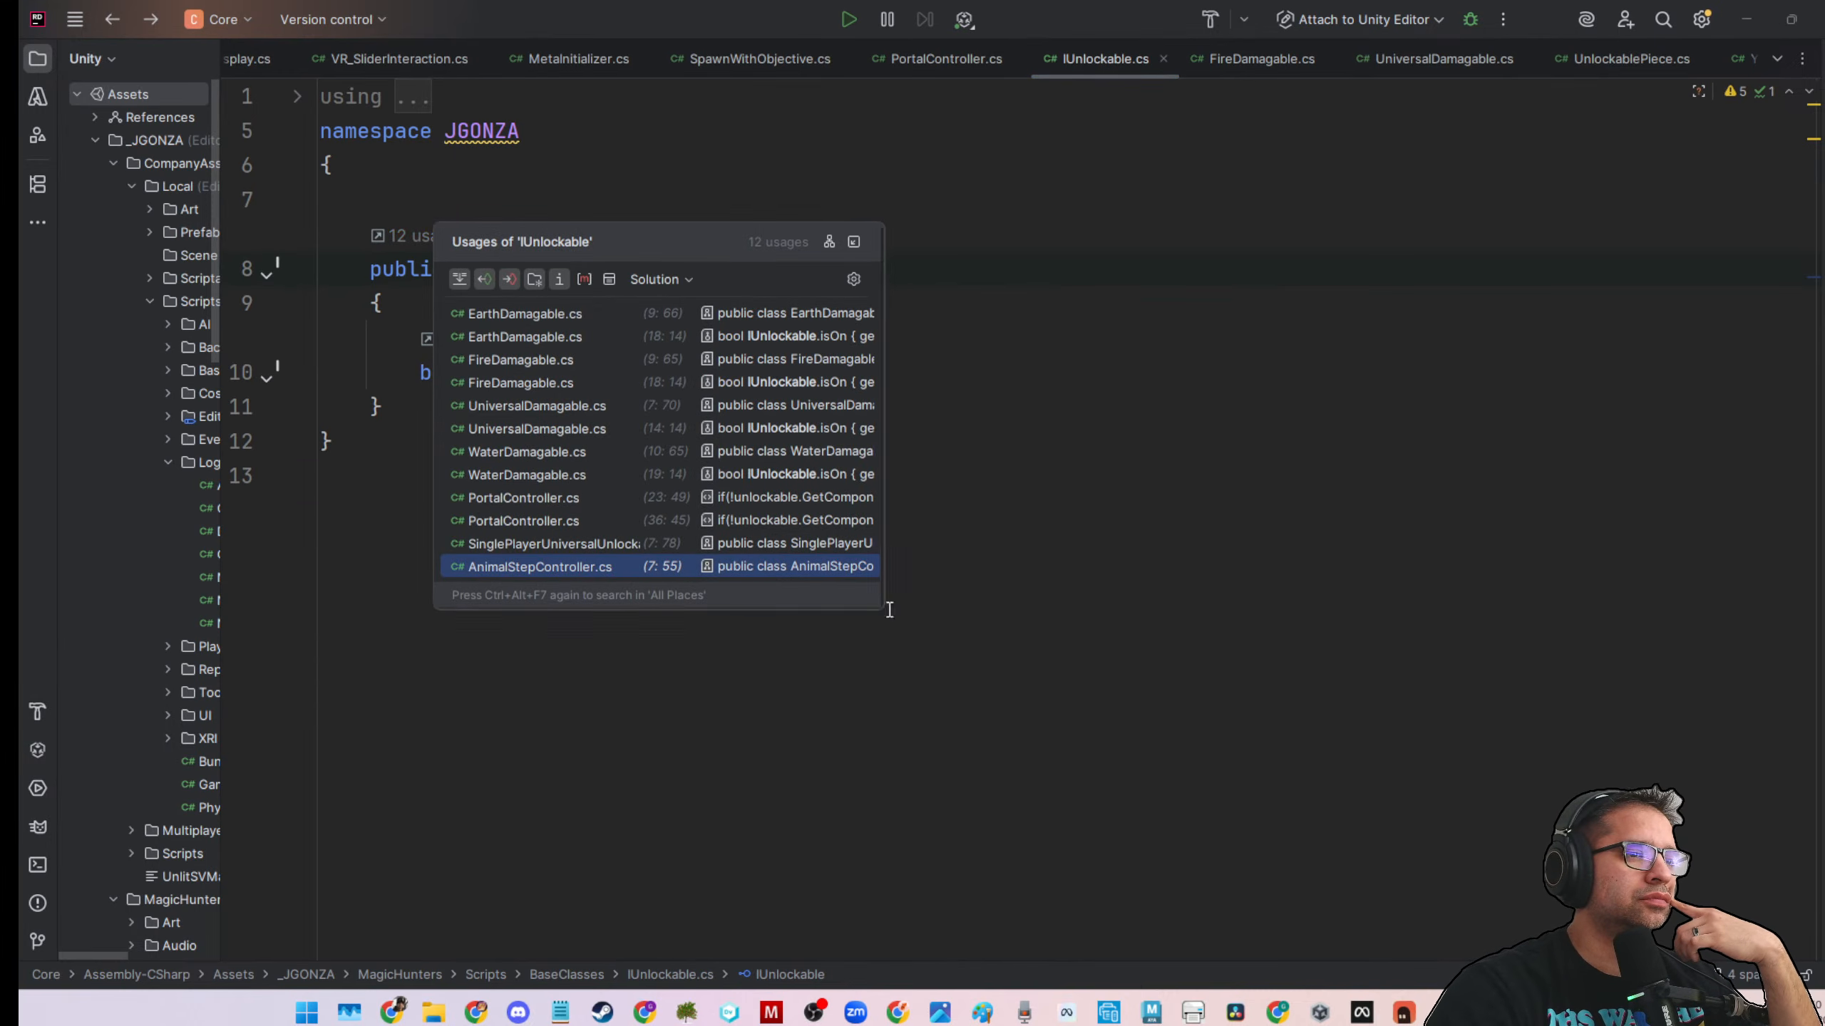
left_click_drag(889, 610, 1420, 728)
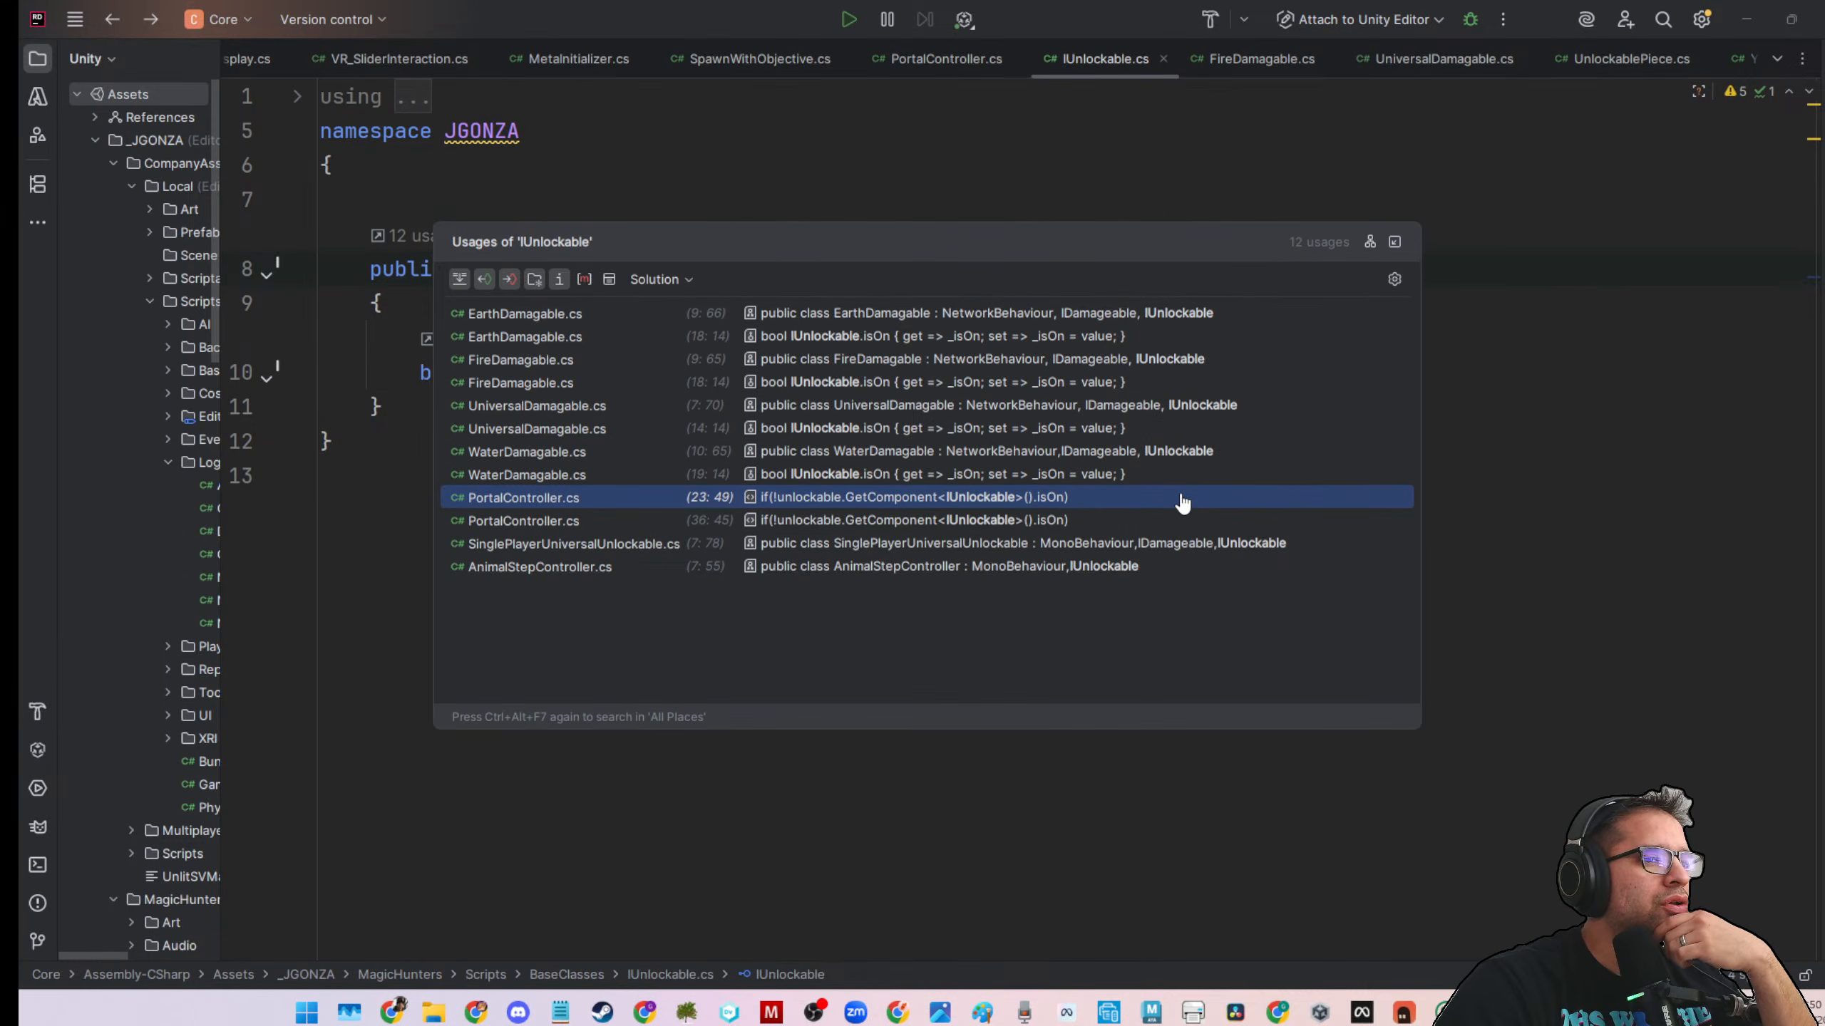
left_click(1193, 550)
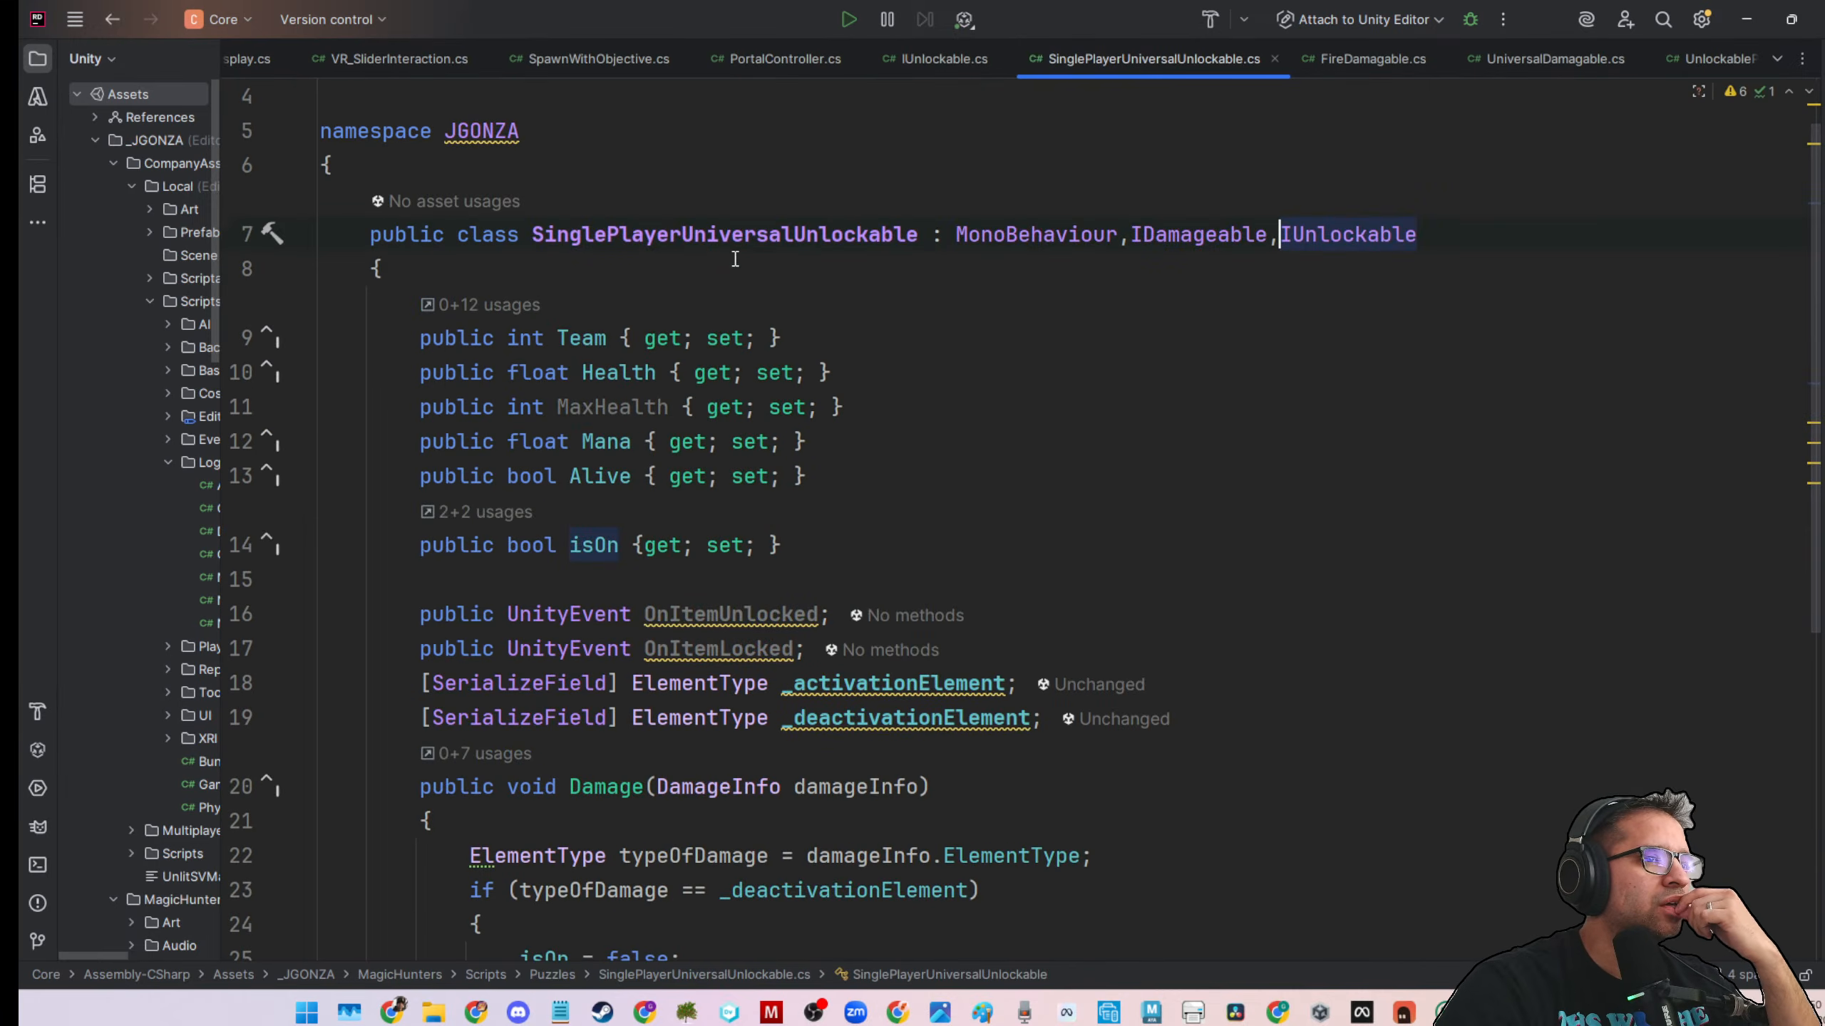
Back in Unity, examine the Unlockable Piece settings and events on InteractionDetection (4) with a wider Inspector
left_click(1746, 19)
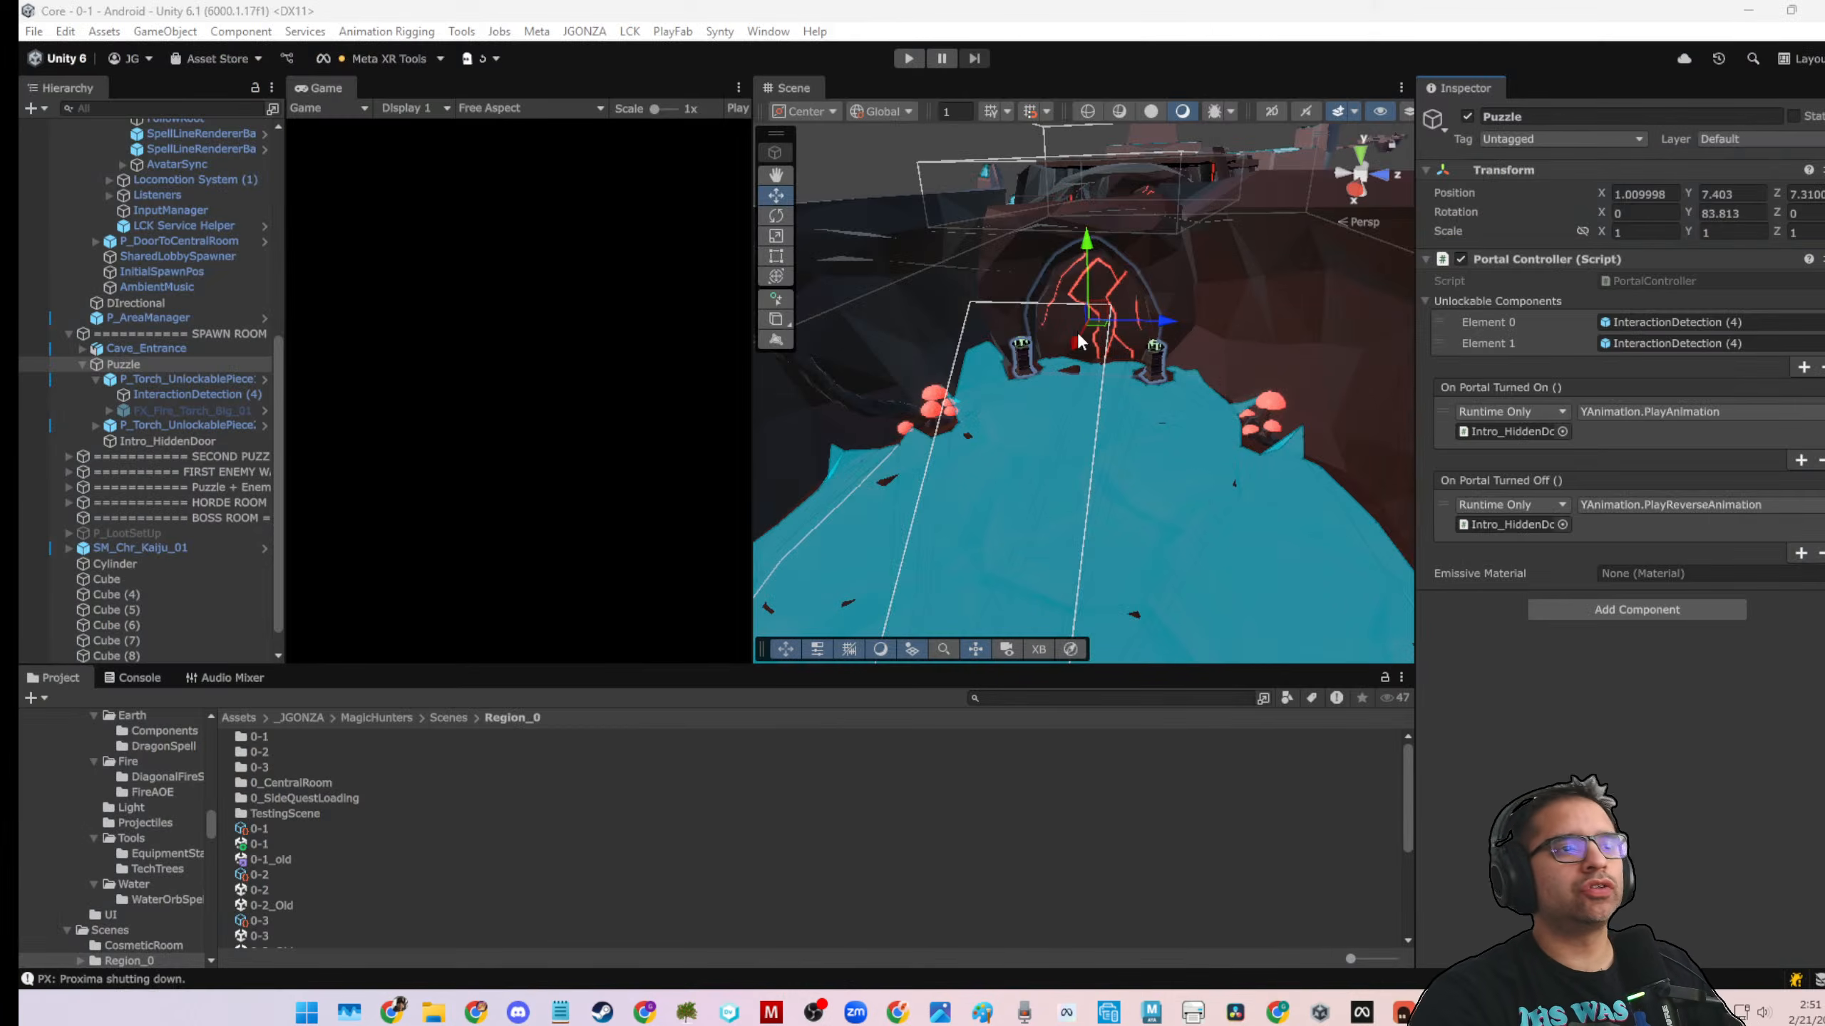
left_click(175, 390)
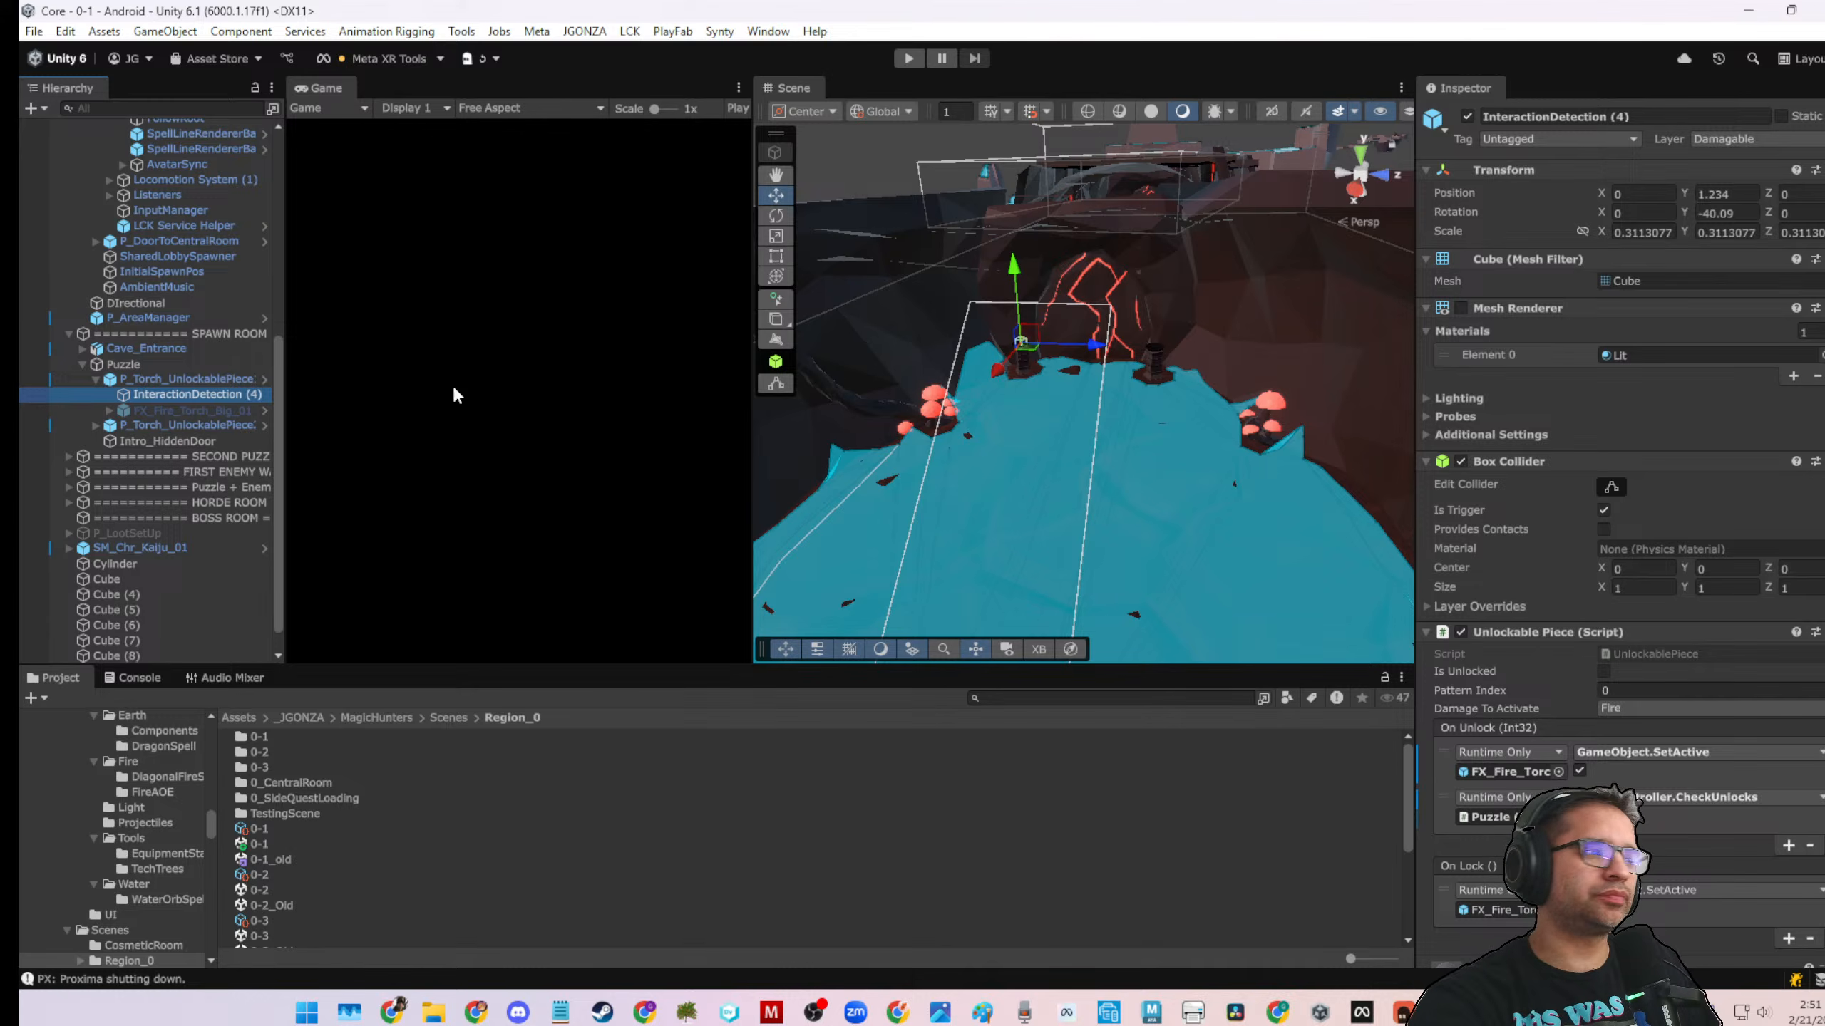
scroll(1429, 551, "down", 3)
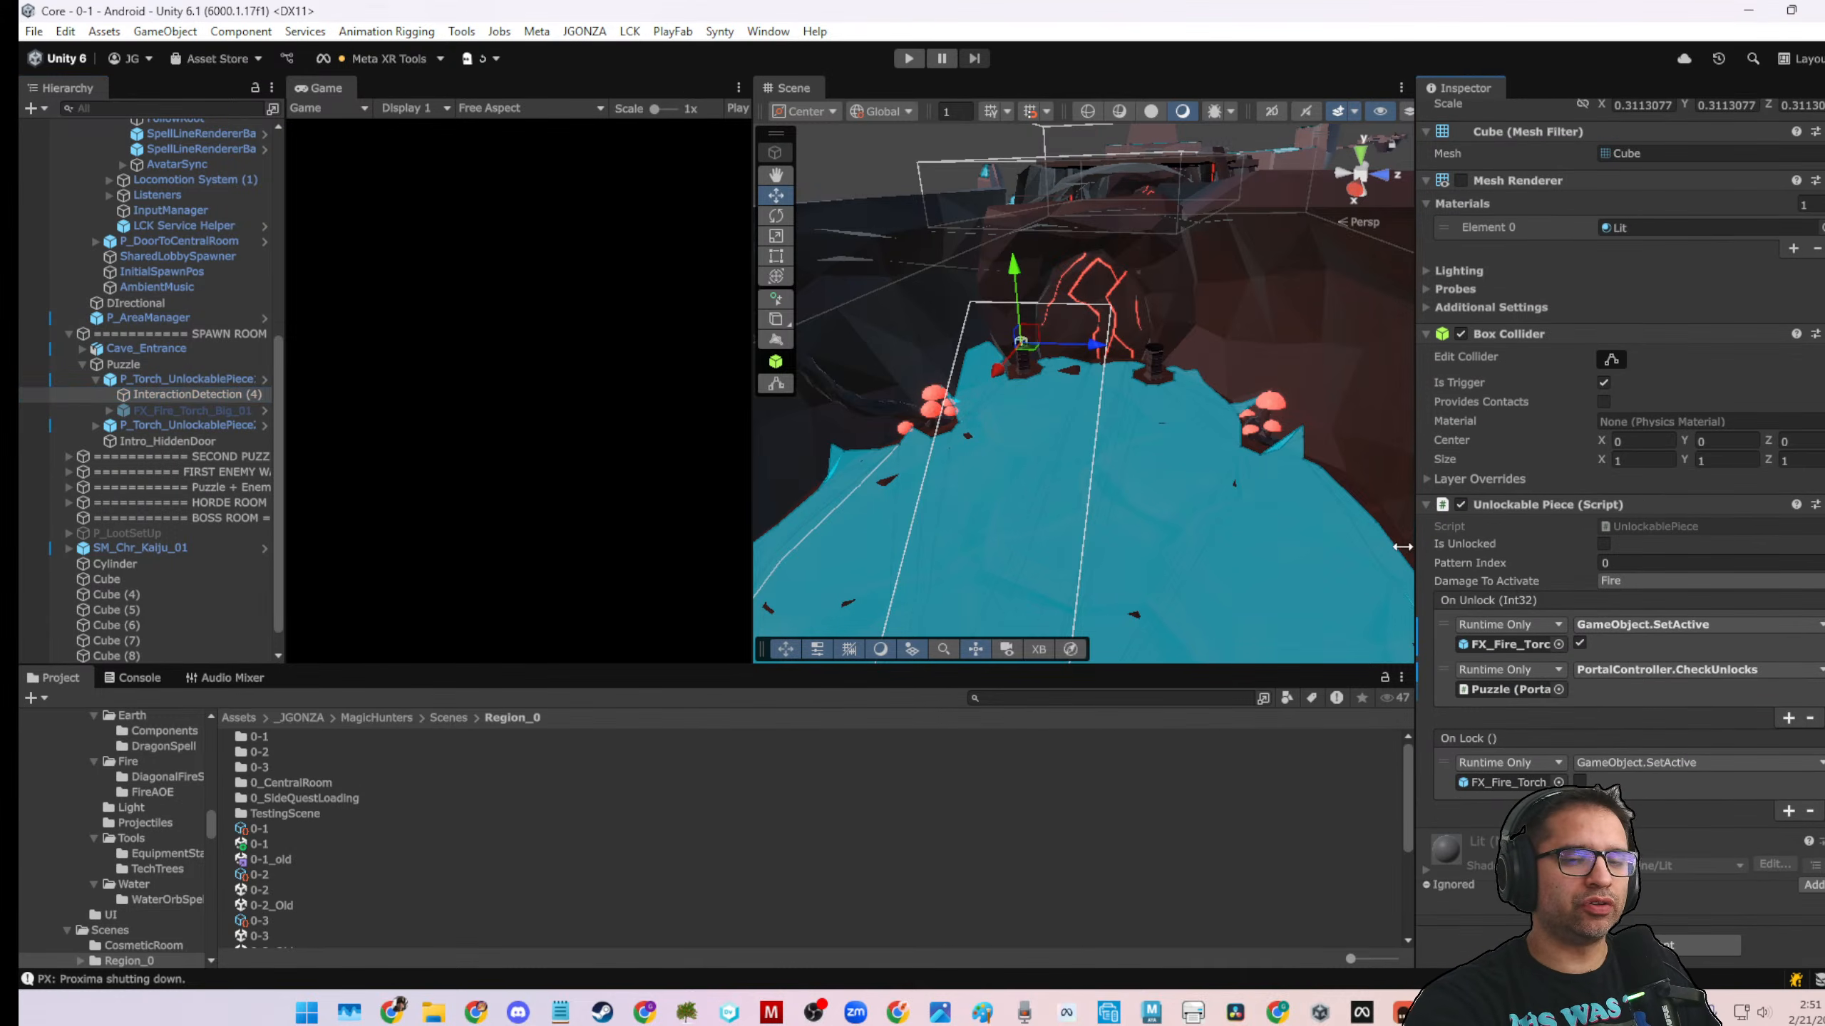
left_click_drag(1415, 551, 1258, 568)
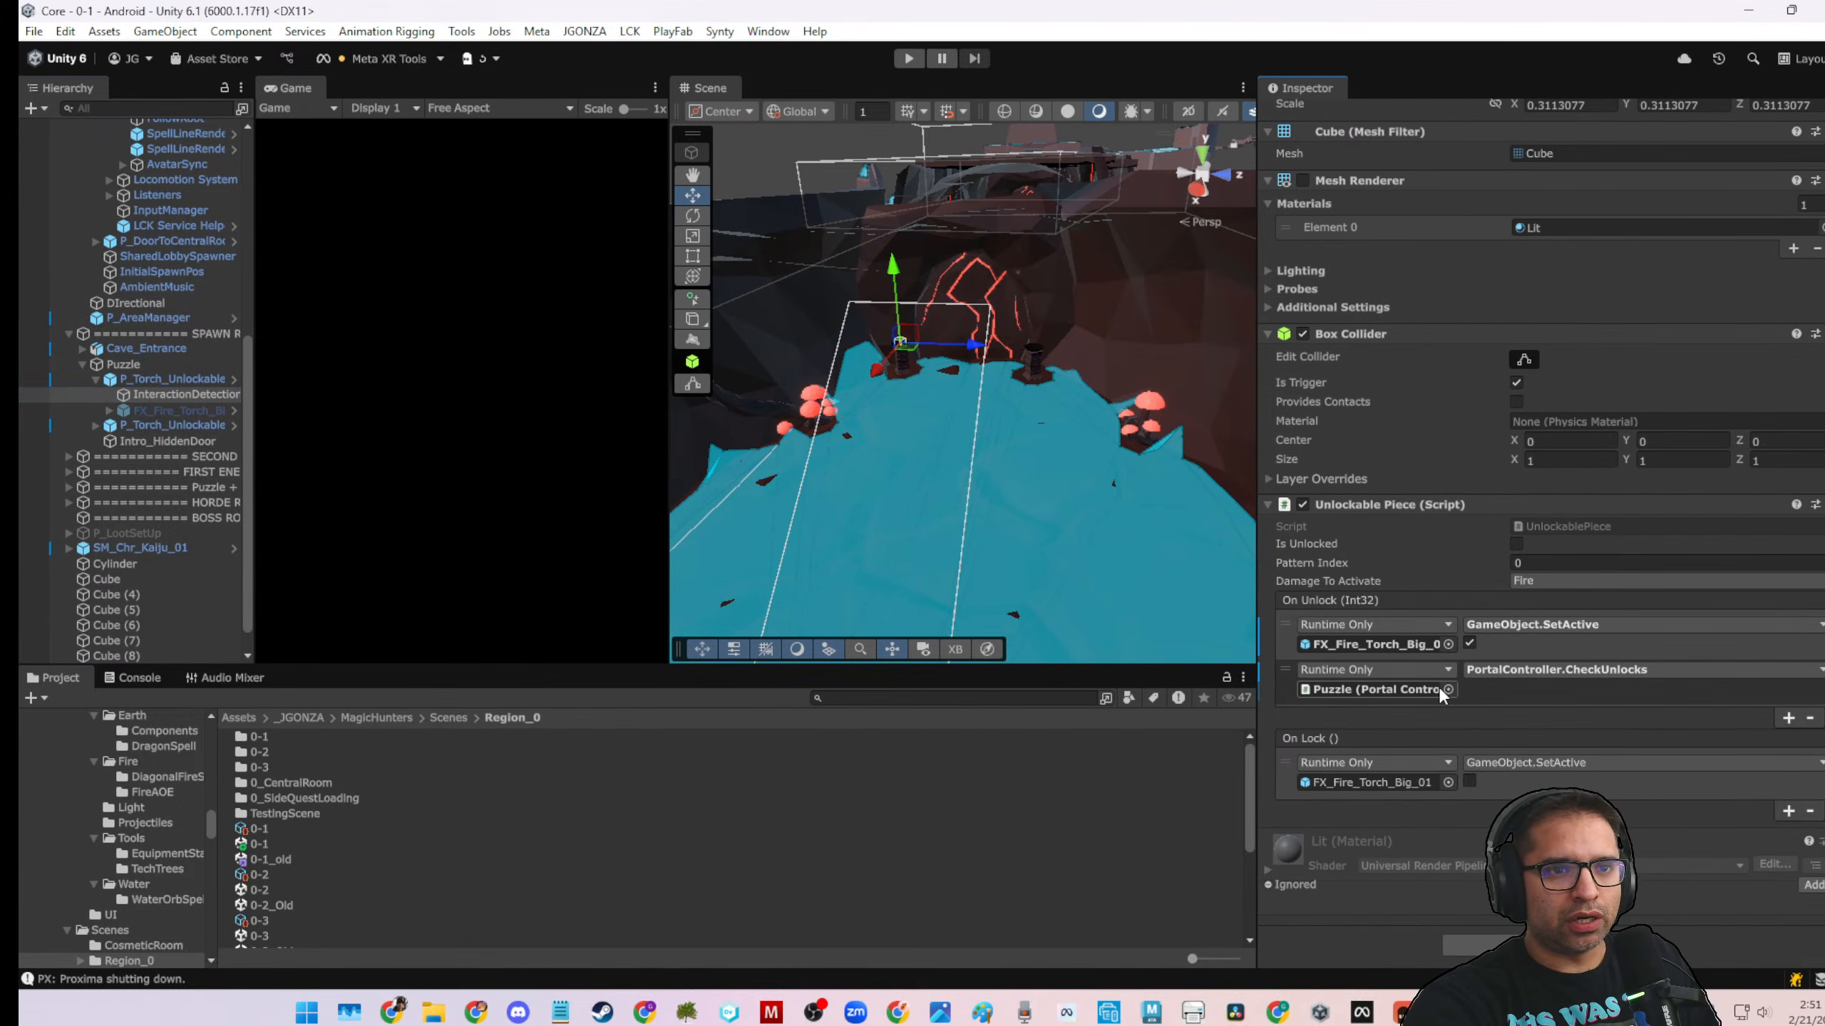
left_click(212, 381)
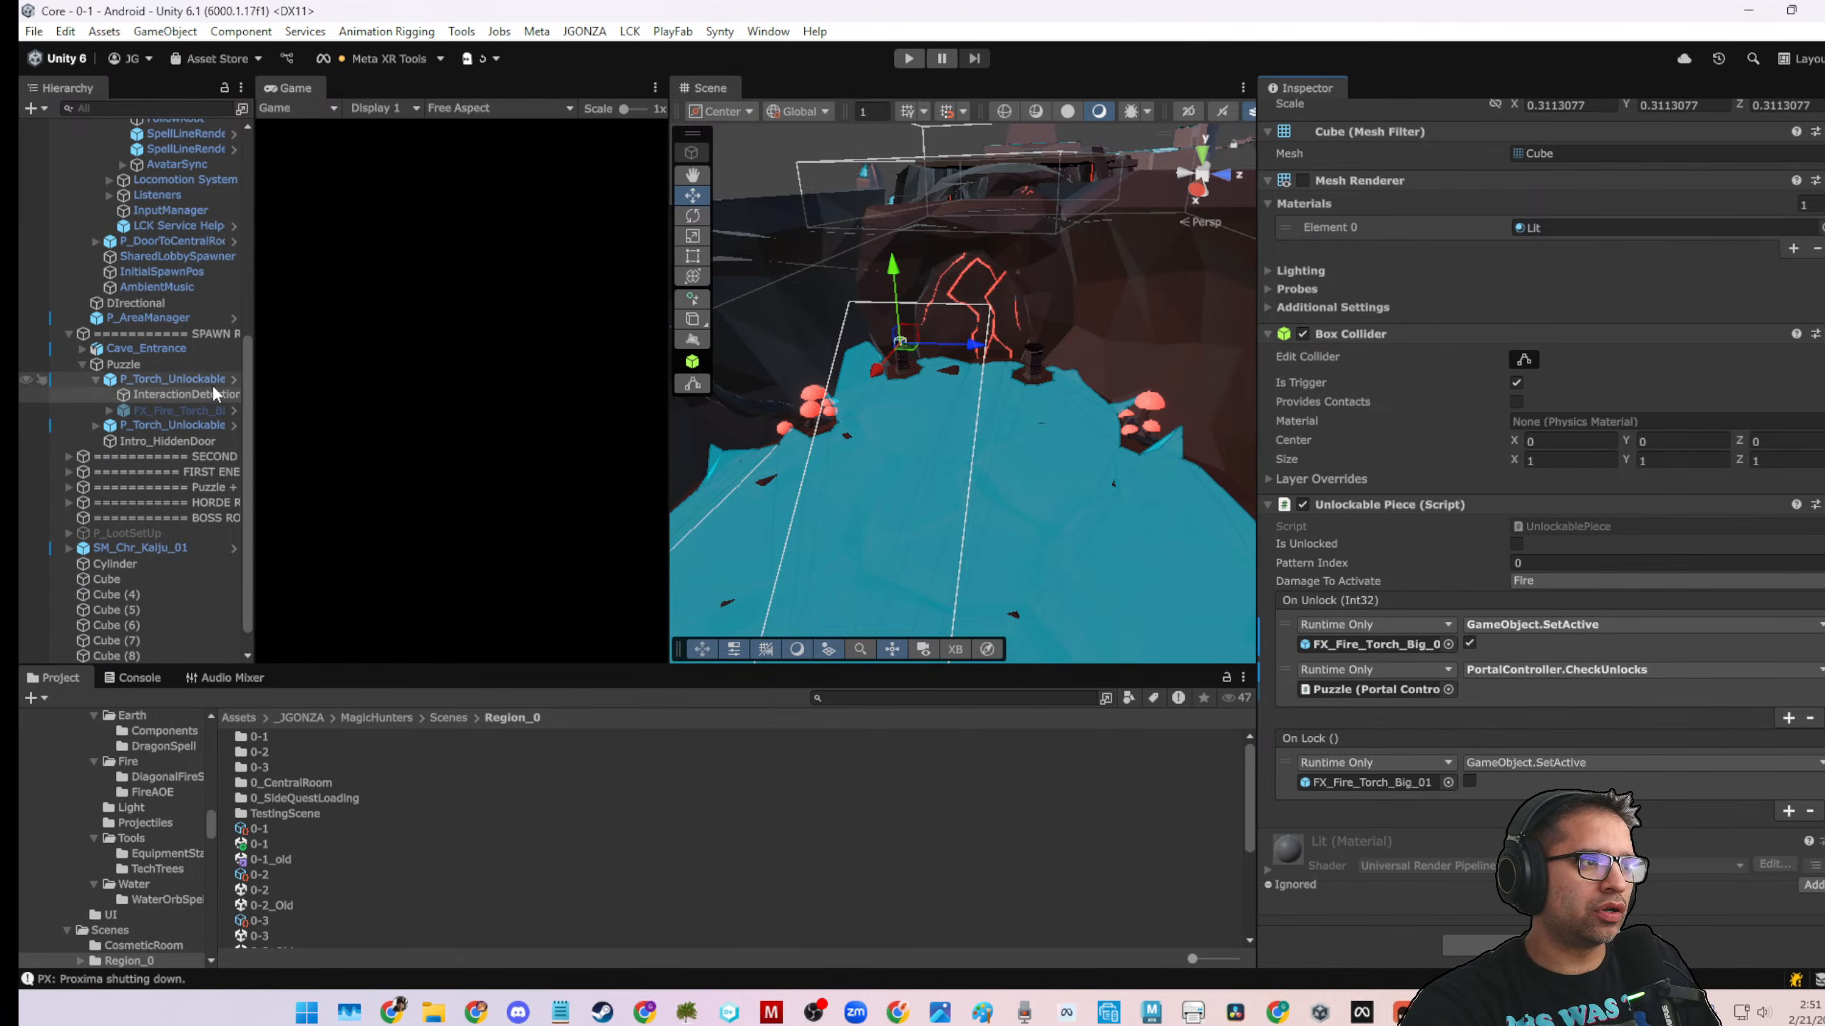
left_click(1760, 189)
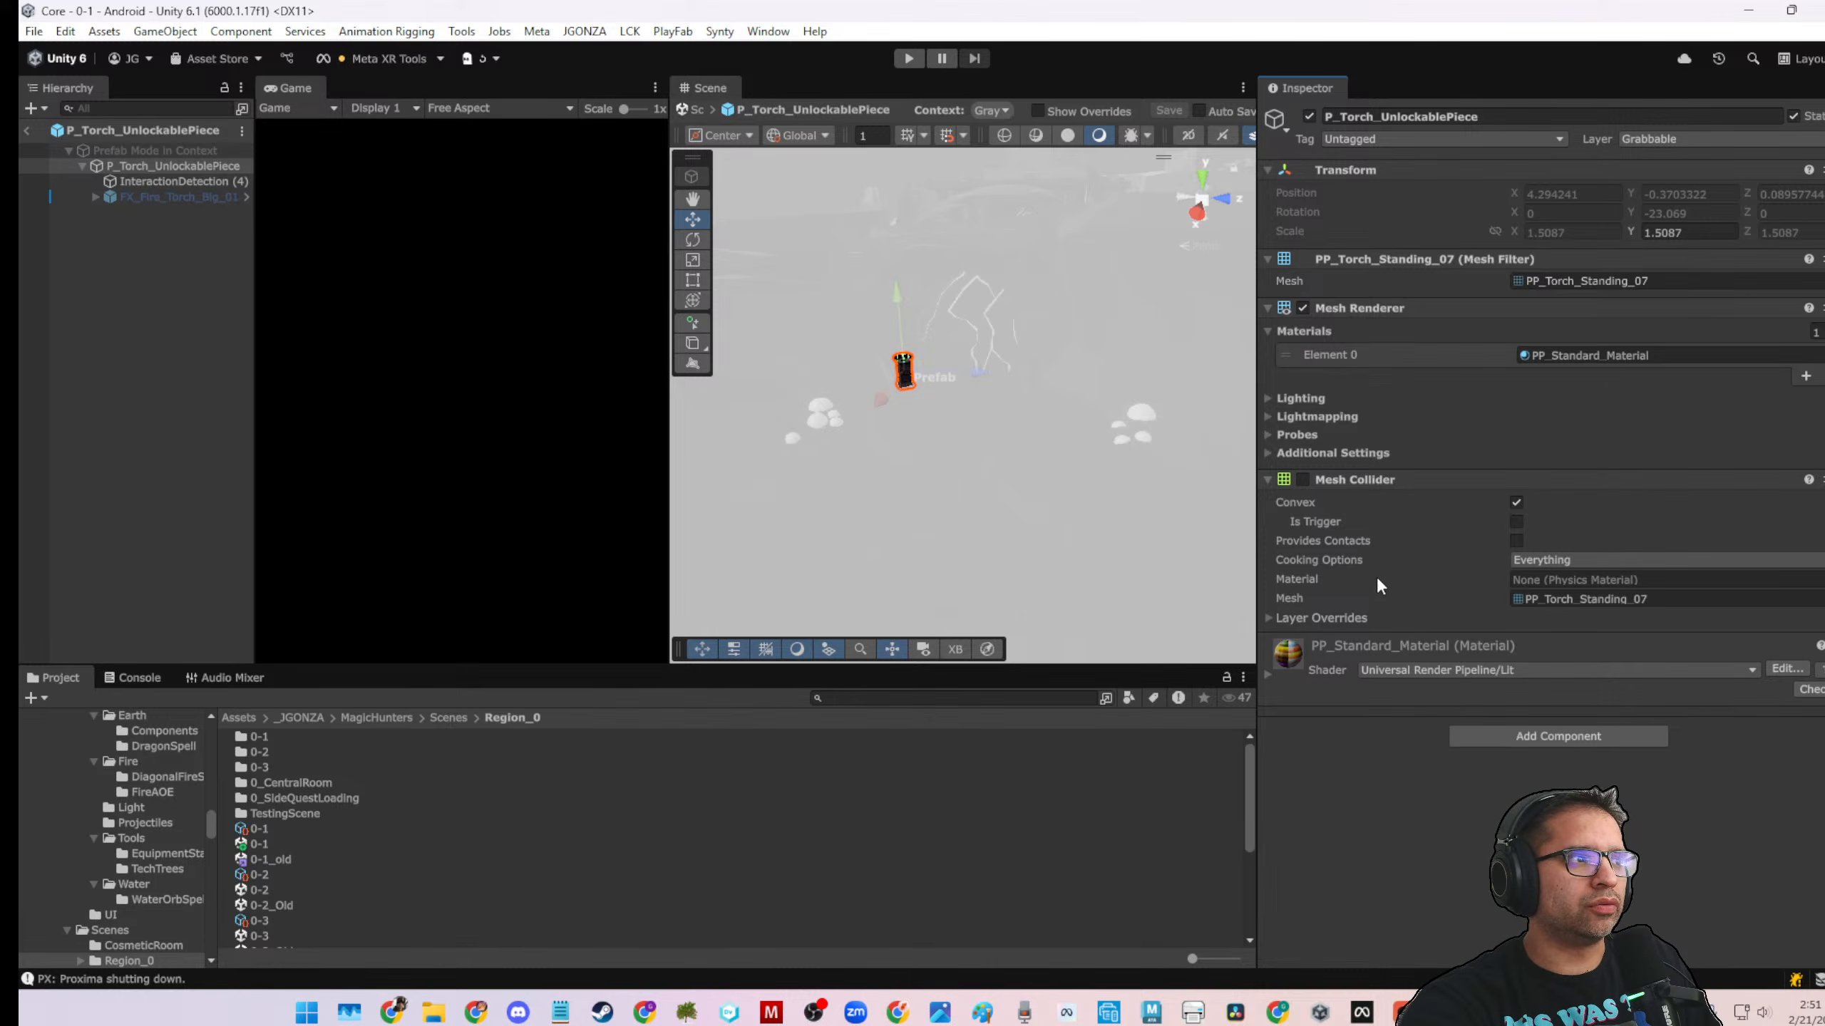
left_click(26, 130)
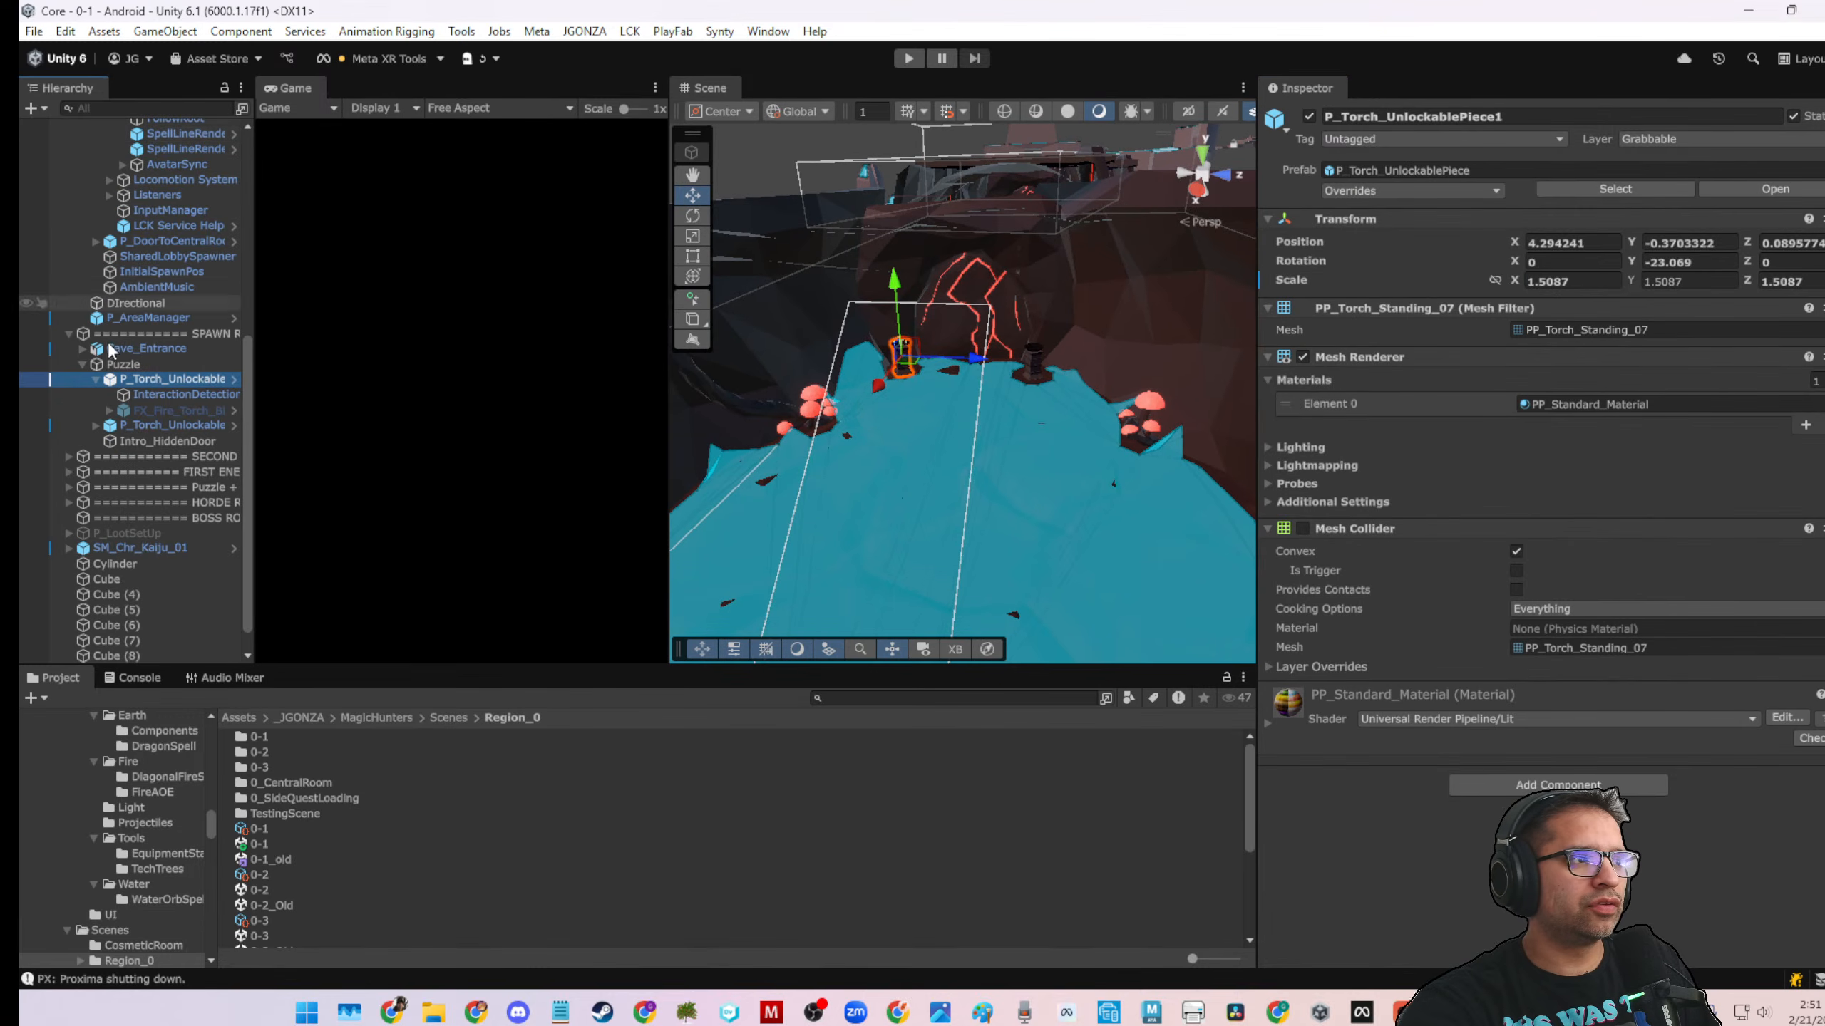
Disable and collapse the Unlockable Piece component on the InteractionDetection (4) child of P_Torch_UnlockablePiece1
left_click_drag(253, 392, 386, 395)
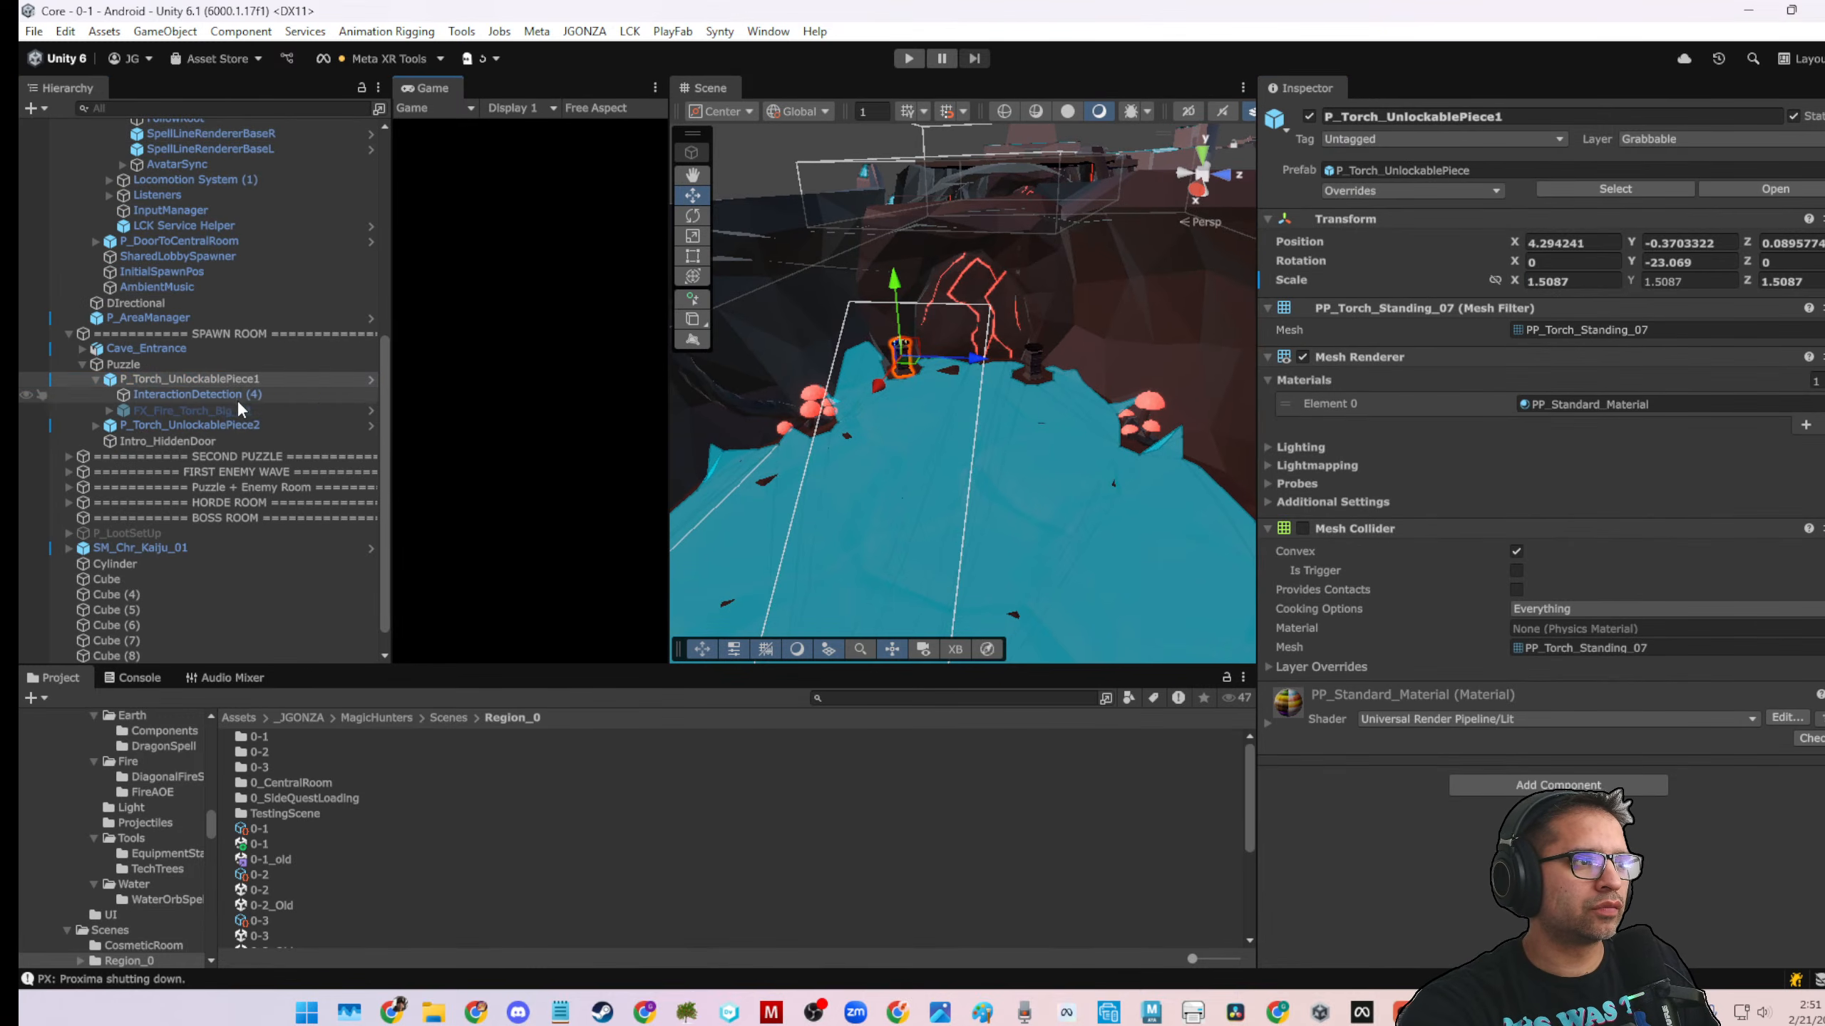
left_click(236, 395)
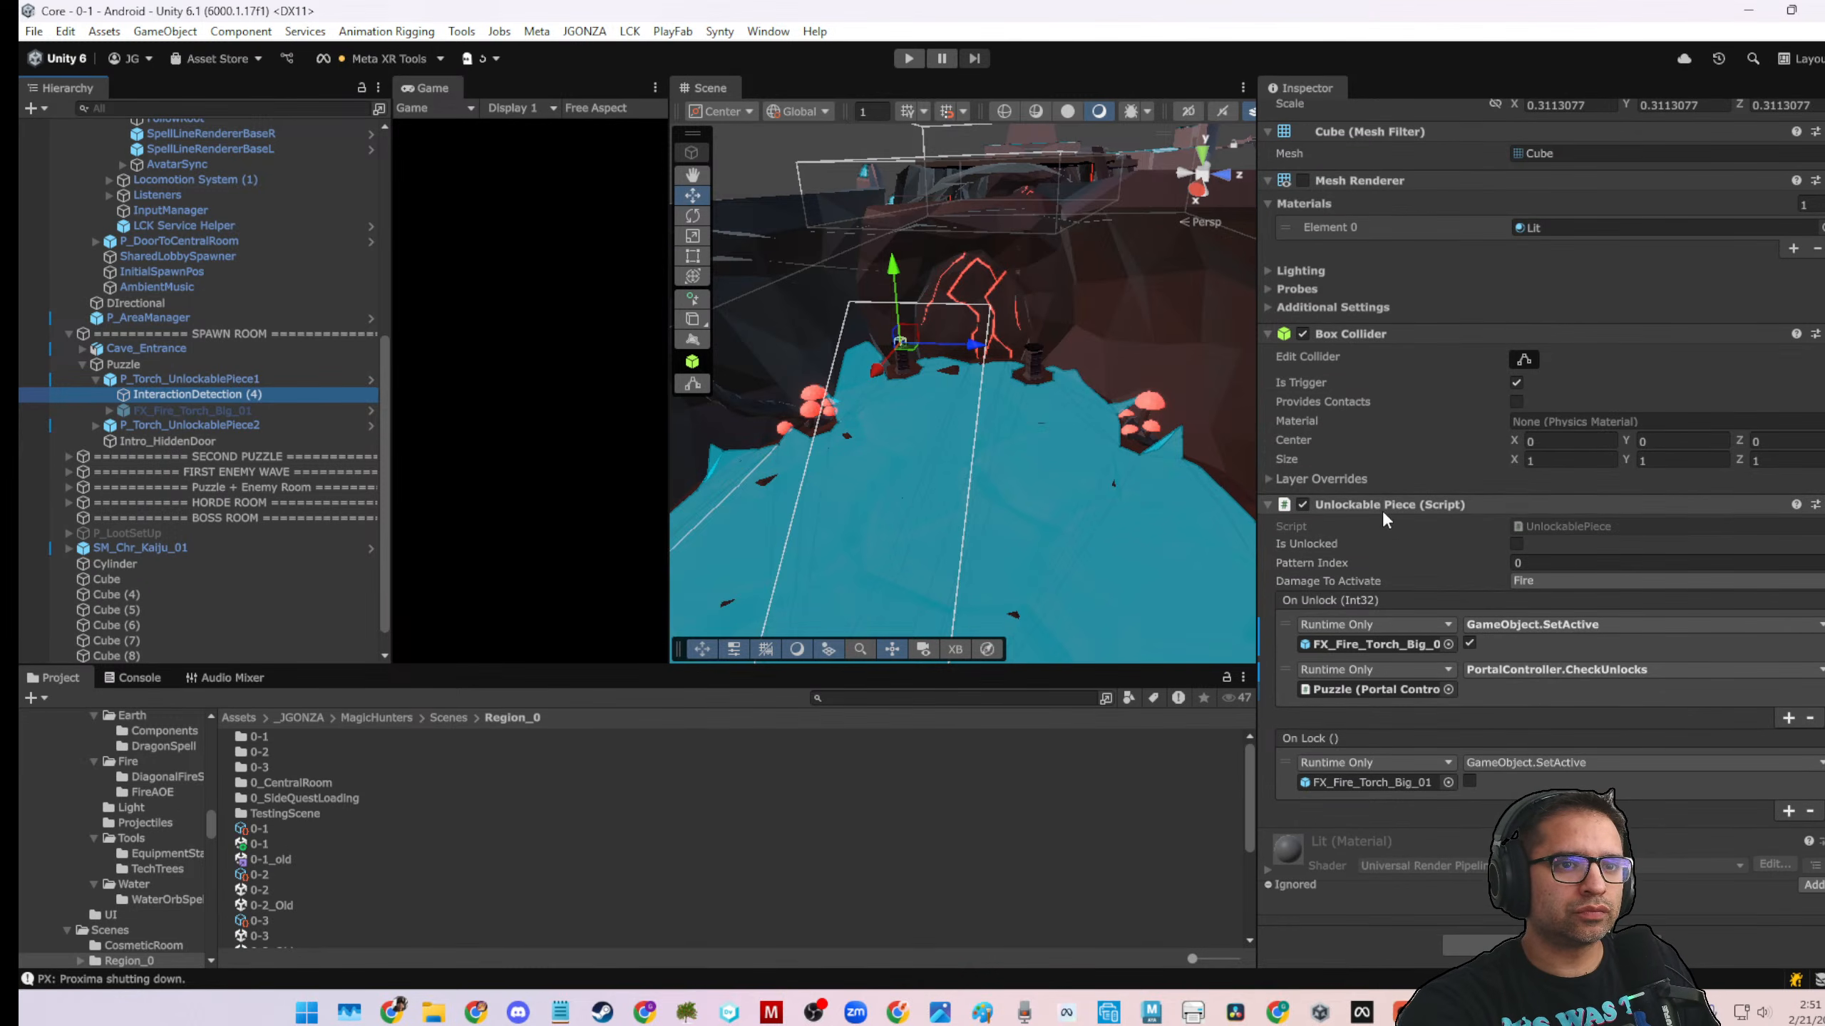
left_click(1303, 505)
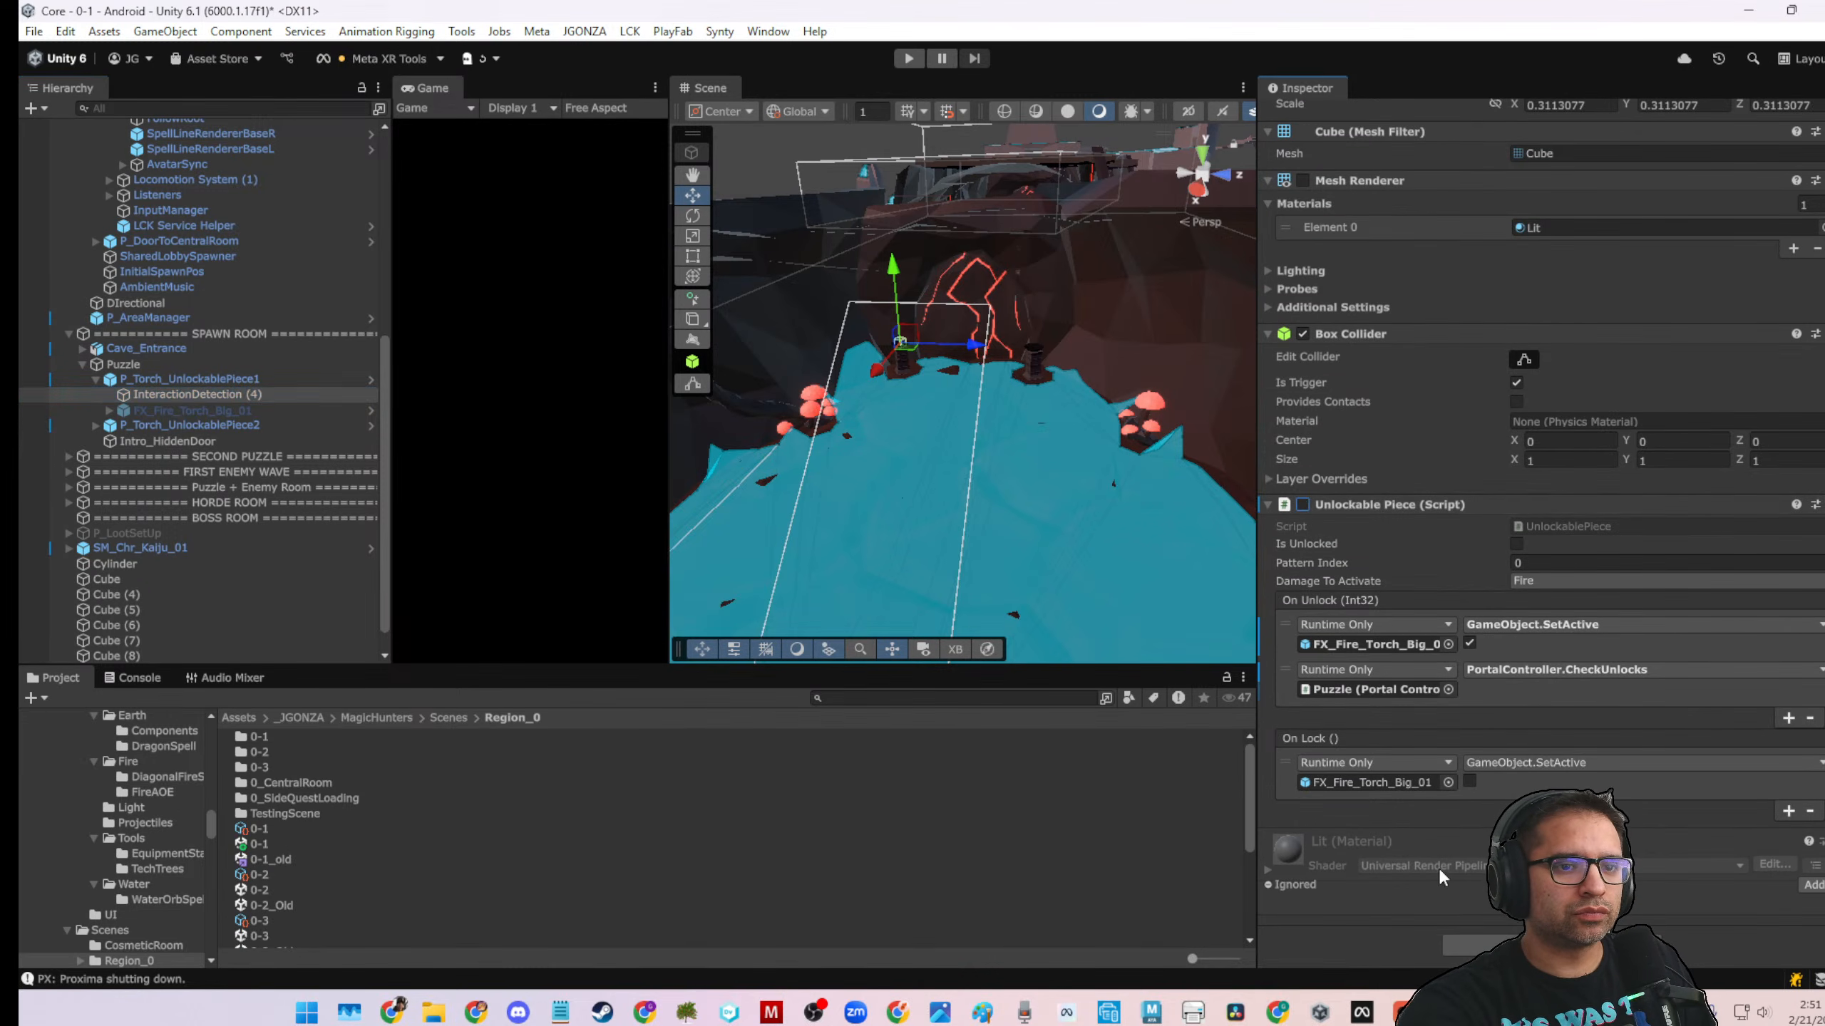
left_click(1269, 505)
Add the Single Player Universal Unlockable component to InteractionDetection (4)
left_click(1479, 759)
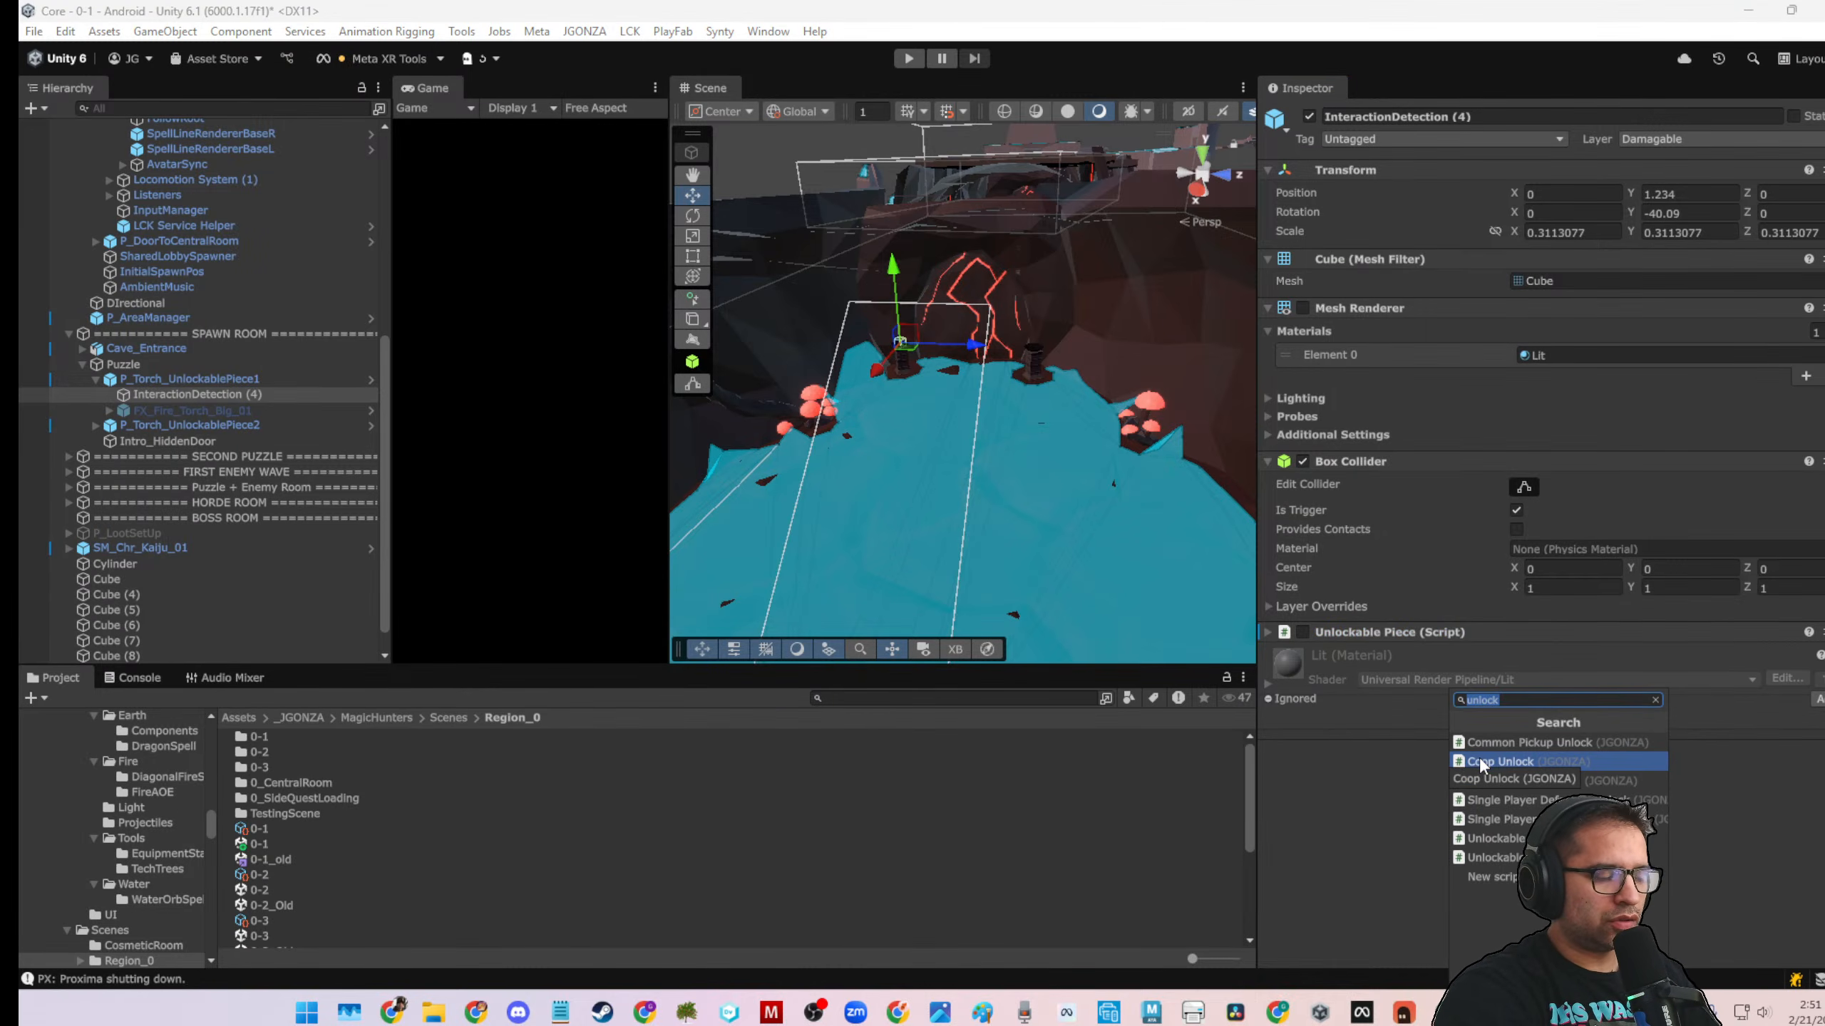
type("single")
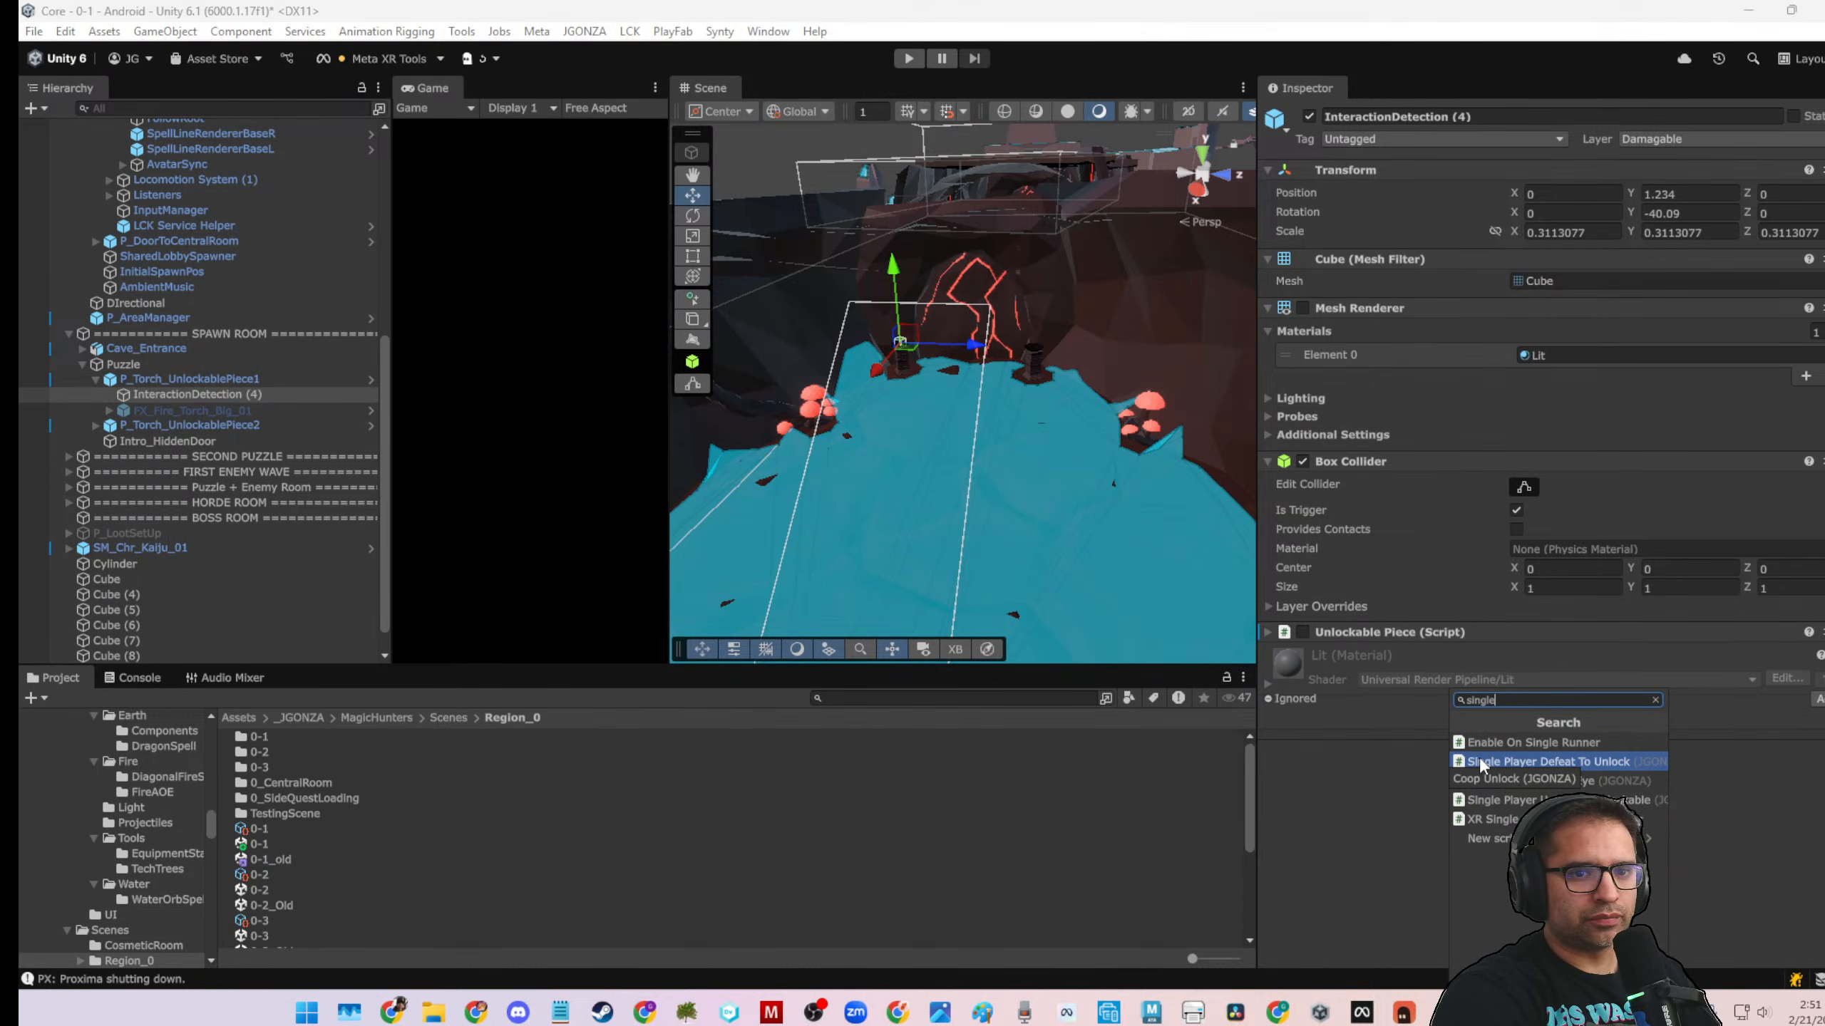
key("Up")
key("Down")
key("Down")
key("Down")
key("Down")
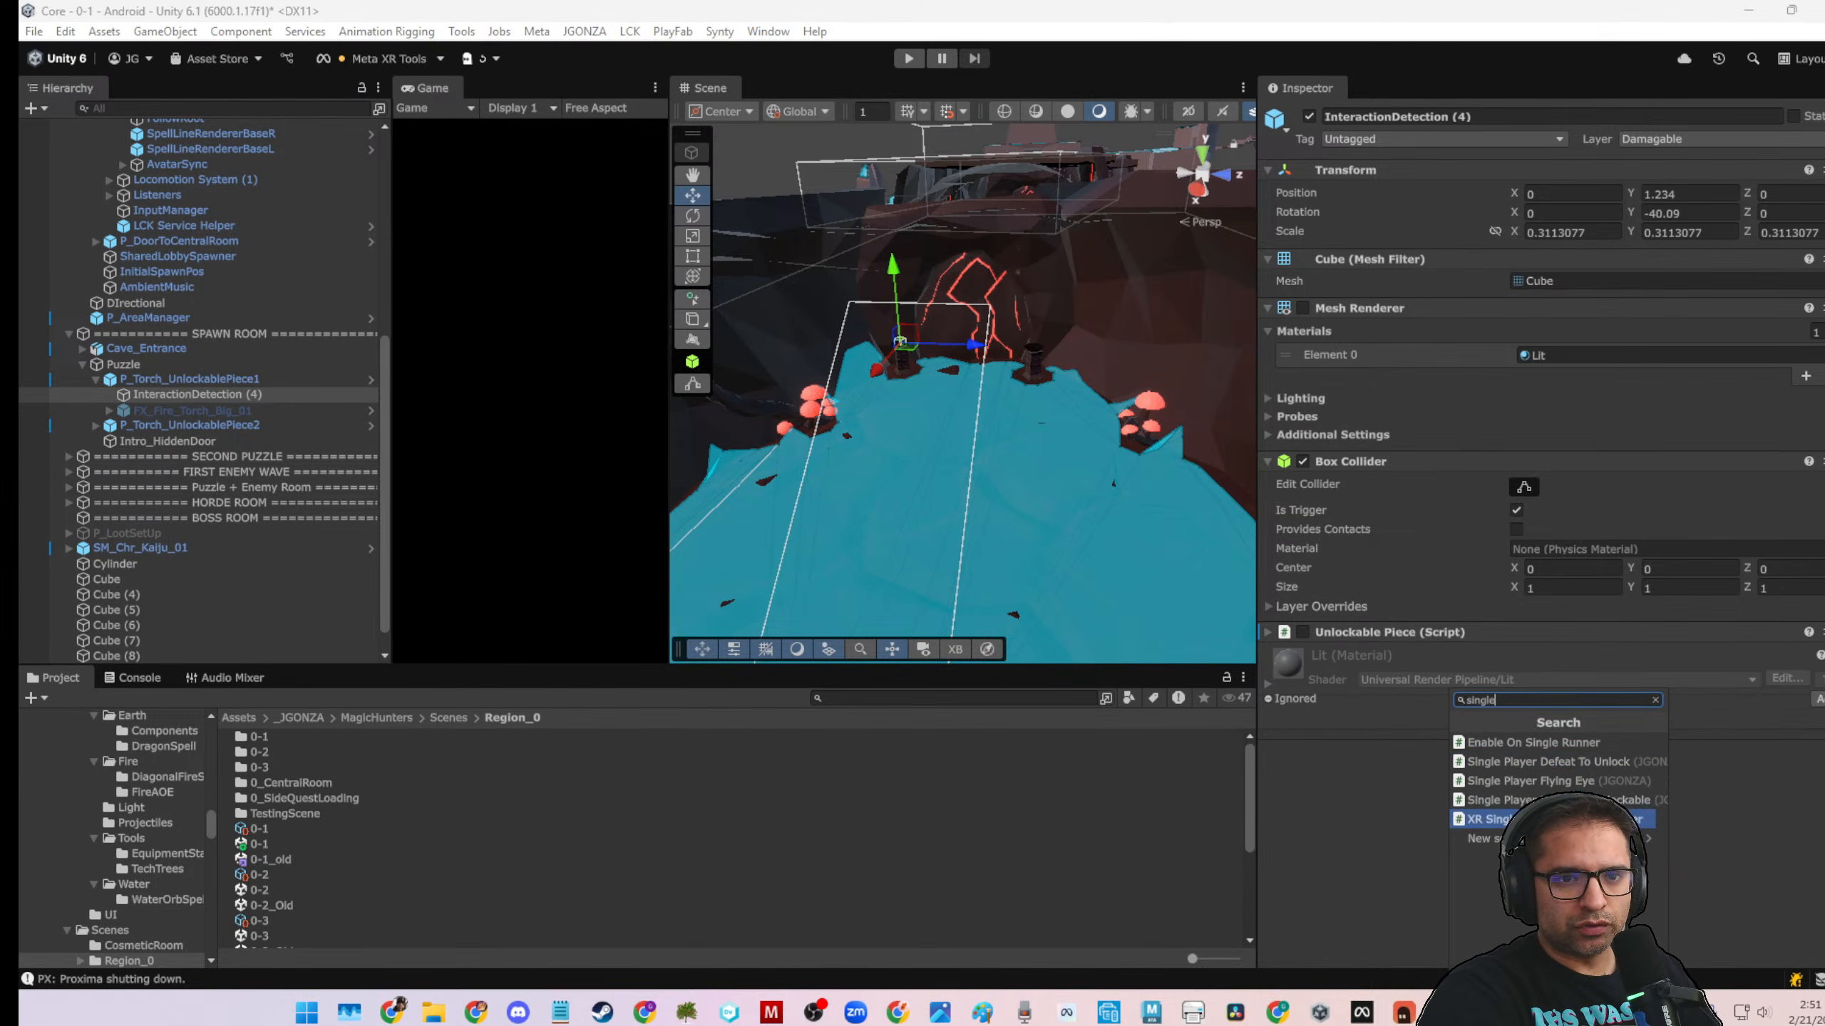
left_click(1551, 800)
Set the new component's Deactivation Element to Water and add one entry each to On Item Unlocked and On Item Locked
scroll(1534, 719, "down", 1)
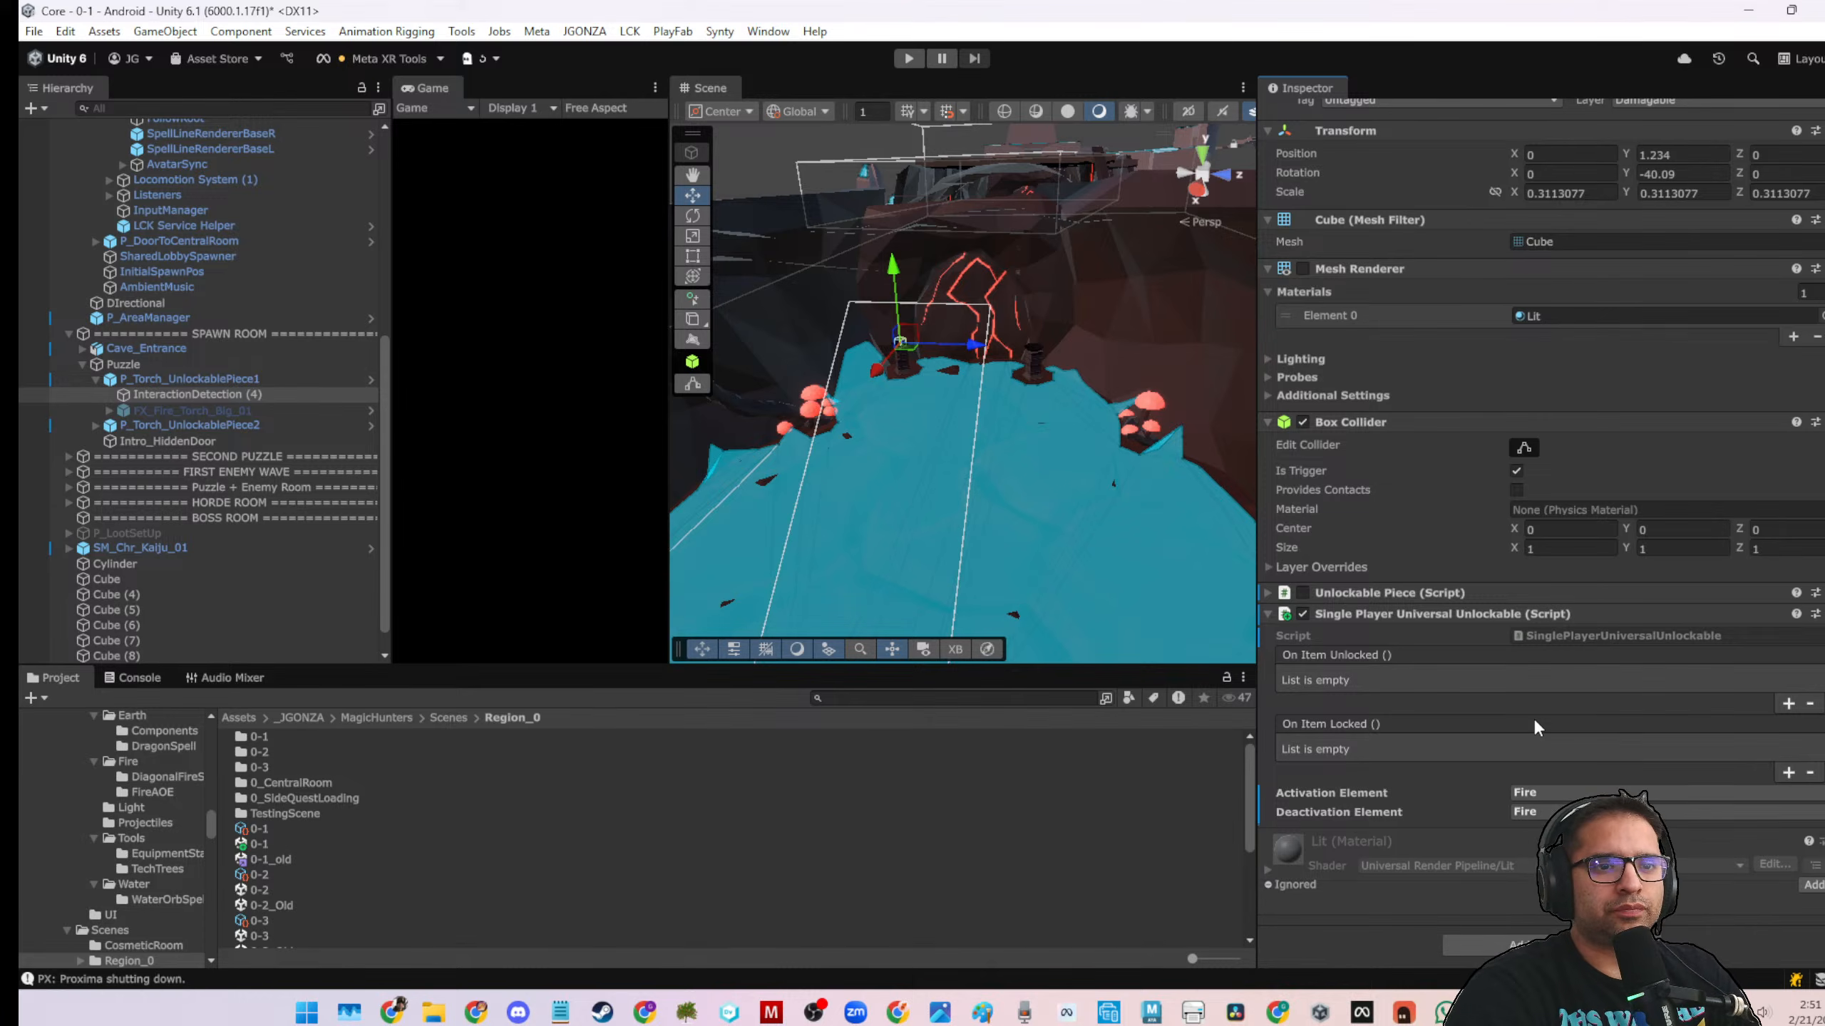
left_click(1552, 812)
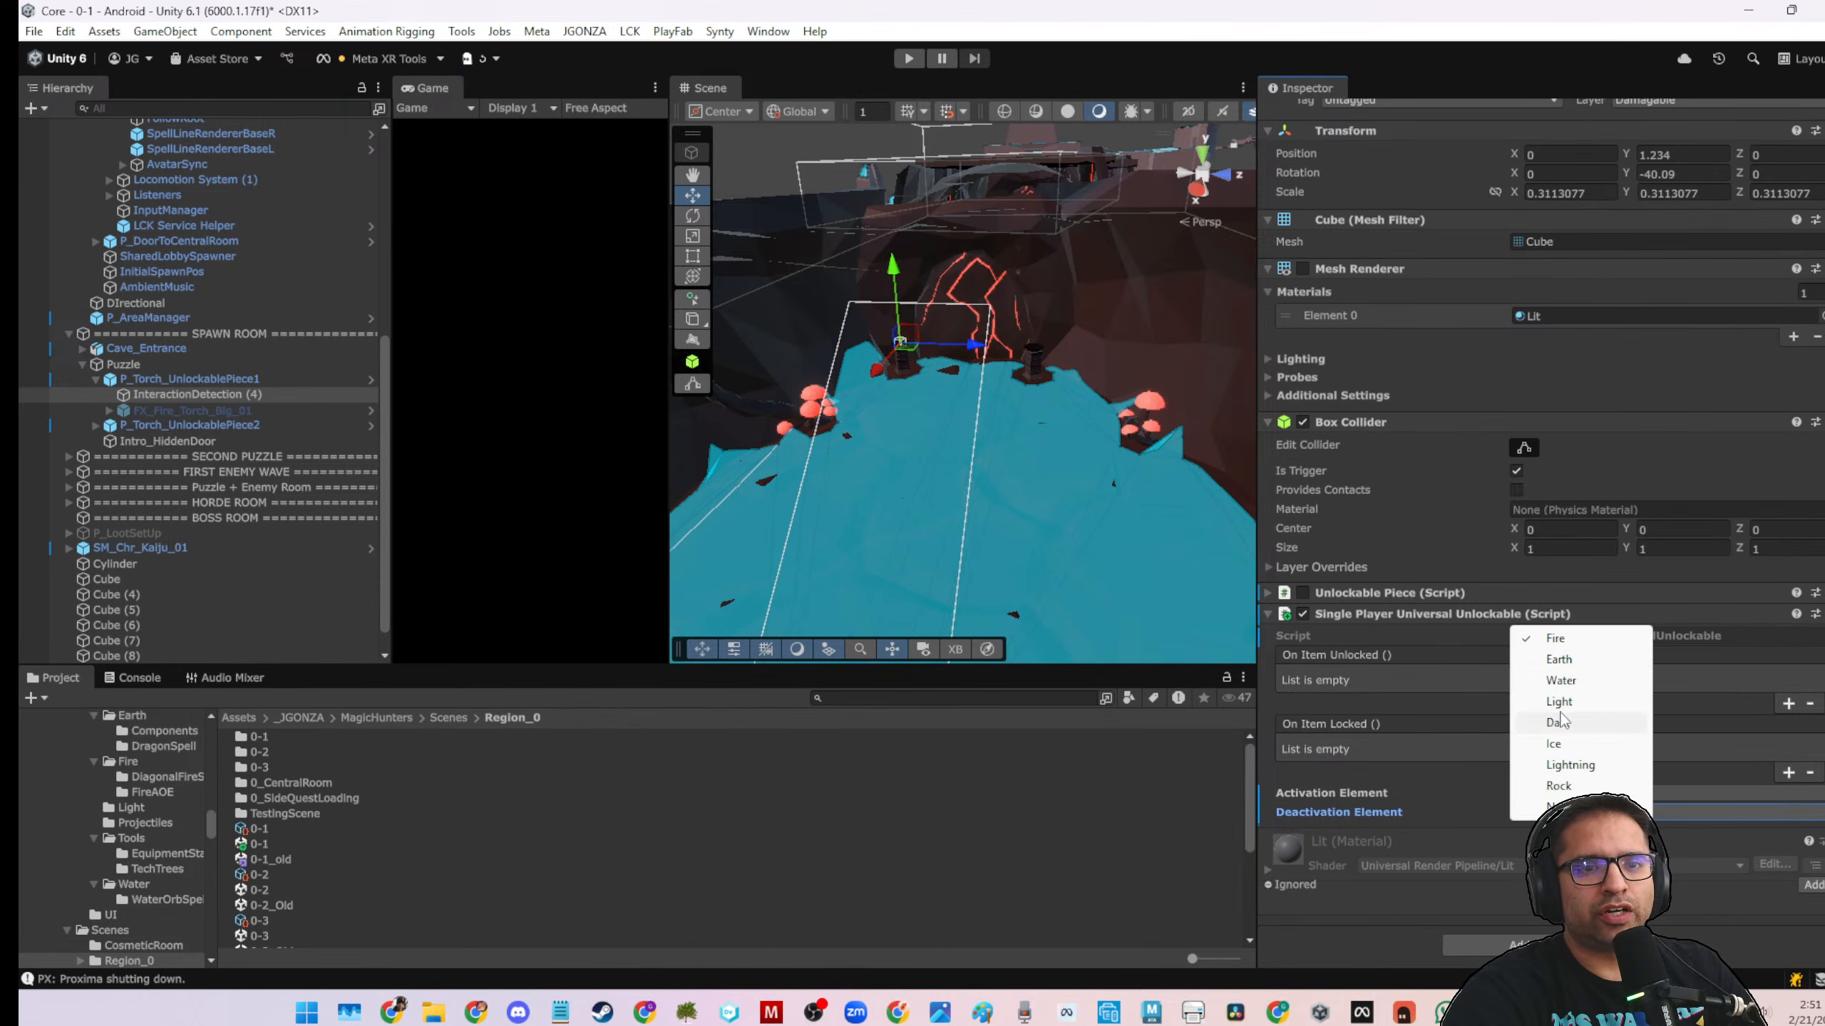
left_click(1562, 681)
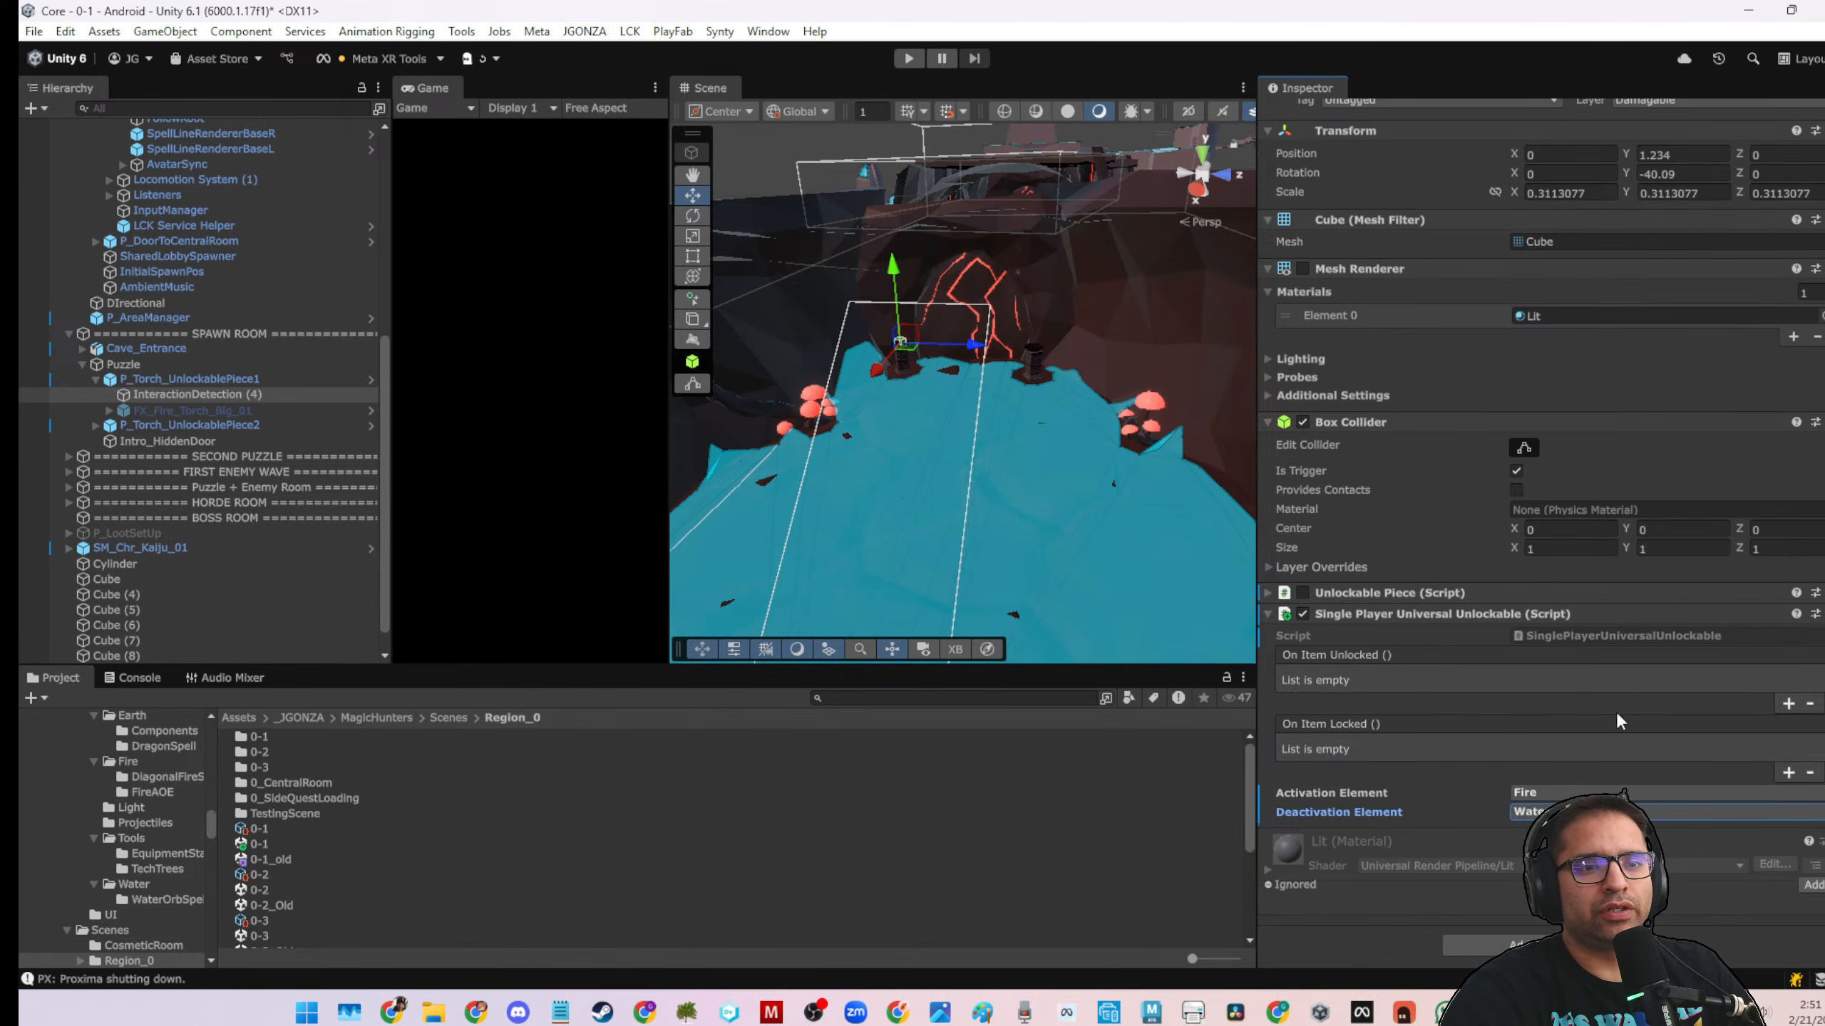
left_click(1788, 704)
left_click(1788, 726)
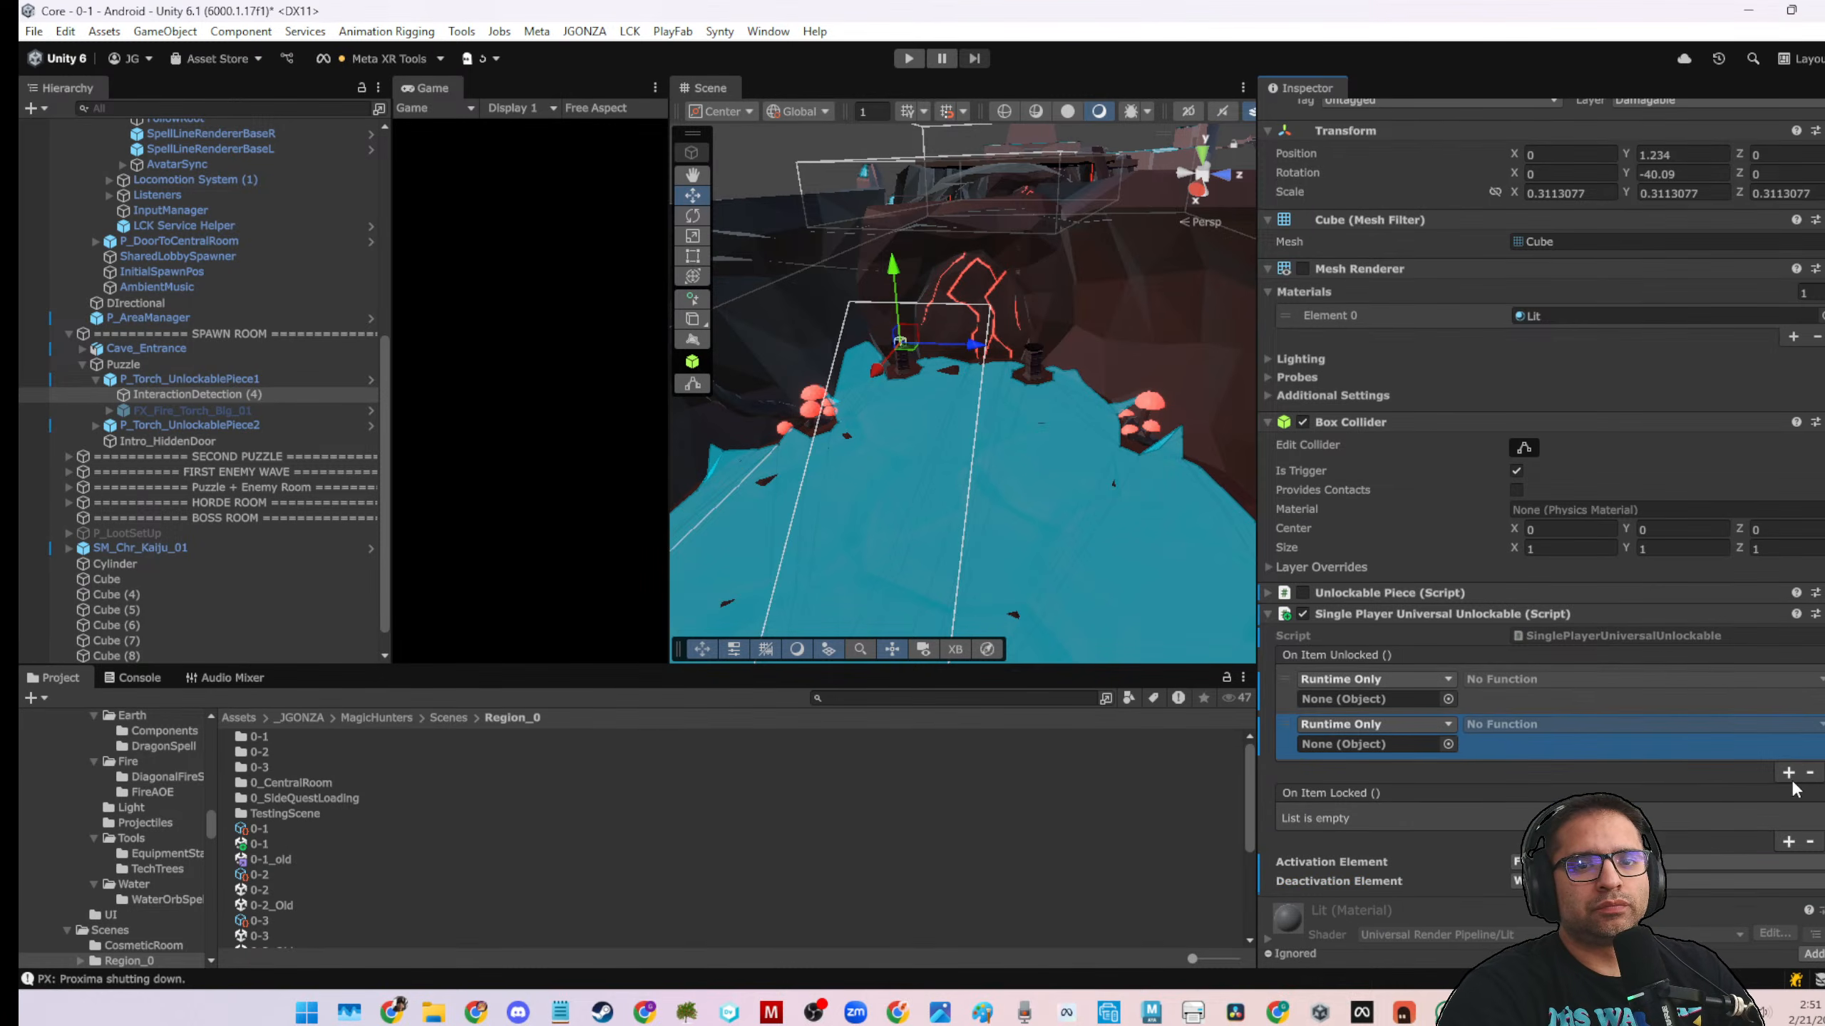
left_click(1812, 773)
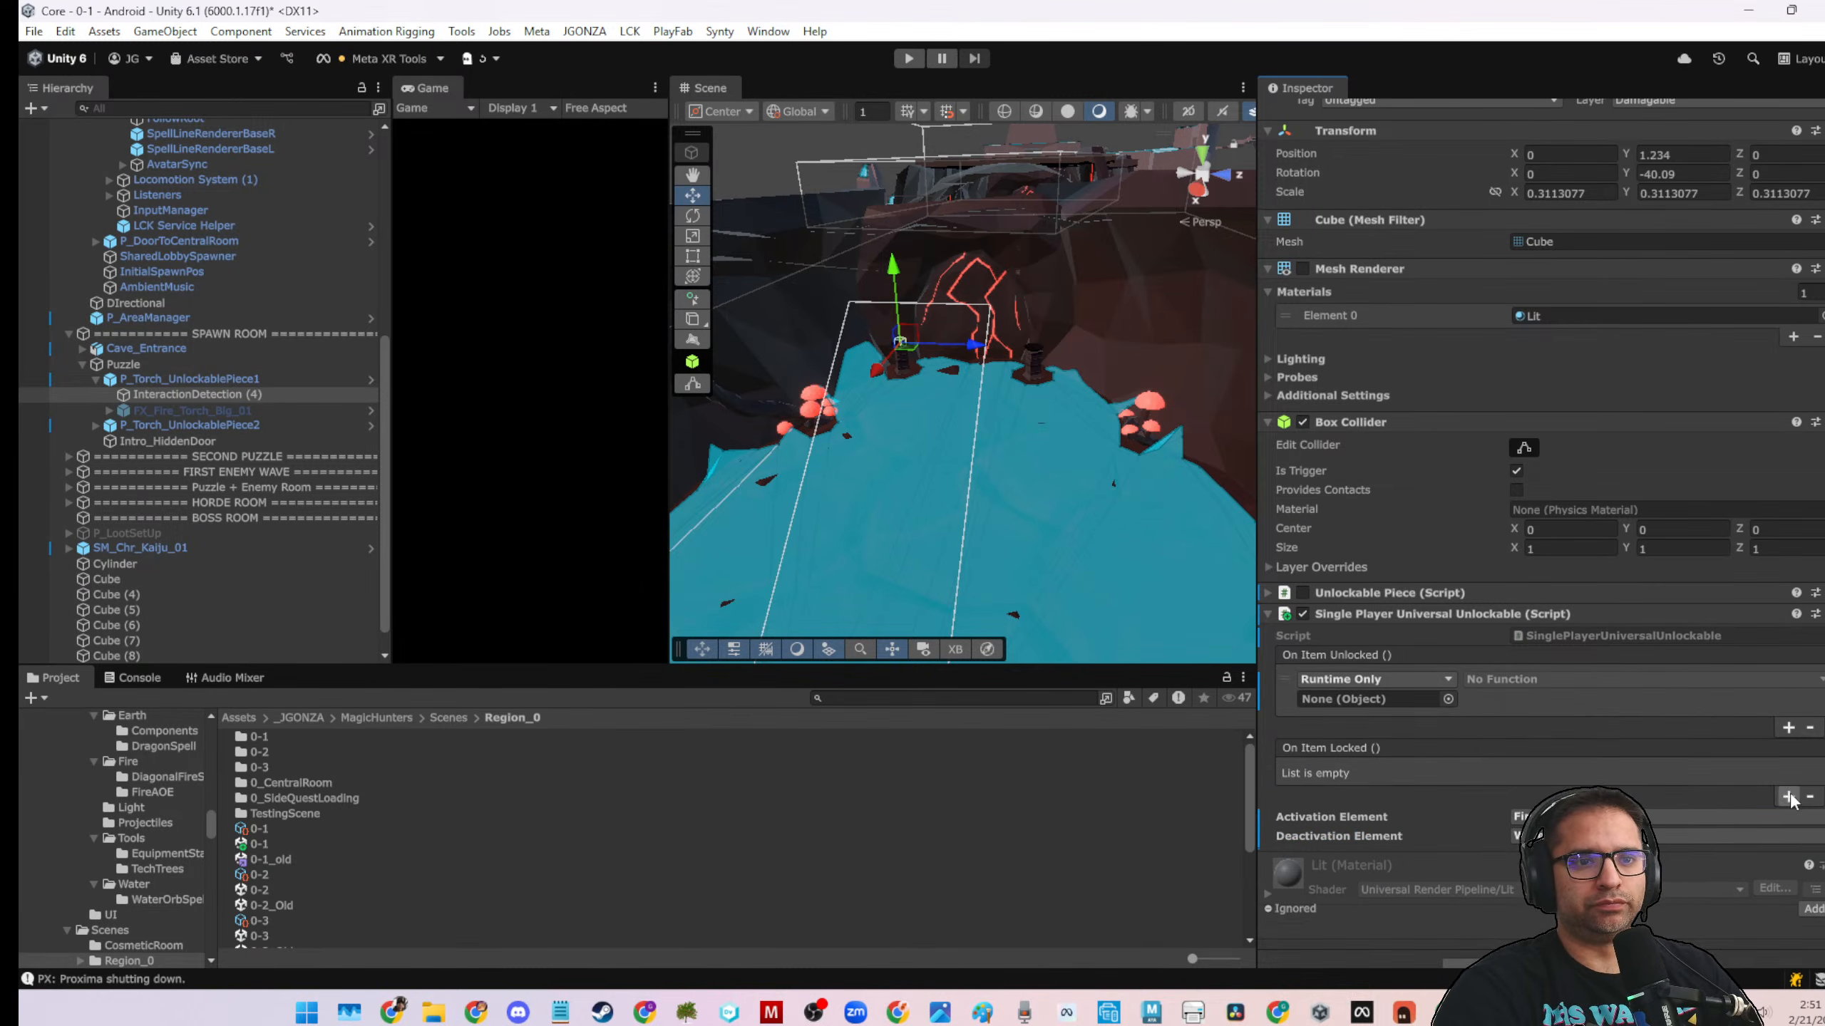
left_click(1788, 796)
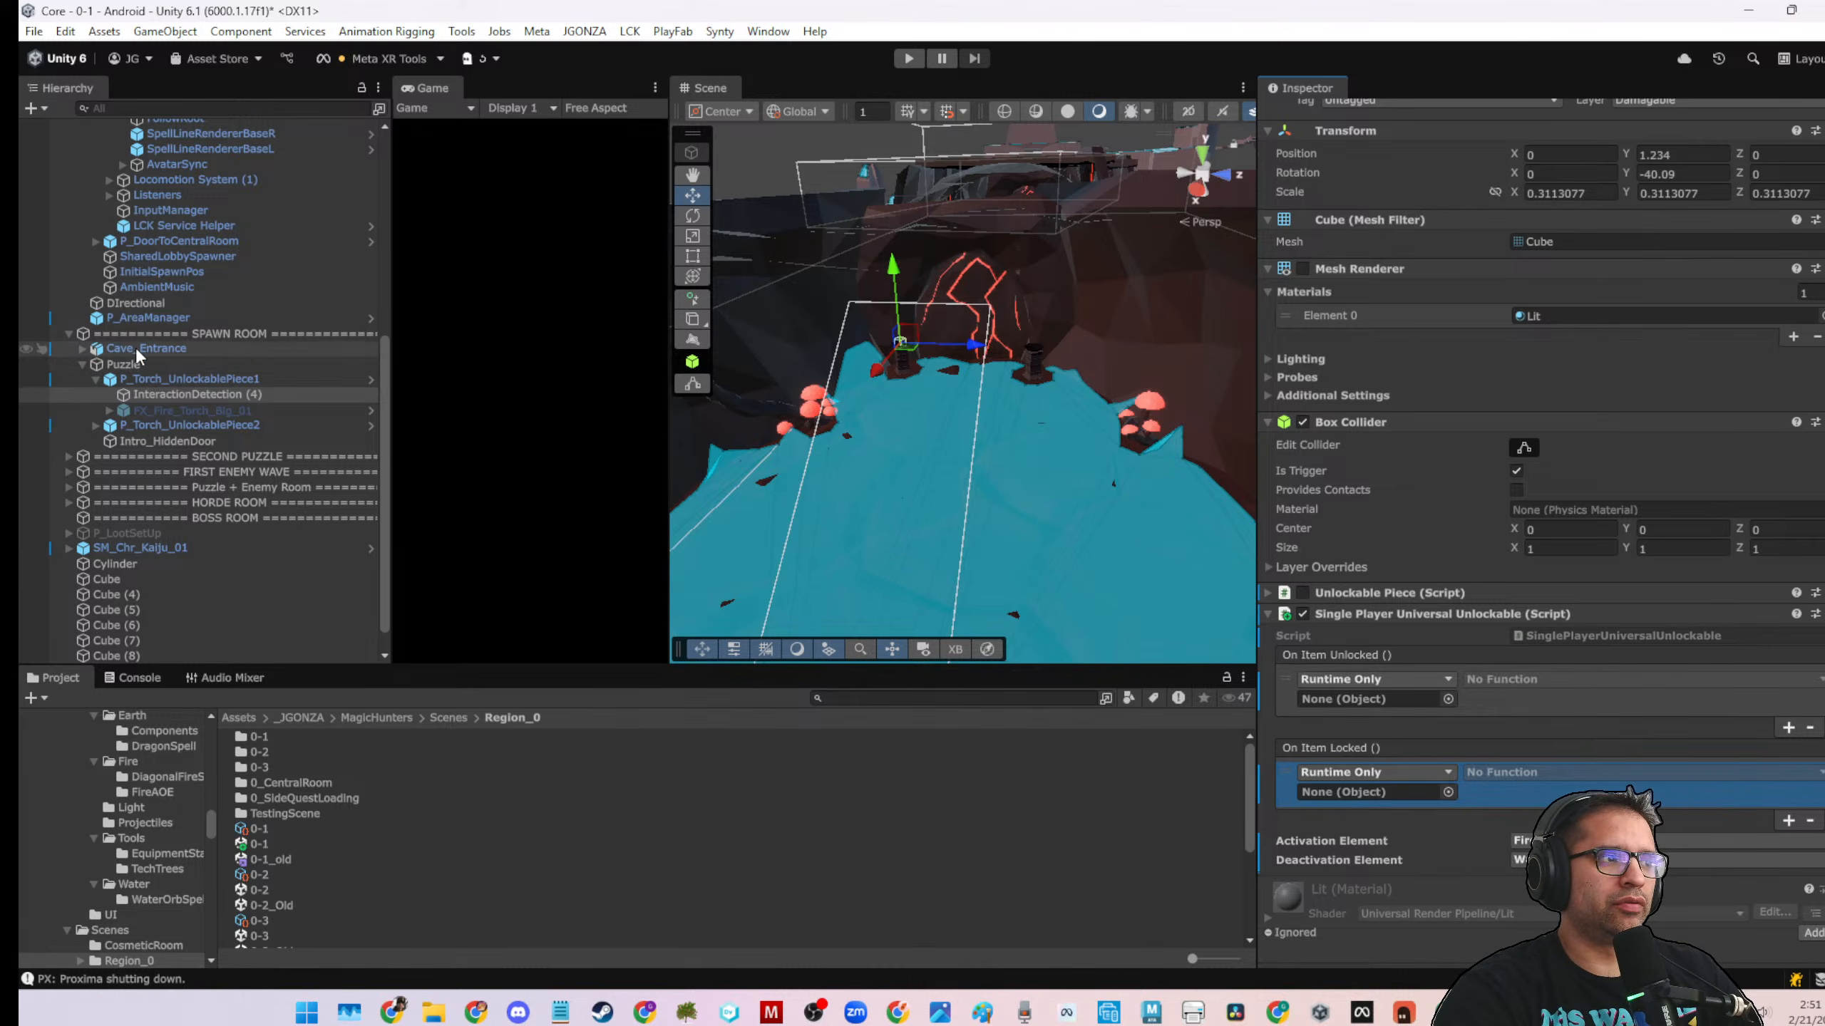
Assign the Puzzle object to the On Item Unlocked and On Item Locked entries, both calling PortalController.CheckUnlocks
left_click_drag(128, 362, 1365, 698)
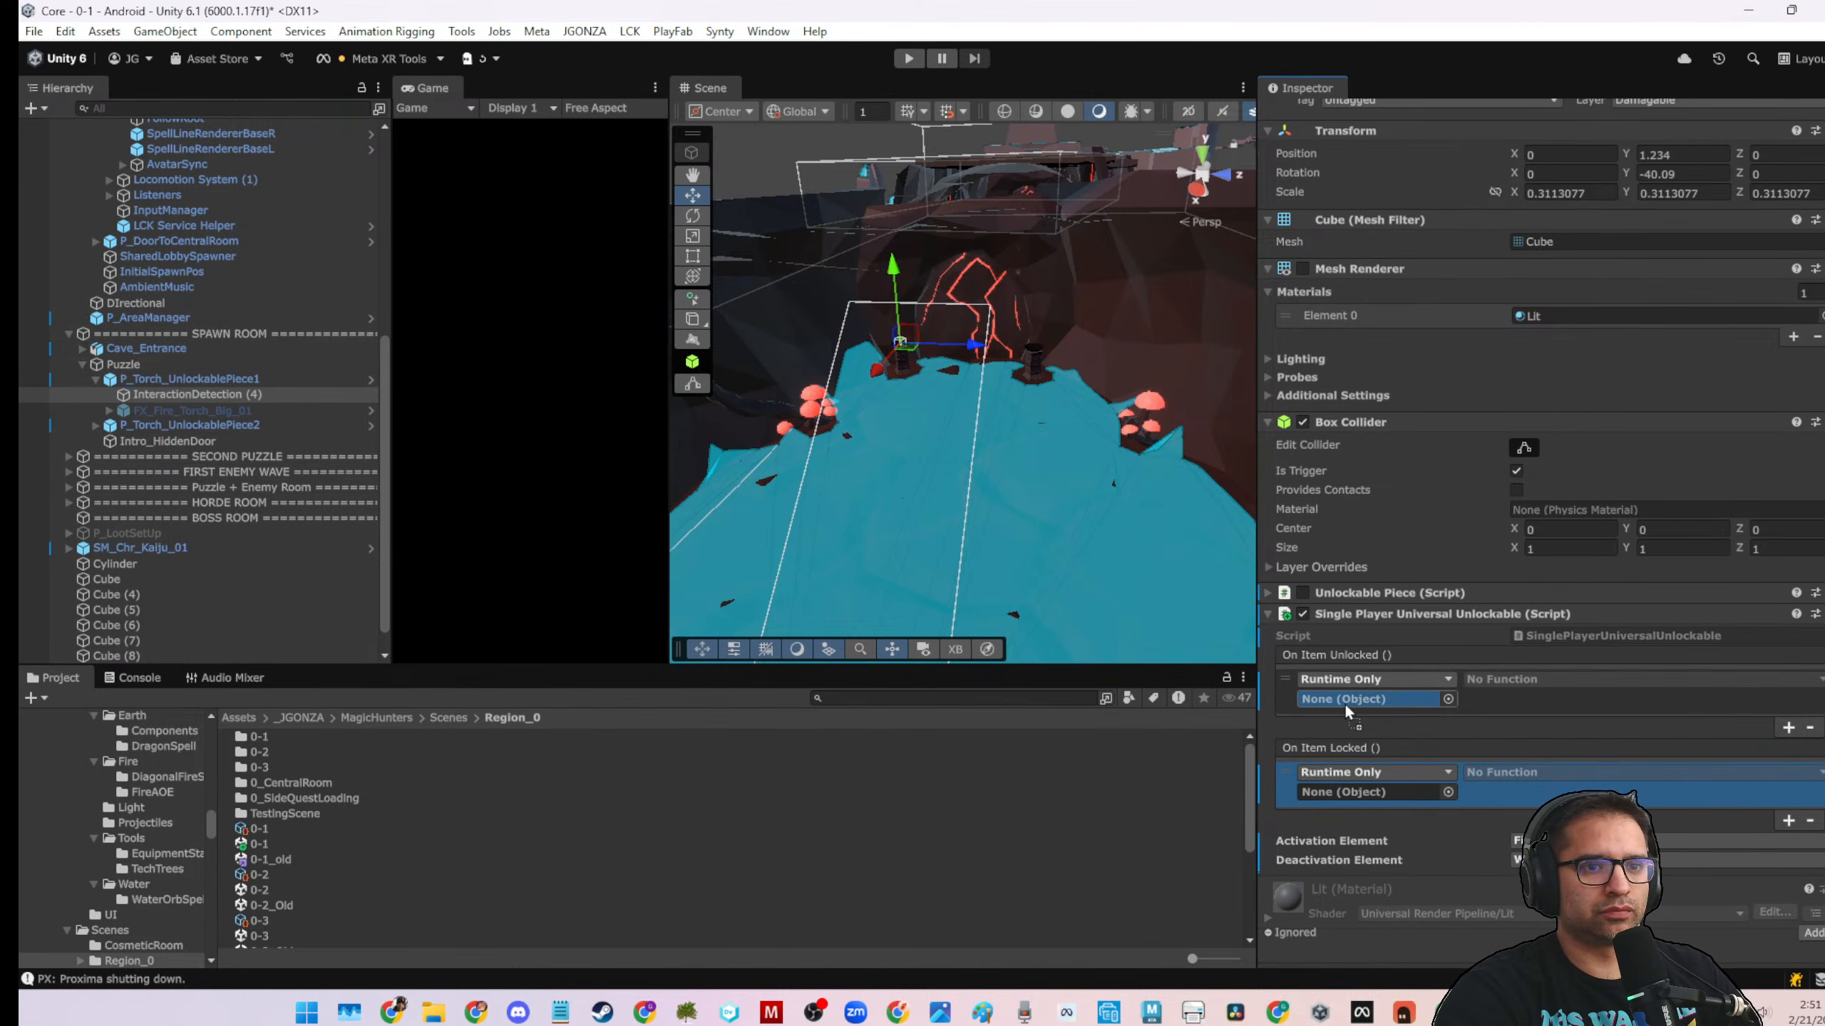
left_click_drag(123, 364, 1320, 788)
left_click(1501, 679)
mouse_move(1515, 777)
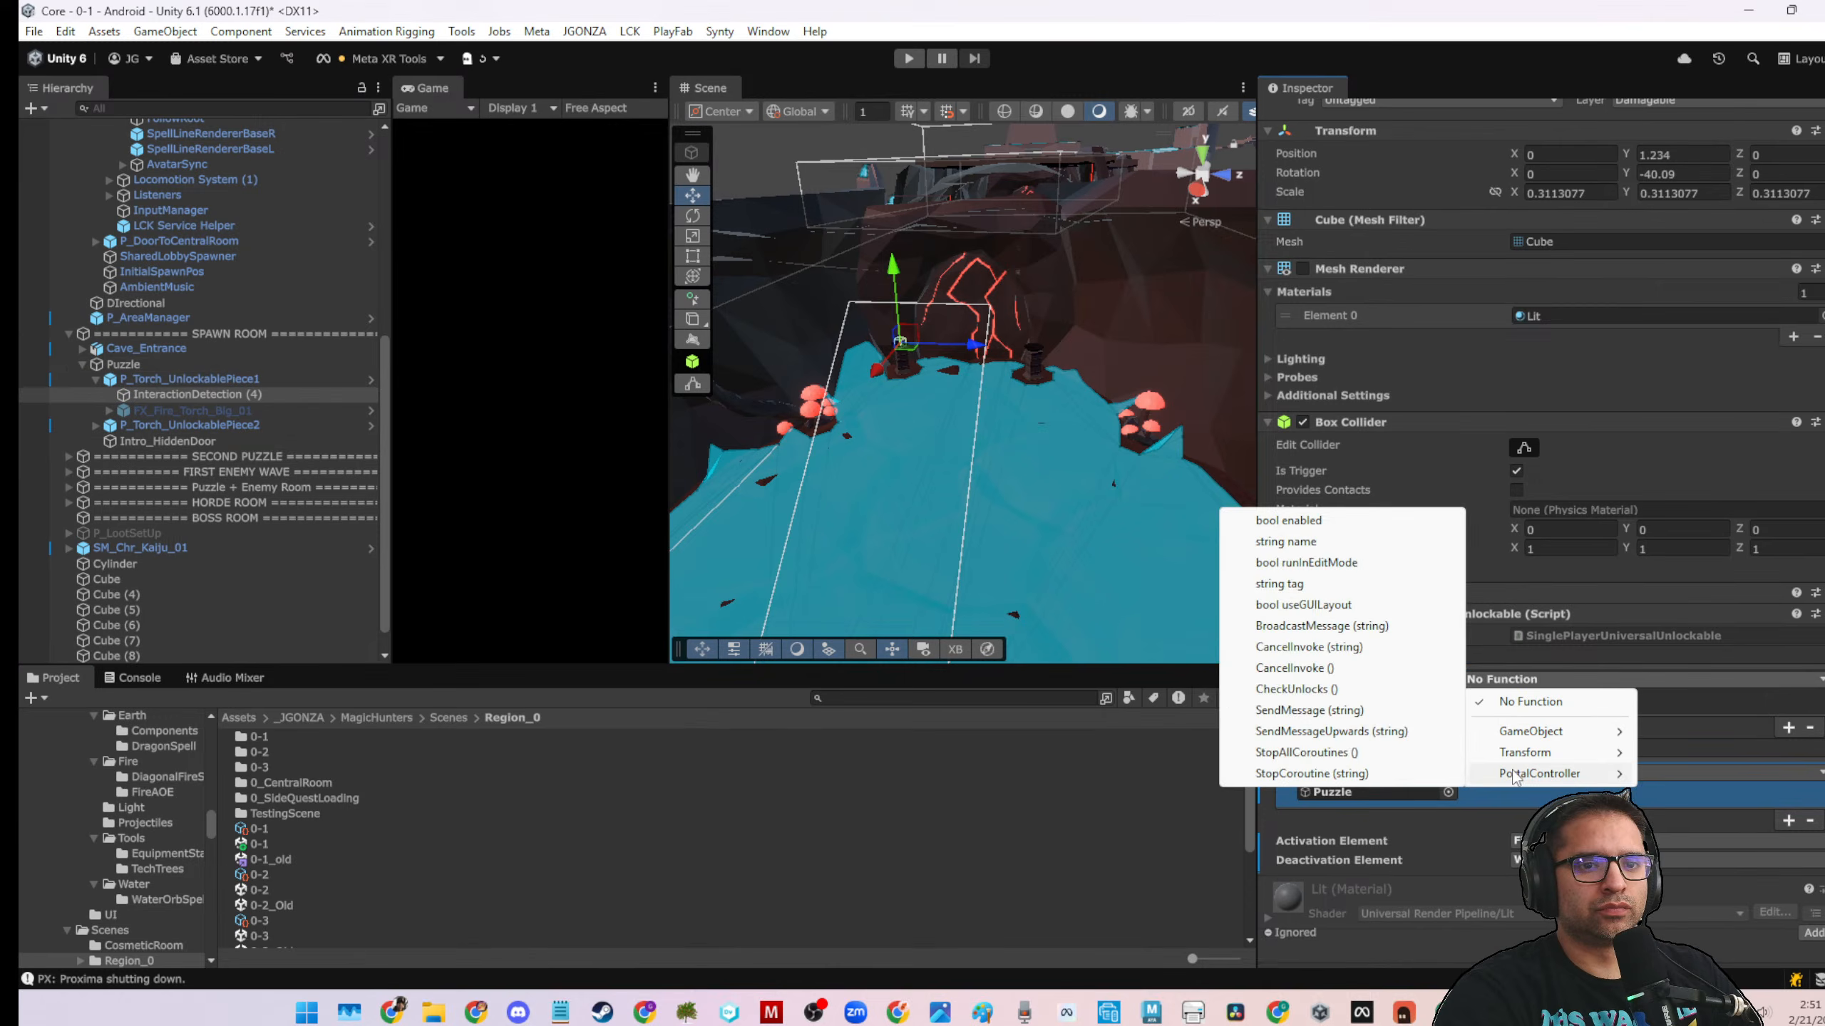
left_click(1329, 688)
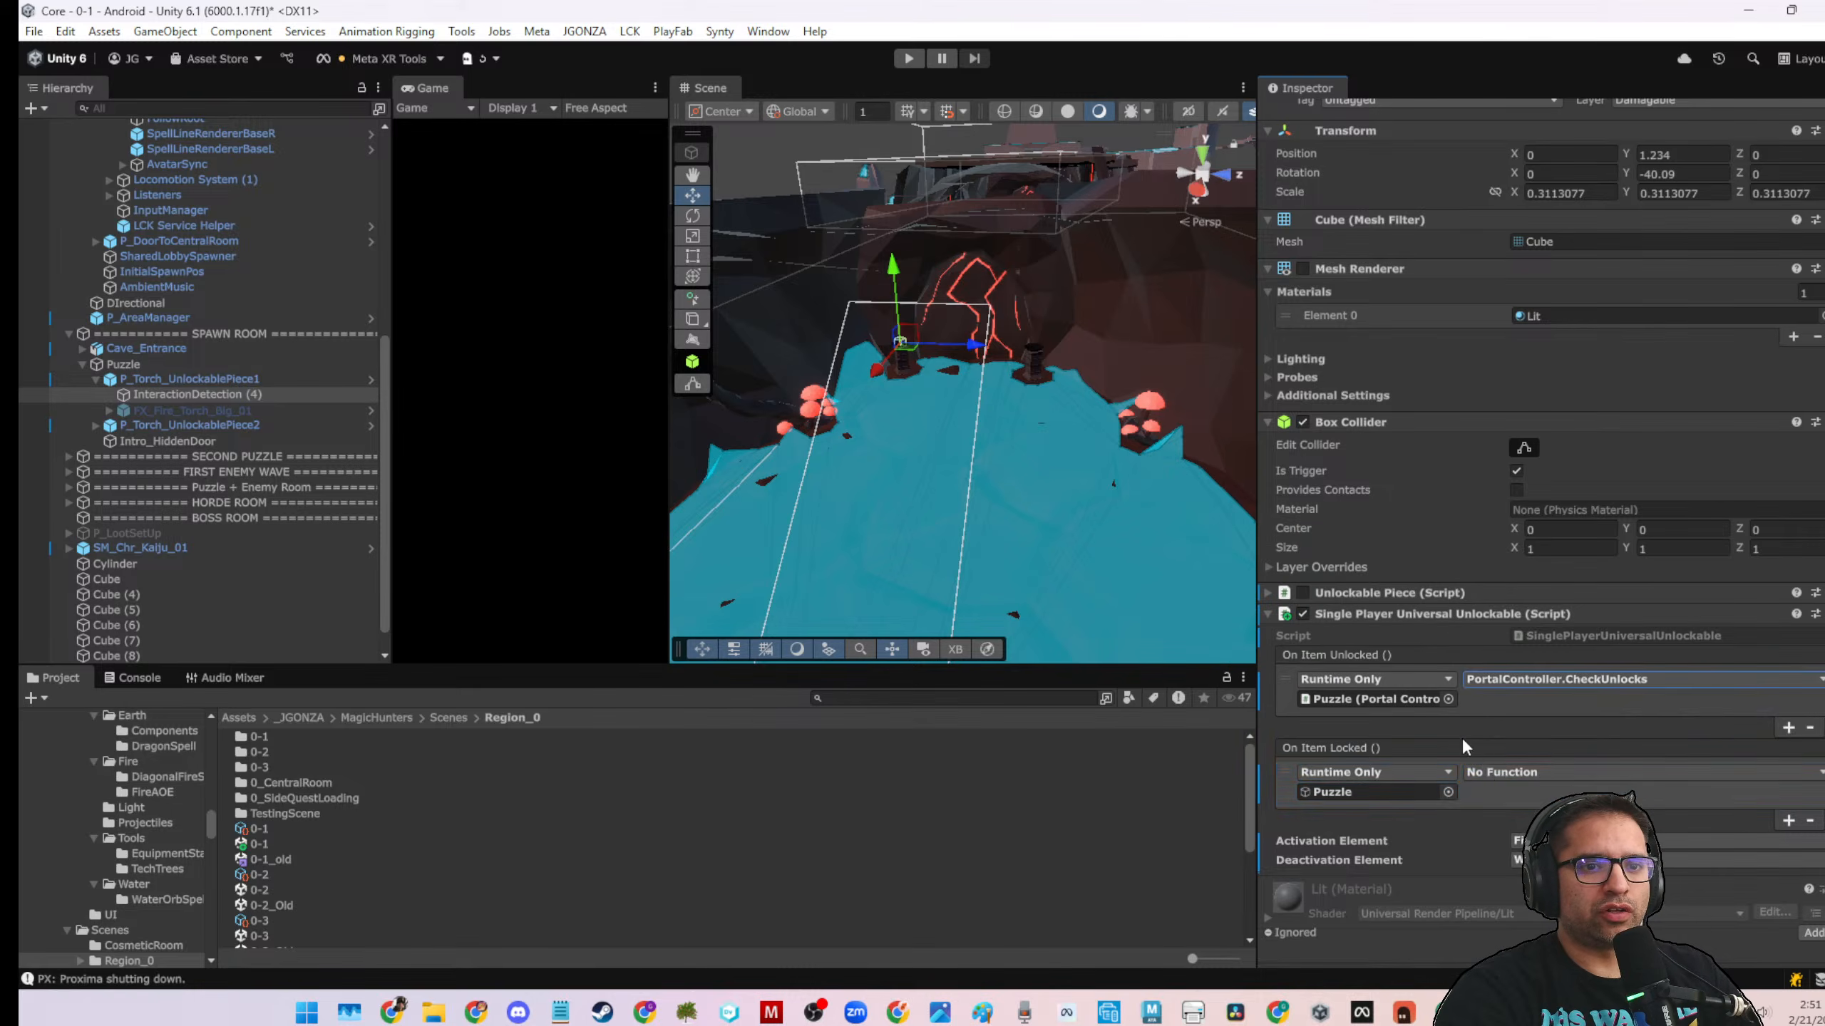
left_click(1486, 772)
mouse_move(1494, 866)
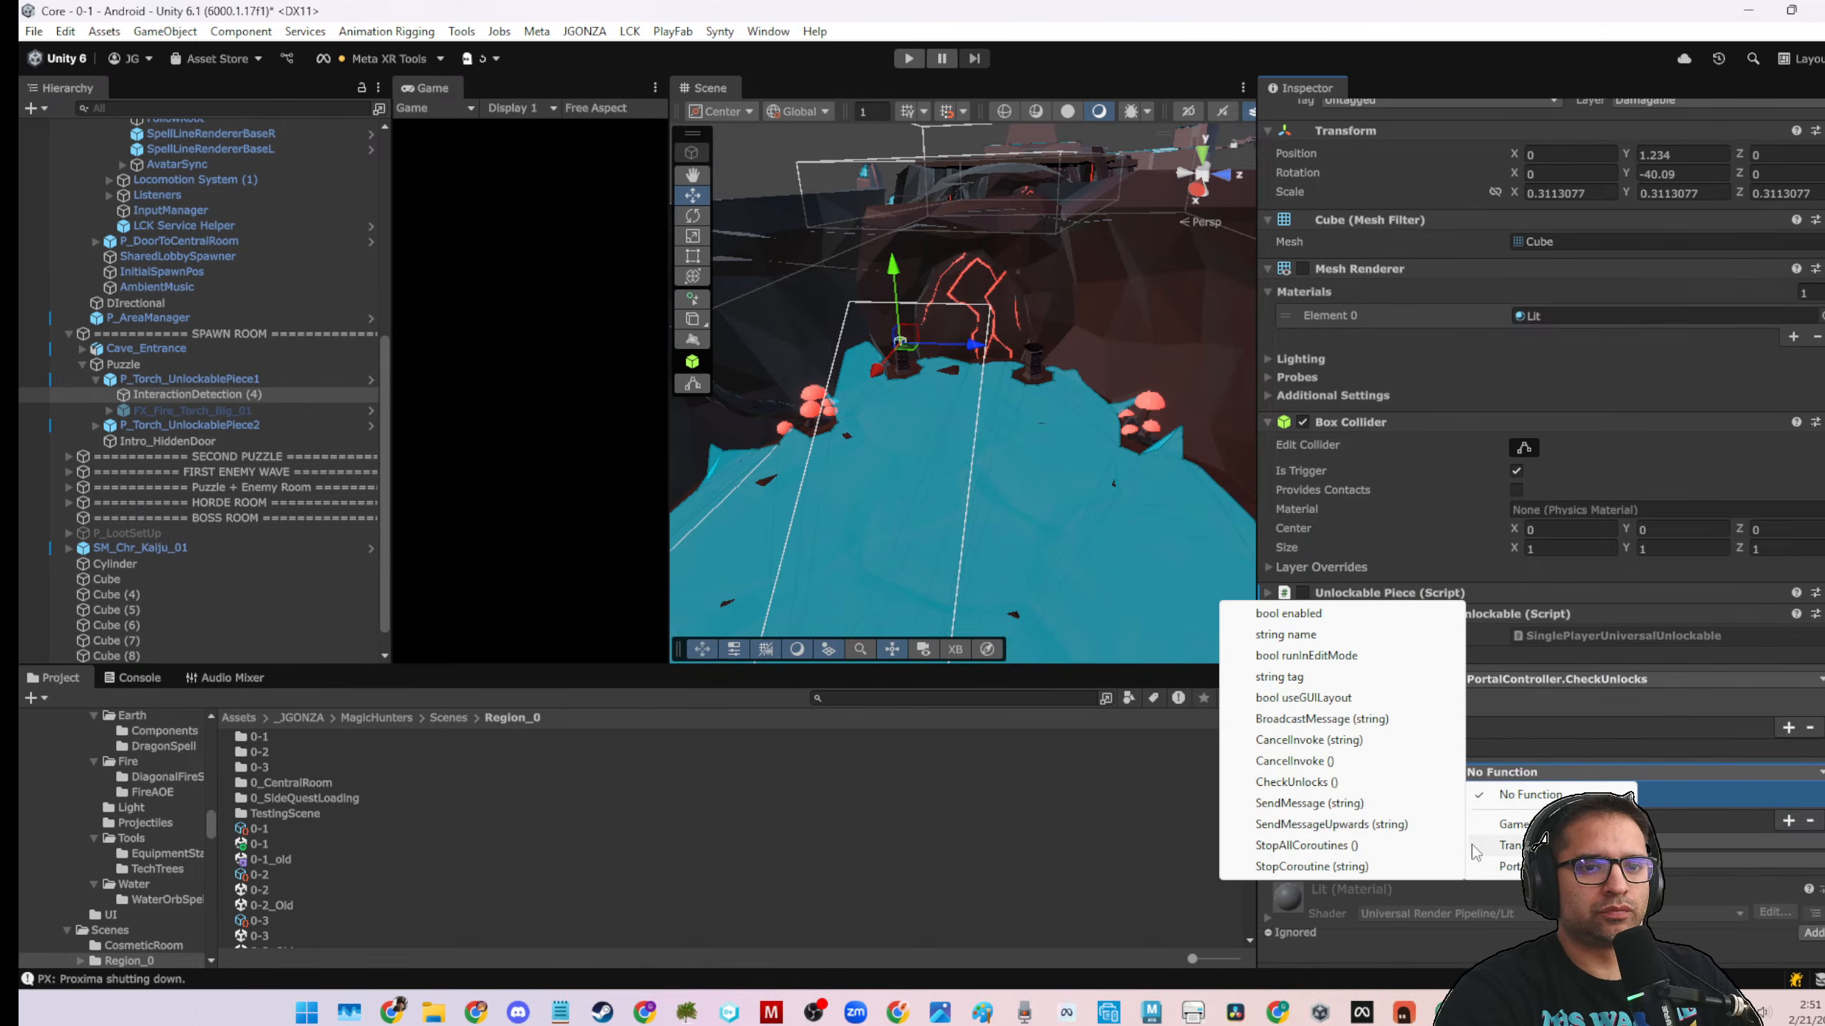
left_click(1351, 790)
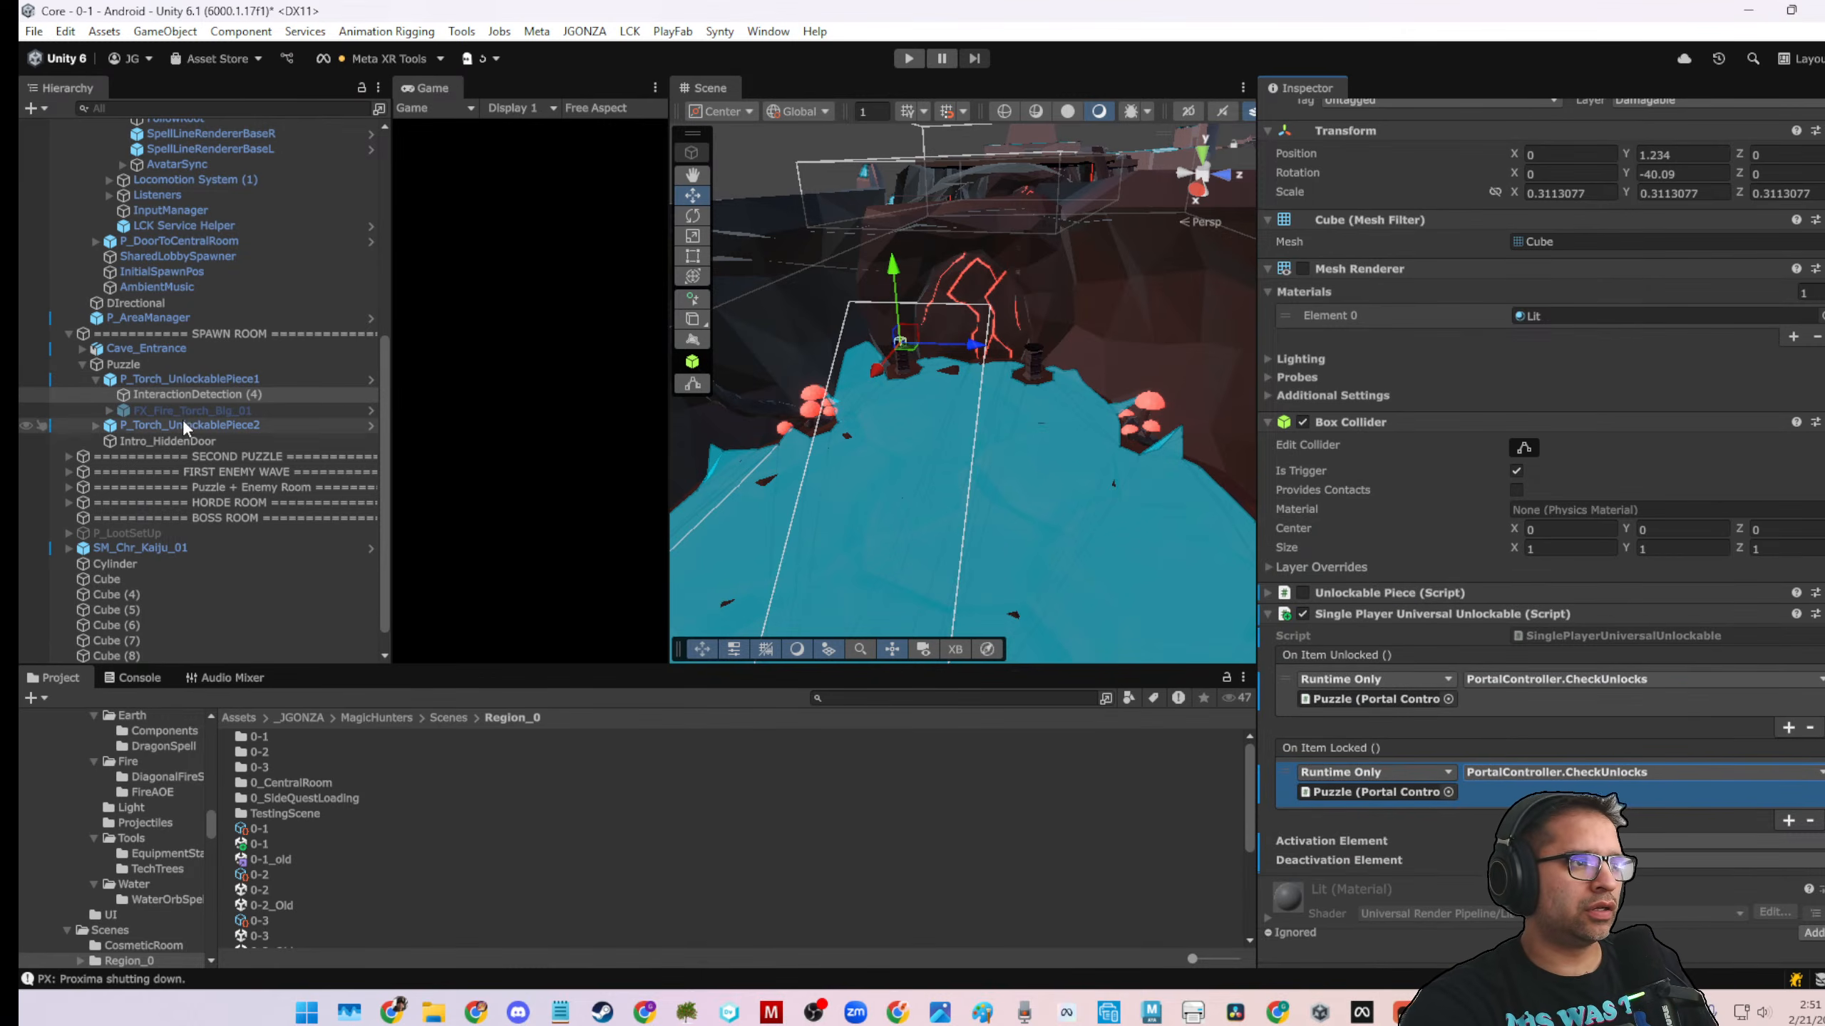
On the InteractionDetection (4) child of P_Torch_UnlockablePiece2, add Single Player Universal Unlockable and disable the Unlockable Piece component
left_click(101, 425)
left_click(95, 425)
left_click(148, 439)
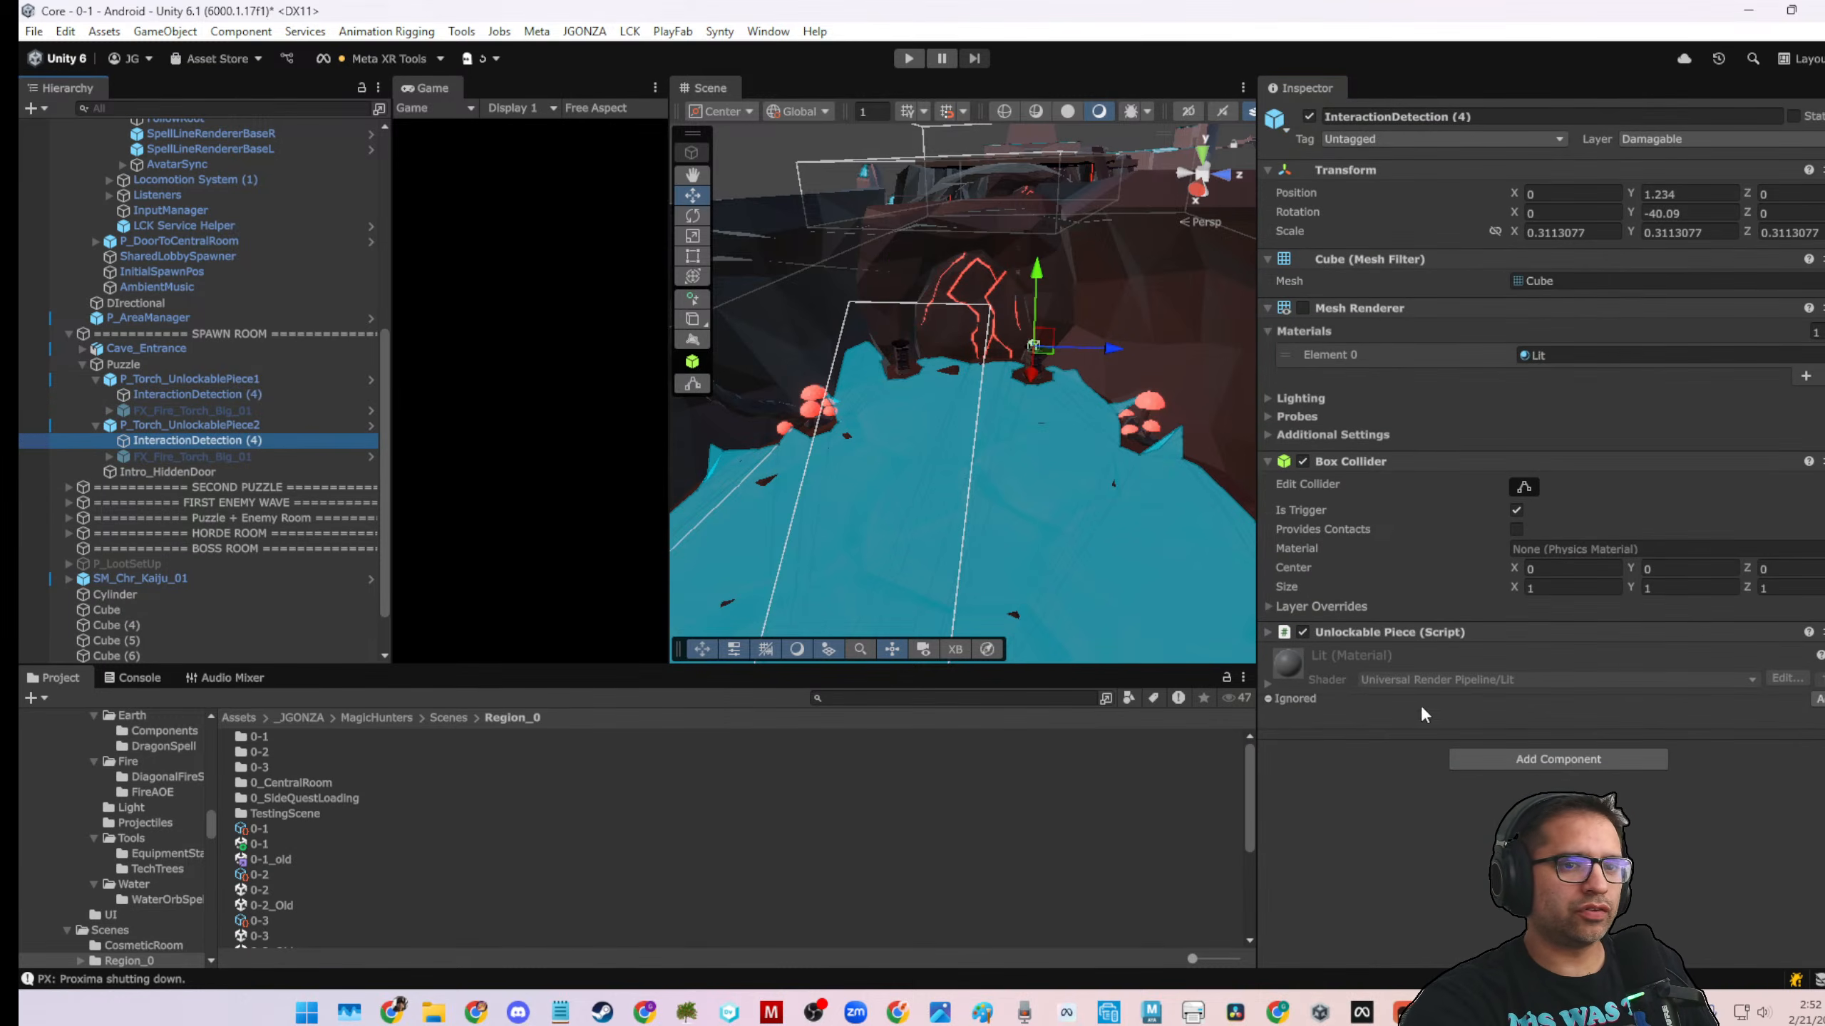
left_click(1501, 759)
left_click(1605, 797)
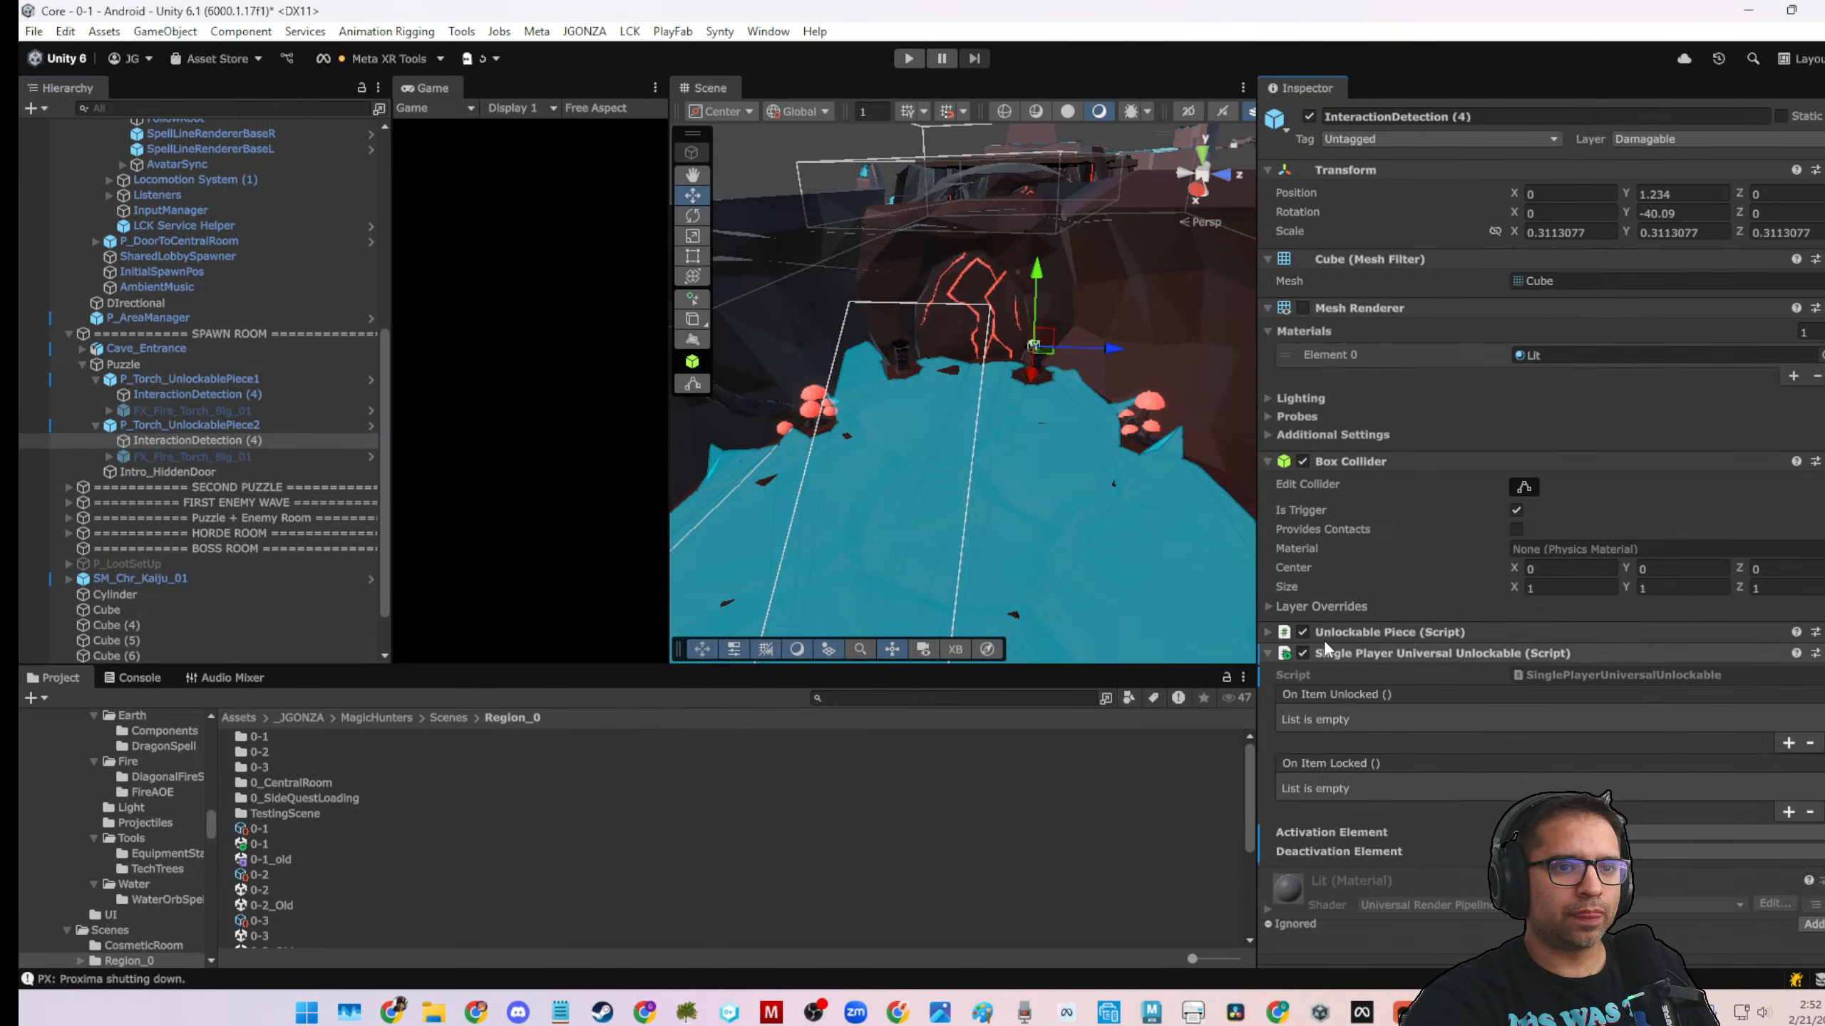
left_click(1340, 653)
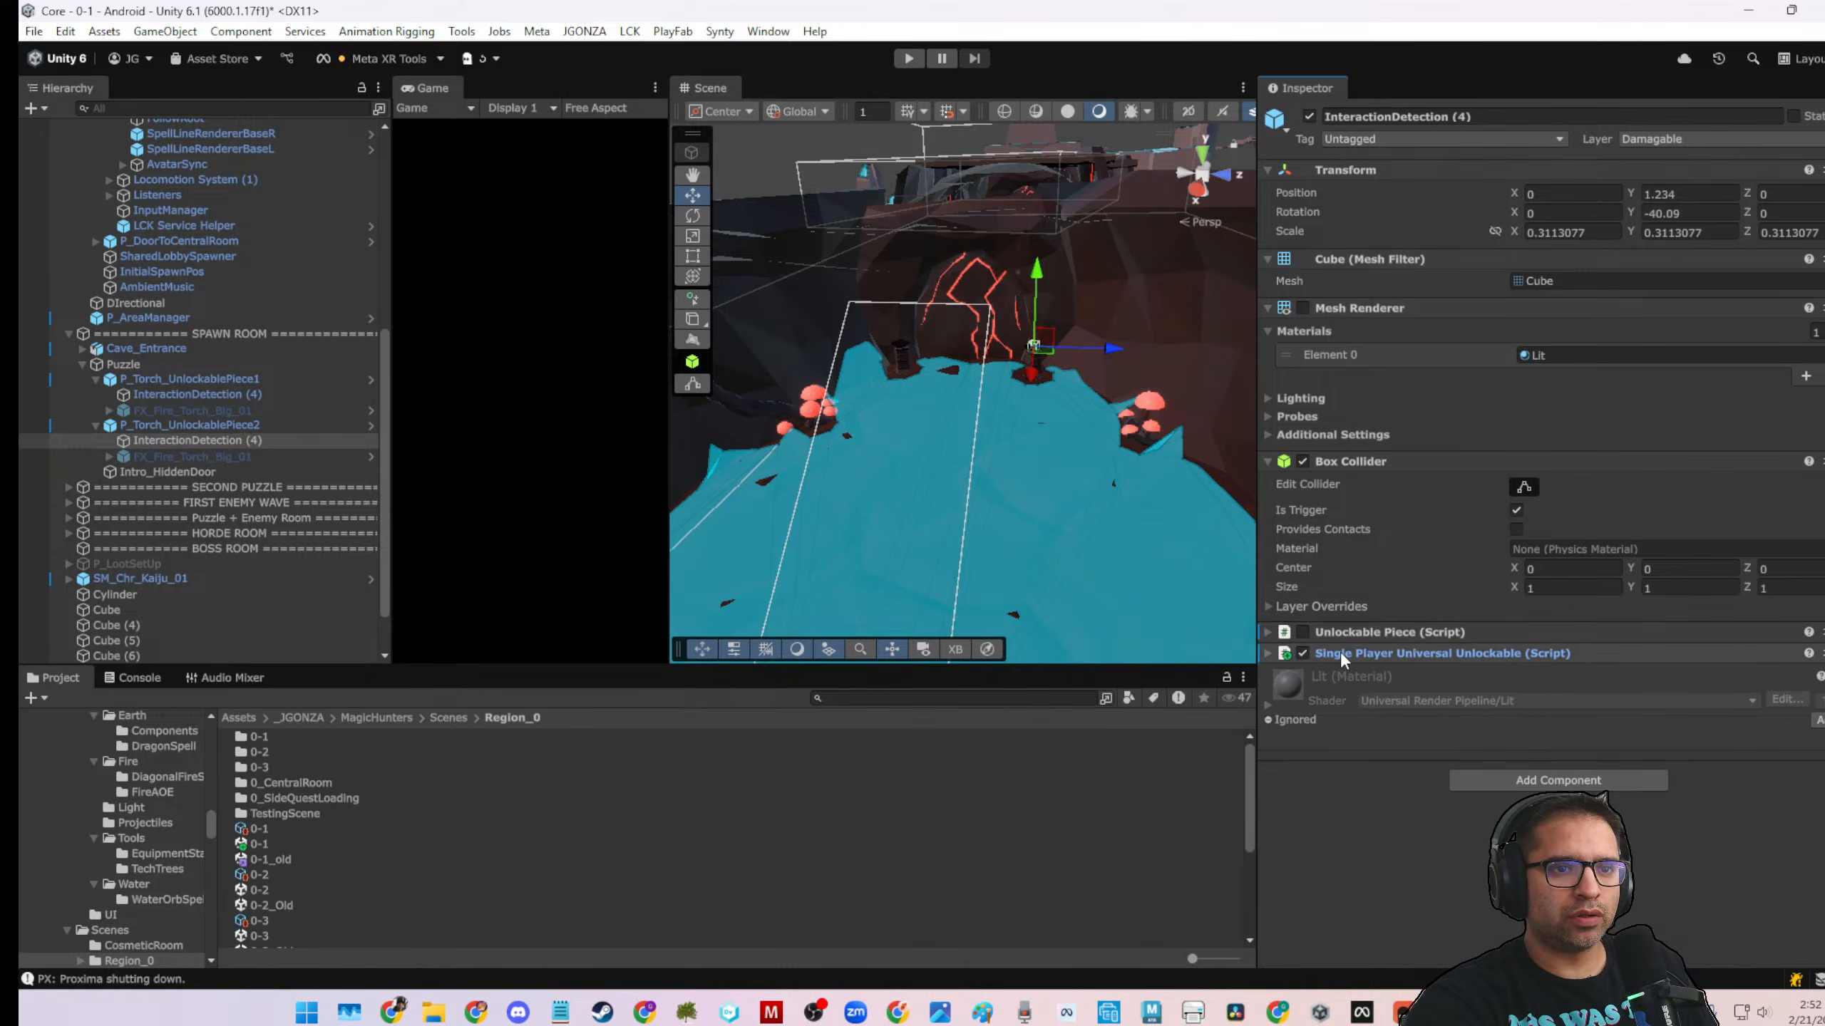
left_click(1276, 655)
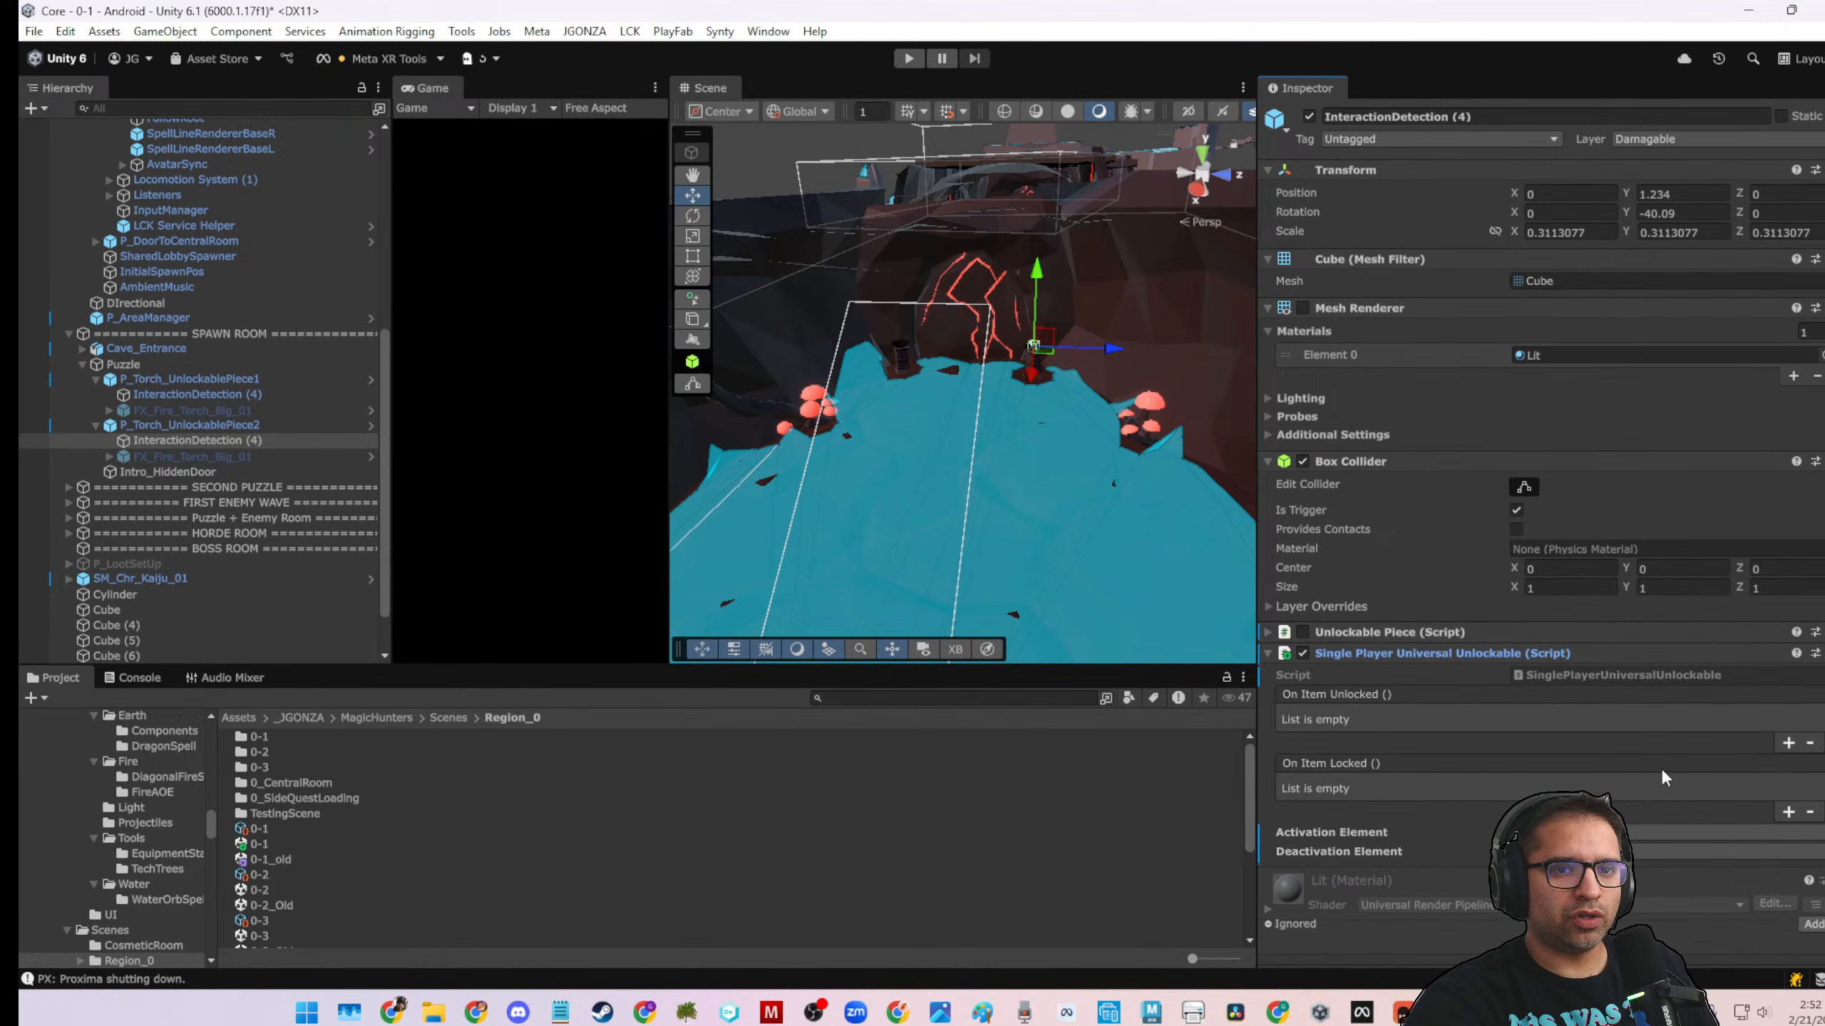
Add one entry each to the new component's On Item Unlocked and On Item Locked, and check the old Unlockable Piece events for reference
left_click(1786, 744)
left_click(1788, 836)
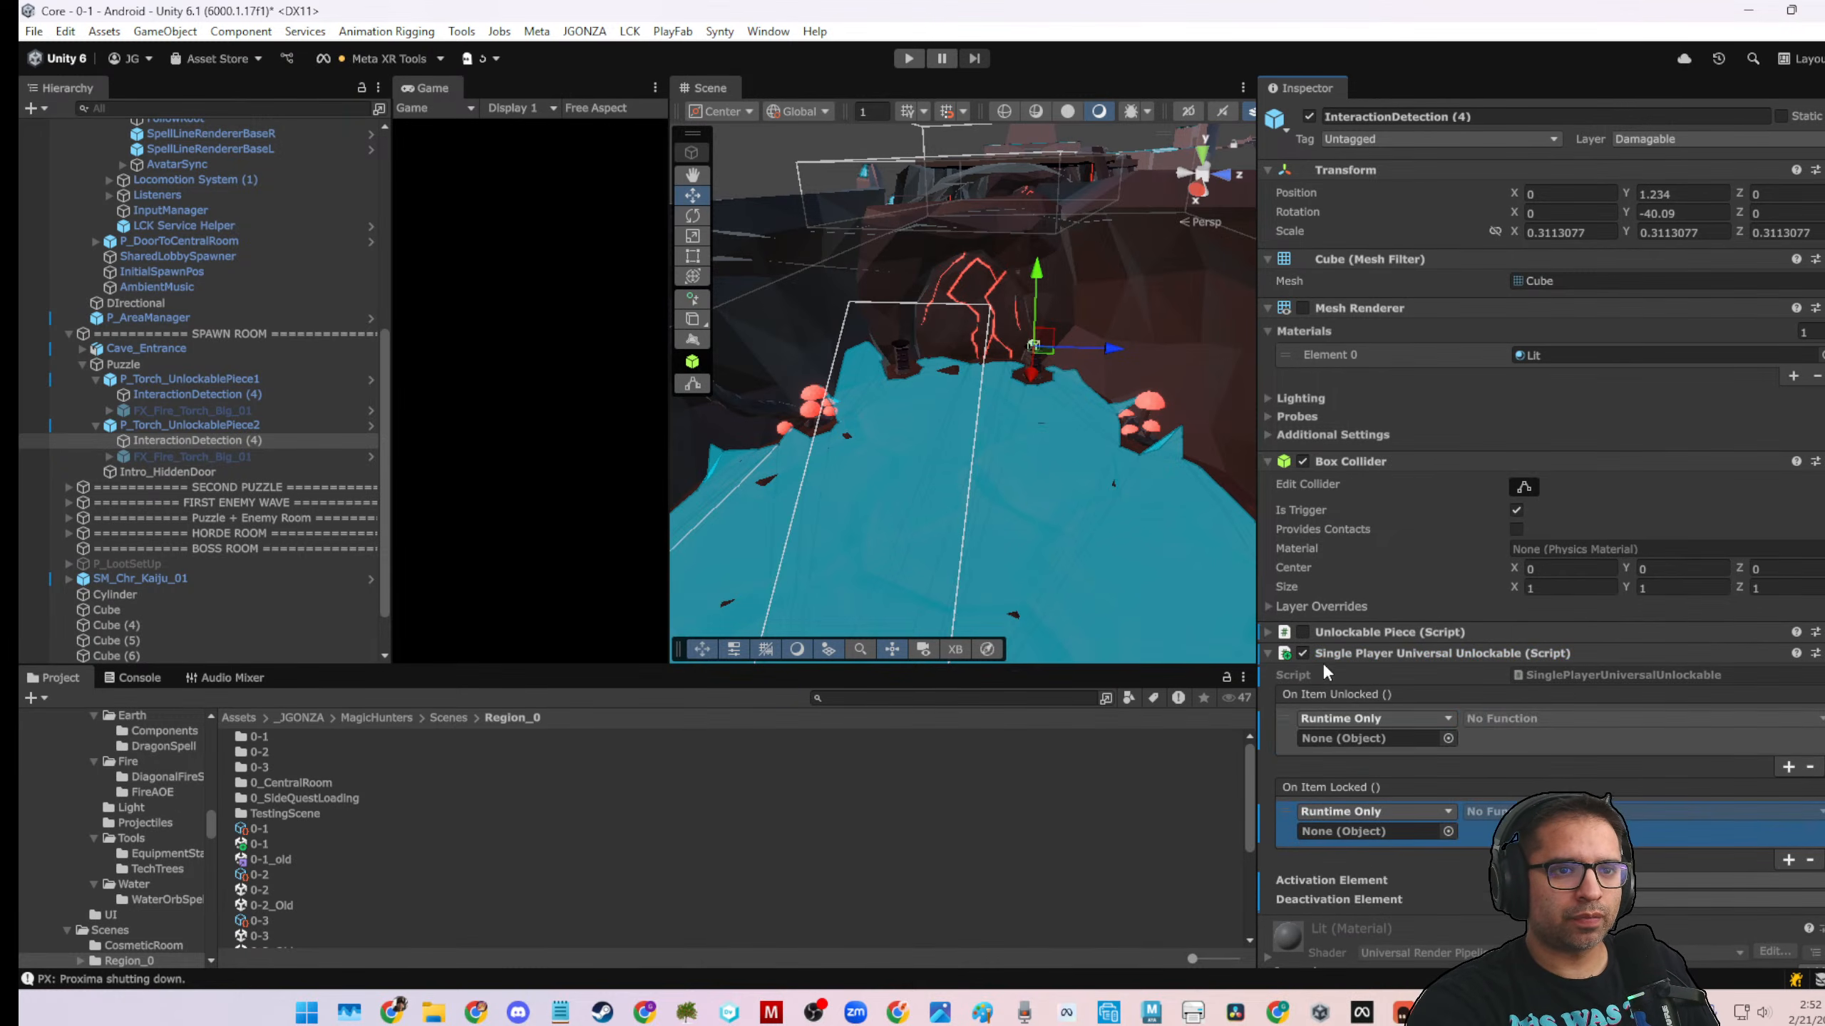
left_click(1266, 630)
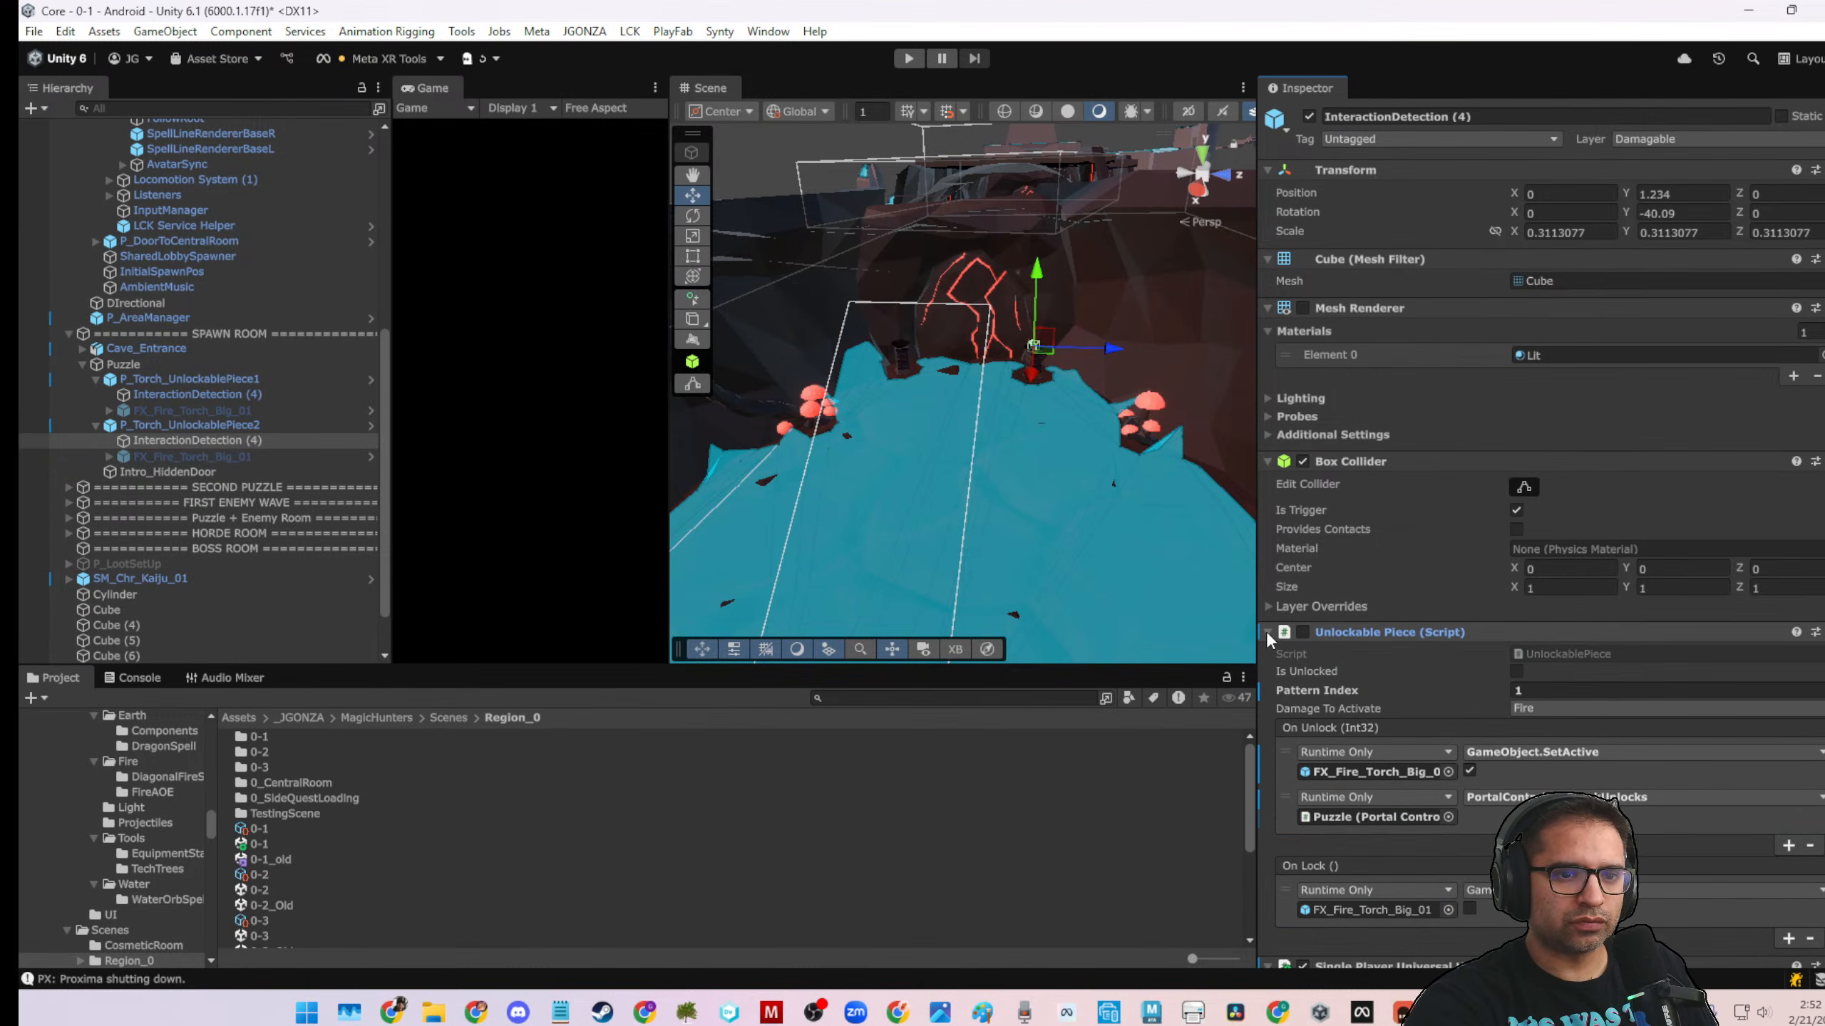
left_click(1265, 630)
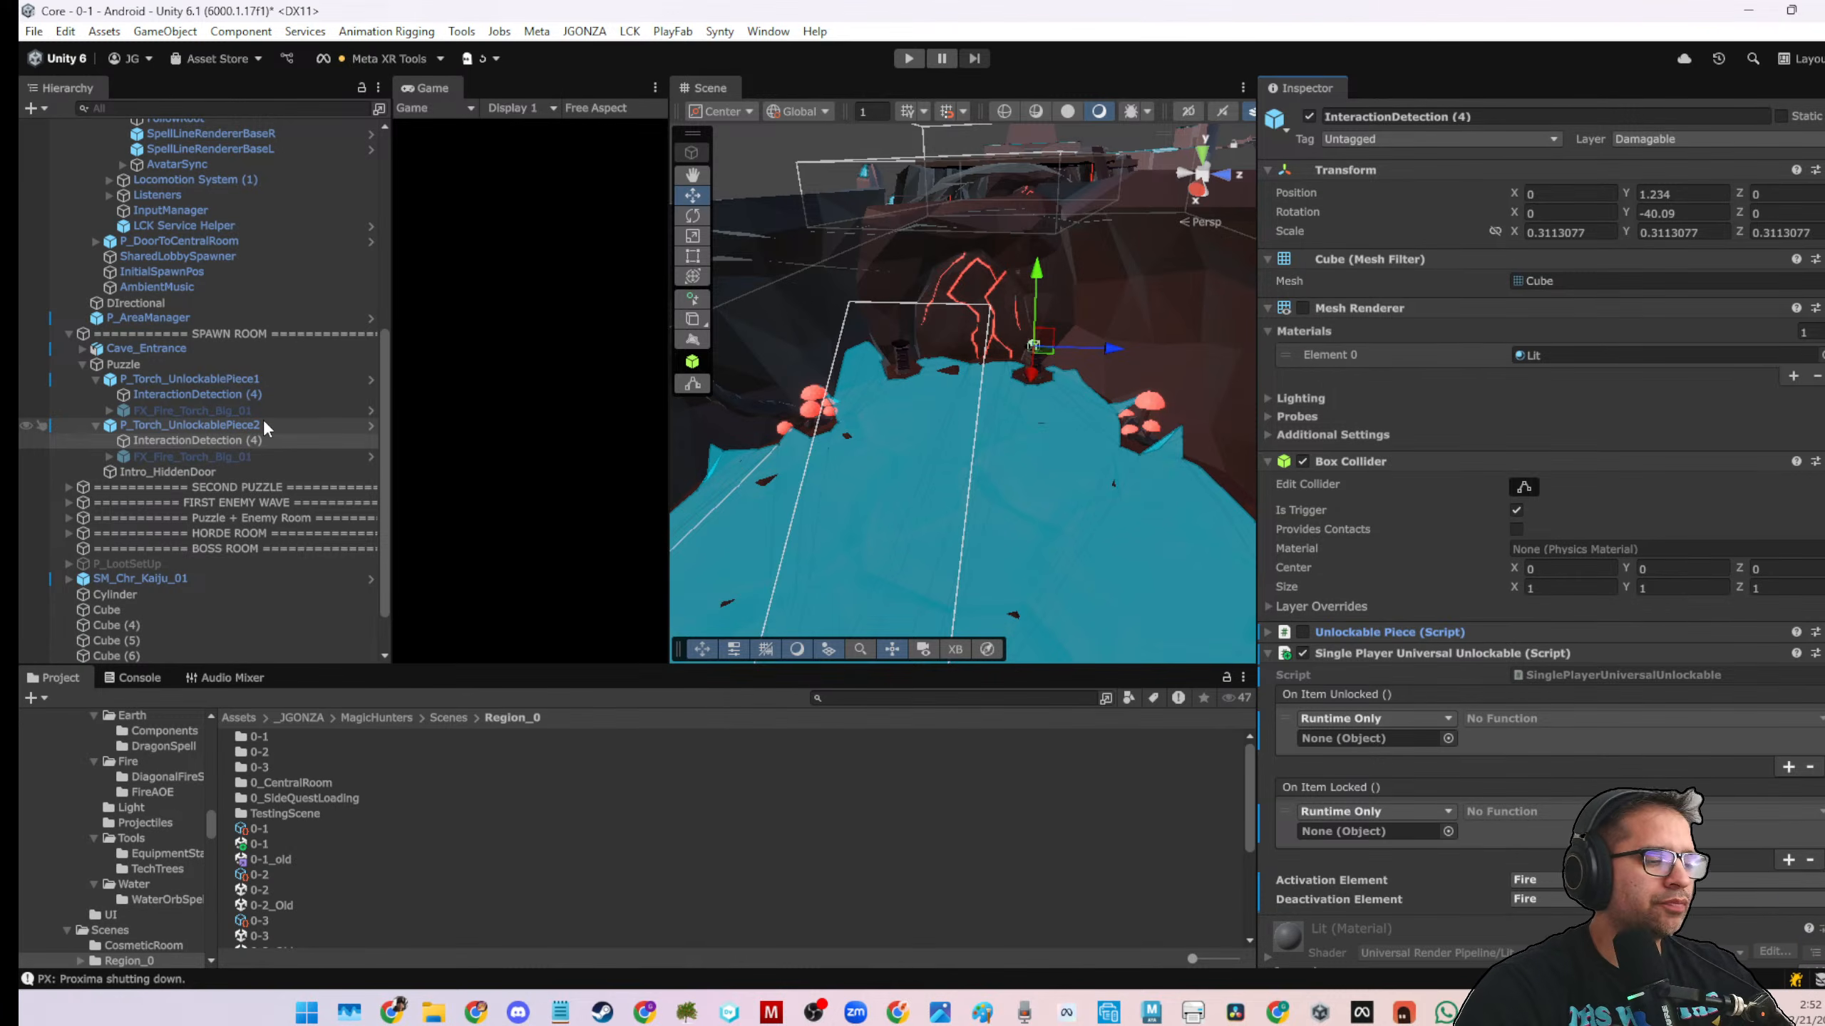
Make the second torch's events call GameObject.SetActive on its own FX_Fire_Torch_Big_01, enabled for On Item Unlocked and disabled for On Item Locked
left_click(257, 394, "ctrl")
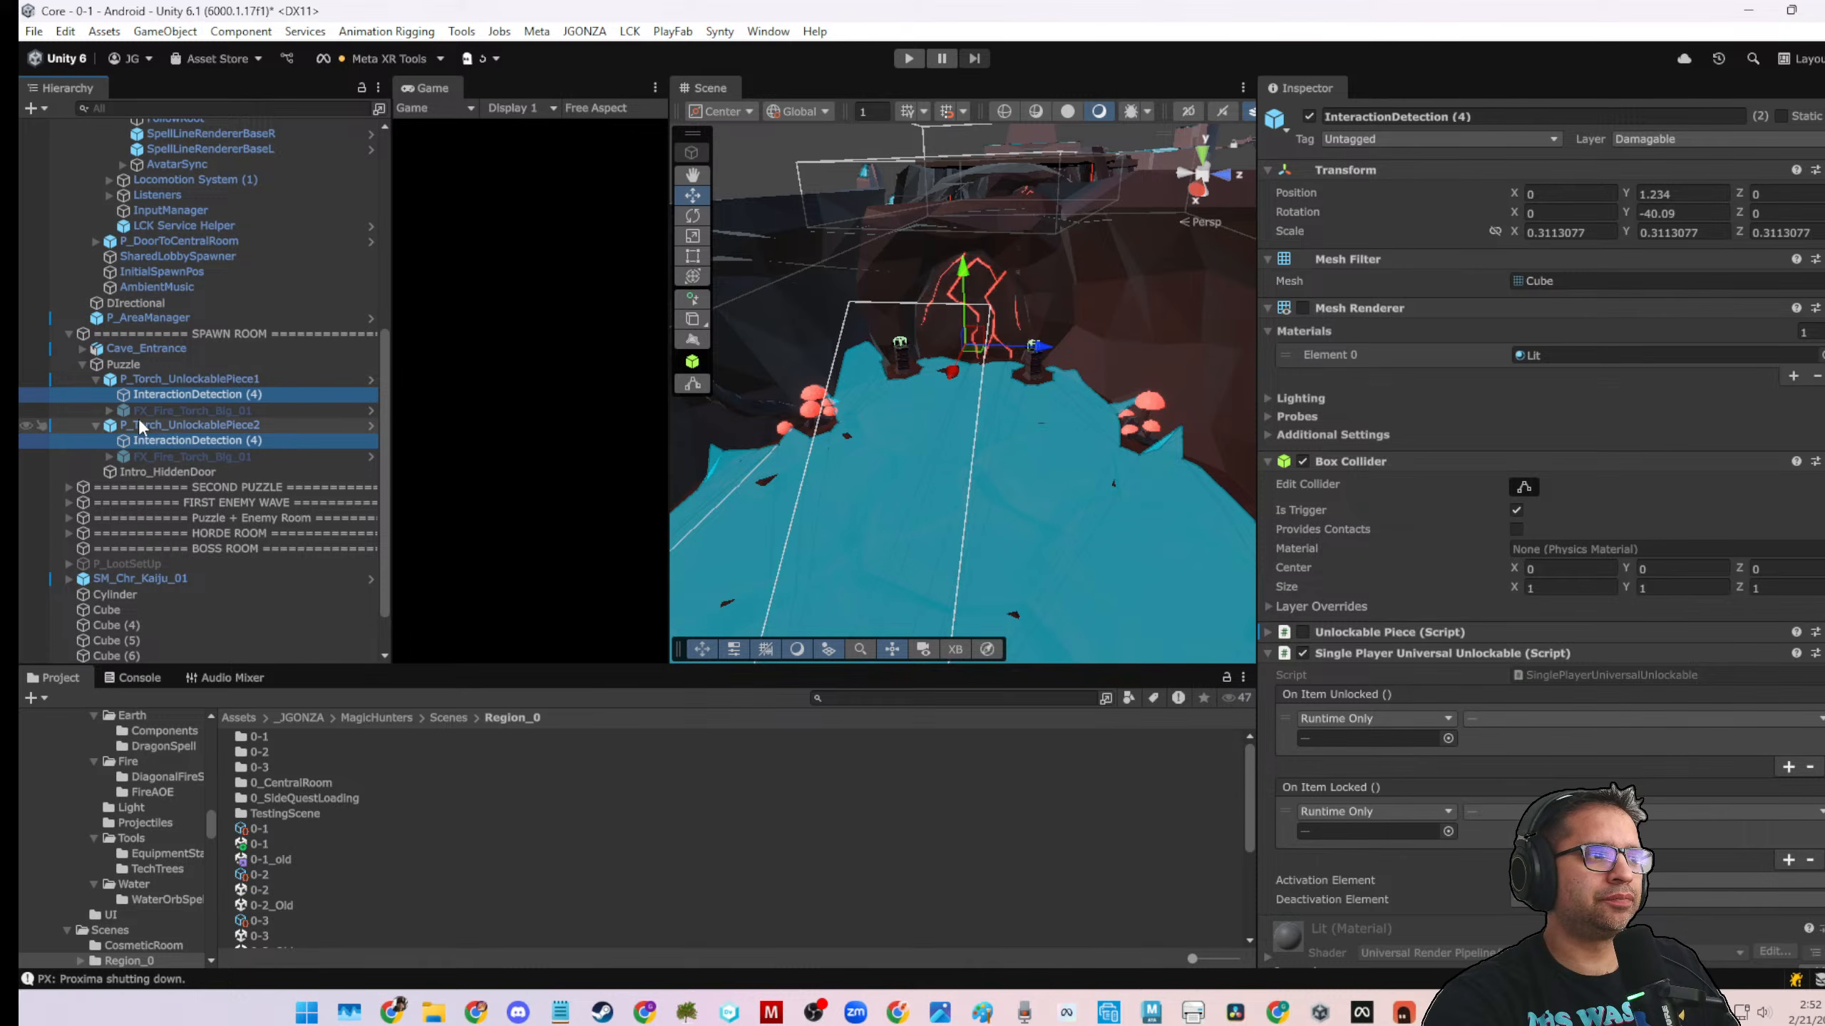
scroll(1404, 753, "down", 2)
left_click(194, 438)
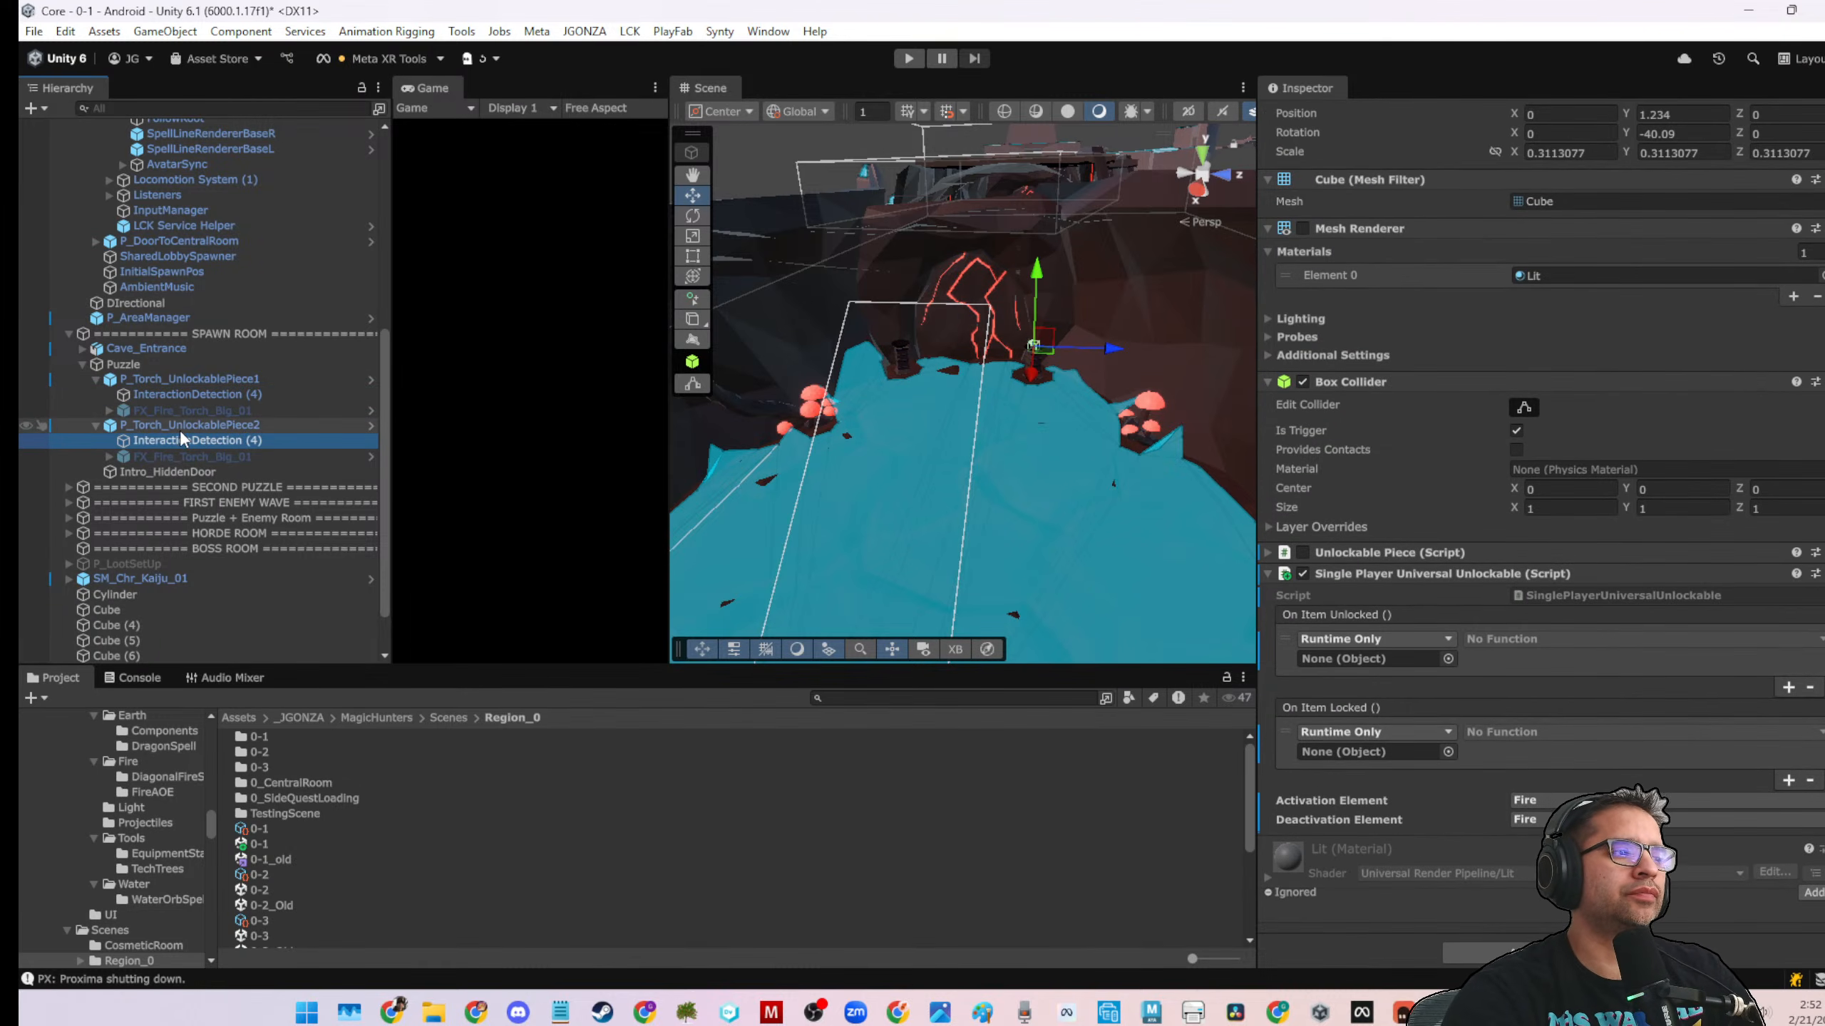
left_click_drag(173, 454, 1383, 662)
left_click_drag(219, 457, 1420, 751)
left_click(1497, 640)
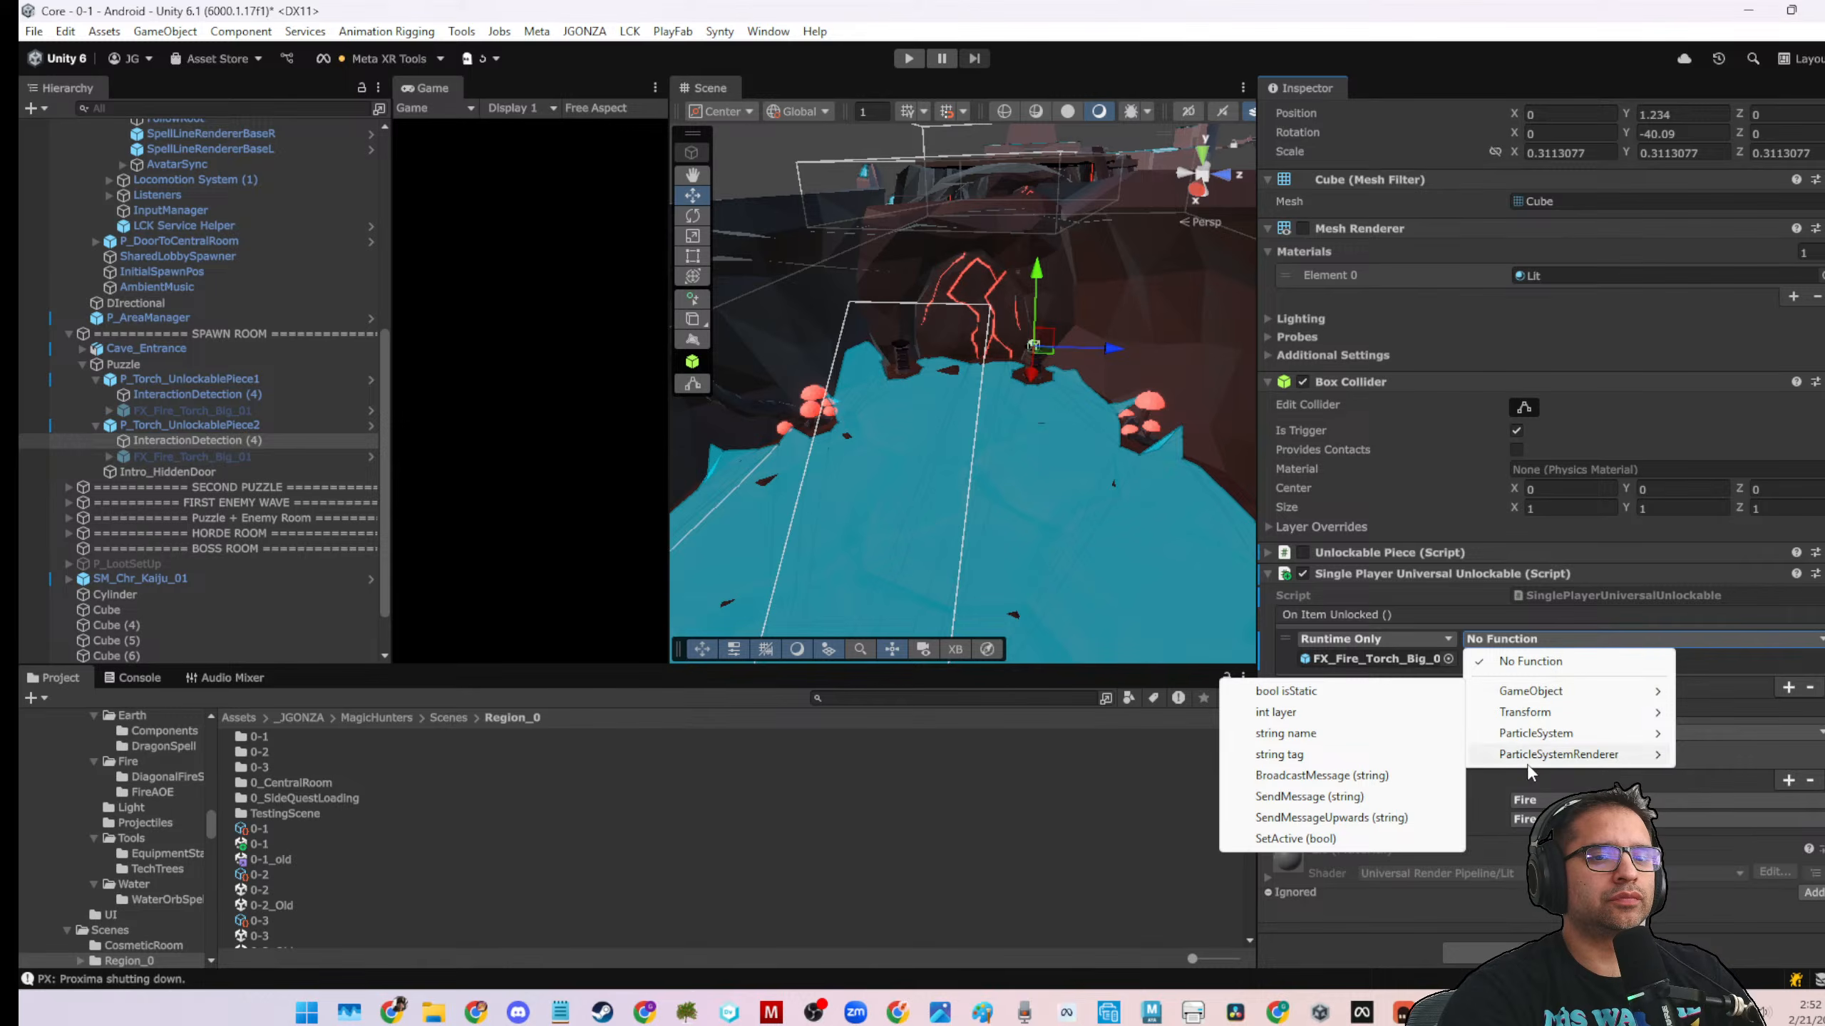
left_click(1295, 838)
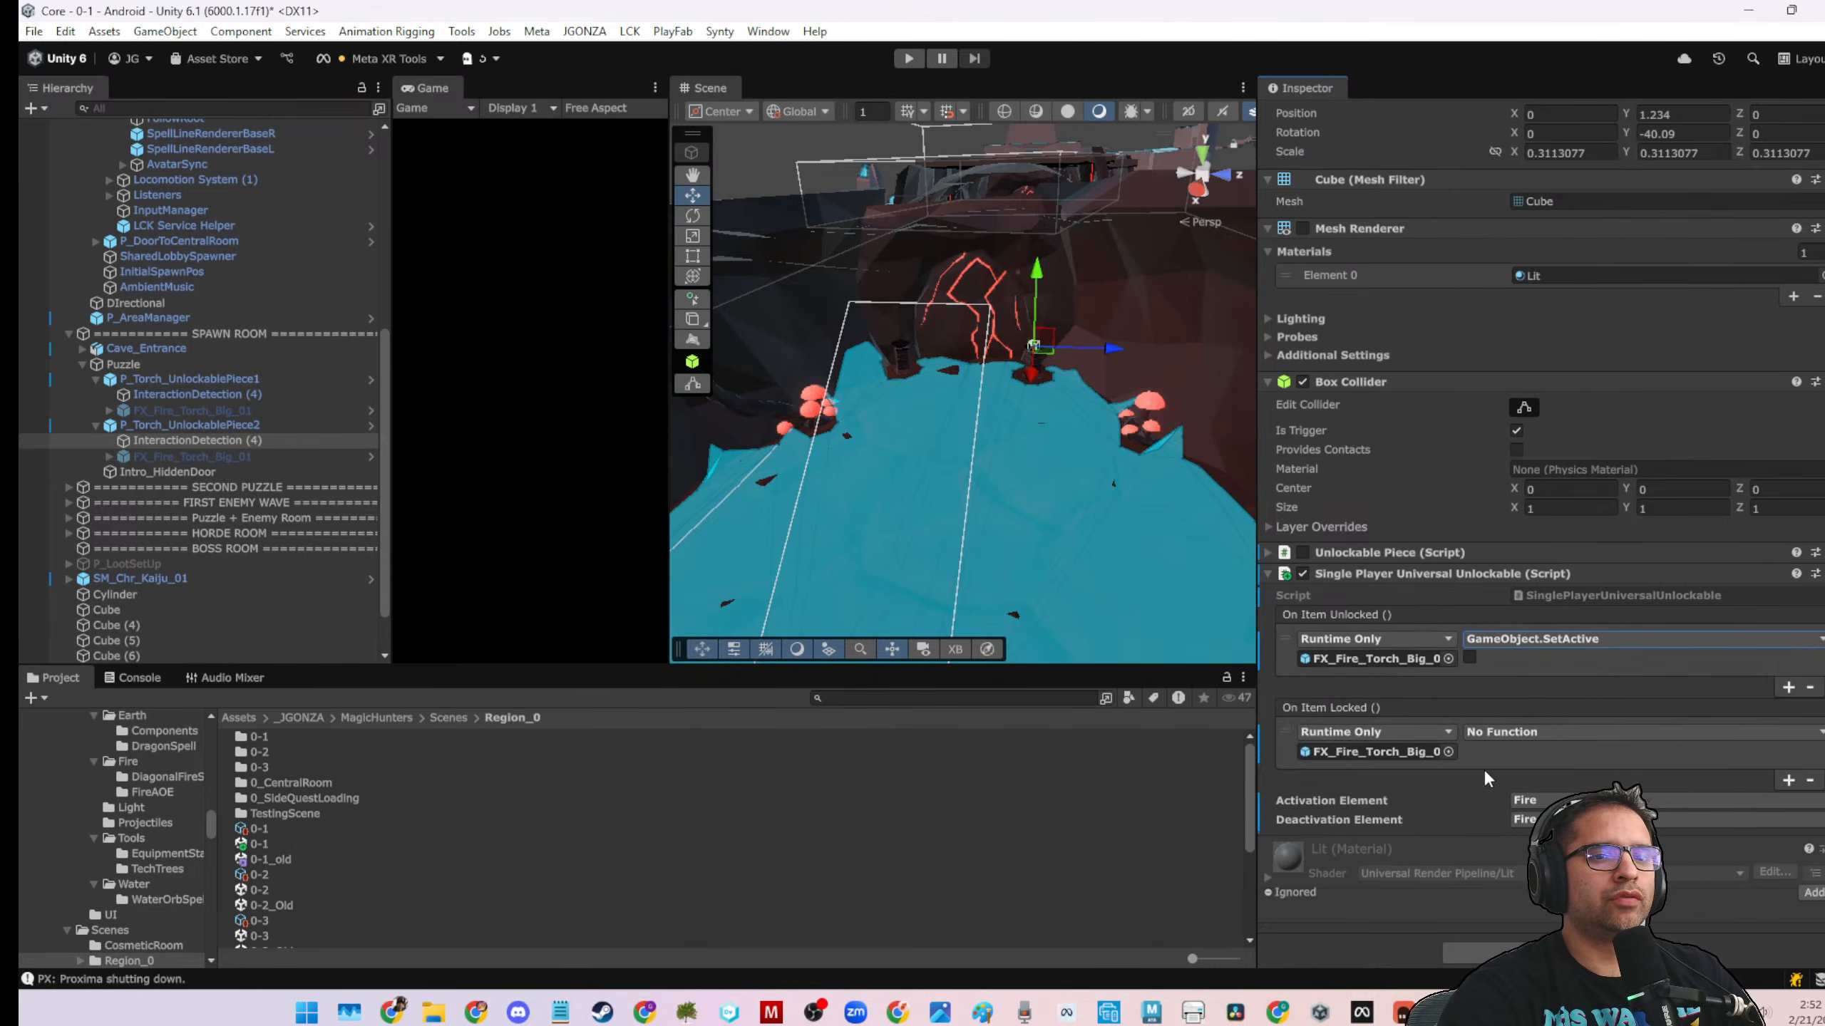
left_click(1501, 732)
mouse_move(1530, 784)
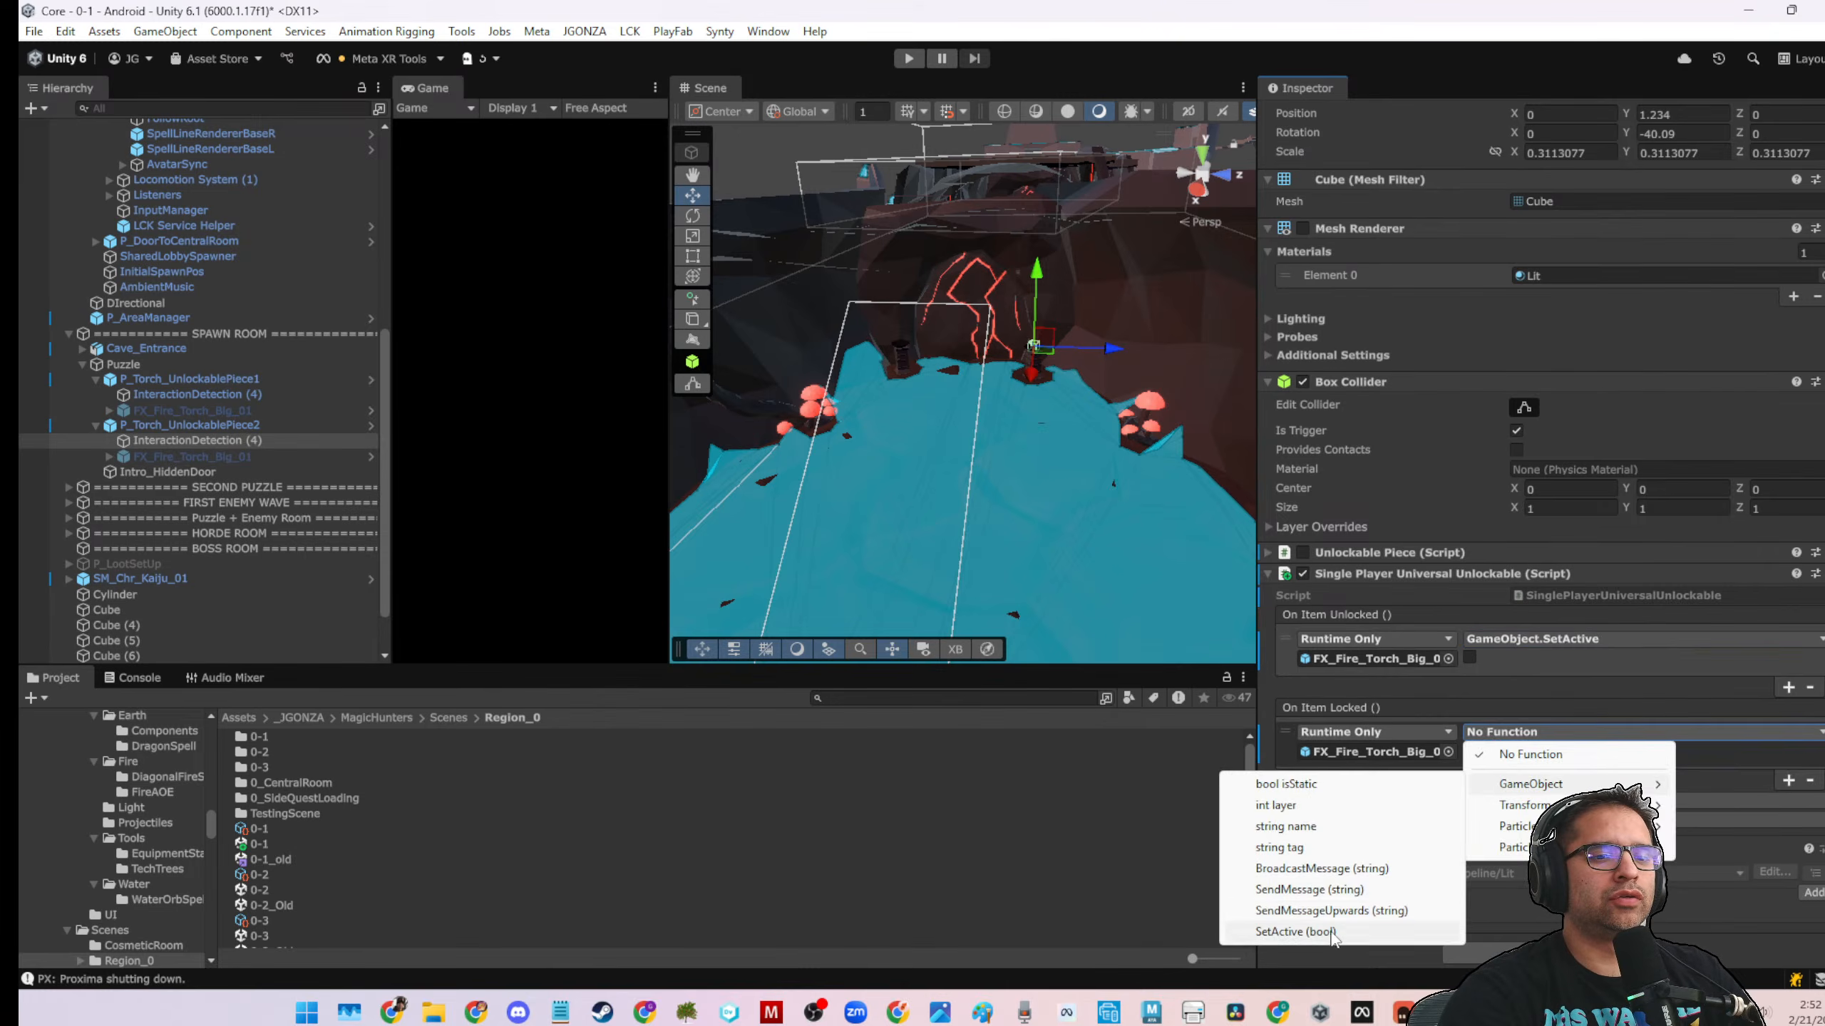
left_click(1295, 931)
left_click(1469, 660)
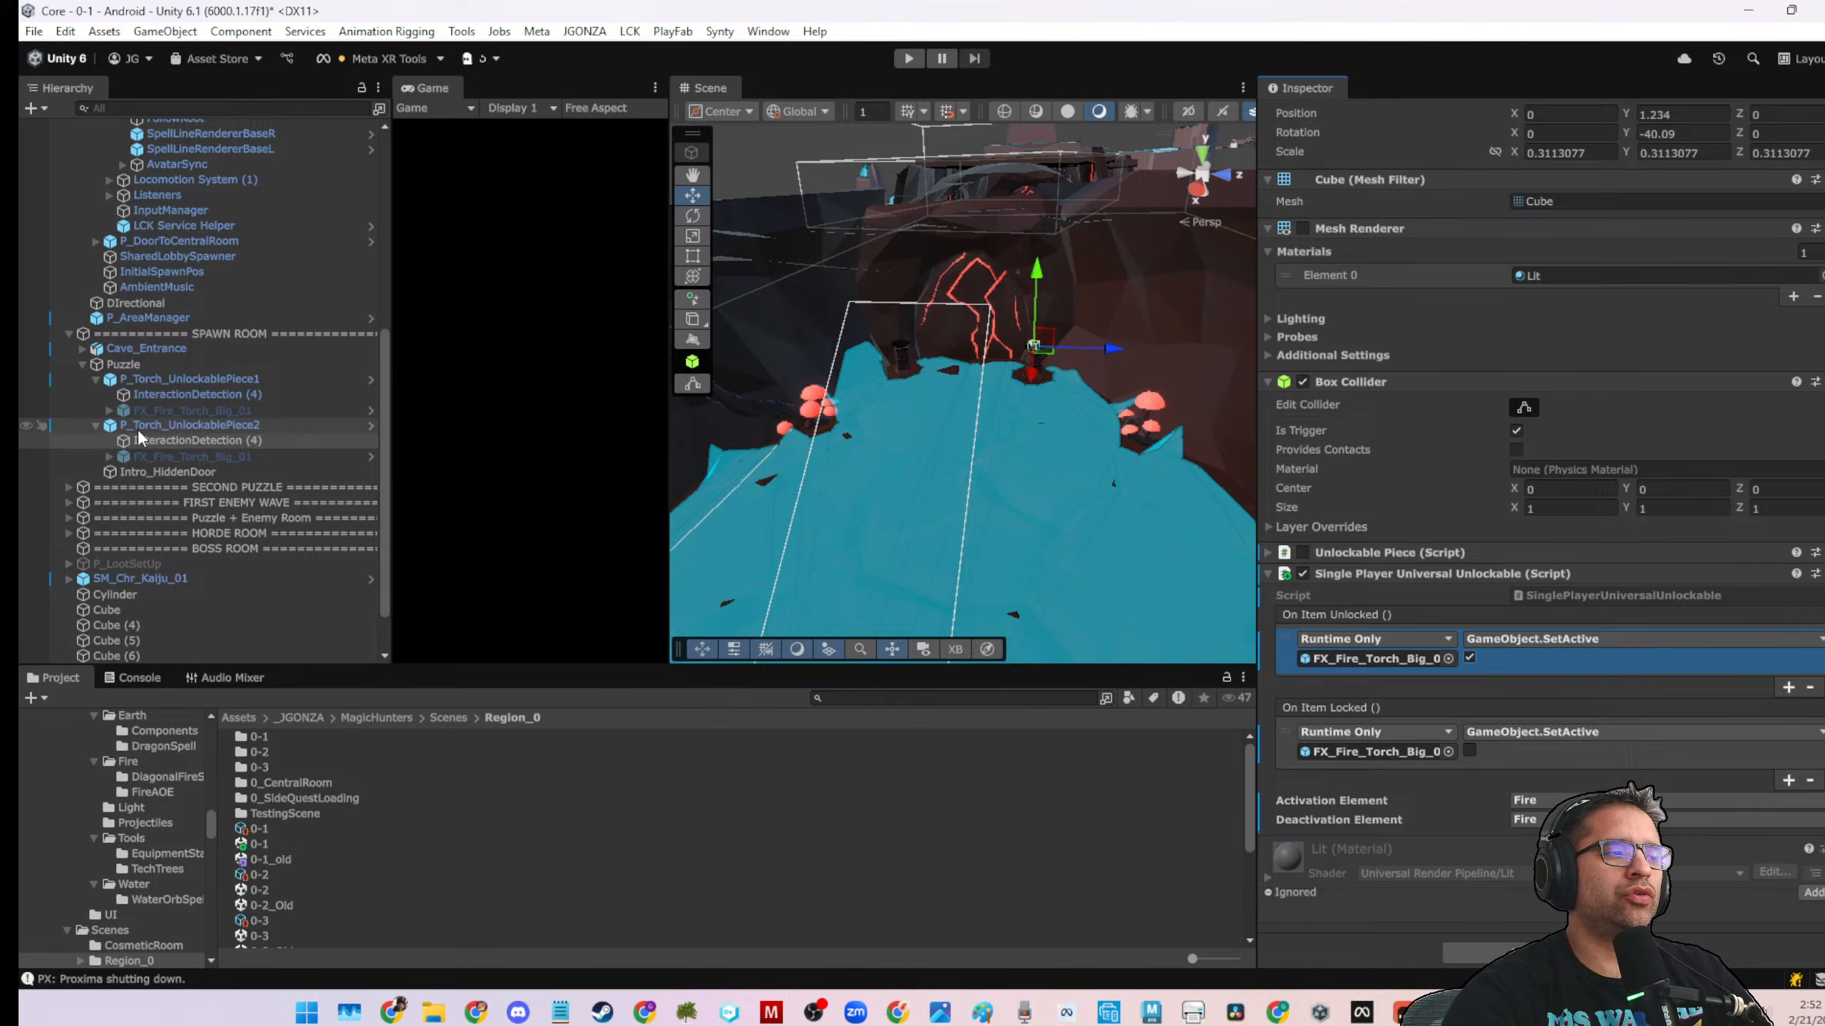
Add a second On Item Unlocked entry on the second torch that calls PortalController.CheckUnlocks on the Puzzle object
left_click(1788, 688)
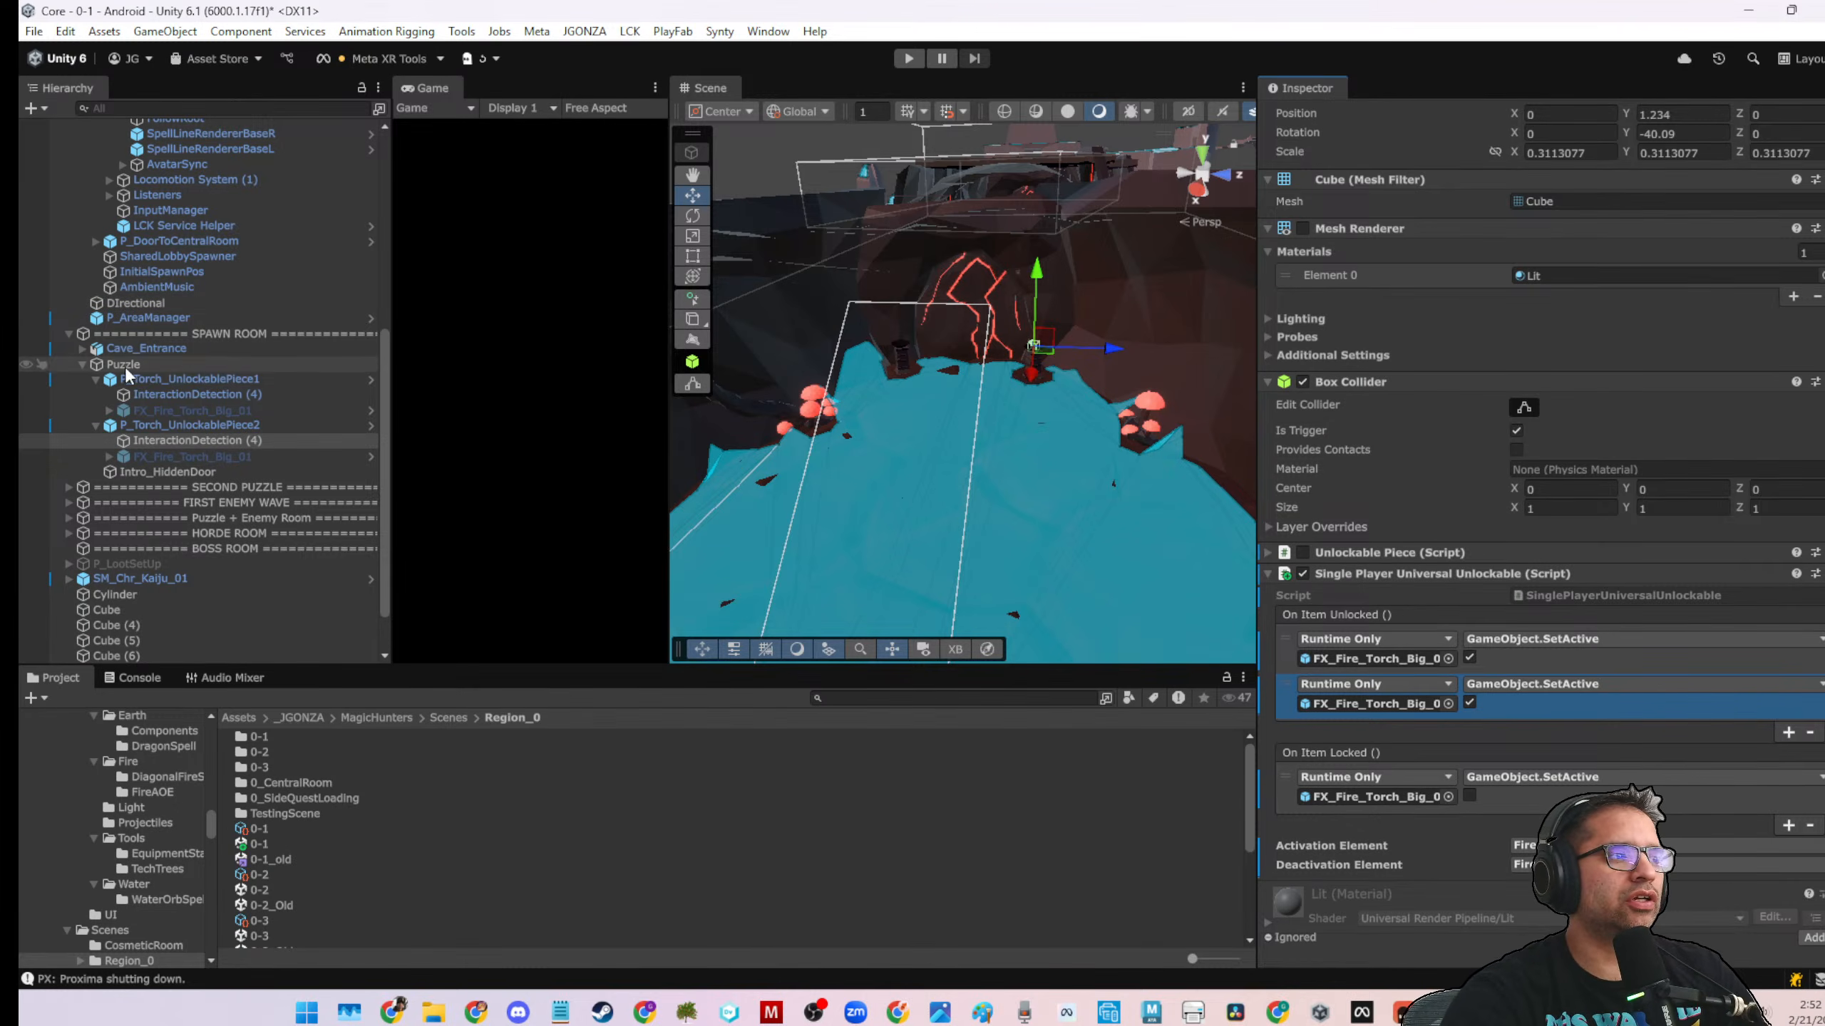
left_click_drag(1388, 659, 1383, 704)
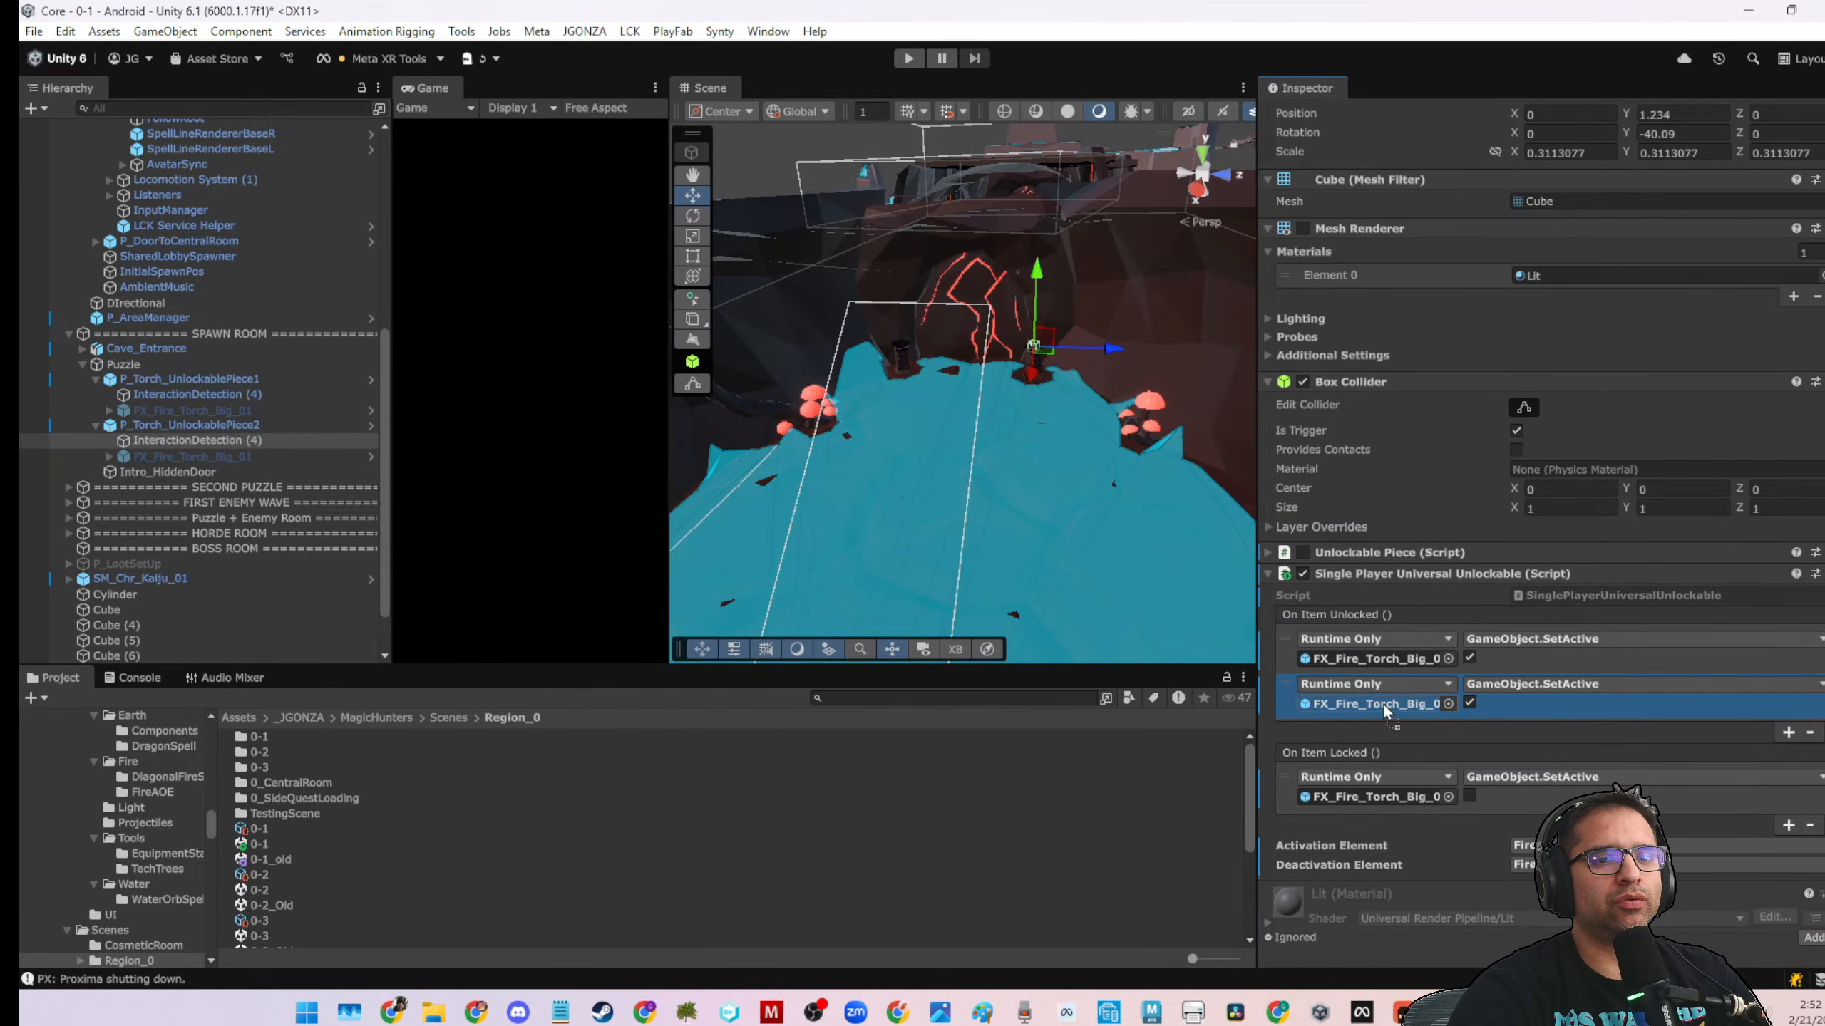
left_click(1495, 686)
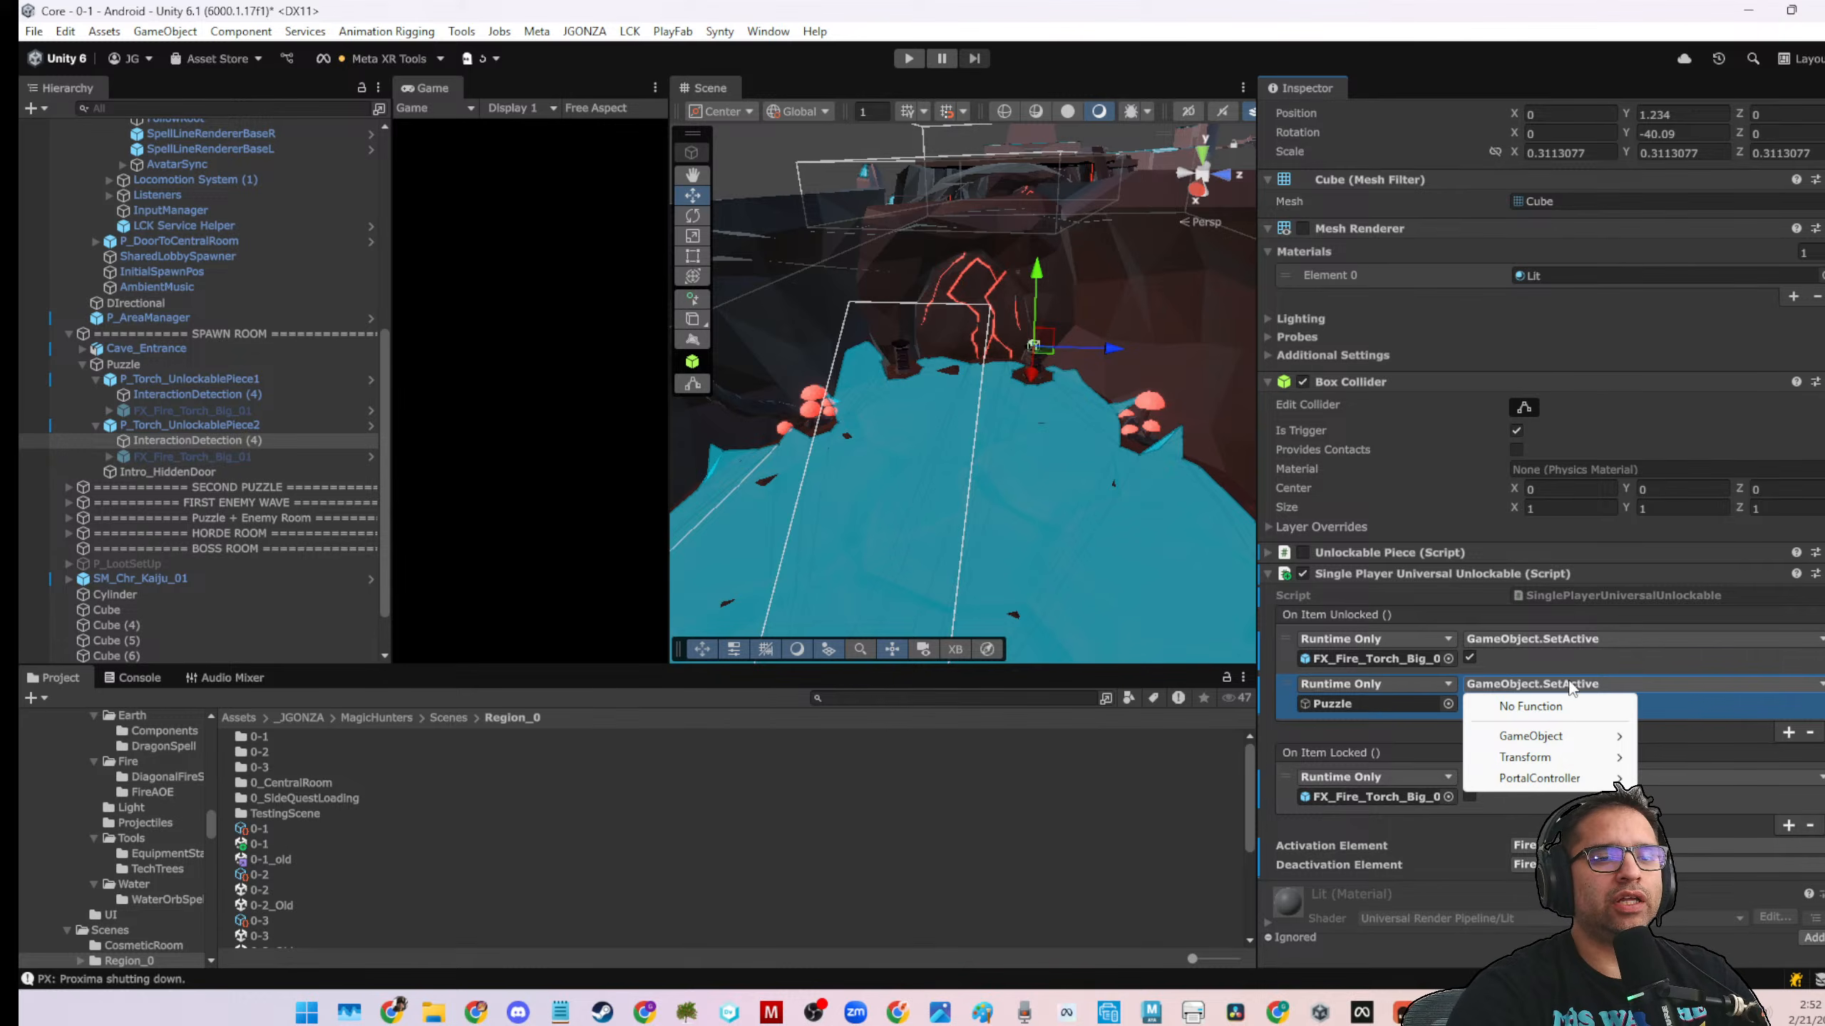
mouse_move(1533, 776)
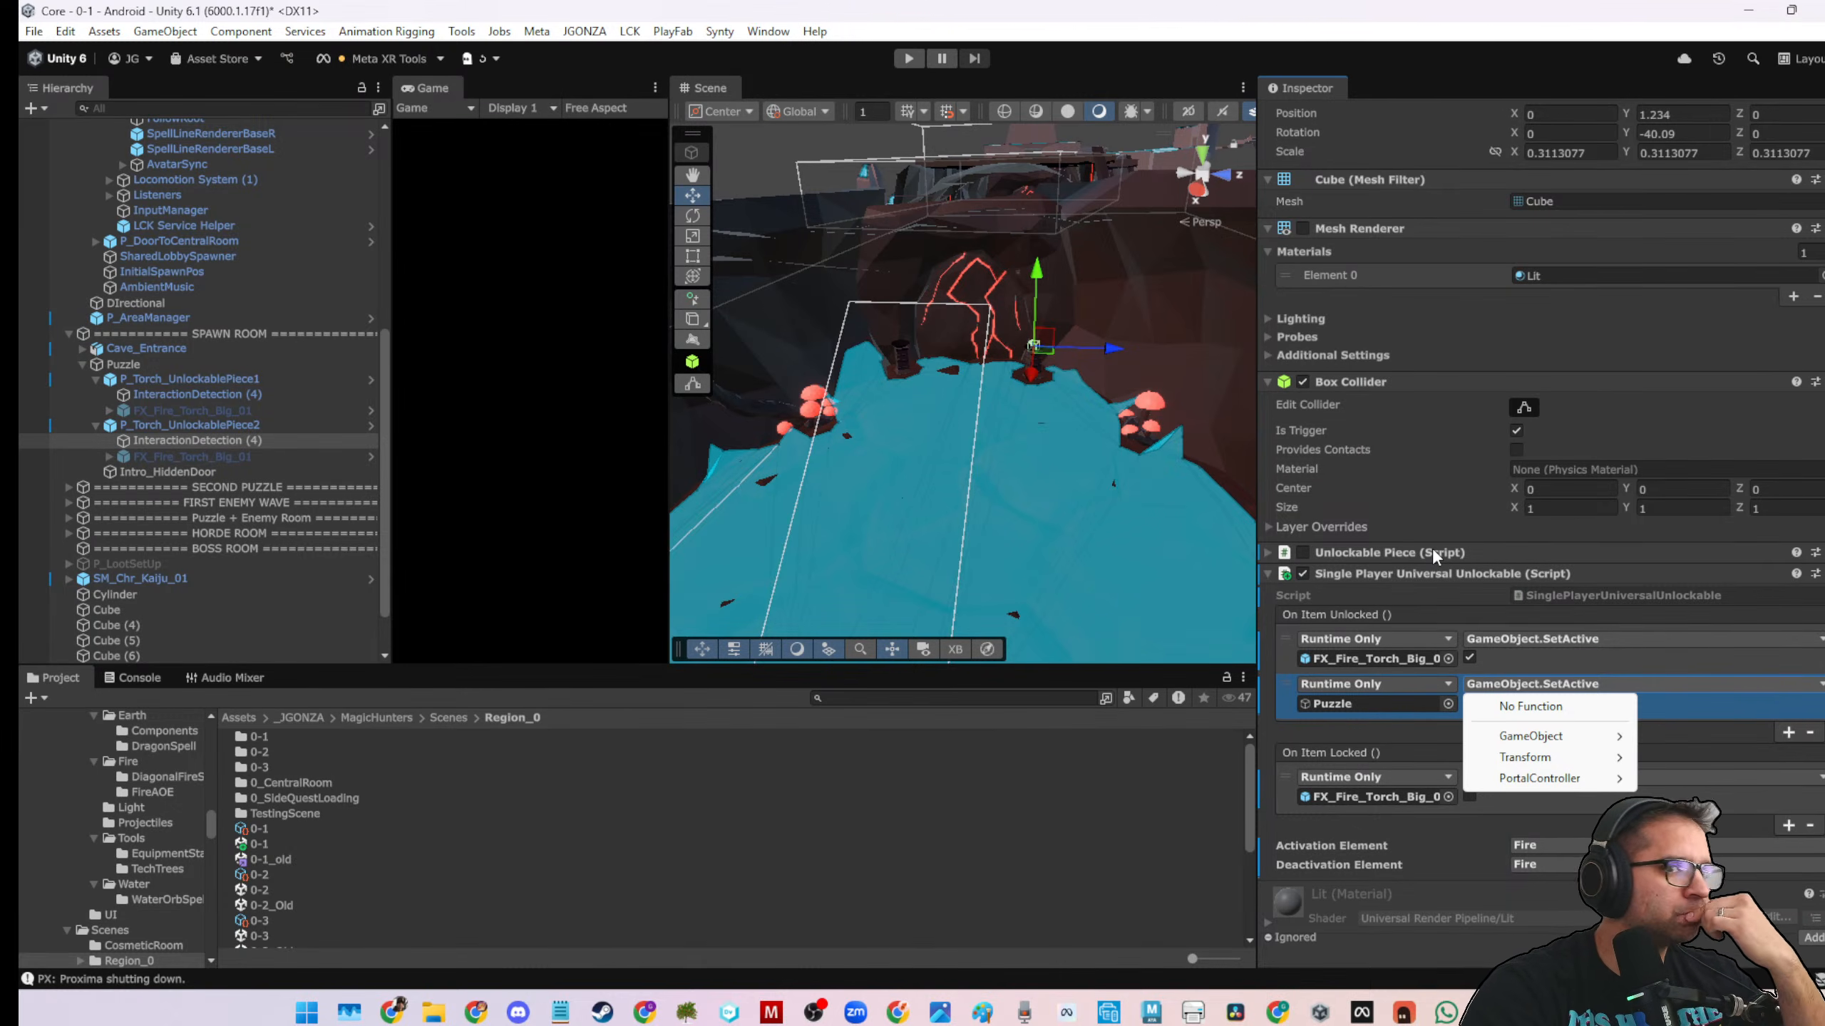
mouse_move(1520, 739)
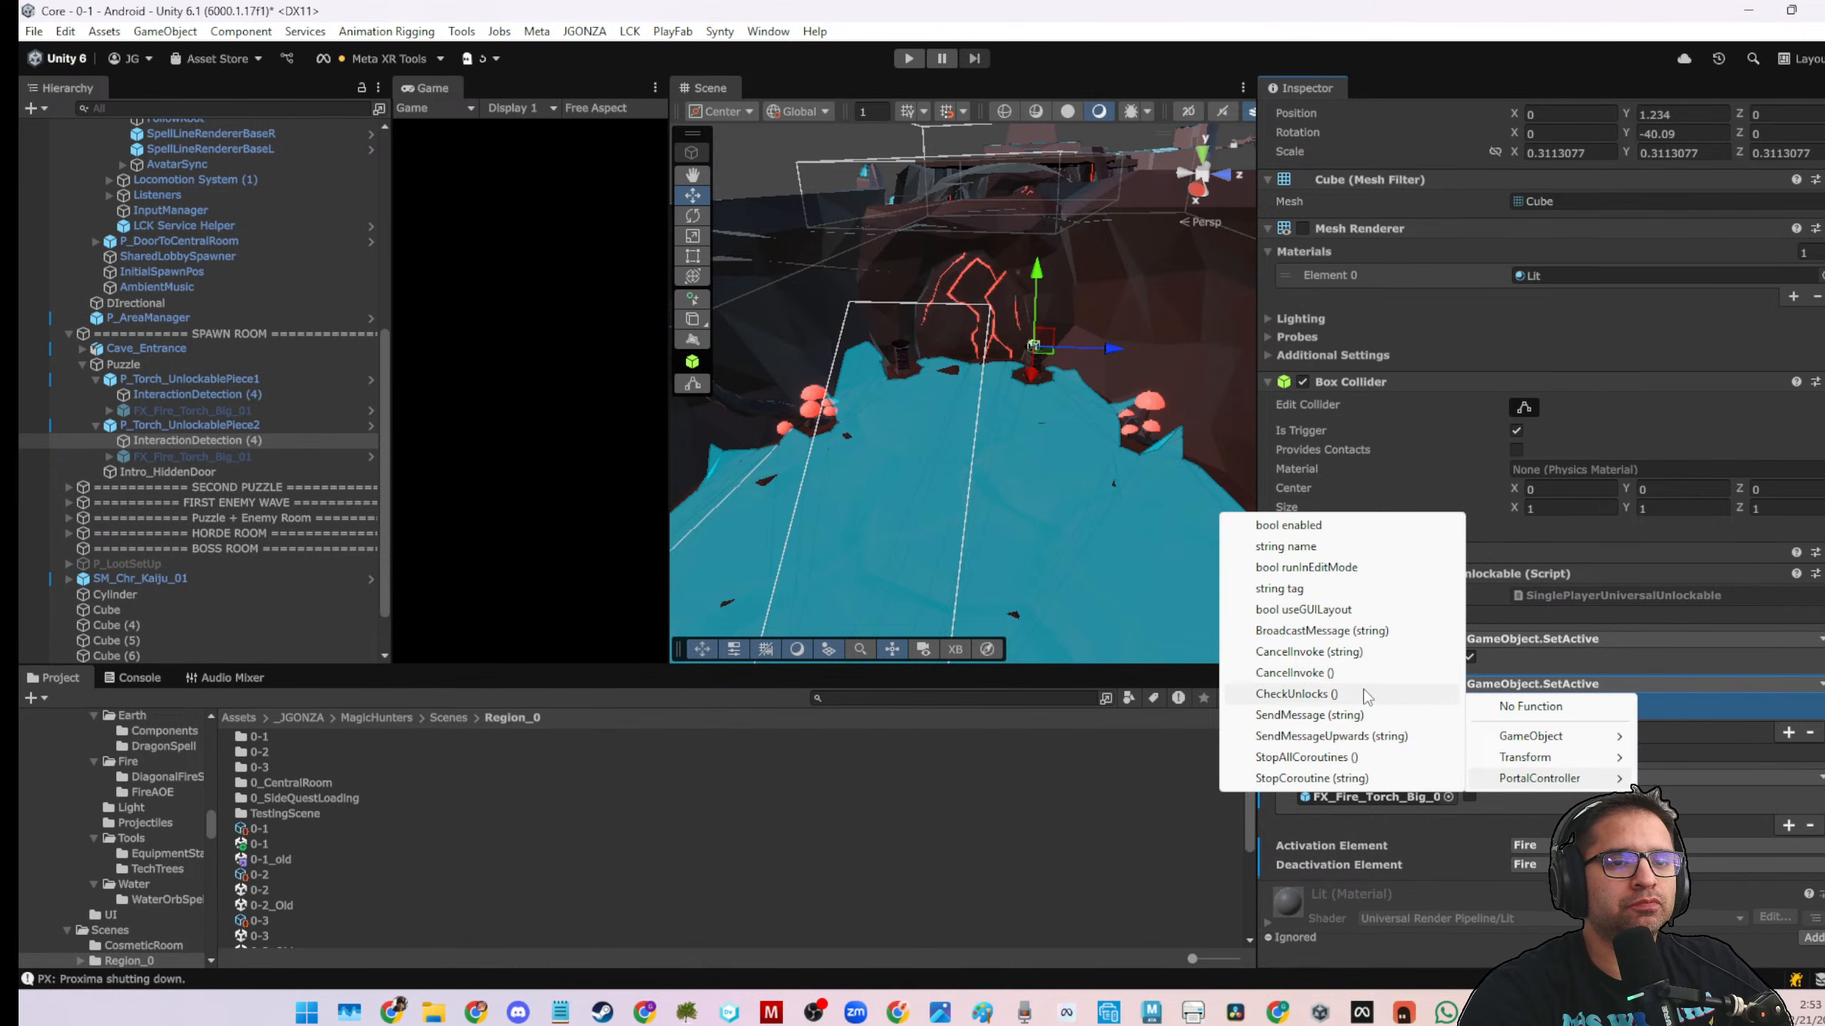
left_click(1297, 693)
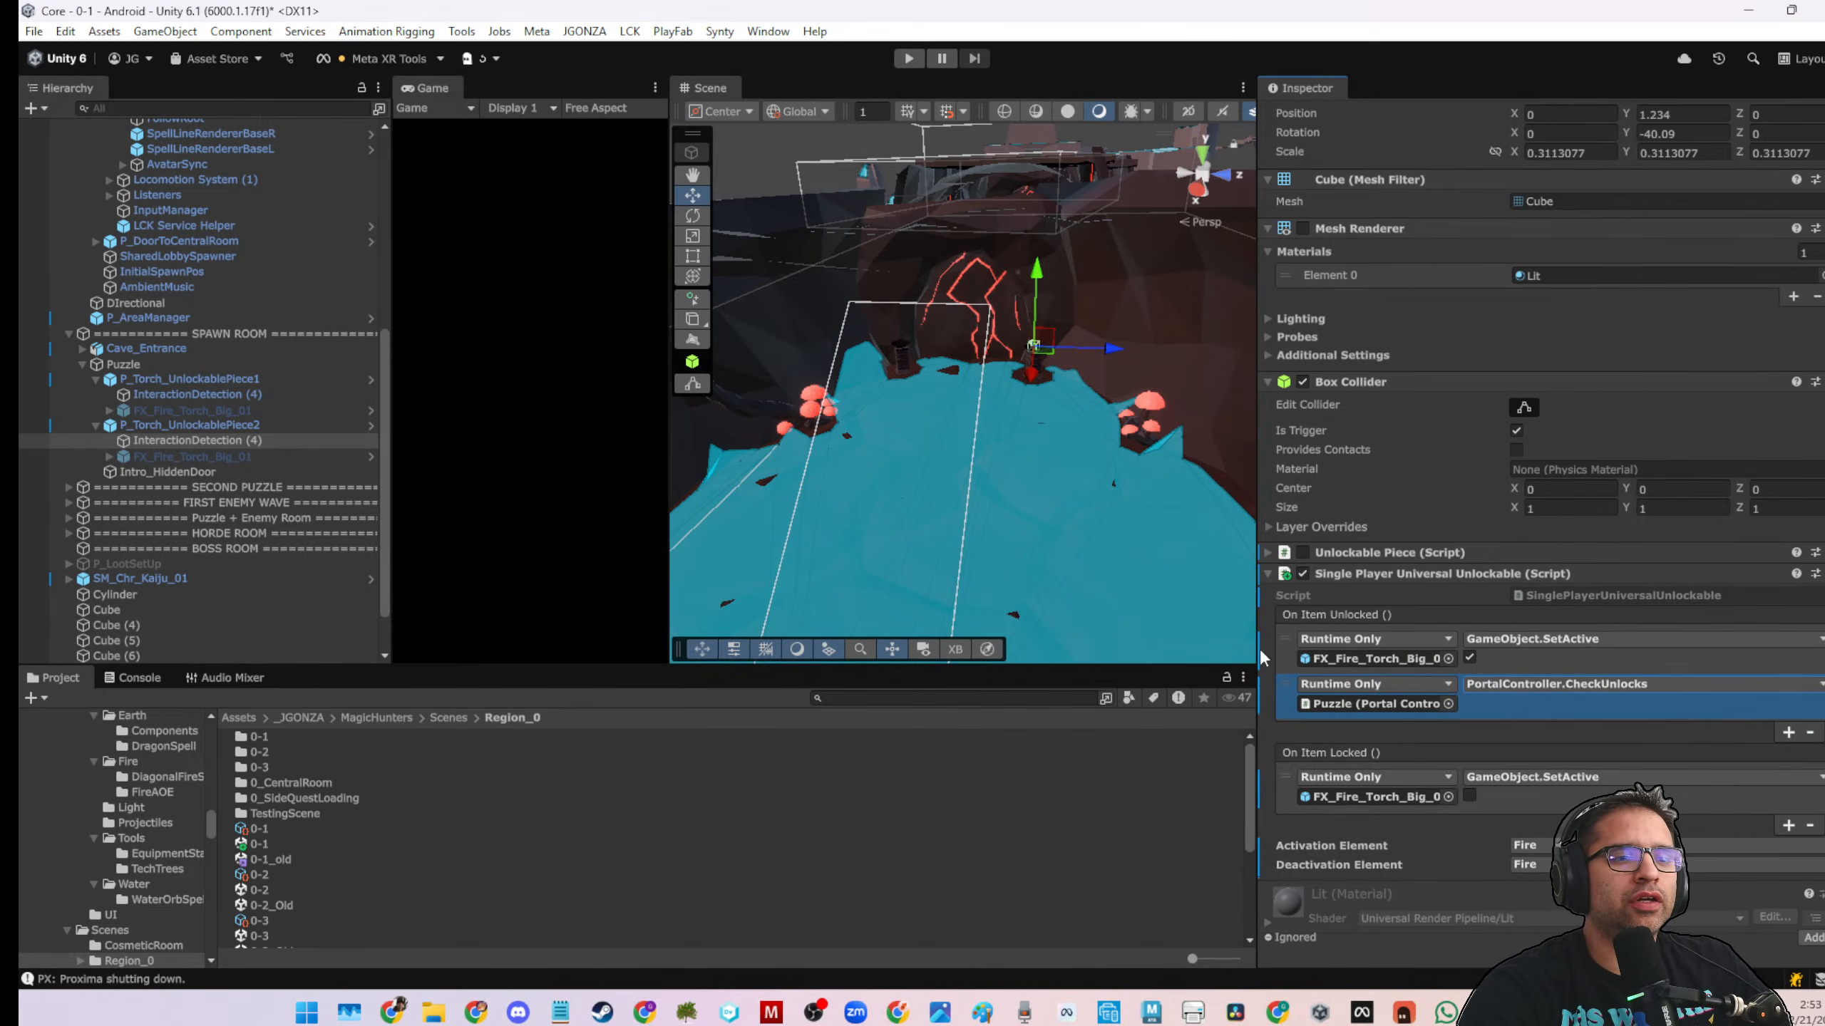
On the first torch's InteractionDetection (4), replace the On Item Locked entry with an empty one and add a second On Item Unlocked entry
left_click(231, 397)
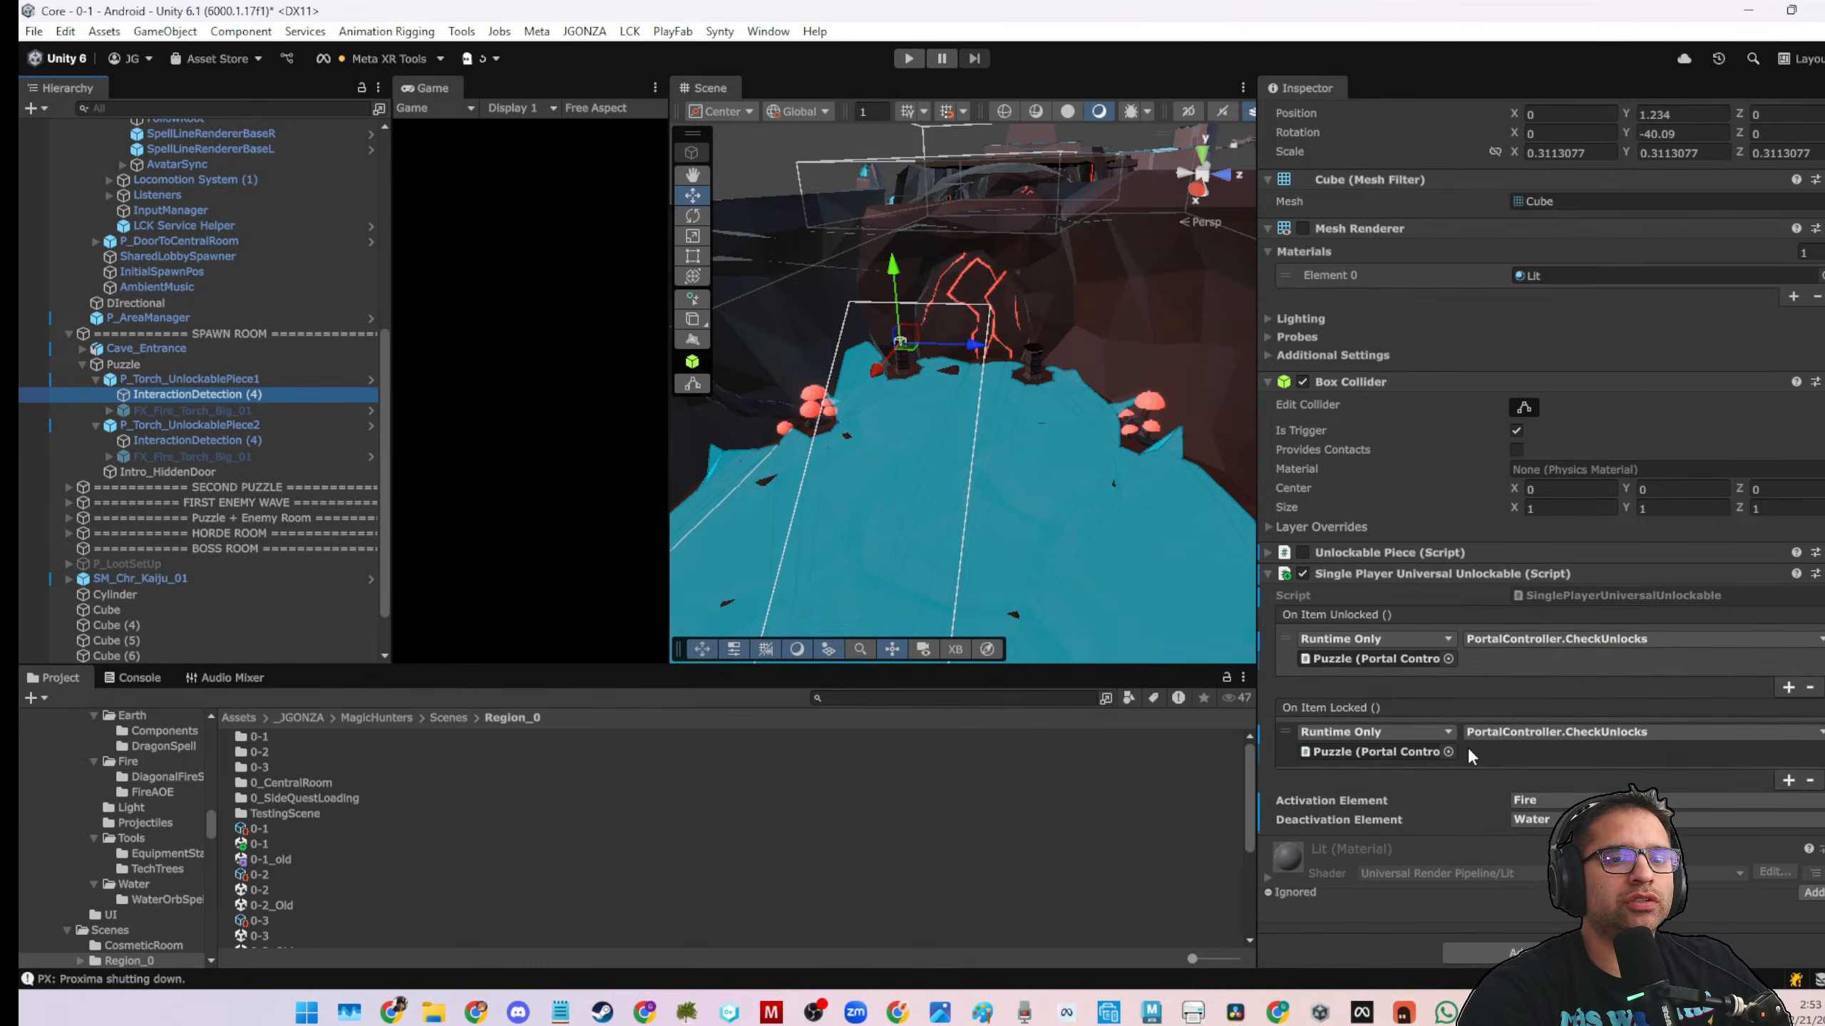
left_click(1467, 748)
left_click(1810, 780)
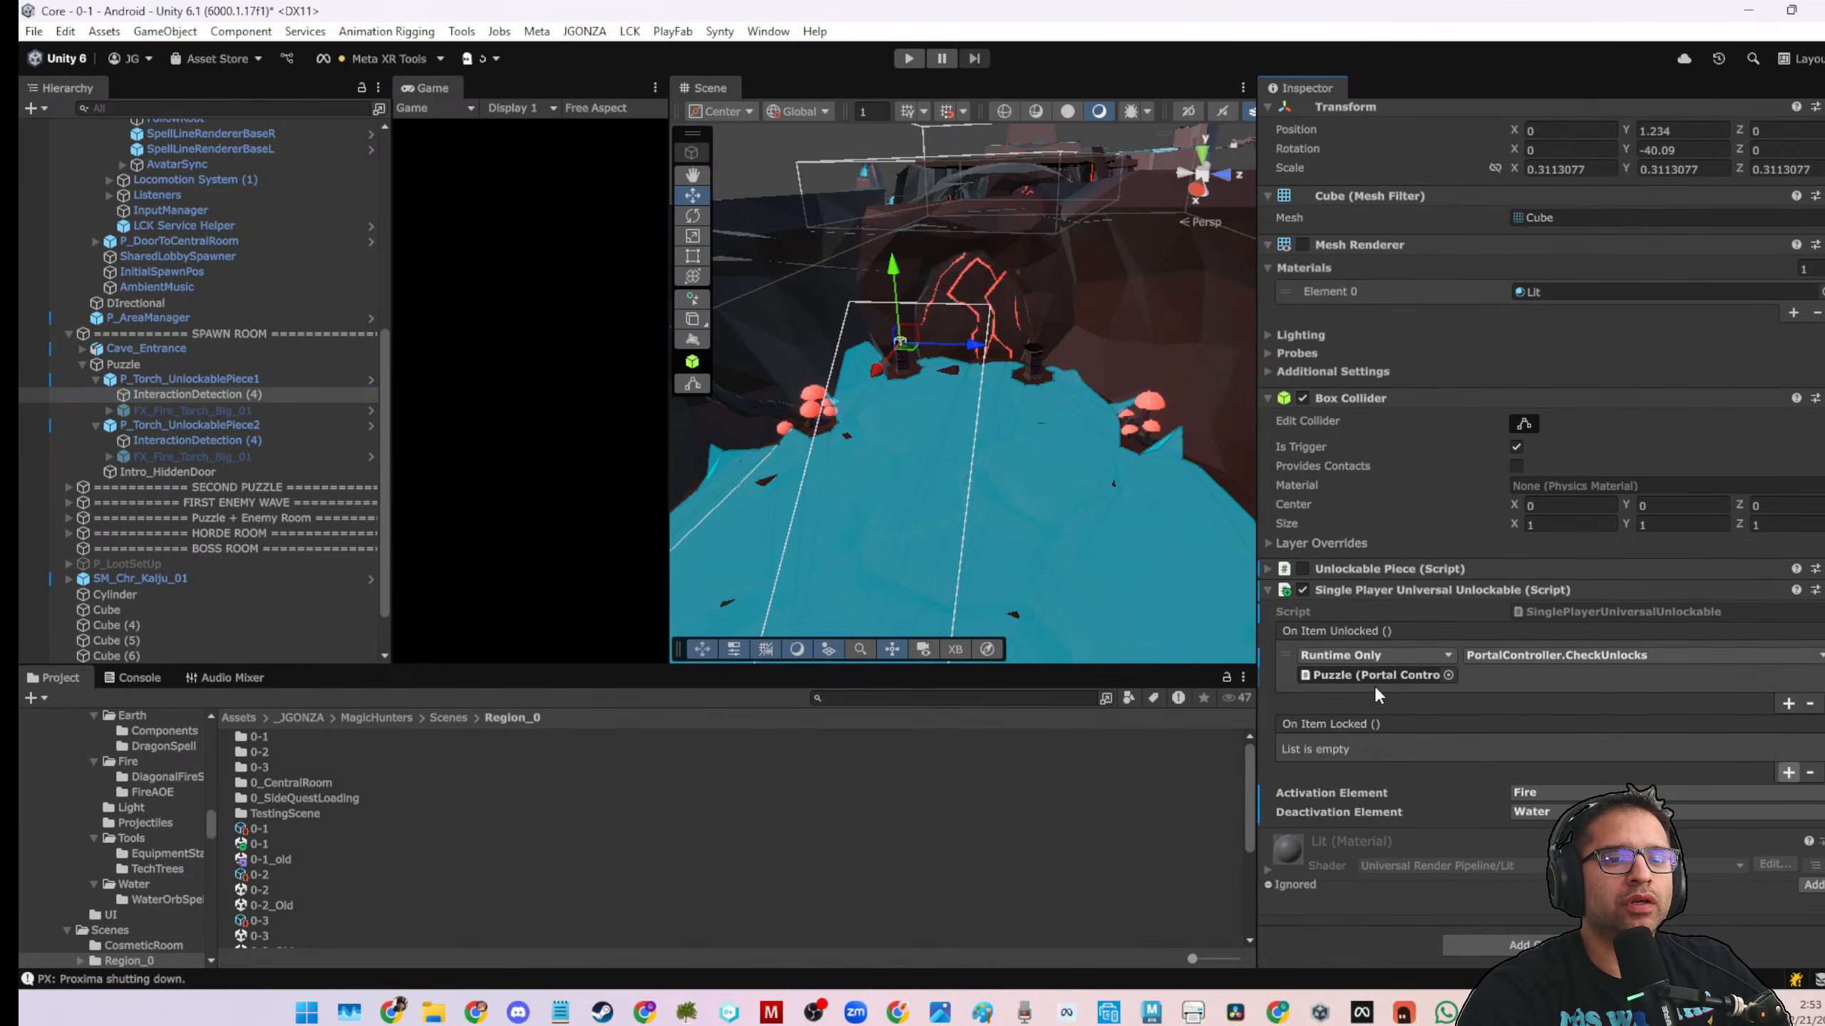
left_click(1788, 703)
left_click(1789, 819)
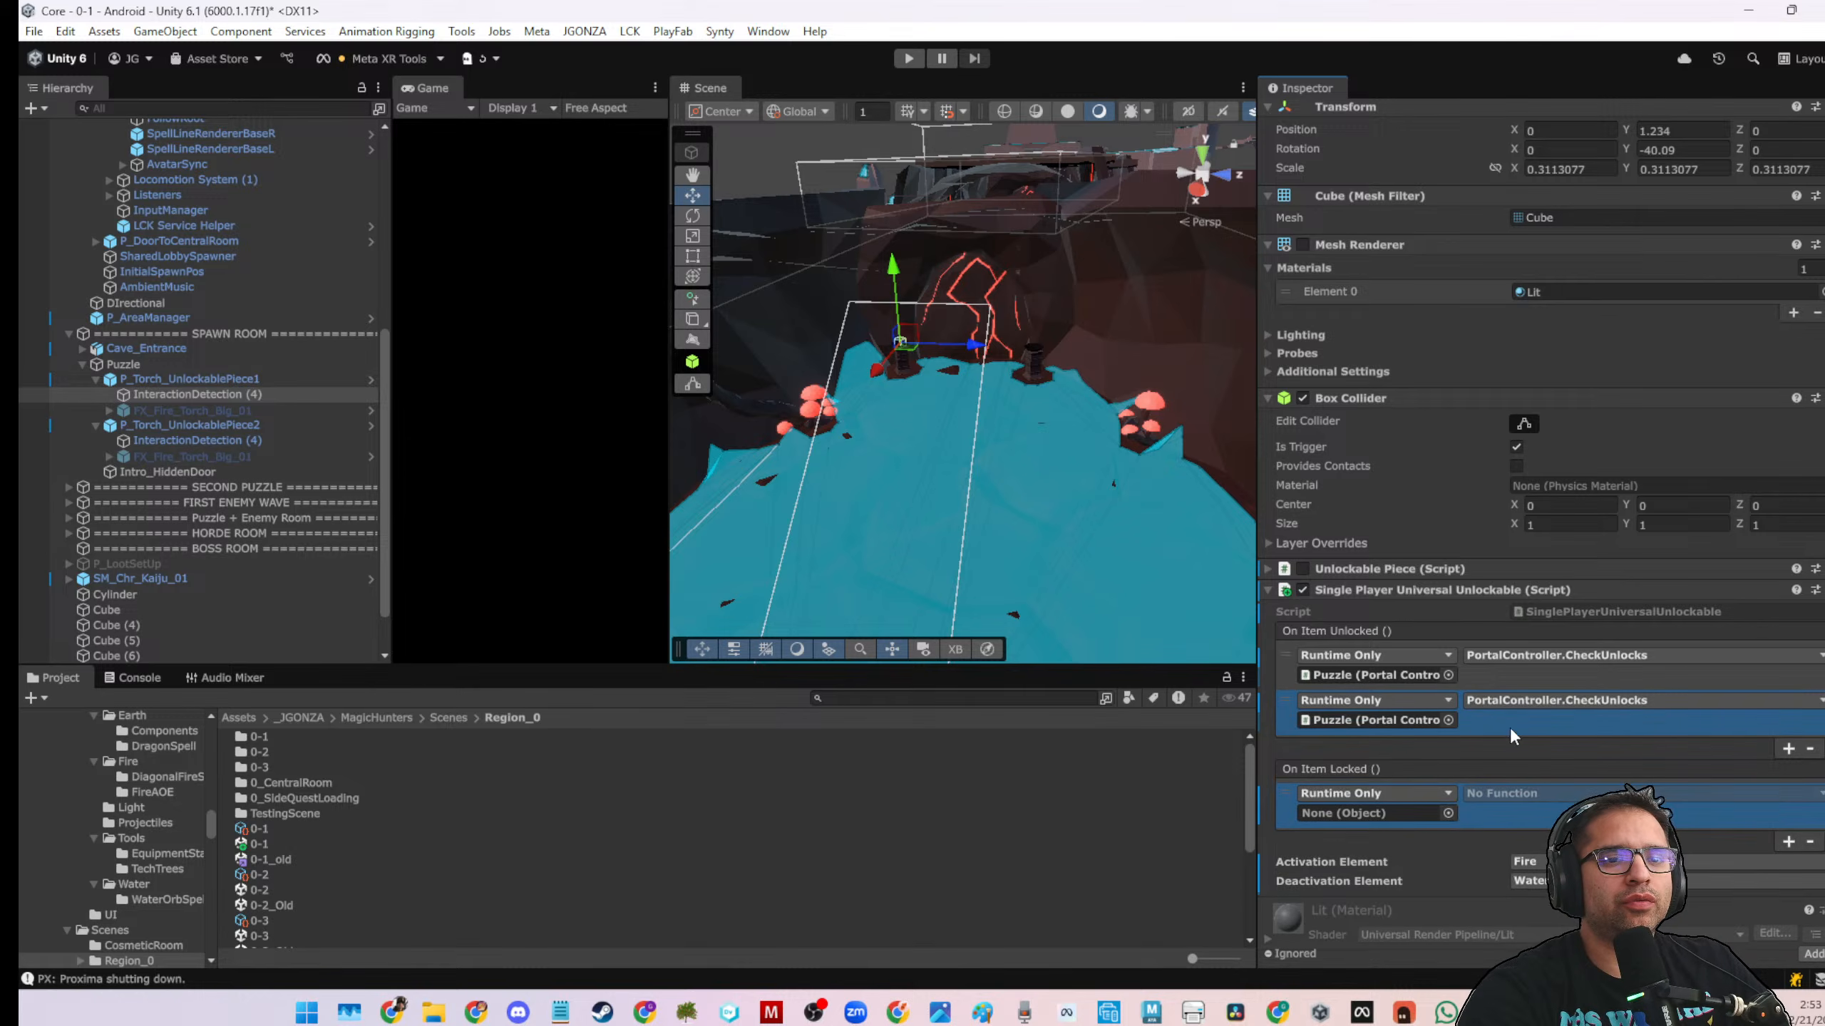
Make the first torch's events call SetActive on its FX_Fire_Torch_Big_01, enabled on unlock and disabled on lock, placing the fire entry before CheckUnlocks
left_click(1287, 665)
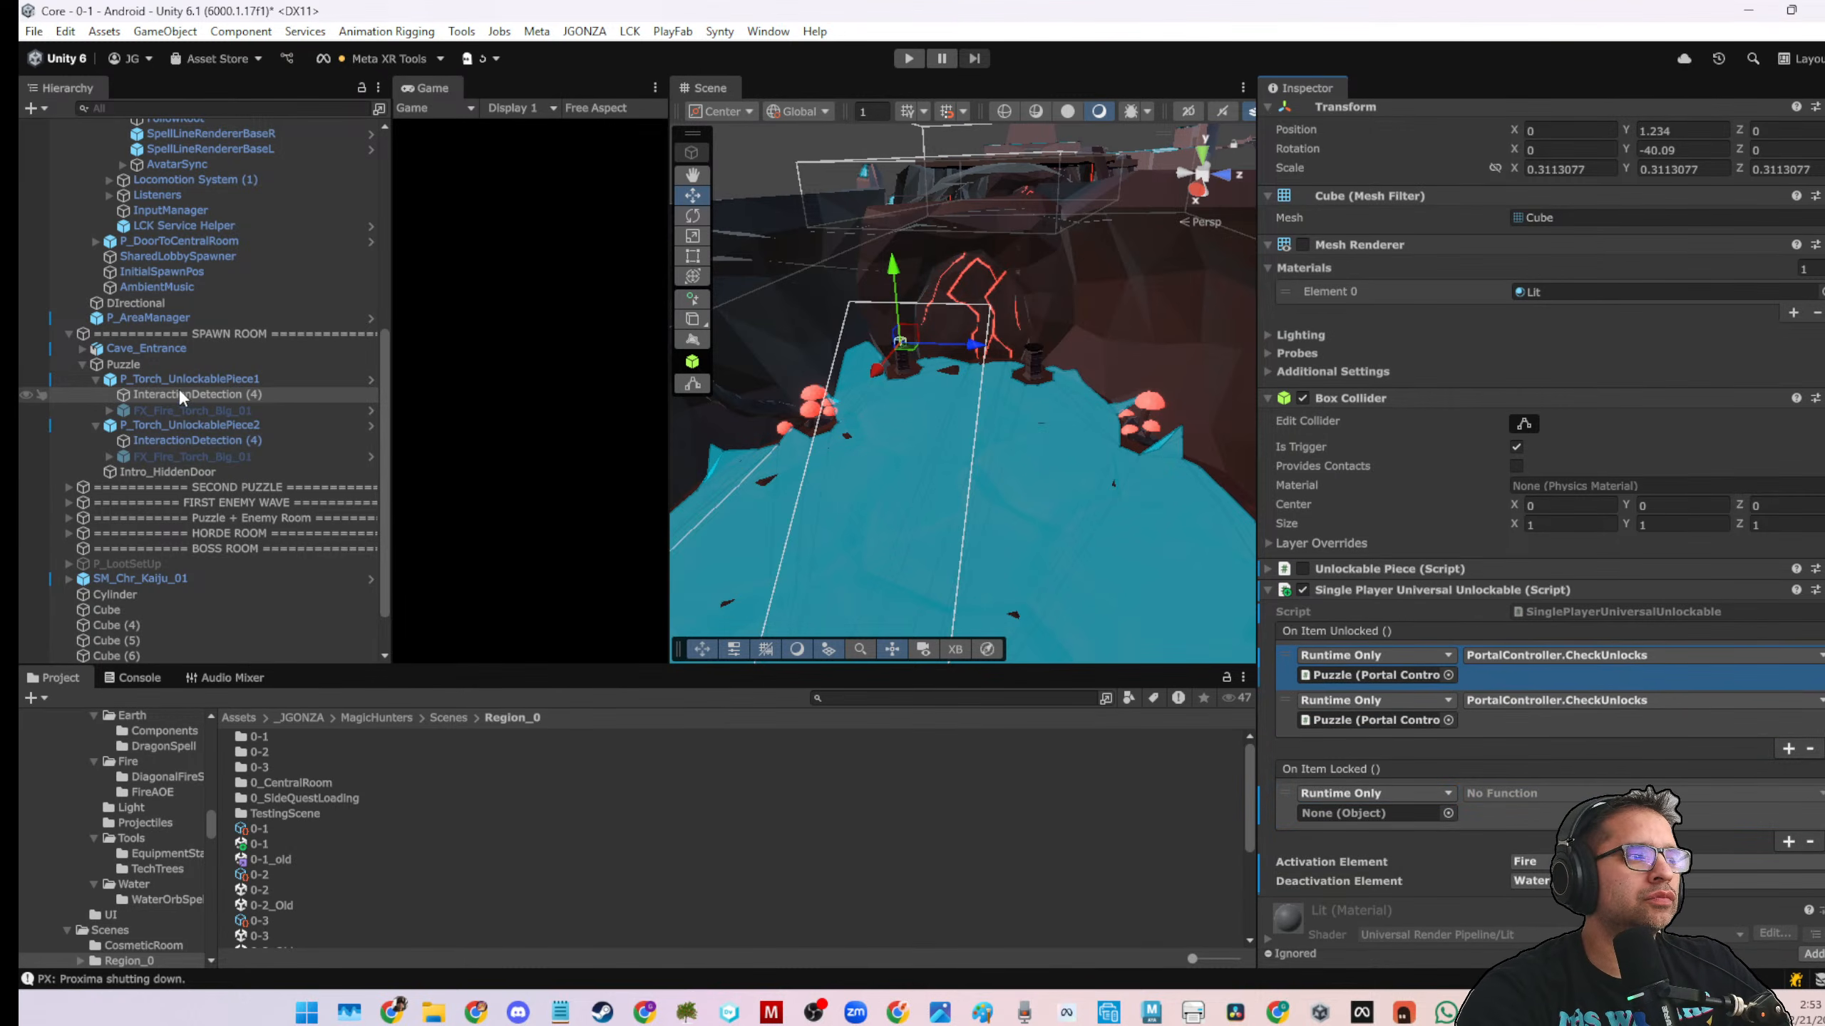
left_click_drag(174, 416, 1403, 720)
left_click_drag(201, 412, 1349, 817)
left_click(1507, 700)
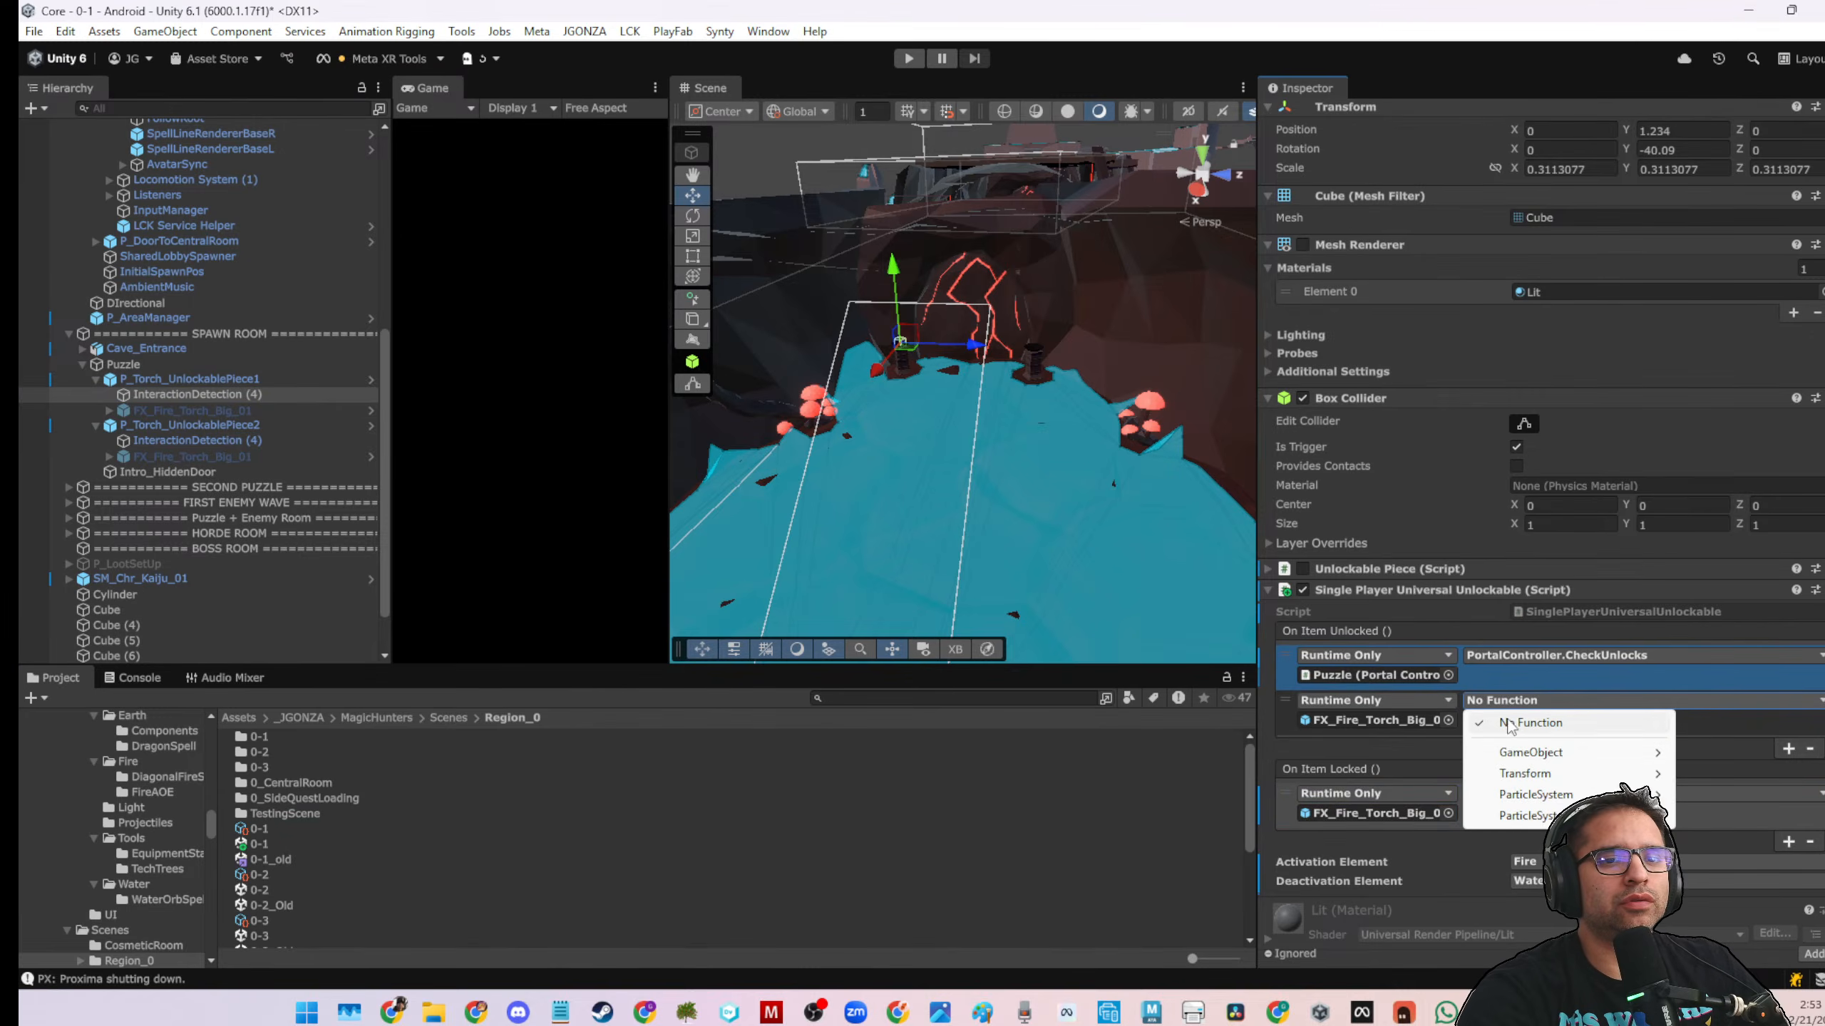
mouse_move(1530, 753)
left_click(1365, 899)
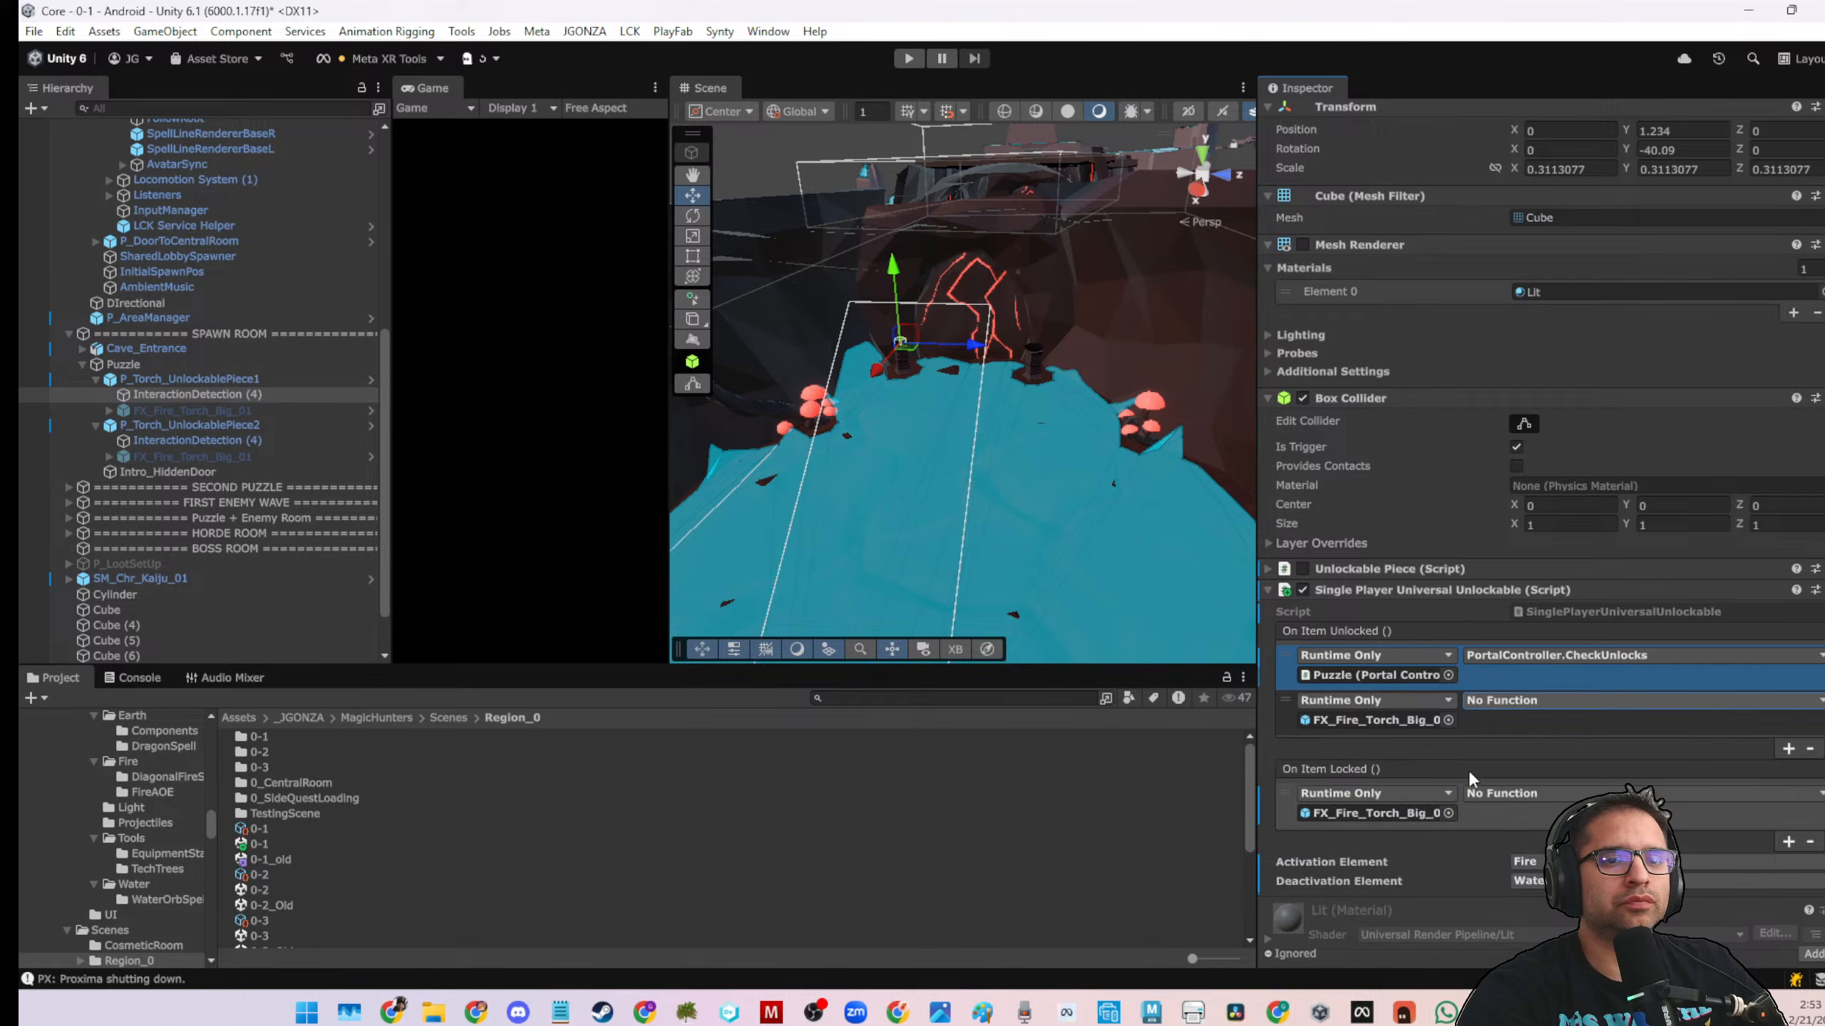
left_click(1485, 793)
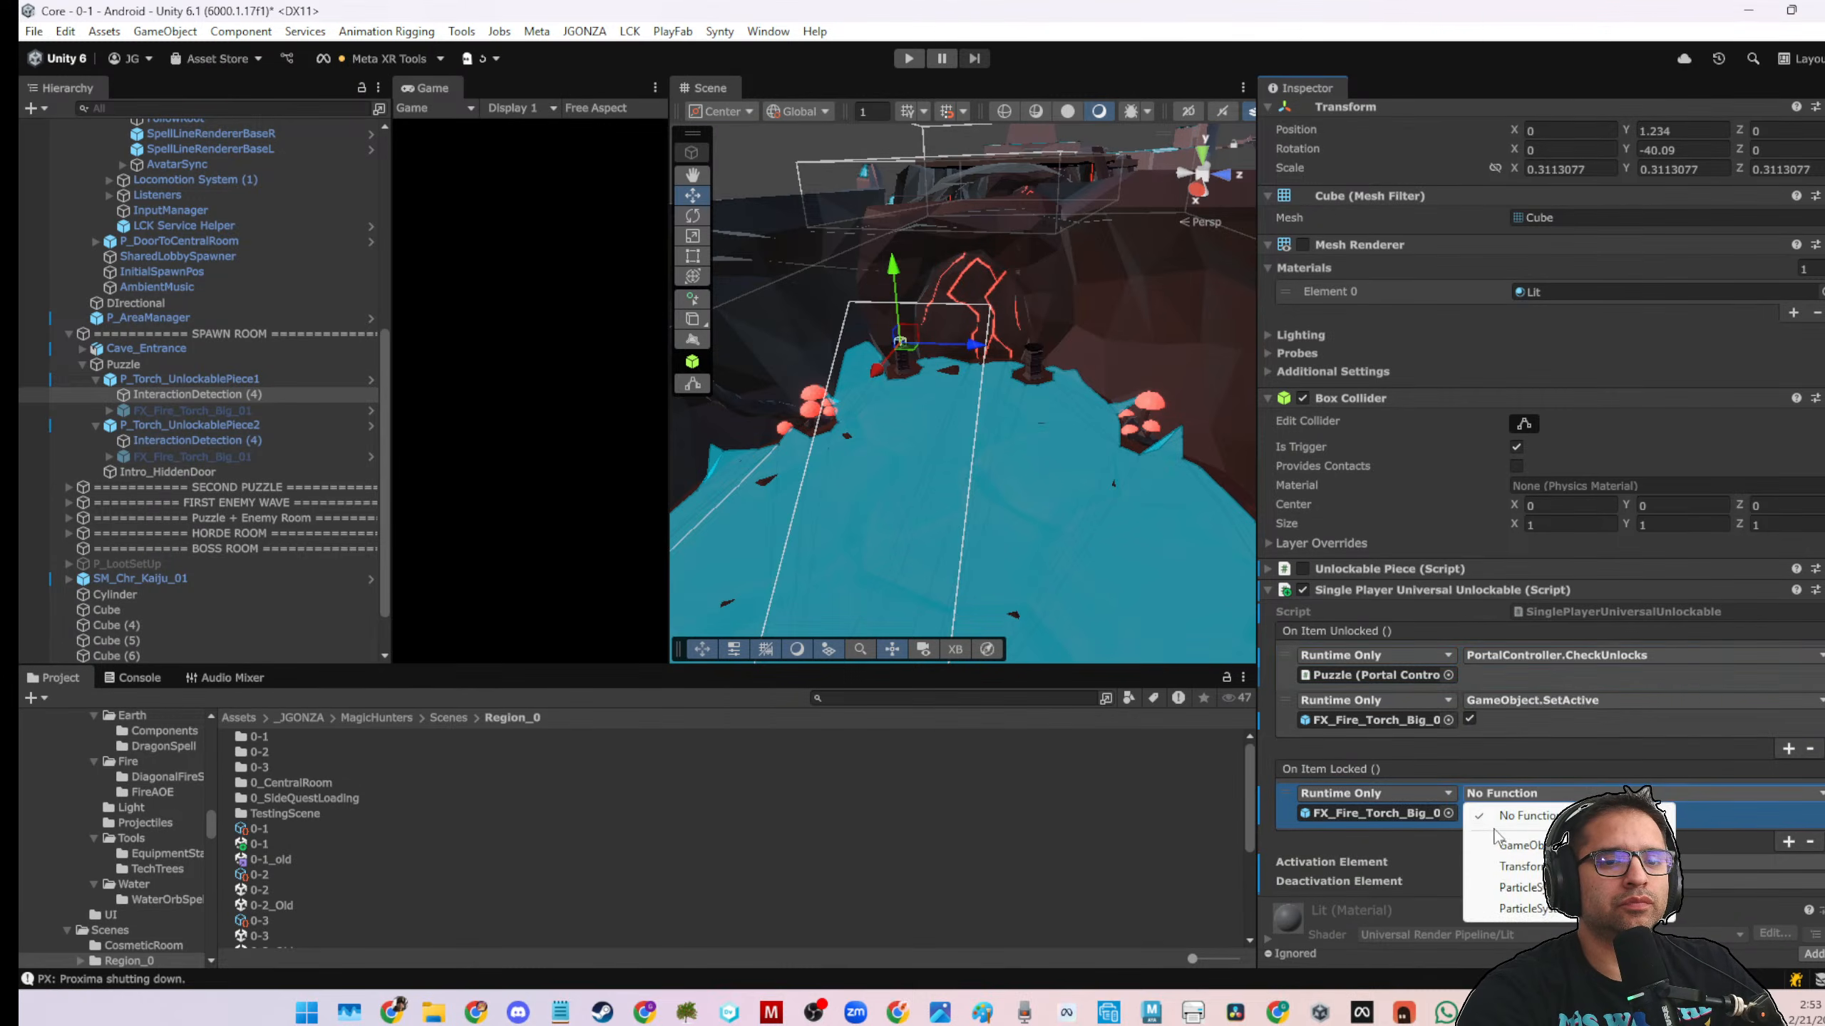
mouse_move(1496, 839)
left_click(1365, 896)
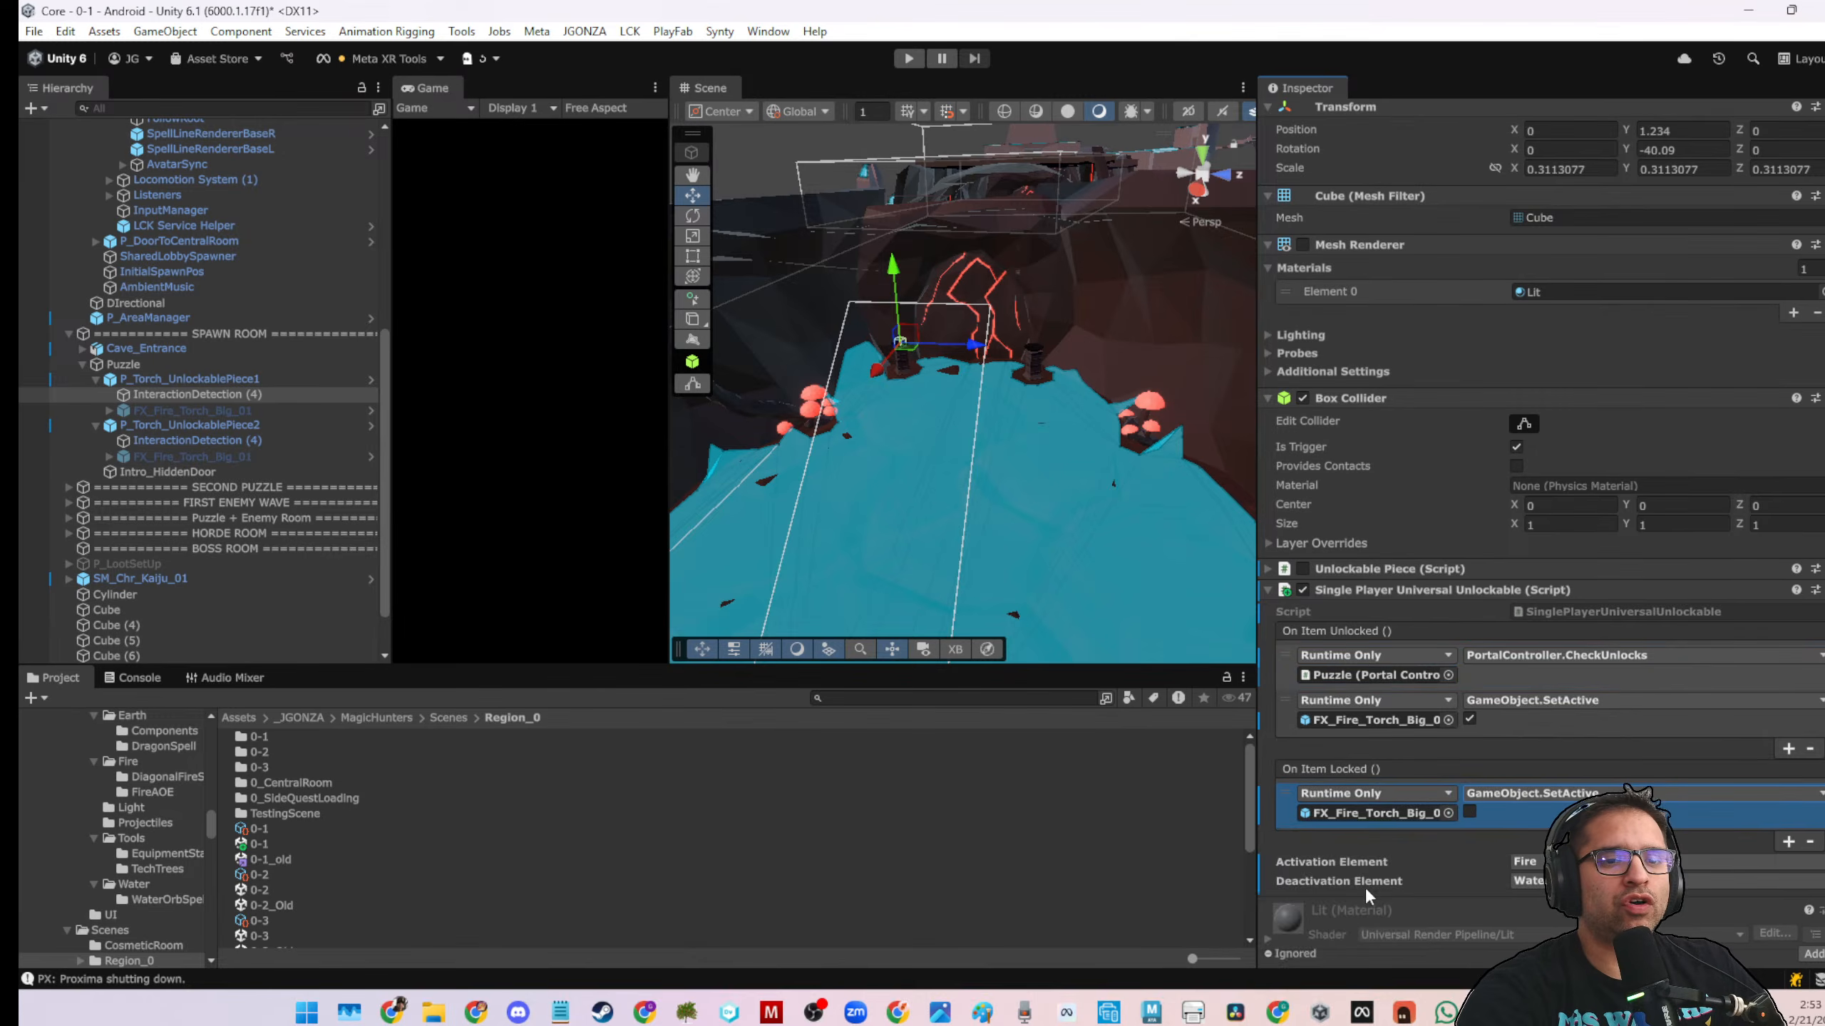
left_click_drag(1286, 718, 1292, 657)
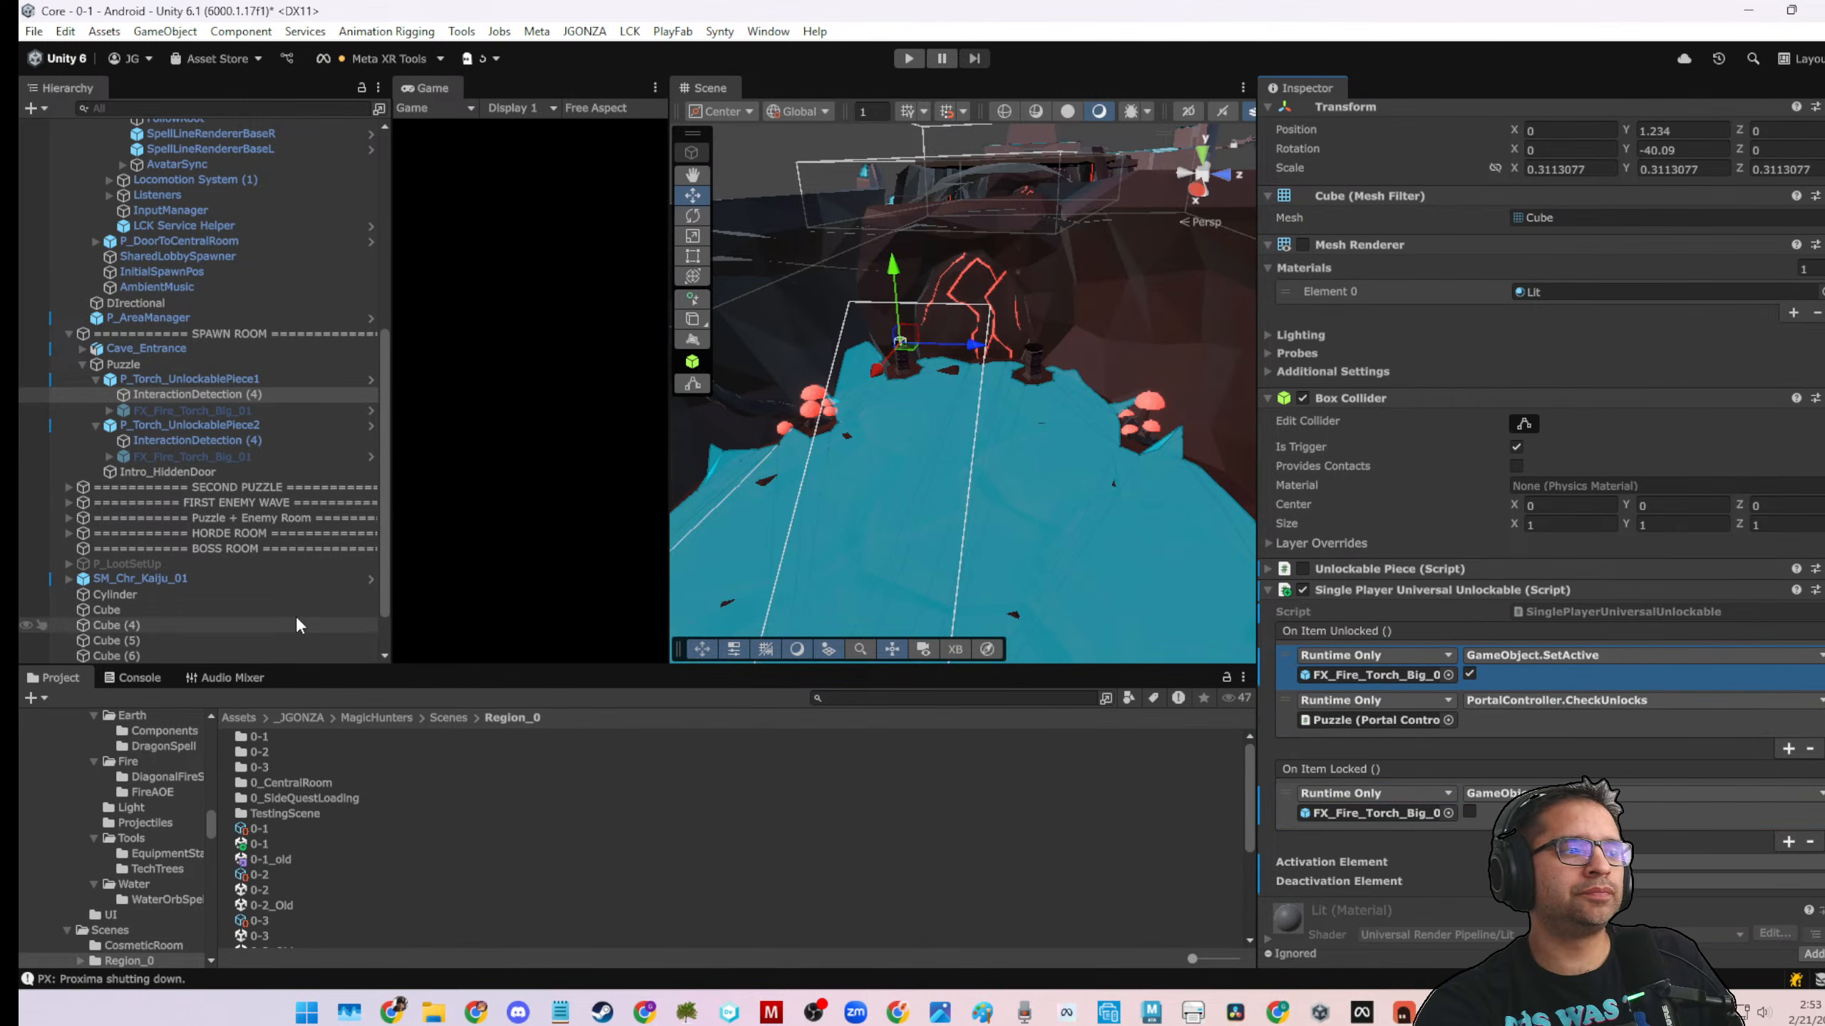
Save the scene and select the Puzzle object to inspect its Portal Controller settings
key("ctrl+s")
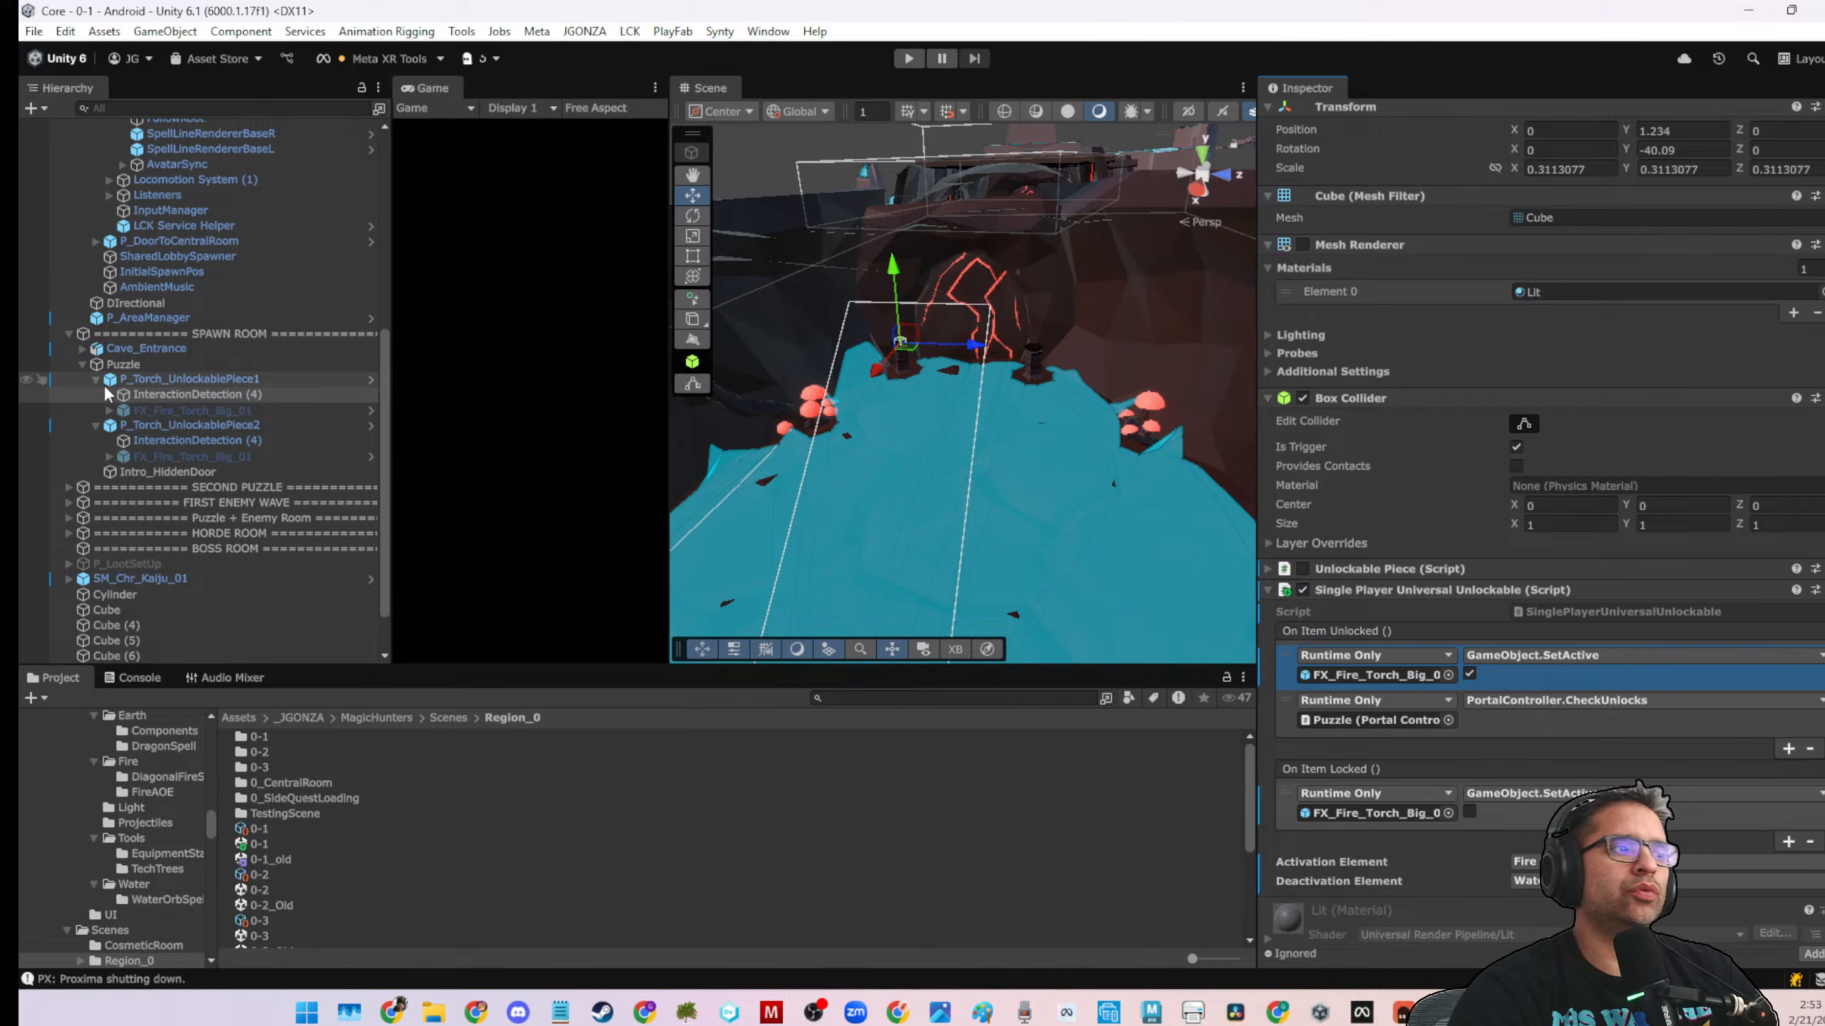
left_click(113, 365)
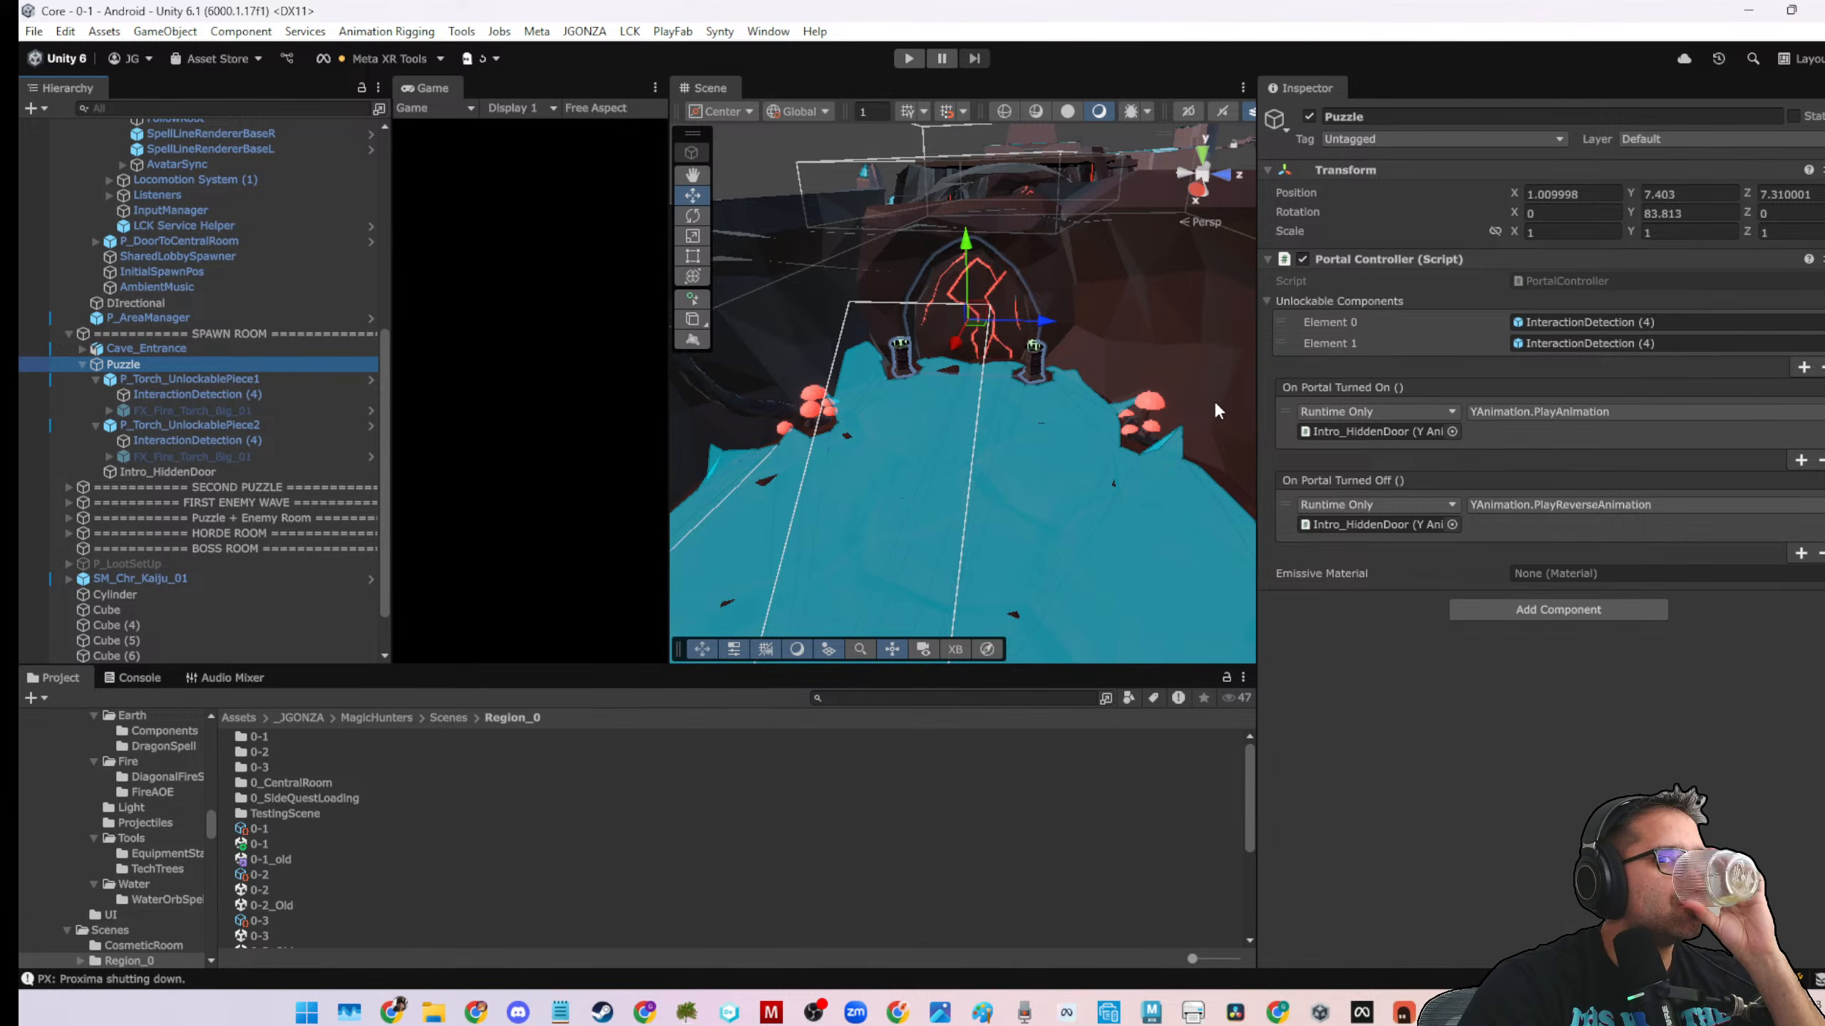
Check which torch objects the Puzzle's Portal Controller references as Element 0 and Element 1
left_click(1595, 322)
left_click(1599, 342)
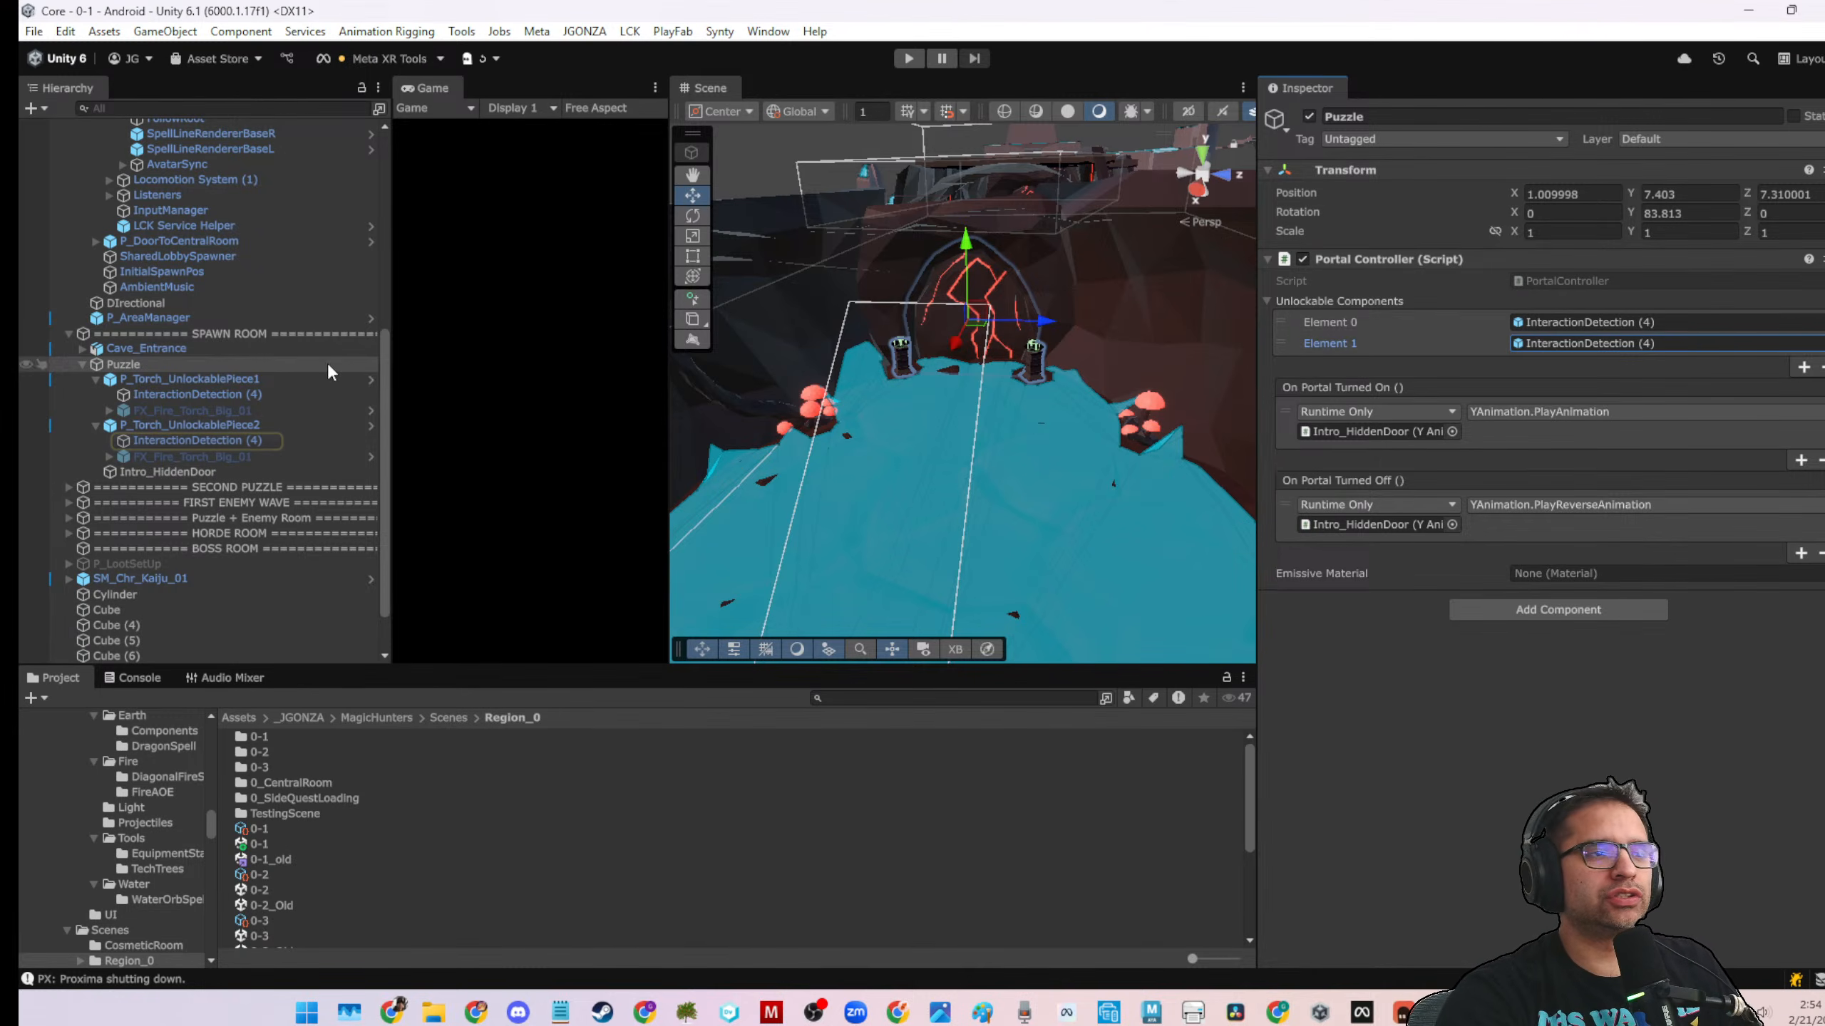
right_click_drag(999, 370, 1039, 371)
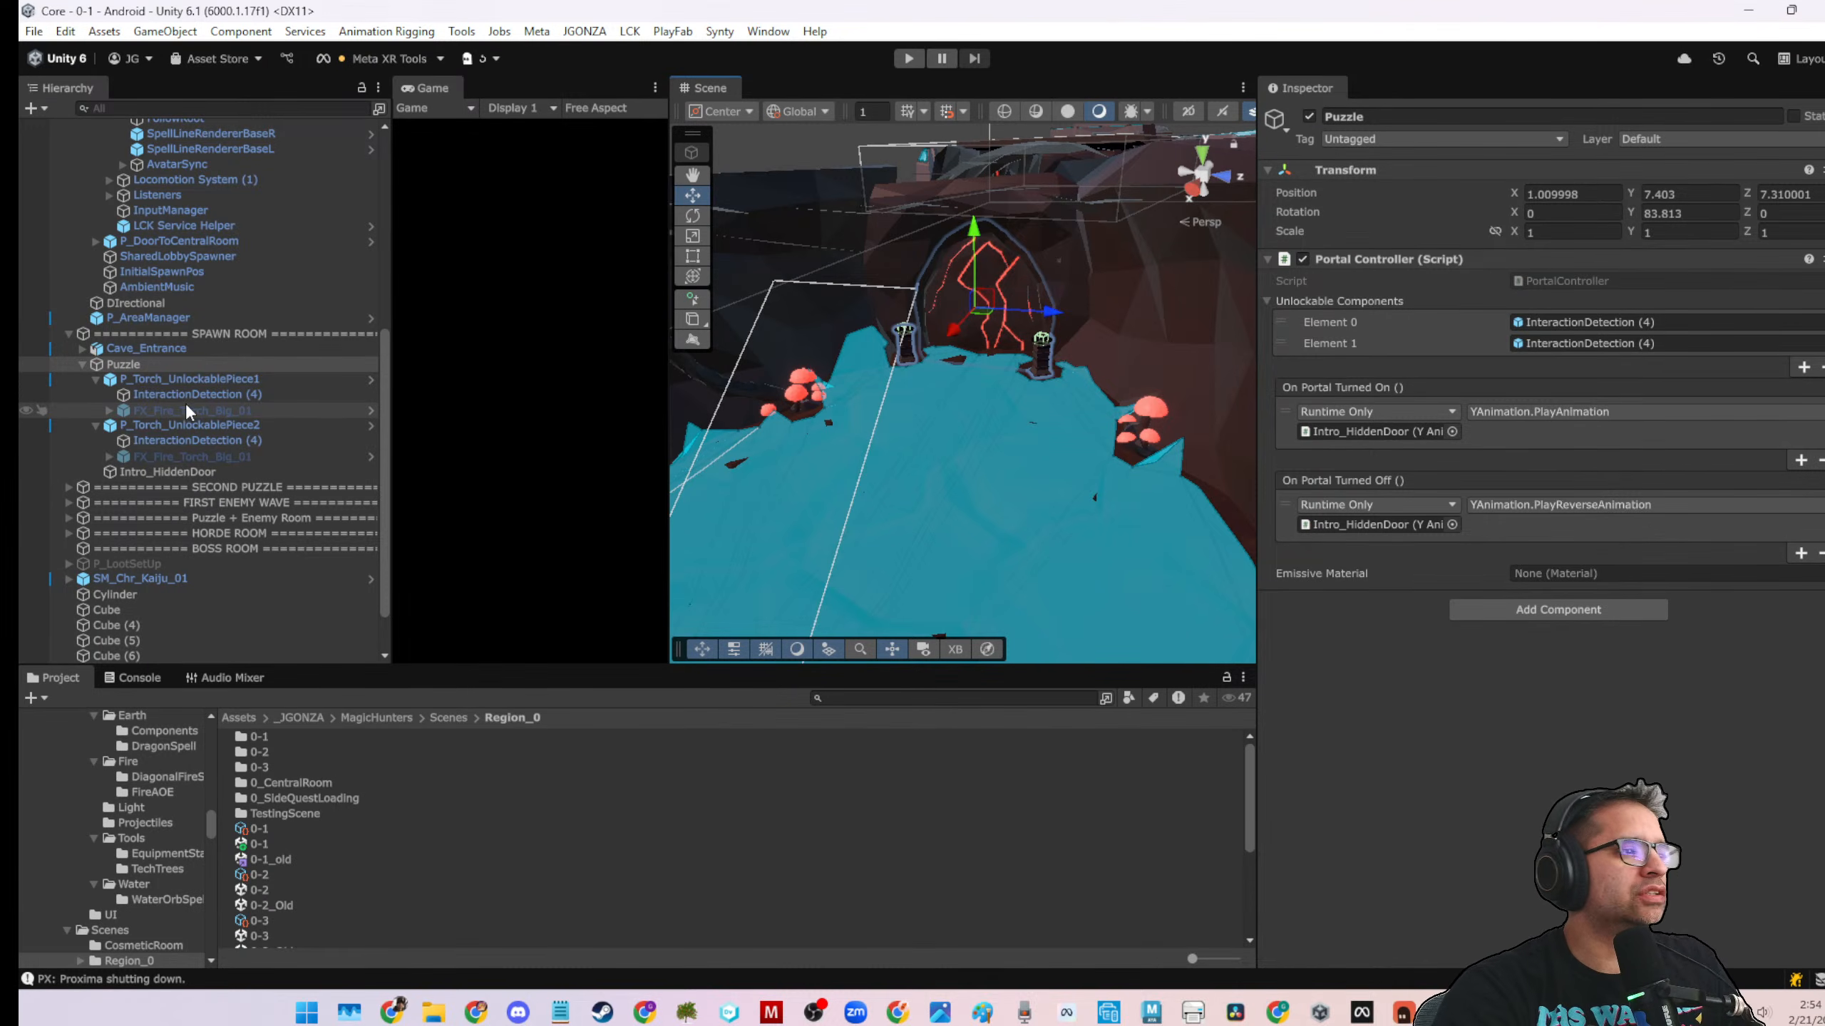
Collapse the two torches, Puzzle, P_EssentialMapComponents, and the essential components and spawn room groups in the scene hierarchy
left_click(95, 378)
left_click(96, 394)
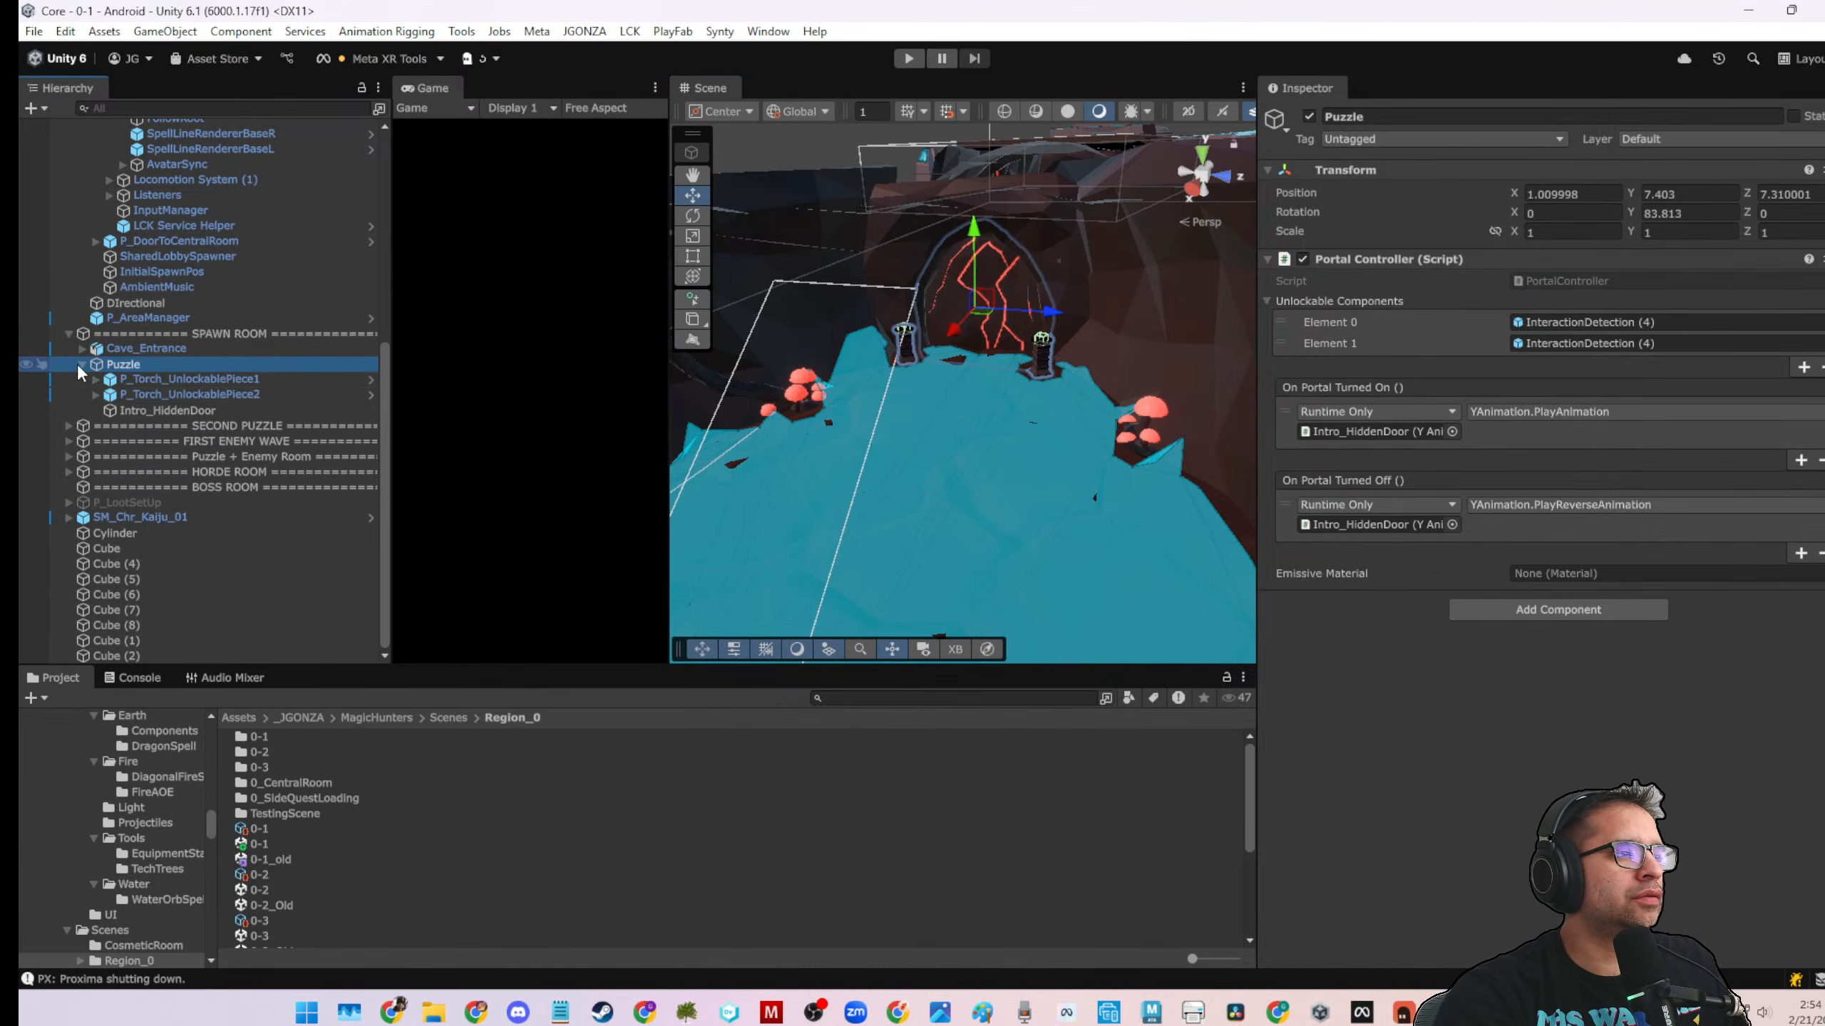
left_click(82, 365)
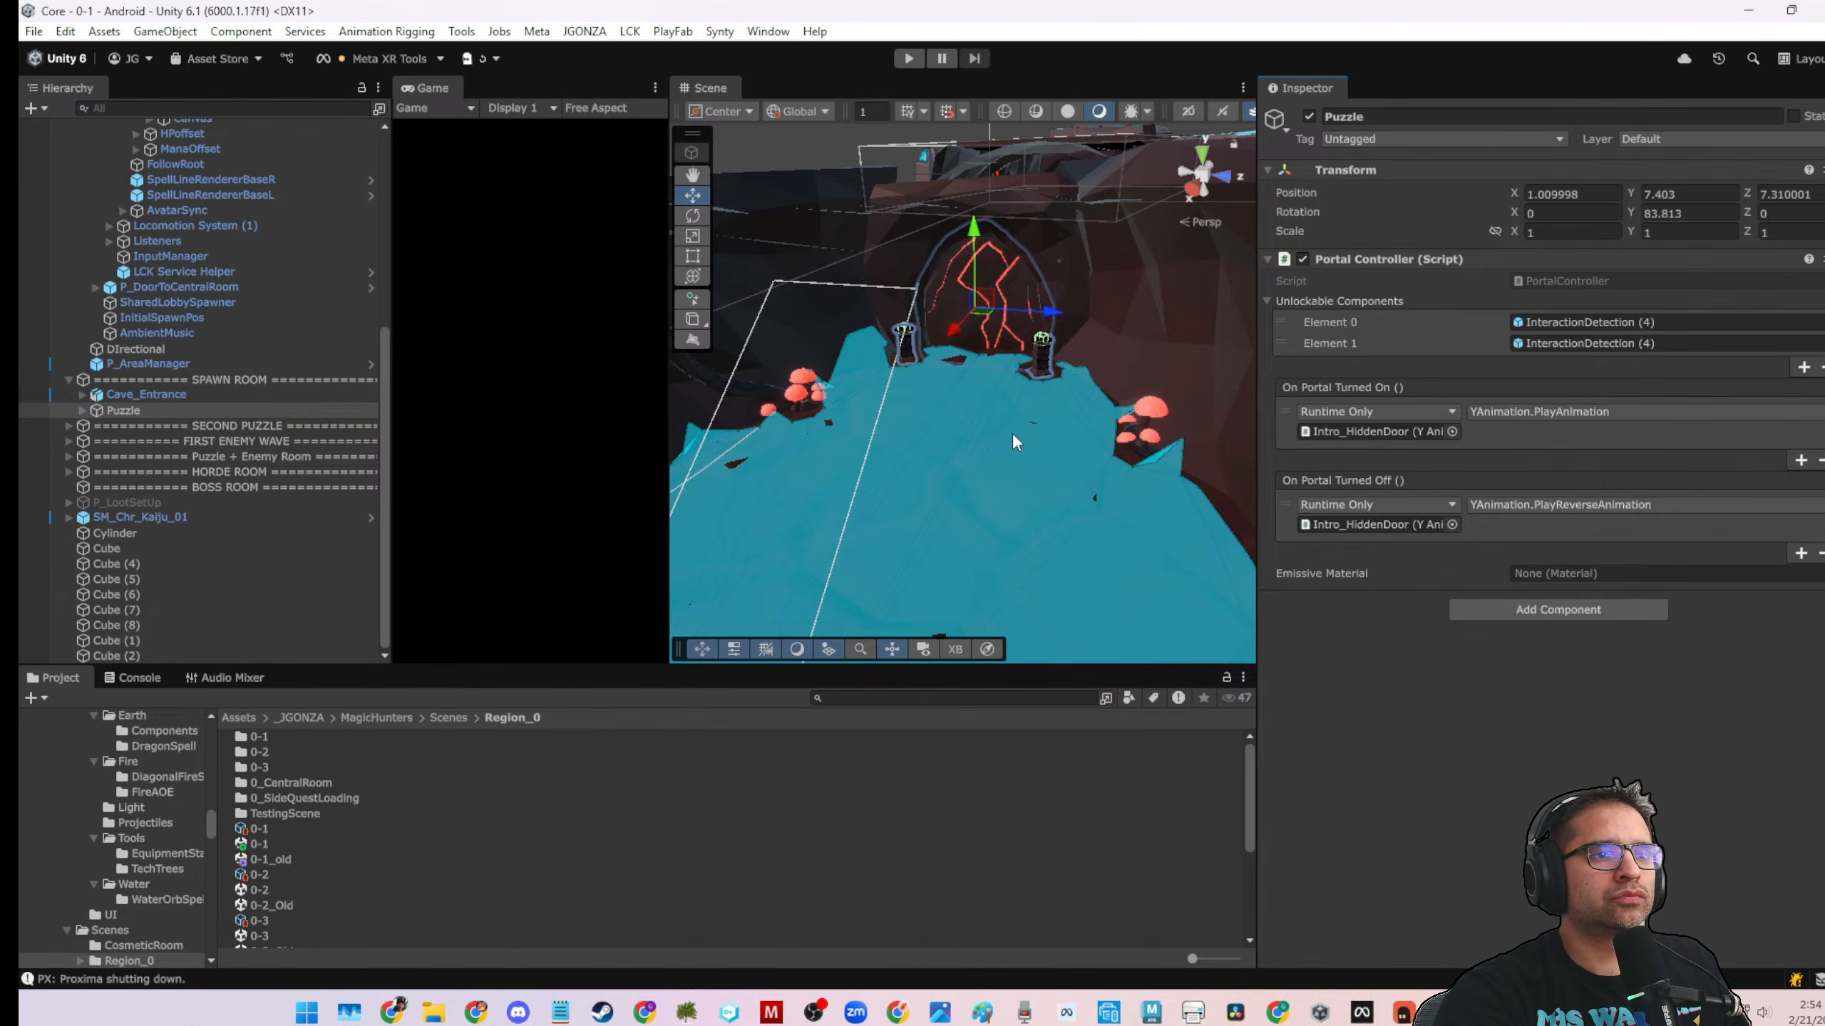
scroll(1005, 407, "down", 5)
left_click_drag(1005, 407, 770, 456, "alt")
scroll(965, 360, "up", 5)
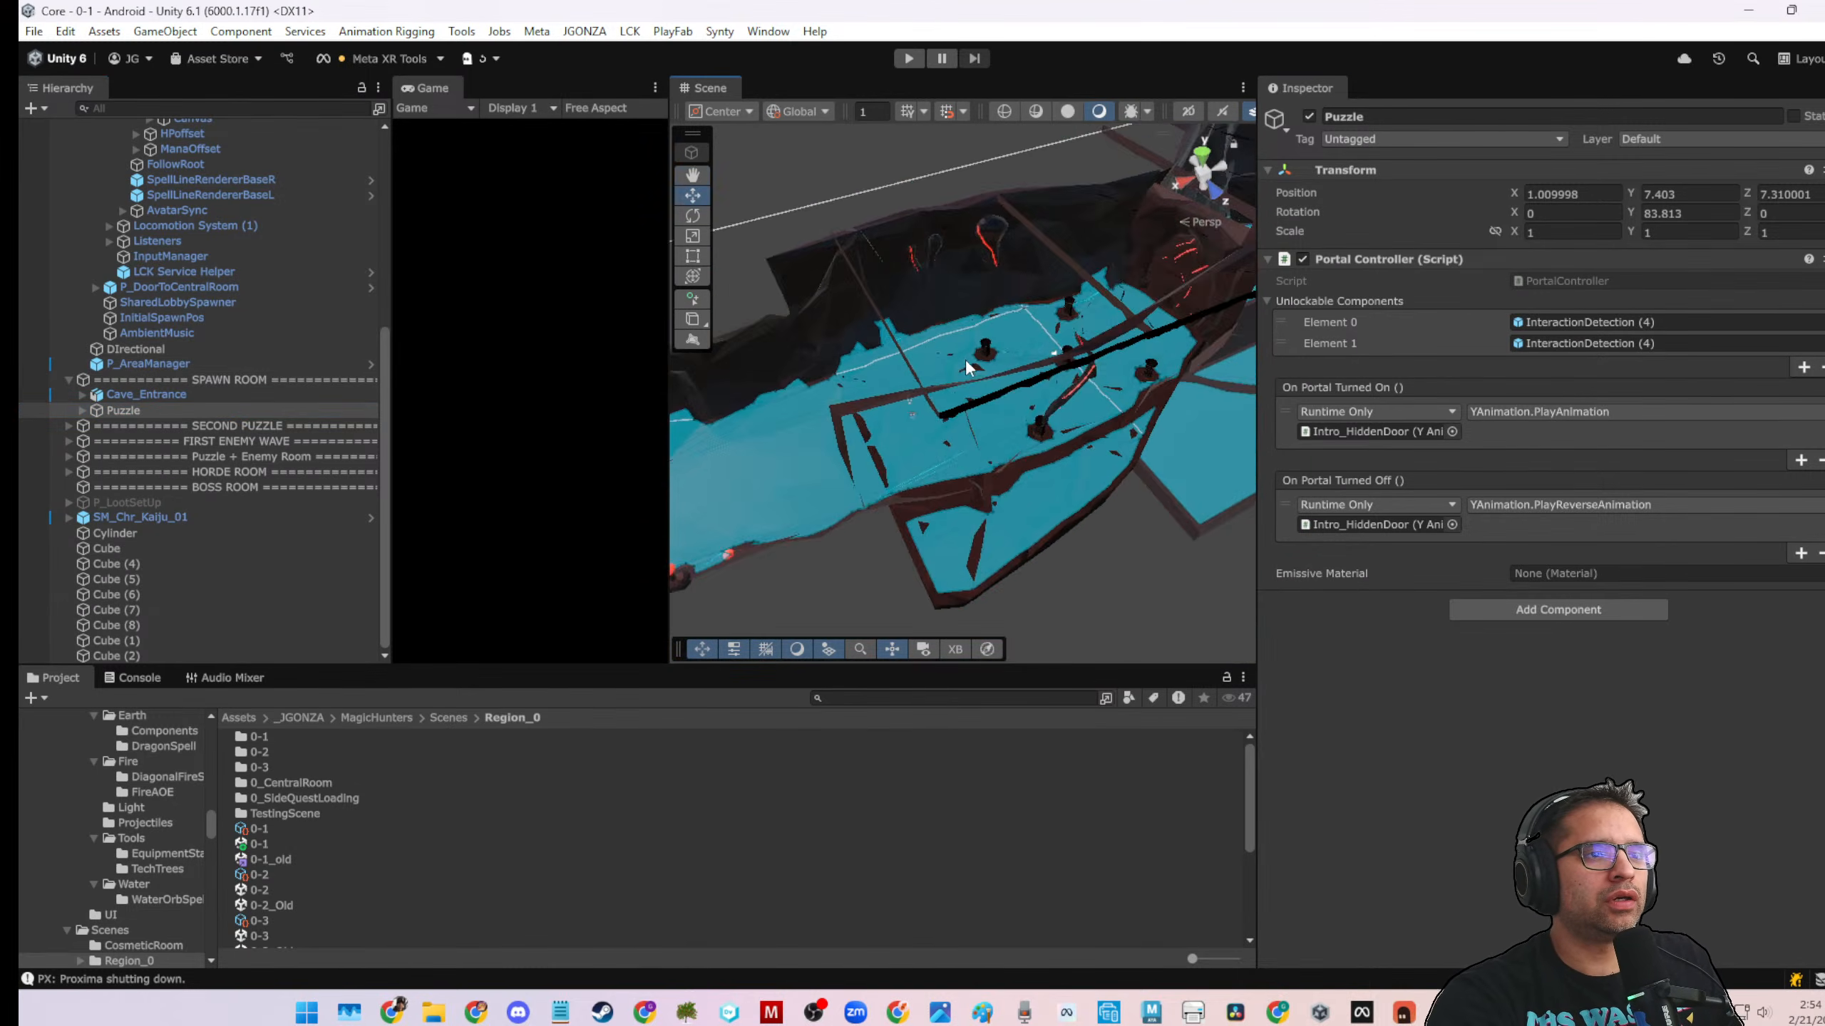
scroll(965, 359, "up", 3)
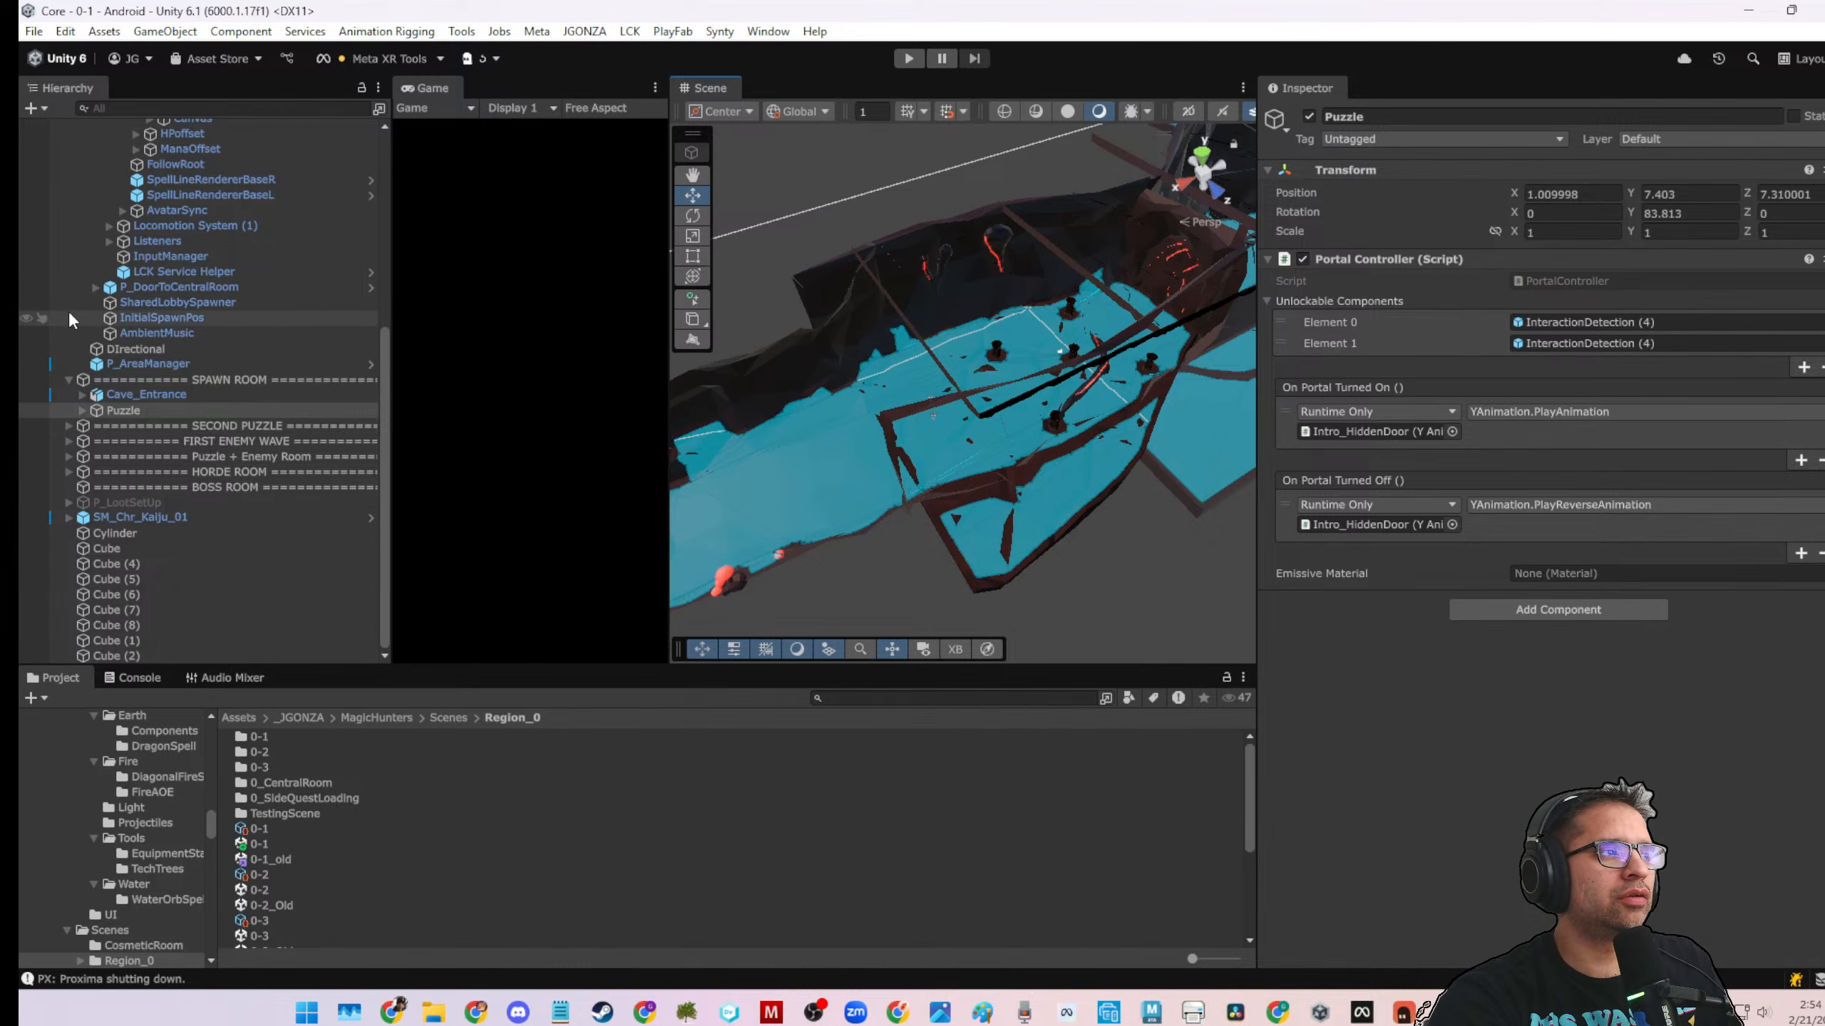
scroll(70, 320, "up", 5)
left_click(79, 173)
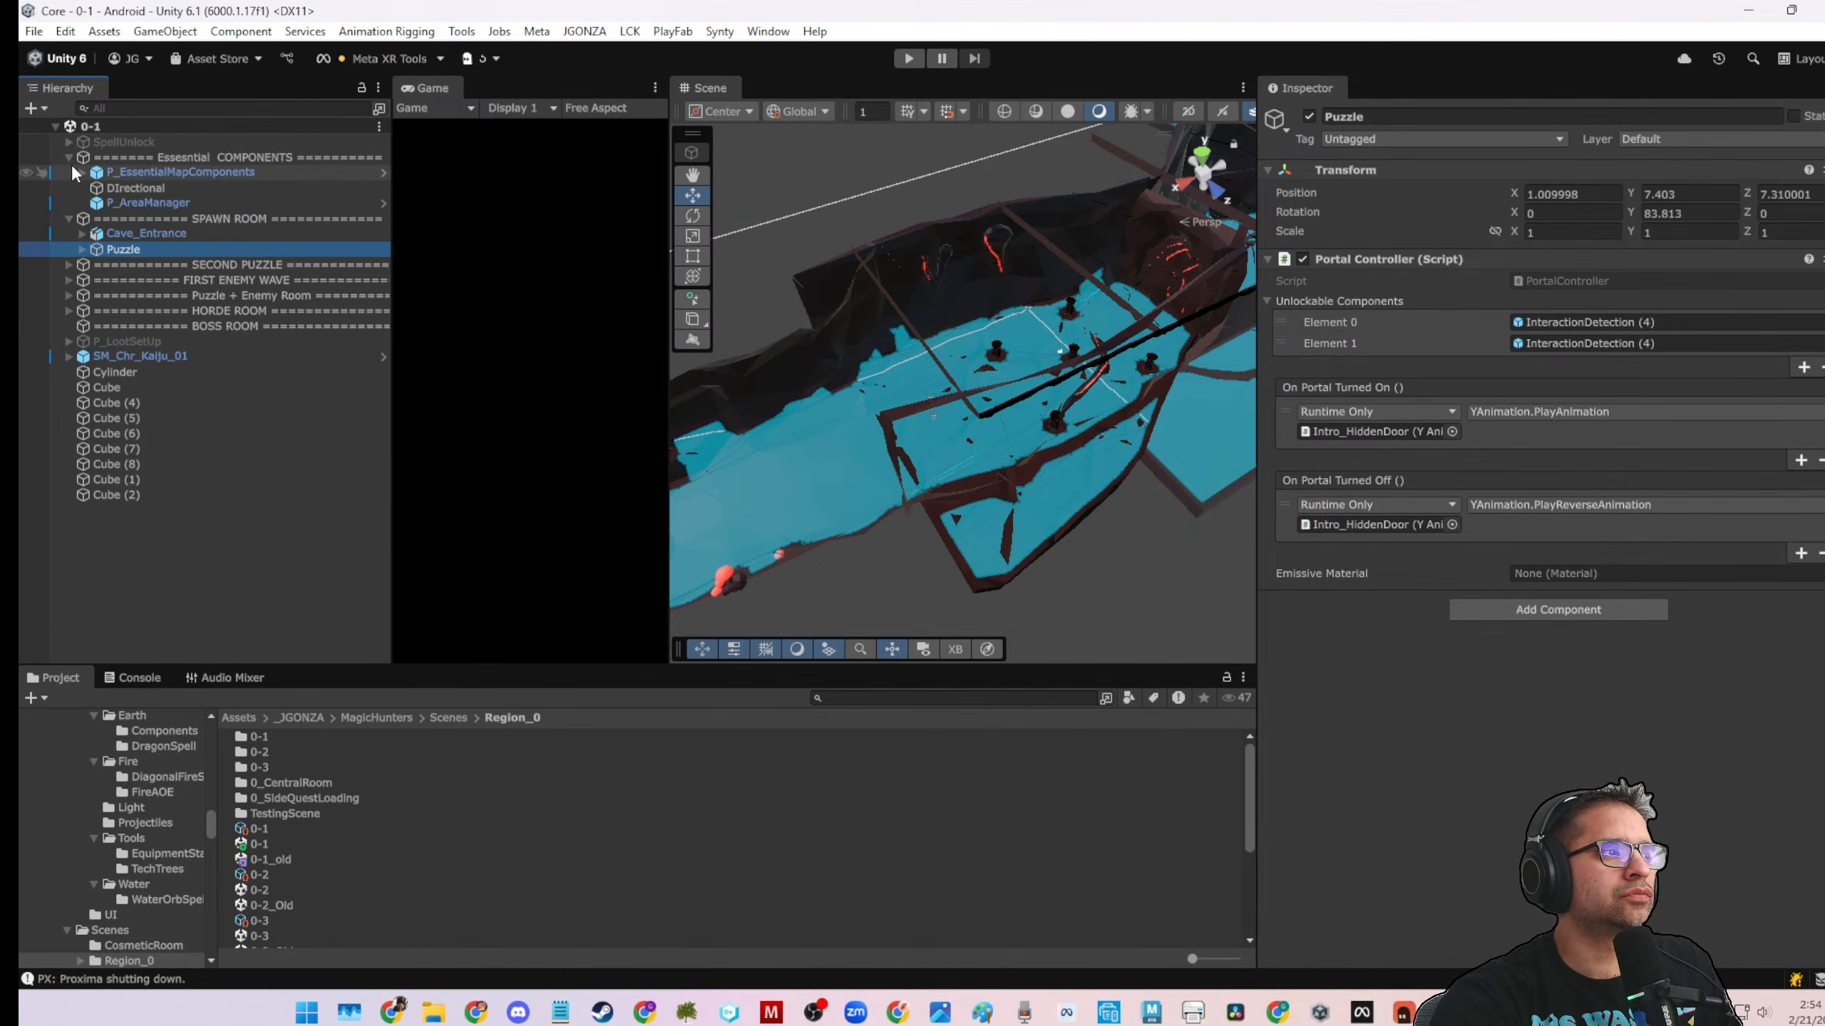
left_click(69, 157)
left_click(124, 579)
left_click(69, 173)
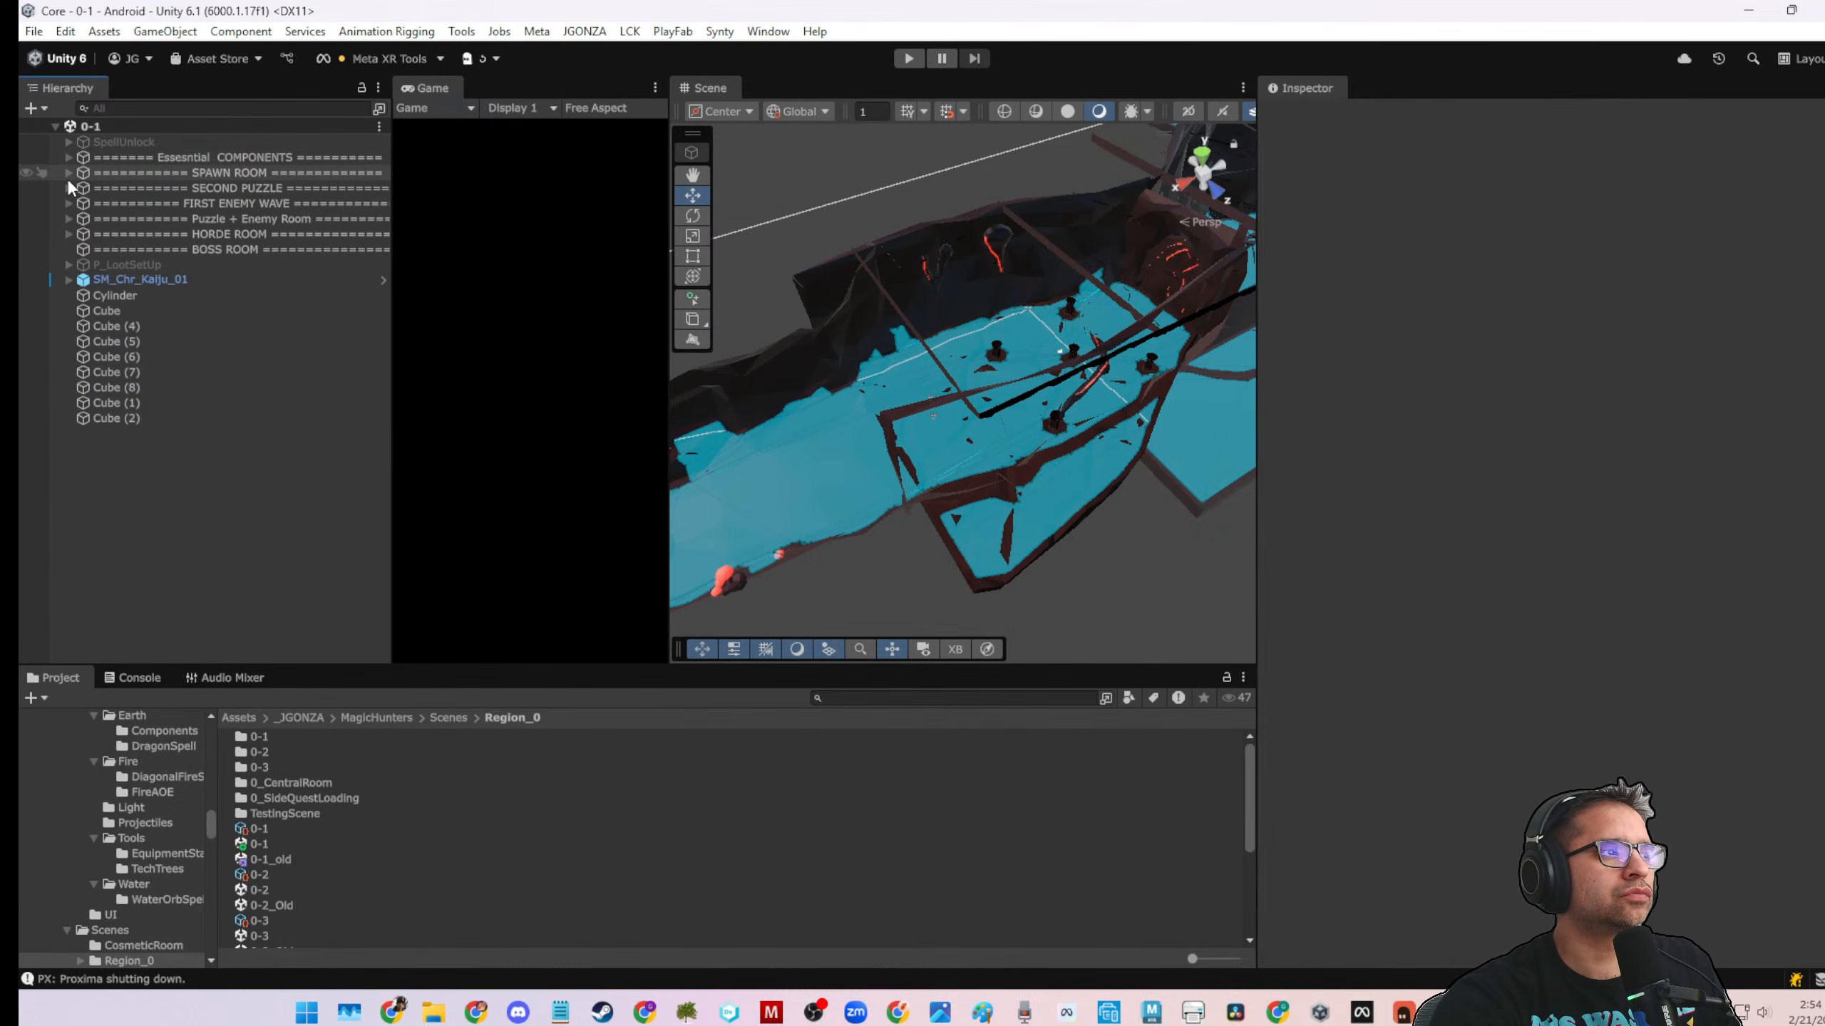
Inspect the components of Cube (1), and clear the selection
left_click(188, 404)
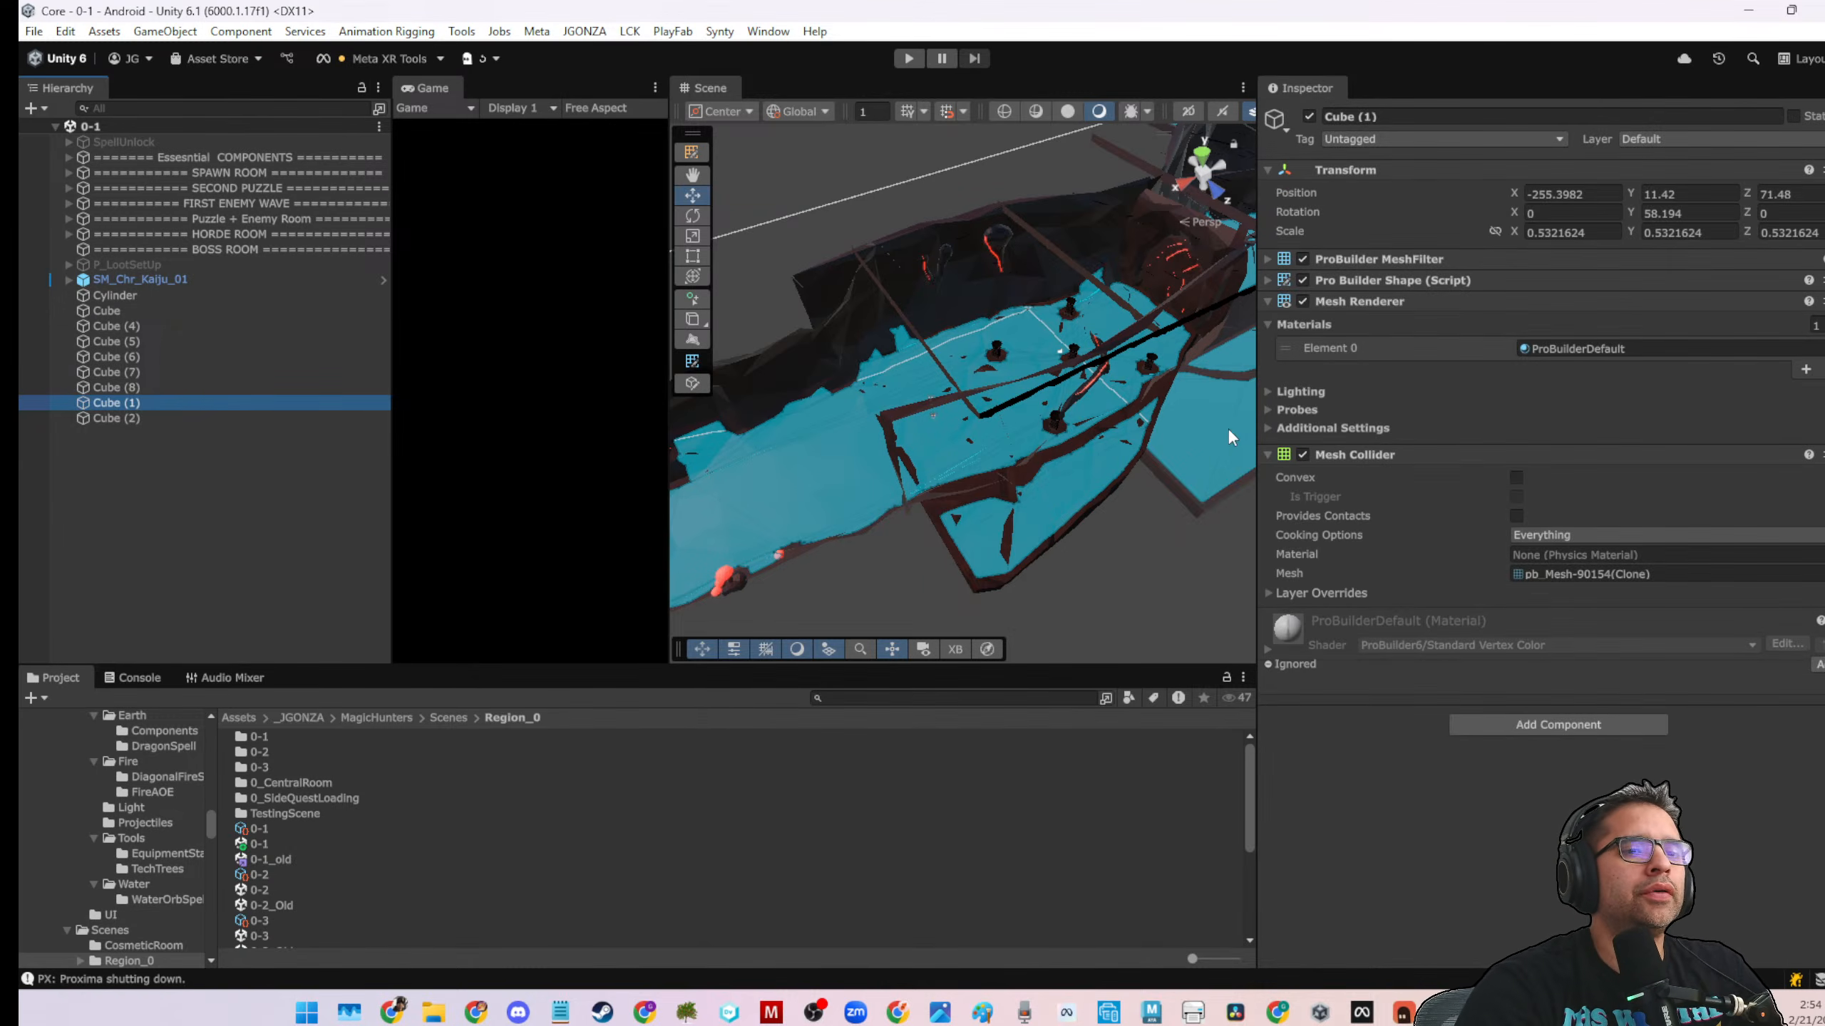
left_click(1444, 849)
left_click(341, 532)
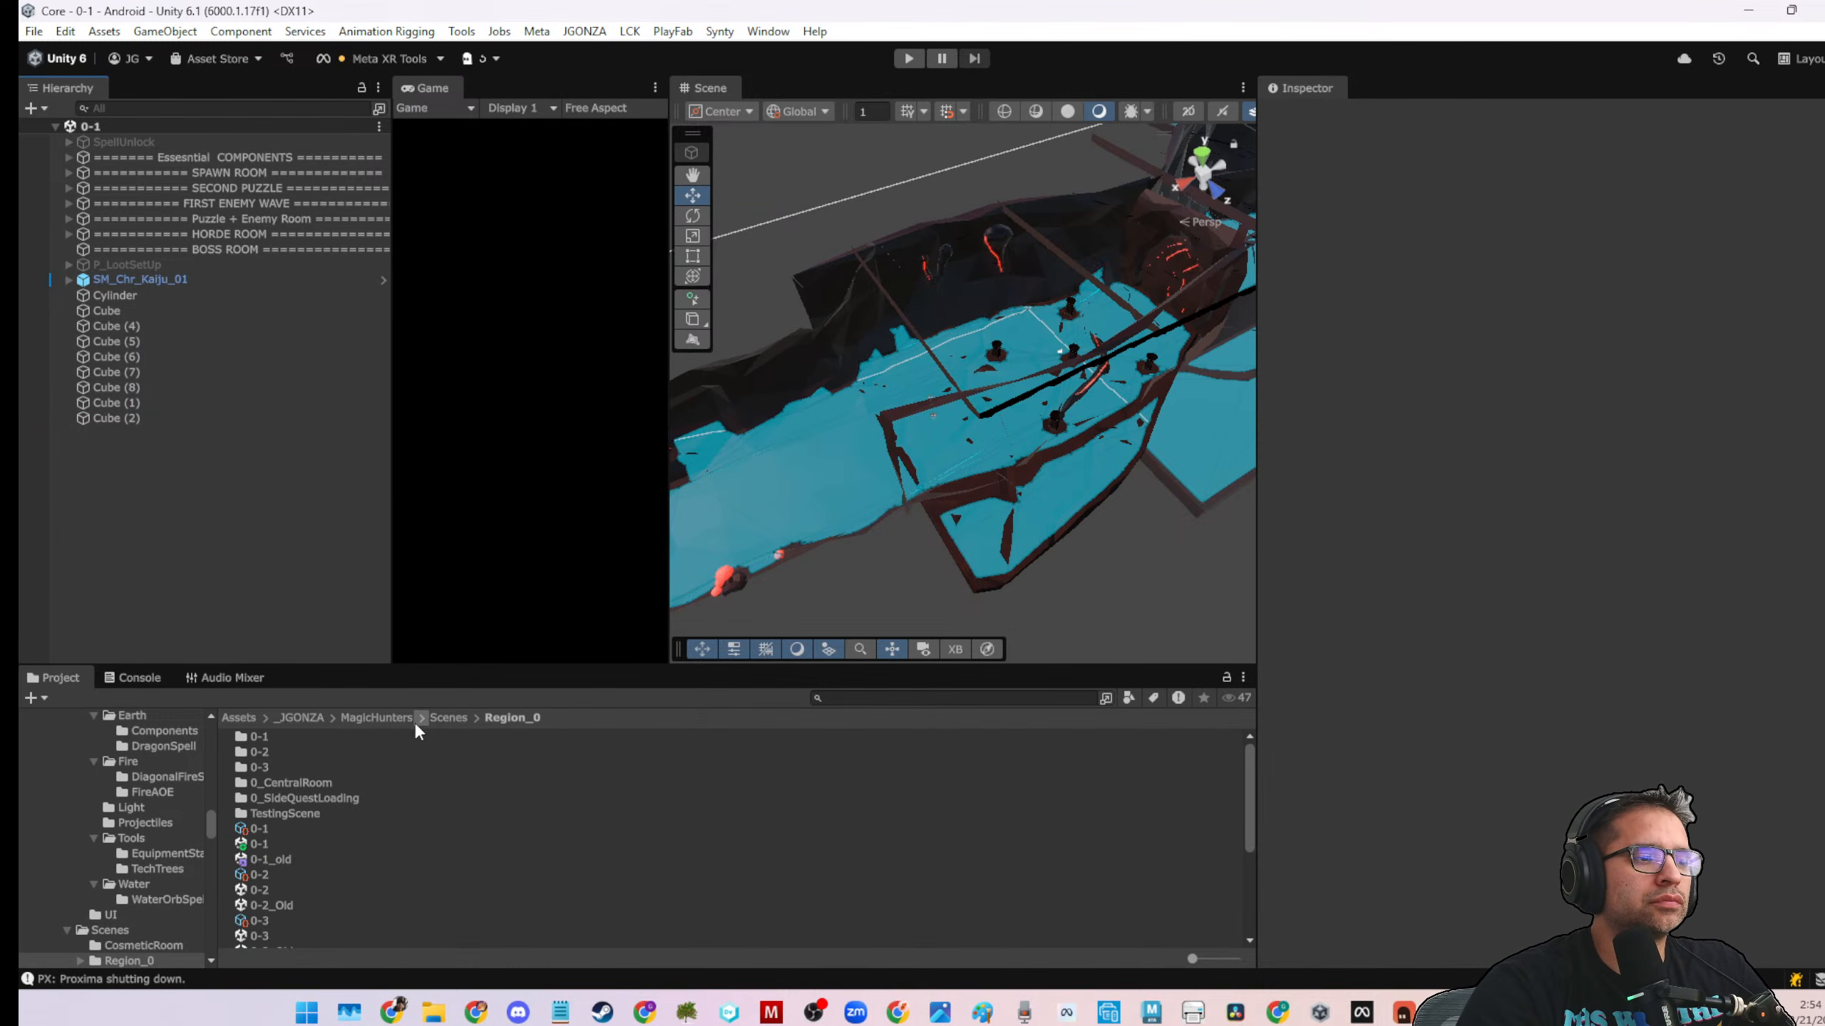
Open the Loading scene from the MagicHunters Scenes folder
left_click(440, 719)
double_click(266, 753)
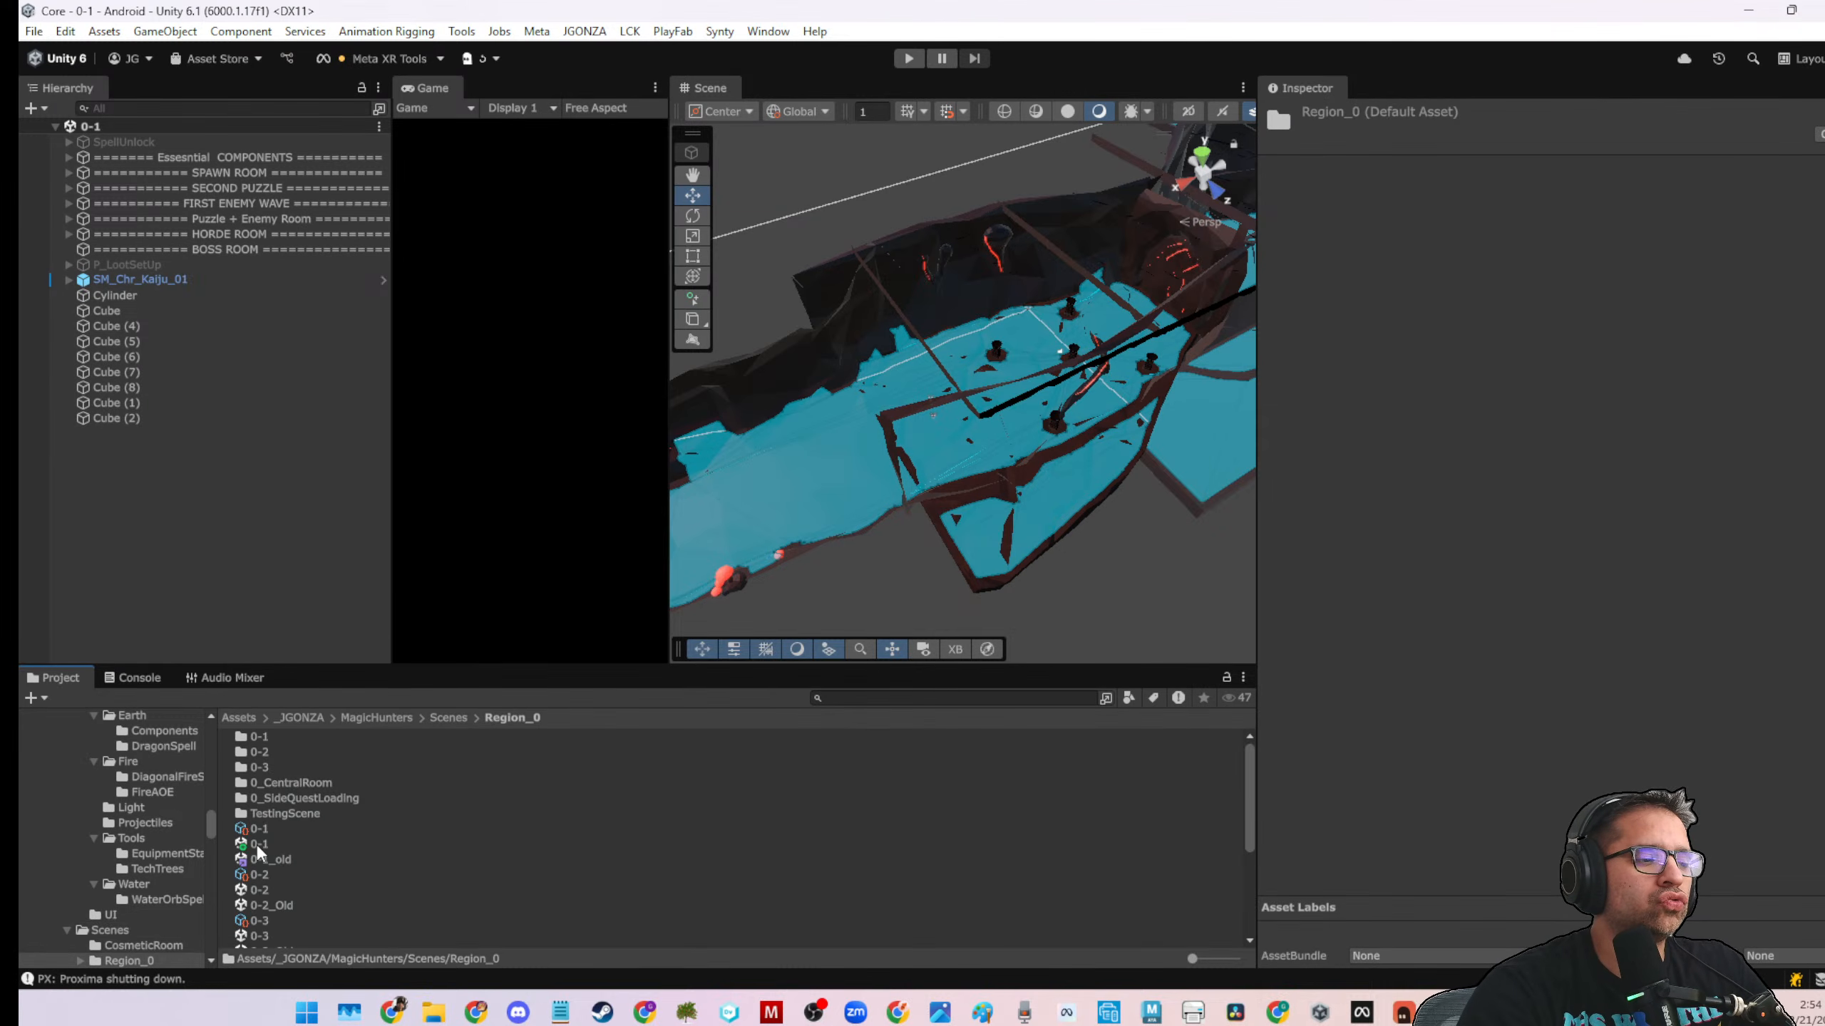
left_click(448, 718)
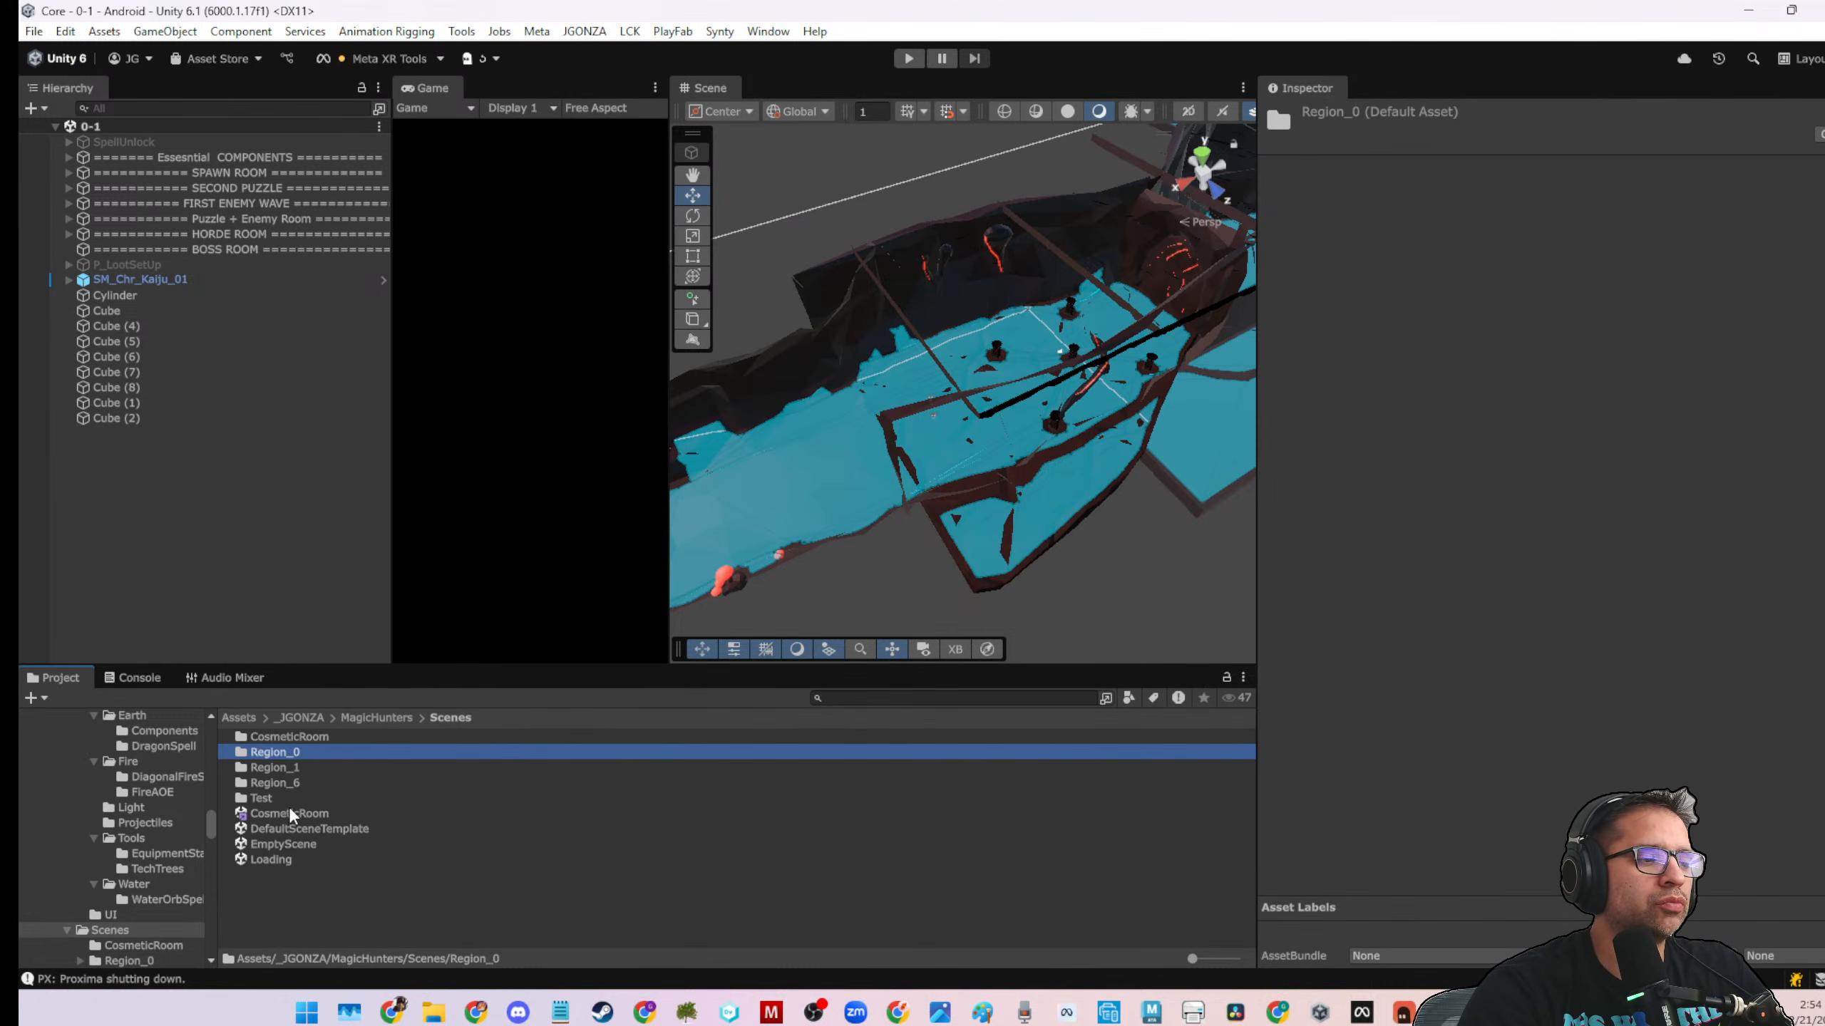
double_click(276, 861)
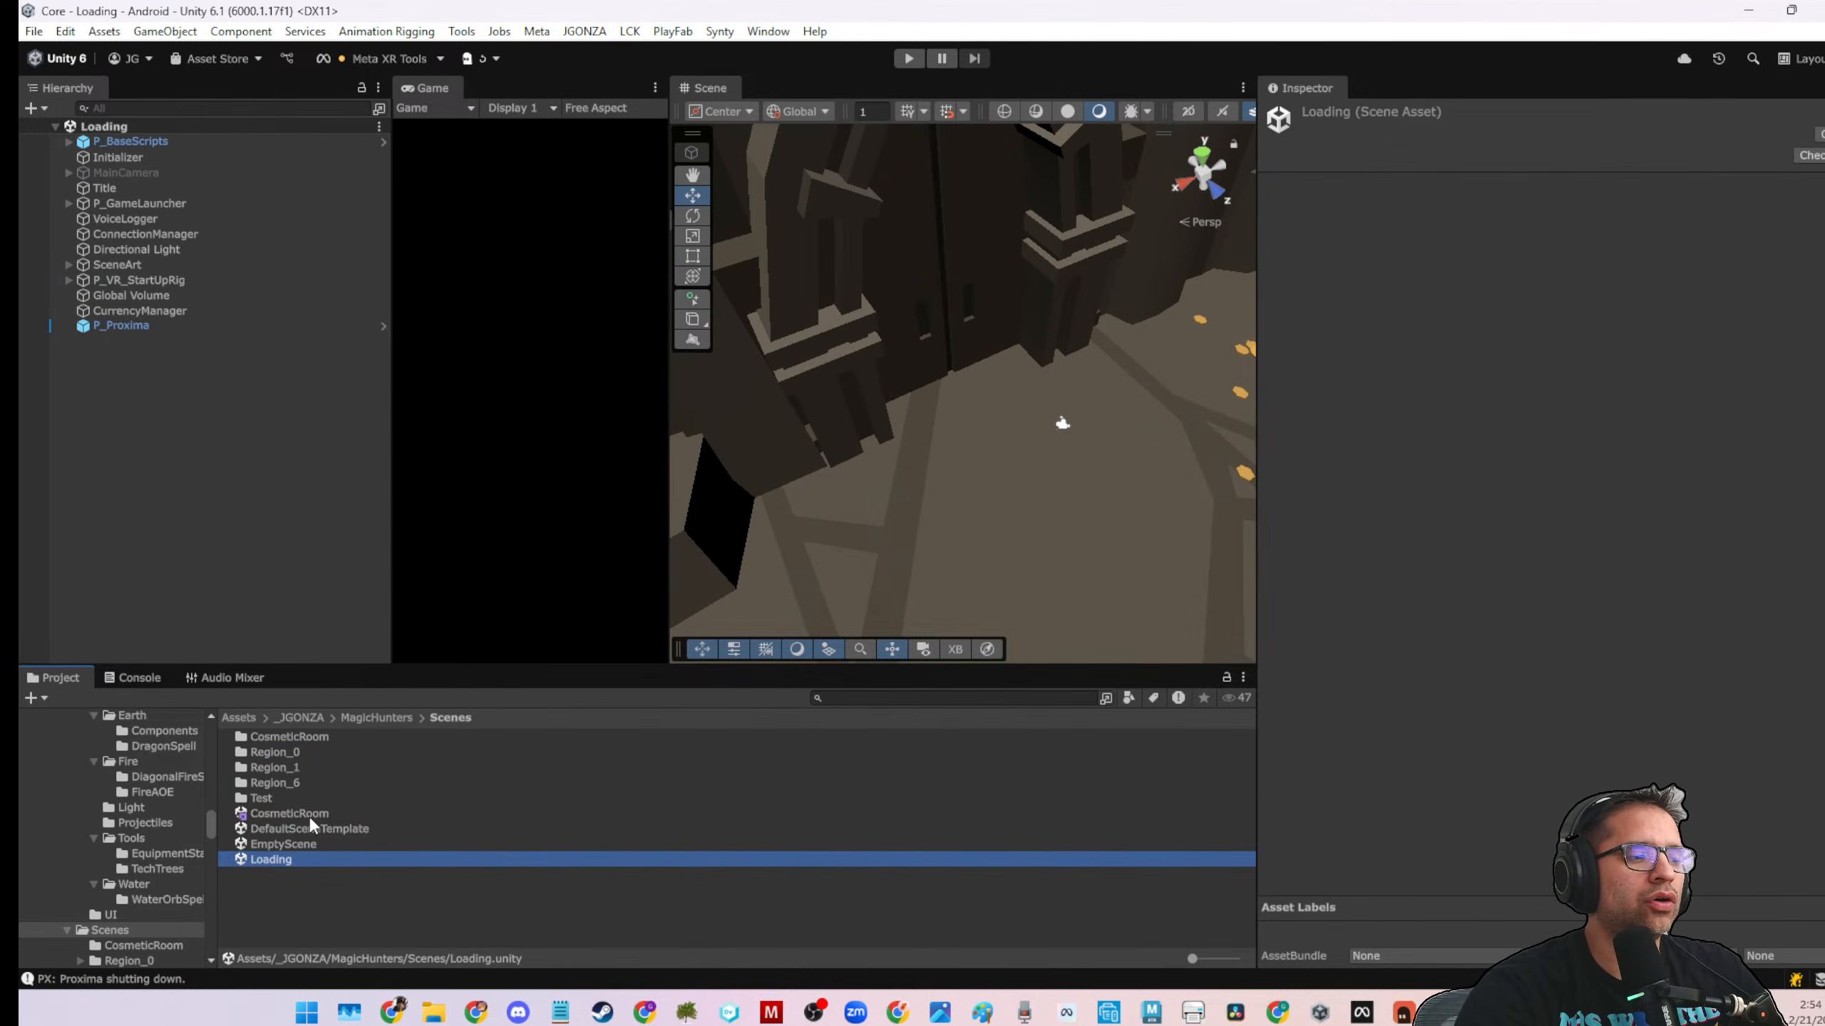
Open the 0_CentralRoom scene from the Region_0 folder
left_click(305, 814)
double_click(280, 753)
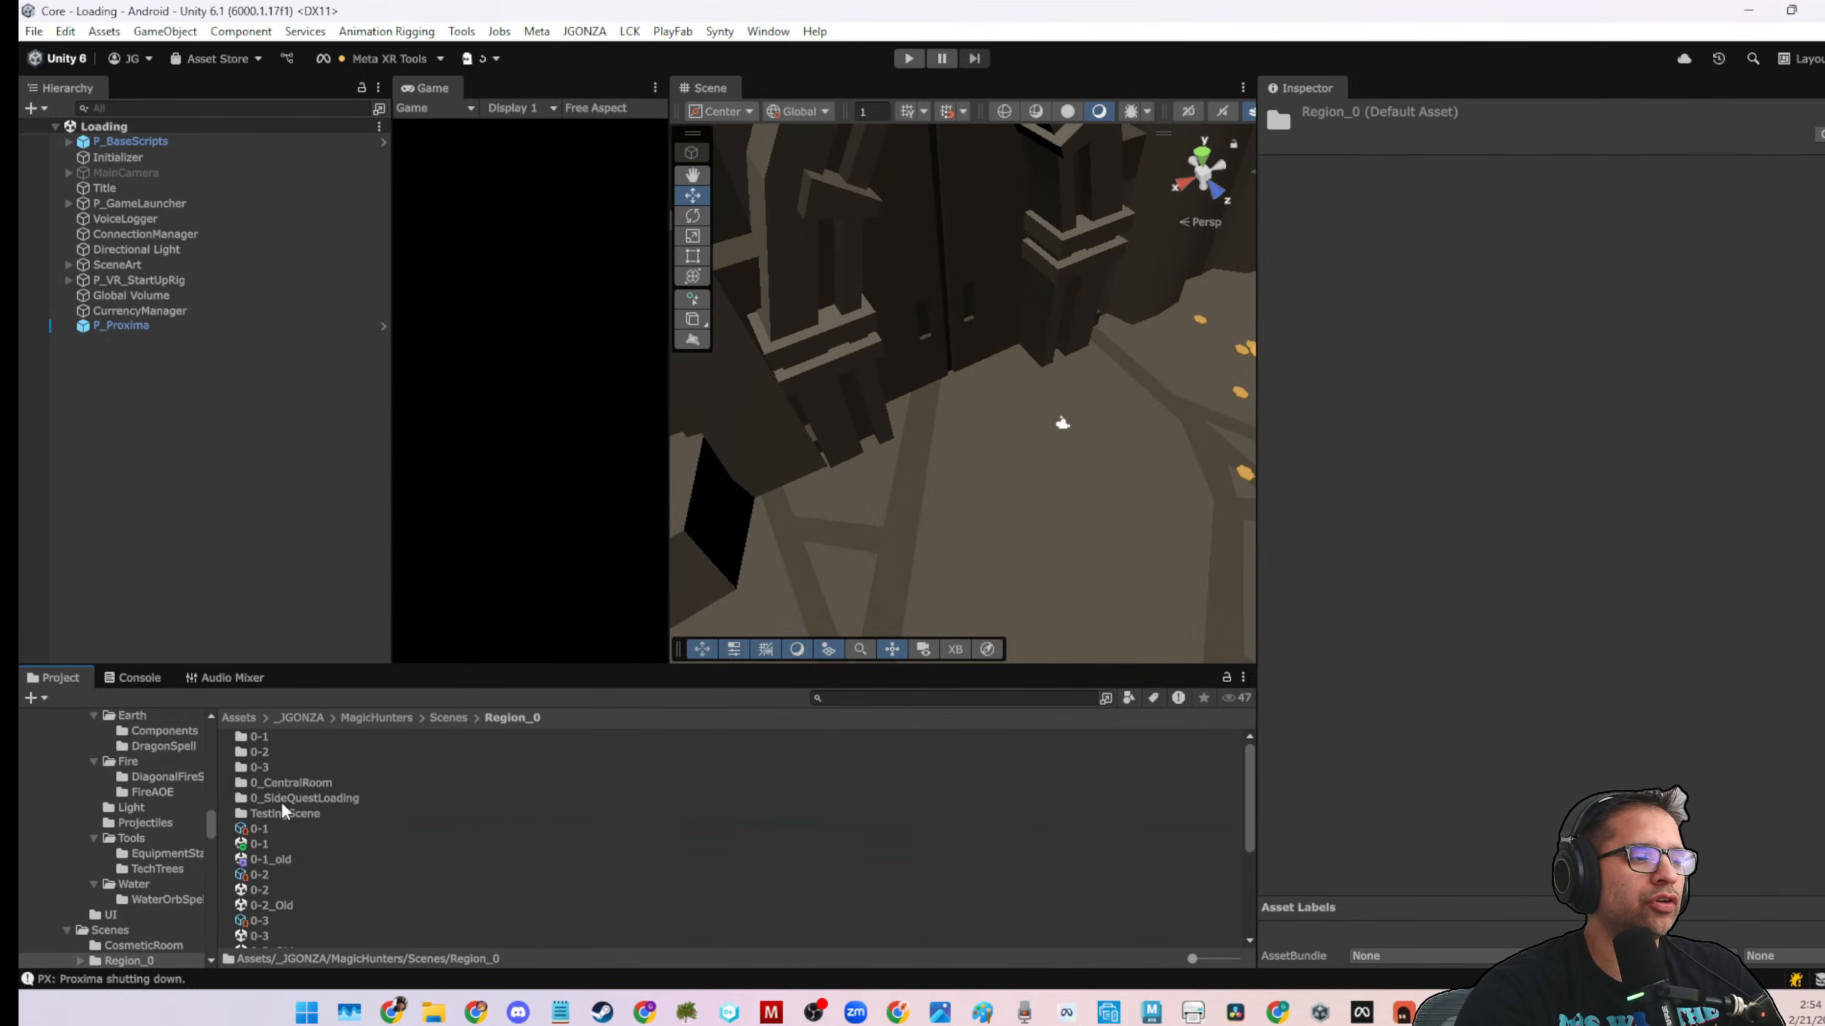
scroll(282, 826, "down", 5)
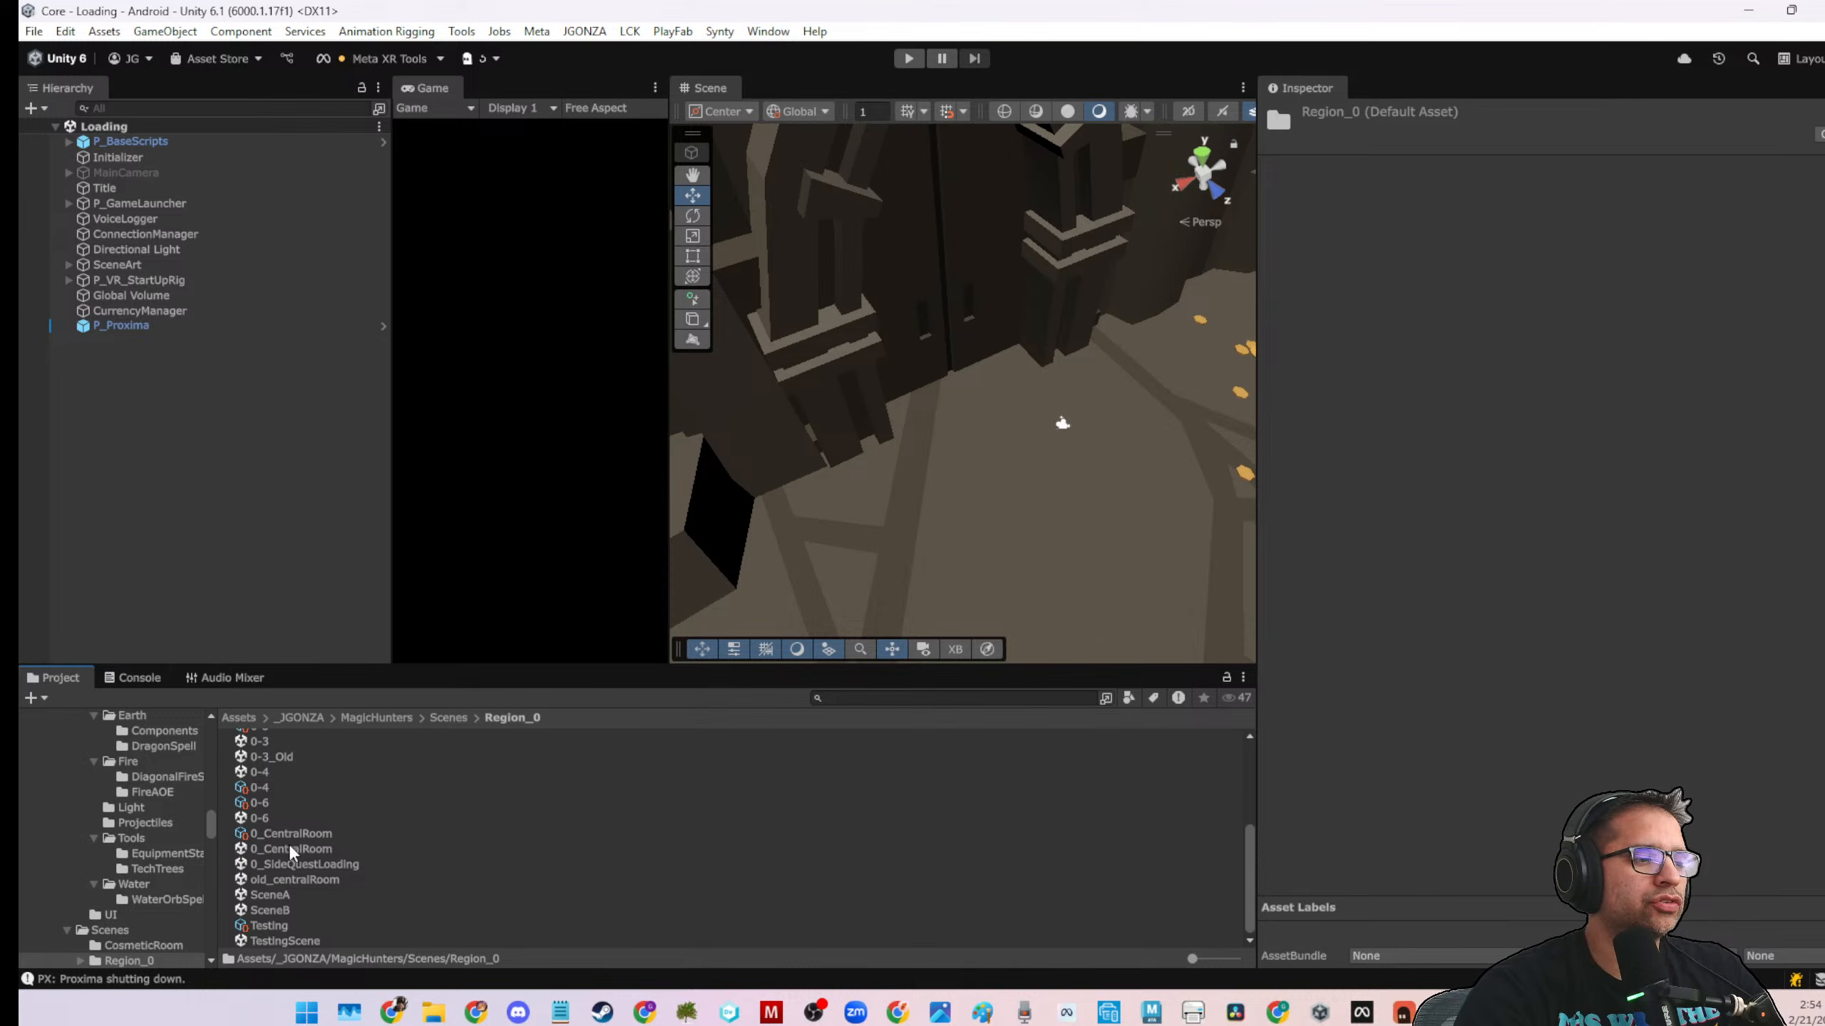
double_click(288, 849)
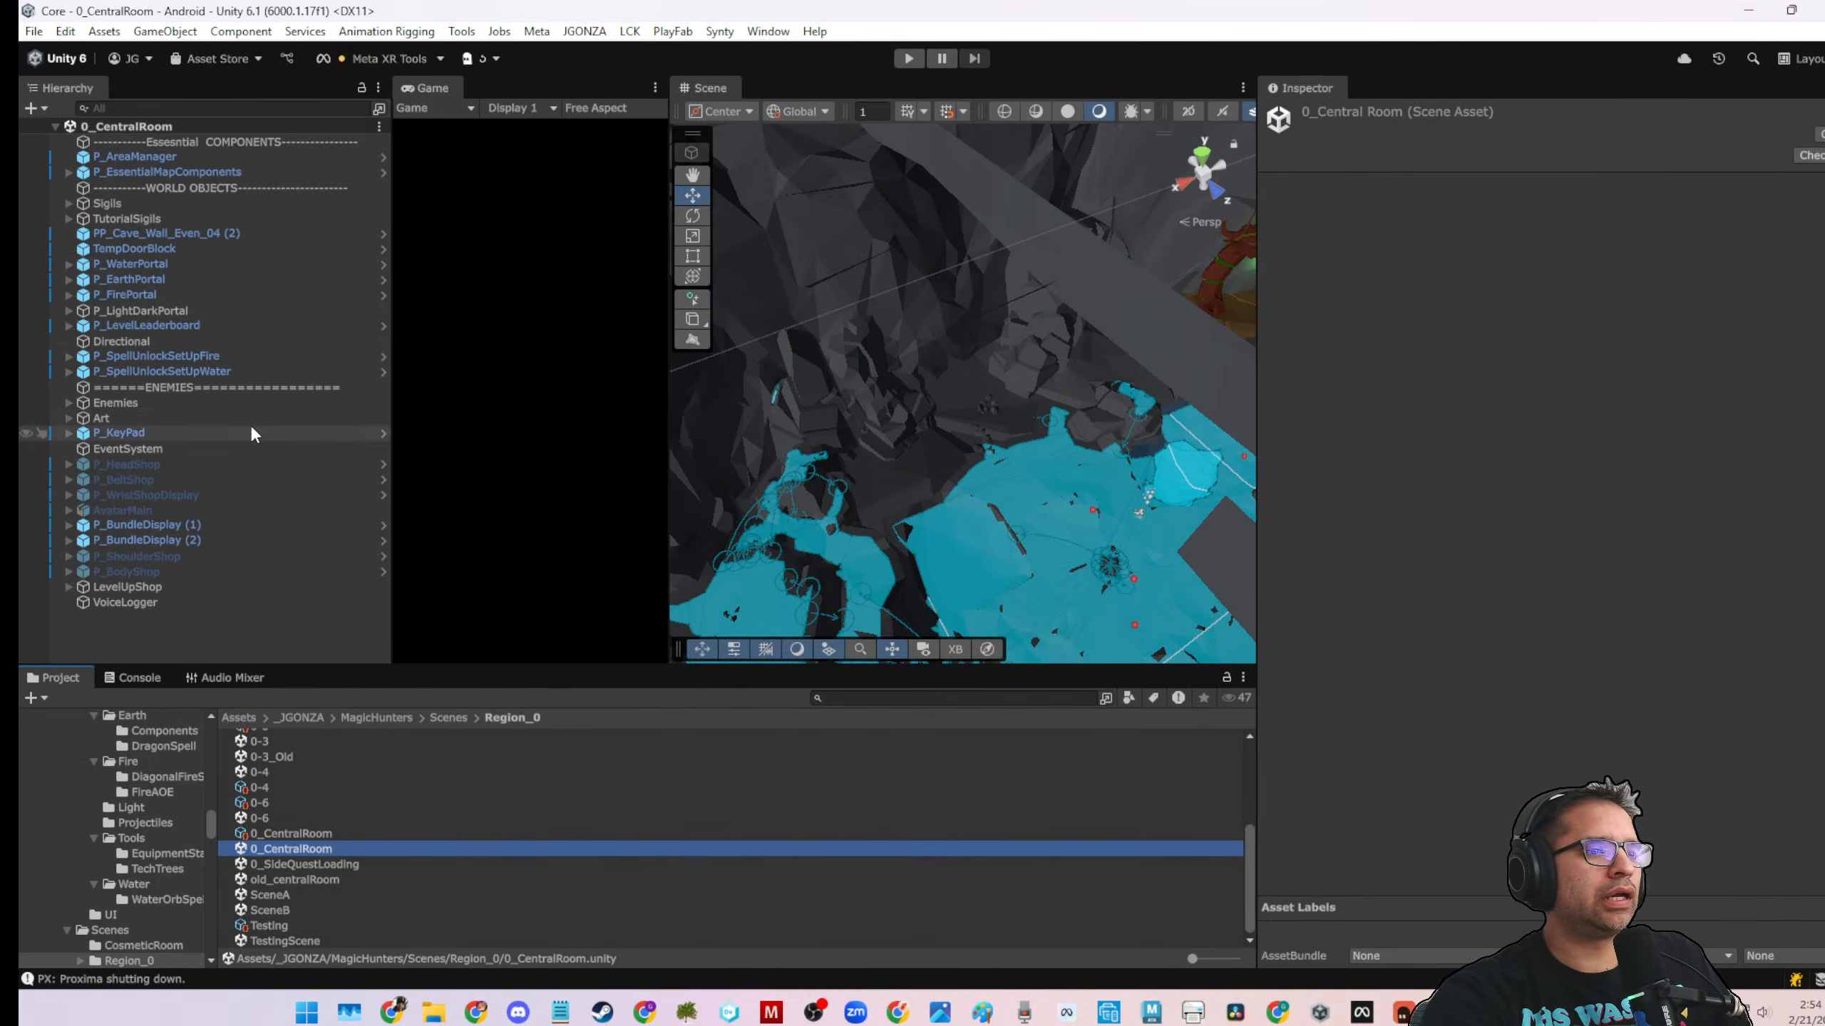
Locate the fire portal in the central room, select it and focus the view on it
middle_click_drag(898, 532, 1046, 316)
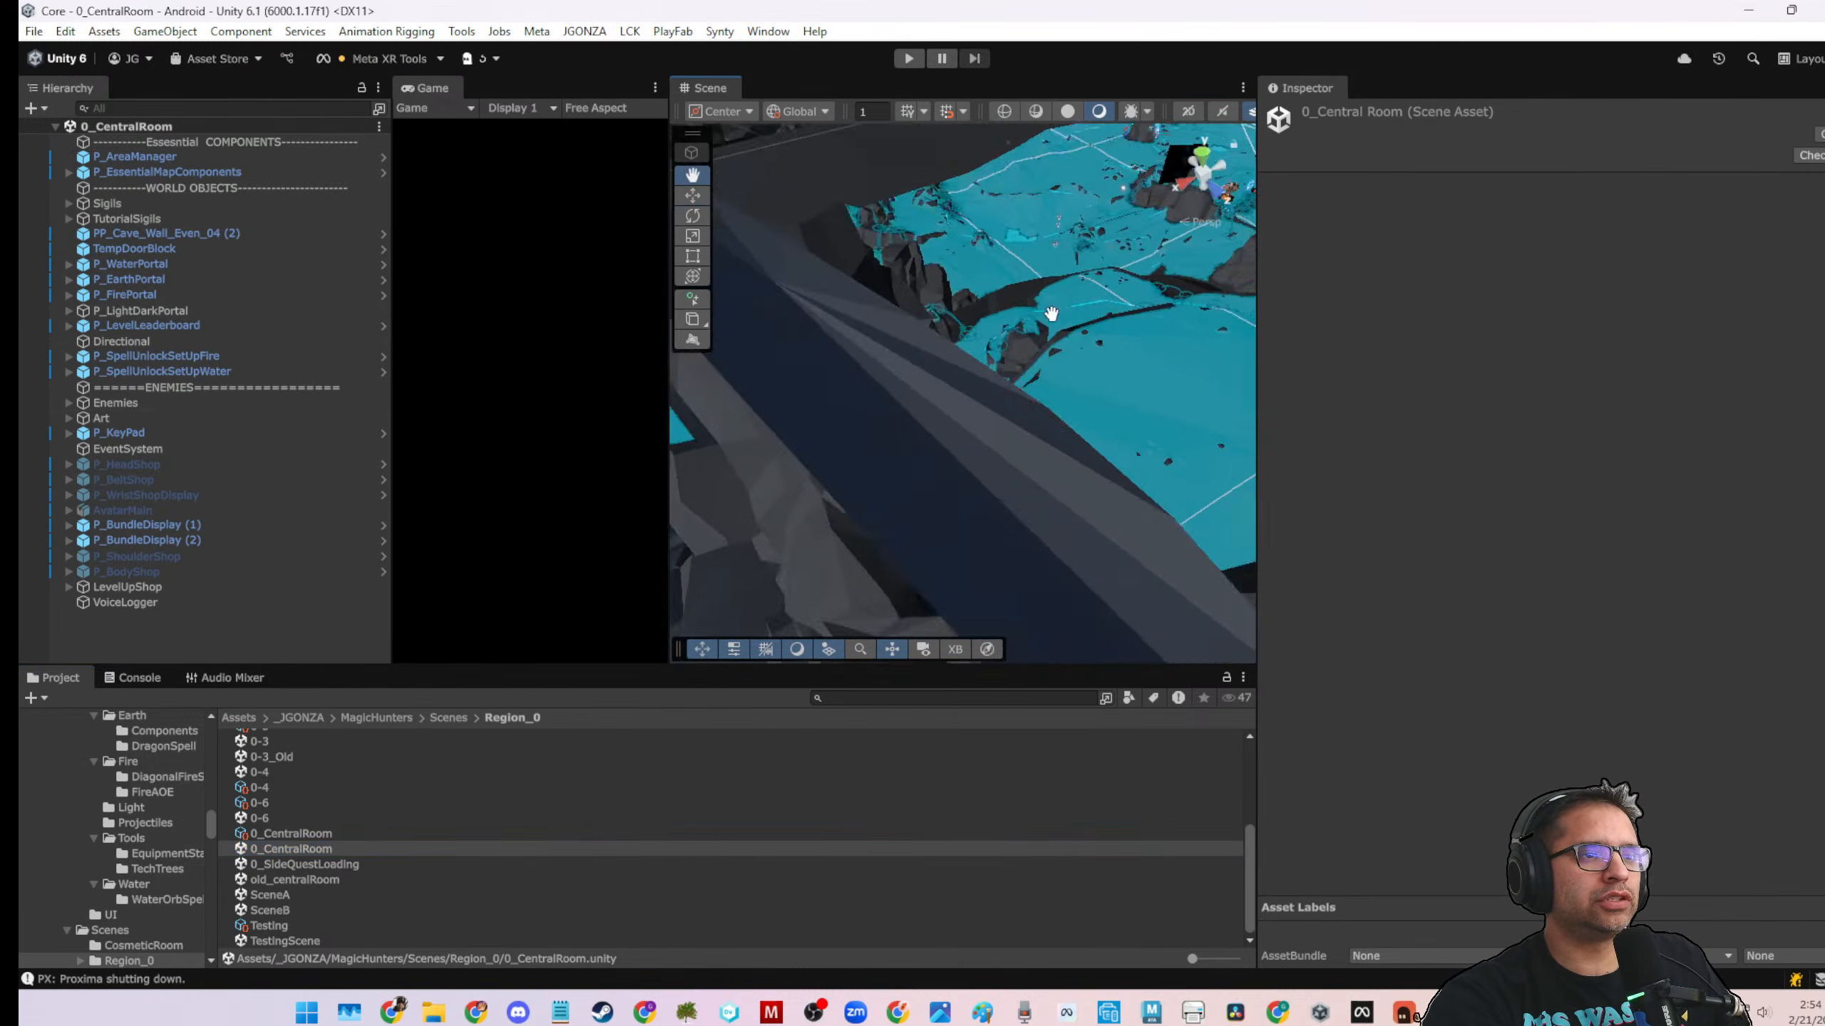
right_click_drag(1047, 316, 1132, 355)
scroll(1128, 396, "down", 5)
right_click_drag(953, 472, 918, 419)
right_click_drag(923, 483, 877, 451)
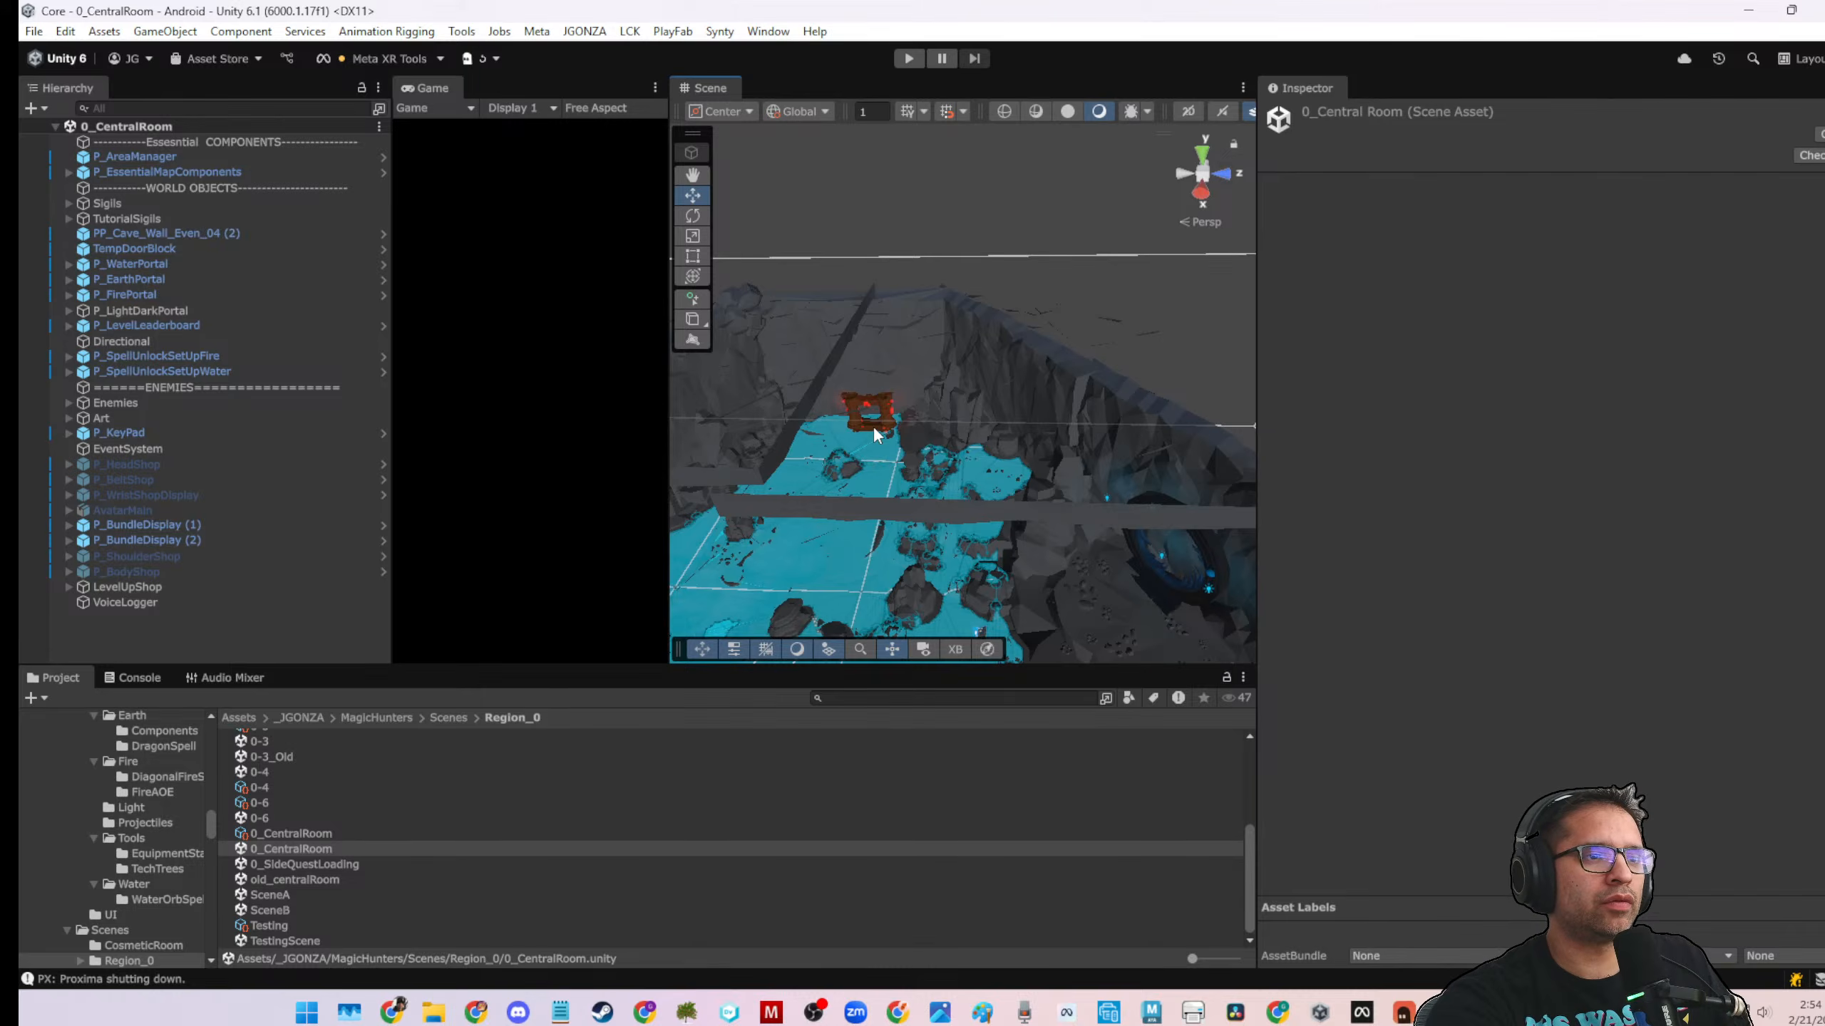
left_click(876, 434)
key("f")
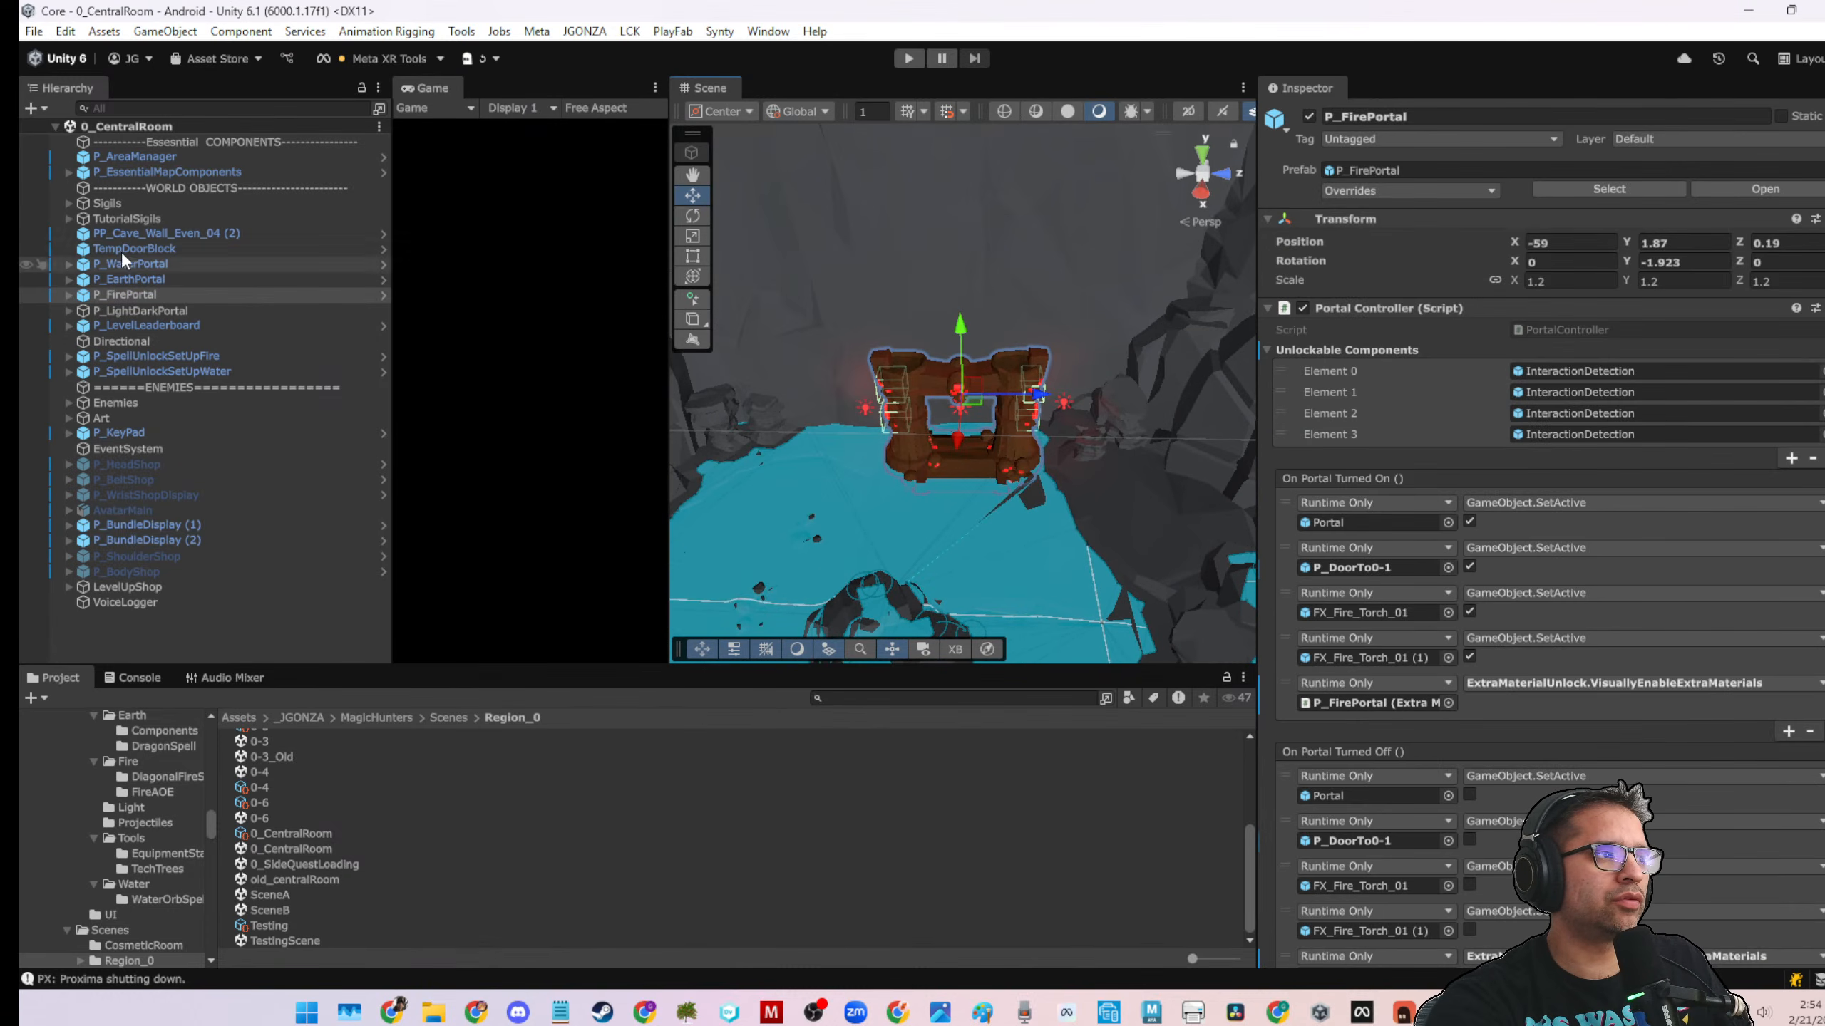
With local handle orientation, move ComingFrom0-1Door slightly out from the fire portal to about X -26.31, Z -10.95
left_click(70, 172)
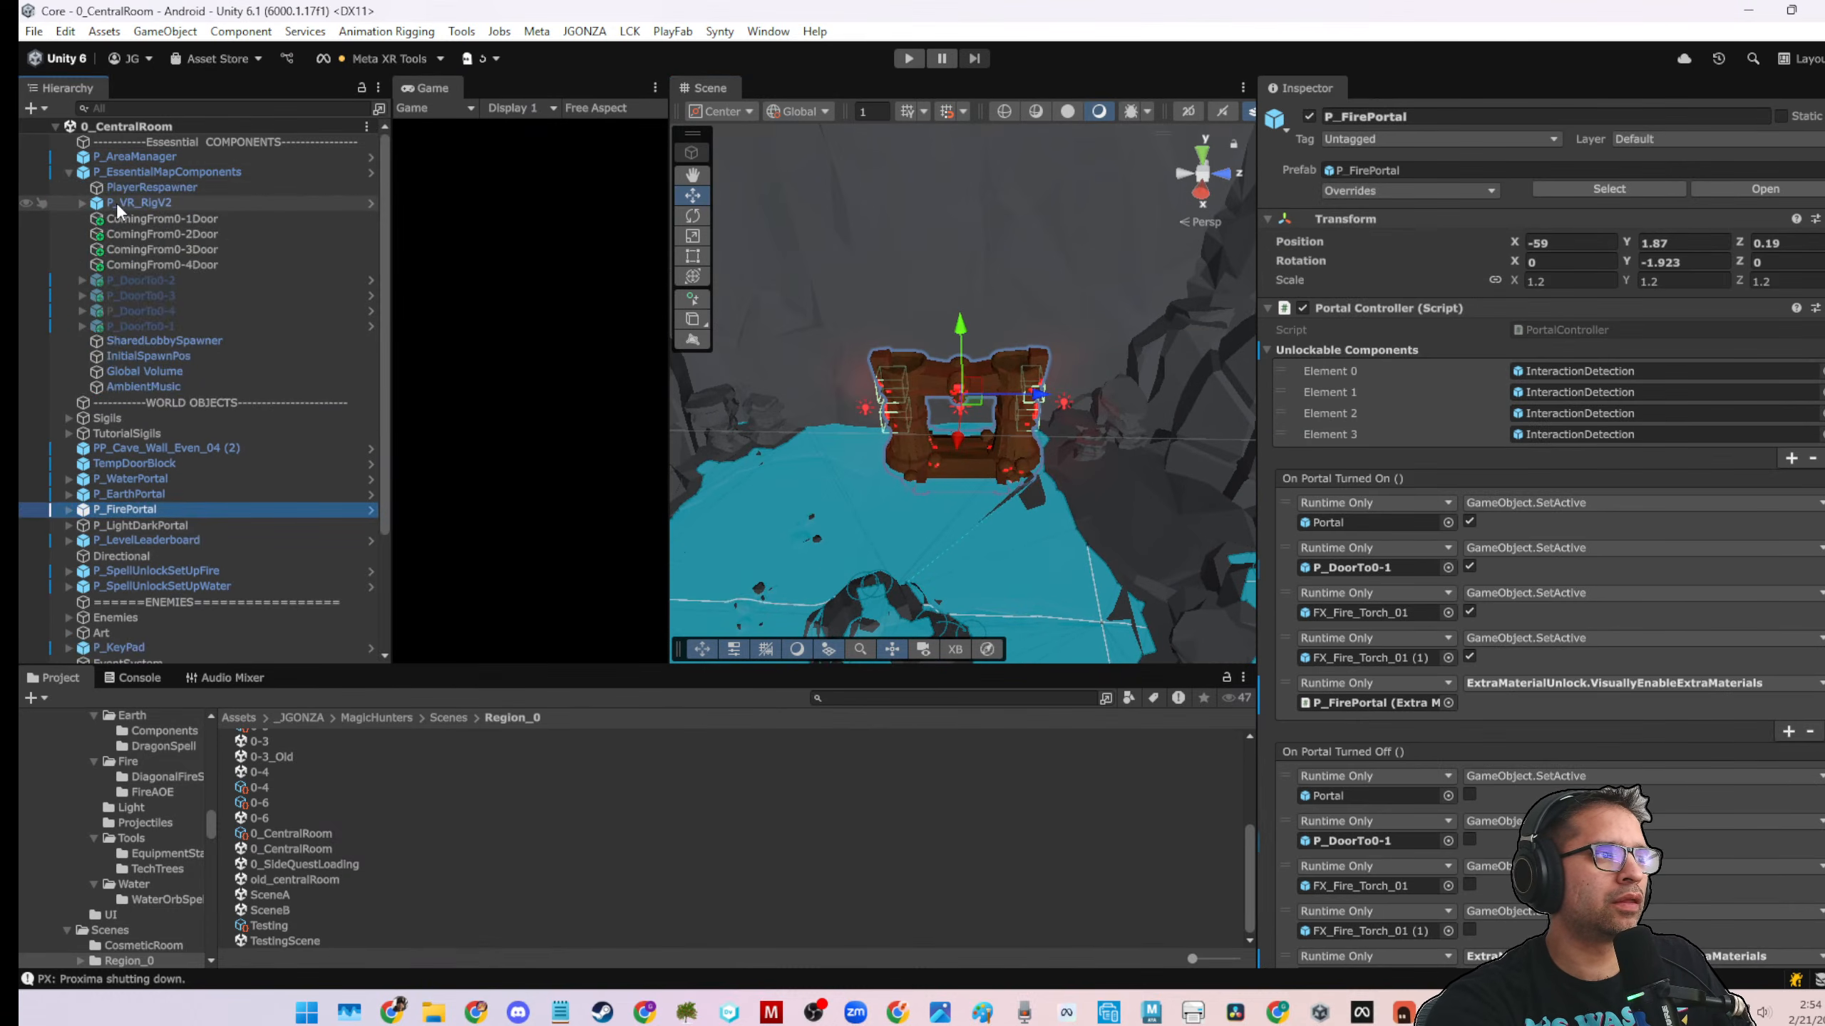
left_click(124, 220)
key("f")
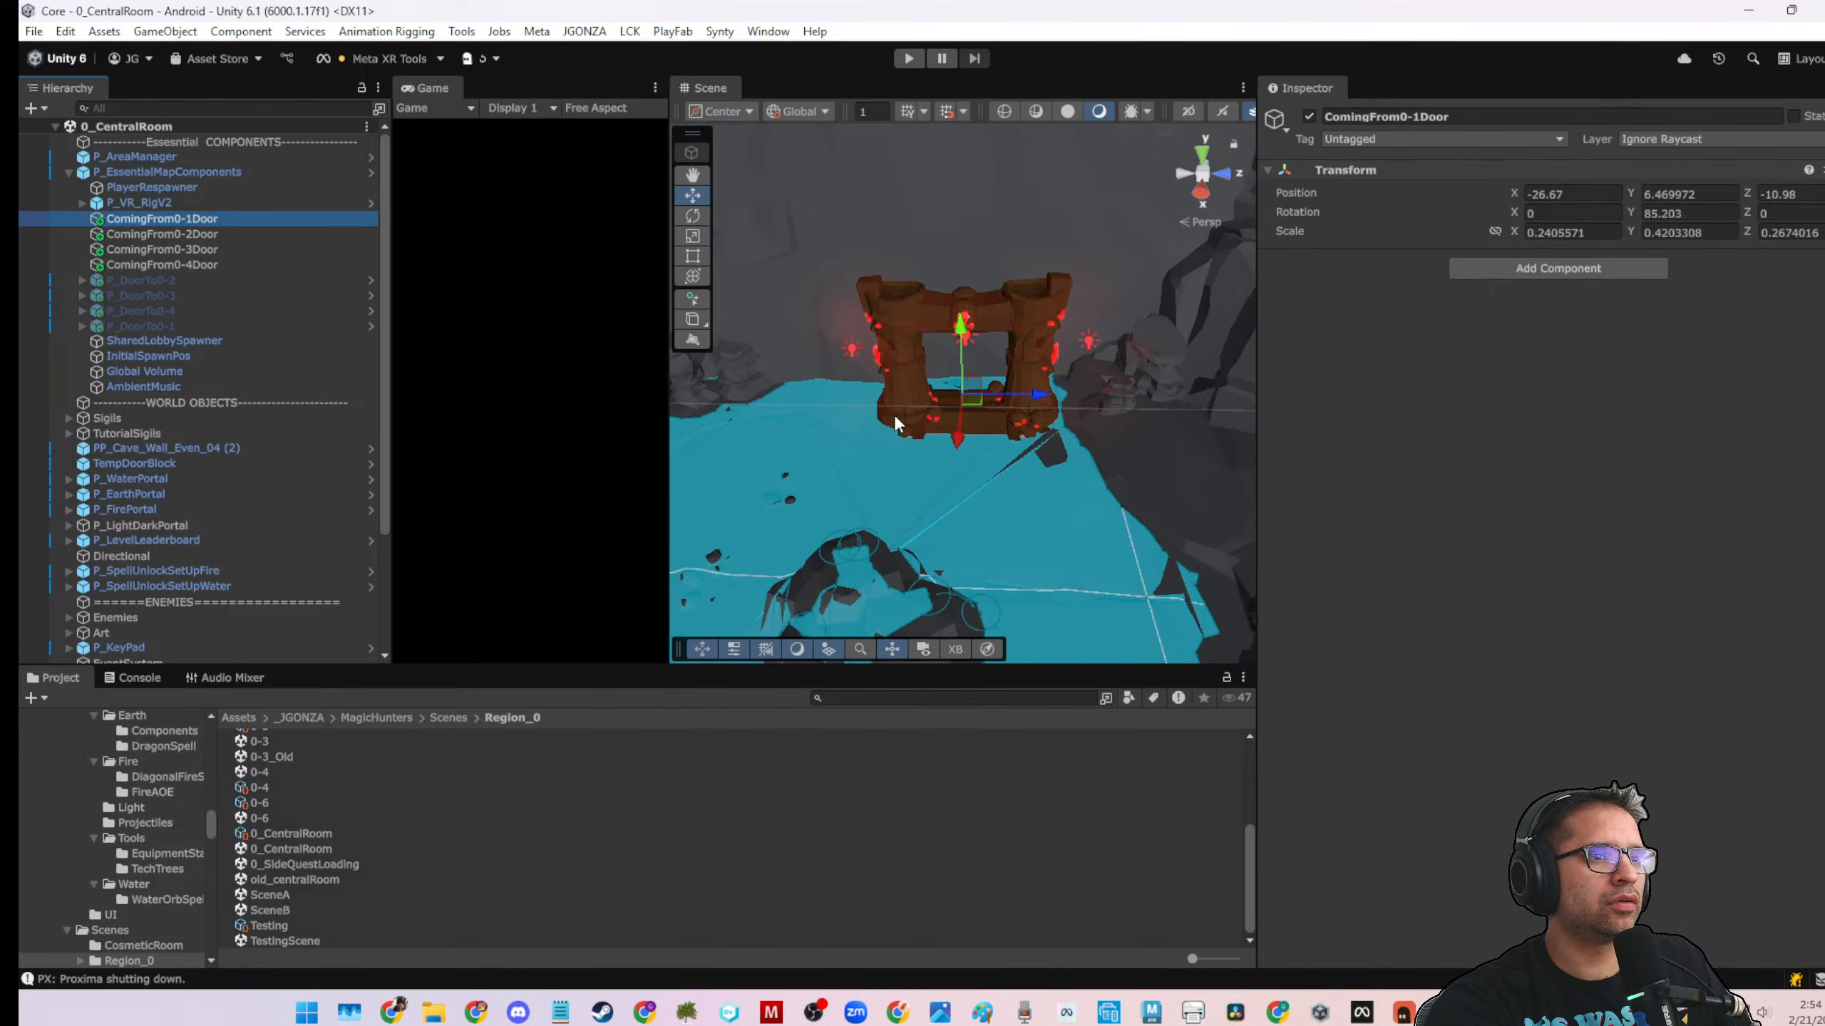
left_click_drag(1002, 462, 733, 244, "alt")
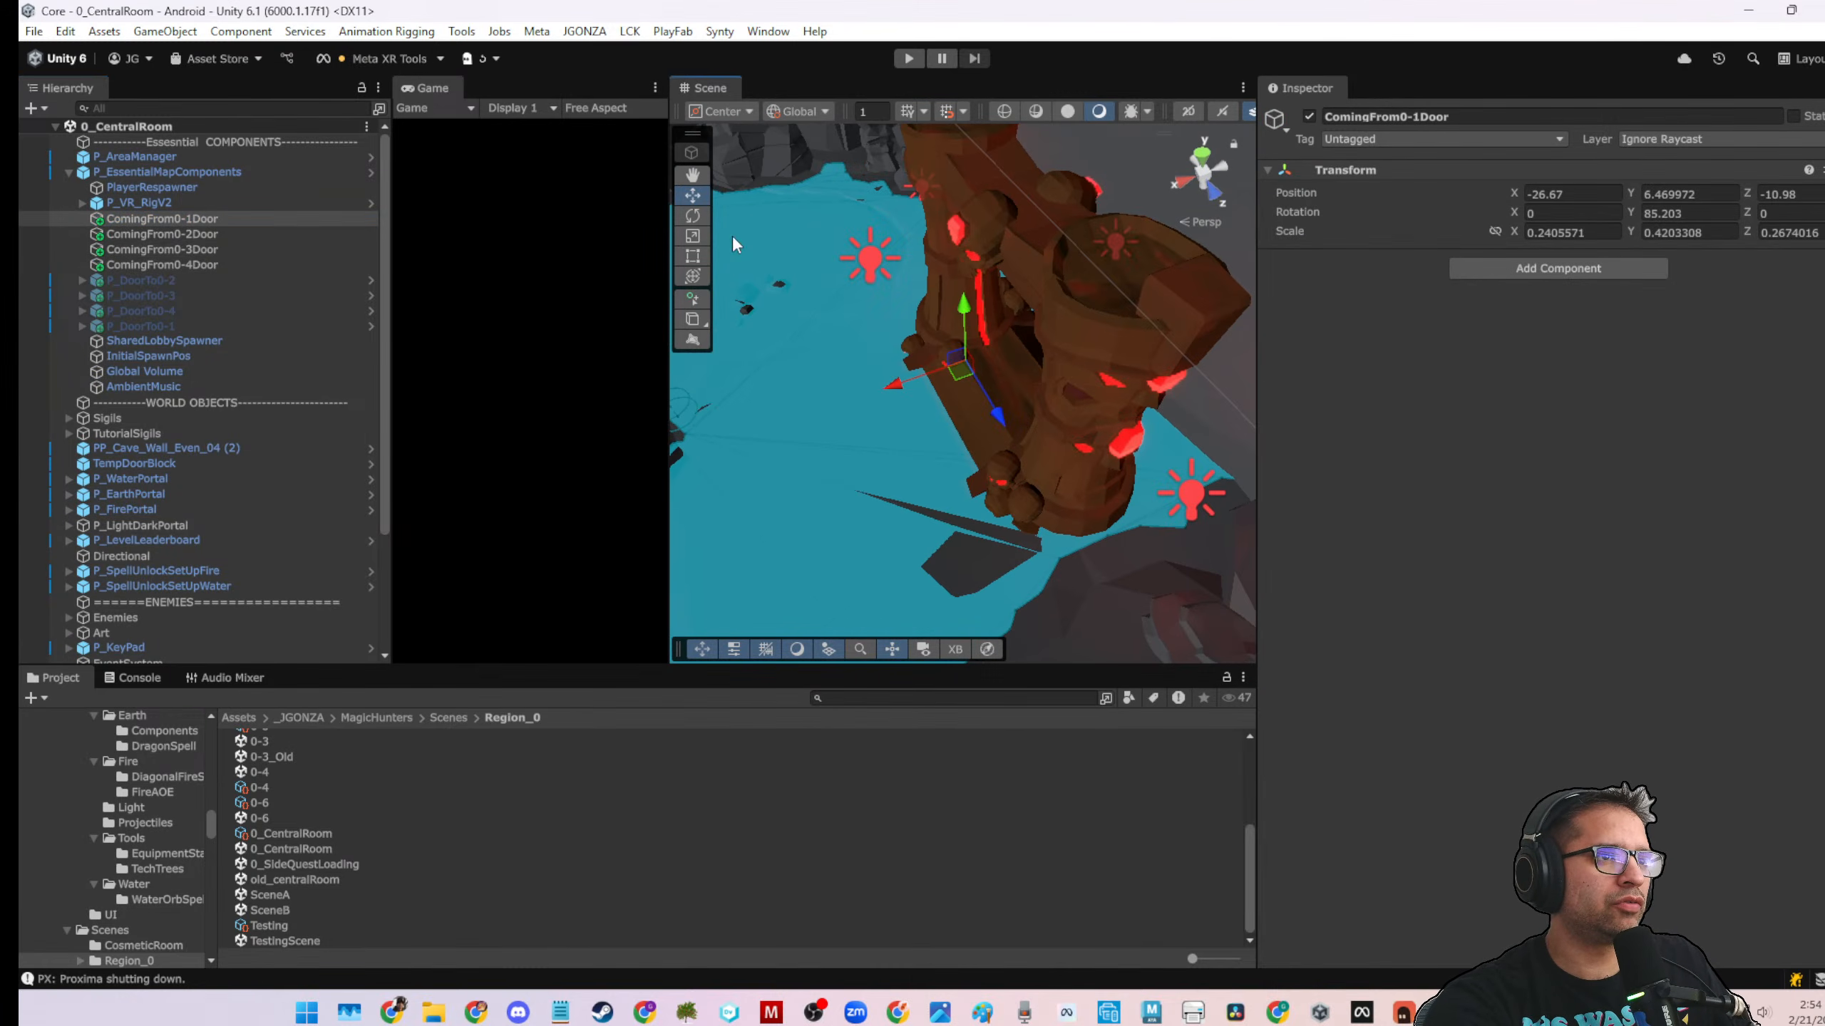
left_click(798, 111)
left_click(834, 157)
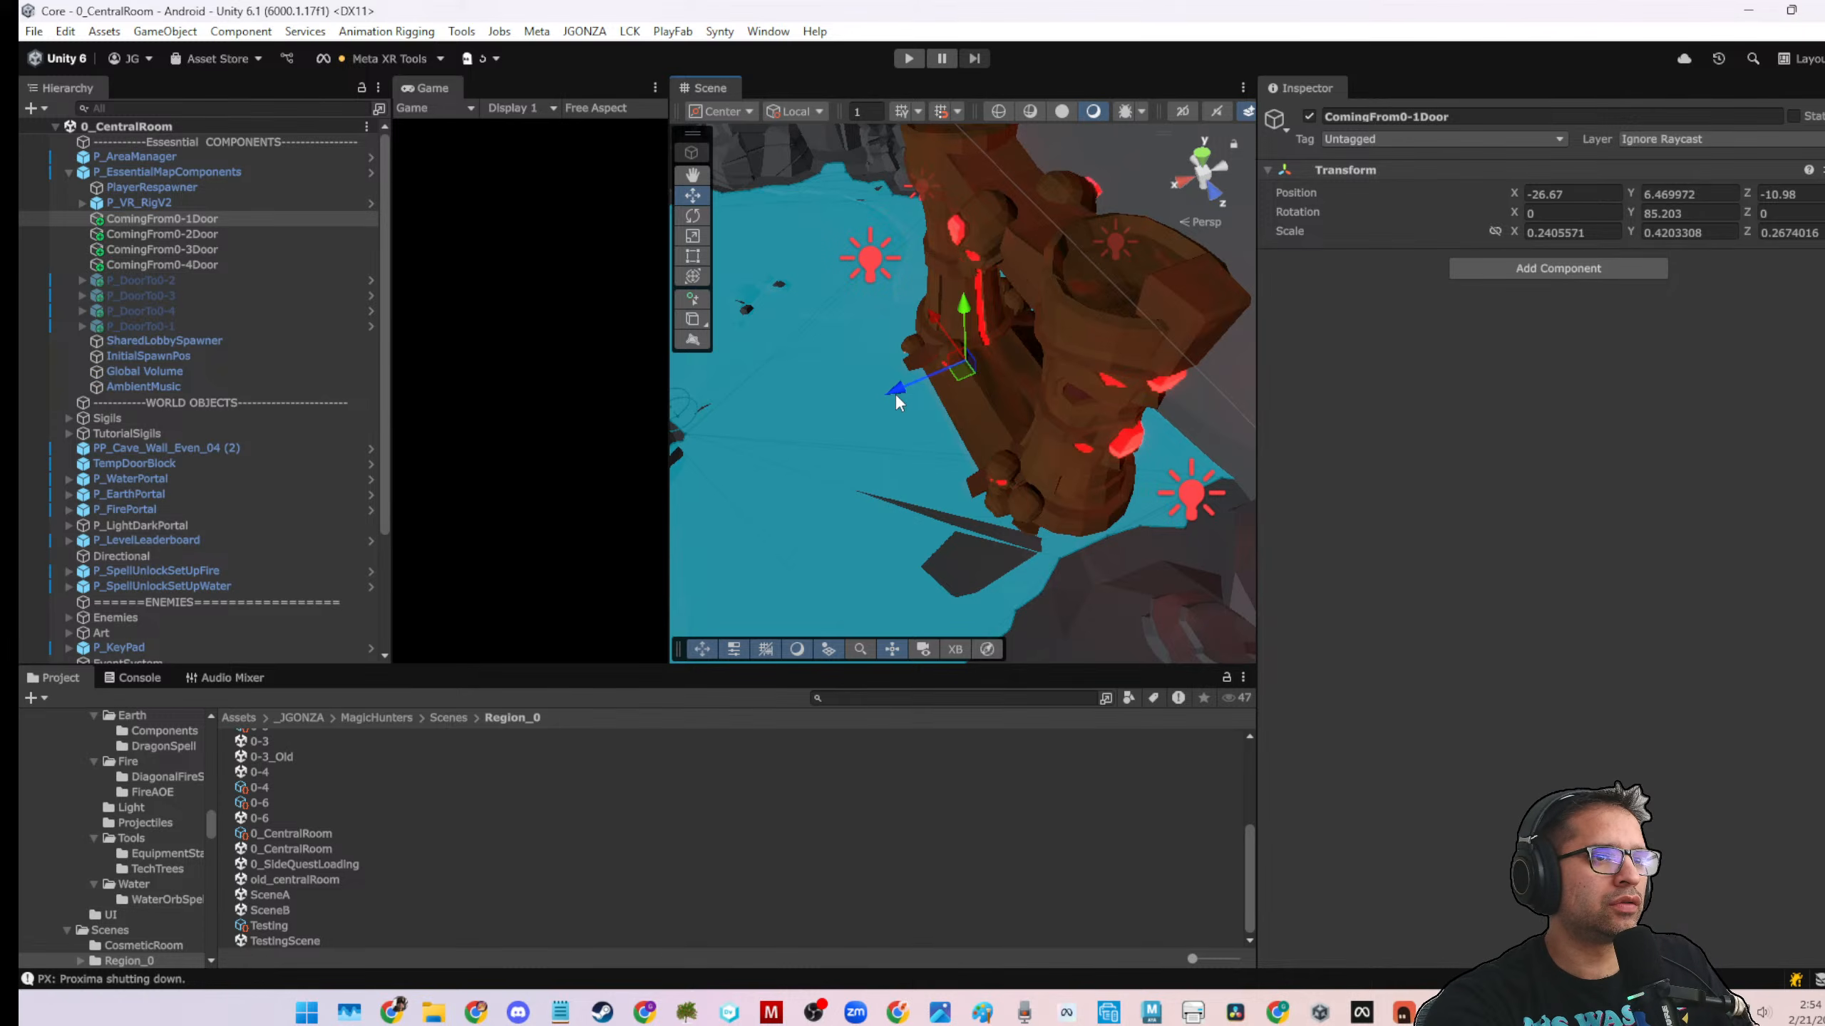
left_click_drag(895, 394, 882, 401)
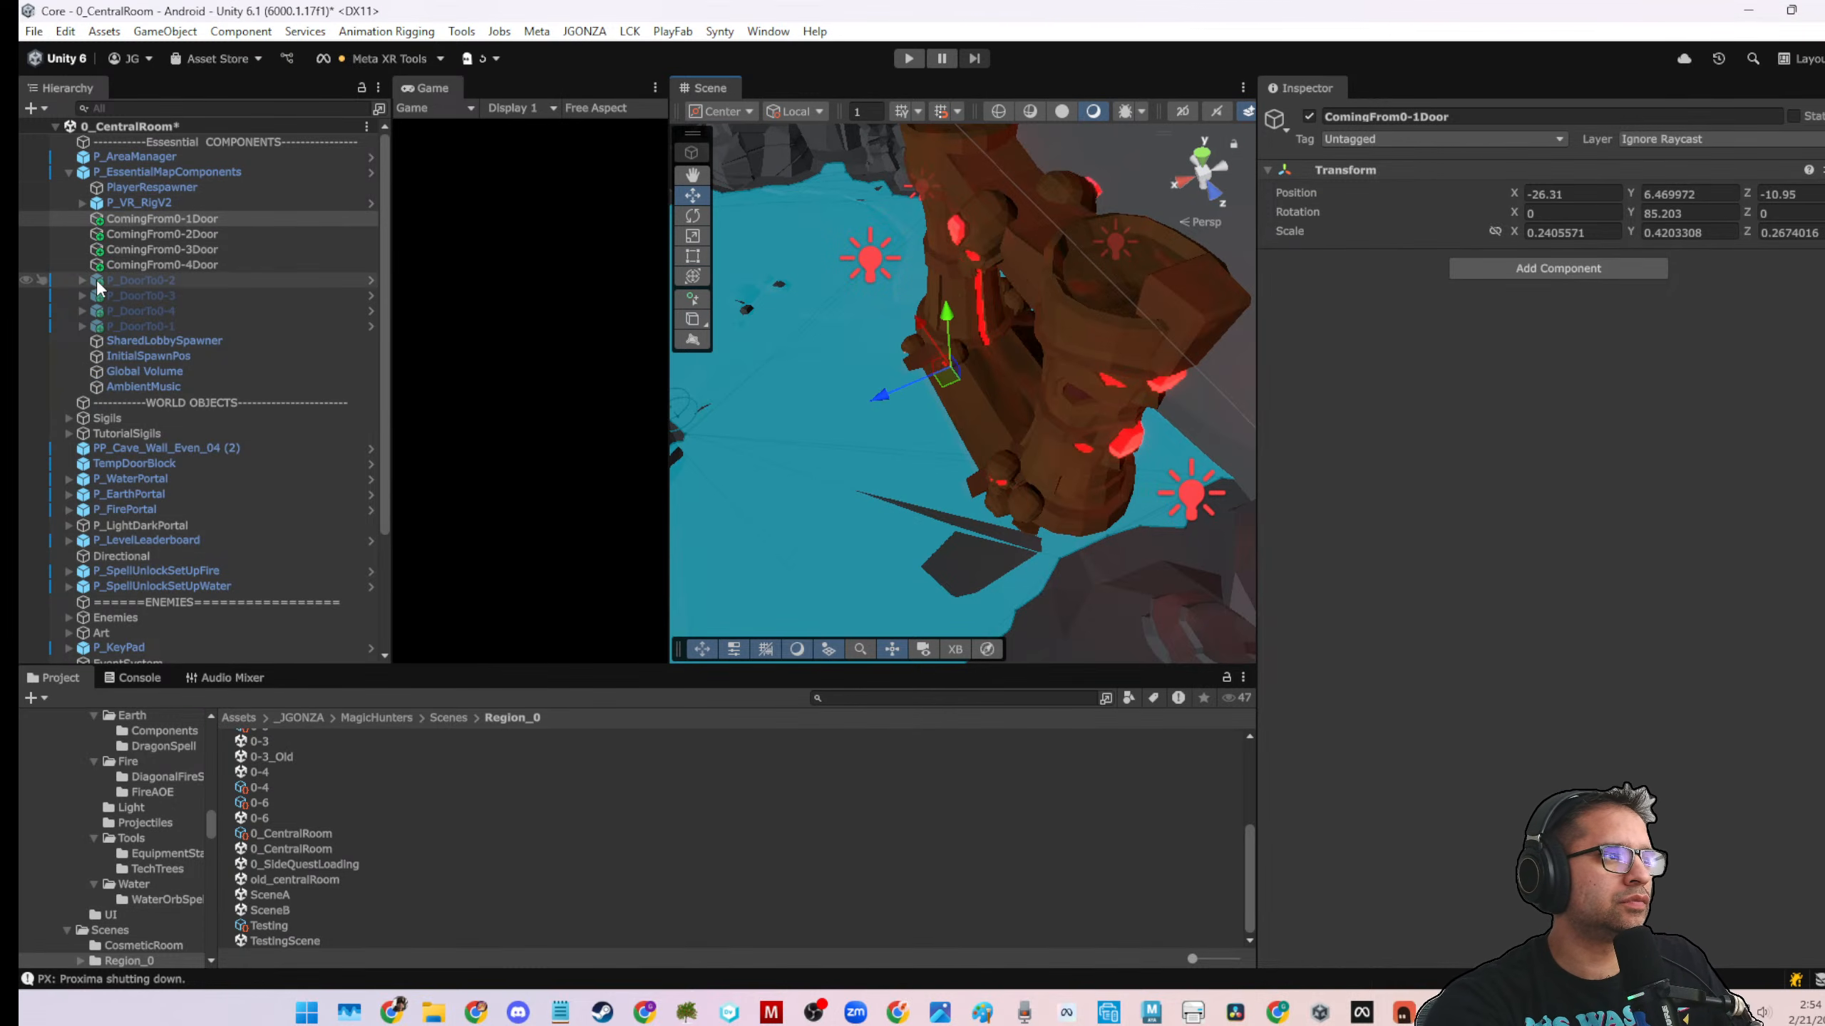
Temporarily enable P_DoorTo0-1 and move its trigger into the fire portal opening, at about X -26.88, Z -12
left_click(129, 325)
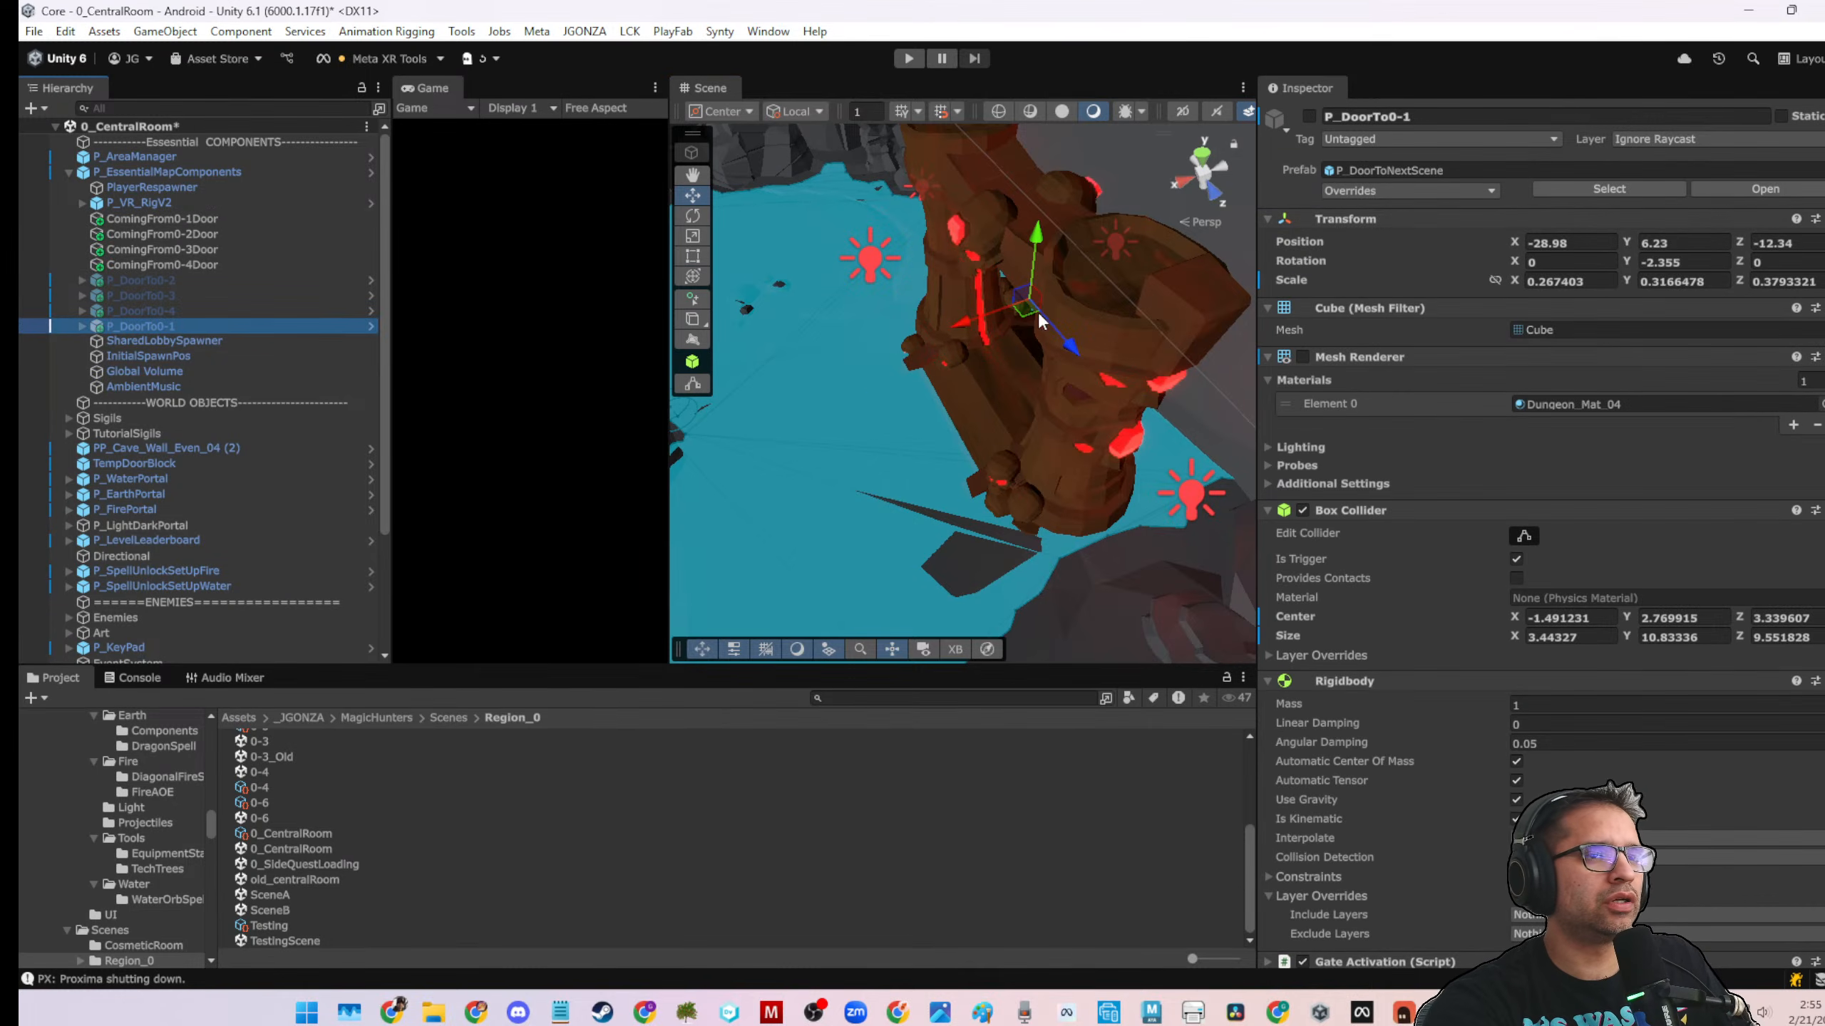
left_click(1309, 116)
left_click_drag(1030, 325, 1037, 409)
scroll(1033, 412, "up", 2)
key("f")
left_click_drag(908, 439, 992, 407, "alt")
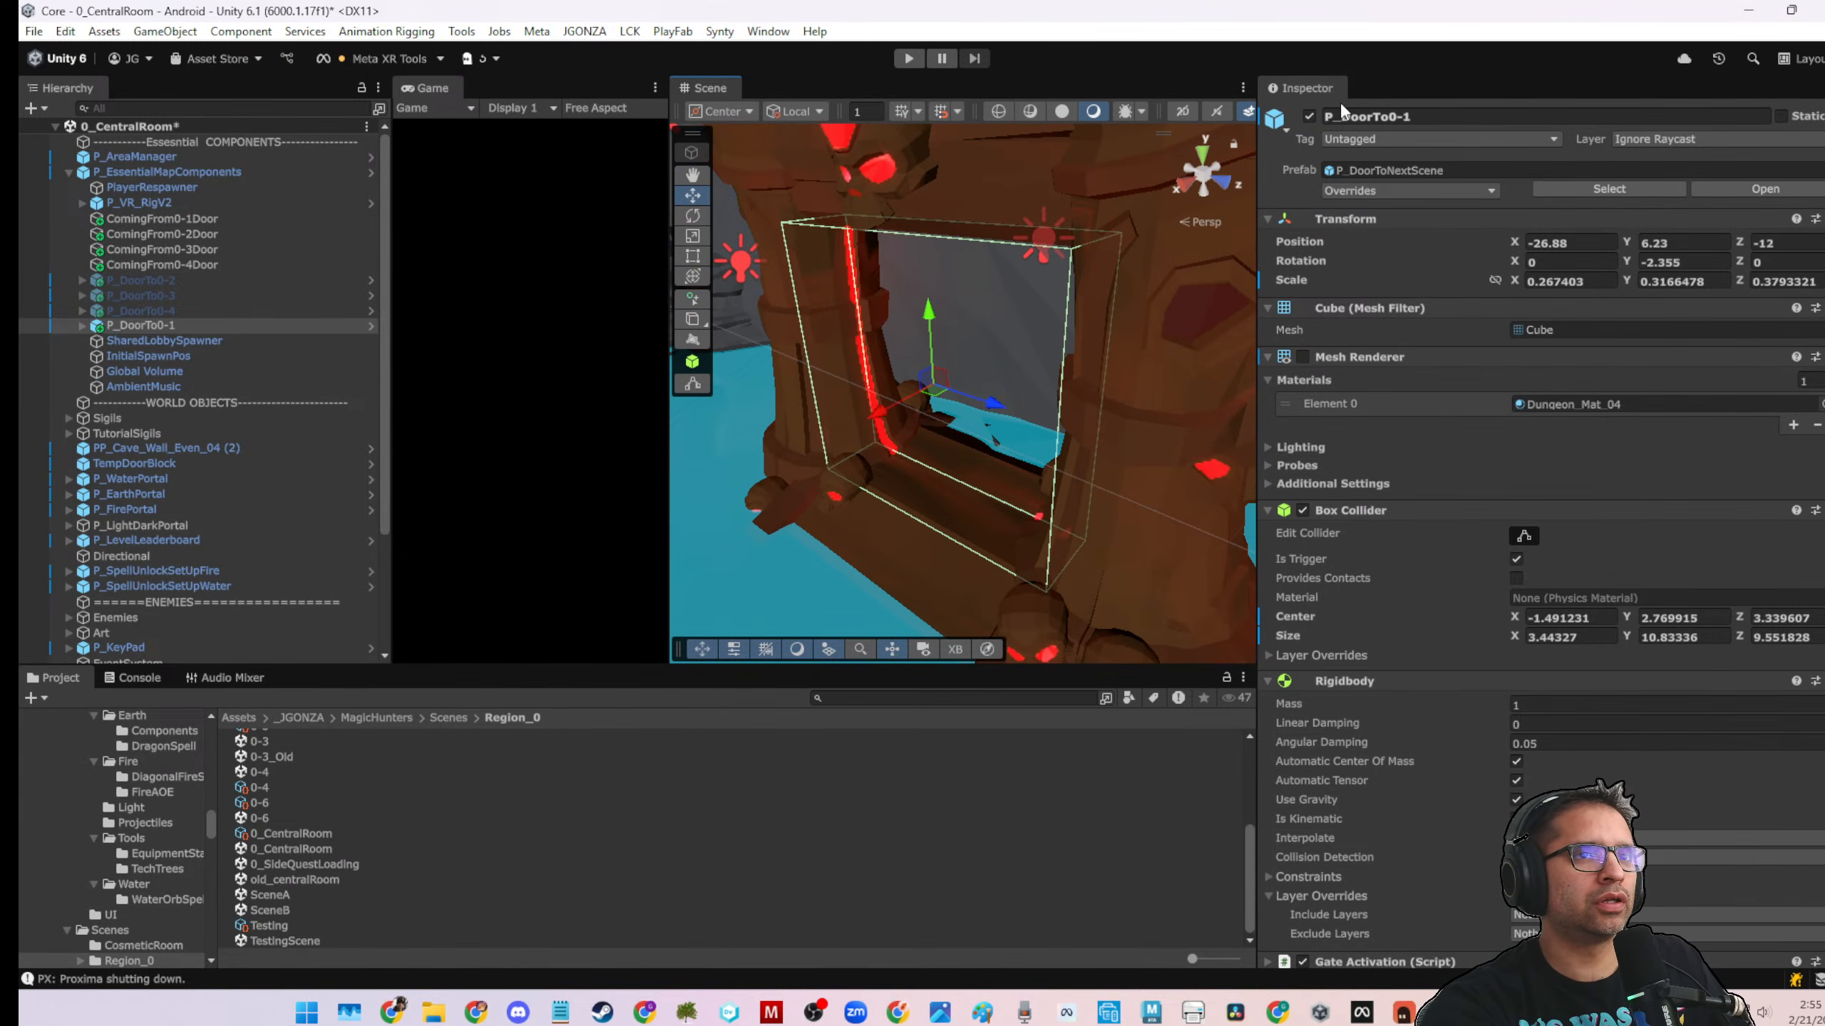
left_click(1309, 115)
Temporarily enable P_DoorTo0-2 and shift its trigger slightly at the water portal, to about X -0.87, Z 22.36
double_click(170, 280)
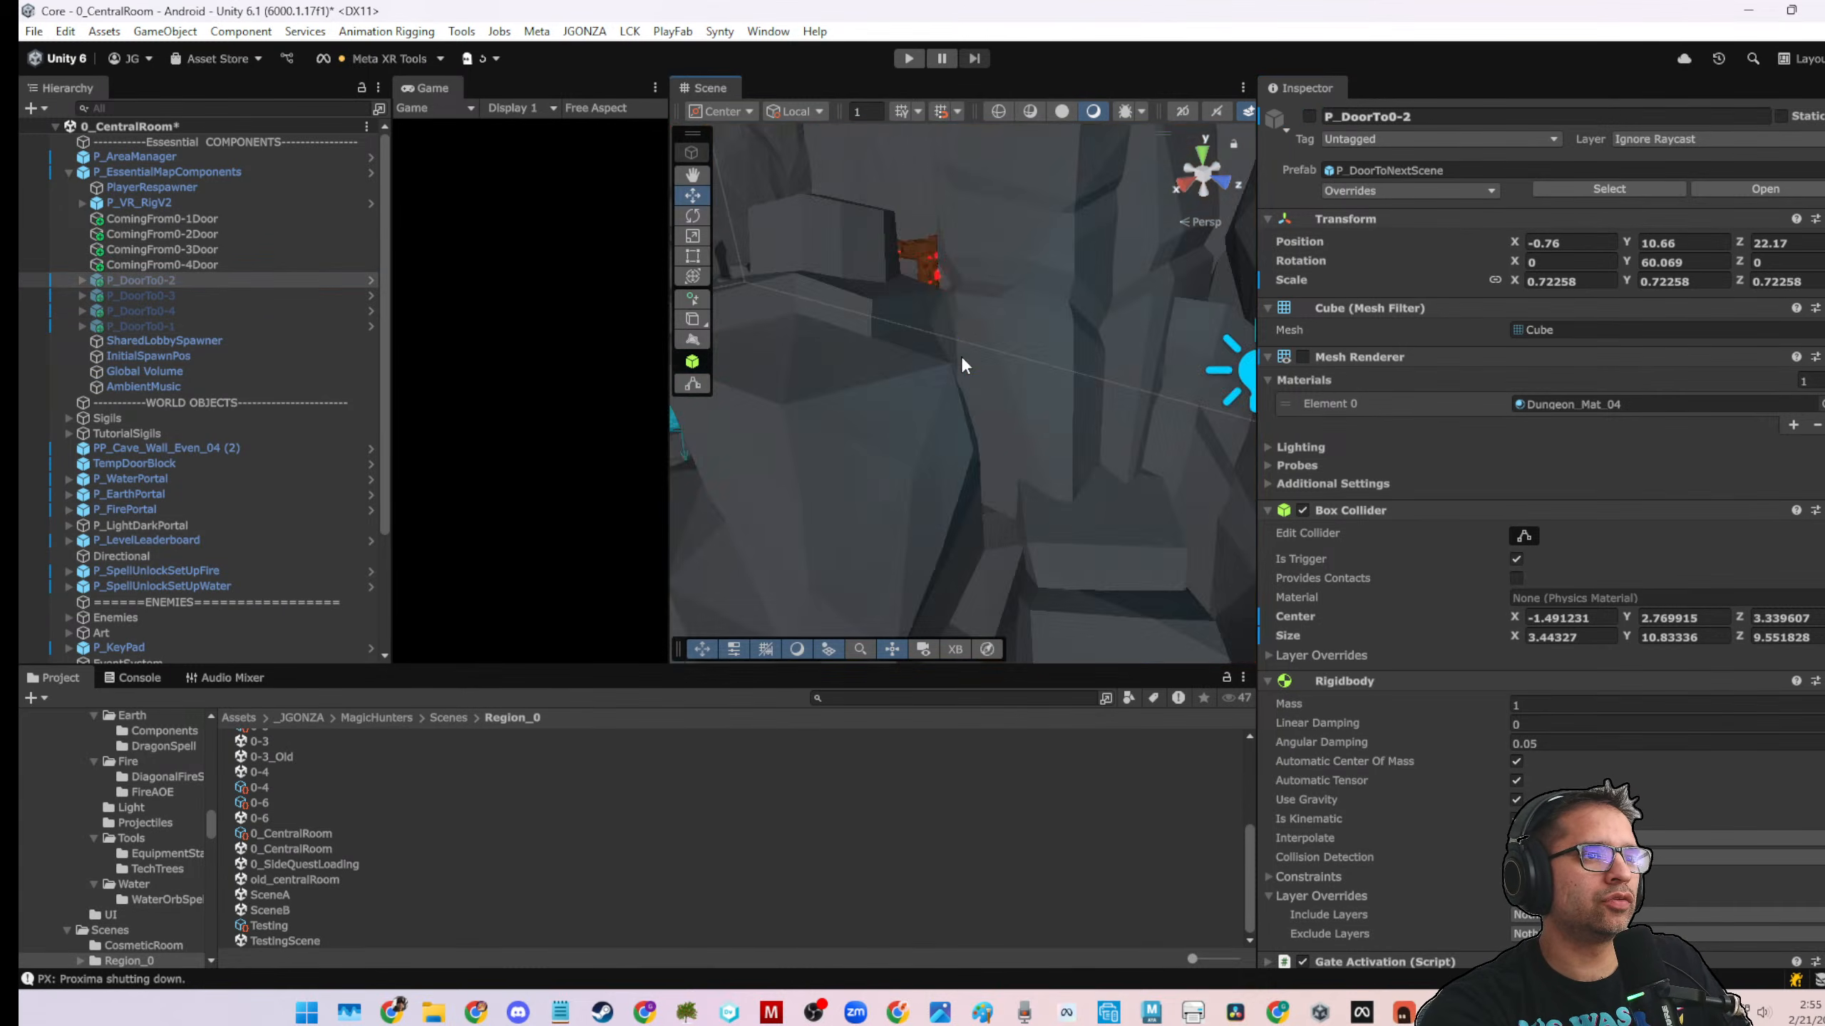
left_click_drag(965, 365, 914, 452, "alt")
left_click(1308, 116)
left_click_drag(983, 384, 998, 383)
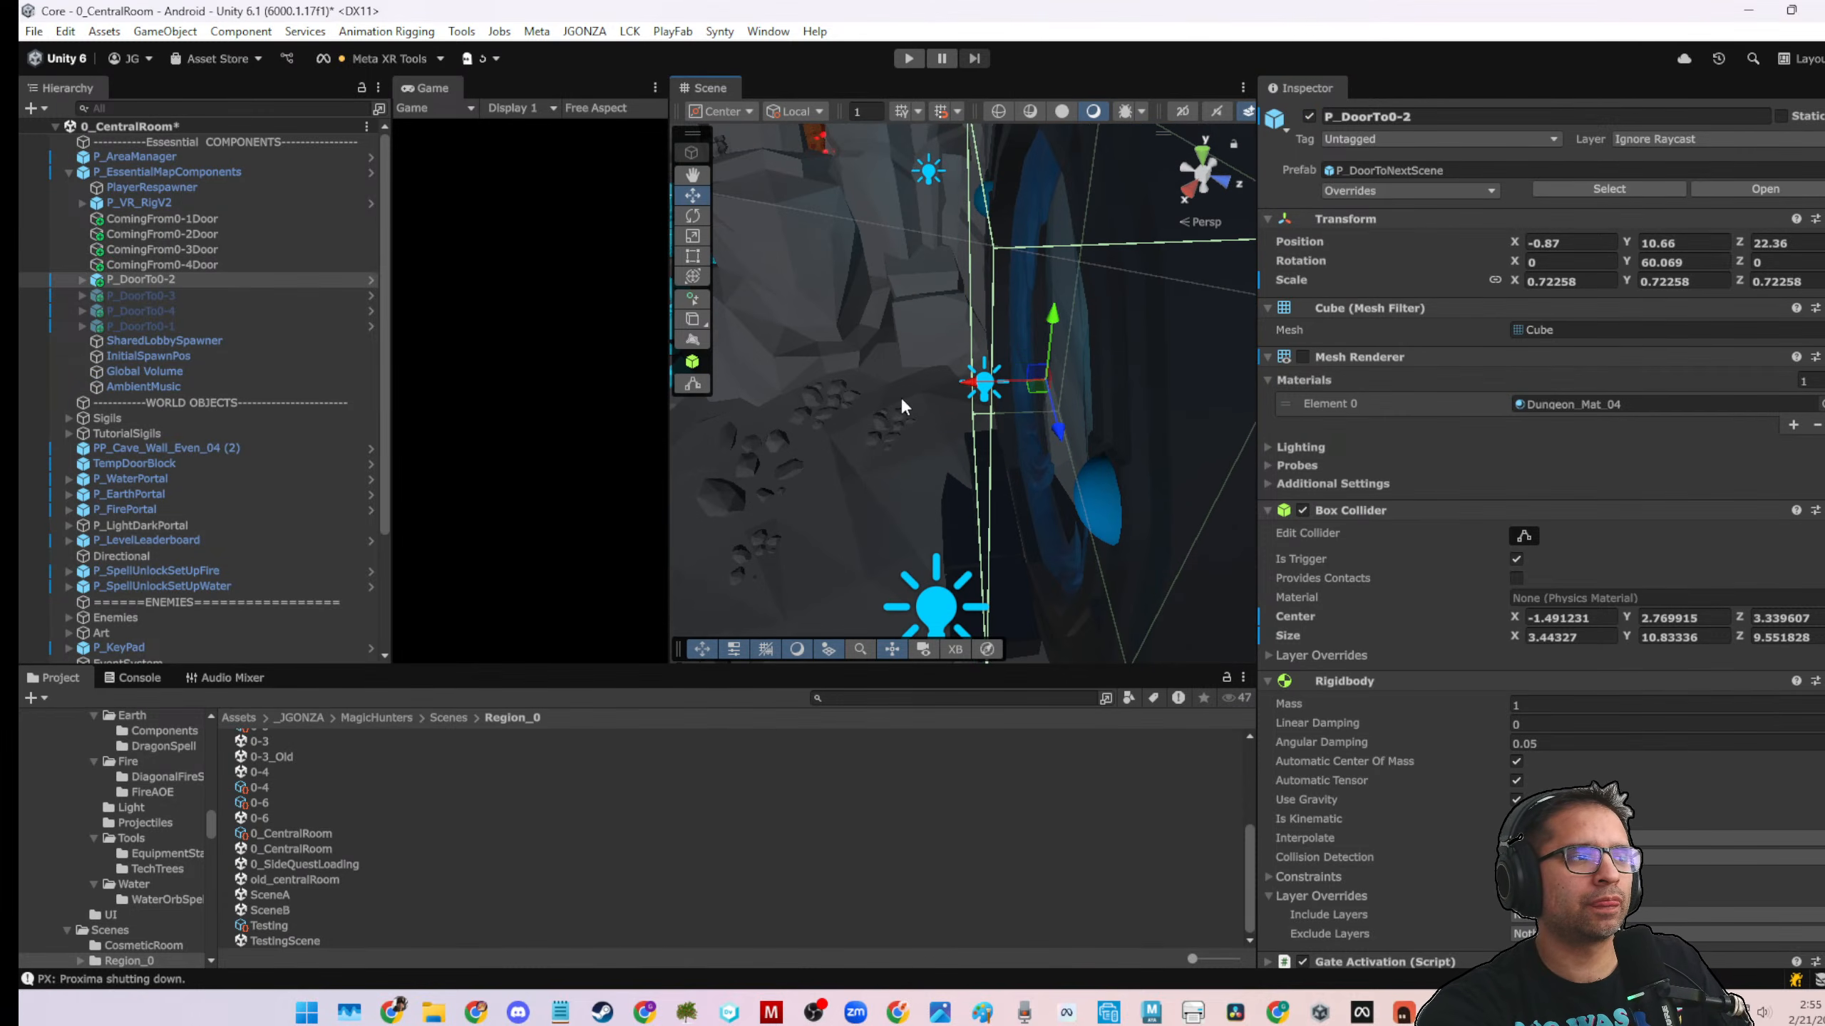
left_click(1308, 116)
Temporarily enable P_DoorTo0-3 to check its trigger's placement in the earth portal, and disable it again
left_click(144, 296)
key("f")
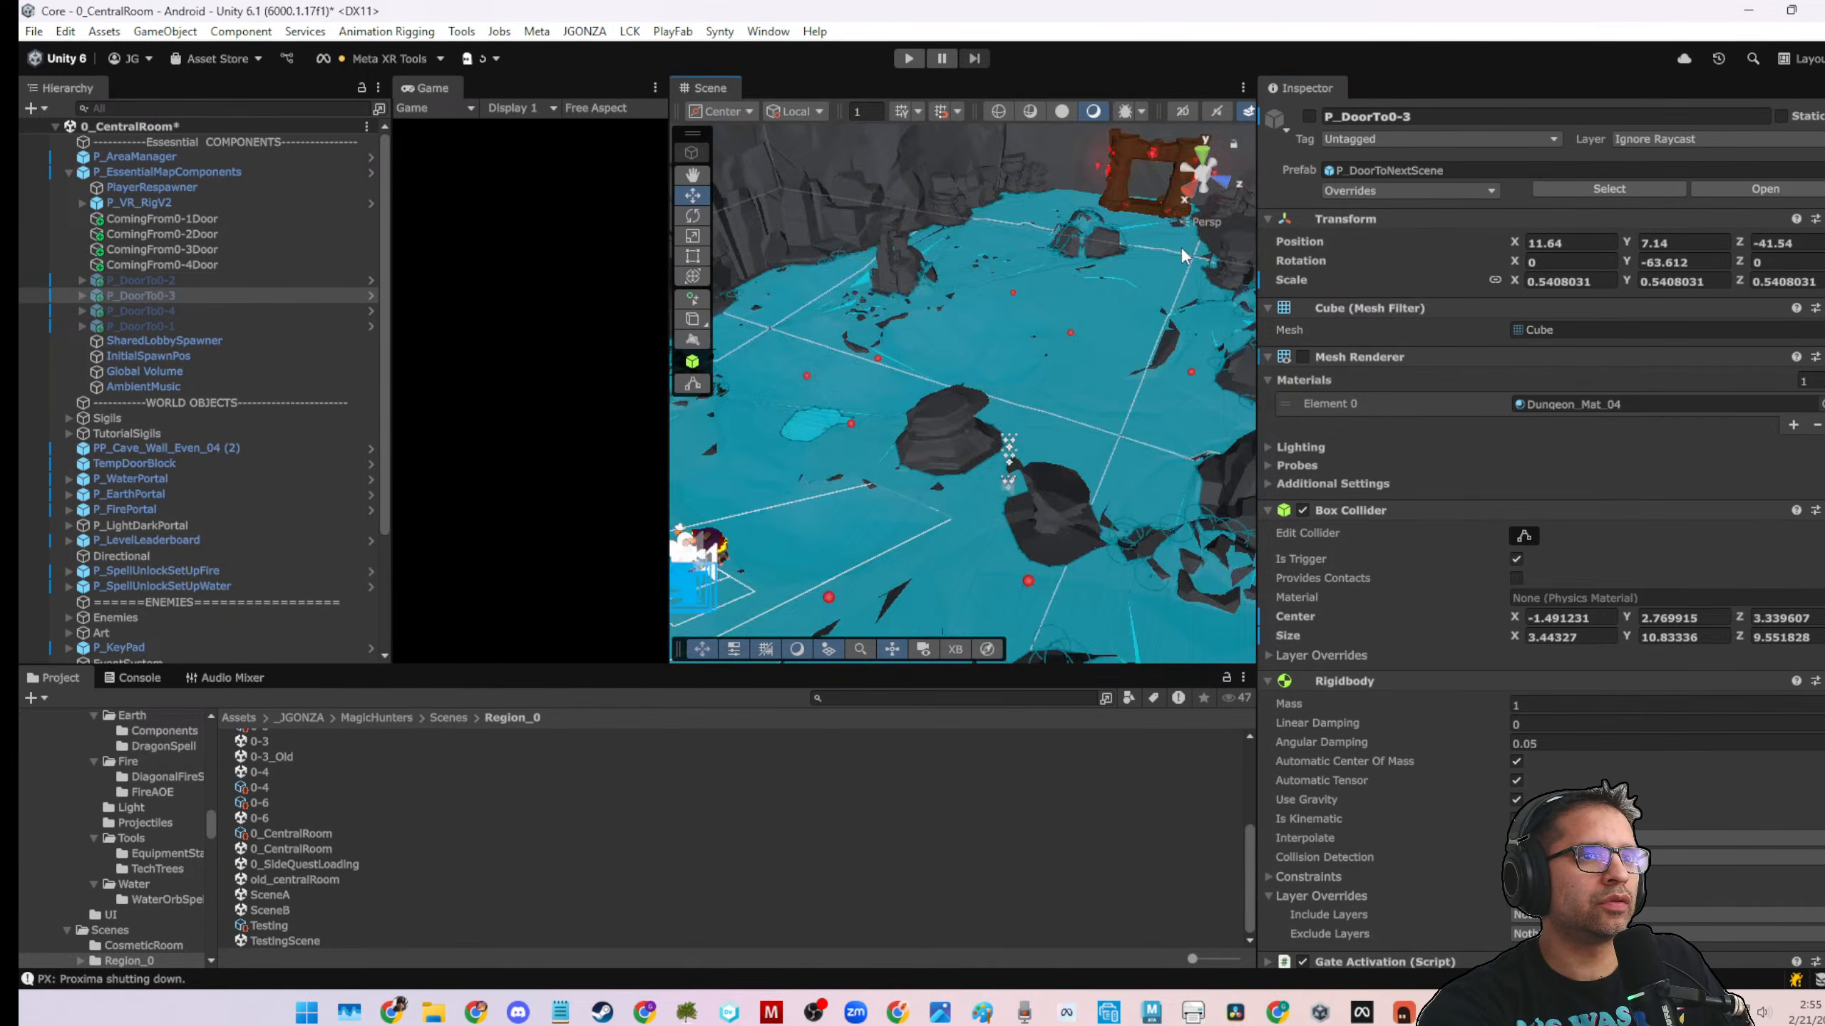
left_click(1308, 116)
scroll(1025, 376, "up", 2)
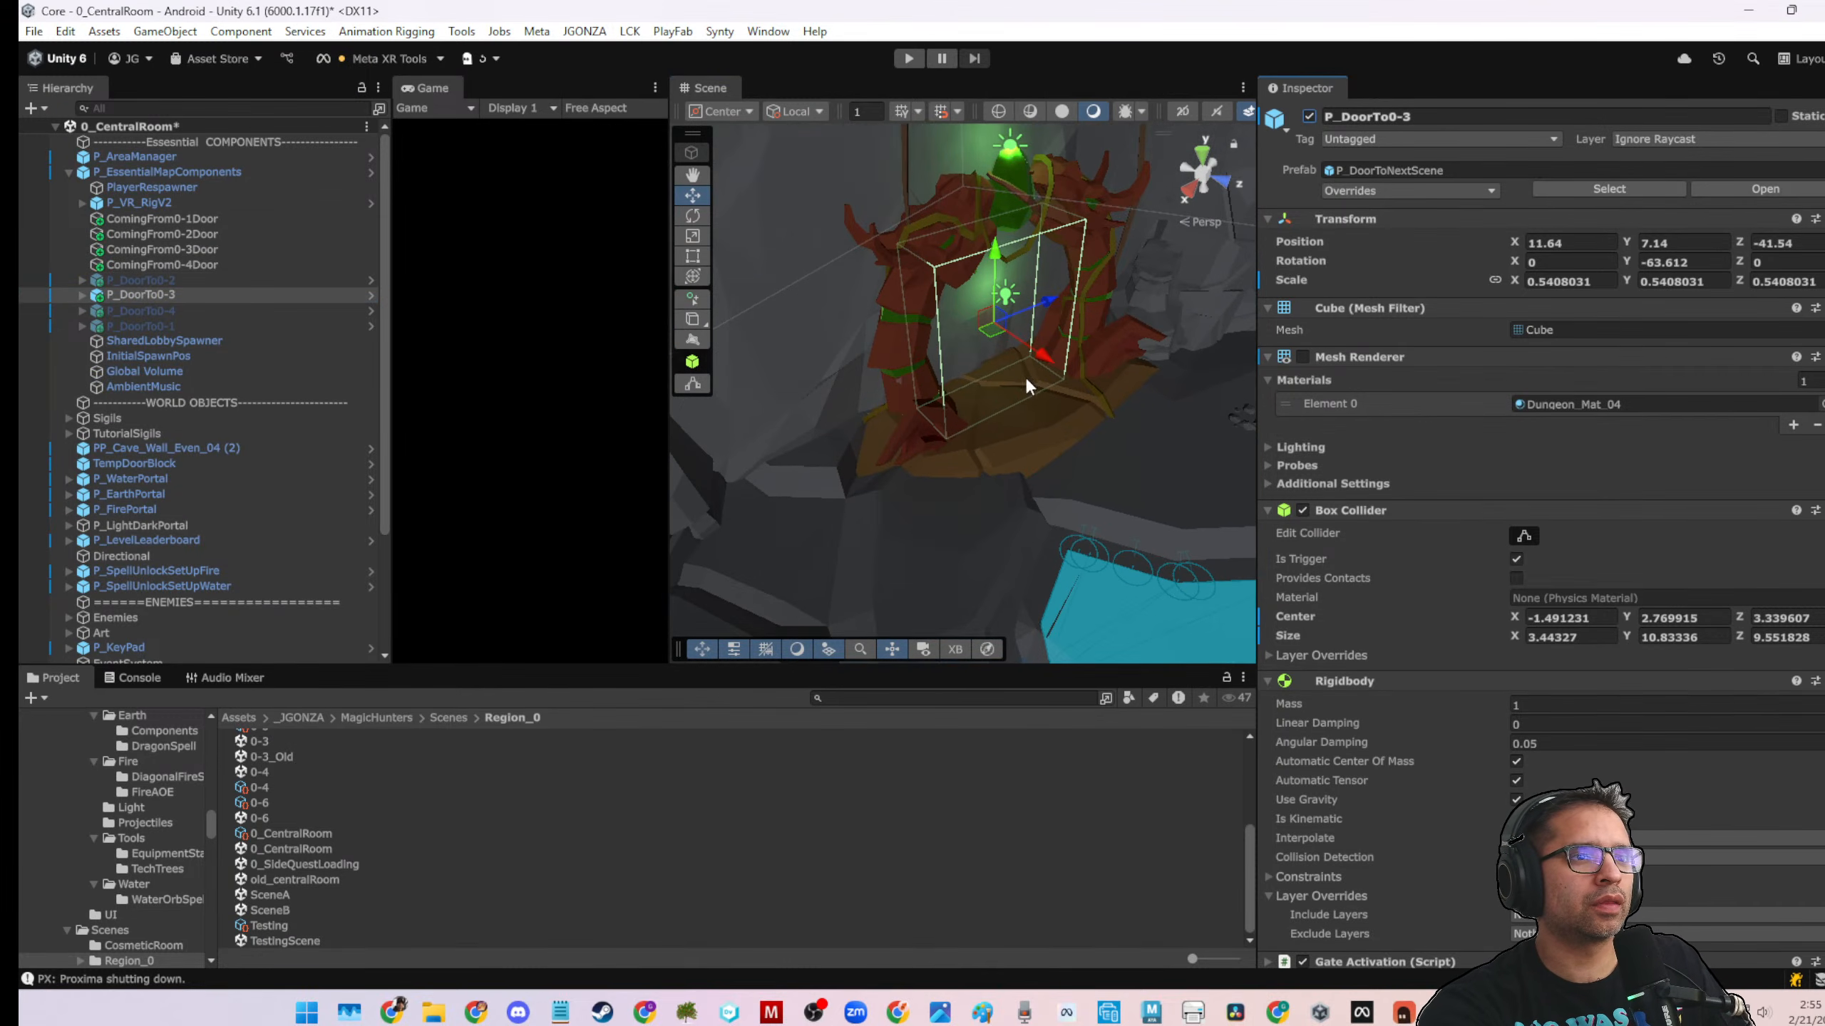
left_click(1308, 116)
Temporarily enable P_DoorTo0-4 to check its trigger's placement in the light and dark portal, and disable it again
left_click(355, 310)
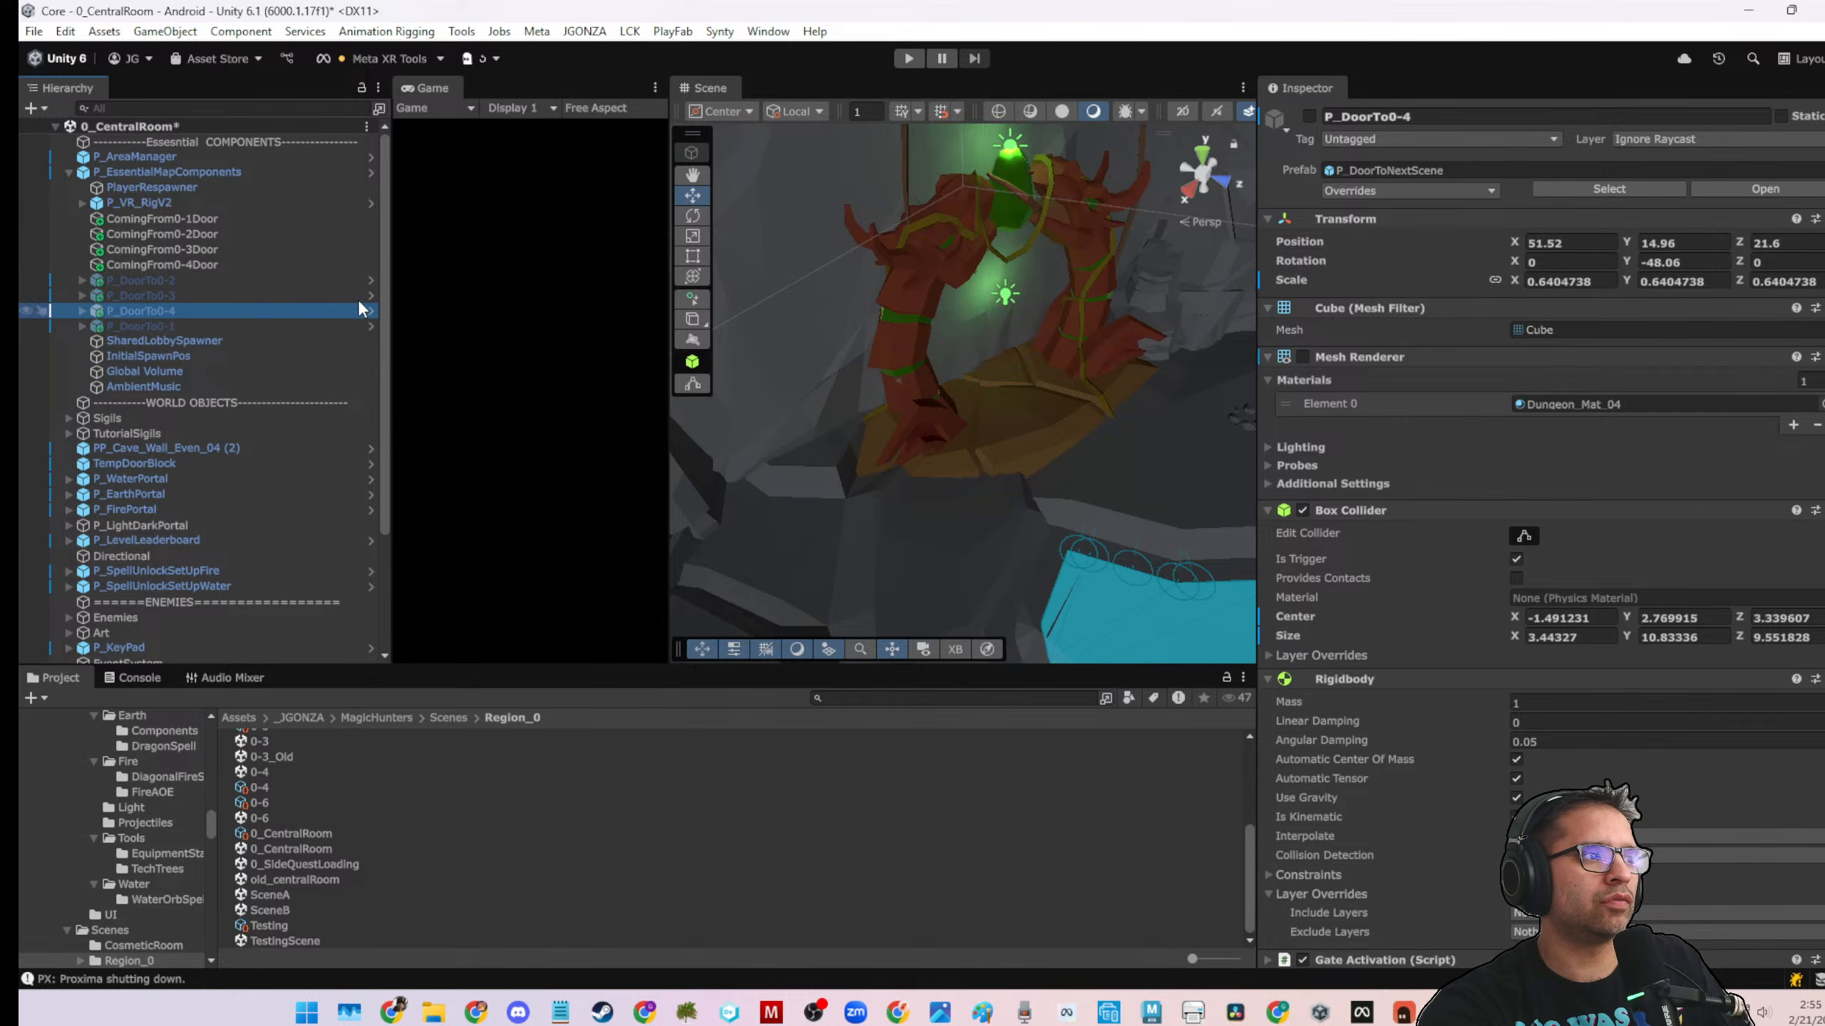
key("f")
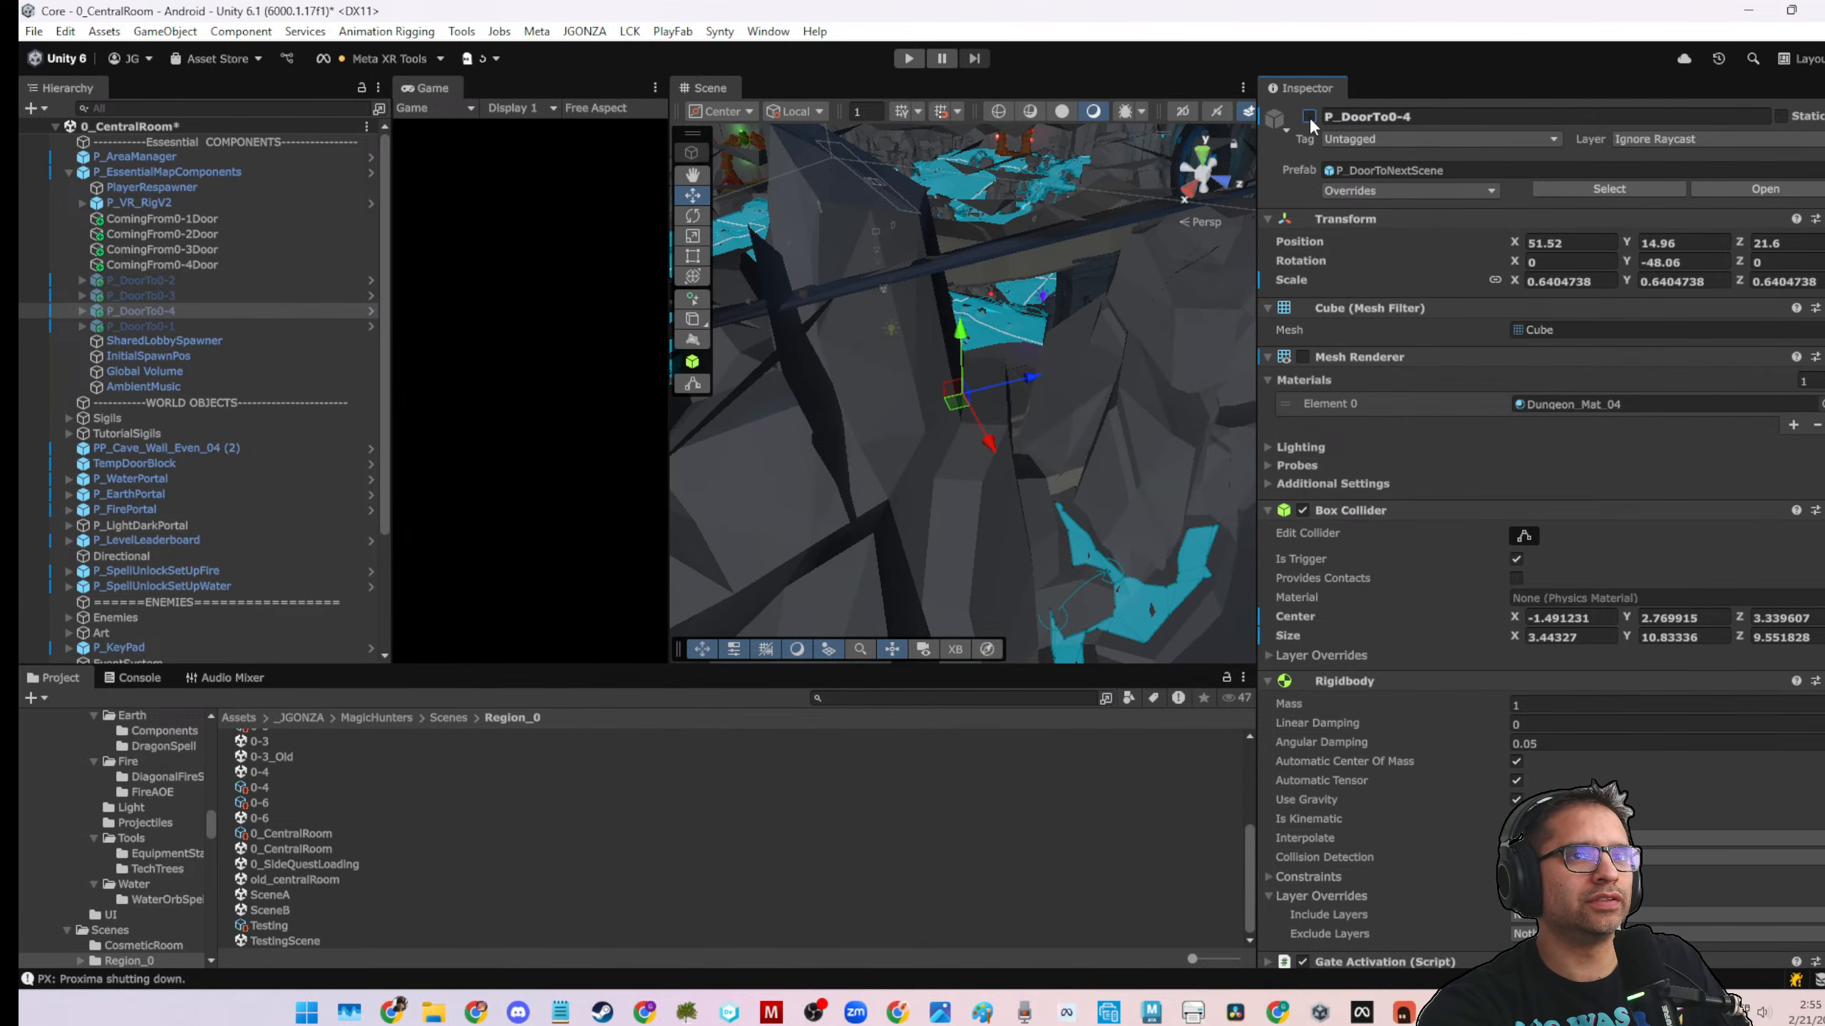
left_click(1308, 117)
key("f")
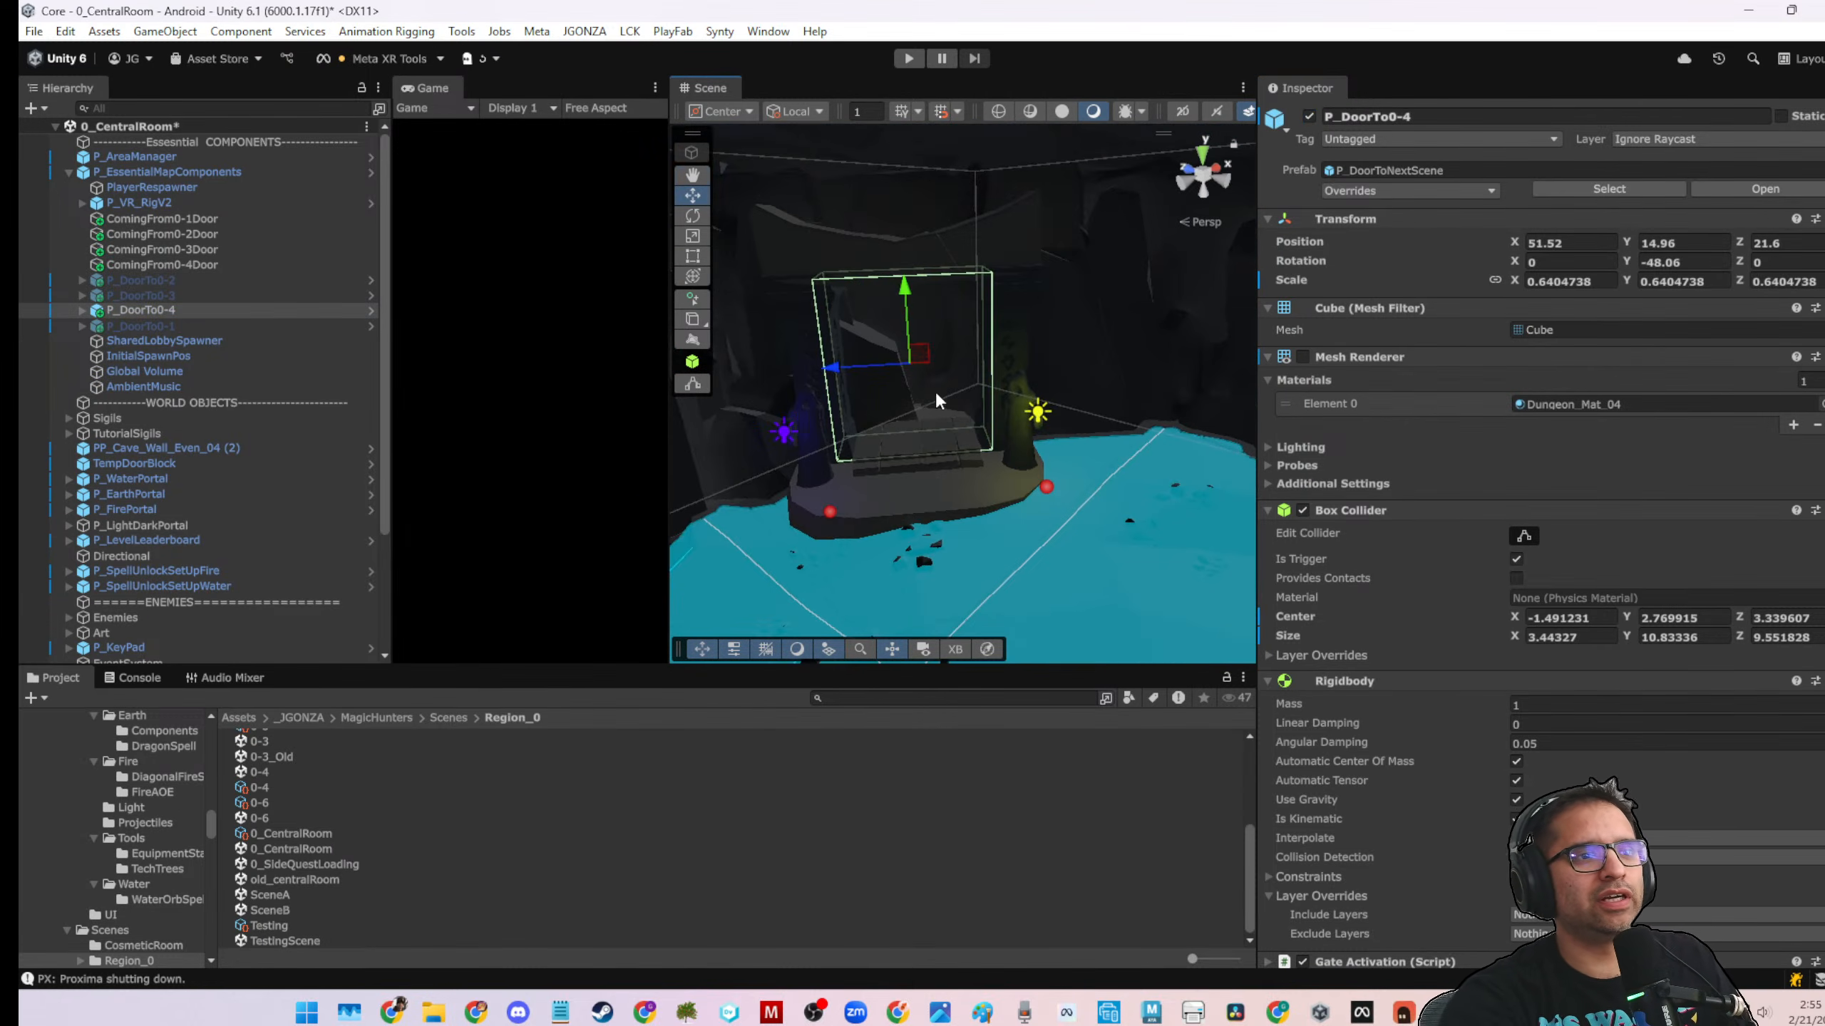
scroll(935, 394, "up", 5)
left_click_drag(926, 444, 559, 530, "alt")
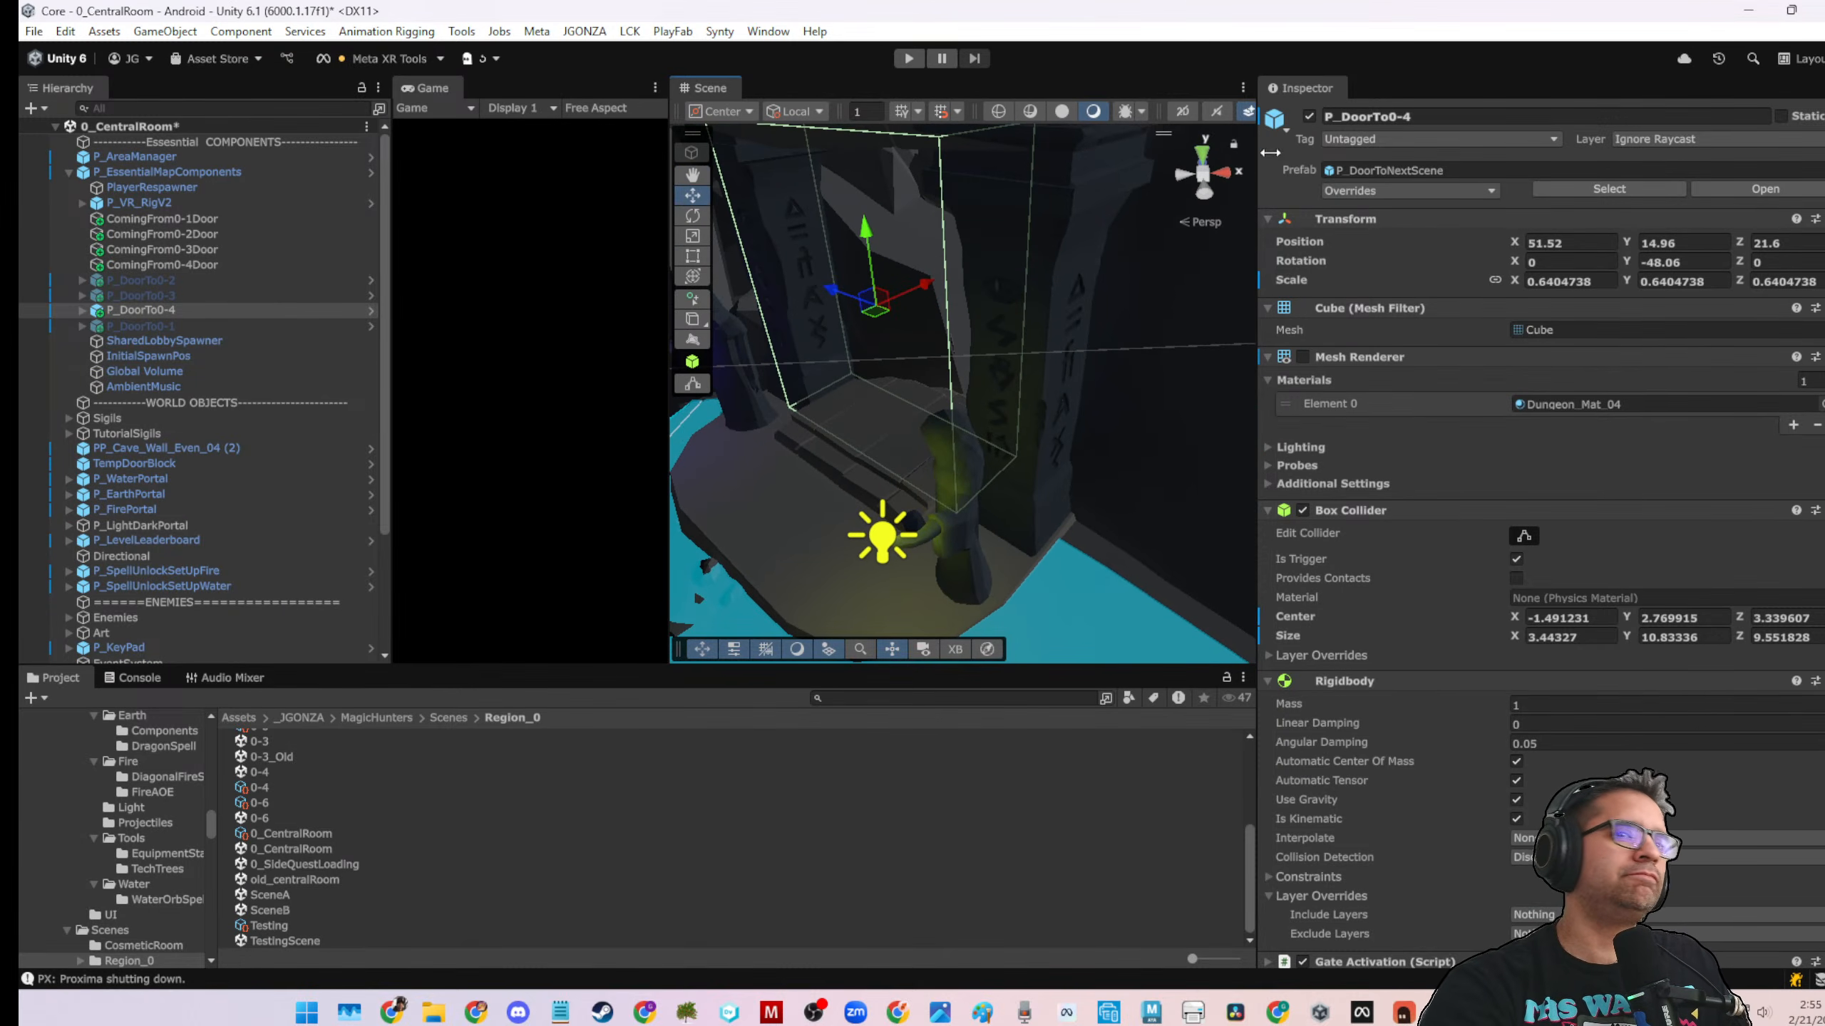
left_click(1308, 116)
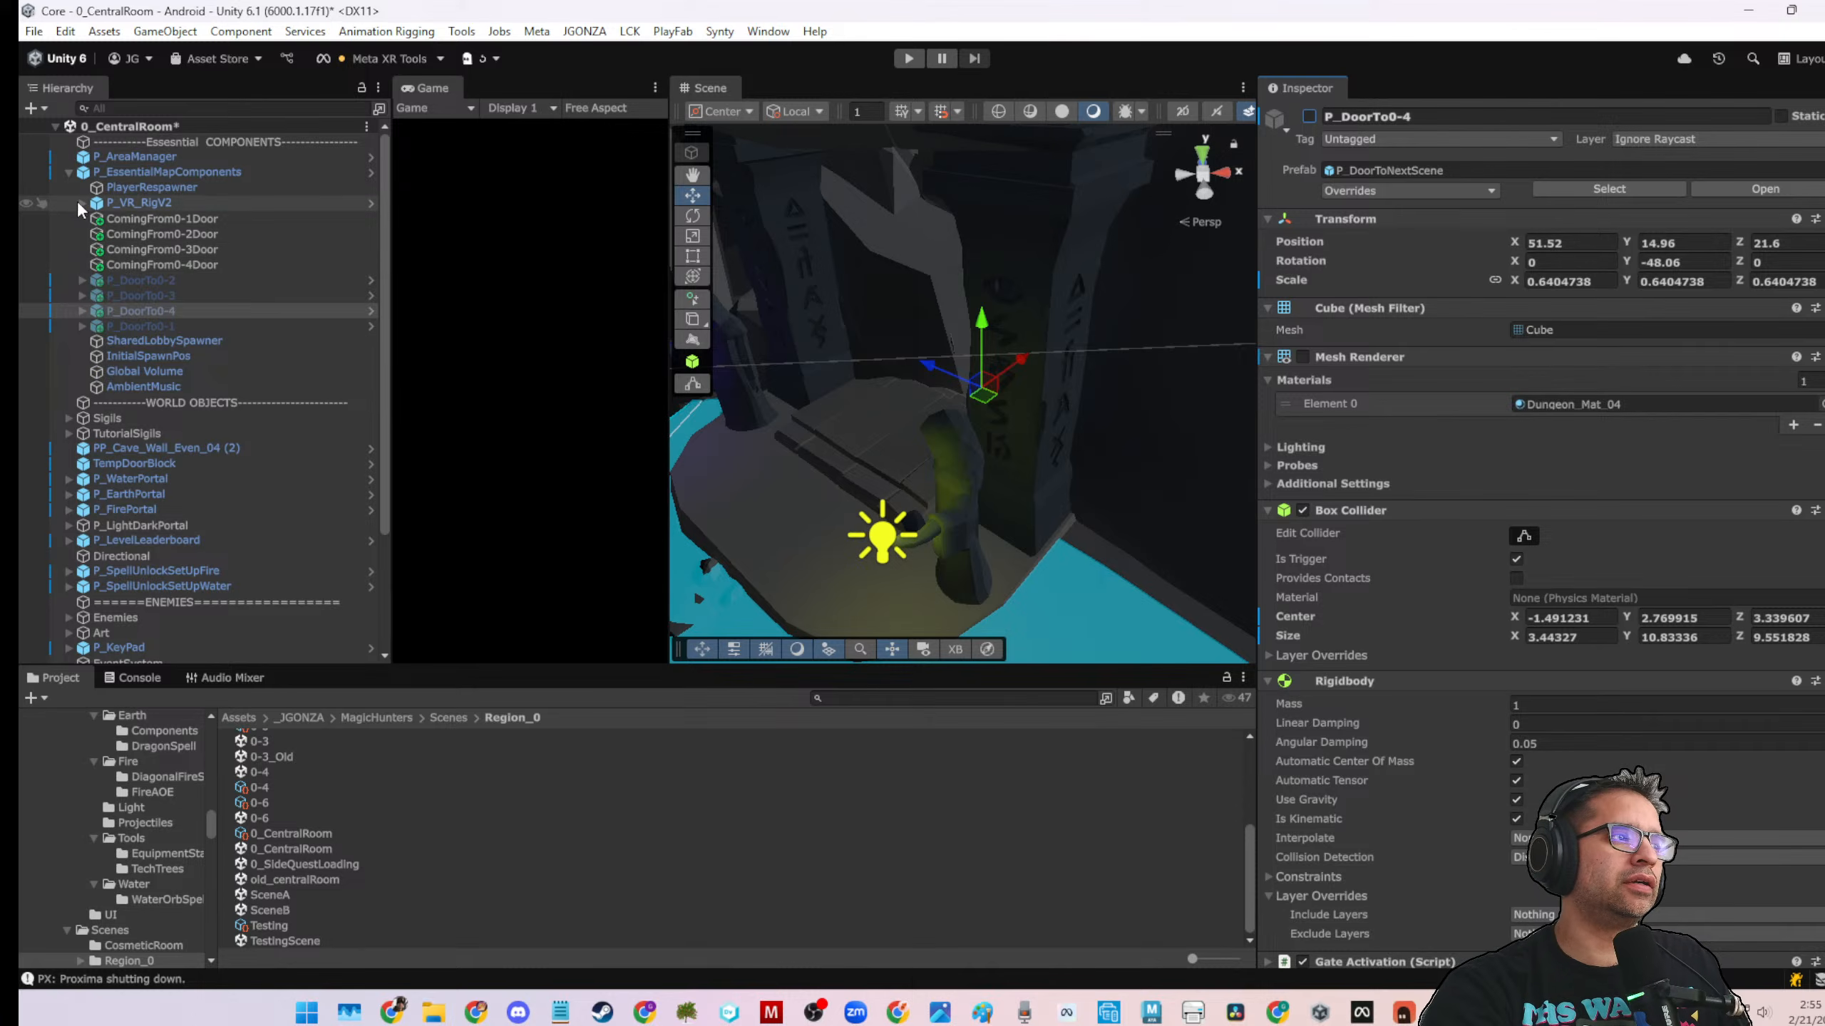
Collapse the P_EssentialMapComponents group and save the 0_CentralRoom scene
left_click(70, 173)
left_click(102, 639)
key("ctrl+s")
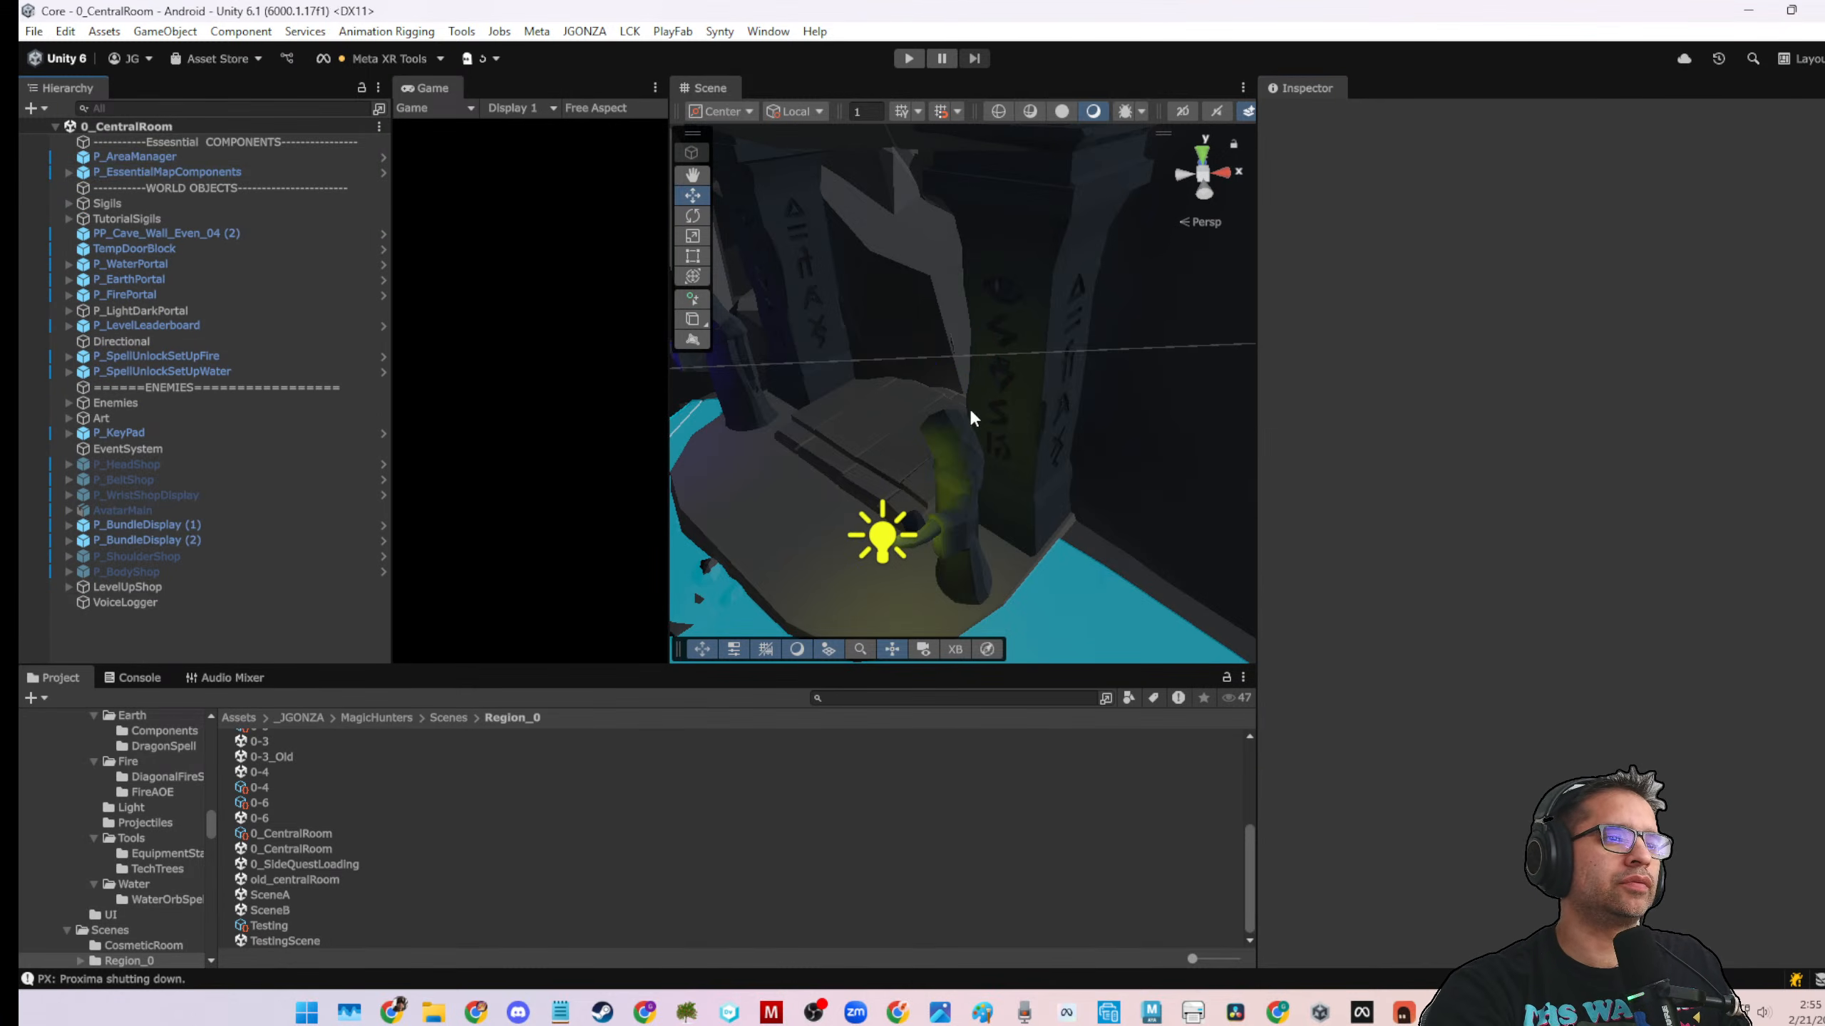
Select and frame P_FirePortal, then examine its Portal Controller events and child objects
scroll(971, 445, "down", 6)
left_click_drag(969, 471, 783, 413, "alt")
left_click(918, 316)
key("f")
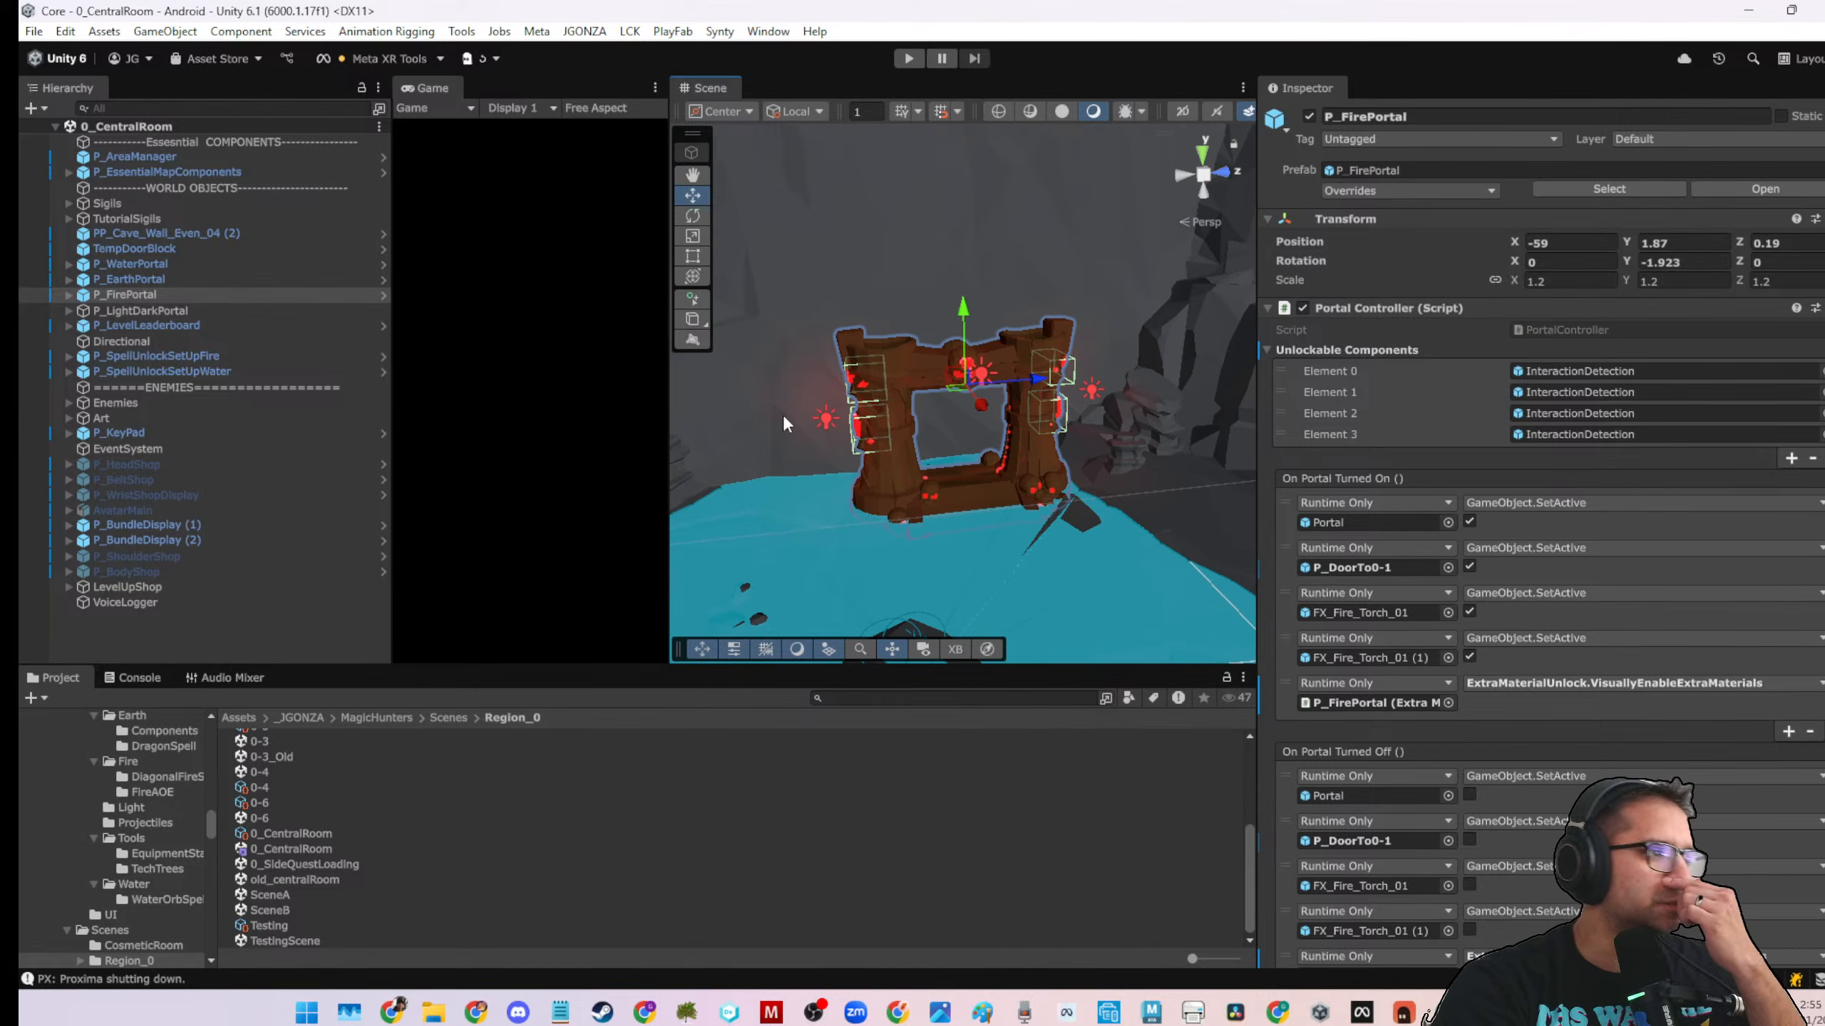
left_click(117, 293)
left_click(69, 295)
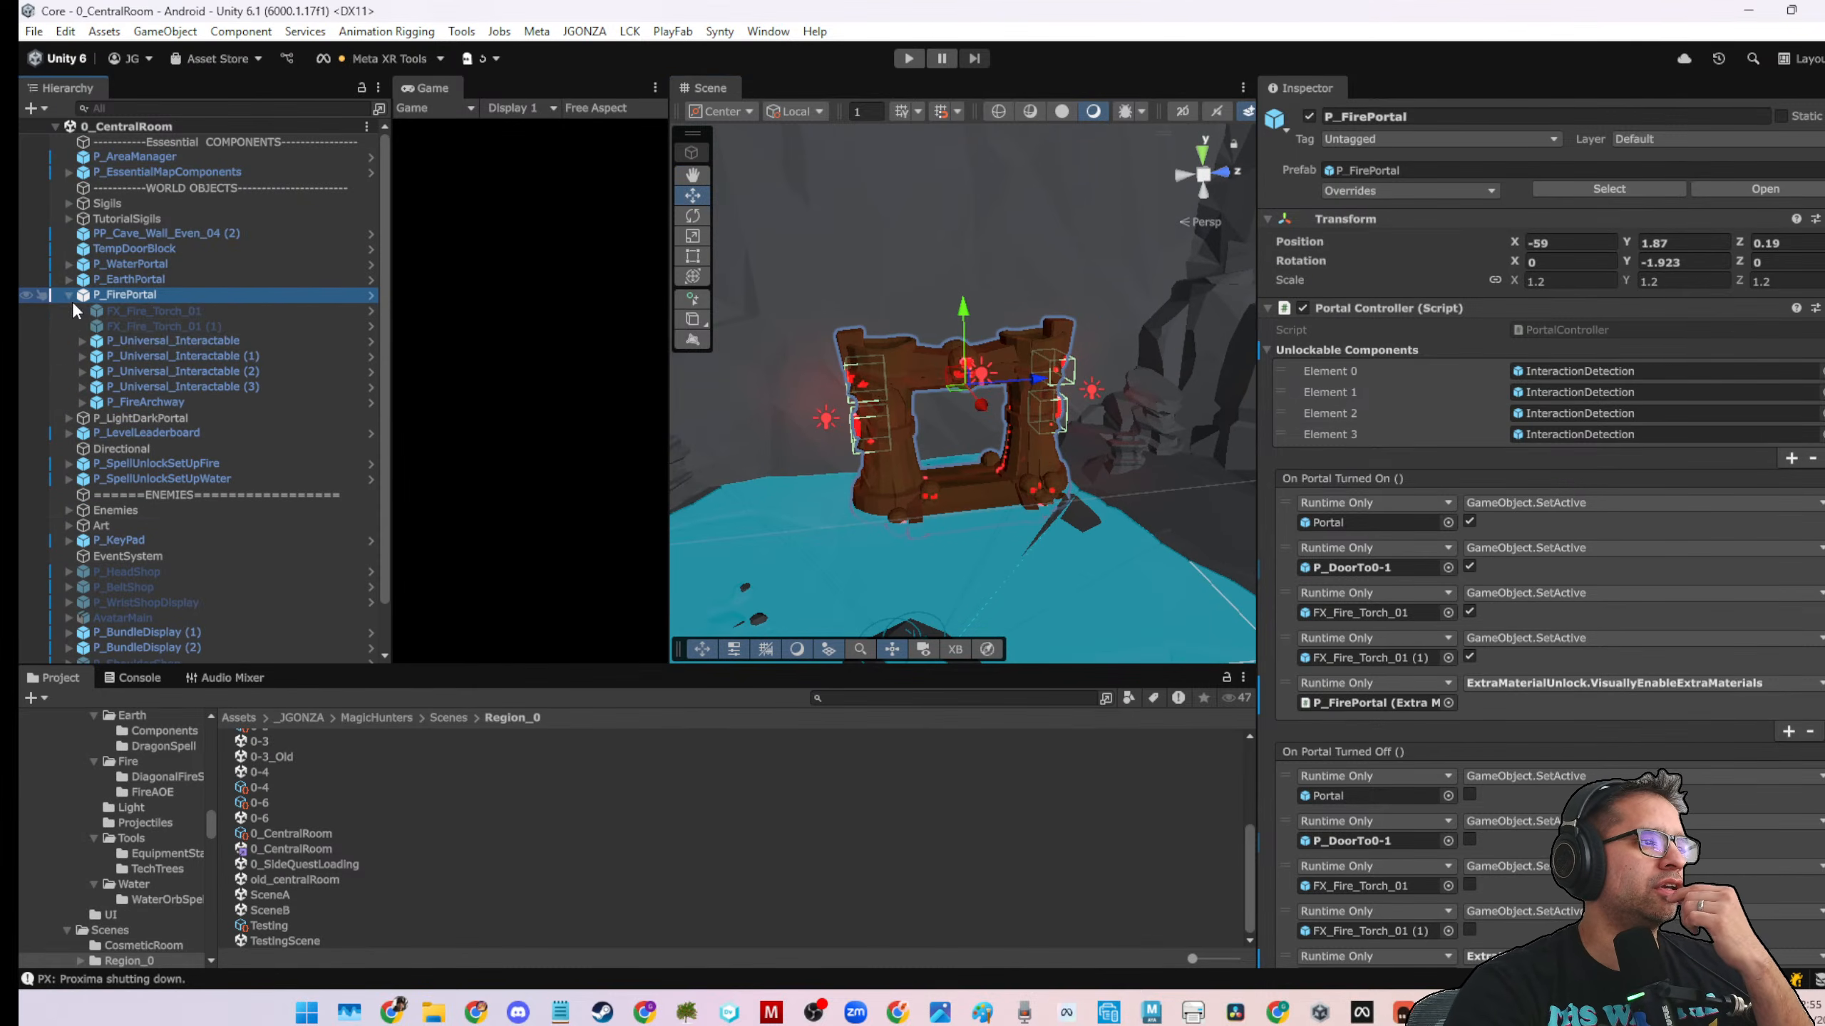
Examine the InteractionDetection settings of the fire portal's P_Universal_Interactable and the placement of its other interaction colliders
left_click(107, 342)
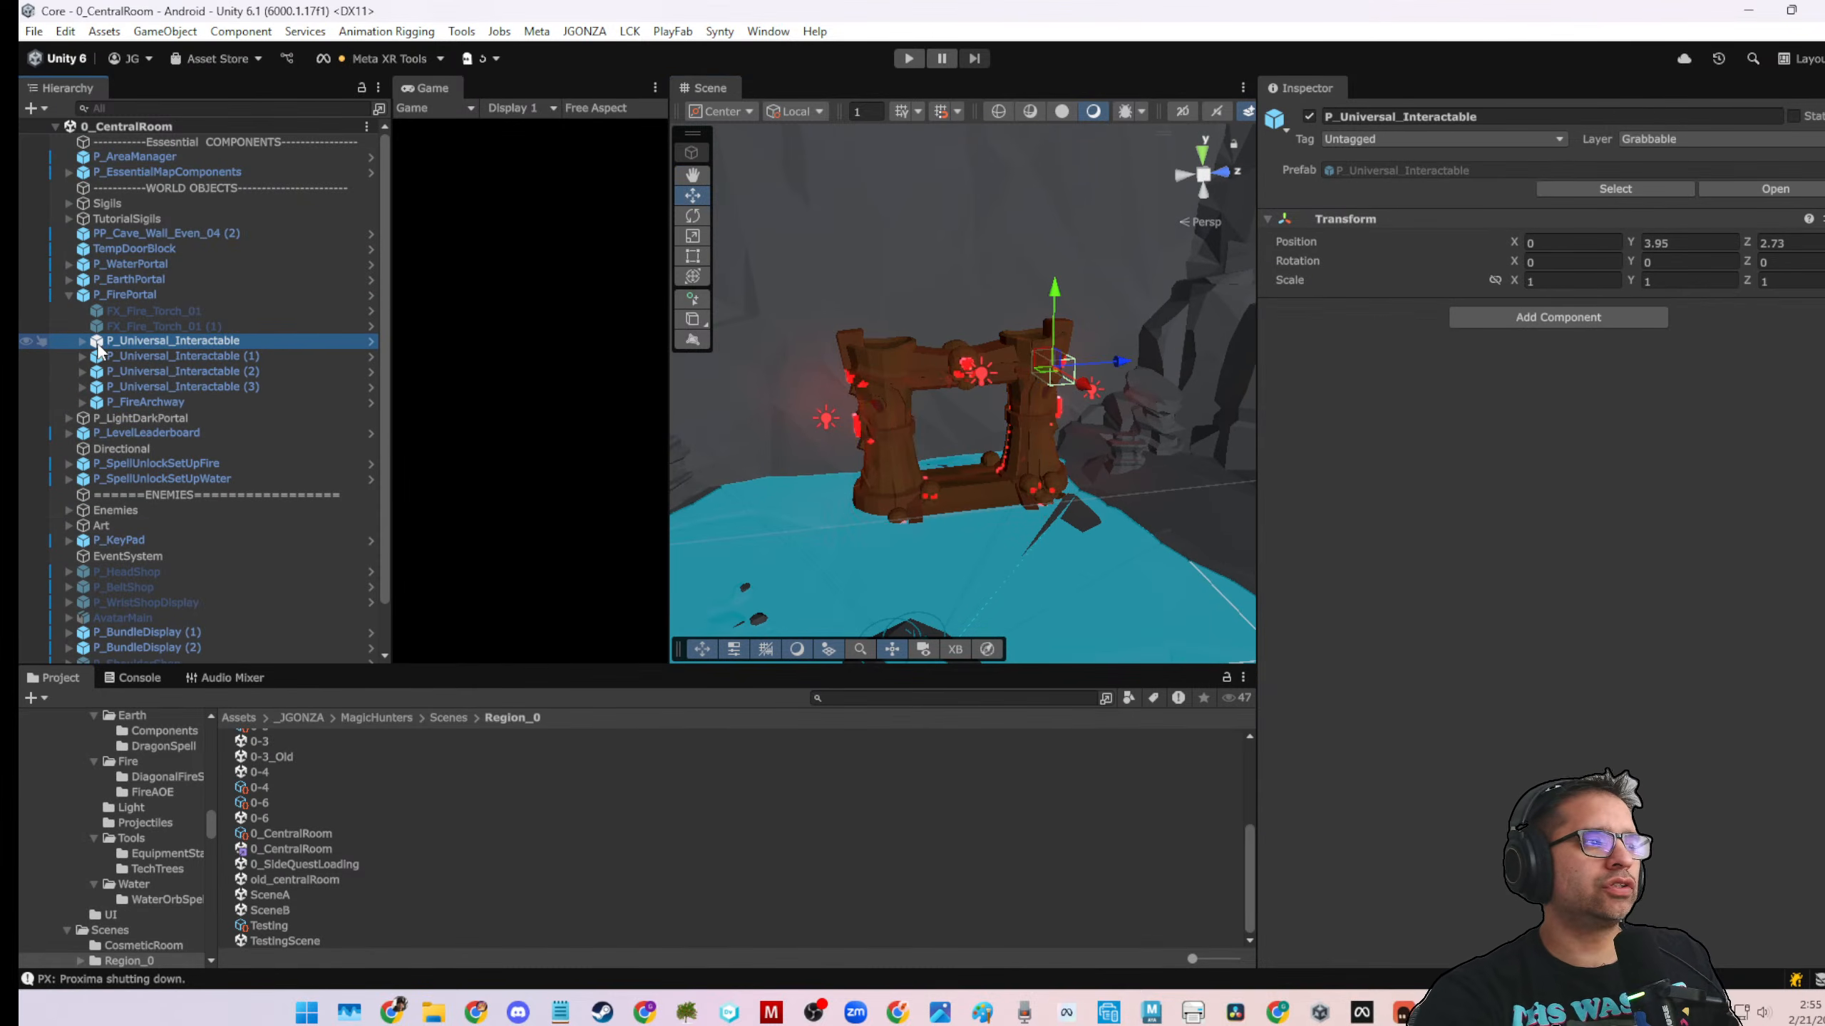
left_click(81, 341)
left_click(136, 366)
scroll(993, 536, "up", 5)
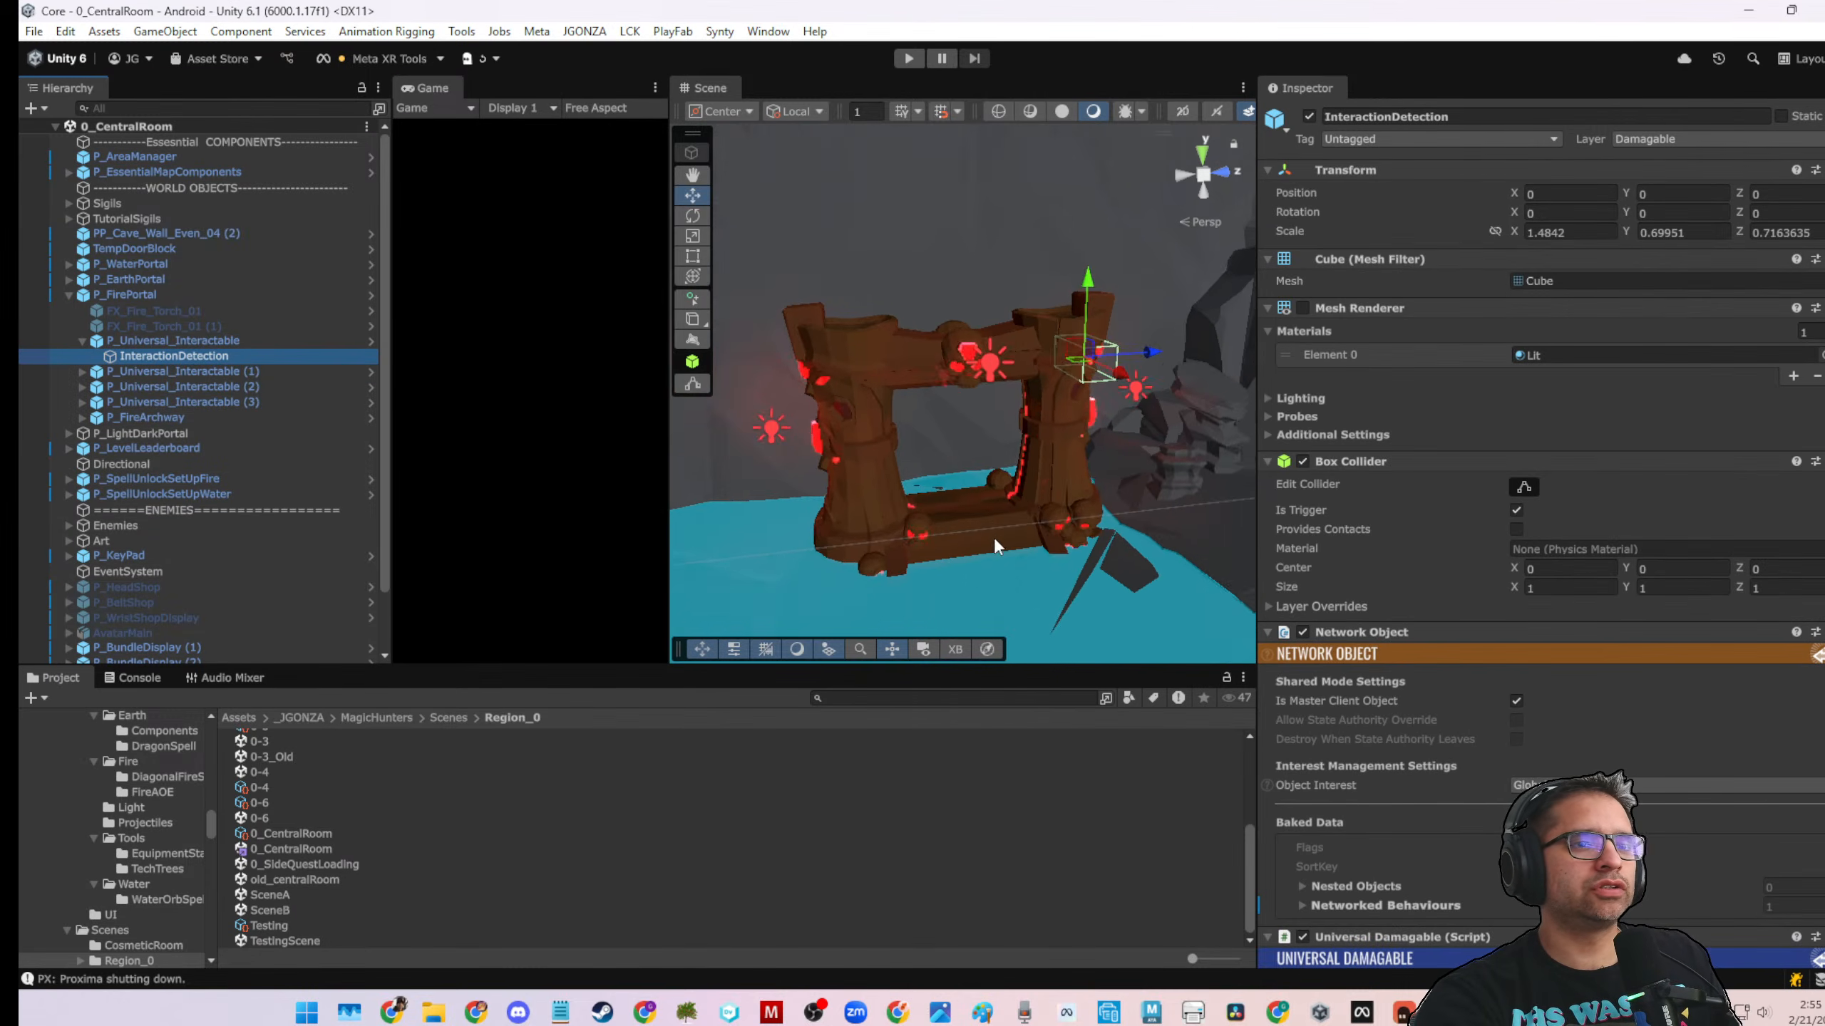
scroll(1523, 521, "down", 6)
right_click_drag(1060, 460, 1020, 459)
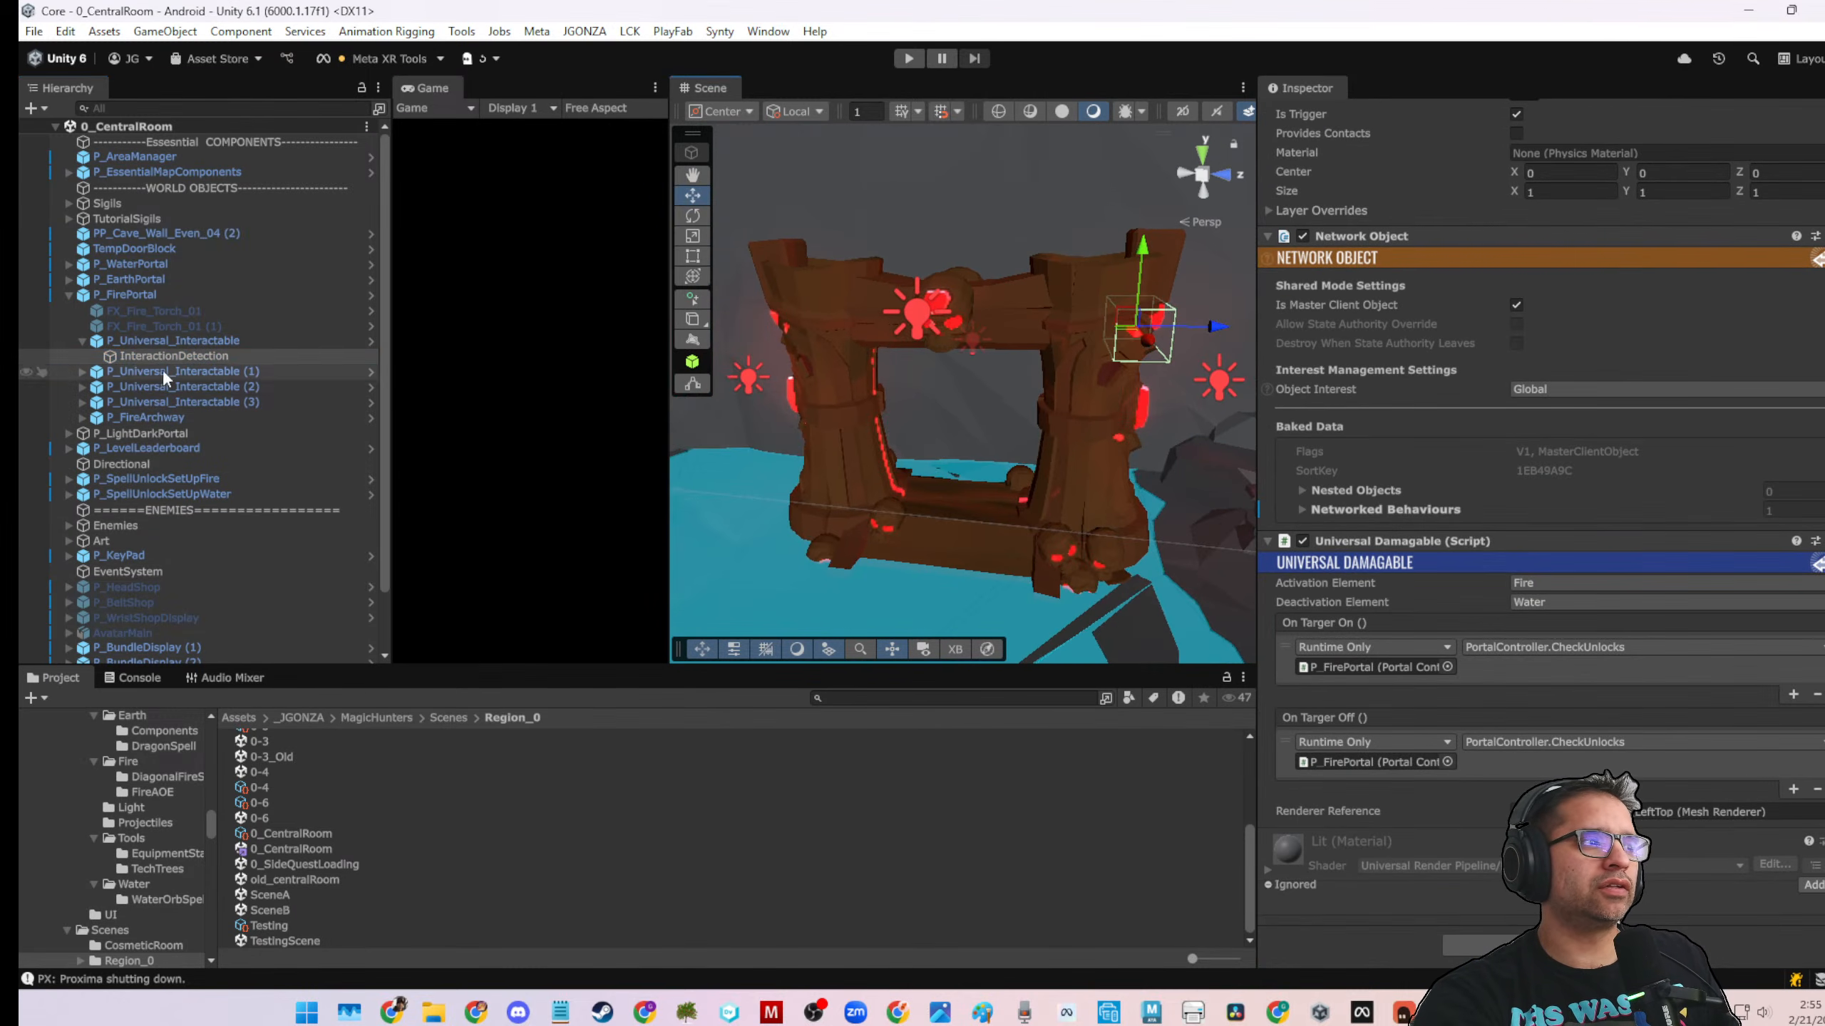
left_click(138, 295)
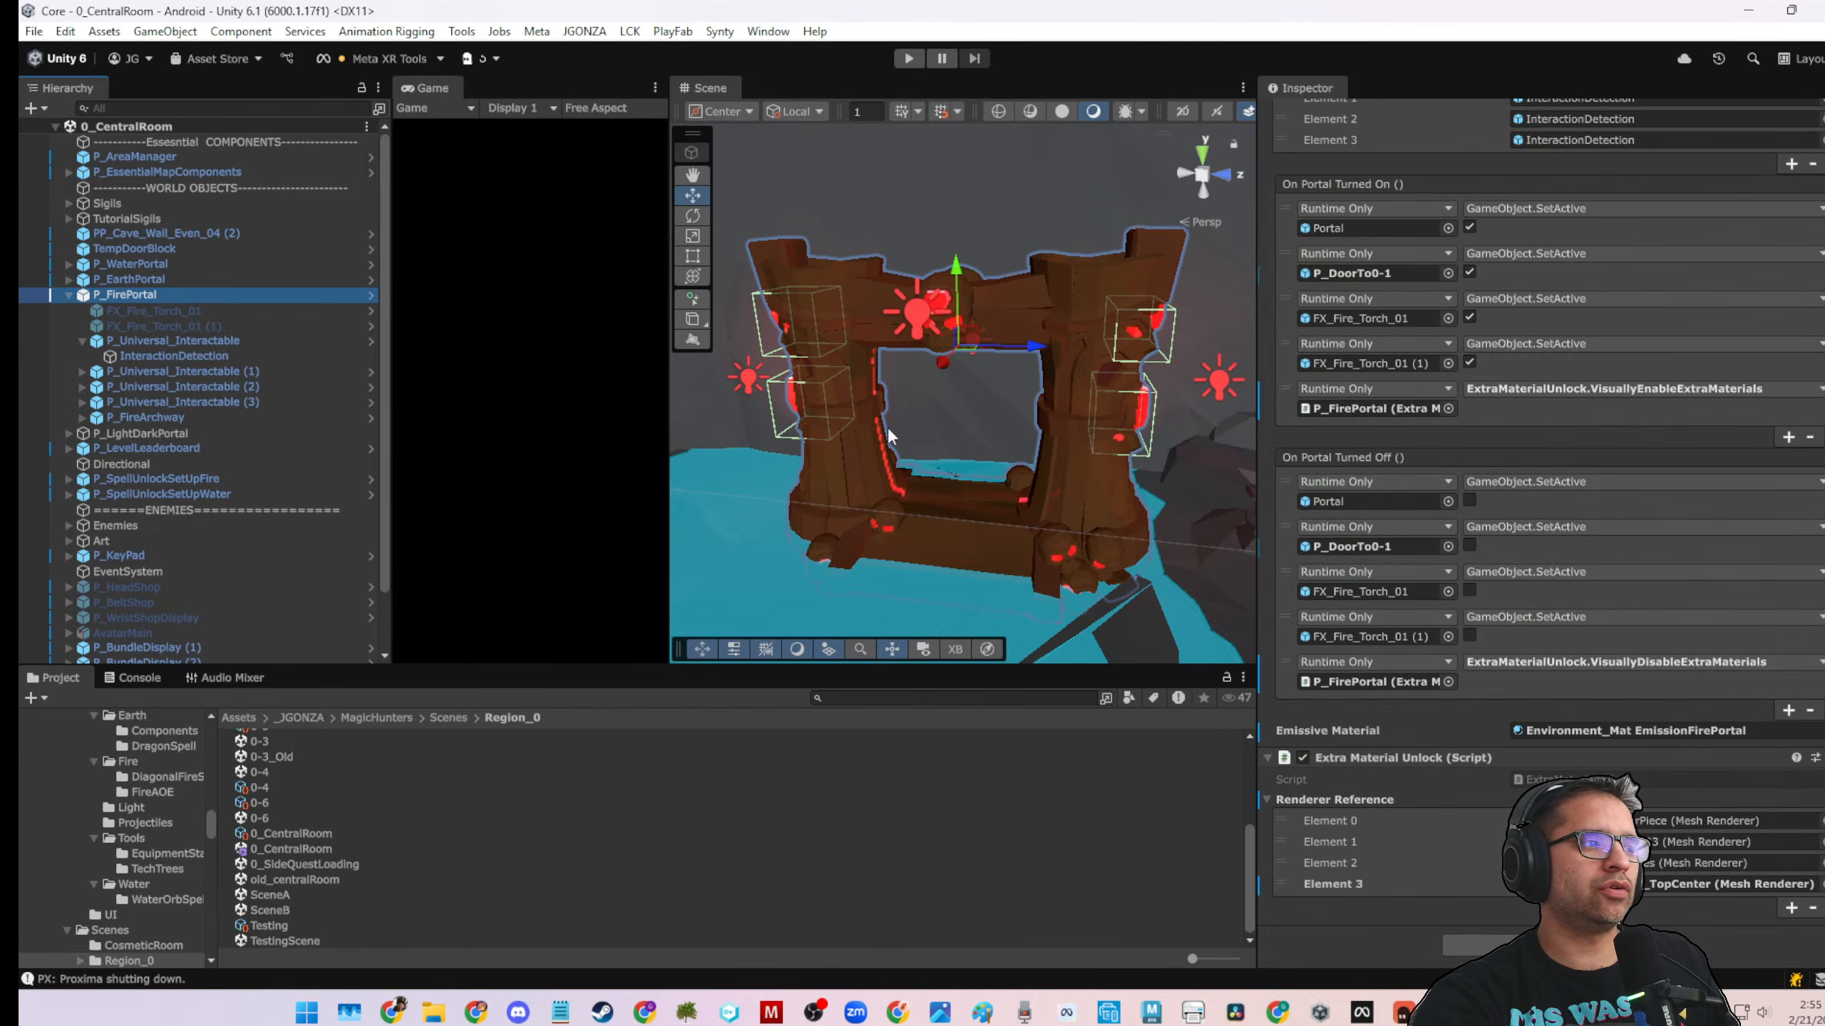
key("f")
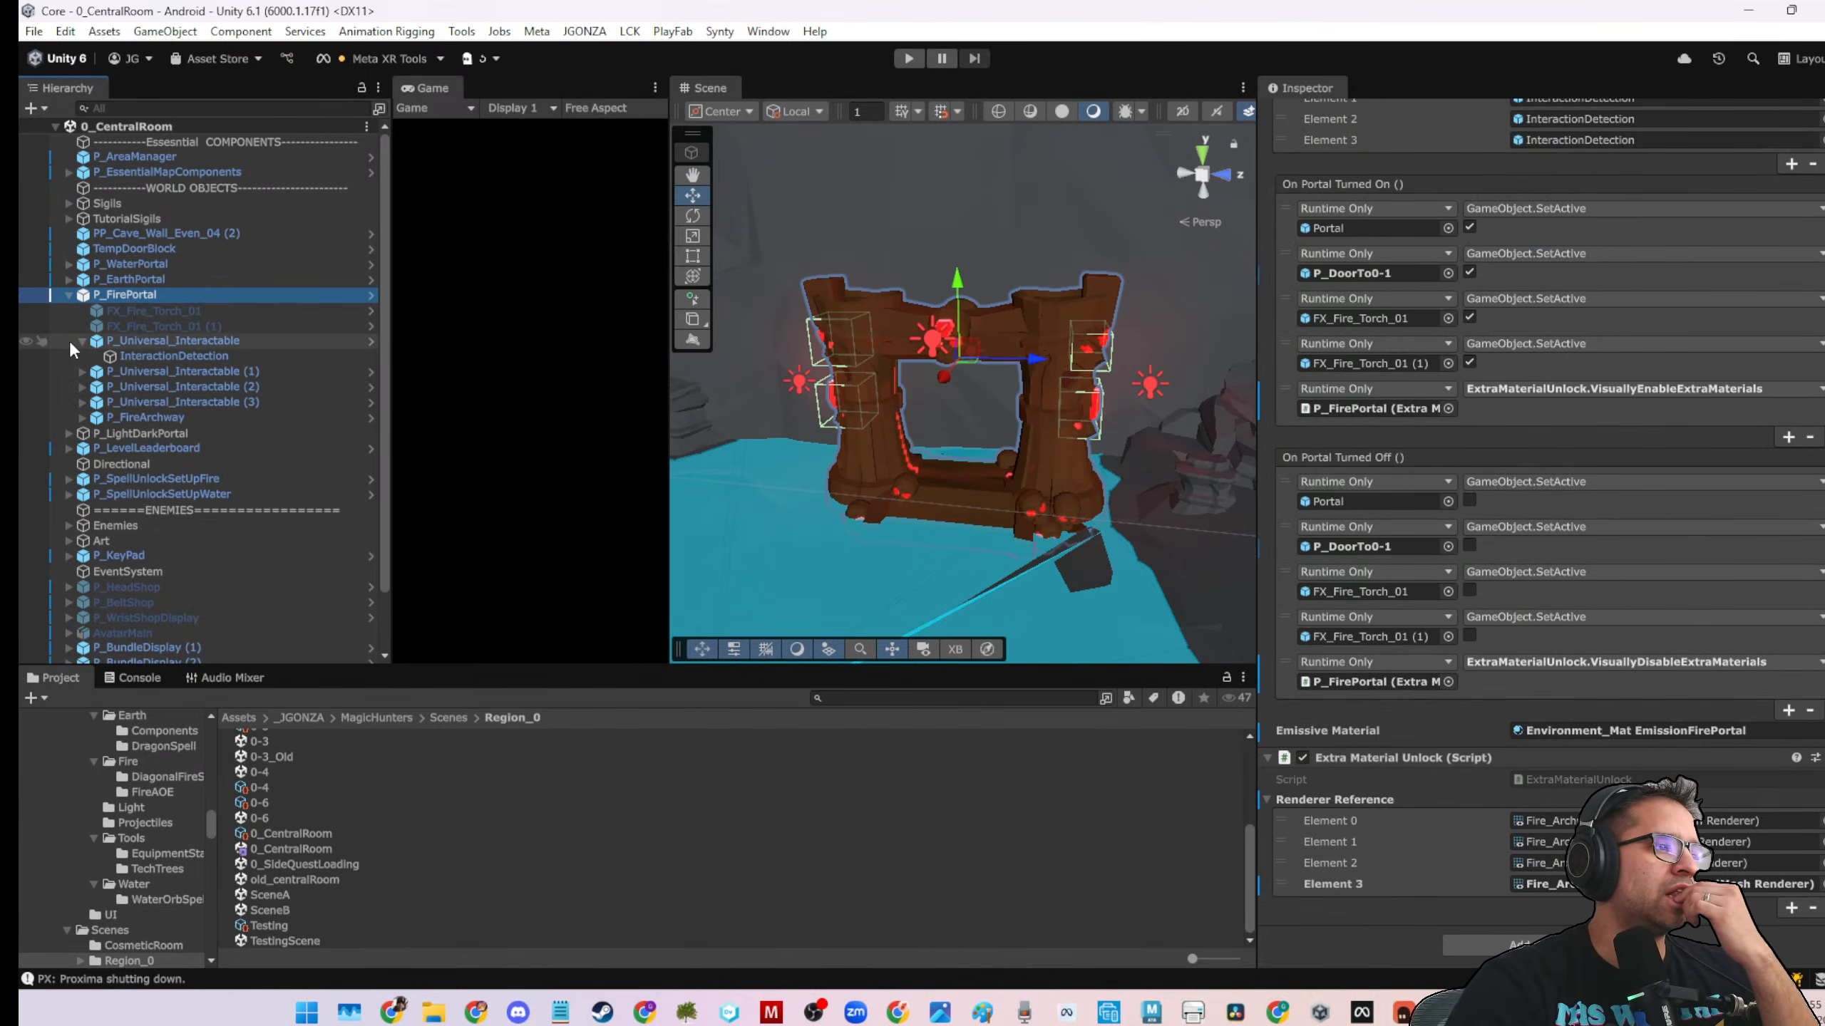
left_click(146, 371)
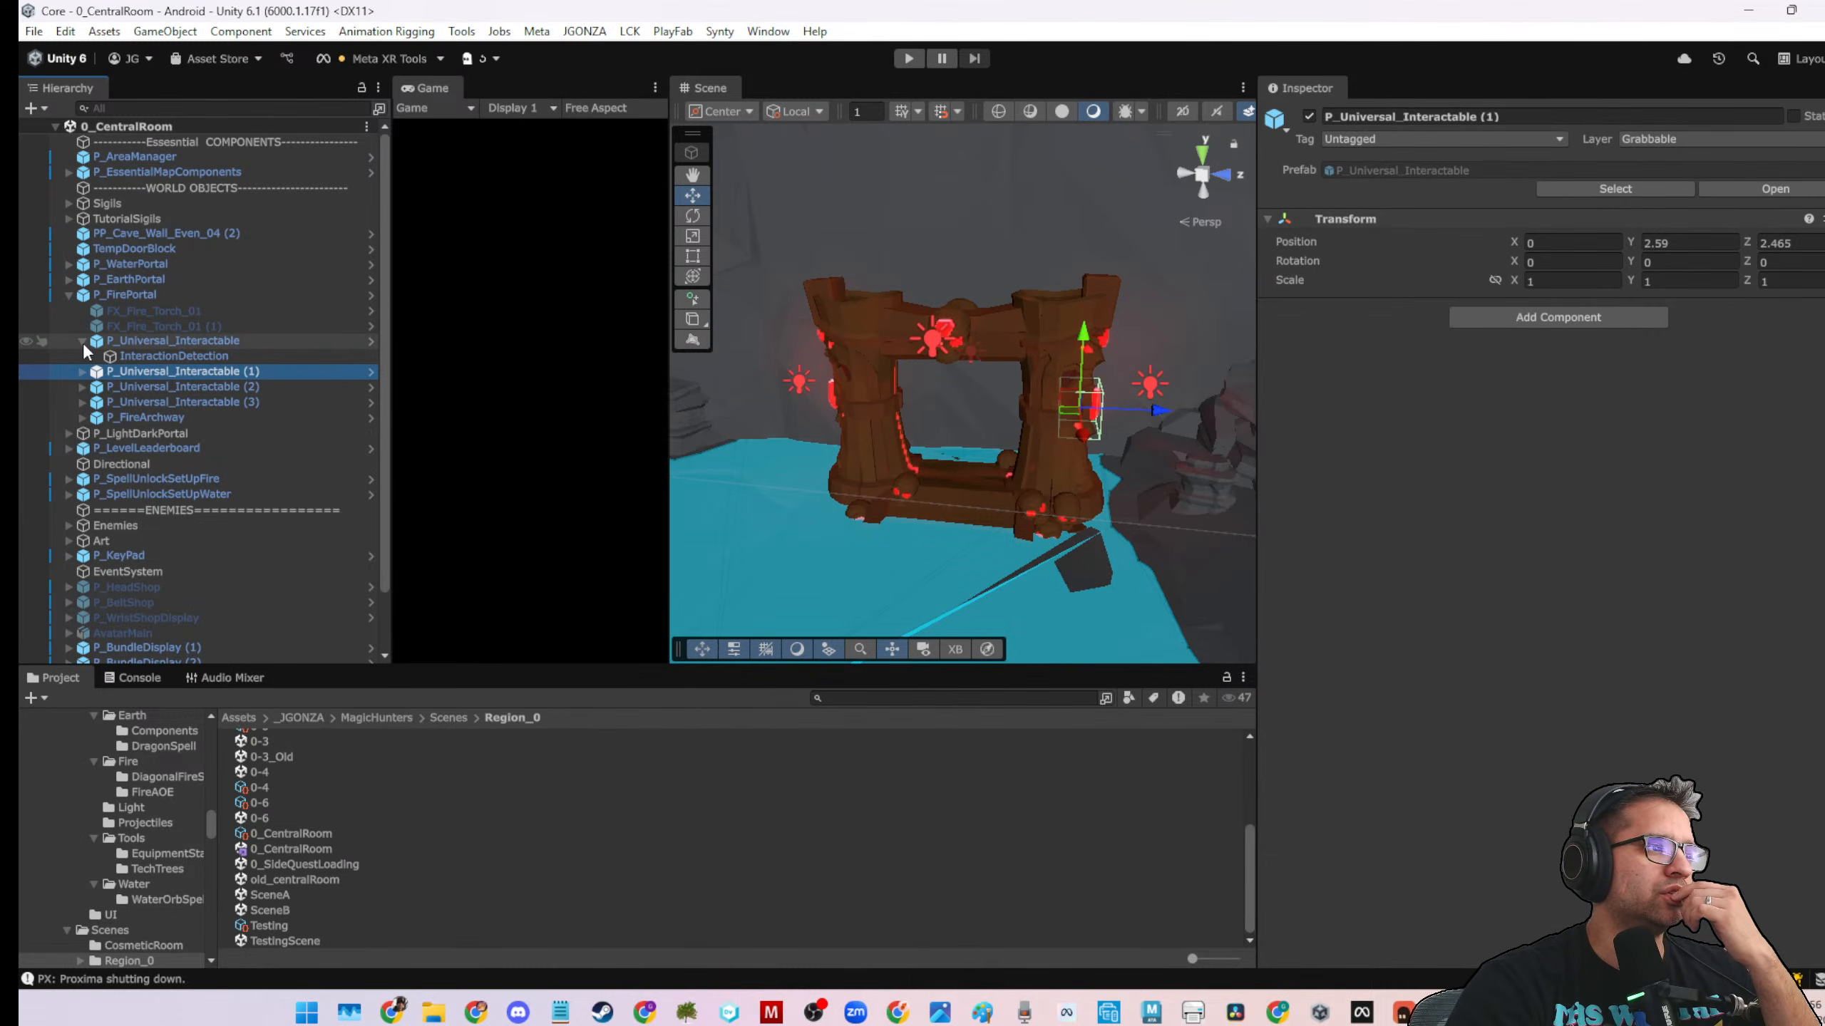
left_click(82, 342)
Create an empty child object named RightFlame under P_FirePortal
left_click(109, 293)
right_click(122, 292)
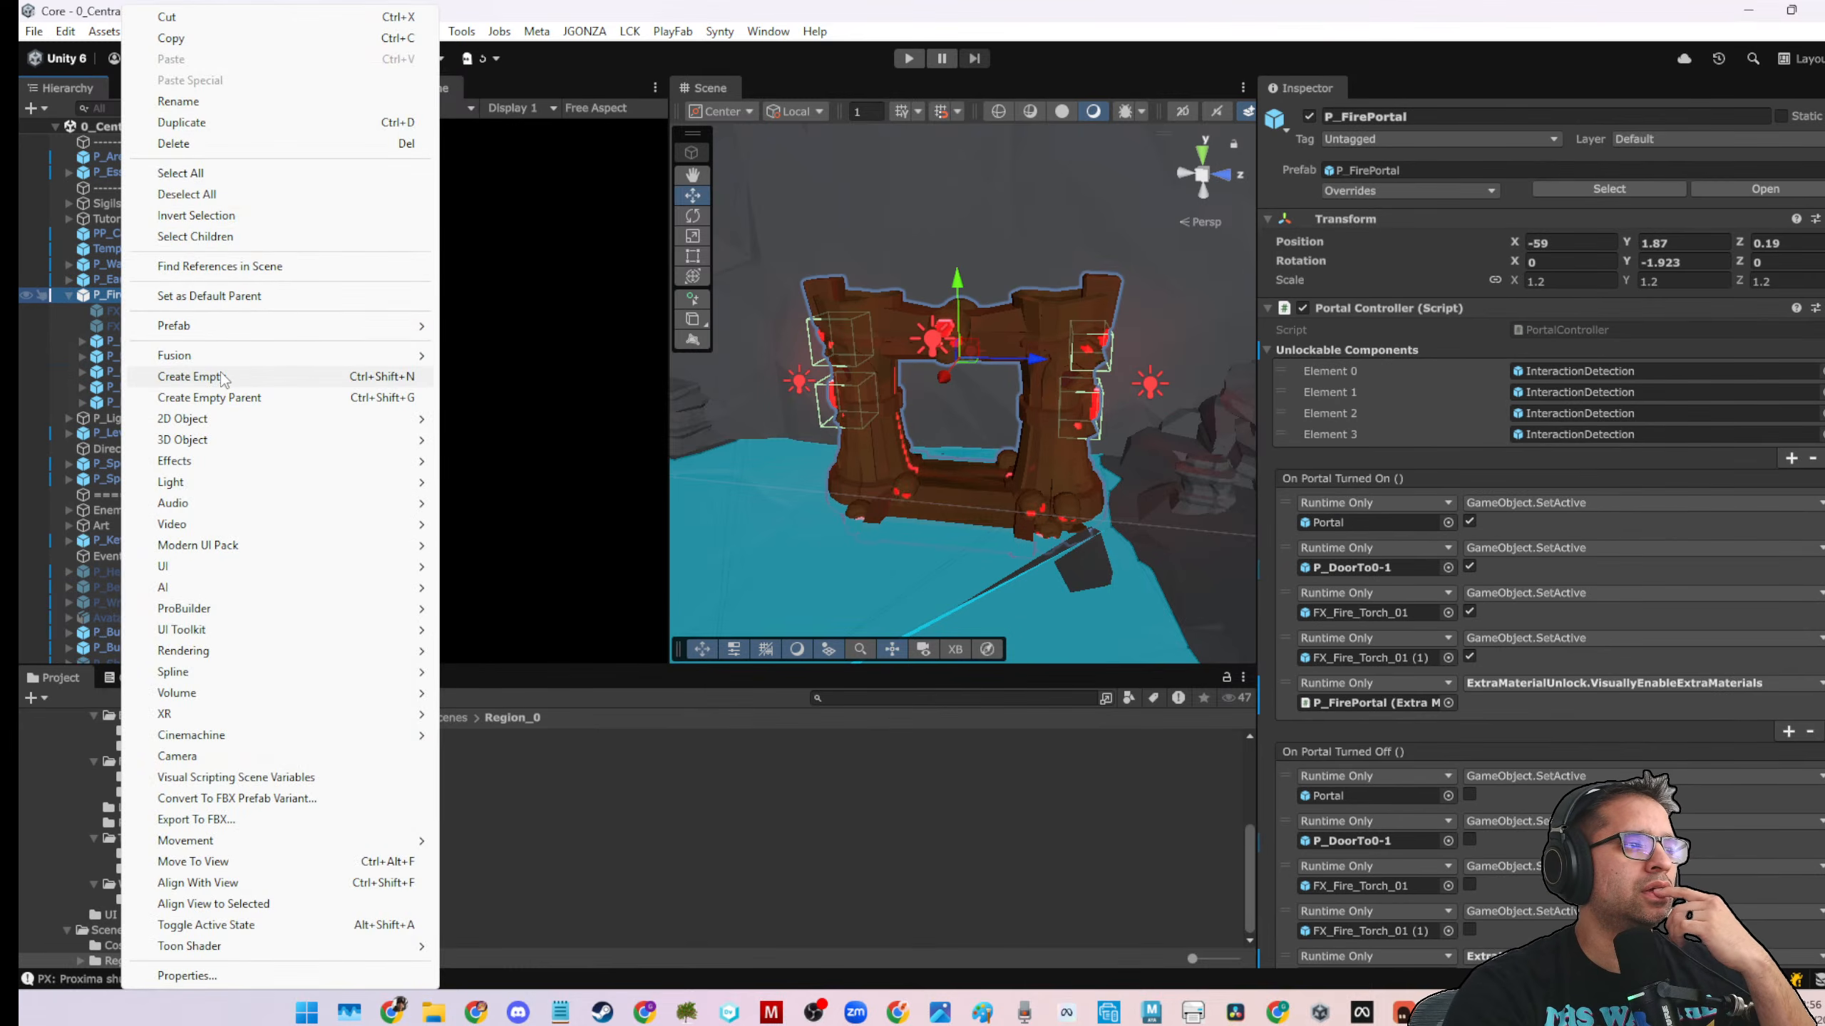
left_click(222, 362)
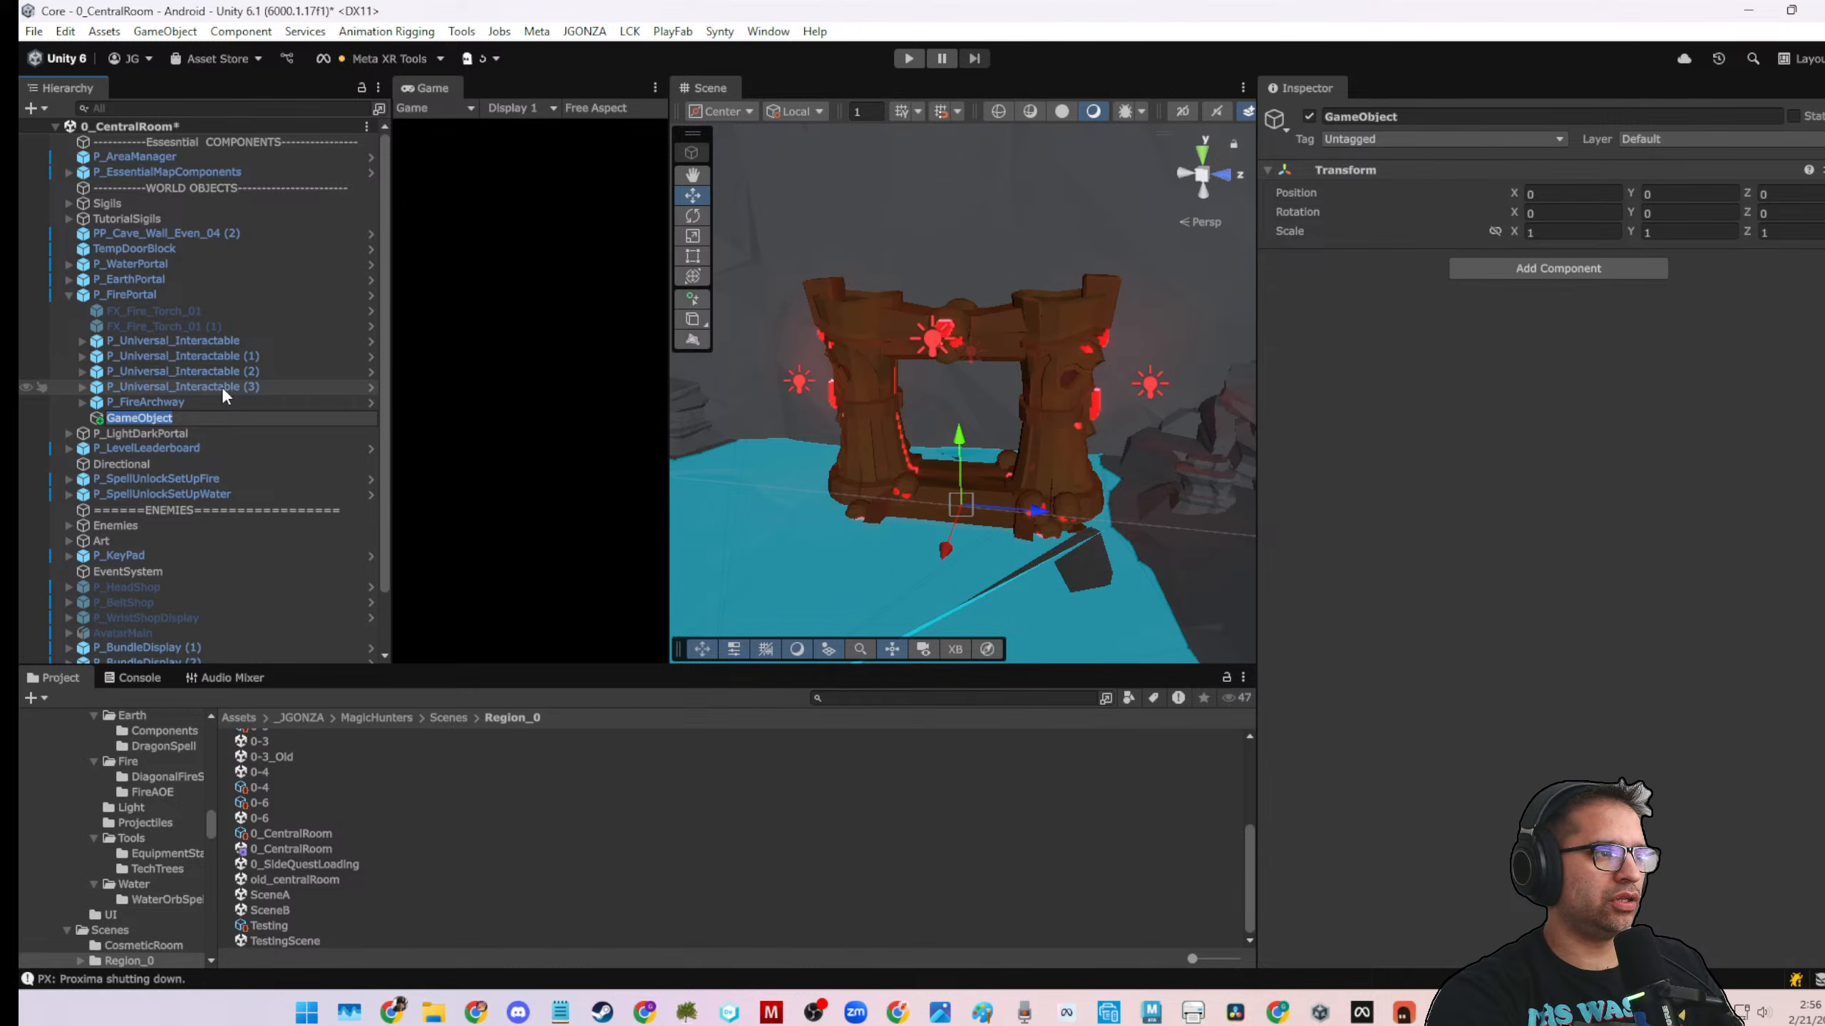
type("R")
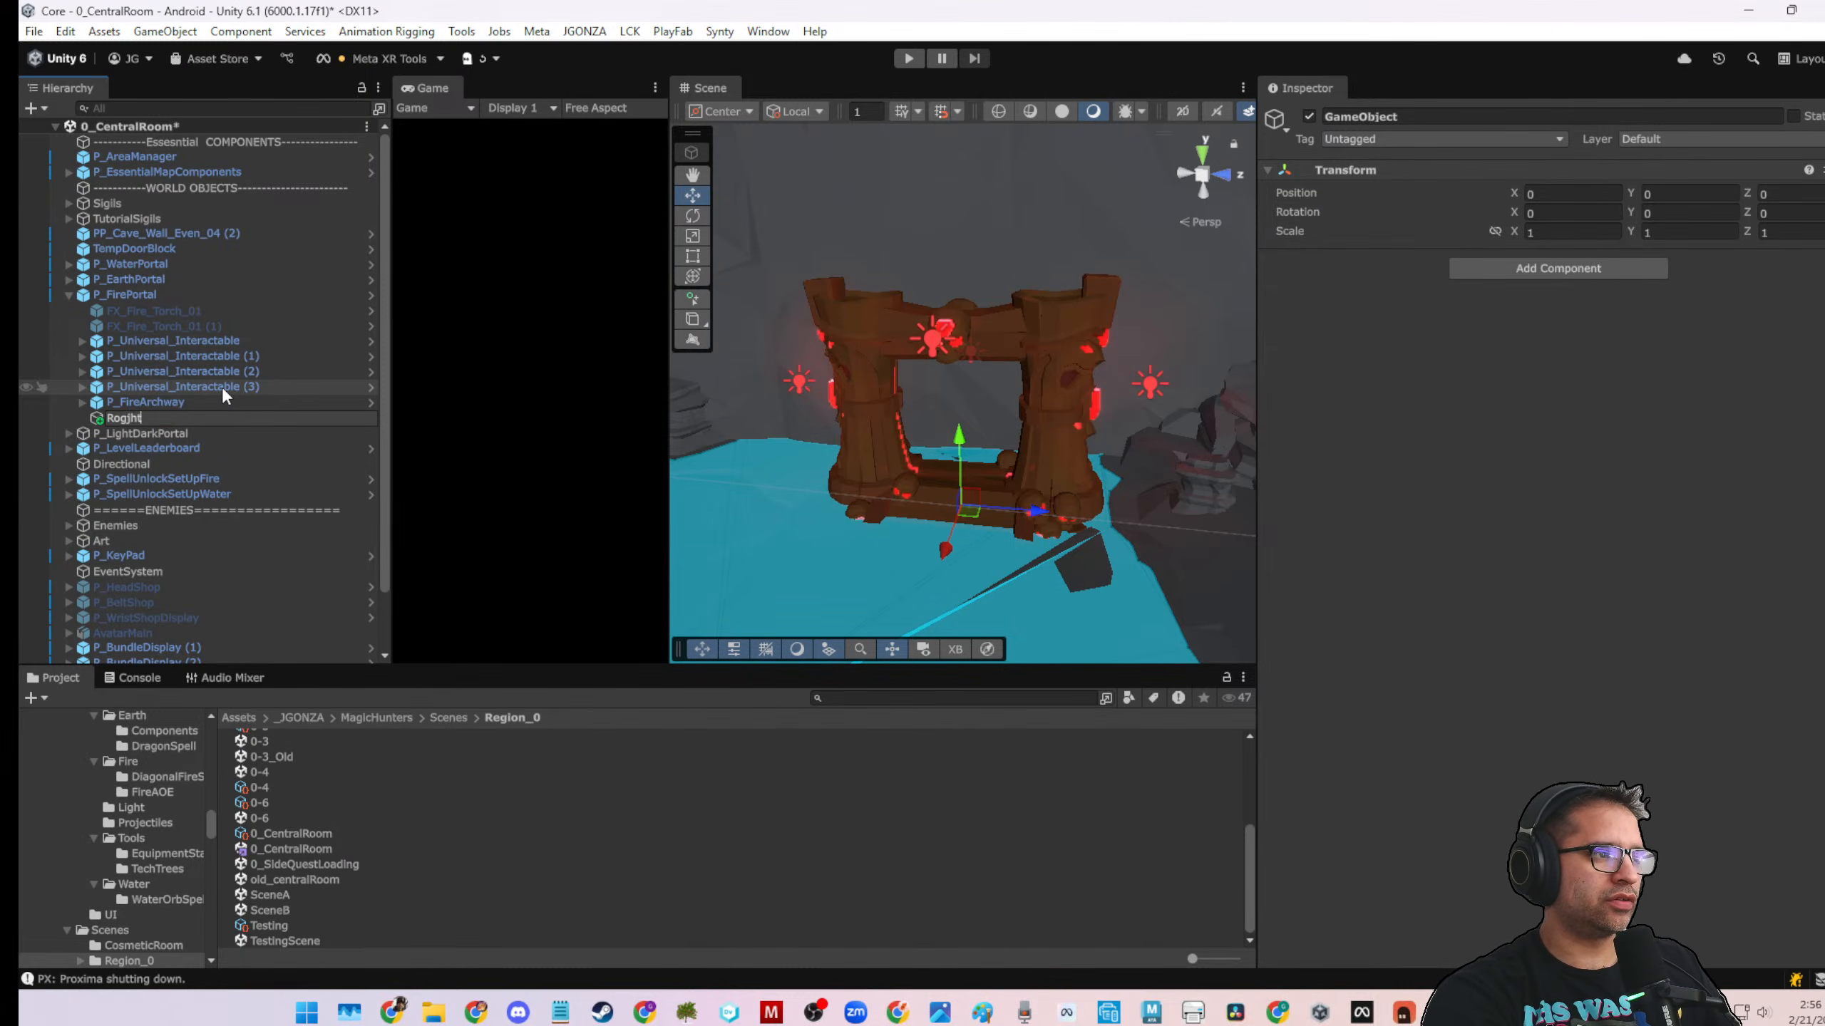
type("ightFlame")
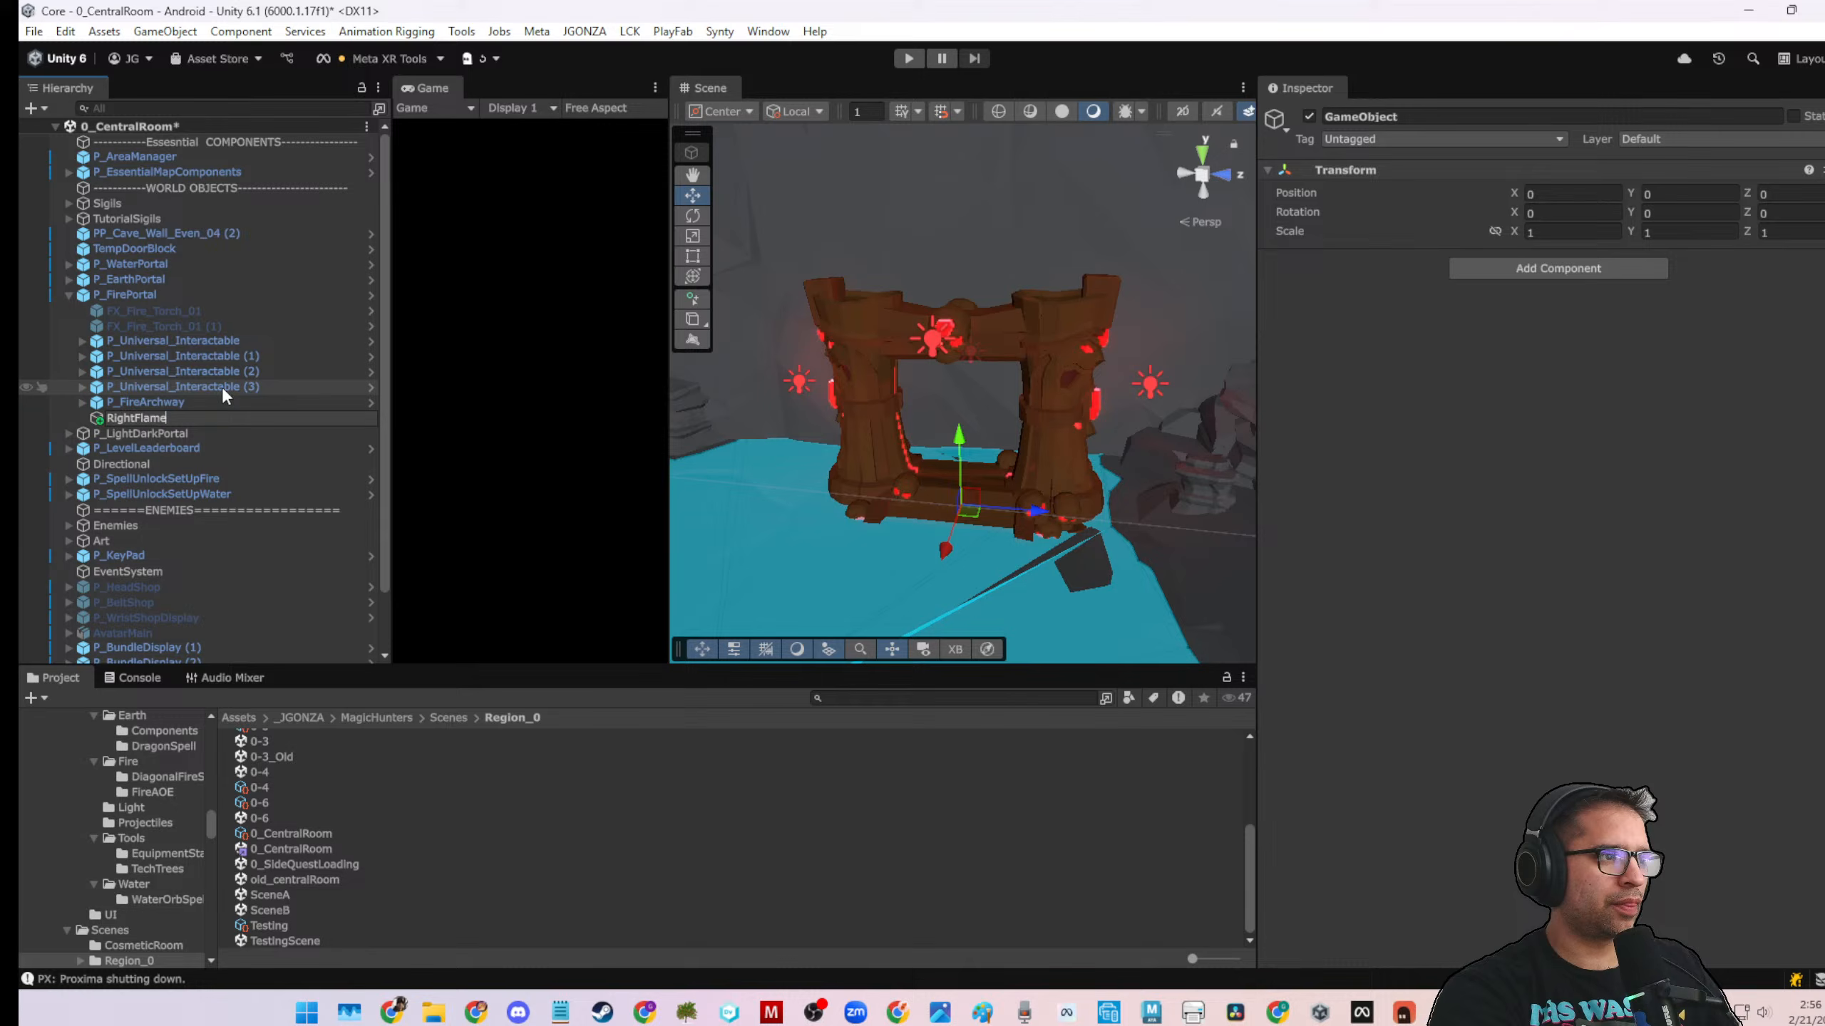
key("Return")
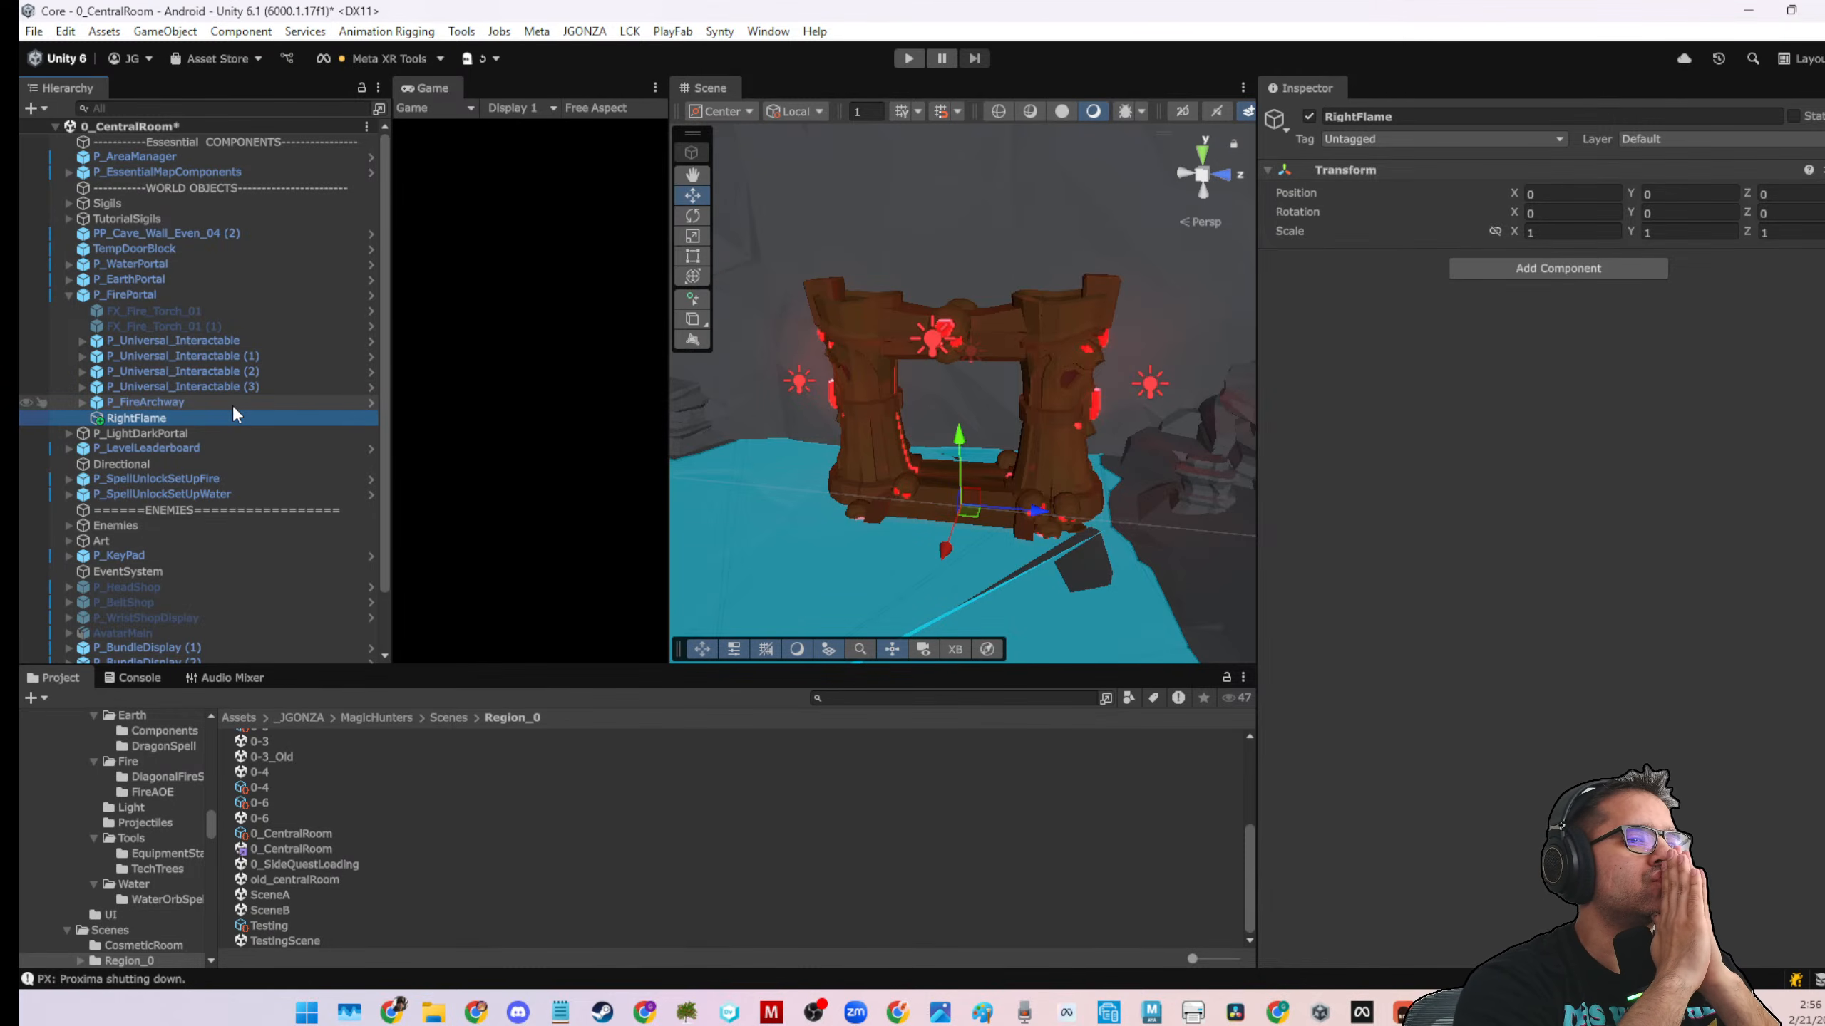
Delete the RightFlame object from P_FirePortal
scroll(1095, 574, "up", 5)
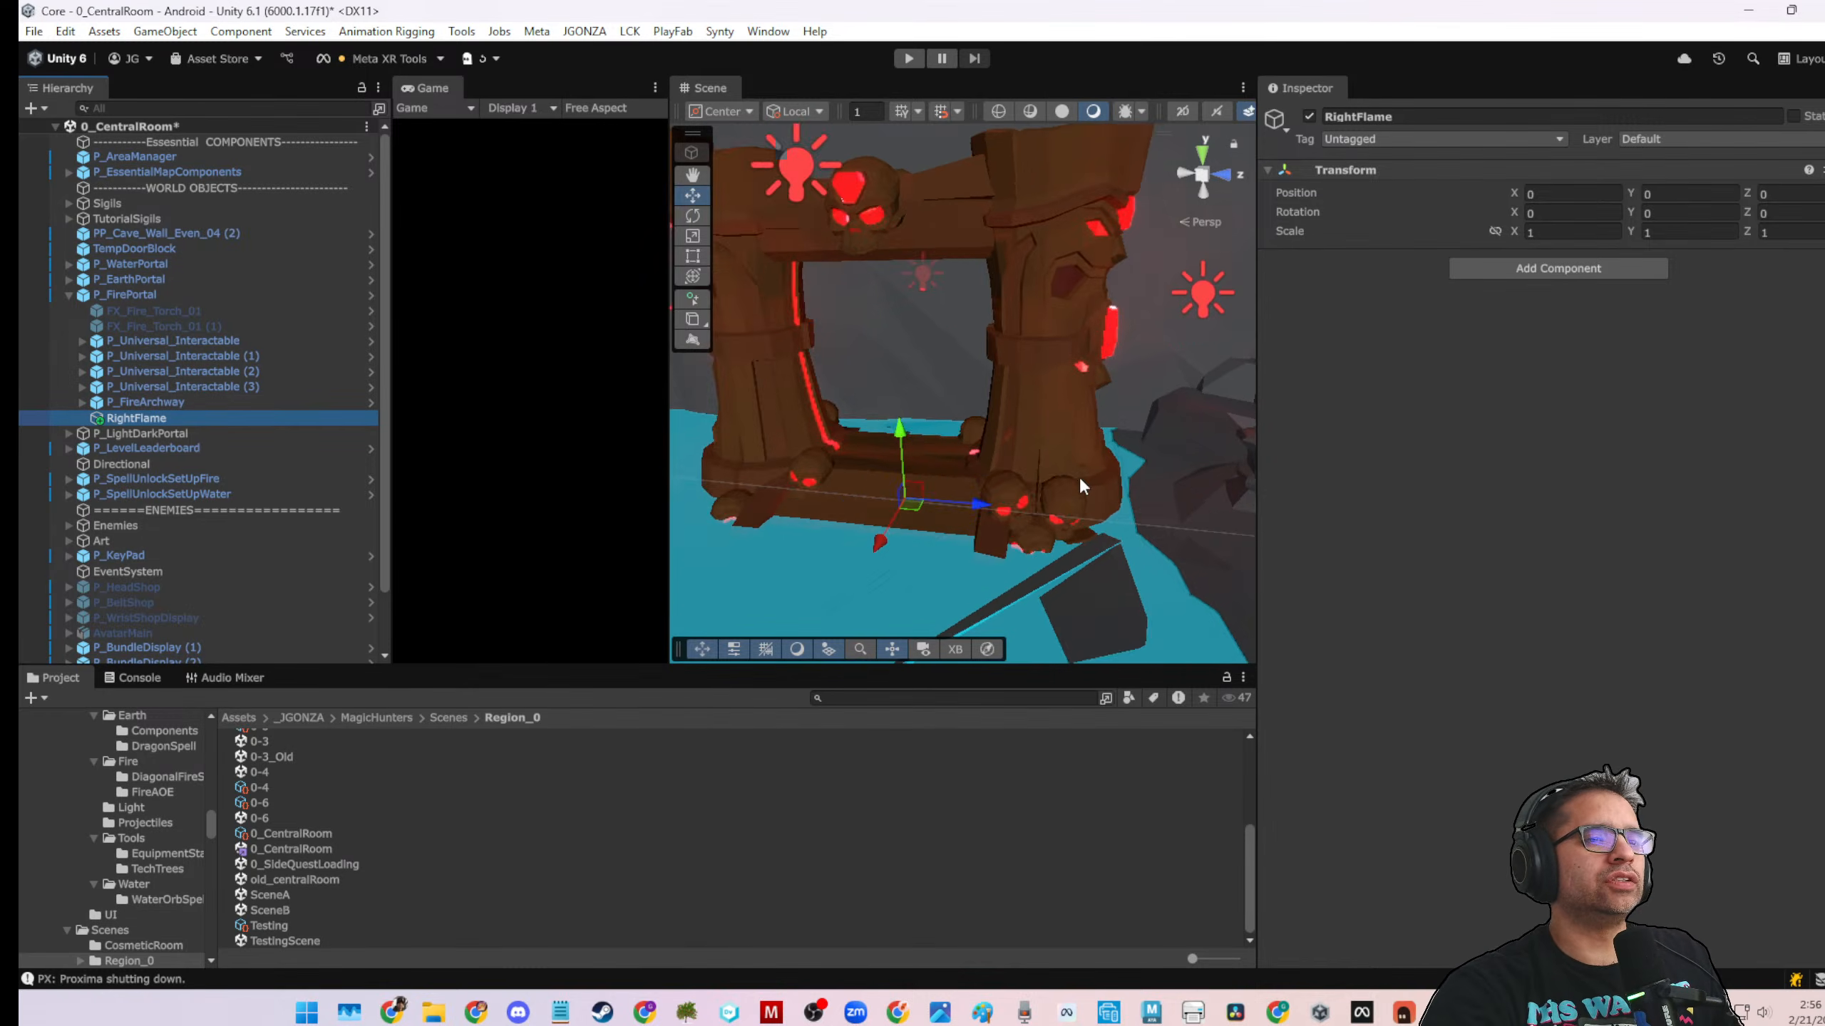
middle_click_drag(1079, 477, 744, 442)
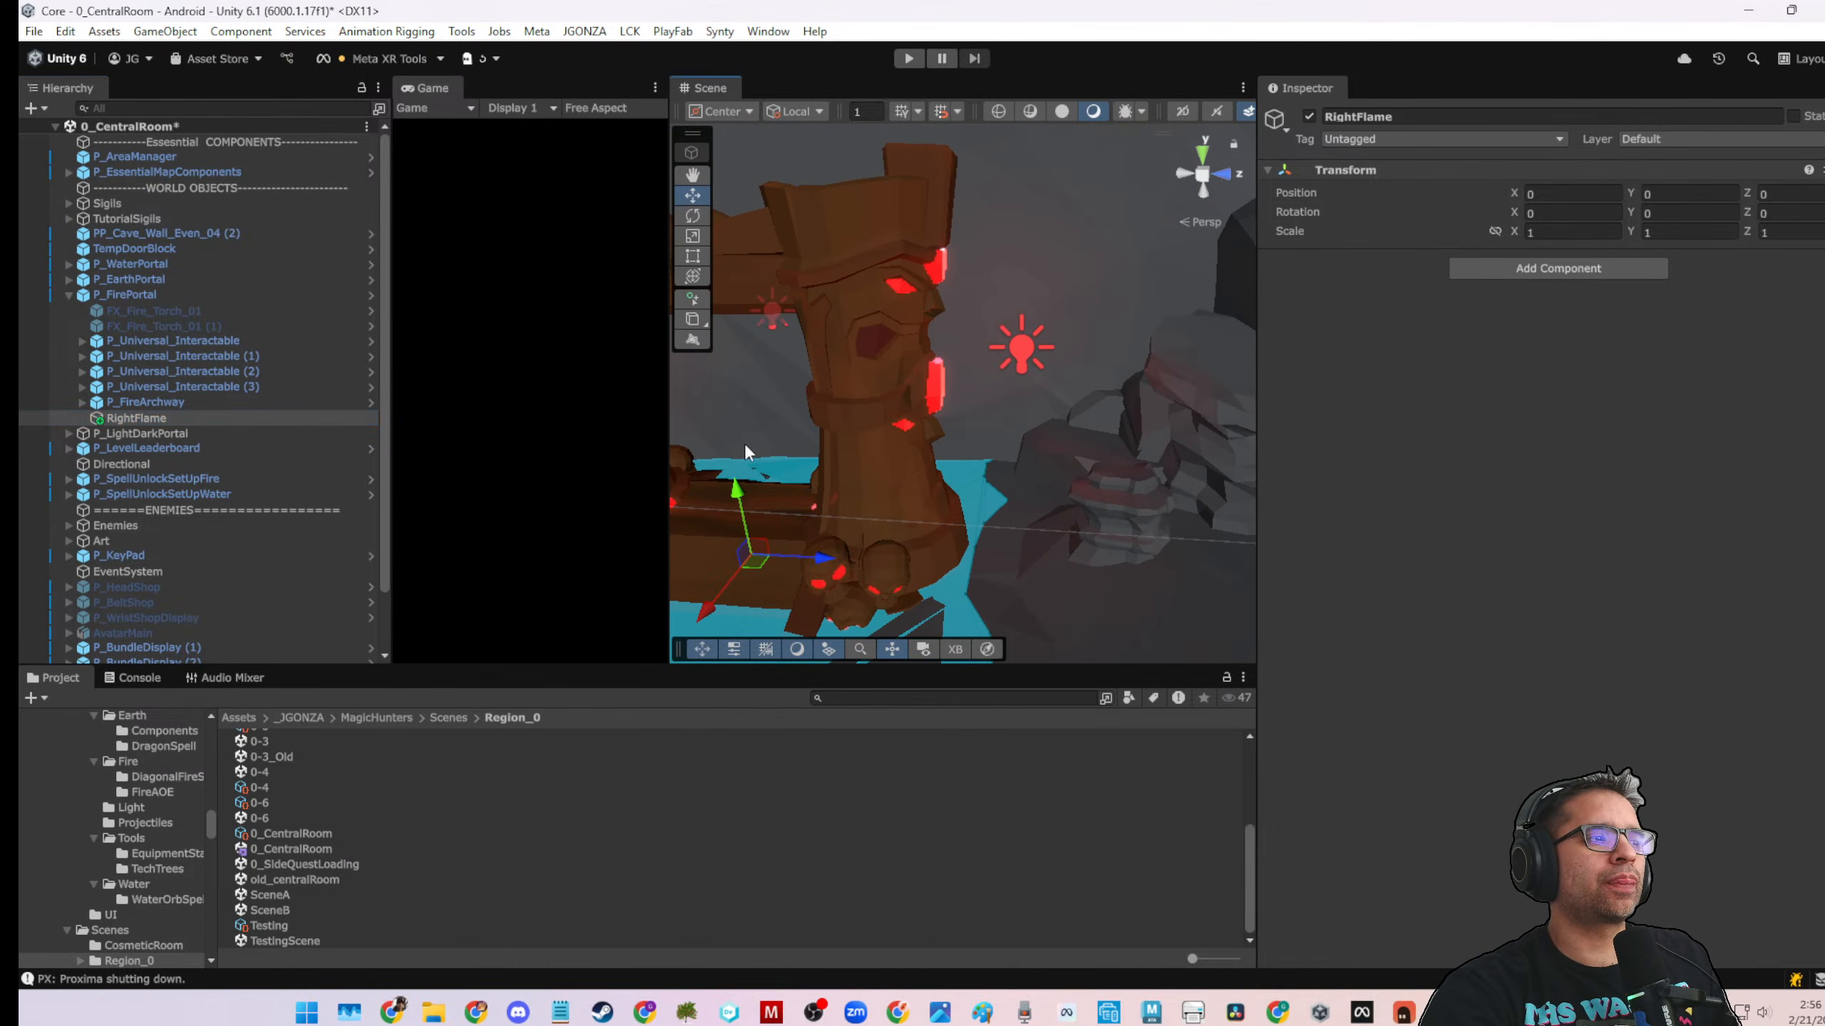
left_click(150, 357)
left_click(100, 418)
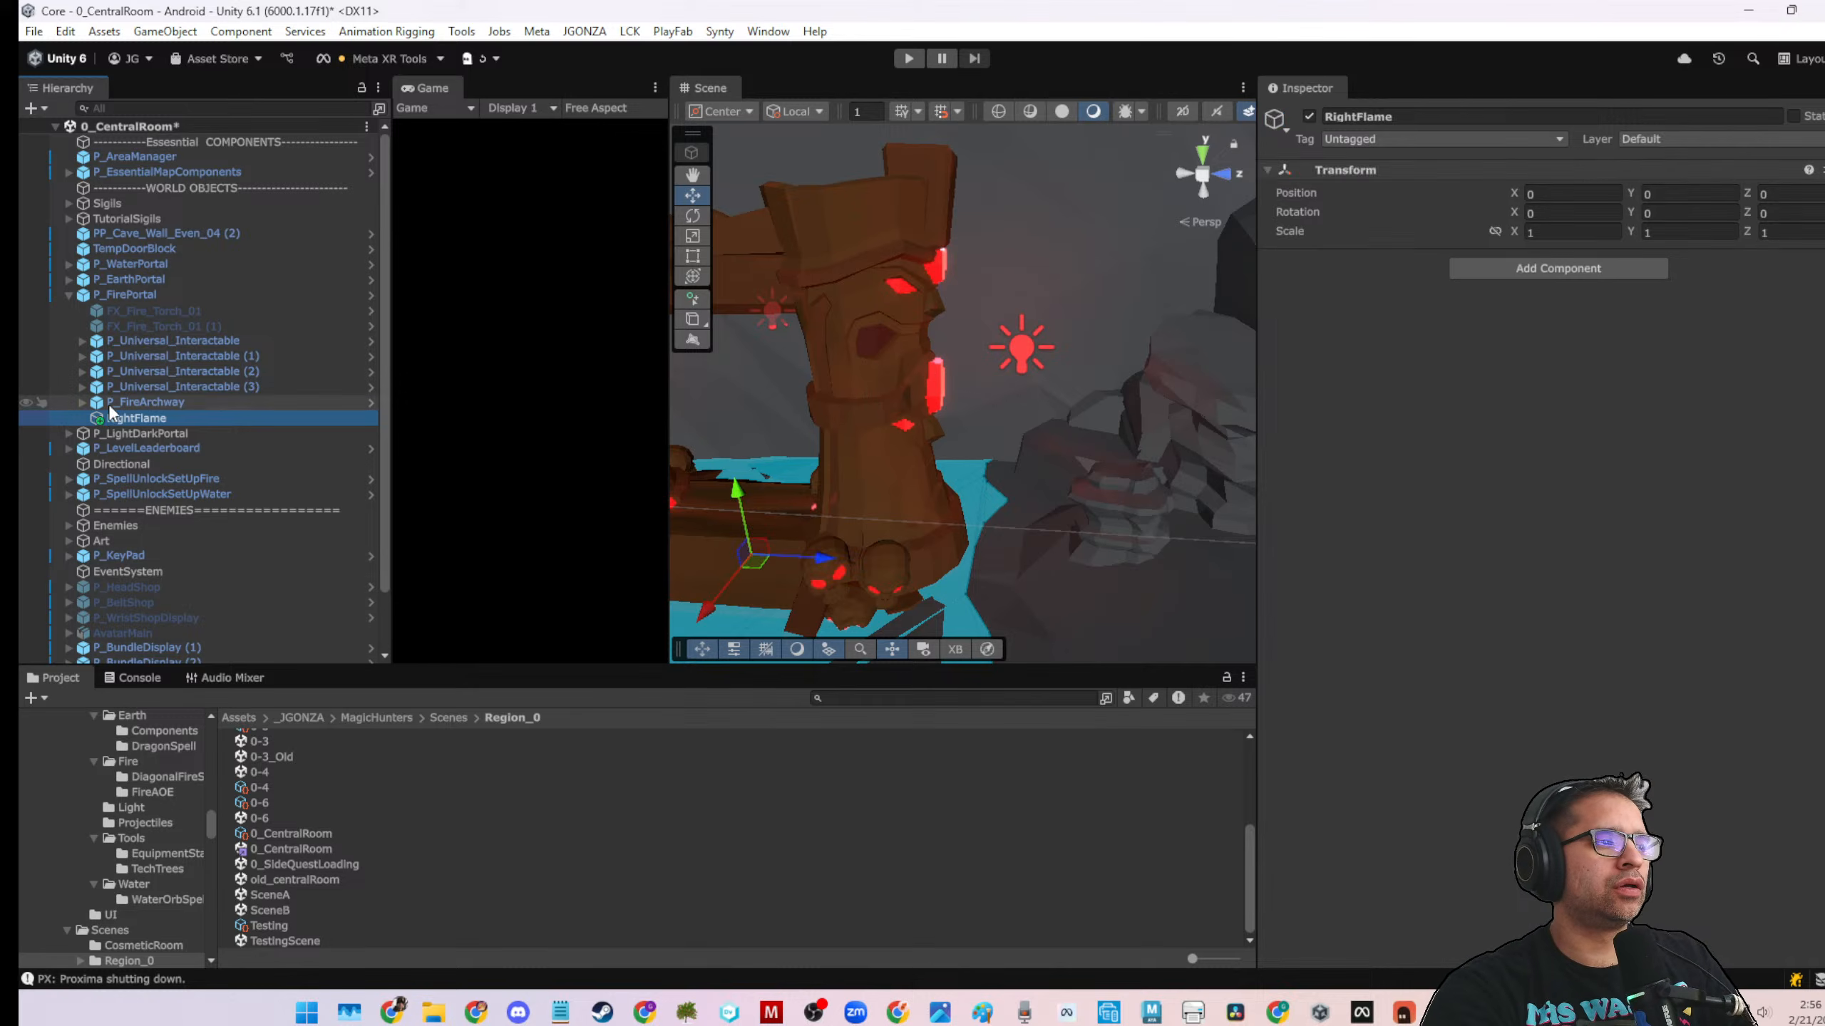
key("Delete")
Check which fire portal pillar each torch effect sits on, enabling FX_Fire_Torch_01 (1) only temporarily
left_click(101, 361)
key("Right")
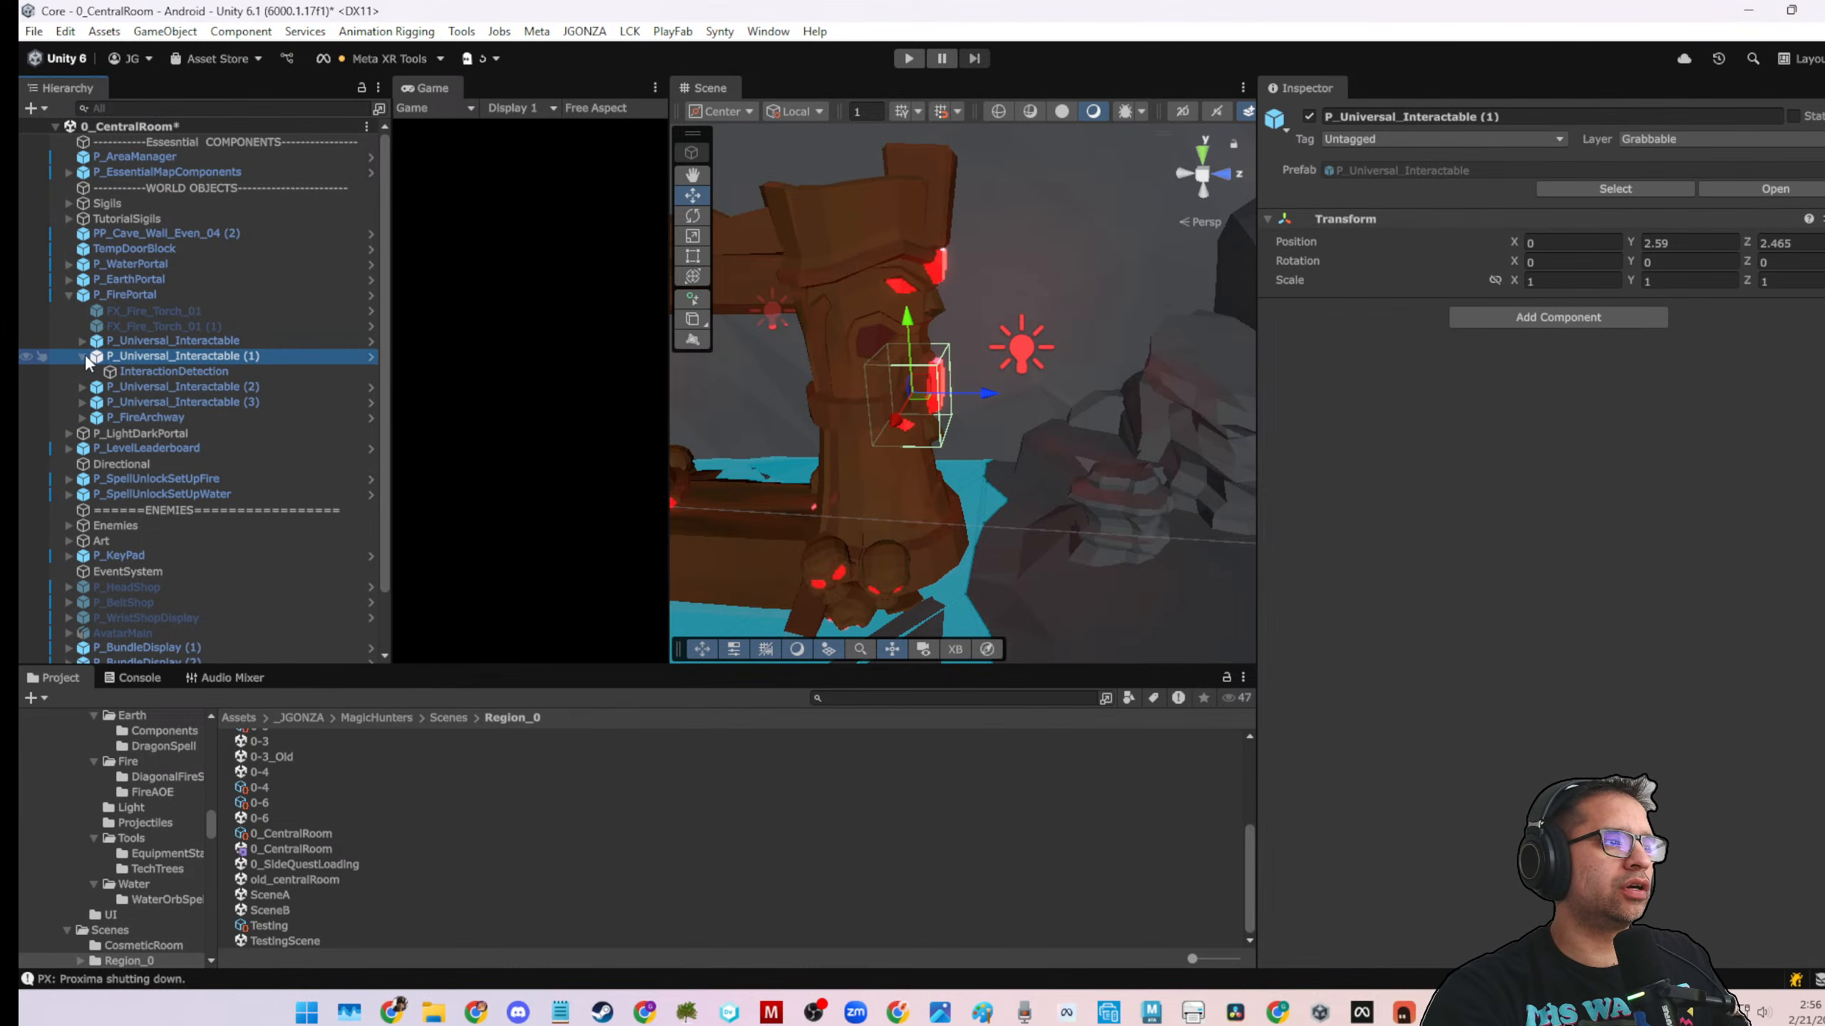
left_click(158, 326)
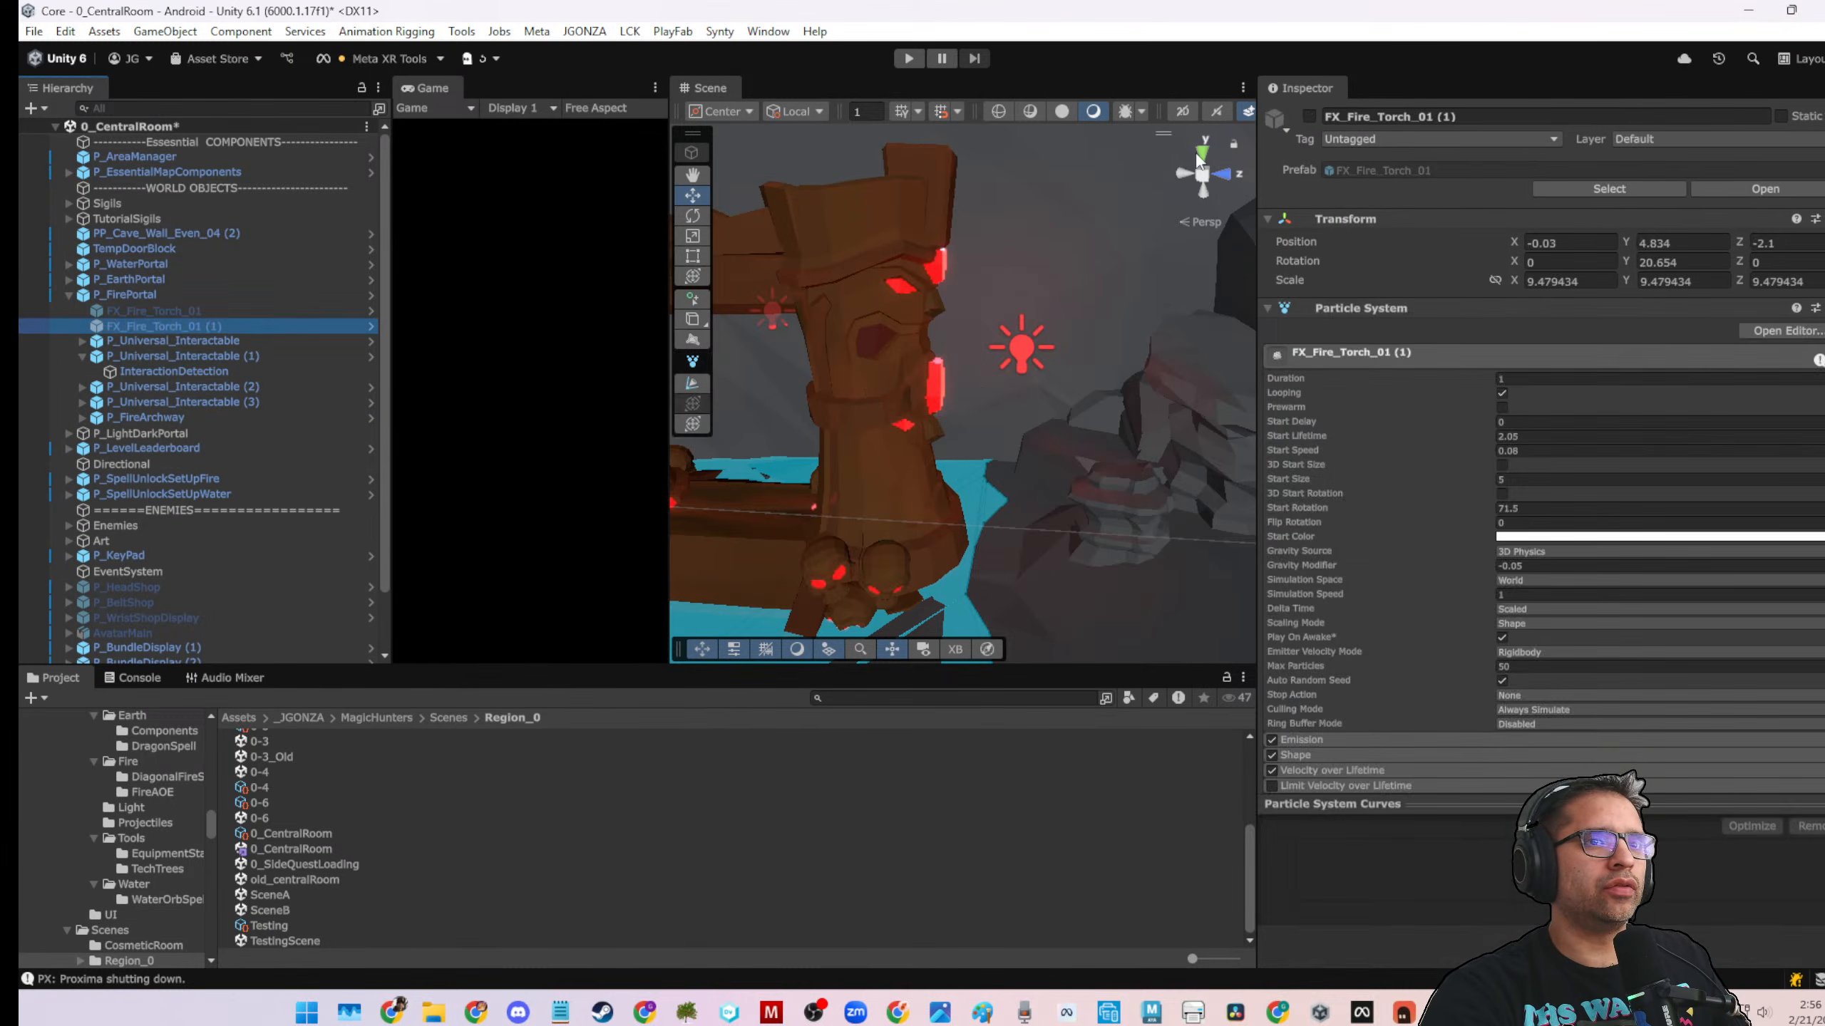
left_click(1307, 116)
scroll(976, 334, "down", 6)
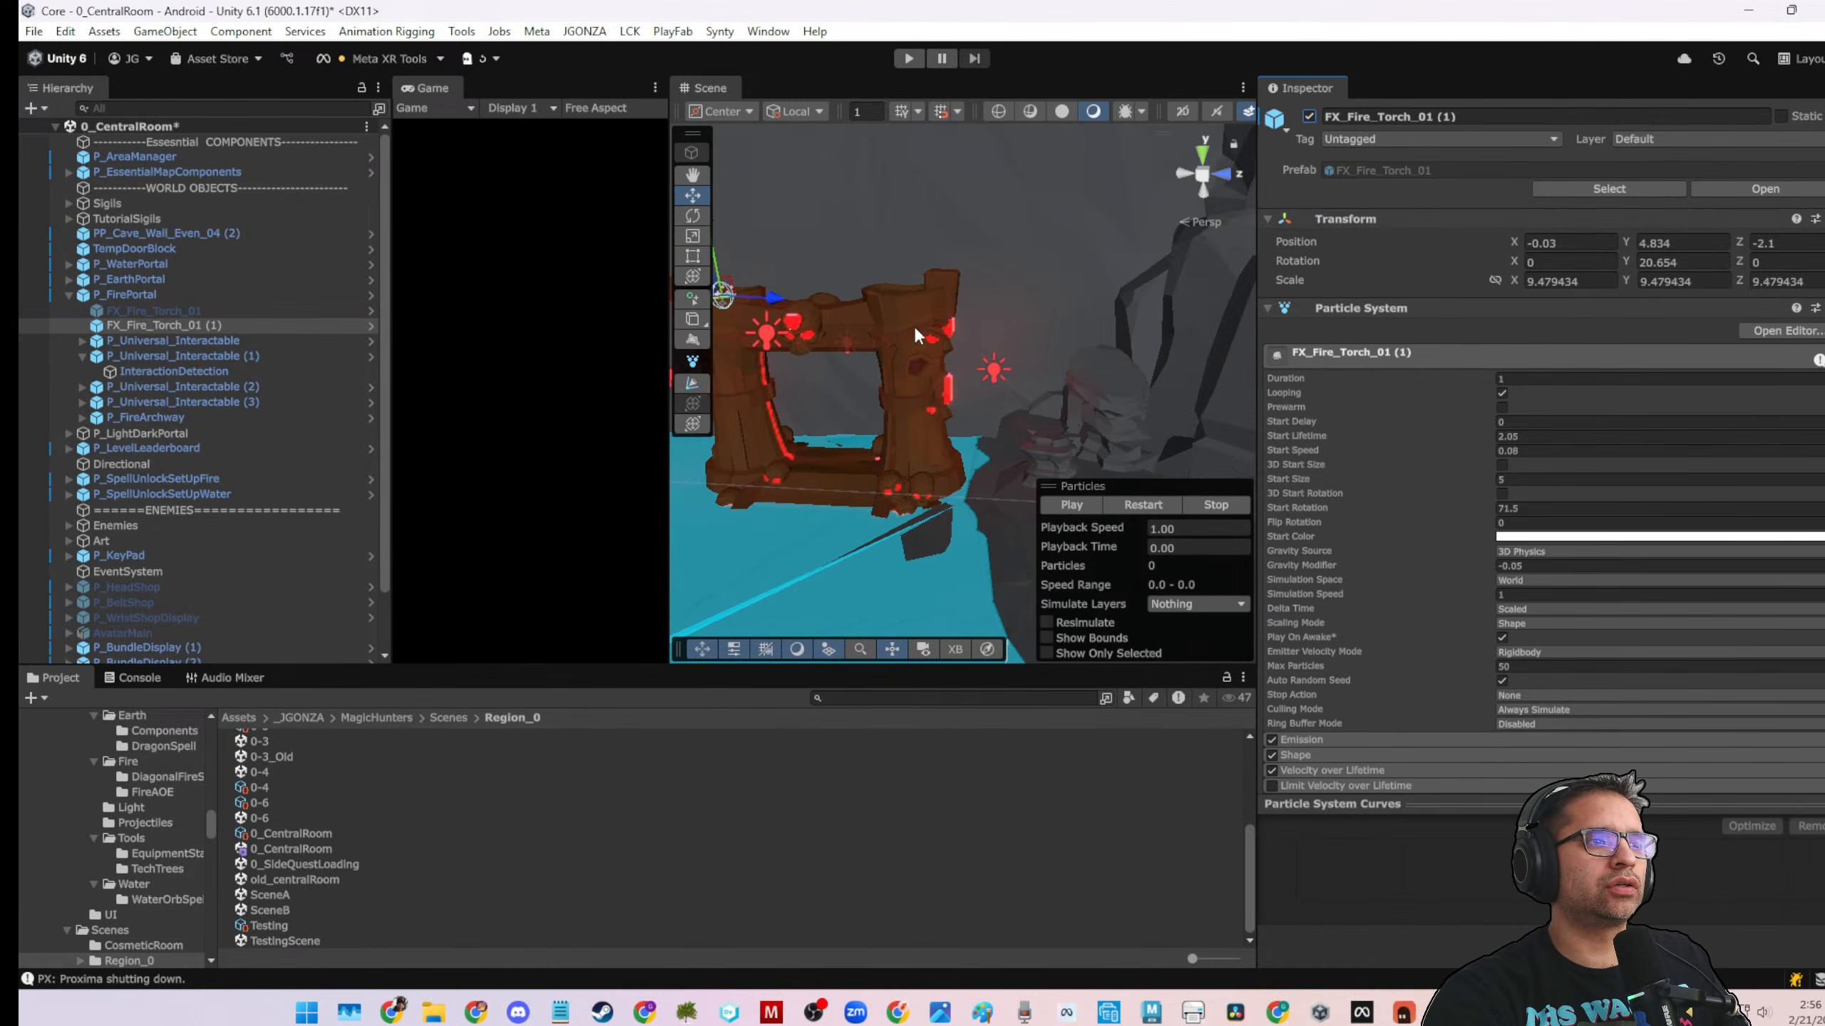
middle_click_drag(914, 325, 1065, 311)
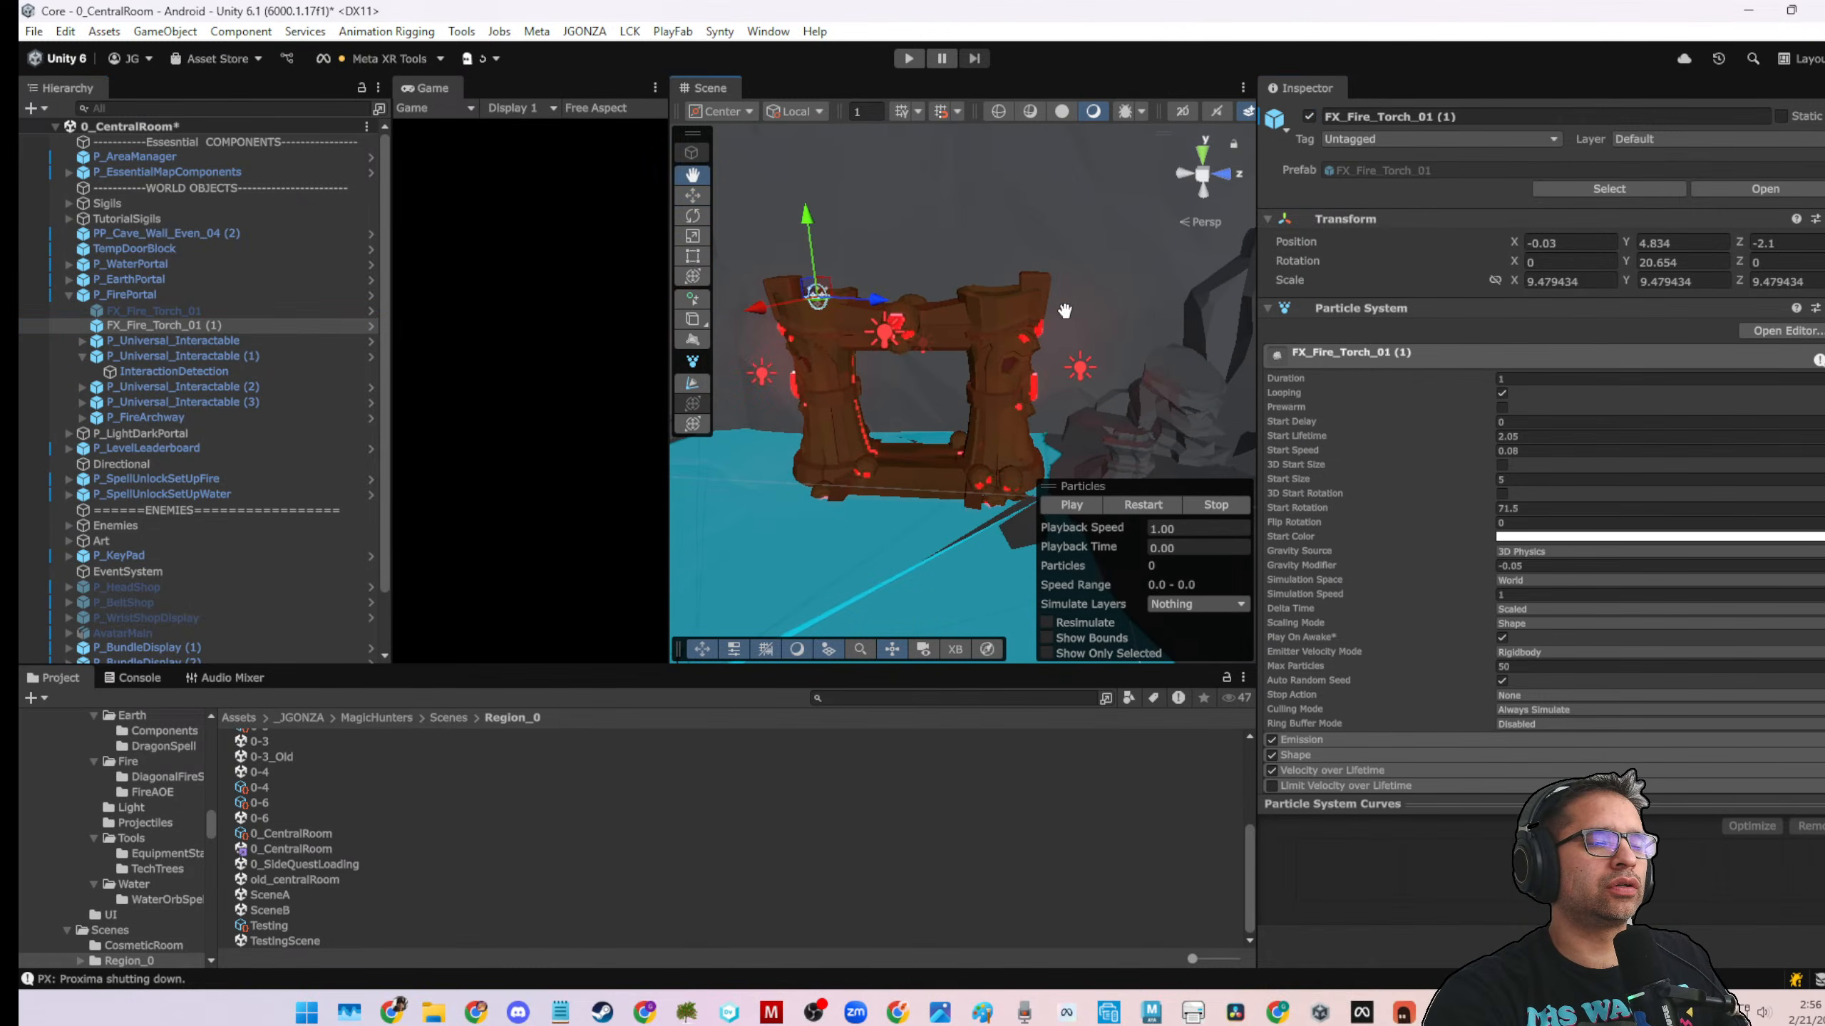
left_click(1307, 116)
left_click(148, 311)
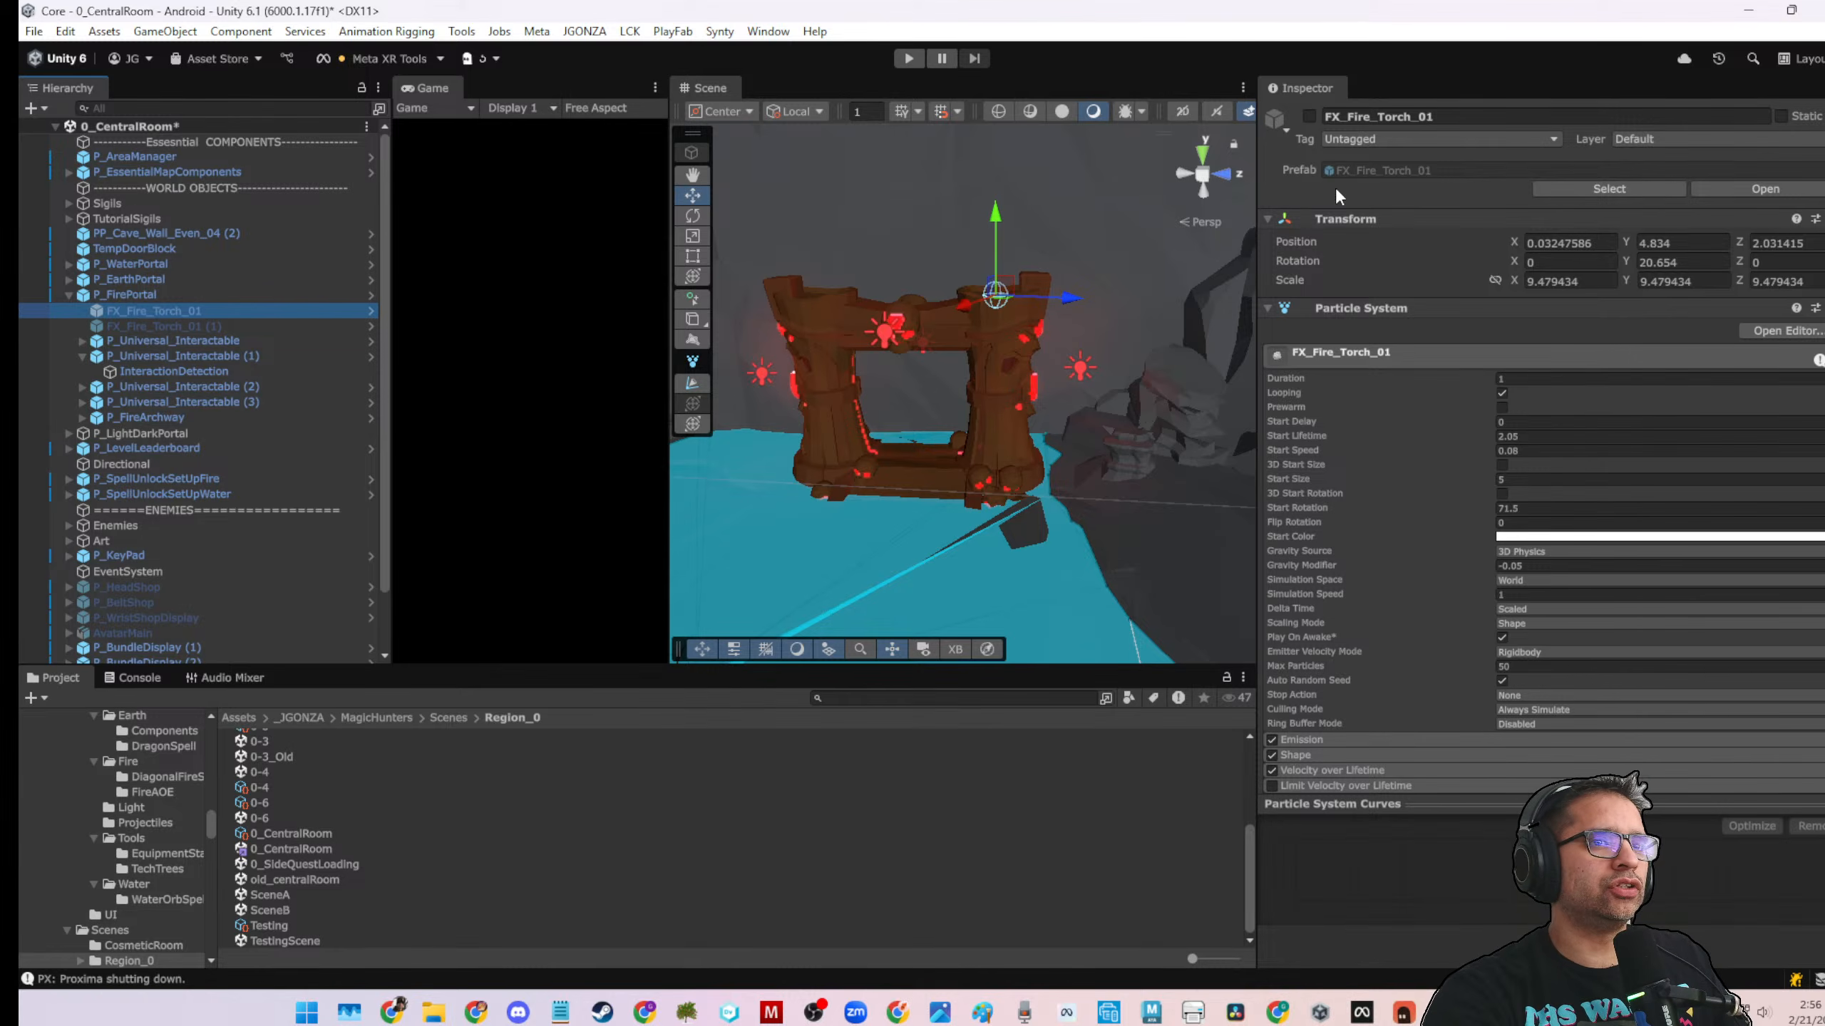
Add another On Targer On event entry to the InteractionDetection objects of P_Universal_Interactable and P_Universal_Interactable (1) together
left_click(238, 357)
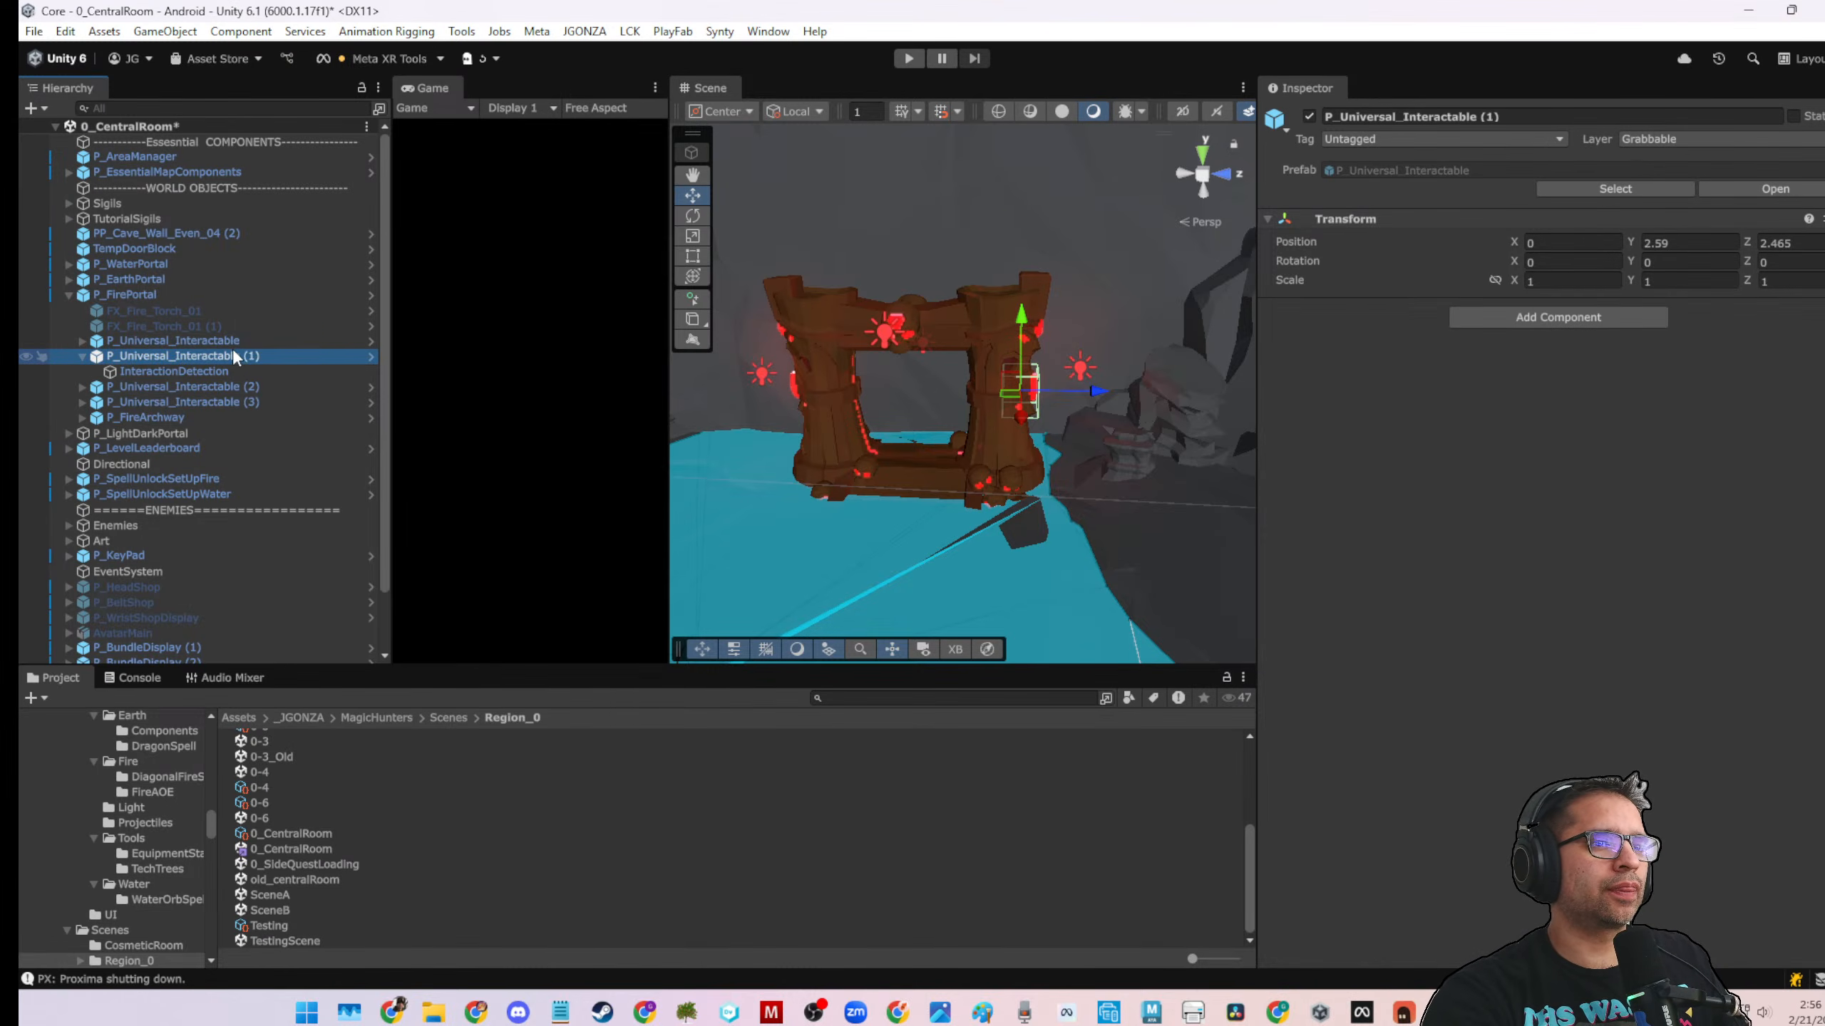
left_click(82, 341)
left_click(140, 356)
left_click(183, 386, "ctrl")
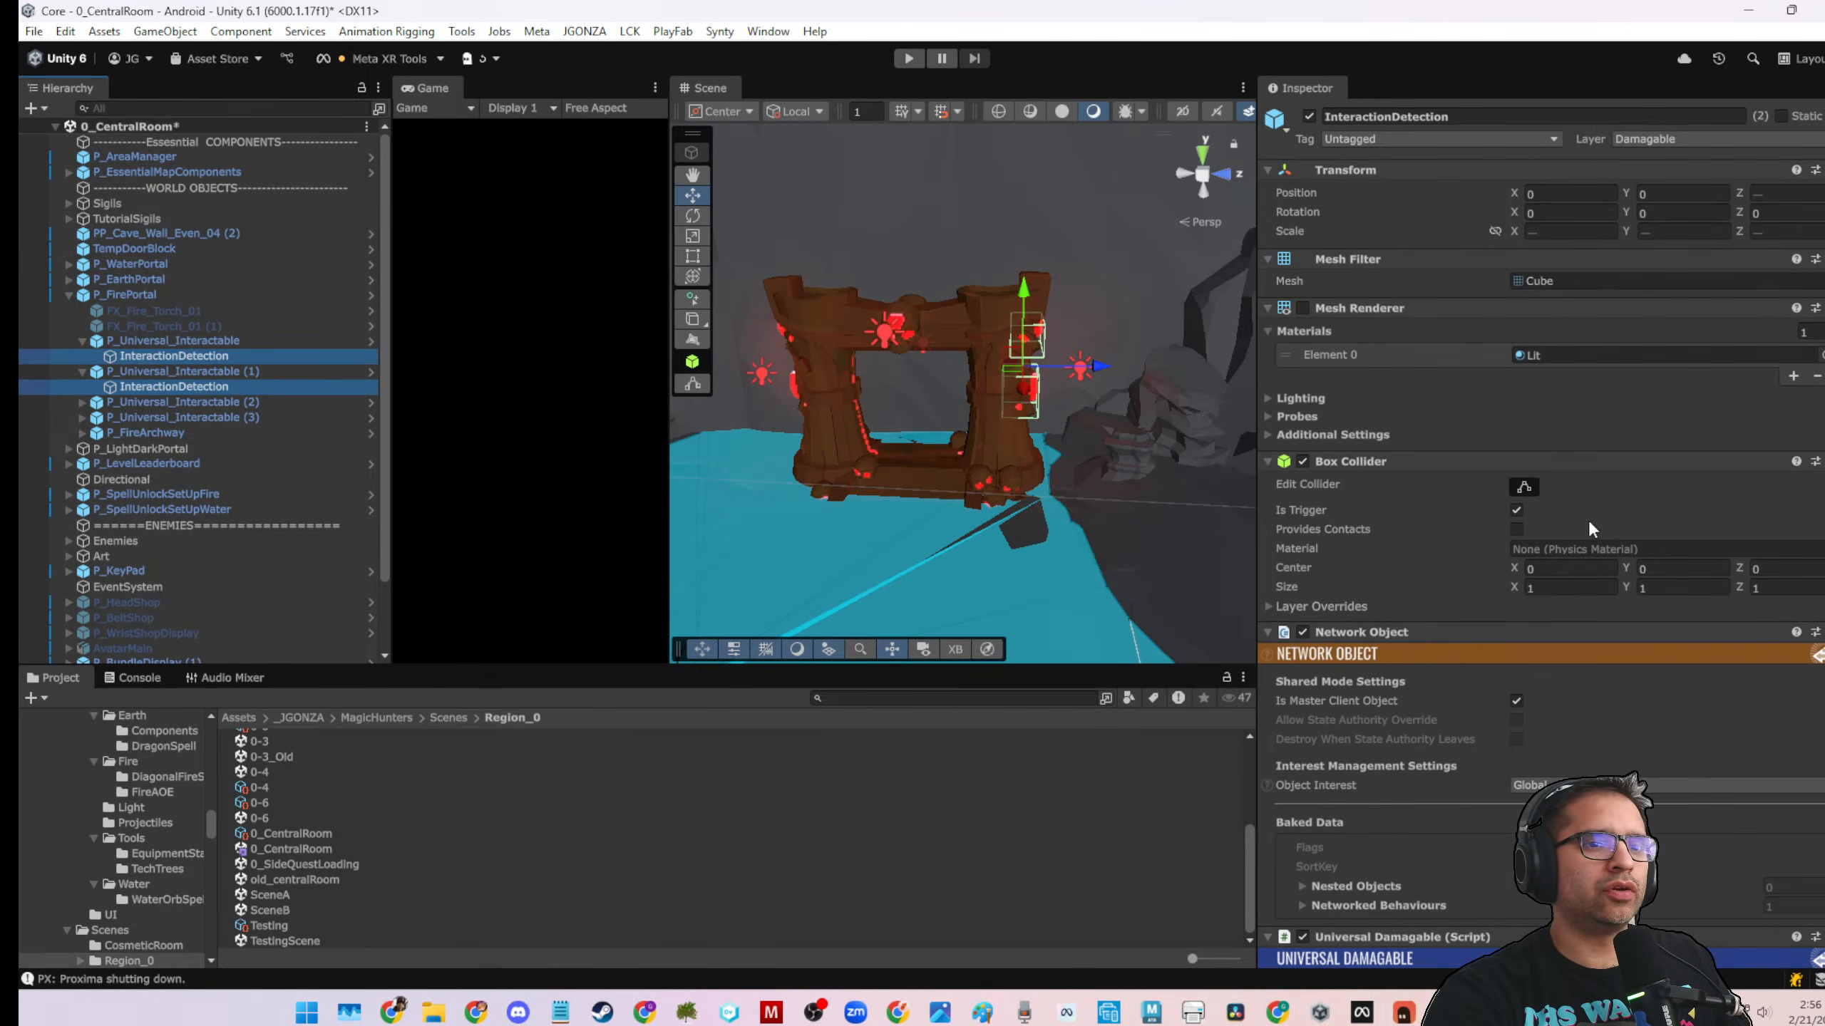
scroll(1573, 539, "down", 5)
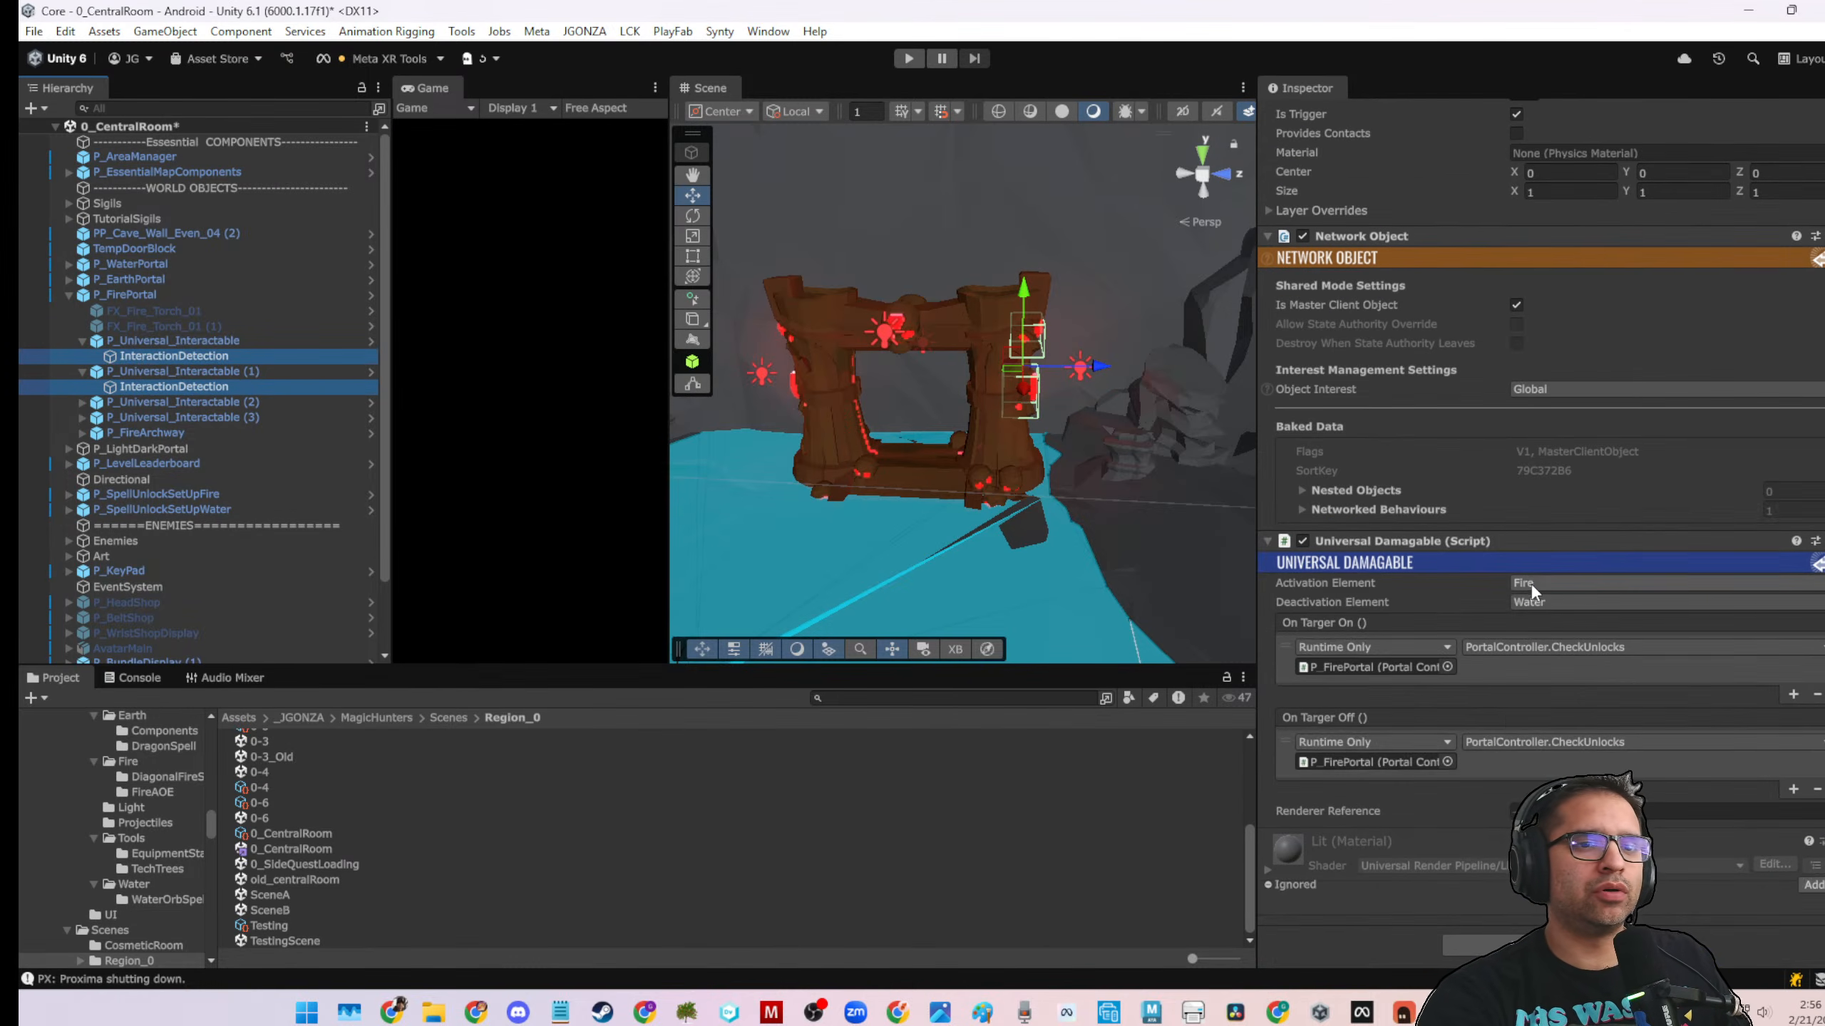
left_click(1790, 695)
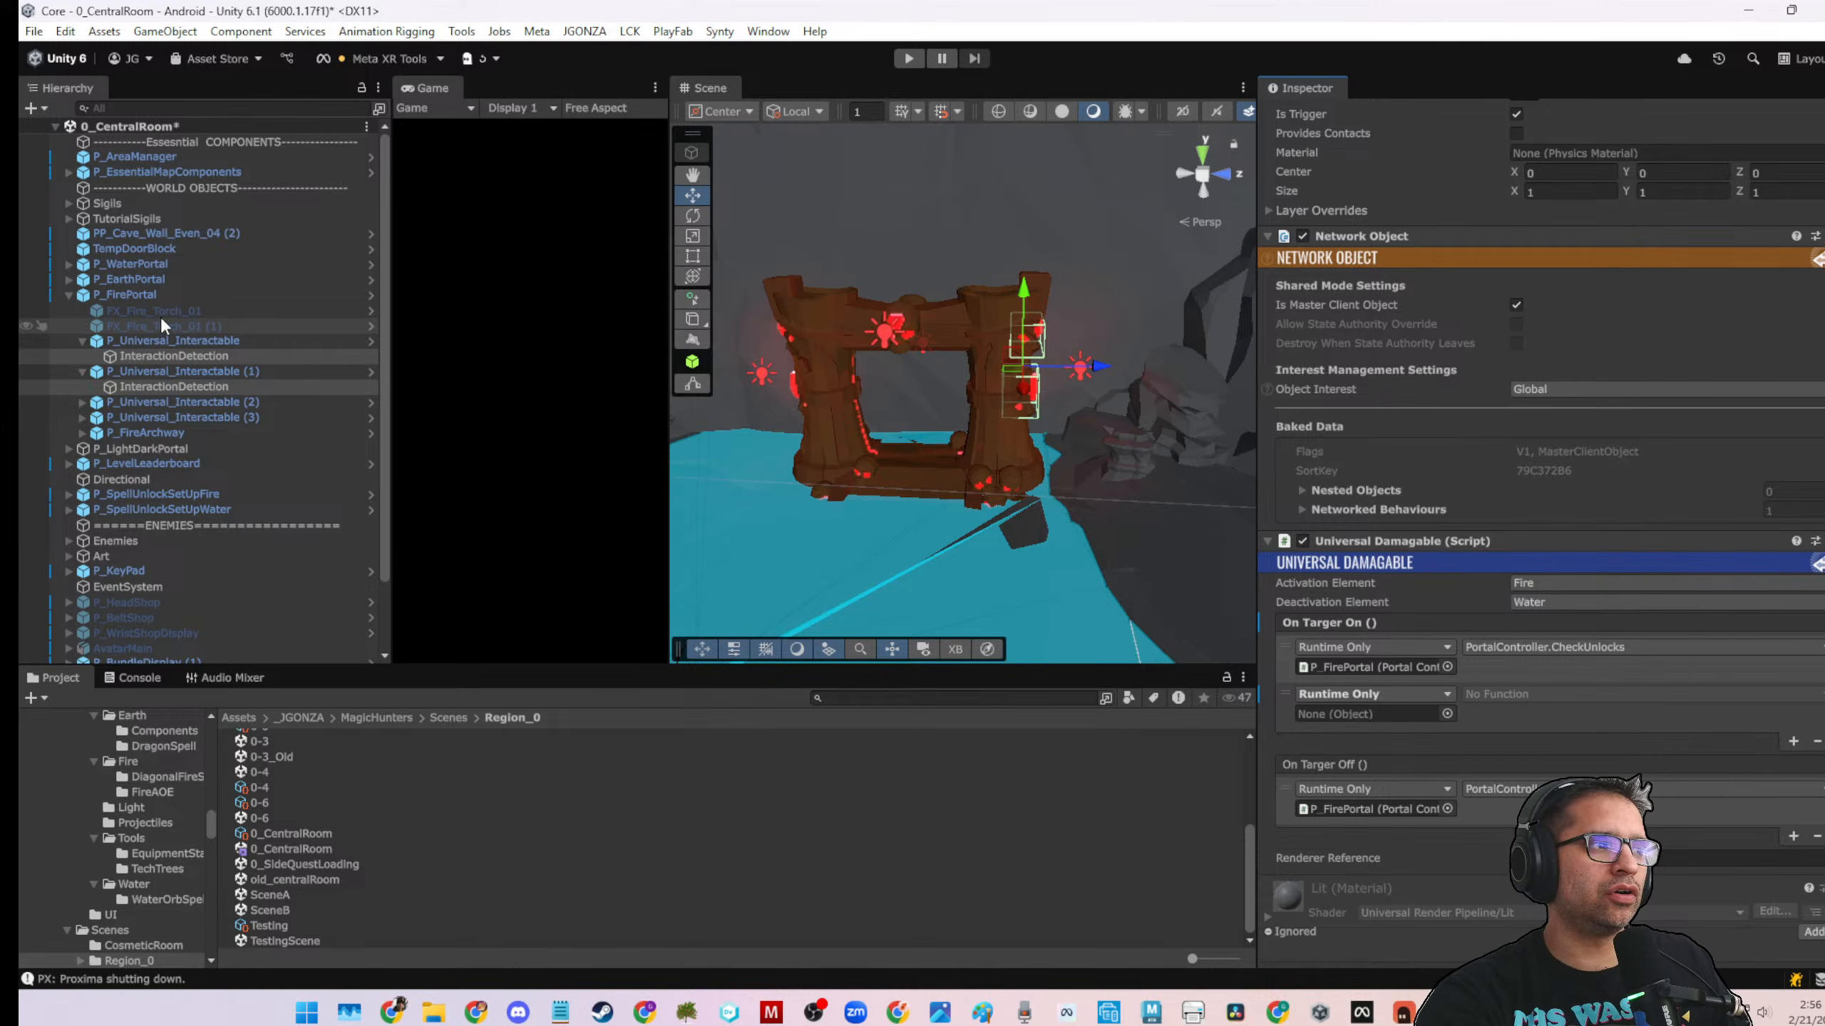
Make the new event entry activate FX_Fire_Torch_01 through GameObject.SetActive with its value checked, and save the scene
left_click_drag(164, 325, 1372, 715)
left_click(1469, 695)
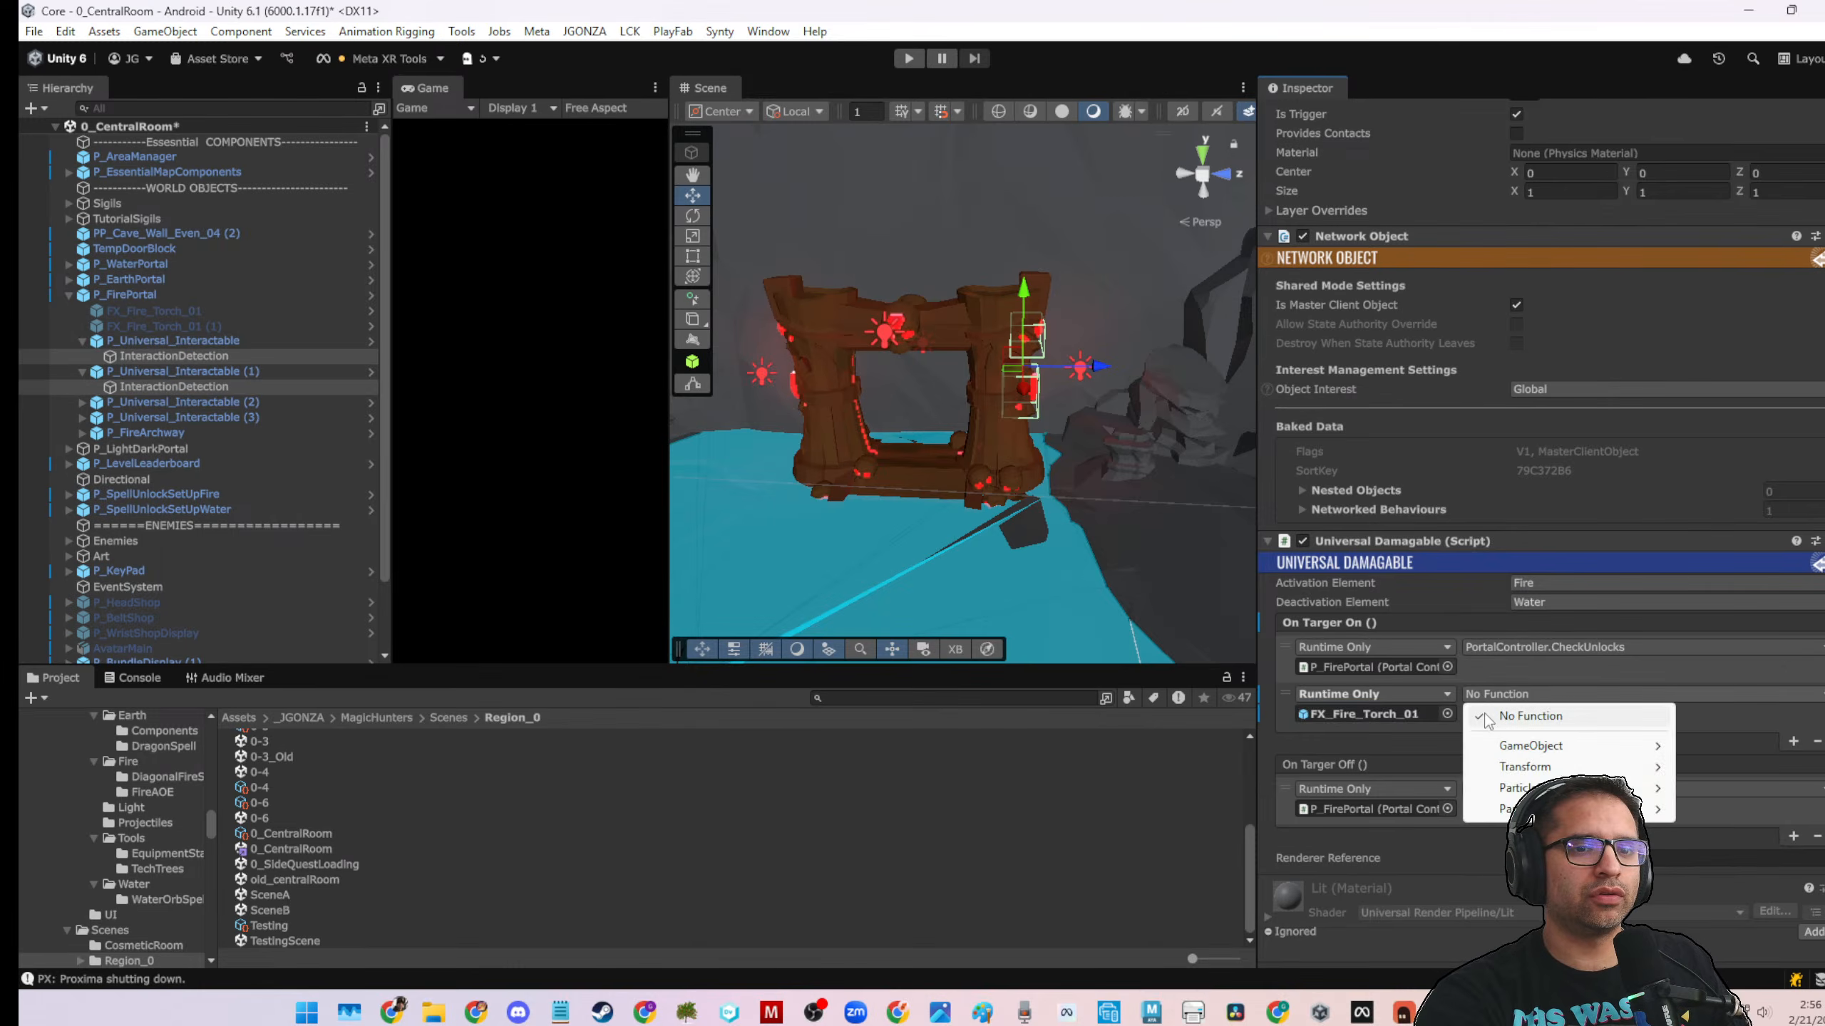
mouse_move(1530, 745)
left_click(1313, 904)
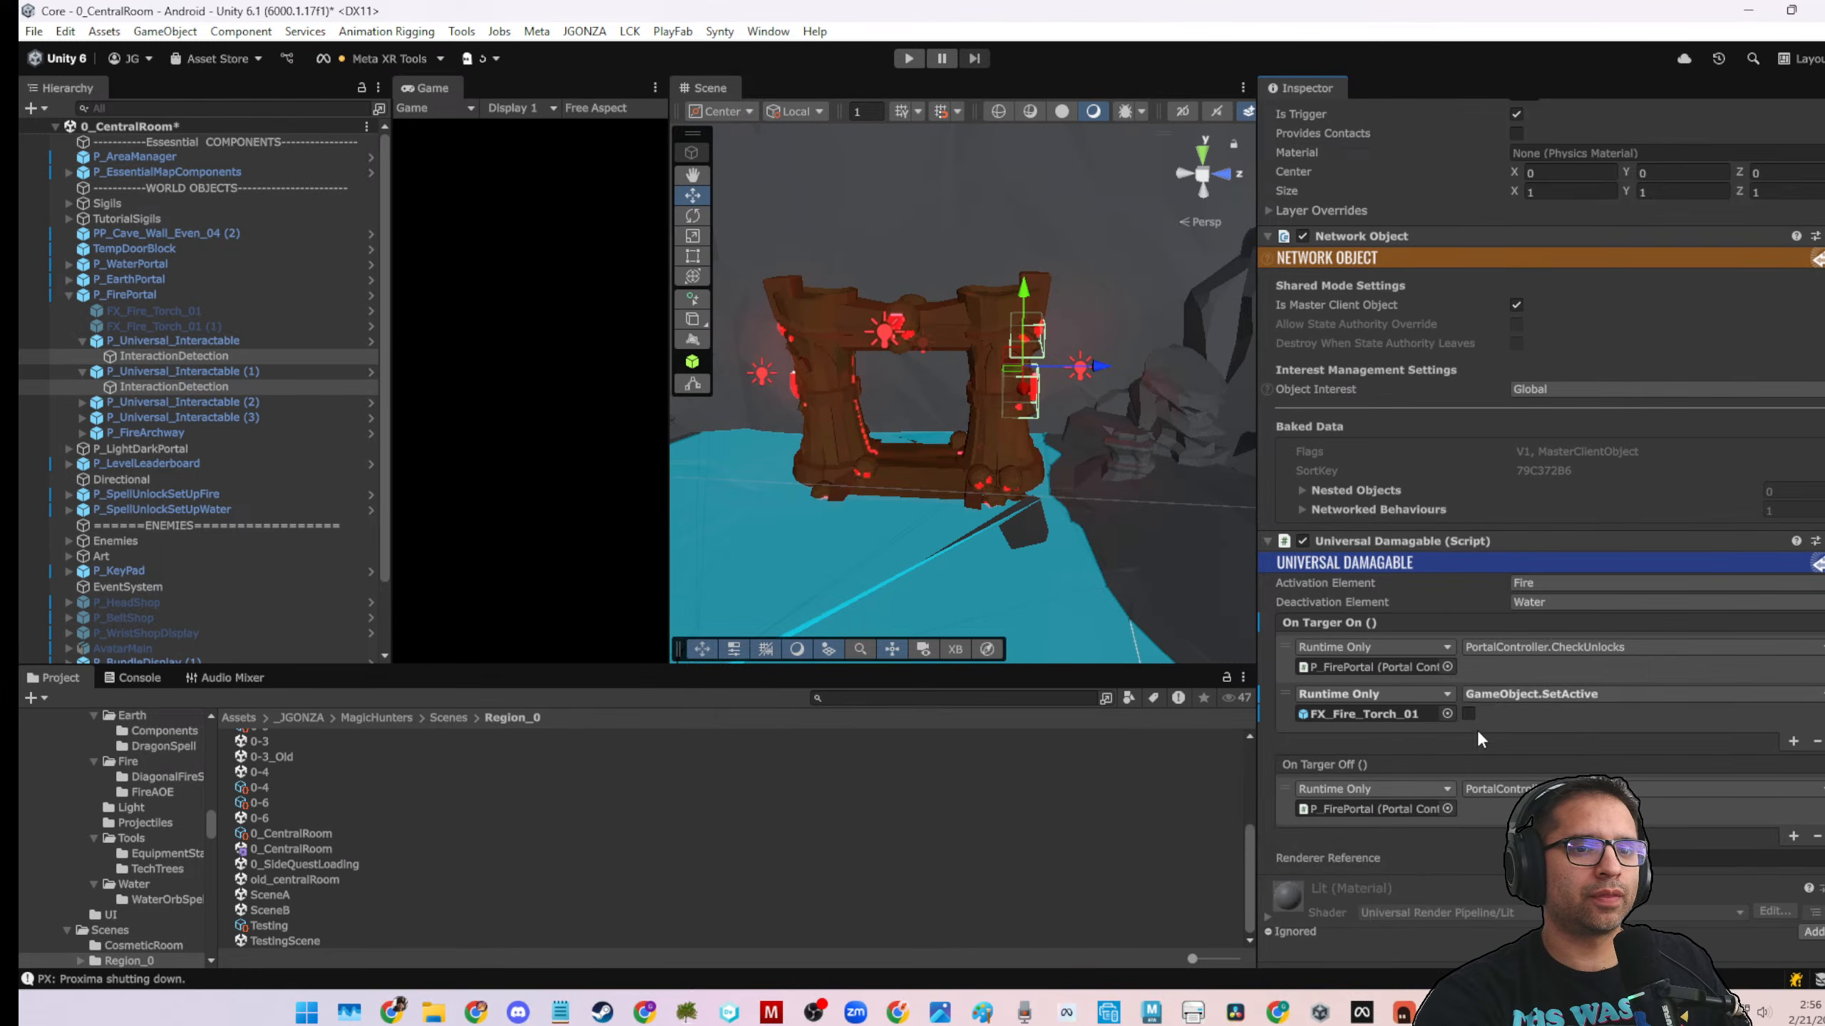
left_click(1469, 714)
key("ctrl+s")
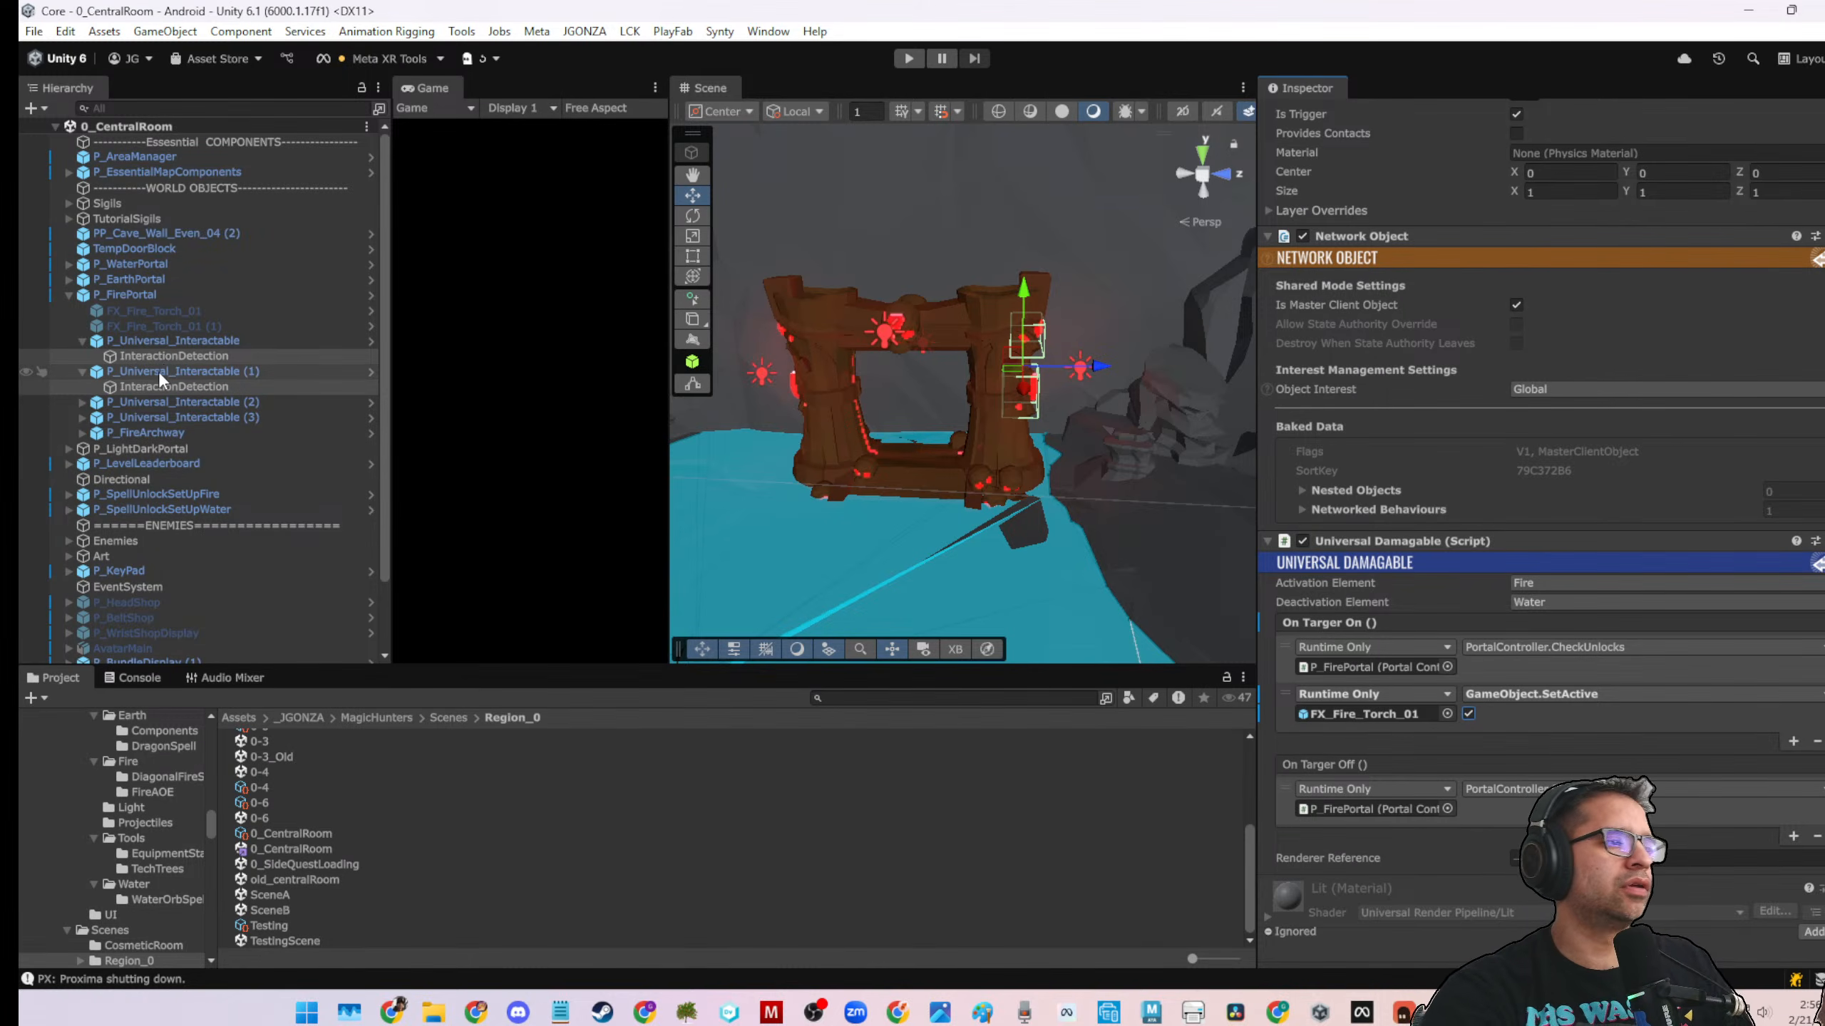
Compare the Universal Damagable settings and collider placement of the two edited InteractionDetection objects
left_click(164, 356)
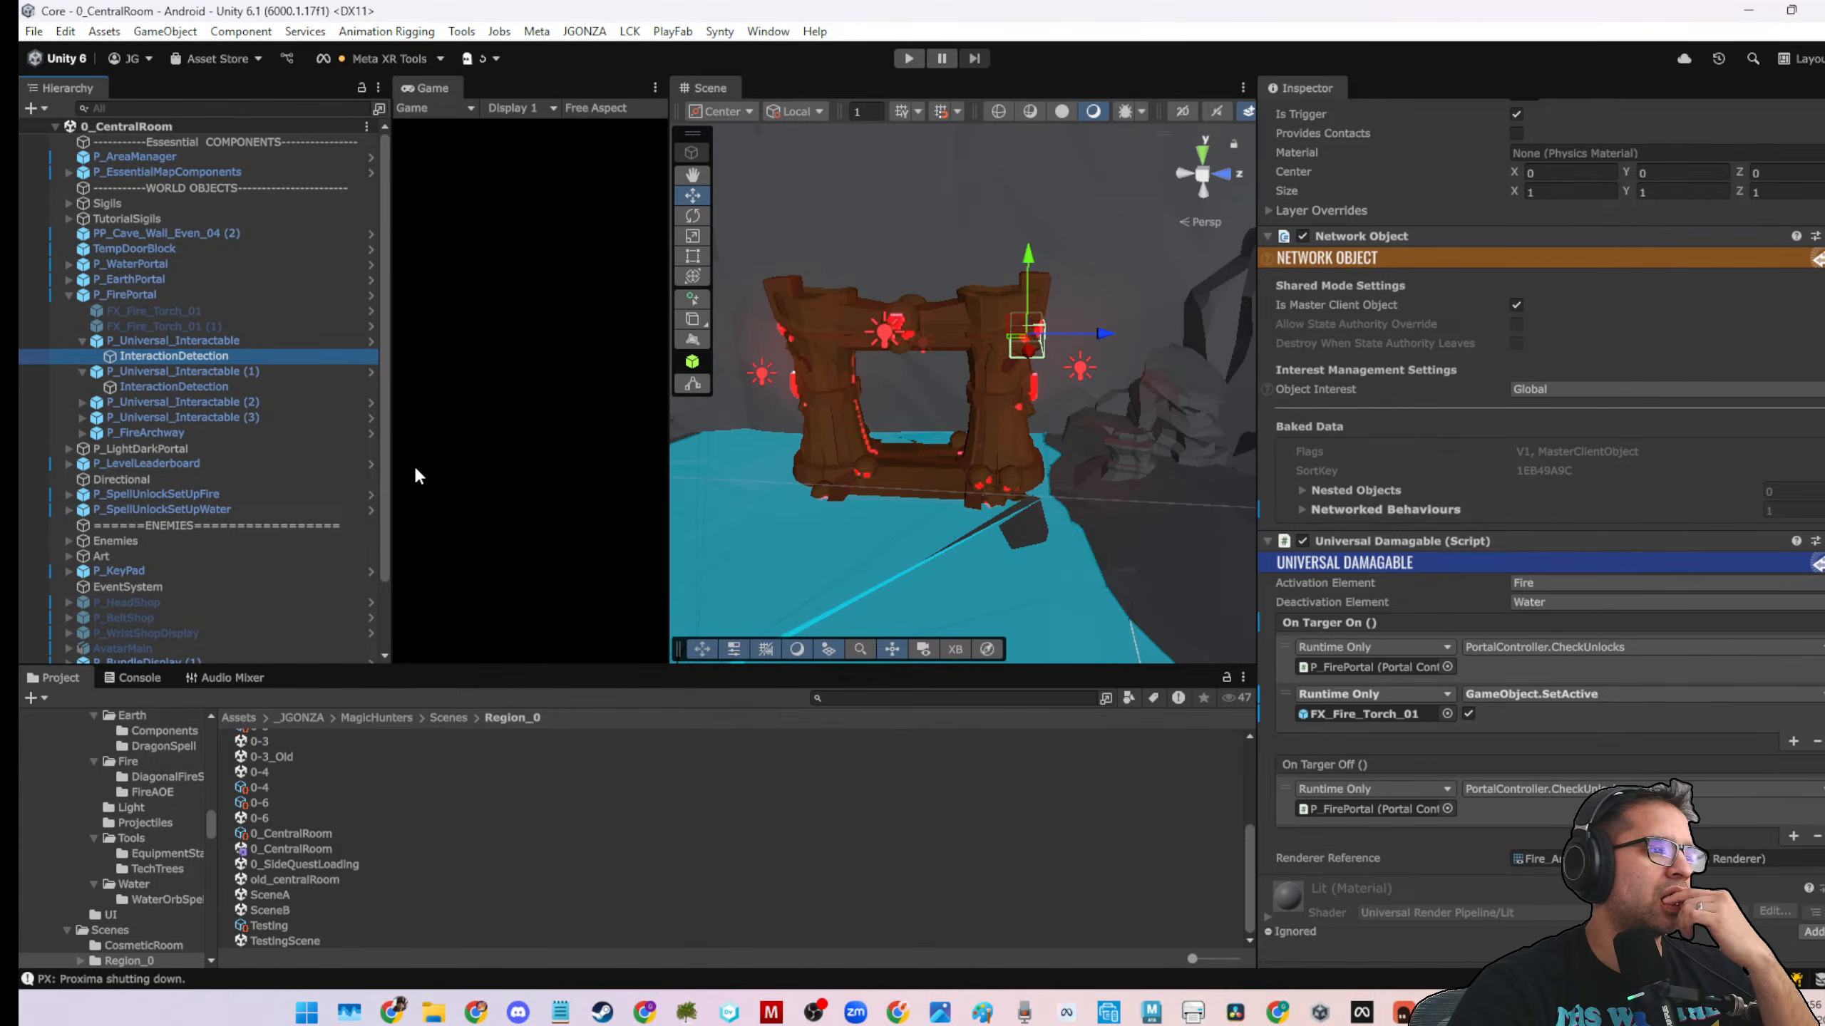
scroll(974, 417, "up", 3)
scroll(975, 412, "up", 3)
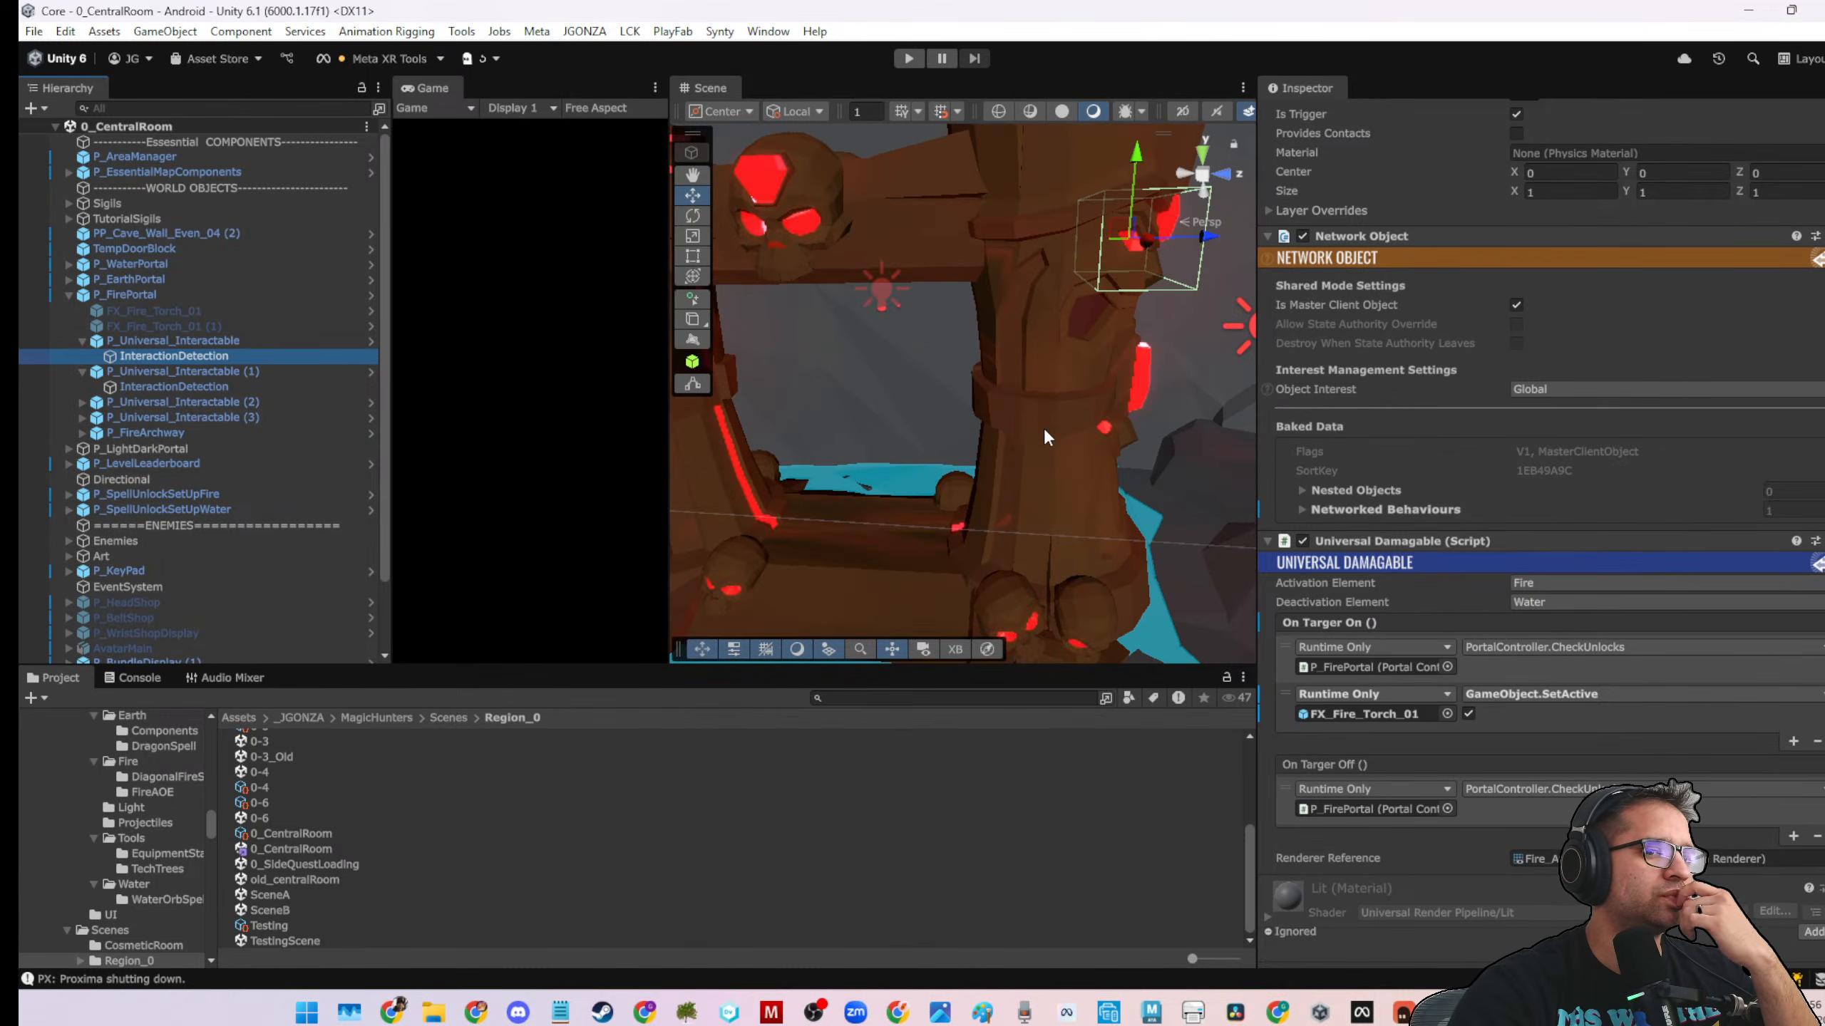
middle_click_drag(1043, 425, 874, 477)
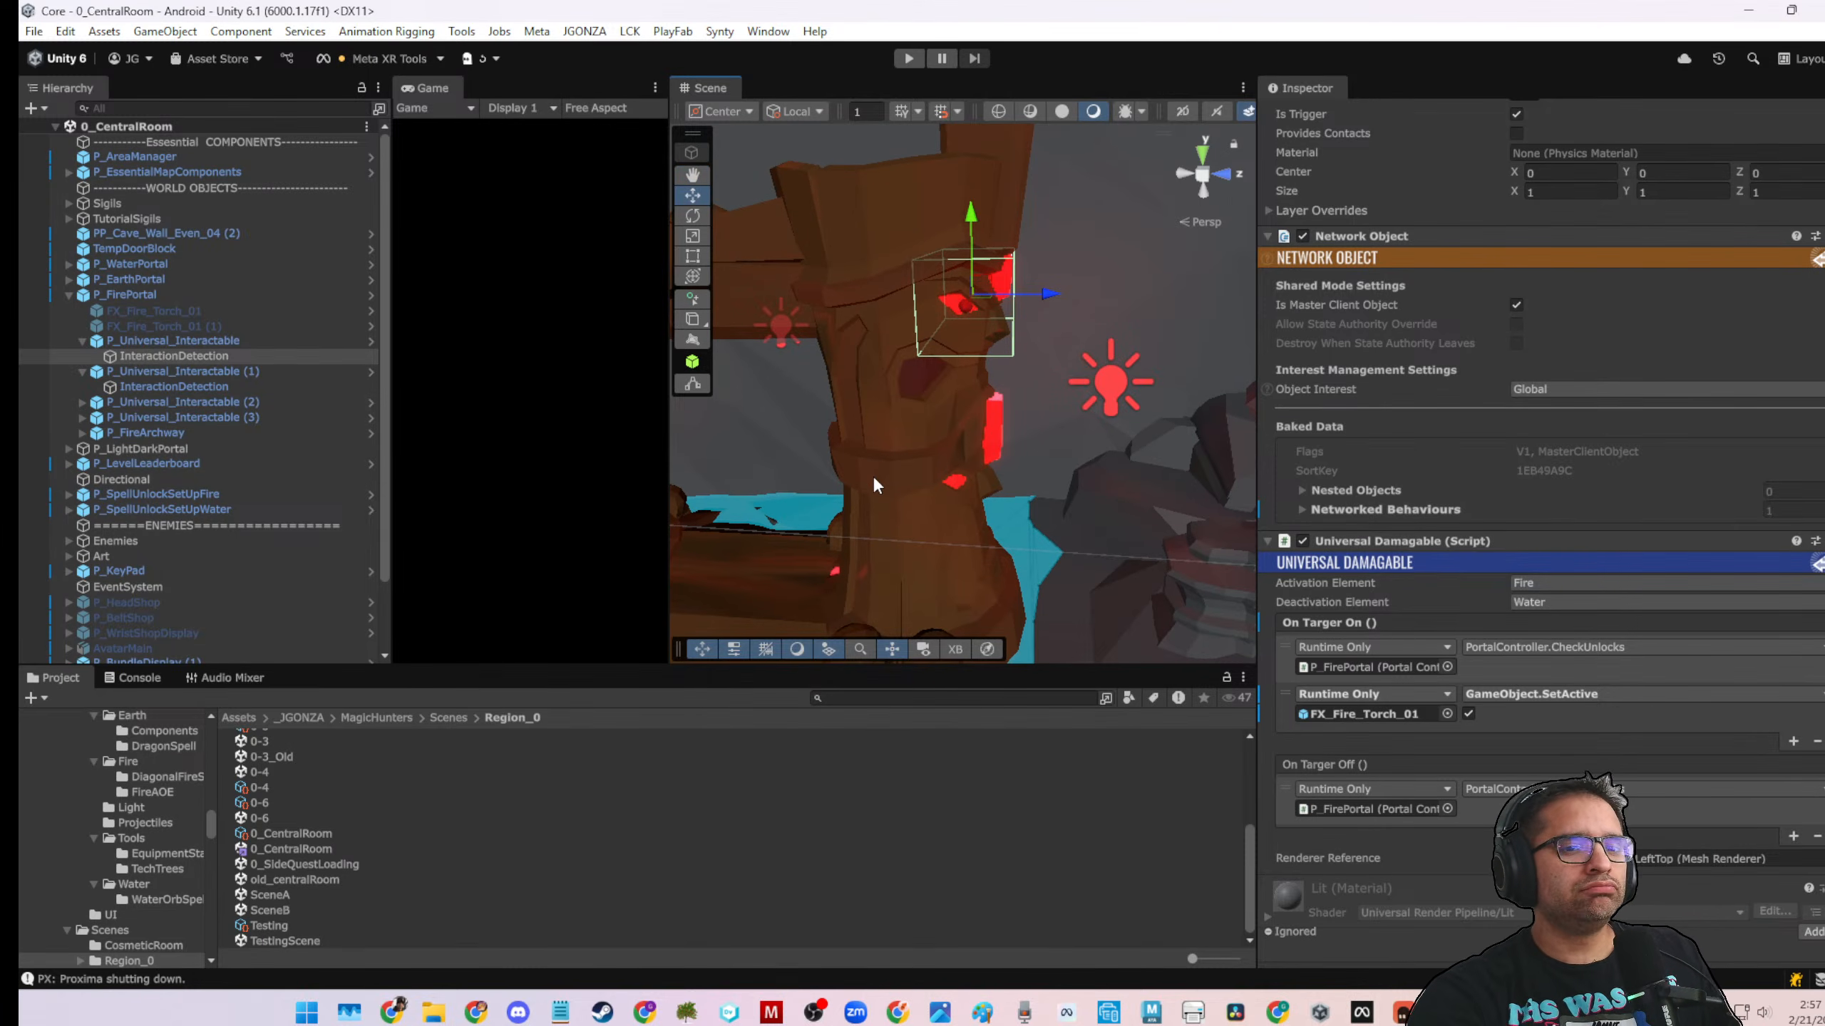
left_click_drag(920, 518, 736, 490, "alt")
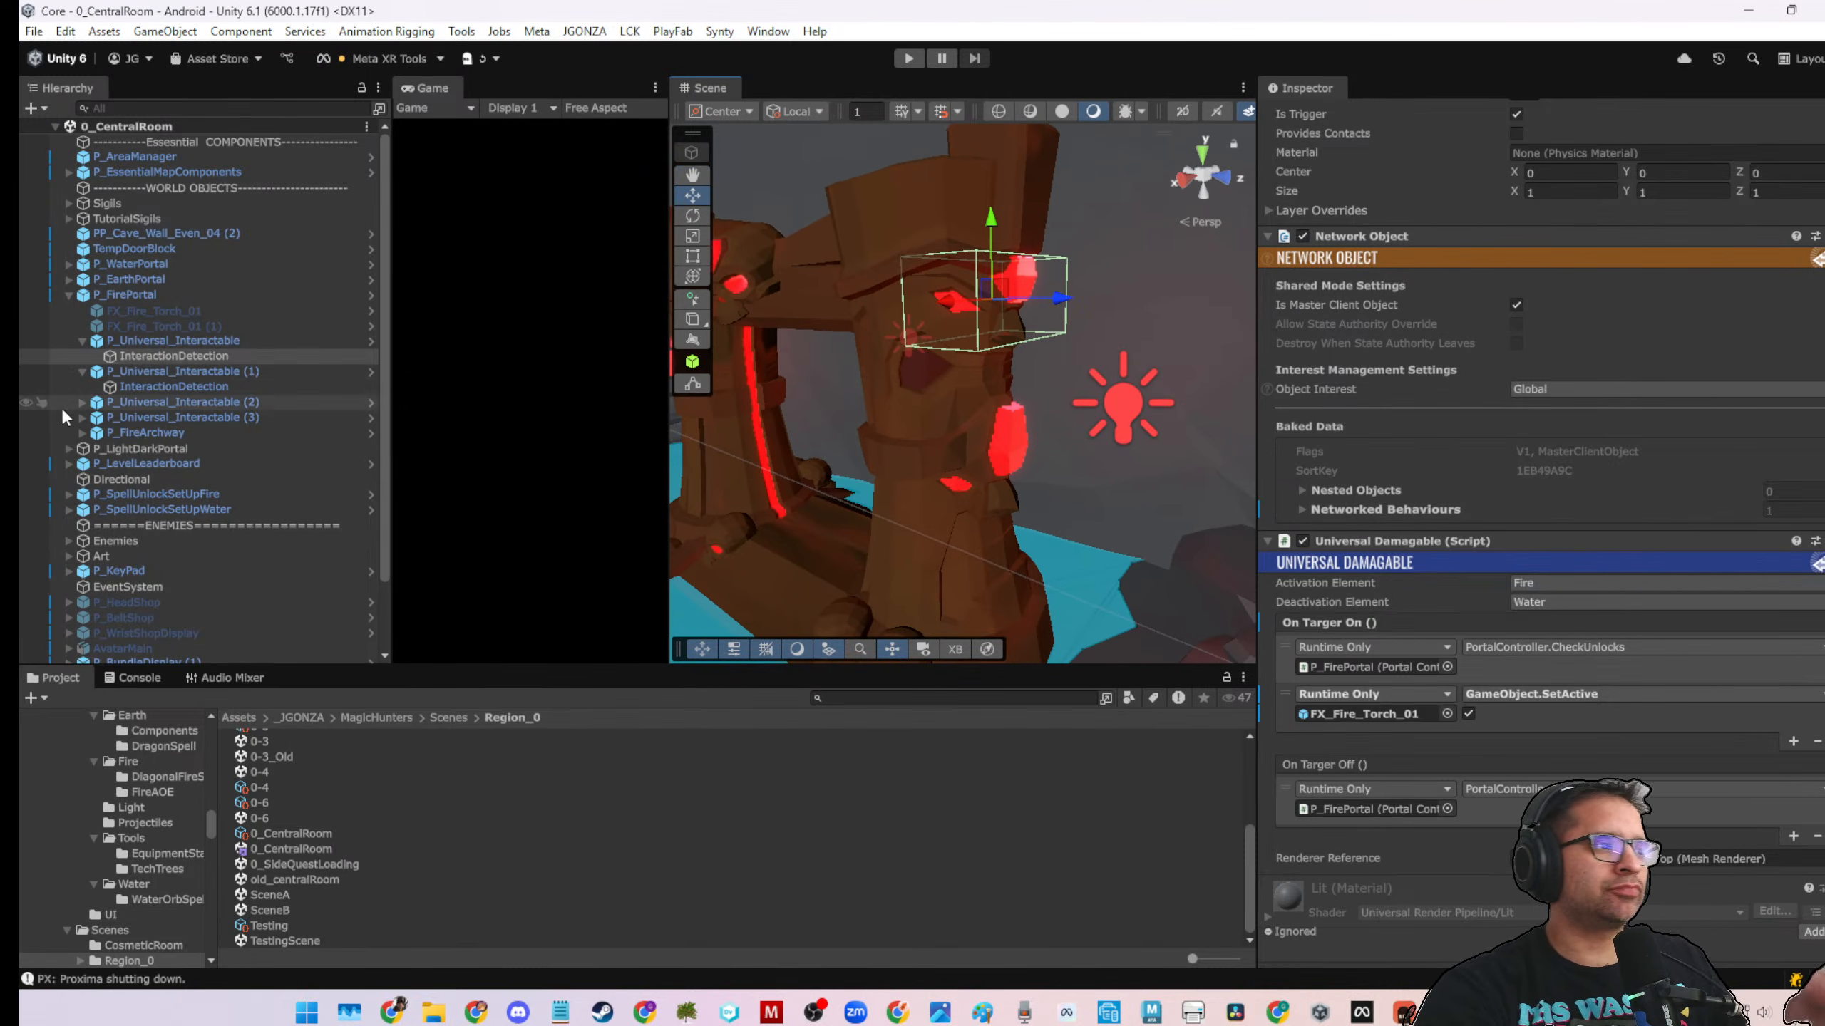
left_click(184, 383)
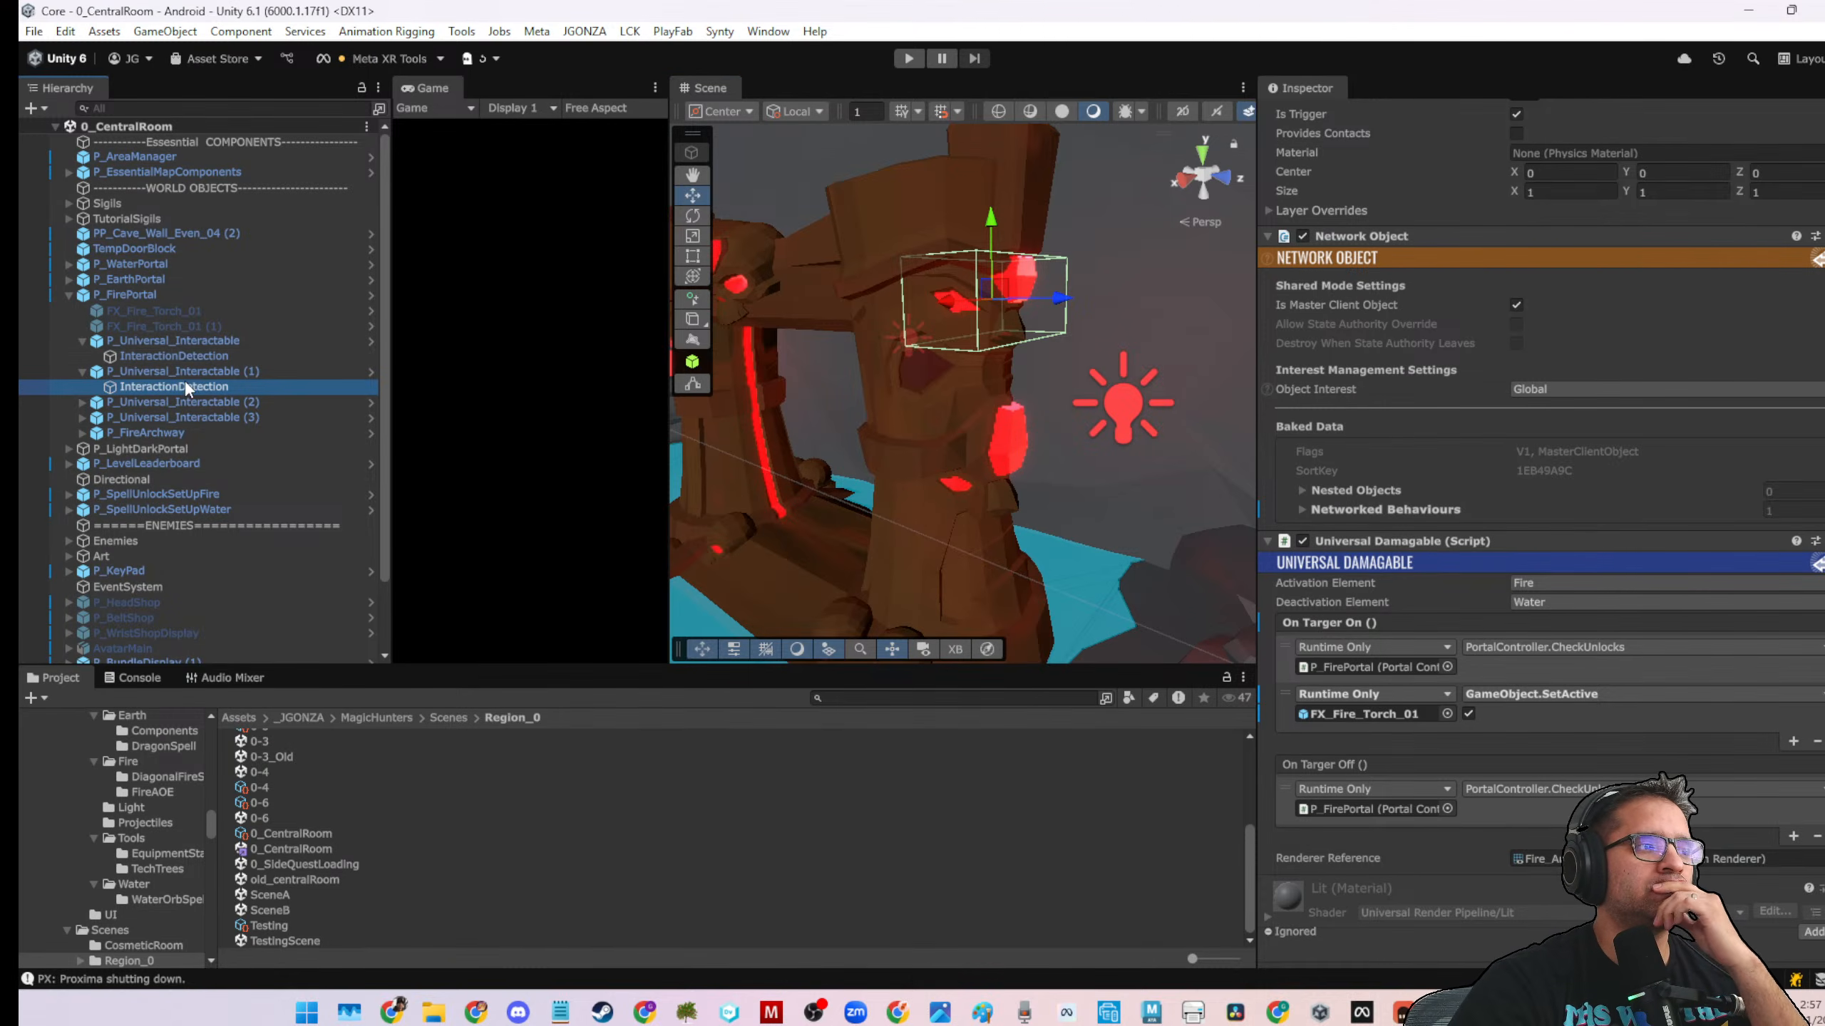
left_click(185, 356)
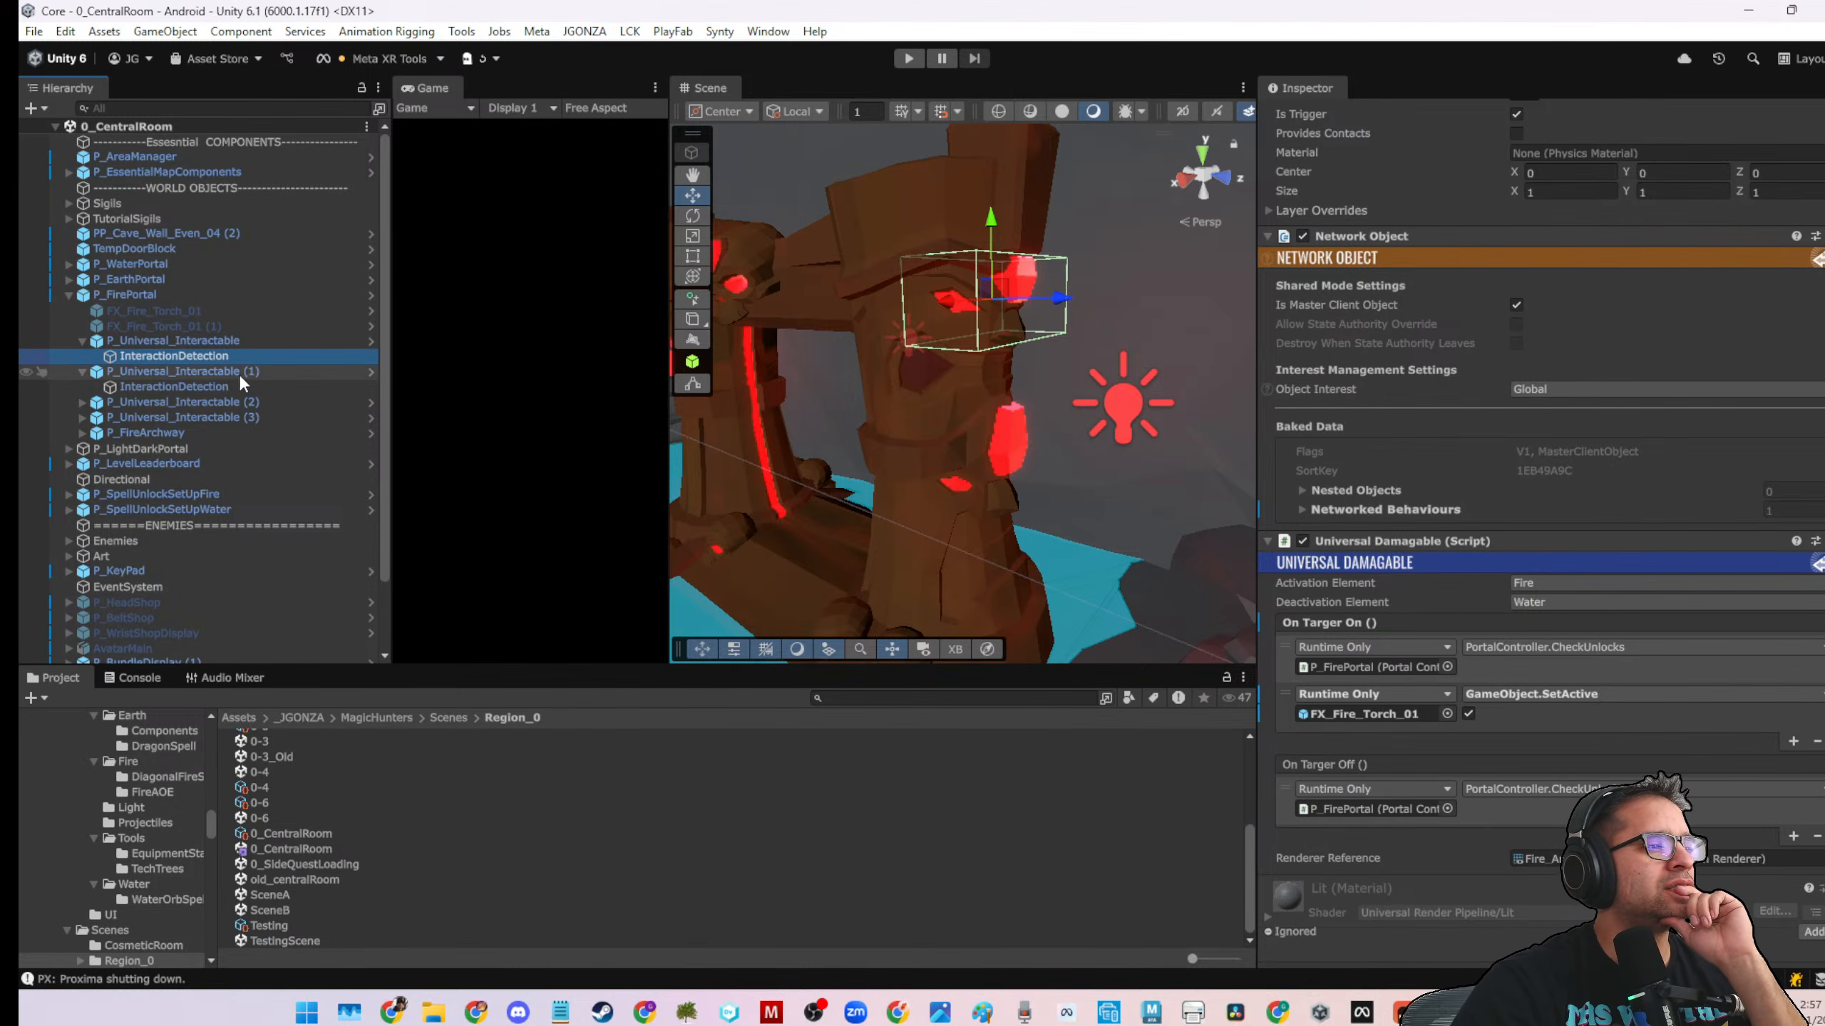
Add another On Targer On event entry to the InteractionDetection objects of P_Universal_Interactable (2) and P_Universal_Interactable (3) together
left_click(225, 388)
scroll(771, 313, "down", 6)
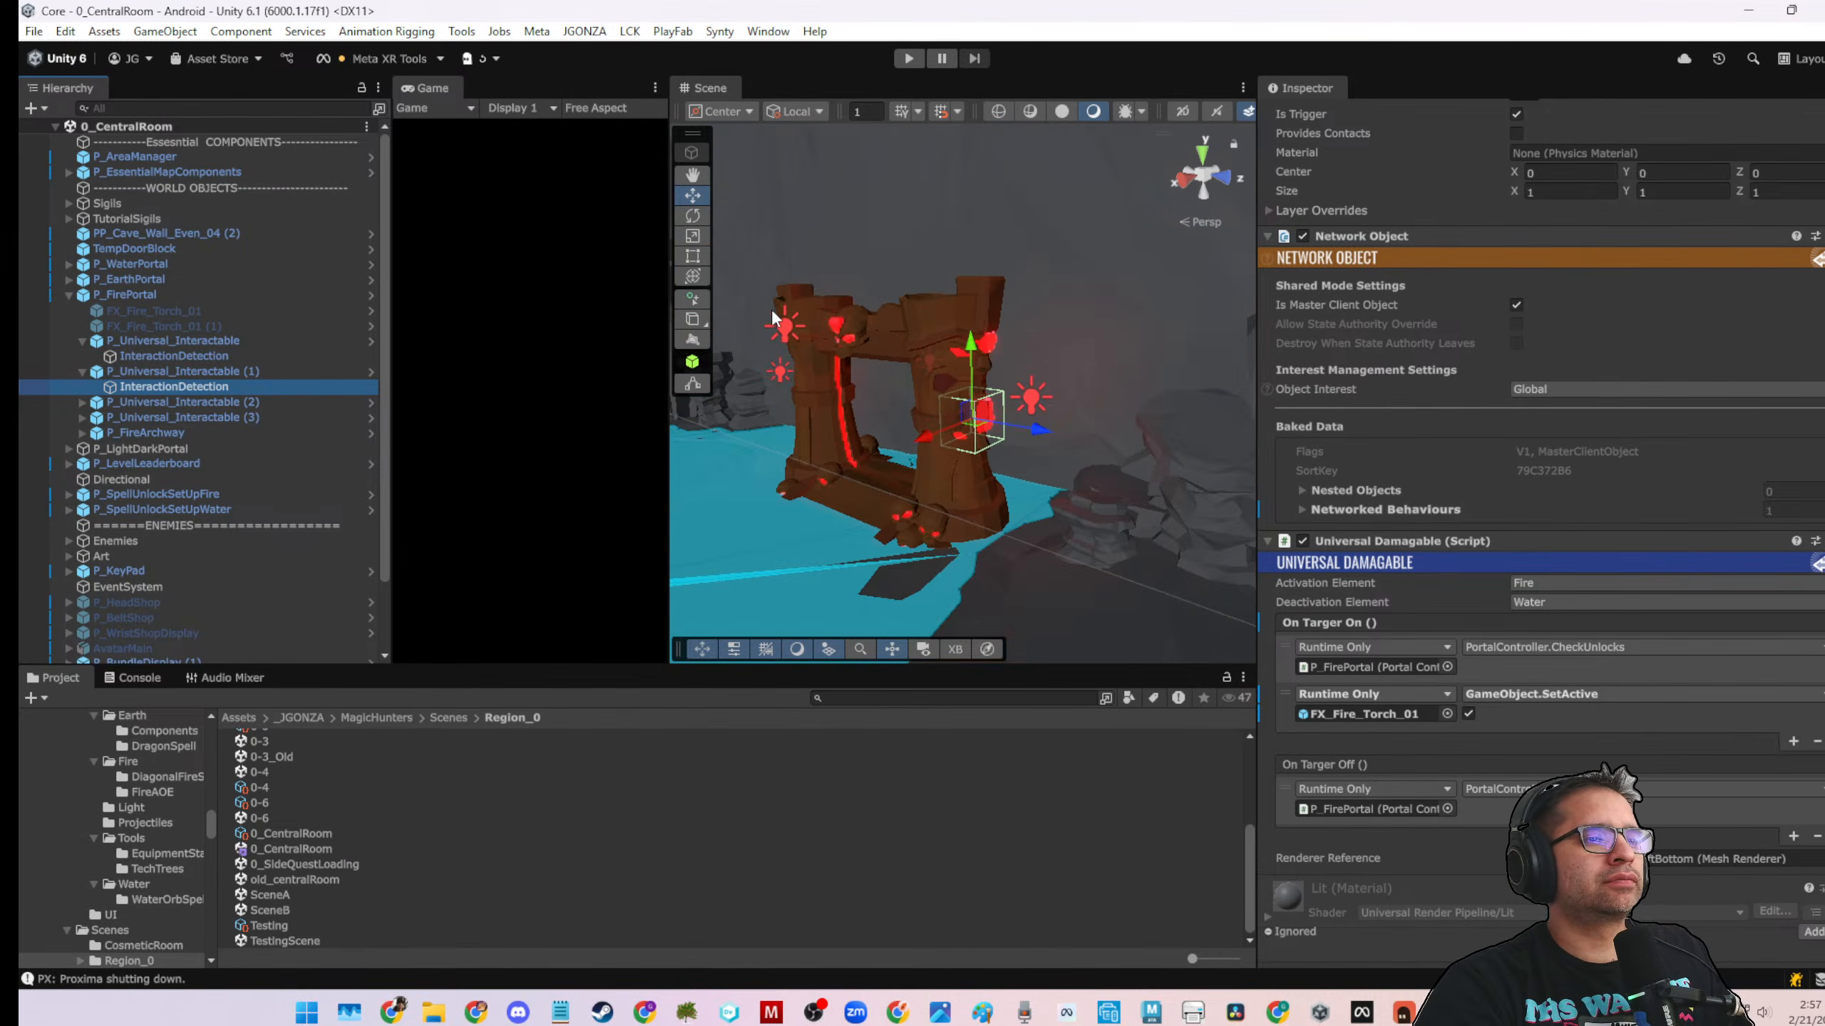
left_click_drag(771, 313, 941, 388, "alt")
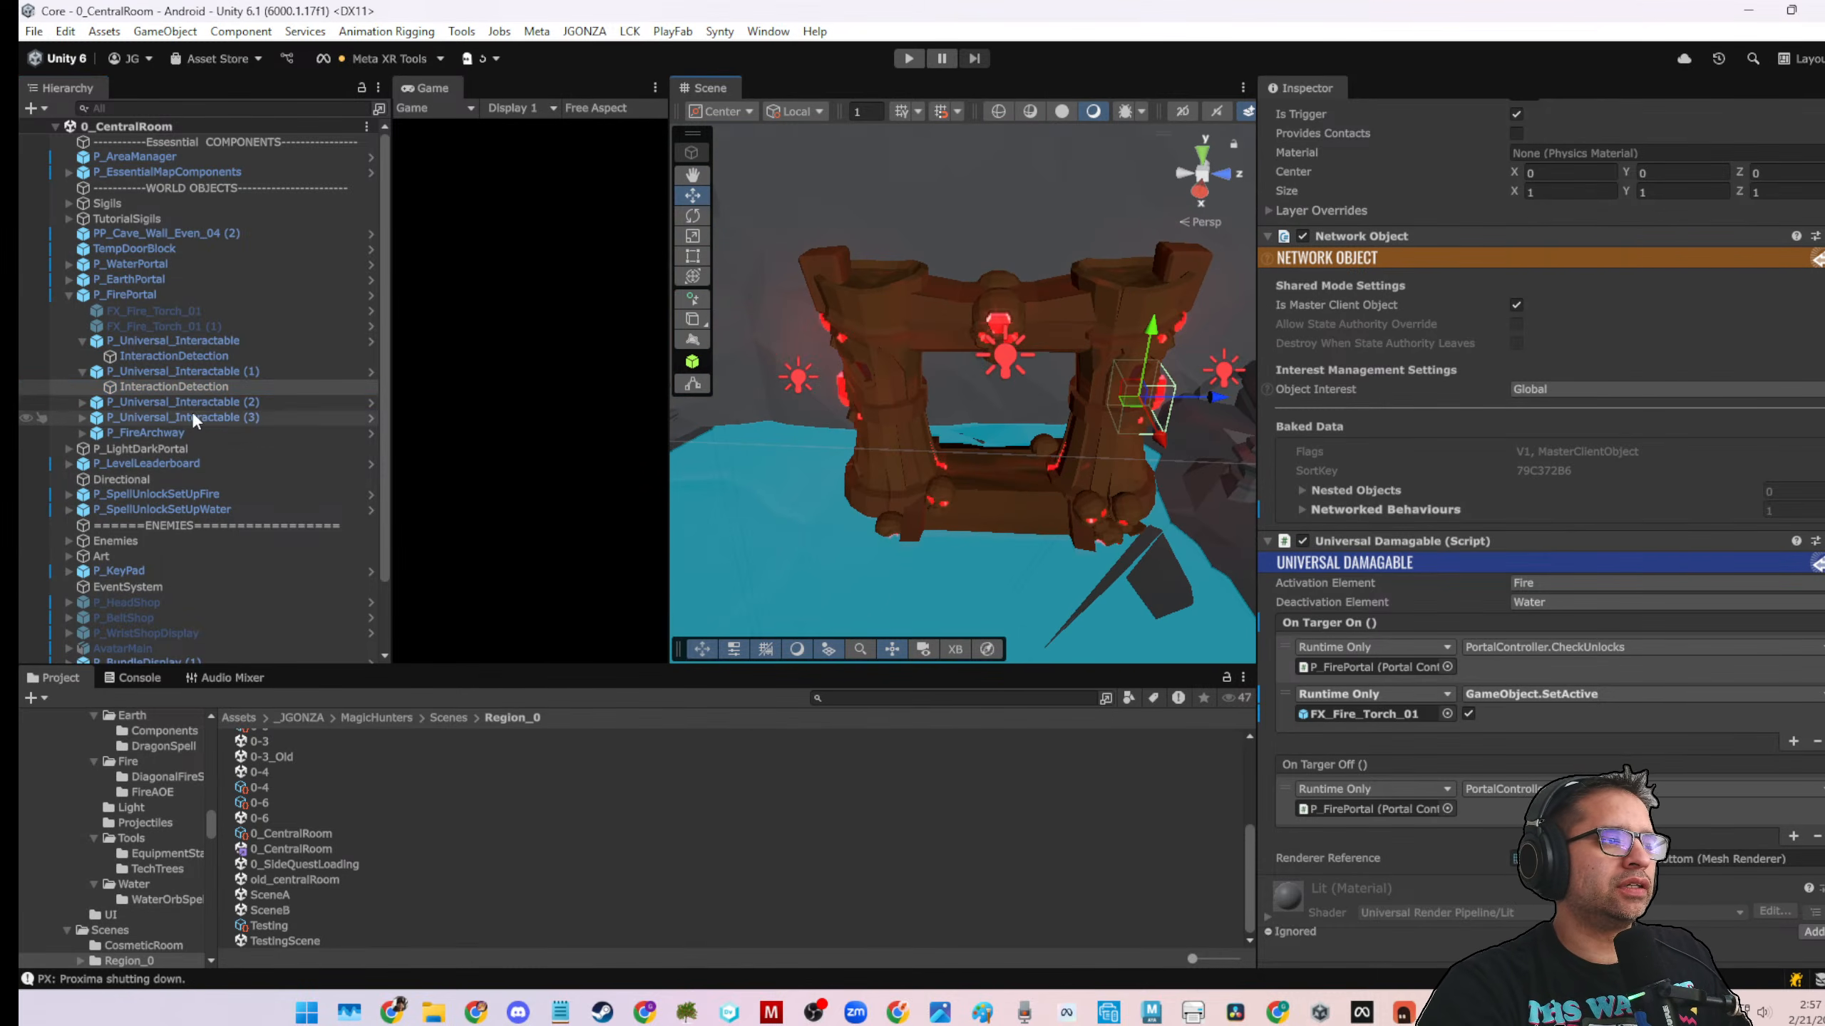
left_click(82, 402)
left_click(82, 432)
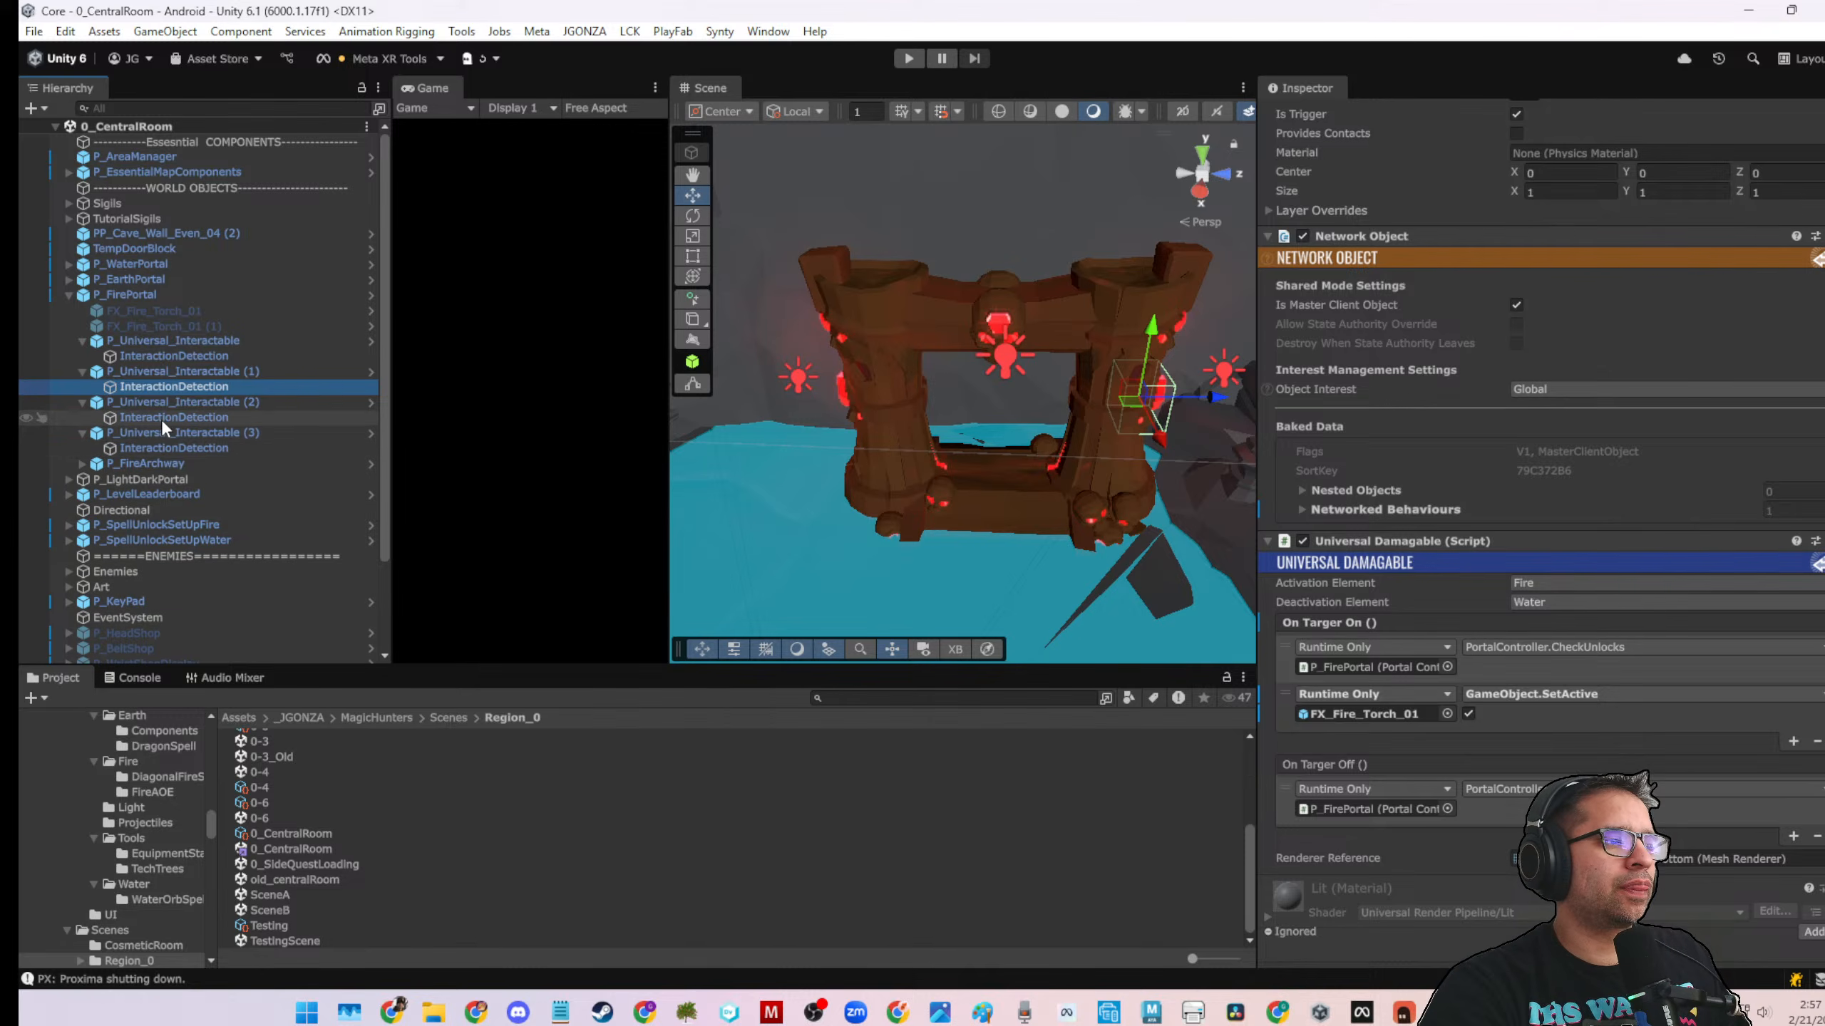
left_click(173, 417)
left_click(172, 448, "ctrl")
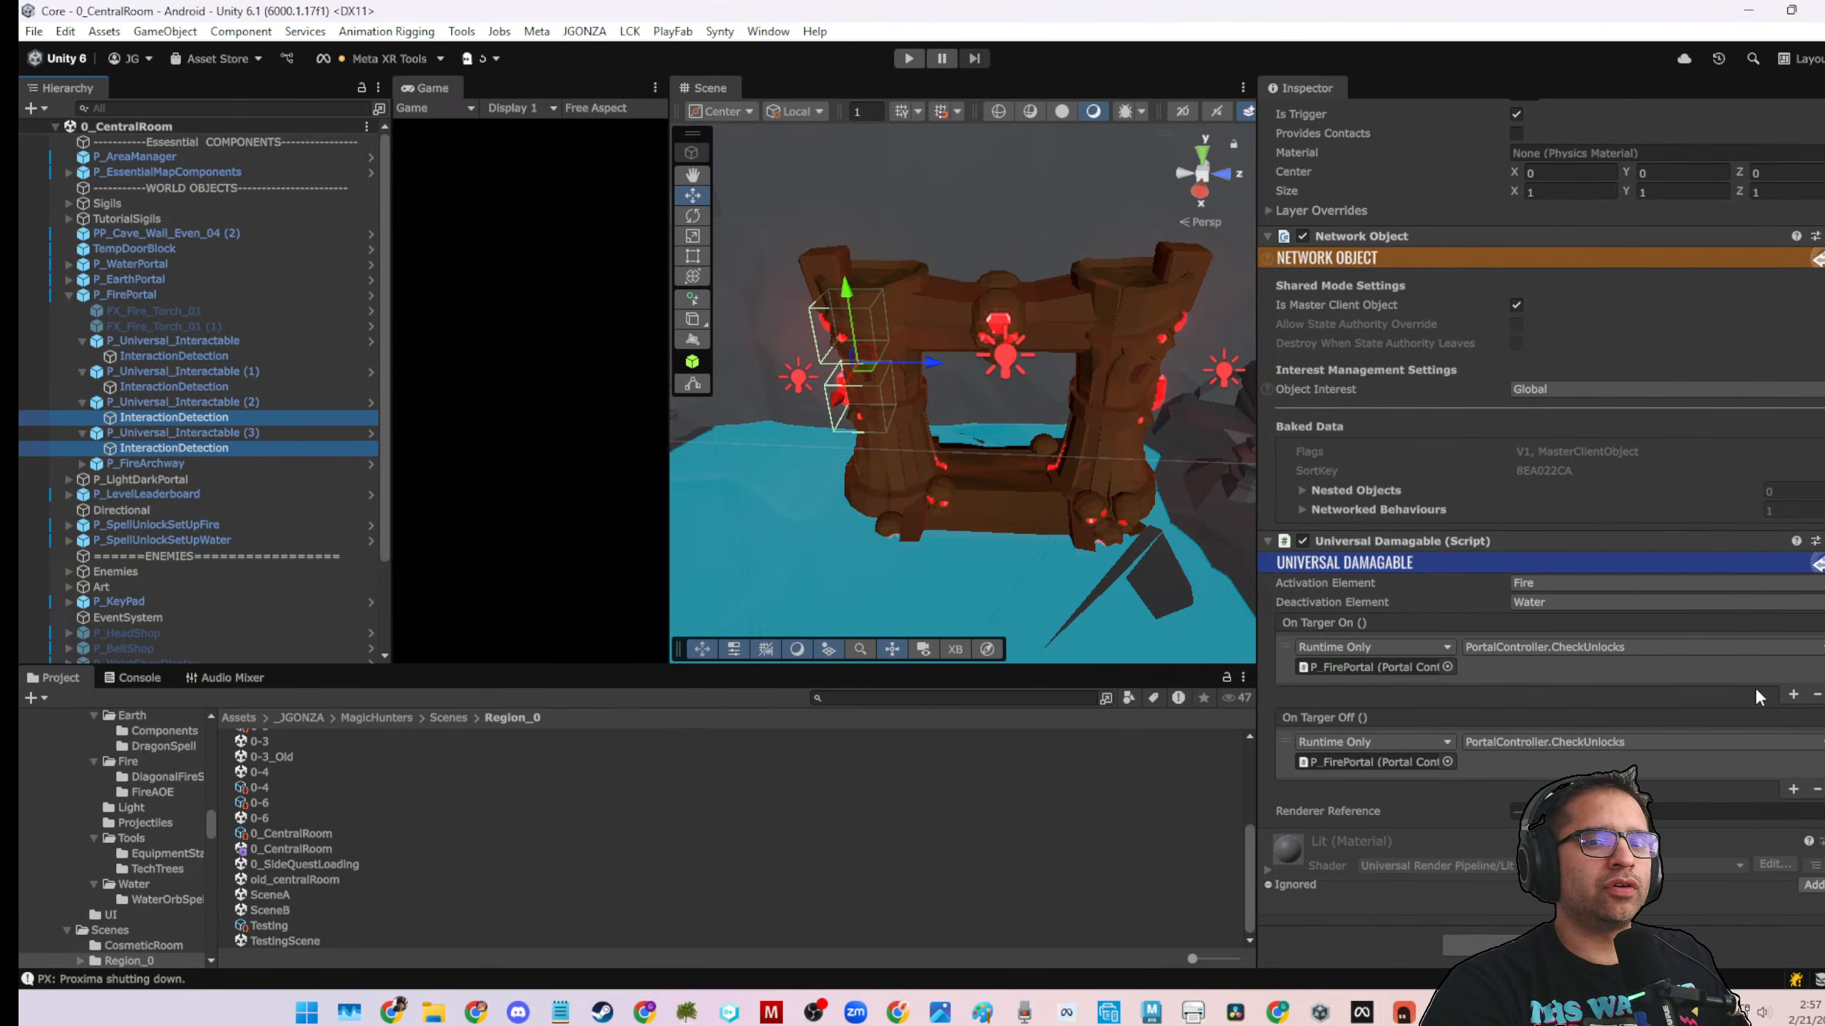
left_click(1793, 694)
Make the new event entry call GameObject.SetActive on FX_Fire_Torch_01 (1), save the scene and collapse P_FirePortal
left_click_drag(187, 328, 1369, 715)
left_click(1480, 695)
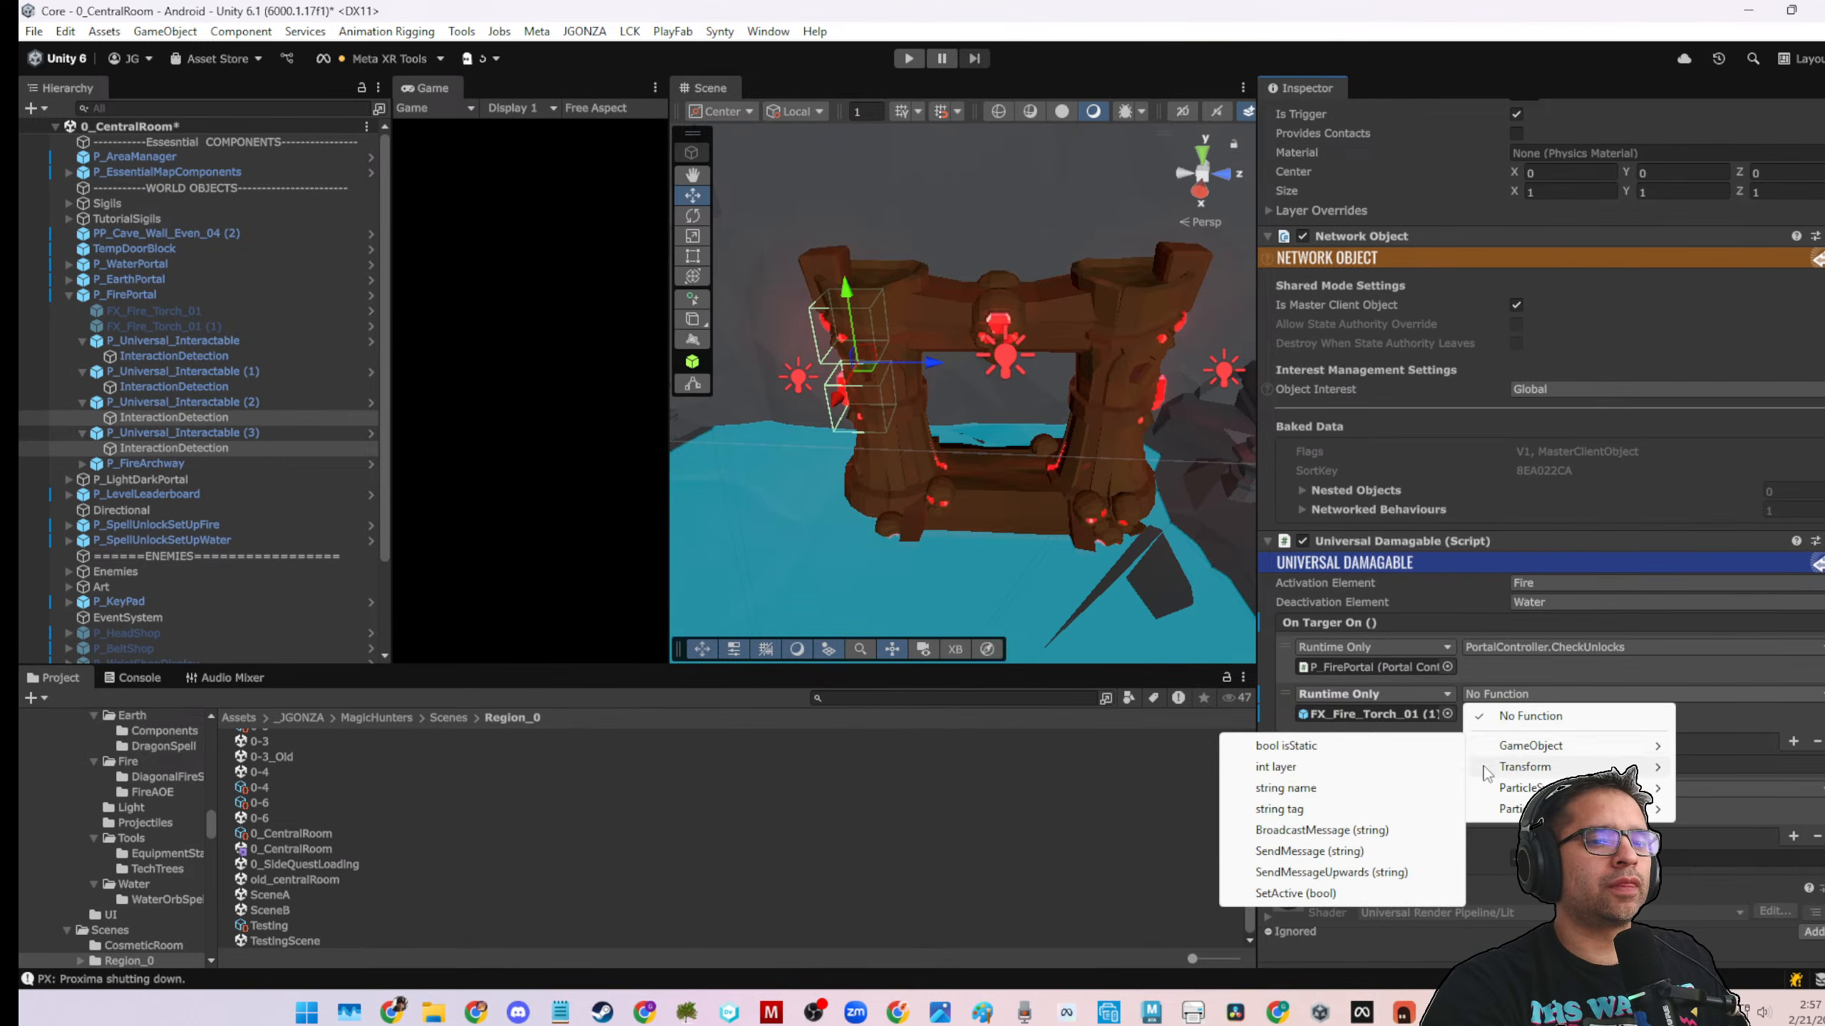
left_click(1295, 893)
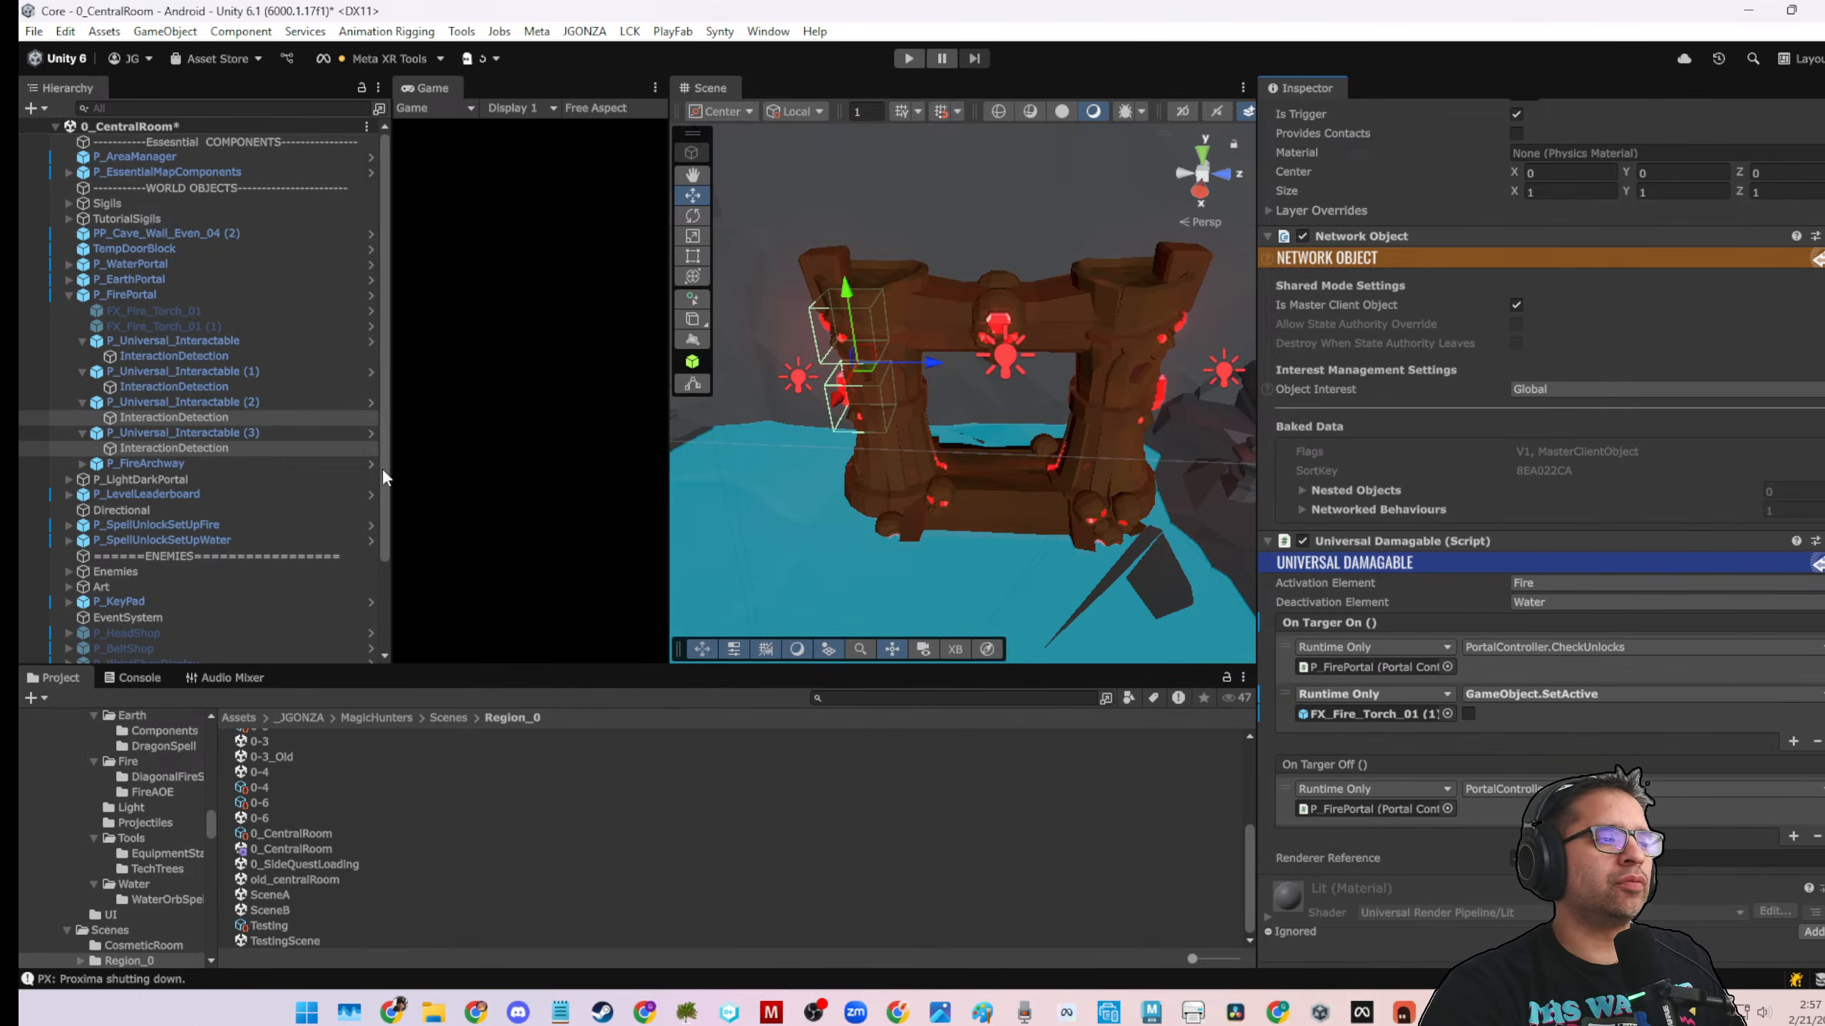
left_click(69, 296)
left_click(197, 623)
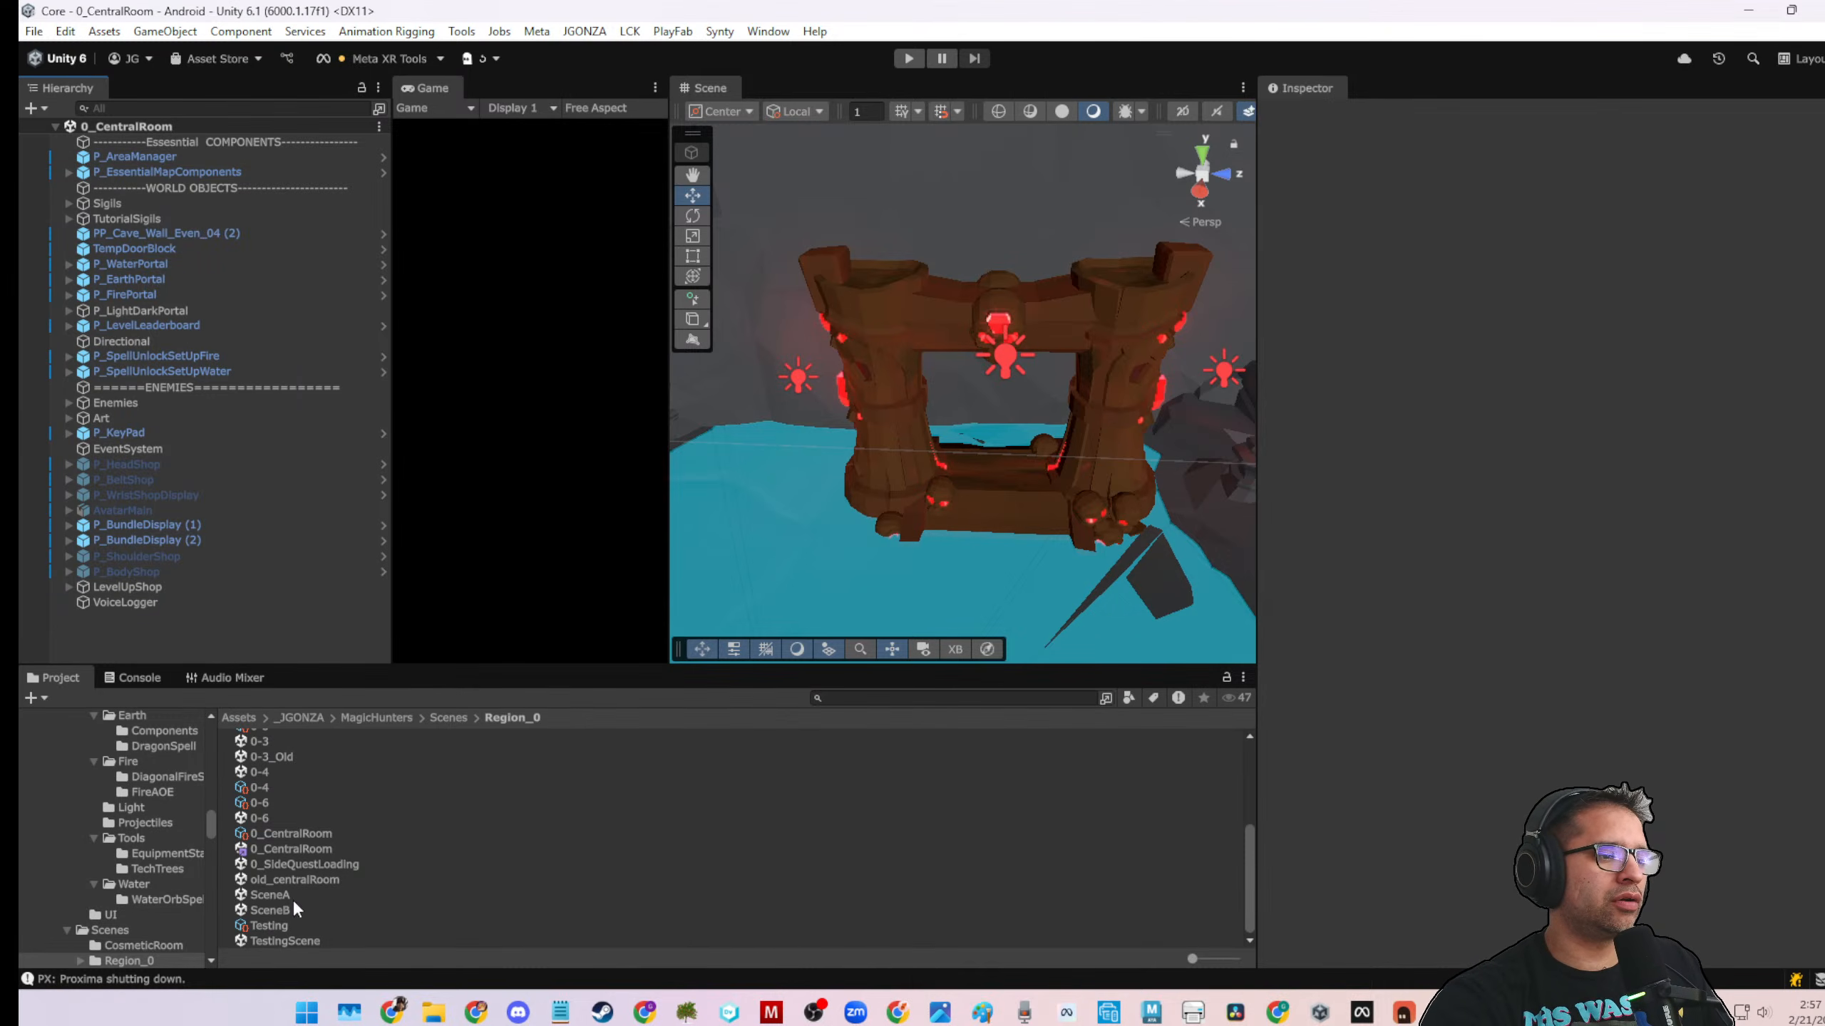
Open the Loading scene from the Scenes folder and start play mode
left_click(451, 718)
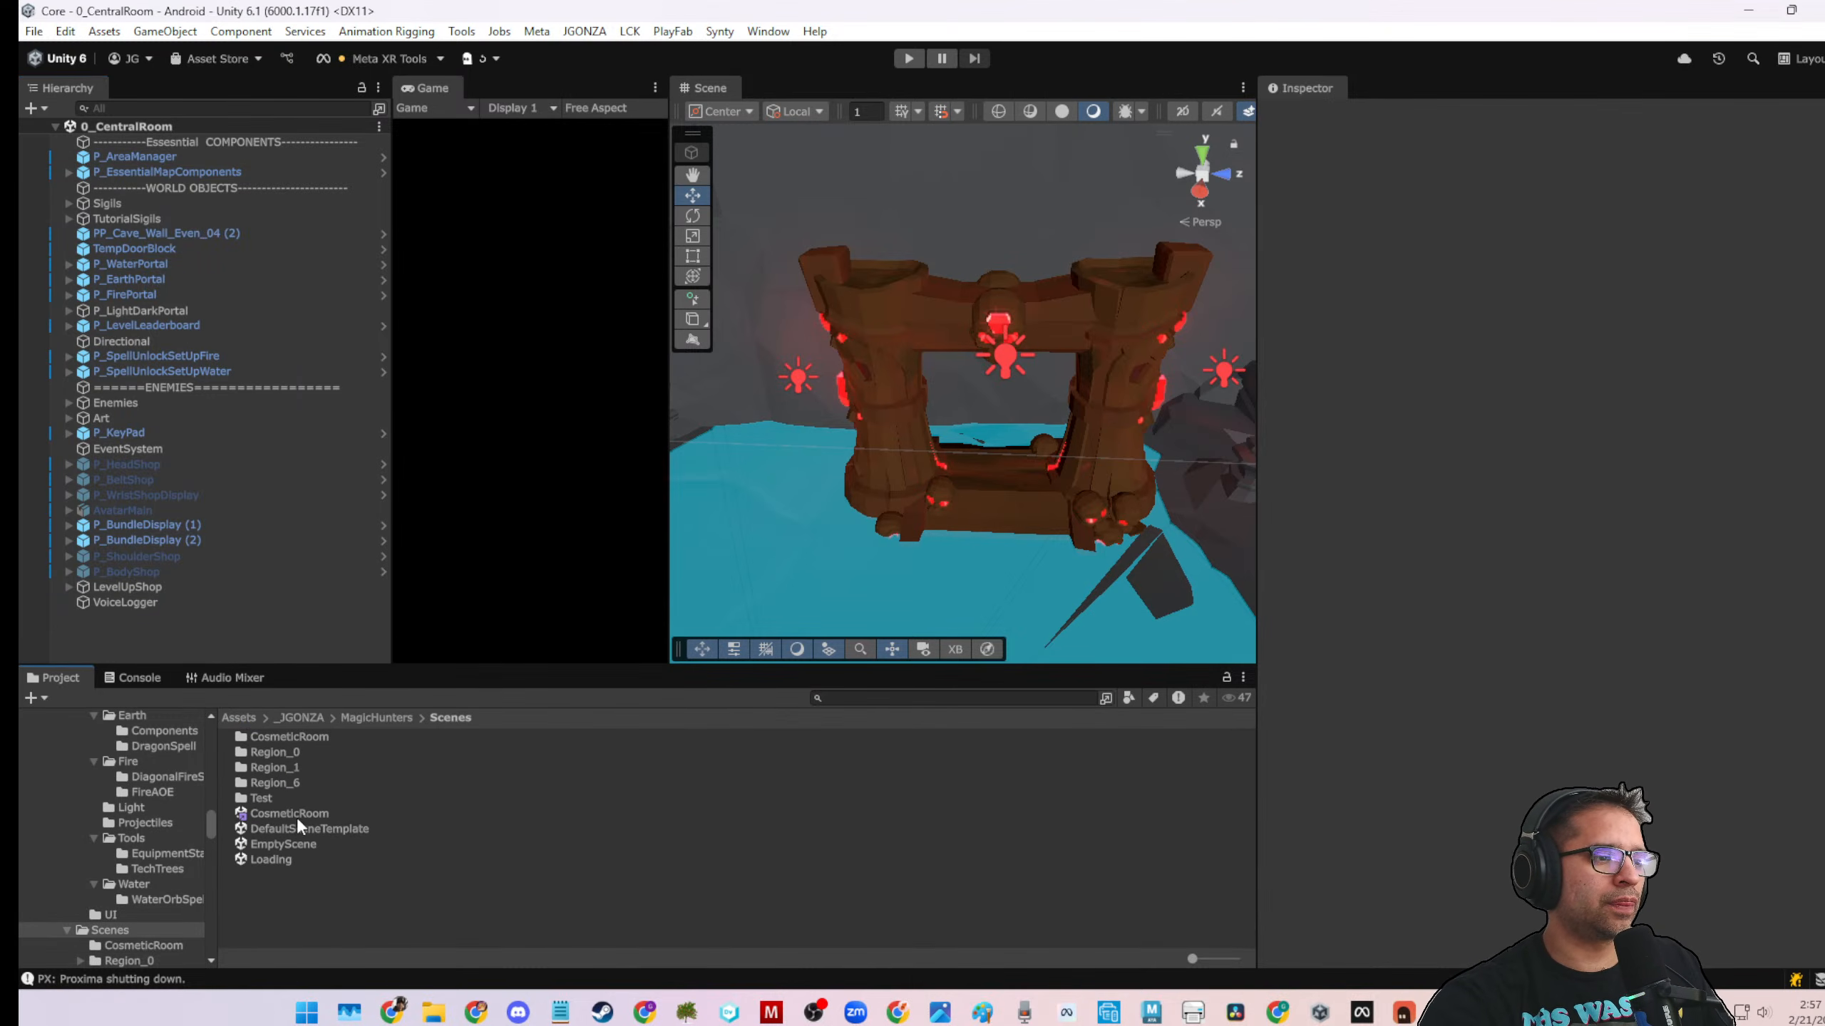
left_click(287, 859)
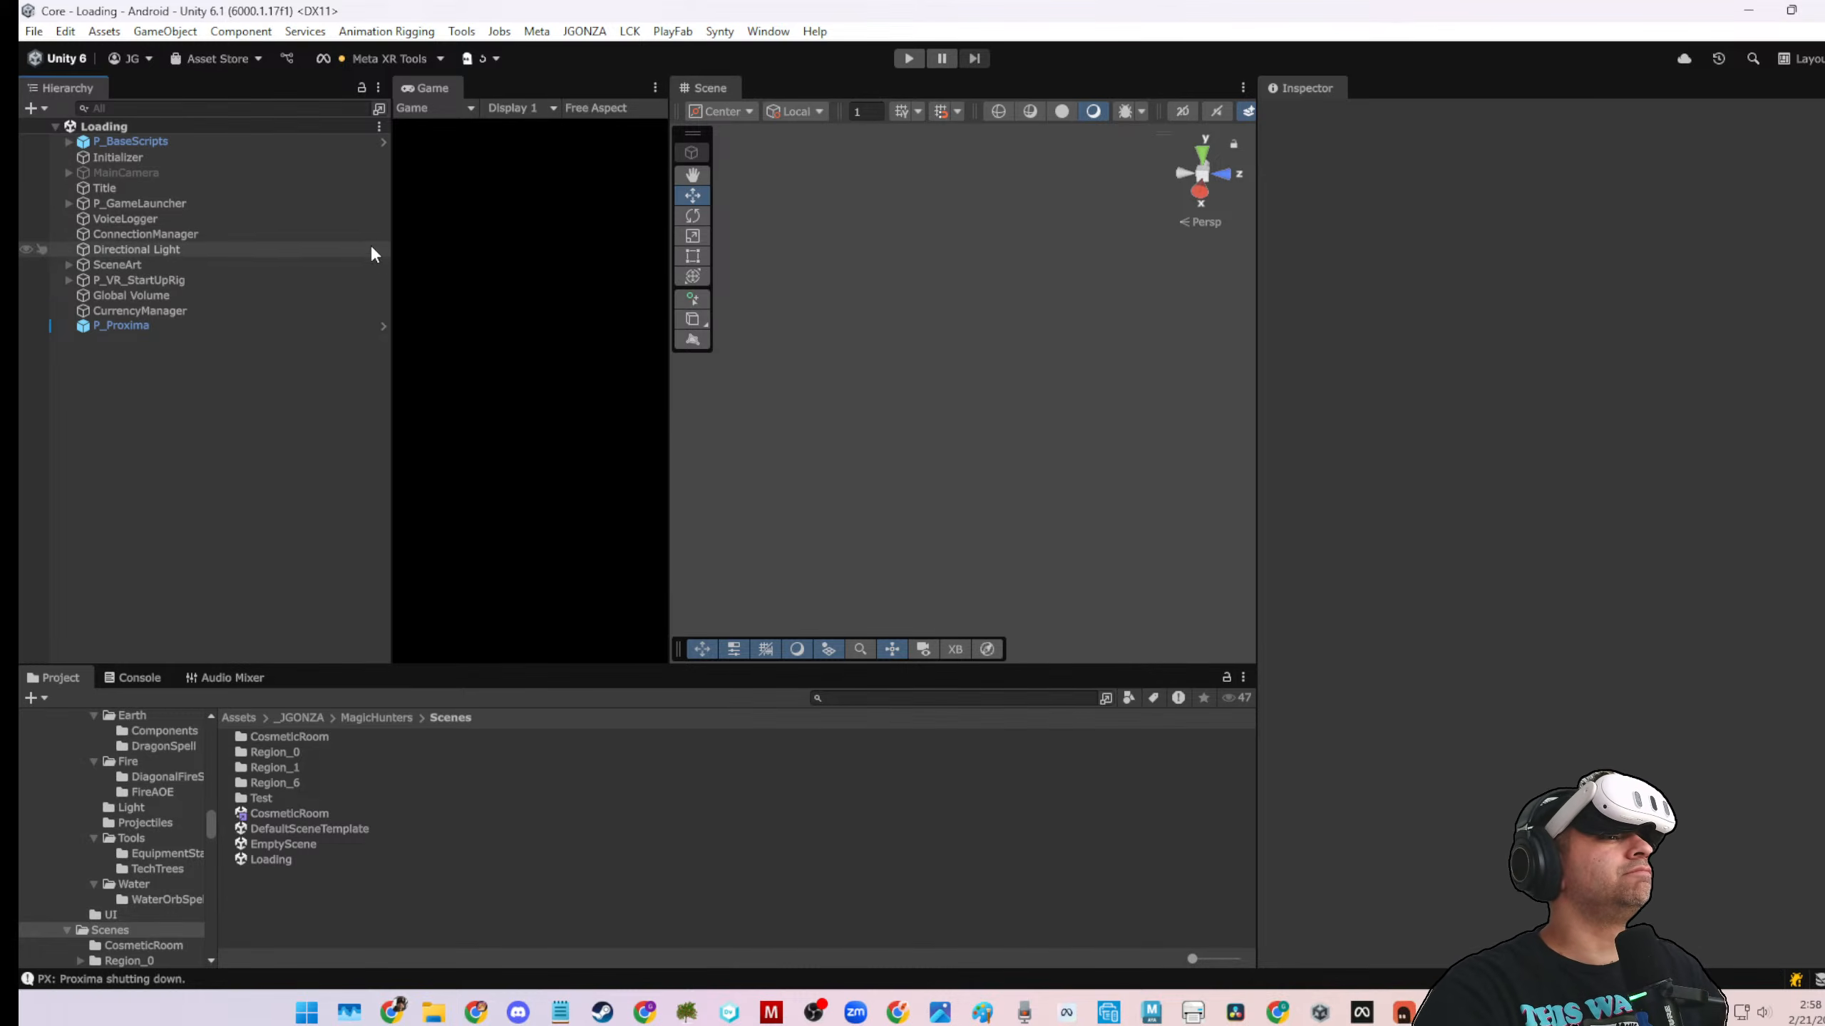
left_click_drag(390, 238, 286, 243)
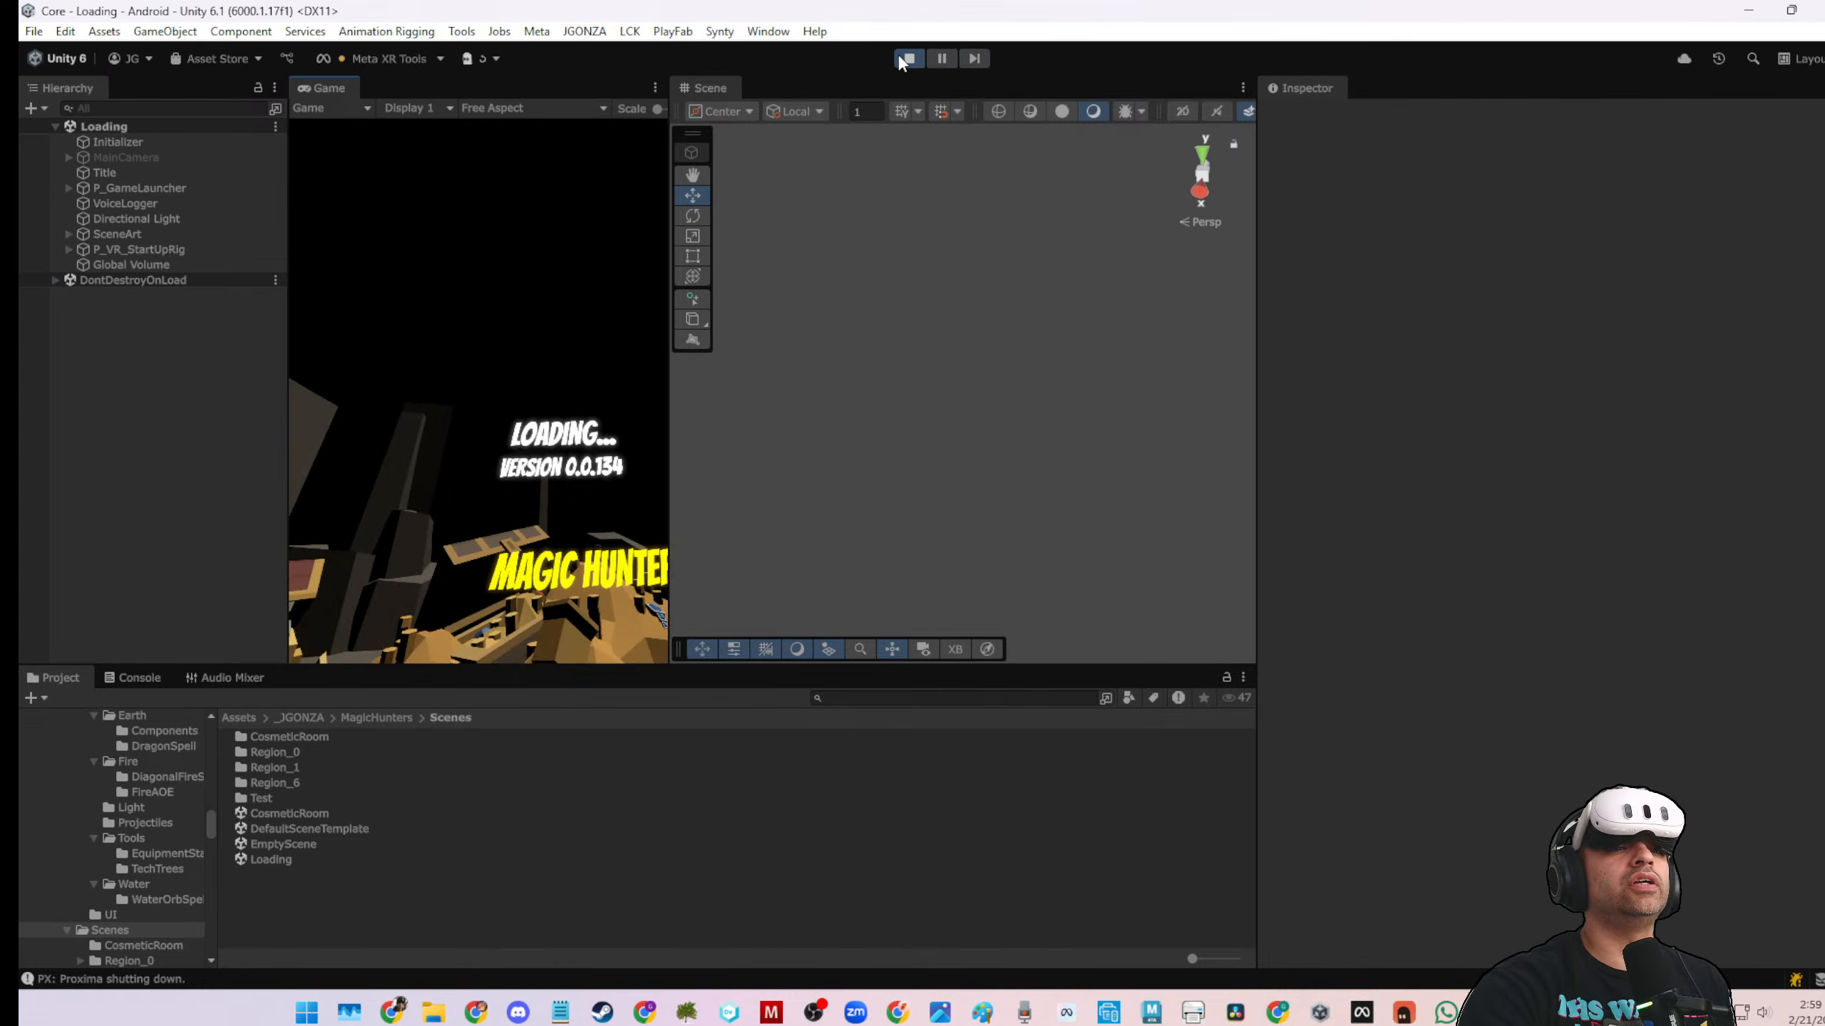
Enlarge the Game and Scene views while the game runs, and hide the gizmos in the Scene view
left_click_drag(1256, 239, 1654, 246)
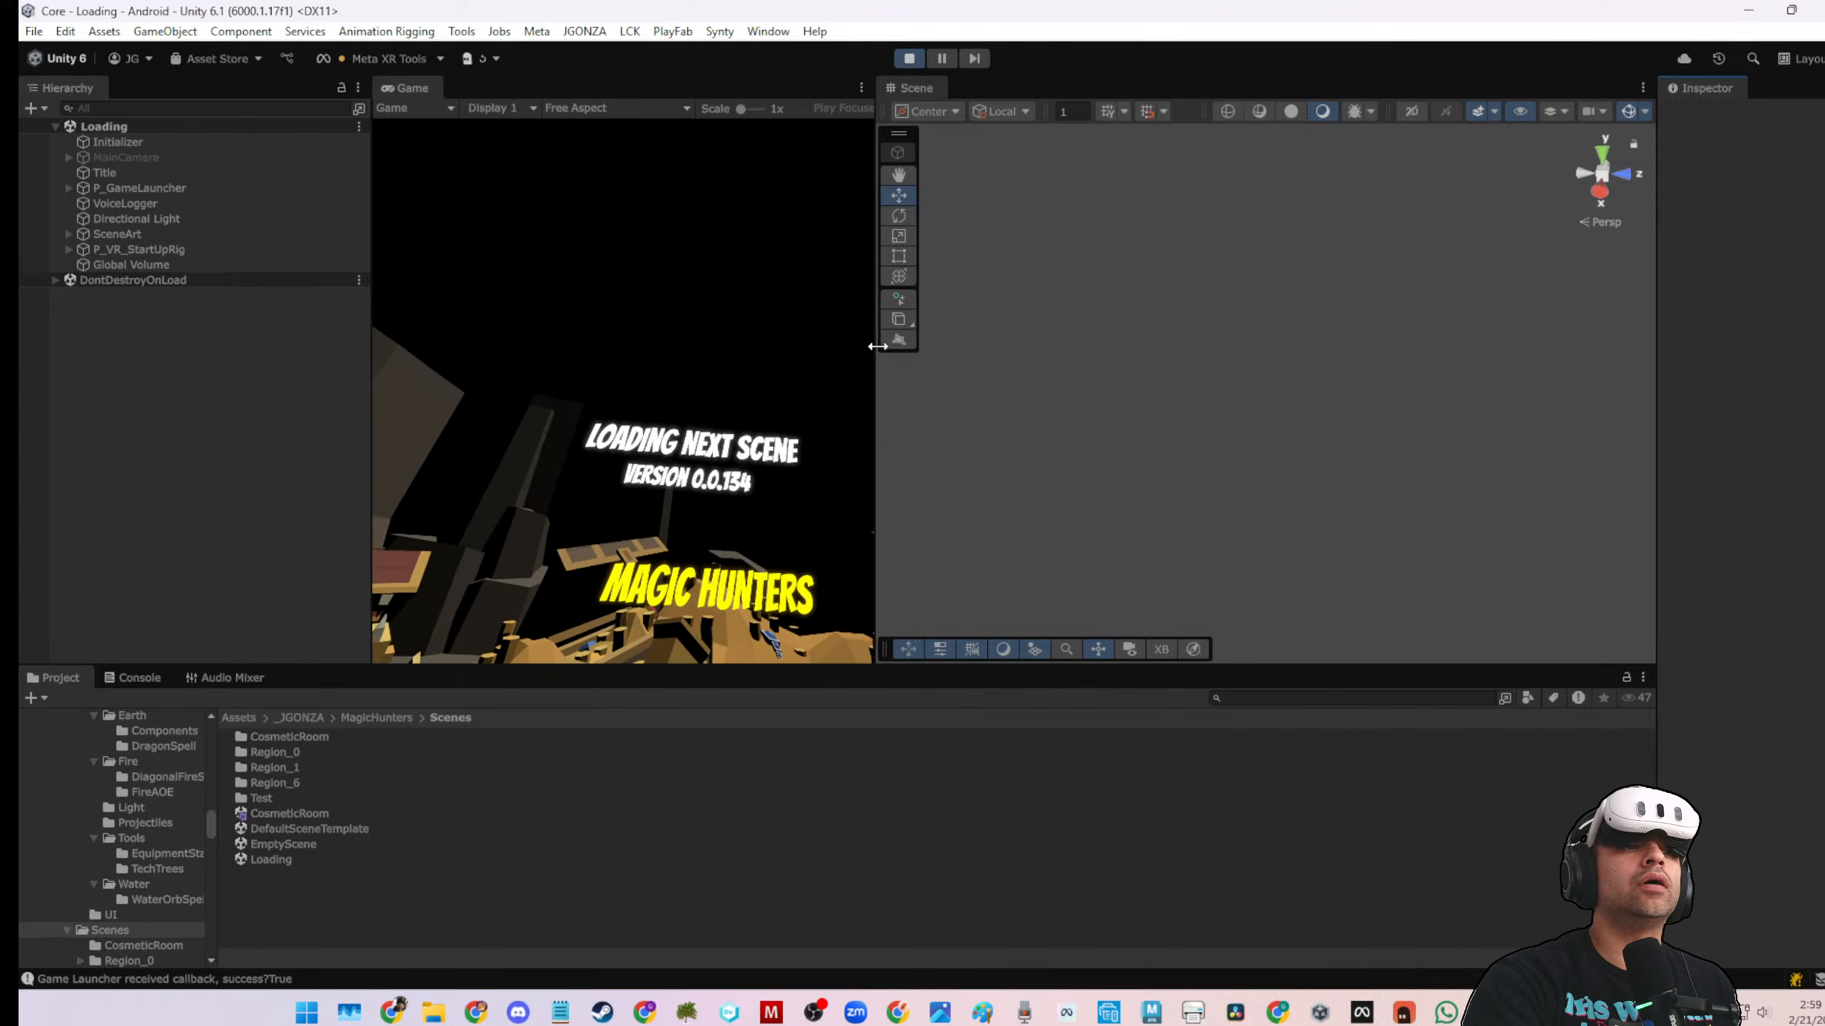
left_click_drag(877, 357, 844, 360)
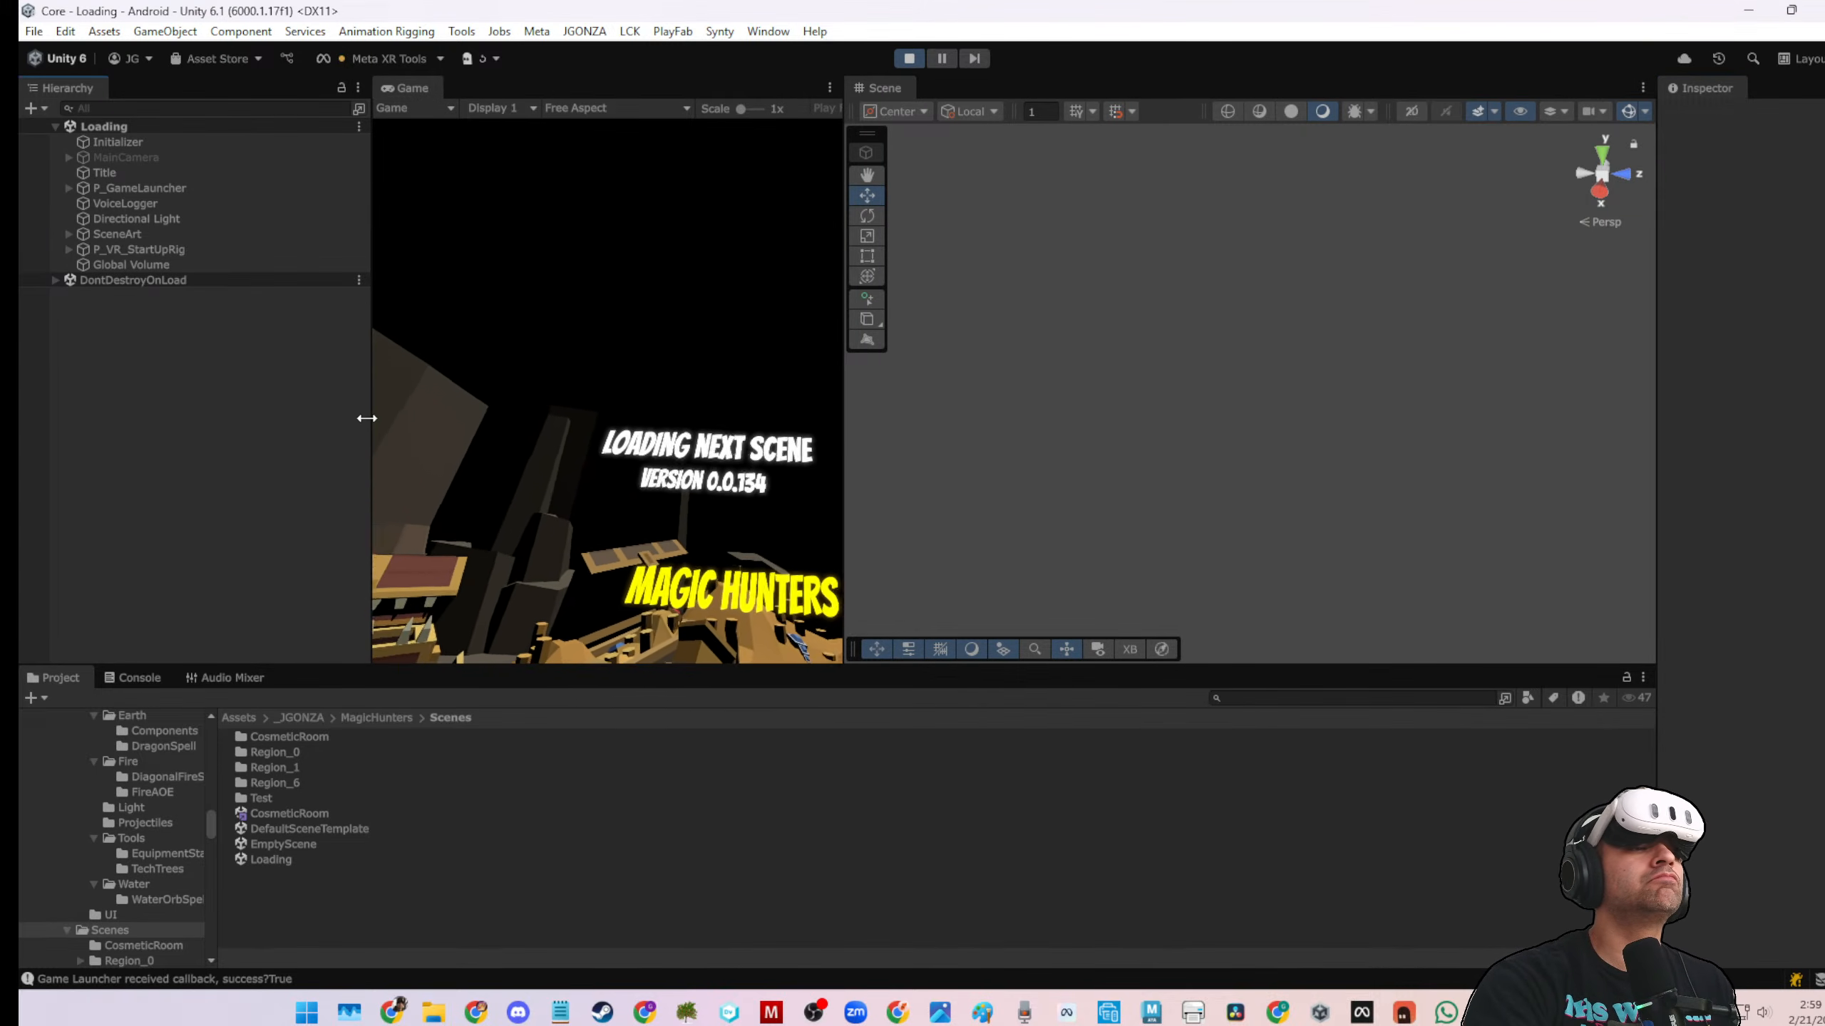
left_click_drag(370, 413, 219, 428)
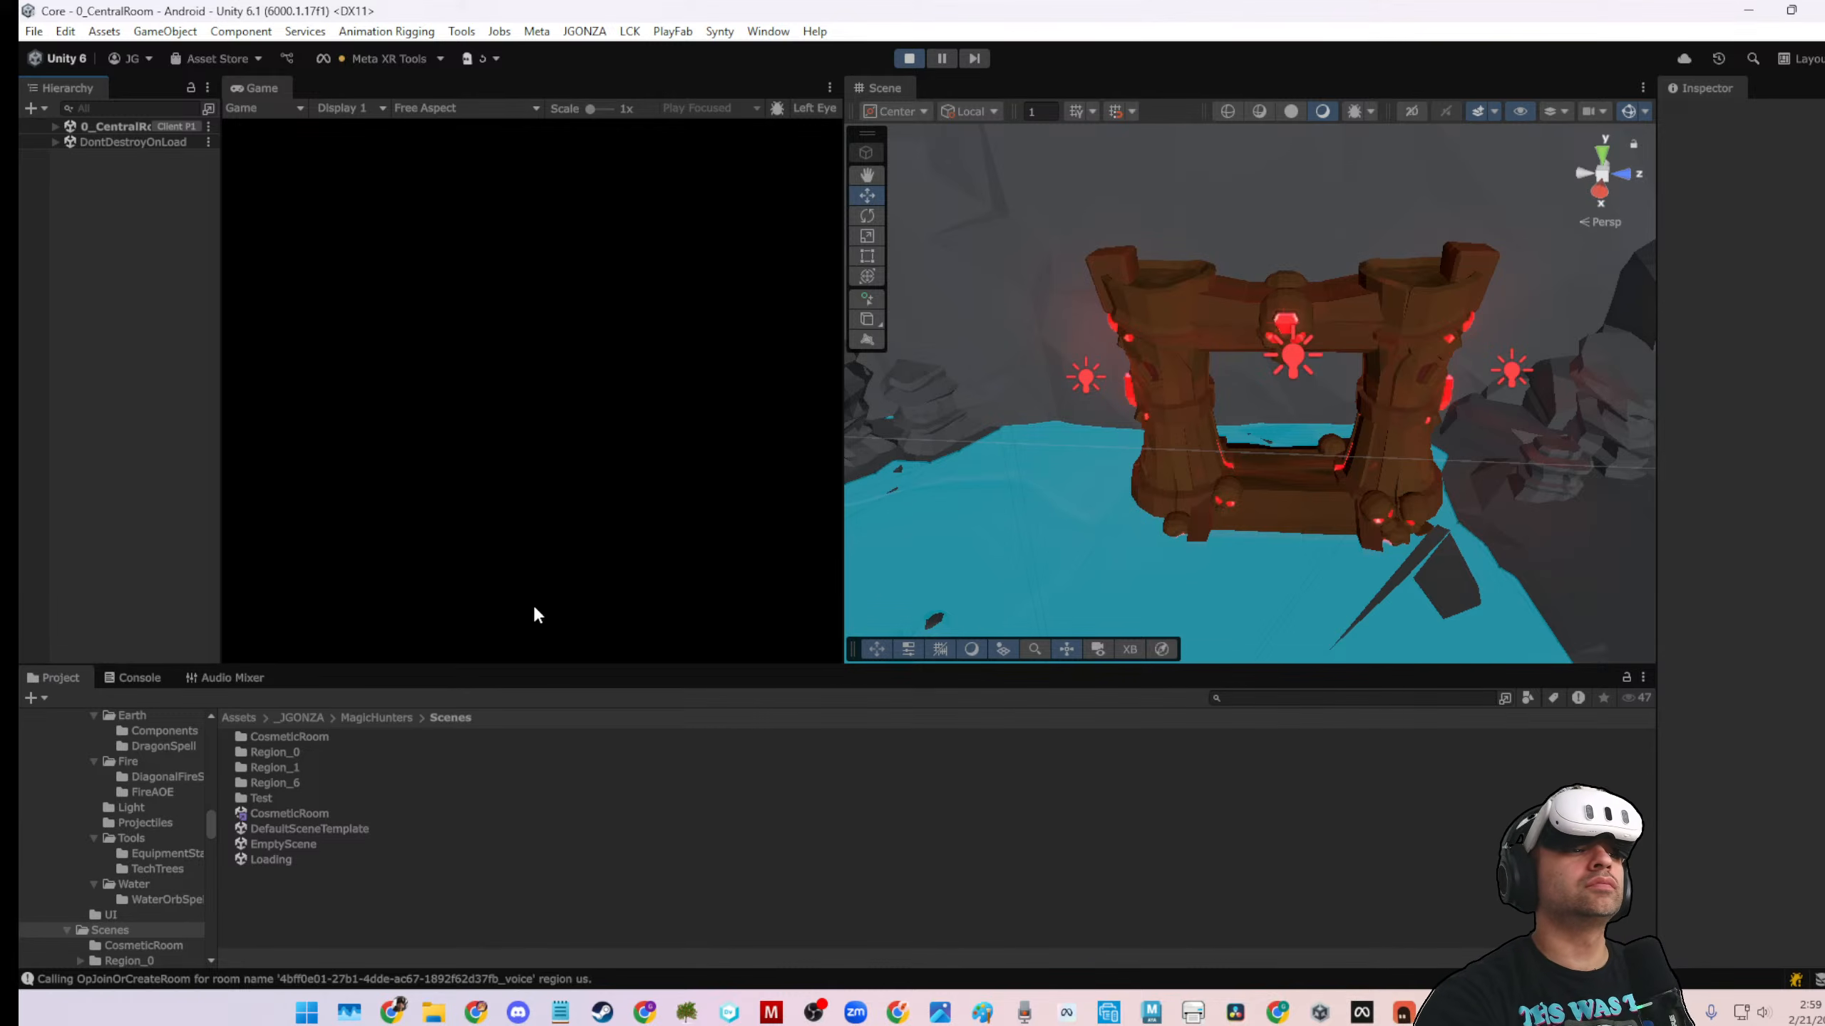
left_click_drag(580, 670, 600, 852)
scroll(1182, 627, "down", 6)
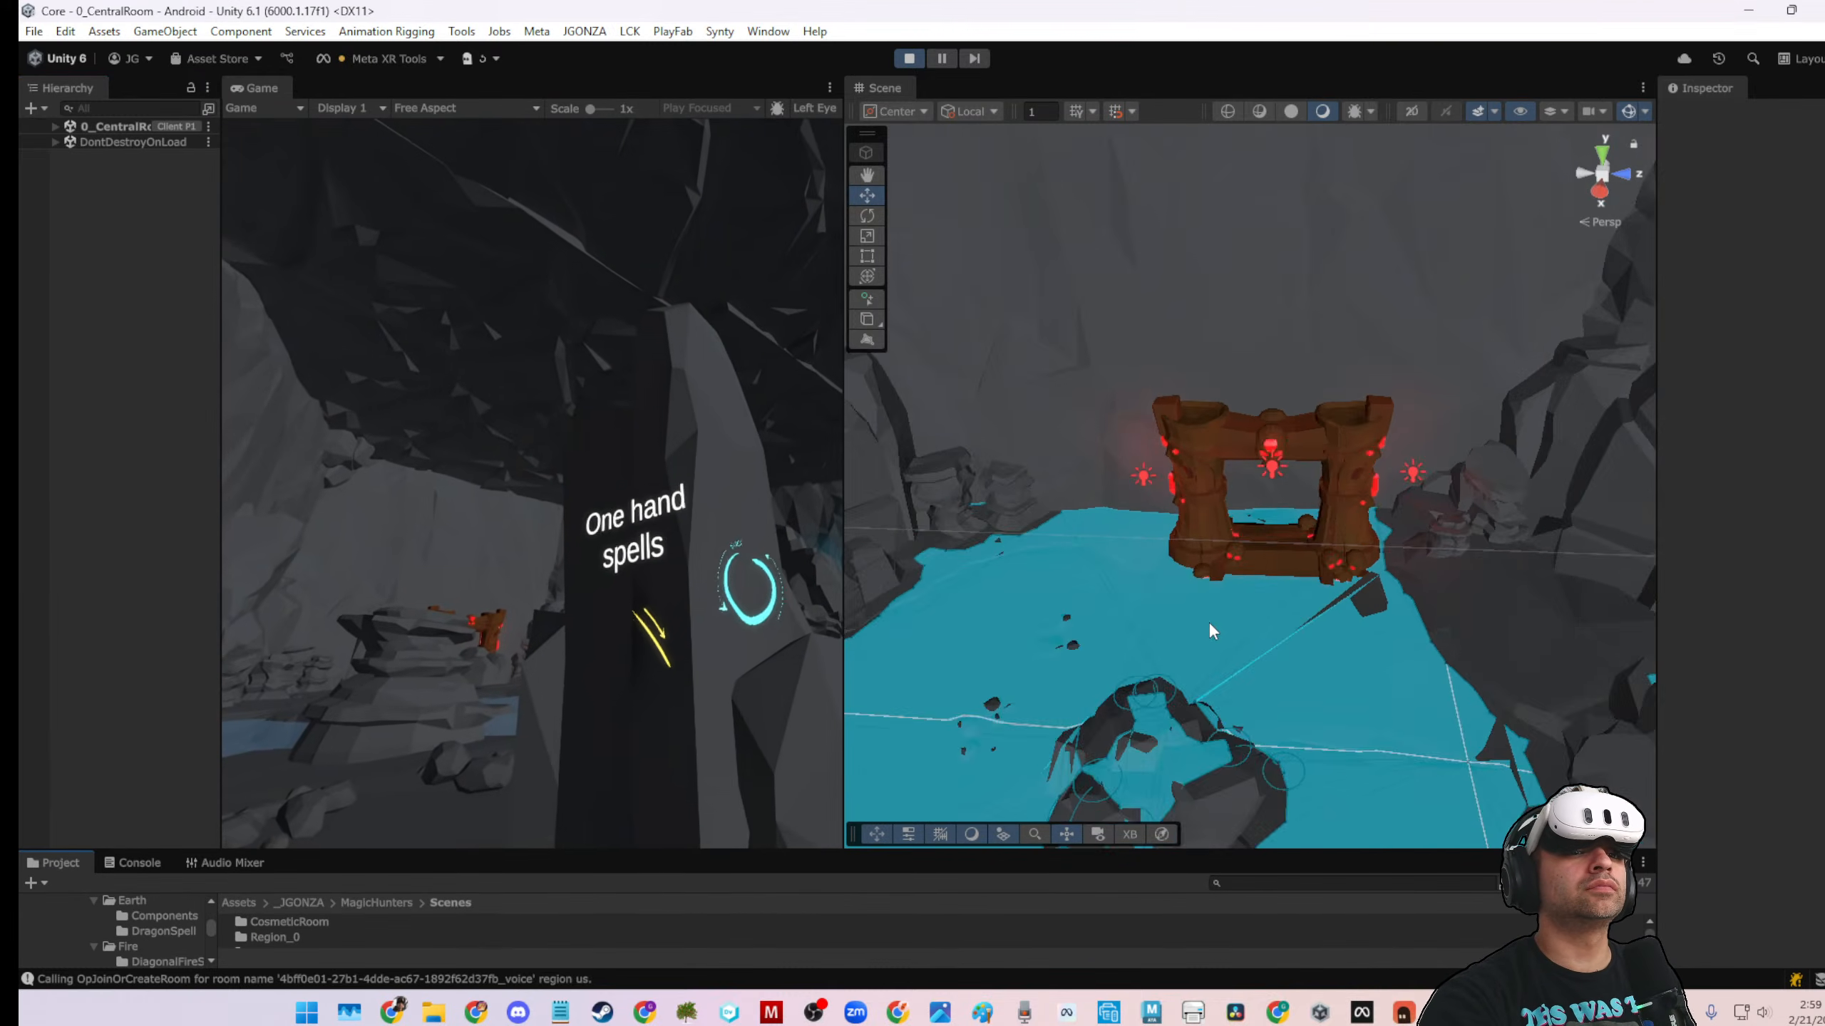
scroll(1184, 537, "down", 2)
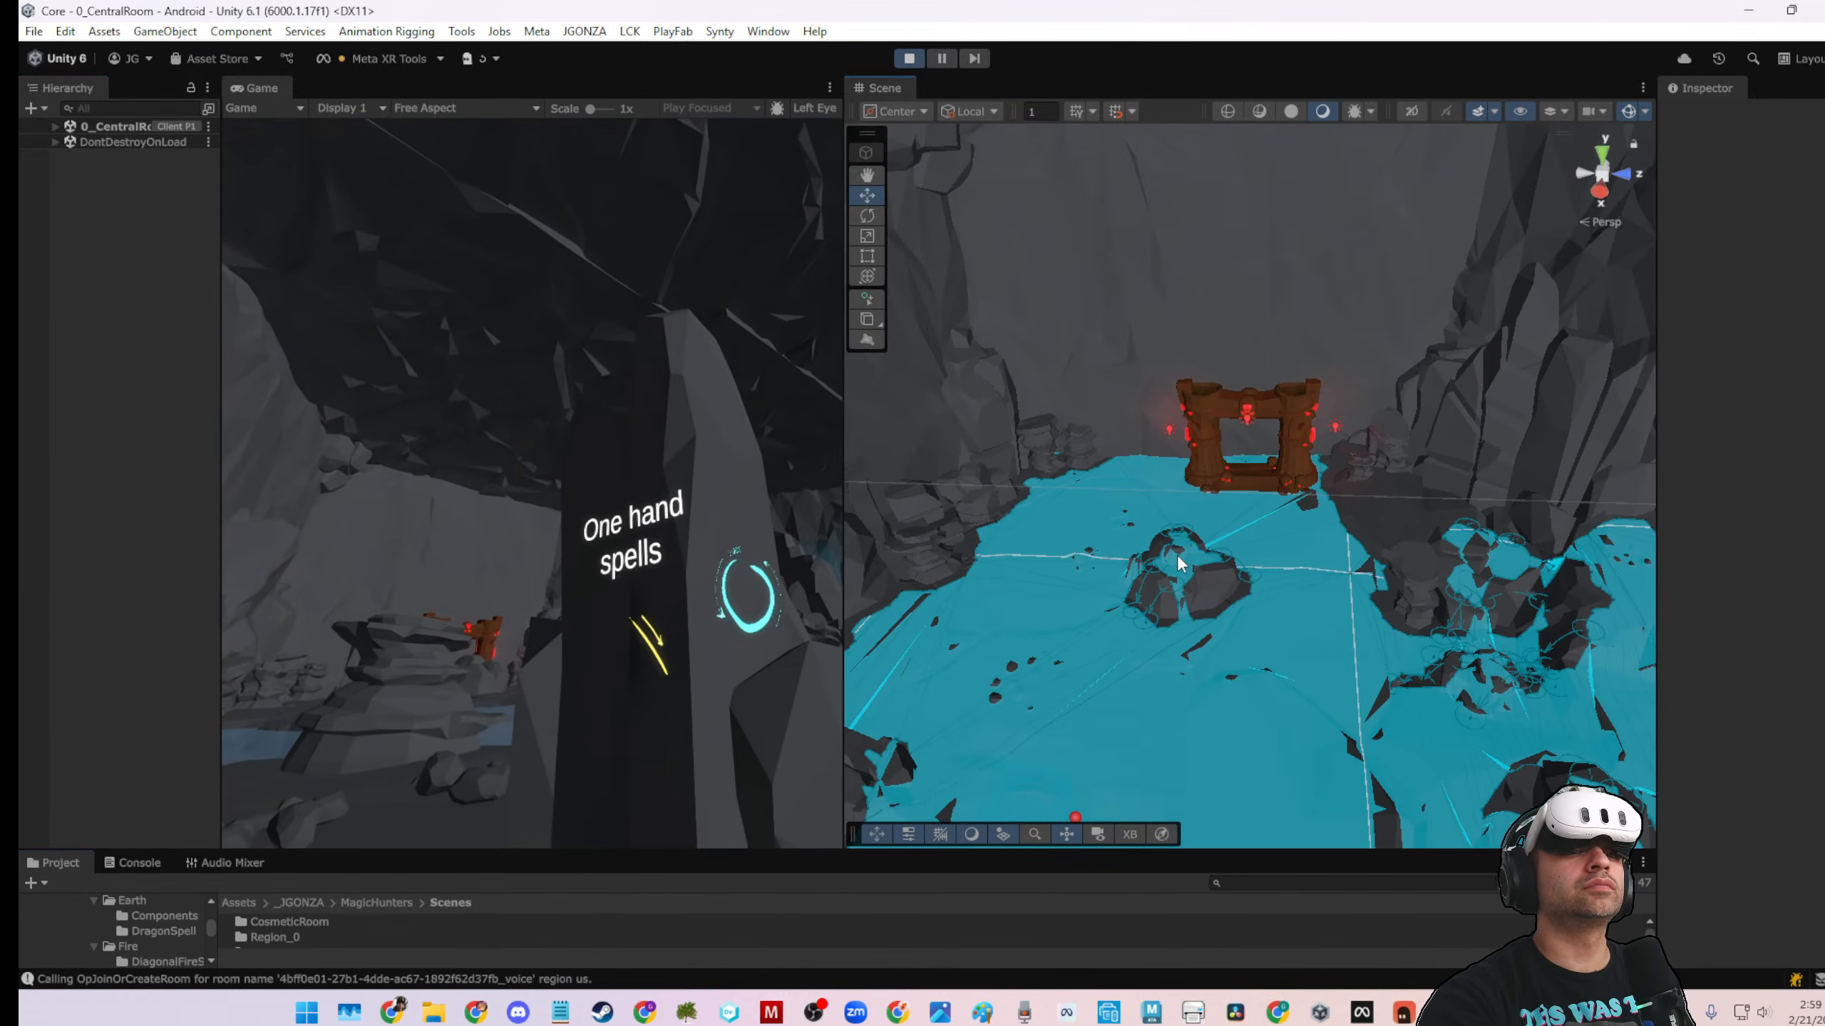
left_click(1625, 113)
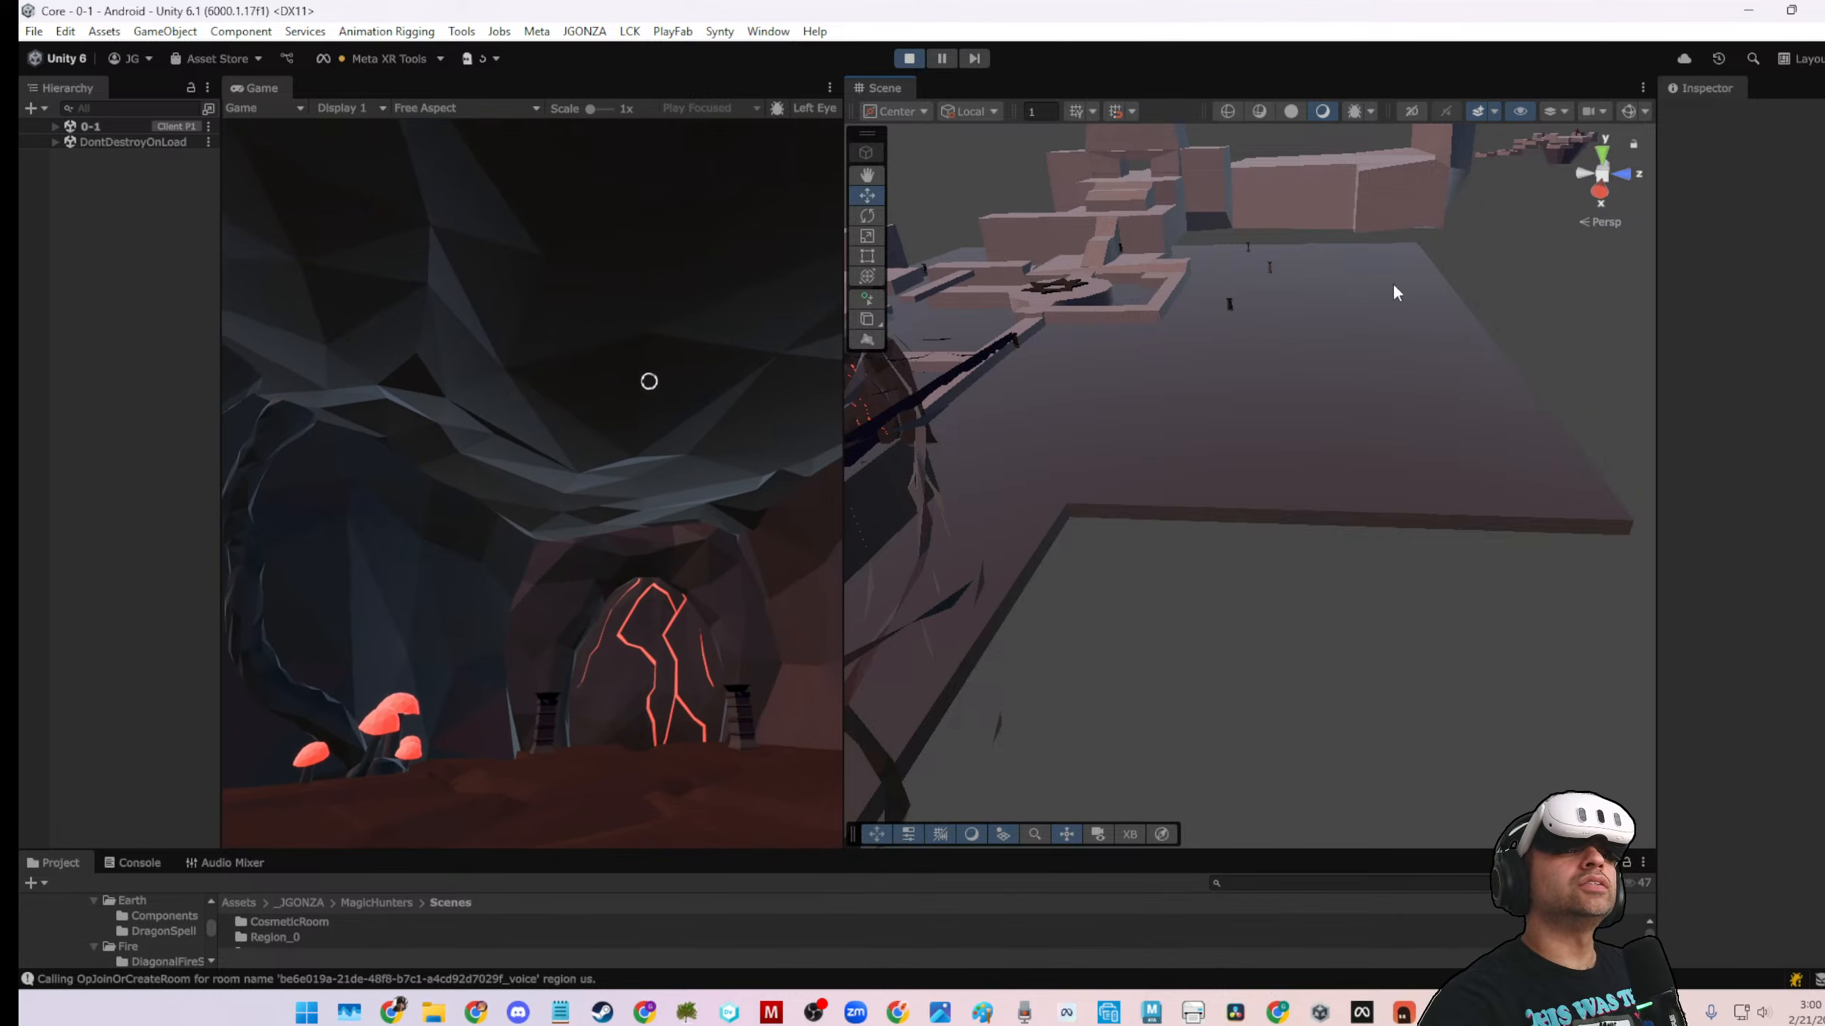
Examine the running 0-1 level from above, framing the spawn room's hidden door and torches in the Scene view
middle_click_drag(1251, 489, 1707, 279)
scroll(1224, 602, "down", 3)
middle_click_drag(1224, 601, 1307, 389)
scroll(1315, 429, "down", 5)
scroll(1297, 463, "down", 3)
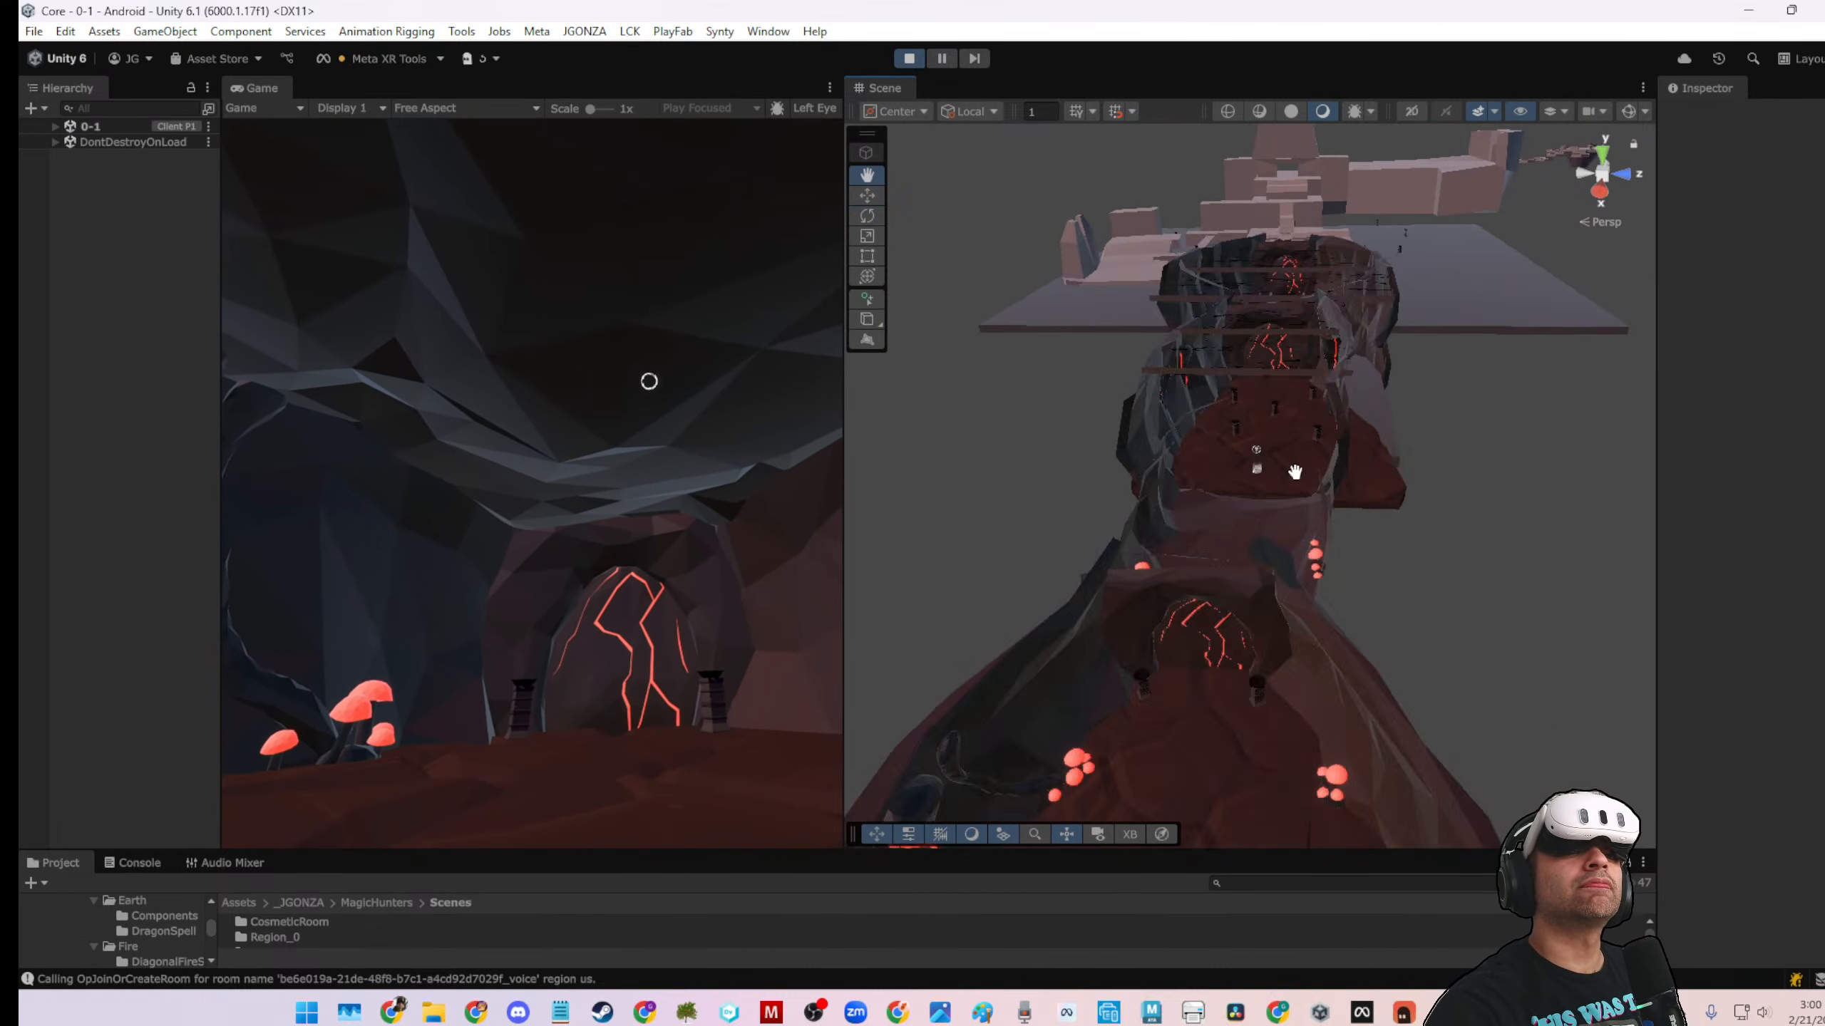
mouse_move(1295, 470)
middle_mouse_down()
mouse_move(1305, 406)
mouse_move(1301, 434)
middle_mouse_up()
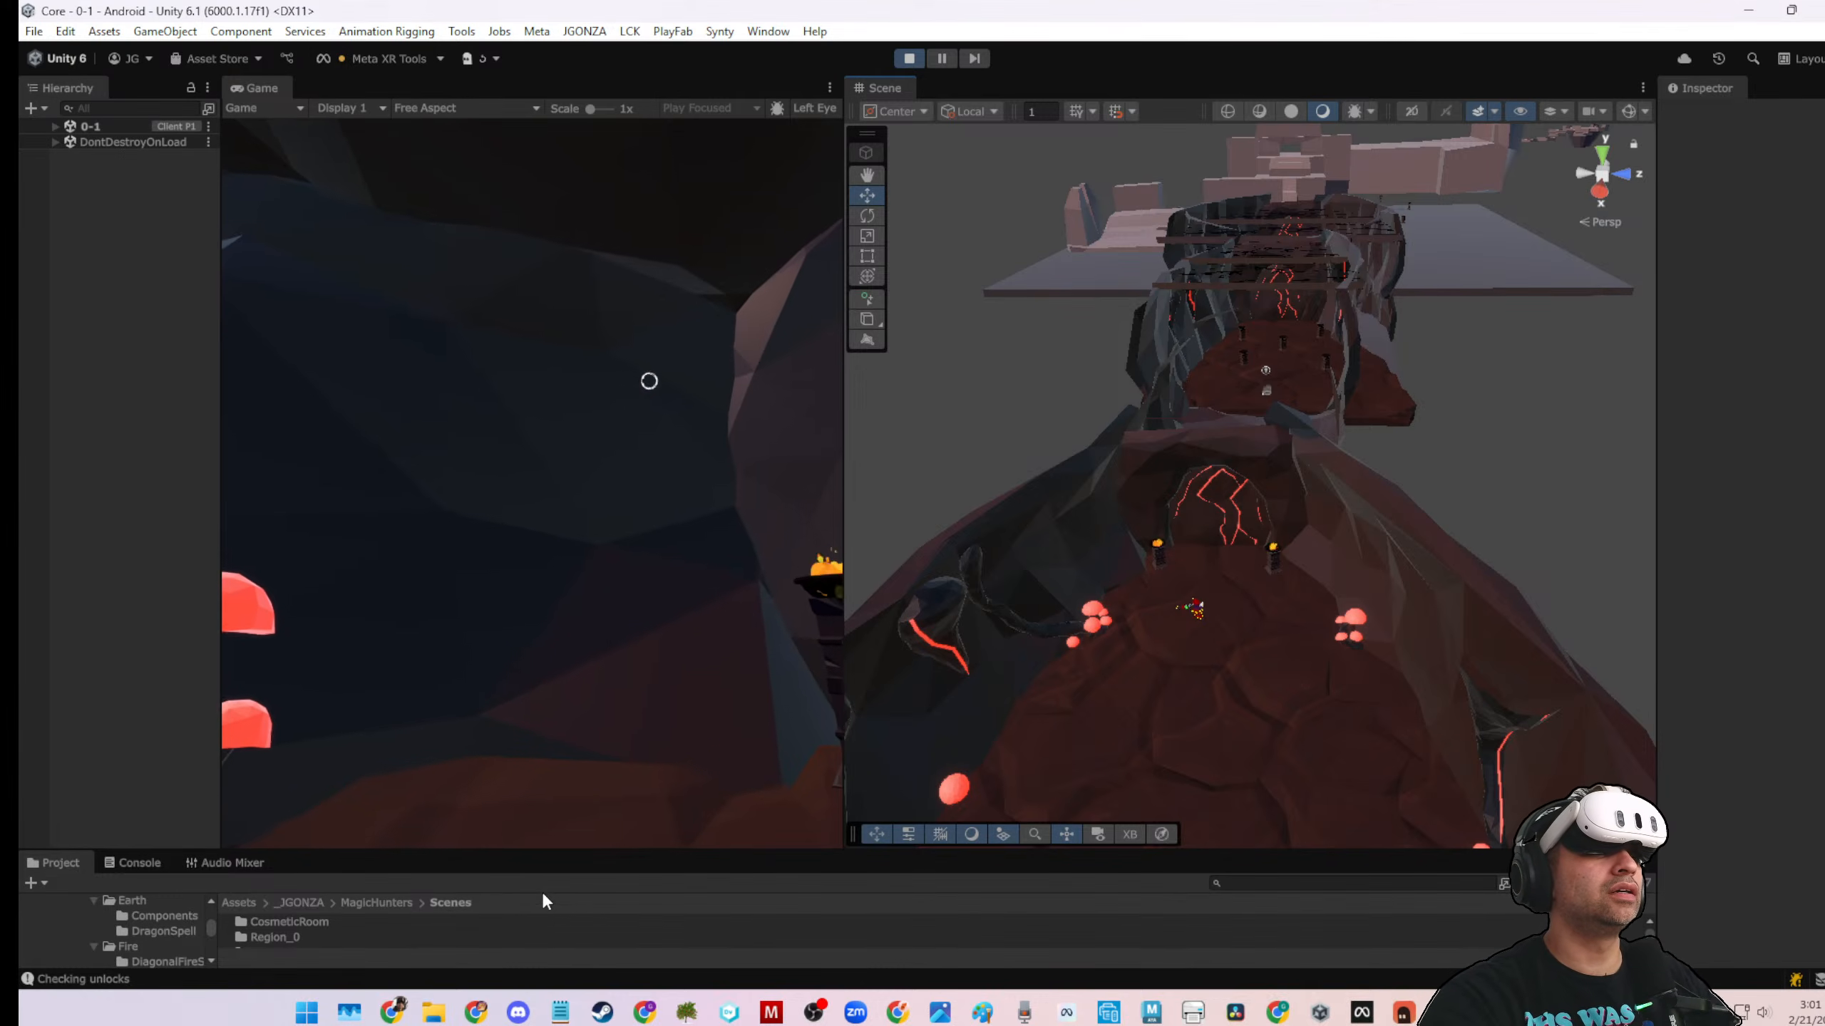
Show the console in an enlarged area and check its error messages separately before listing all message types again
left_click_drag(501, 853, 331, 499)
left_click(136, 679)
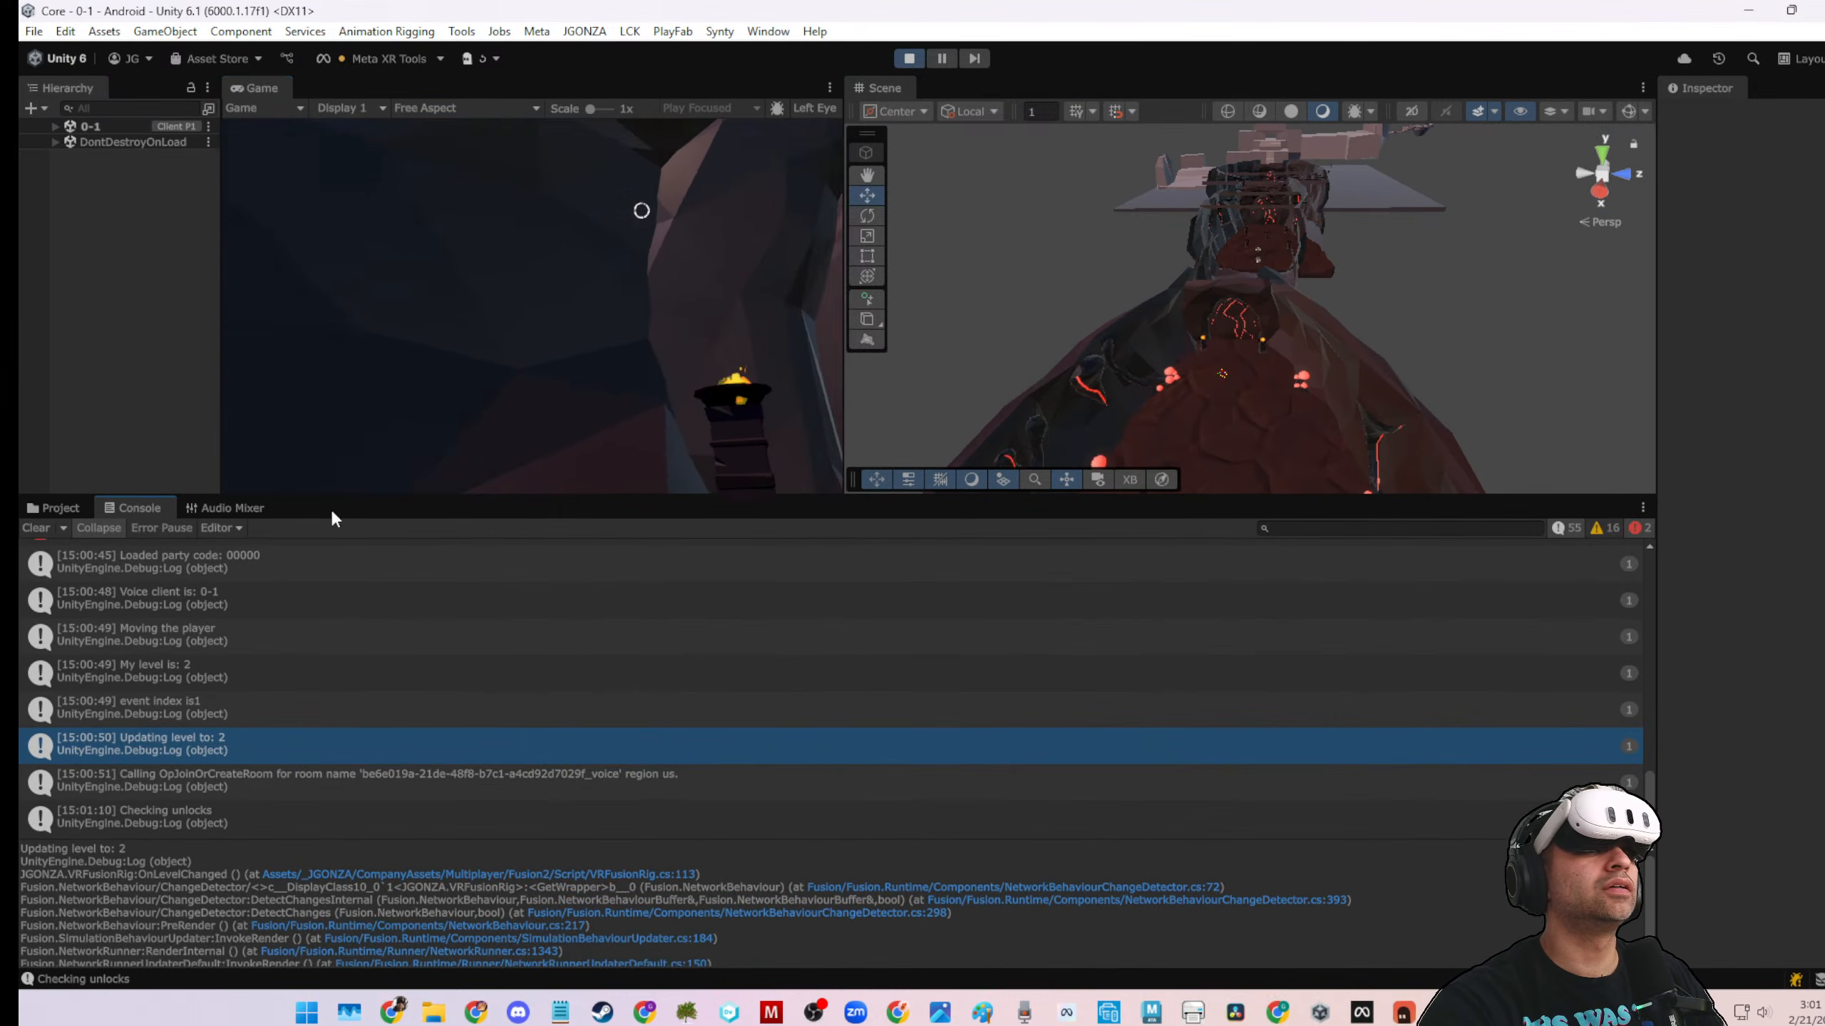
left_click(1568, 528)
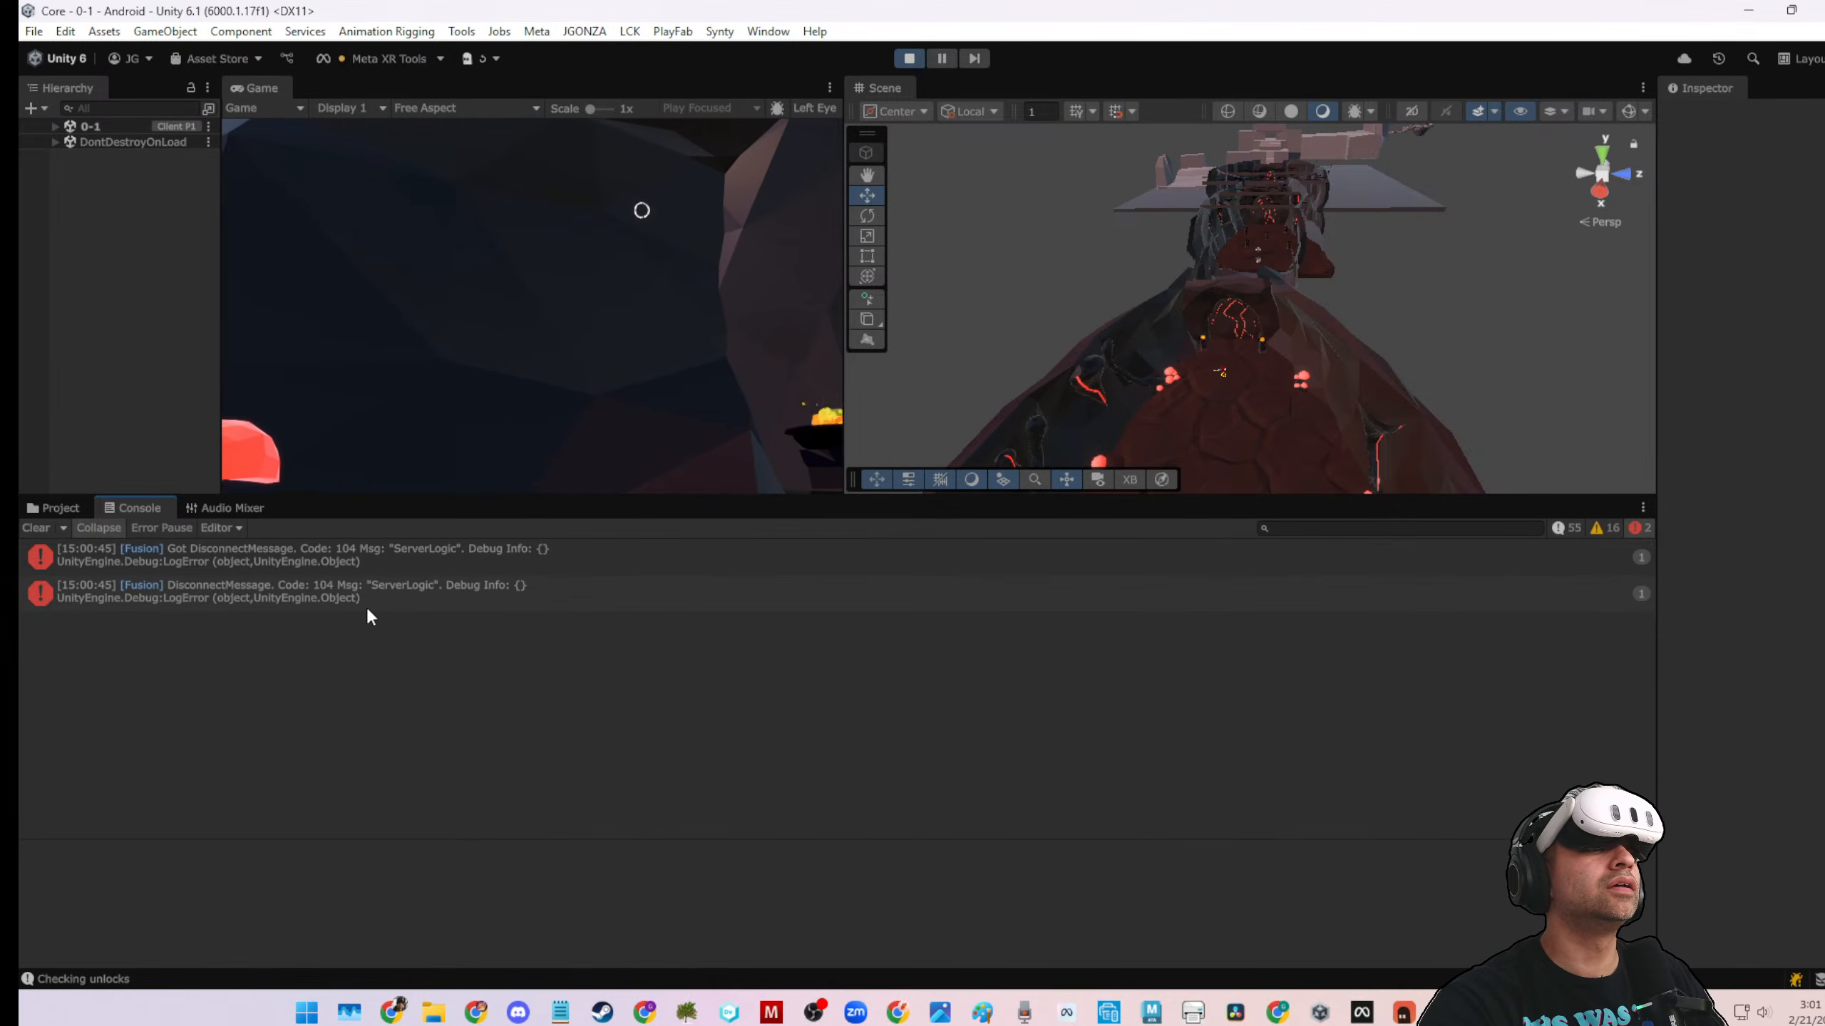
left_click(1579, 527)
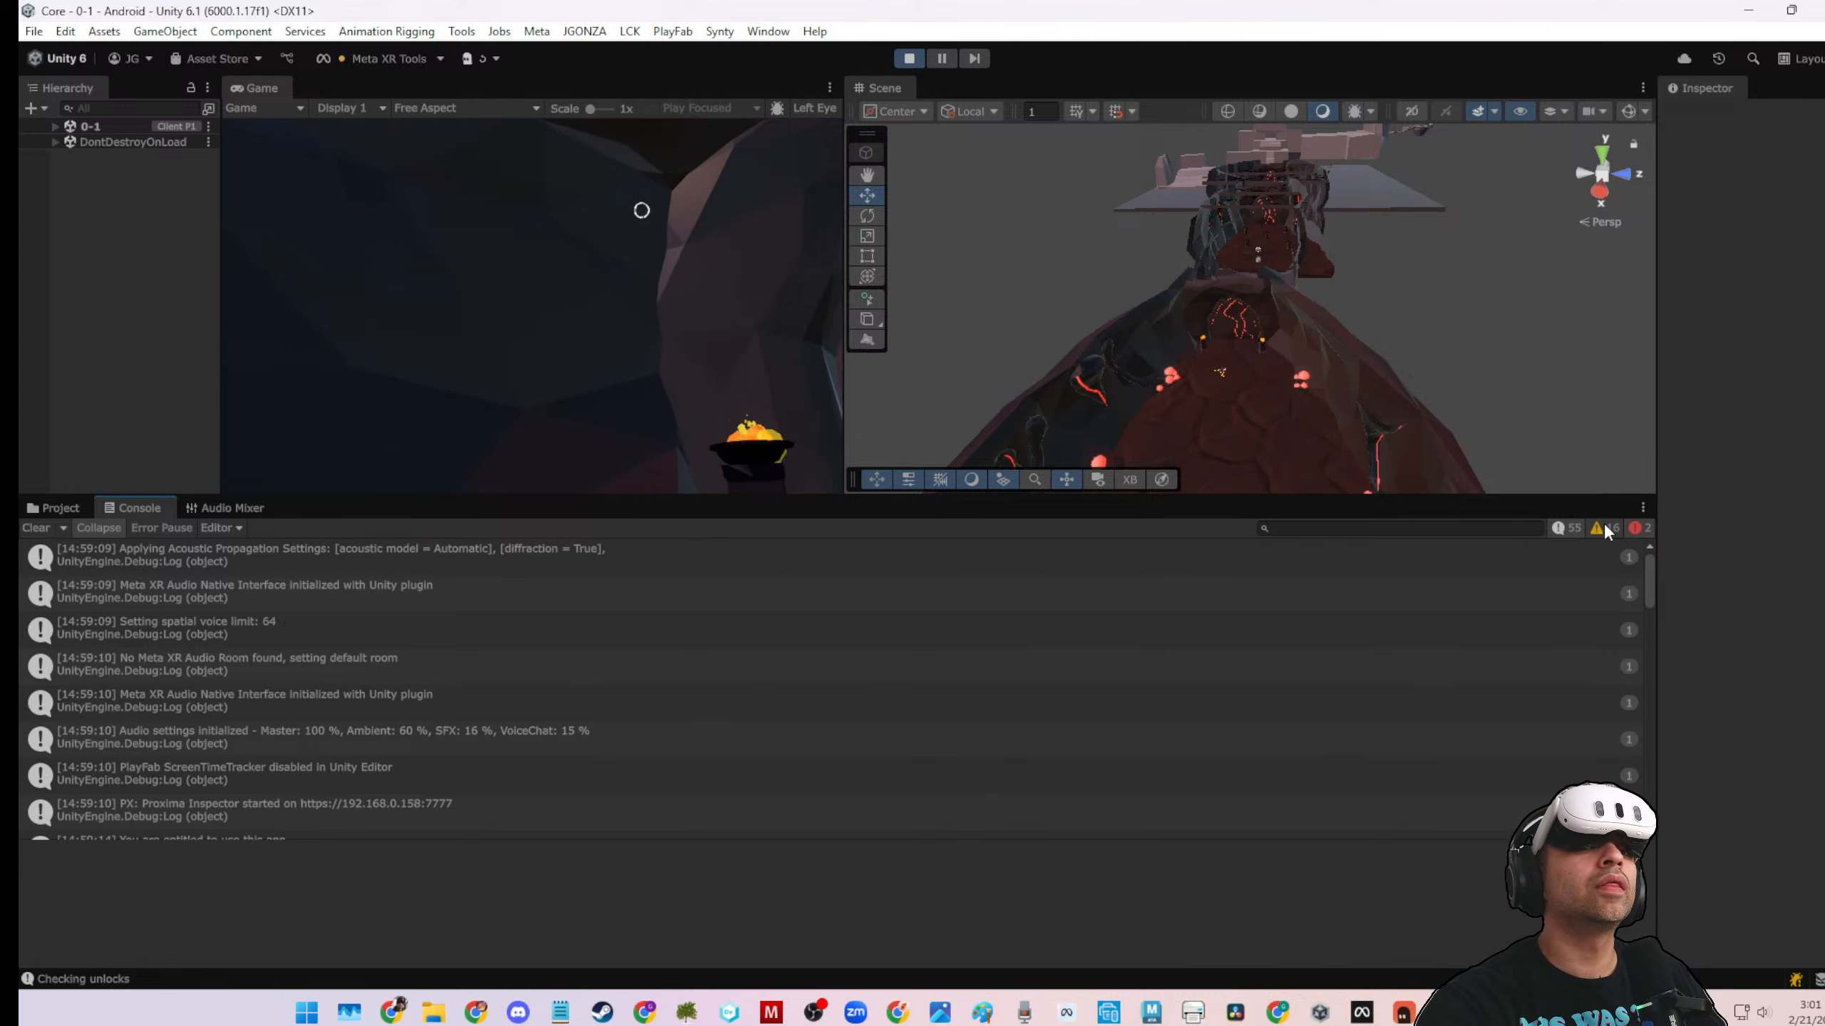
Examine the level-load logs and warnings, including the stack trace of "No progress data for scene 3", and clear the console
scroll(898, 717, "down", 5)
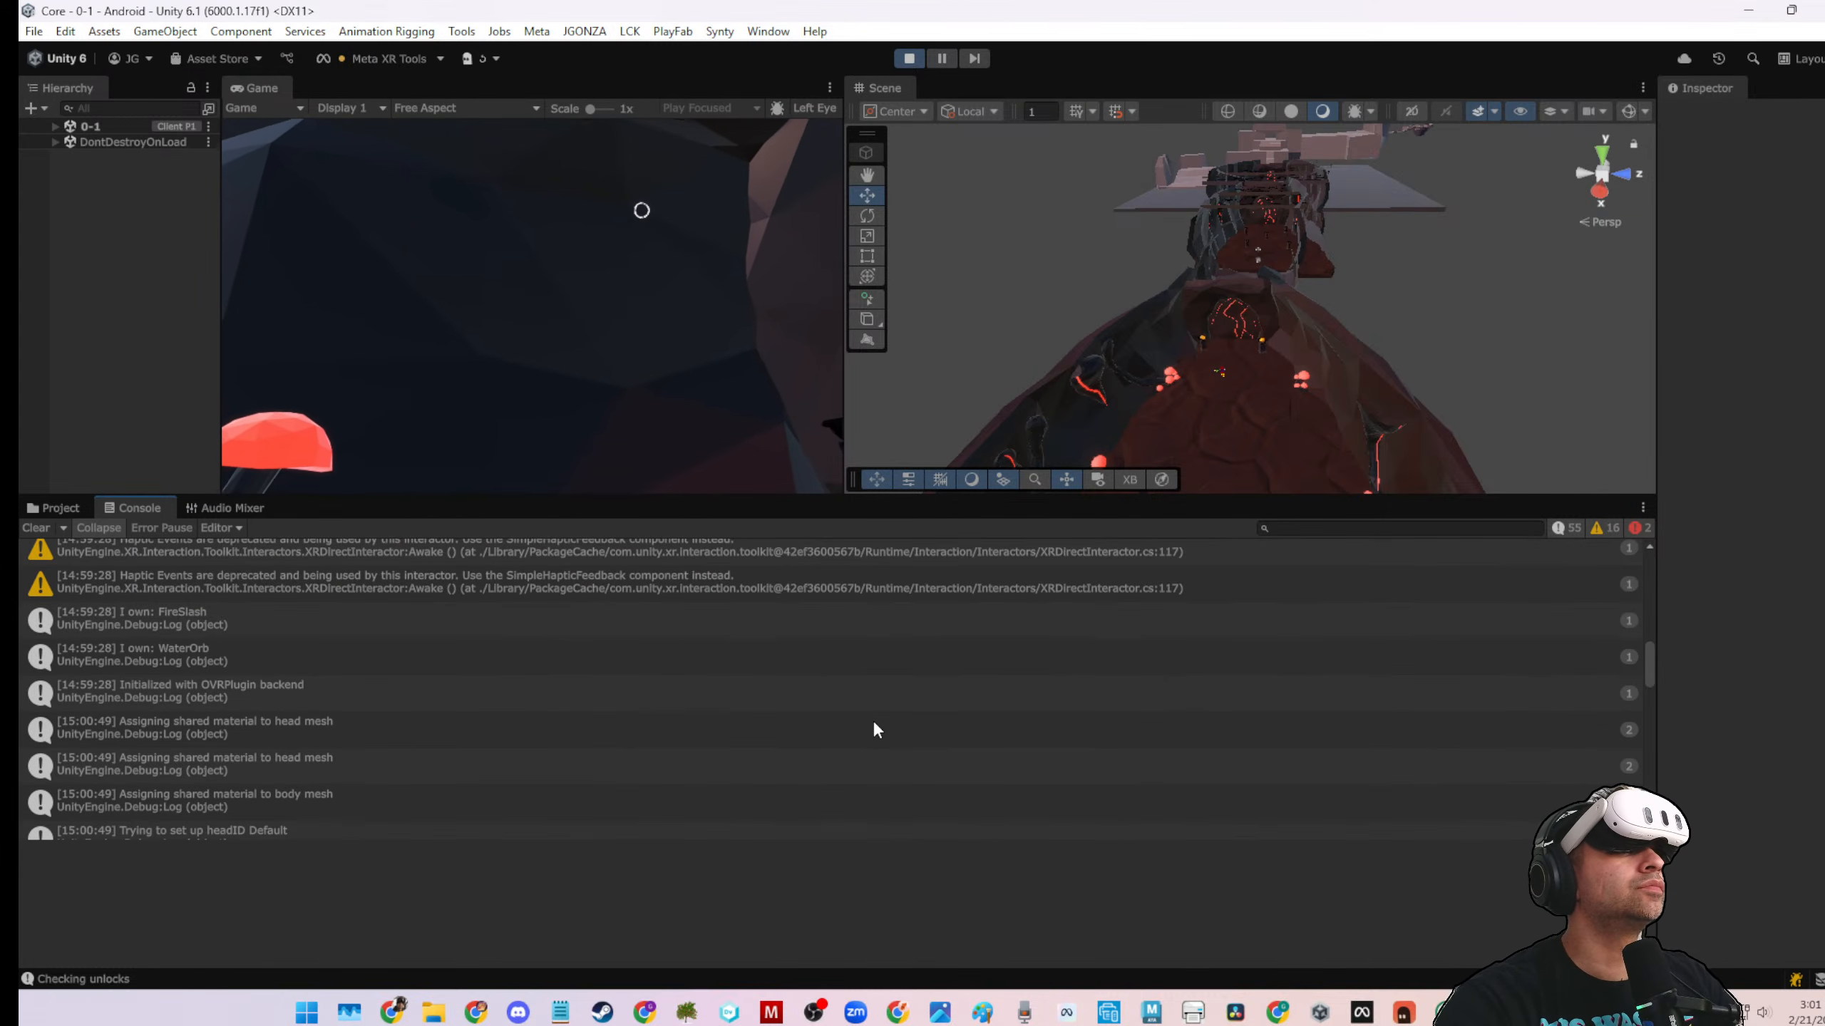
scroll(869, 722, "down", 6)
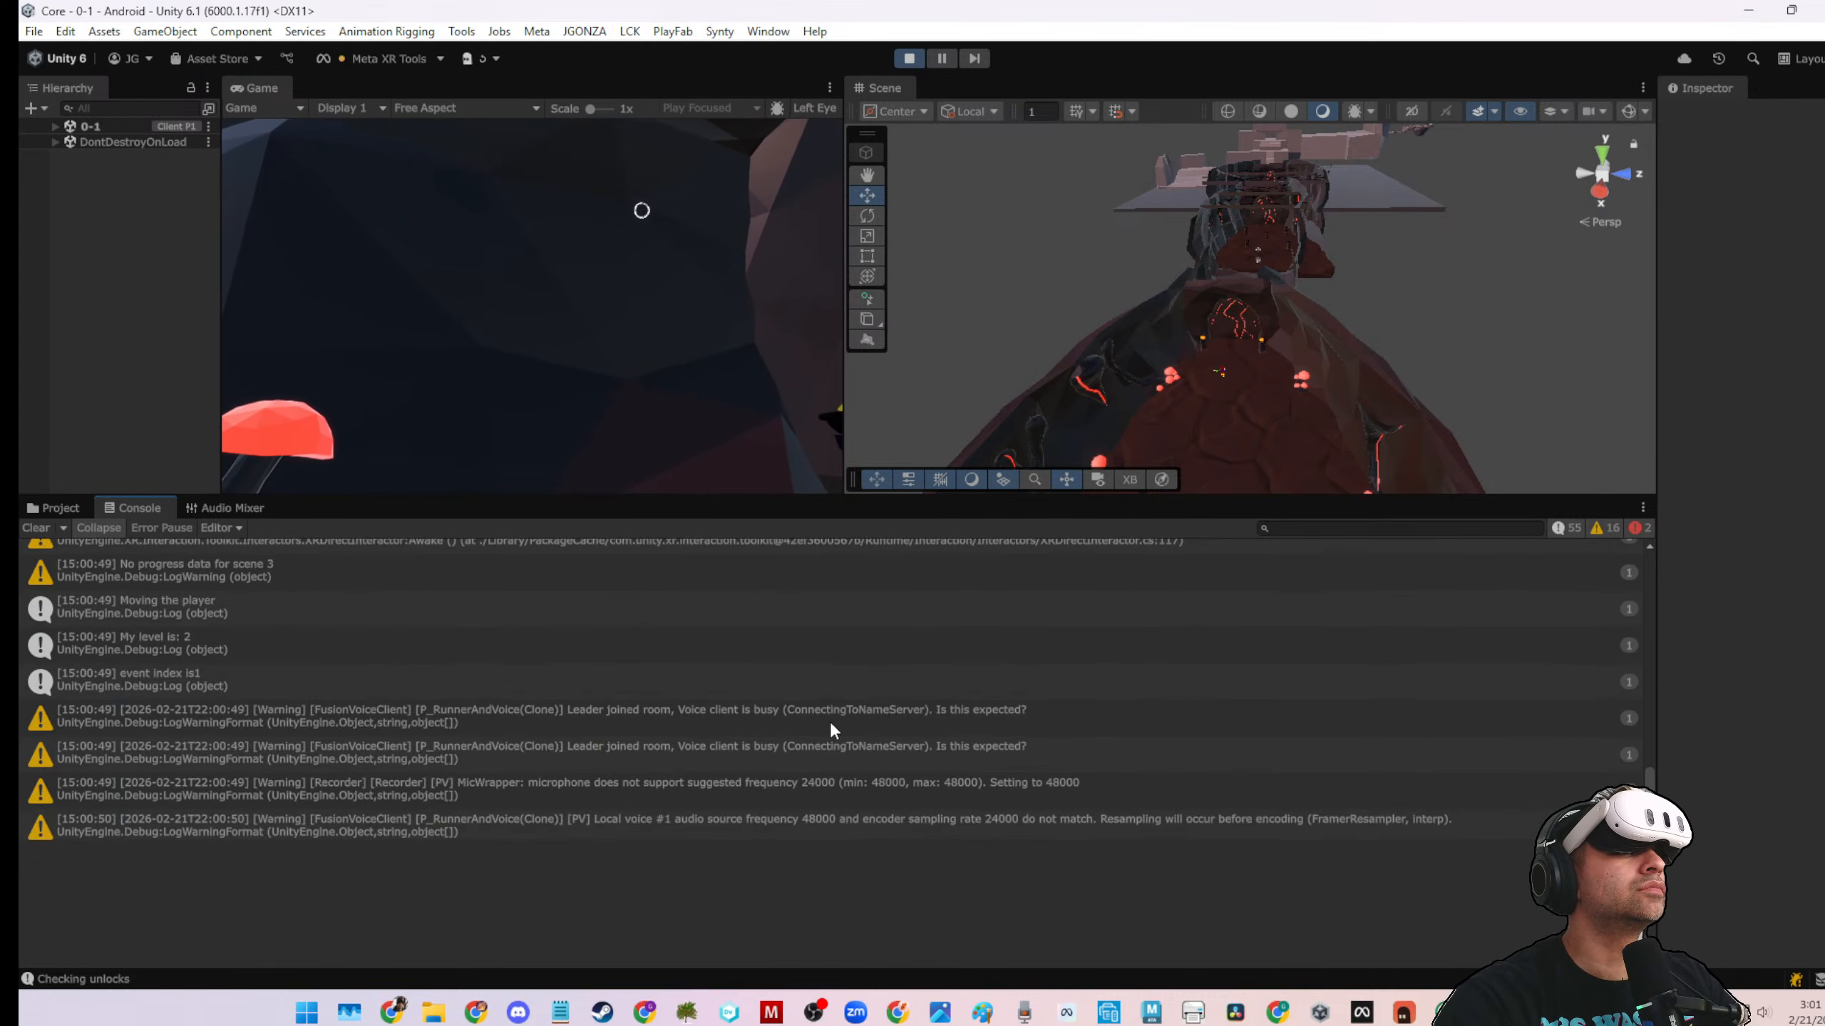
scroll(712, 720, "up", 5)
scroll(503, 707, "down", 4)
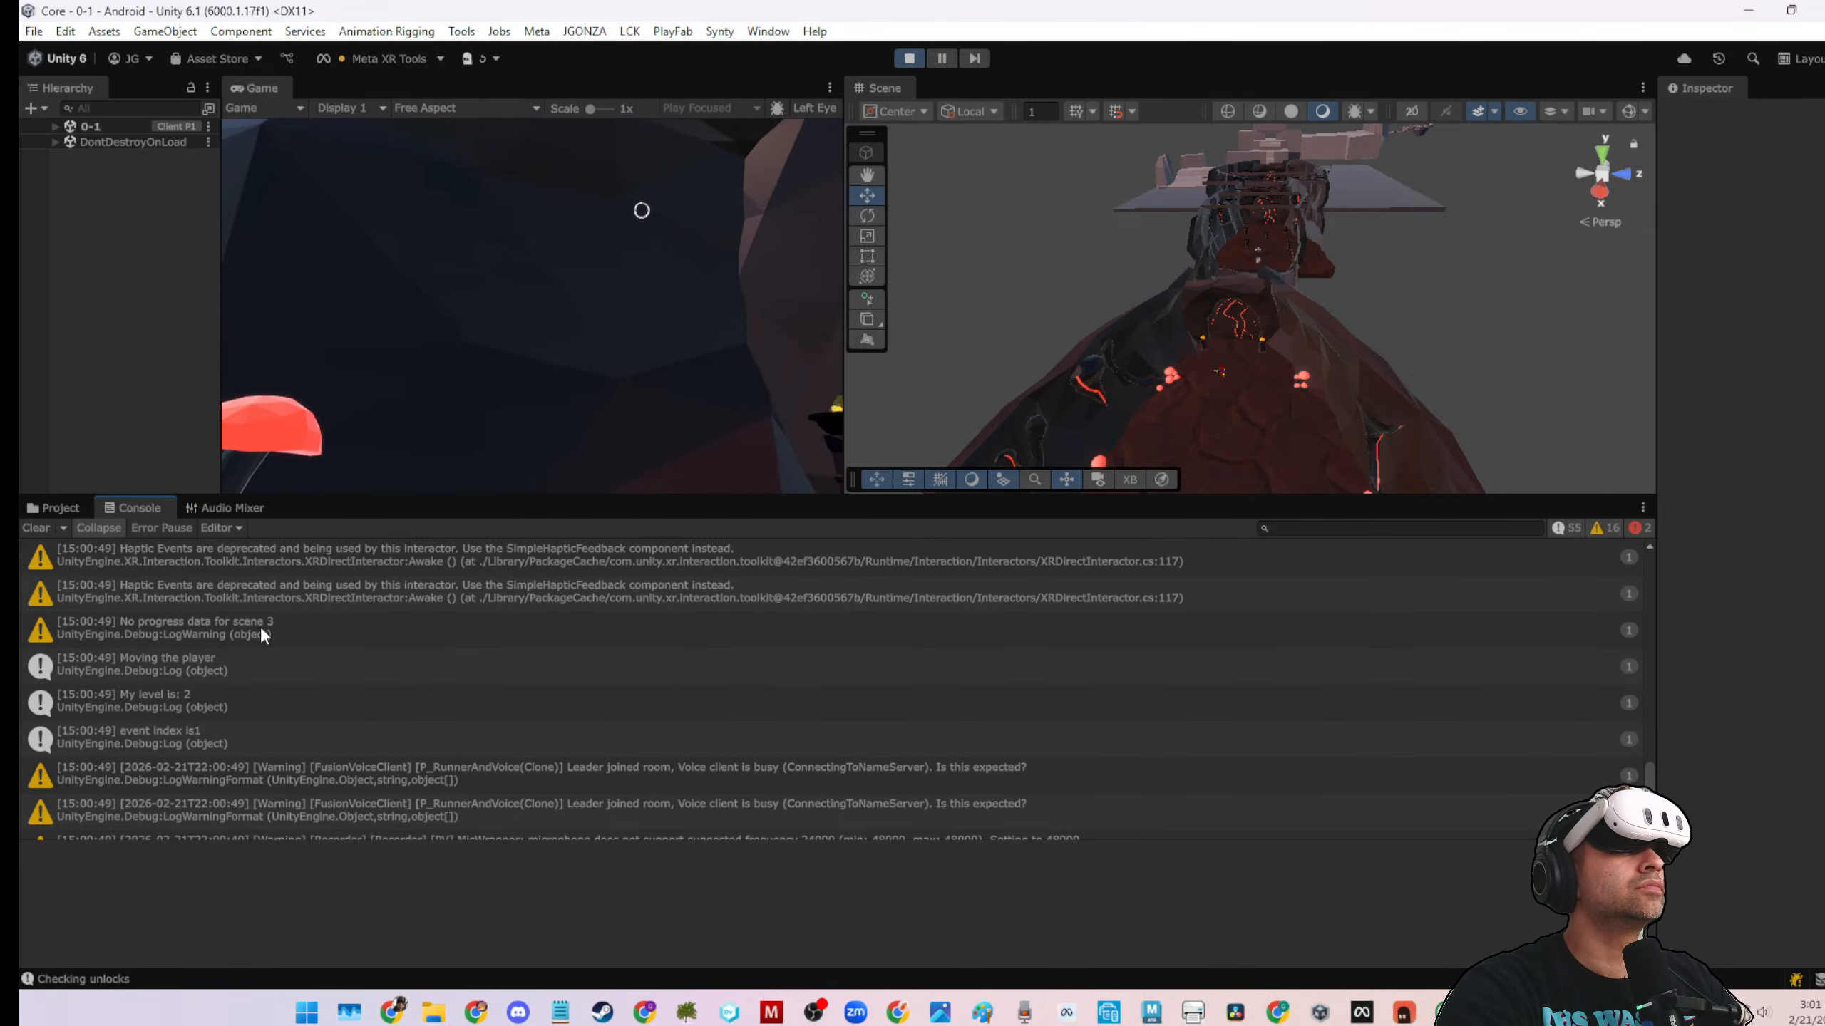
left_click(230, 633)
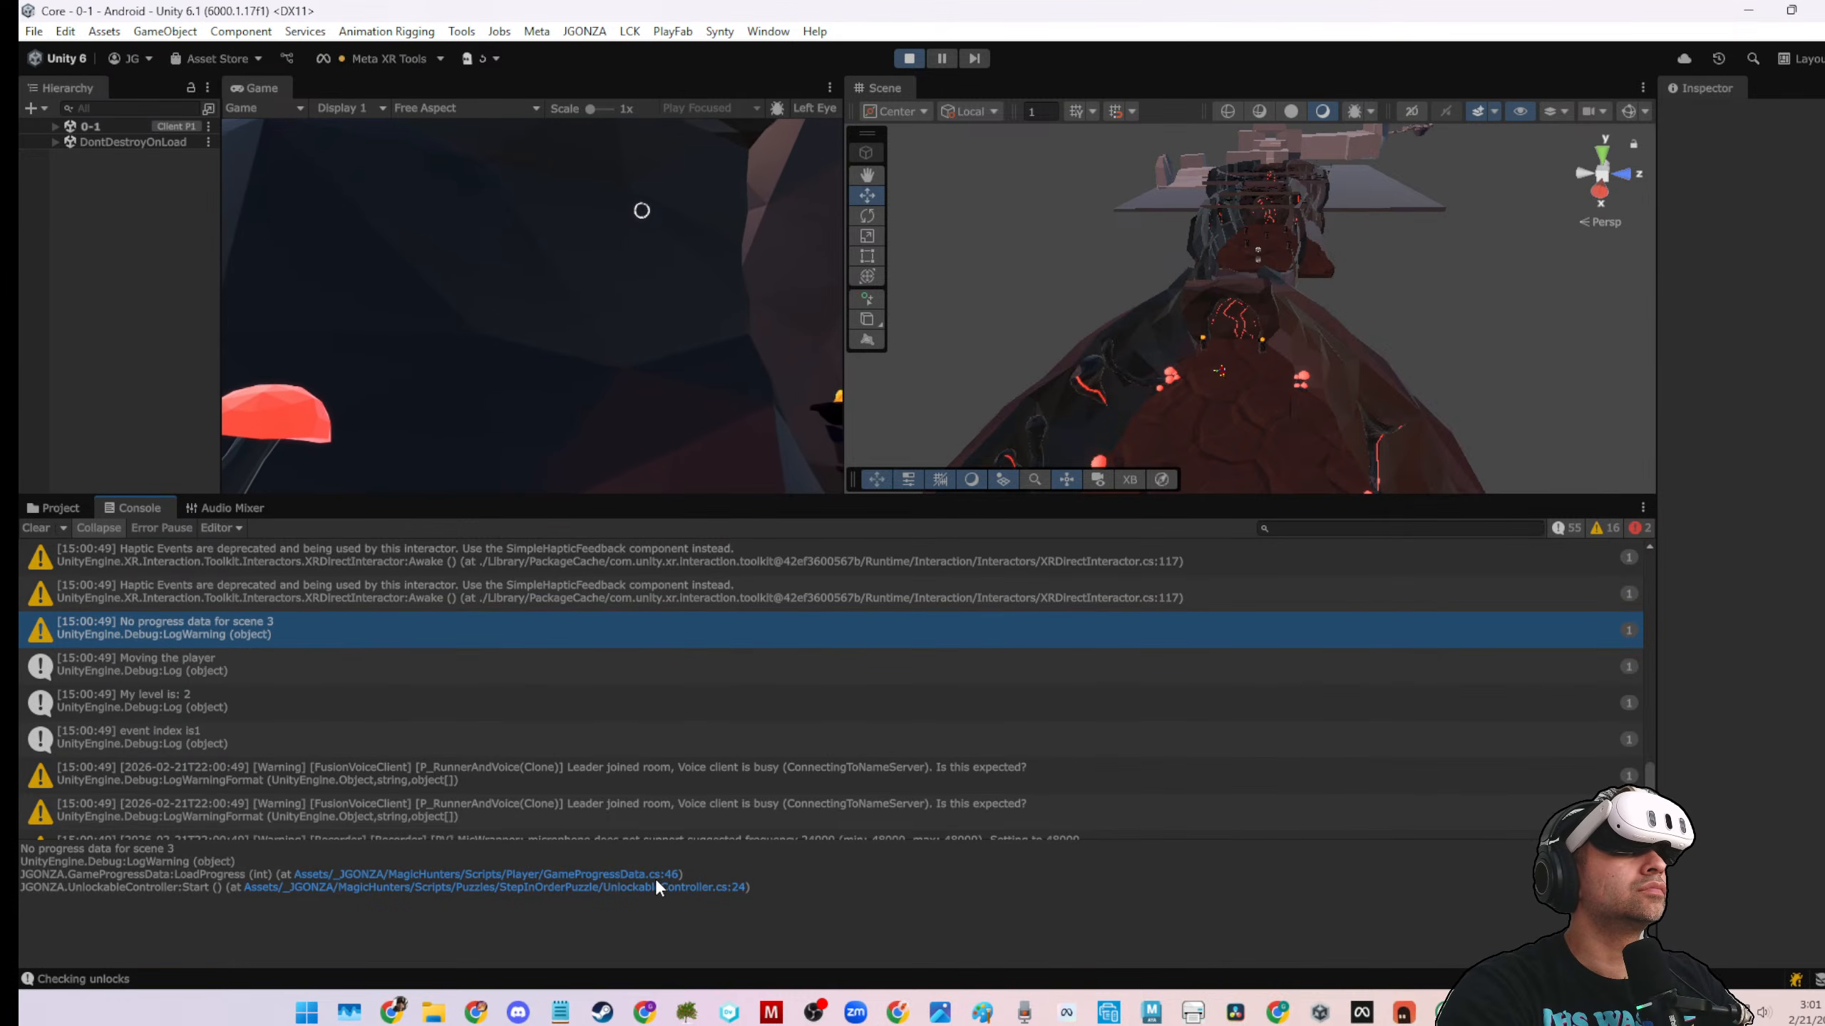
left_click(164, 693)
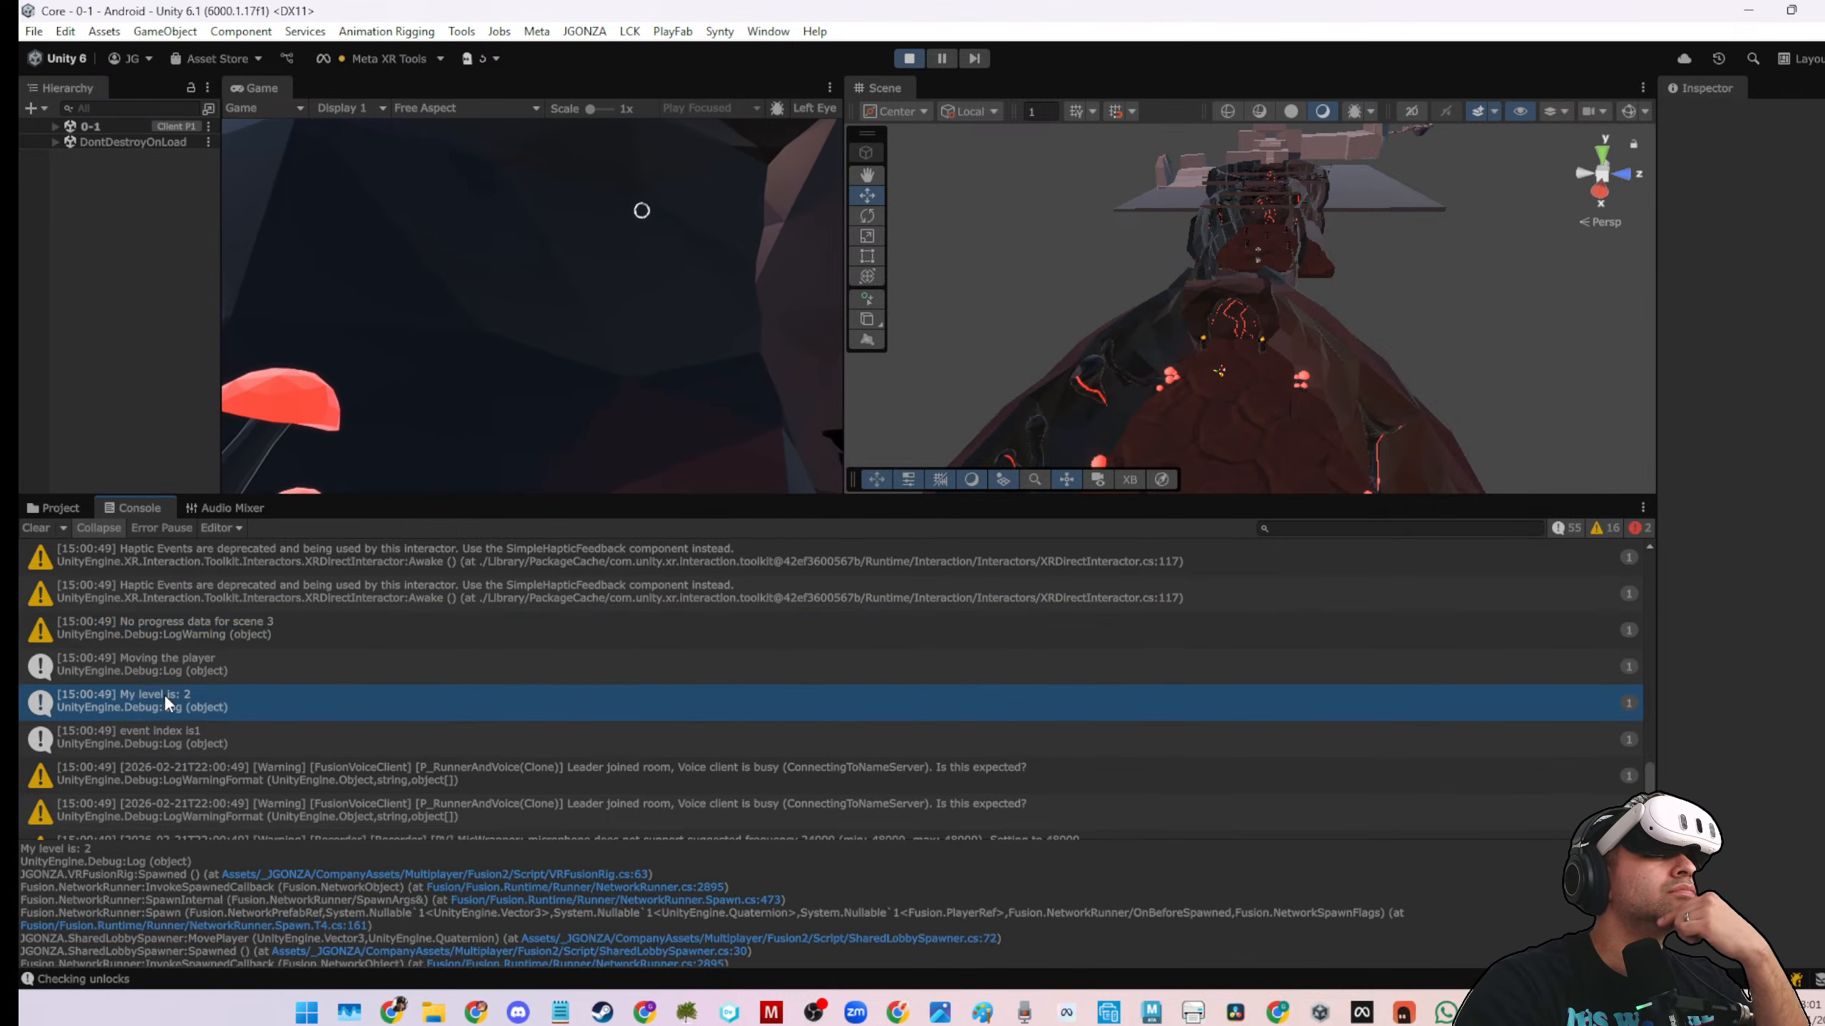
left_click(164, 740)
left_click(171, 762)
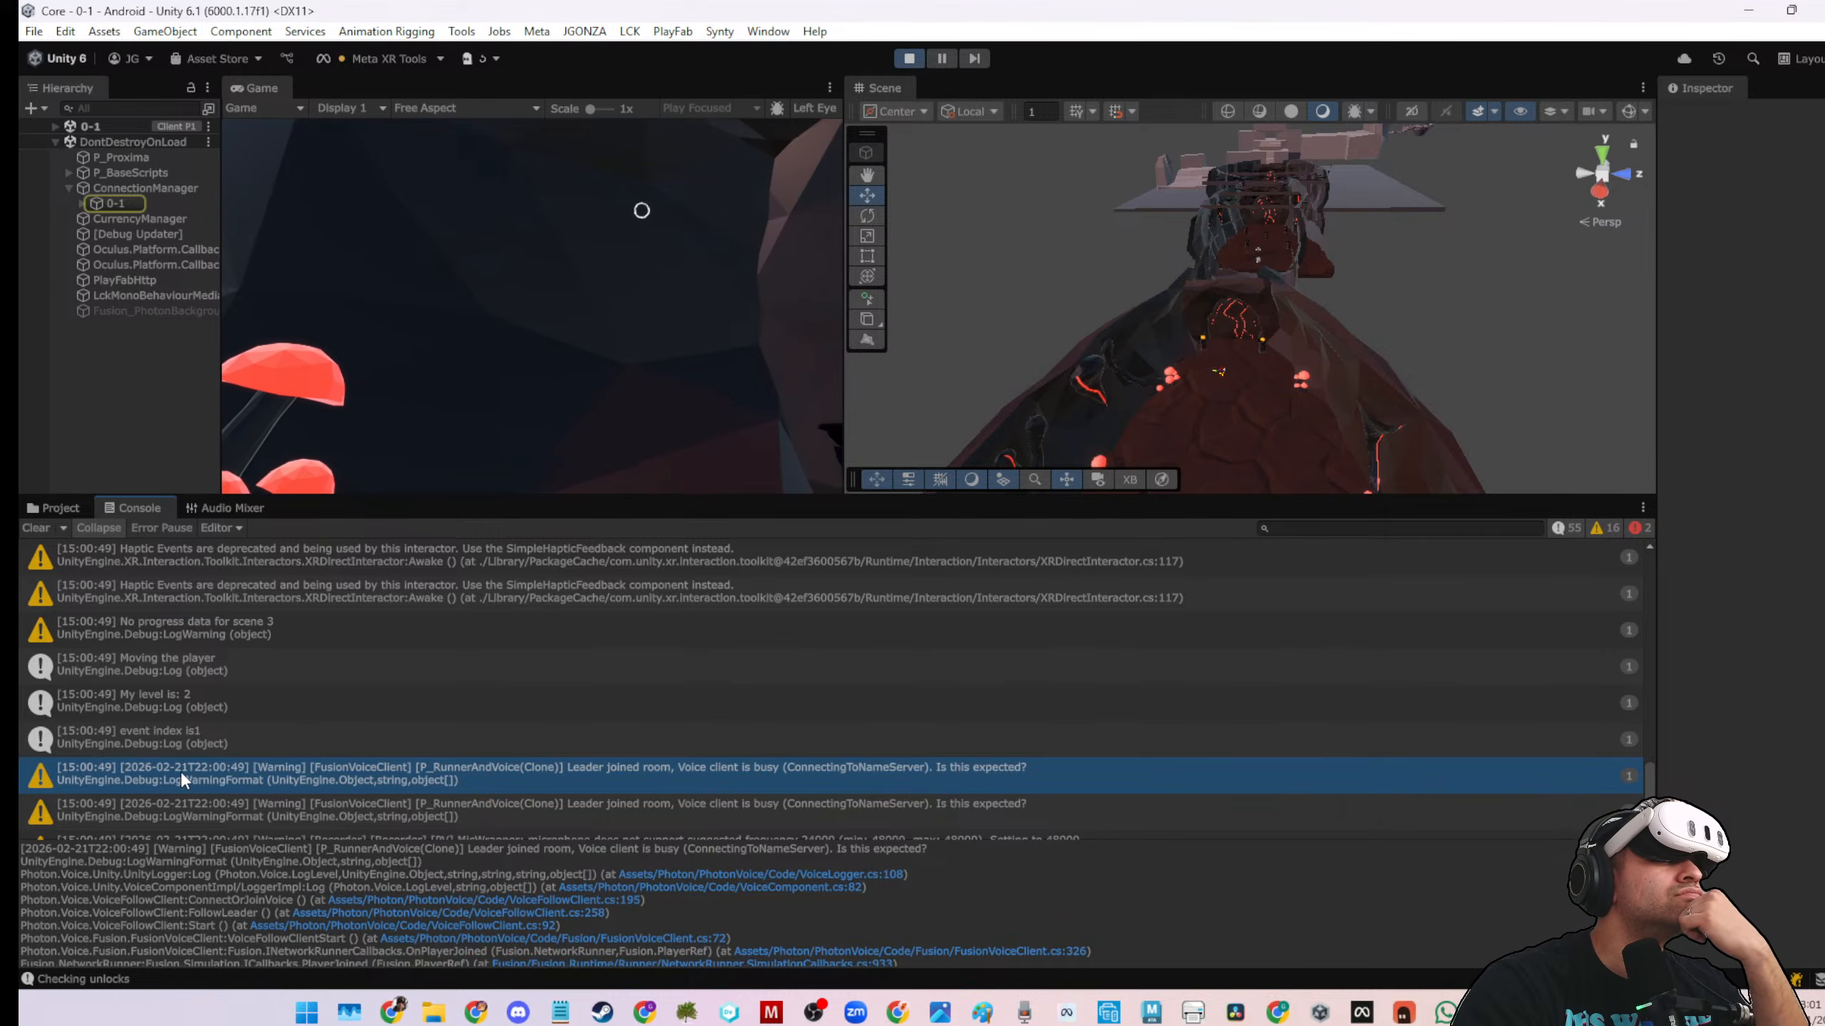
scroll(245, 771, "down", 3)
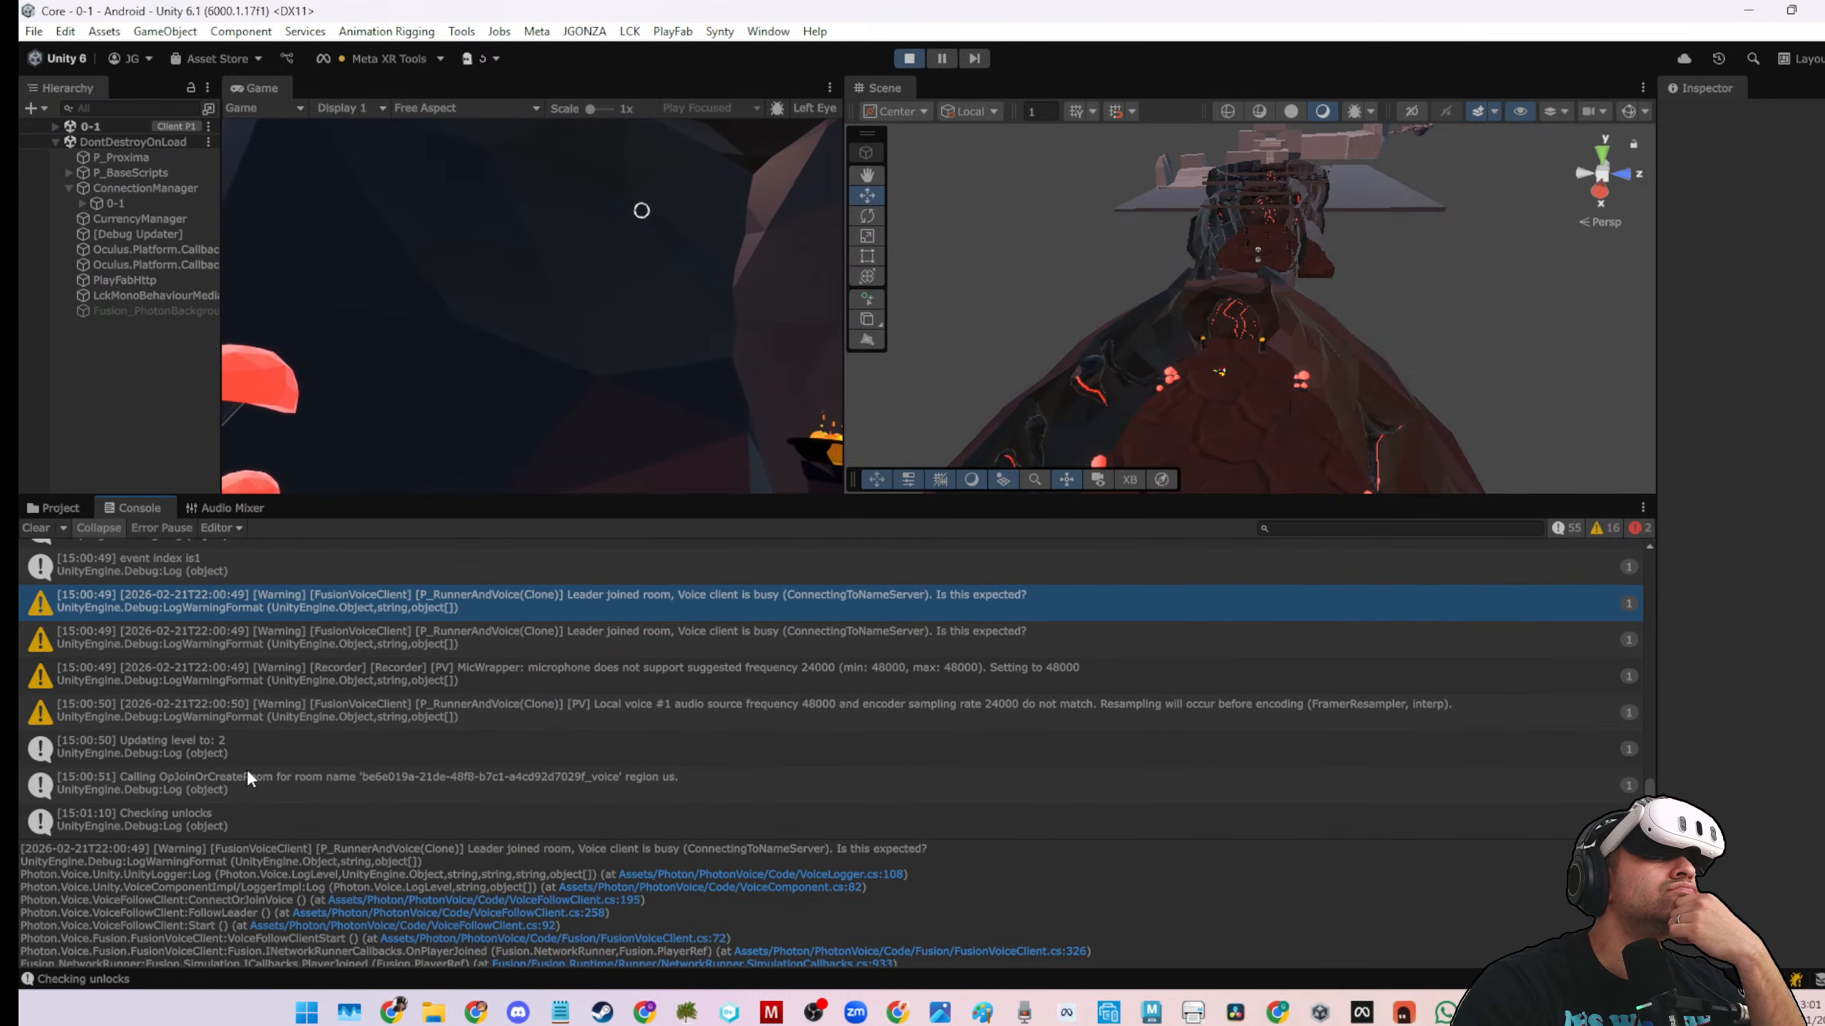
scroll(248, 778, "down", 1)
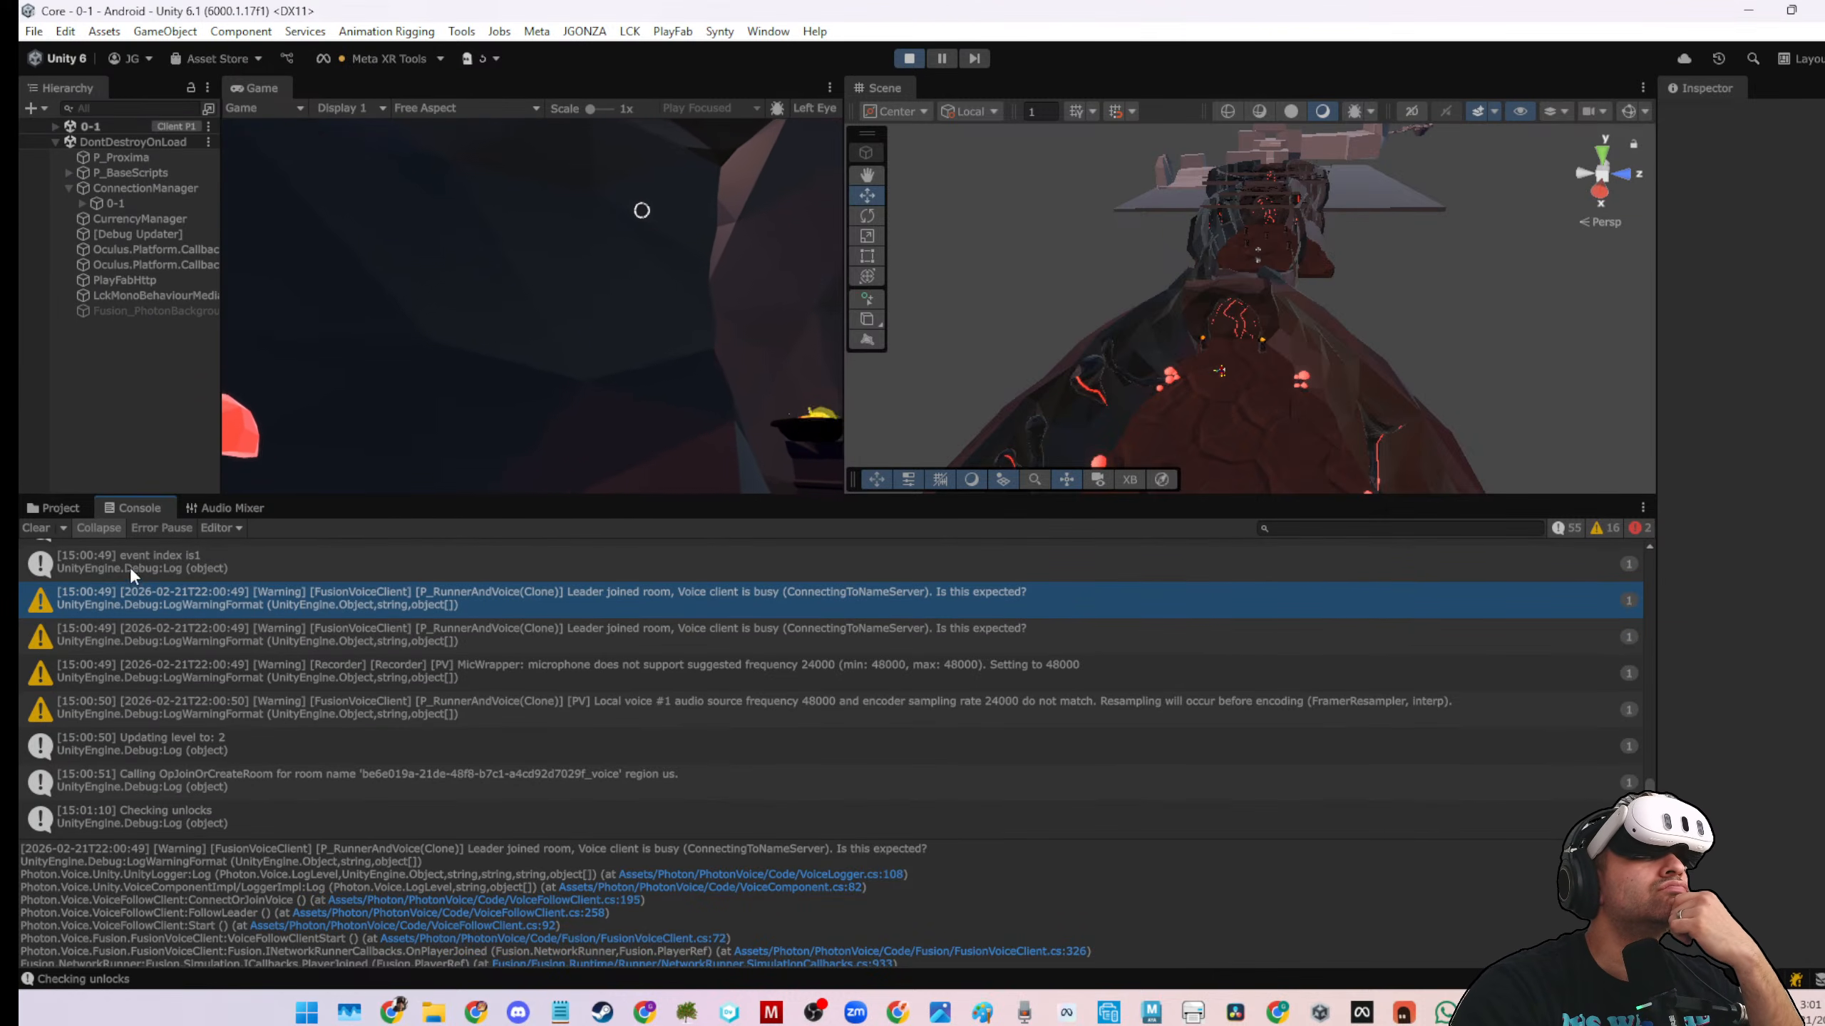
left_click(35, 527)
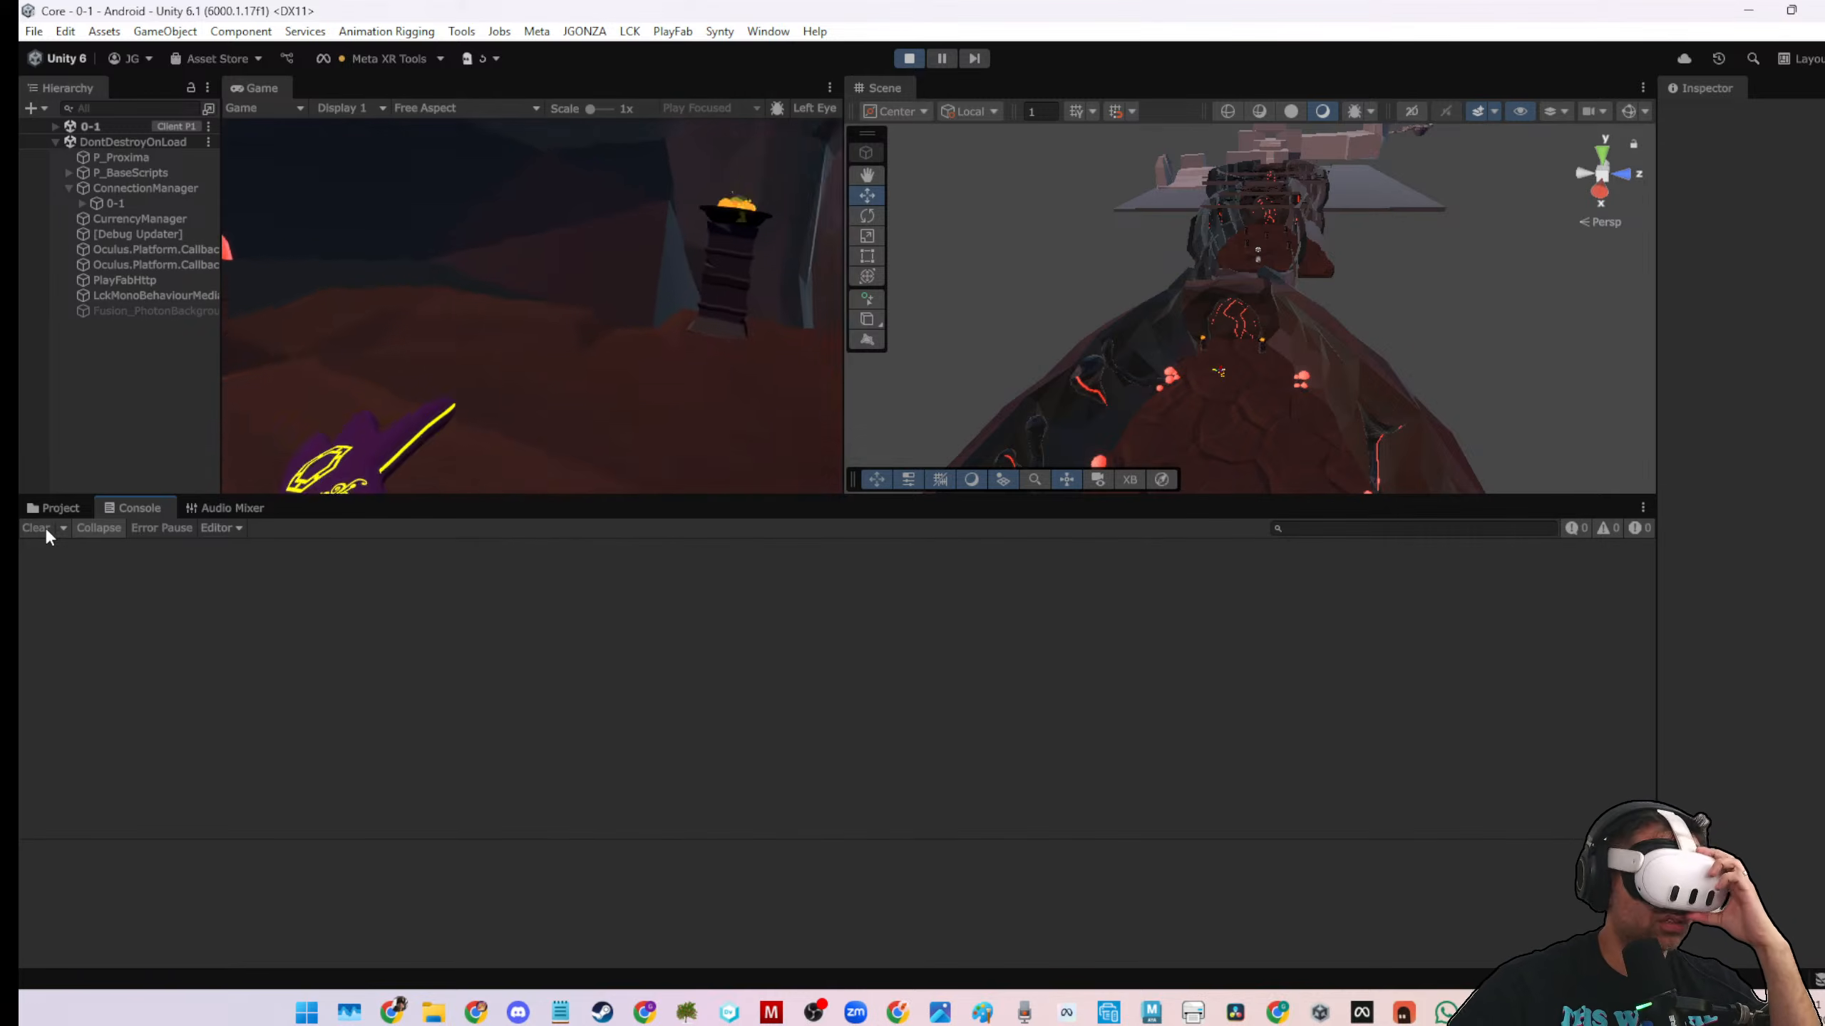
Select the P_Torch_UnlockablePiece2 torch beside the hidden door and widen the Inspector and Hierarchy to read its details
scroll(1351, 399, "up", 4)
scroll(1350, 406, "up", 3)
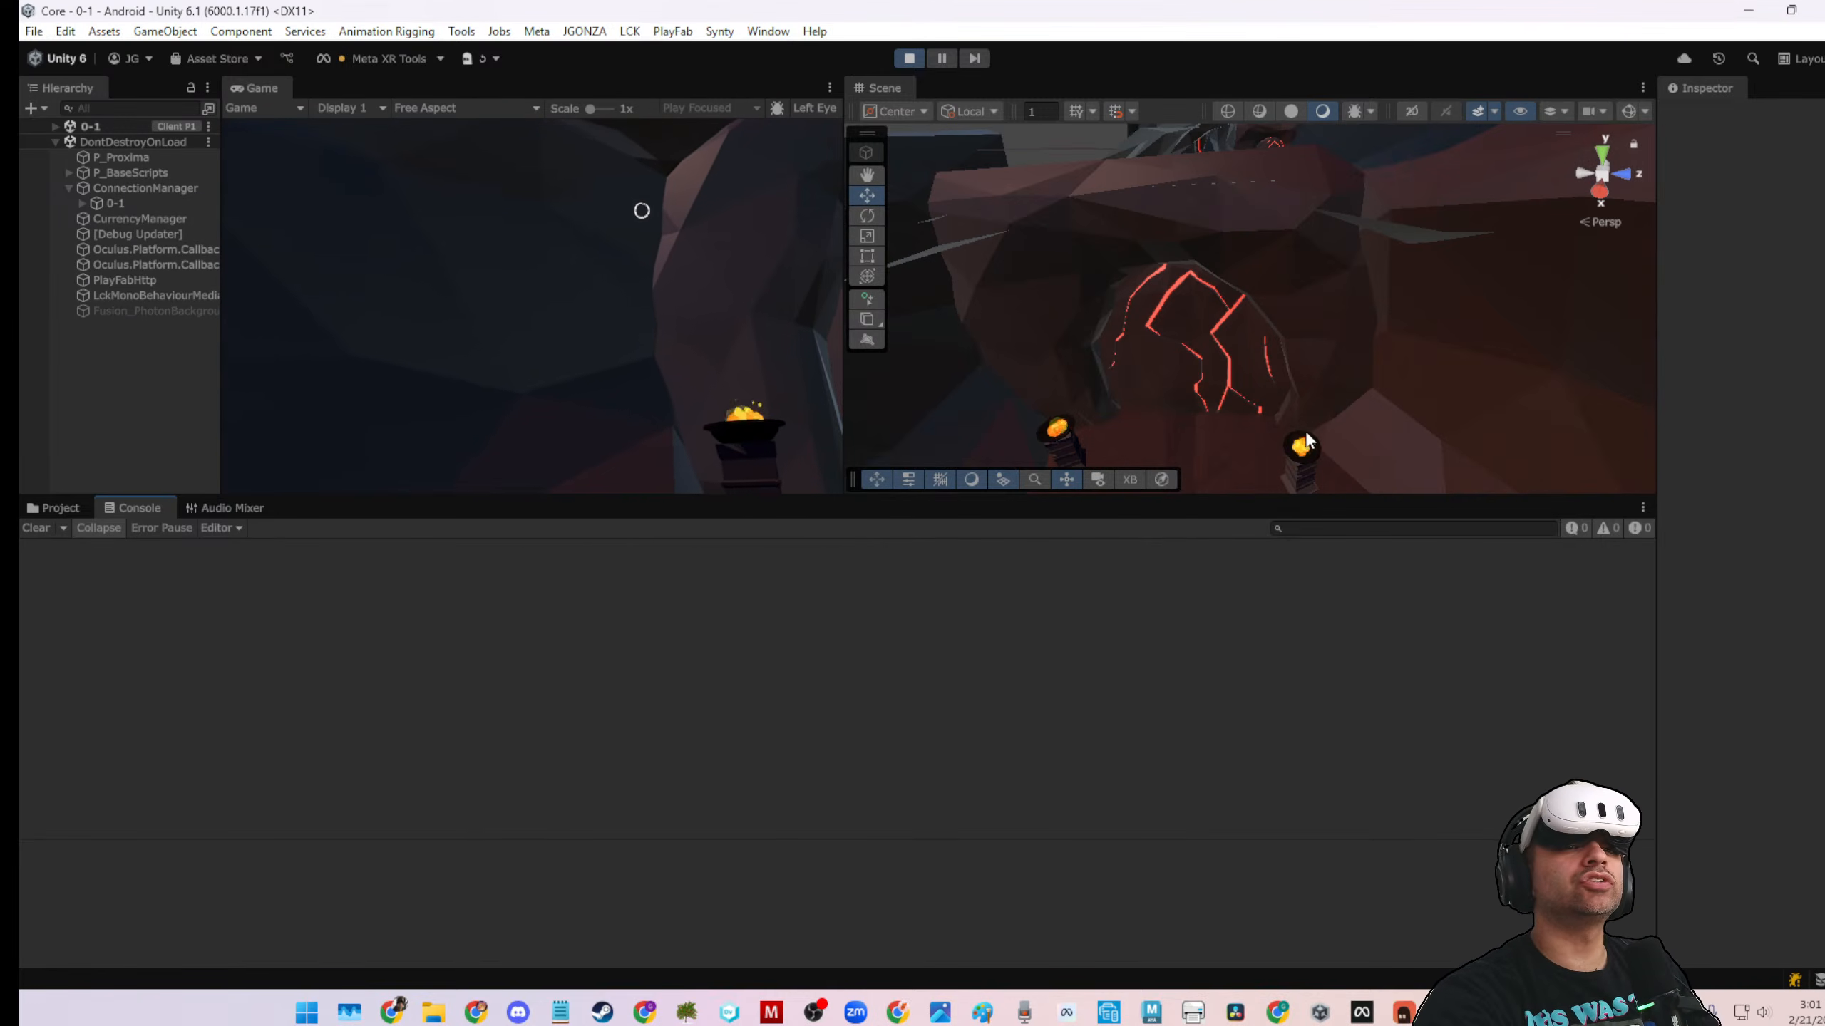
left_click(1296, 447)
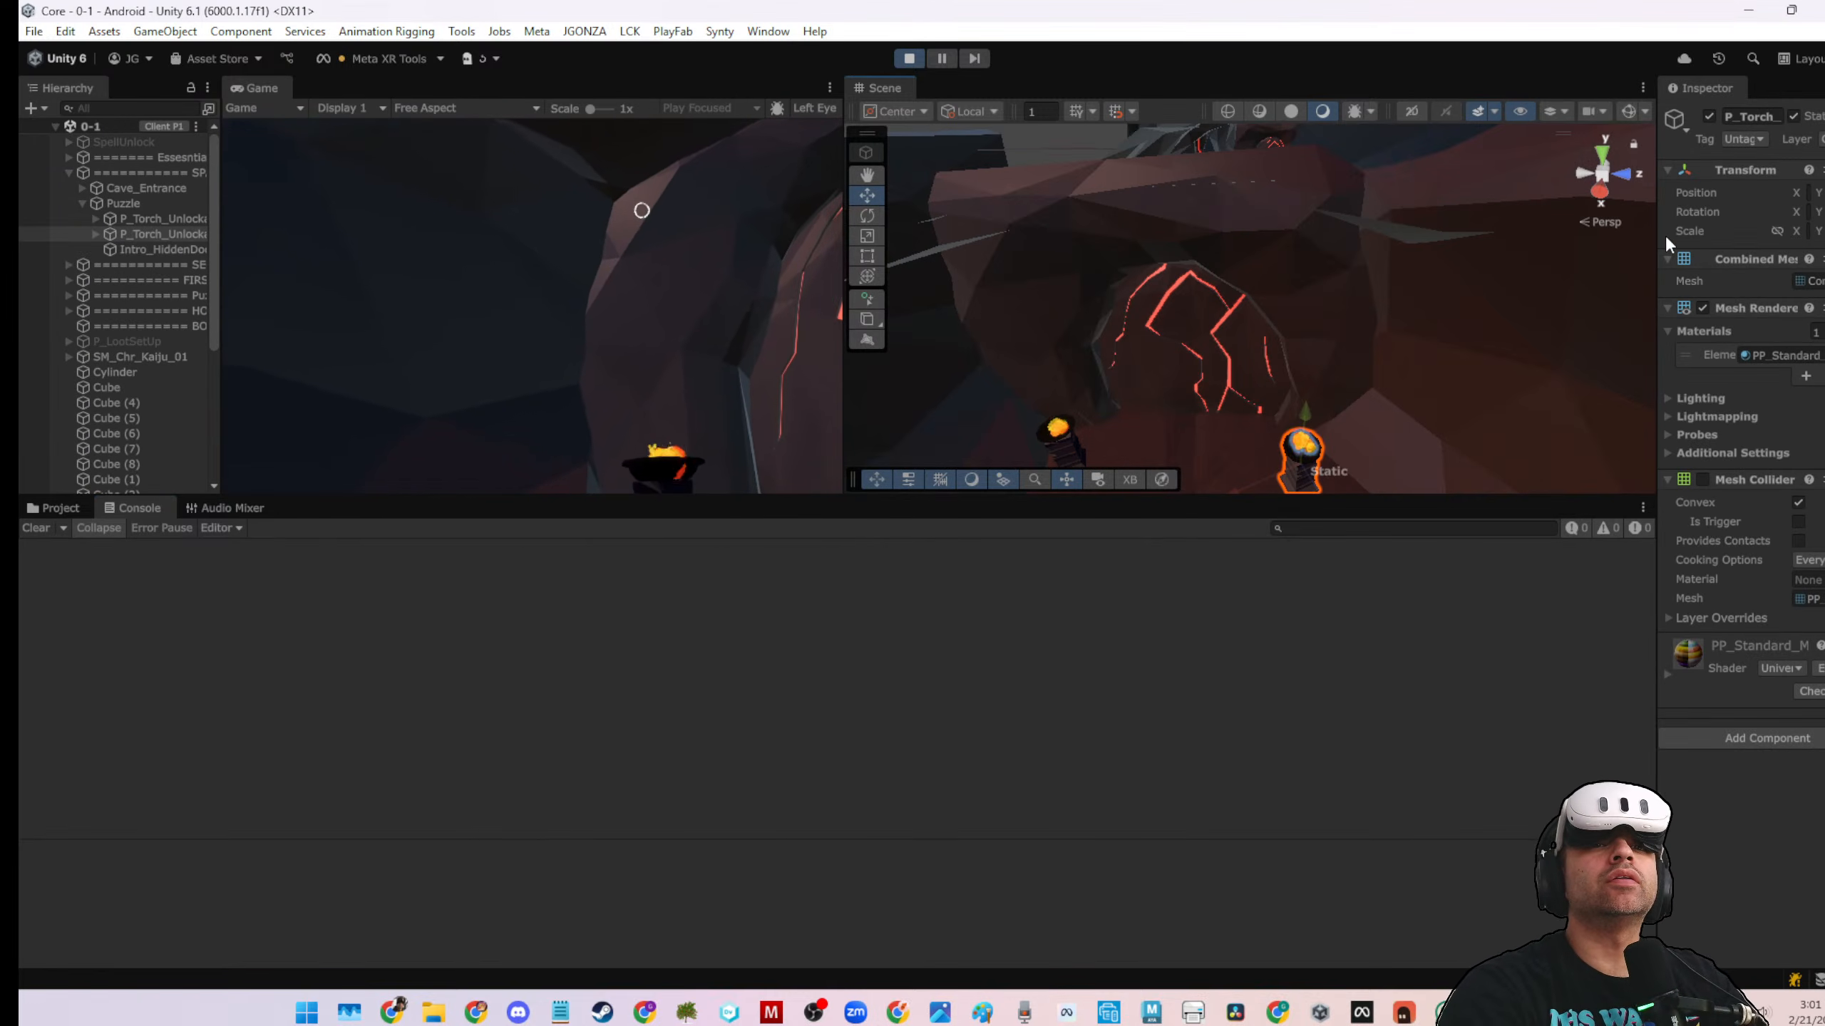
left_click_drag(1659, 257, 1328, 256)
left_click_drag(178, 278, 379, 273)
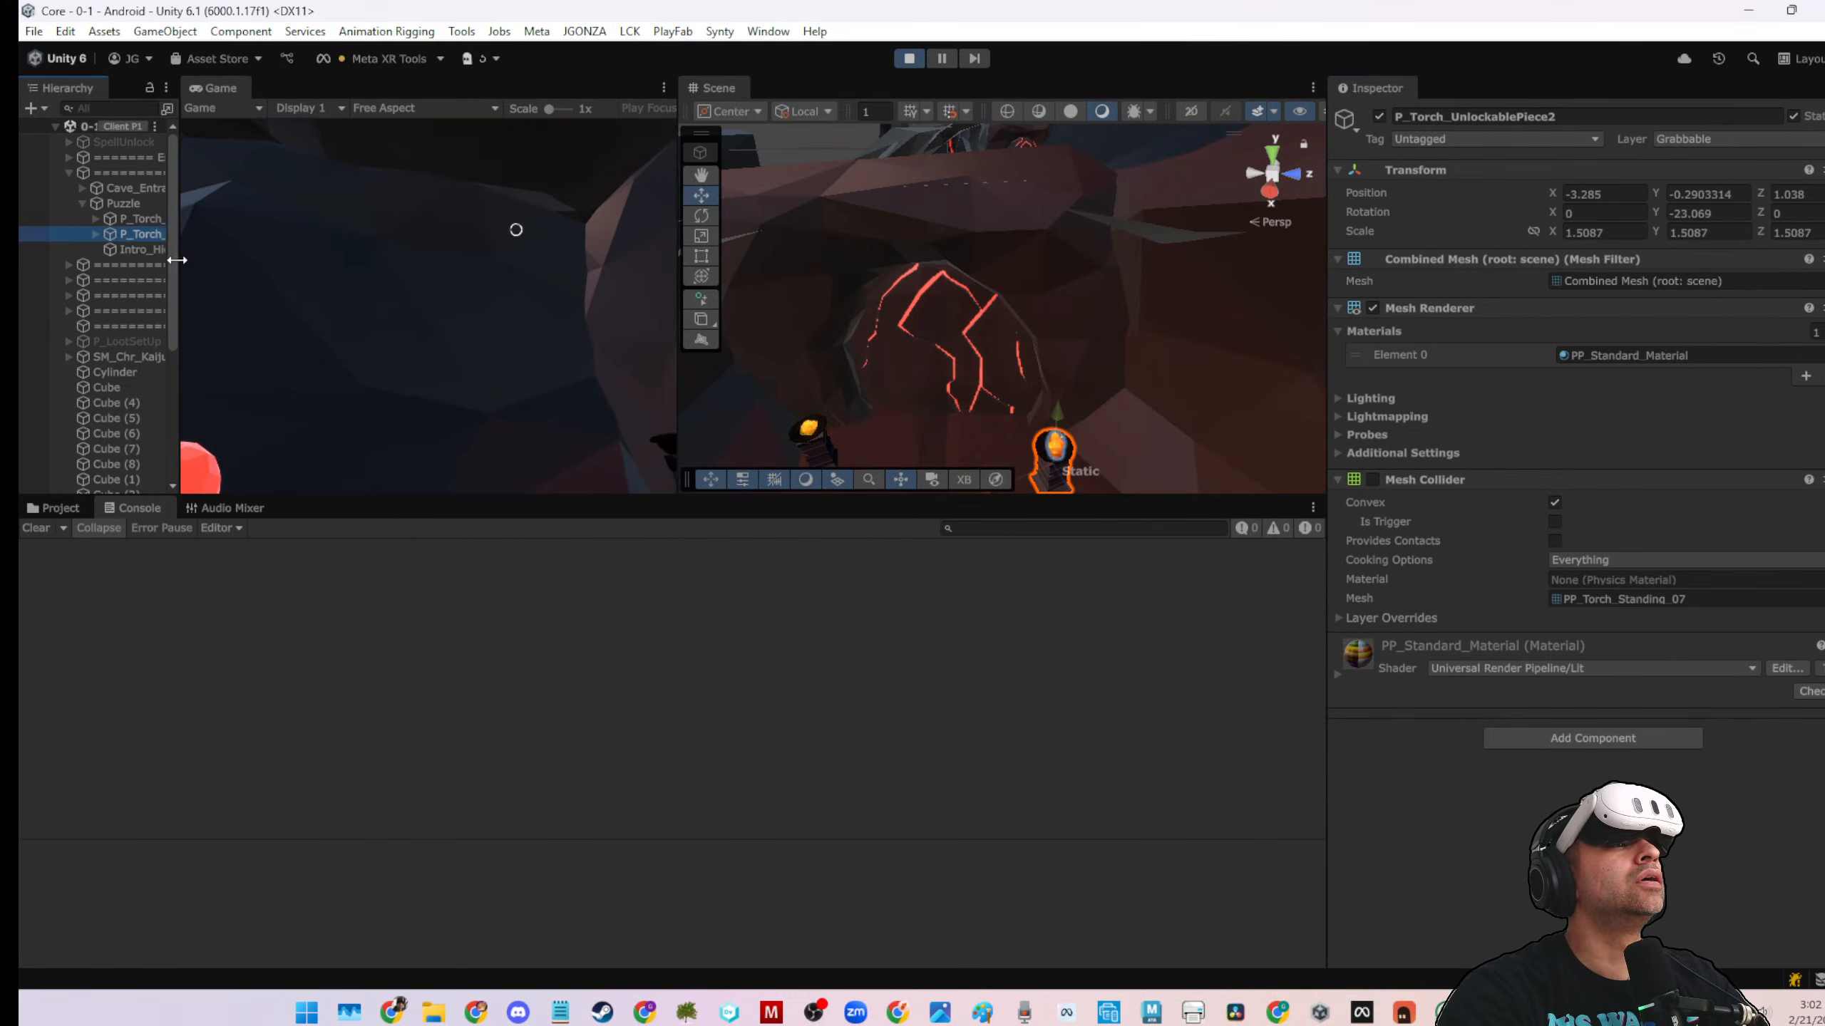
Check the Puzzle object's Portal Controller events and the Y Animation settings of the Intro_HiddenDoor they target
left_click(121, 204)
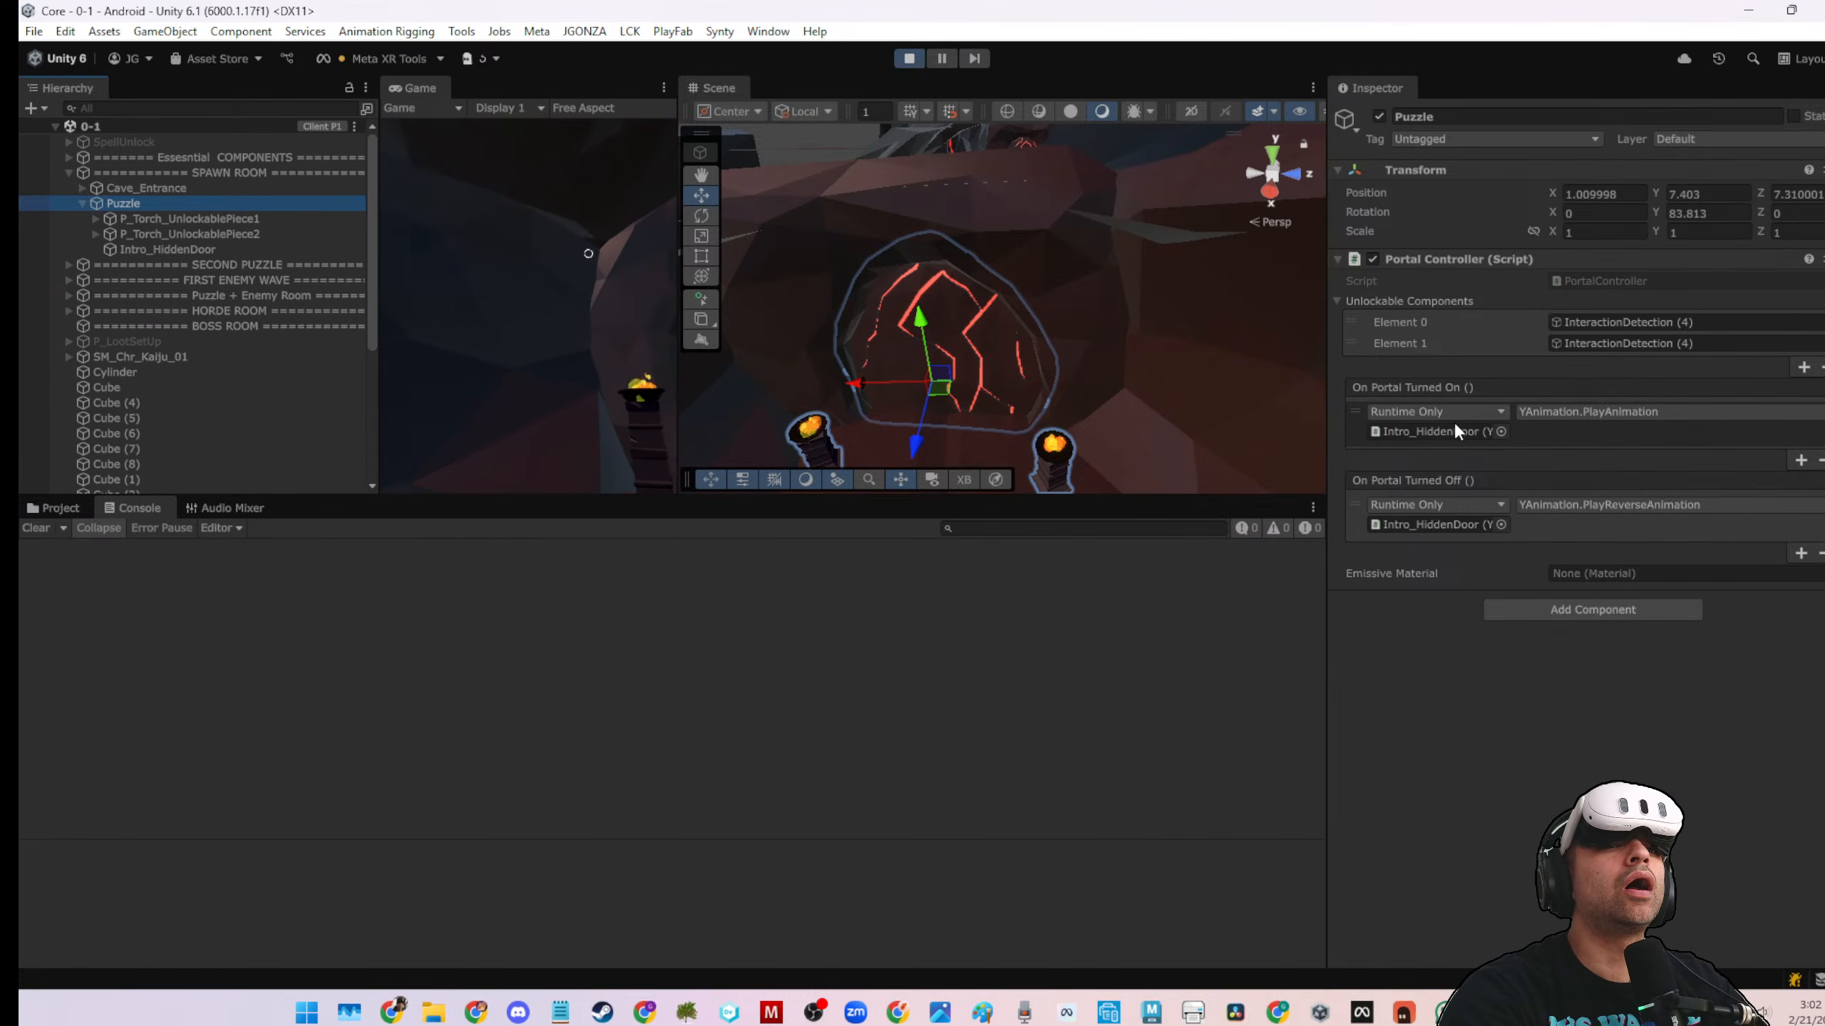
left_click(1441, 433)
left_click(273, 251)
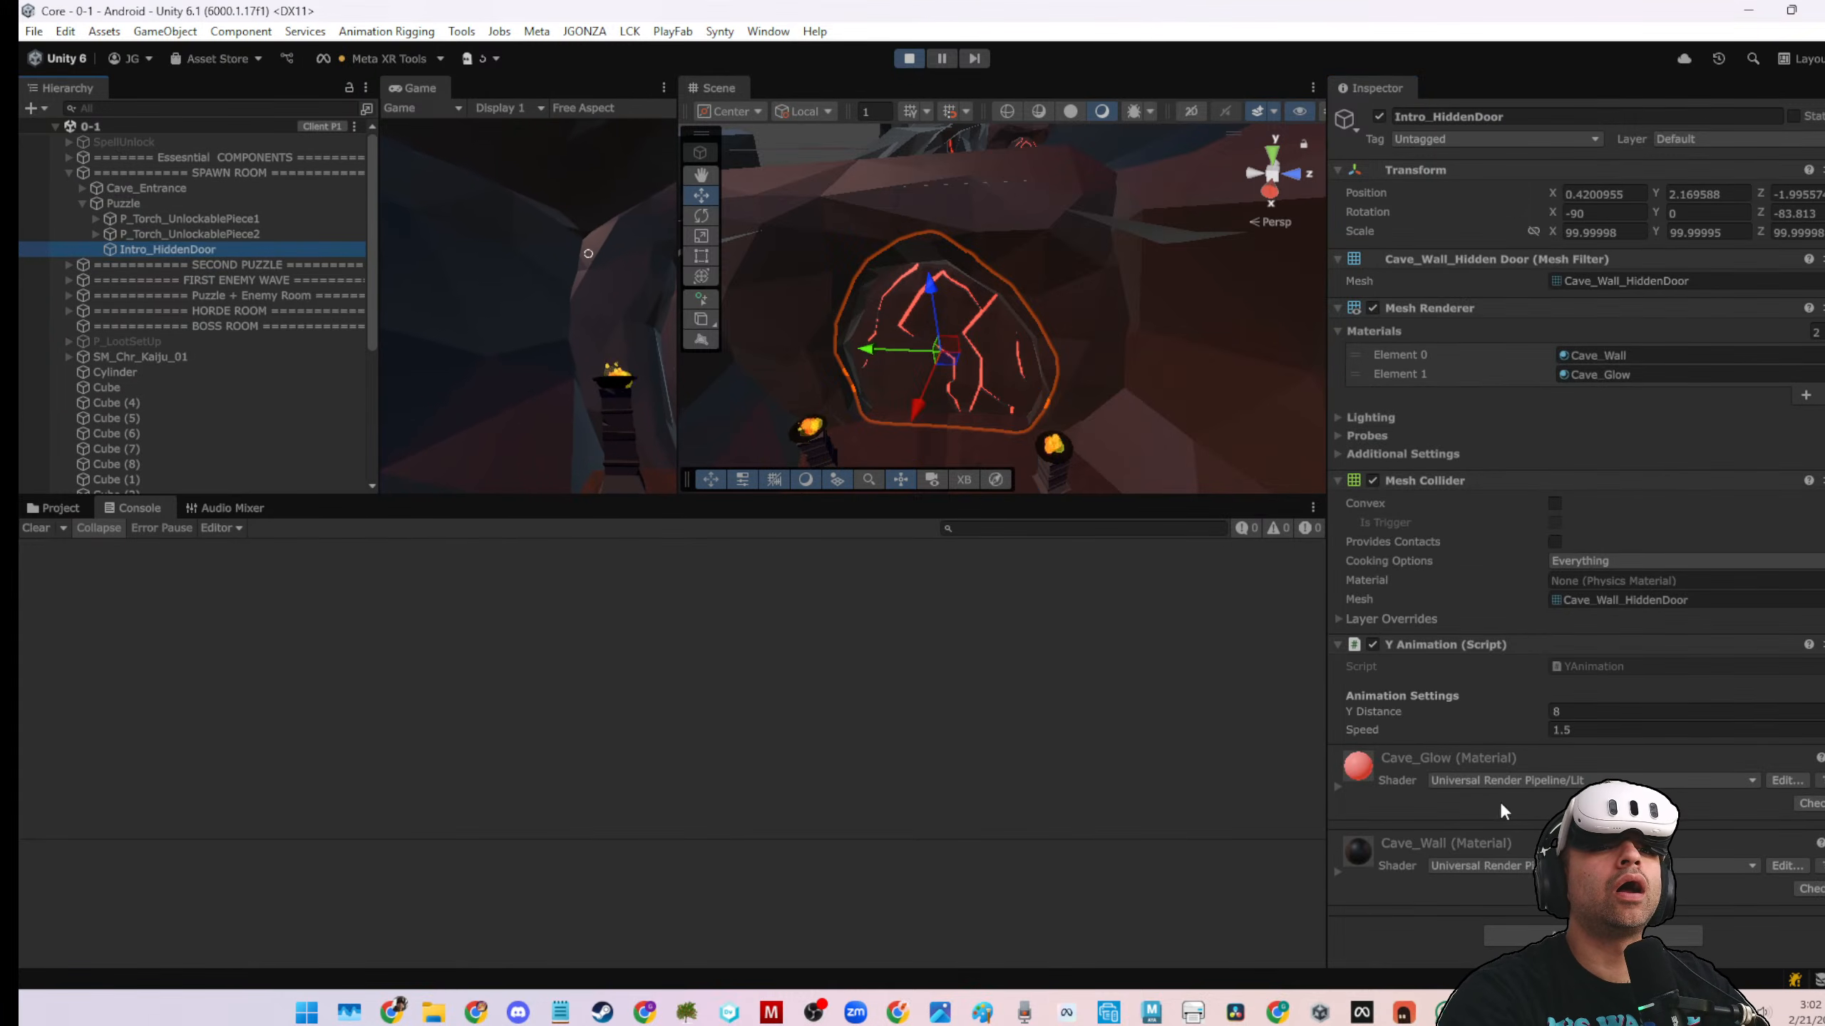
Open the YAnimation script of Intro_HiddenDoor, read its settings and PlayAnimation code, and return to Unity
right_click(1471, 648)
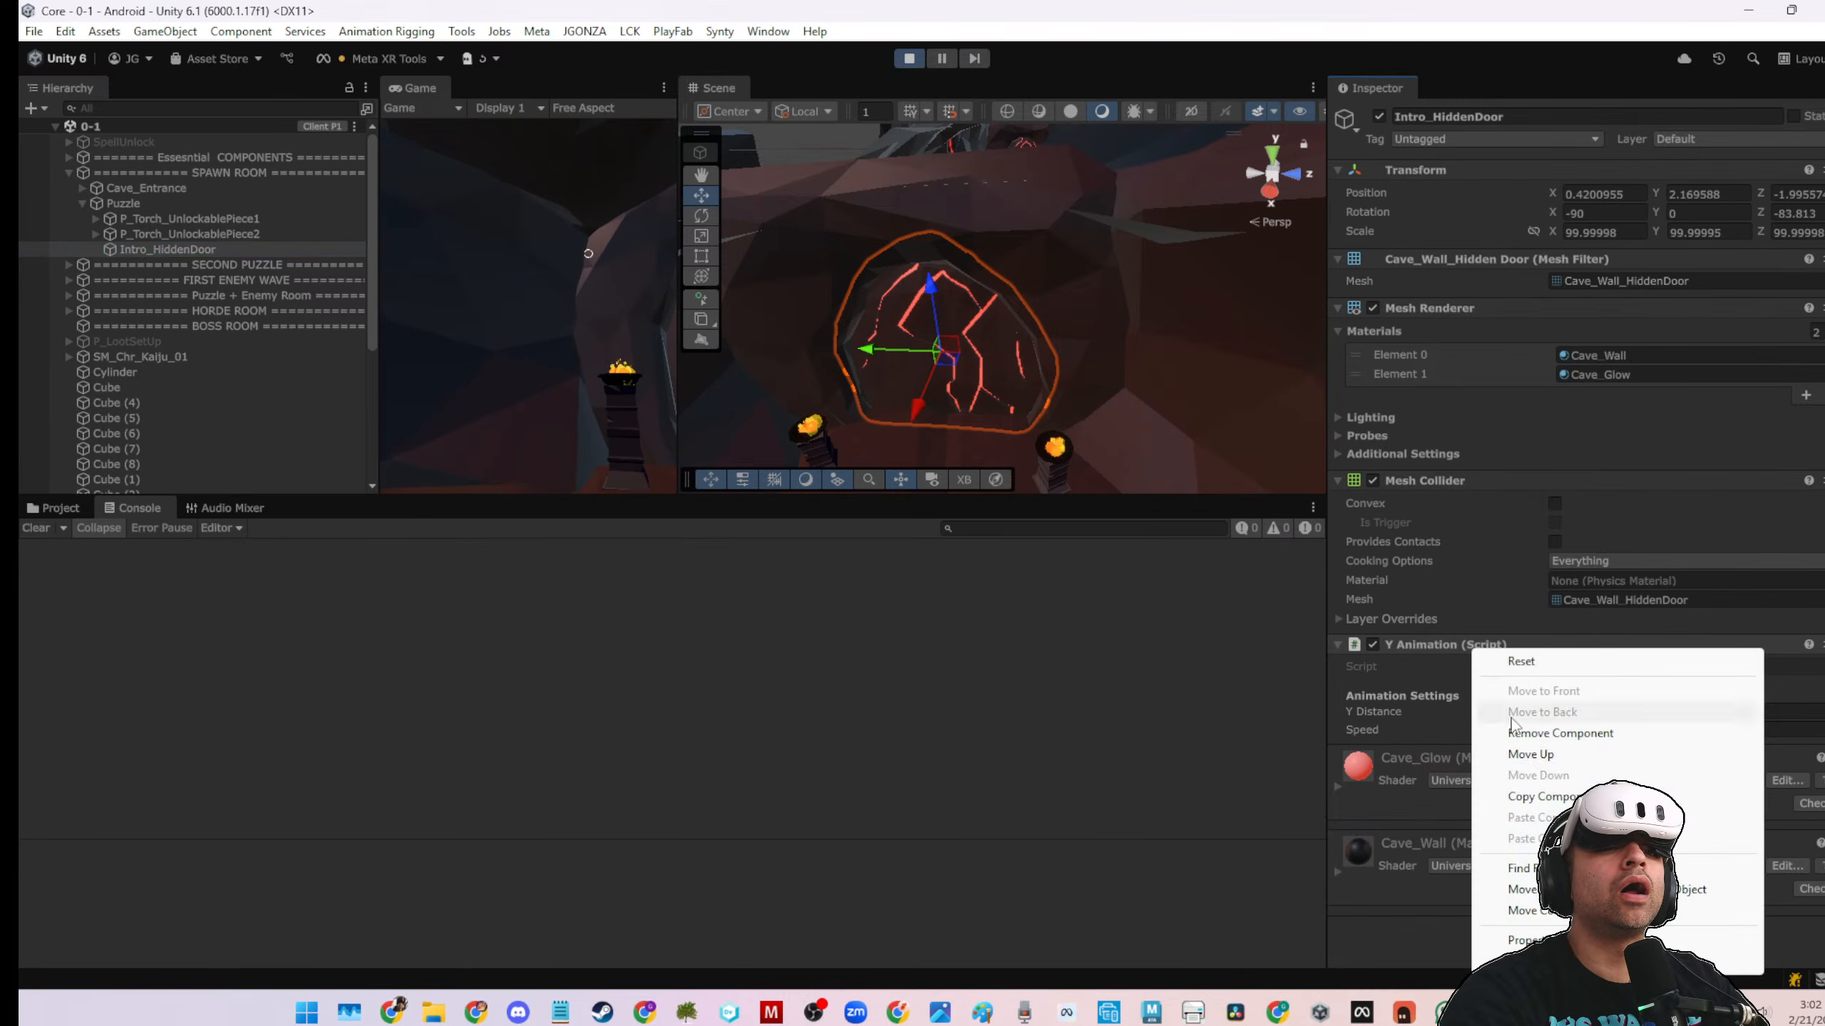
left_click(1552, 960)
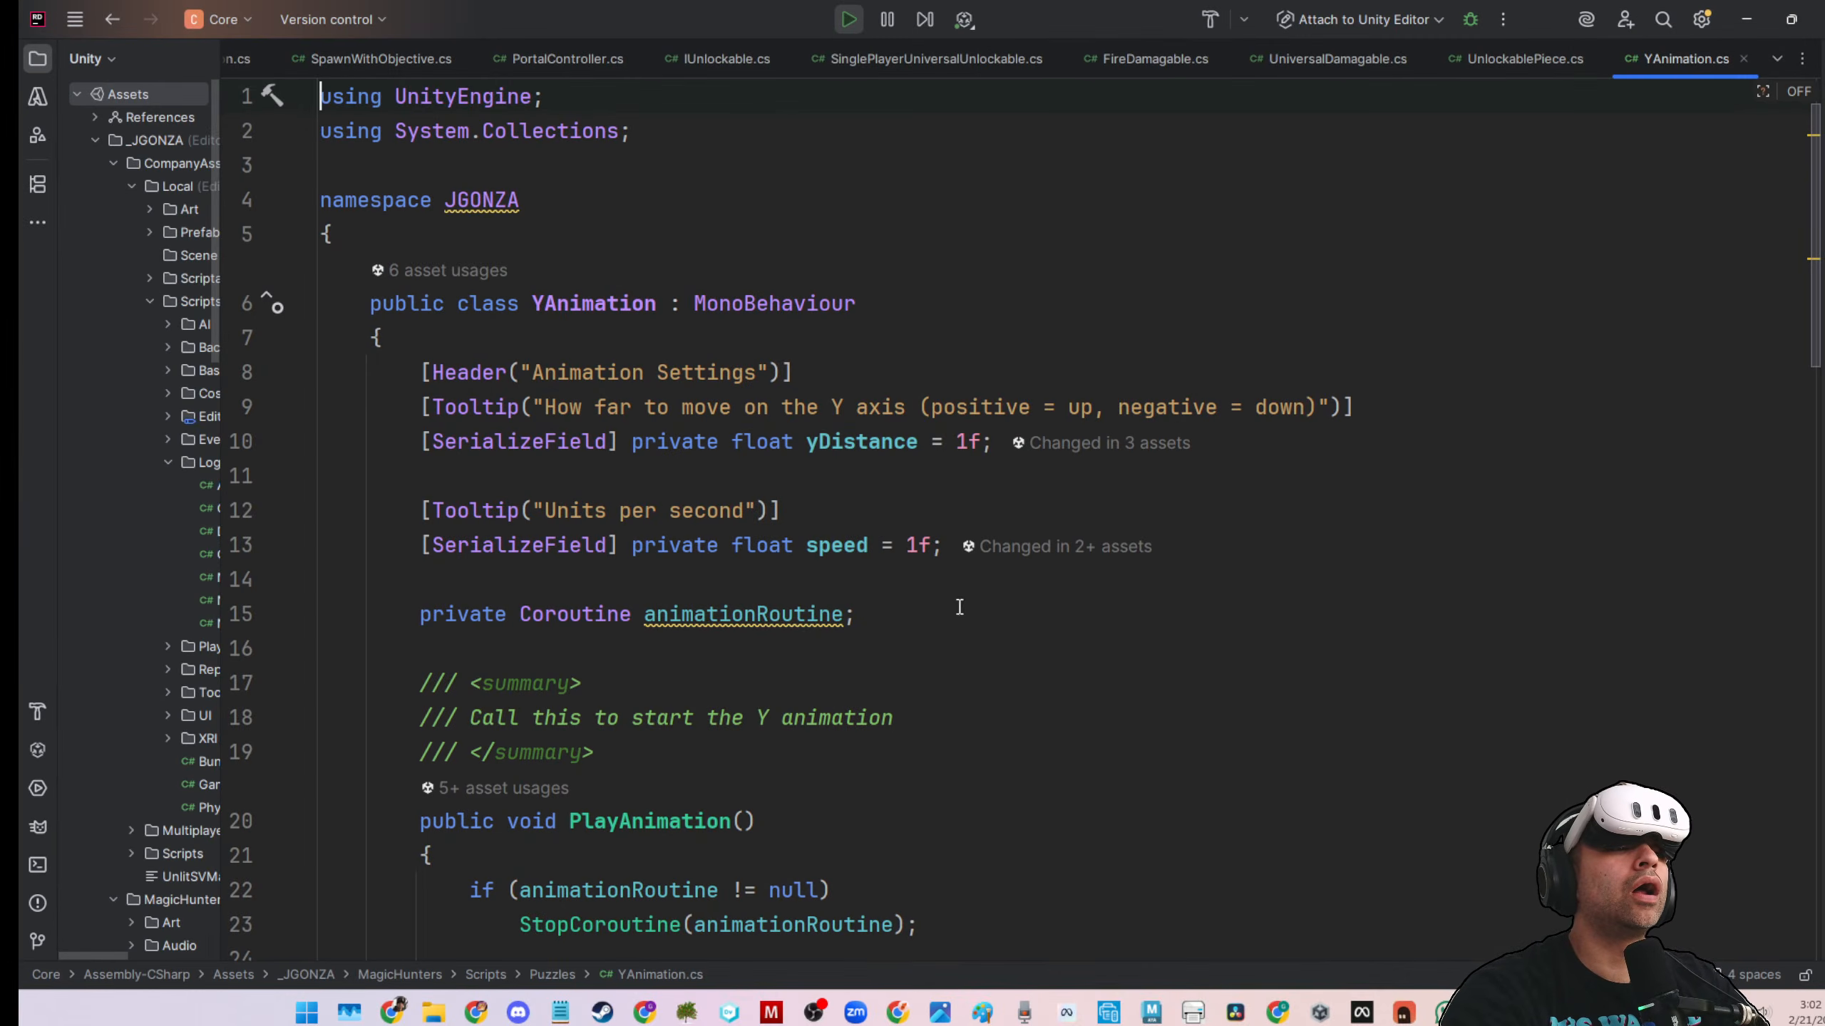
scroll(875, 537, "down", 1)
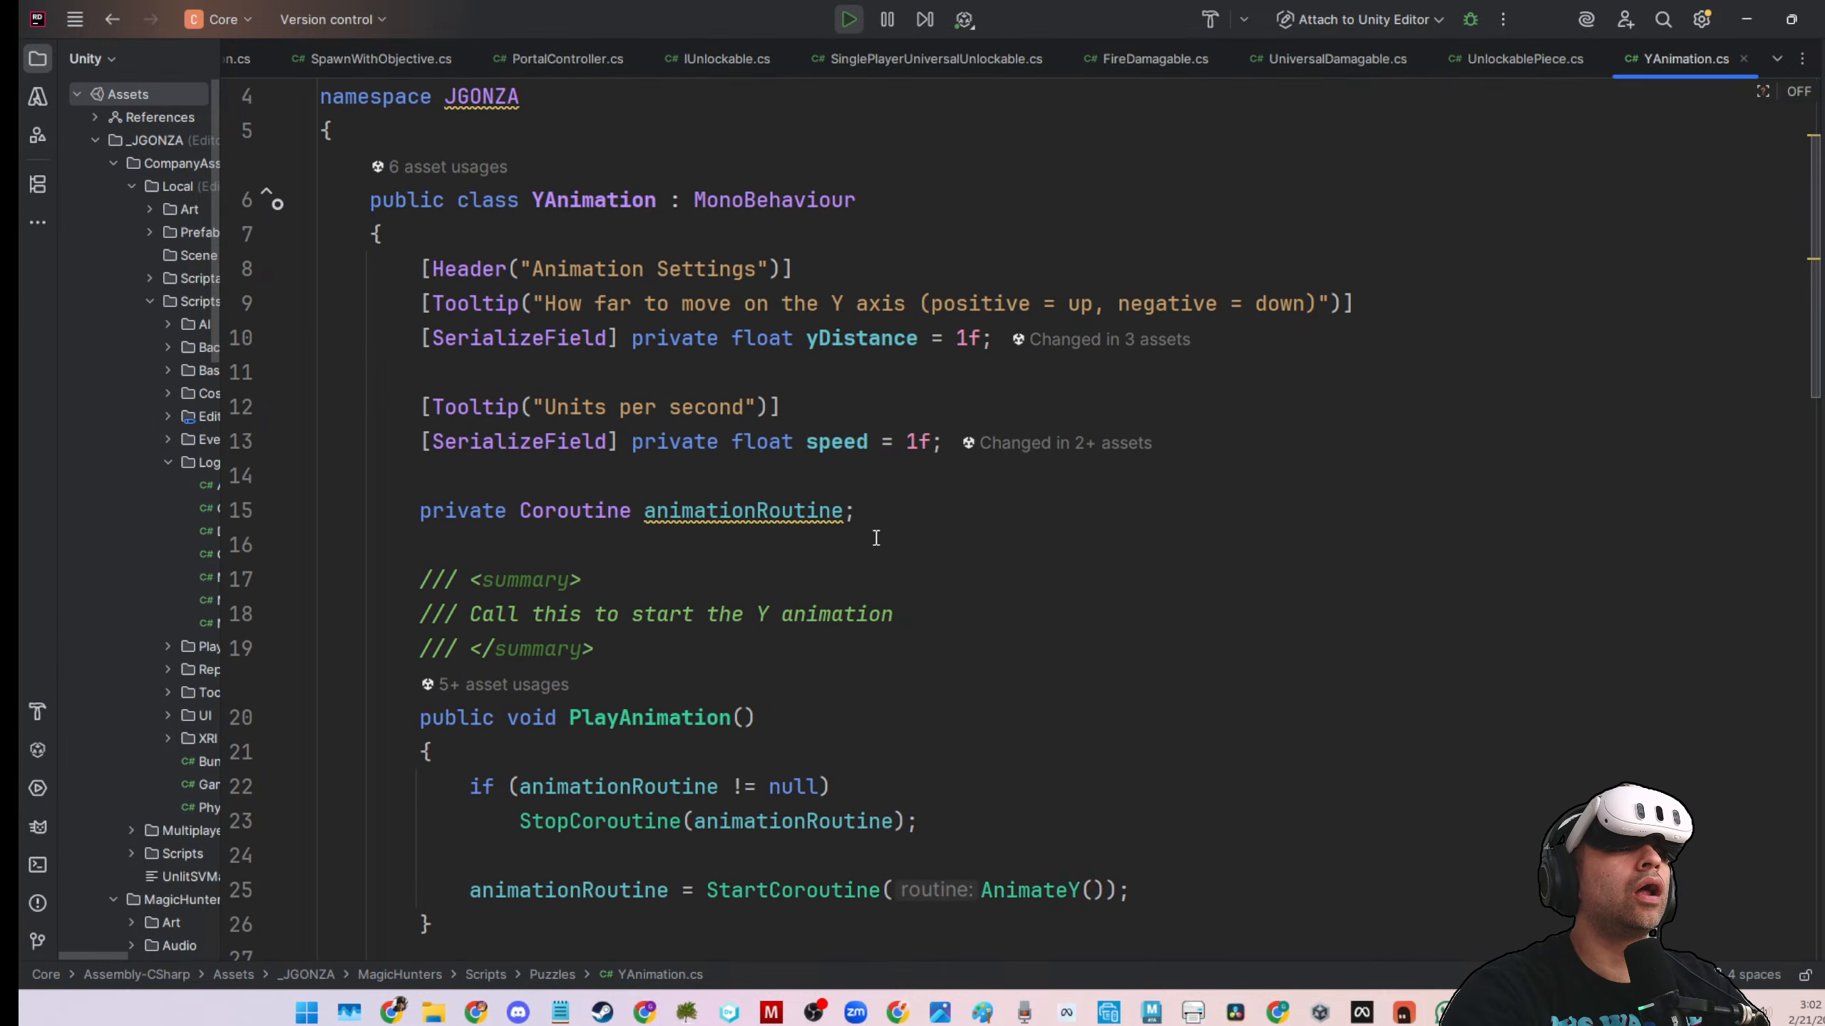
scroll(872, 533, "down", 2)
scroll(788, 569, "up", 3)
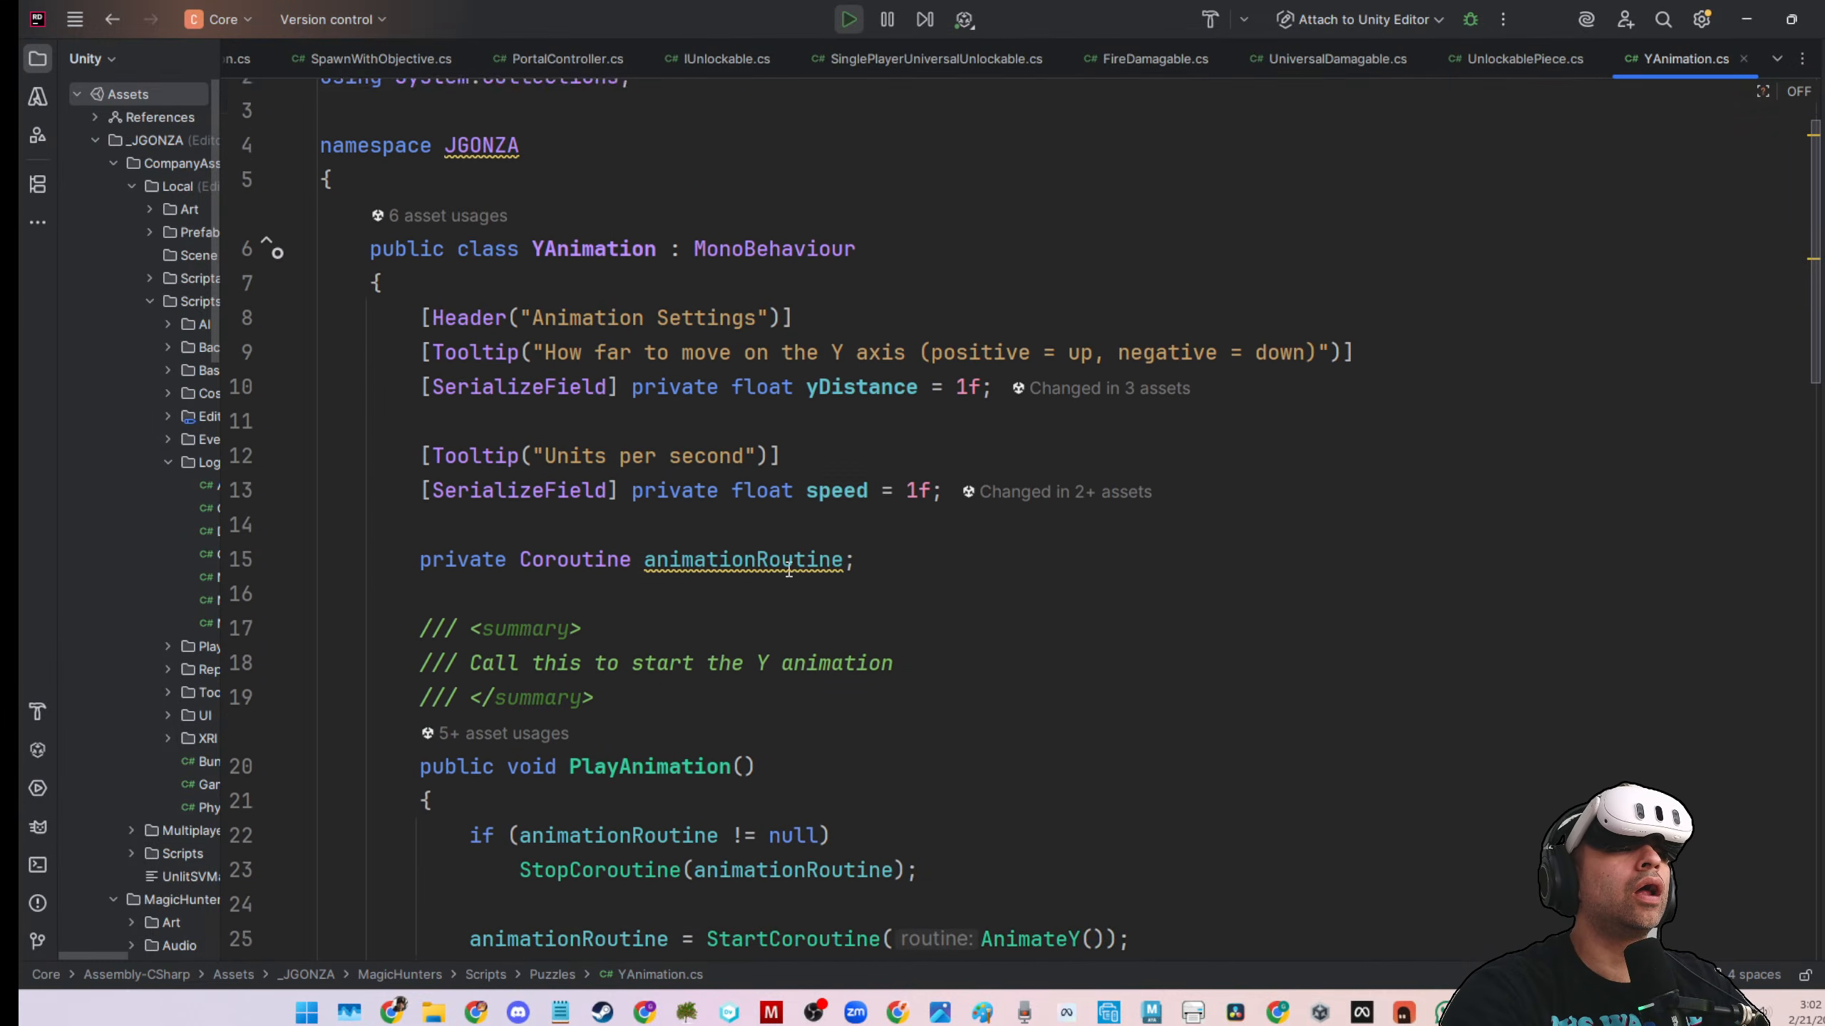
key("alt+Tab")
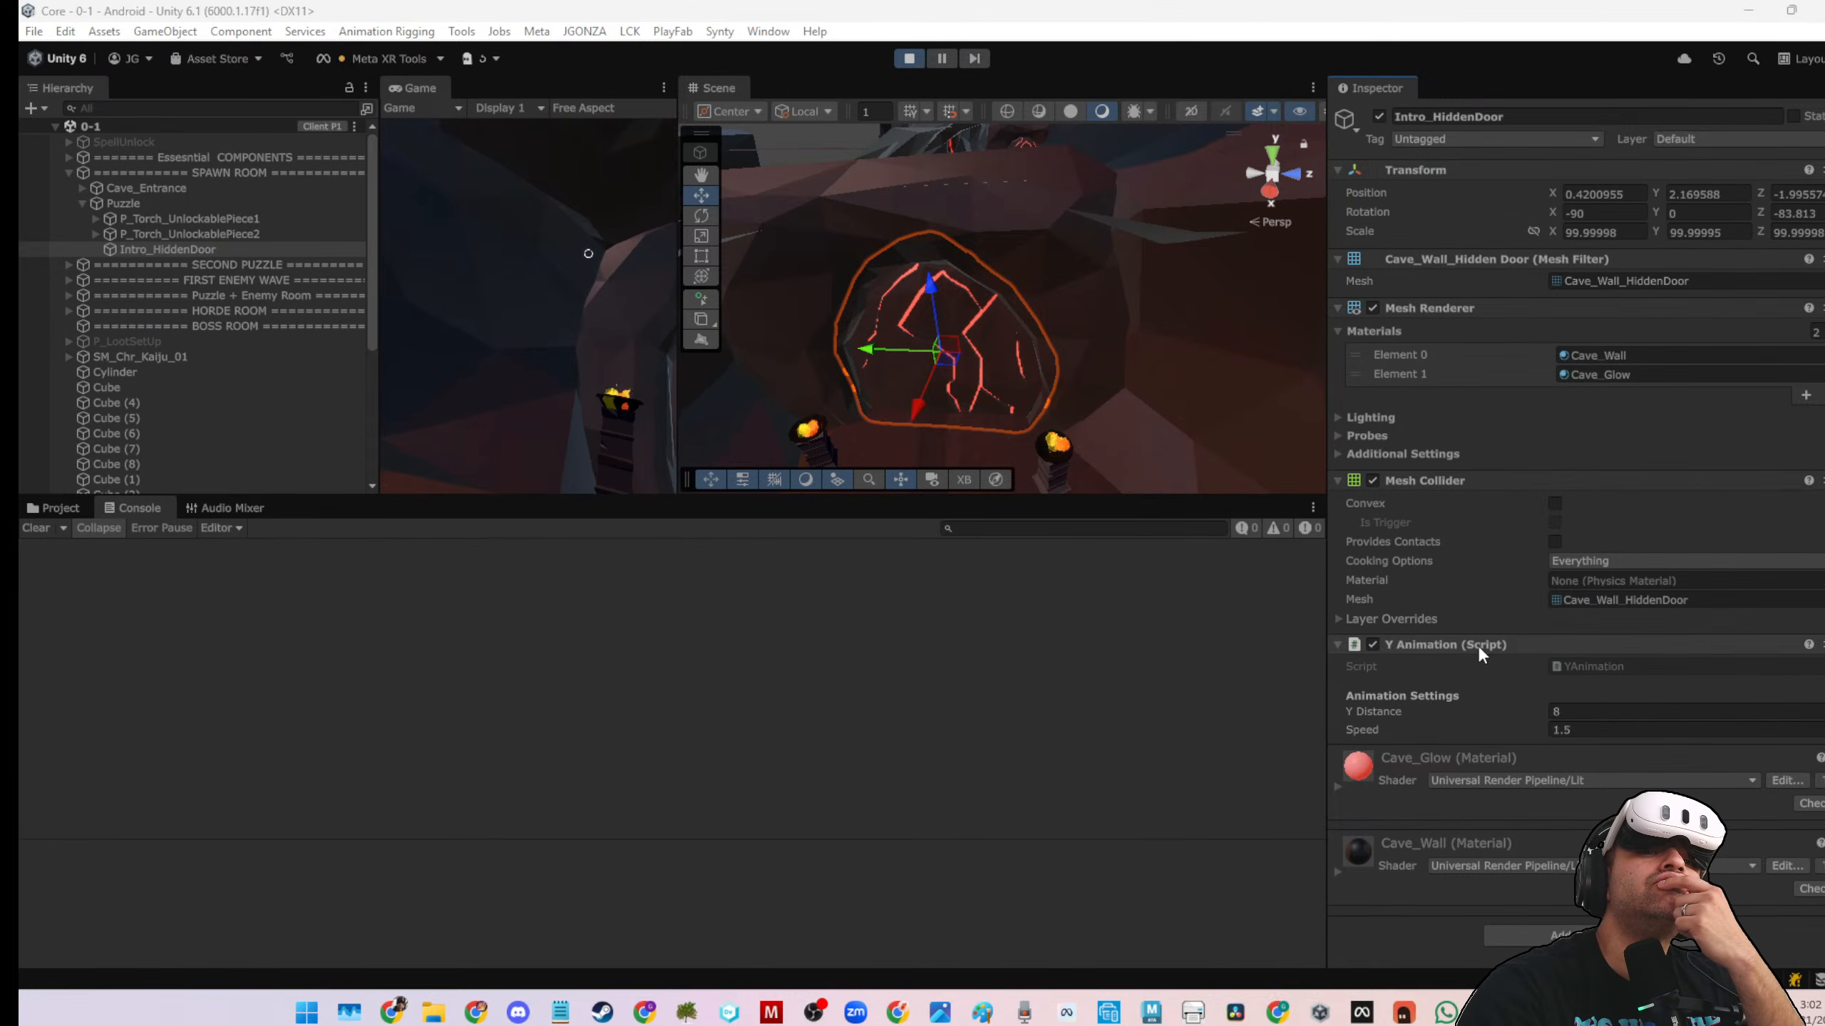
Test raising Intro_HiddenDoor by its Y position, then reopen its YAnimation script and return to the scene
left_click(1707, 193)
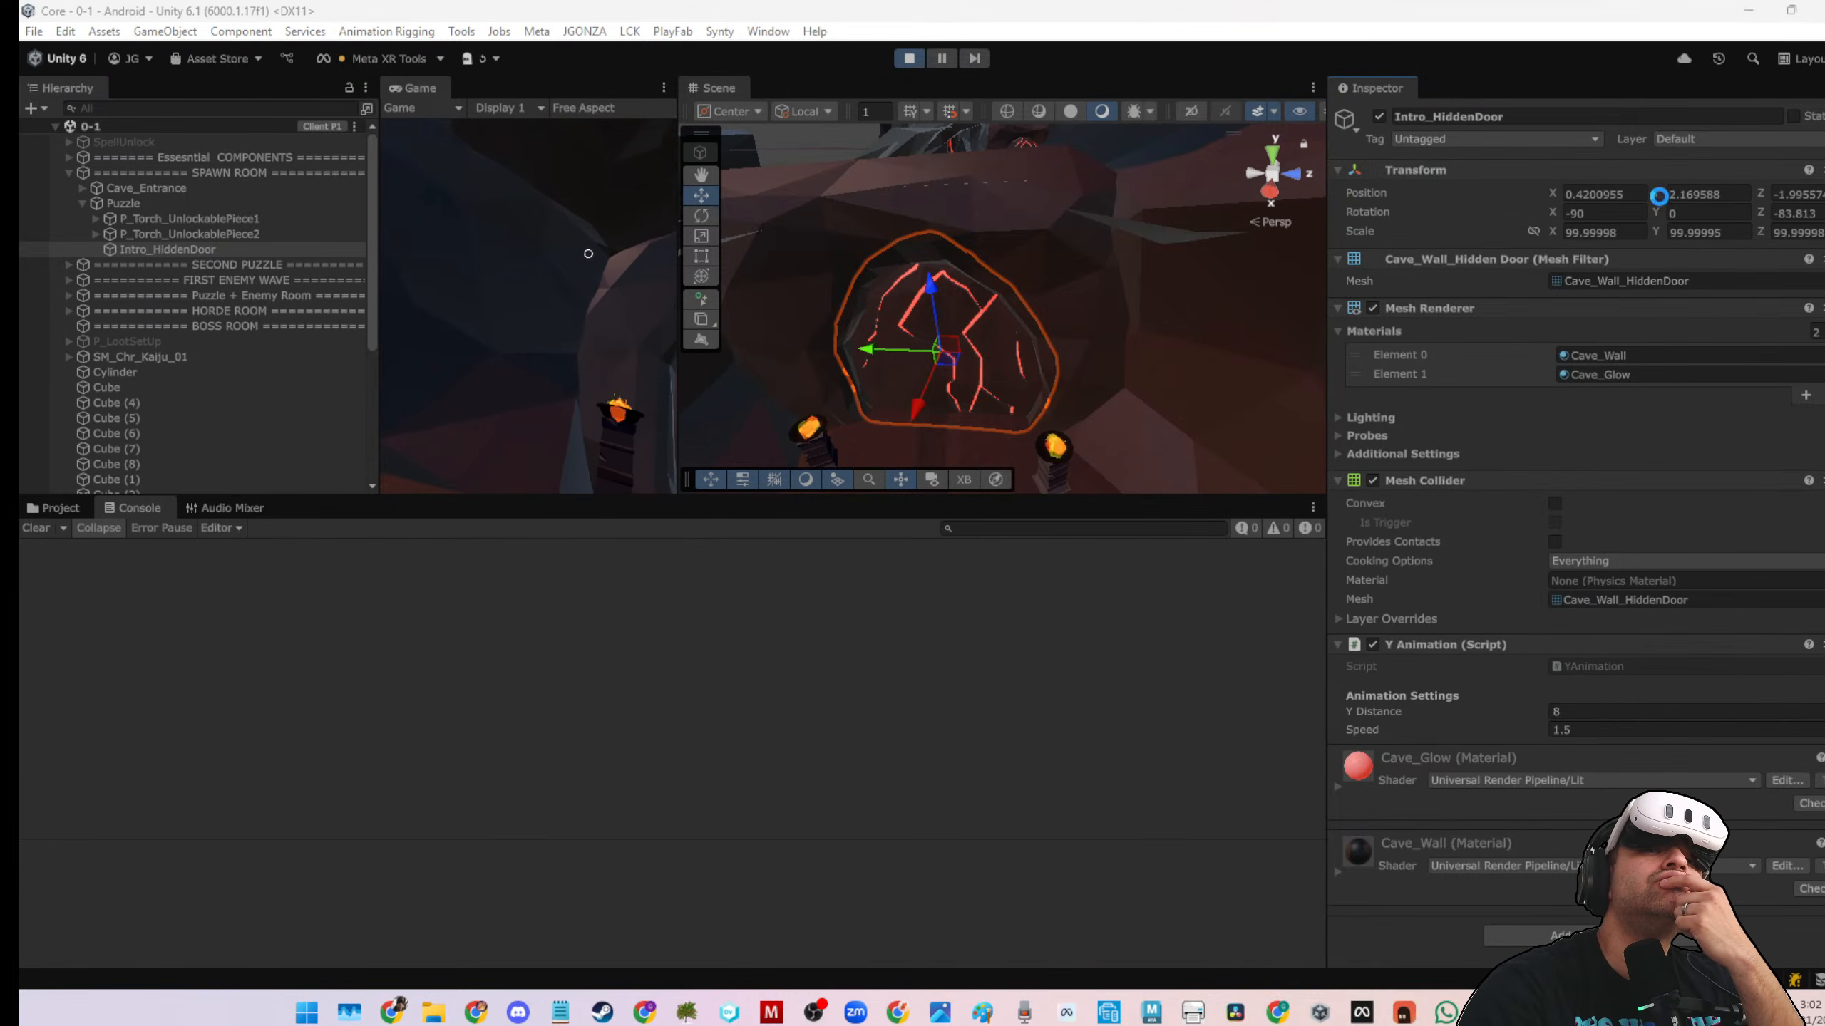
type("5.55")
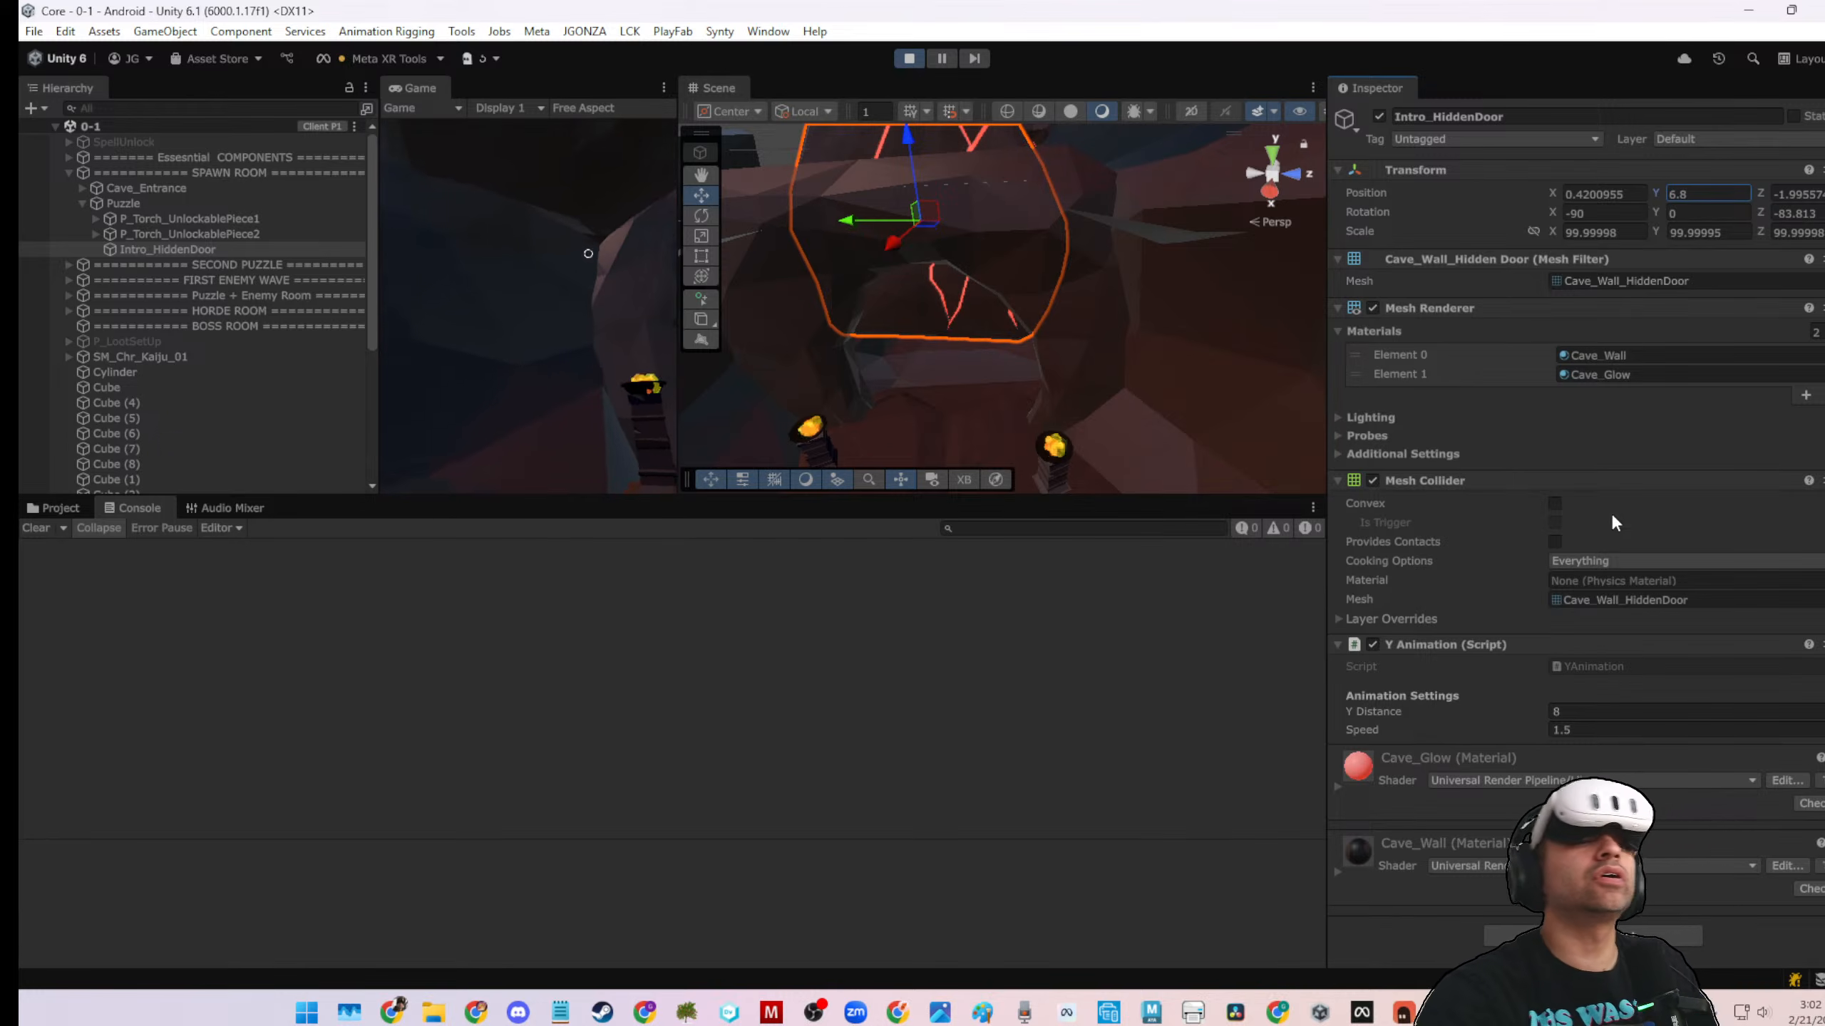
right_click(1509, 655)
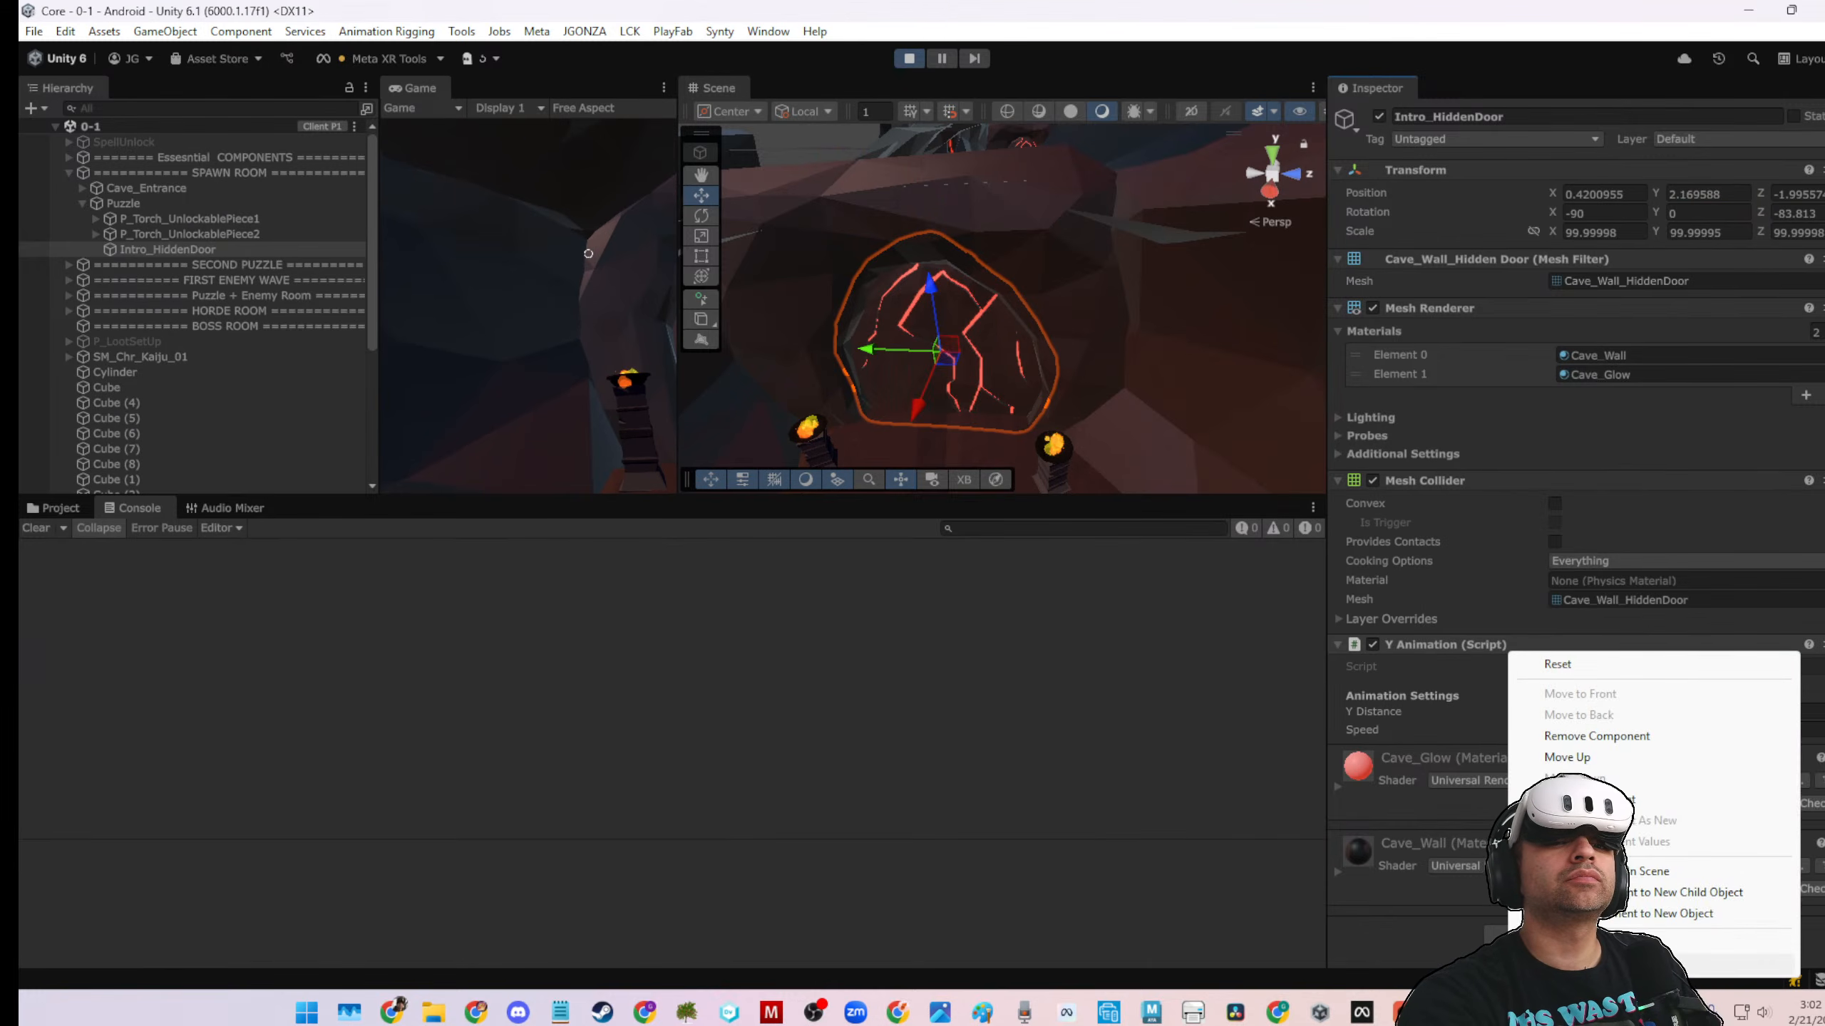
left_click(1738, 959)
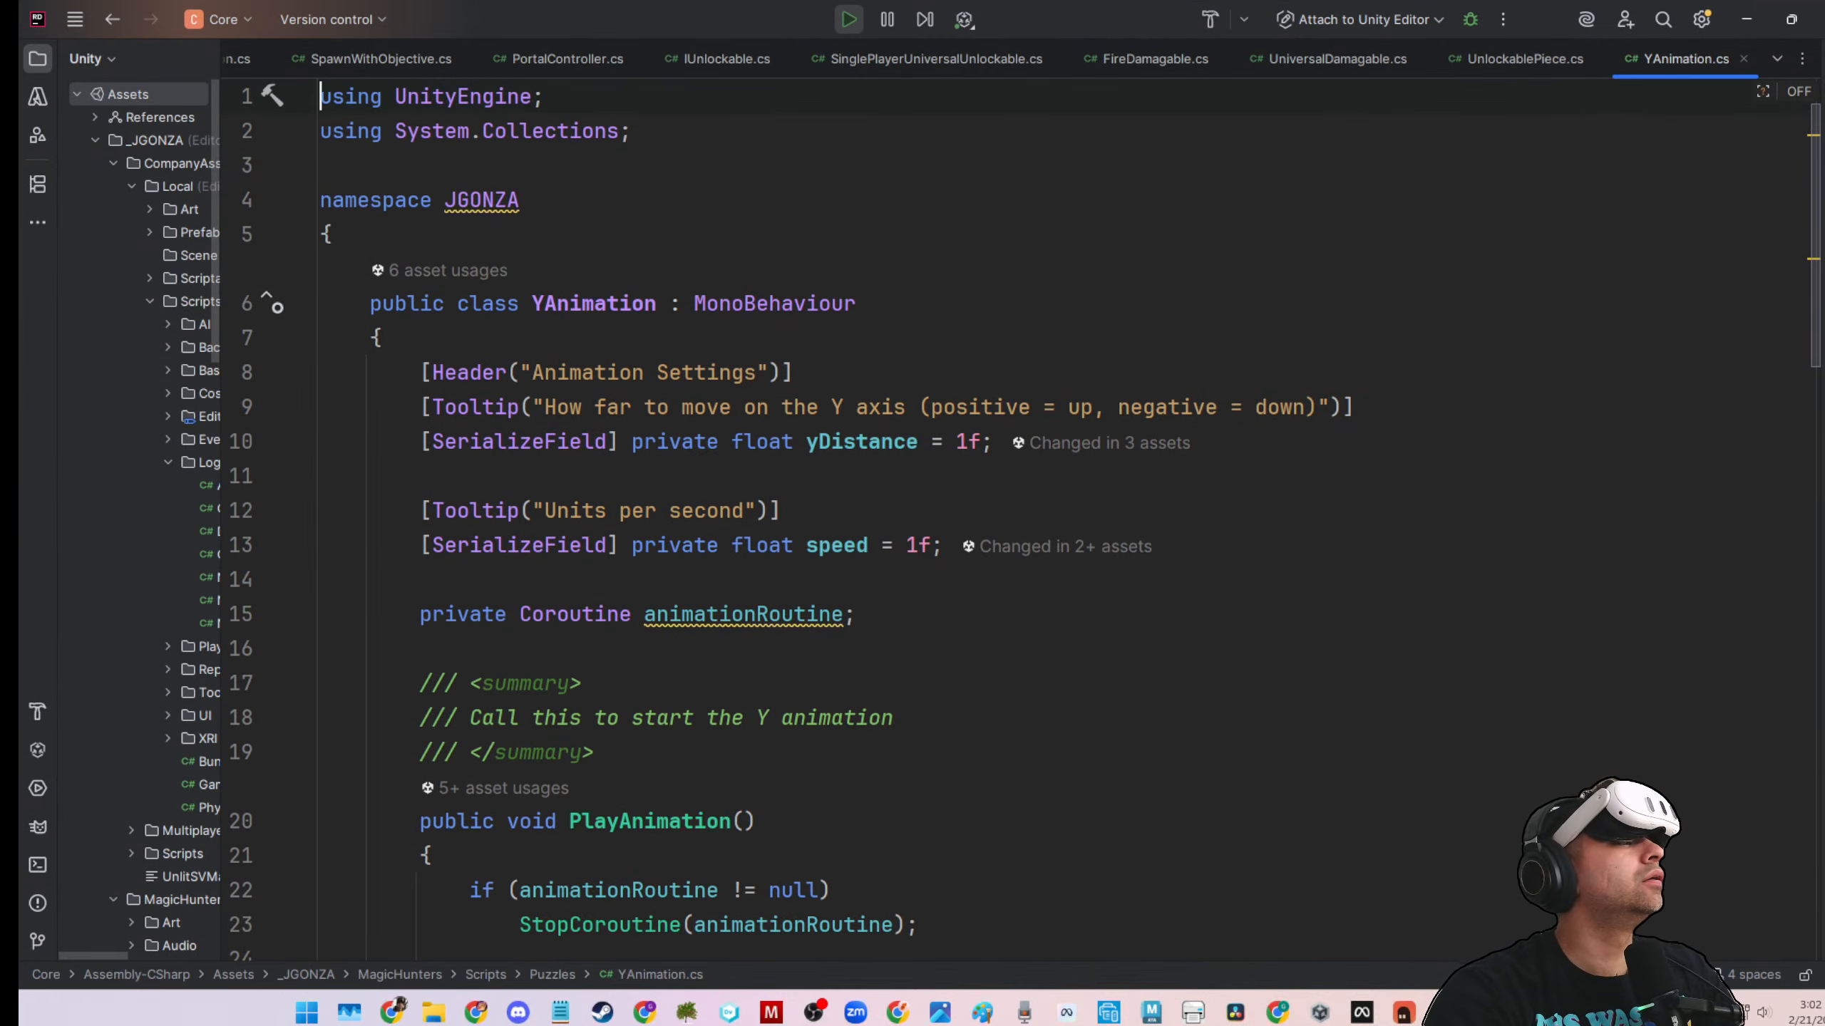
key("alt+Tab")
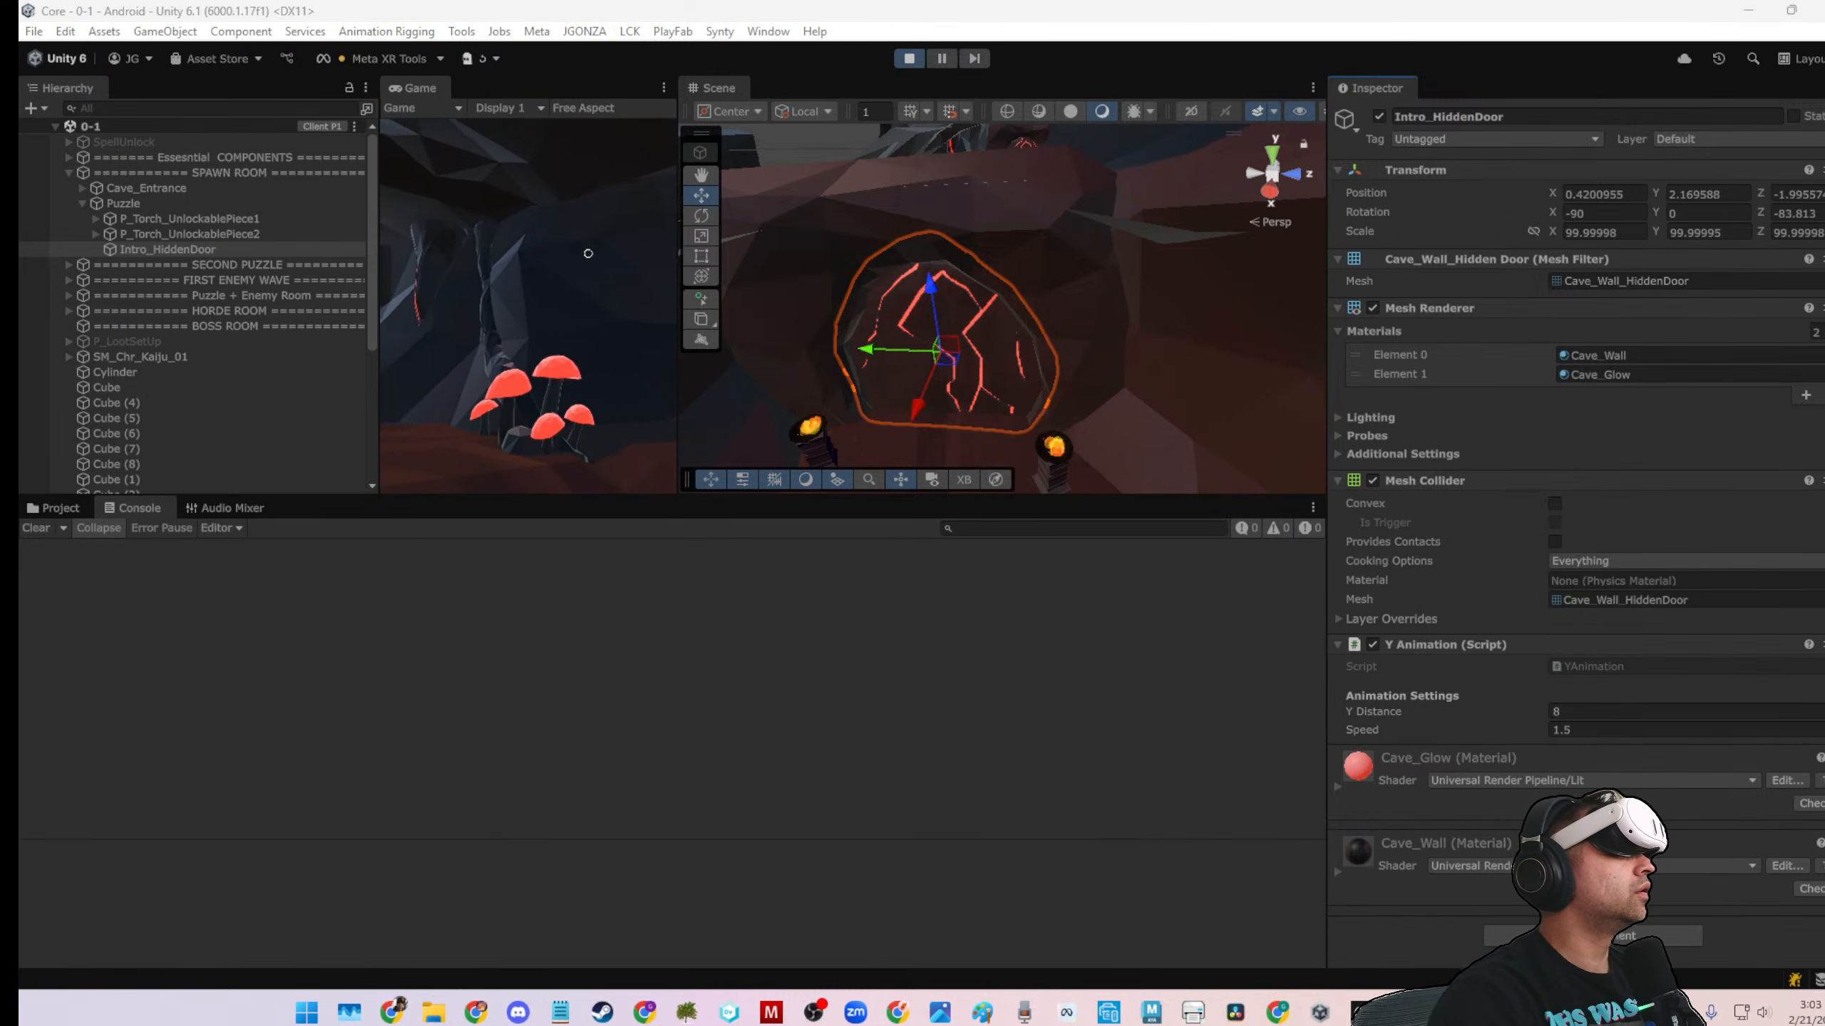
Stop the playtest, search the project for "0_ce" and open the 0_CentralRoom scene
left_click(909, 58)
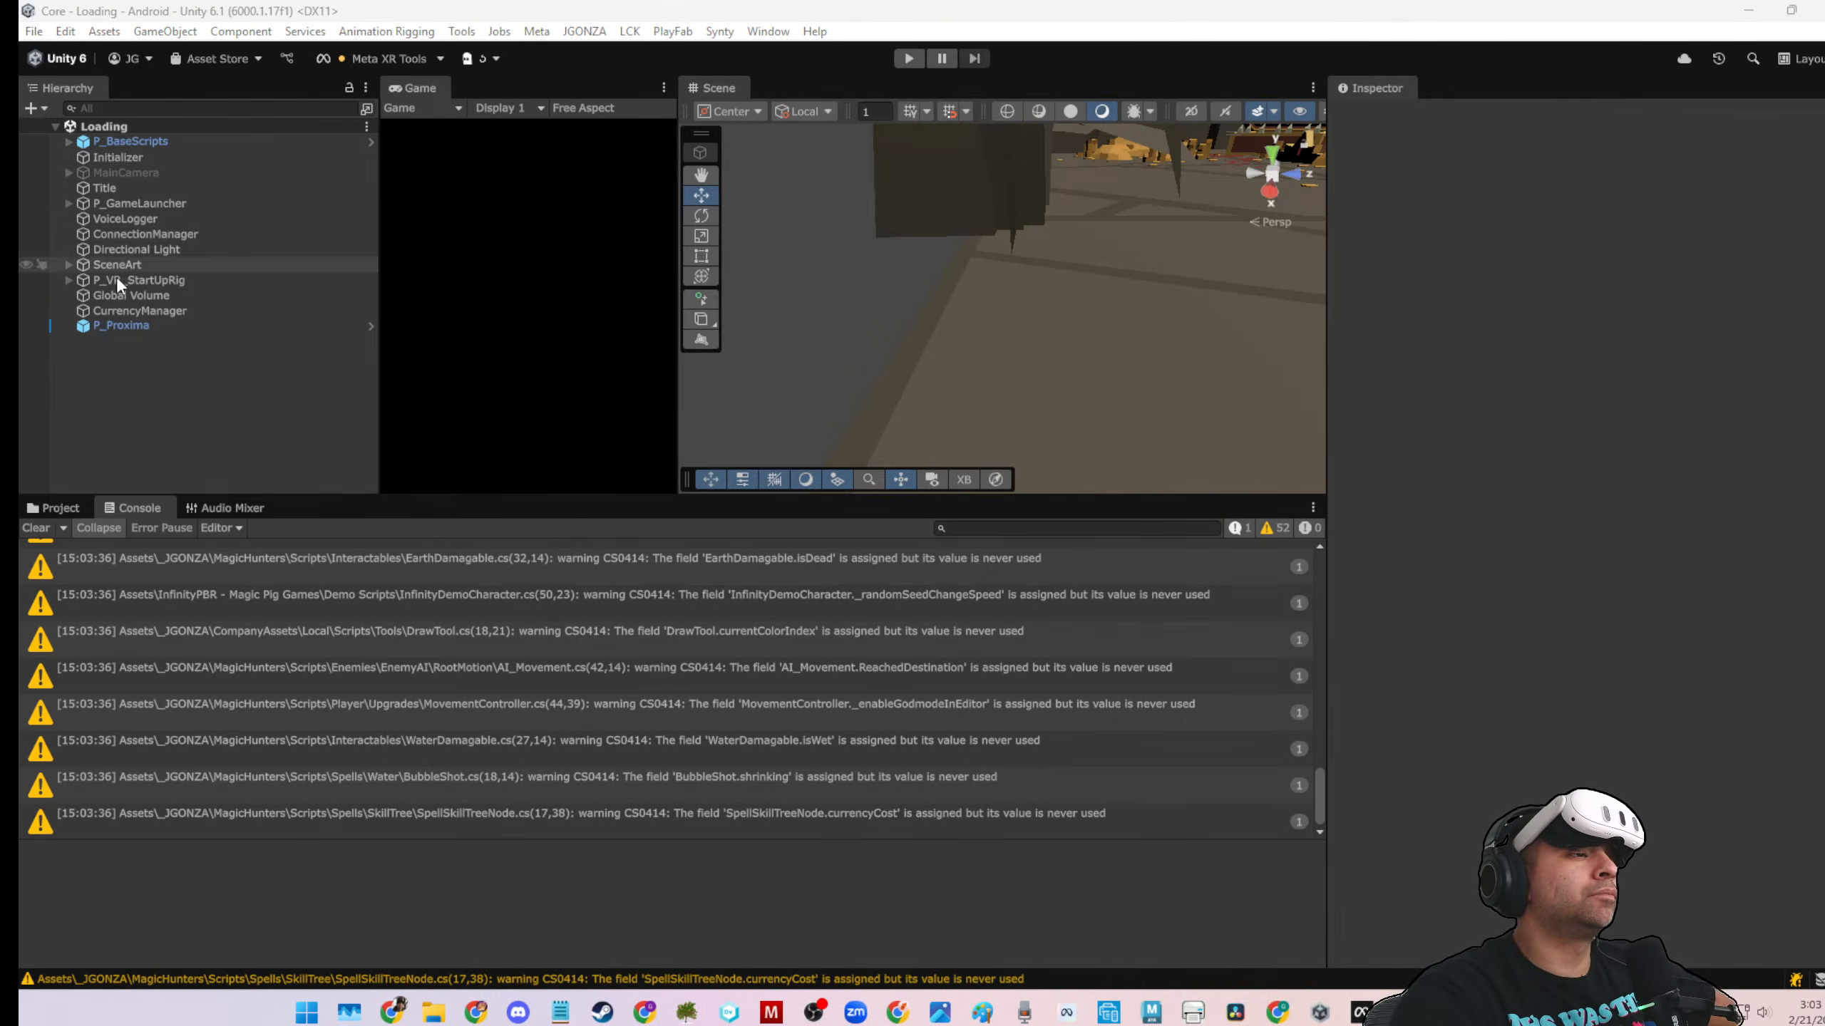
left_click(998, 524)
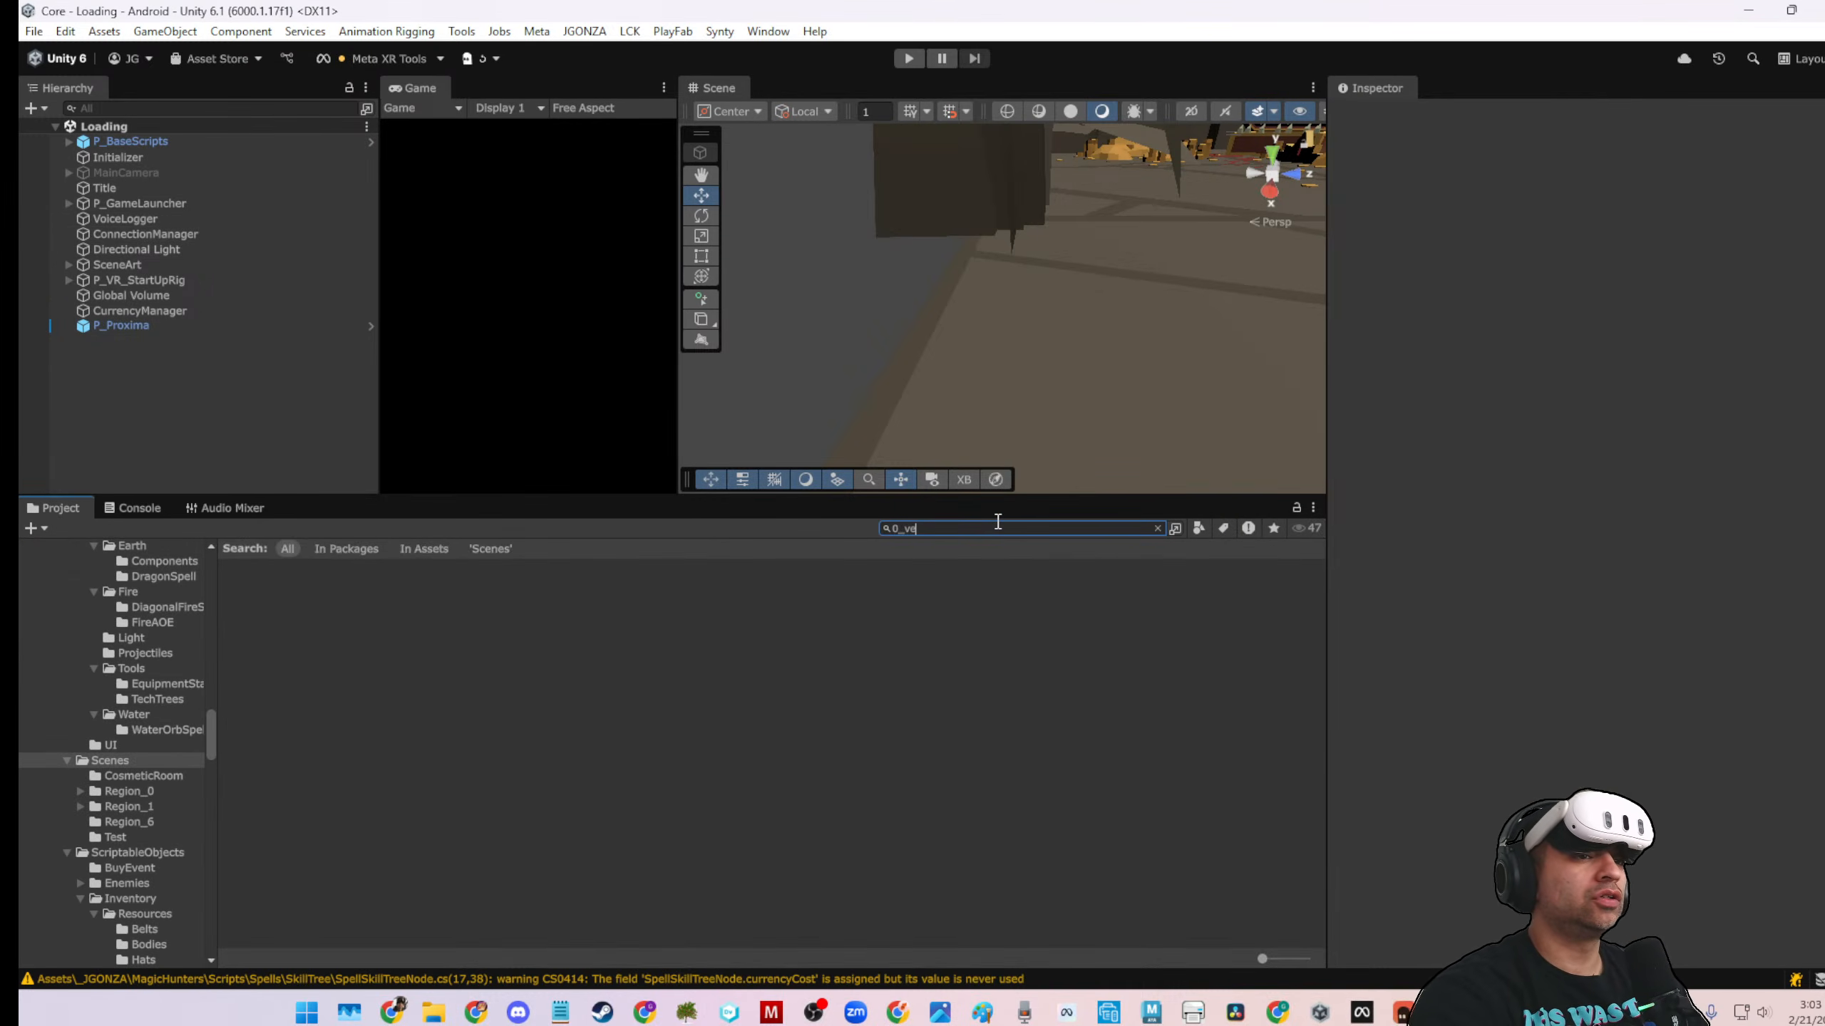
type("0_ce")
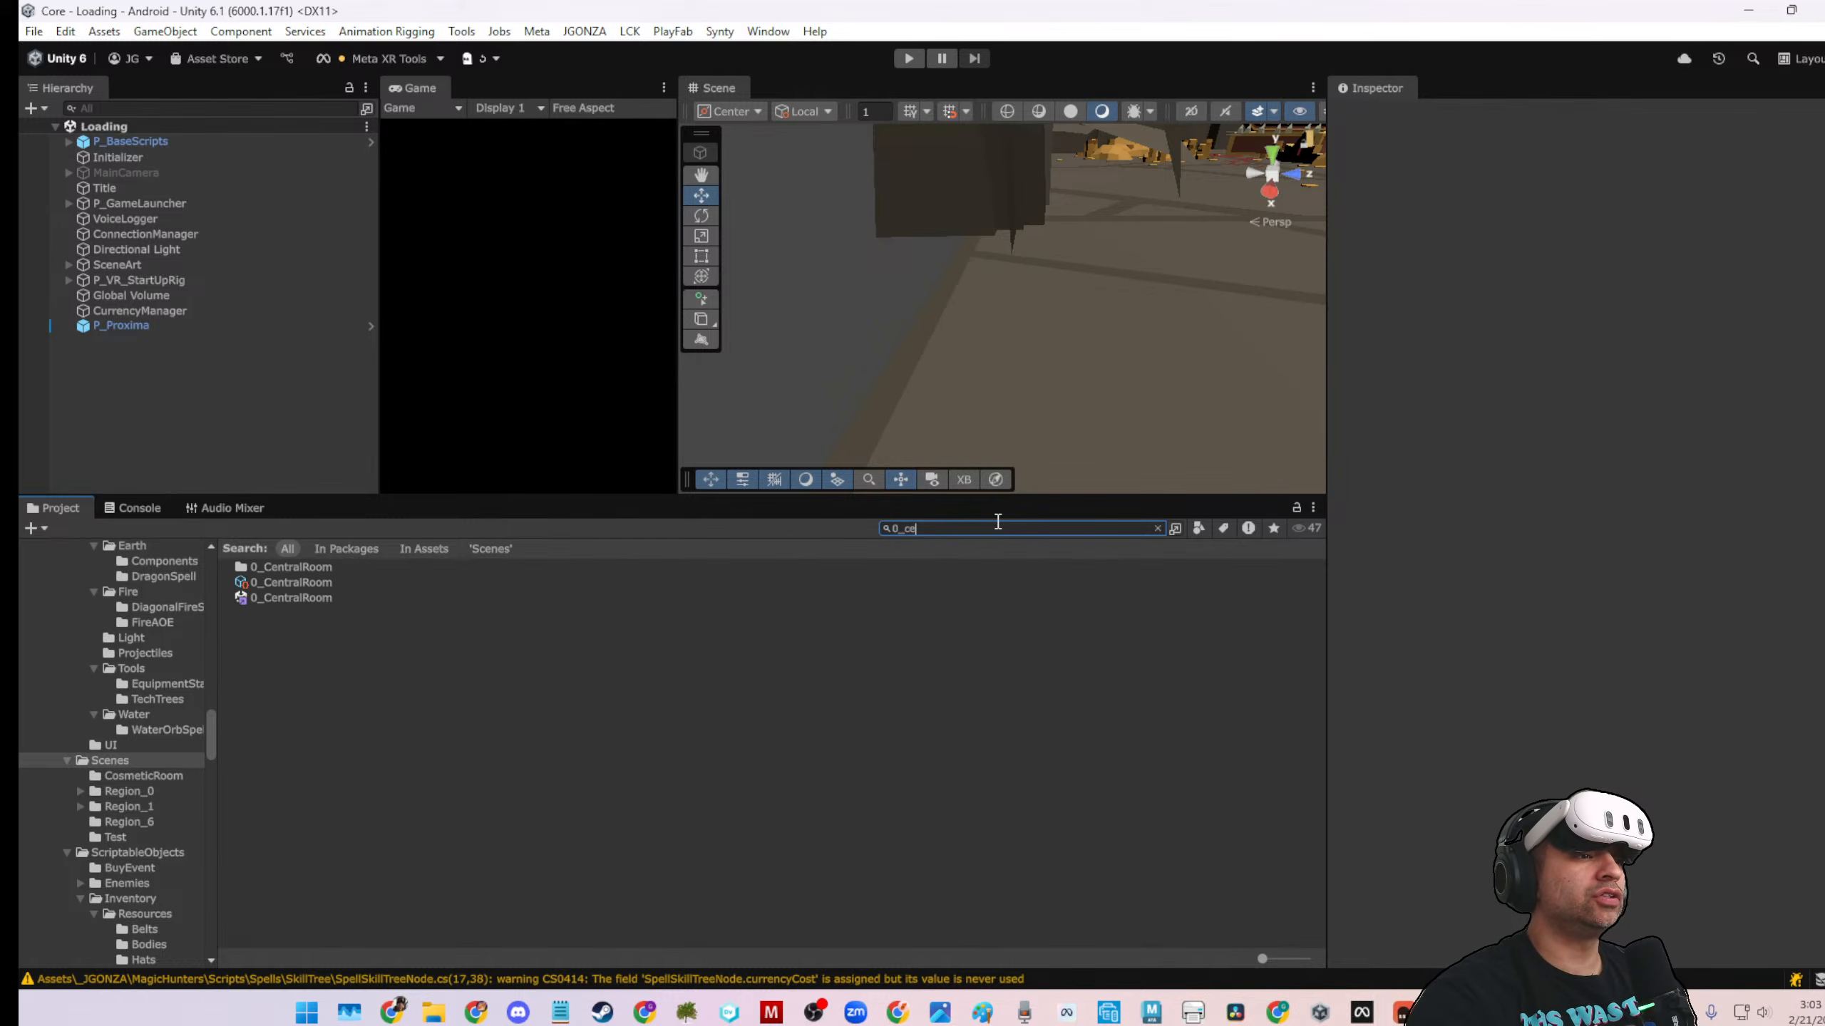
left_click(326, 598)
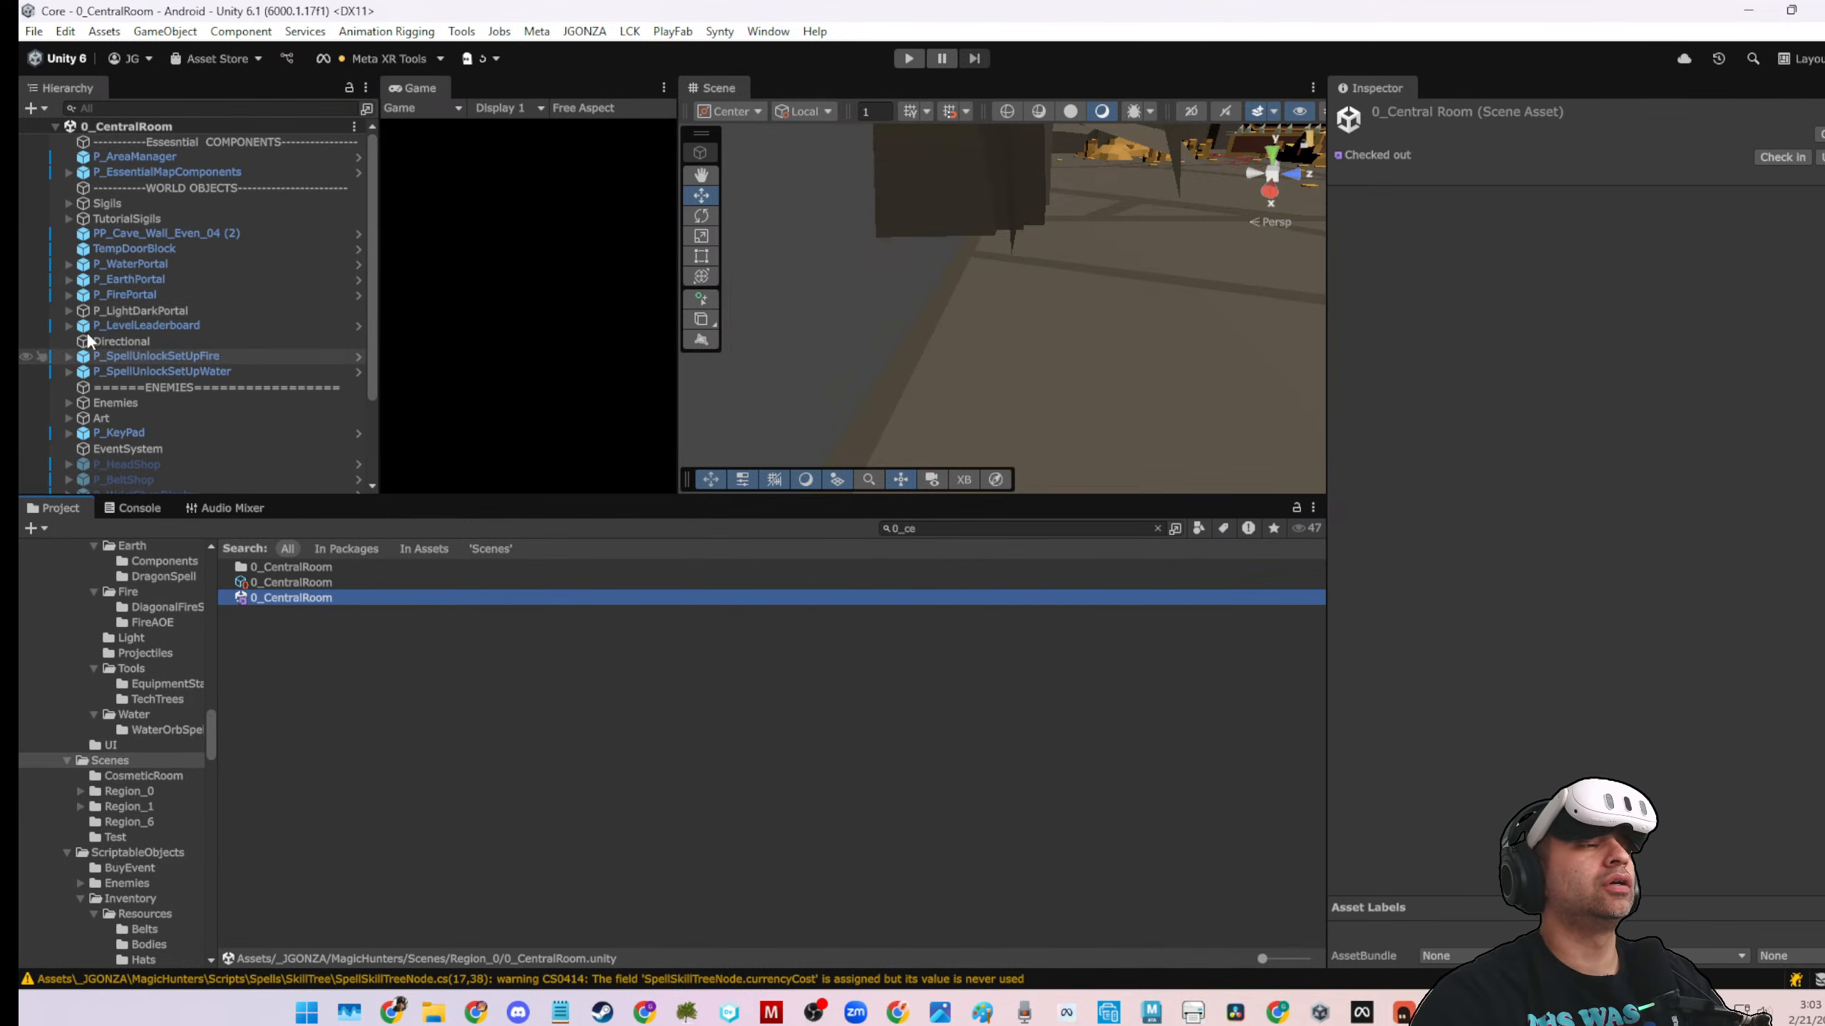
Expand P_EssentialMapComponents and frame its ComingFrom0-1Door object in the Scene view
scroll(153, 345, "down", 5)
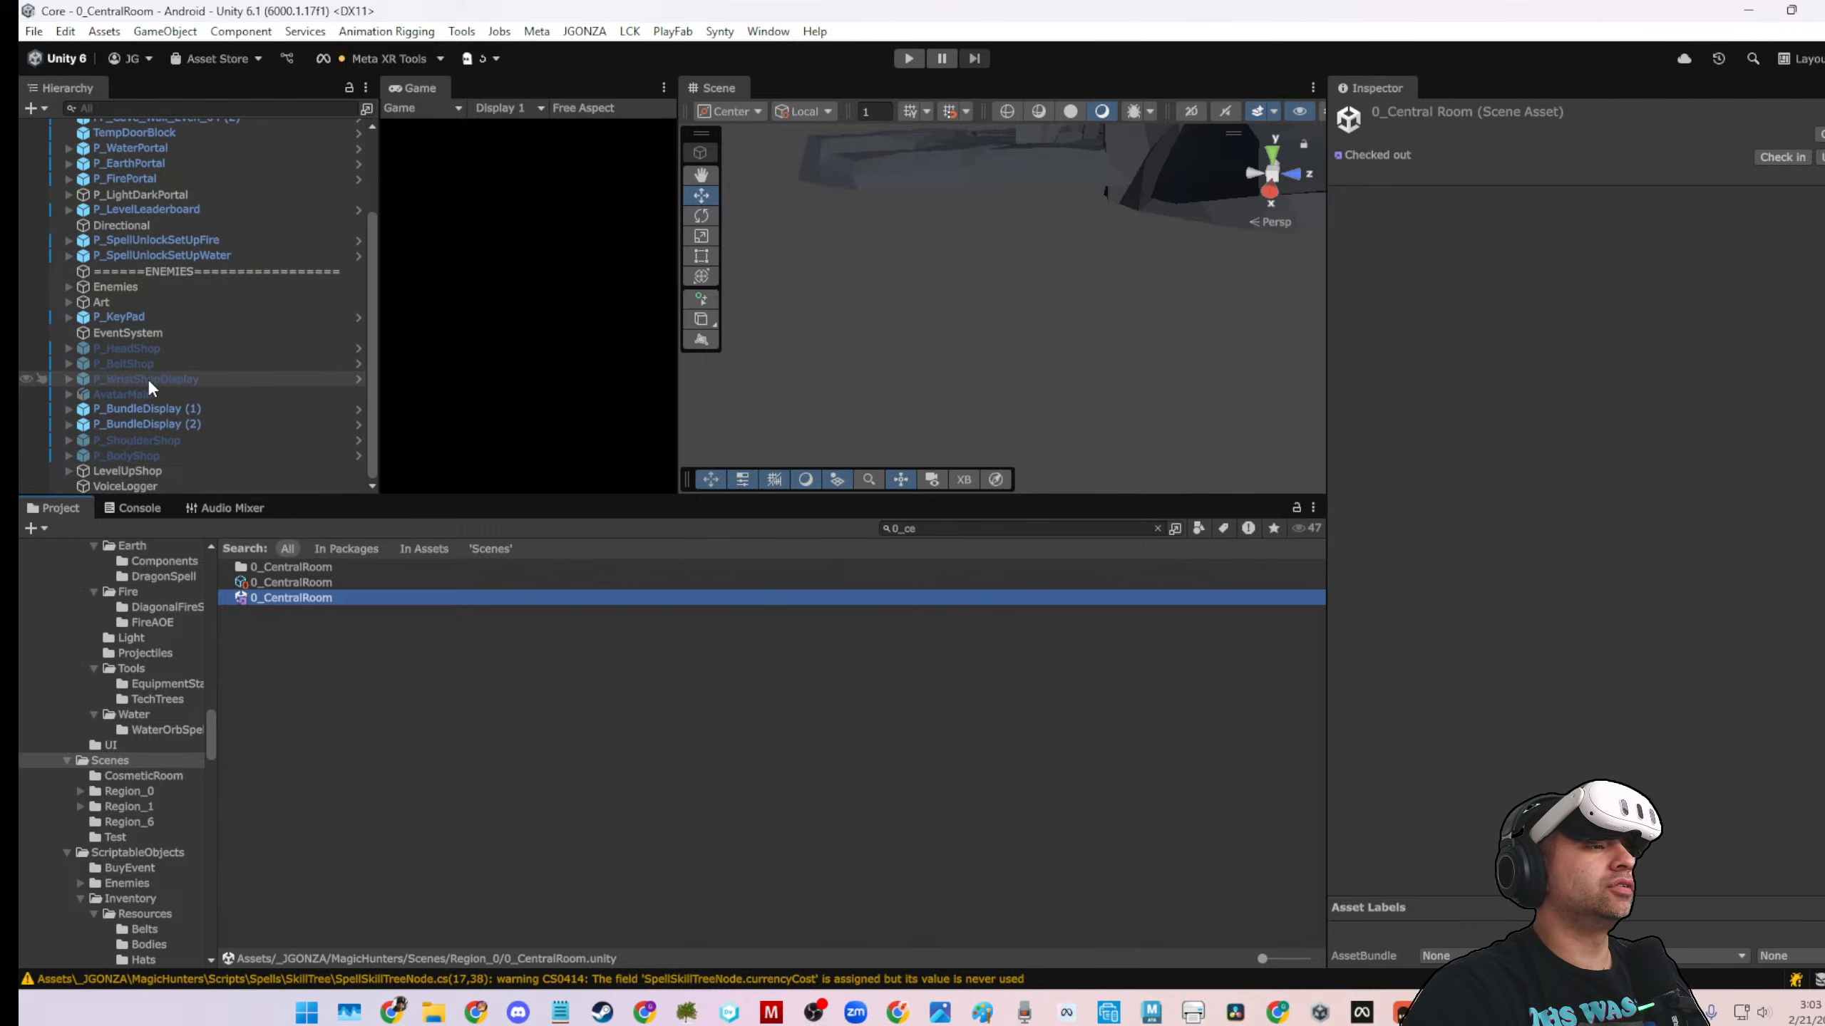
scroll(127, 316, "up", 4)
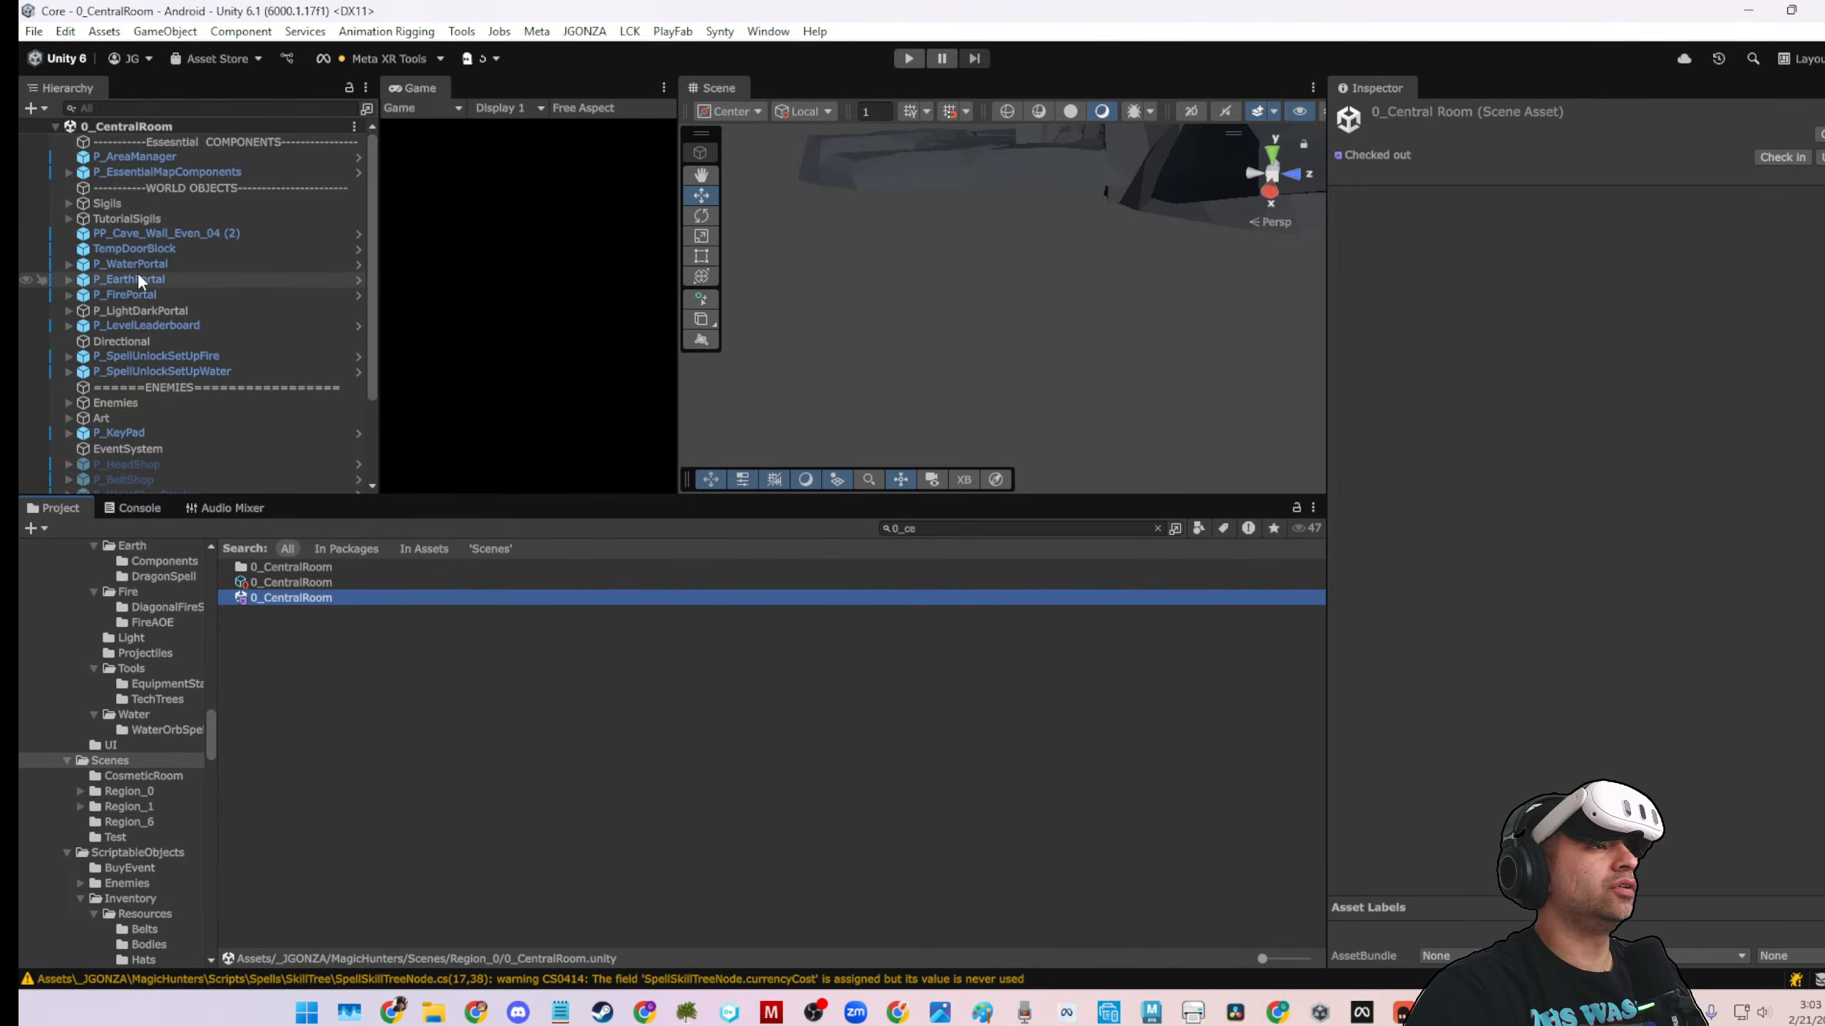
left_click(147, 154)
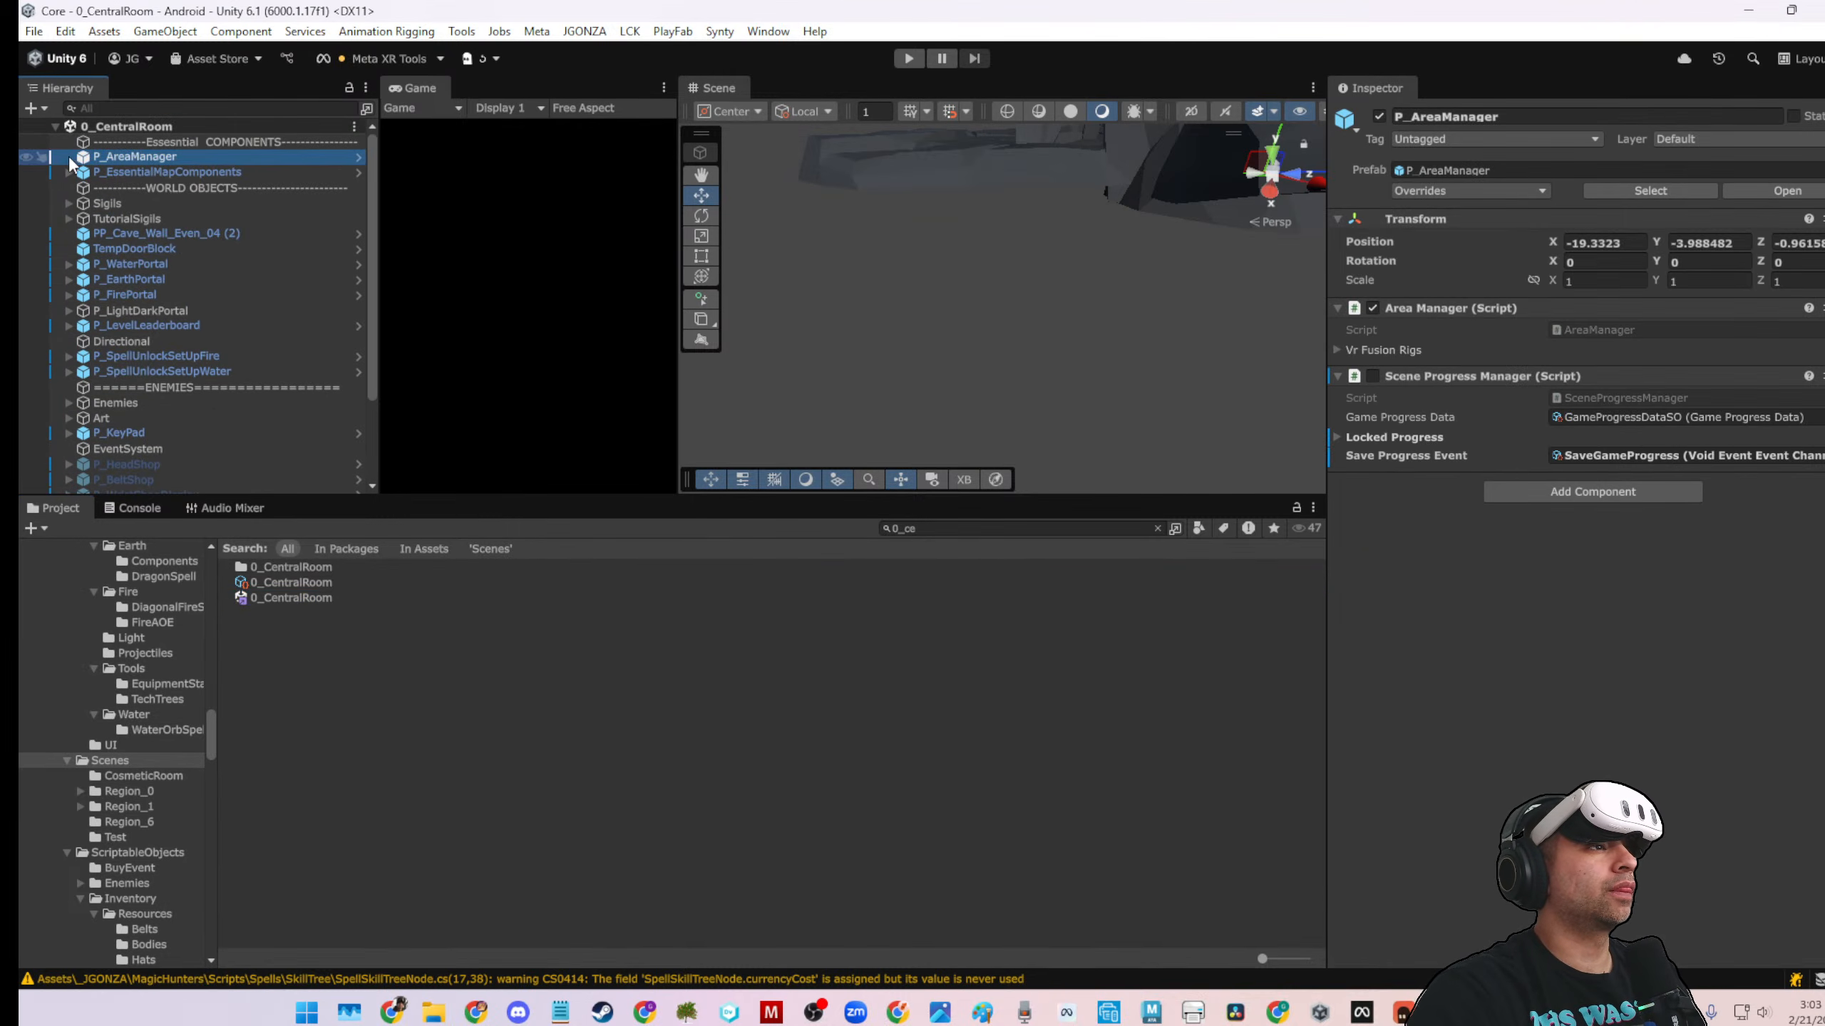
left_click(120, 172)
left_click(70, 173)
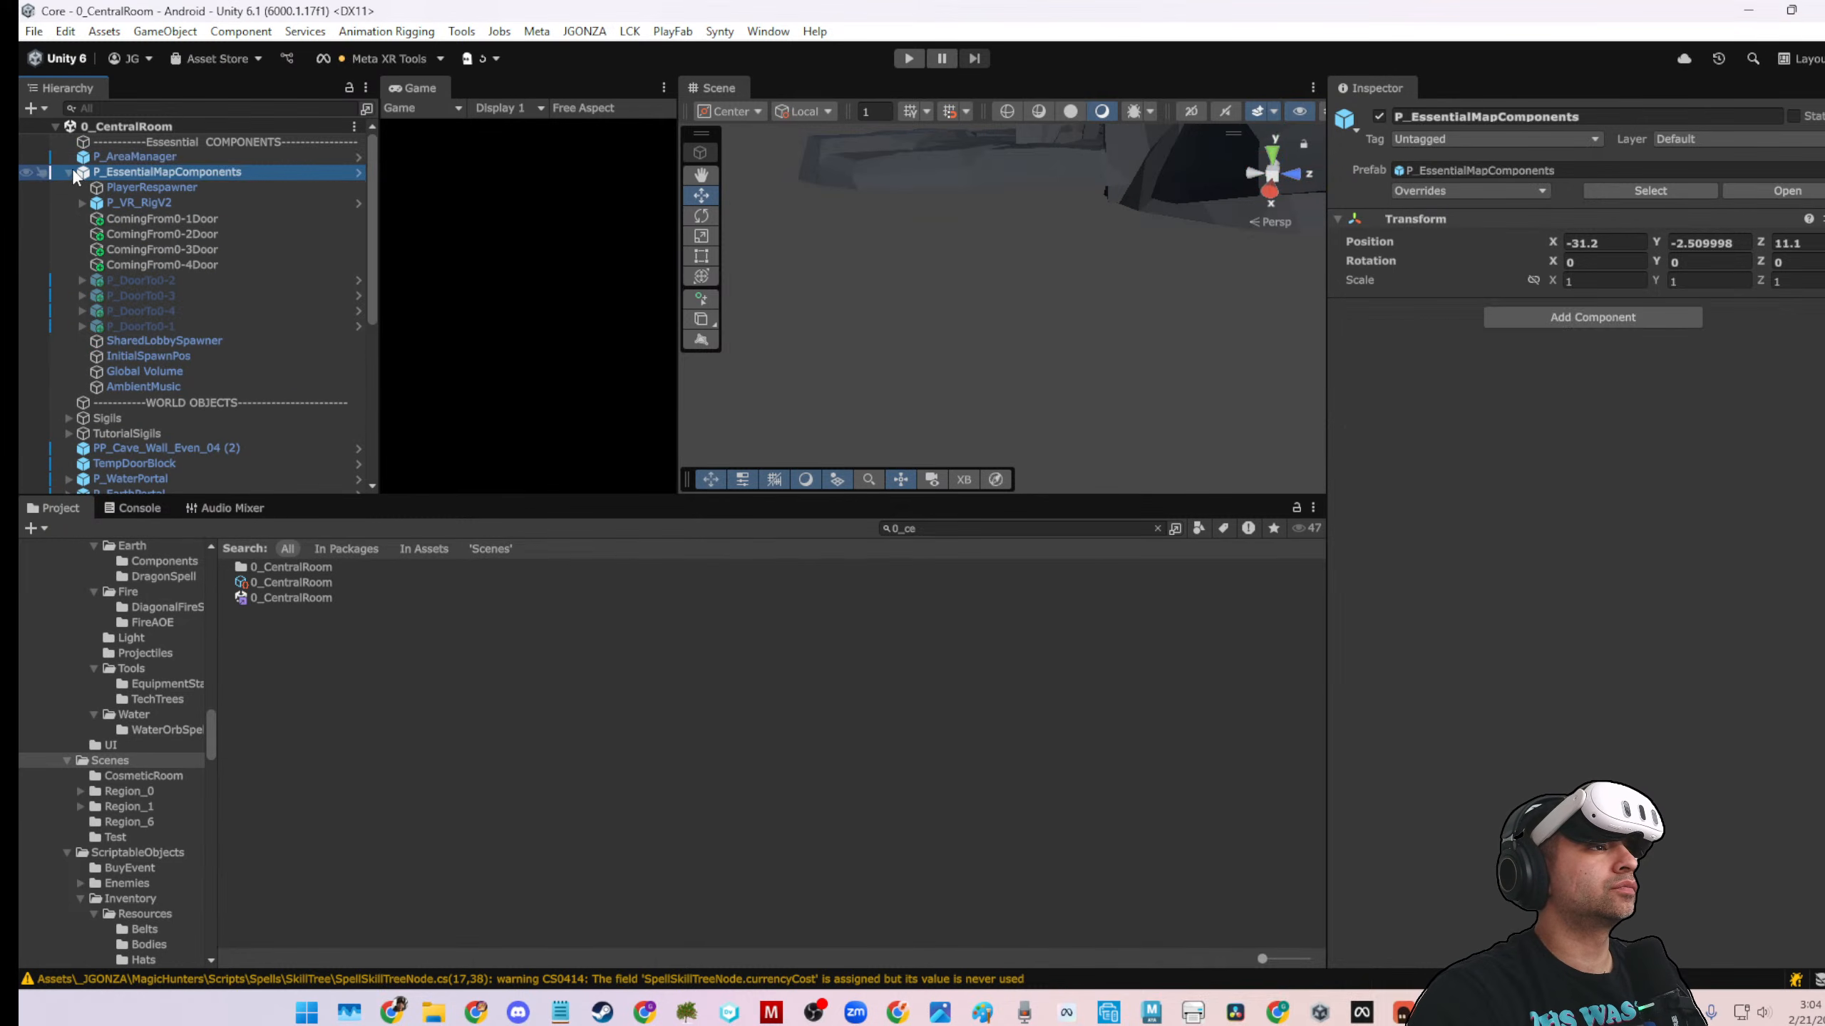
left_click(148, 219)
key("f")
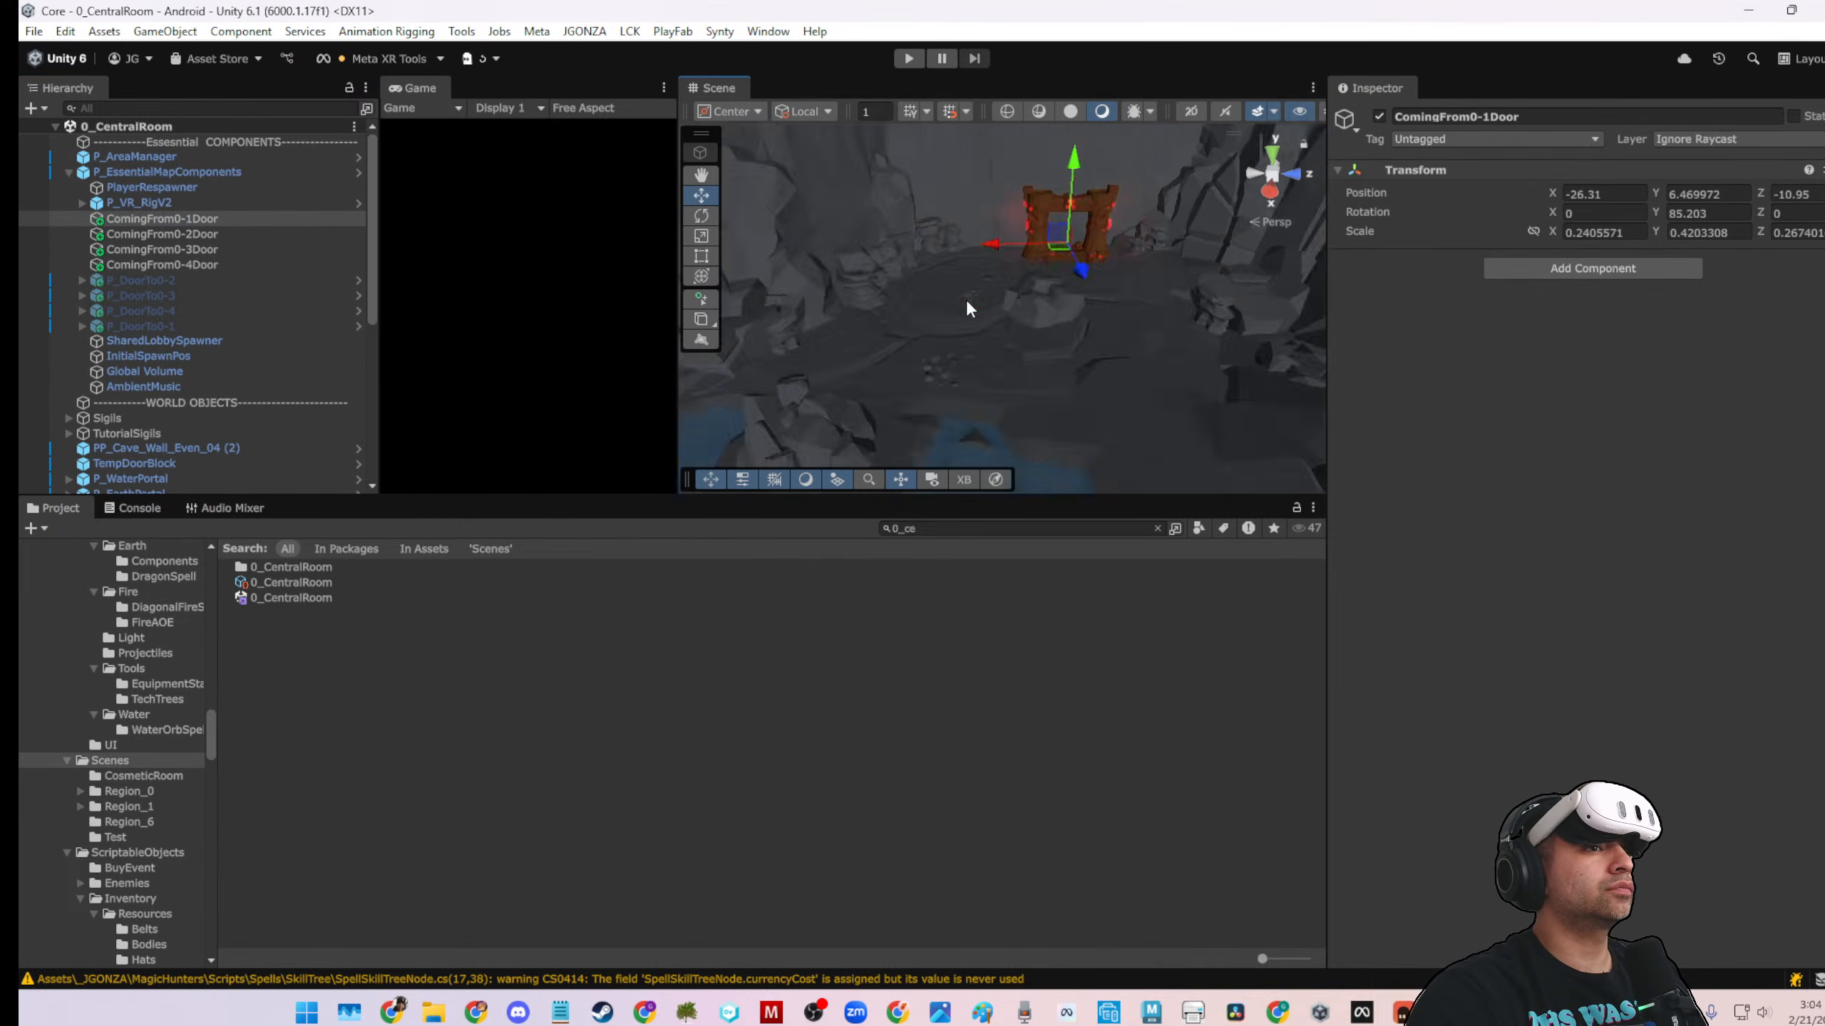
Select P_FirePortal and locate the P_DoorTo0-1 and Portal objects referenced by its On Portal Turned On event
left_click(1067, 251)
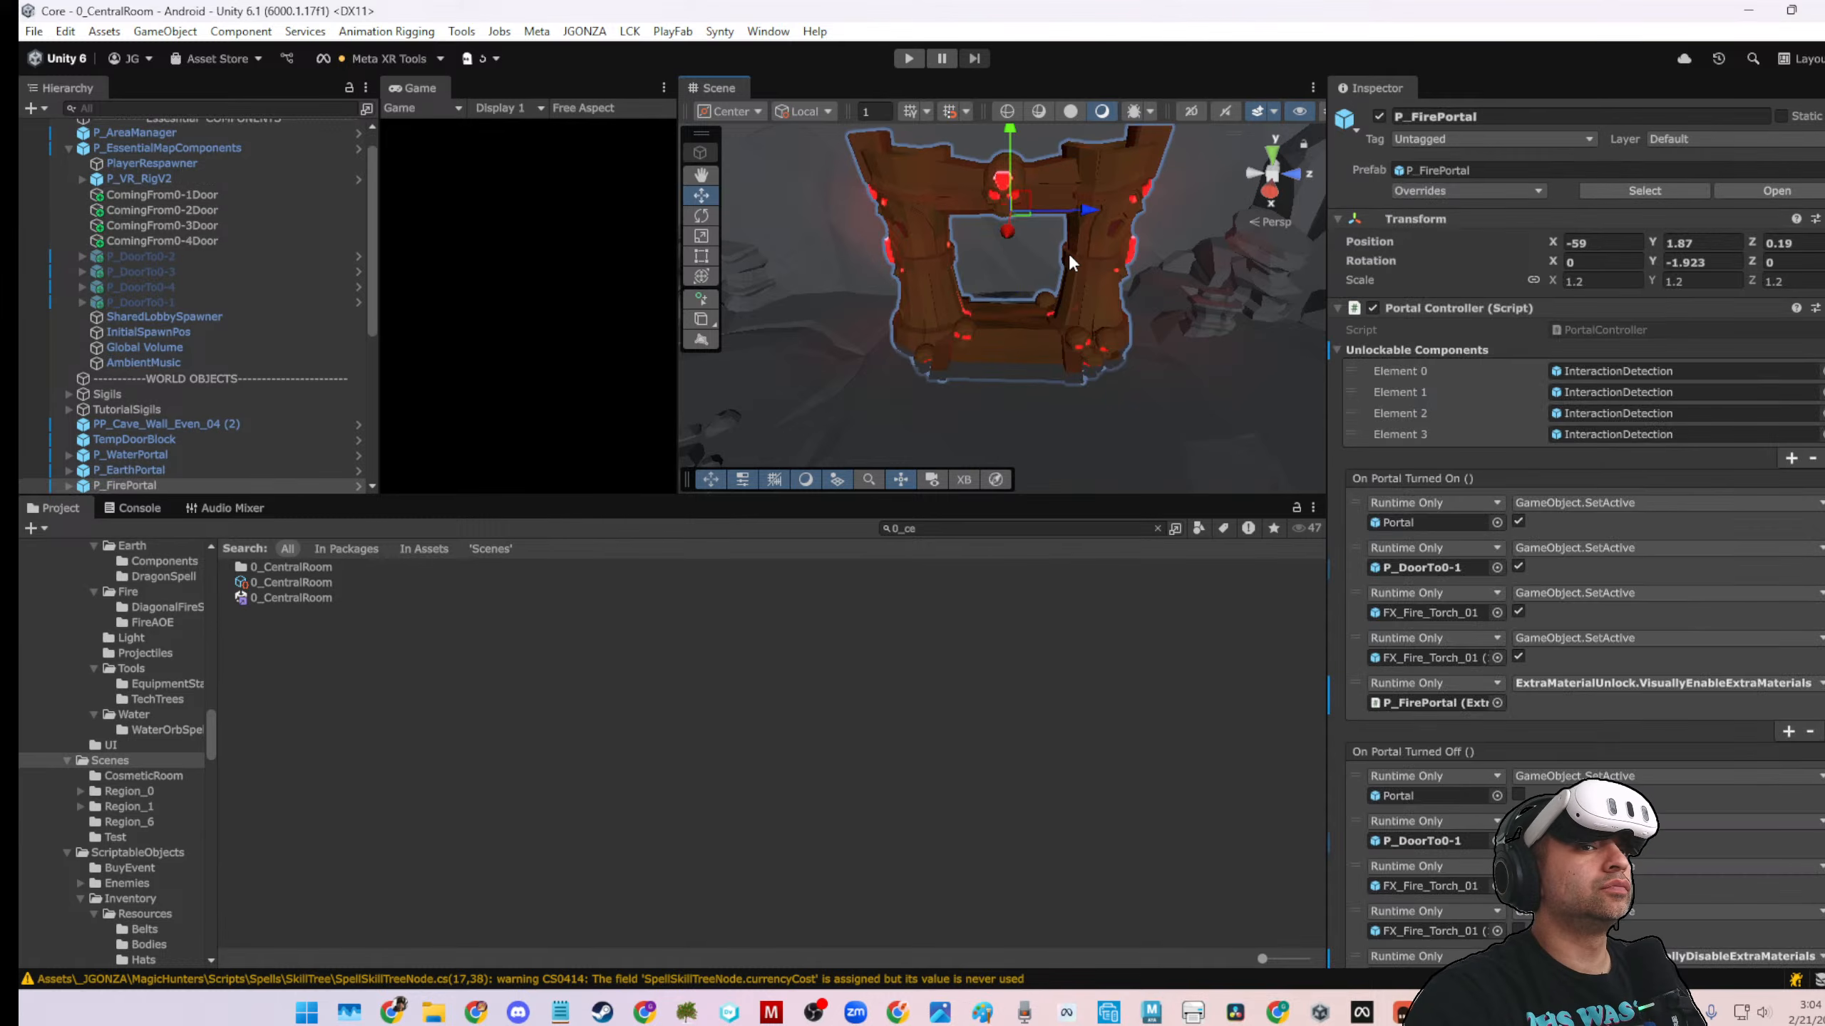
left_click(1465, 567)
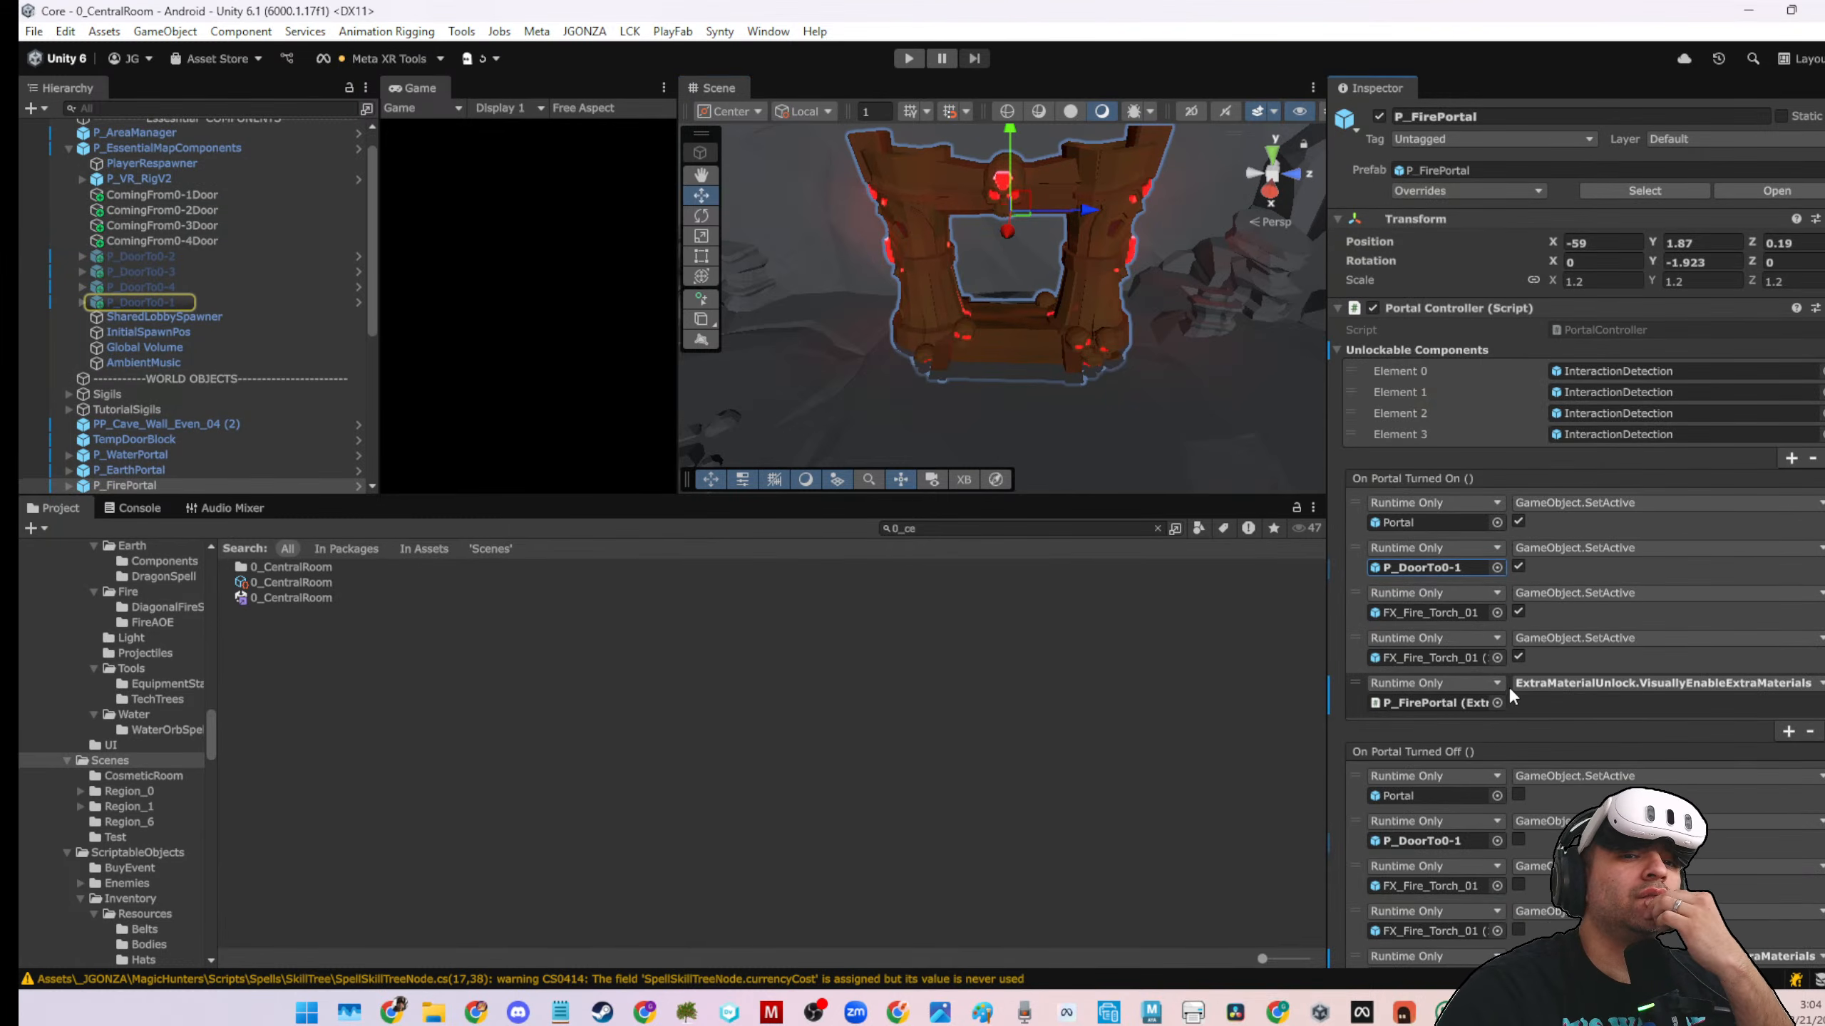
left_click(1430, 527)
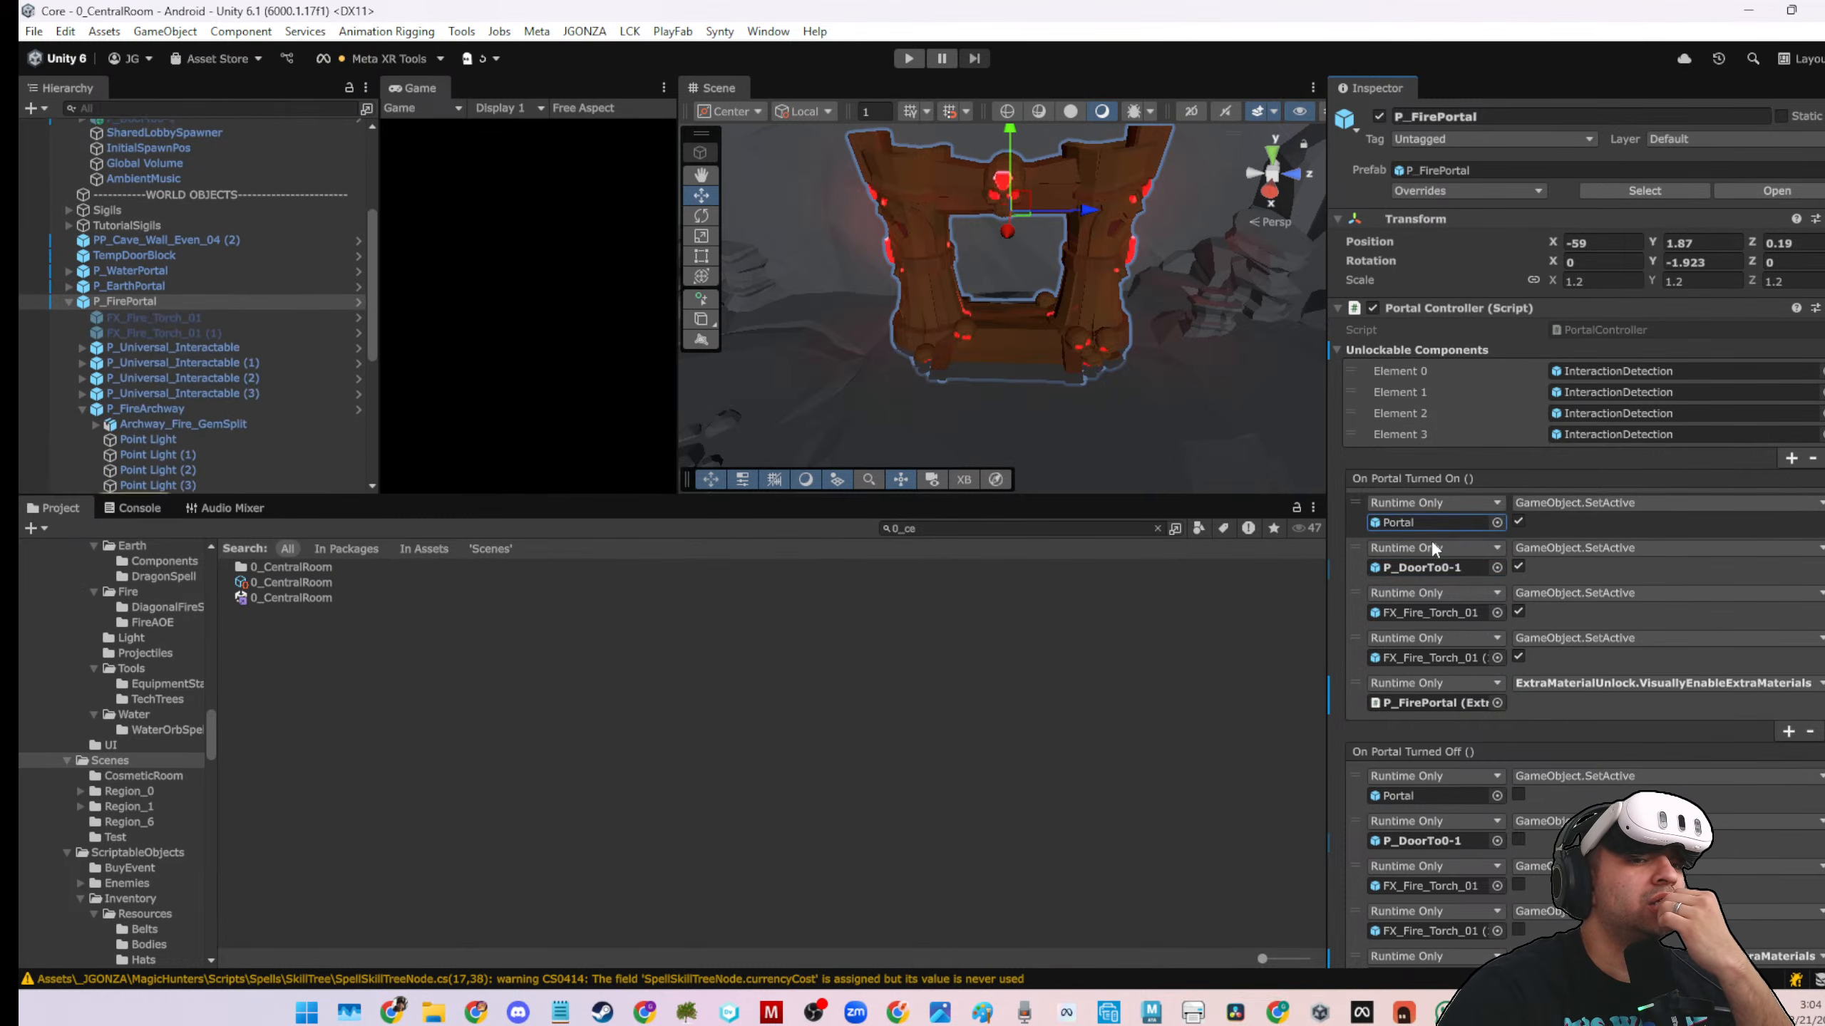
Check the Universal Damagable events of the first P_Universal_Interactable's InteractionDetection and examine its place on the fire archway up close
left_click(211, 330)
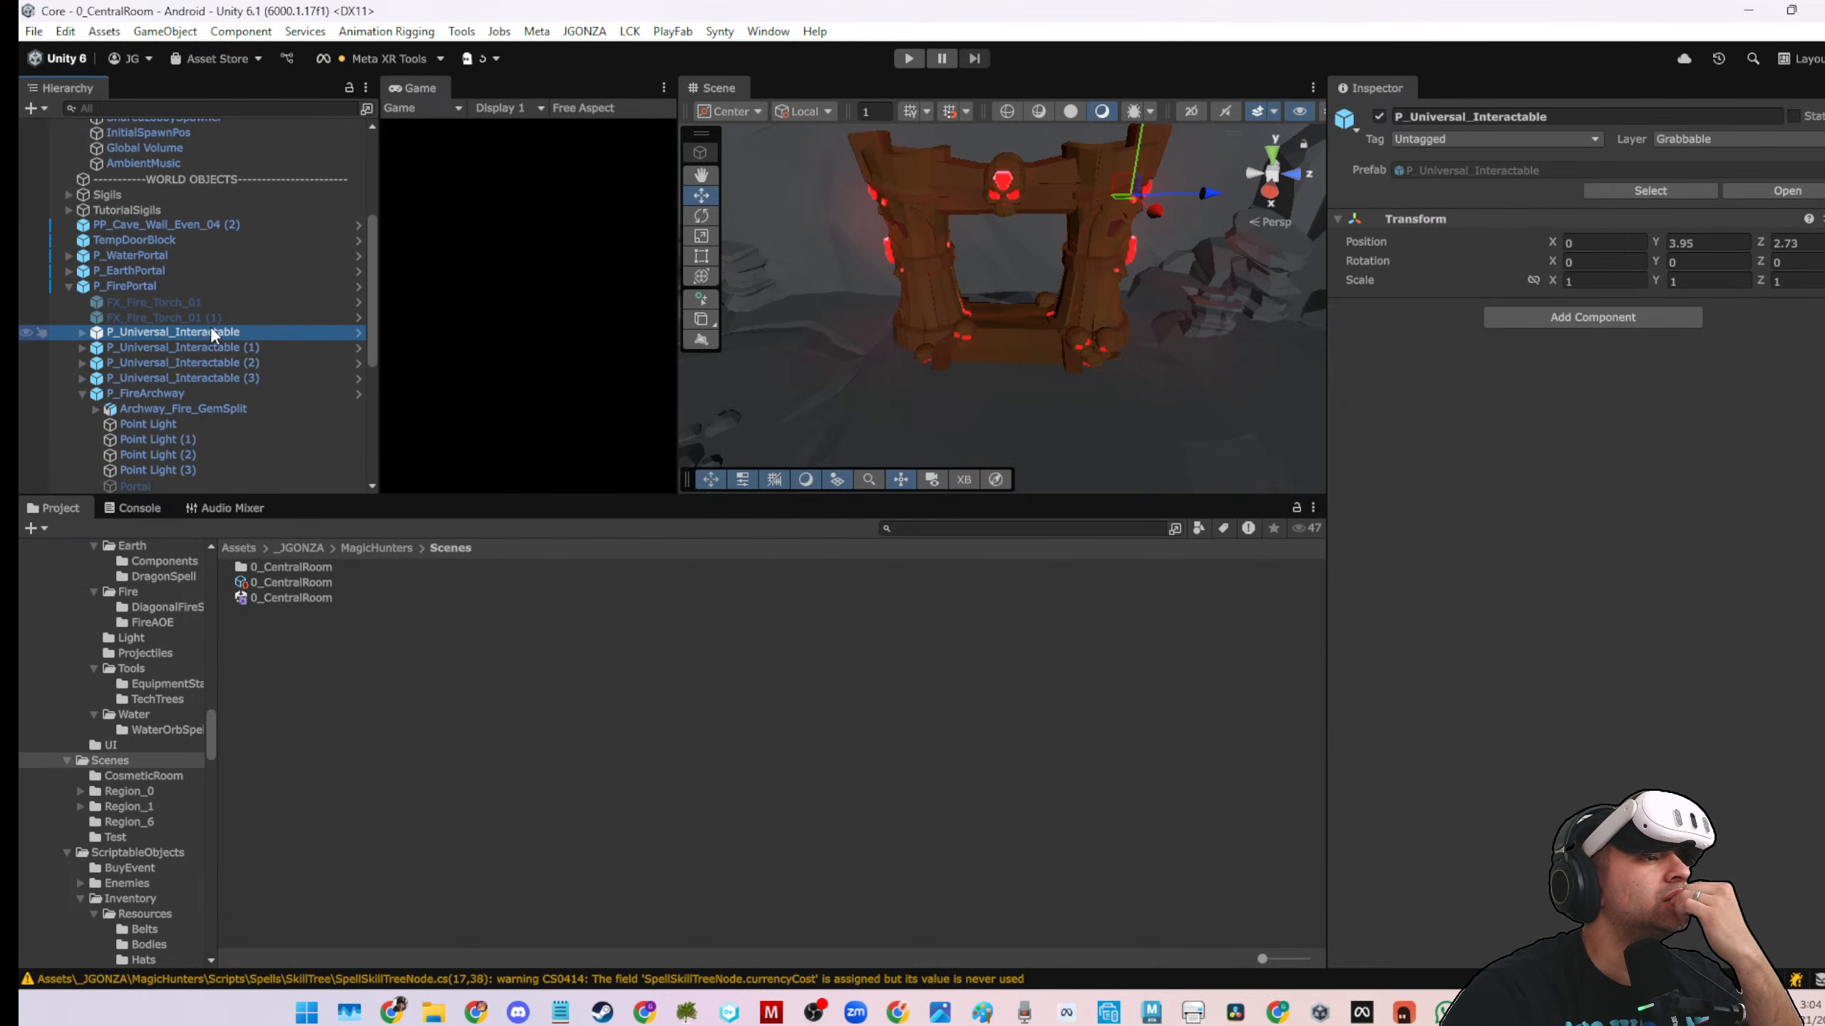
left_click(82, 332)
left_click(82, 363)
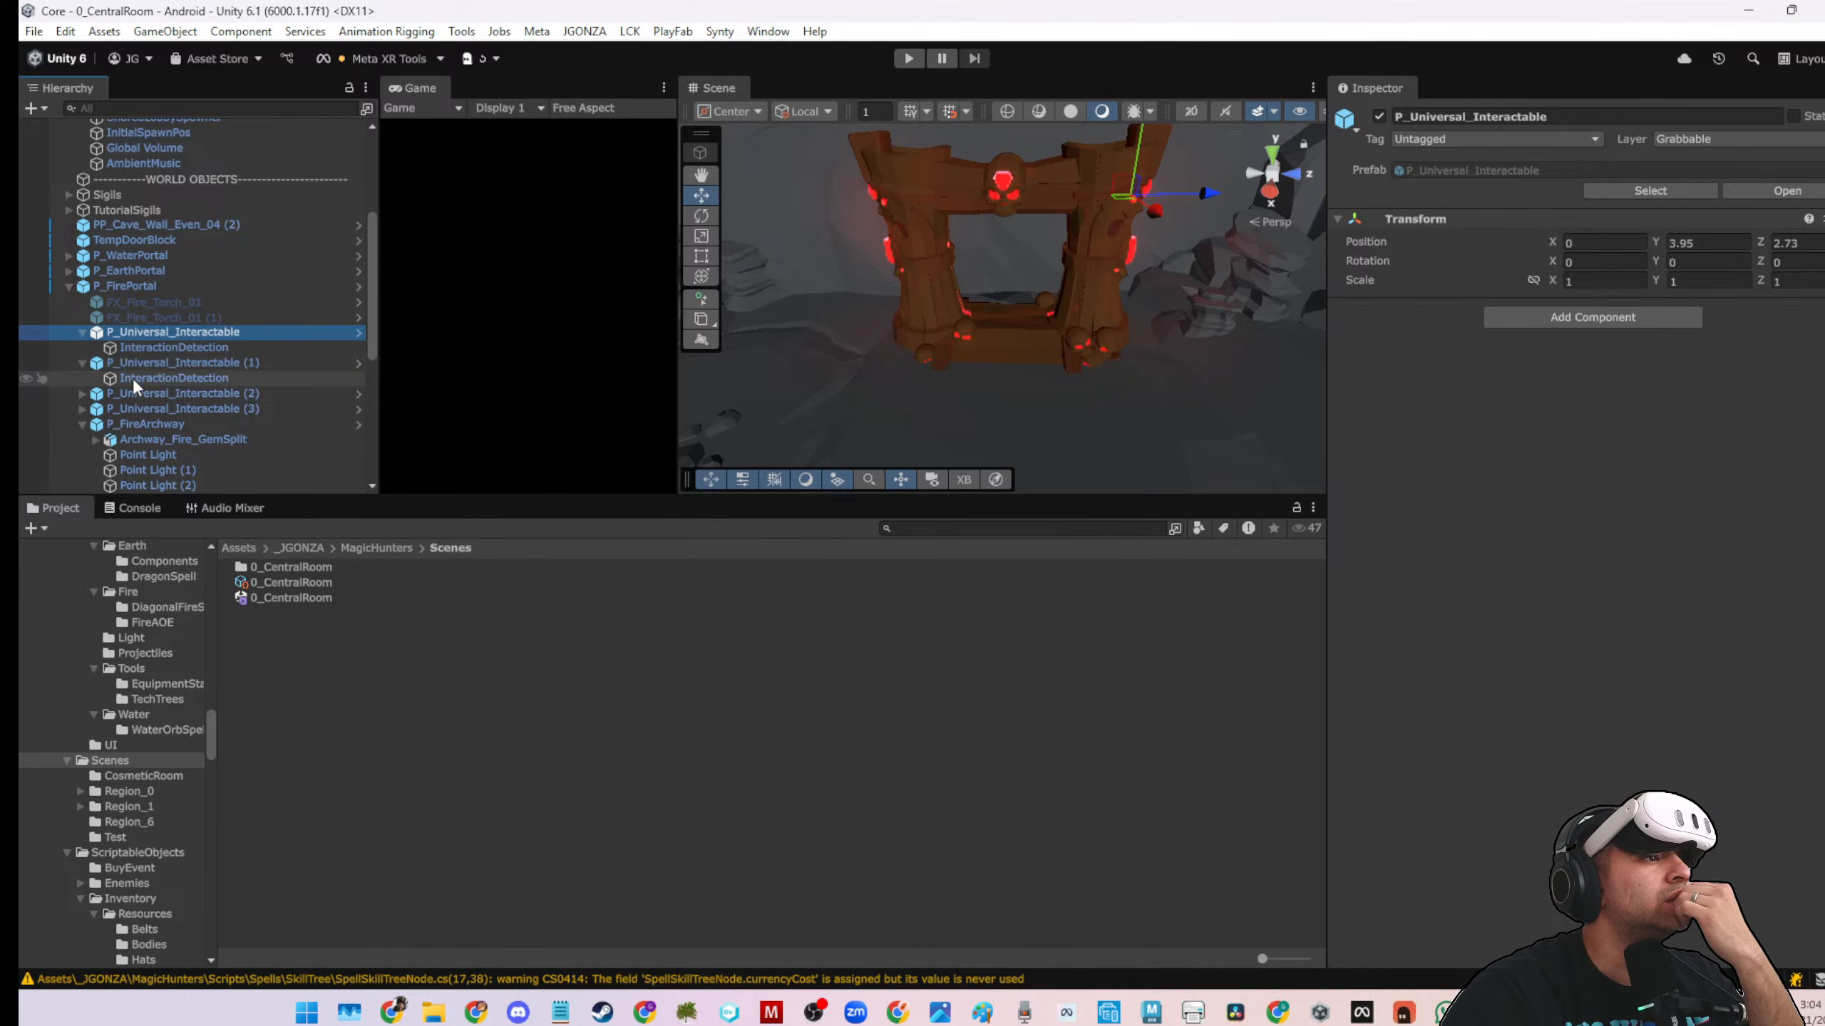
left_click(132, 378)
left_click(145, 350)
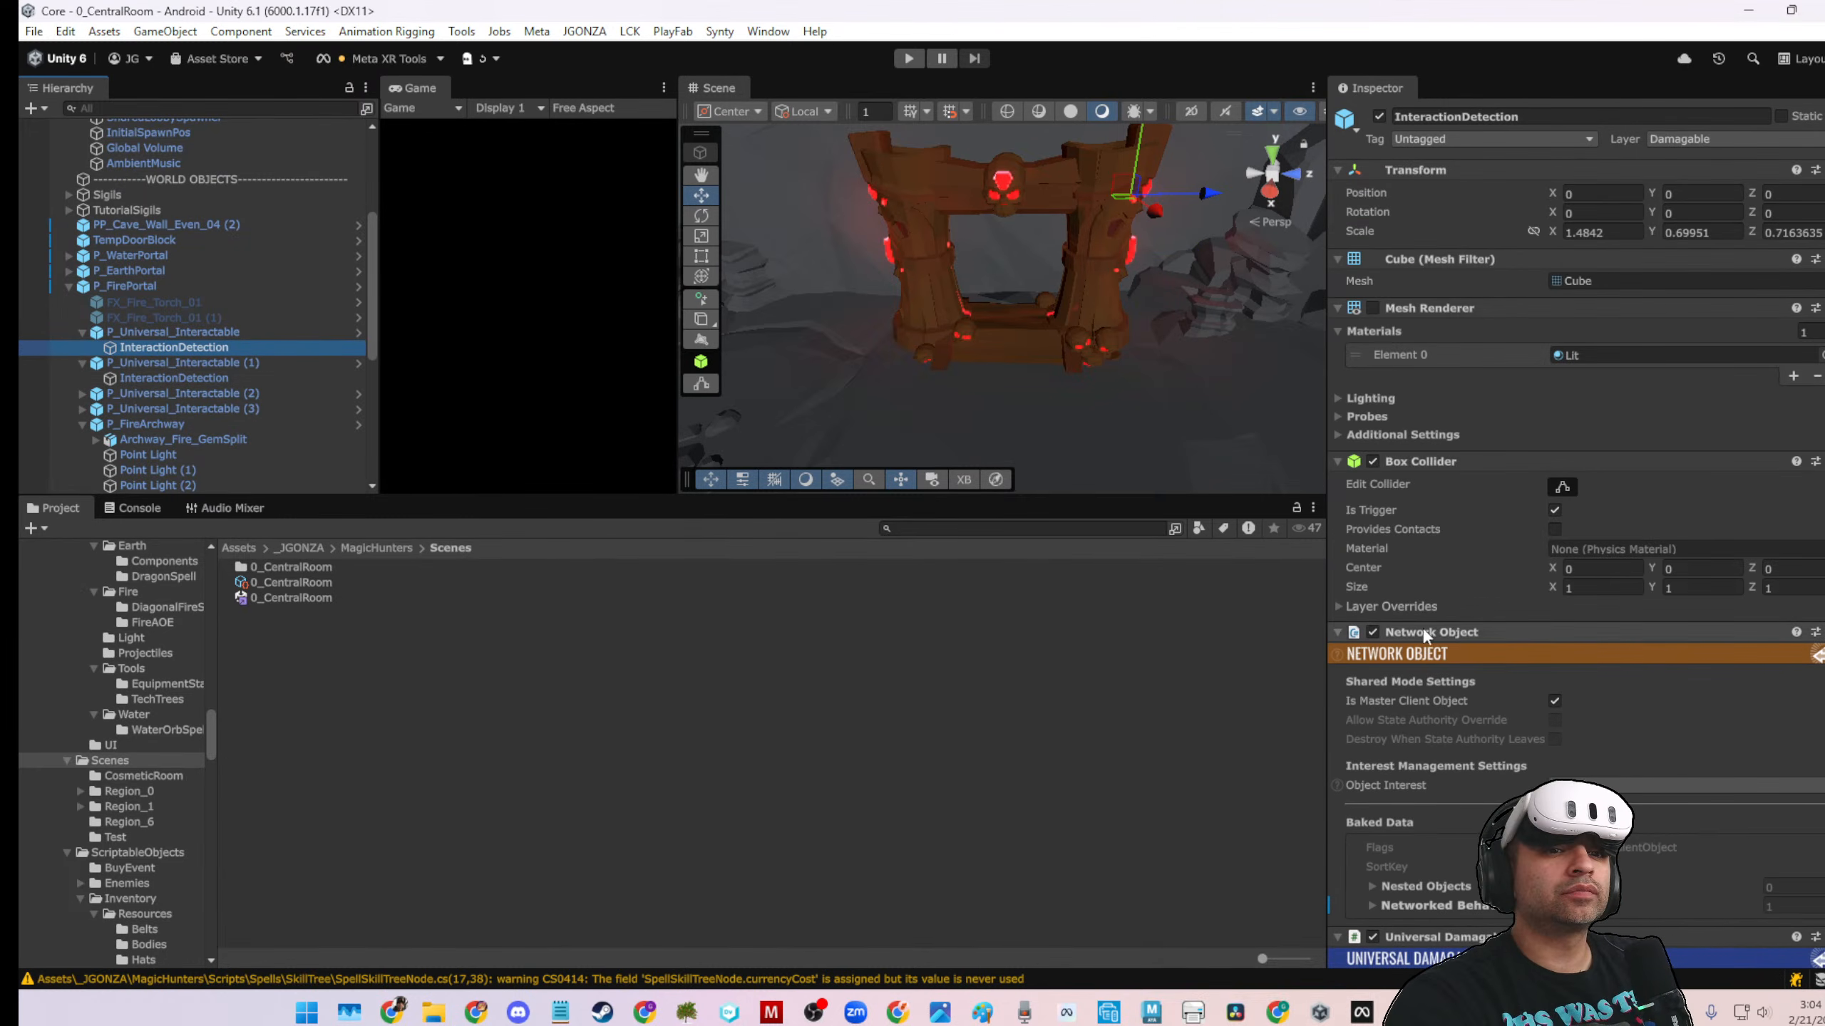
scroll(1452, 627, "down", 5)
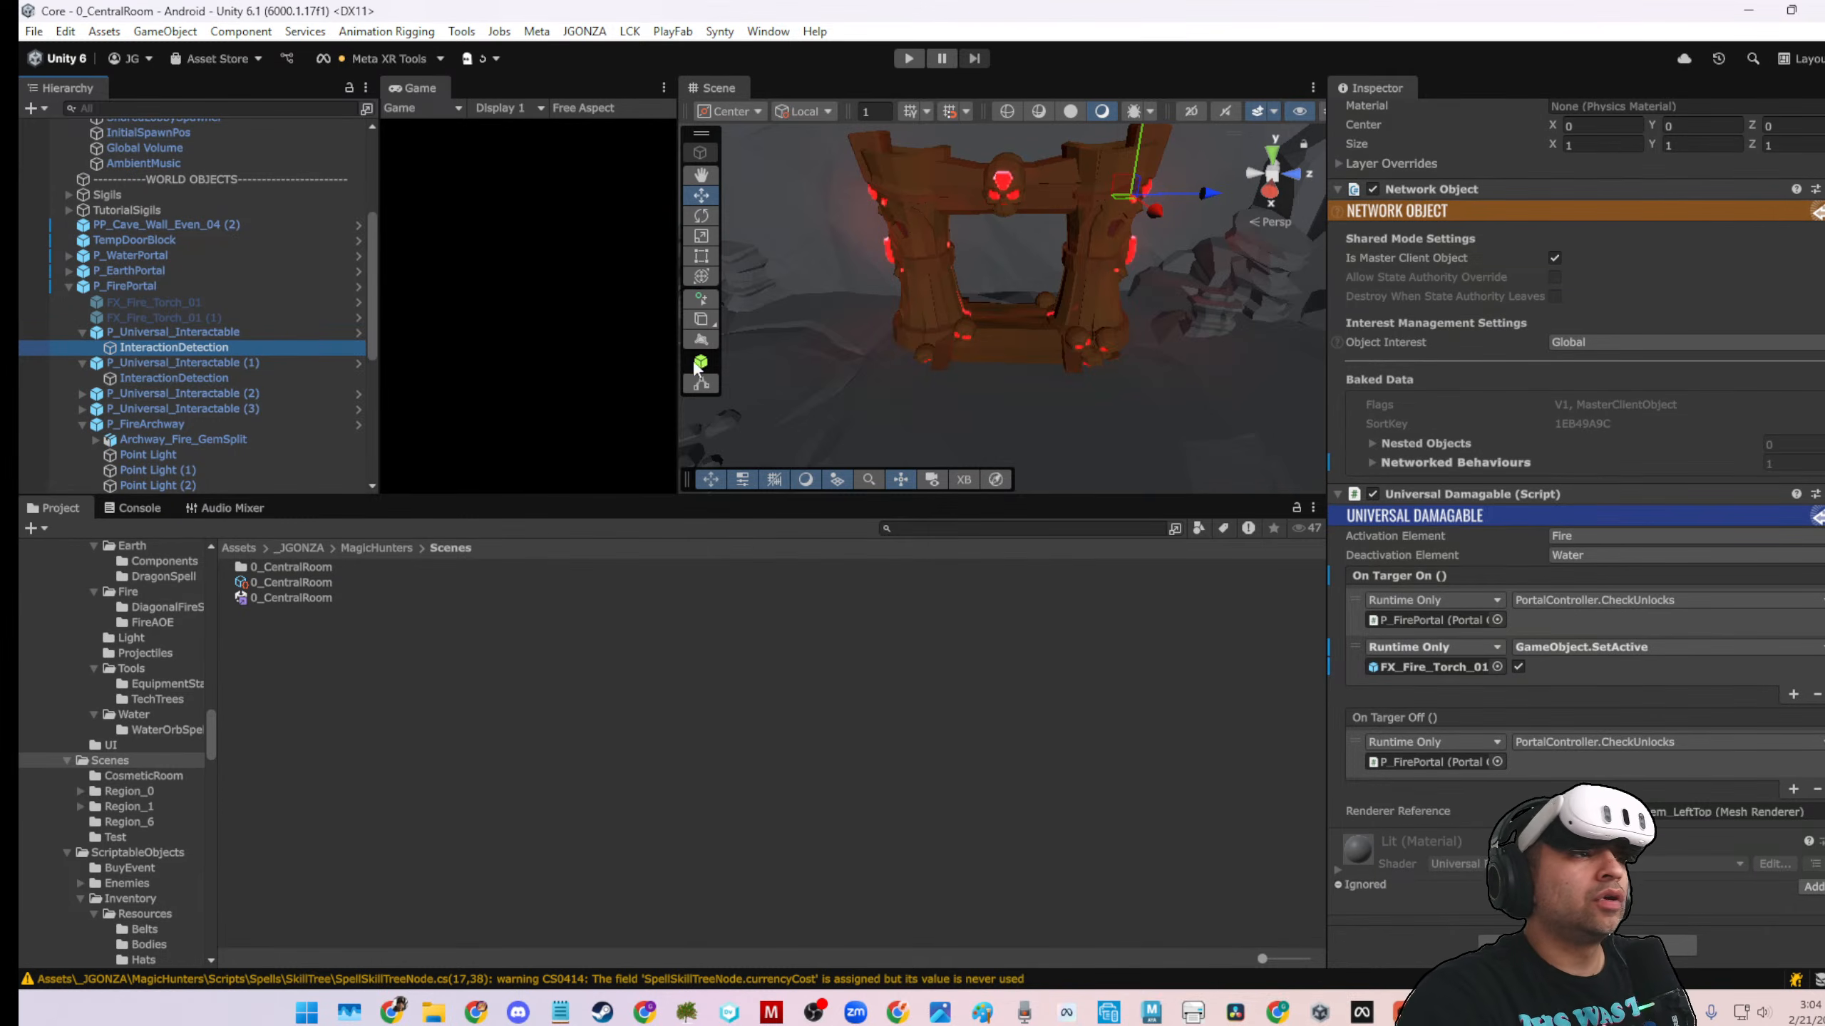
scroll(1146, 271, "up", 1)
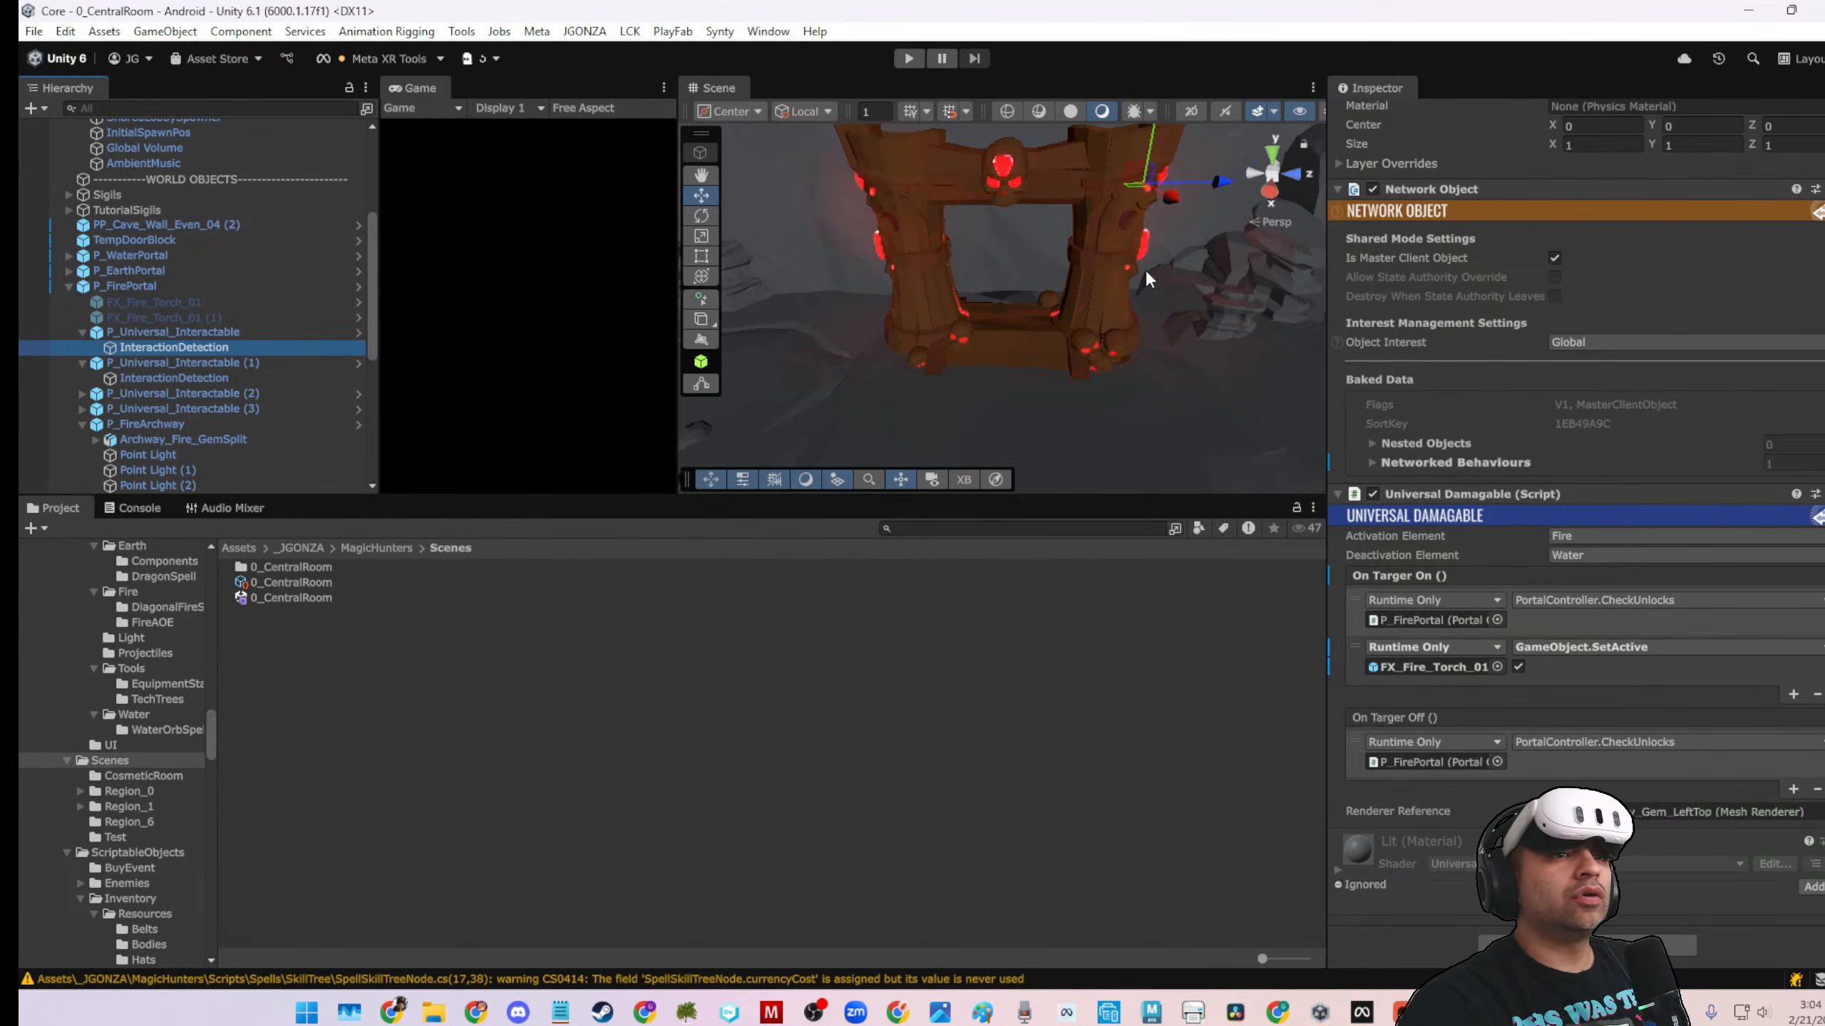
middle_click_drag(1148, 278, 1051, 334)
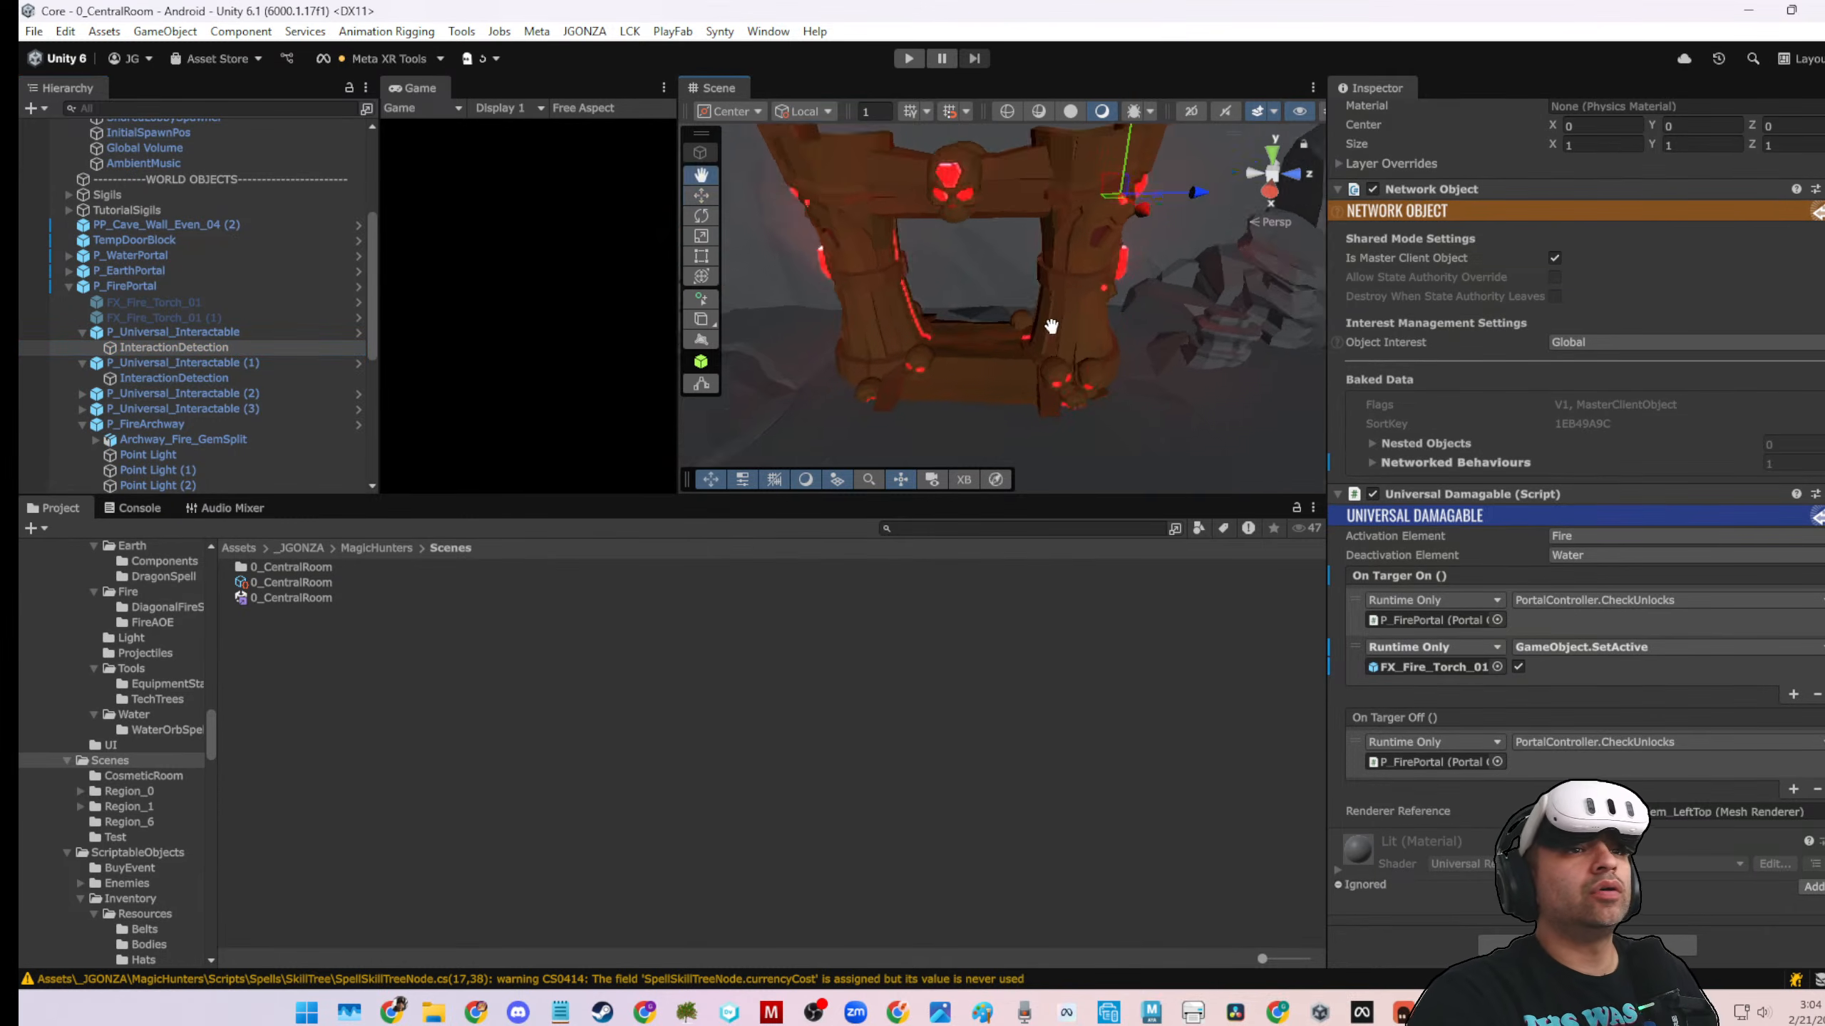
scroll(1126, 280, "up", 2)
left_click_drag(1126, 280, 1079, 205, "alt")
middle_click_drag(1080, 205, 988, 226)
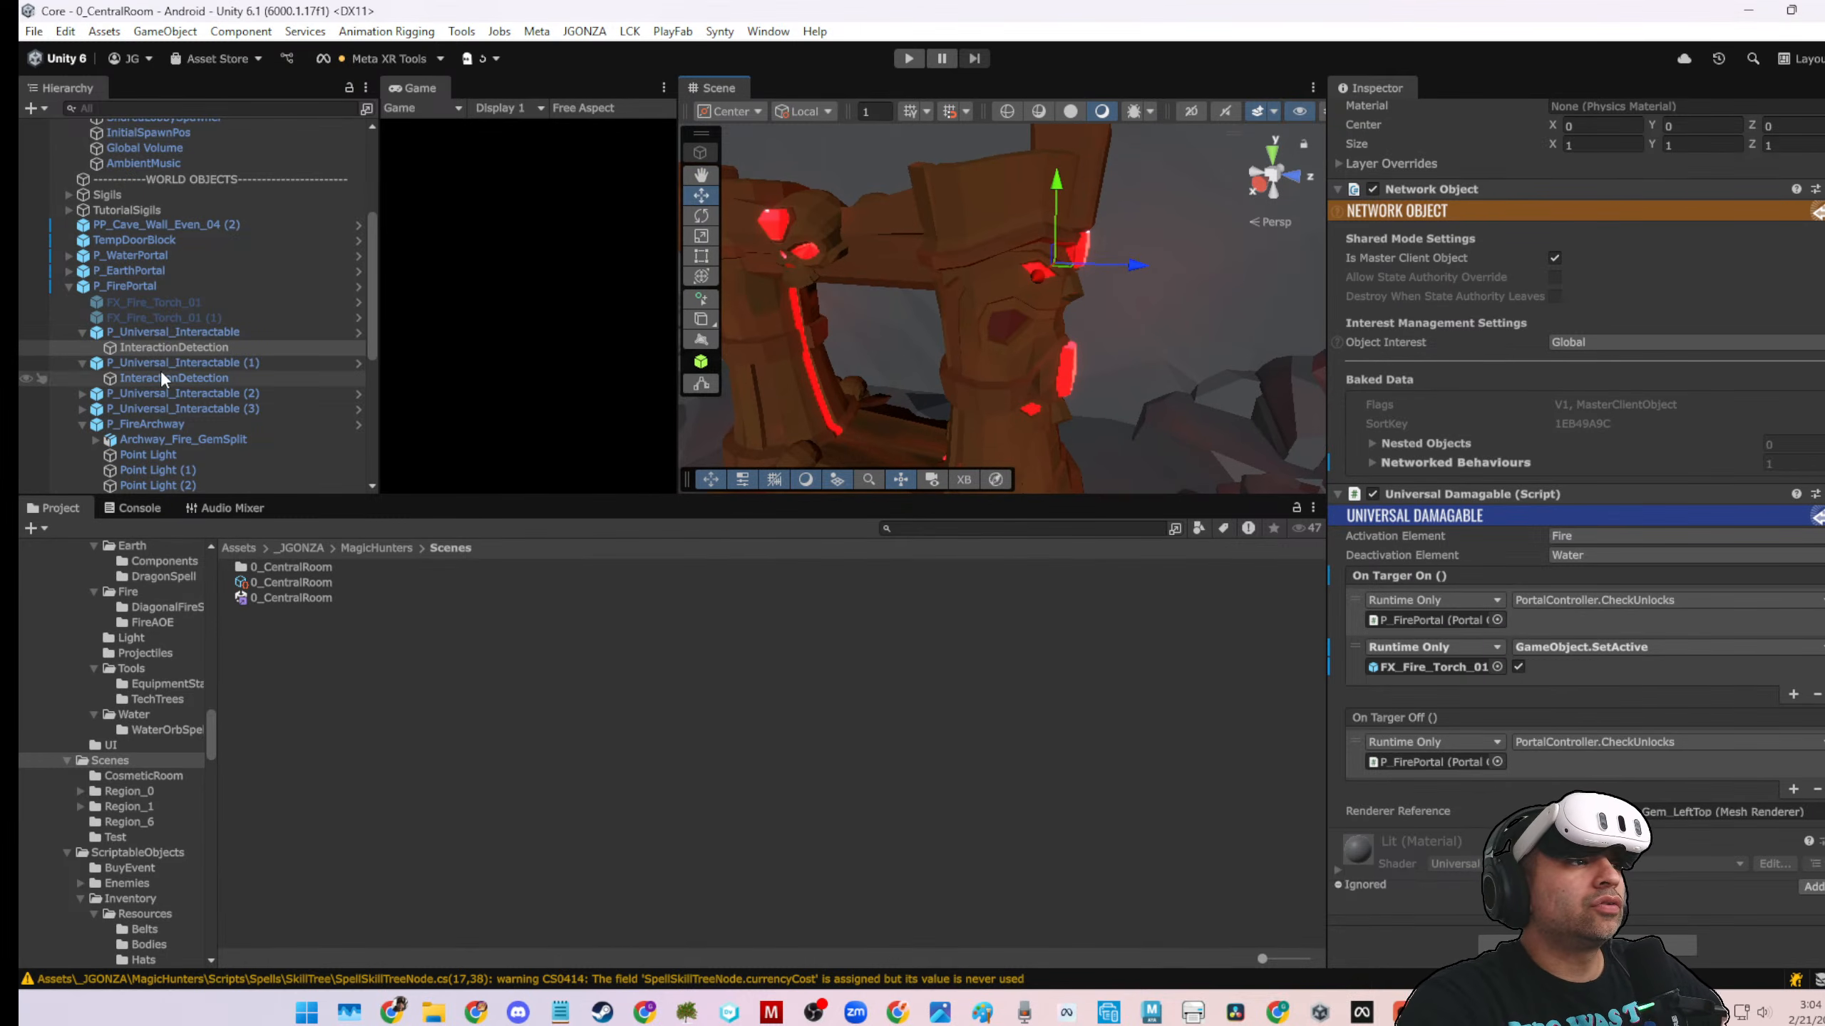
Select the InteractionDetection objects of P_Universal_Interactable (2) and (3) and turn on FX_Fire_Torch_01's SetActive value in their On Targer On event
left_click(84, 409)
left_click(83, 408)
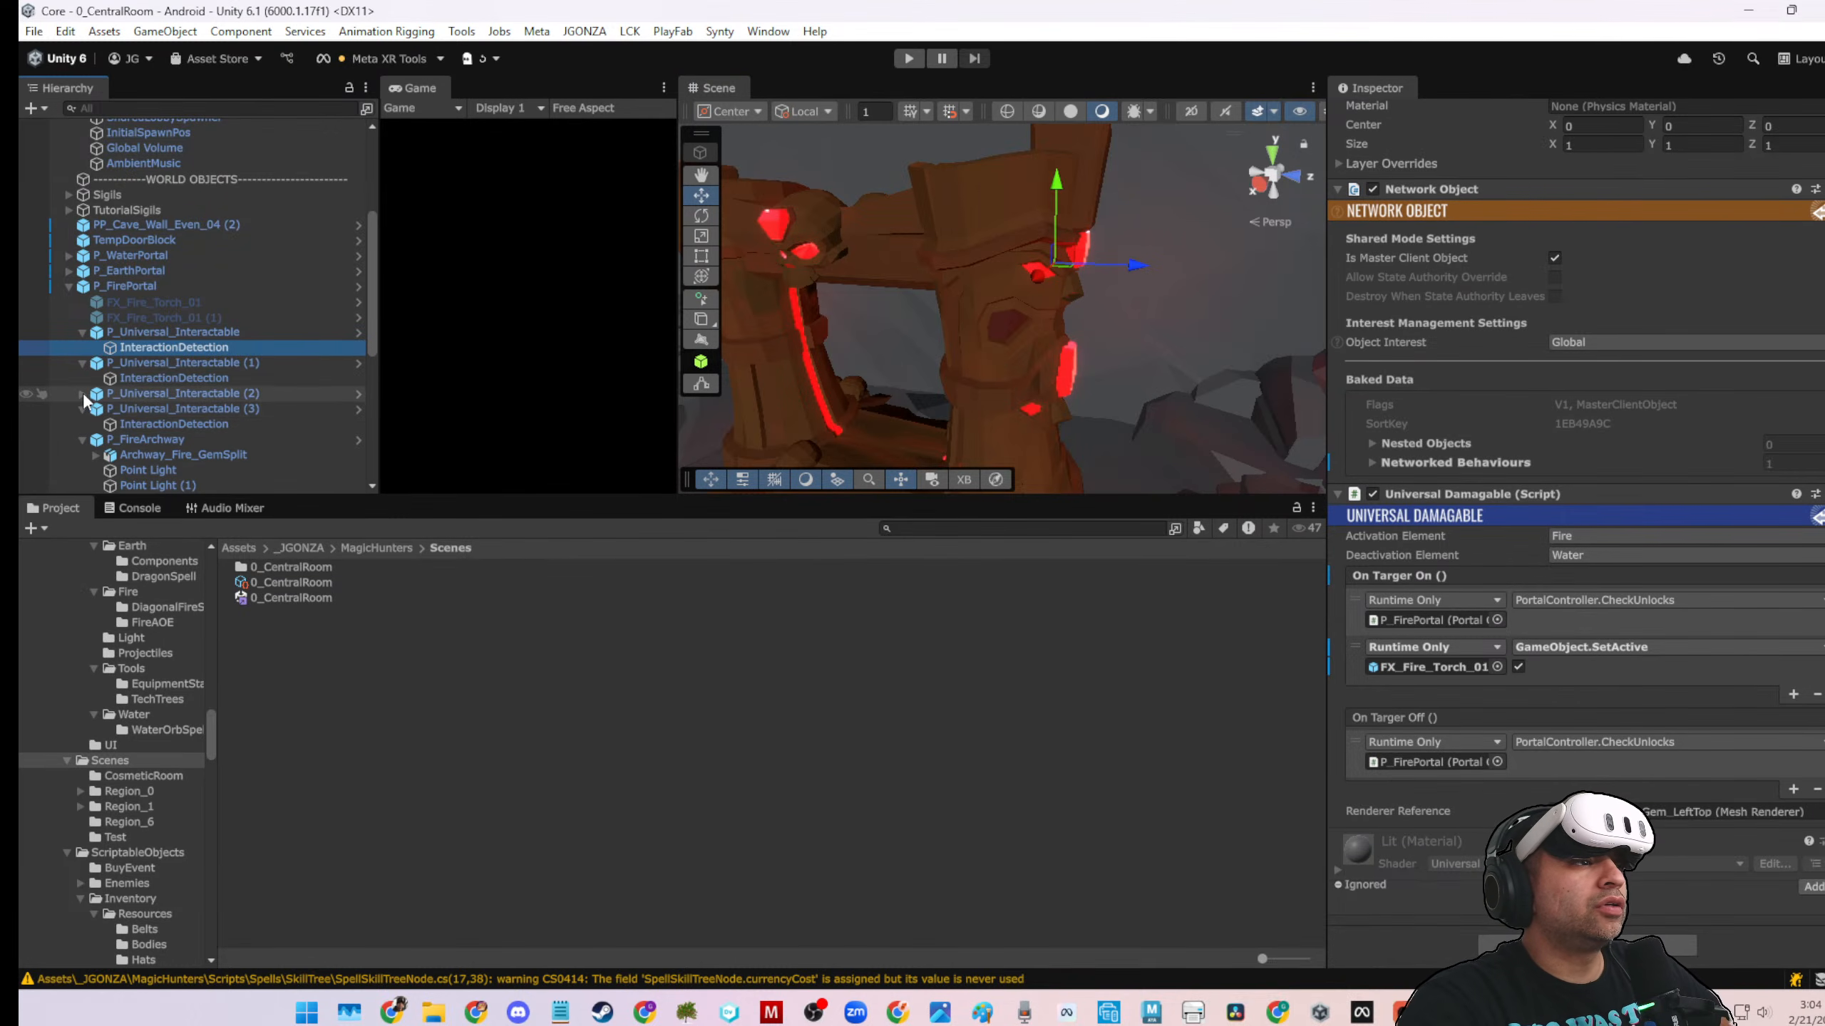
left_click(82, 394)
left_click(134, 409)
left_click(150, 438)
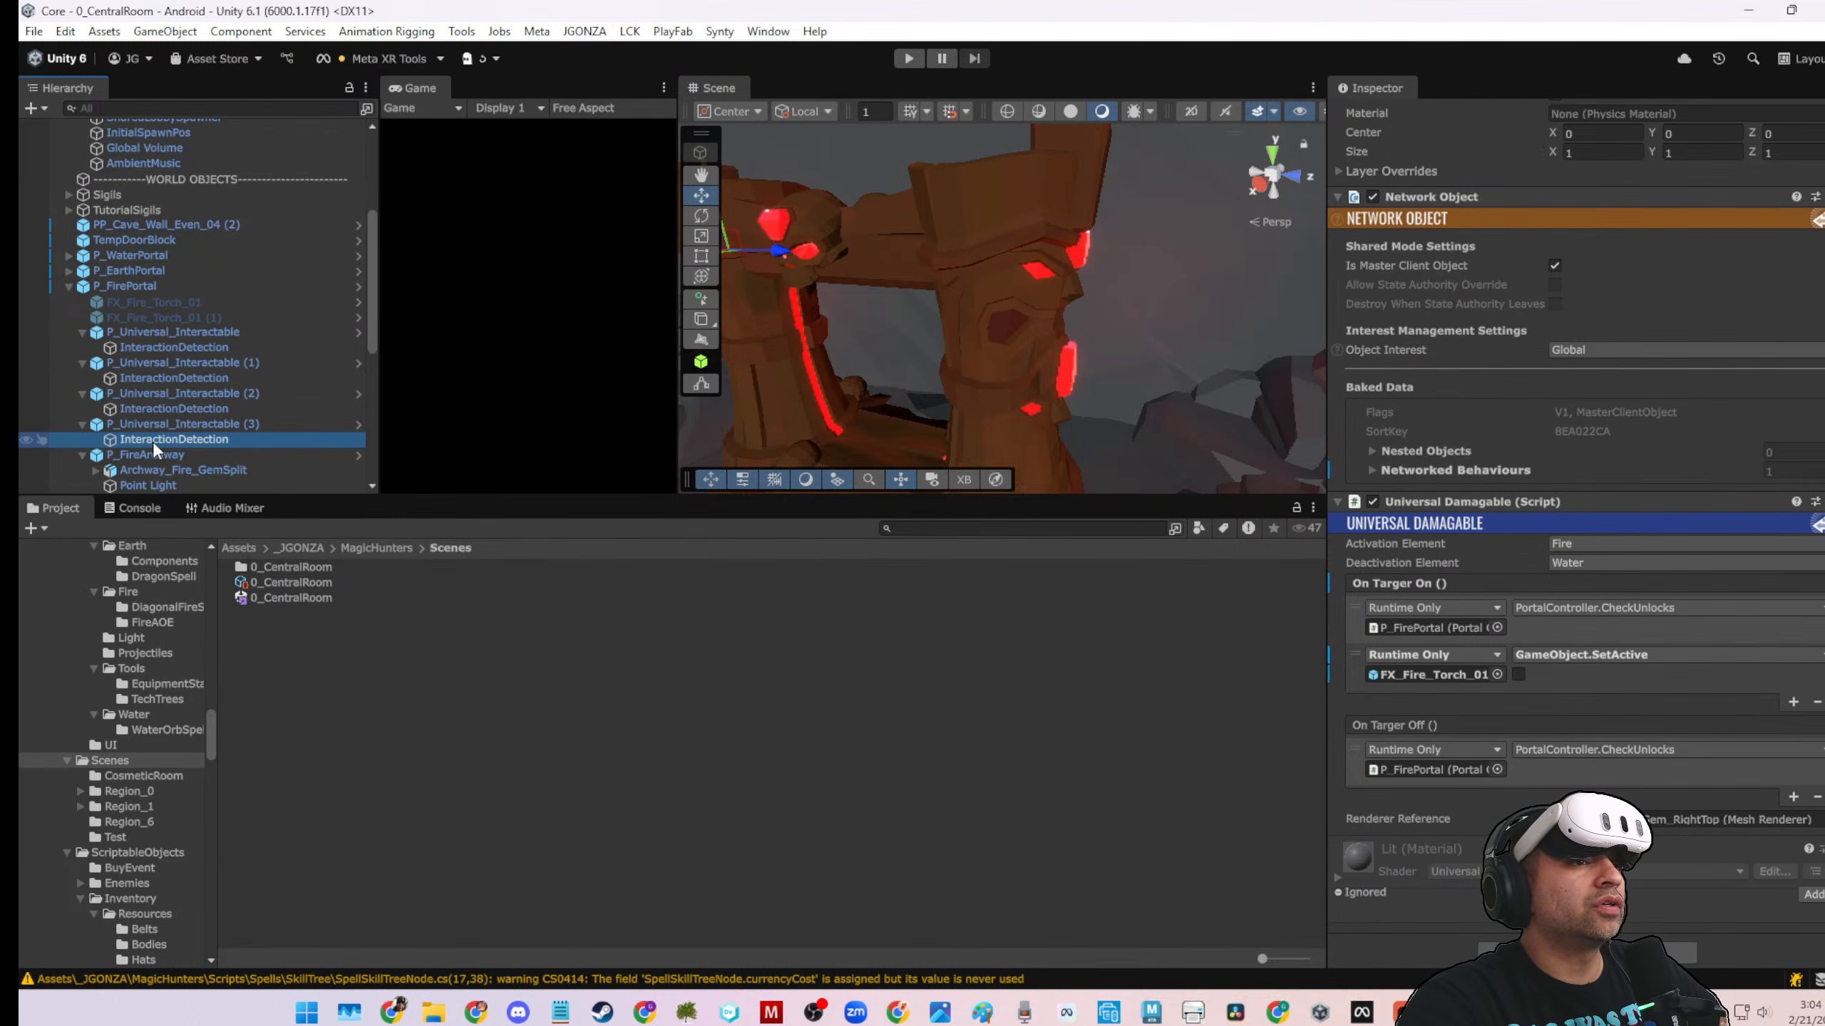
left_click(170, 408)
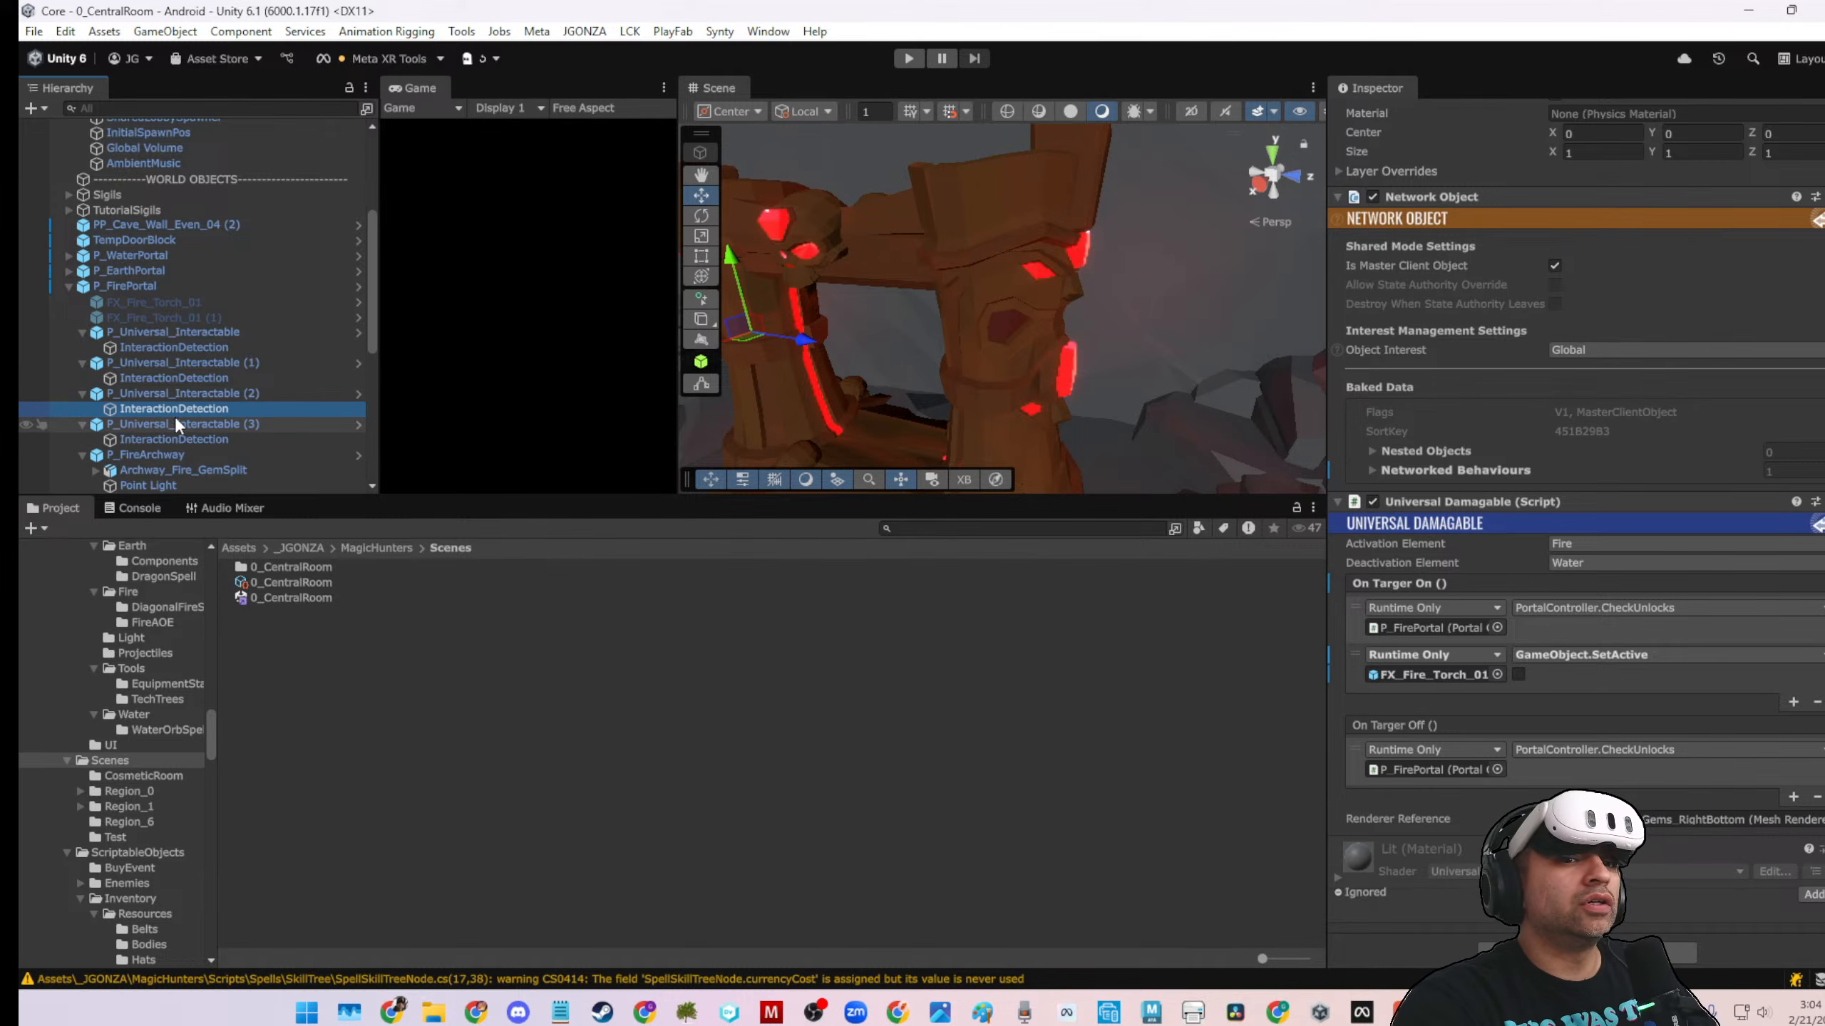
left_click(174, 437, "ctrl")
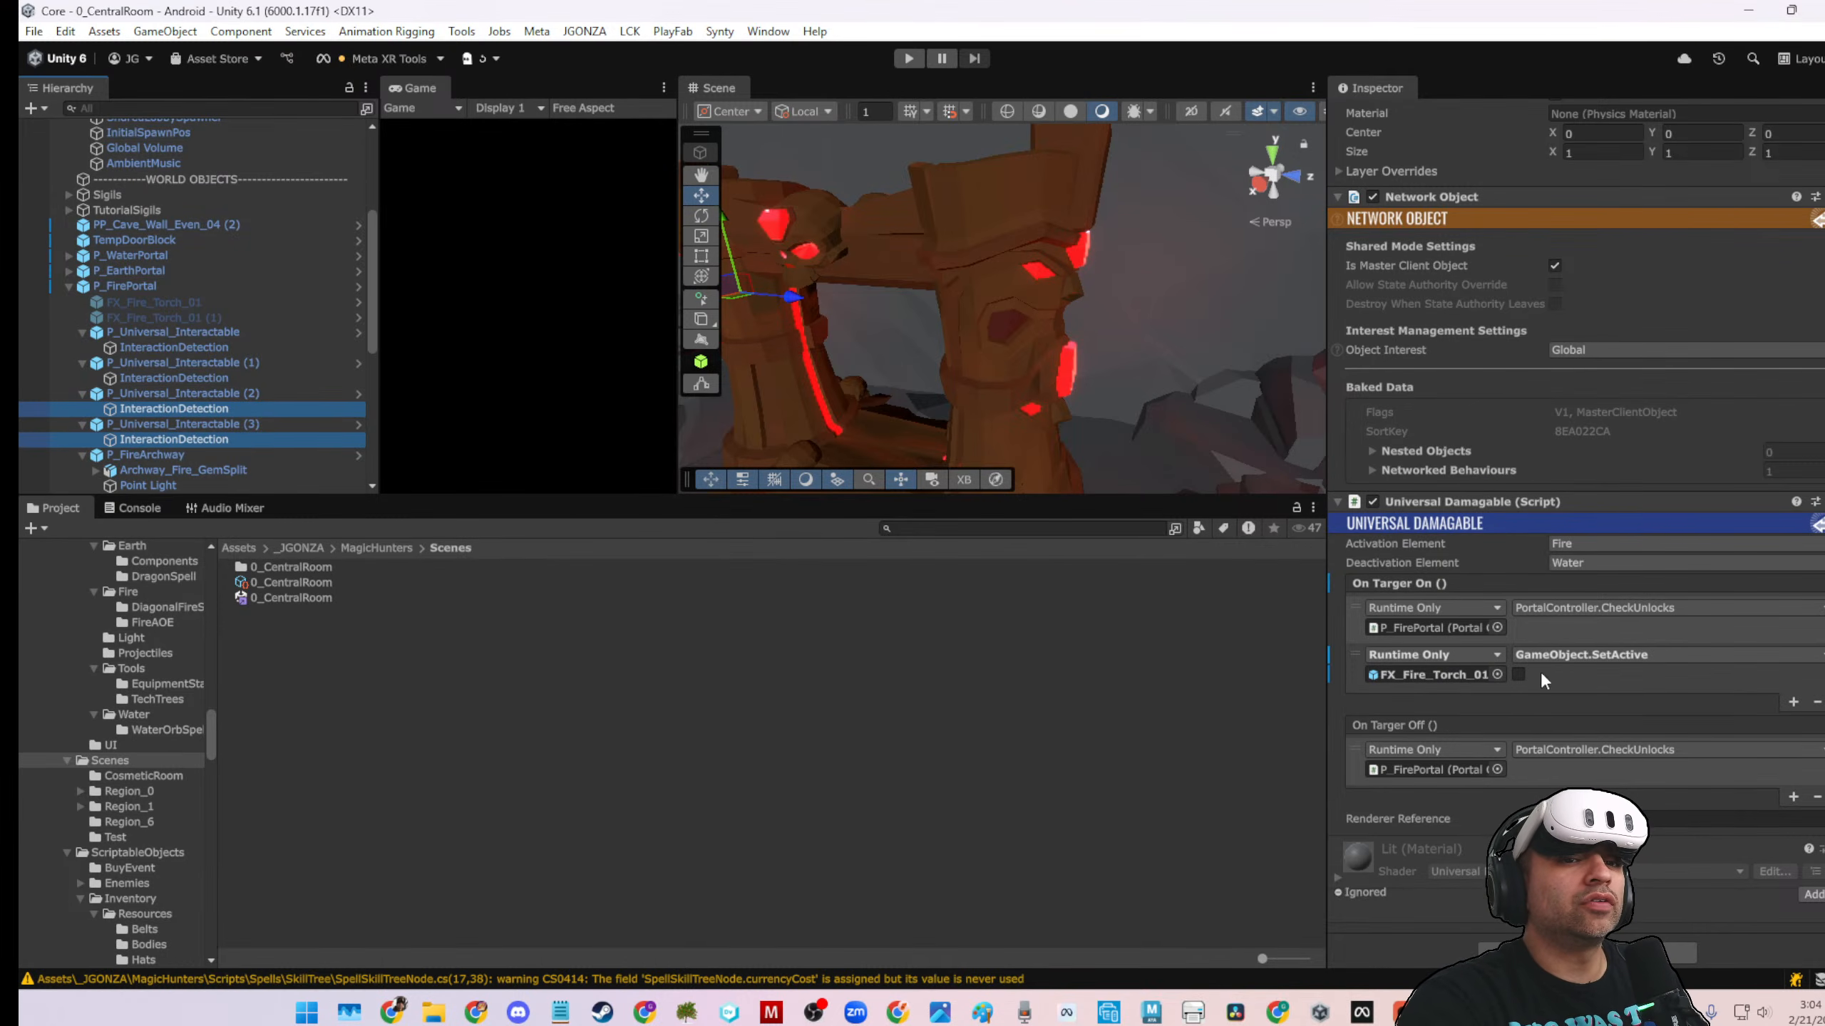
left_click(1518, 674)
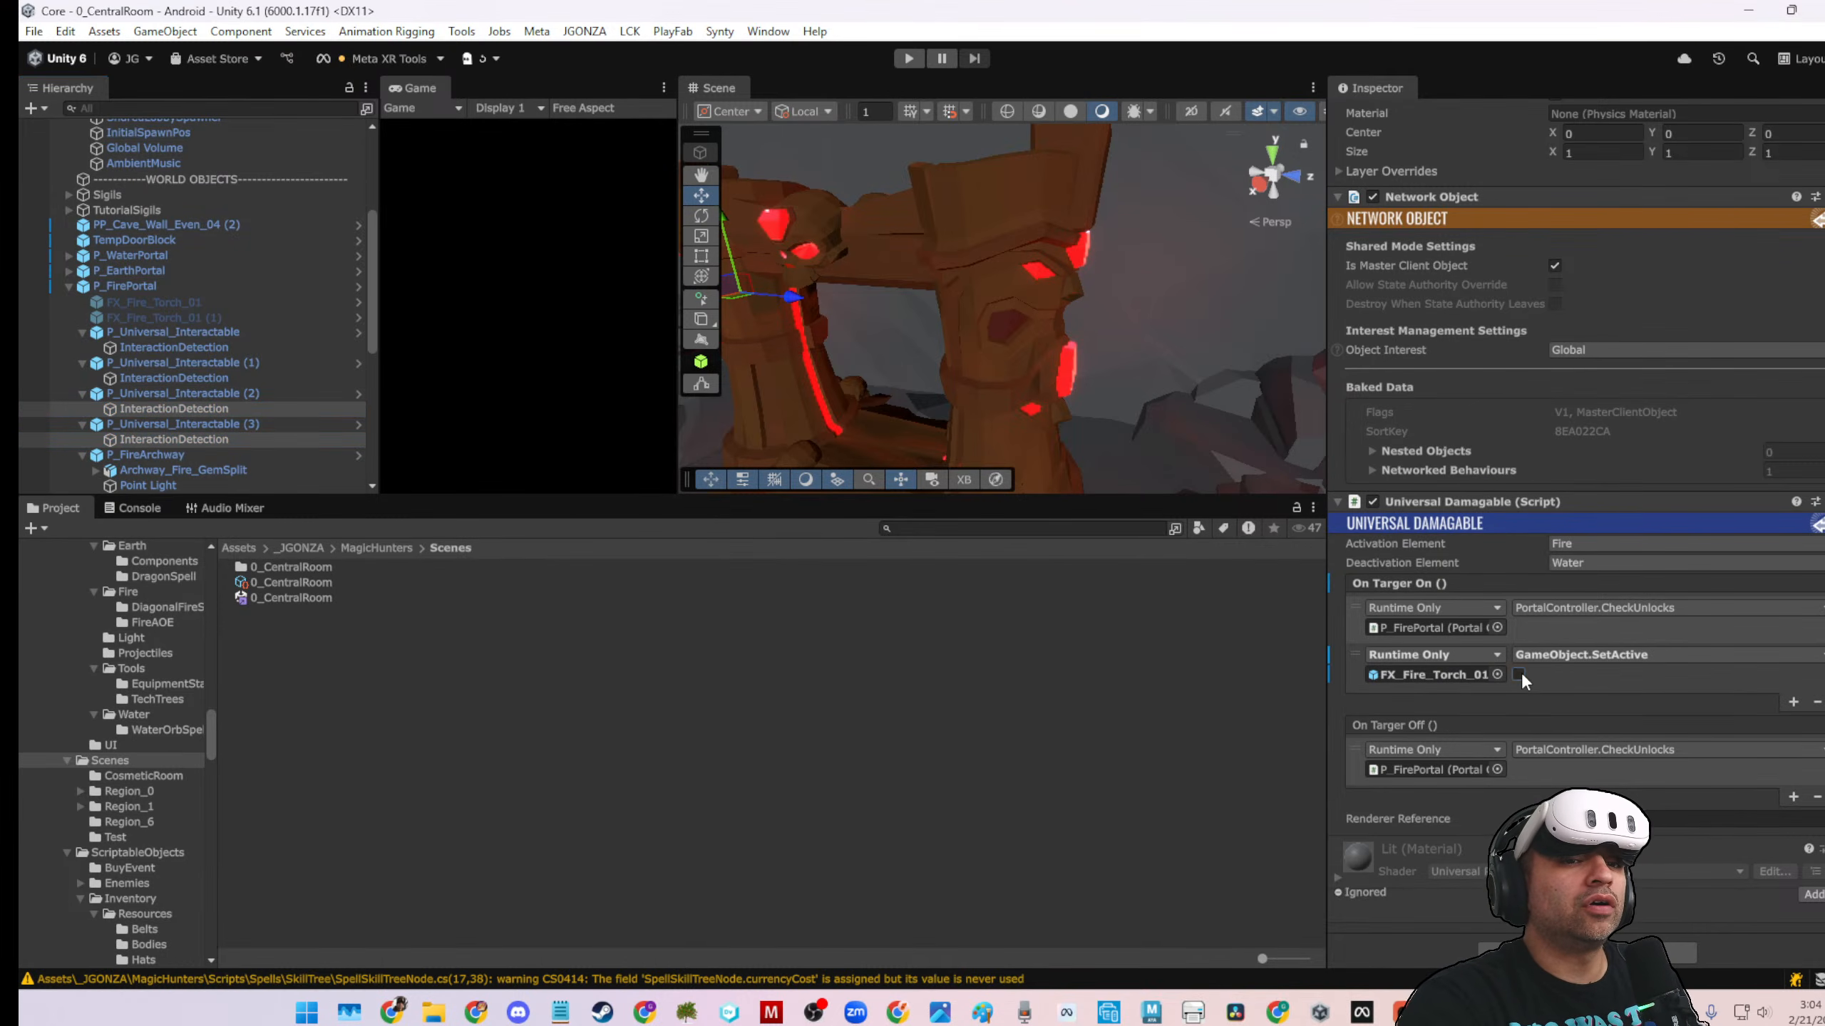
On P_Universal_Interactable's InteractionDetection, add an On Targer On event entry targeting the InteractionDetection under P_Universal_Interactable (1)
left_click(236, 377)
left_click(230, 349)
scroll(1688, 662, "down", 1)
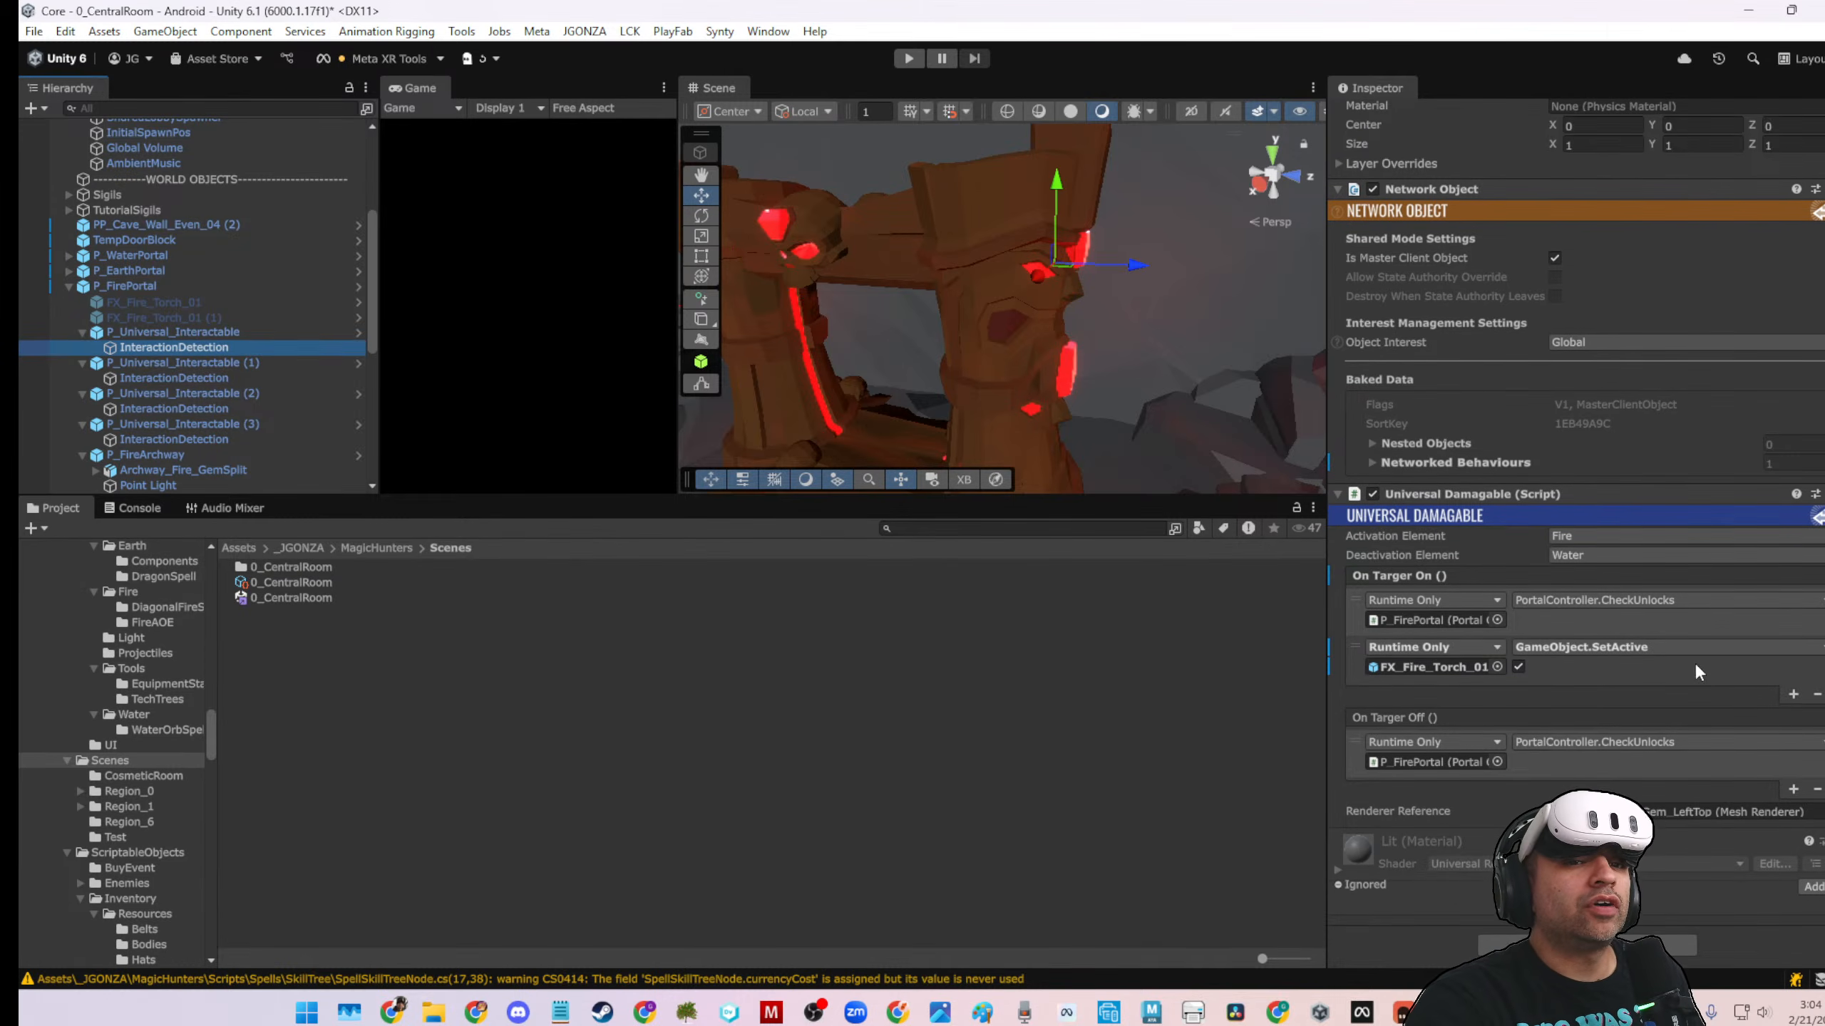
left_click(1794, 694)
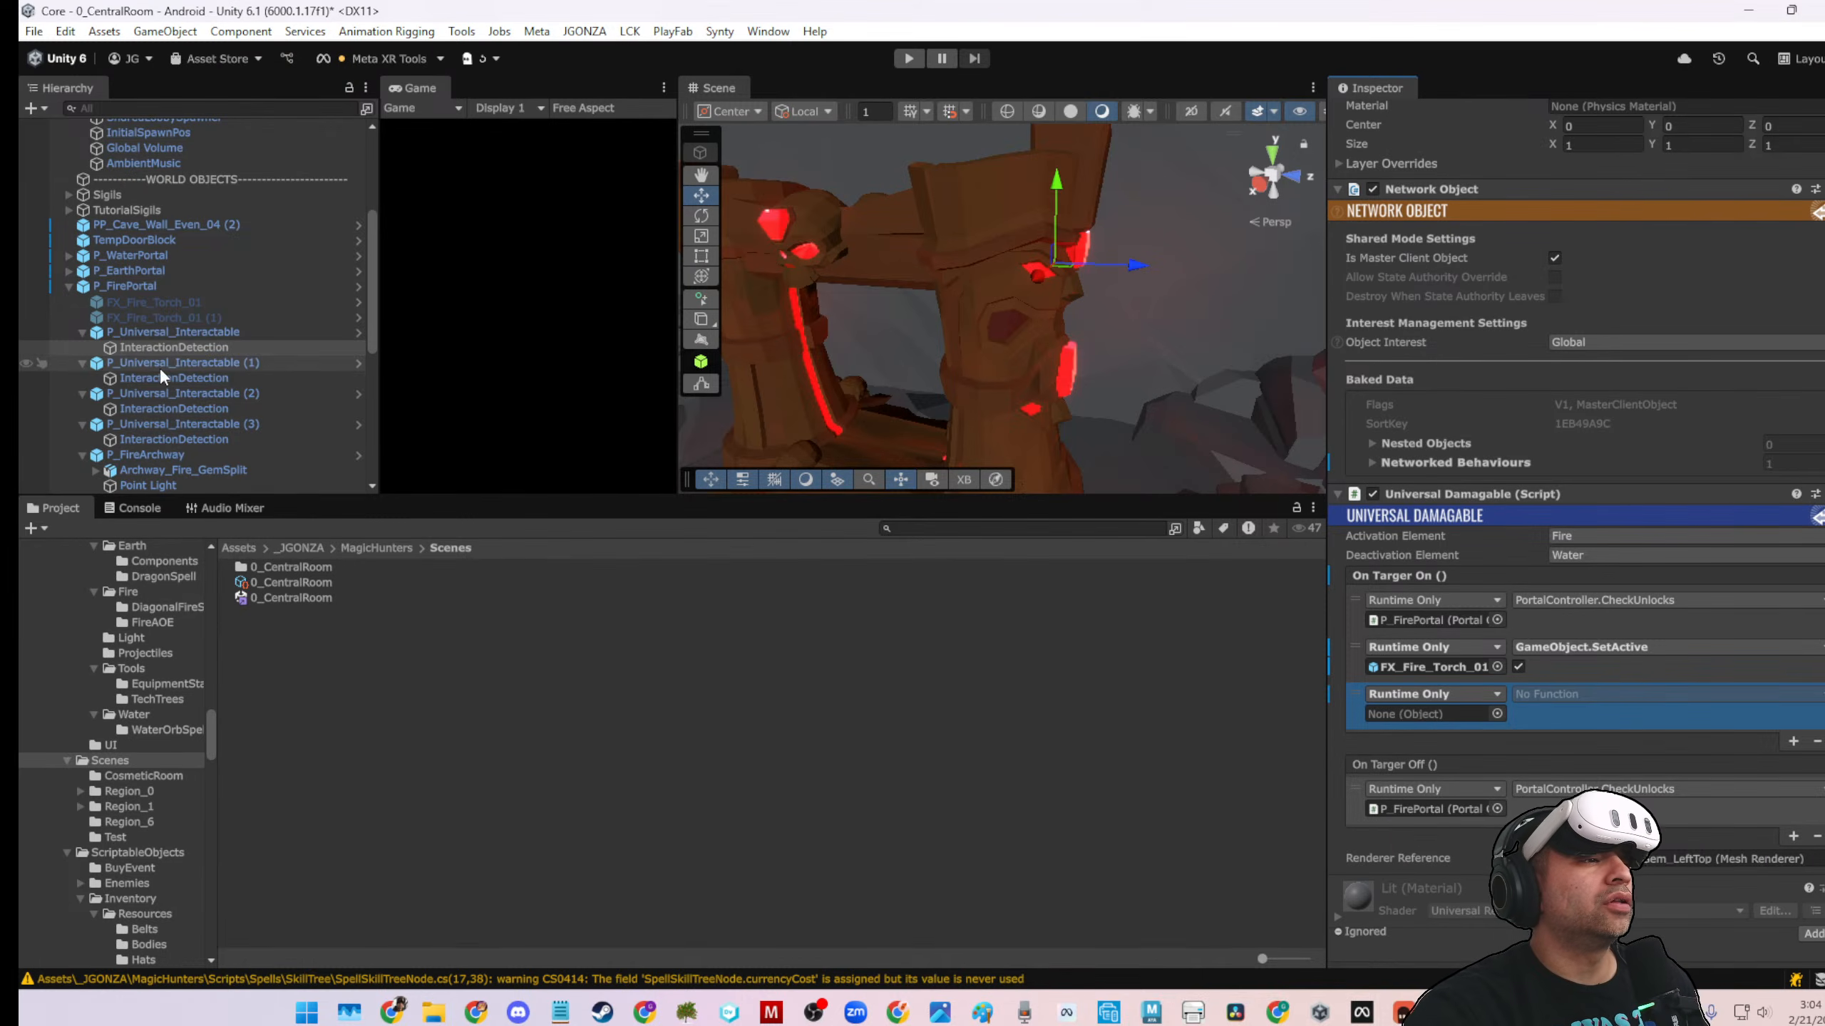
left_click_drag(152, 386, 1383, 716)
Check which Universal Damagable functions the new event entry can call, and close the Network Object documentation page
left_click(1551, 696)
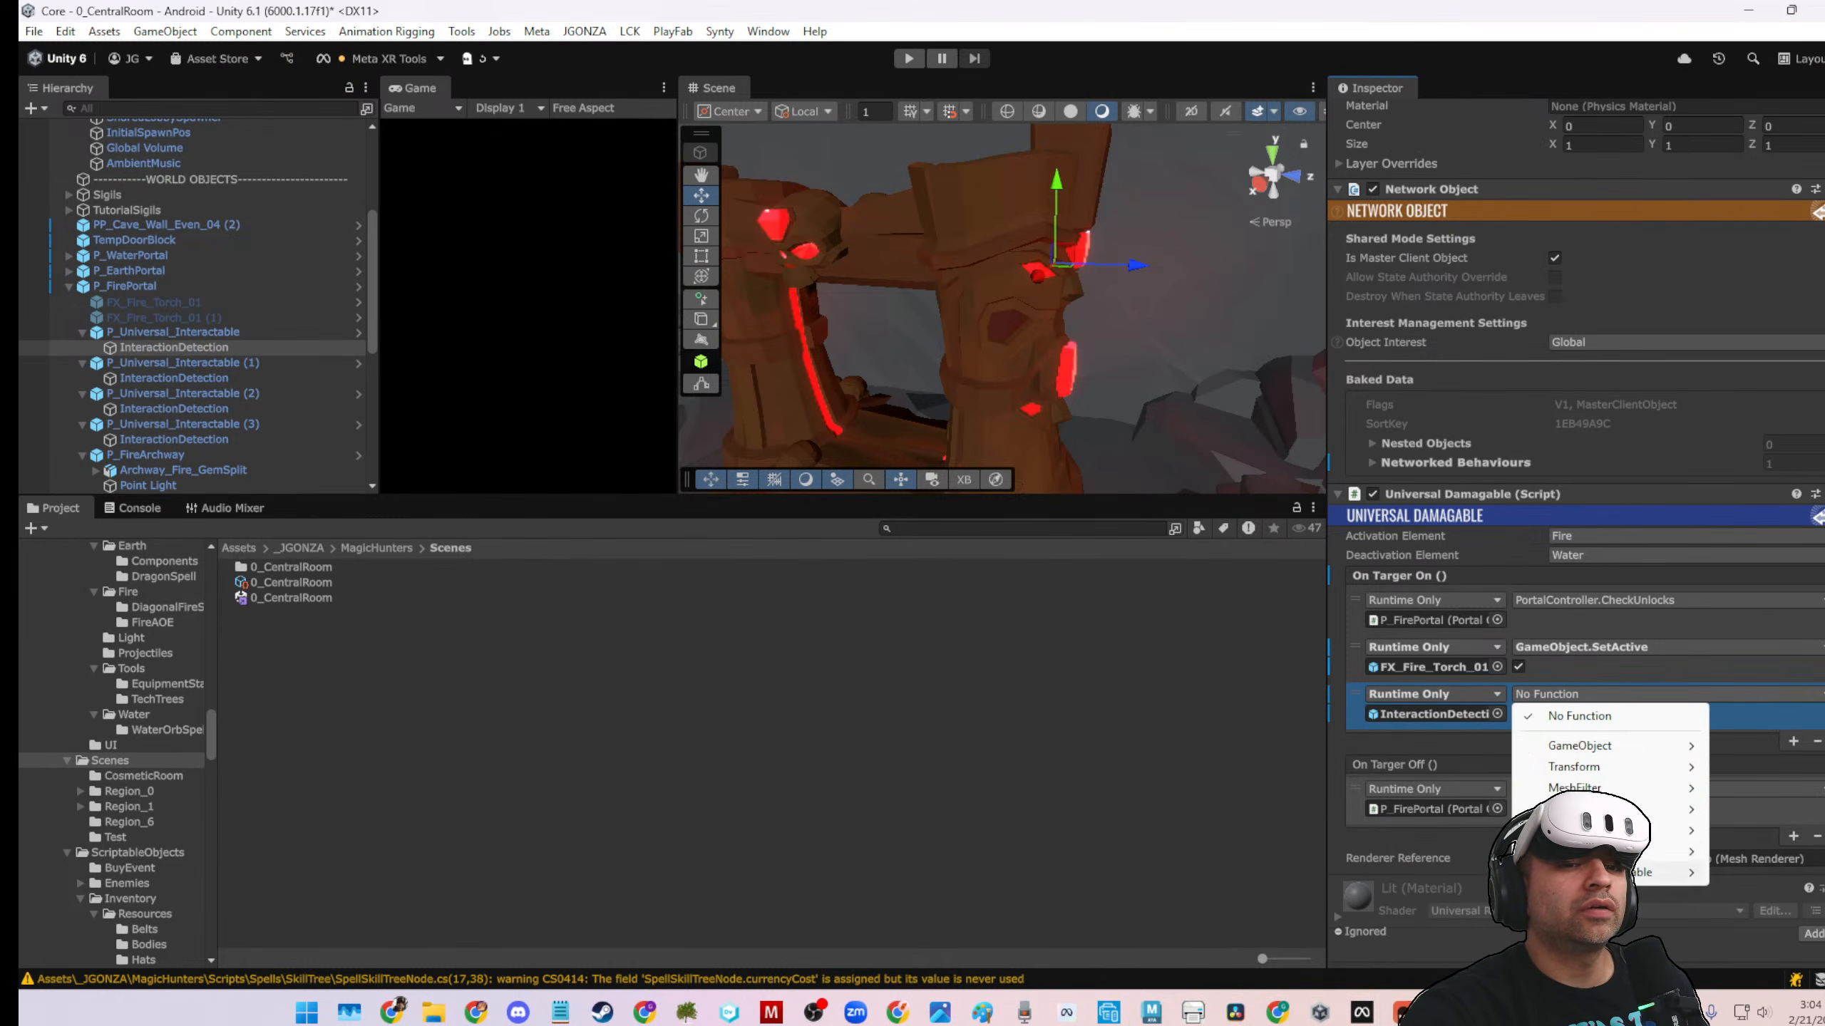
mouse_move(1652, 872)
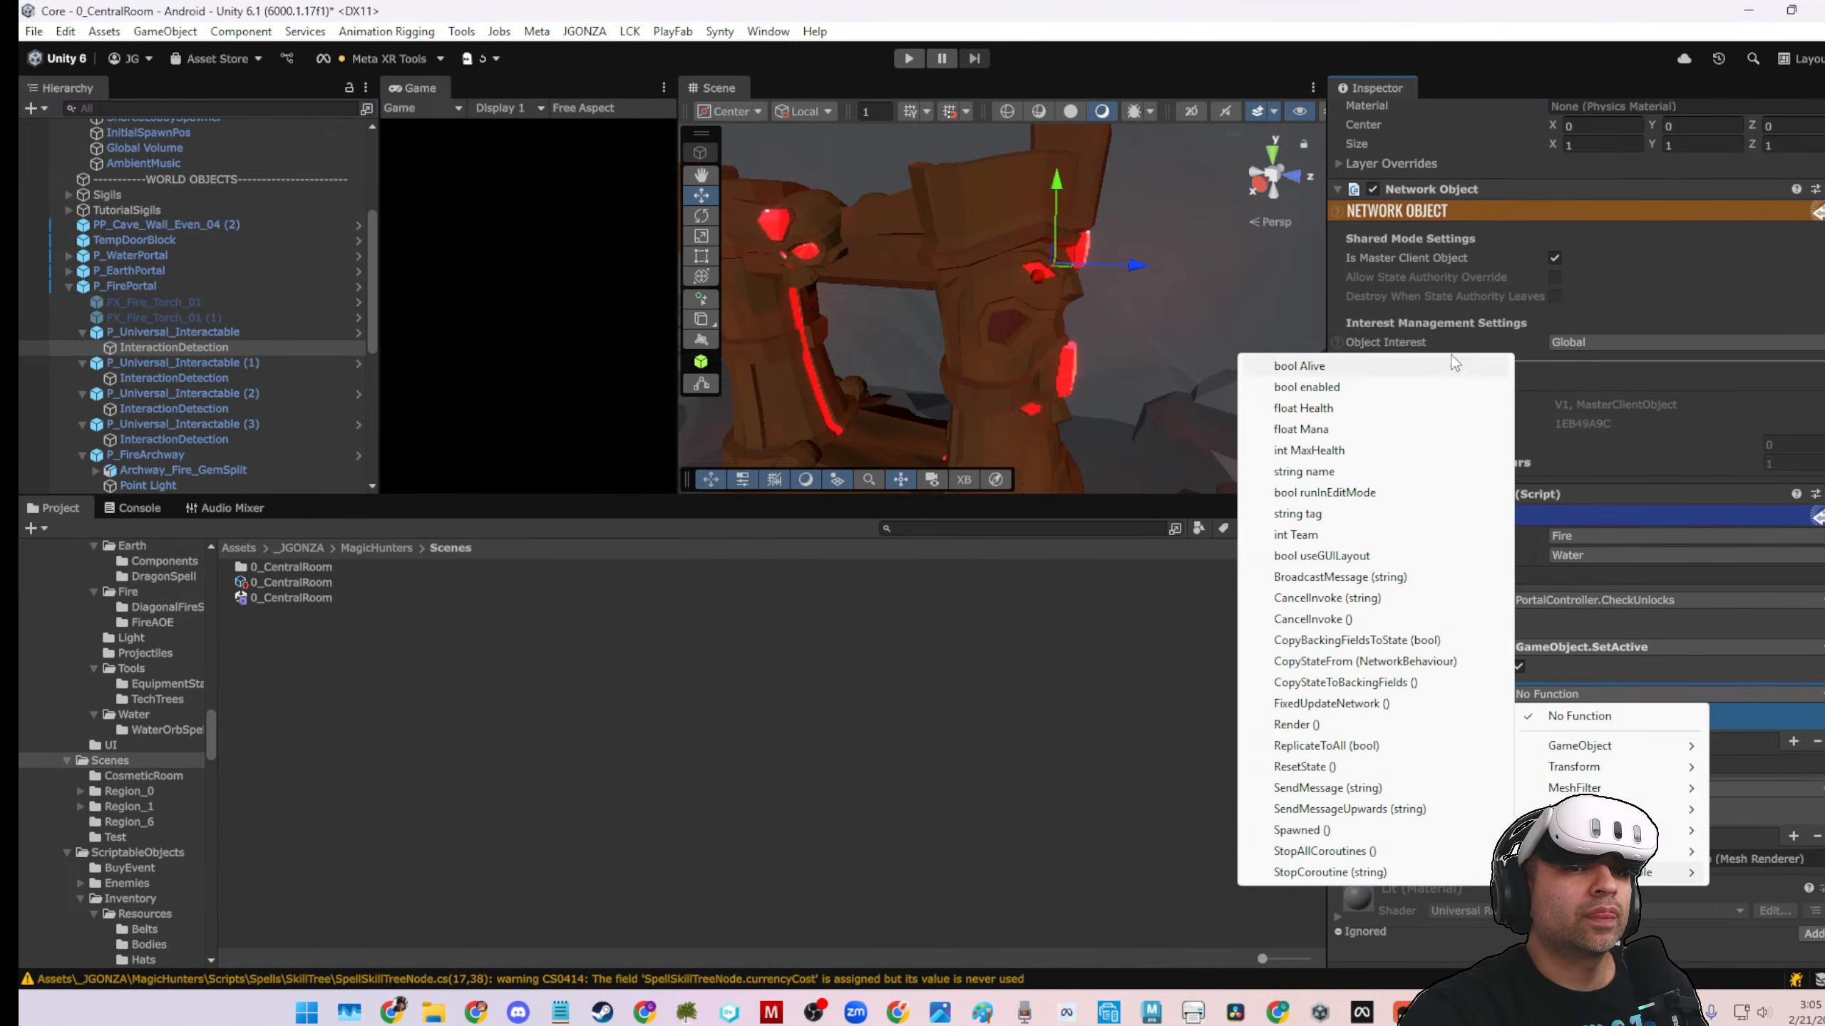
left_click(1351, 210)
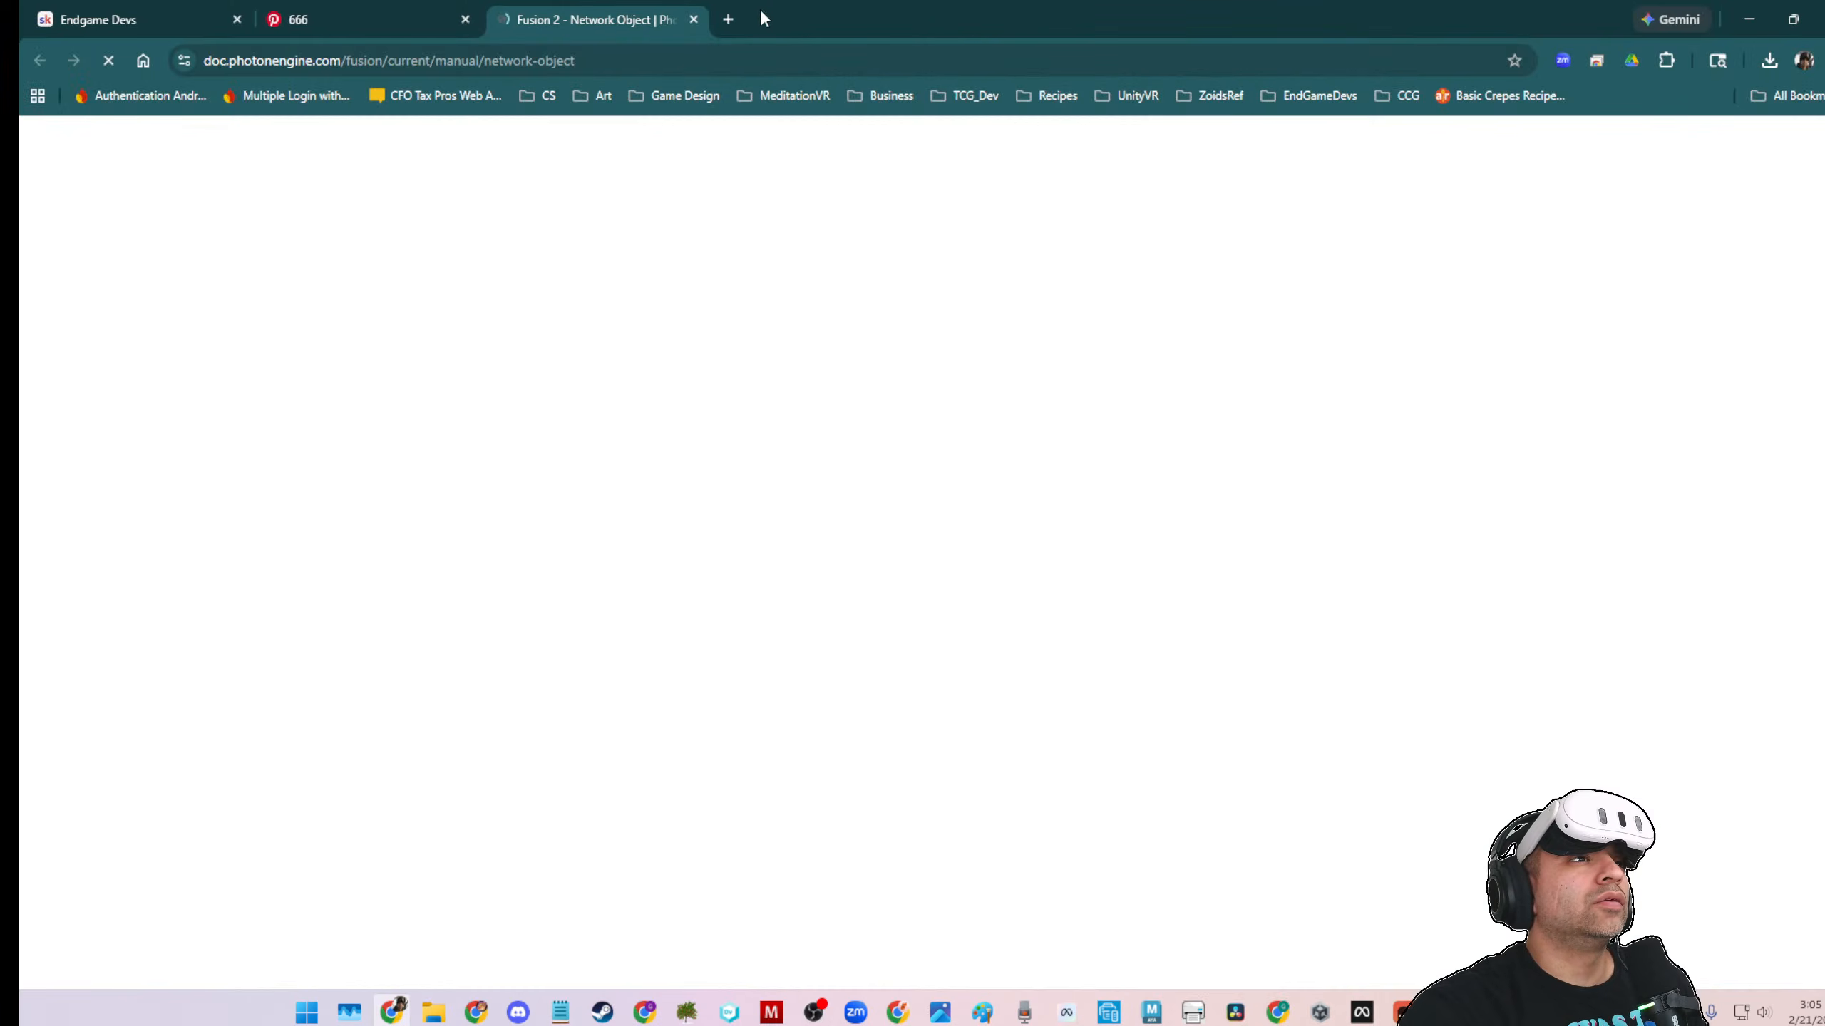
left_click(694, 20)
left_click(1748, 19)
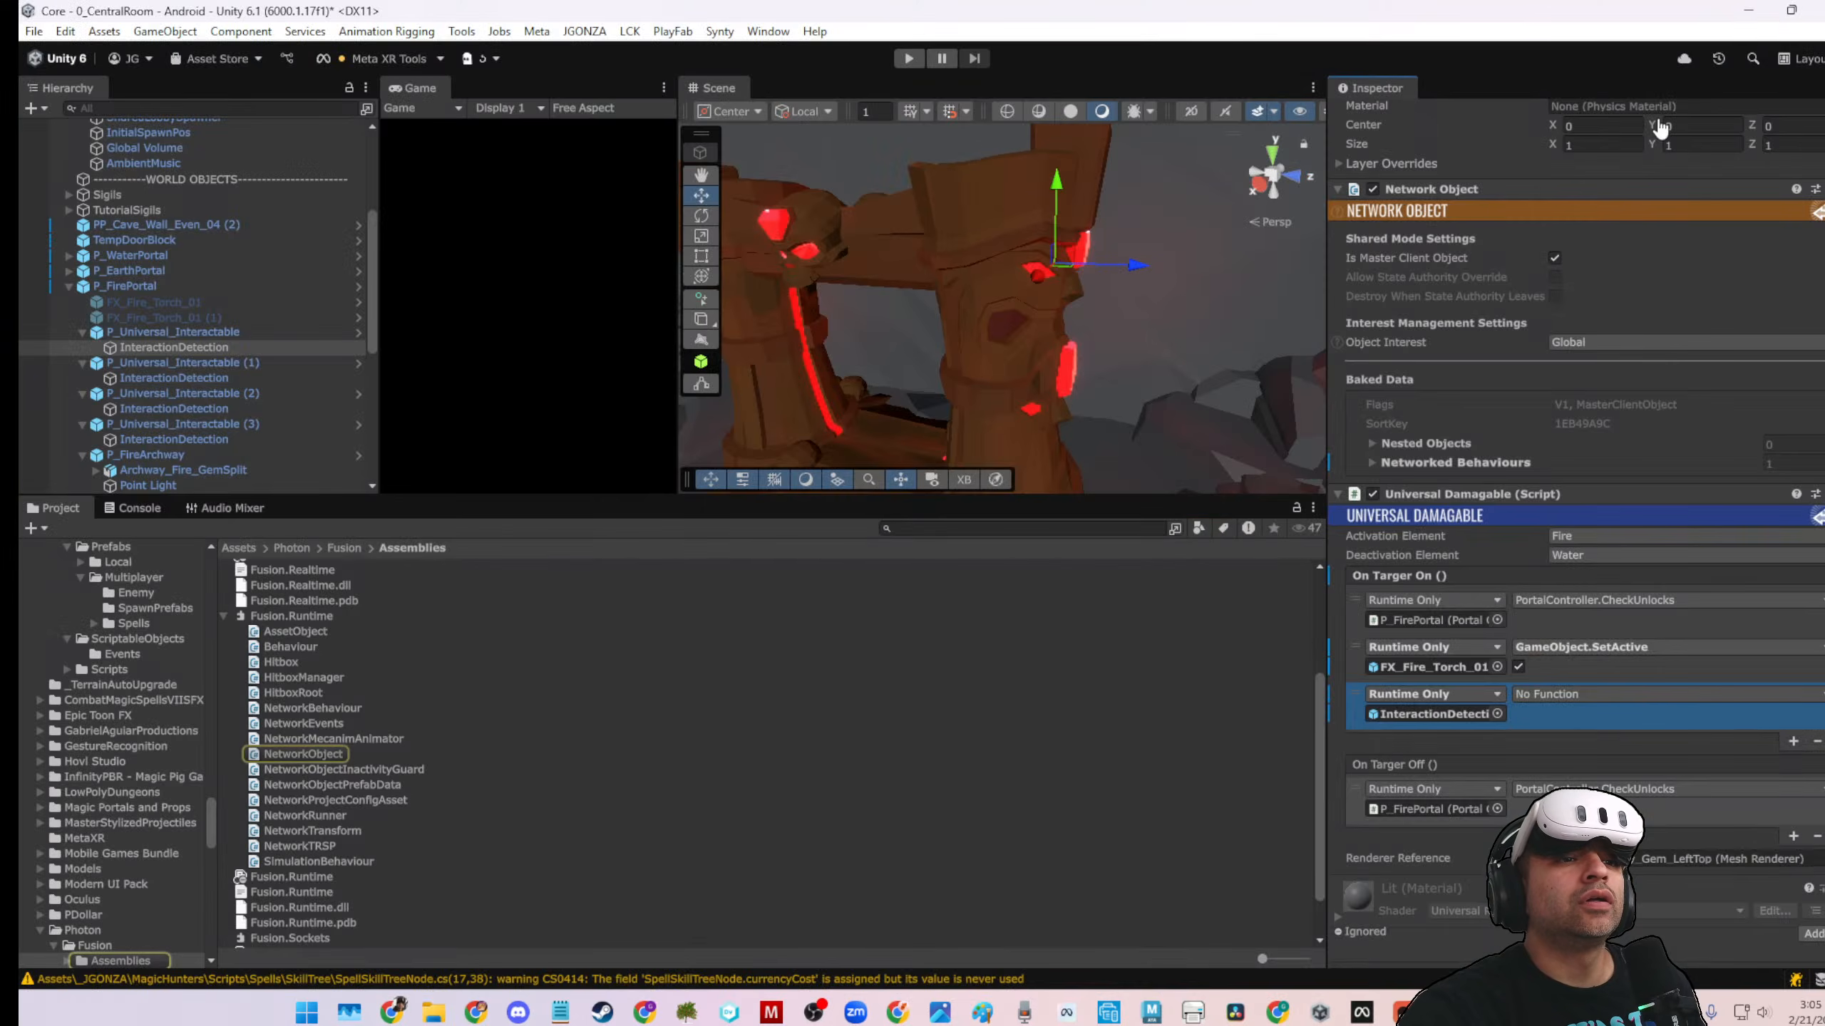
Open the Universal Damagable component's script in the code editor and go to its Damage method
right_click(1405, 495)
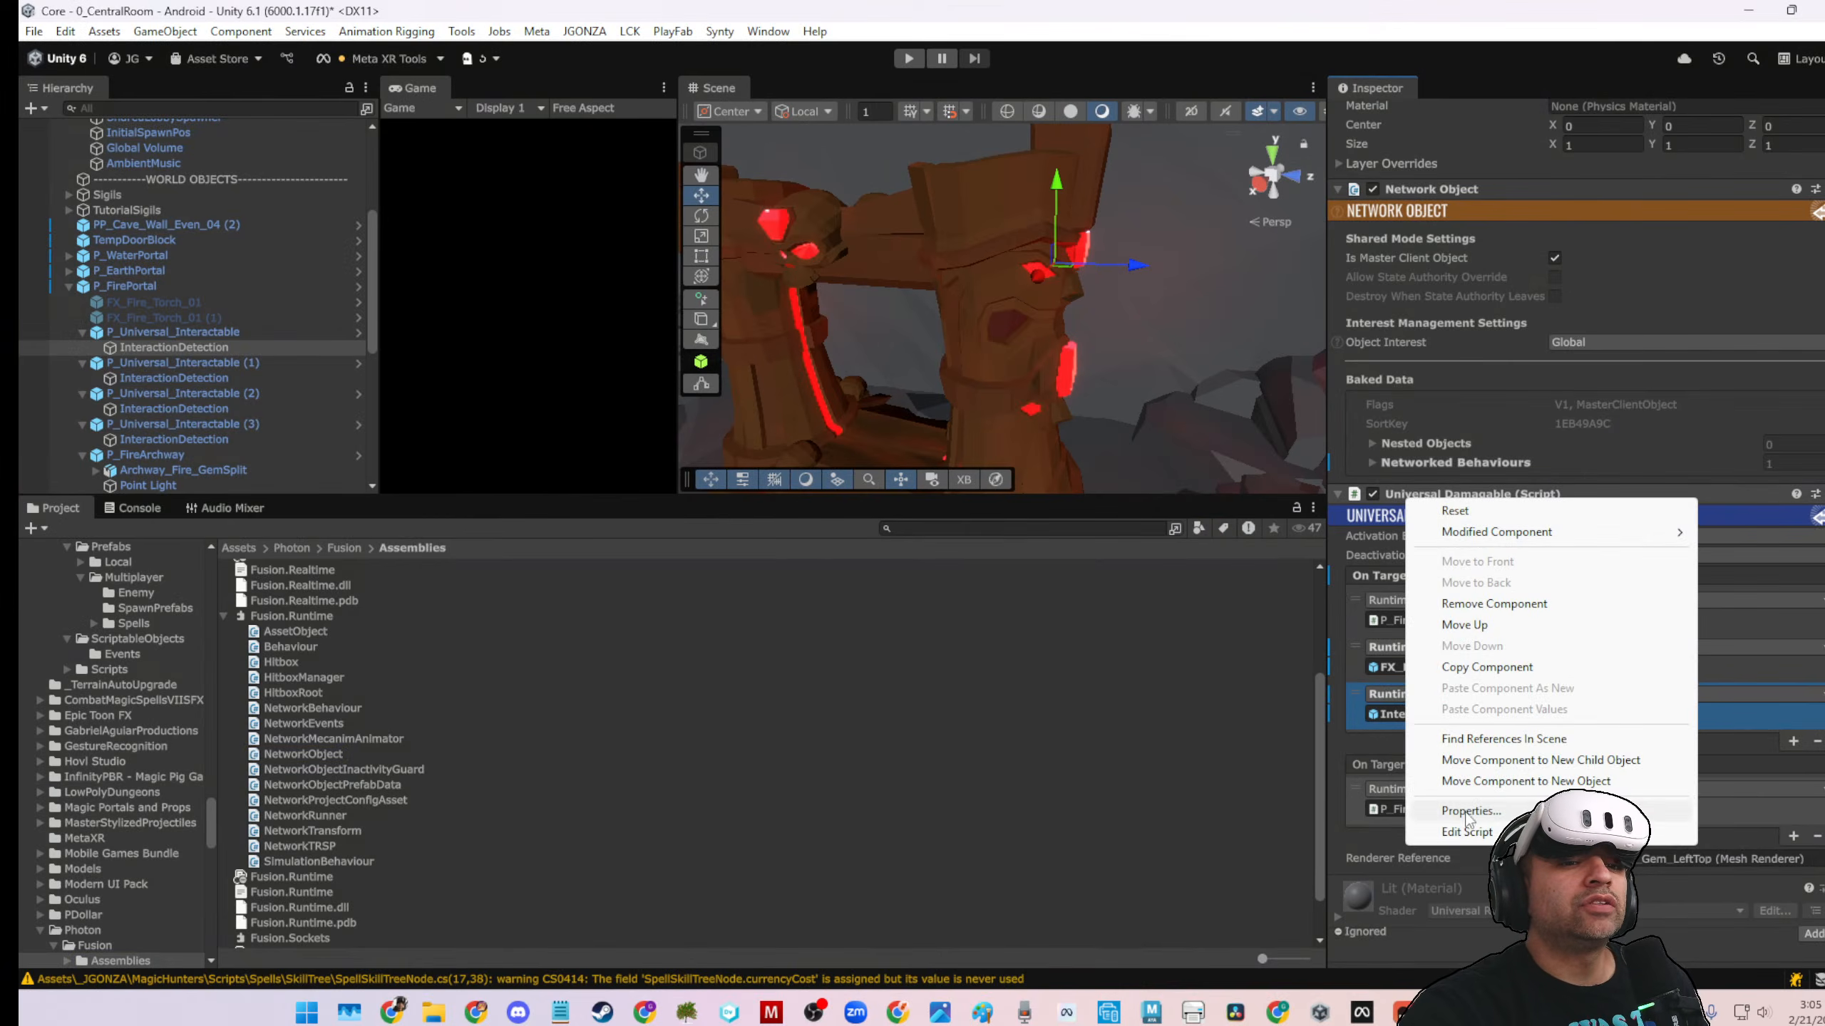
left_click(1189, 671)
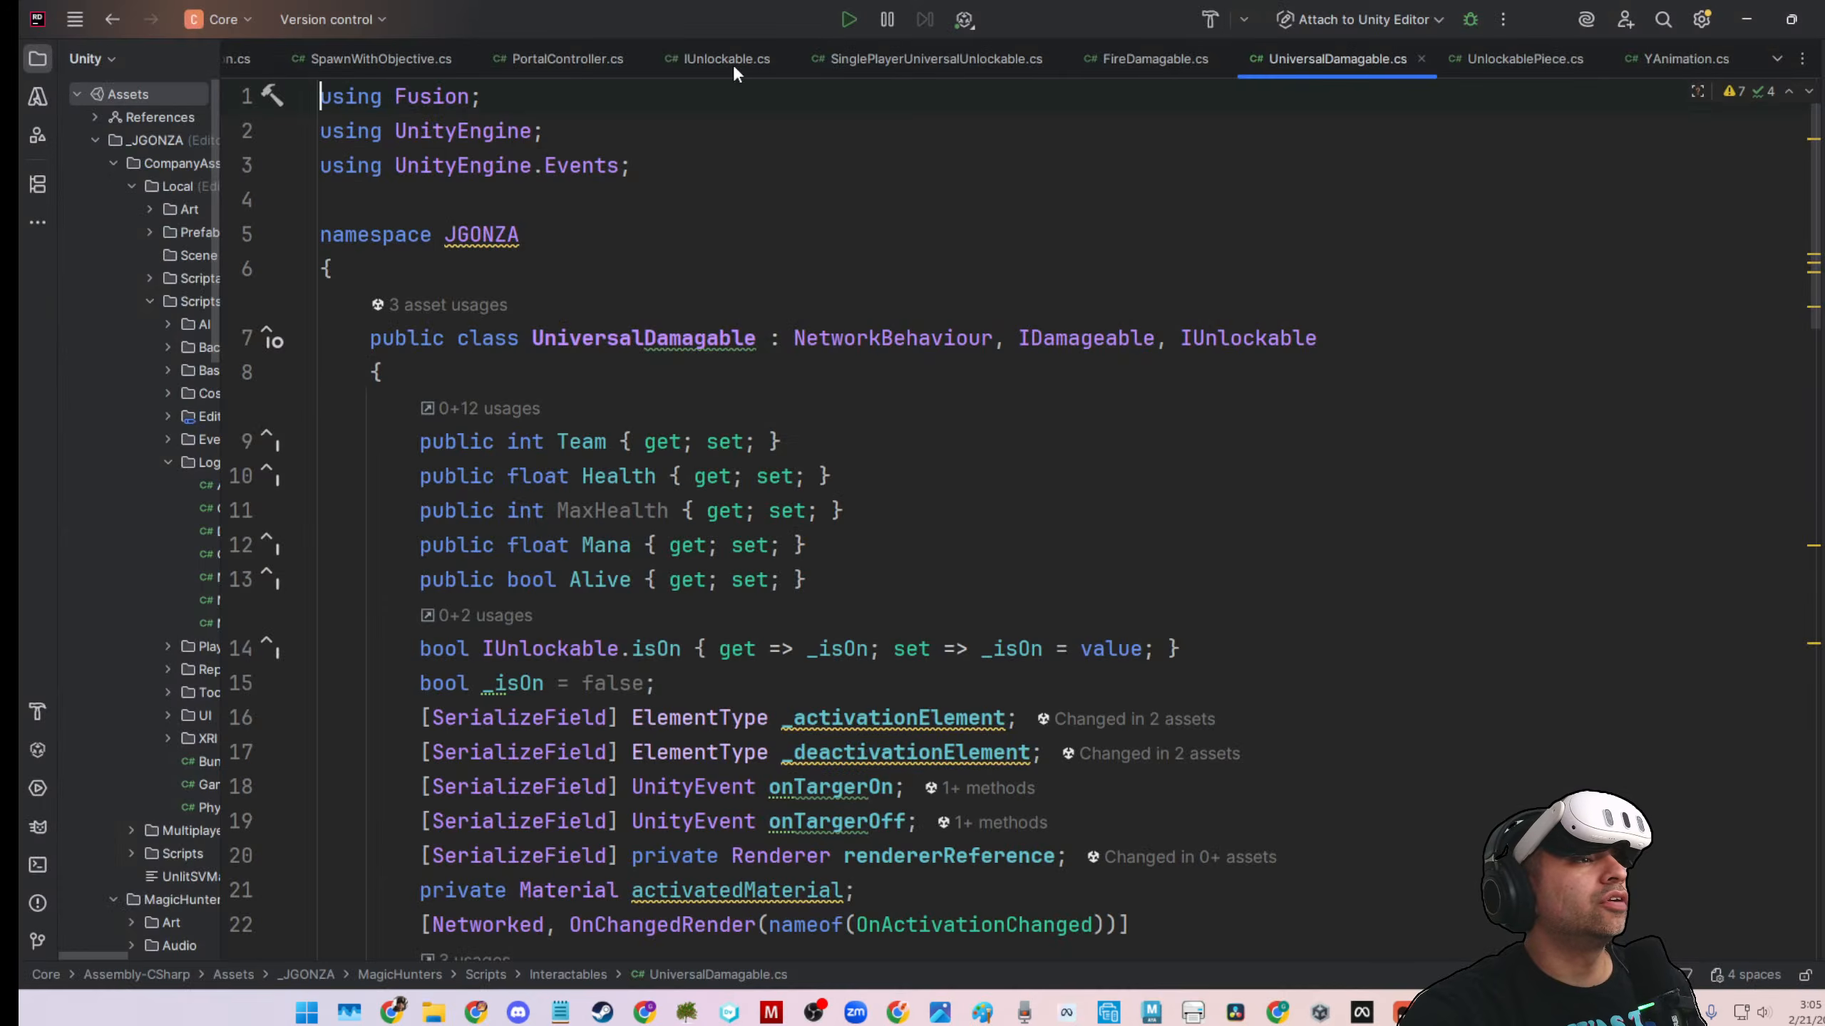
scroll(881, 484, "down", 3)
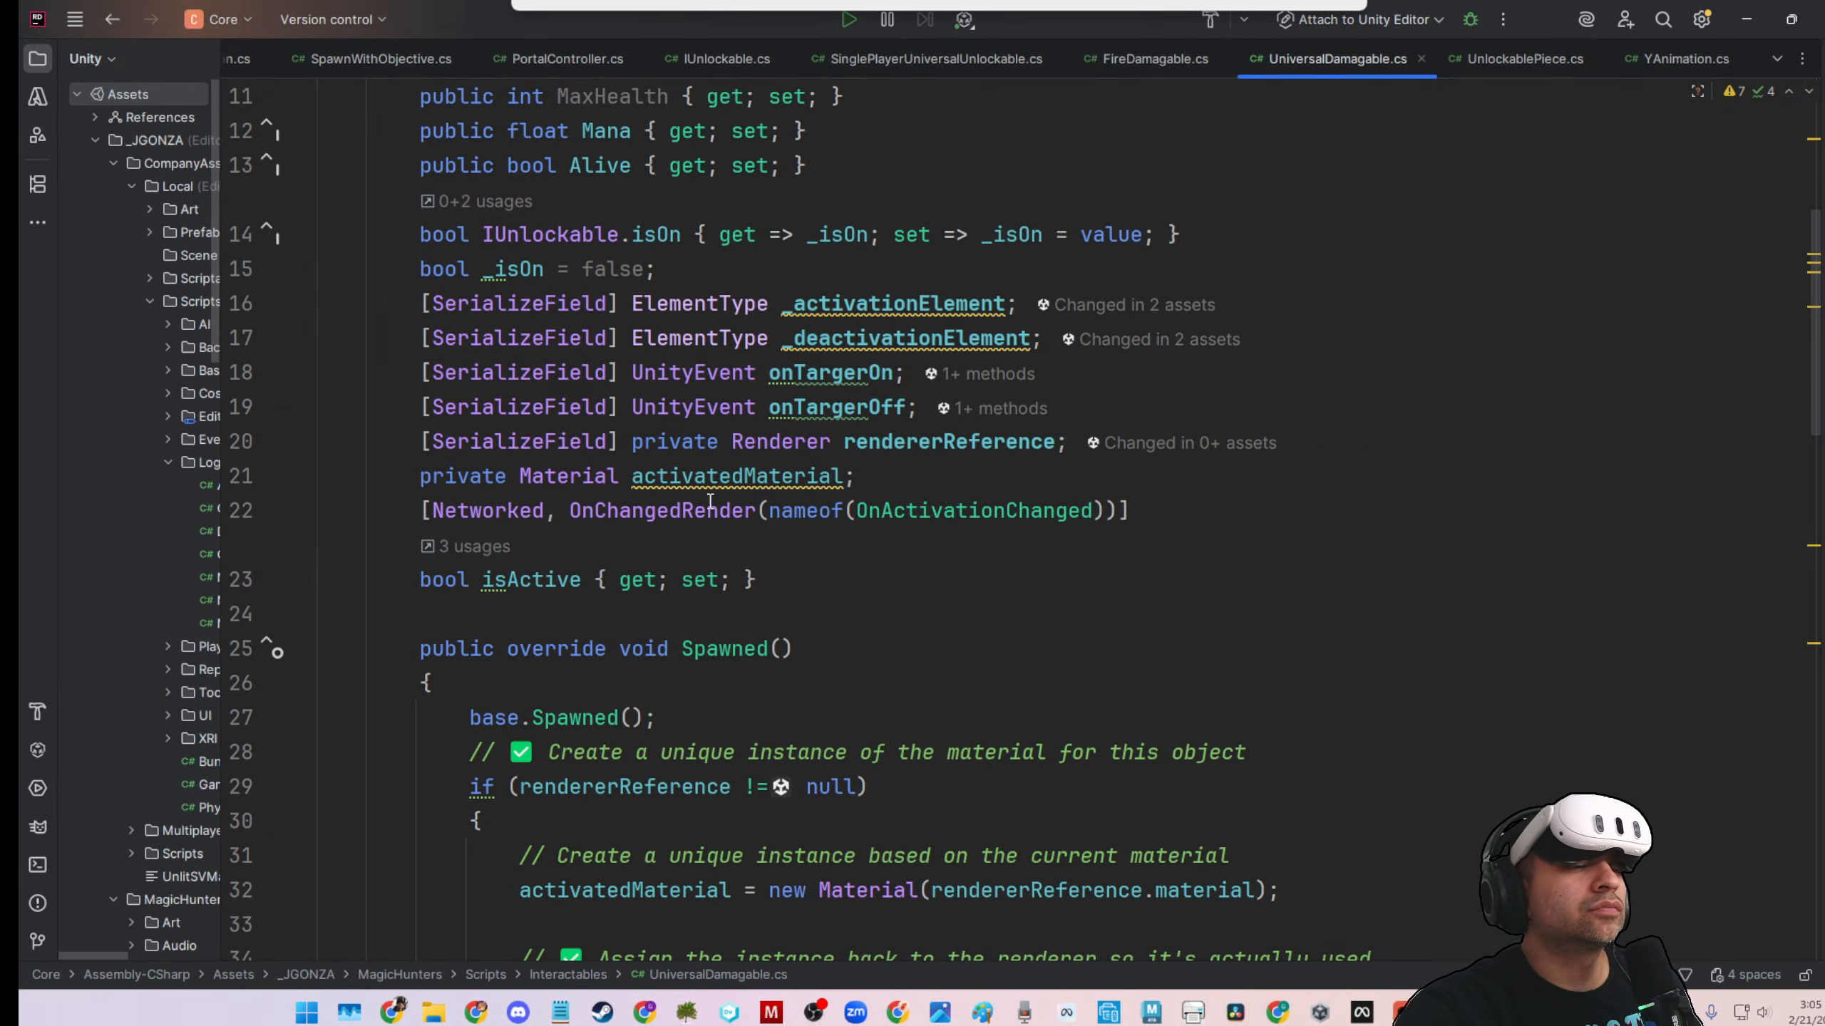
scroll(811, 344, "down", 4)
scroll(687, 560, "down", 8)
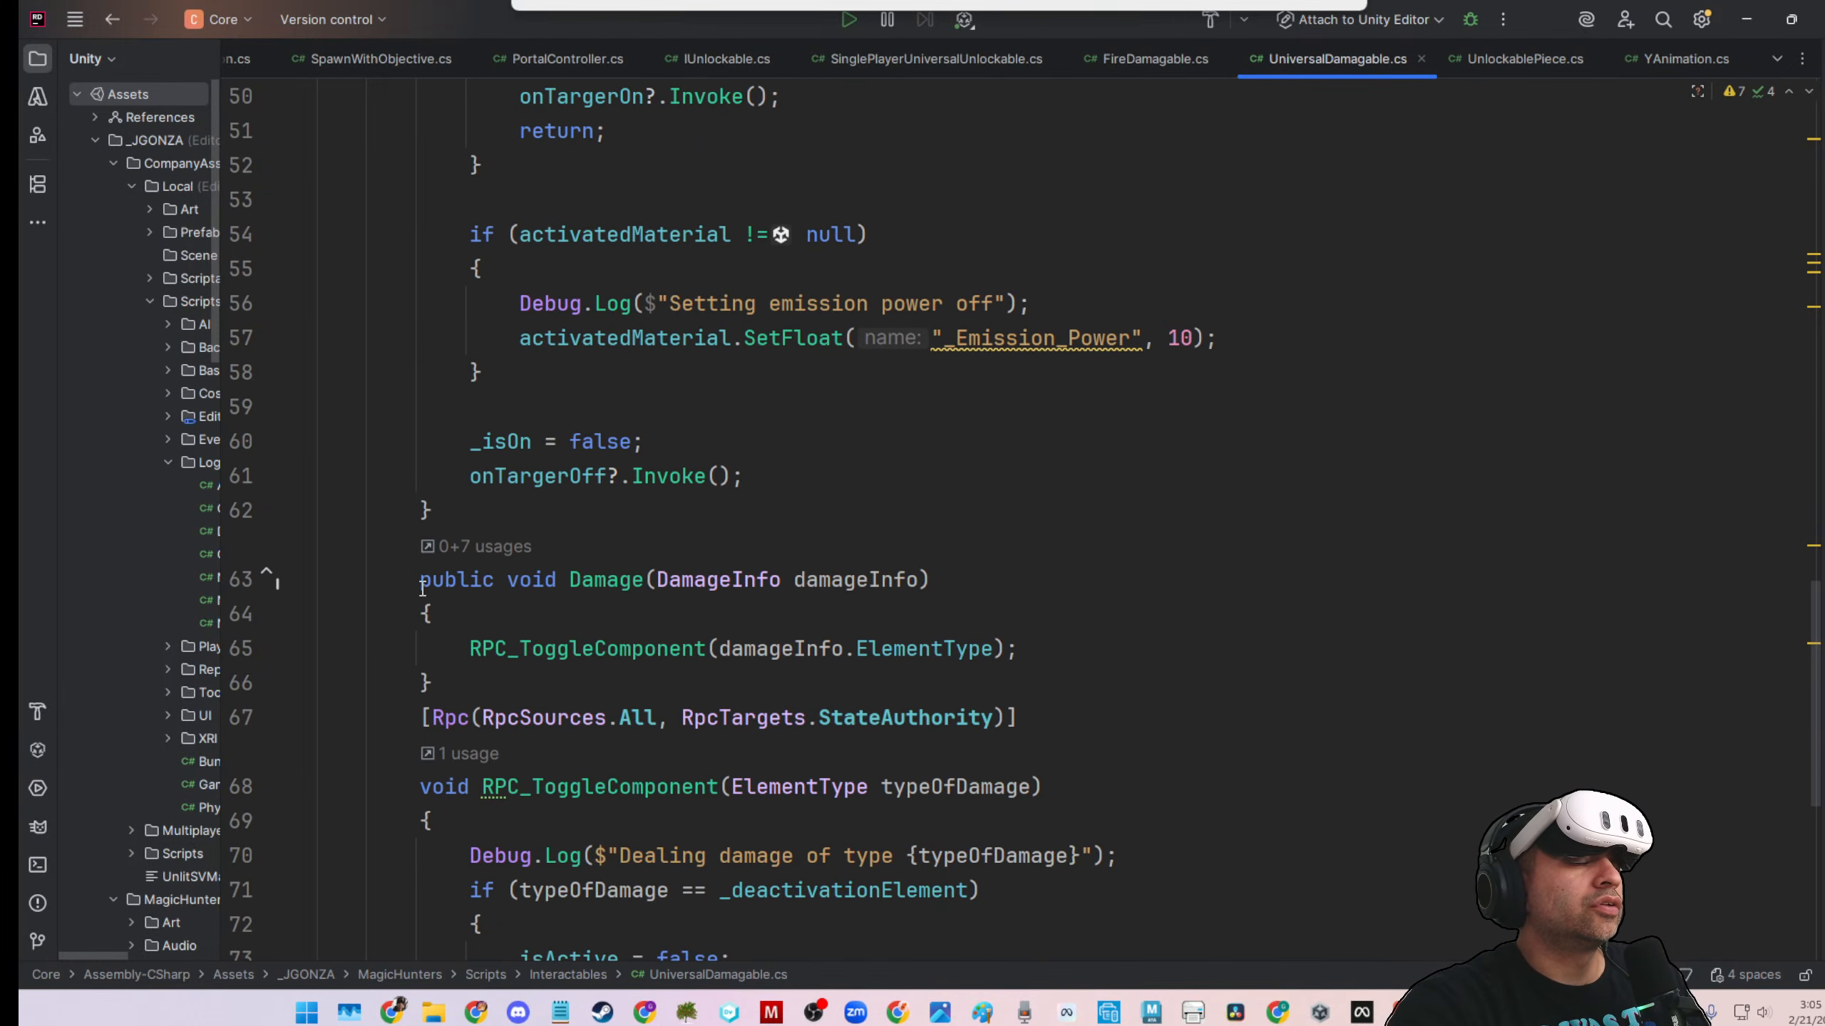
Duplicate the whole Damage(DamageInfo damageInfo) method directly above the original
left_click_drag(422, 588, 460, 673)
key("ctrl+c")
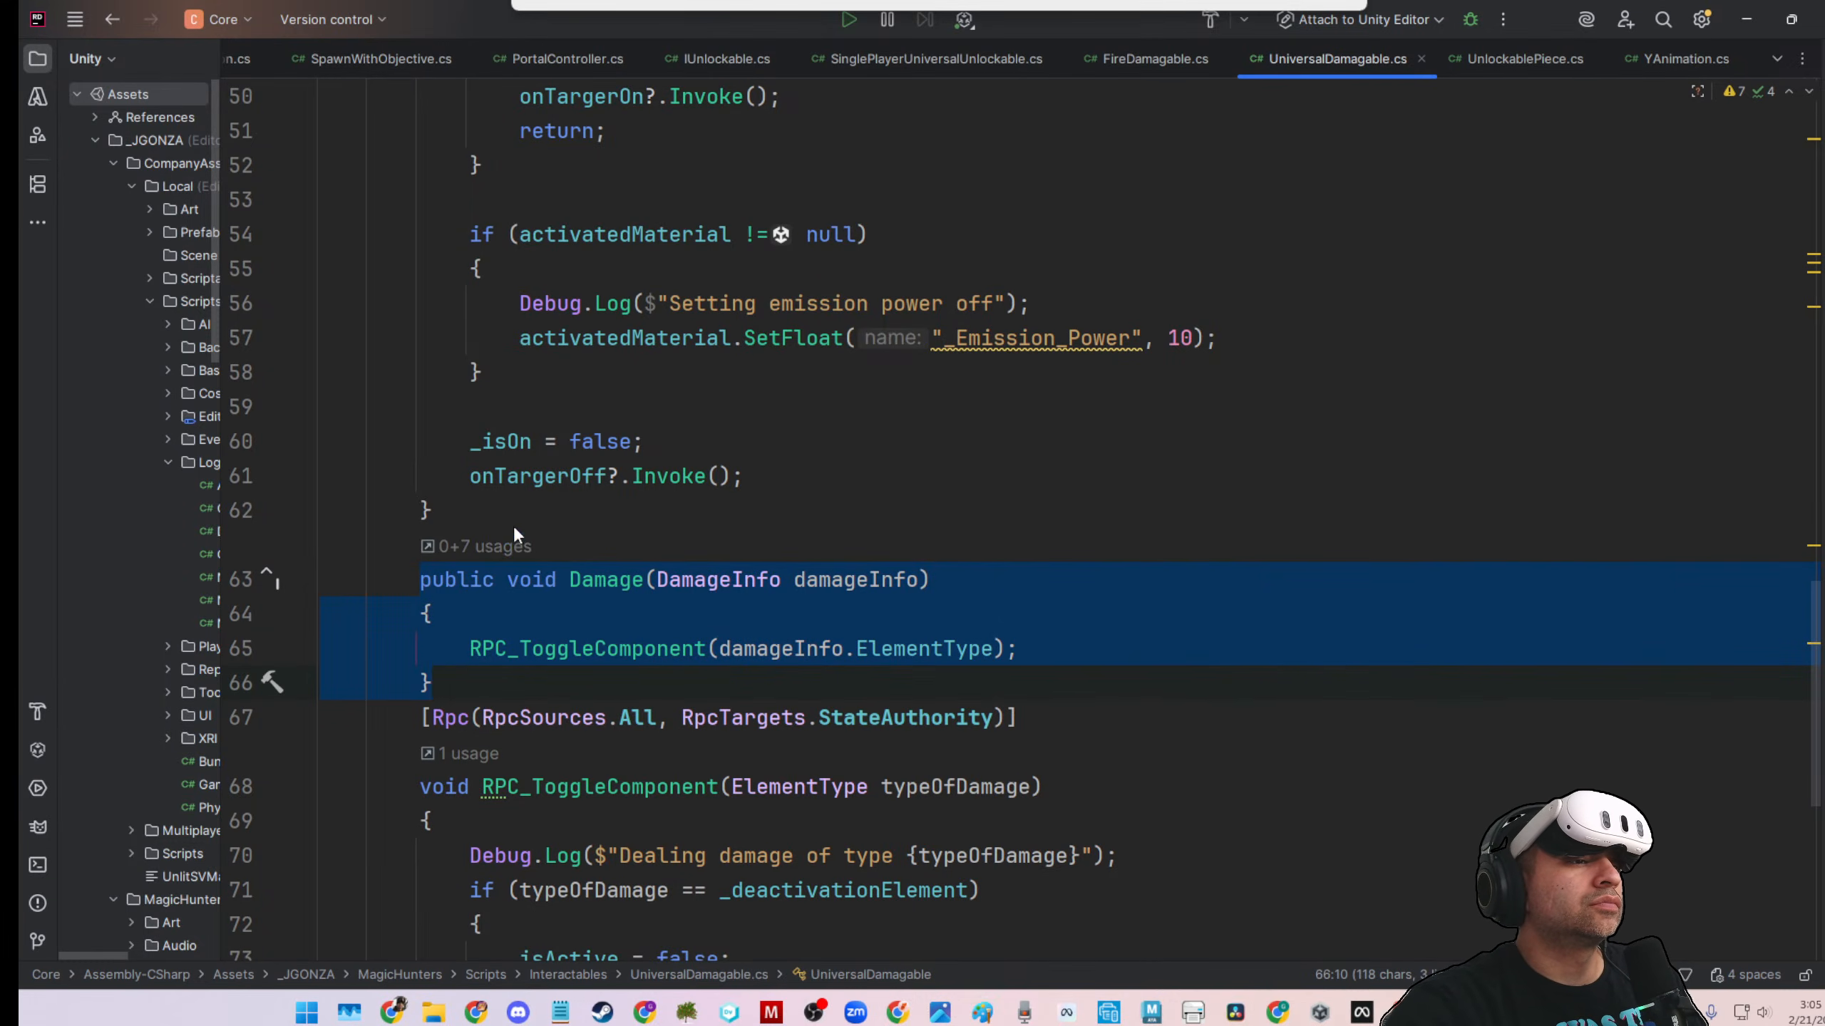
left_click(439, 509)
key("Return")
key("ctrl+v")
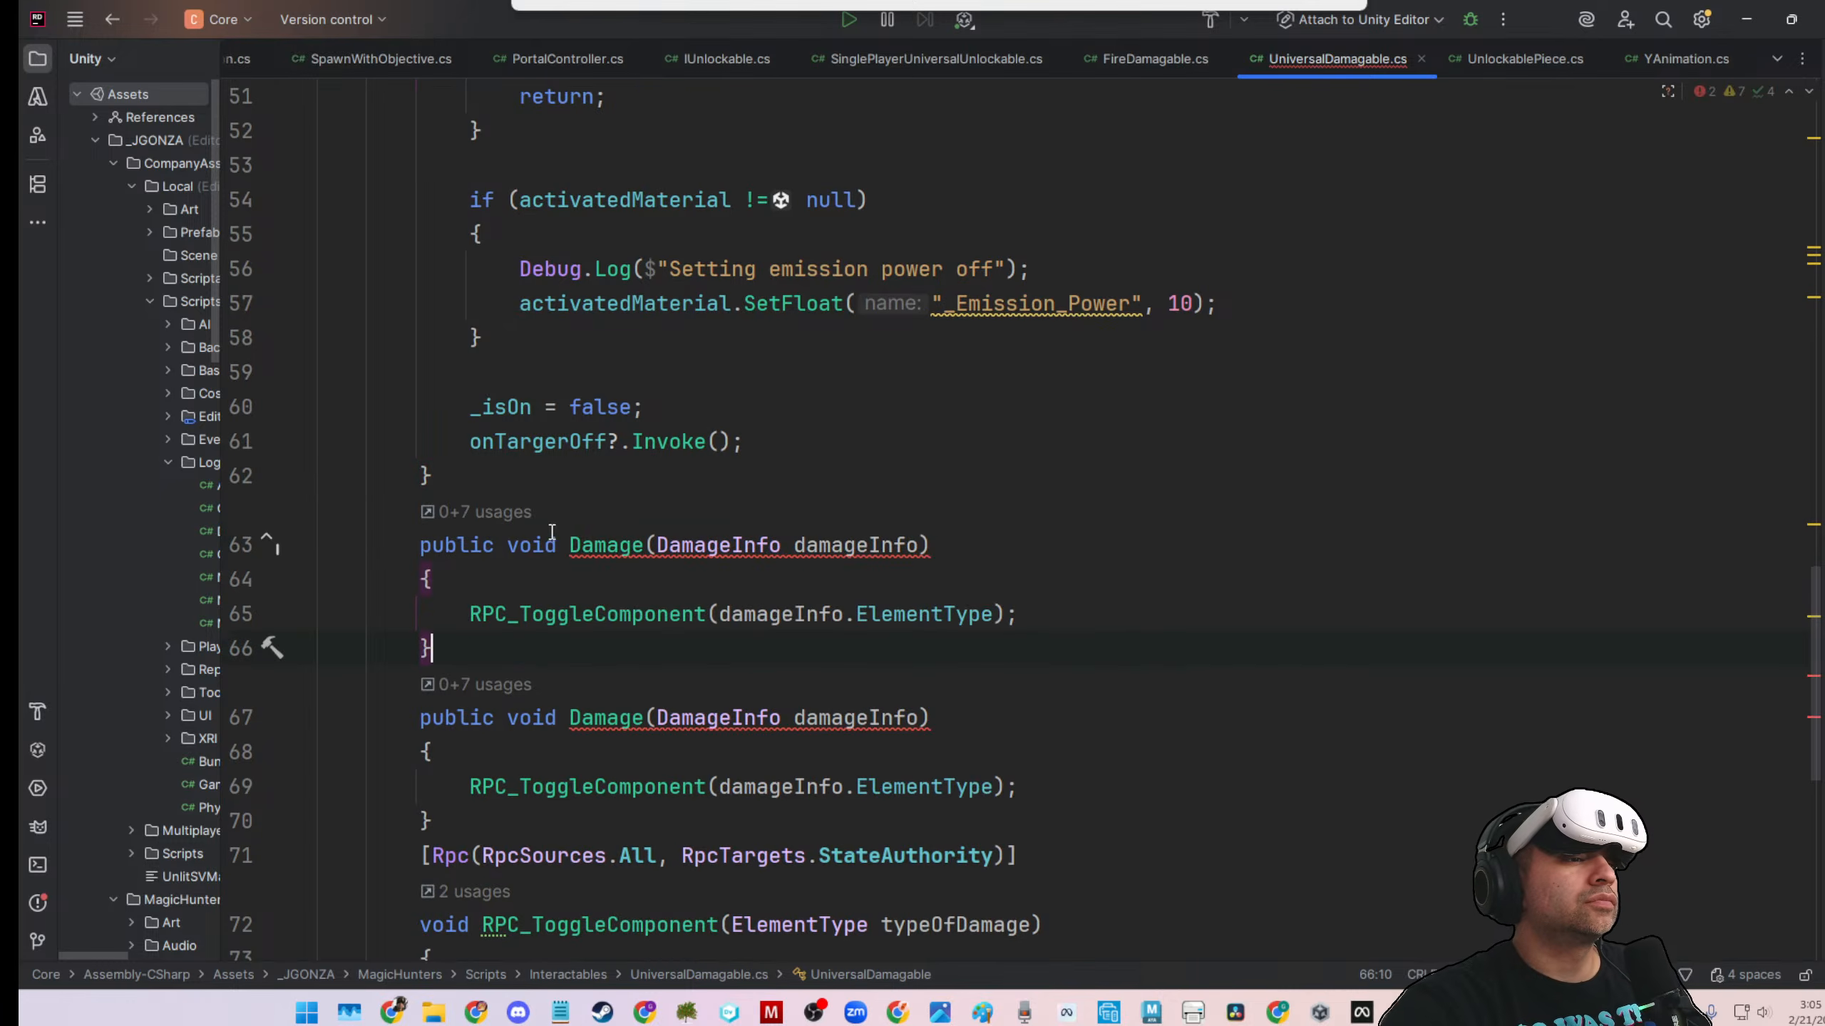
Rename the upper copy of the Damage method to TurnOn
double_click(621, 546)
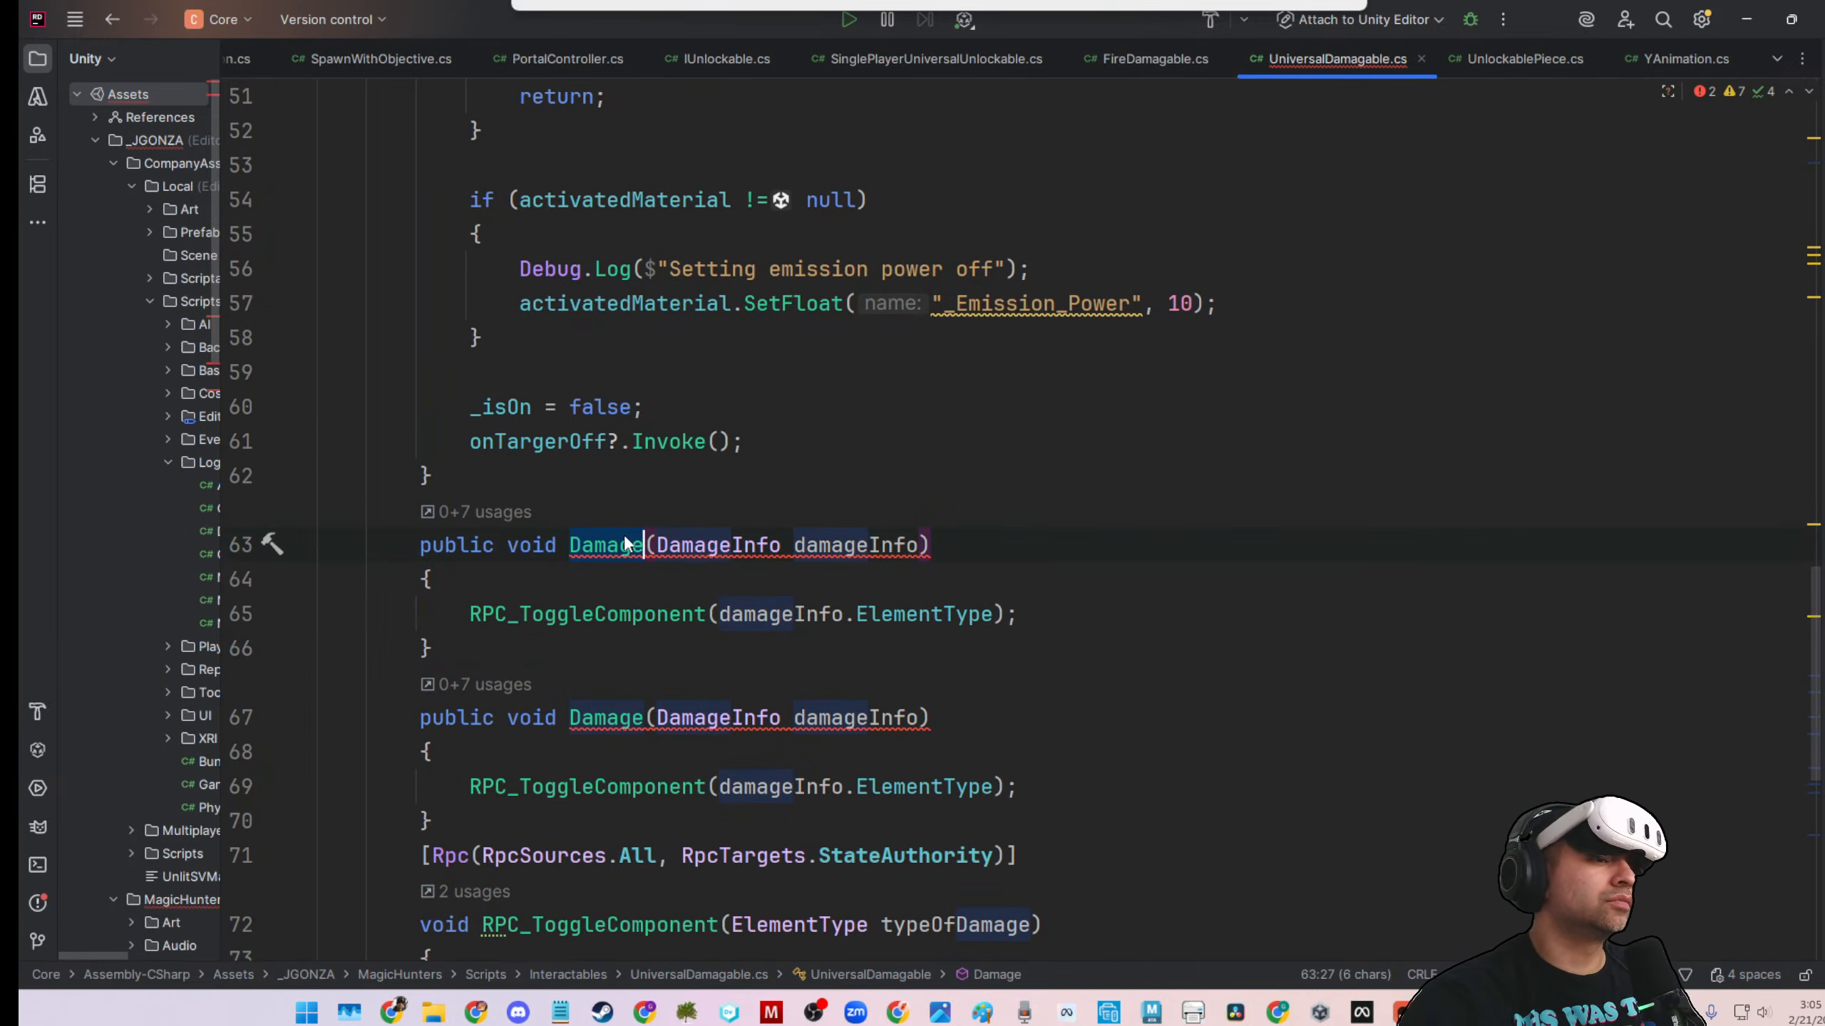
key("BackSpace")
key("Escape")
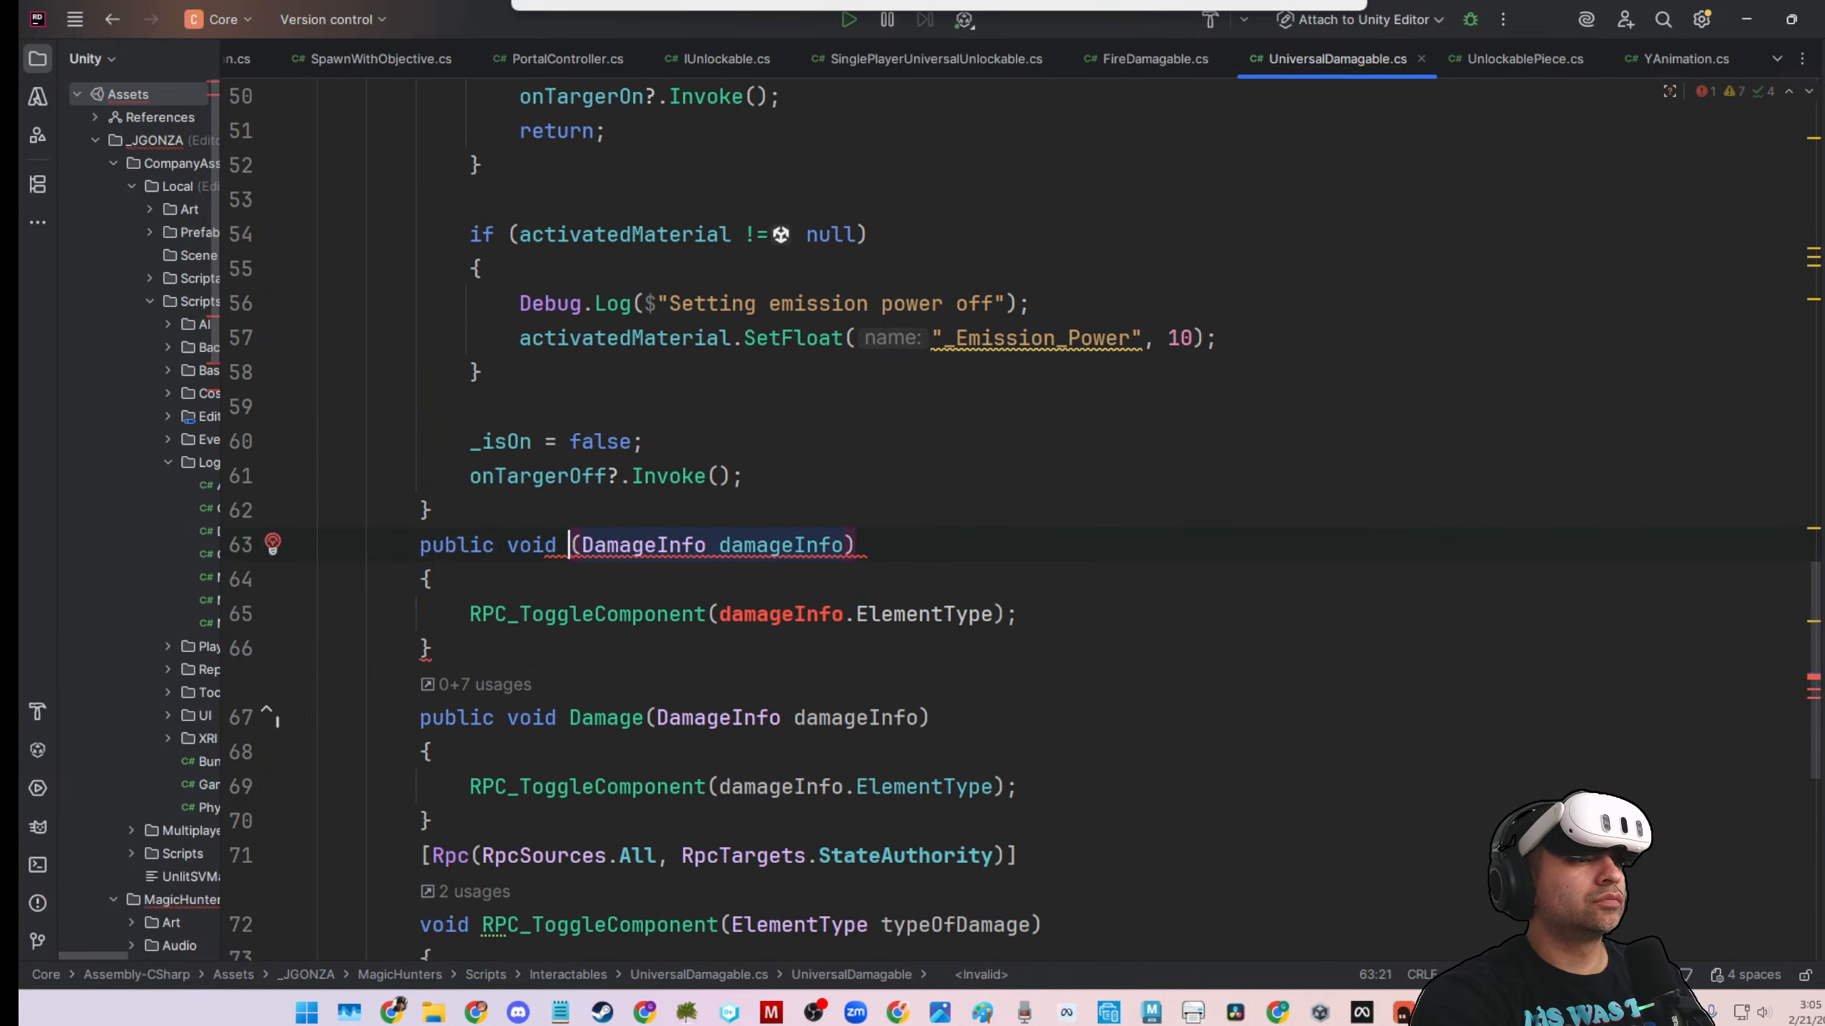
type("TurnOn")
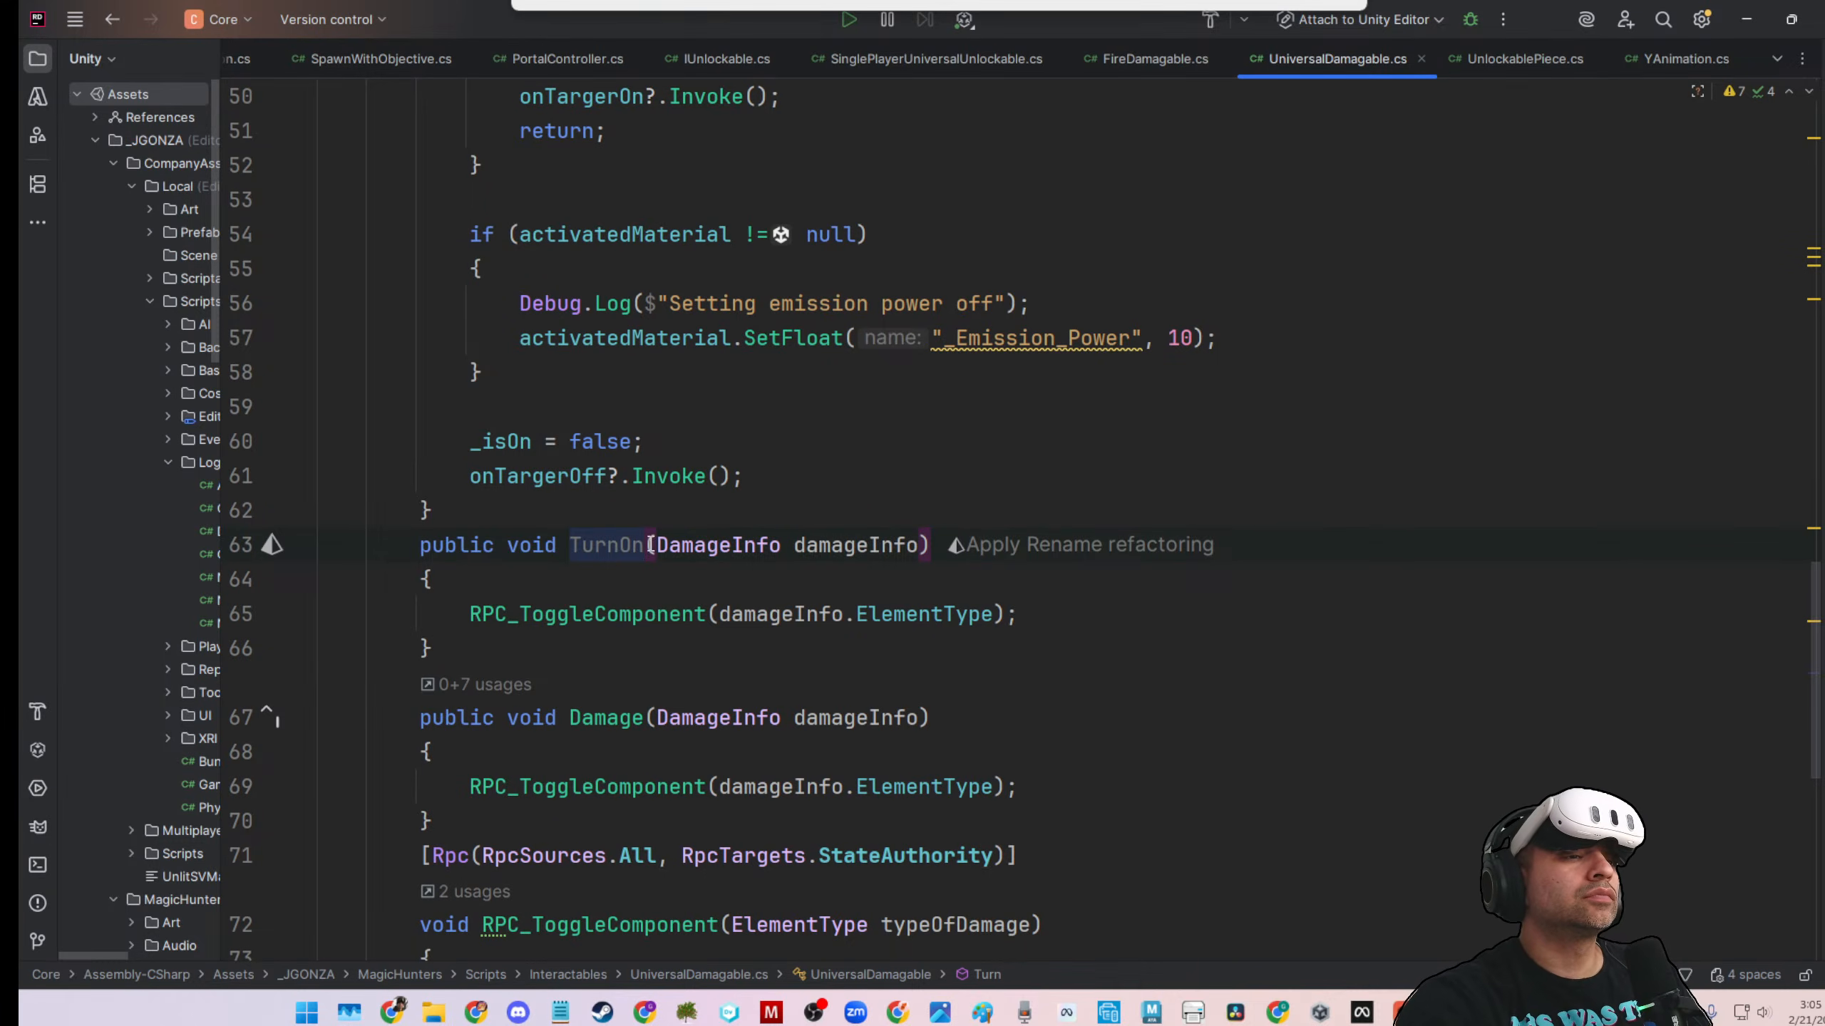
Change the name of the copied method above Damage to FakeDamage
left_click_drag(650, 544, 895, 545)
left_click(629, 540)
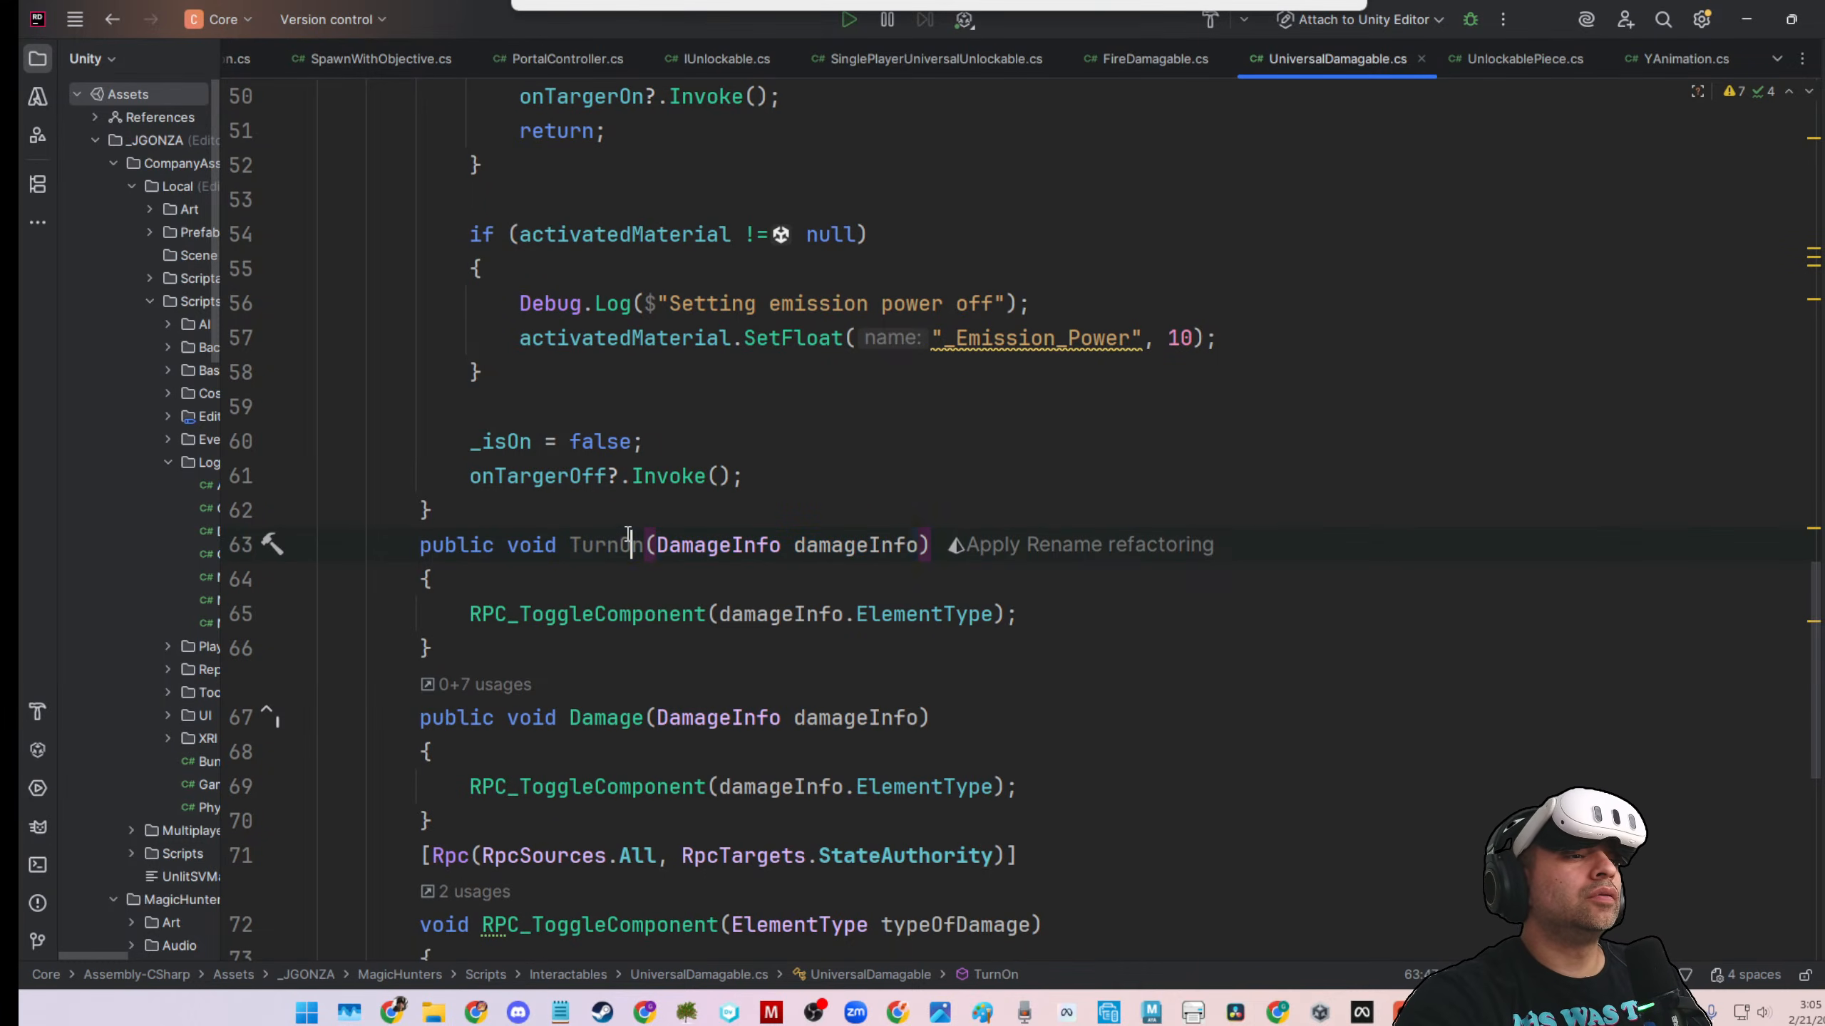
key("BackSpace")
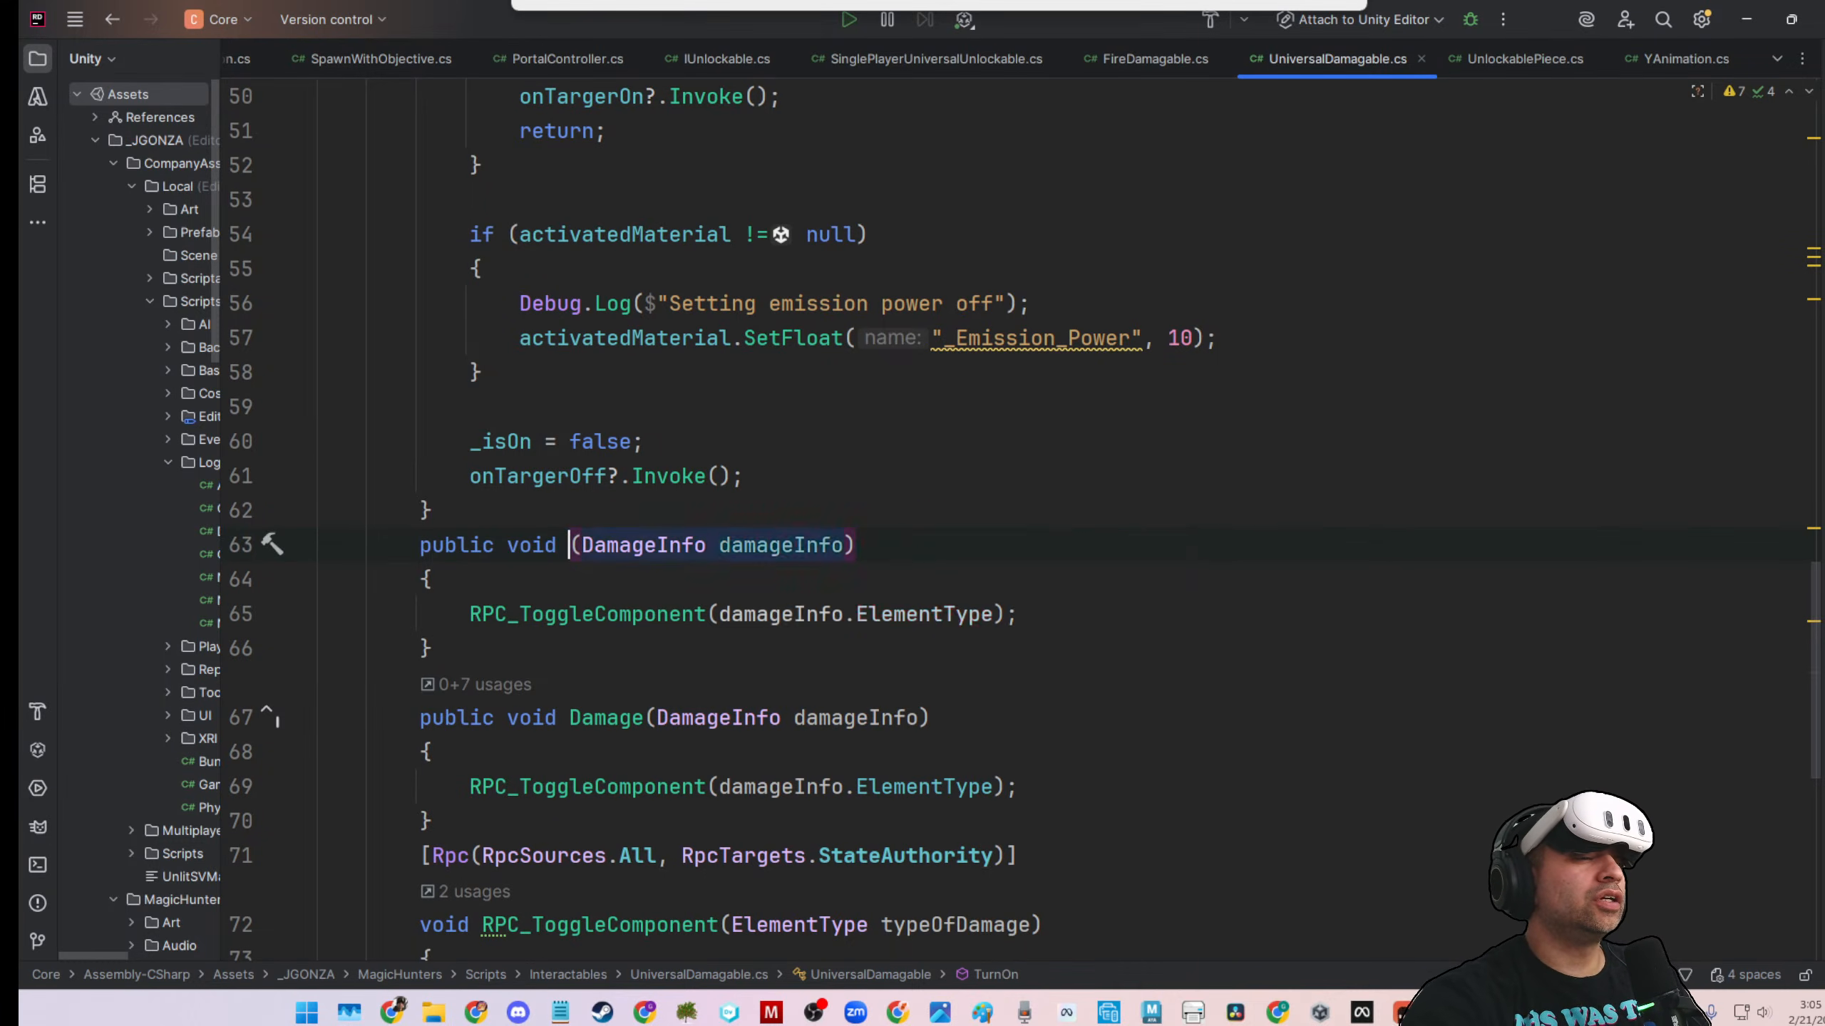
type("FakeDamage")
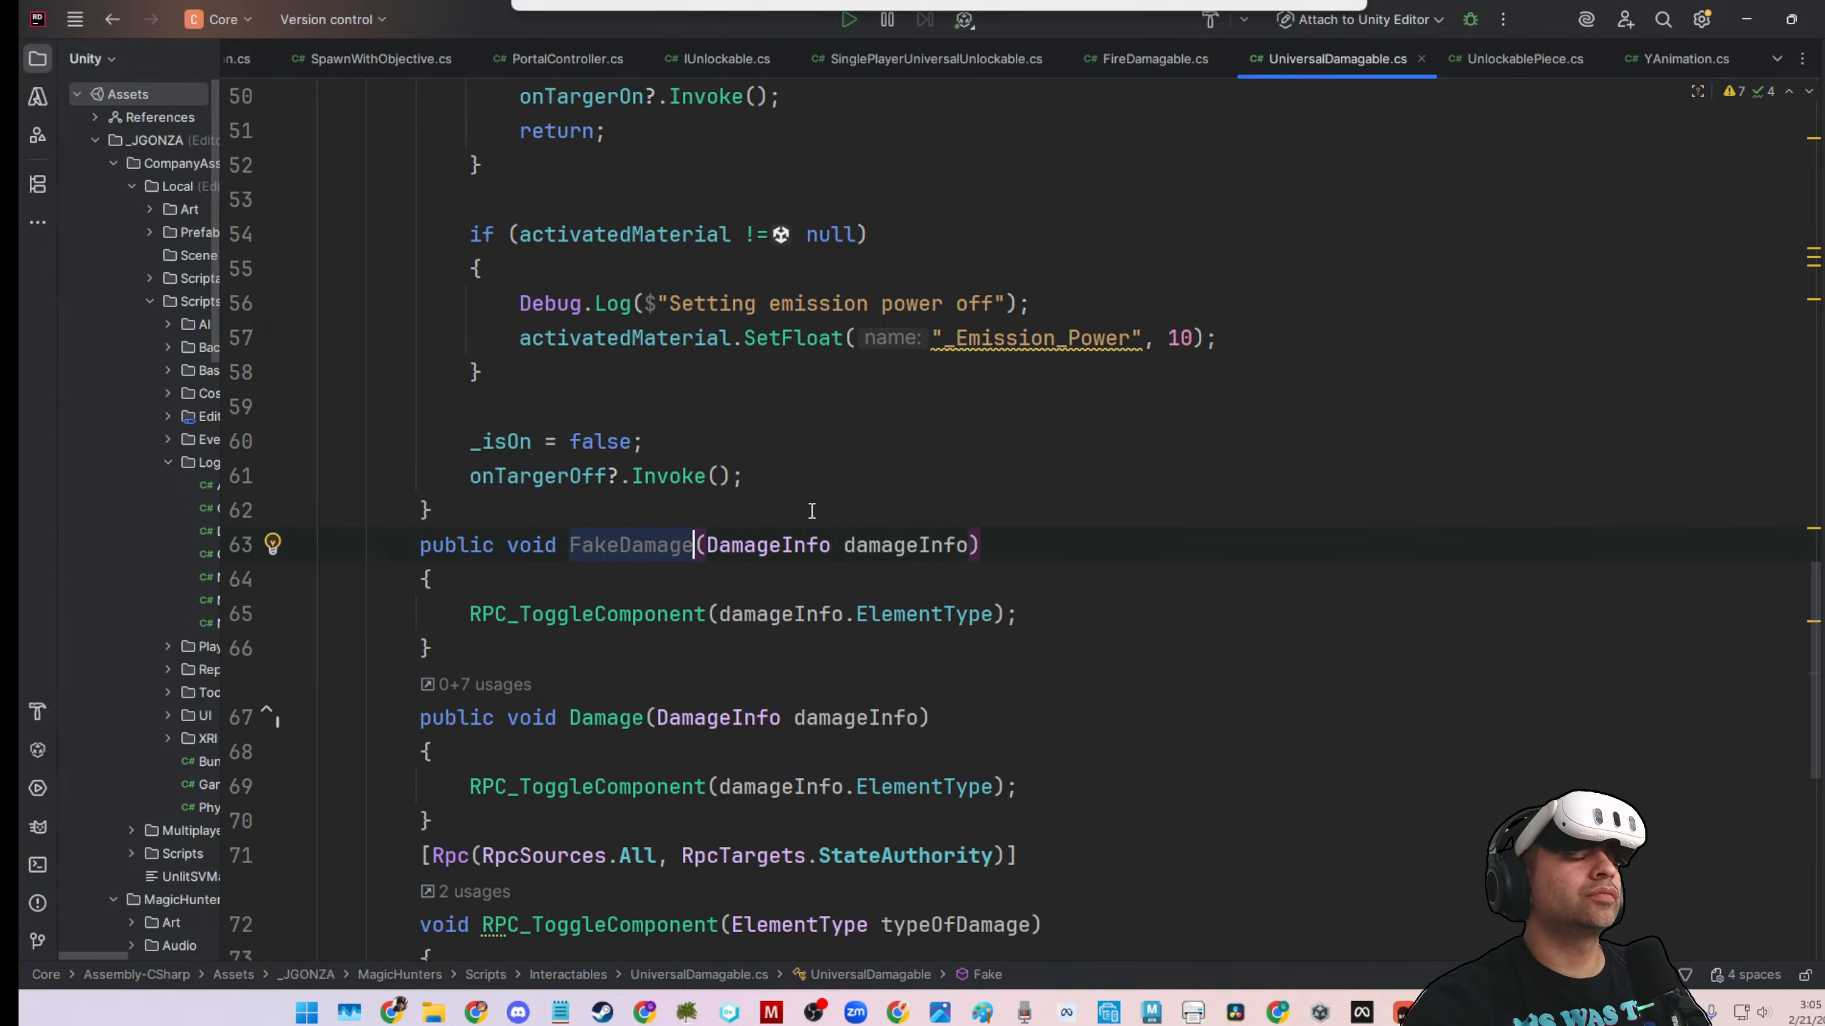
Try replacing FakeDamage's parameter with damageInfo.ElementType, and undo the replacement
left_click_drag(705, 545, 943, 545)
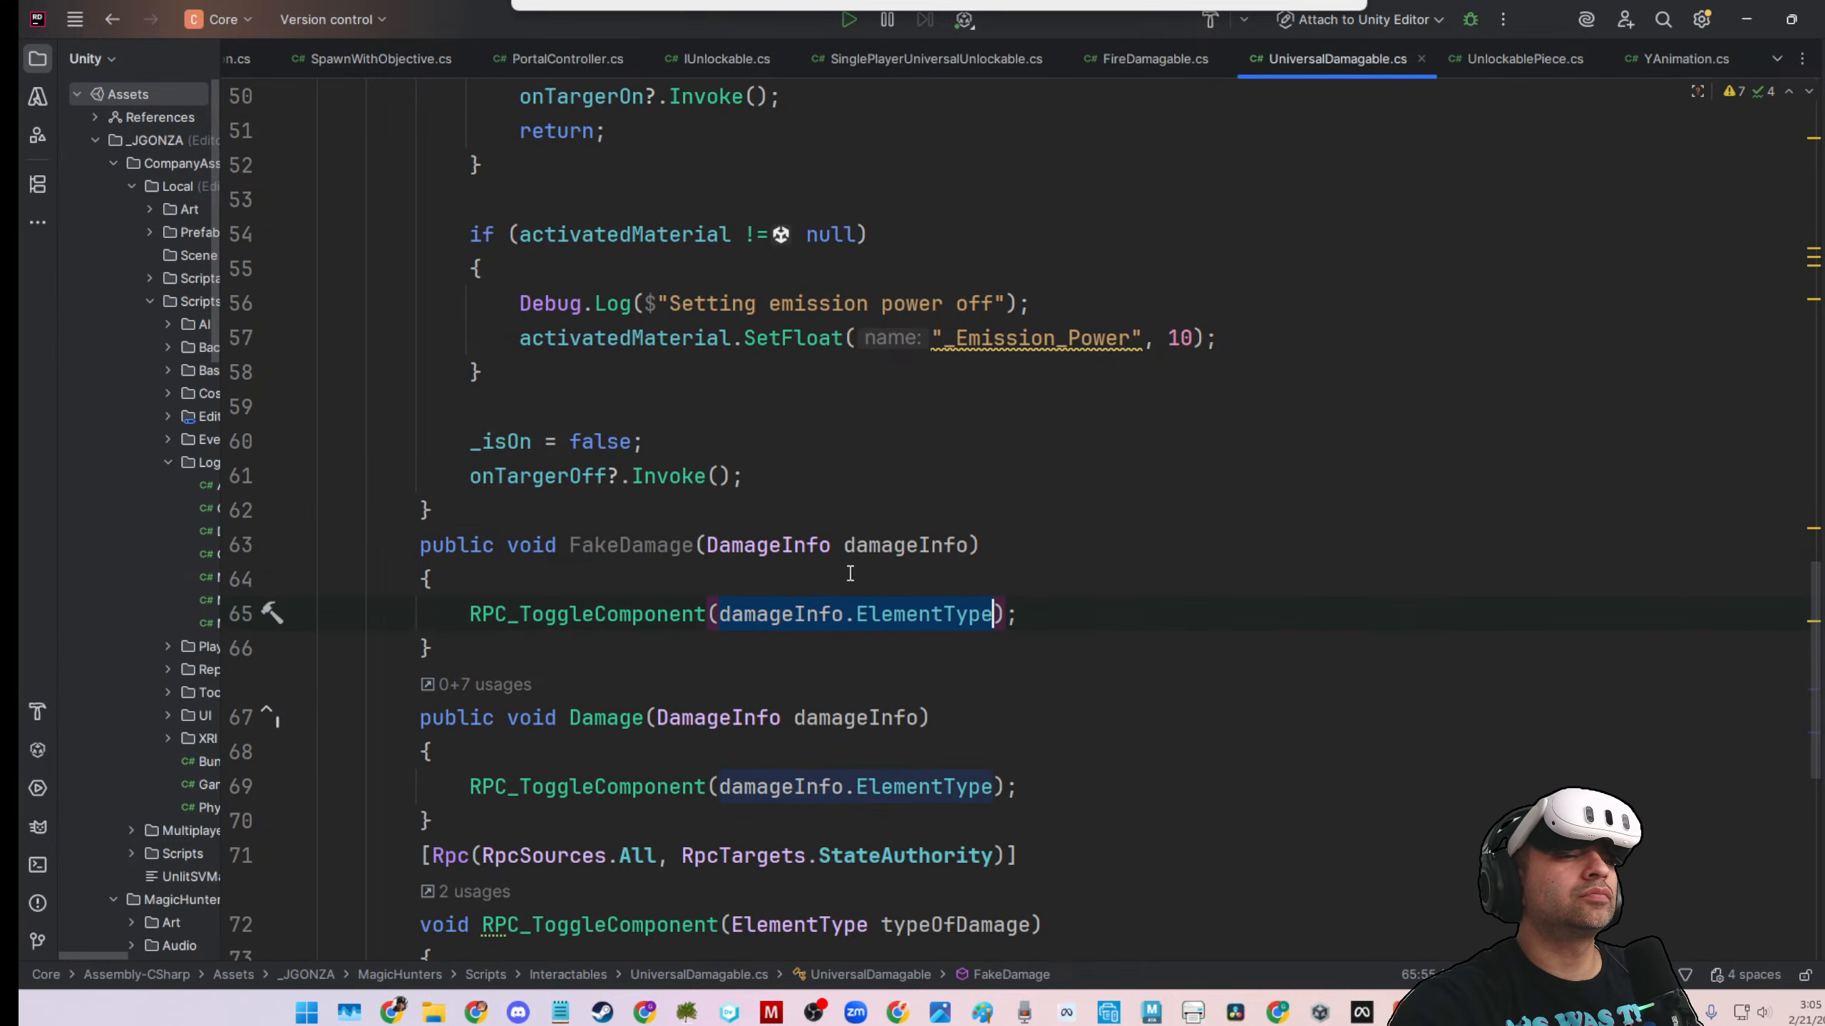
left_click_drag(707, 546, 931, 545)
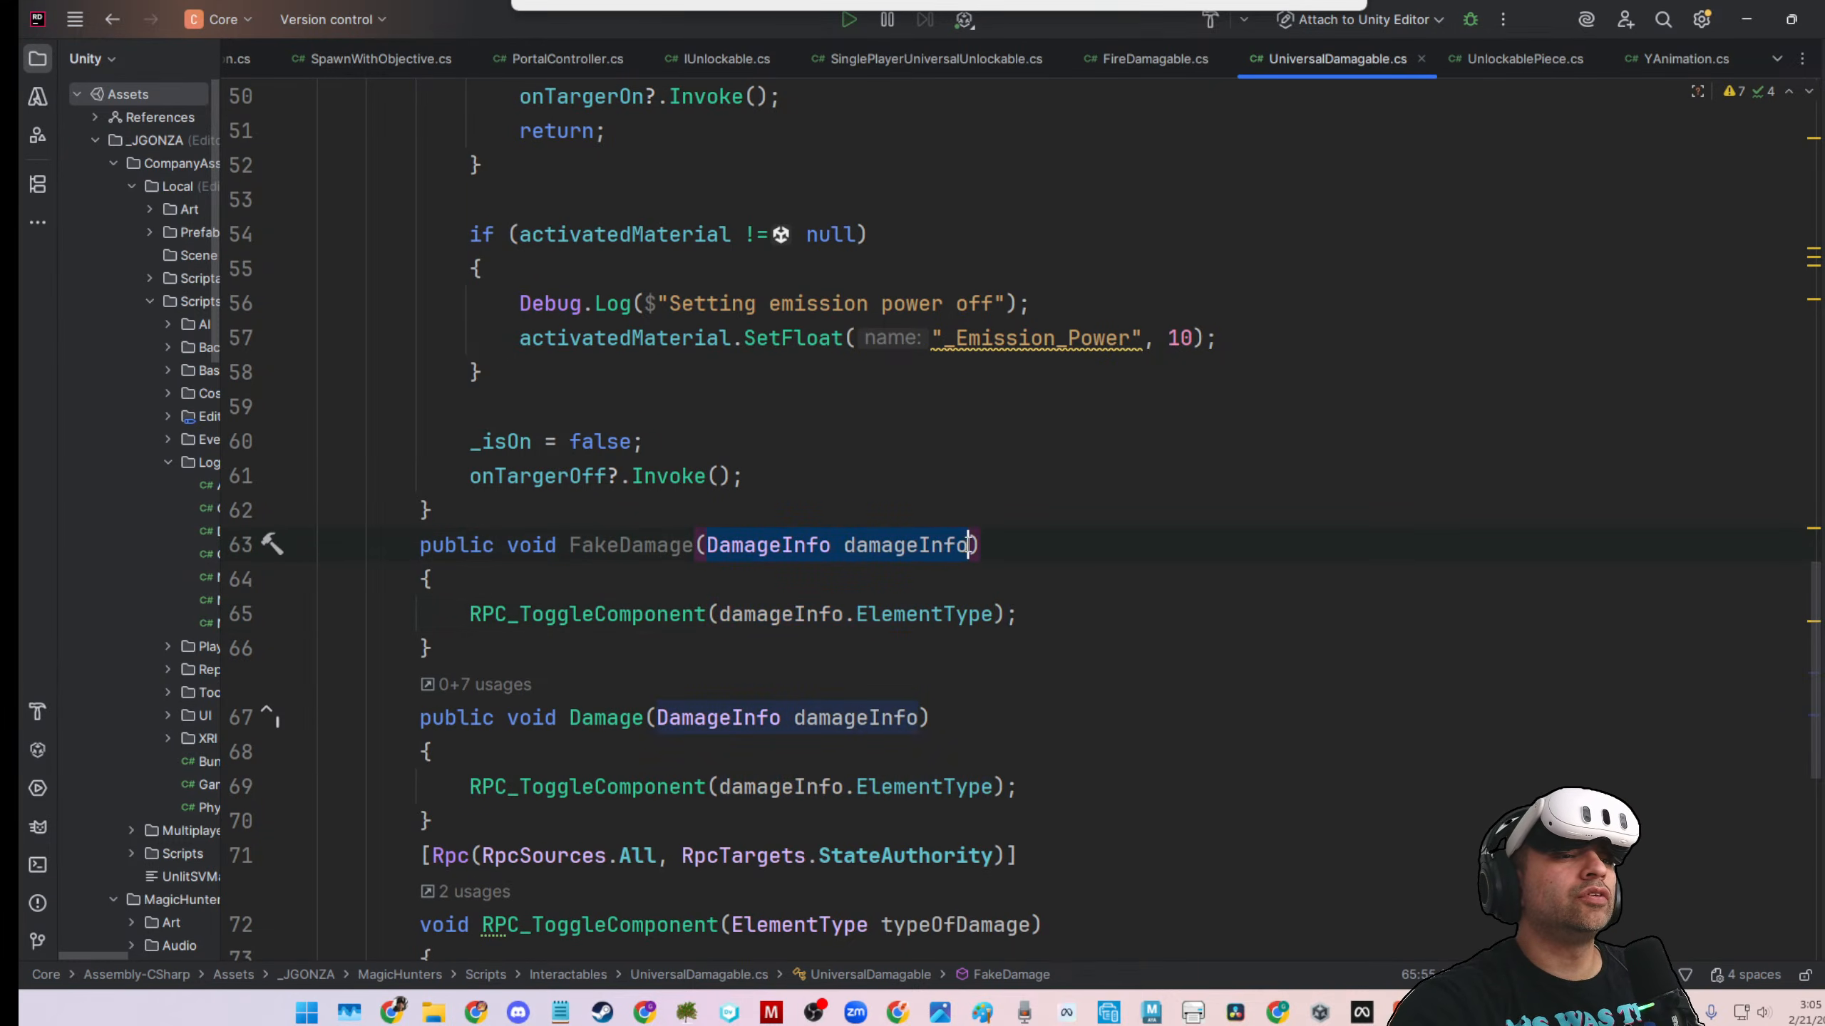
type("damageInfo.ElementType")
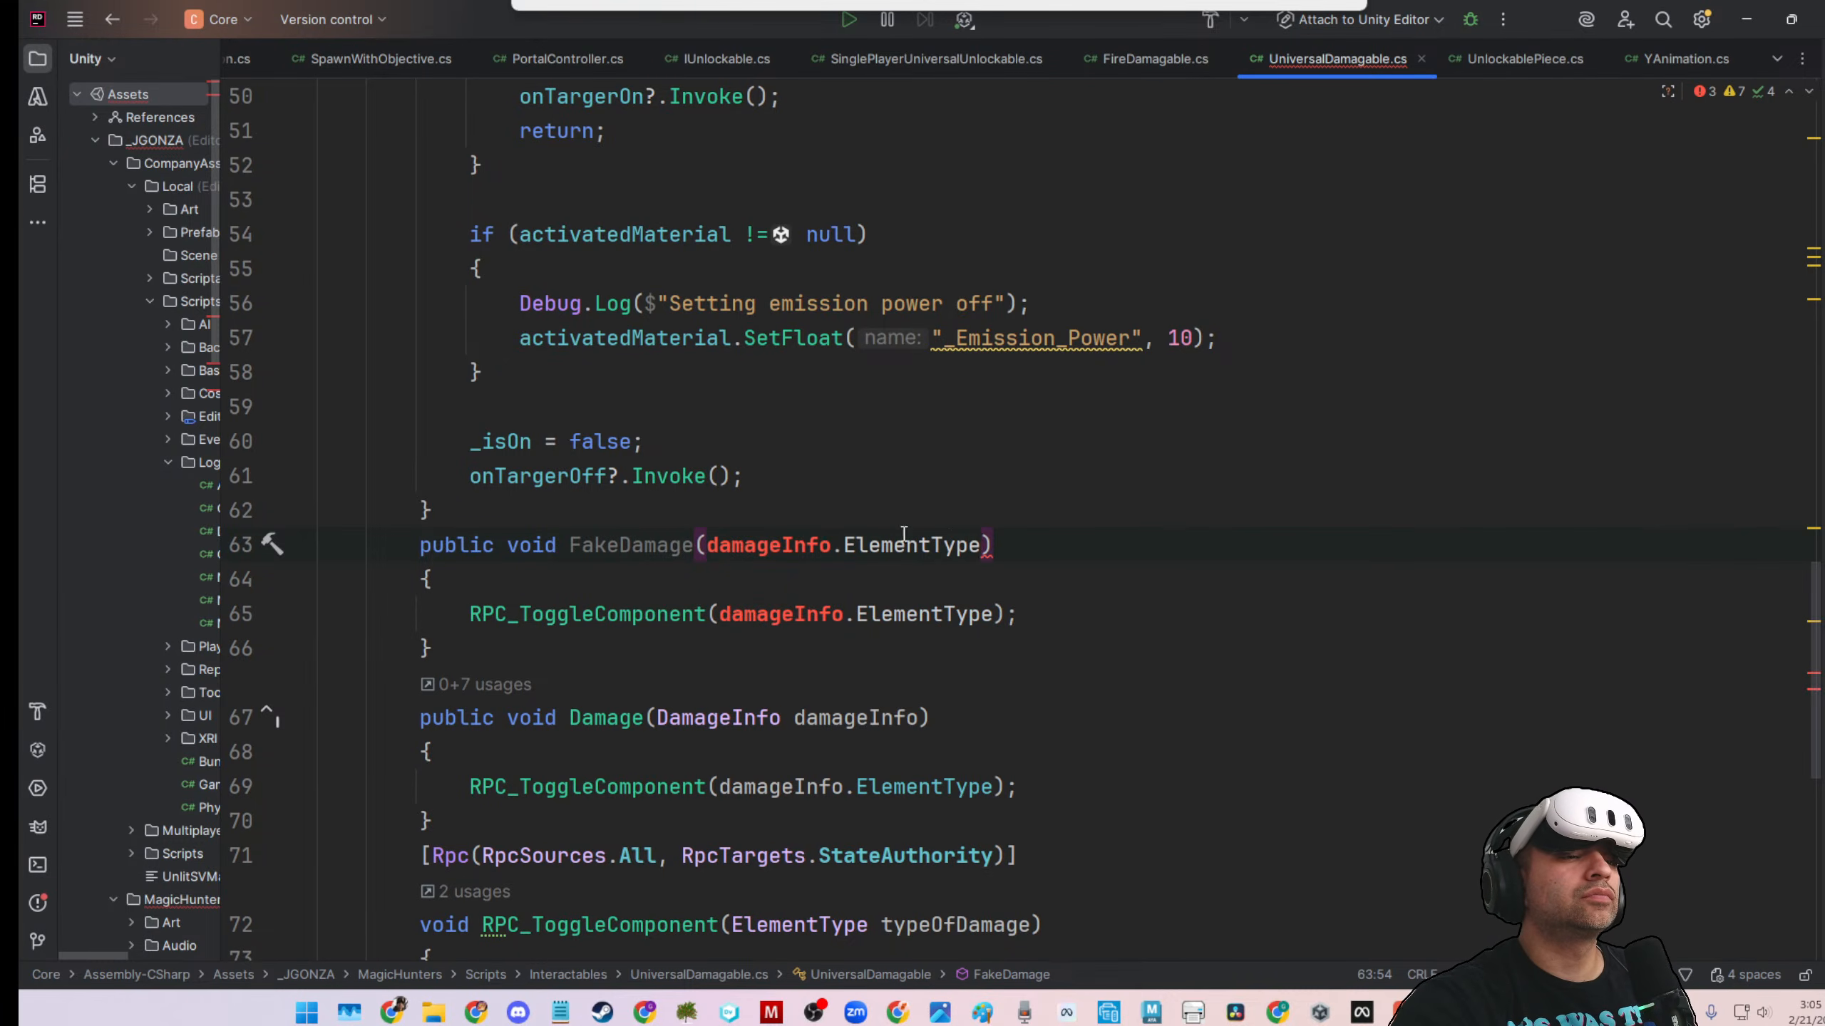
key("ctrl+z")
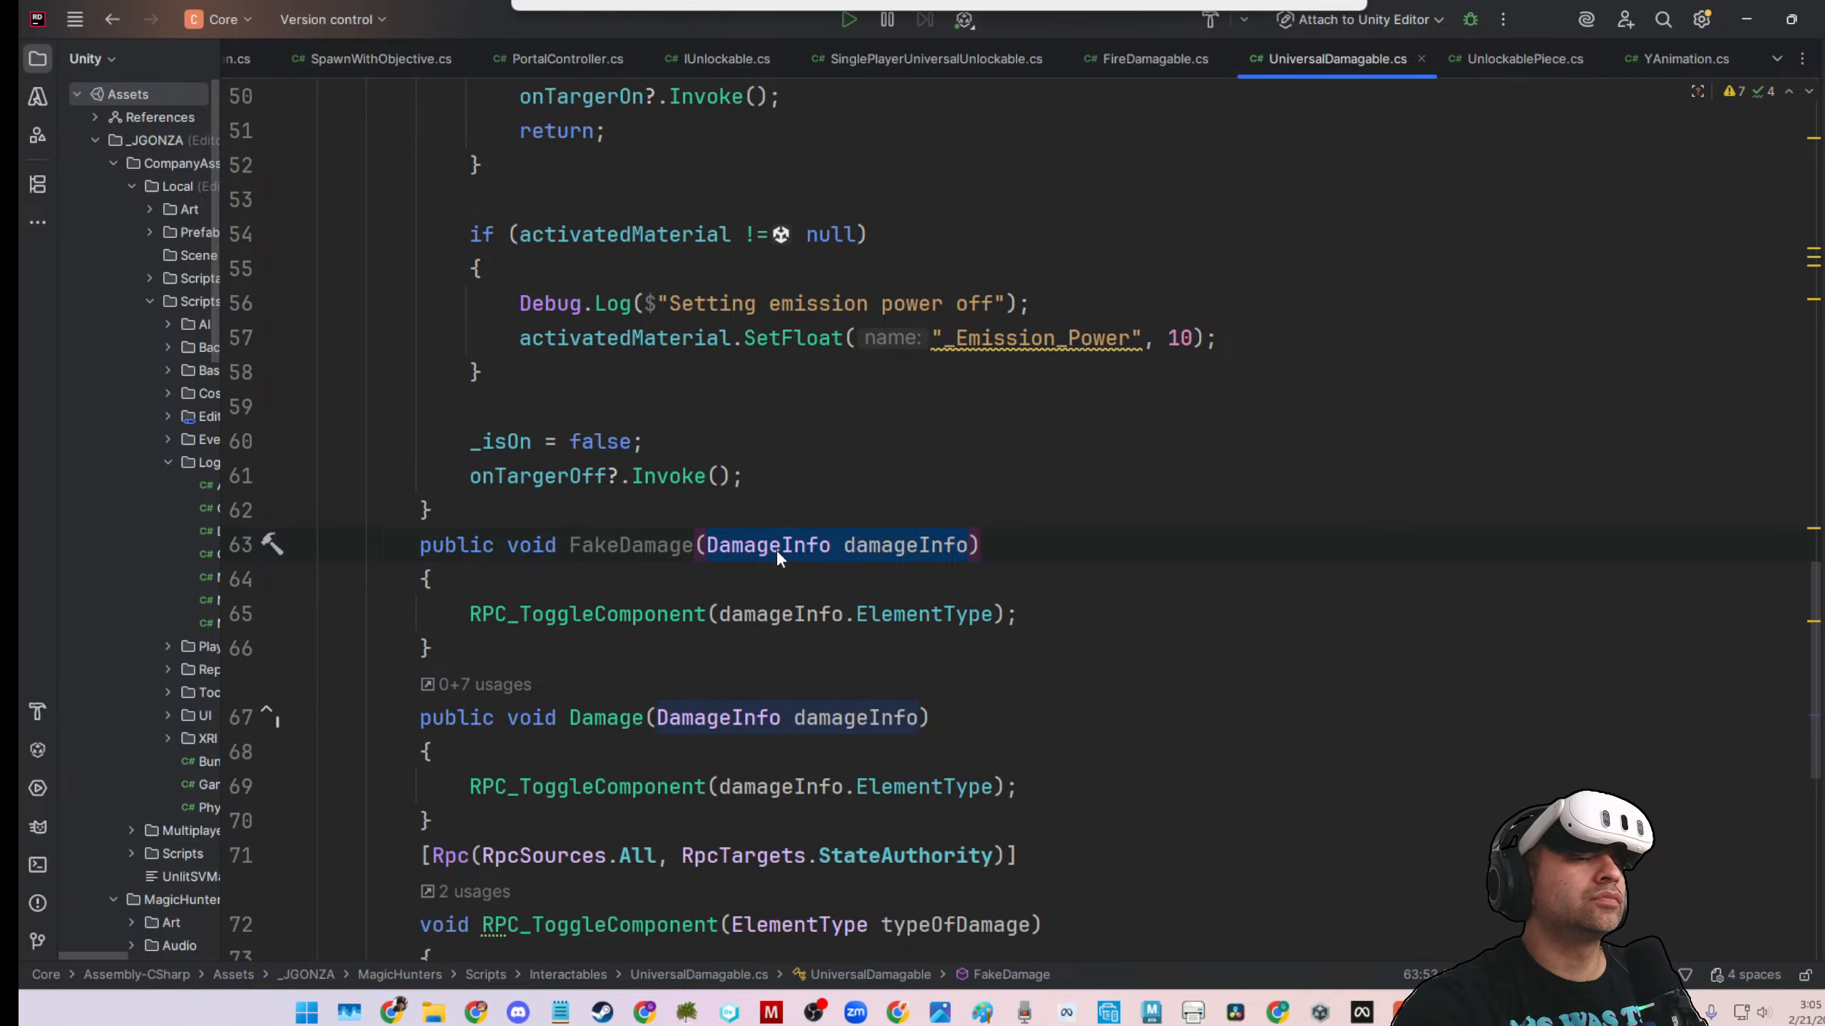
Replace FakeDamage's parameter with ElementType typeOfDamage
type("Elem")
key("Tab")
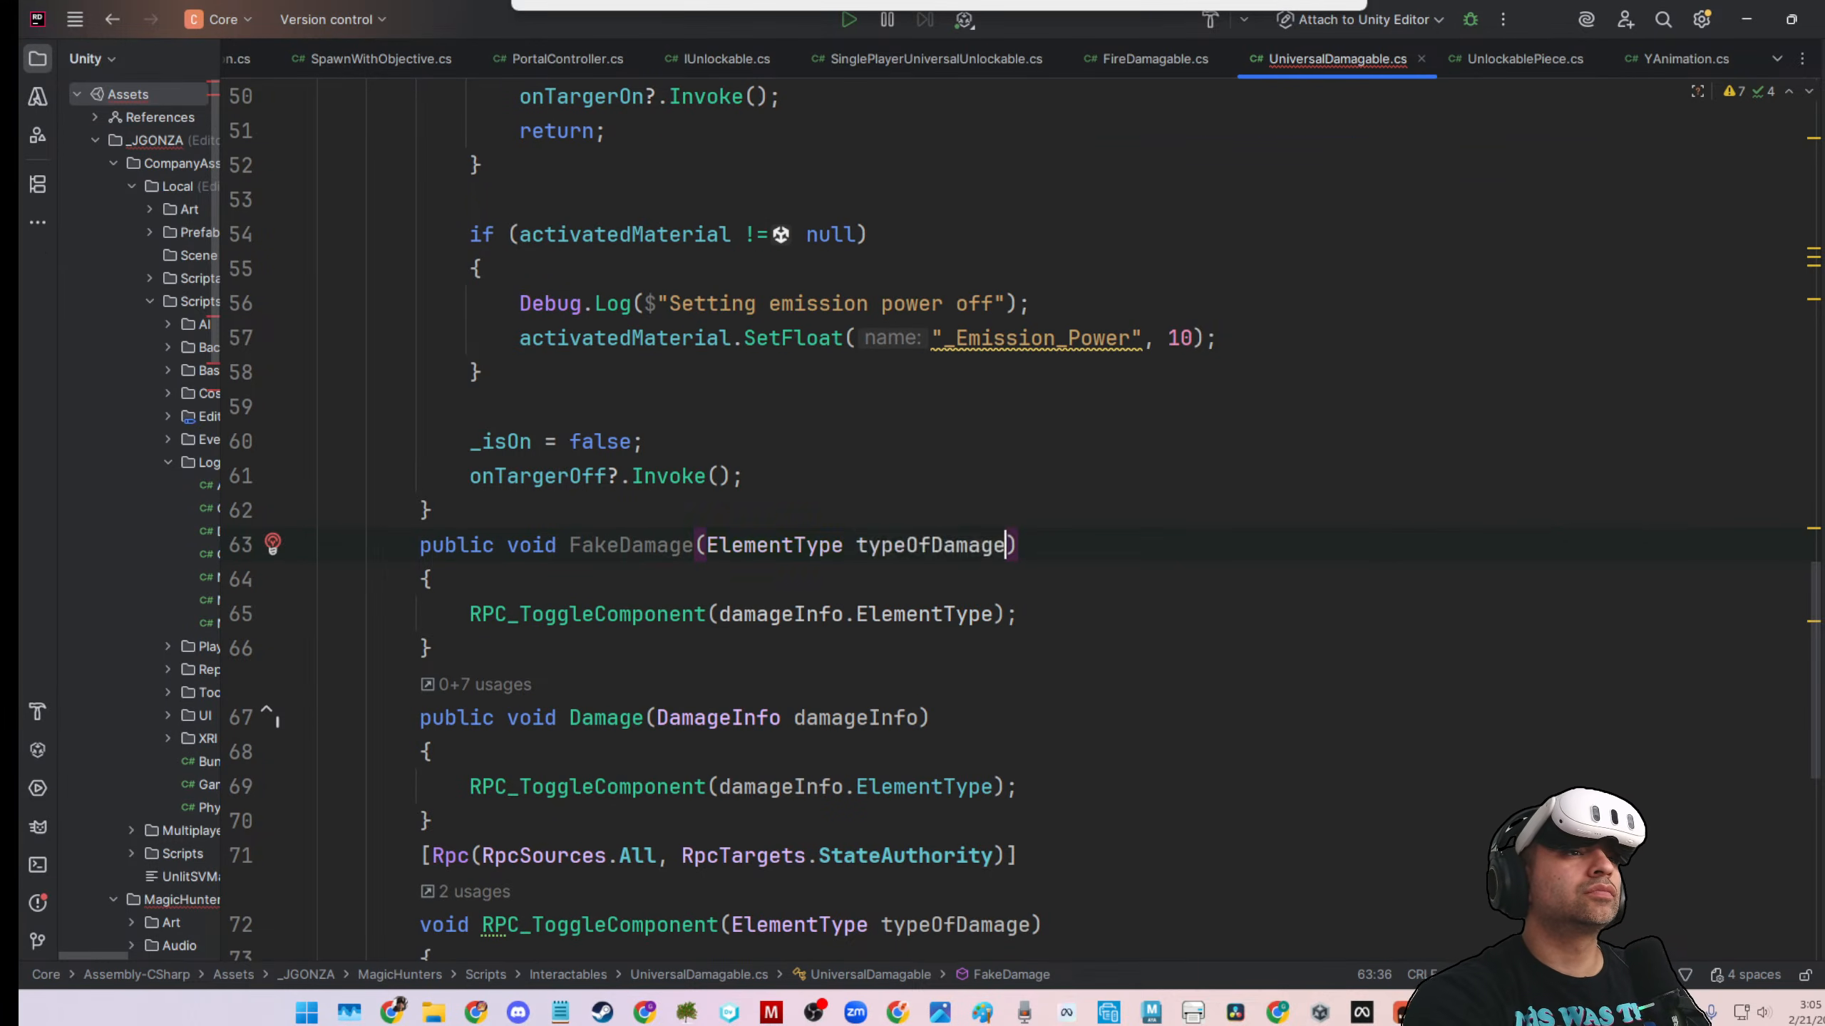
key("BackSpace")
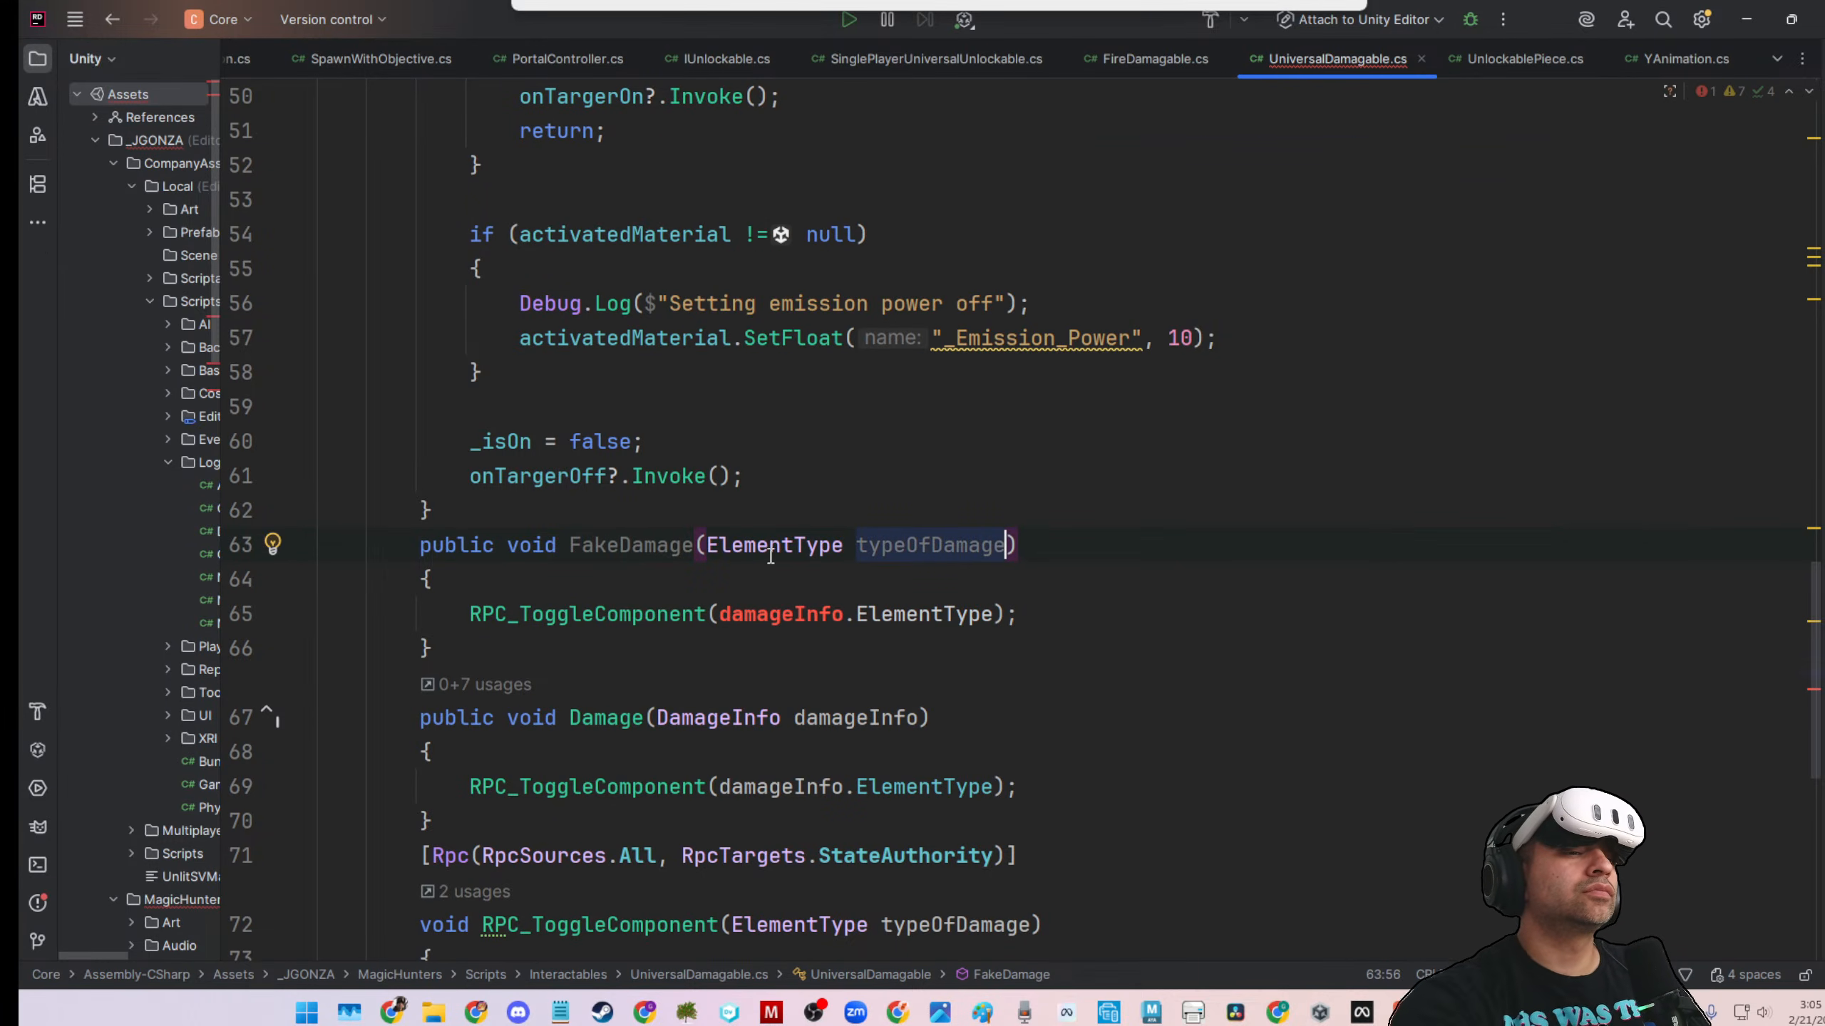
Try pasting the copied FakeDamage declaration line as the RPC_ToggleComponent argument, and undo the paste
triple_click(906, 544)
key("ctrl+c")
left_click_drag(722, 618, 996, 615)
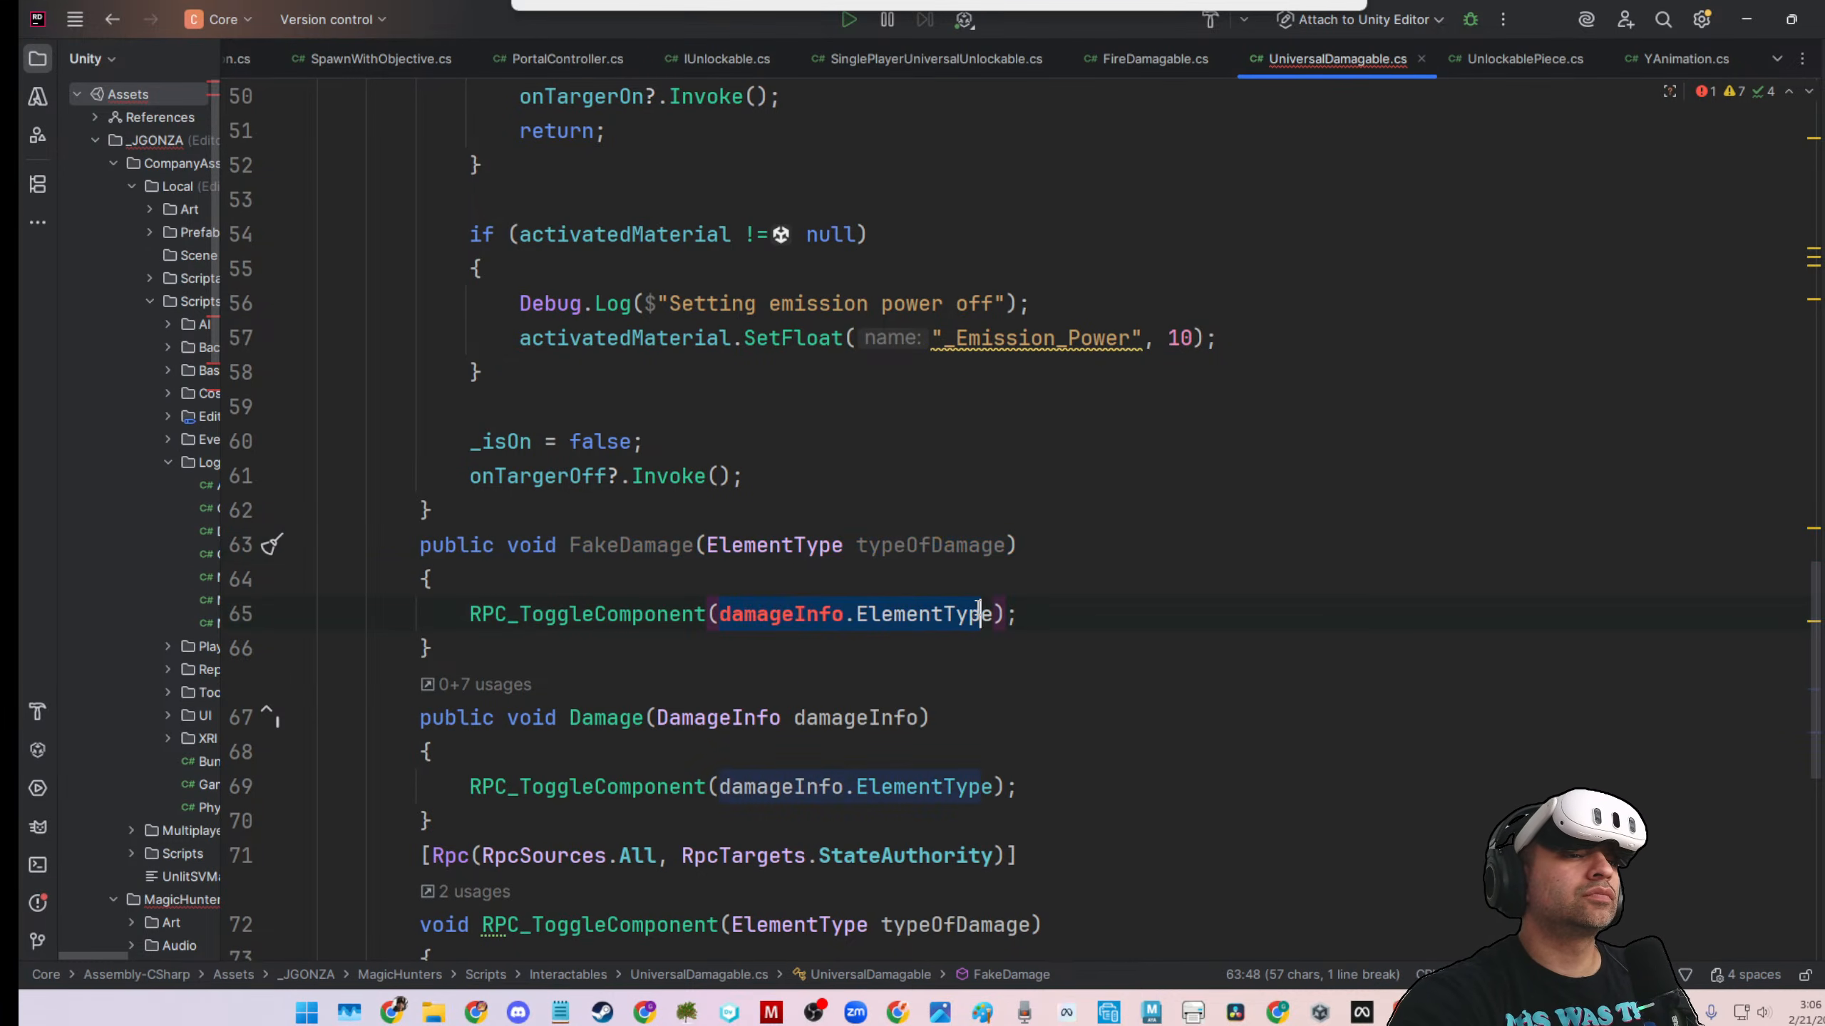
key("ctrl+v")
left_click(1117, 582)
key("ctrl+z")
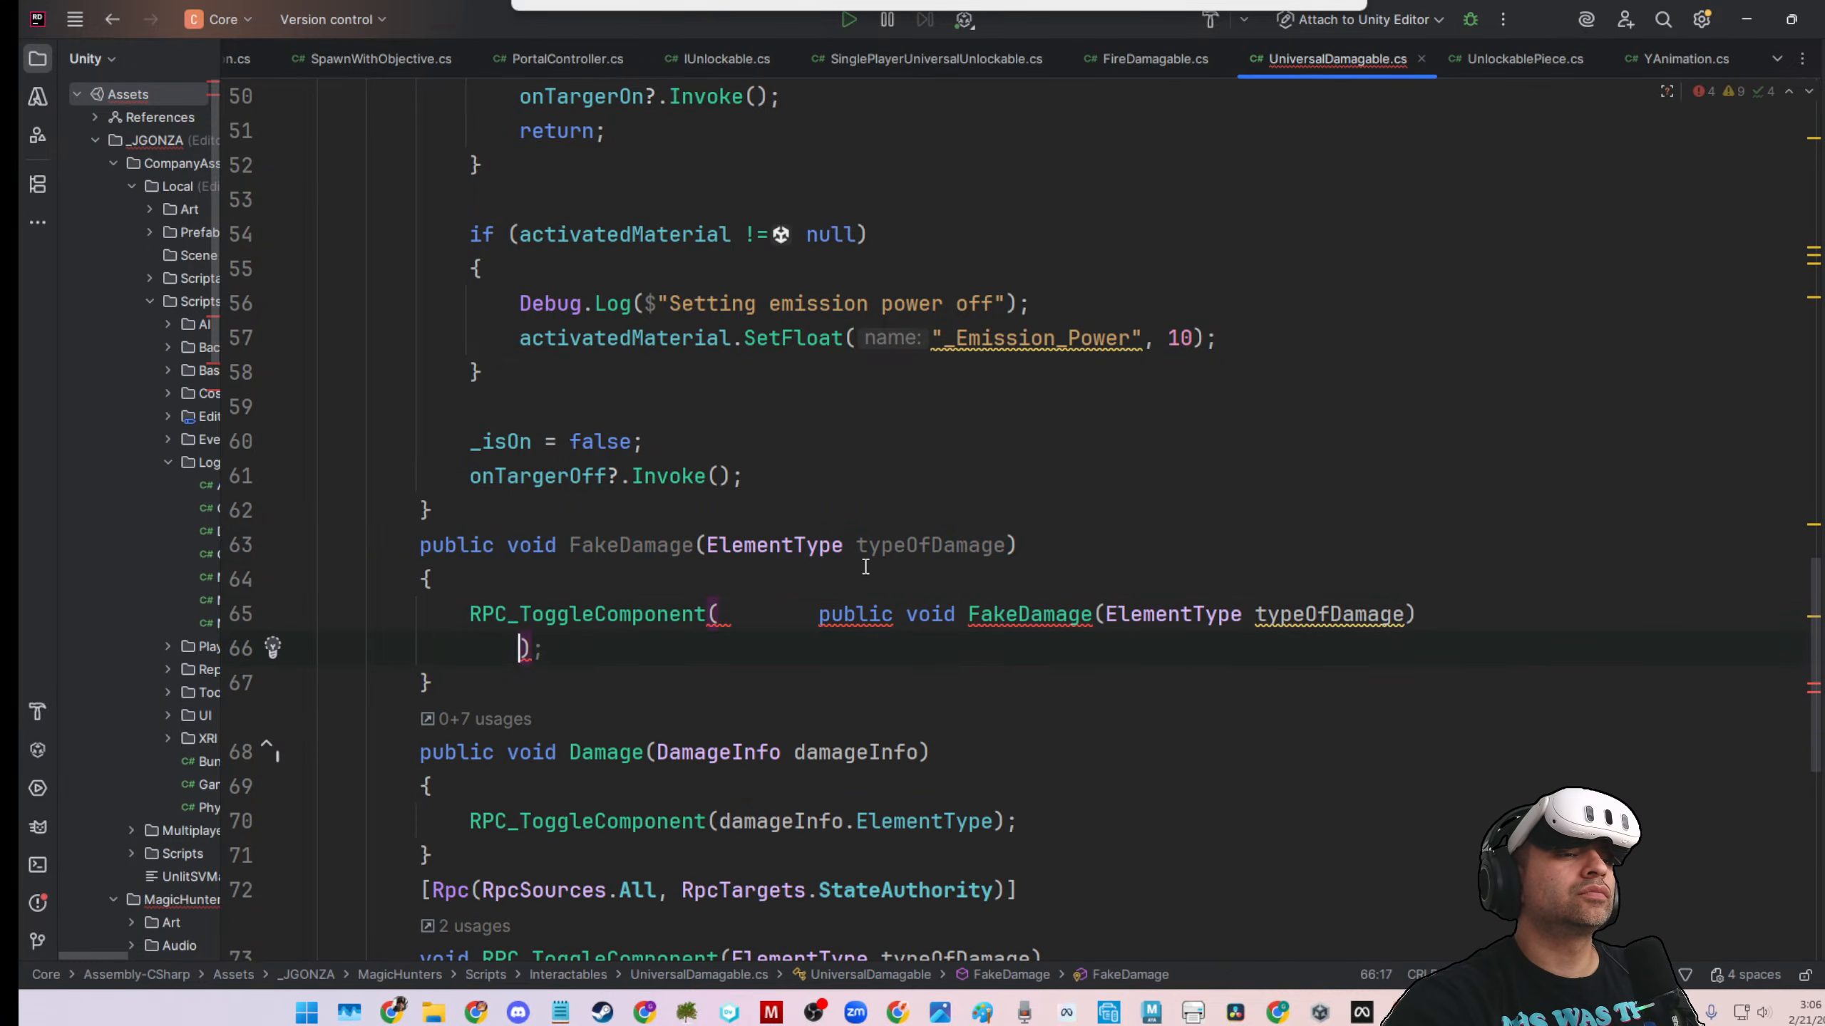
key("ctrl+z")
Replace the RPC_ToggleComponent argument inside FakeDamage with typeOfDamage
left_click(882, 546)
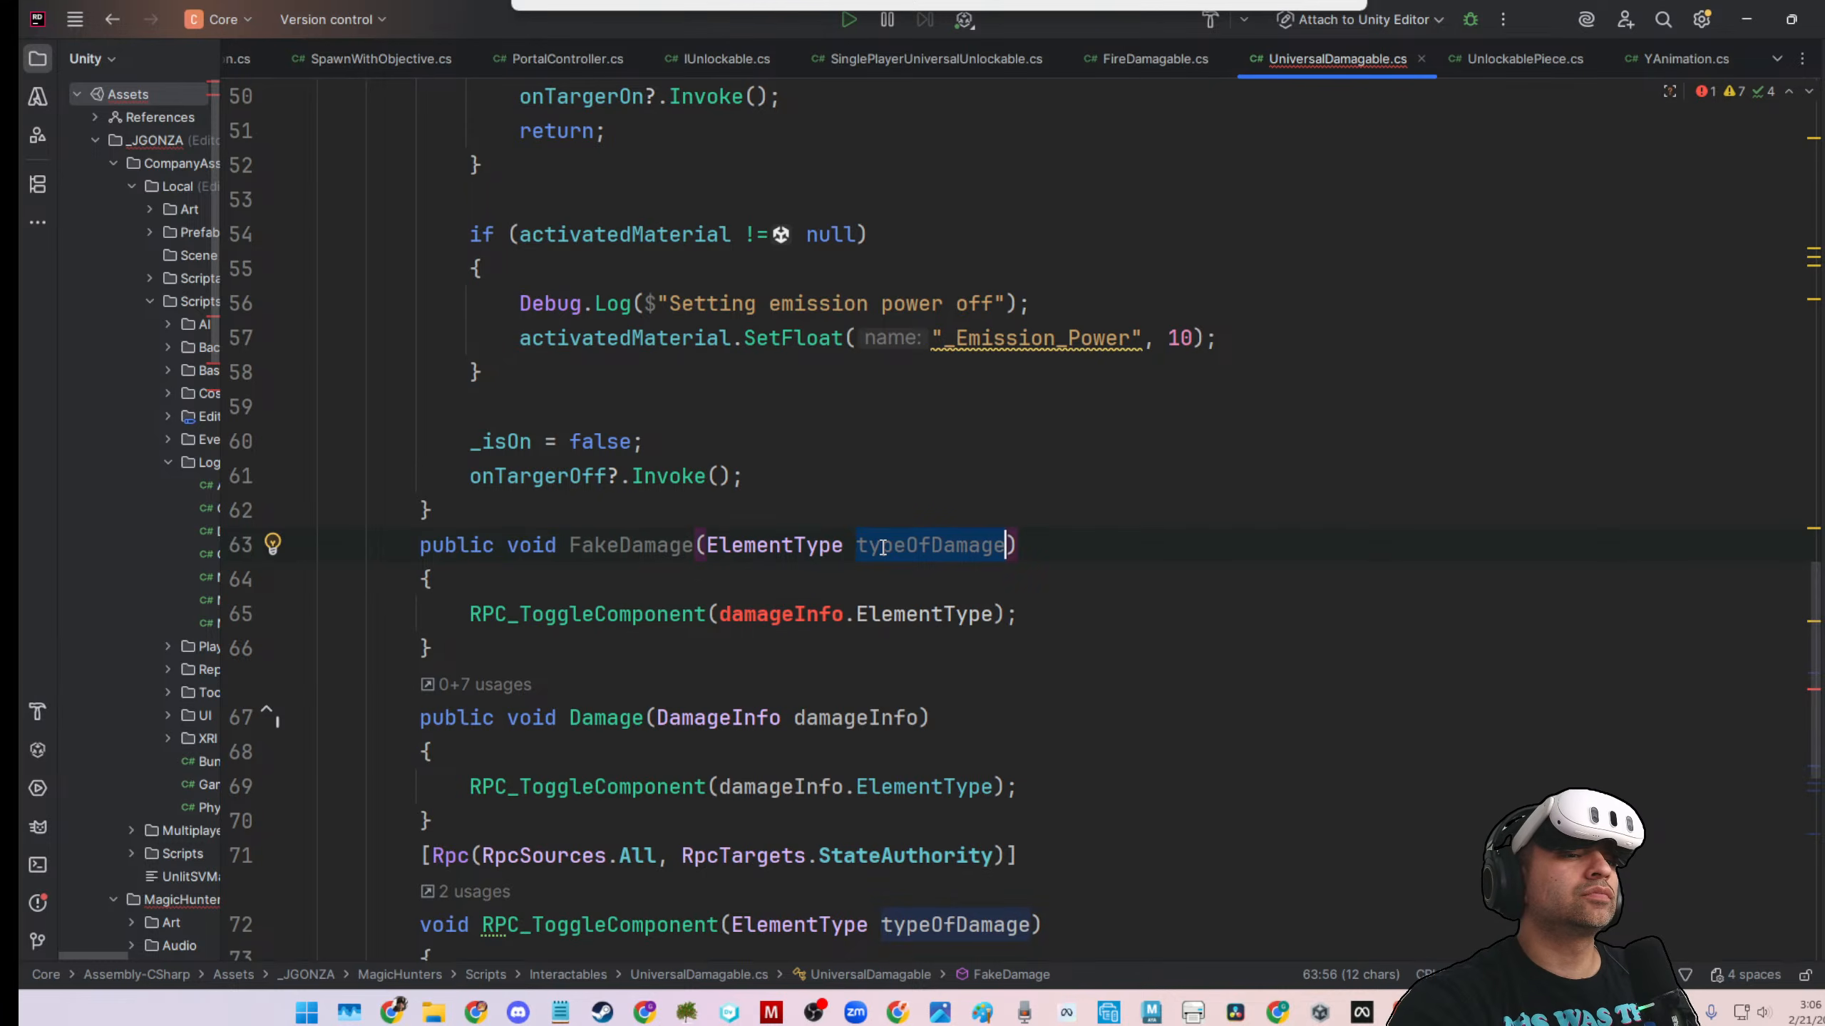
double_click(842, 615)
left_click_drag(998, 615, 720, 616)
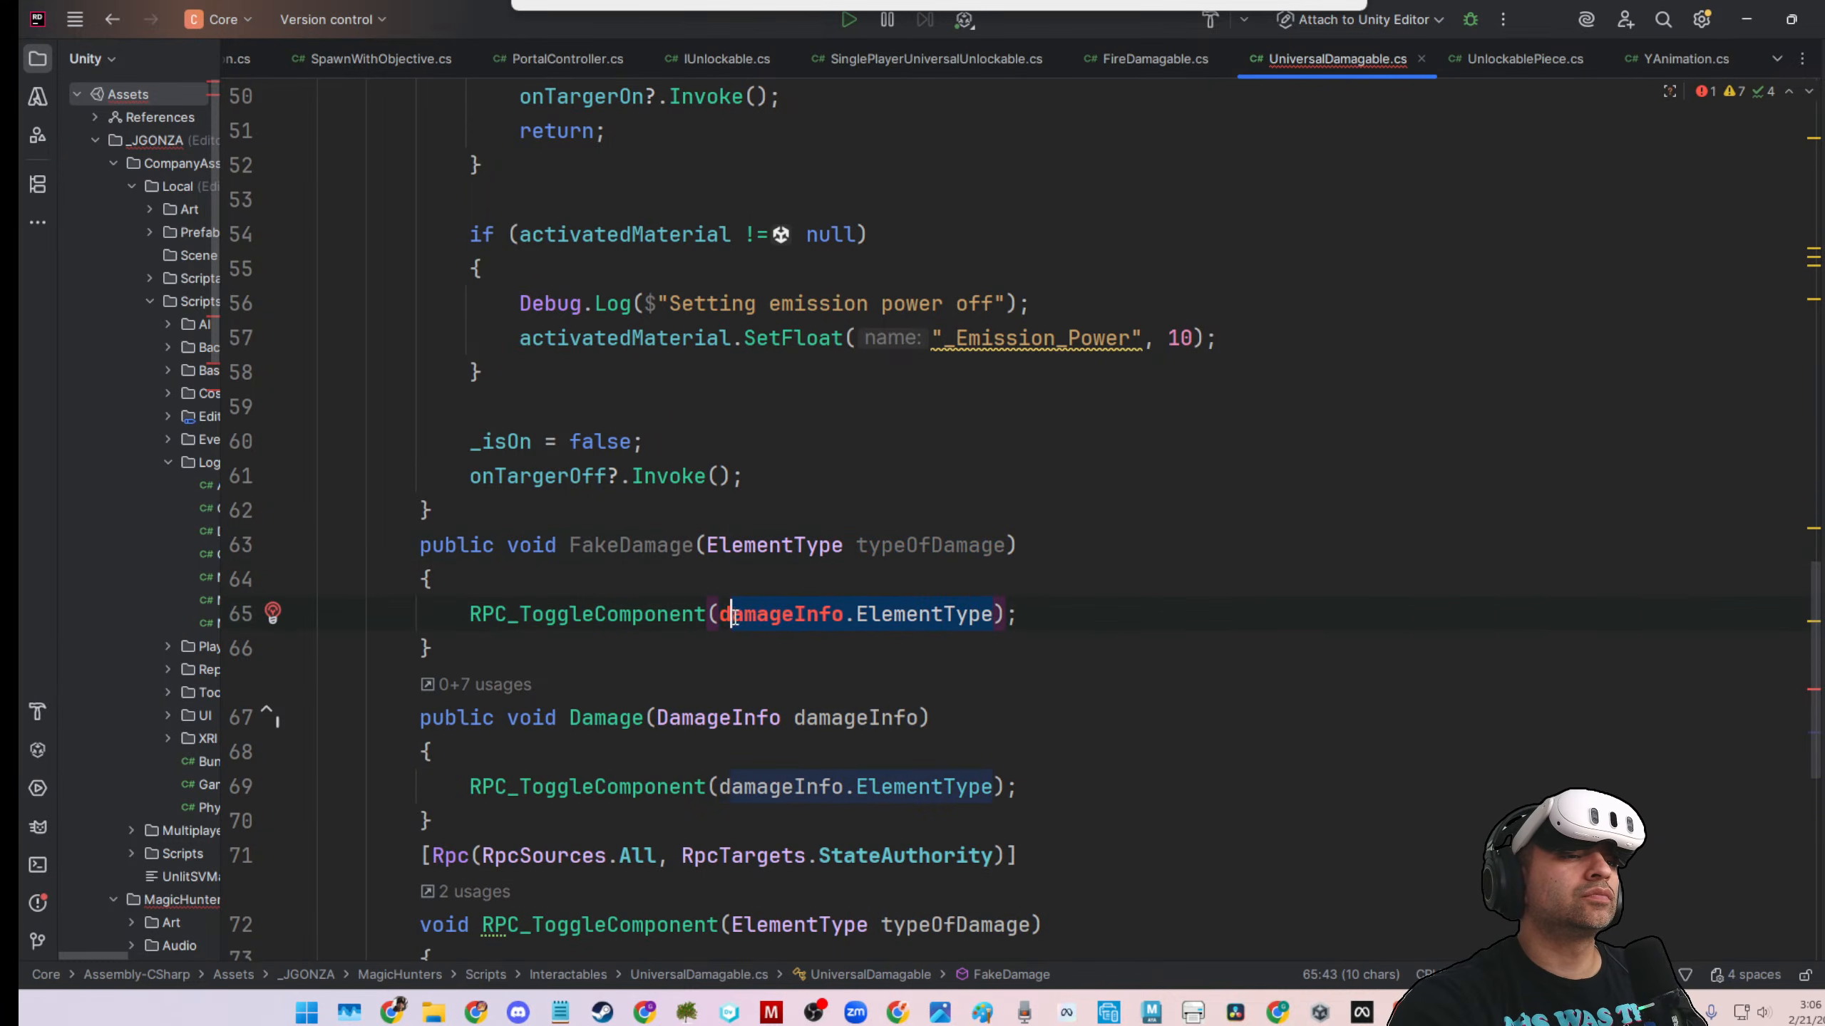
type("typeOfDamage")
left_click(1139, 549)
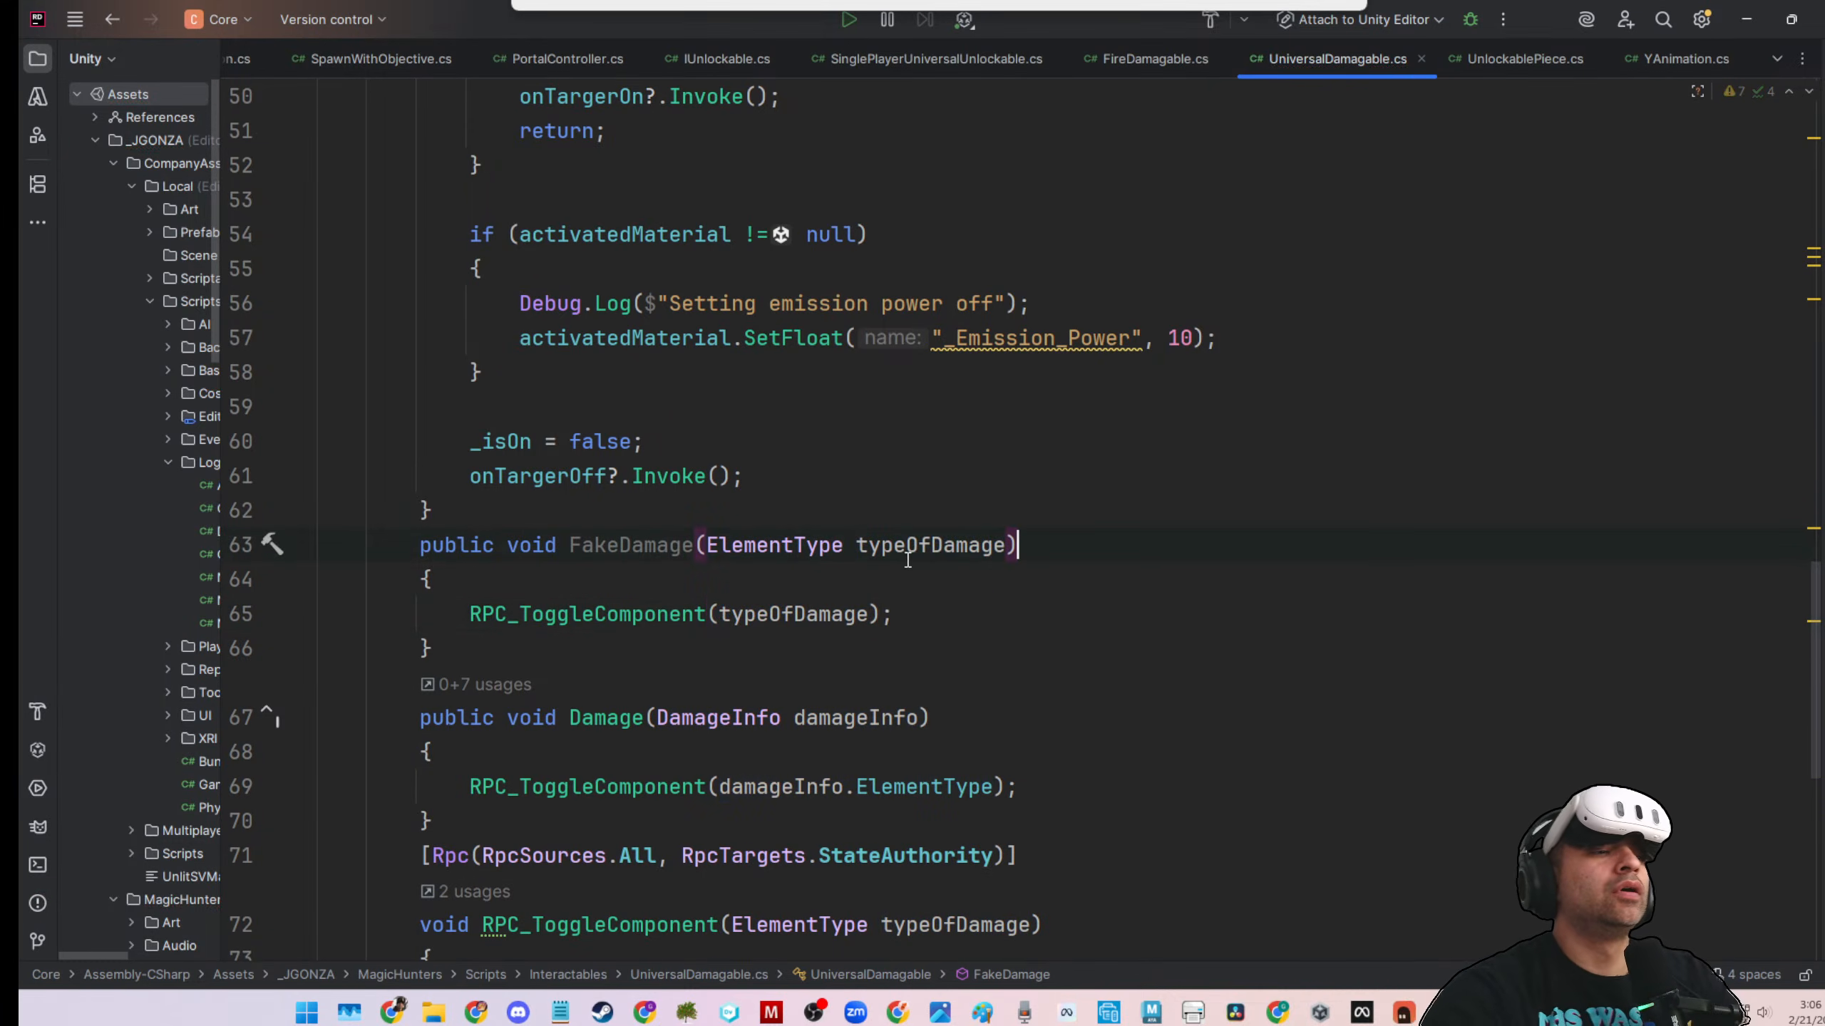
Switch to Unity and check whether the InteractionDetection event entry offers FakeDamage among its Universal Damagable functions
key("alt+Tab")
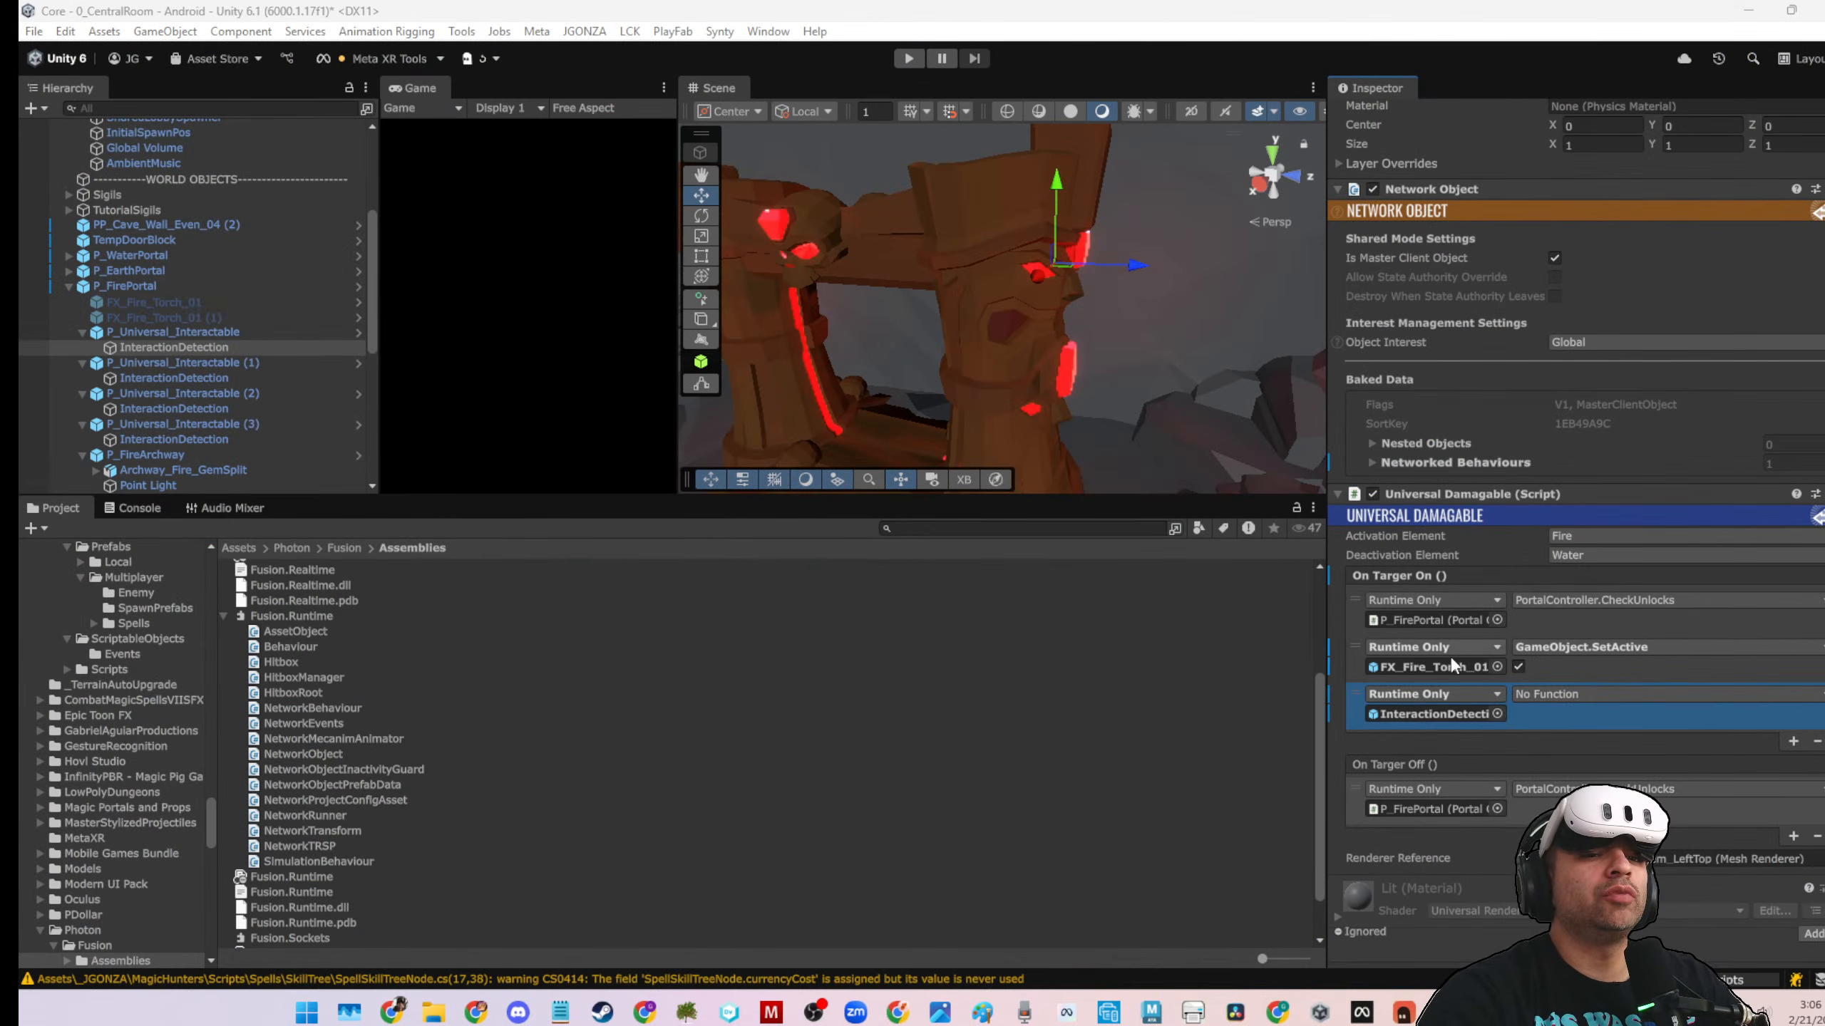
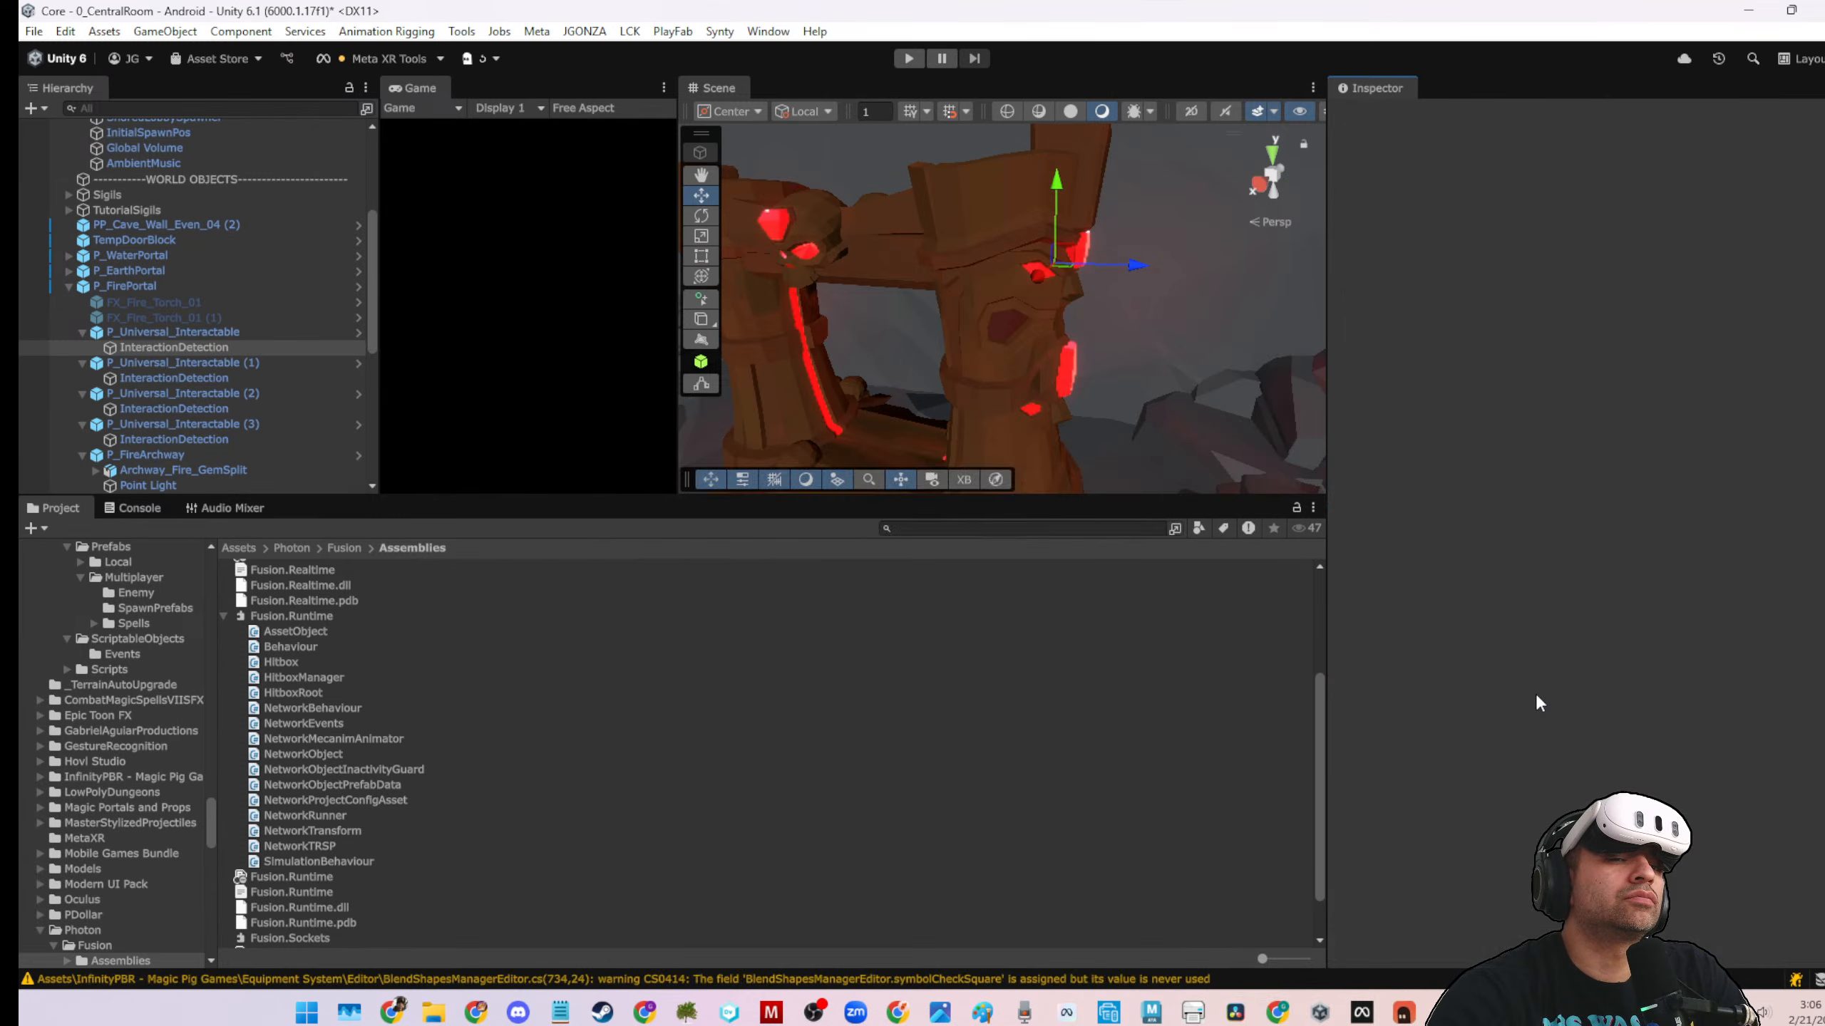
scroll(1491, 740, "down", 5)
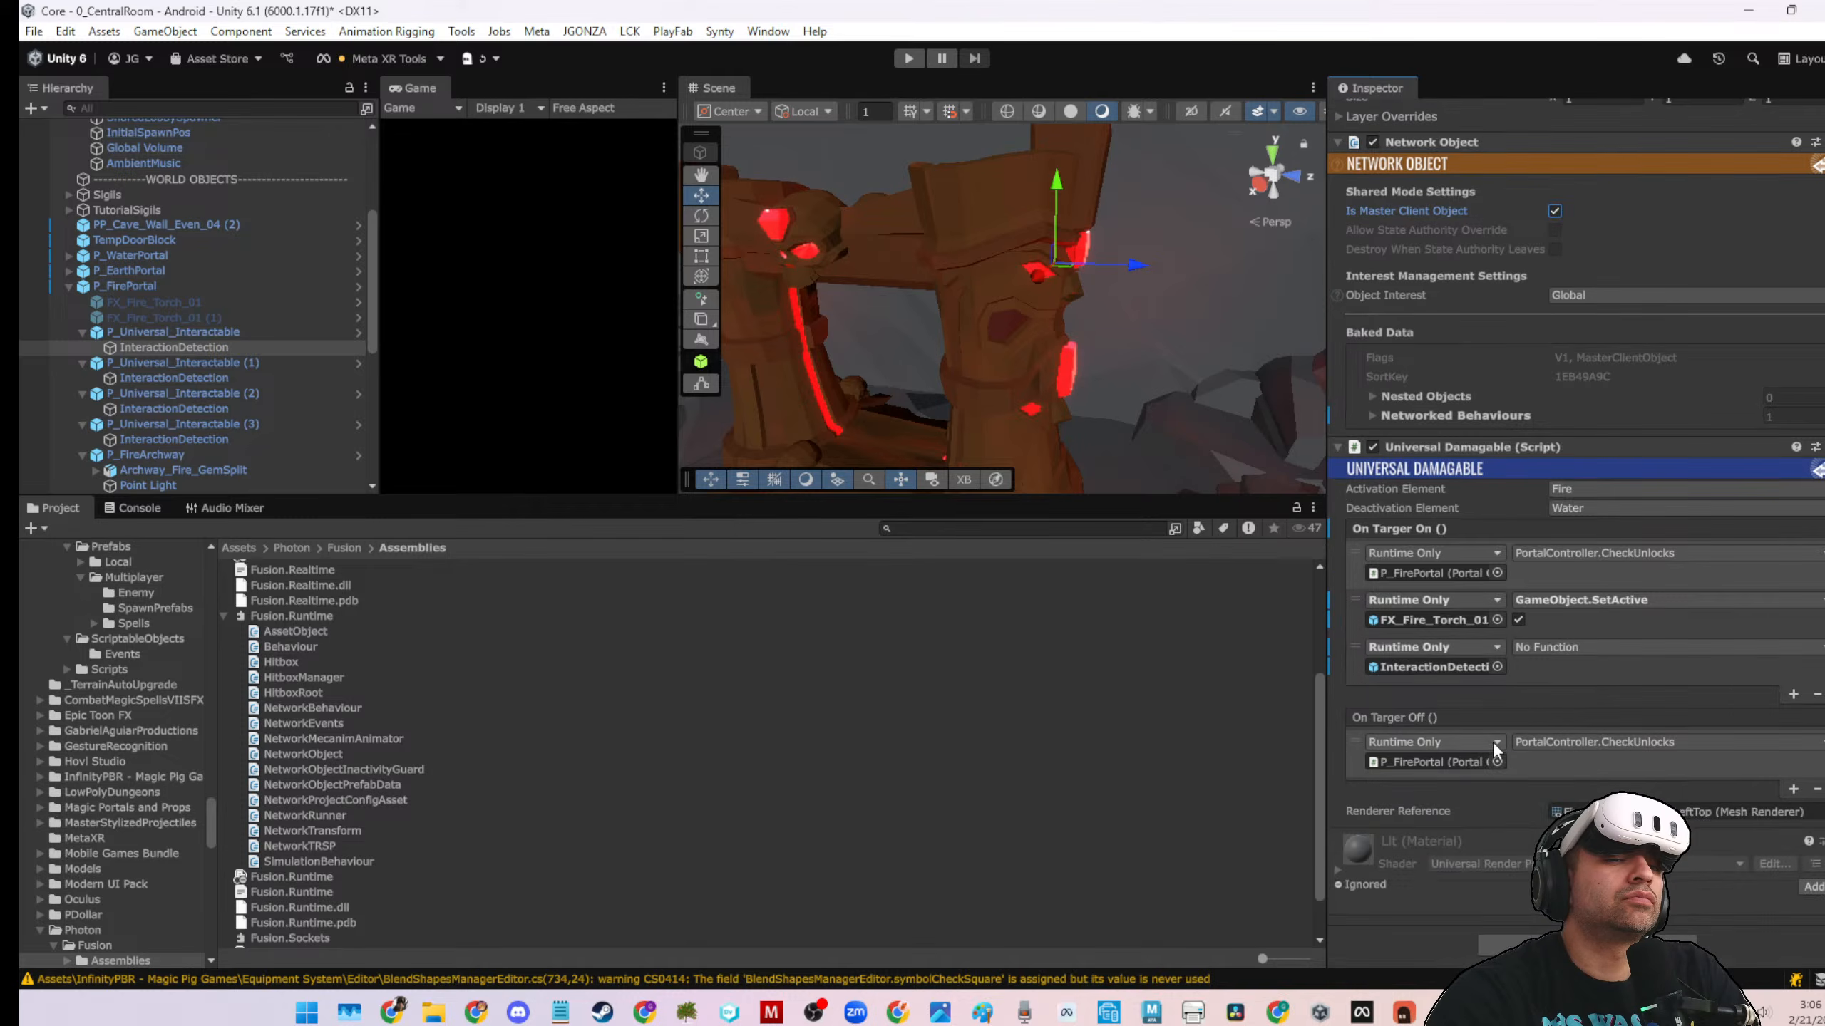
left_click(1552, 648)
mouse_move(1617, 825)
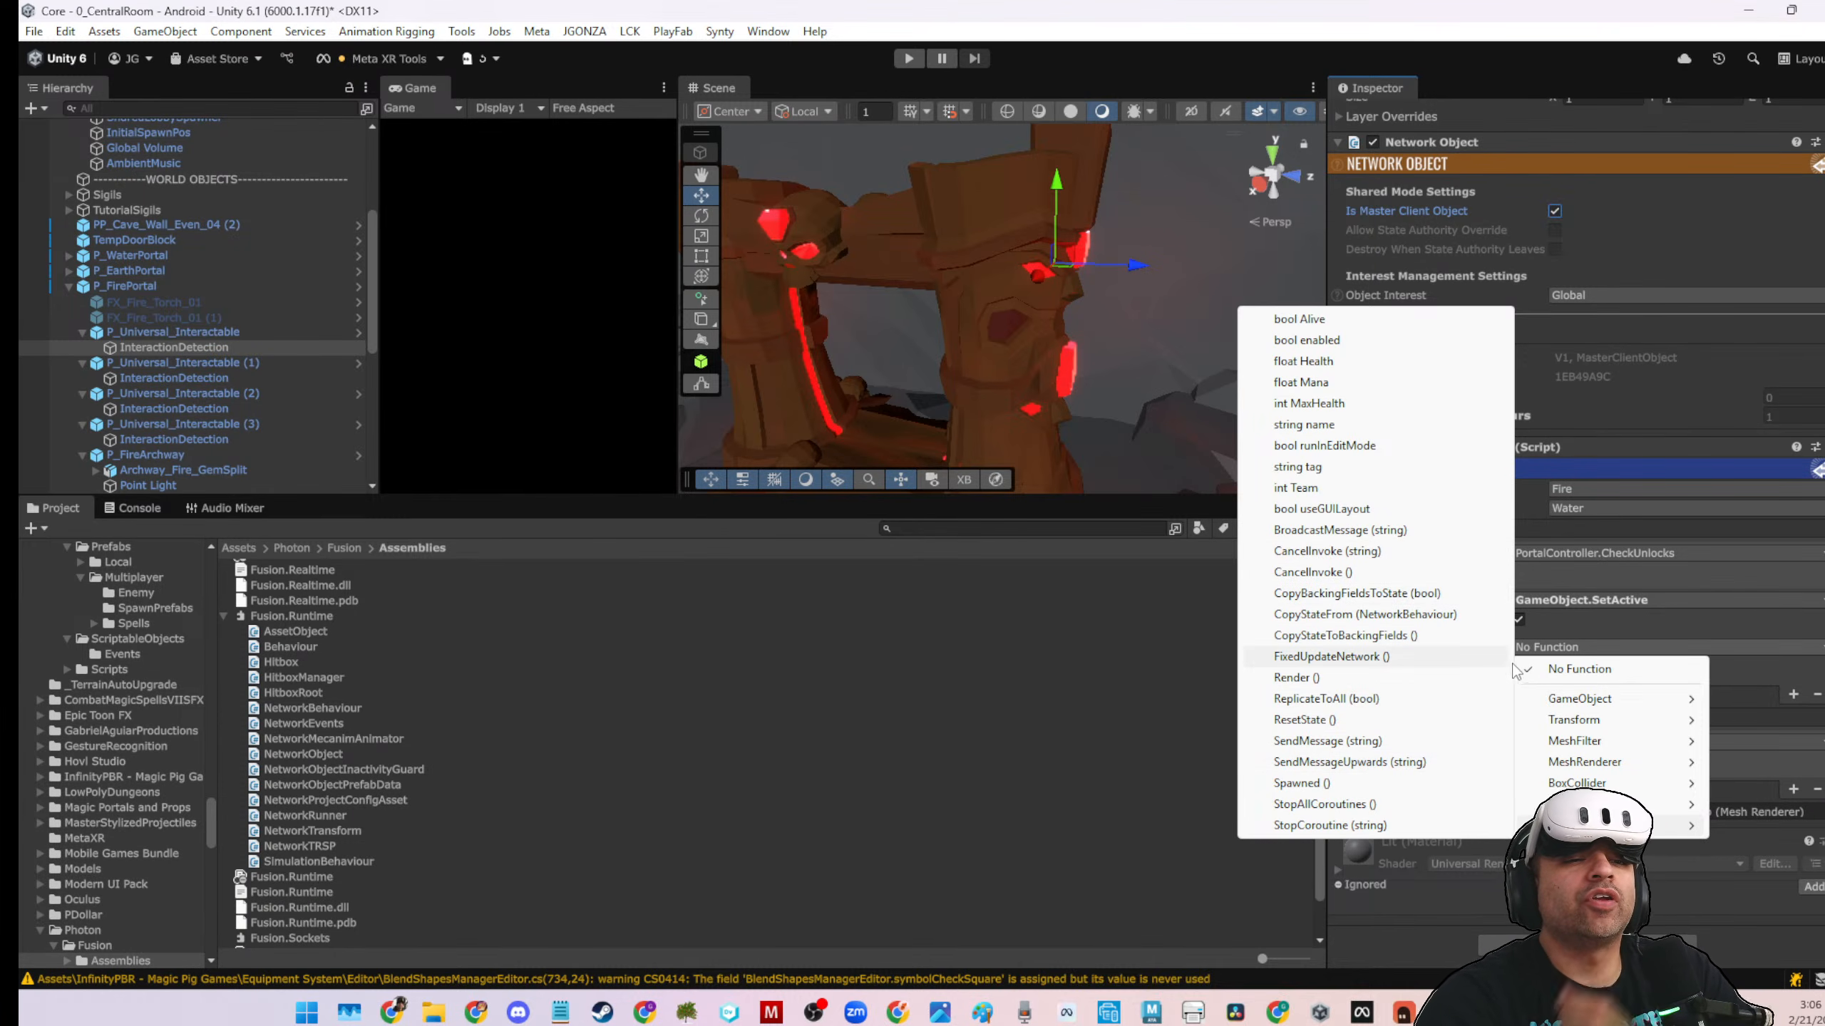
left_click(1539, 631)
Switch to the code editor and remove the ElementType typeOfDamage parameter from the FakeDamage method declaration
key("alt+Tab")
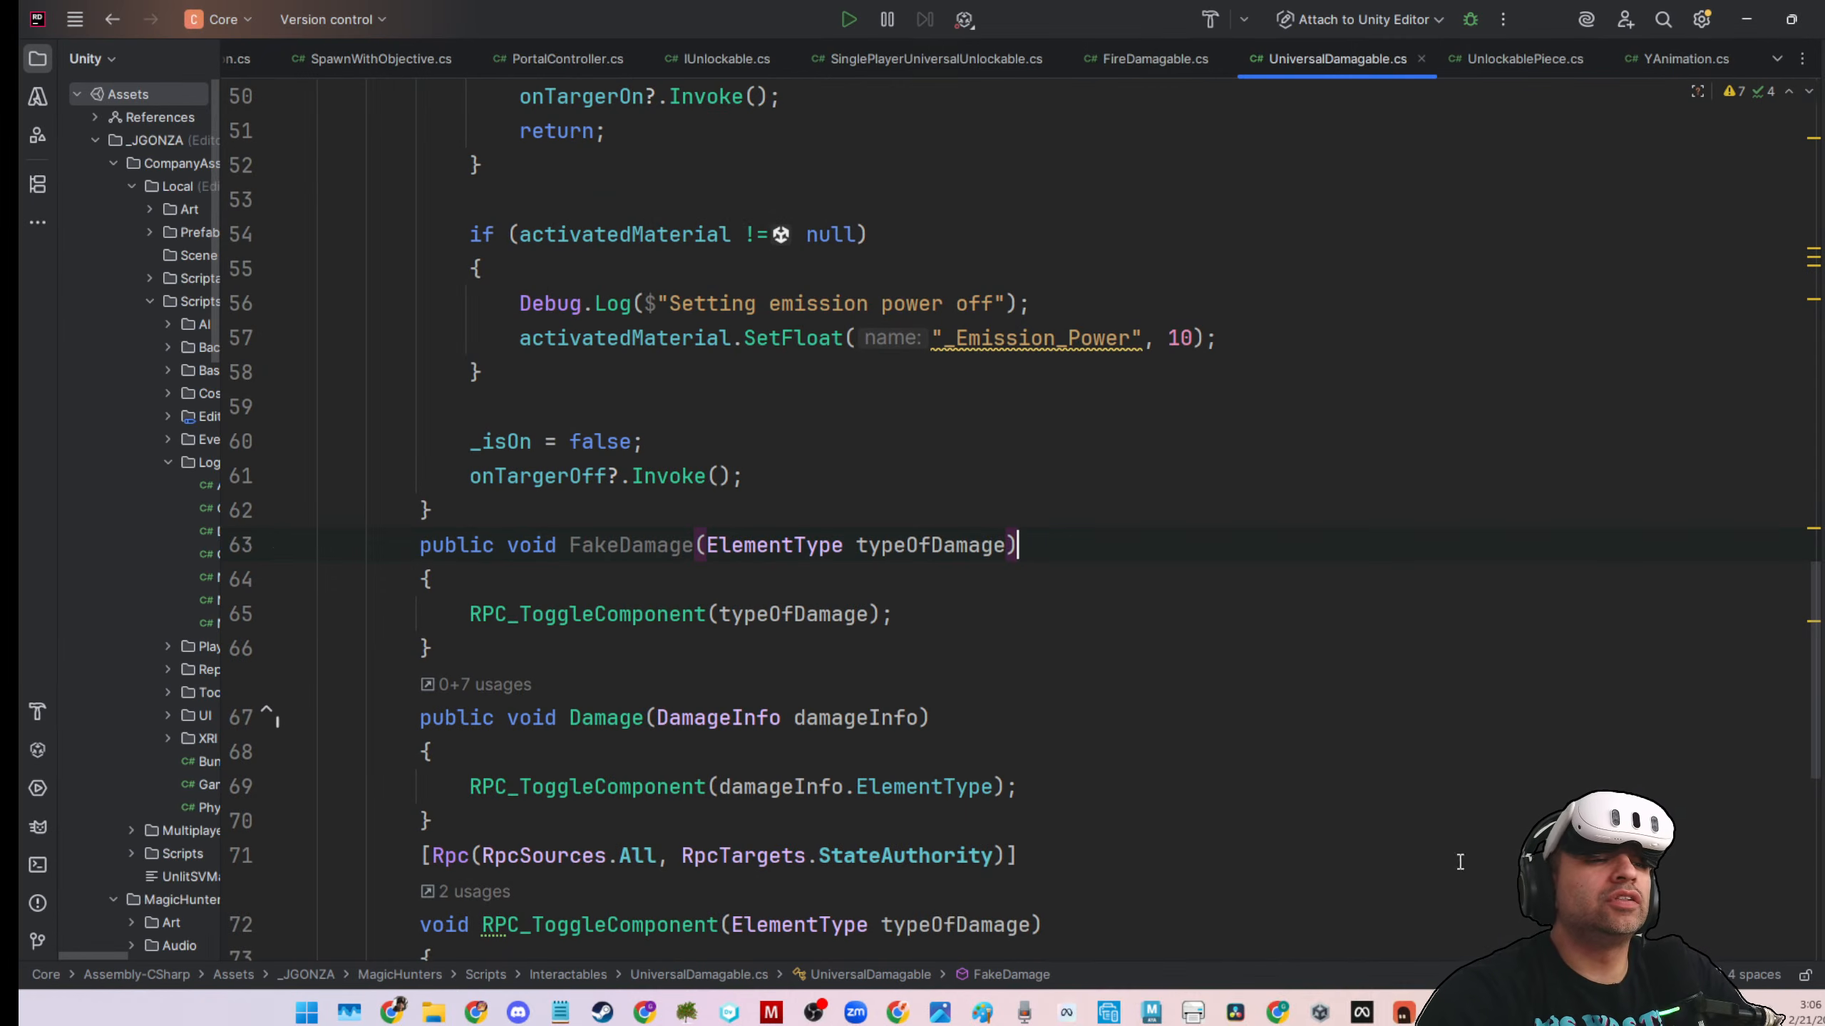
left_click_drag(1008, 546, 729, 557)
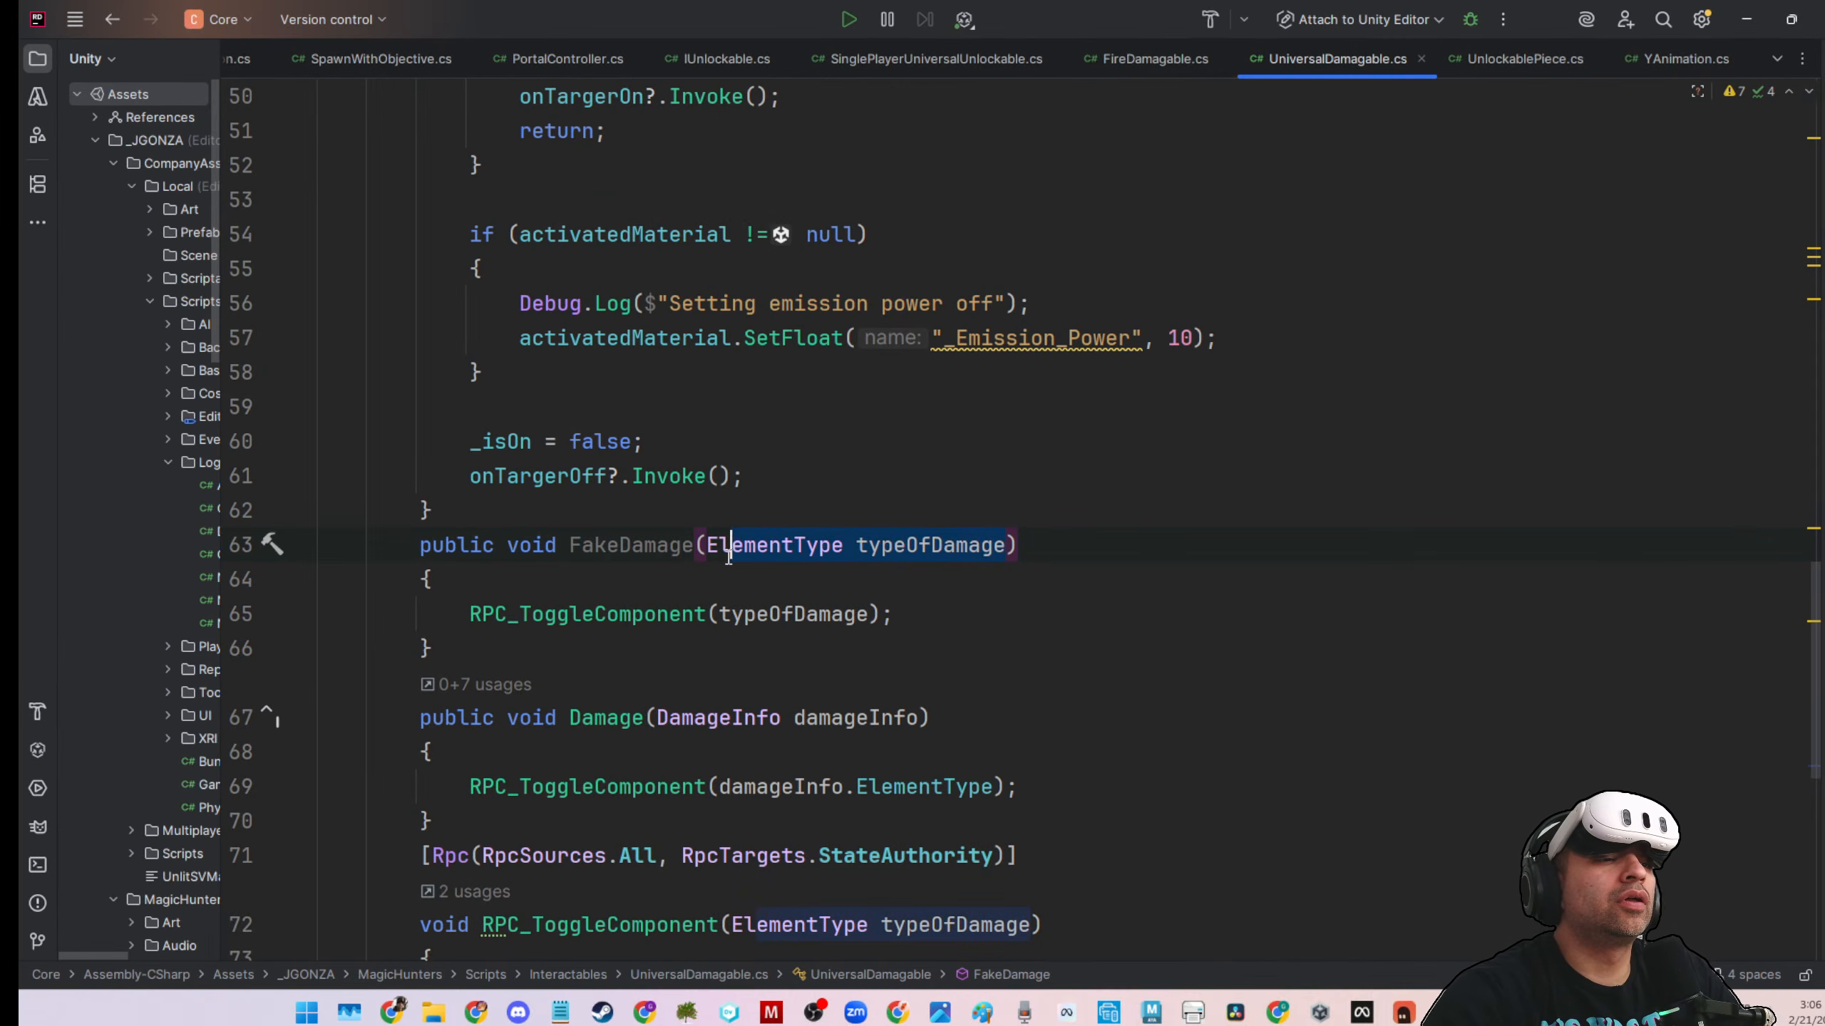
key("BackSpace")
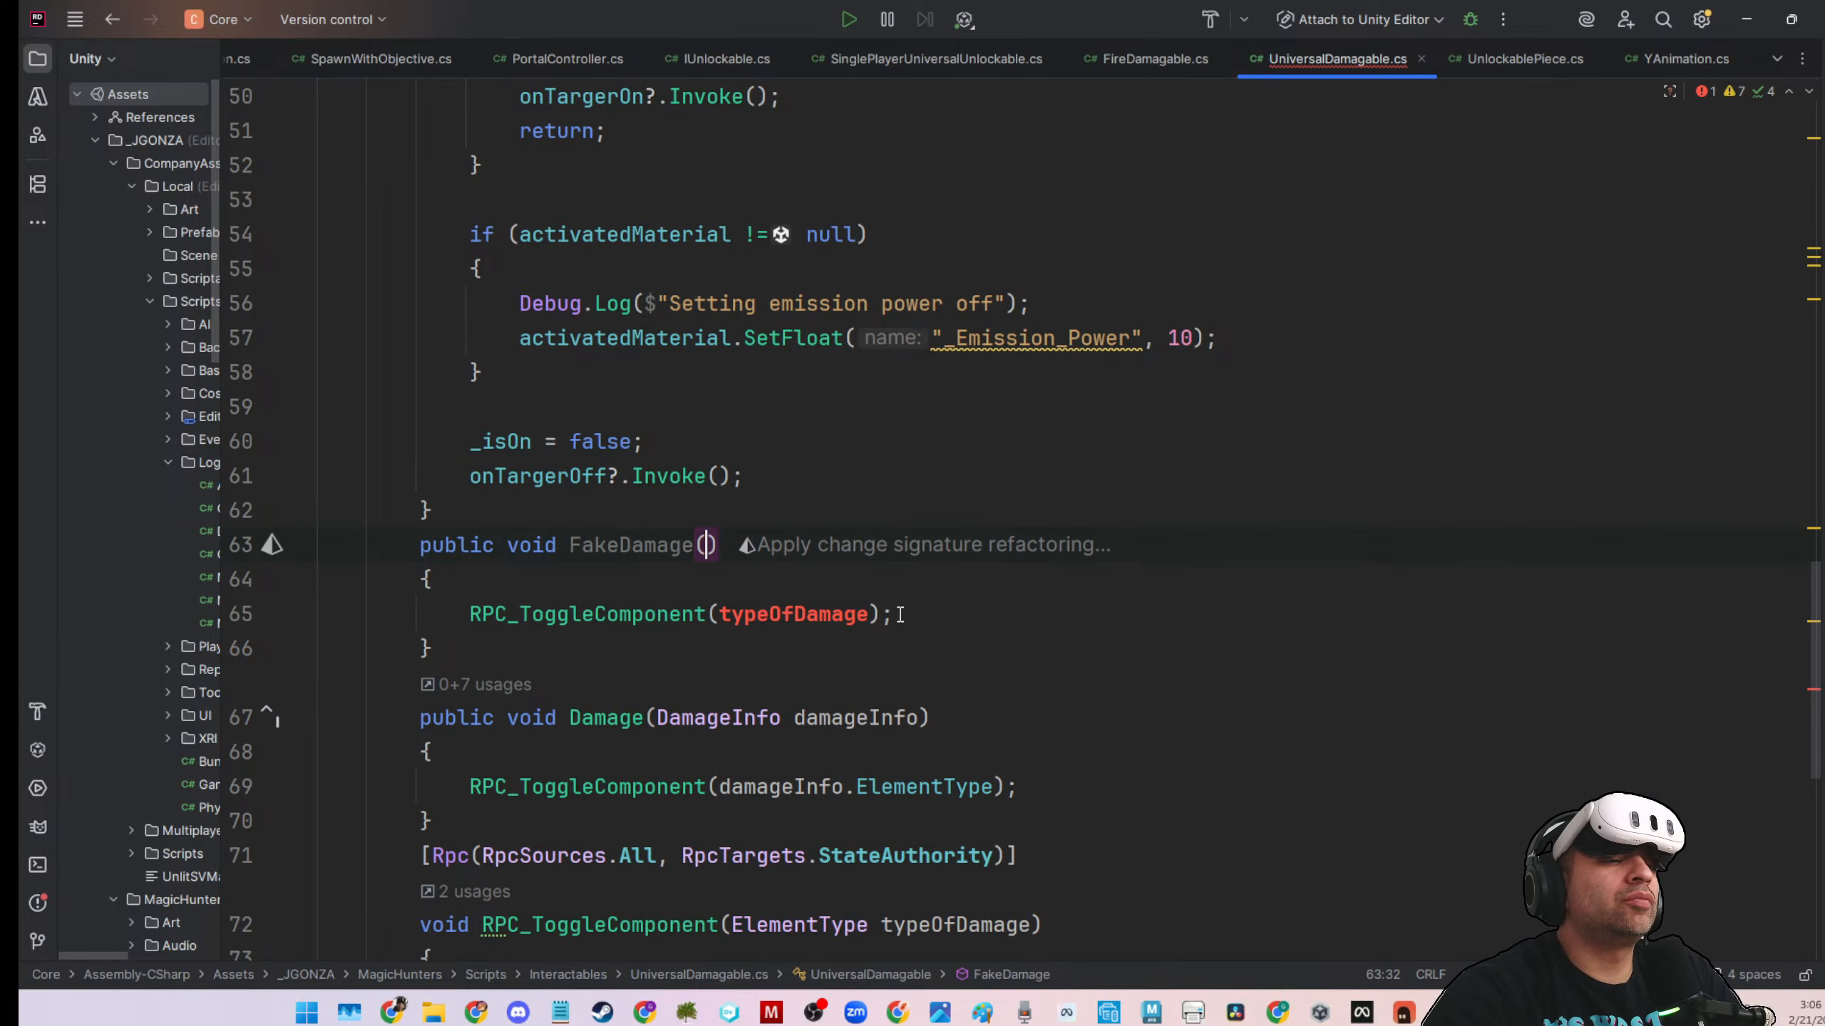
left_click(564, 508)
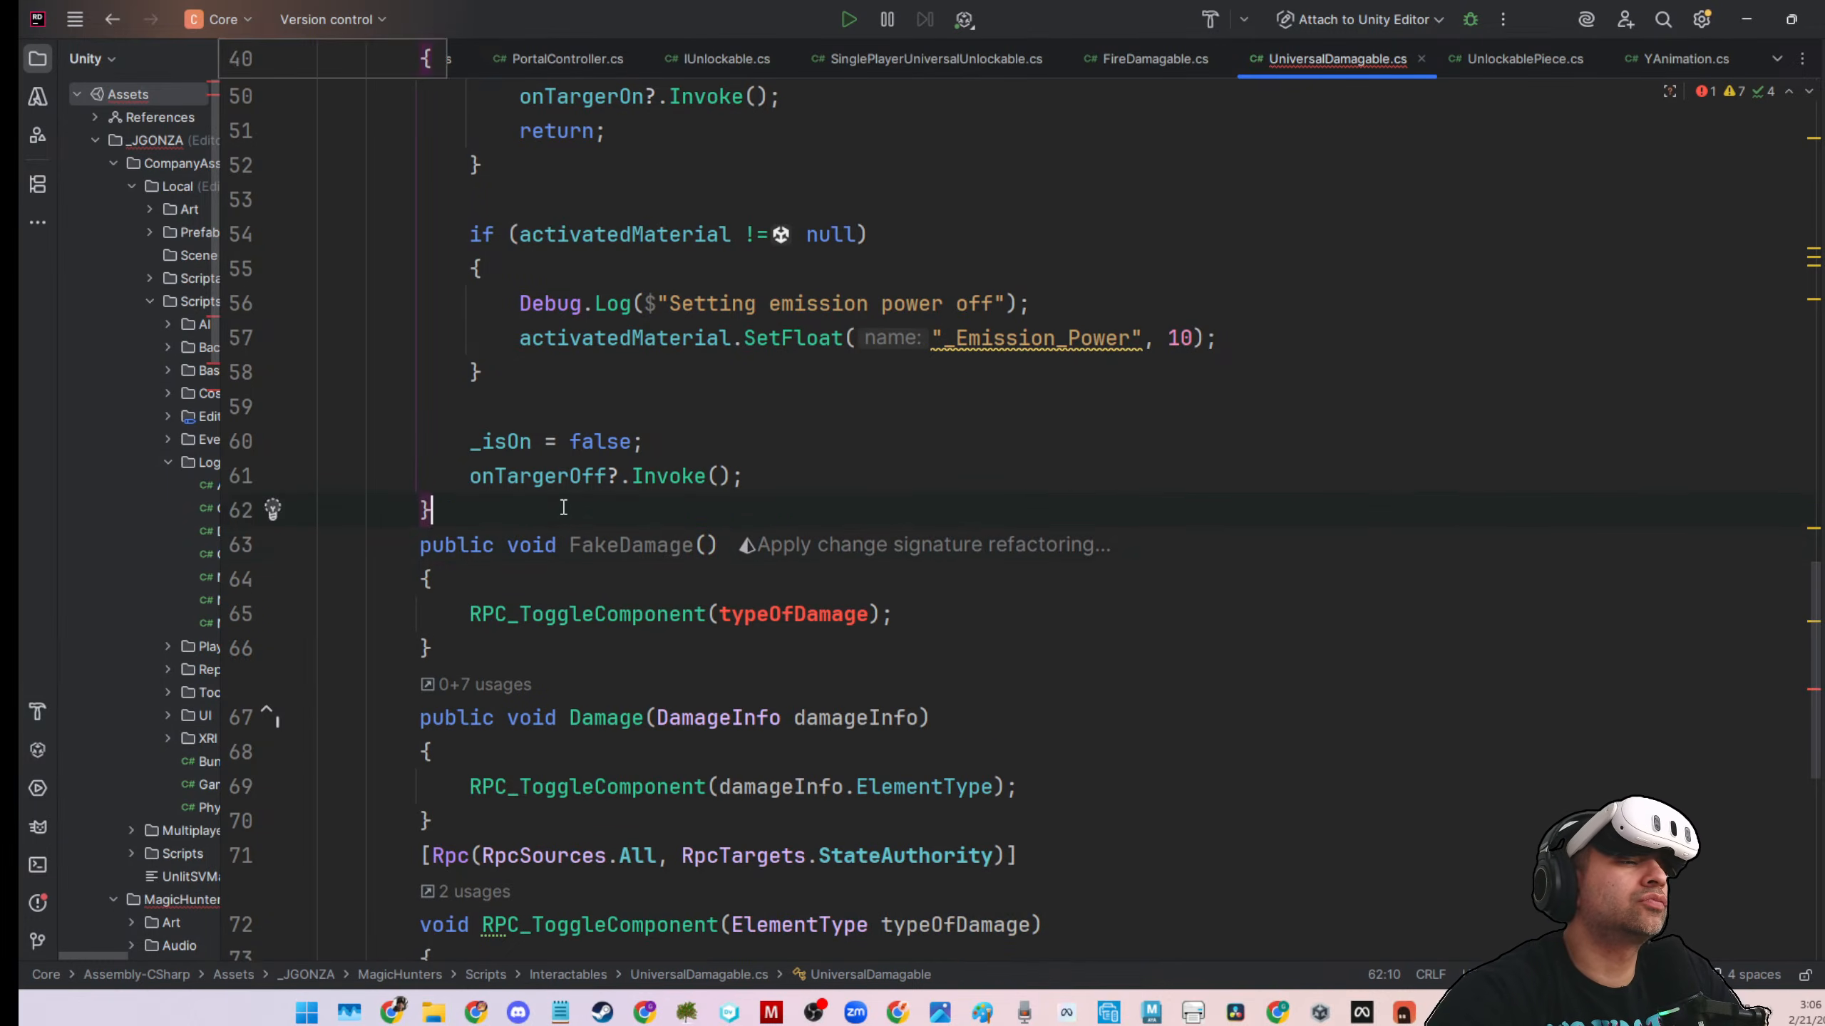
key("Return")
key("Return")
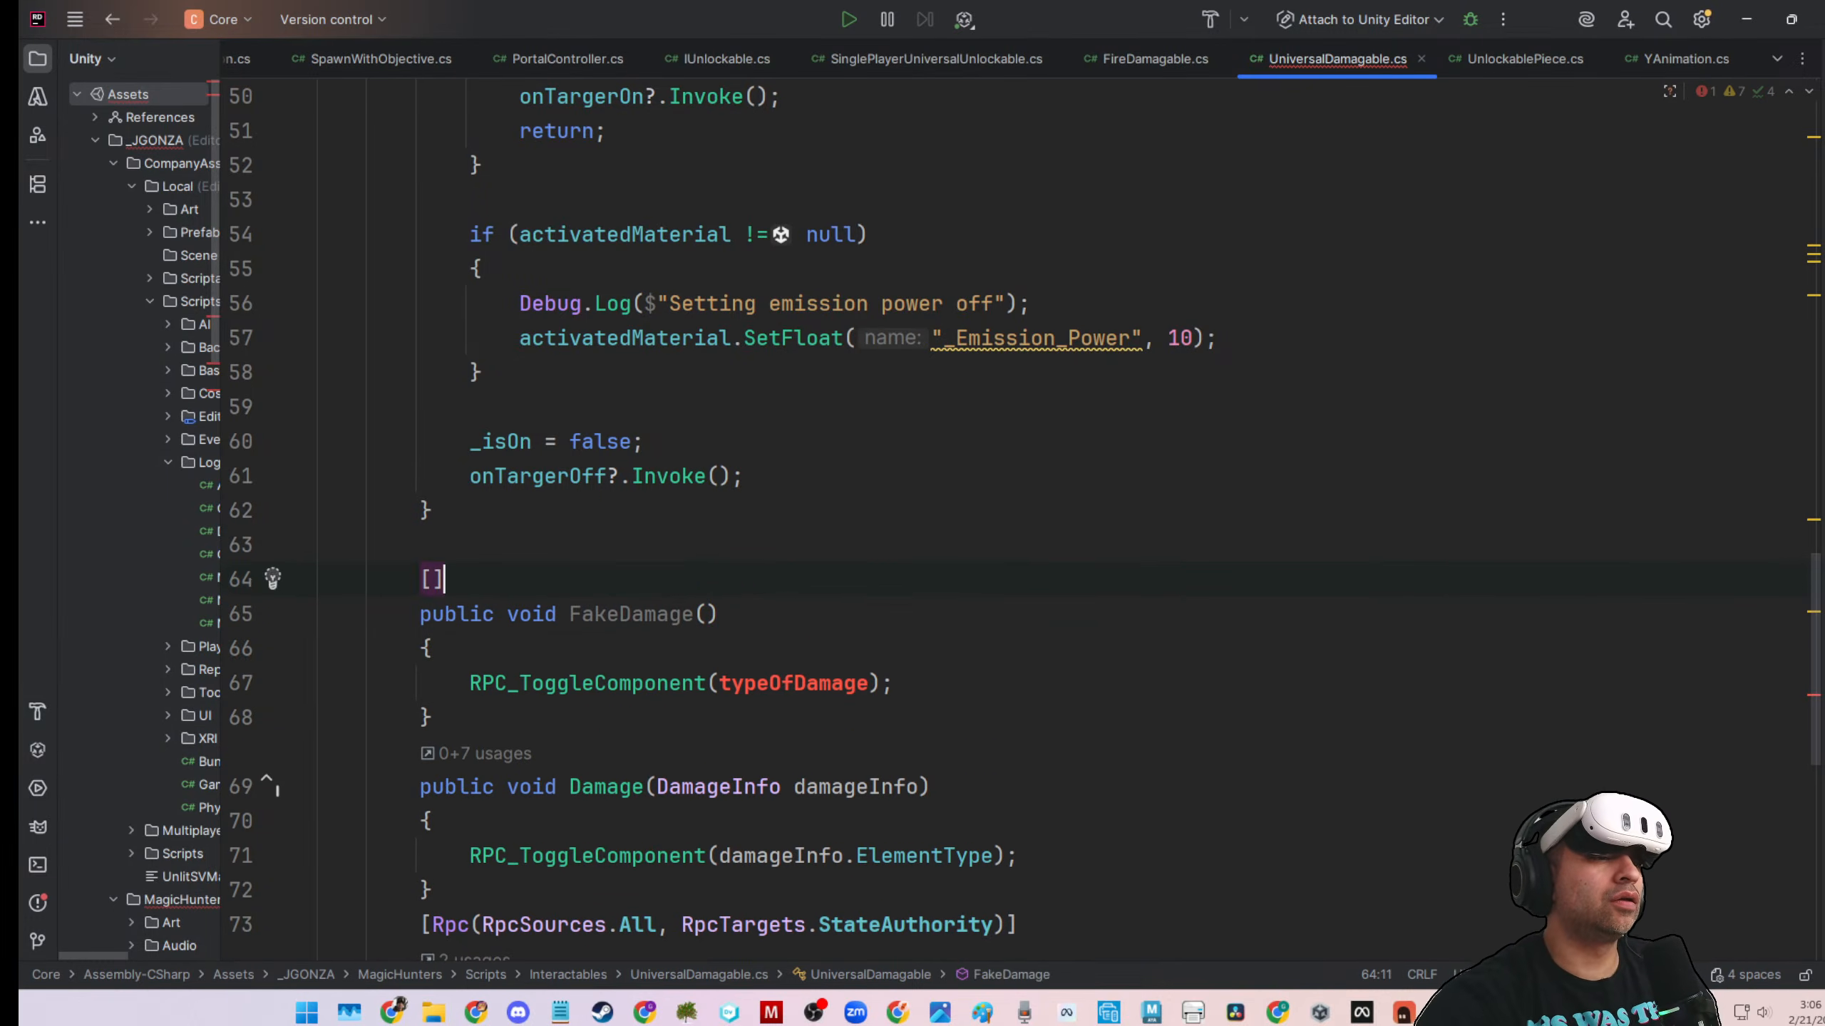
type("[Ser")
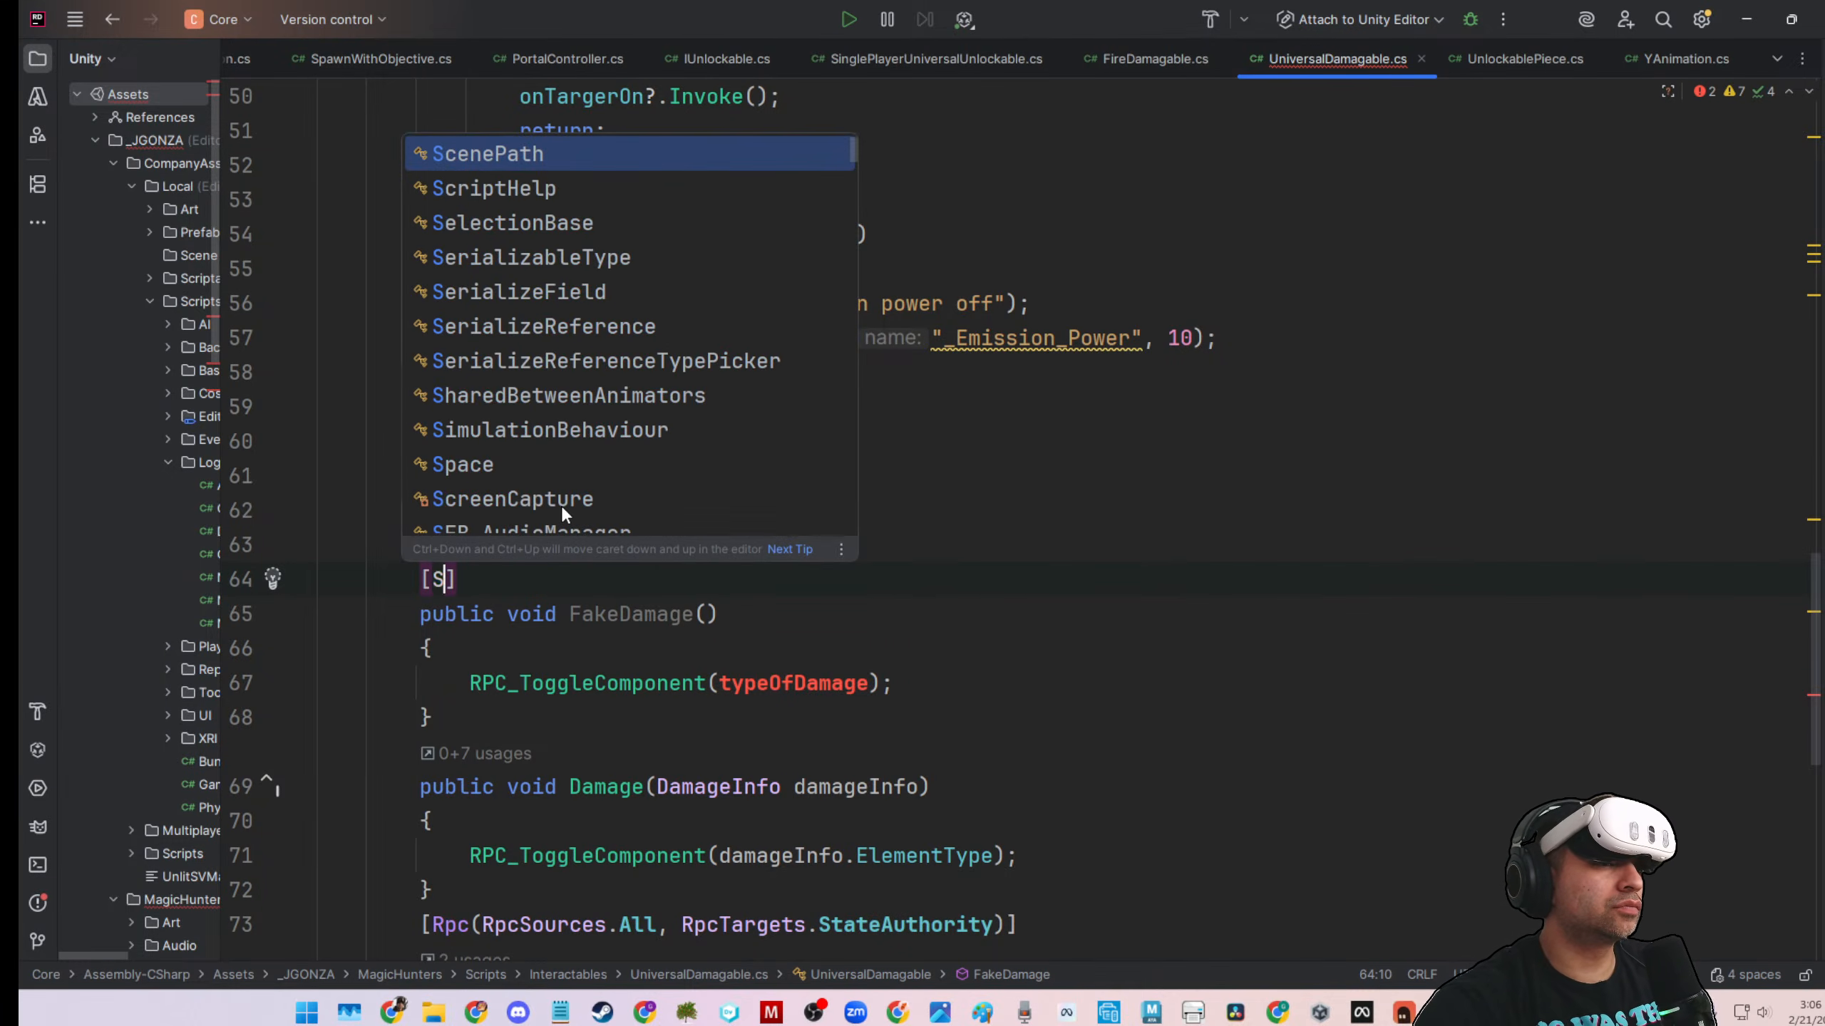
key("Down")
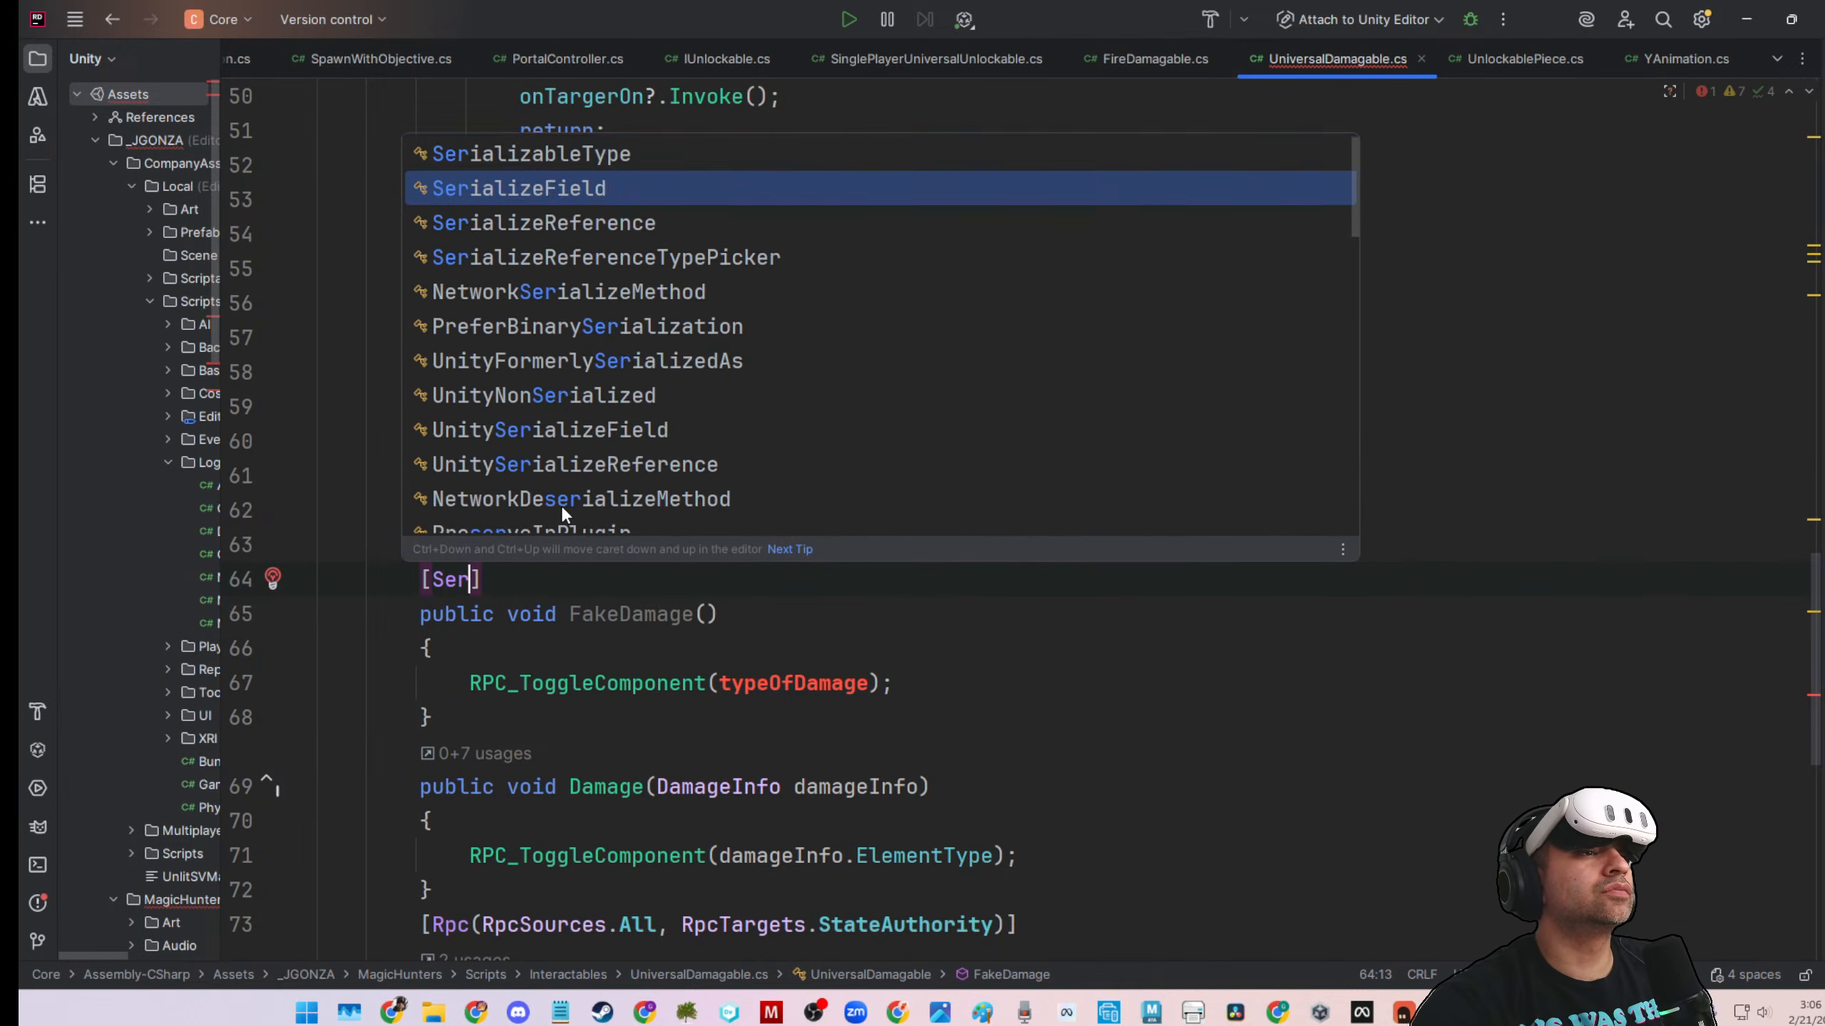
key("Return")
type("fakeD")
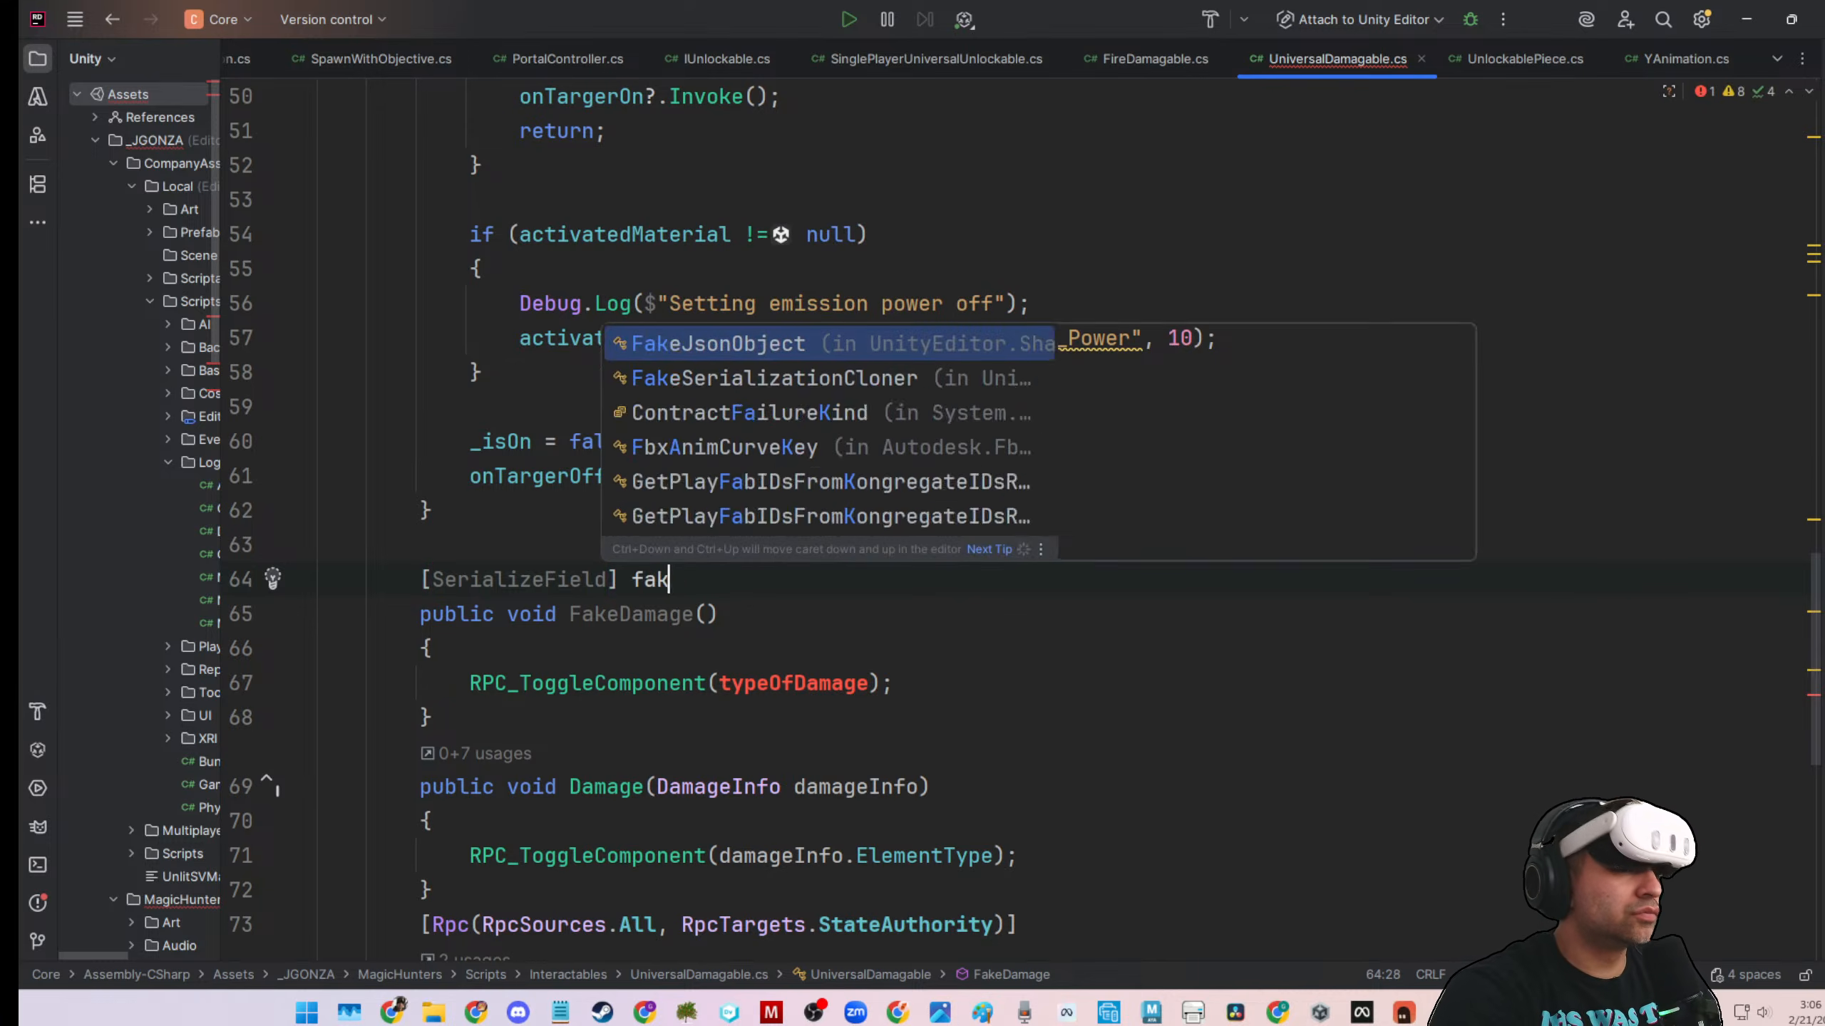
key("BackSpace")
key("BackSpace")
key("BackSpace")
key("BackSpace")
key("BackSpace")
key("BackSpace")
key("BackSpace")
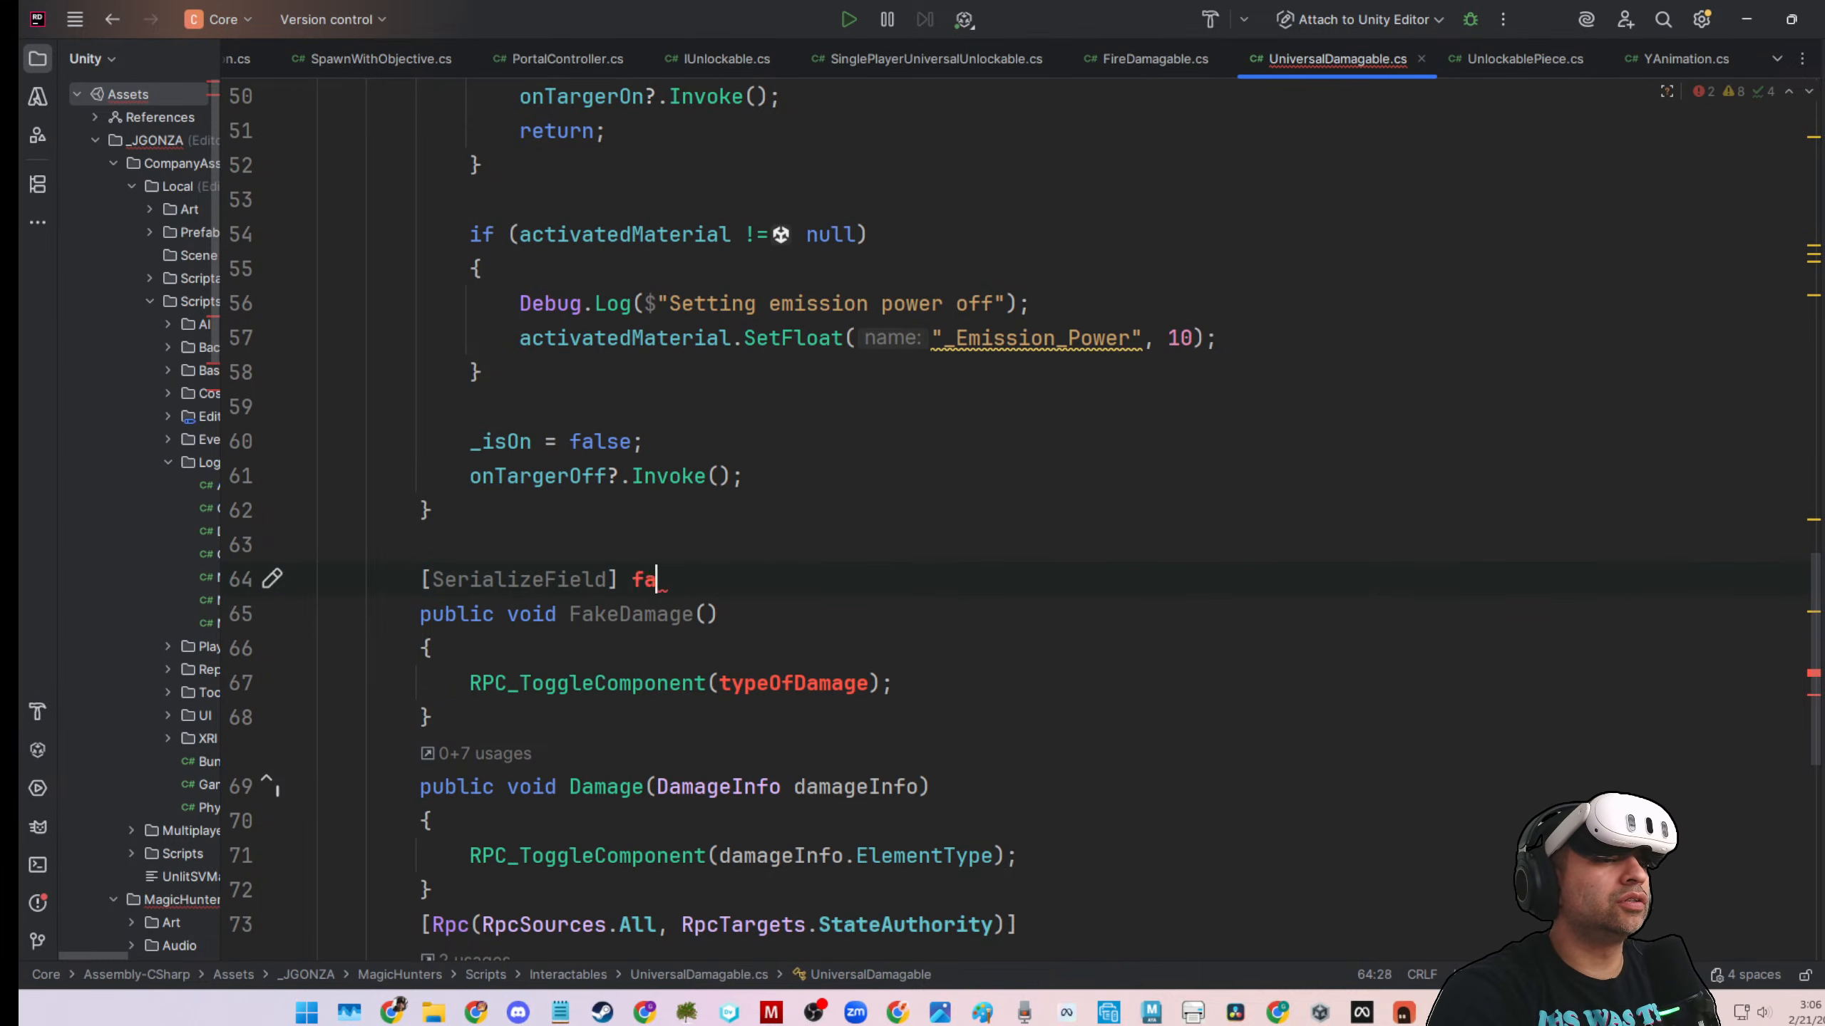
type("typeof")
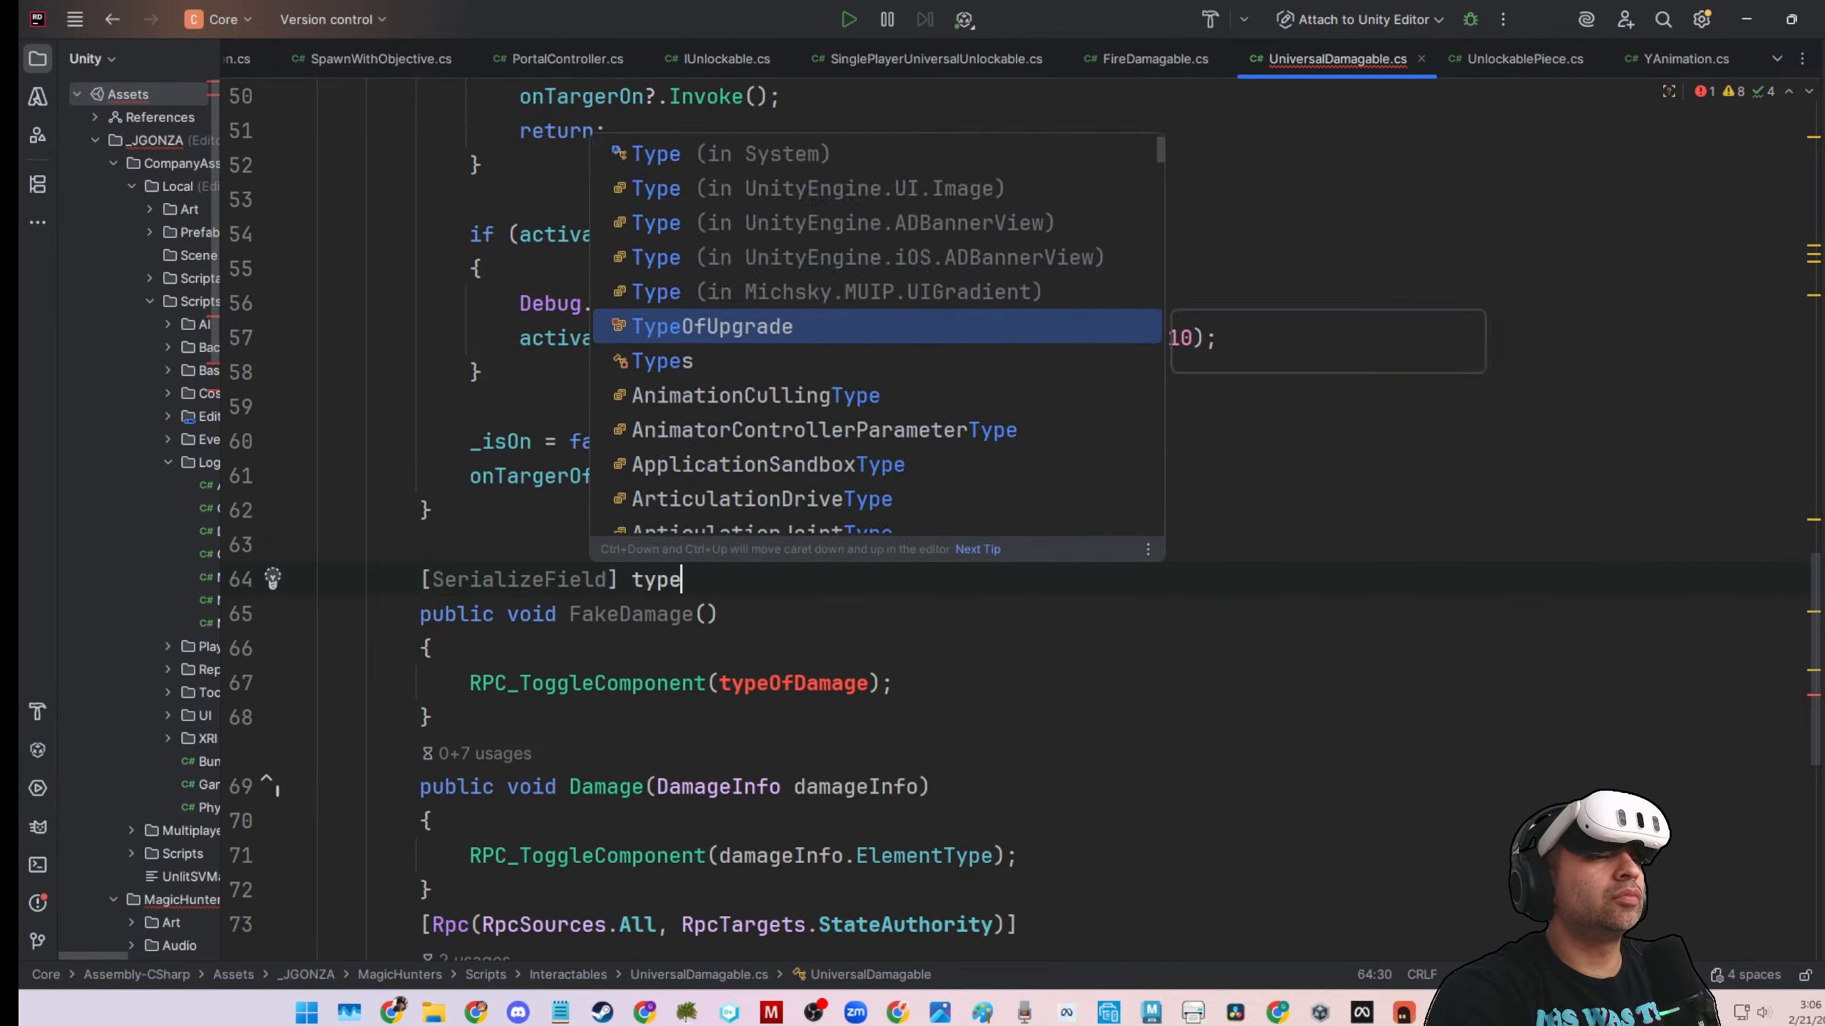
key("BackSpace")
key("BackSpace")
key("BackSpace")
key("BackSpace")
key("BackSpace")
key("BackSpace")
key("BackSpace")
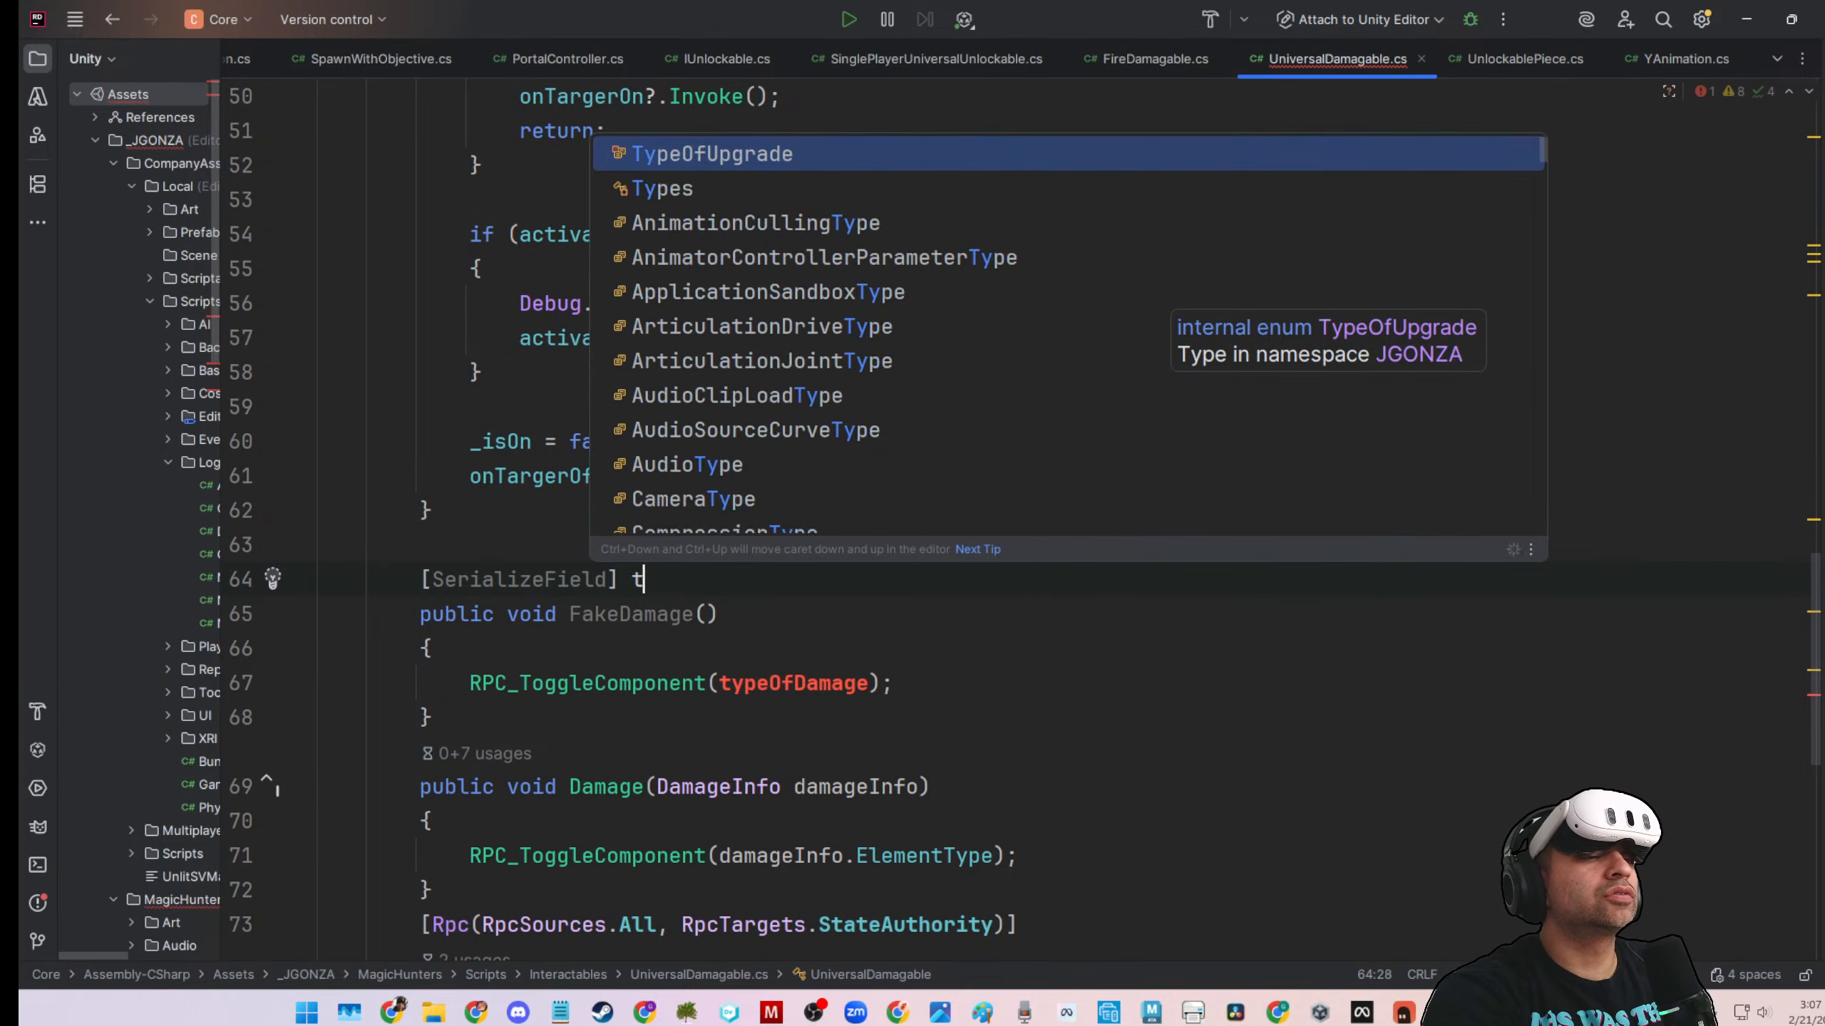
type("da")
key("BackSpace")
key("BackSpace")
type("damag")
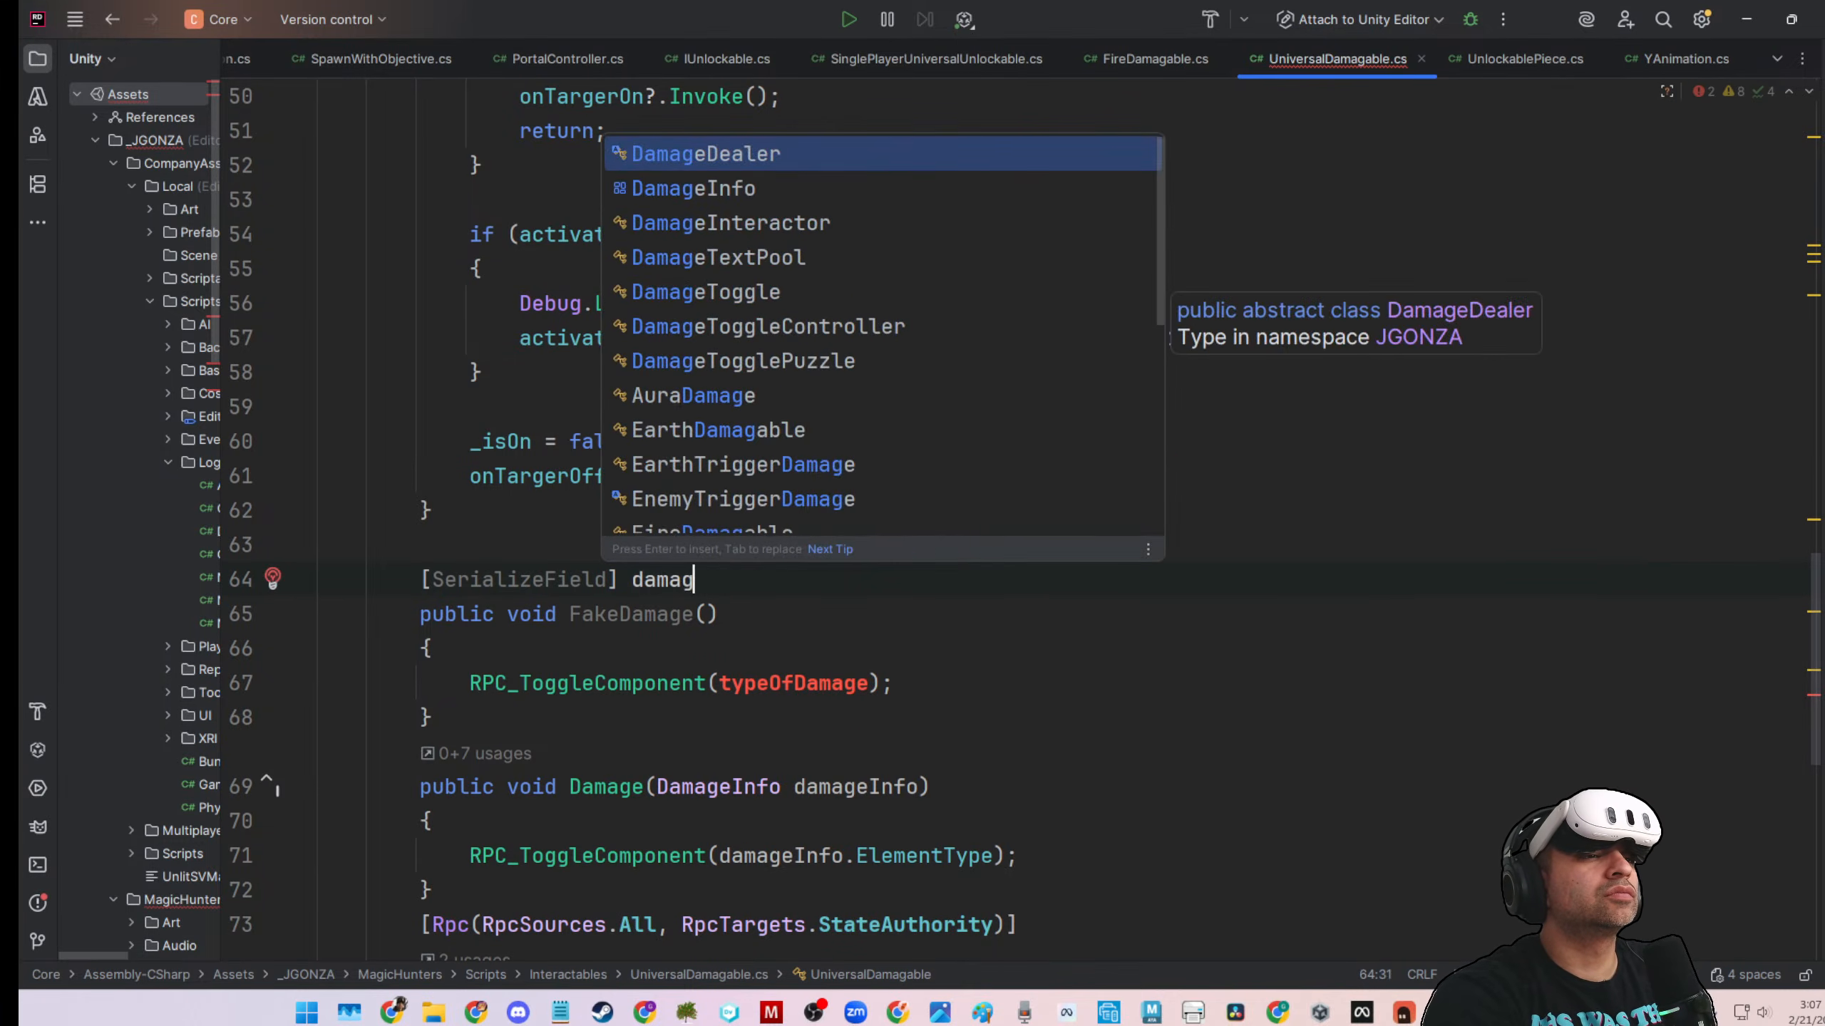
type("e")
key("BackSpace")
key("BackSpace")
key("BackSpace")
key("BackSpace")
key("BackSpace")
key("BackSpace")
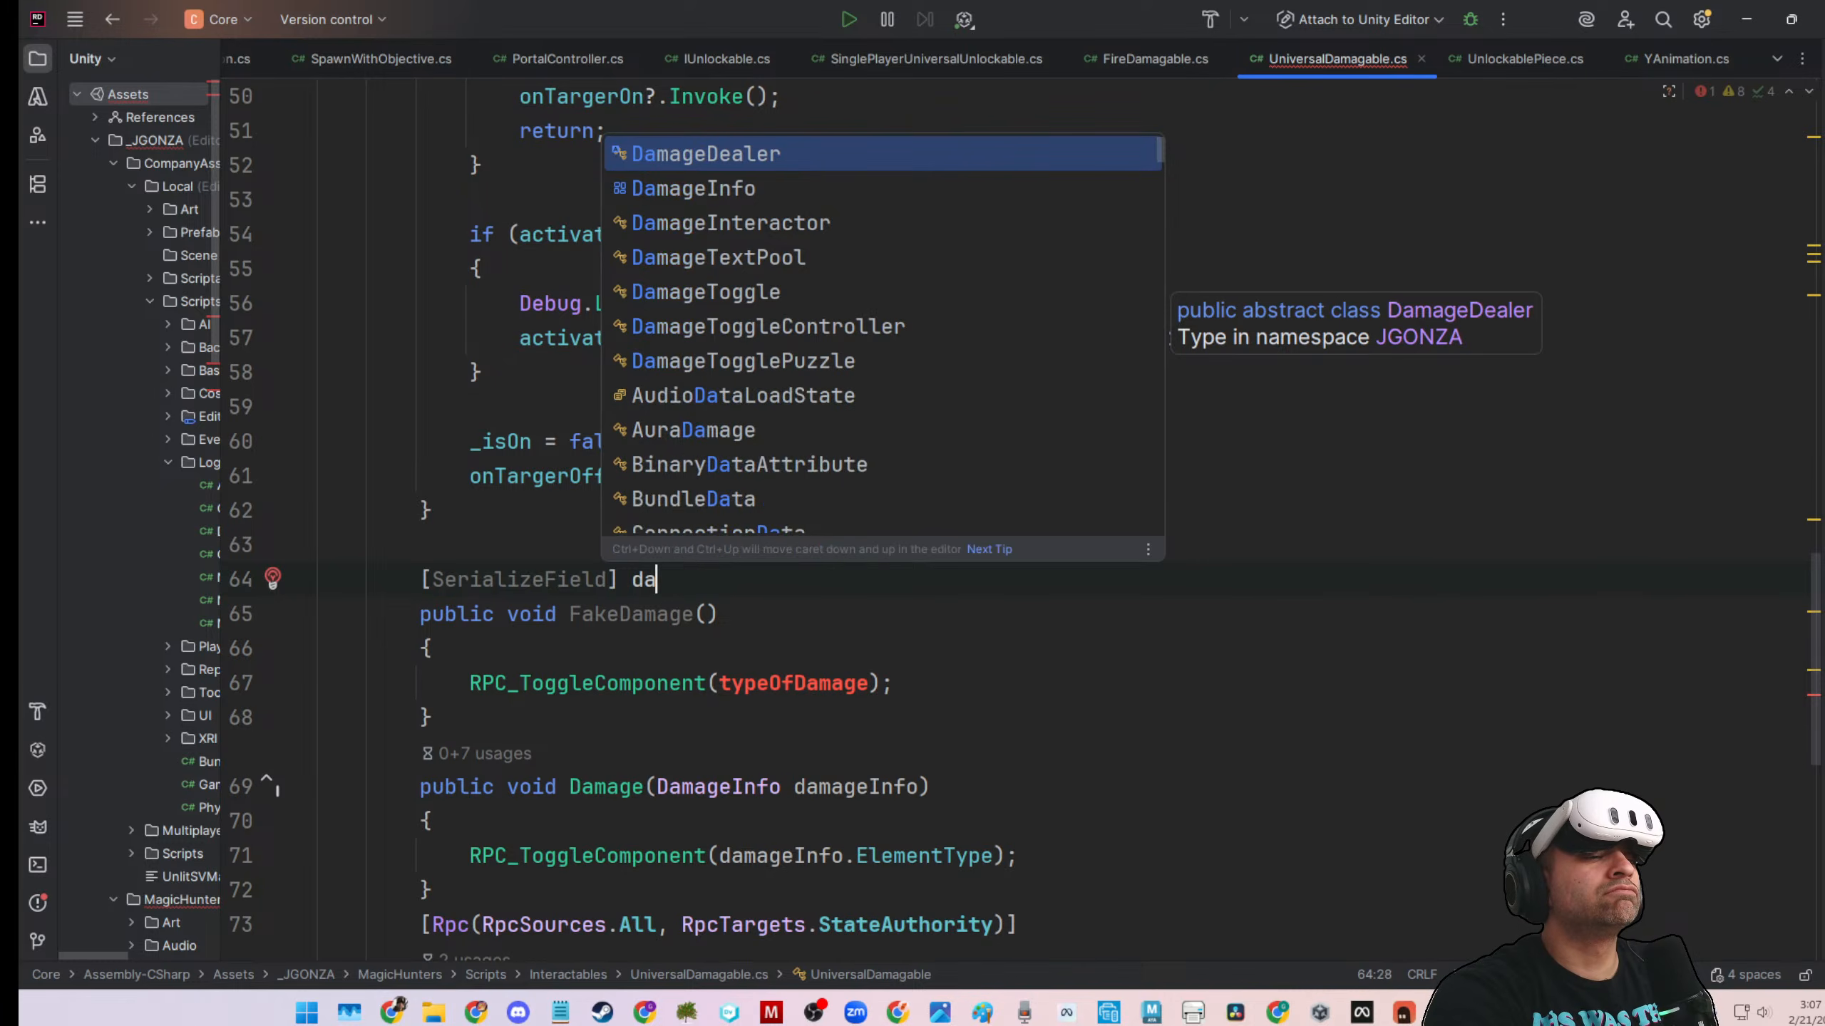
key("BackSpace")
key("BackSpace")
key("BackSpace")
key("BackSpace")
key("BackSpace")
key("BackSpace")
key("BackSpace")
key("BackSpace")
key("BackSpace")
key("BackSpace")
key("BackSpace")
key("BackSpace")
key("BackSpace")
key("BackSpace")
key("BackSpace")
key("BackSpace")
key("BackSpace")
key("BackSpace")
key("BackSpace")
key("BackSpace")
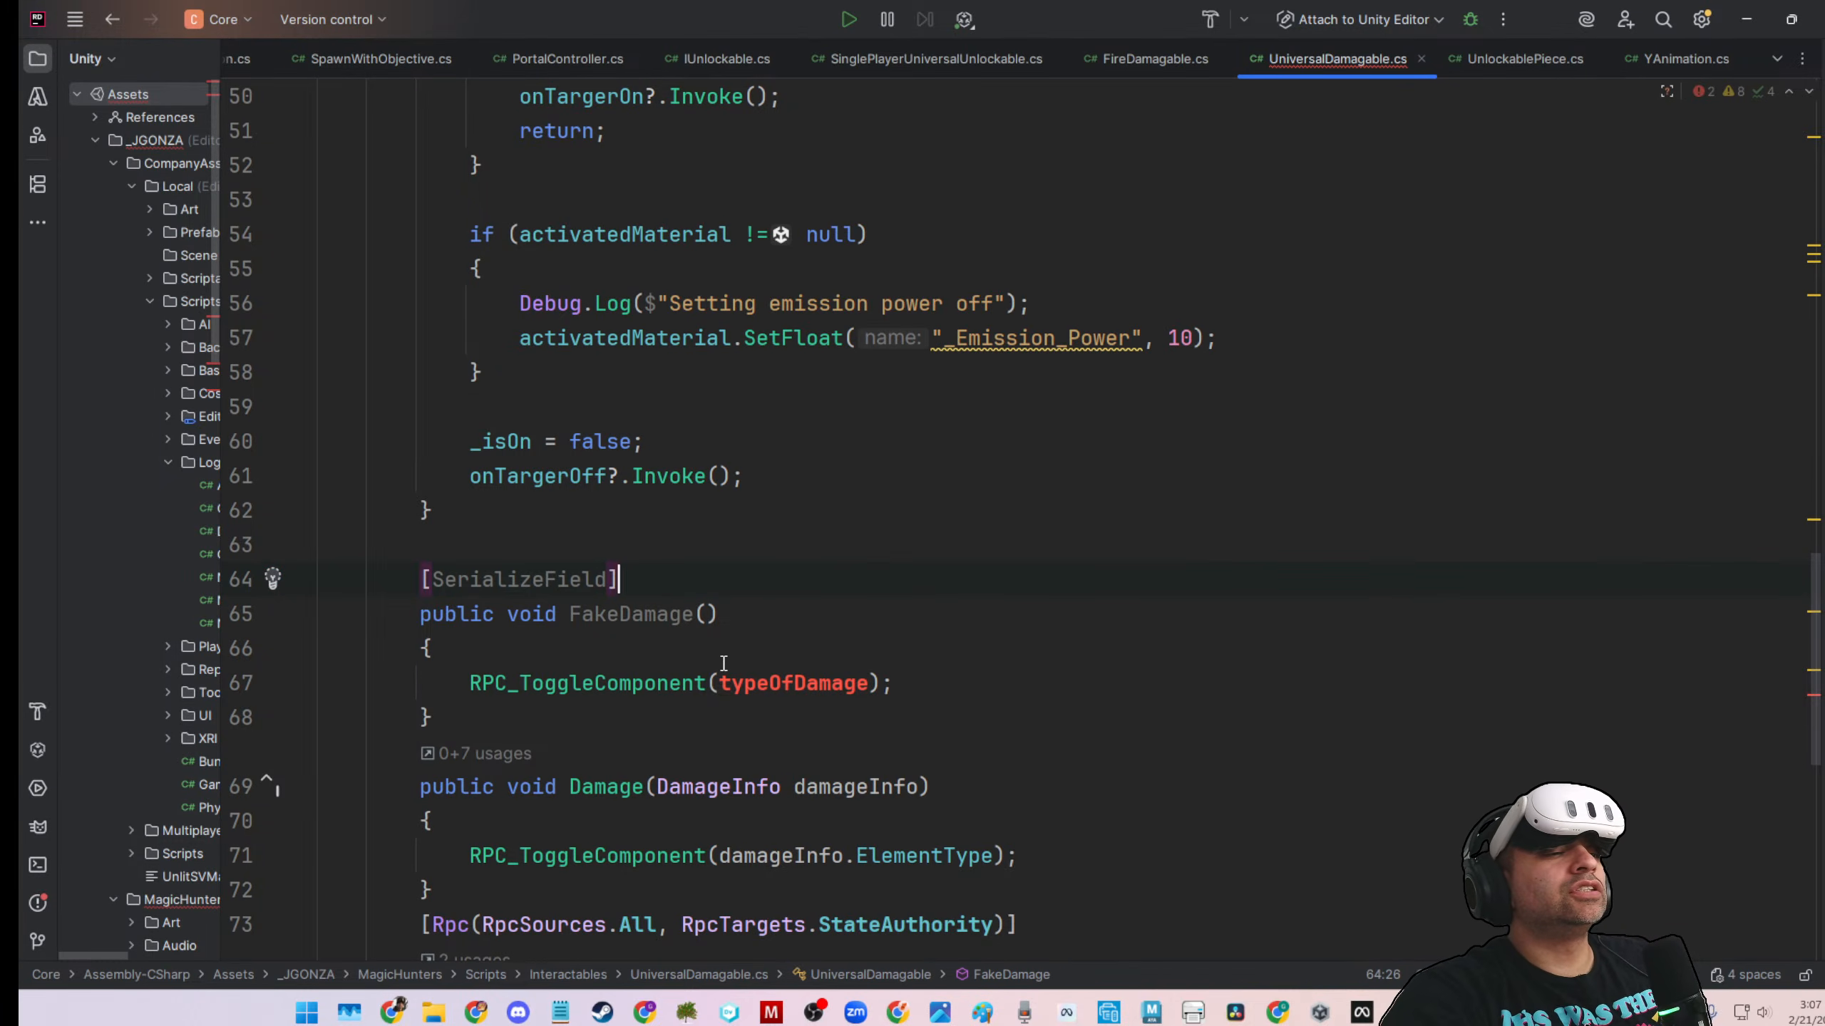
key("ctrl+z")
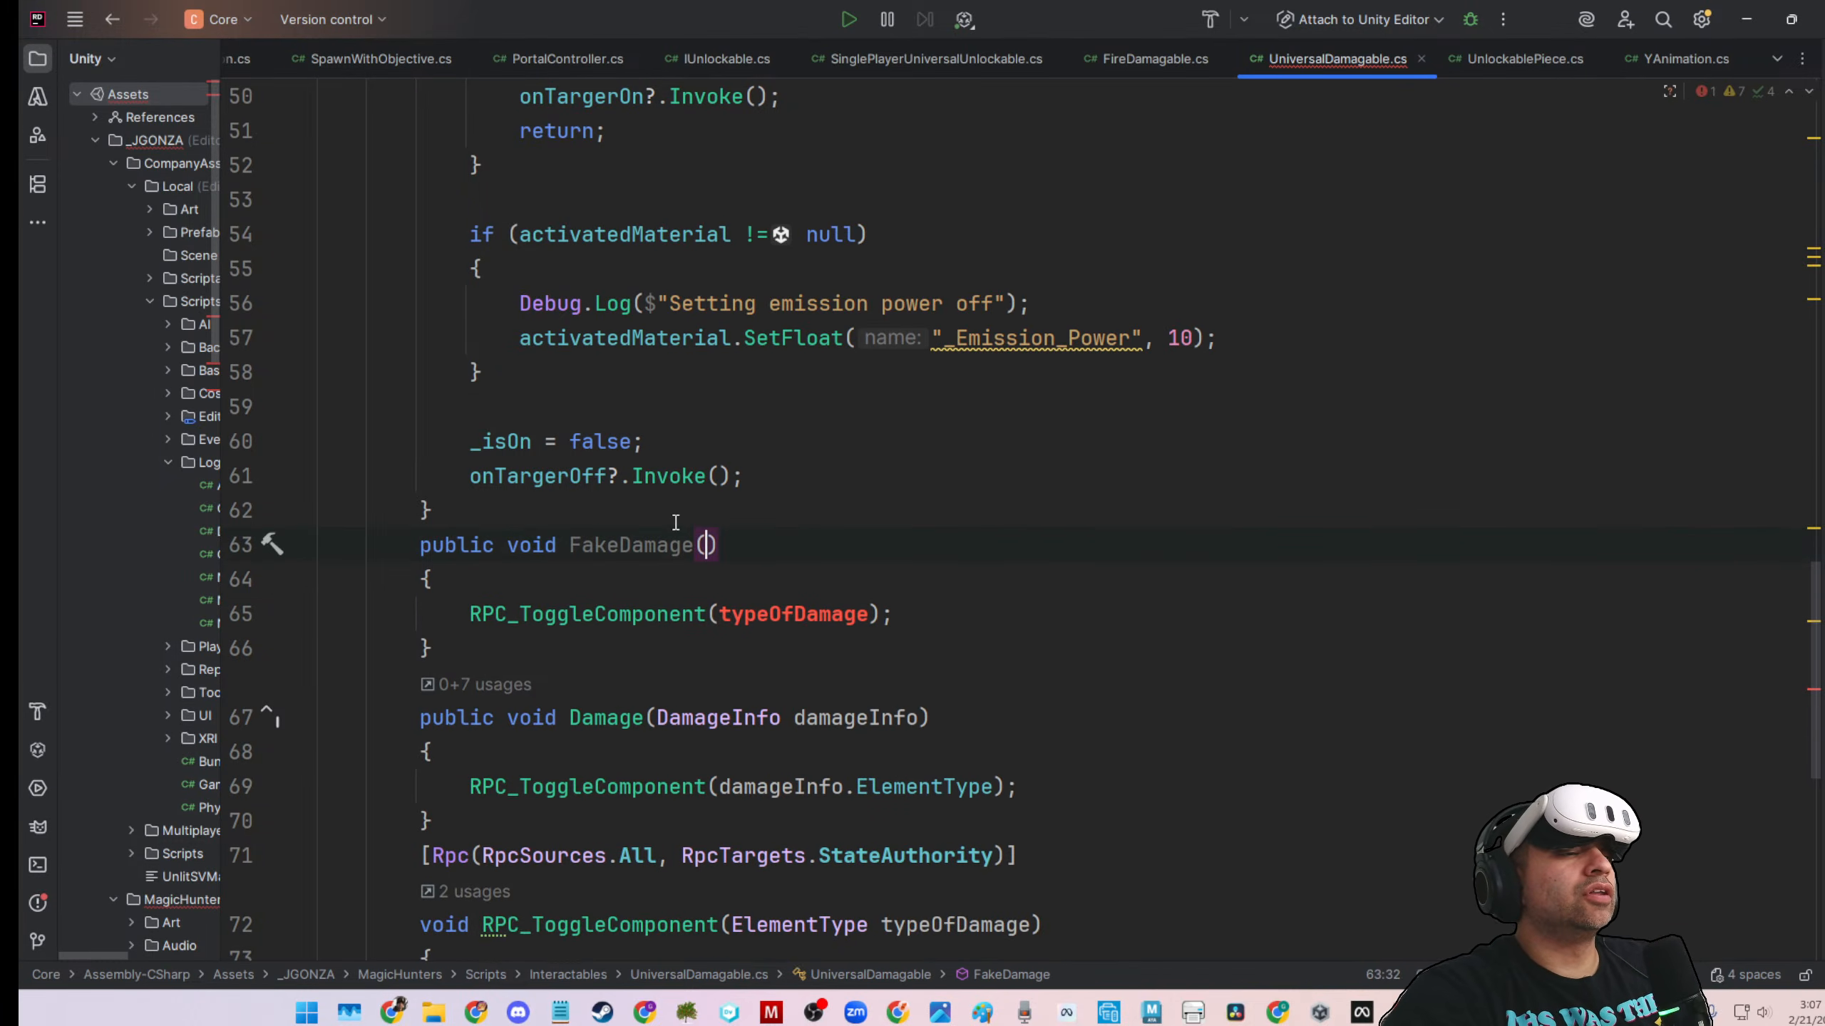
Declare a serialized ElementType field named fakeDamageElement on a new line directly above the FakeDamage method
key("ctrl+z")
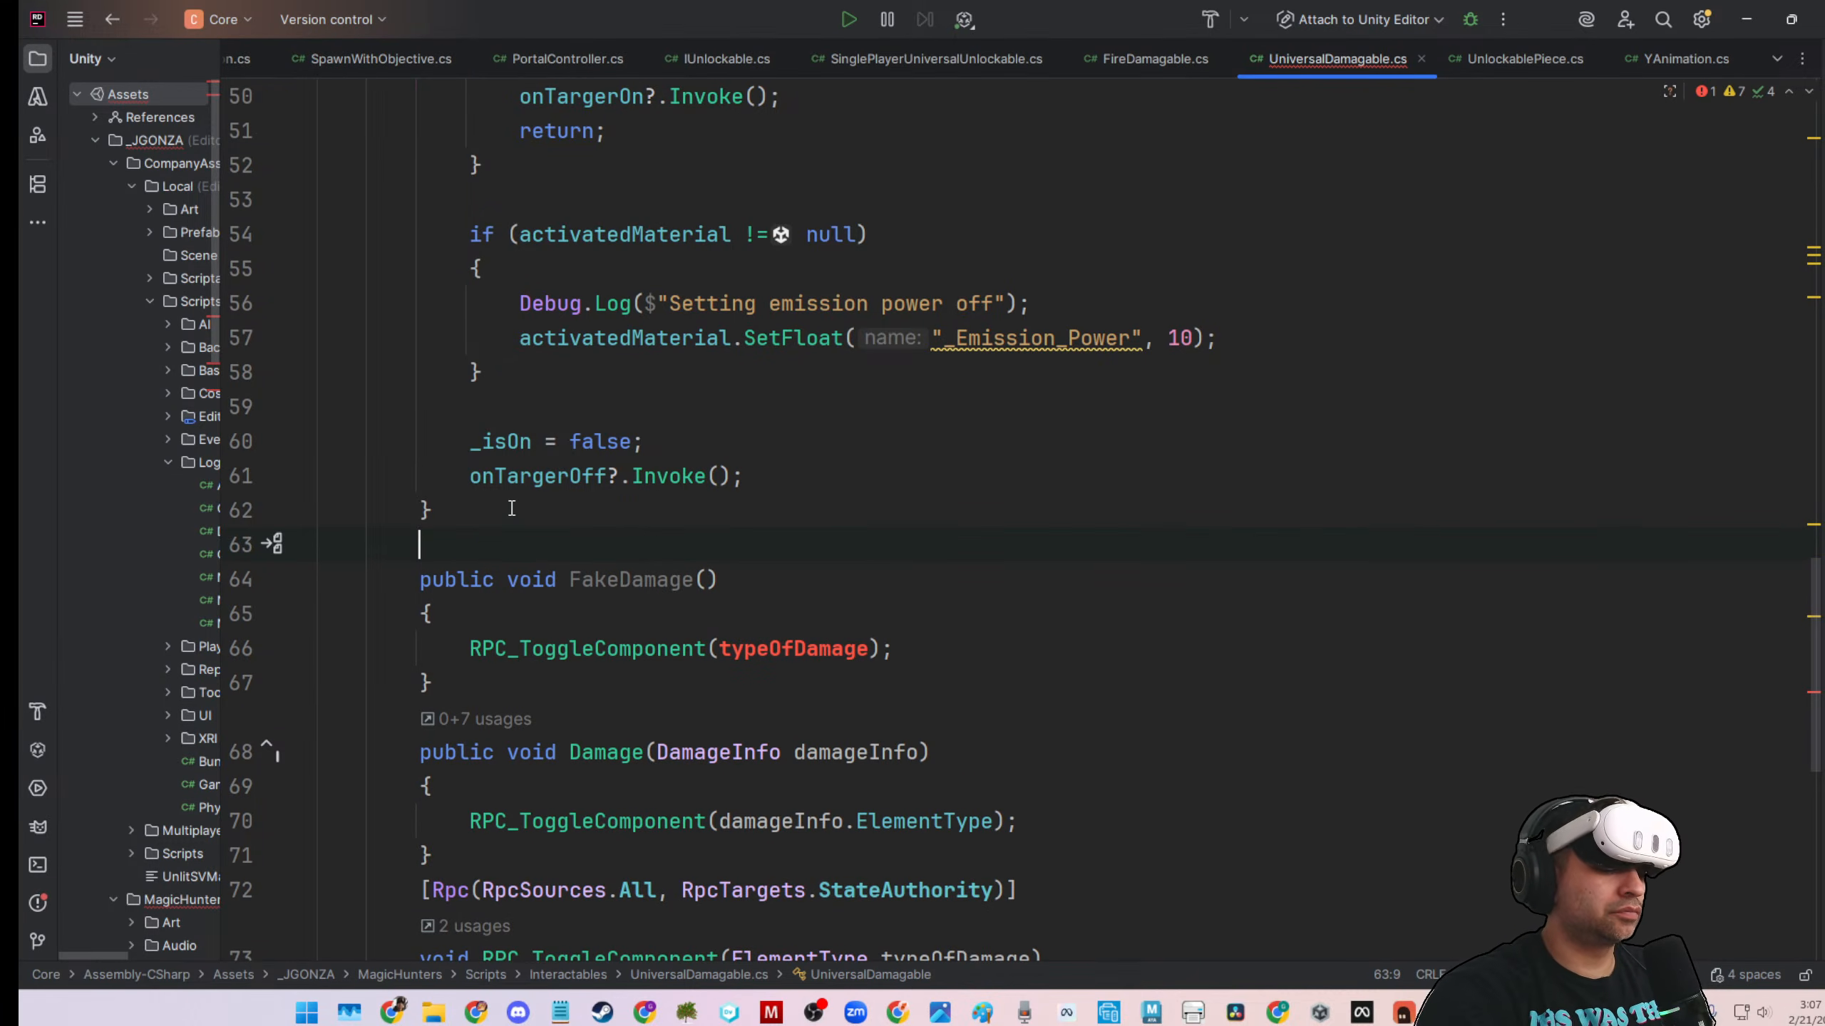
type("[SerializeField")
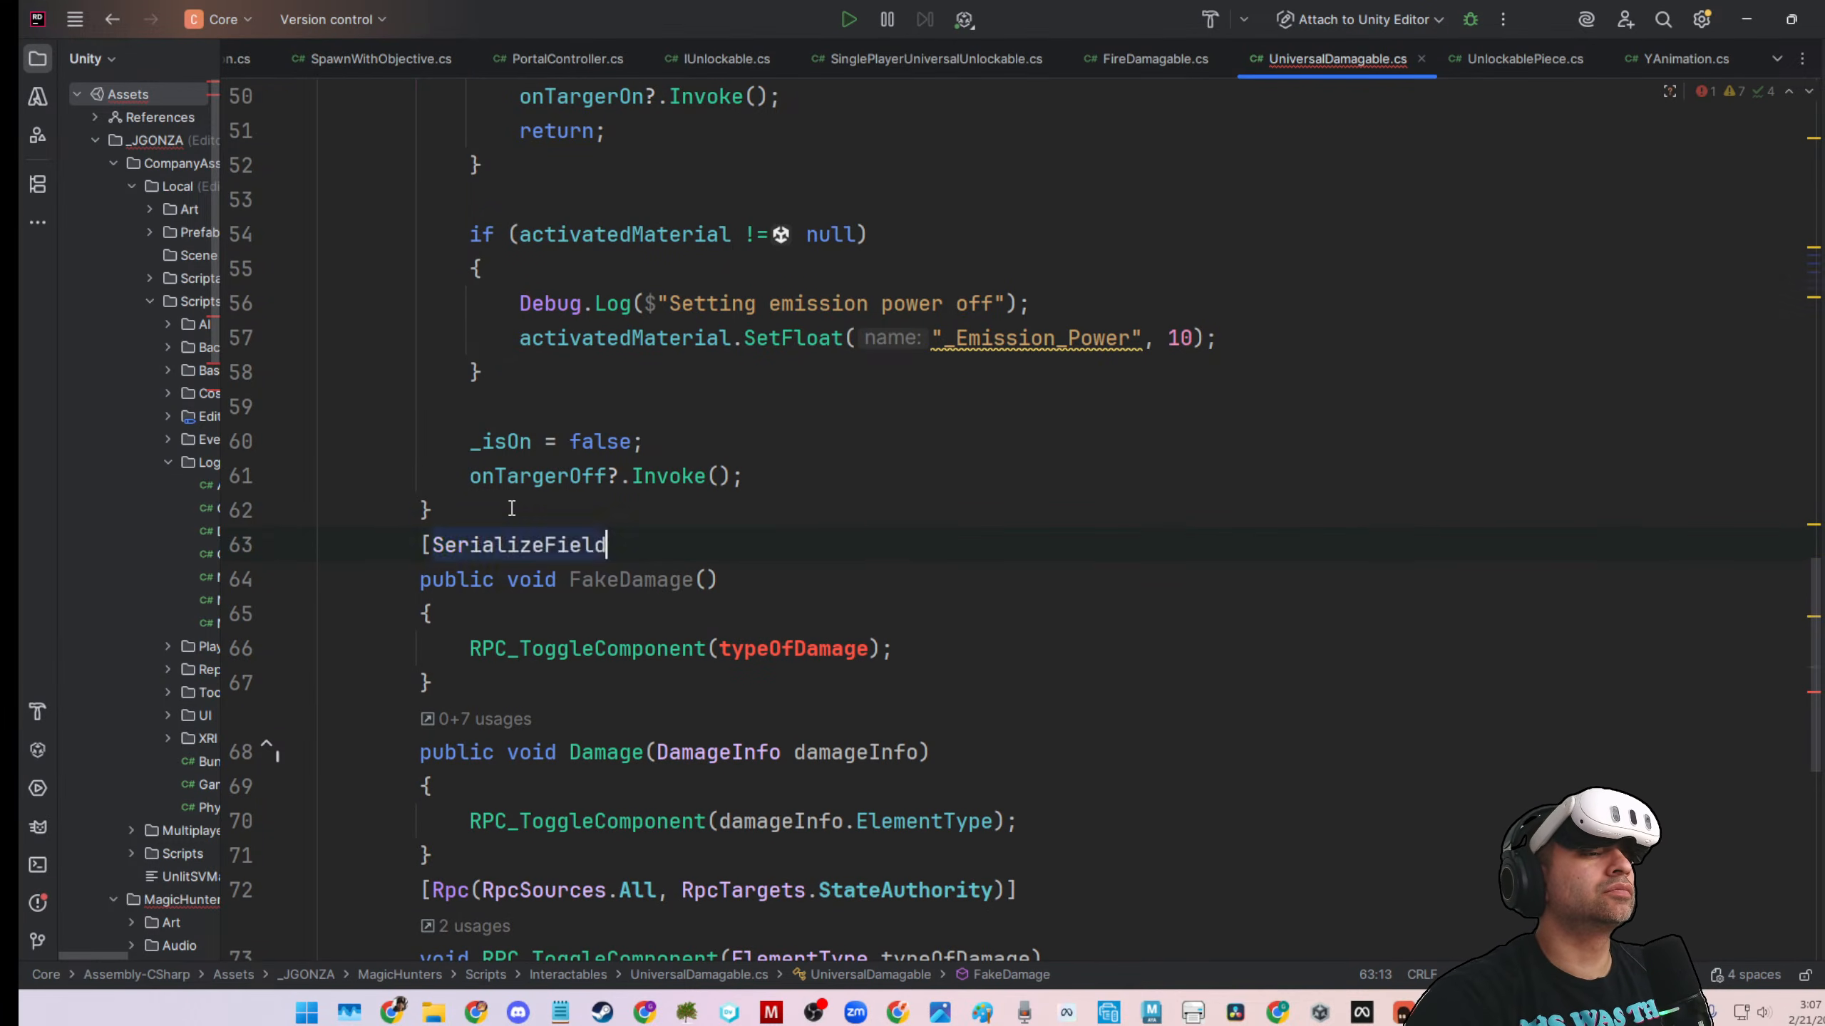
key("Return")
key("BackSpace")
key("Up")
key("End")
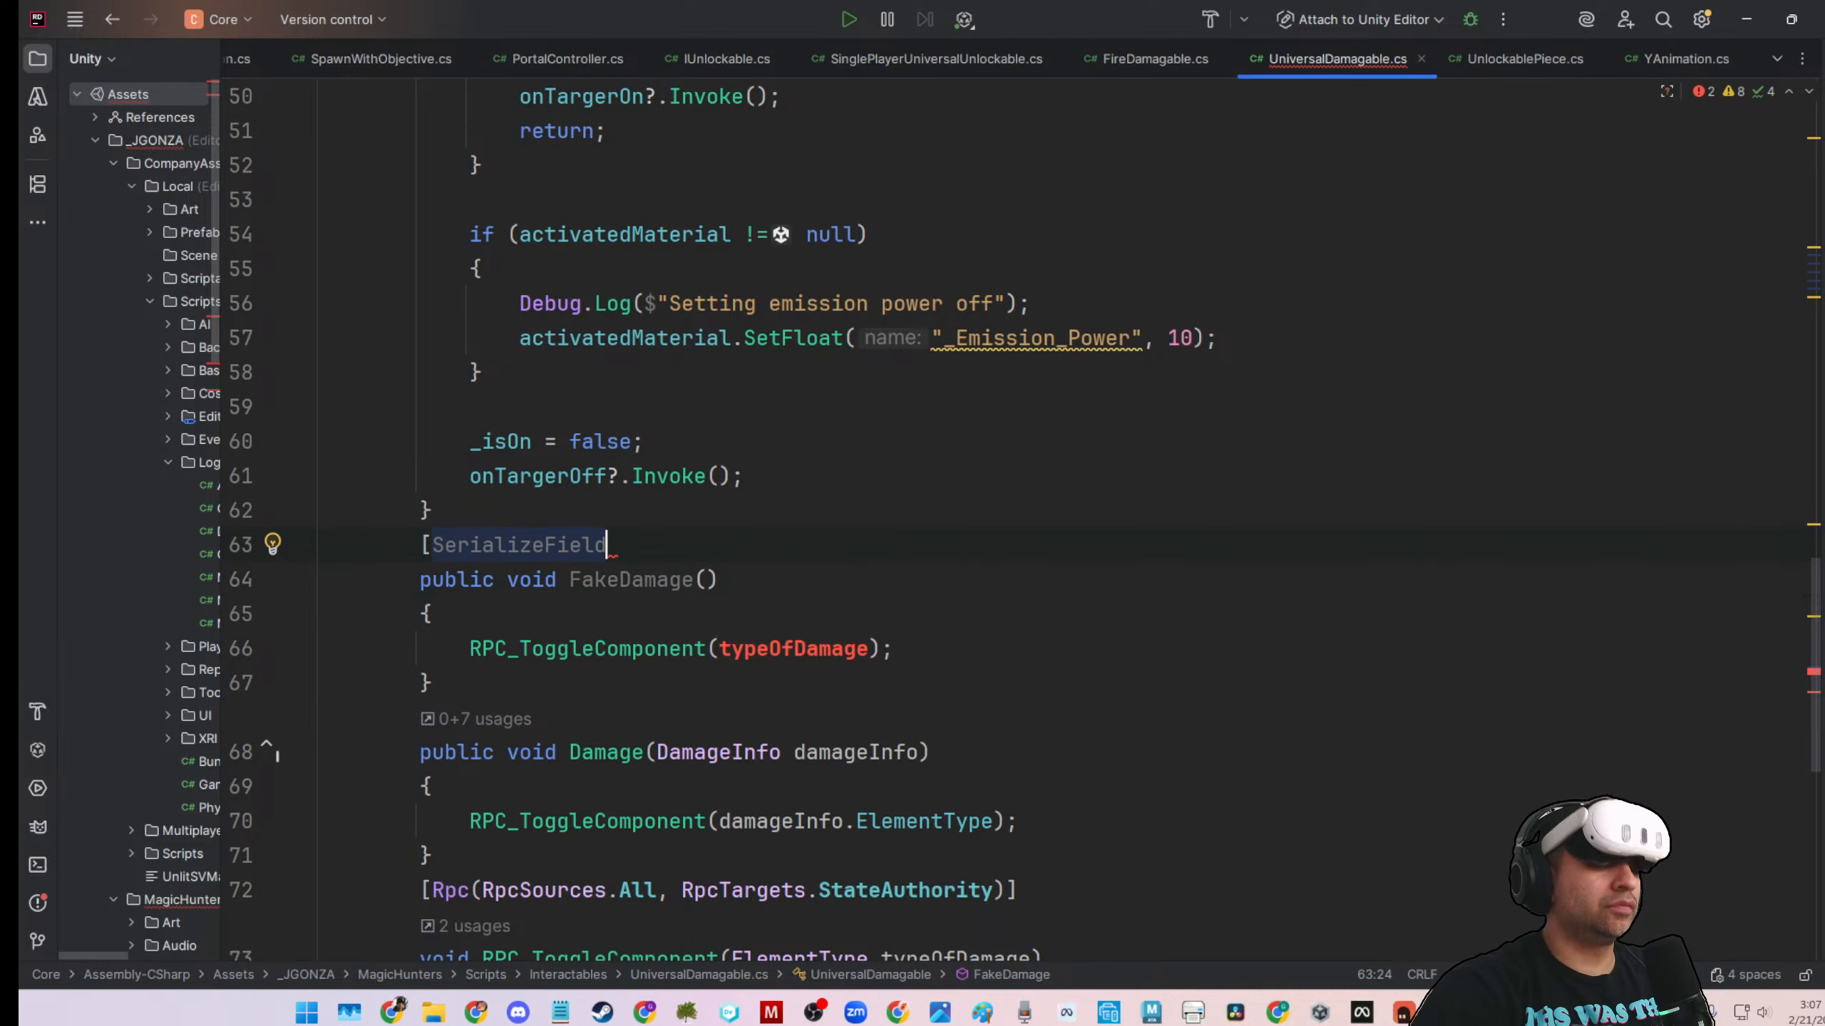
type("]")
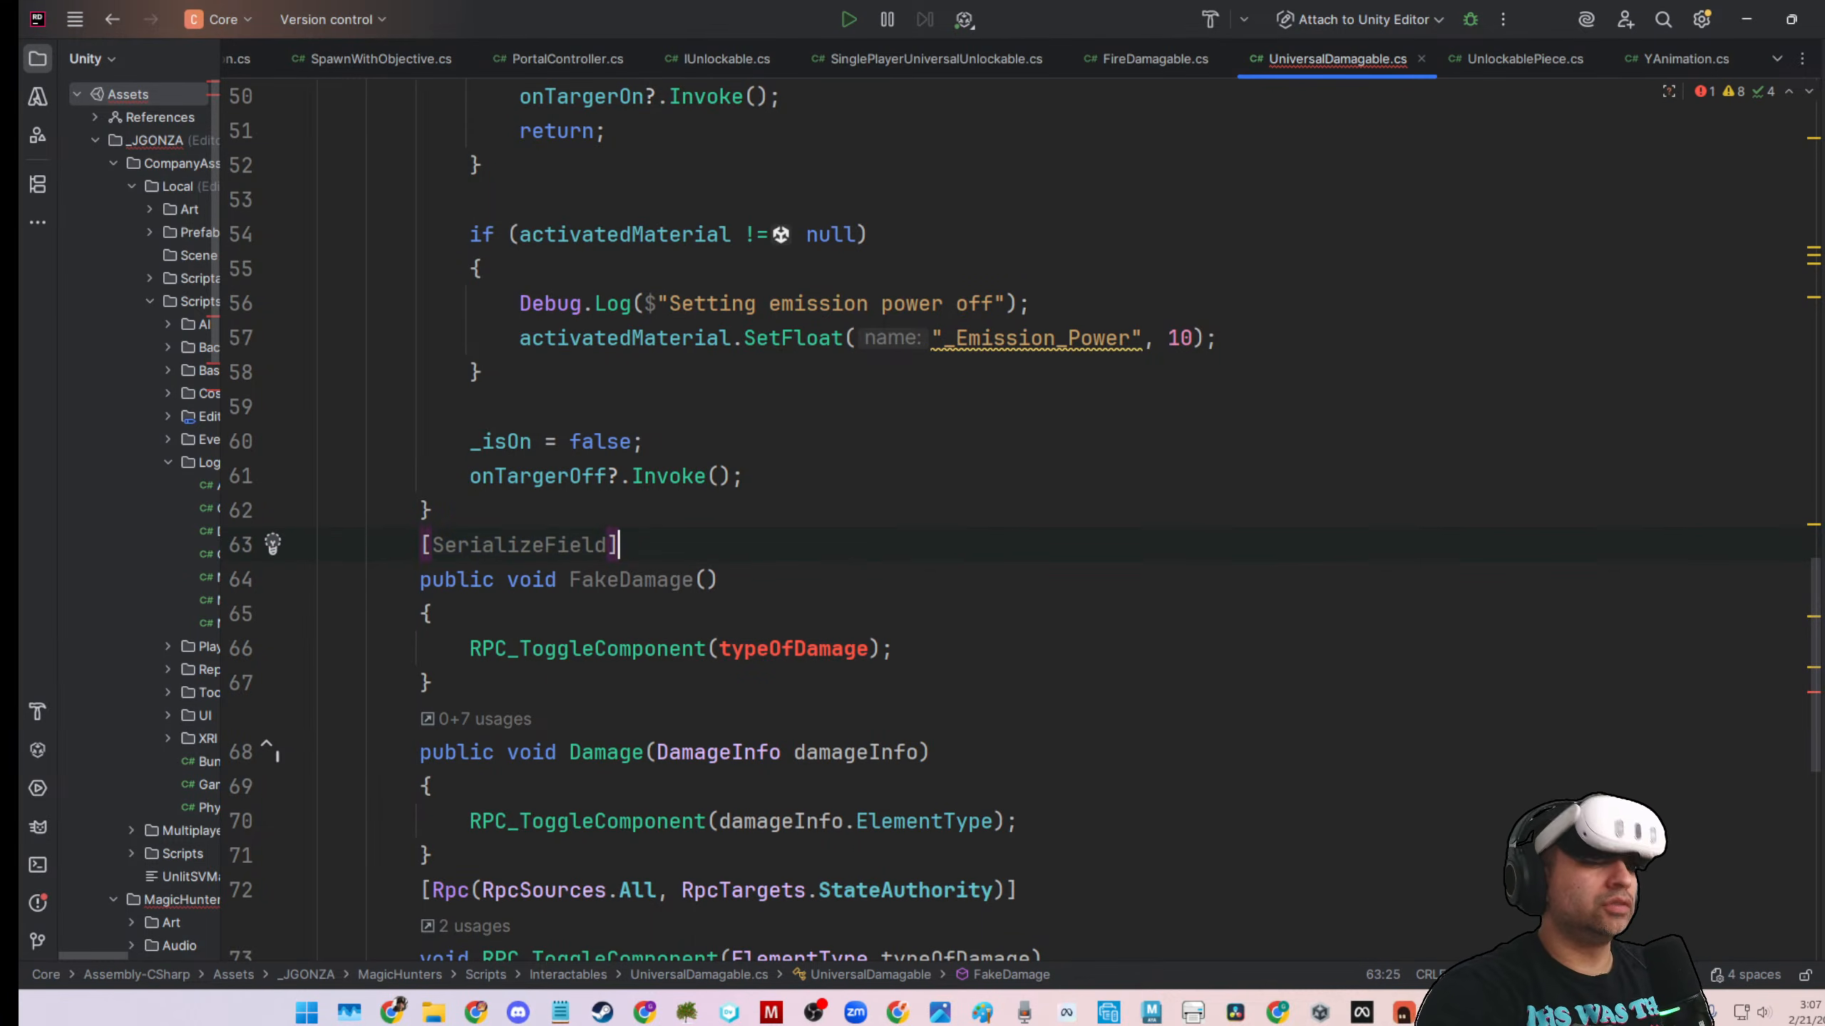
type(" Elementty")
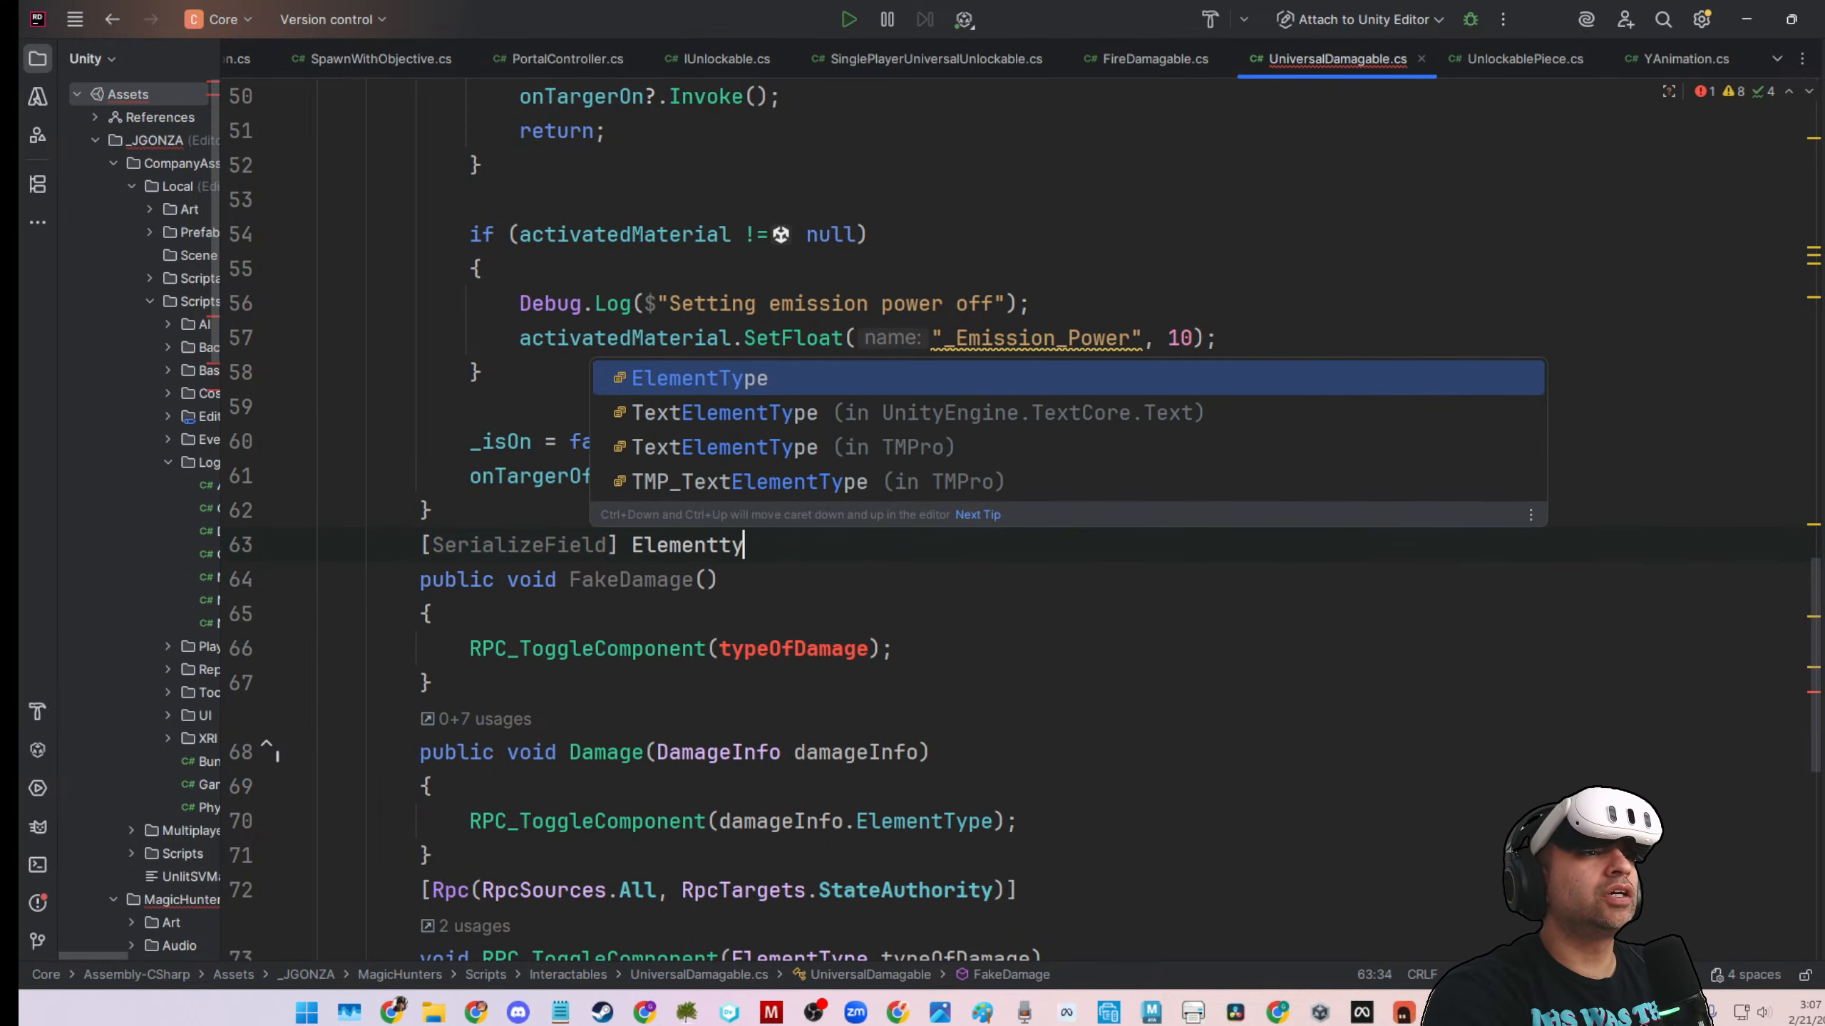
key("Return")
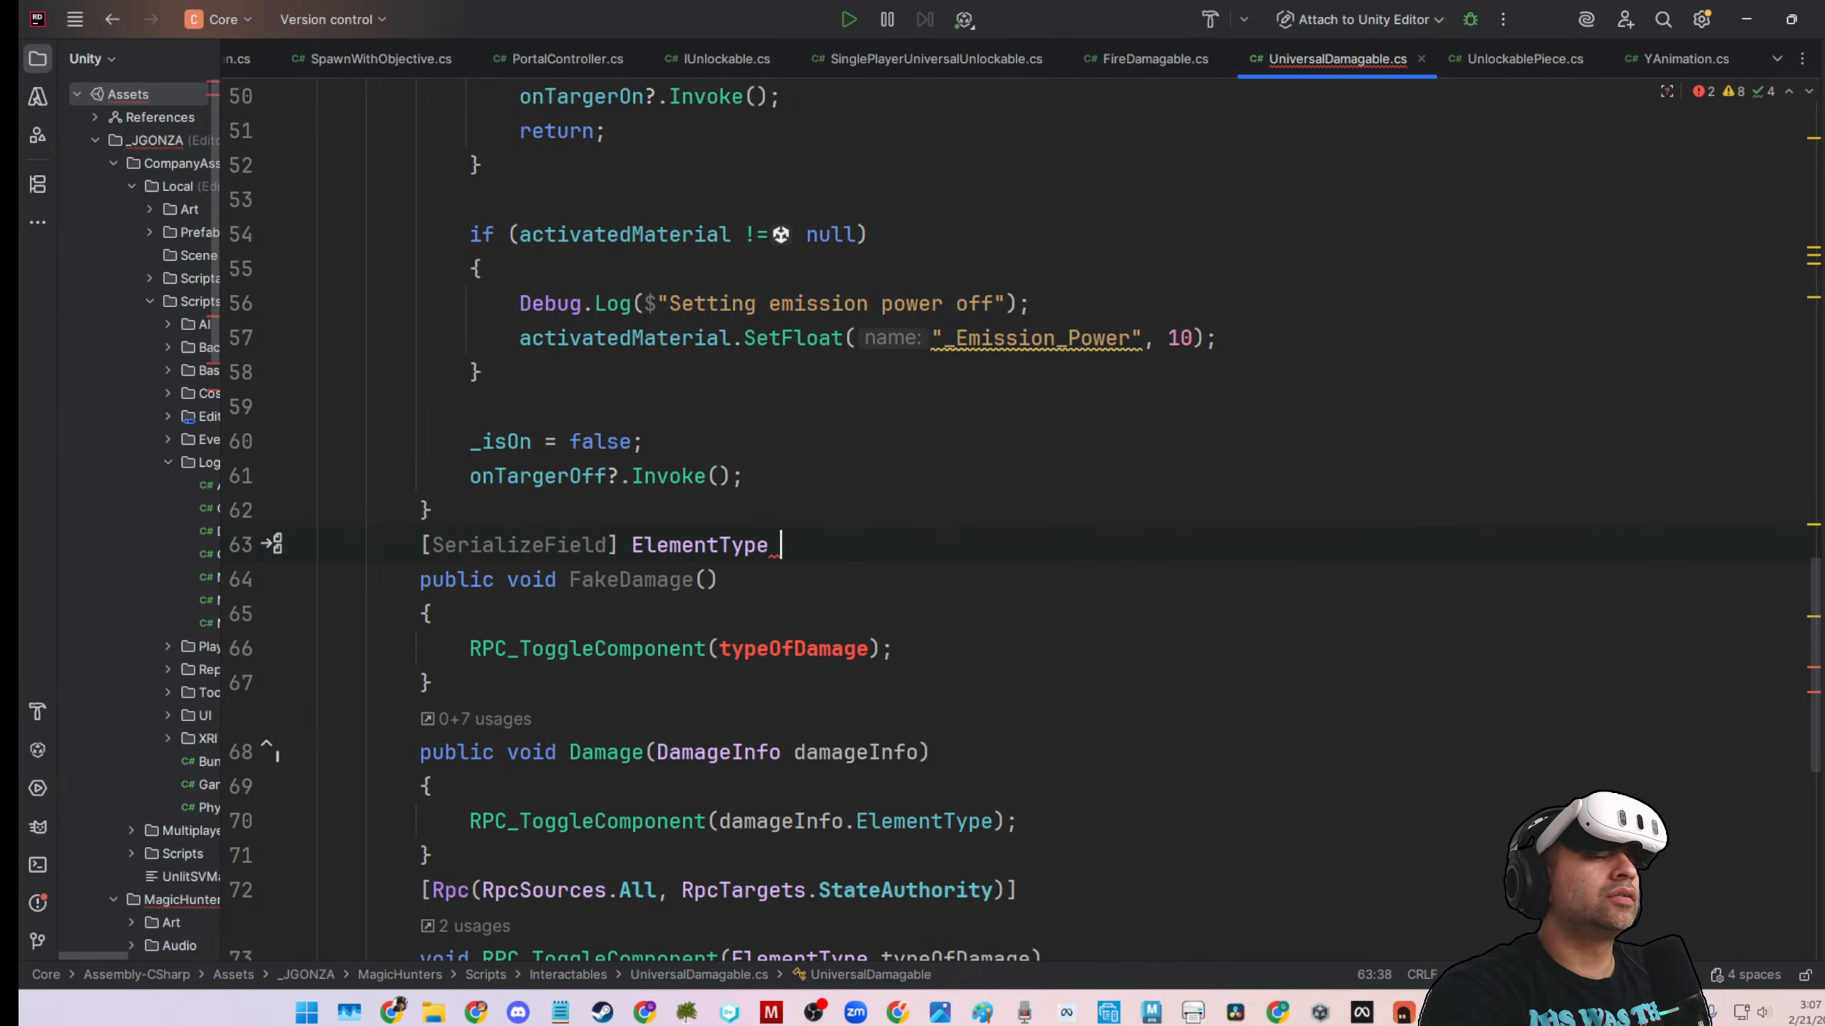
type("fakeDama")
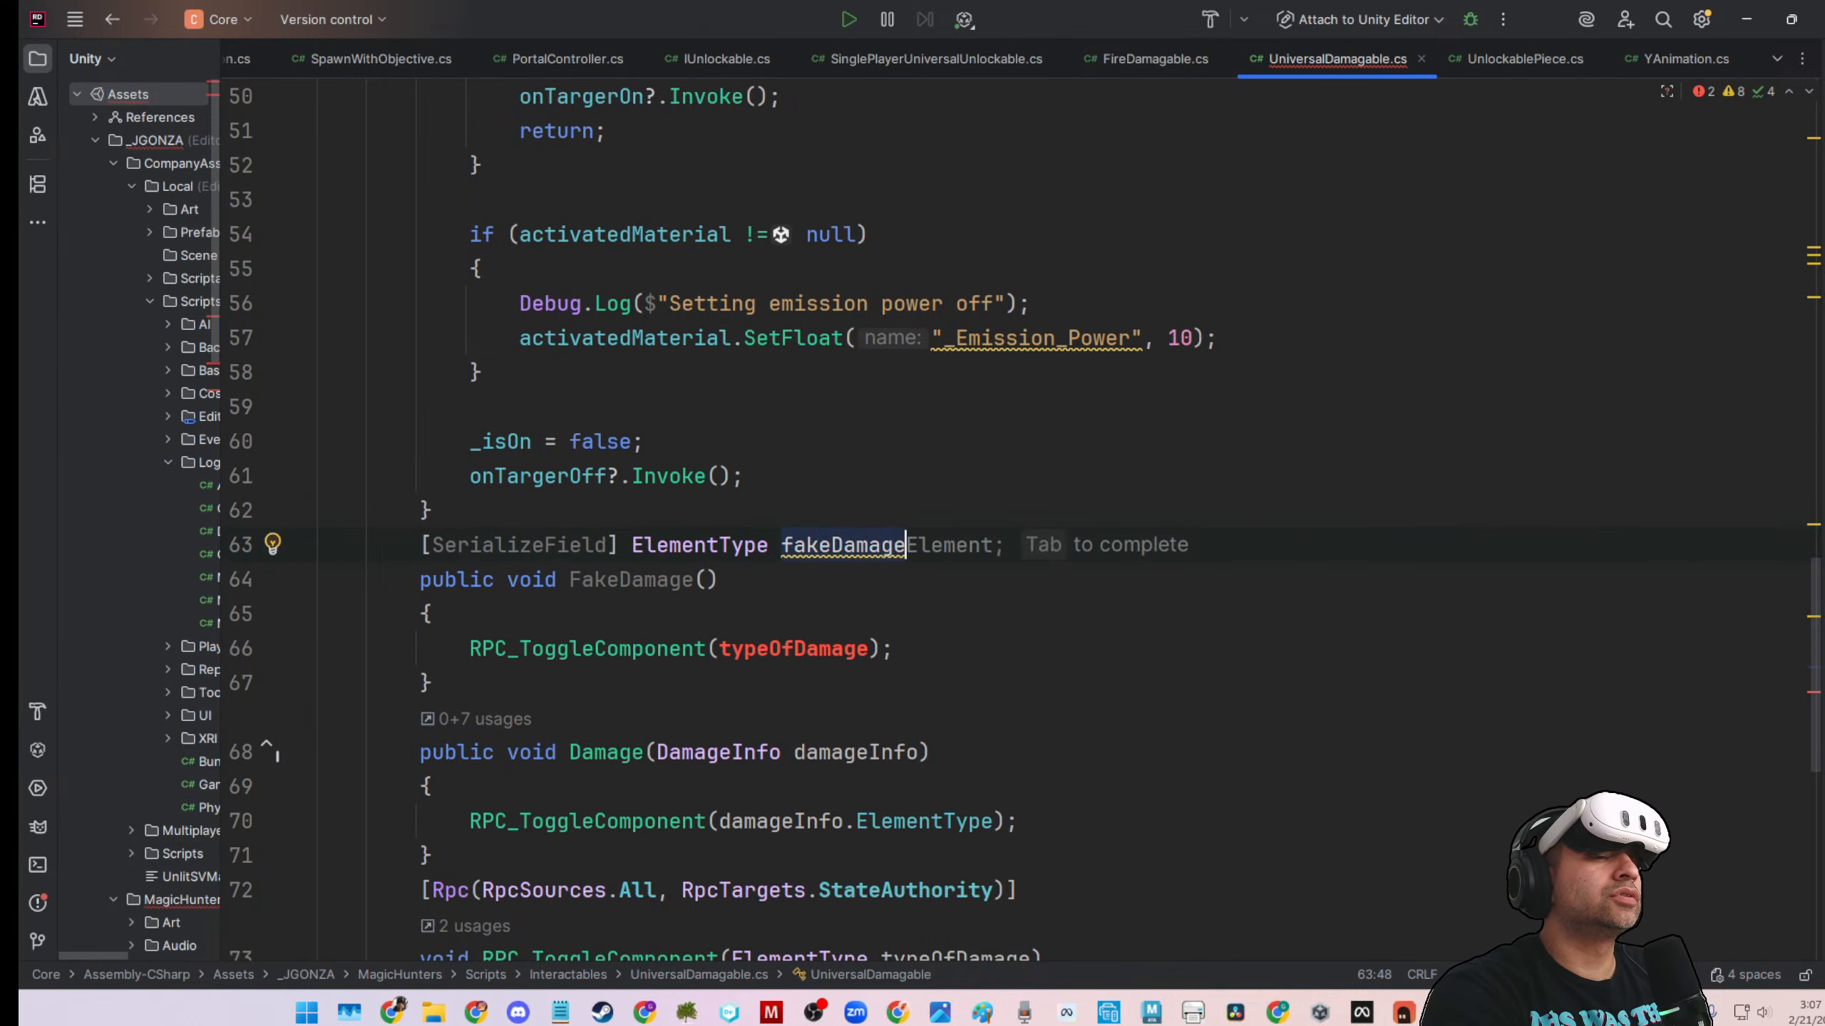
type("ge")
key("Tab")
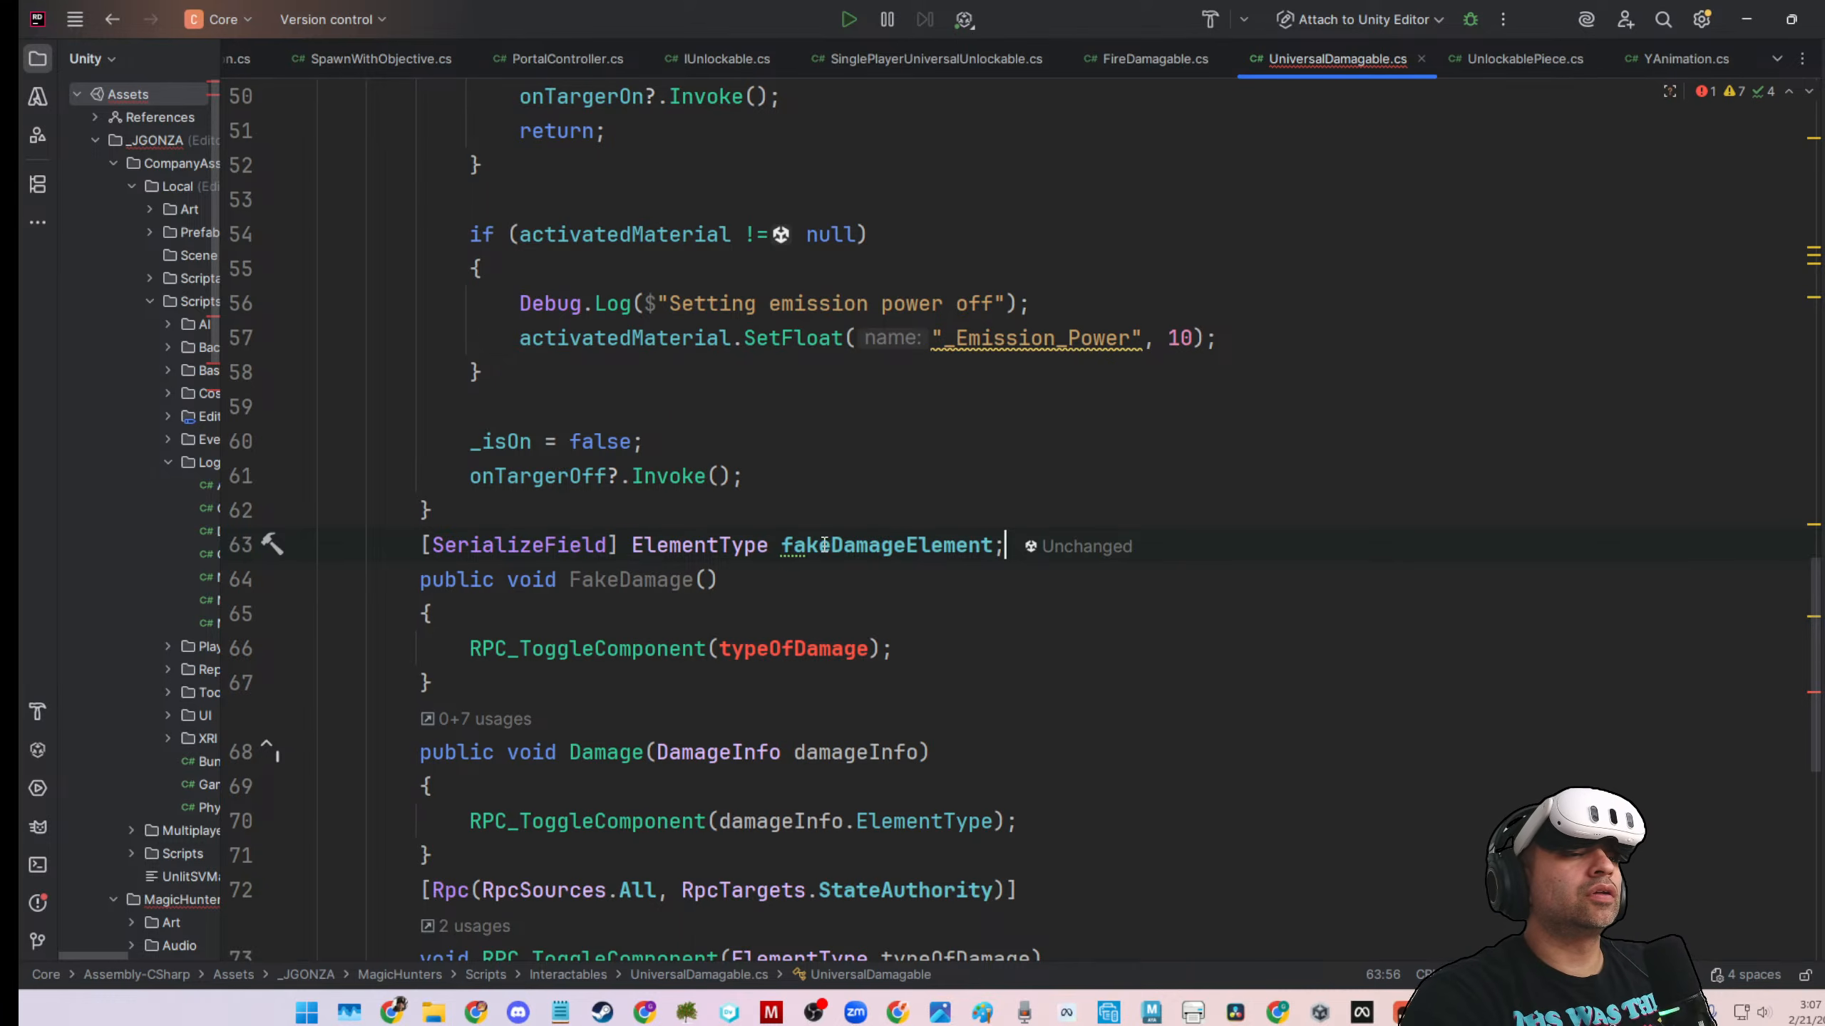
Replace the RPC_ToggleComponent argument inside FakeDamage with fakeDamageElement and save the script
key("ctrl+w")
key("ctrl+c")
double_click(792, 647)
key("ctrl+v")
left_click(1067, 632)
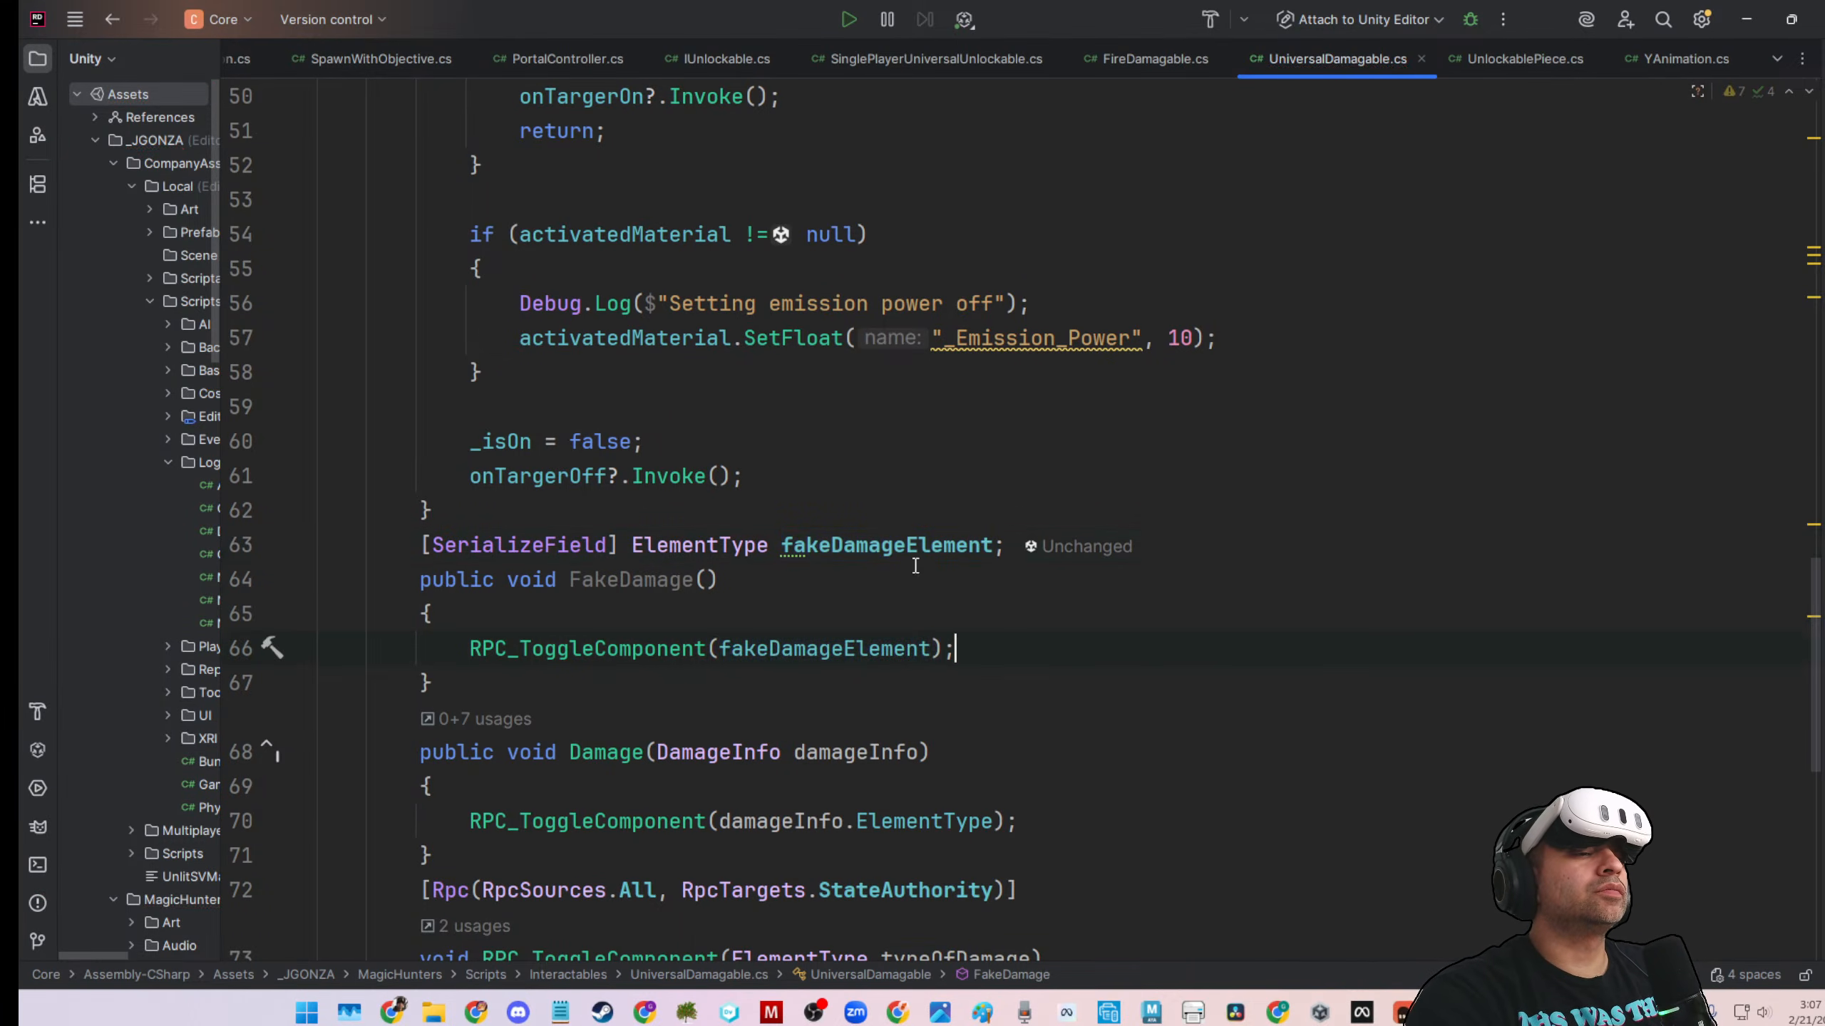
key("ctrl+s")
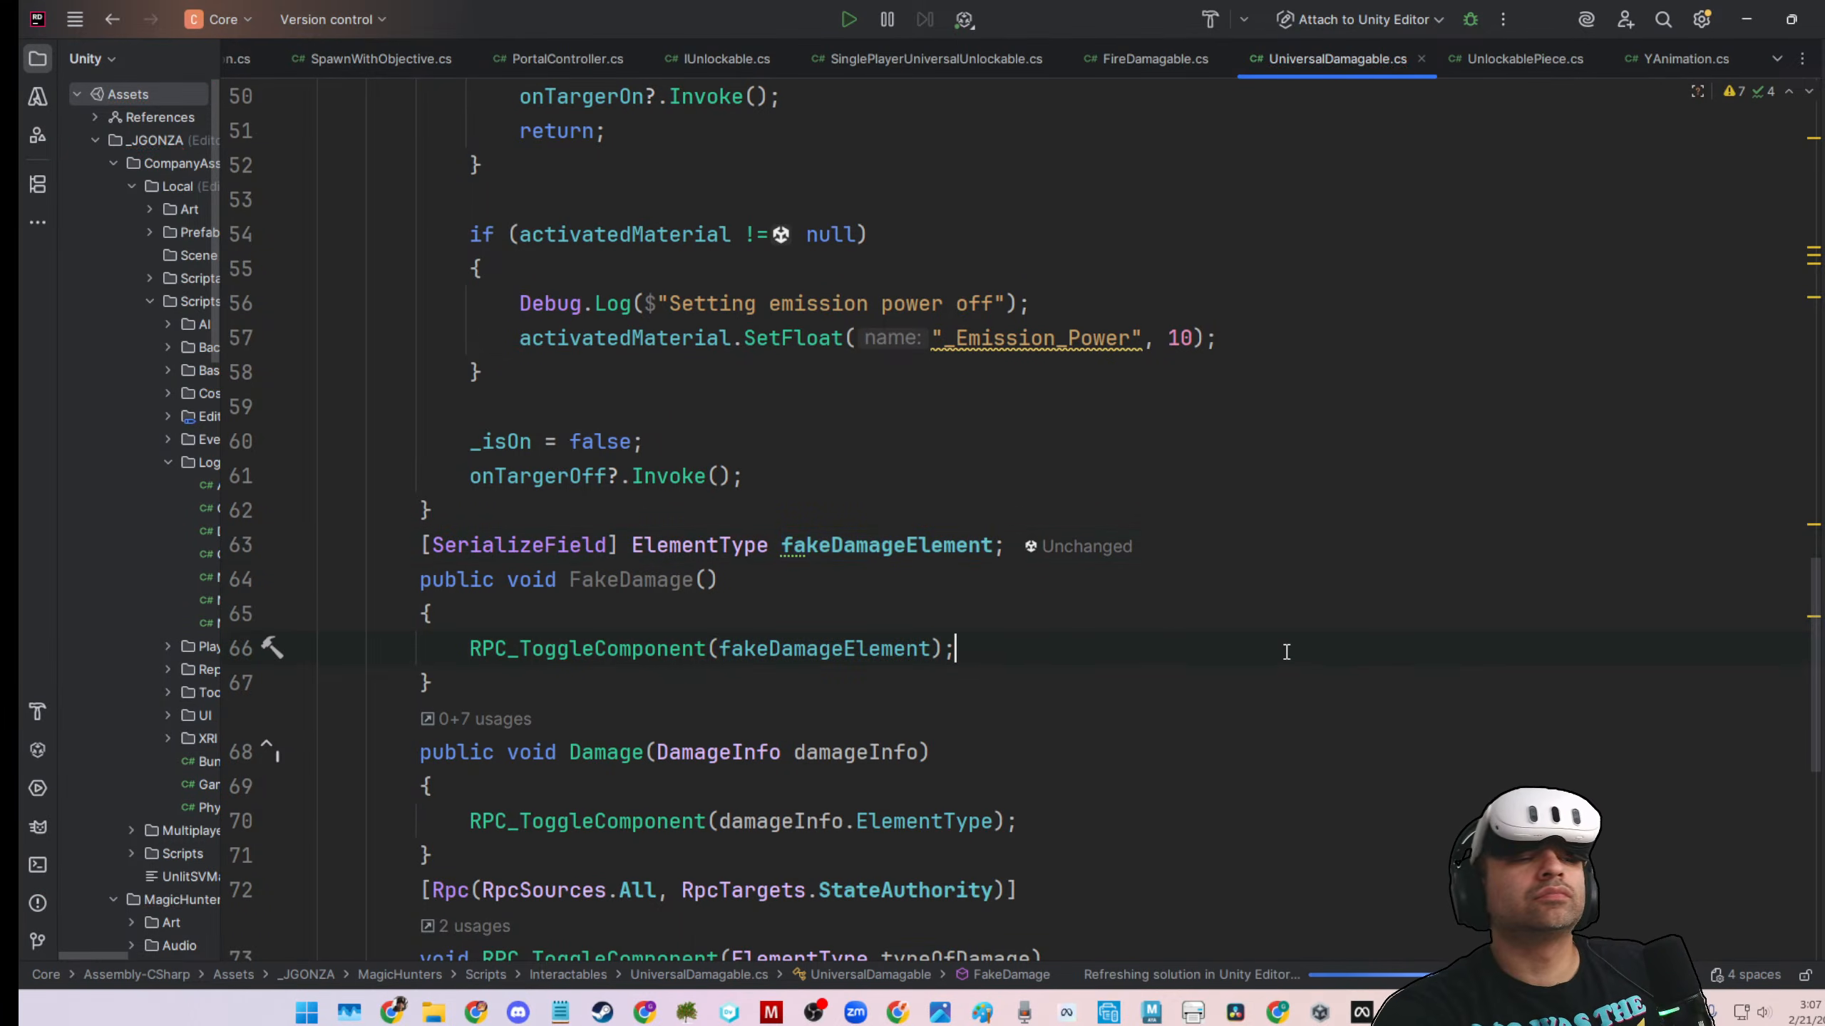
Give the fakeDamageElement field the default value ElementType.fire
left_click(996, 545)
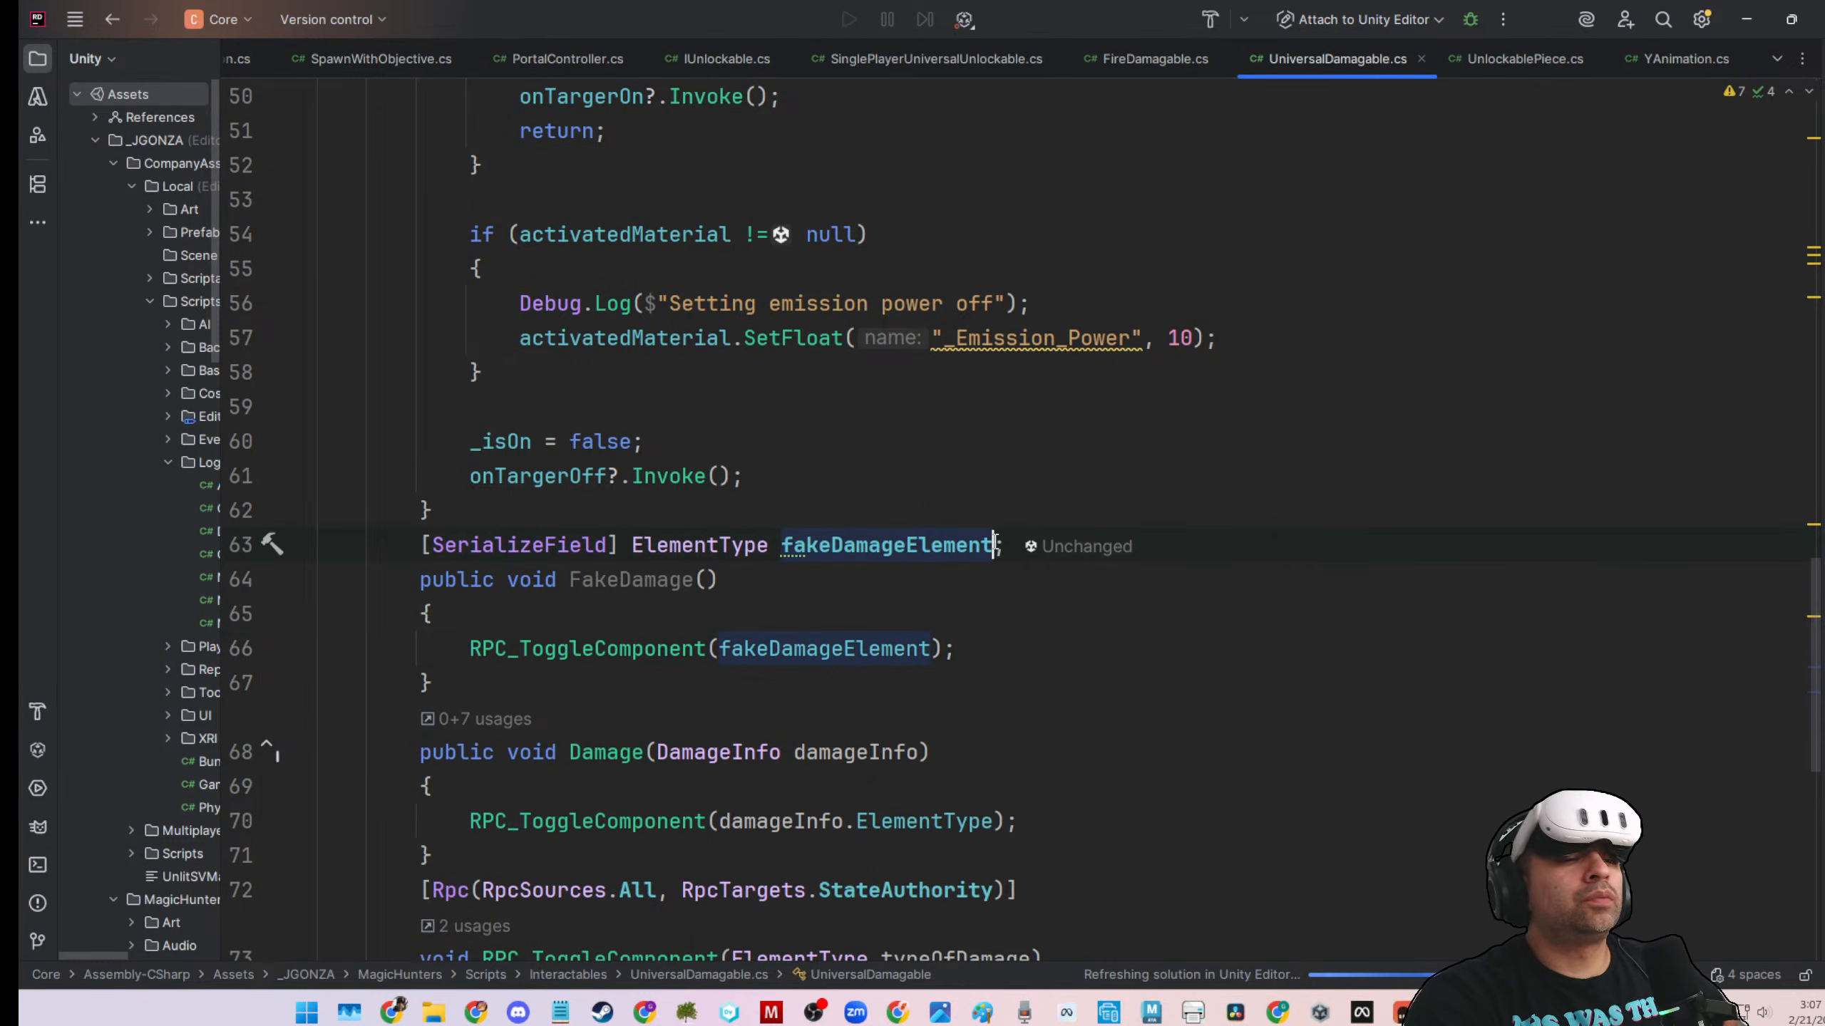
type("= ElementType.fire")
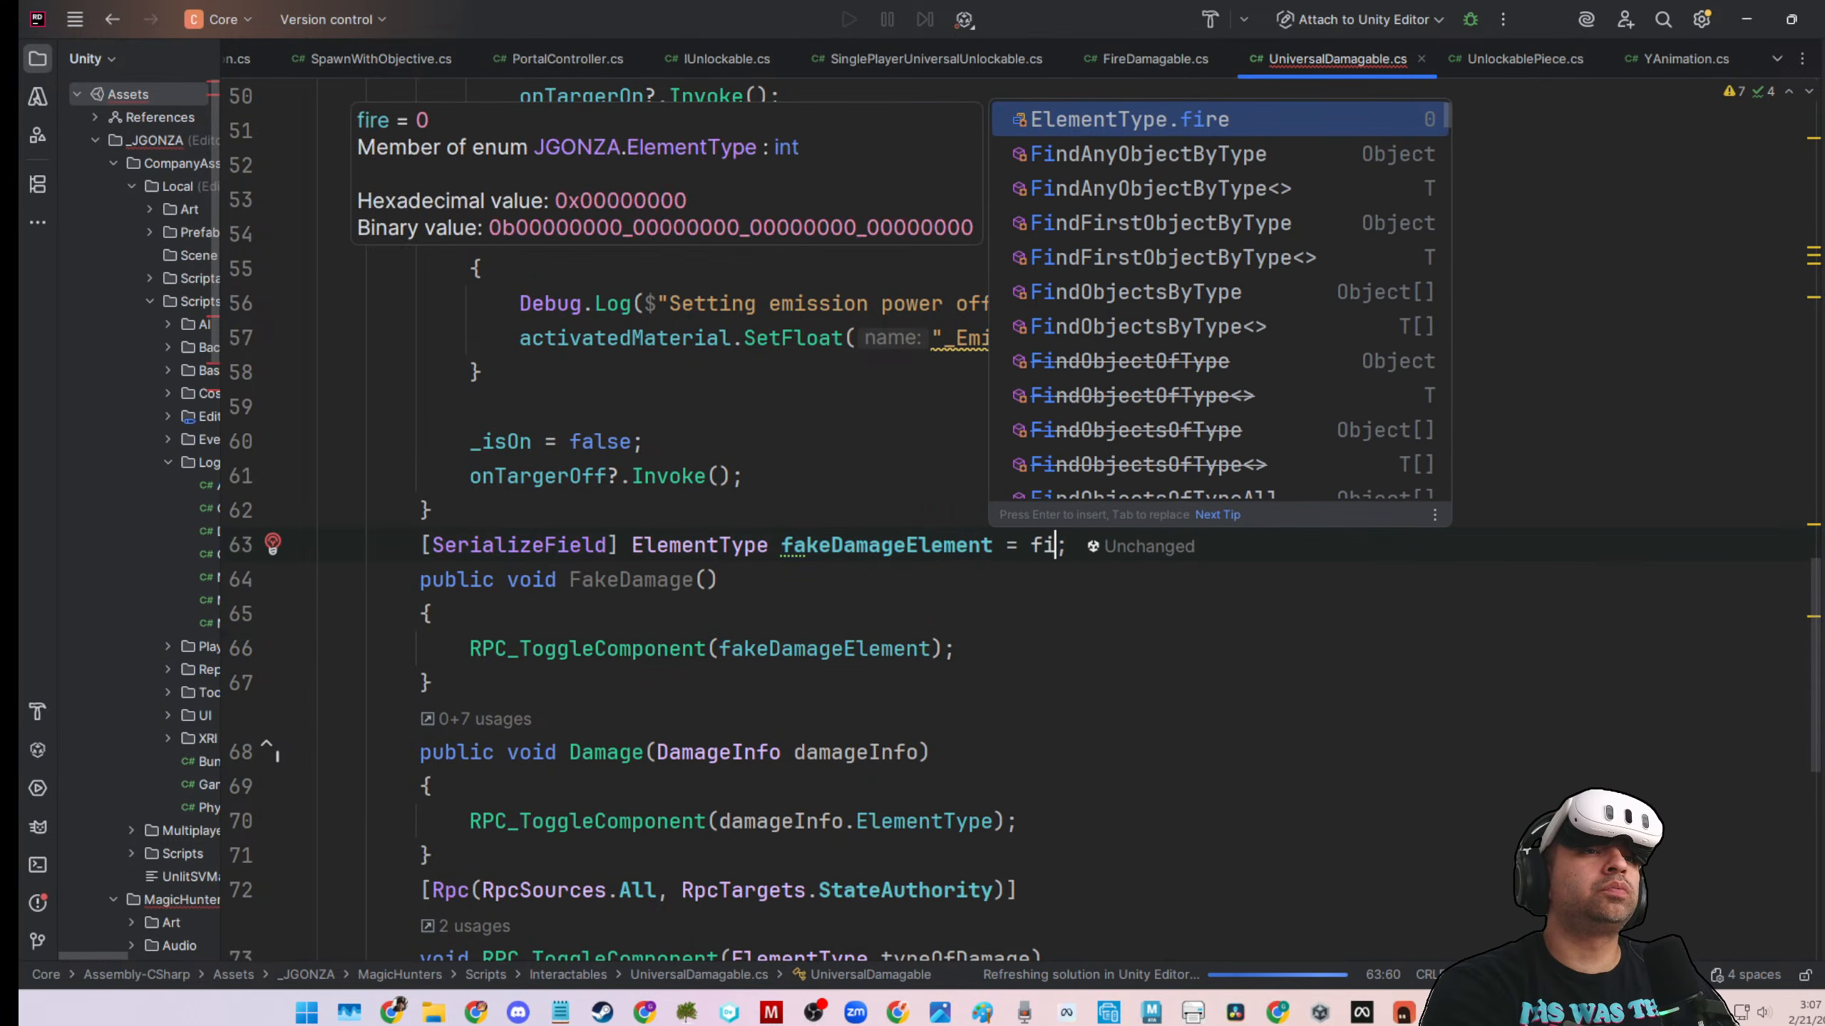
left_click(1181, 680)
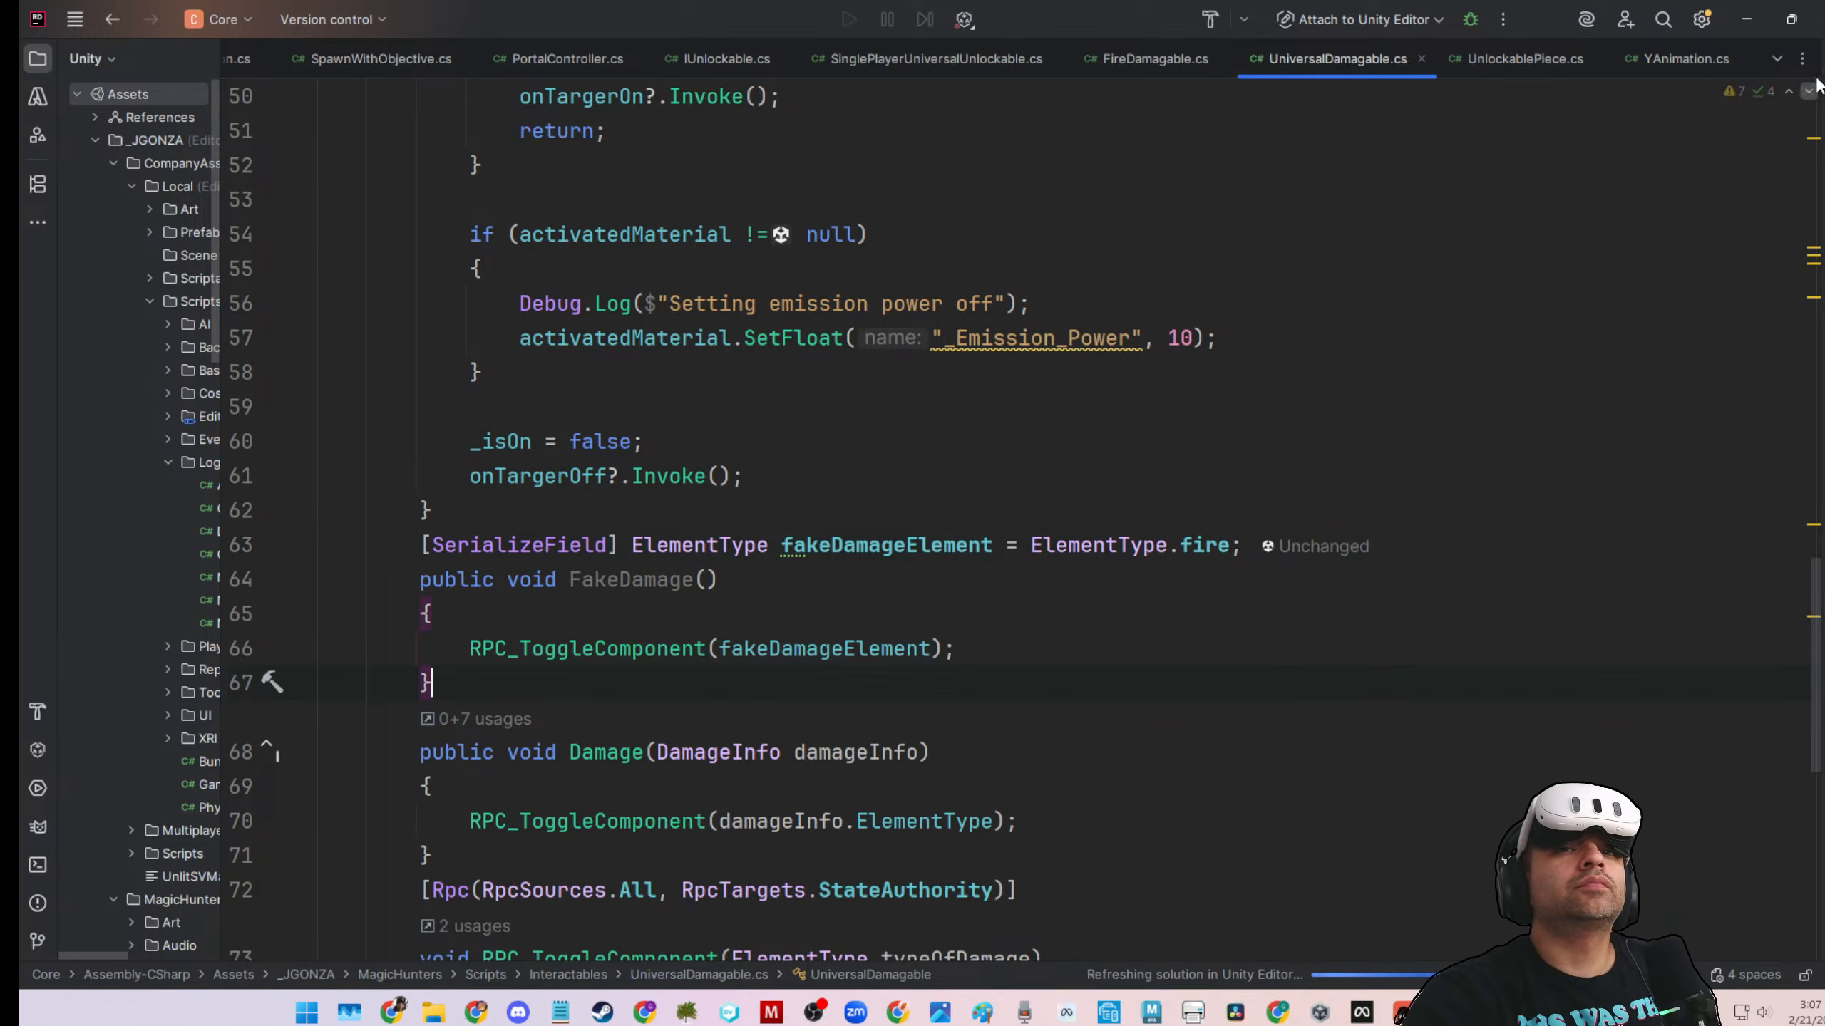
Return to Unity and assign UniversalDamagable.FakeDamage to the InteractionDetection entry of the On Targer On event
left_click(1748, 19)
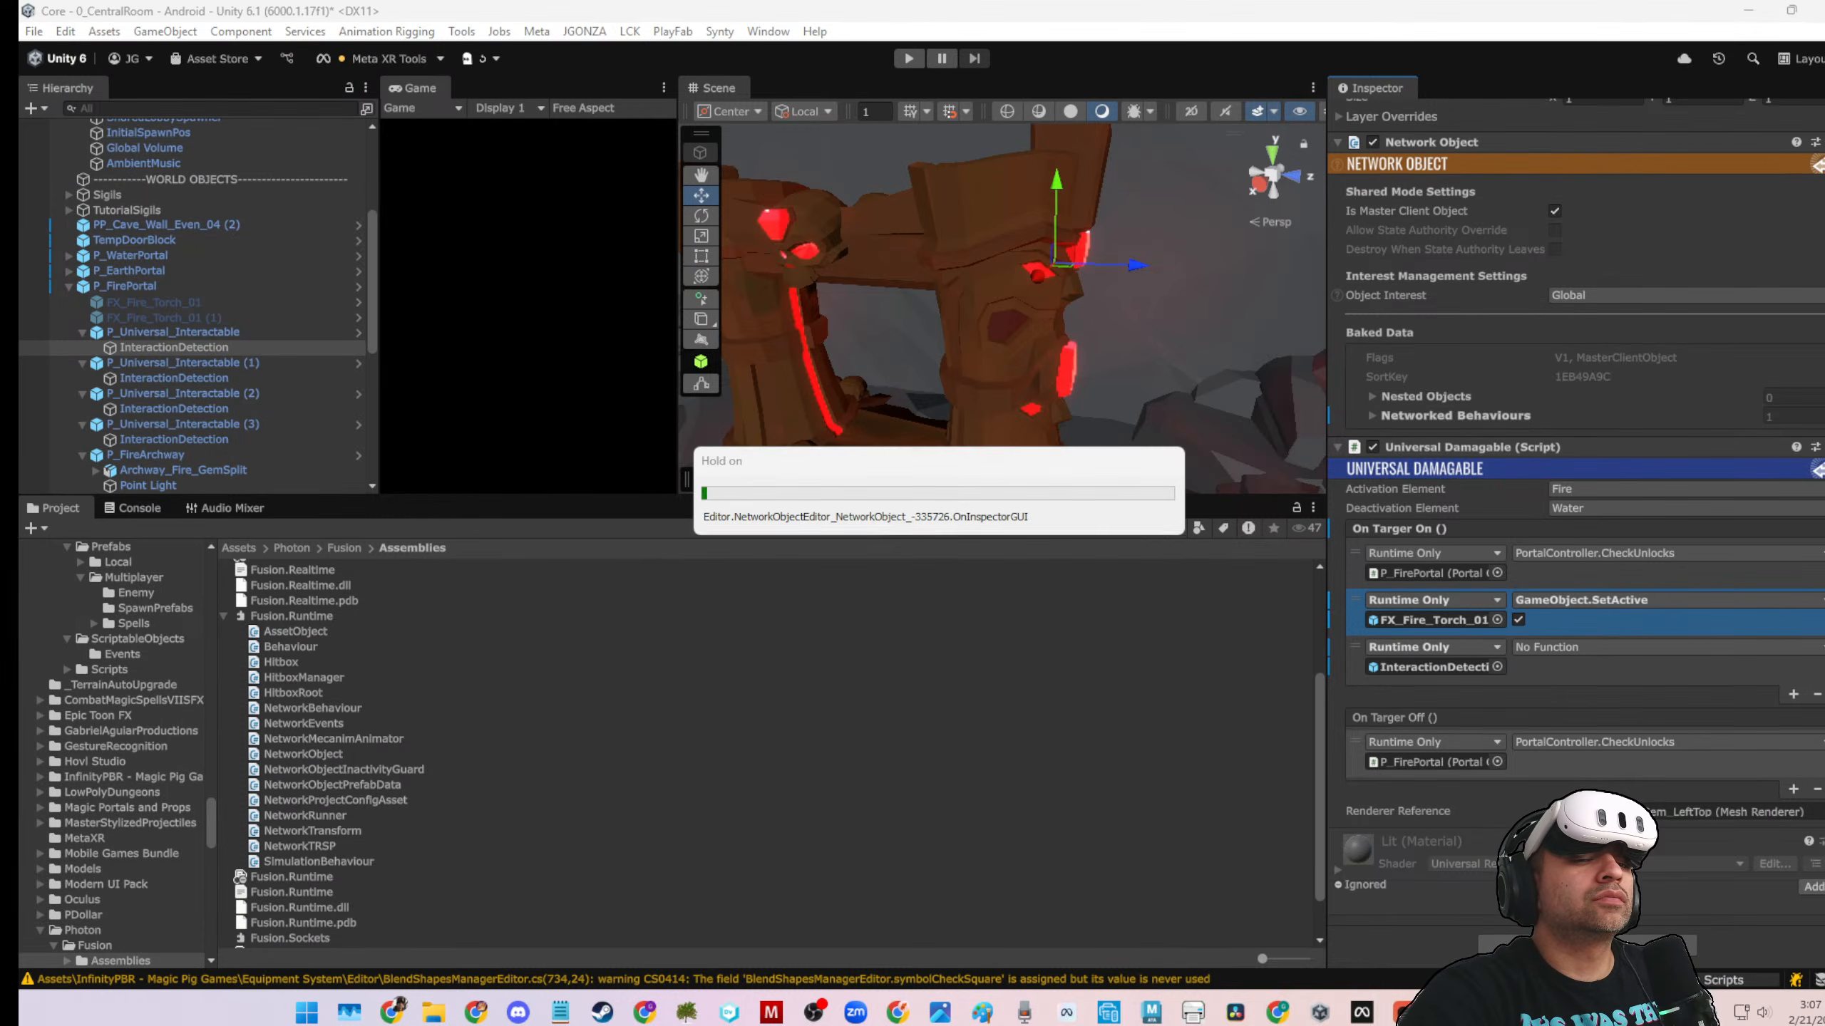
mouse_move(1531, 1012)
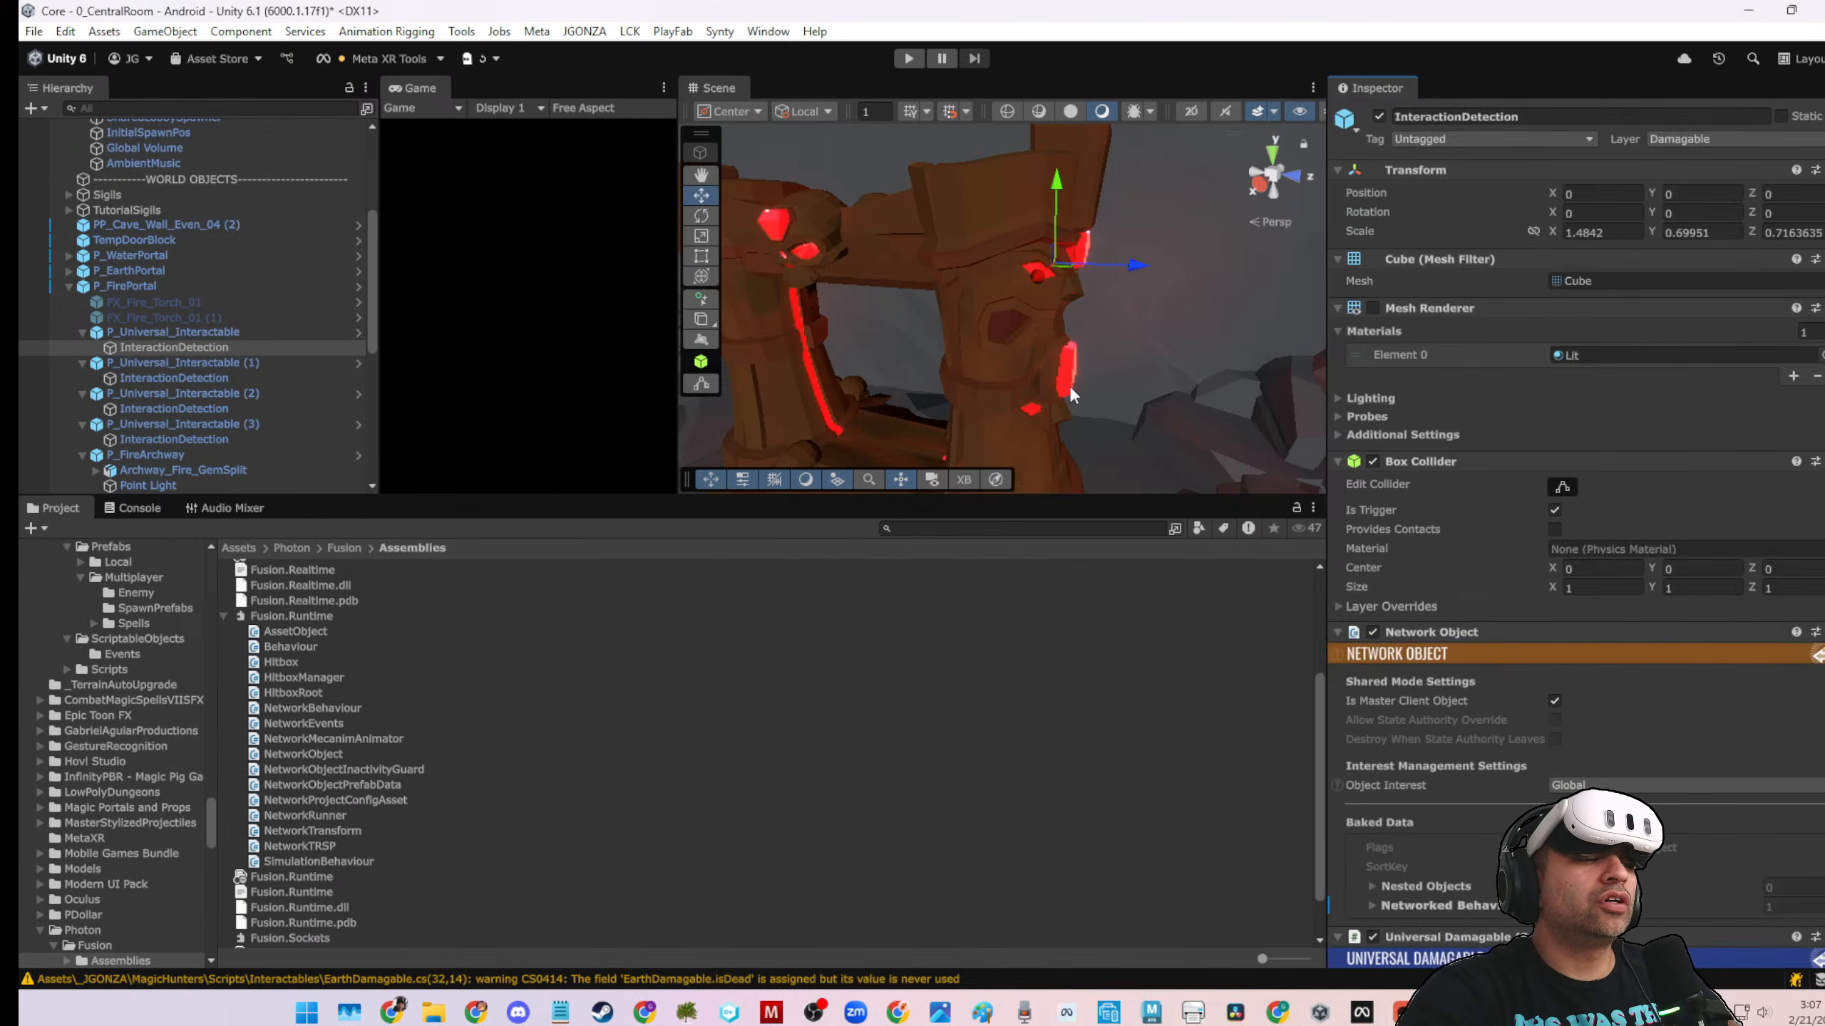
scroll(1518, 582, "down", 6)
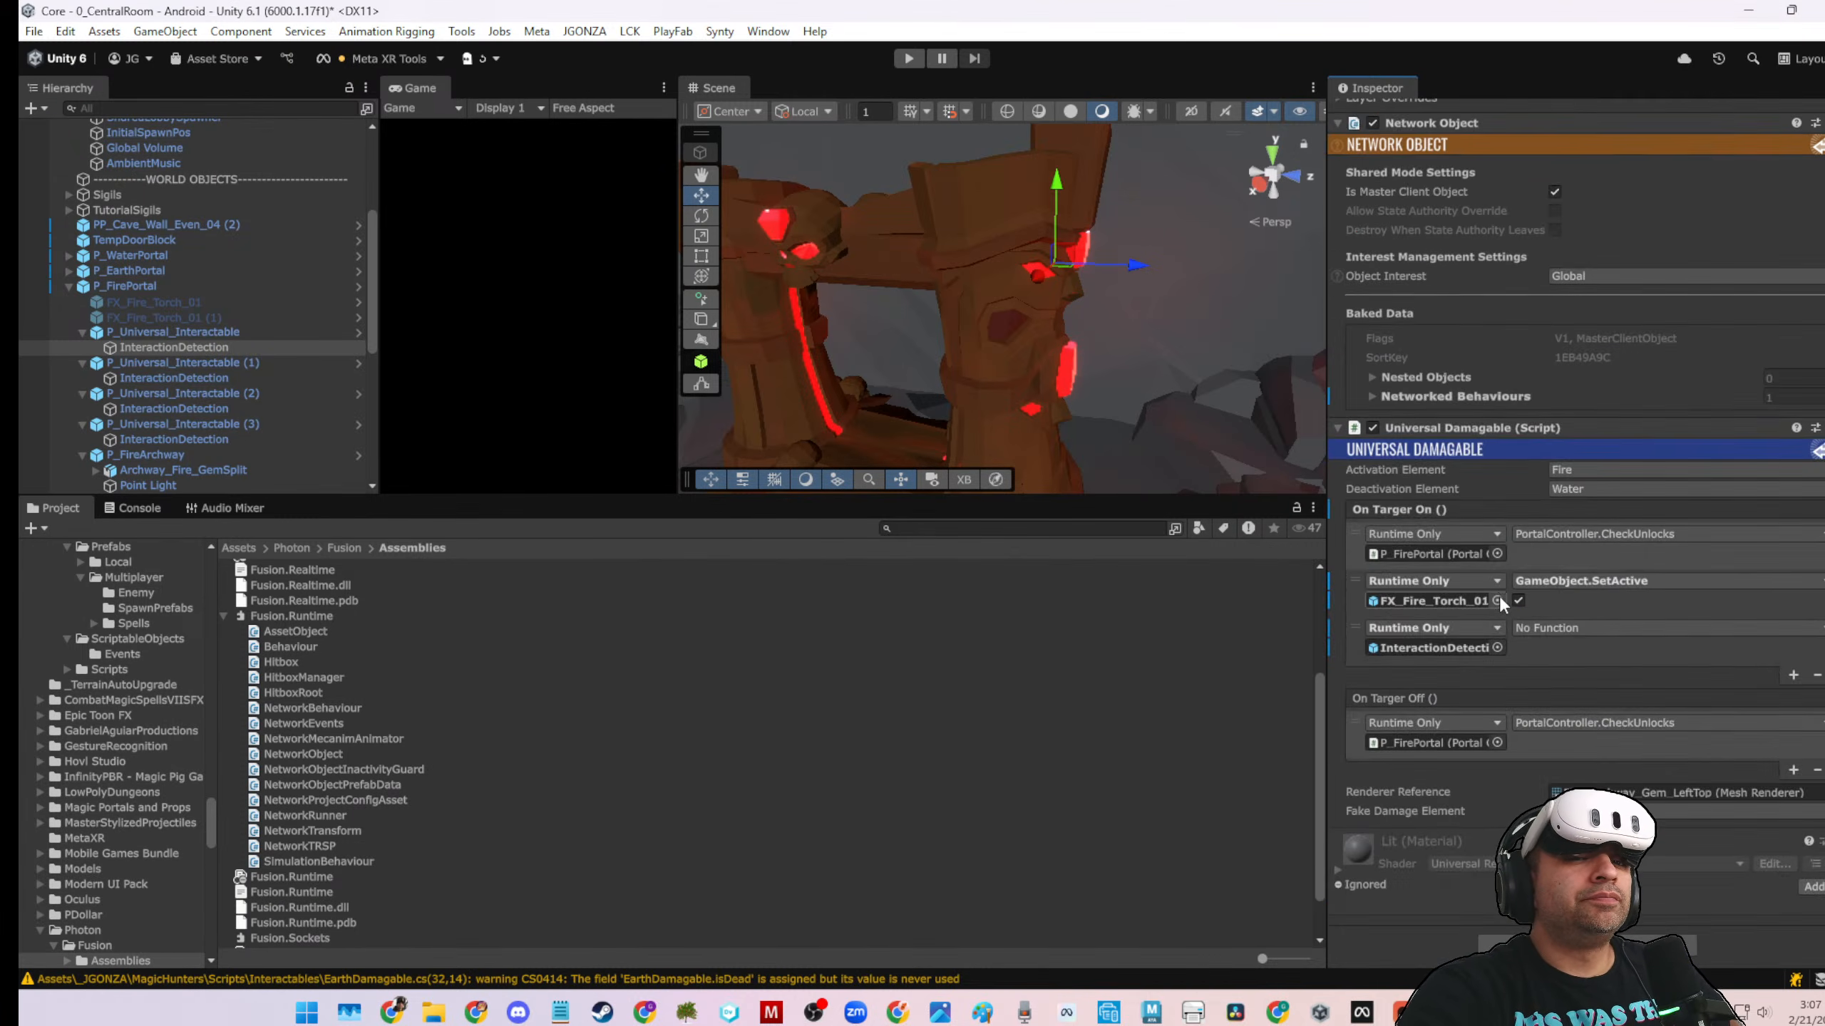
left_click(1518, 600)
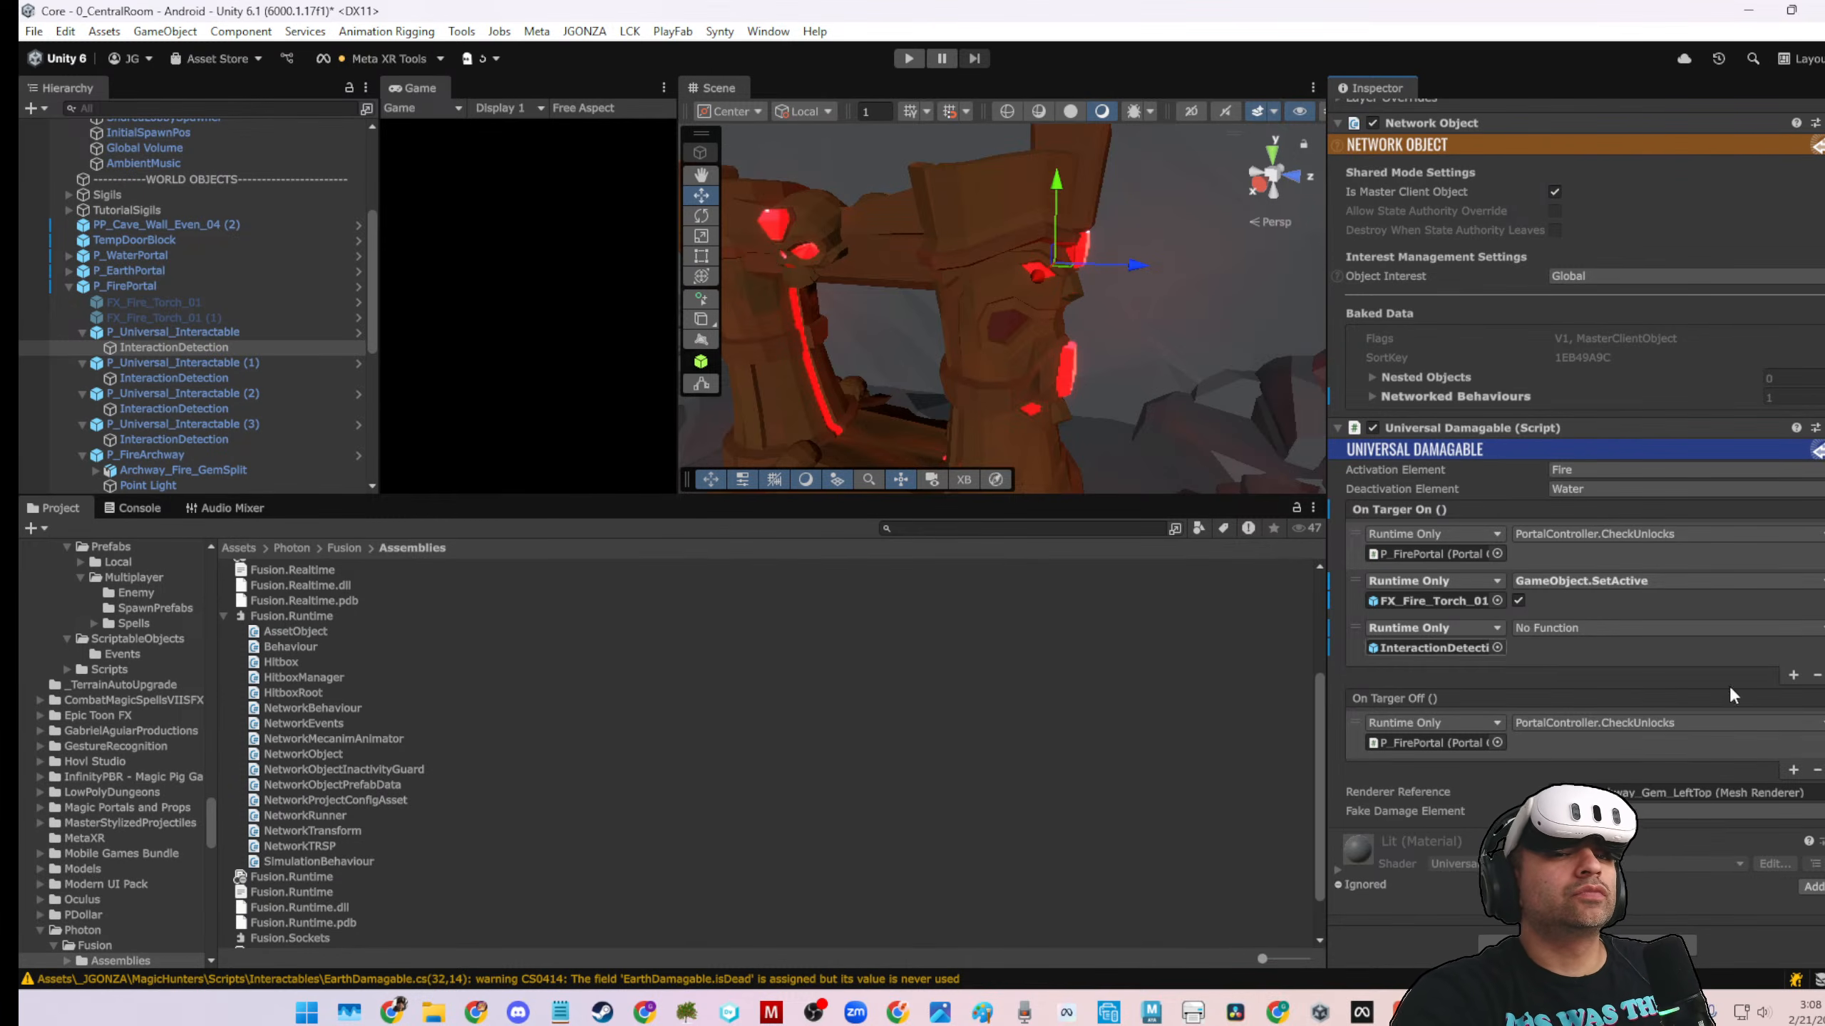
left_click(1596, 632)
mouse_move(1624, 806)
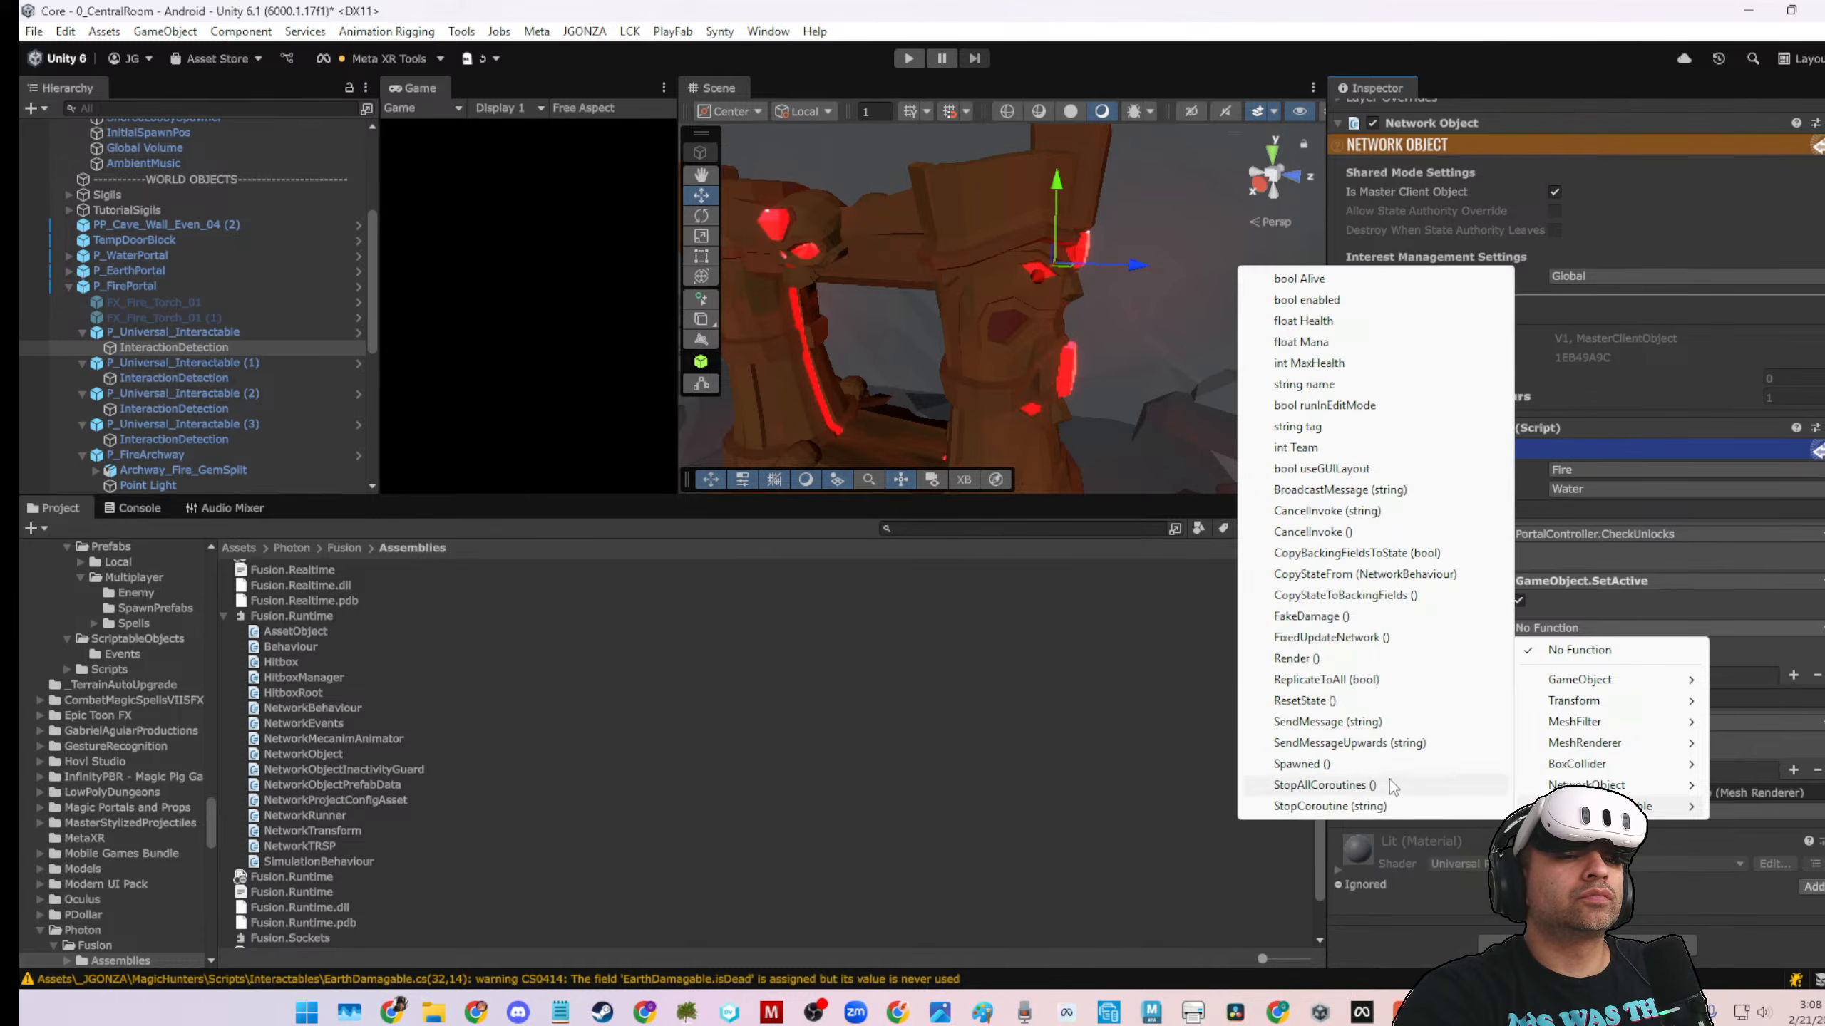
left_click(1311, 615)
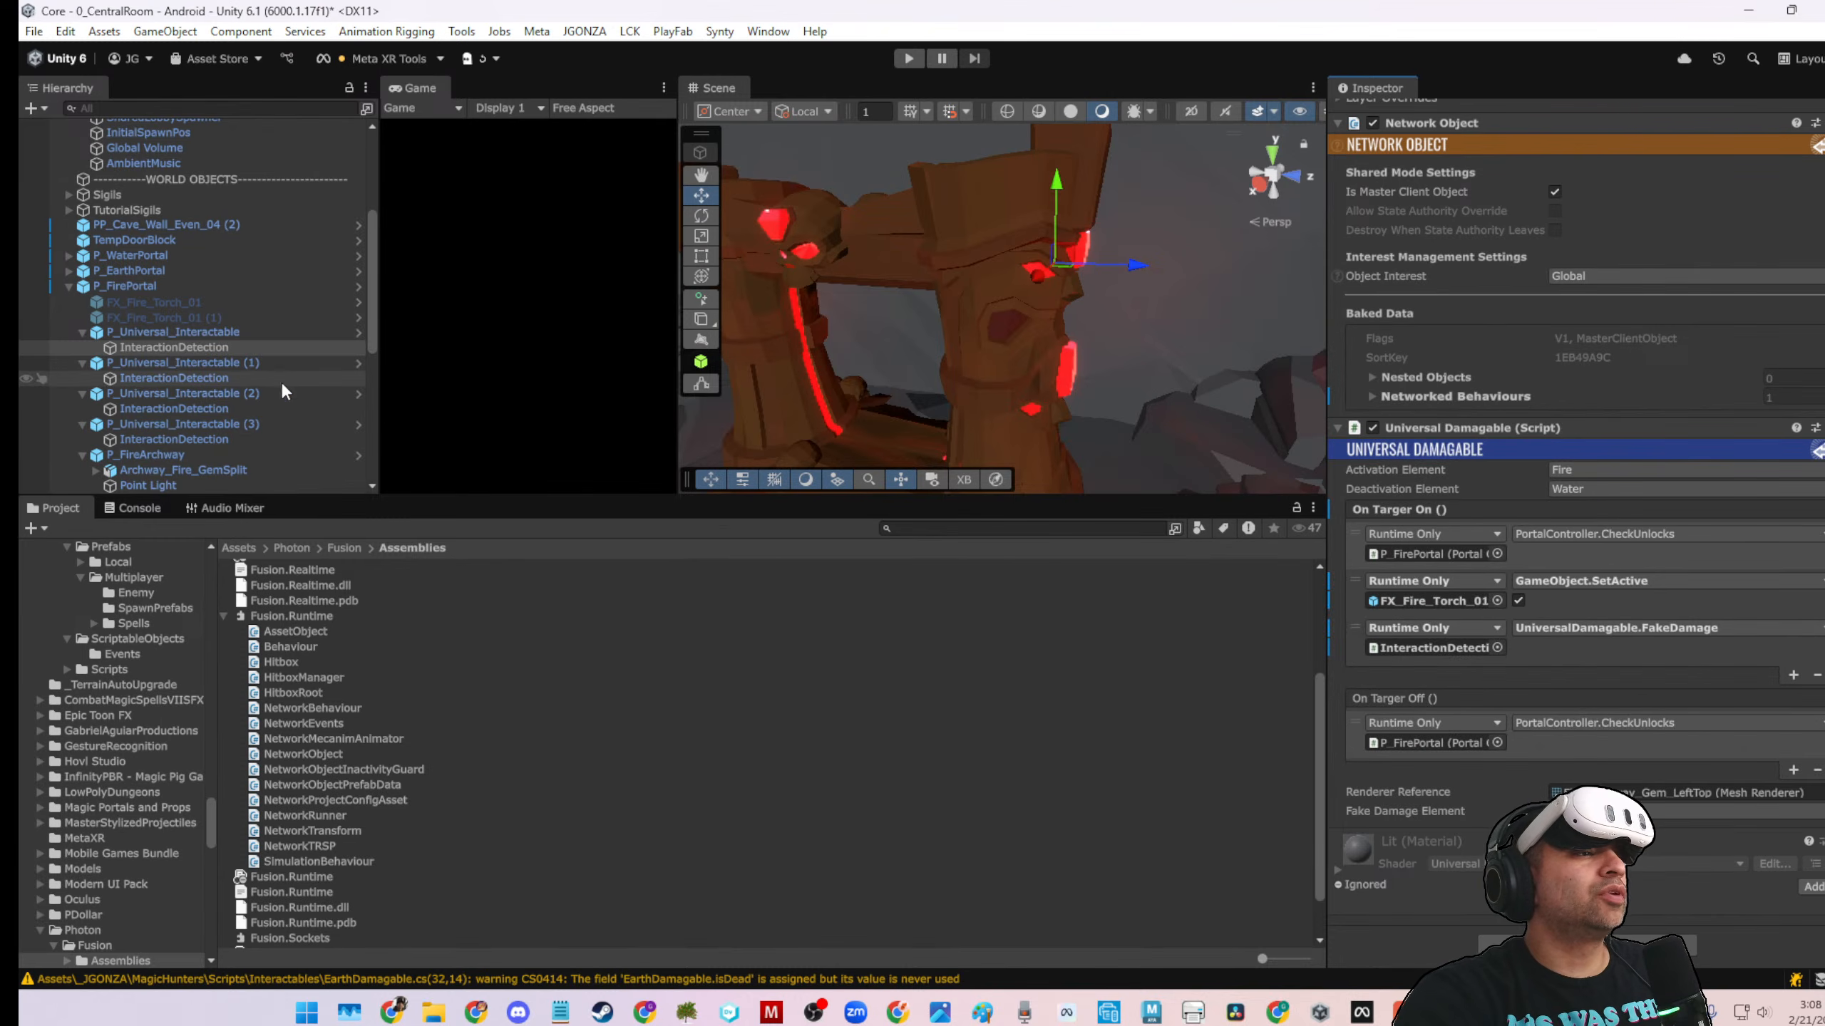
Add an InteractionDetection entry calling UniversalDamagable.FakeDamage to the On Targer On event of P_Universal_Interactable (1)'s InteractionDetection and save the scene
left_click(242, 376)
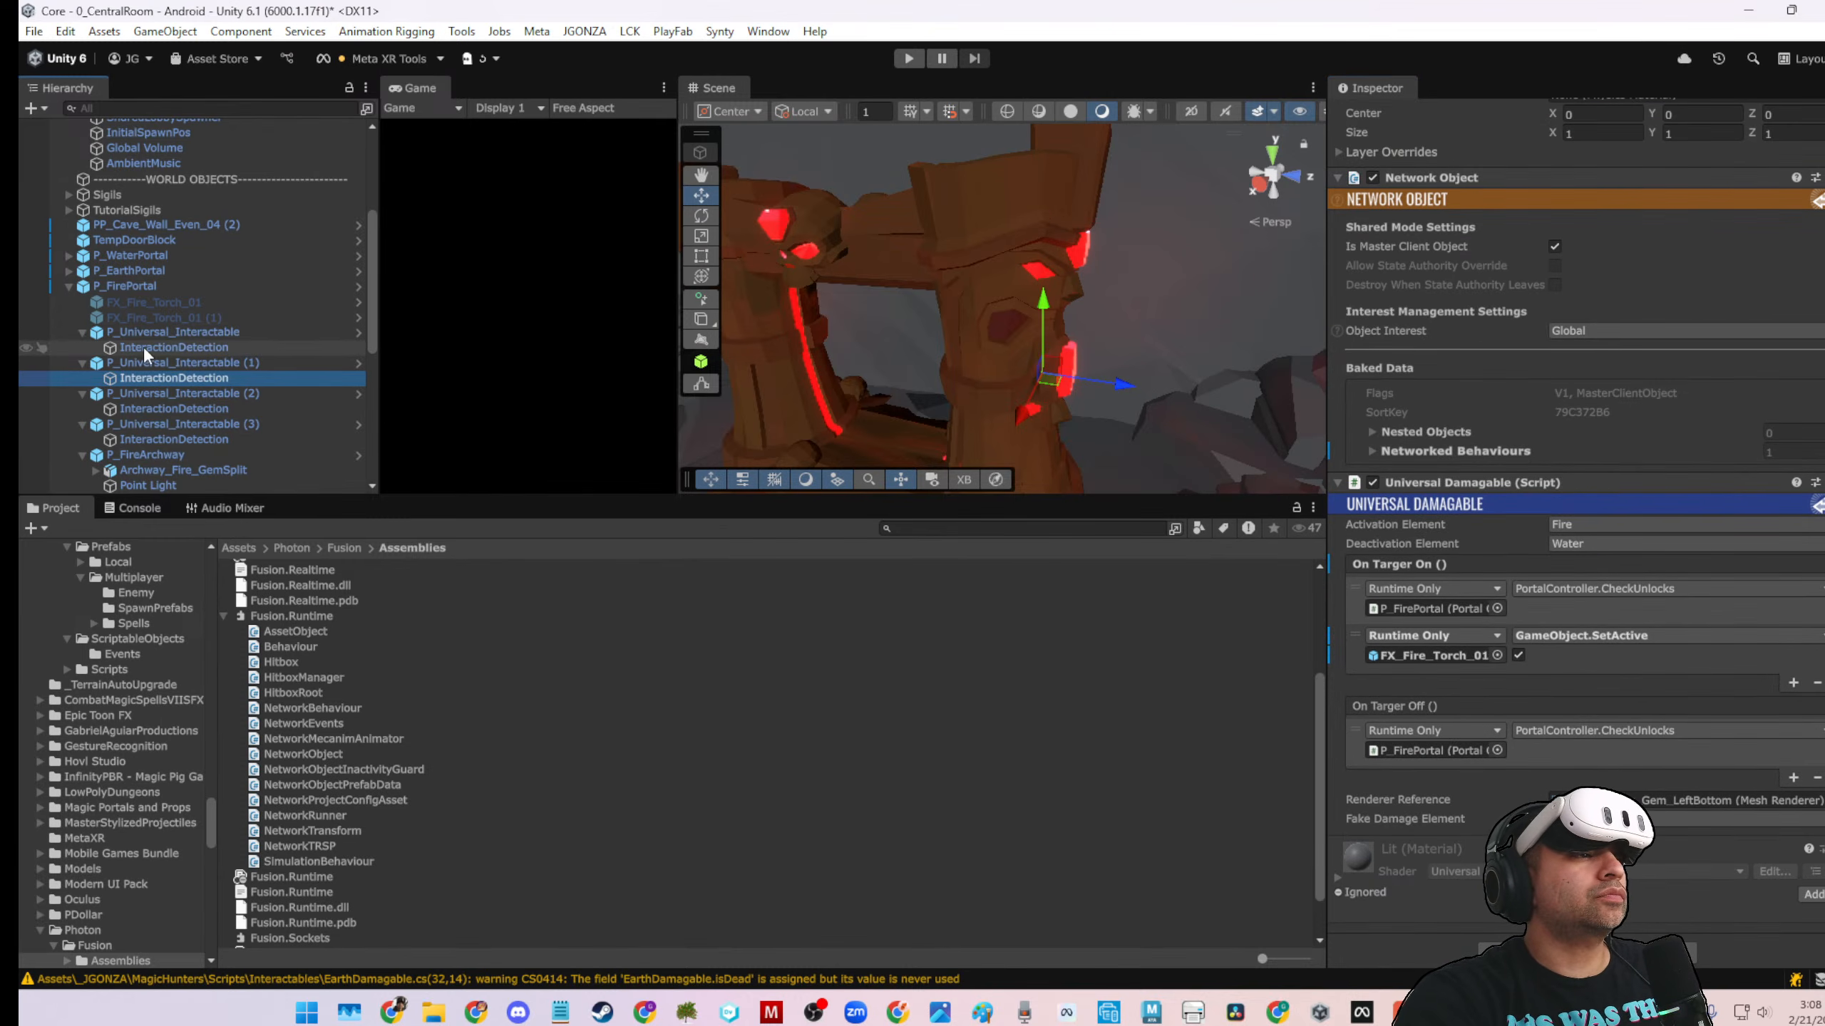
left_click(1794, 682)
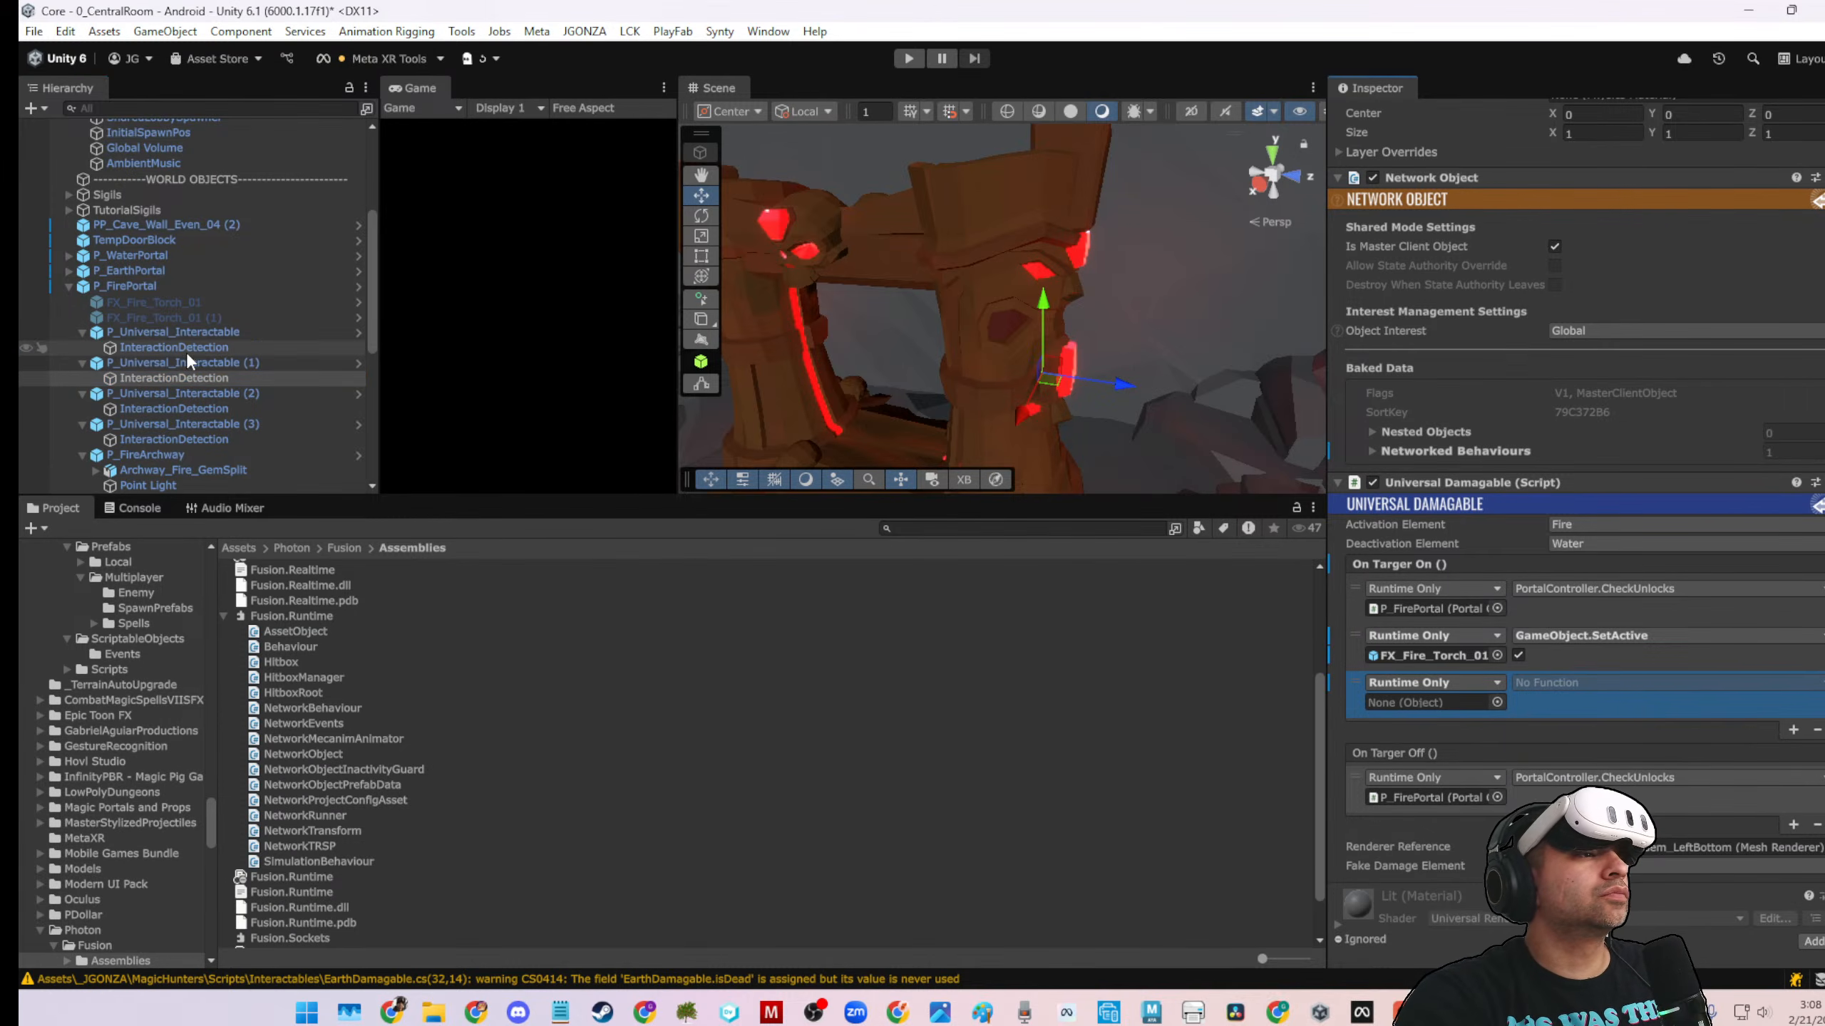
left_click_drag(1497, 681, 1471, 703)
left_click(1581, 682)
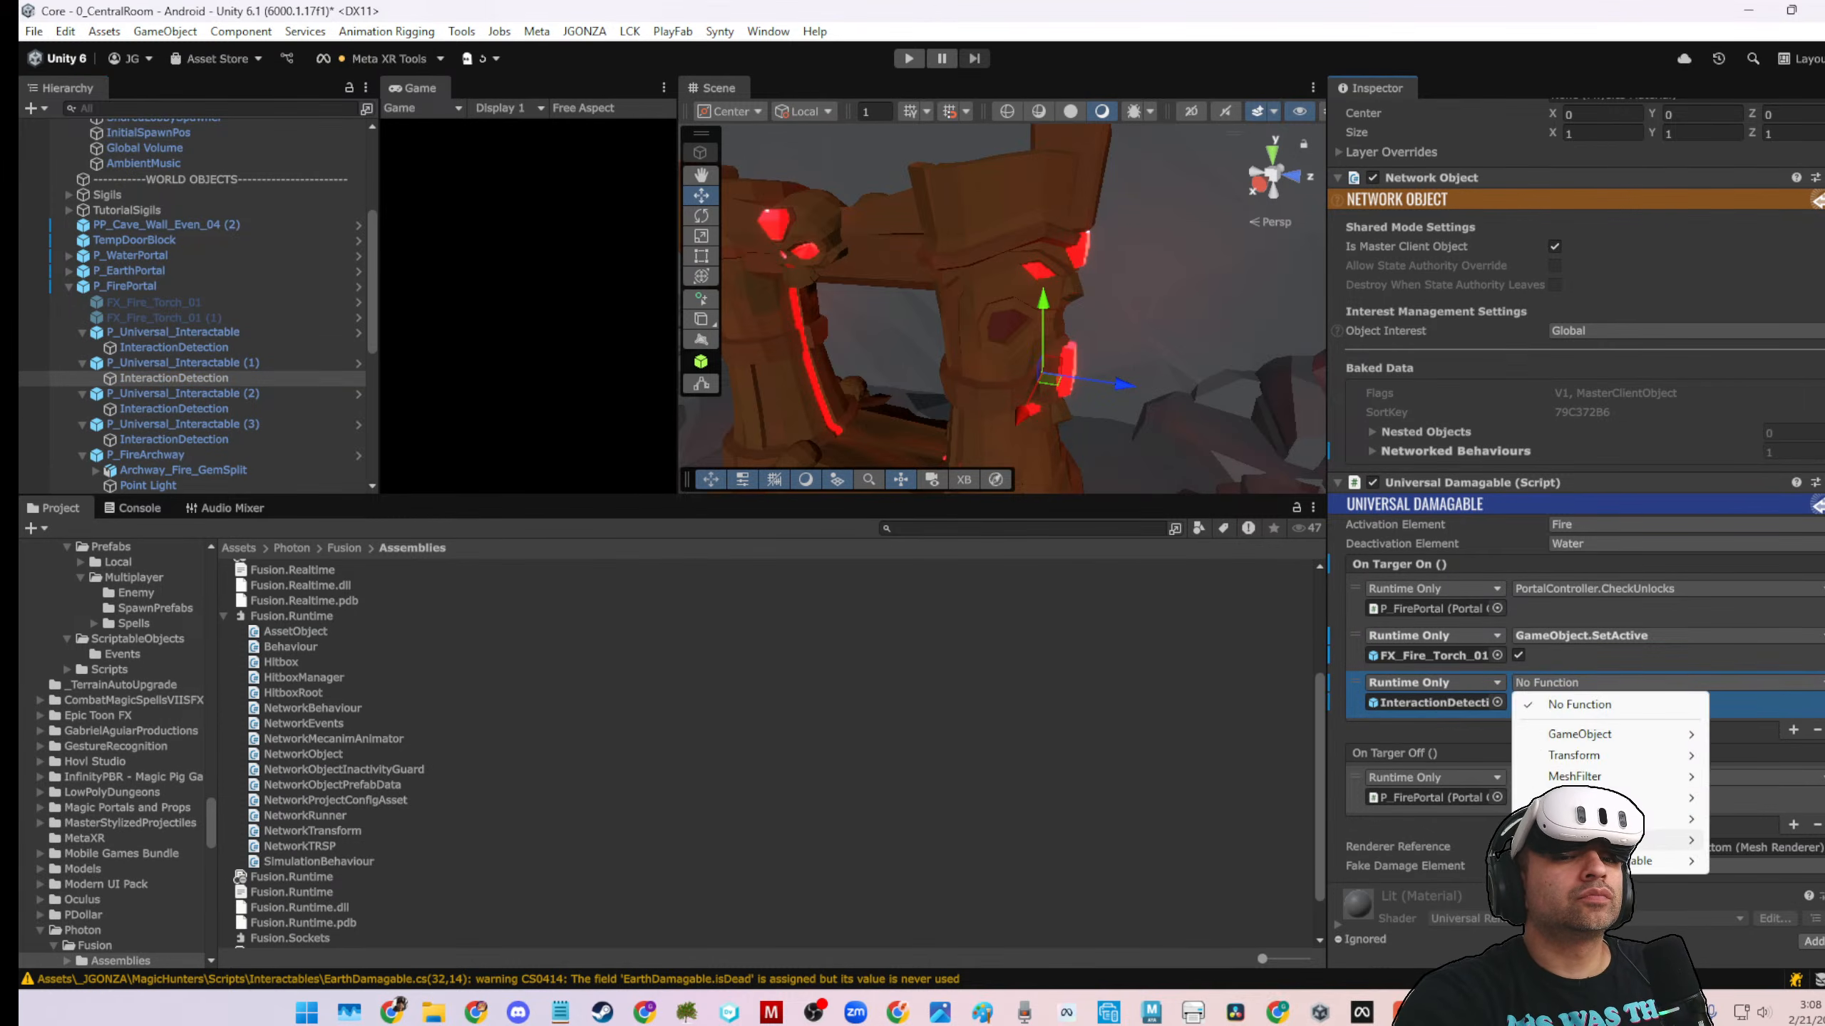
mouse_move(1603, 819)
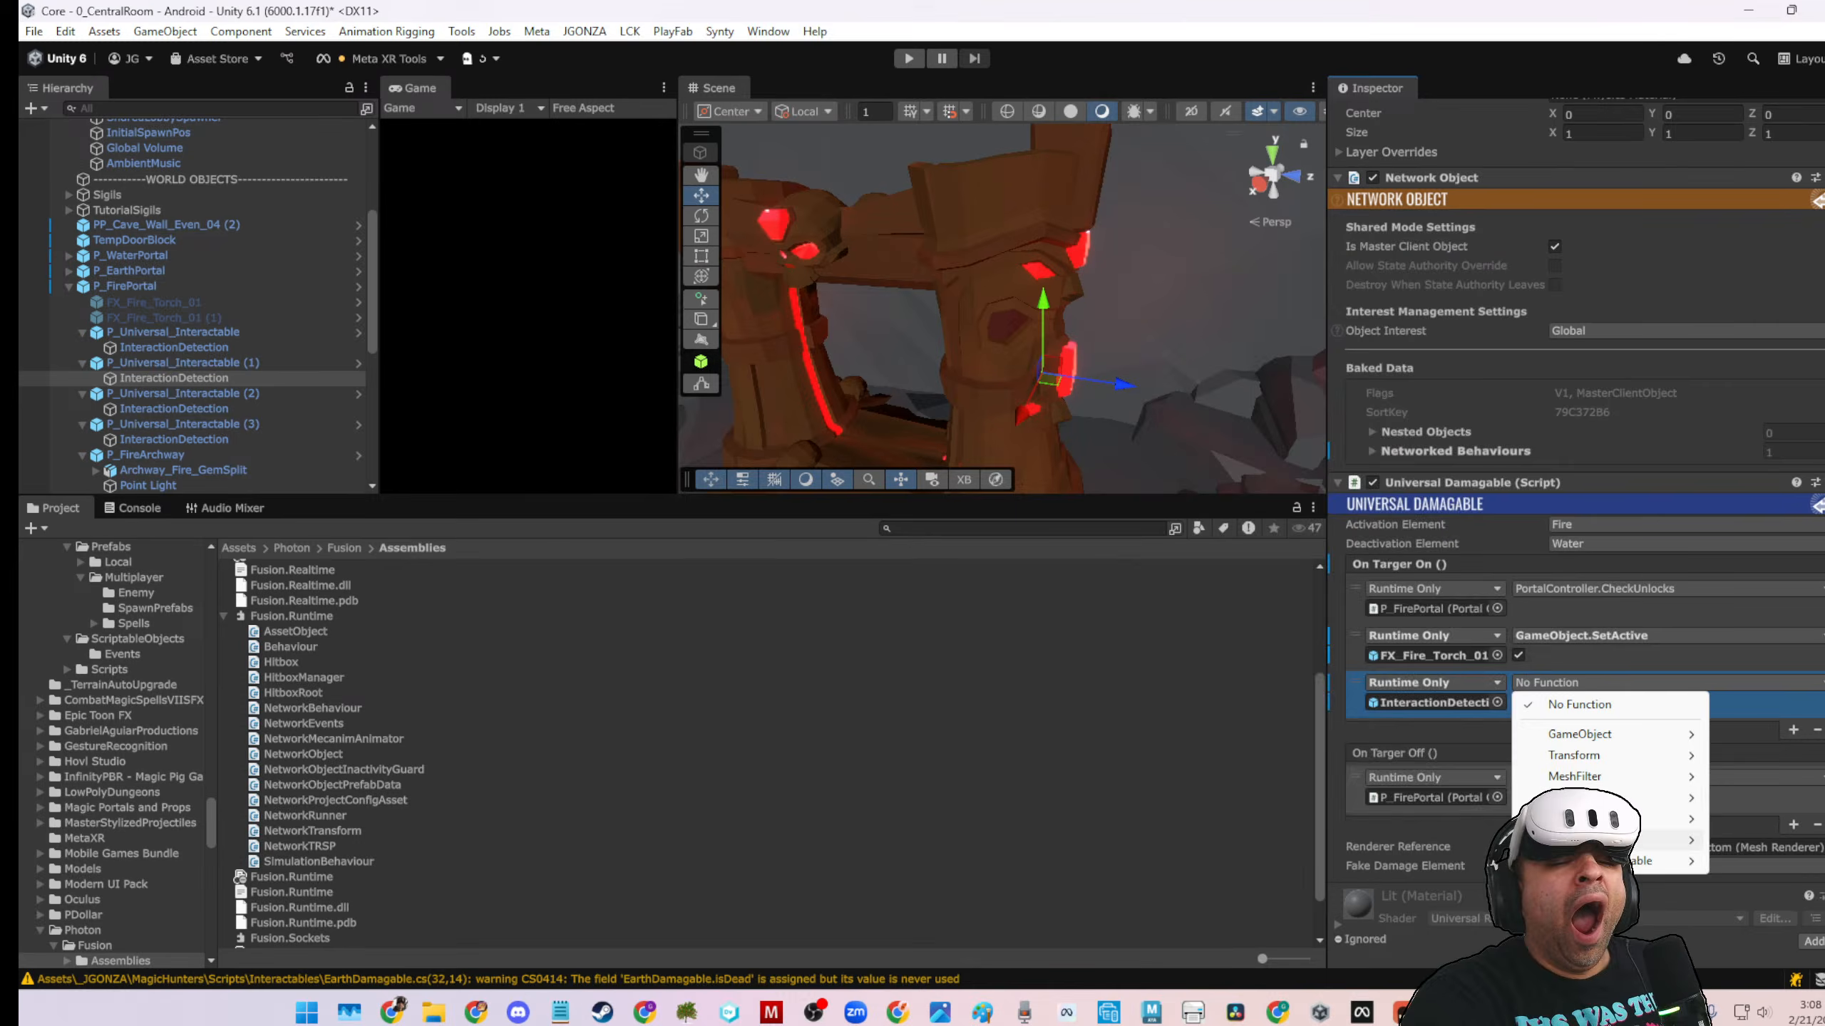
mouse_move(1659, 860)
left_click(1376, 668)
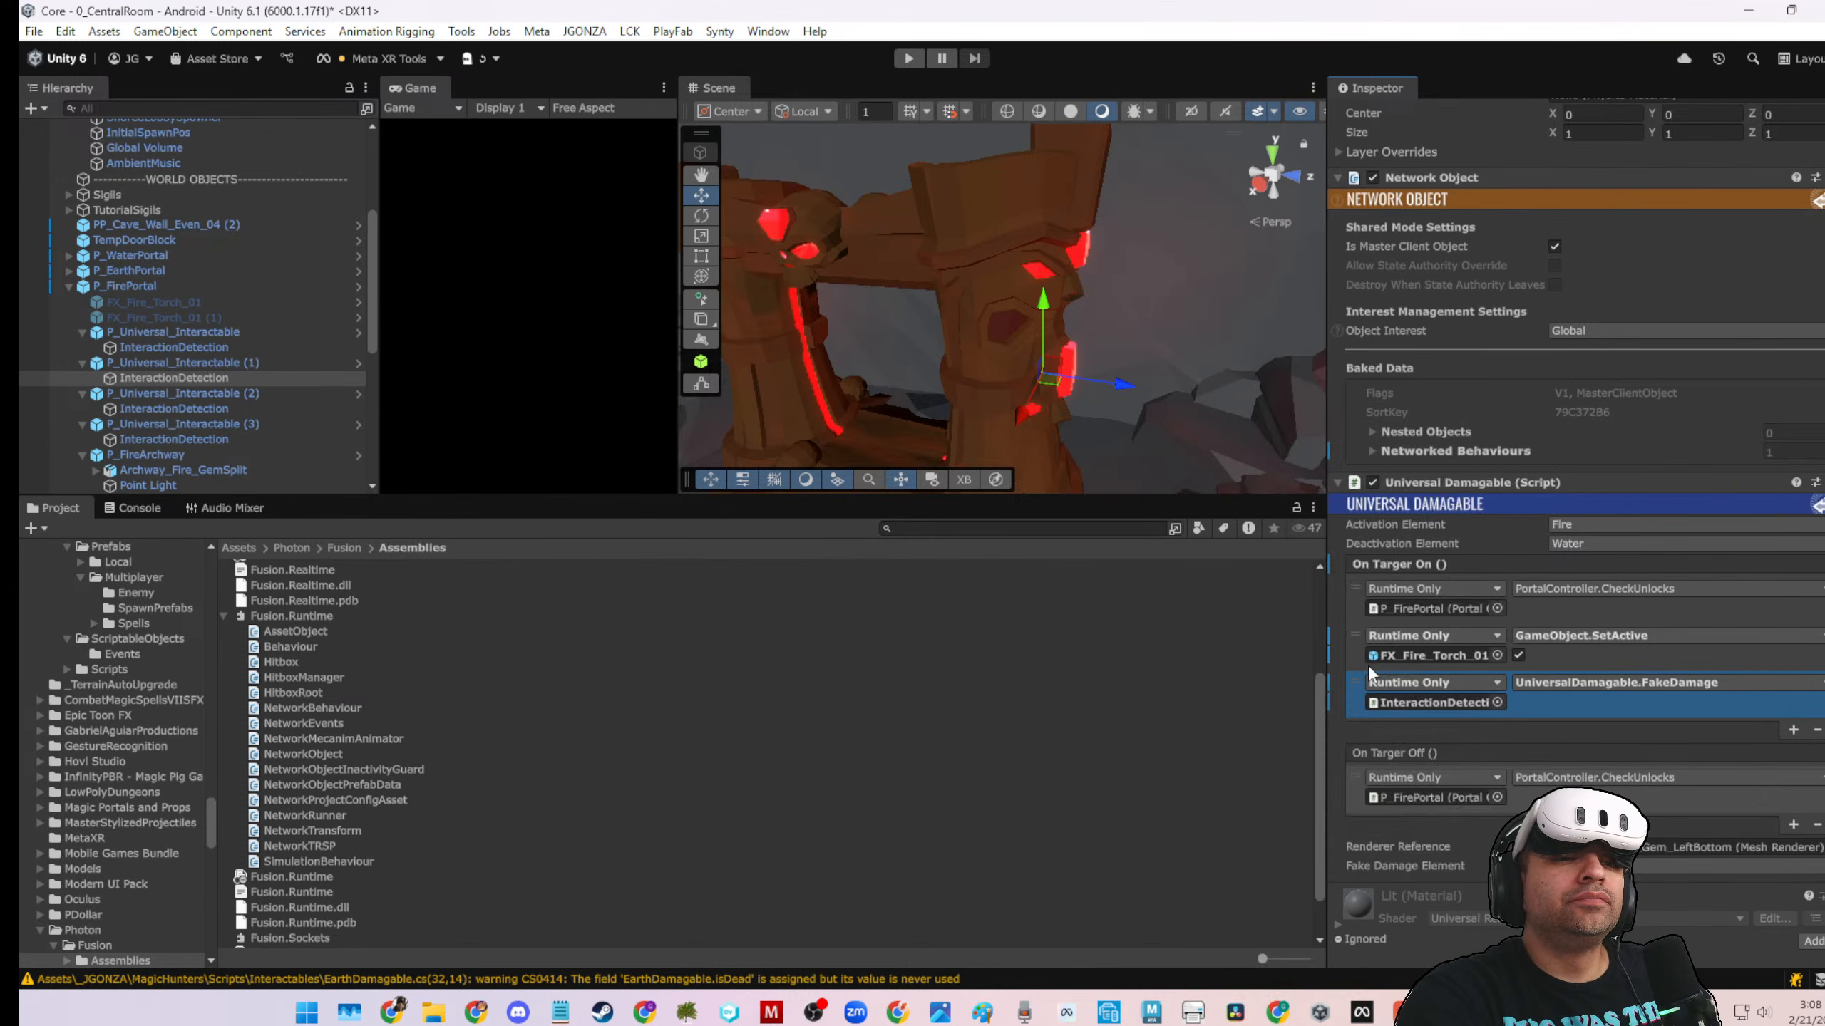
key("ctrl+s")
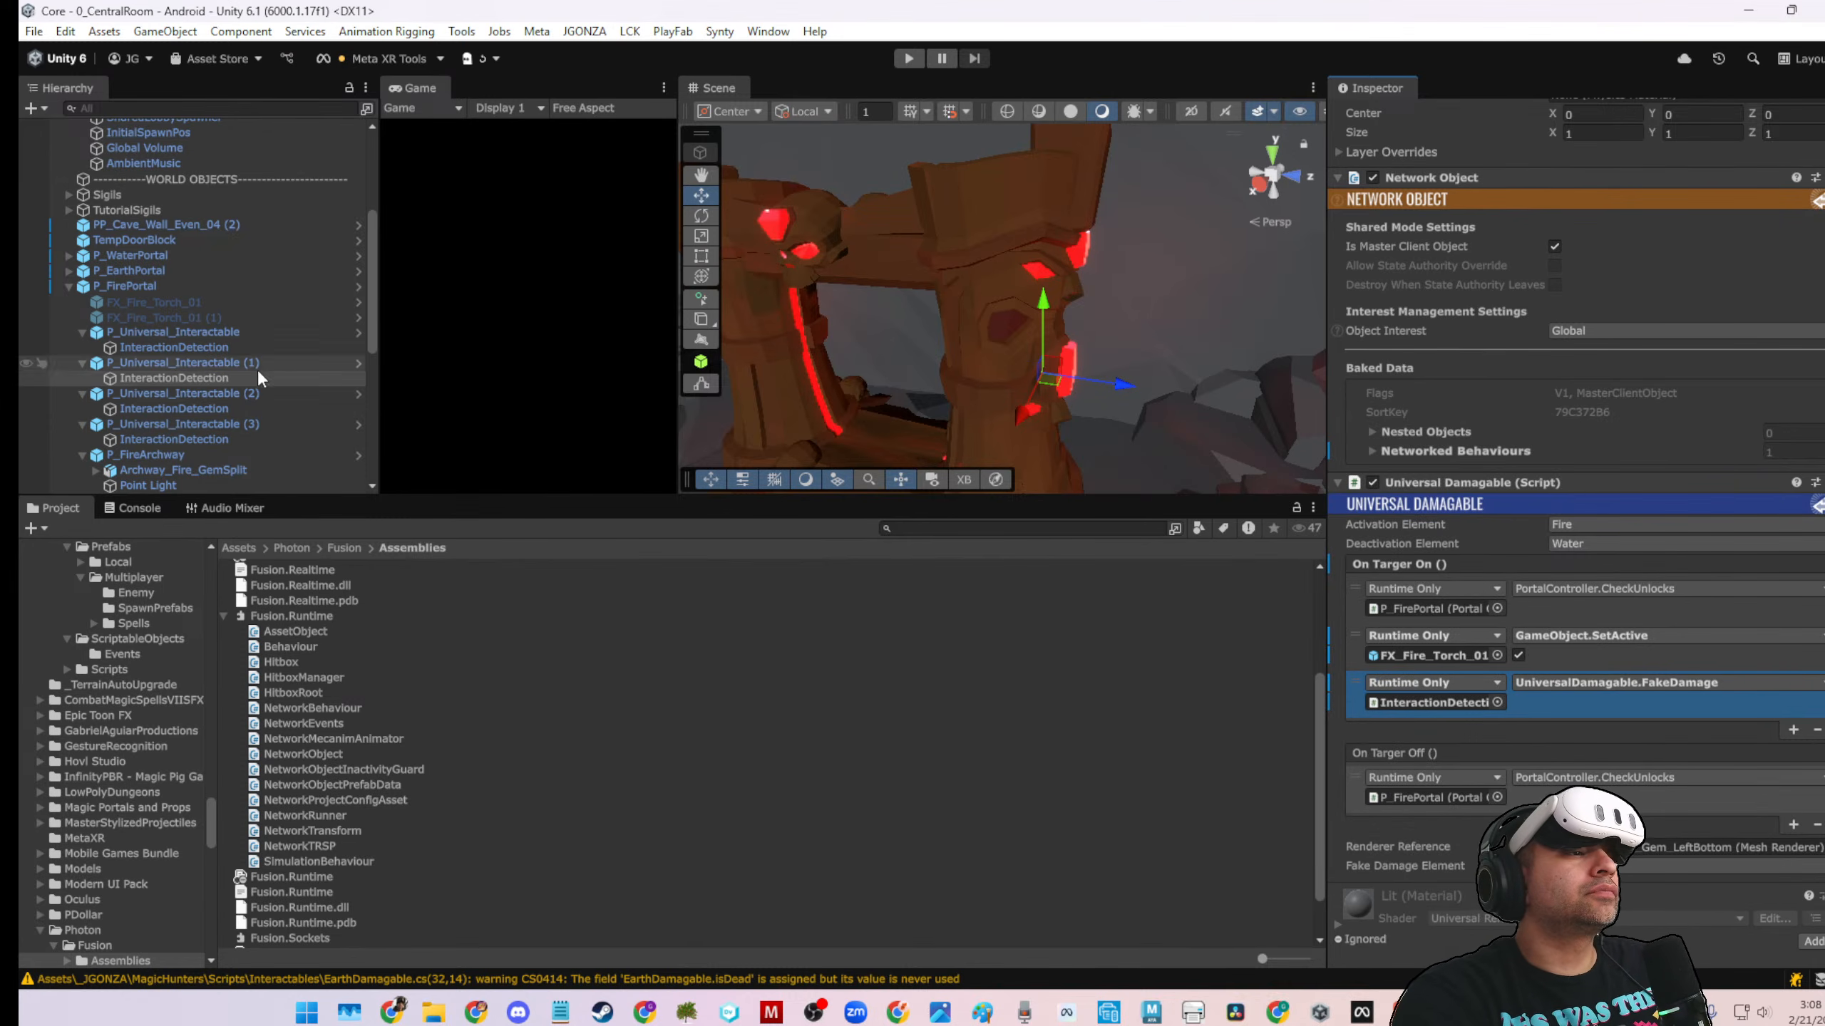
Add an InteractionDetection entry calling UniversalDamagable.FakeDamage to the On Targer On event of P_Universal_Interactable (2)'s InteractionDetection
left_click(197, 410)
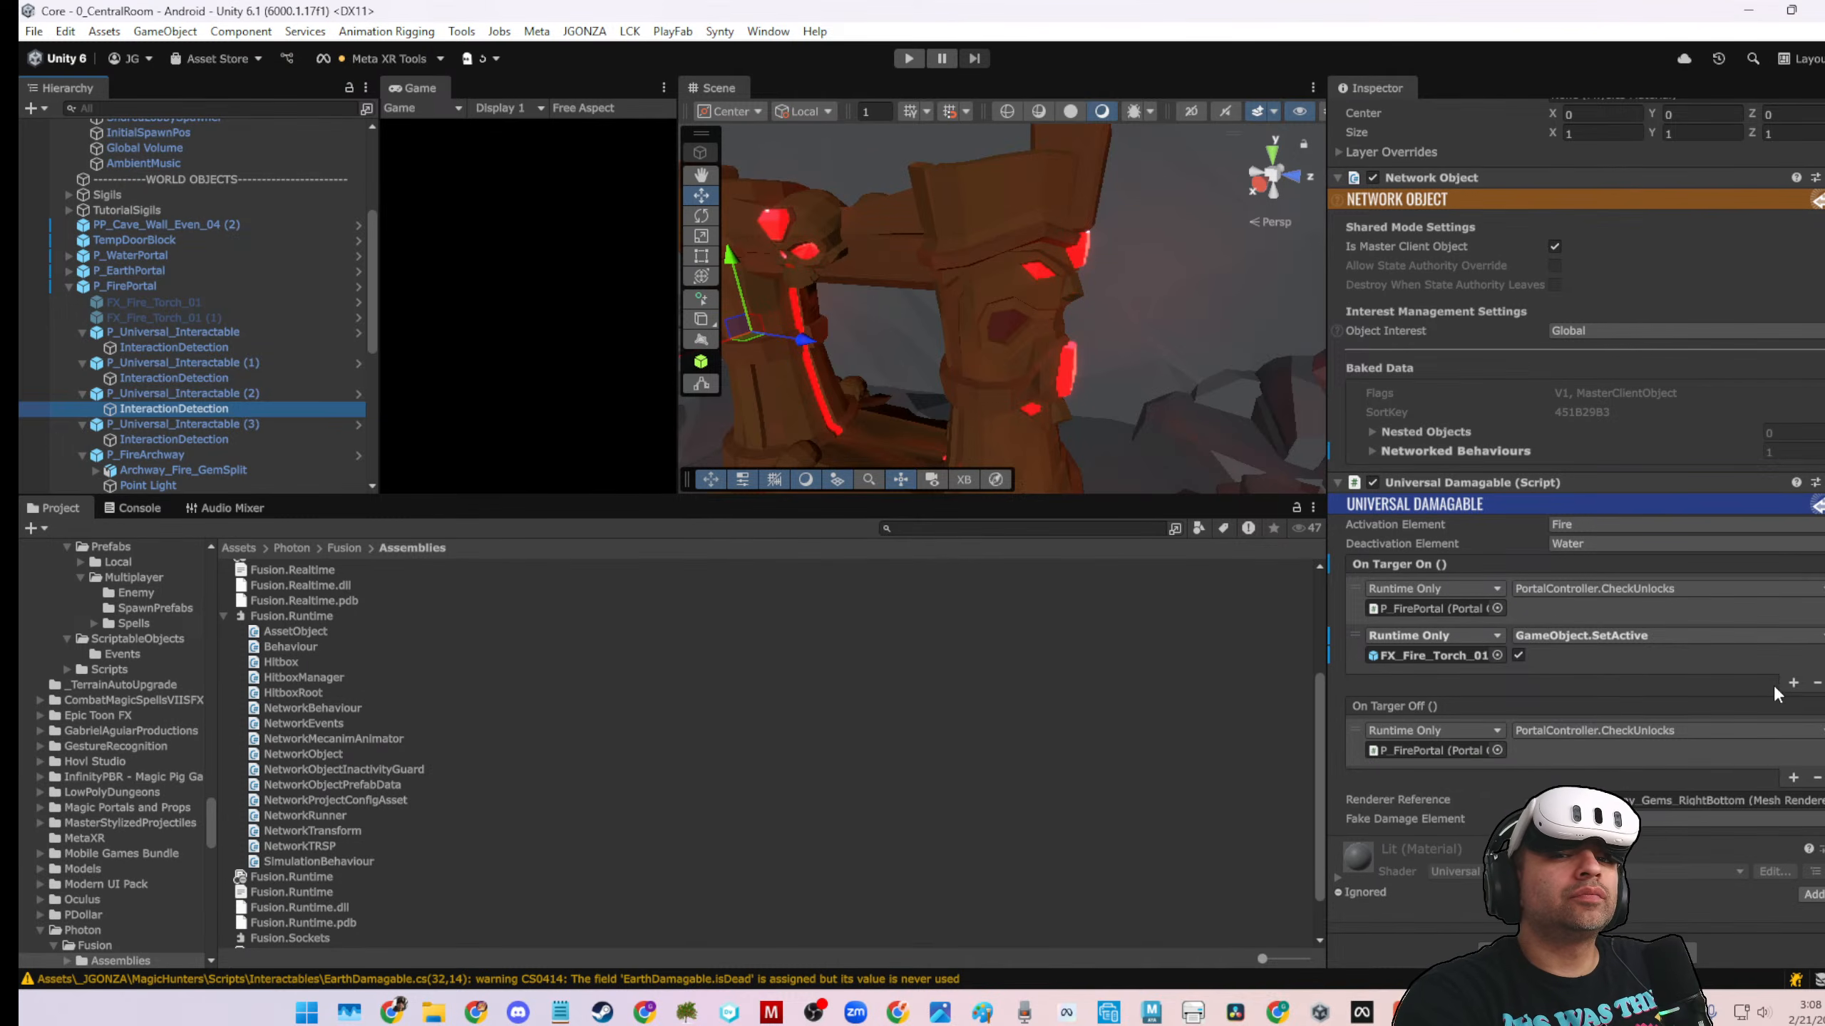
left_click(1793, 682)
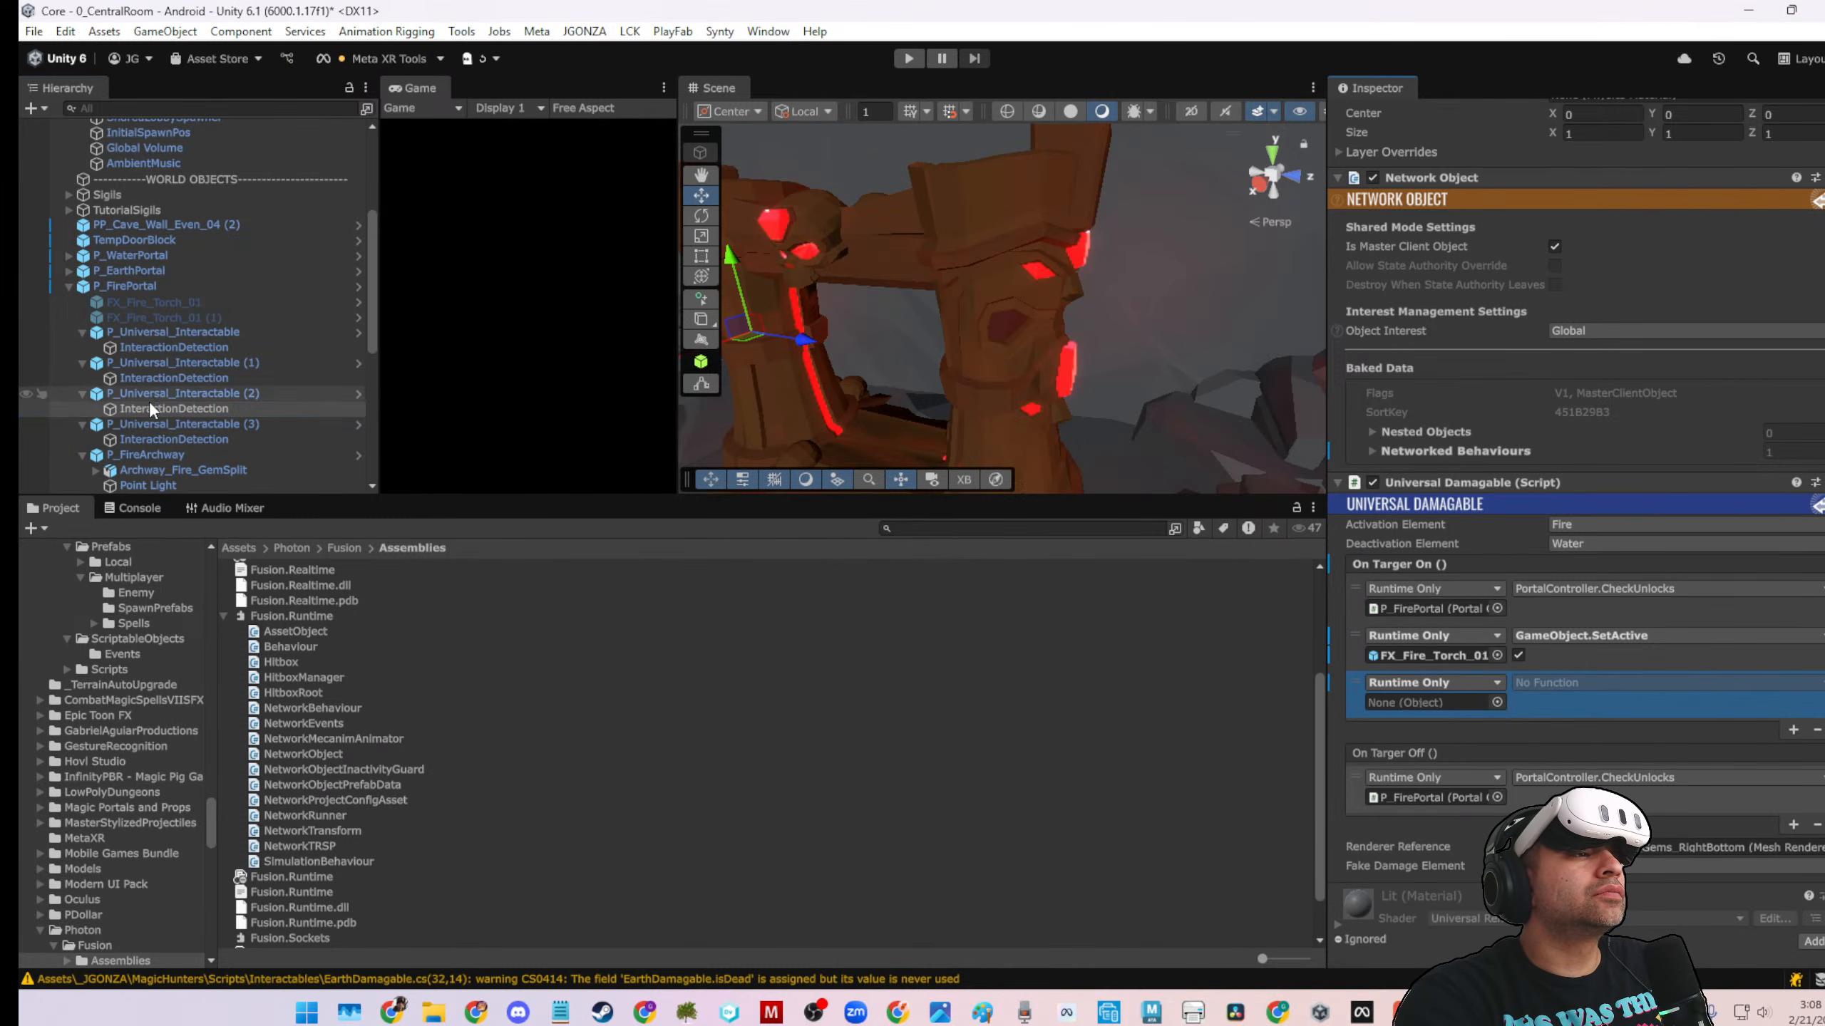
left_click_drag(144, 436, 1440, 701)
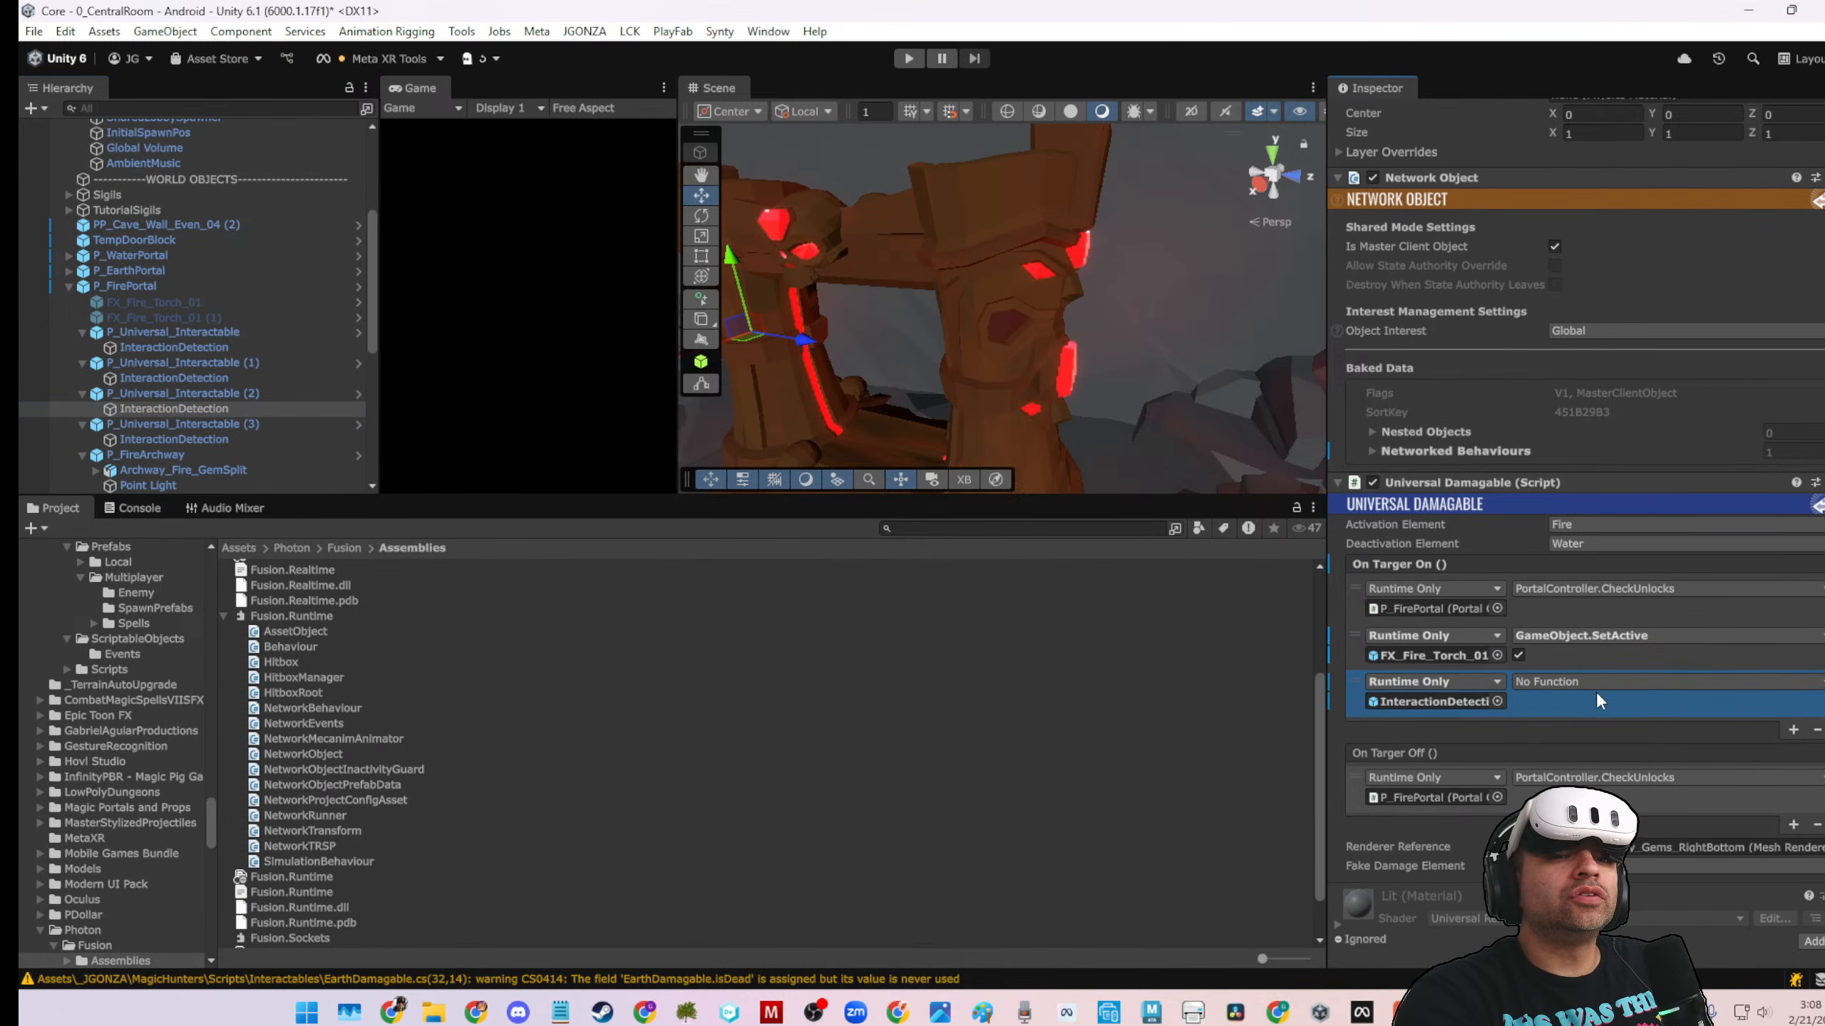
left_click(1596, 685)
mouse_move(1610, 861)
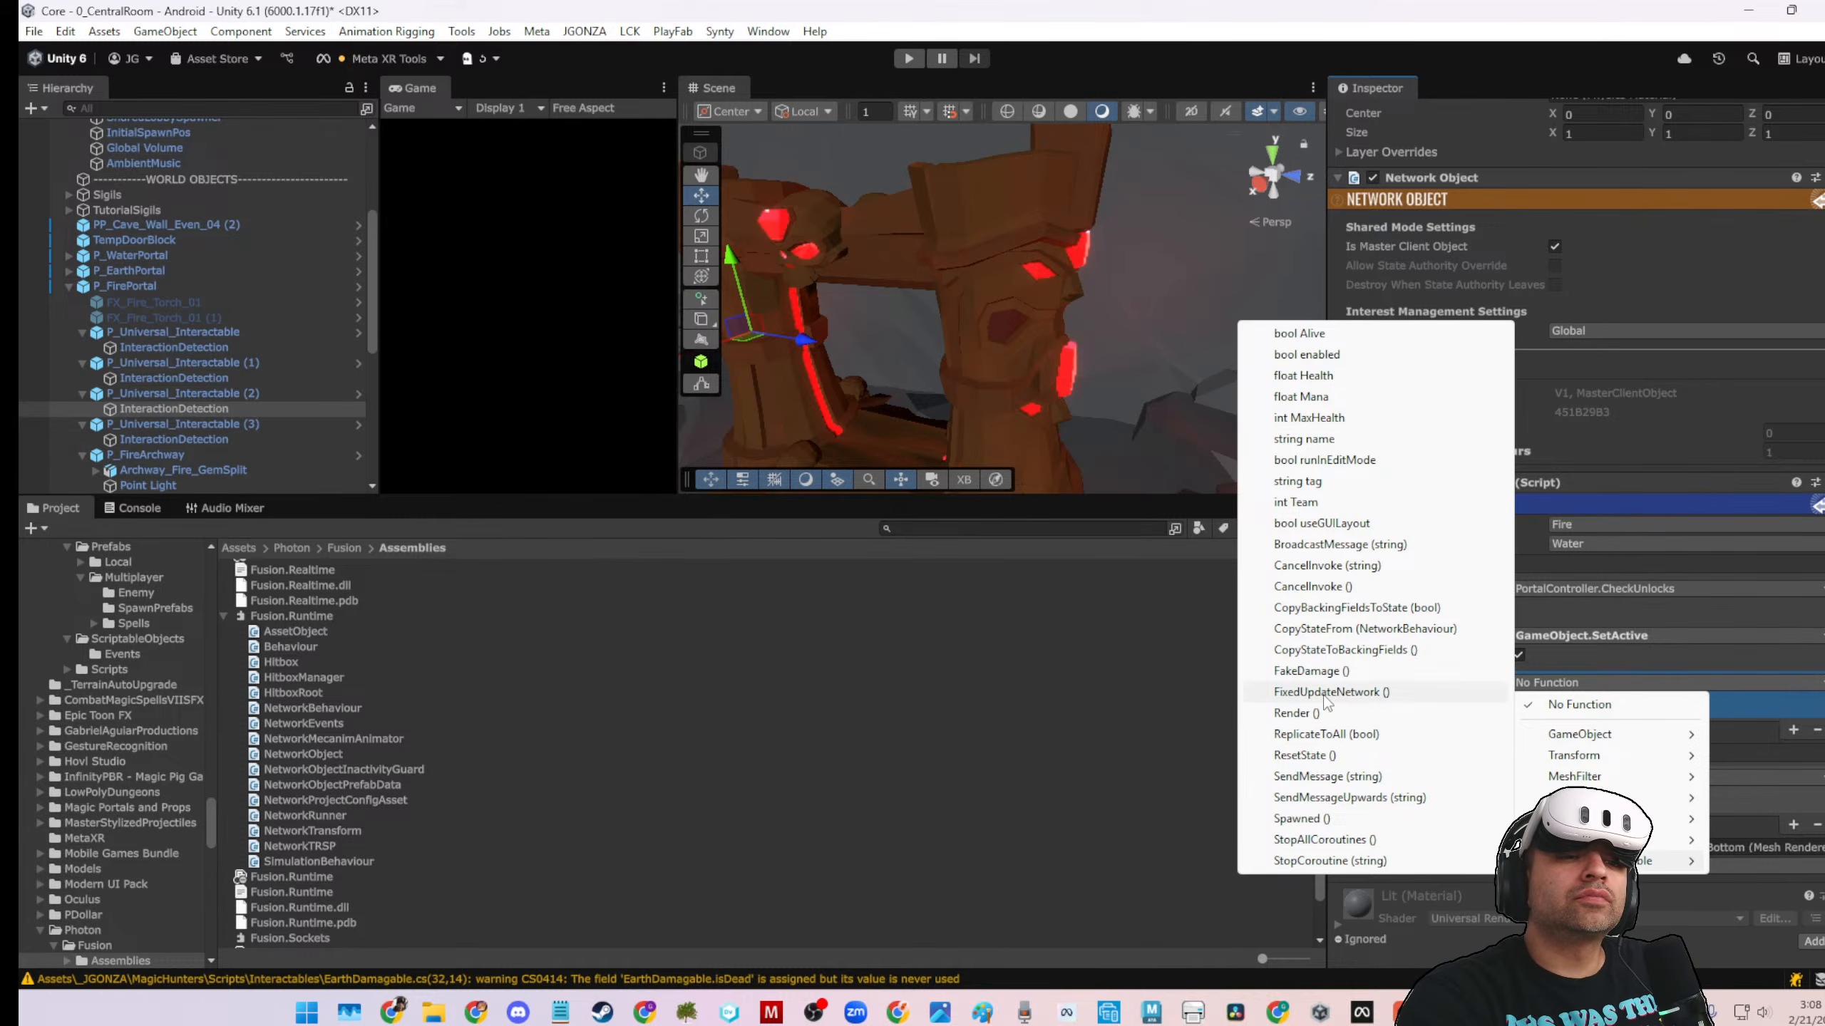
left_click(1325, 672)
Add an InteractionDetection entry calling UniversalDamagable.FakeDamage to the On Targer On event of P_Universal_Interactable (3)'s InteractionDetection
left_click(125, 437)
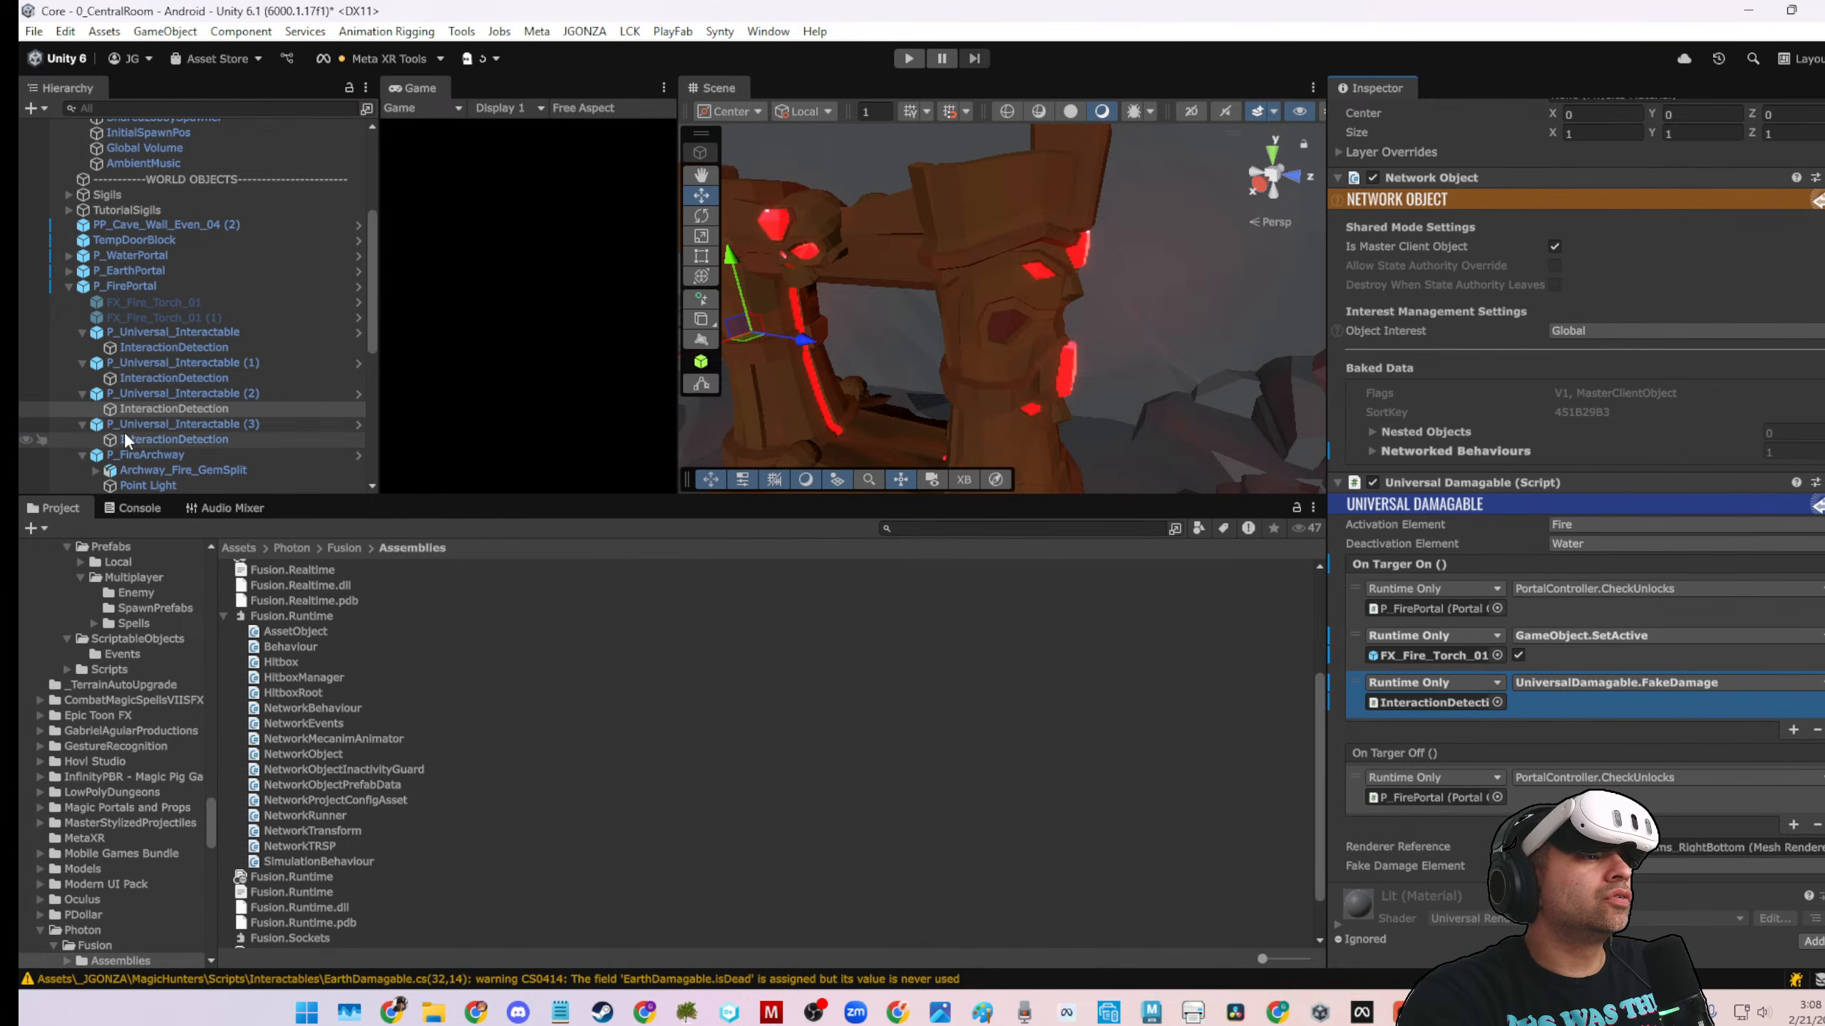
left_click(1792, 684)
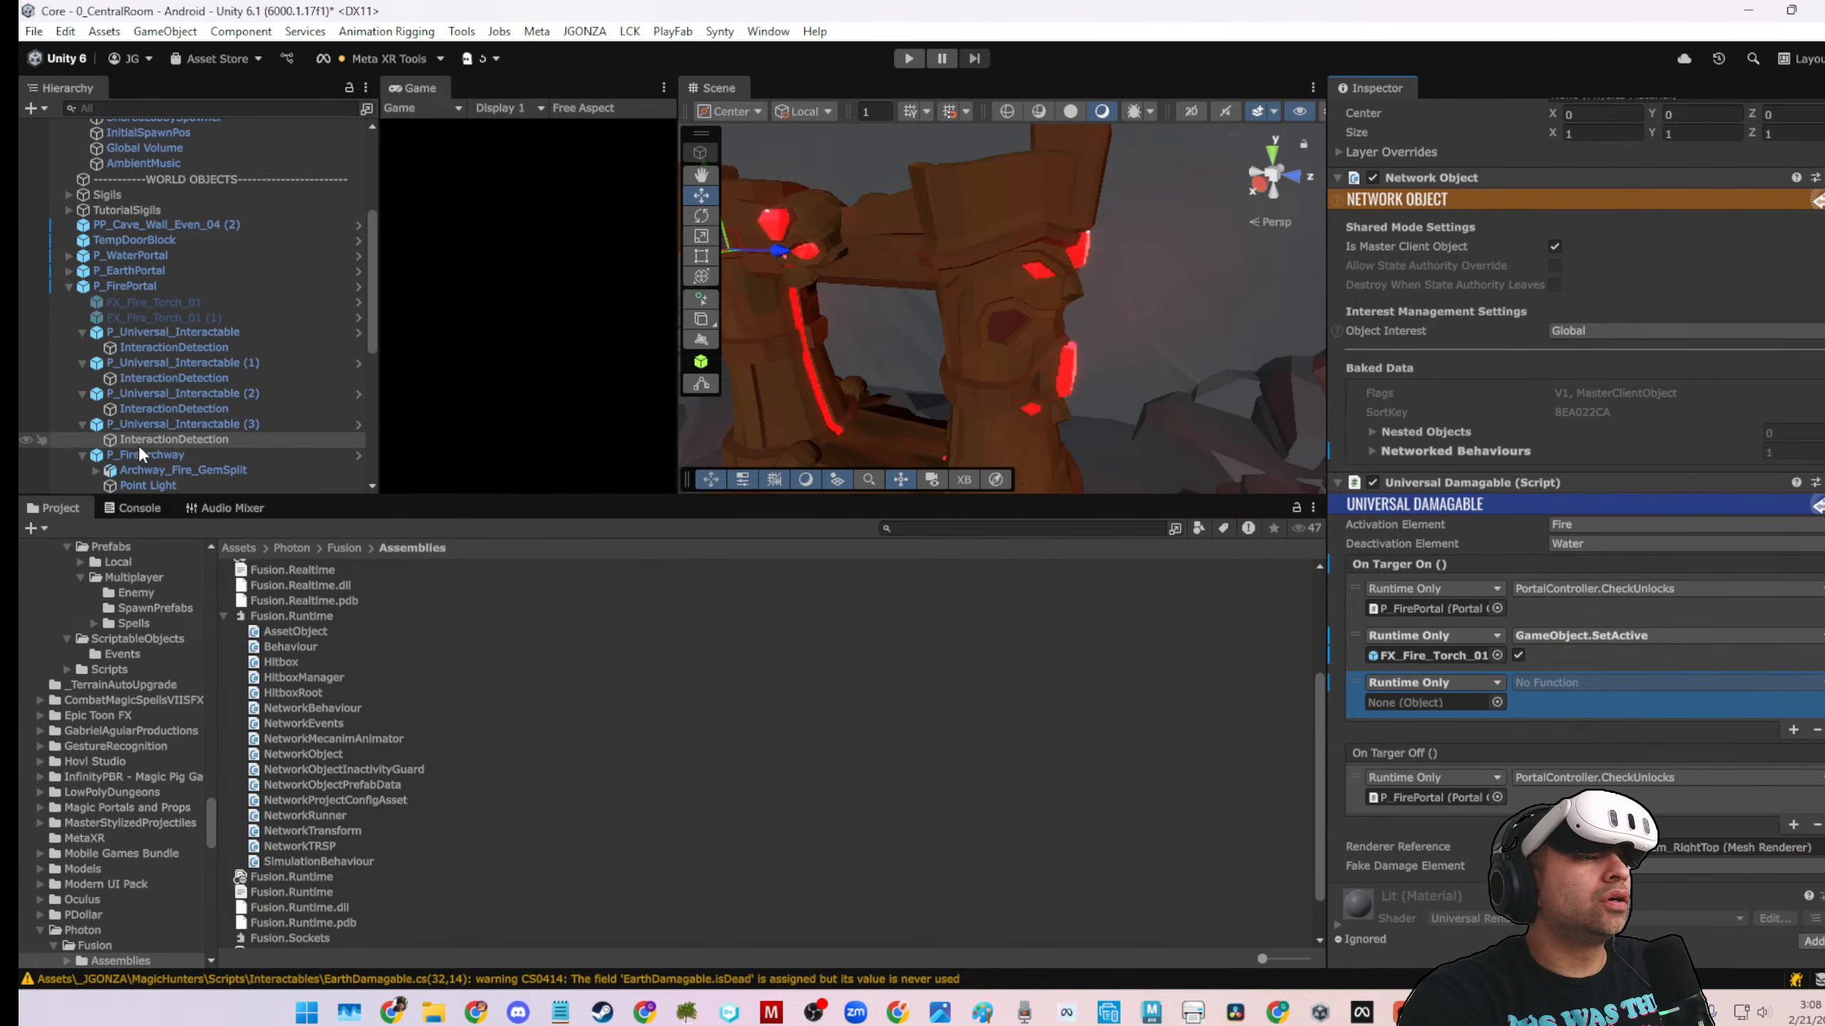
left_click_drag(134, 443, 1414, 702)
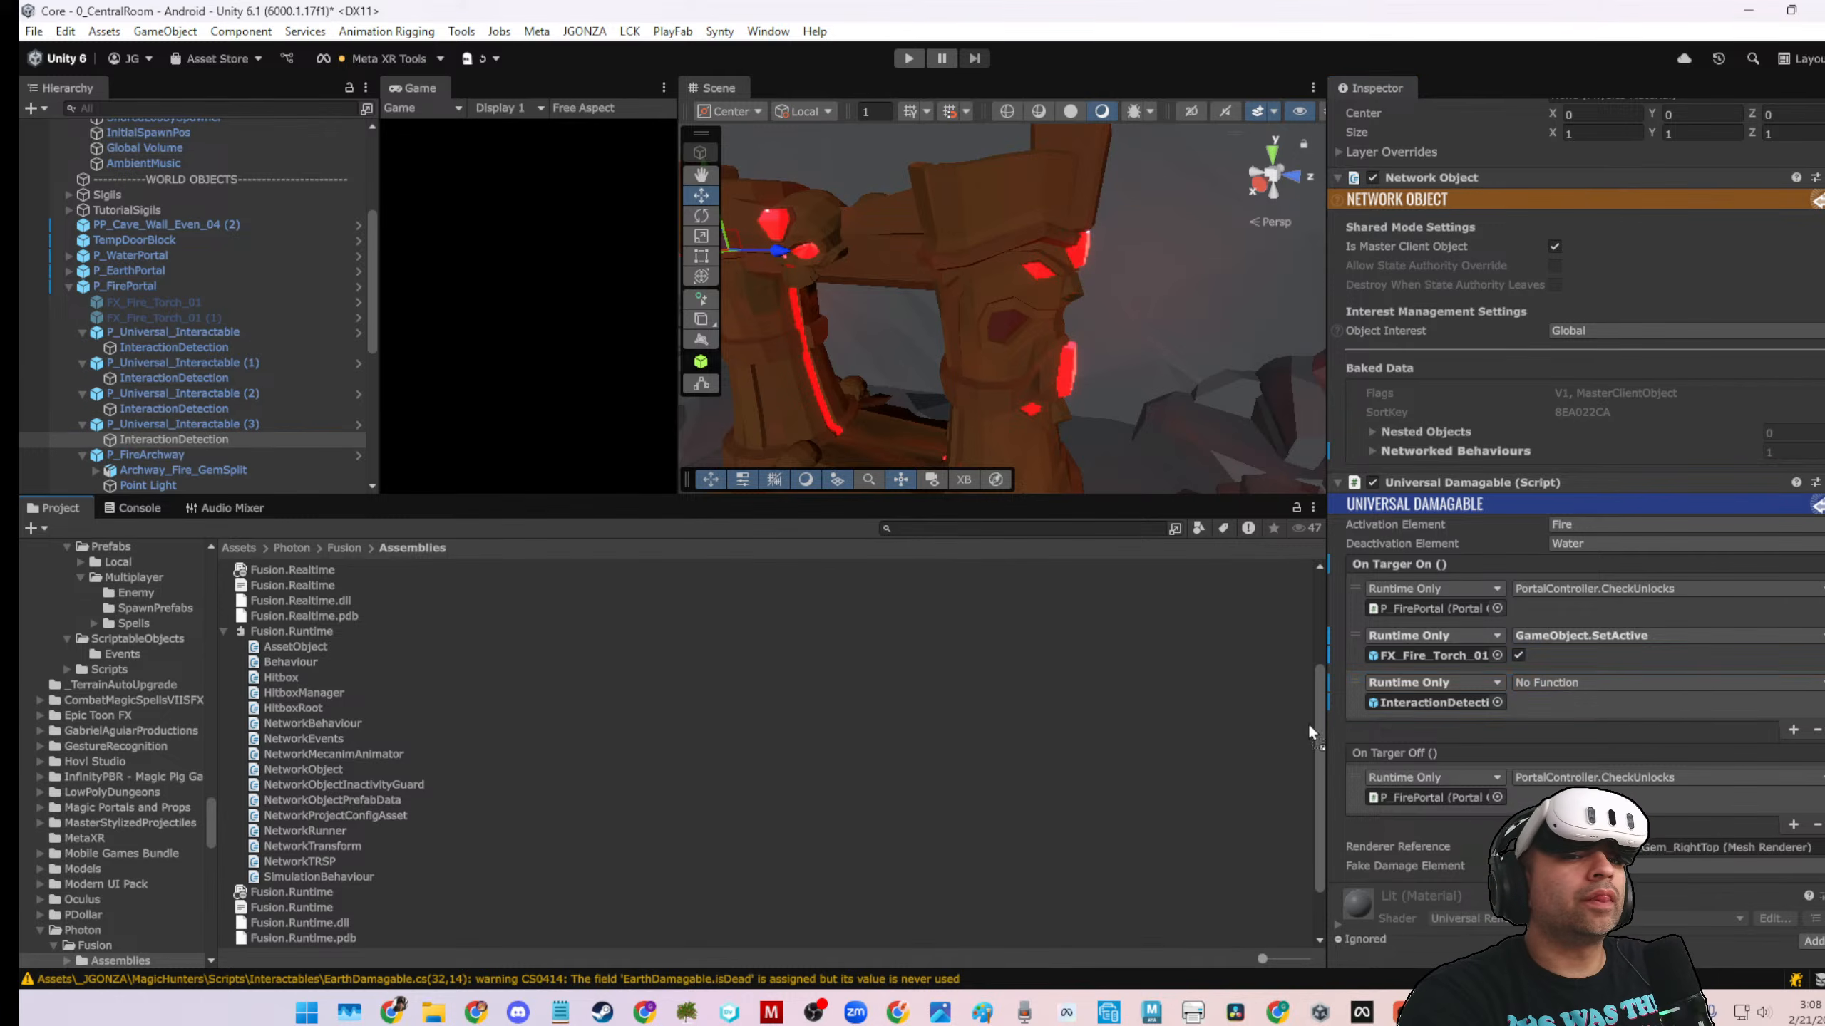
left_click(1580, 682)
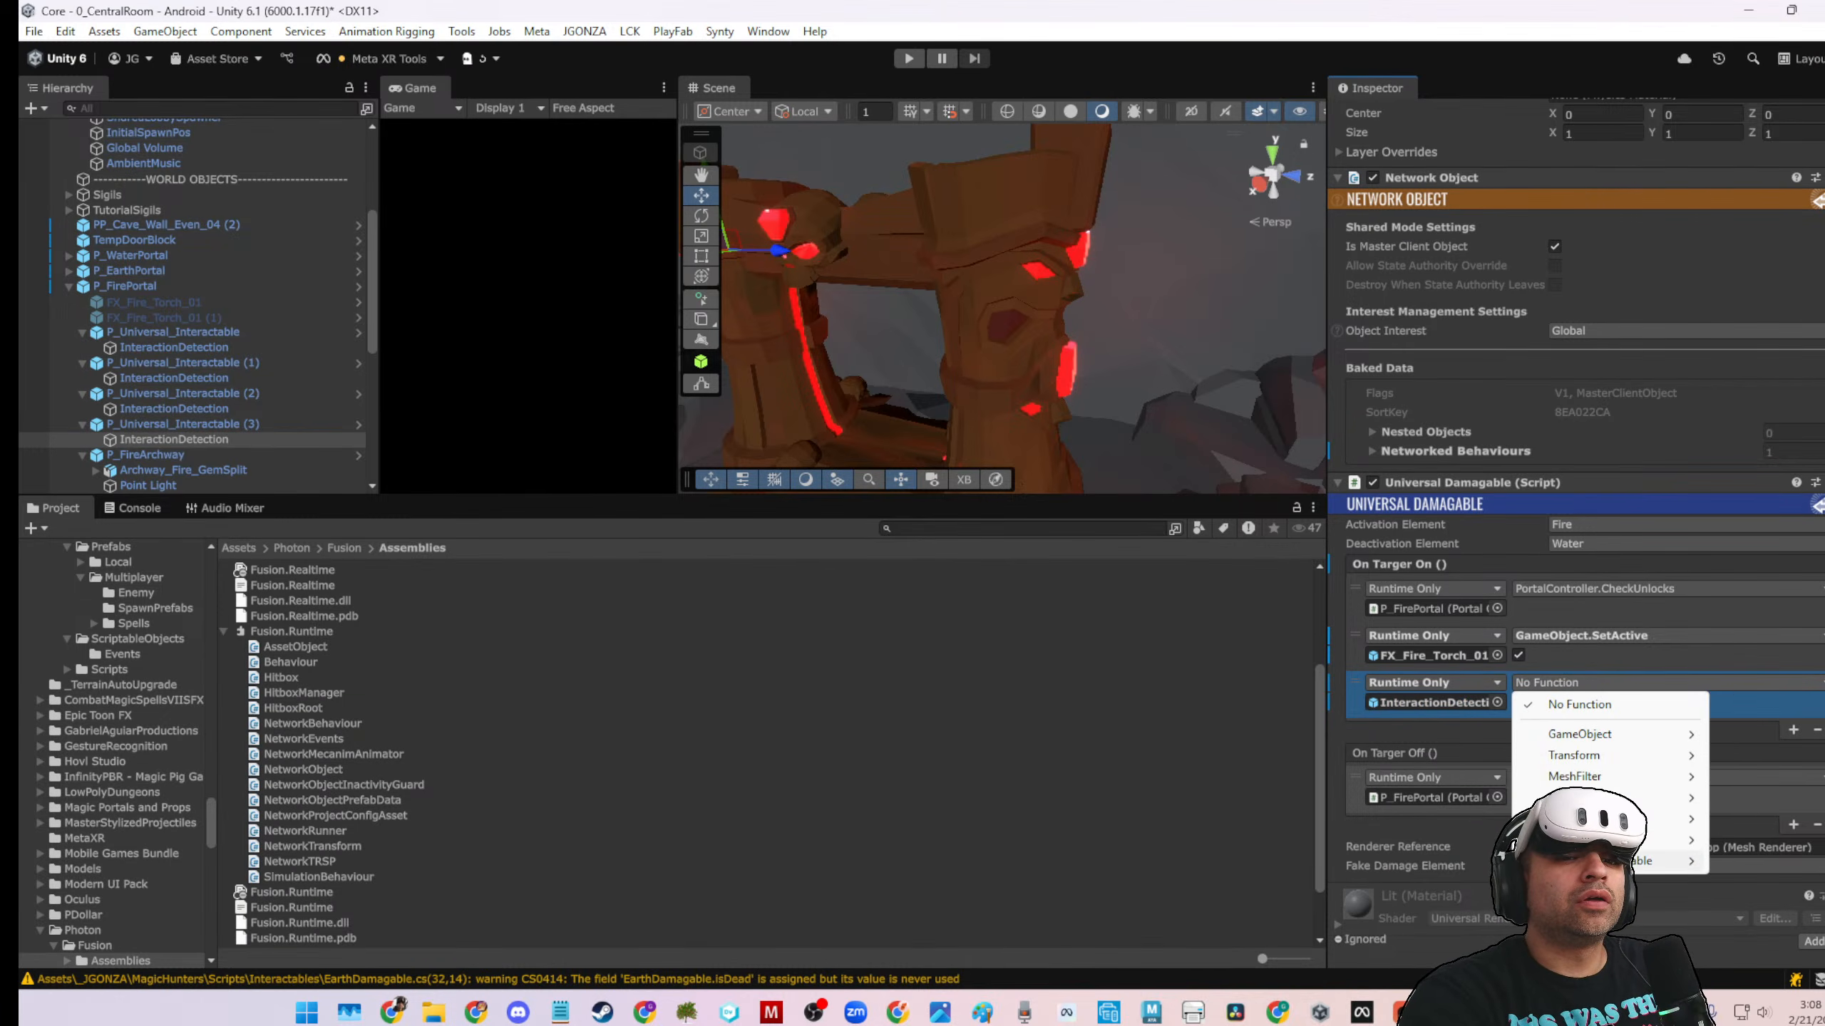
mouse_move(1652, 860)
left_click(1315, 679)
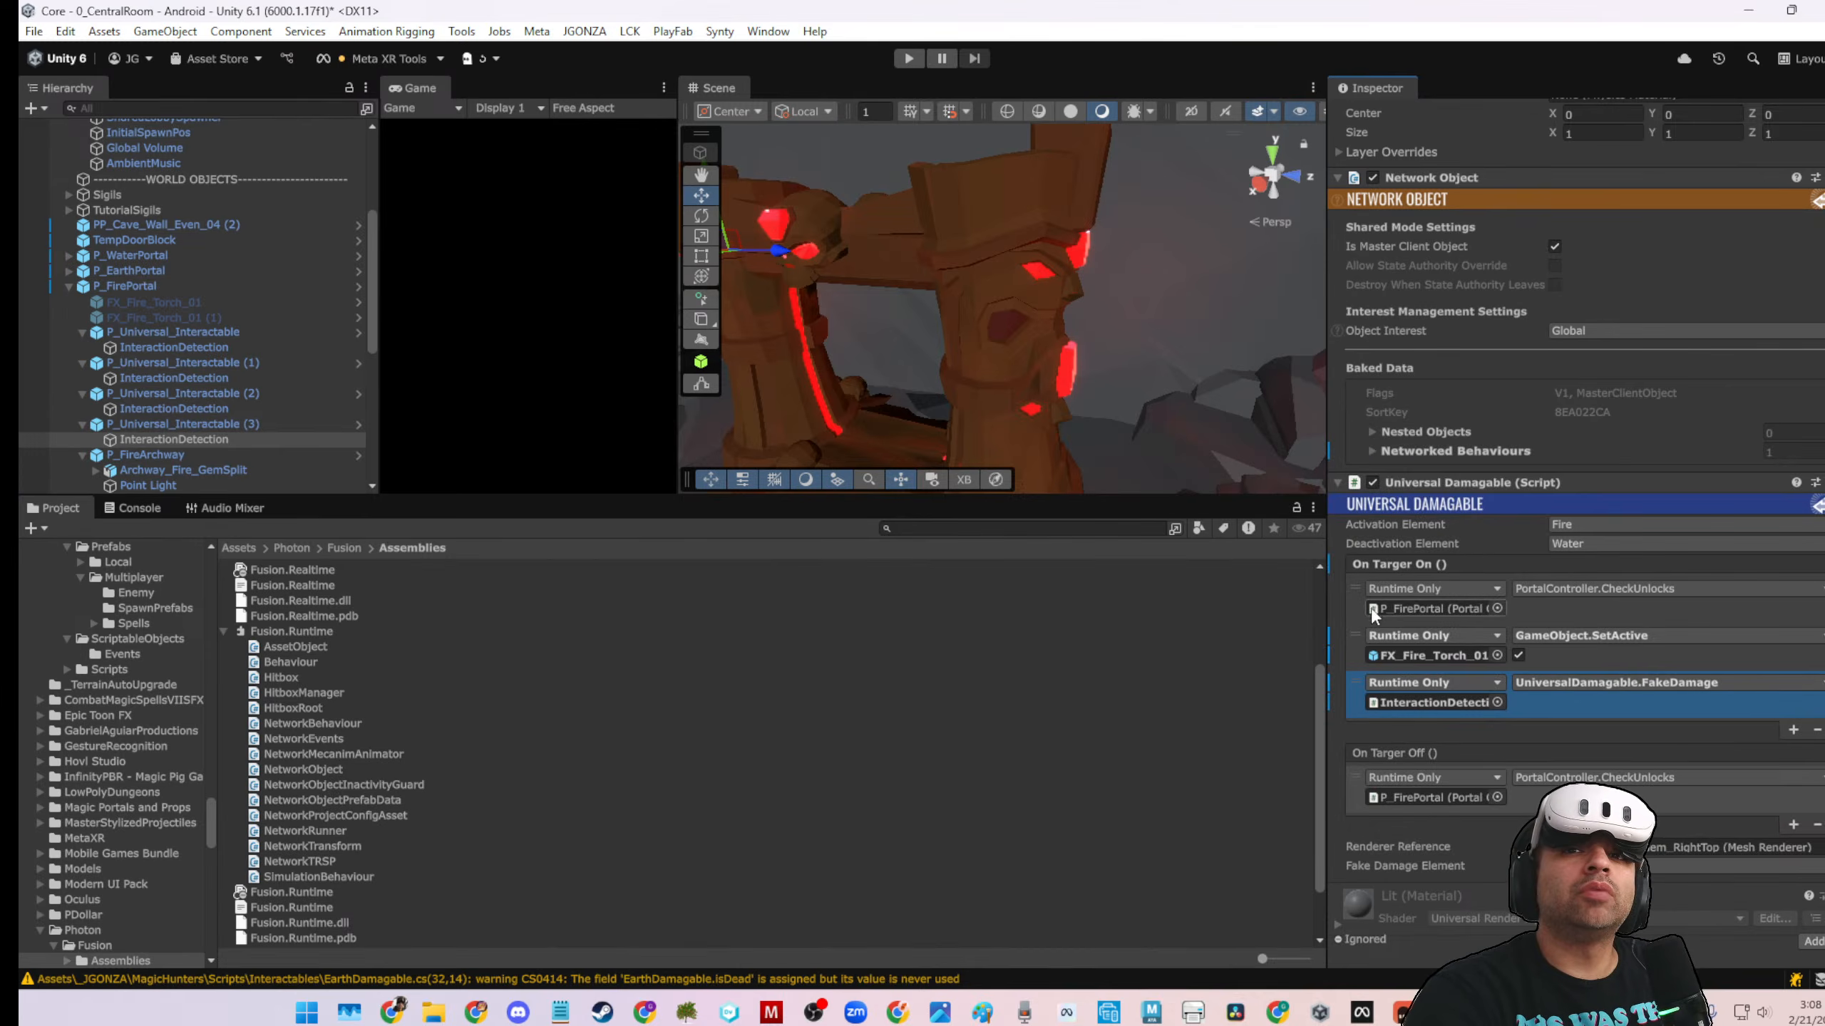
Collapse the four P_Universal_Interactable objects and their P_FirePortal parent in the scene hierarchy
left_click(81, 332)
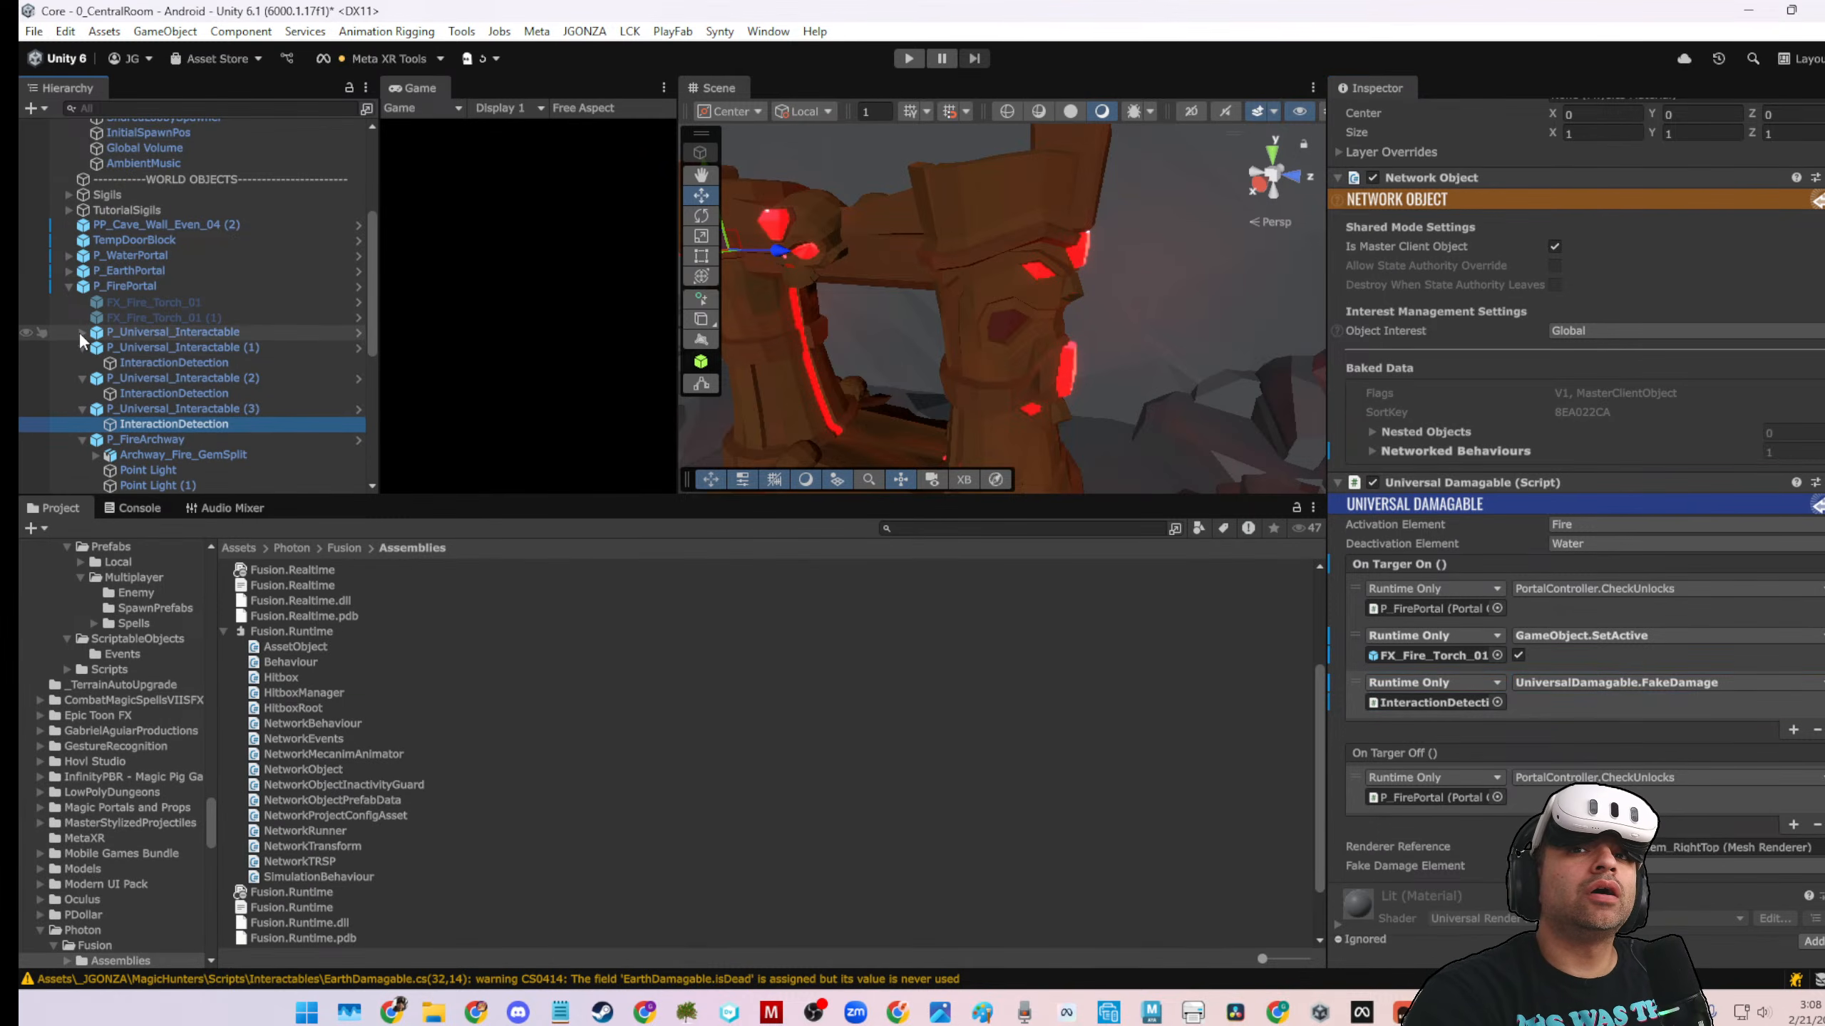
left_click(81, 347)
left_click(81, 362)
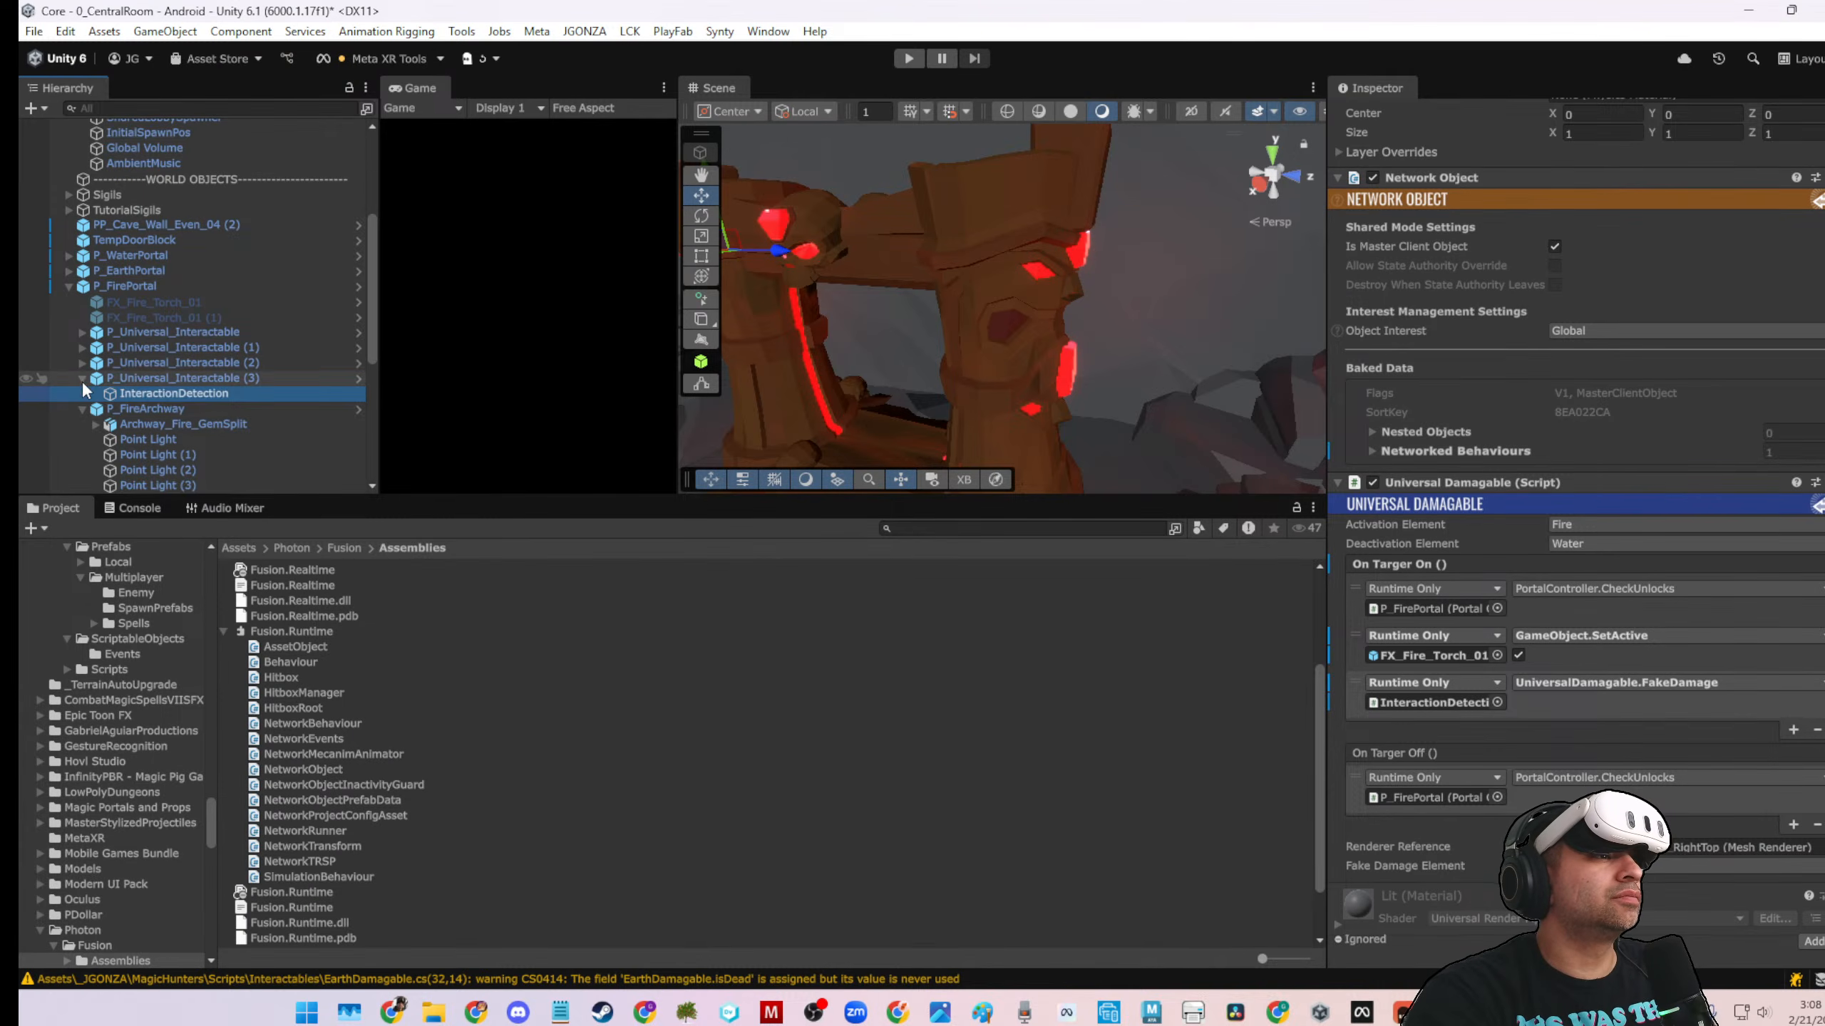
left_click(81, 377)
left_click(81, 394)
left_click(69, 286)
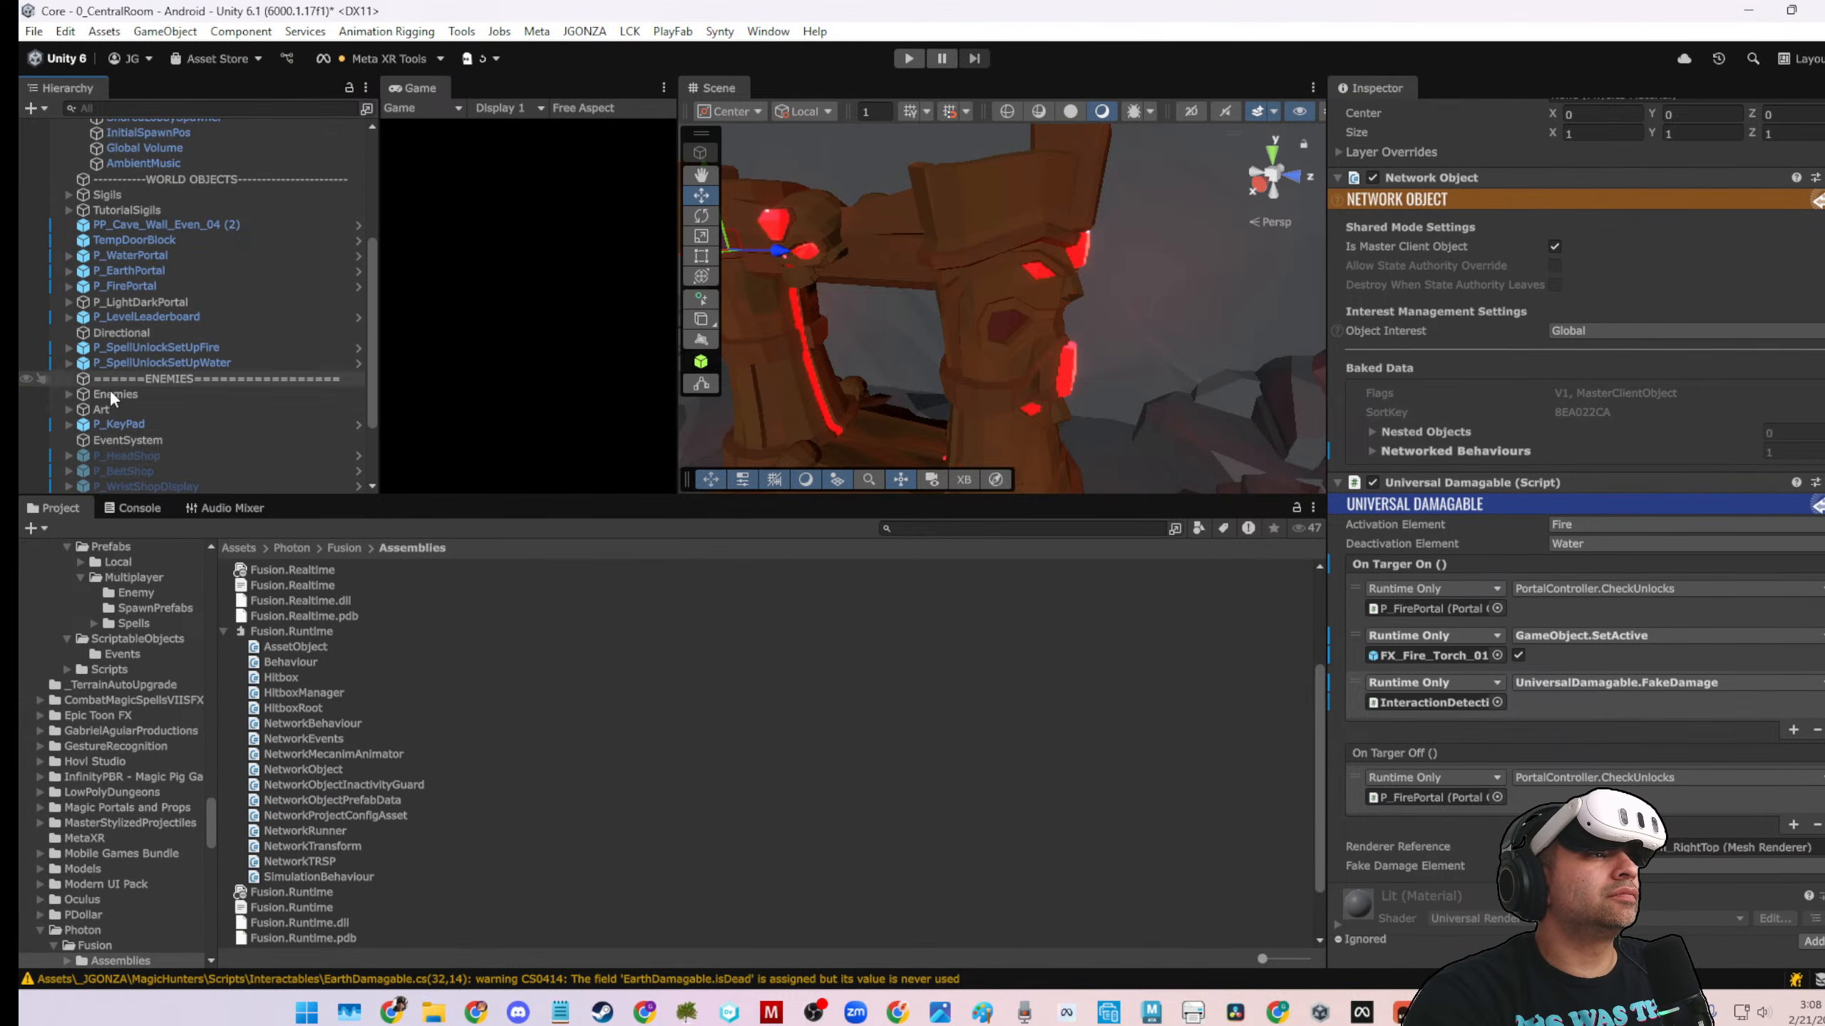
Collapse the Fusion.Runtime assembly in the project files and P_EssentialMapComponents in the scene hierarchy
left_click(809, 892)
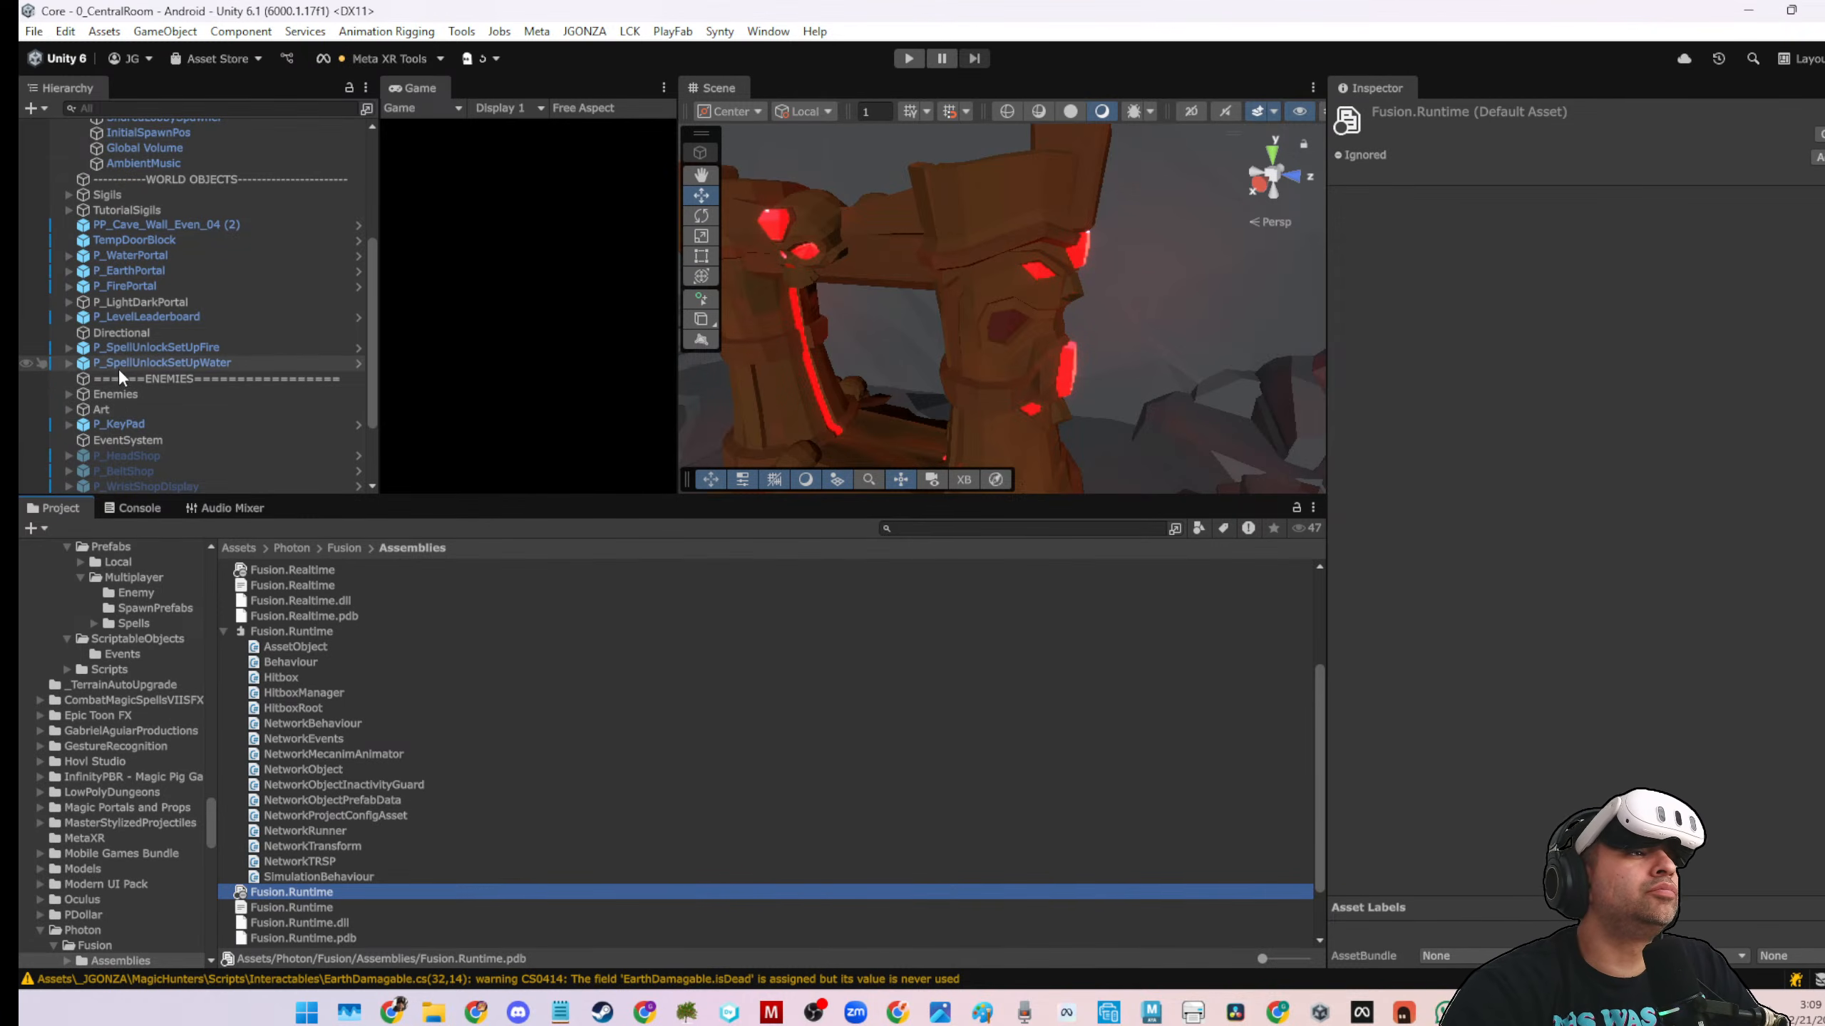
left_click(229, 634)
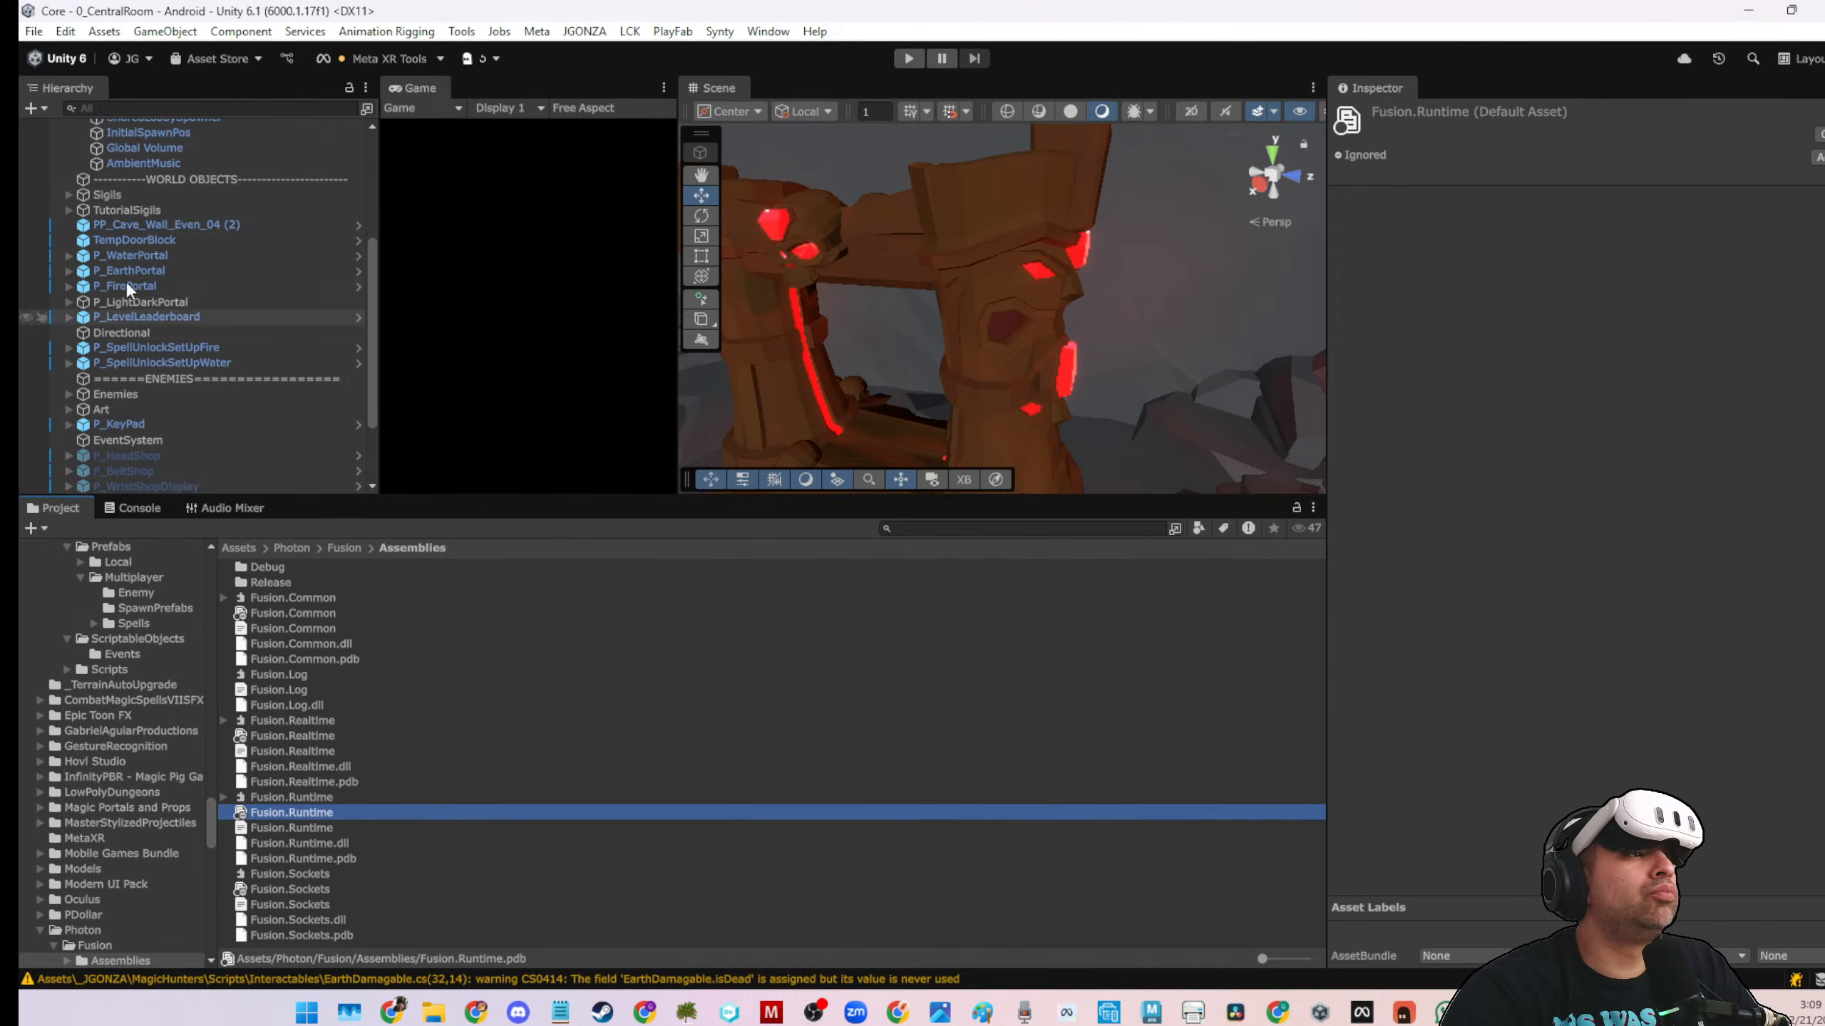
scroll(115, 252, "up", 5)
left_click(69, 173)
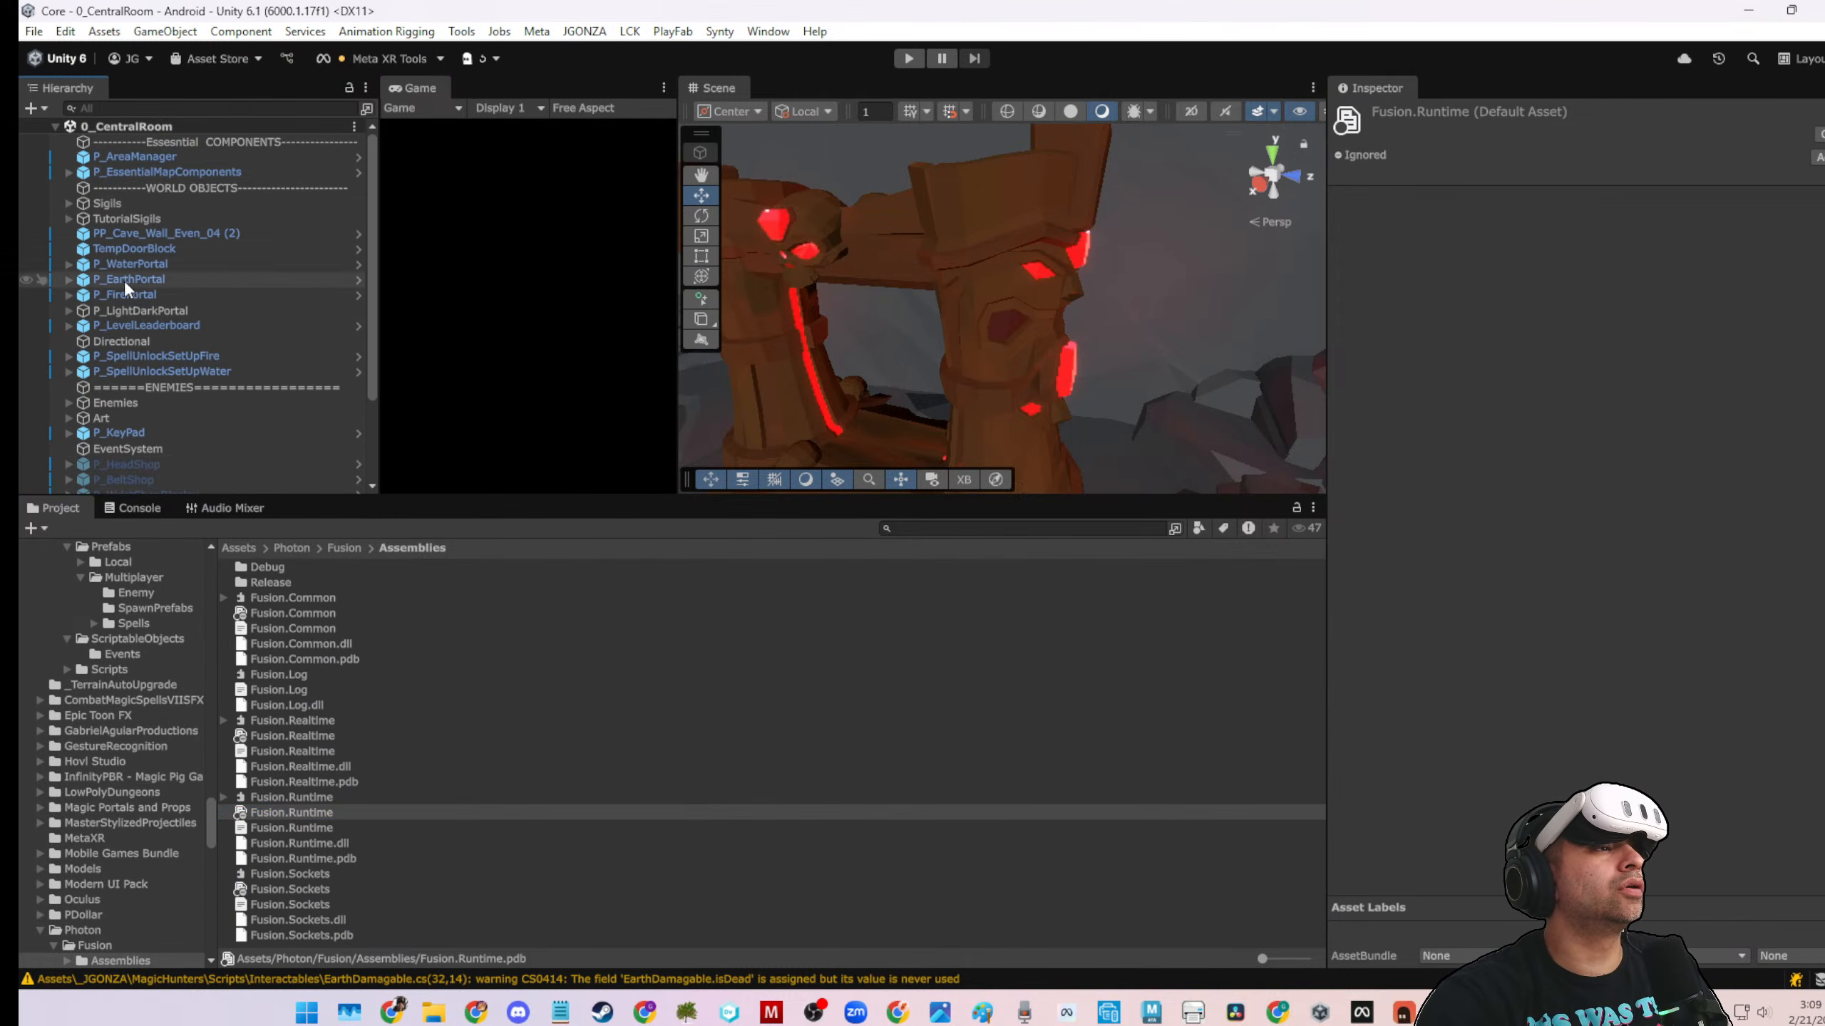
Search the project for "loading" and open the Loading scene
left_click(926, 531)
type("0_ce")
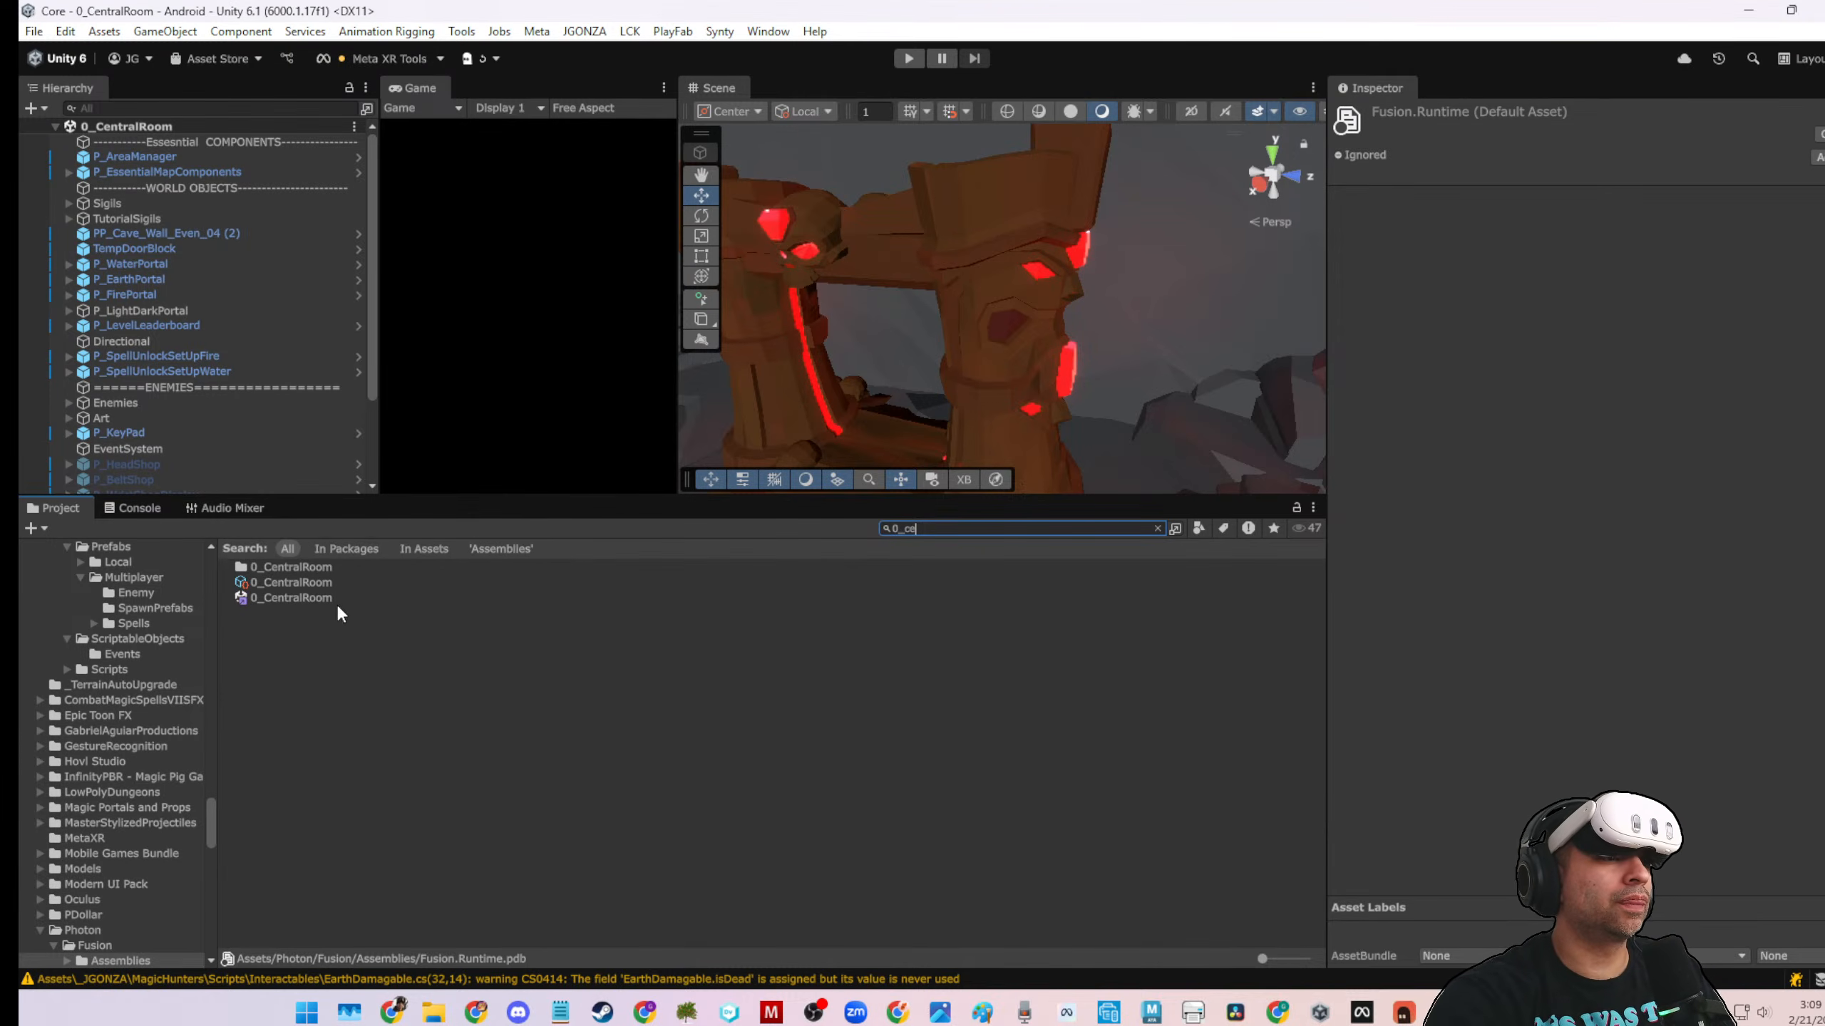
key("BackSpace")
type("loa")
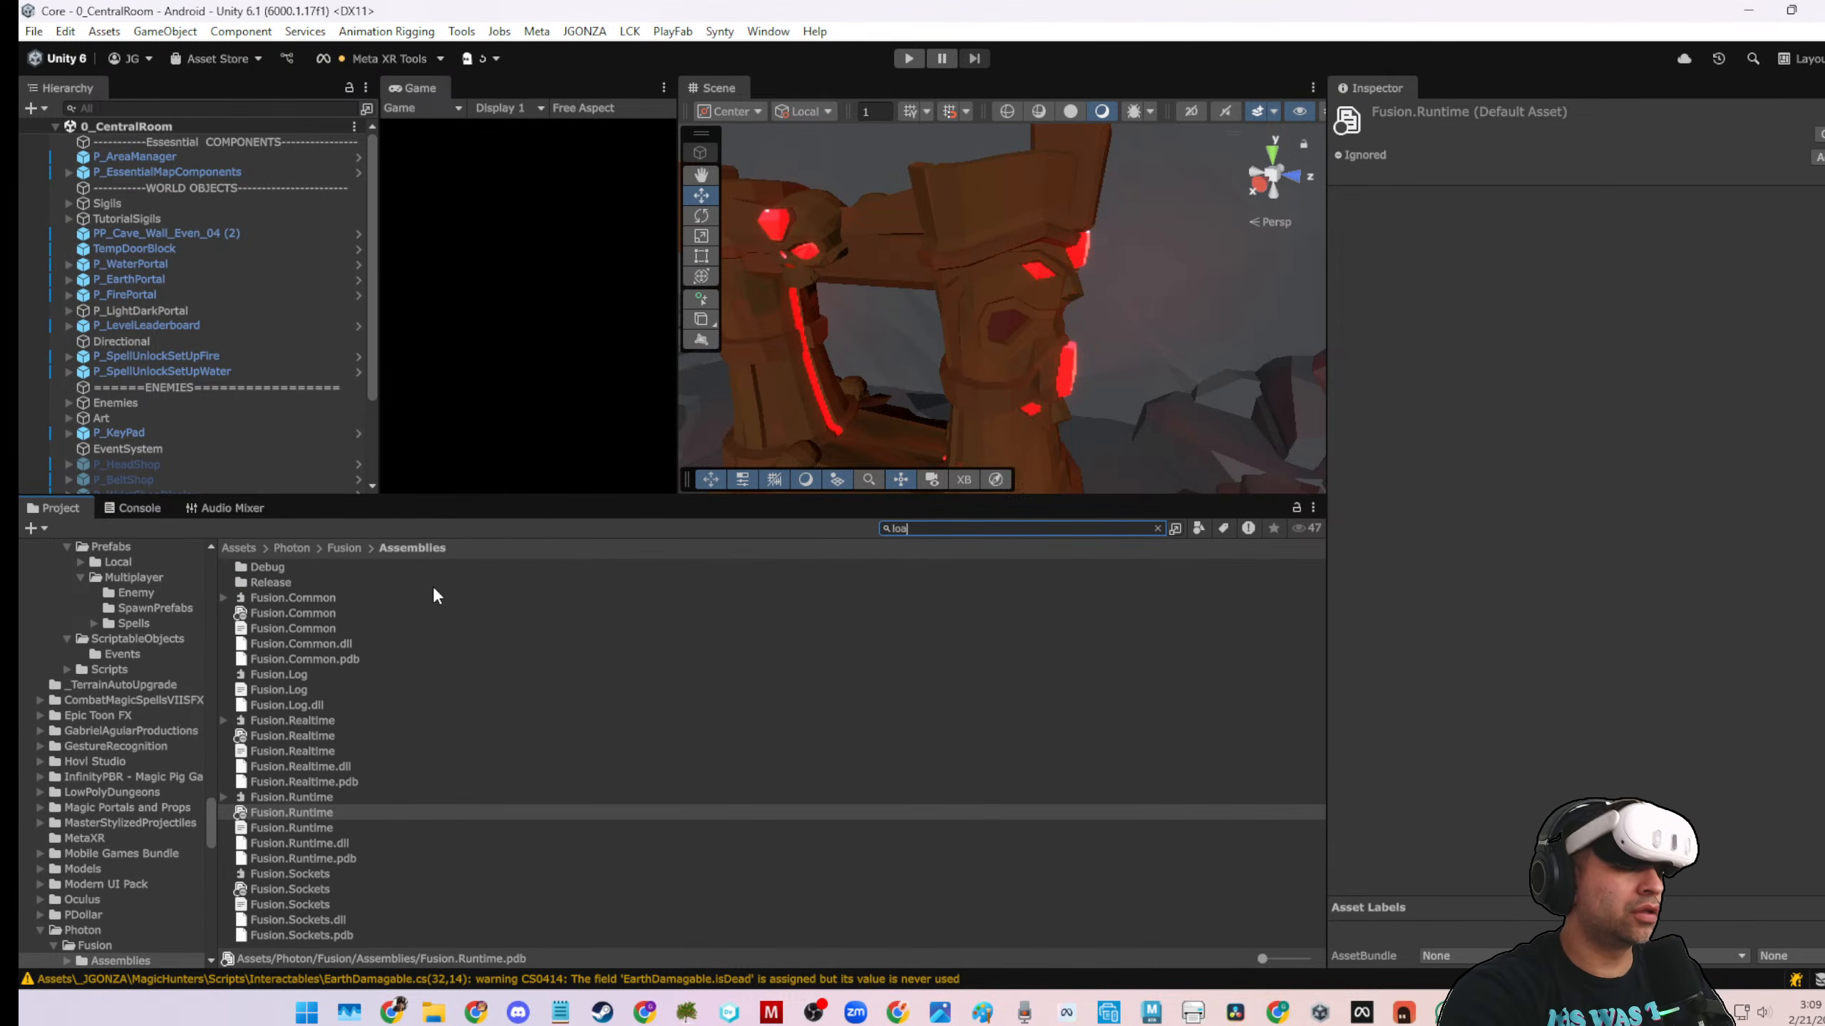
type("ding")
double_click(272, 721)
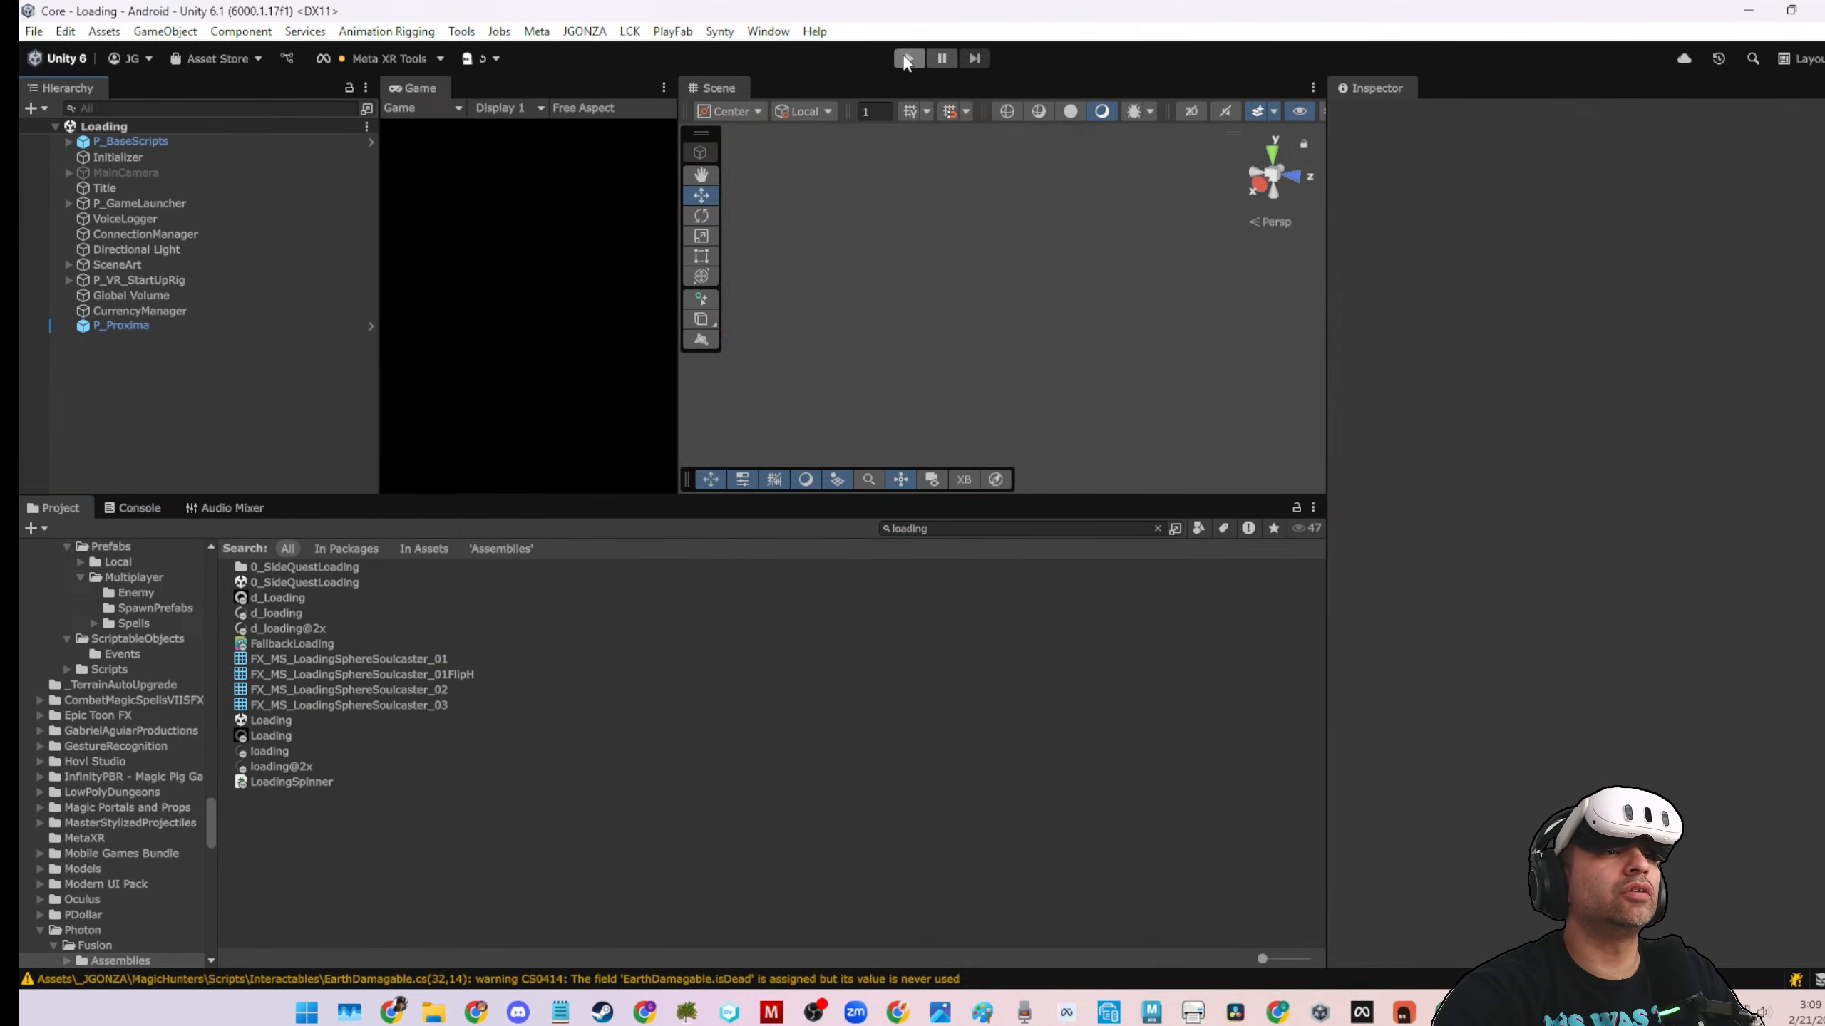
Start play mode from the Loading scene and enlarge the Game and Scene views
left_click_drag(993, 494, 993, 715)
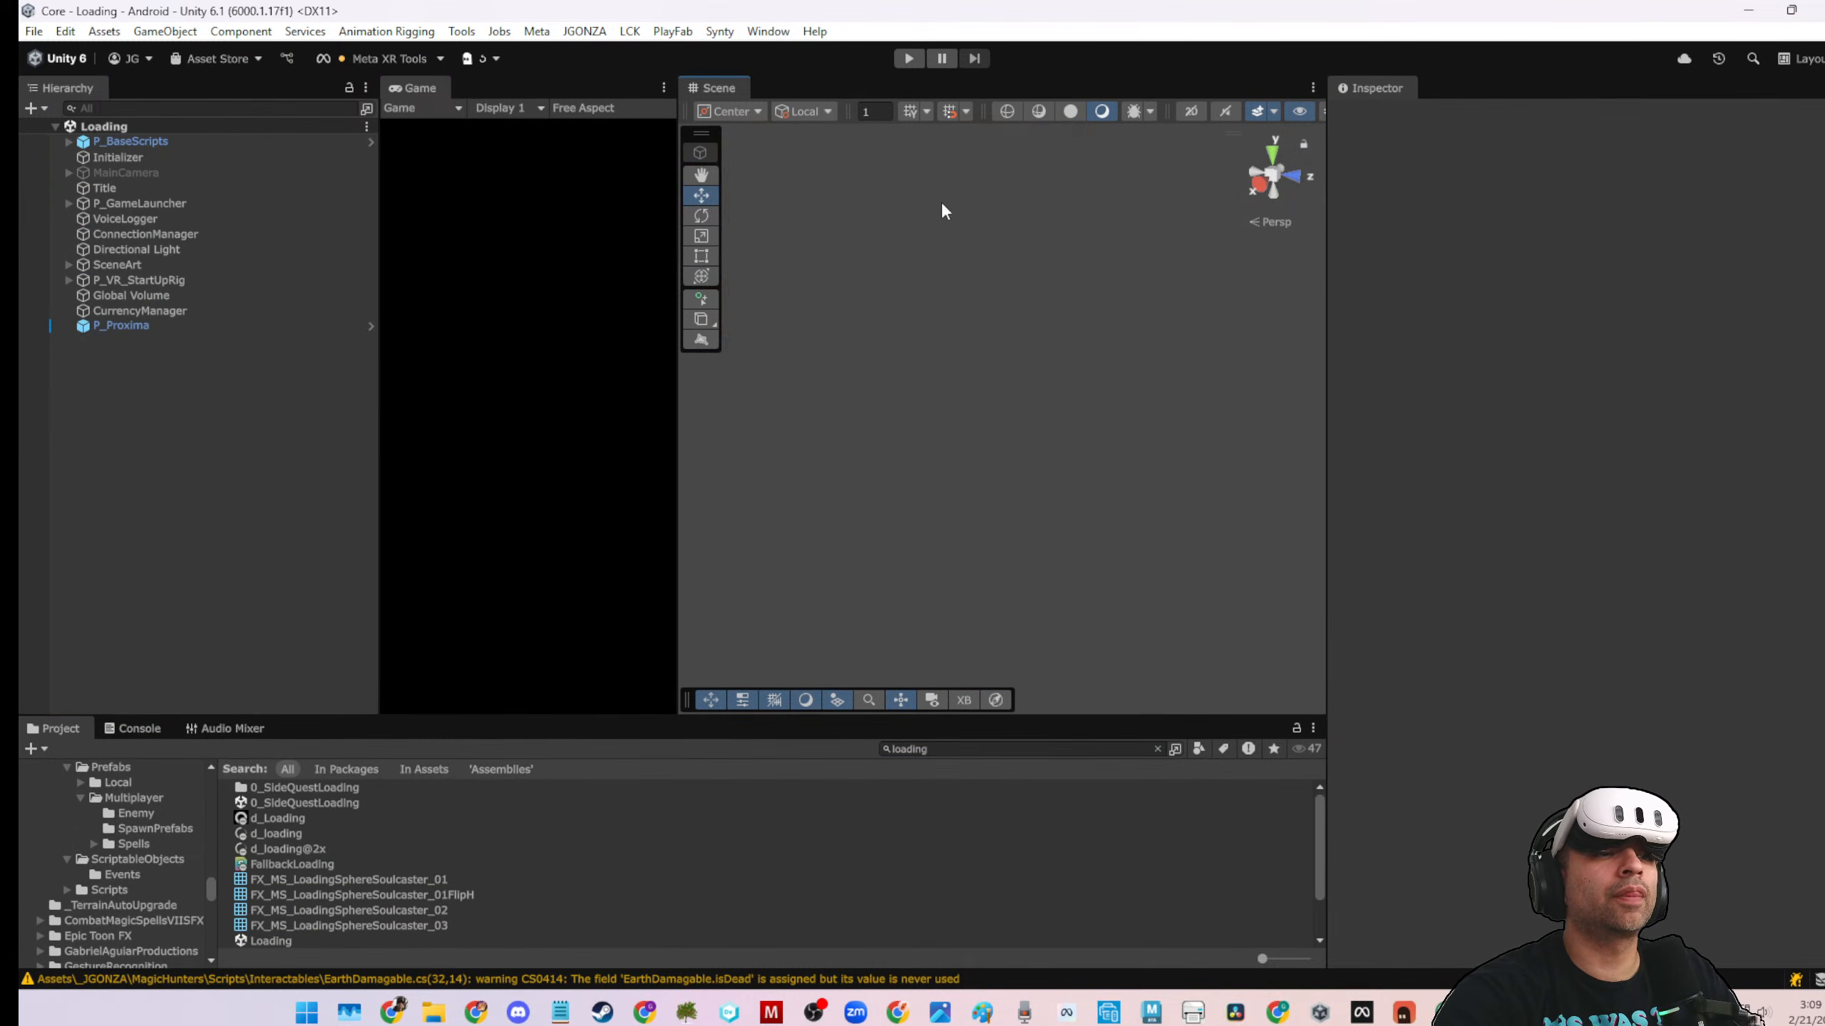
left_click(910, 59)
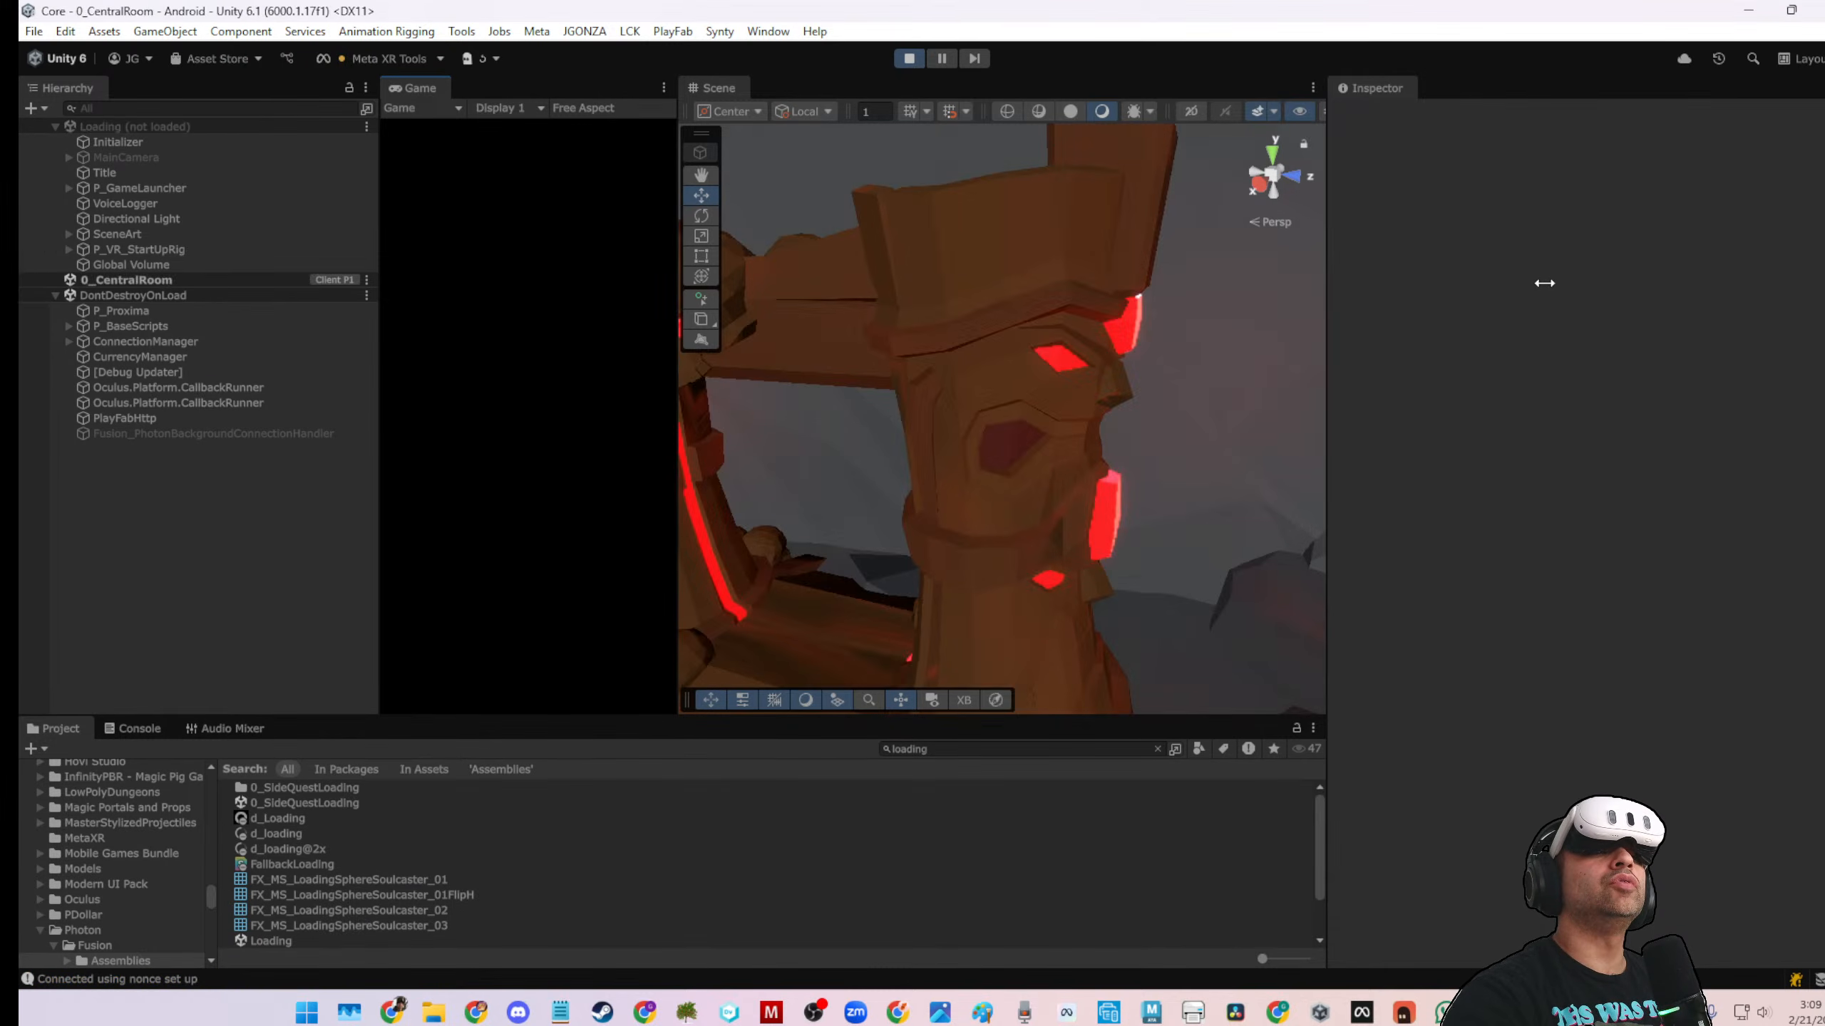
left_click_drag(1544, 283, 1582, 286)
left_click_drag(451, 368, 256, 399)
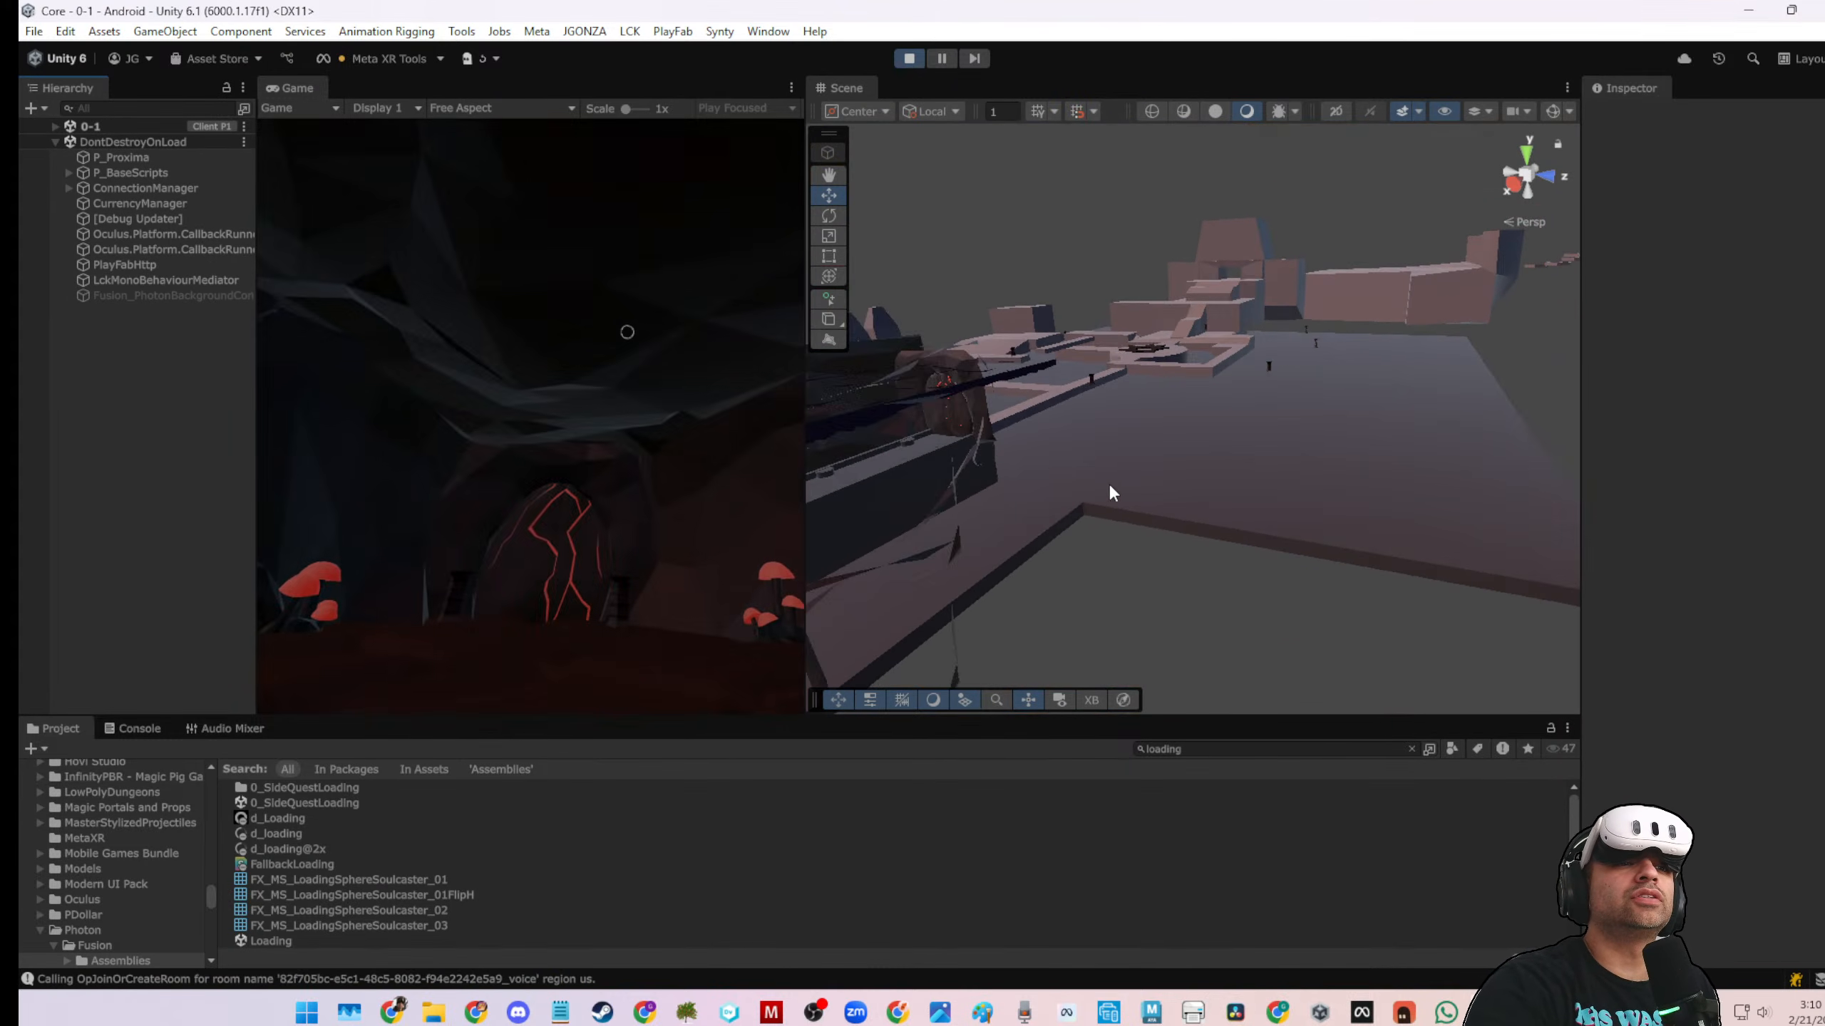
Examine the cave door with glowing cracks and its two flanking pedestals in the running 0-1 level's Scene view
scroll(1110, 489, "down", 2)
middle_click_drag(1052, 496, 1431, 360)
scroll(1431, 360, "down", 2)
middle_click_drag(1119, 449, 1333, 263)
left_click_drag(1063, 416, 1077, 439, "alt")
scroll(1077, 439, "up", 4)
middle_click_drag(1076, 439, 1211, 360)
scroll(1212, 366, "up", 4)
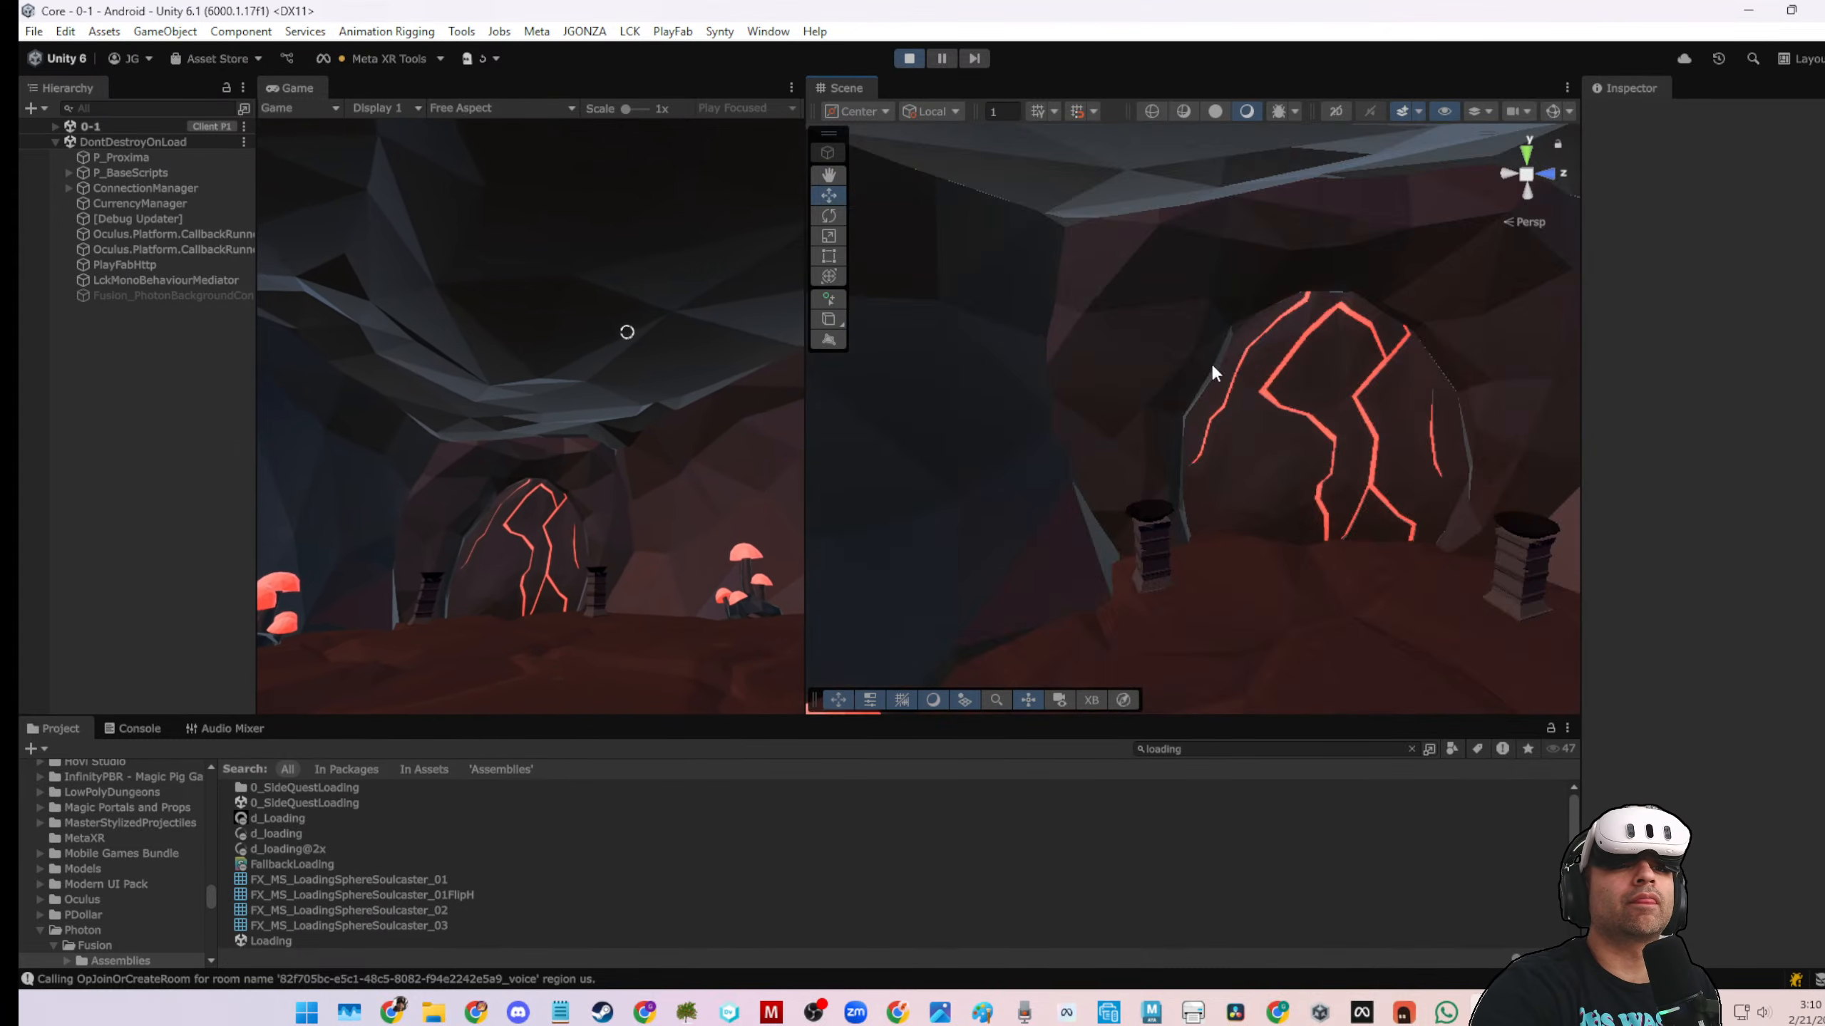
scroll(1275, 420, "down", 4)
middle_click_drag(1275, 420, 1224, 518)
Show the console, clear its log and give it slightly more height for the torch test
left_click(133, 728)
left_click(44, 748)
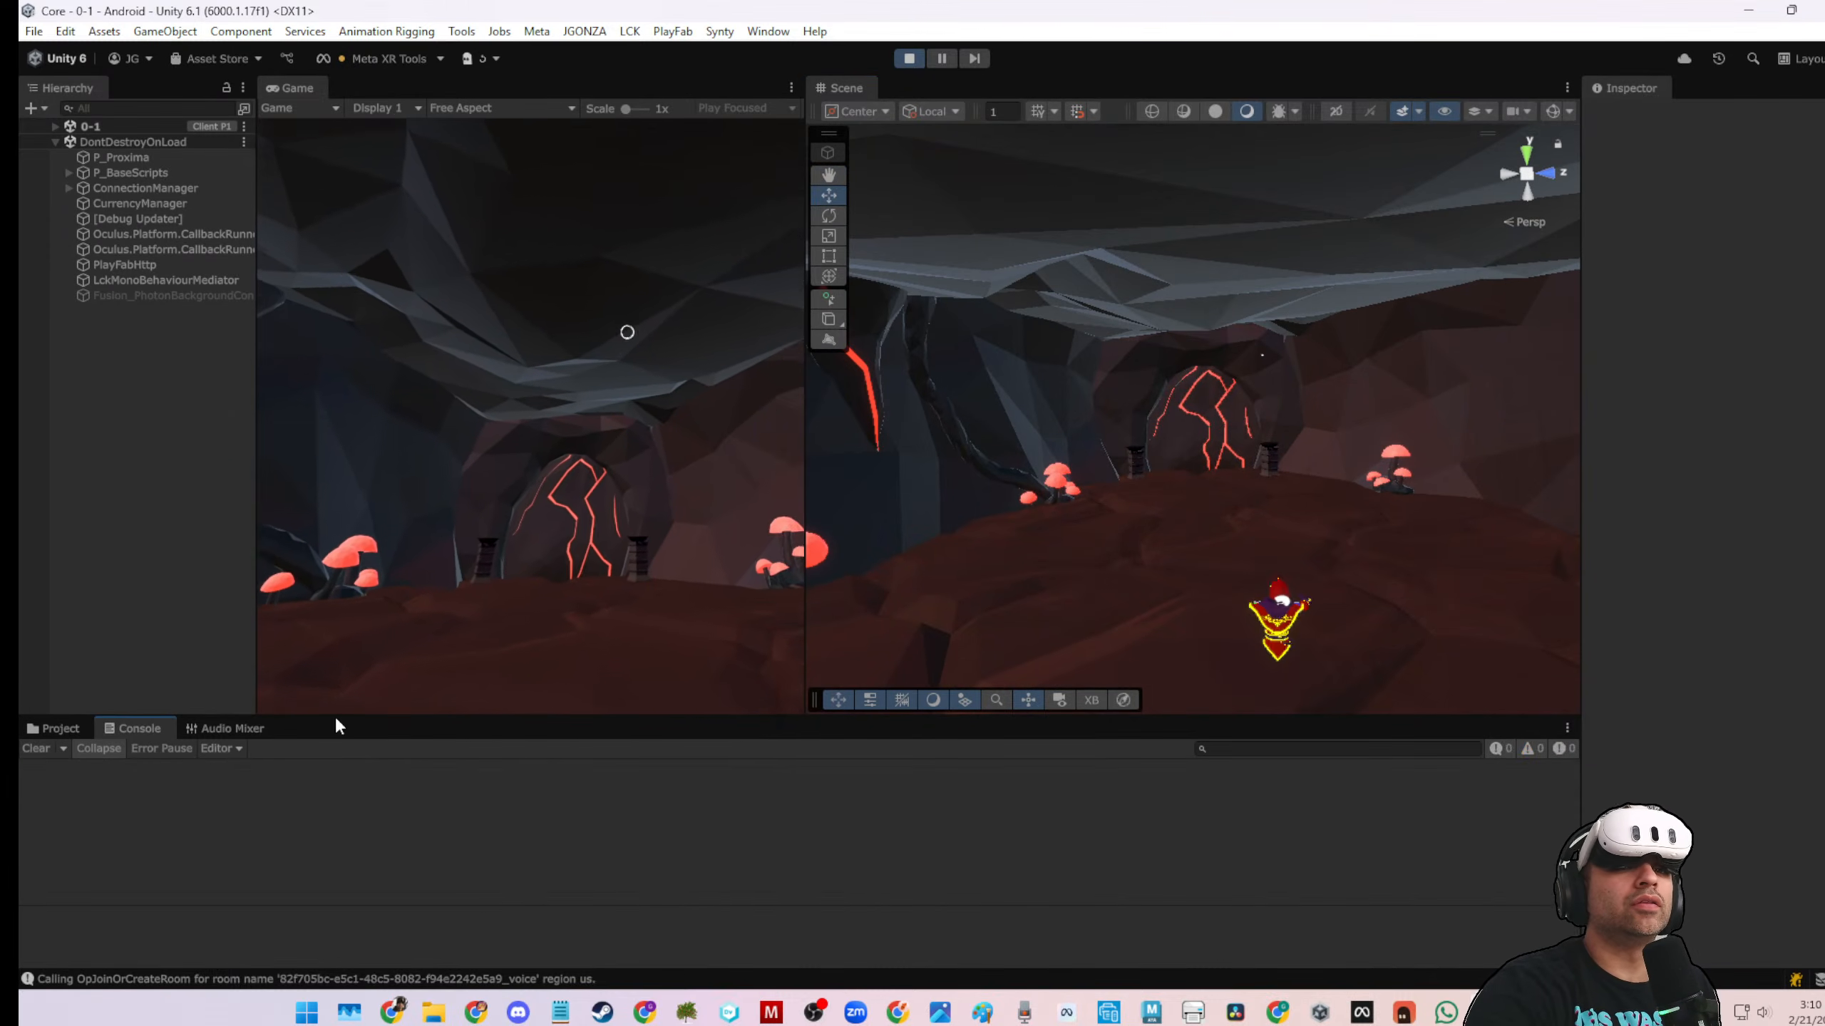
mouse_move(656, 717)
left_mouse_down()
mouse_move(660, 651)
mouse_move(657, 688)
left_mouse_up()
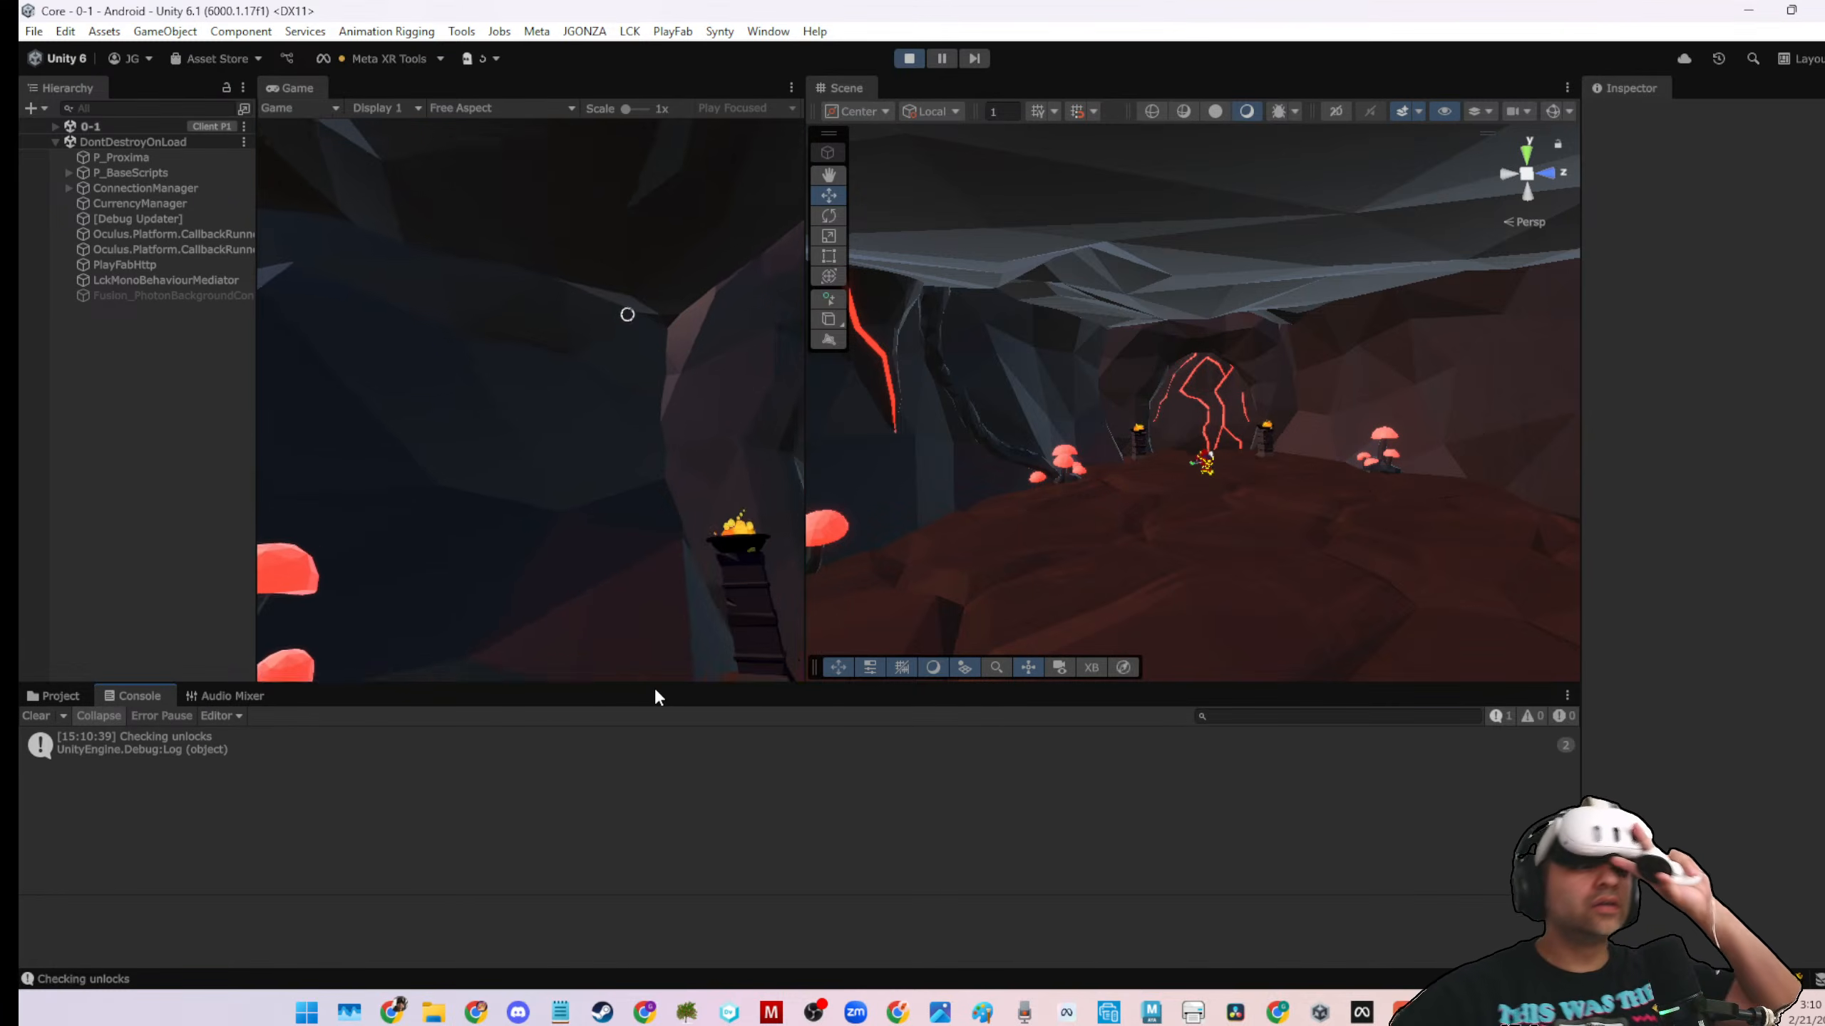
Open PortalController.cs from the "Checking unlocks" log entry and examine the IUnlockable isOn checks in CheckUnlocks
left_click(288, 741)
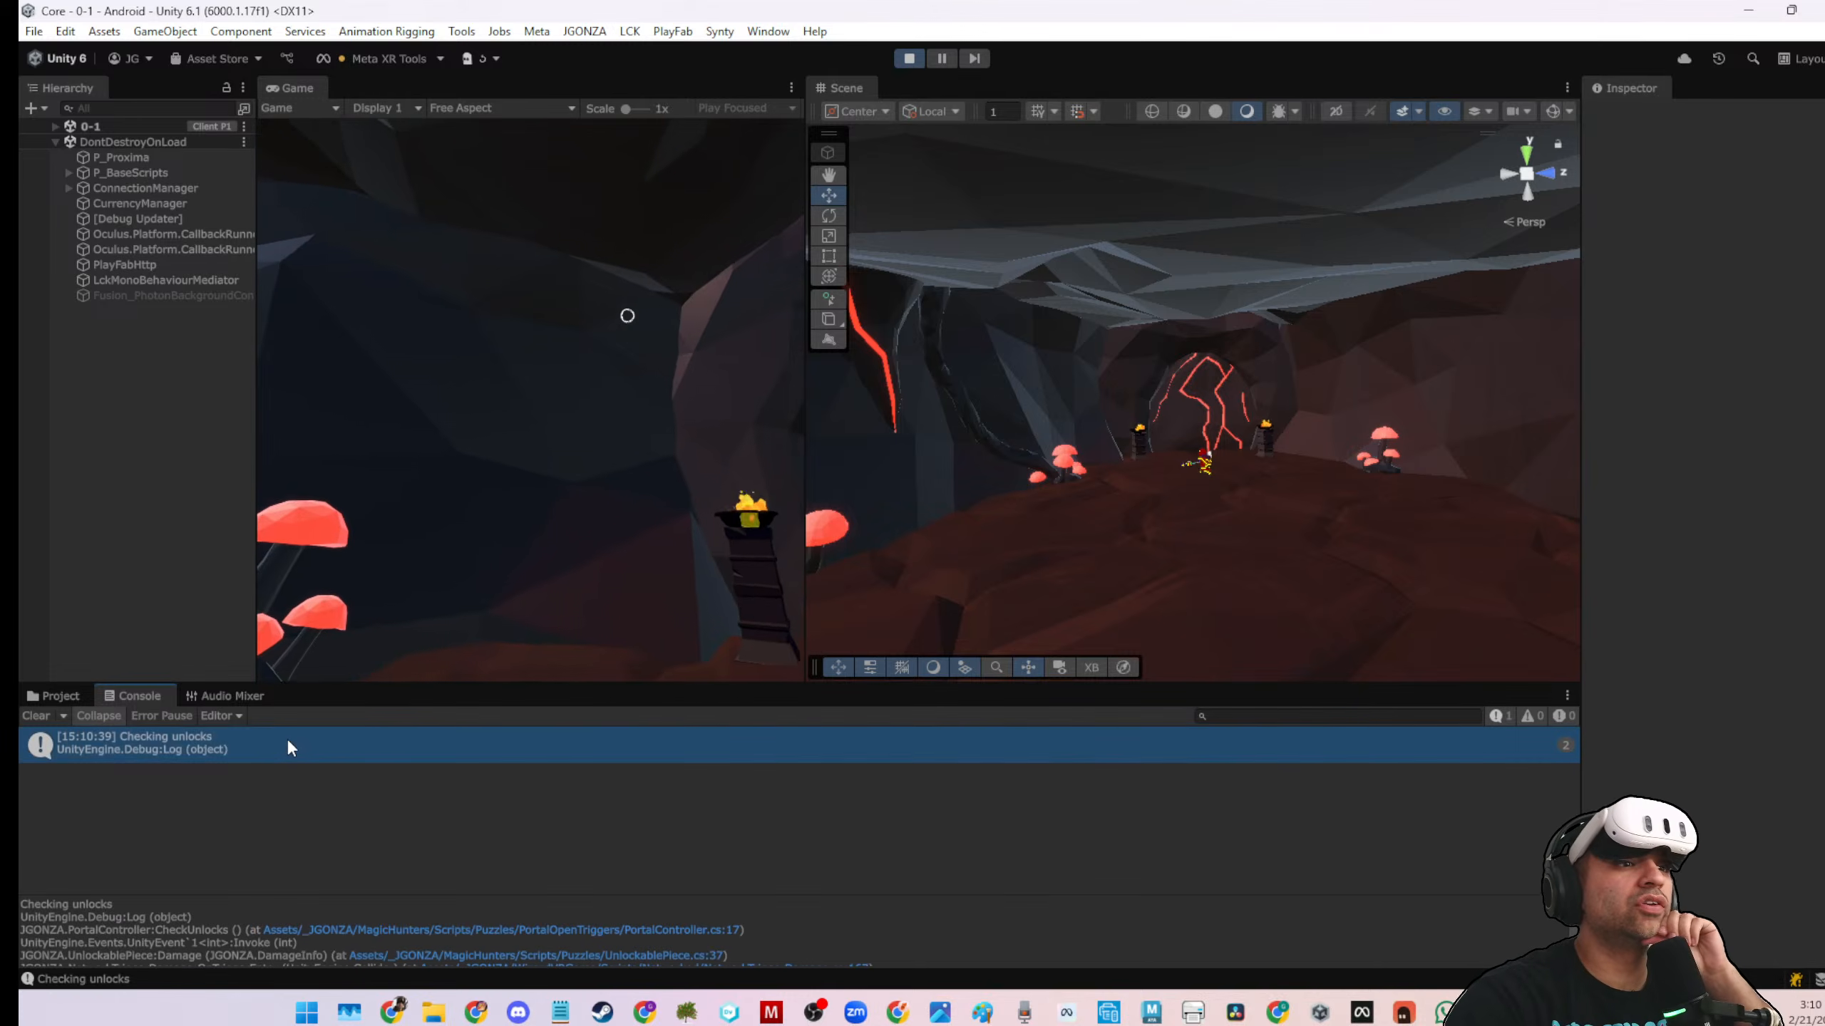
double_click(288, 742)
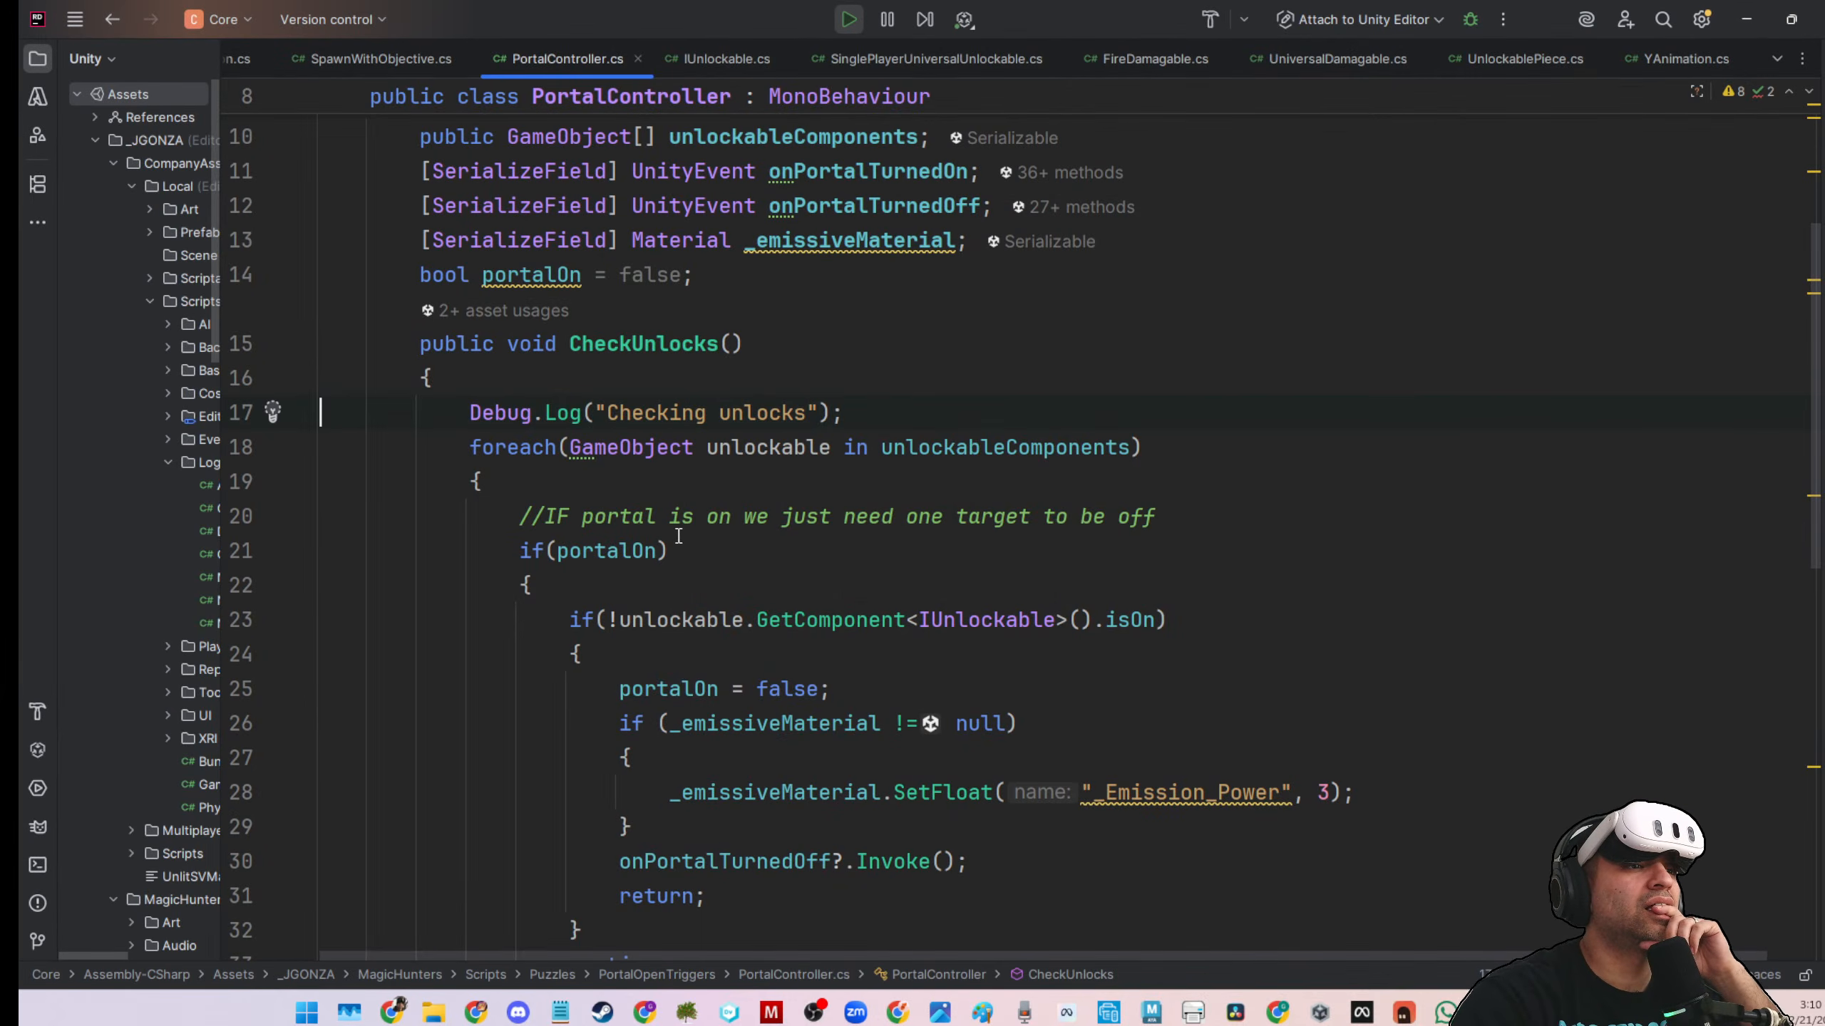
scroll(710, 534, "down", 2)
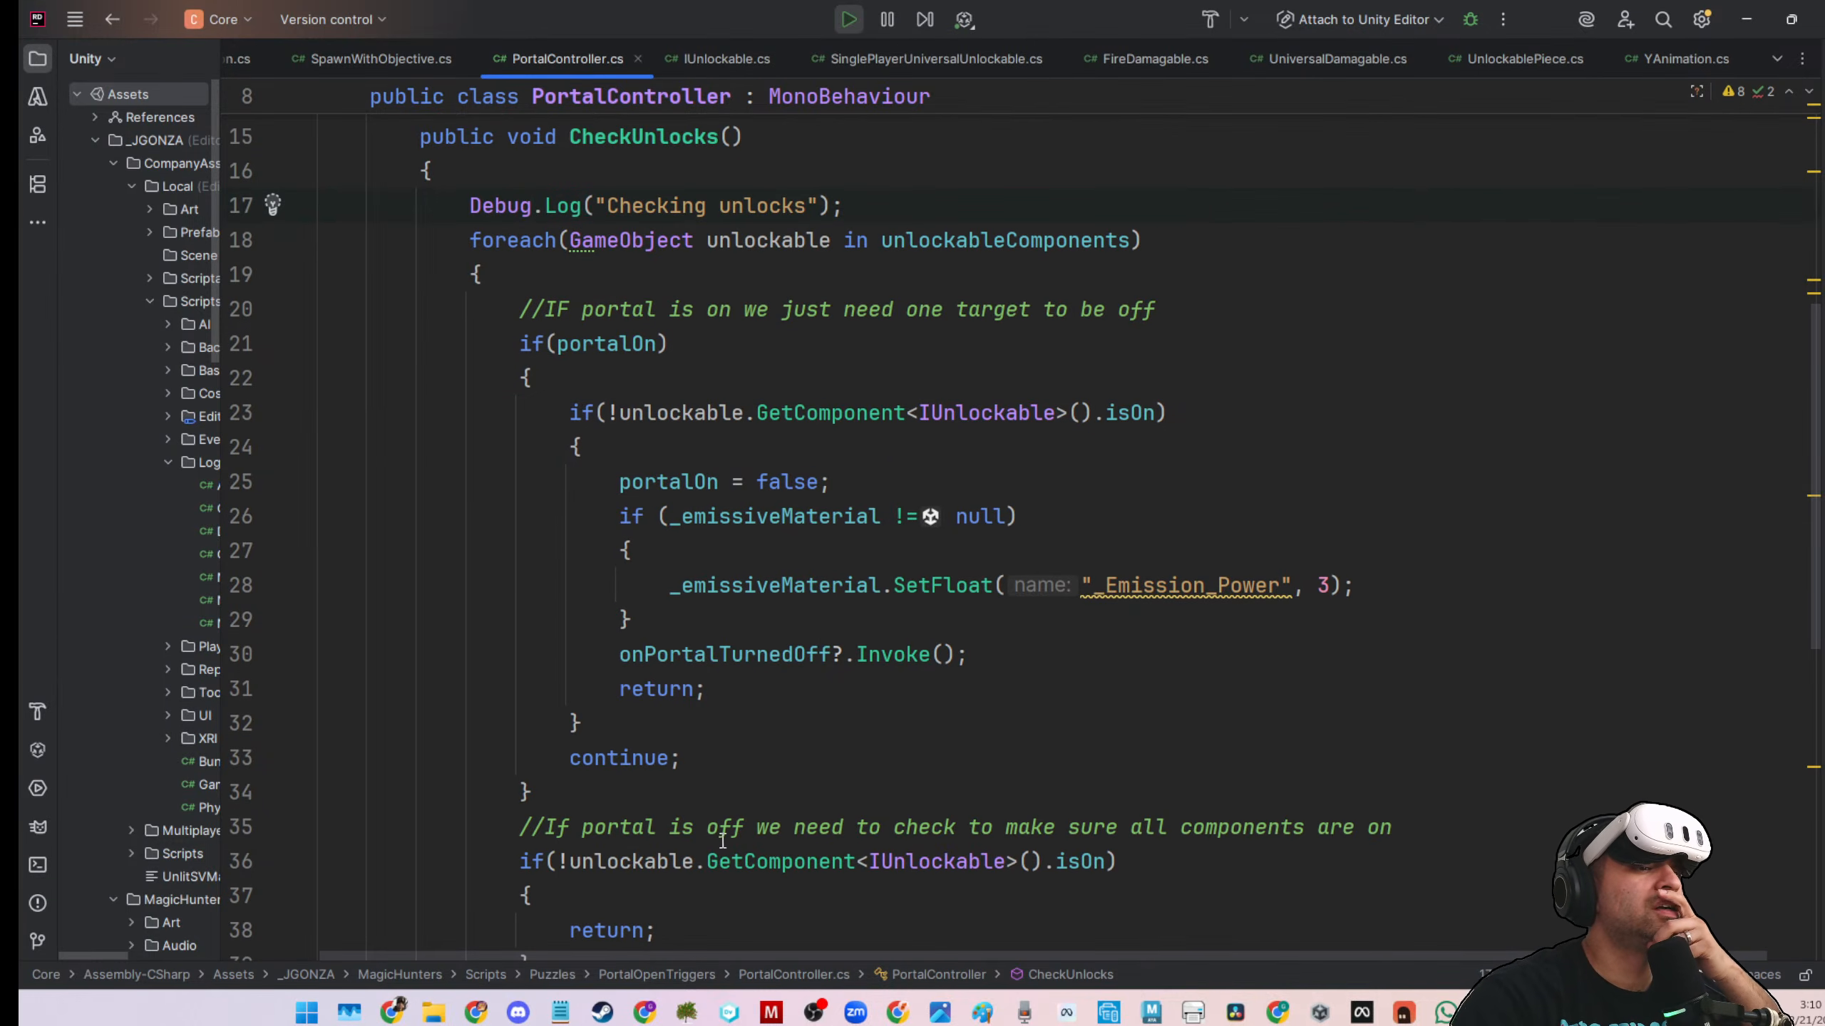
scroll(723, 842, "down", 2)
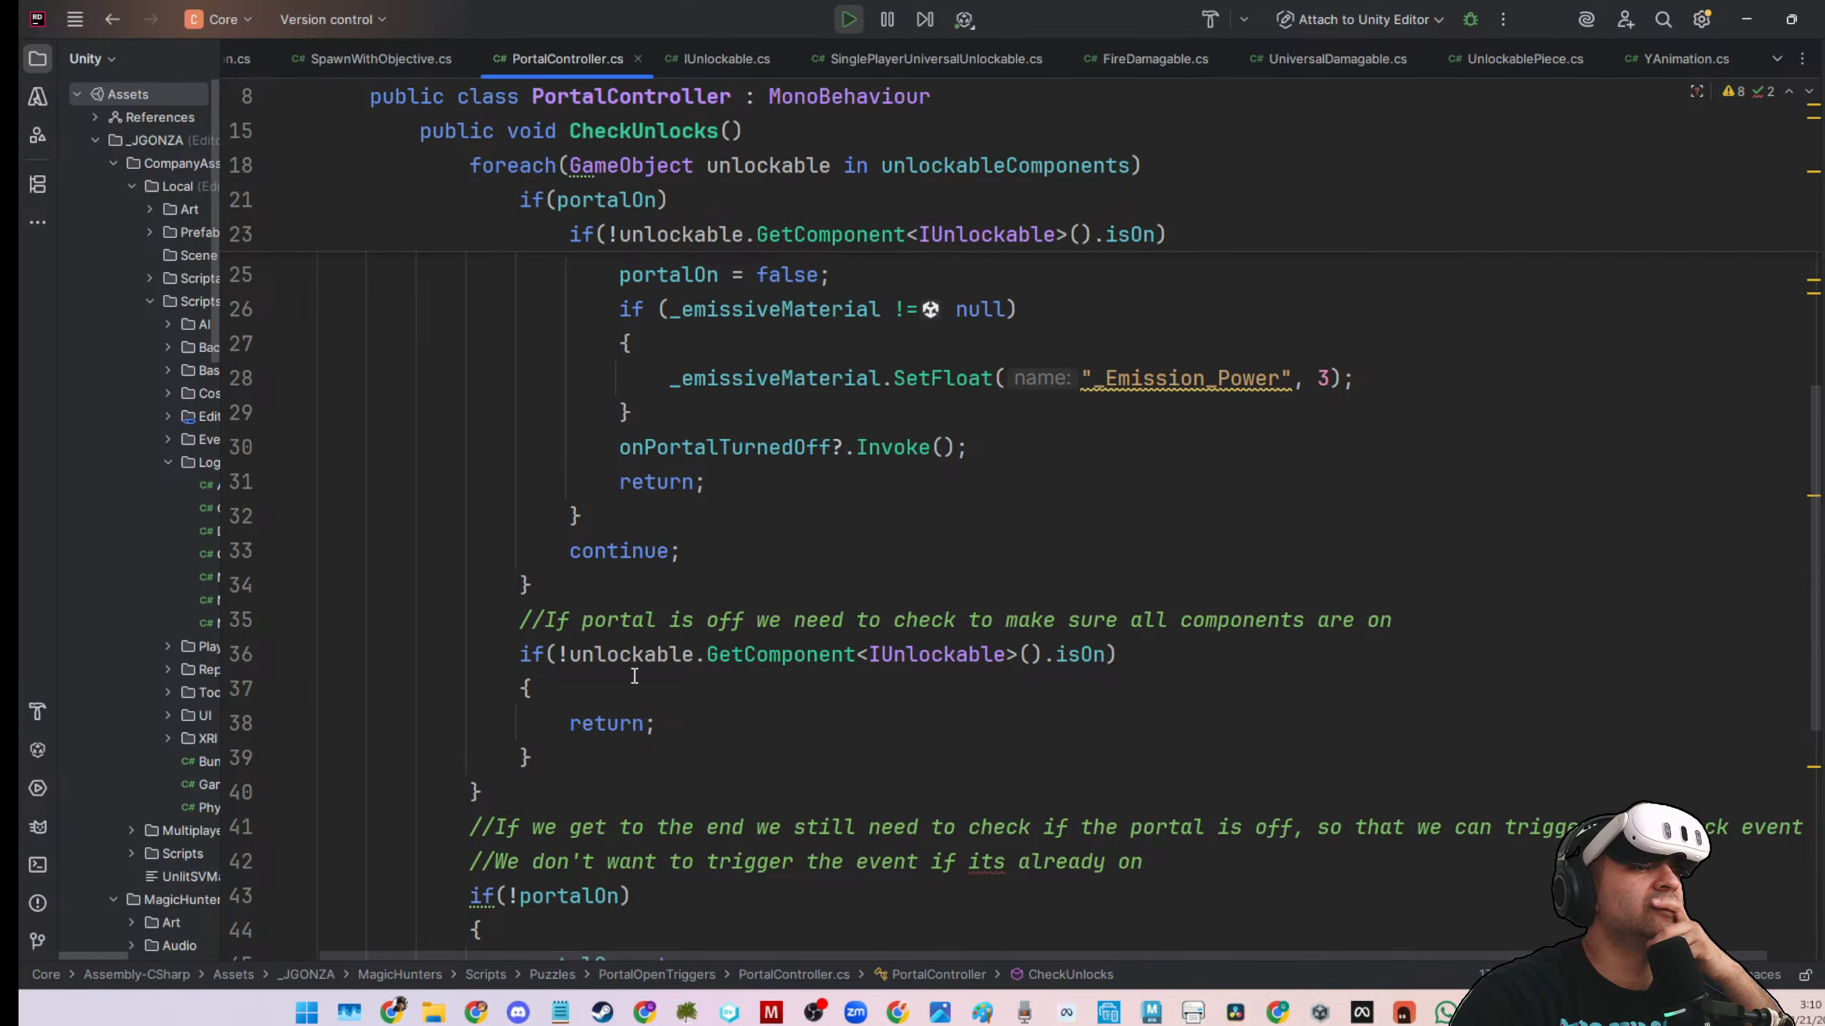
left_click_drag(638, 658, 1054, 660)
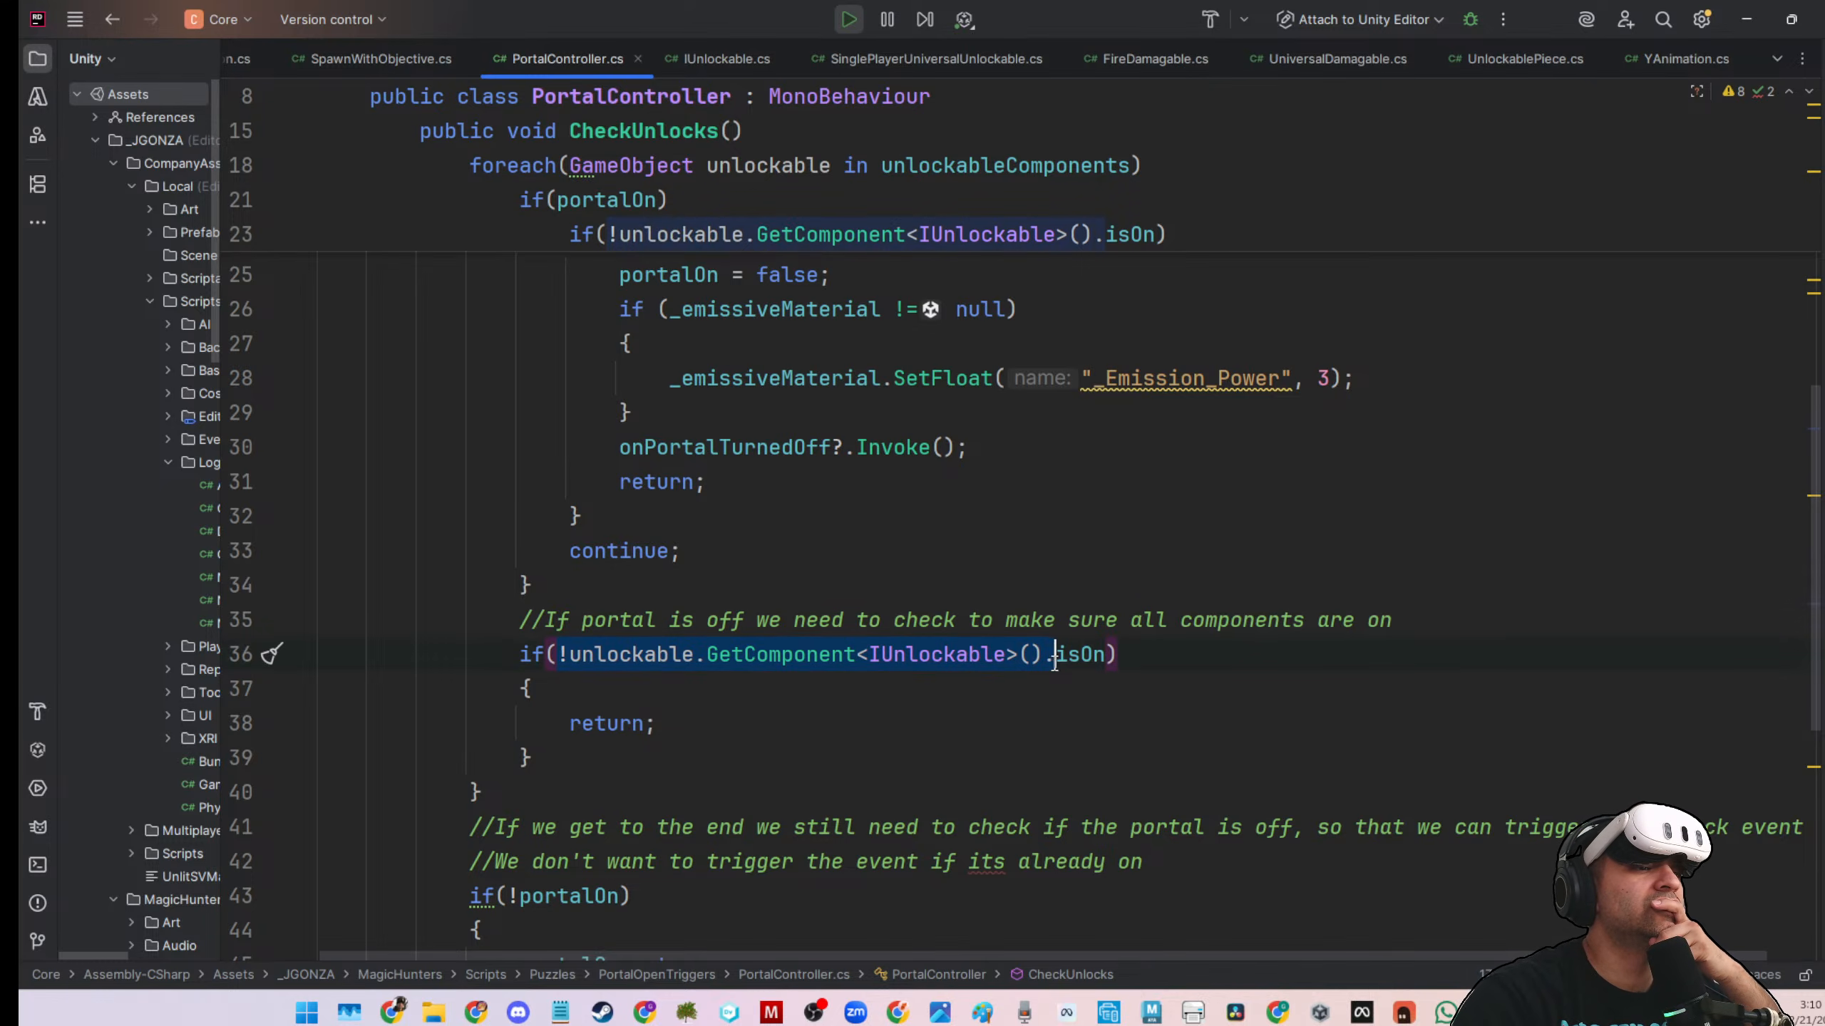
Read the rest of CheckUnlocks, including the check that all components are on and the _Emission_Power line run when the portal turns on
scroll(1062, 665, "down", 1)
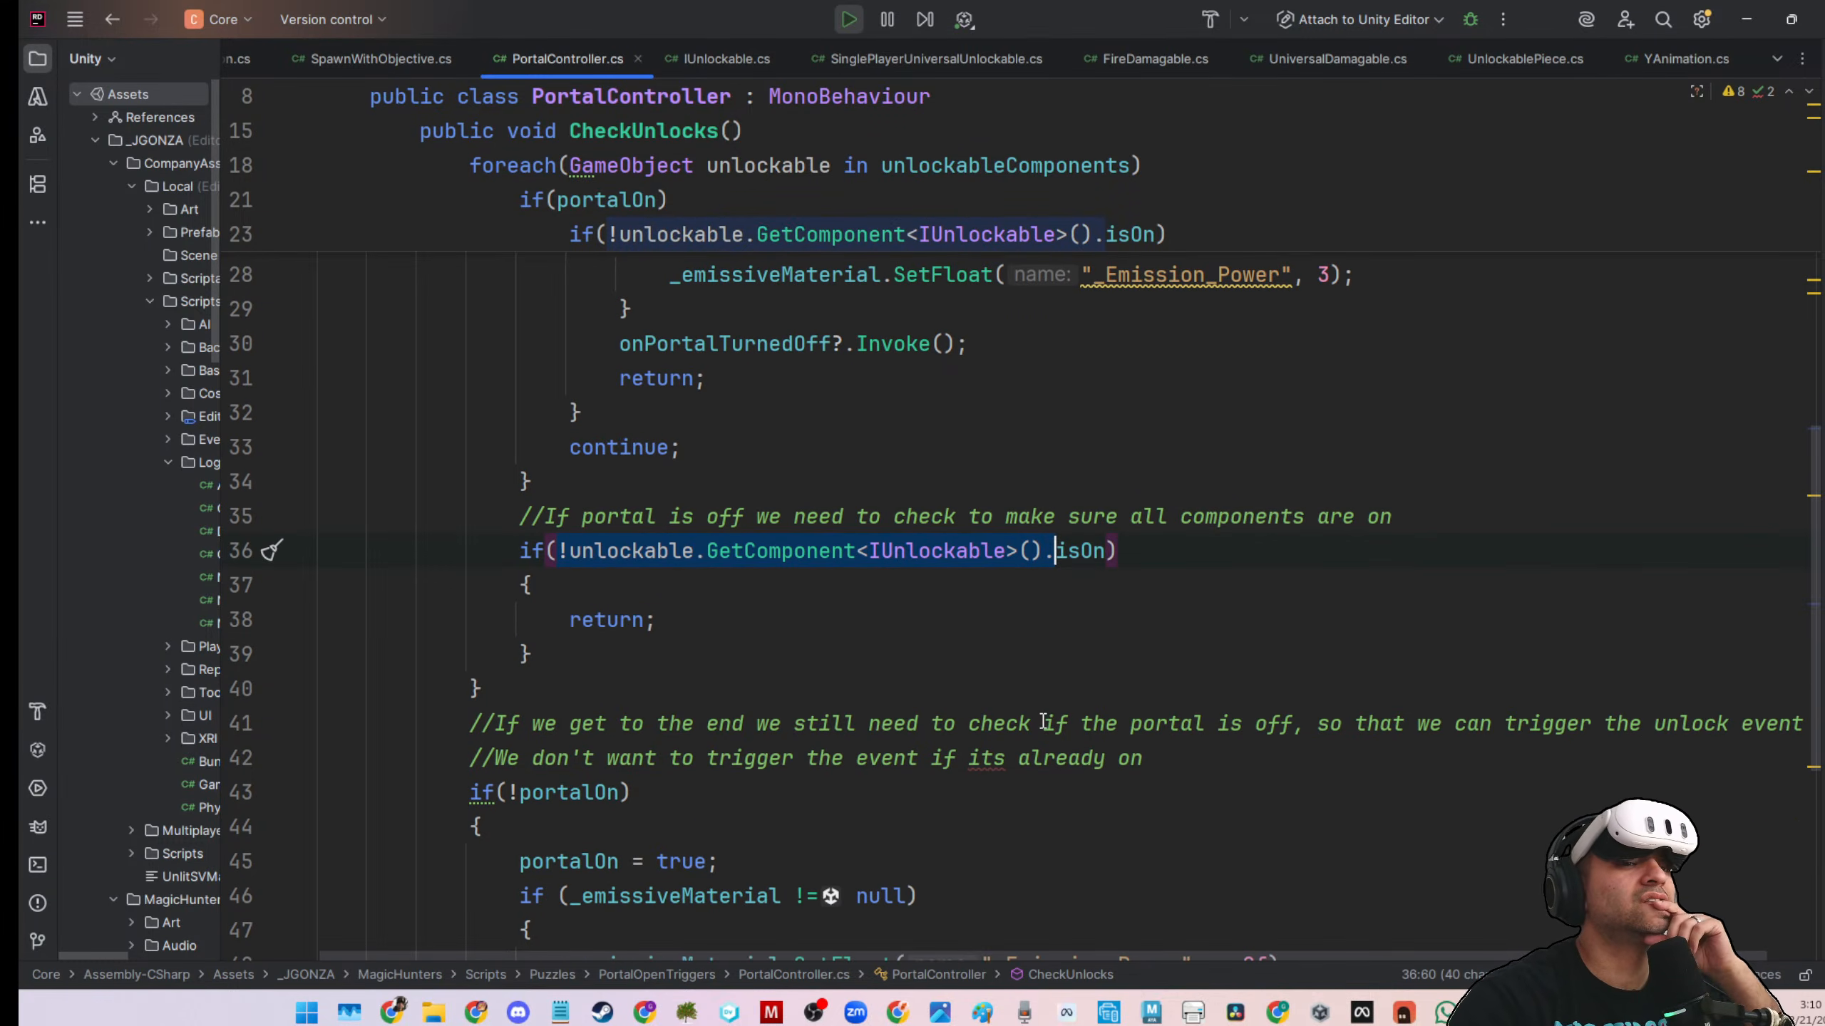
scroll(1044, 720, "down", 2)
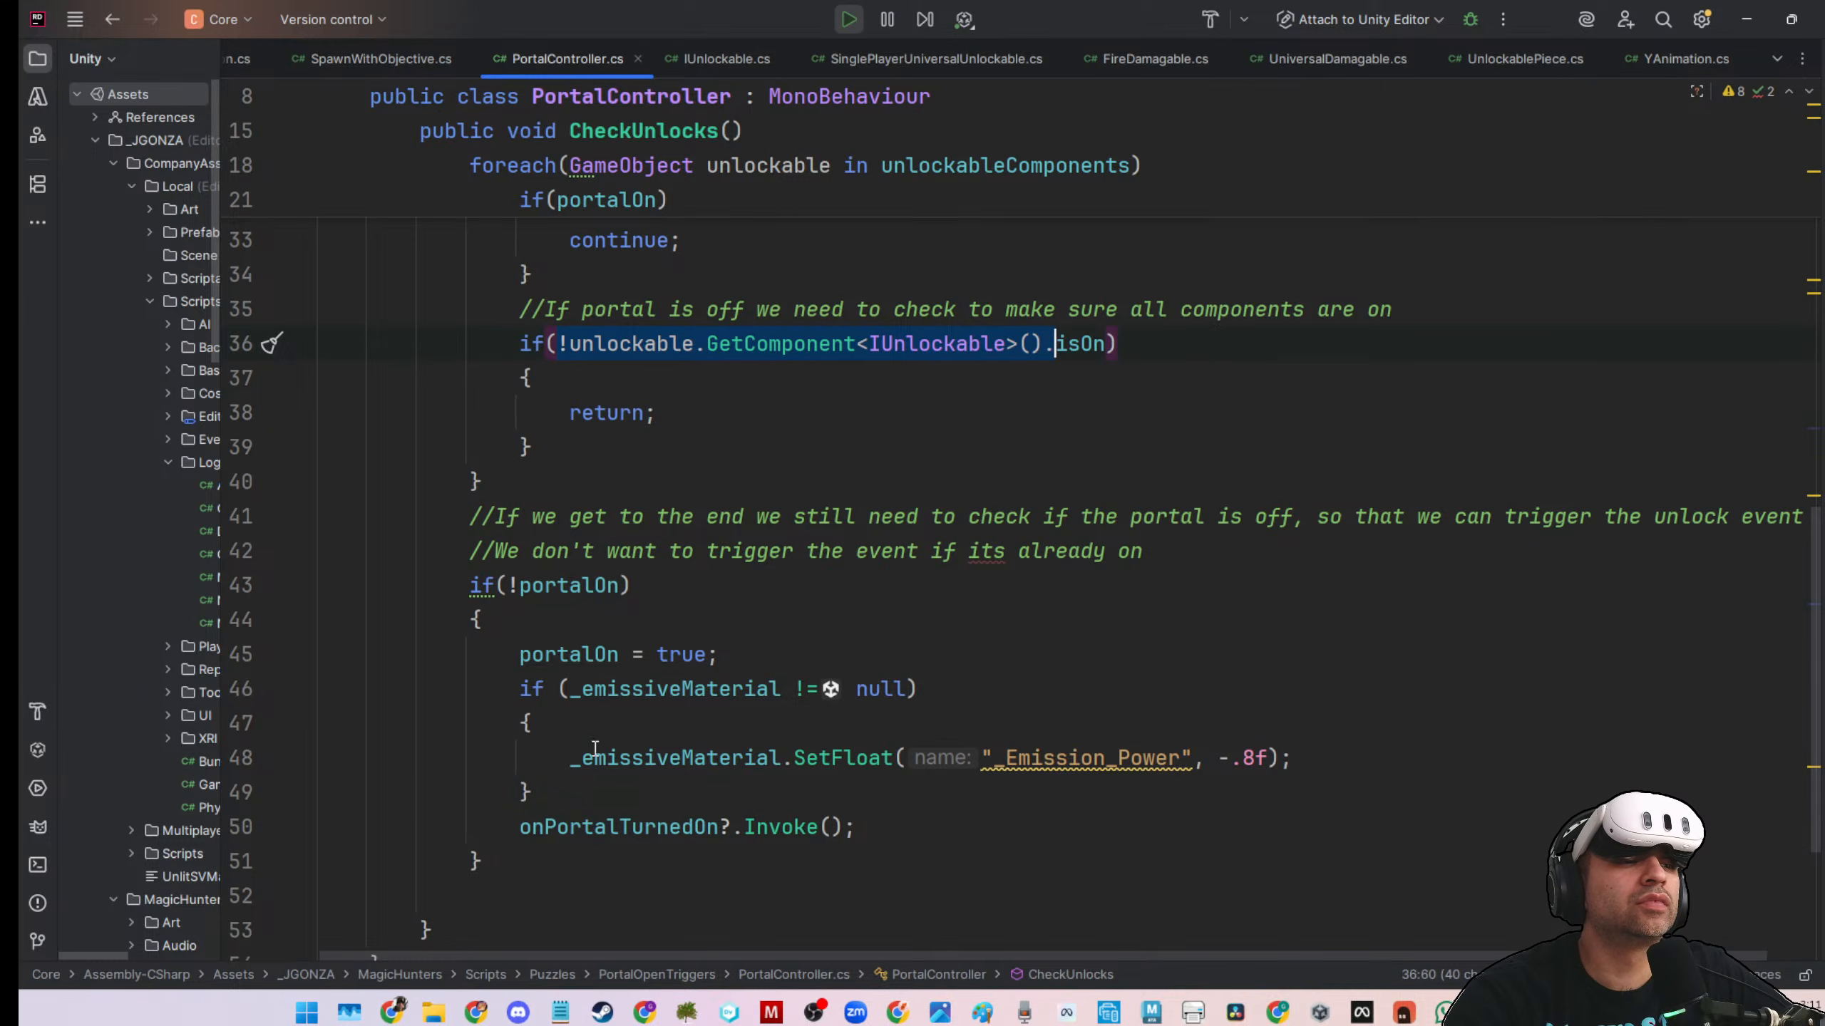
left_click_drag(569, 758, 1299, 762)
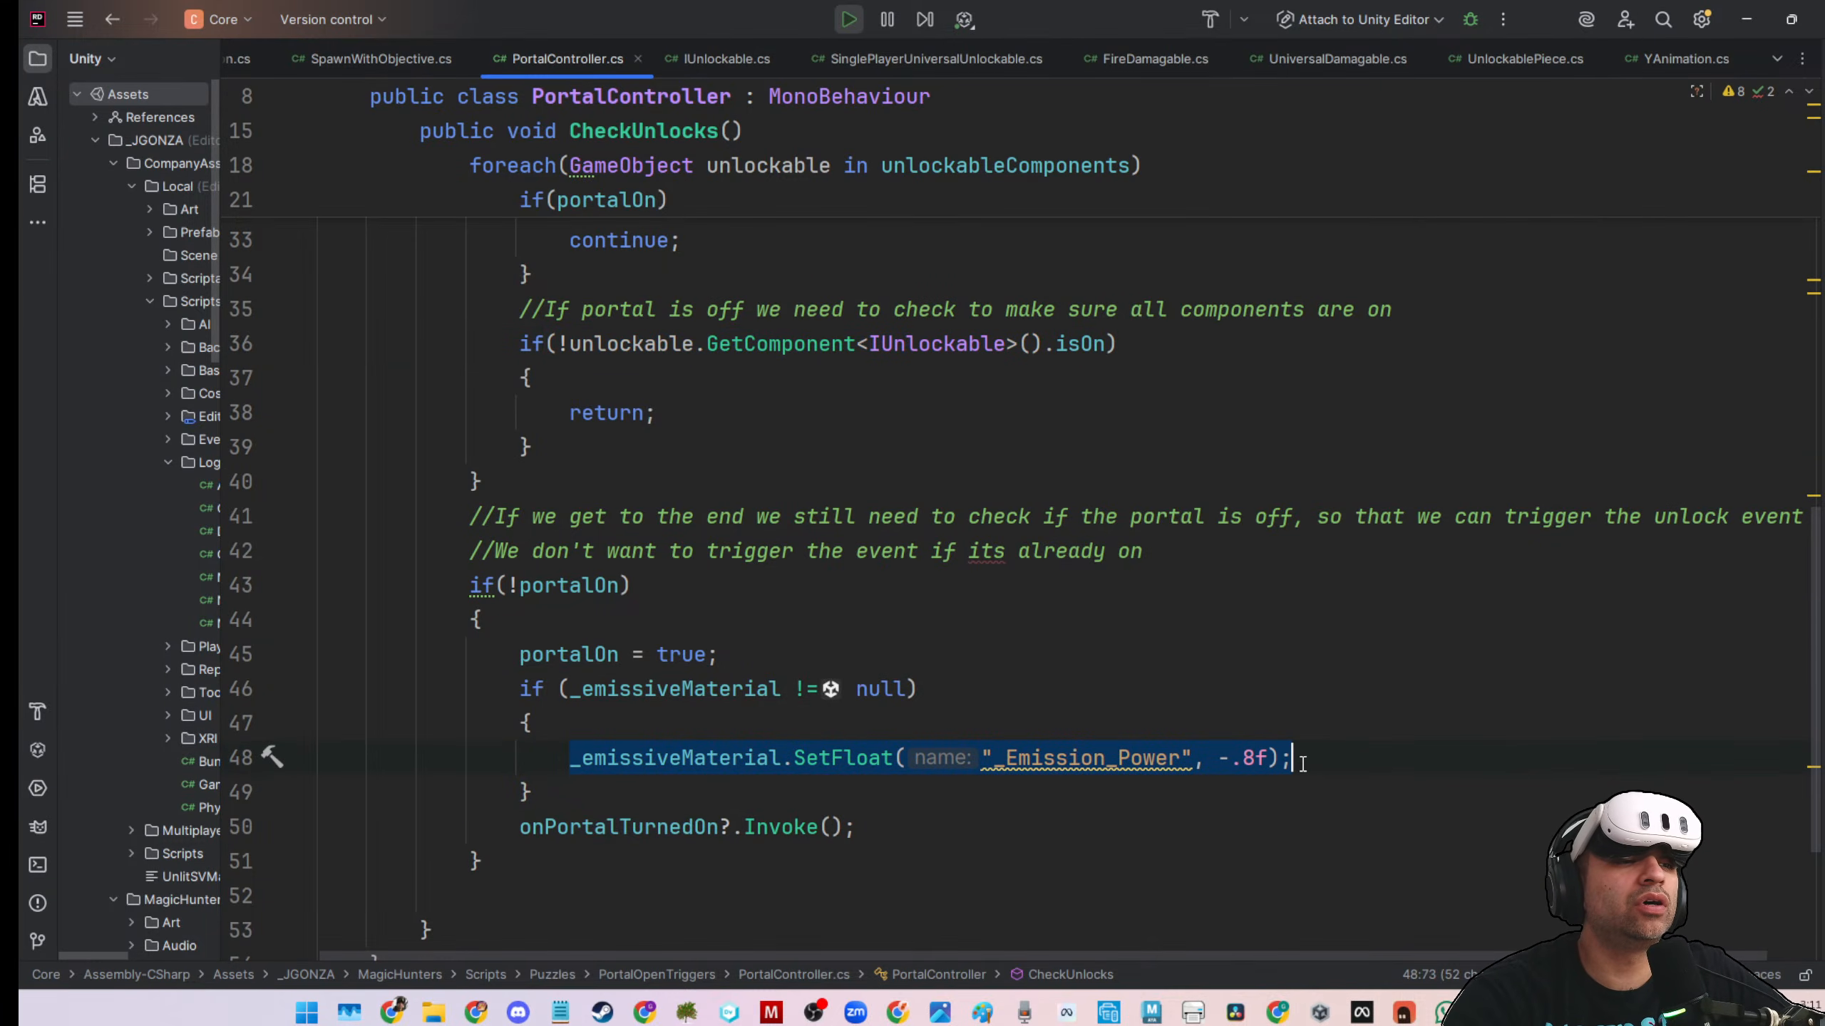
Switch to Unity and widen the Inspector and the Hierarchy
key("alt+Tab")
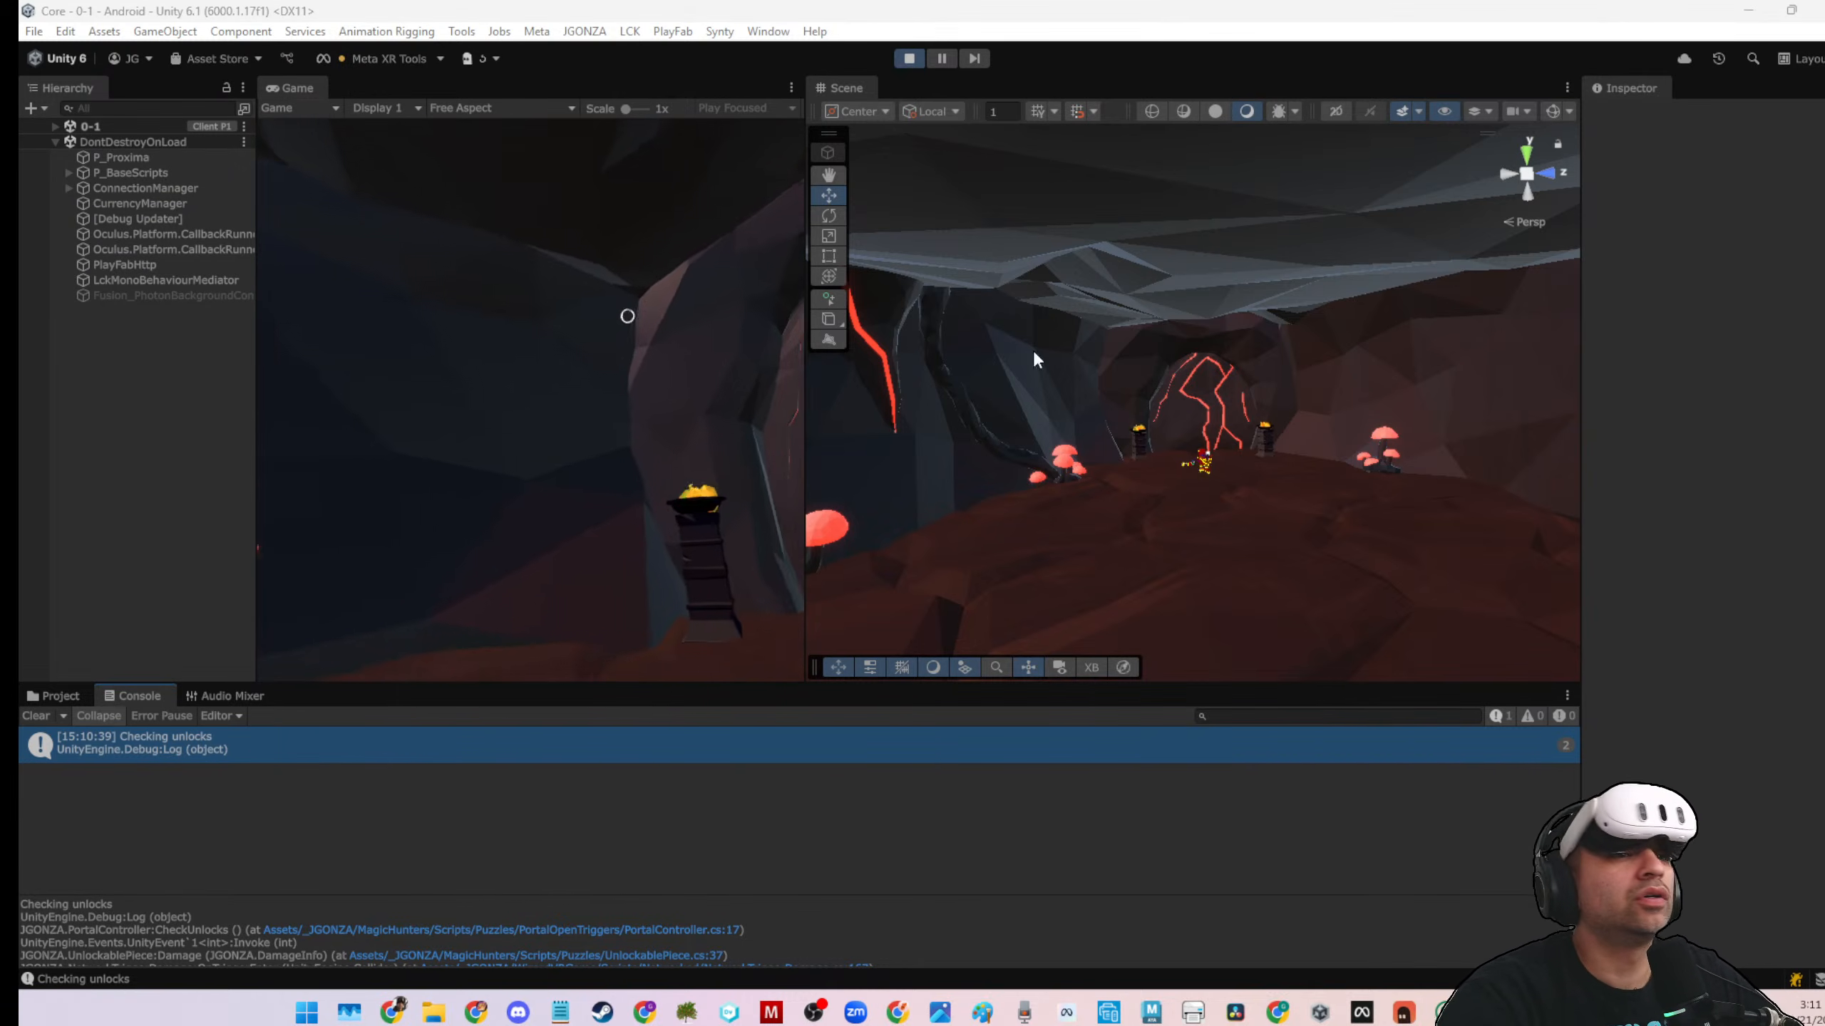
left_click_drag(1579, 288, 1325, 287)
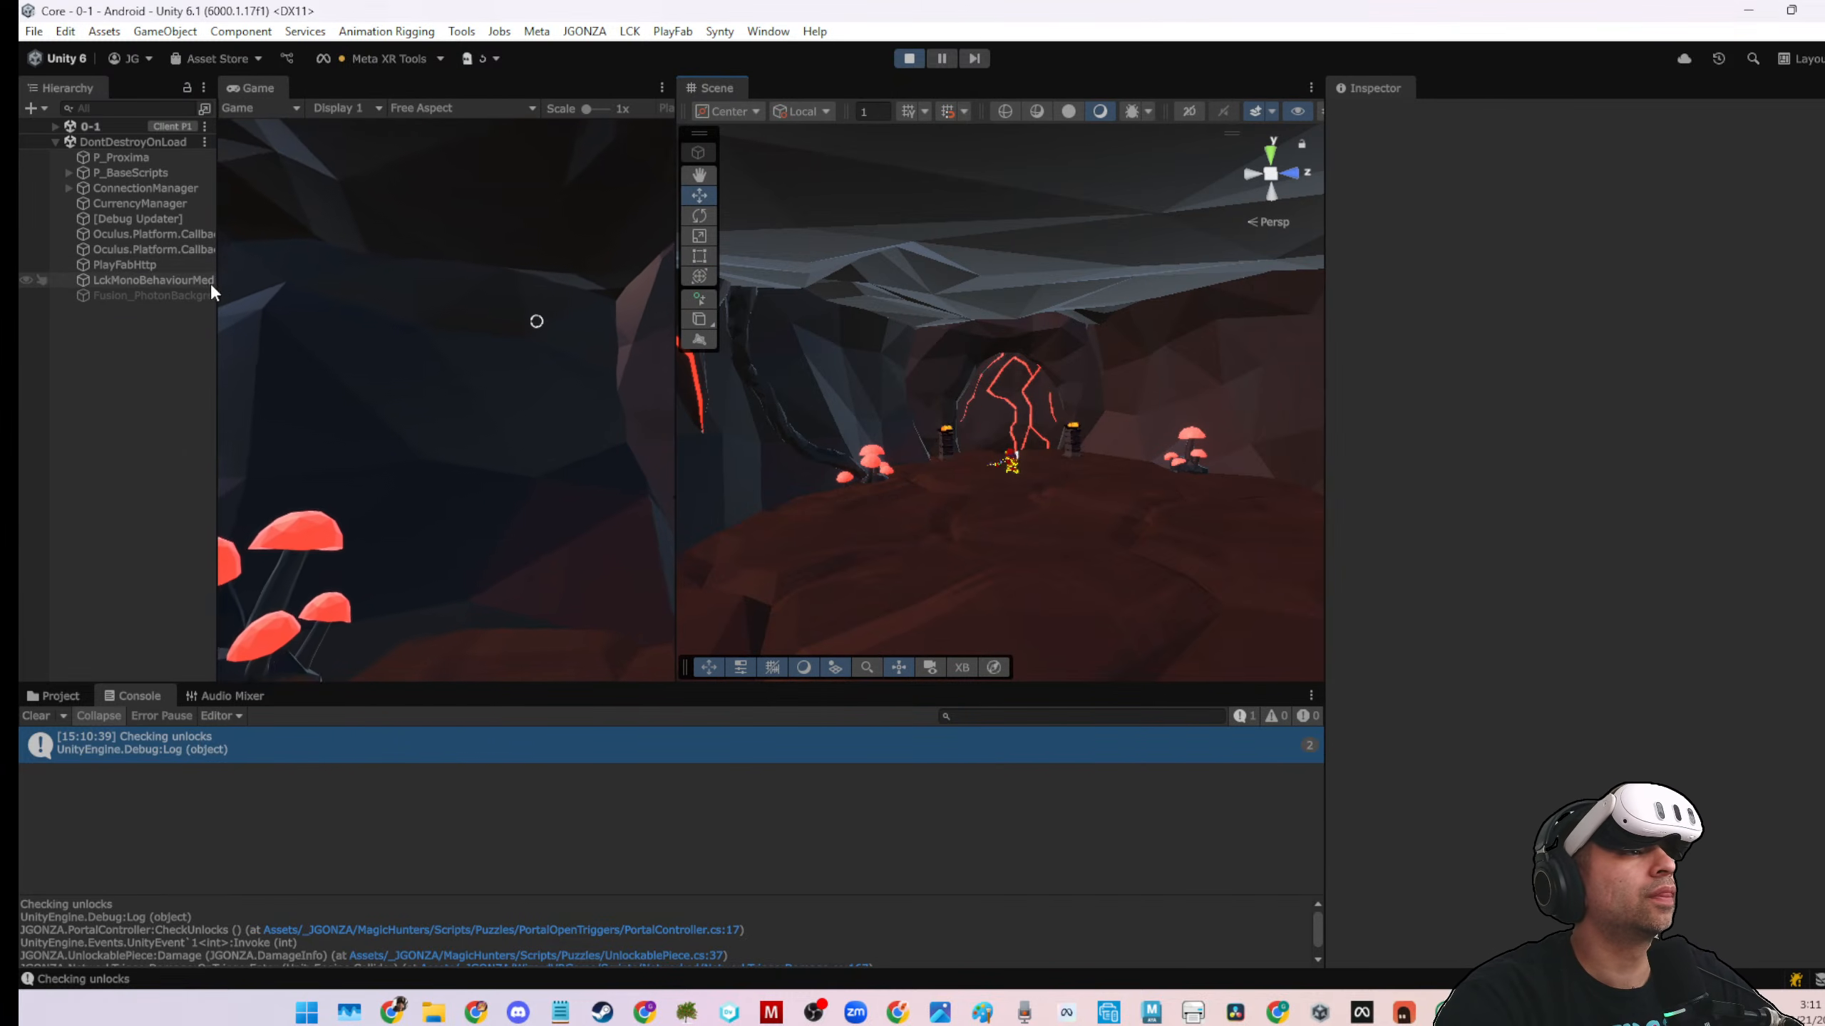
left_click_drag(217, 283, 466, 282)
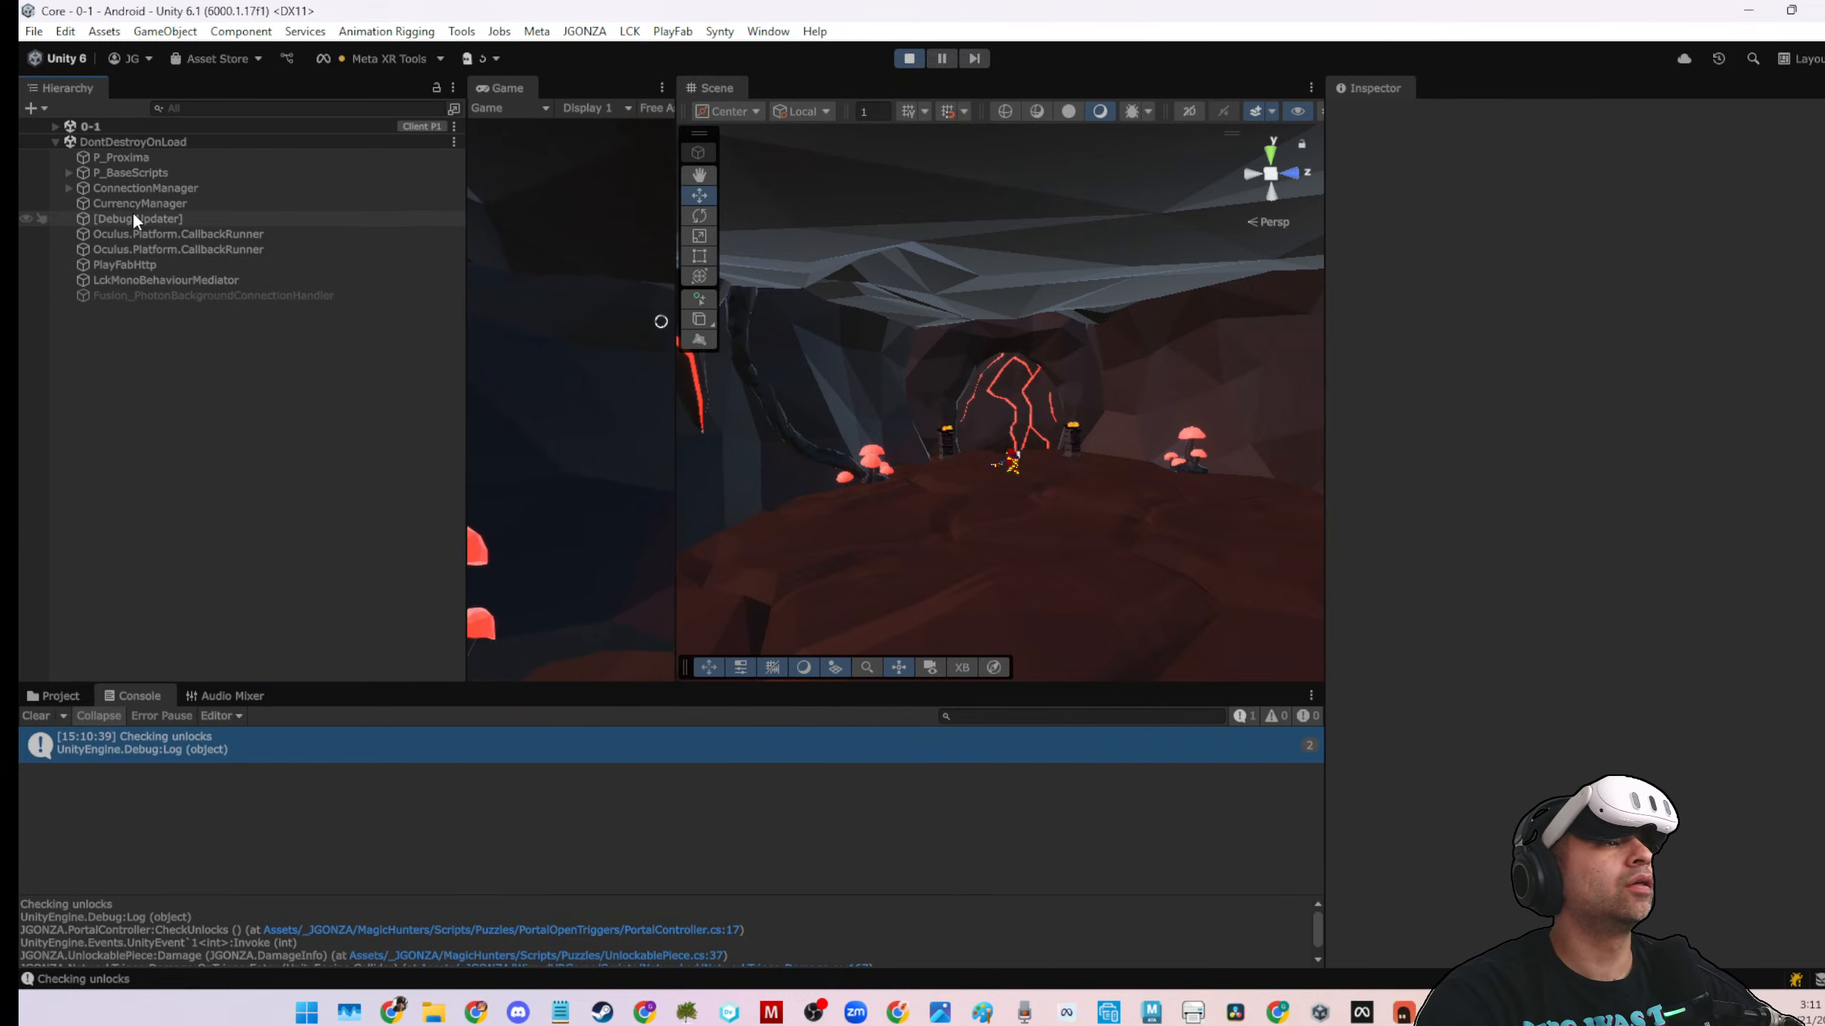
Locate the hidden door and its torch in the scene, and select their parent Puzzle object to inspect its Portal Controller
left_click(976, 405)
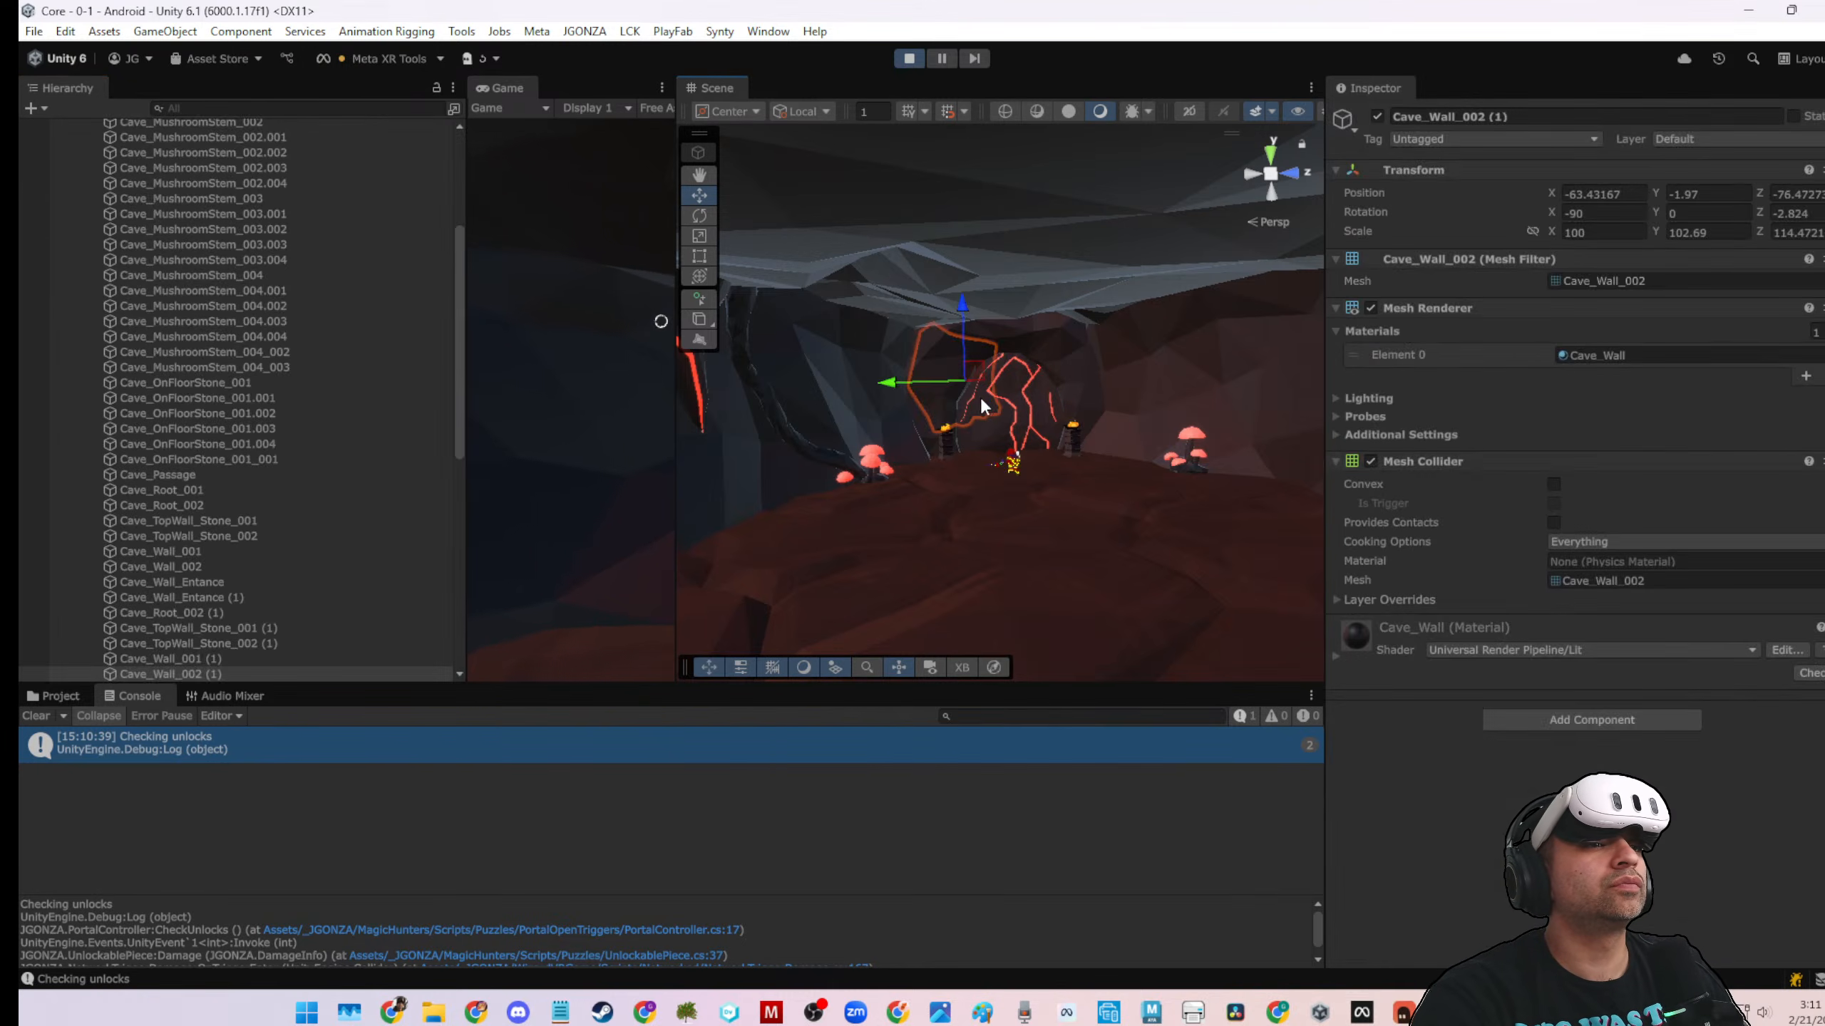
left_click(1052, 397)
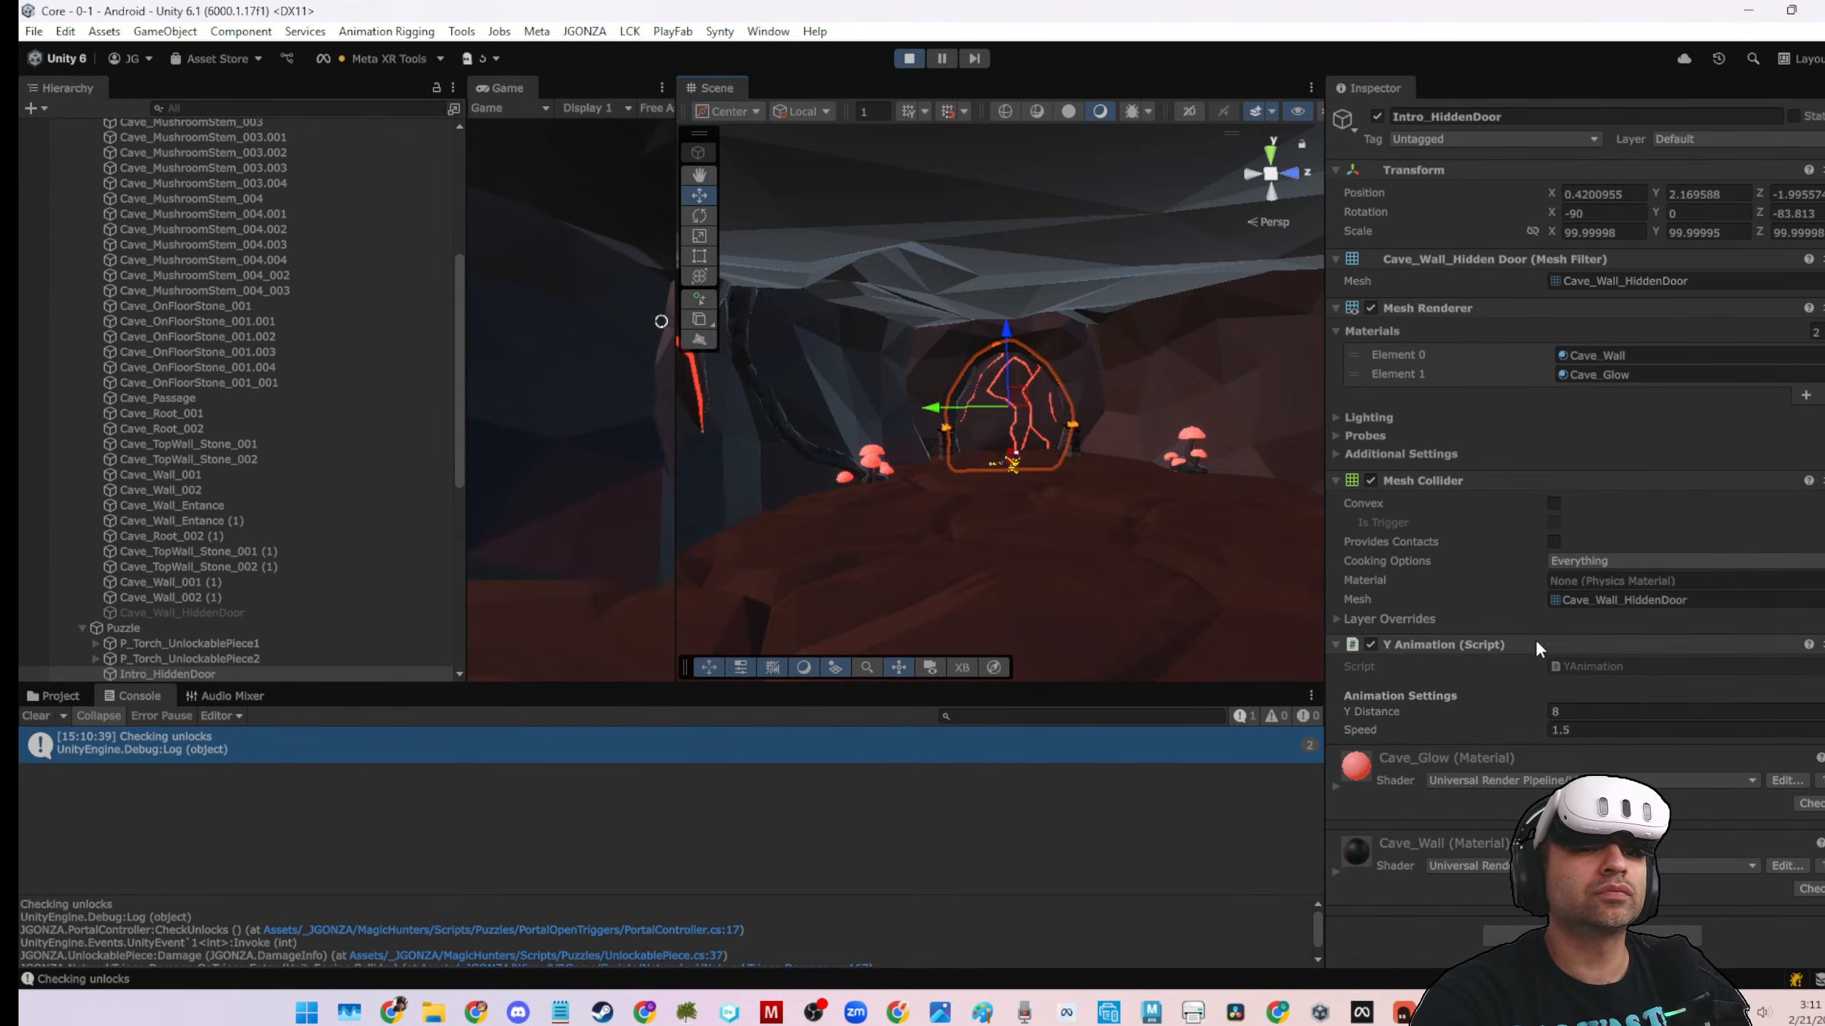
scroll(224, 271, "up", 6)
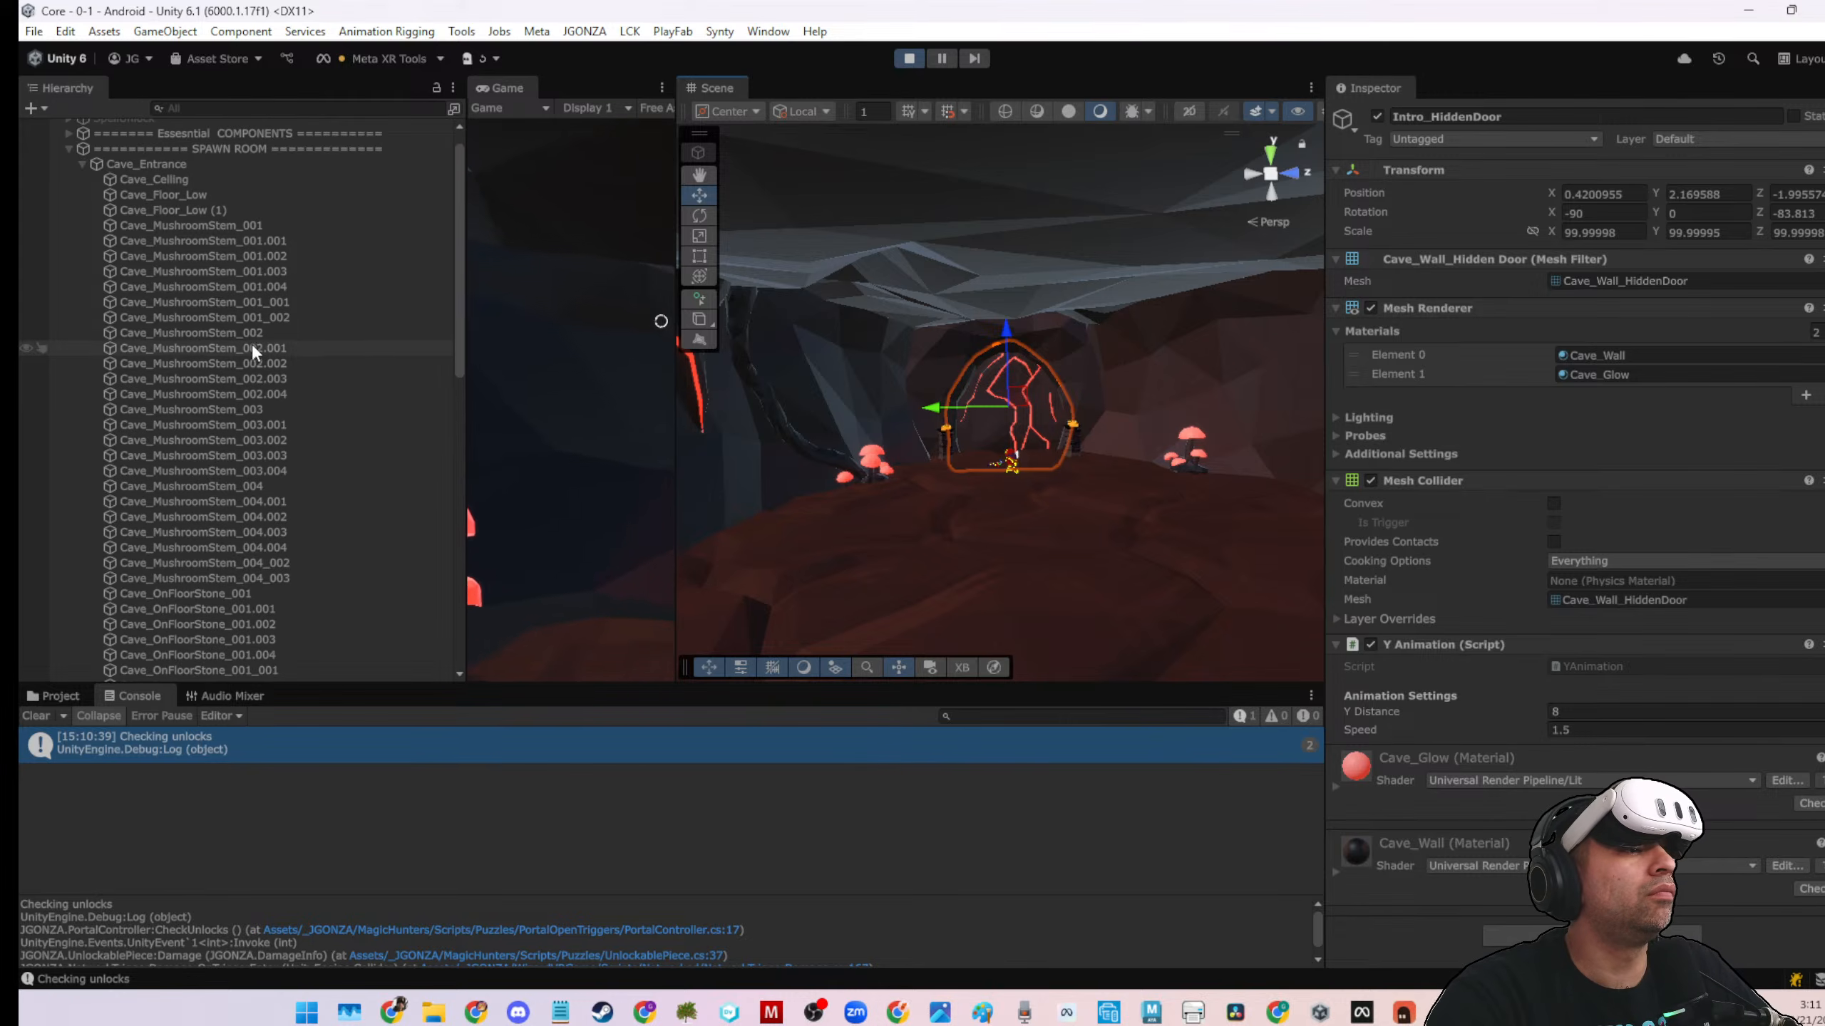
left_click(943, 446)
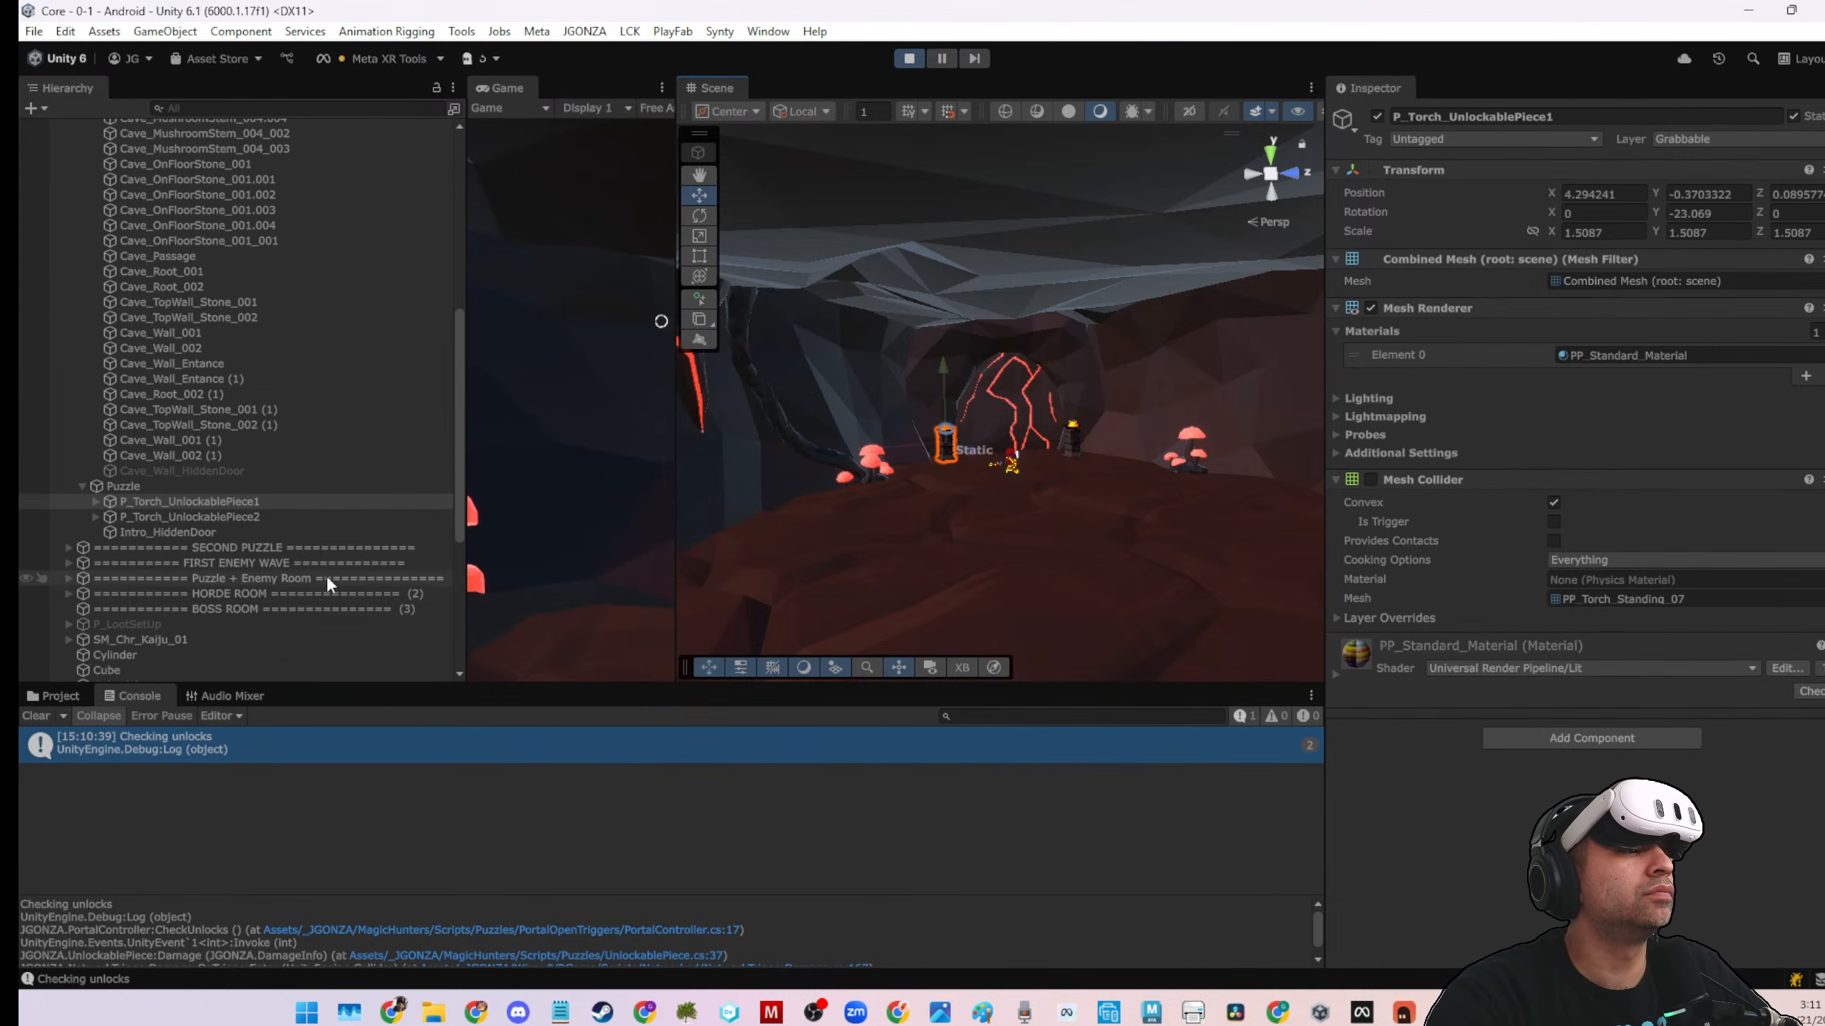
left_click(180, 488)
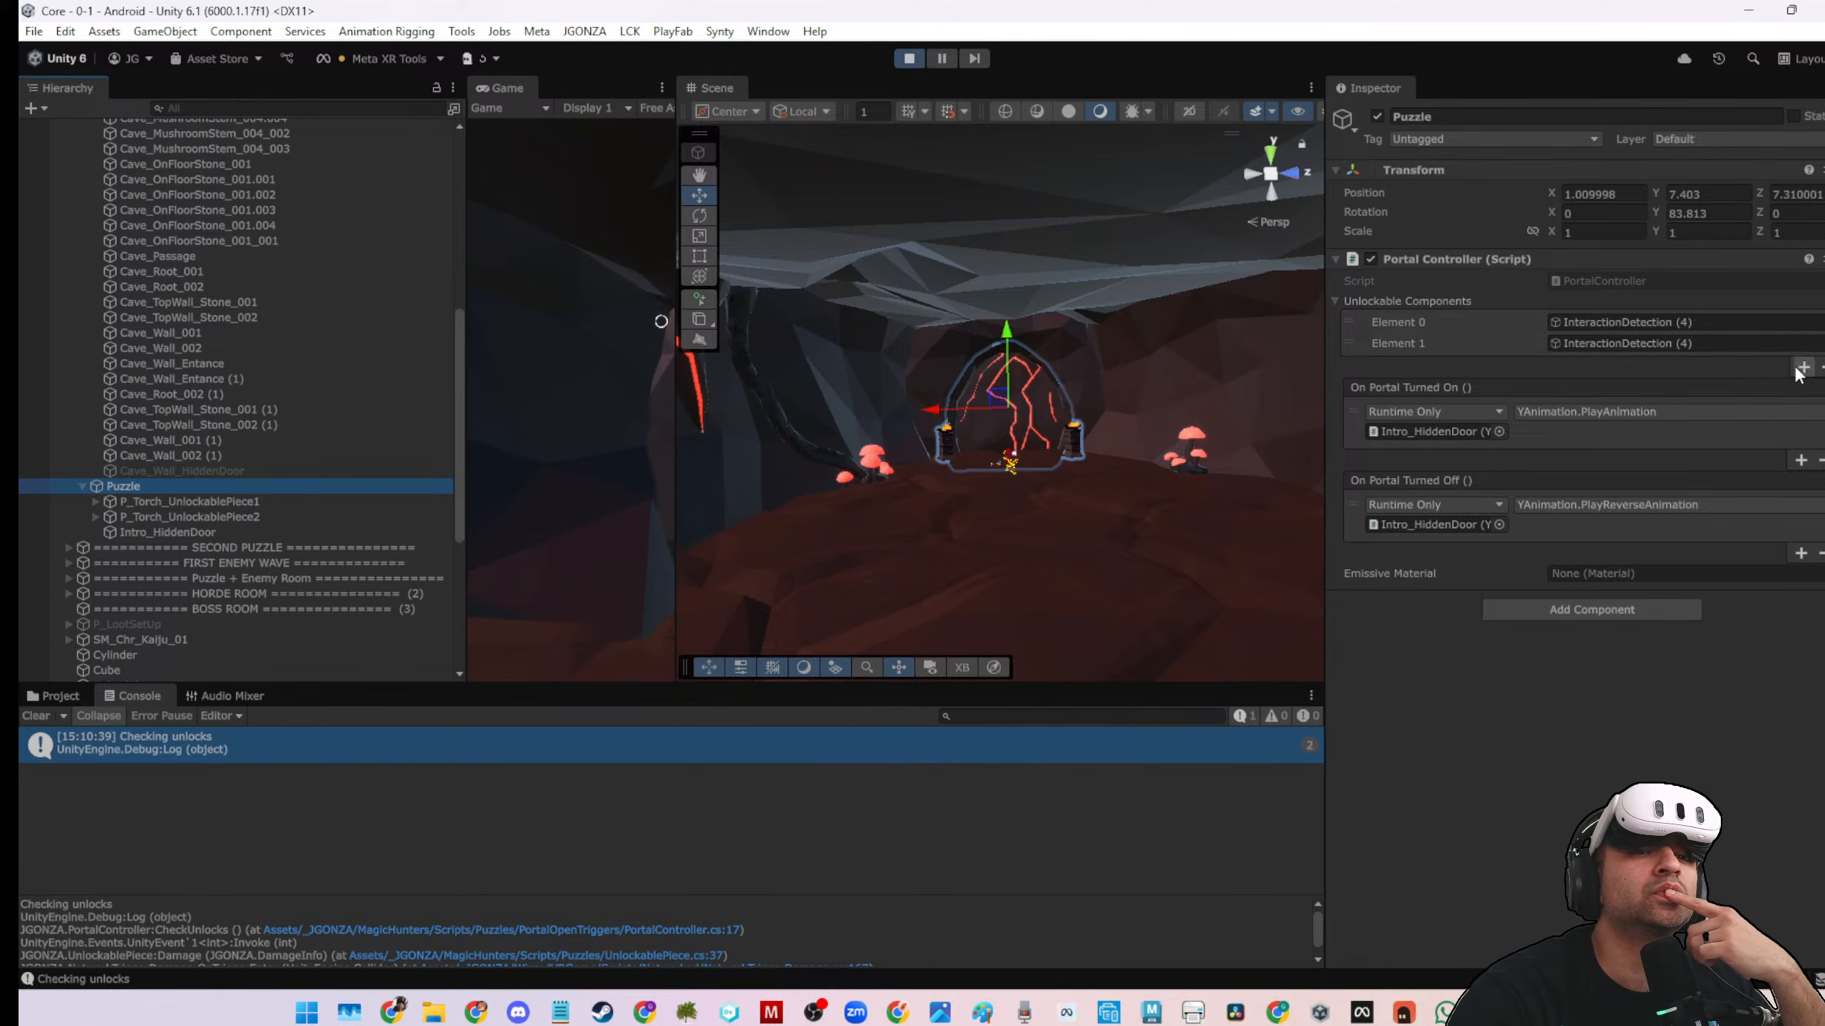
Set the Inspector to Debug mode and examine Portal On for Puzzle and Is On for the first torch's InteractionDetection (4)
left_click(1818, 87)
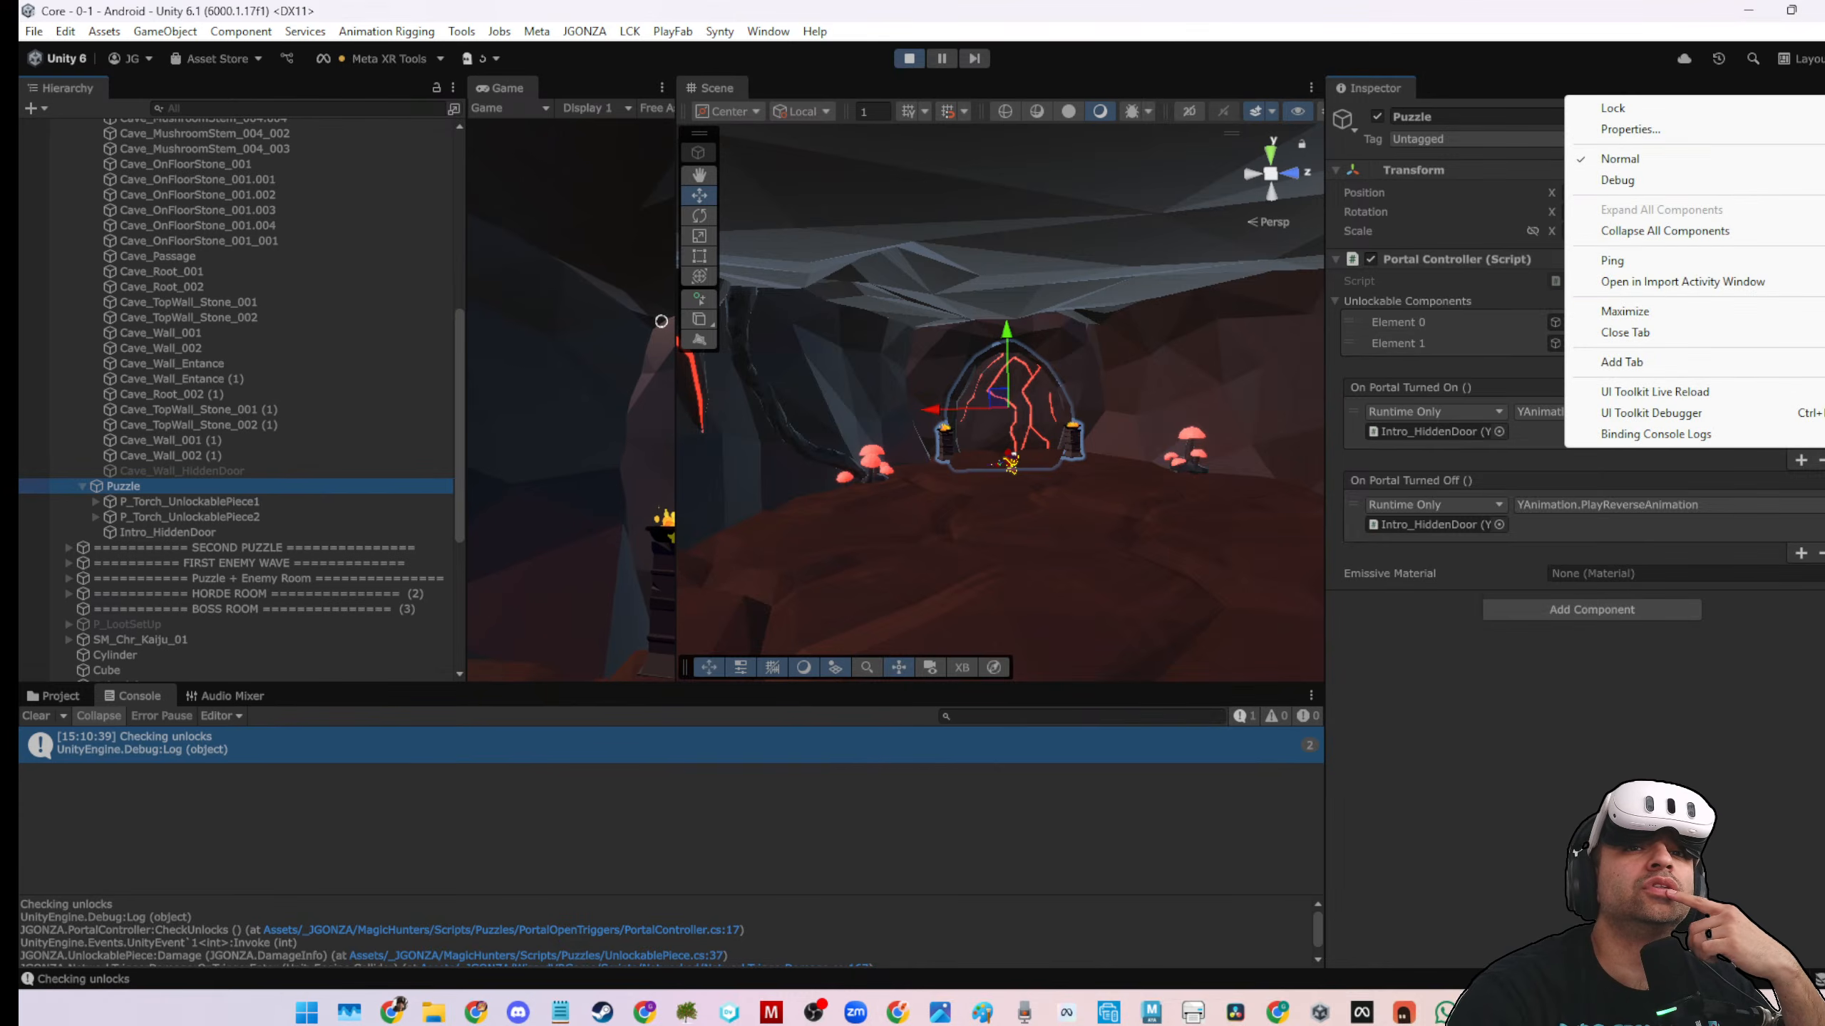
left_click(1719, 175)
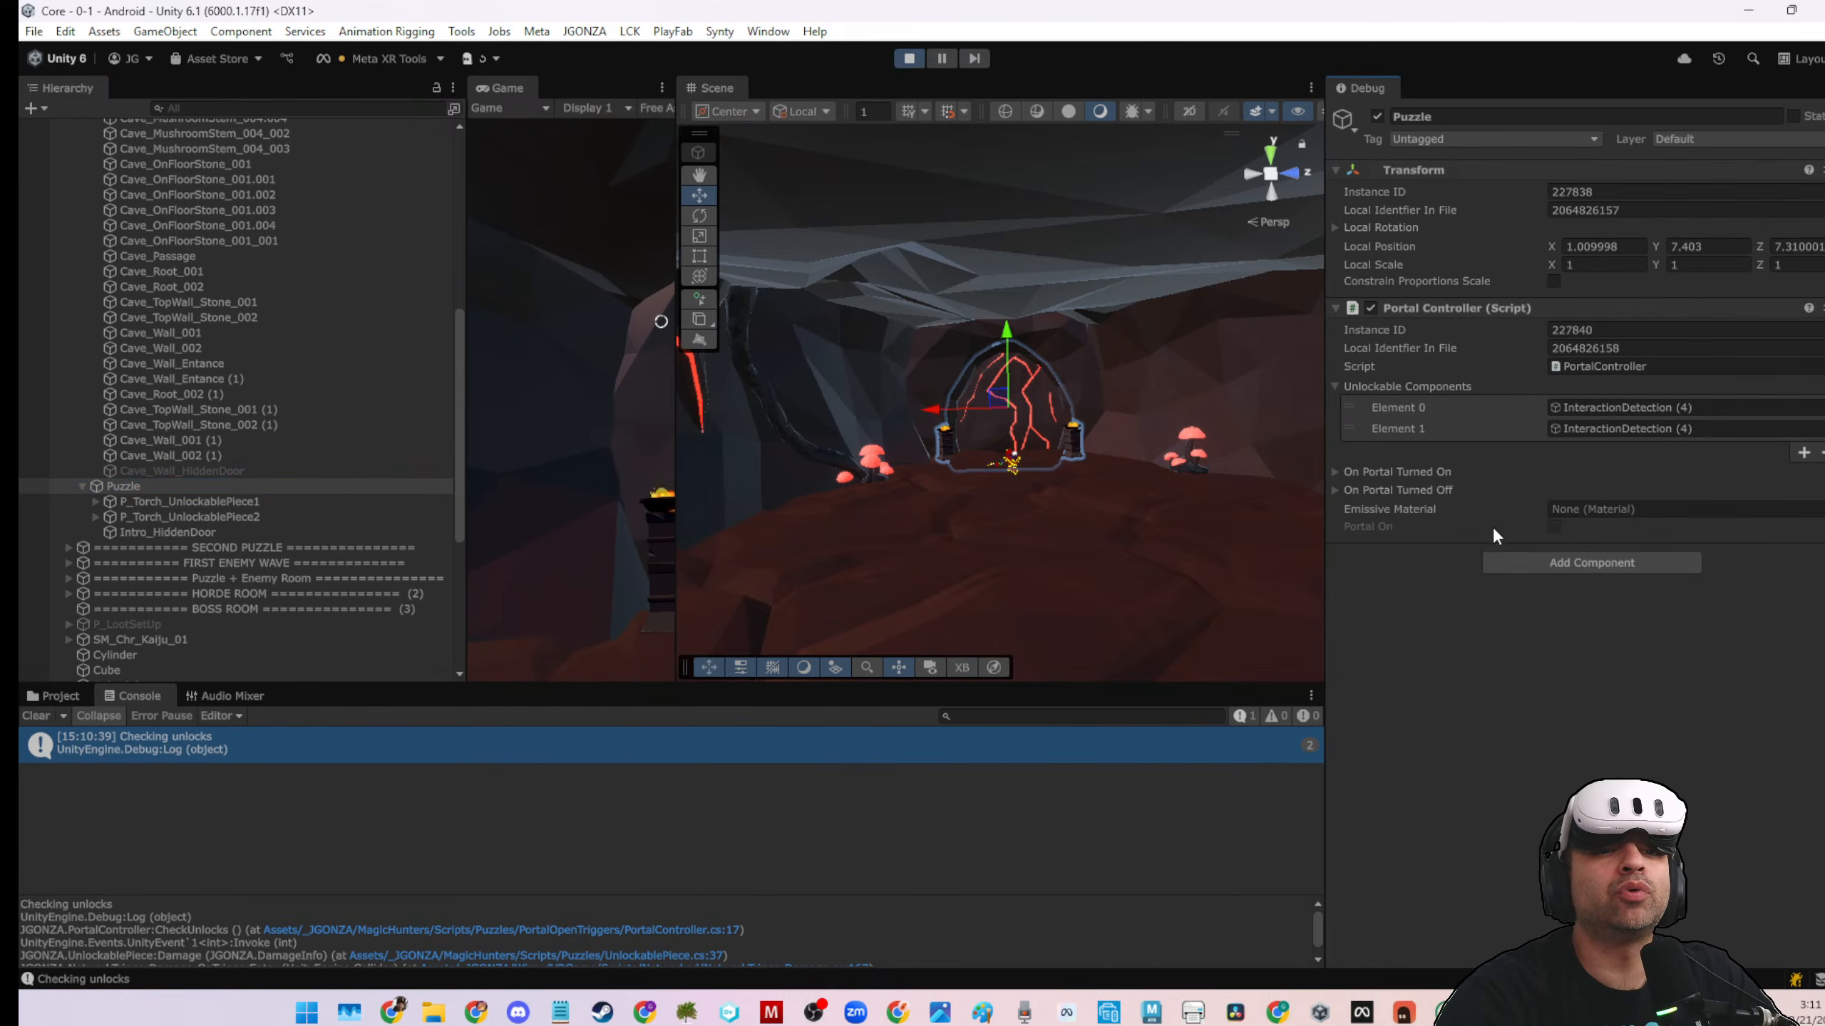
left_click(1596, 408)
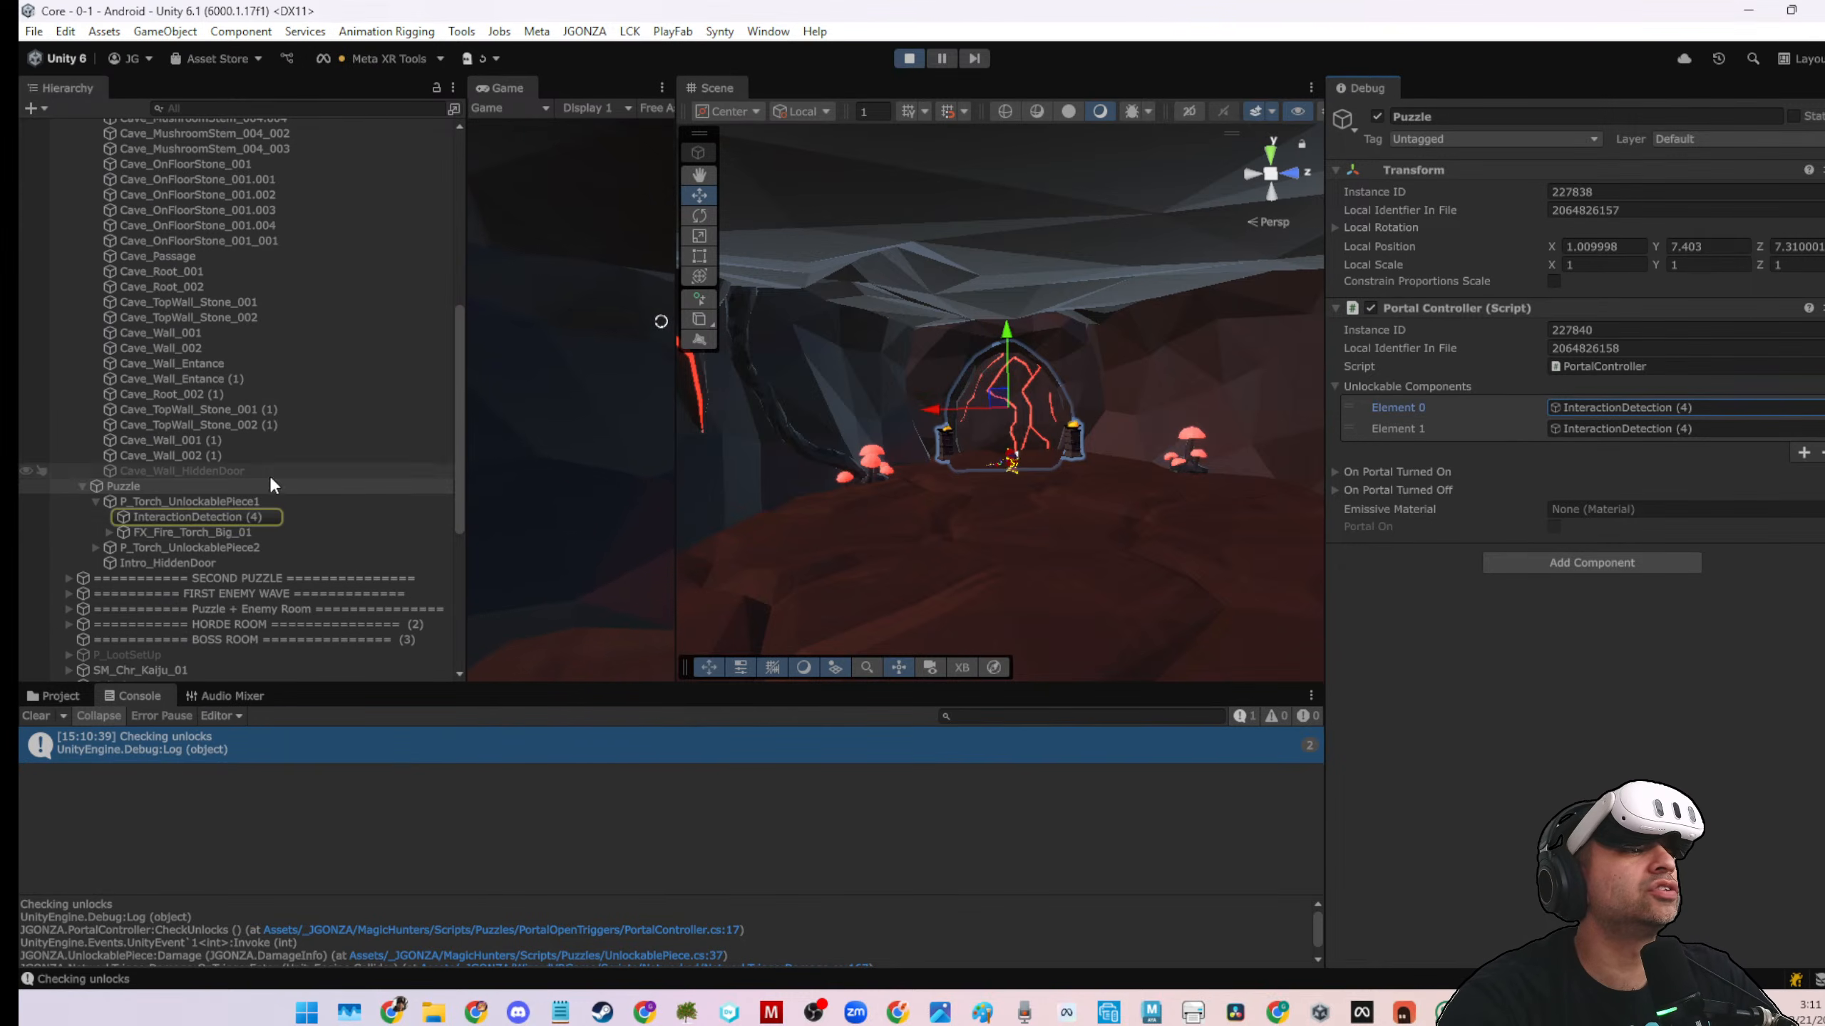
left_click(193, 515)
scroll(1498, 498, "down", 5)
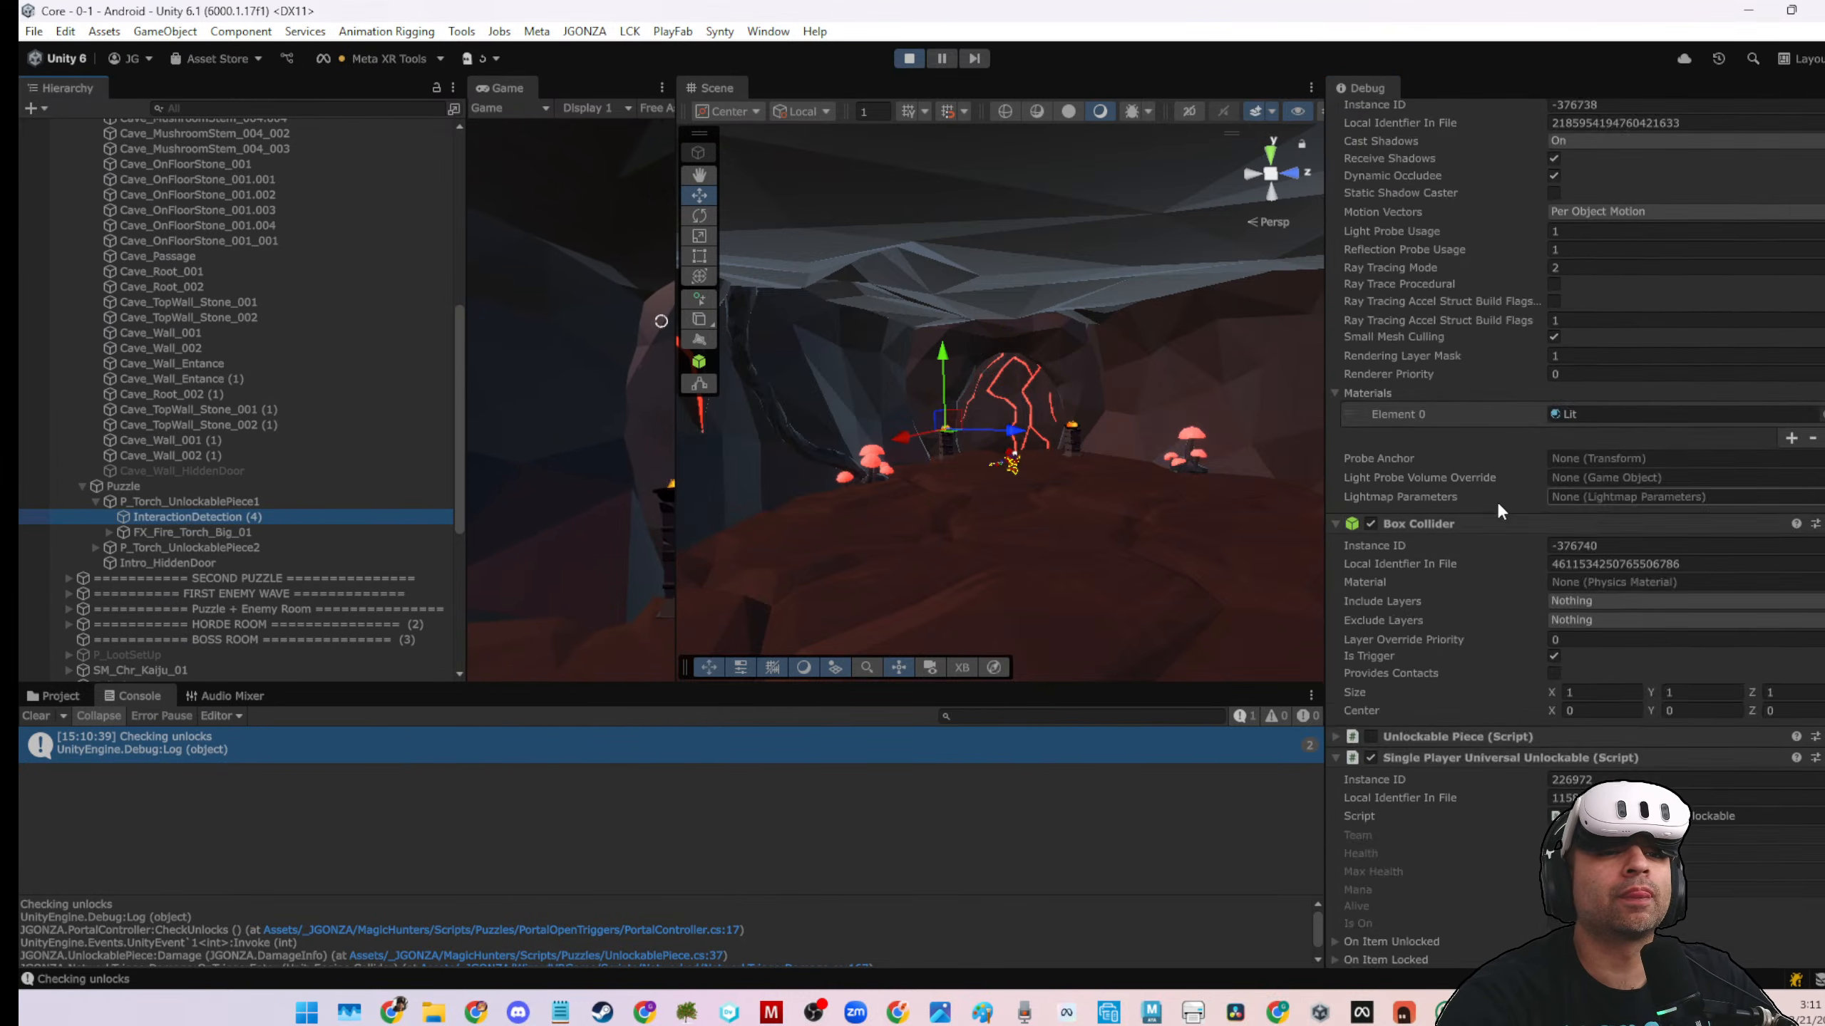
scroll(1497, 500, "down", 5)
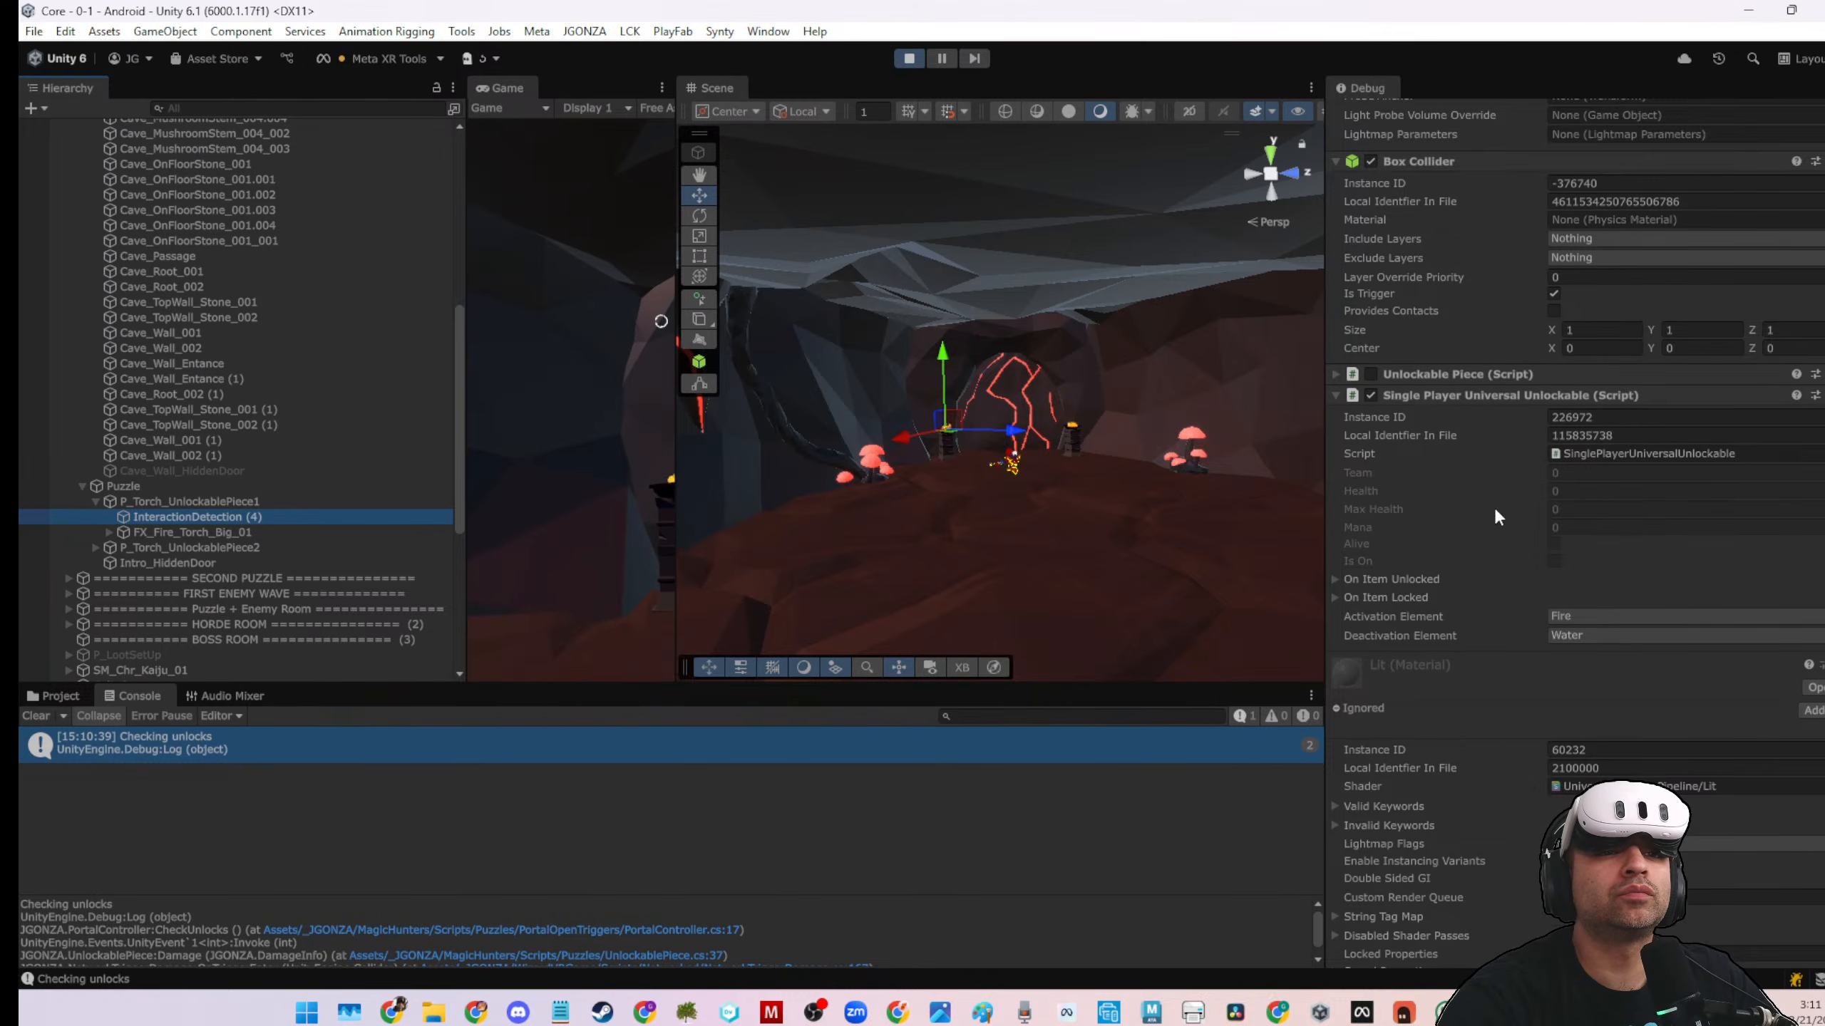
scroll(1494, 505, "down", 1)
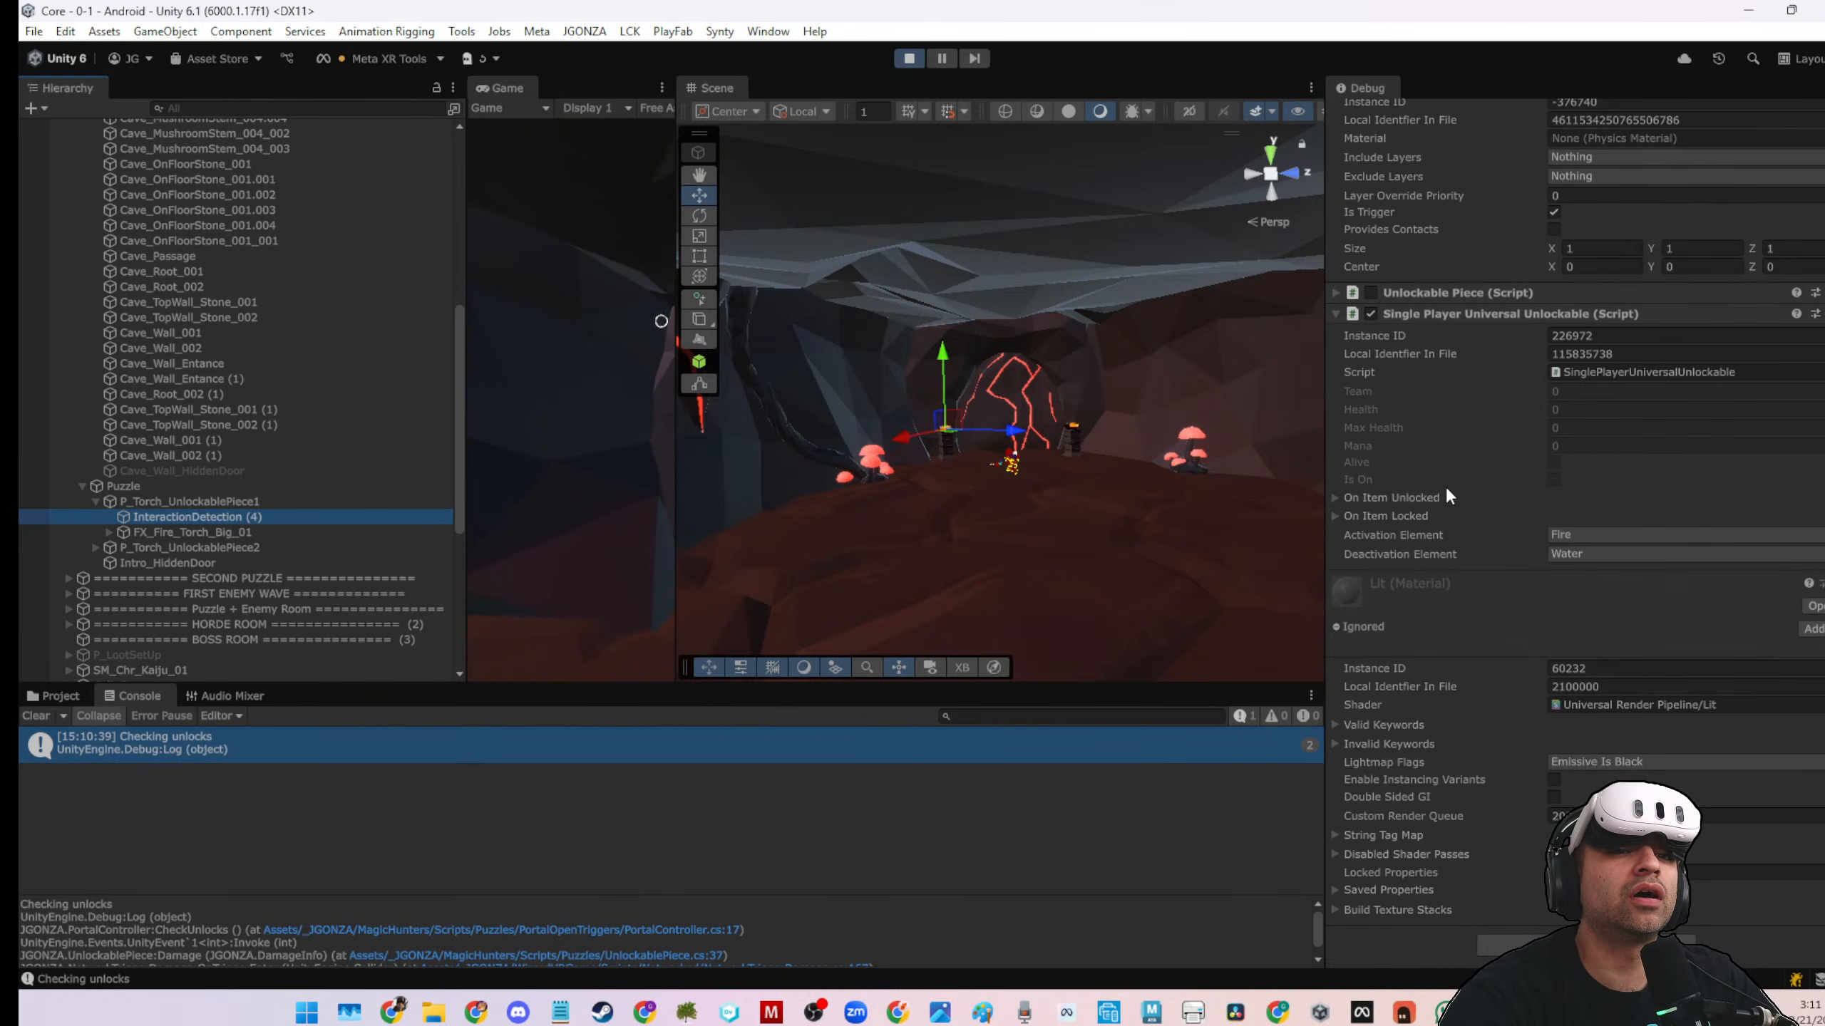
Return the Inspector to Normal mode and review the On Item Unlocked and On Item Locked events of InteractionDetection (4)
left_click(1342, 497)
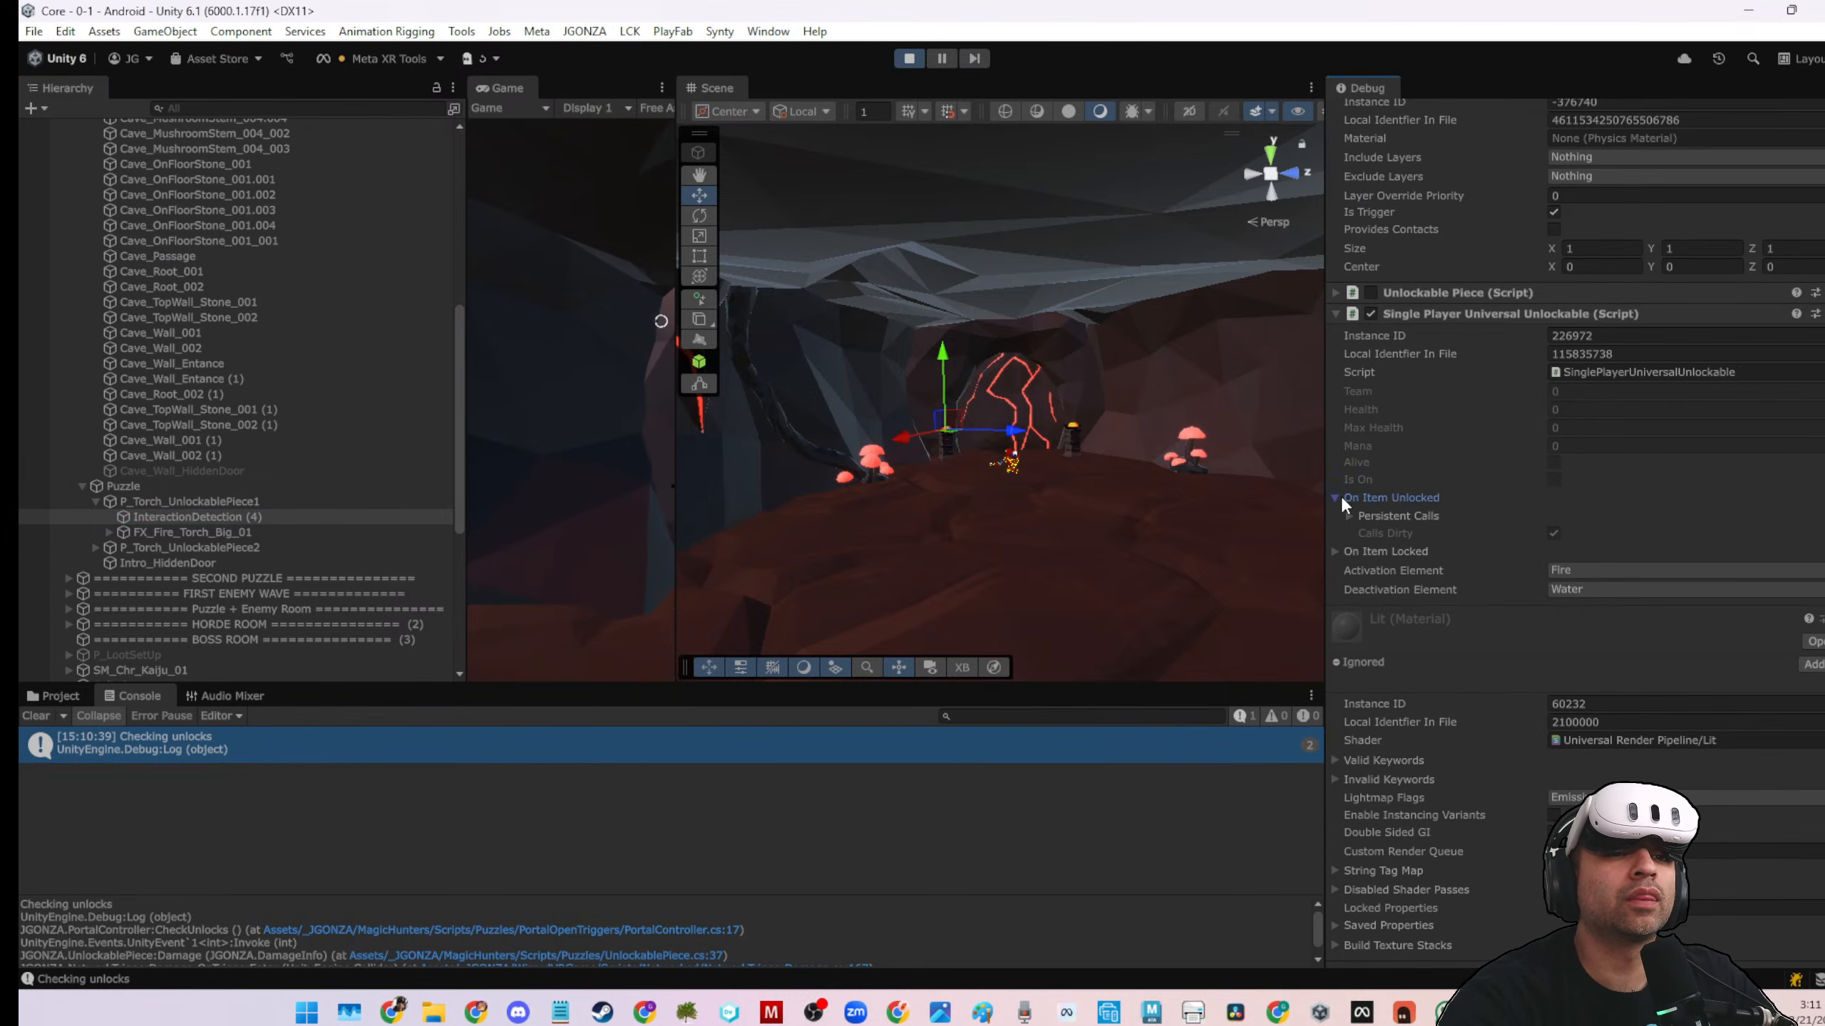
left_click(1340, 497)
scroll(1725, 223, "up", 4)
scroll(1822, 97, "up", 3)
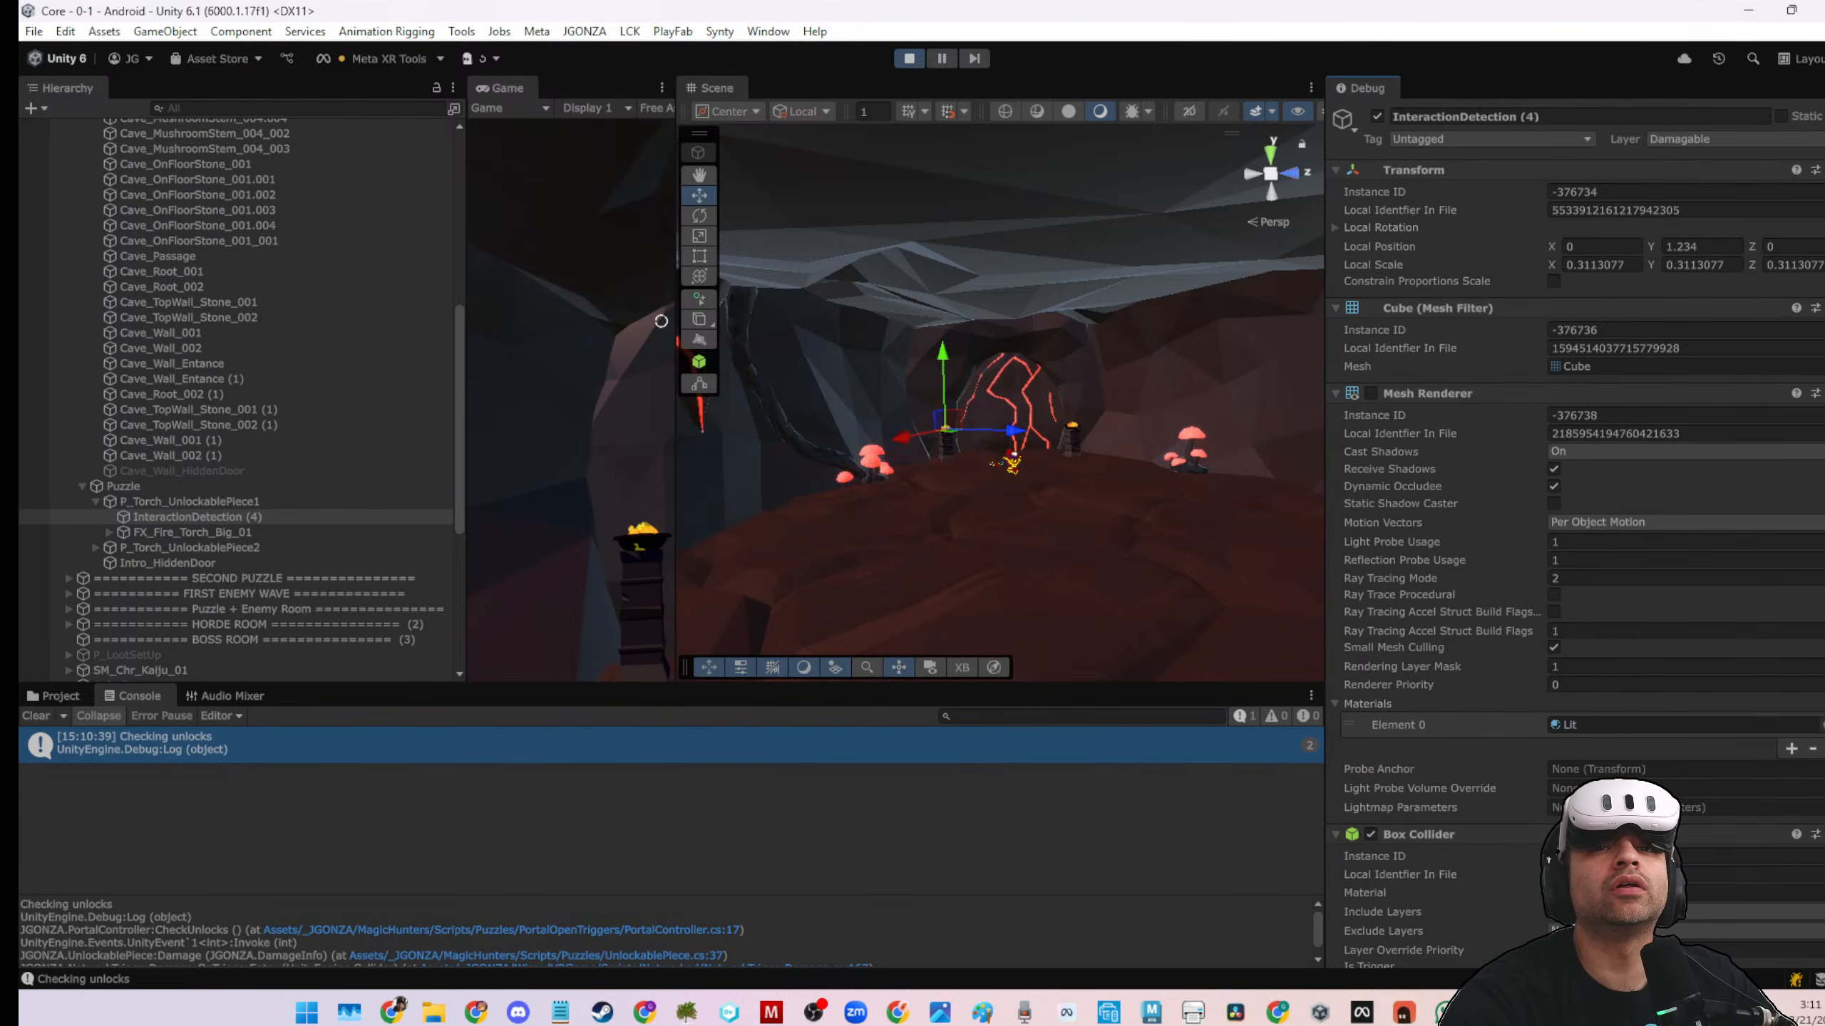
left_click(1823, 88)
left_click(1764, 158)
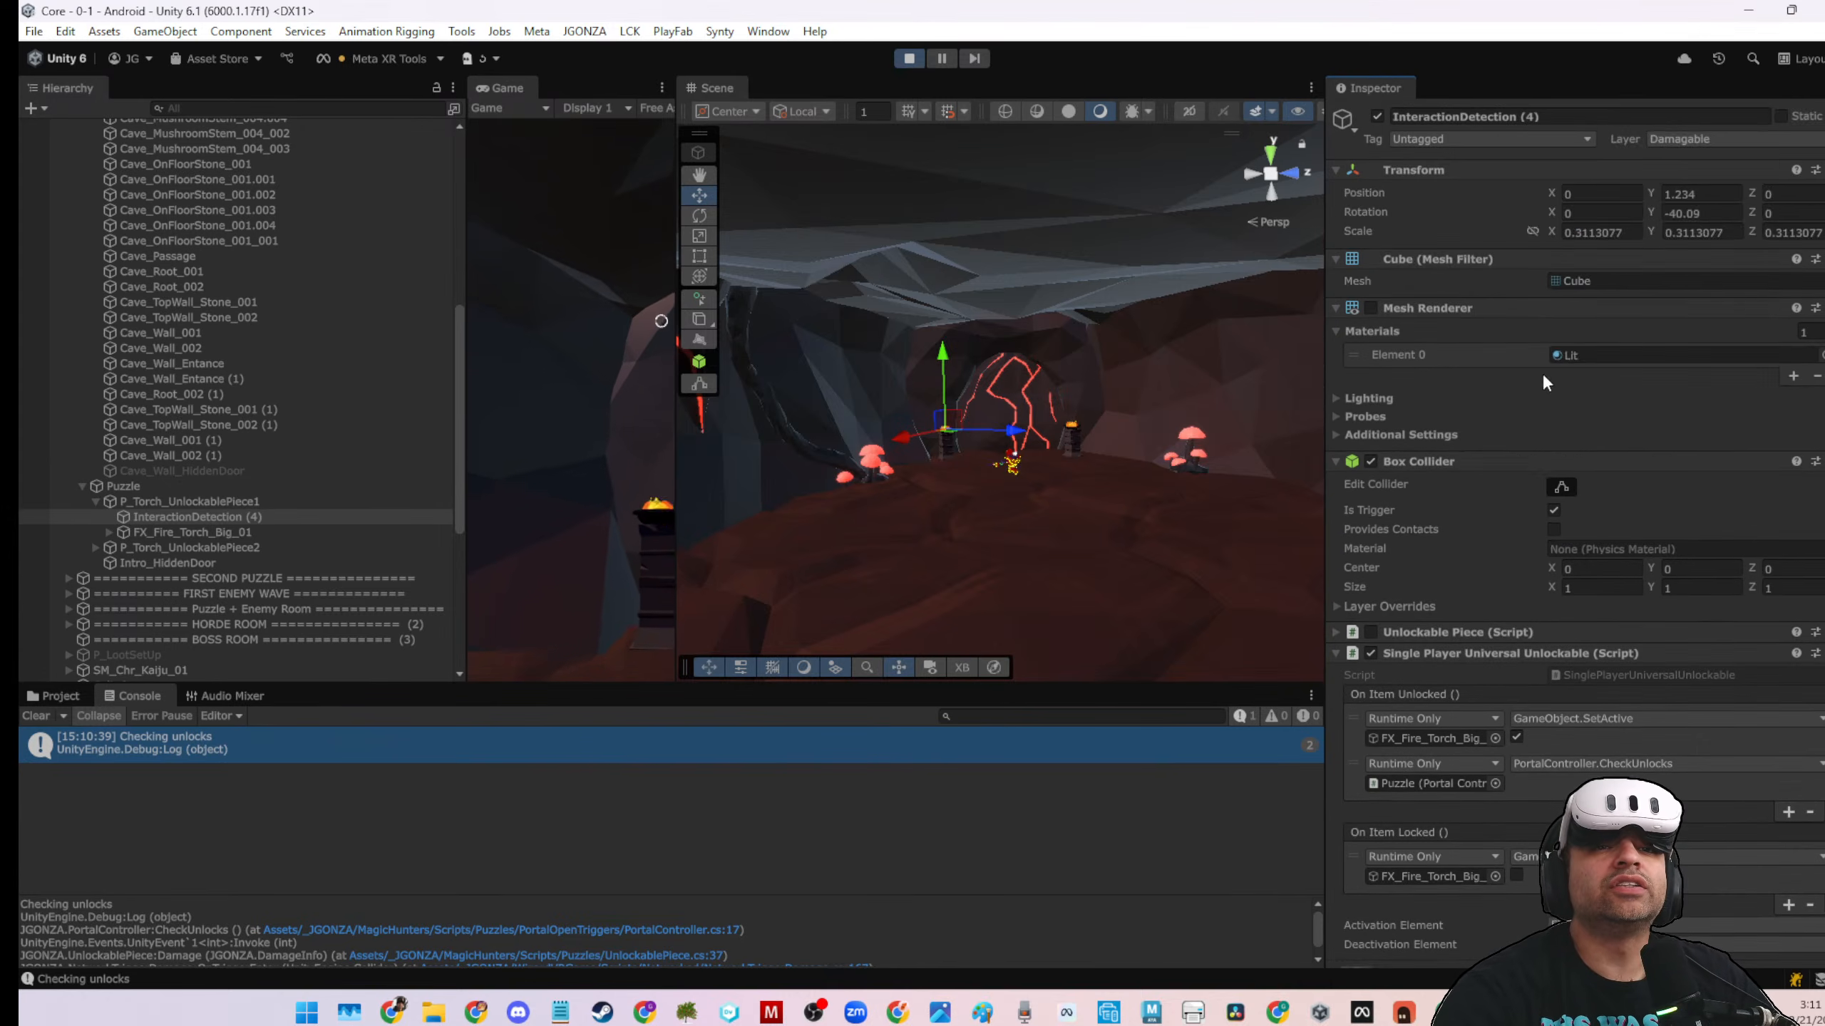
scroll(1551, 546, "down", 5)
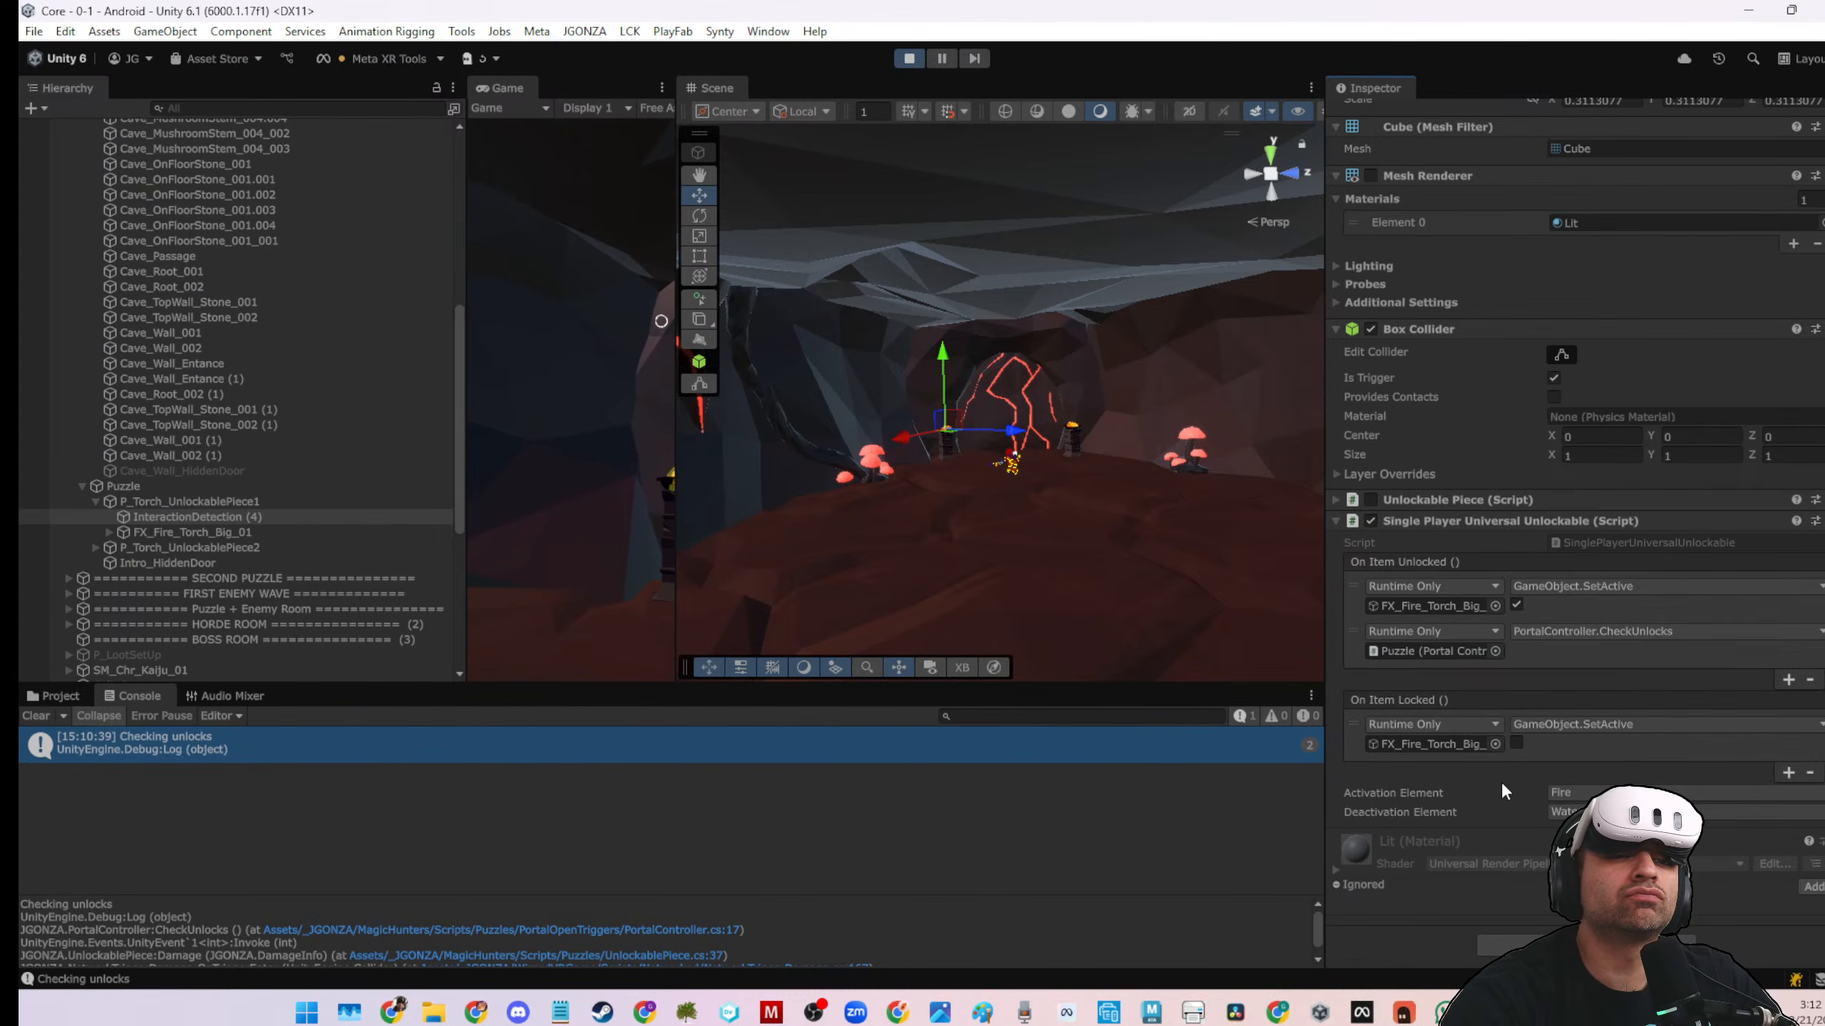
Open the Single Player Universal Unlockable component's script in the code editor and read down to its Damage method
right_click(1463, 525)
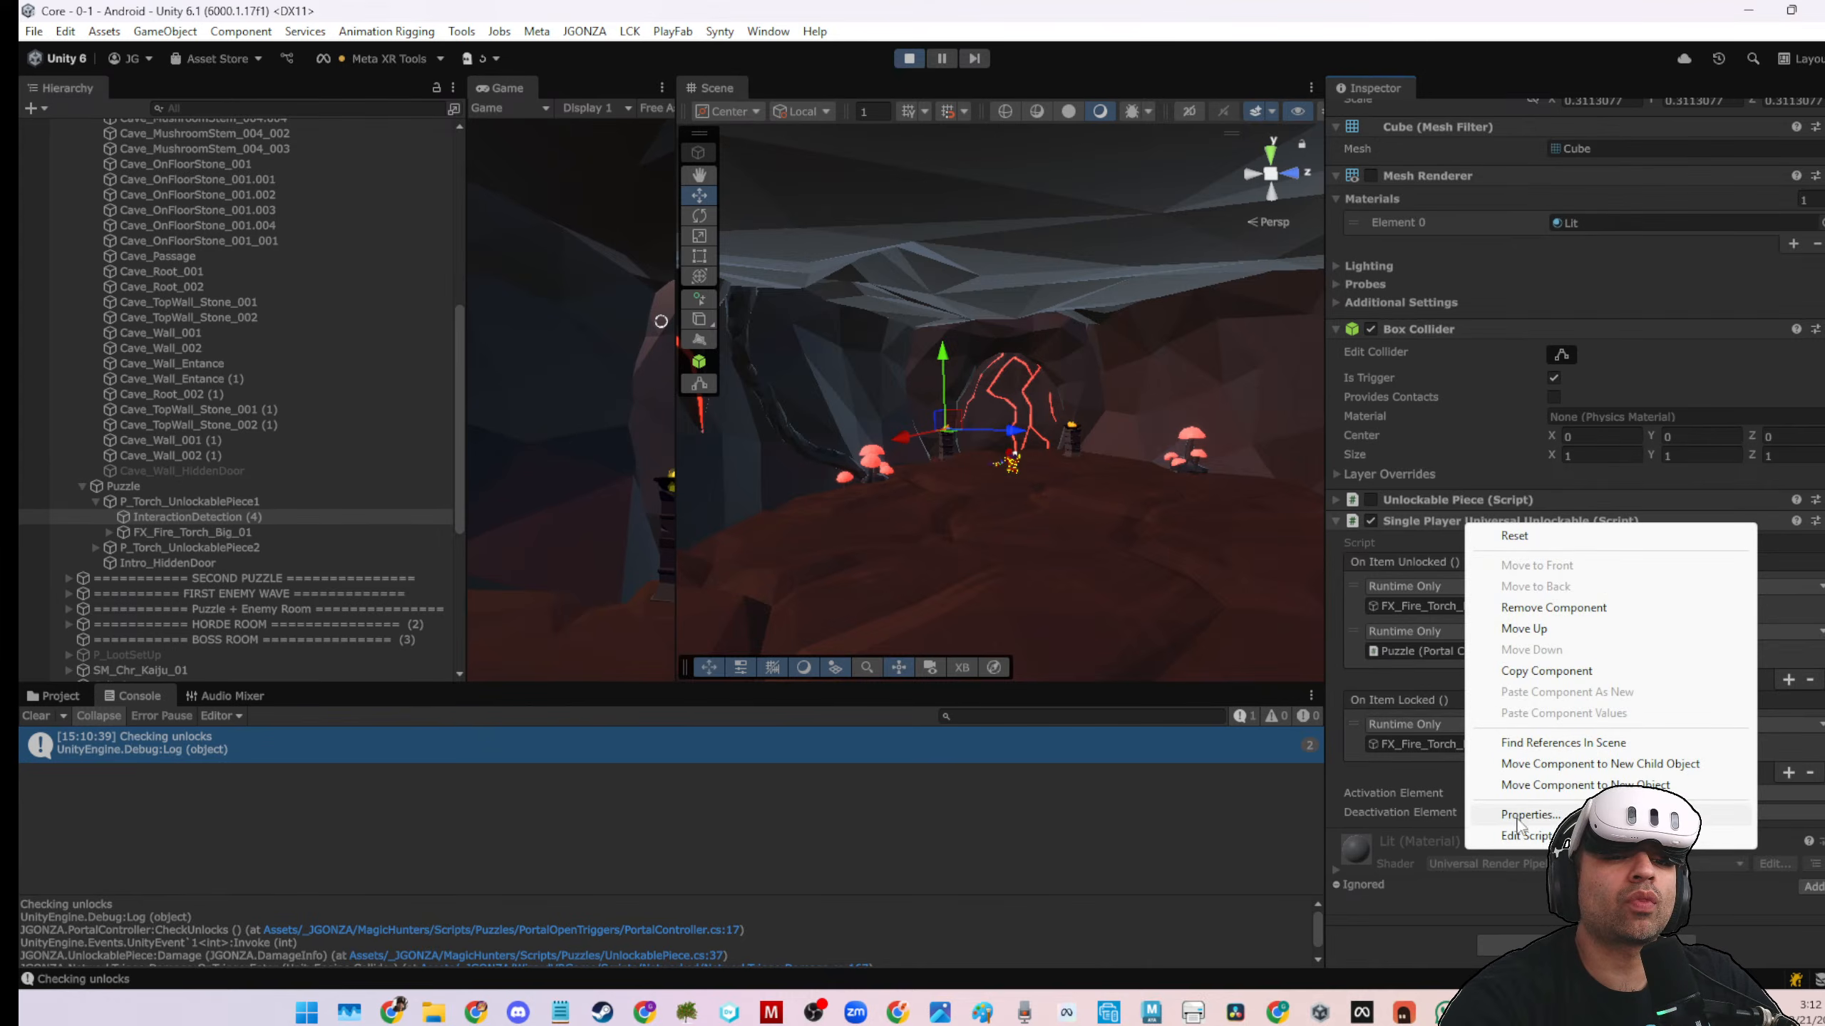
left_click(1434, 724)
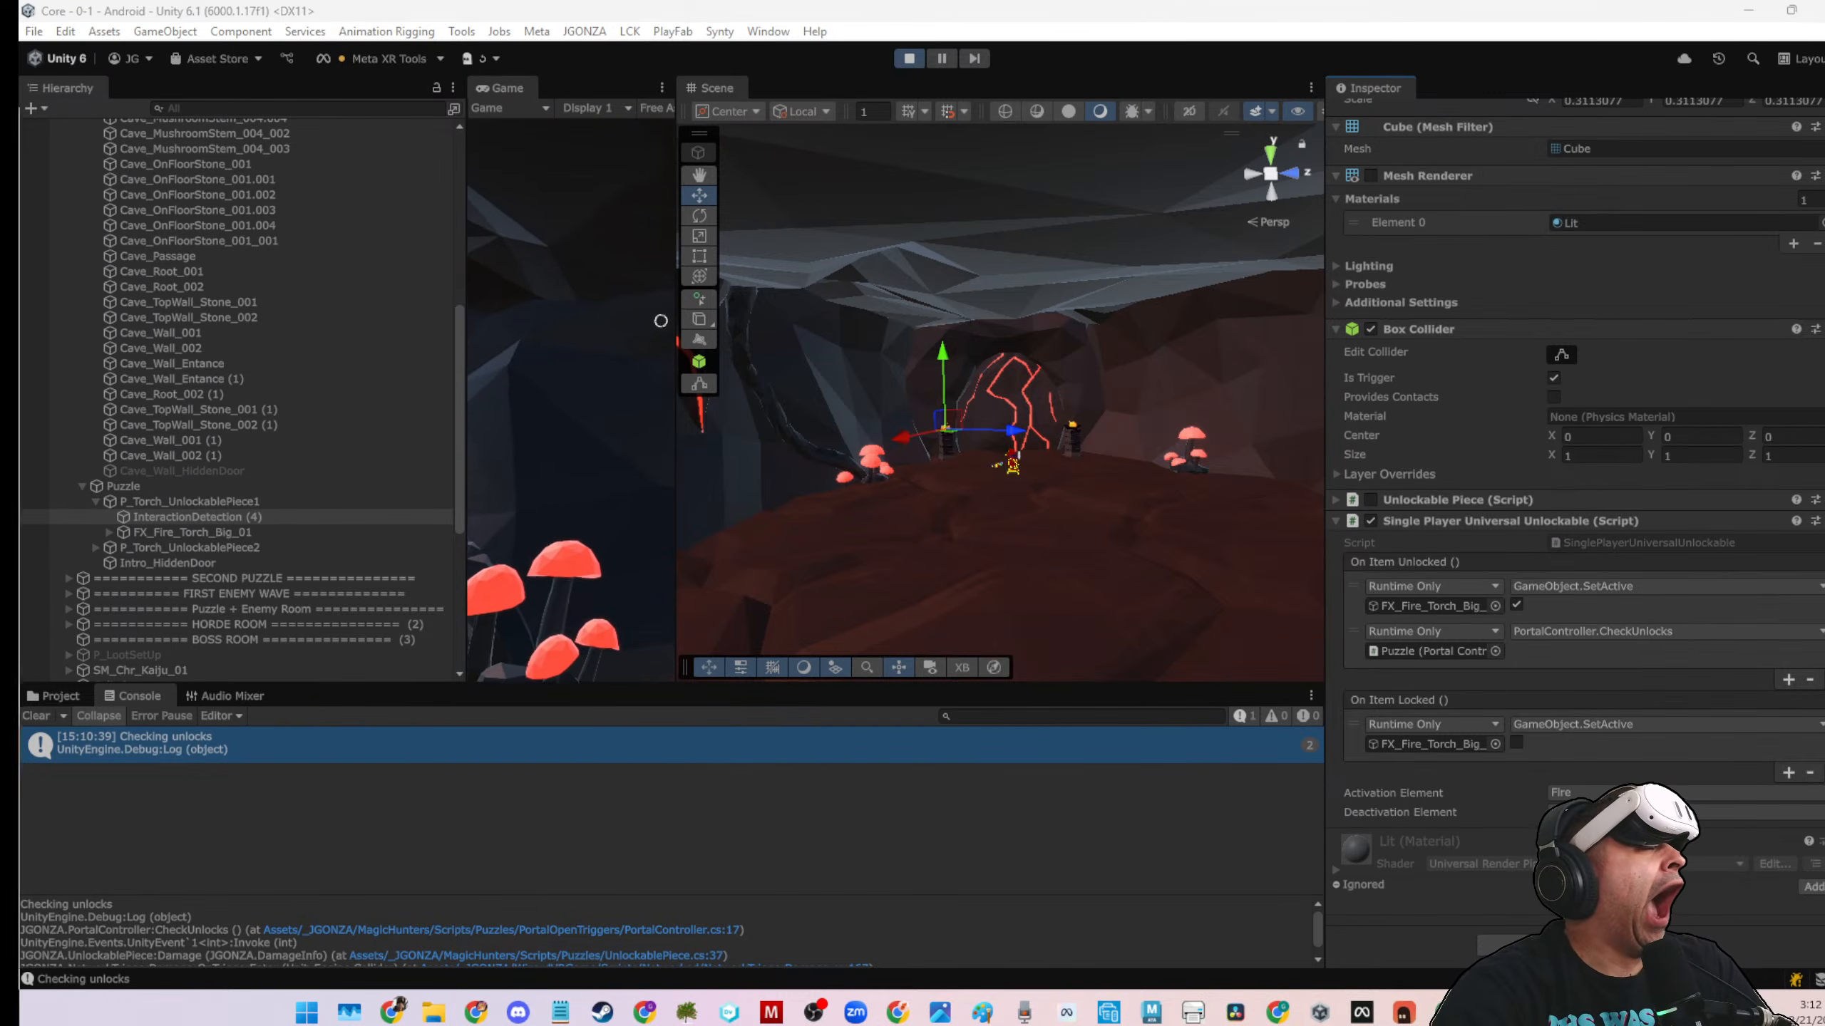
key("alt+Tab")
scroll(759, 400, "down", 3)
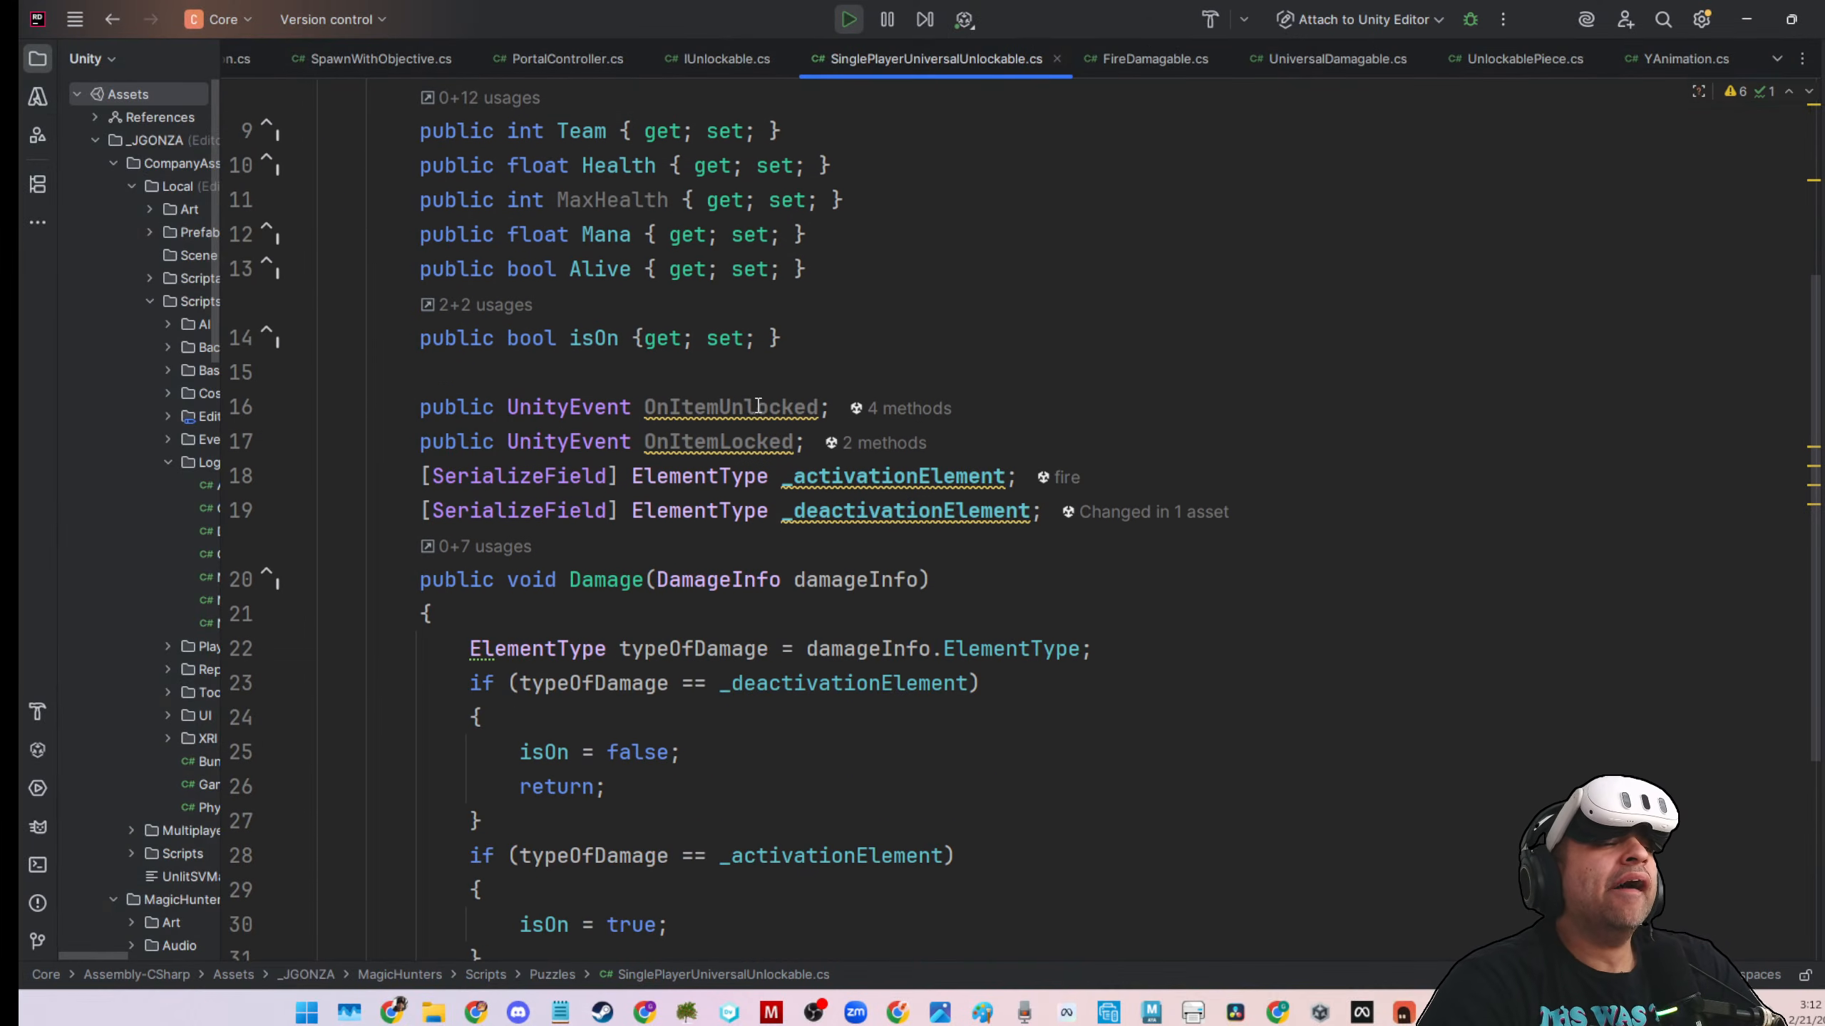
scroll(679, 680, "down", 1)
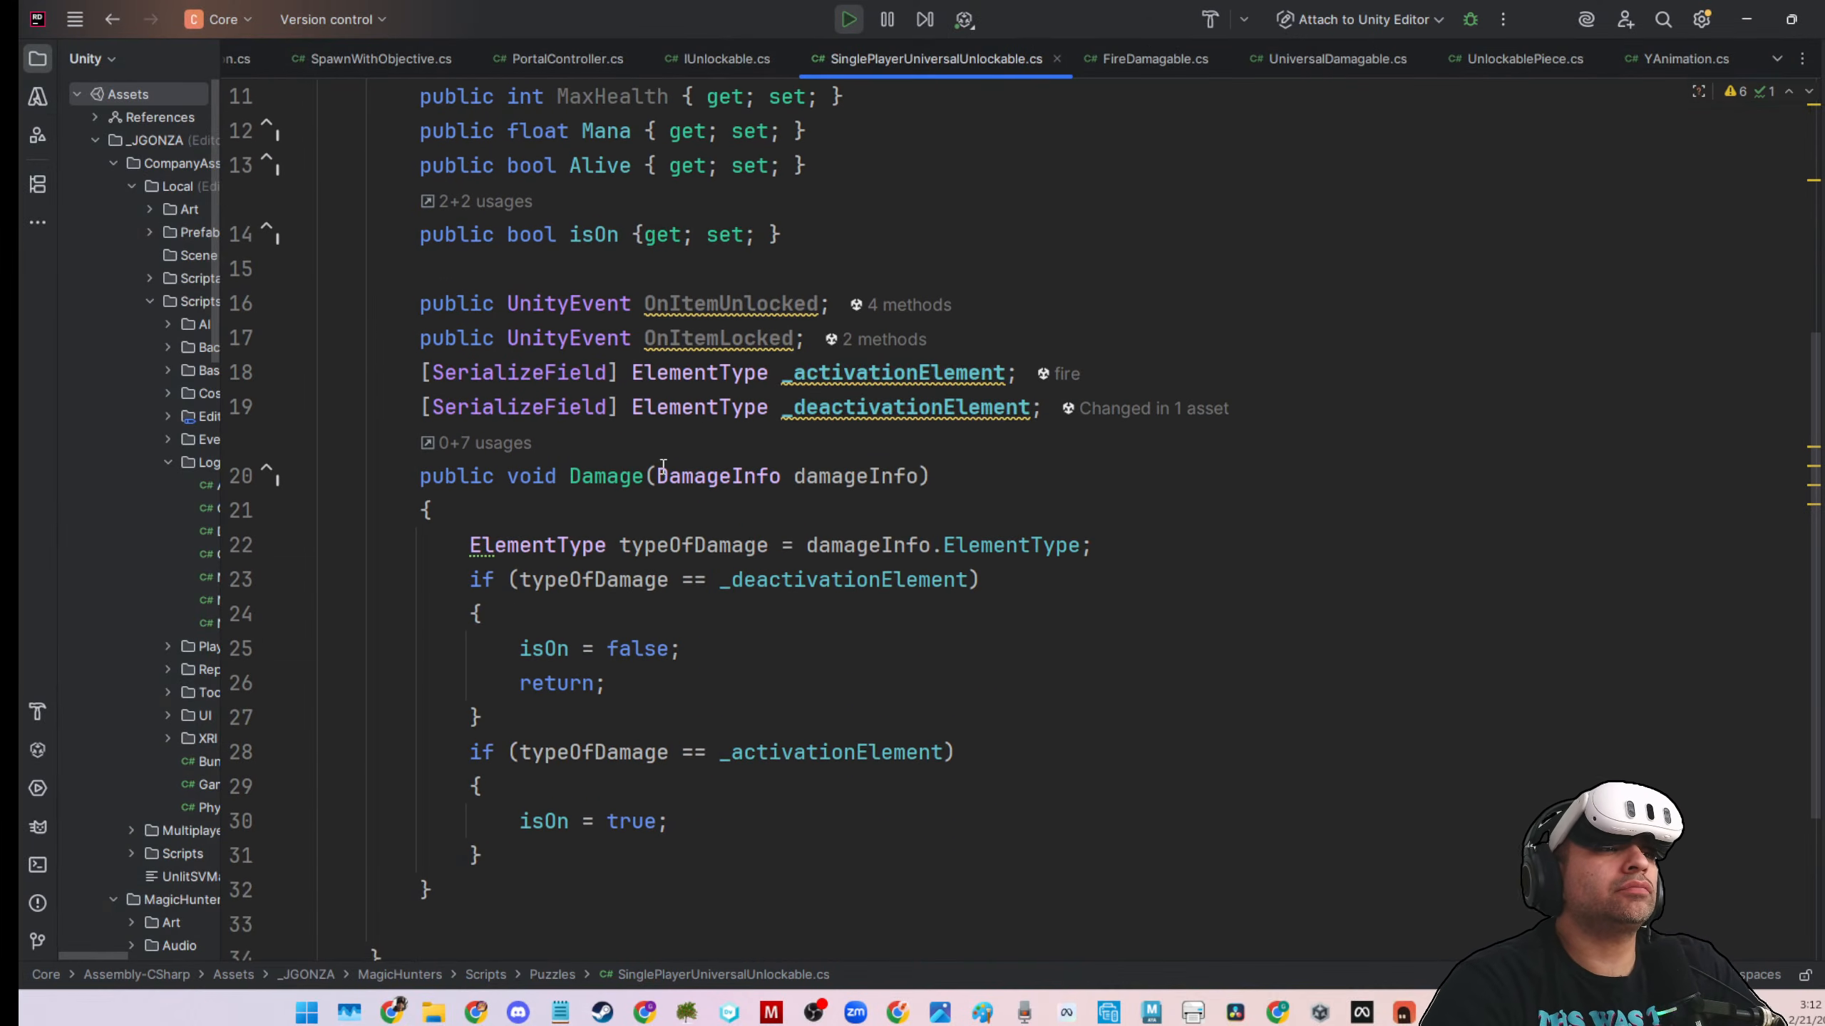
Search SinglePlayerUniversalUnlockable.cs for uses of the OnItemUnlocked event
double_click(701, 303)
key("ctrl+f")
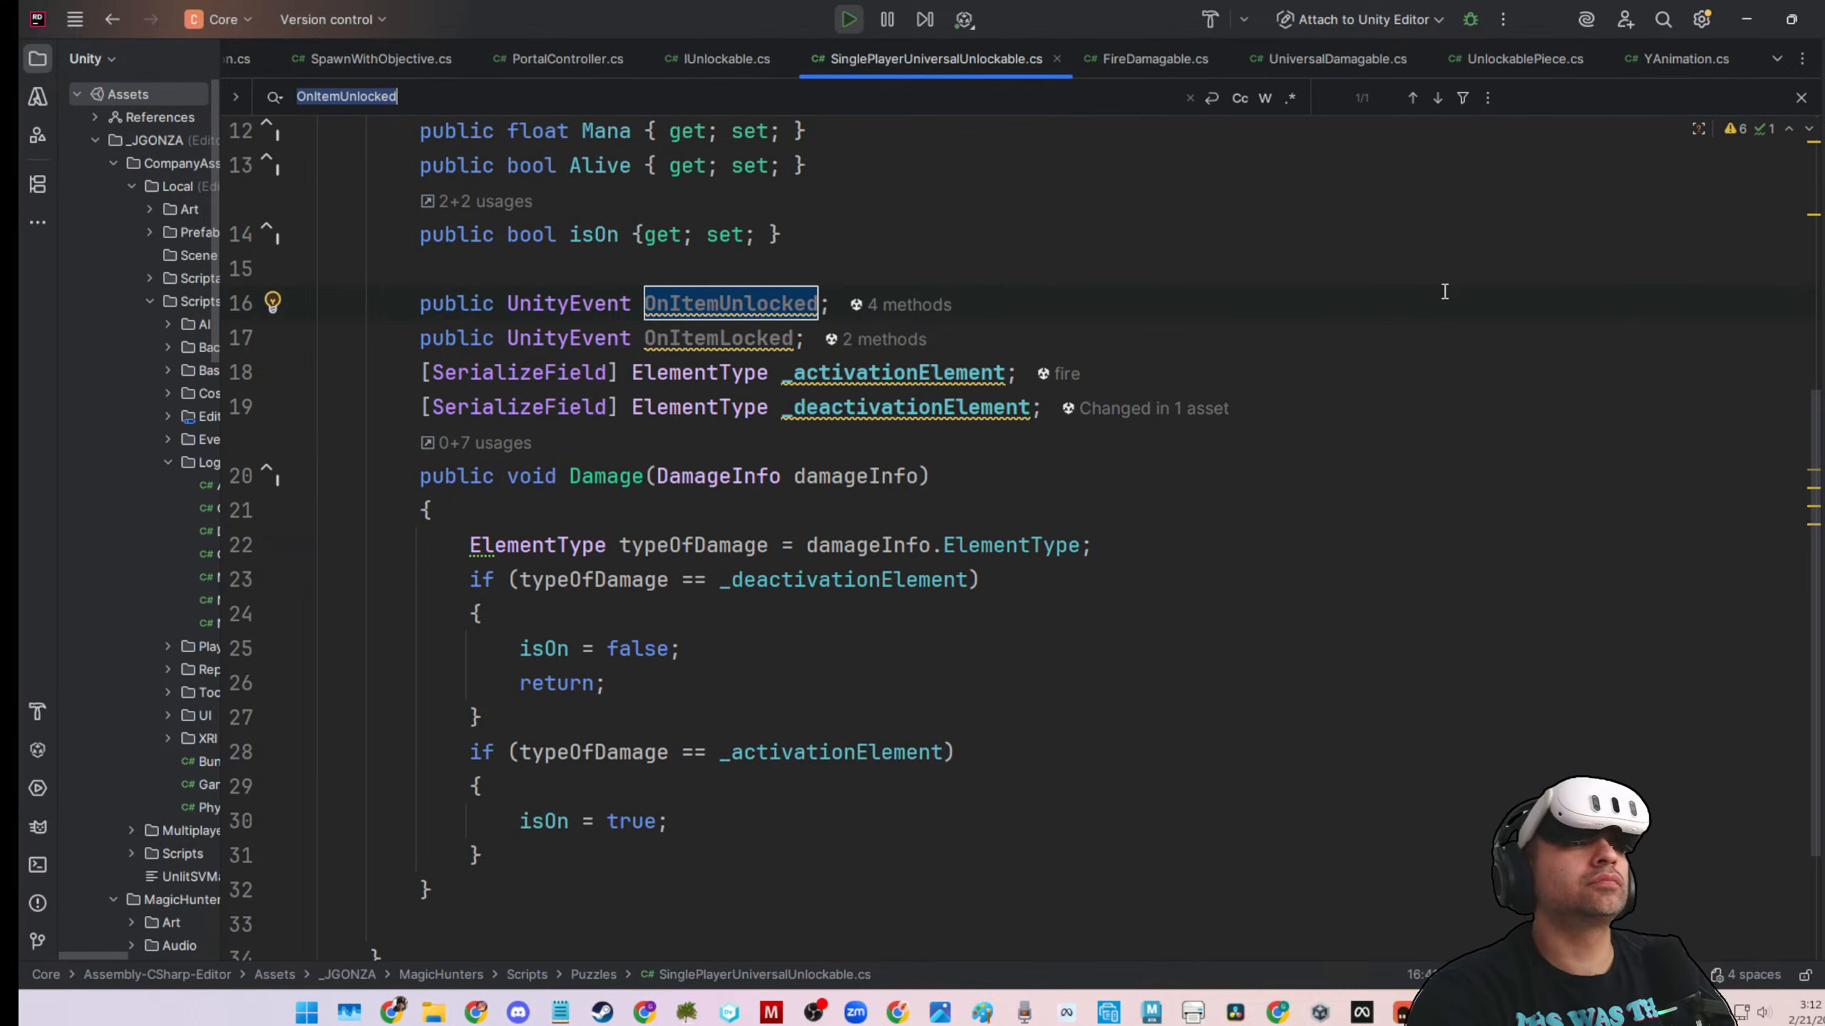
left_click(1445, 102)
scroll(1201, 588, "down", 1)
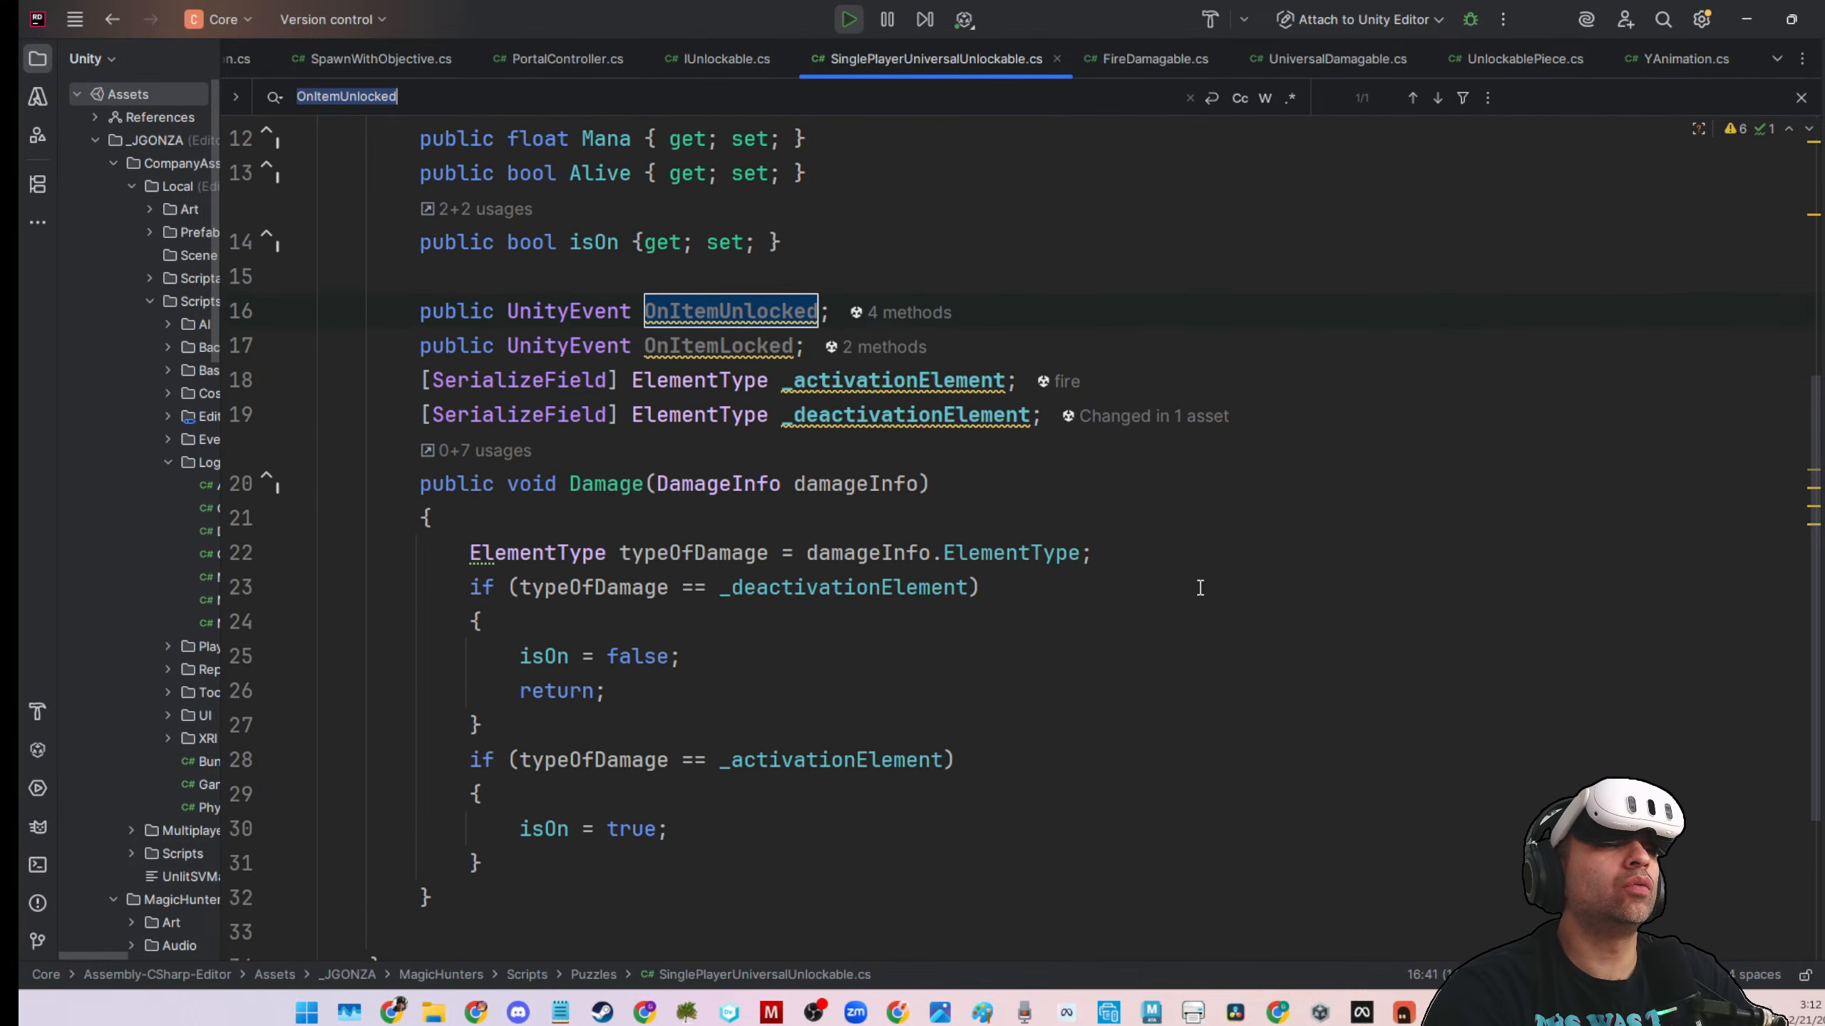
Examine how the Damage method sets isOn for the deactivation and activation elements, marking the isOn = true line
scroll(1199, 588, "down", 1)
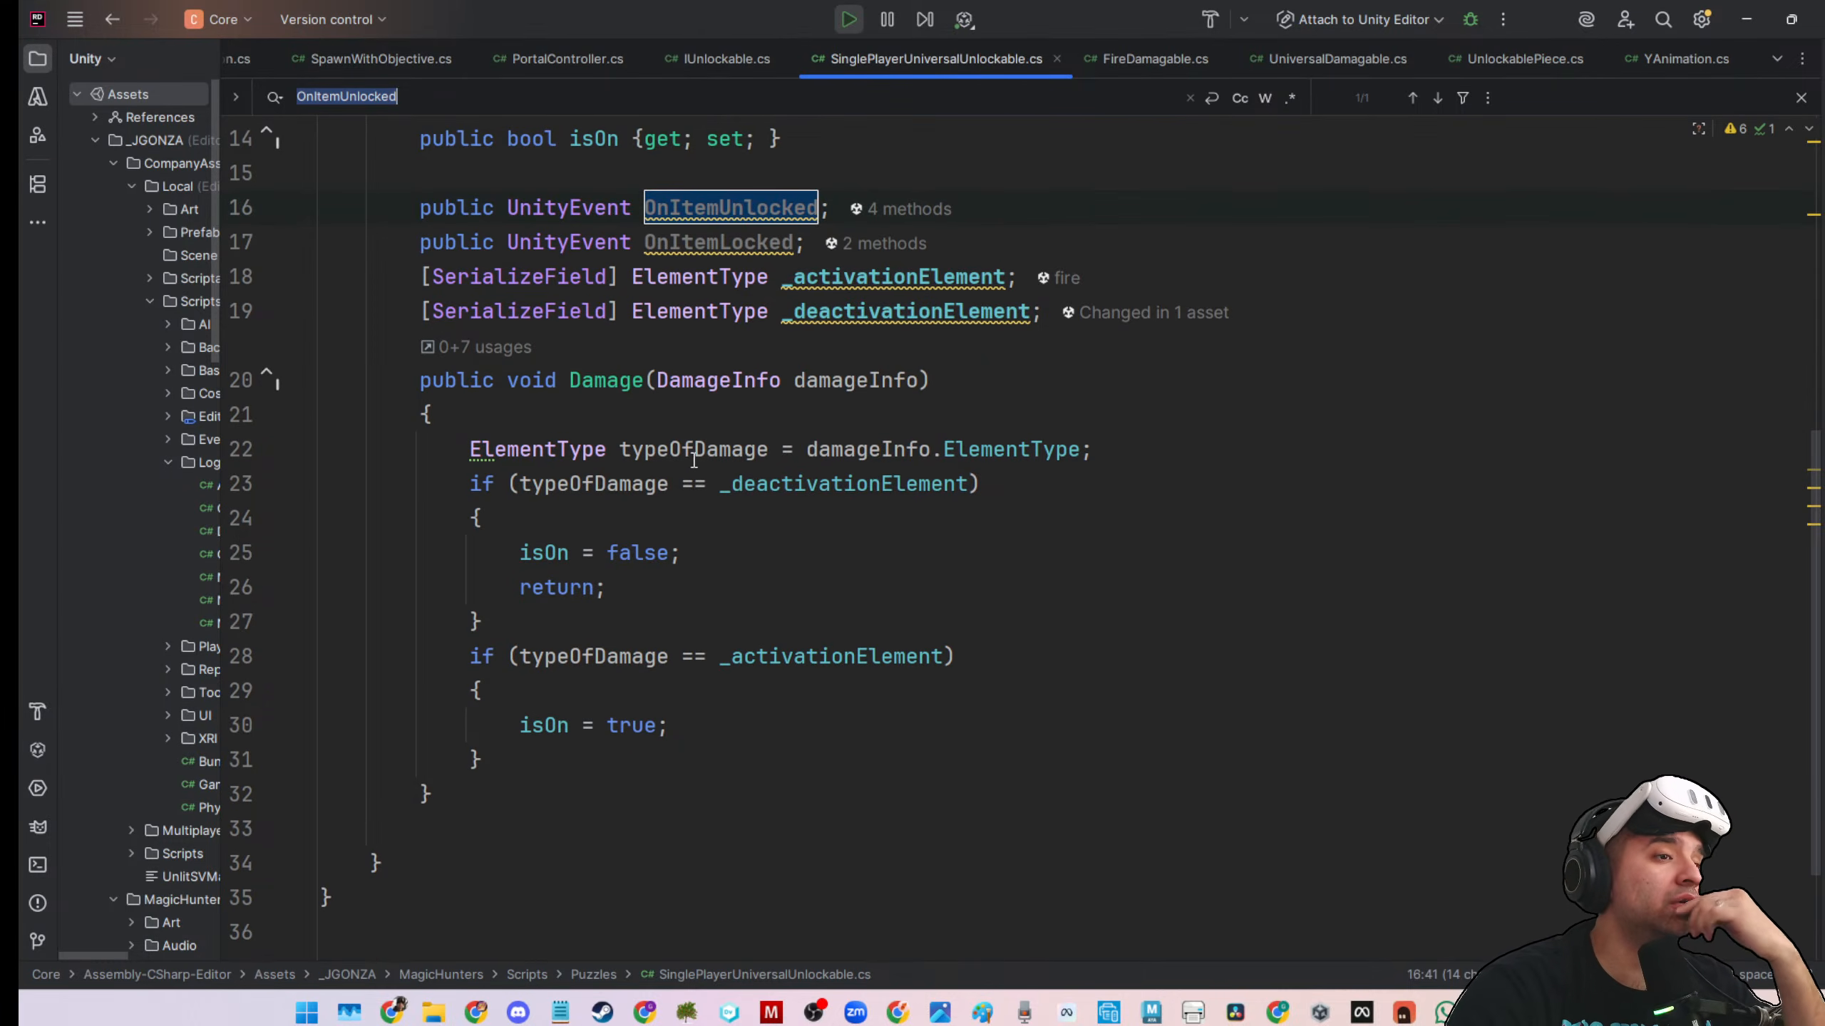
scroll(711, 489, "up", 4)
scroll(965, 539, "down", 2)
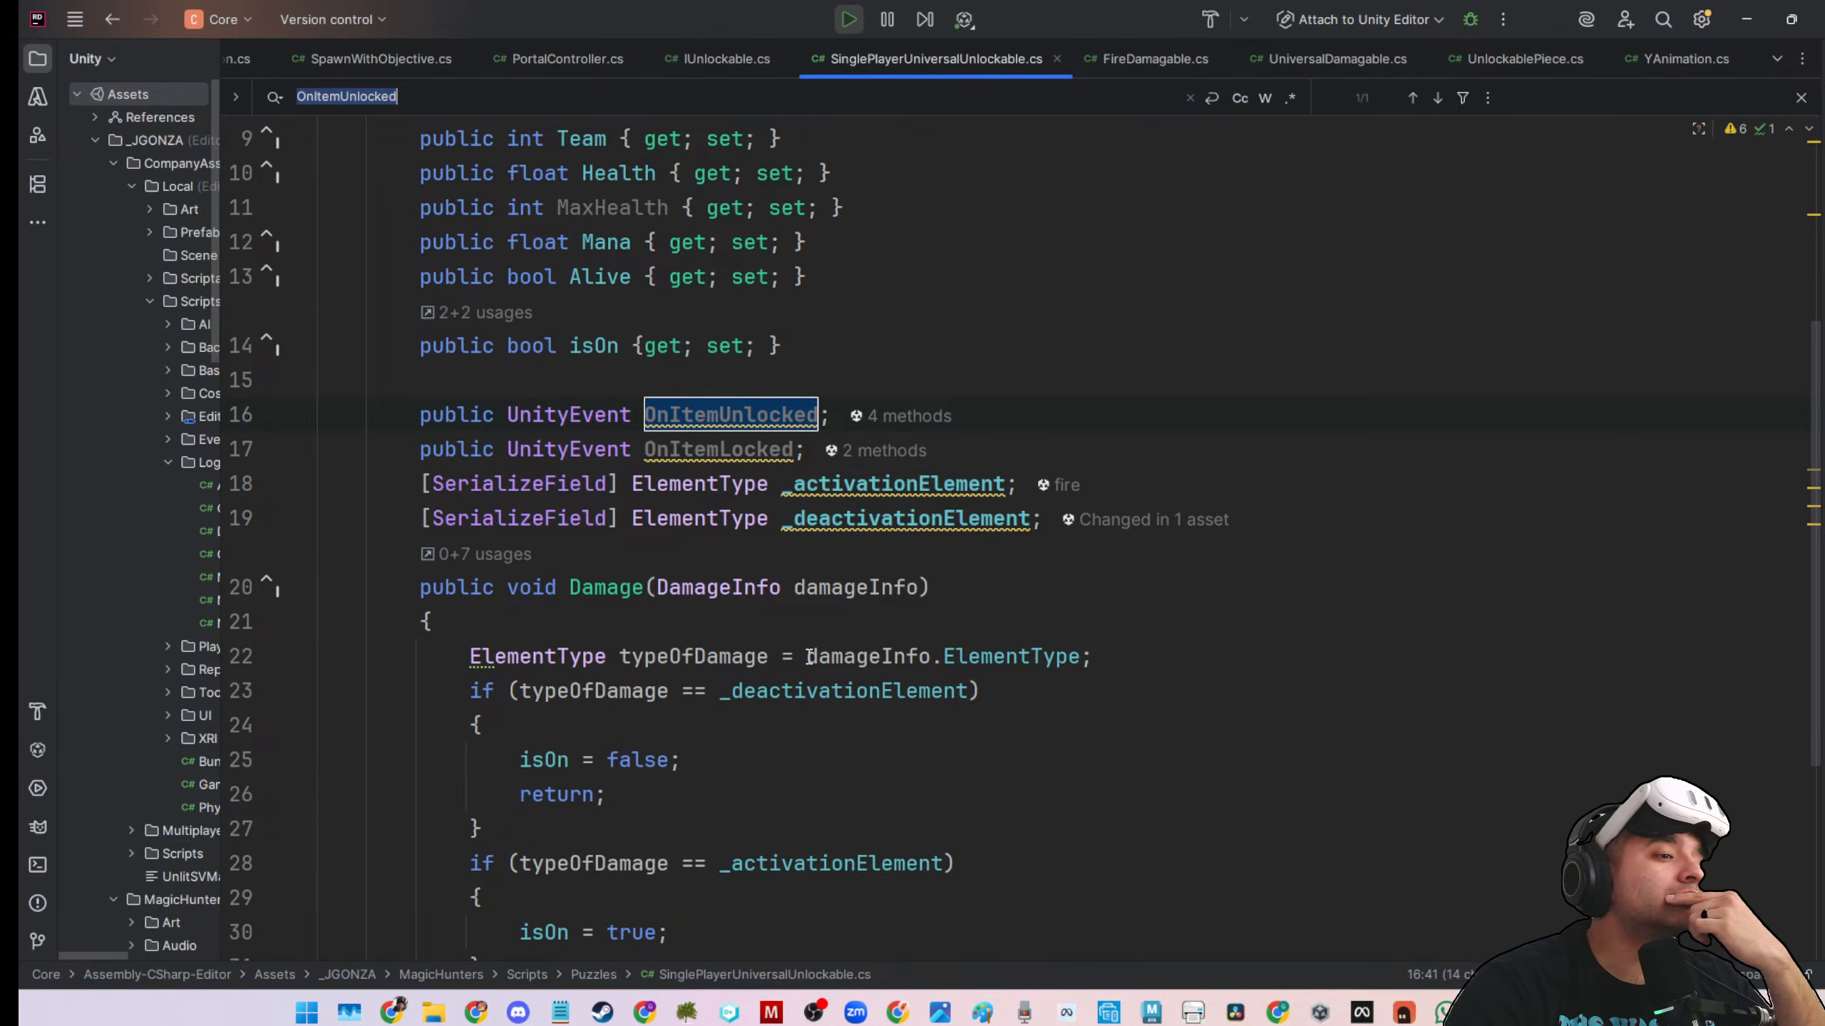
scroll(810, 656, "down", 1)
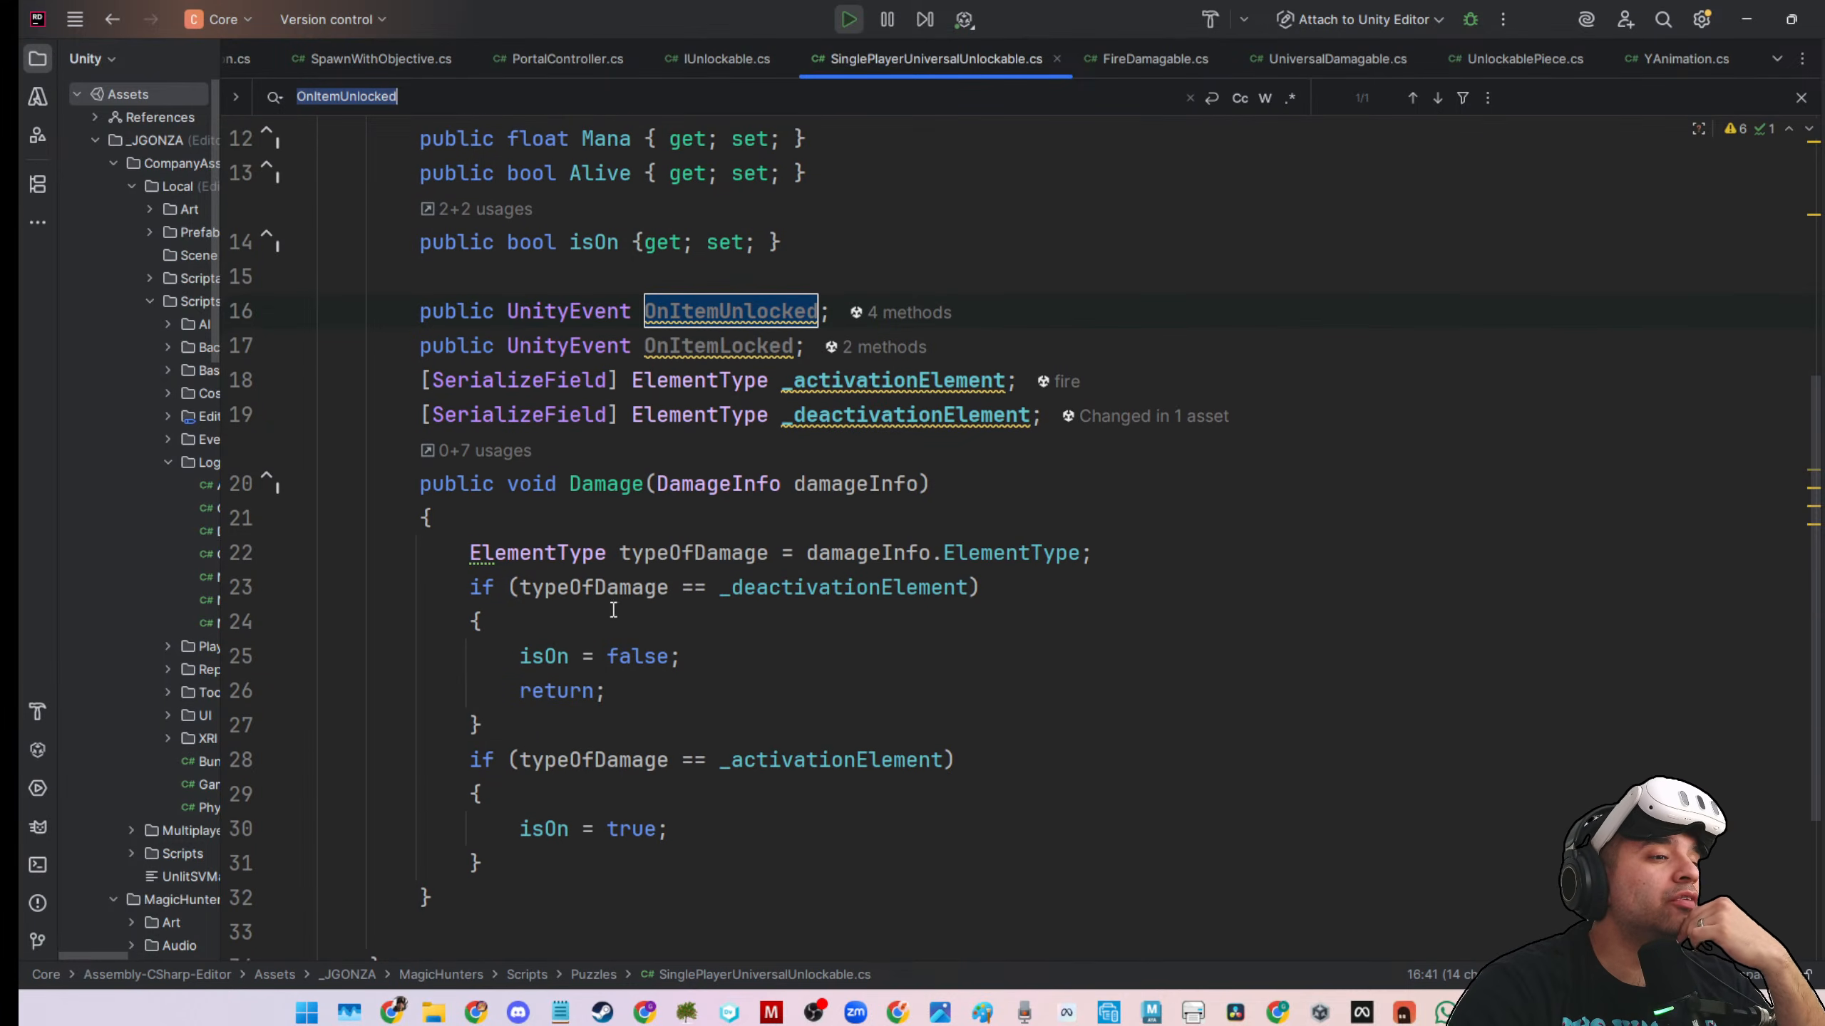
scroll(814, 613, "down", 1)
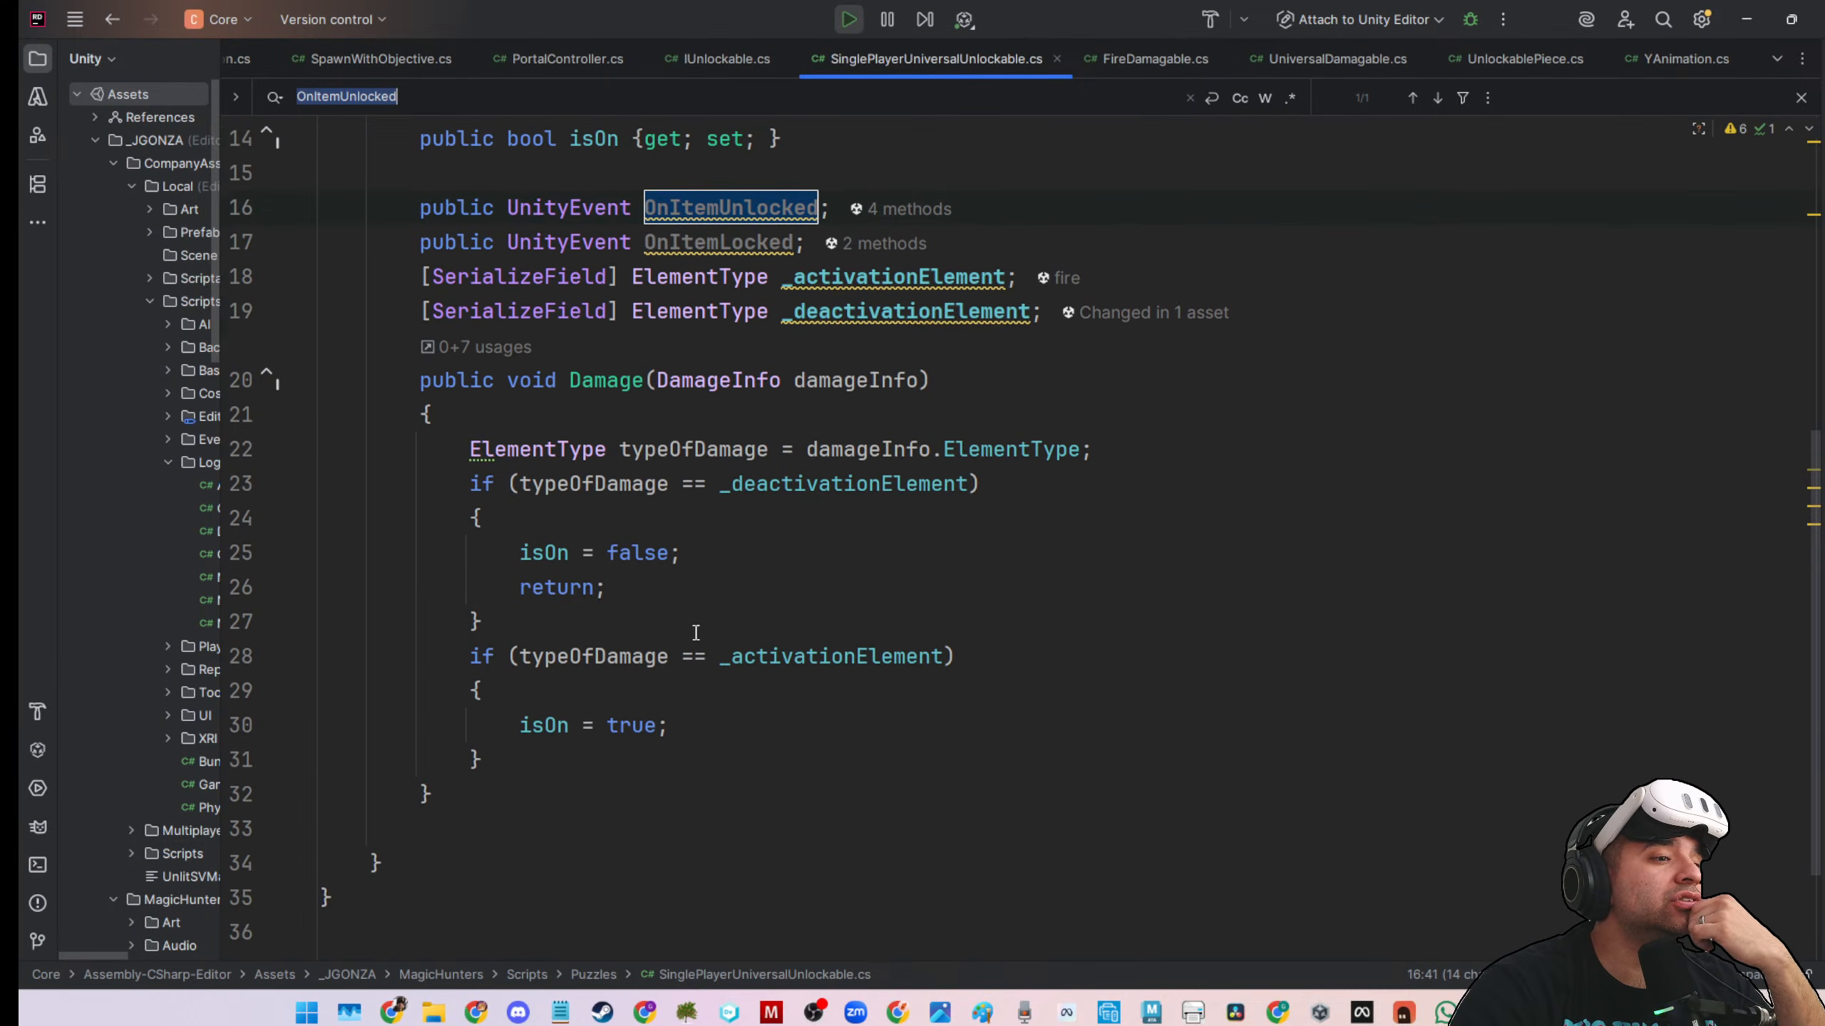
left_click_drag(494, 724, 765, 725)
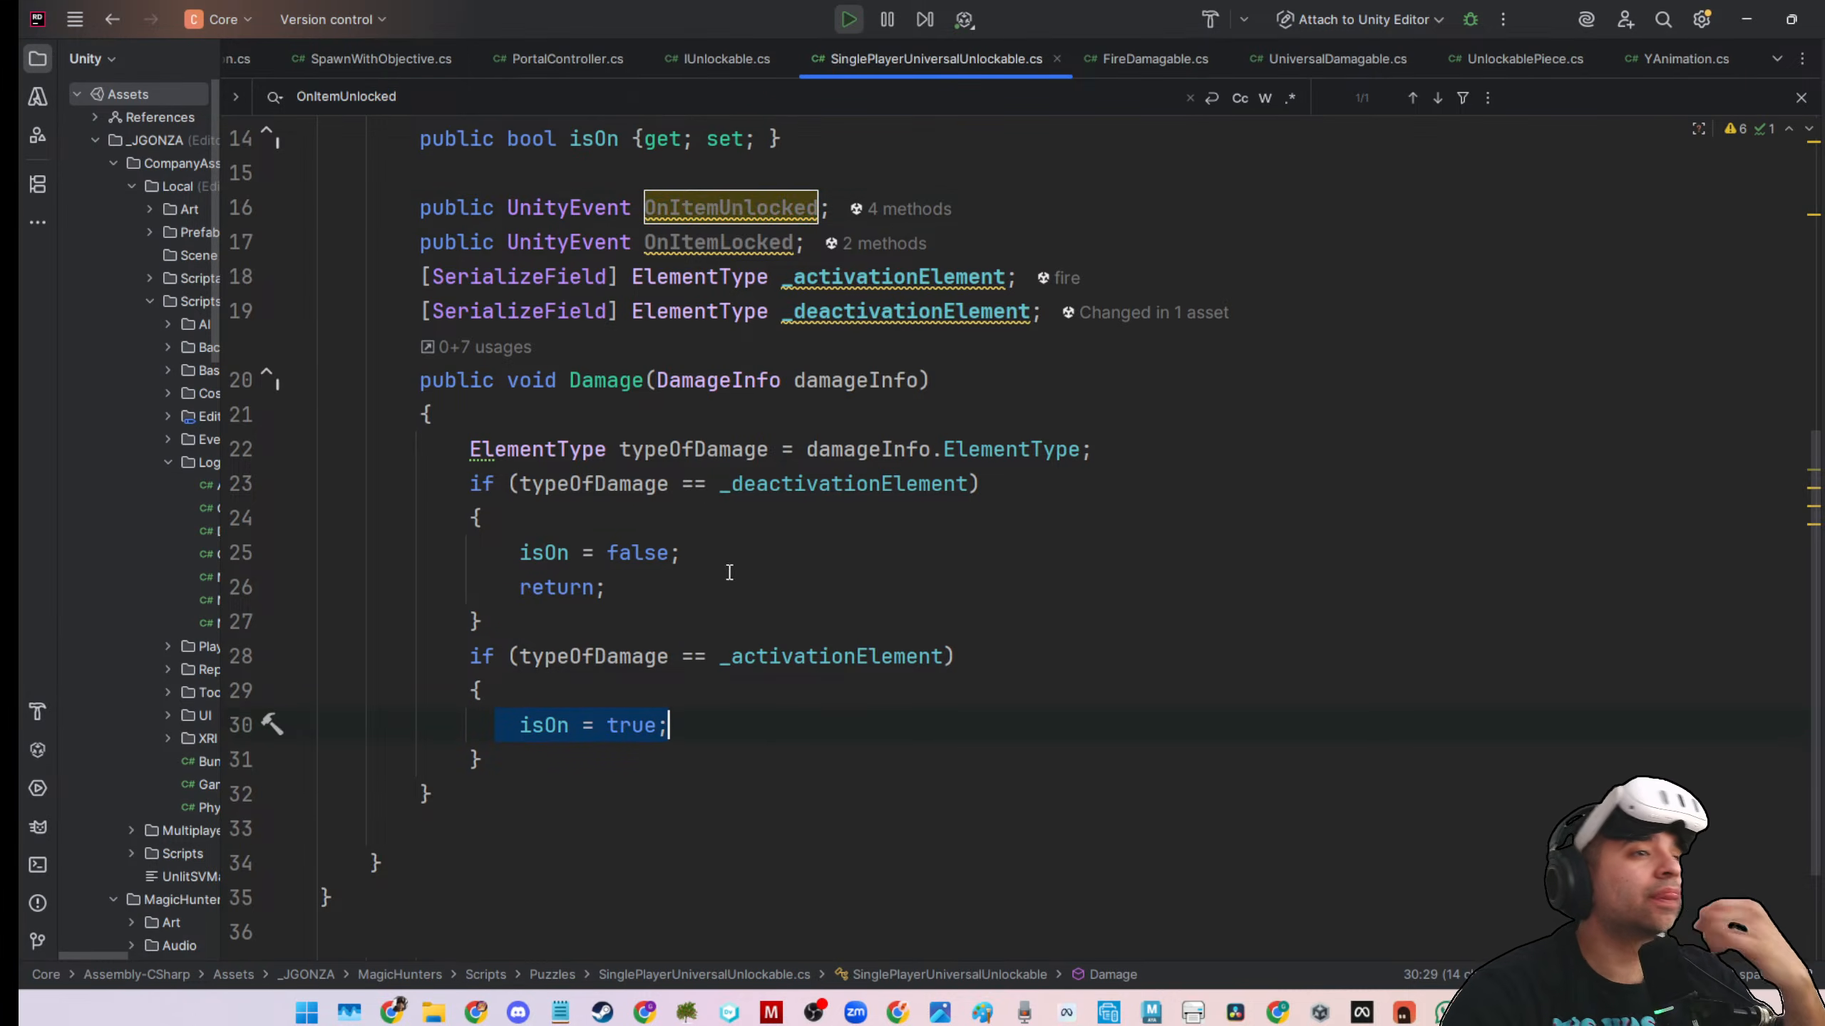
Recheck the OnItemUnlocked declaration and go to the IUnlockable interface definition from the class header
scroll(737, 415, "up", 2)
double_click(737, 414)
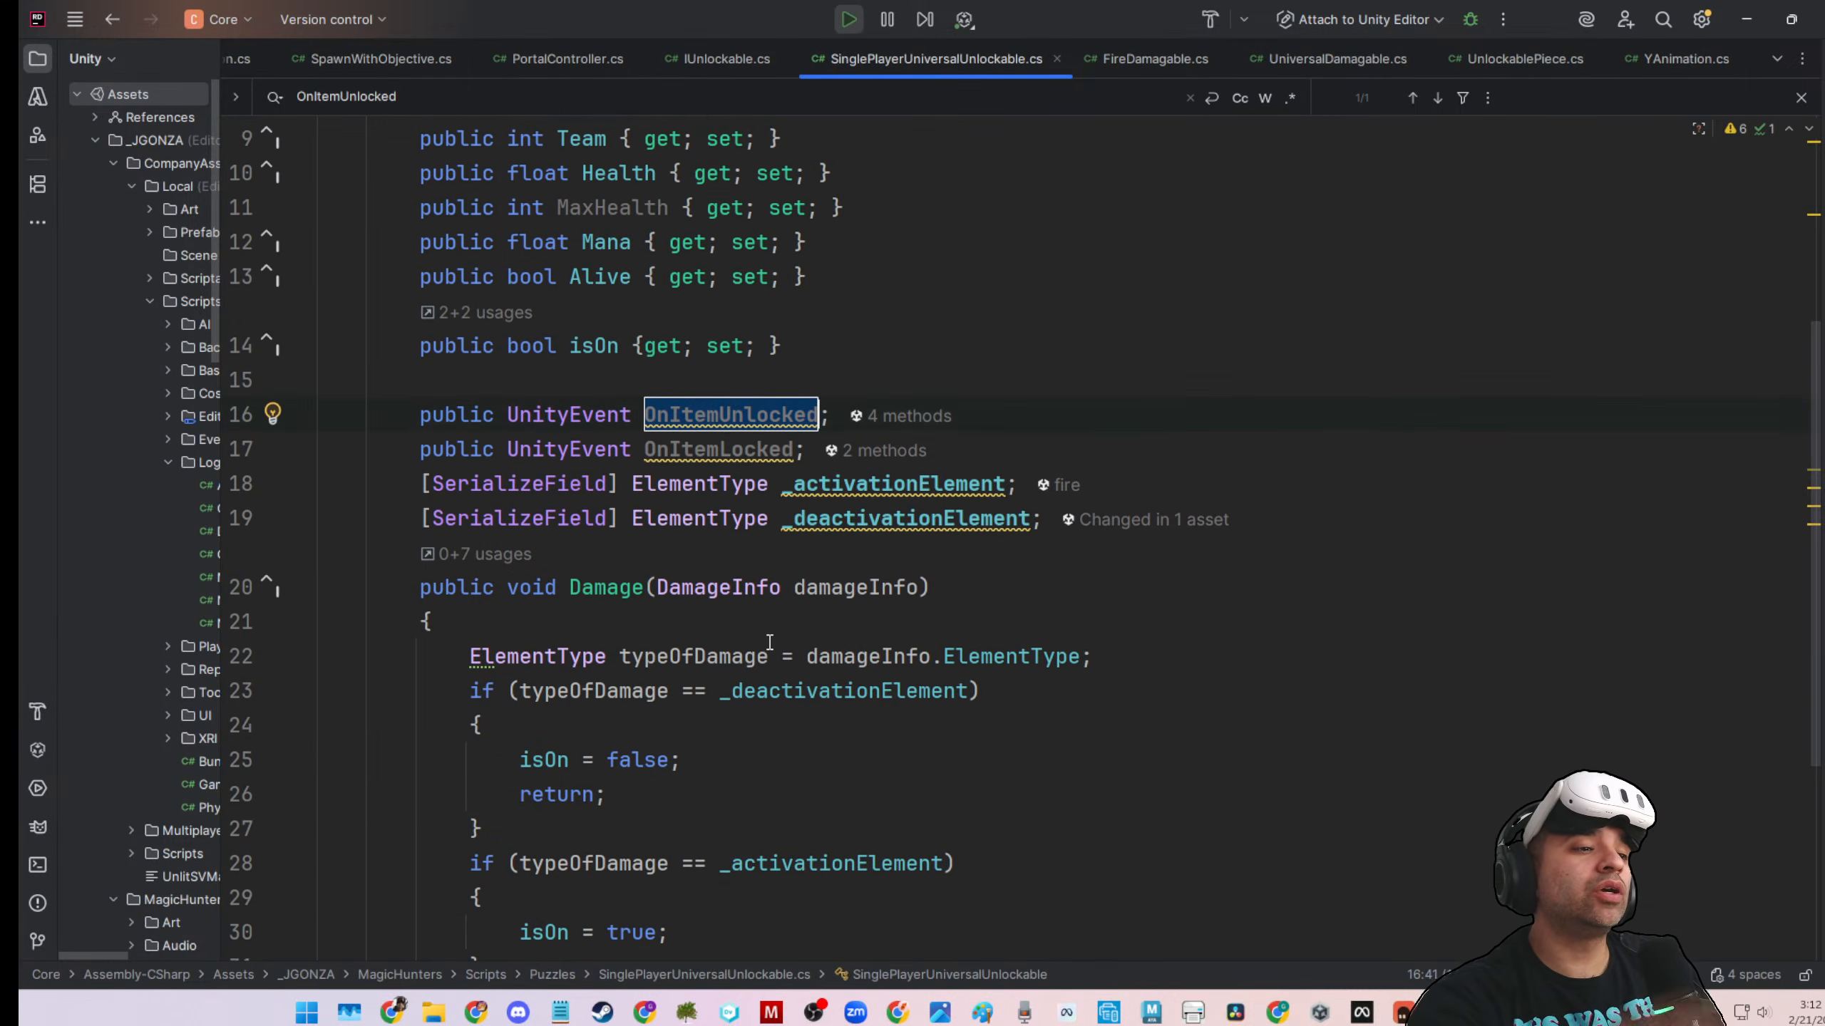
scroll(762, 648, "up", 3)
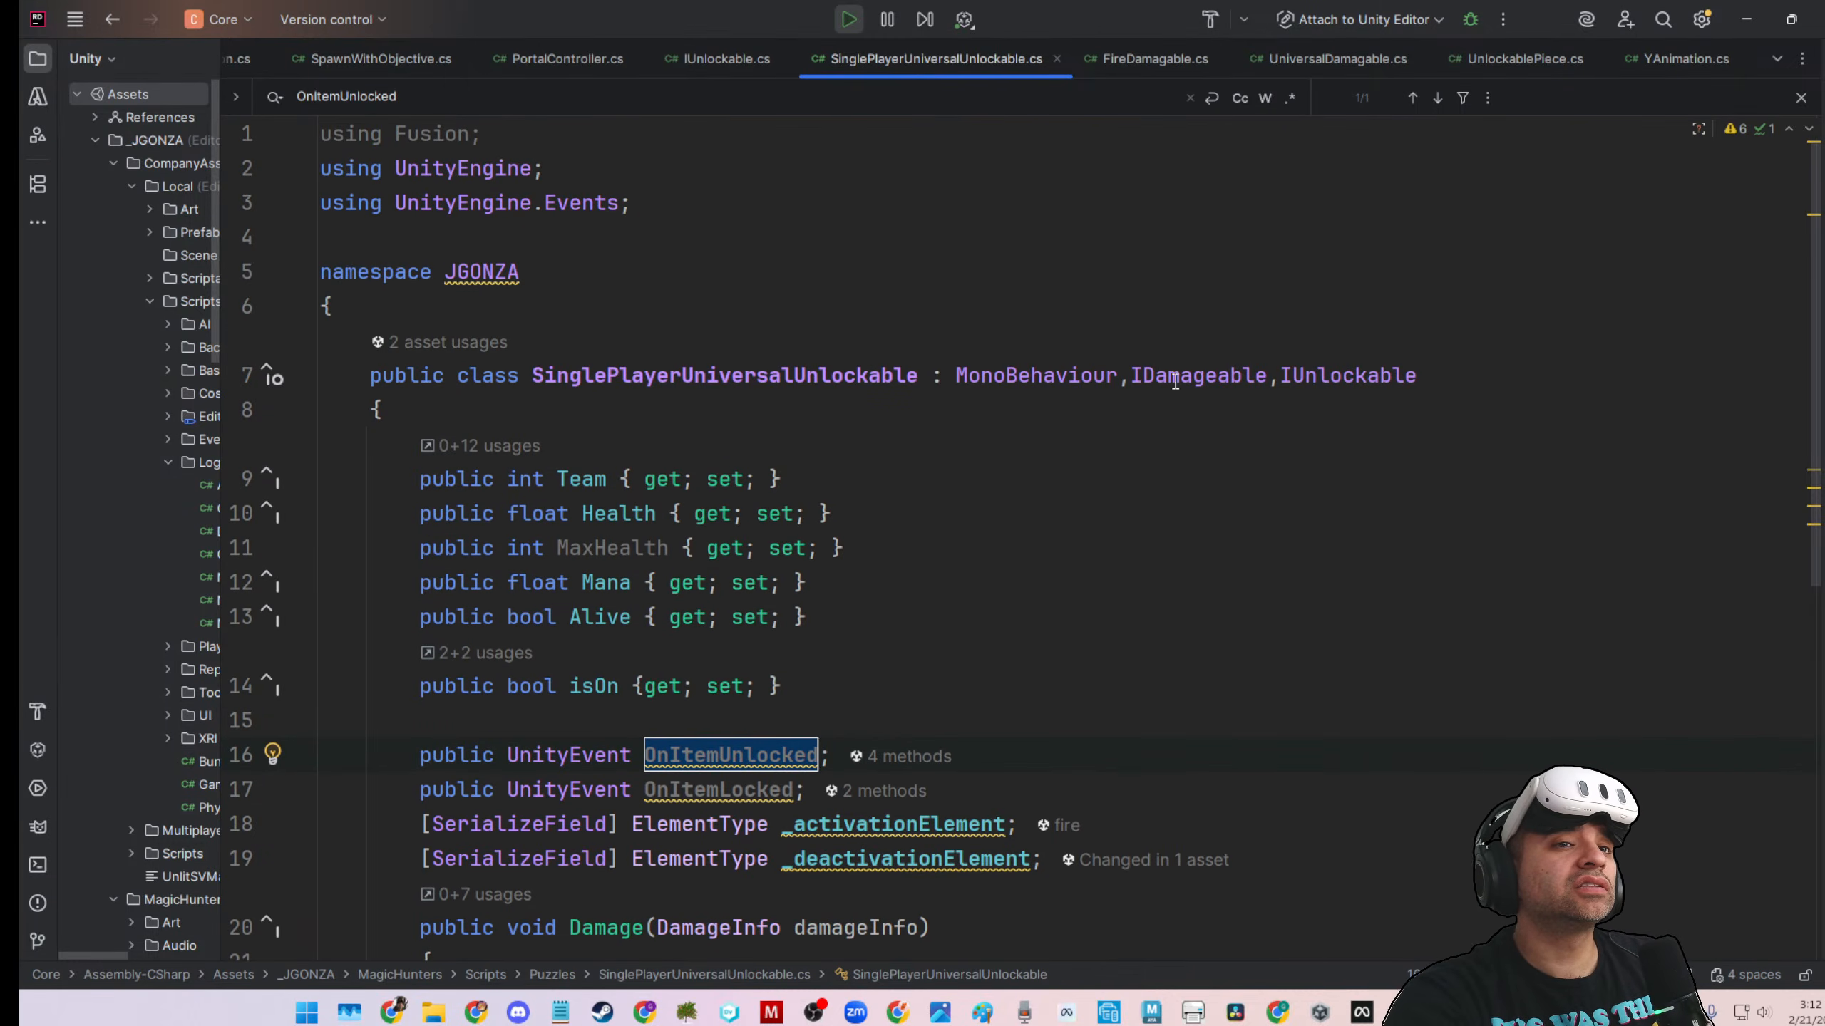
left_click(1310, 377, "ctrl")
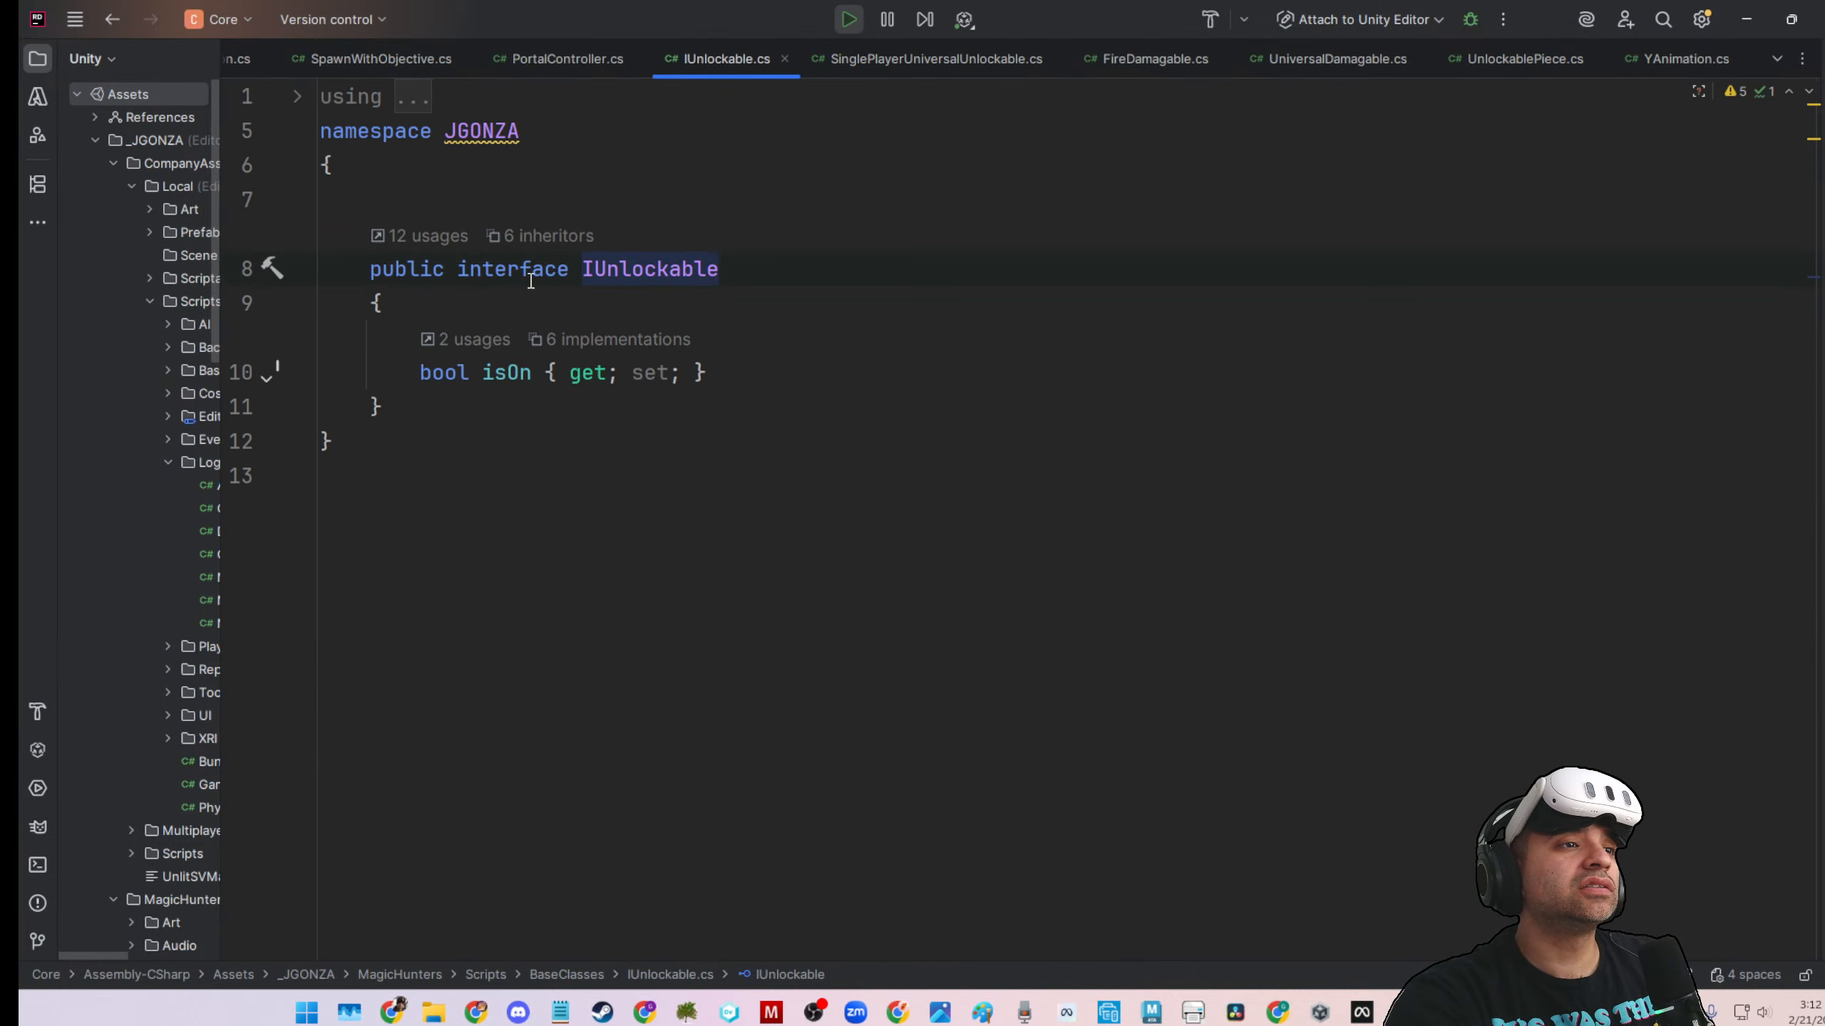
Return to SinglePlayerUniversalUnlockable.cs, view the IDamageable interface definition, and reread the Damage method
left_click(113, 18)
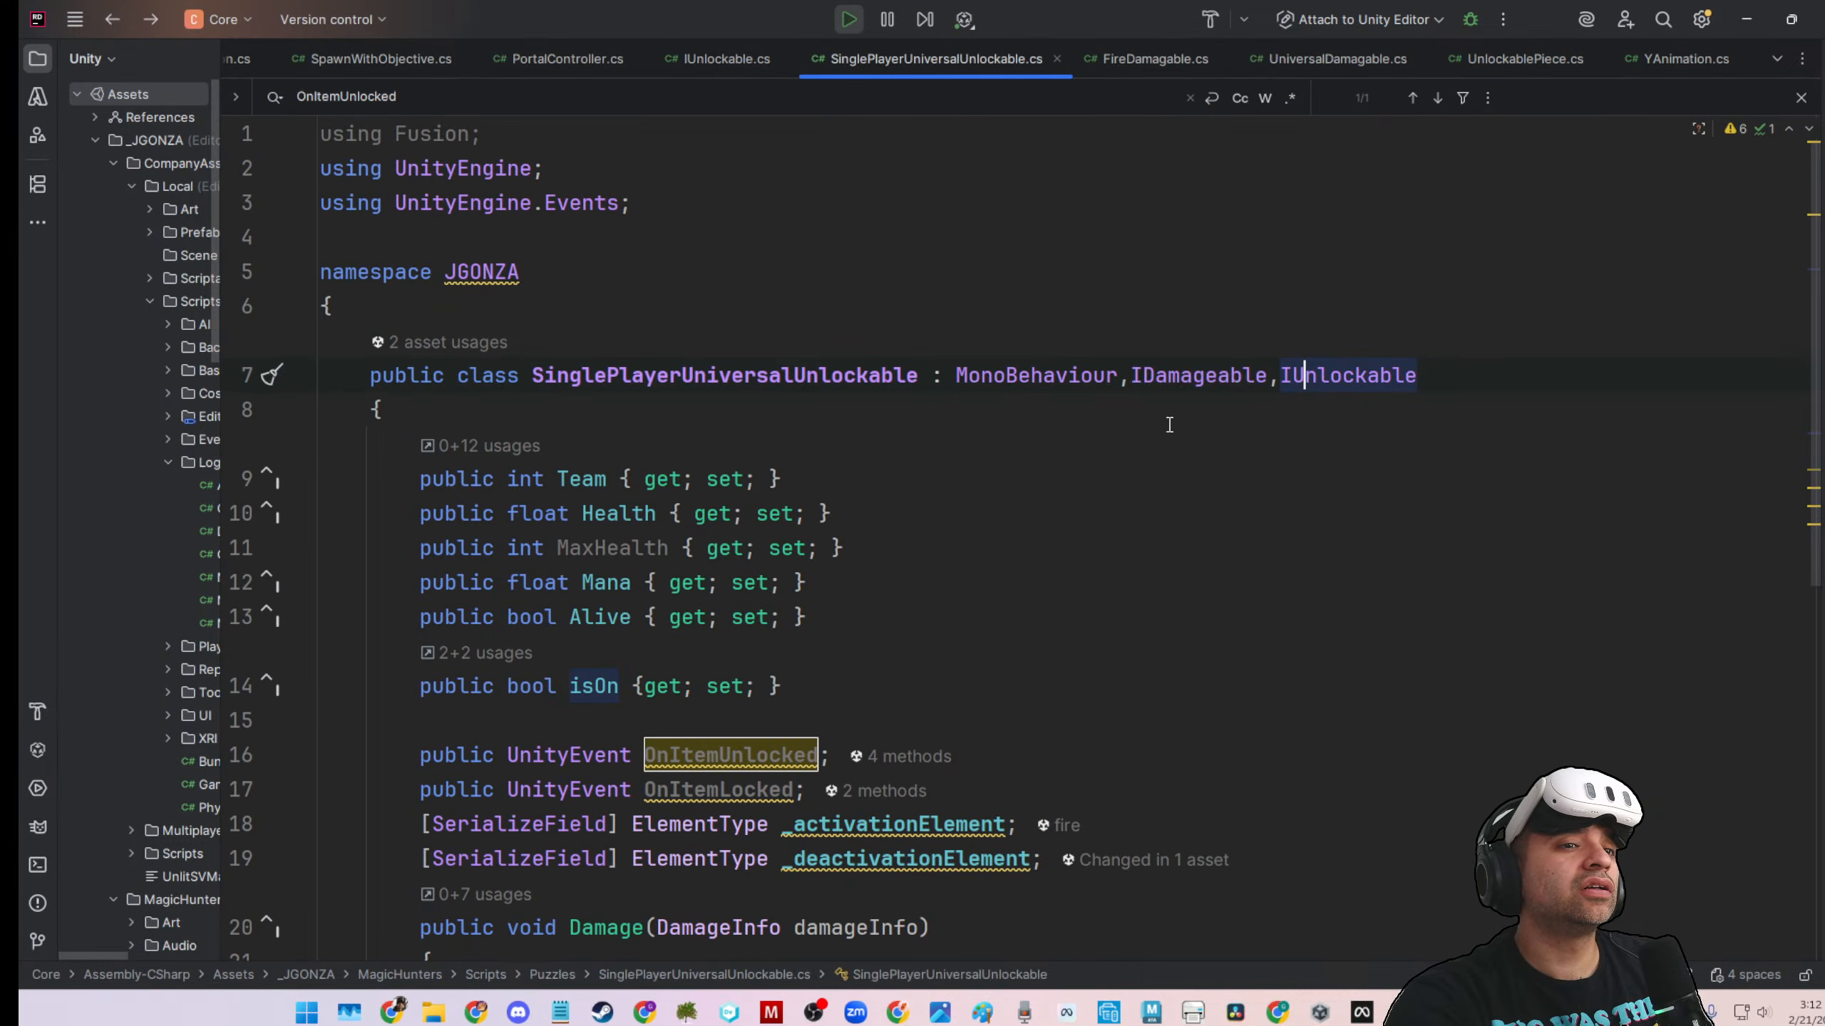
left_click(1189, 388, "ctrl")
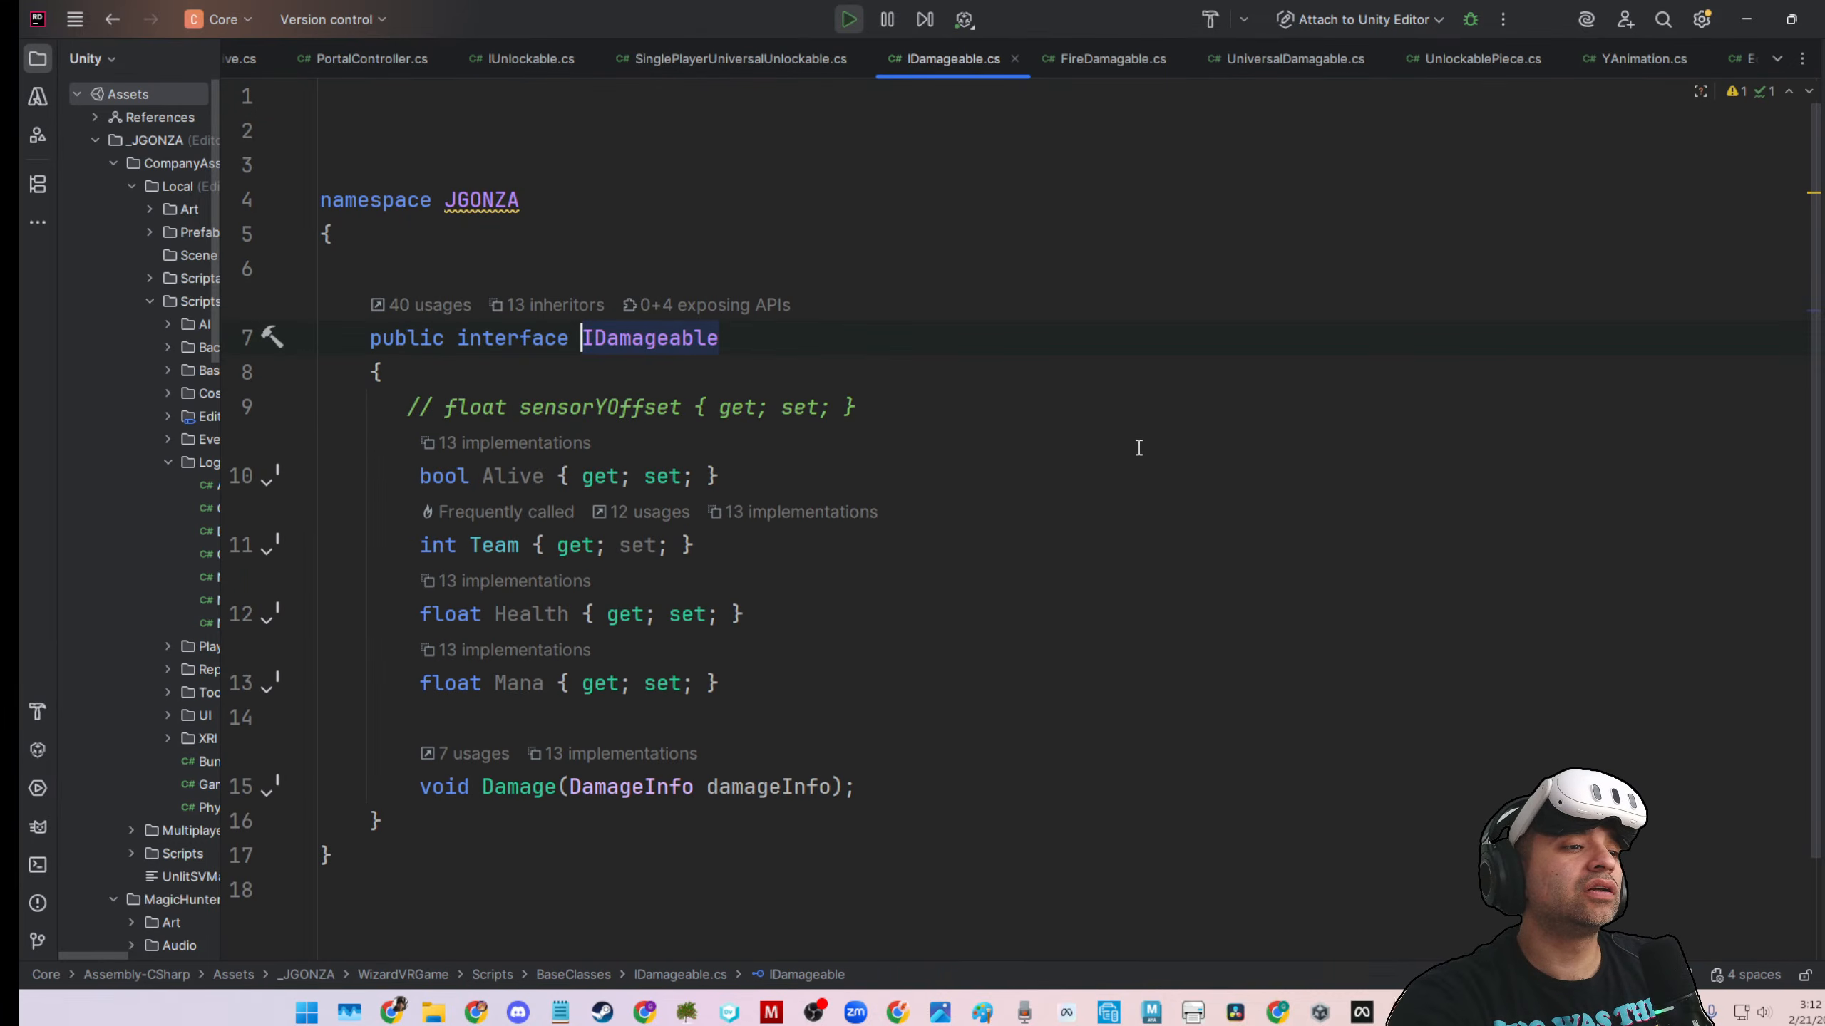
left_click(112, 18)
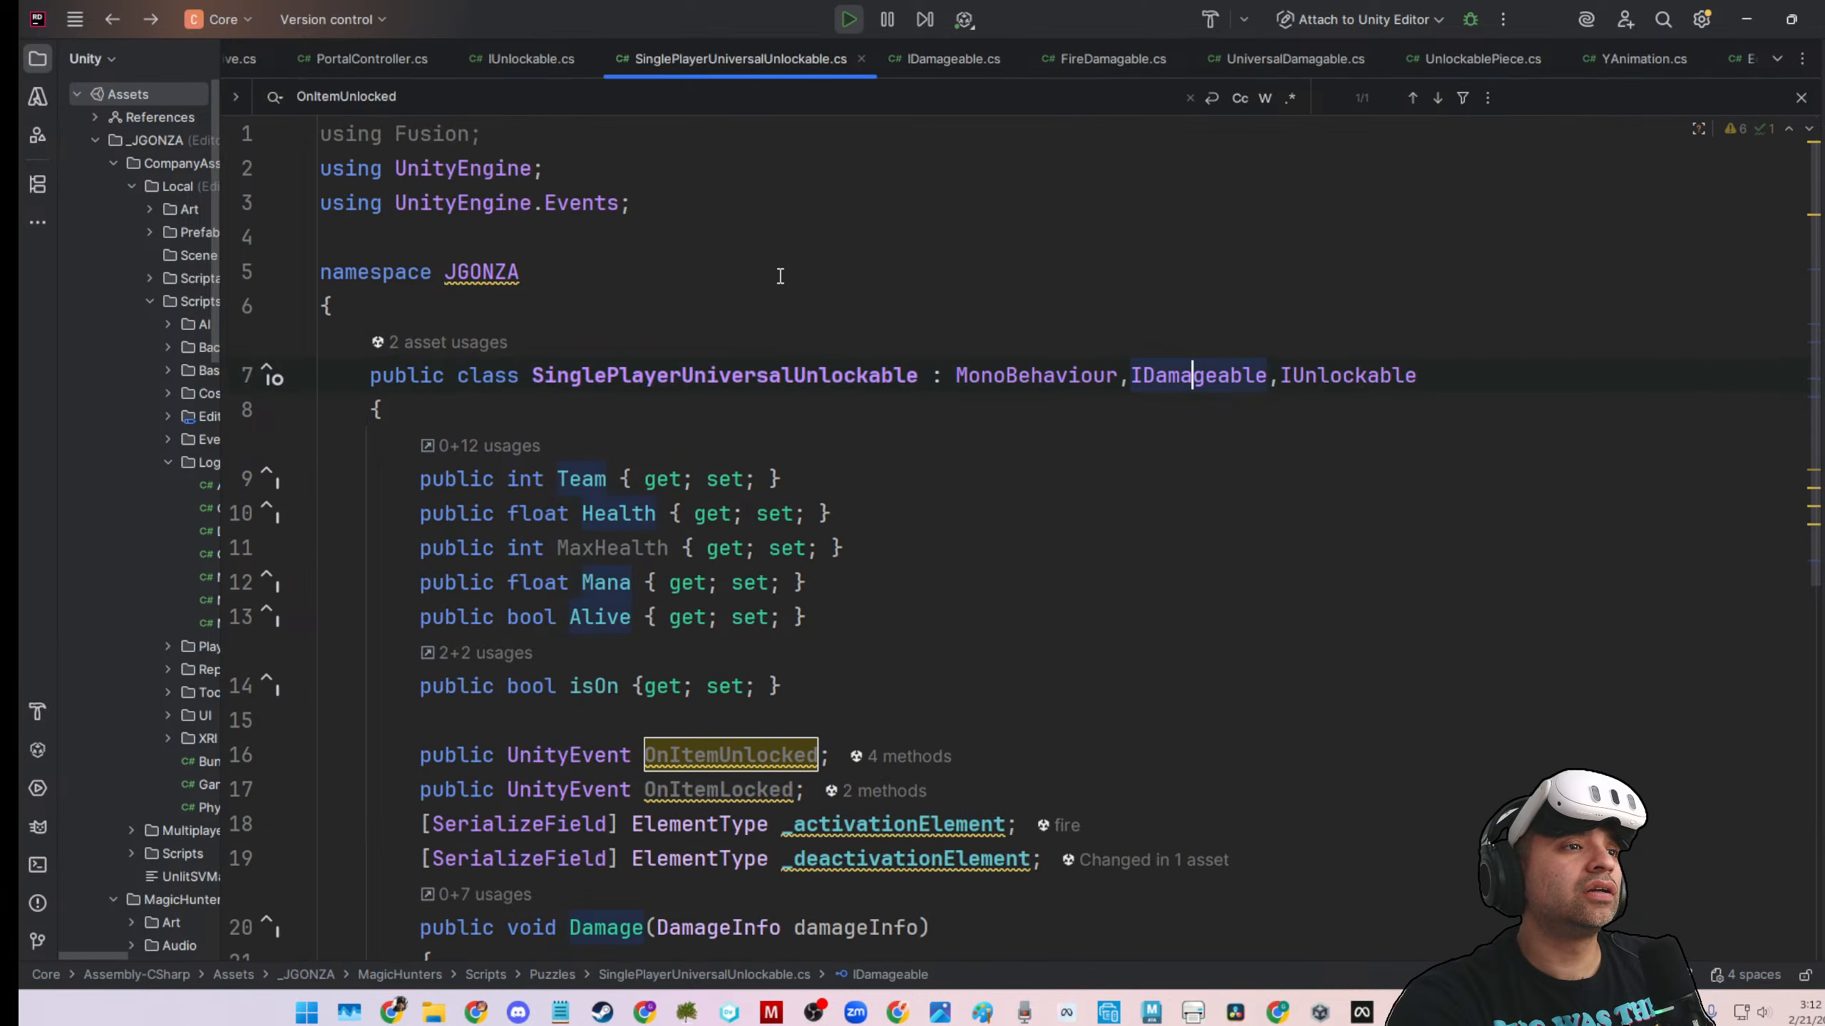
scroll(915, 495, "down", 5)
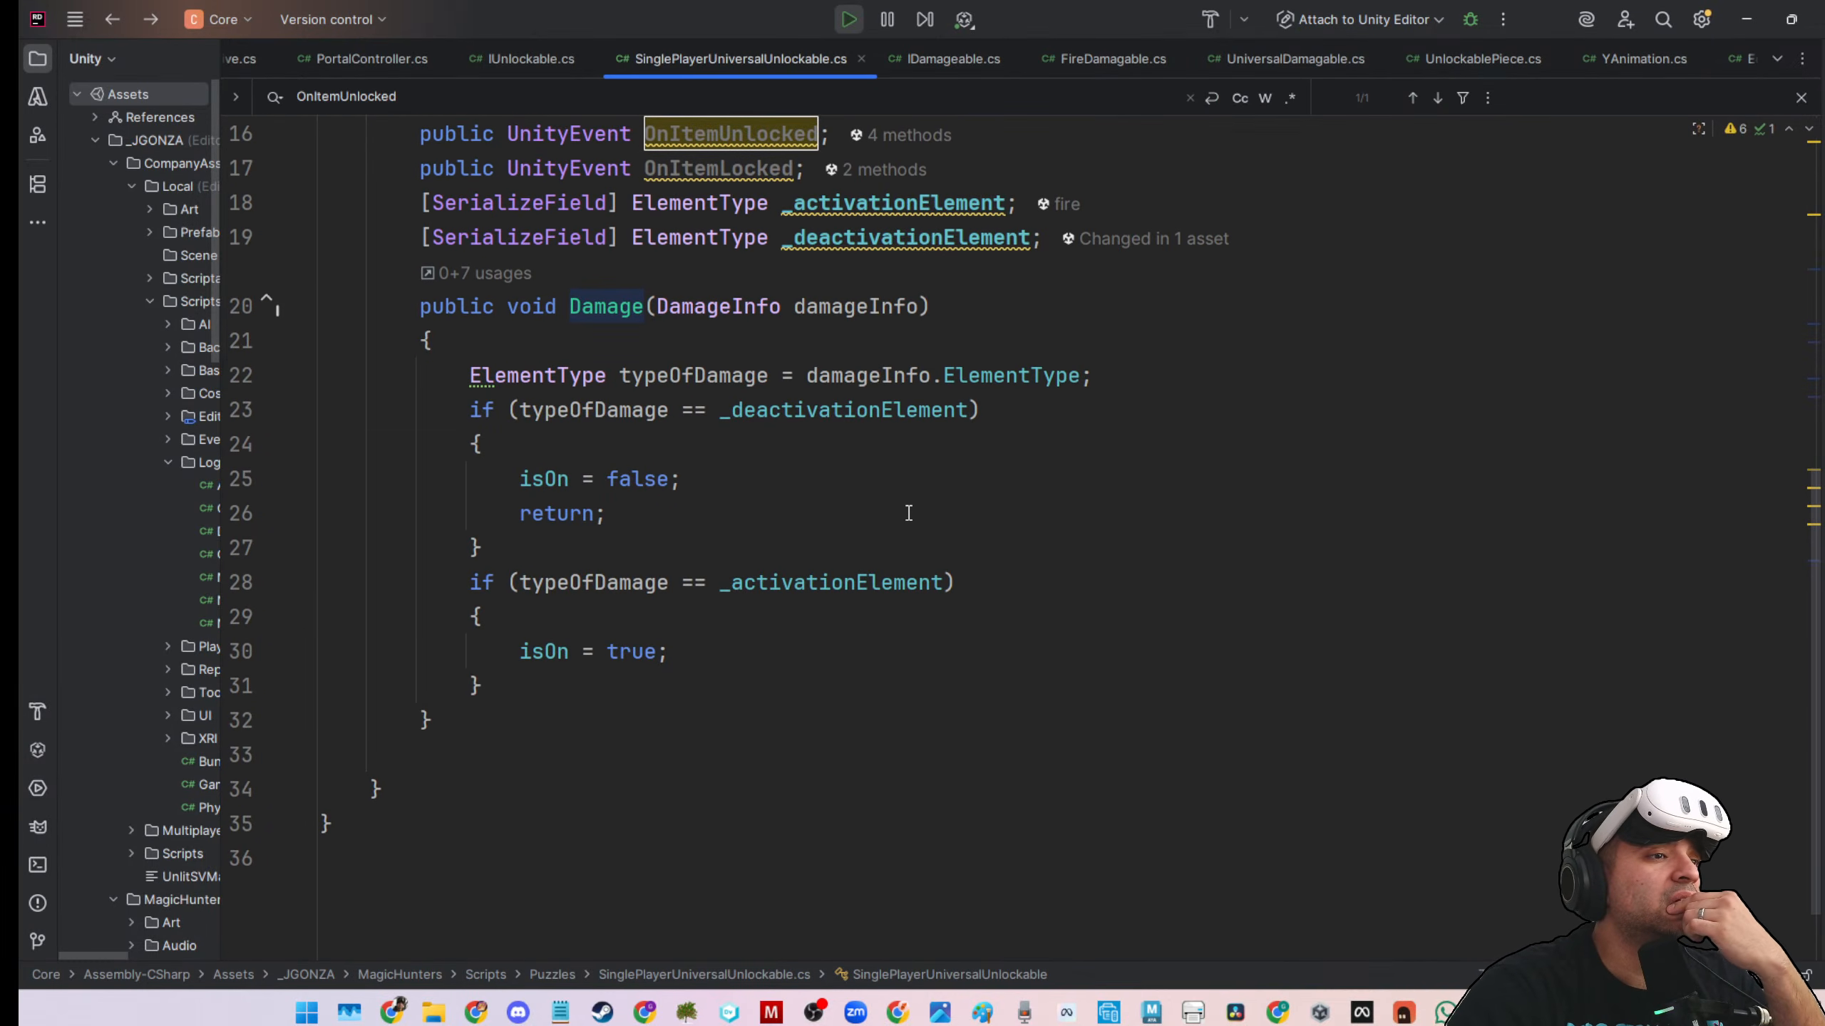
Find the scene usages of OnItemUnlocked, view the linked CheckUnlocks method in PortalController, and return to SinglePlayerUniversalUnlockable.cs
scroll(908, 512, "up", 3)
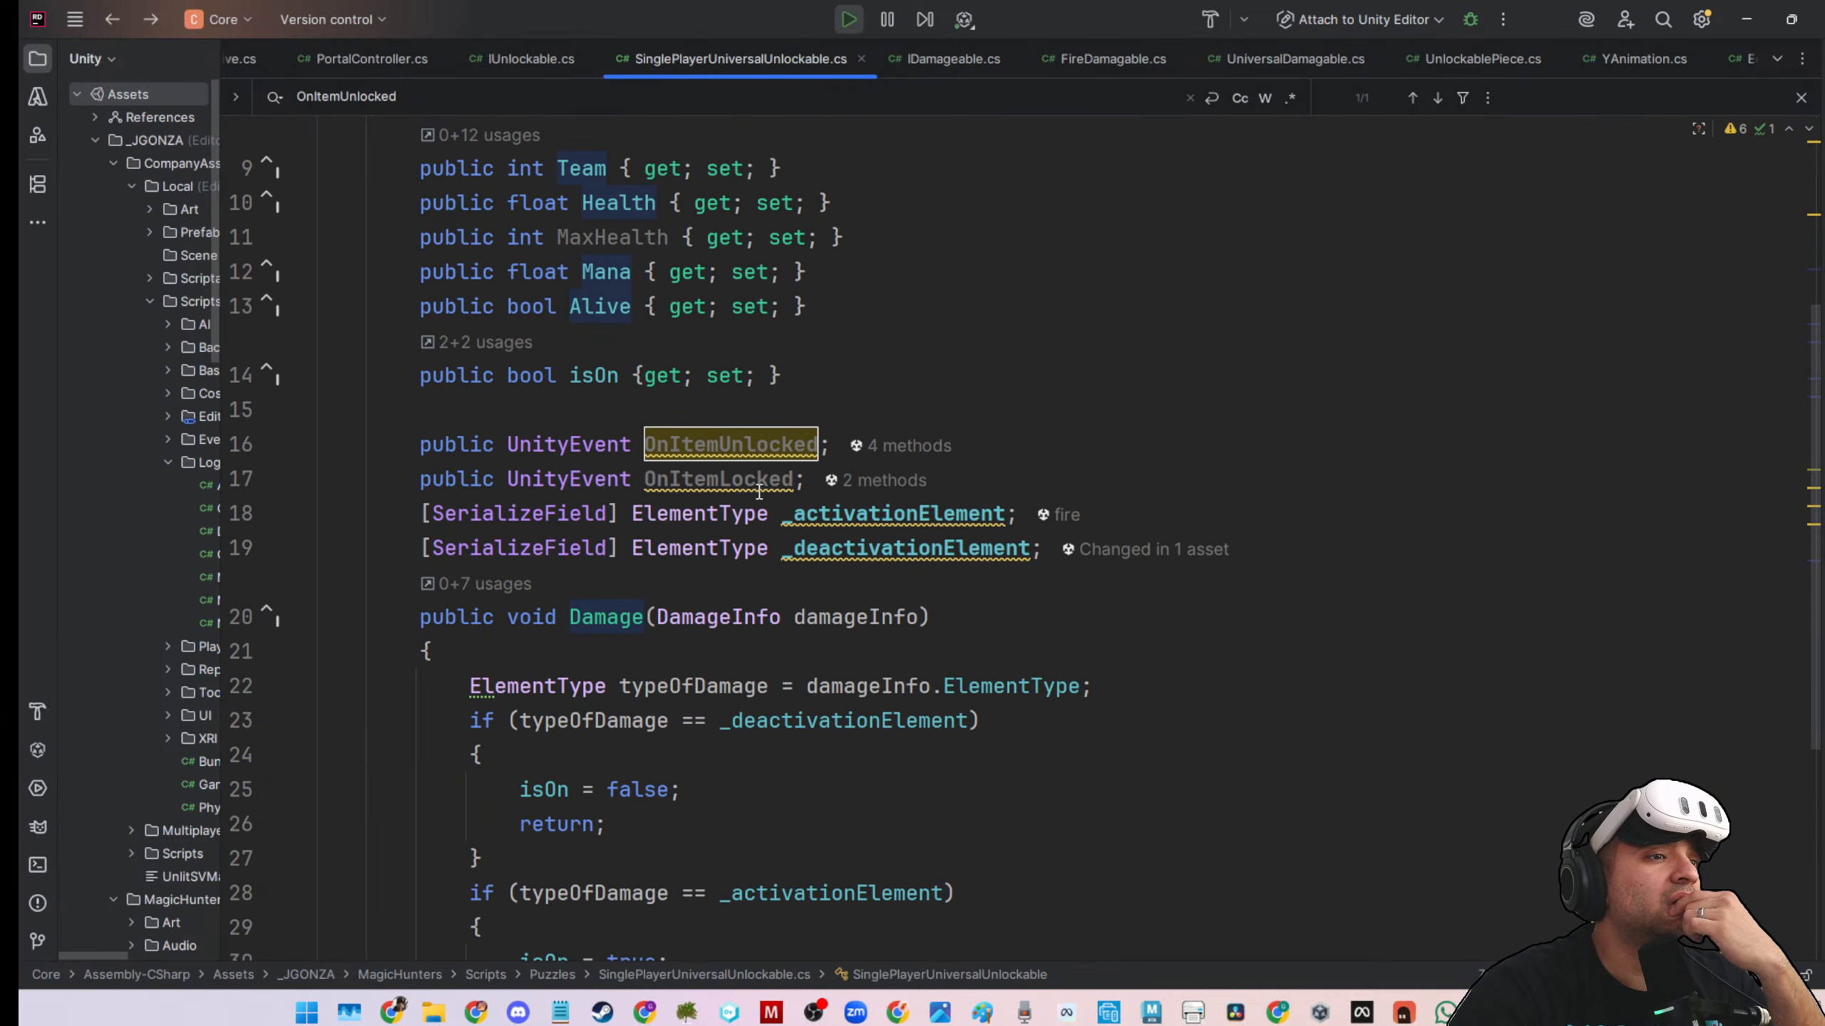
double_click(750, 445)
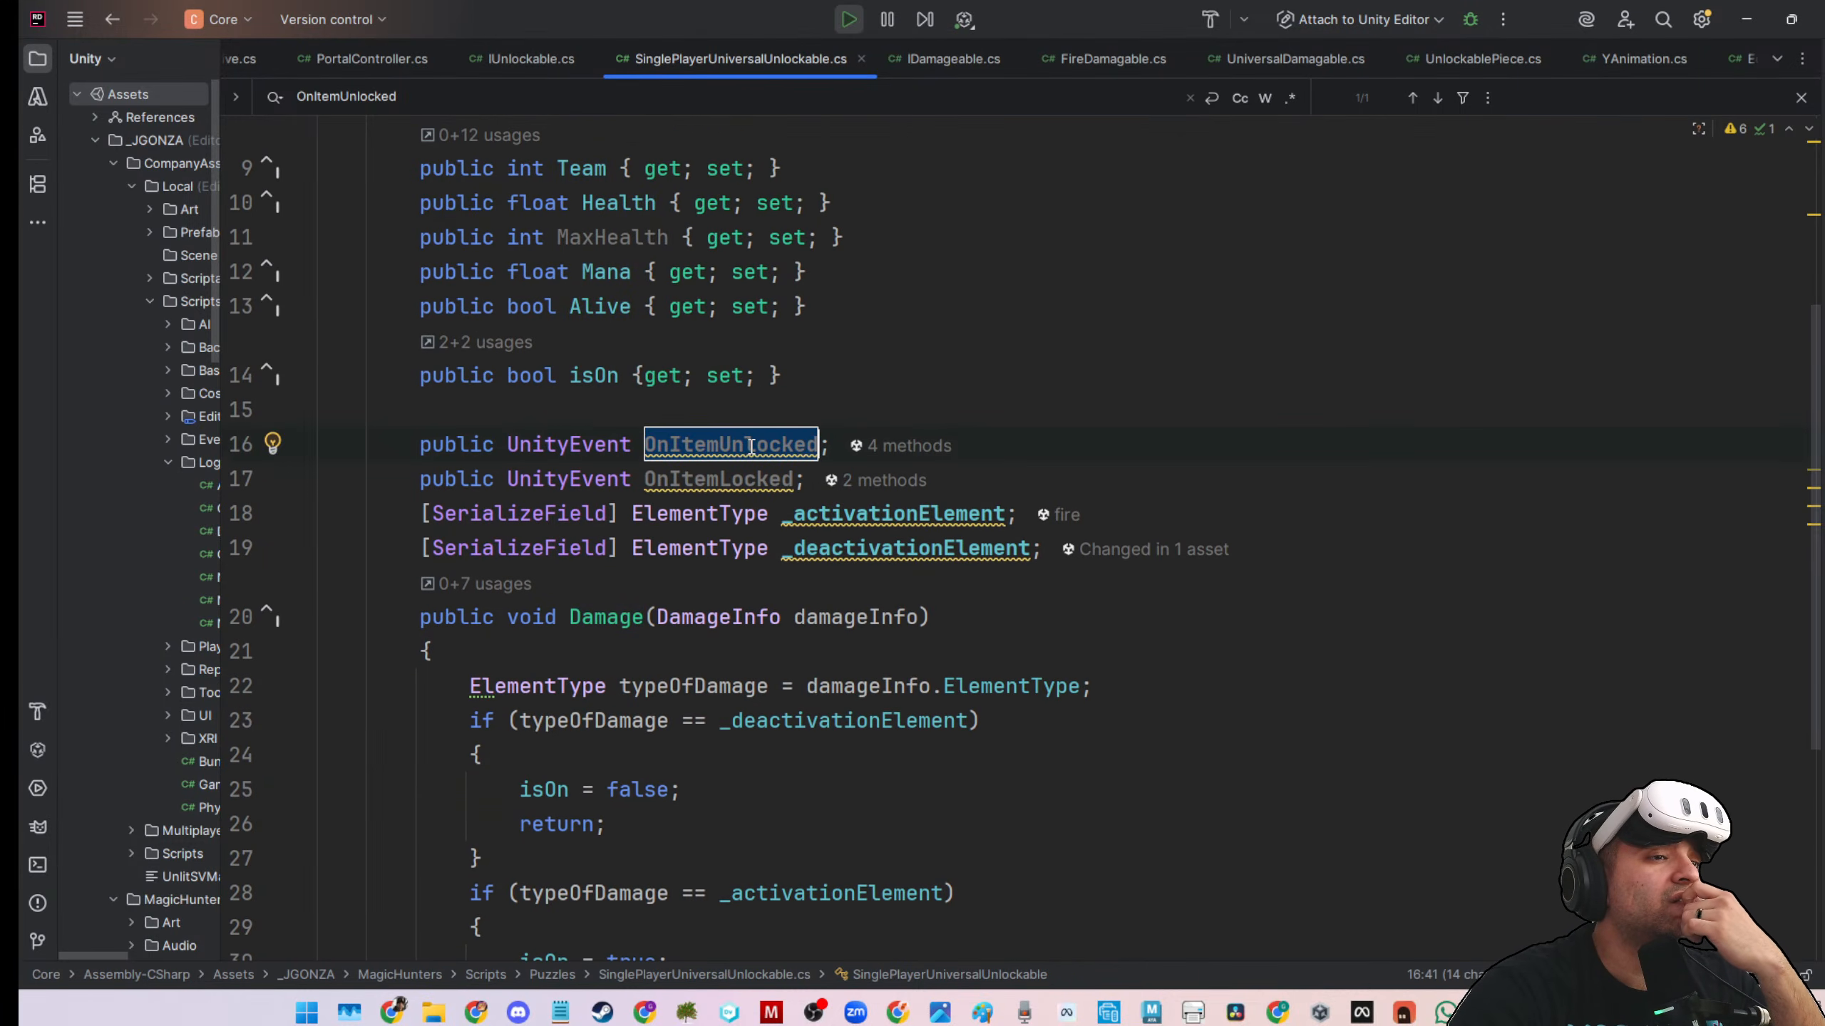
left_click(891, 447)
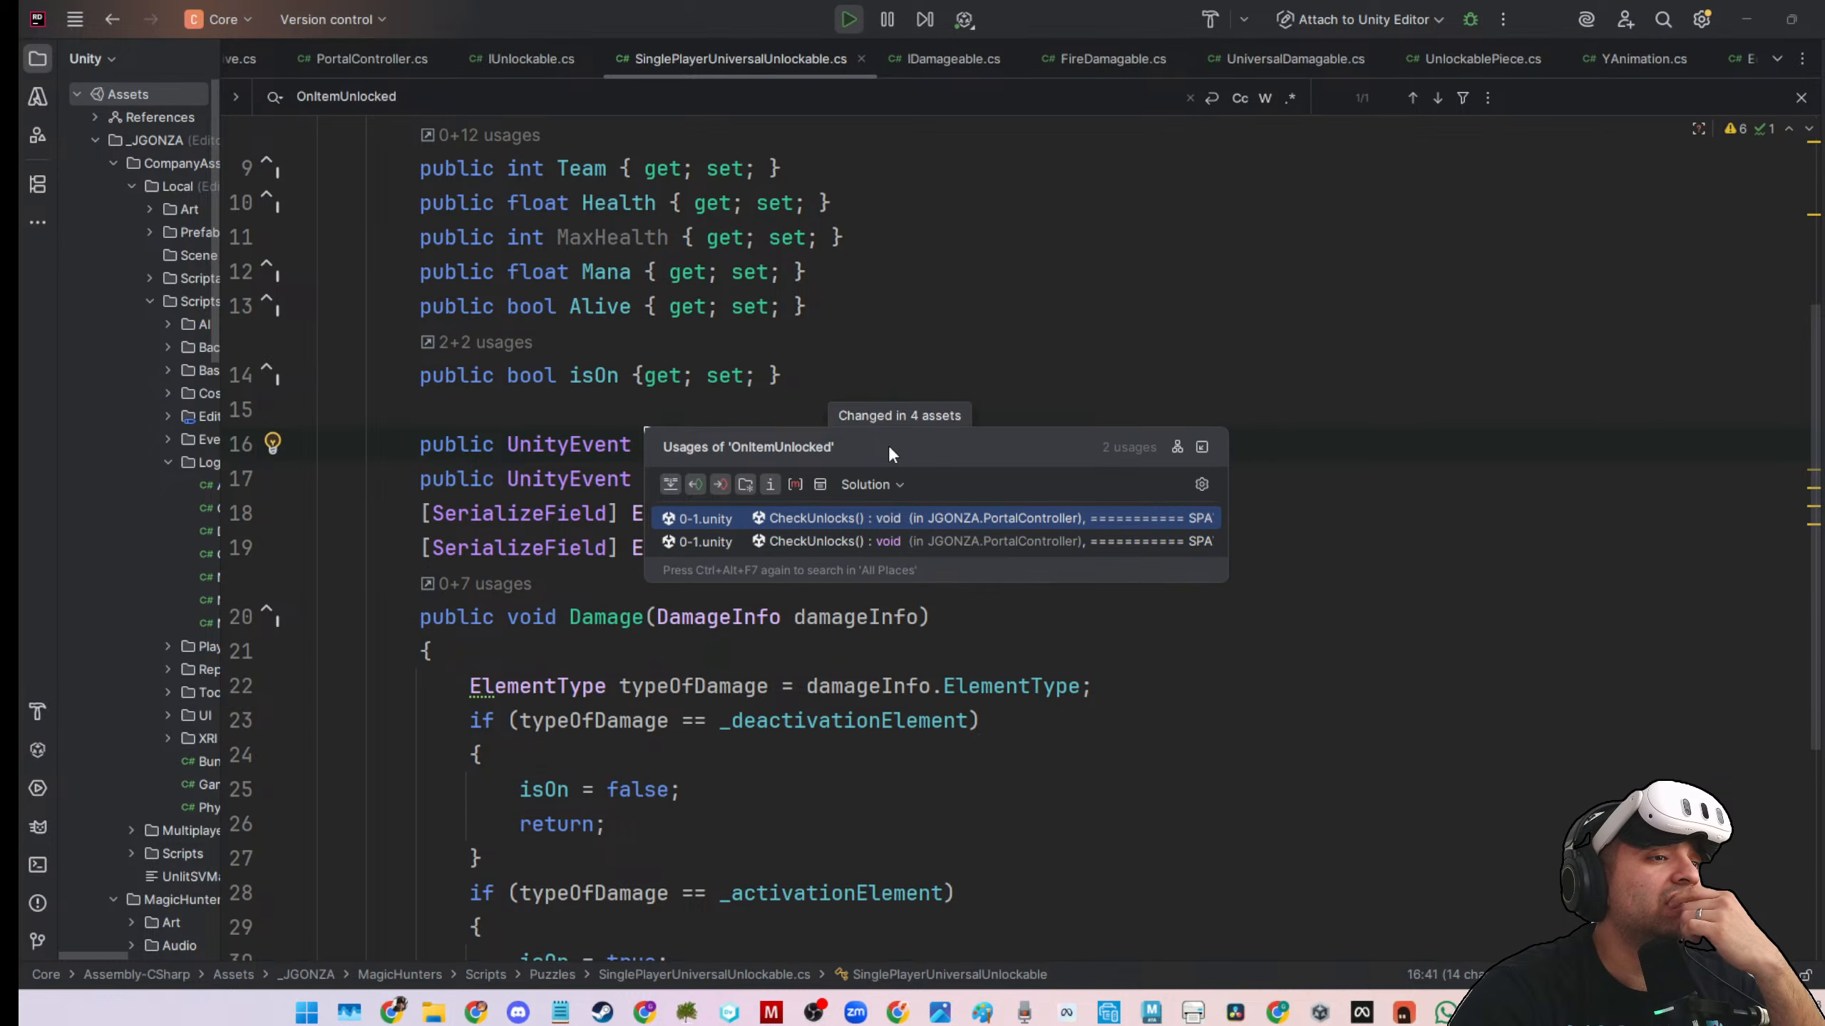
left_click(940, 519)
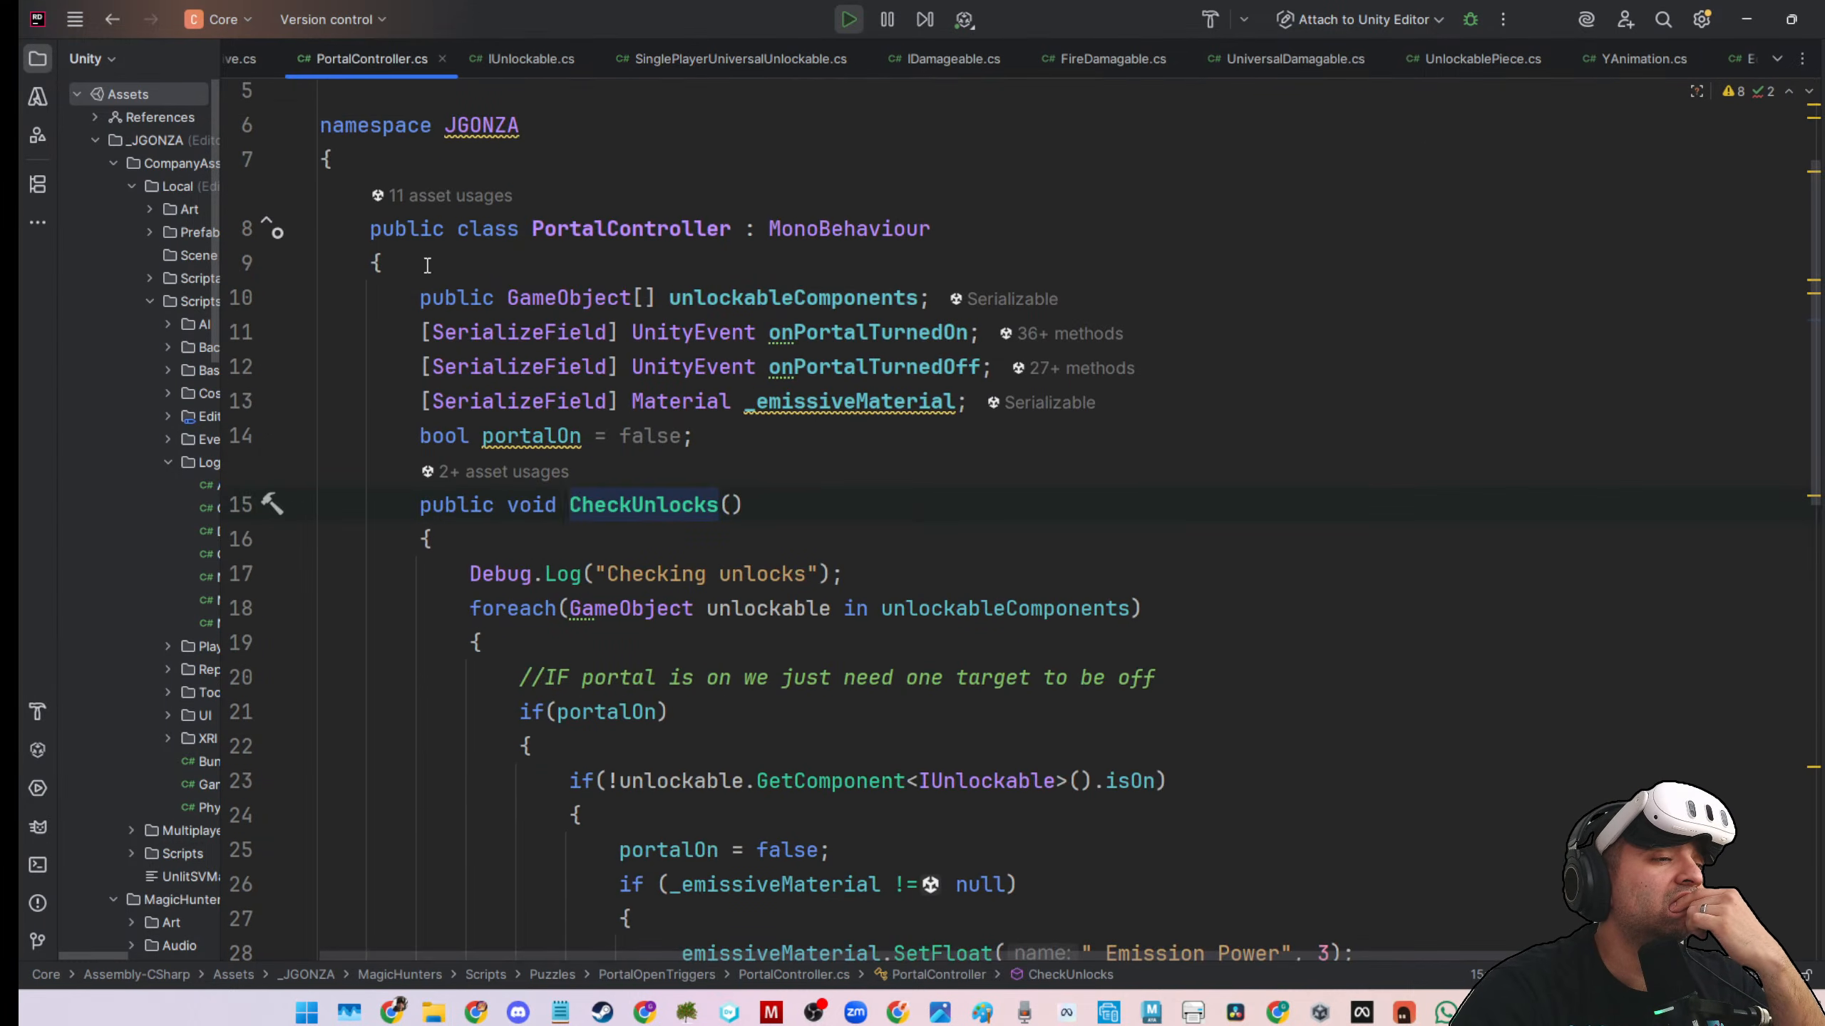
left_click(111, 22)
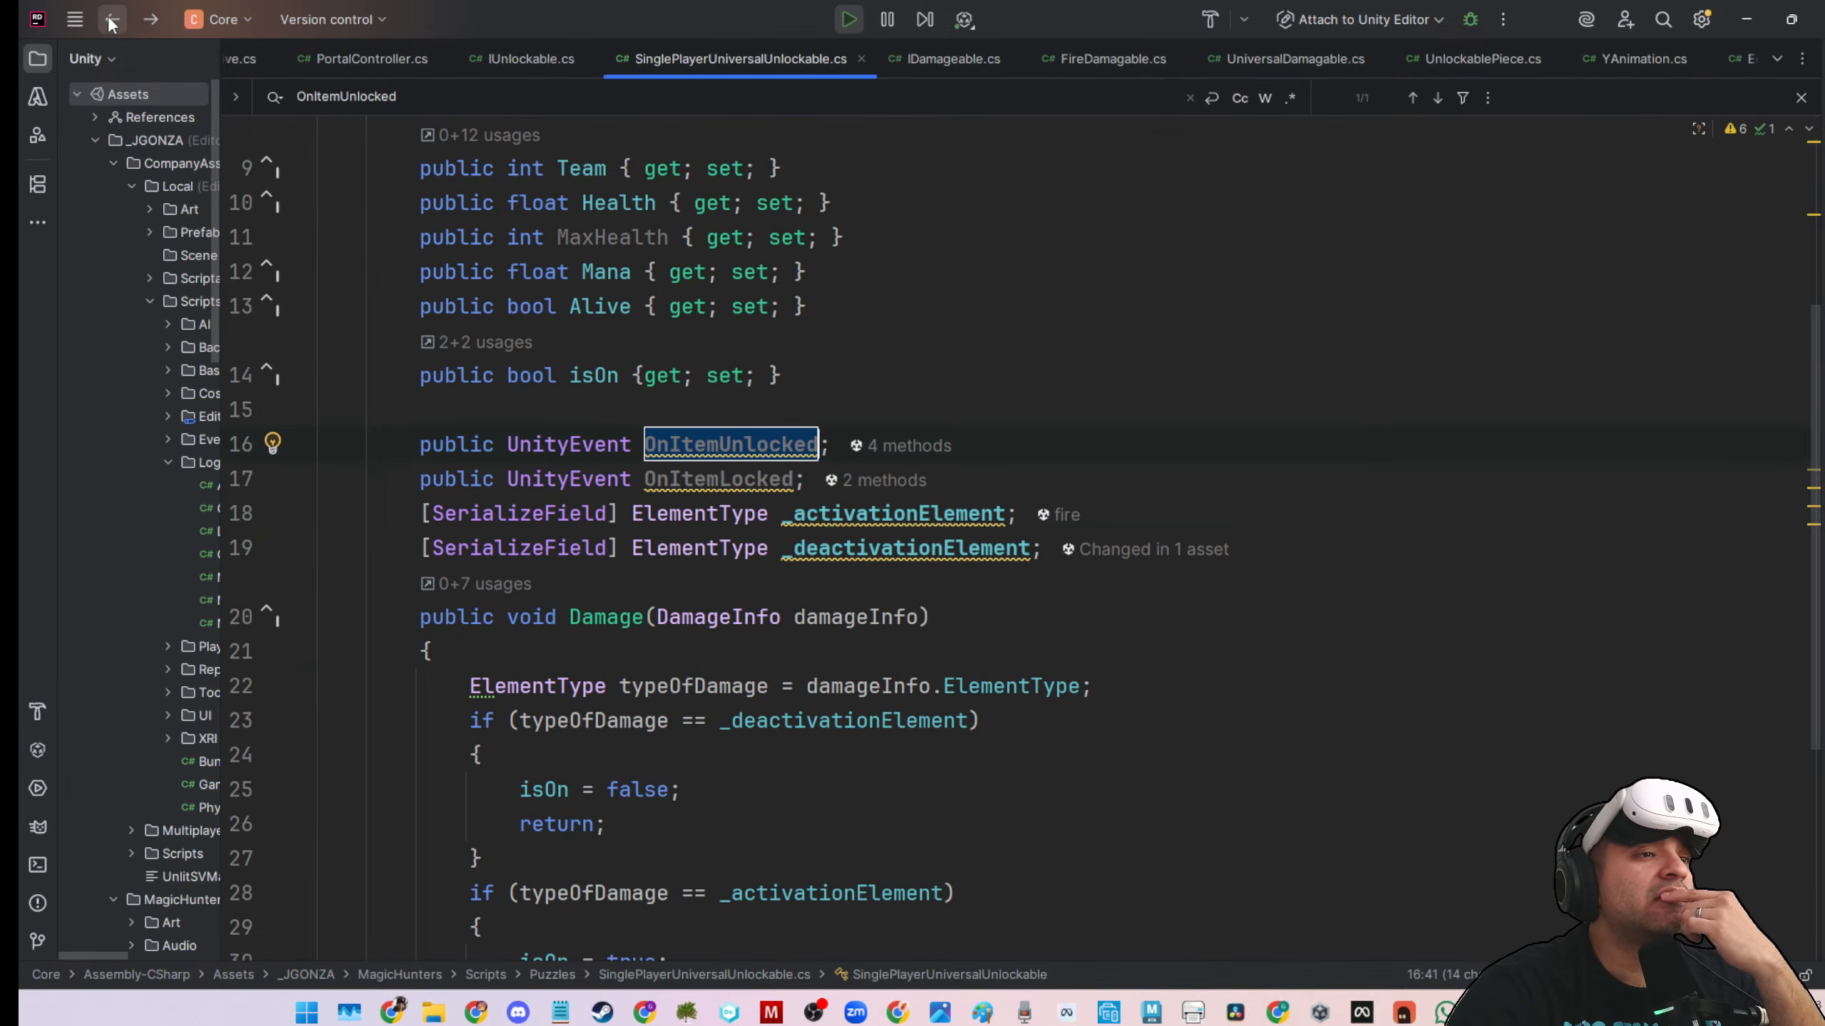
Read through the event fields, the Damage method and the class header of SinglePlayerUniversalUnlockable.cs again
scroll(1047, 596, "down", 3)
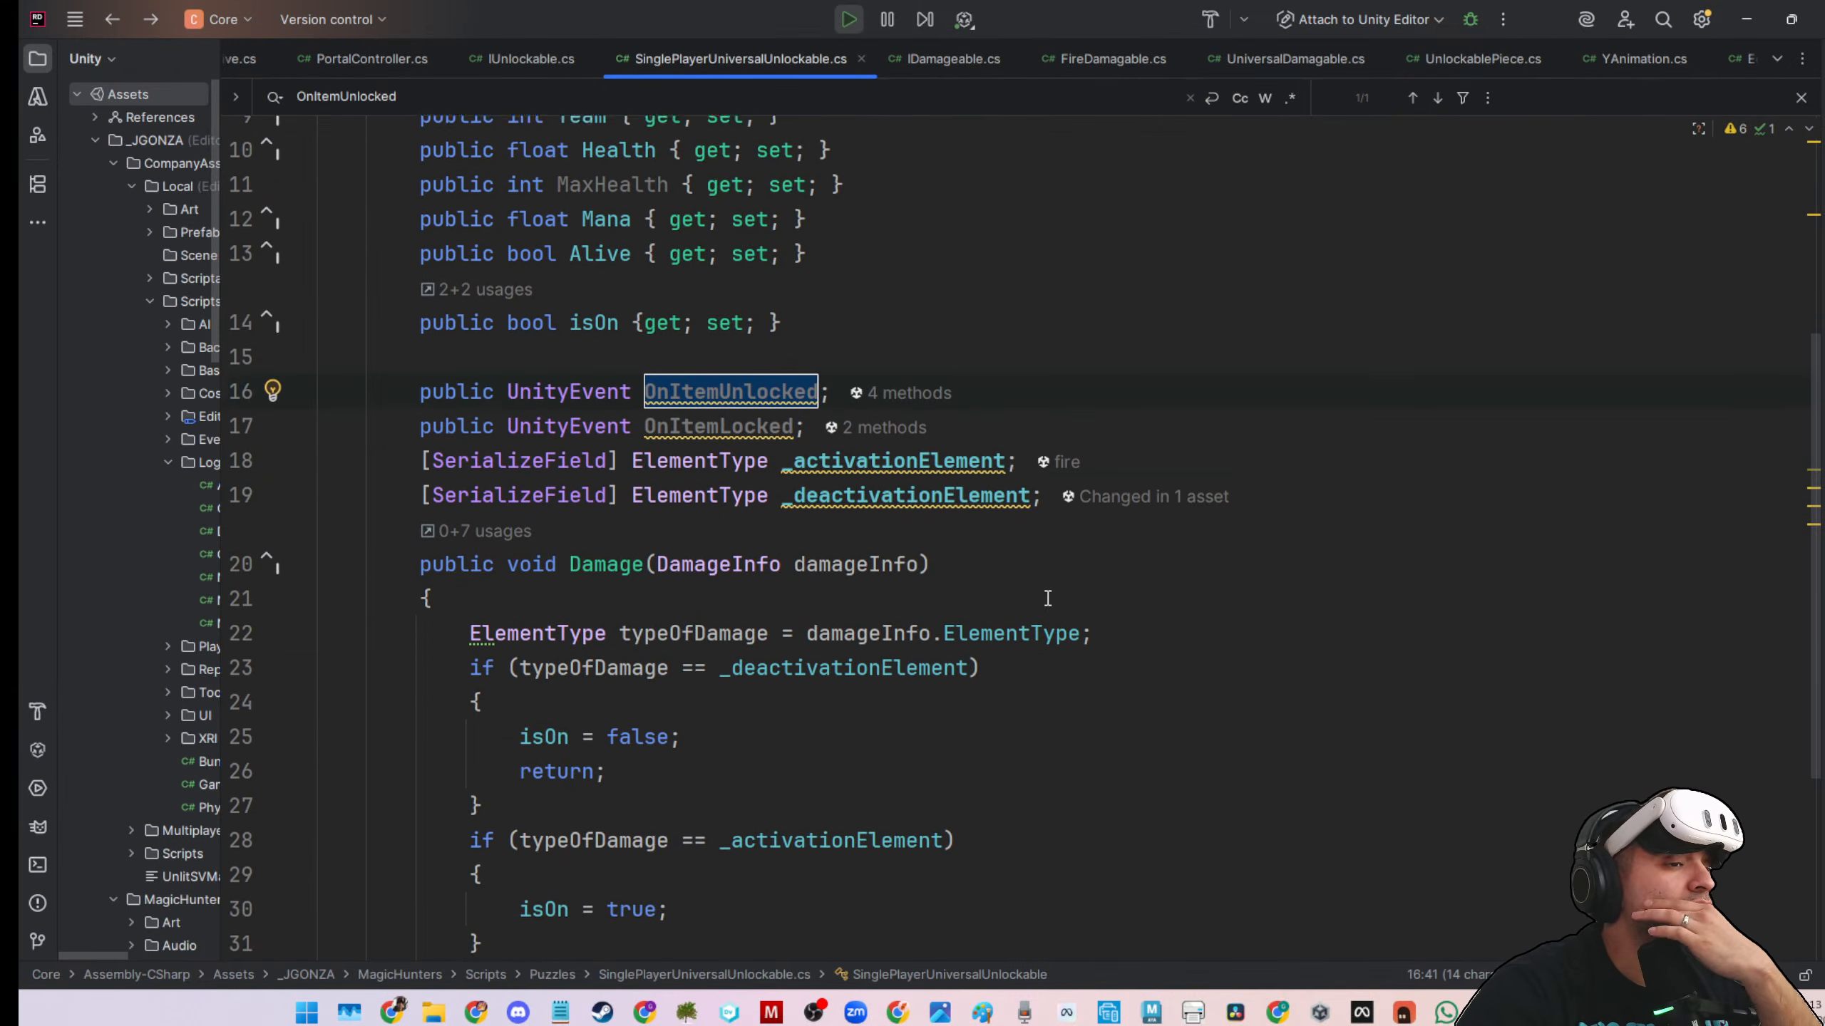
scroll(1048, 598, "up", 3)
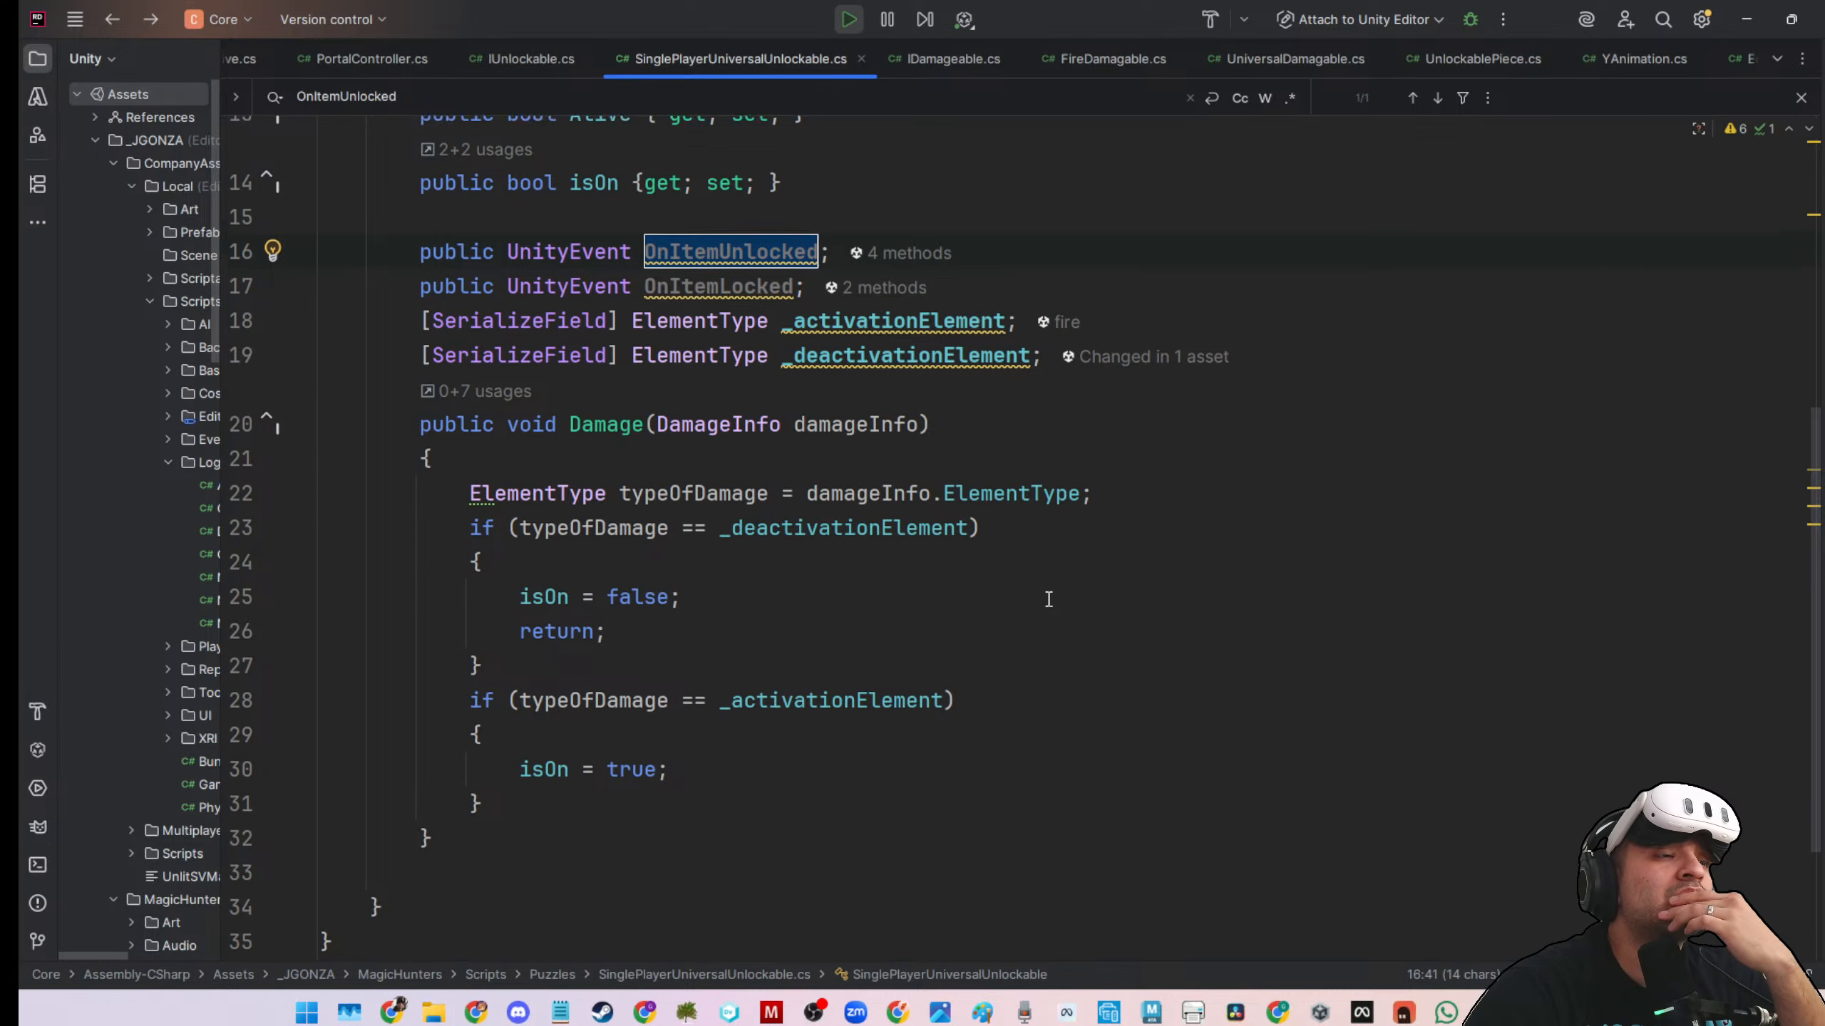
scroll(1049, 601, "up", 3)
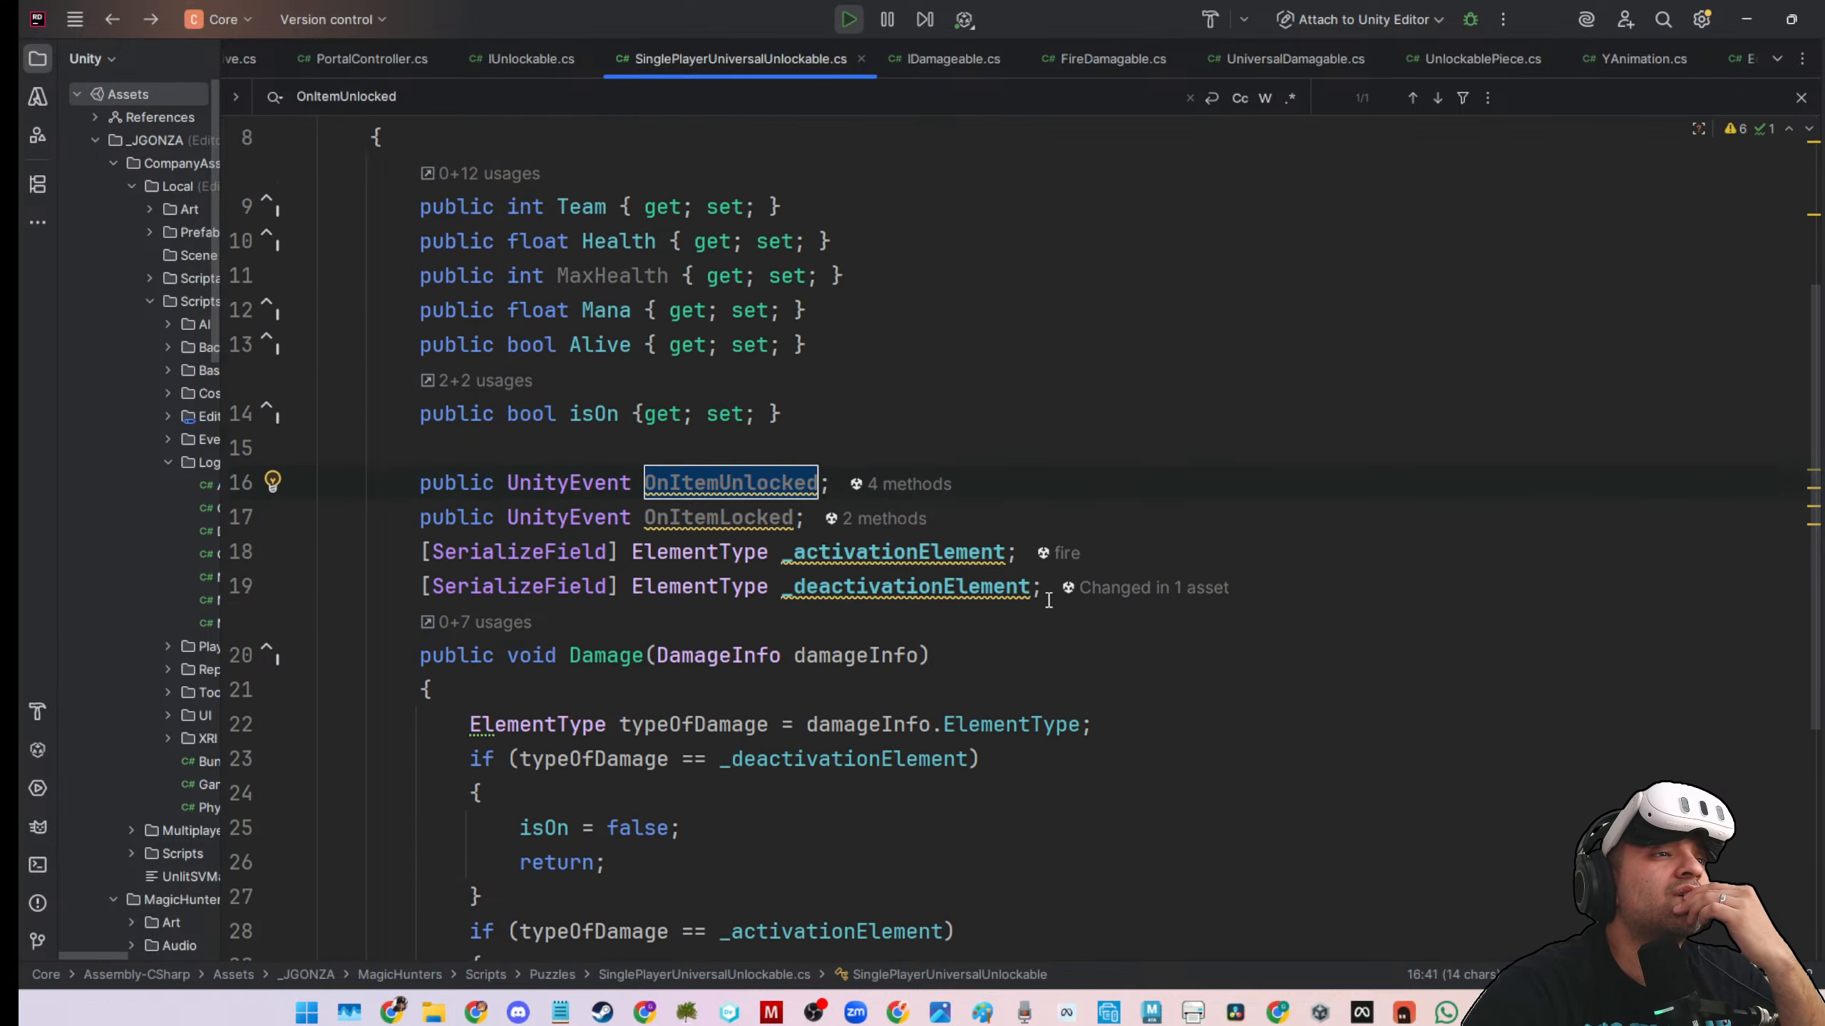
scroll(1049, 600, "down", 6)
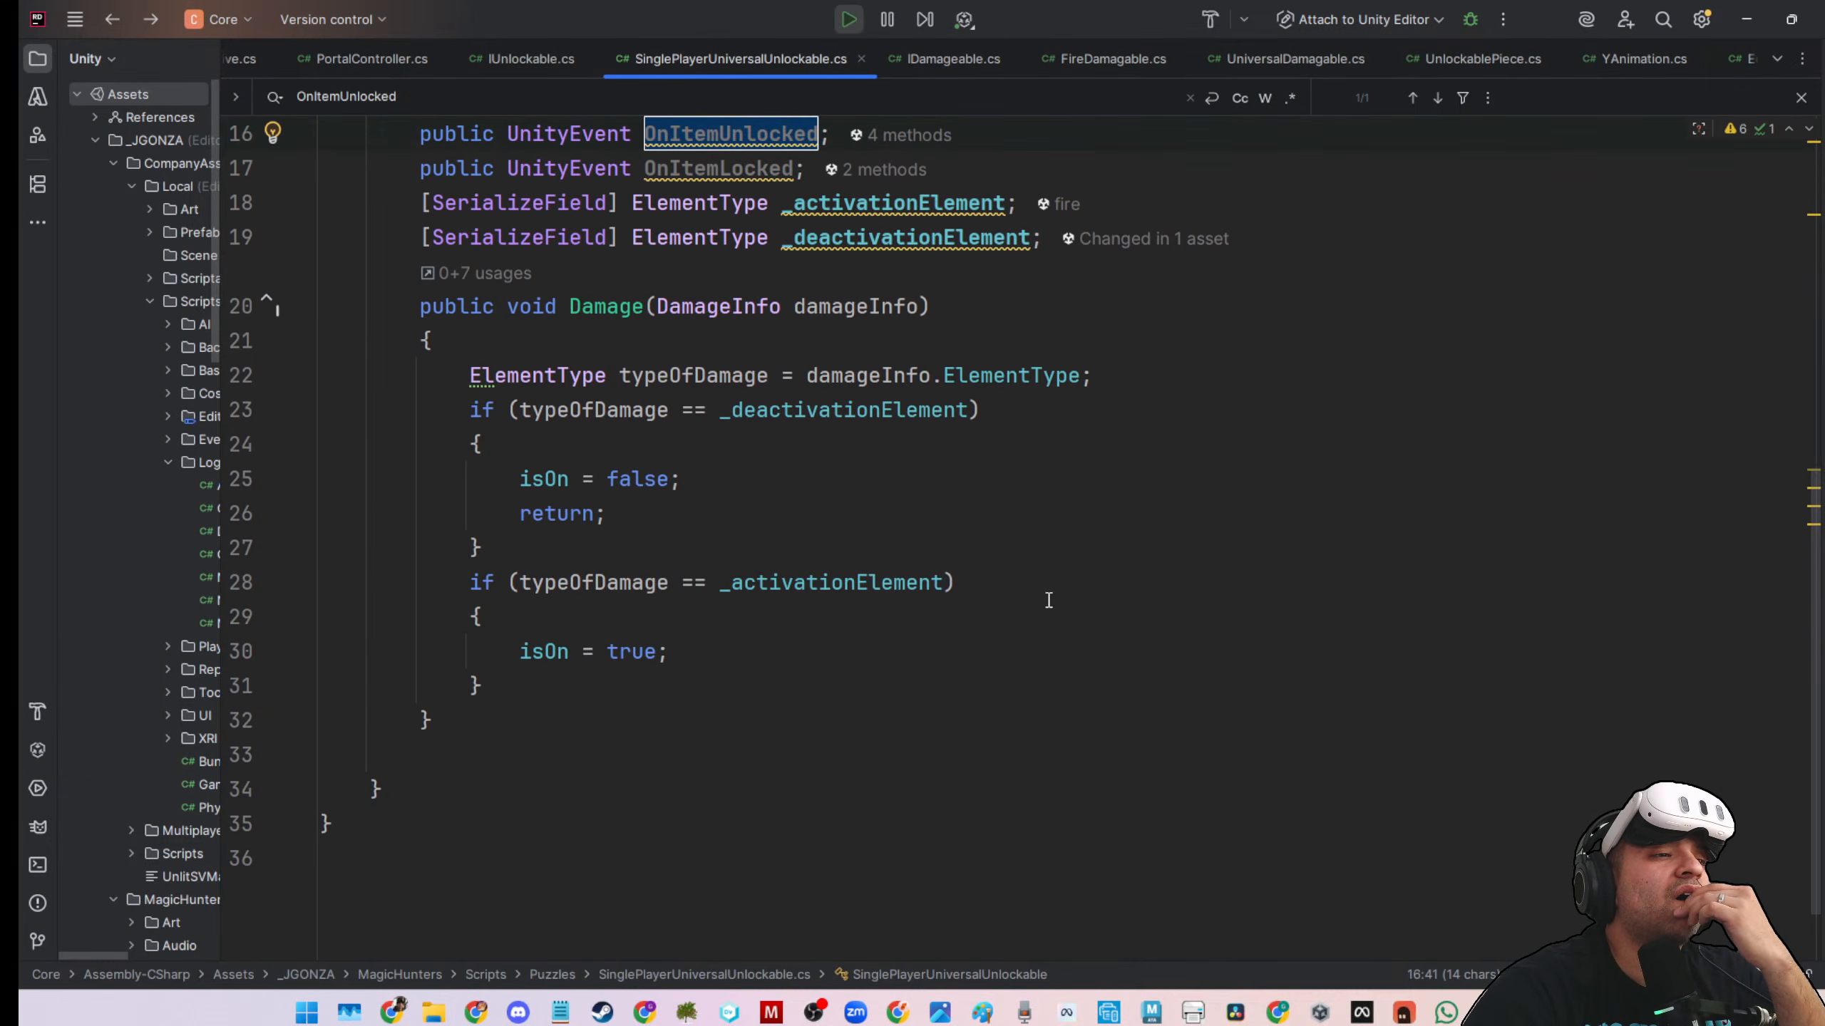
scroll(1049, 600, "up", 8)
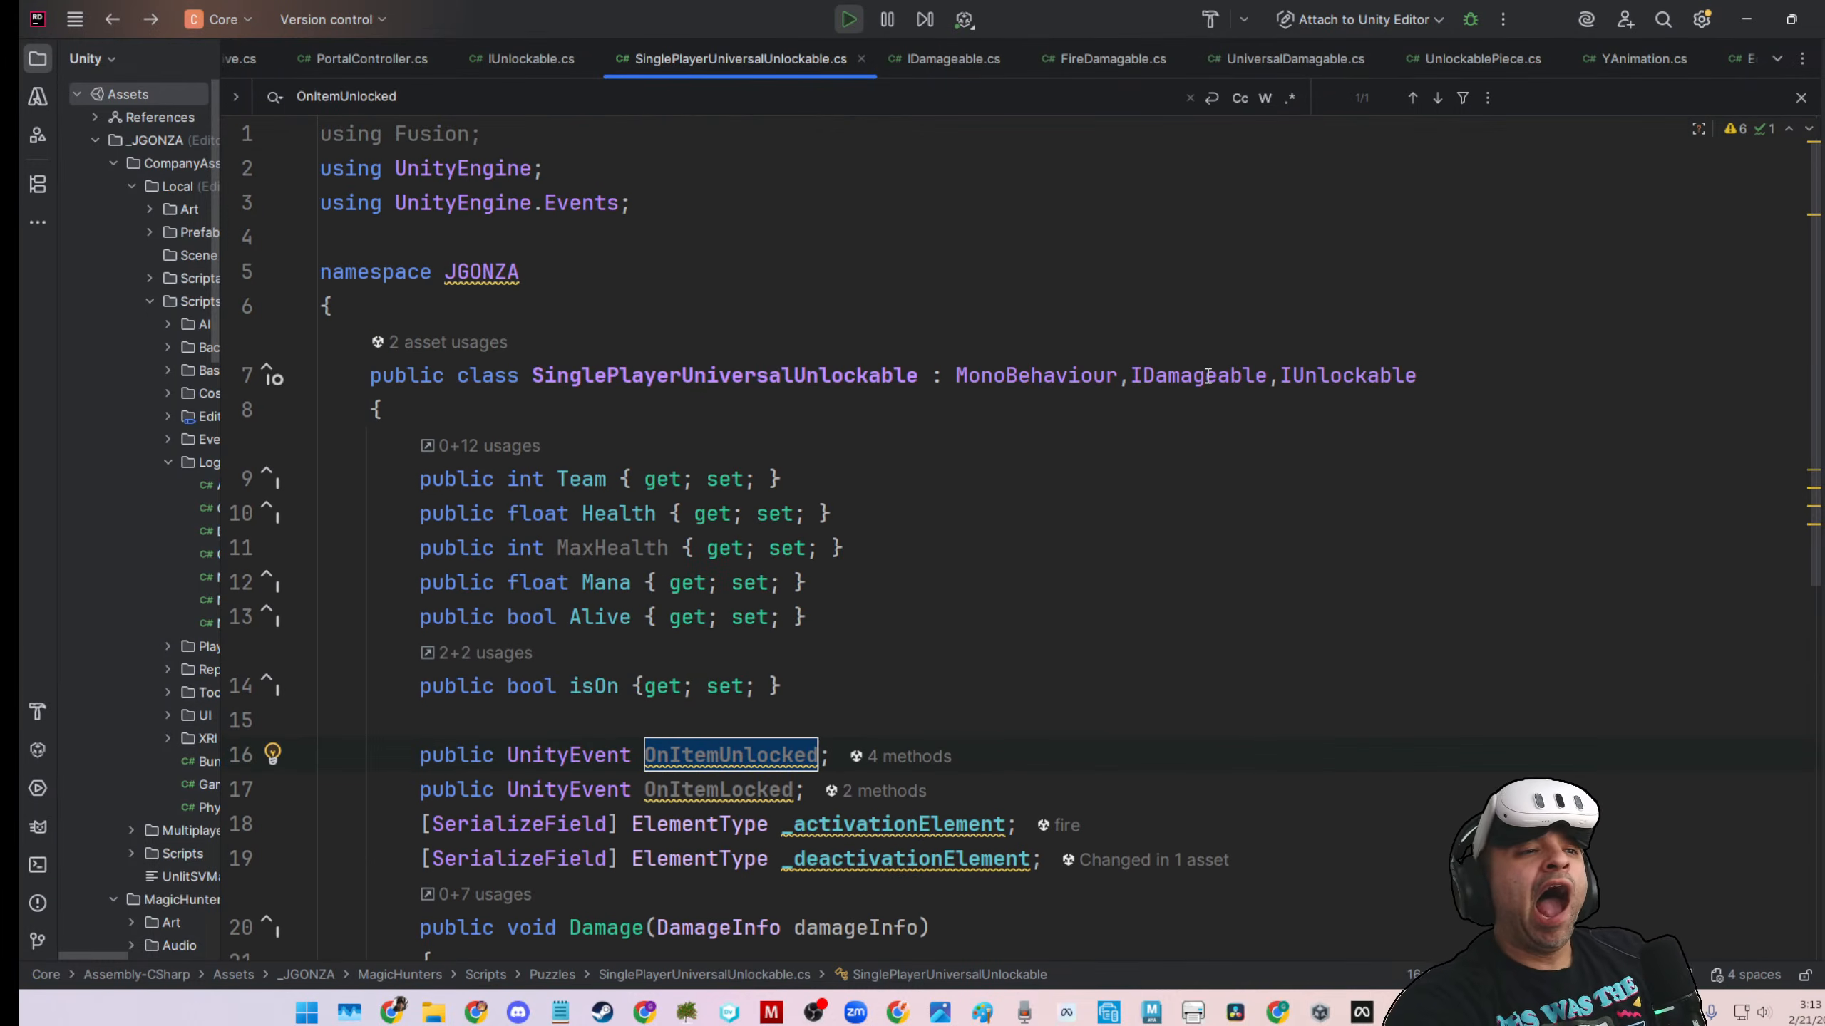
Recheck the IDamageable definition from the class header and inspect the IUnlockable reference beside it
left_click(1207, 375, "ctrl")
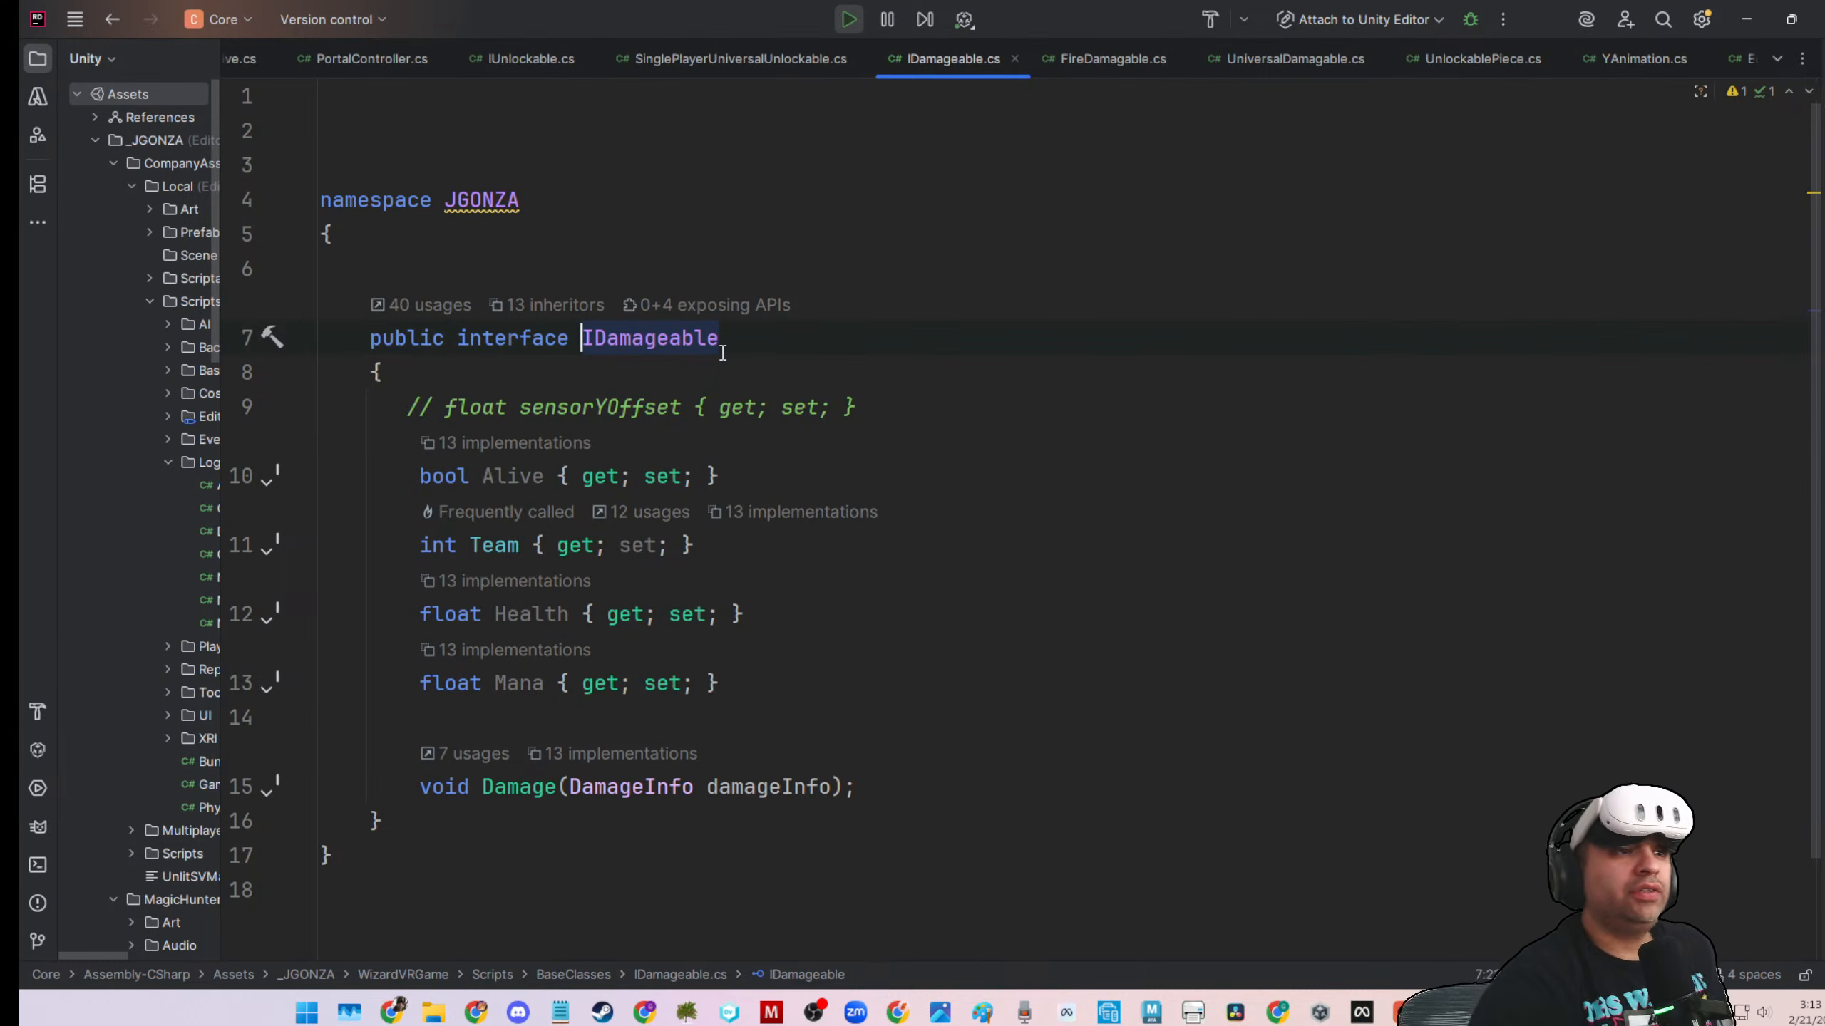
left_click(121, 23)
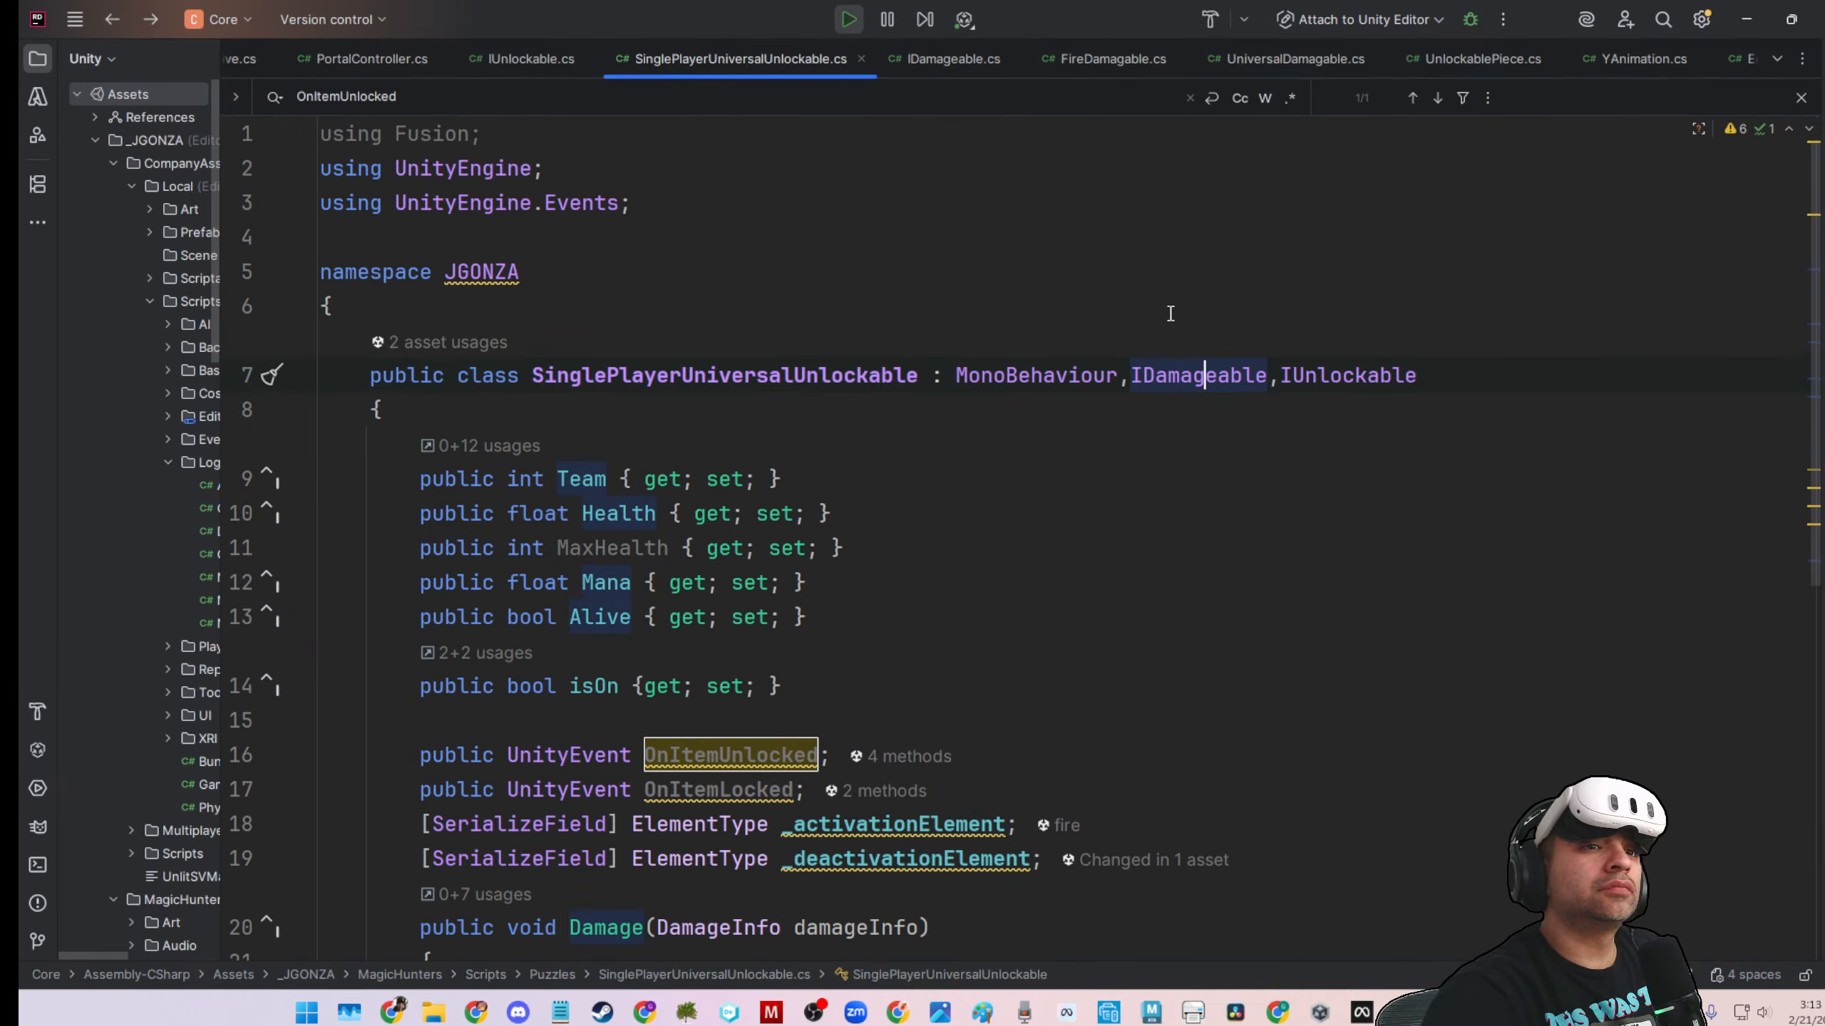
left_click(1307, 388)
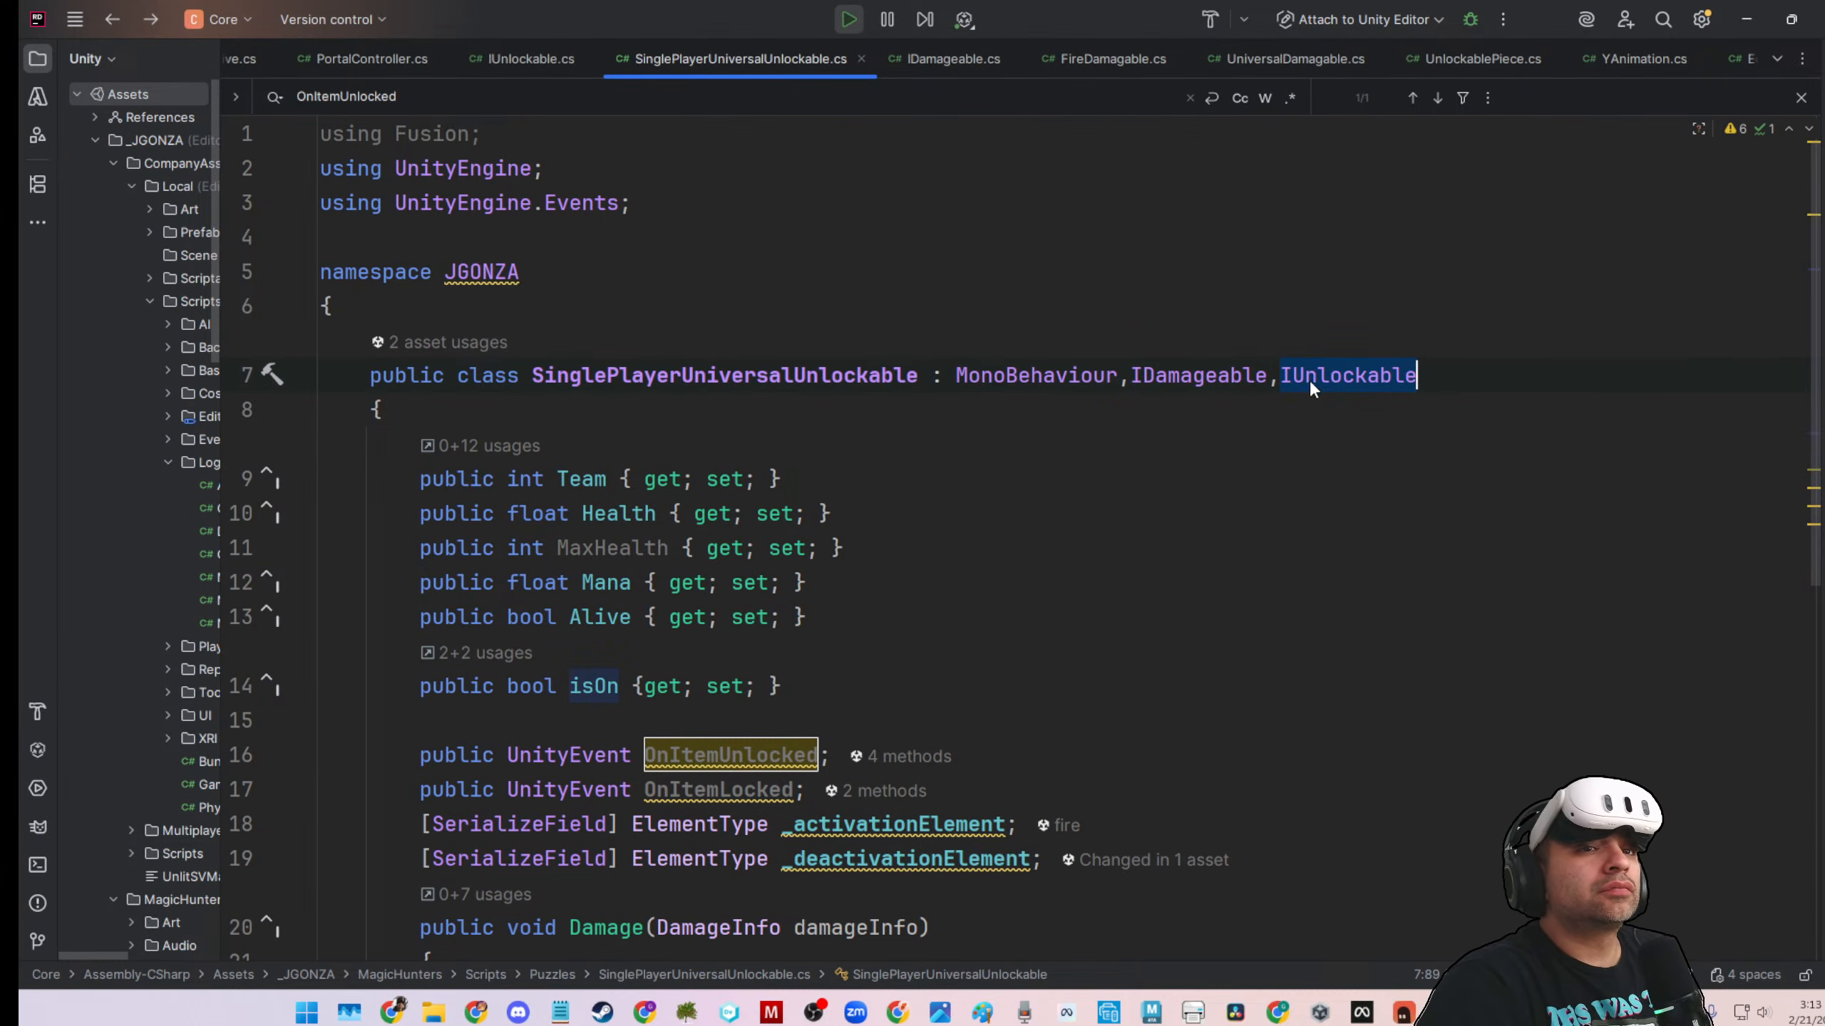
mouse_move(1310, 378)
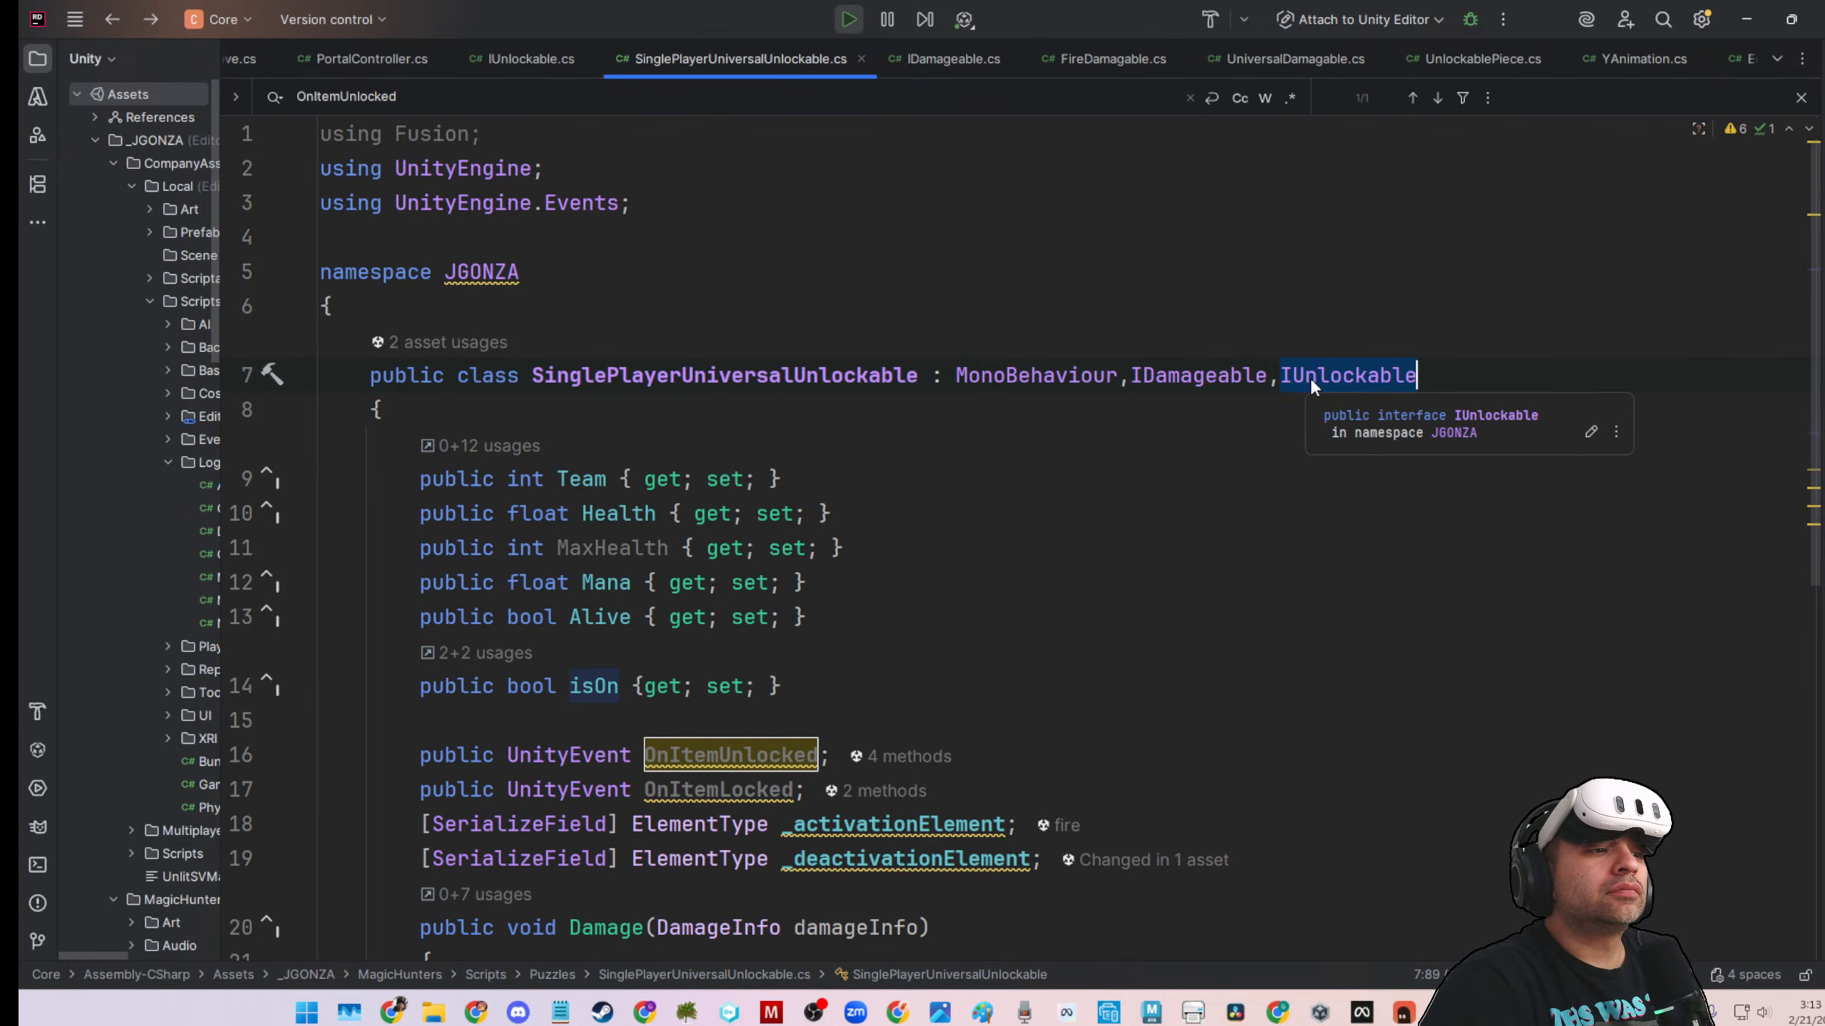
Find the usages of the isOn property and go to its isOn = false assignment in the Damage method
left_click(476, 653)
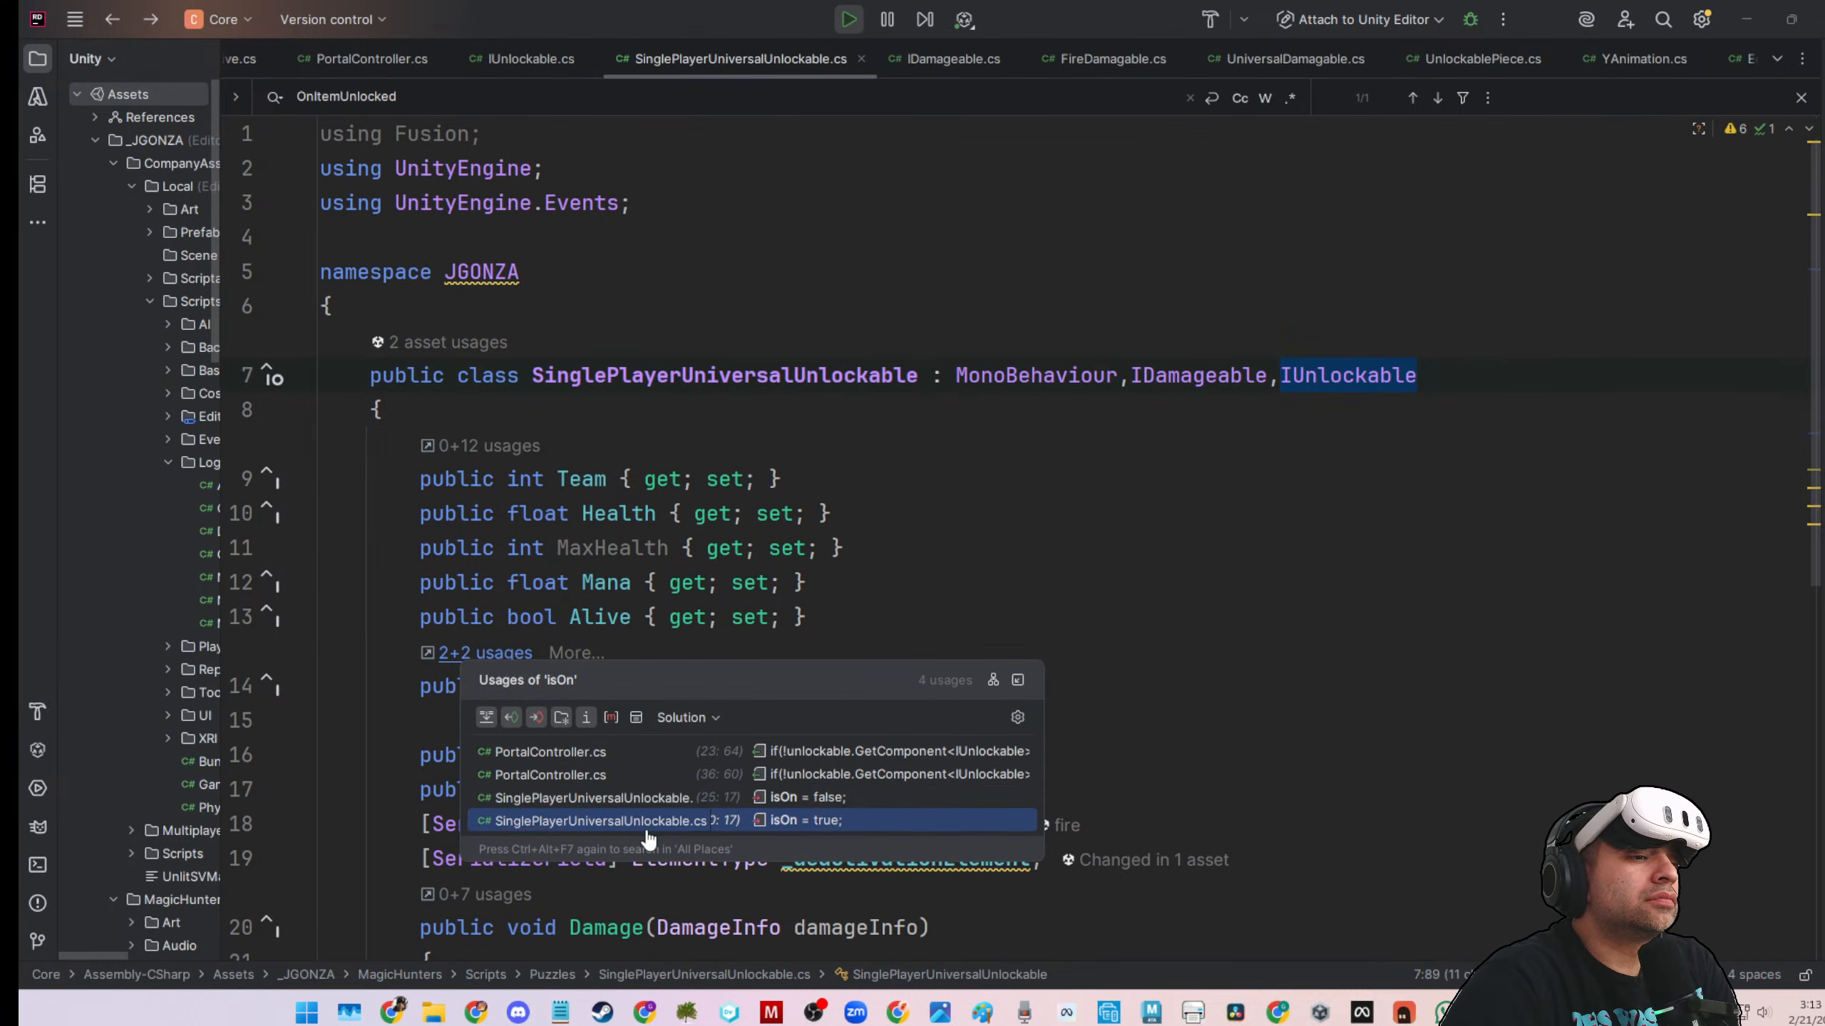
left_click(650, 804)
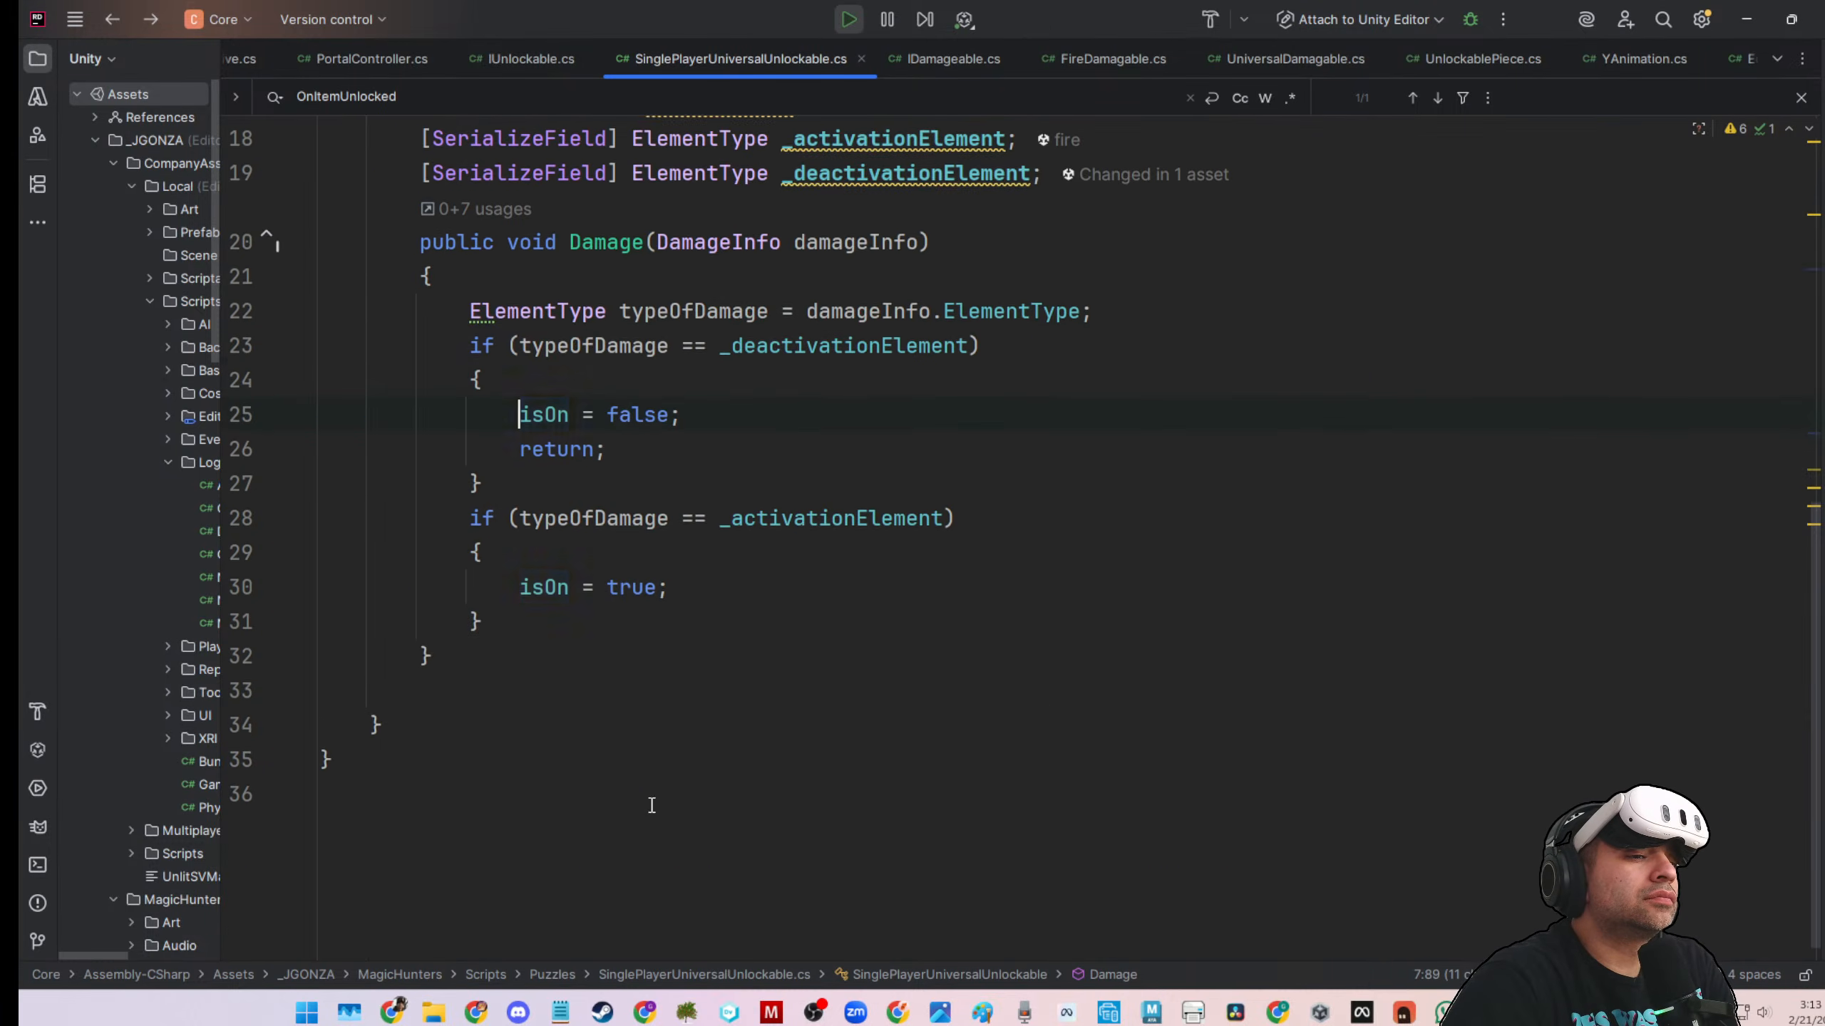
scroll(663, 538, "up", 1)
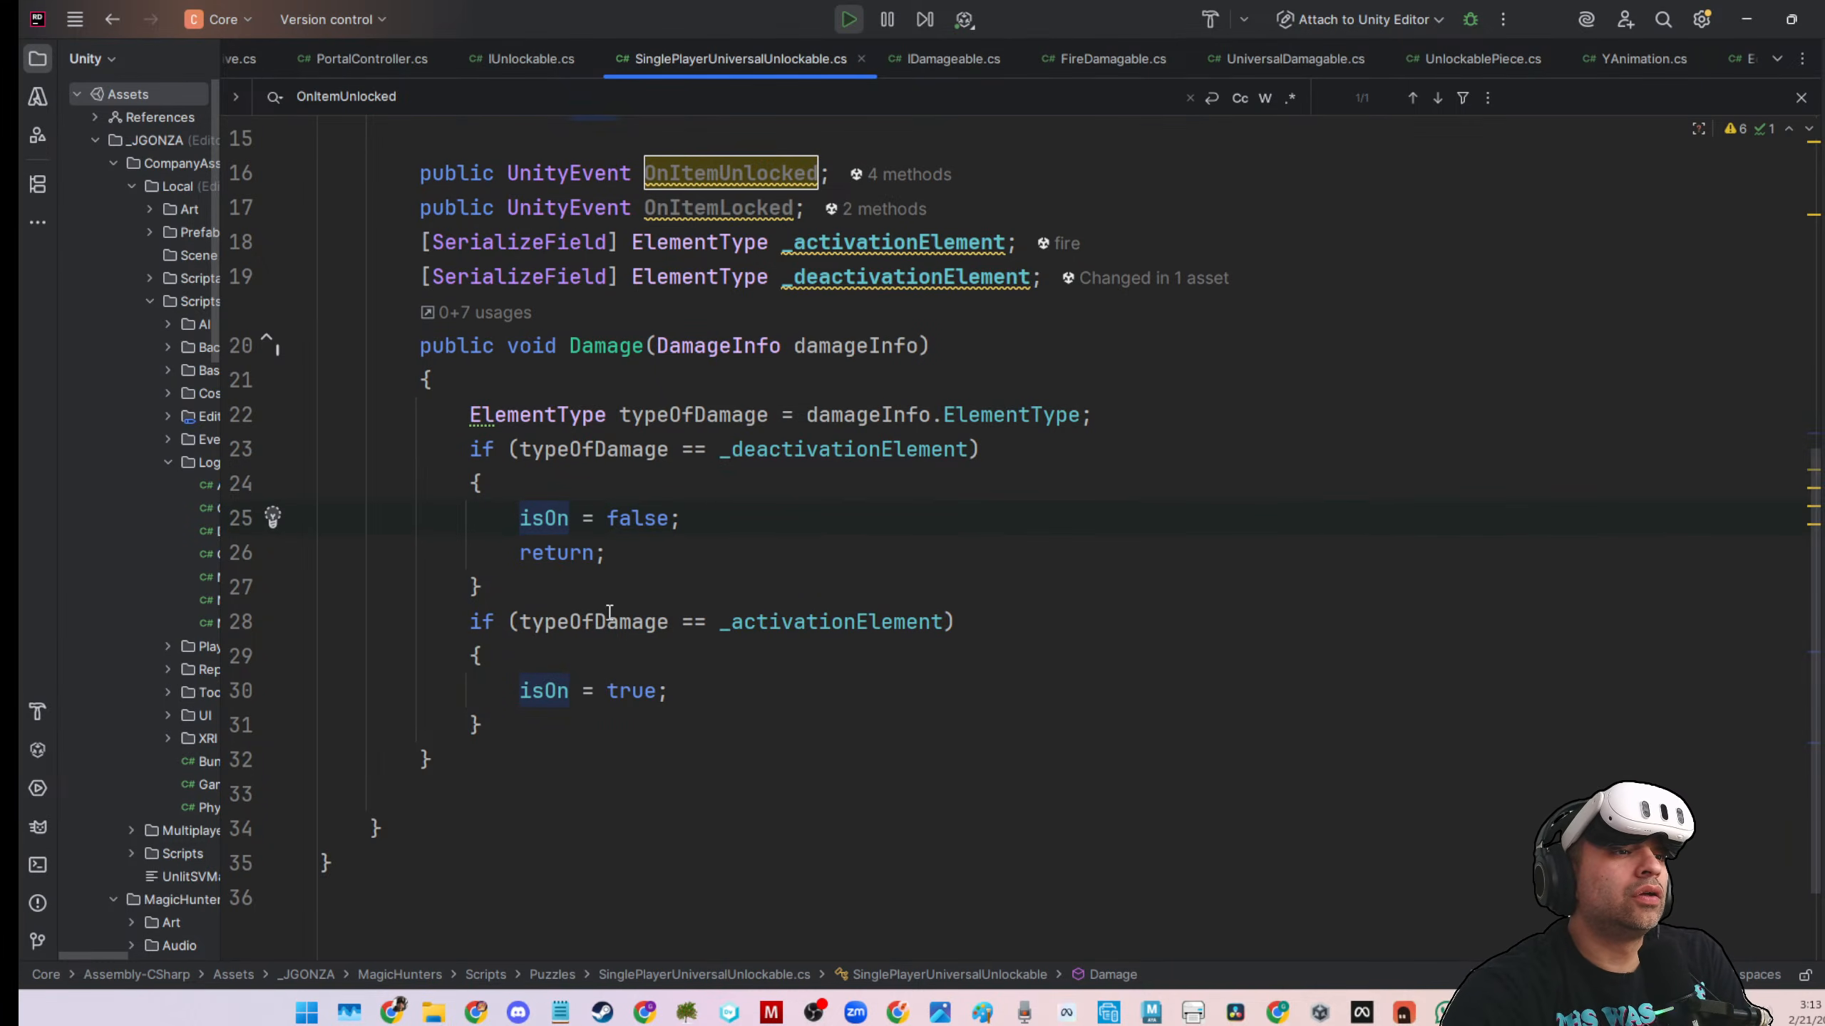
Add OnItemUnlocked?.Invoke(); below isOn = true in the Damage method's activation block
scroll(677, 679, "up", 2)
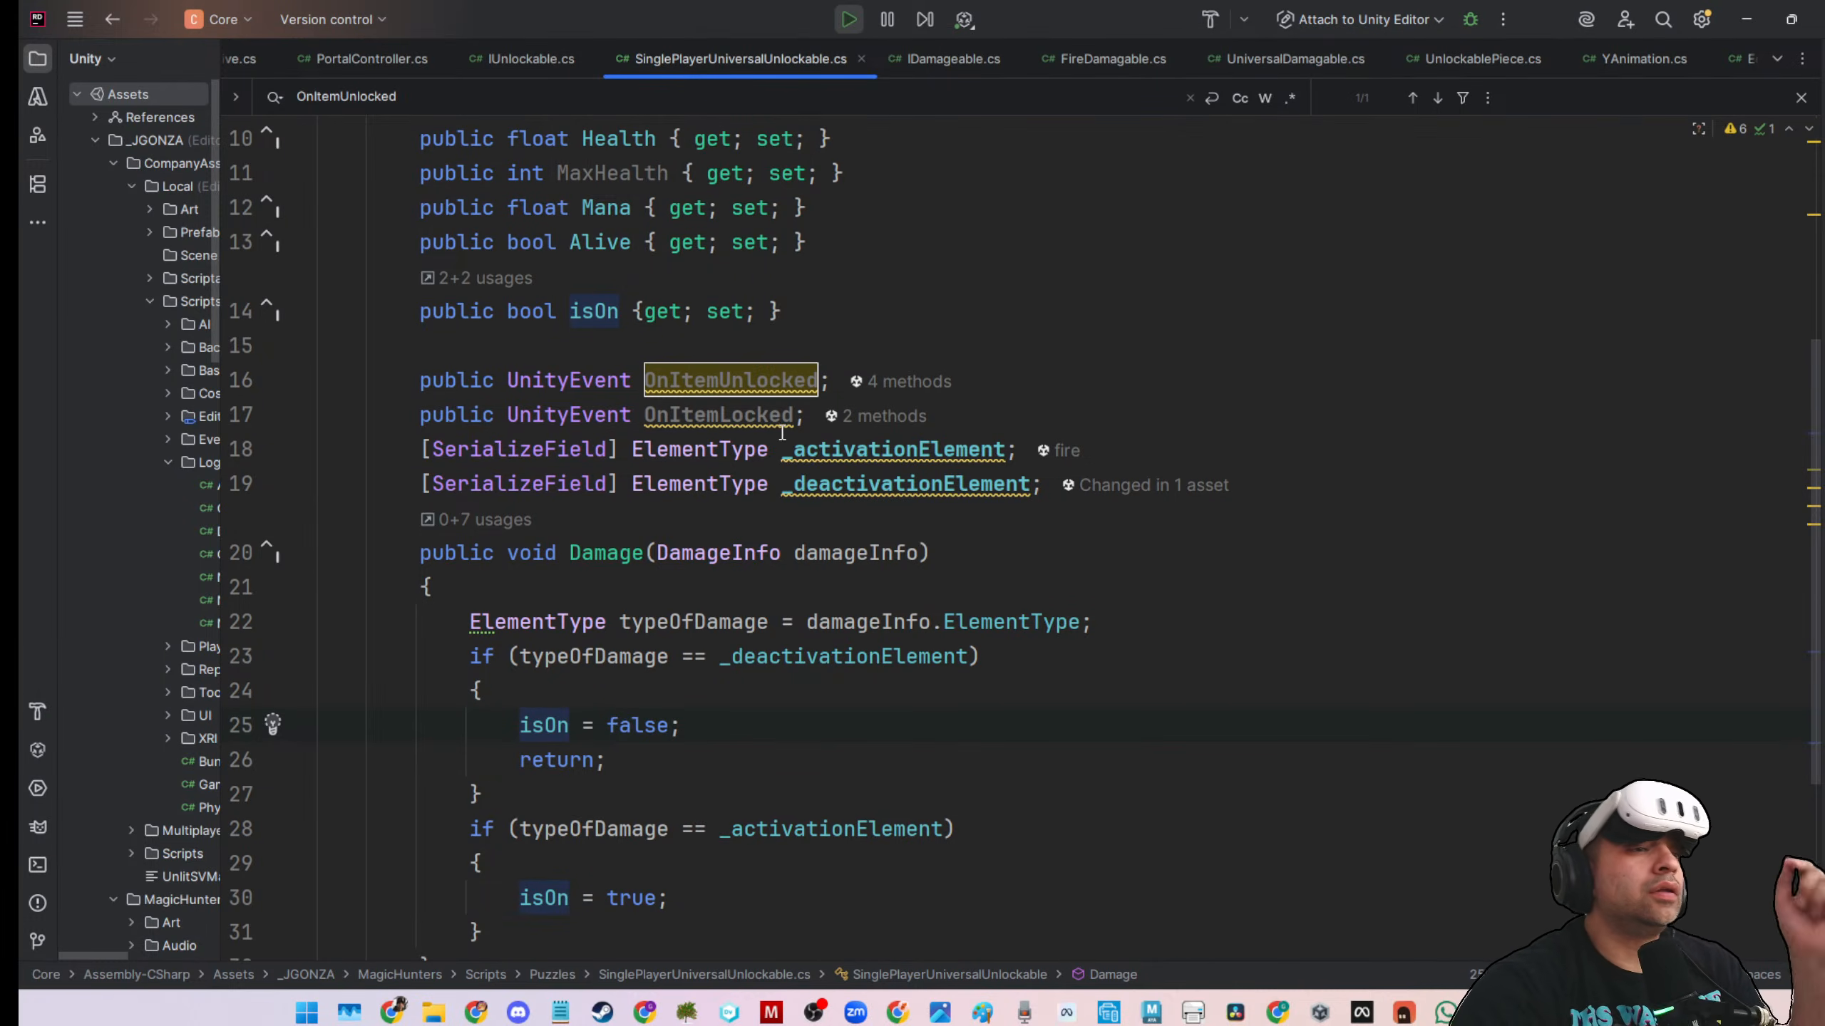
double_click(752, 380)
key("ctrl+c")
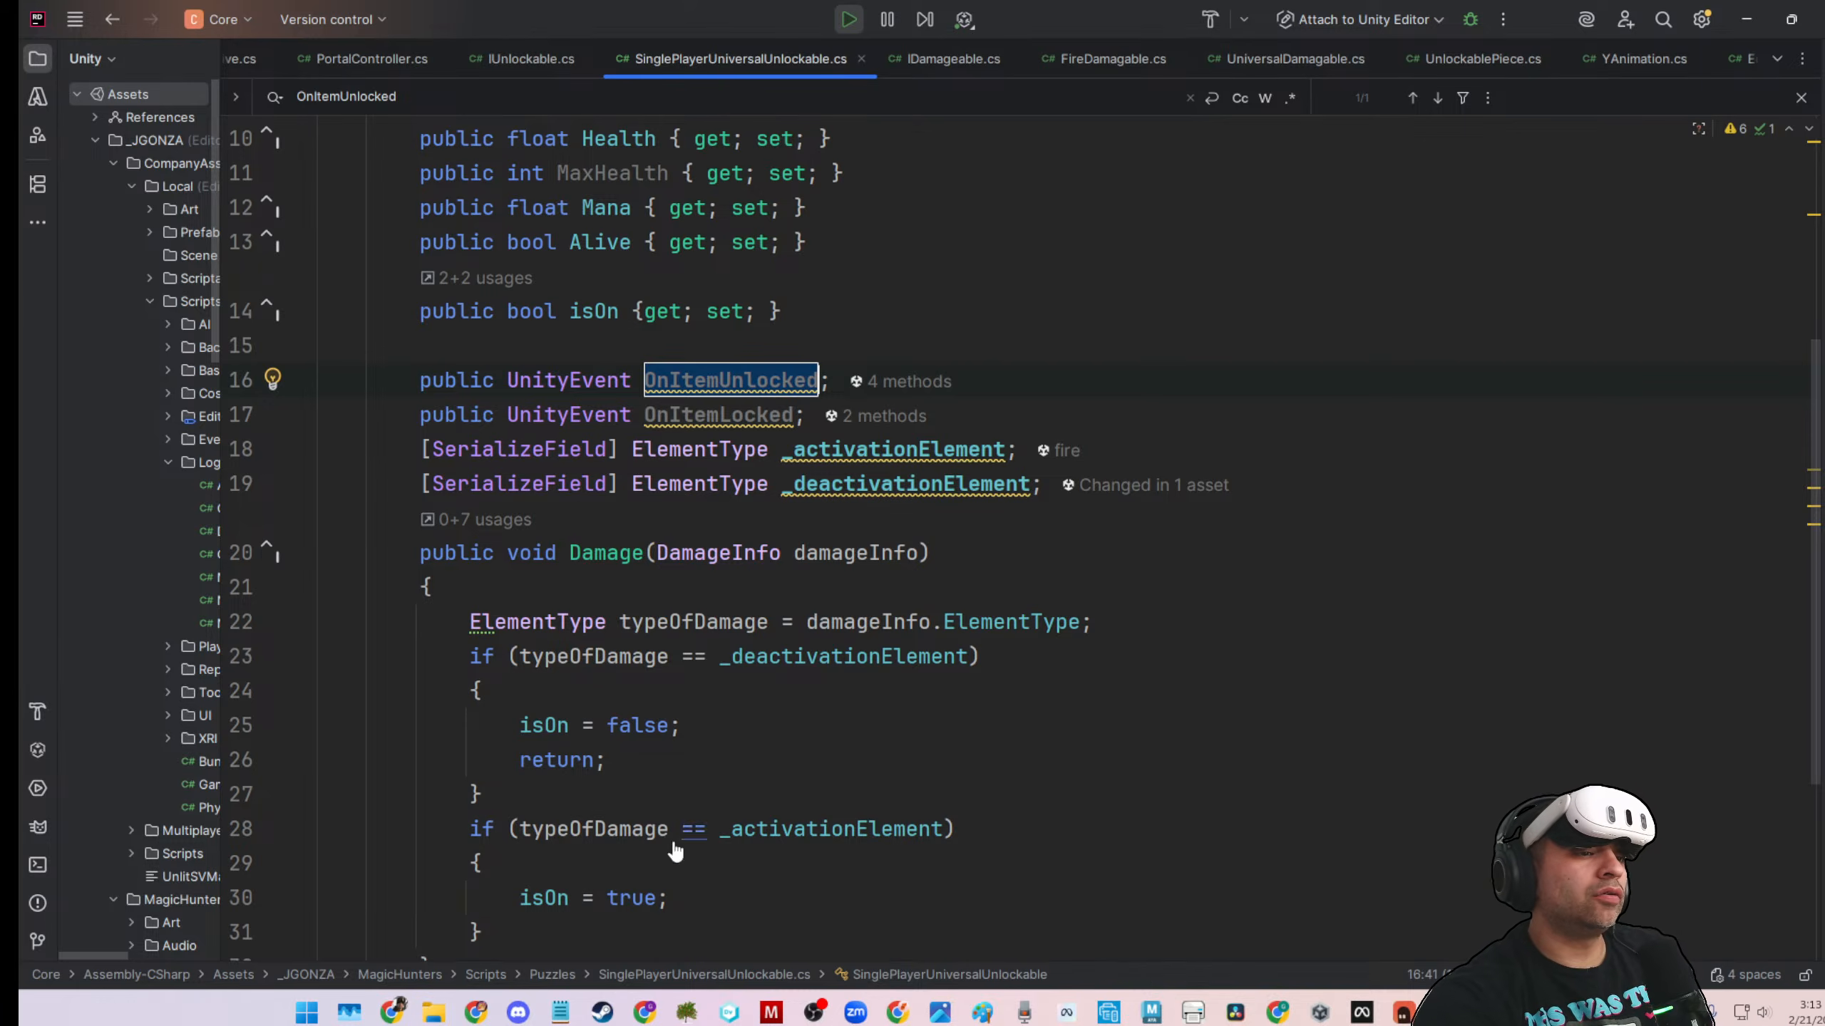
left_click(683, 891)
key("Return")
scroll(683, 891, "down", 3)
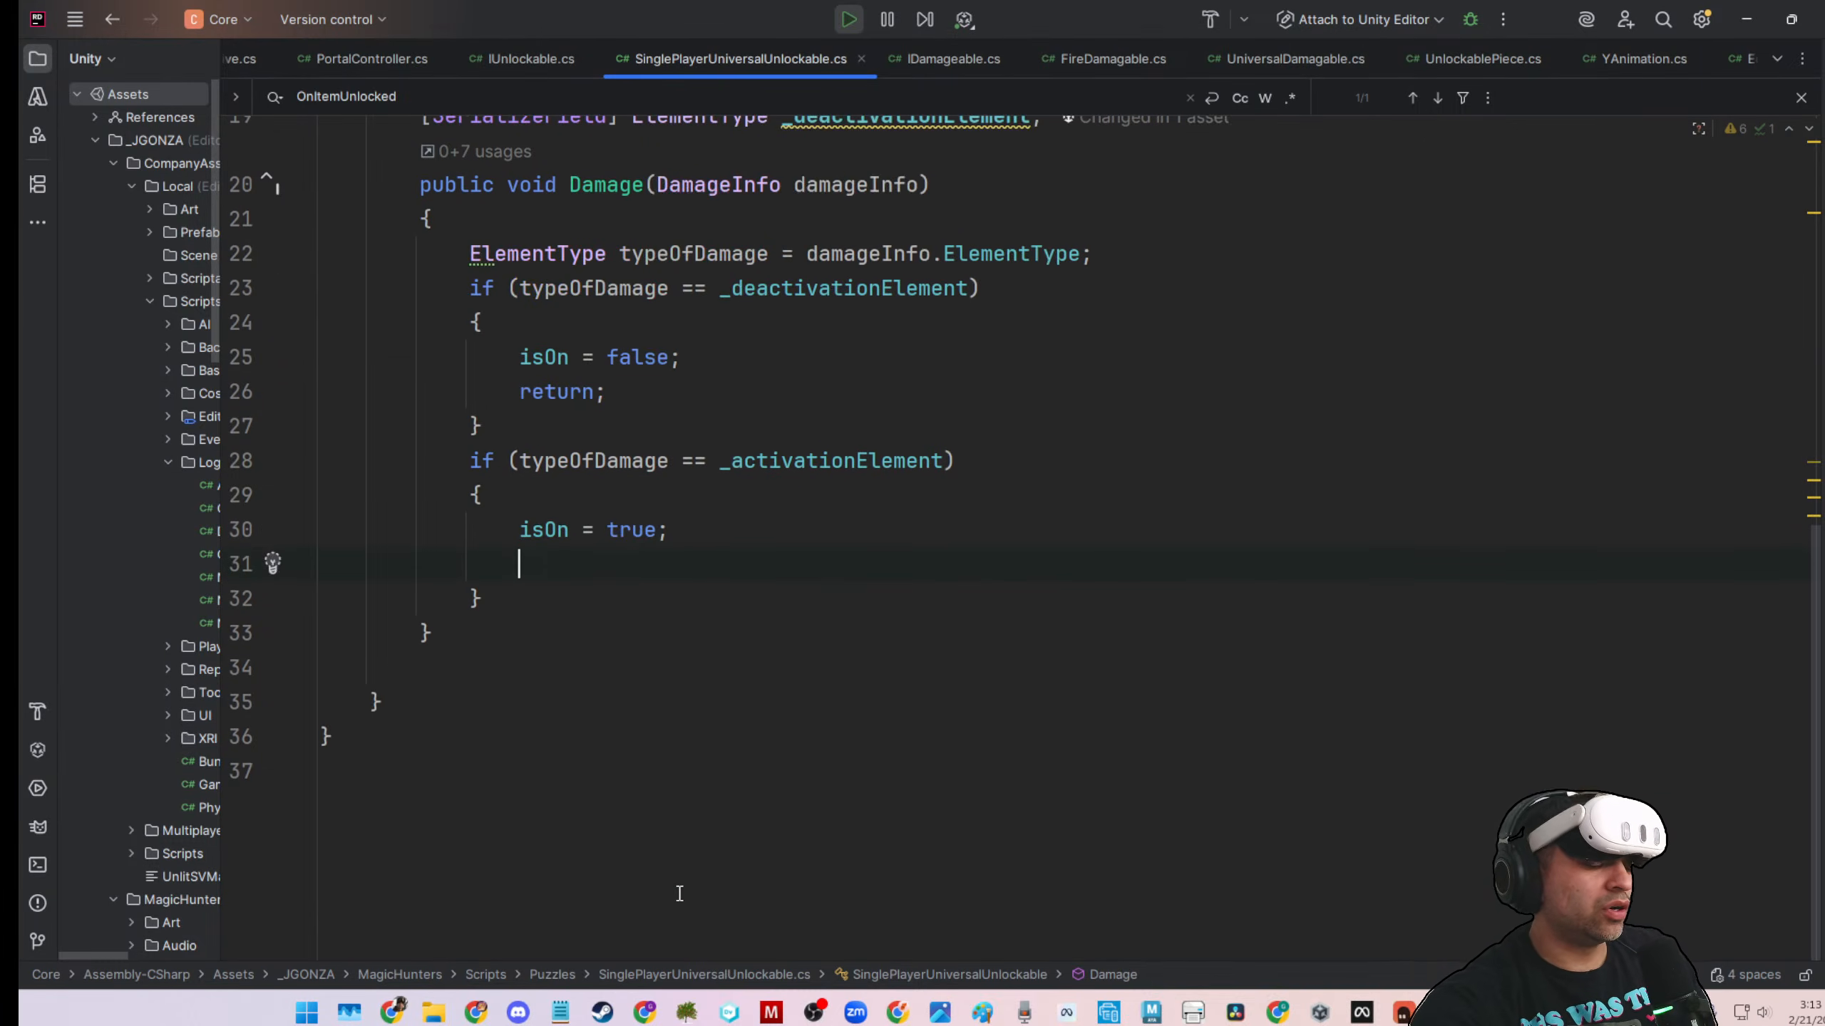
key("ctrl+v")
type("?.")
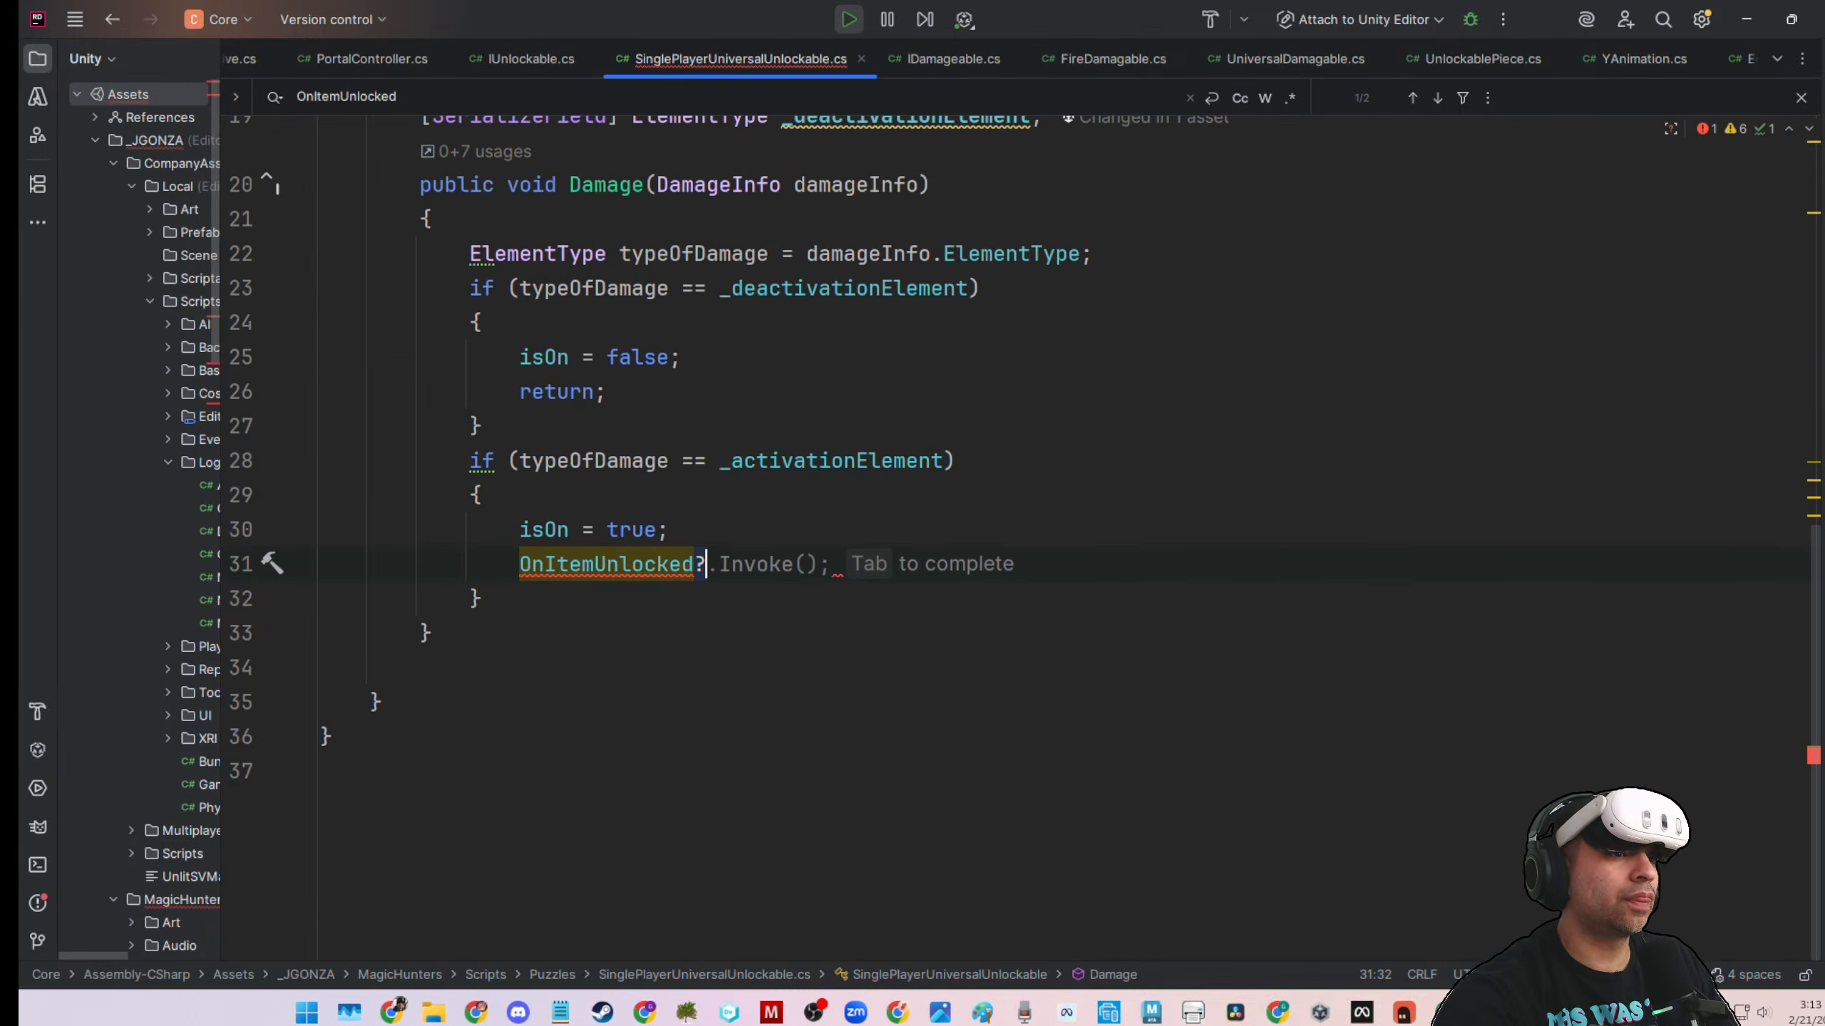
key("Tab")
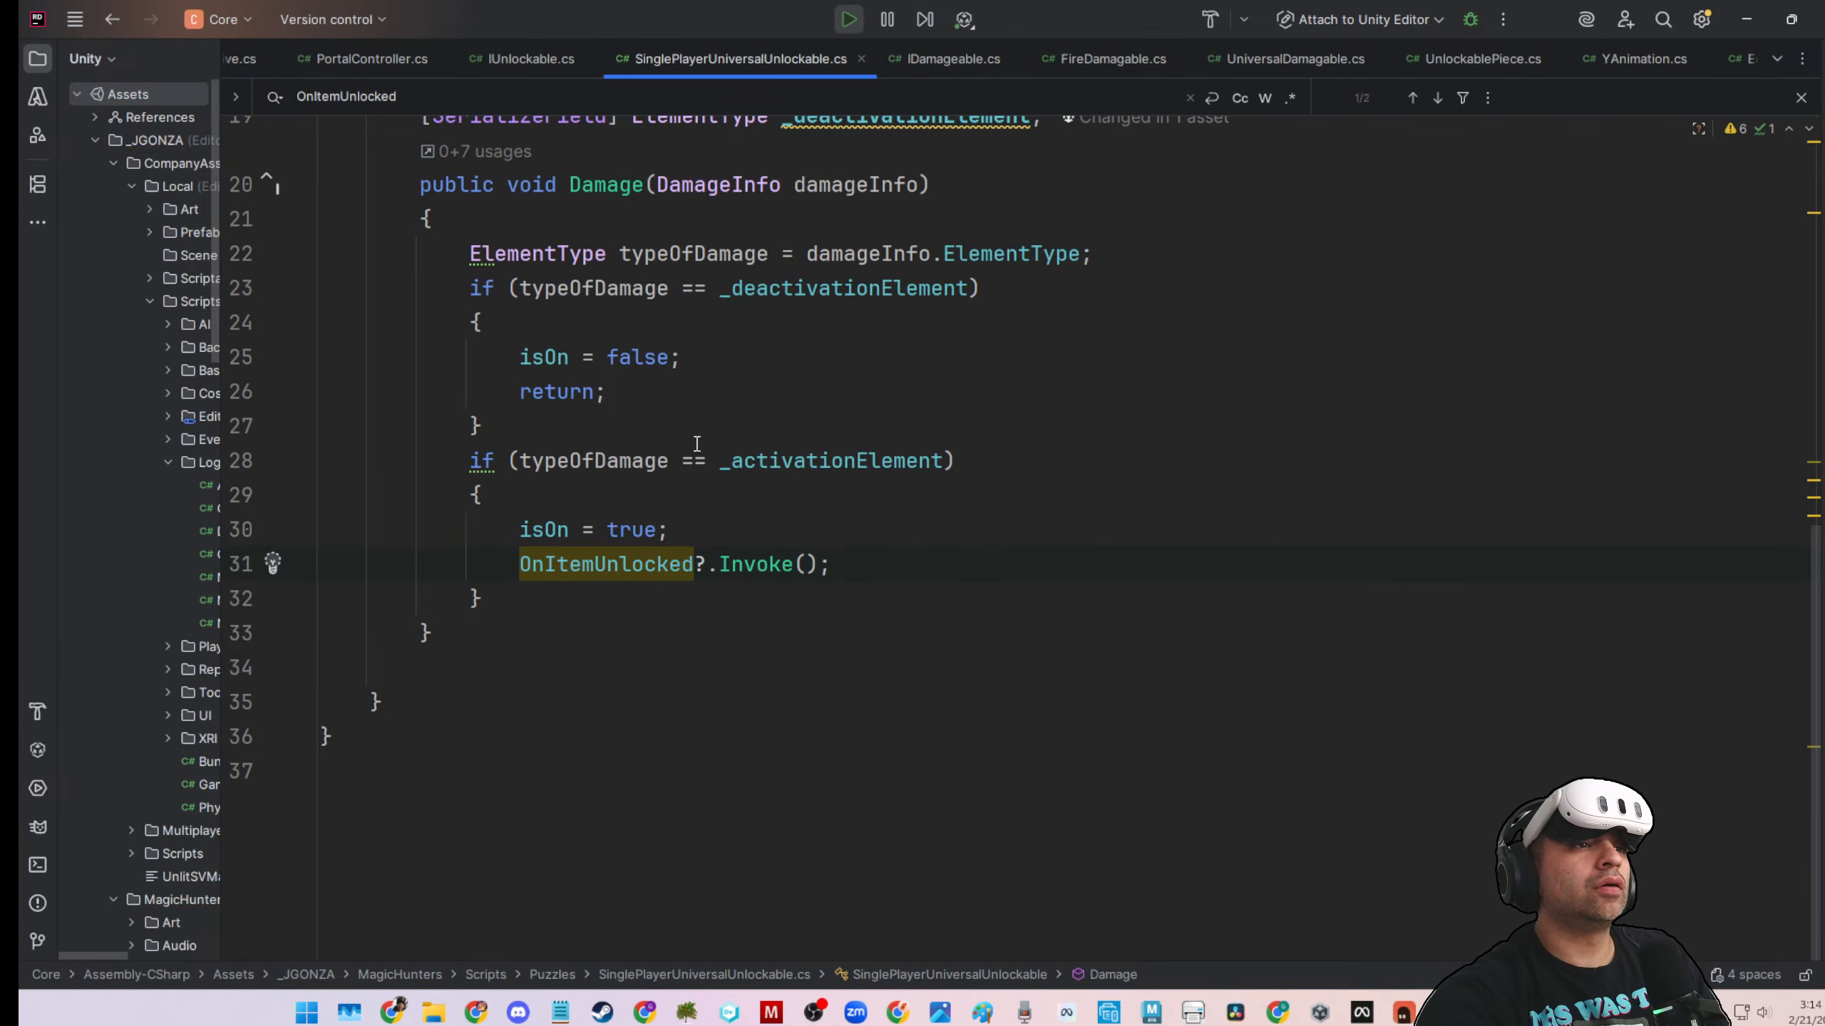
Add OnItemLocked?.Invoke(); between isOn = false and return in the Damage method's deactivation block
scroll(696, 443, "up", 2)
left_click(792, 256)
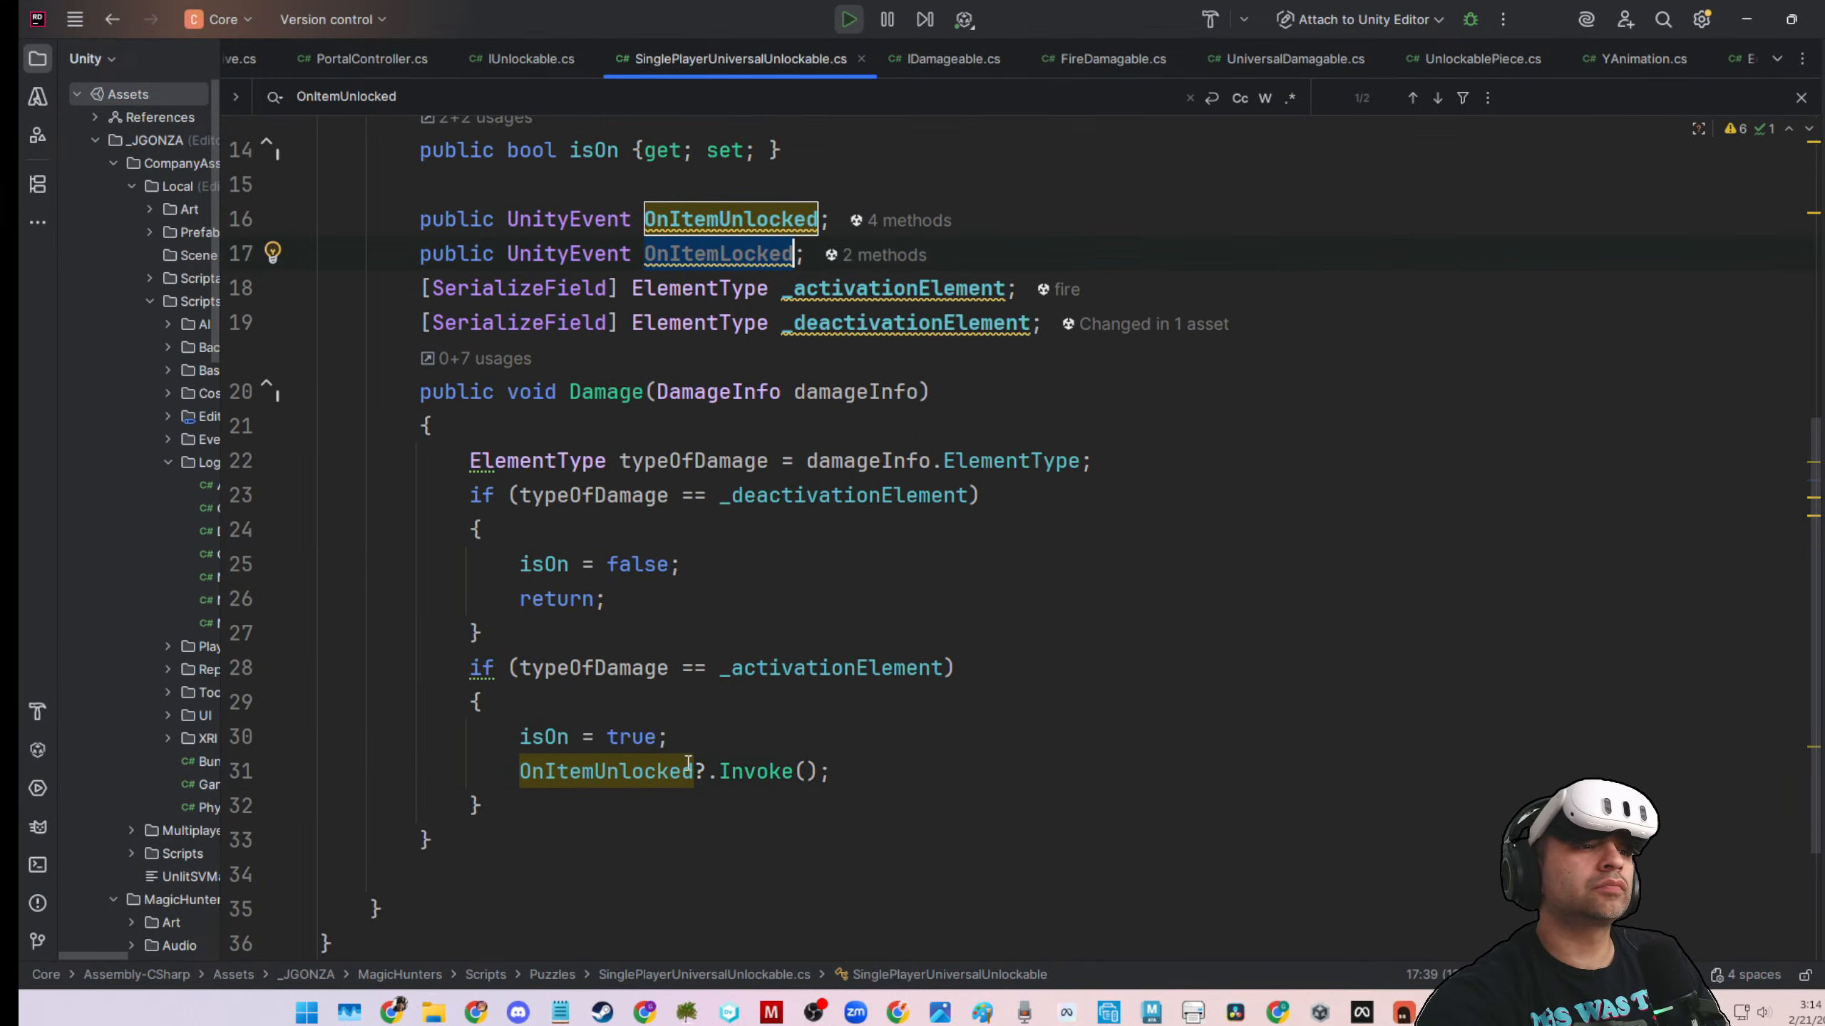
left_click(697, 578)
key("Return")
type("OnItemLocked")
type("?")
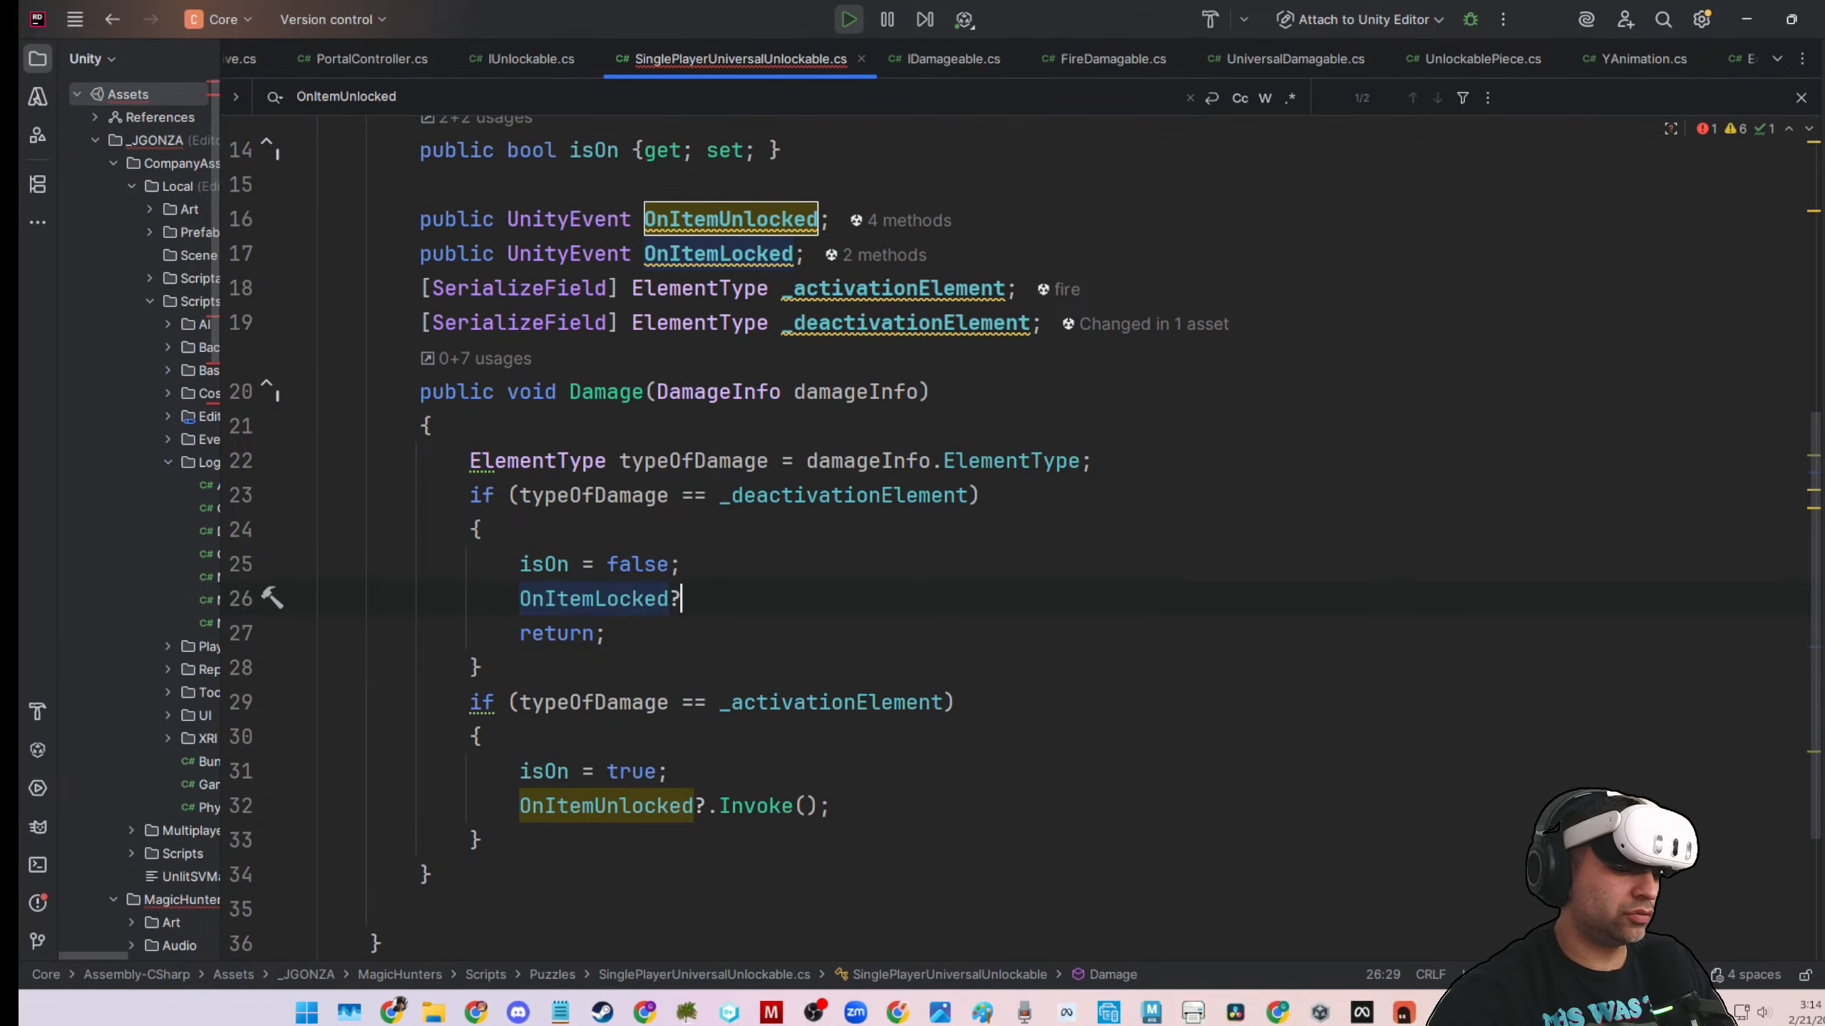
key("Tab")
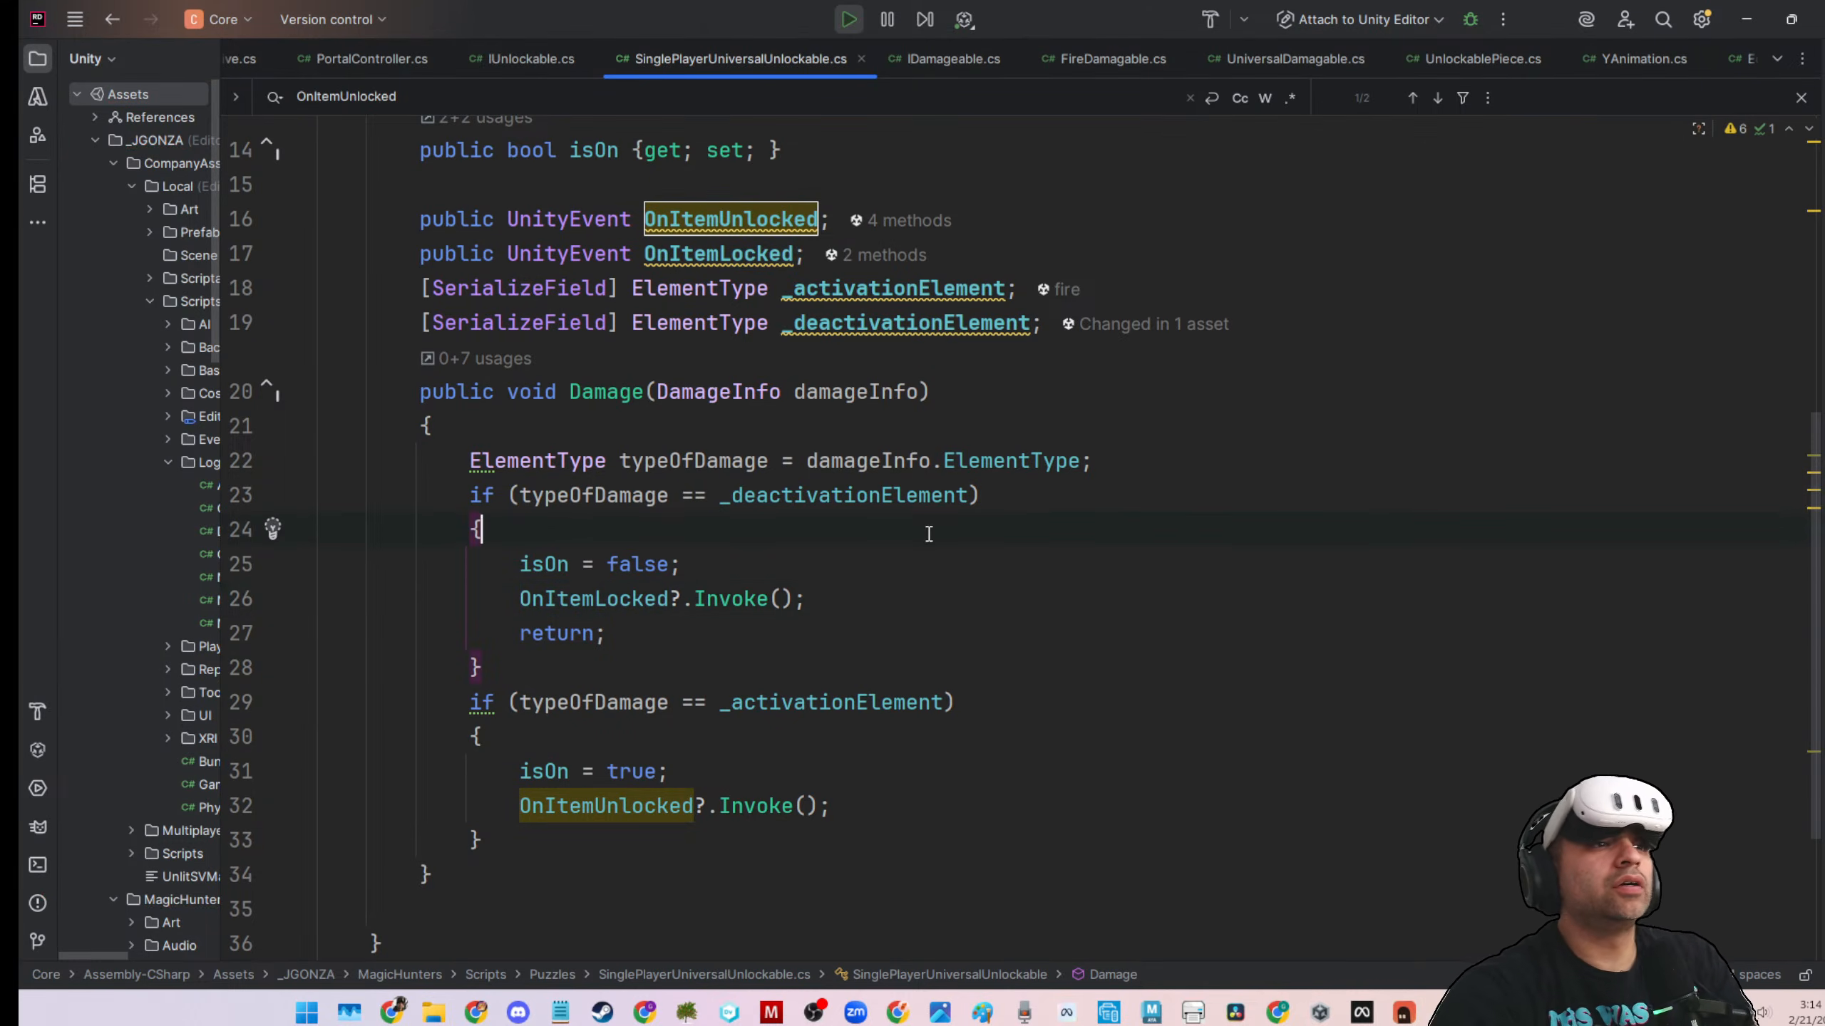
Switch to Unity, search the project for 0-1, and open the 0-1 scene
left_click(1746, 19)
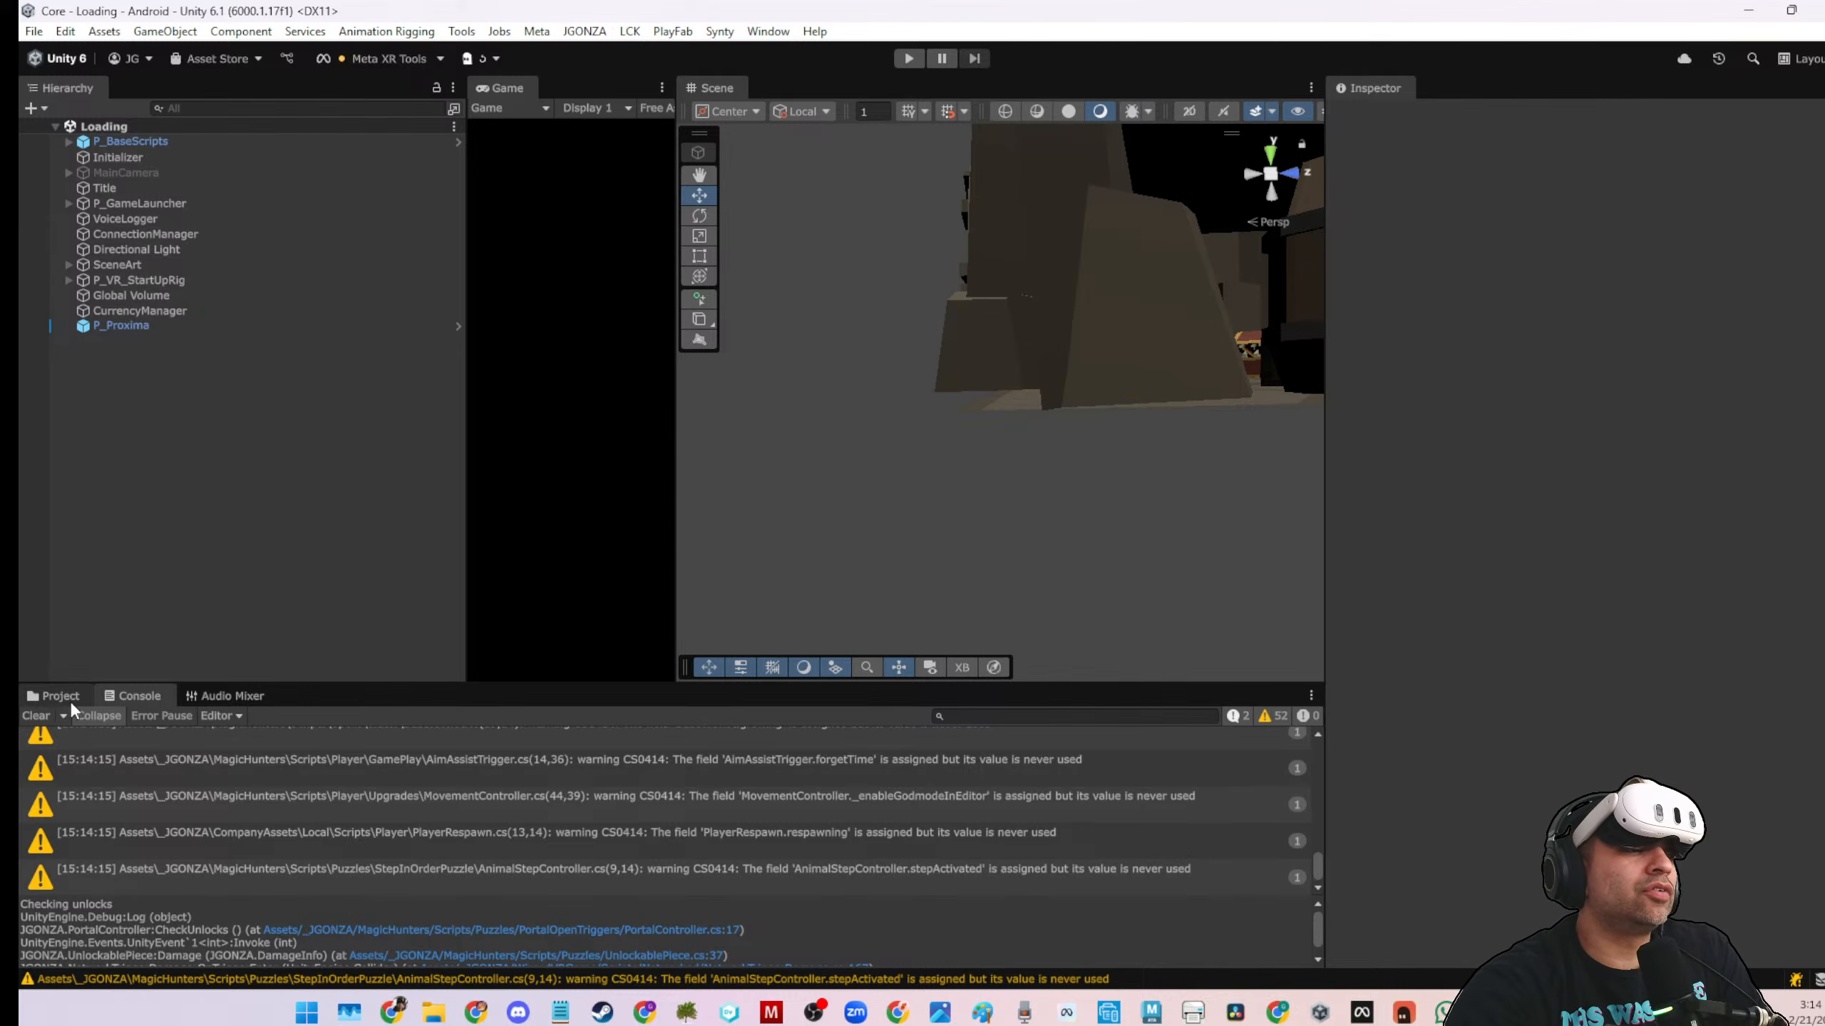
left_click(50, 704)
left_click(977, 717)
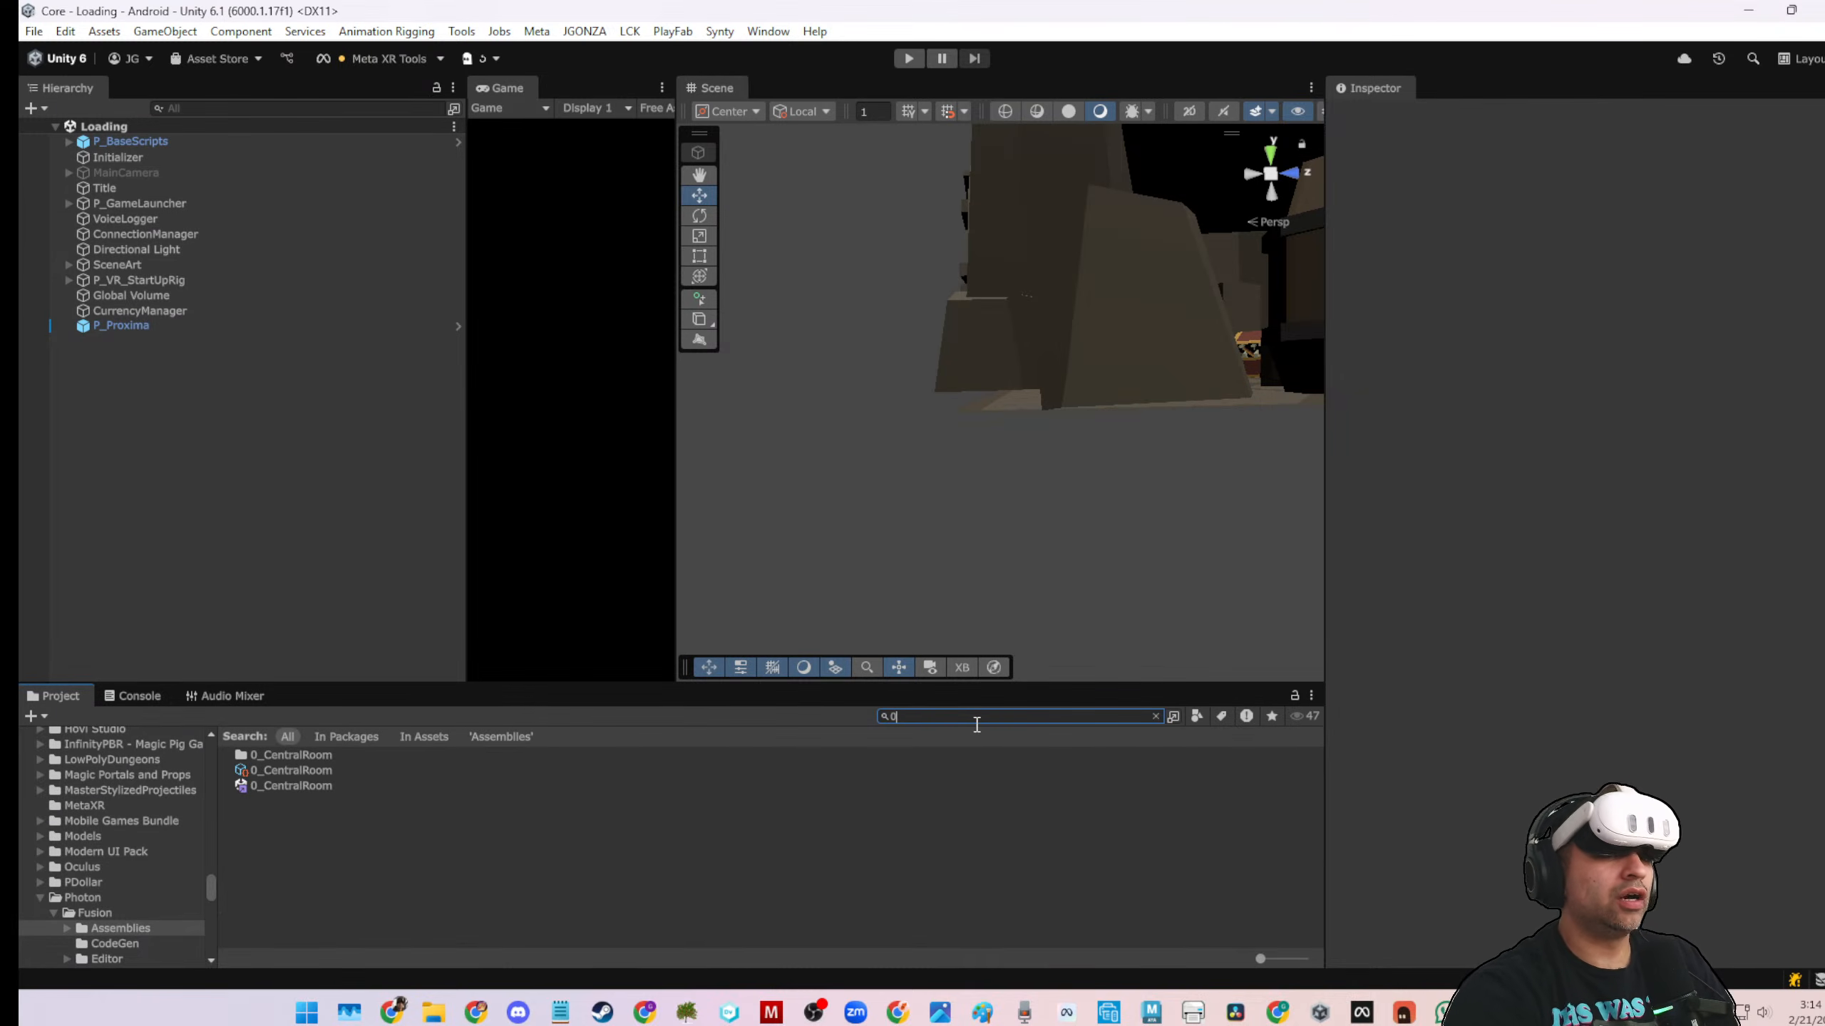
type("0-1")
left_click(299, 820)
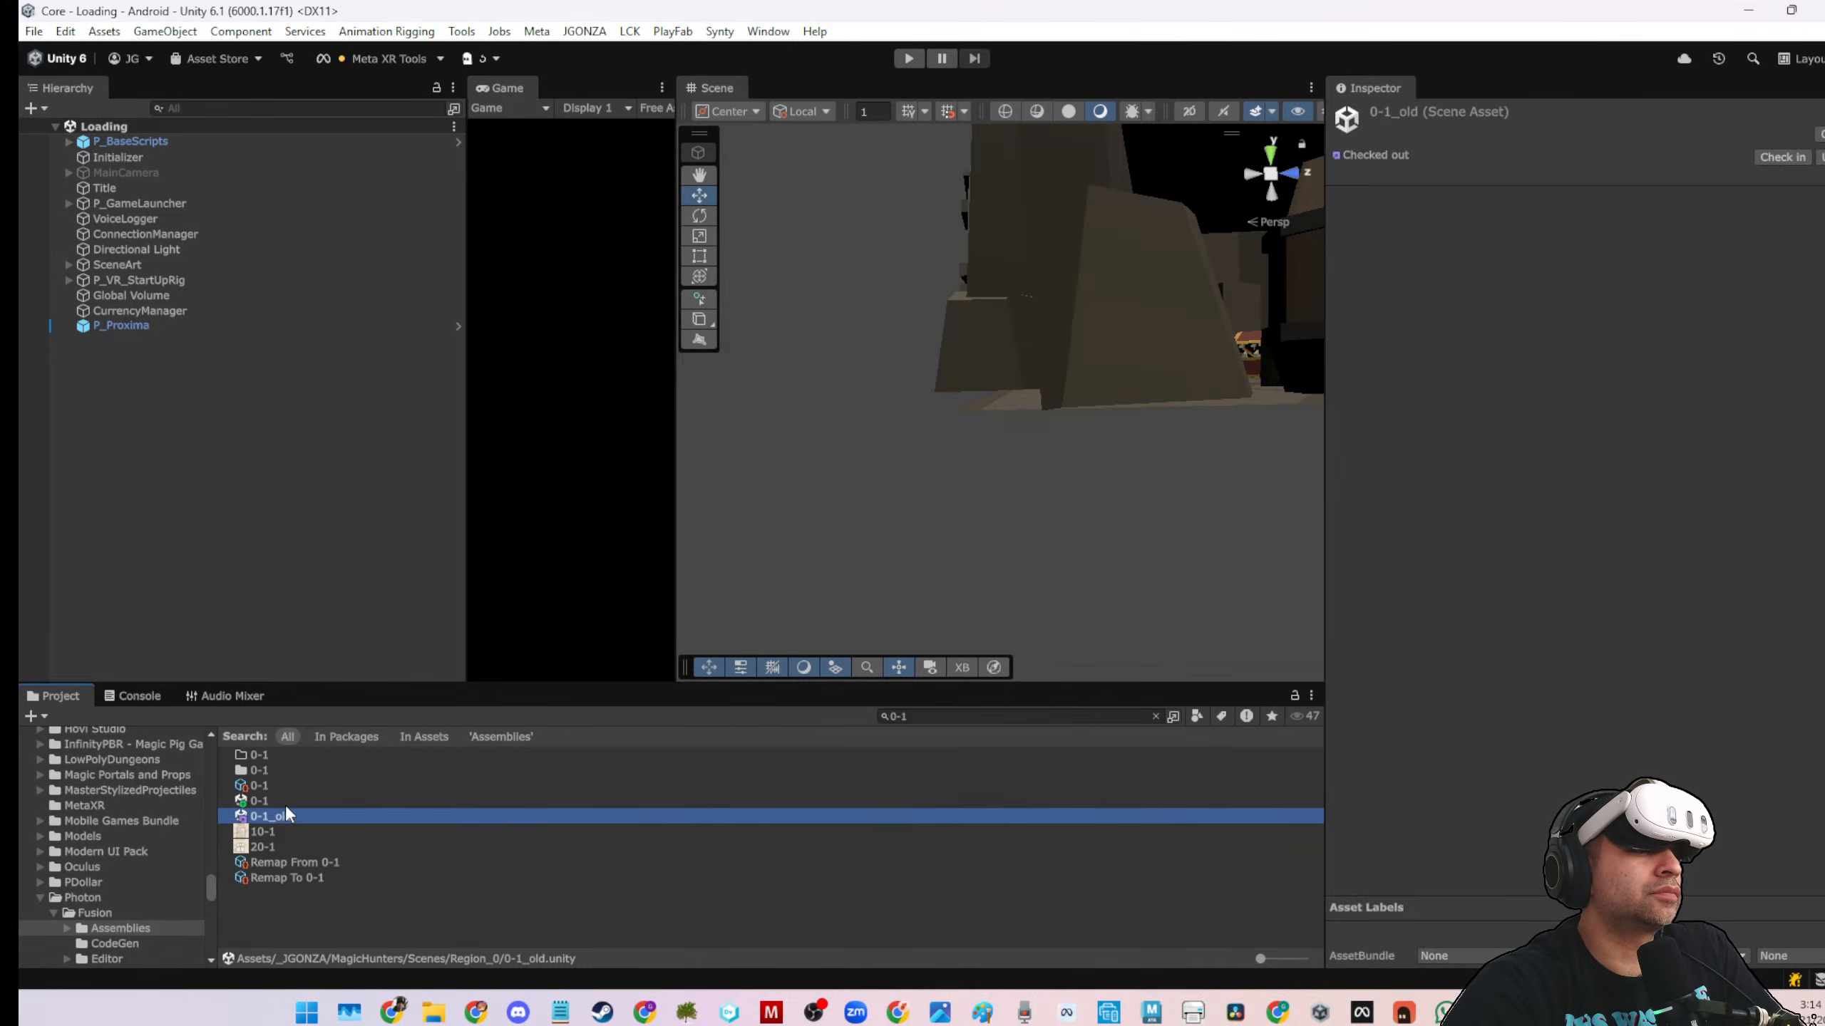
left_click(282, 801)
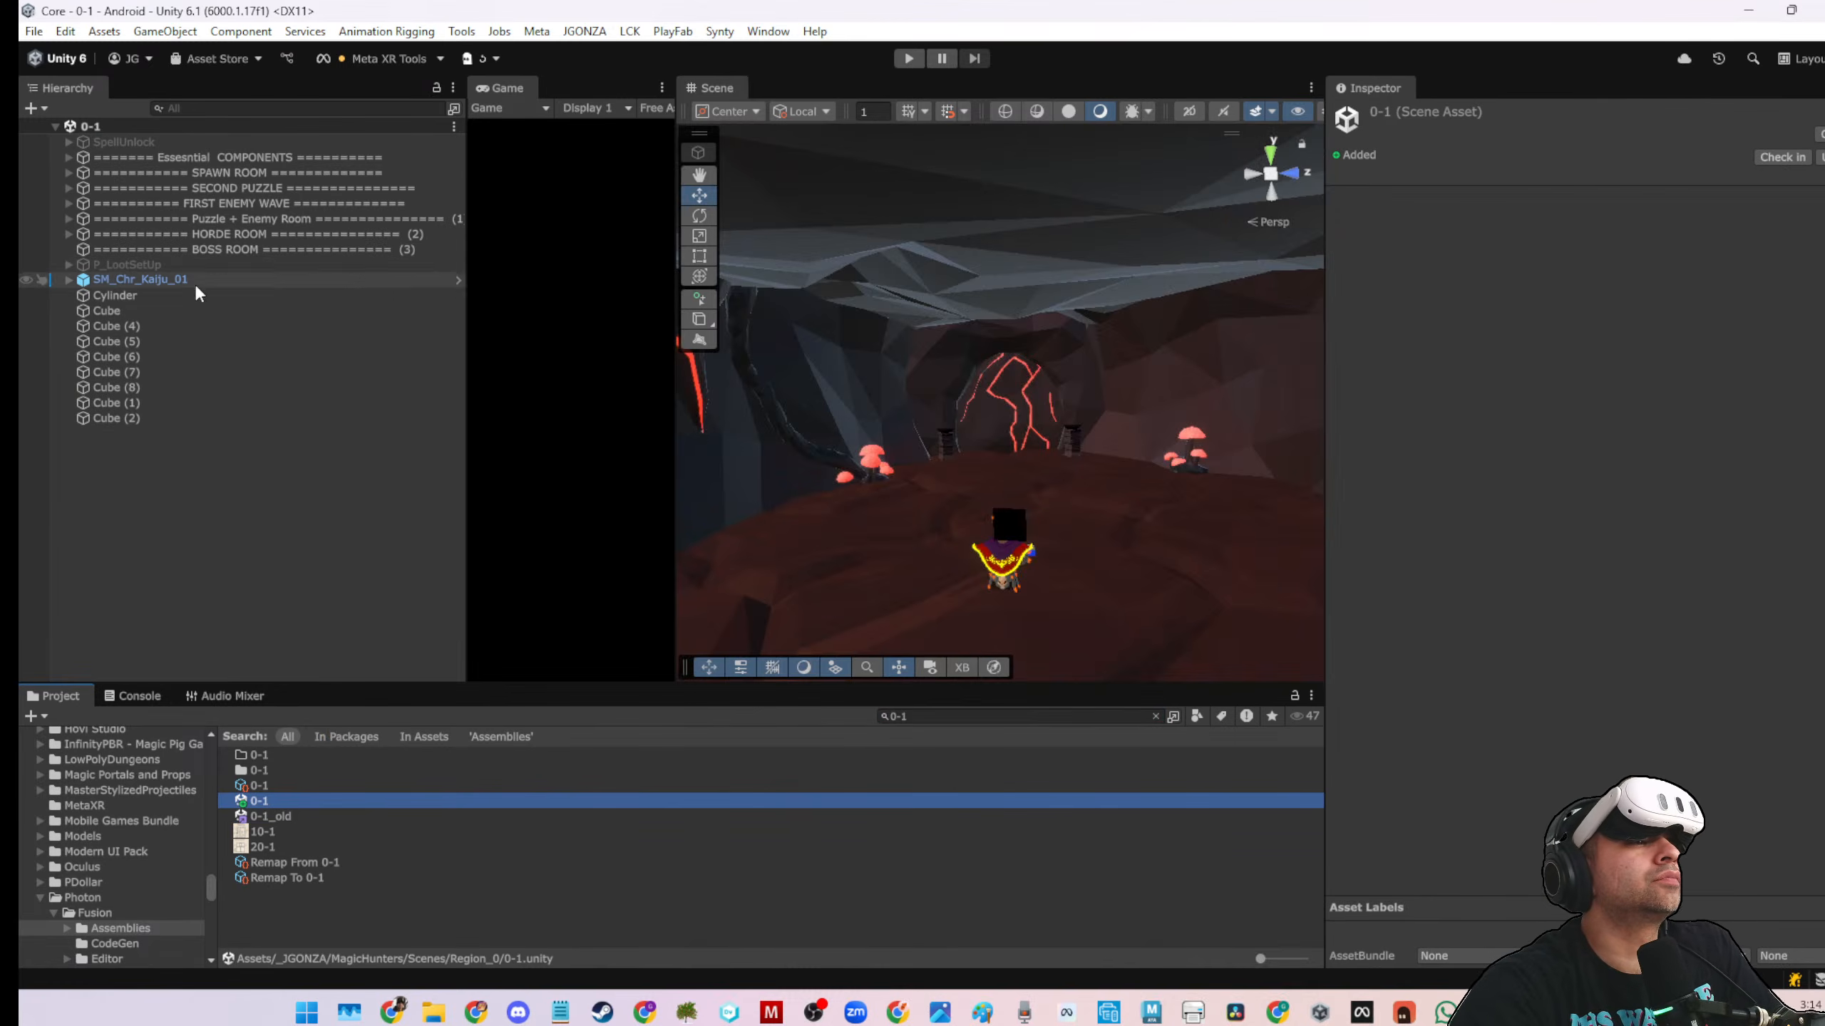
Remove the disabled Unlockable Piece script from InteractionDetection (4) under P_Torch_UnlockablePiece1
left_click(947, 455)
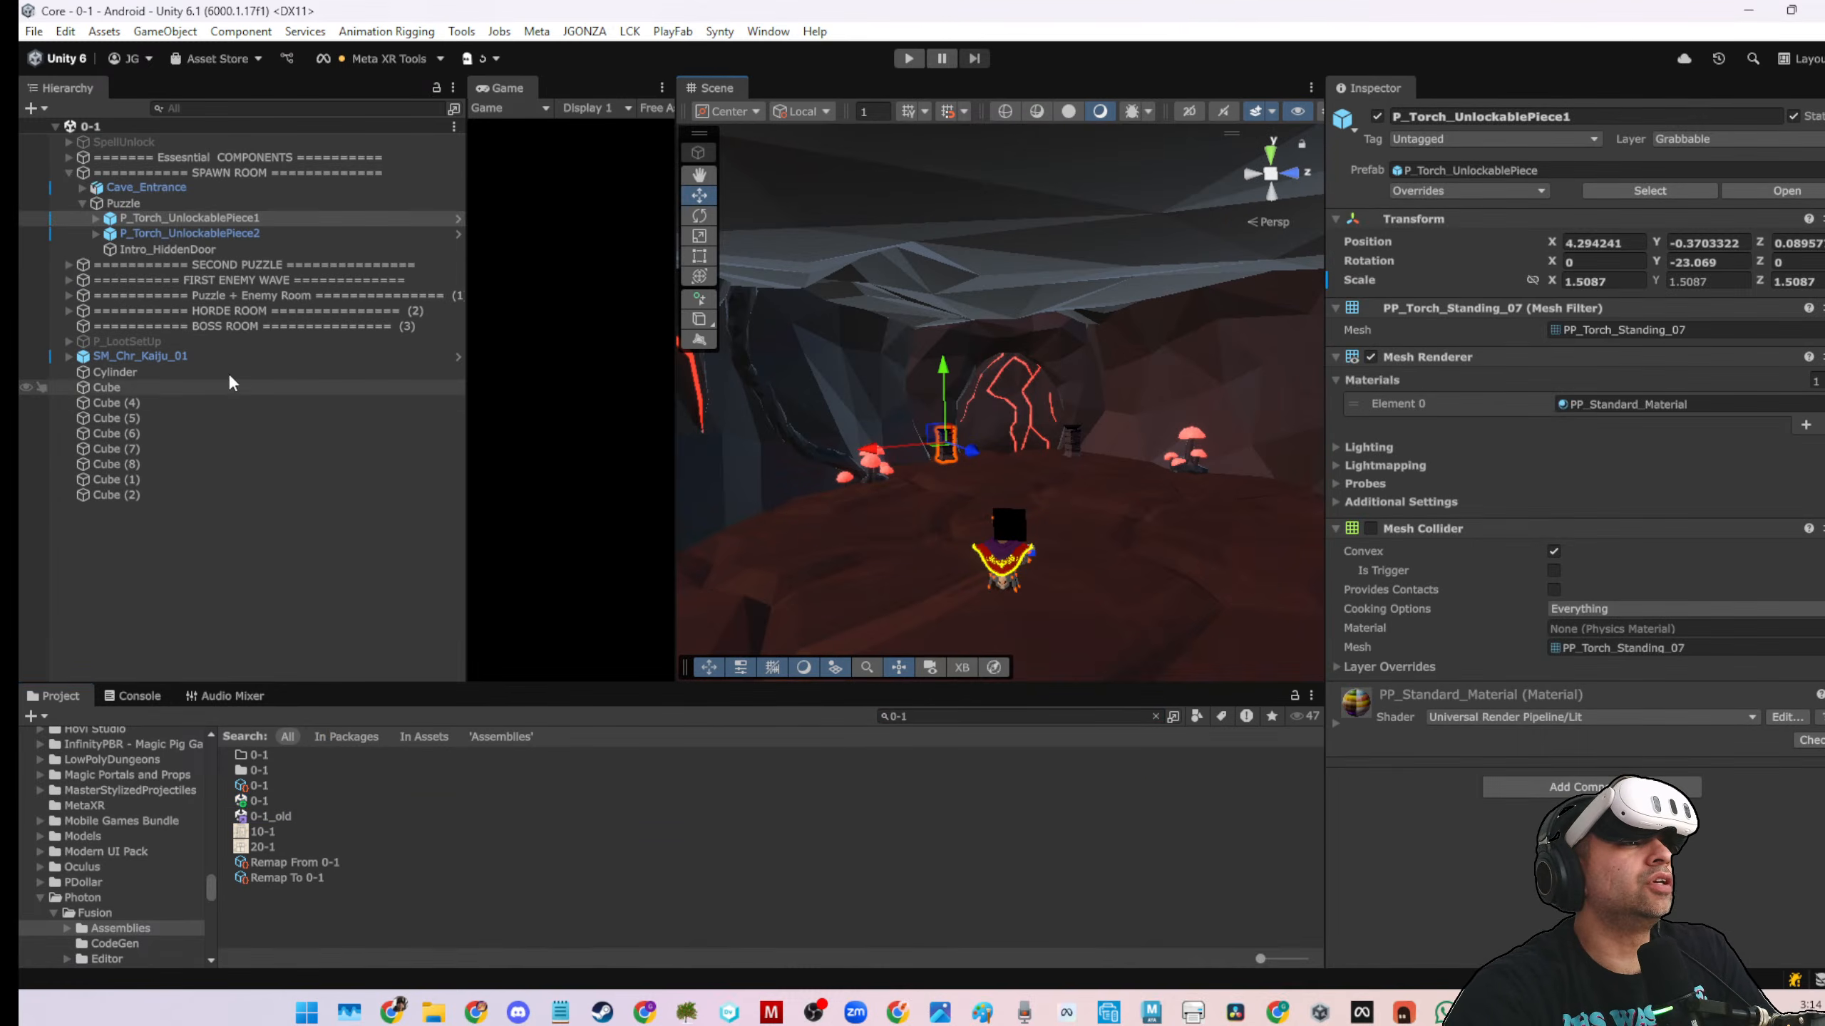
left_click(94, 221)
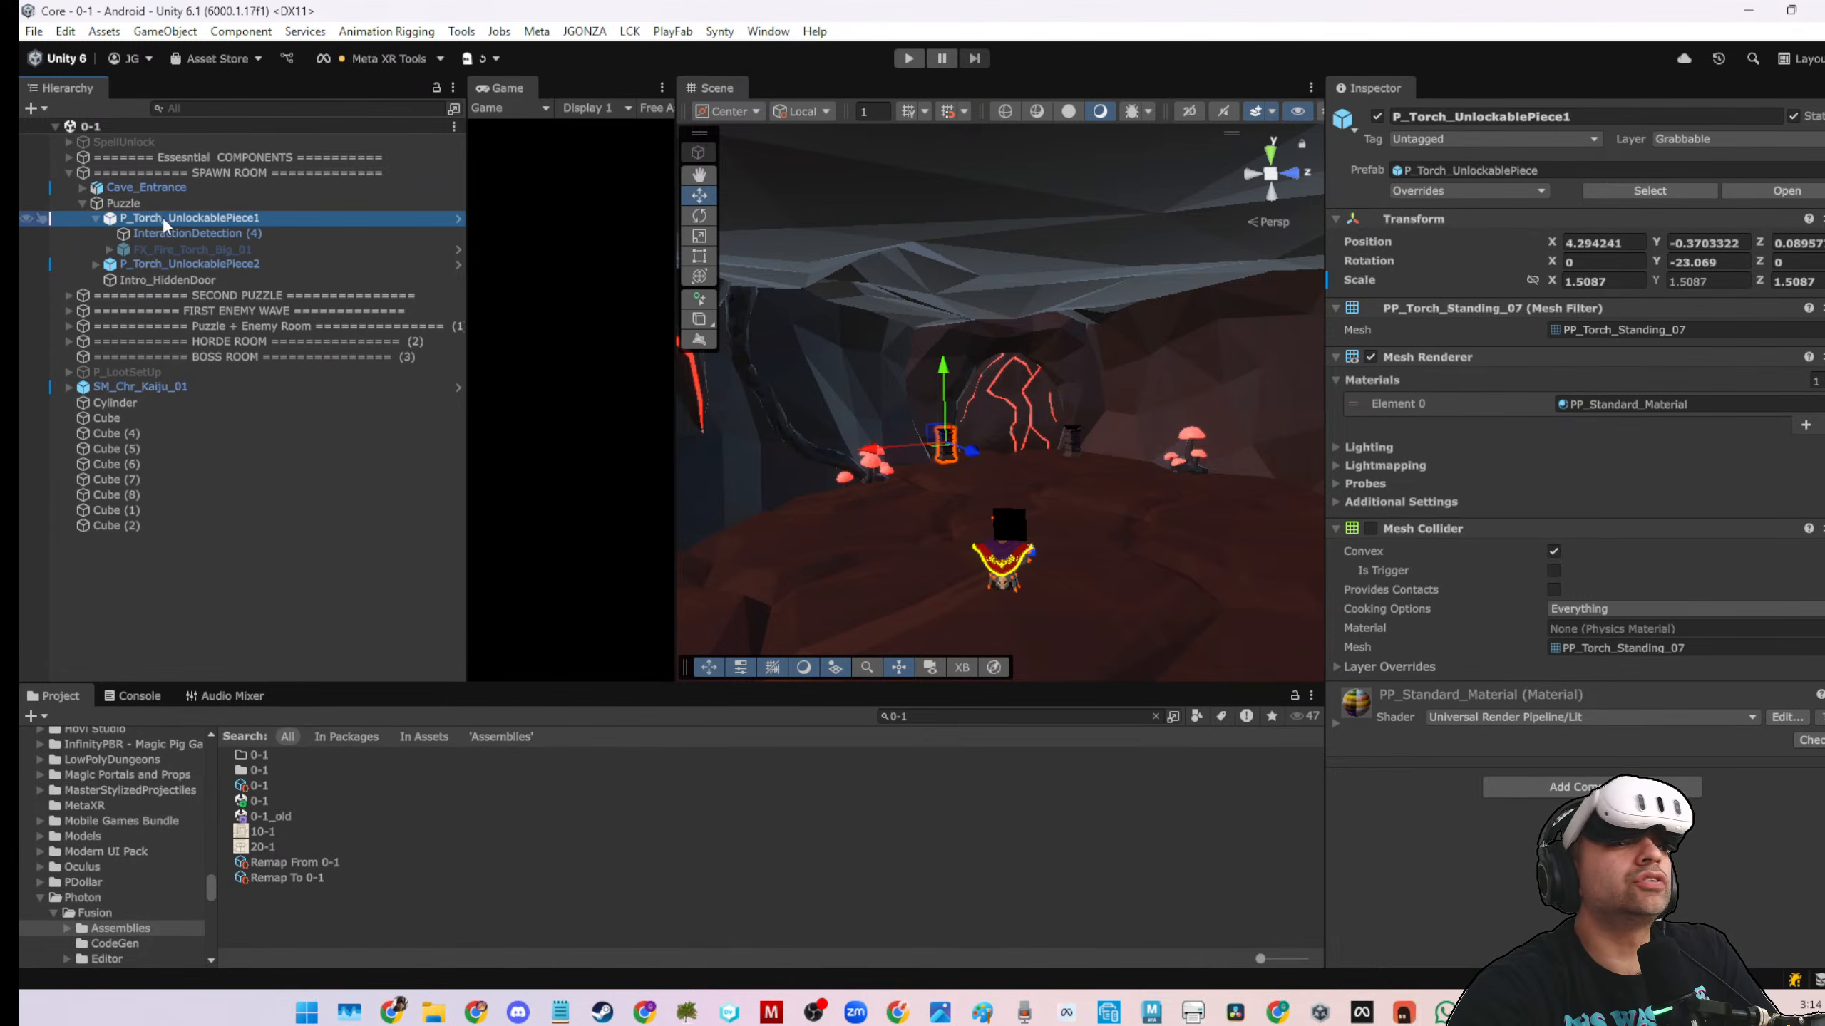
left_click(179, 234)
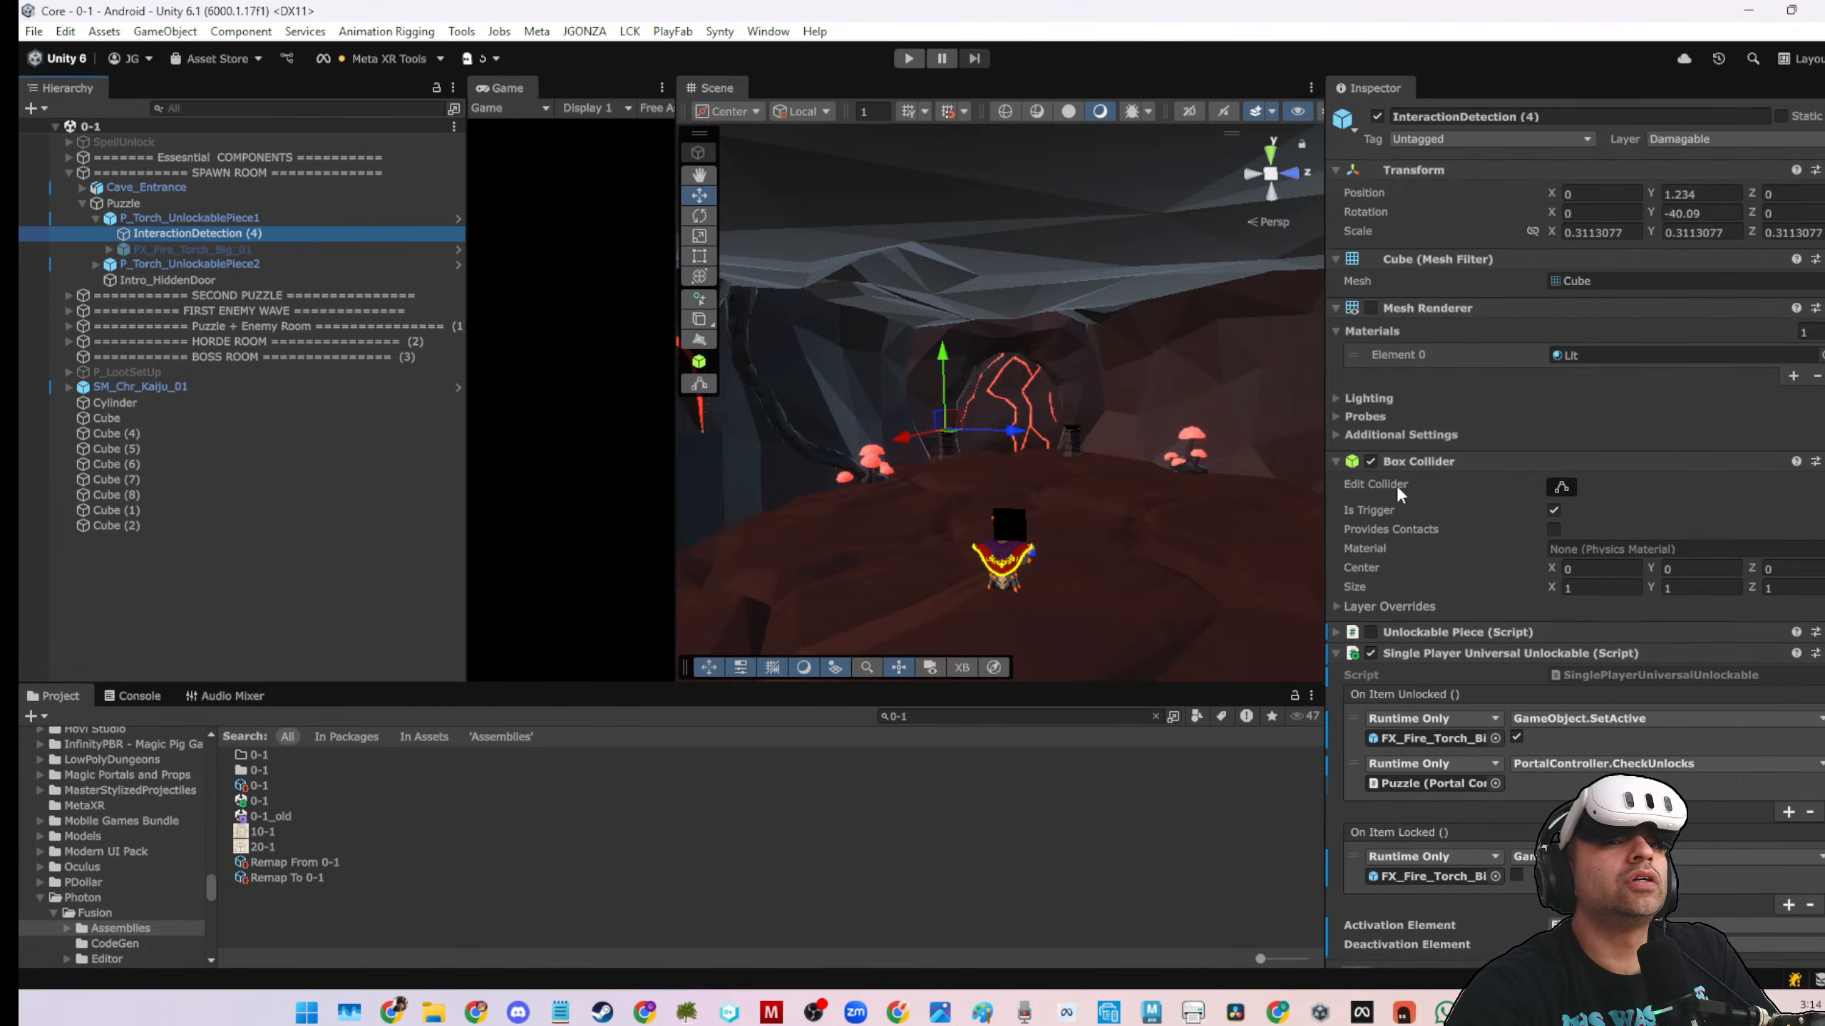
scroll(1397, 513, "down", 3)
left_click(1338, 501)
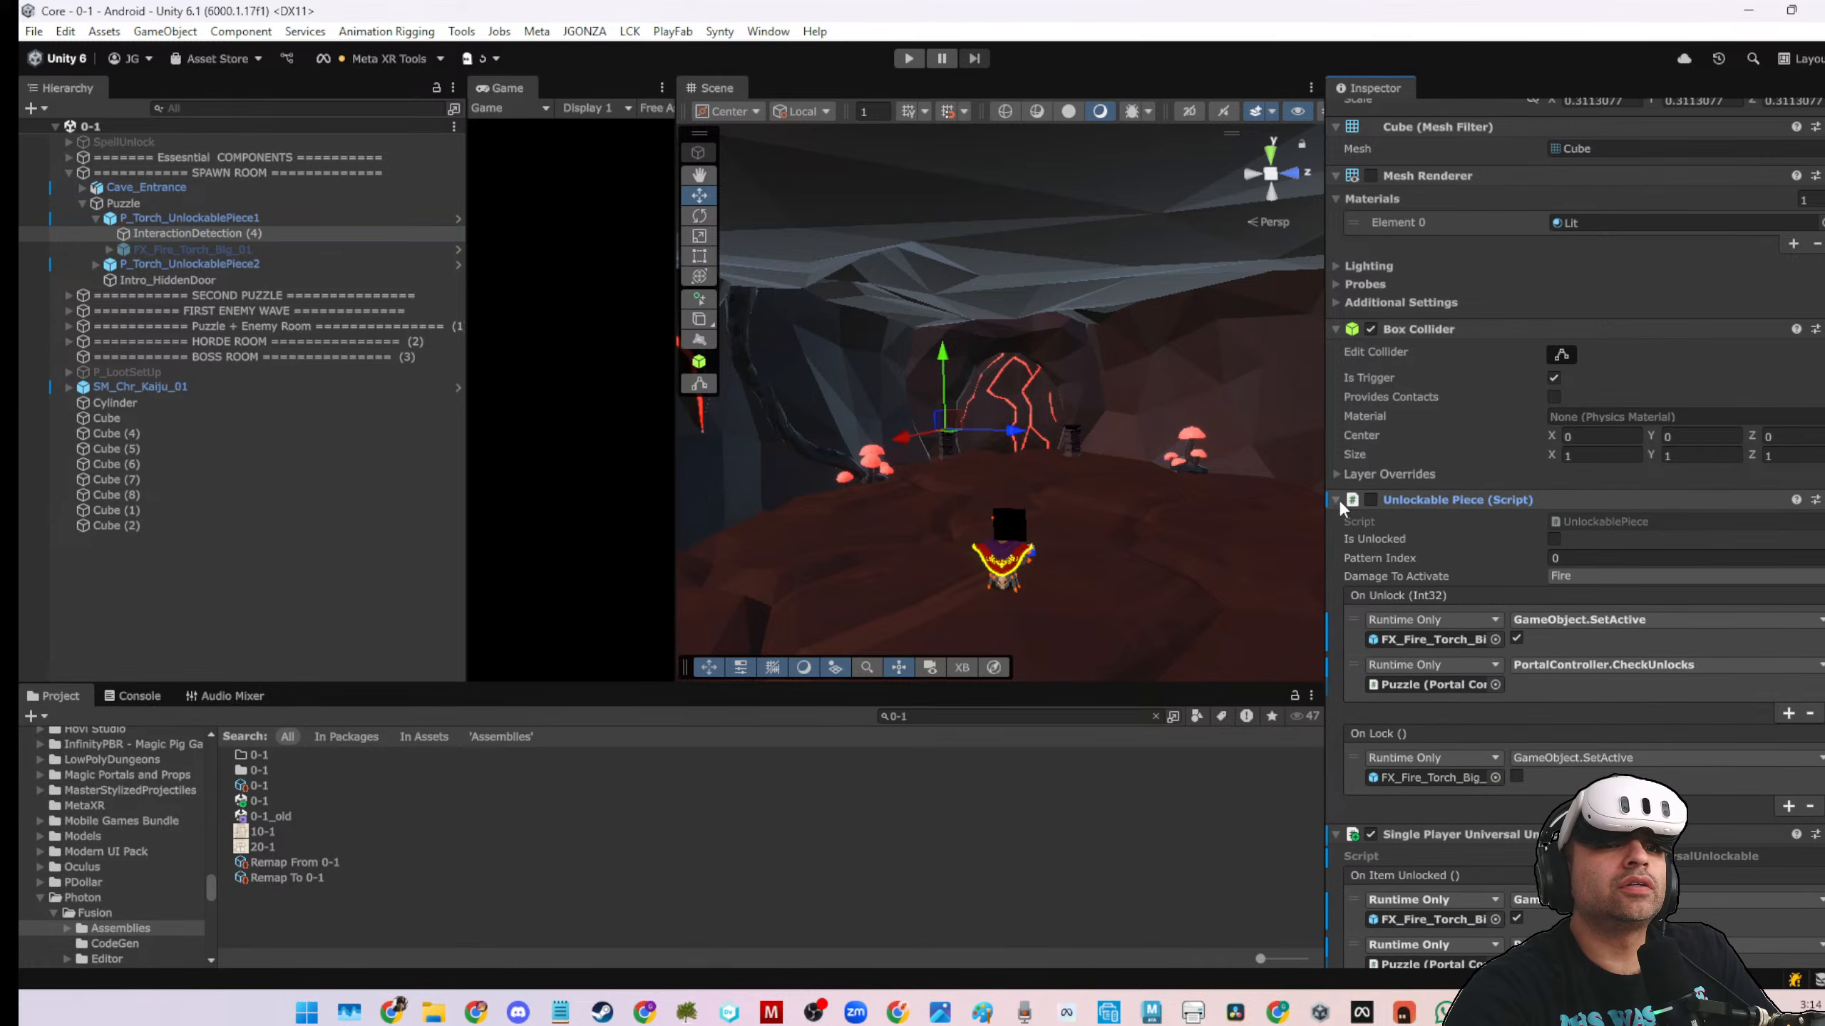
right_click(1401, 505)
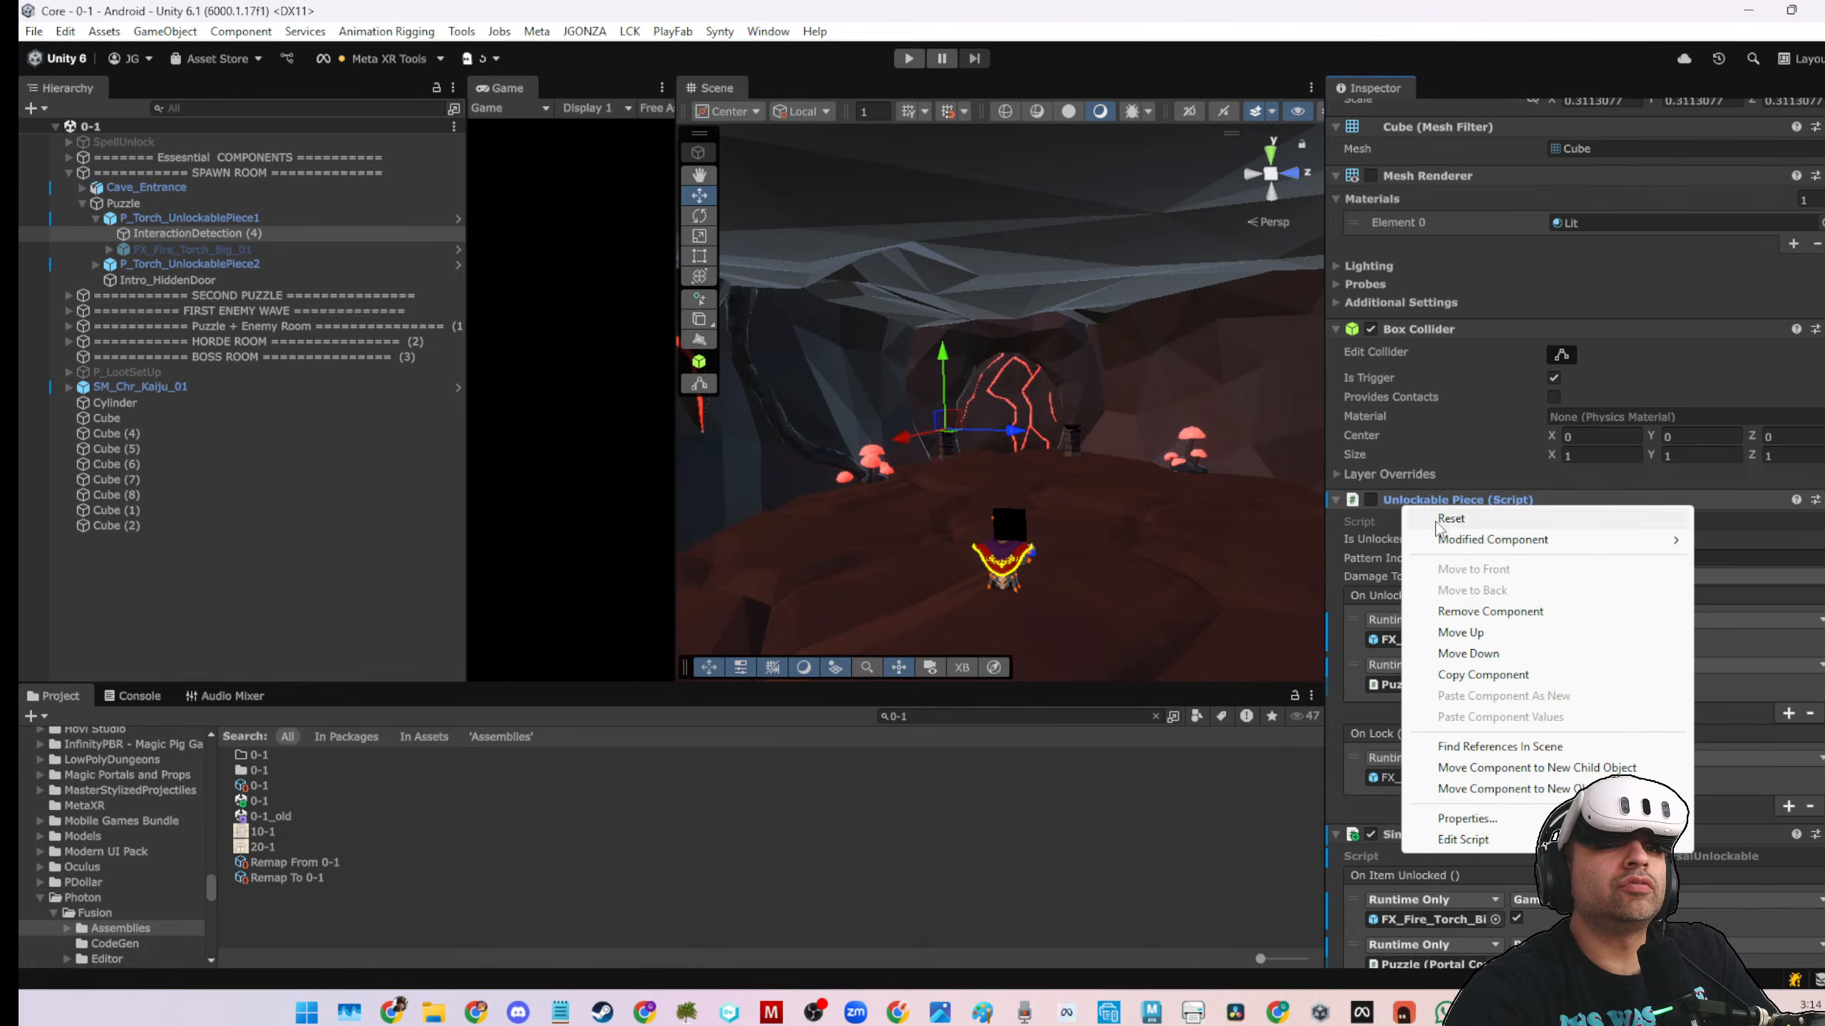
left_click(1465, 611)
Review the first torch's Single Player Universal Unlockable settings and locate the fire effect assigned to On Item Unlocked
scroll(1417, 571, "down", 3)
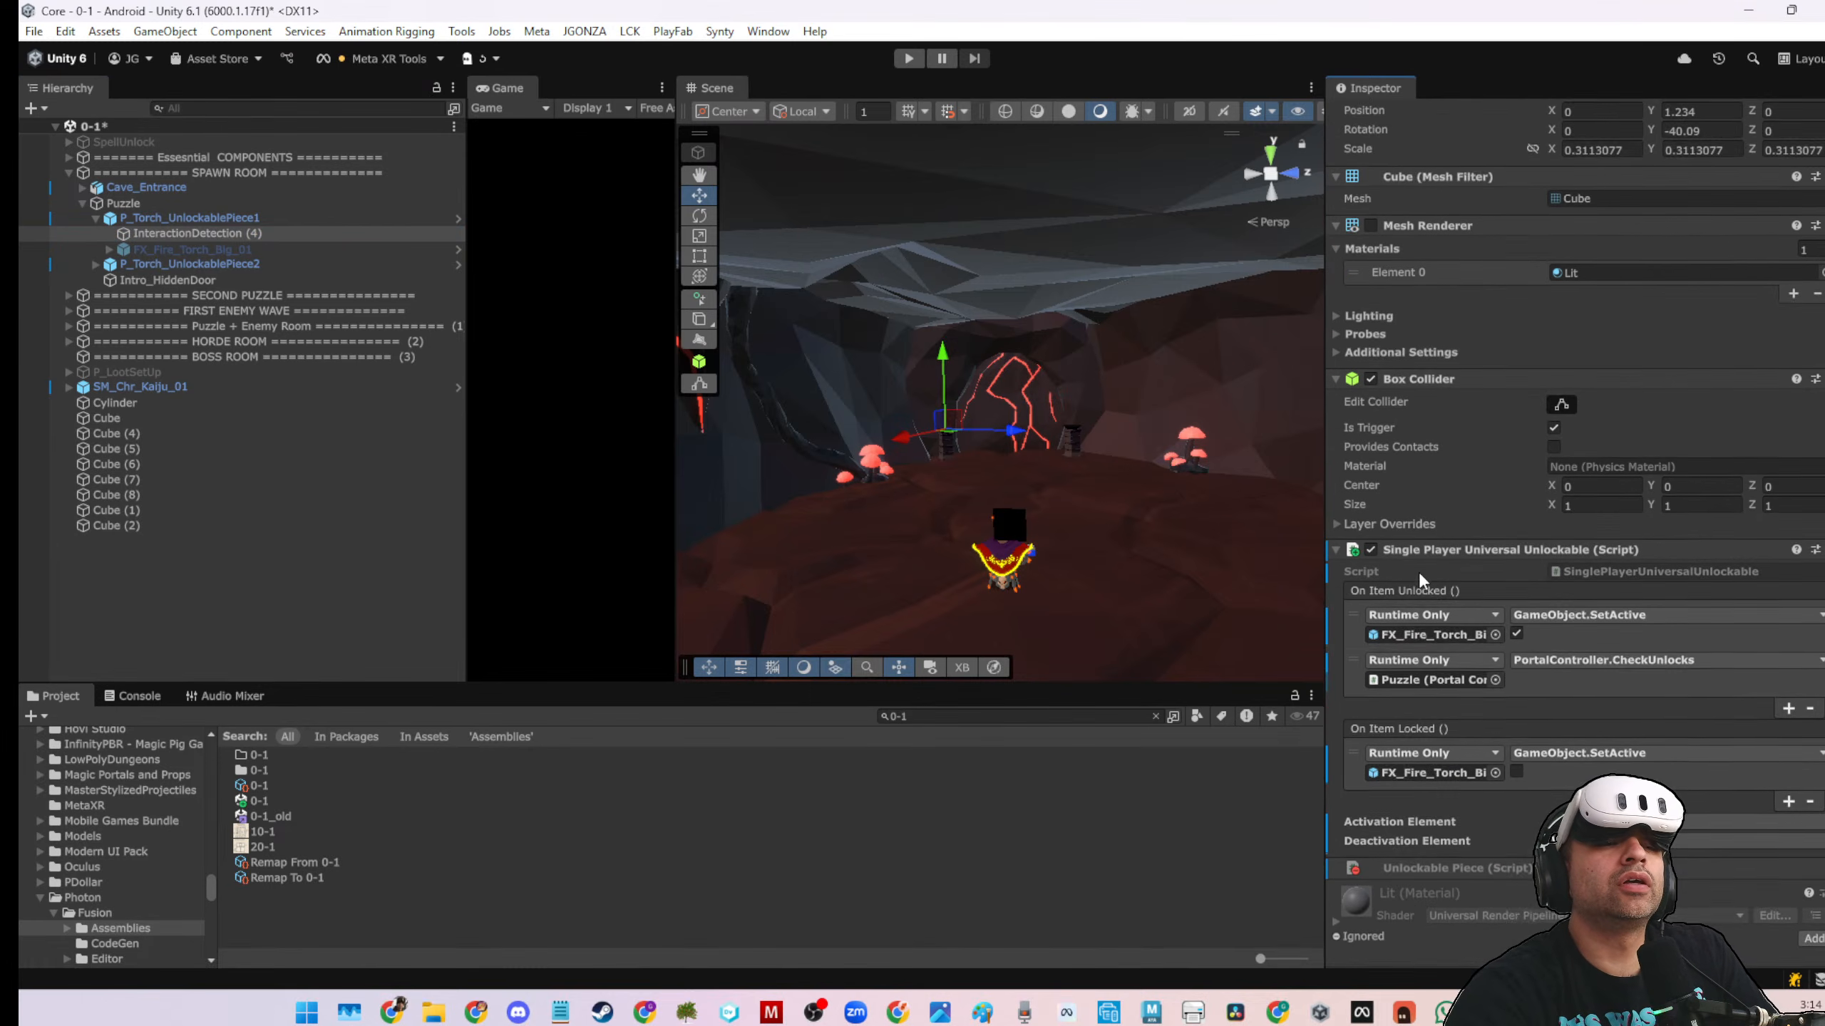
scroll(987, 504, "up", 5)
scroll(987, 505, "down", 8)
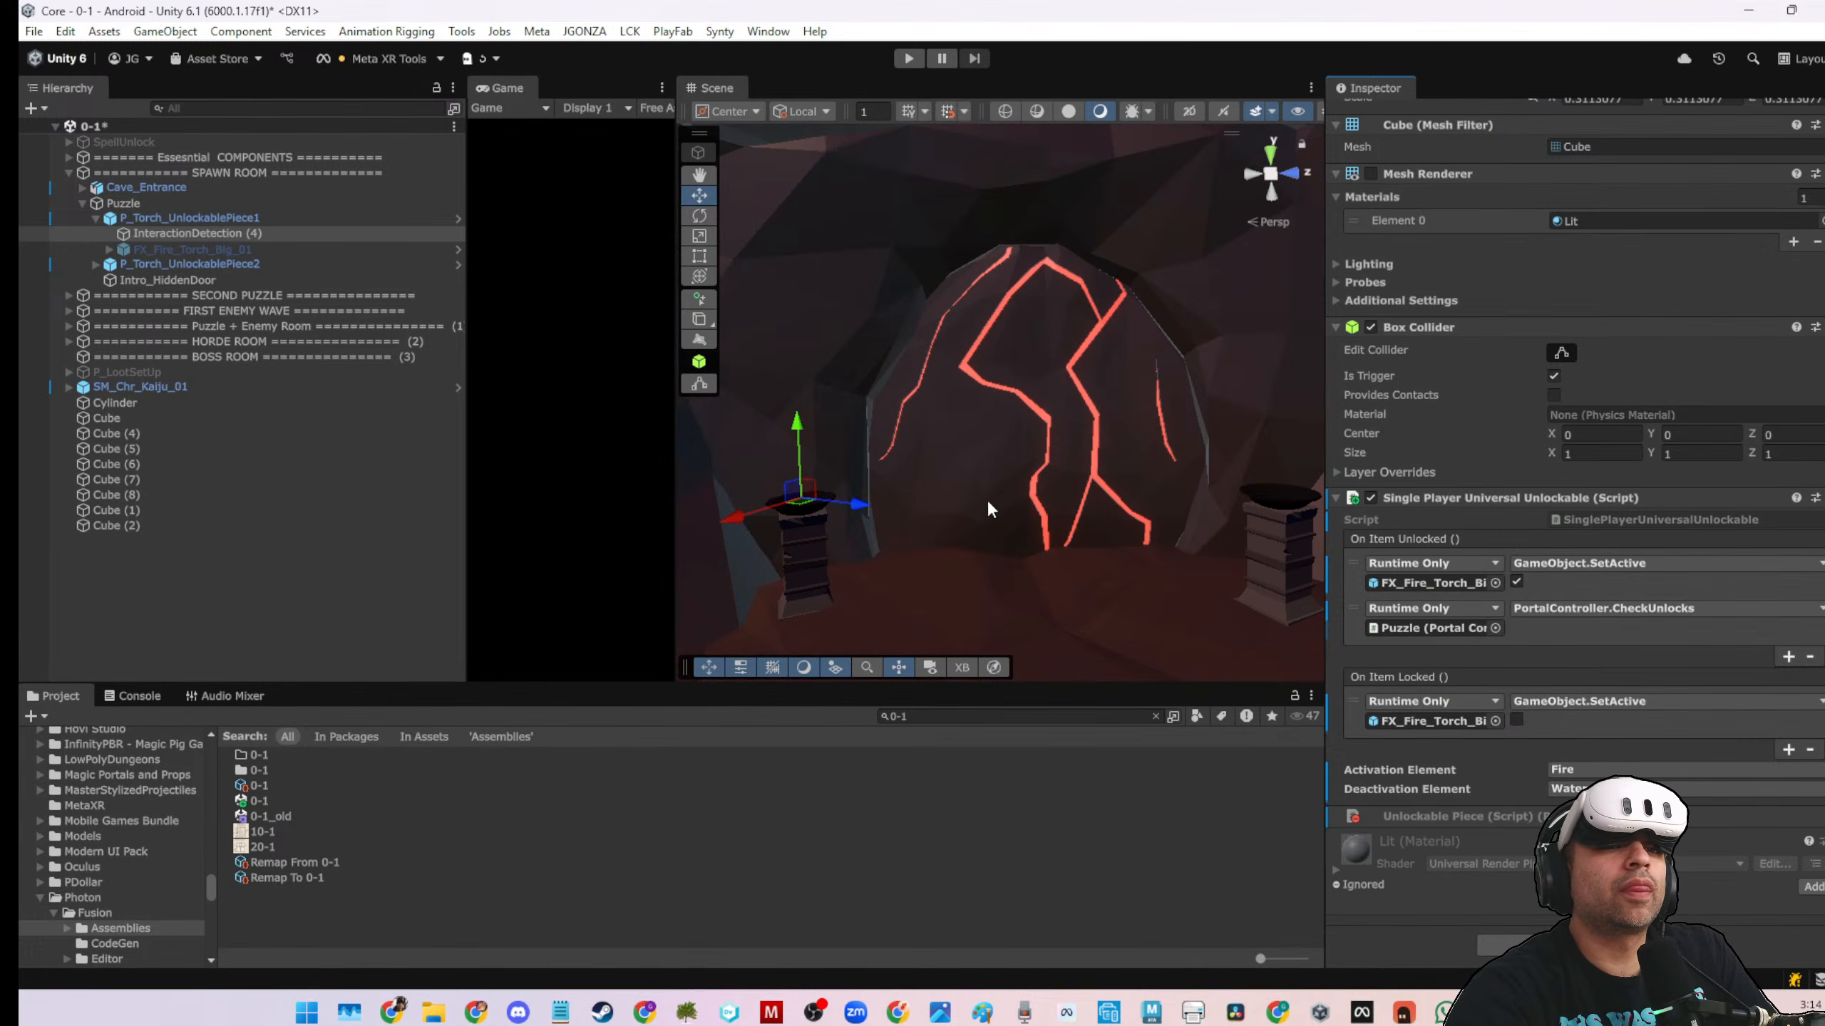
middle_click_drag(988, 498, 1022, 468)
left_click(1394, 583)
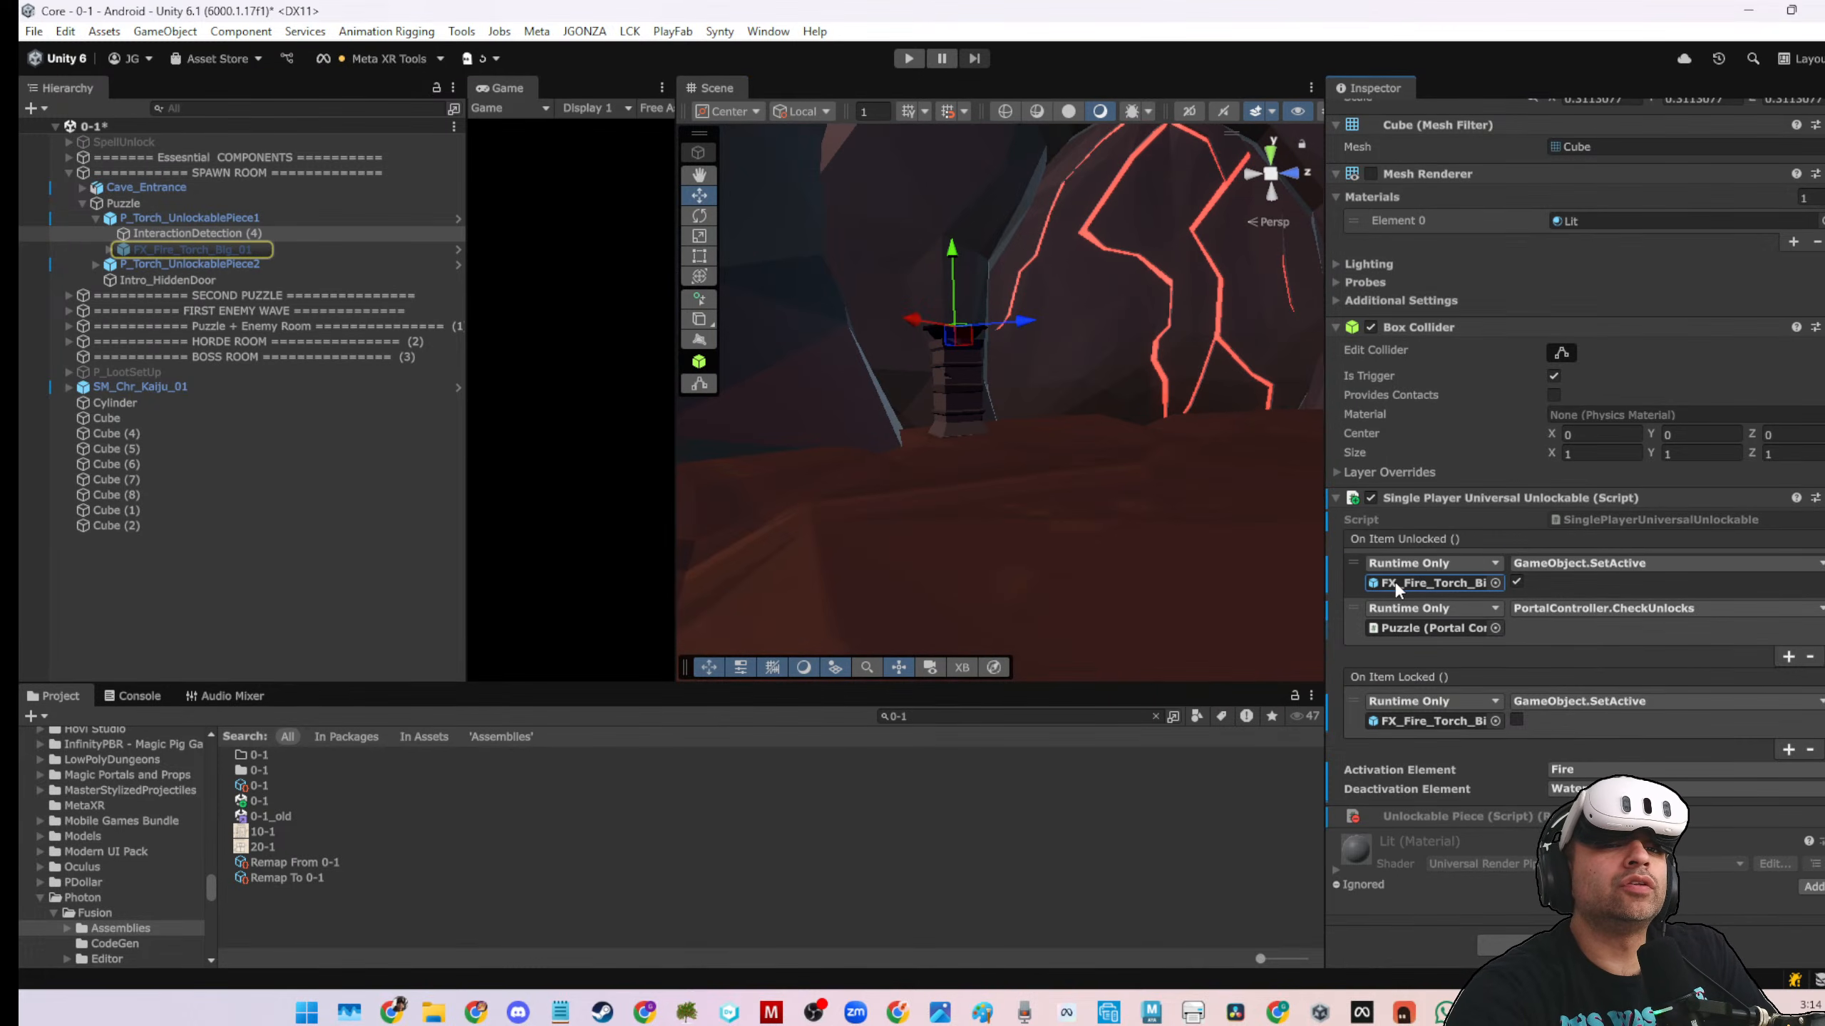
Remove the disabled Unlockable Piece script from InteractionDetection (4) under P_Torch_UnlockablePiece2
left_click(95, 265)
left_click(124, 280)
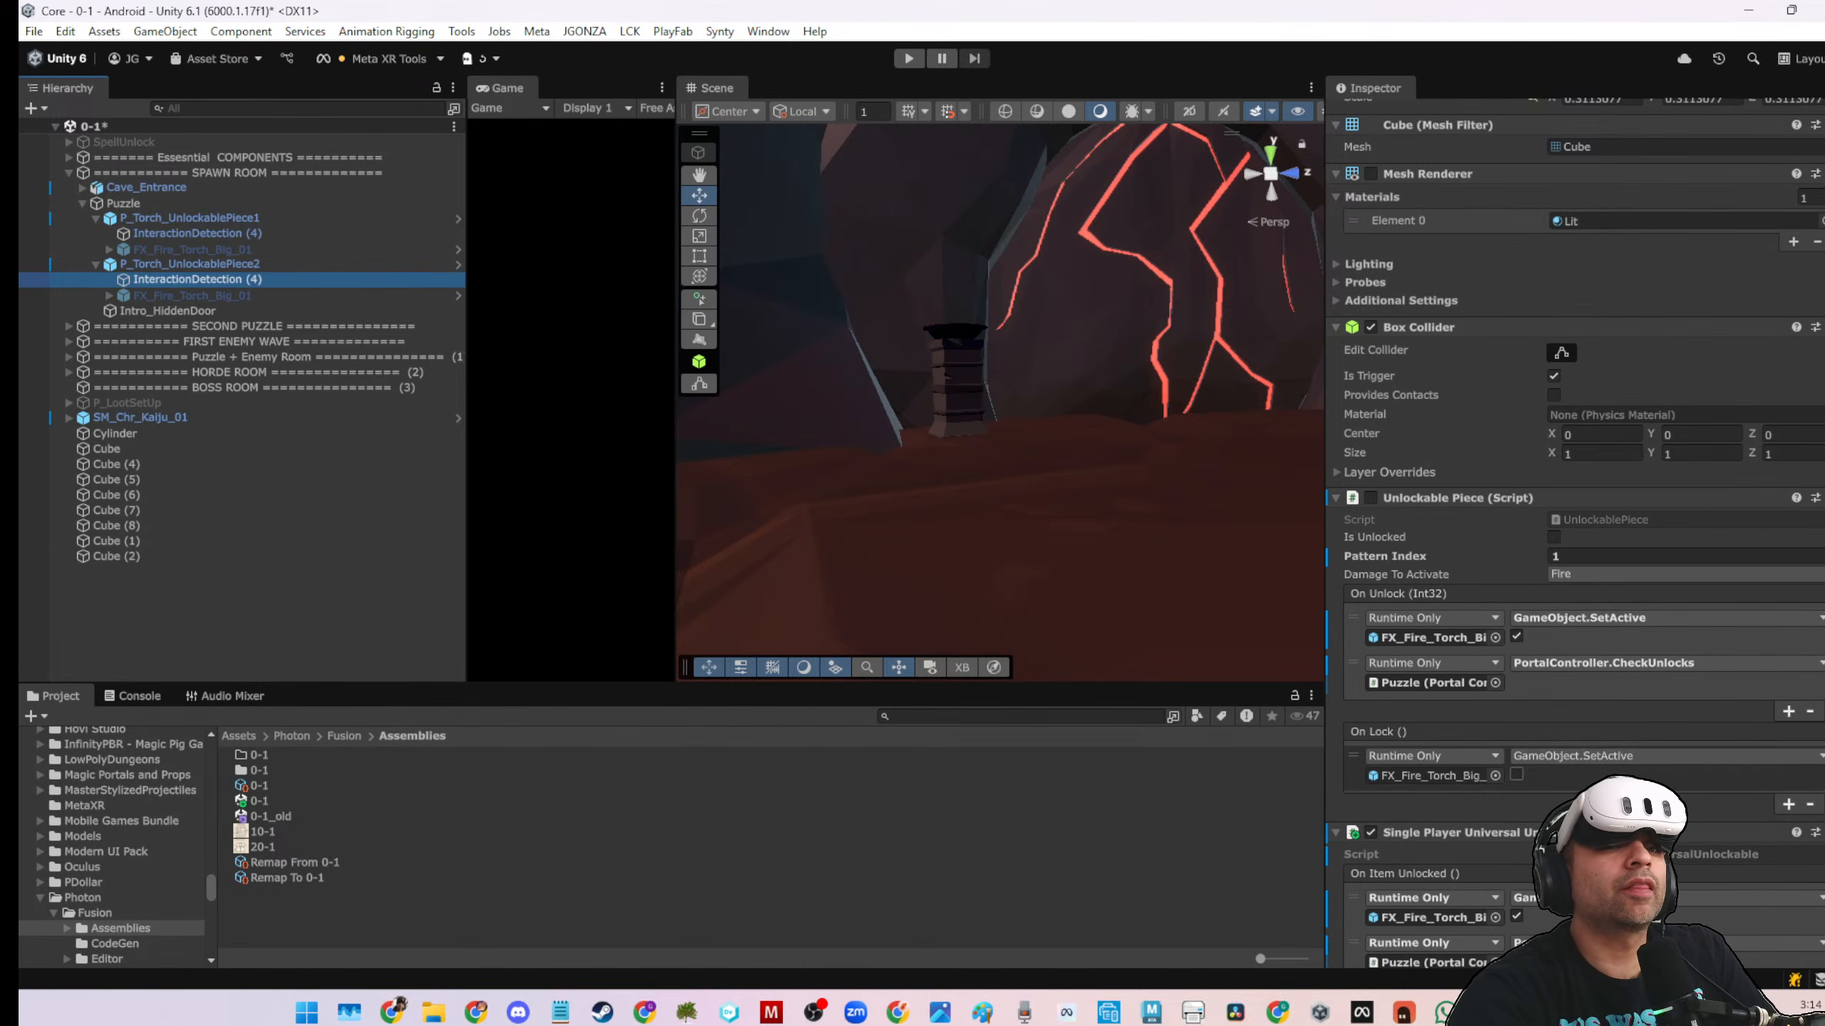
scroll(1594, 741, "down", 3)
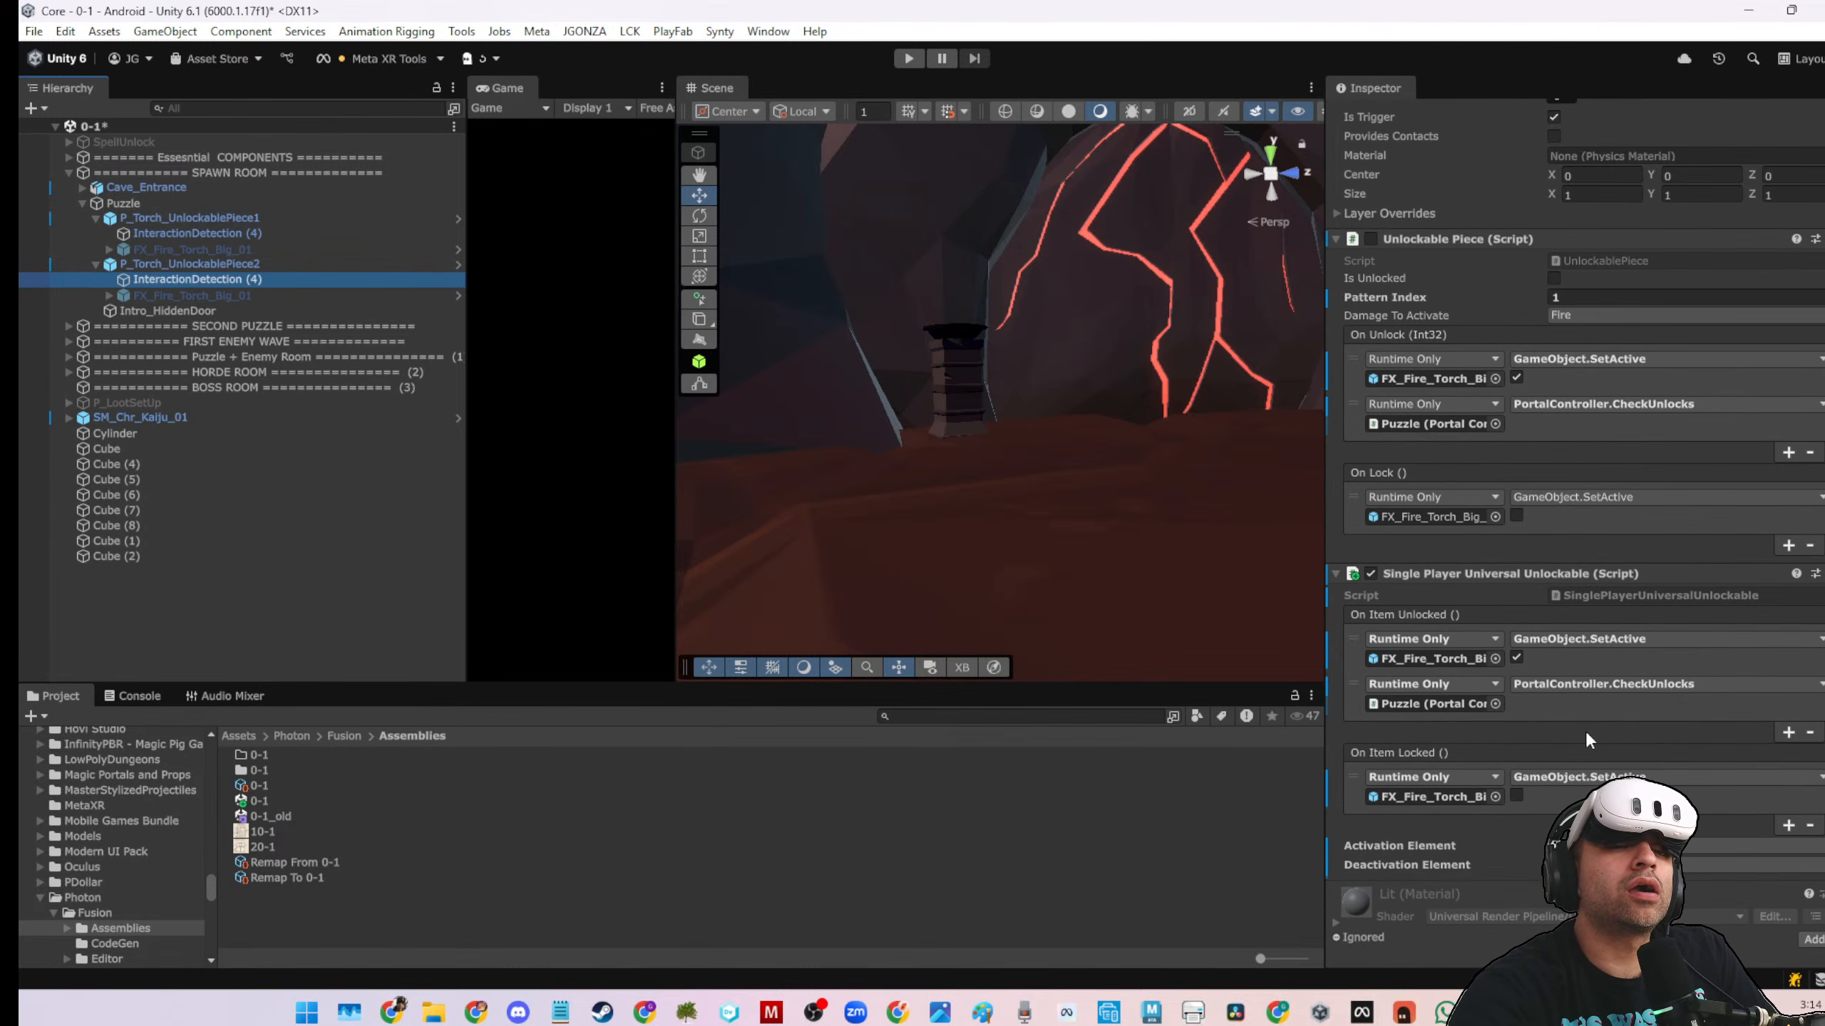
right_click(1405, 243)
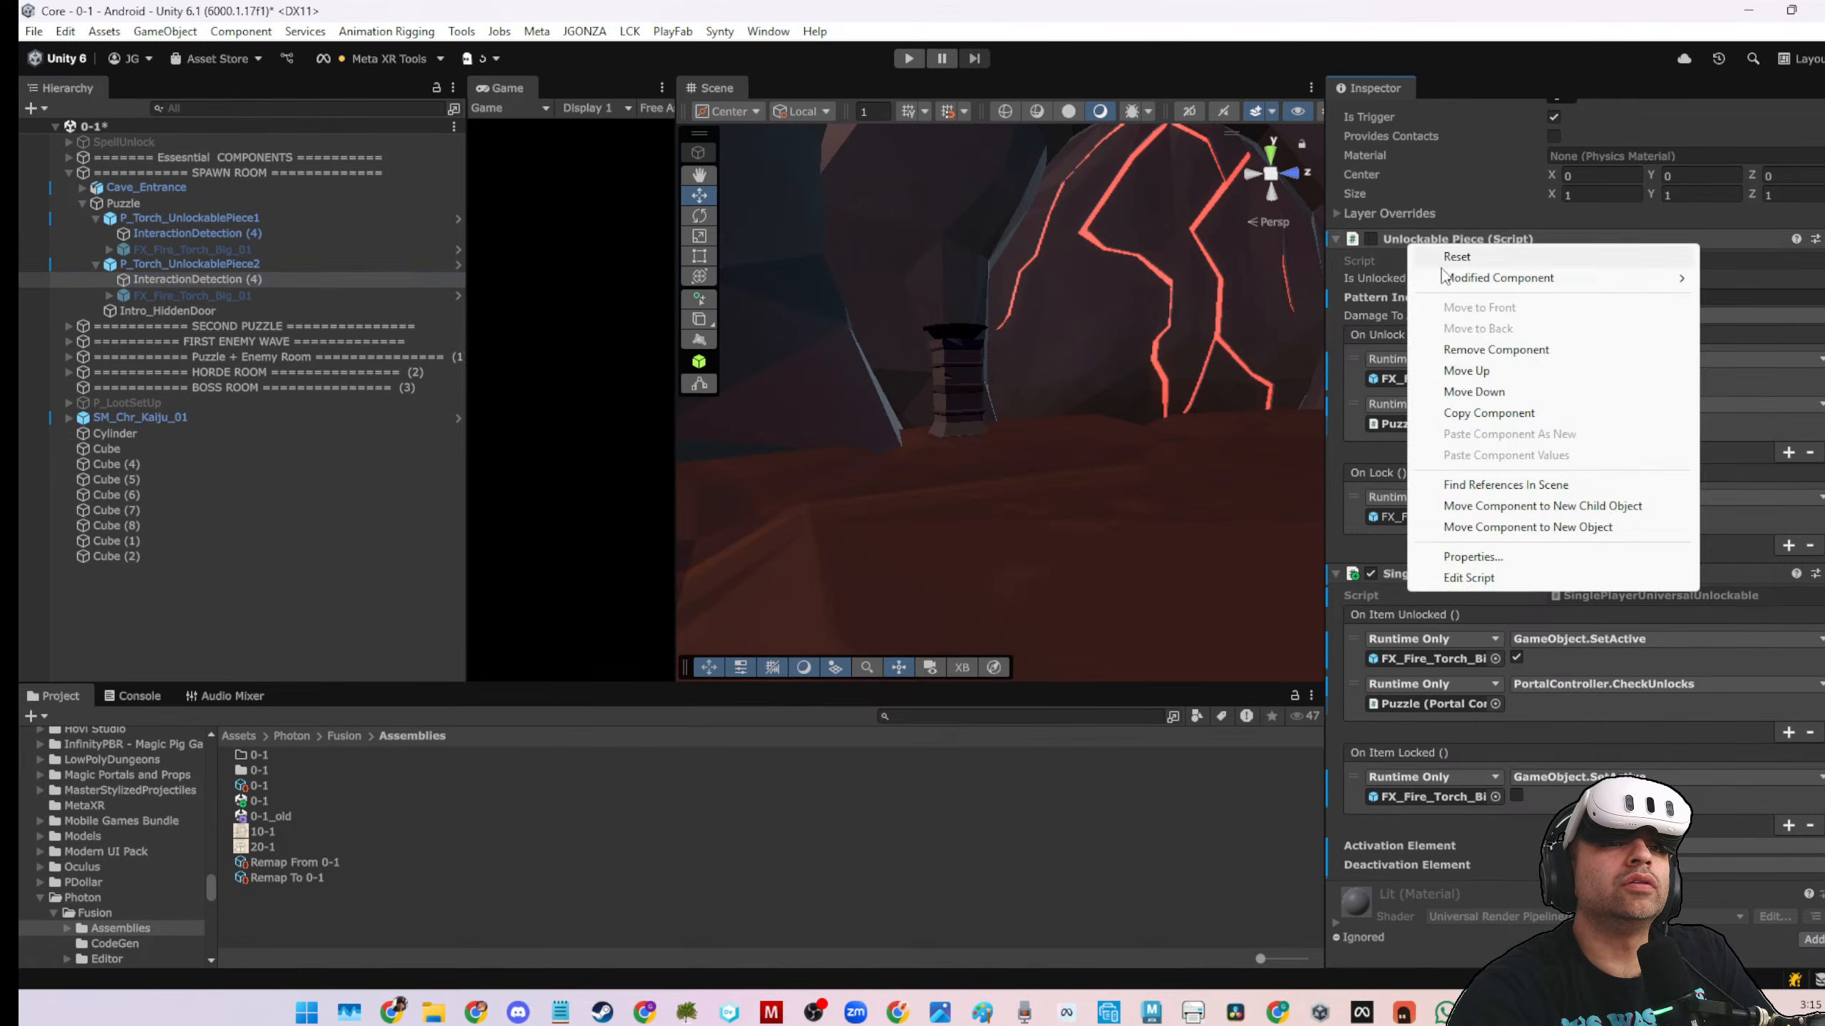
left_click(1481, 350)
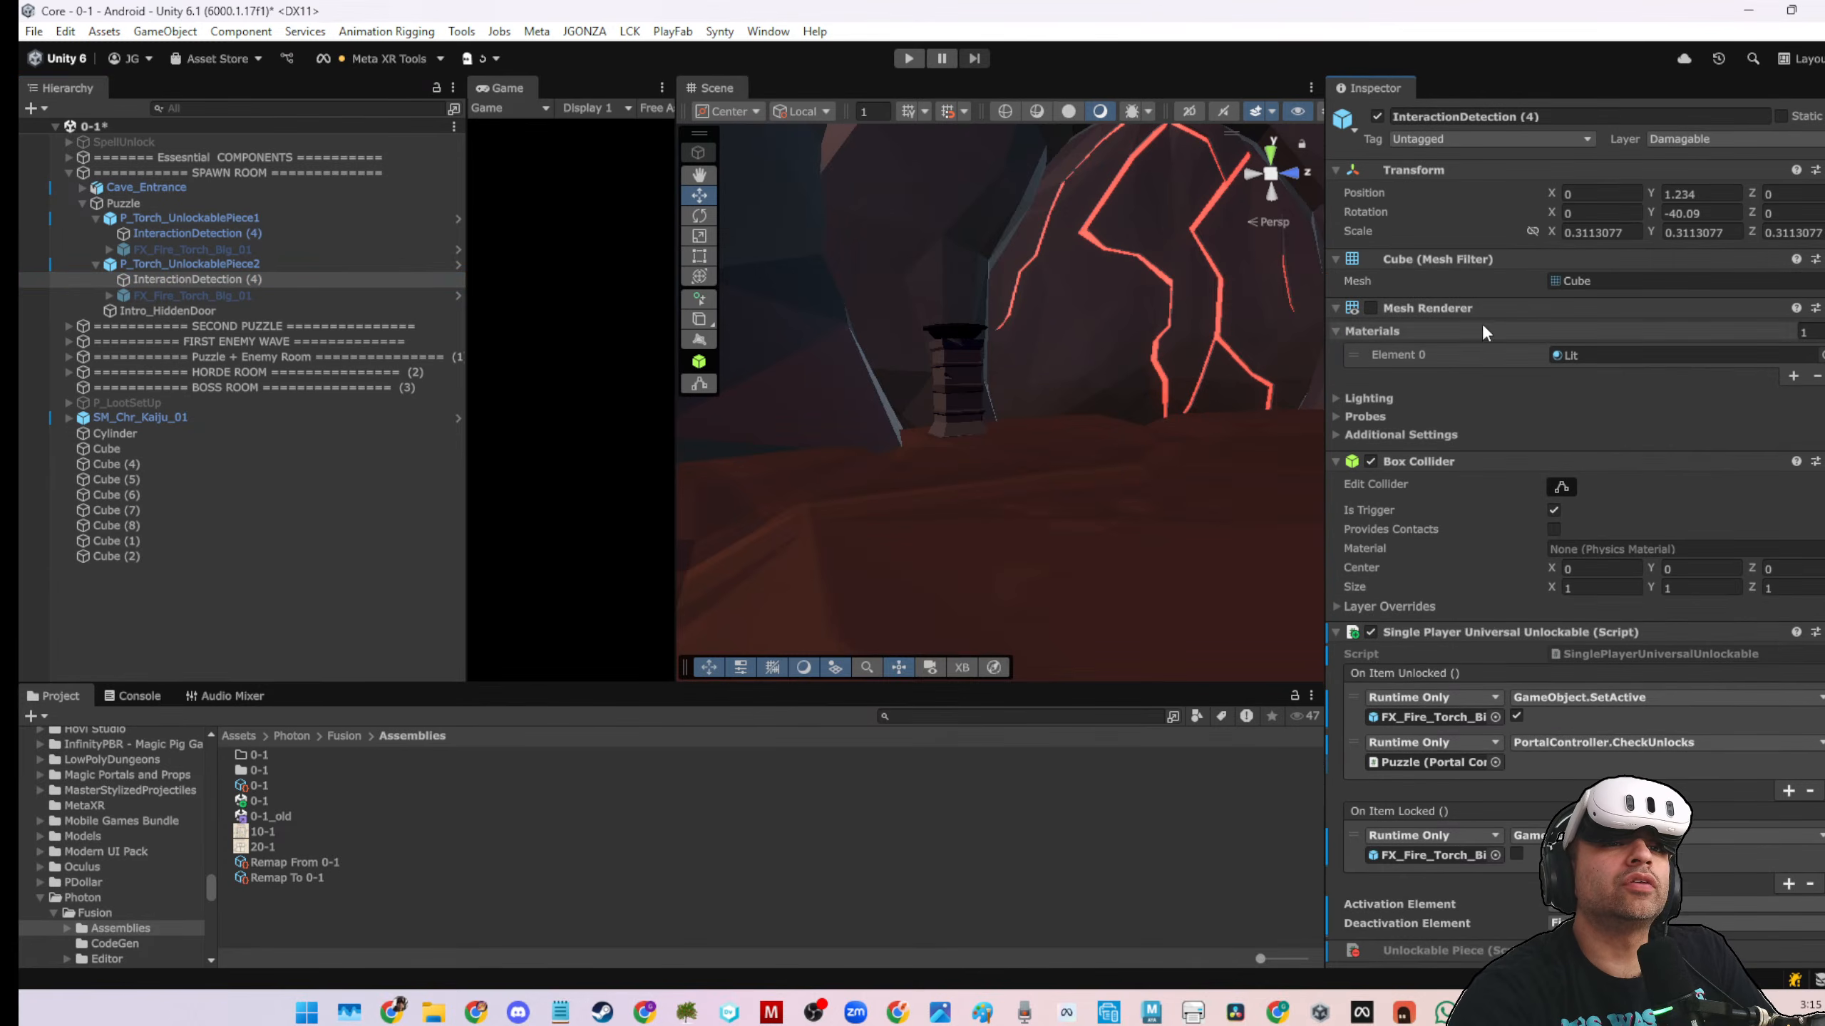
Locate the objects assigned to the second torch's On Item Unlocked and On Item Locked events in the scene hierarchy
left_click(1421, 716)
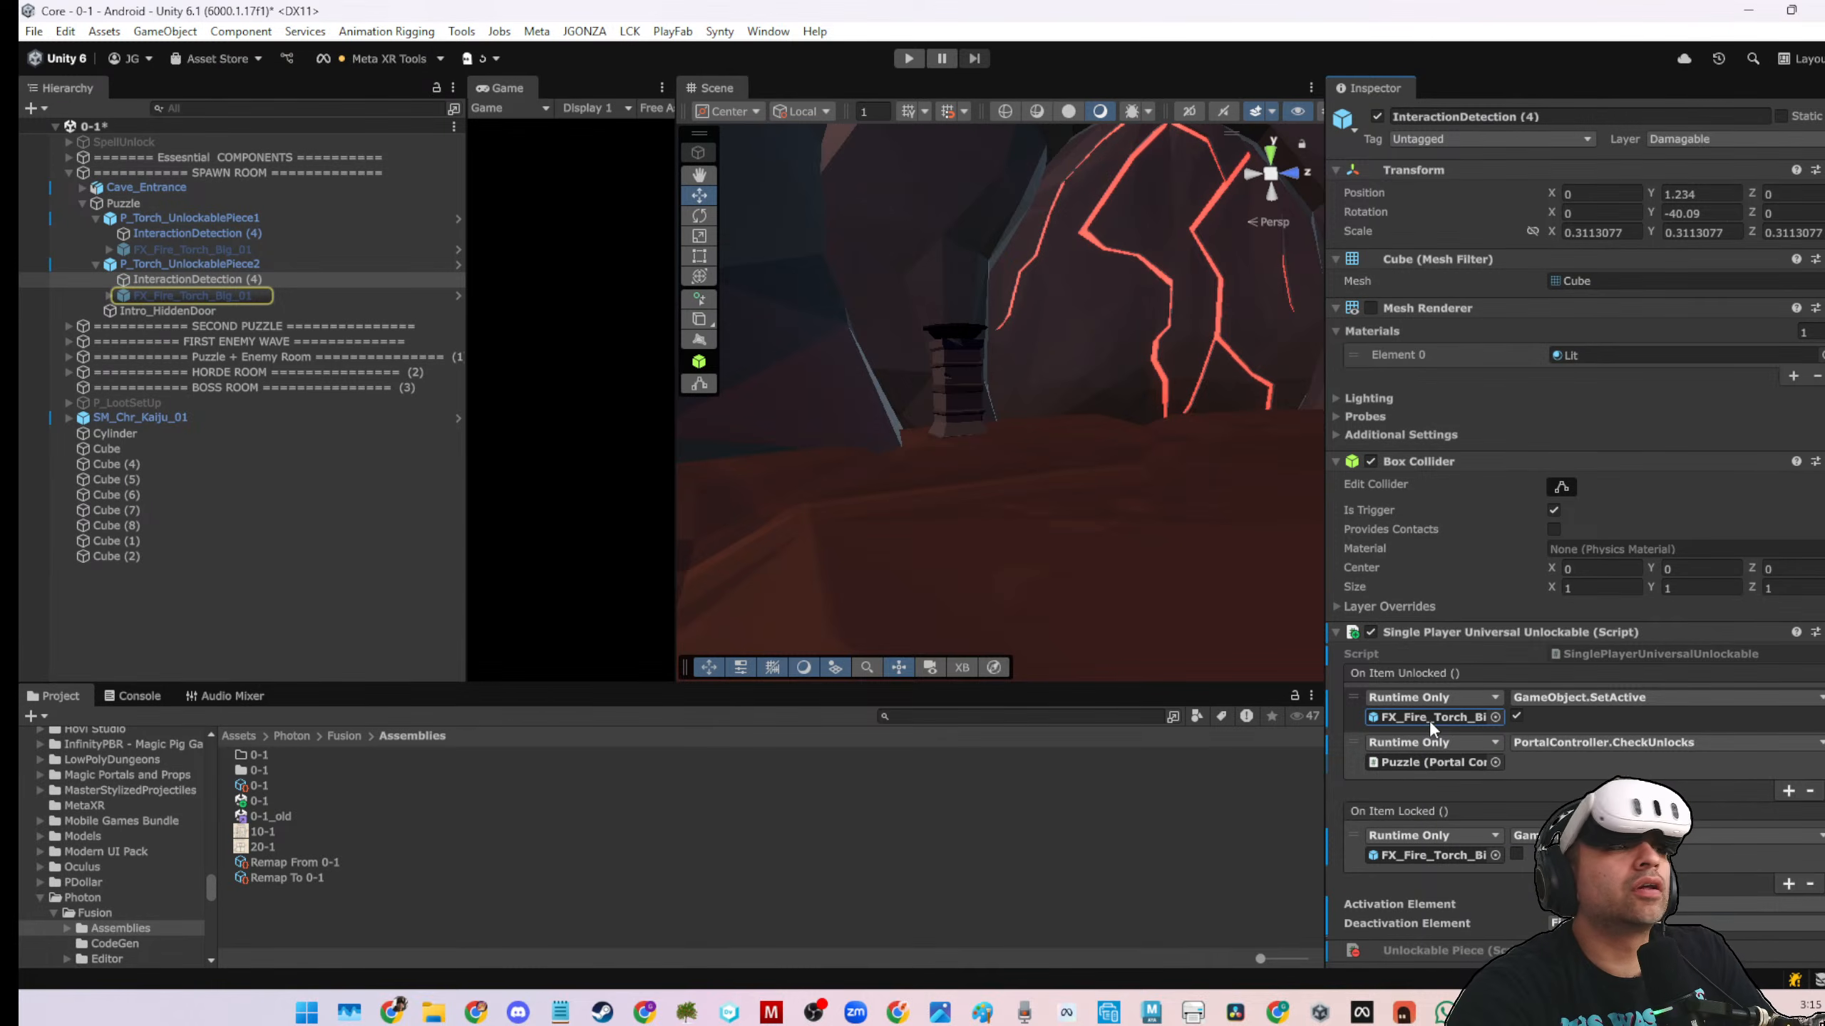
left_click(1437, 759)
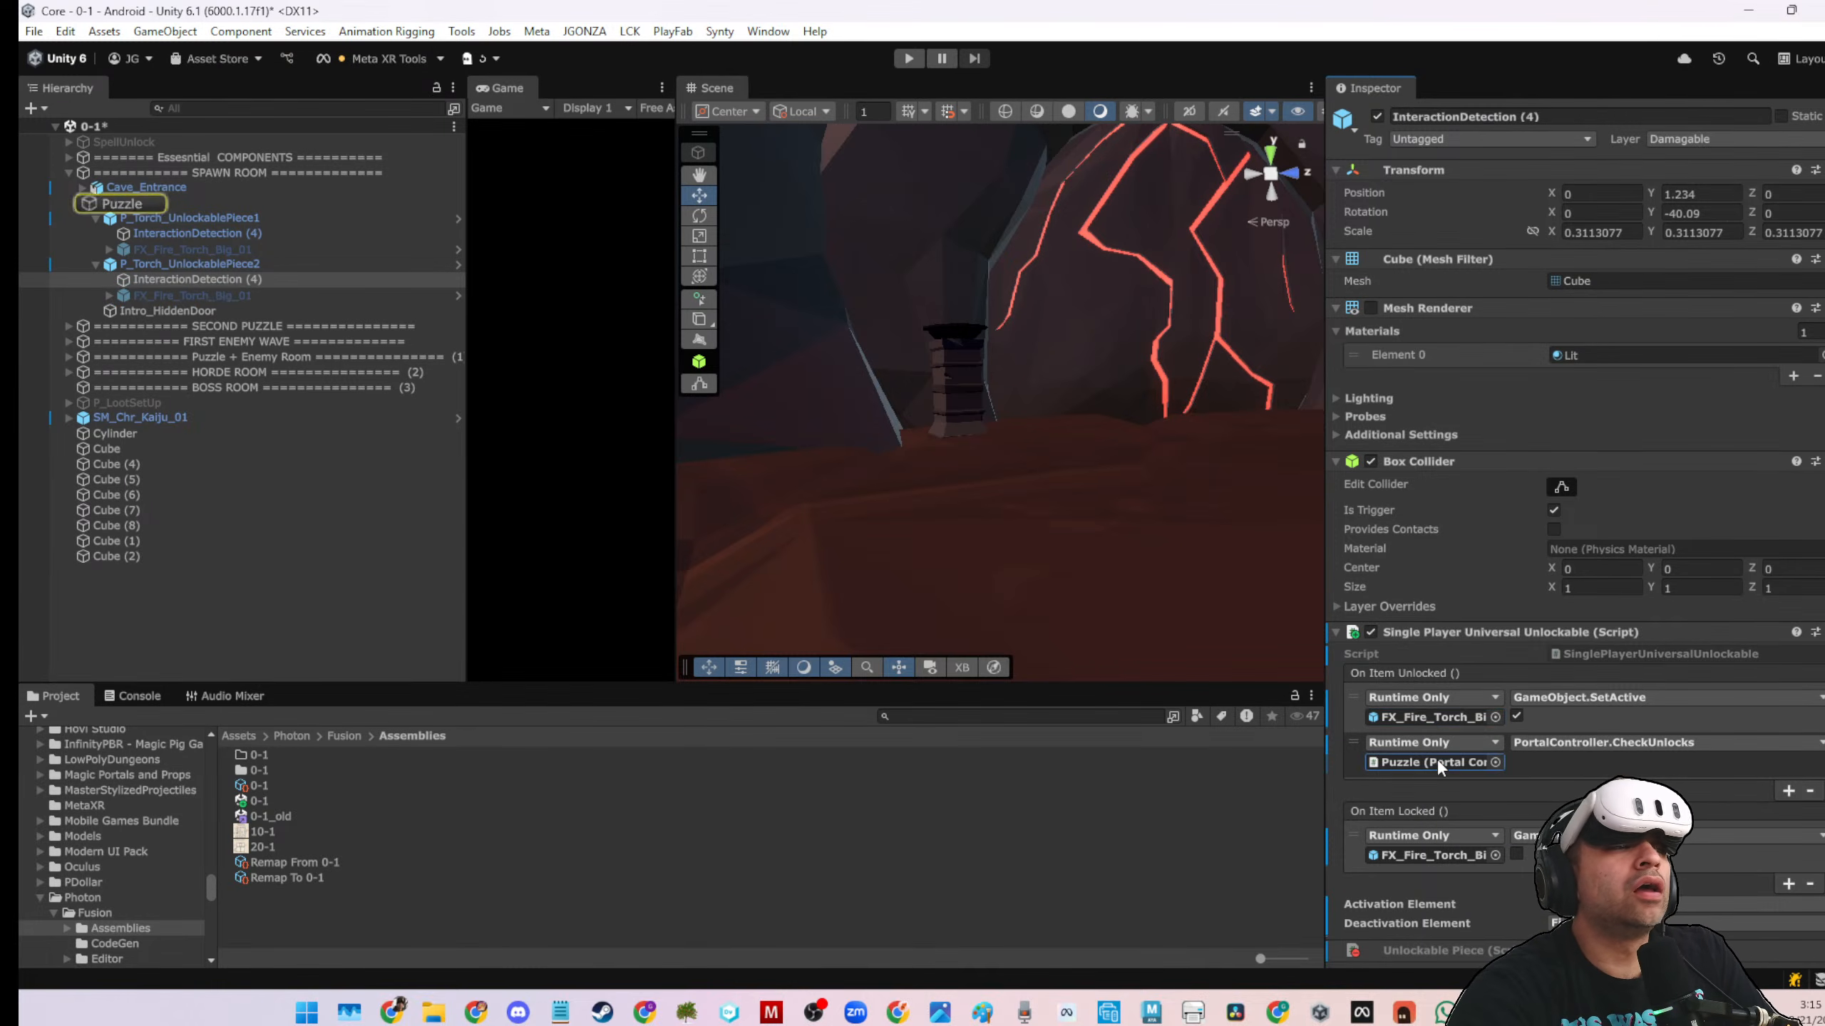
left_click(1447, 863)
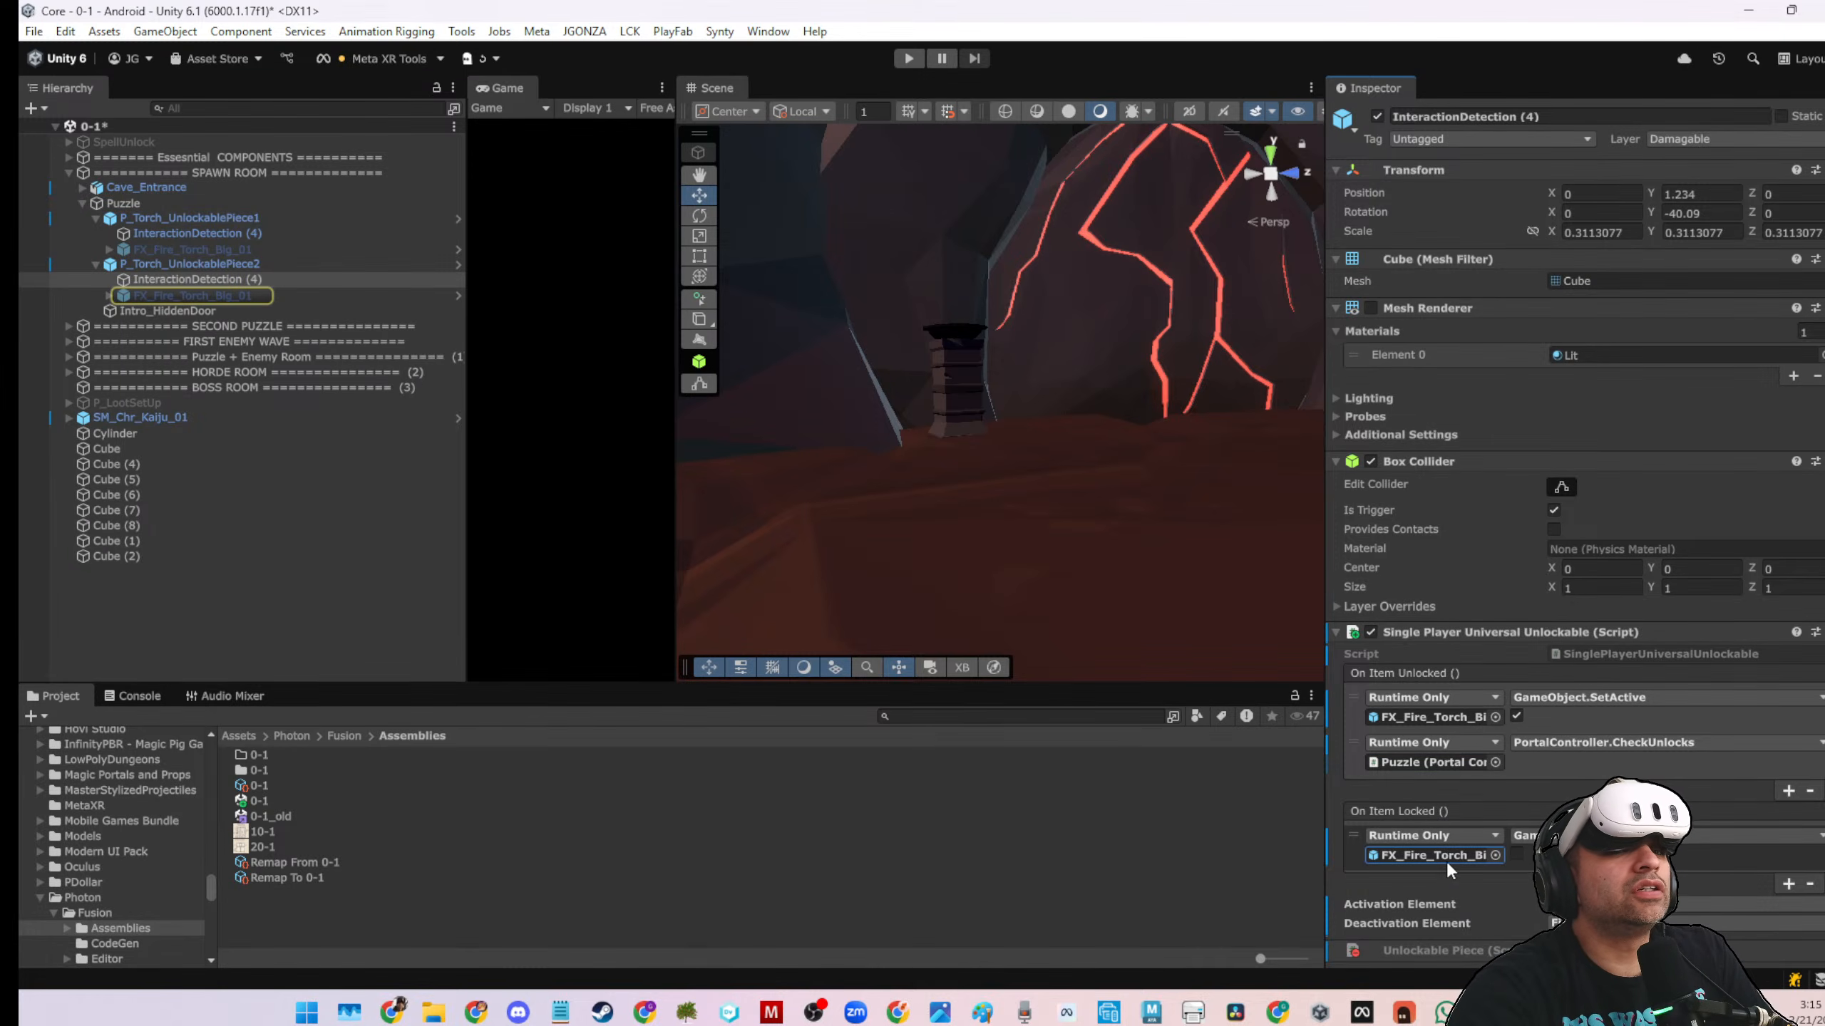
Set the second torch's Deactivation Element to Water and save the scene
scroll(1430, 816, "down", 3)
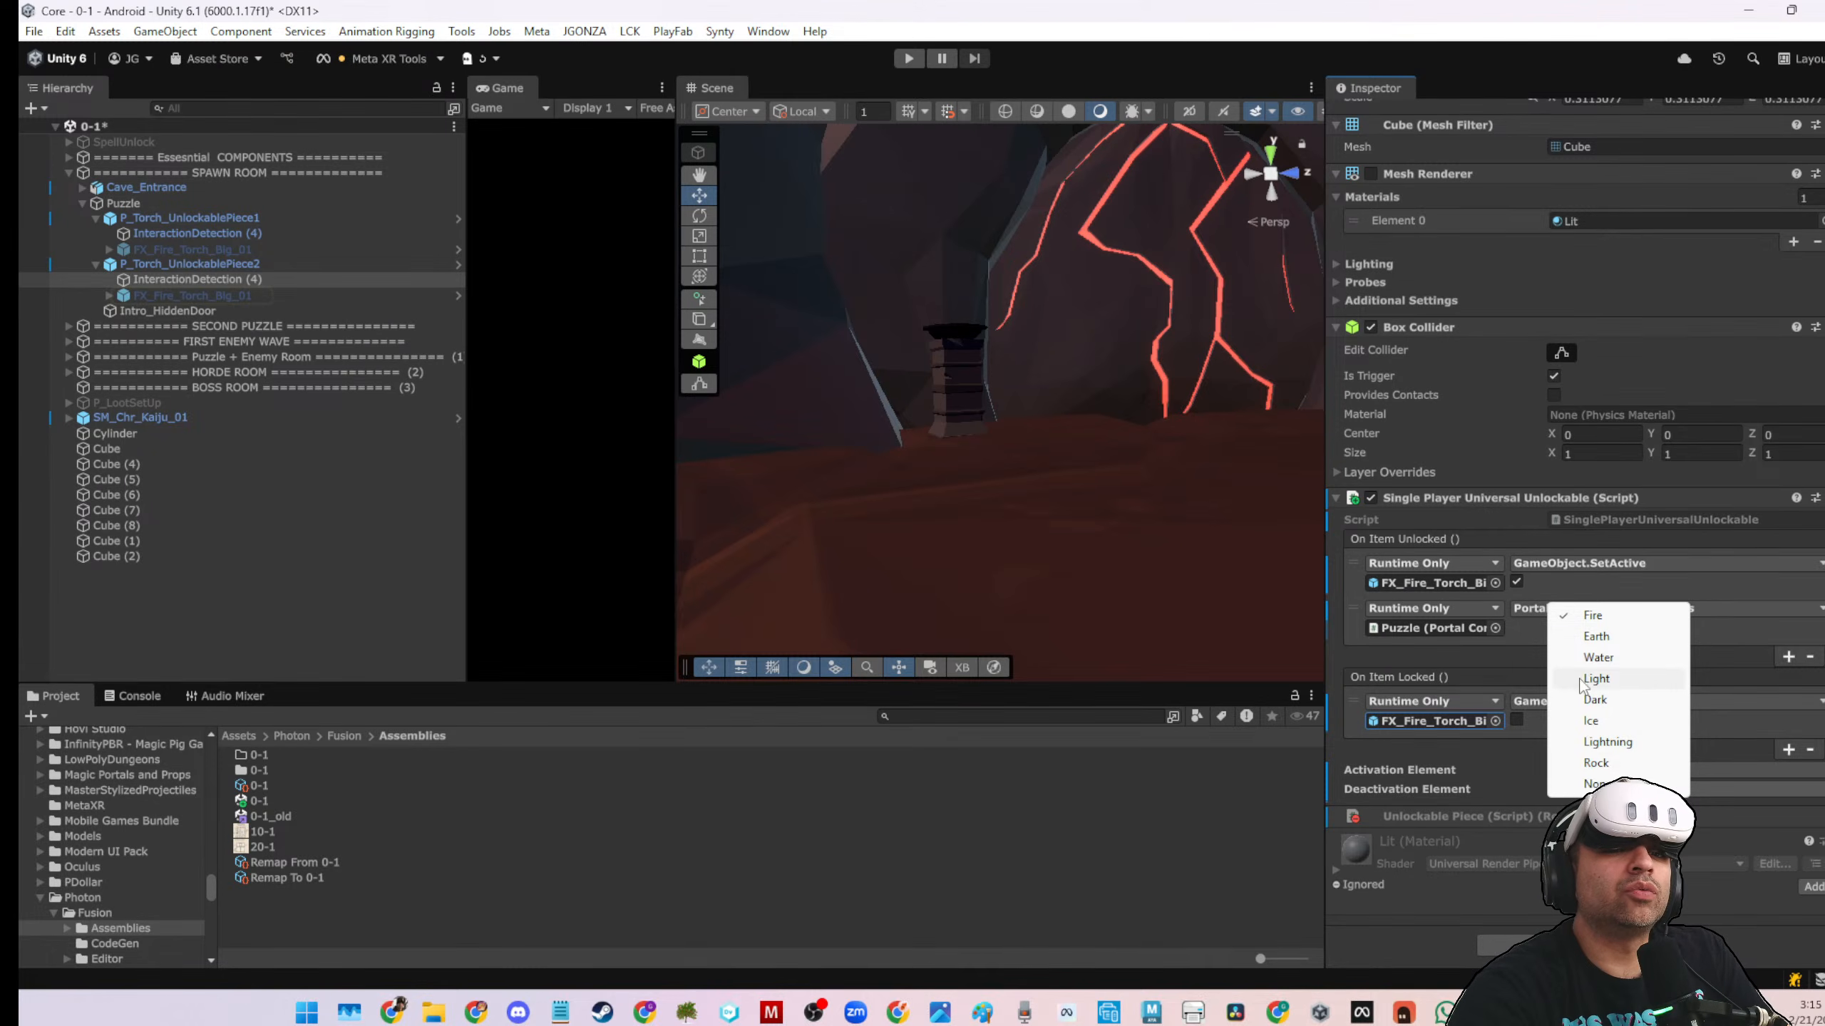
left_click(1598, 658)
left_click(219, 233)
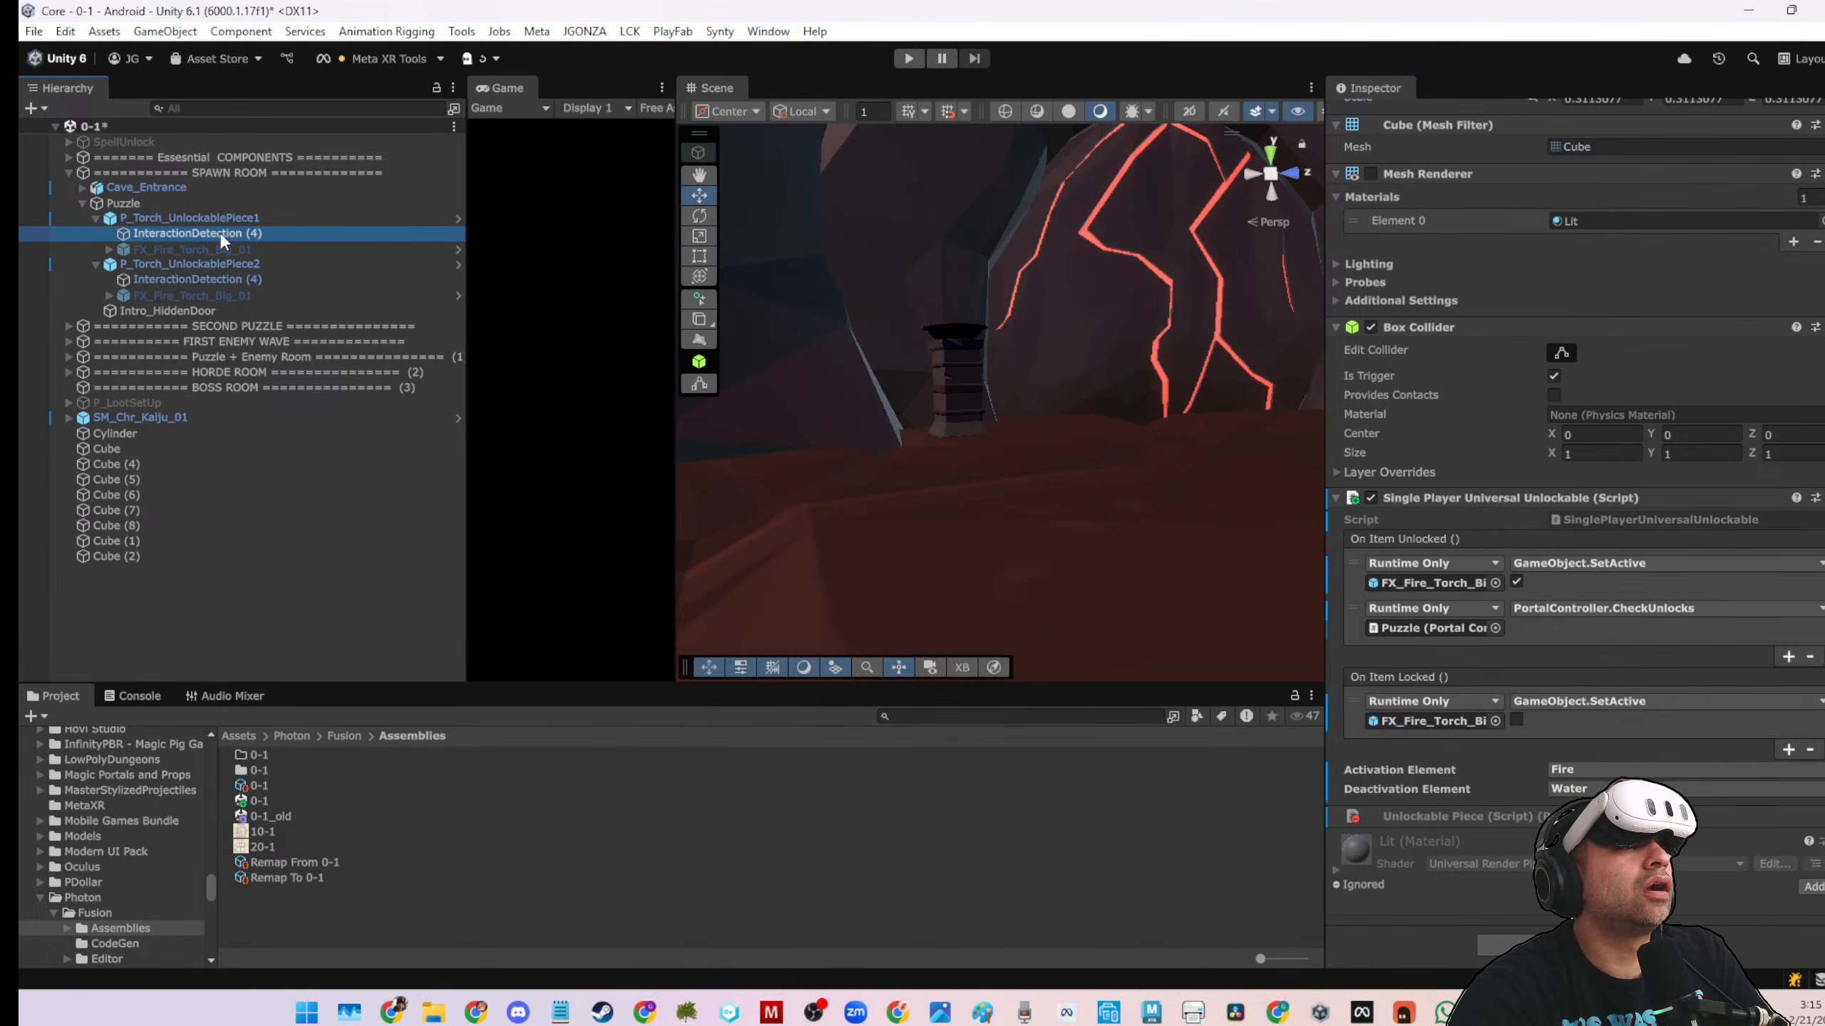
left_click(424, 583)
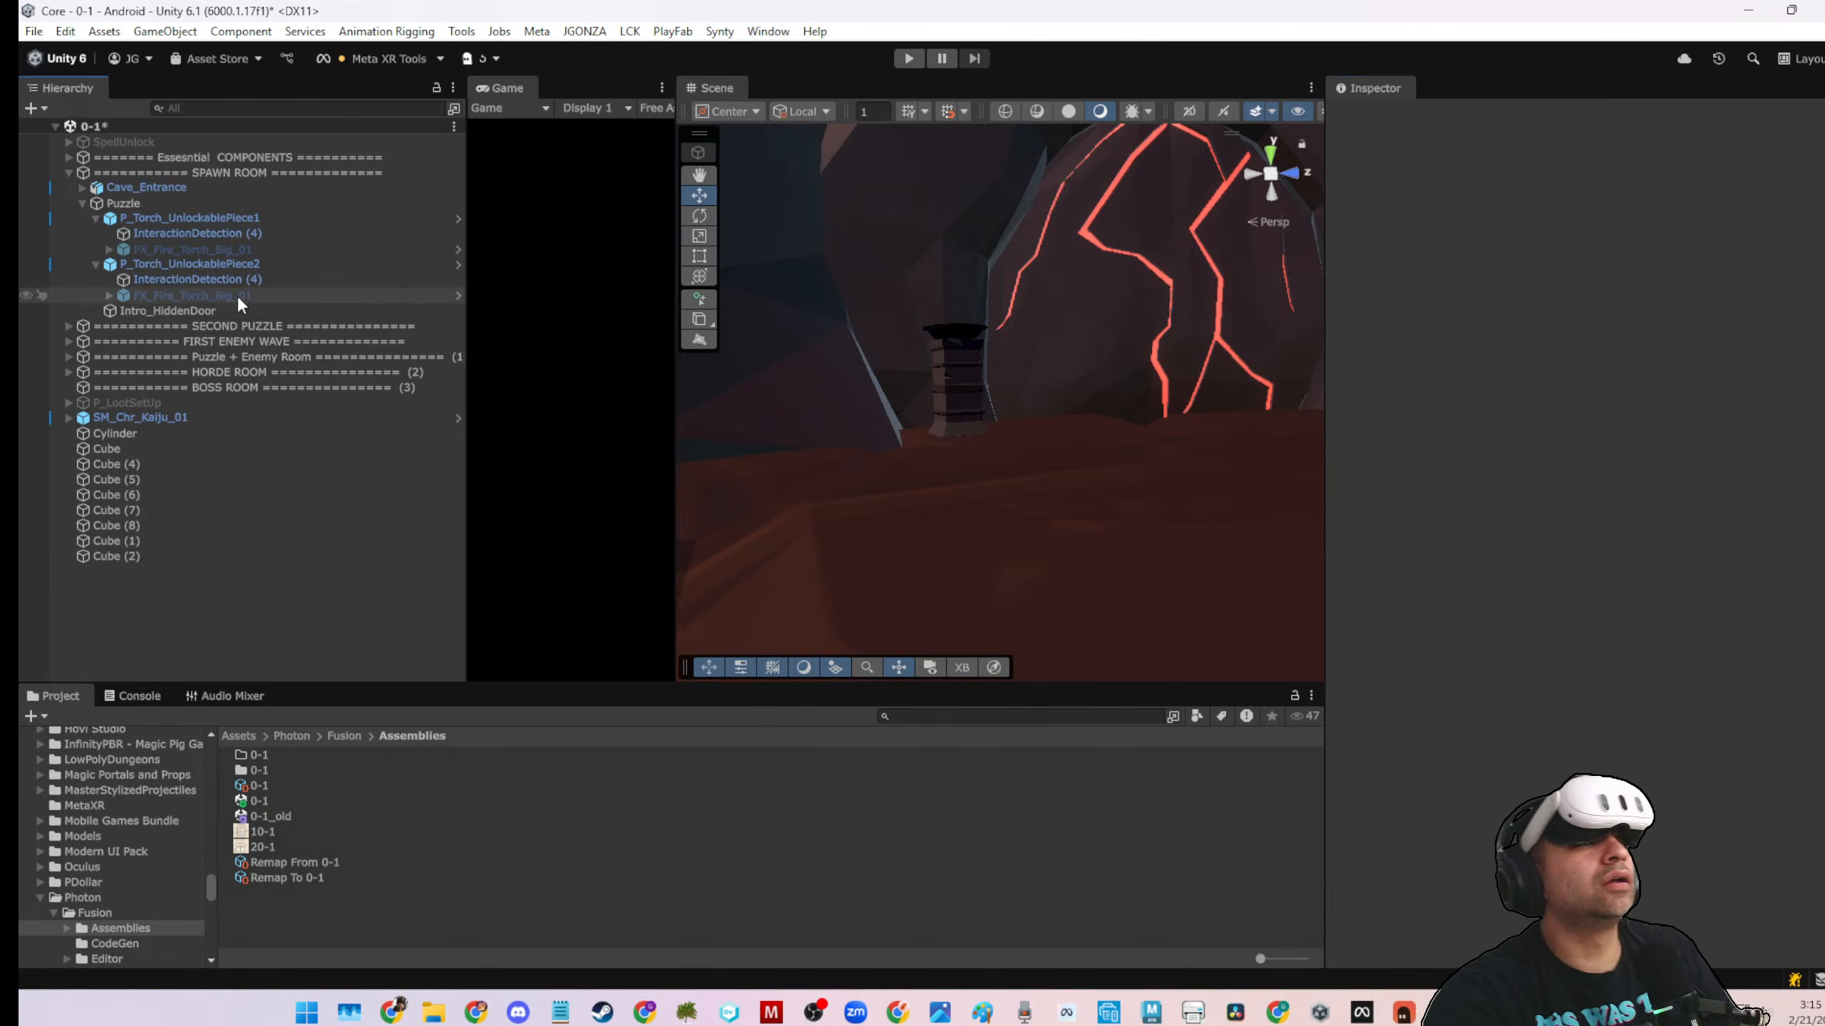
key("ctrl+s")
Compare the InteractionDetection (4) objects of both torches, checking their placement near the door and their component settings
left_click(229, 222)
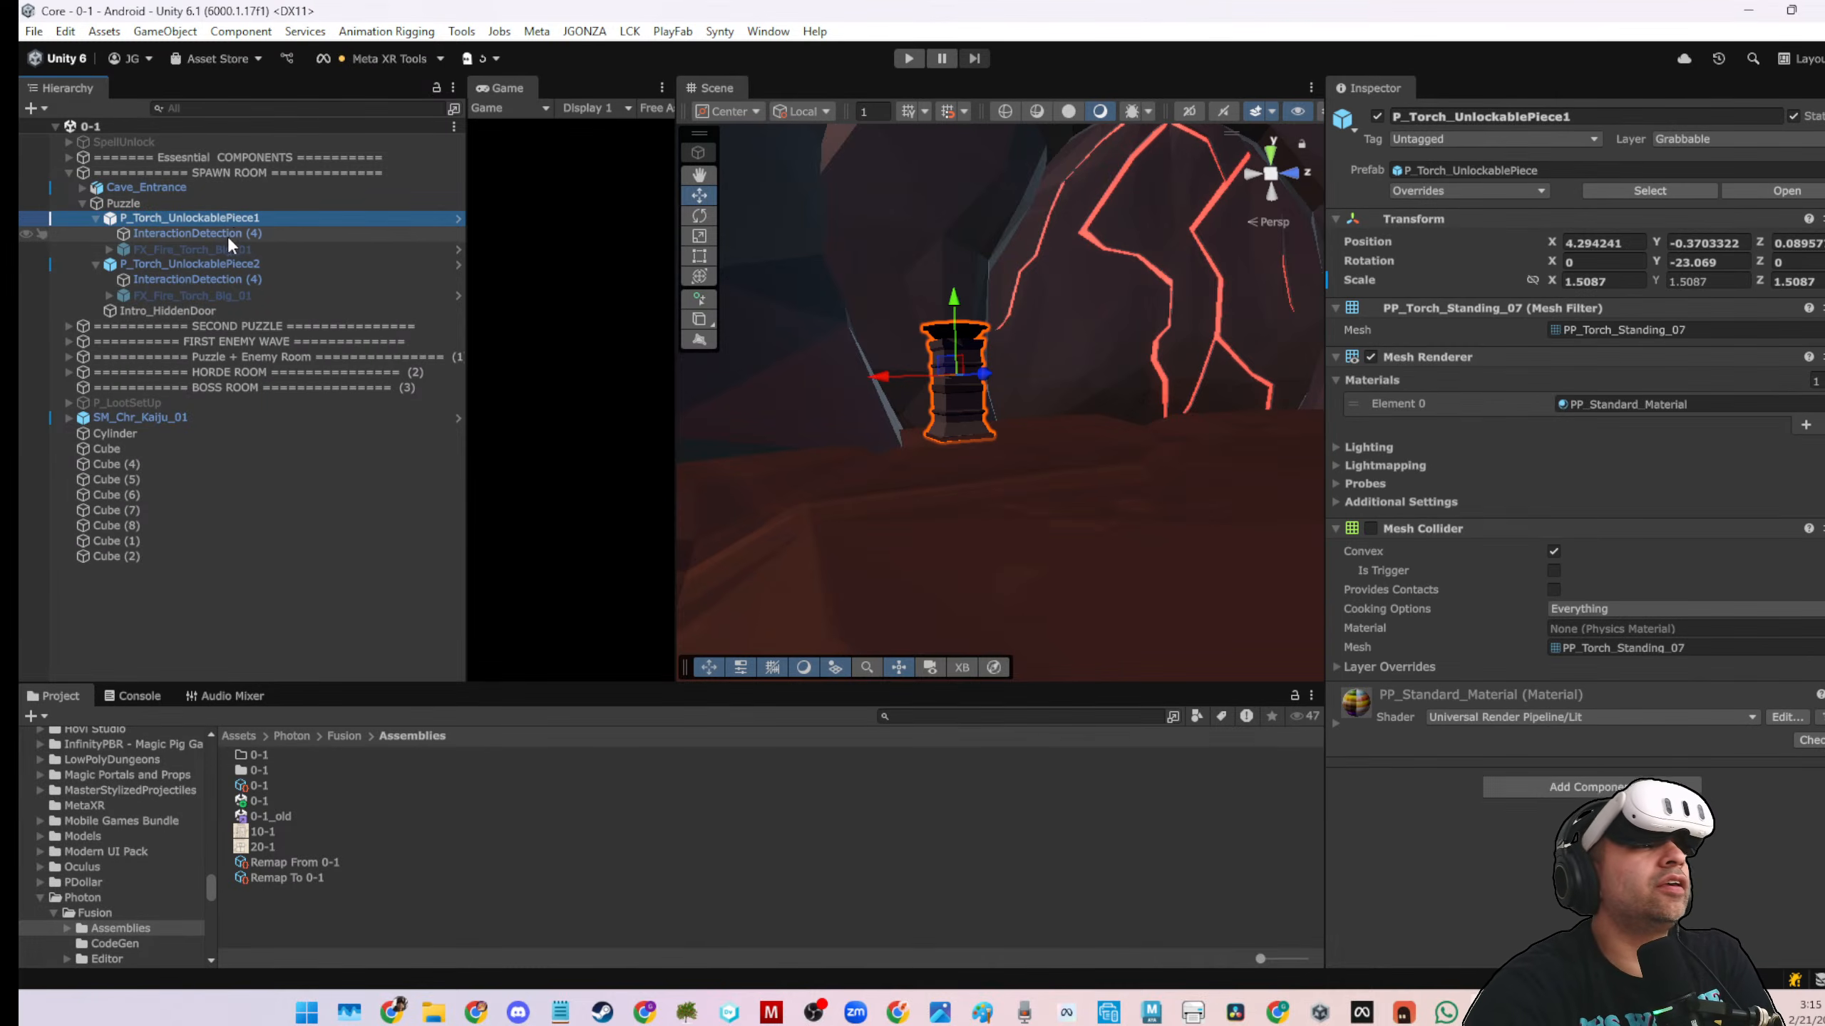
left_click(296, 266)
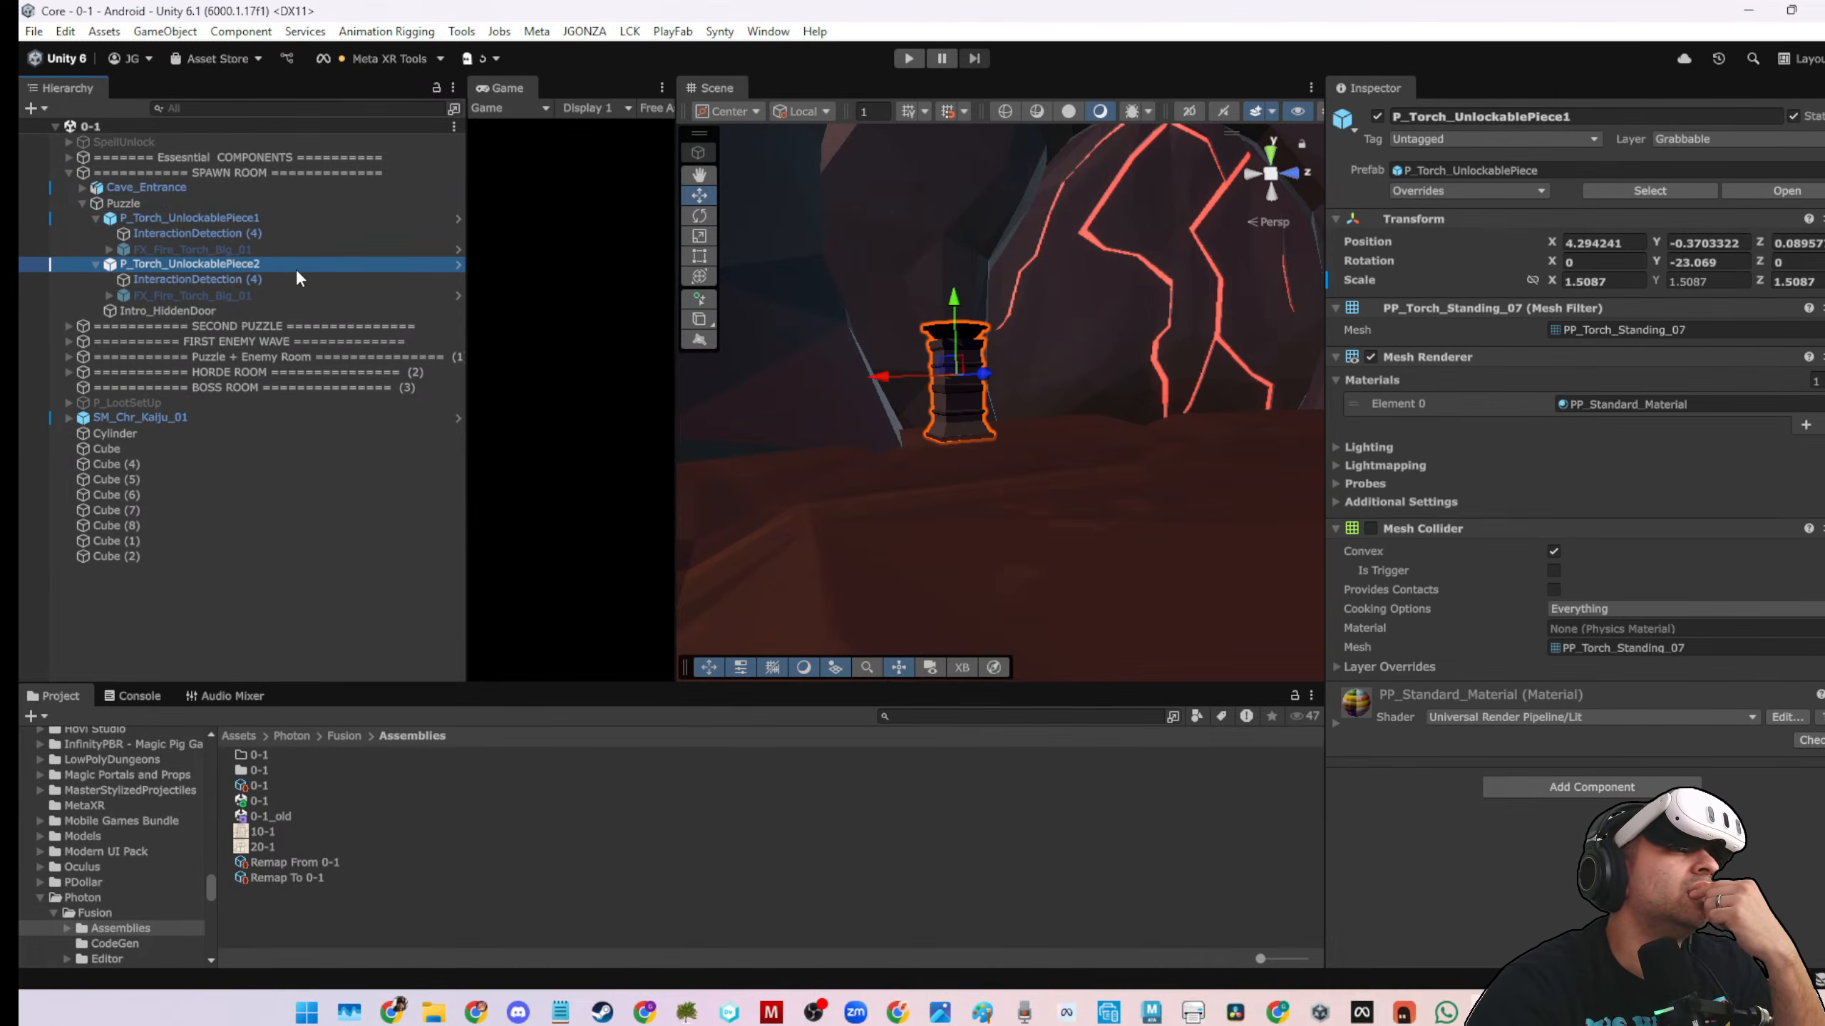
left_click(297, 279)
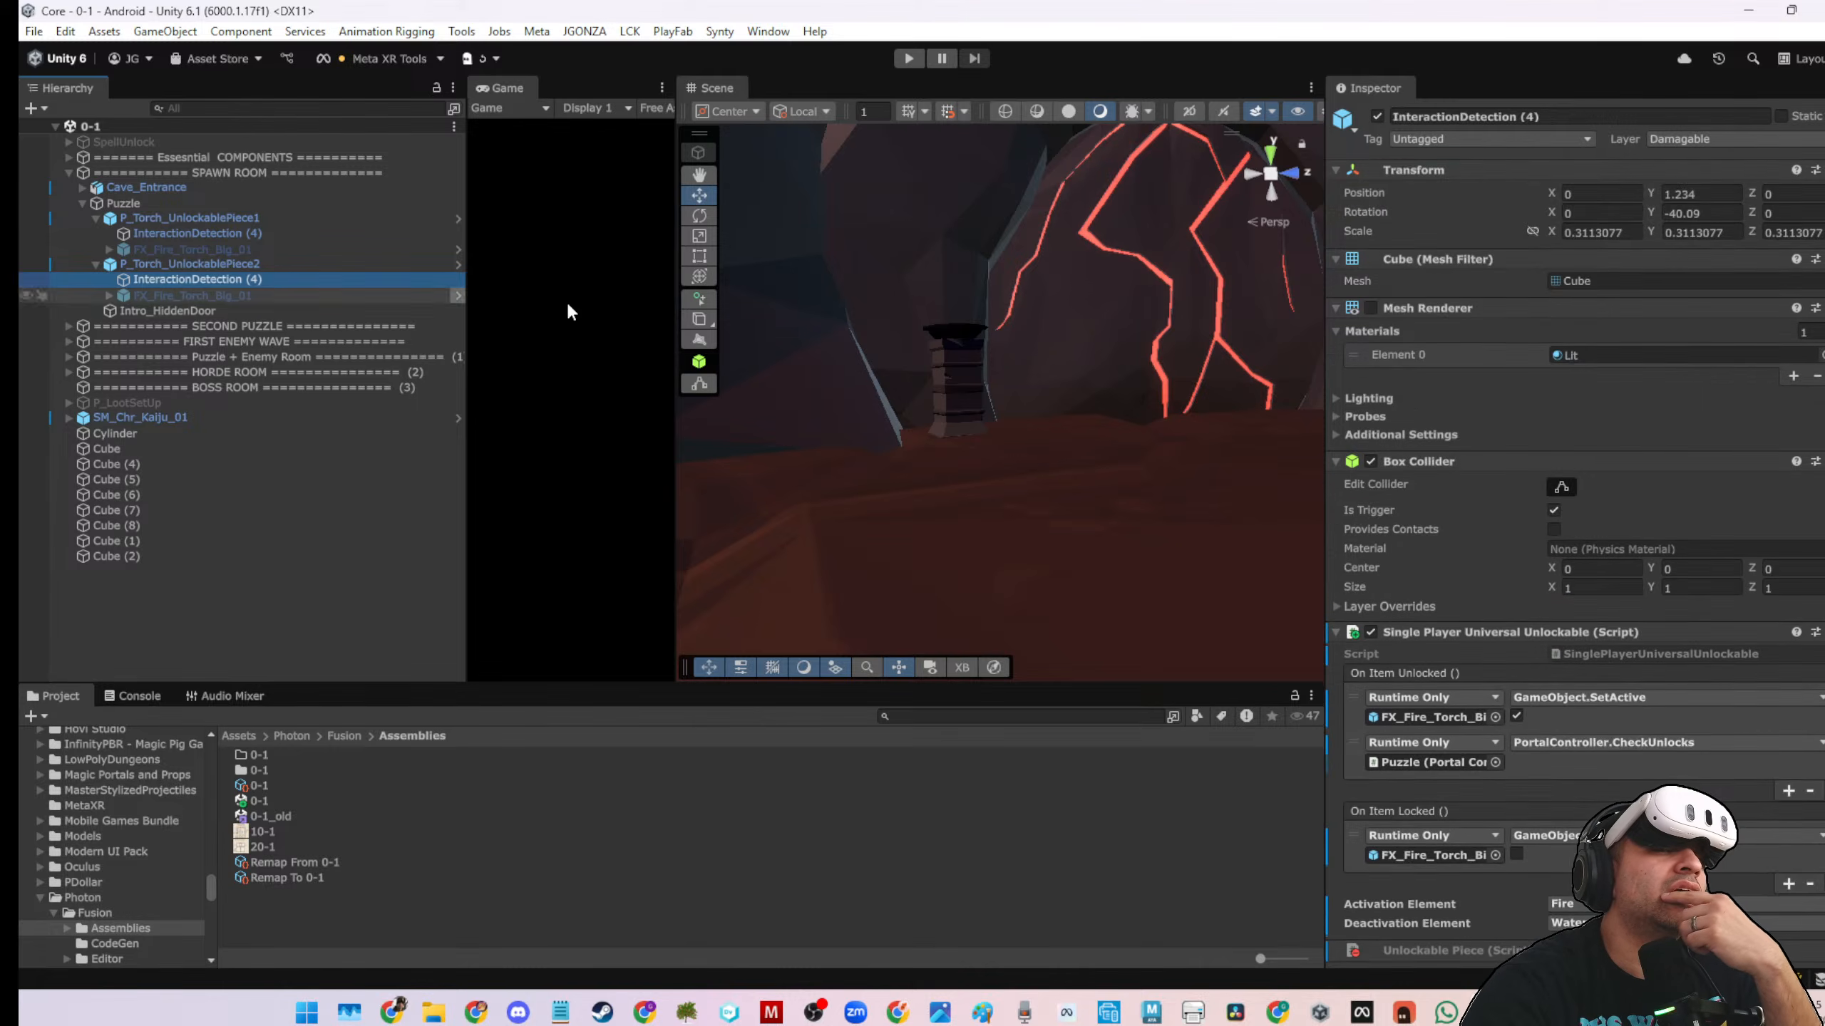
scroll(1427, 572, "down", 3)
scroll(1426, 573, "up", 2)
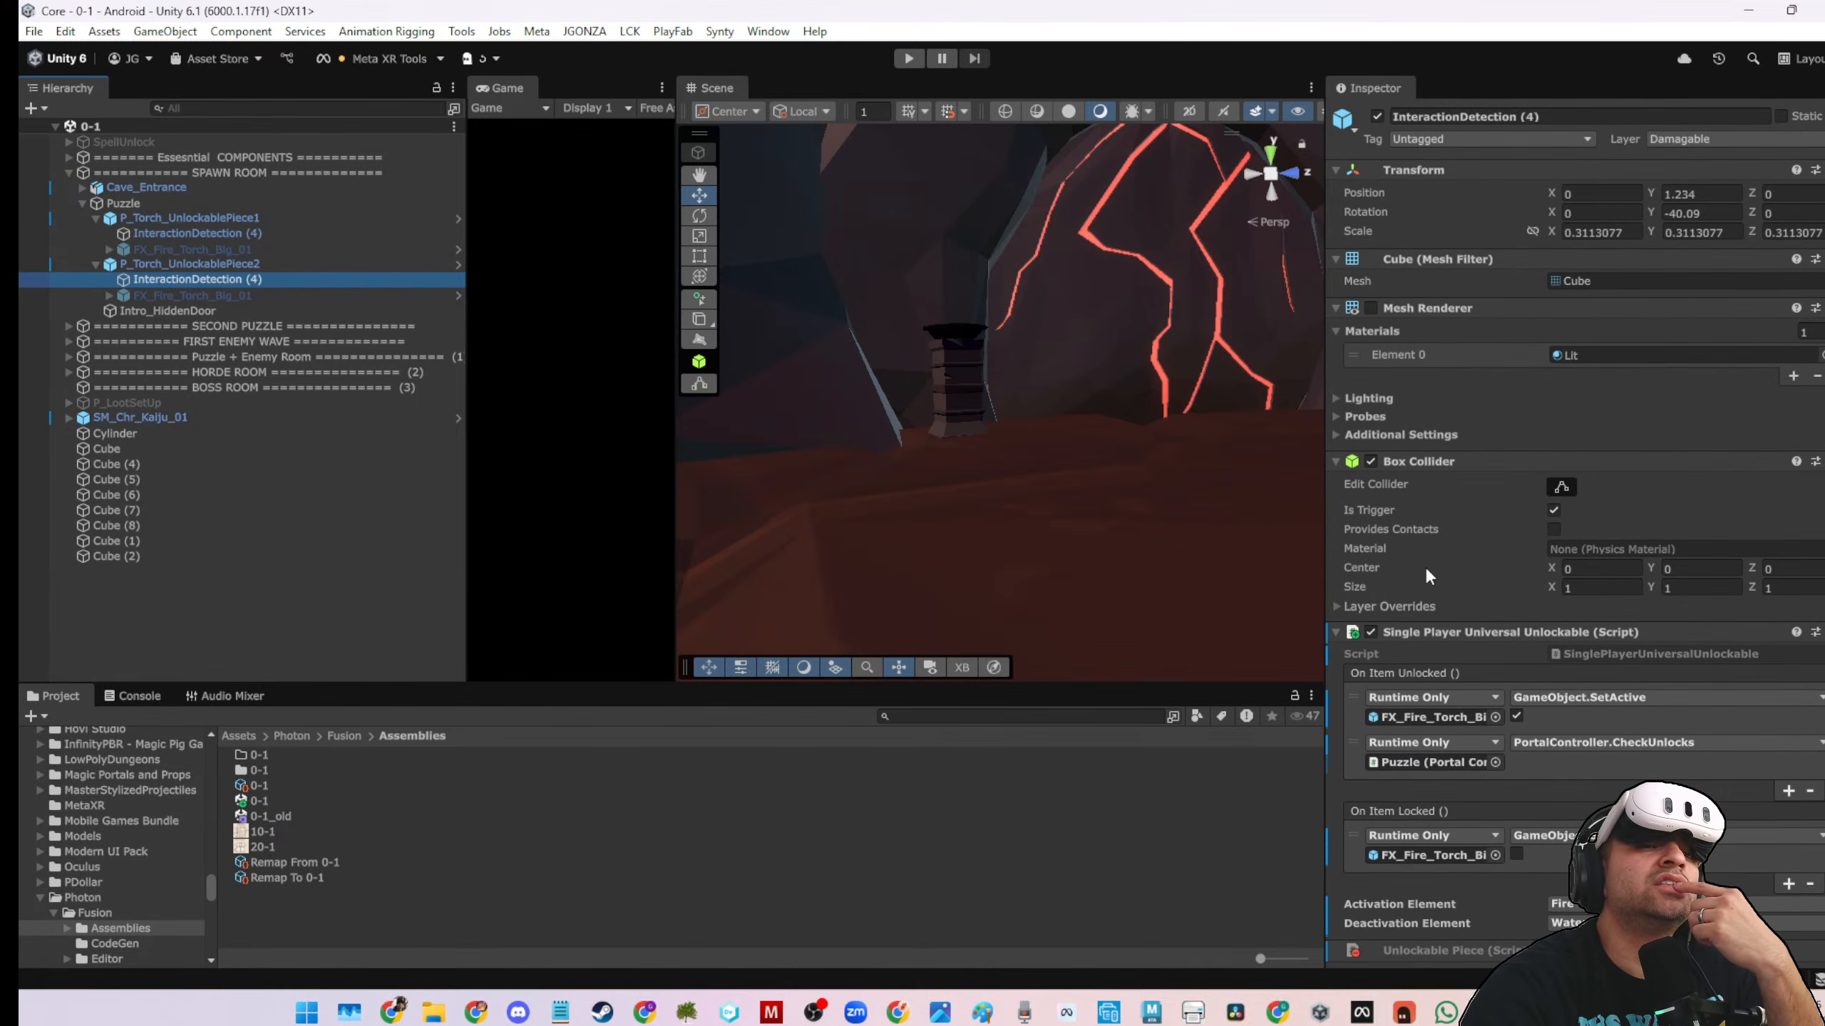
key("f")
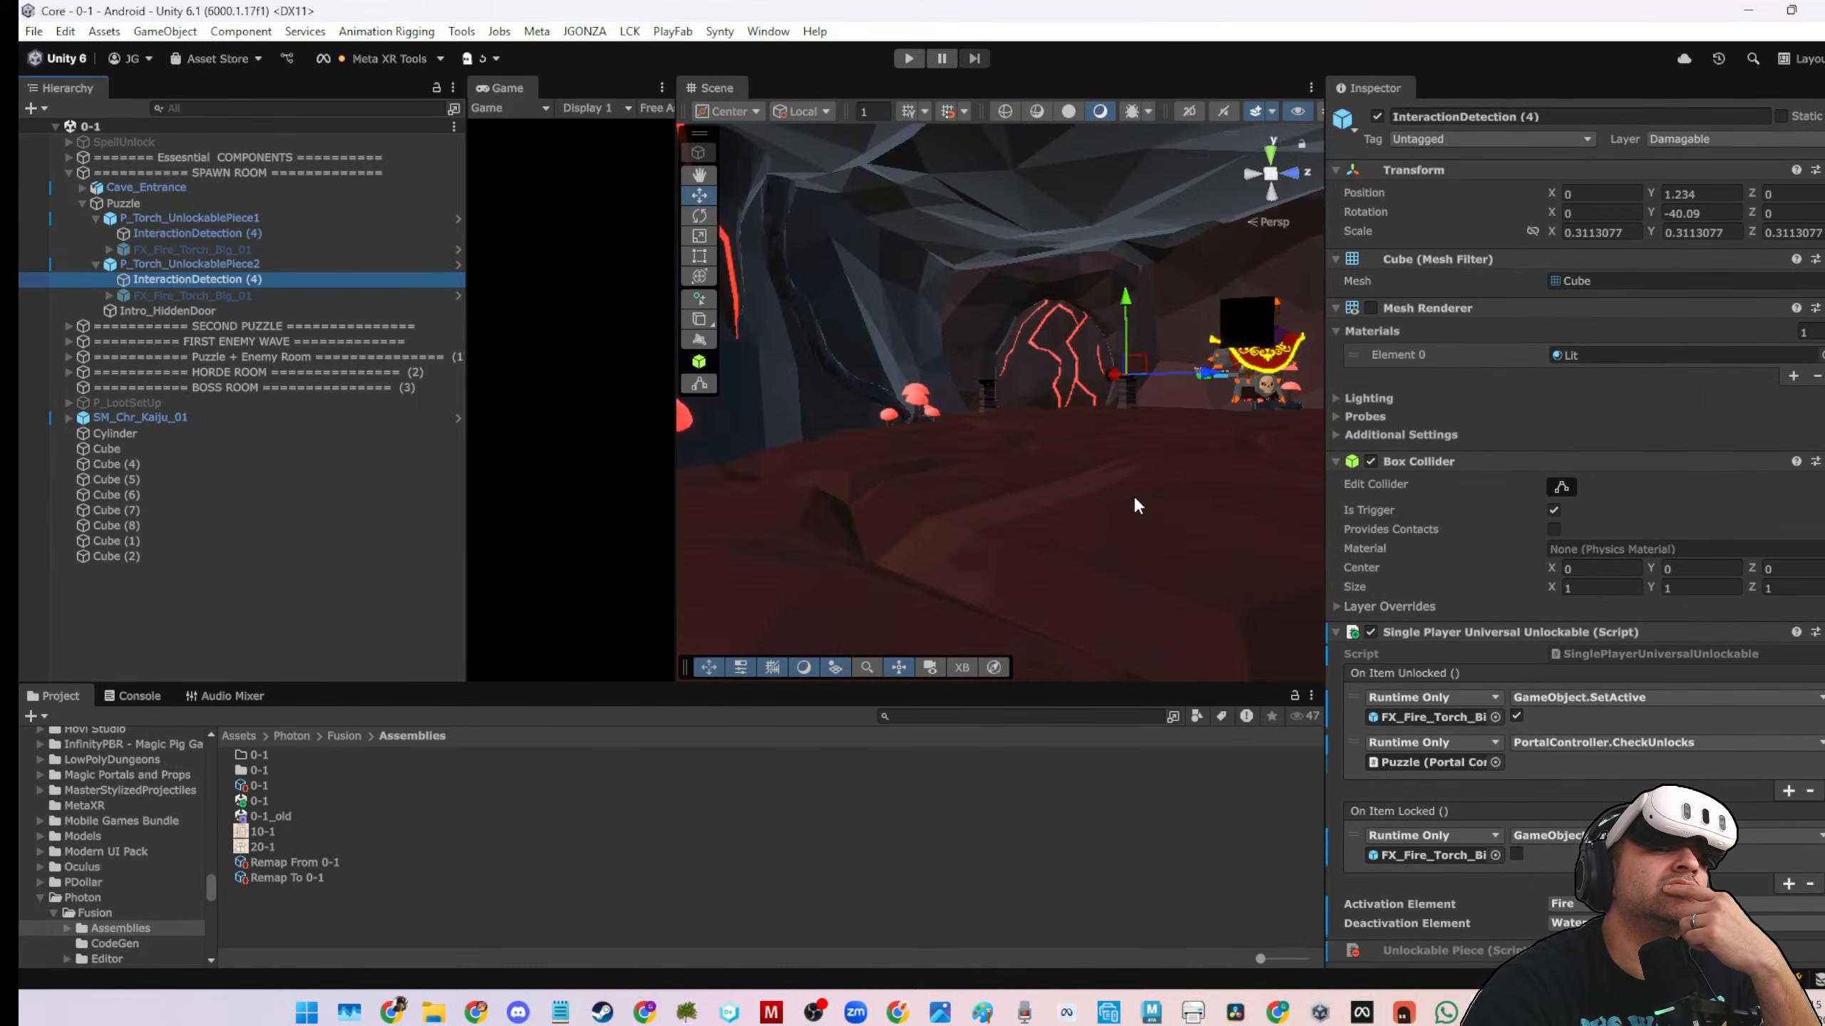
middle_click_drag(1132, 494, 1110, 519)
scroll(1110, 519, "up", 2)
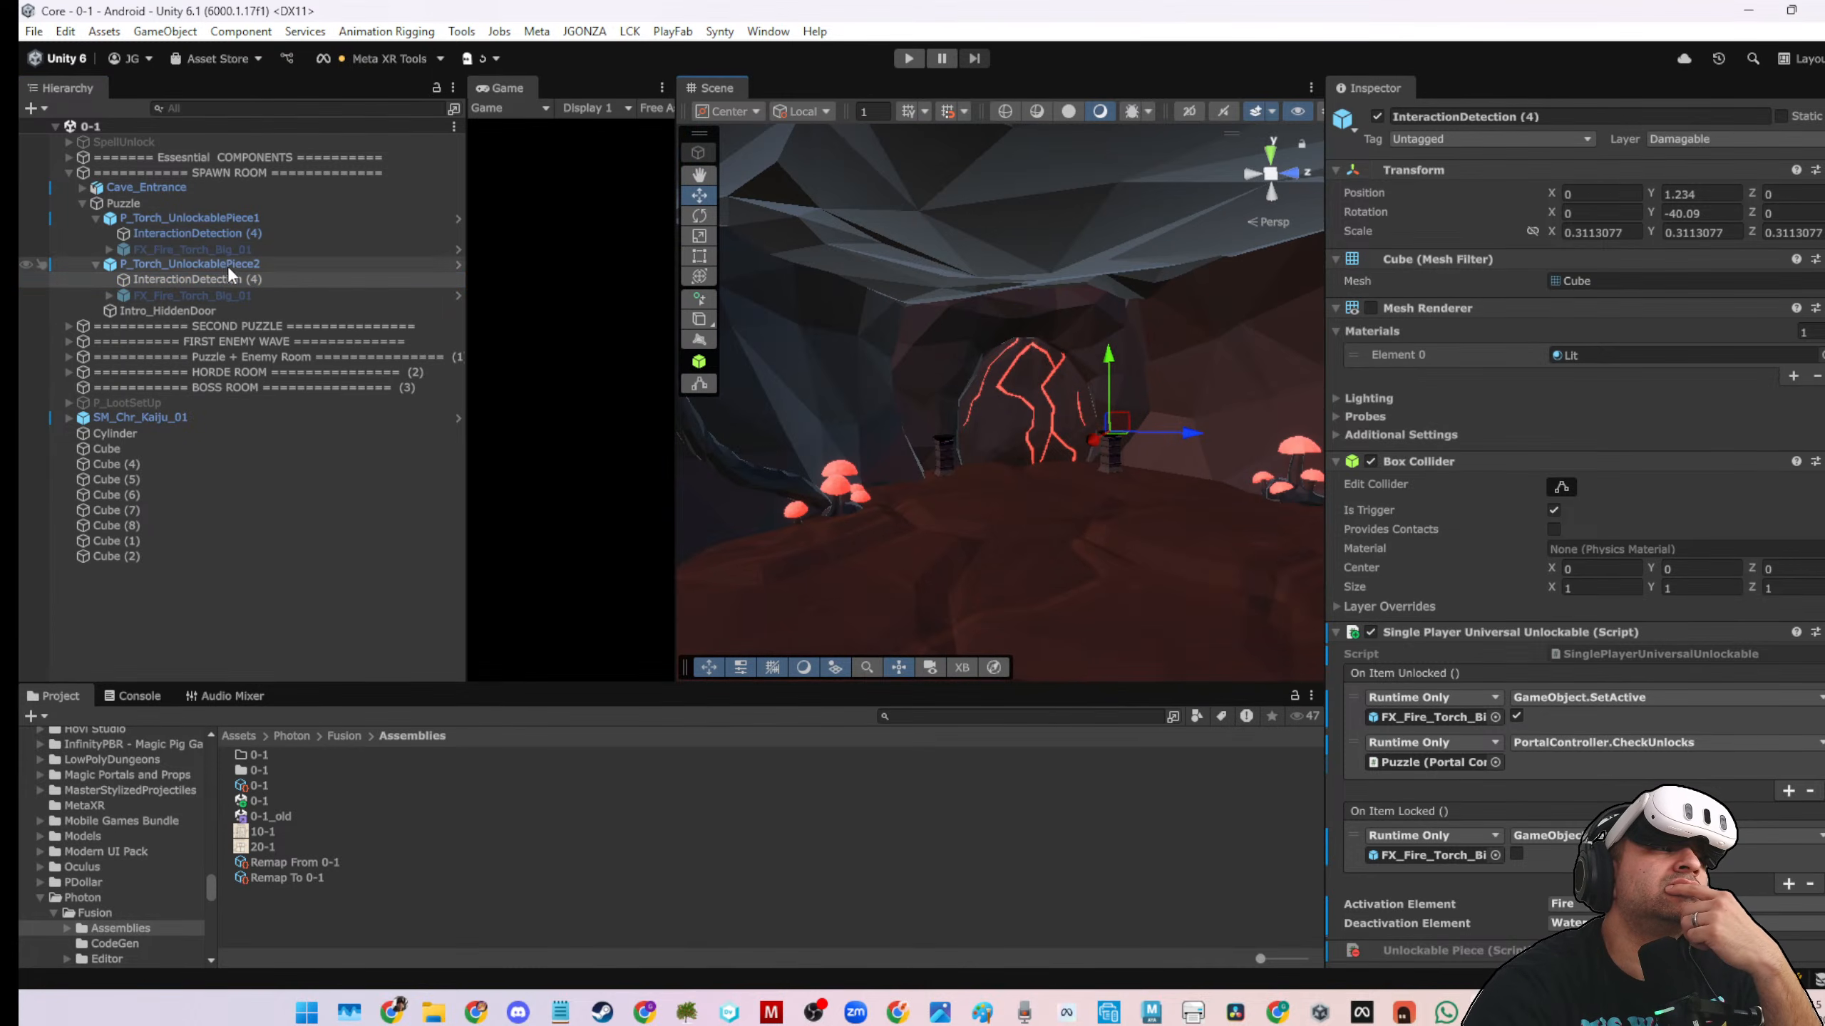
left_click(205, 237)
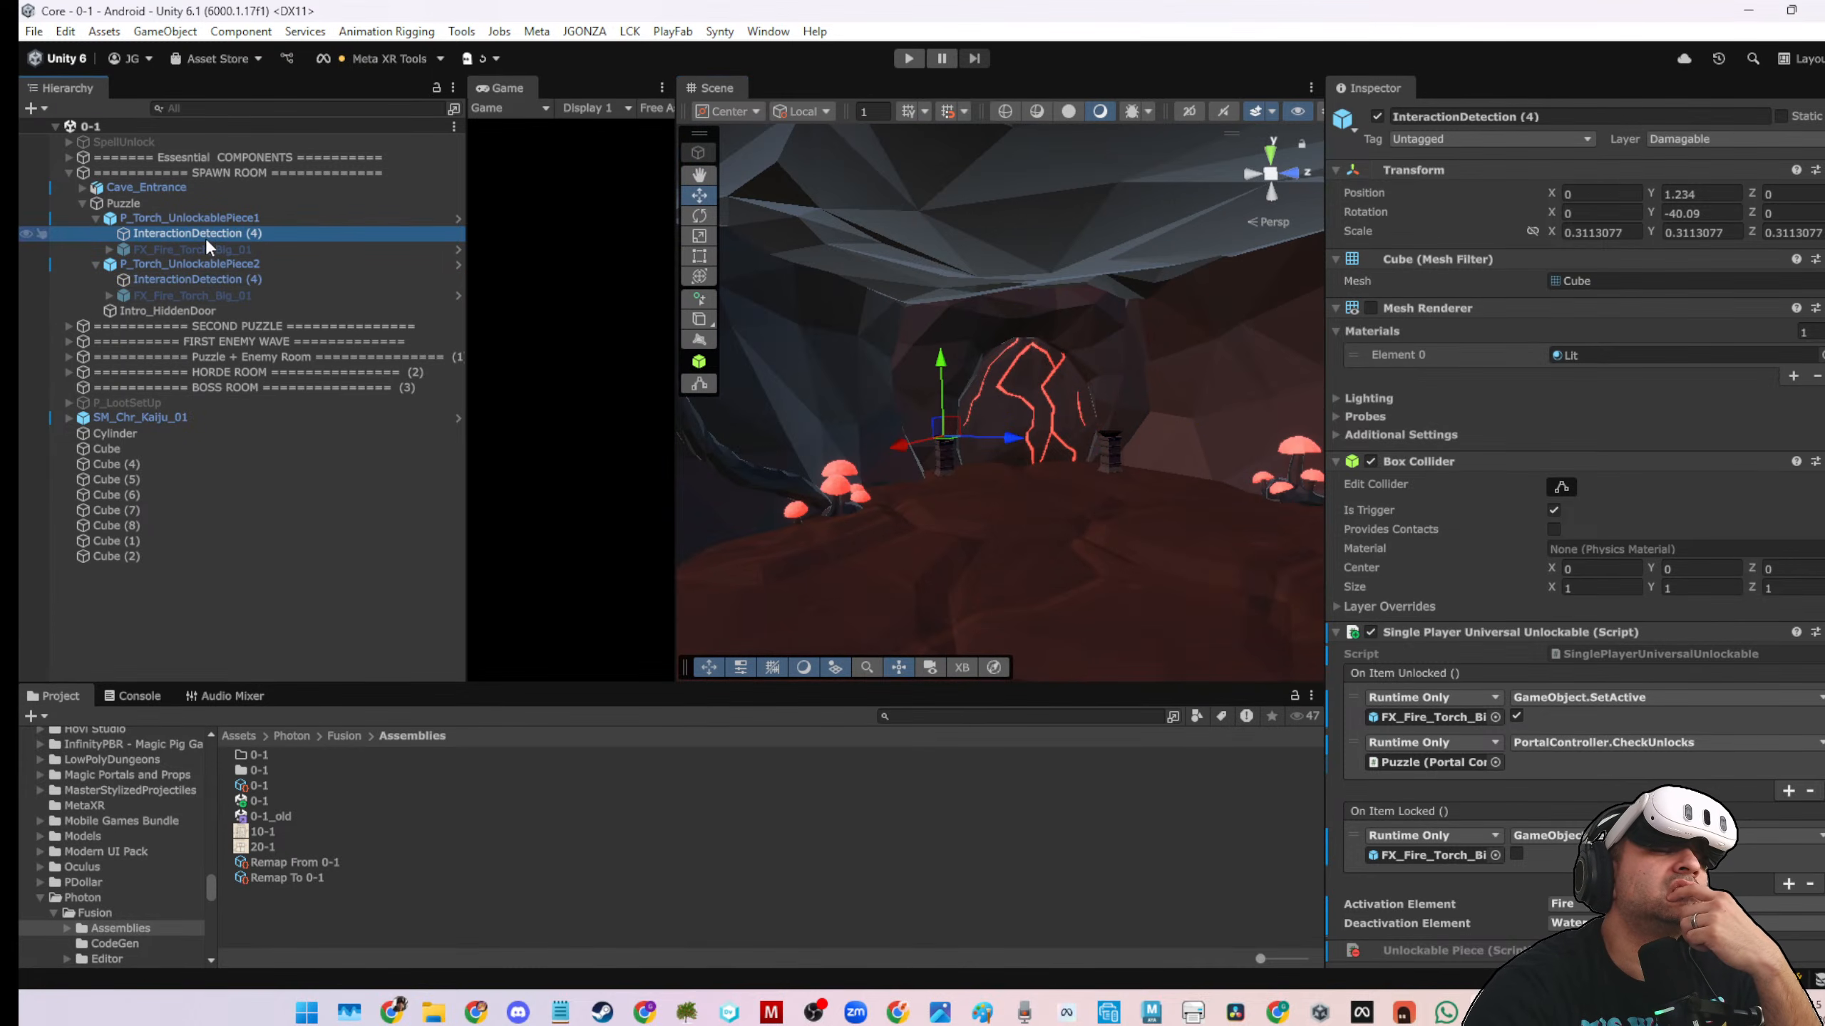
Narrow the Hierarchy area and turn on gizmos in the Scene view
left_click_drag(1329, 124, 1458, 141)
left_click_drag(512, 221, 342, 250)
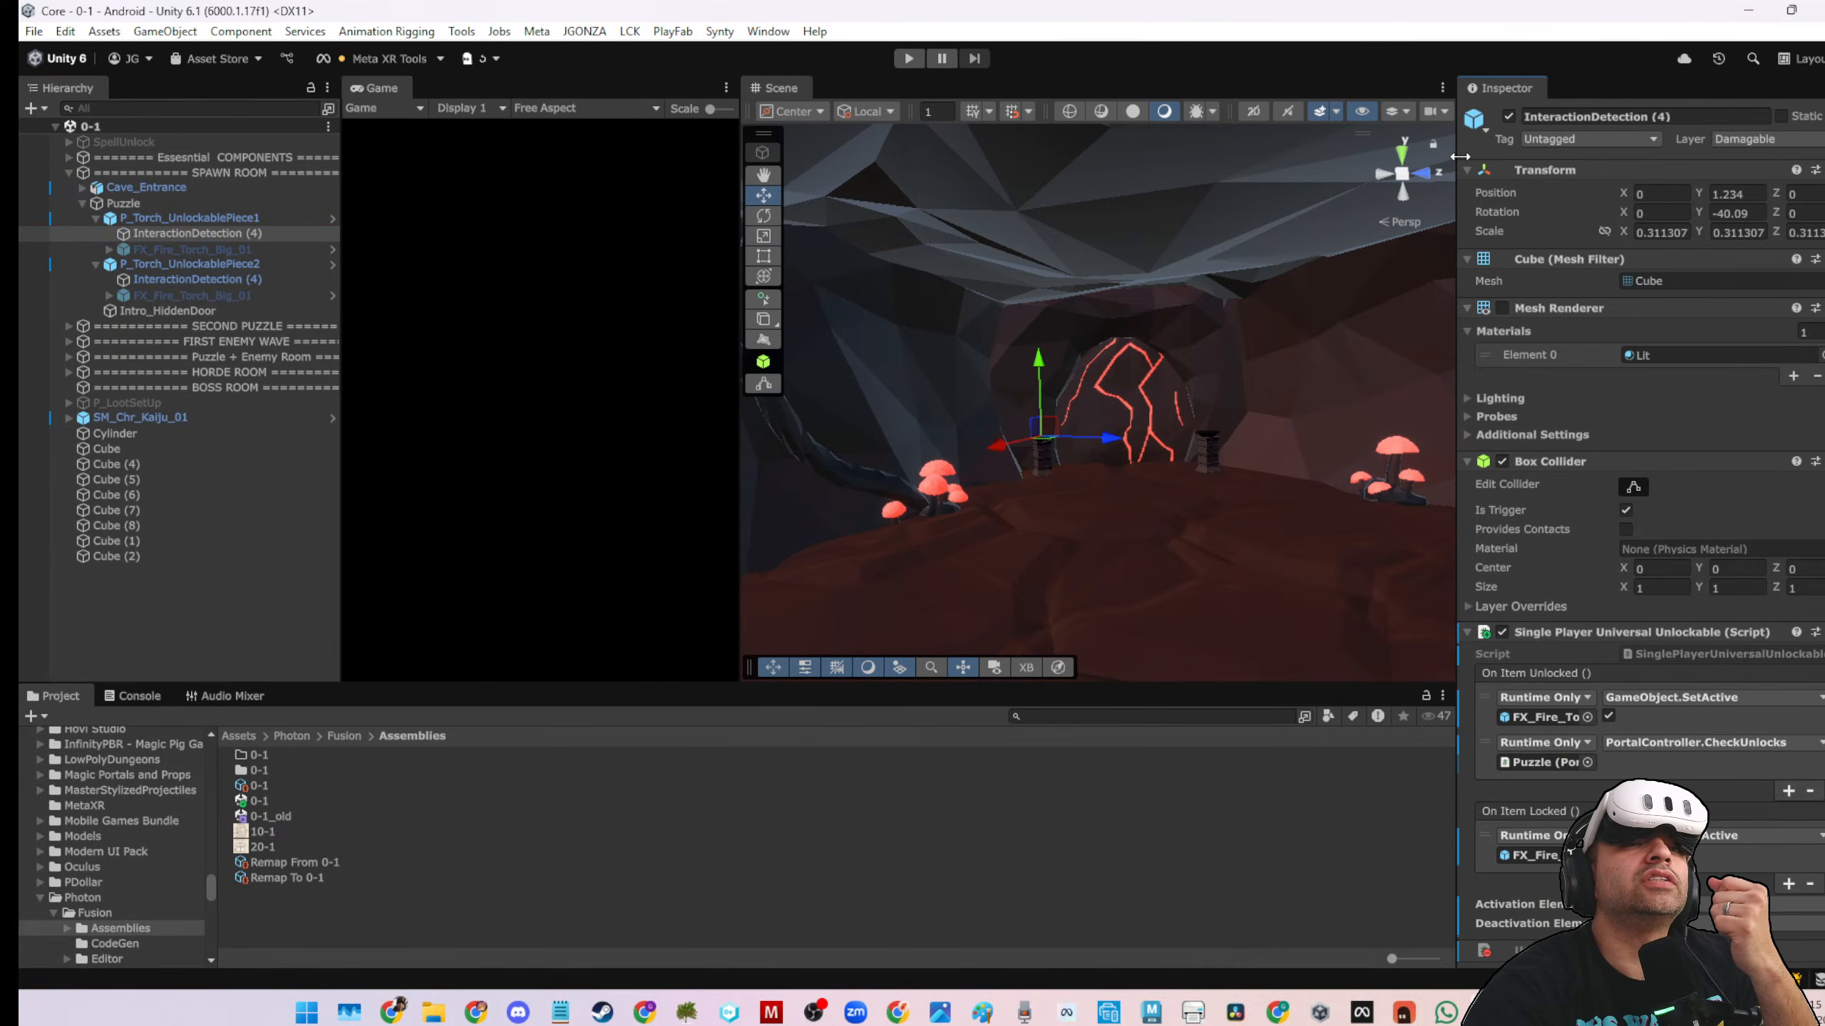
left_click_drag(1458, 130, 1338, 195)
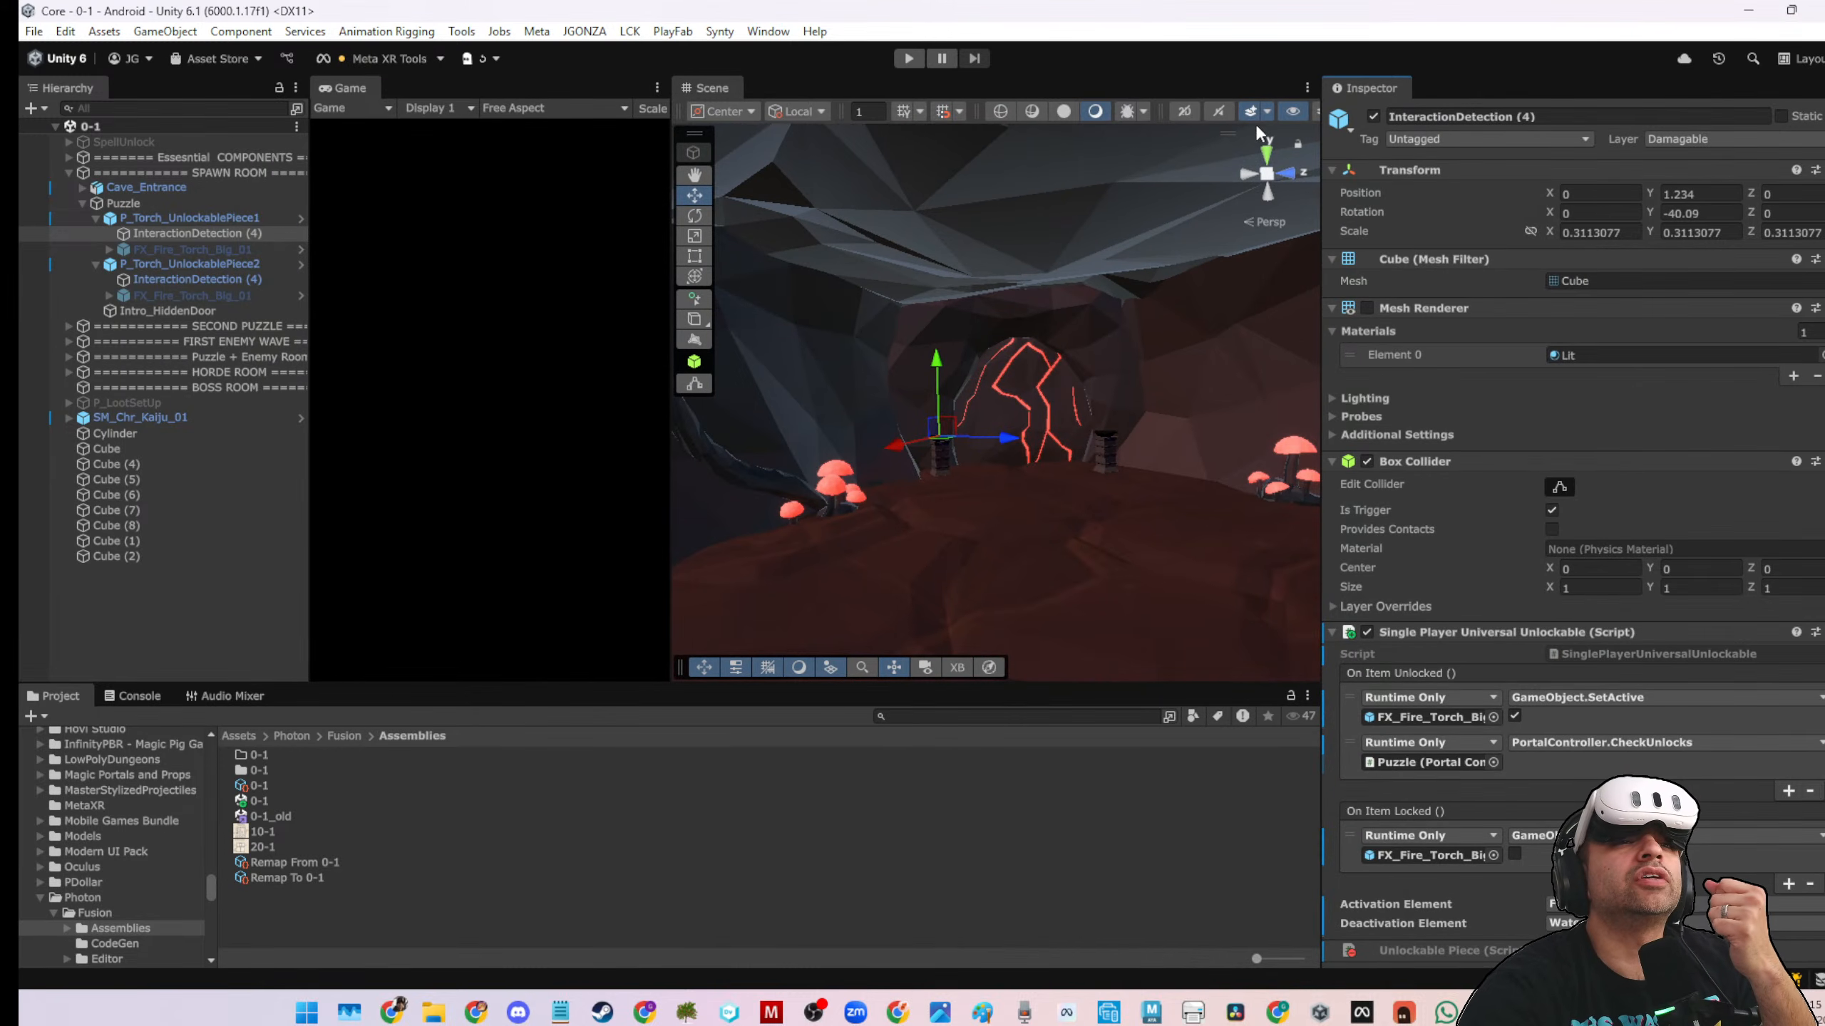
scroll(1283, 118, "right", 3)
left_click(1292, 112)
Examine the interaction box colliders on both torches, framing the second one closely, and review its activation and deactivation elements
scroll(1002, 475, "up", 6)
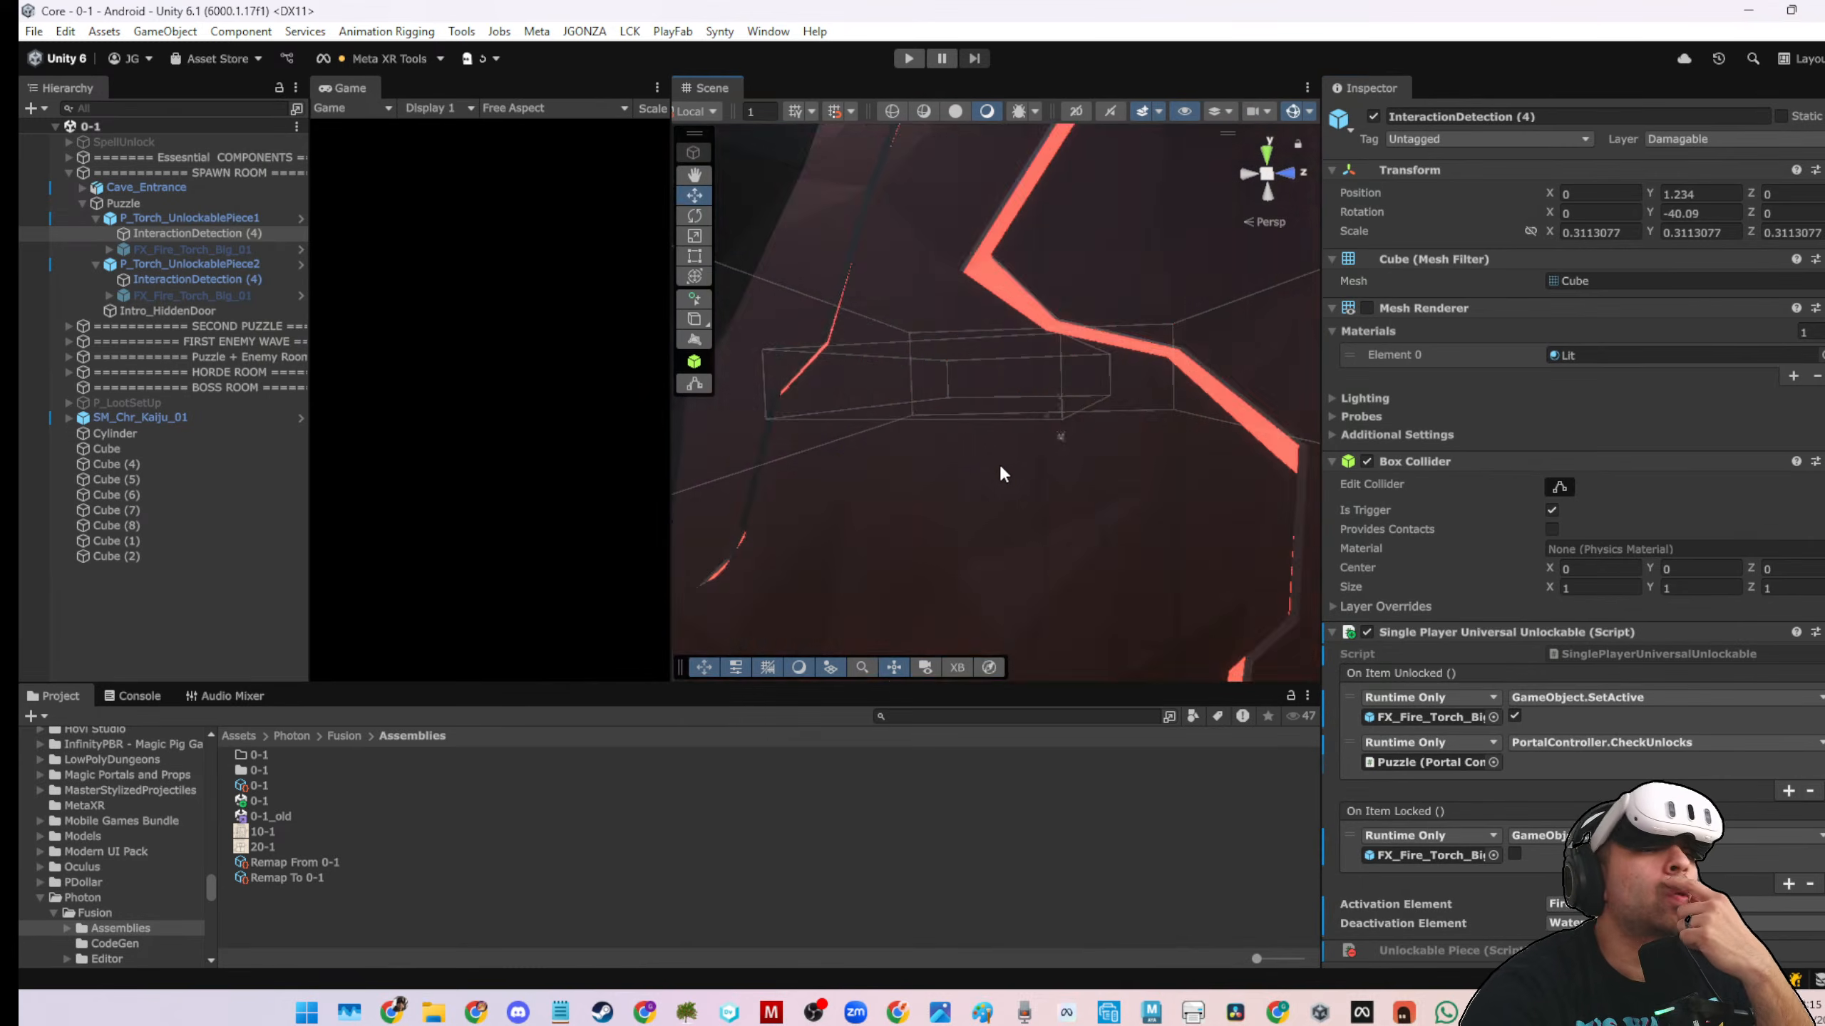
scroll(1002, 476, "down", 4)
left_click(251, 235)
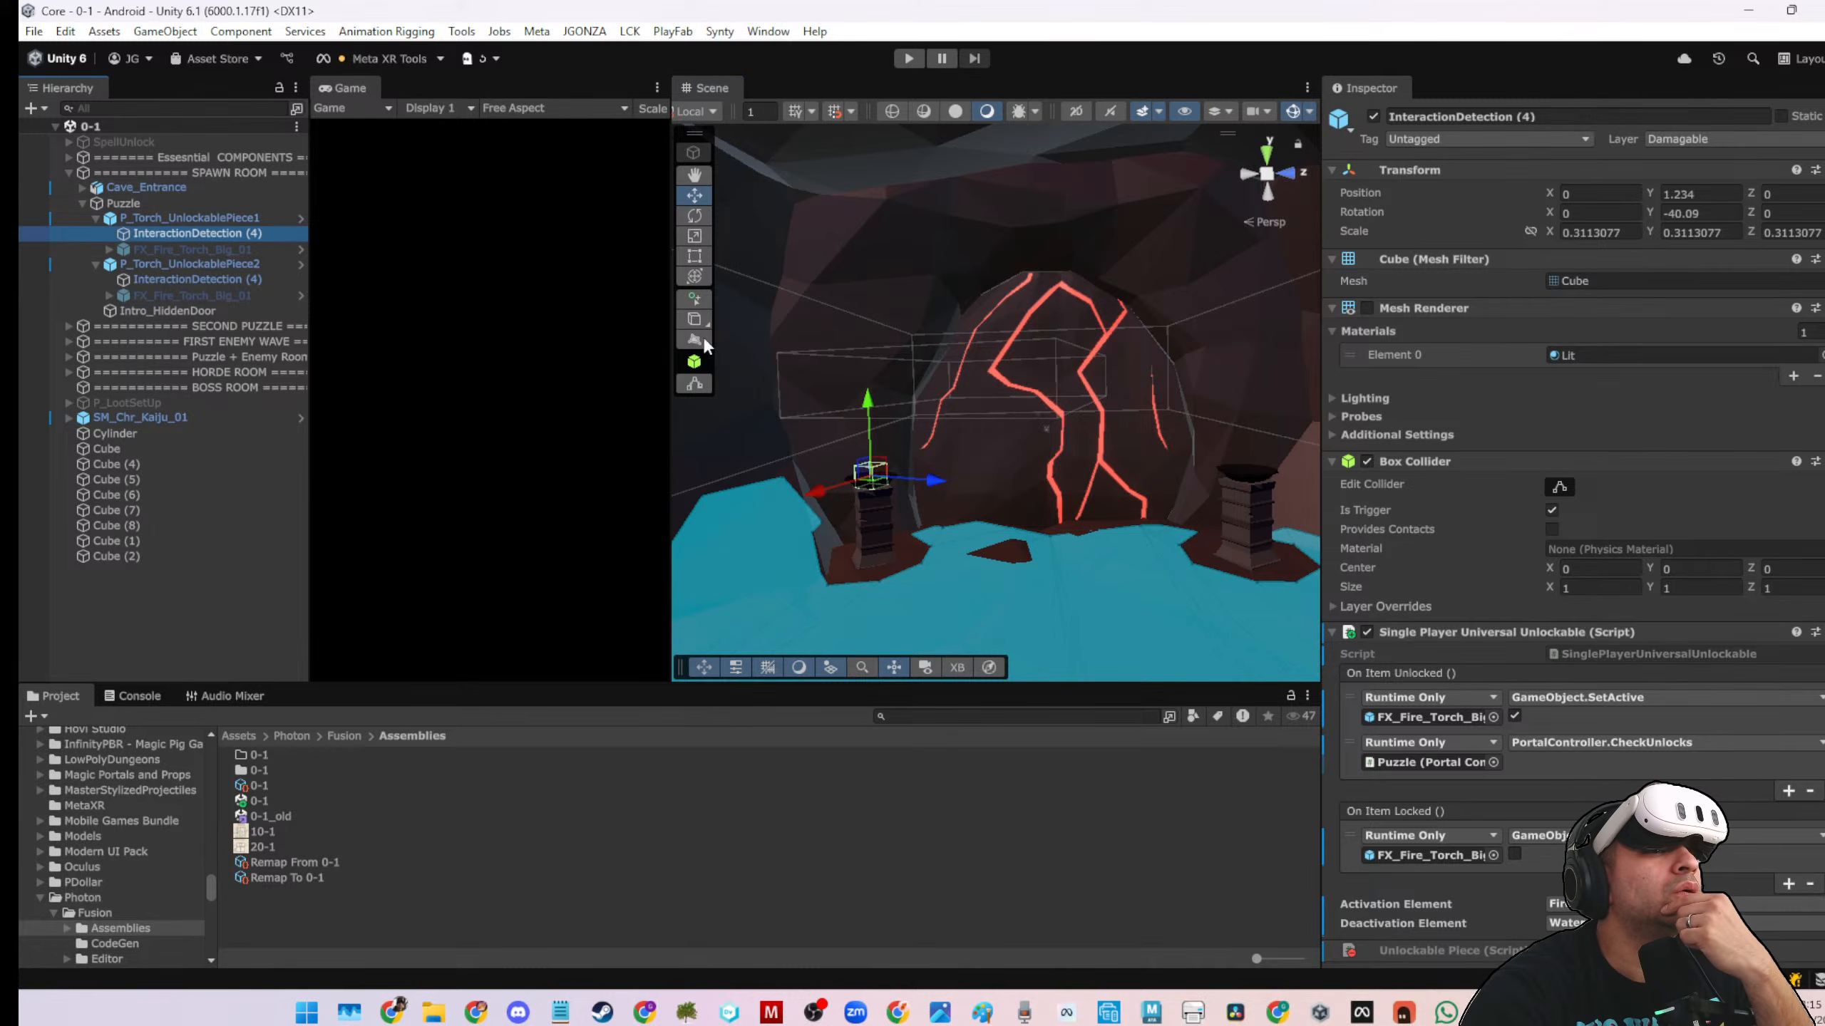
left_click(242, 280)
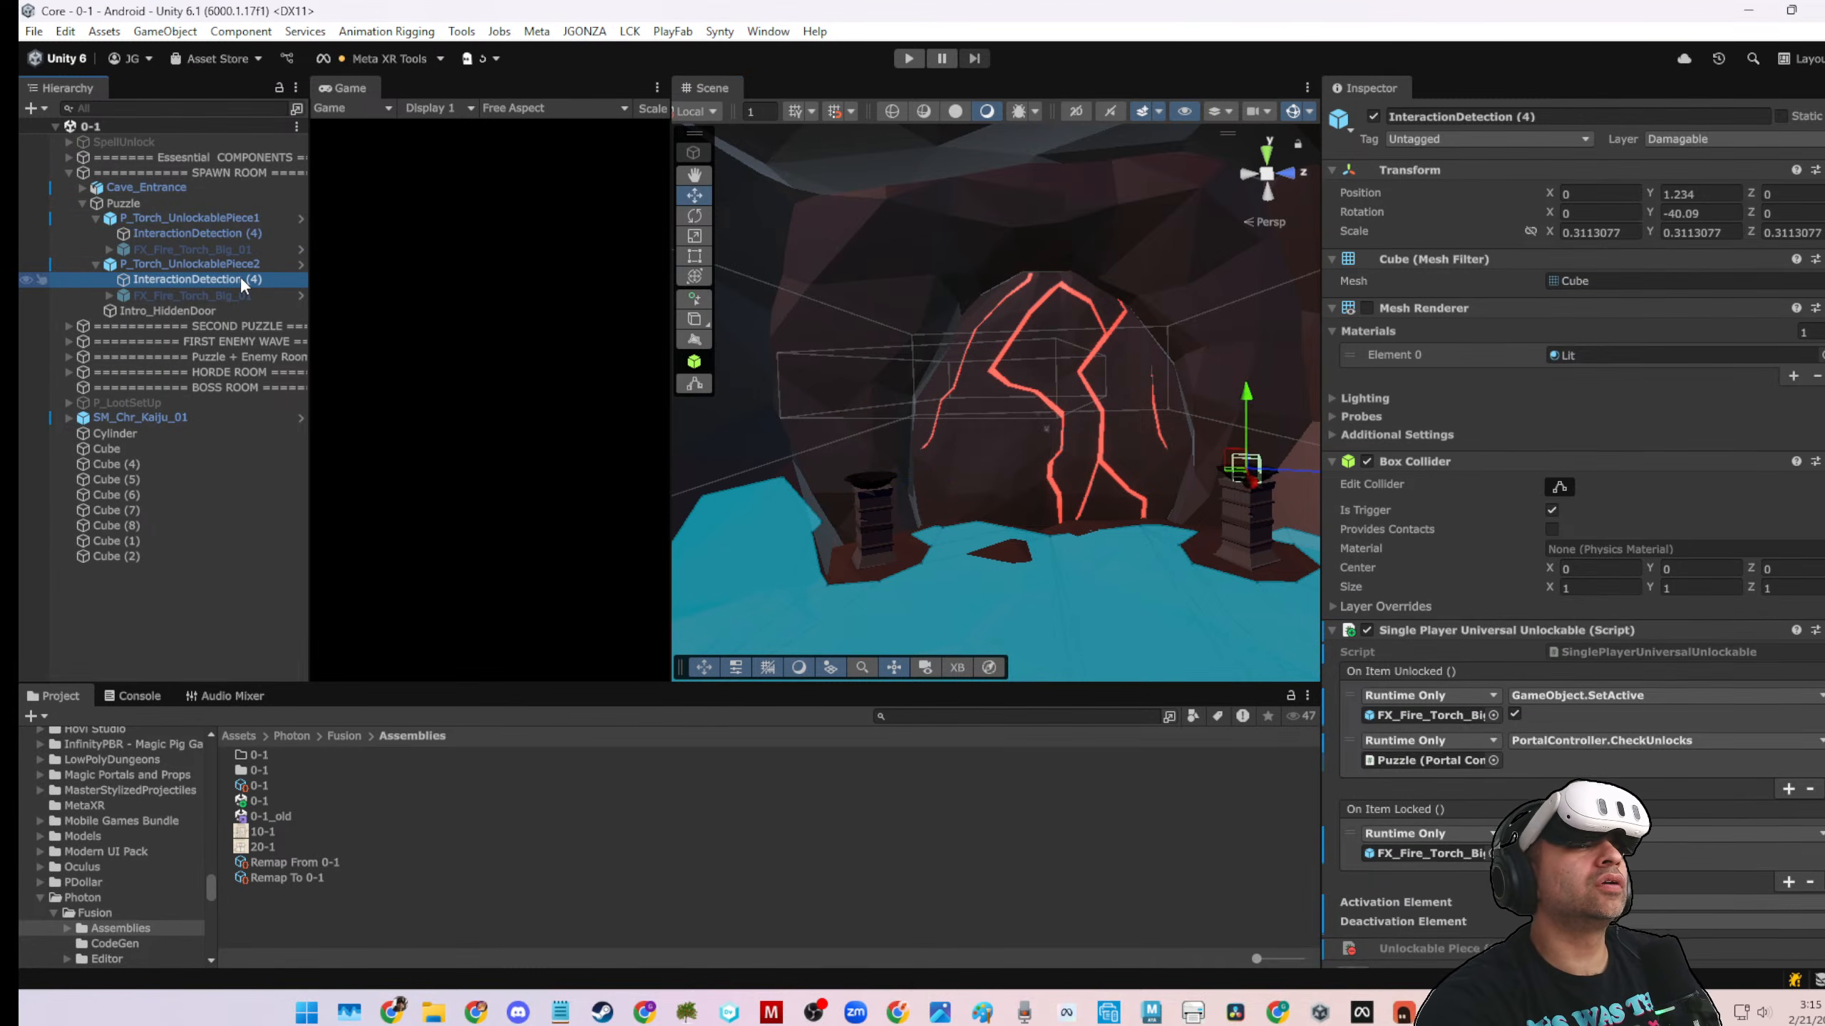
key("f")
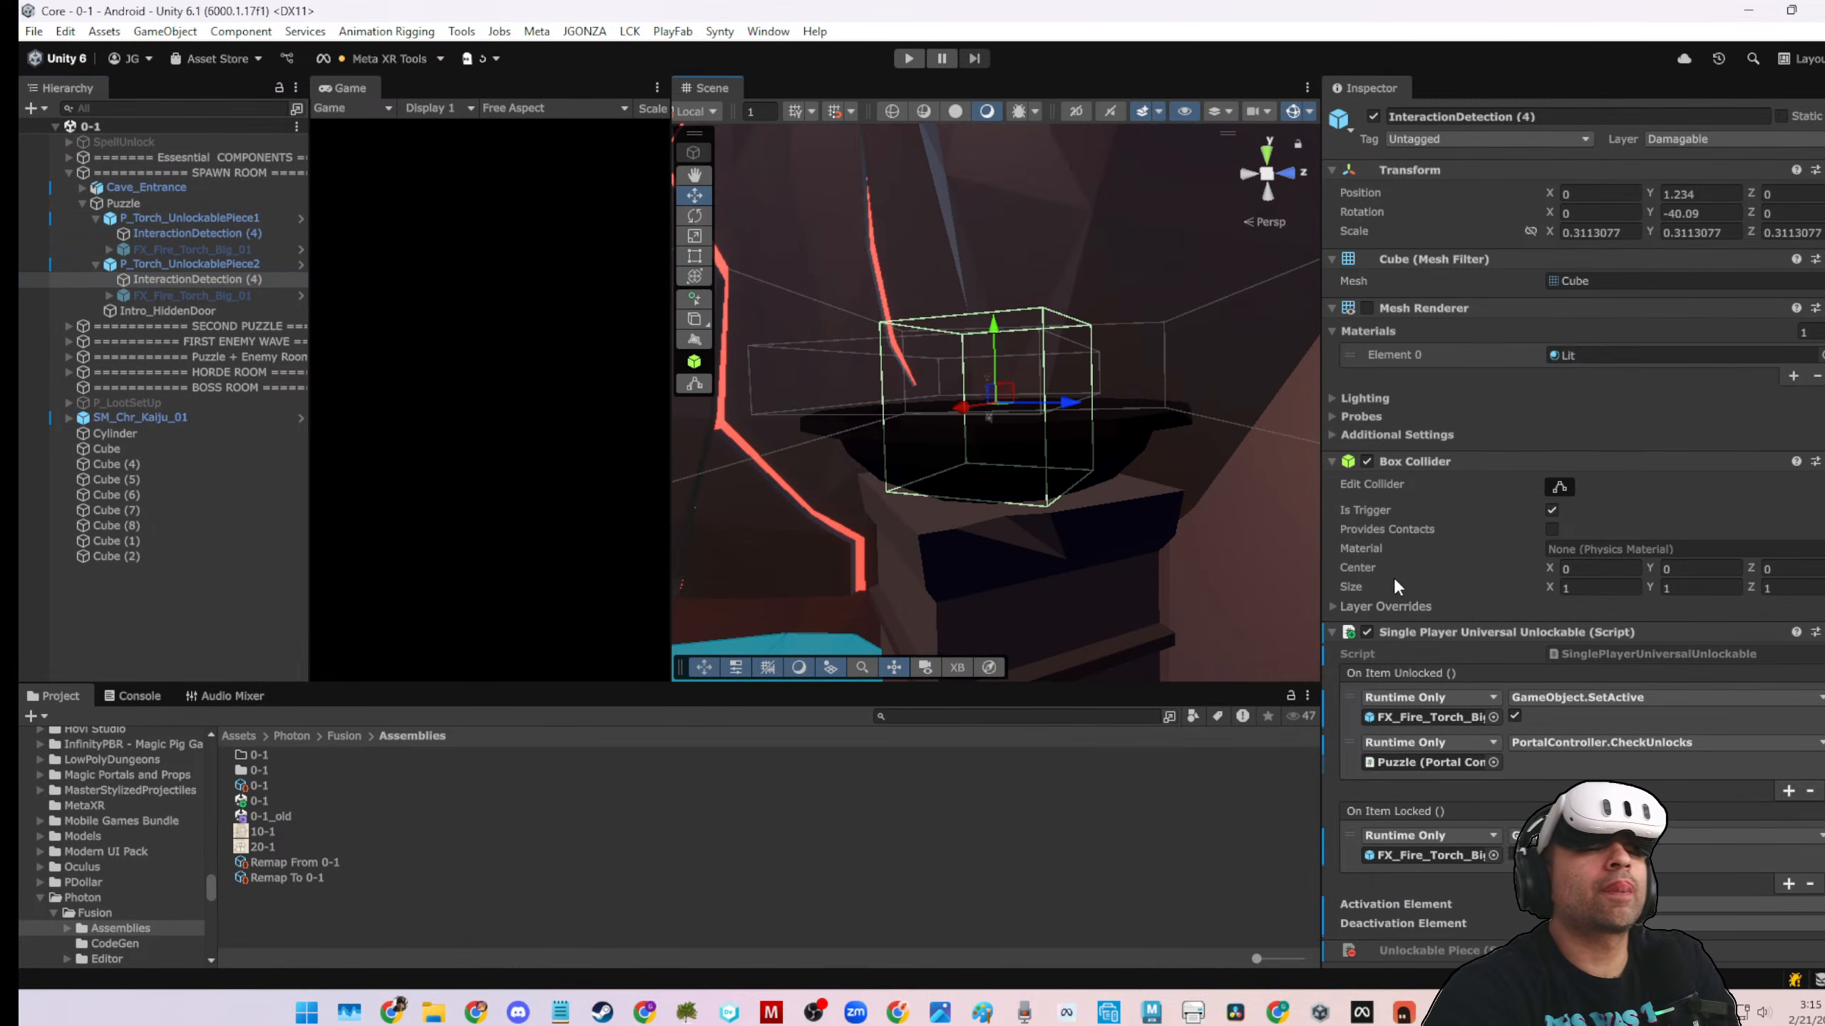
scroll(1459, 579, "down", 3)
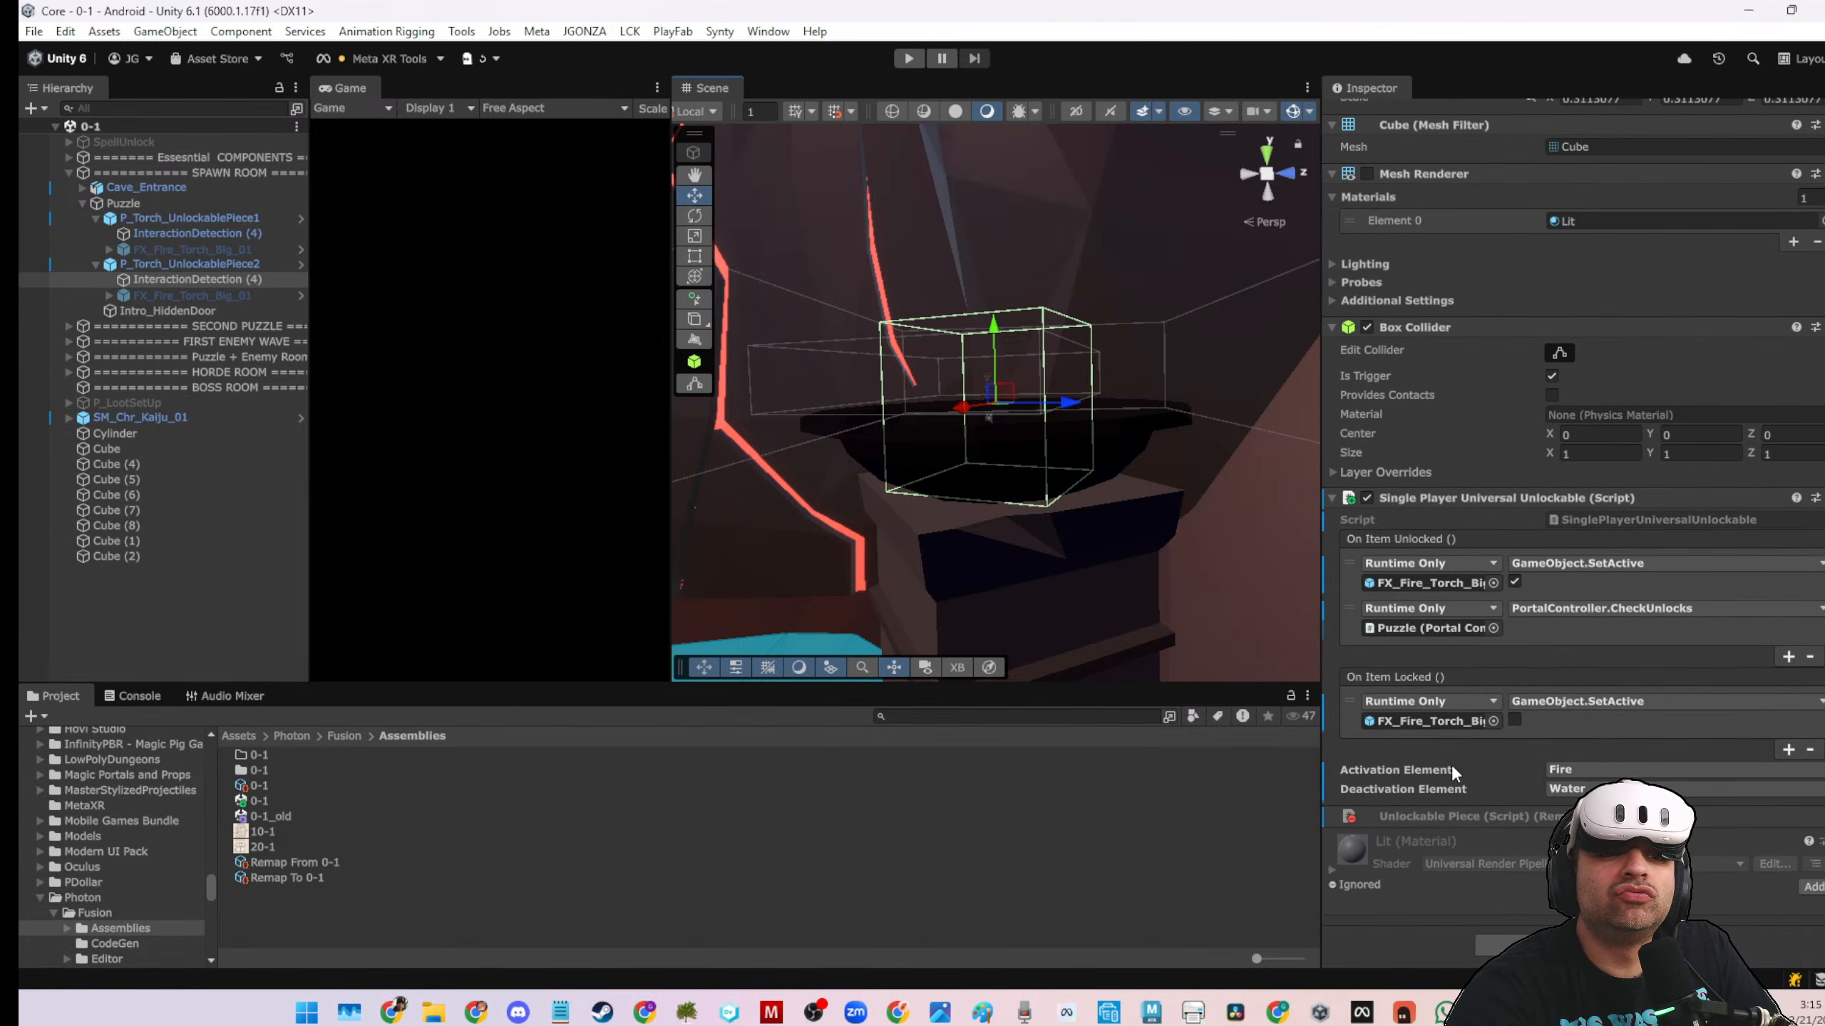
Open the SinglePlayerUniversalUnlockable script from the second torch's component for editing
right_click(1483, 497)
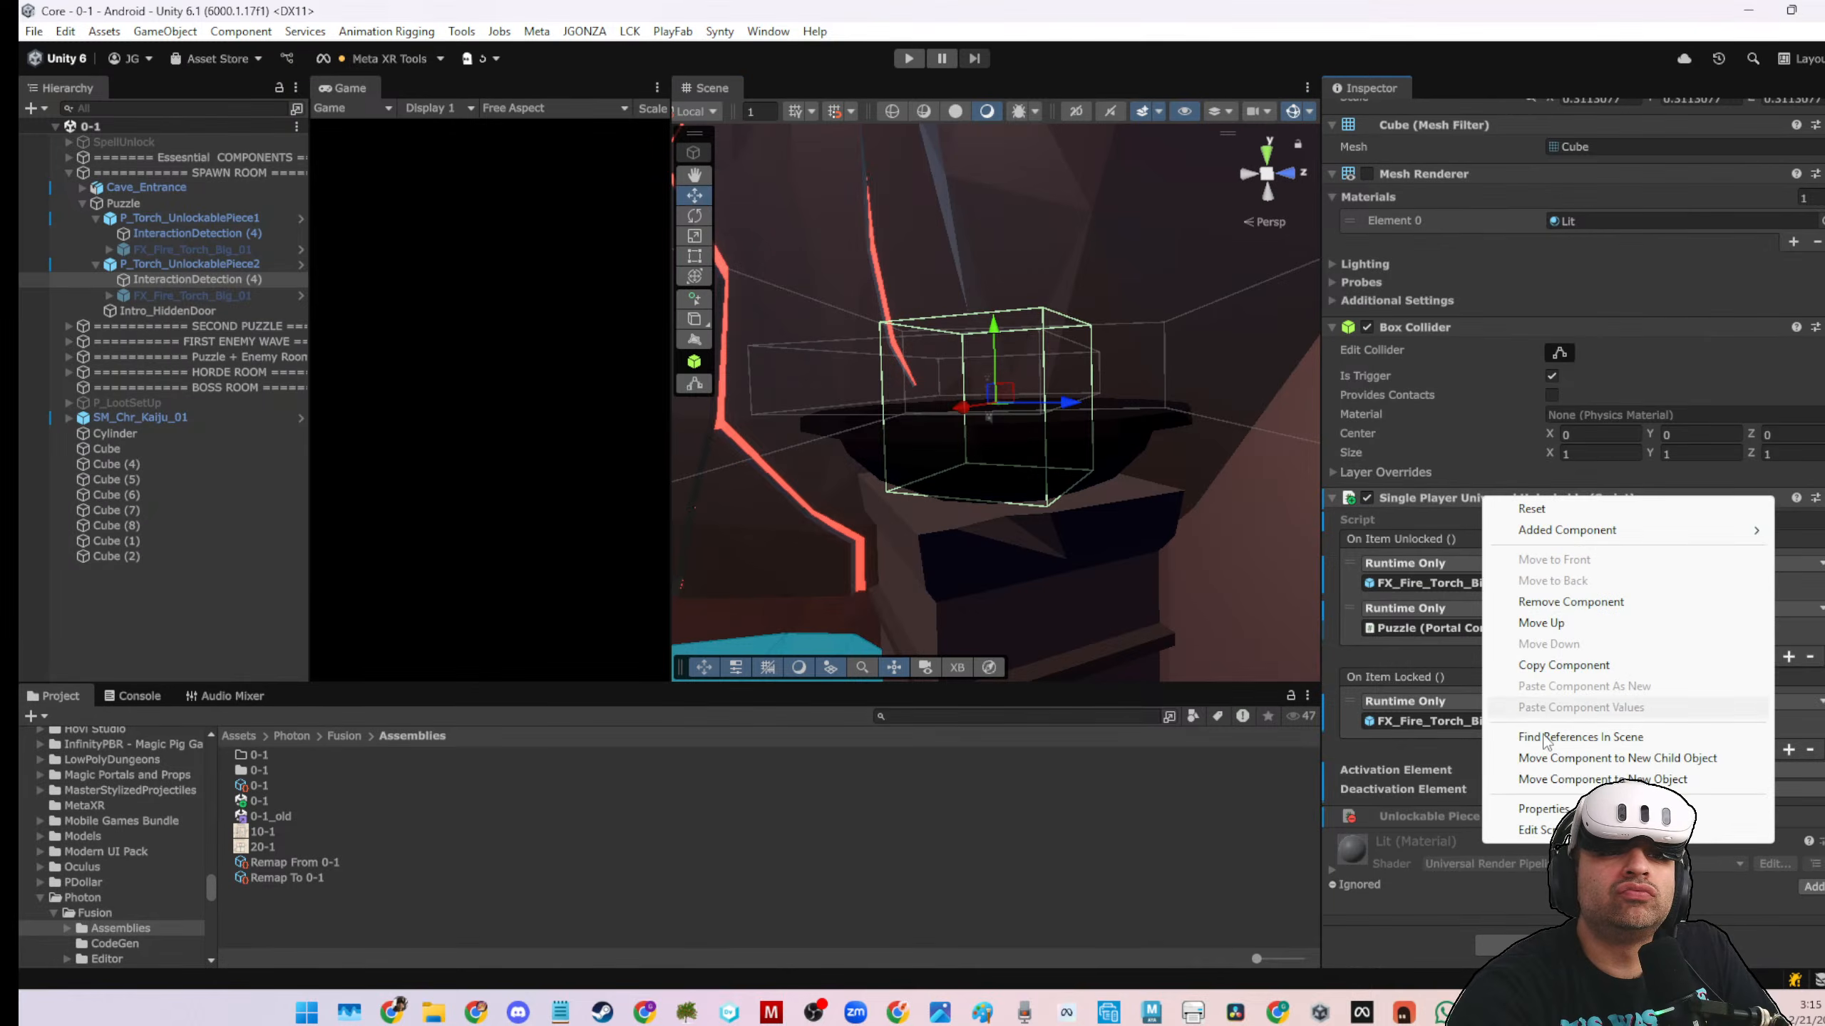
left_click(1524, 666)
right_click(1491, 512)
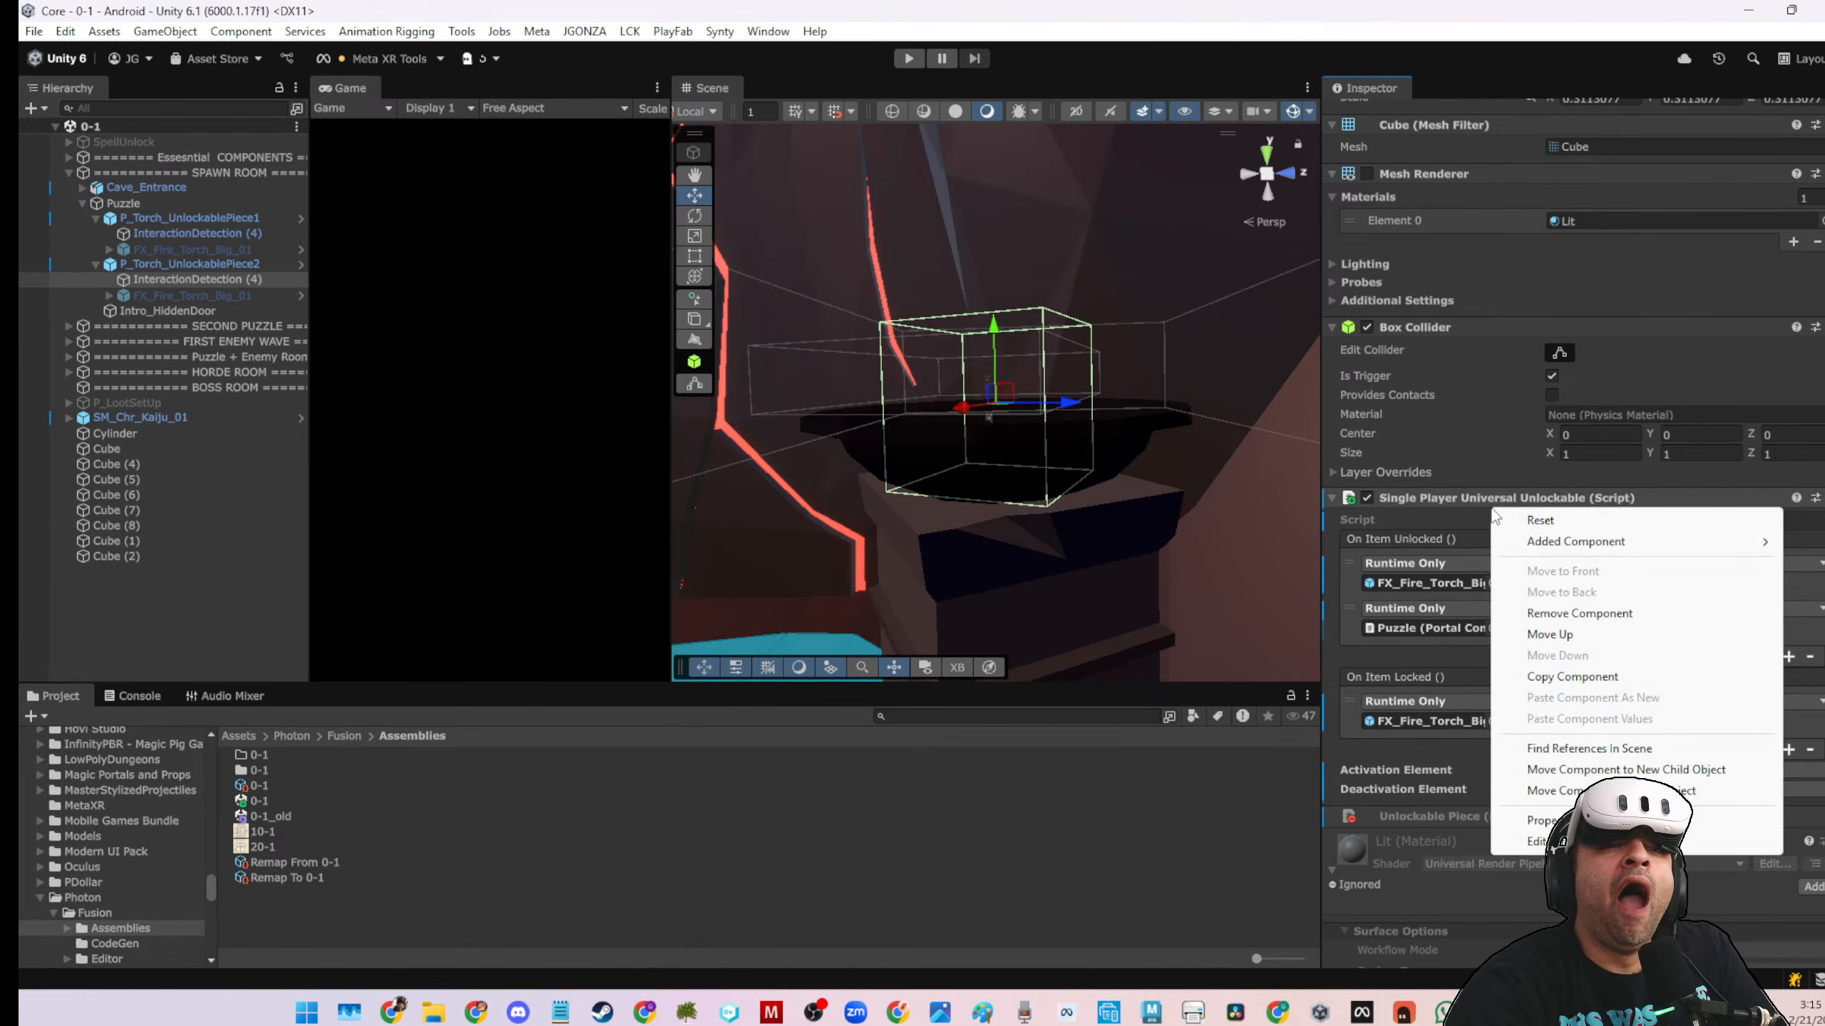
left_click(1563, 842)
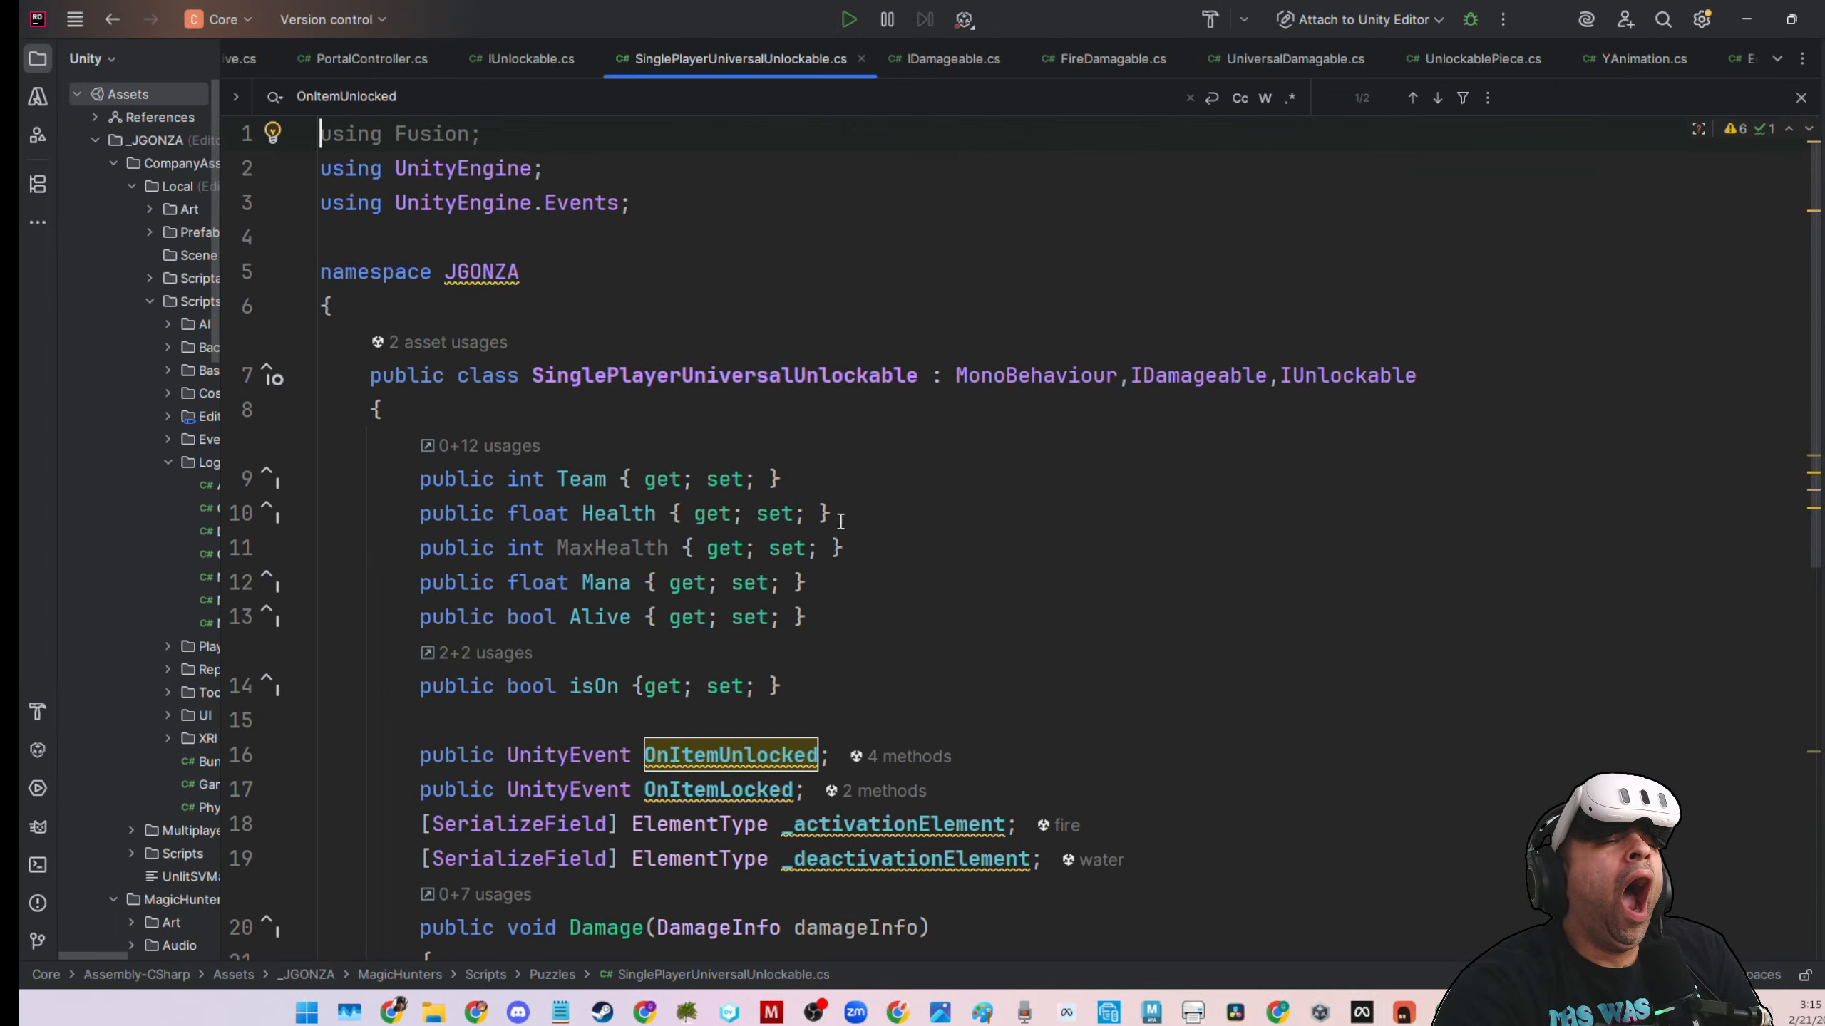
Comment out the OnItemUnlocked and OnItemLocked UnityEvent declarations in the SinglePlayerUniversalUnlockable class
scroll(876, 542, "down", 3)
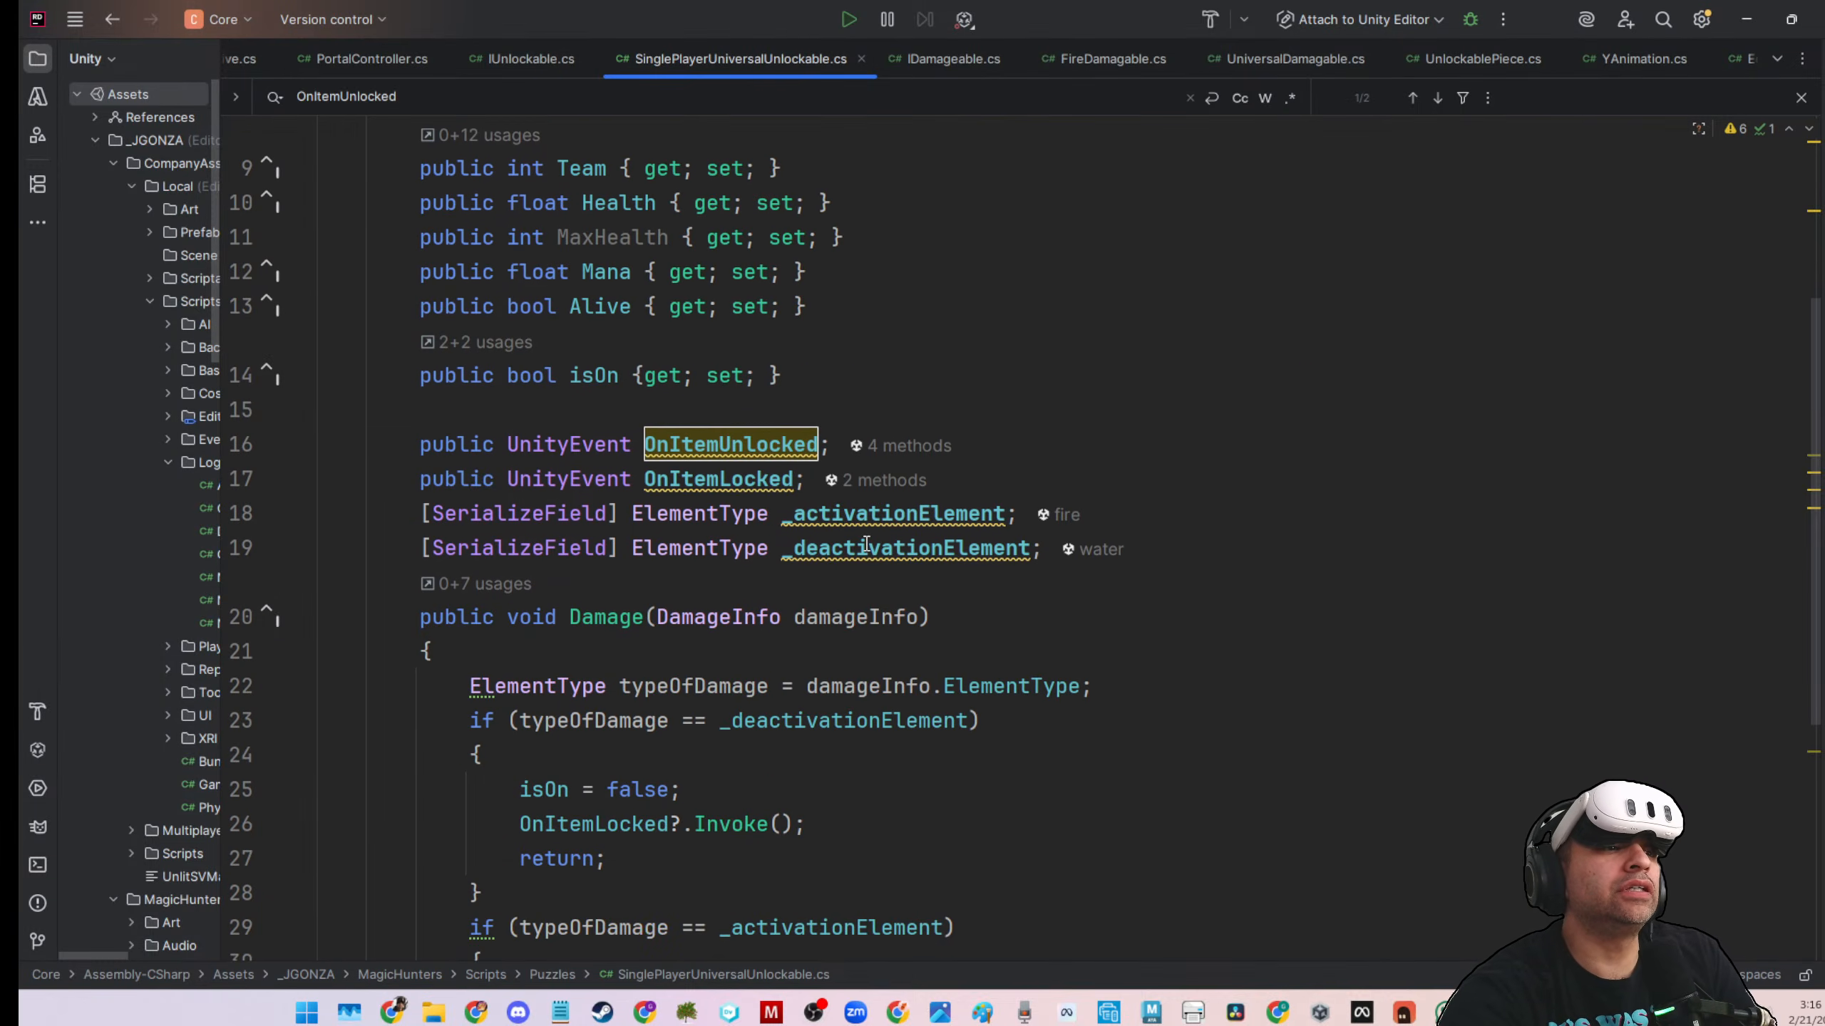
scroll(864, 571, "up", 3)
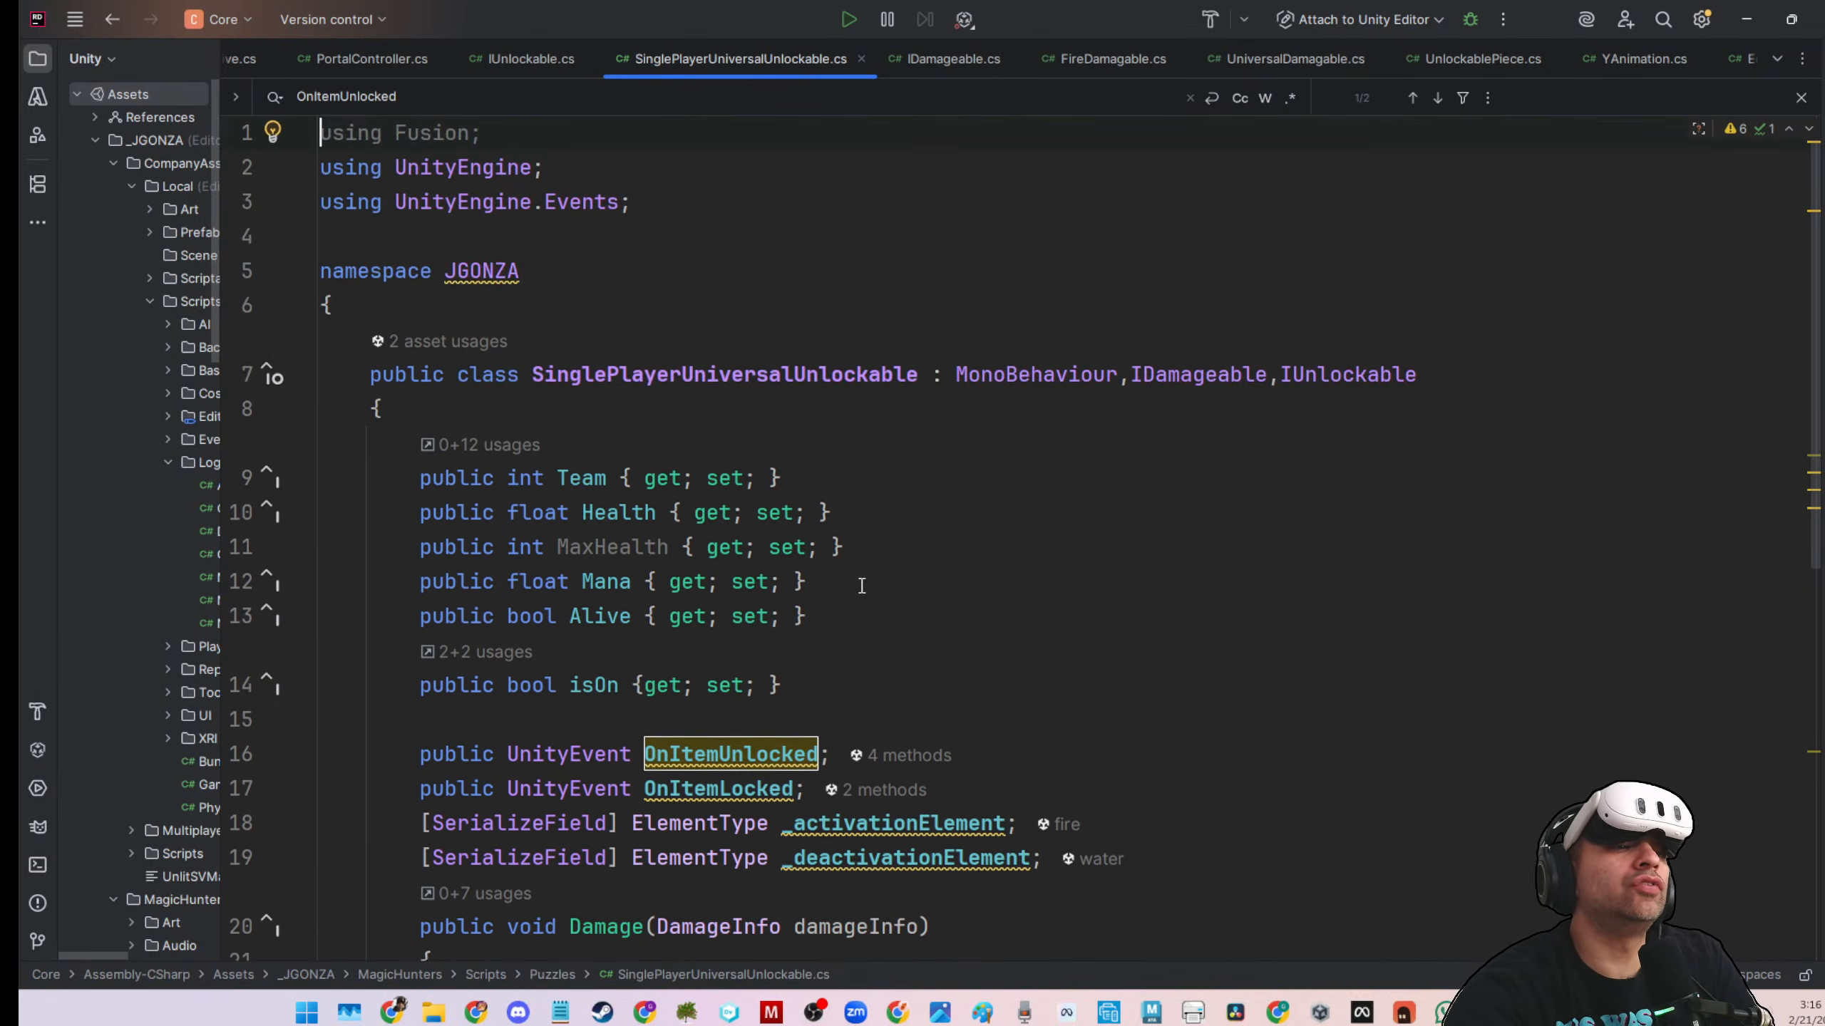
left_click(419, 755)
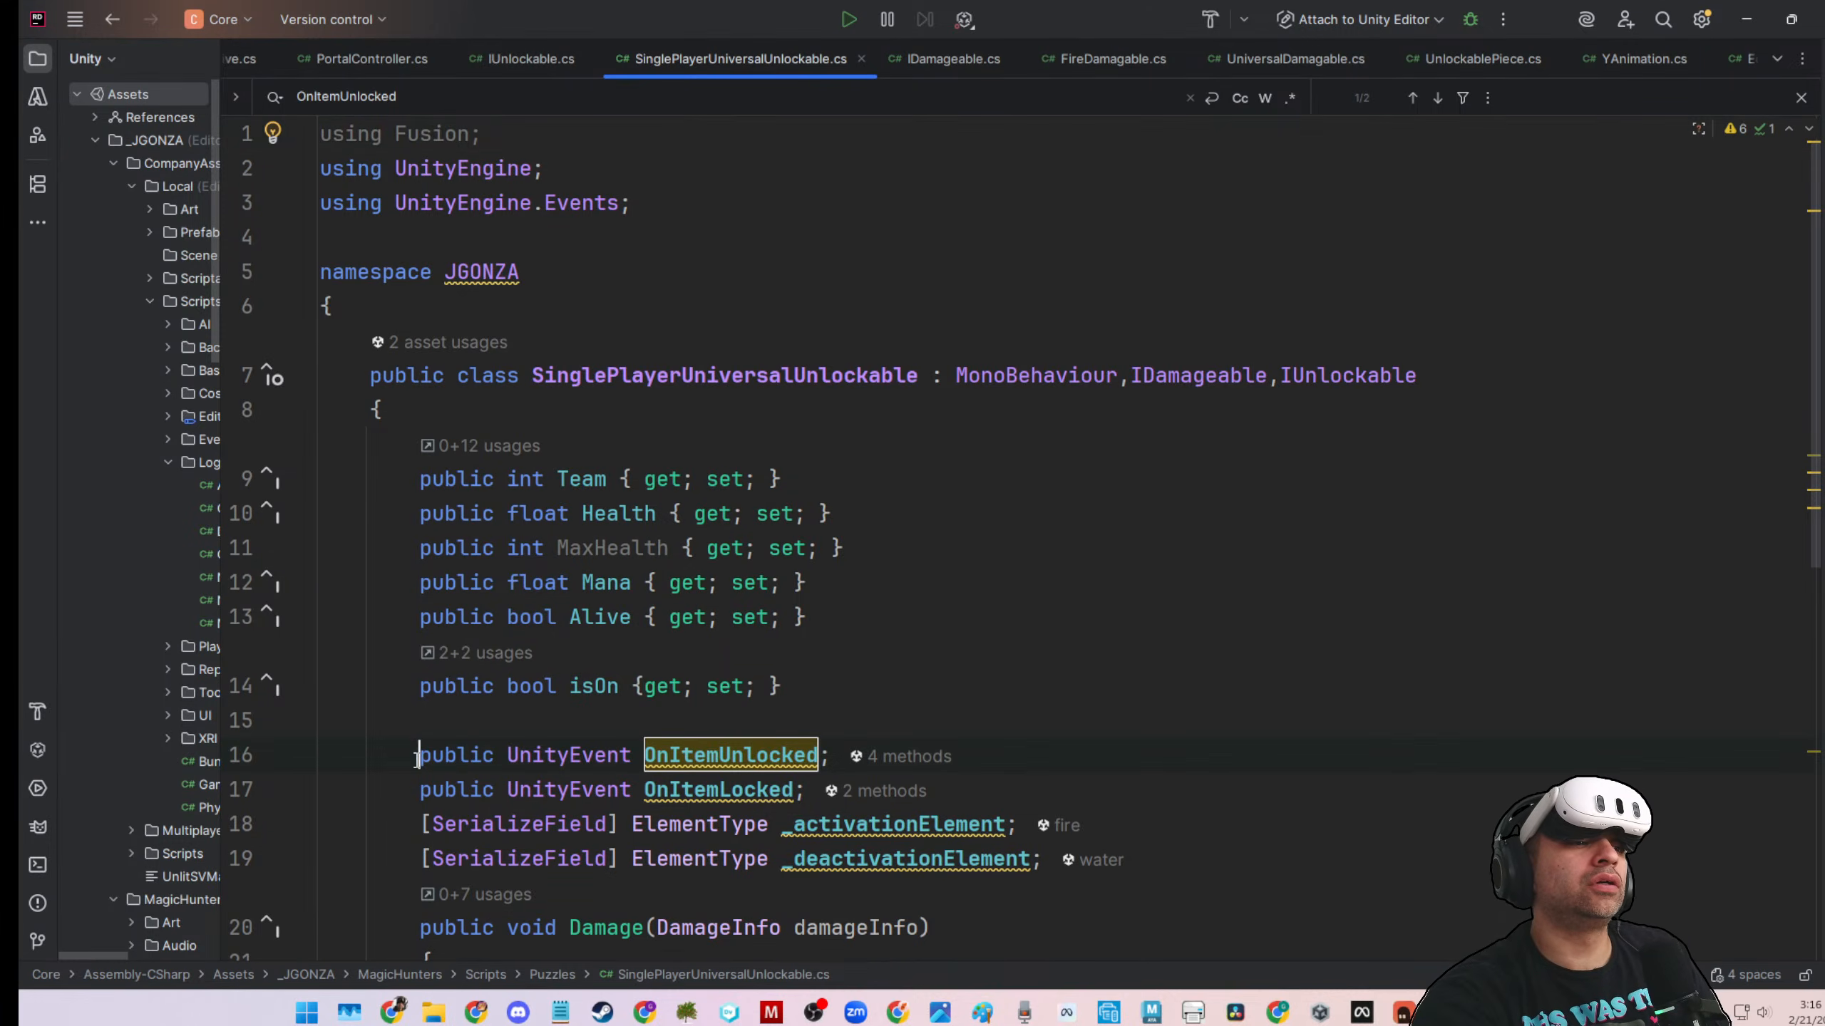
scroll(417, 734, "down", 2)
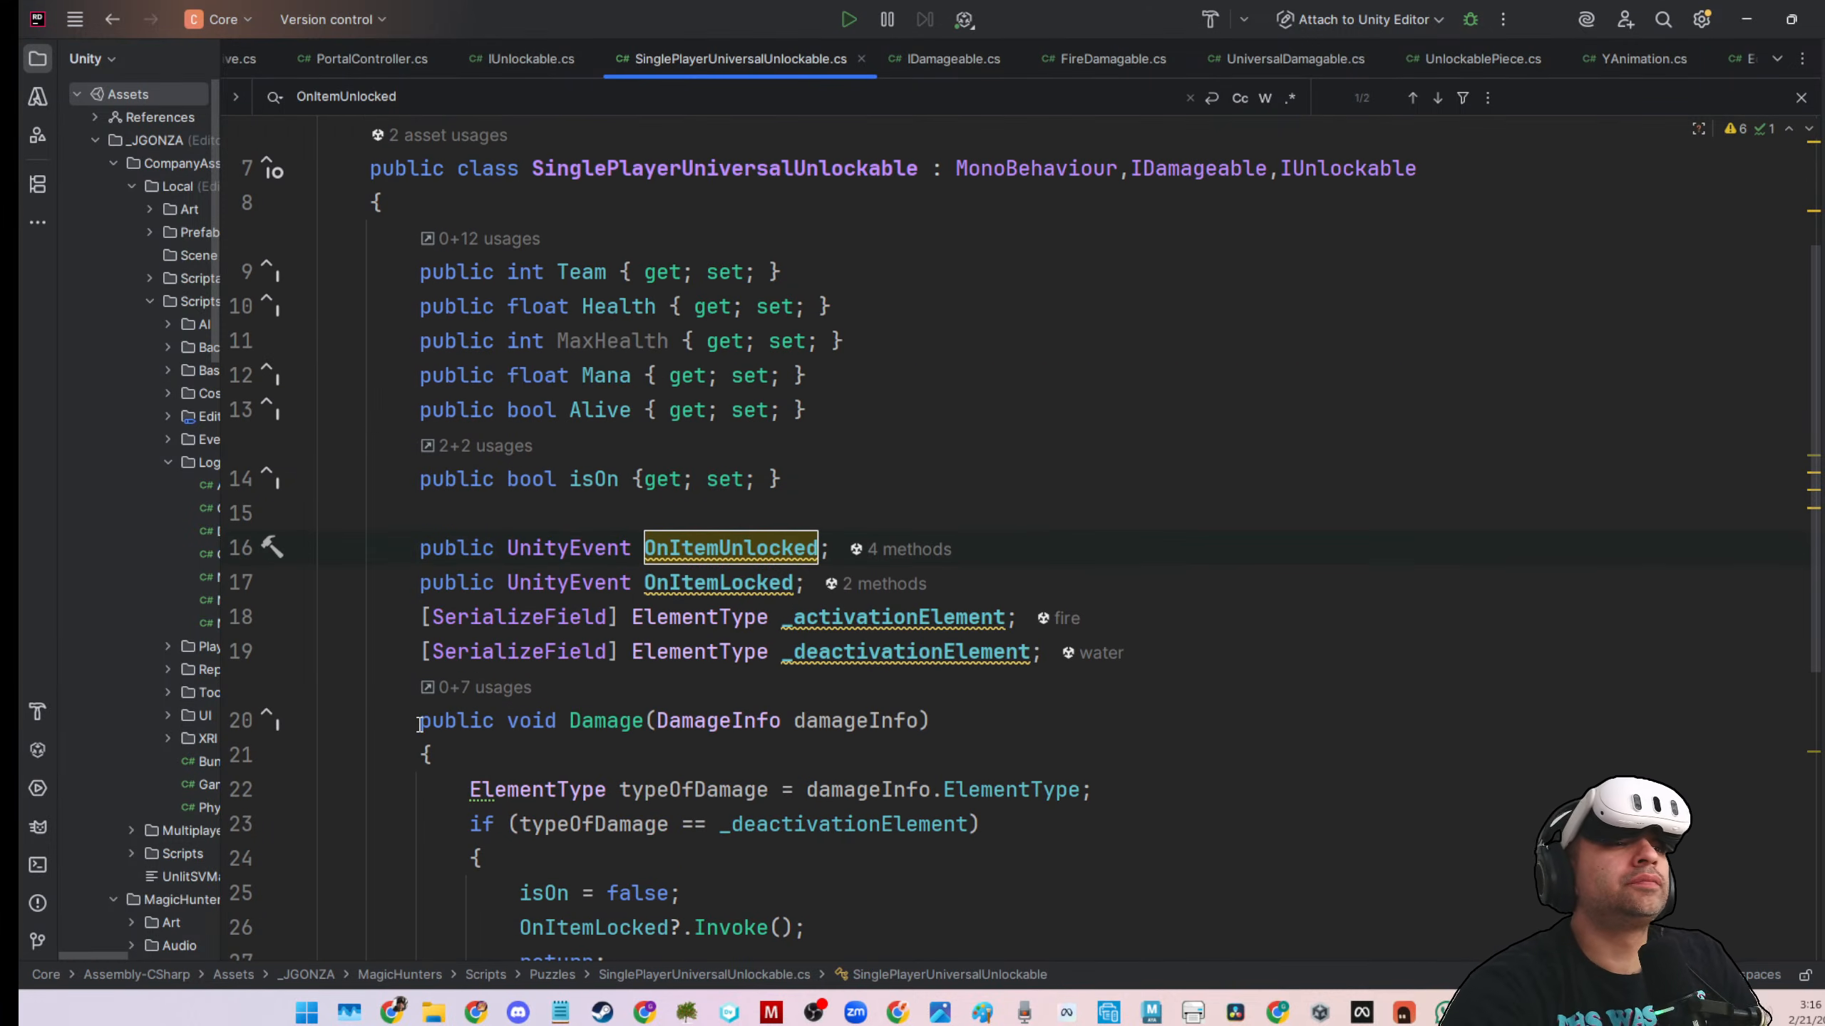
type("//")
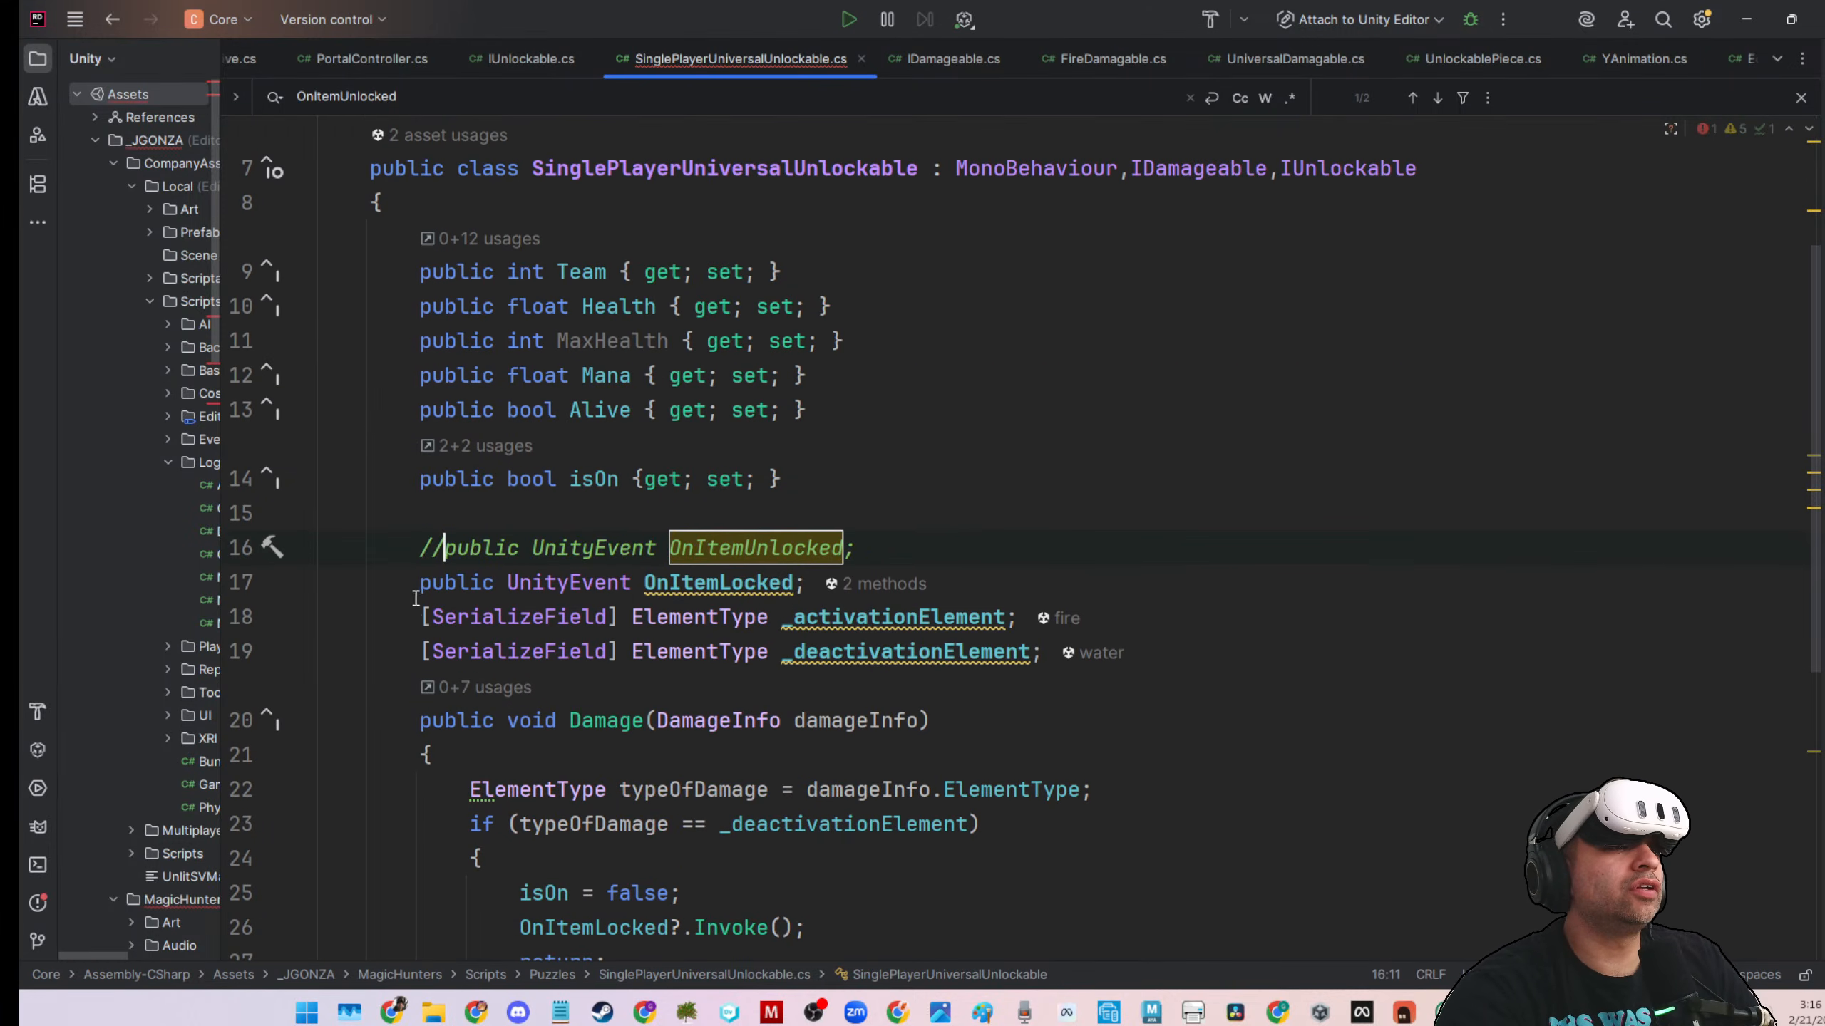
key("Down")
key("Home")
type("//")
Comment out the OnItemLocked and OnItemUnlocked Invoke calls in the Damage method
scroll(428, 651, "down", 3)
left_click(519, 617)
type("//")
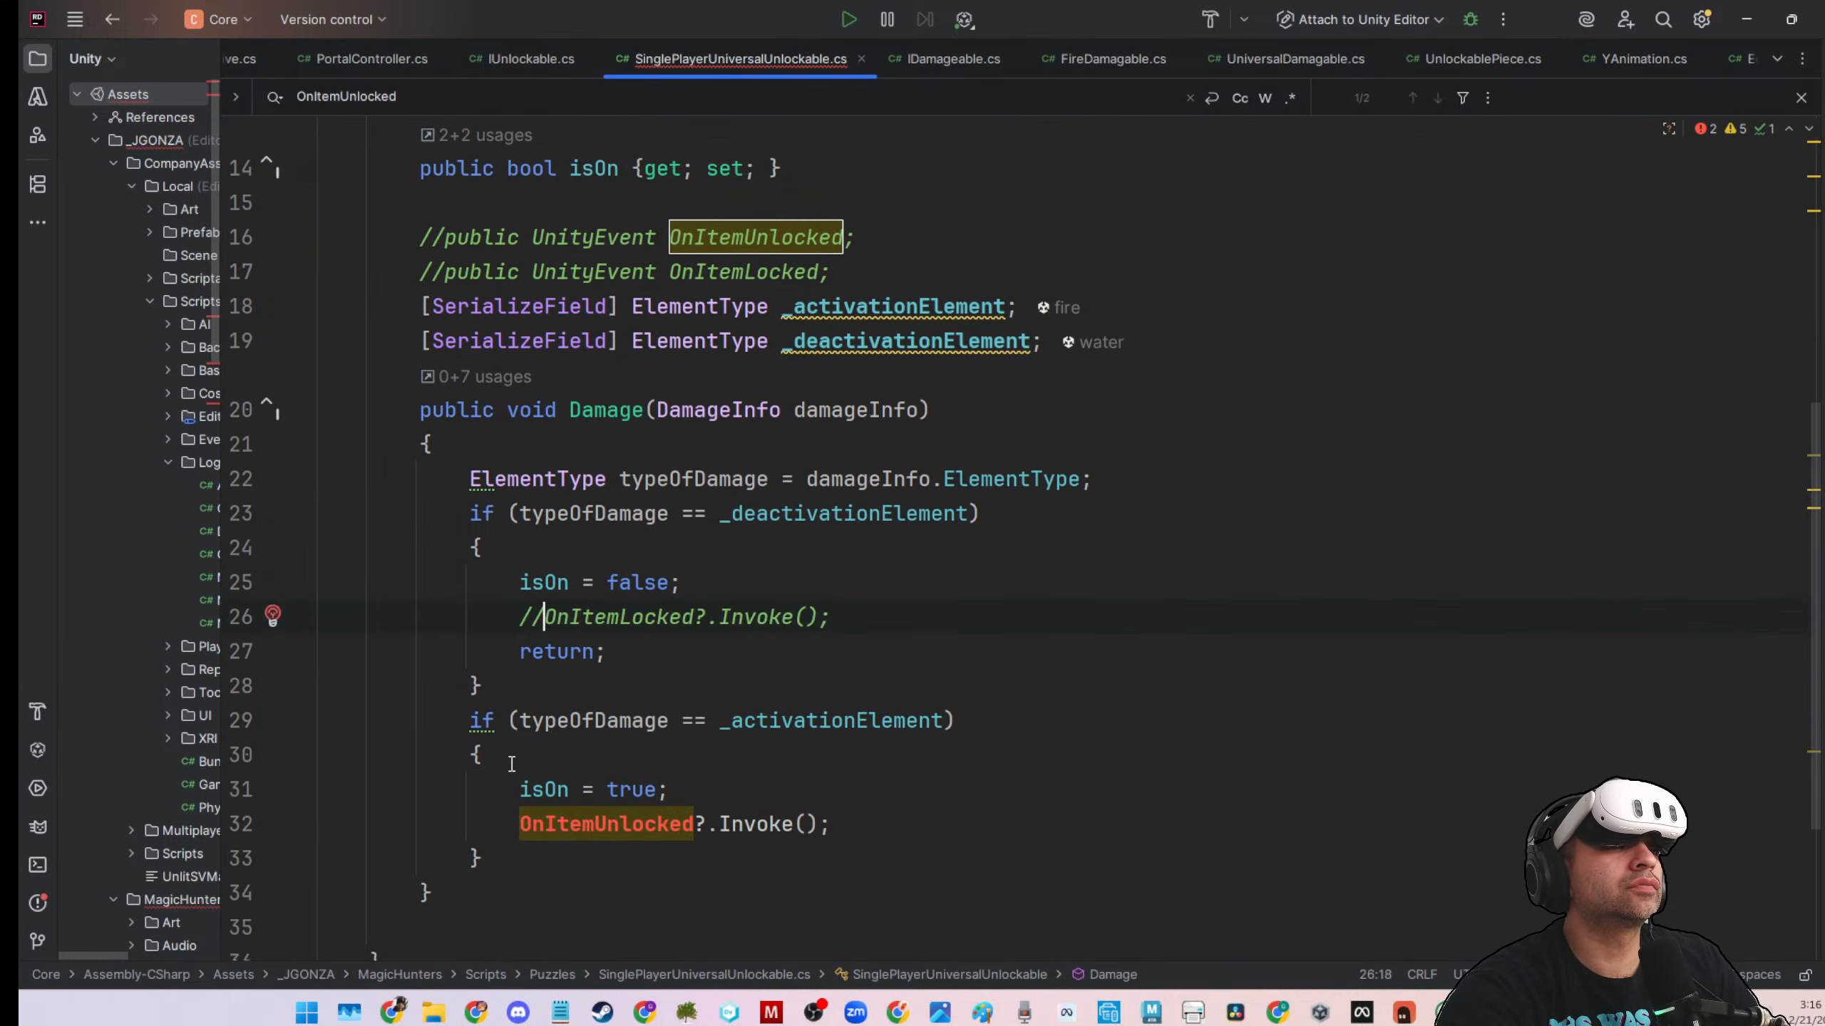
left_click(519, 824)
type("//")
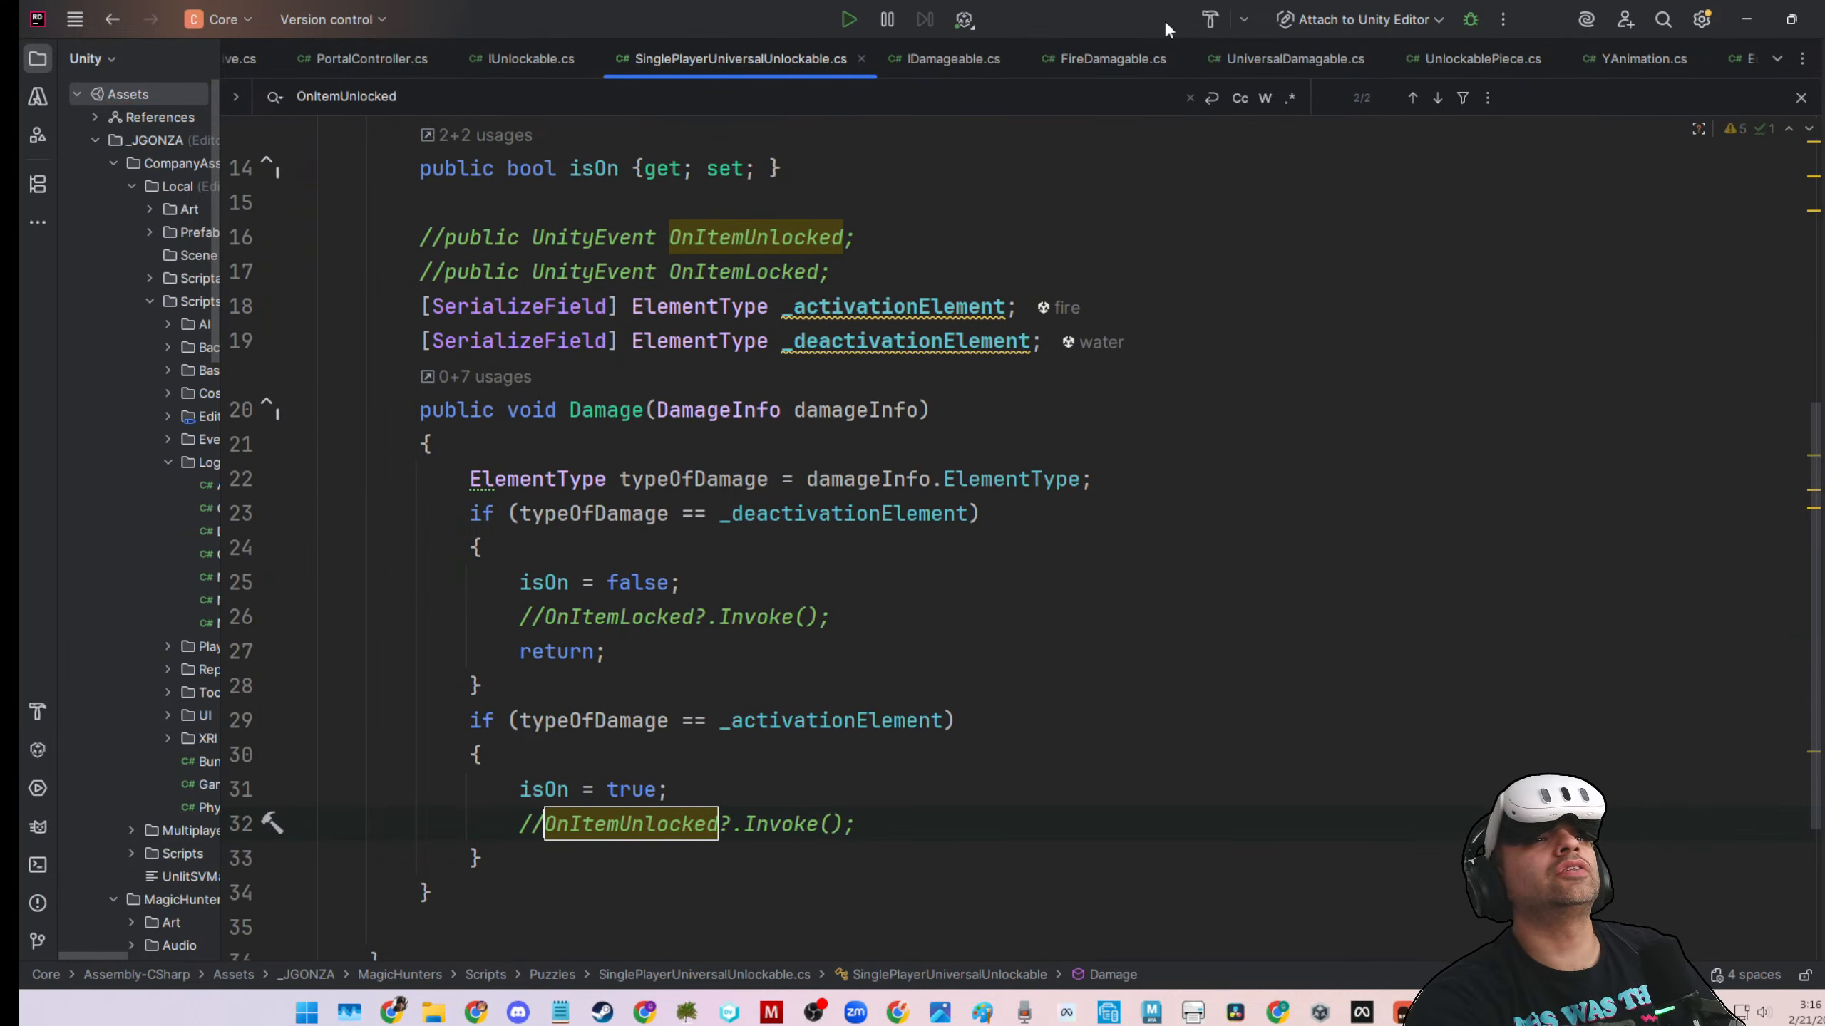
Switch to Unity, inspect the recompiled unlockable component on the second torch's InteractionDetection (4), and clear the Console
key("alt+Tab")
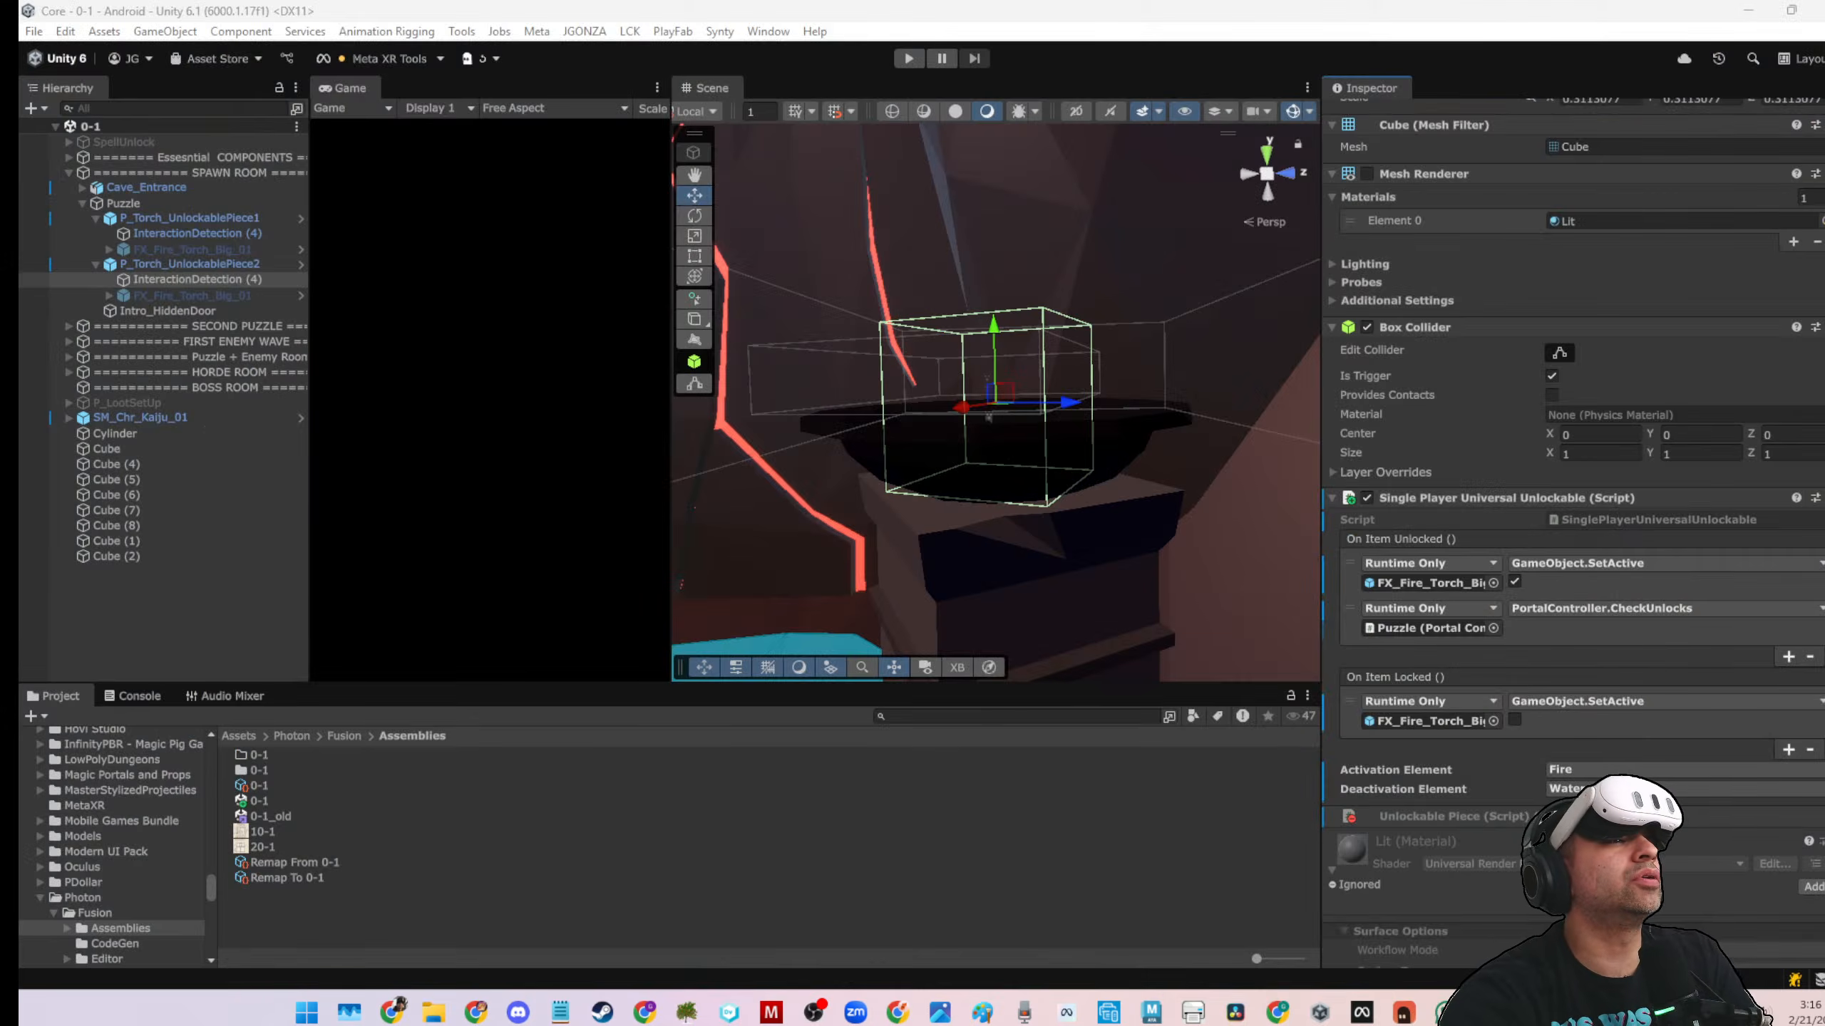
left_click(325, 924)
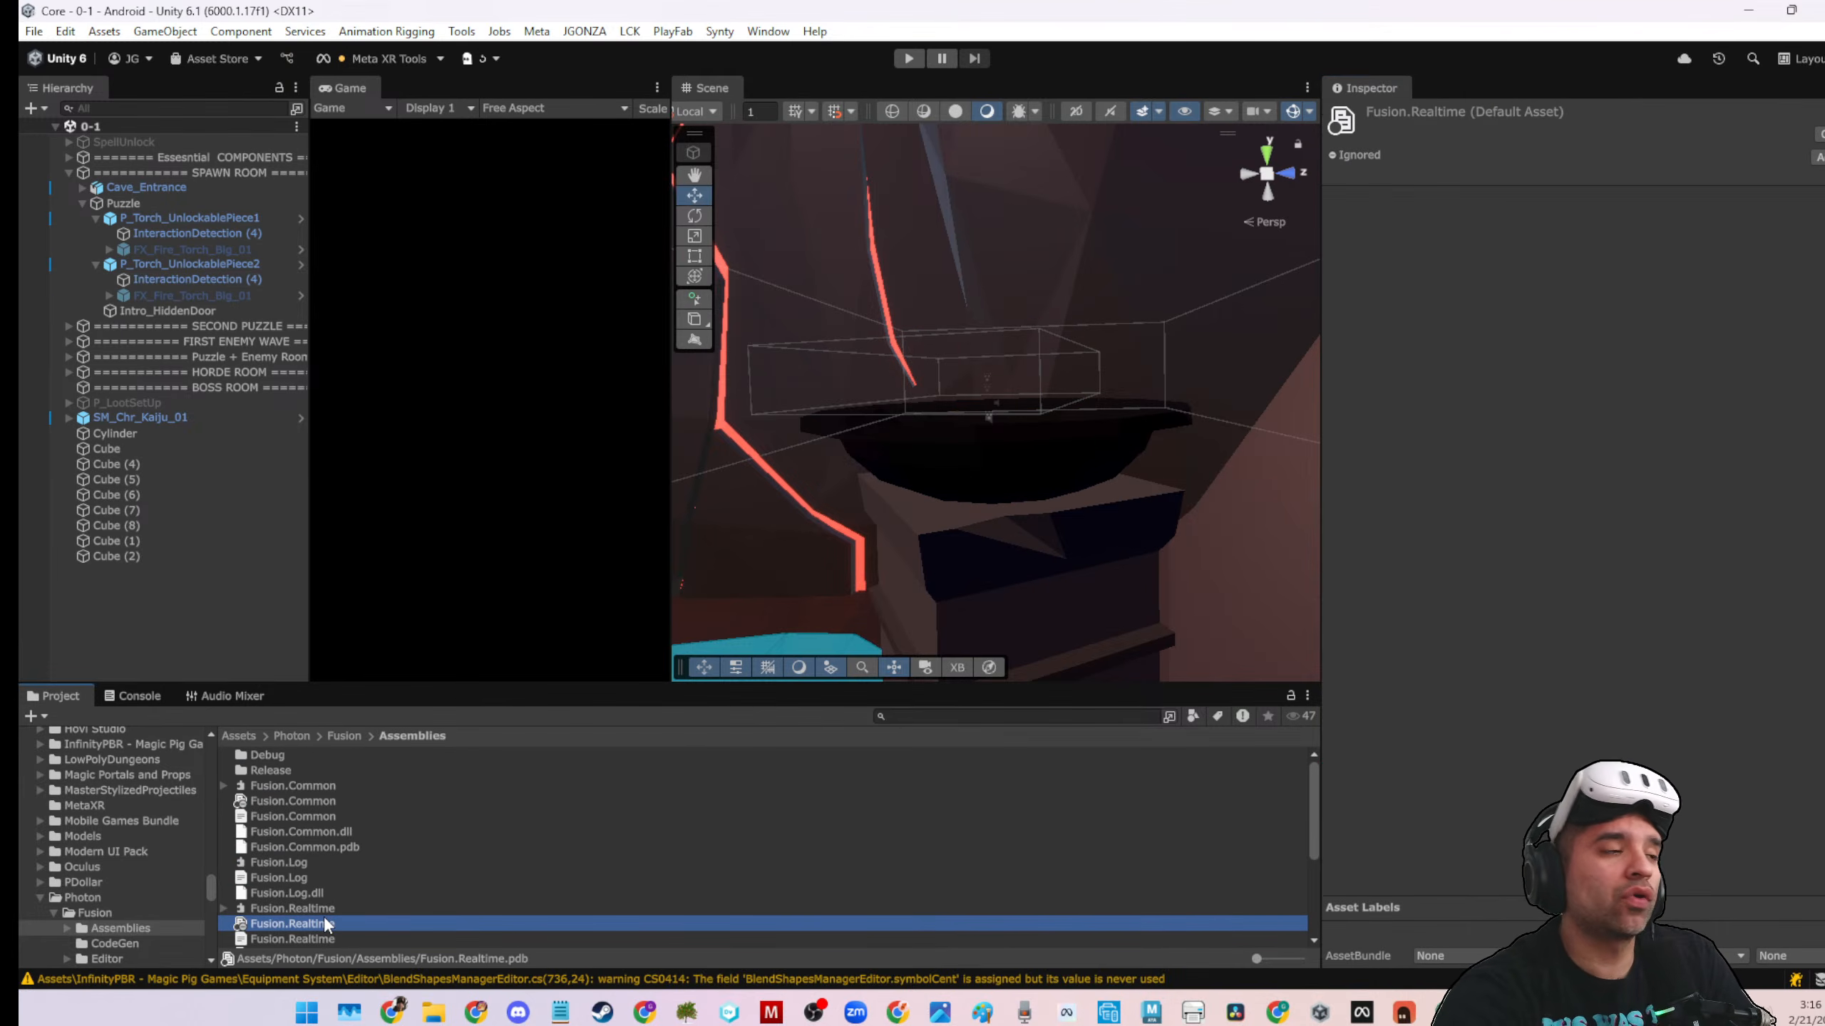
left_click(220, 282)
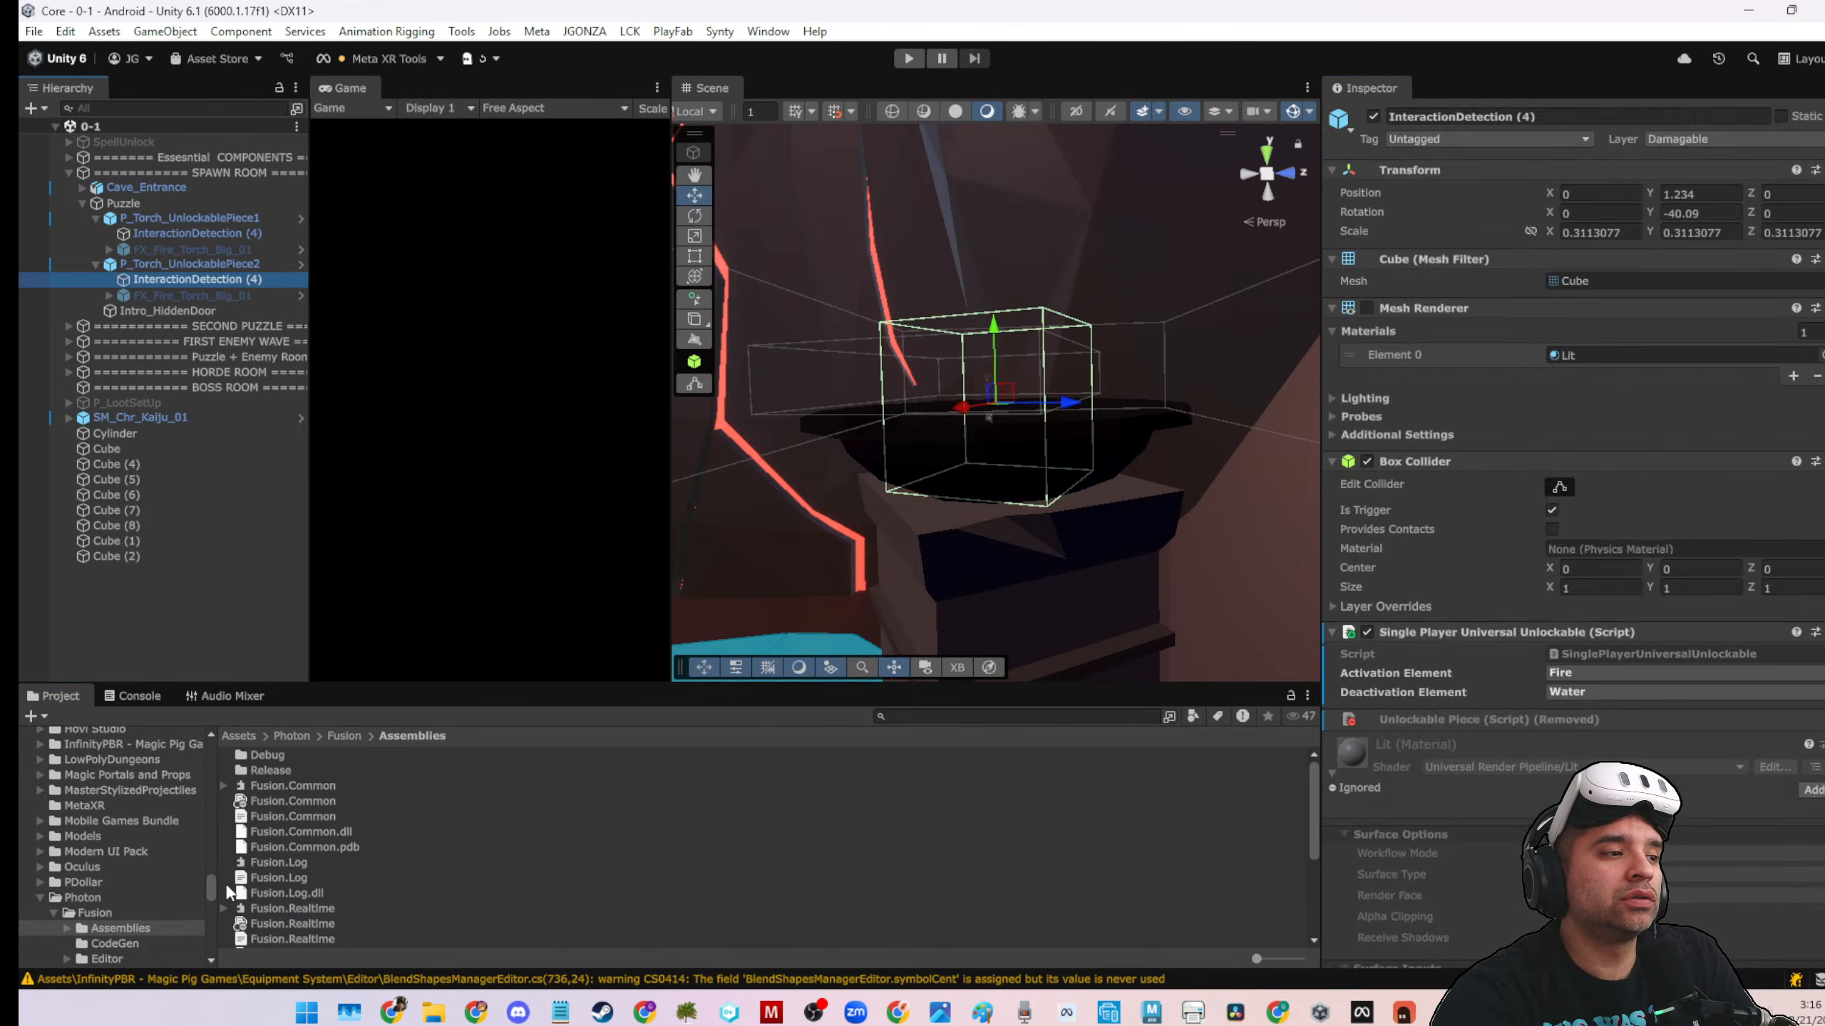
left_click(142, 697)
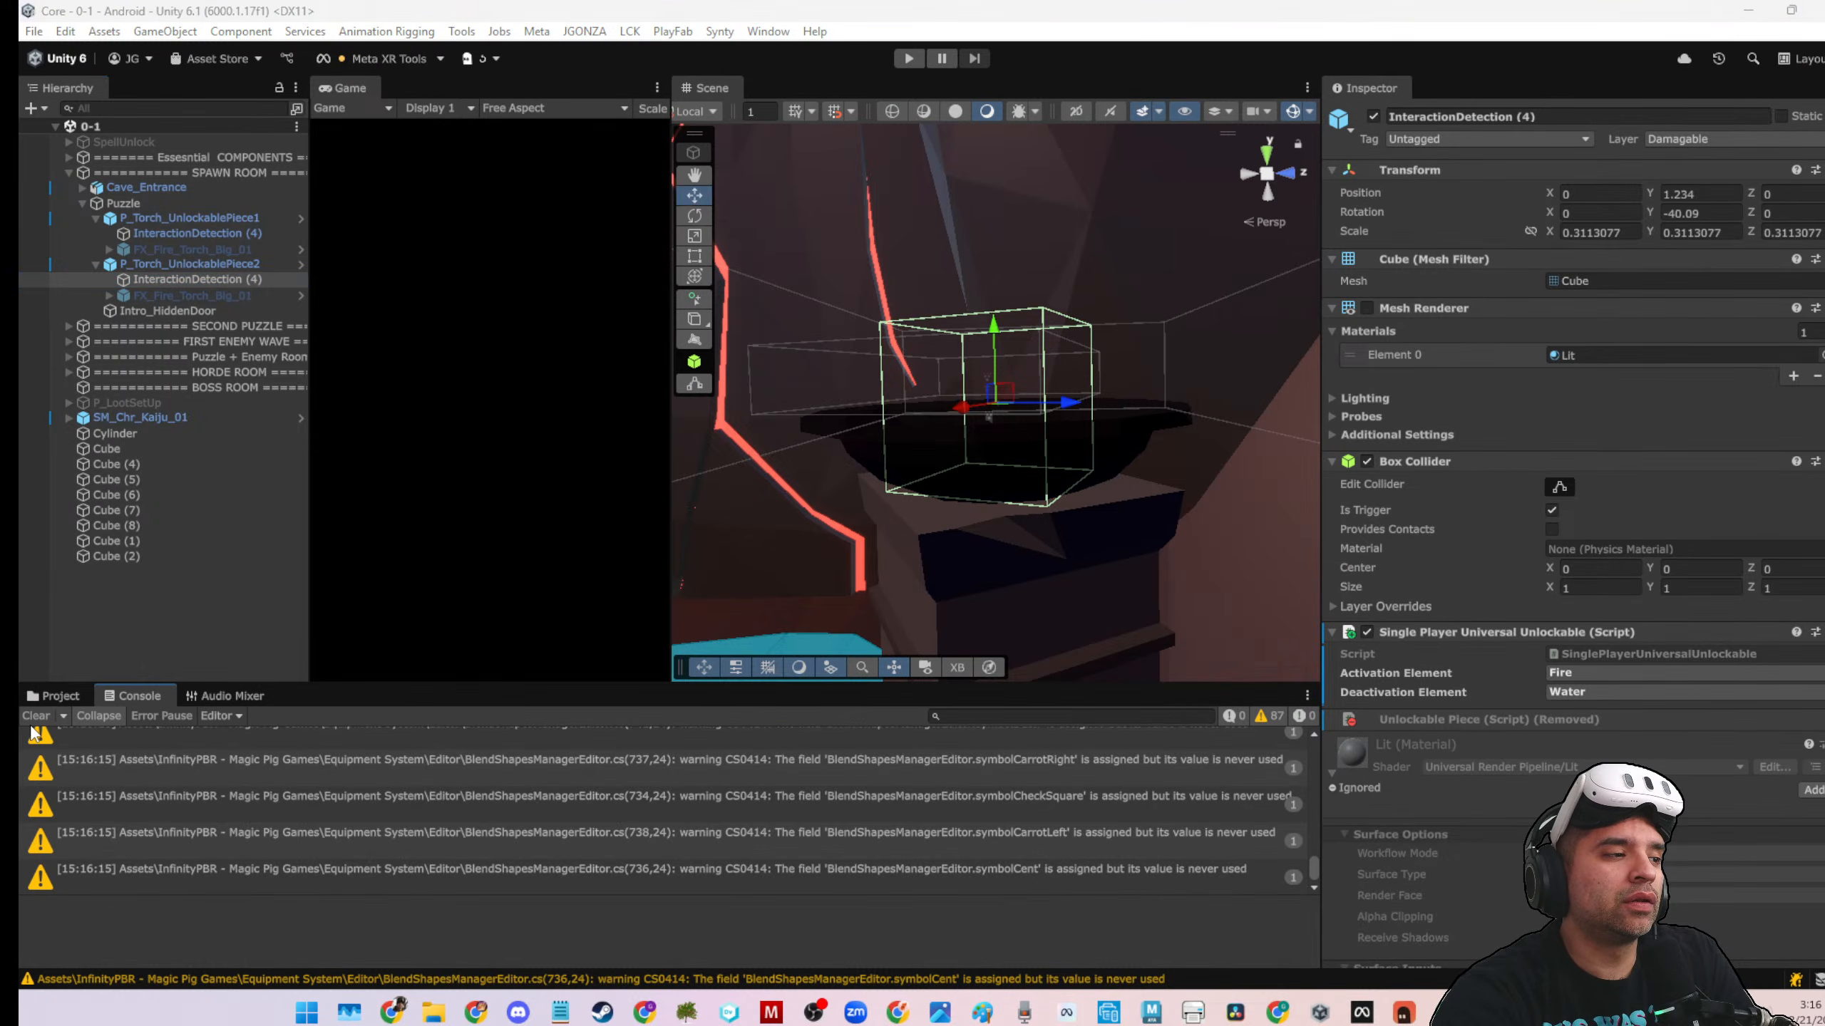
left_click(35, 715)
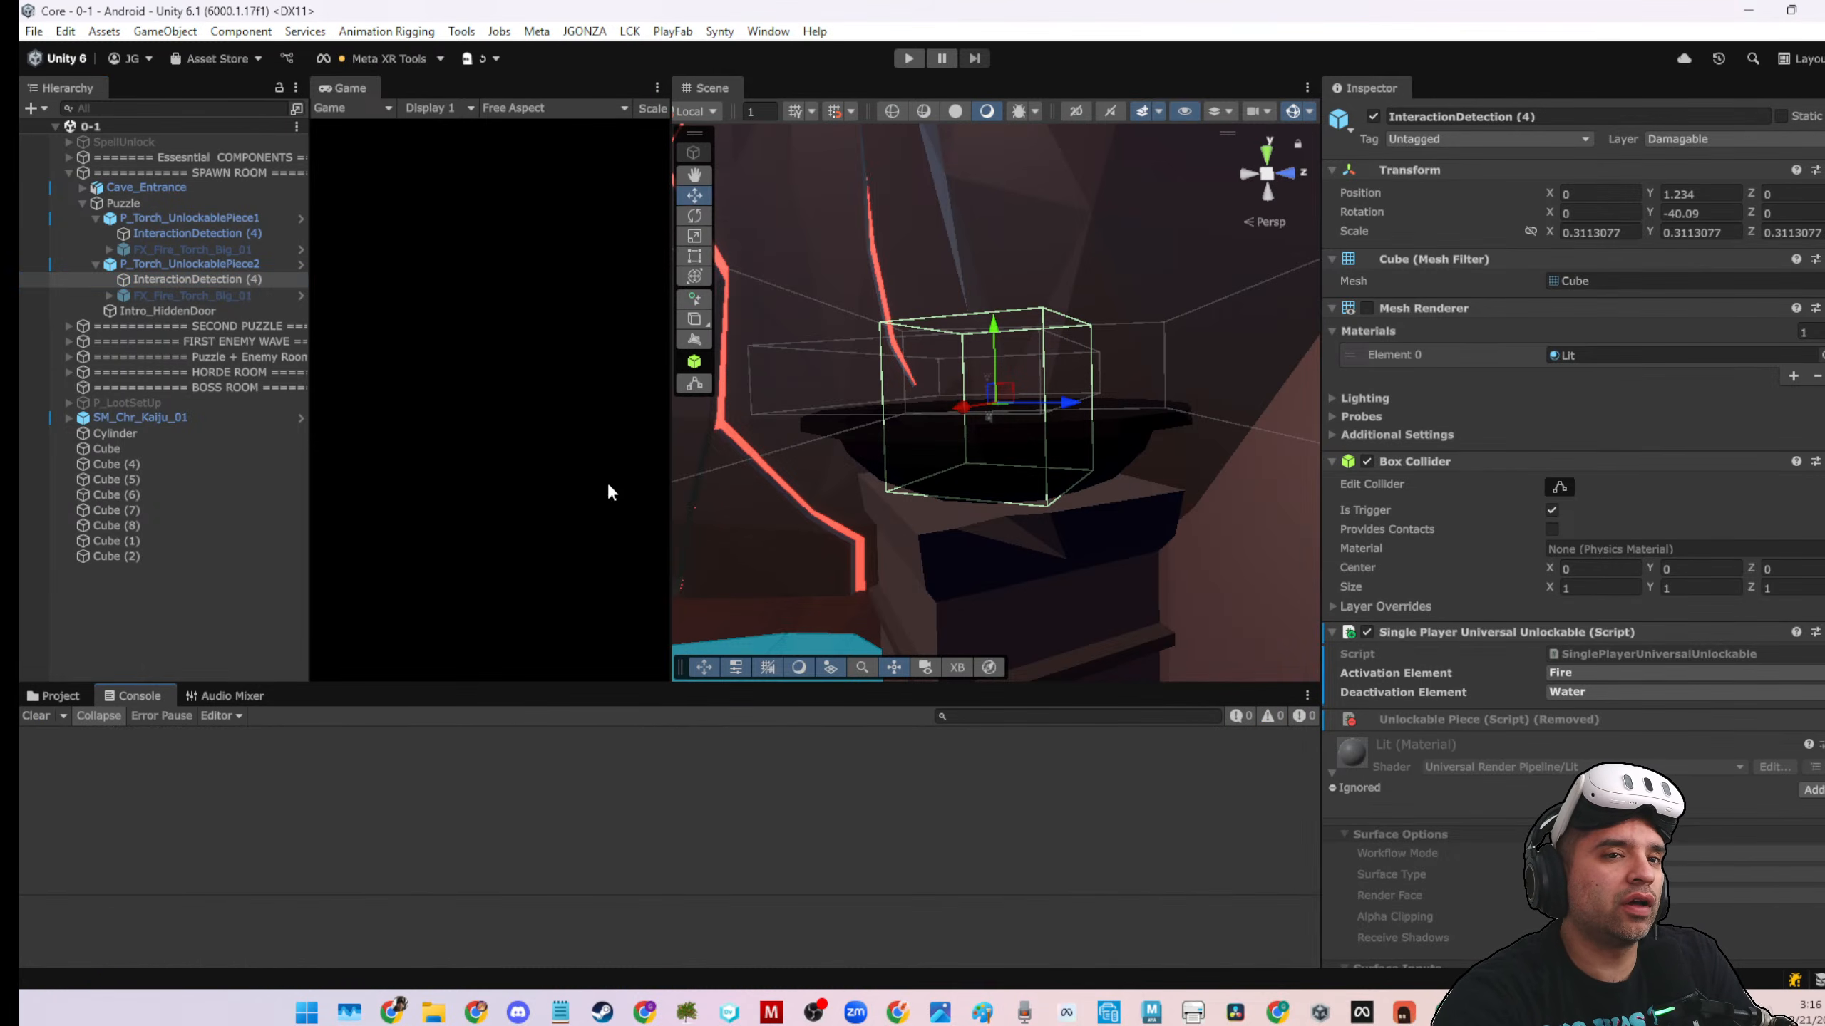
Review P_Torch_UnlockablePiece2 and the unlock and lock event lists on its InteractionDetection (4), clearing the Console again
left_click(231, 267)
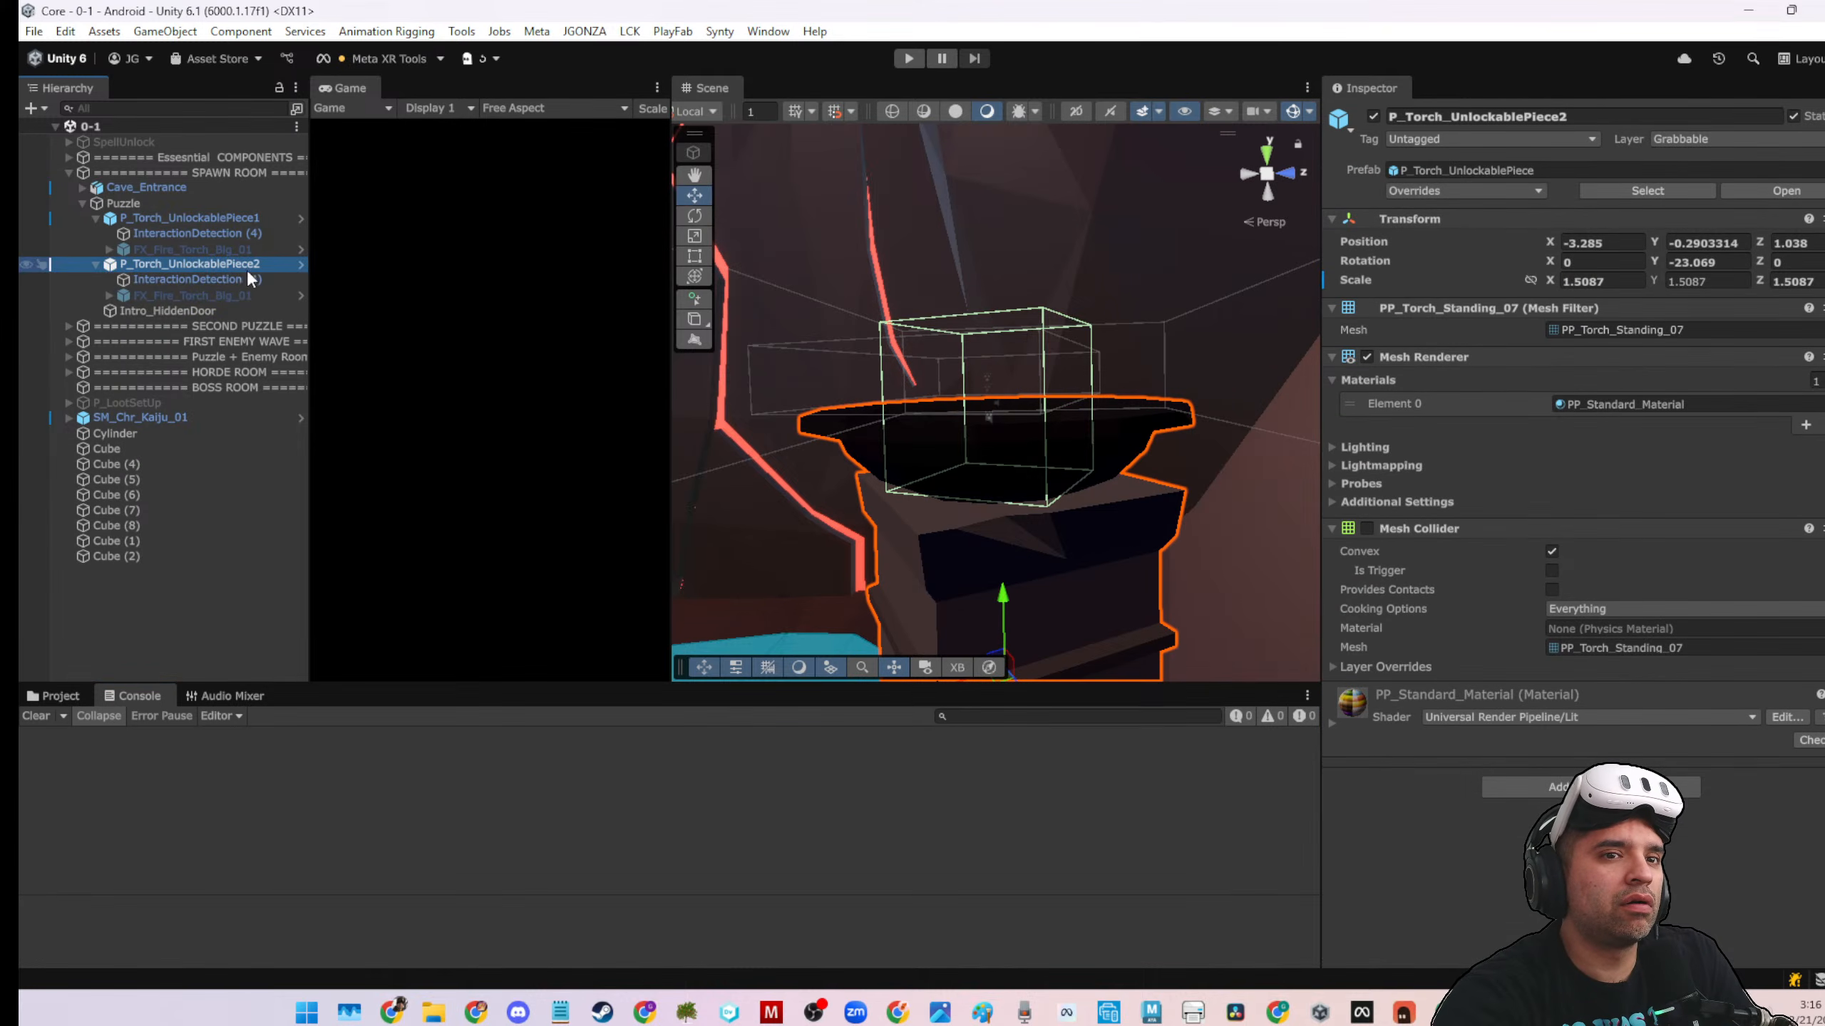
scroll(1066, 447, "down", 2)
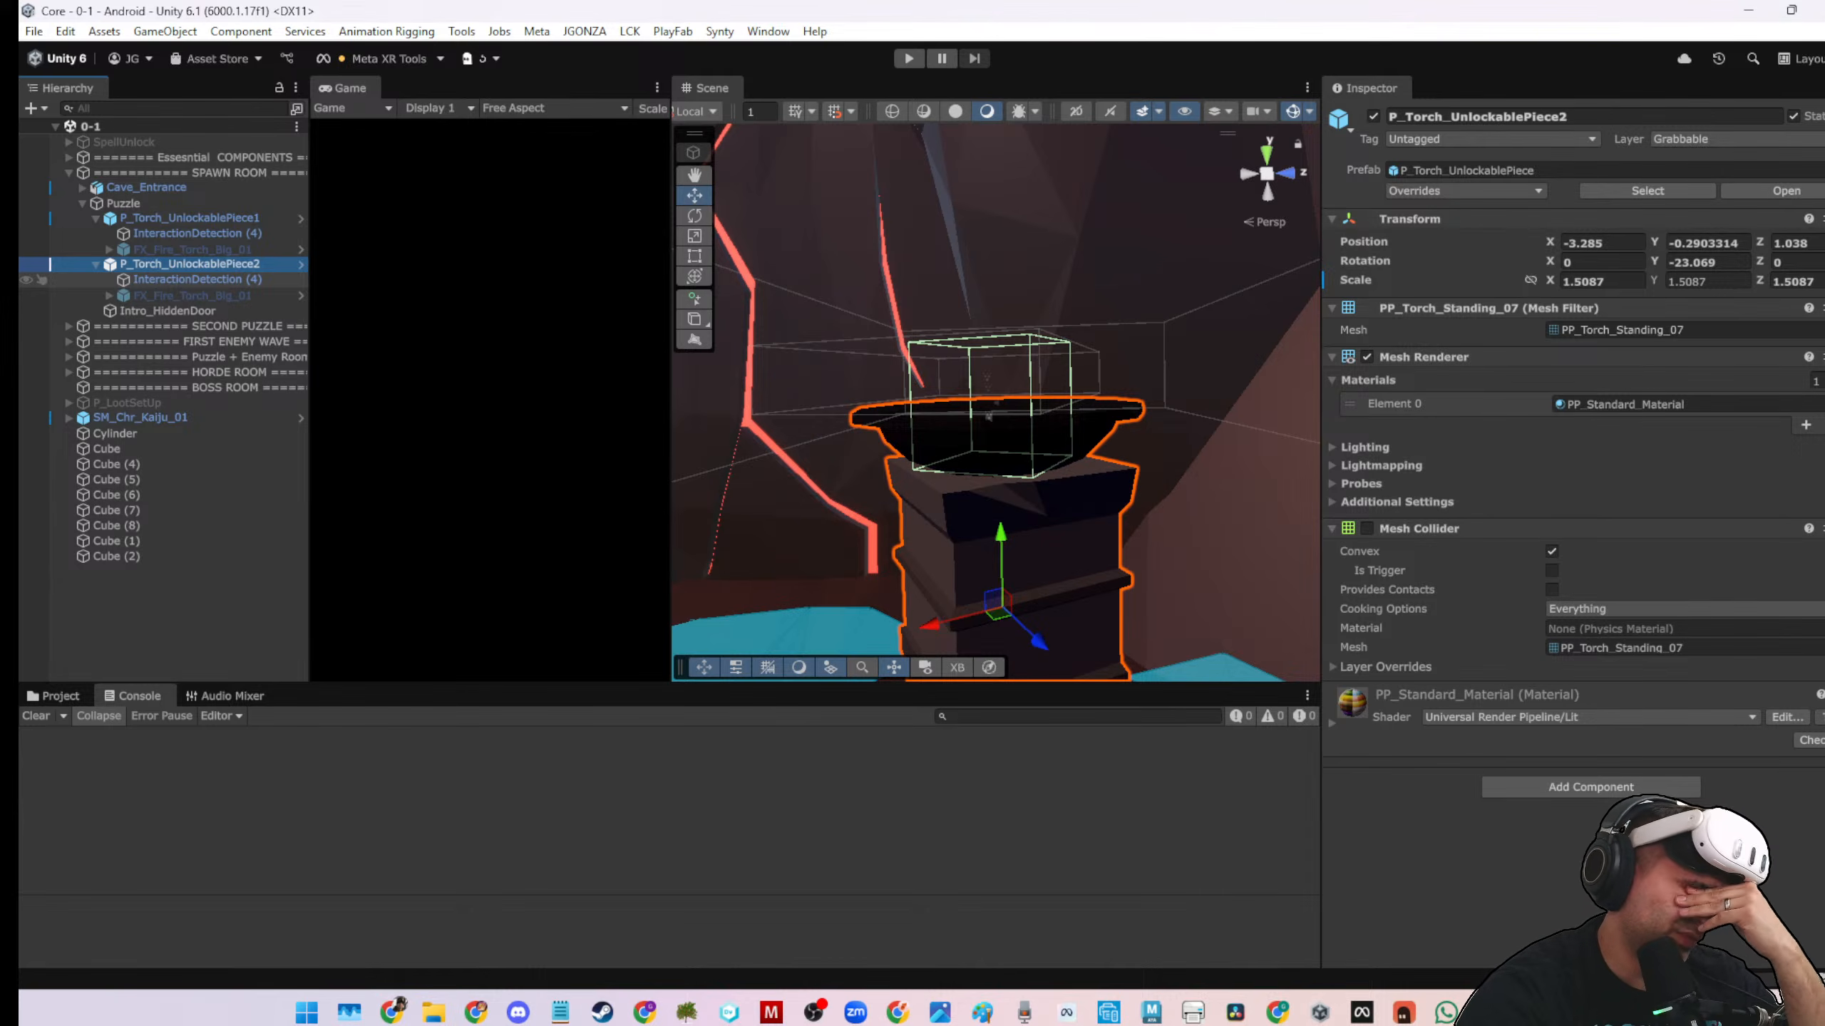
left_click(196, 280)
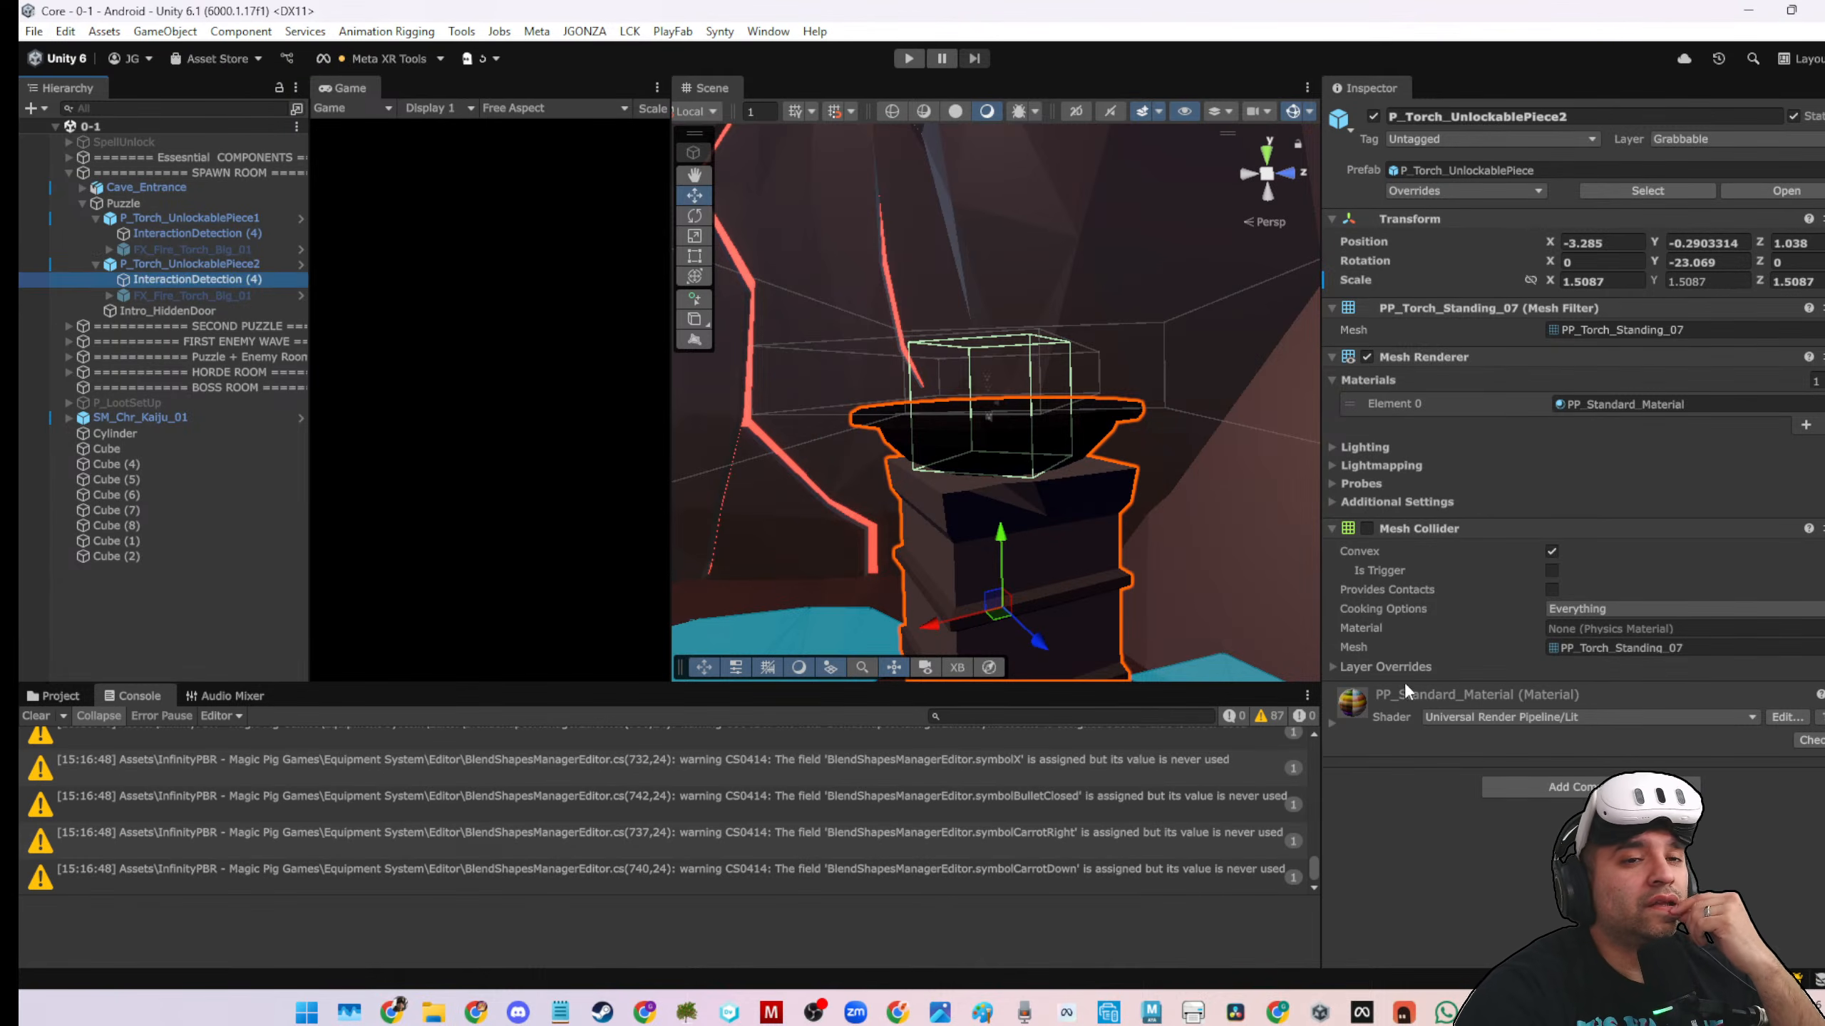
left_click(56, 715)
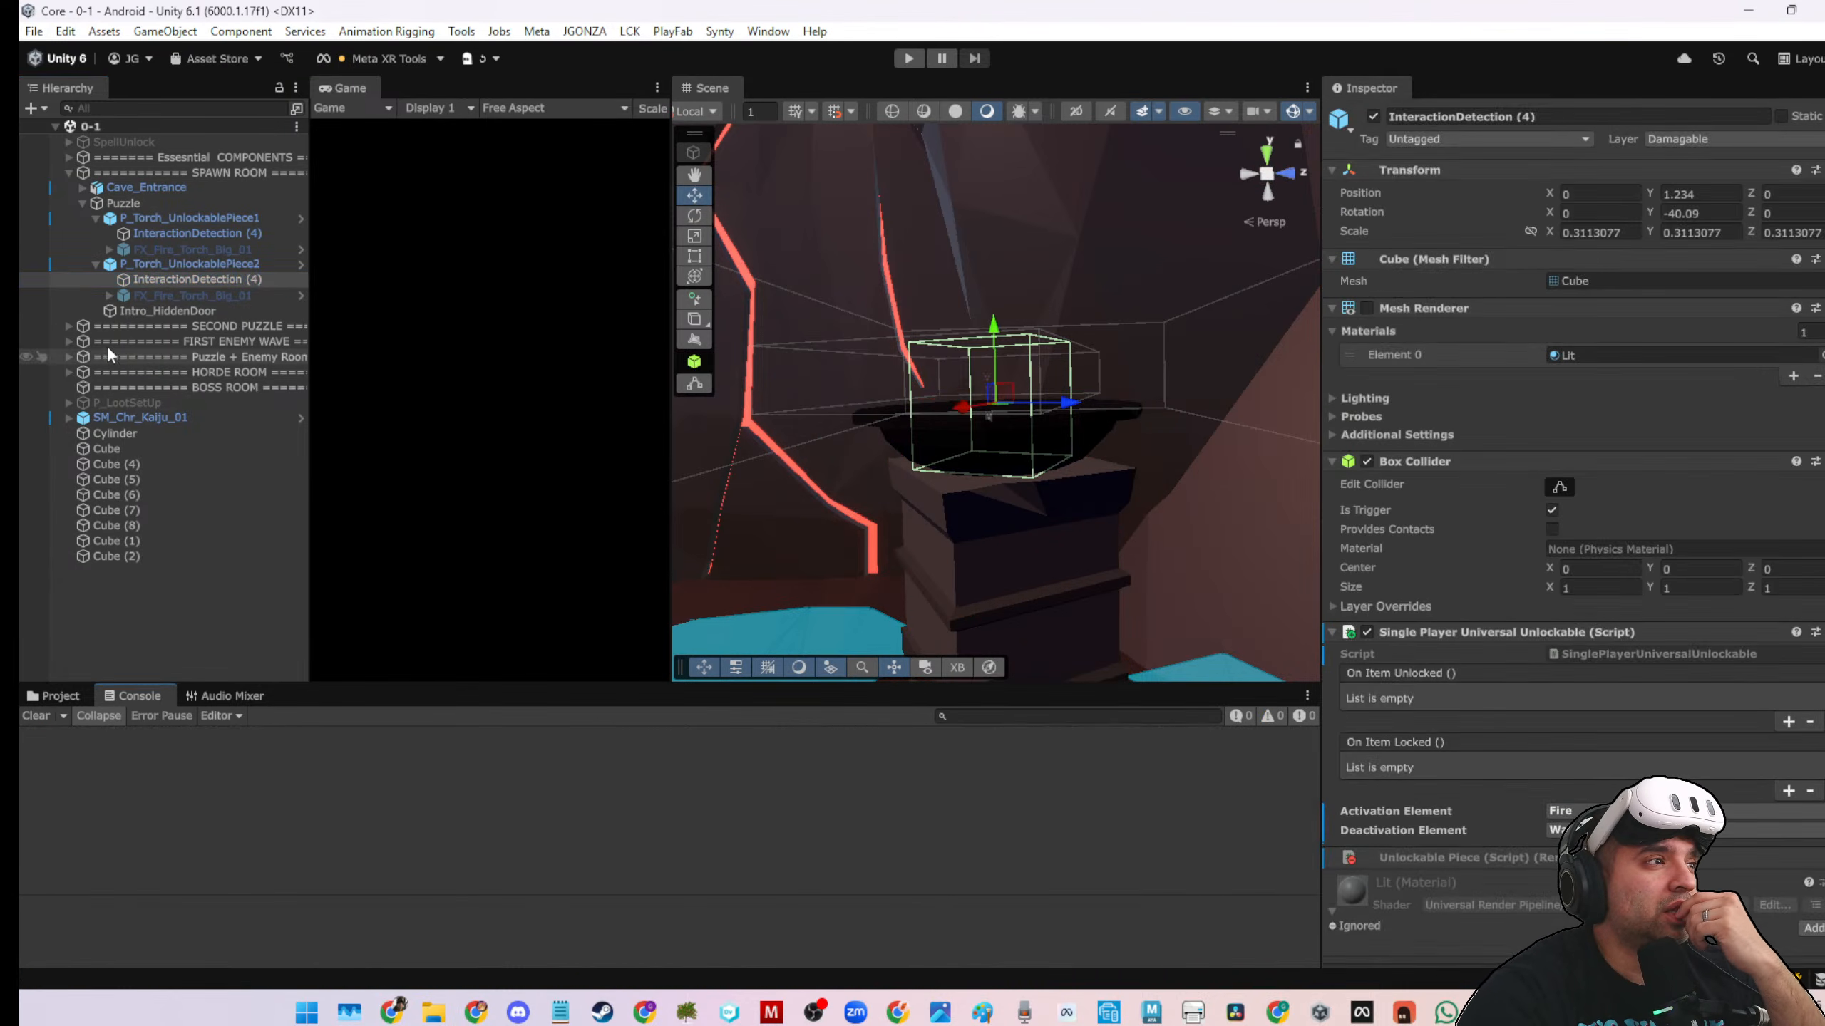
Collapse the Puzzle group, search the project assets for "loading", and open the Loading scene
left_click(82, 203)
left_click(120, 419)
left_click(141, 496)
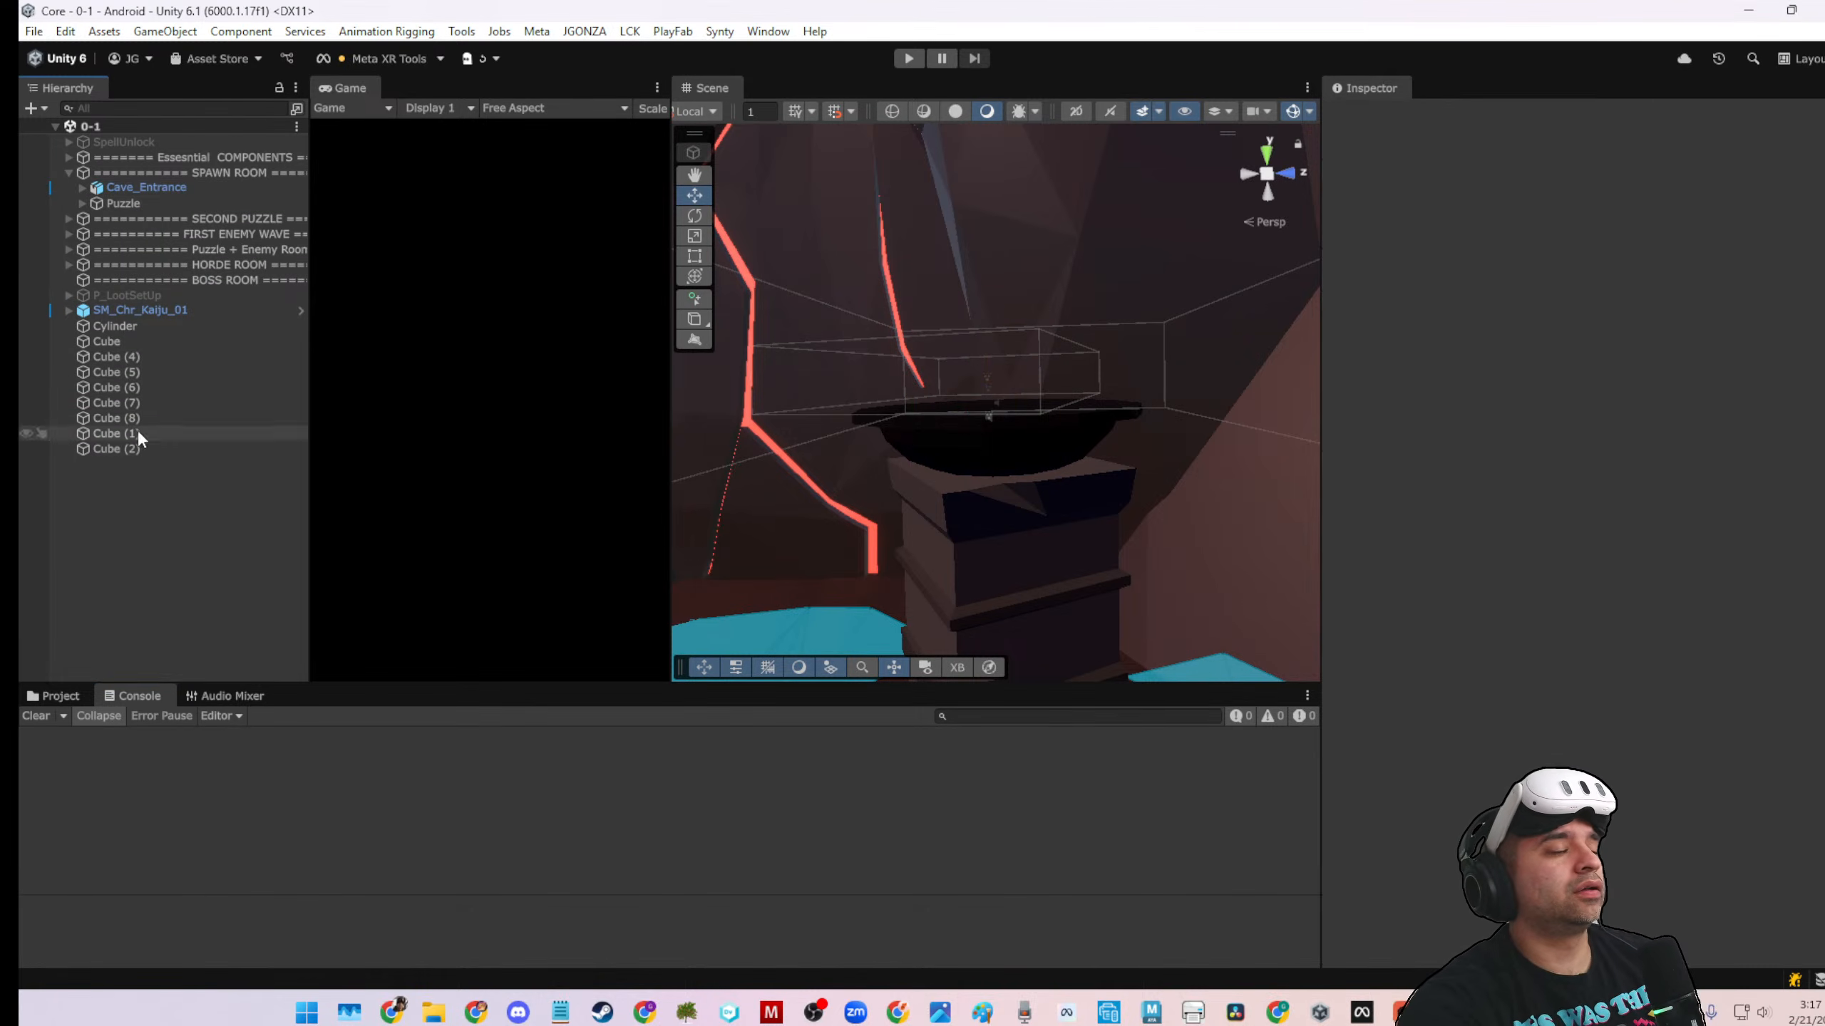
left_click(60, 696)
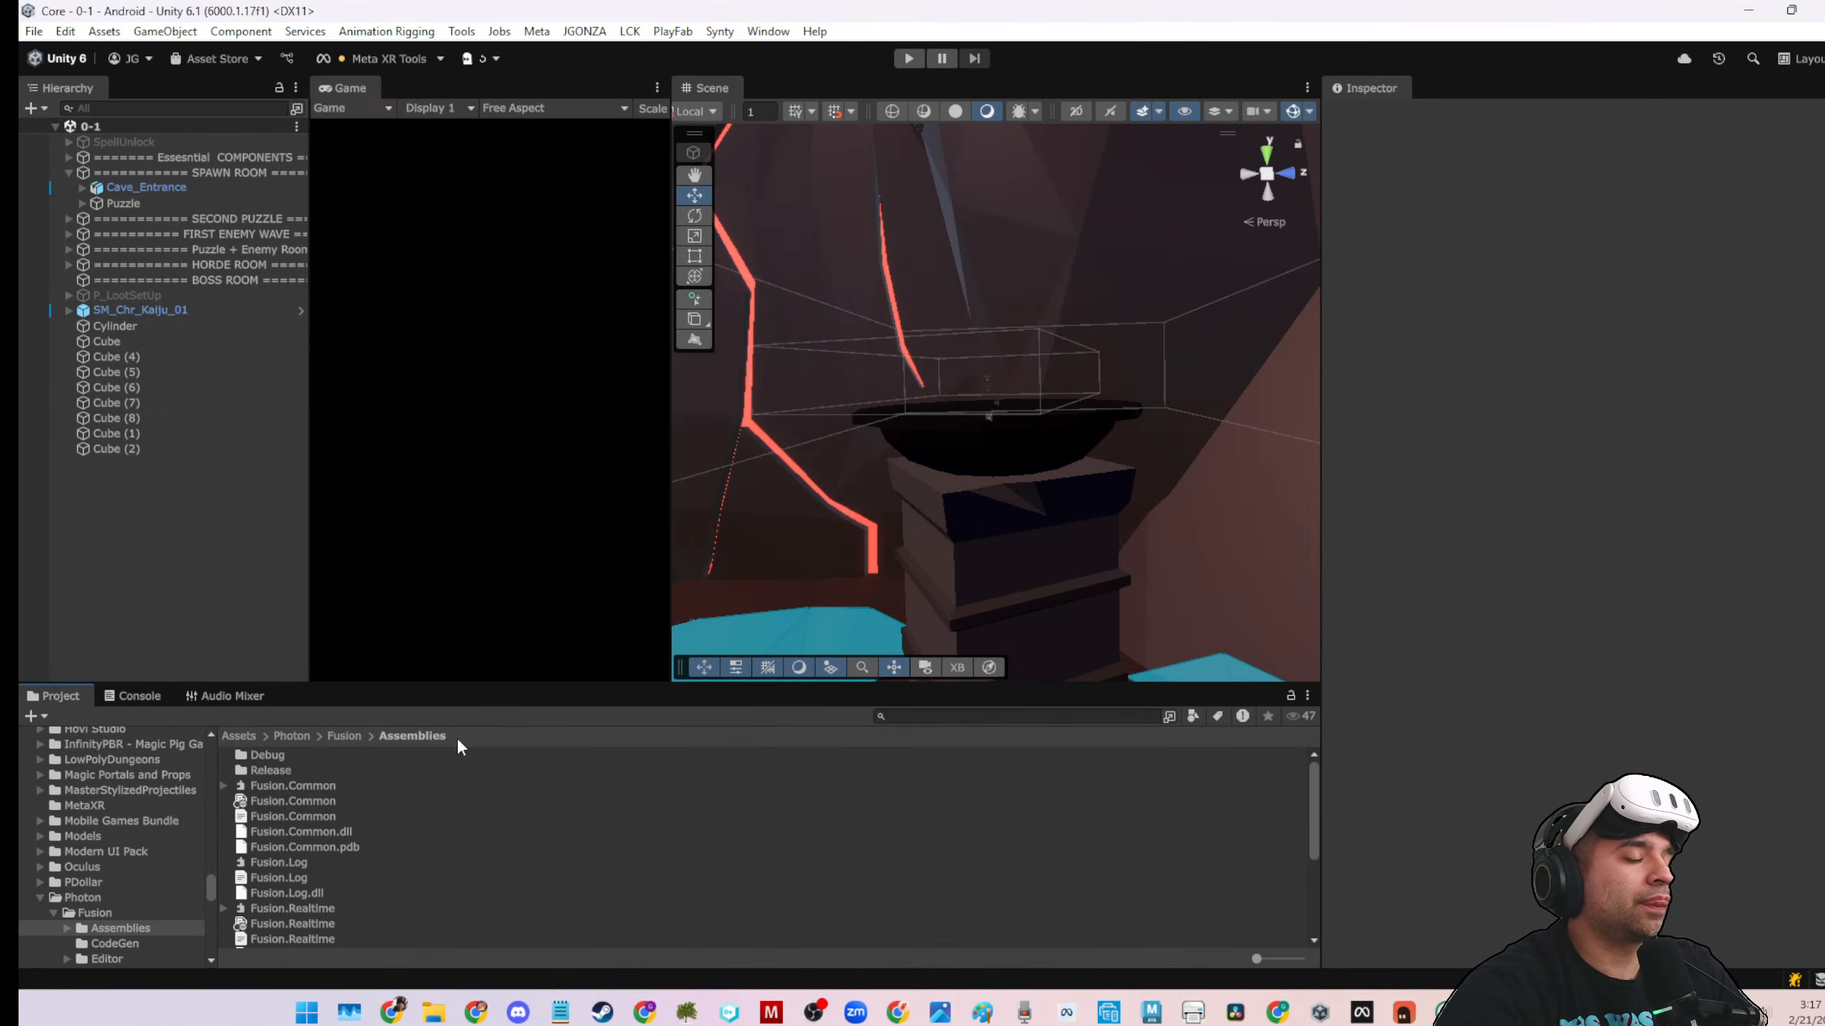
left_click(937, 716)
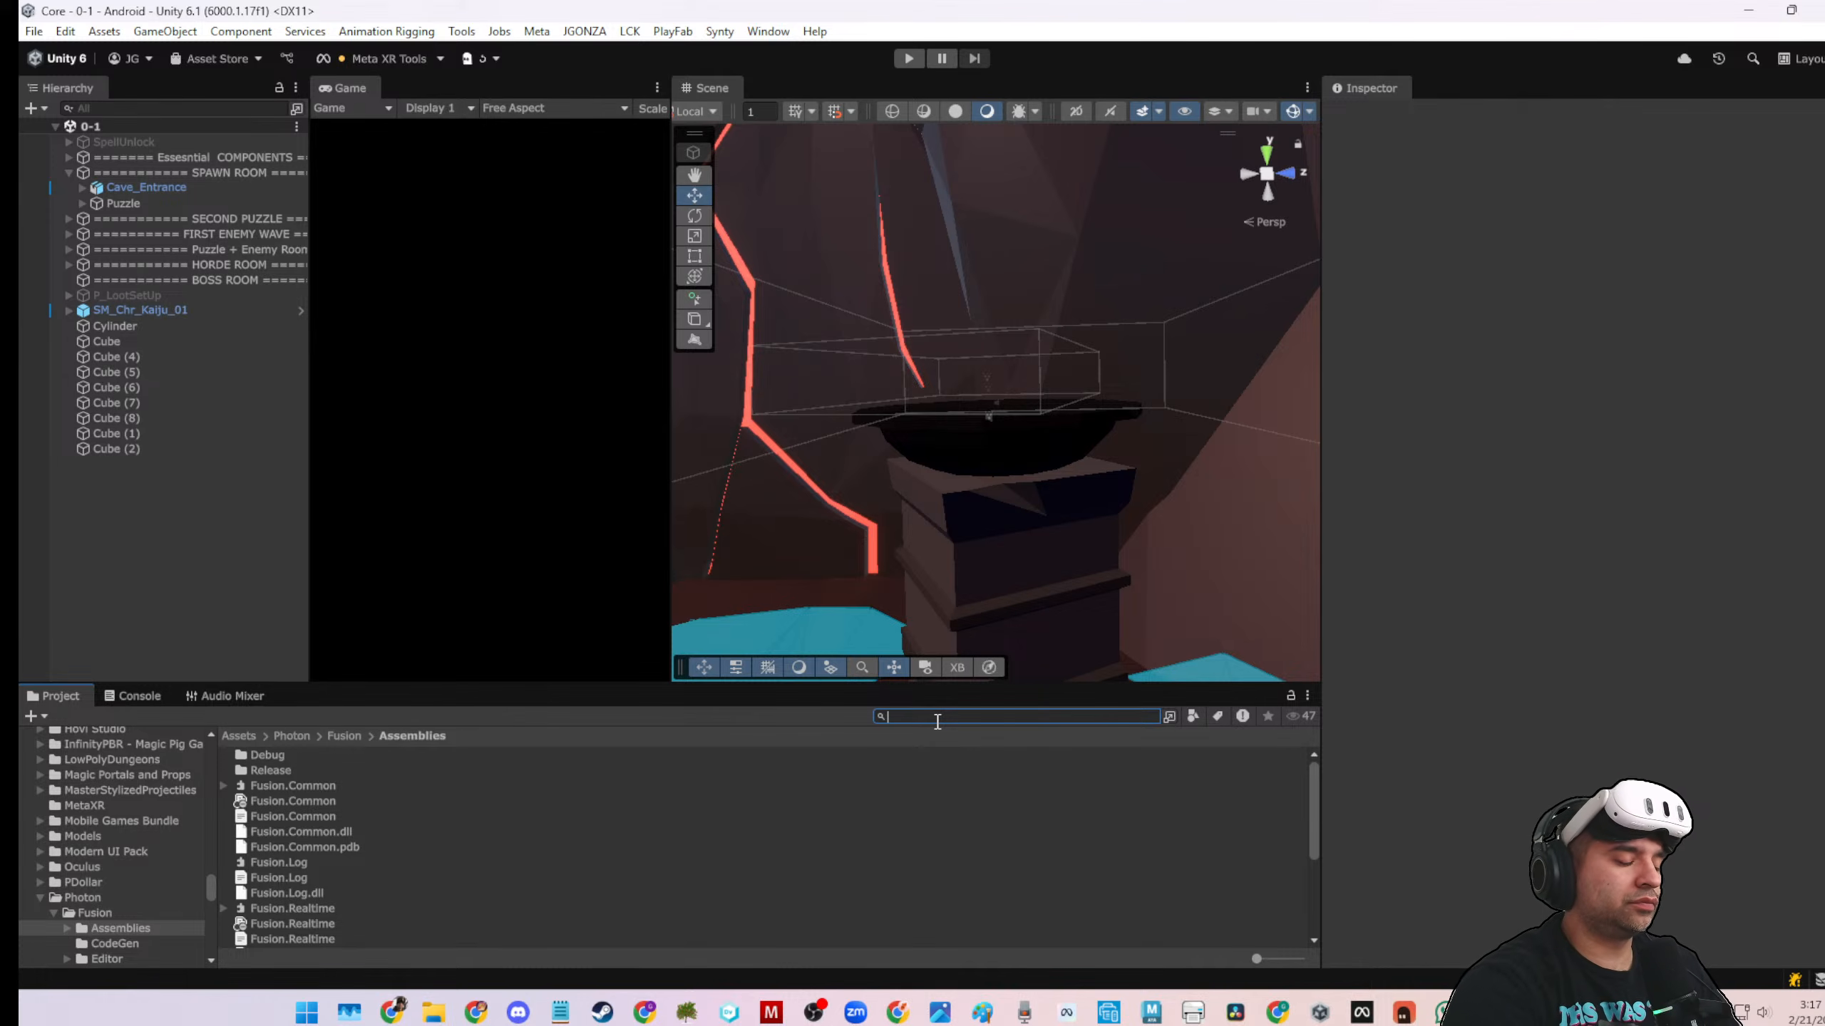
type("loading")
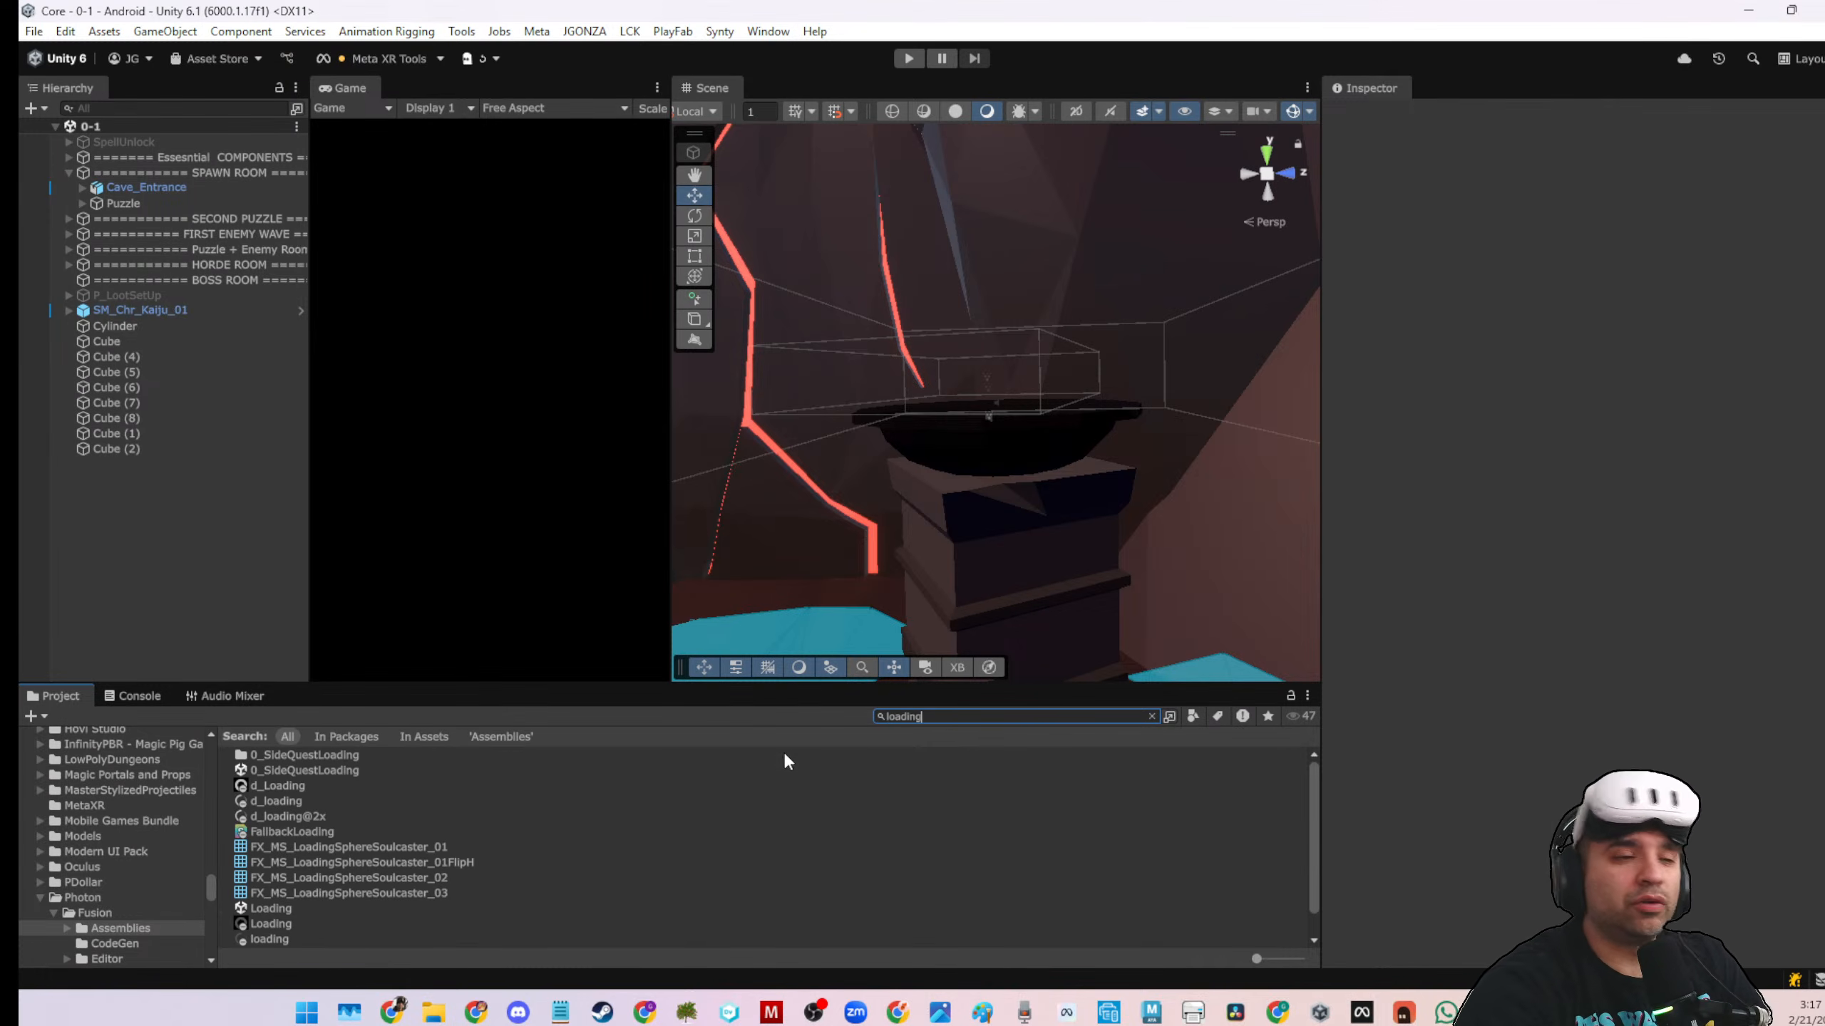
scroll(276, 834, "down", 1)
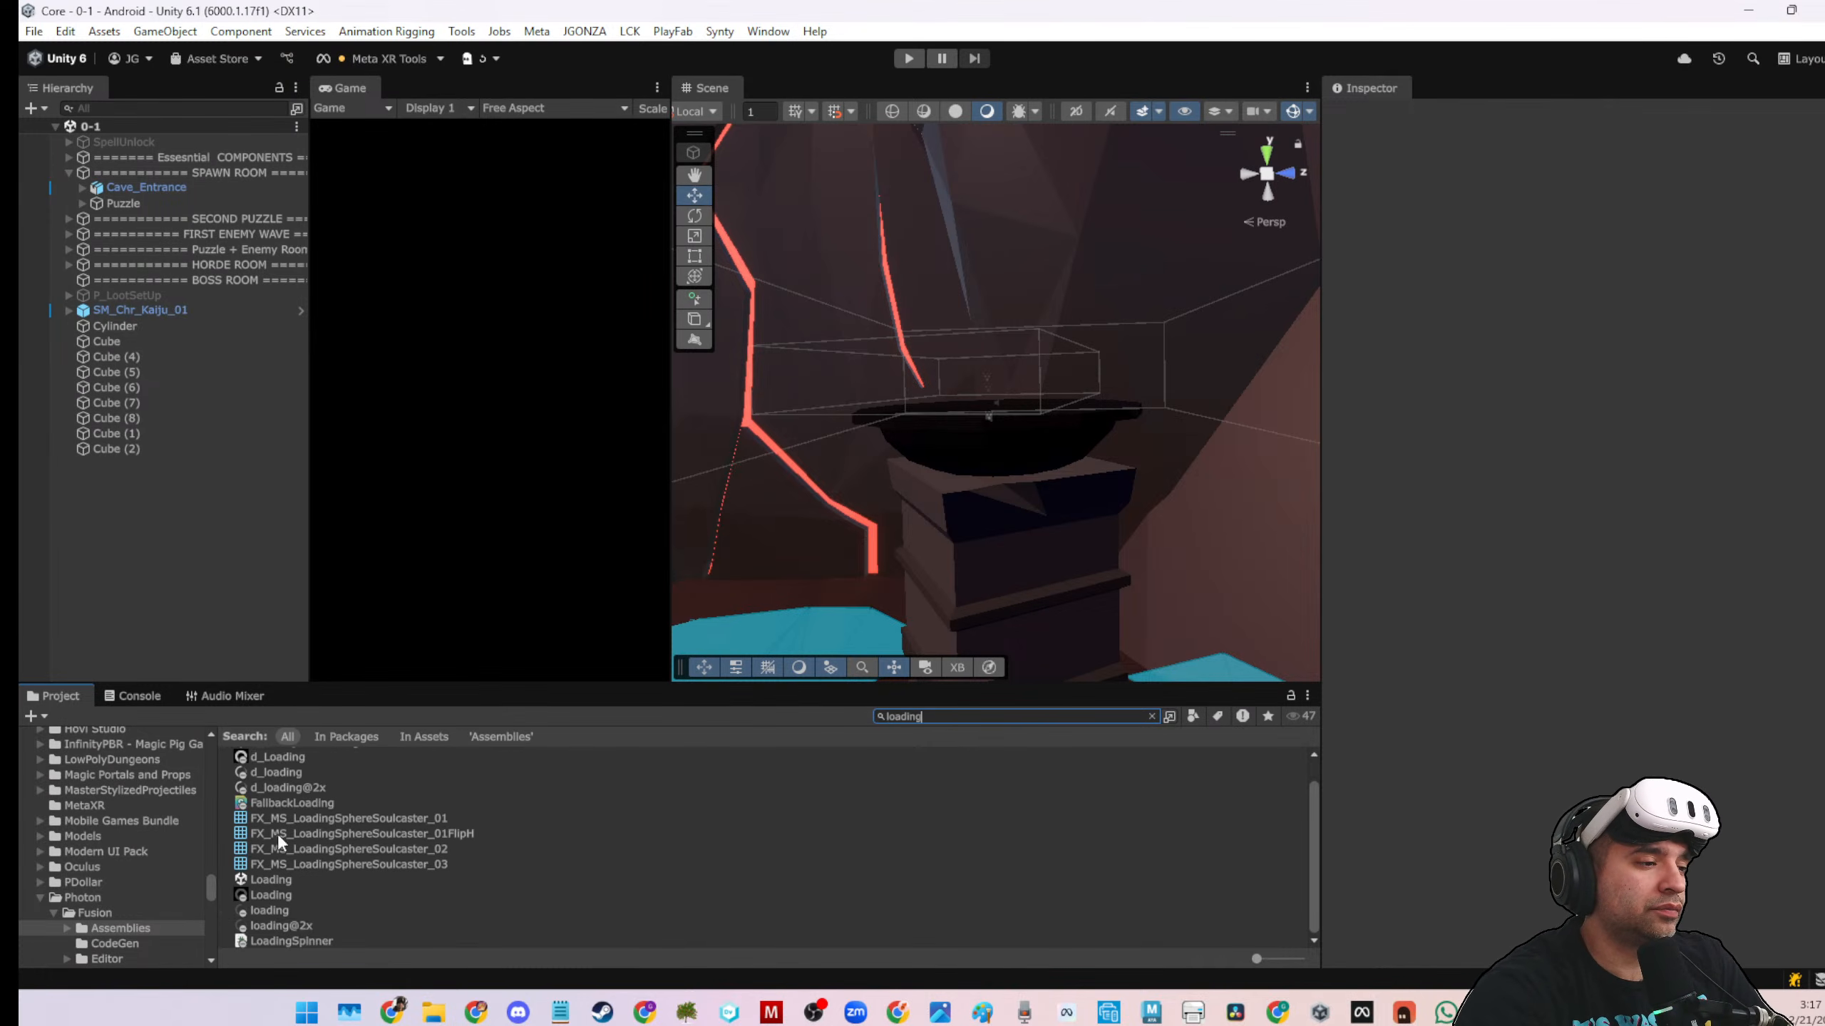
left_click(275, 878)
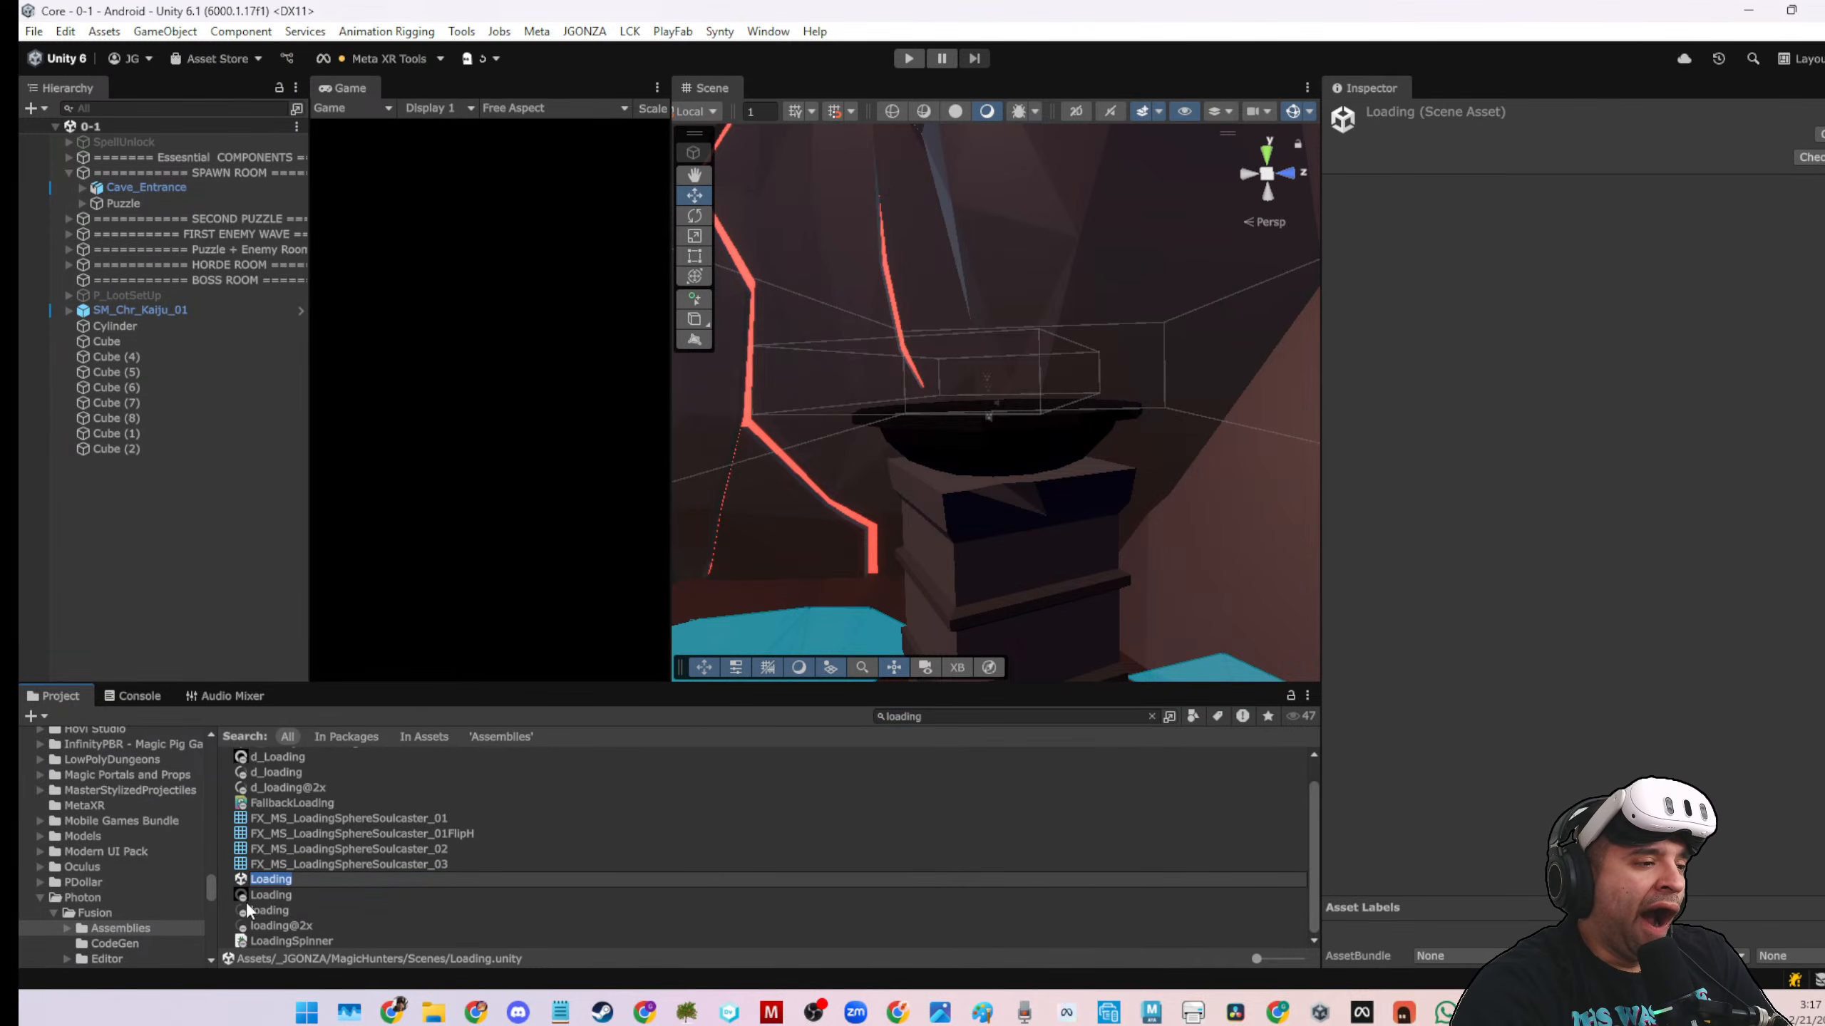
double_click(242, 881)
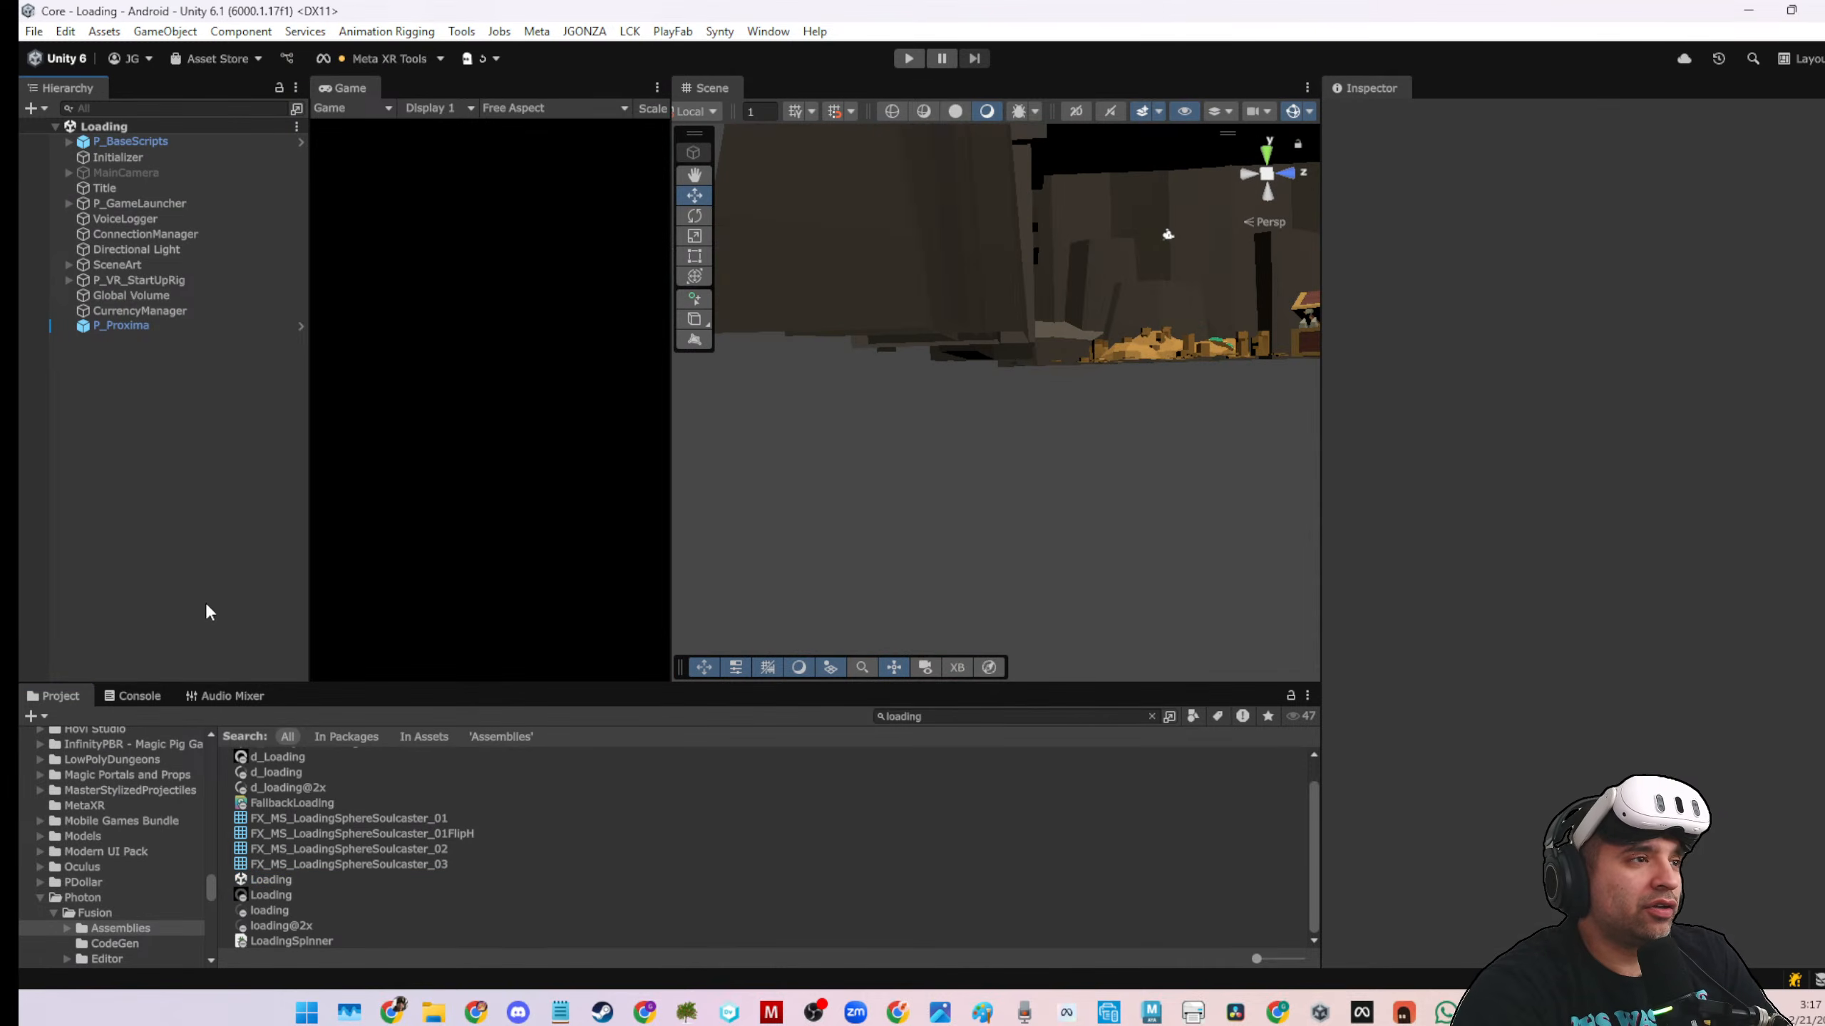
Run the game from the Loading scene, stopping and restarting play mode to get into the 0-1 level
left_click(909, 58)
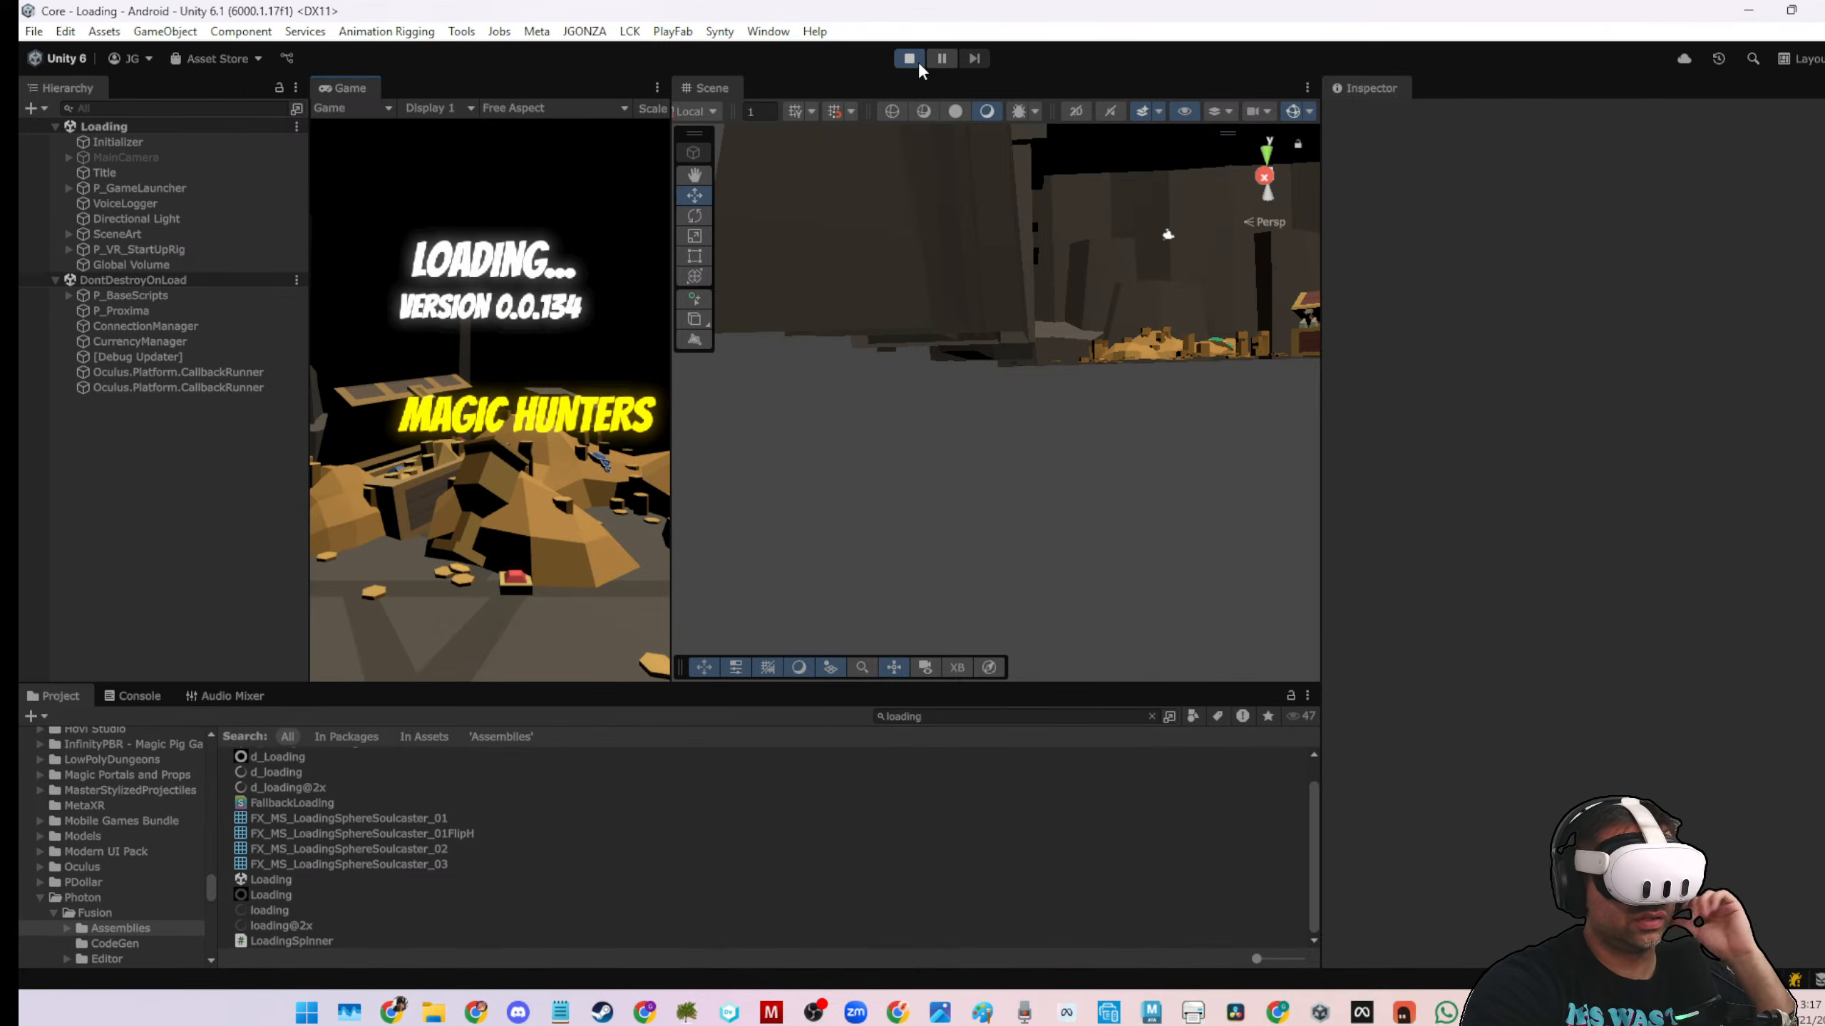
left_click(911, 59)
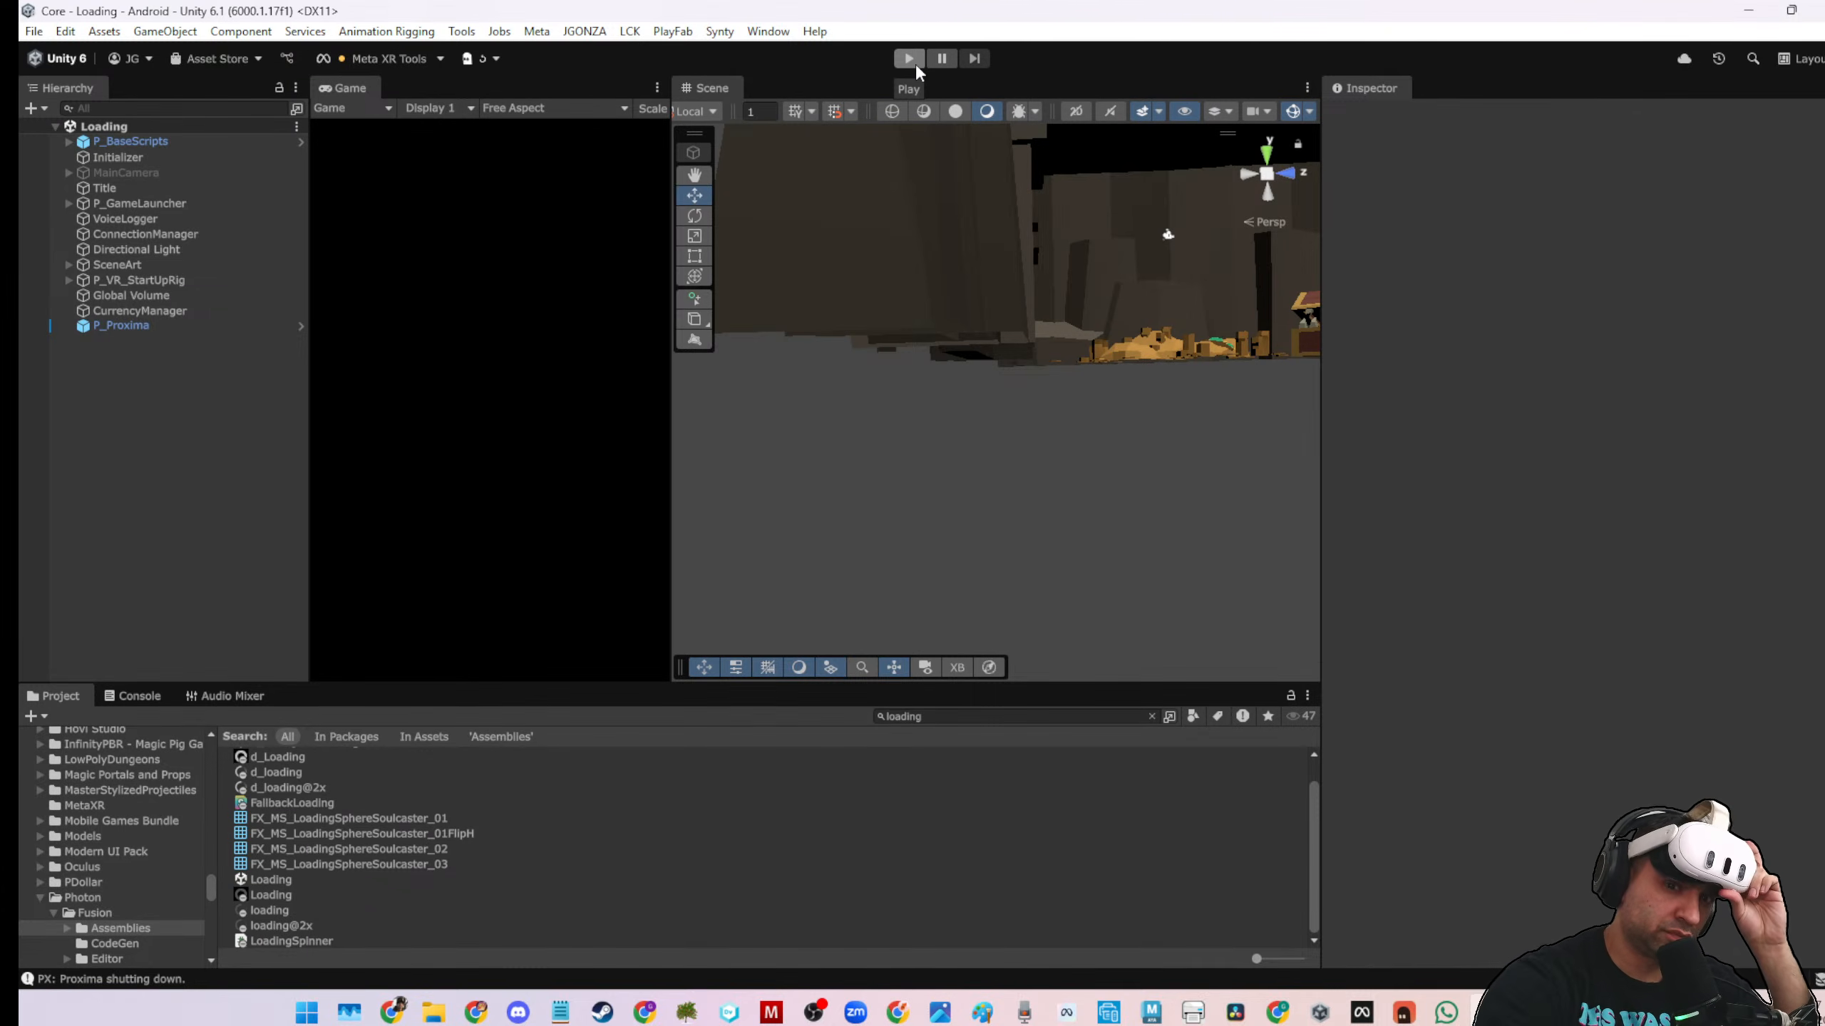
left_click(910, 59)
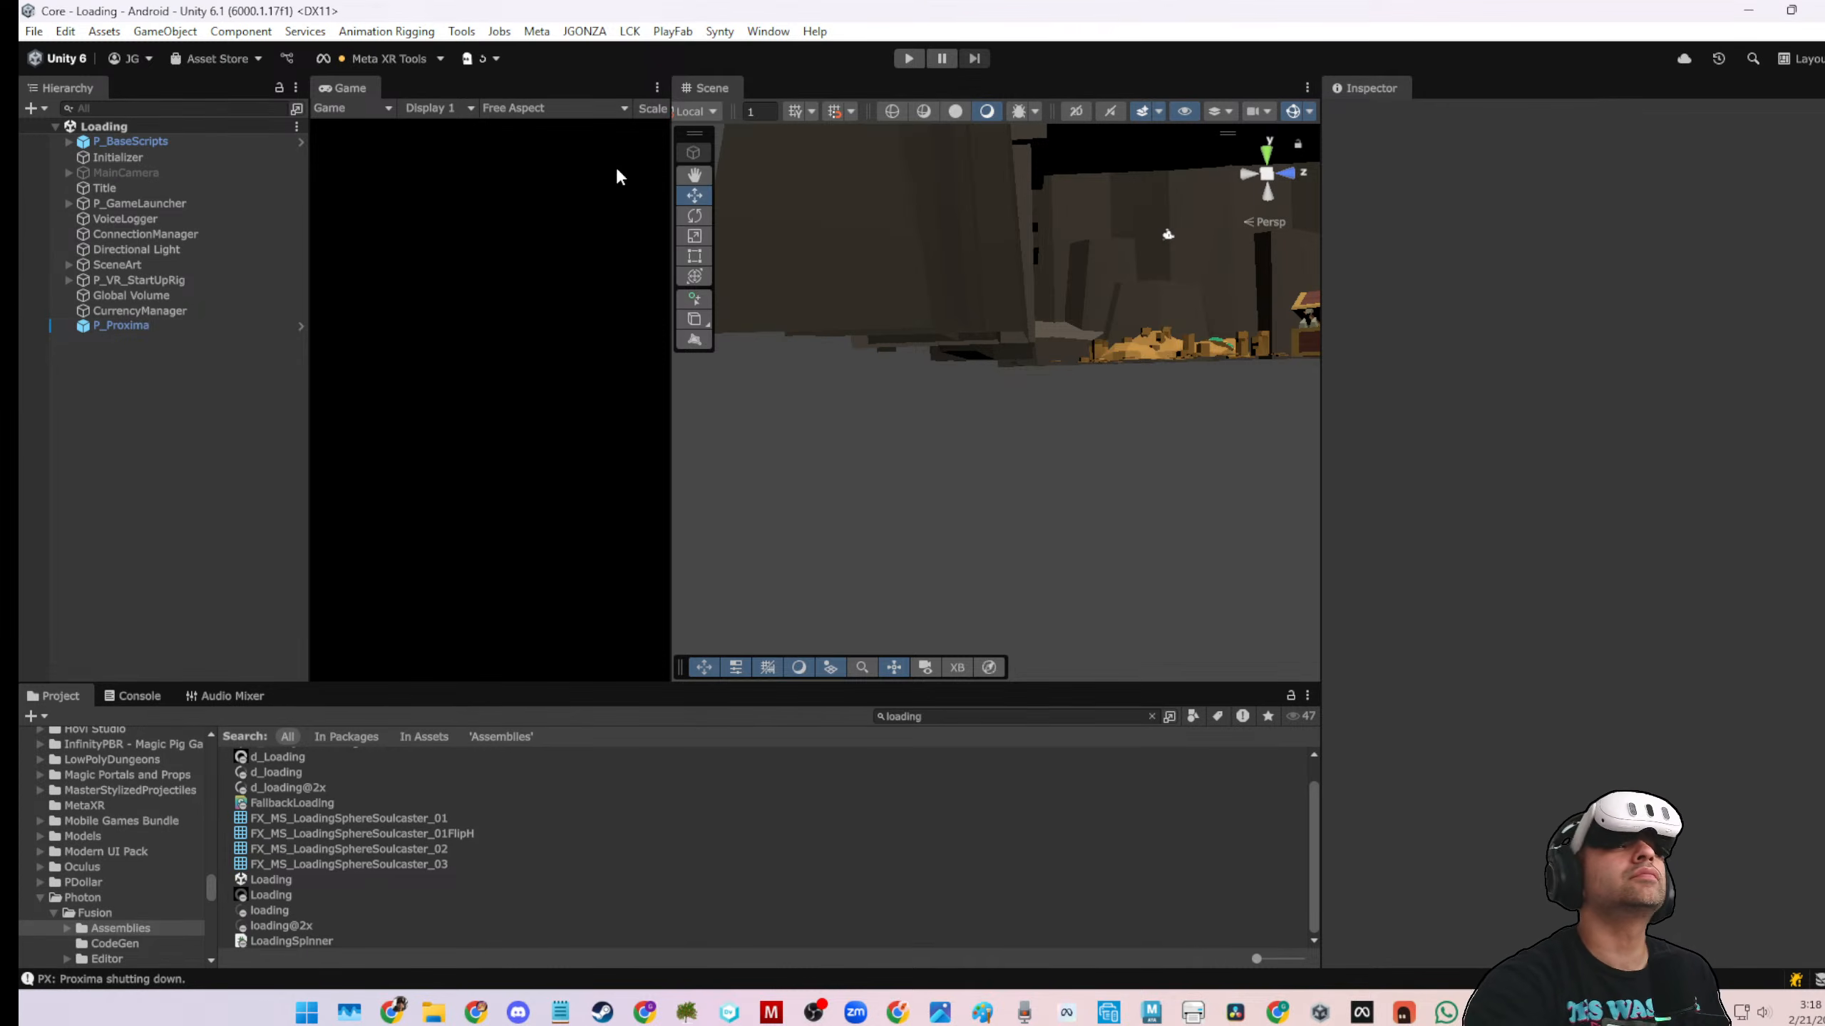
left_click(909, 59)
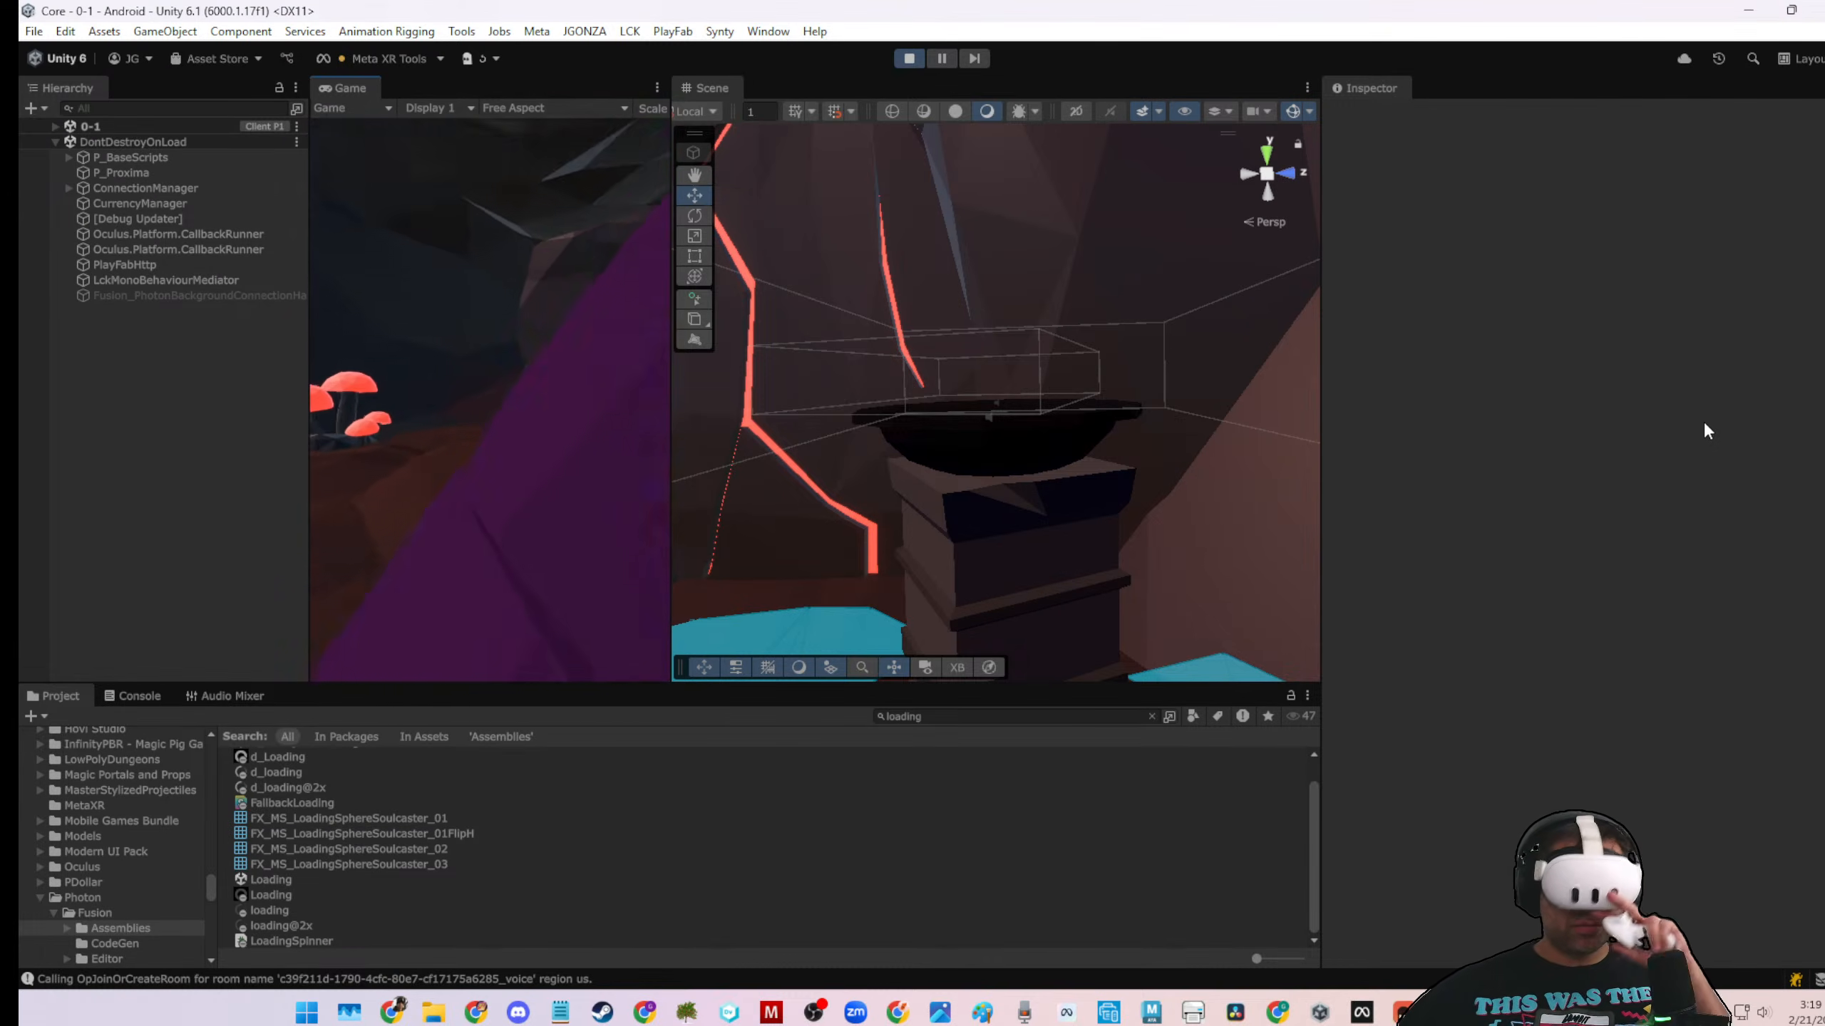
Clear the Console during play and turn off gizmos in the Scene view over the torch room
left_click(140, 696)
left_click(40, 715)
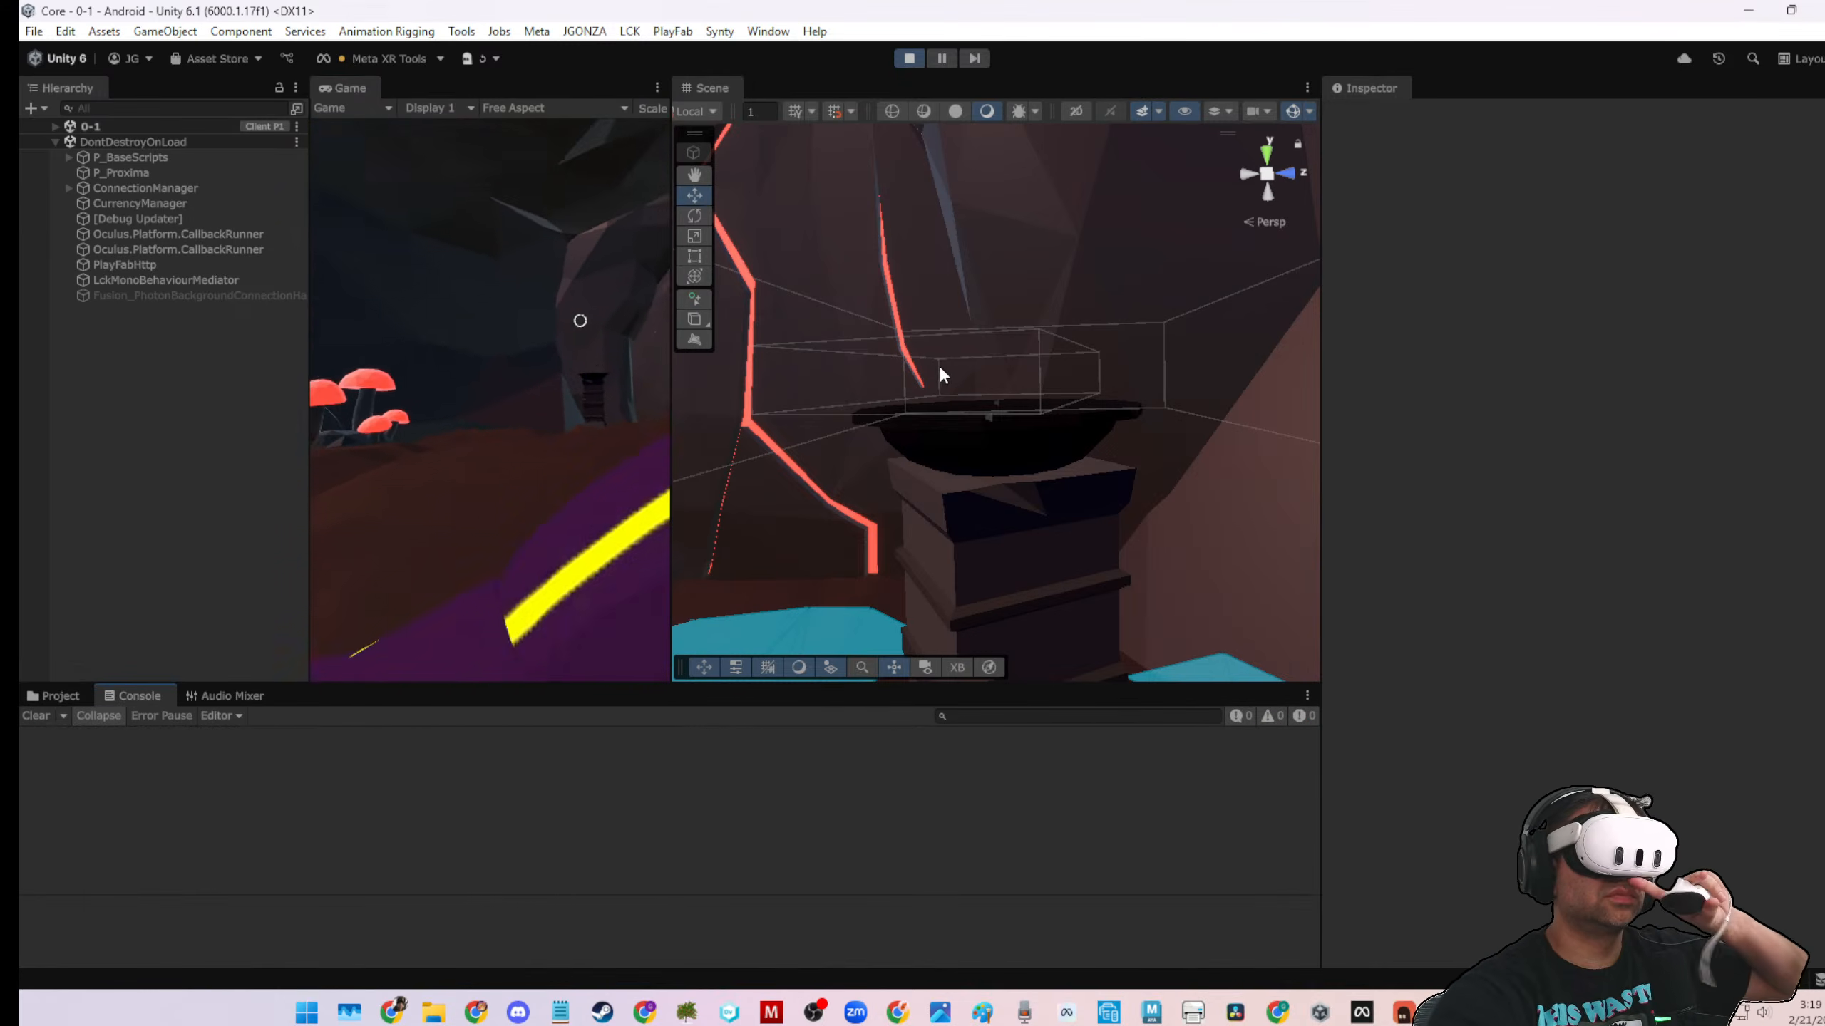
scroll(1009, 380, "down", 10)
scroll(998, 438, "down", 2)
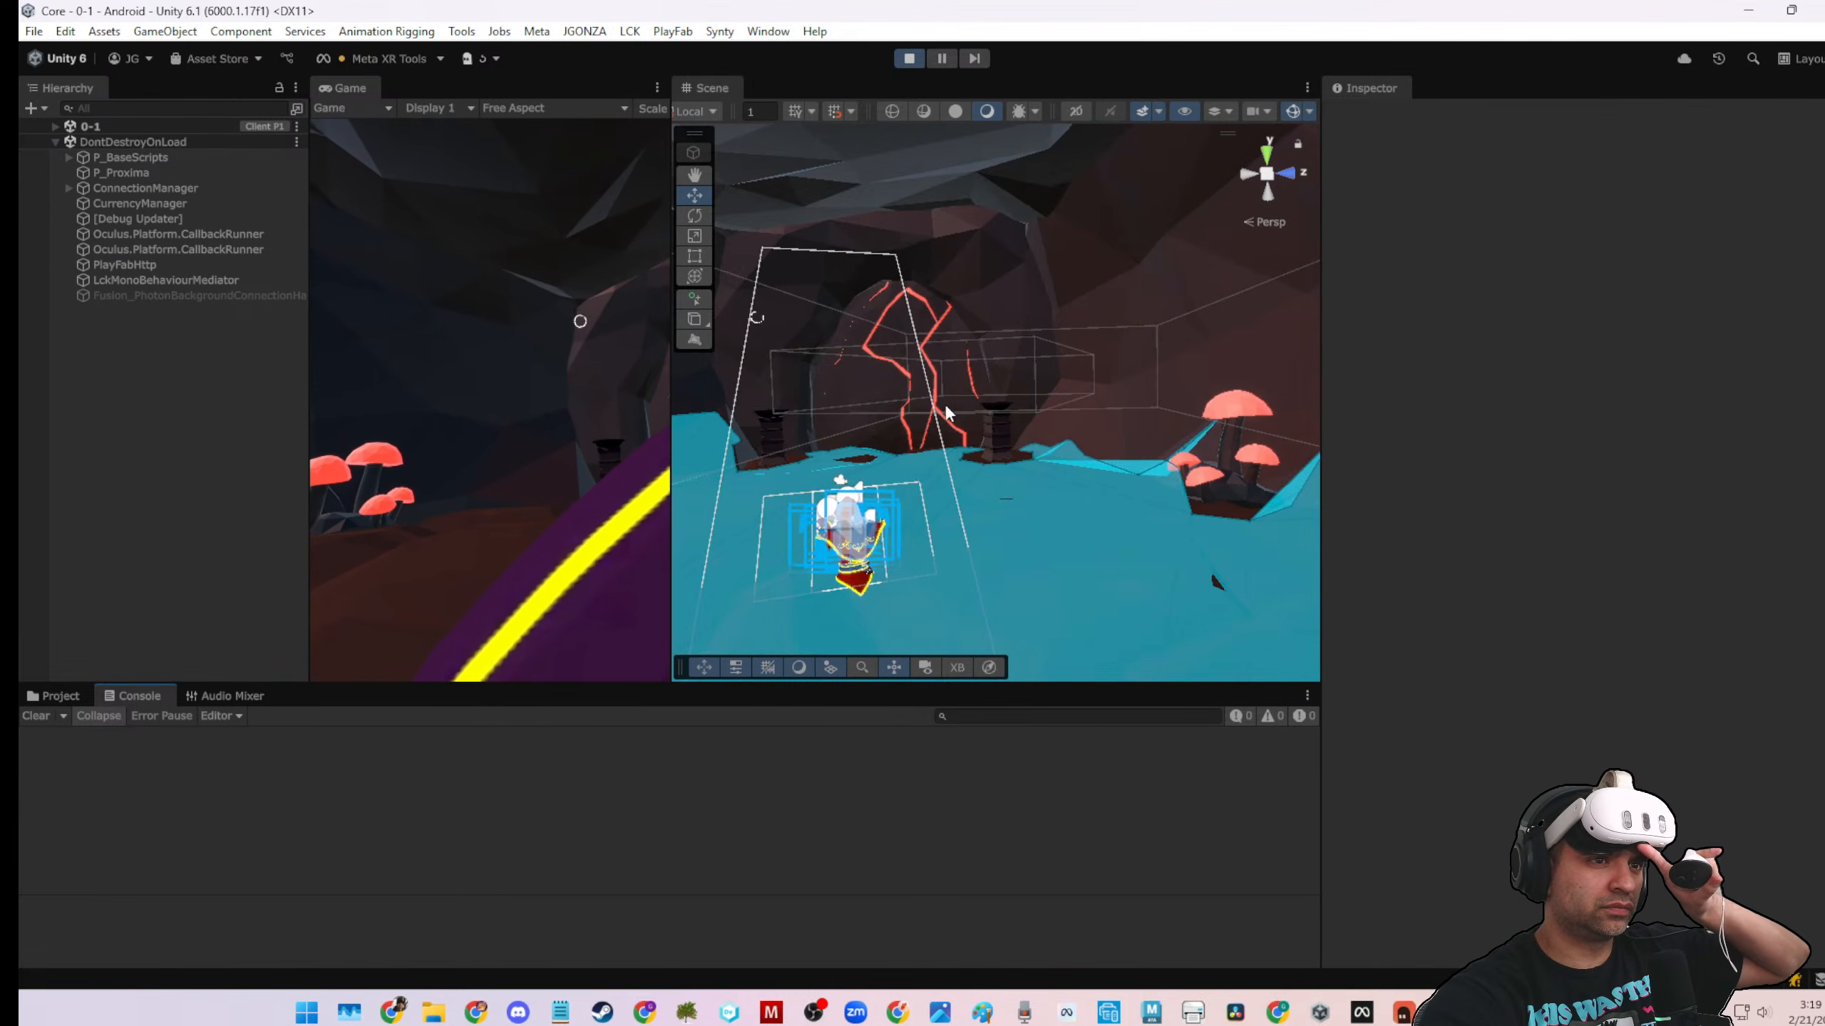
middle_click_drag(831, 320, 900, 436)
scroll(913, 424, "down", 3)
mouse_move(940, 381)
right_mouse_down()
mouse_move(945, 363)
mouse_move(952, 392)
right_mouse_up()
middle_click_drag(951, 381, 983, 547)
scroll(984, 547, "down", 2)
left_click(1289, 112)
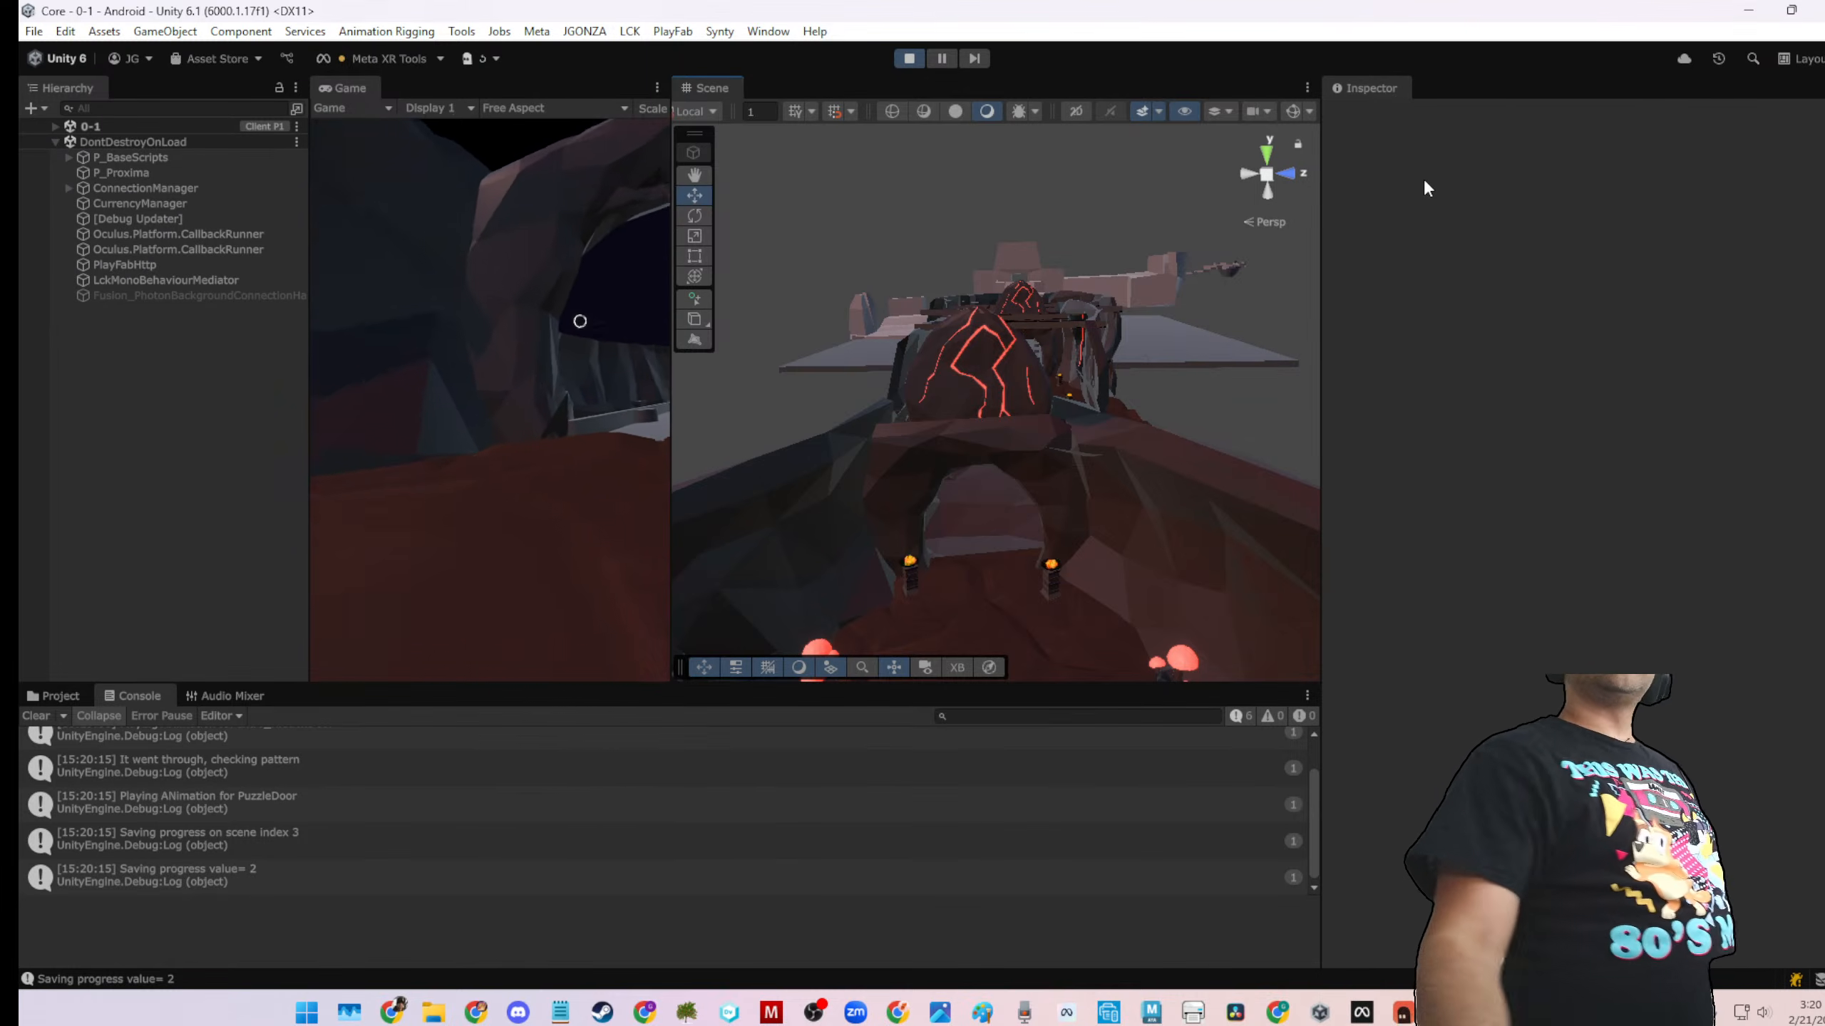
Examine PuzzleDoor (1) in the first enemy room by selecting and framing it, and clear the Console
middle_click_drag(1193, 374, 1205, 513)
scroll(1075, 456, "up", 6)
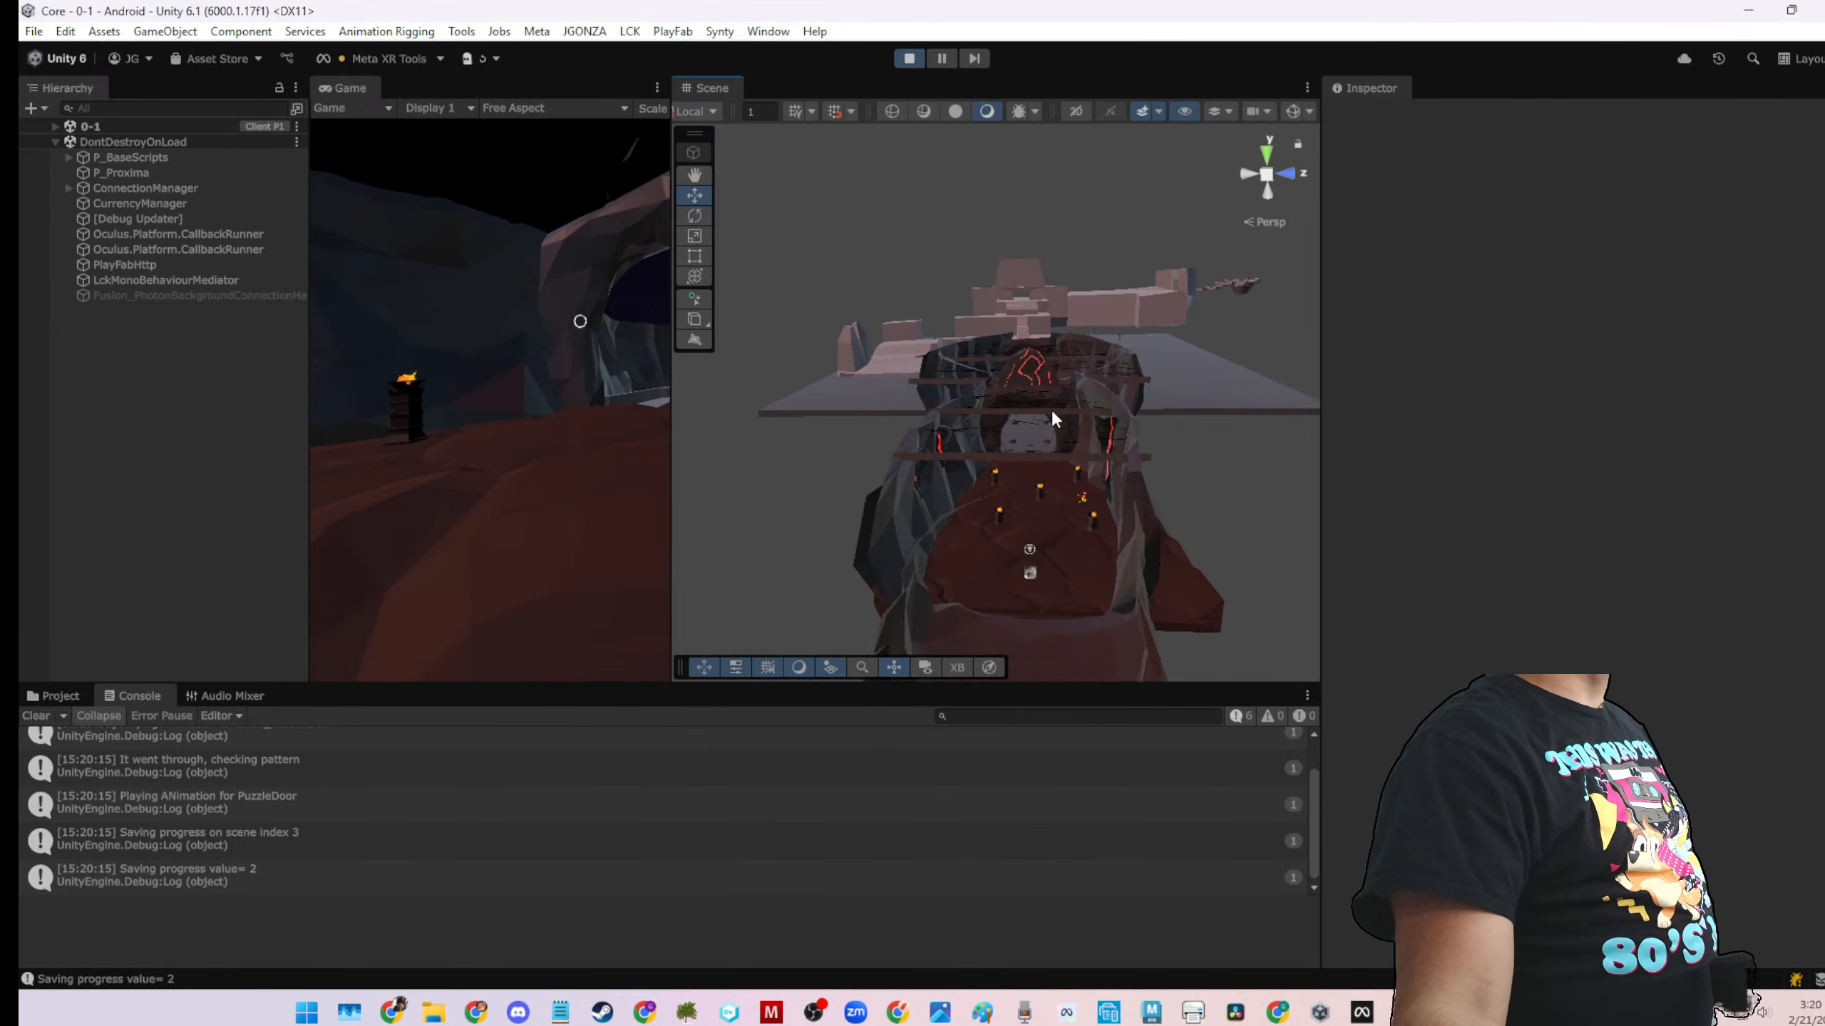
scroll(1052, 412, "down", 4)
left_click(1031, 447)
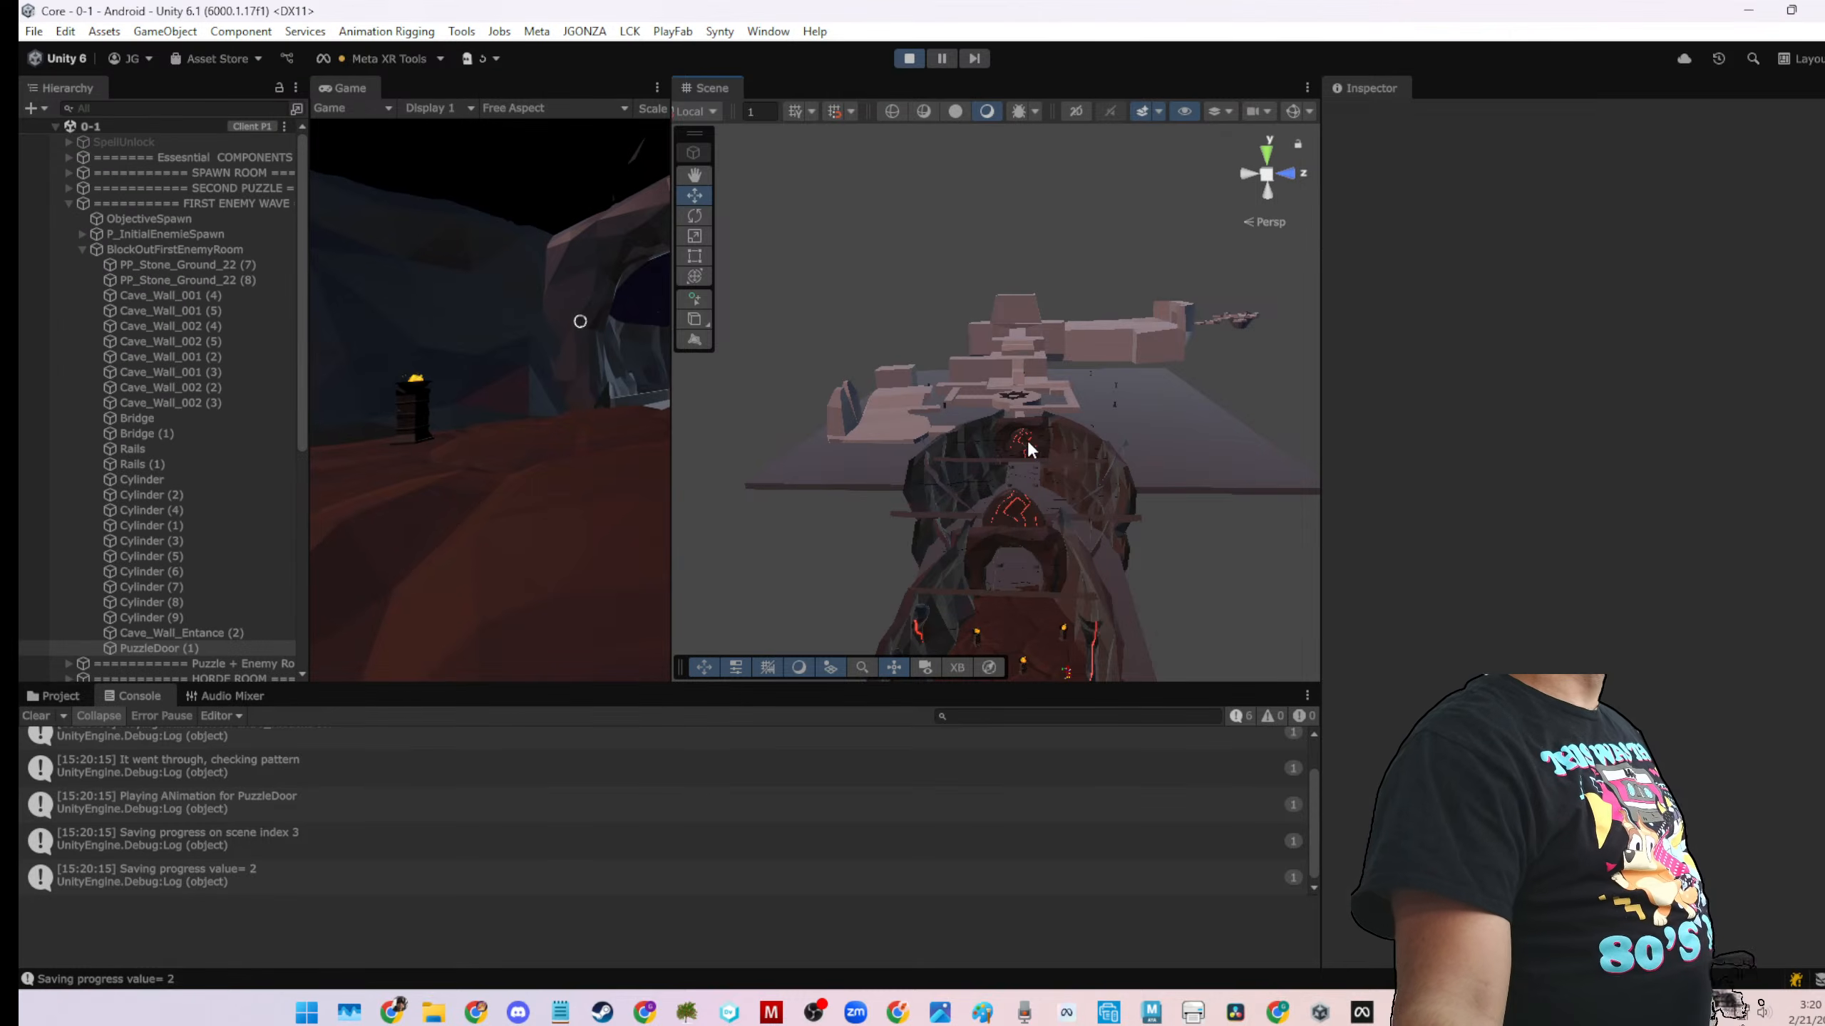
key("f")
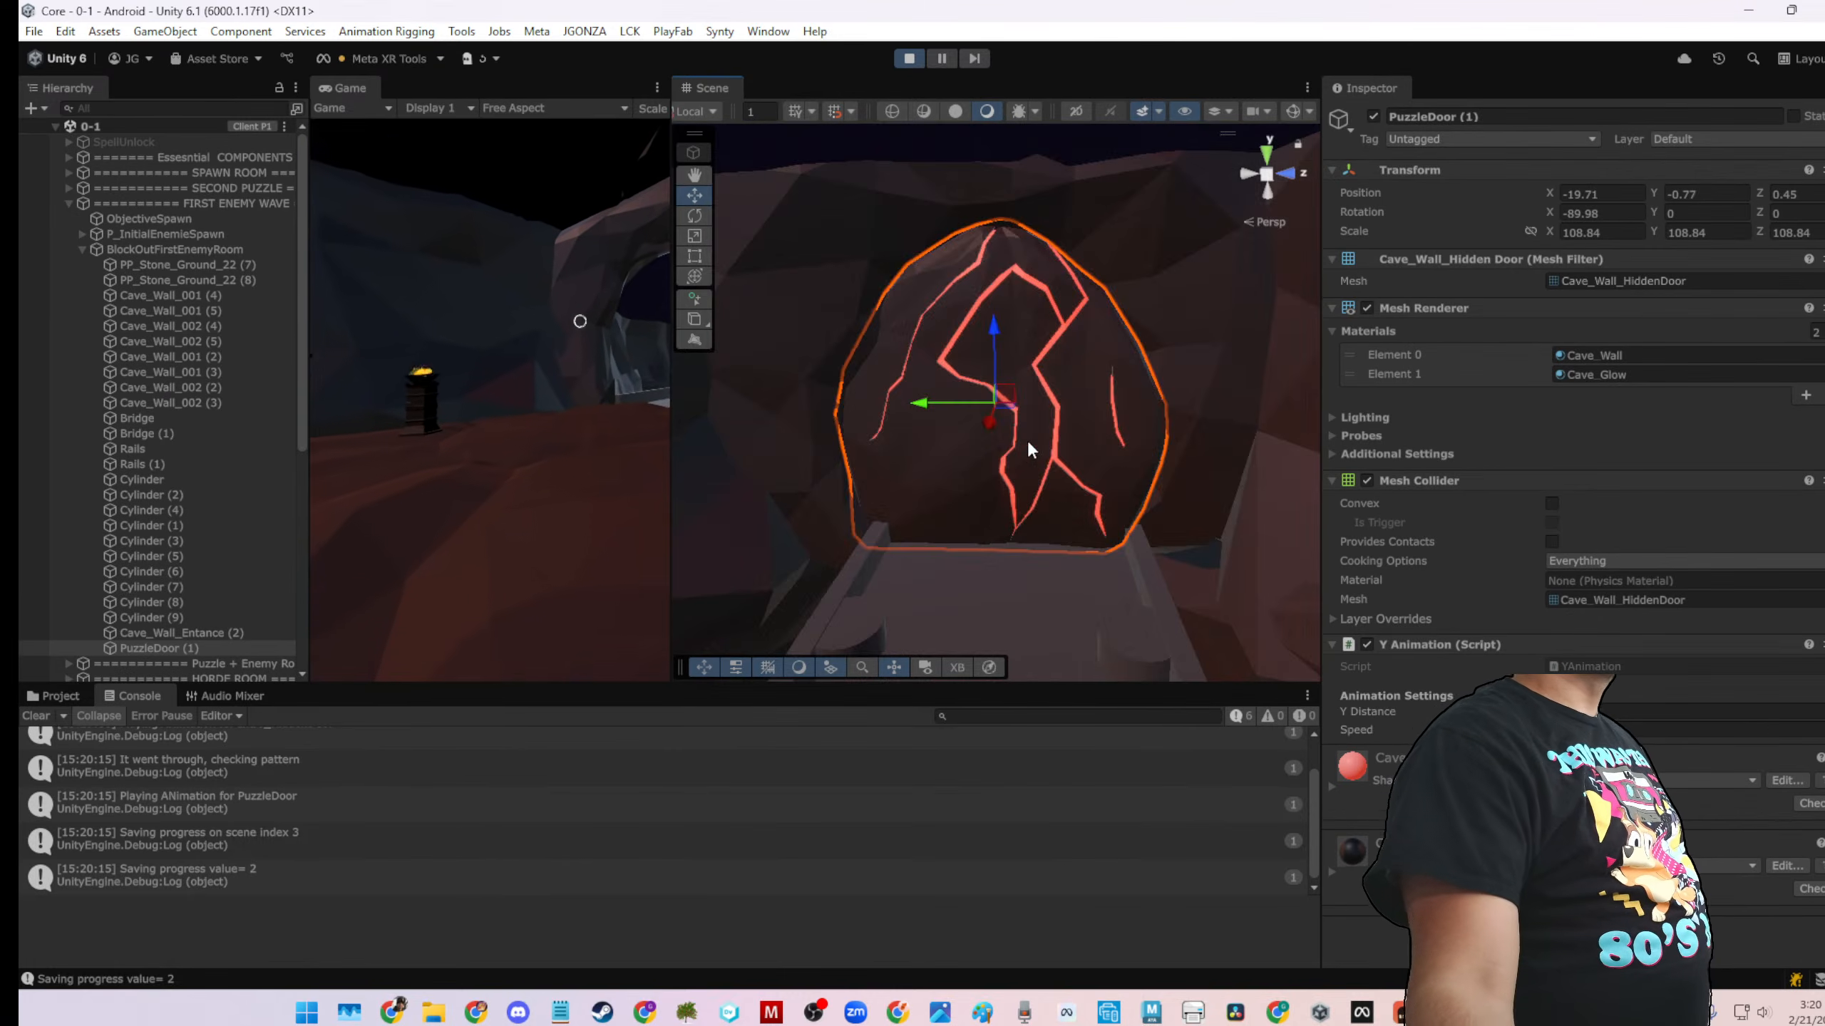
scroll(1026, 438, "down", 8)
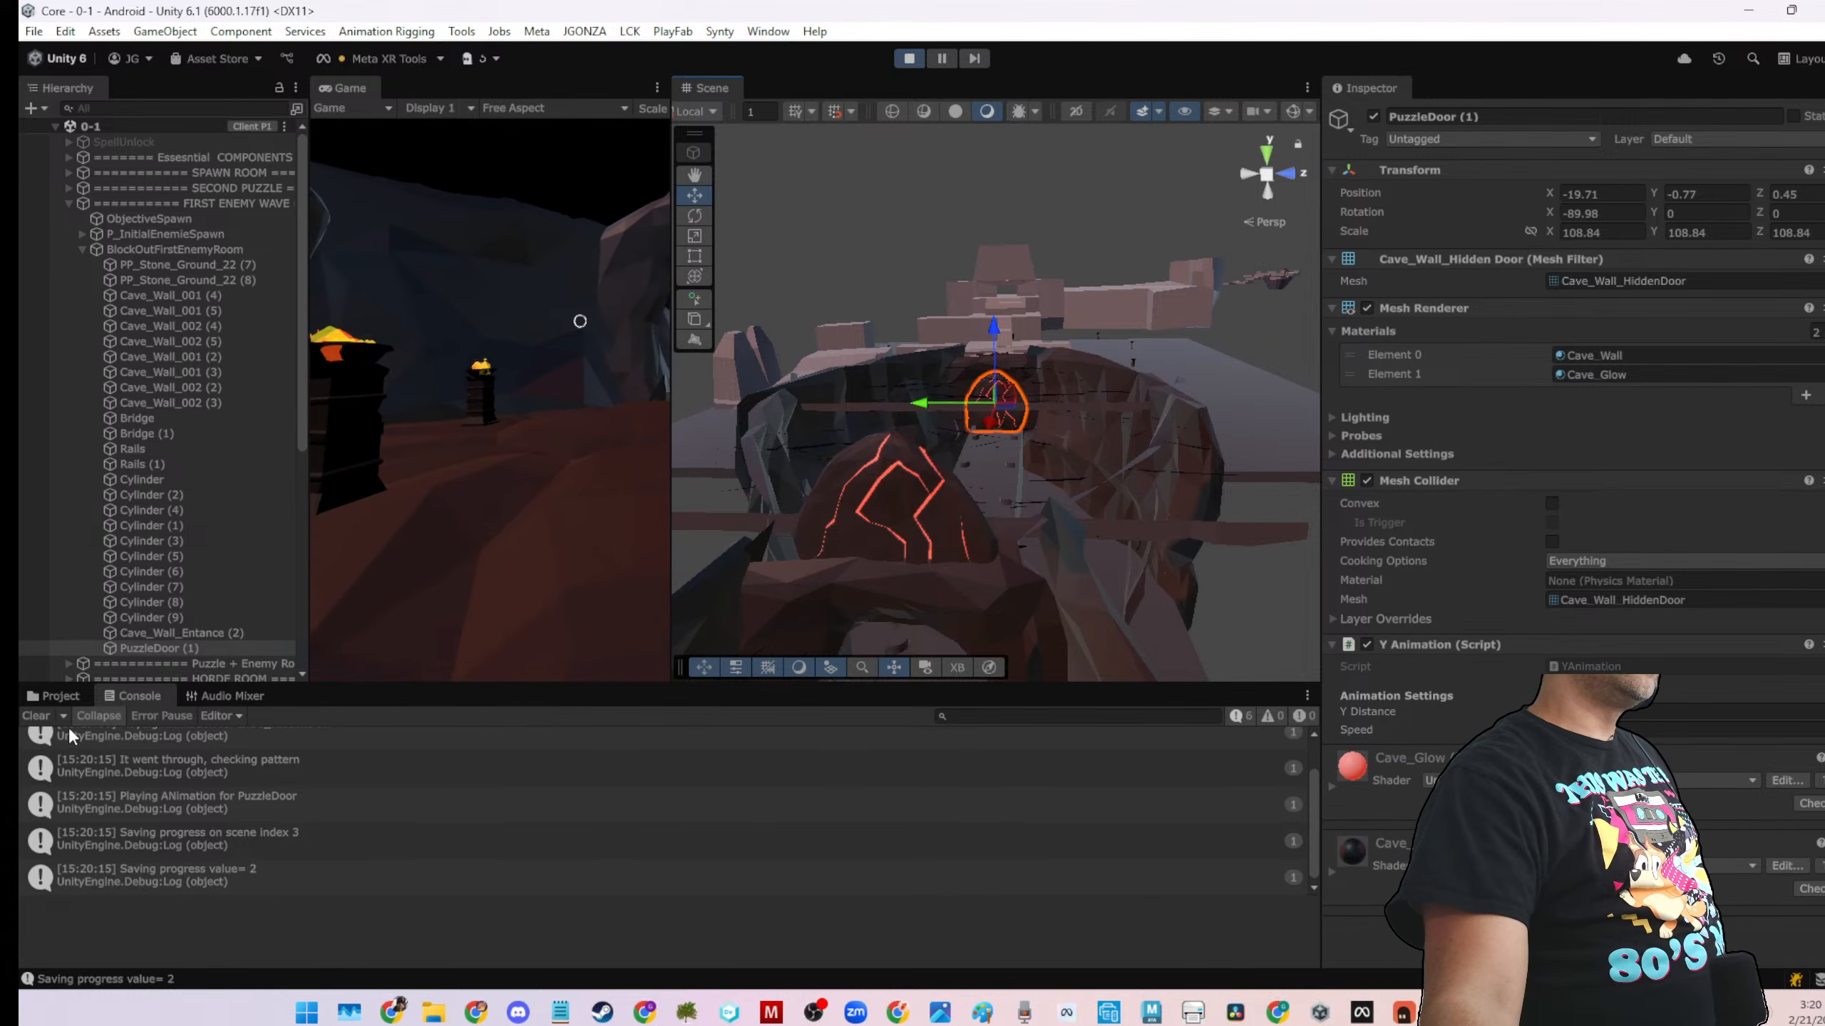
left_click(35, 716)
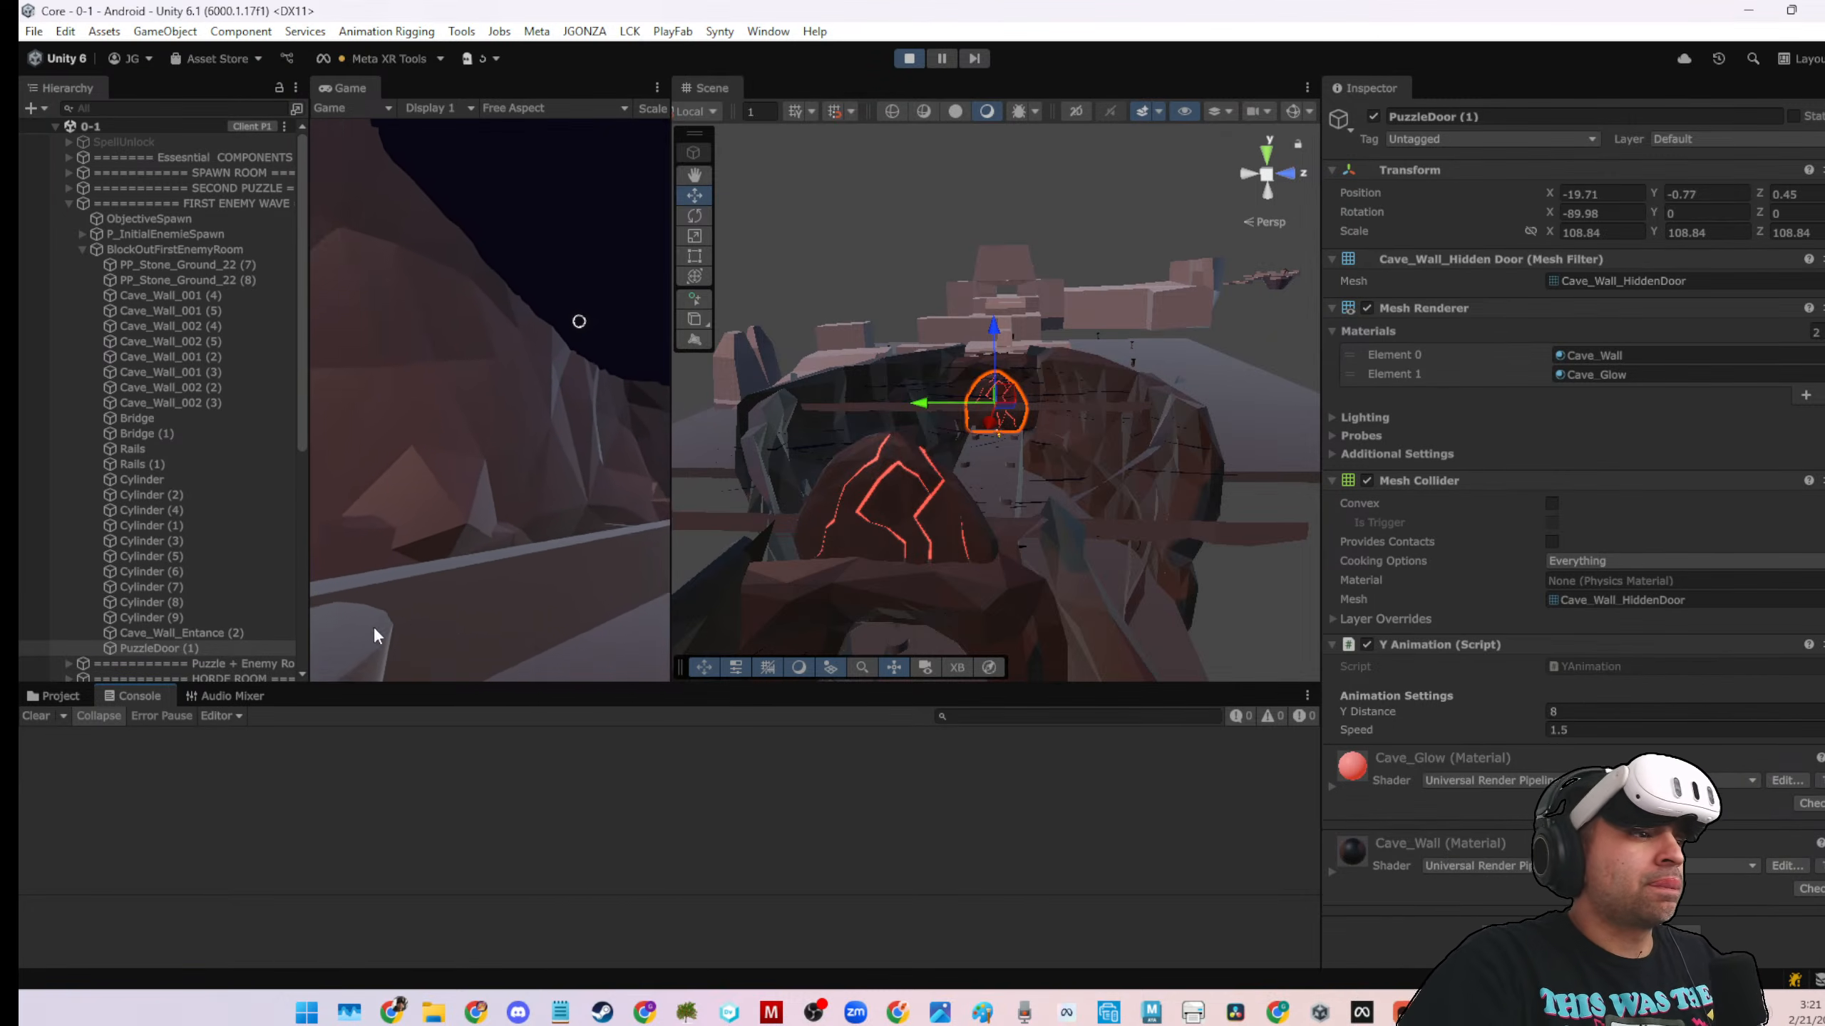
Turn the Scene view gizmos back on and select the Bridge in the first enemy room
scroll(1090, 538, "up", 4)
left_click_drag(1043, 477, 851, 522, "alt")
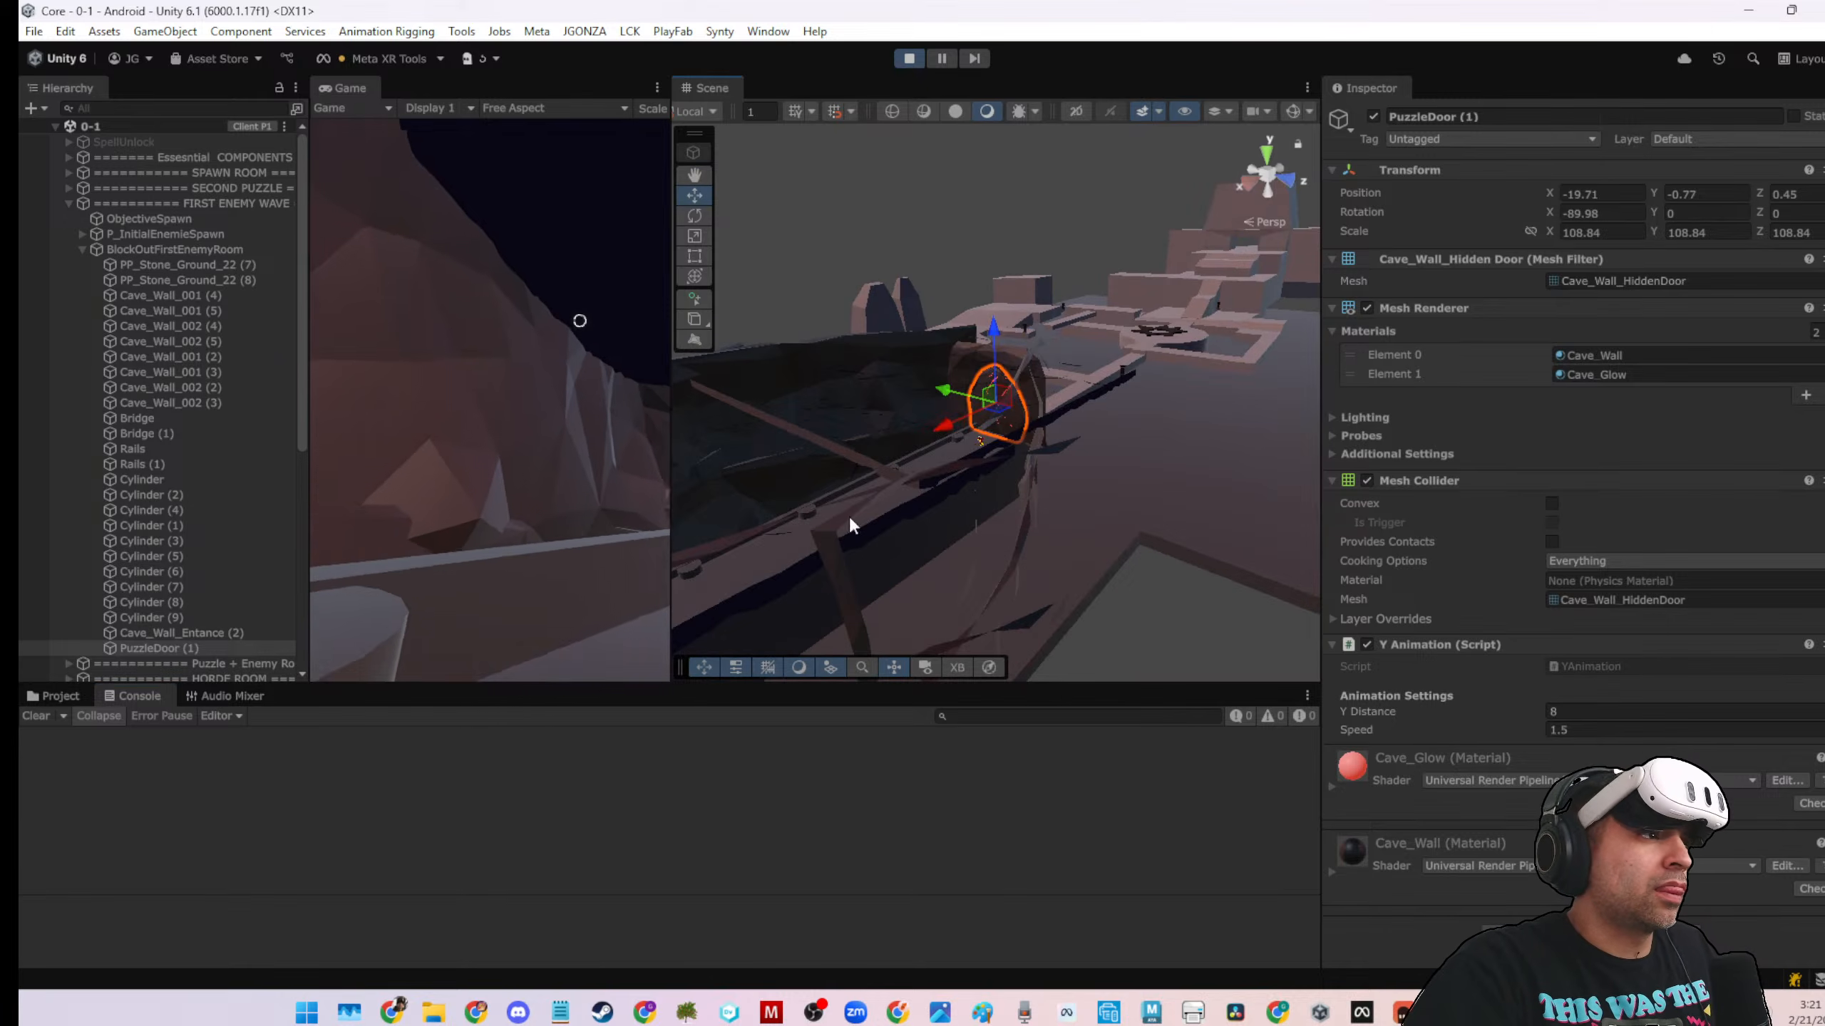
left_click(1293, 112)
middle_click_drag(907, 423, 998, 378)
left_click_drag(997, 378, 1005, 440, "alt")
left_click(1004, 439)
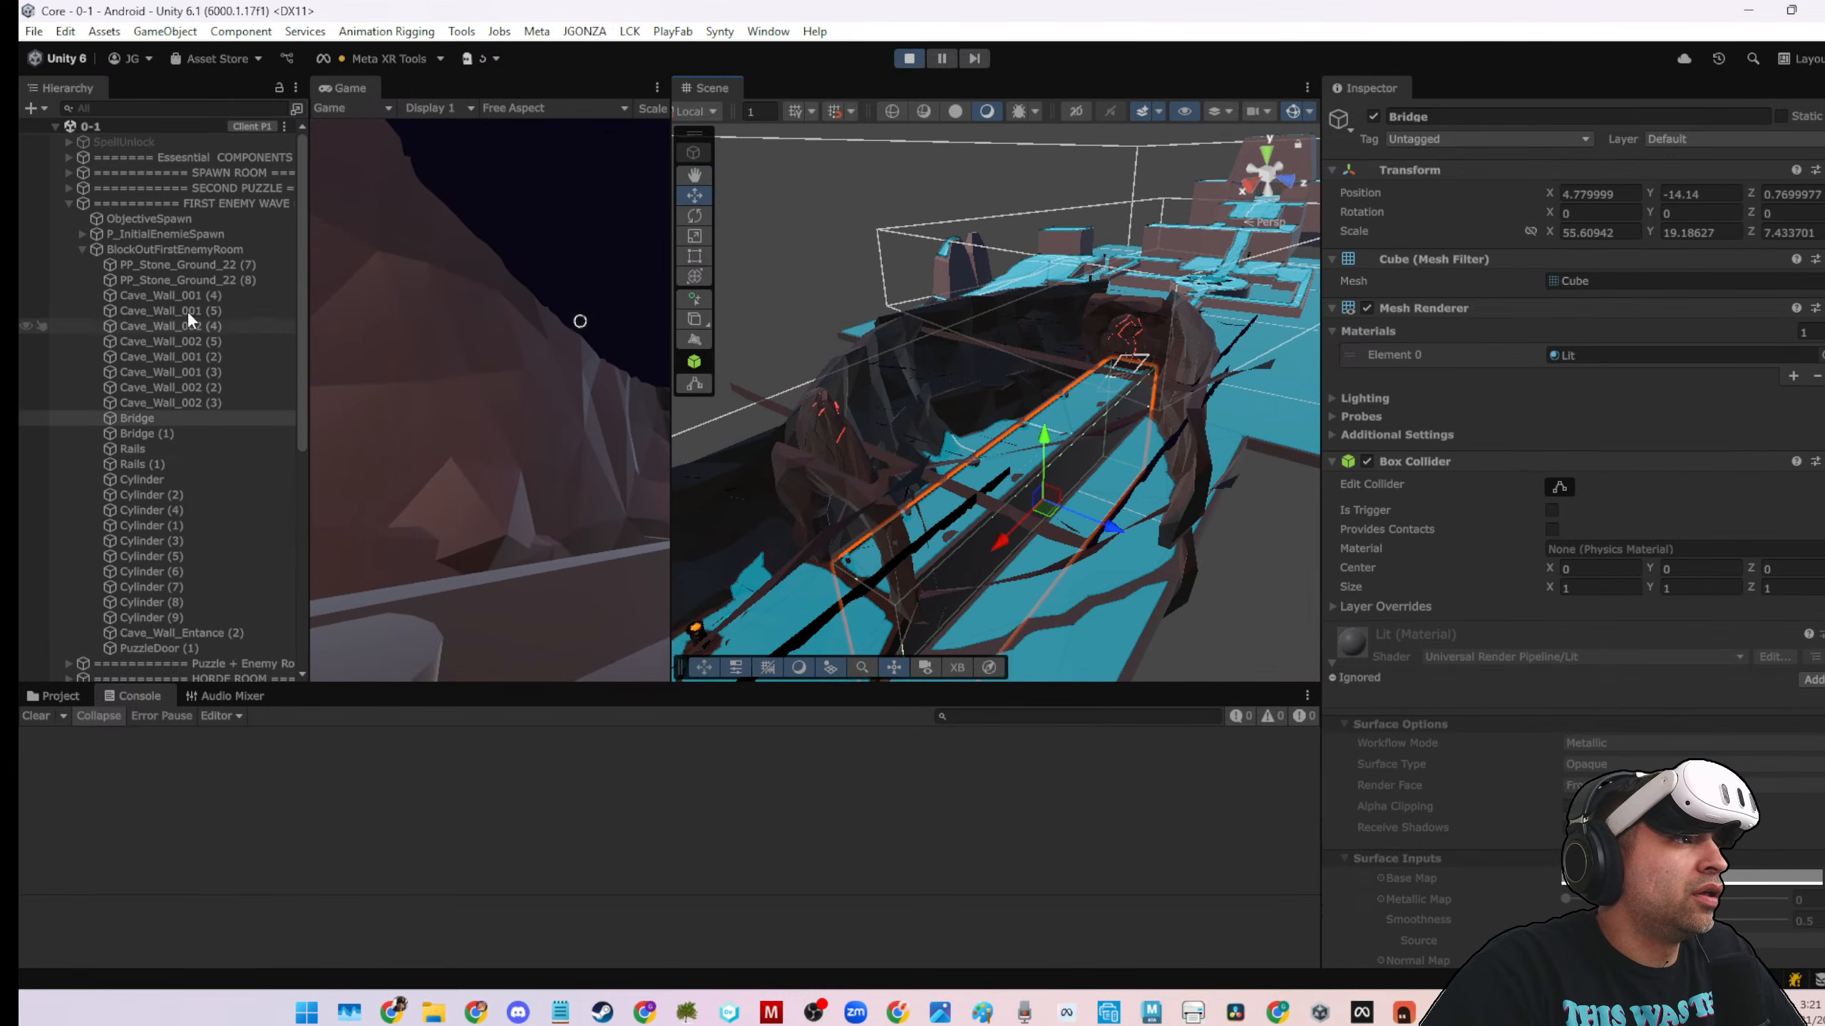
Examine the Event Spawner settings of P_InitialEnemieSpawn, widening the Inspector to read them
left_click(174, 231)
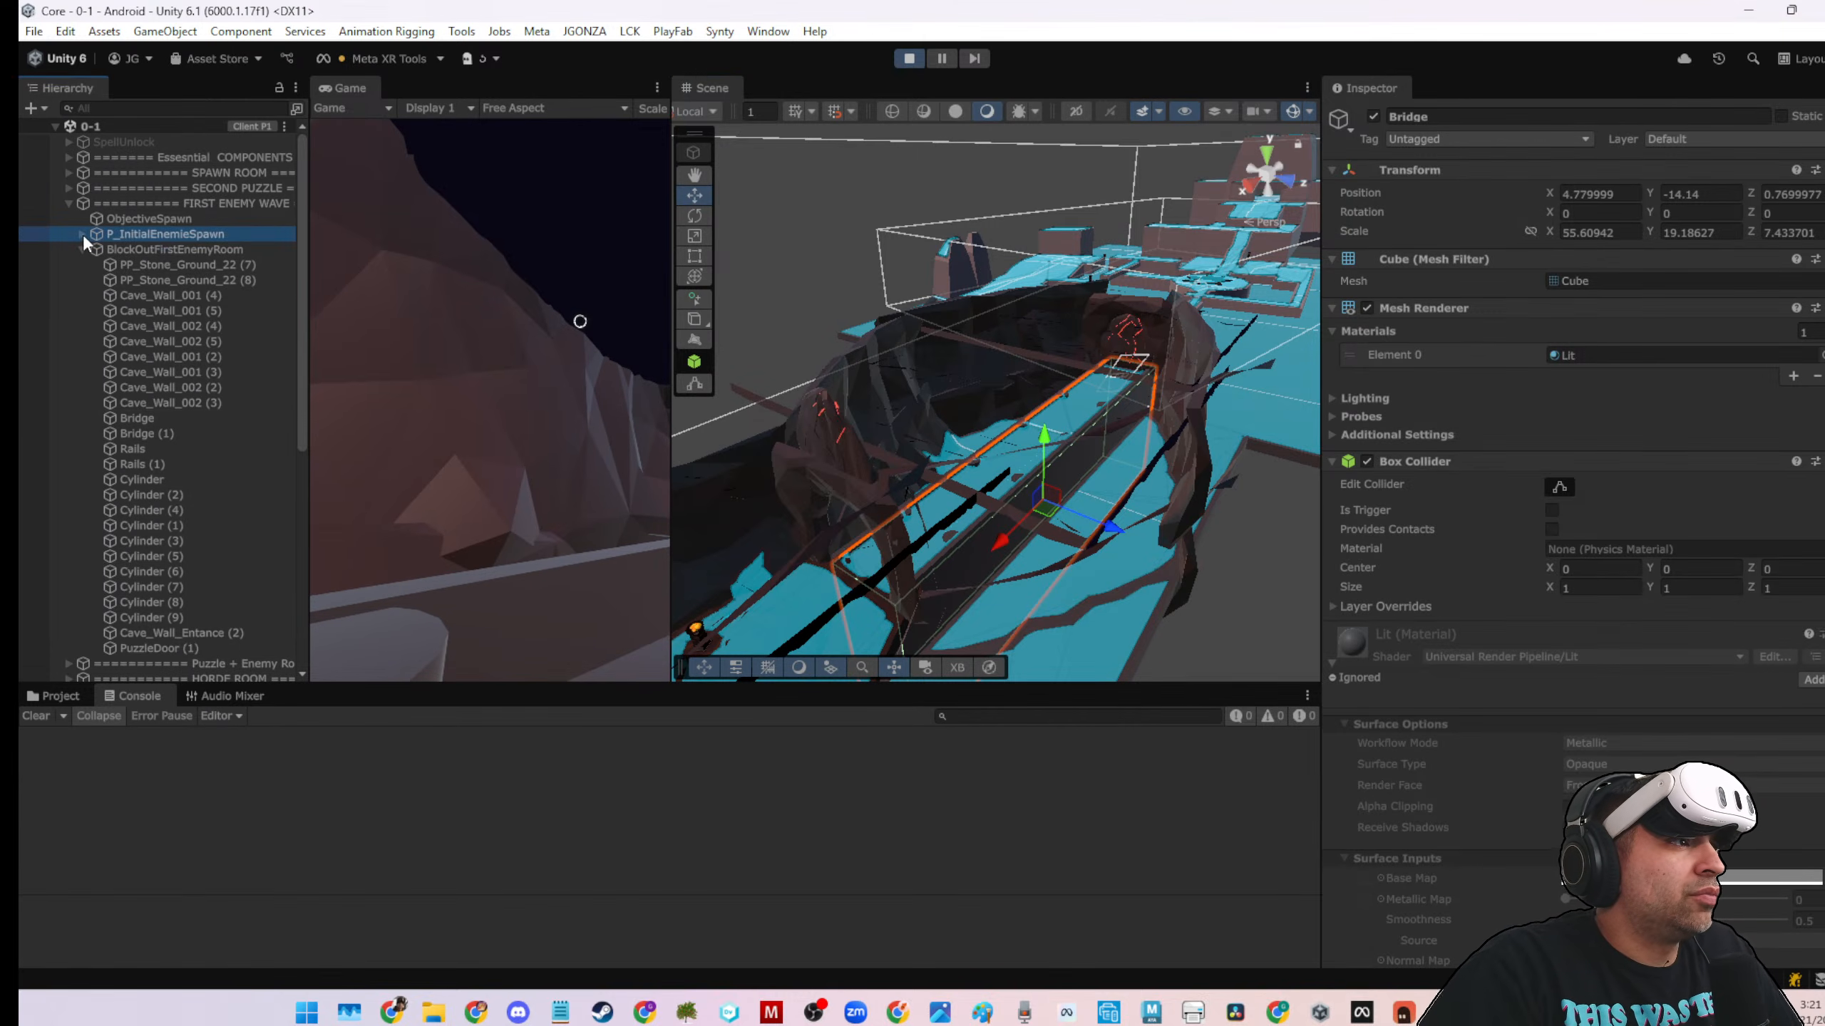
left_click(82, 234)
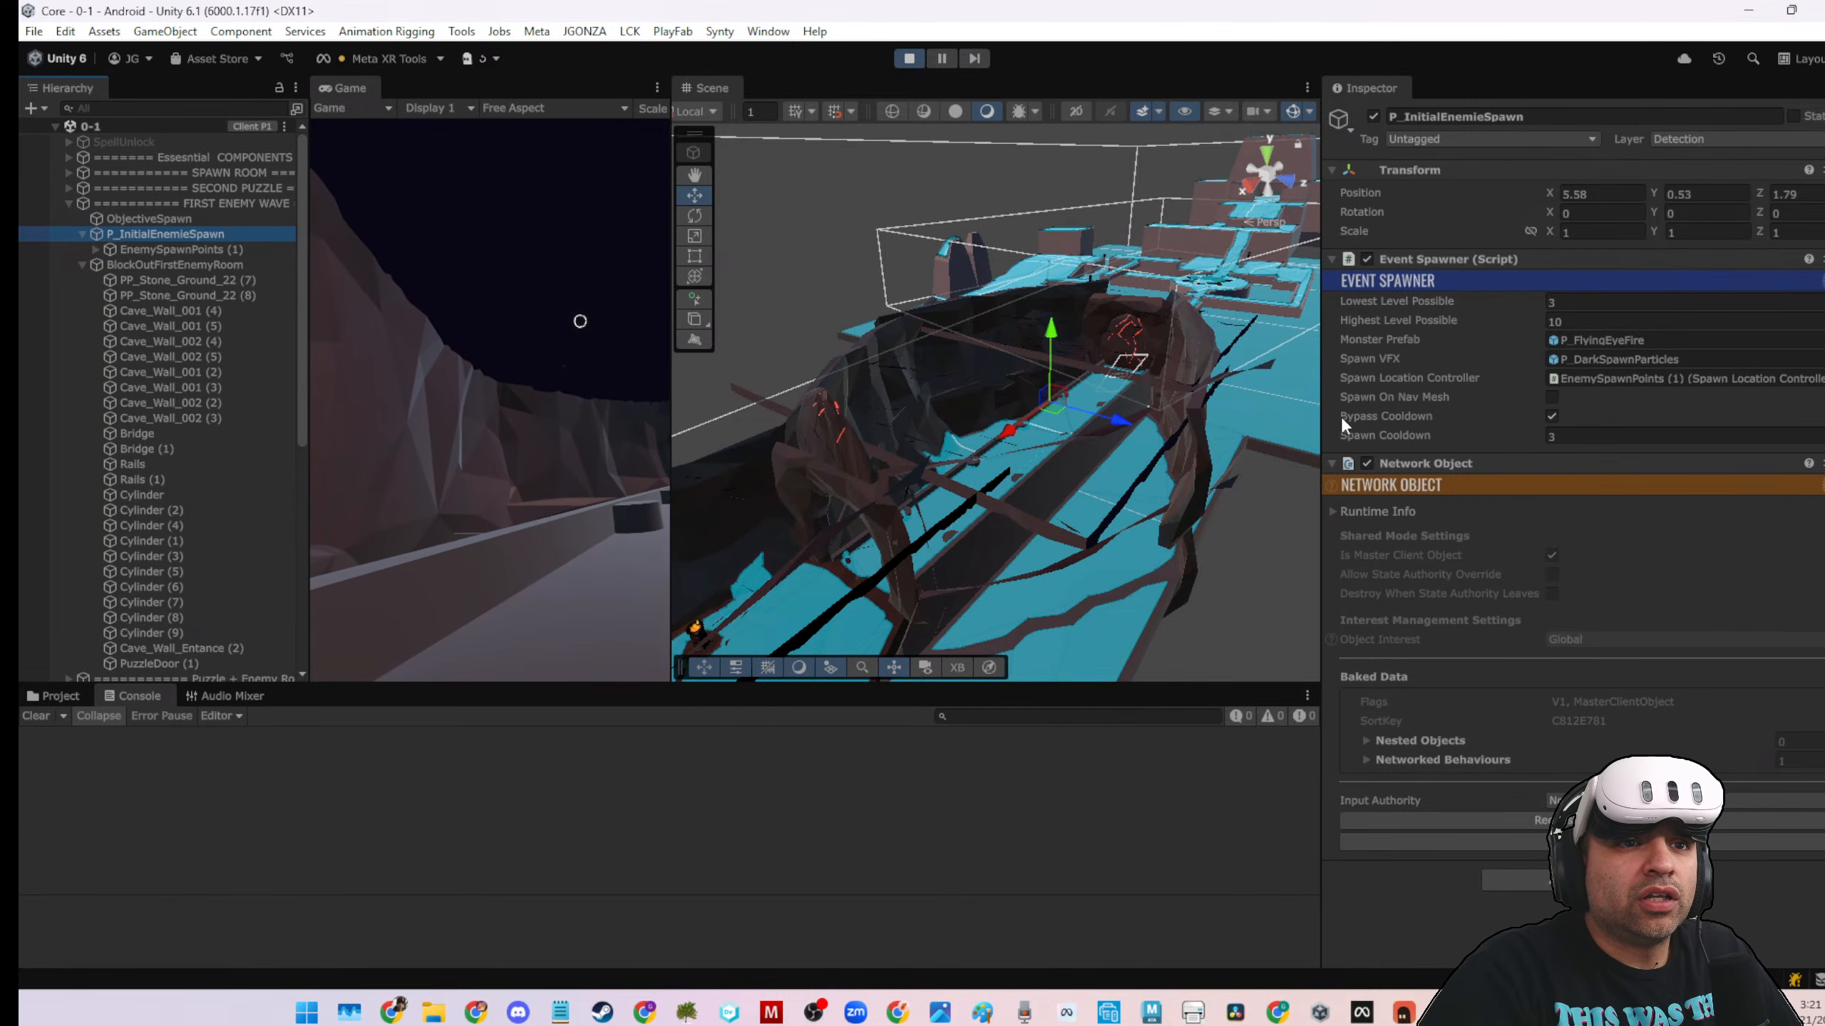
left_click_drag(1320, 406, 1233, 417)
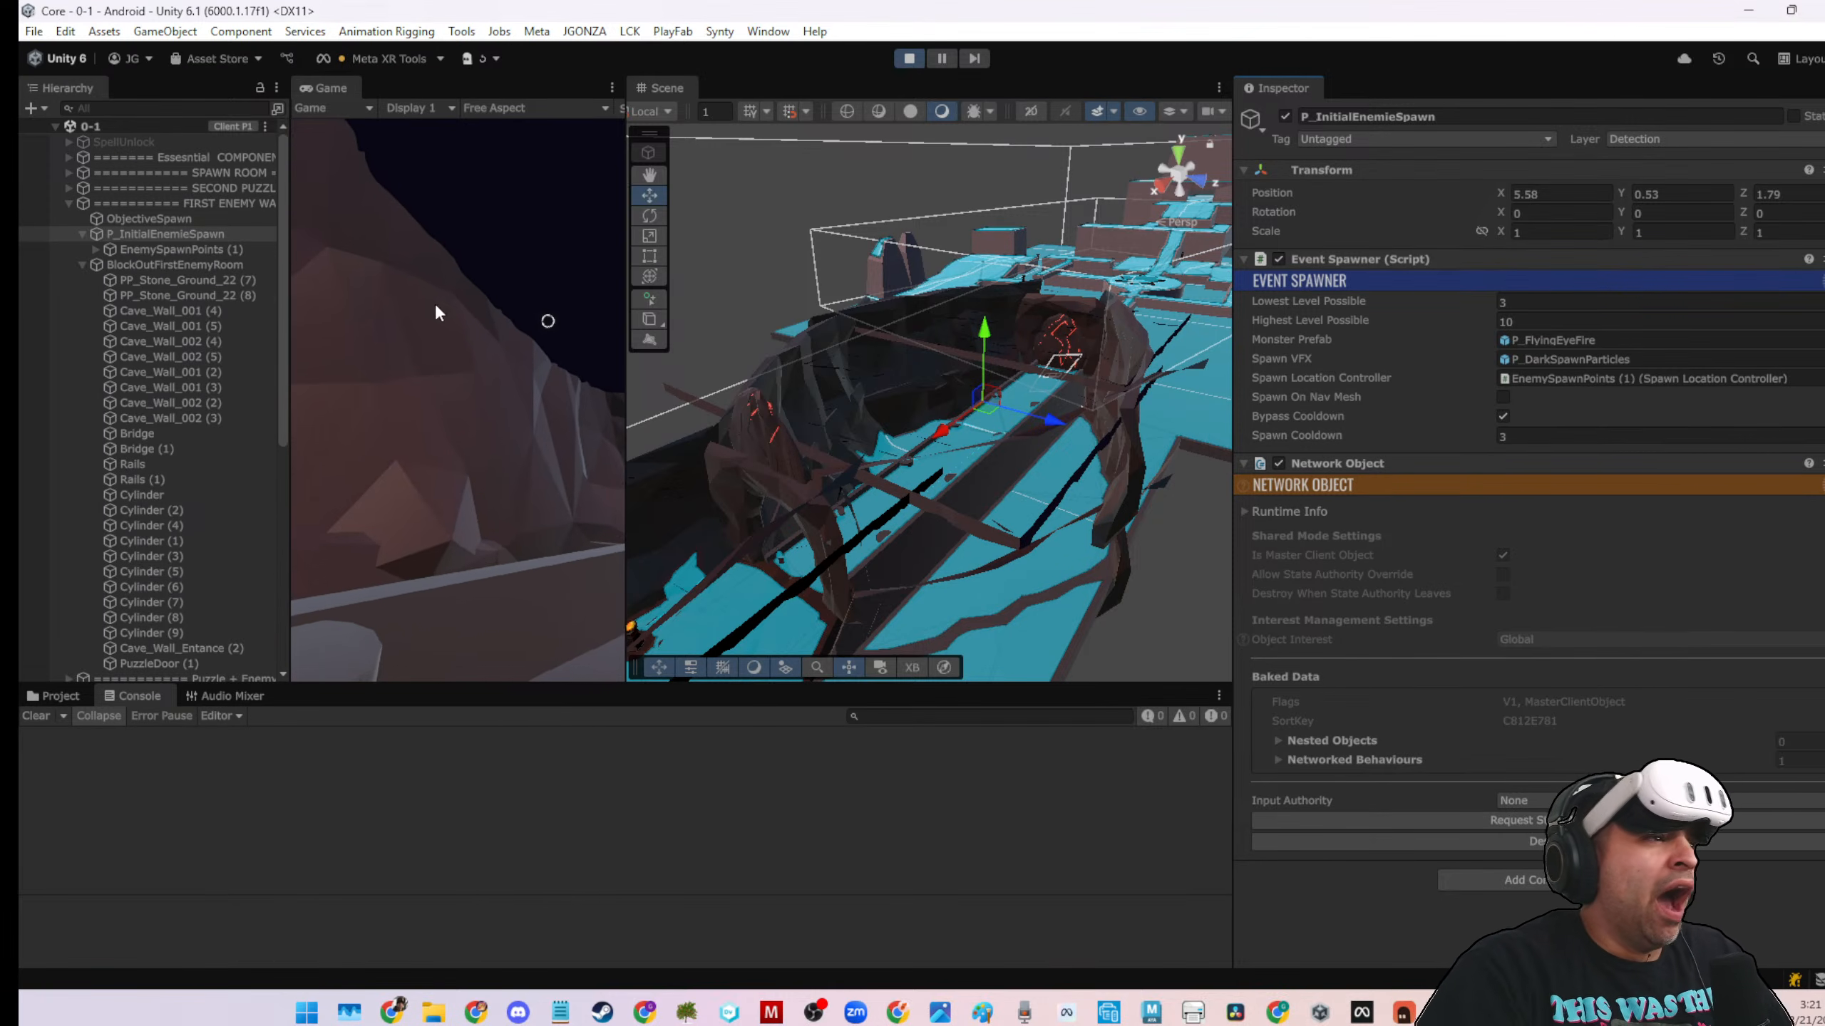
left_click(81, 234)
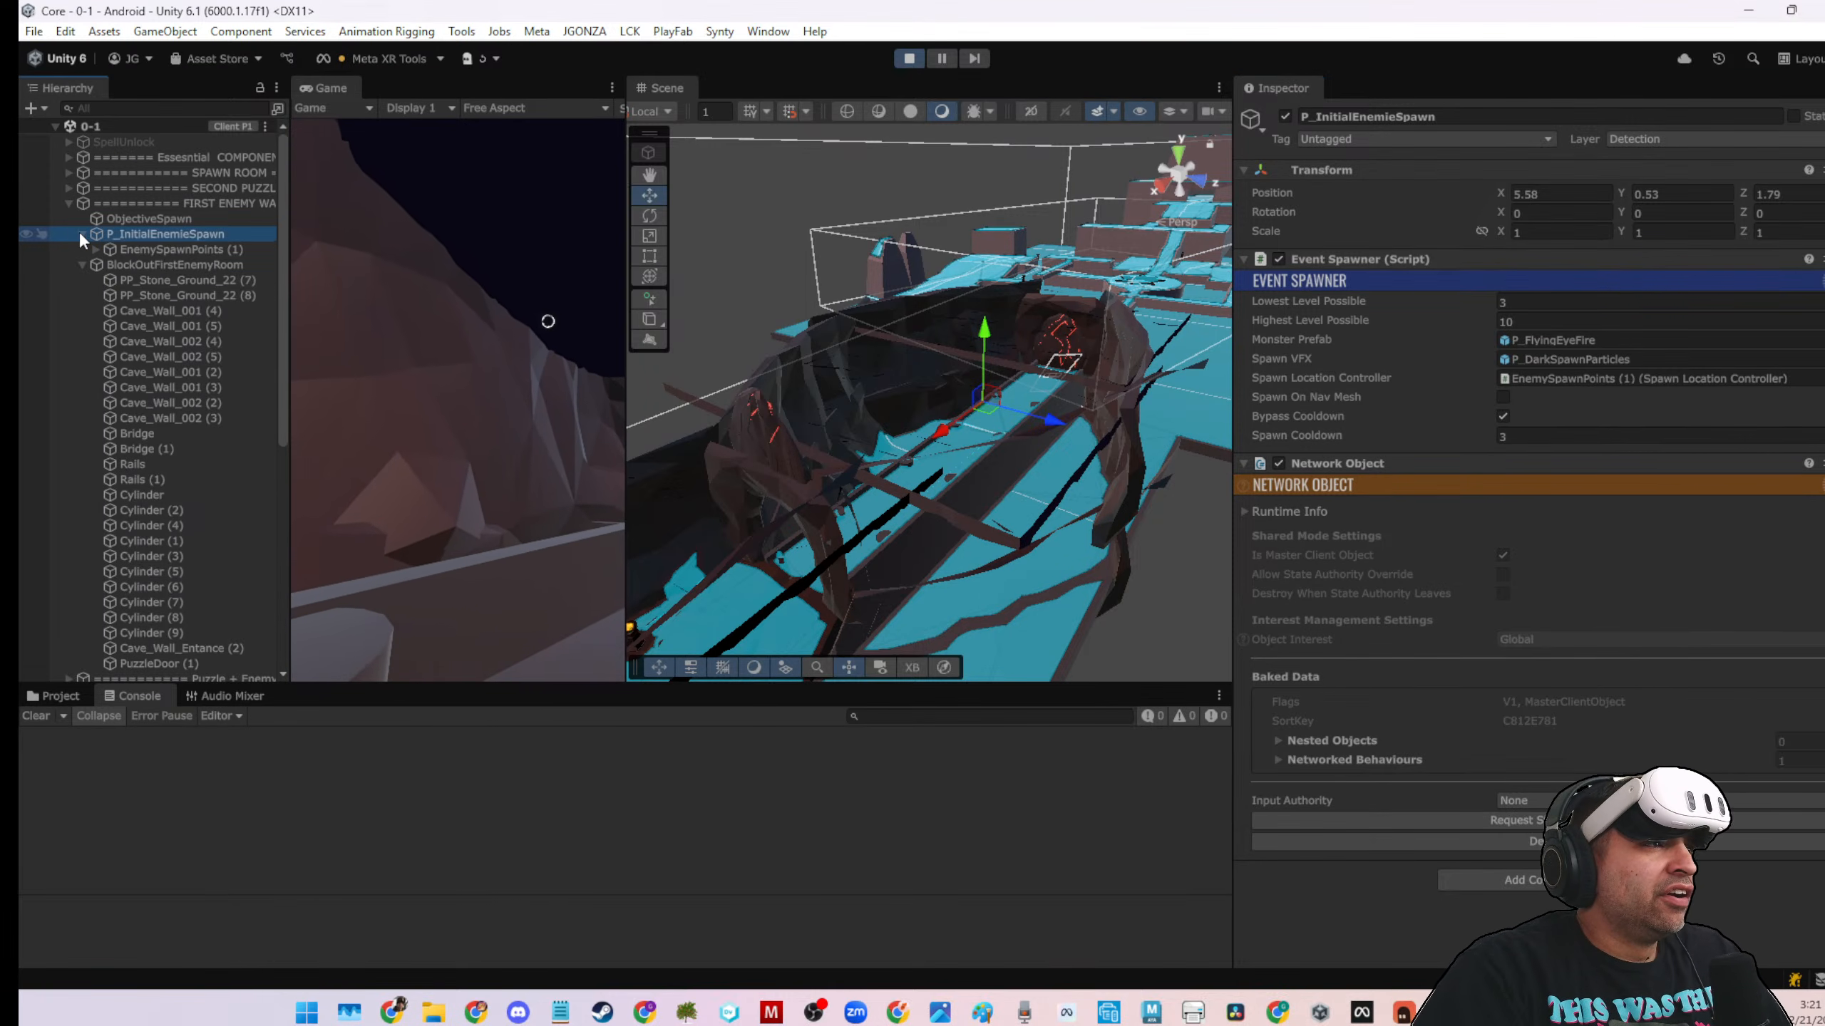
Review ObjectiveSpawn's Spawn With Objective events and its monster-killed event listener
left_click(147, 219)
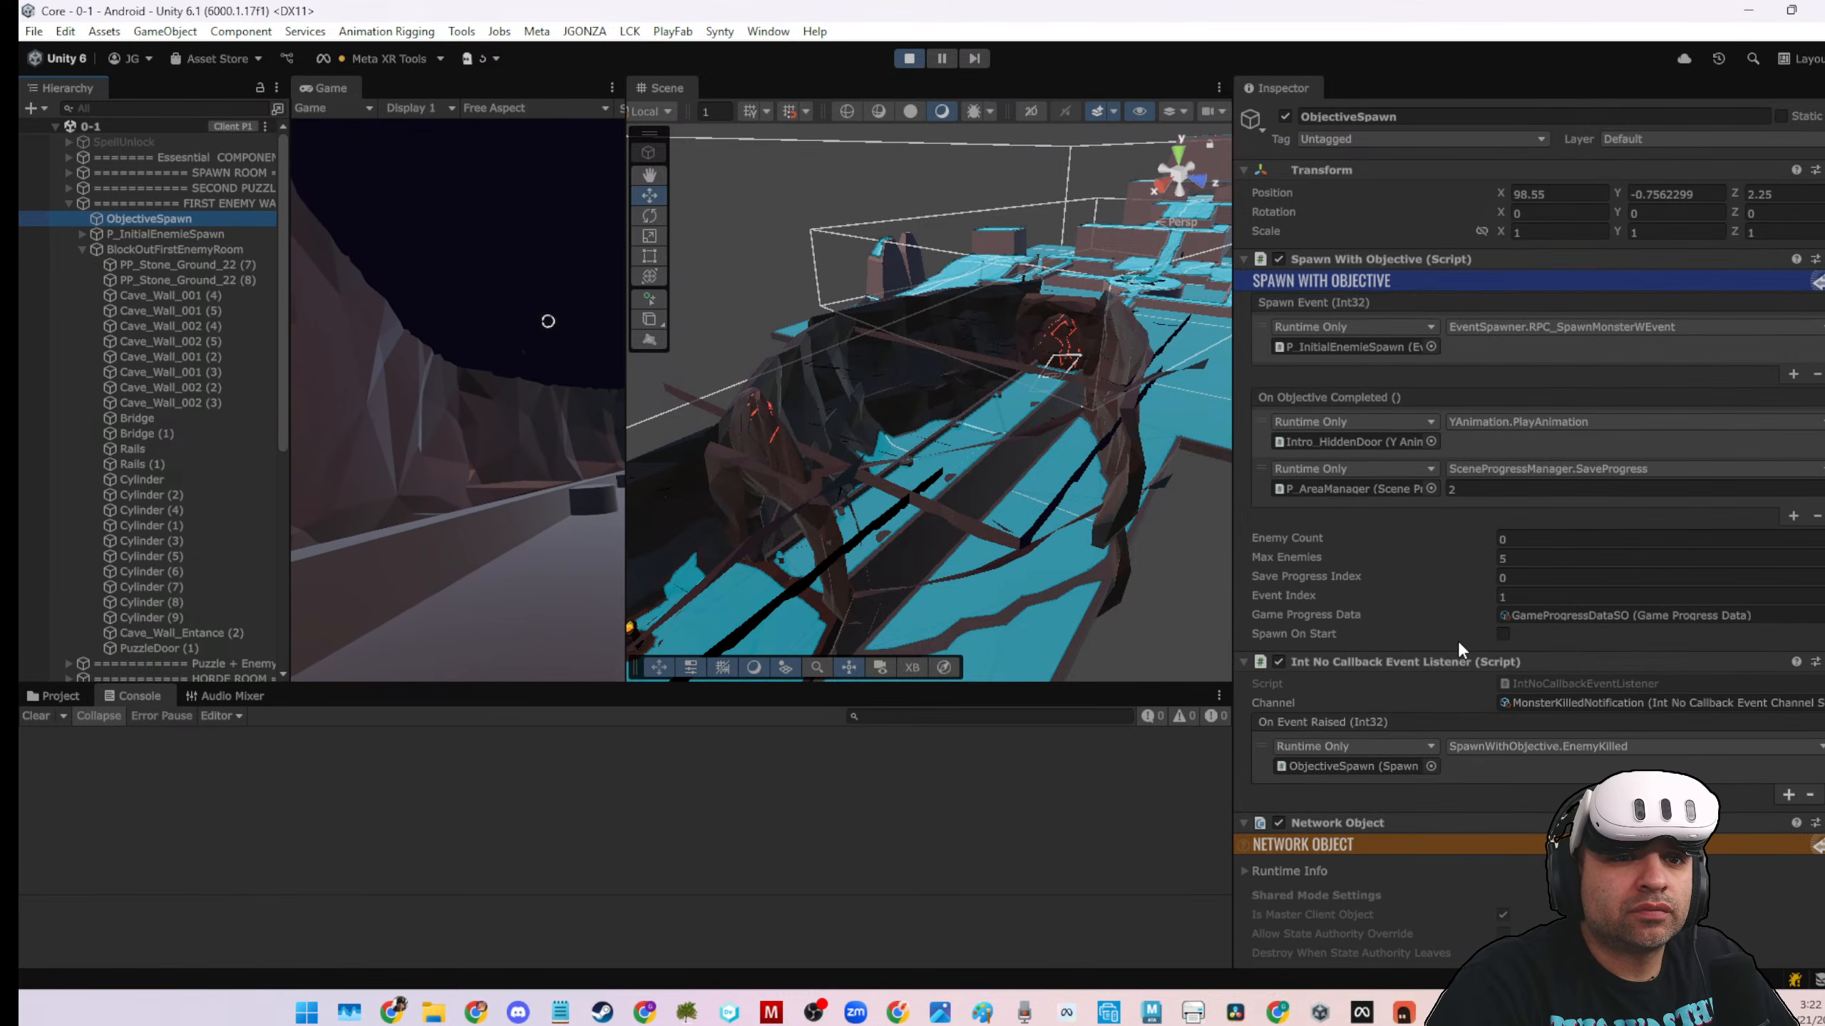
scroll(1457, 640, "down", 1)
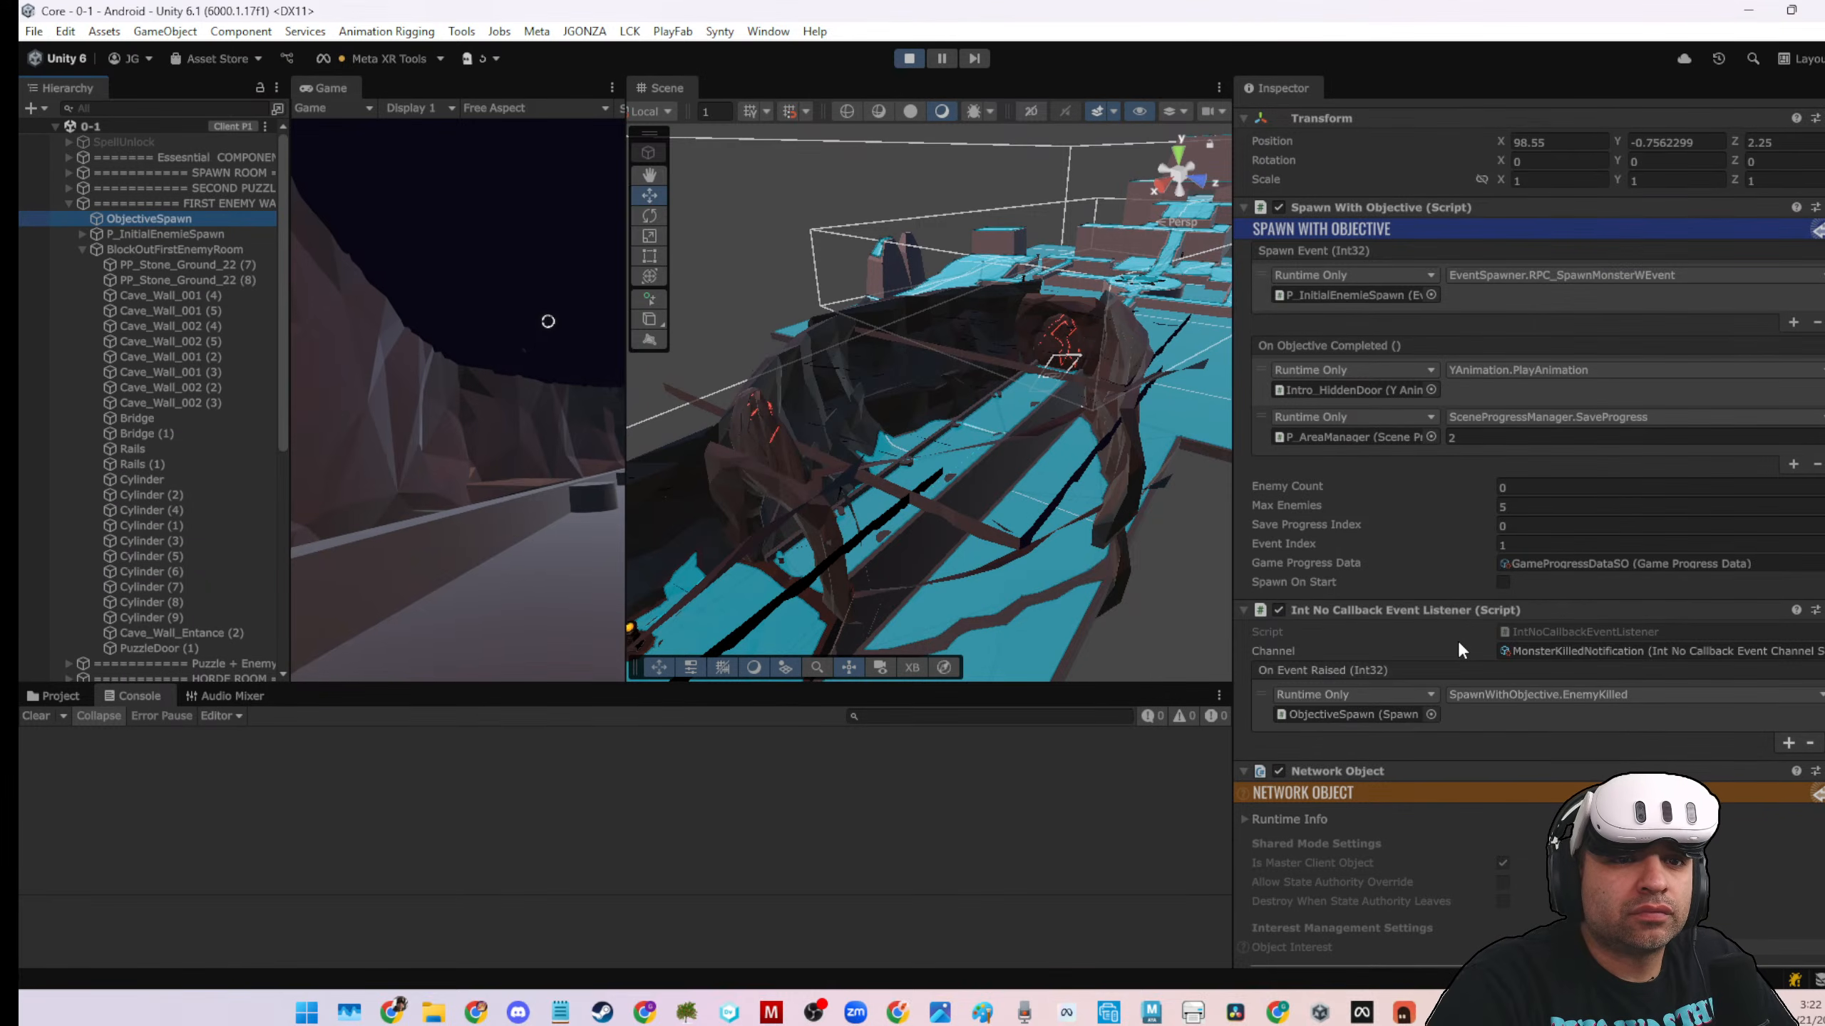
scroll(1457, 639, "down", 1)
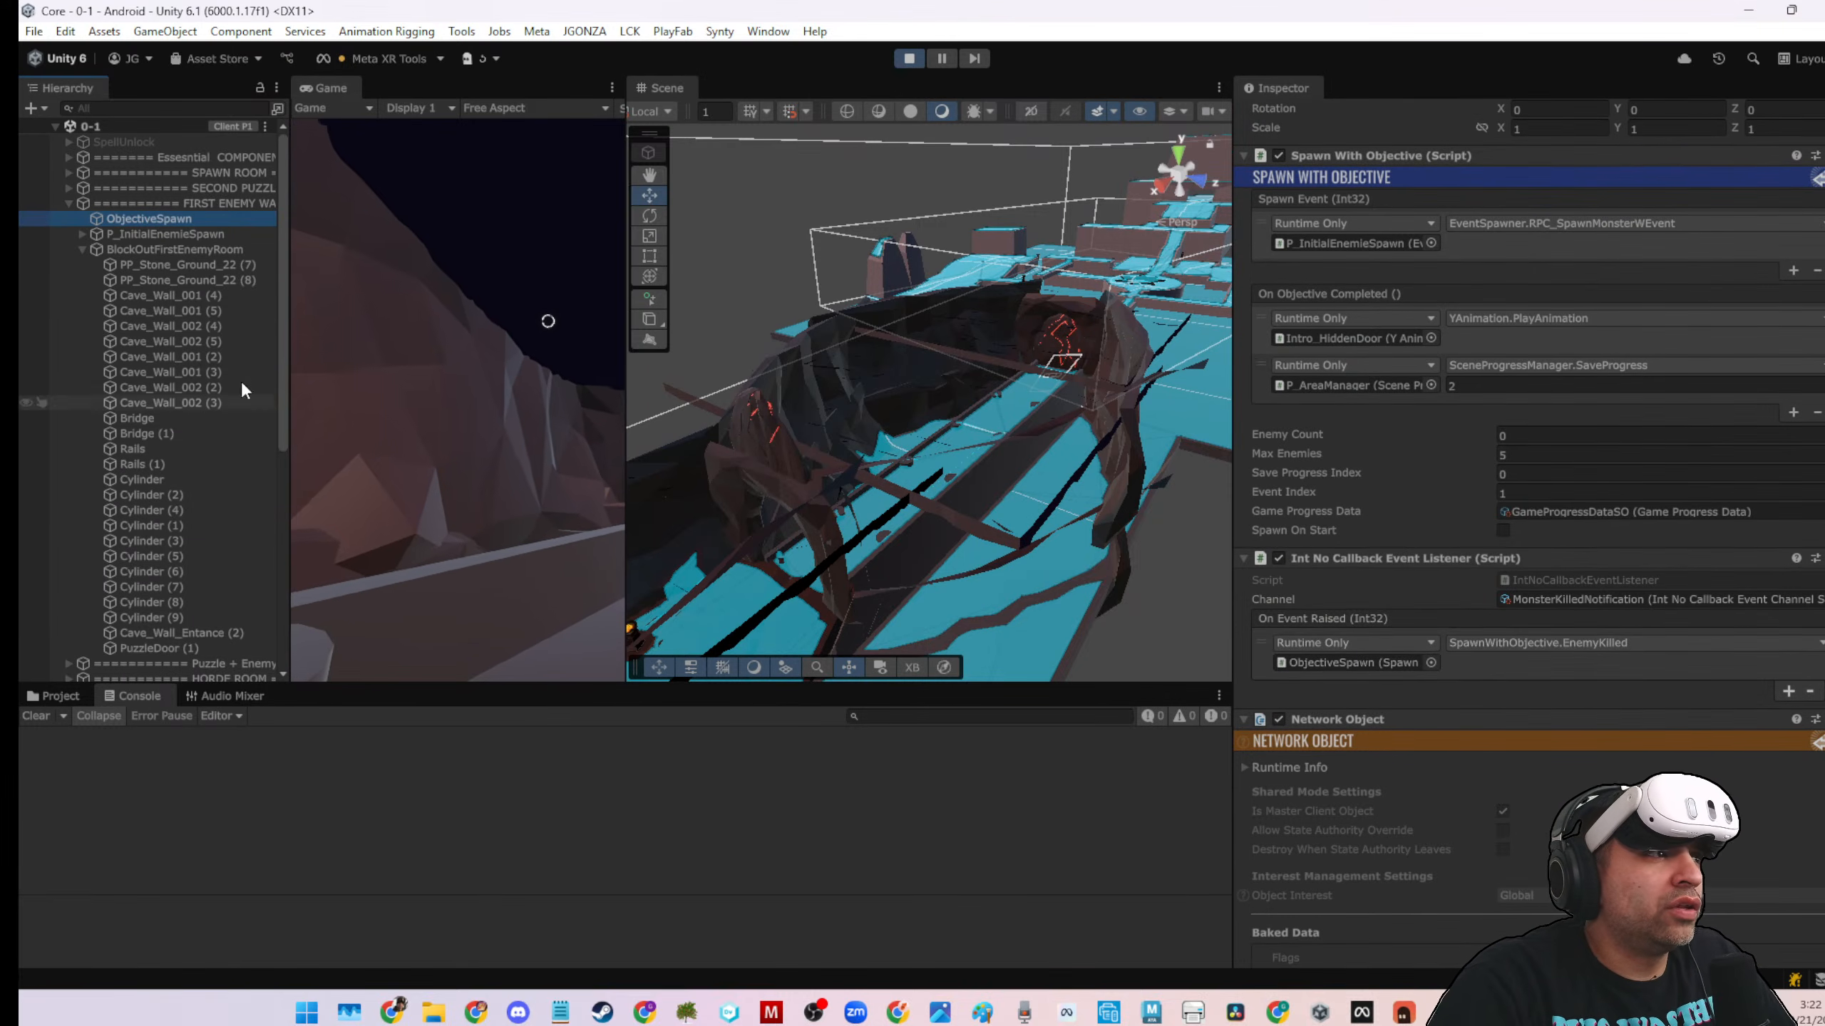
Collapse BlockOutFirstEnemyRoom, expand the Puzzle + Enemy Room and Second Puzzle groups, and inspect PuzzleDoor under Puzzle
left_click(81, 250)
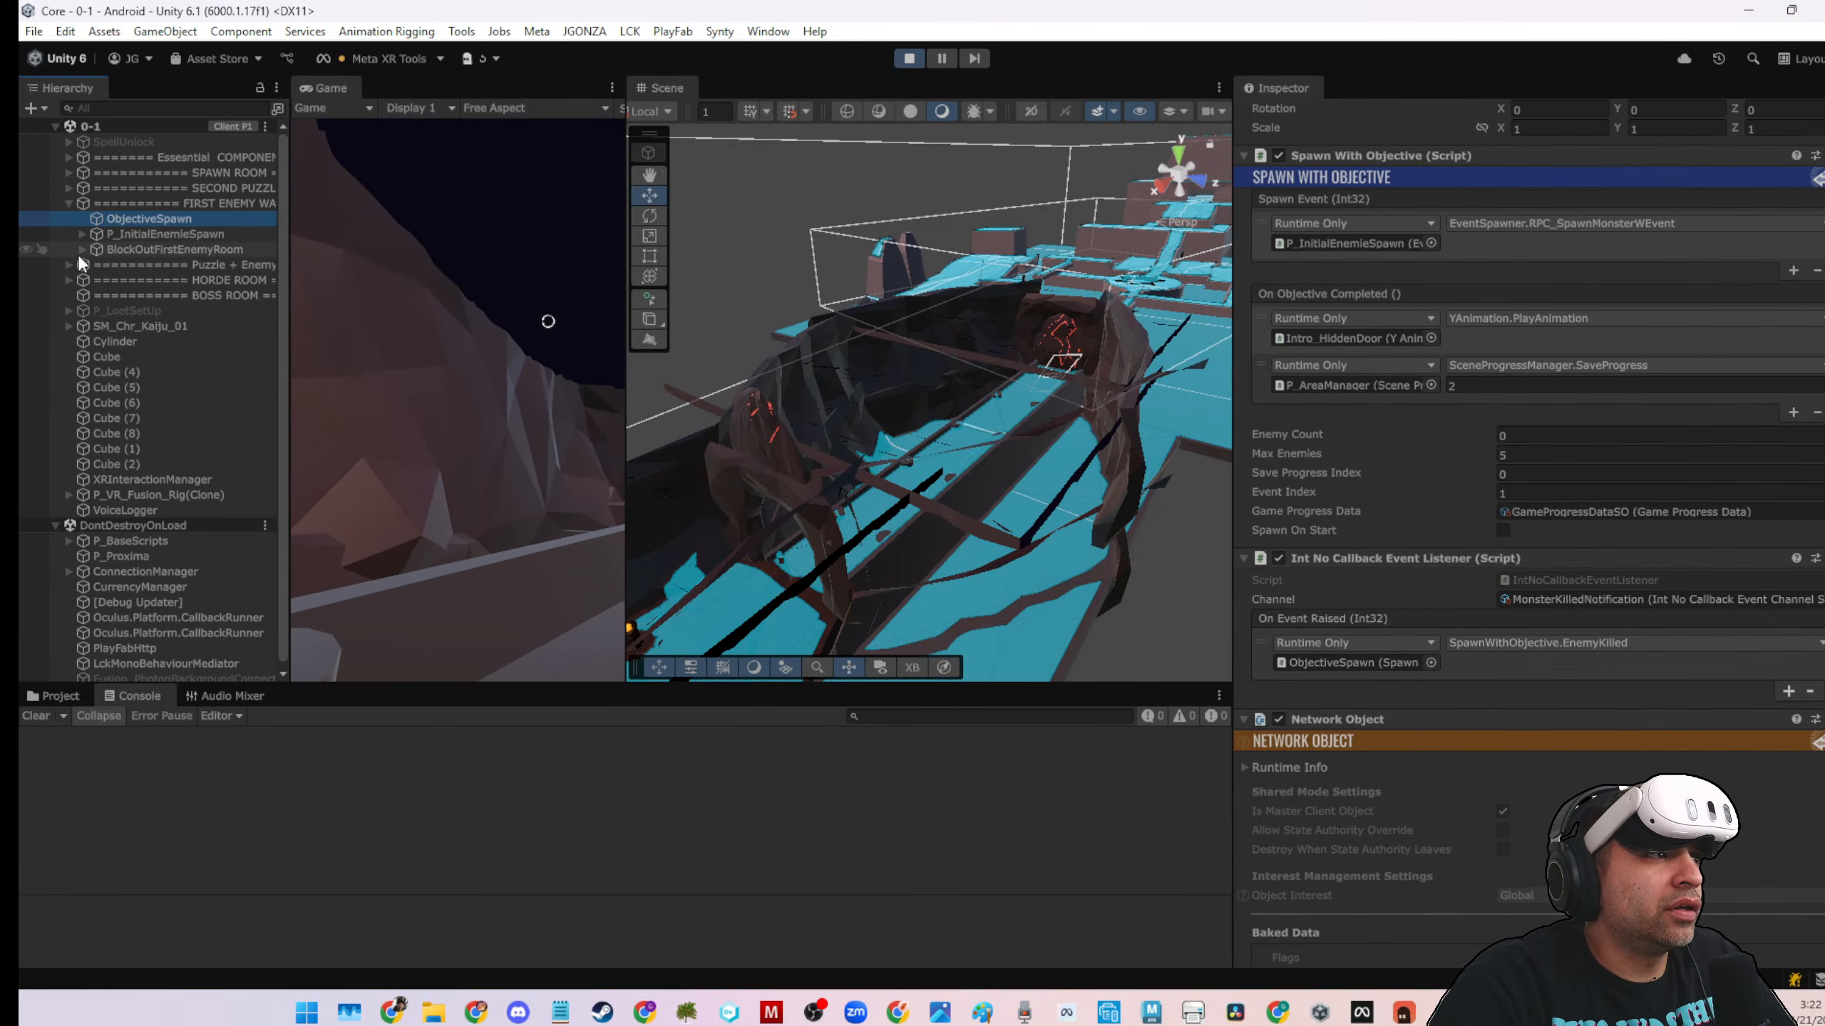
left_click(68, 264)
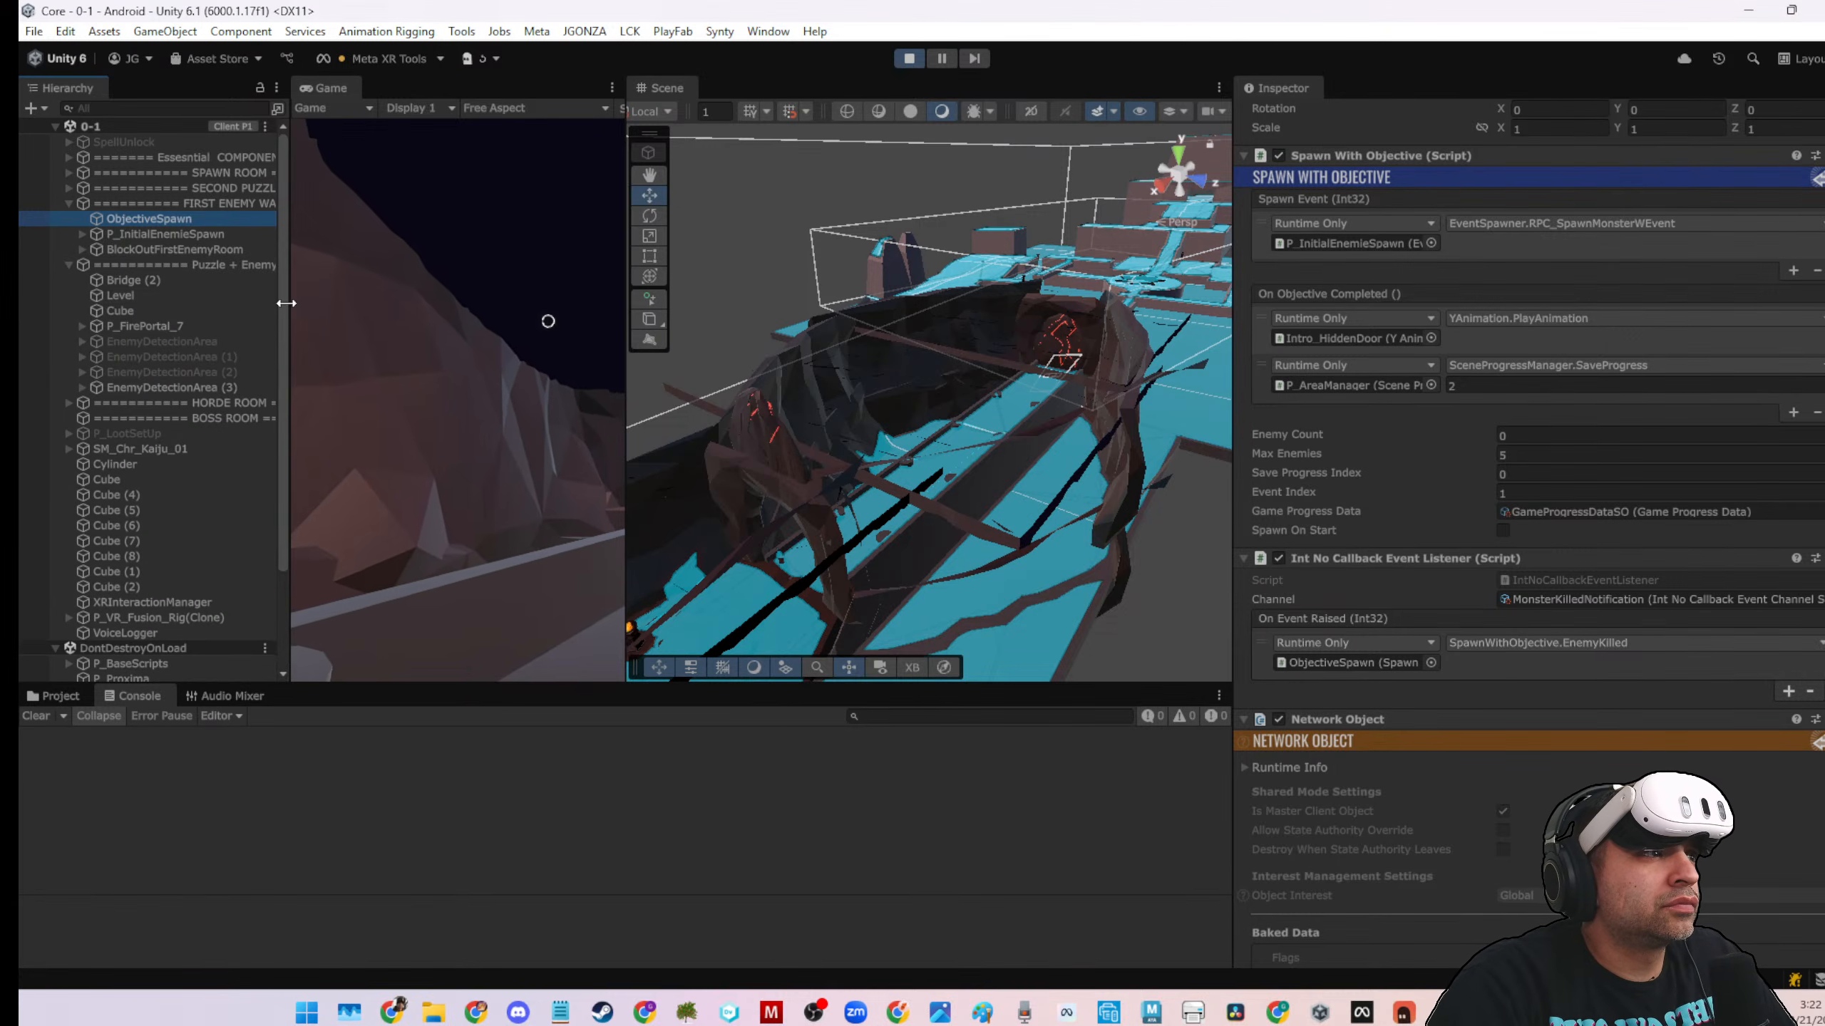
left_click_drag(286, 303, 575, 303)
left_click(64, 187)
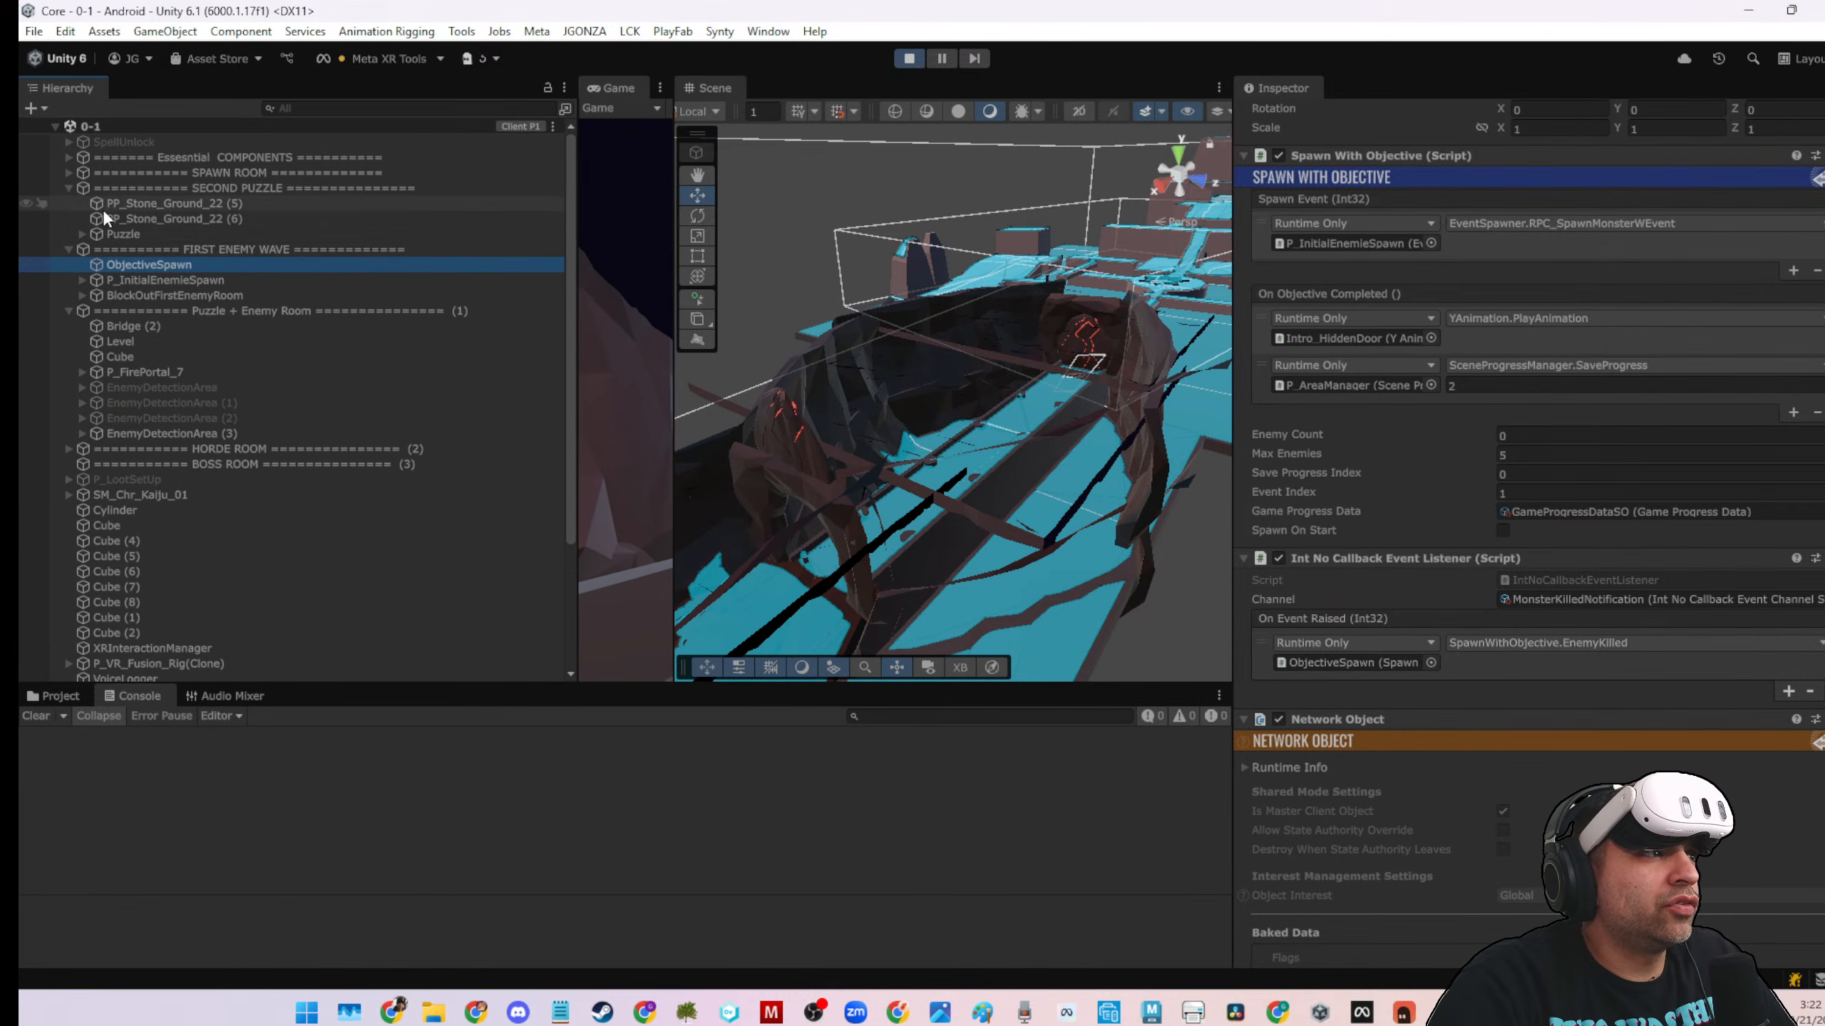
left_click(106, 232)
left_click(82, 234)
left_click(115, 249)
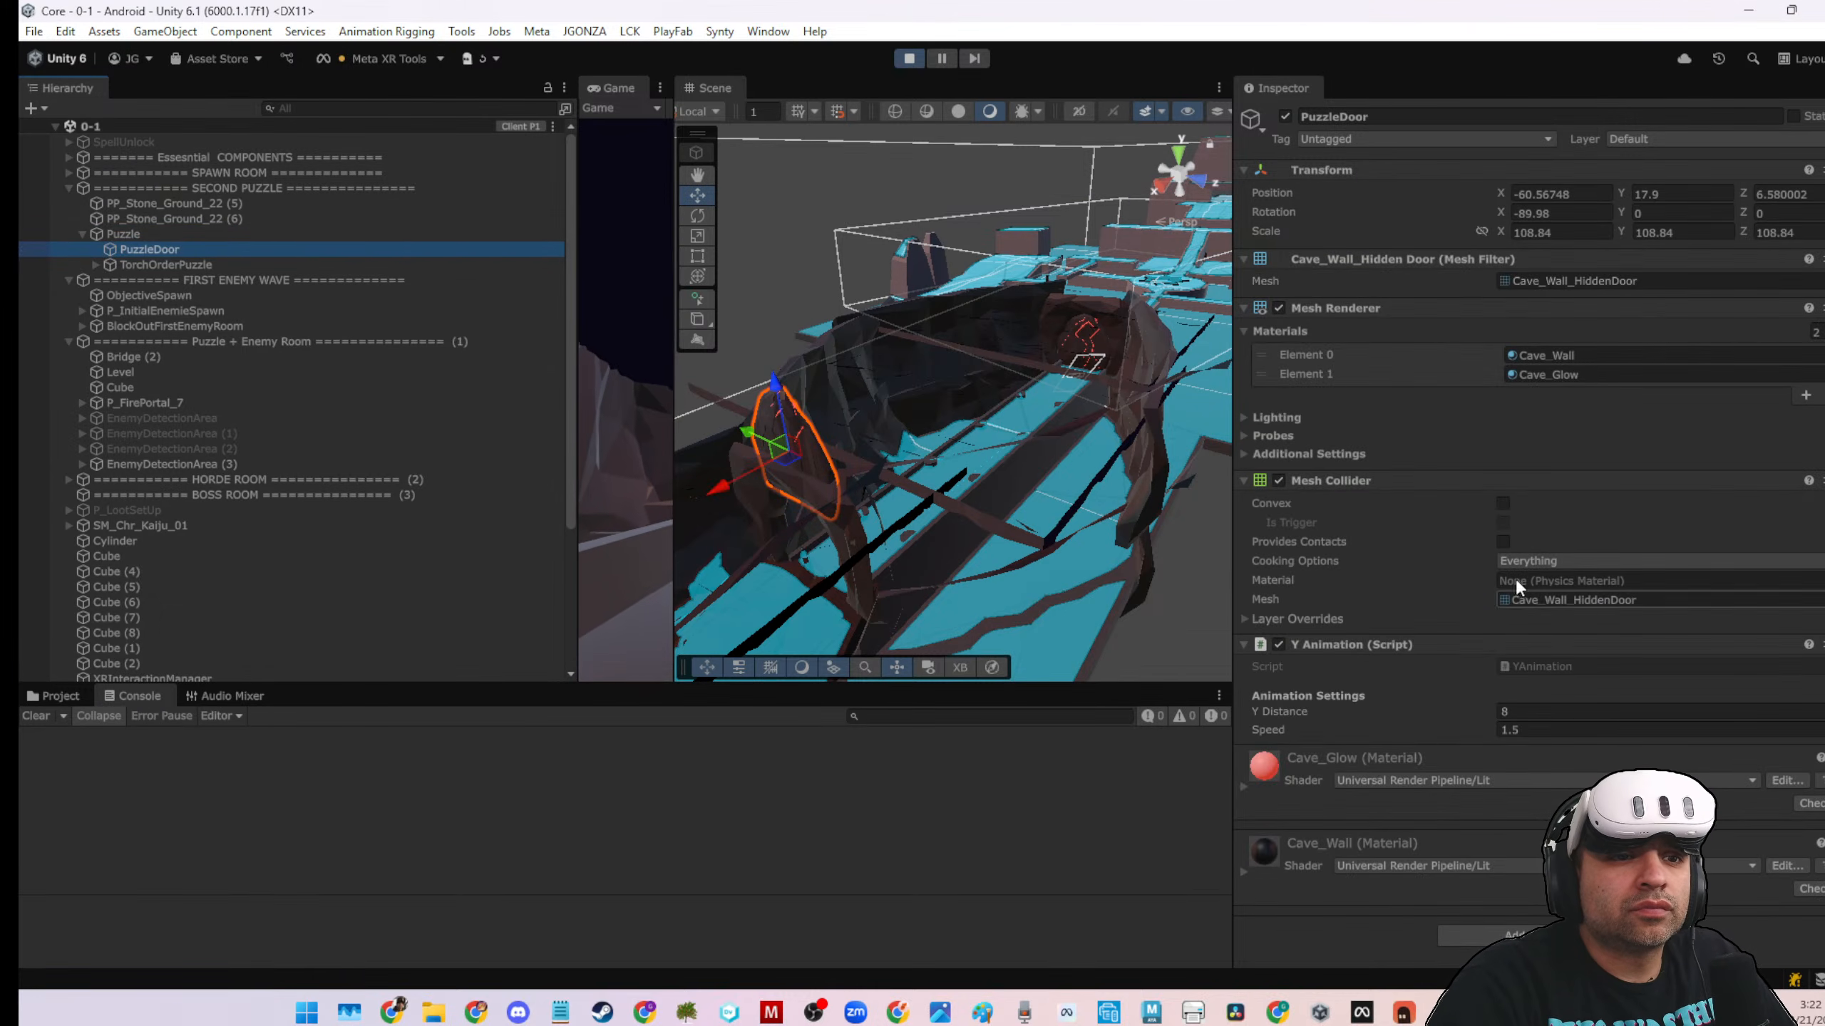
Add an extra event entry to the On Correct Pattern list of TorchOrderPuzzle during play mode
left_click(171, 234)
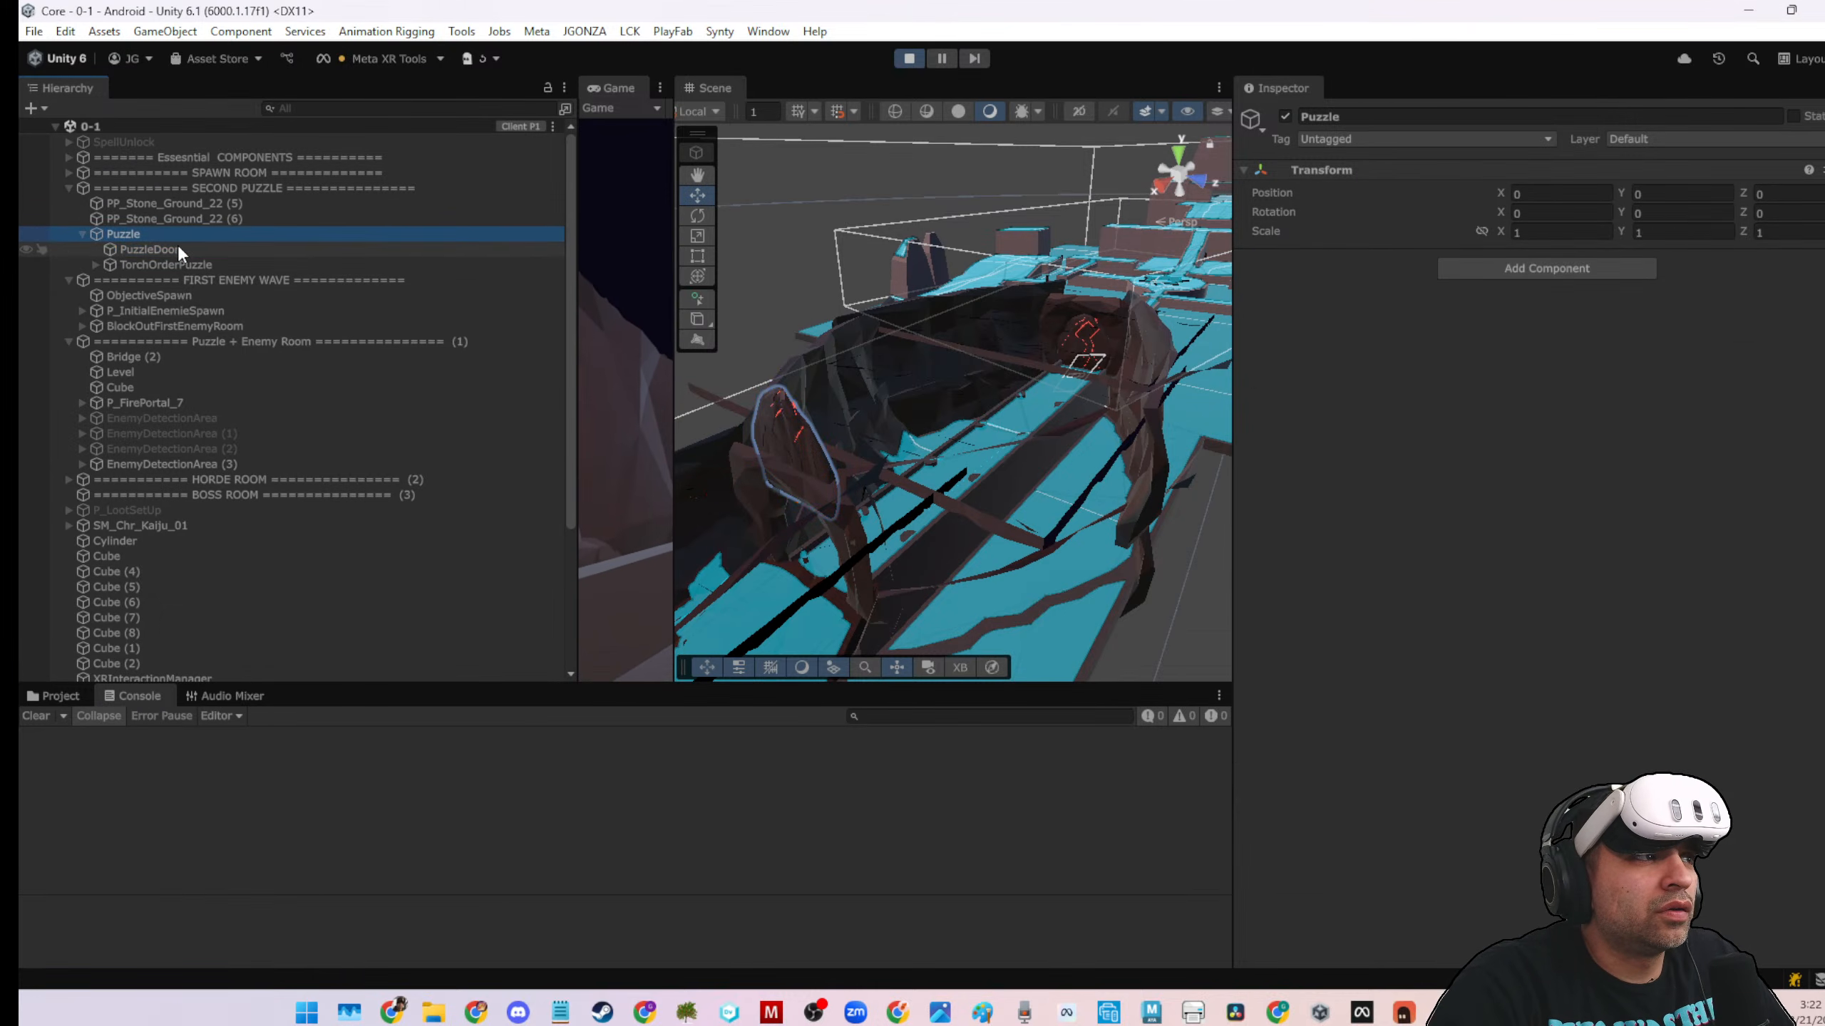
left_click(184, 260)
left_click(95, 264)
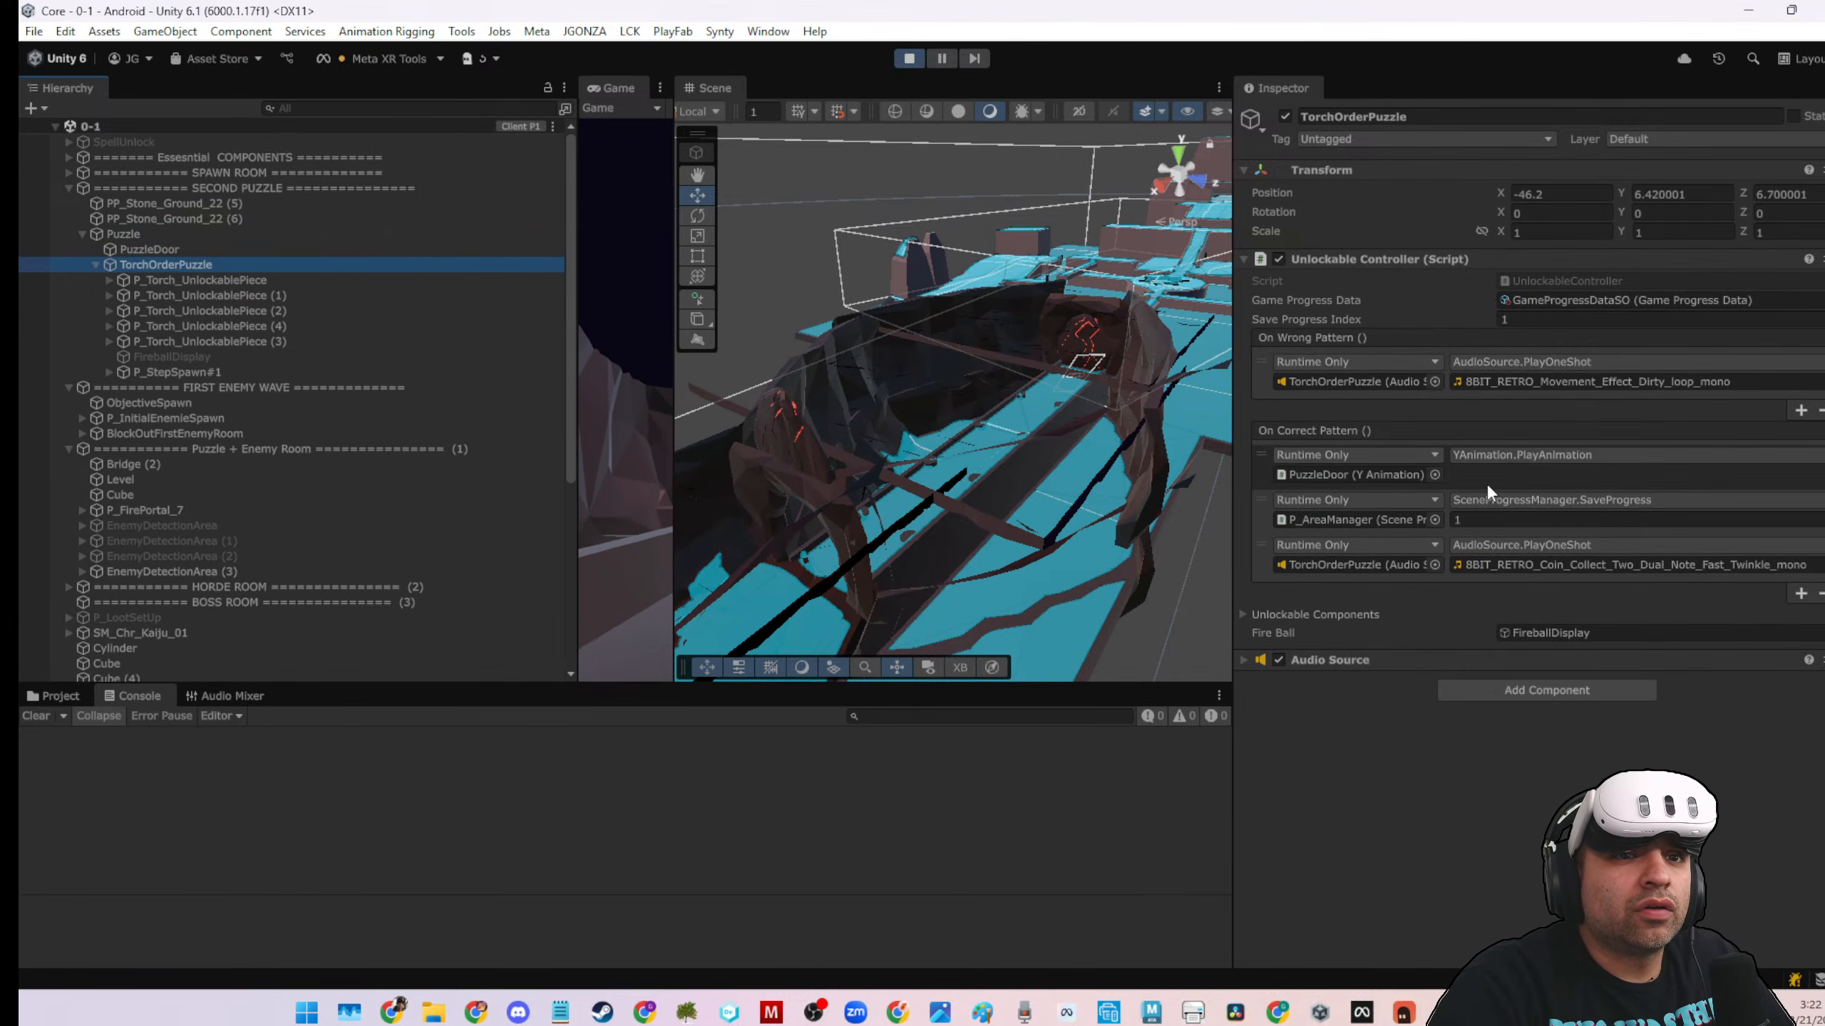
left_click(1801, 593)
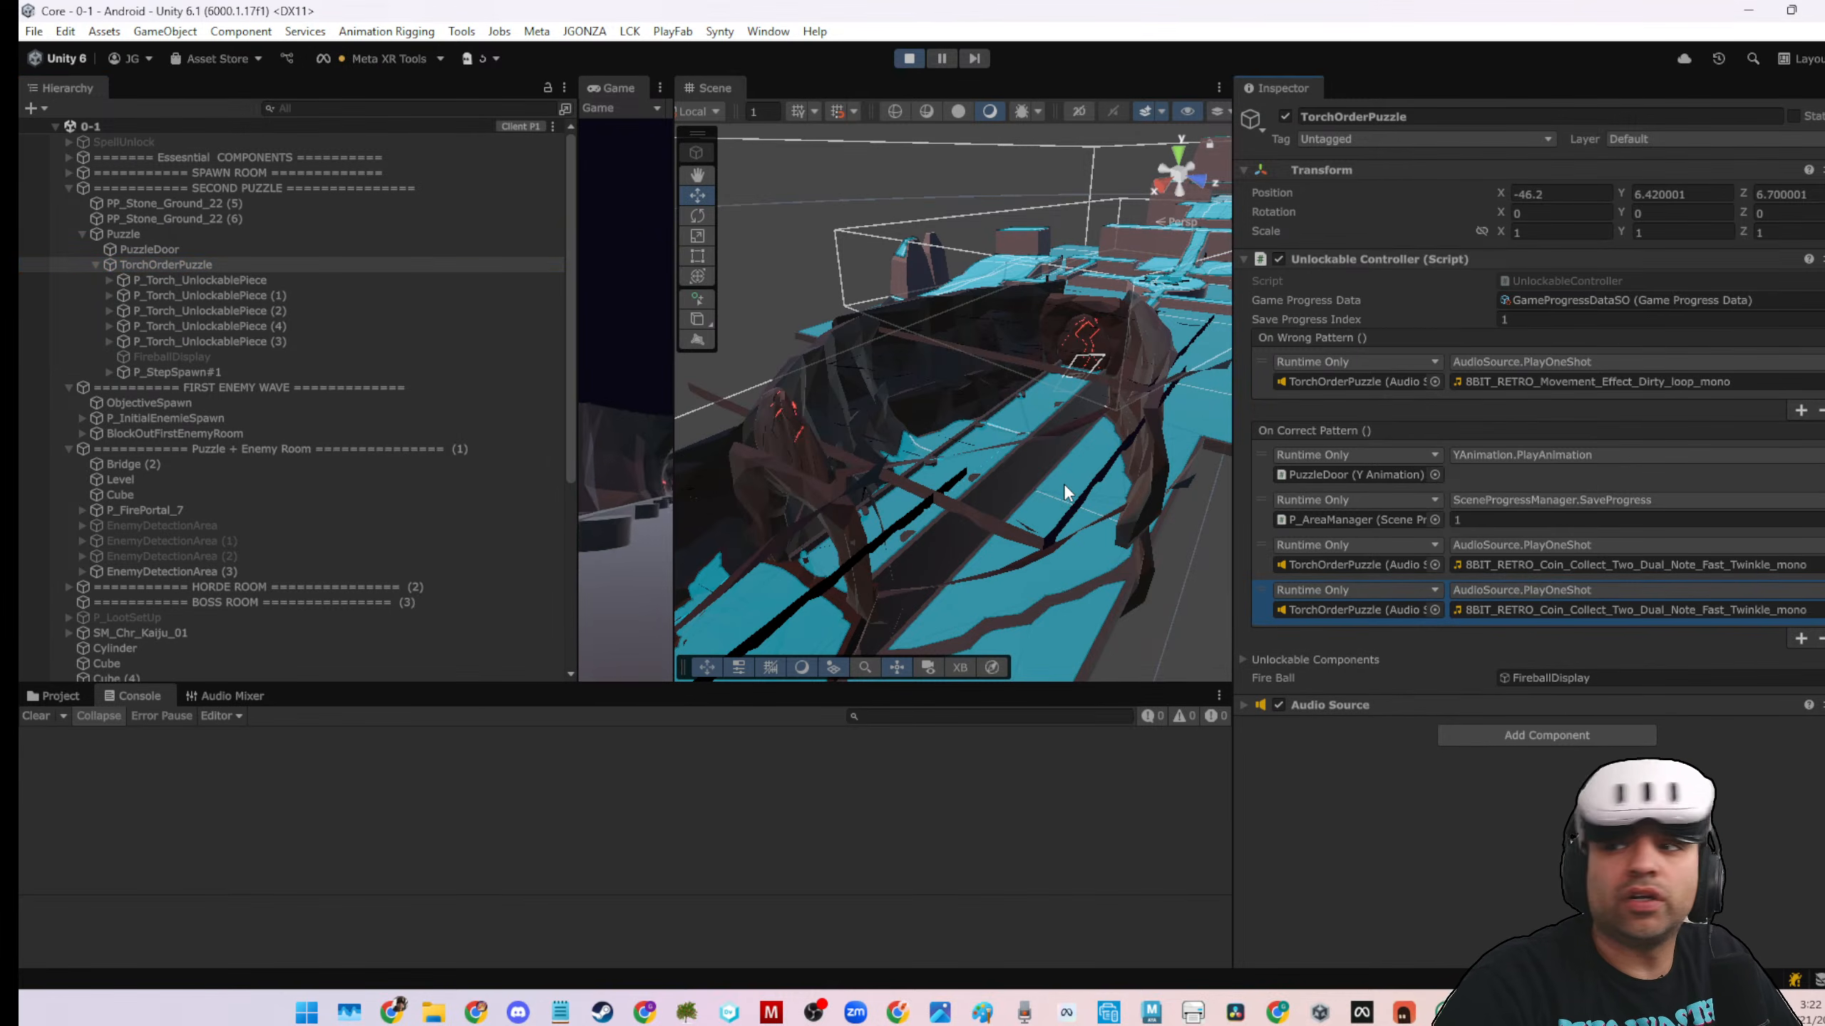
Inspect the torch room and the bridge in the Scene view, narrow the Hierarchy, and stop play mode
scroll(1063, 482, "down", 6)
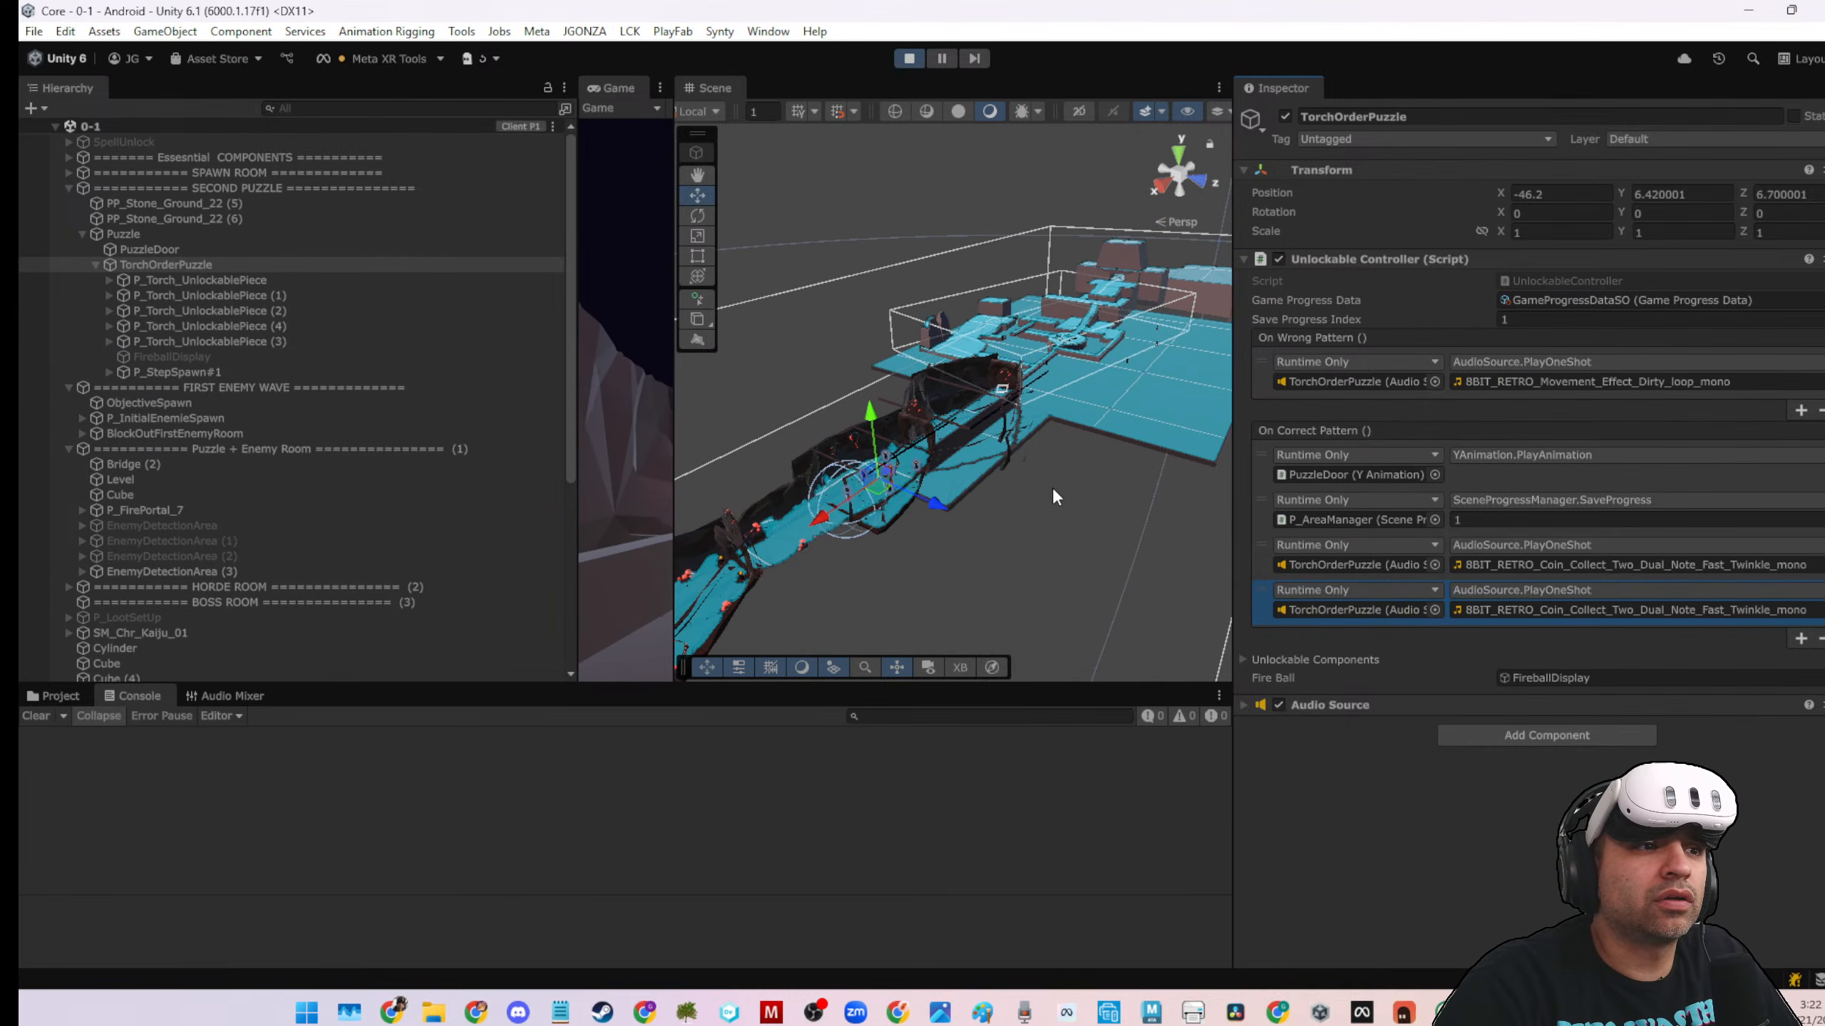
scroll(1009, 491, "up", 3)
middle_click_drag(1010, 498, 935, 443)
scroll(960, 414, "up", 6)
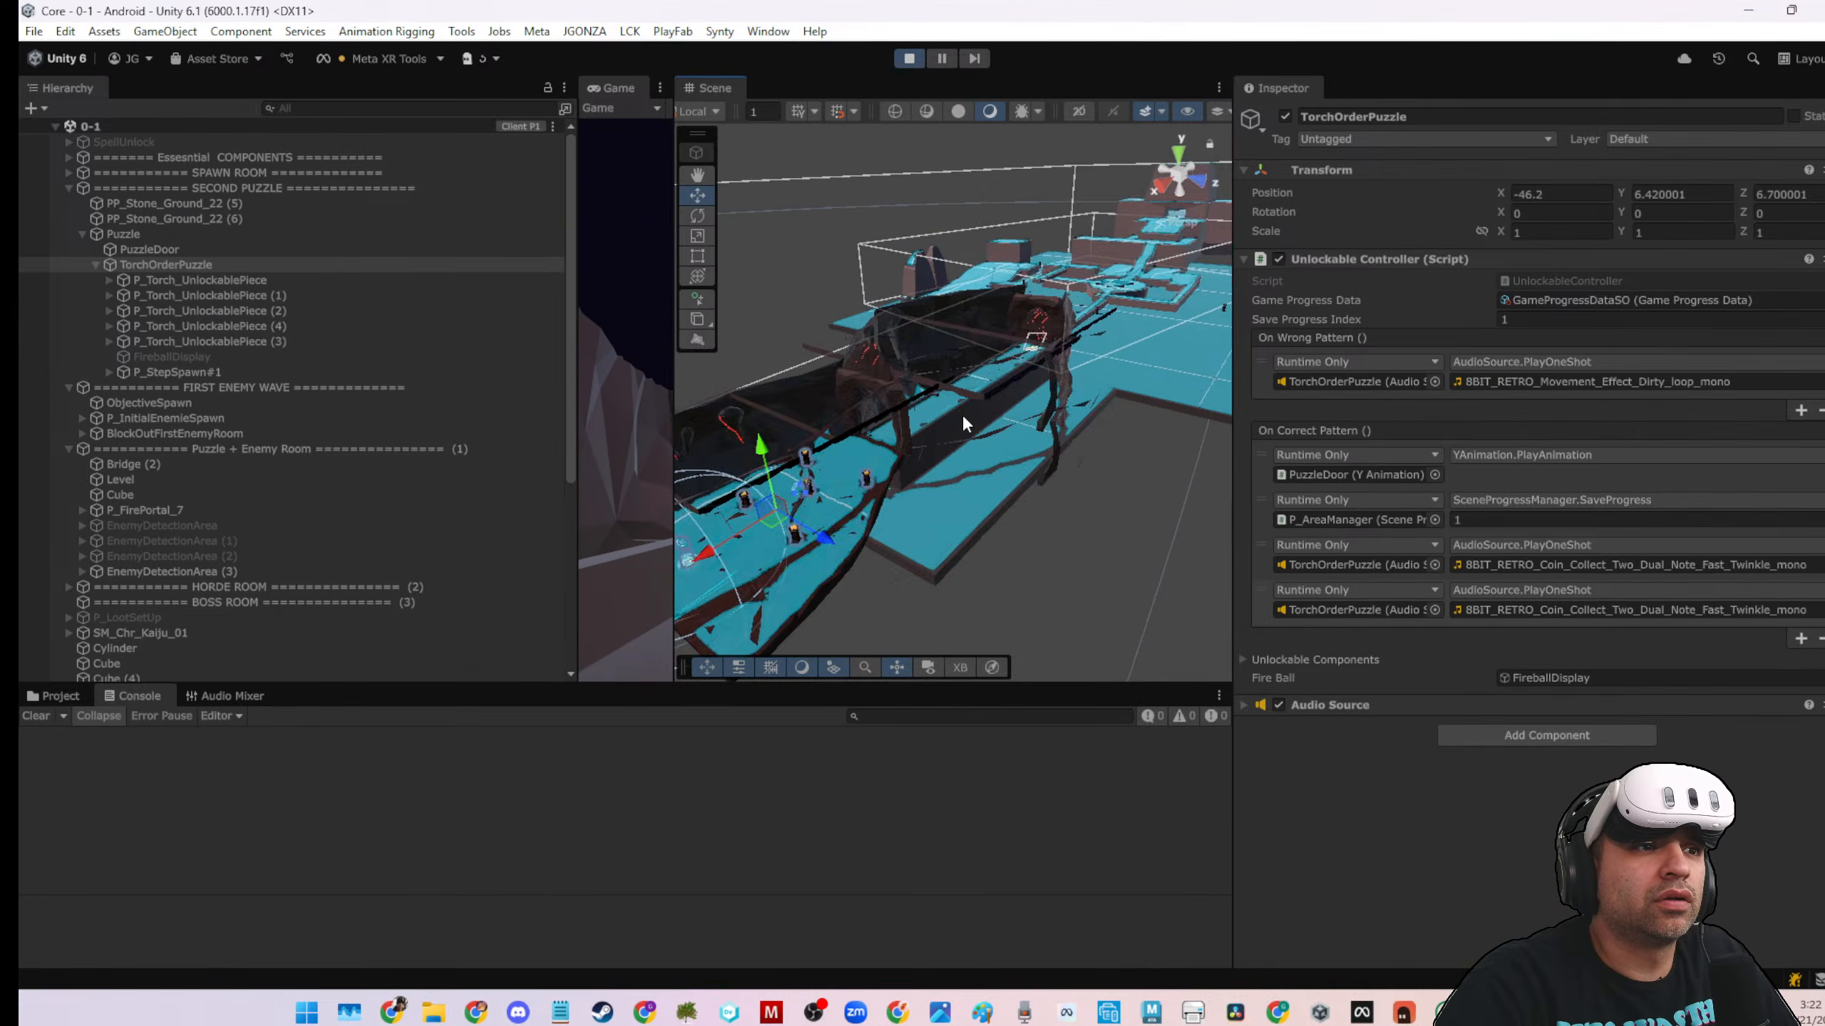
scroll(961, 414, "up", 5)
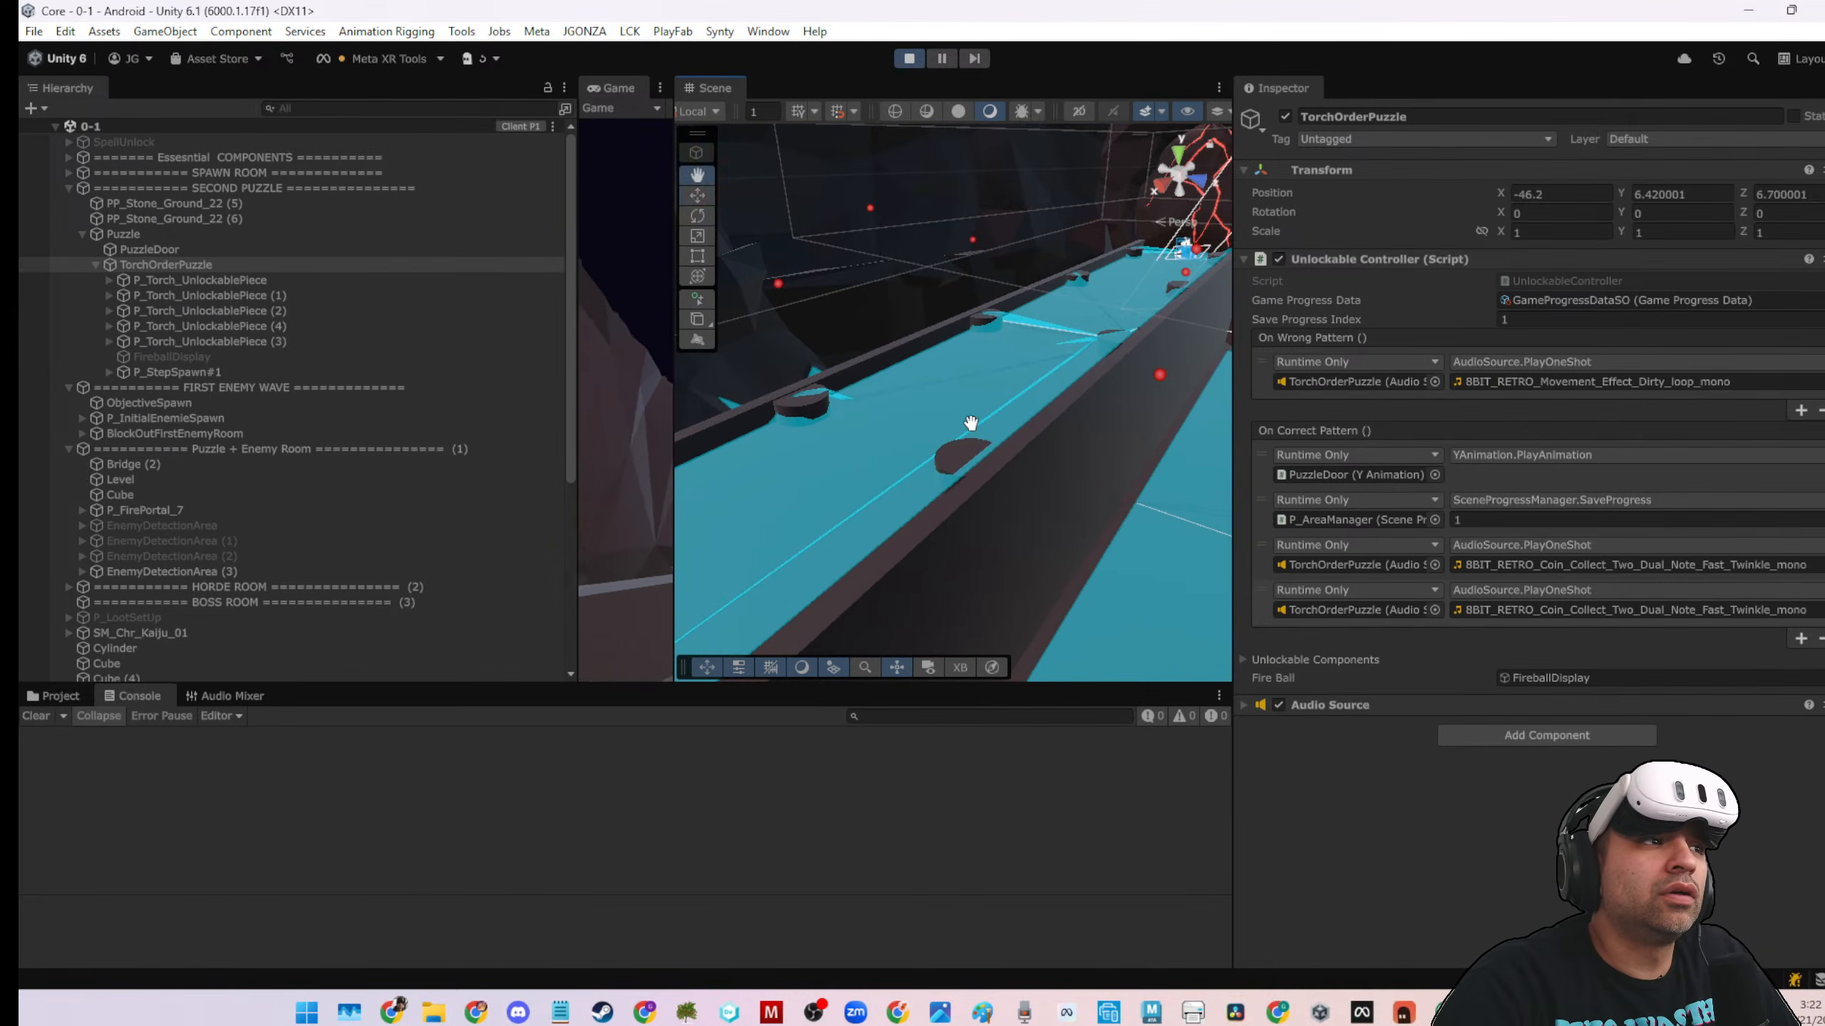
left_click_drag(576, 313, 427, 323)
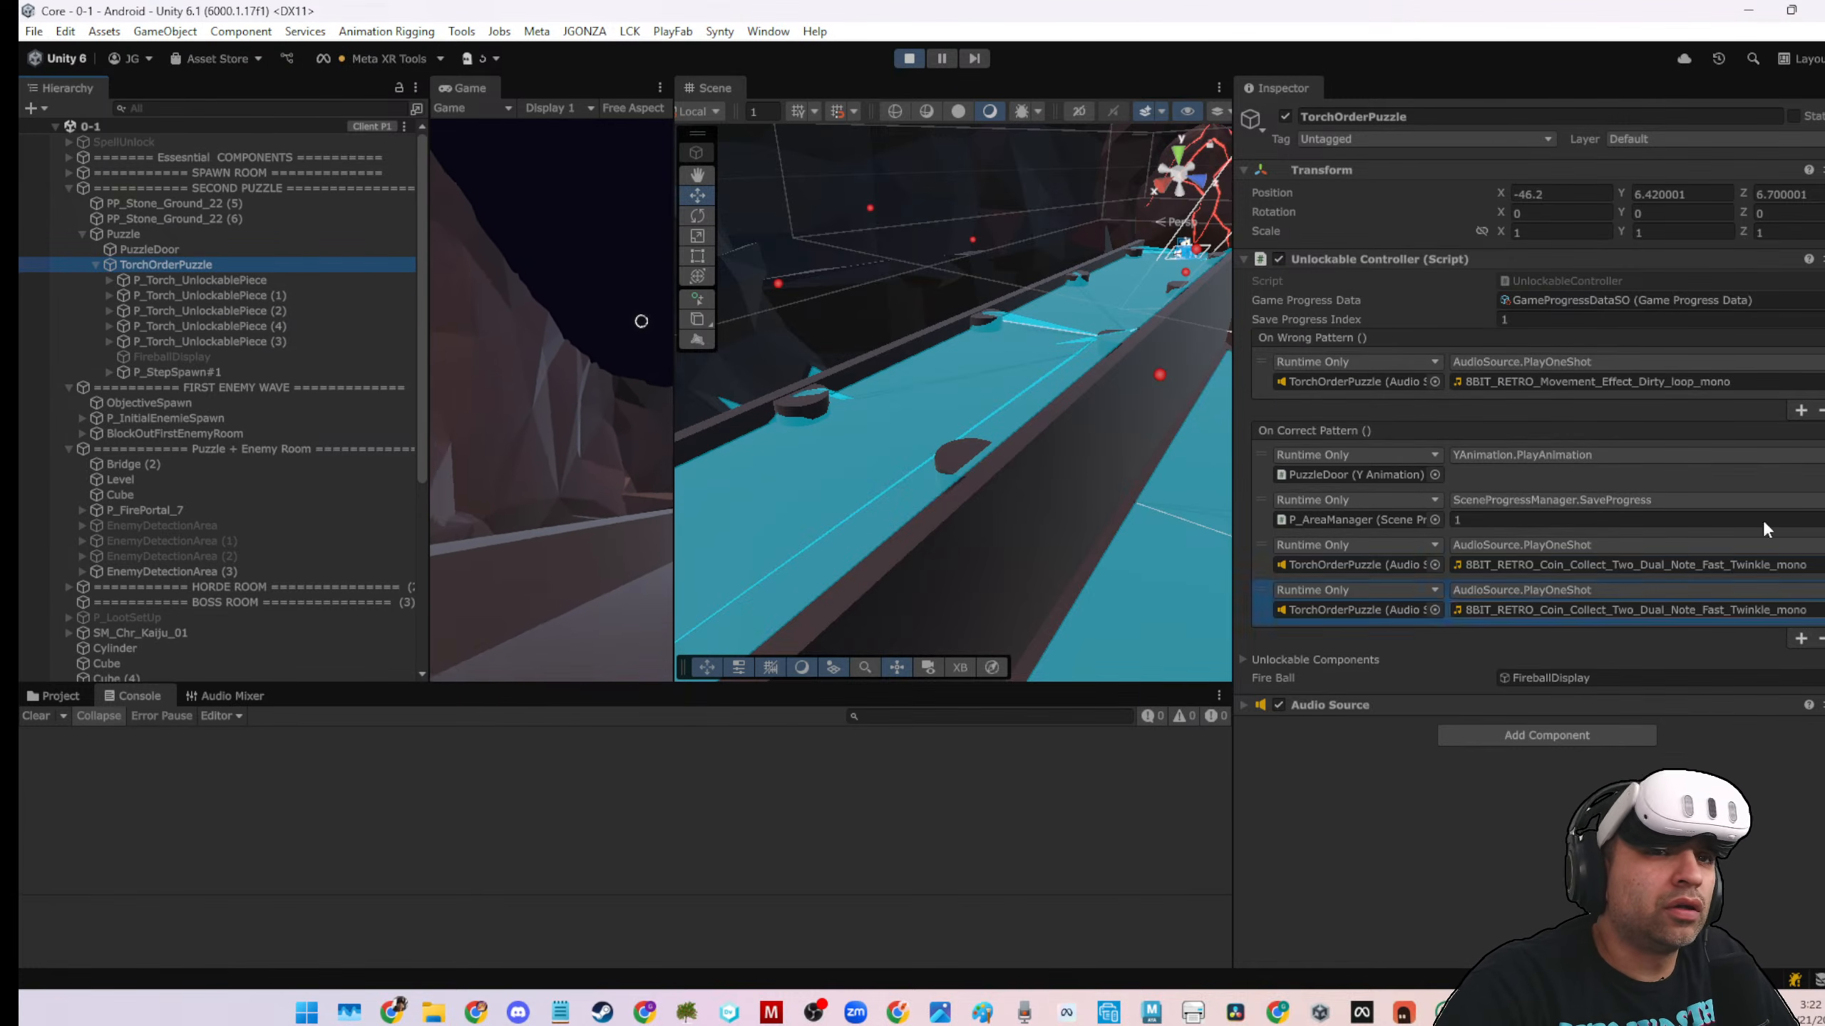
left_click(911, 58)
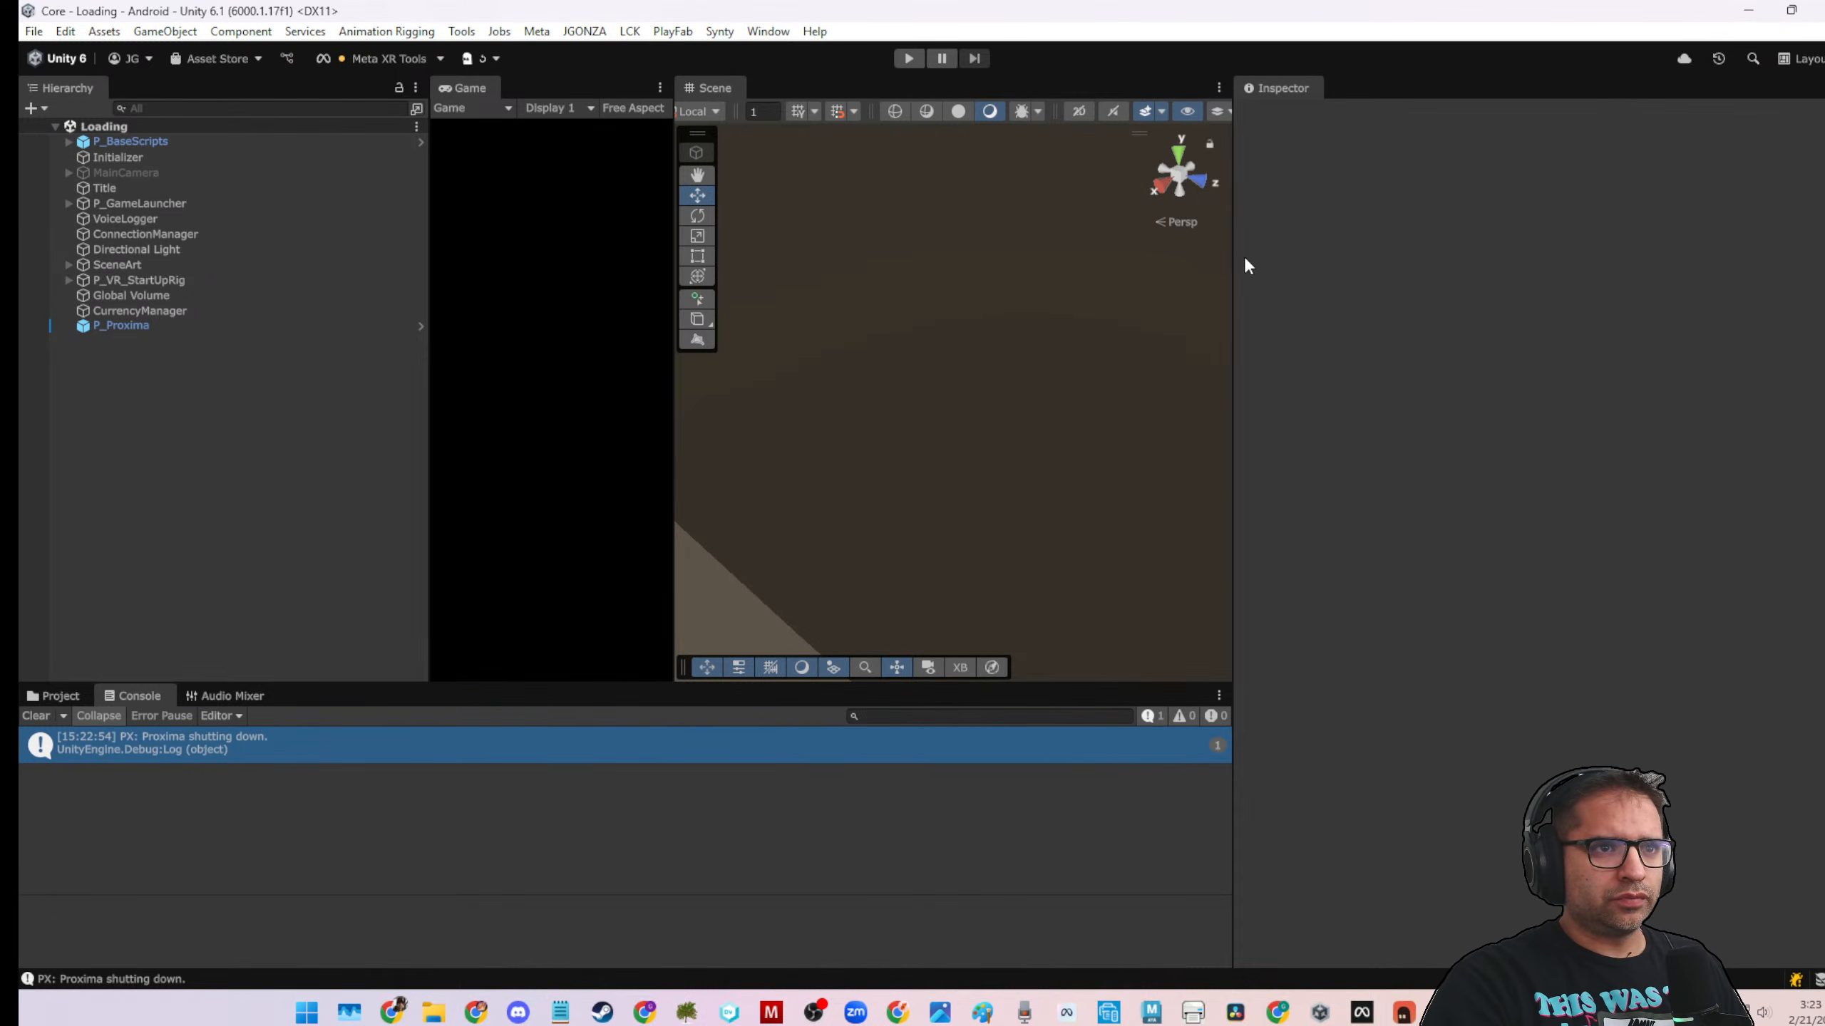
Narrow the Inspector and Hierarchy, show the project assets instead of the Console, and select the Loading scene asset
left_click_drag(1245, 258, 1559, 258)
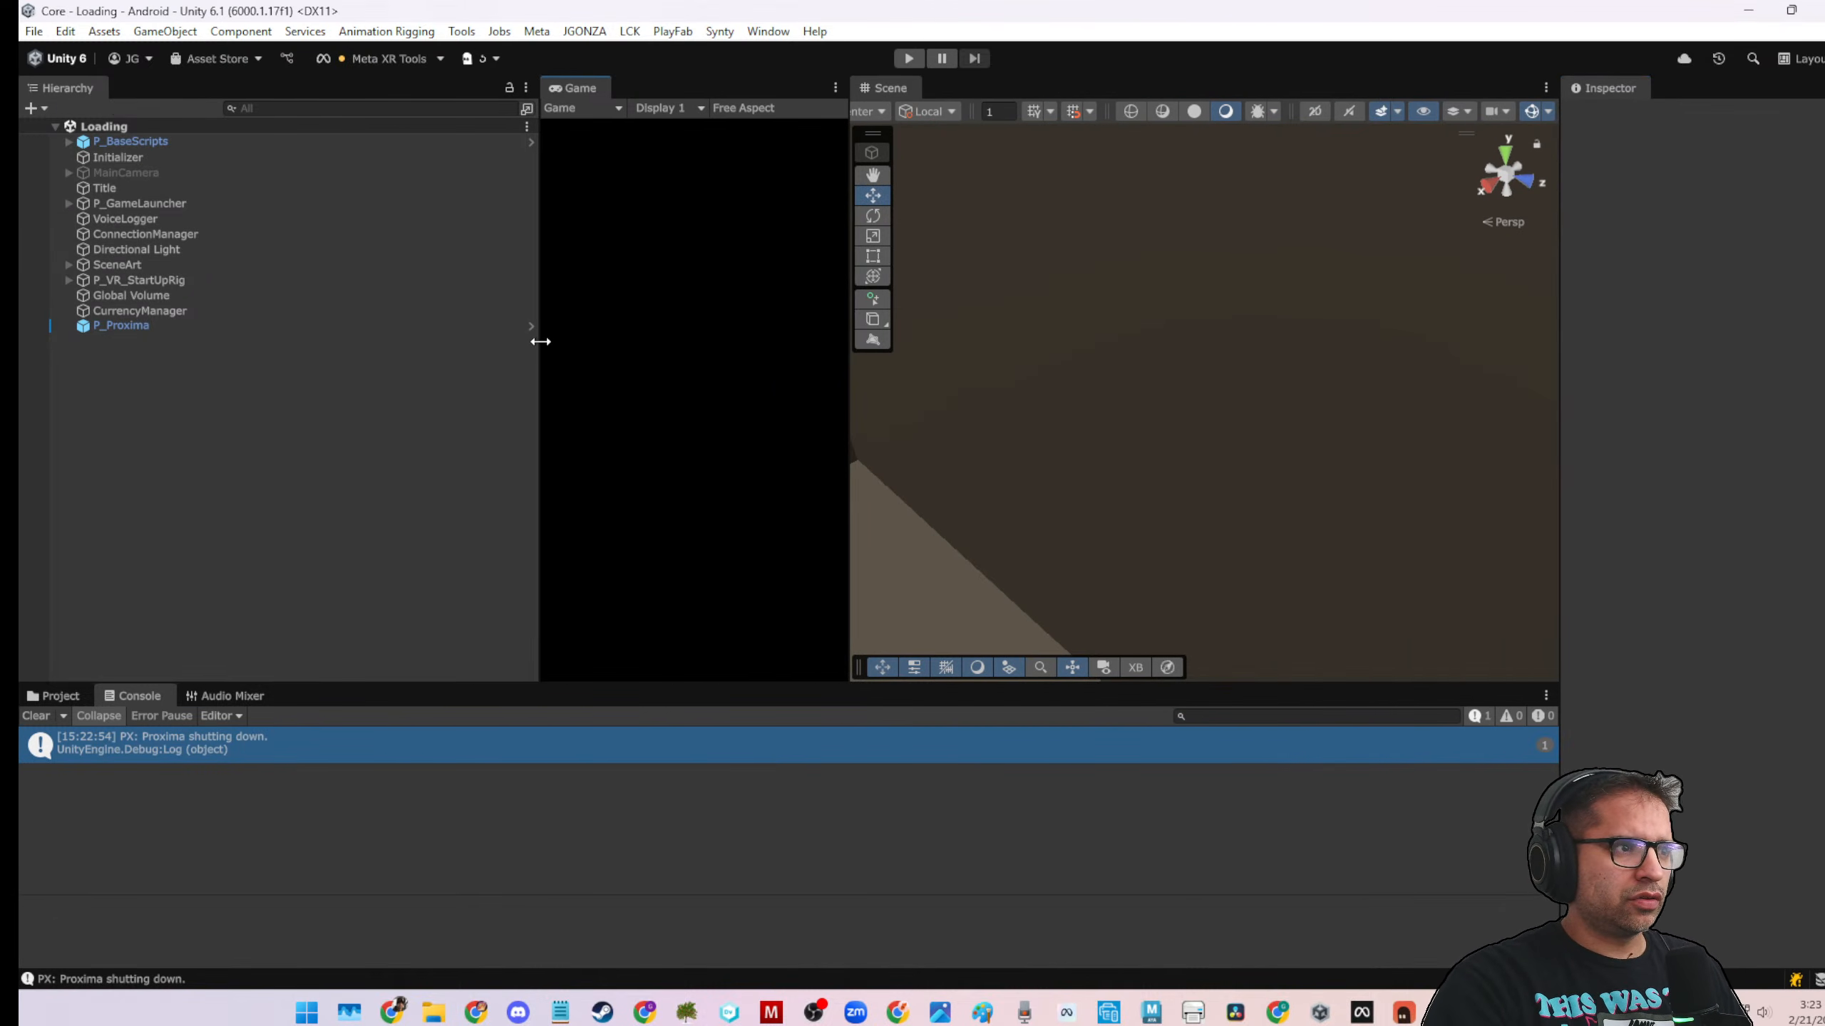
left_click_drag(540, 341, 413, 339)
left_click(81, 698)
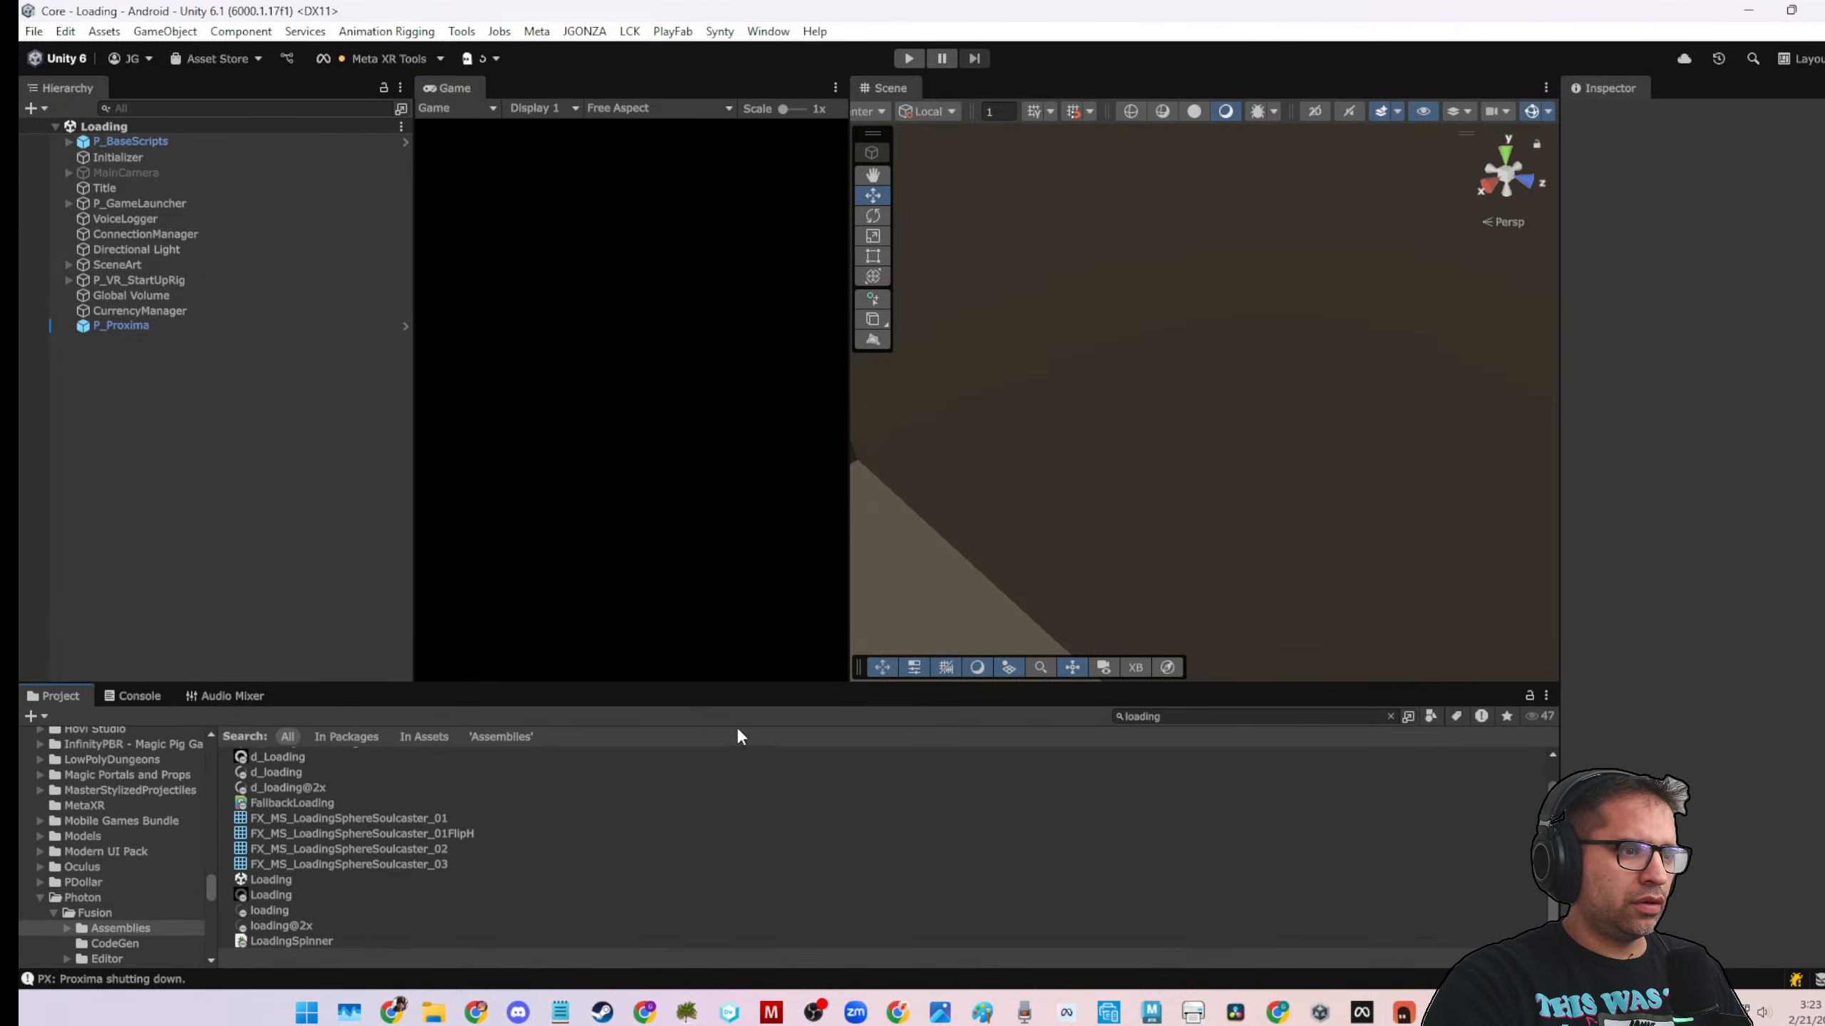
left_click_drag(738, 688, 766, 530)
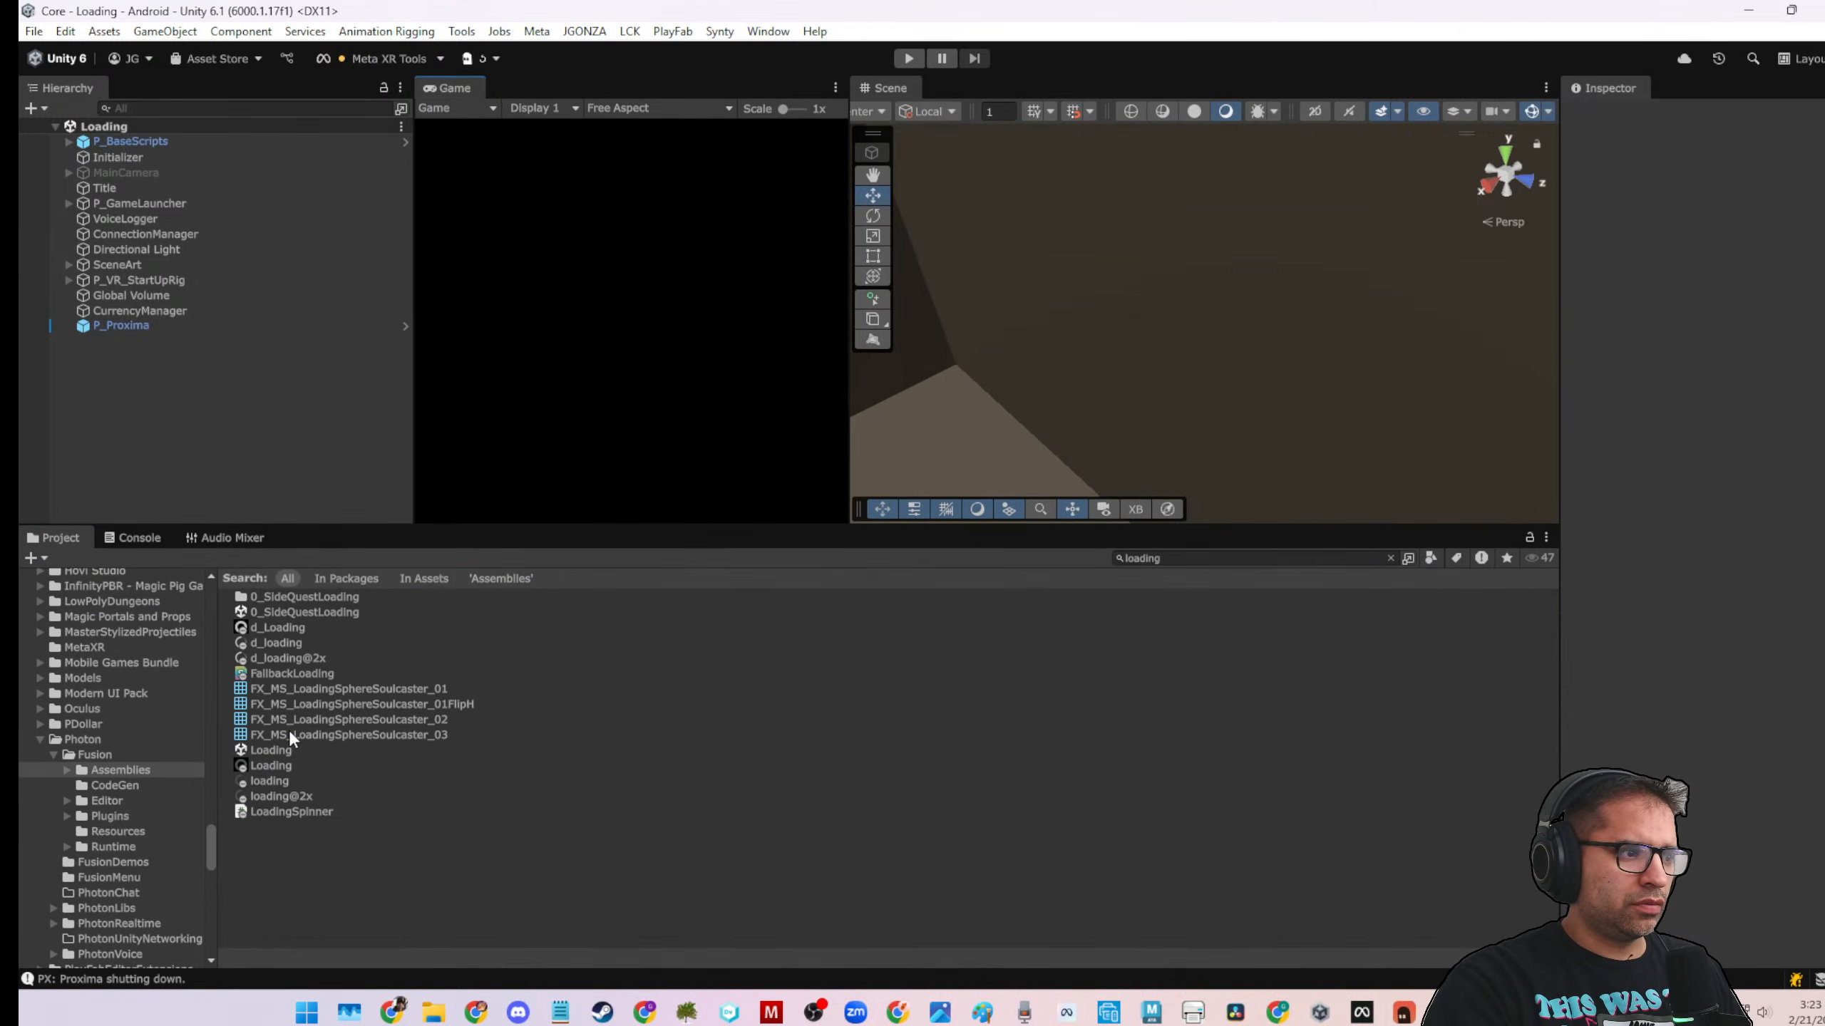
left_click(288, 751)
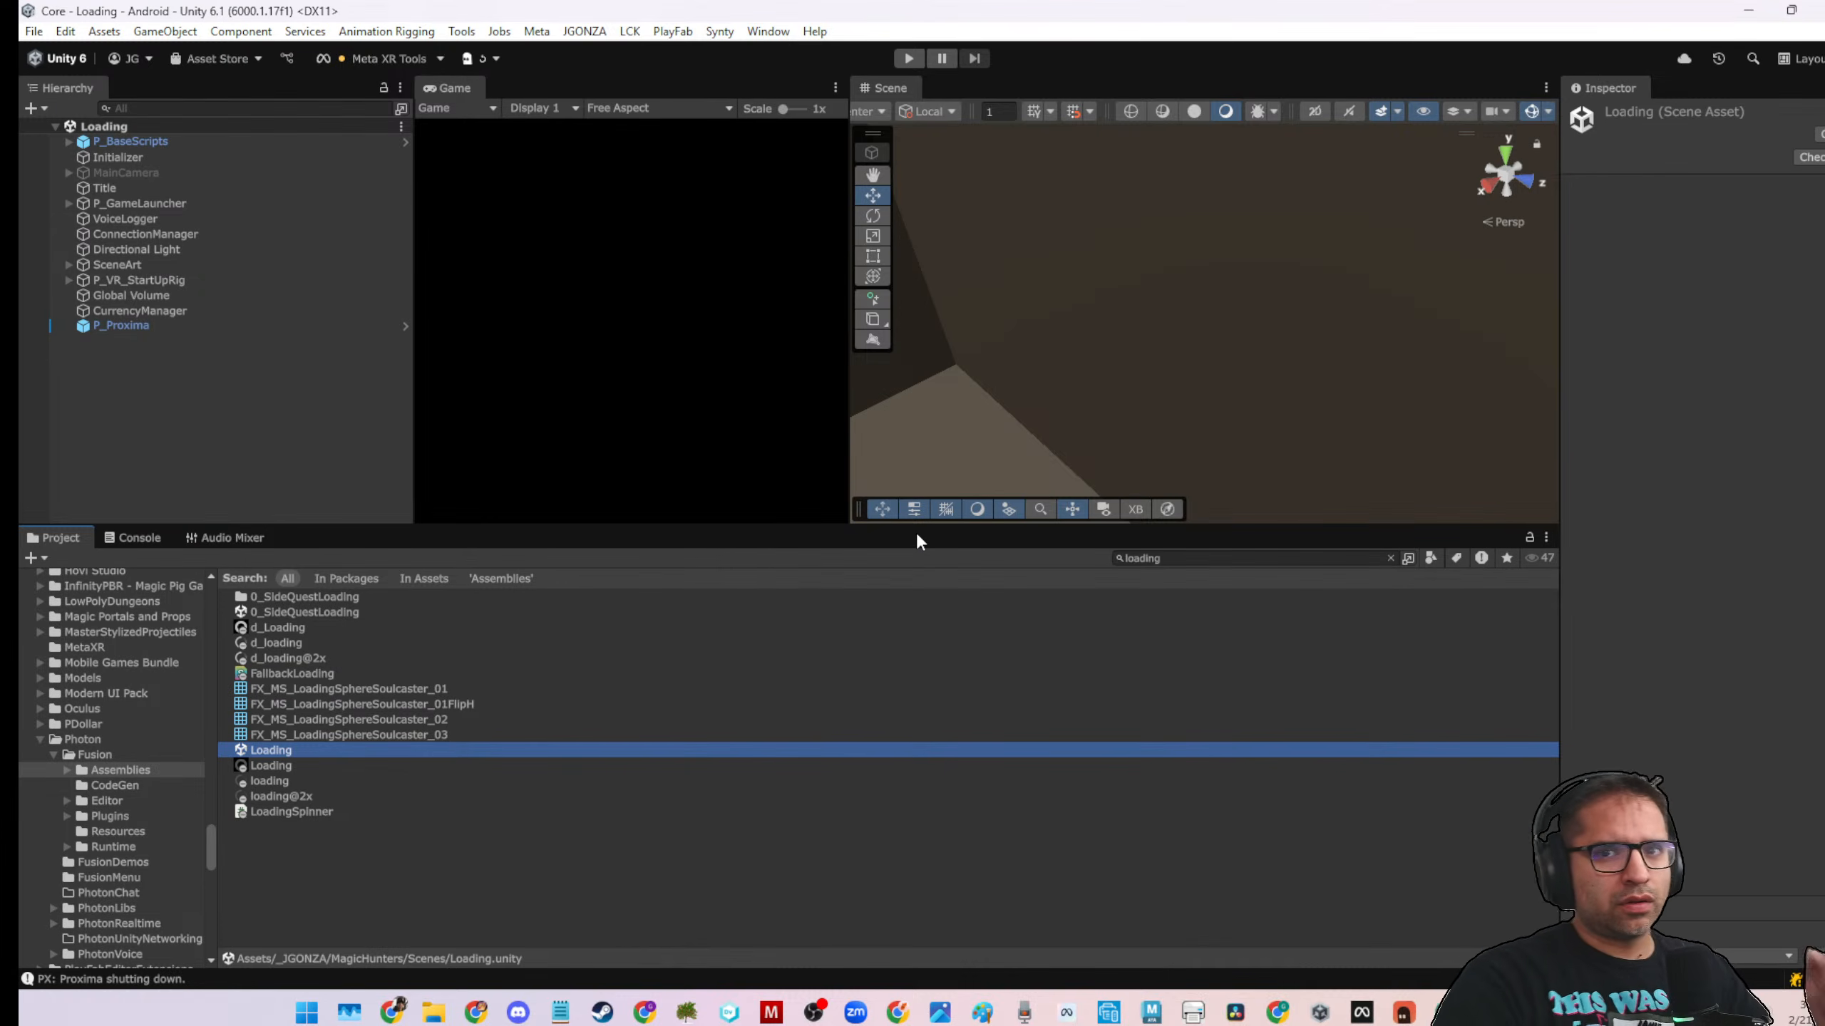
left_click_drag(917, 535, 925, 674)
left_click_drag(414, 469, 301, 460)
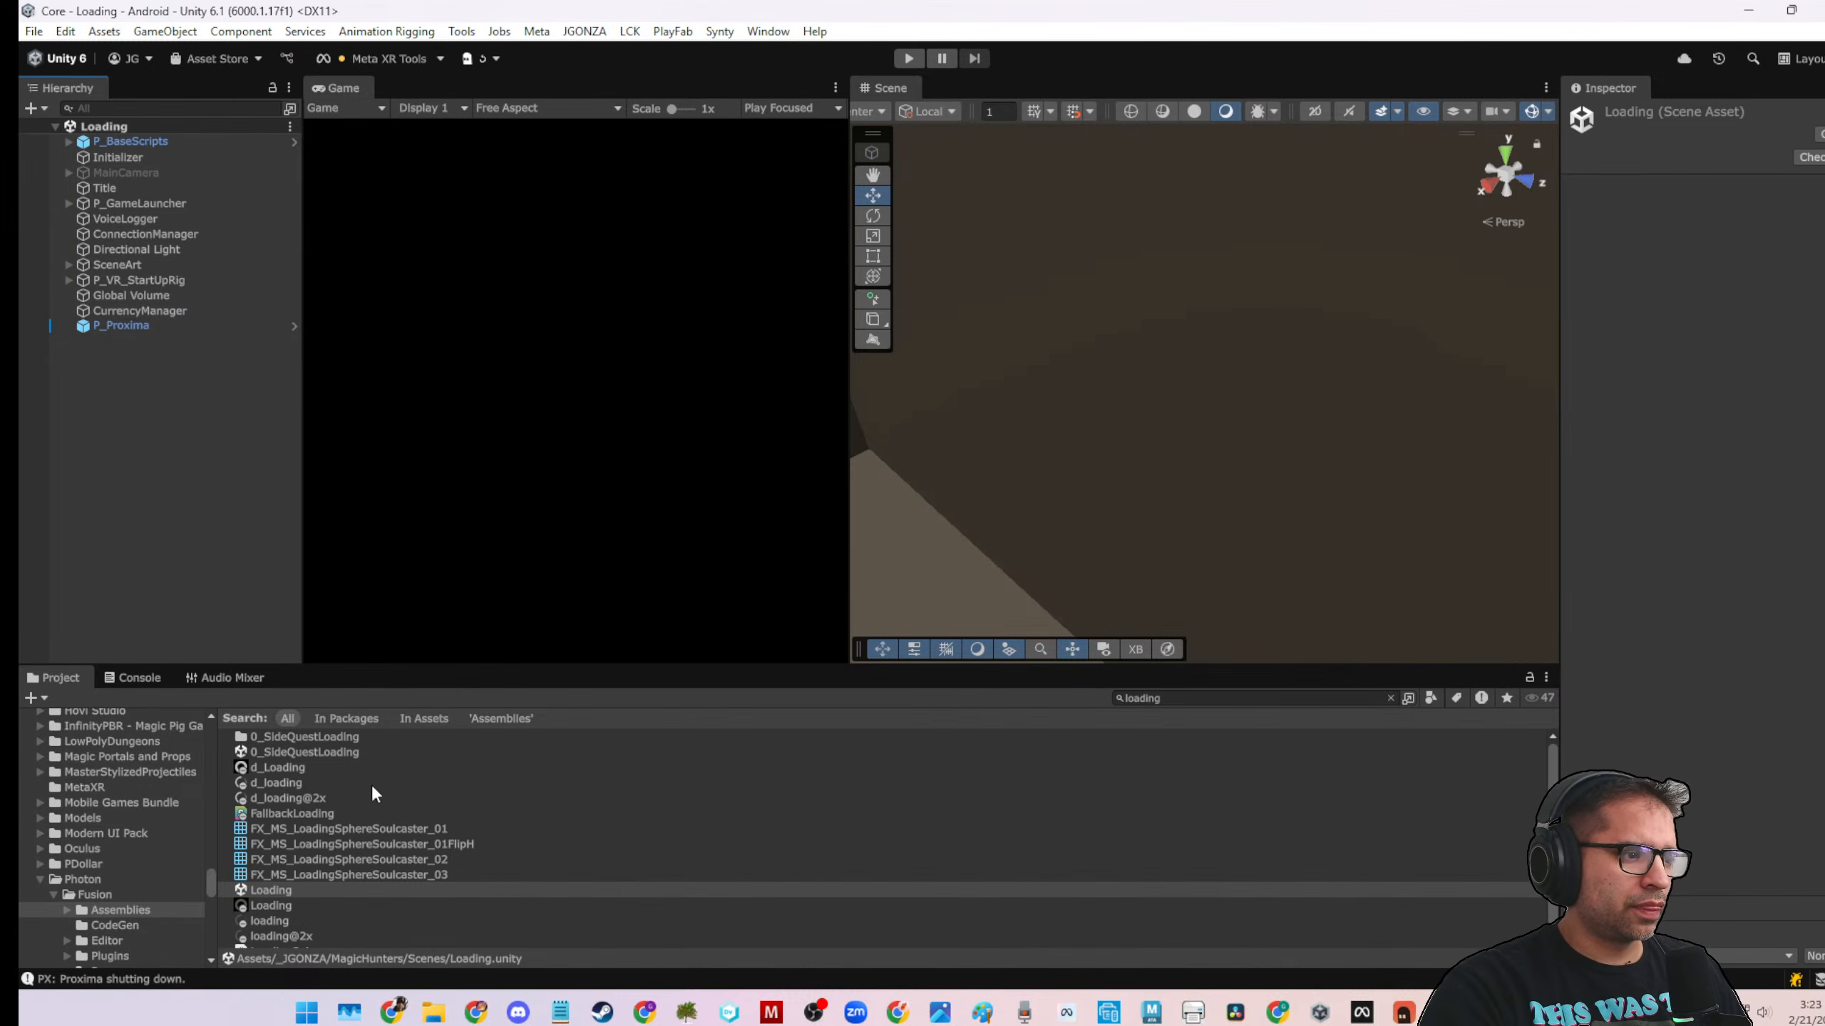
Search the project assets for "0-1", open the 0-1 scene, and widen the Scene view
left_click(1266, 700)
type("0-1")
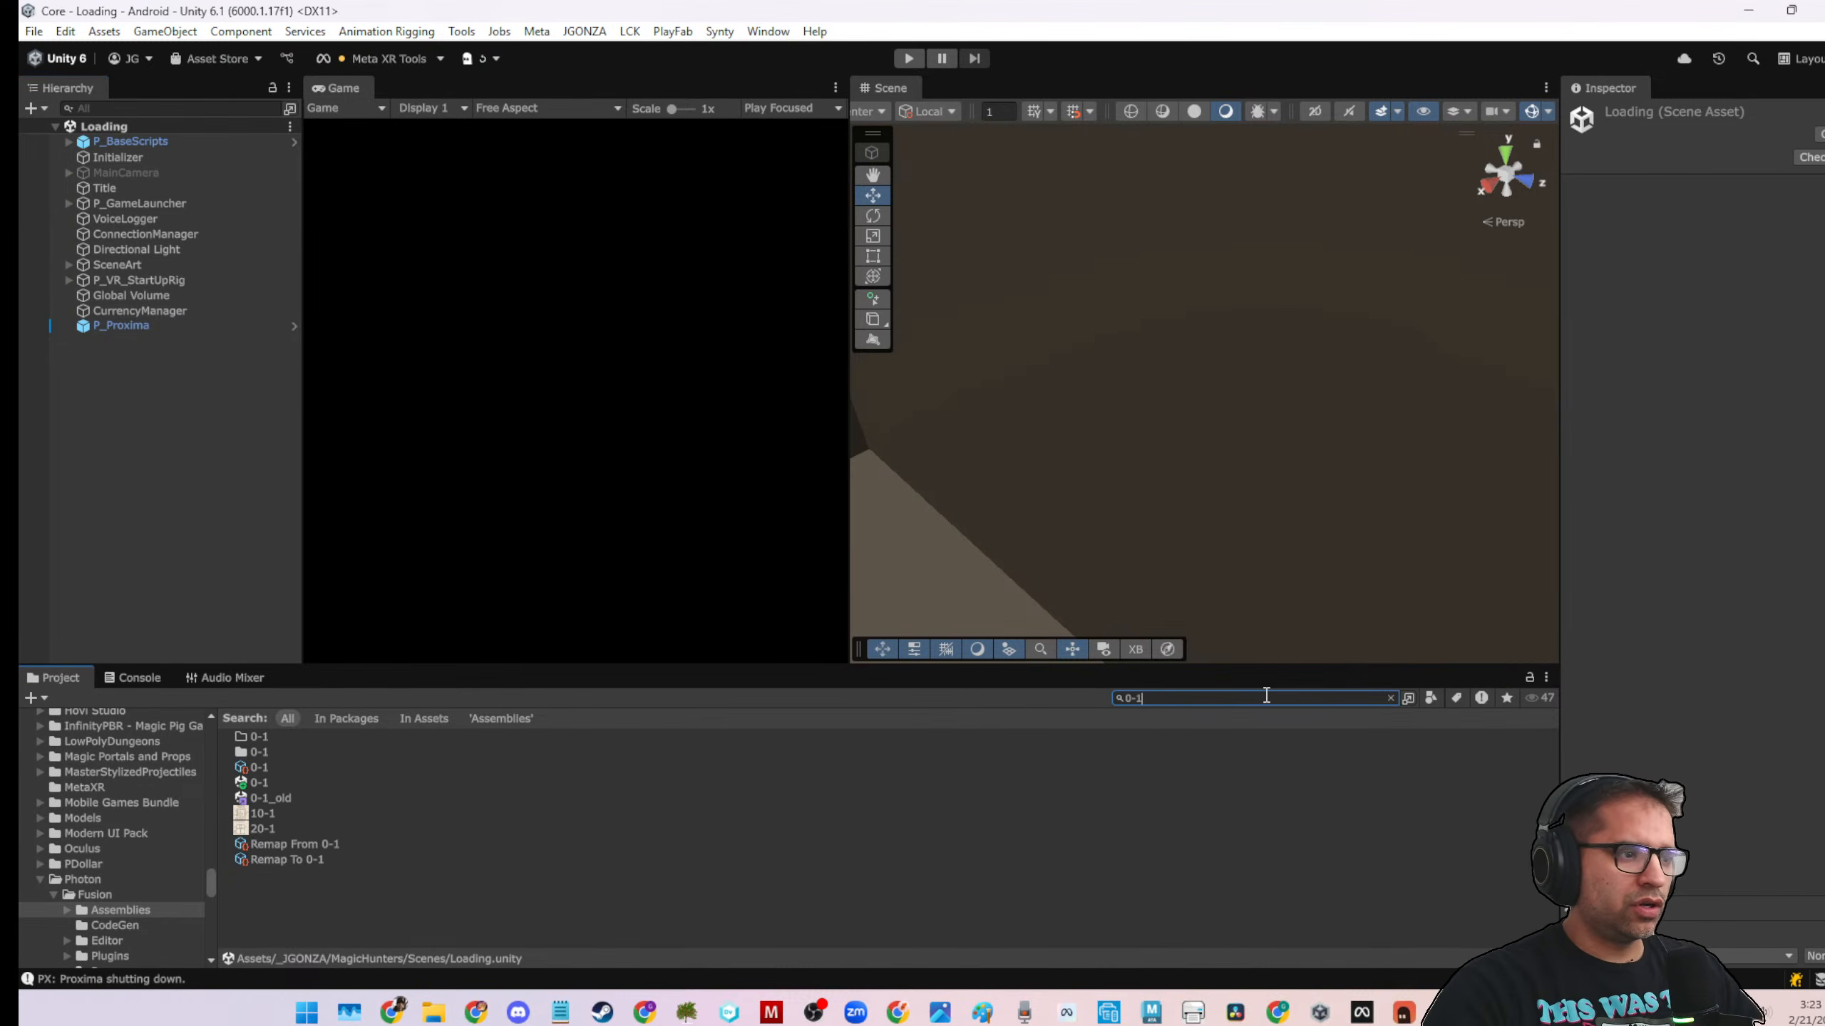
double_click(258, 782)
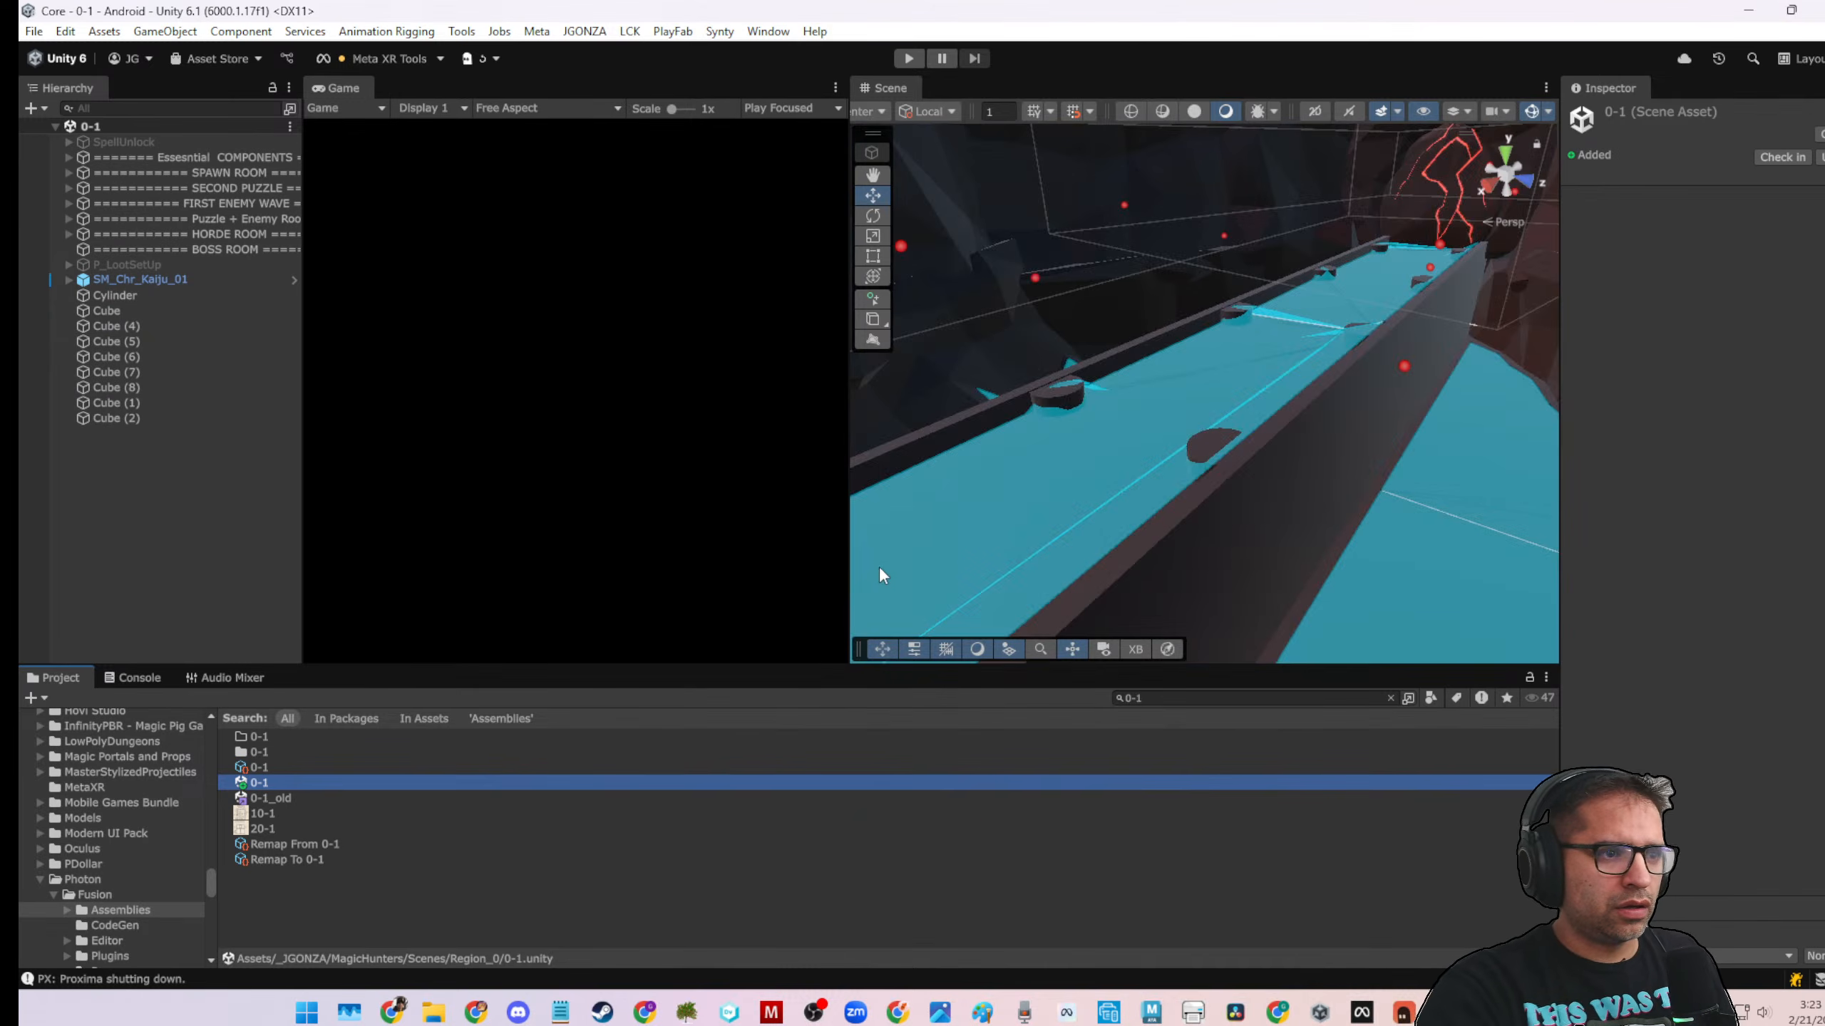
left_click_drag(848, 516, 580, 534)
Select Cave_Wall_001 (4) beside the bridge with the Scale tool and switch the handle position to Pivot
left_click_drag(1179, 403, 1508, 589, "alt")
scroll(1505, 582, "up", 4)
left_click_drag(1117, 434, 1135, 372, "alt")
scroll(1134, 372, "up", 3)
left_click(1135, 372)
key("r")
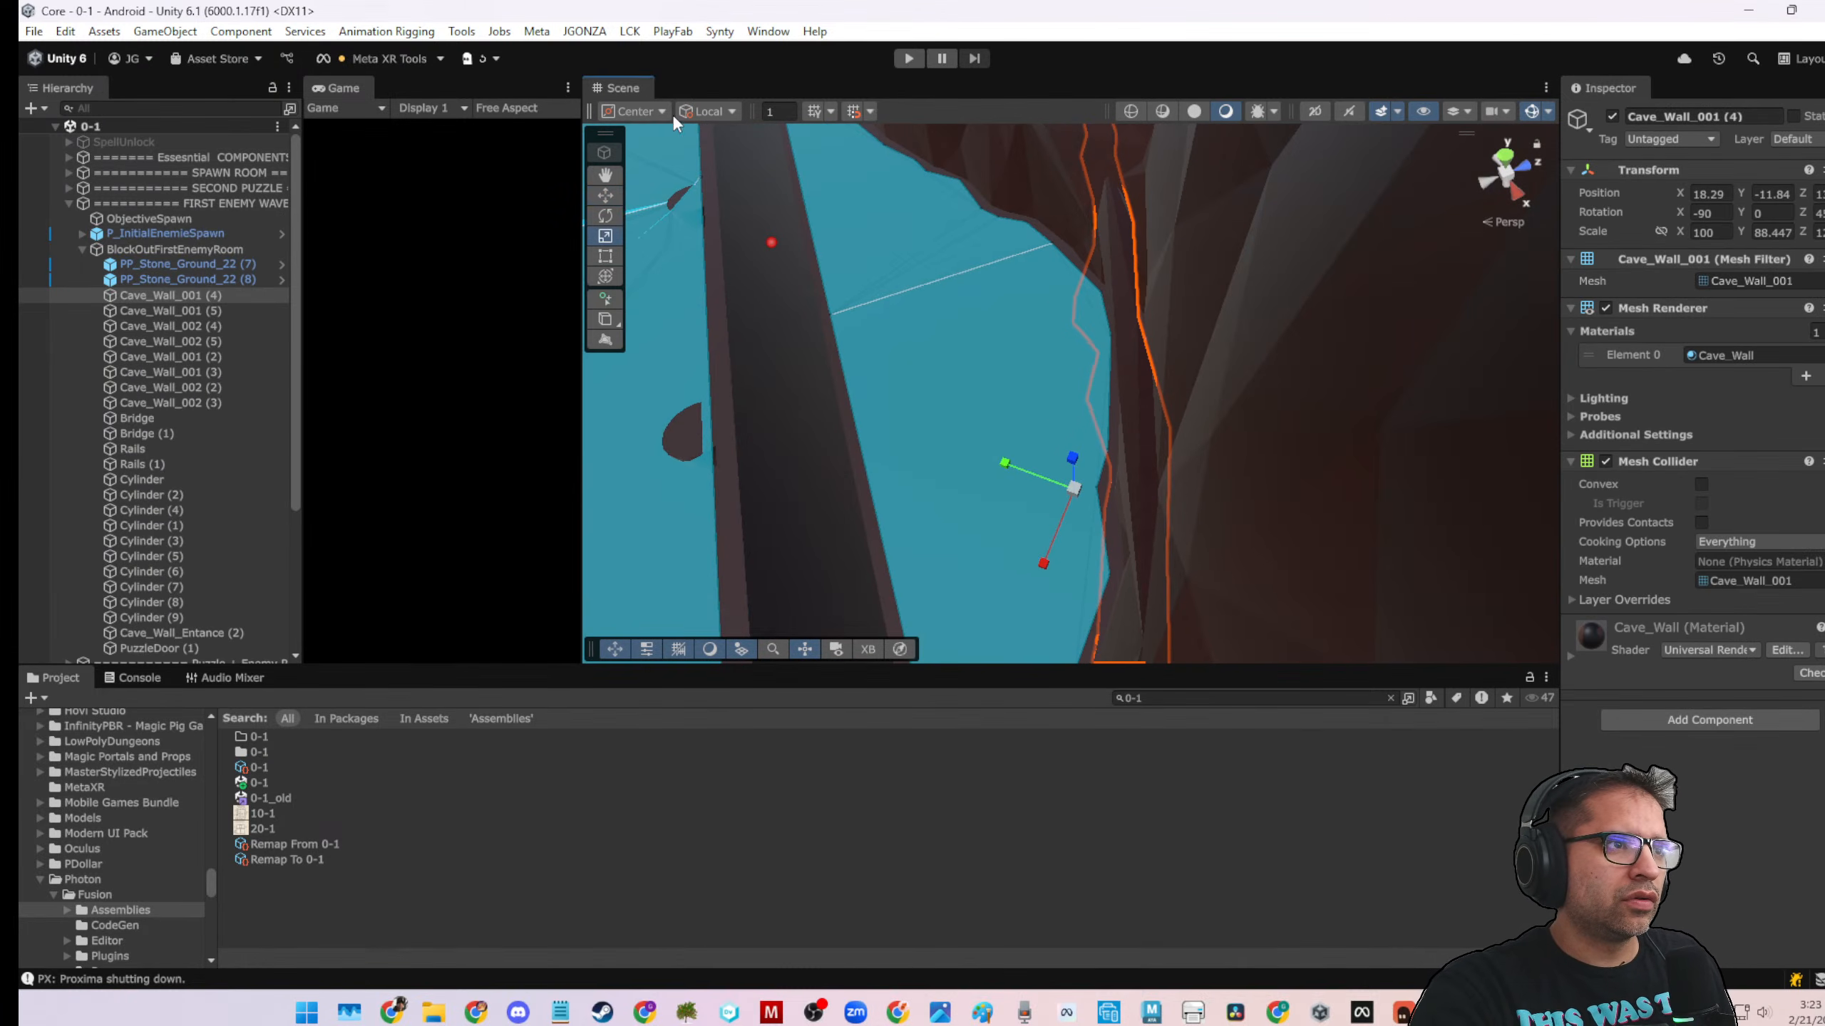
left_click(646, 110)
left_click(660, 154)
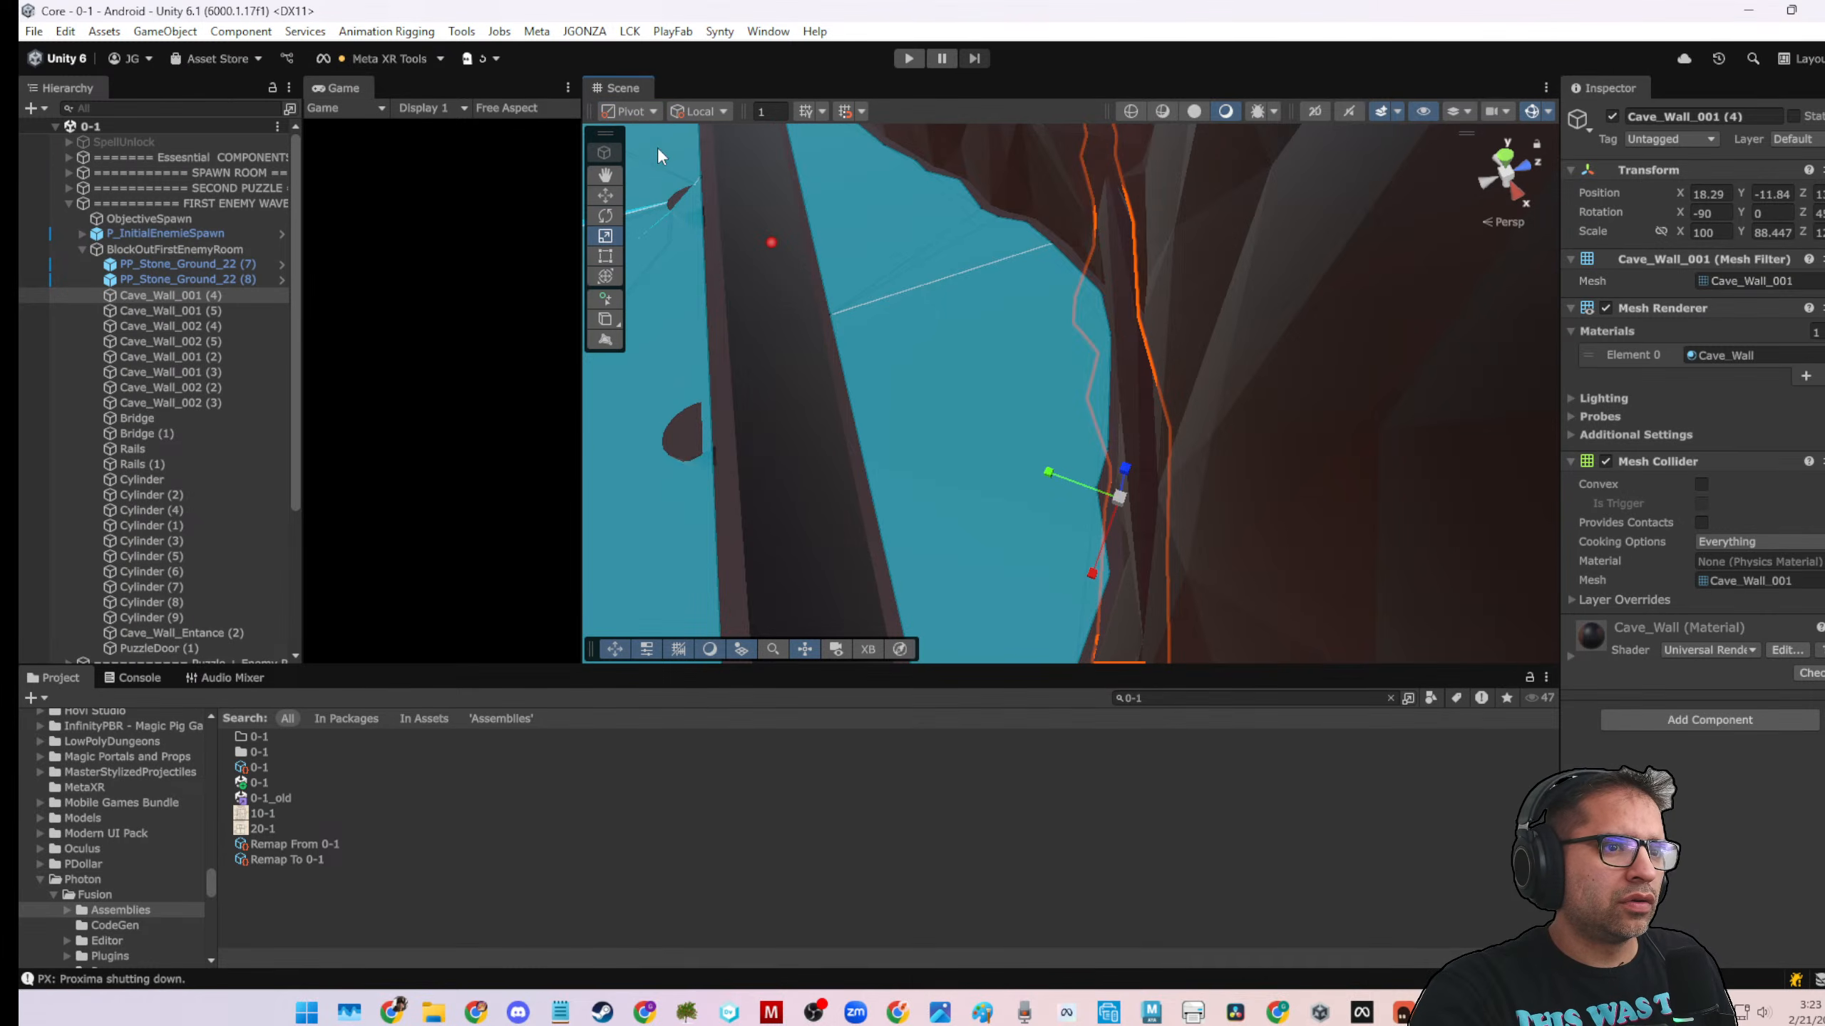
Scale Cave_Wall_001 (4) to about 116.48 in X and 99.83 in Y, tilt it to X rotation -89, and raise it to Y about -11.65
left_click_drag(1048, 478, 1088, 593)
left_click_drag(1129, 520, 1356, 420, "alt")
key("e")
mouse_move(1263, 308)
left_mouse_down()
mouse_move(1287, 350)
mouse_move(1292, 319)
left_mouse_up()
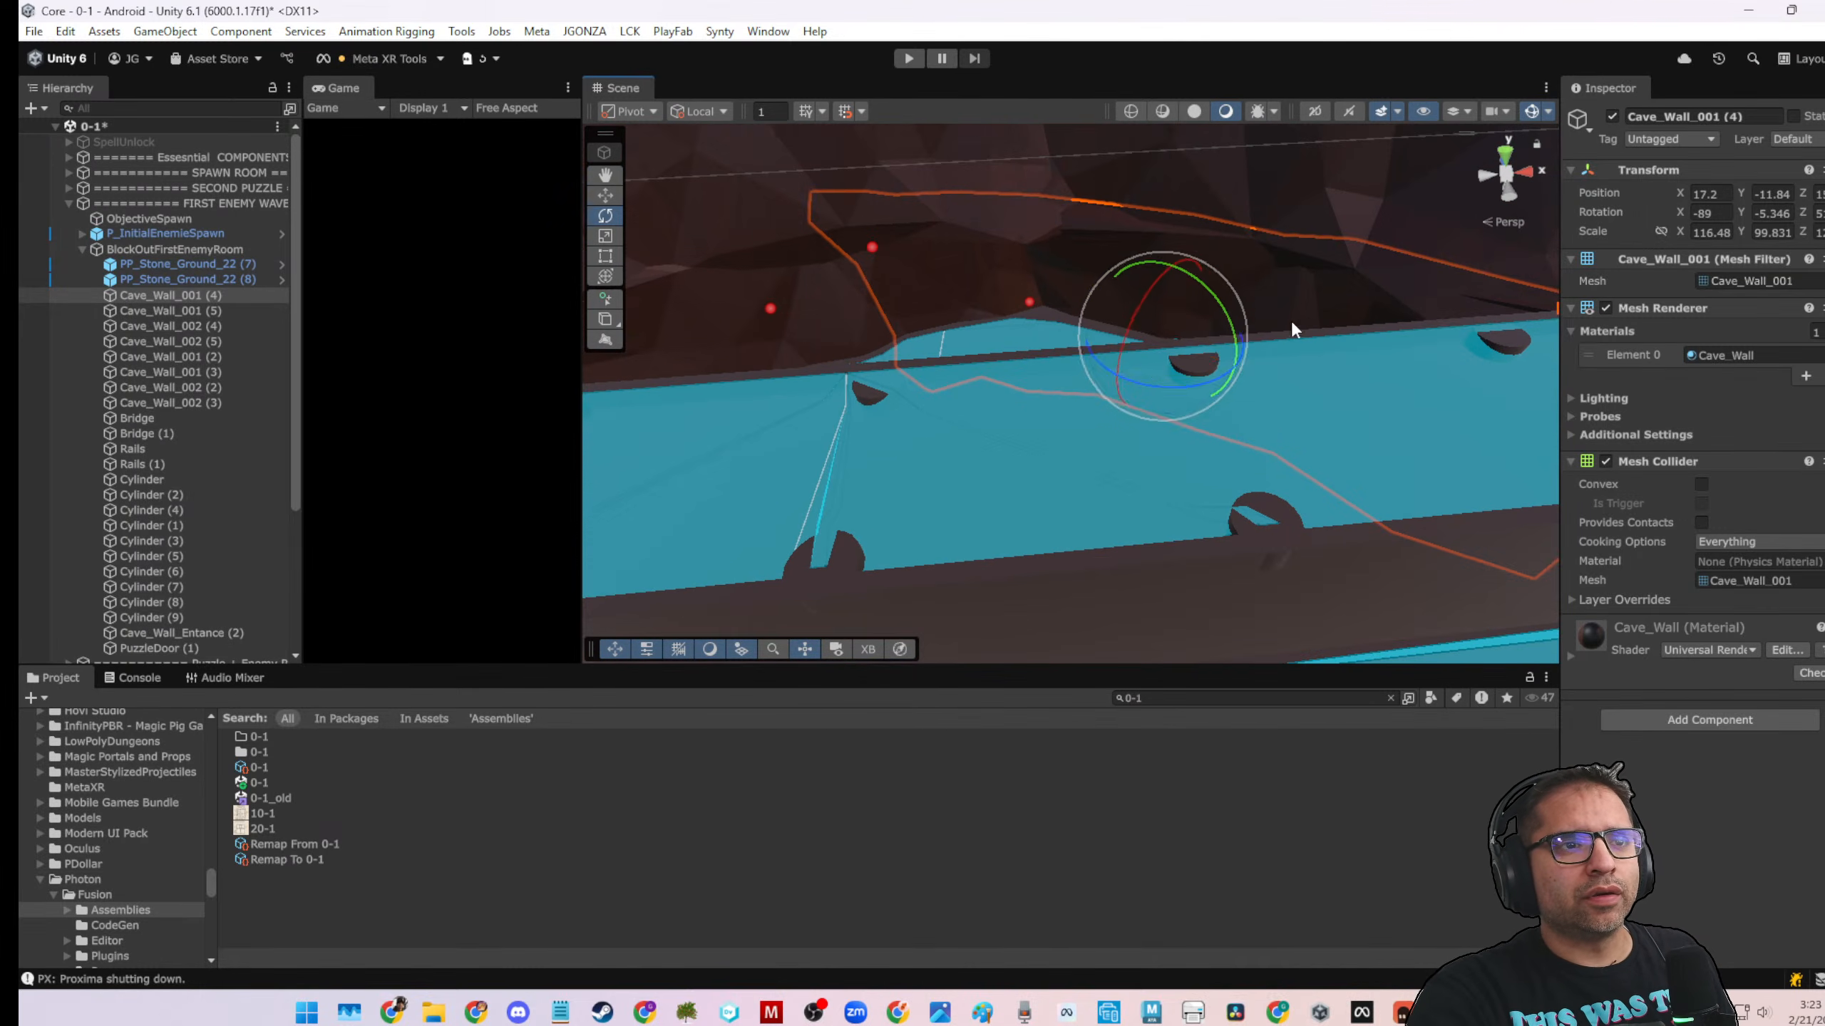
key("w")
left_click_drag(1176, 277, 906, 412)
Select PlayerRespawner inside P_EssentialMapComponents under the Essential Components group and frame it in the Scene view
scroll(971, 436, "down", 12)
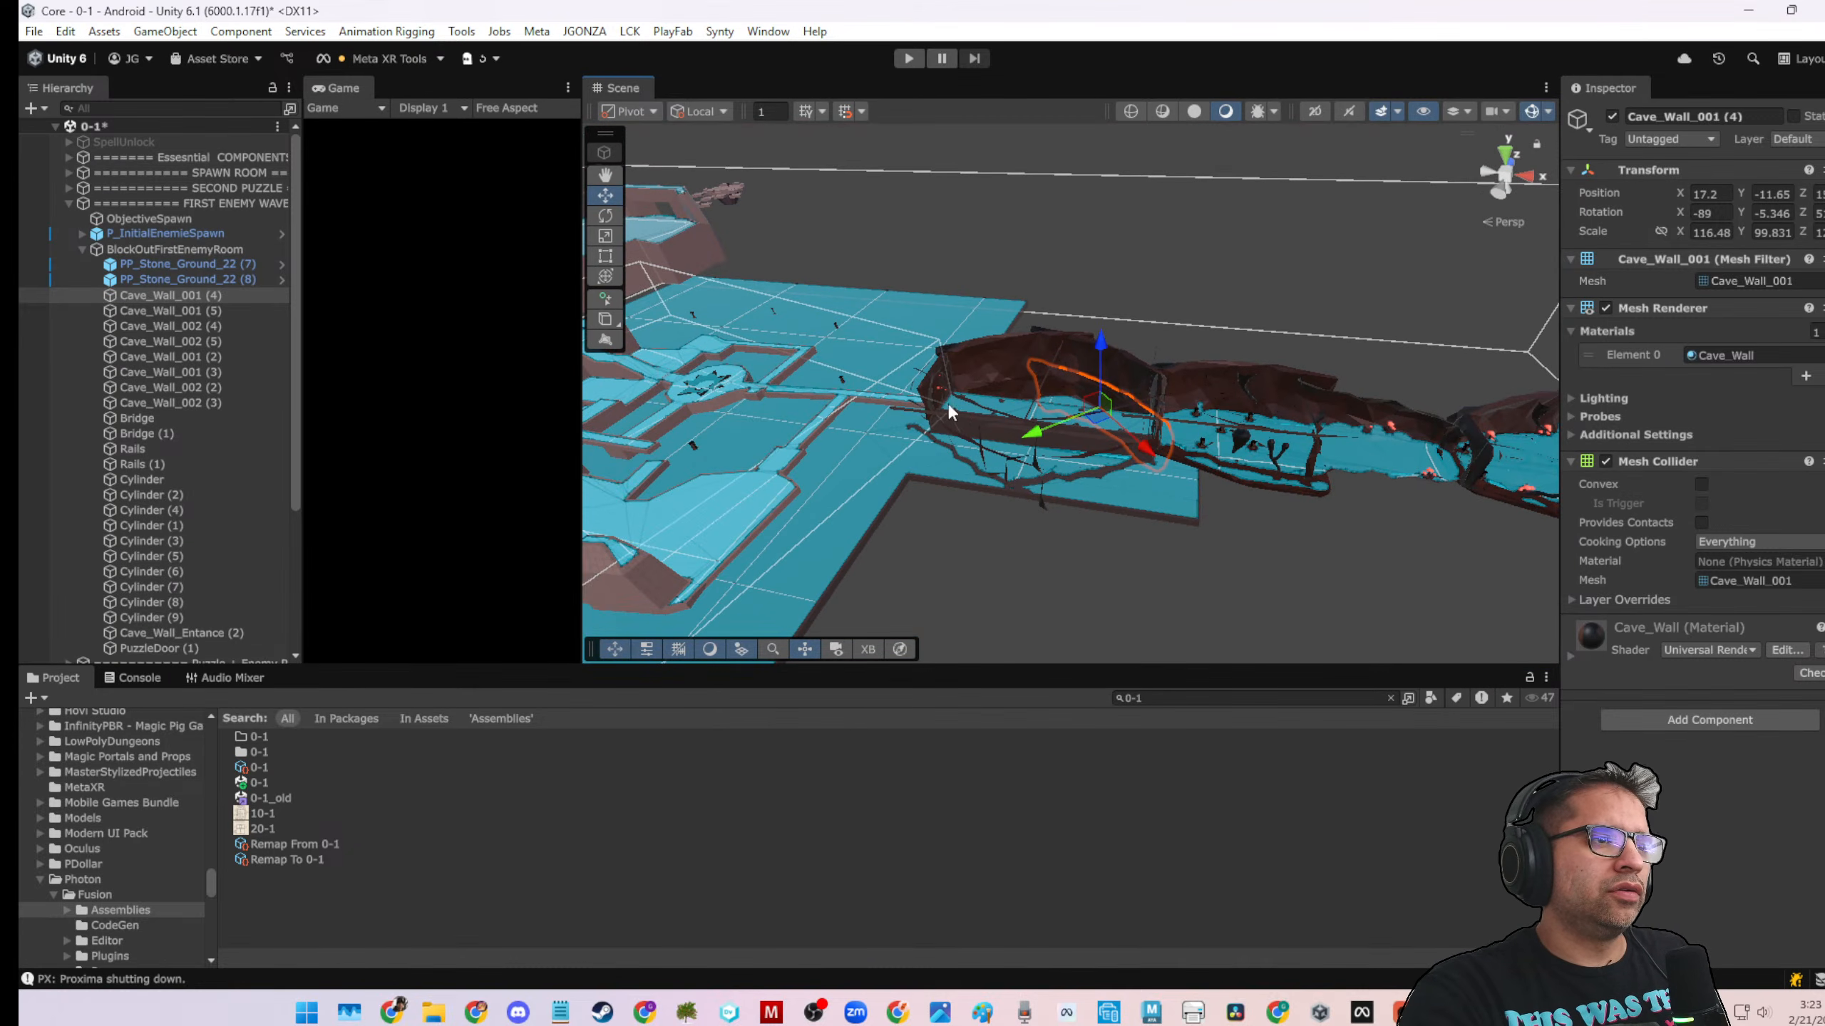
left_click(67, 157)
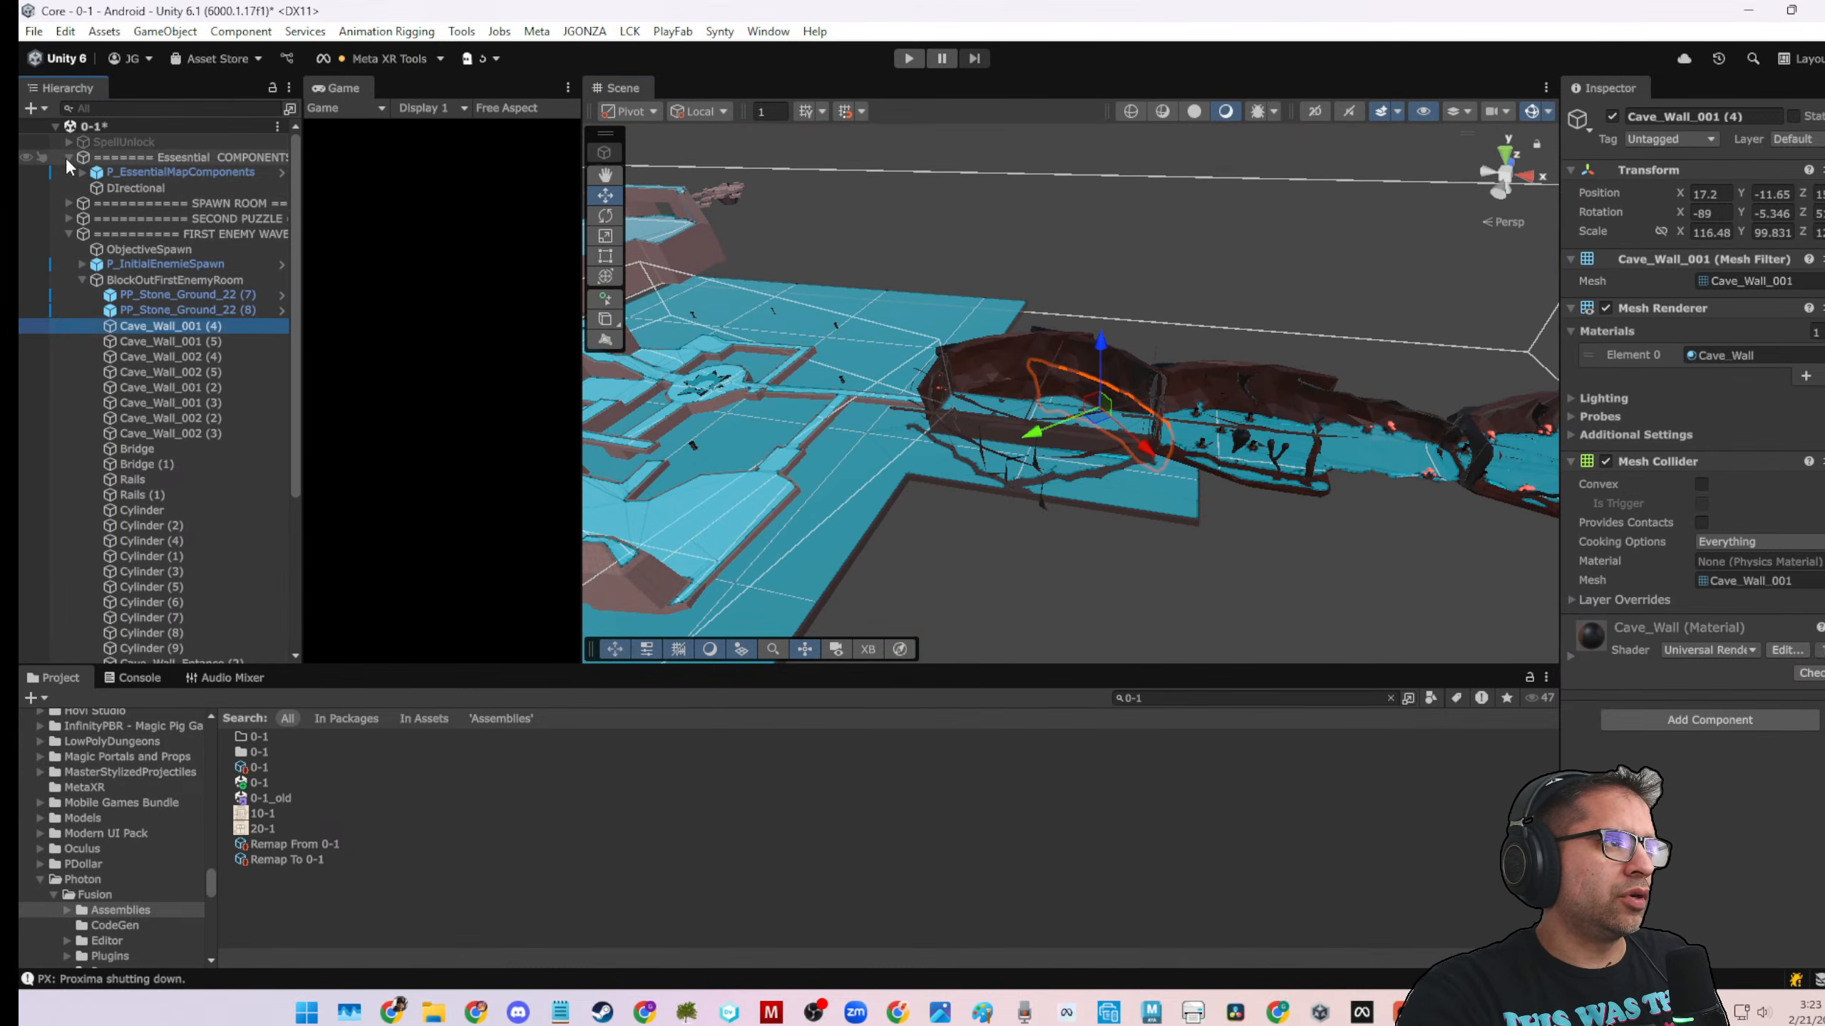
left_click(82, 173)
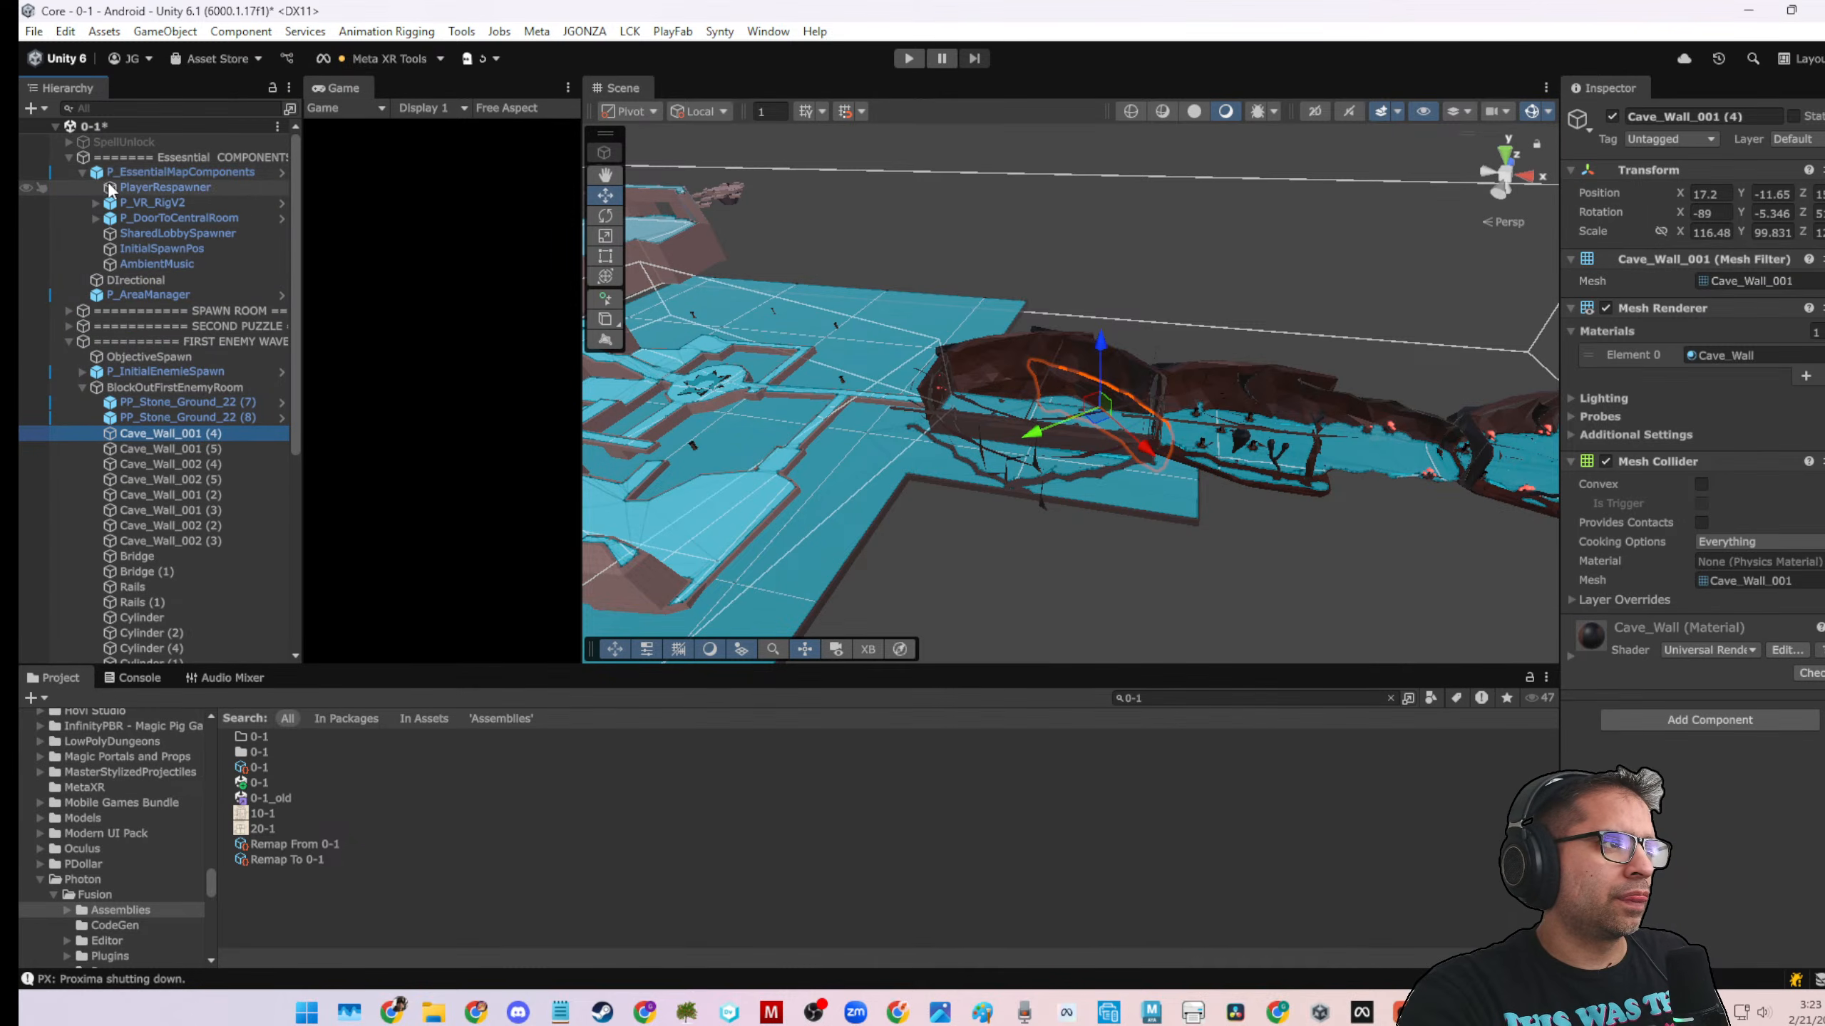
left_click(140, 249)
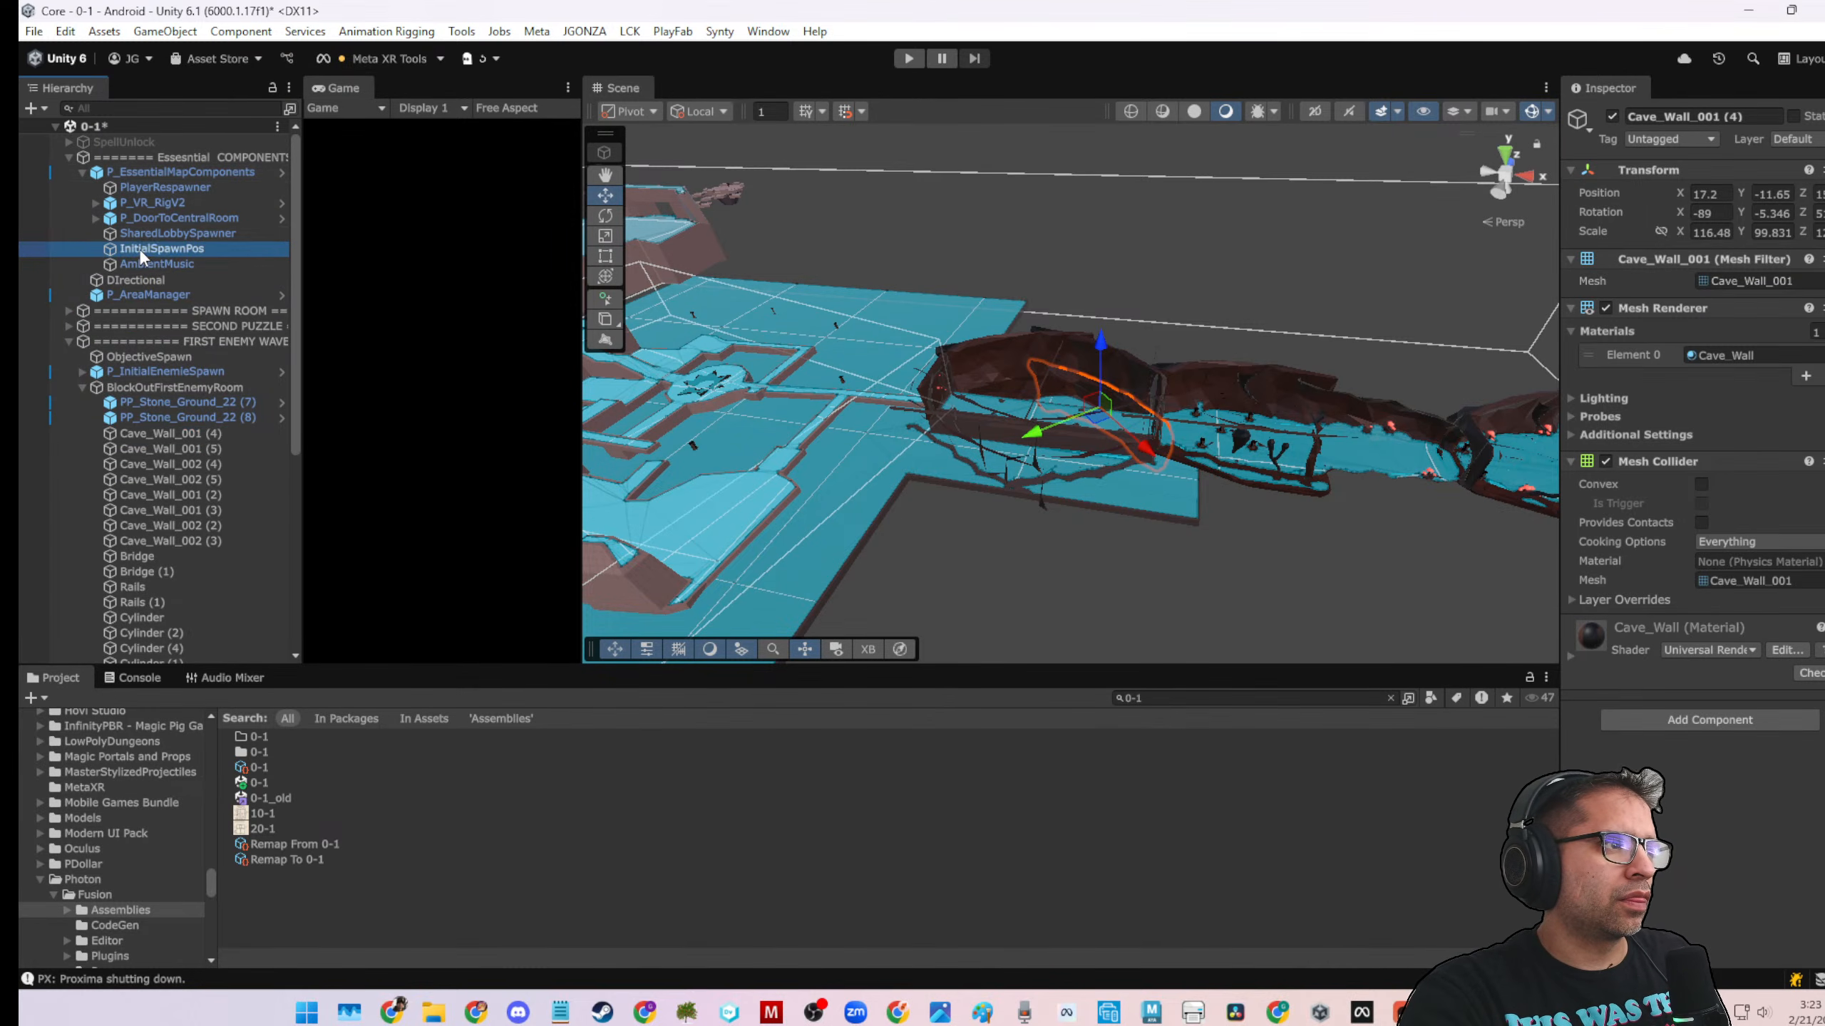
left_click(144, 188)
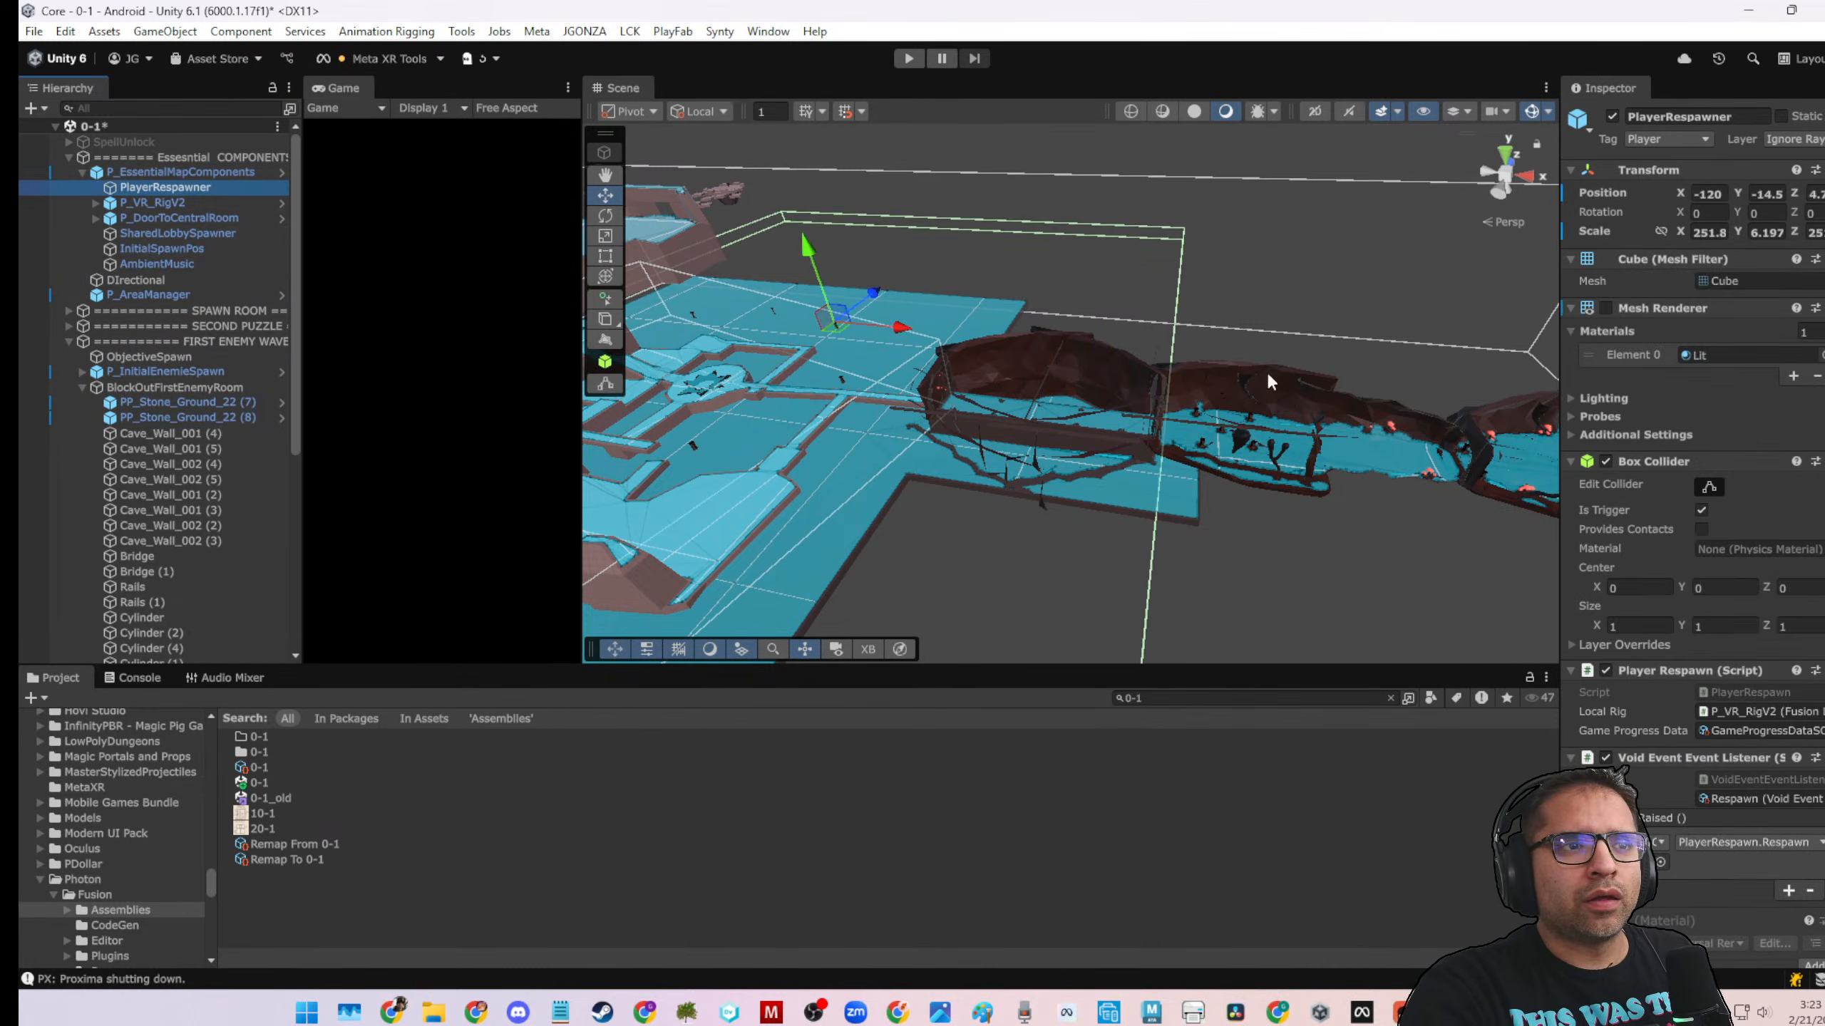
key("f")
Enable PlayerRespawner's Mesh Renderer and raise the respawn volume to a Y position of about -12.3, checking it against the cave walls
left_click(1643, 307)
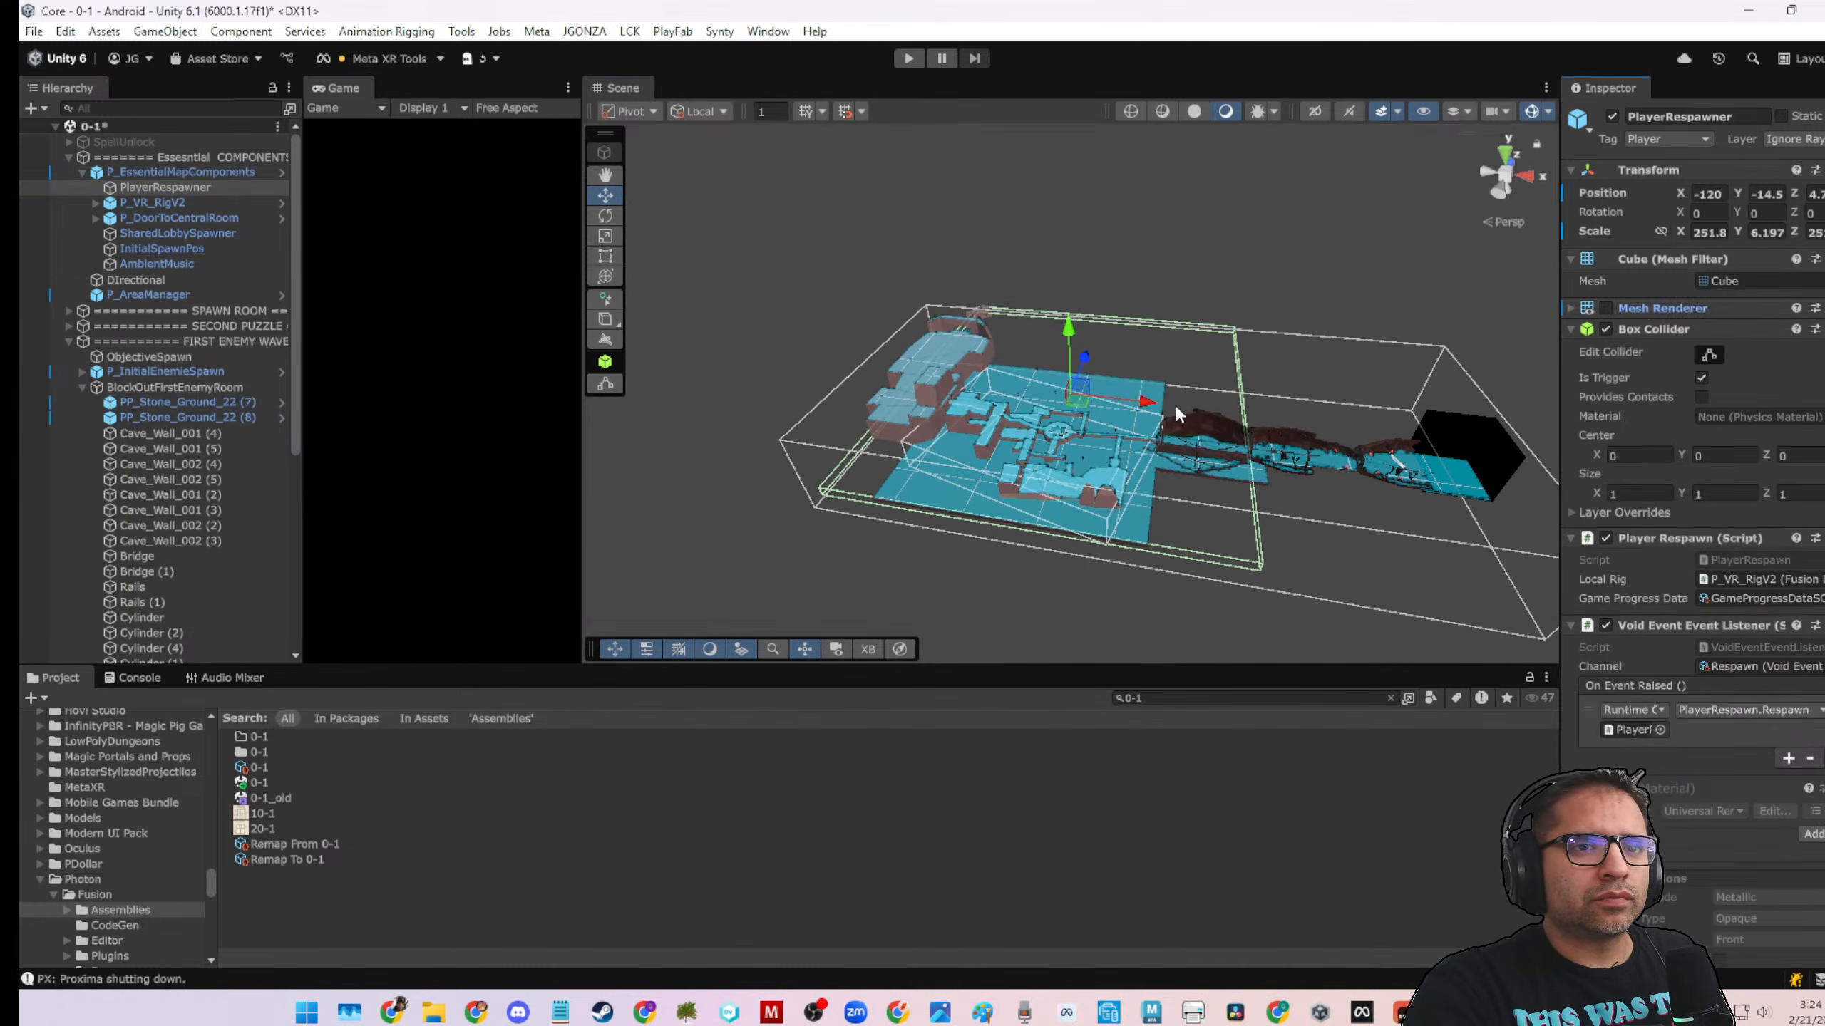
left_click(1606, 309)
scroll(1057, 453, "up", 8)
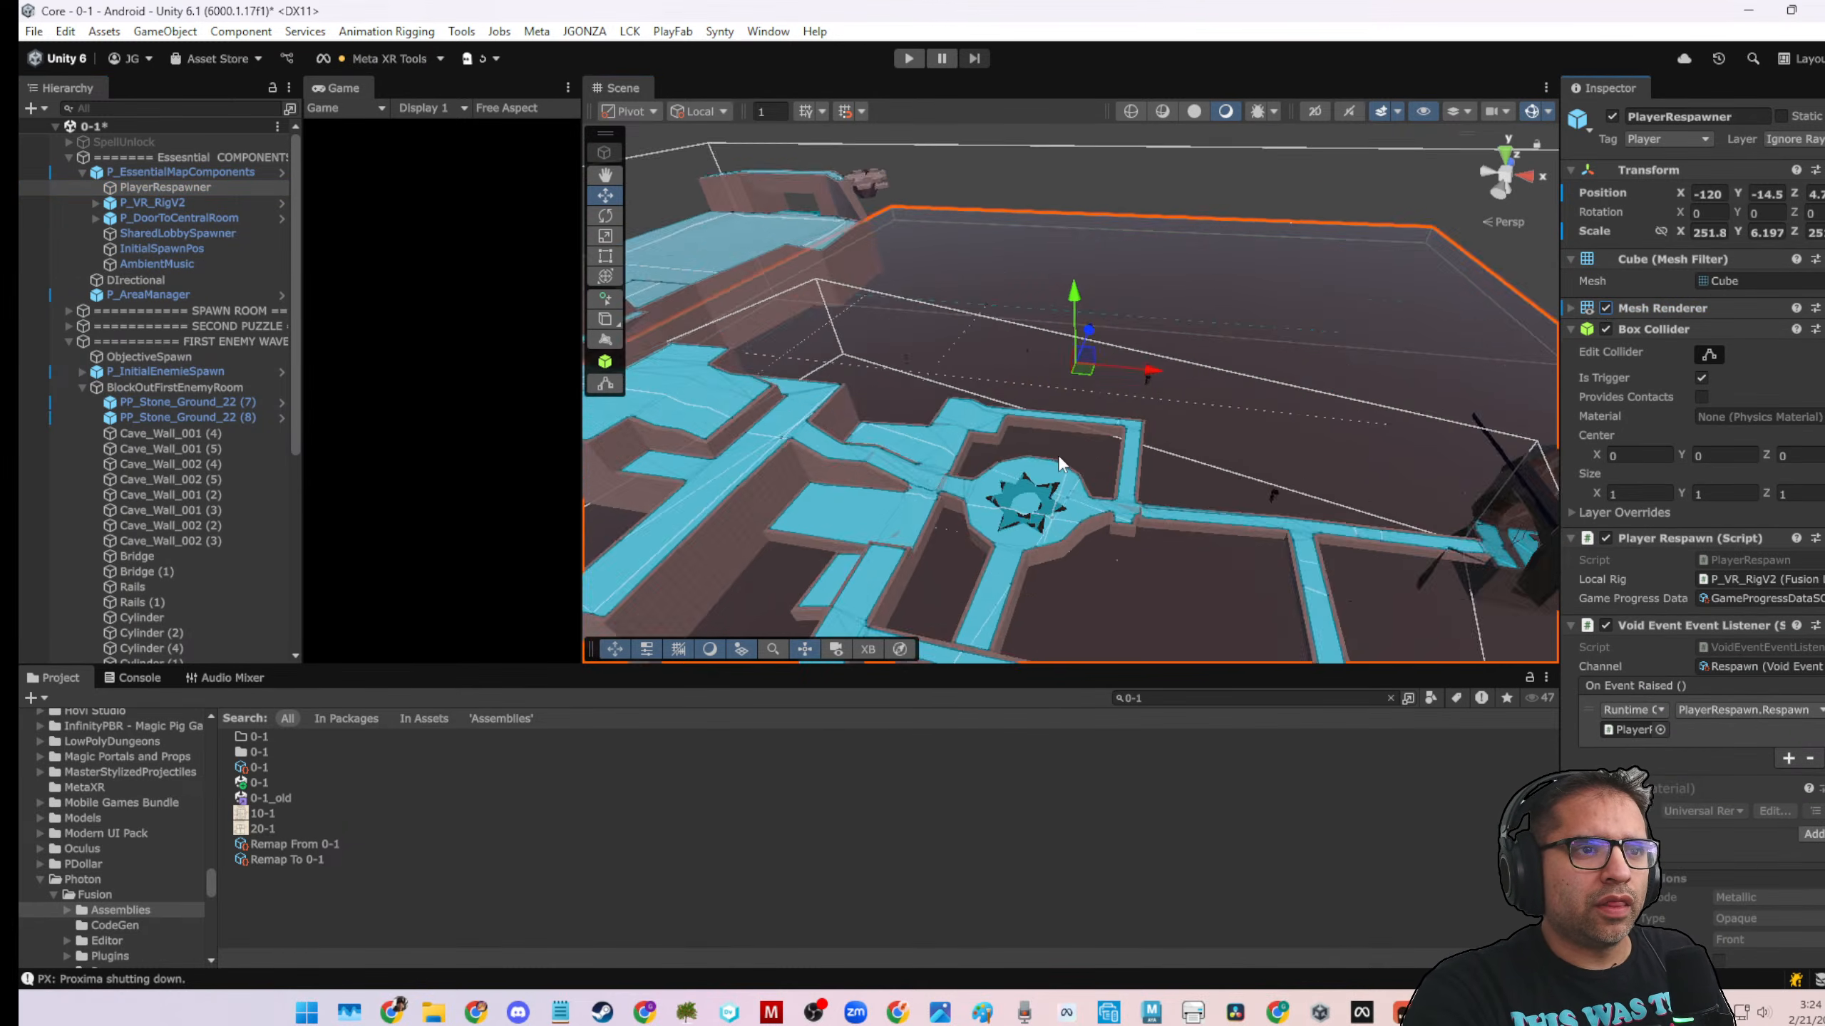
left_click_drag(1066, 253, 1067, 239)
scroll(1243, 382, "down", 4)
scroll(1244, 382, "up", 4)
middle_click_drag(1243, 382, 925, 326)
scroll(889, 354, "up", 4)
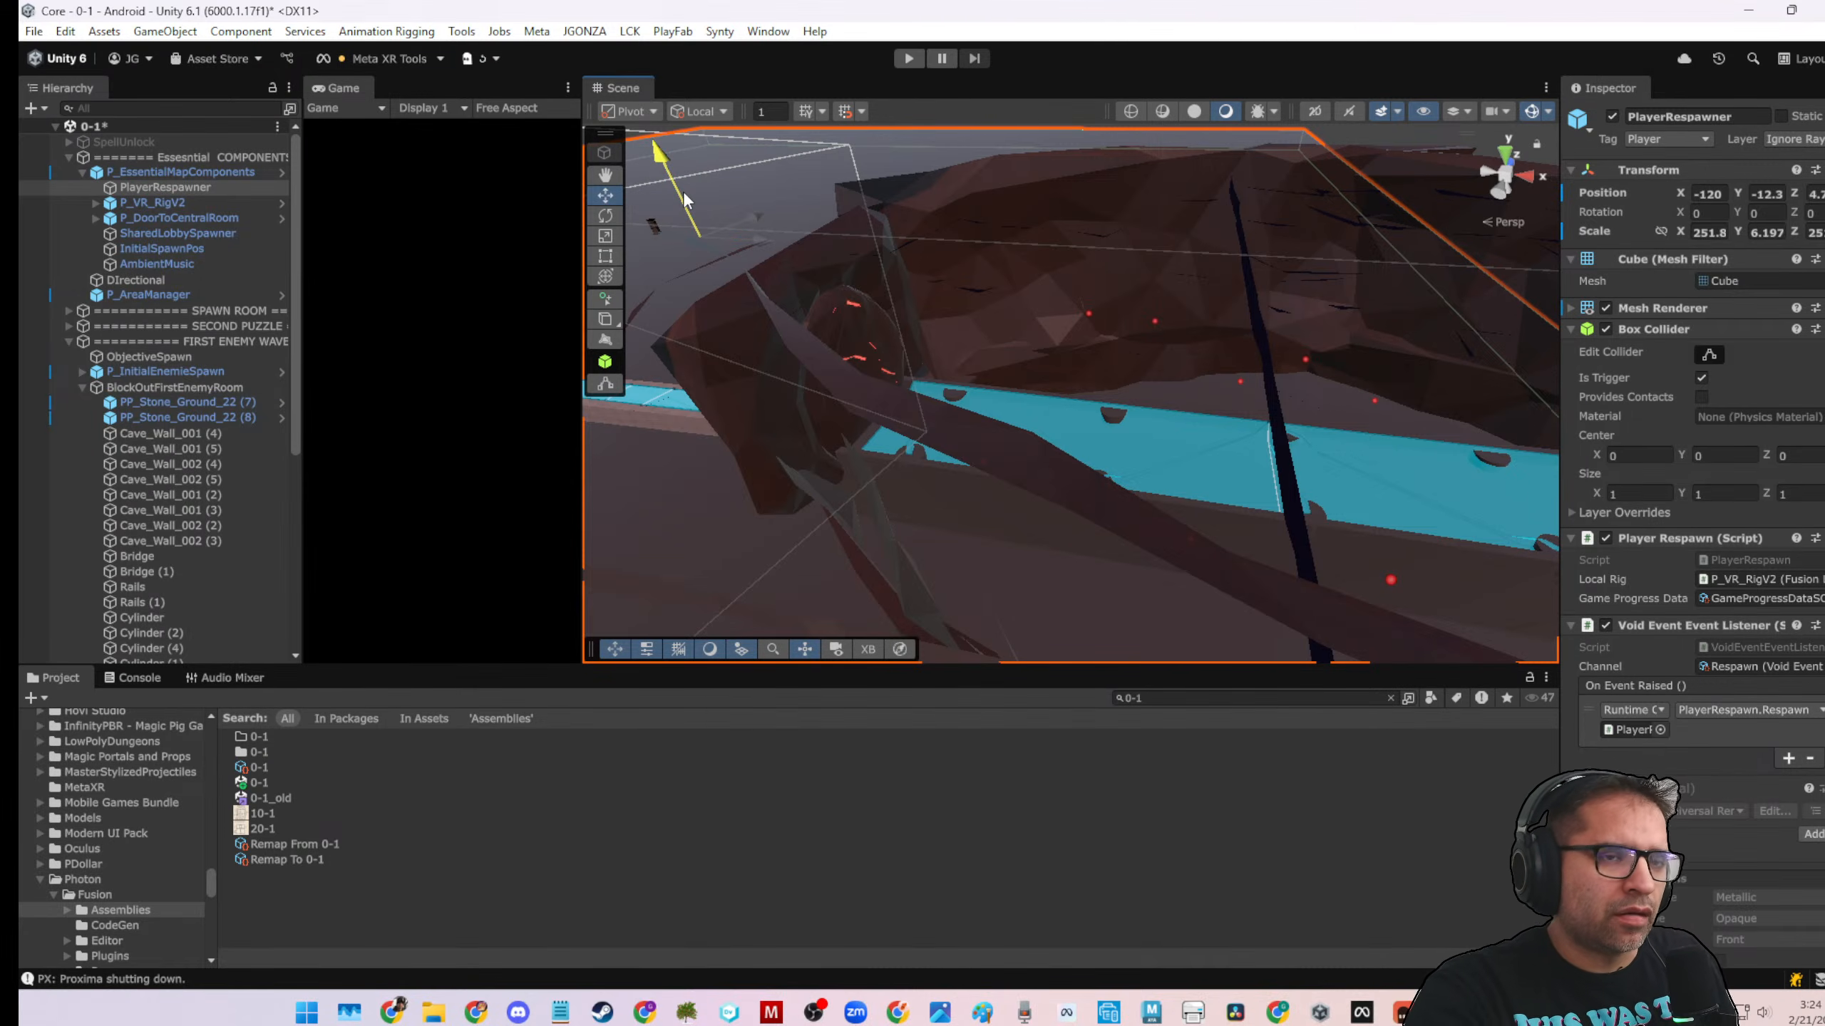
Toggle PlayerRespawner off and on to compare the floor coverage, and disable its Mesh Renderer
left_click(1615, 115)
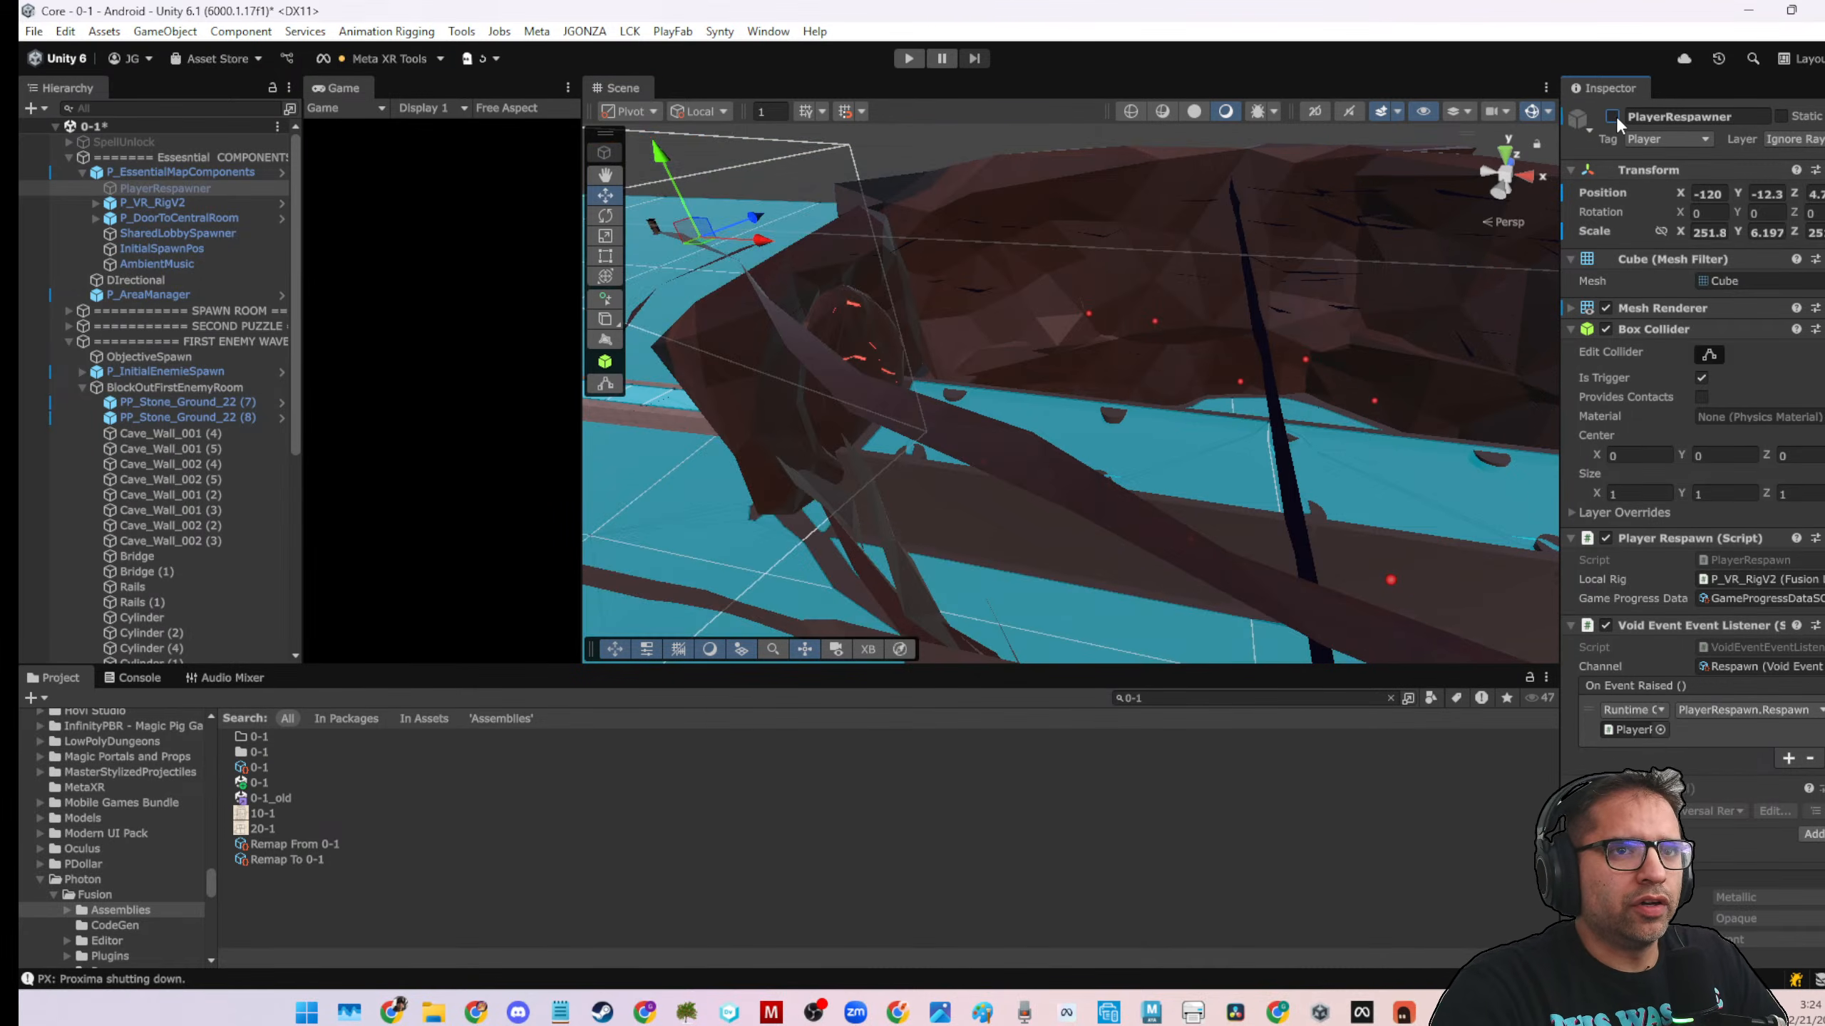
left_click(1613, 116)
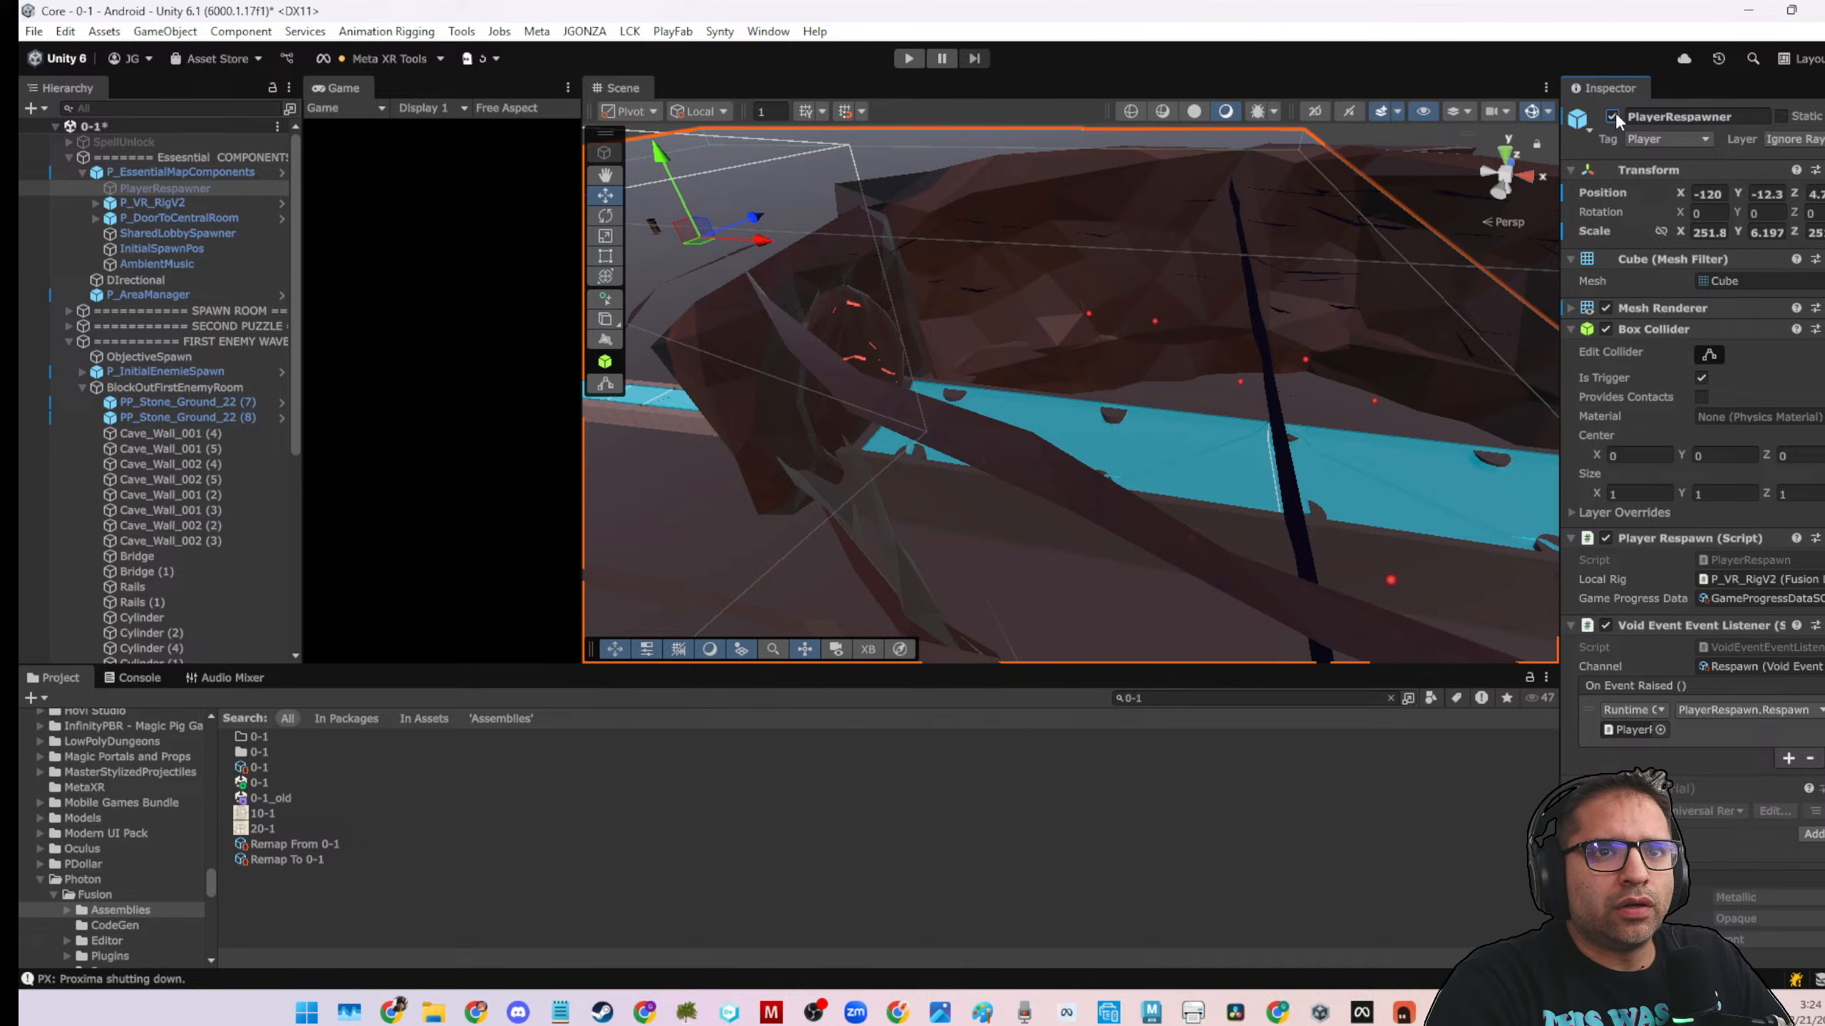
left_click(1607, 308)
right_click_drag(1261, 304, 940, 323)
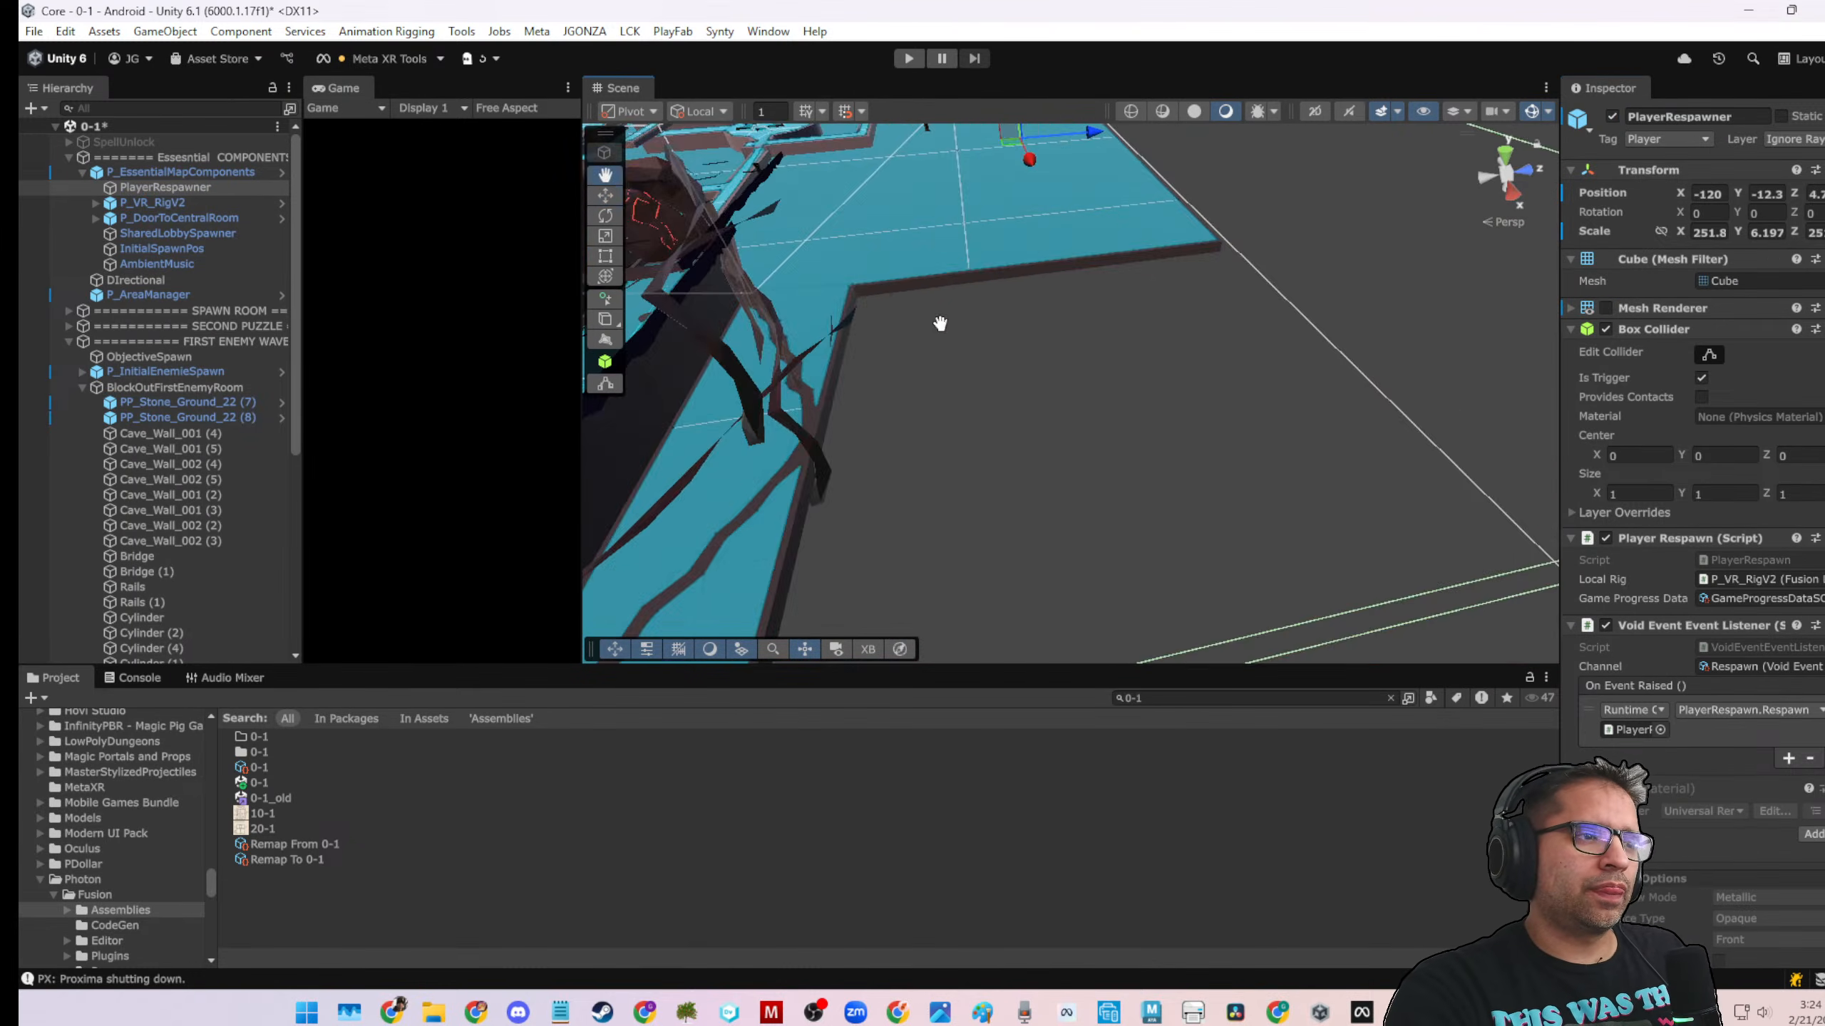
middle_click_drag(941, 324, 1220, 489)
right_click_drag(1221, 489, 1065, 368)
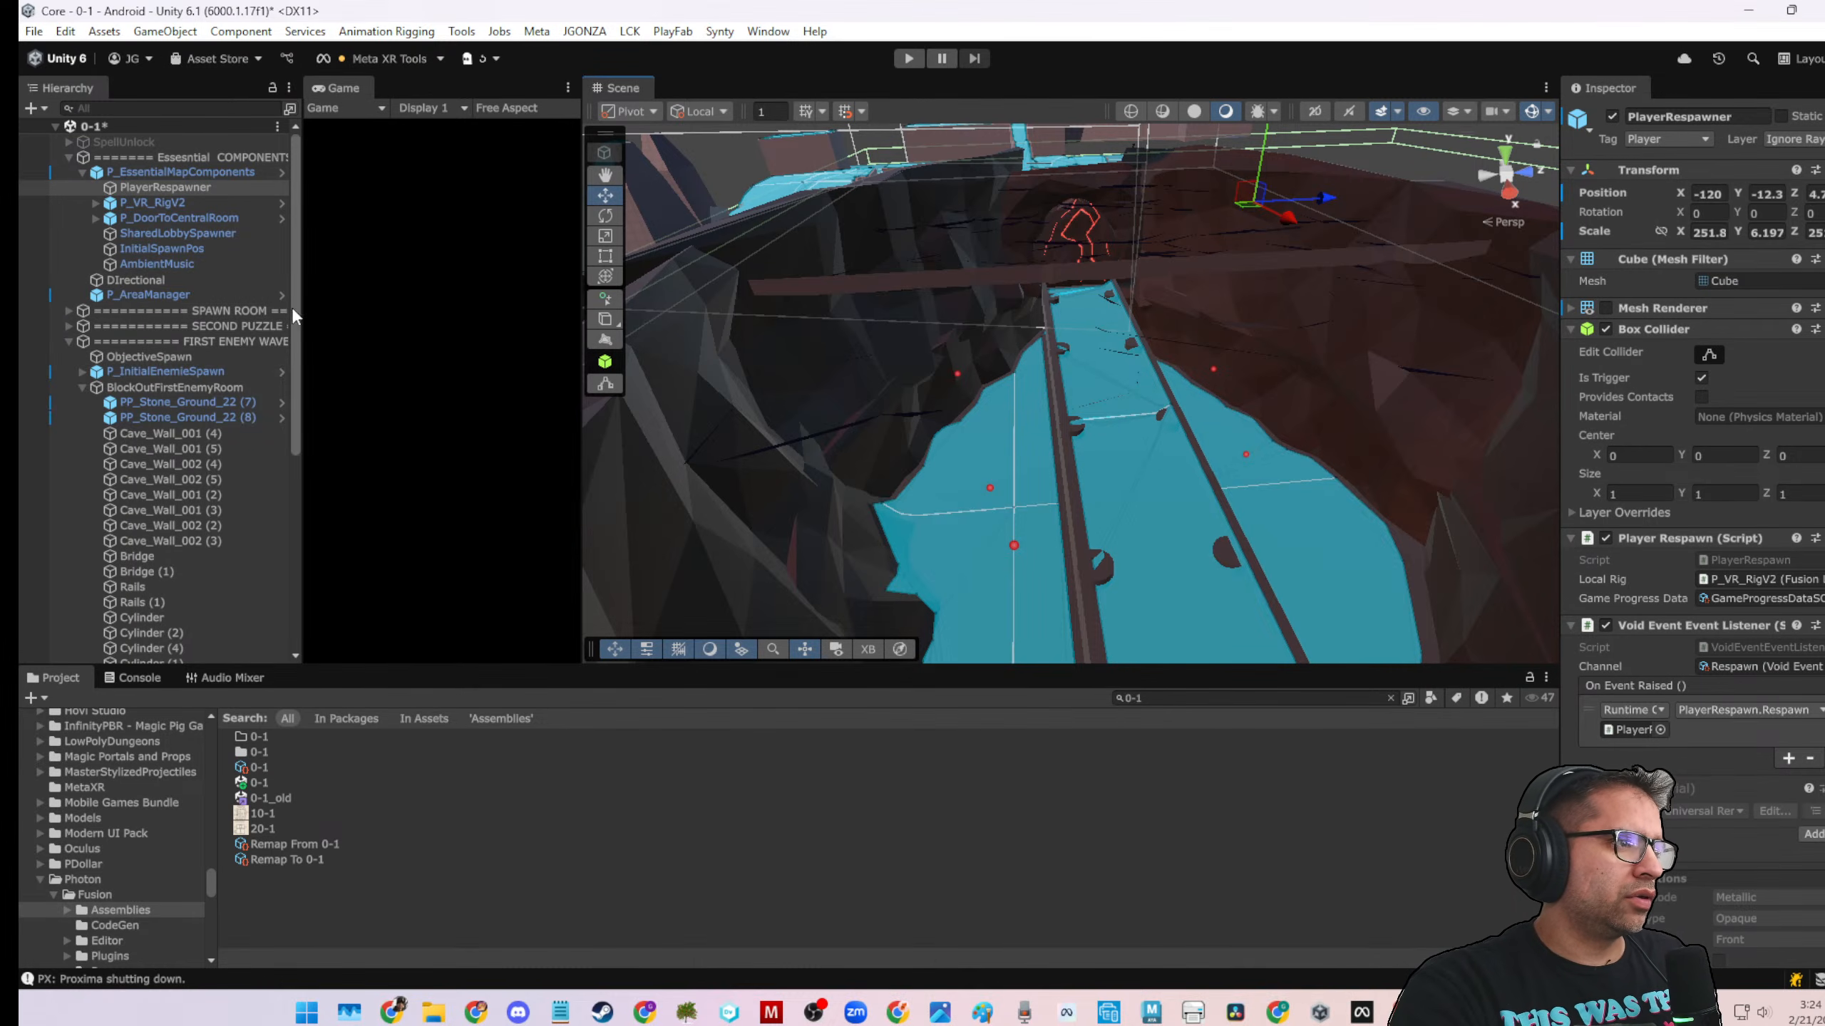
Collapse the Essential Components group, select TorchOrderPuzzle in the Second Puzzle group's Puzzle object, and widen the Inspector
left_click_drag(302, 310, 414, 314)
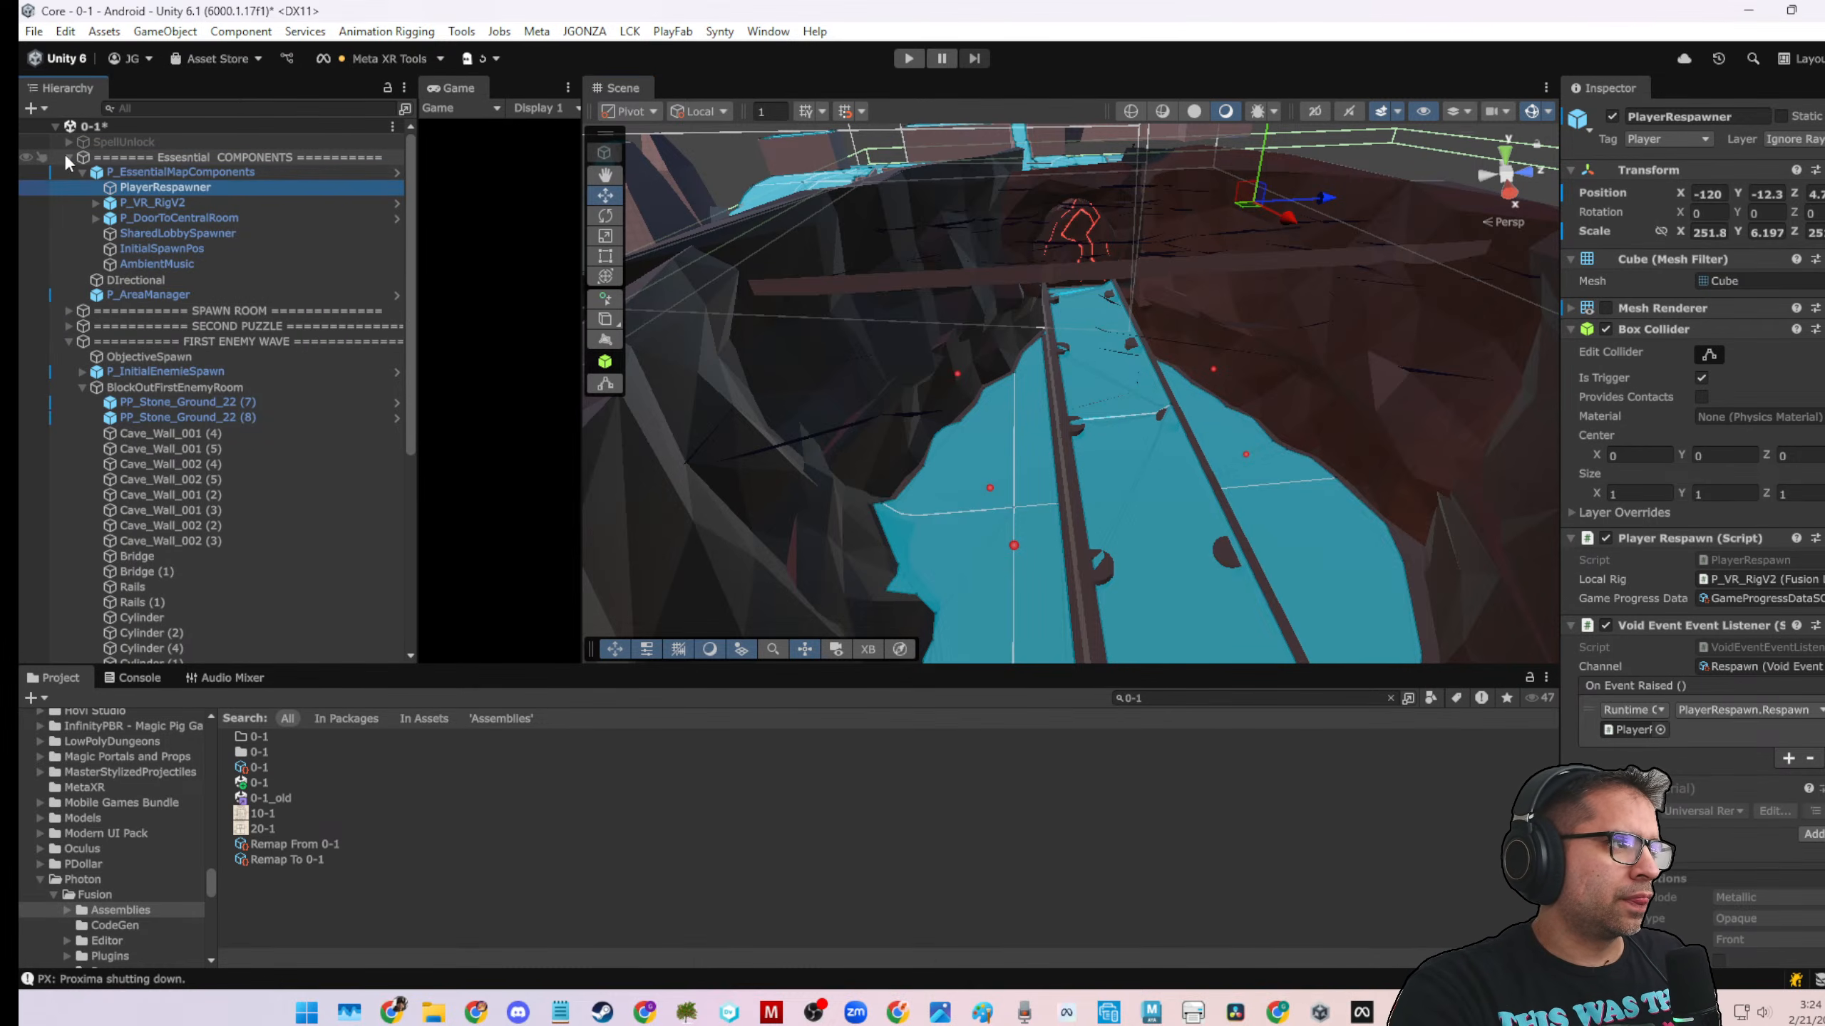
left_click(67, 156)
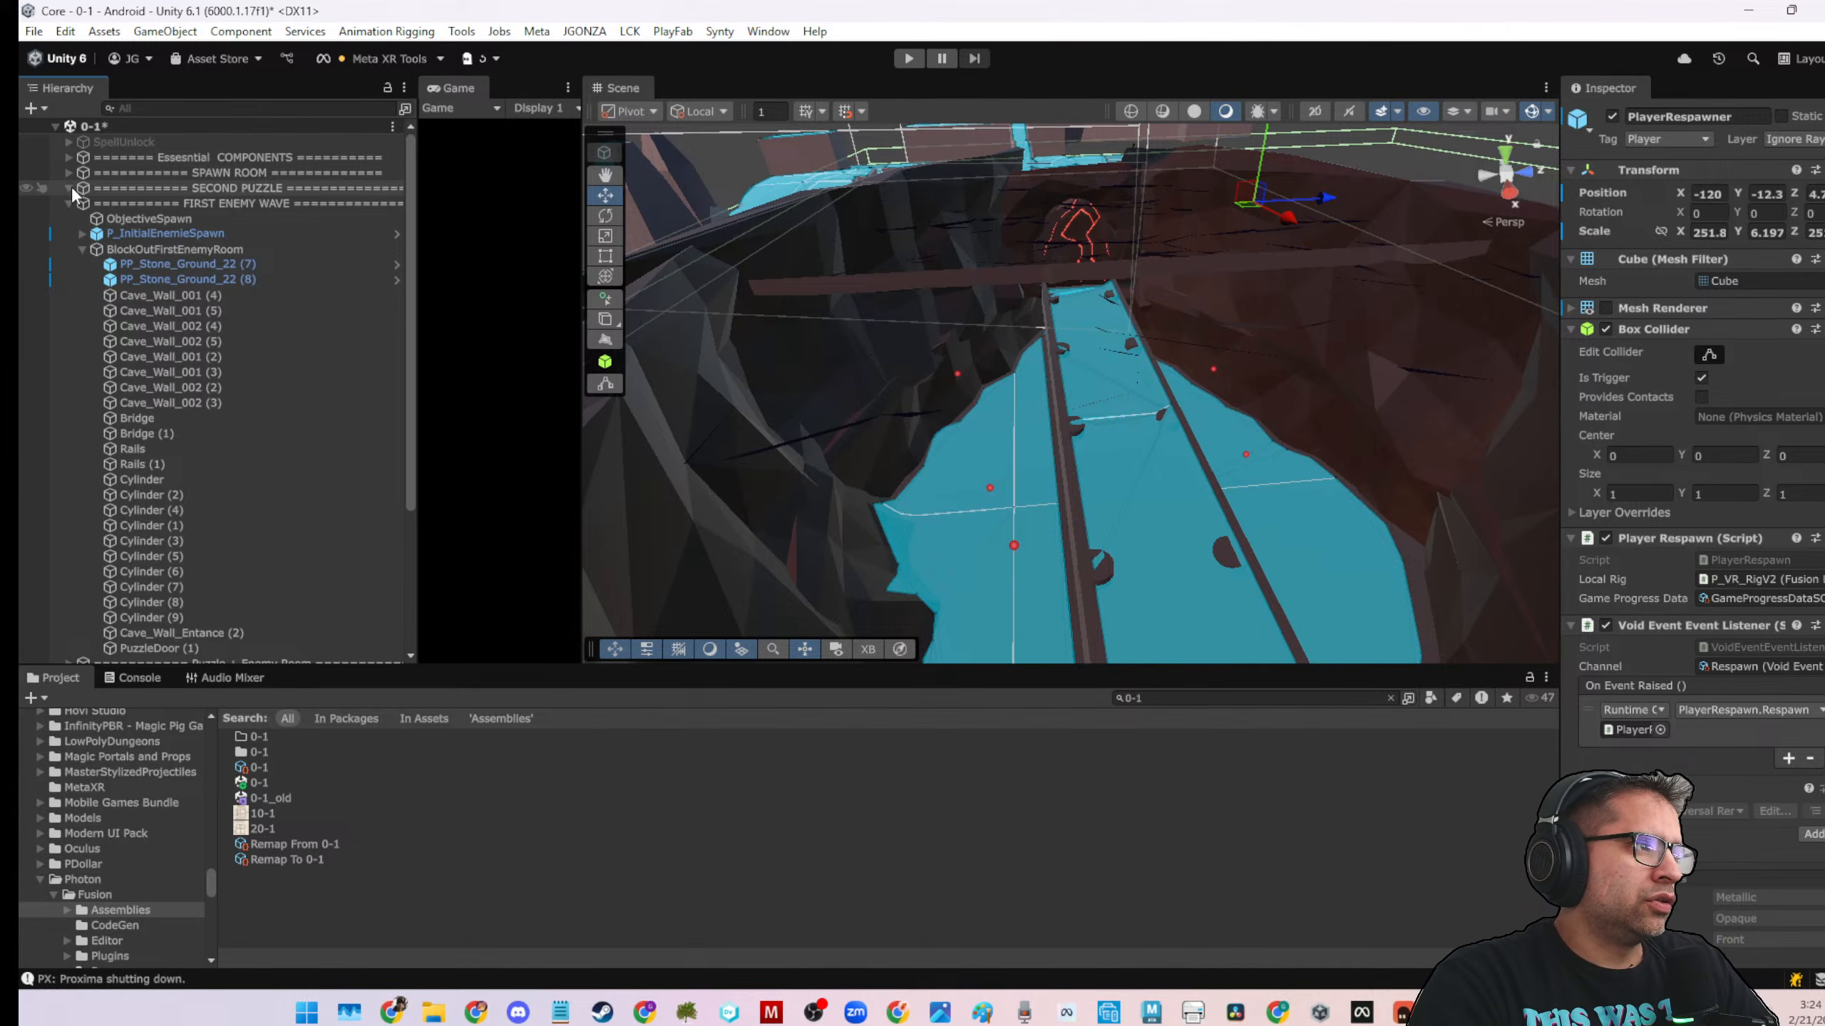
left_click(69, 187)
left_click(85, 234)
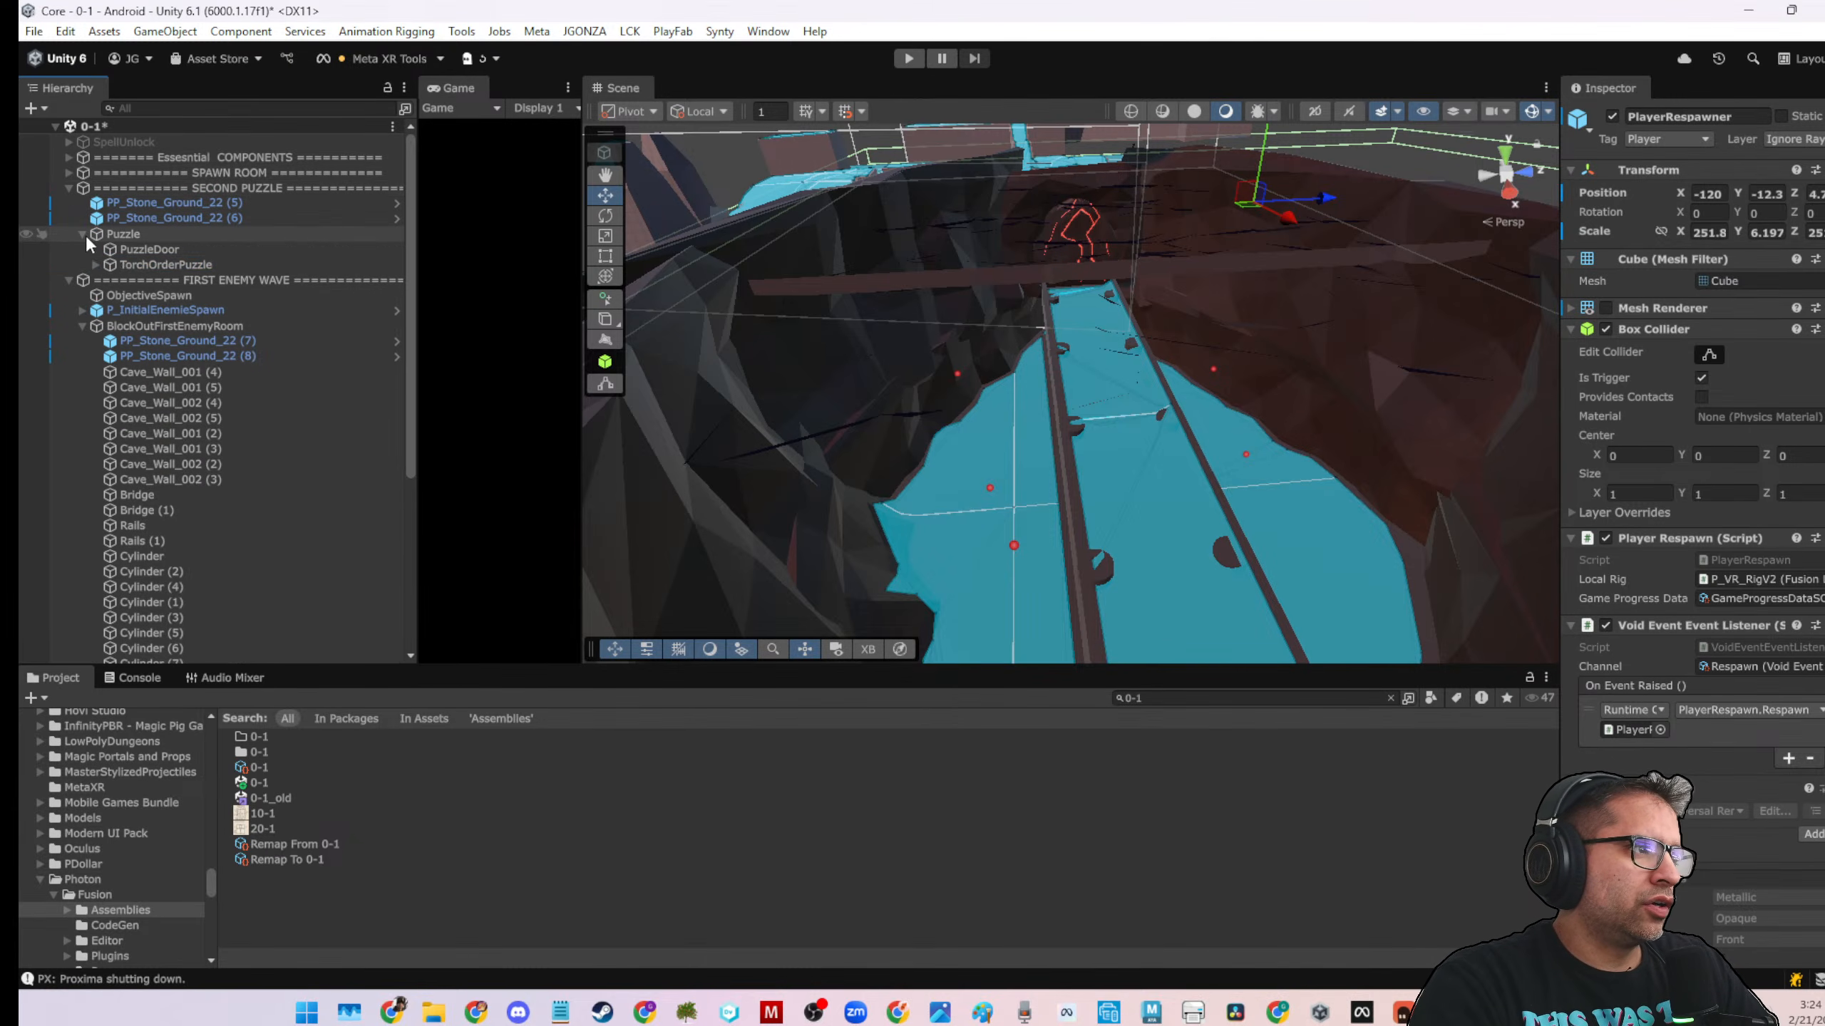
left_click(137, 266)
left_click_drag(1571, 300, 1210, 303)
Add an On Correct Pattern event, move it to first place, and make it call SpawnWithObjective.StartUnlockCheck on ObjectiveSpawn
left_click(1801, 594)
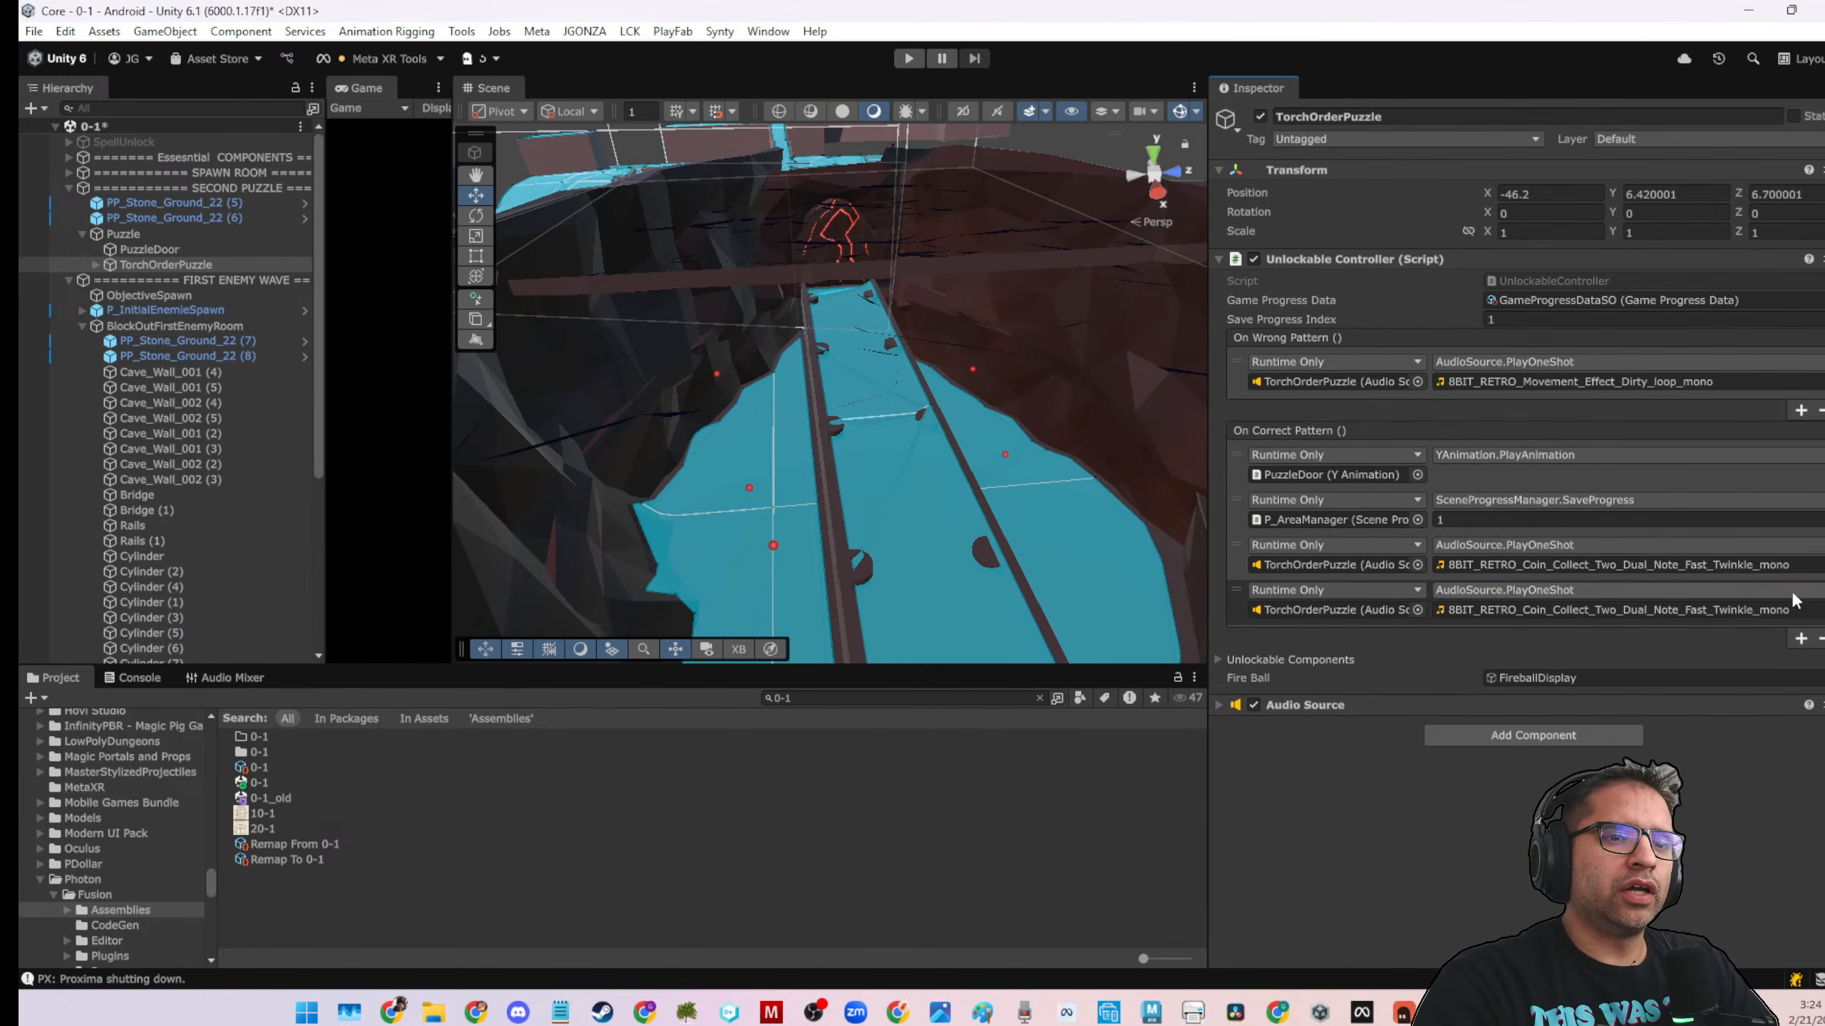
left_click_drag(1239, 597, 1246, 460)
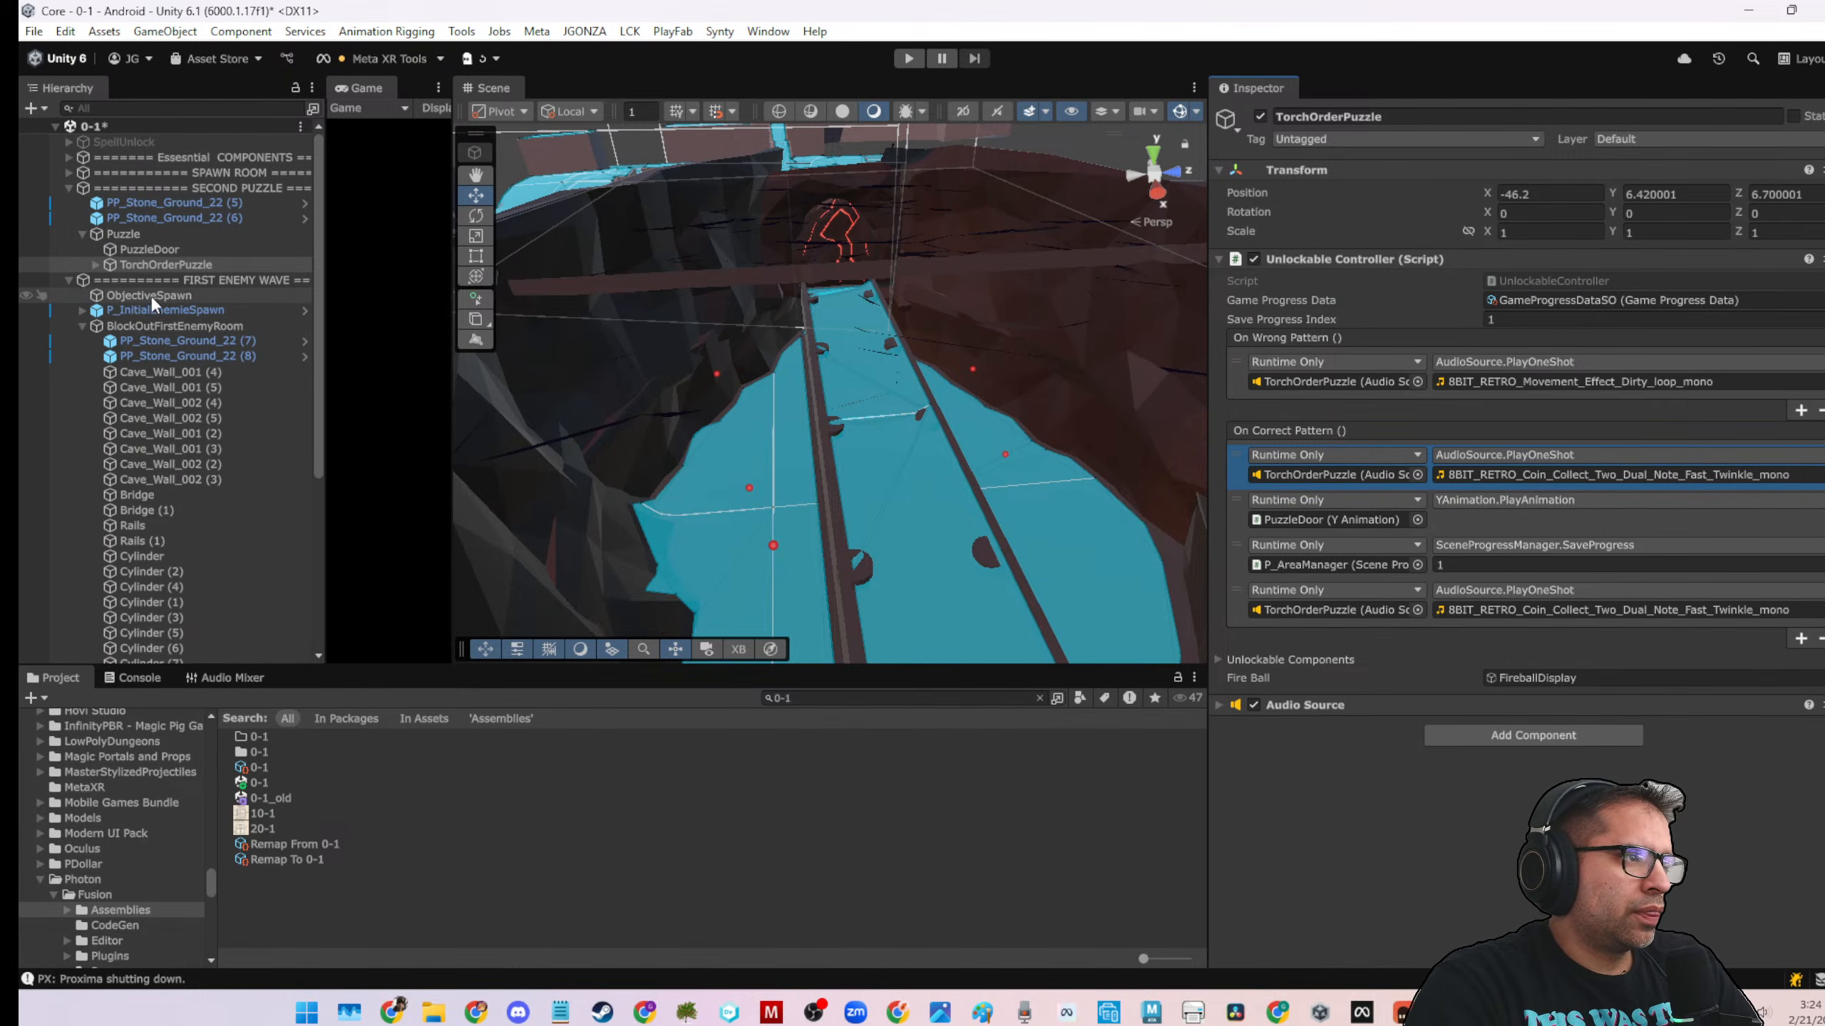
mouse_move(1287, 477)
left_mouse_down()
mouse_move(1292, 492)
mouse_move(1307, 477)
left_mouse_up()
left_click(1461, 460)
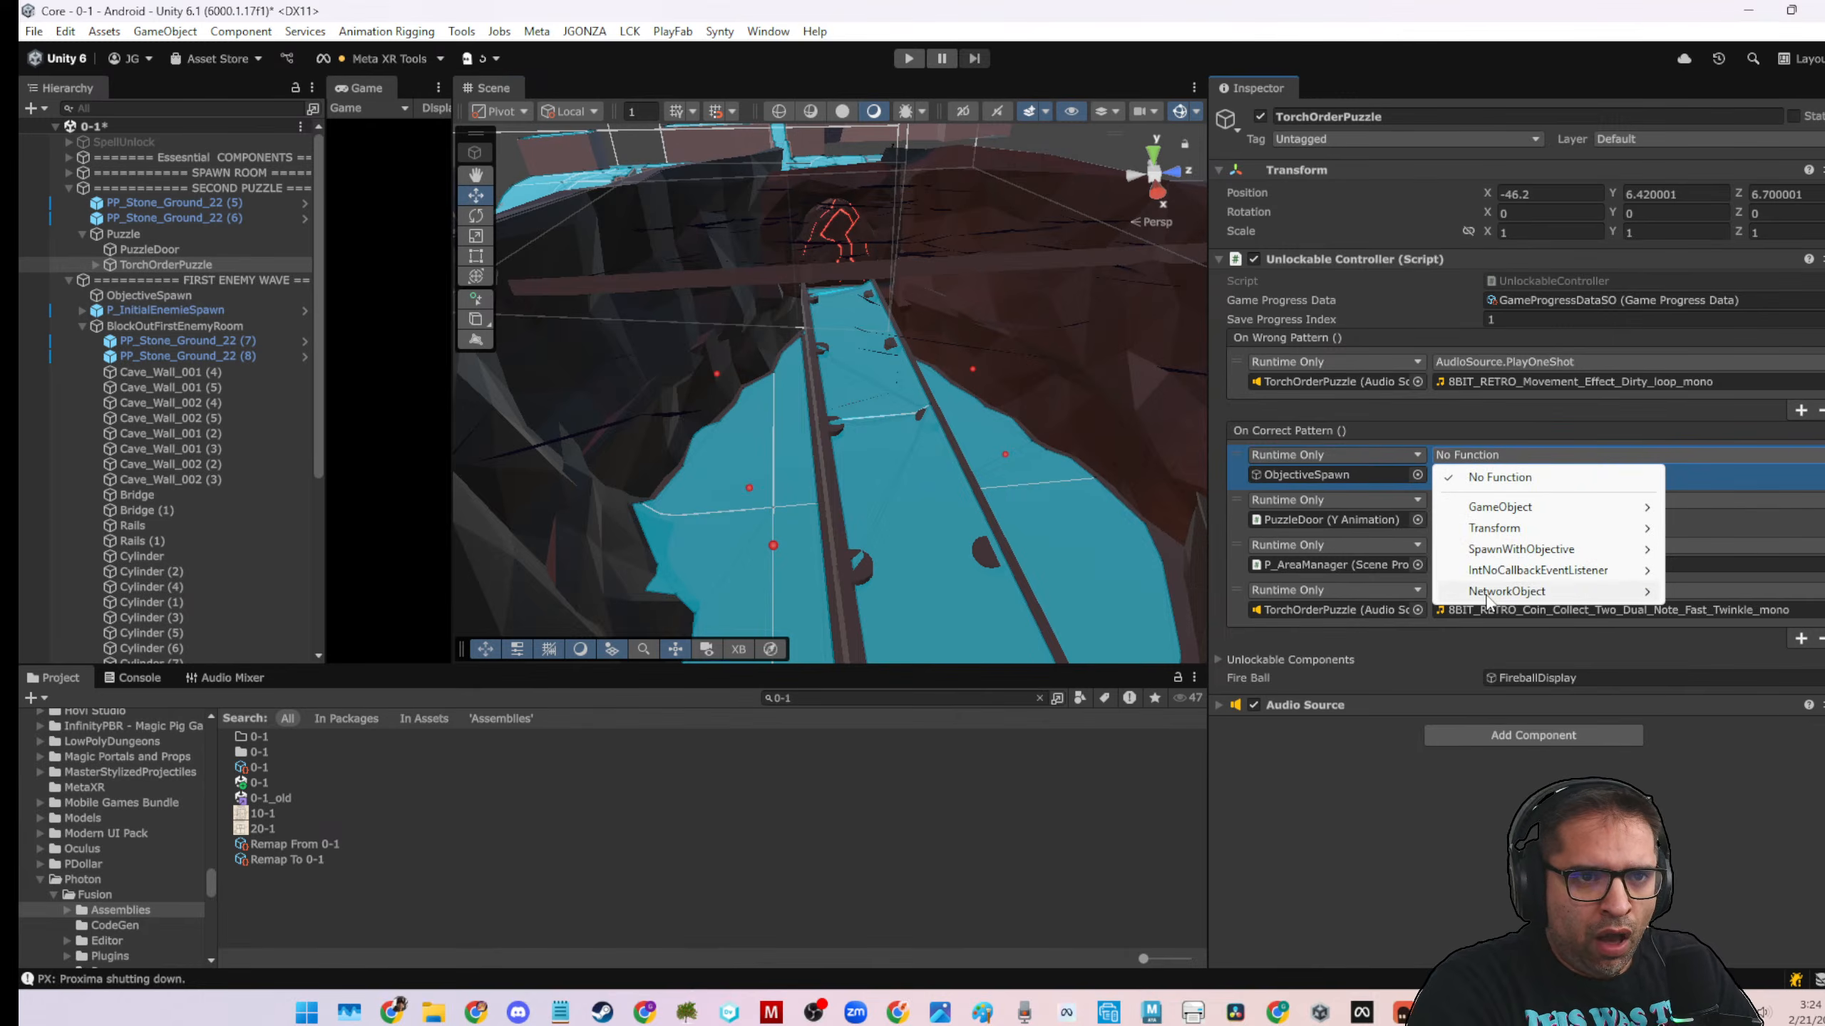
mouse_move(1491, 597)
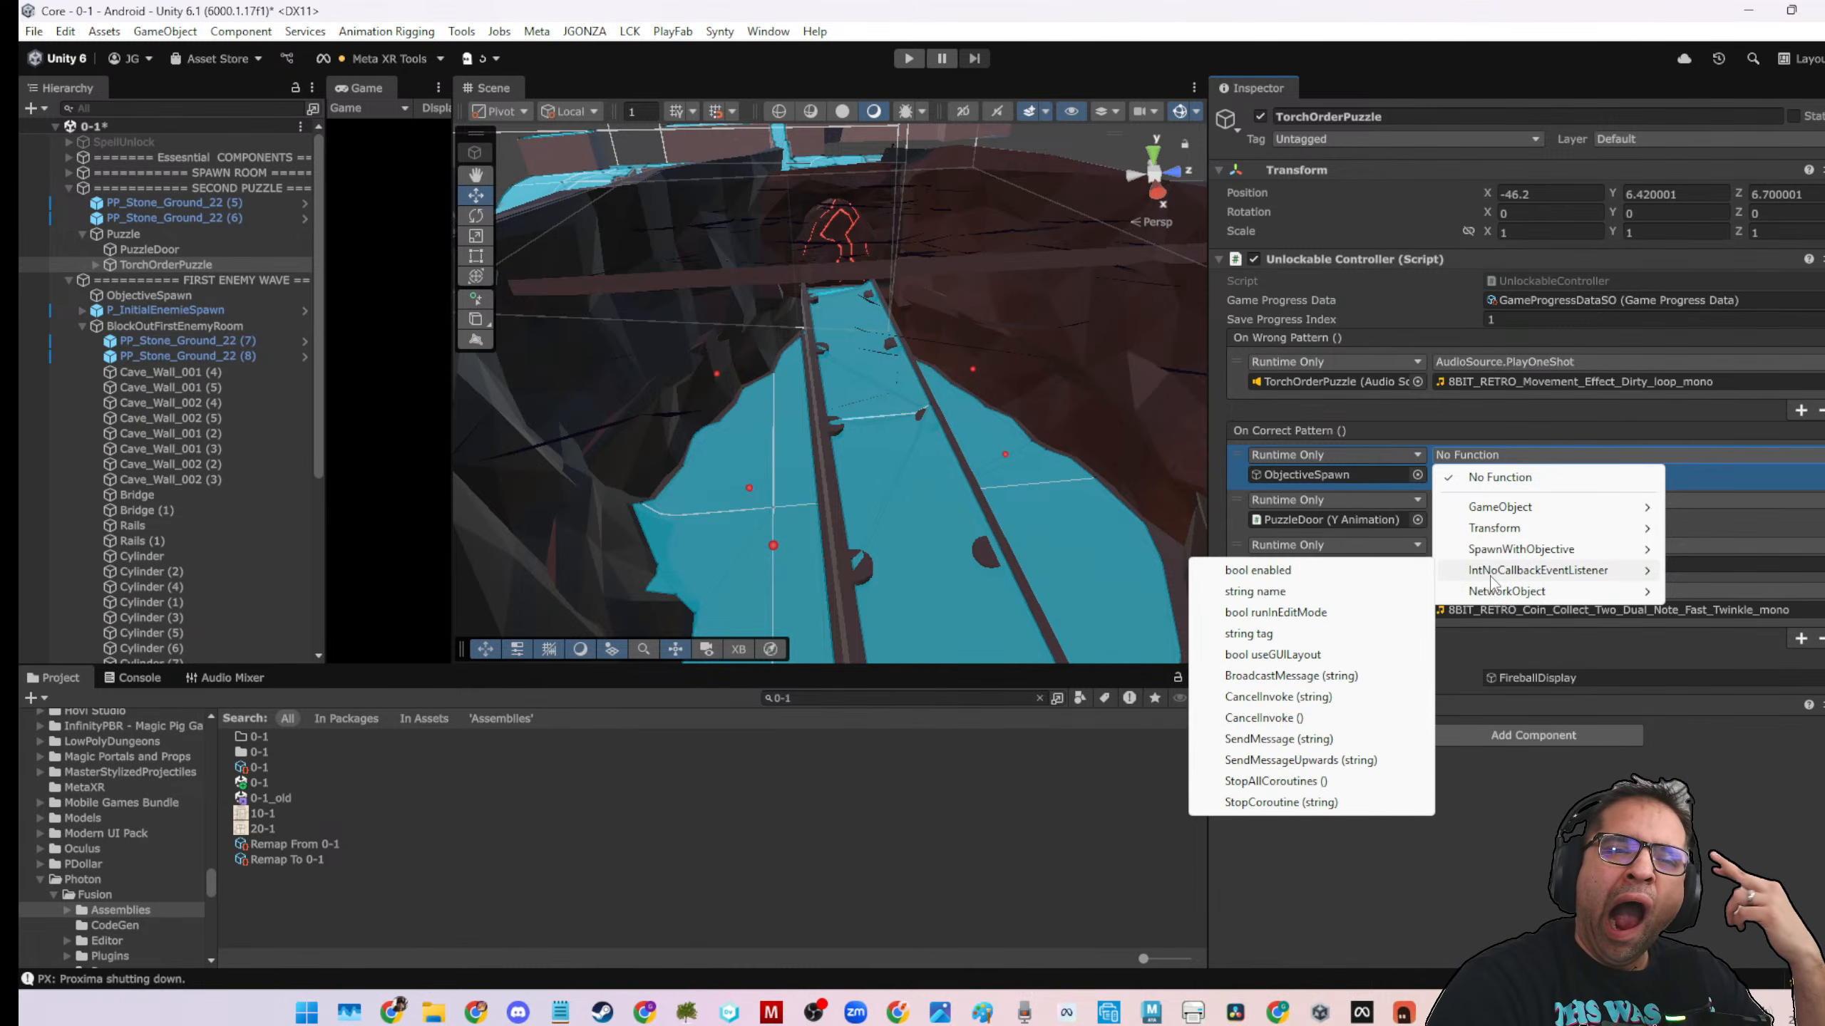
mouse_move(1491, 560)
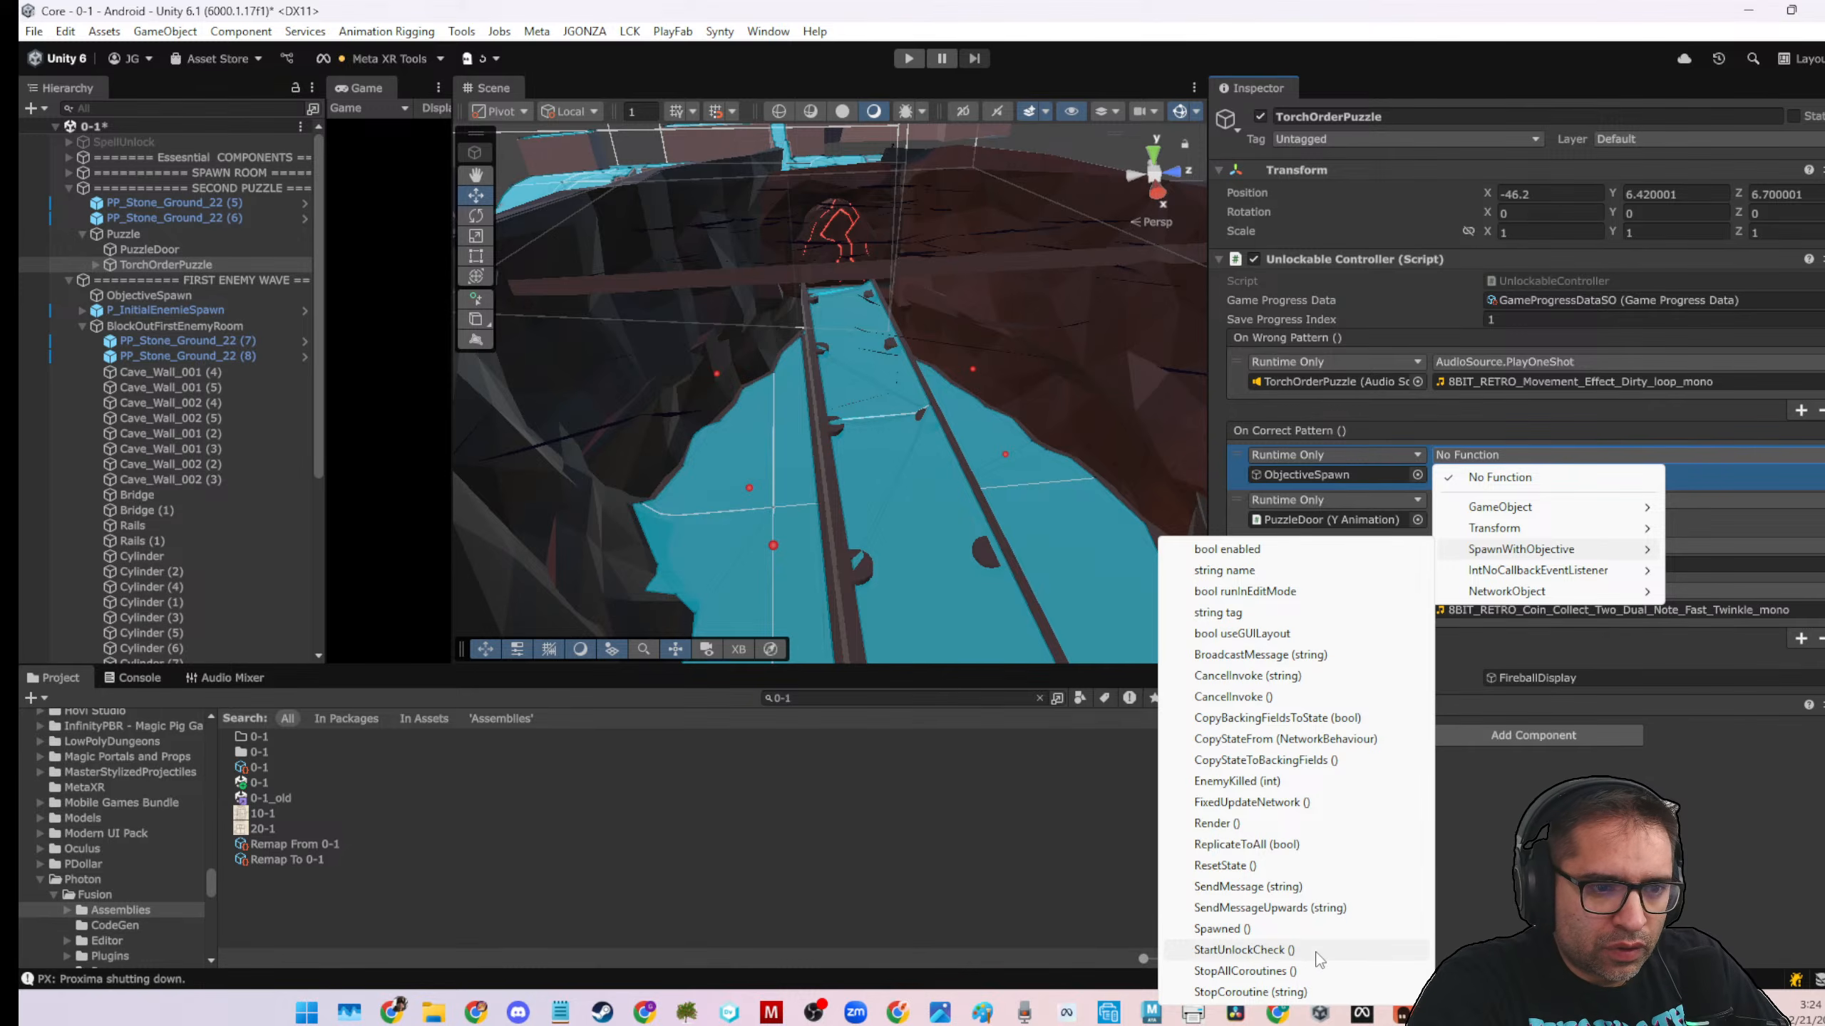
left_click(1246, 950)
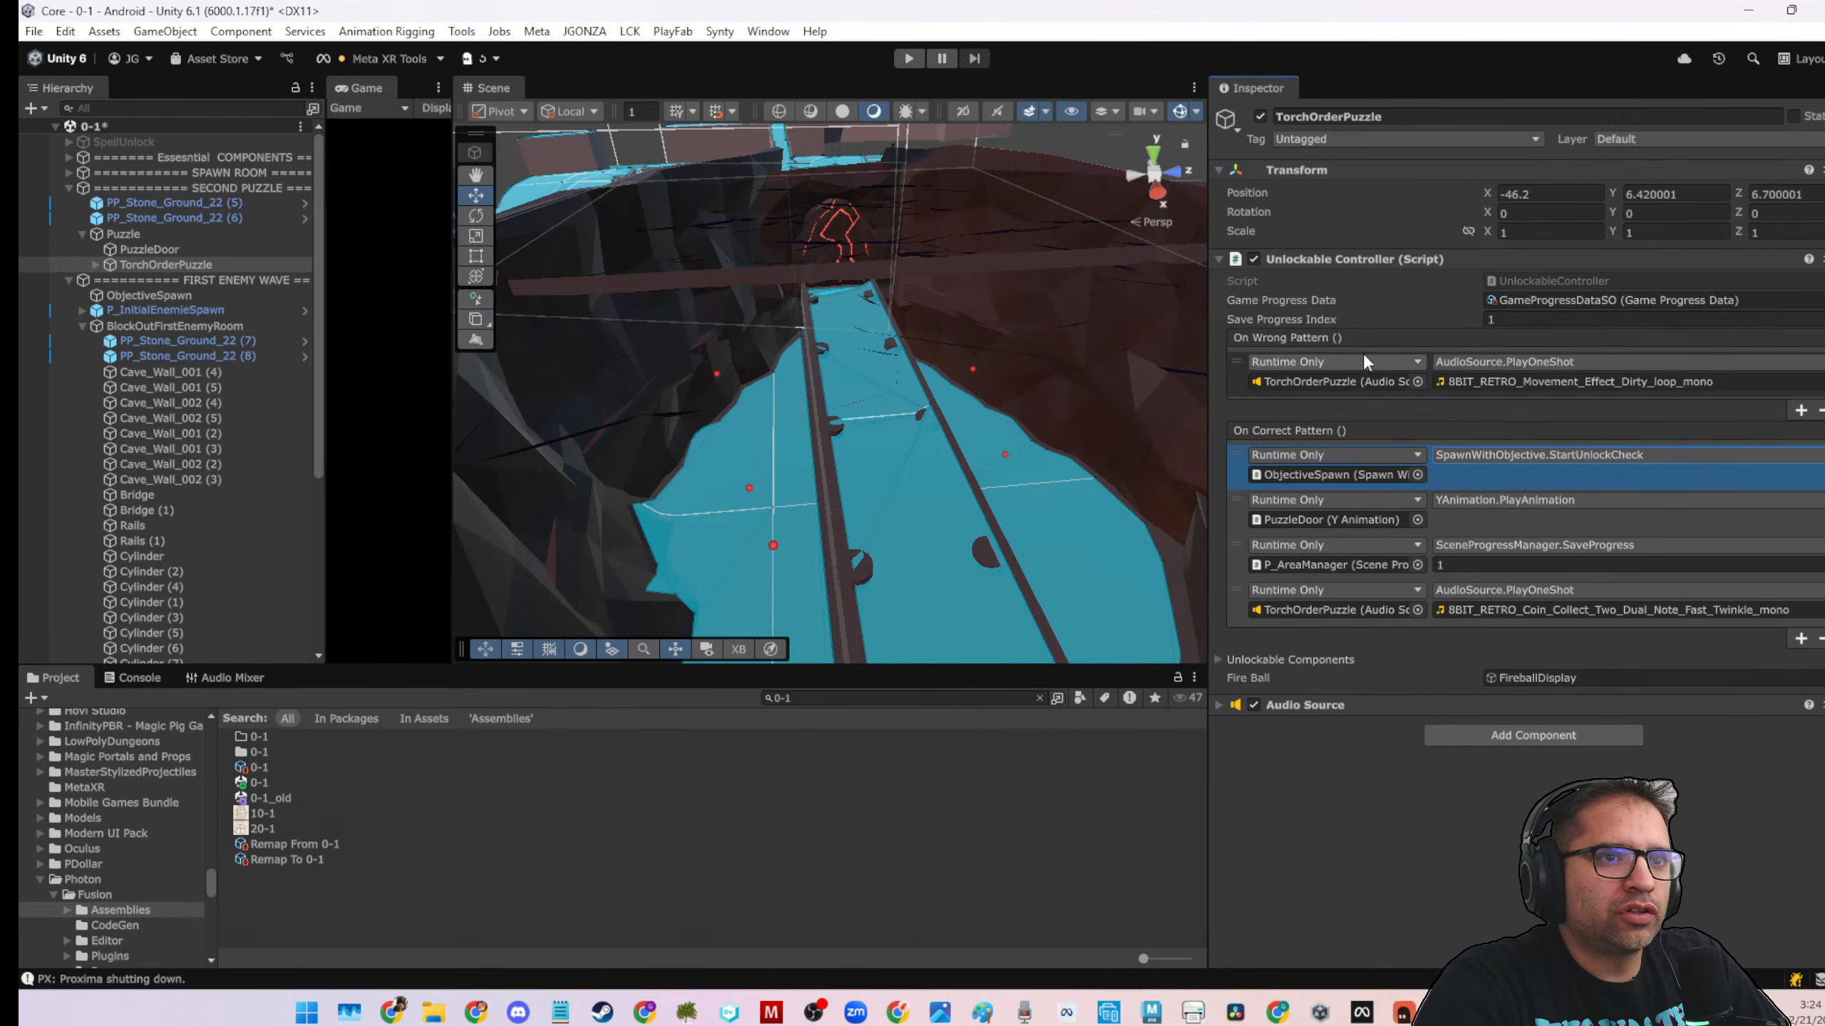
Open TorchOrderPuzzle's UnlockableController script in the code editor, examine its Start method and fields, and return to Unity
right_click(1328, 260)
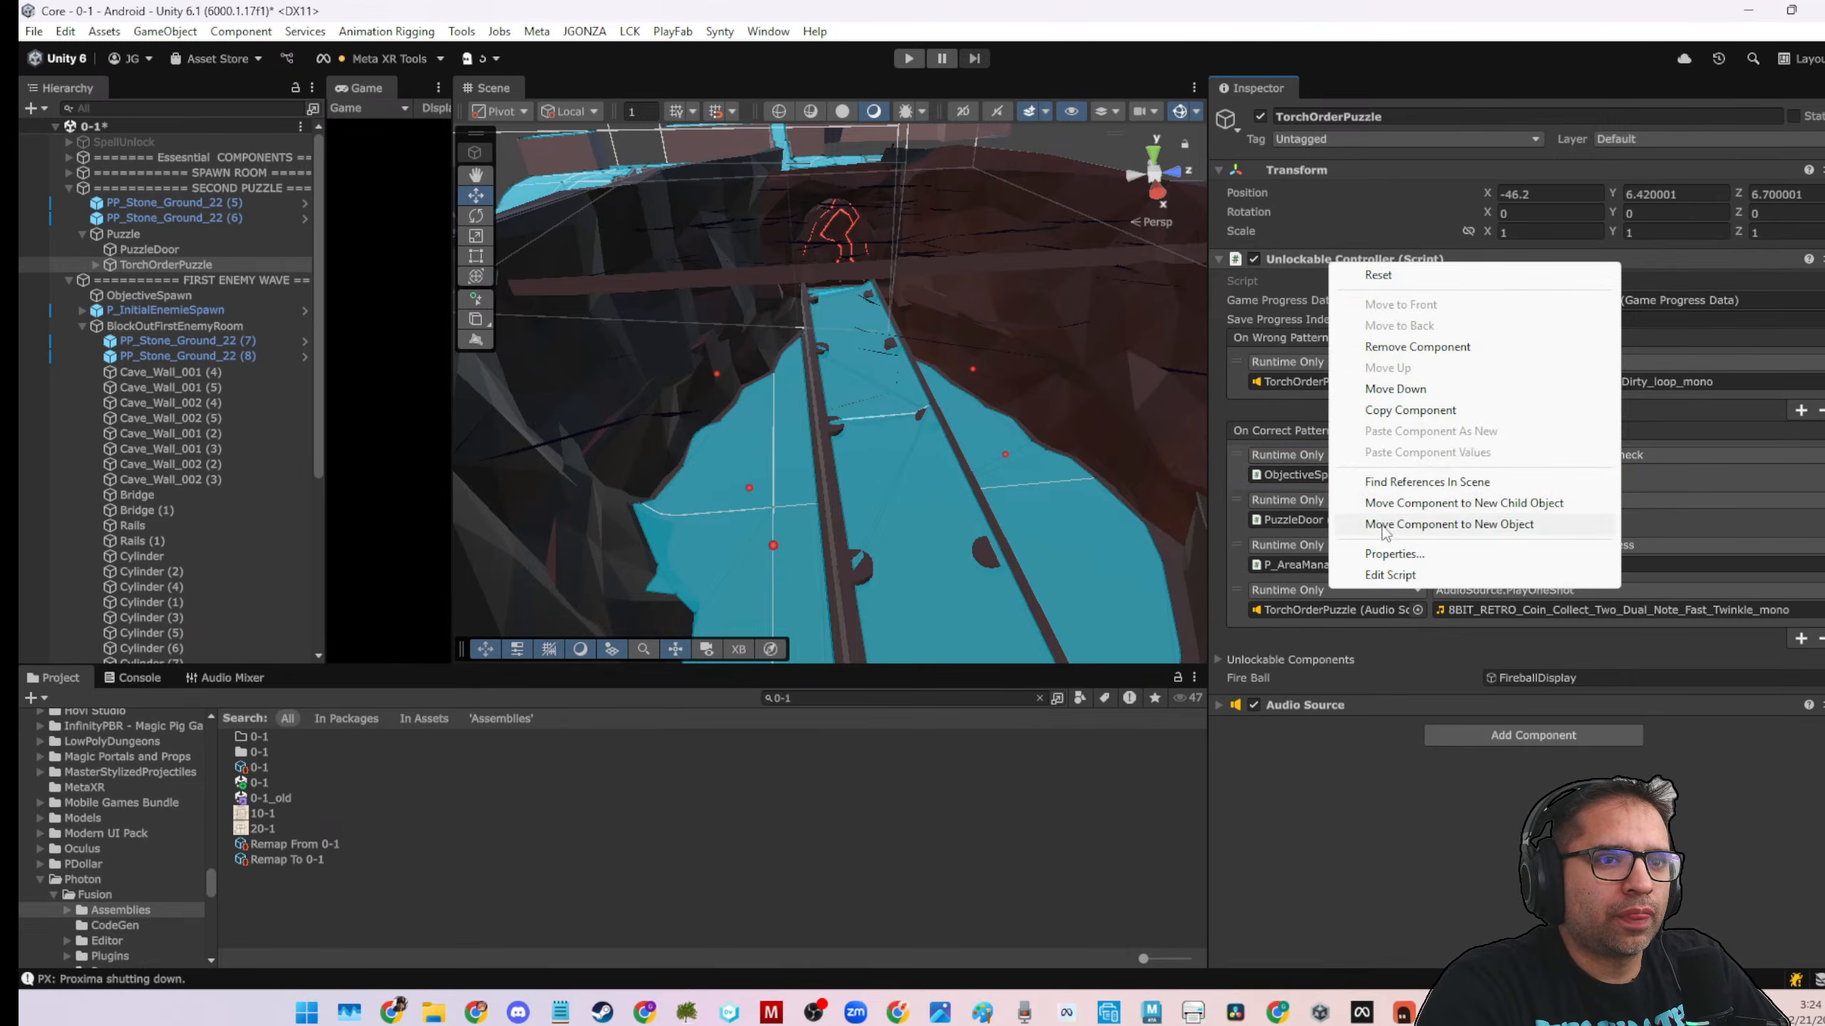
left_click(1383, 577)
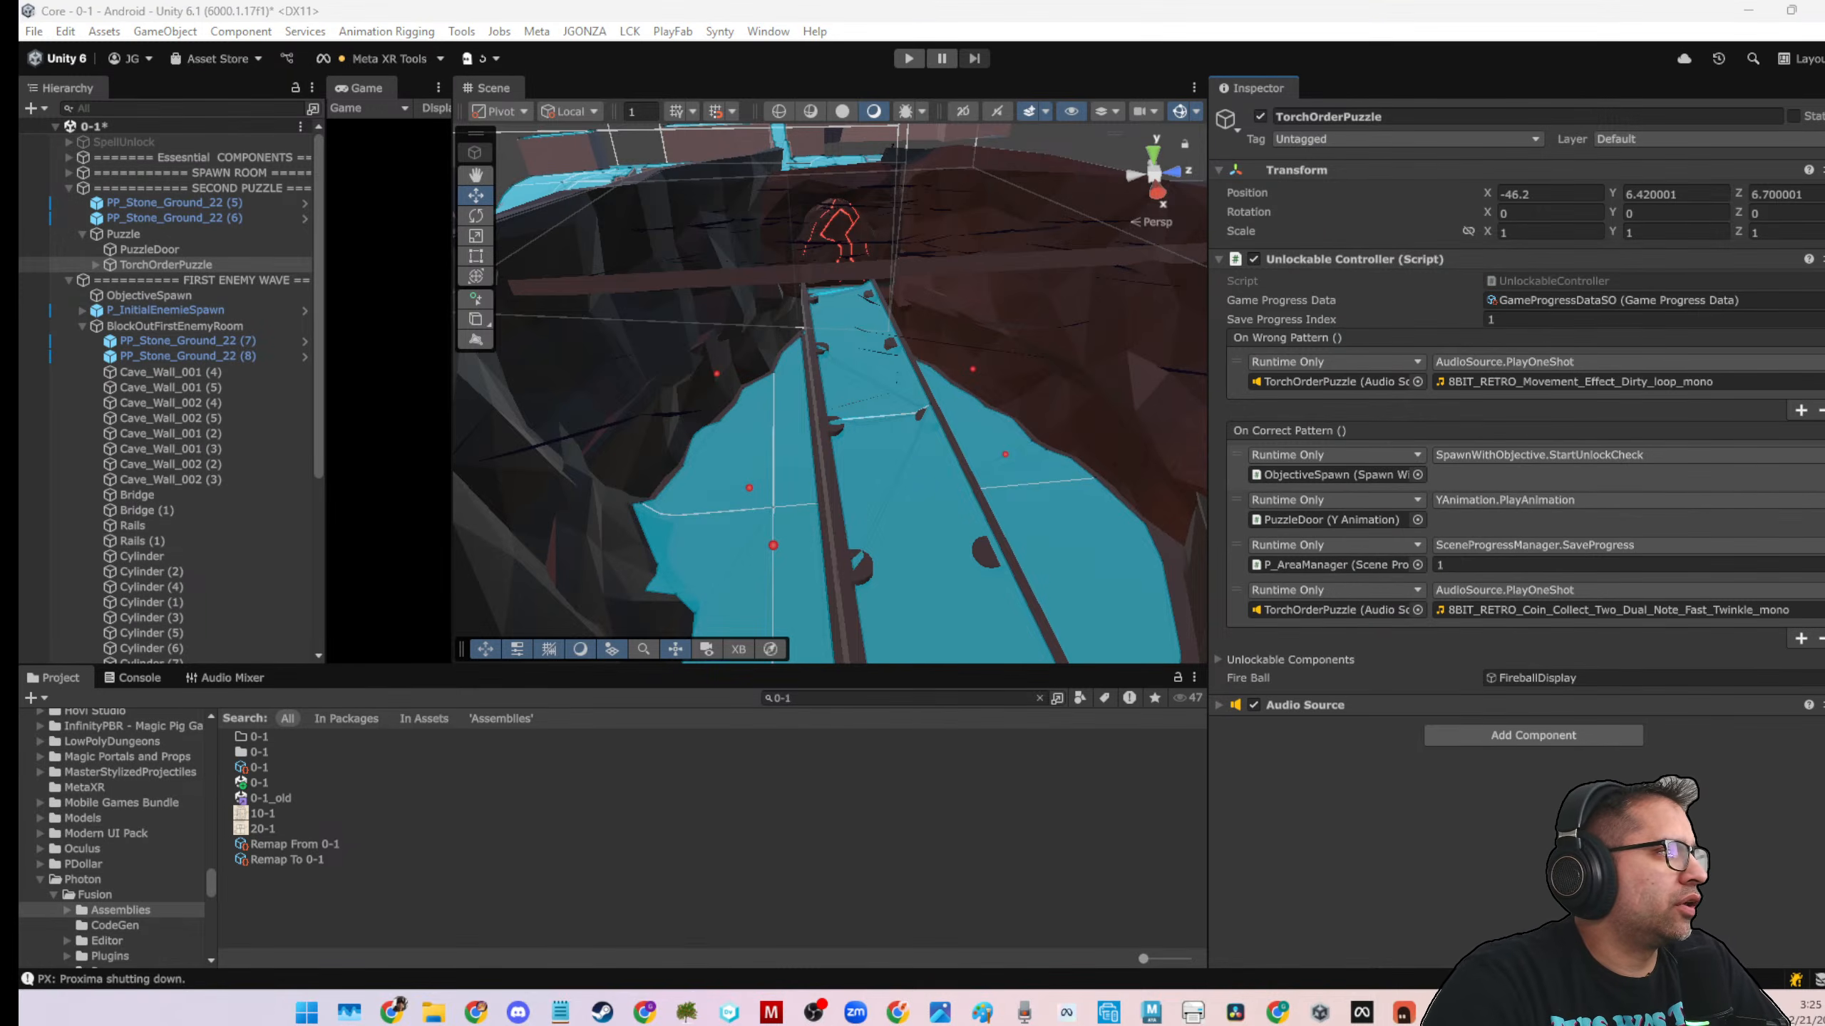
scroll(1110, 528, "down", 5)
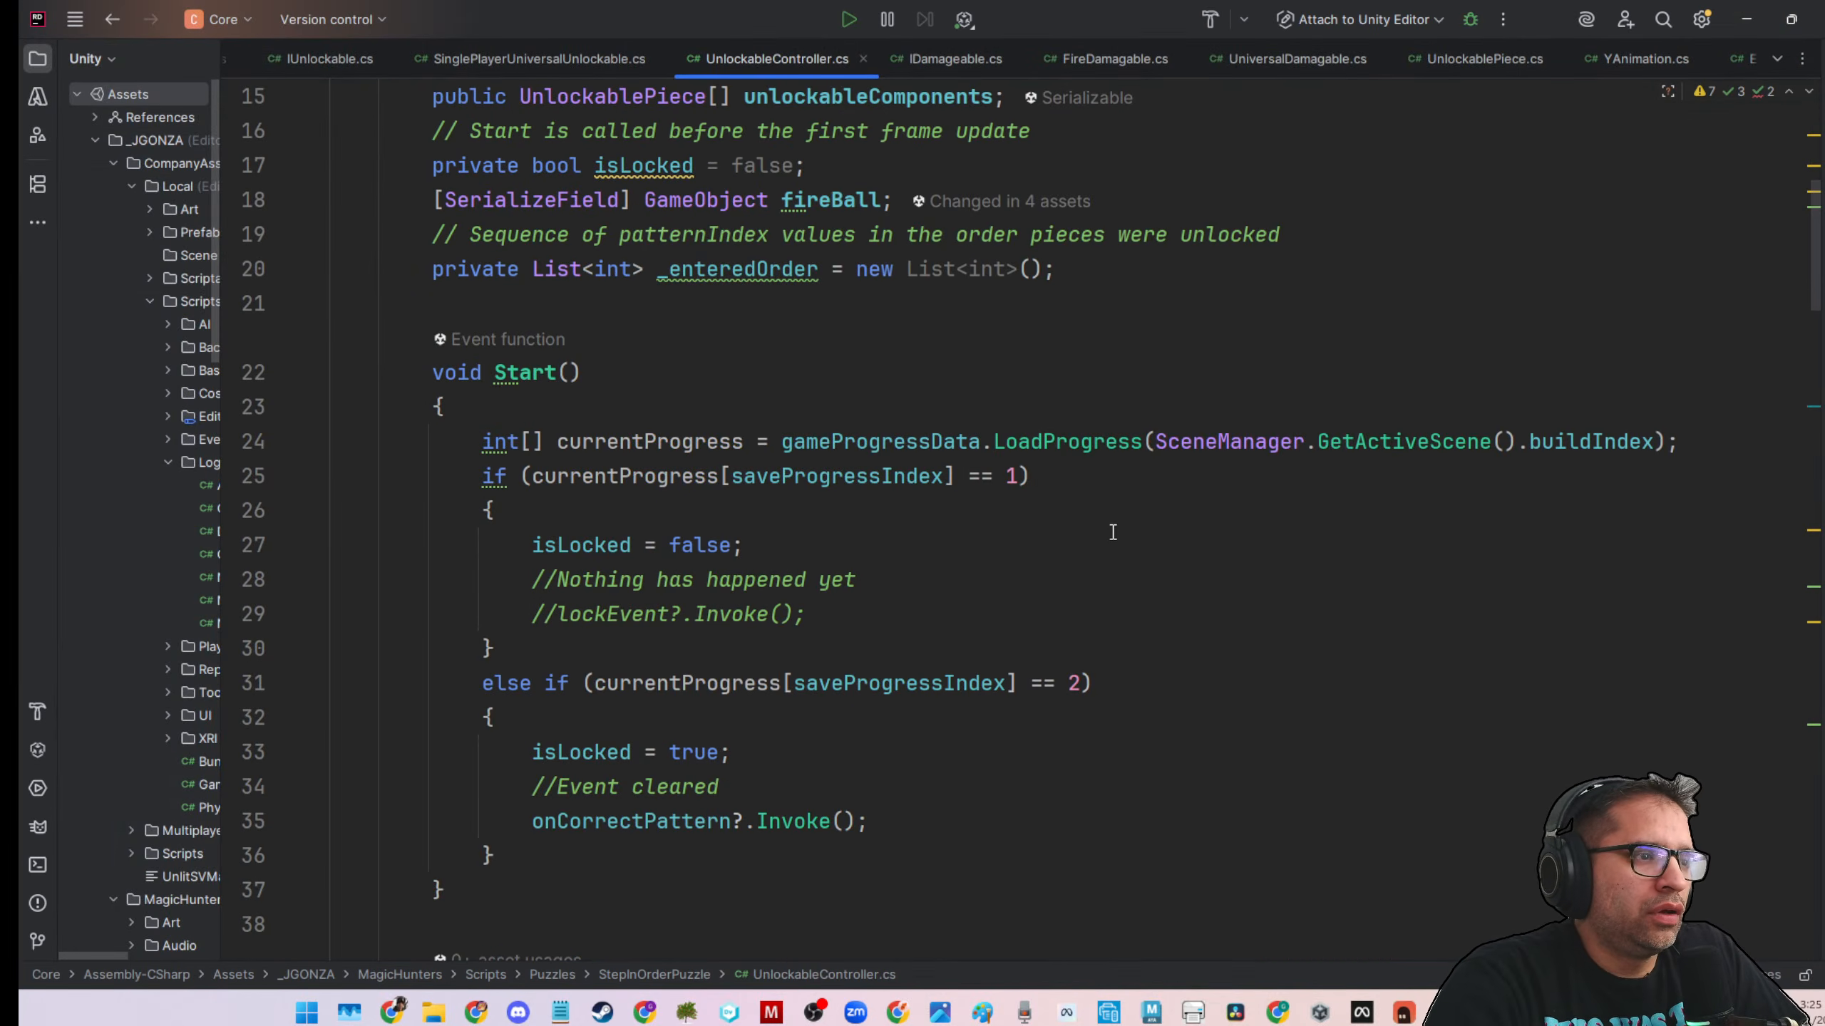
scroll(1113, 531, "up", 5)
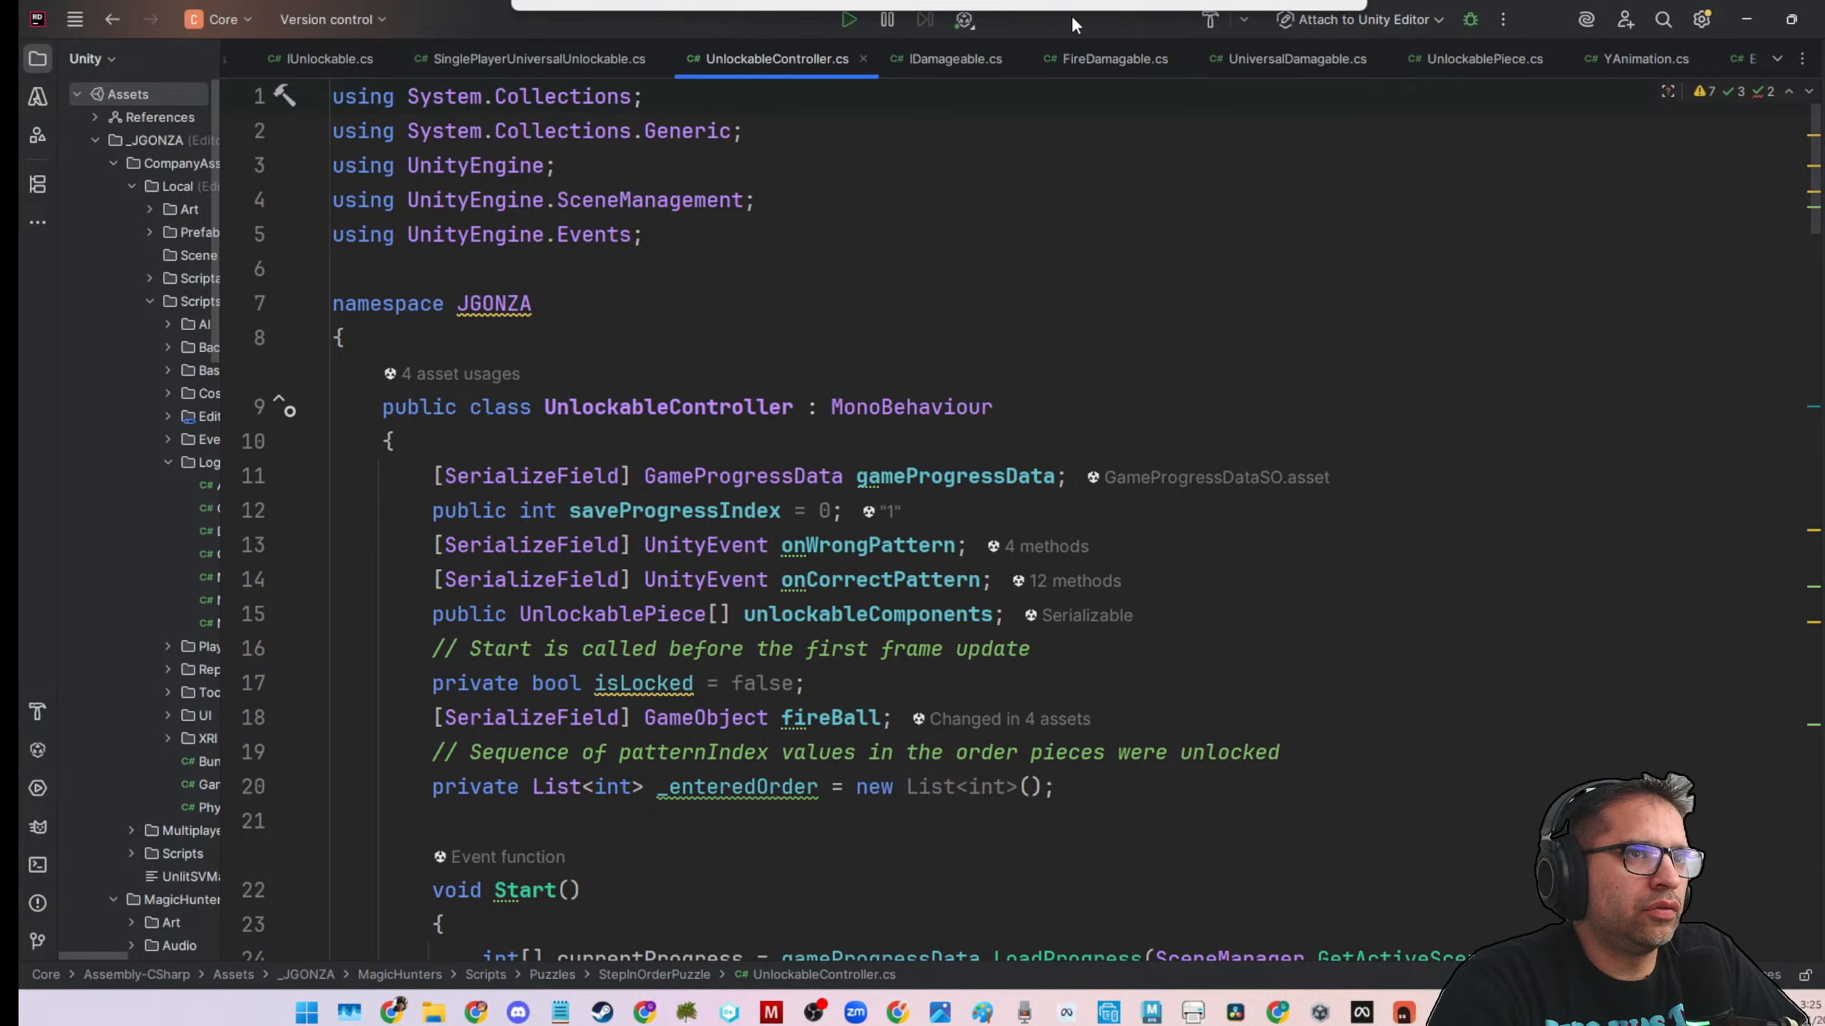
left_click_drag(1072, 18, 1072, 0)
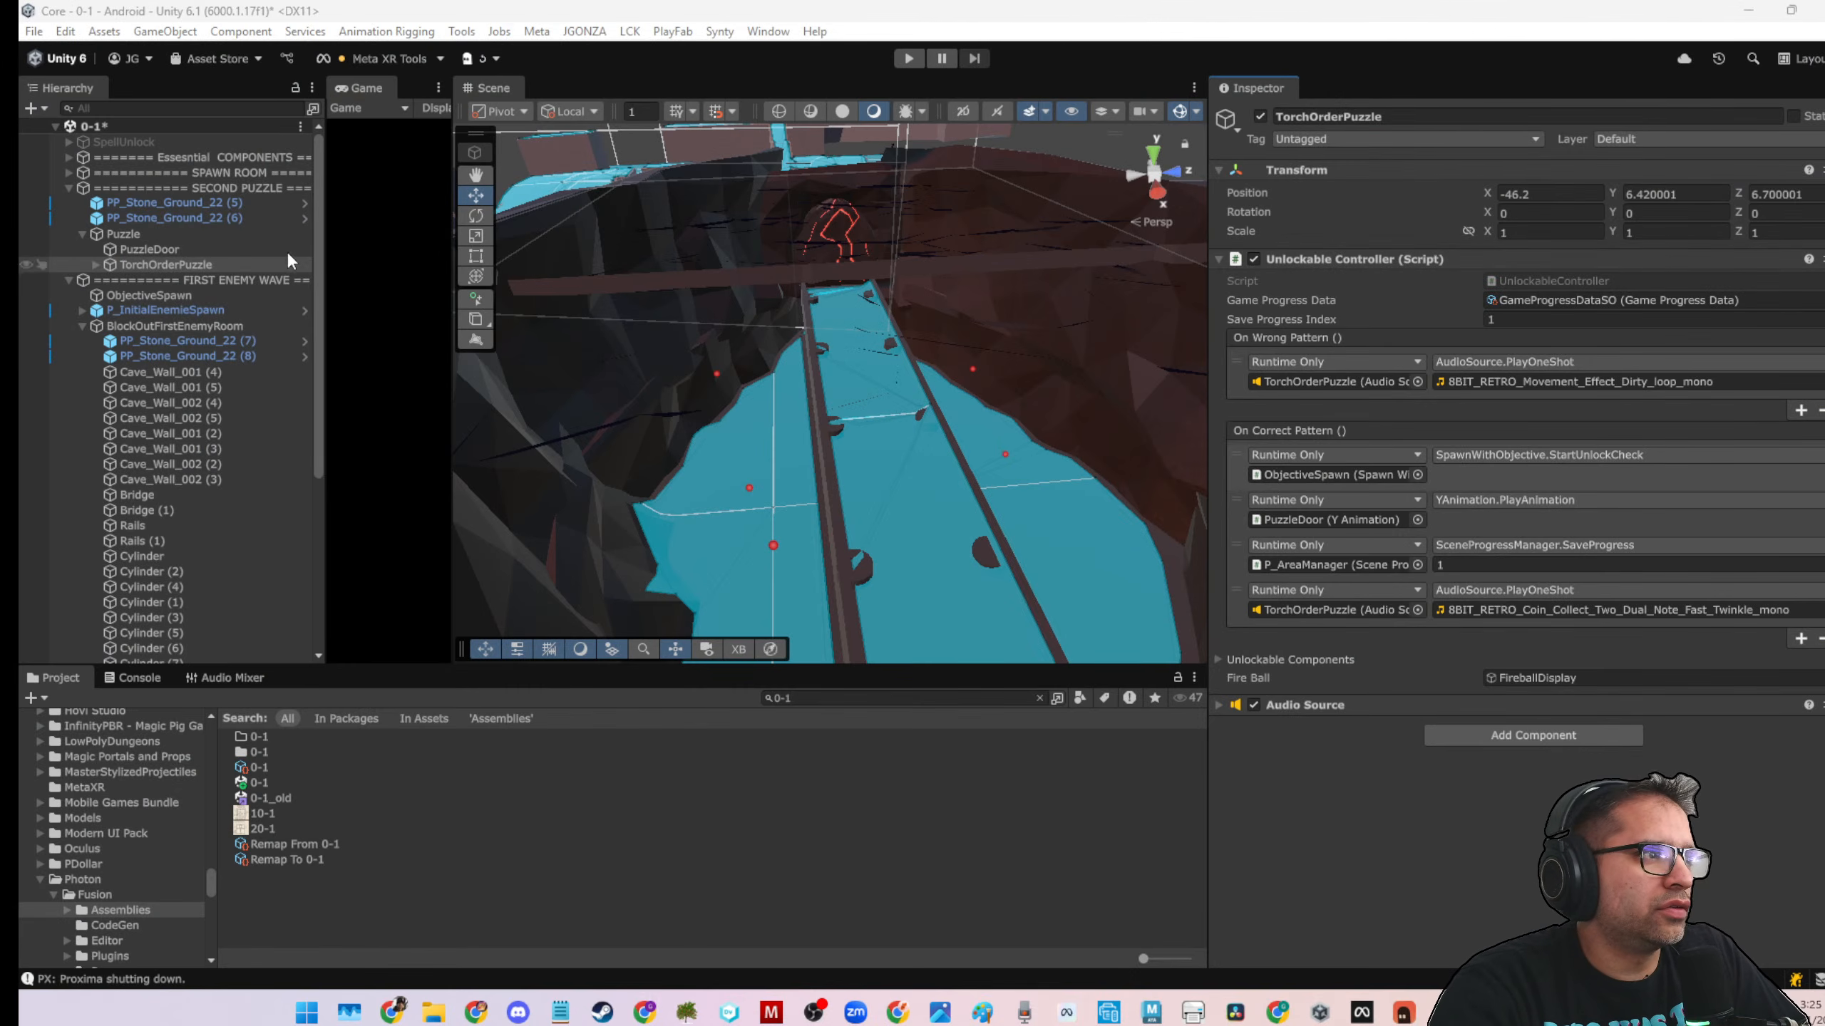
Examine StartUnlockCheck in ObjectiveSpawn's SpawnWithObjective script, return to Unity, and review ObjectiveSpawn's event and progress settings
left_click(171, 310)
left_click(166, 296)
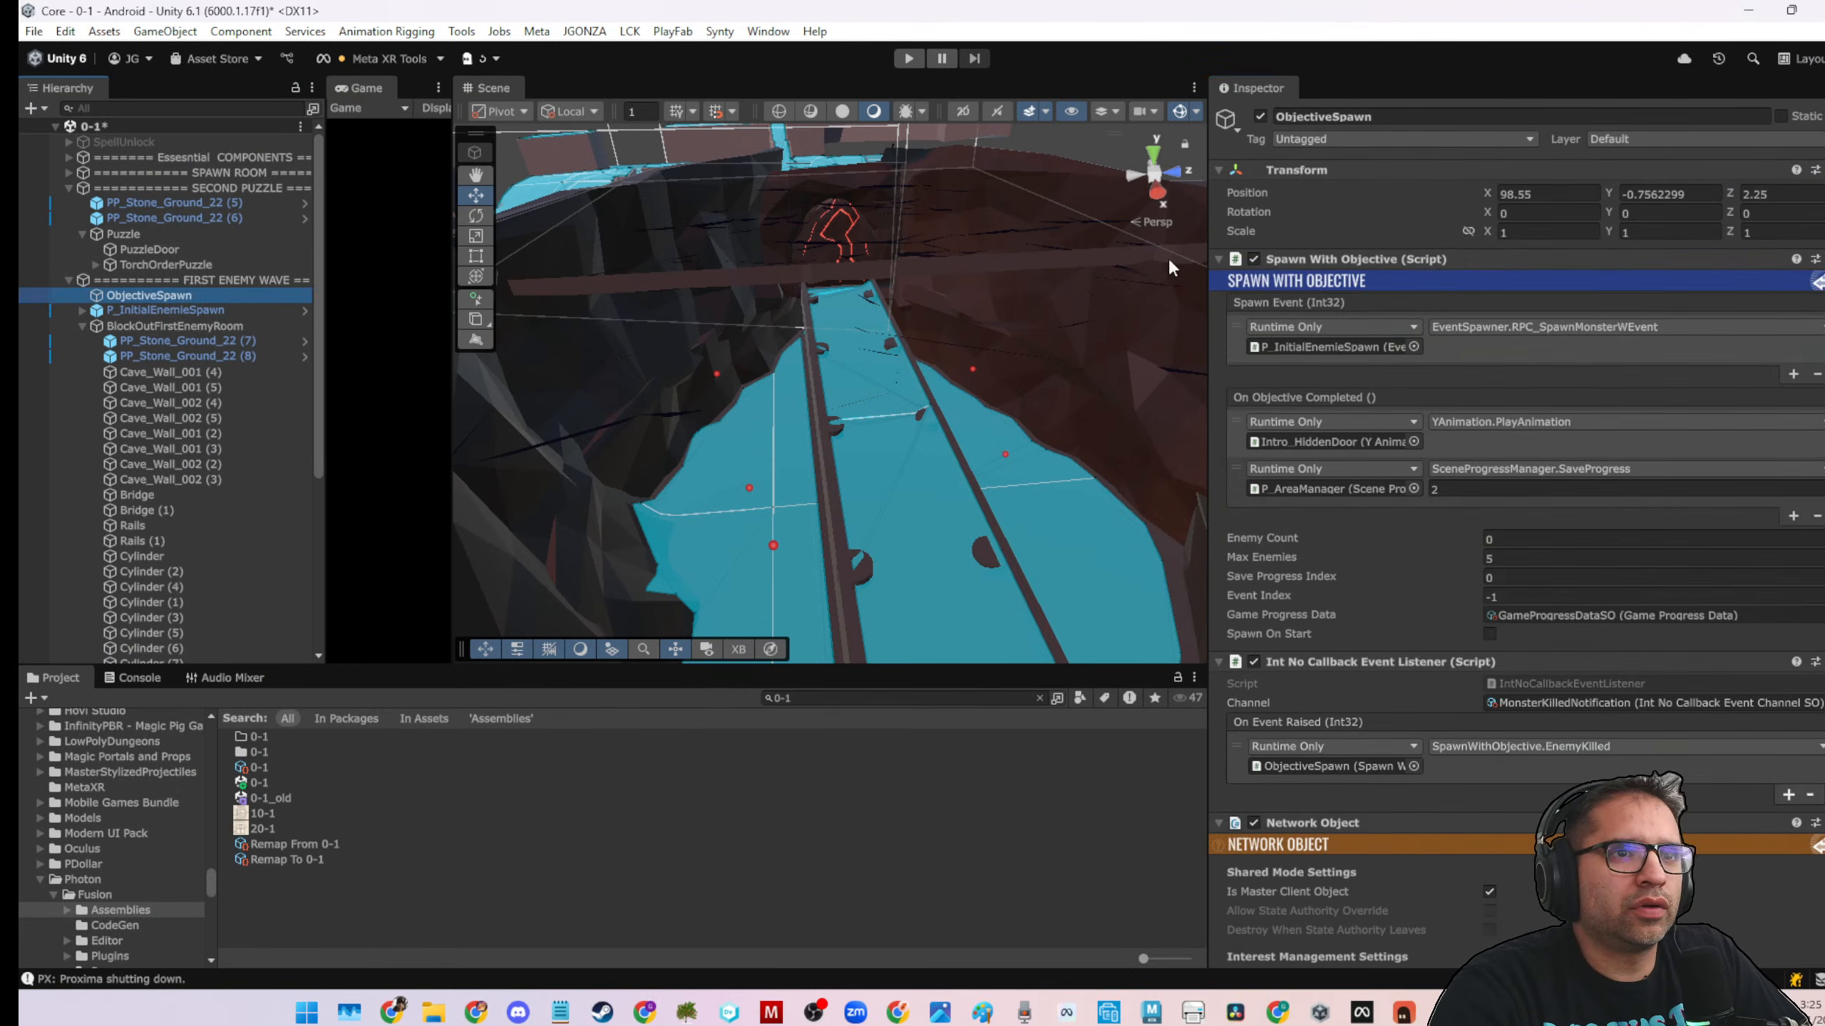
right_click(1324, 259)
left_click(1360, 570)
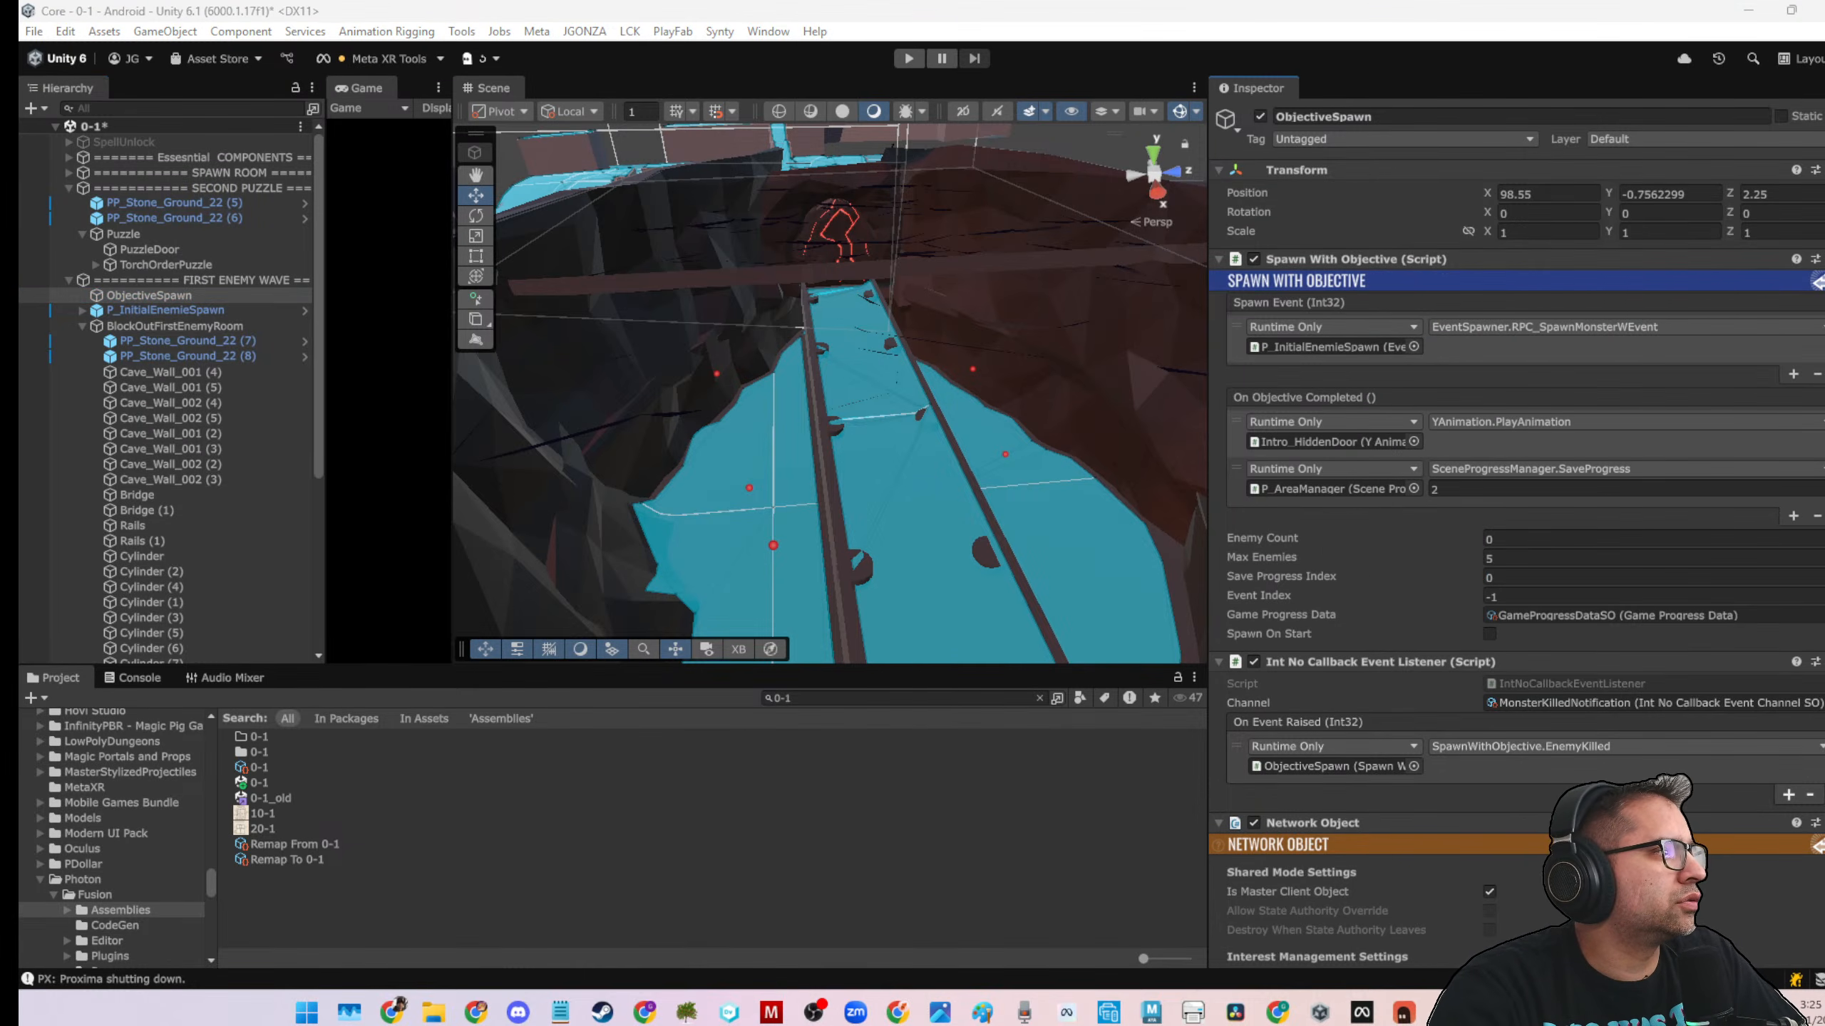
scroll(778, 650, "down", 5)
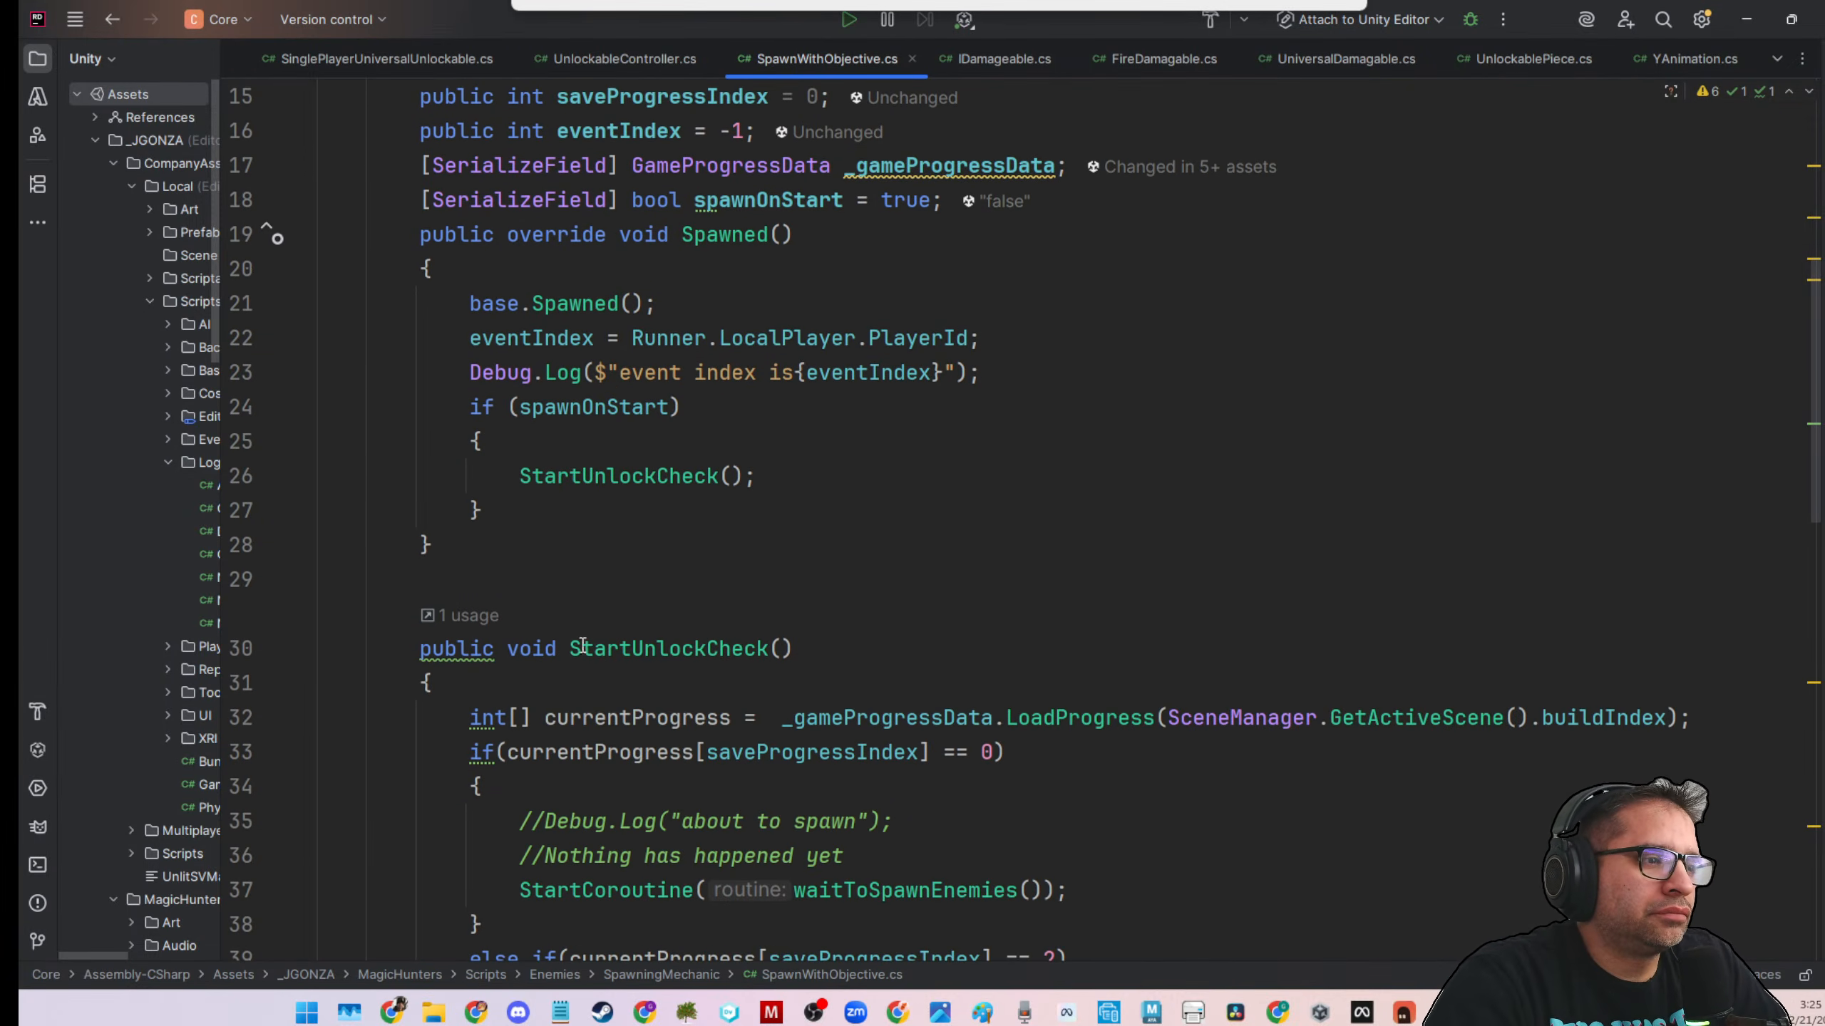
left_click(1742, 10)
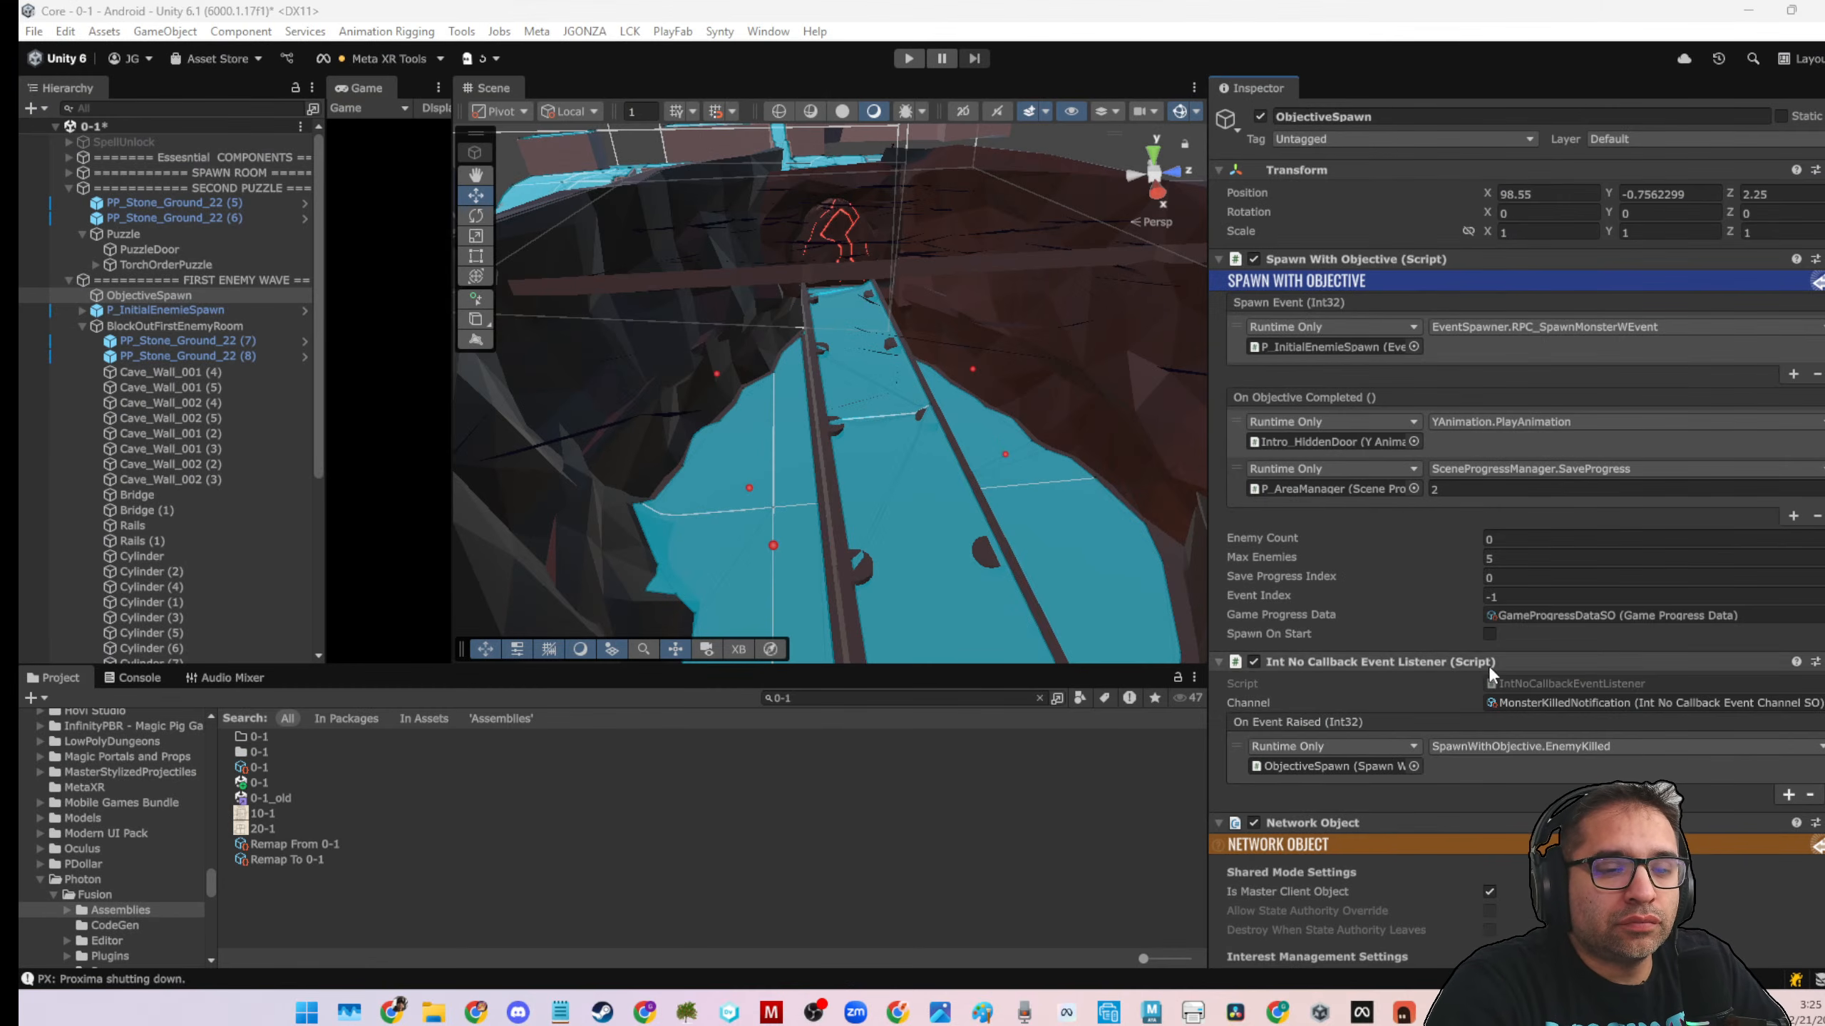
scroll(1489, 669, "down", 3)
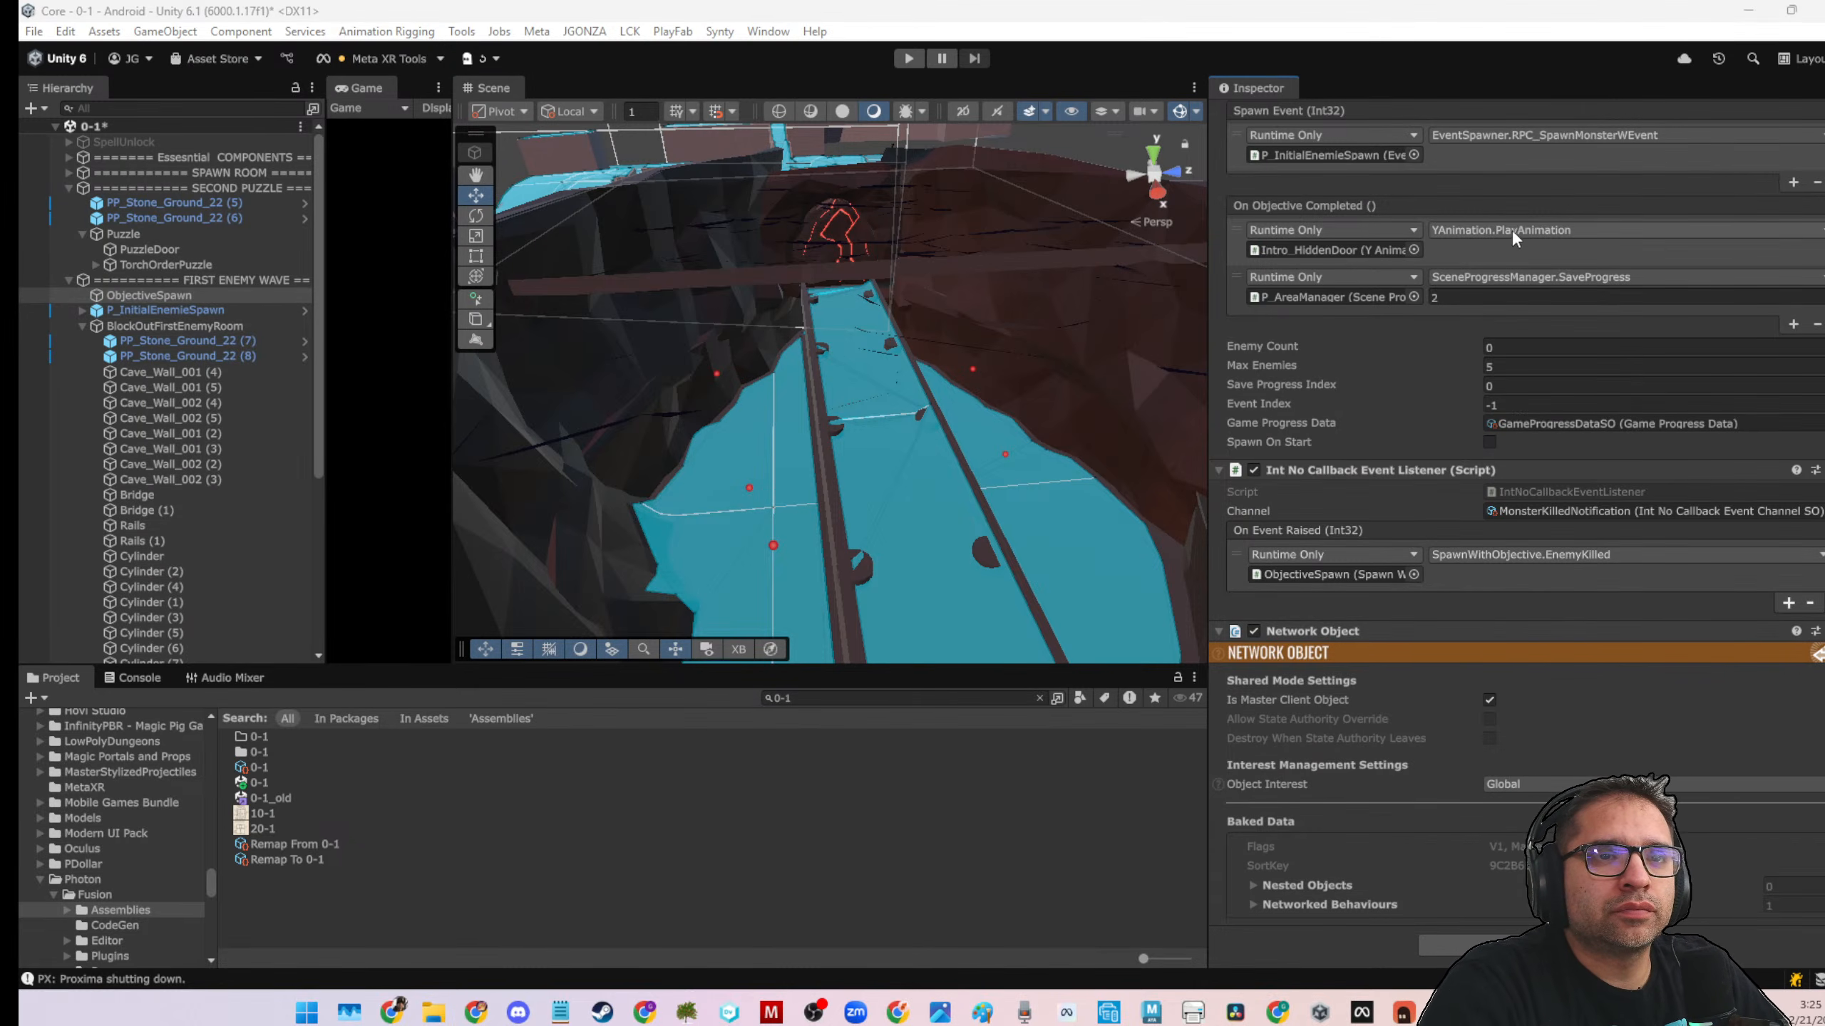
scroll(1511, 228, "up", 3)
scroll(1442, 592, "down", 2)
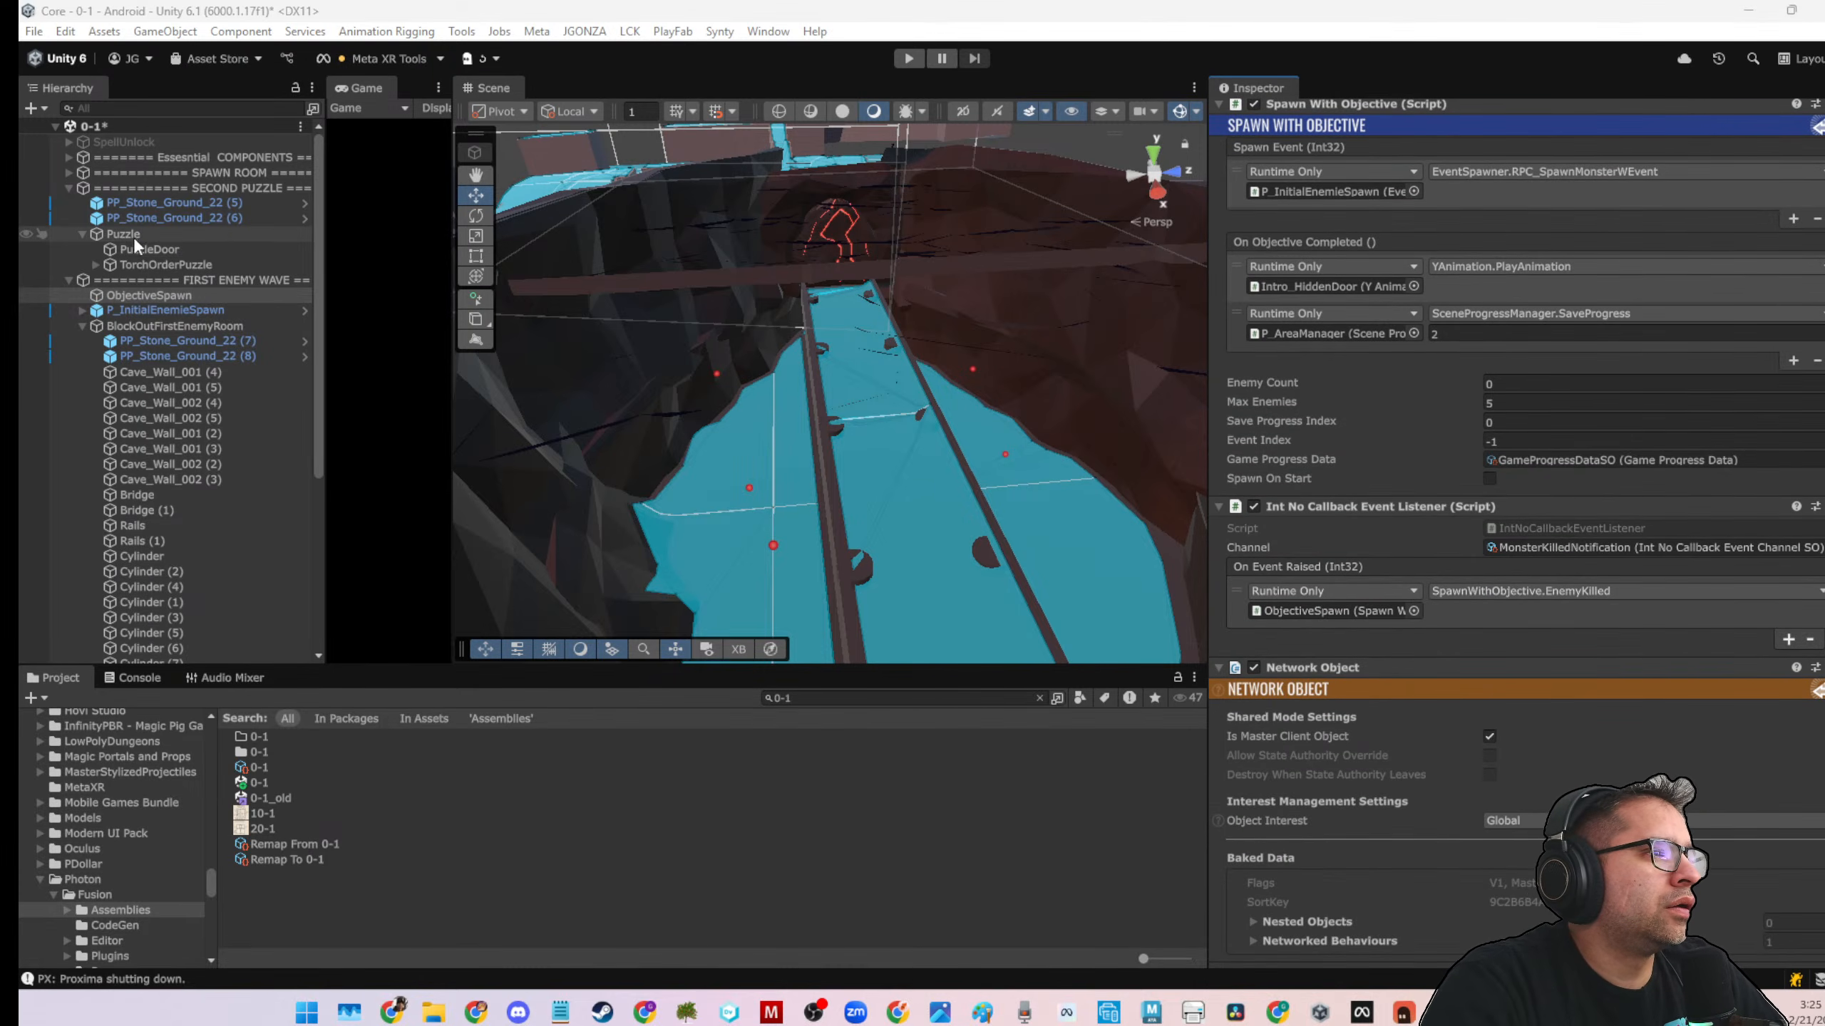
Locate ObjectiveSpawn from TorchOrderPuzzle's On Correct Pattern event and inspect the level layout around the cave rooms
left_click(151, 265)
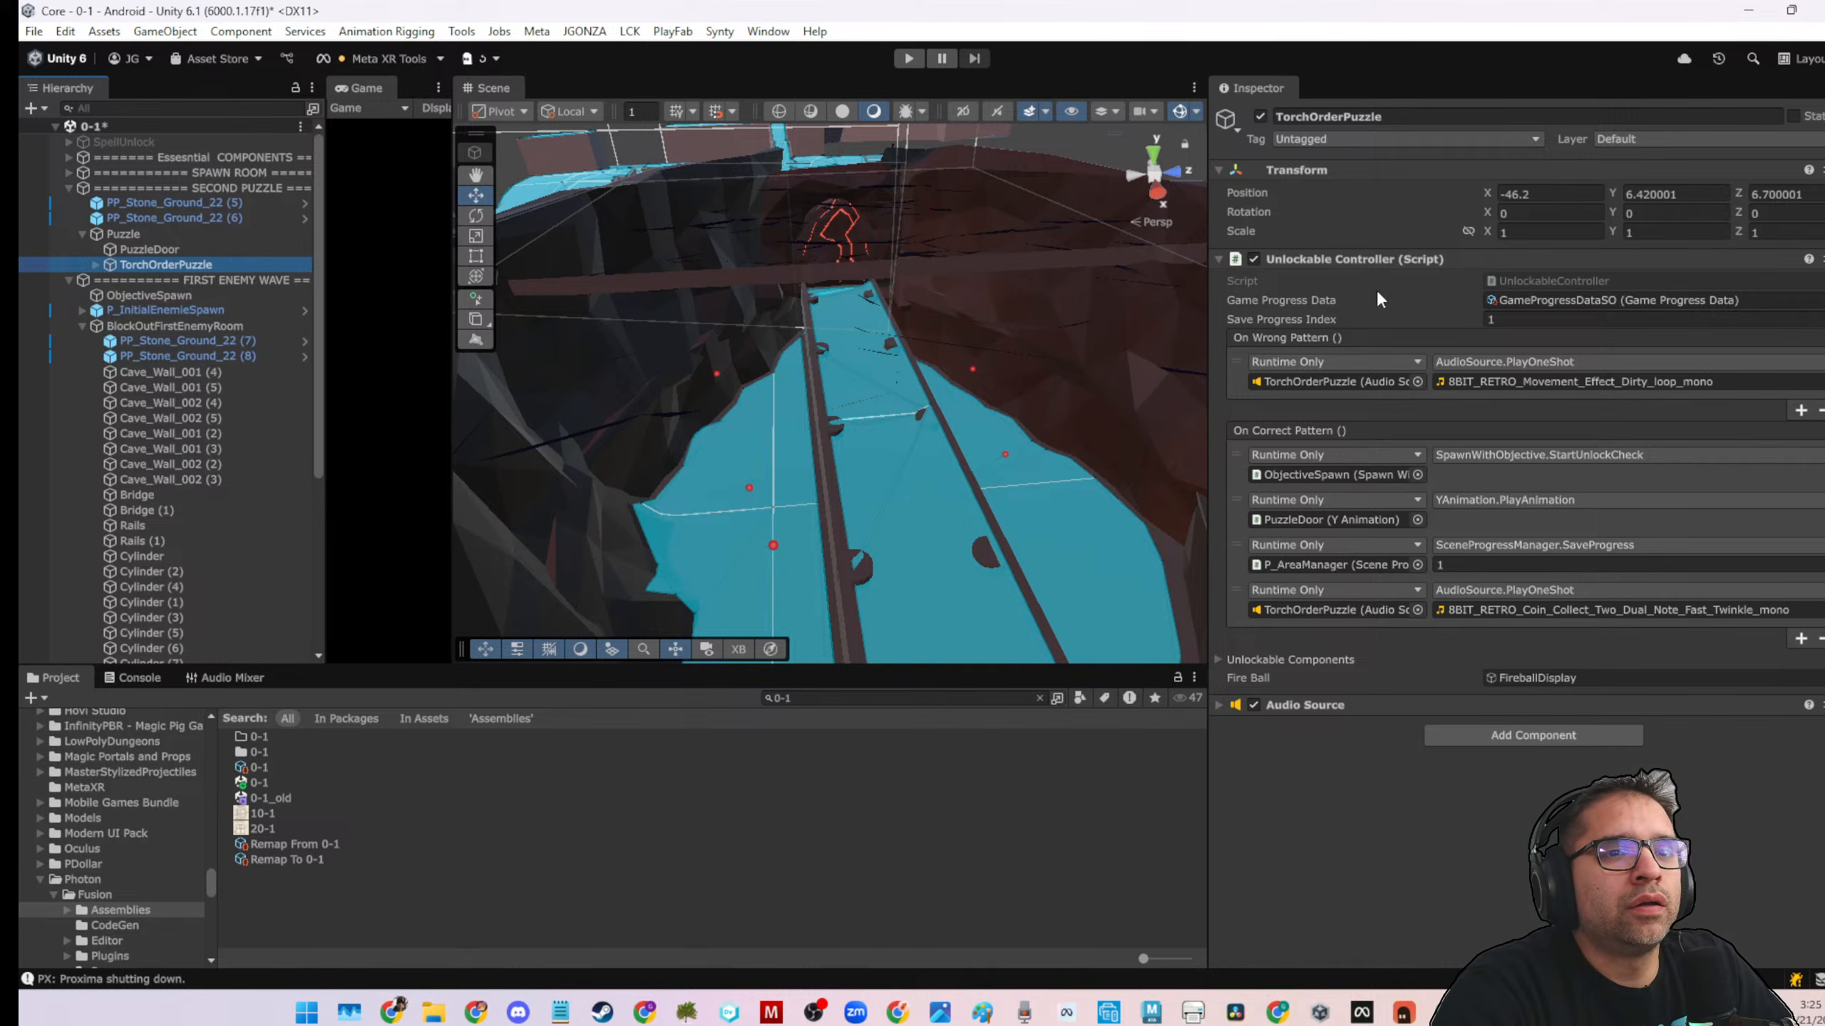
left_click(1571, 480)
left_click(1399, 476)
scroll(624, 384, "down", 4)
scroll(624, 383, "down", 5)
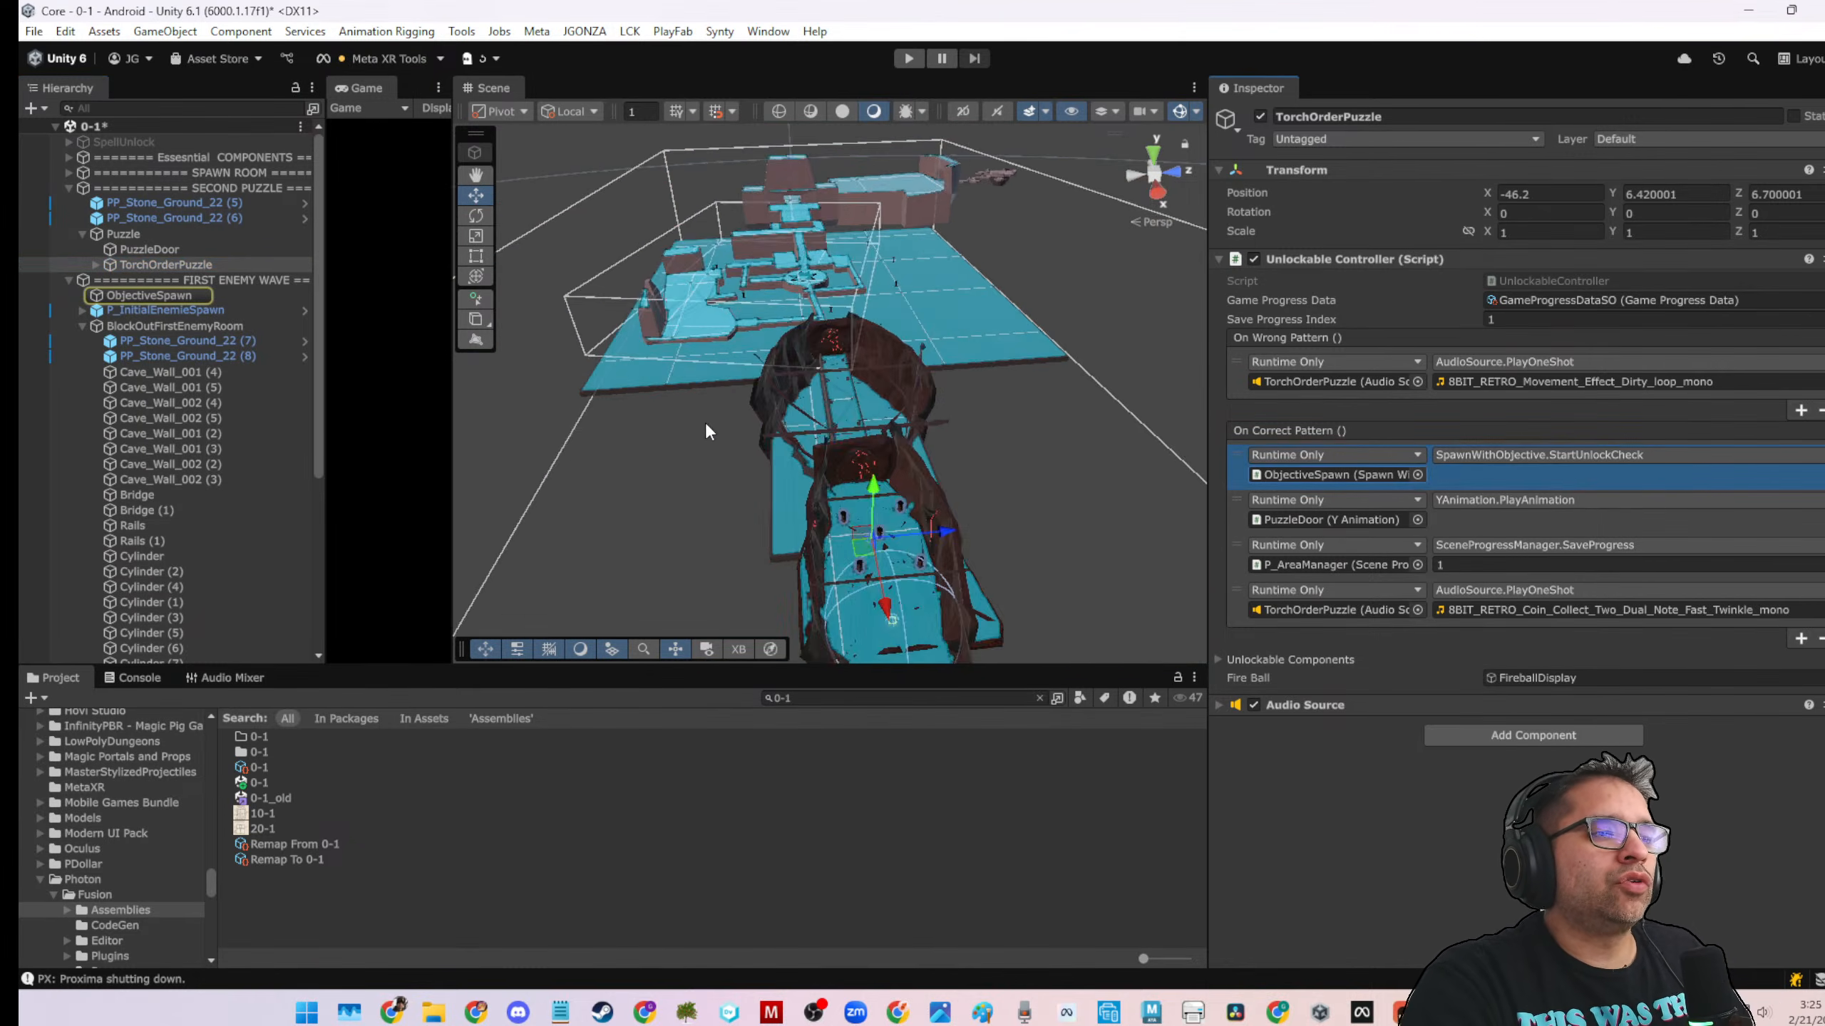
left_click_drag(704, 422, 1046, 390, "alt")
middle_click_drag(939, 375, 1122, 355)
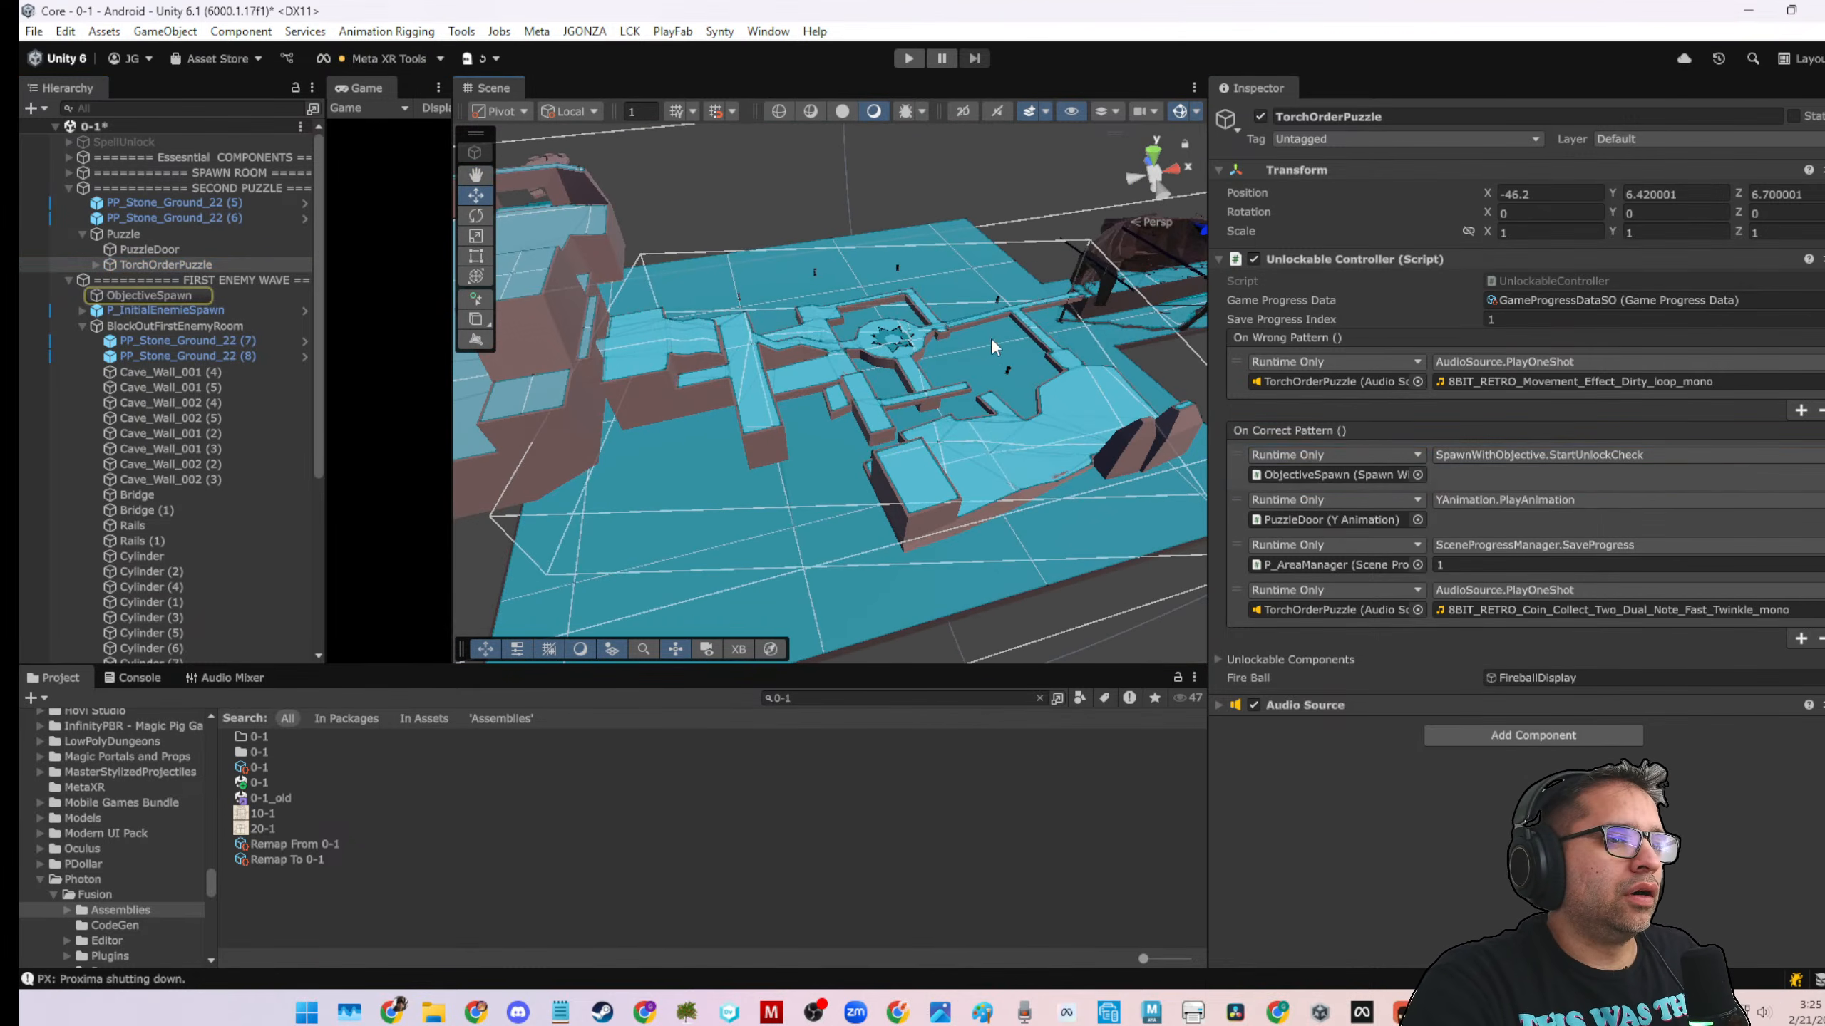
Save scene 0-1 and widen the Game view beside the Scene view for playtesting
left_click_drag(991, 336, 639, 306, "alt")
middle_click_drag(636, 303, 780, 352)
left_click_drag(777, 348, 701, 359, "alt")
left_click(389, 887)
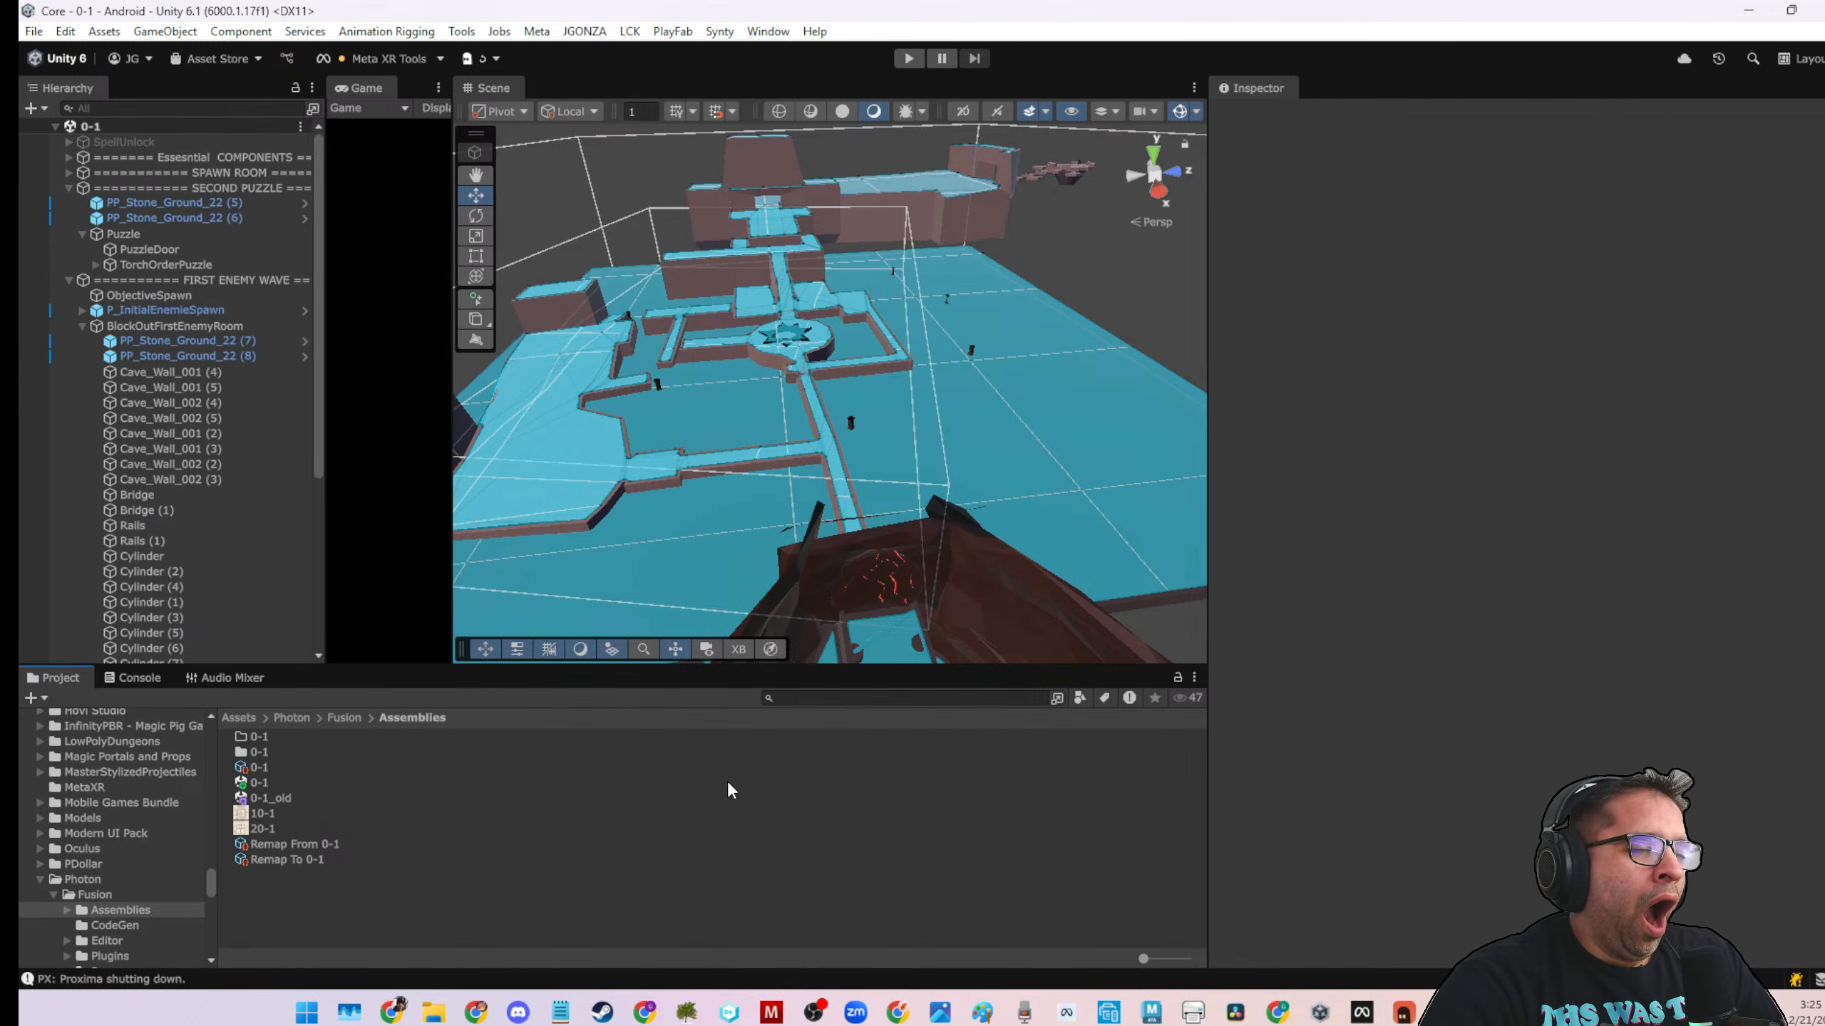
left_click_drag(327, 521, 257, 522)
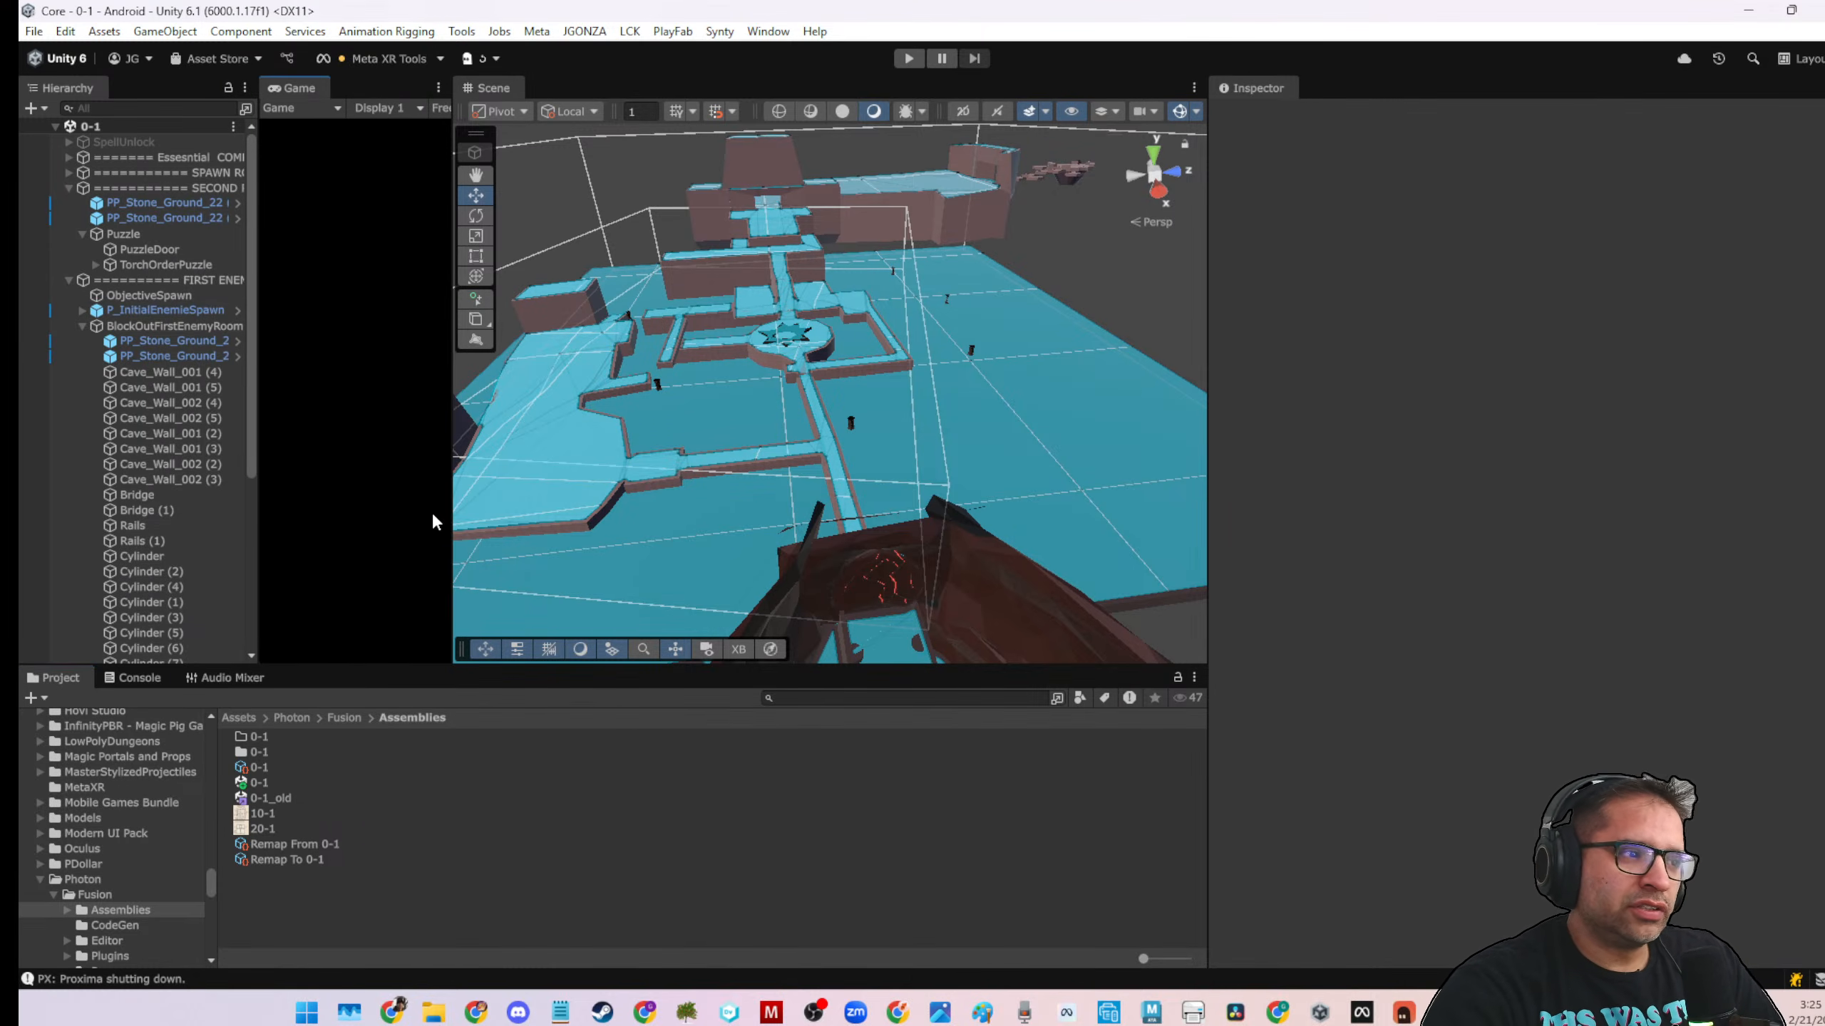
left_click_drag(452, 518, 702, 525)
Search the project for "loading", open the Loading scene, and run play mode to test the level
left_click(992, 698)
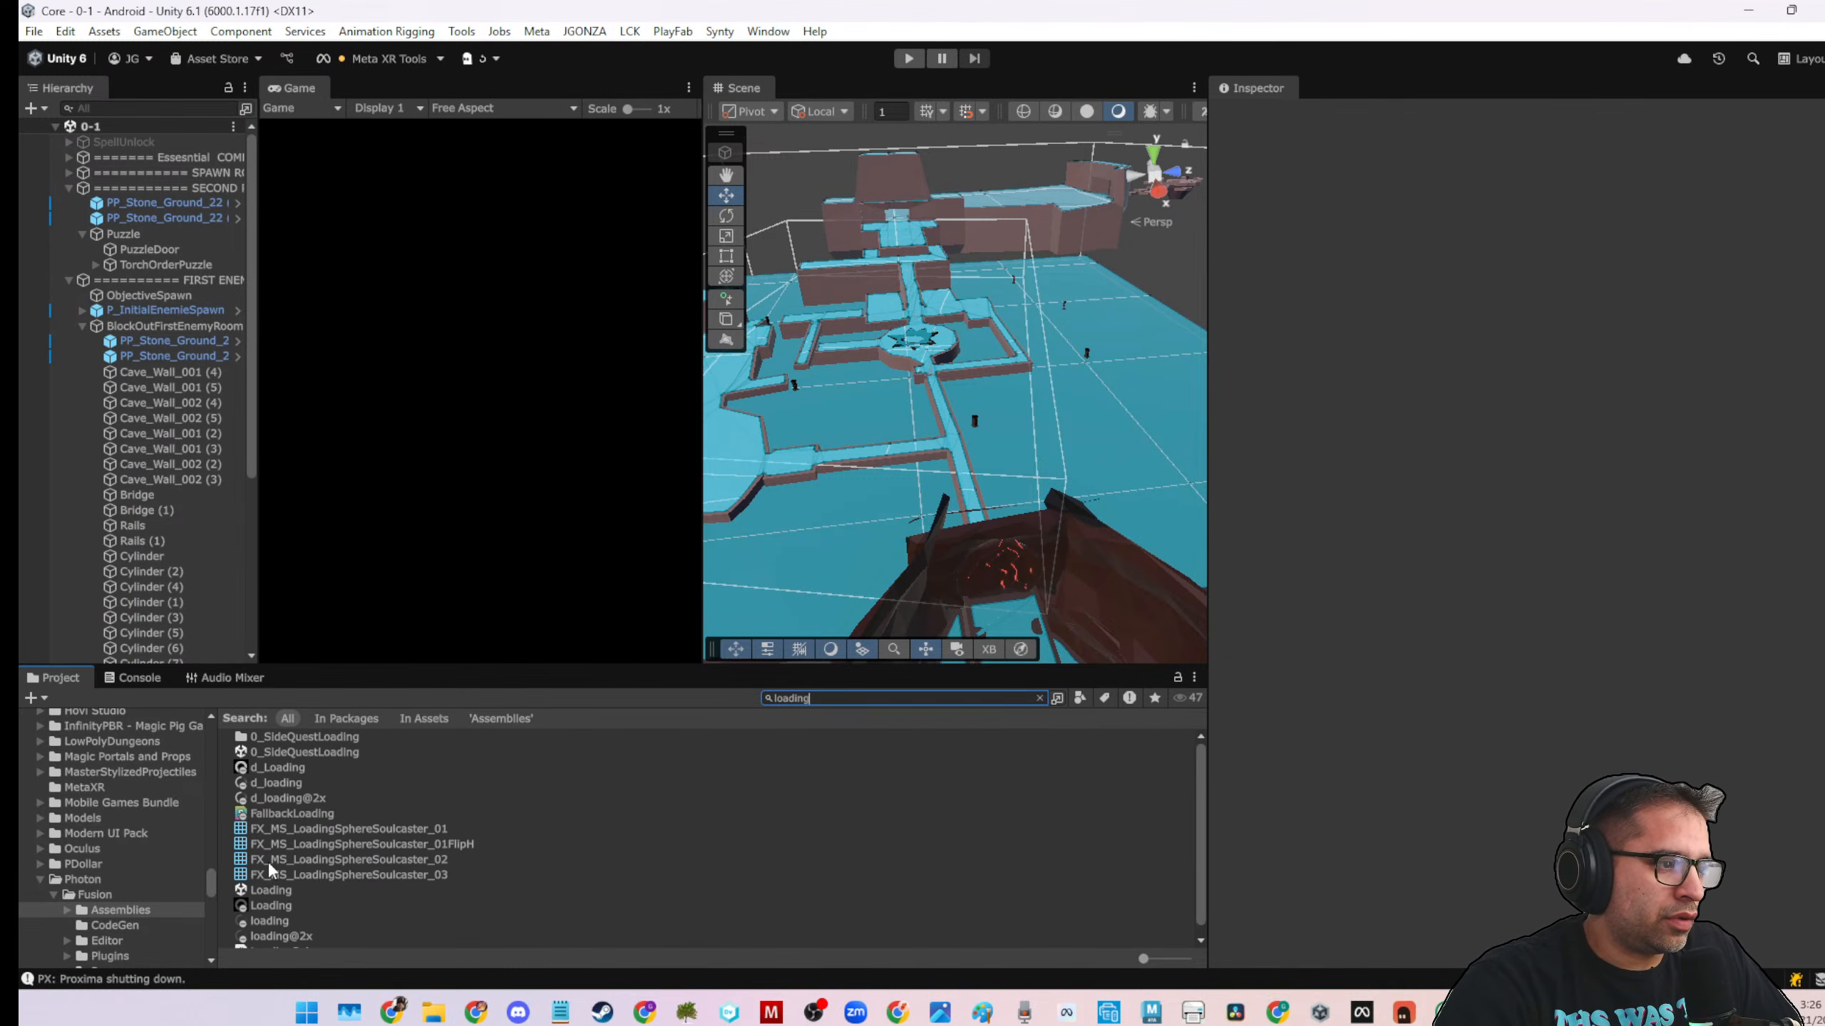
double_click(271, 890)
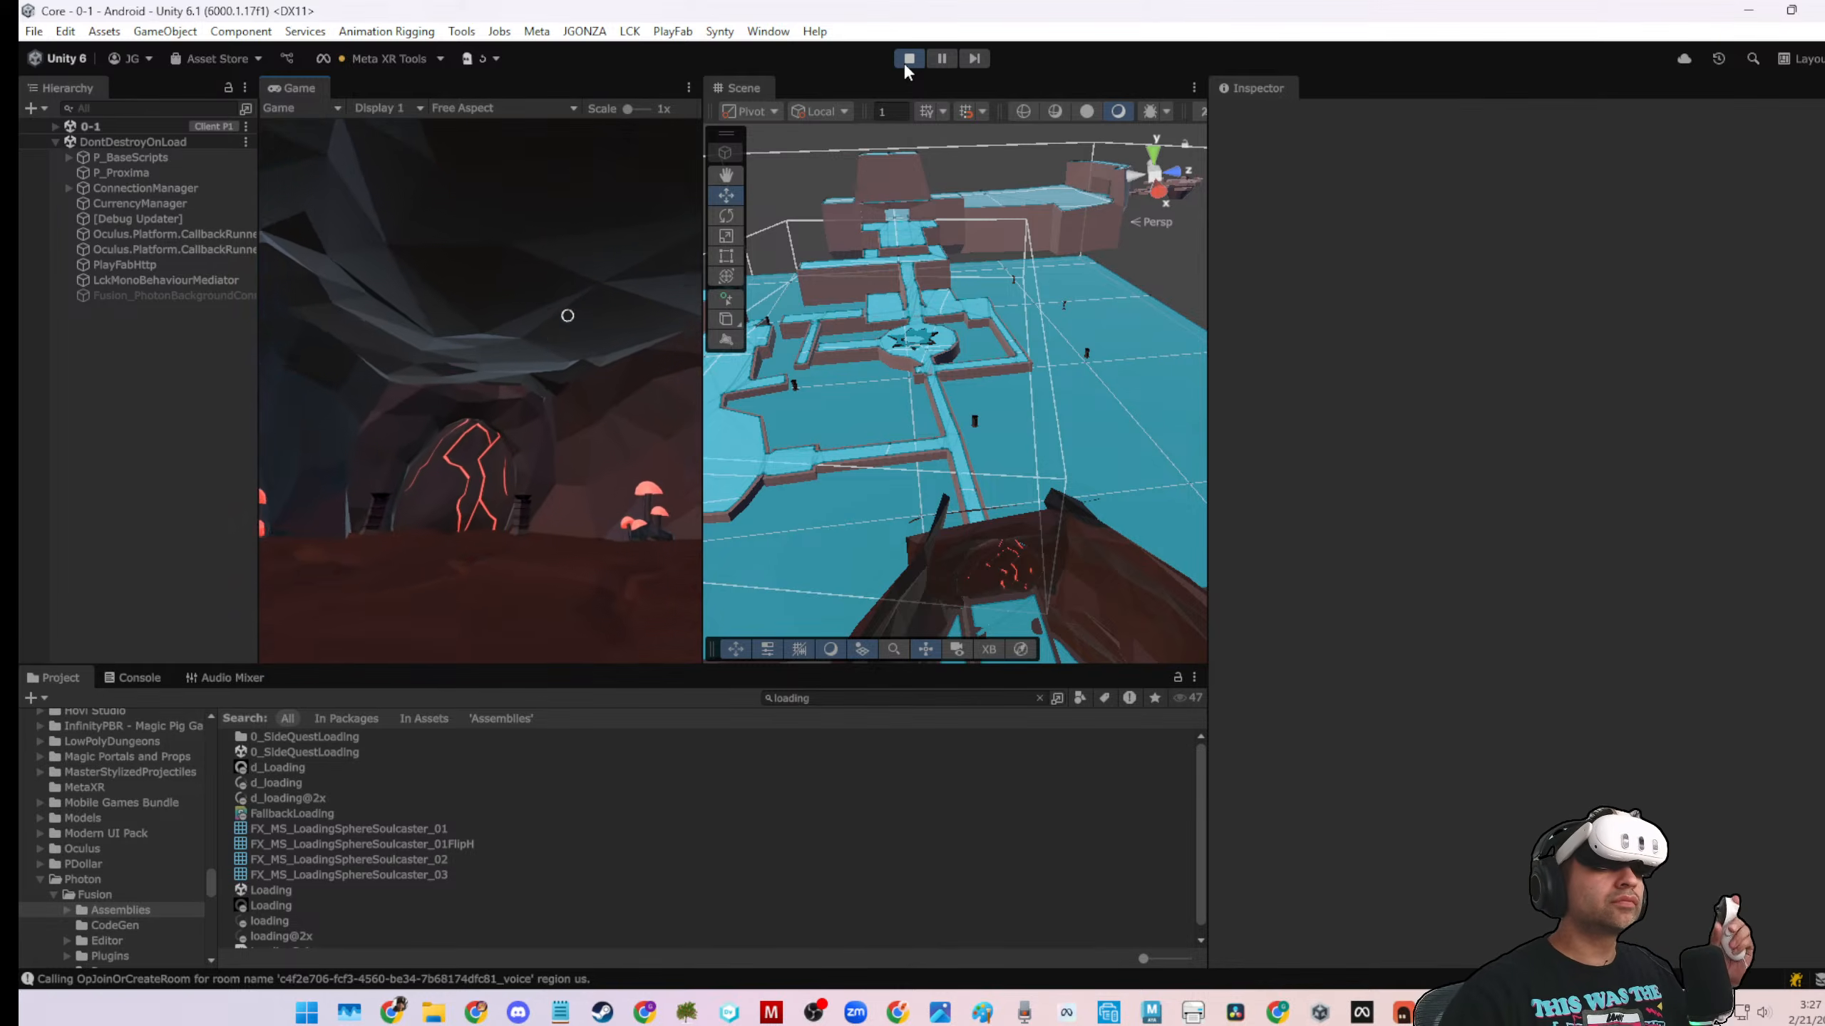
scroll(1090, 407, "down", 5)
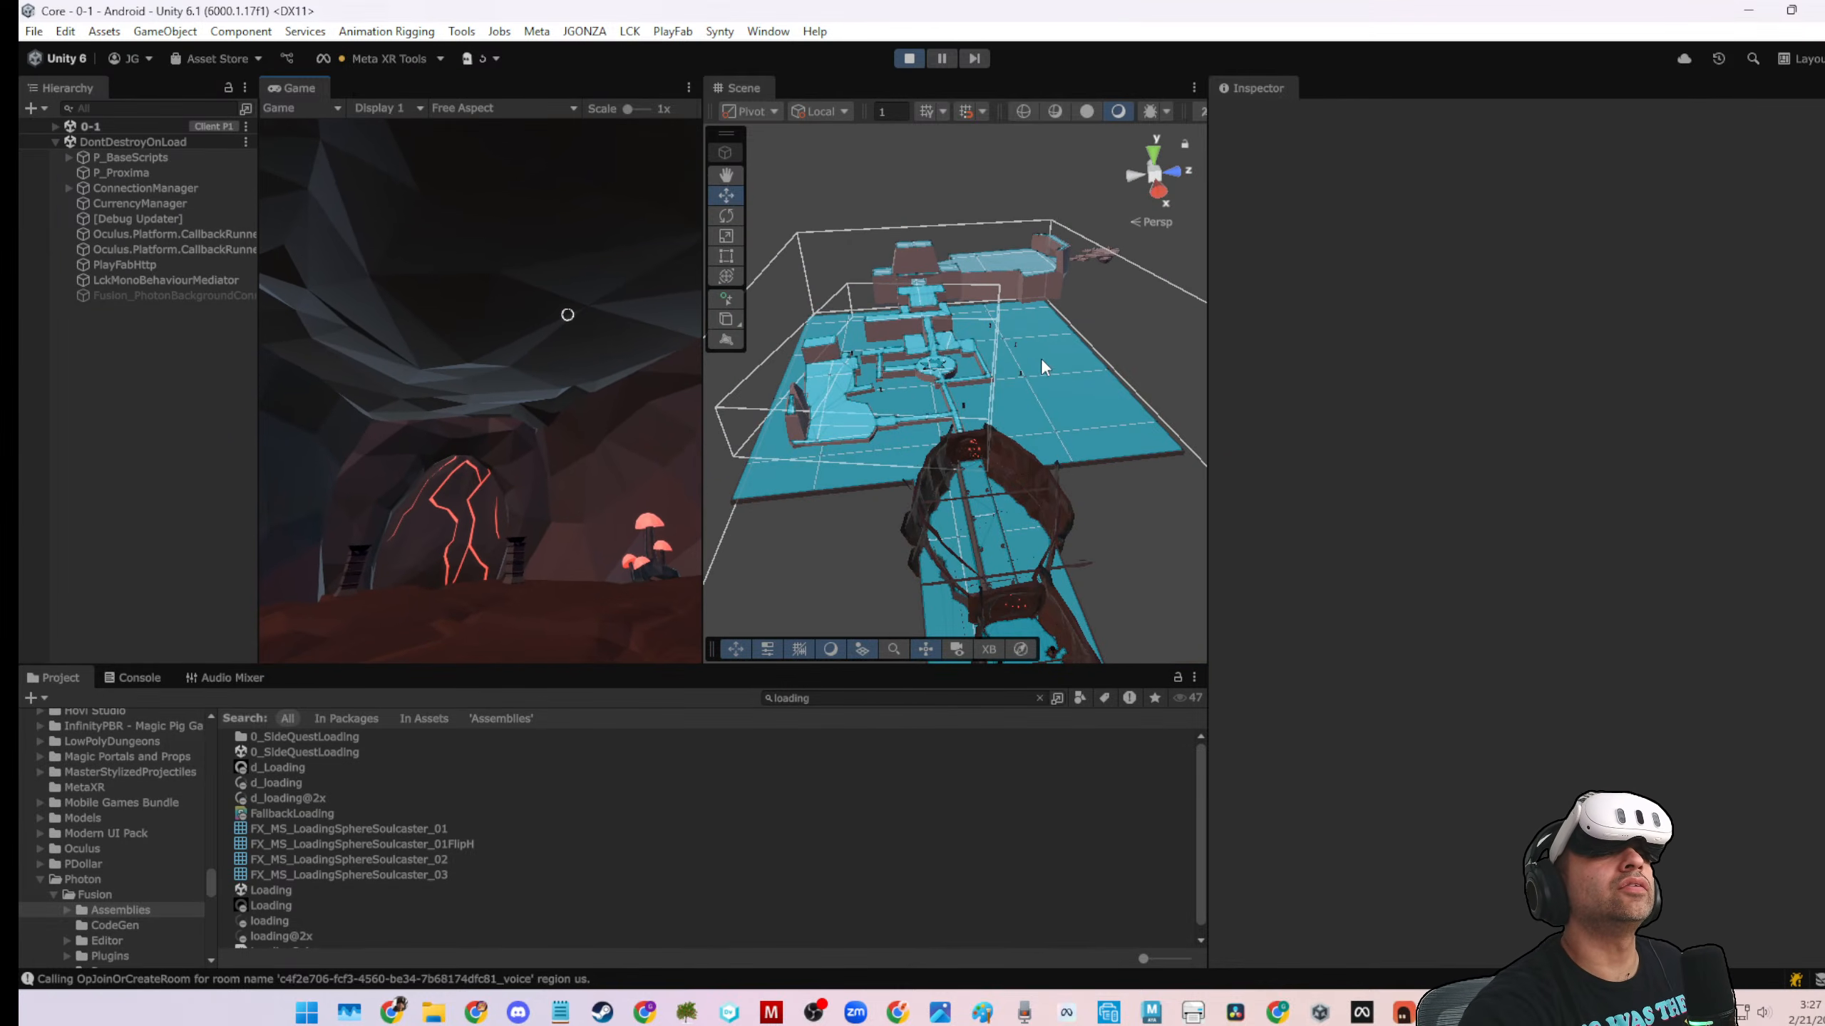
scroll(1006, 405, "down", 3)
right_click_drag(934, 391, 911, 411)
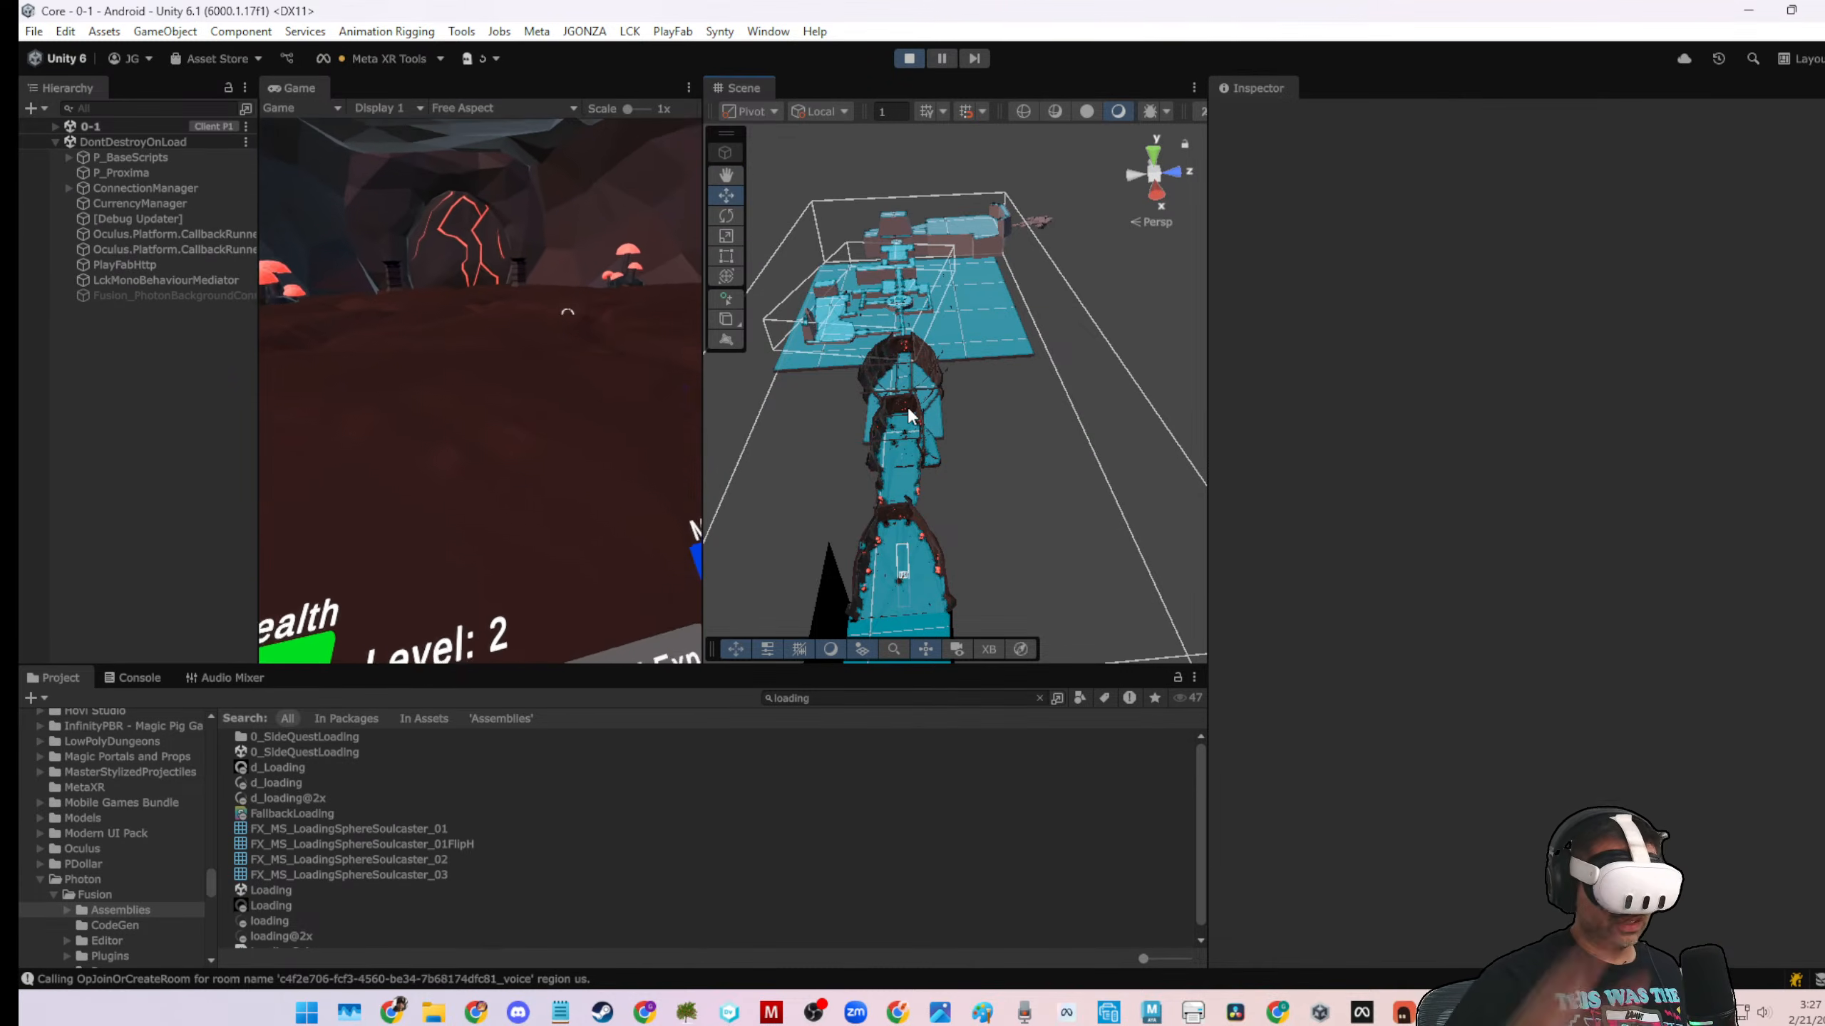
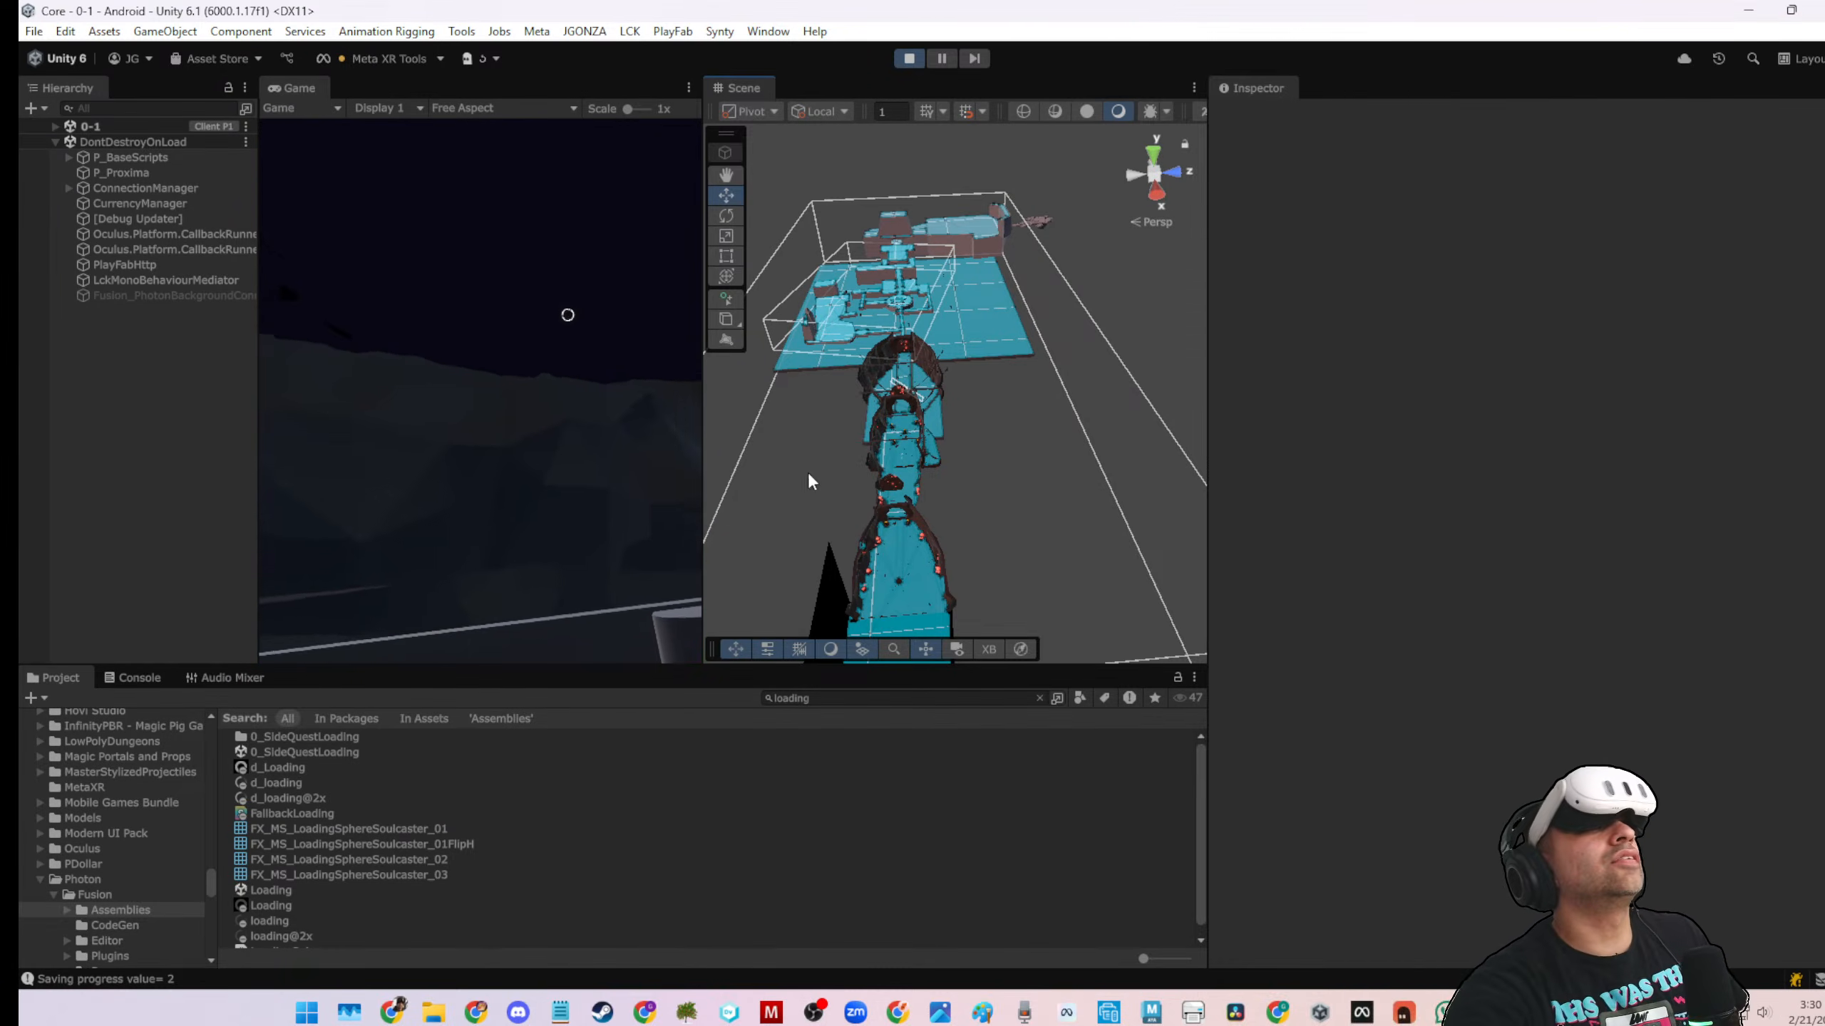
Locate P_VR_RigV2 under the running scene's essential map components and frame it in the Scene view
left_click(57, 126)
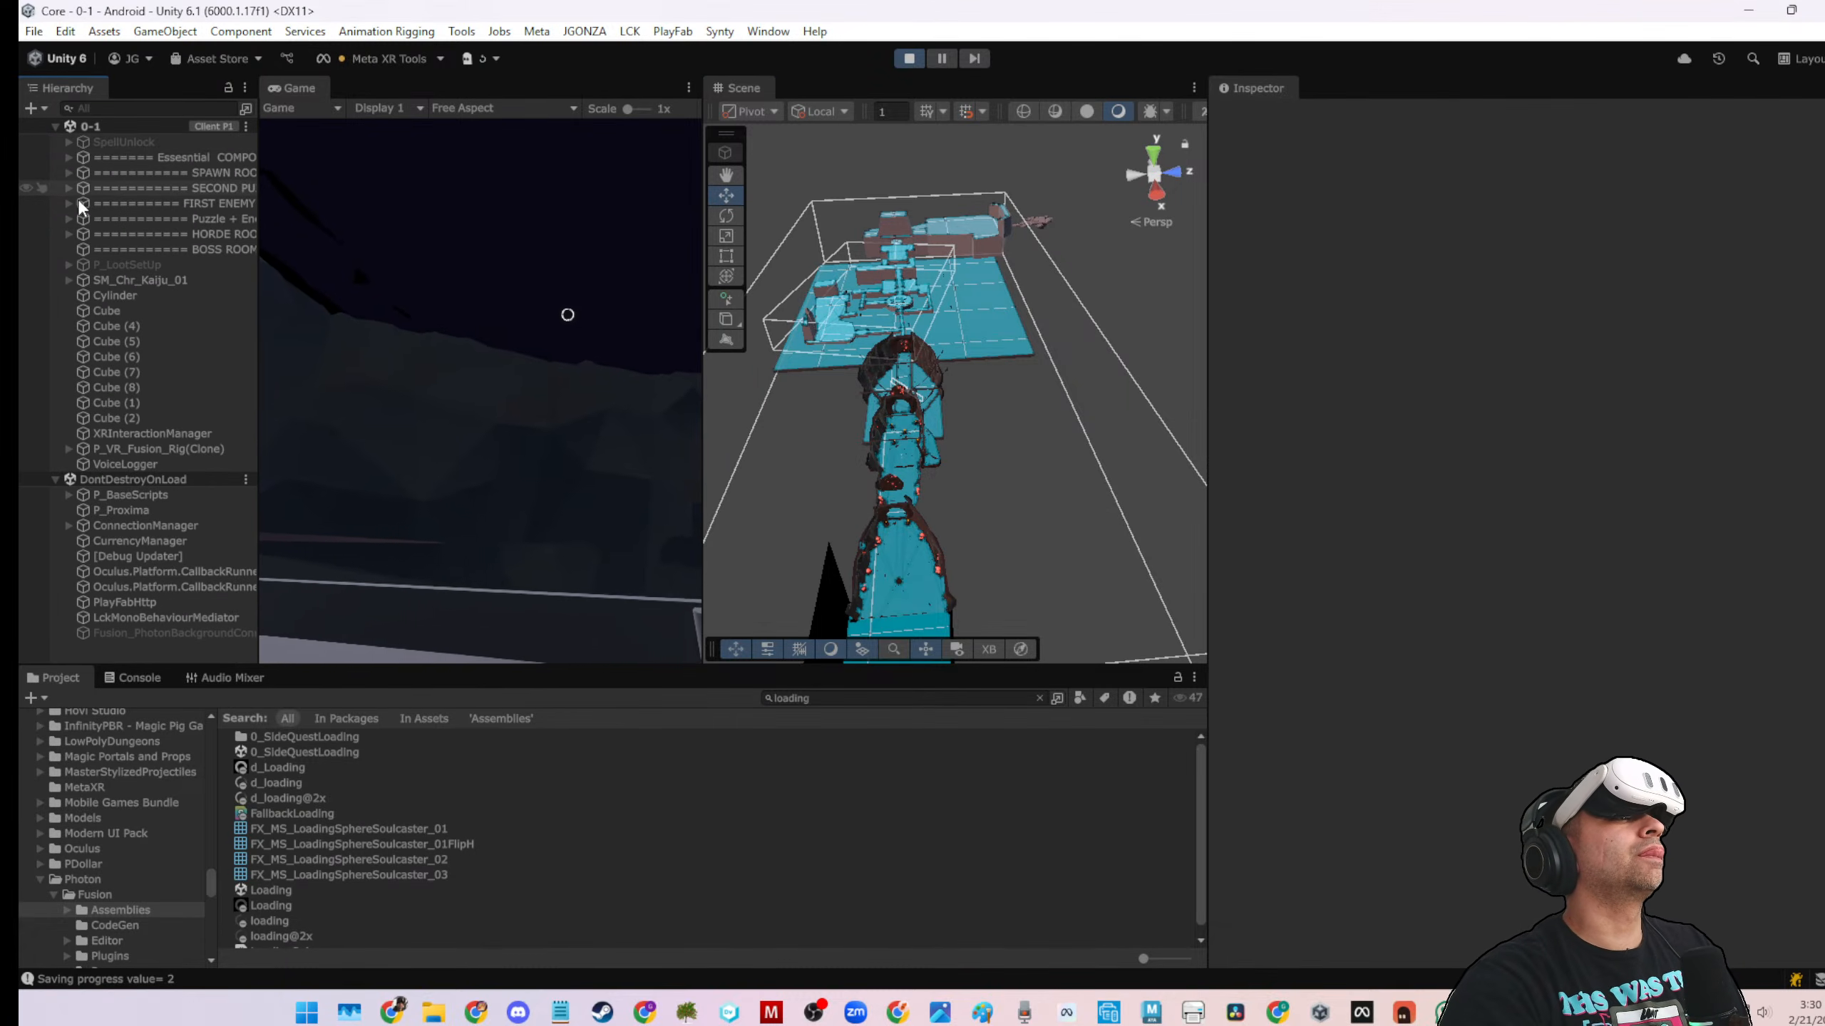
left_click(69, 159)
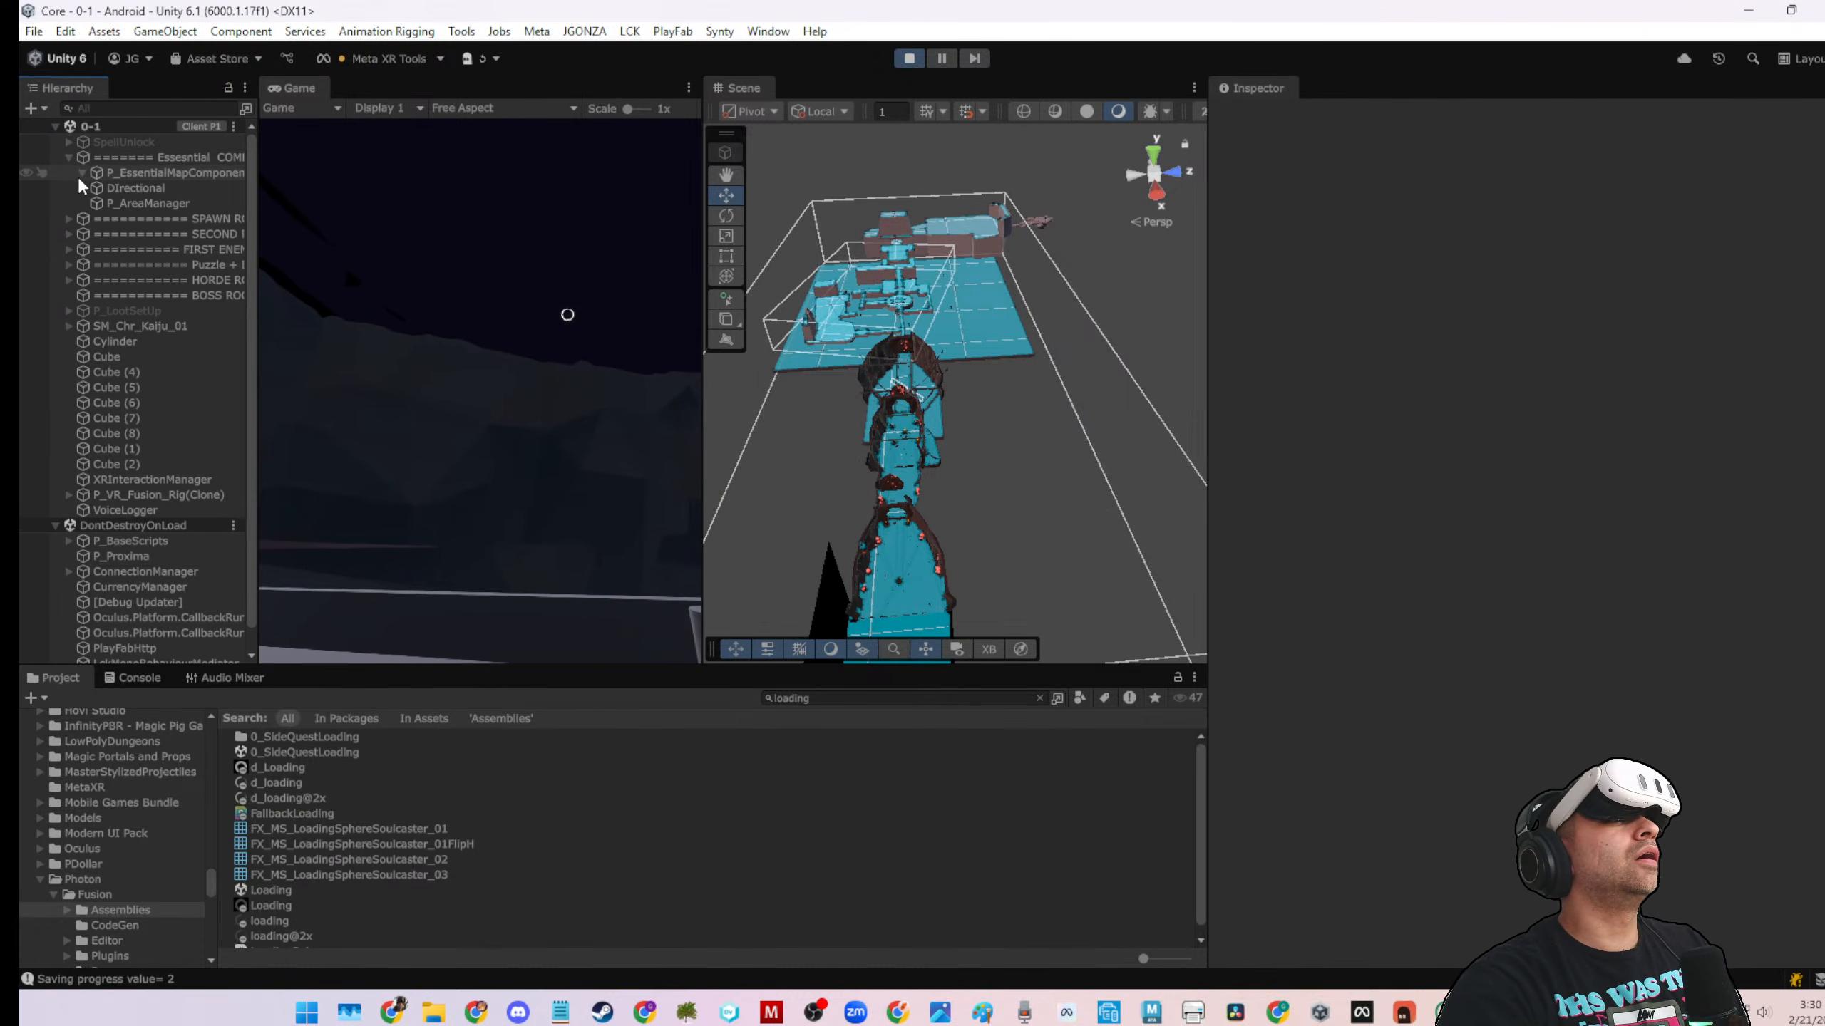
left_click(83, 173)
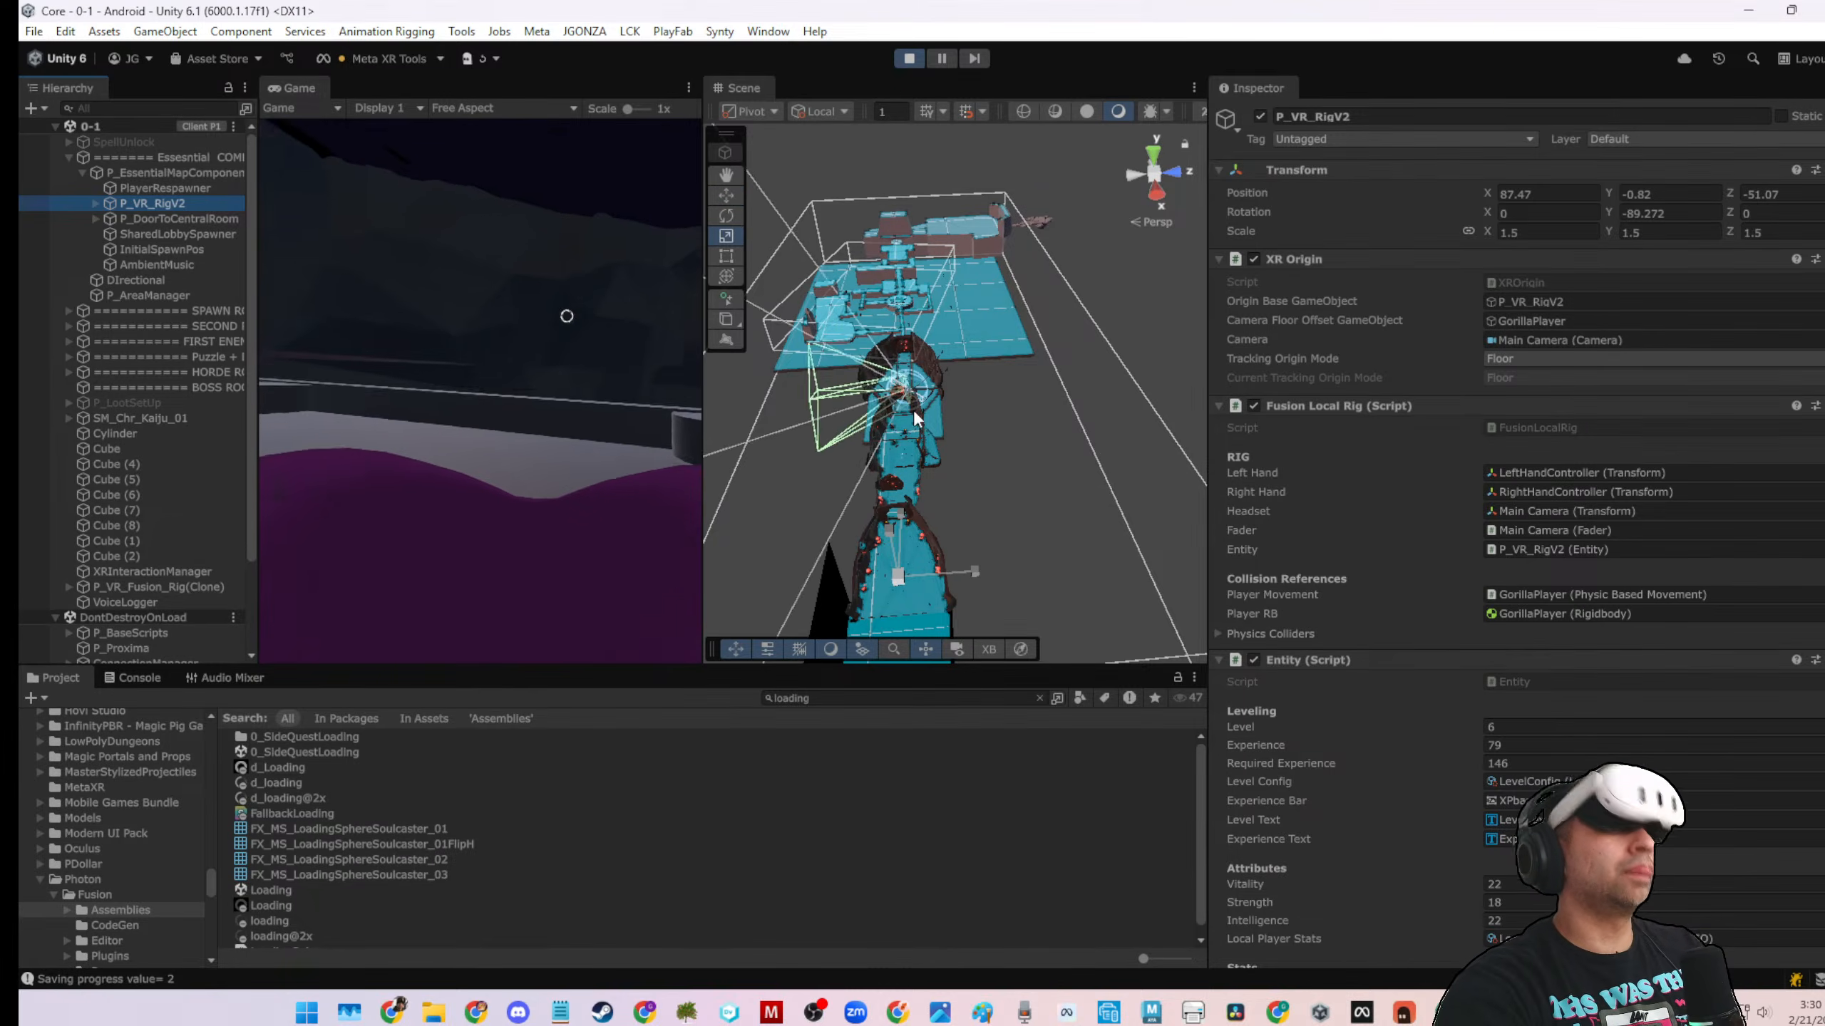
key("r")
middle_click_drag(921, 397, 992, 395)
key("f")
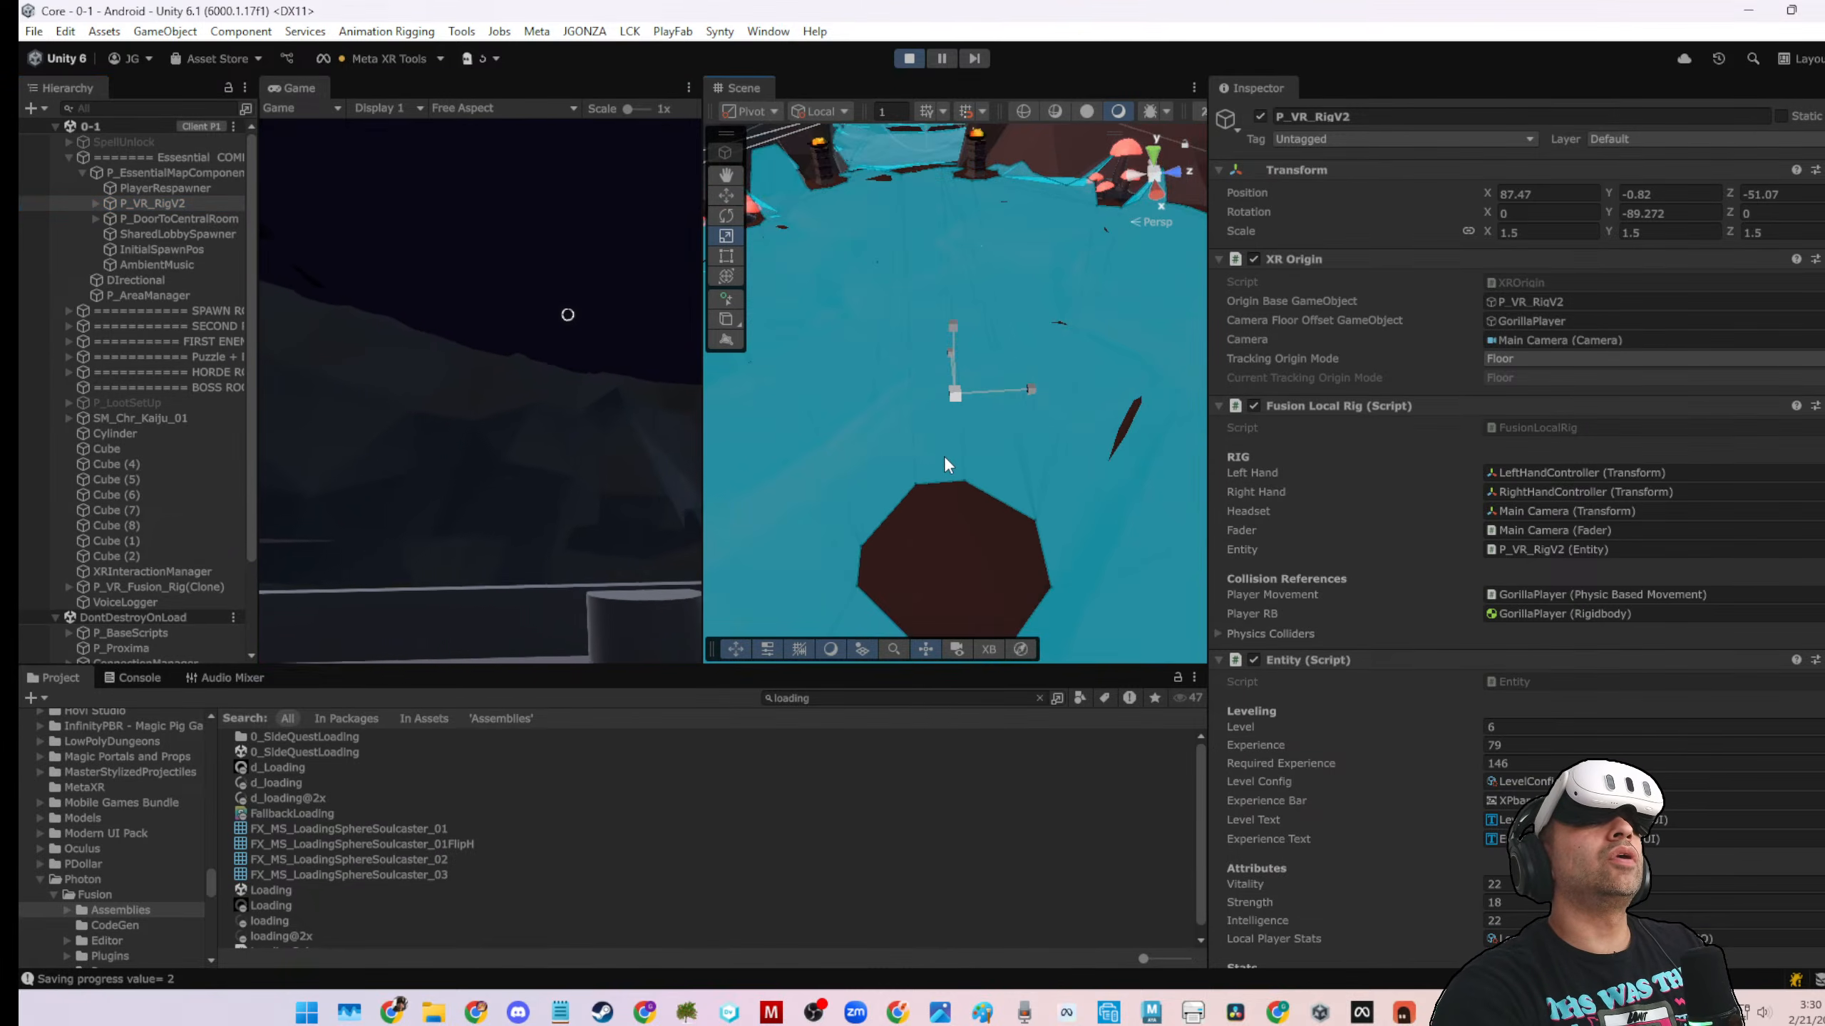
Find HeadSync inside P_VR_RigV2 and frame it to view the player avatar in the cave
left_click(95, 203)
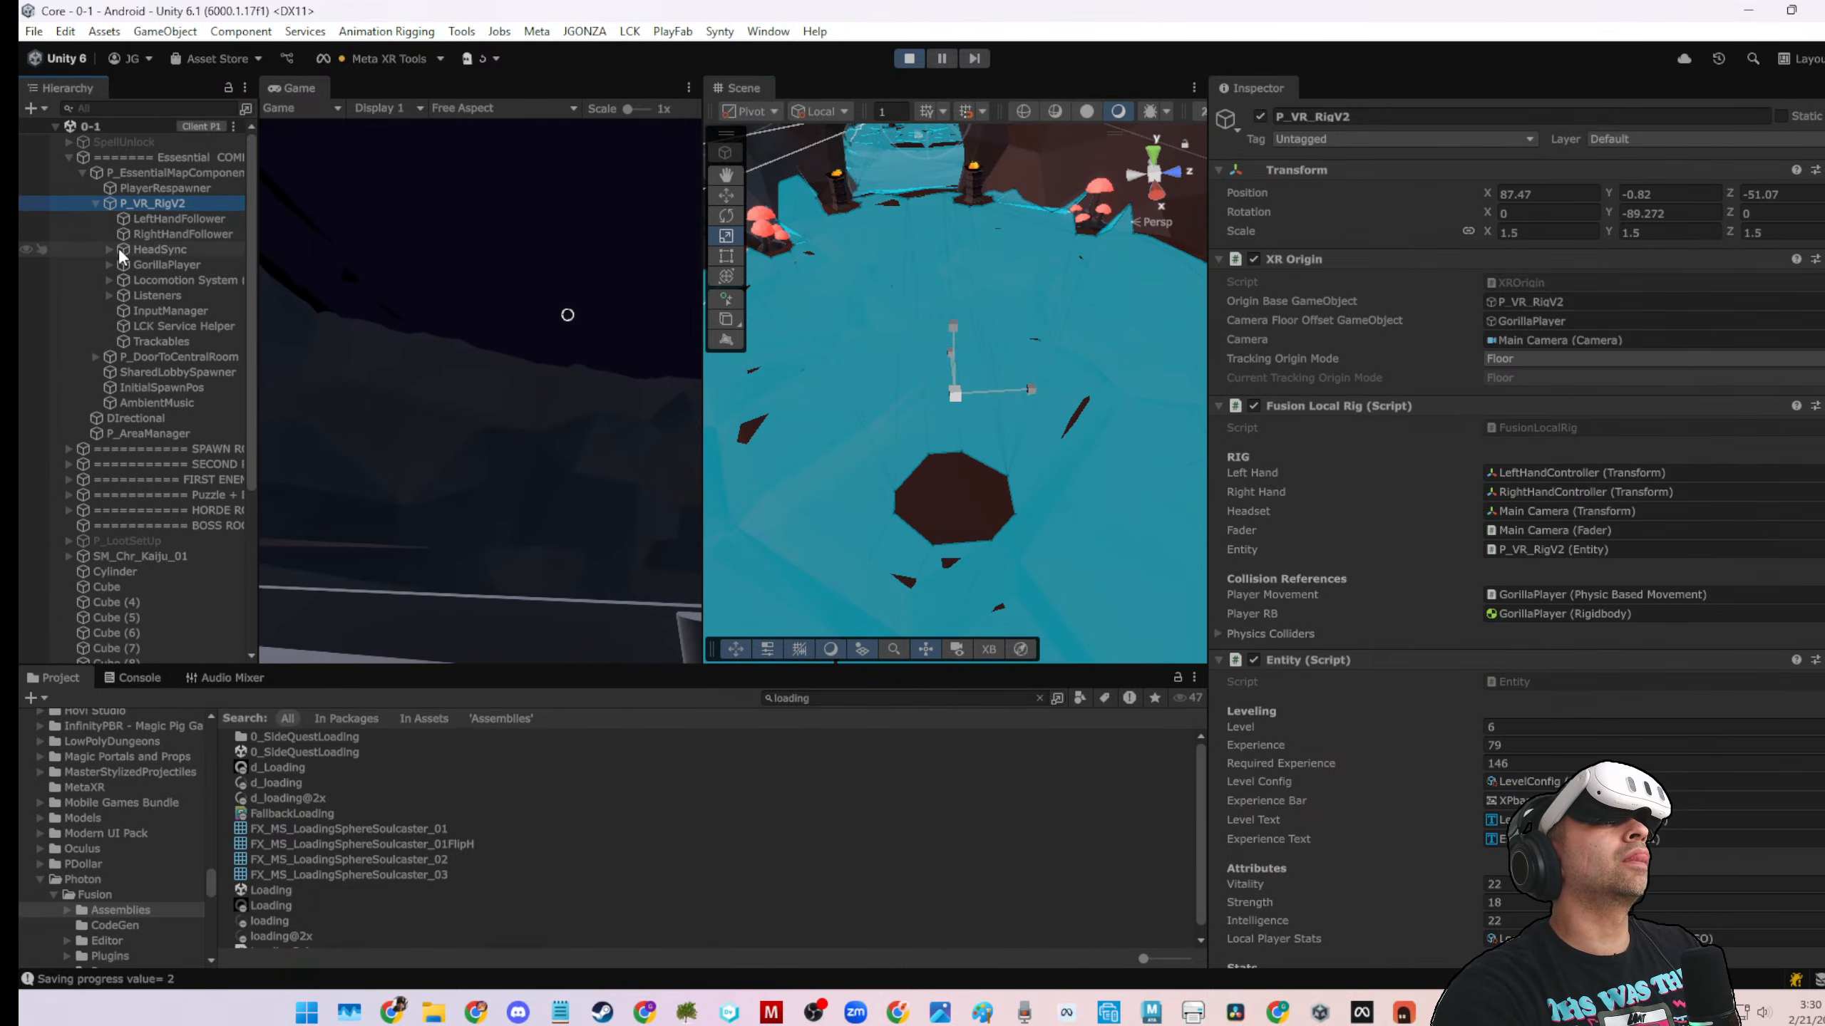
left_click(159, 250)
key("f")
scroll(873, 384, "down", 3)
left_click_drag(876, 510, 864, 398, "alt")
scroll(864, 398, "down", 2)
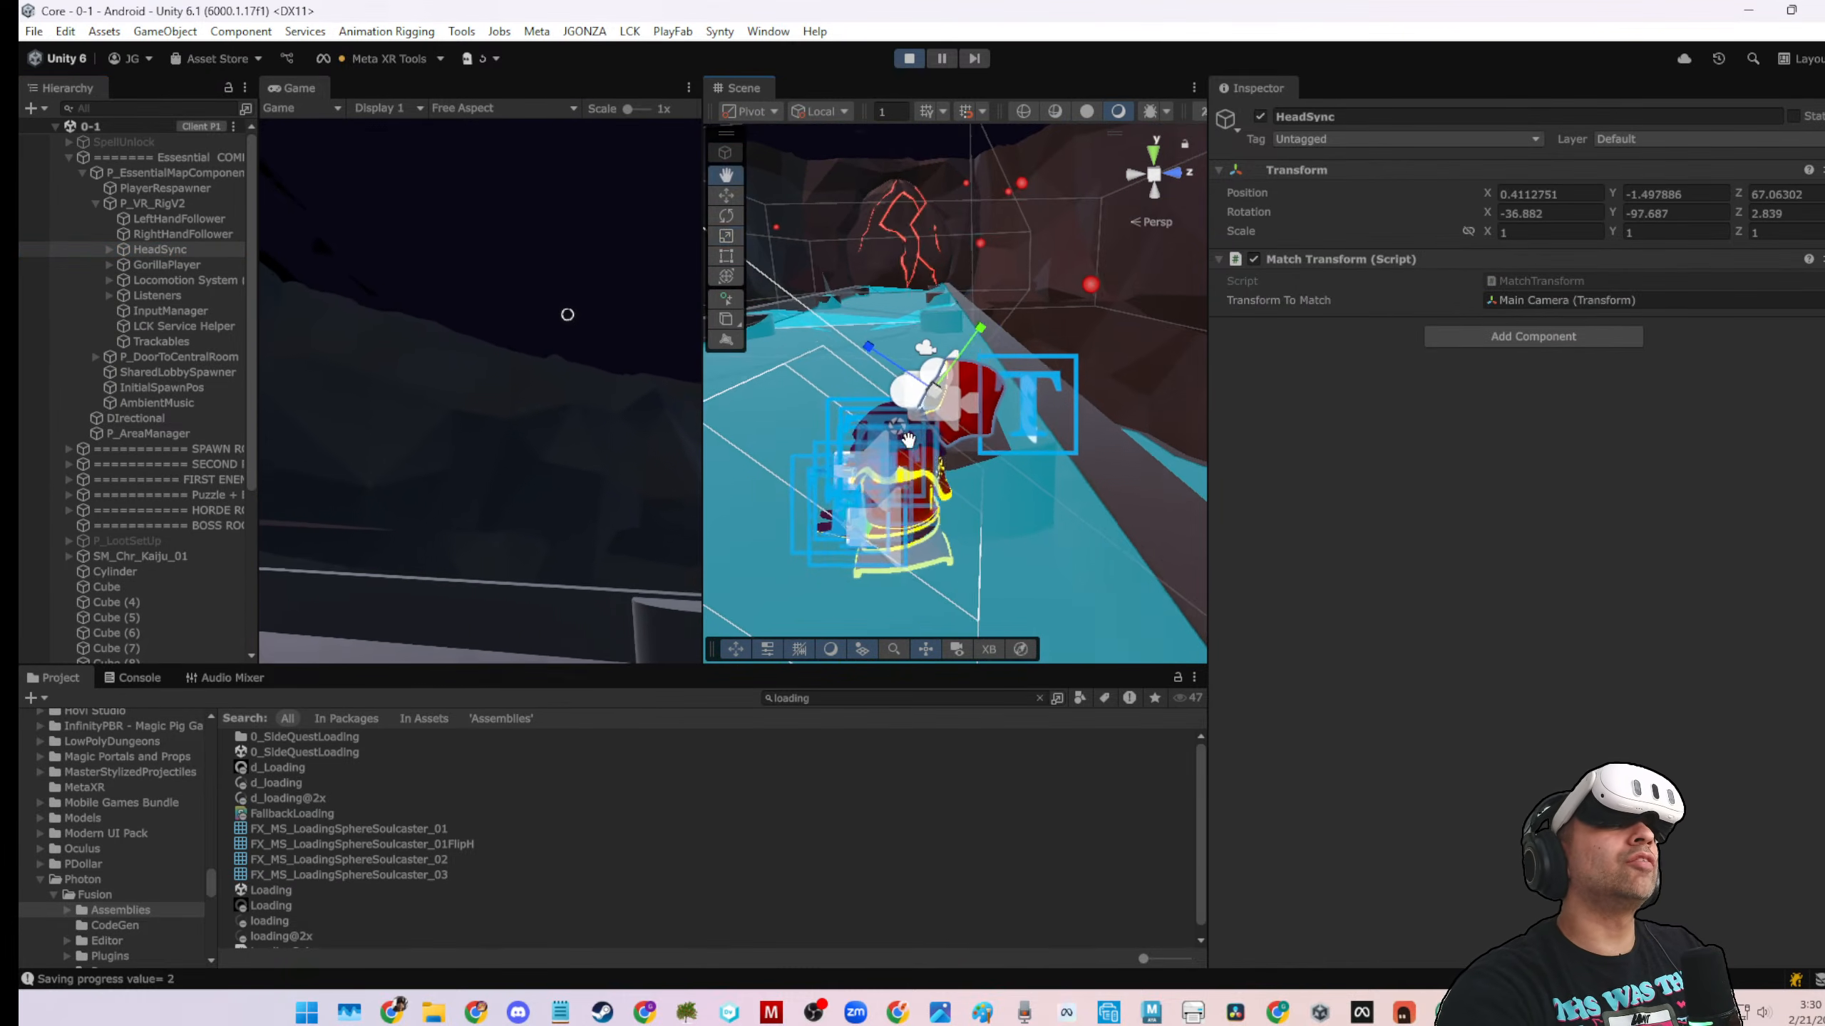
Select P_VR_RigV2, enlarge the Scene view, and hide the gizmos to inspect the avatar unobstructed
left_click(151, 203)
left_click_drag(960, 417, 751, 436, "alt")
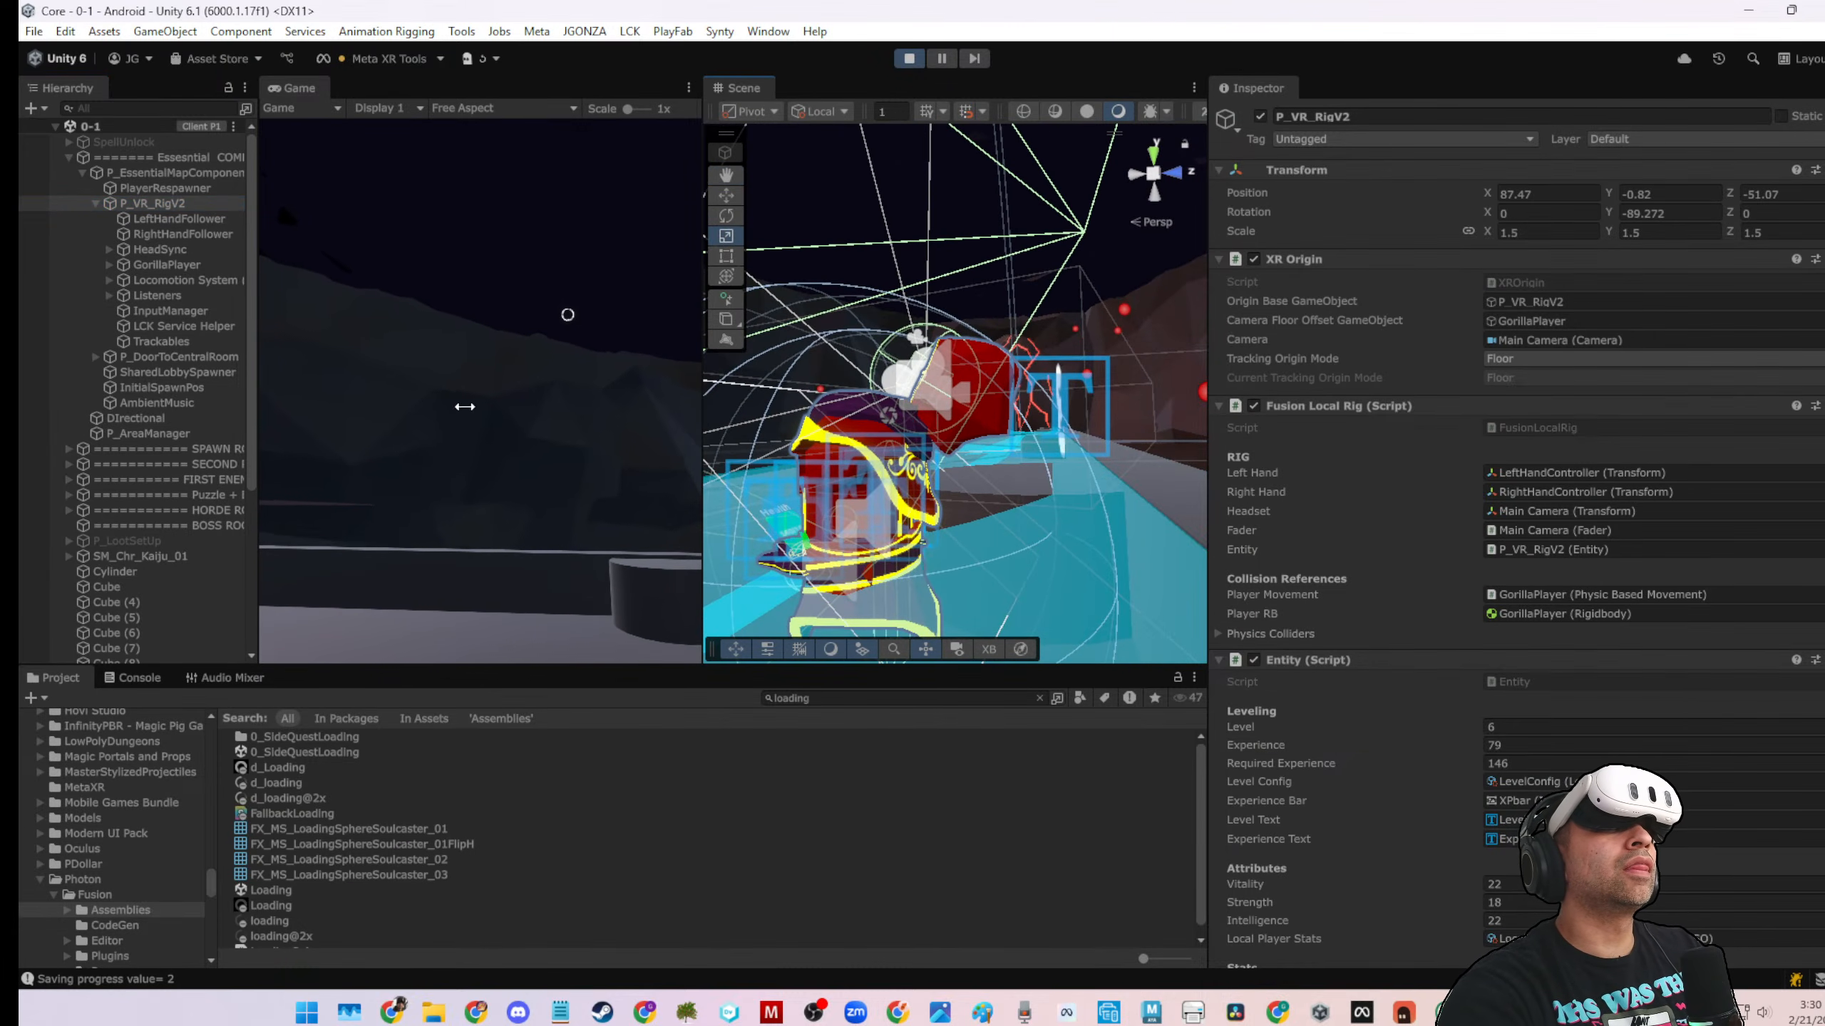
left_click_drag(465, 407, 462, 407)
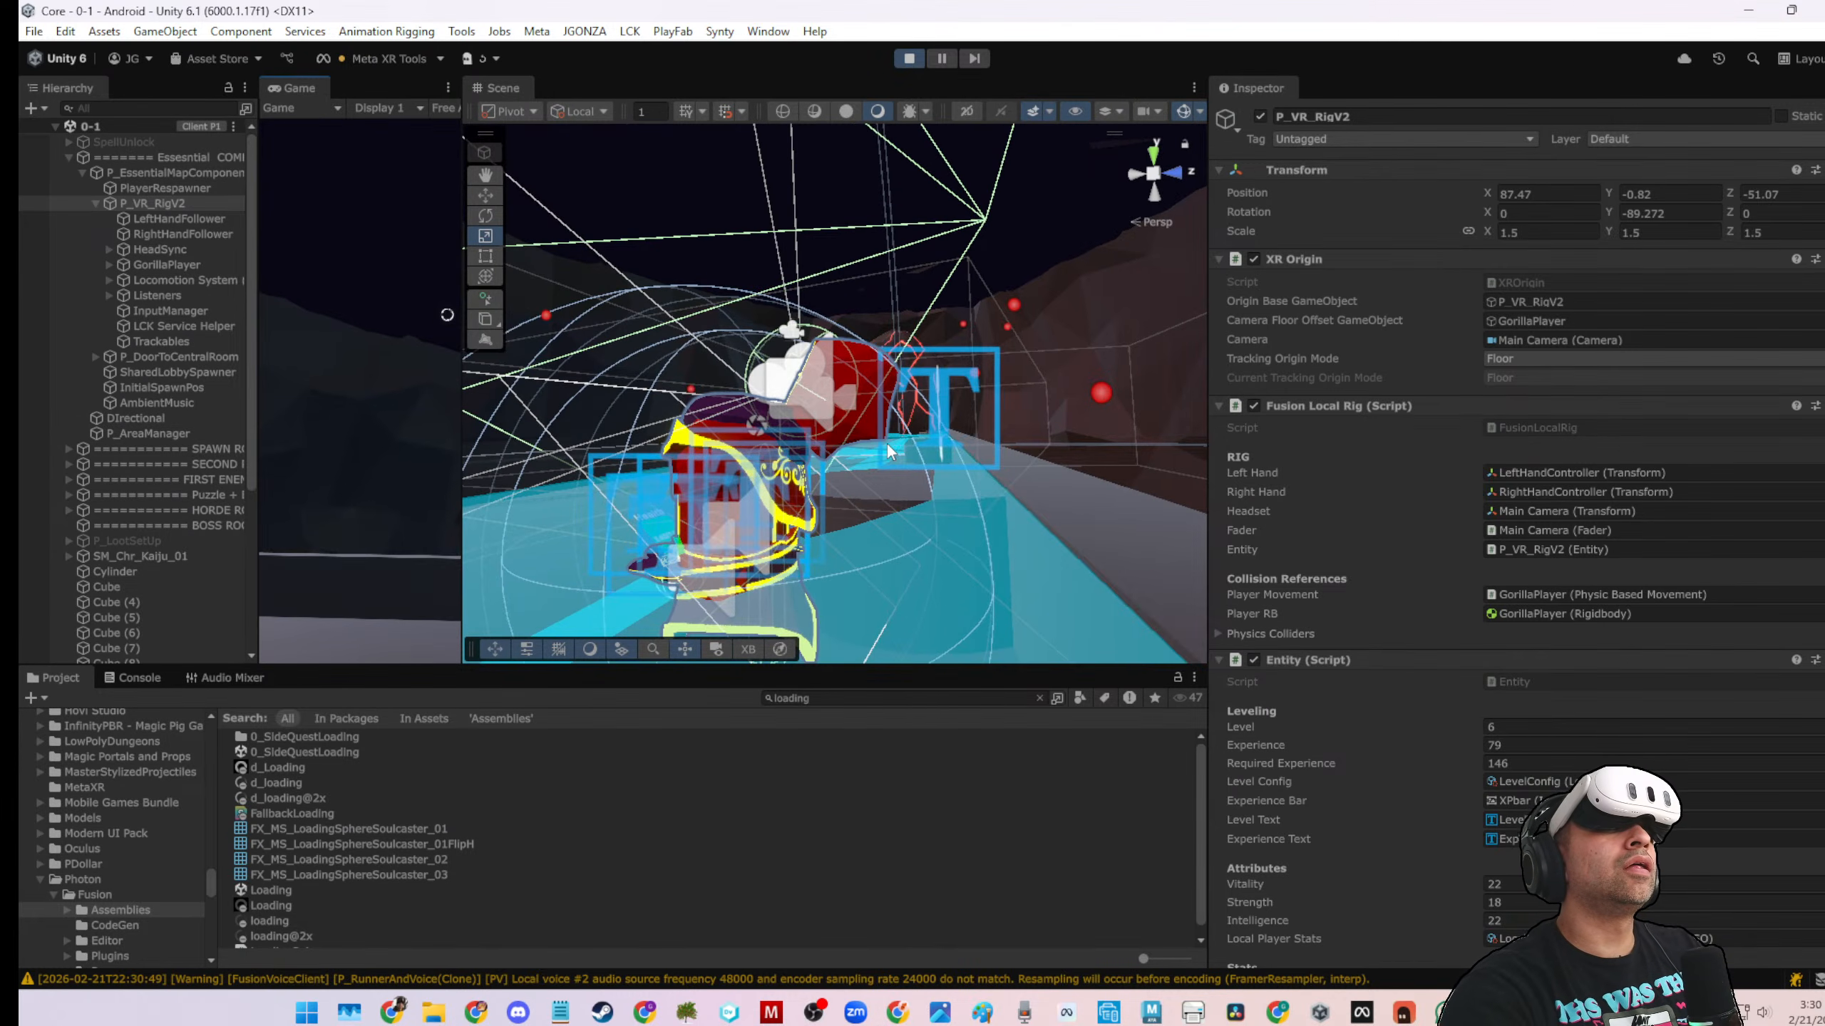
left_click_drag(890, 451, 1106, 420, "alt")
left_click(1180, 113)
scroll(805, 471, "up", 1)
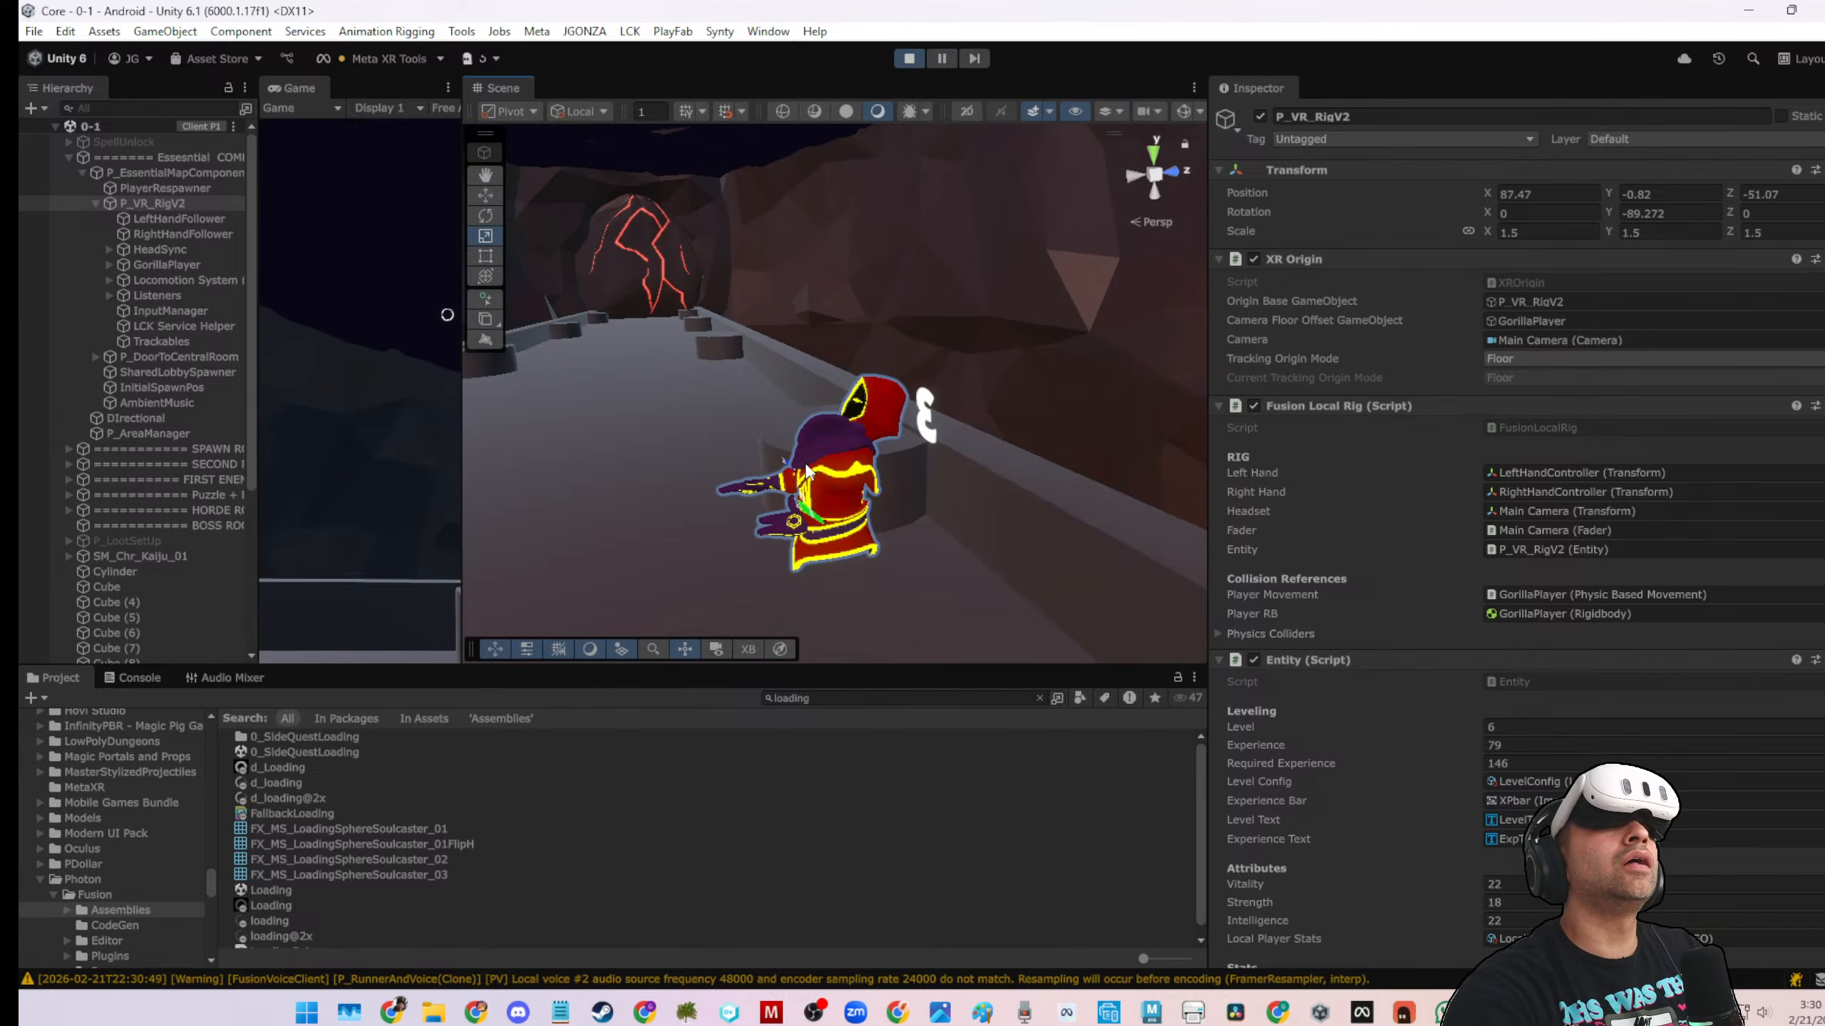
Examine HeadSync's children and GorillaPlayer's components, widening the Hierarchy to reveal GorillaPlayer's child objects
left_click(140, 249)
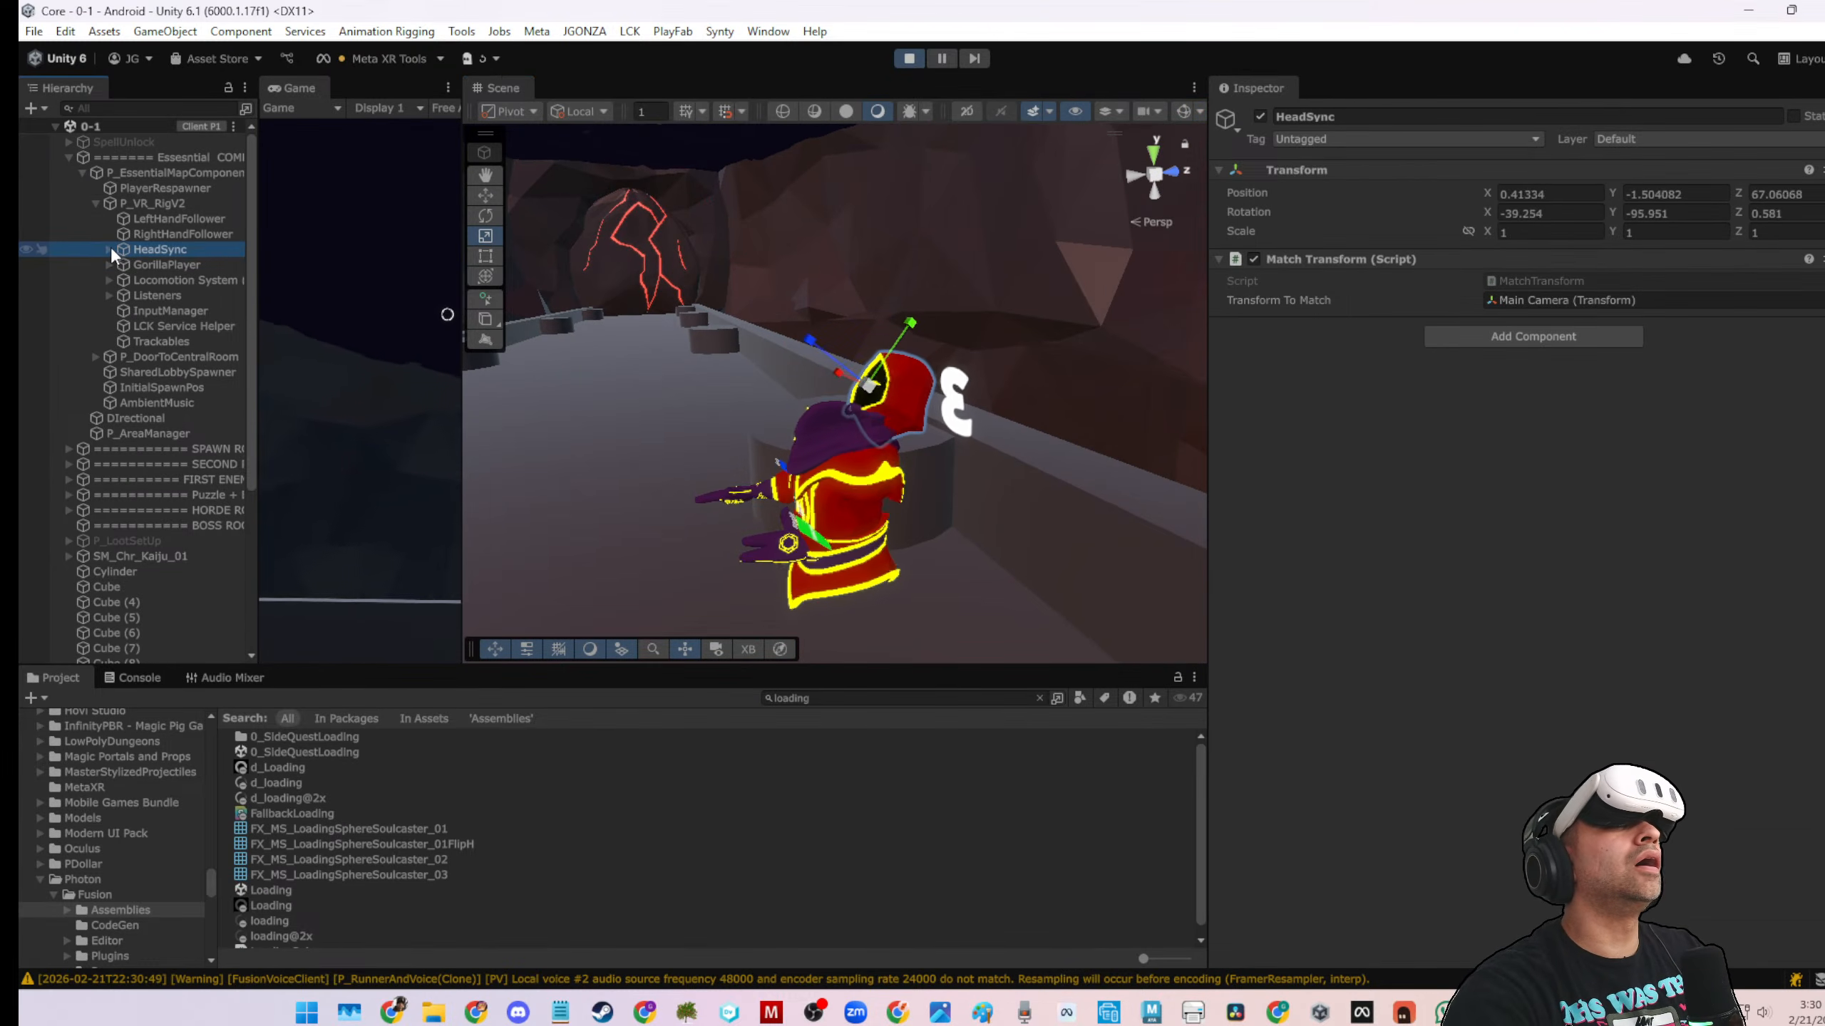
left_click(110, 249)
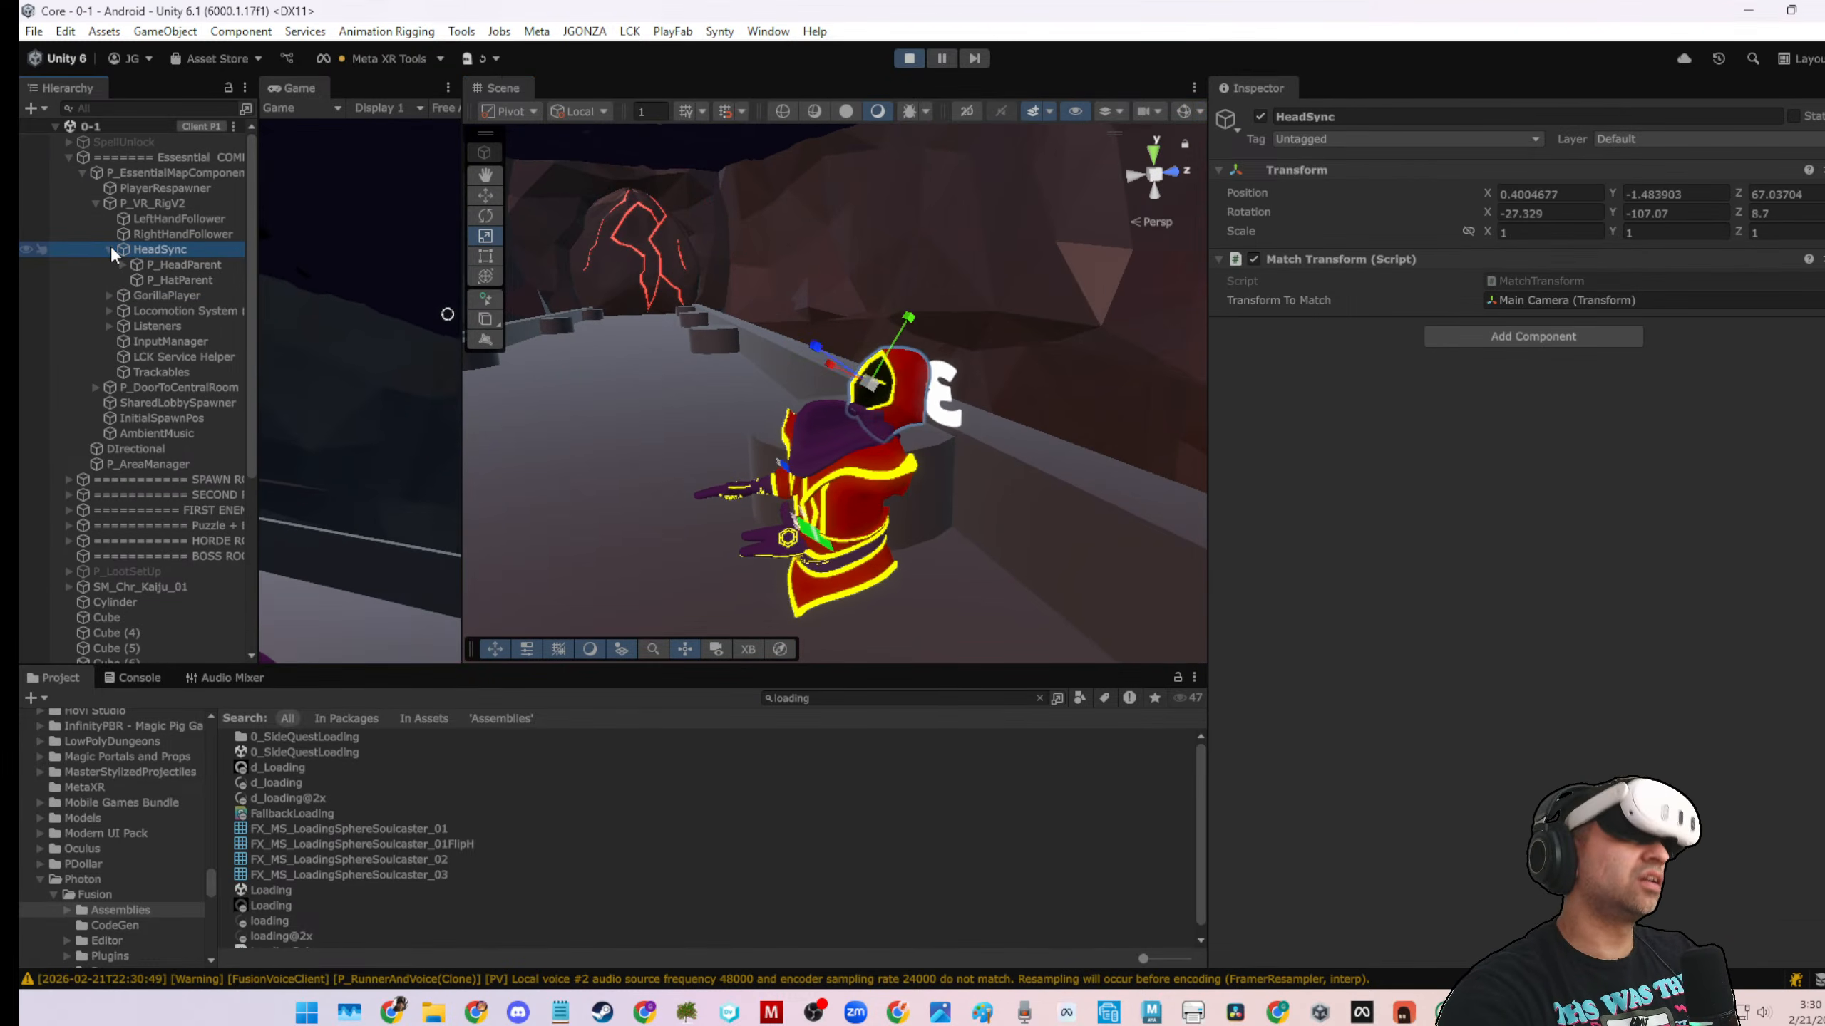
left_click(139, 295)
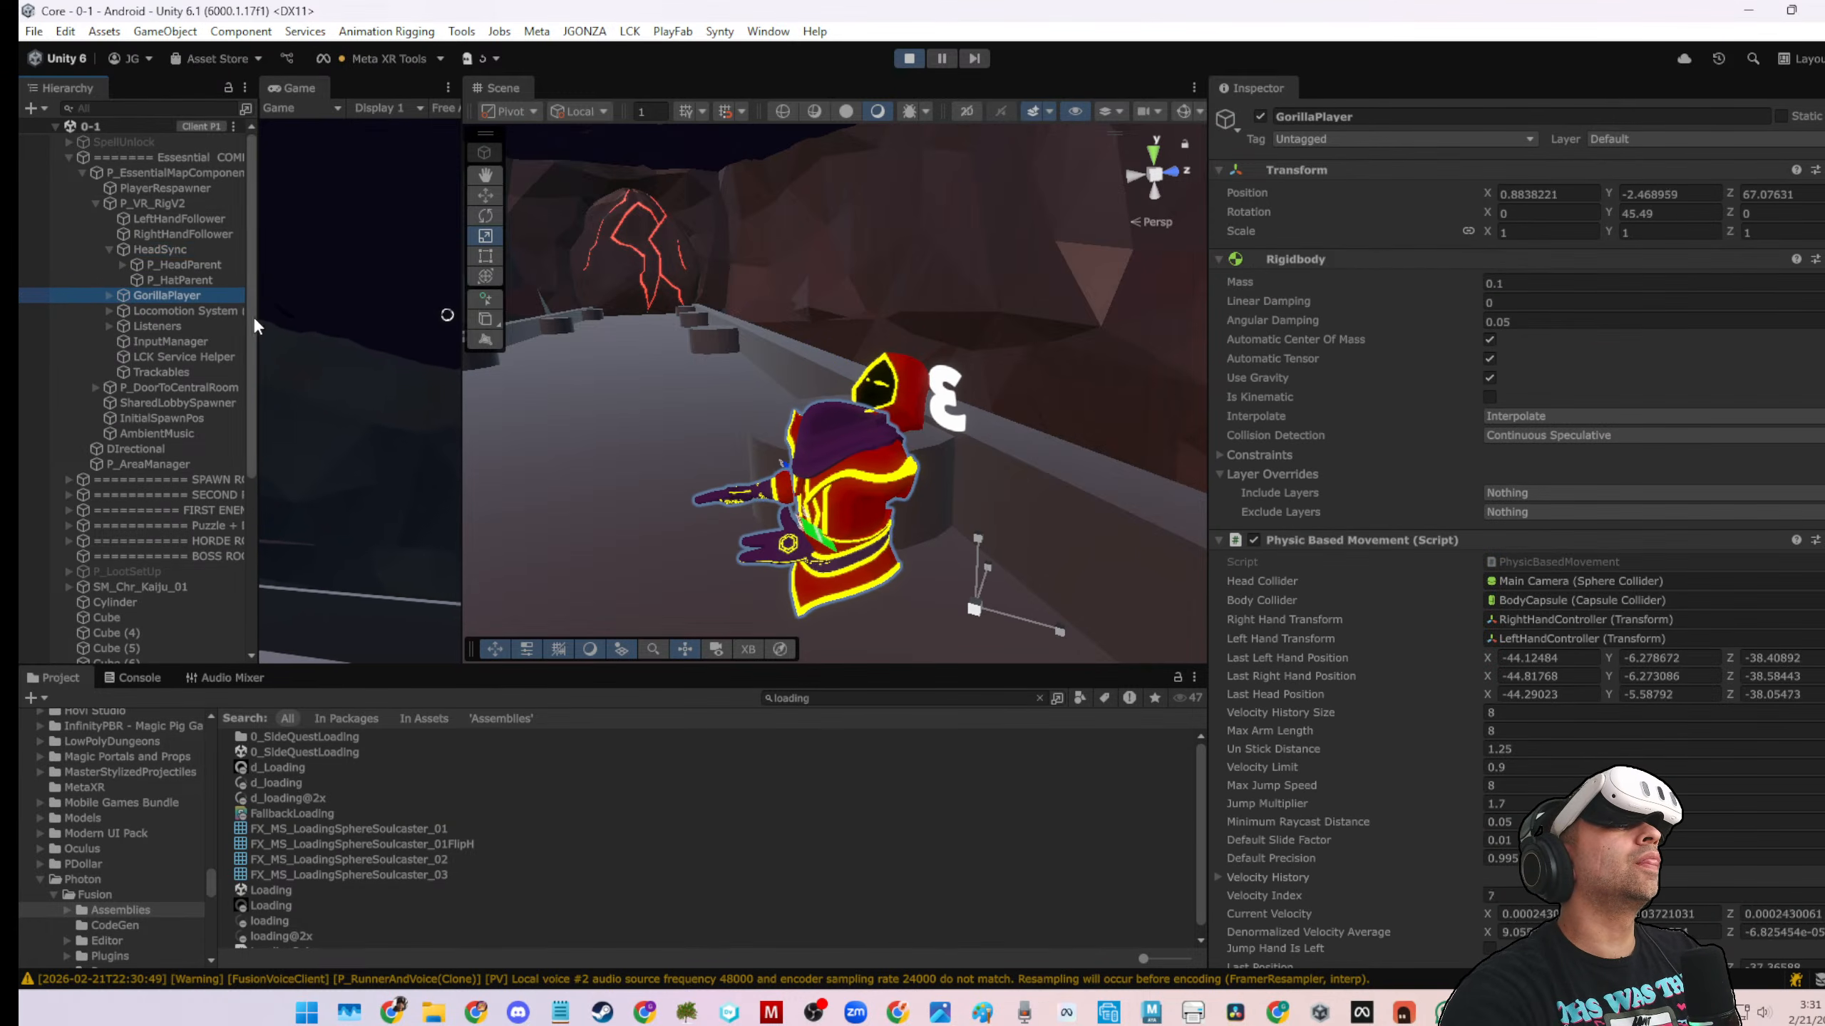
left_click_drag(256, 317, 467, 317)
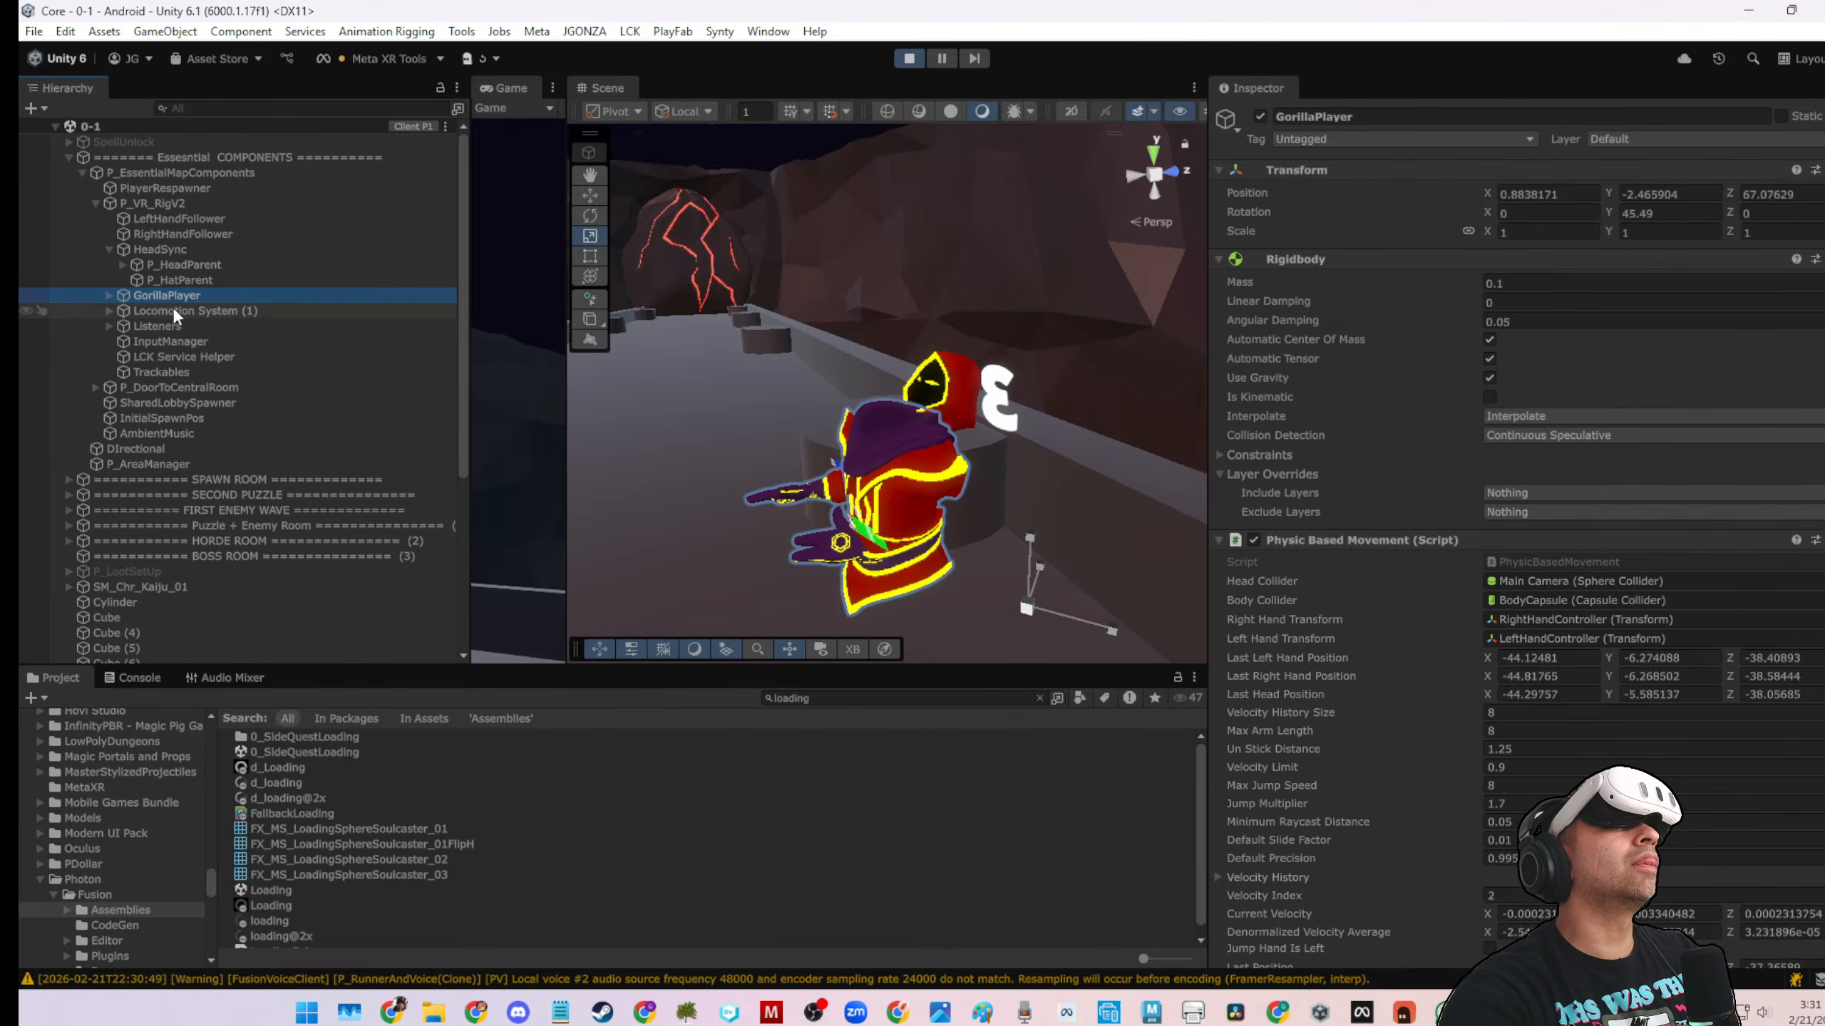
left_click(108, 295)
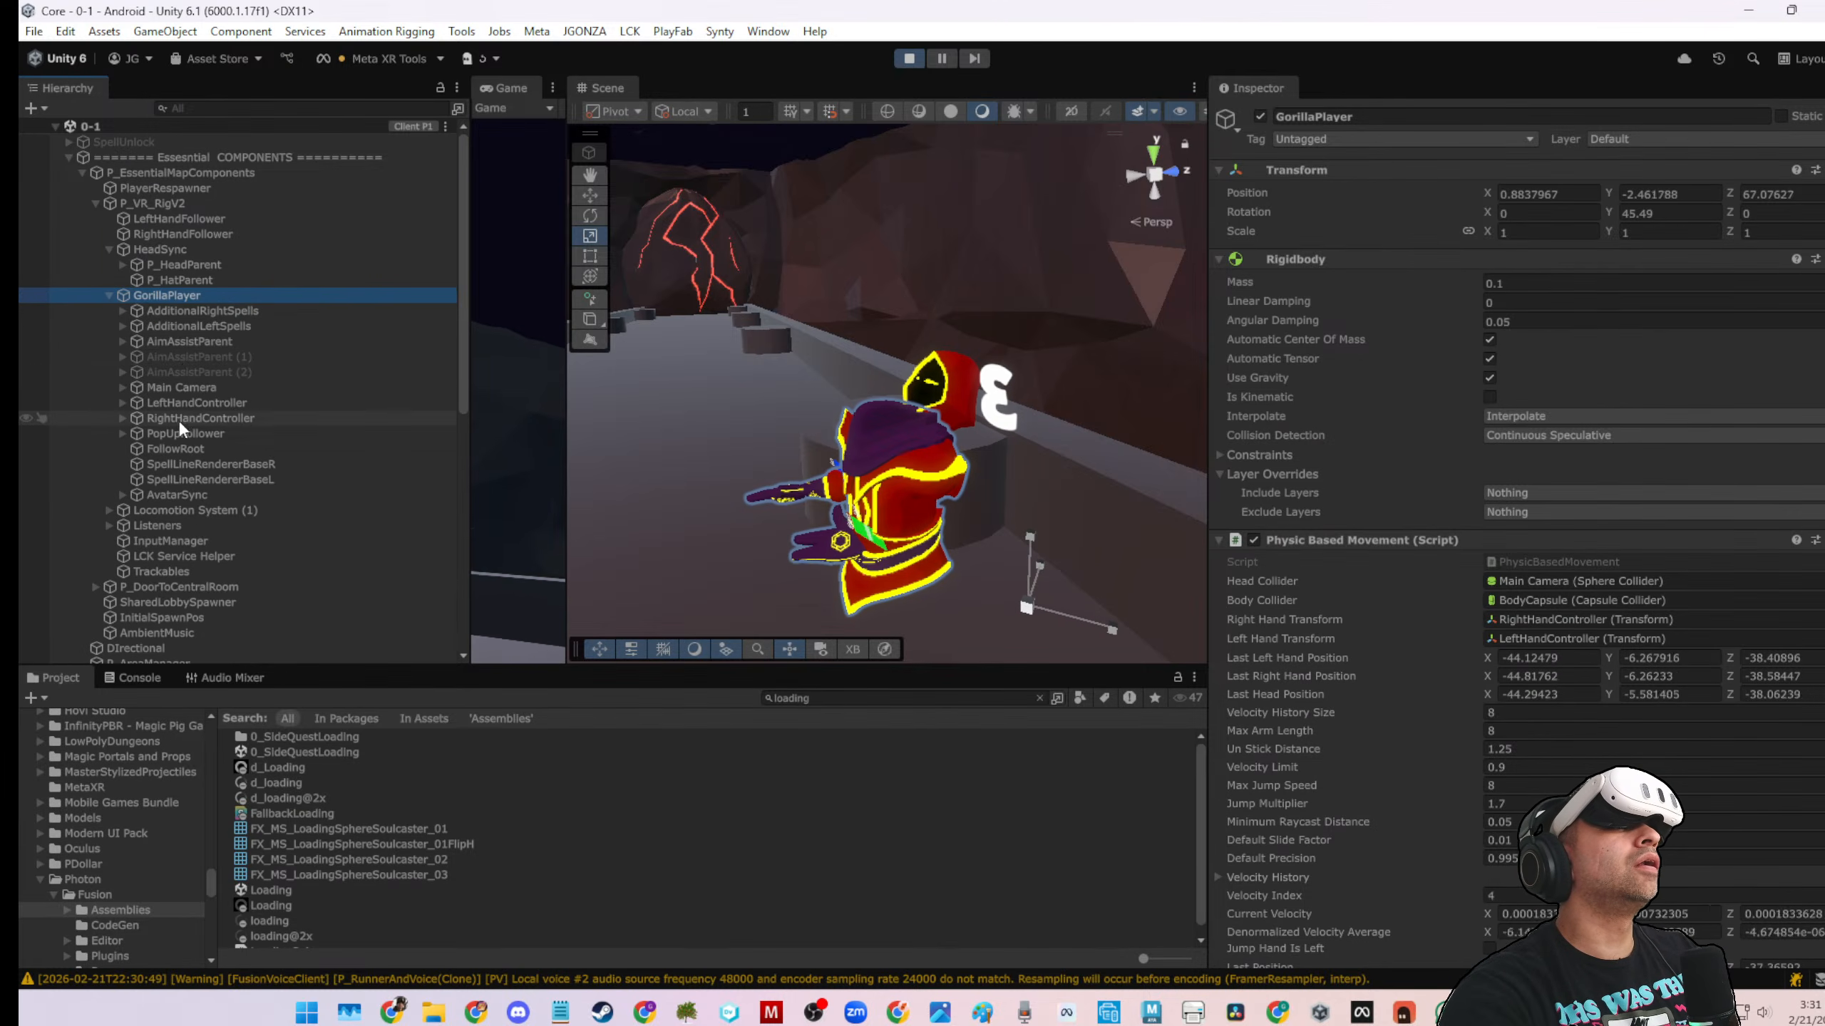
Examine the components of AvatarSync, its BodySync child, and the Main Camera under GorillaPlayer
left_click(171, 492)
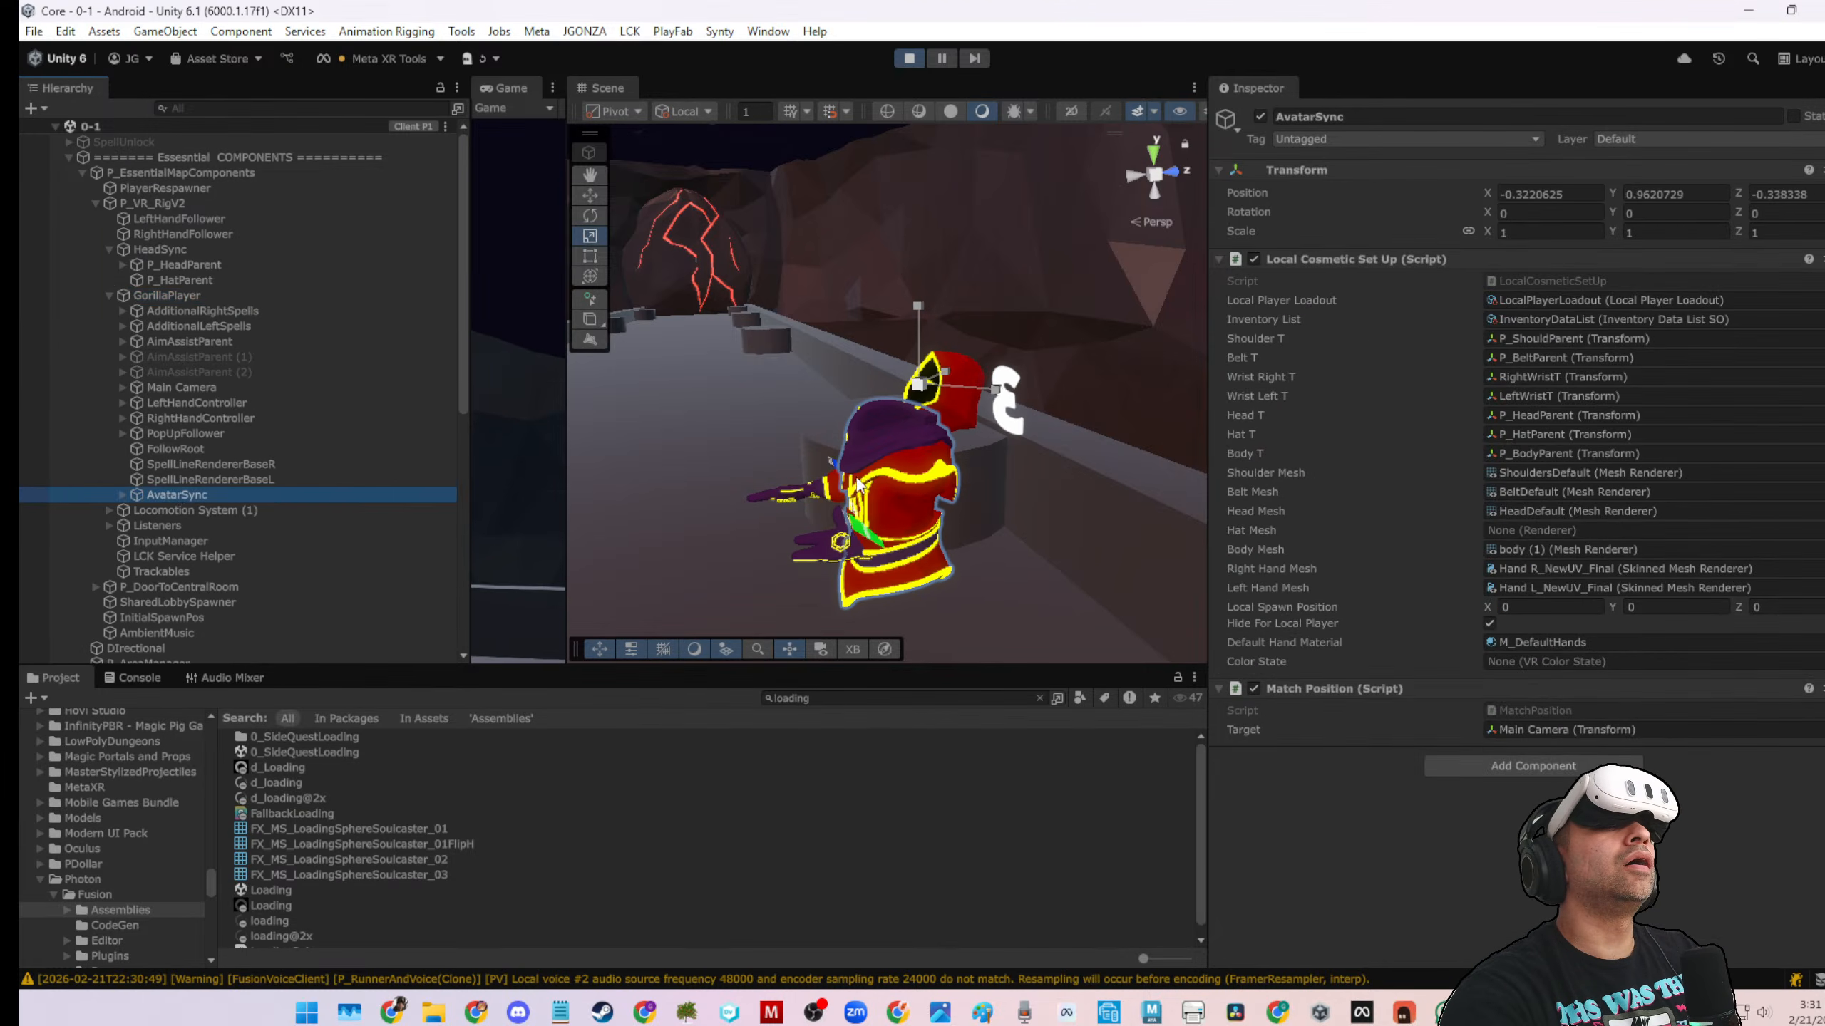
key("w")
left_click(122, 494)
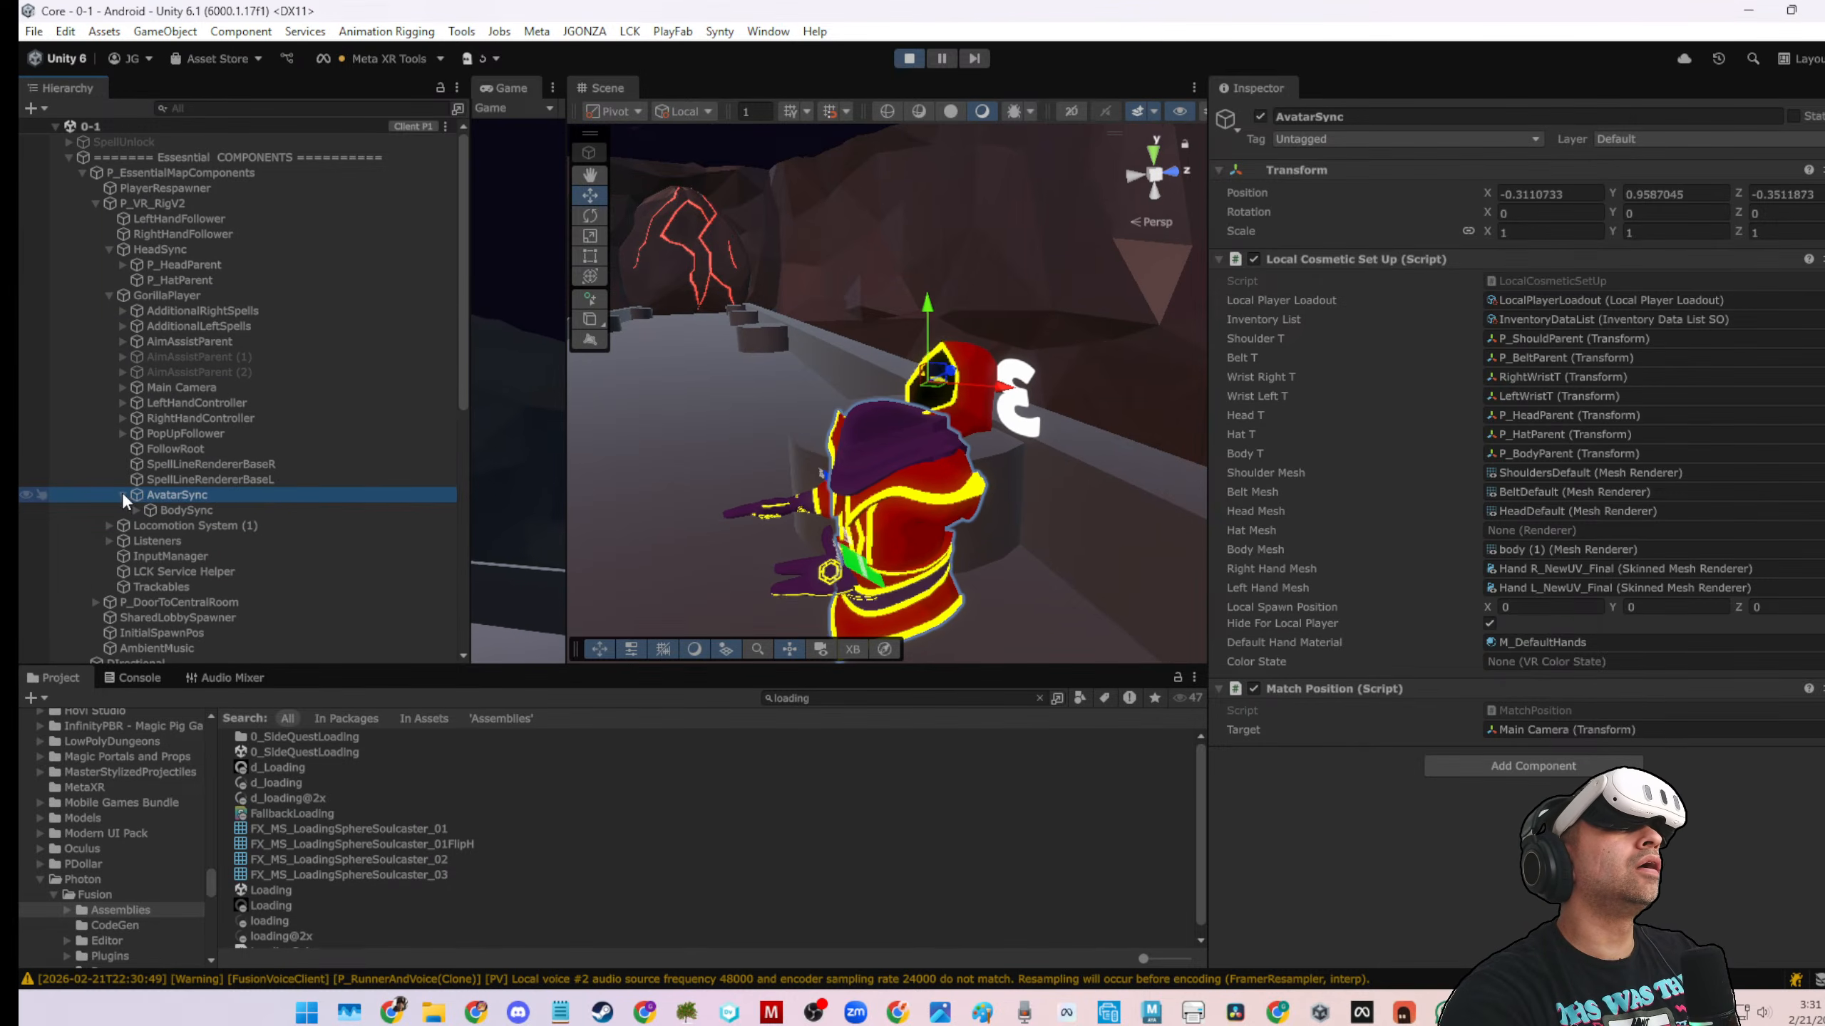
left_click(183, 511)
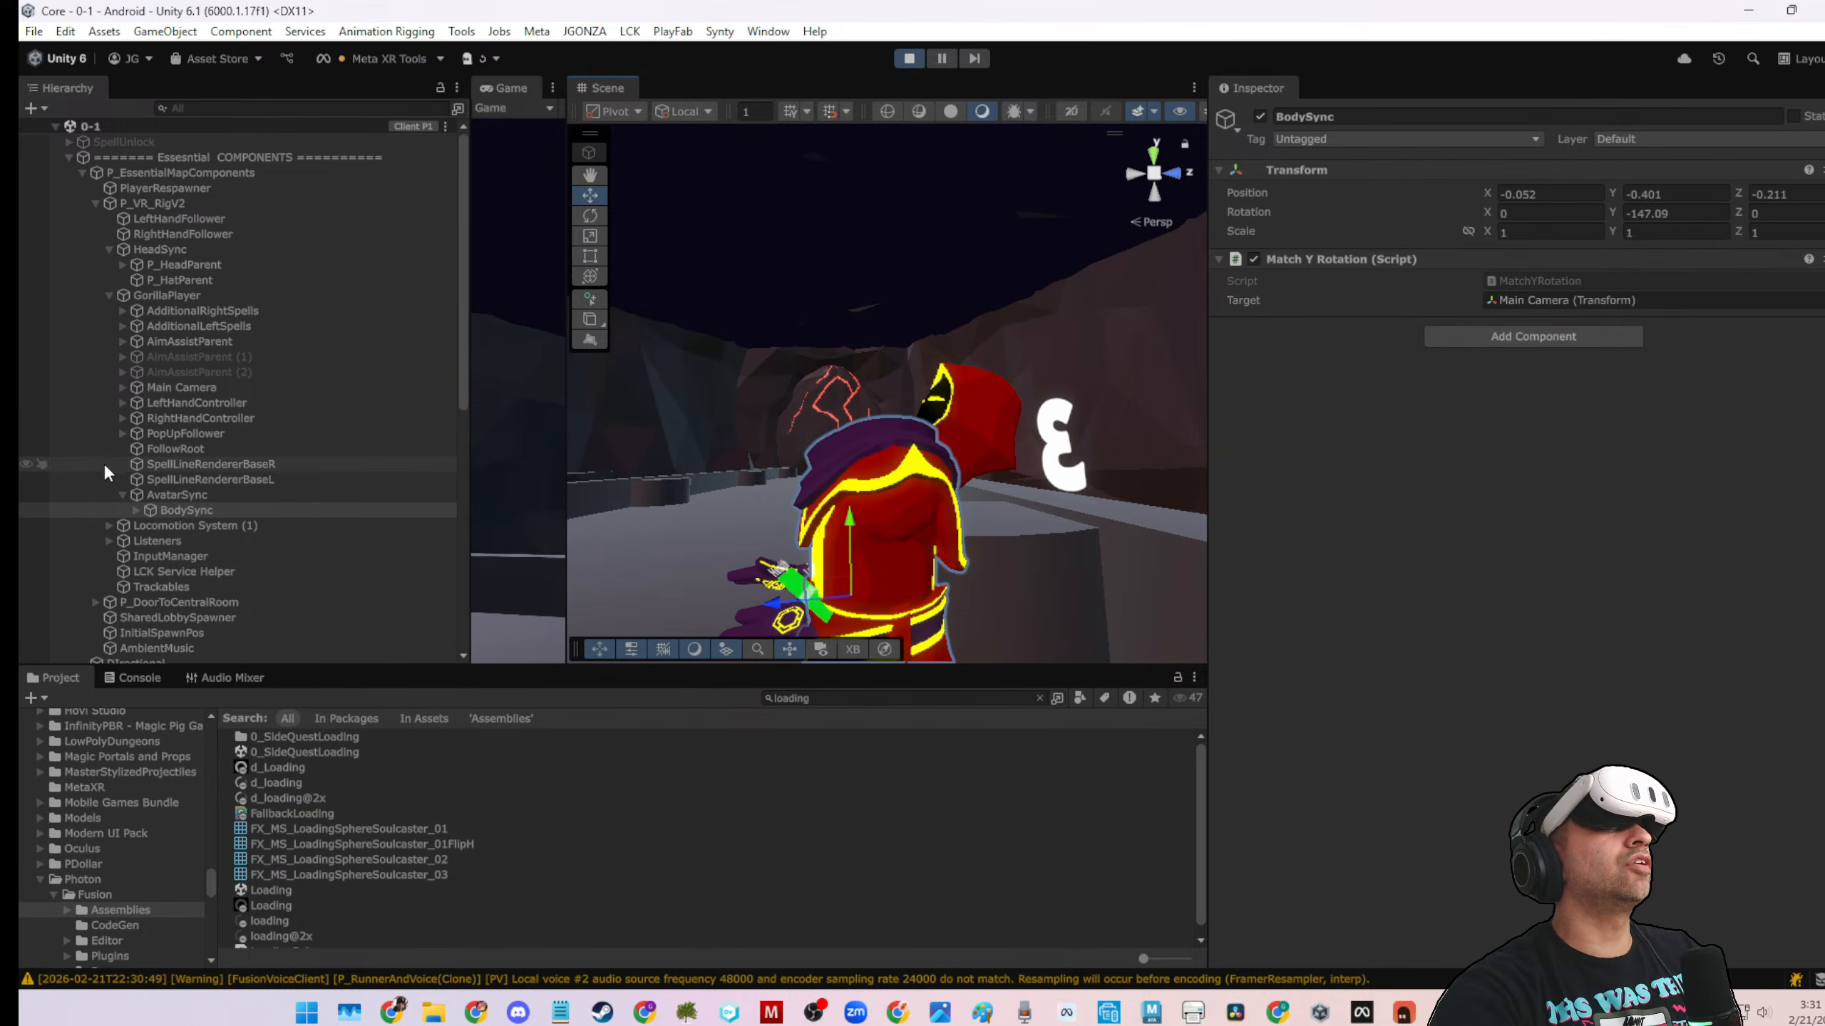
left_click(167, 389)
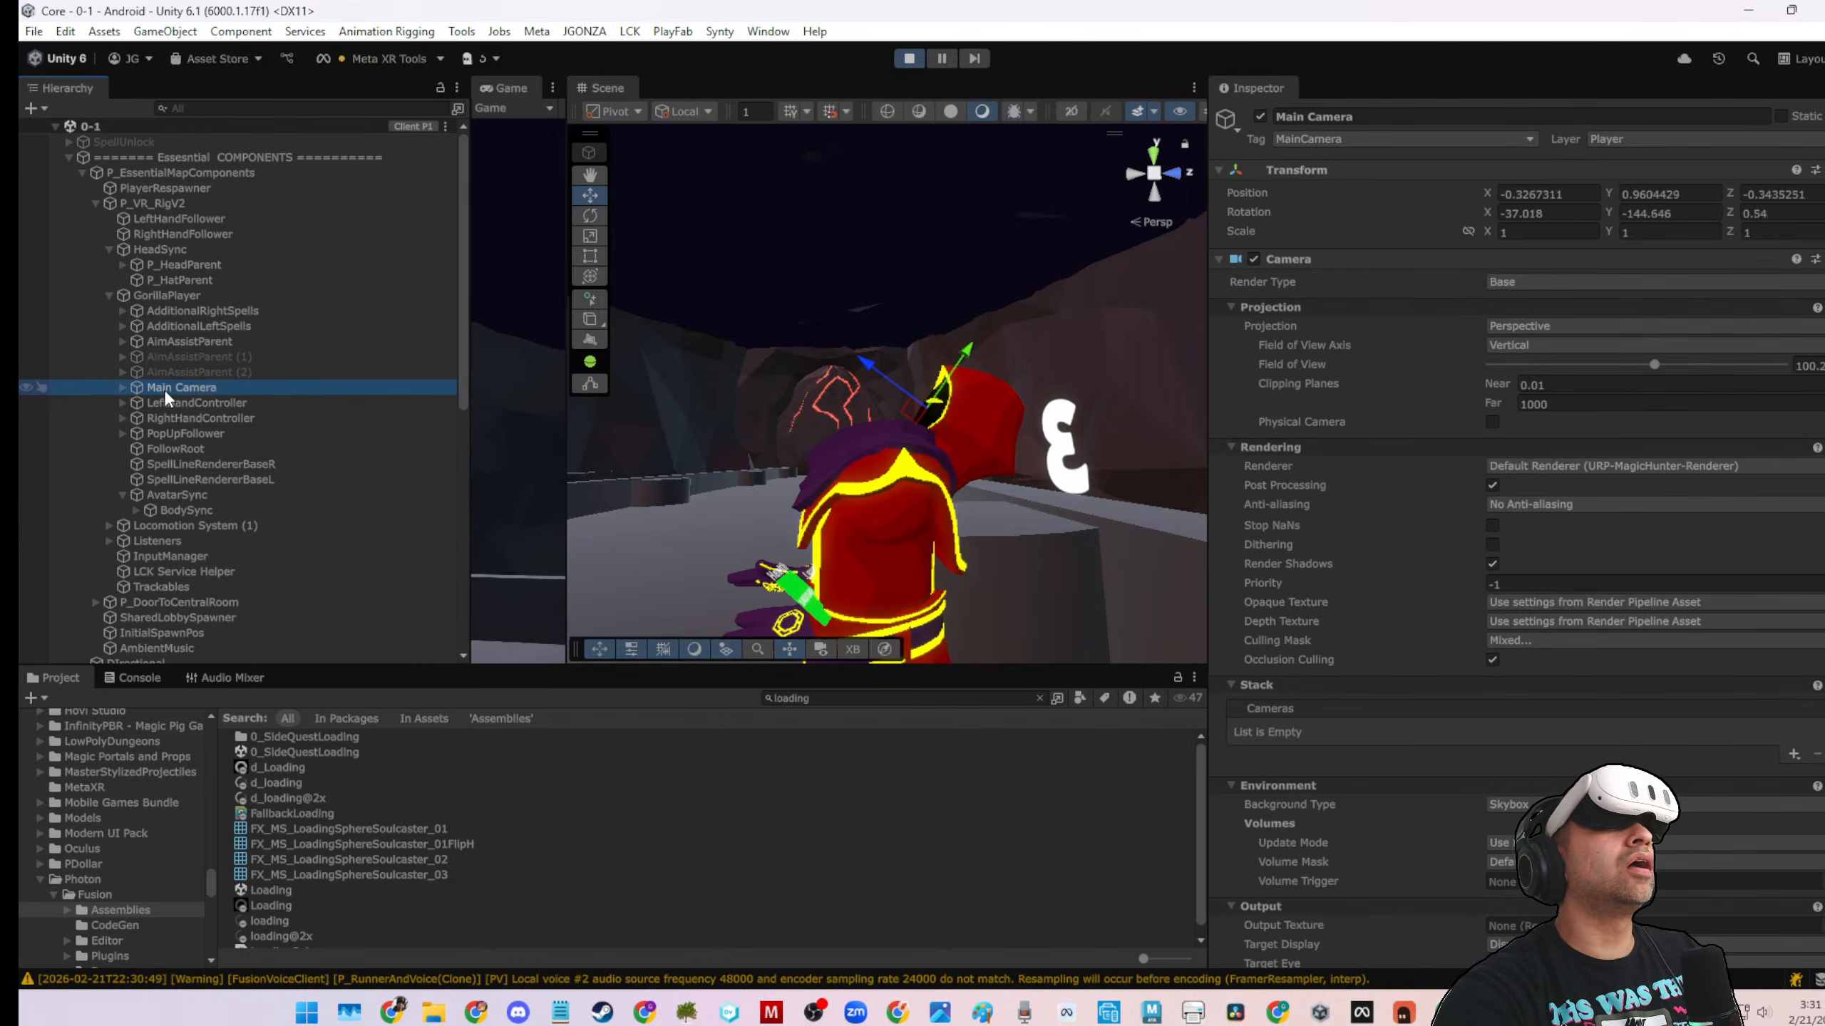
scroll(1189, 116, "down", 3)
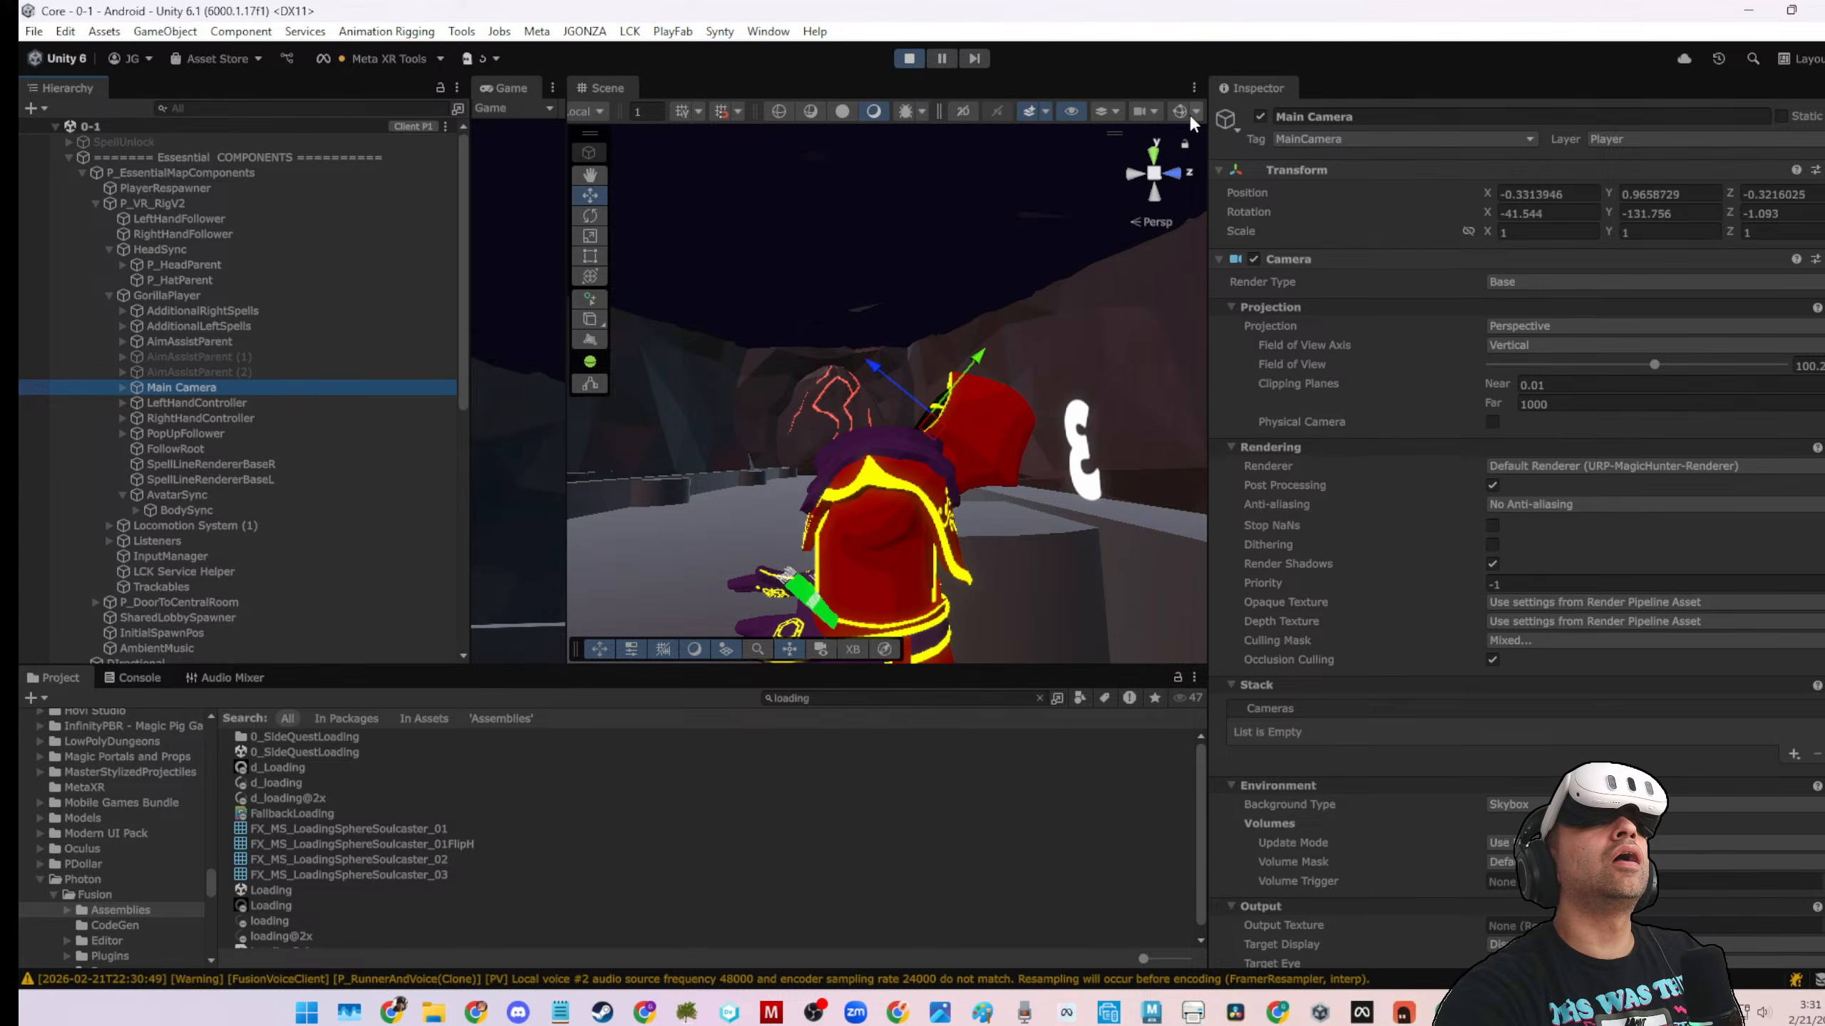
Show the gizmos again and inspect the avatar's ShouldersDefault mesh from several angles
left_click(1179, 112)
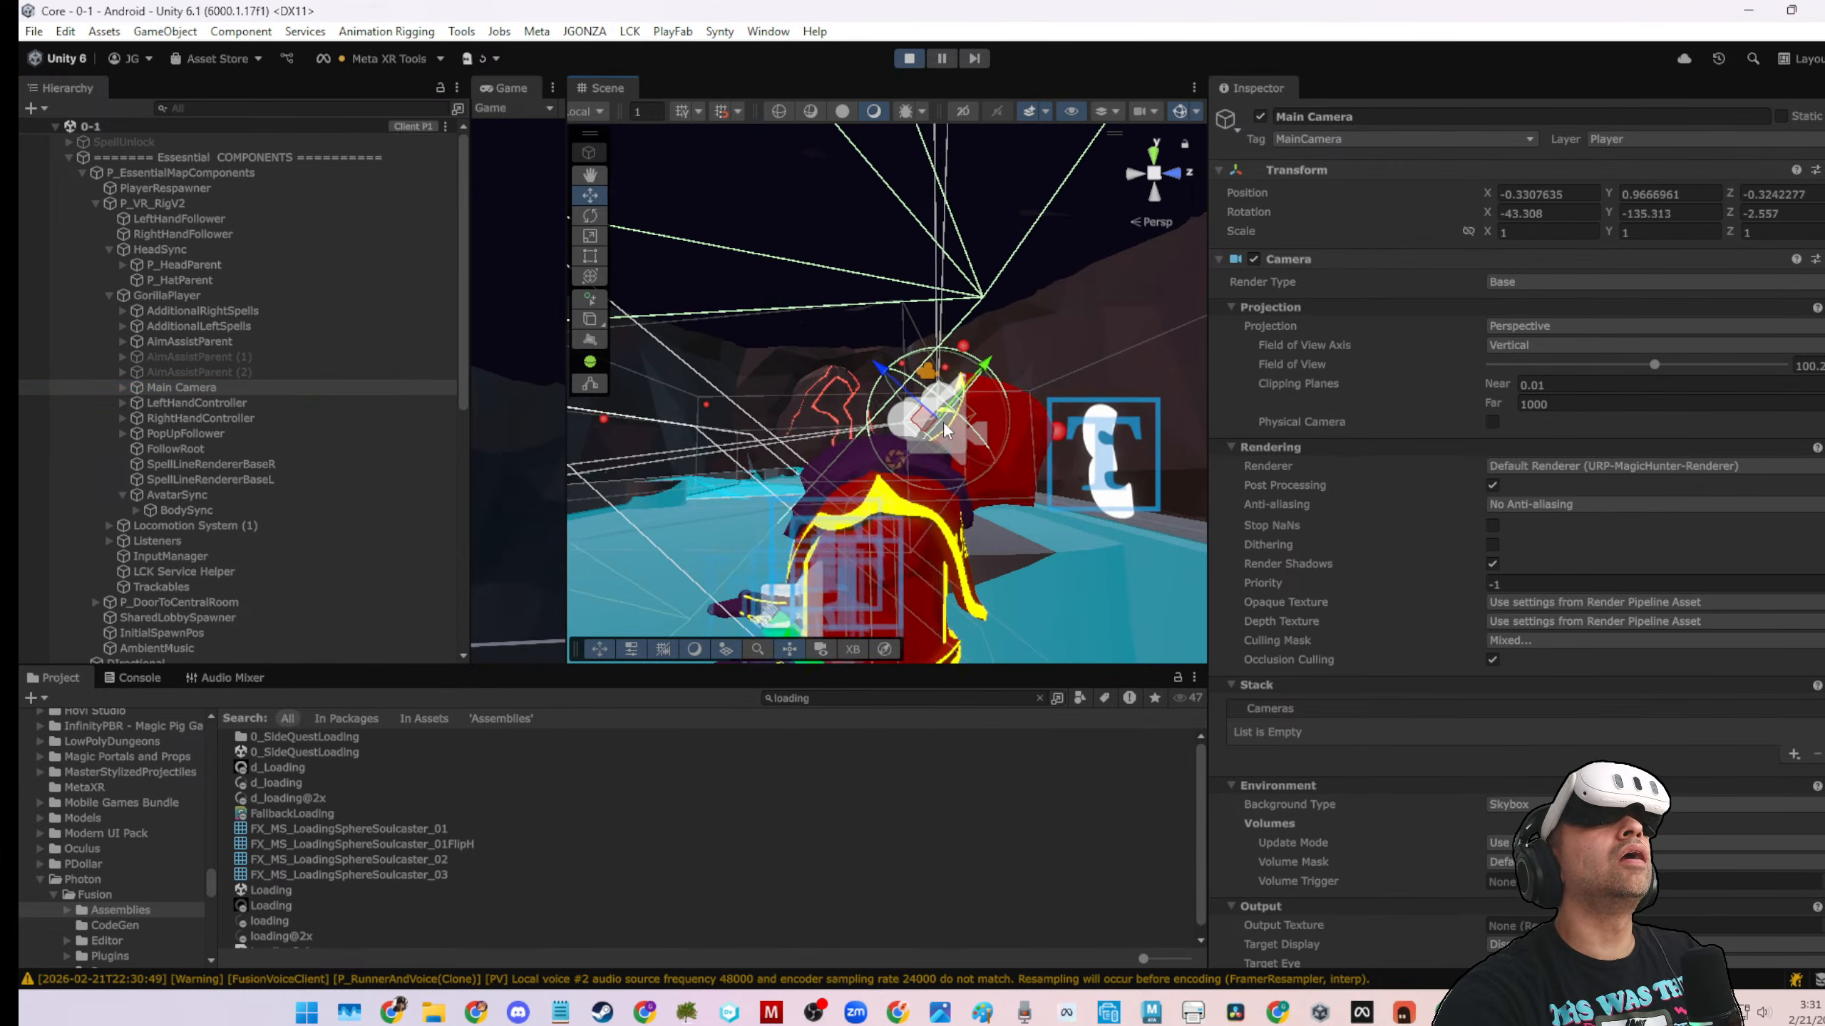
scroll(943, 439, "up", 2)
middle_click_drag(935, 499, 975, 294)
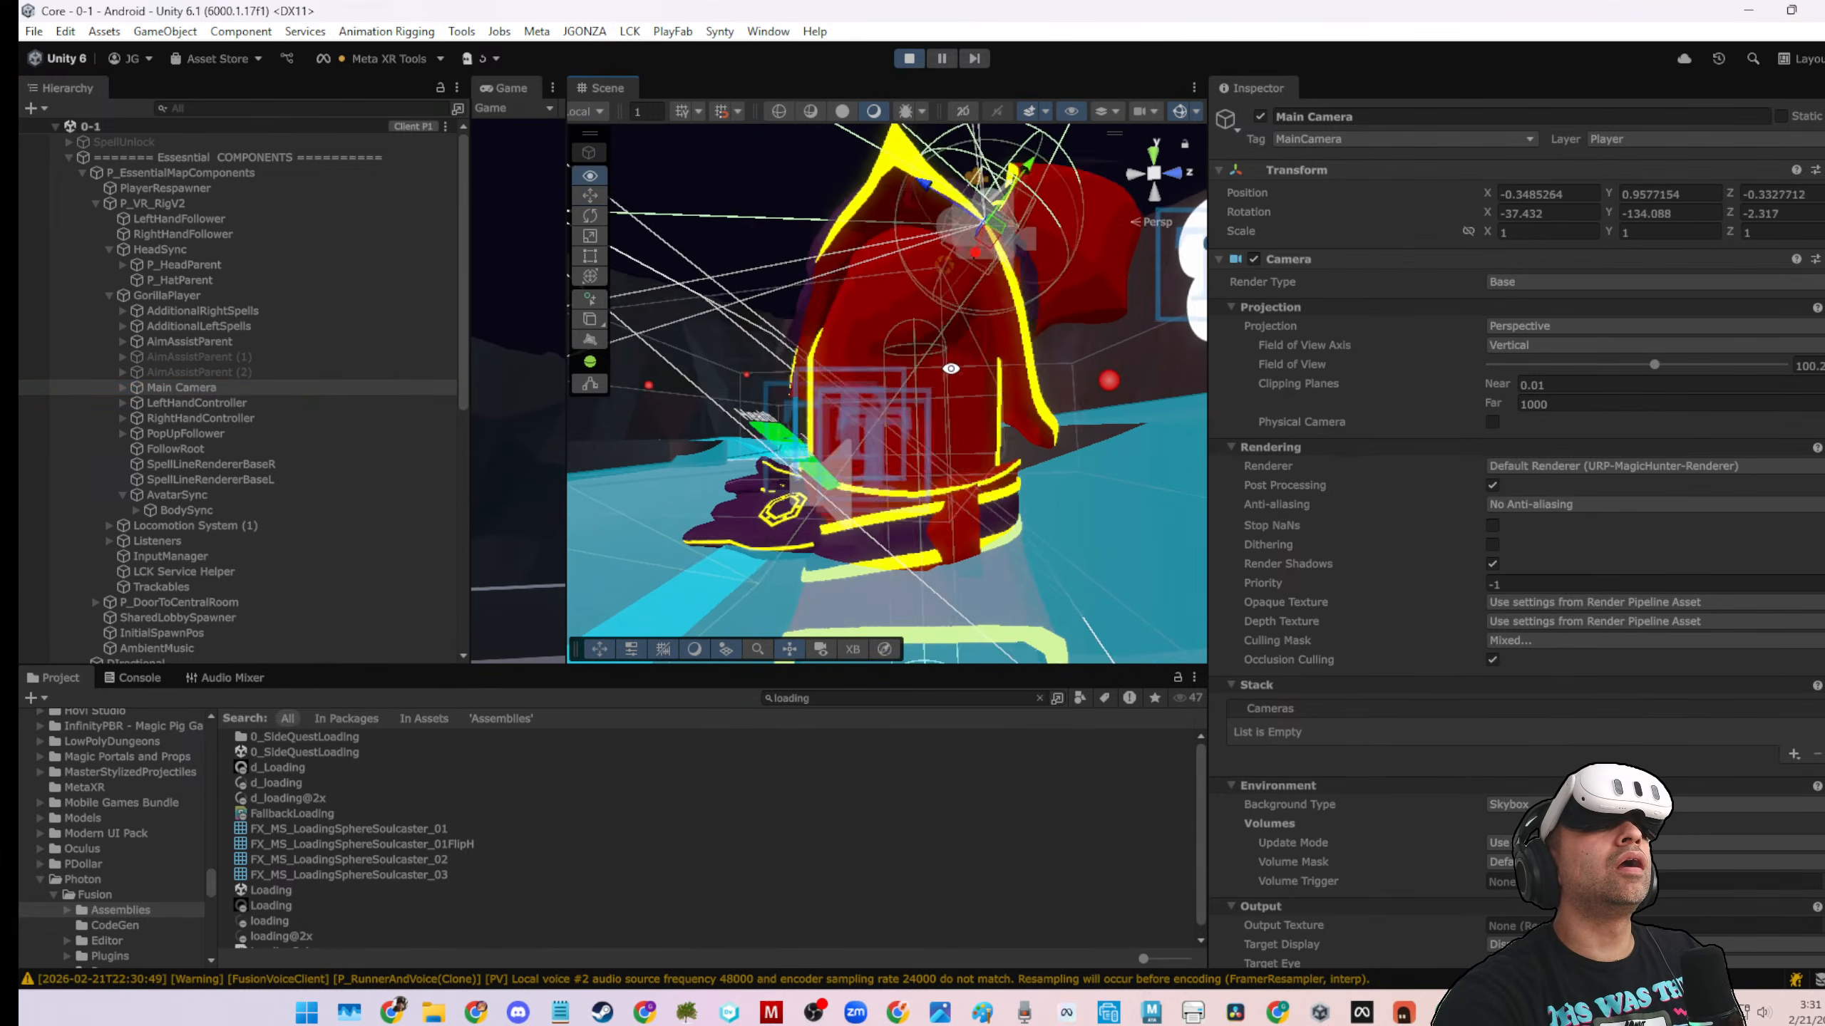
left_click_drag(950, 369, 1149, 622, "alt")
left_click(1071, 496)
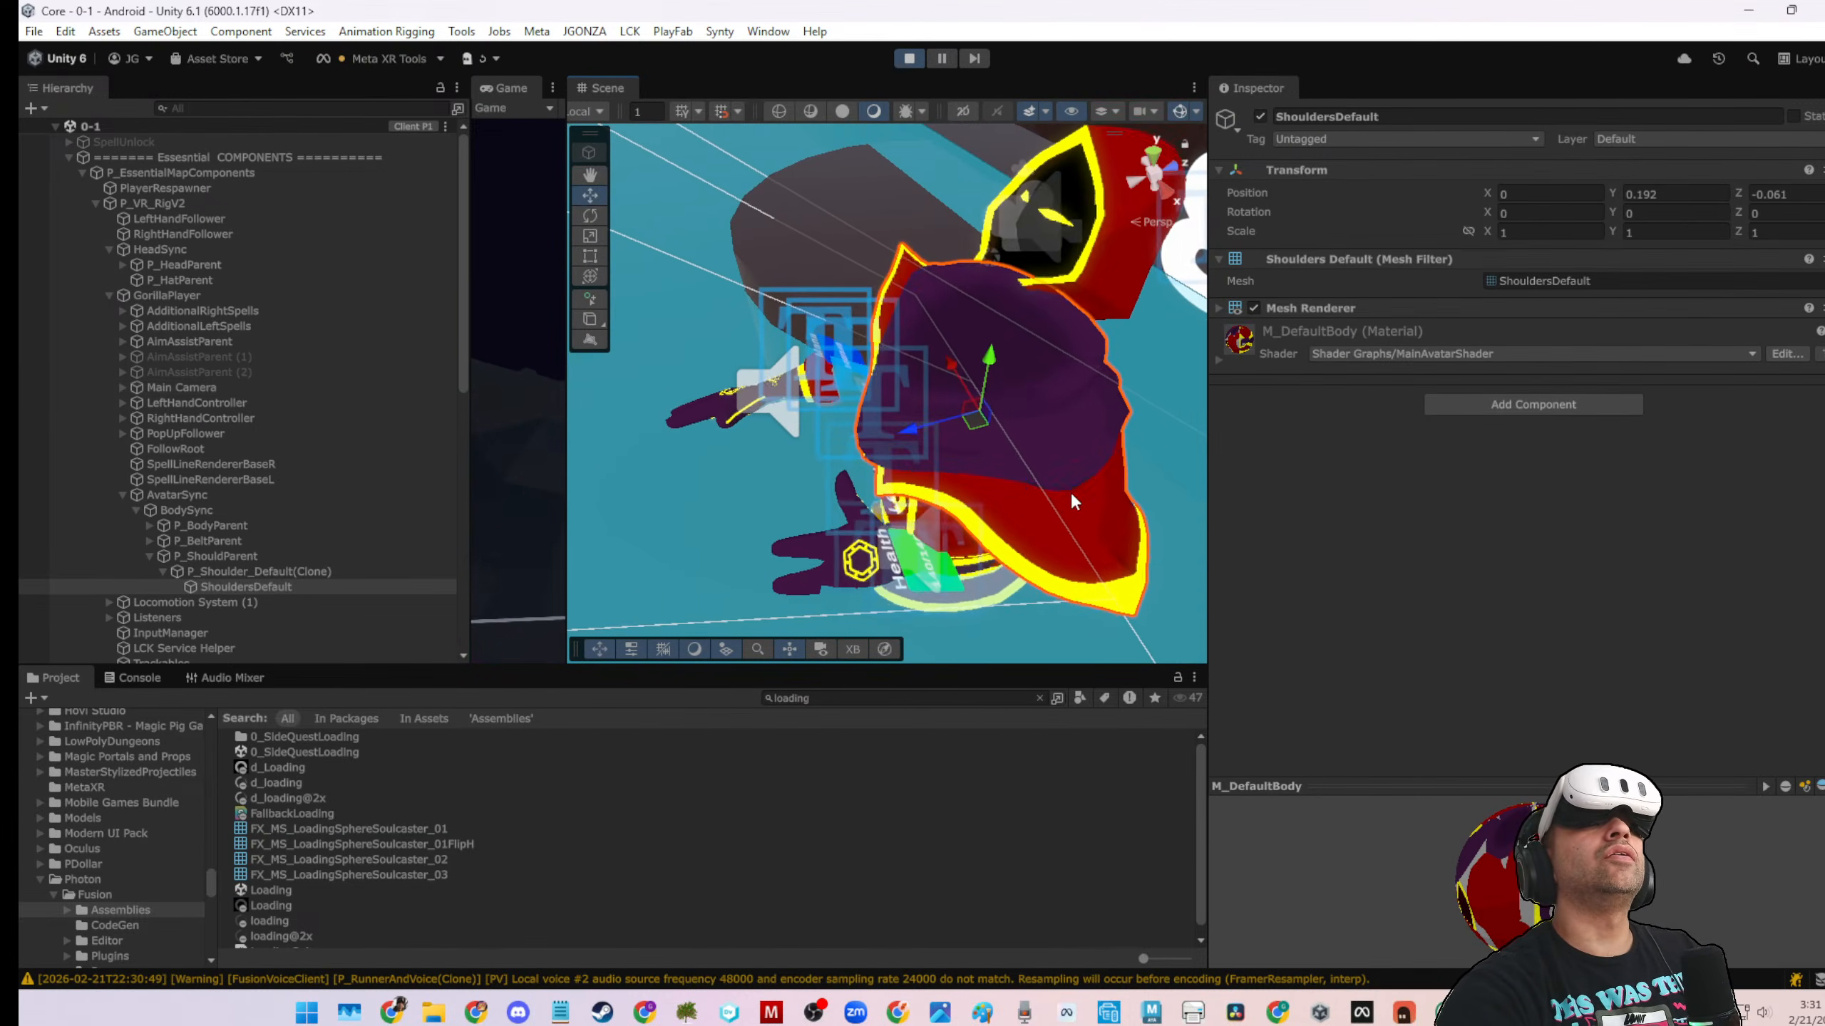
left_click_drag(1069, 492, 1045, 344, "alt")
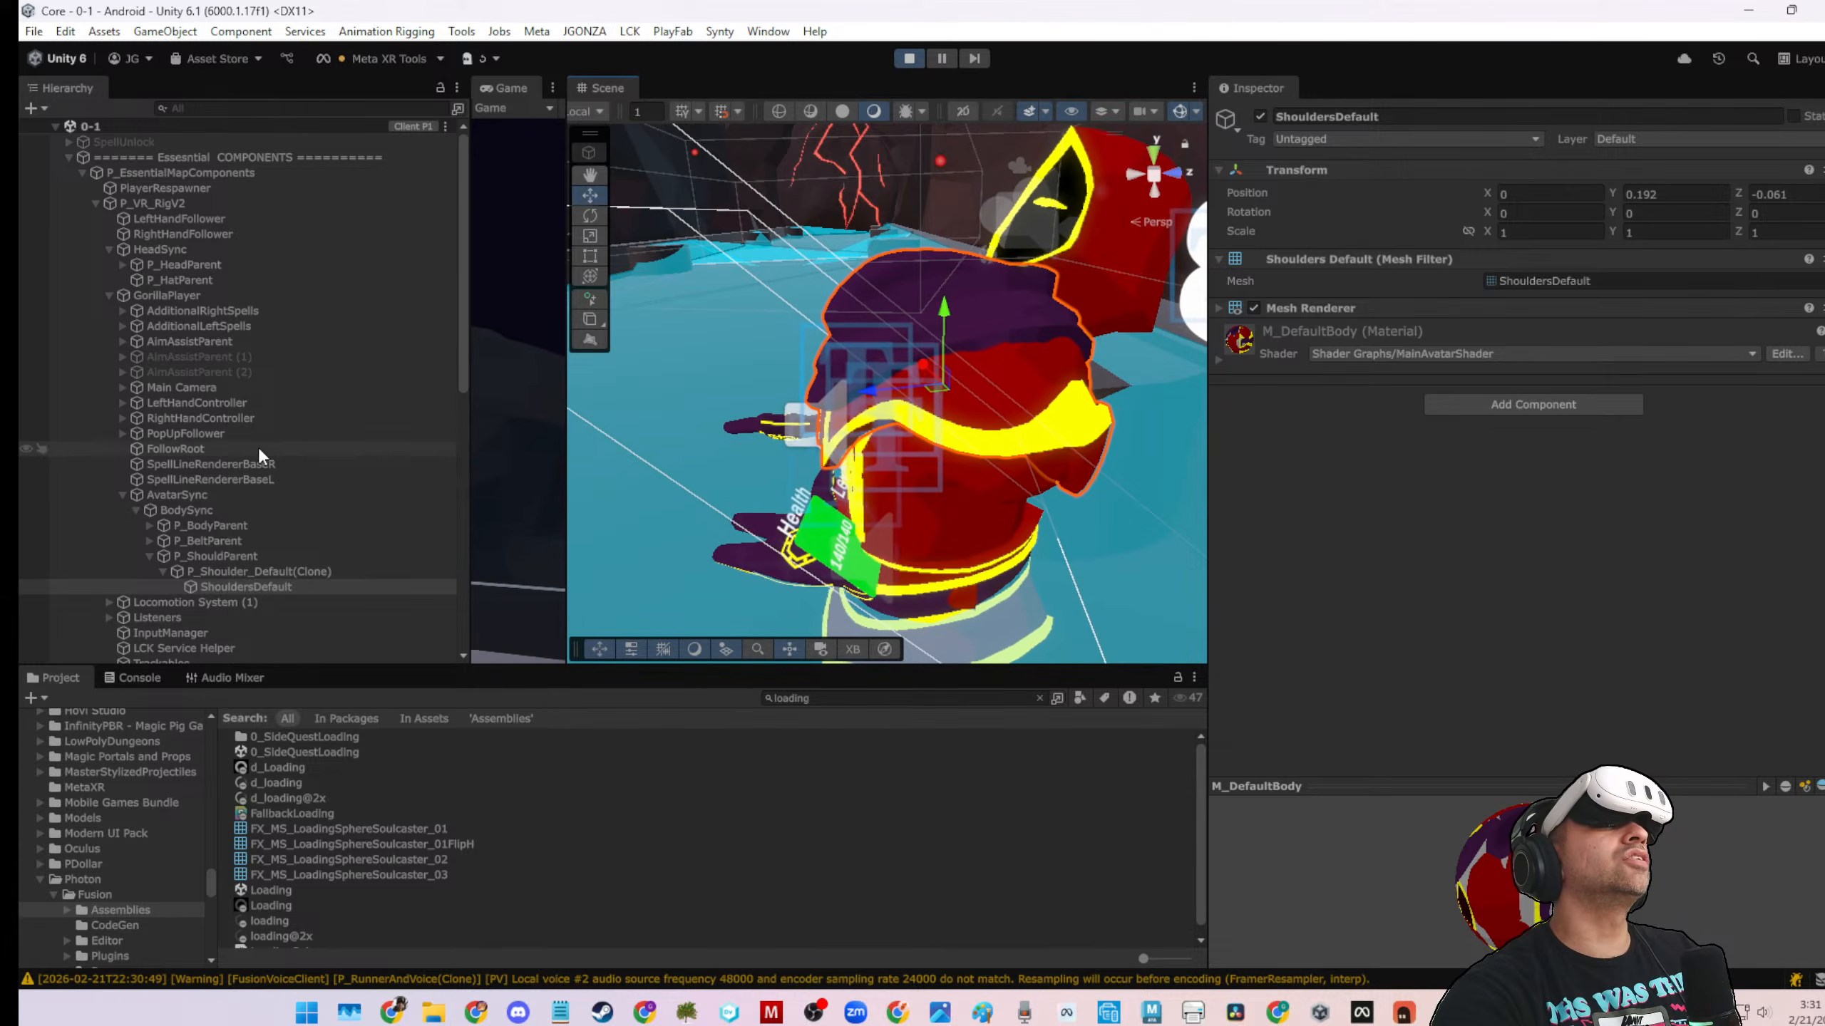
Examine the body (1) mesh inside P_BodyParent's P_Body_Default(Clone)
left_click(237, 524)
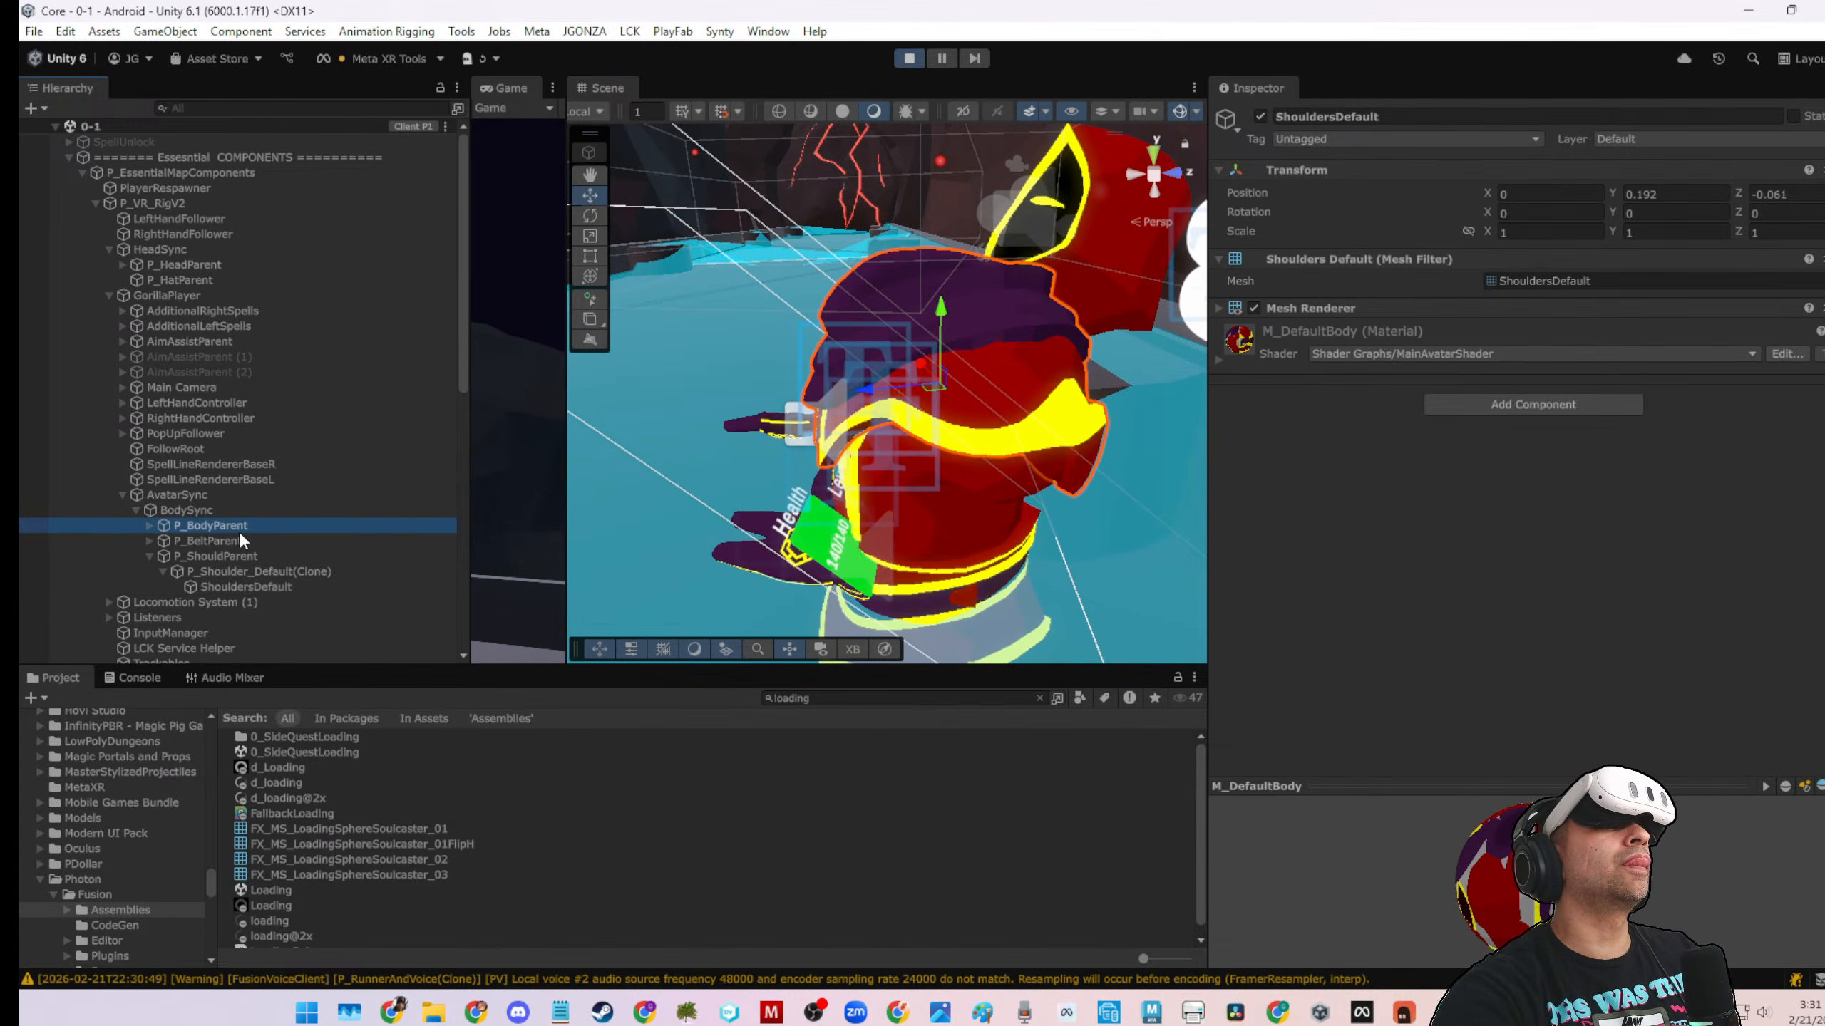
left_click(150, 526)
left_click(191, 541)
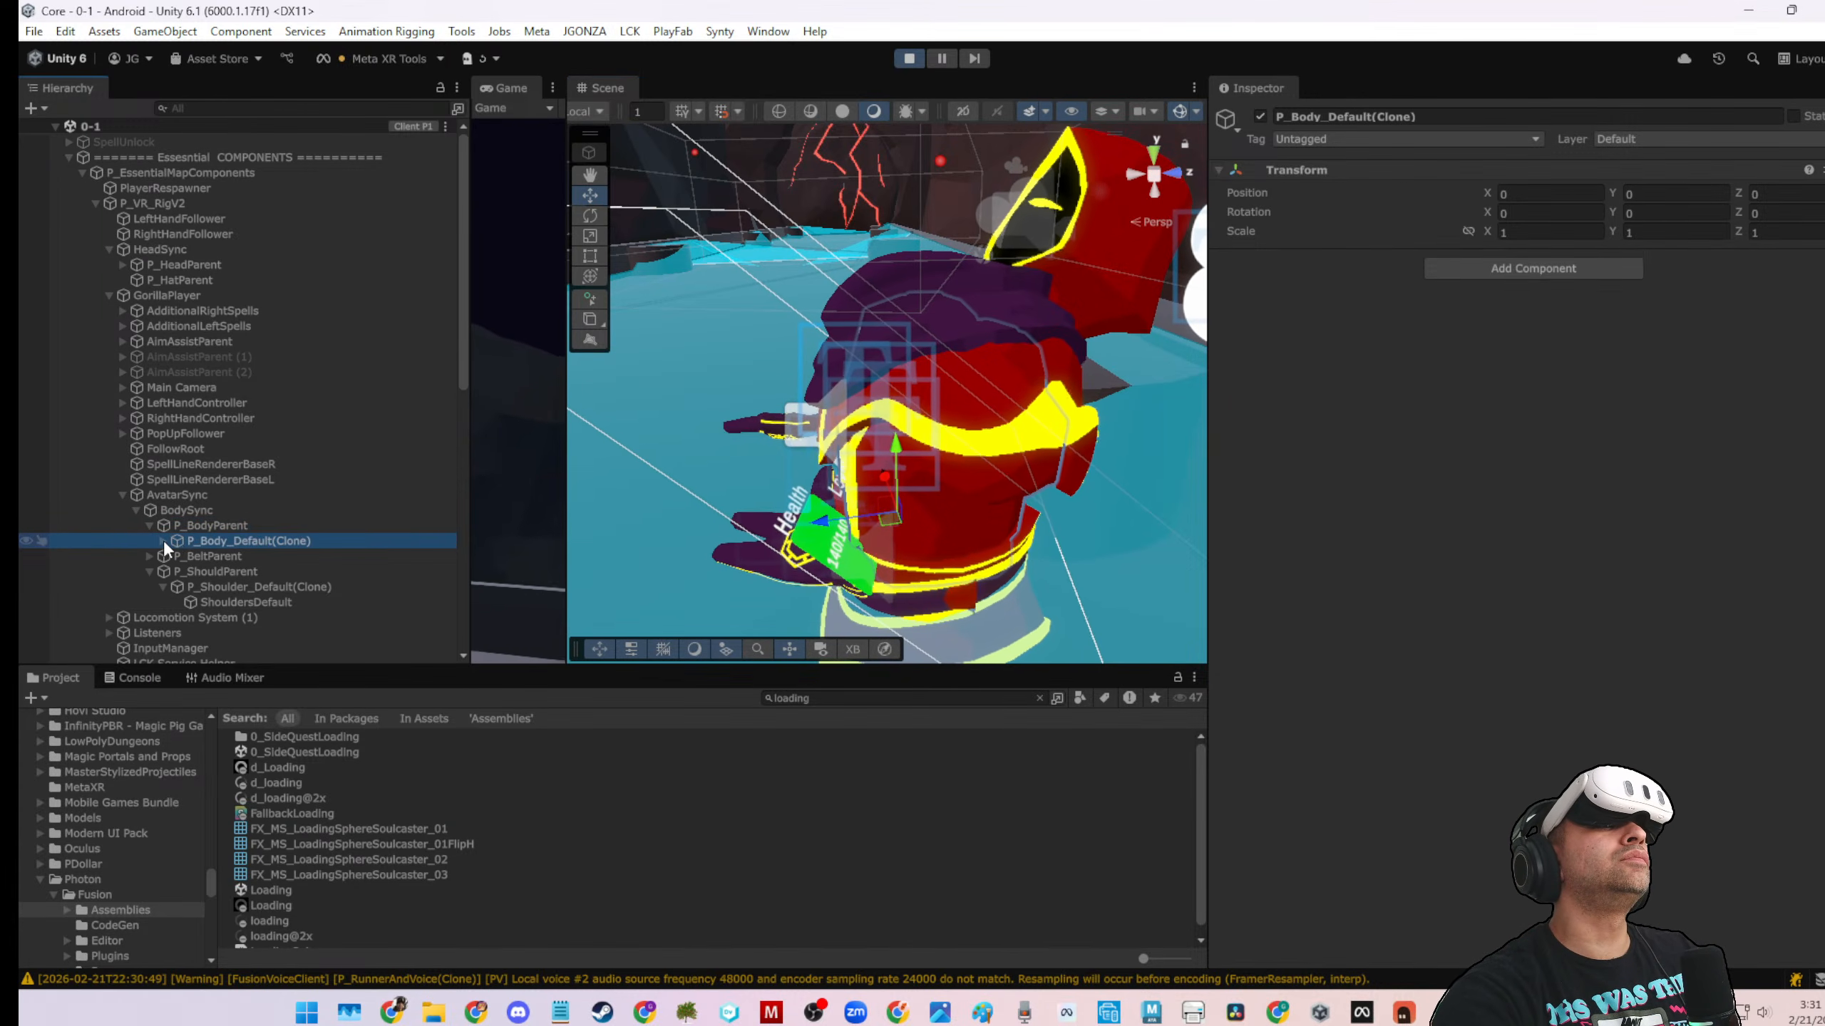
left_click(163, 540)
left_click(209, 558)
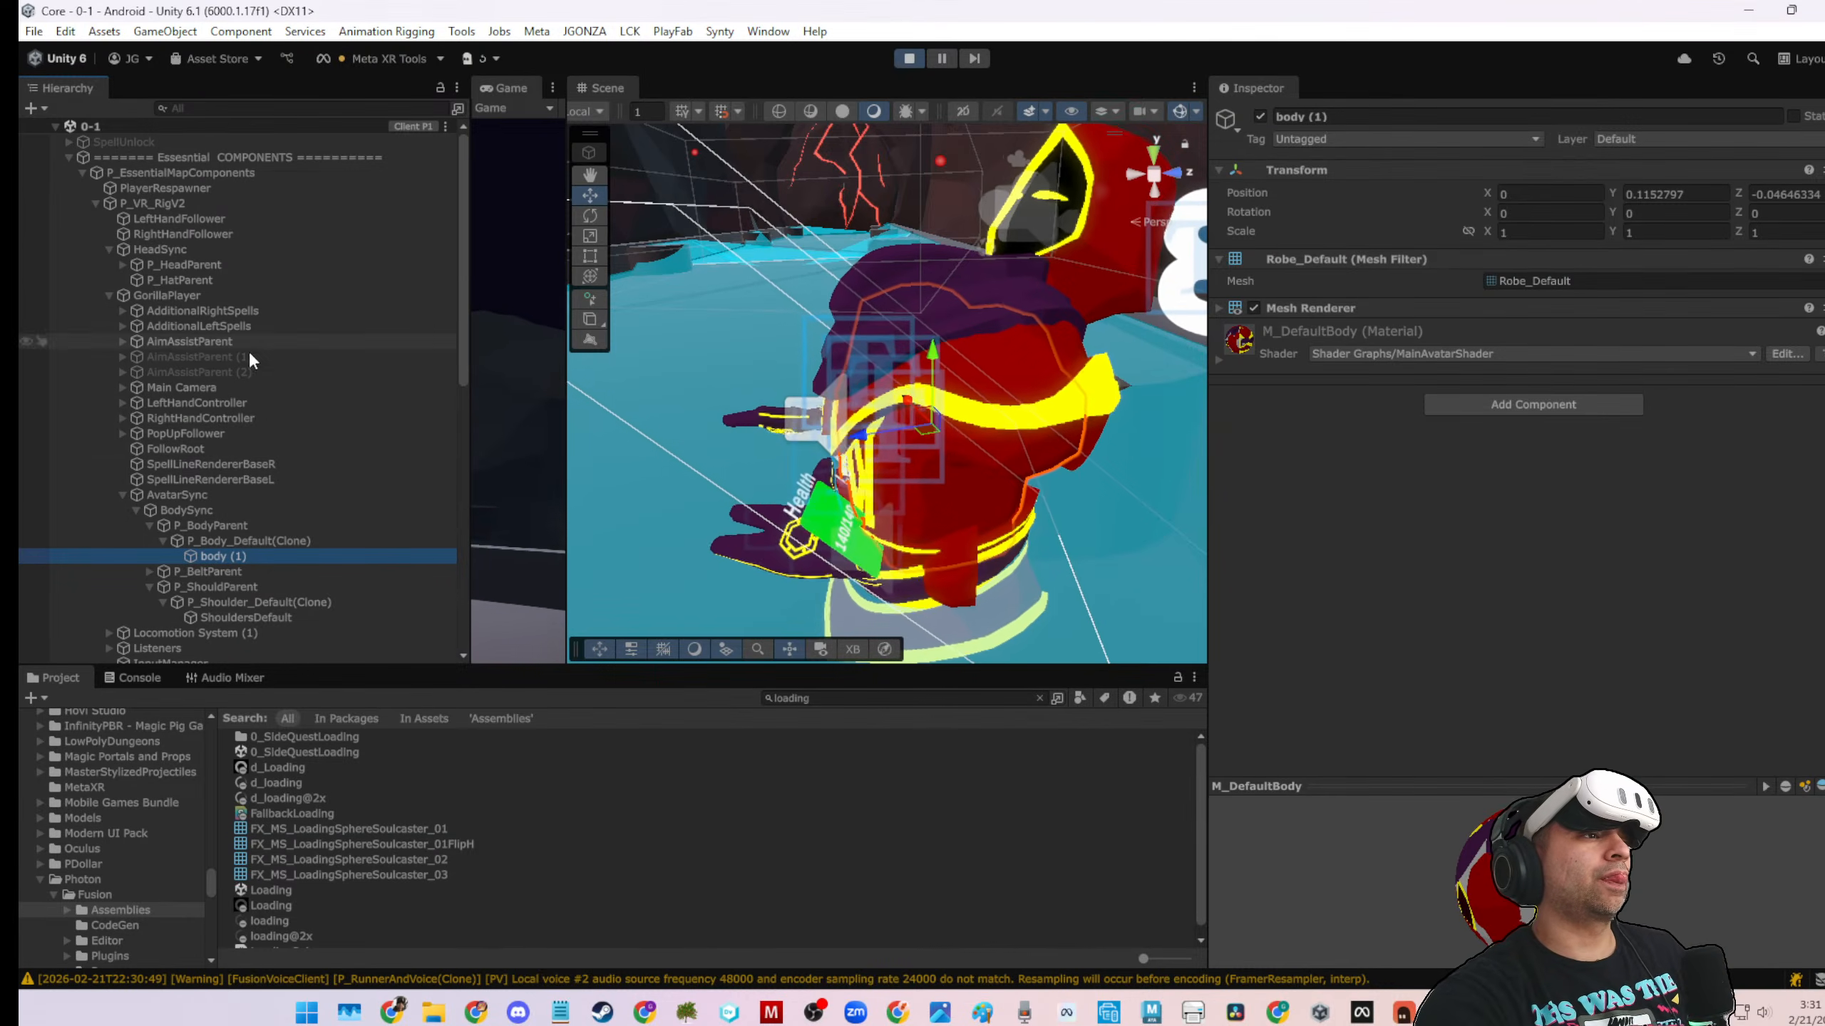
Review AvatarSync's cosmetic setup, collapse its children, and examine GorillaPlayer's physics and movement settings
left_click(160, 495)
left_click(123, 494)
left_click(166, 311)
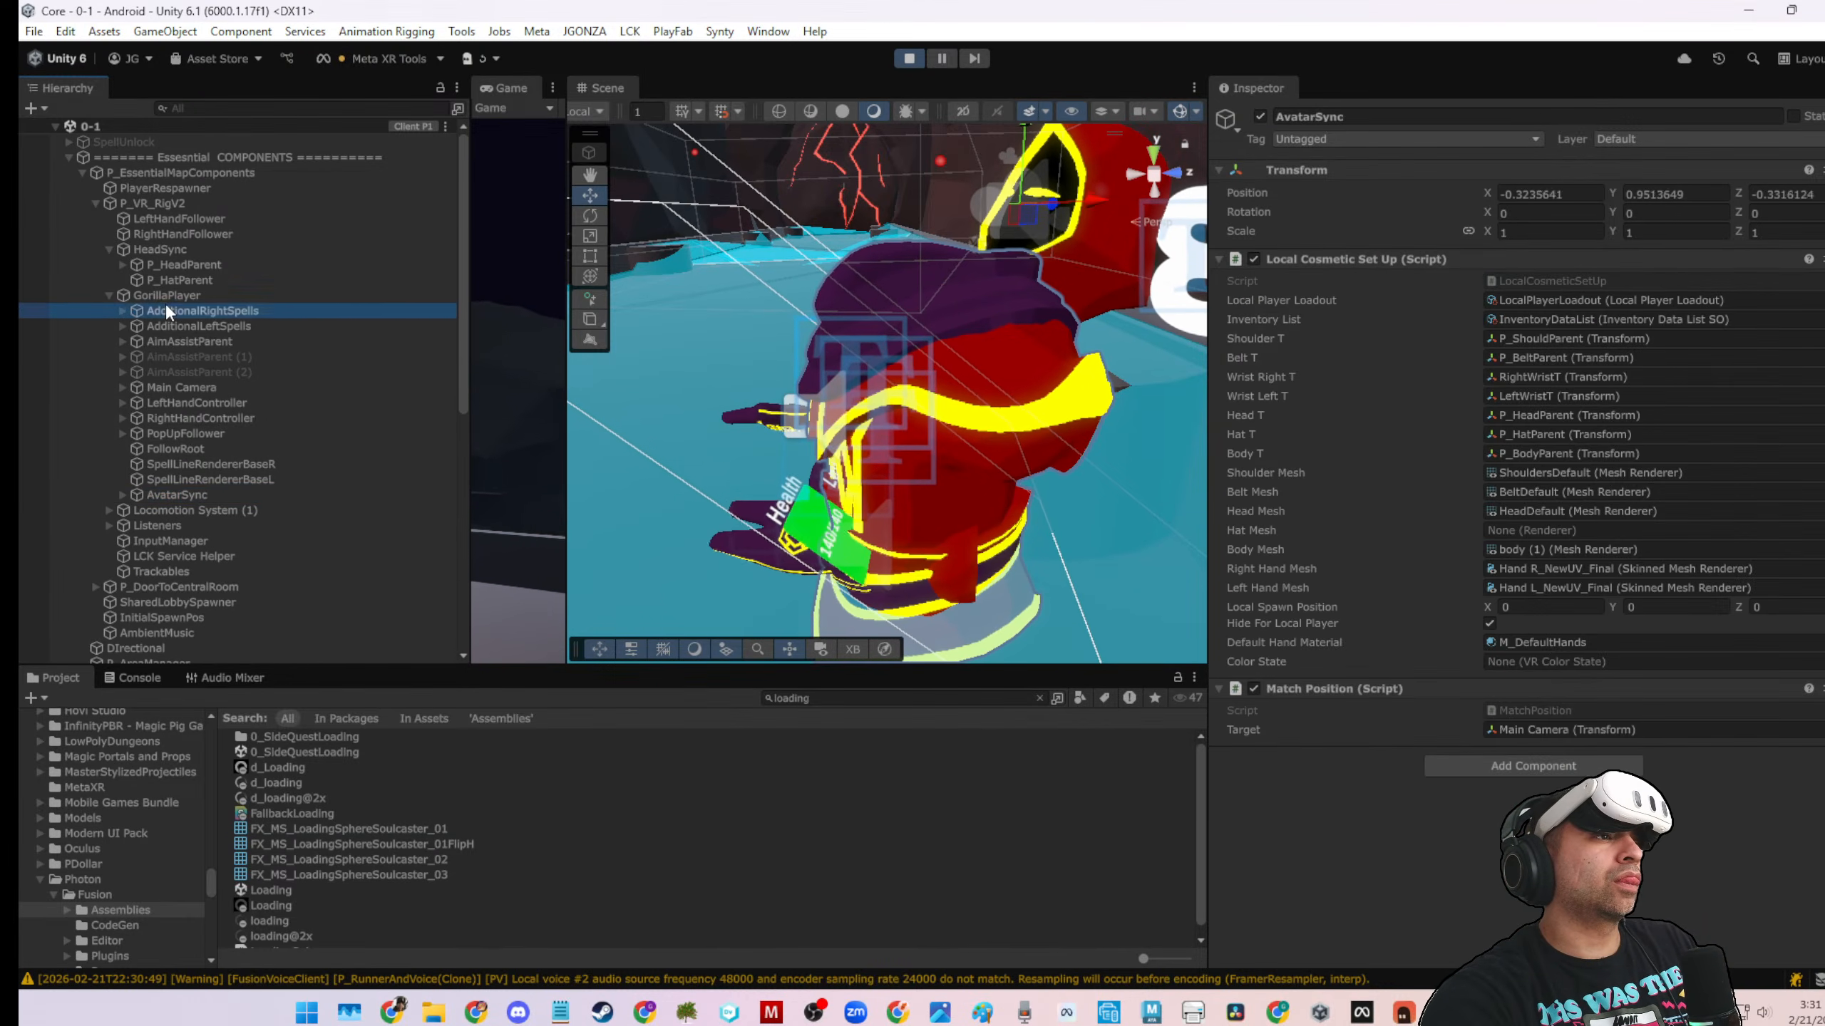
left_click(166, 296)
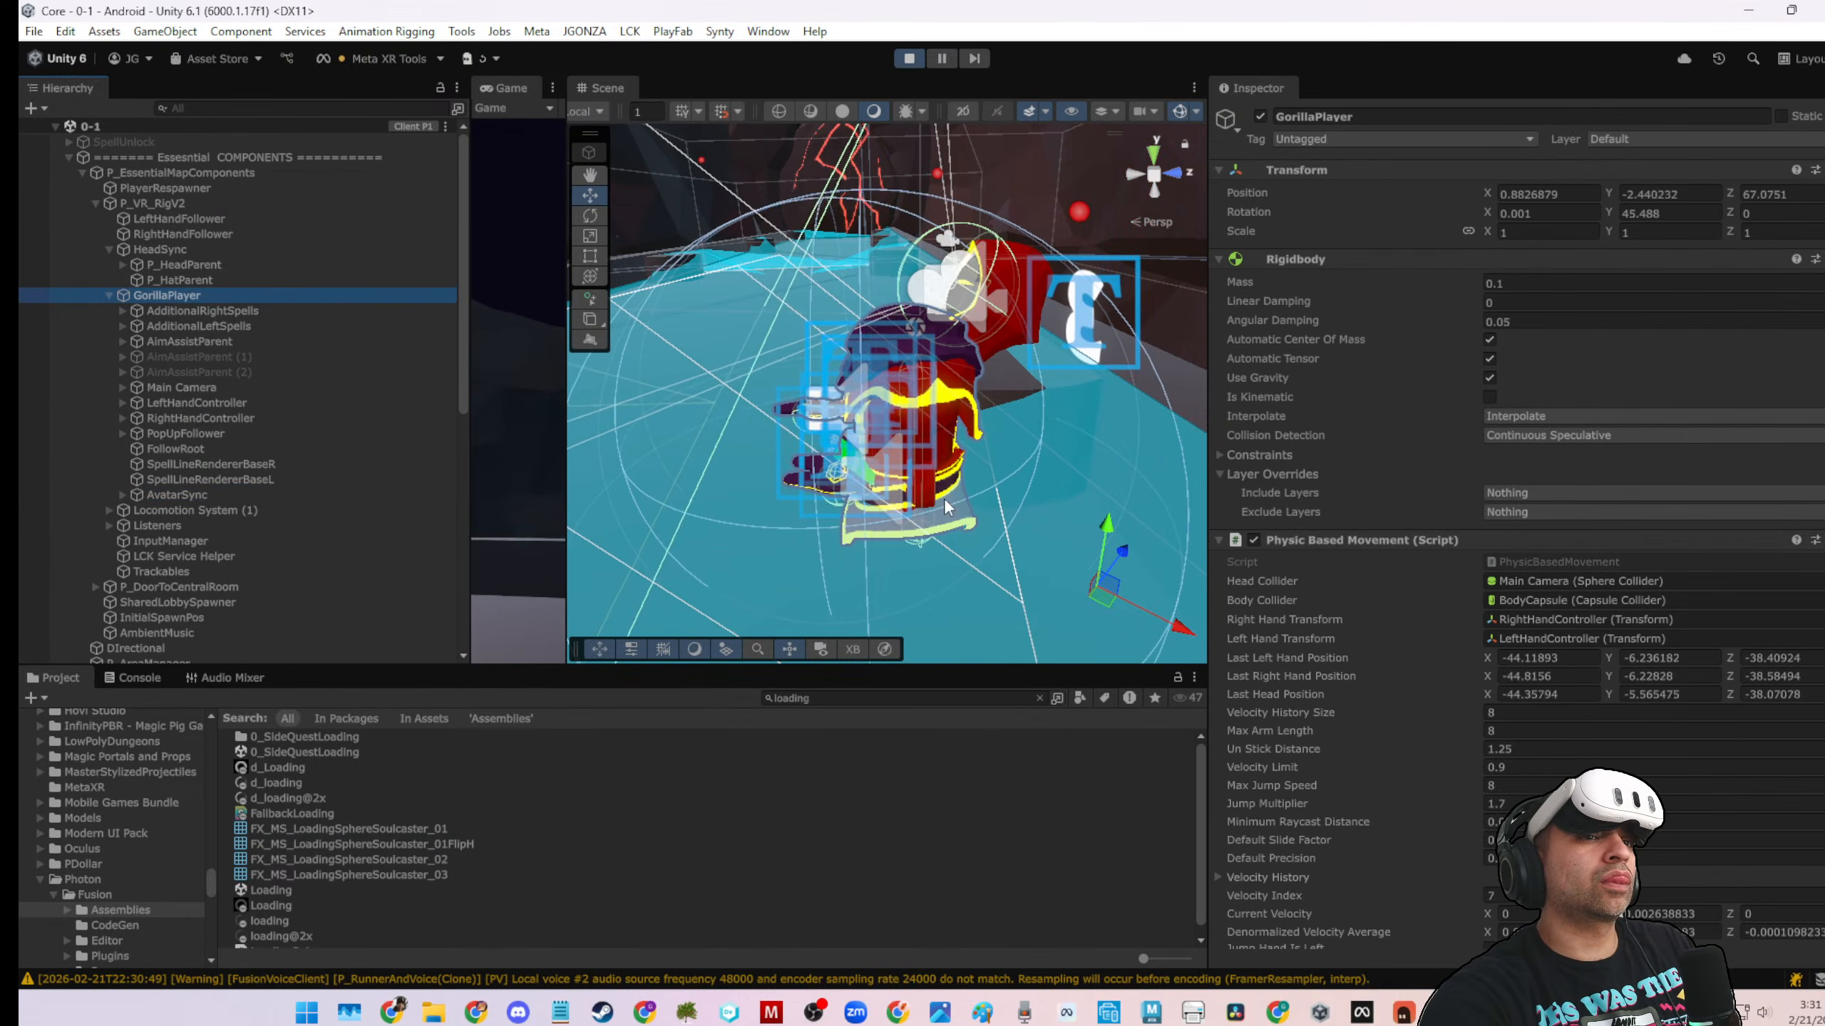
Examine AvatarSync's cosmetic setup and the Main Camera's components, and expand the Main Camera's children
left_click(177, 496)
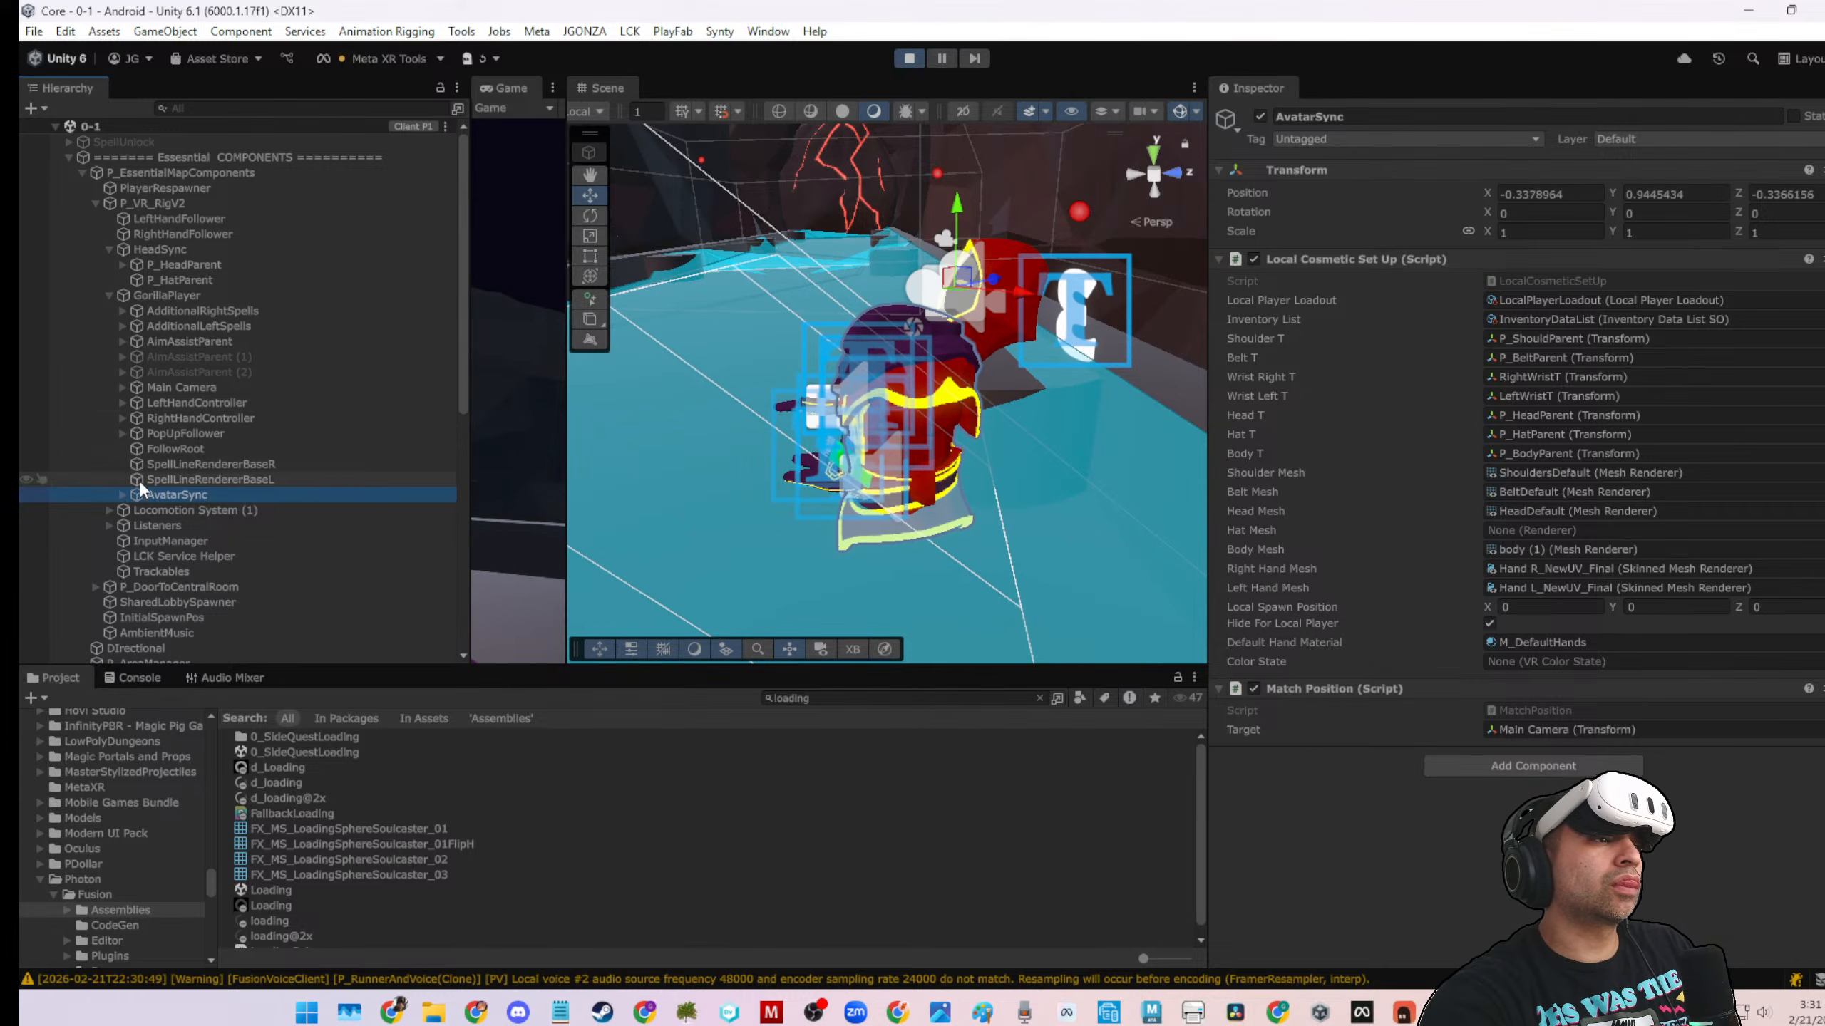
left_click(134, 389)
left_click(123, 387)
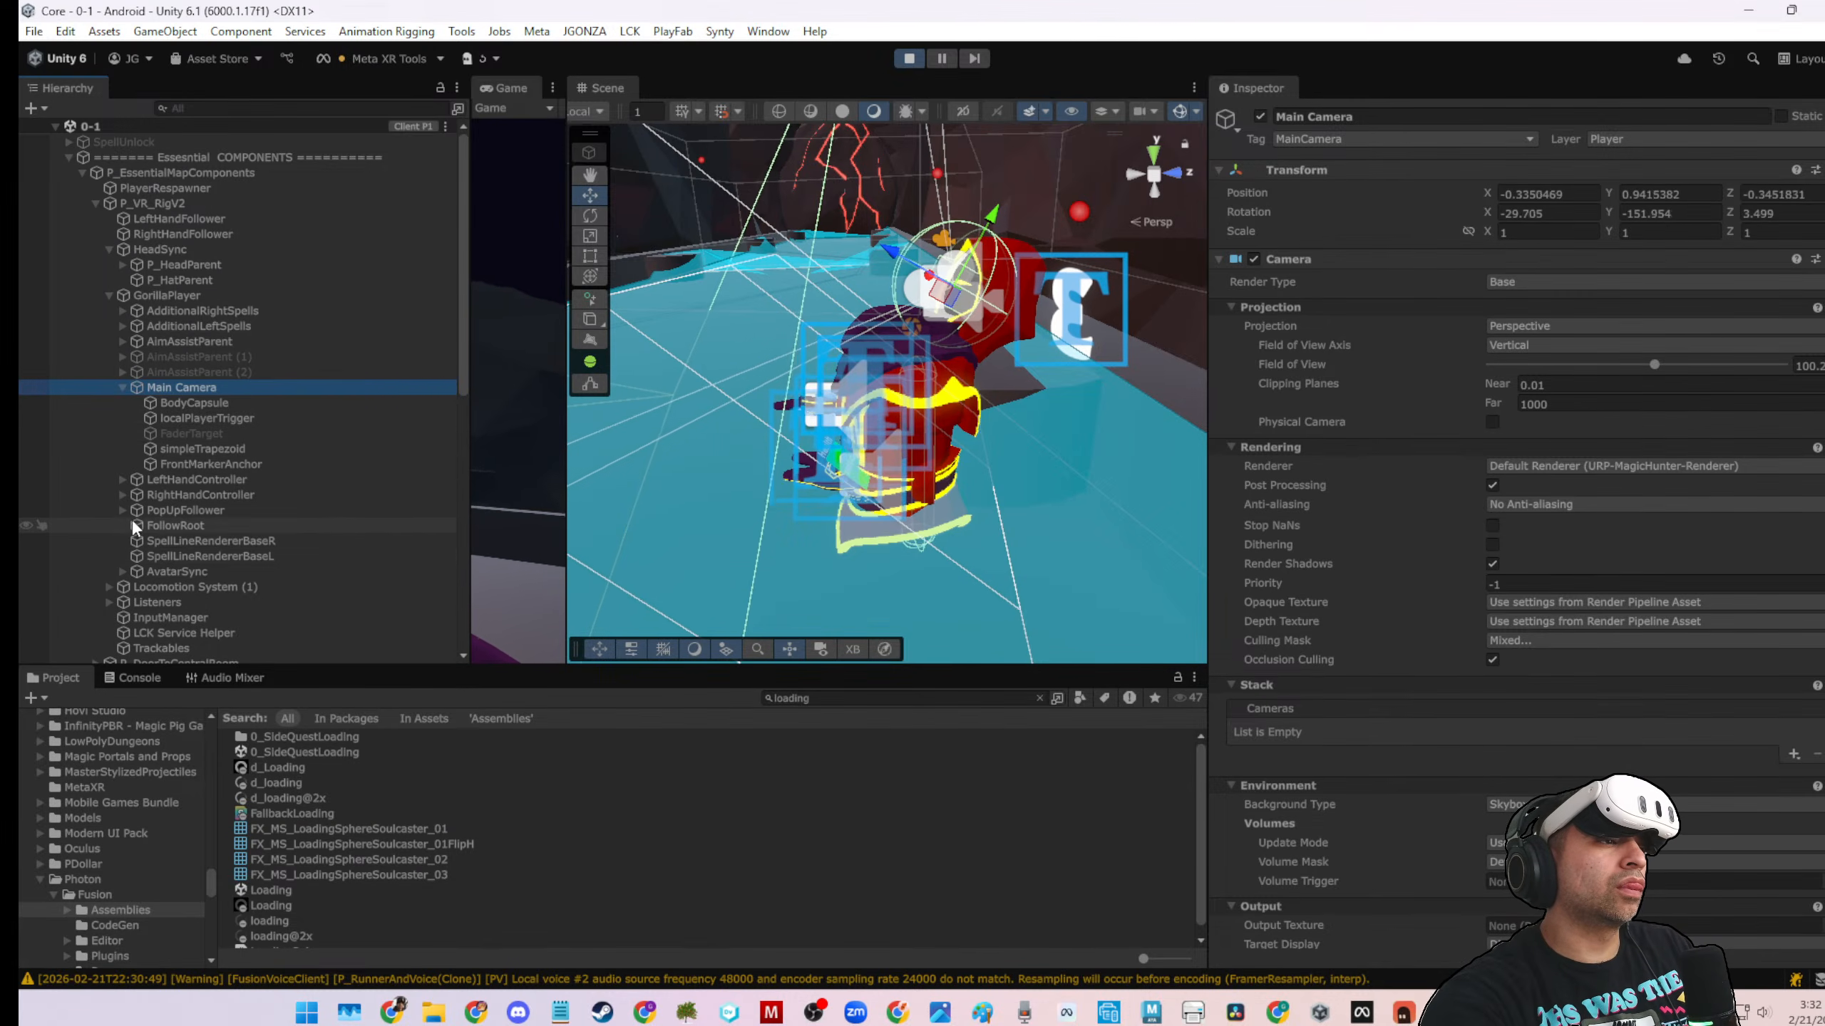
Expand AvatarSync and move BodySync forward along its local depth axis to about X 0.093, Y -0.401, Z -0.007
left_click(123, 572)
left_click(135, 587)
left_click(144, 587)
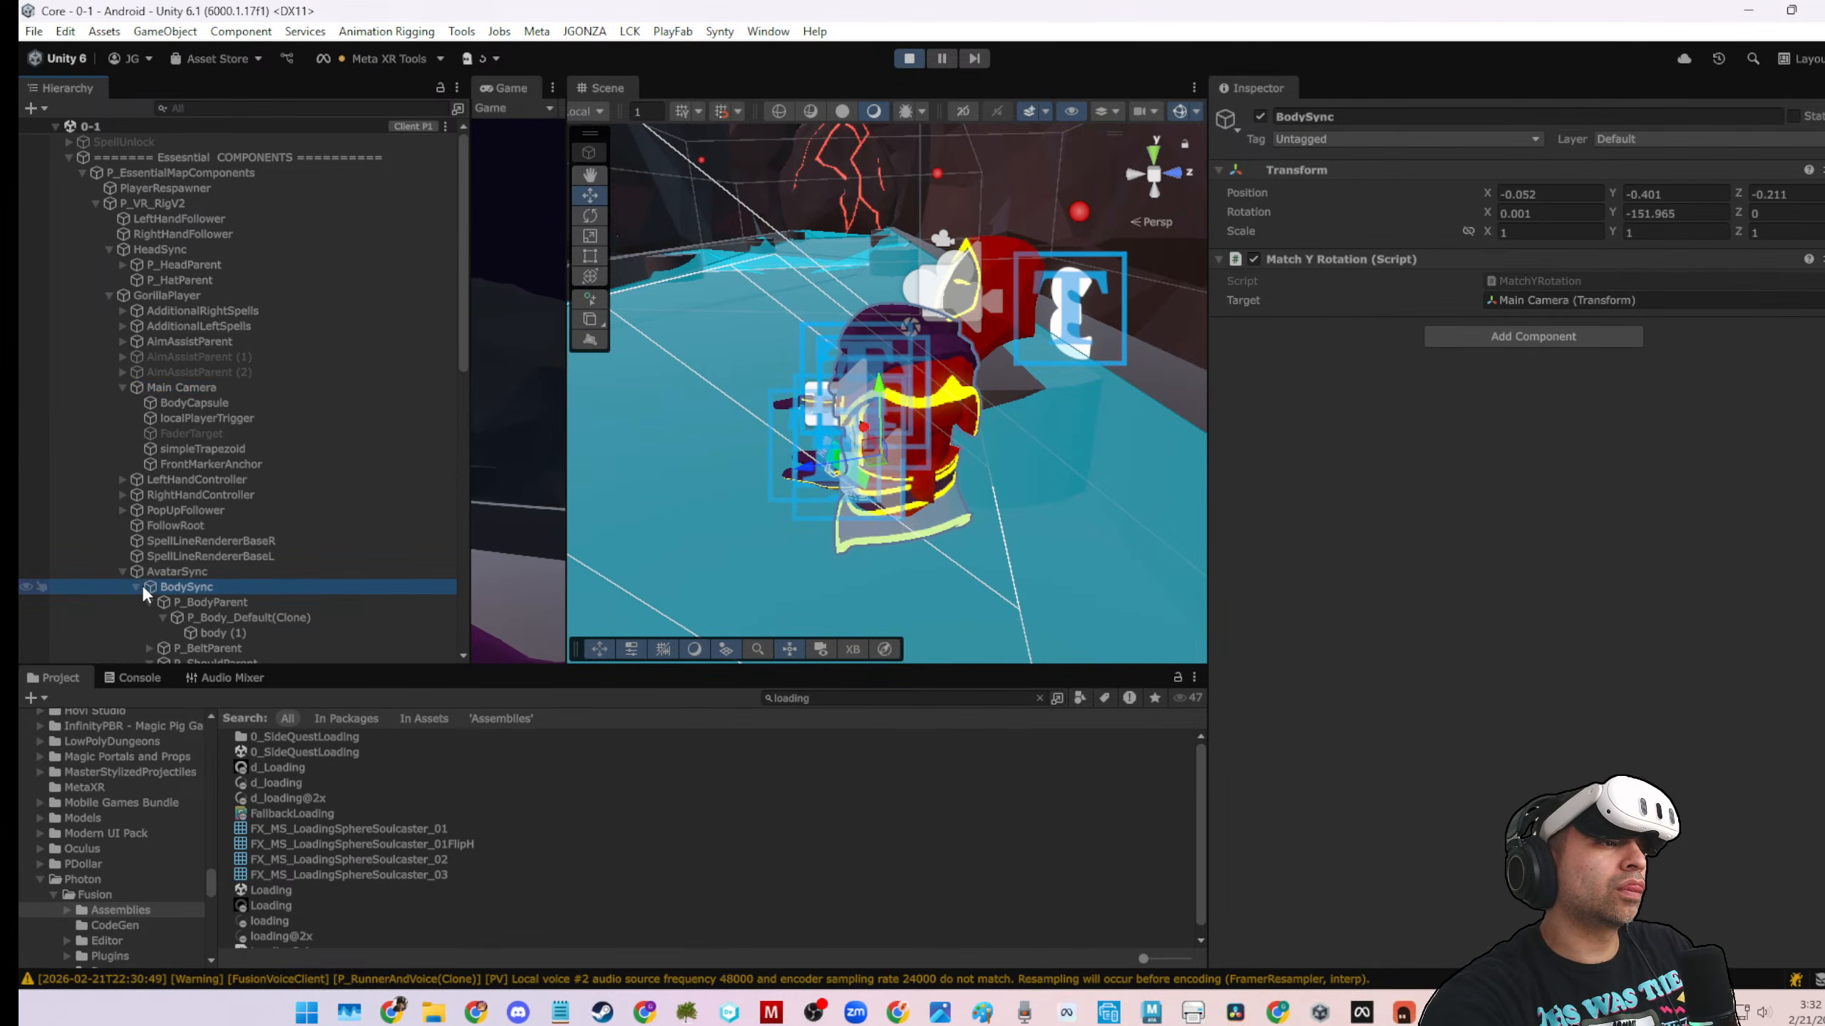
left_click(136, 585)
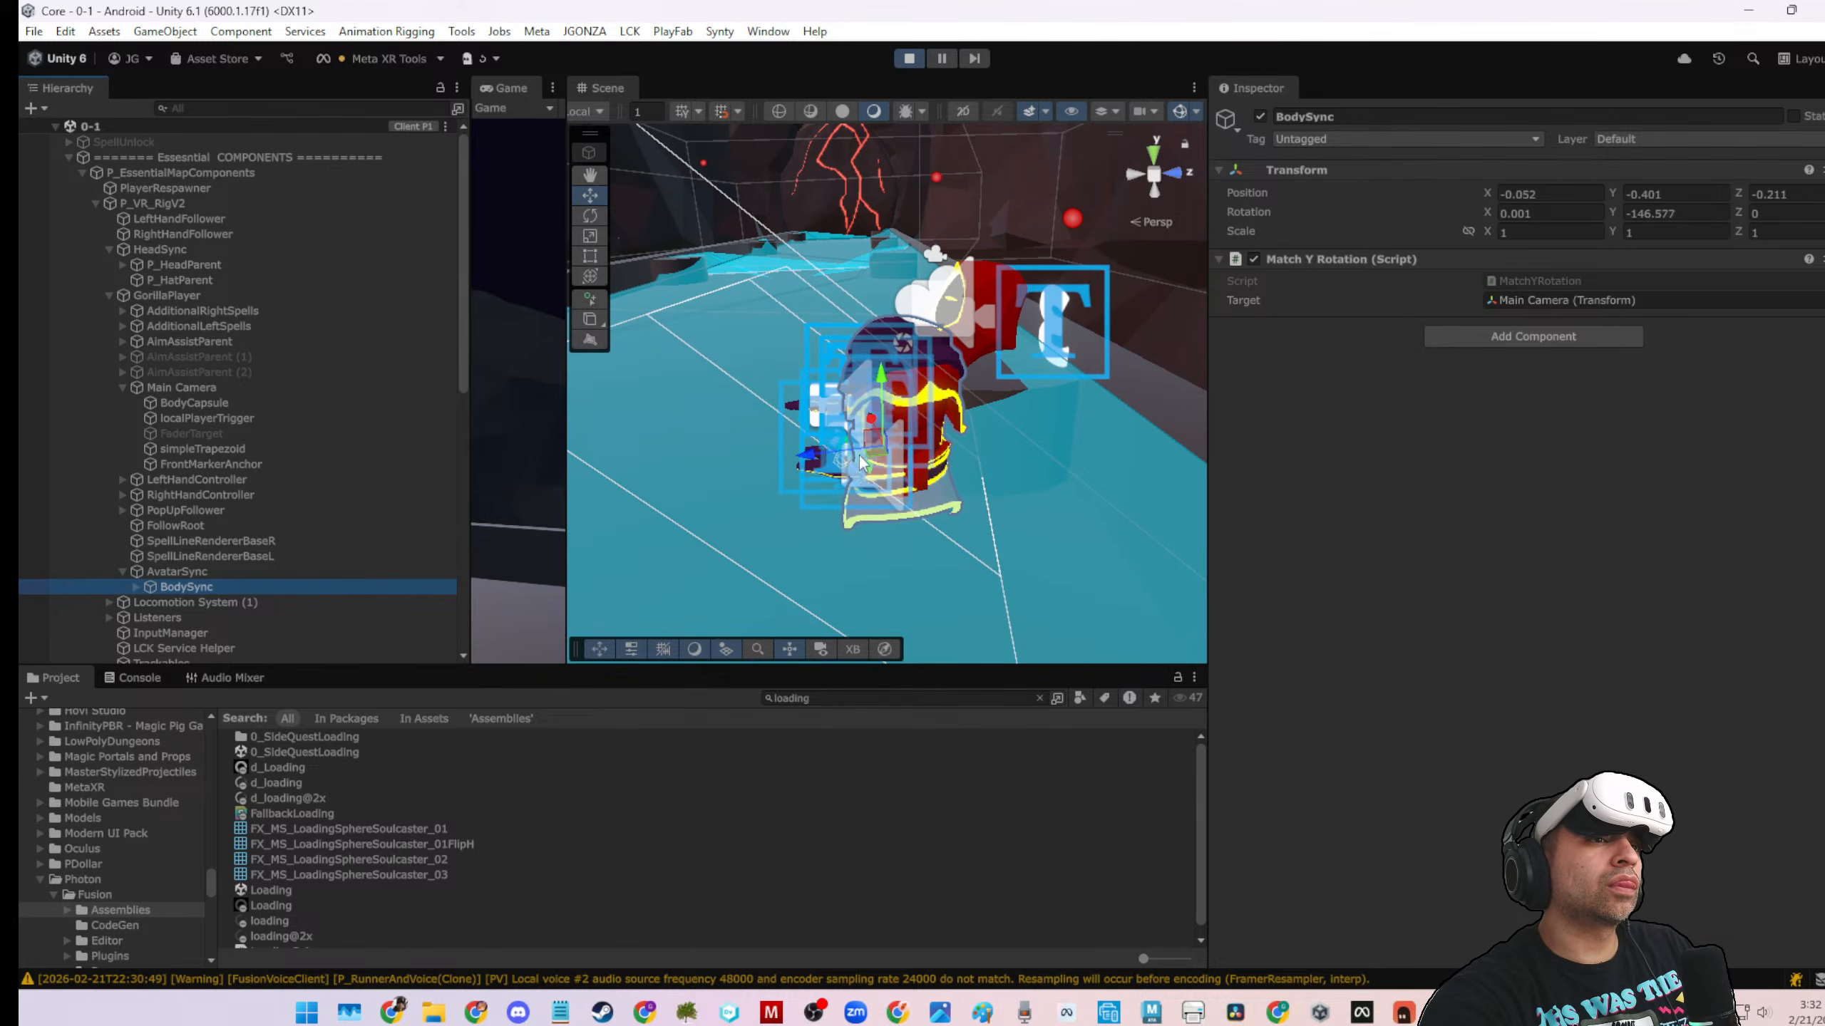
left_click_drag(812, 459, 865, 457)
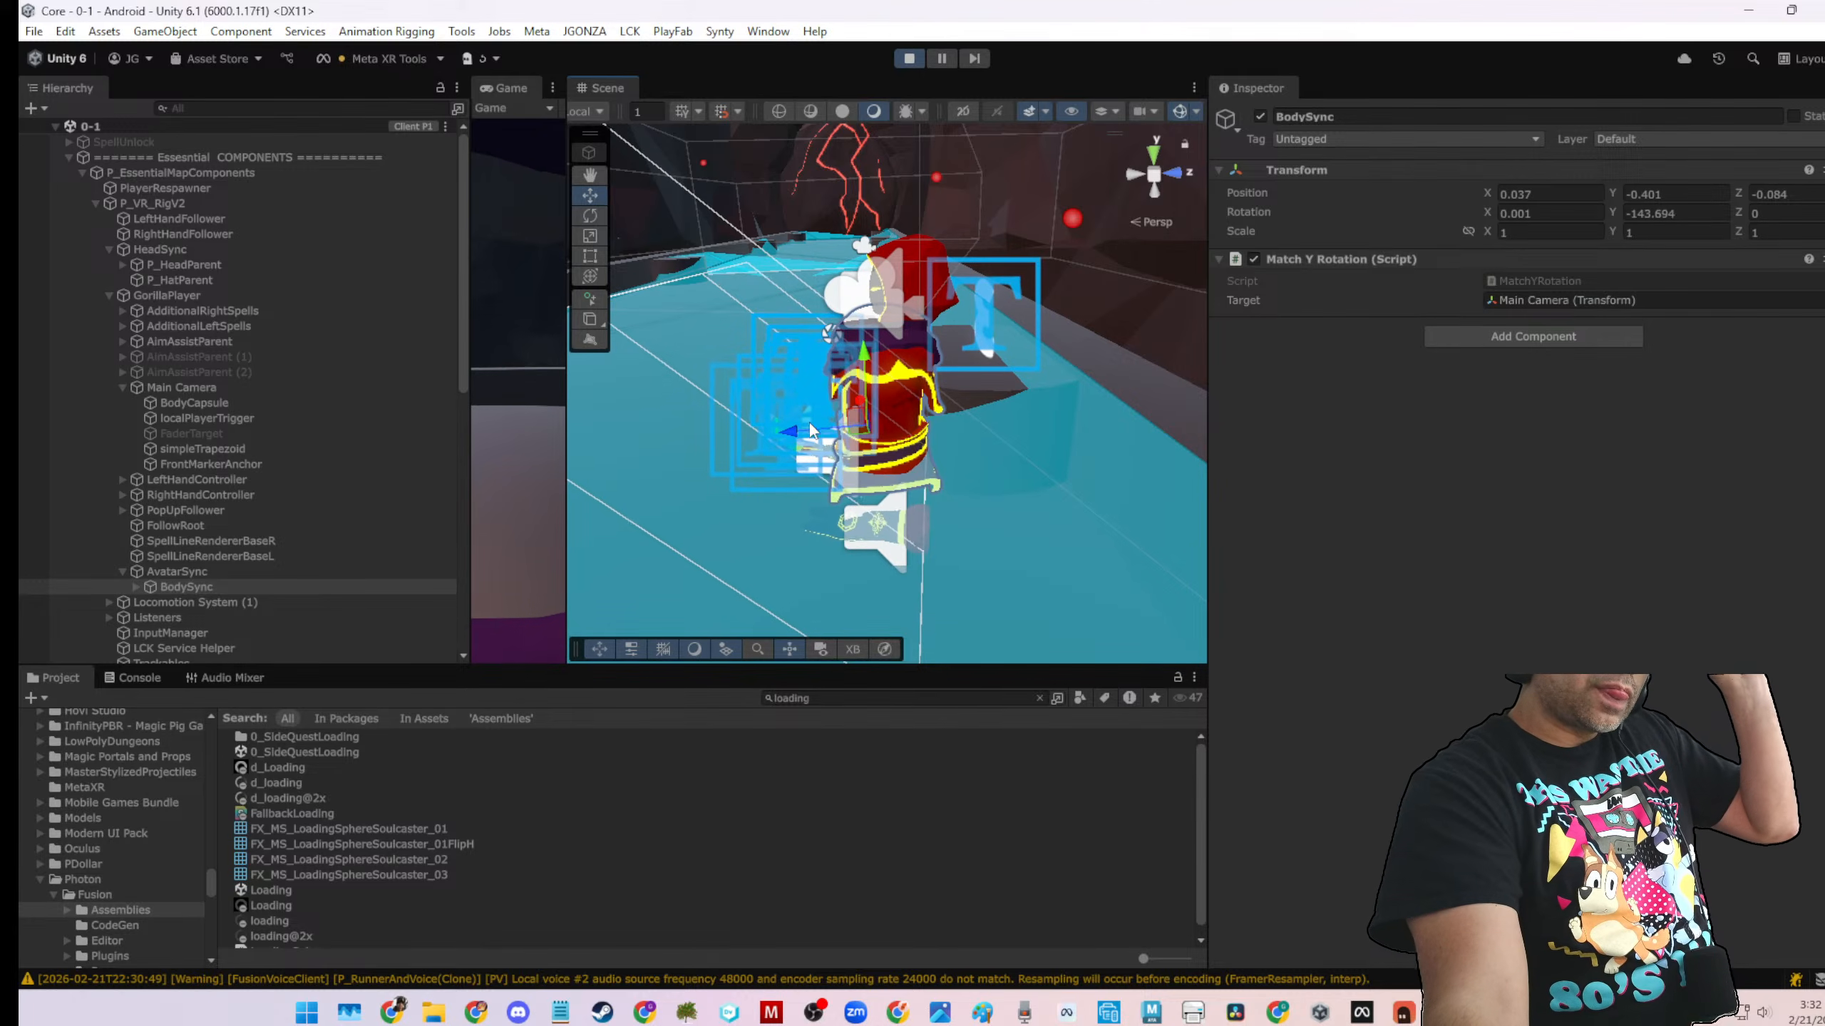
left_click_drag(804, 440, 826, 406)
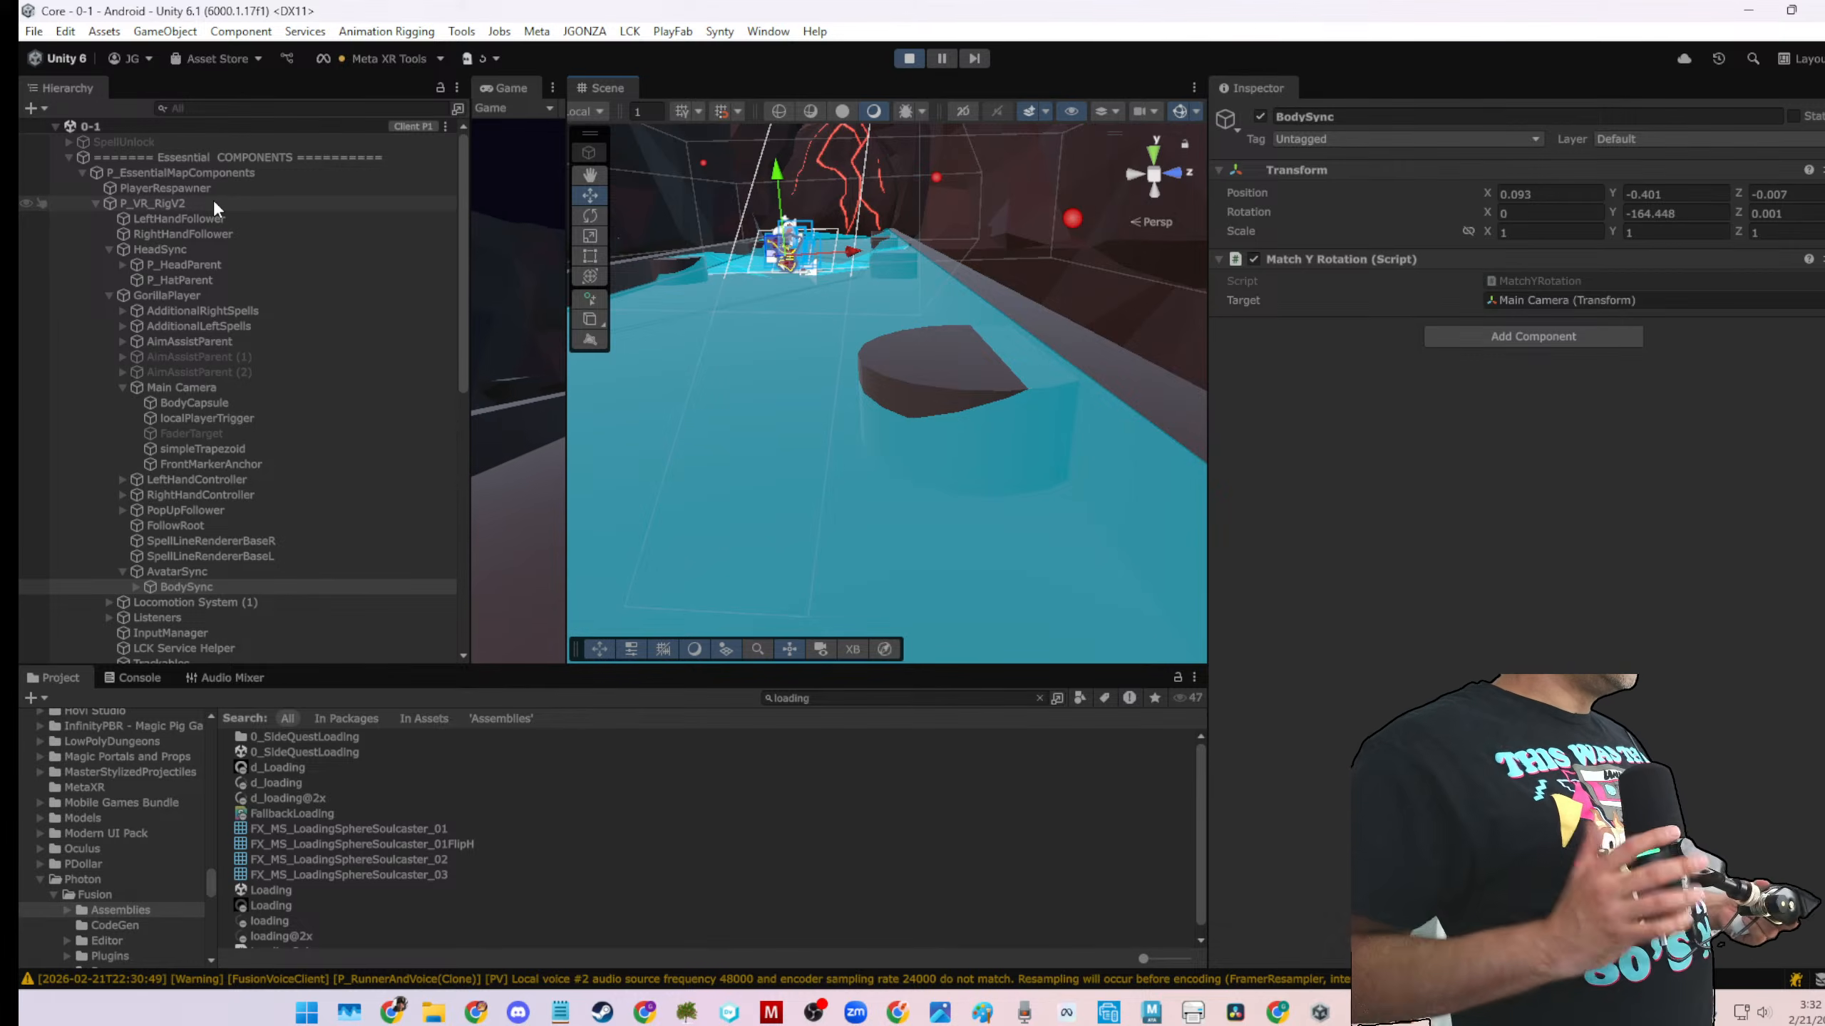
Collapse P_EssentialMapComponents, expand the FIRST ENEMY WAVE group and examine ObjectiveSpawn
left_click(80, 173)
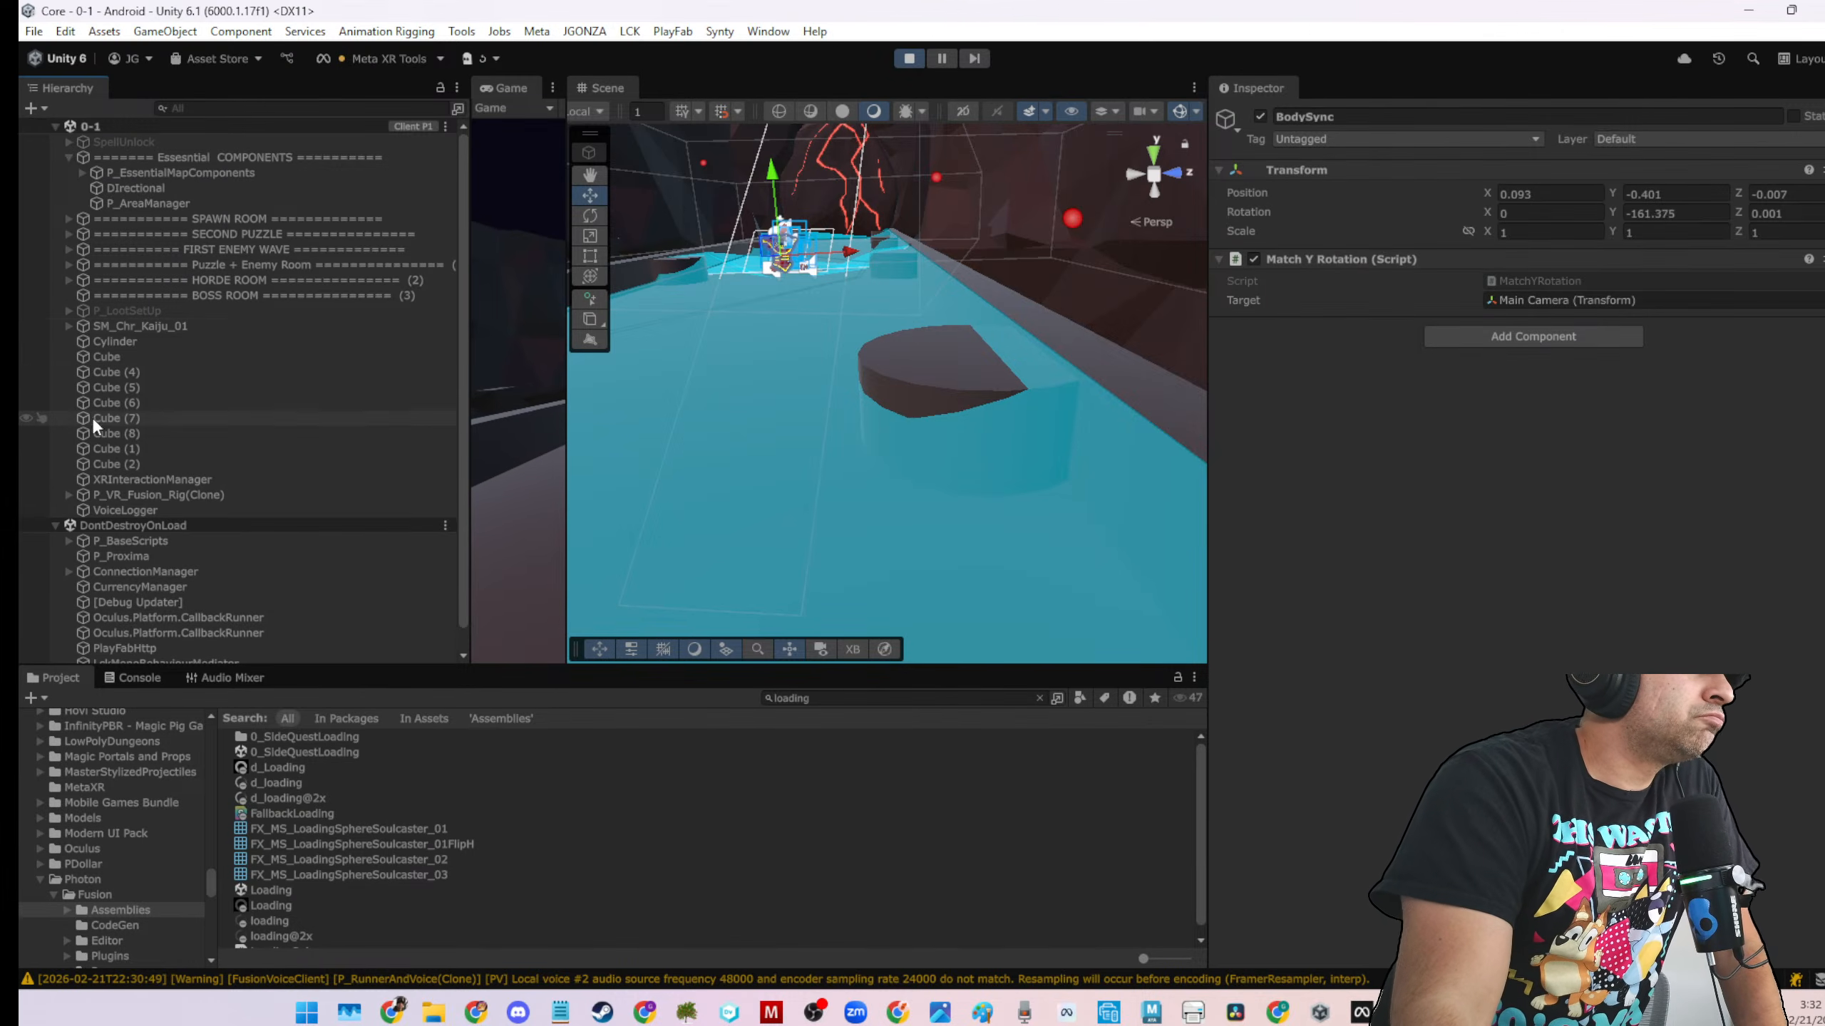
scroll(93, 424, "down", 2)
scroll(100, 444, "up", 2)
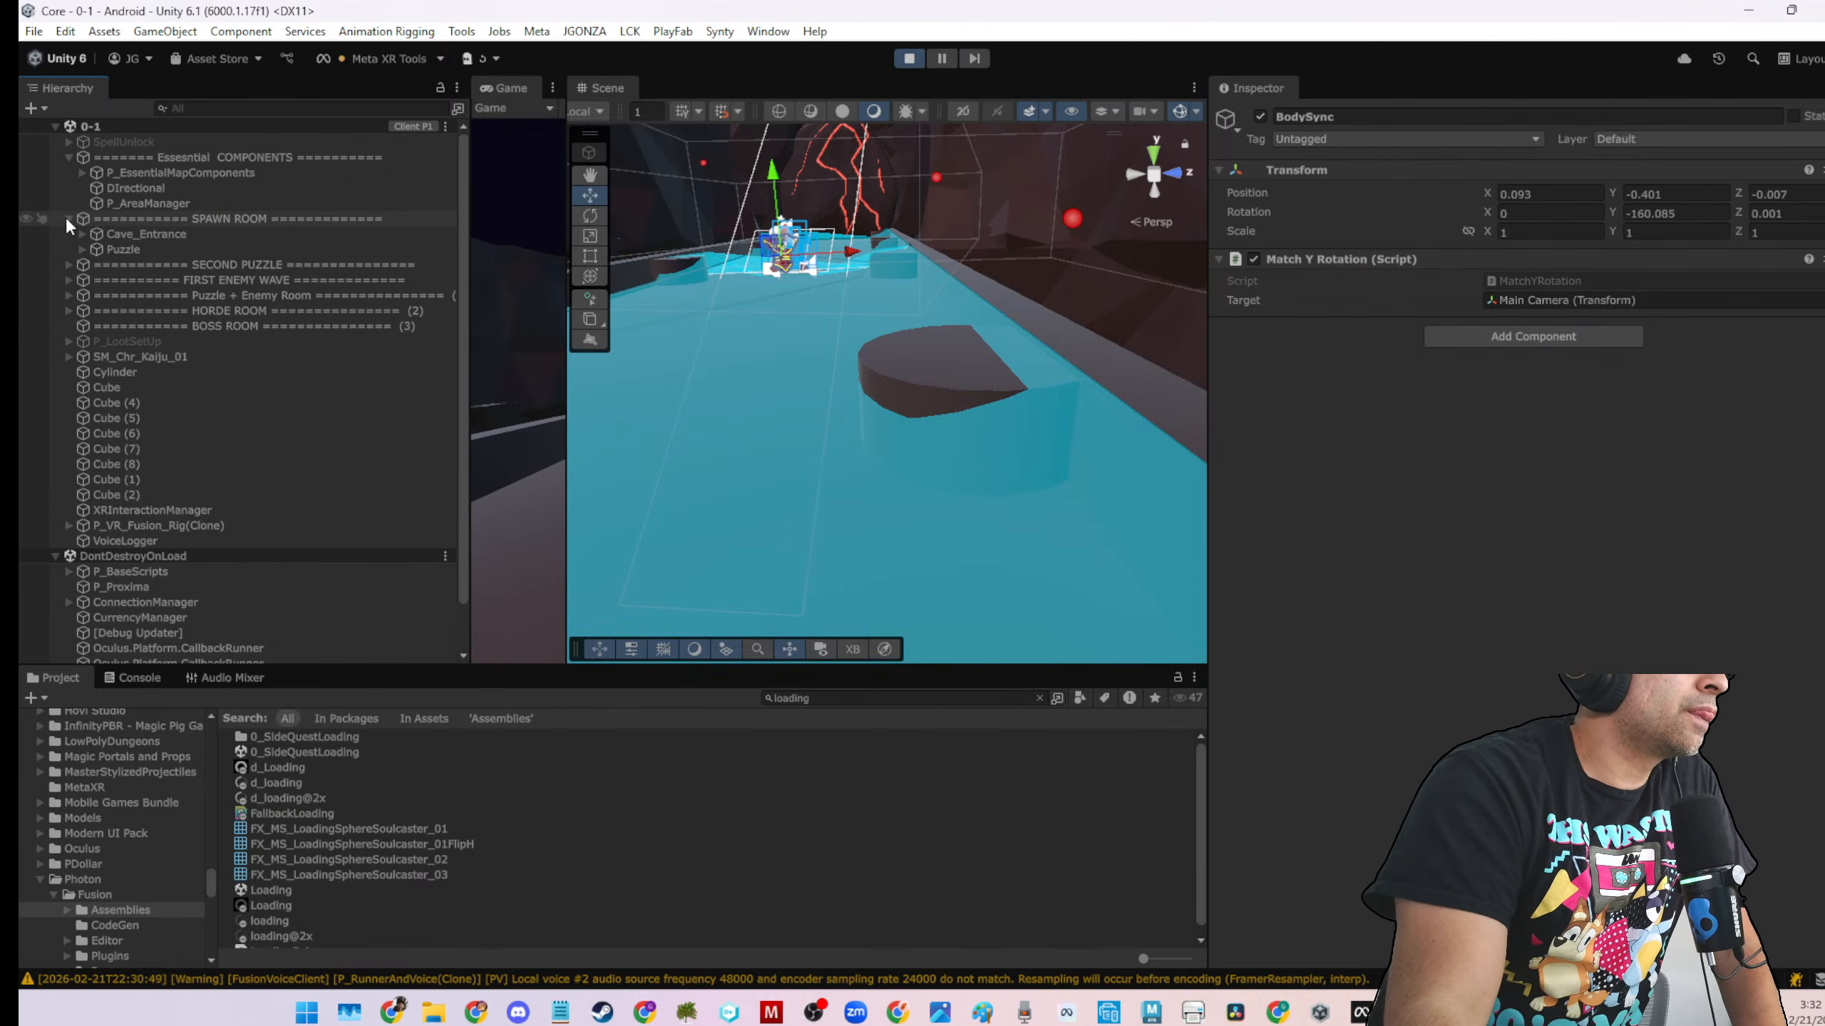
left_click(65, 250)
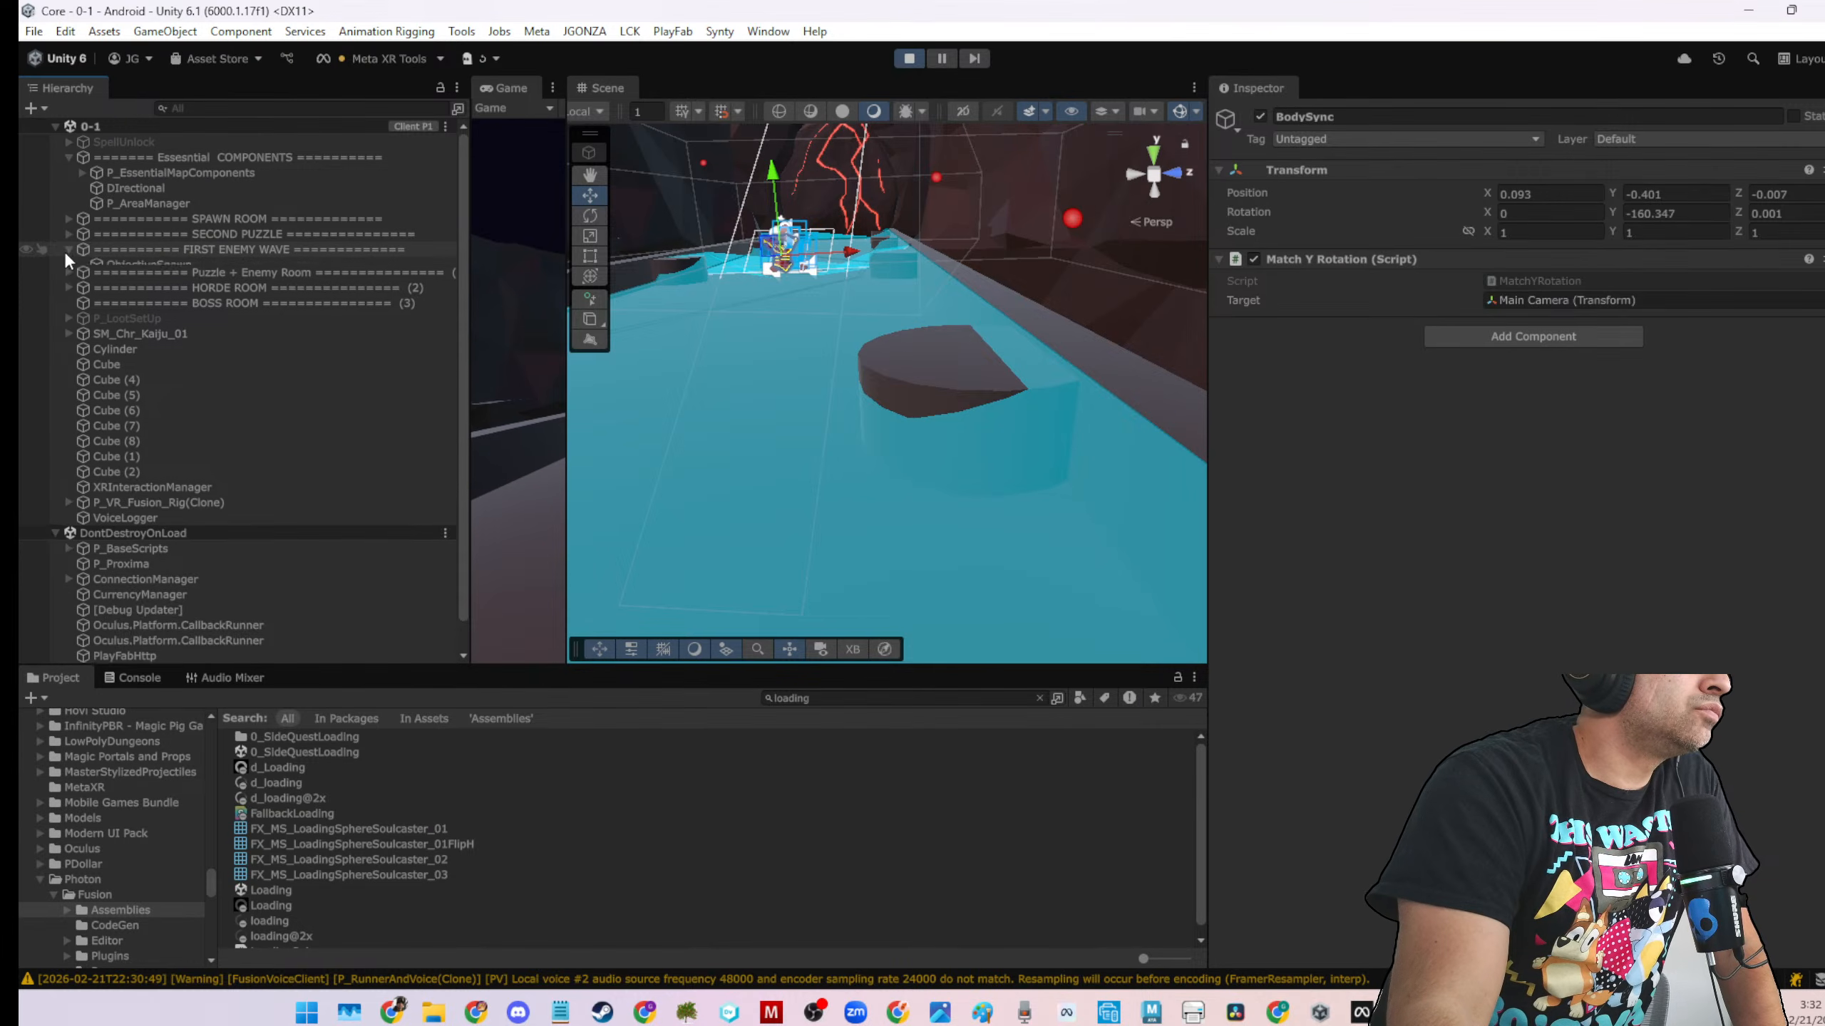
left_click(111, 276)
left_click(115, 264)
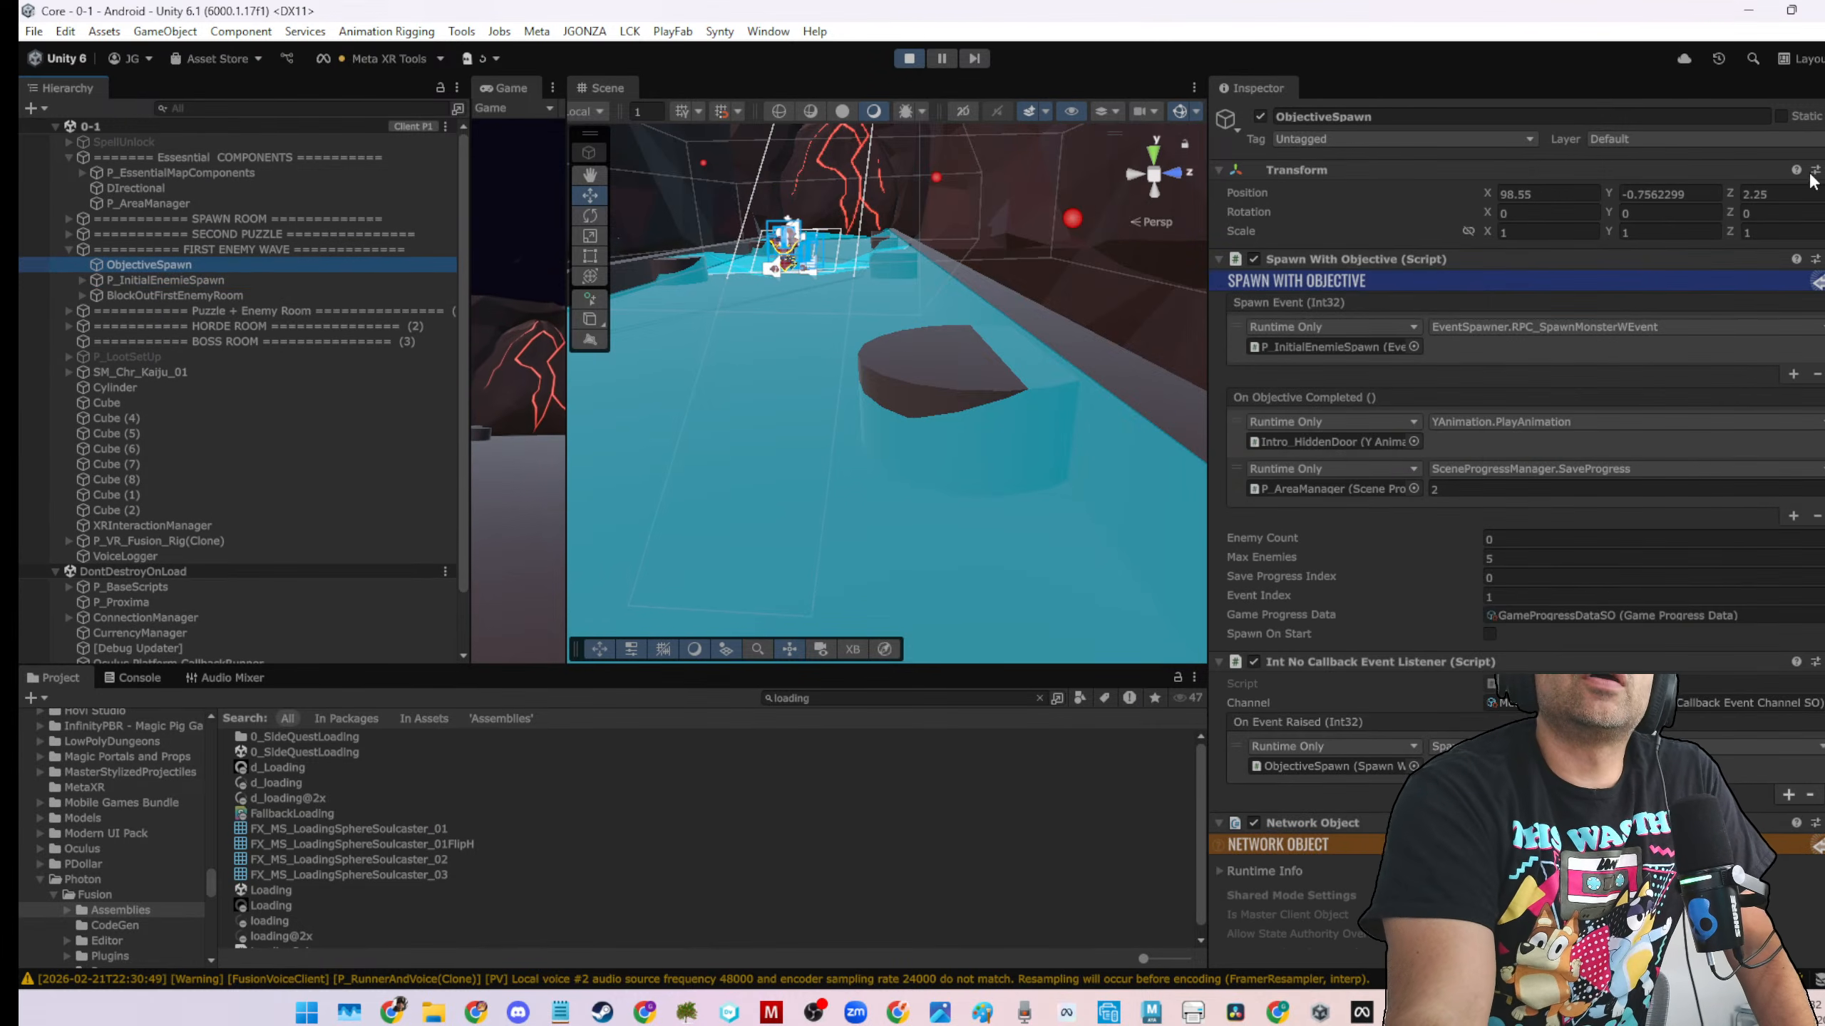
Switch the Inspector to Debug mode and examine ObjectiveSpawn's Enemy Count and other Spawn With Objective values
left_click(1816, 87)
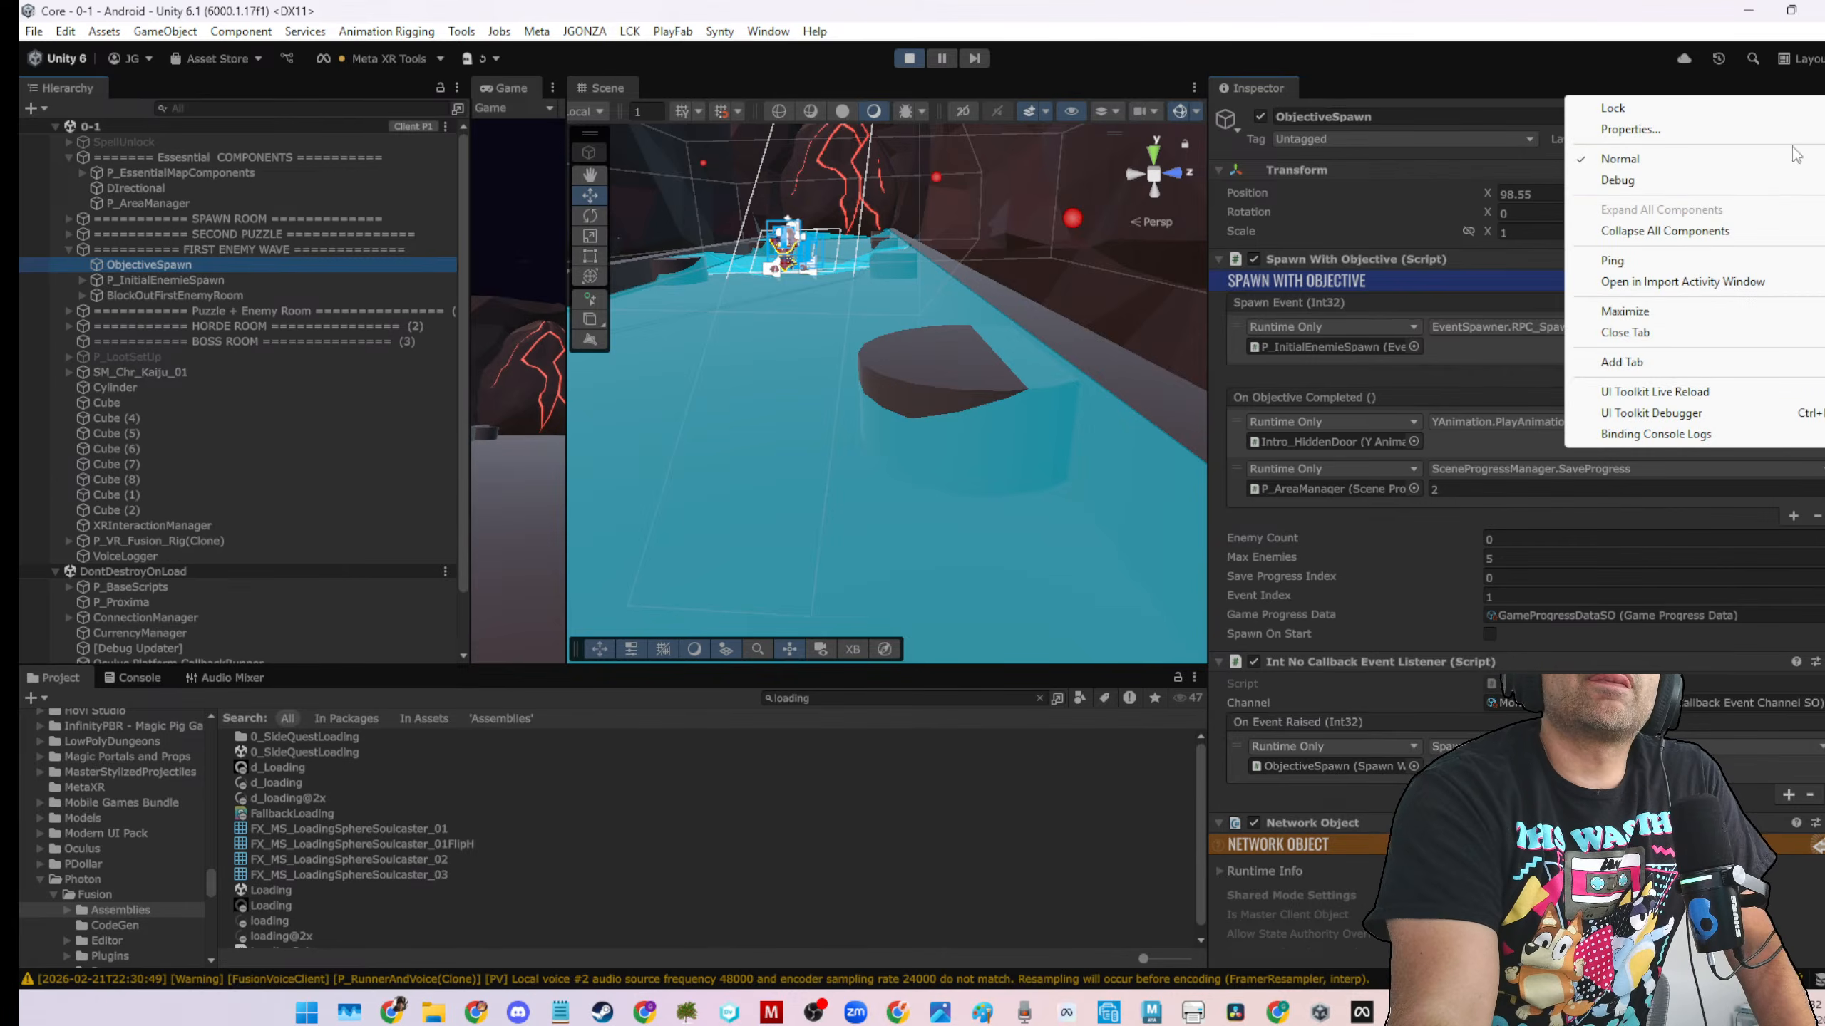
left_click(1711, 181)
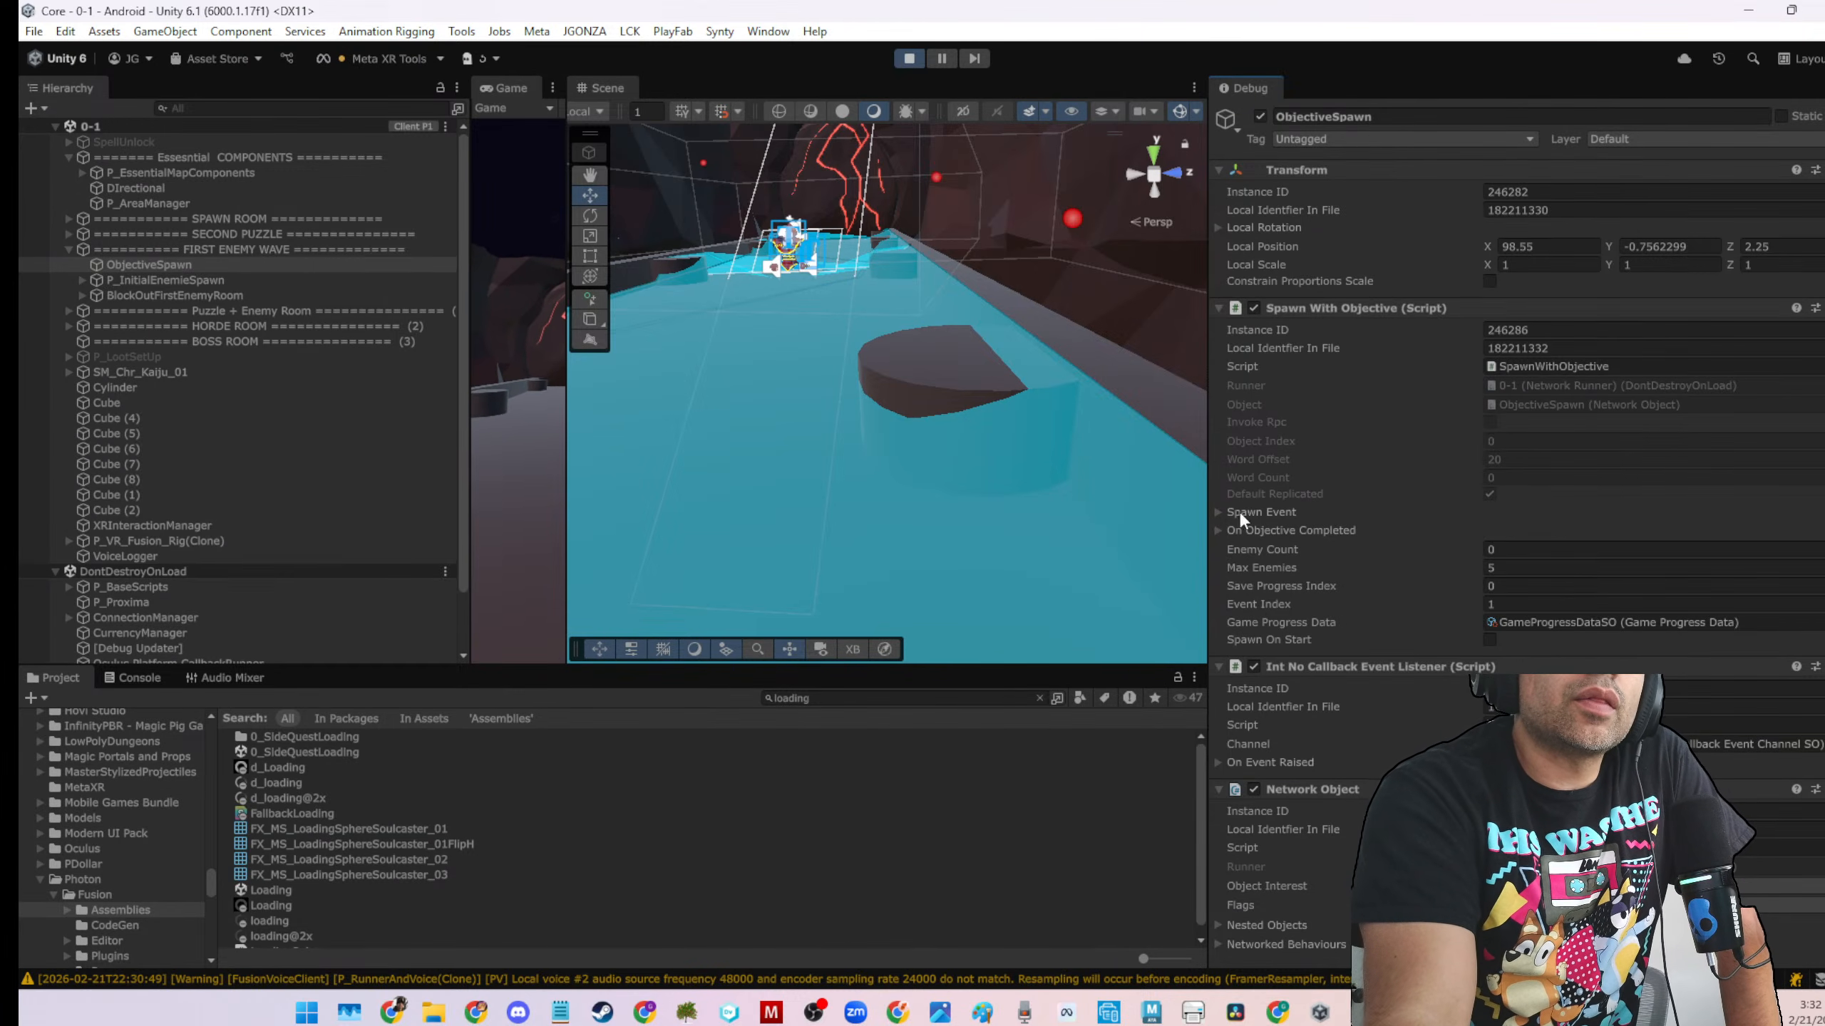
left_click(1502, 558)
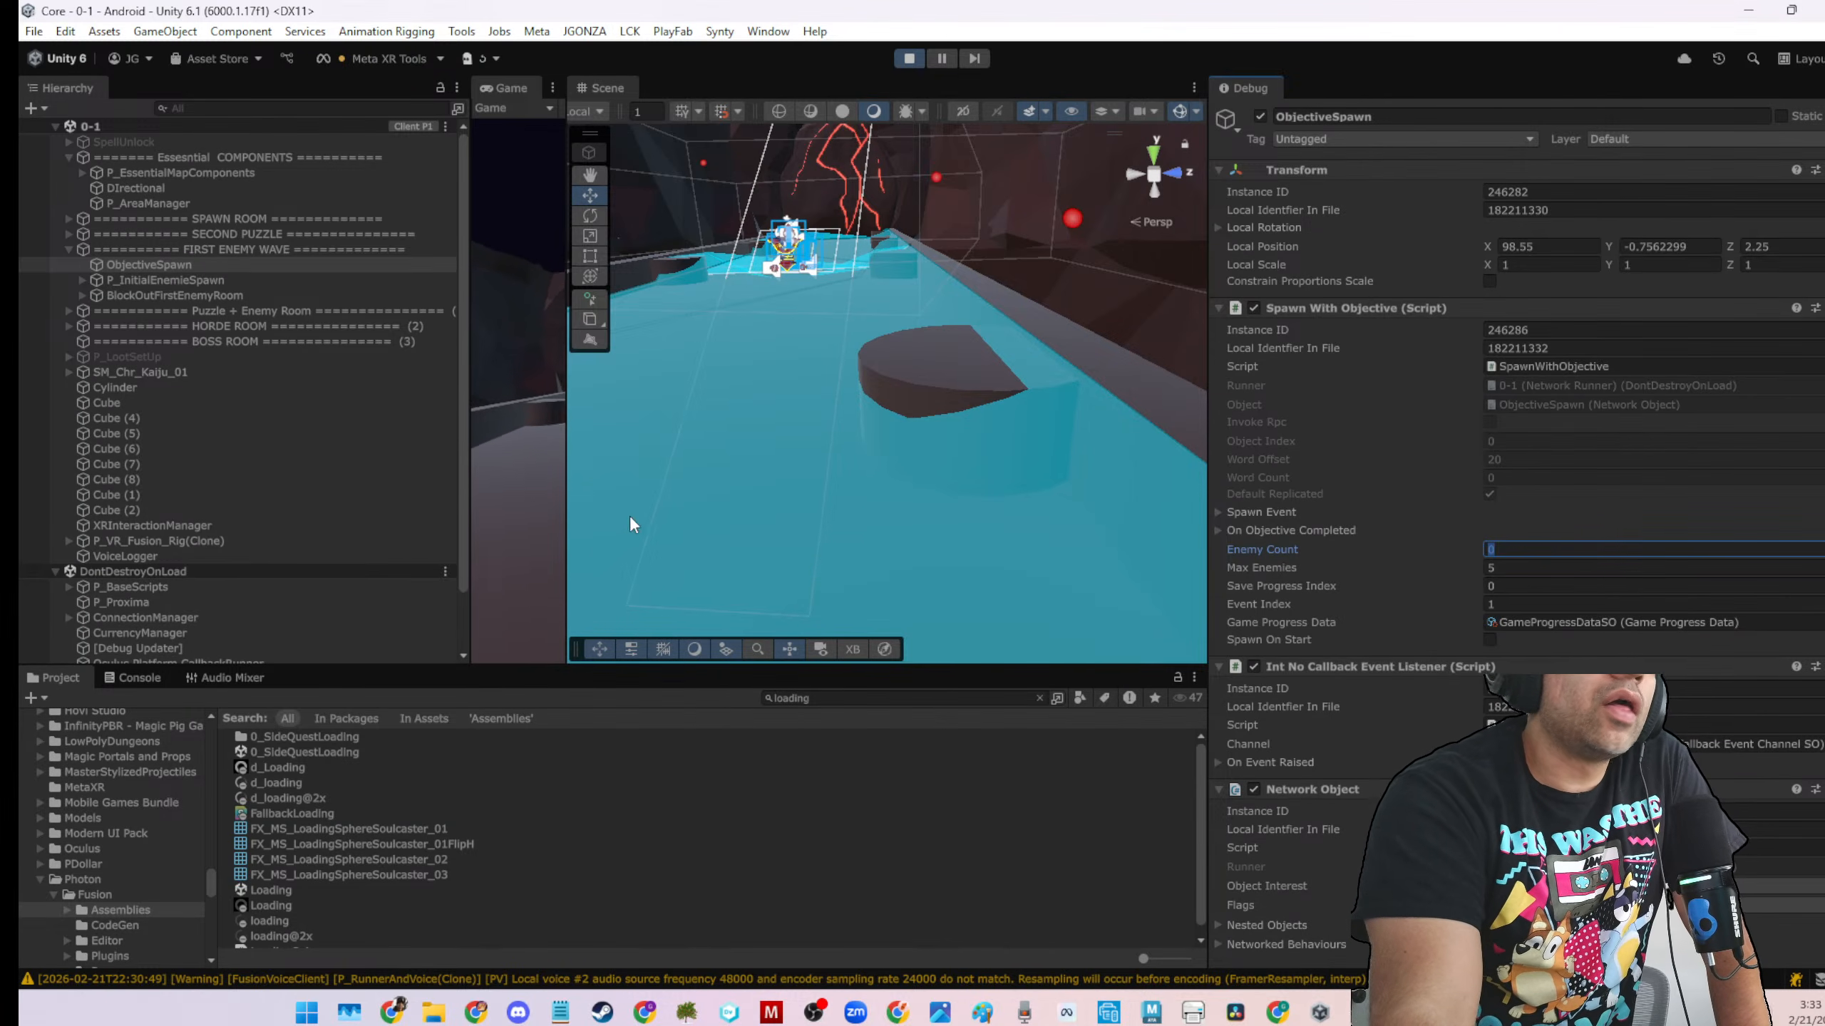
scroll(1537, 610, "down", 2)
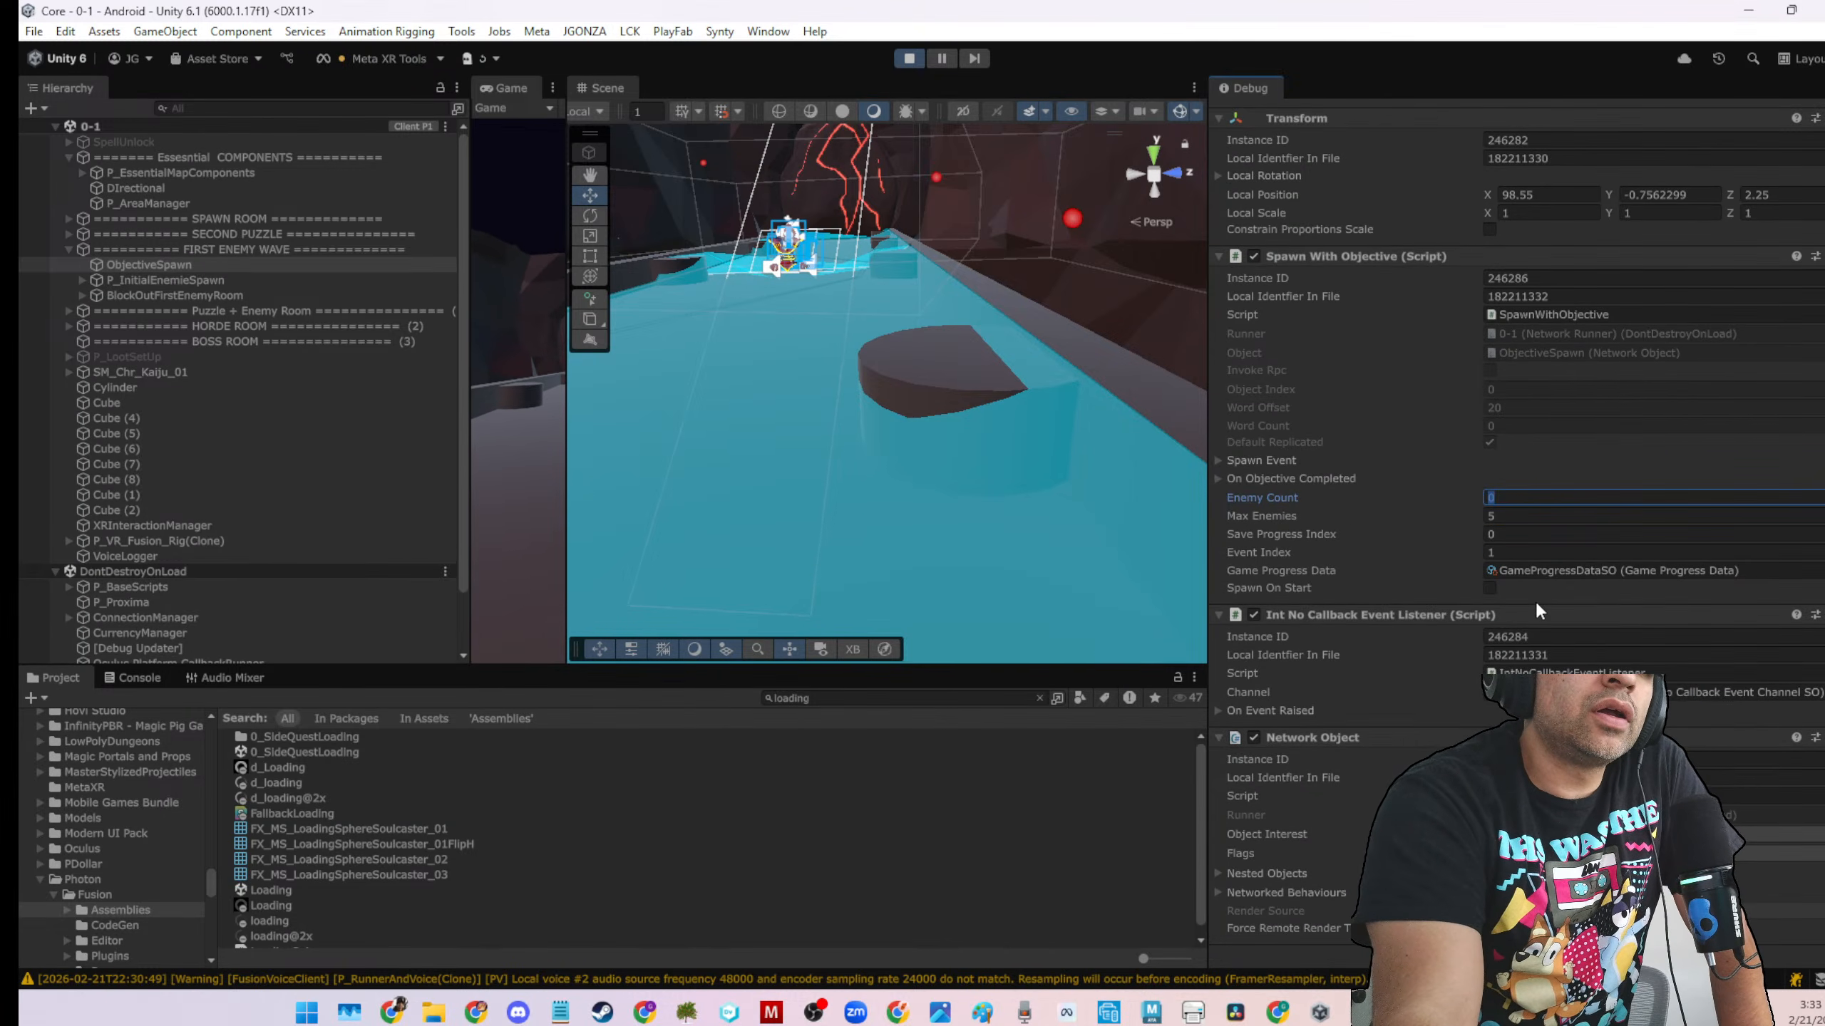
scroll(1659, 454, "up", 2)
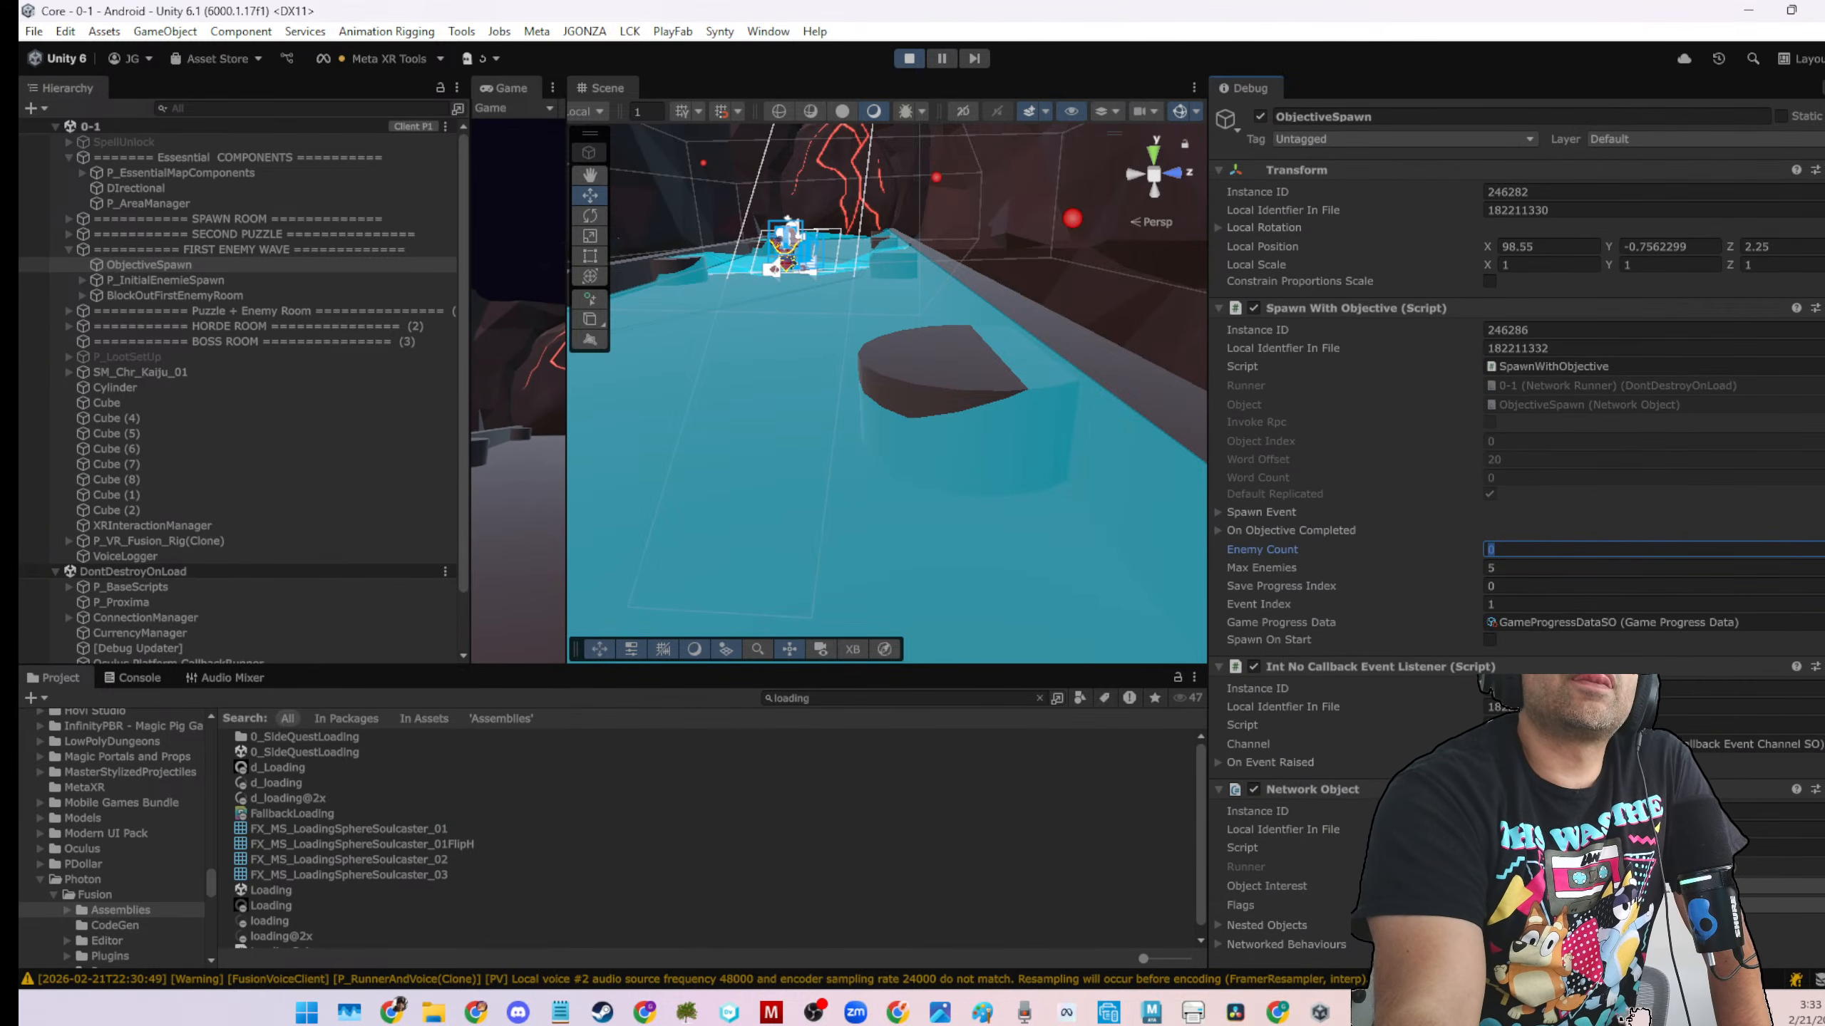
Examine P_InitialEnemieSpawn's Event Spawner and BlockOutFirstEnemyRoom, then return to ObjectiveSpawn
left_click(189, 269)
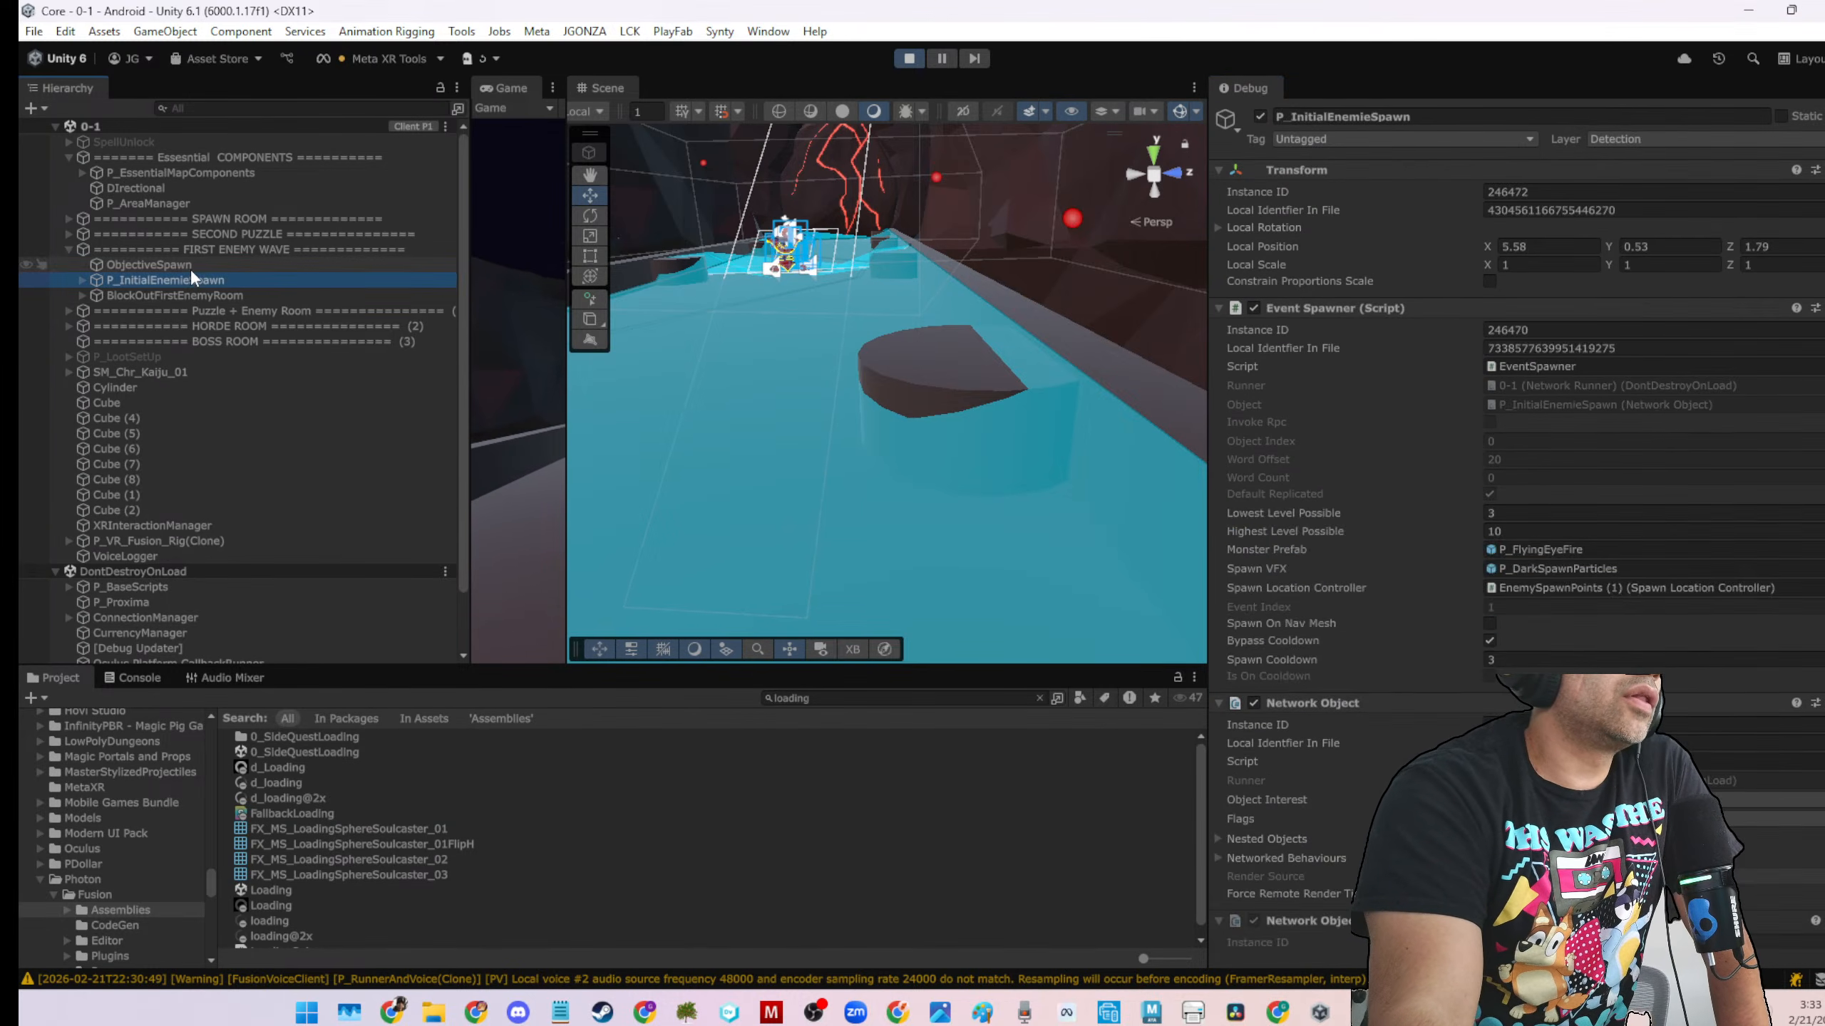
left_click(132, 296)
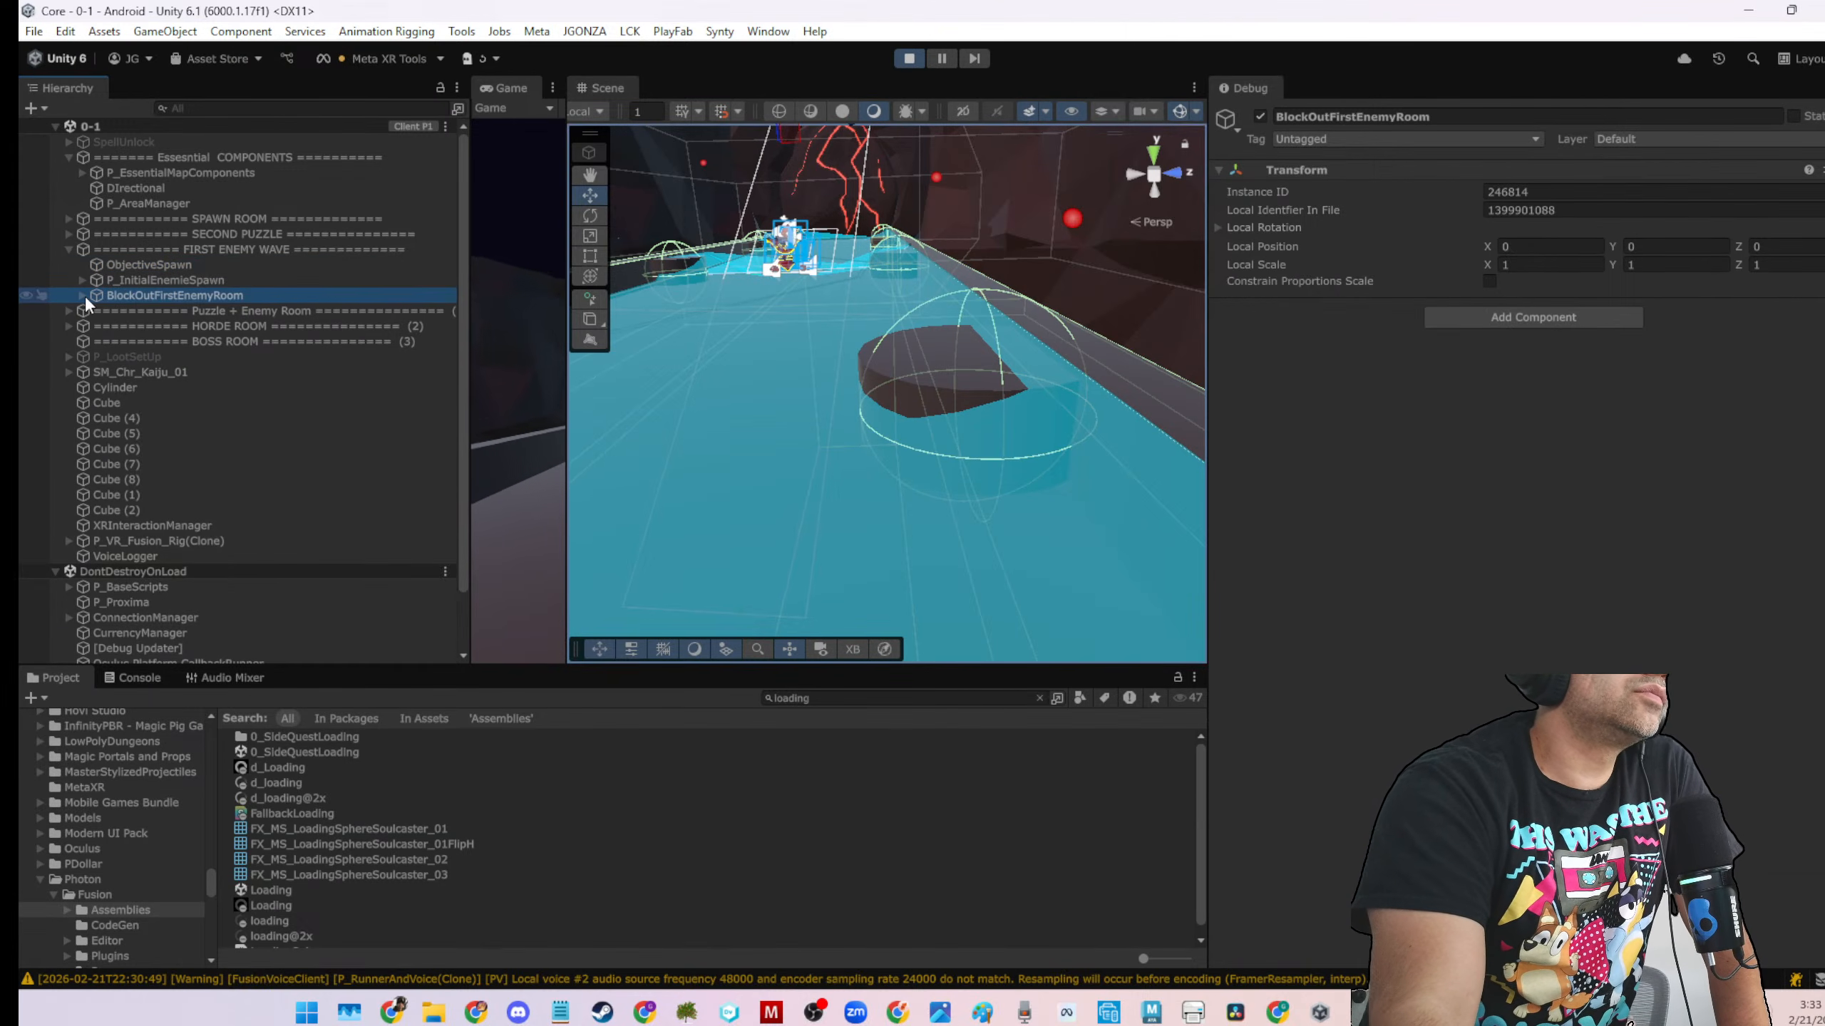
left_click(103, 264)
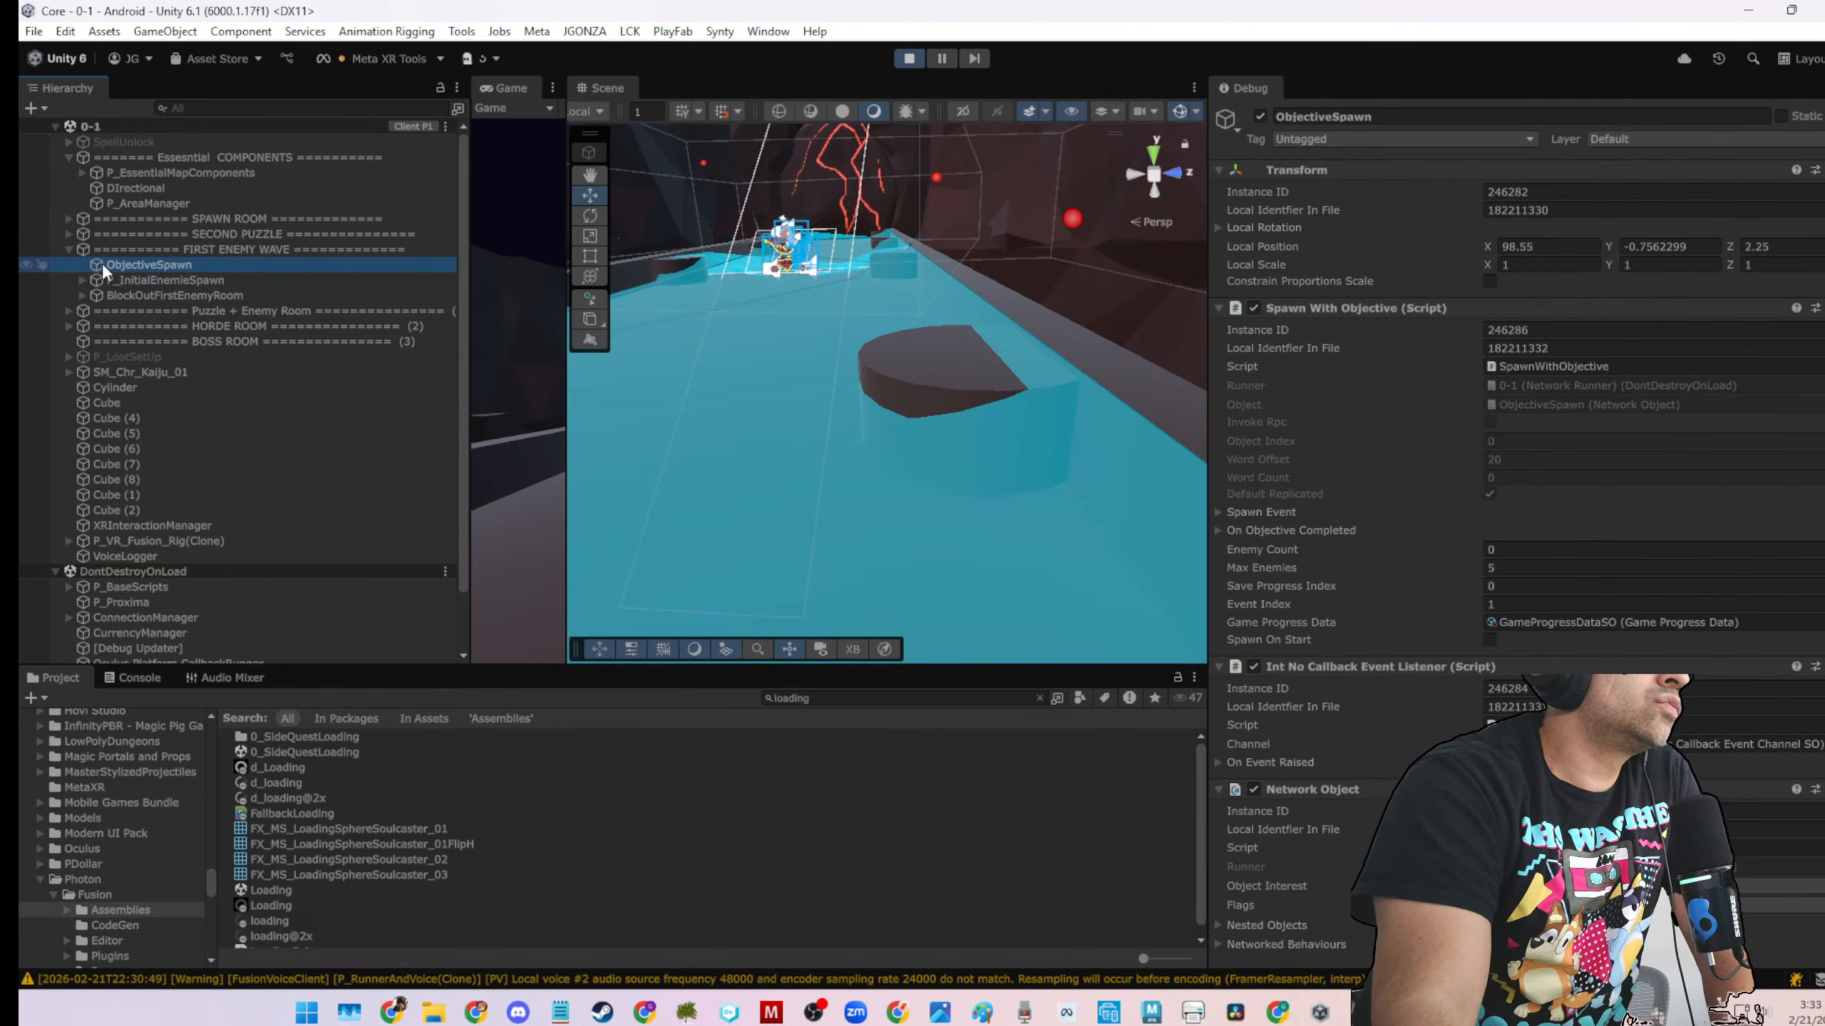
Select the glowing PuzzleDoor (1) at the end of the bridge and review its Y Animation settings
left_click(852, 213)
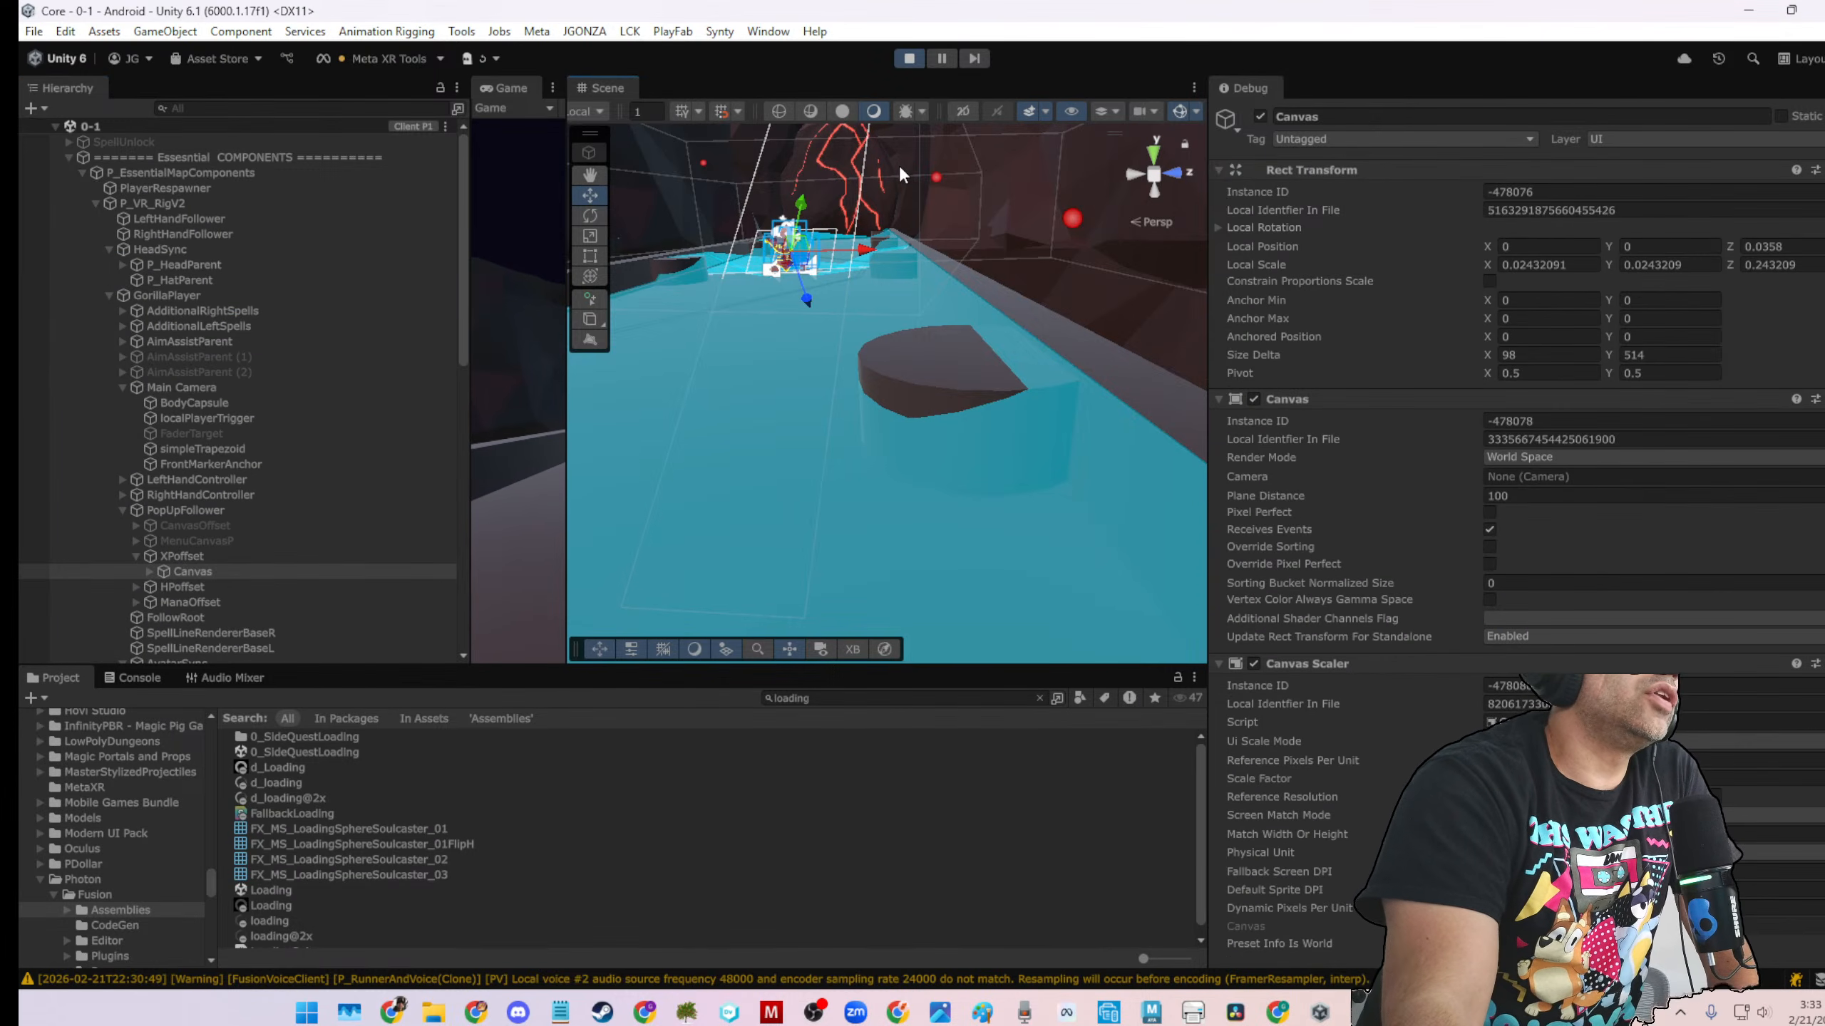
left_click(891, 186)
left_click(890, 185)
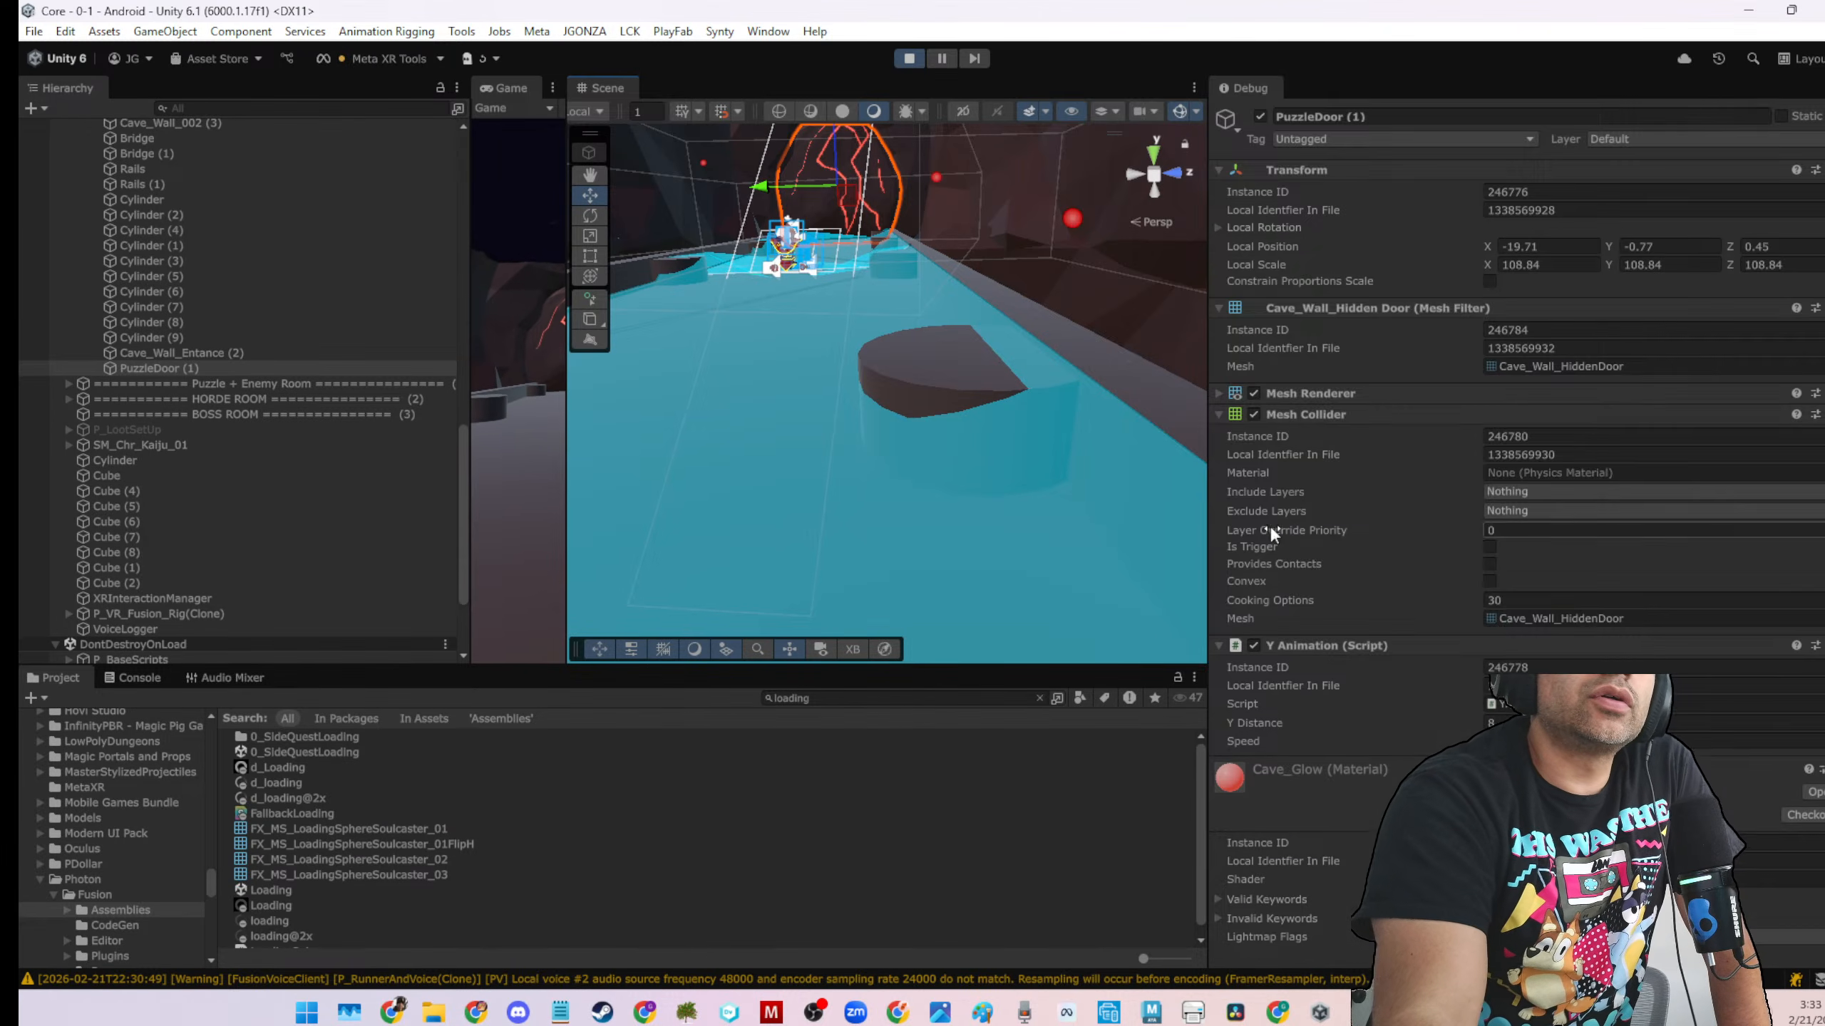
scroll(1271, 534, "down", 10)
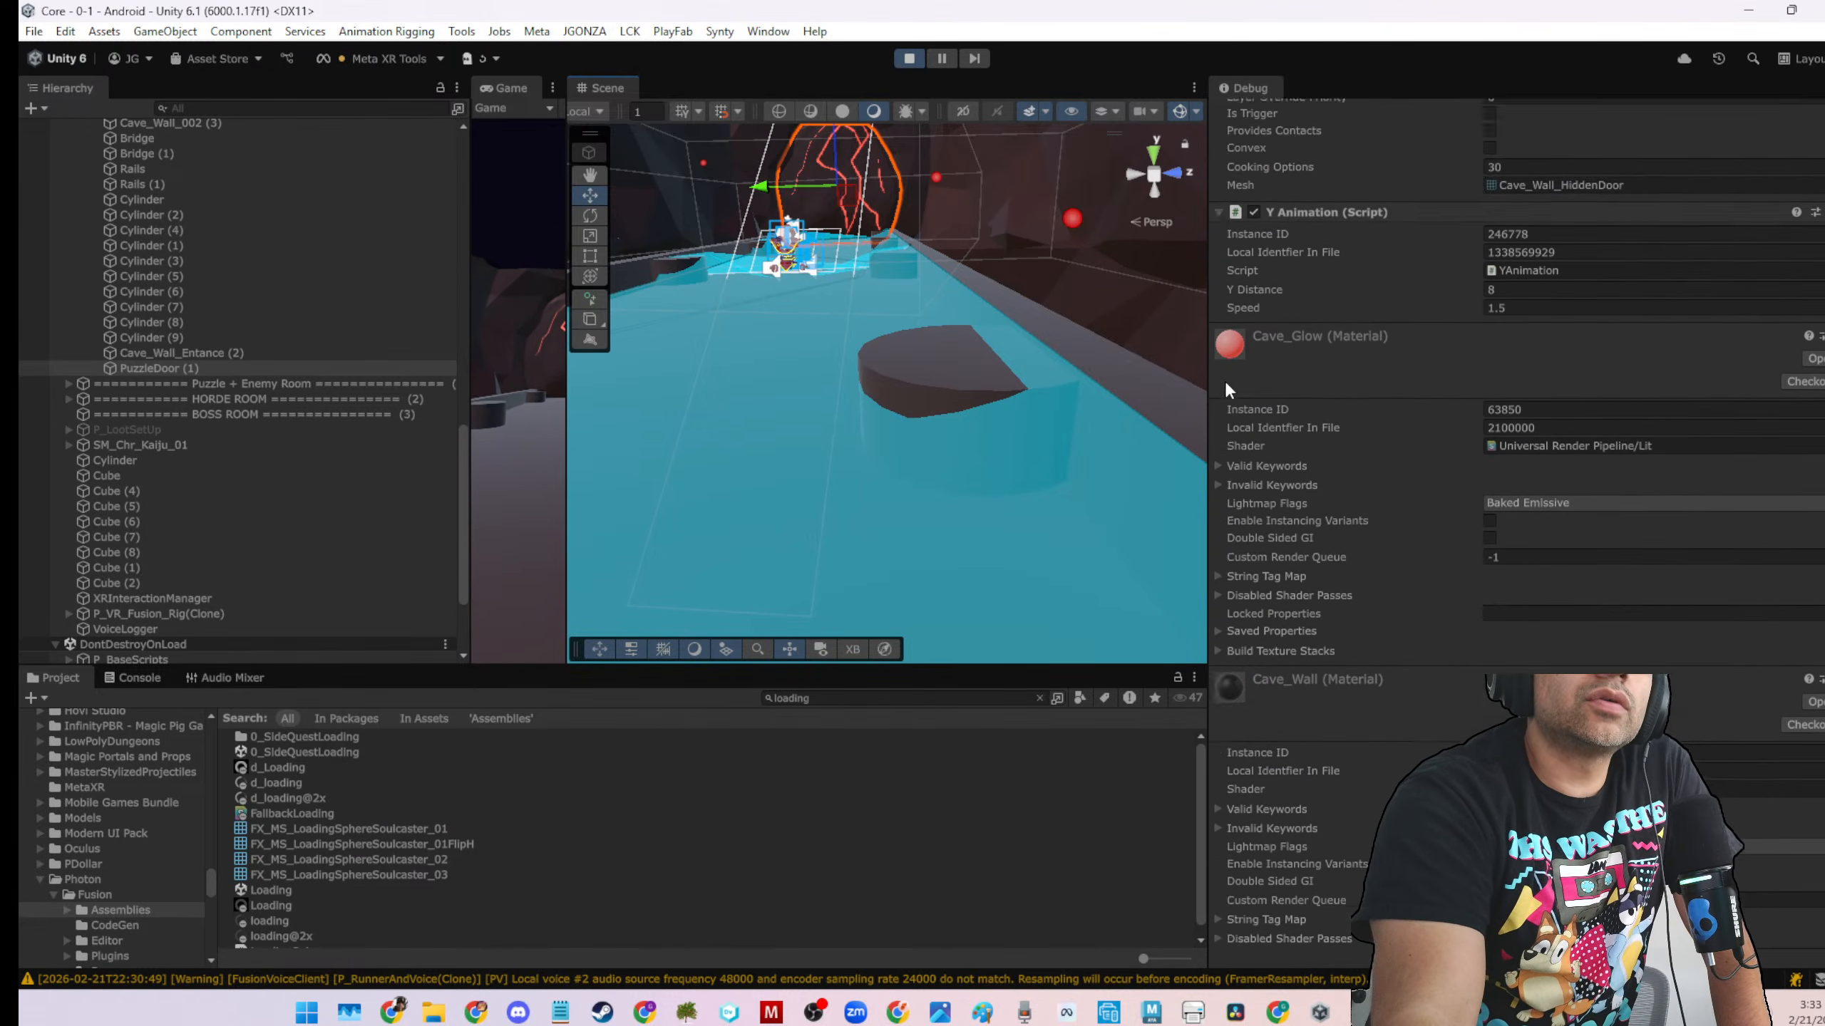
scroll(1225, 383, "up", 1)
Return the Inspector to Normal mode and deactivate PuzzleDoor (1)
left_click(1822, 88)
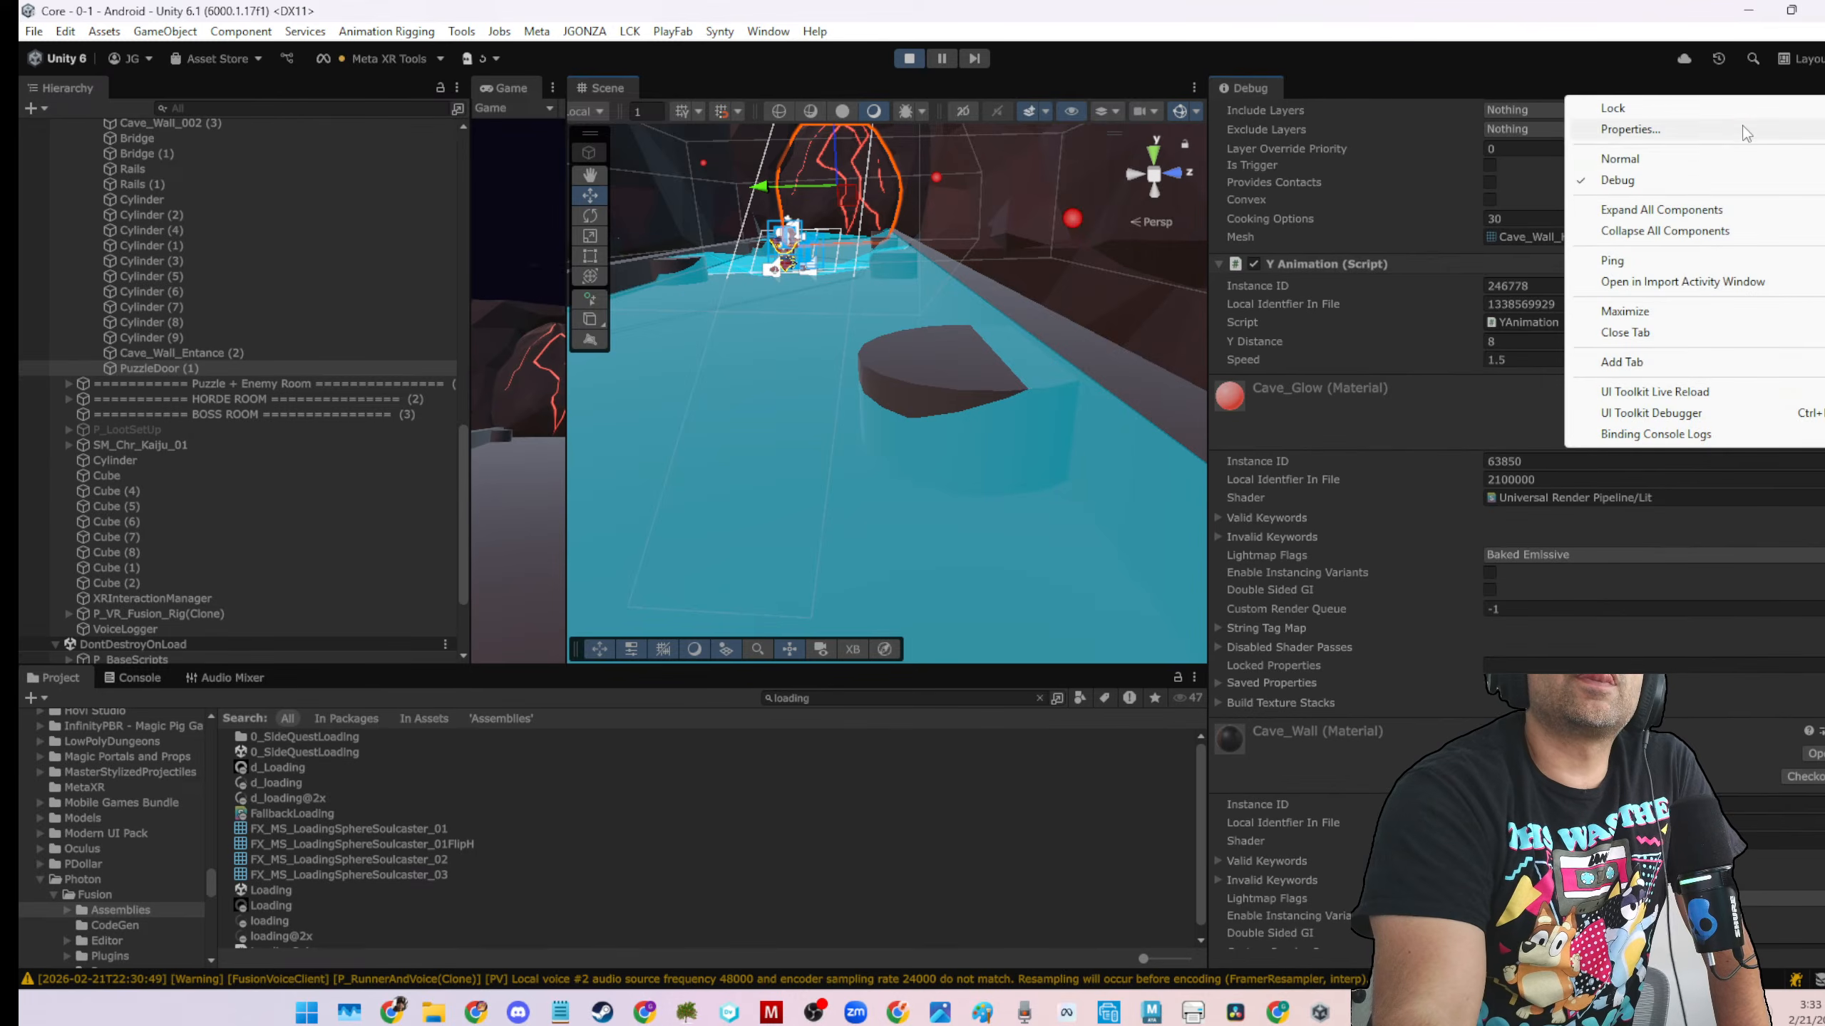
left_click(1698, 160)
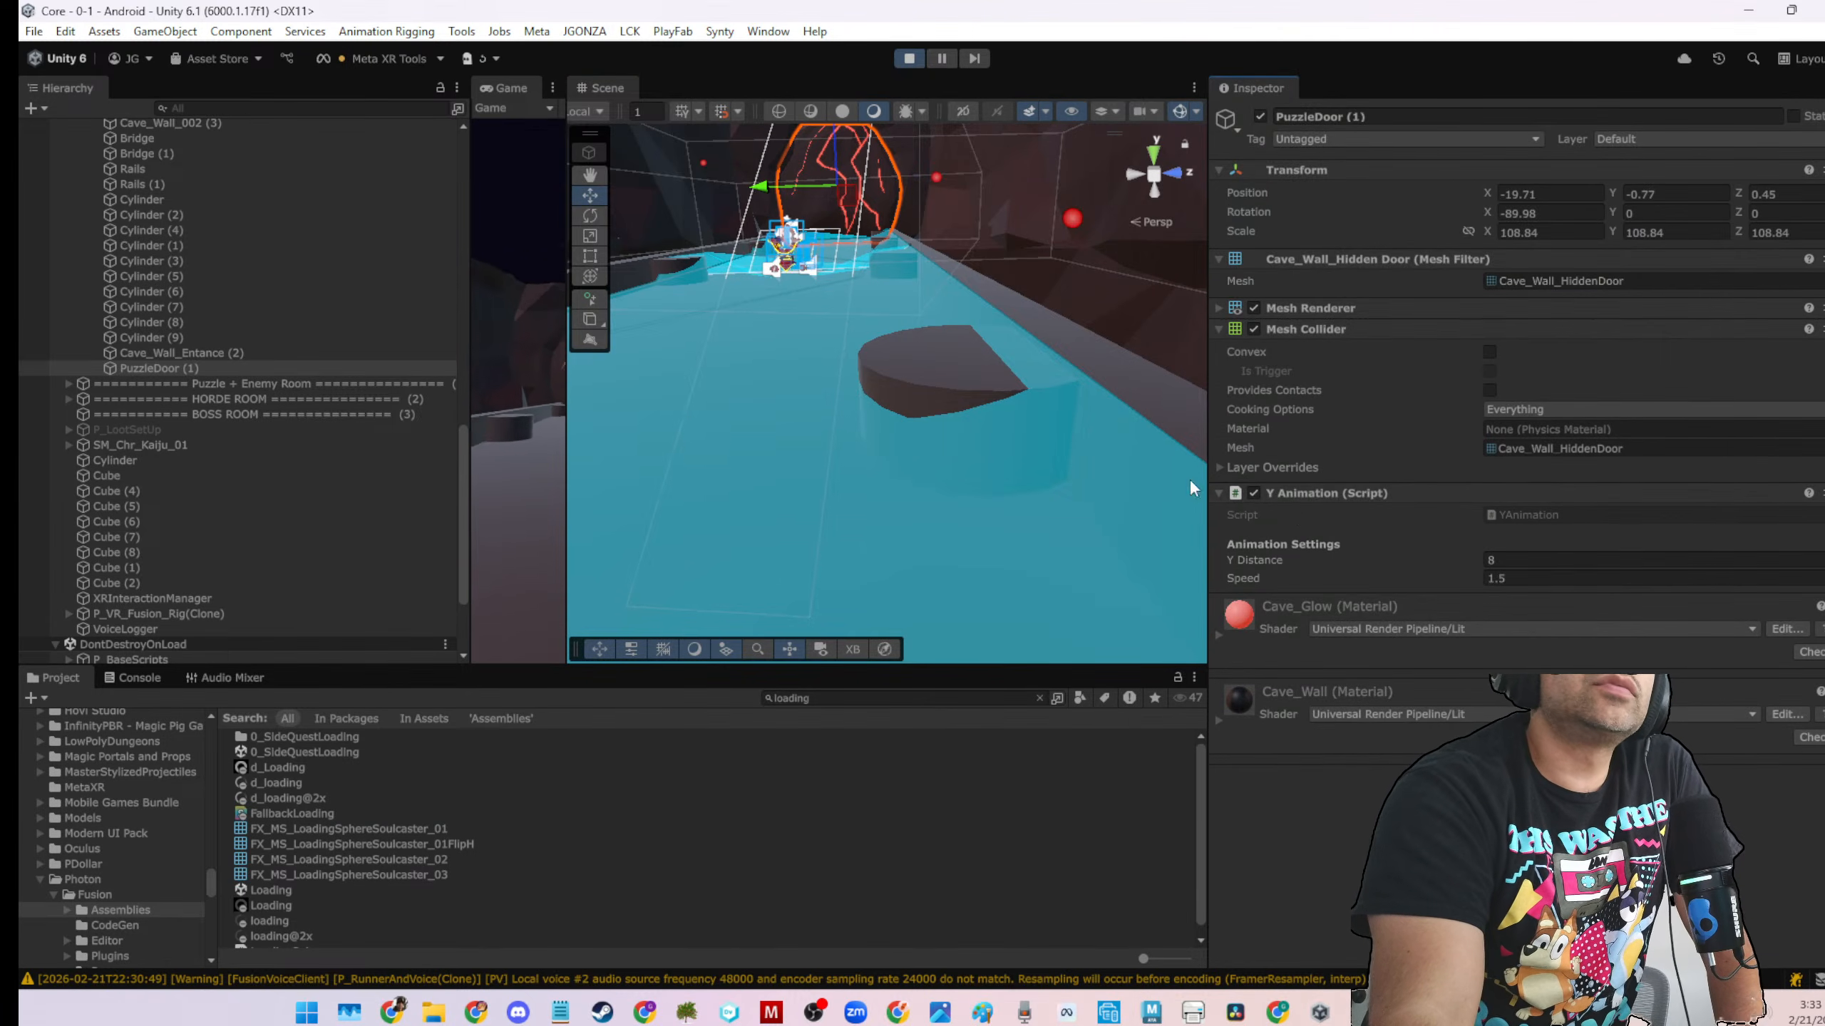
scroll(912, 428, "down", 10)
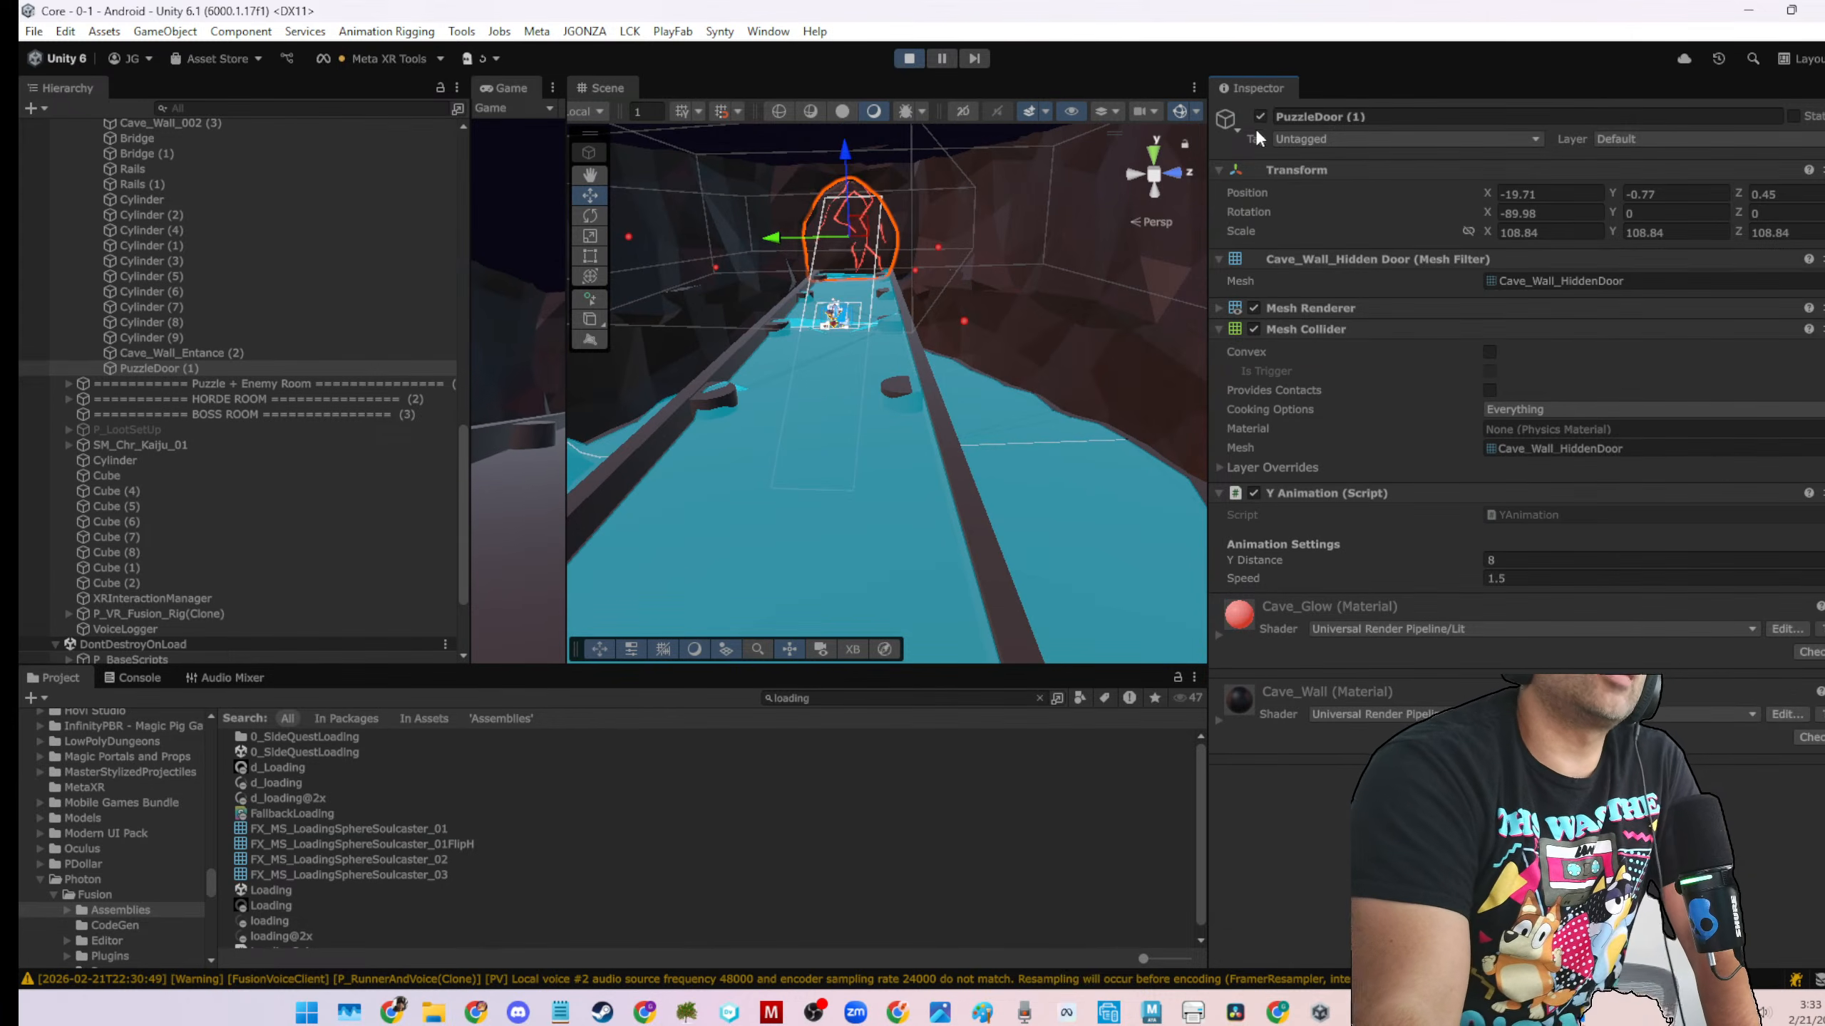
left_click(1259, 116)
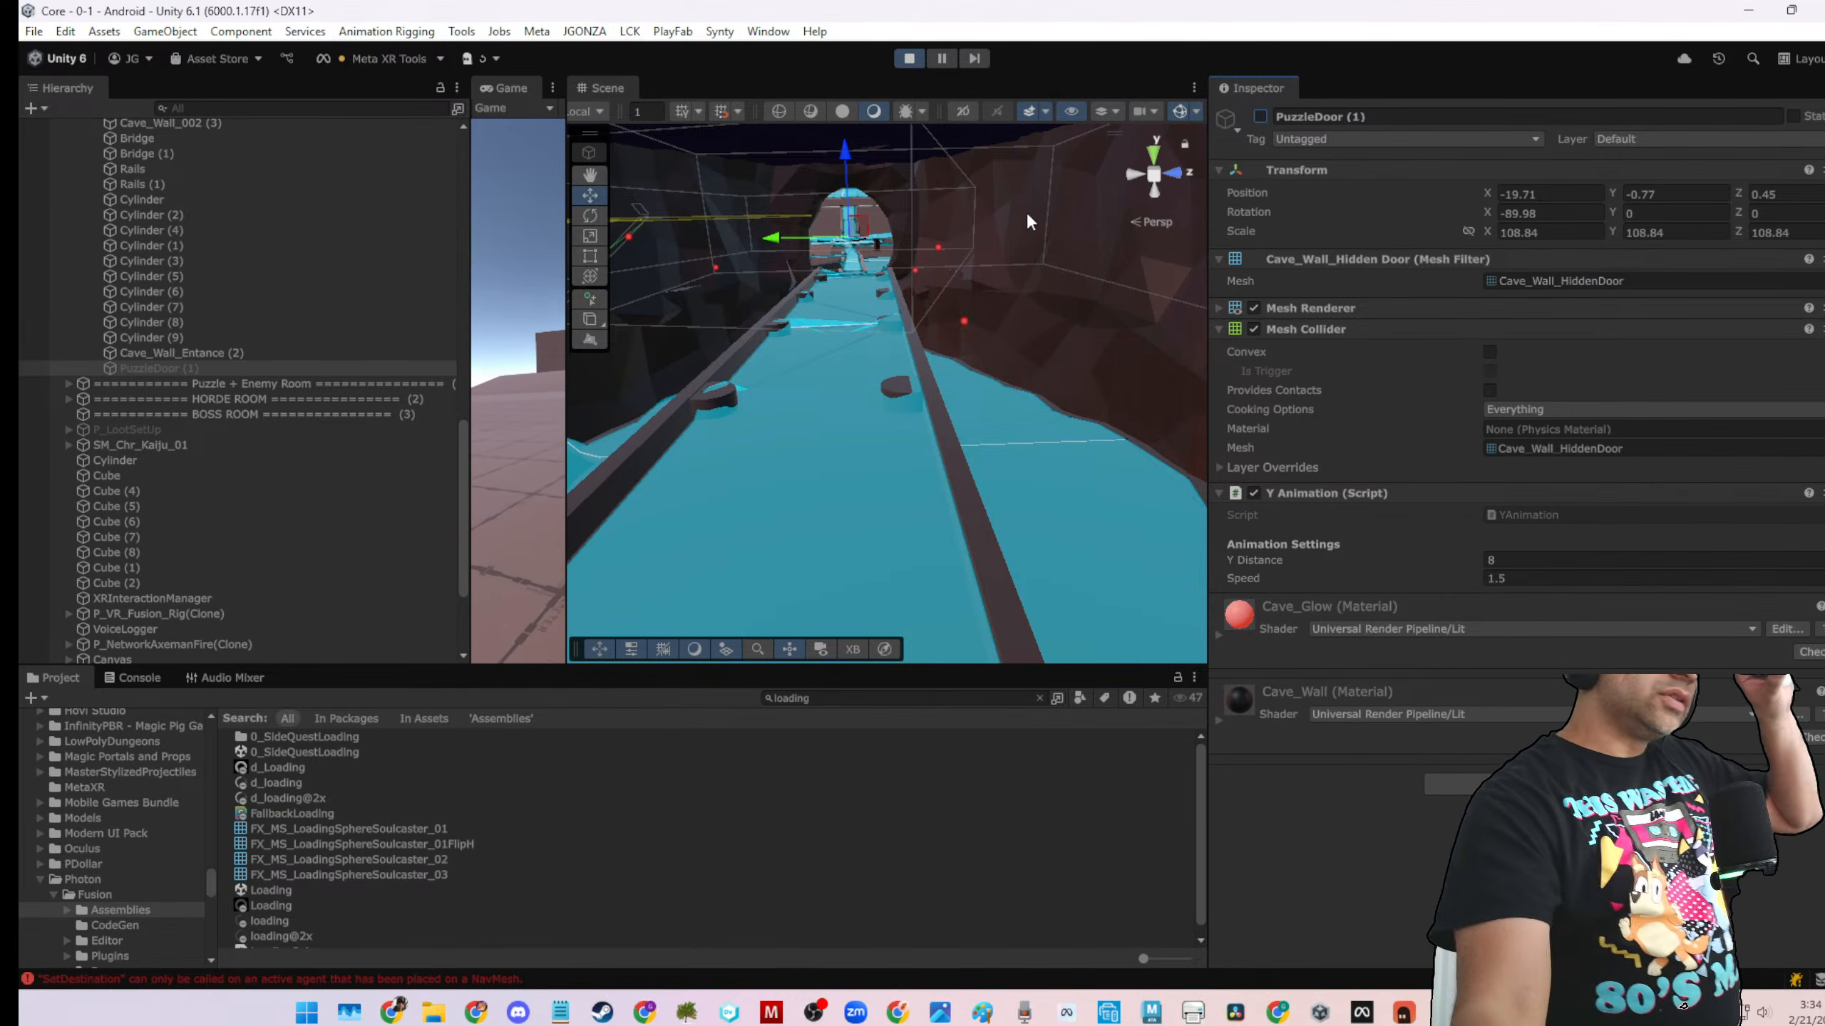
Show the Console and clear its logged messages
left_click(133, 678)
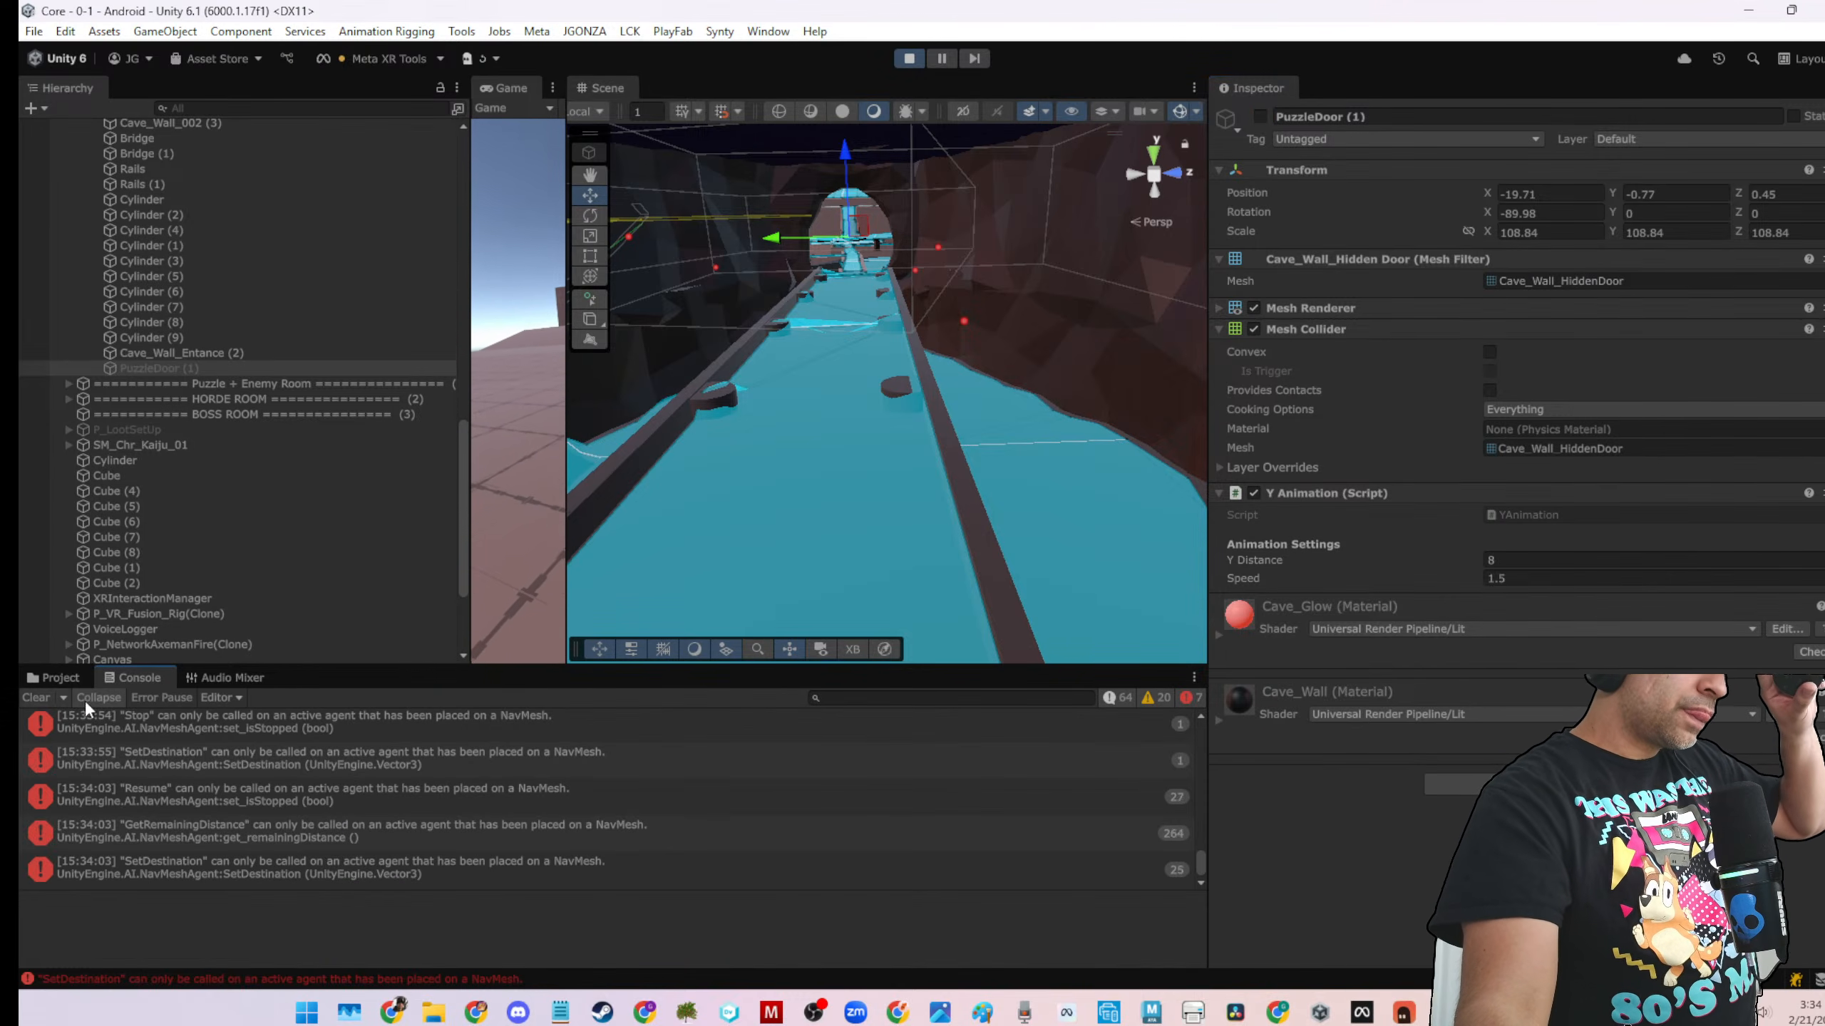
left_click(145, 718)
left_click(56, 692)
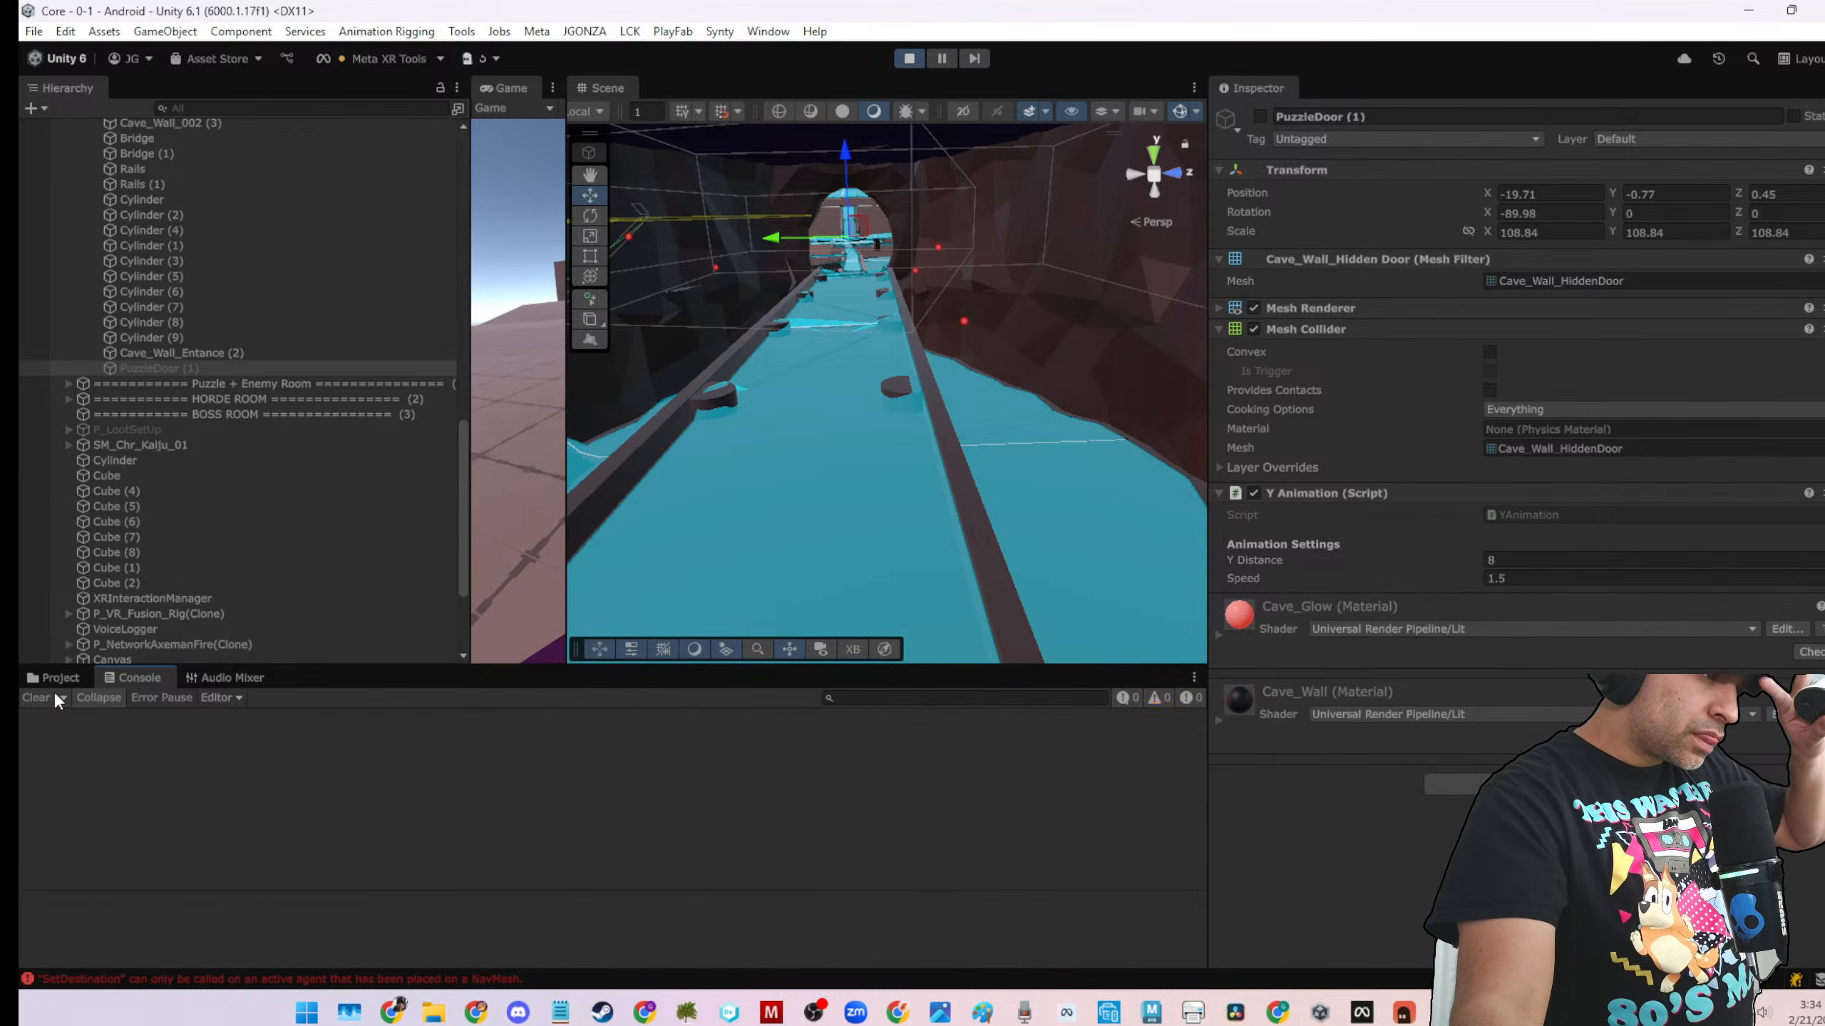
Frame the spawned axeman enemy's axeman_gloove_lv1 mesh and examine where the enemy stands in the level
scroll(907, 356, "up", 2)
scroll(907, 356, "down", 5)
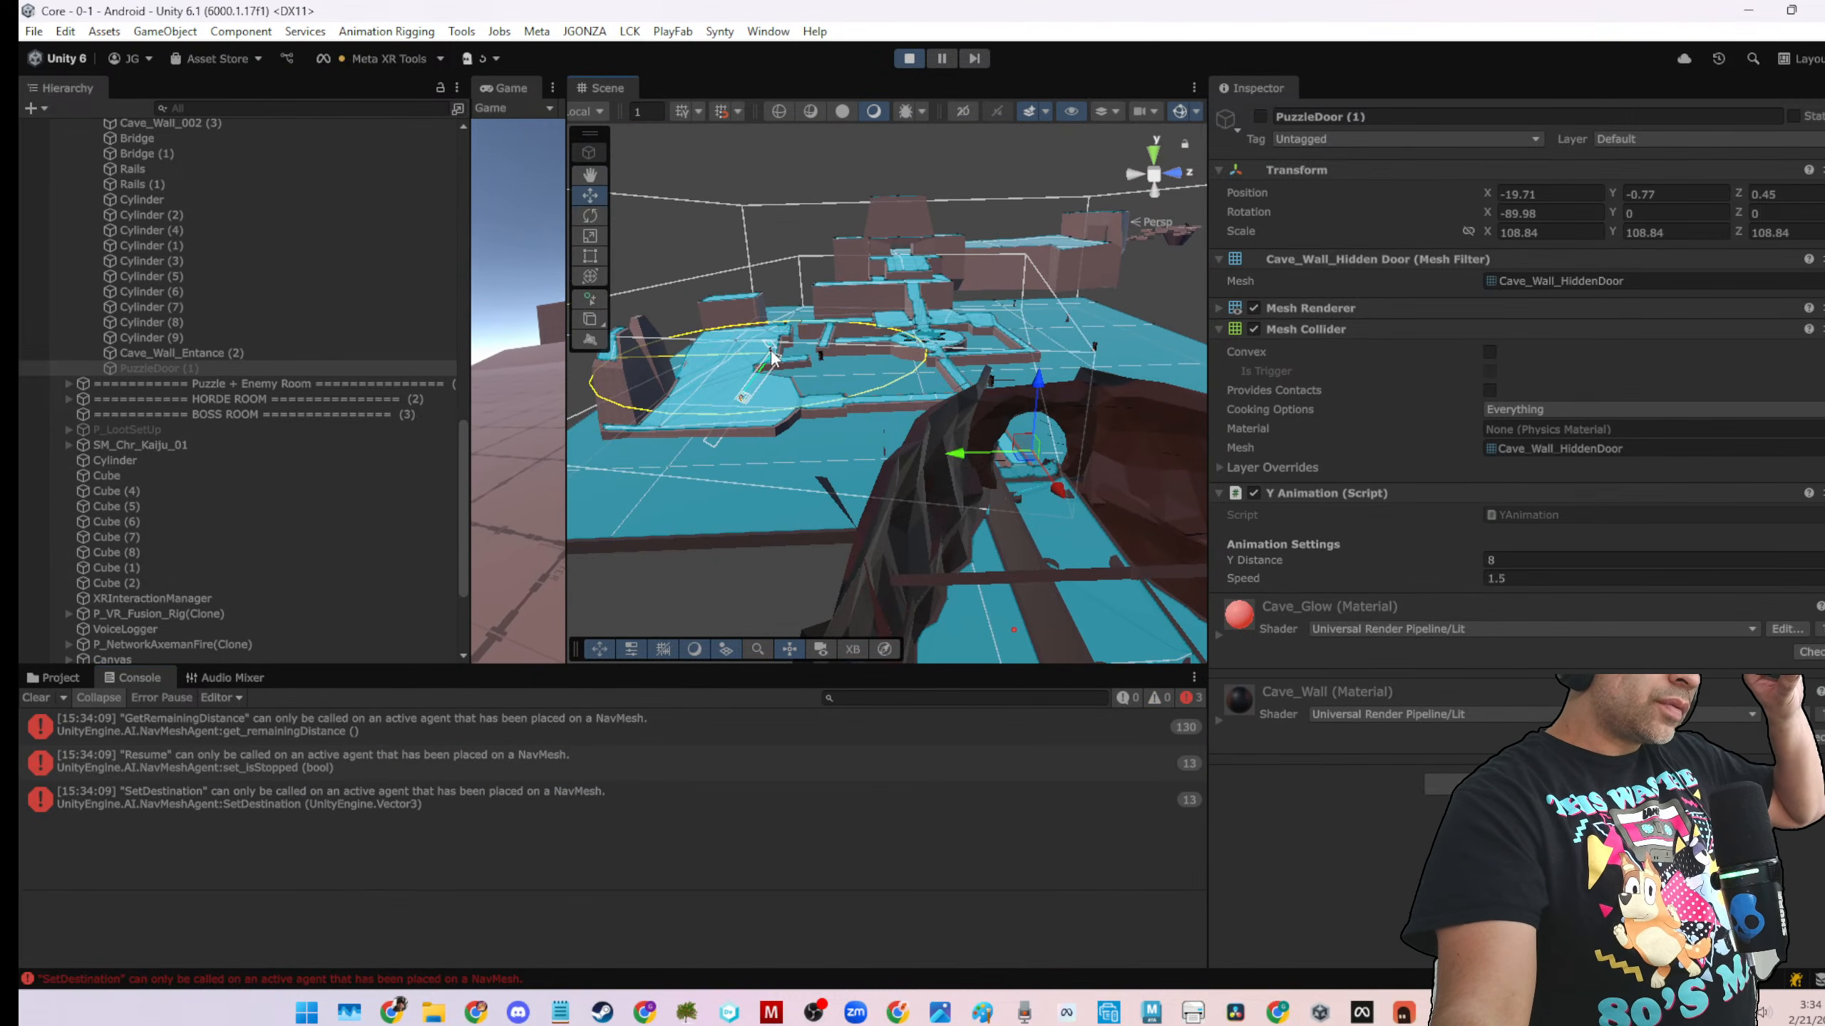
left_click(772, 357)
left_click(772, 357)
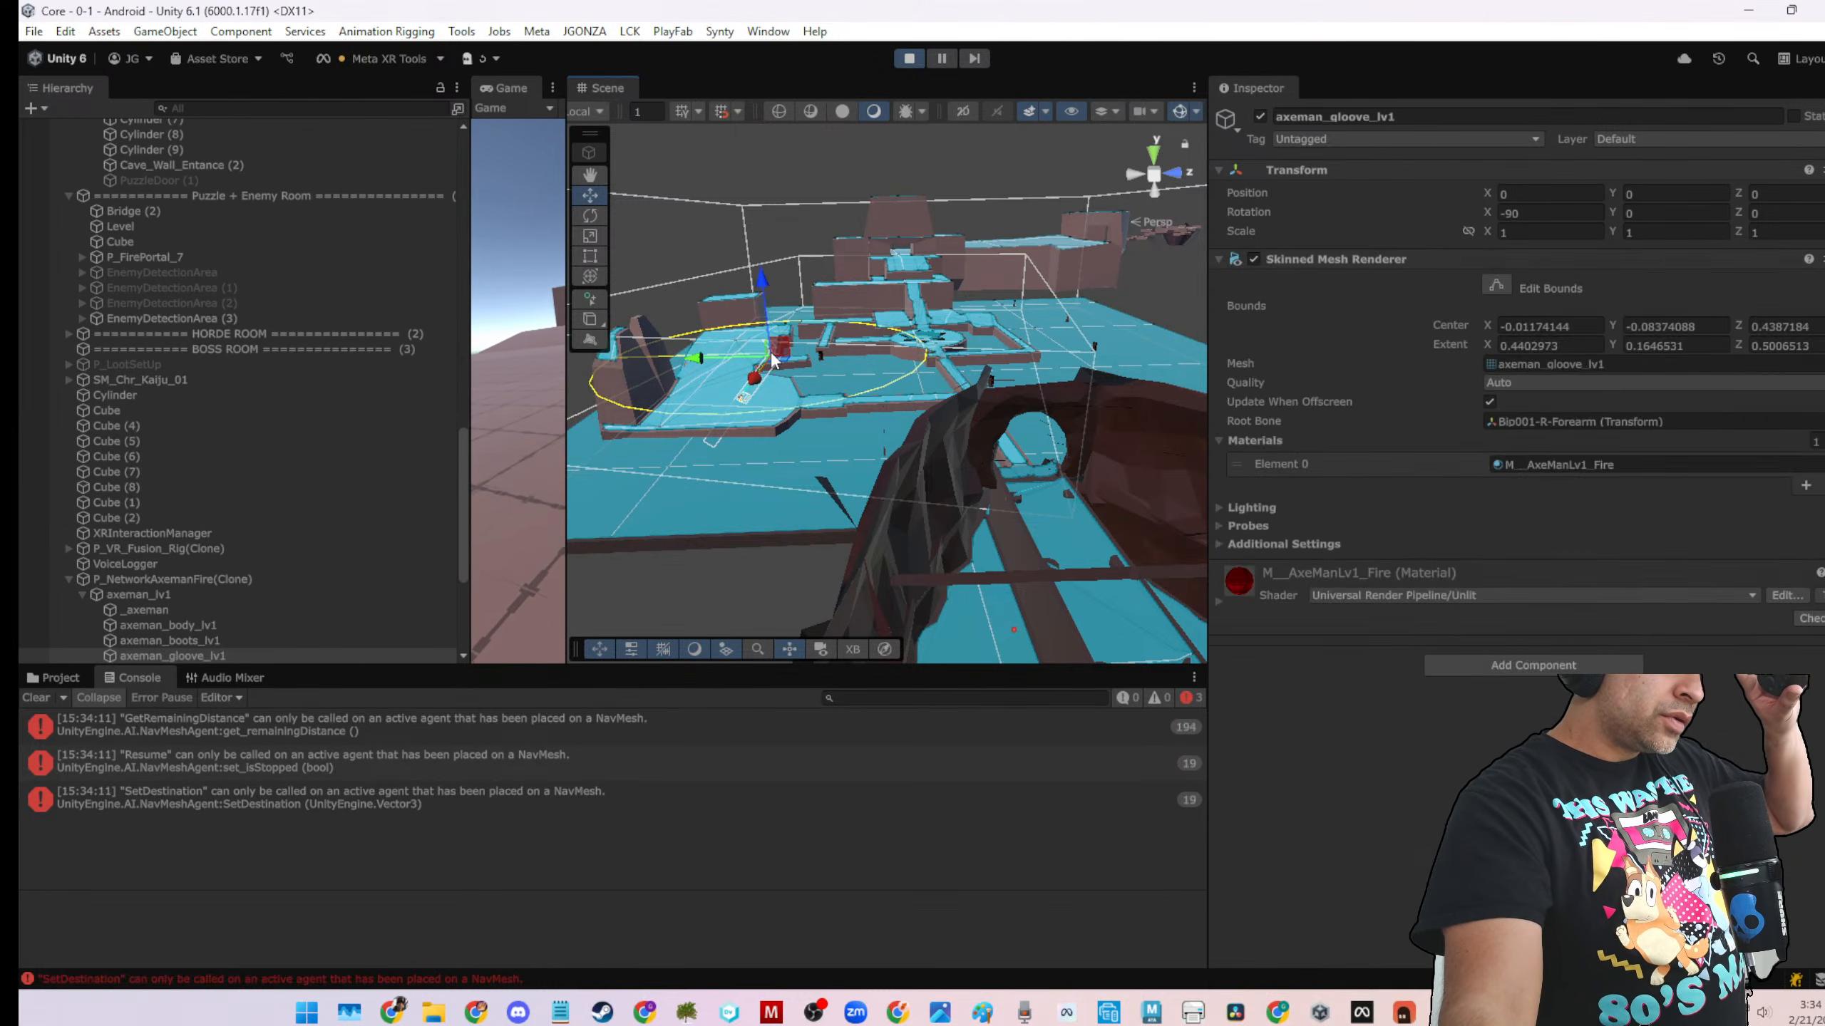
key("f")
scroll(772, 359, "down", 10)
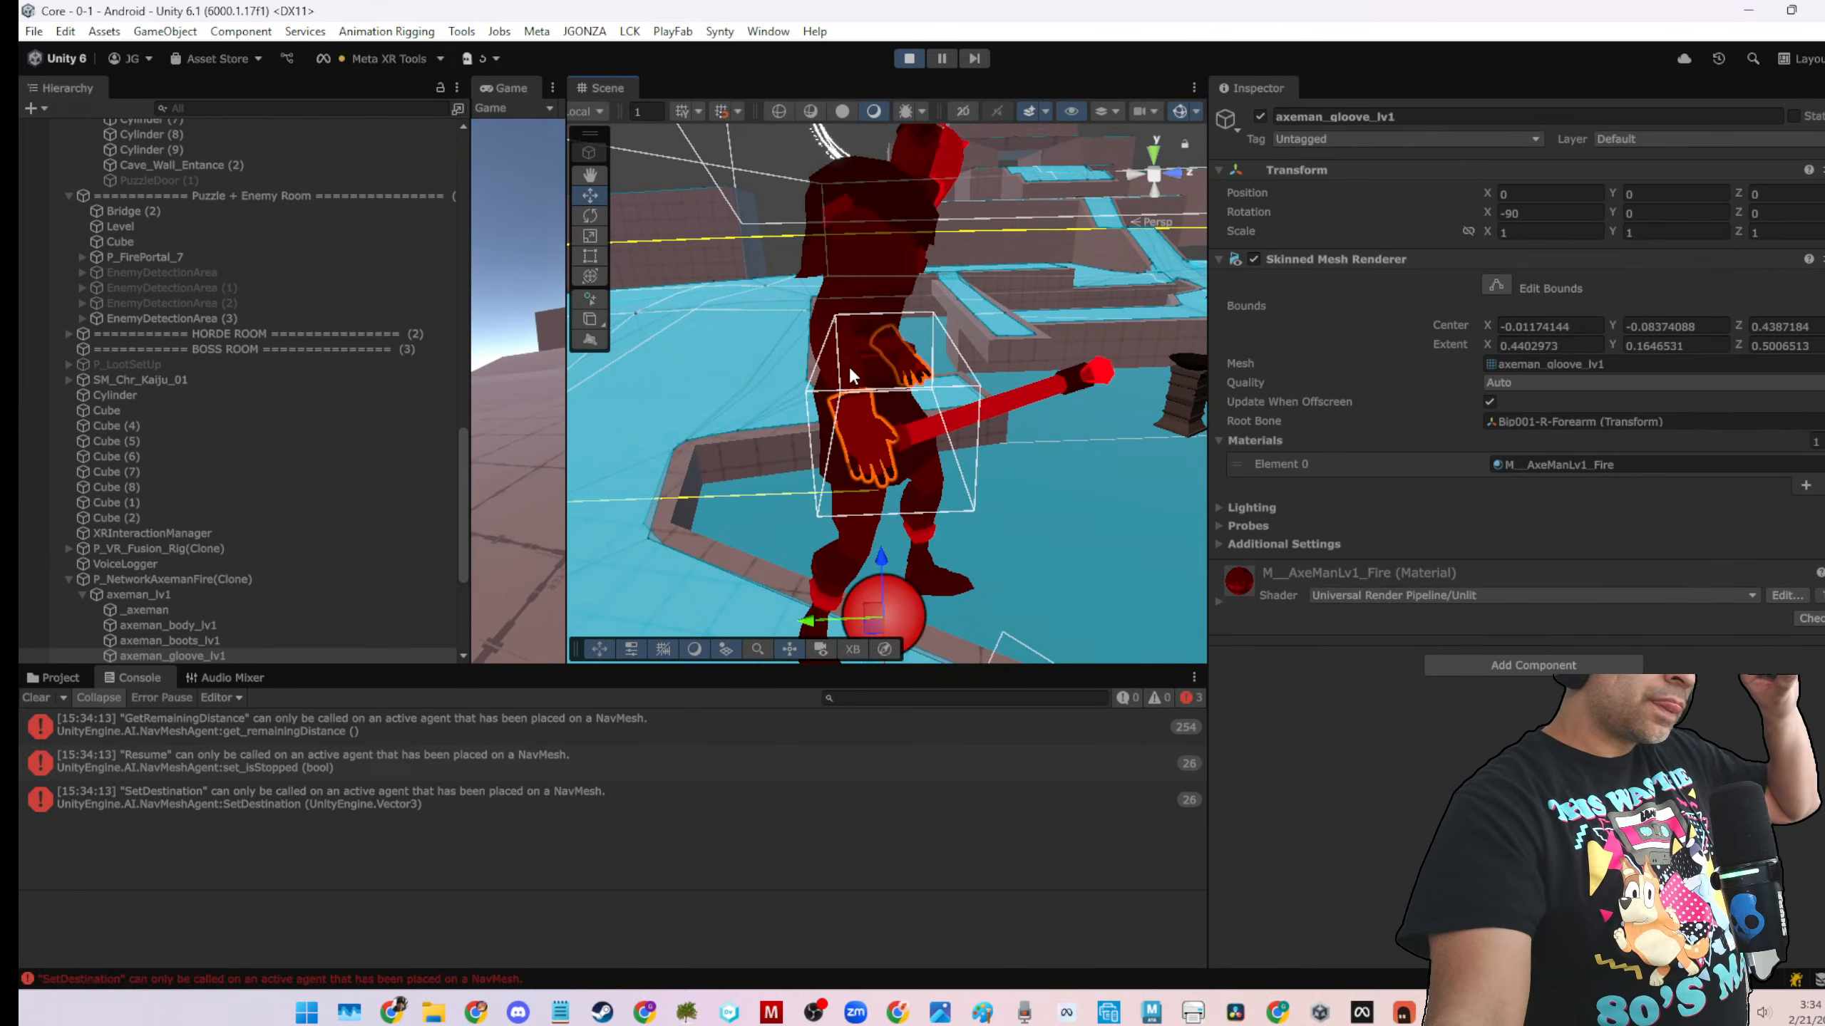
middle_click_drag(906, 399, 1009, 179)
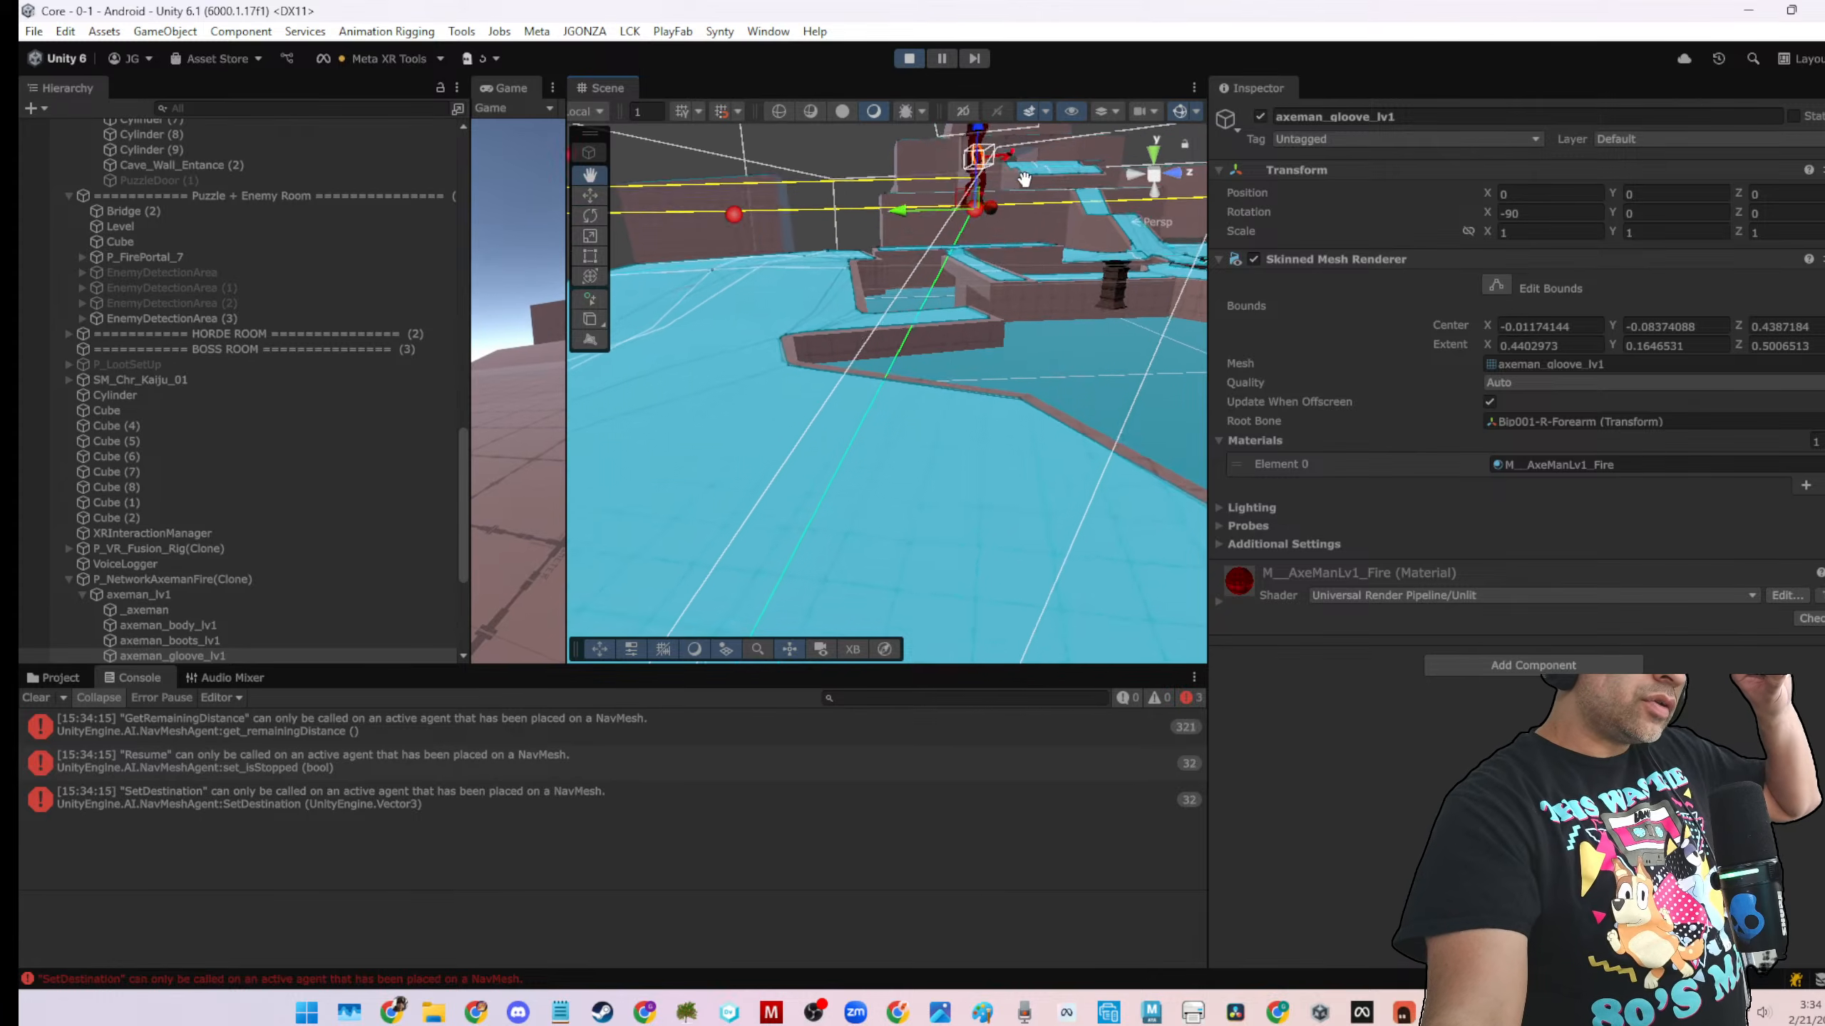
scroll(989, 391, "down", 4)
right_click_drag(989, 417, 810, 442)
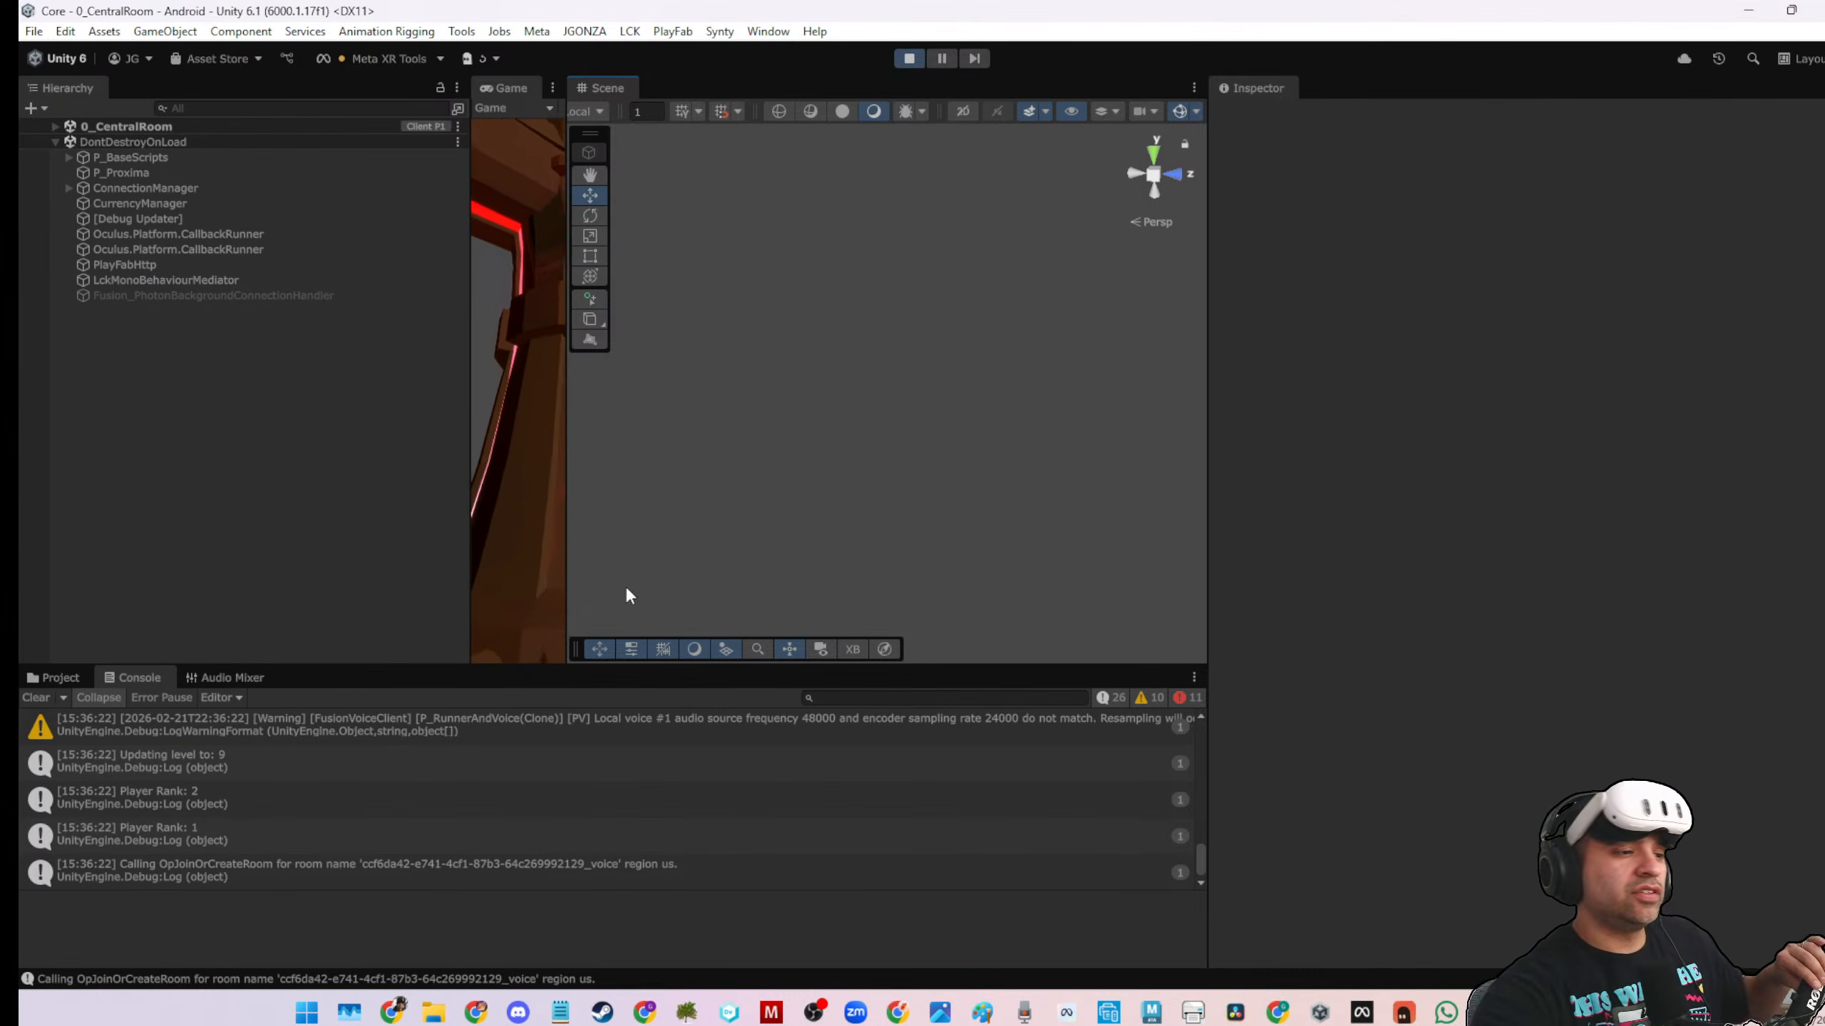
Clear the Console again and stop play mode
left_click(47, 700)
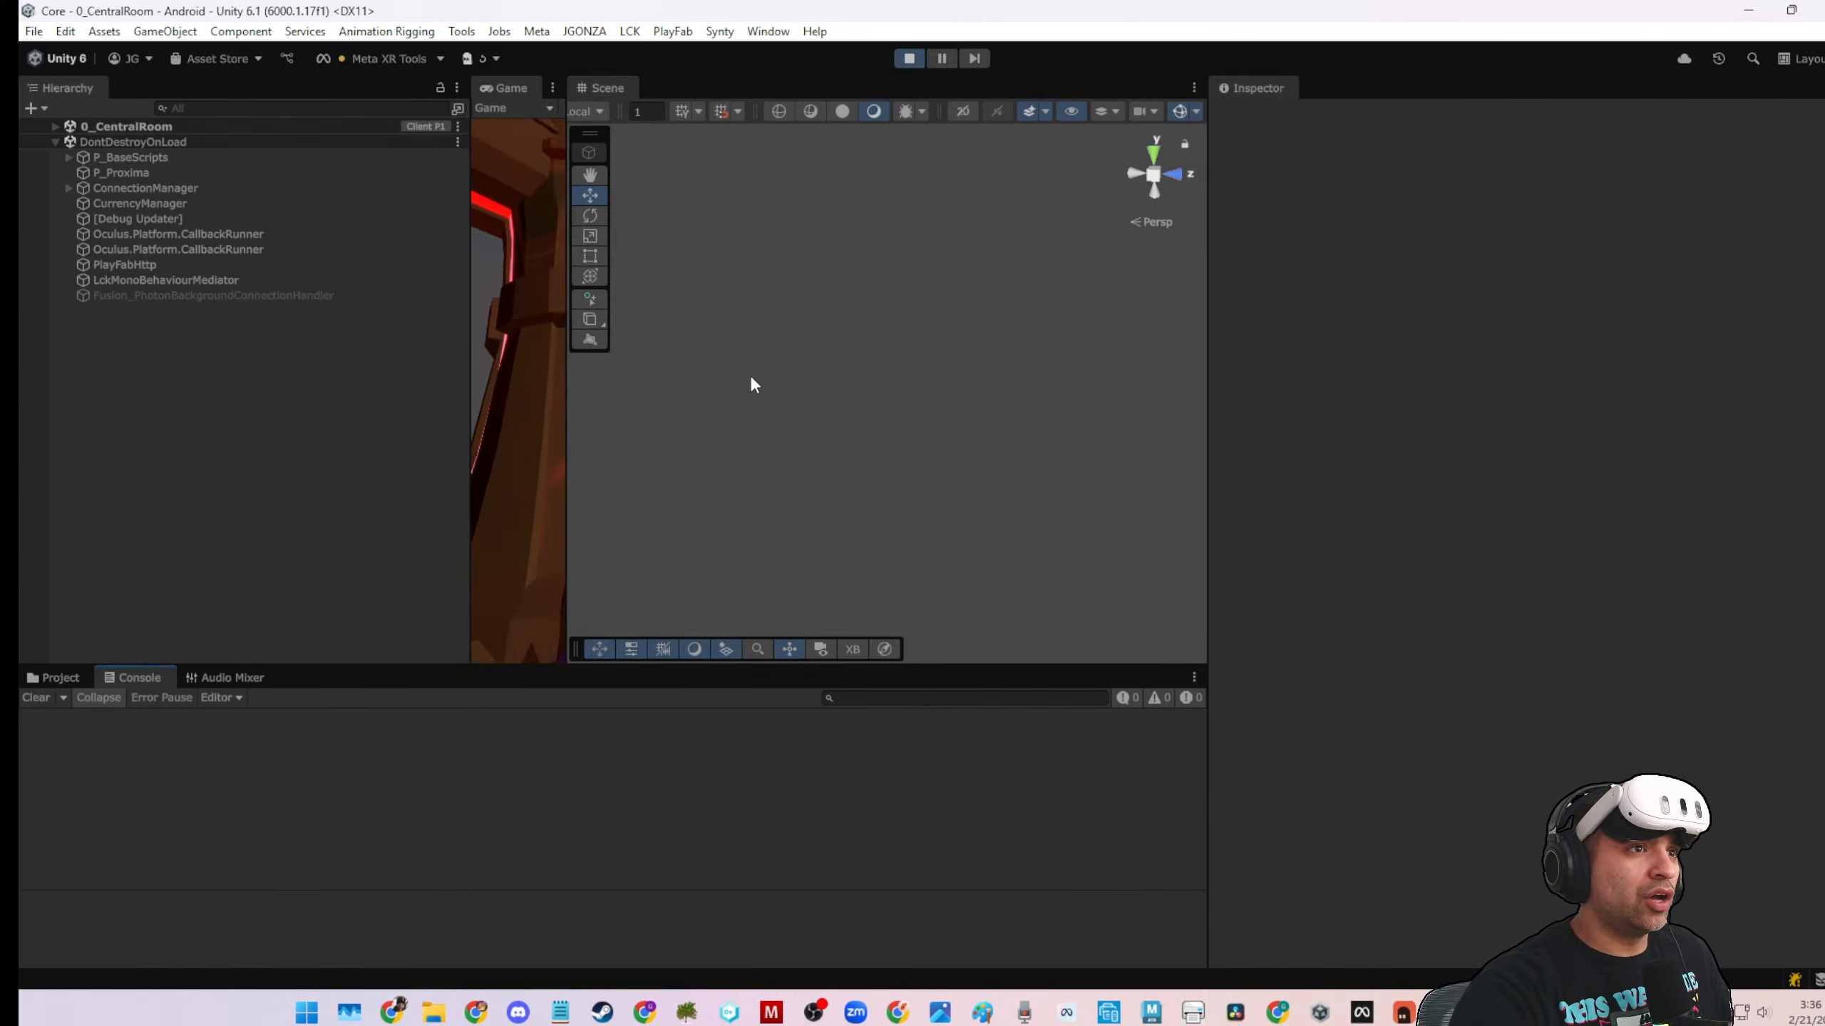
mouse_move(963, 1020)
left_mouse_down()
mouse_move(983, 365)
mouse_move(1013, 178)
mouse_move(613, 324)
mouse_move(1, 471)
left_mouse_up()
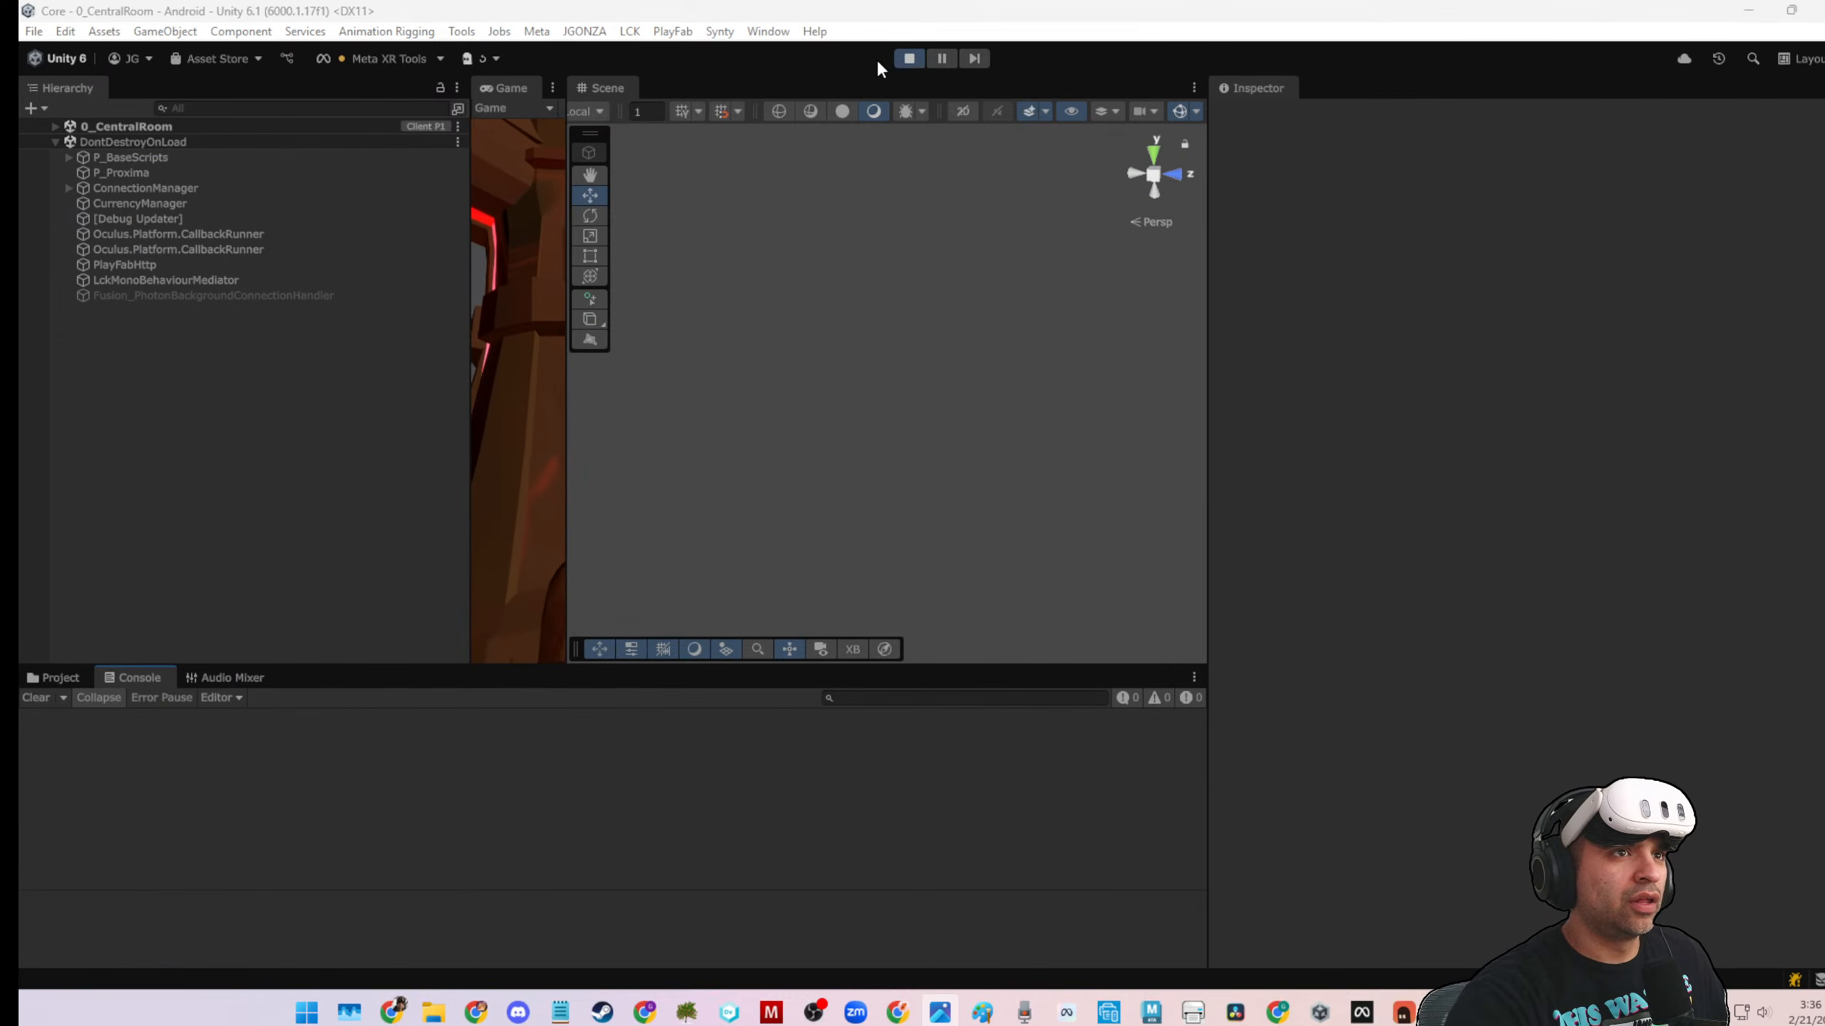
left_click(899, 59)
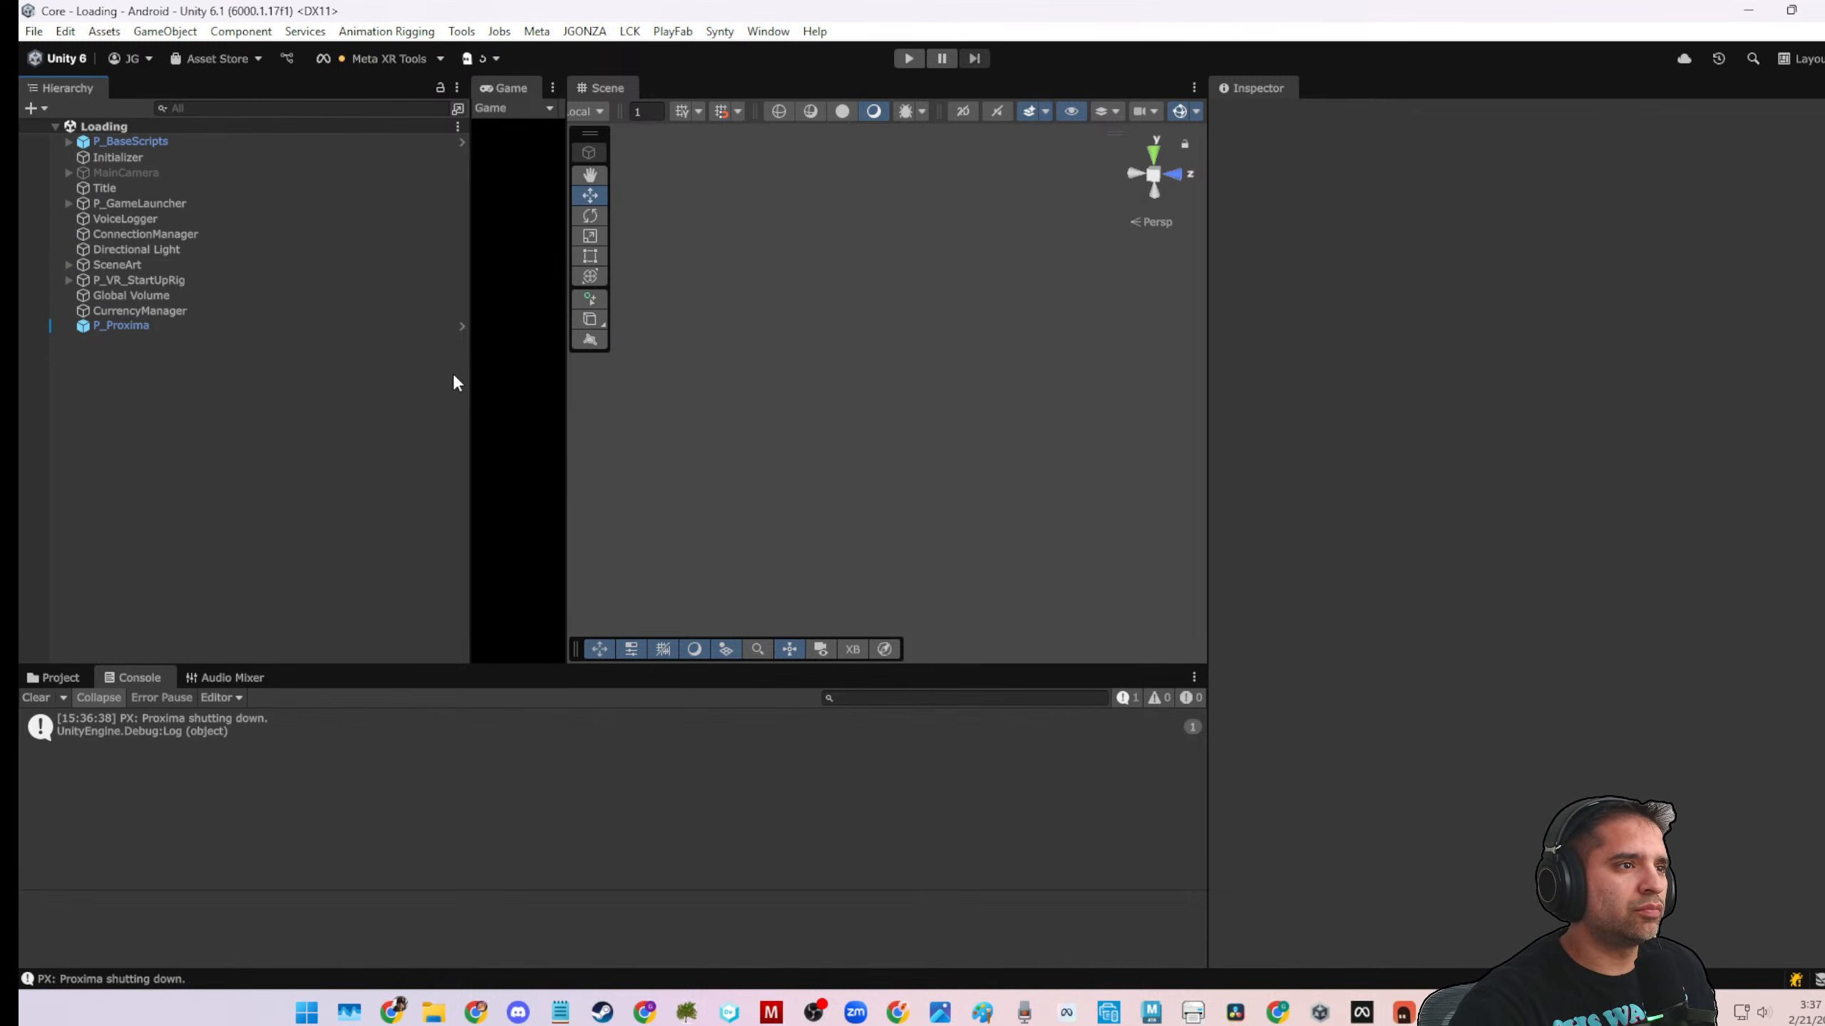
Widen the Game view by narrowing the Hierarchy
left_click_drag(468, 375, 312, 381)
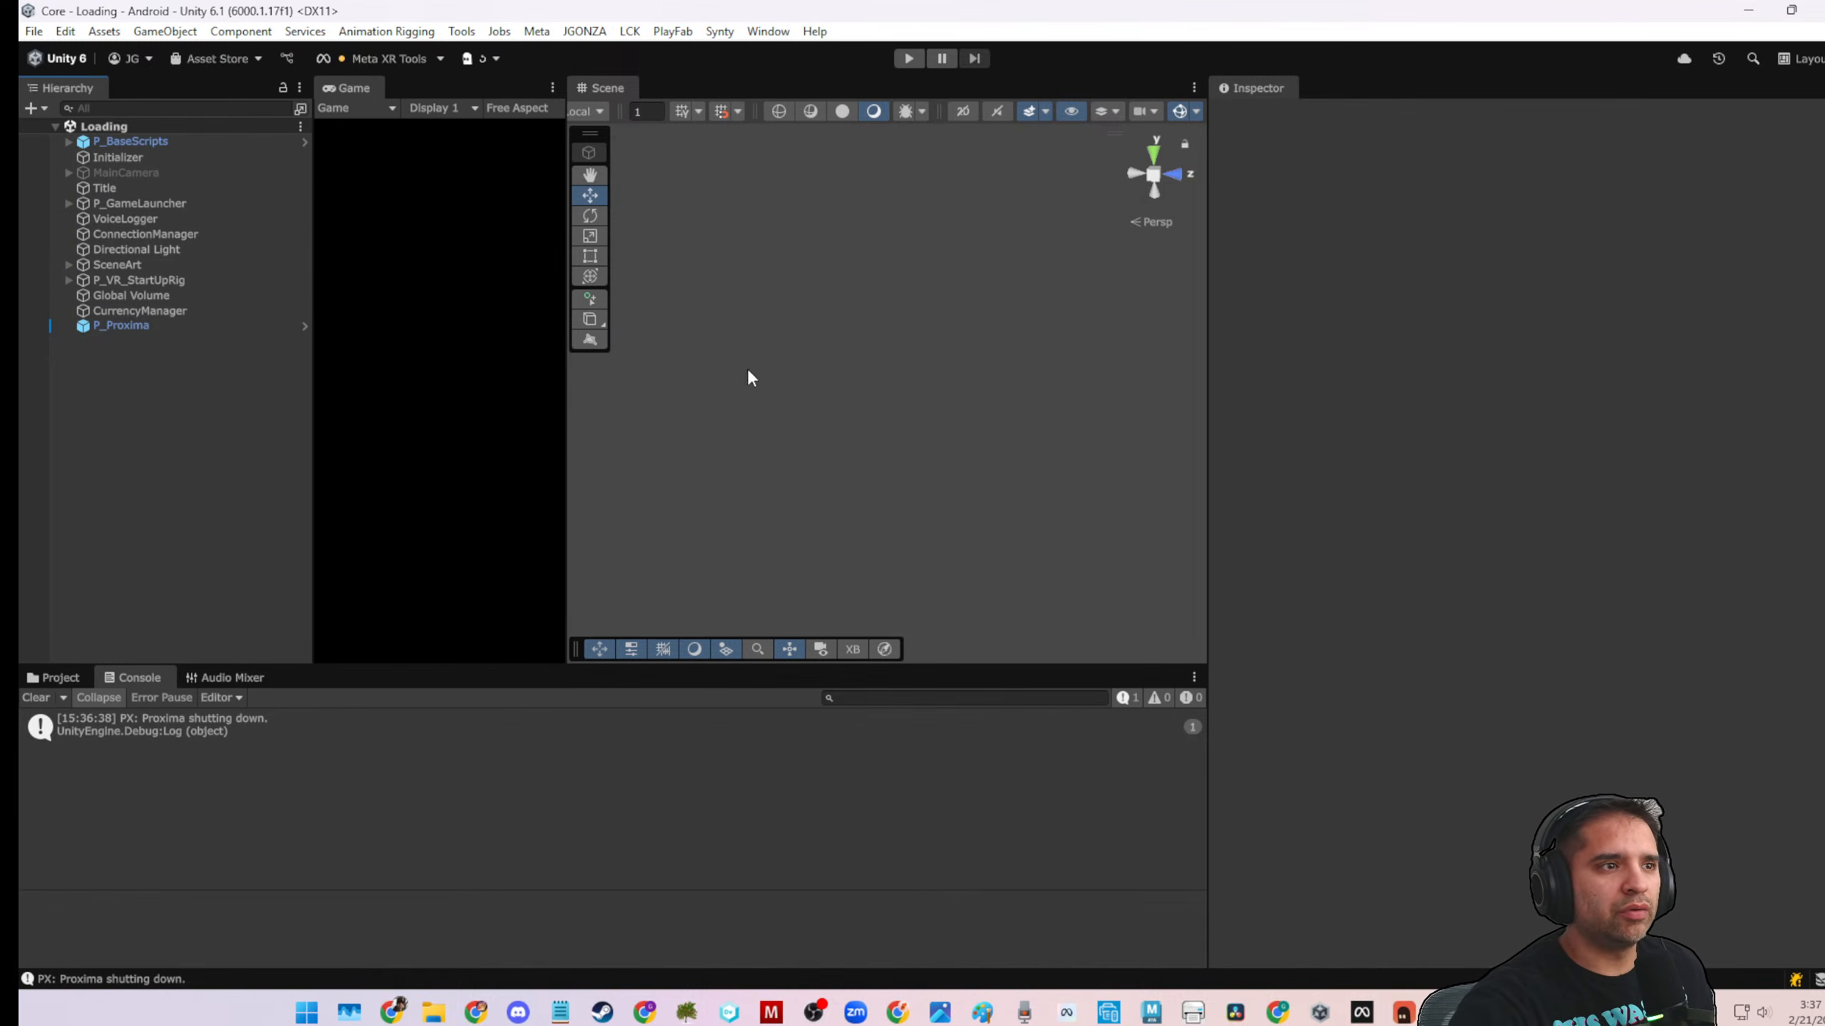